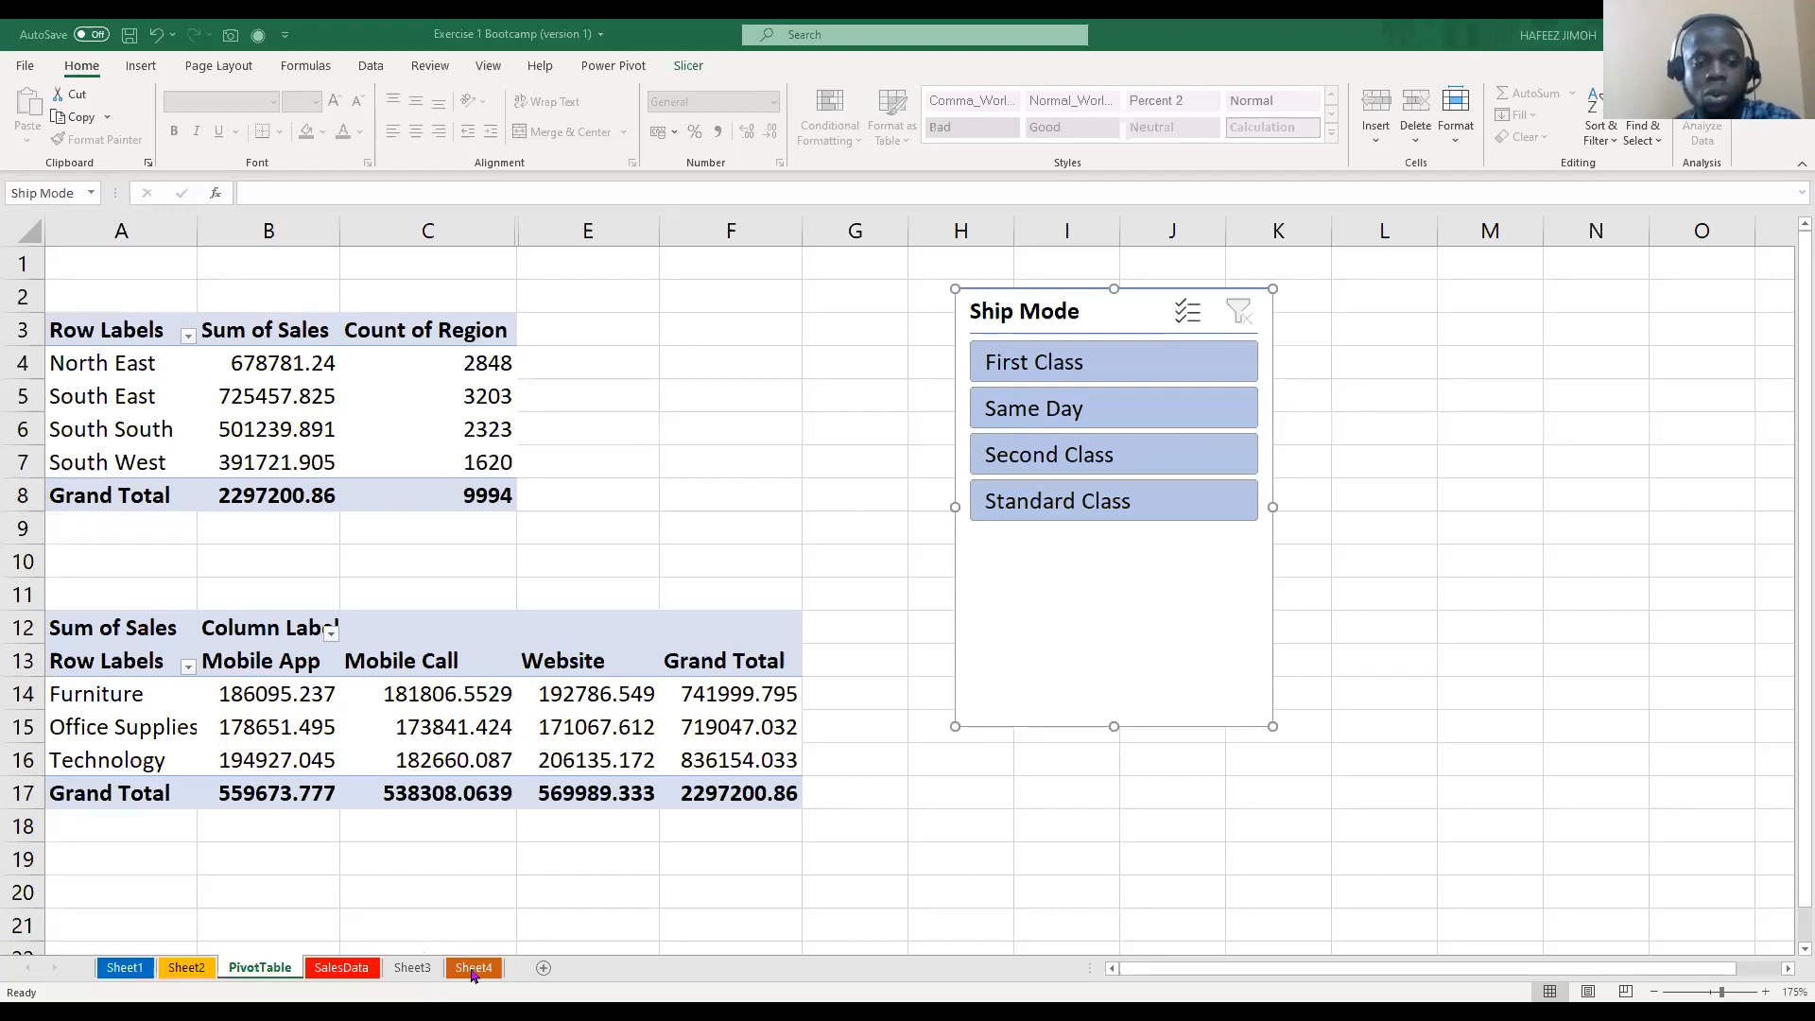
# Look through the Sheet3, SalesData and Sheet2 worksheets
pyautogui.click(382, 971)
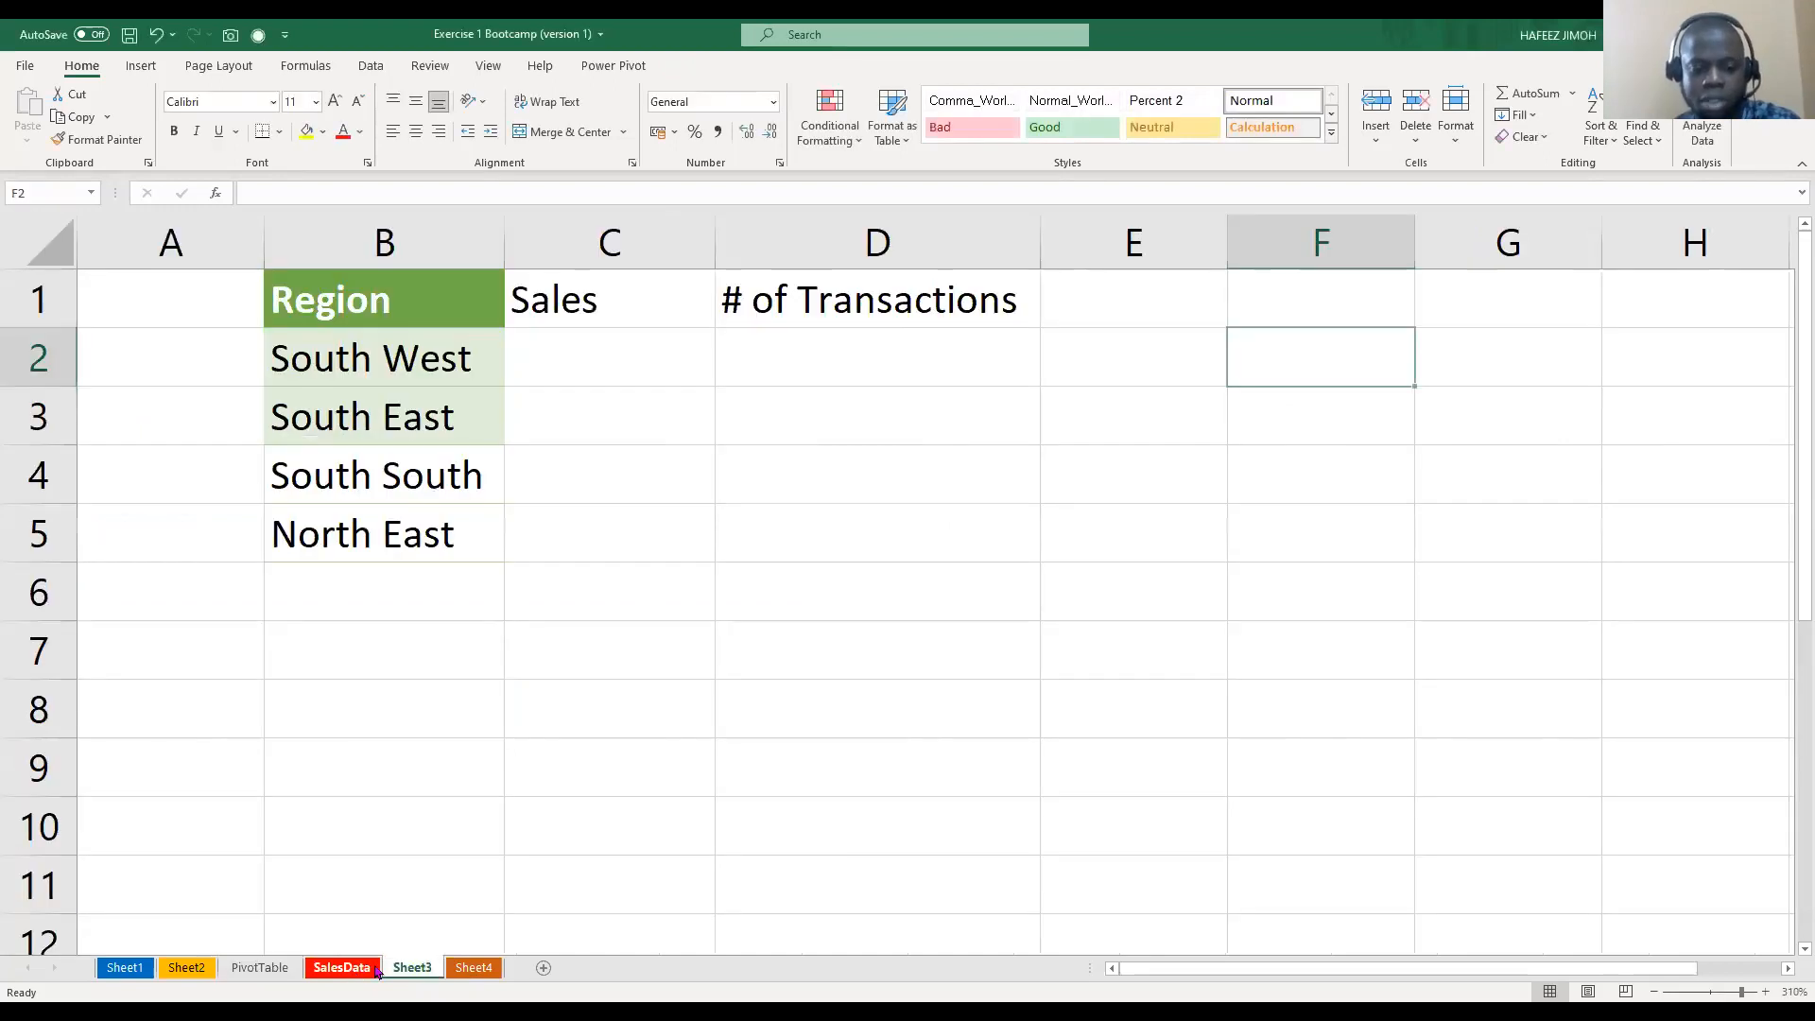
pyautogui.click(375, 972)
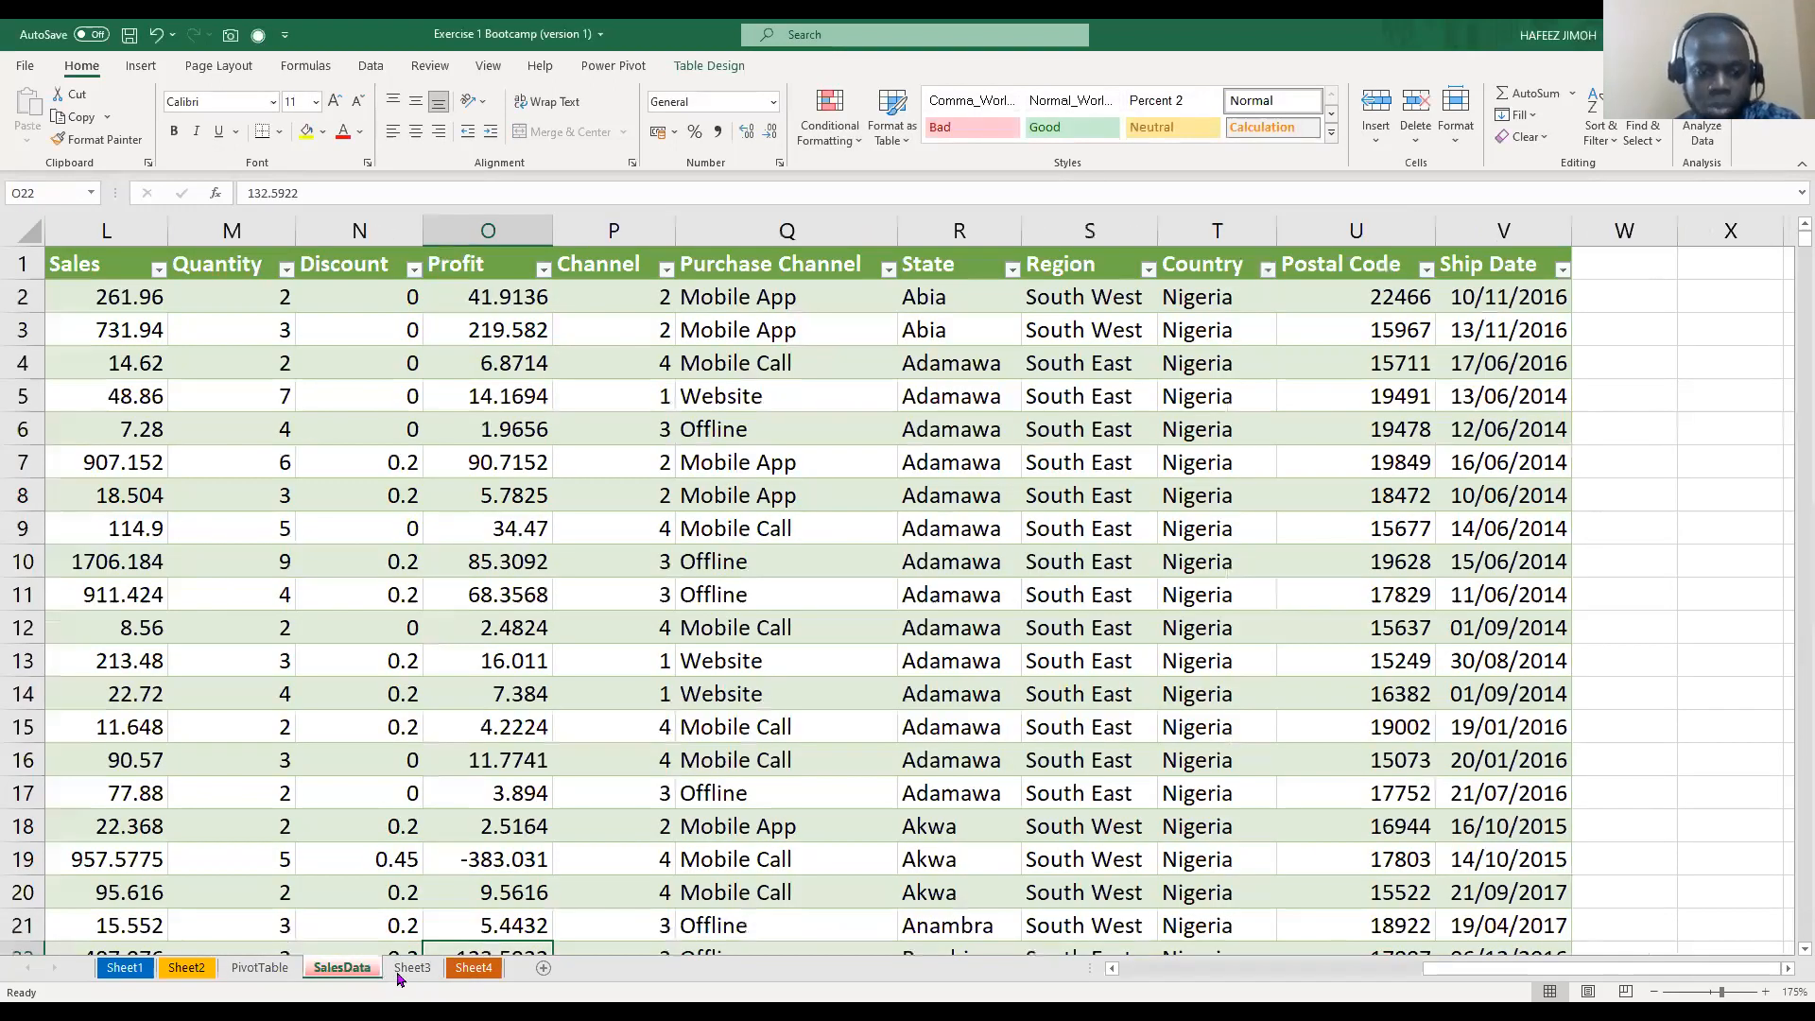
pyautogui.click(430, 971)
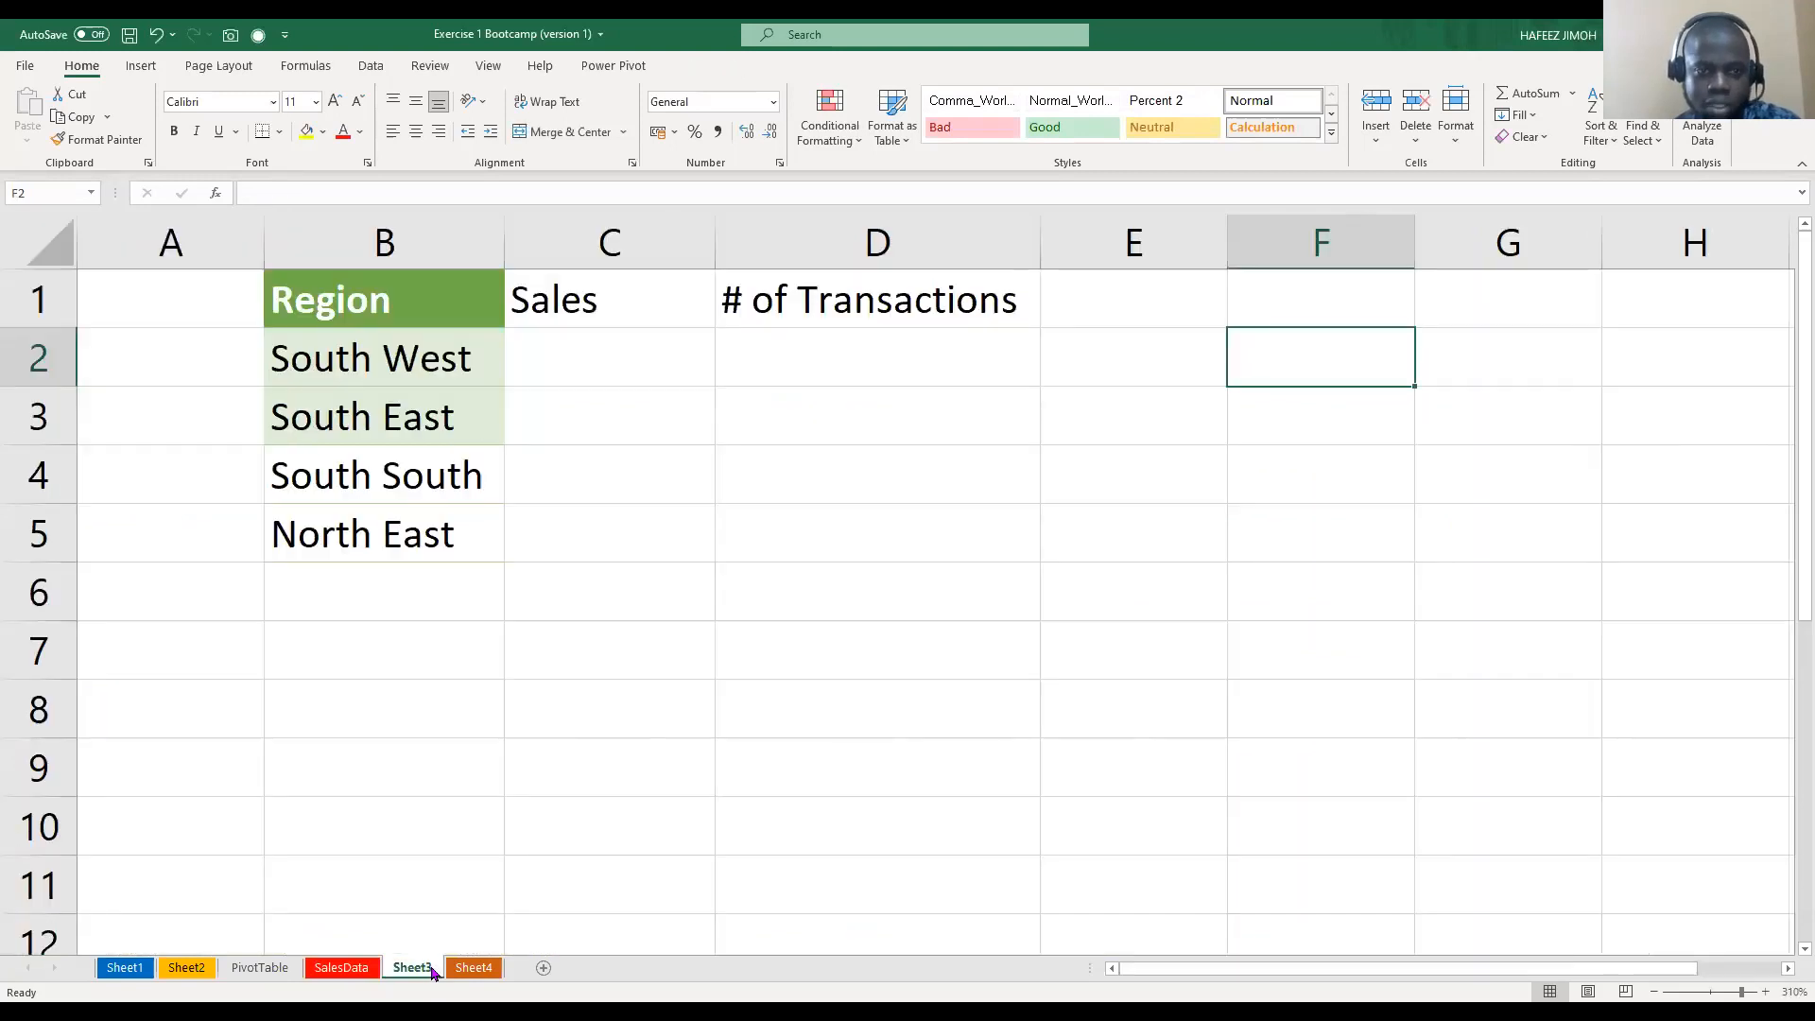
pyautogui.scroll(-3, 704, 788)
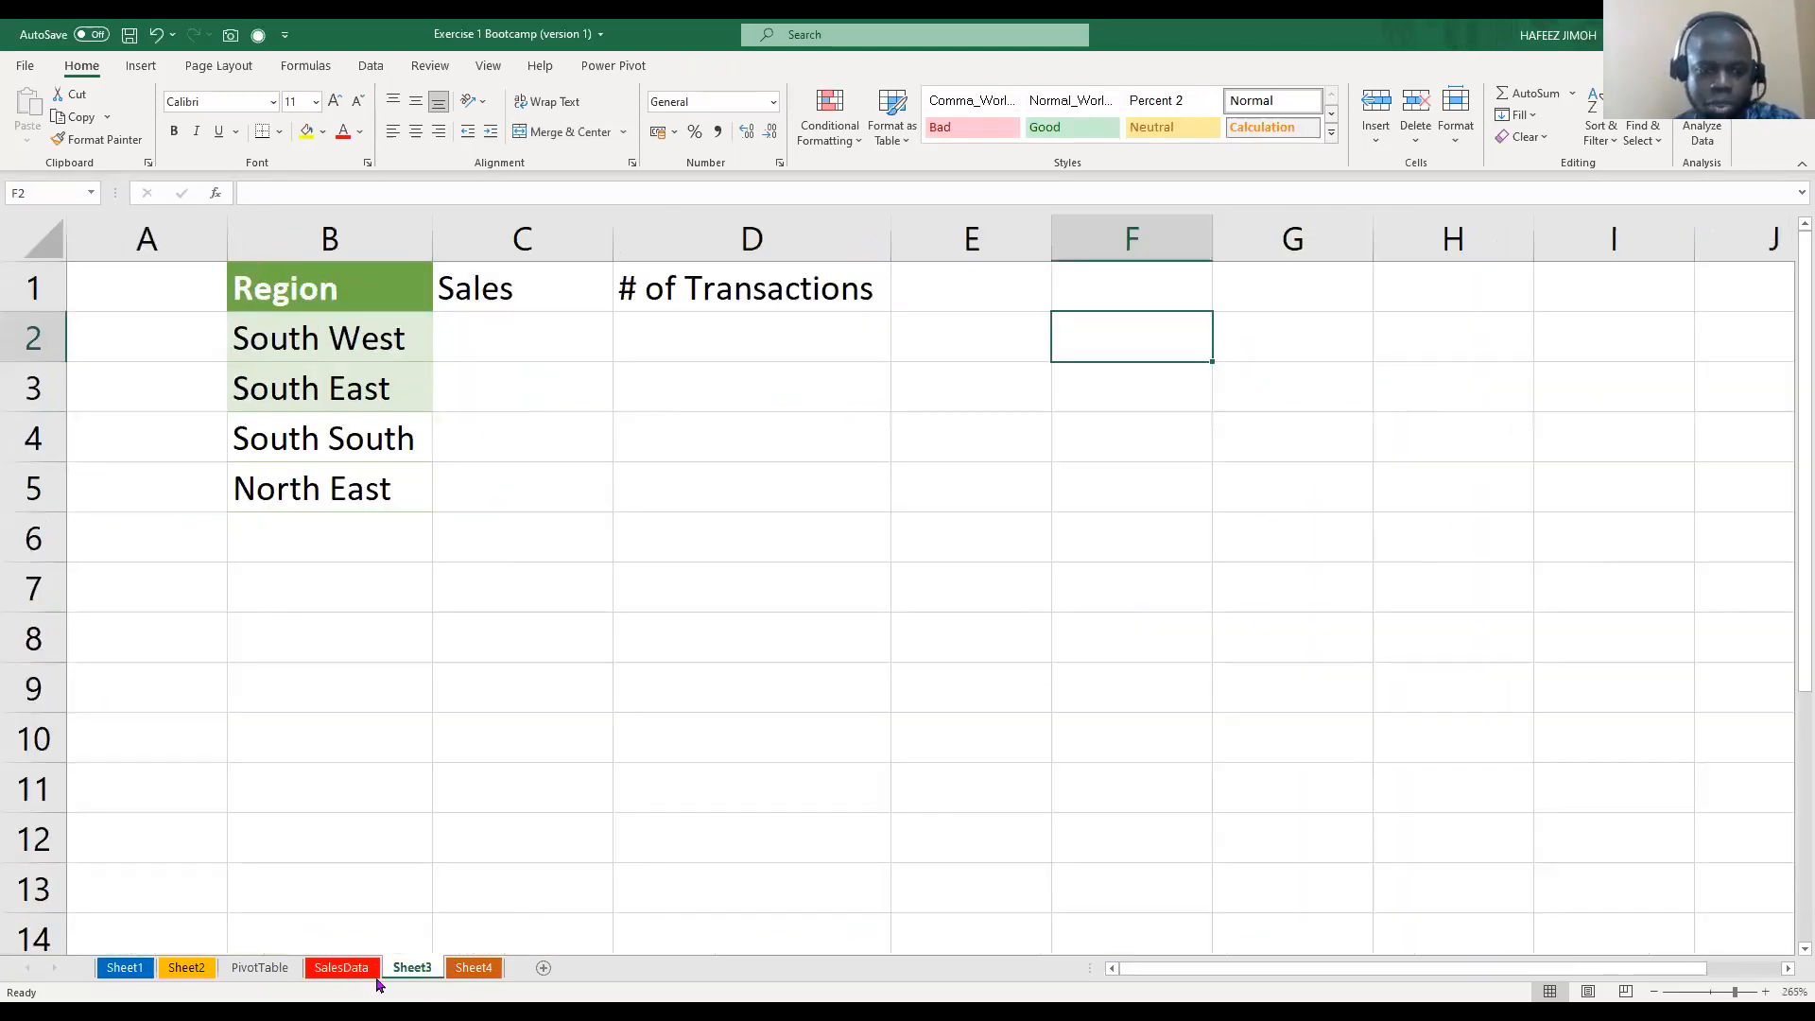
pyautogui.click(208, 971)
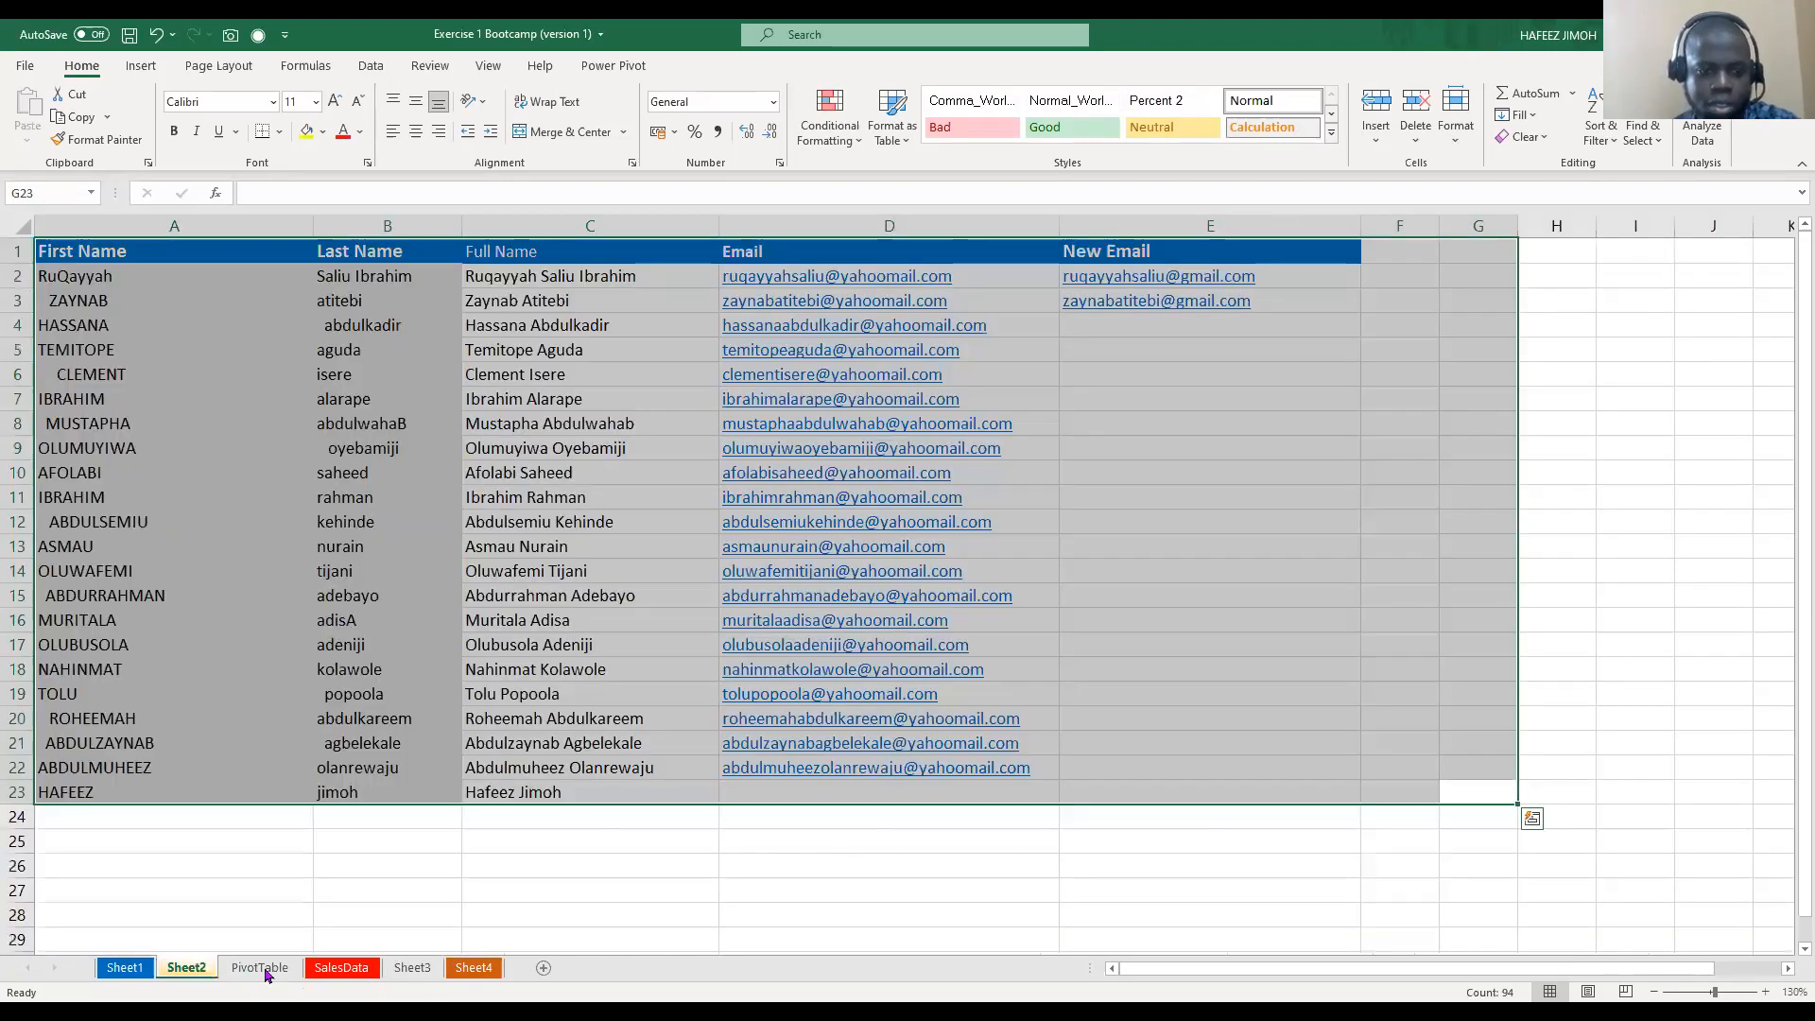
# On the PivotTable sheet, filter the region pivot table by each Ship Mode in turn, ending with Standard Class
pyautogui.click(262, 969)
pyautogui.moveTo(800, 862); pyautogui.dragTo(855, 859)
pyautogui.click(1131, 362)
pyautogui.click(1119, 413)
pyautogui.click(1122, 452)
pyautogui.click(1093, 495)
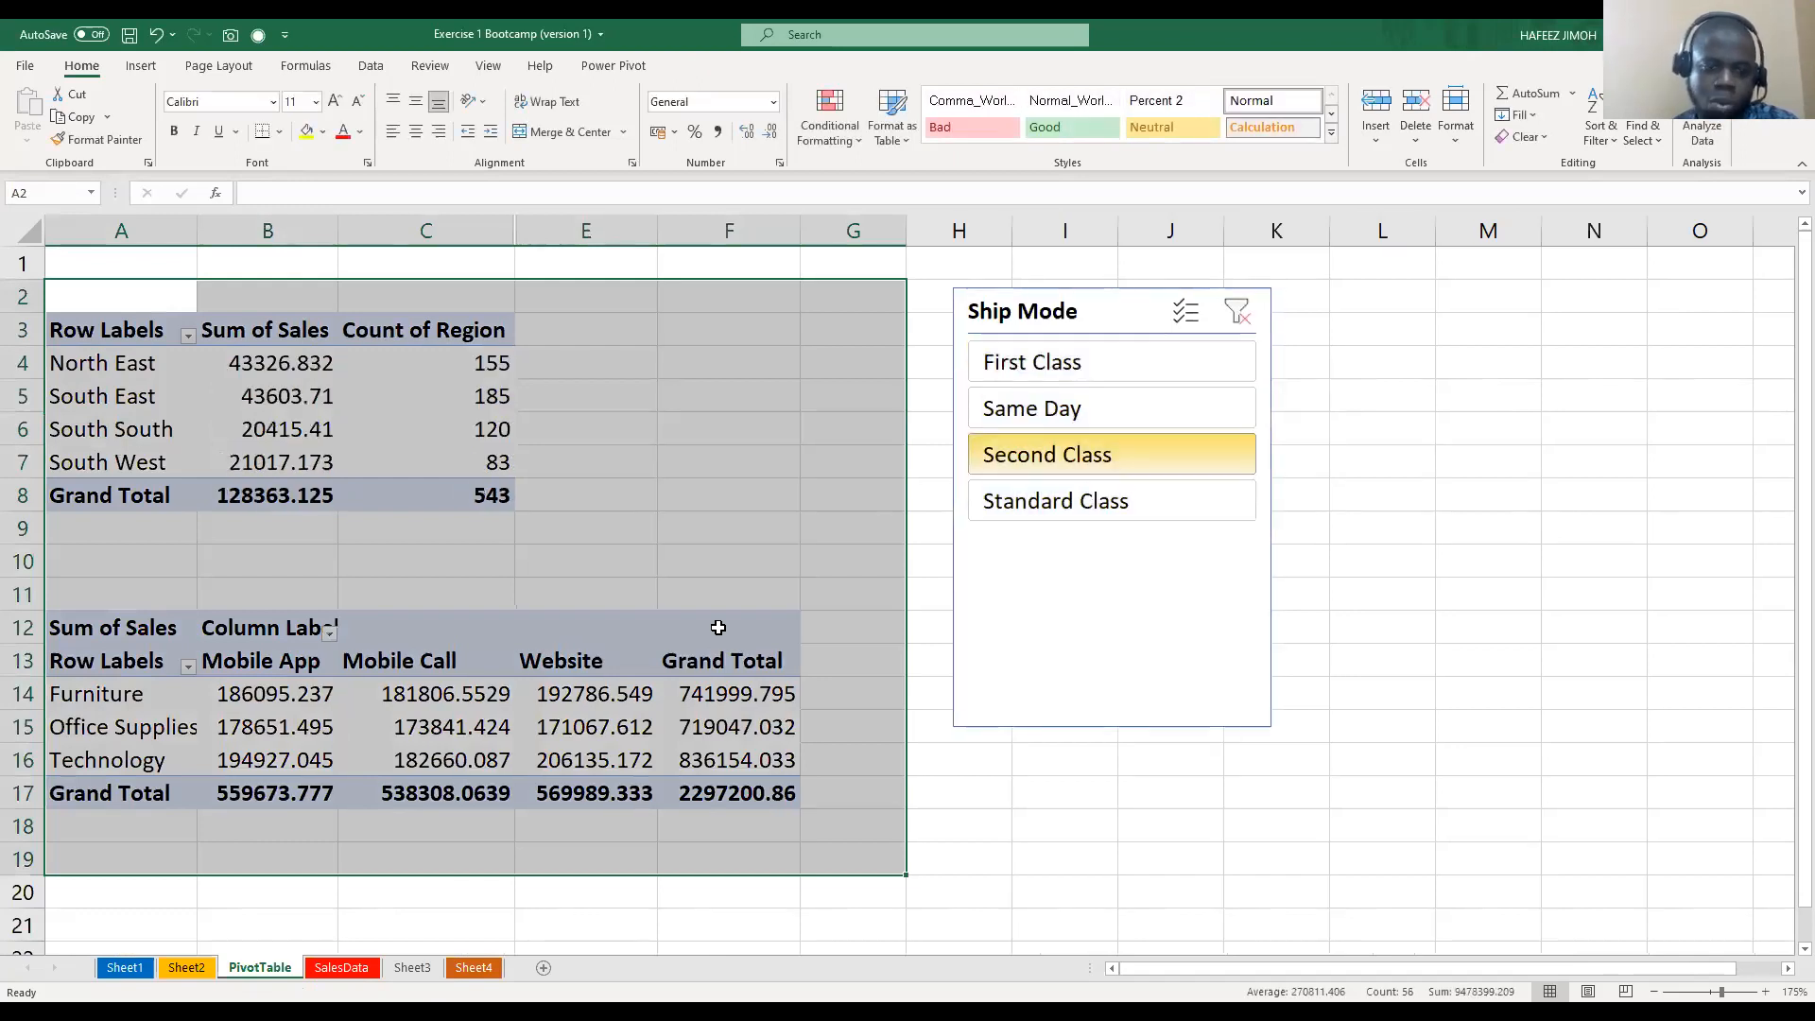
# Examine the region table on Sheet3 and the region, state and purchase channel summary tables on Sheet4
pyautogui.click(407, 974)
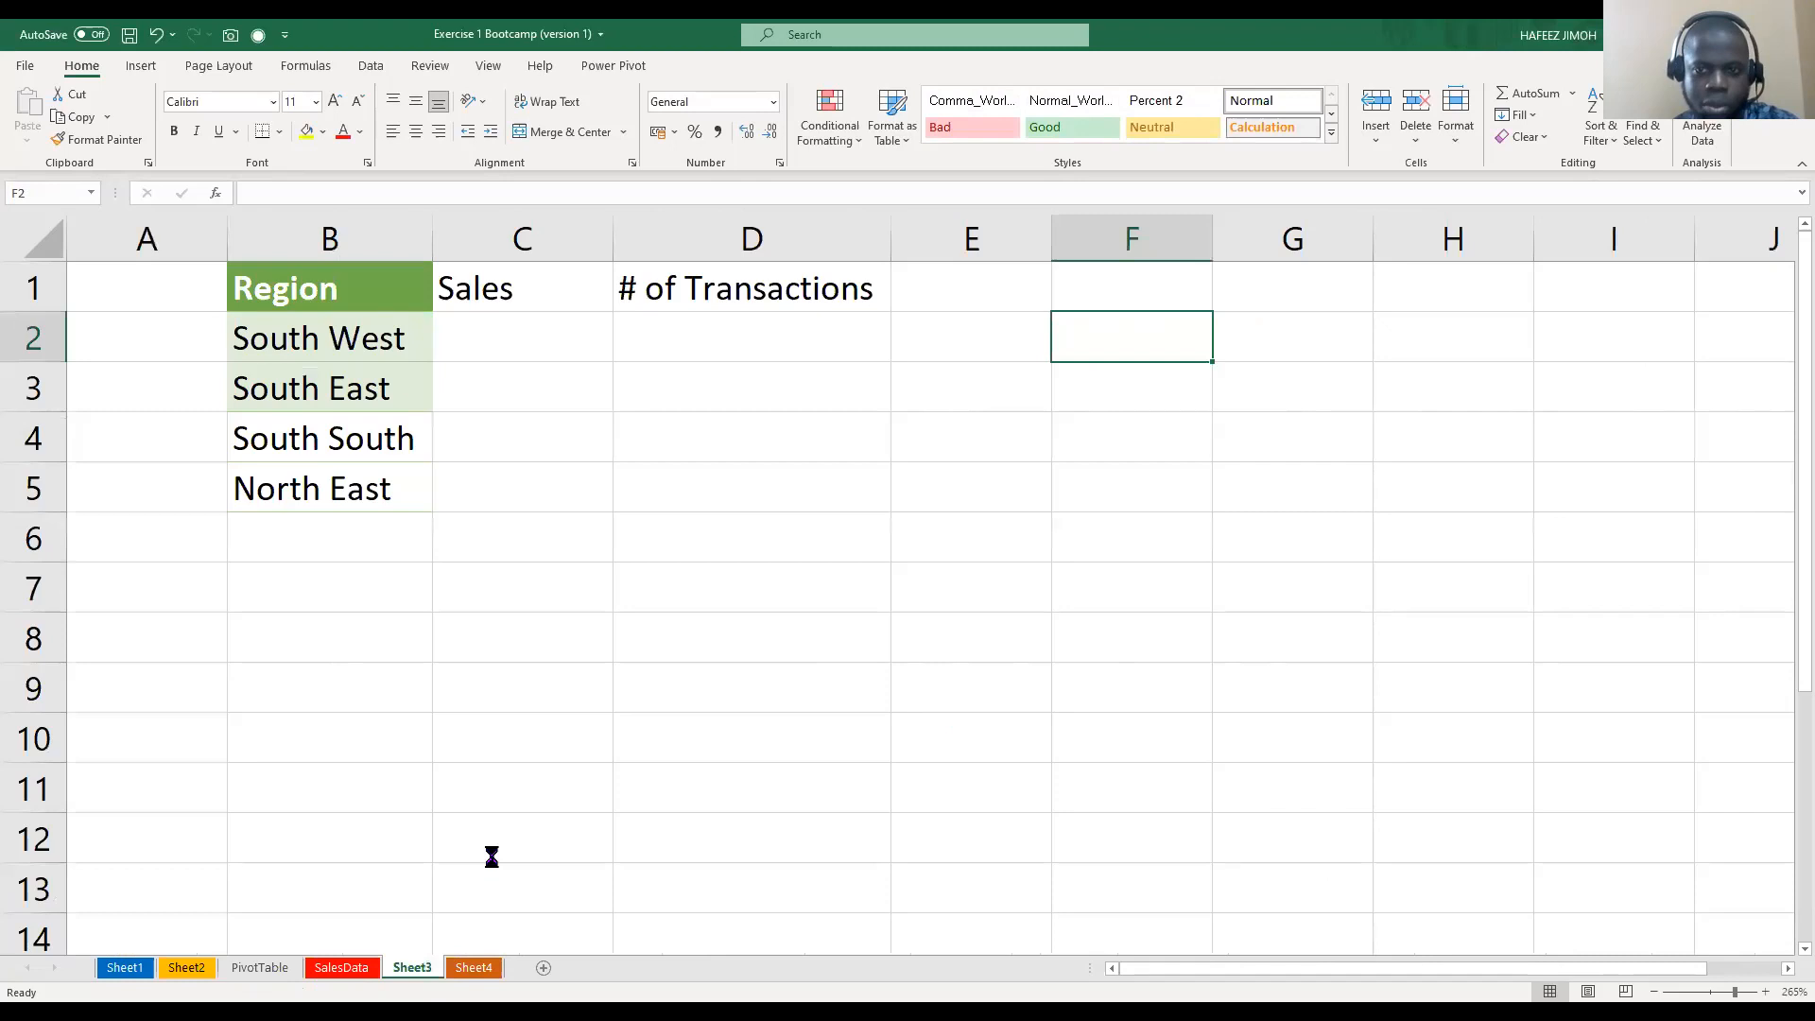
pyautogui.scroll(-2, 492, 857)
pyautogui.scroll(-1, 458, 940)
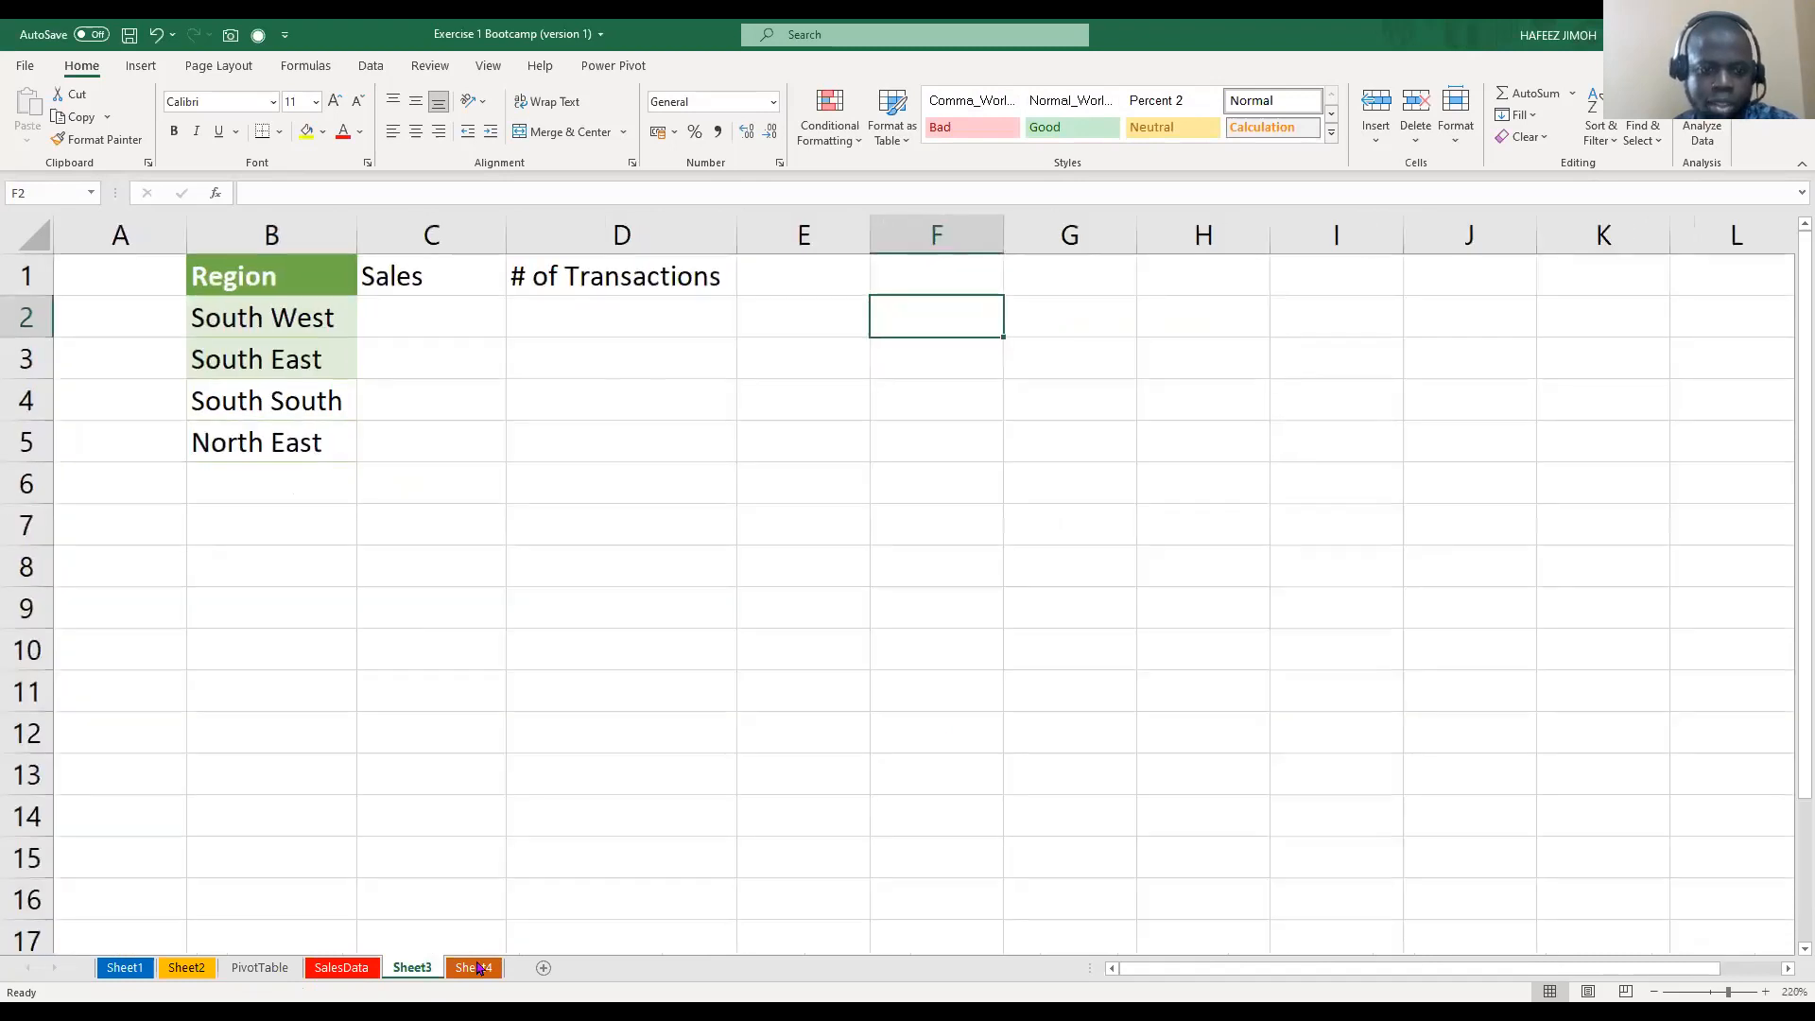
pyautogui.click(478, 968)
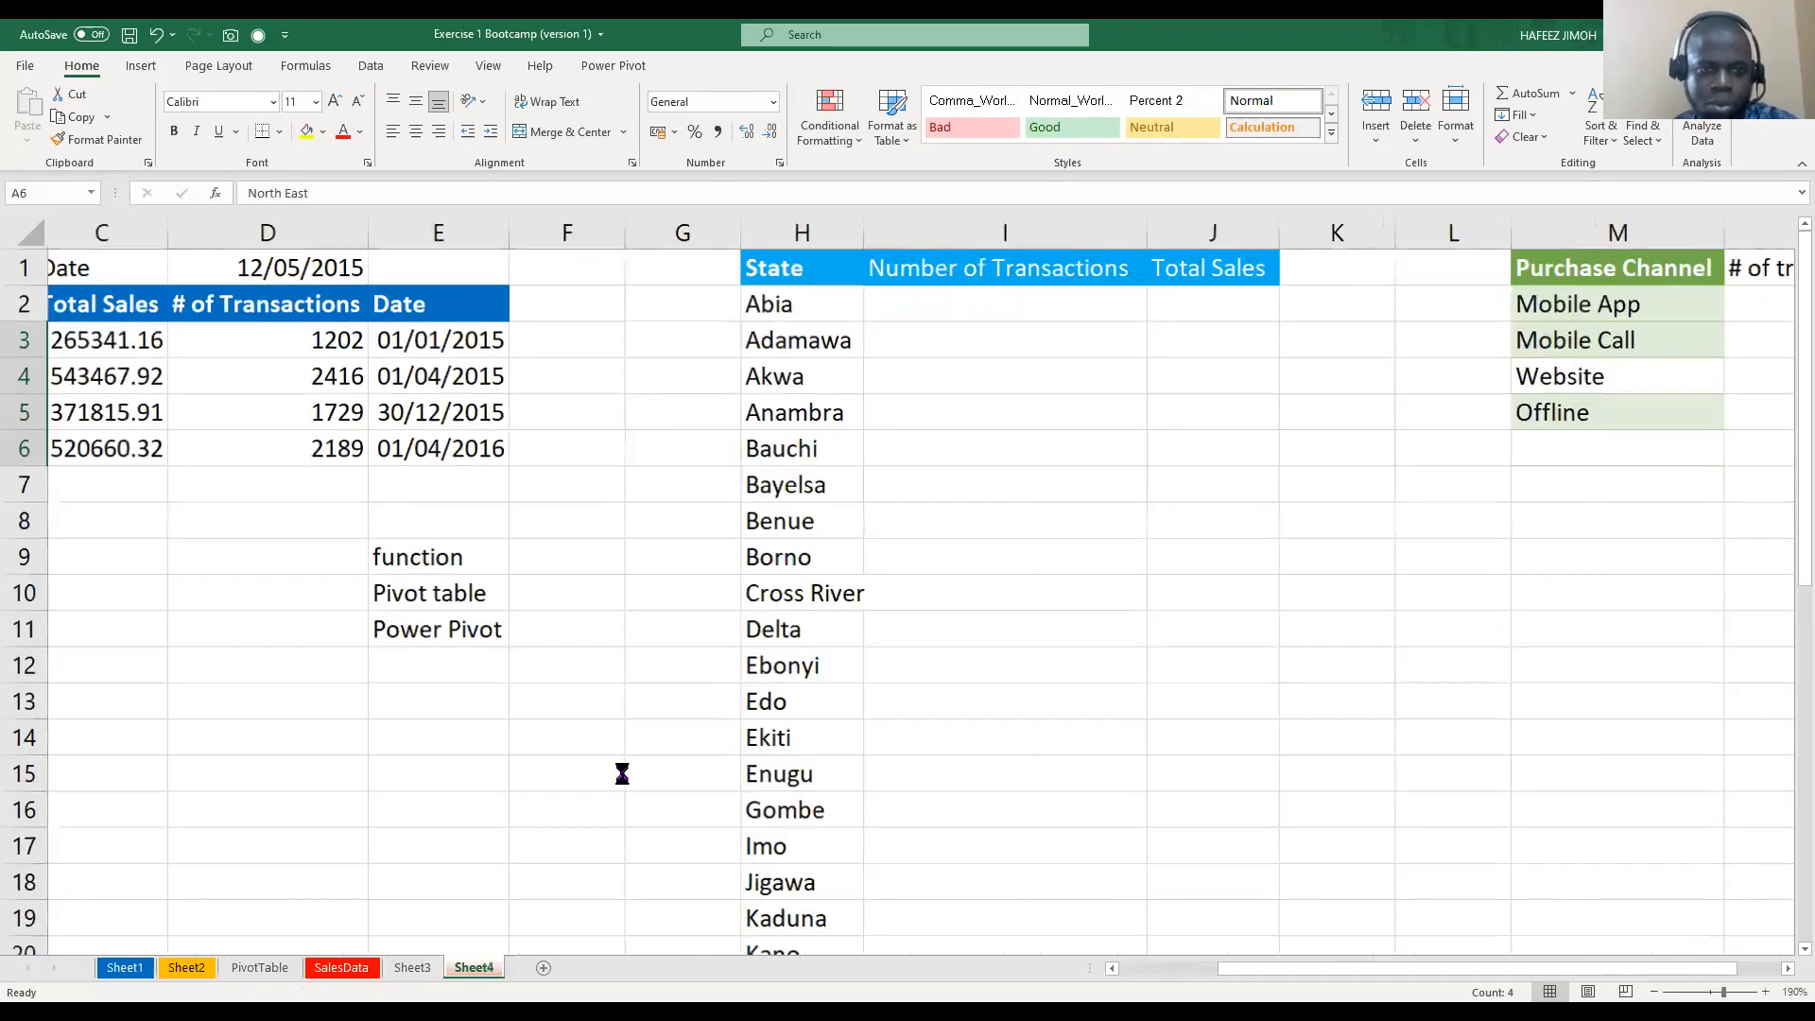
pyautogui.scroll(-1, 616, 769)
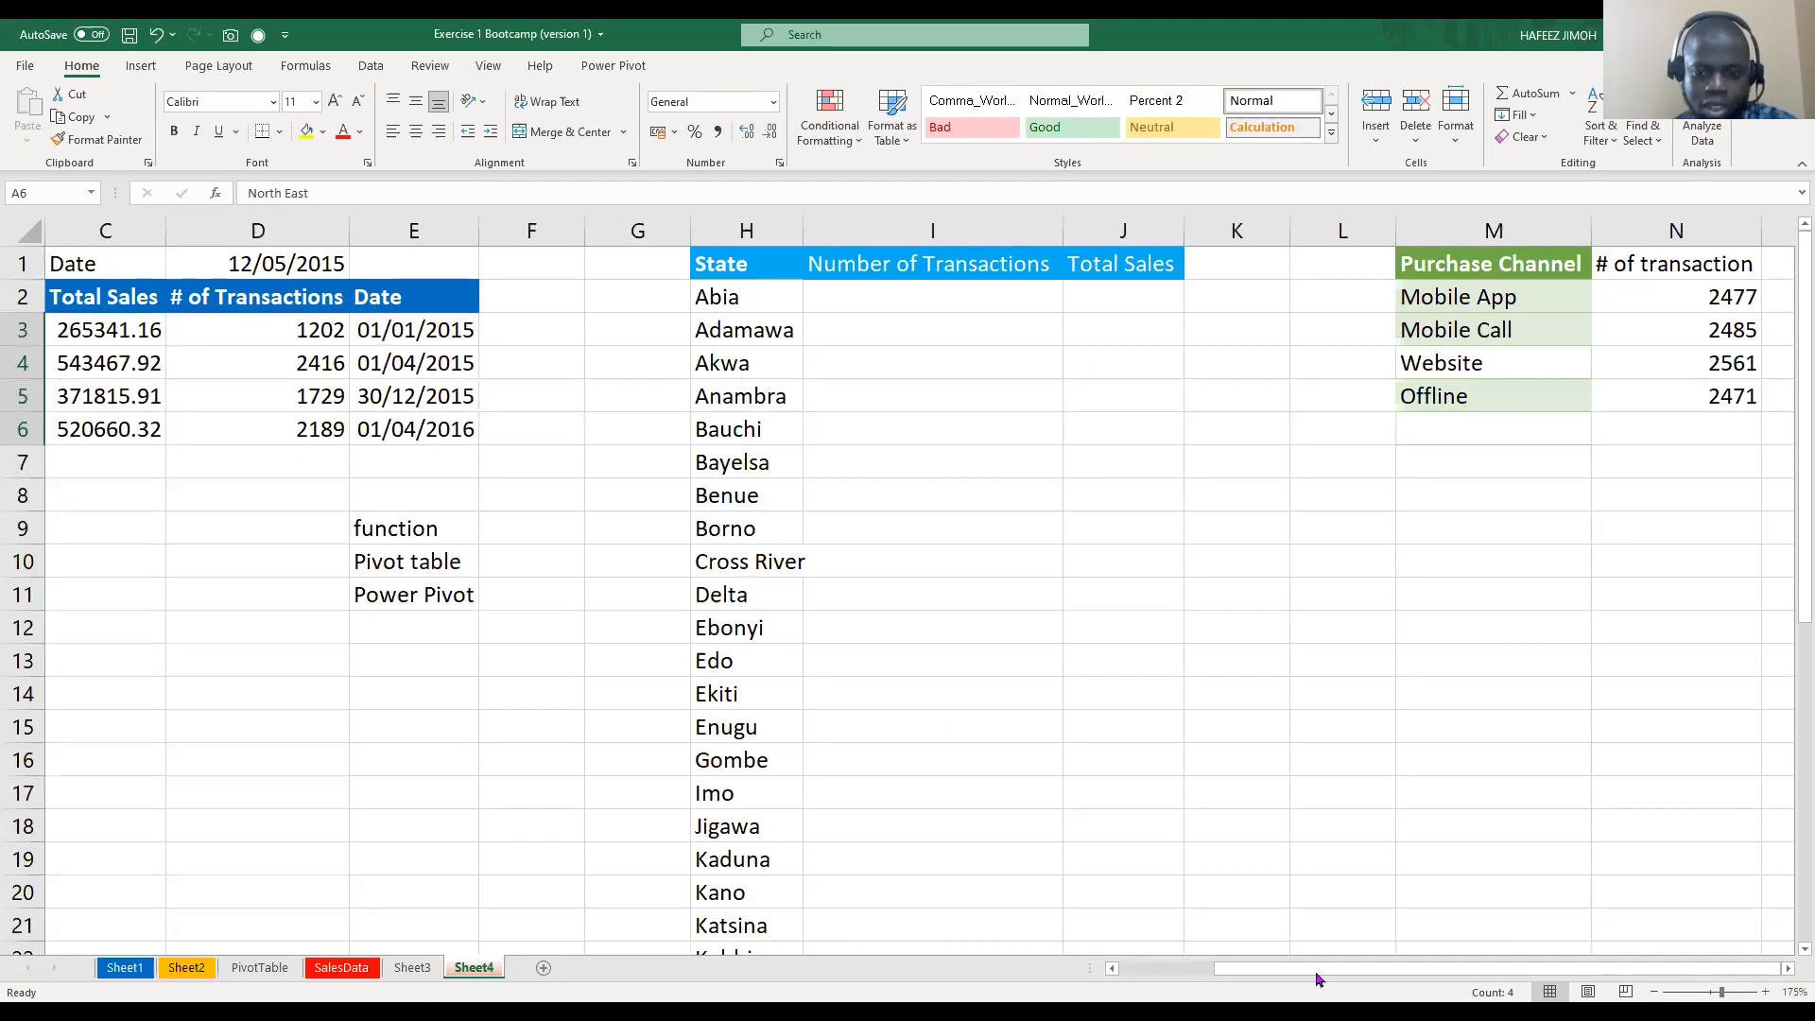
pyautogui.scroll(-1, 1319, 979)
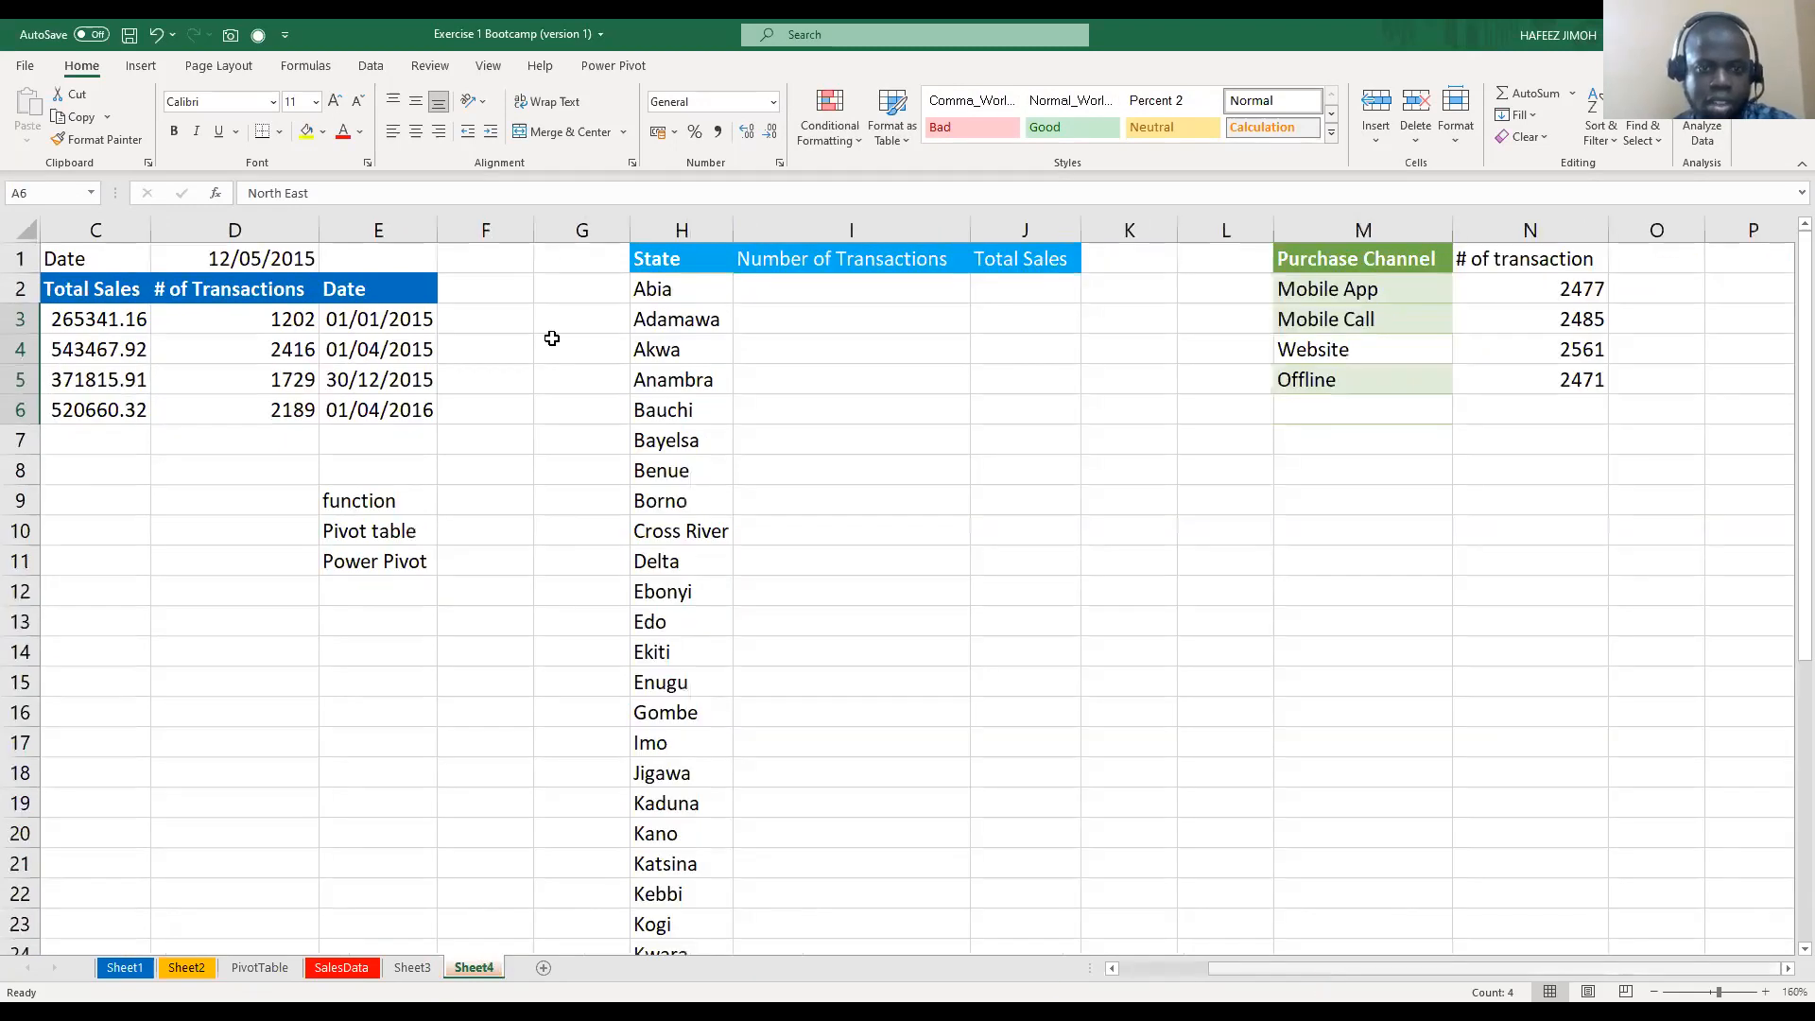
pyautogui.hscroll(-2, 695, 387)
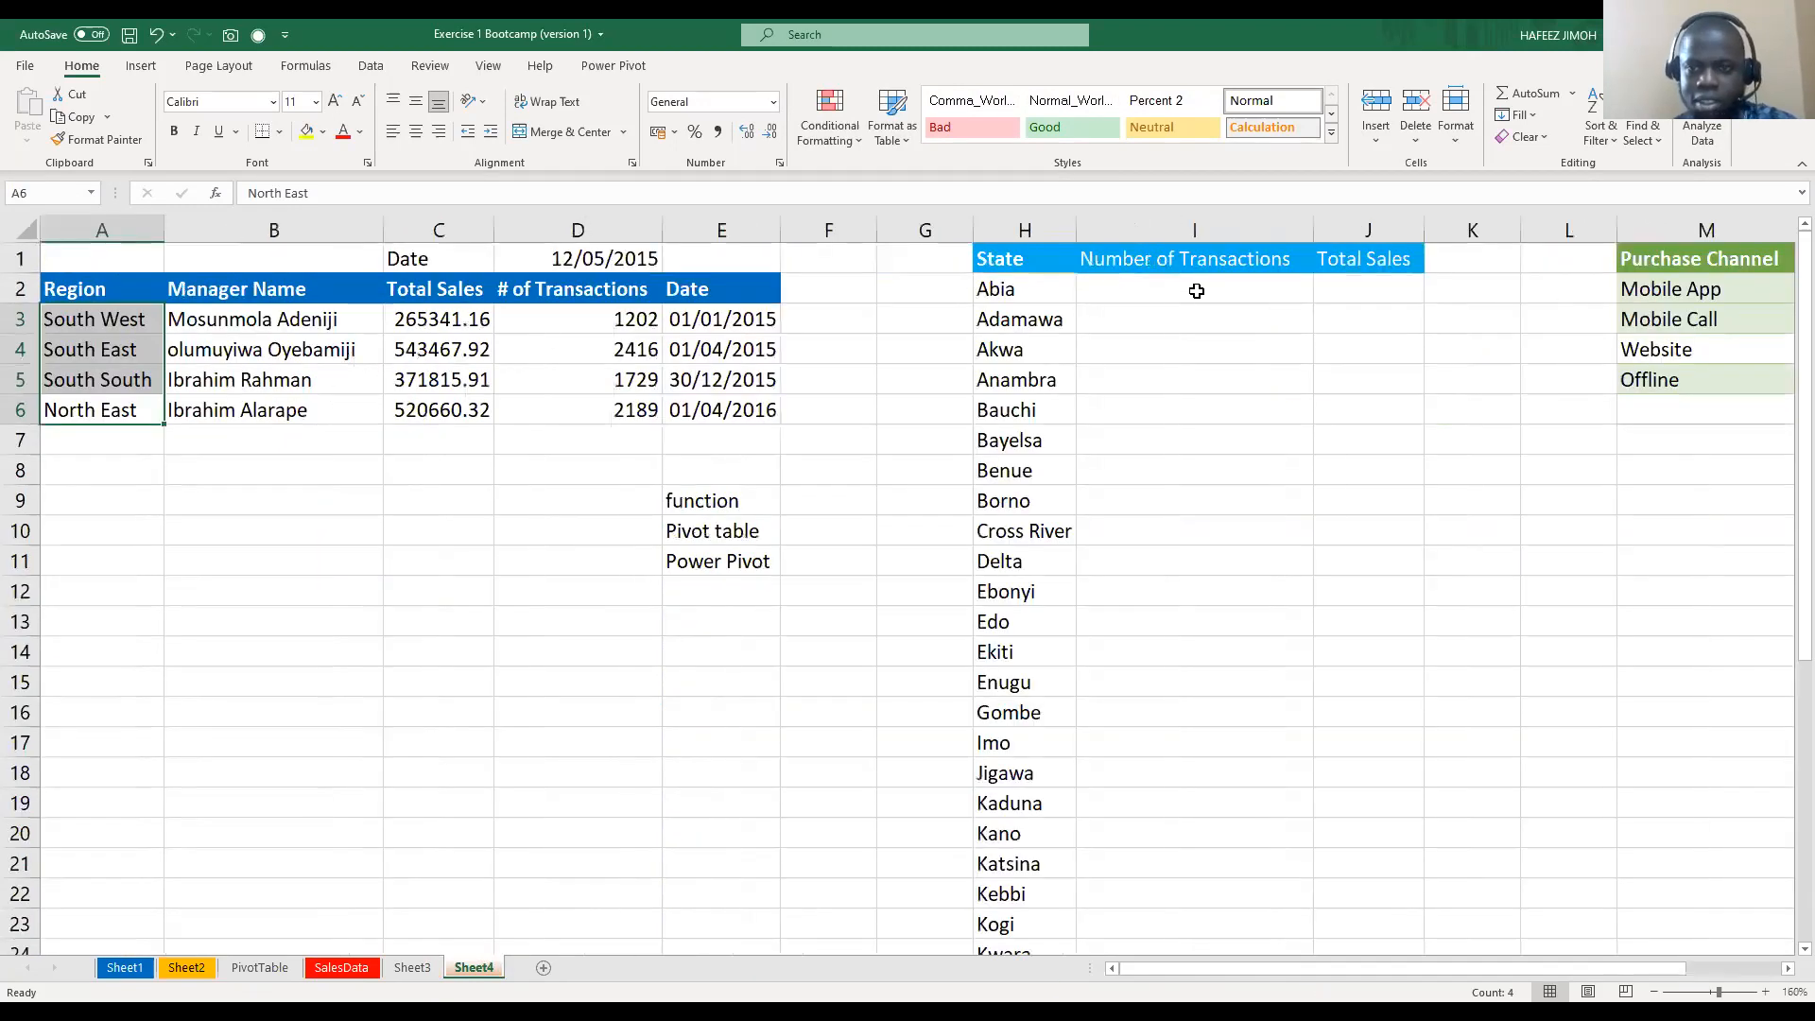
pyautogui.click(1177, 282)
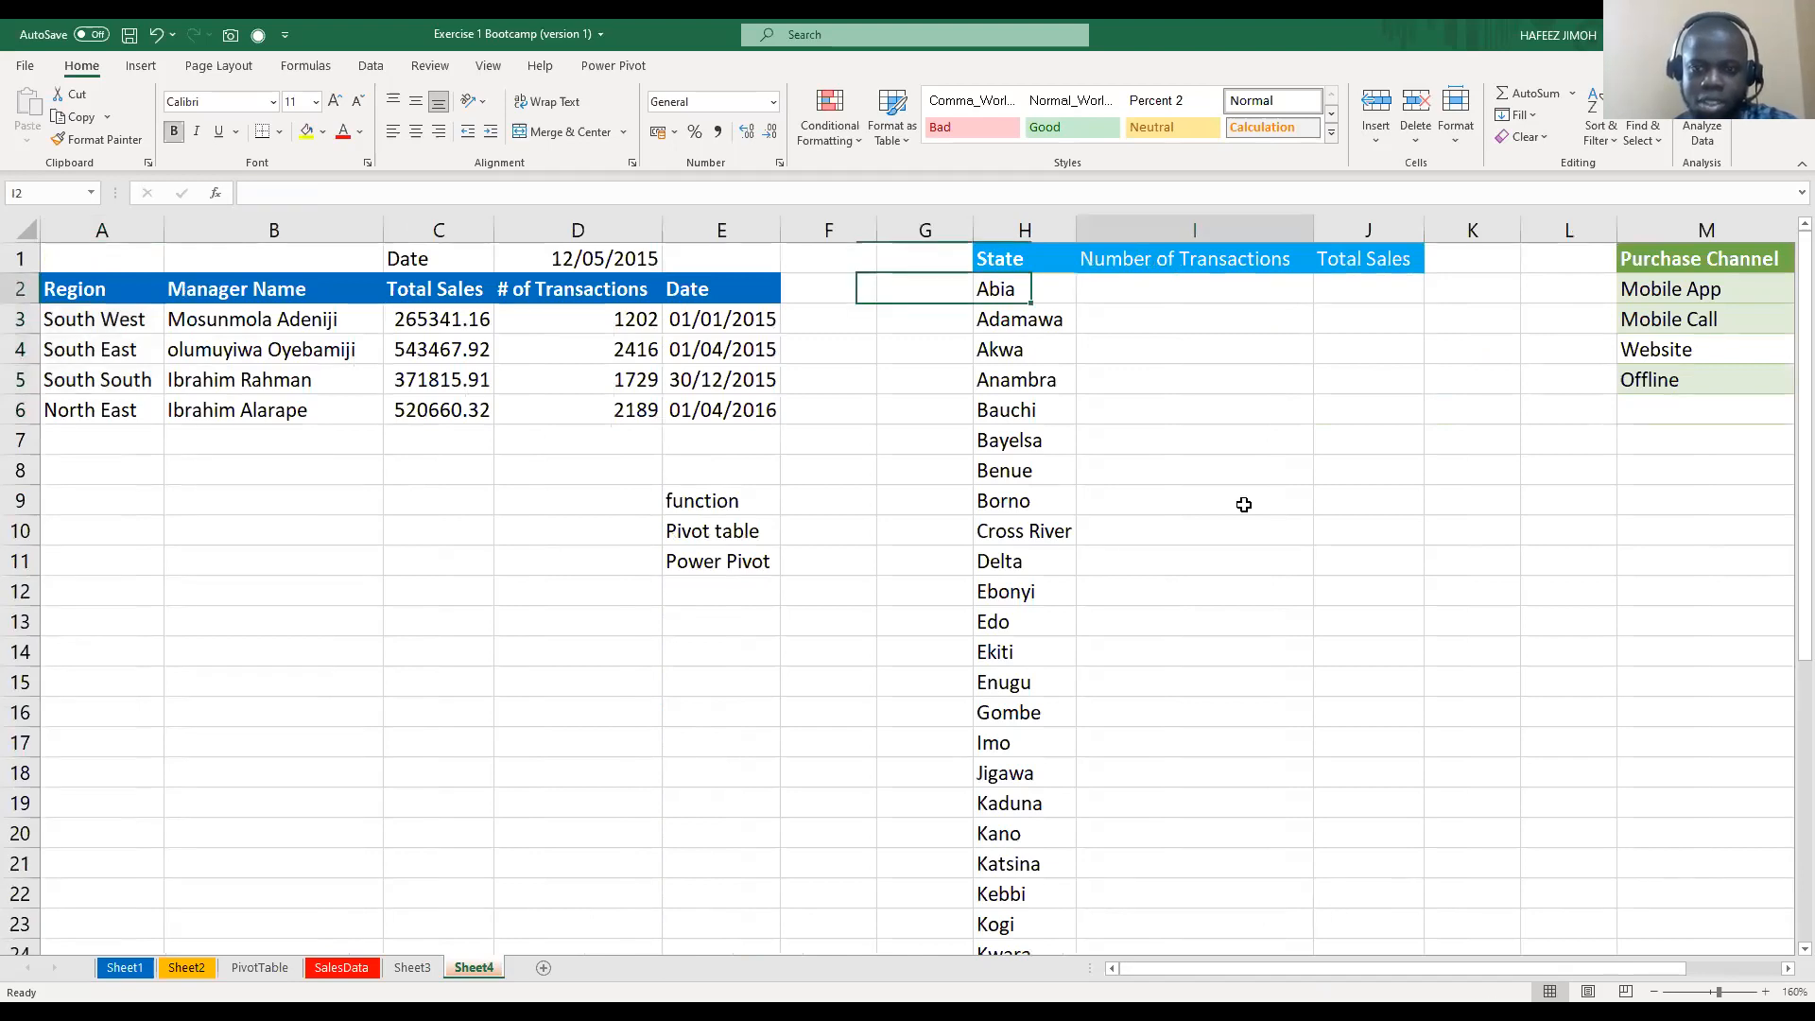
pyautogui.click(1239, 286)
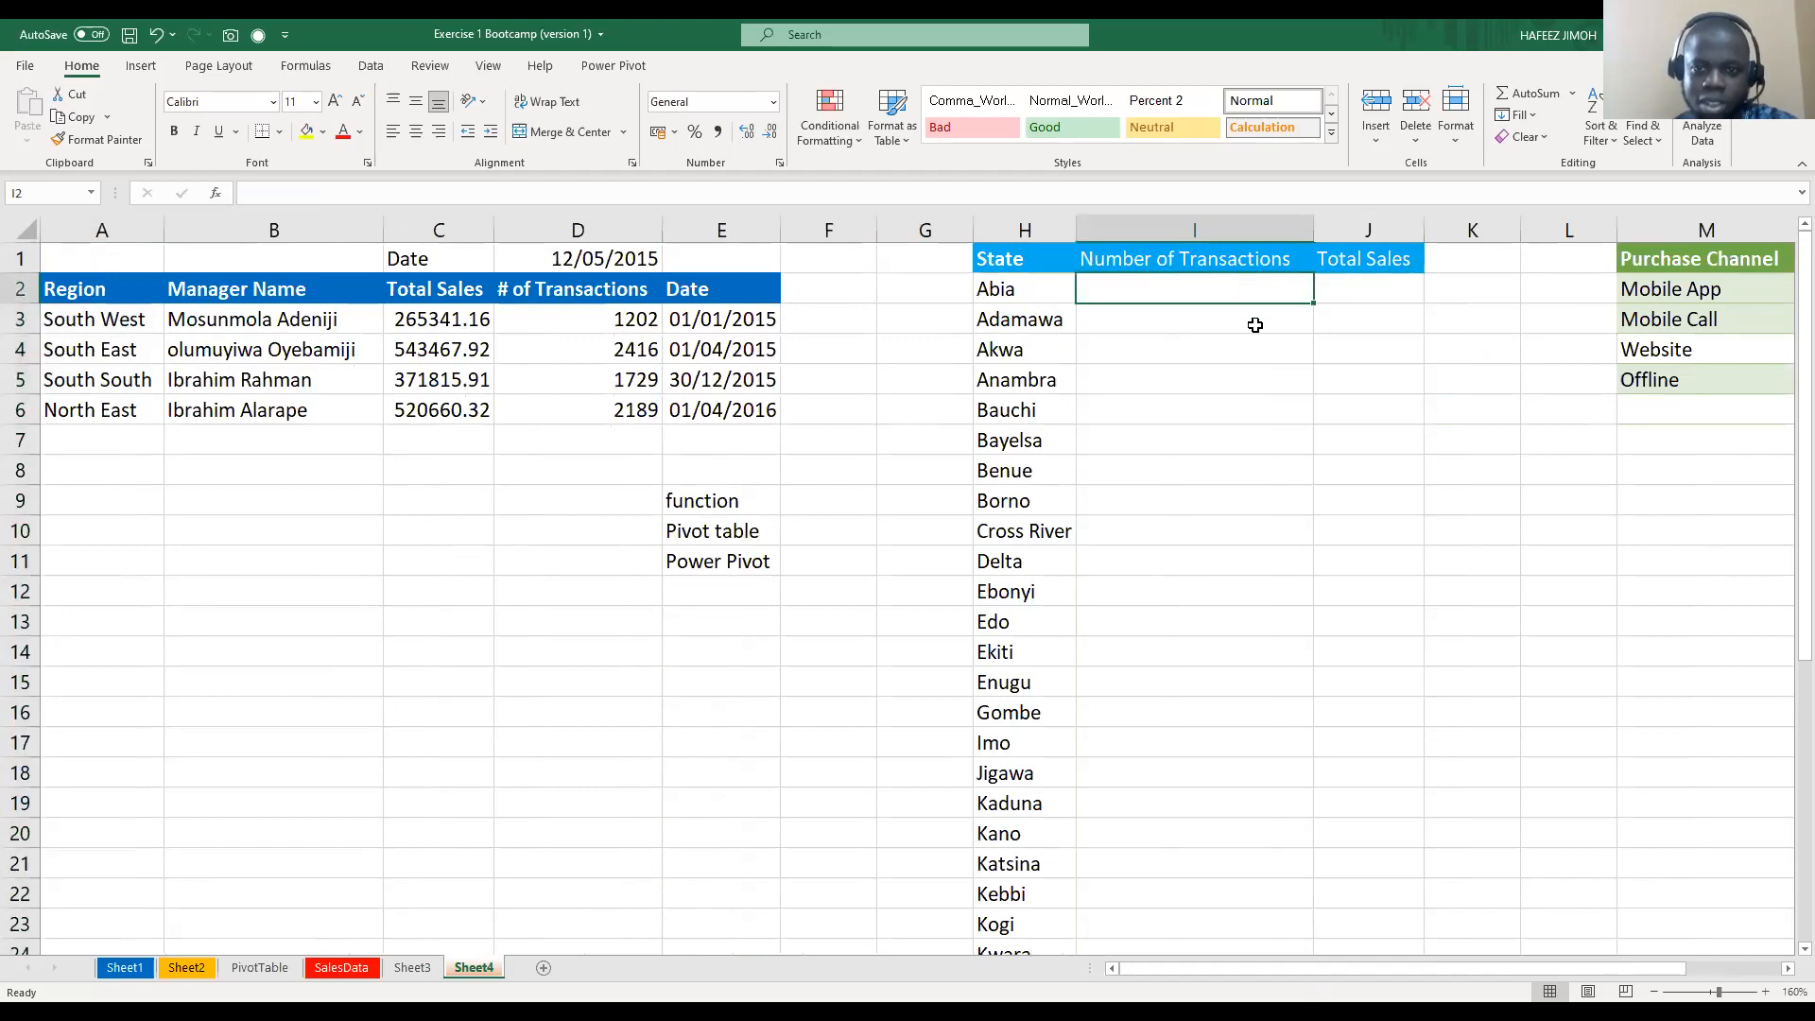
pyautogui.scroll(1, 1255, 325)
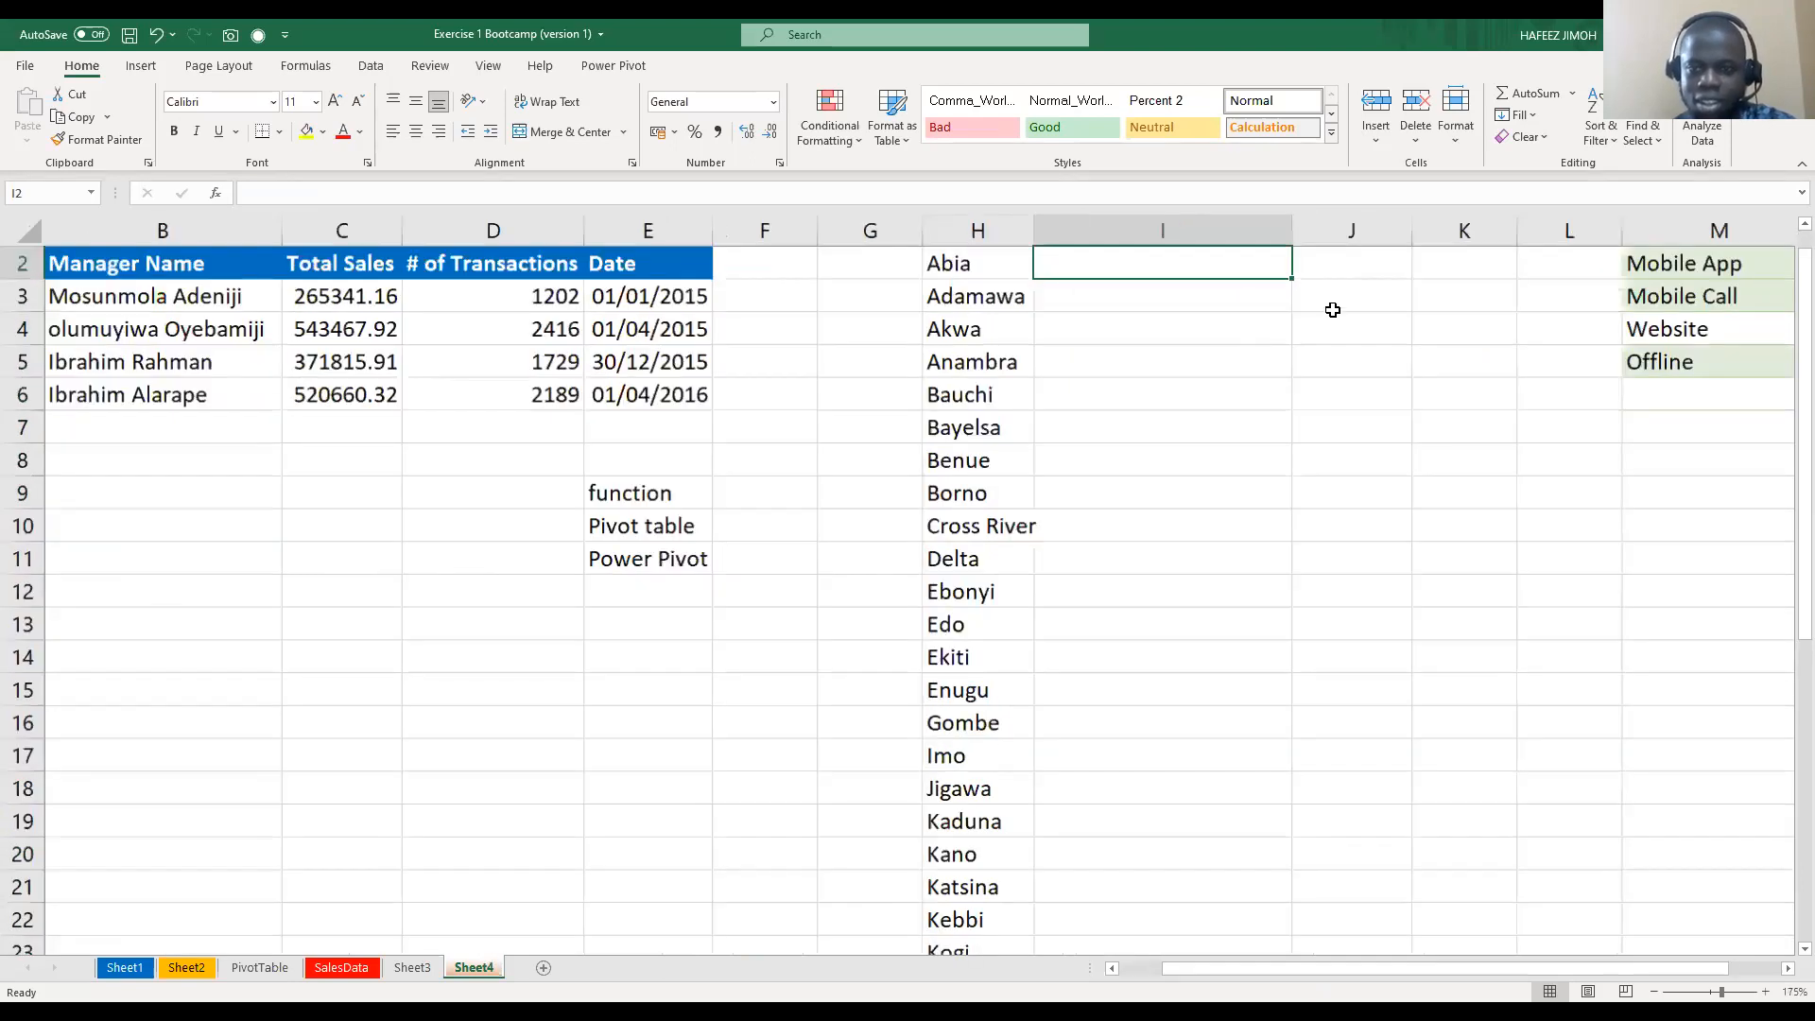
pyautogui.scroll(1, 1333, 311)
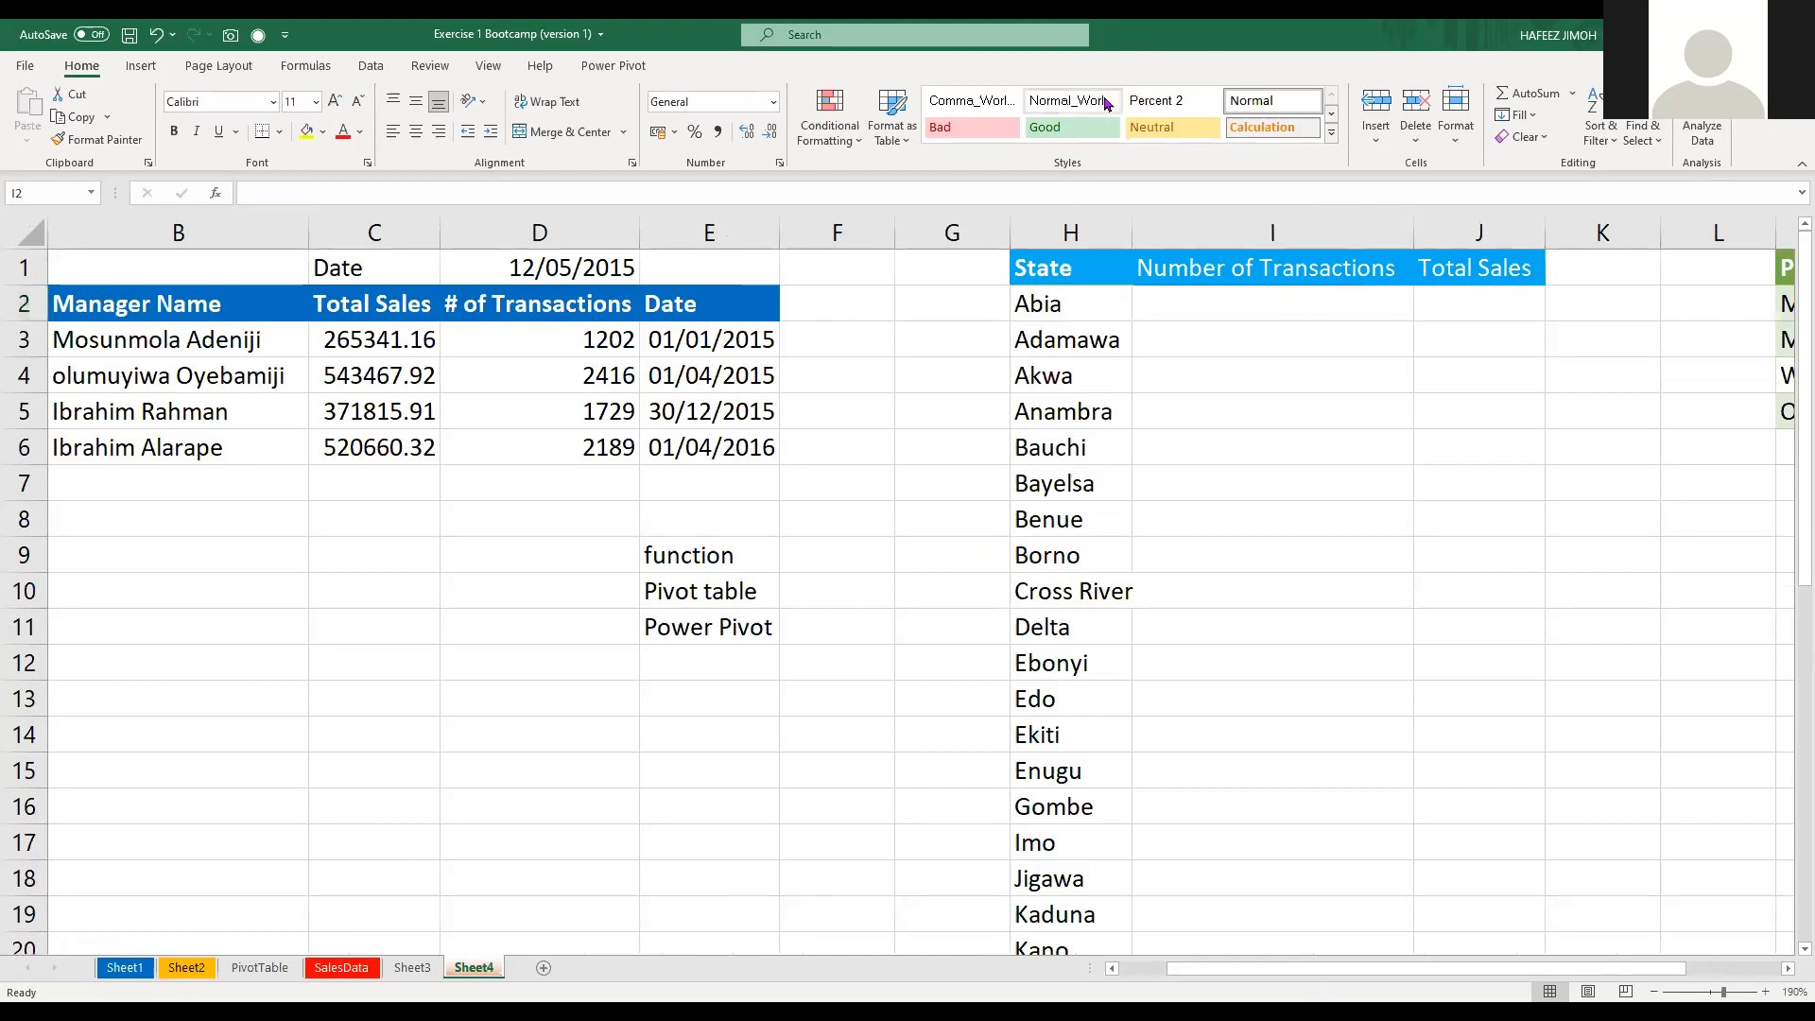
pyautogui.click(1195, 299)
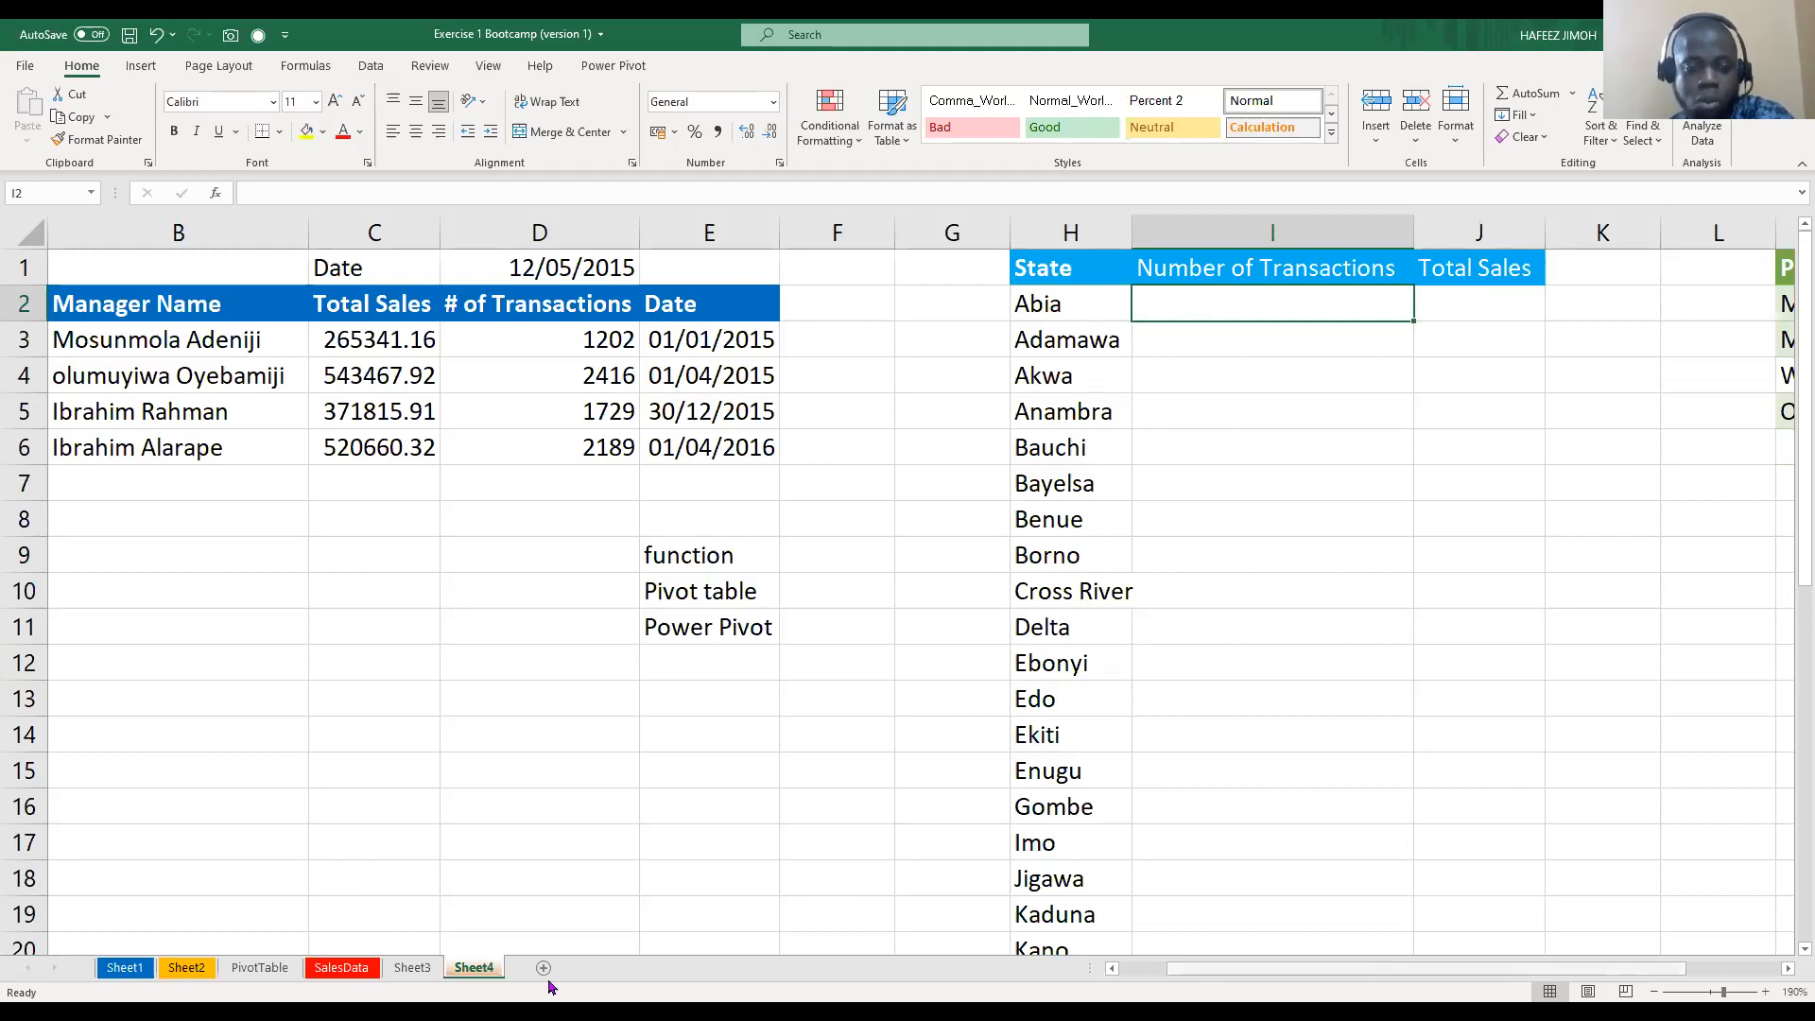
pyautogui.hscroll(2, 365, 974)
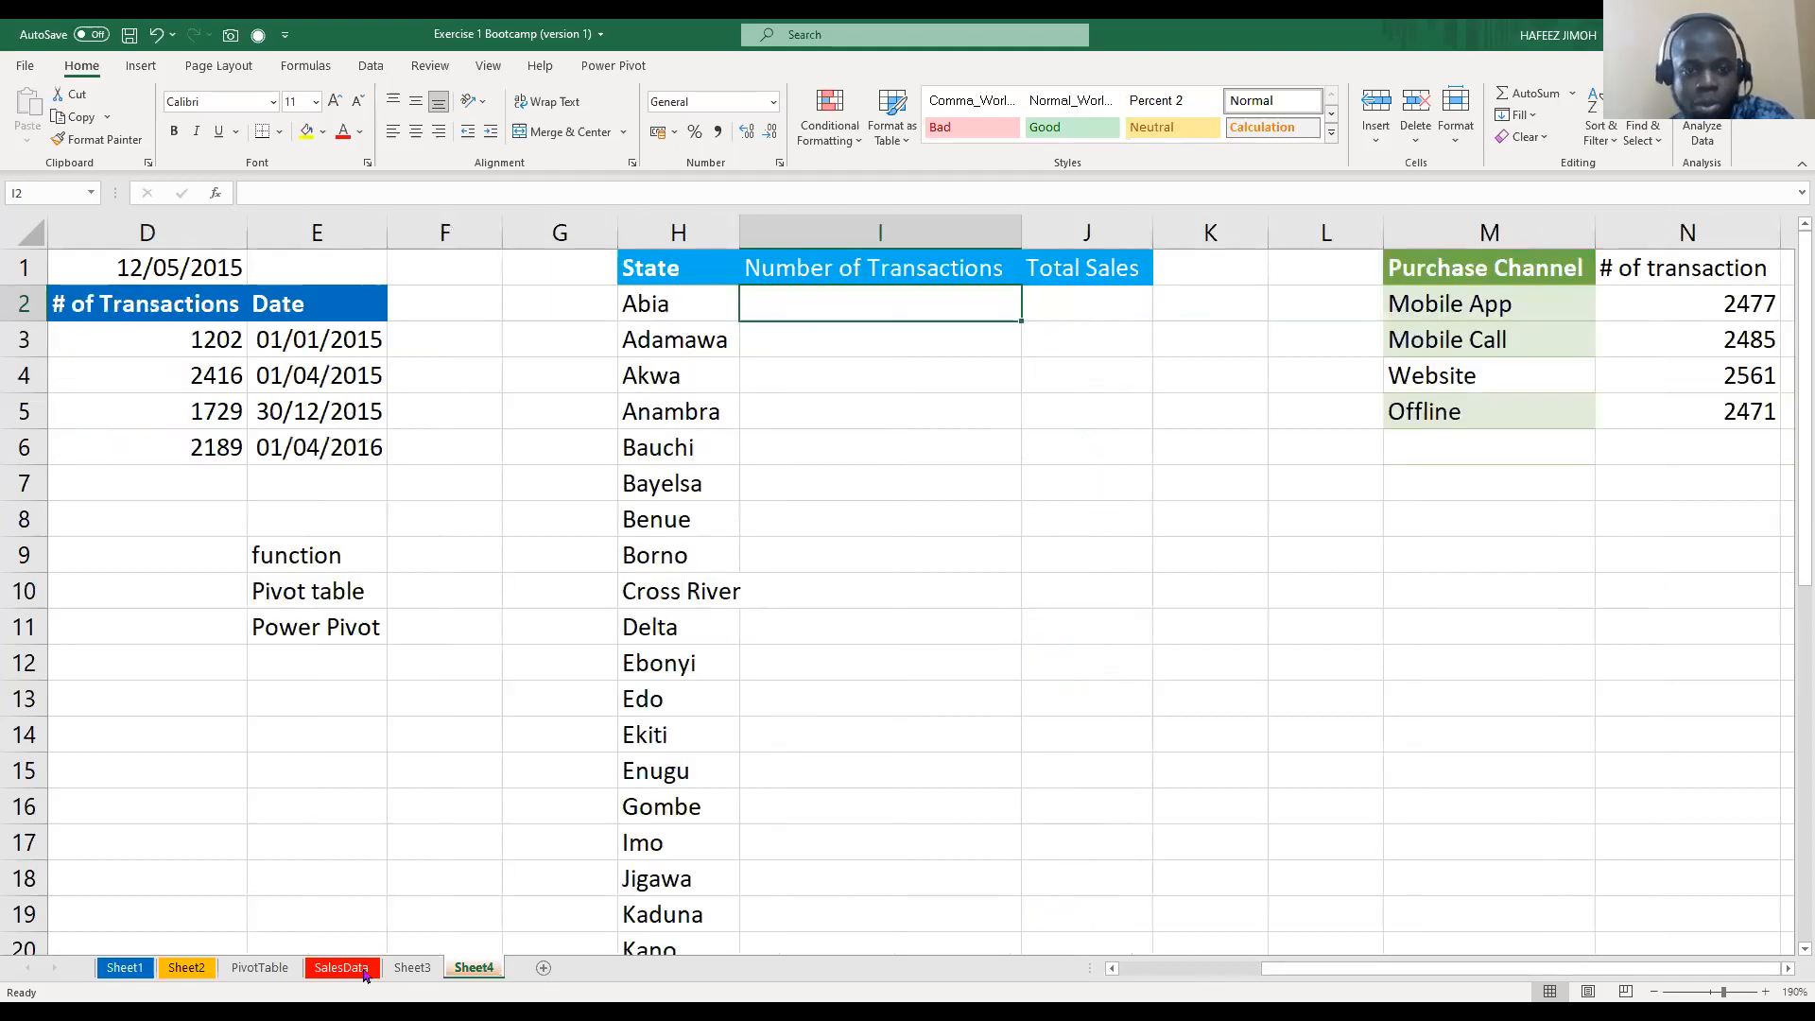
# Glance at the SalesData sheet, and highlight both pivot tables on the PivotTable sheet by selecting A1:F17
pyautogui.click(363, 970)
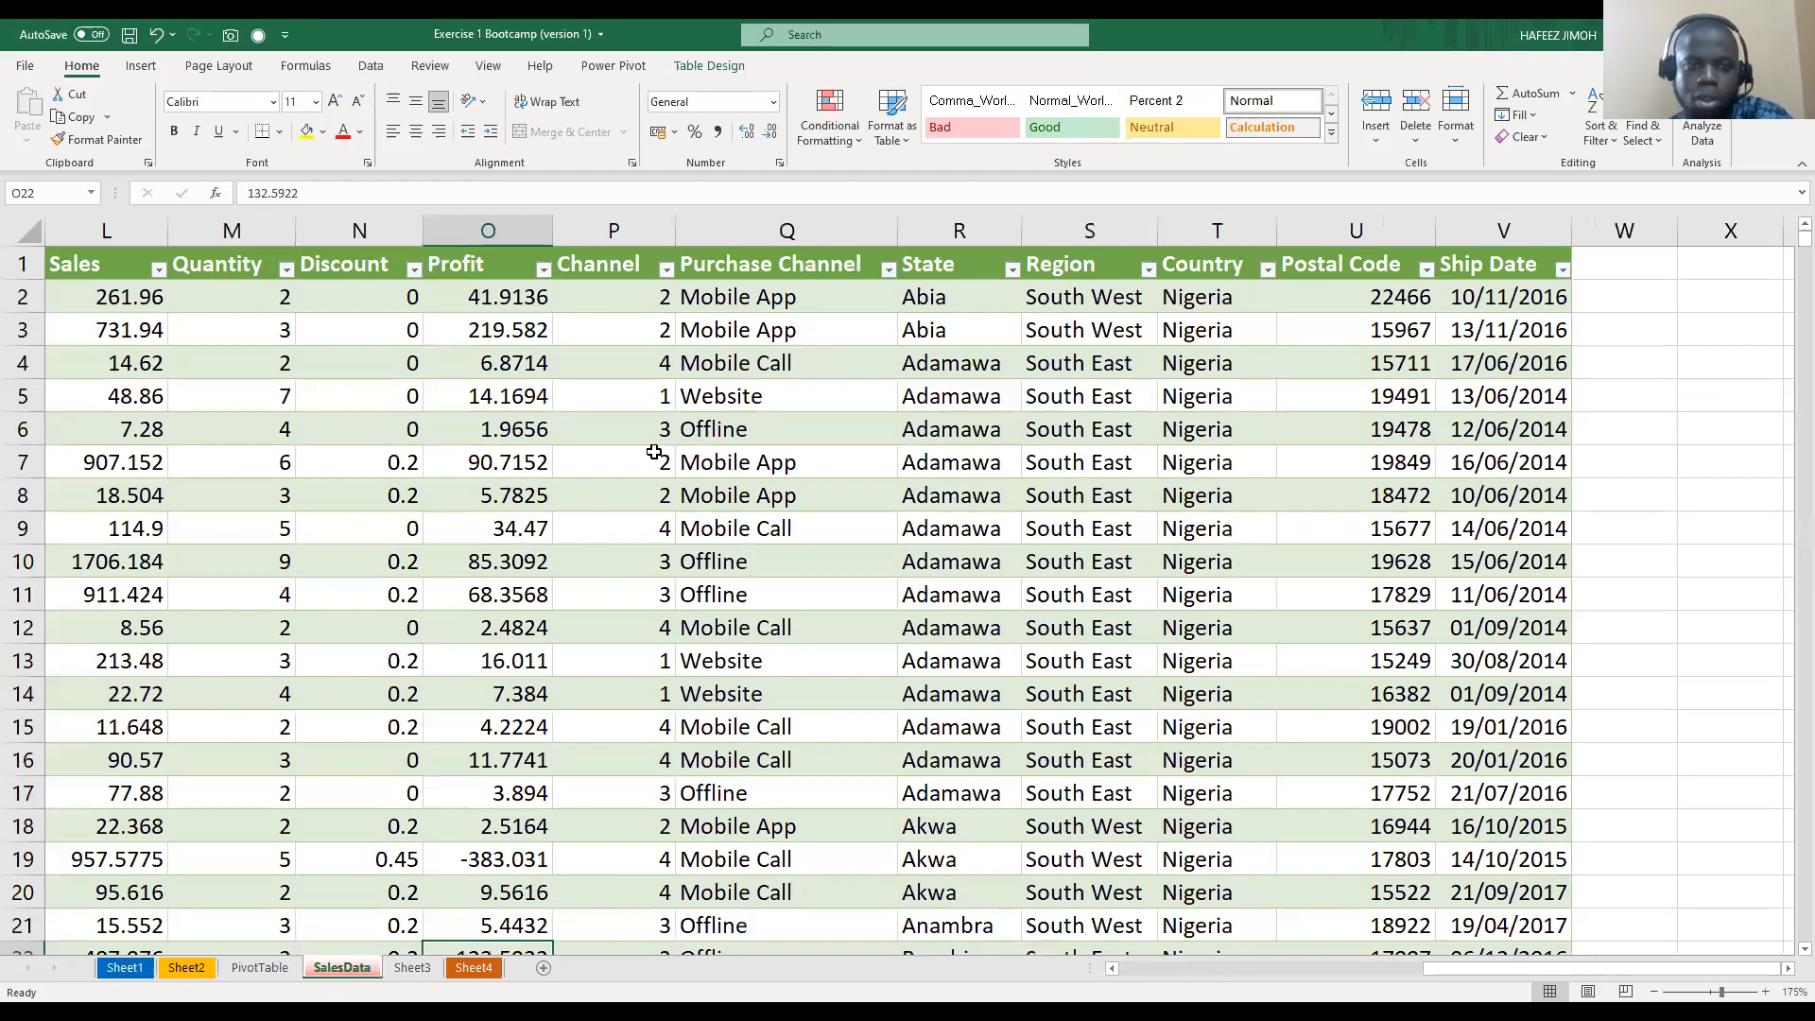
pyautogui.hotkey('ctrl', 'pageup')
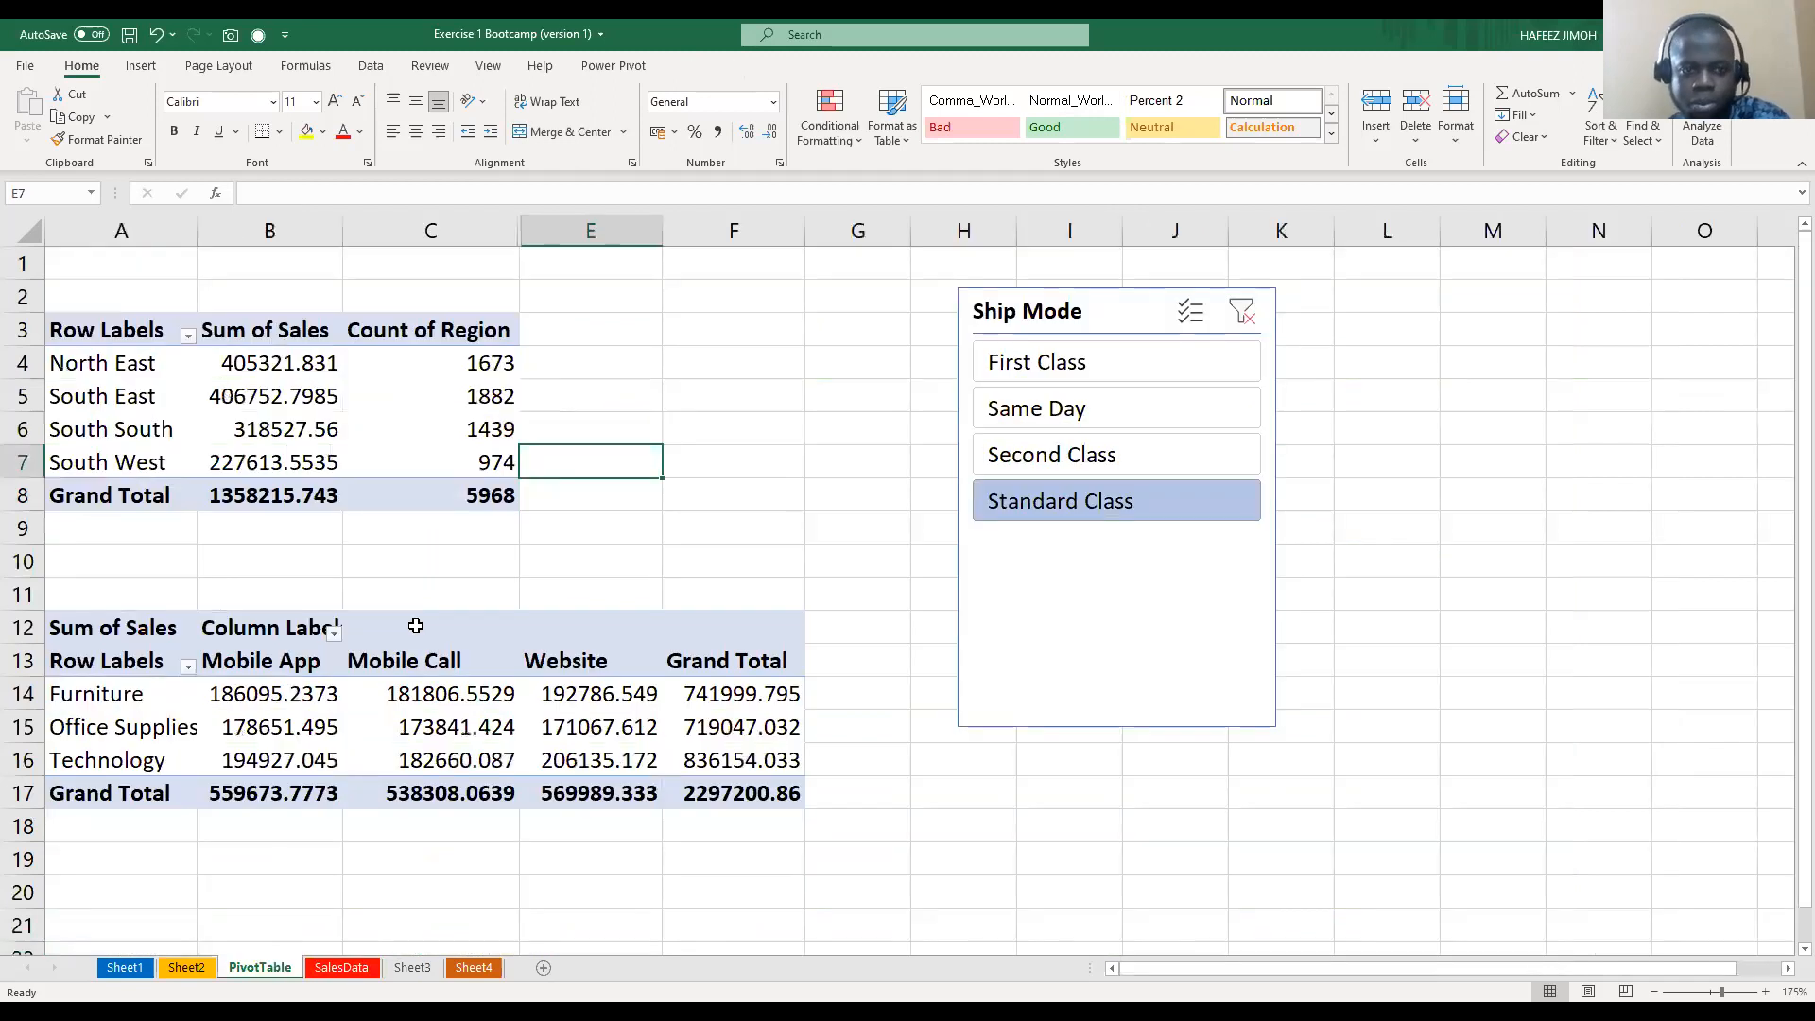
pyautogui.moveTo(780, 899); pyautogui.dragTo(255, 265)
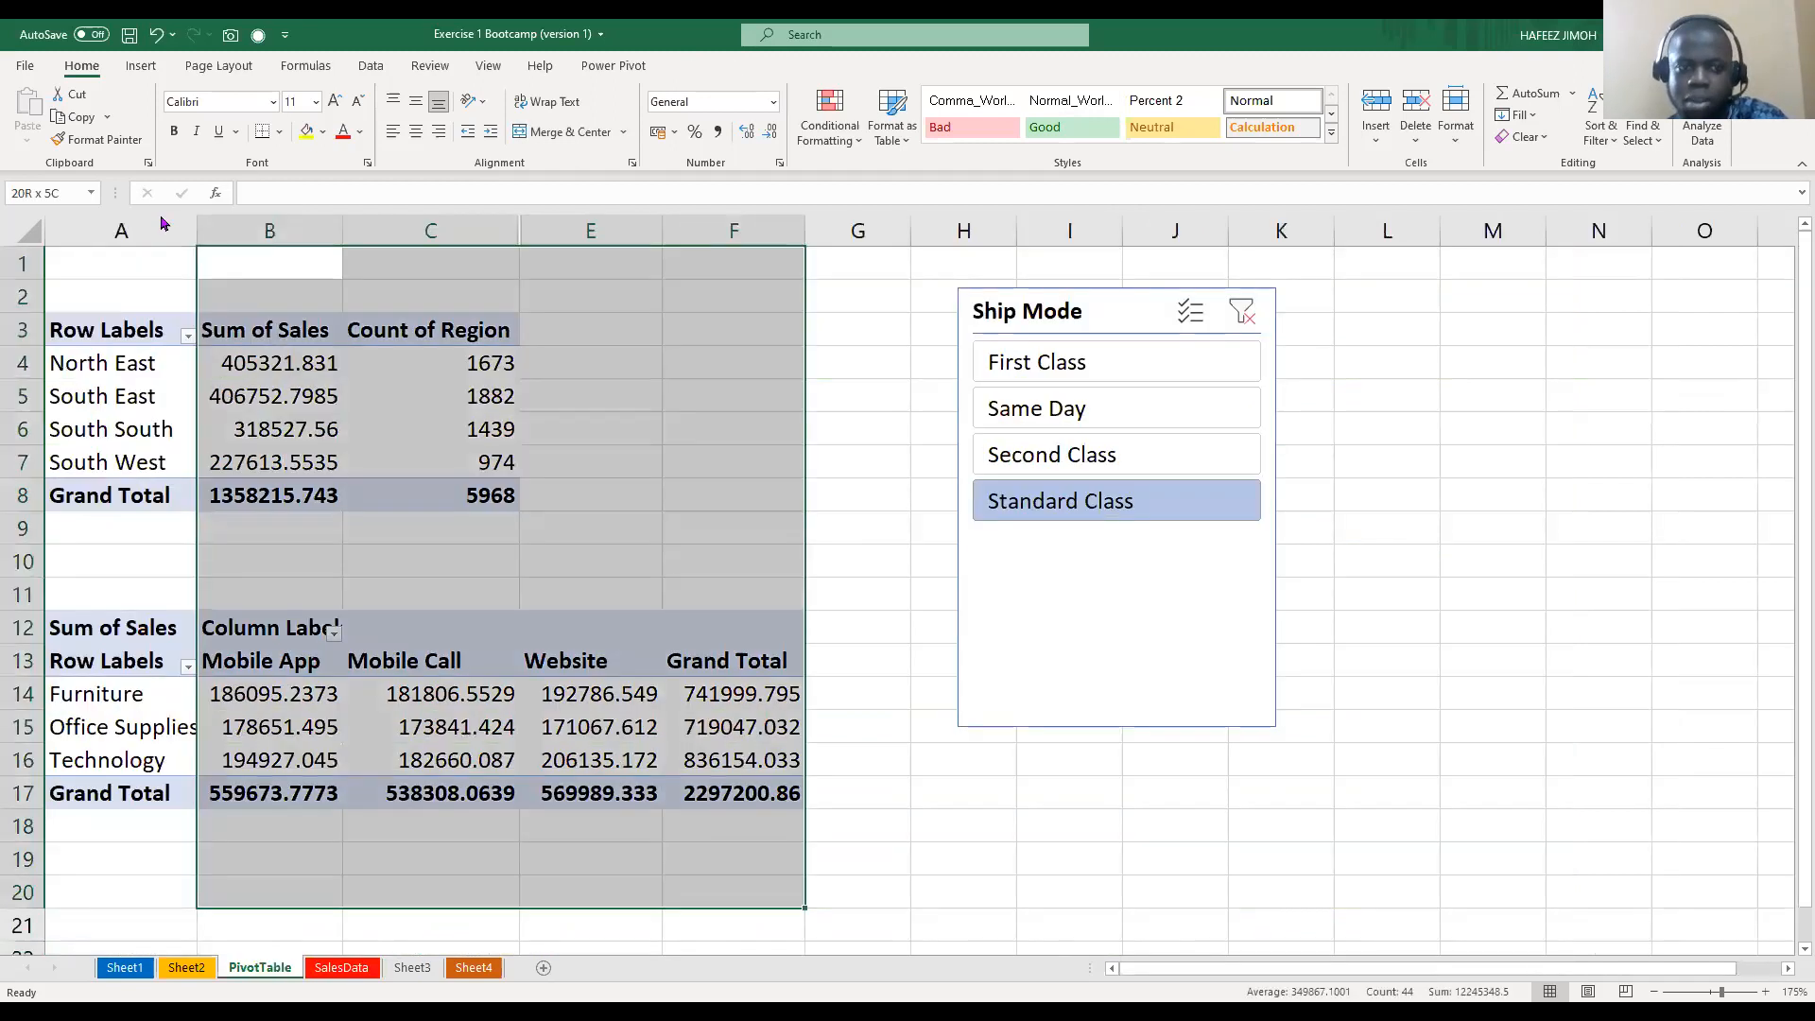
pyautogui.moveTo(142, 264); pyautogui.dragTo(448, 644)
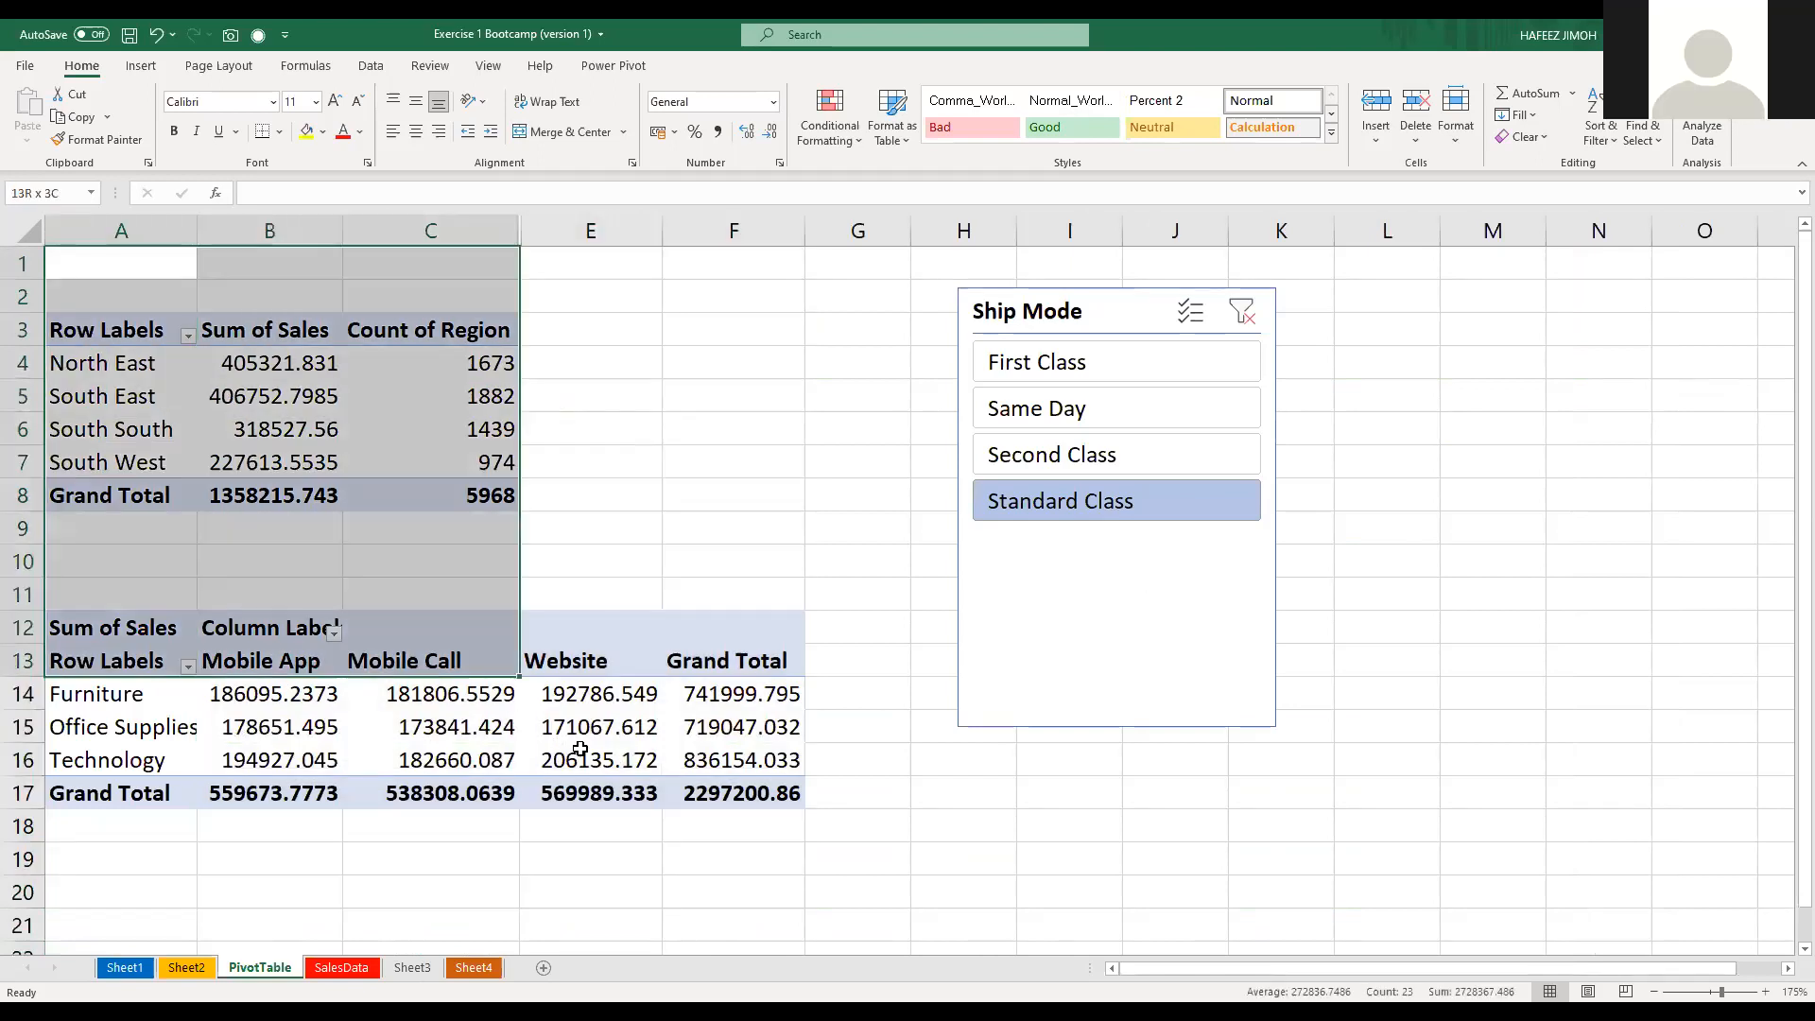
pyautogui.moveTo(655, 792); pyautogui.dragTo(747, 797)
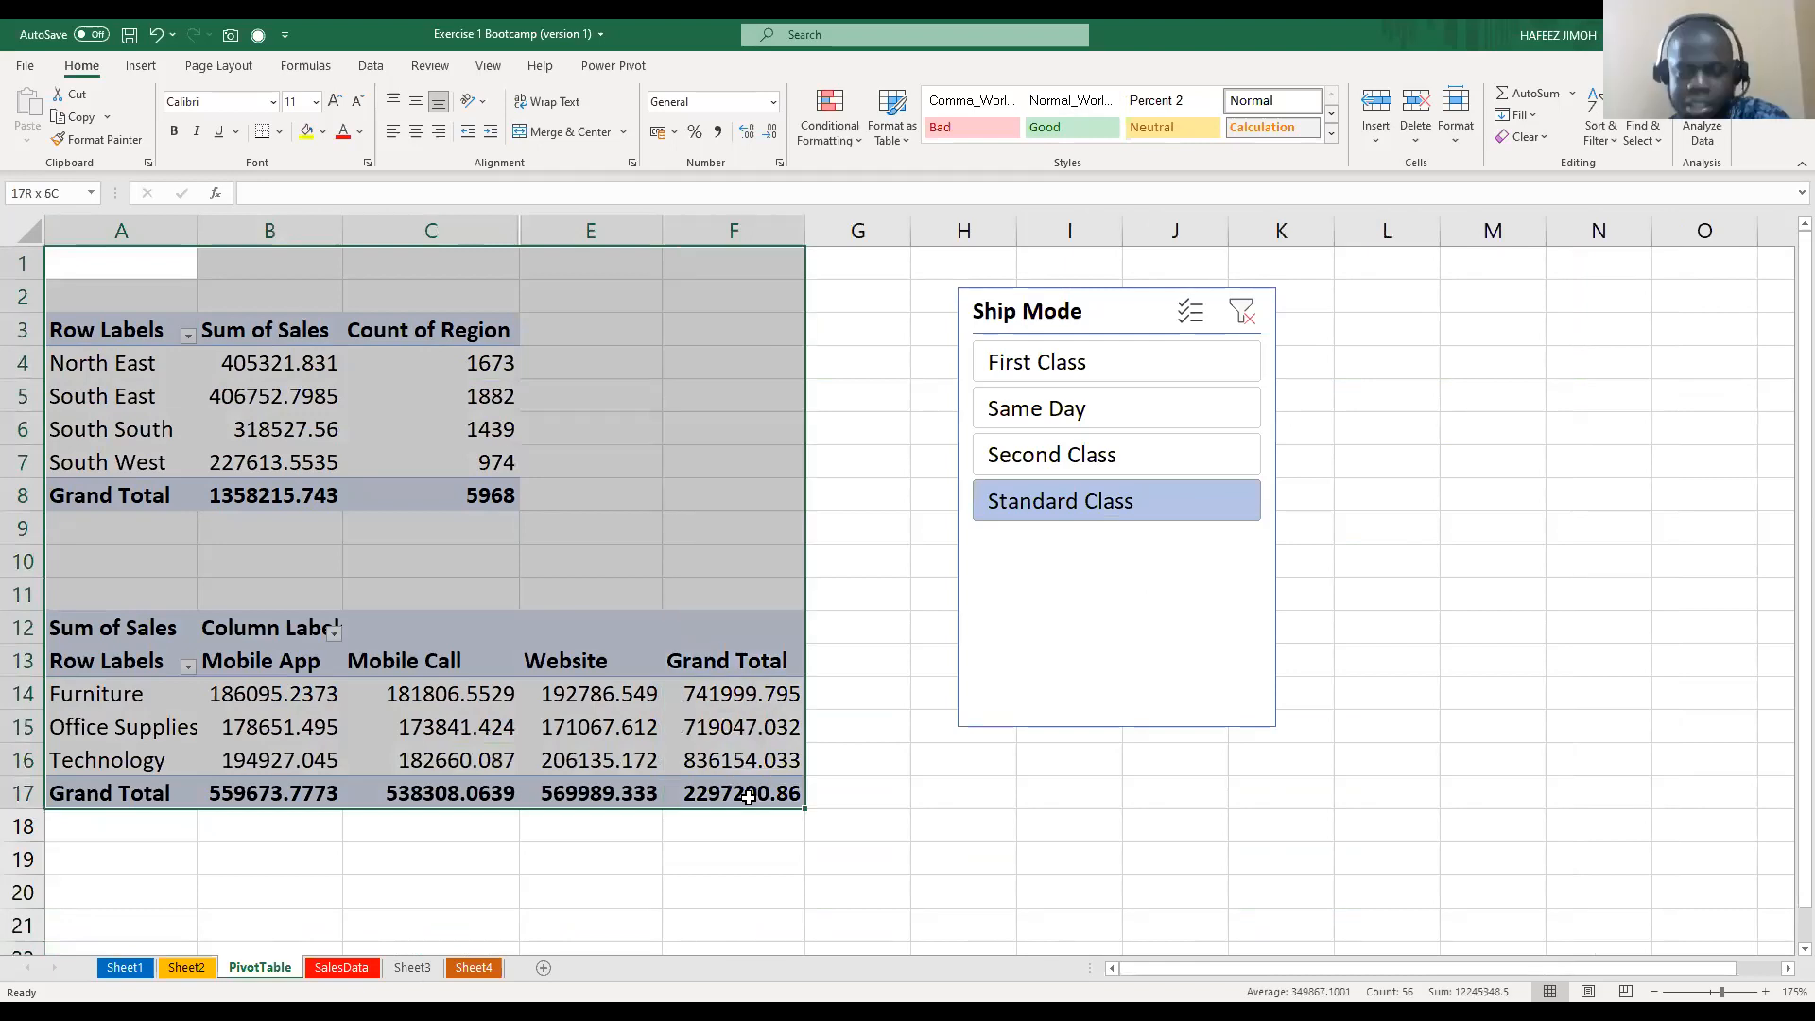
# Shrink the Ship Mode slicer to fit its four options and place it beside the region pivot table, over columns E to G
pyautogui.moveTo(923, 285); pyautogui.dragTo(999, 265)
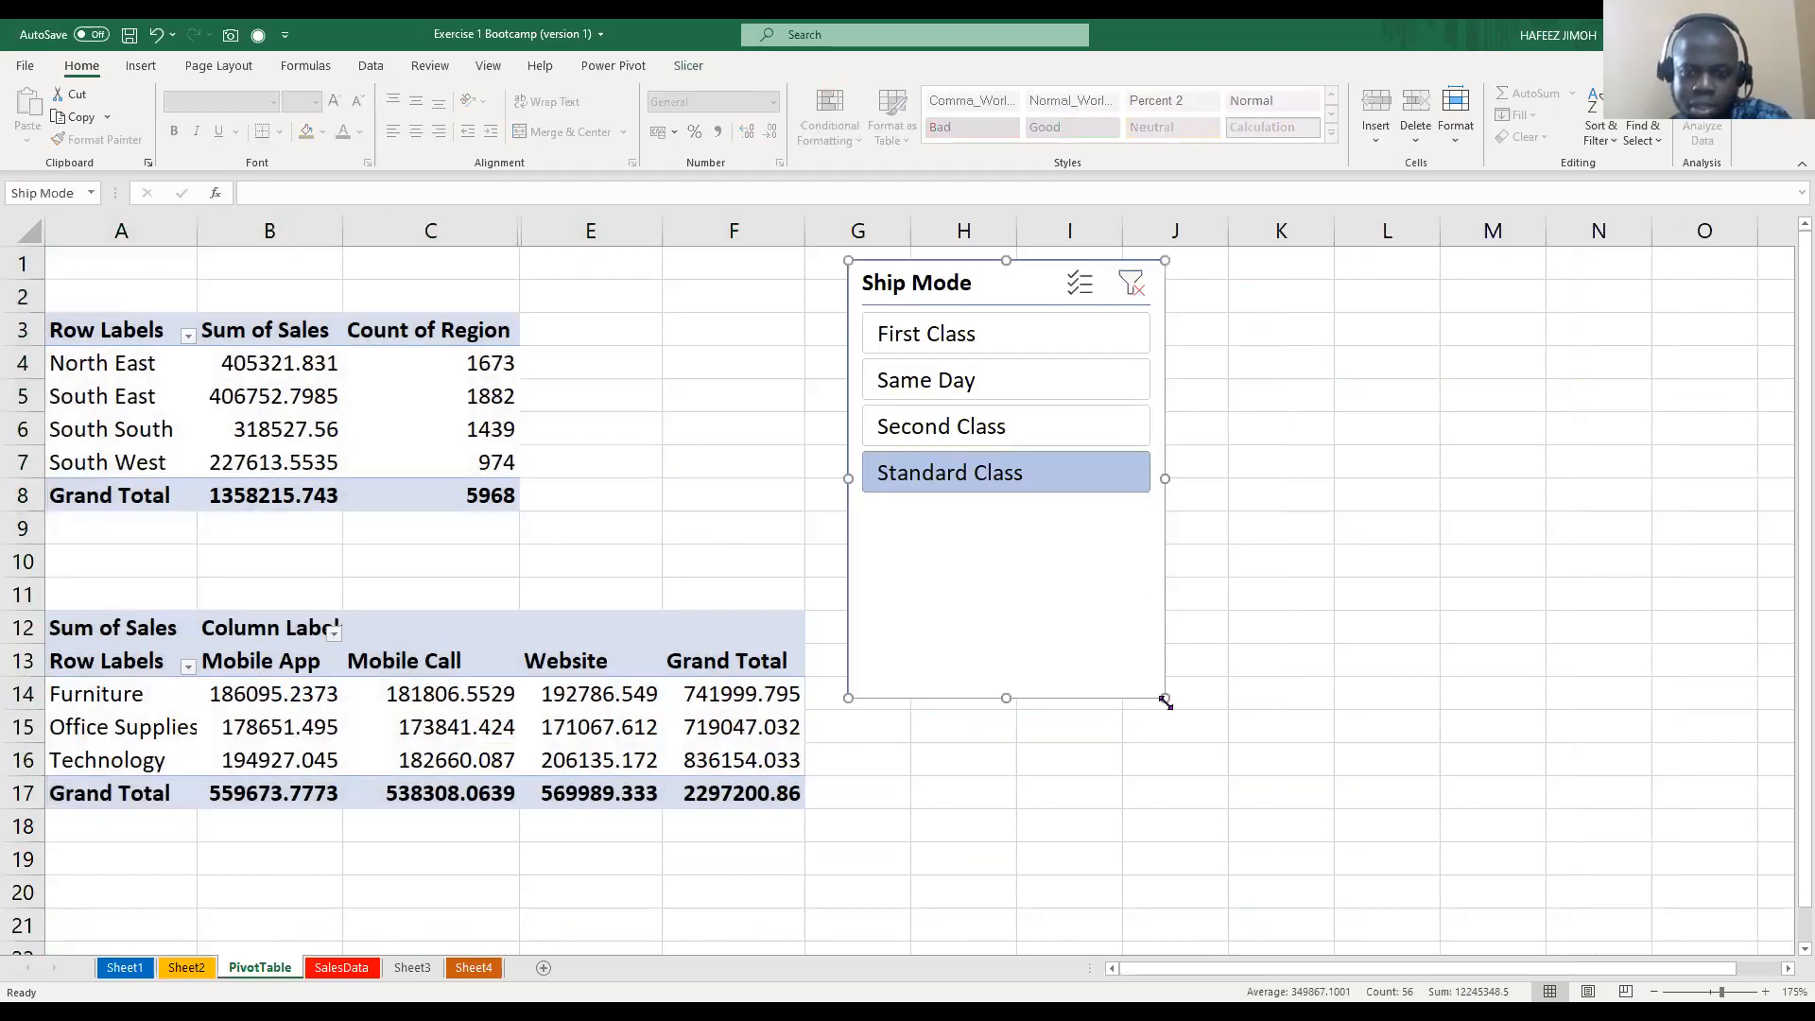
pyautogui.moveTo(1176, 512); pyautogui.dragTo(1177, 511)
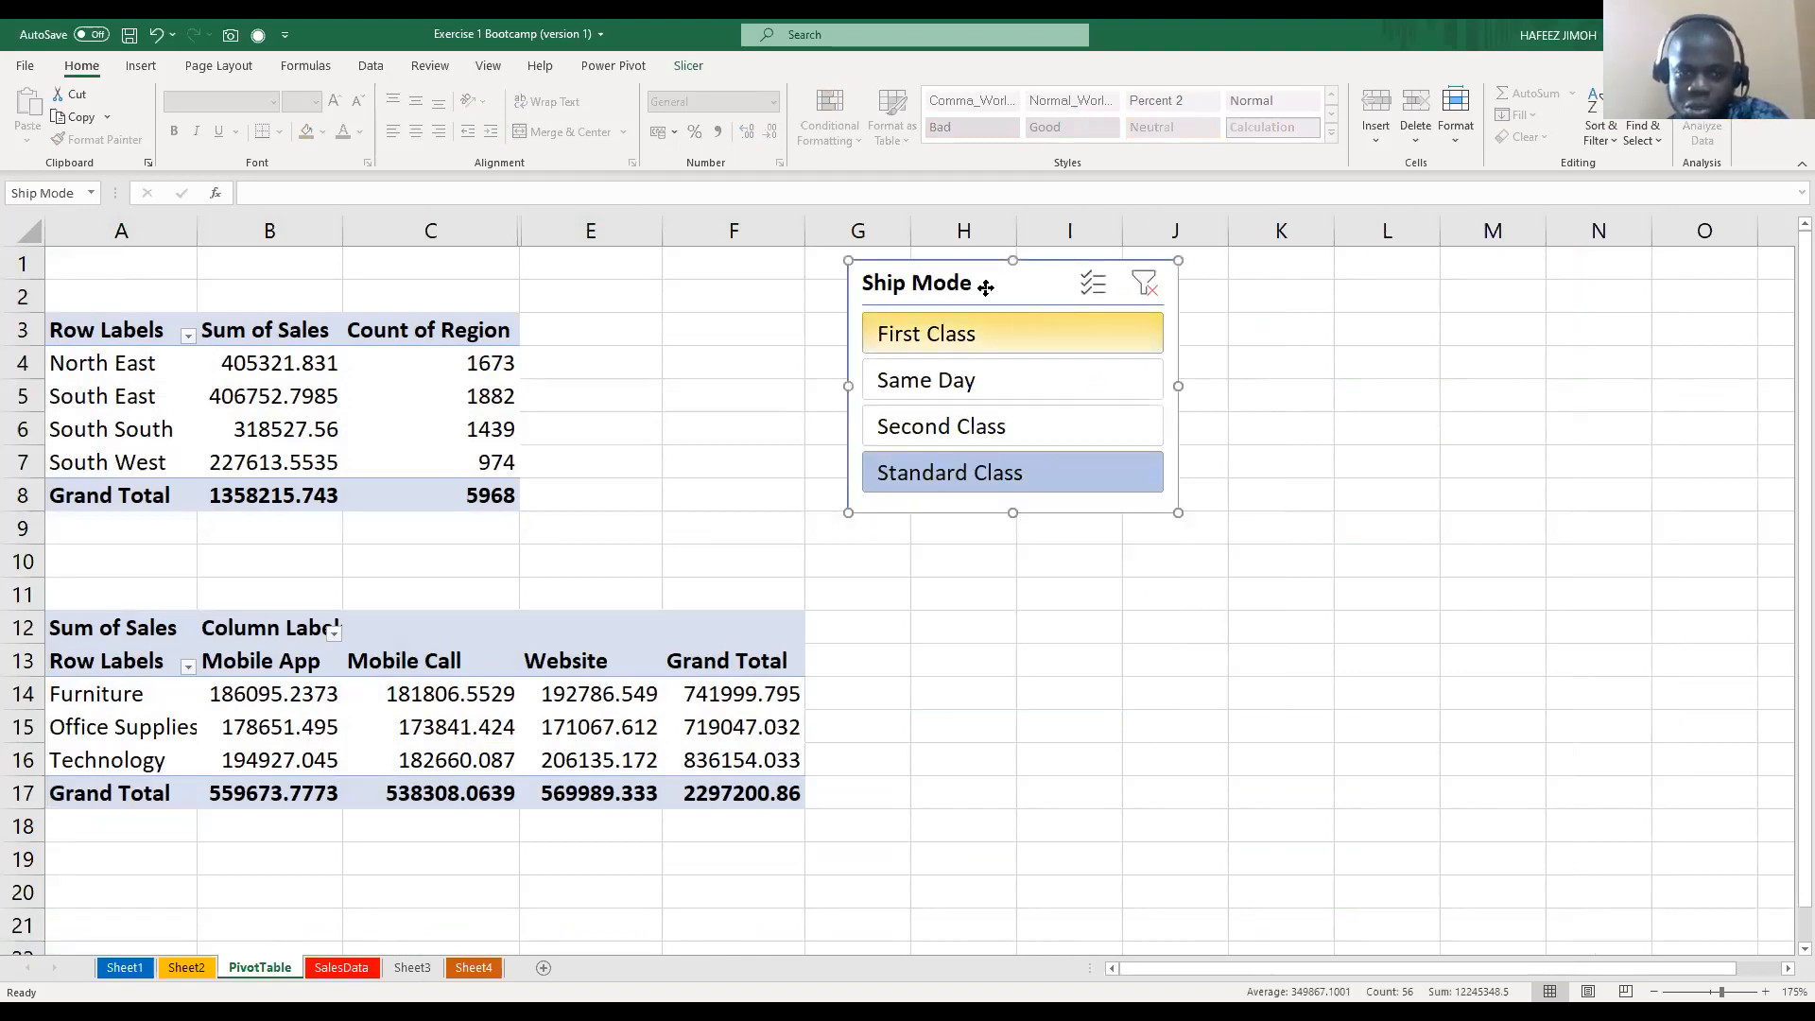
pyautogui.moveTo(889, 301); pyautogui.dragTo(753, 321)
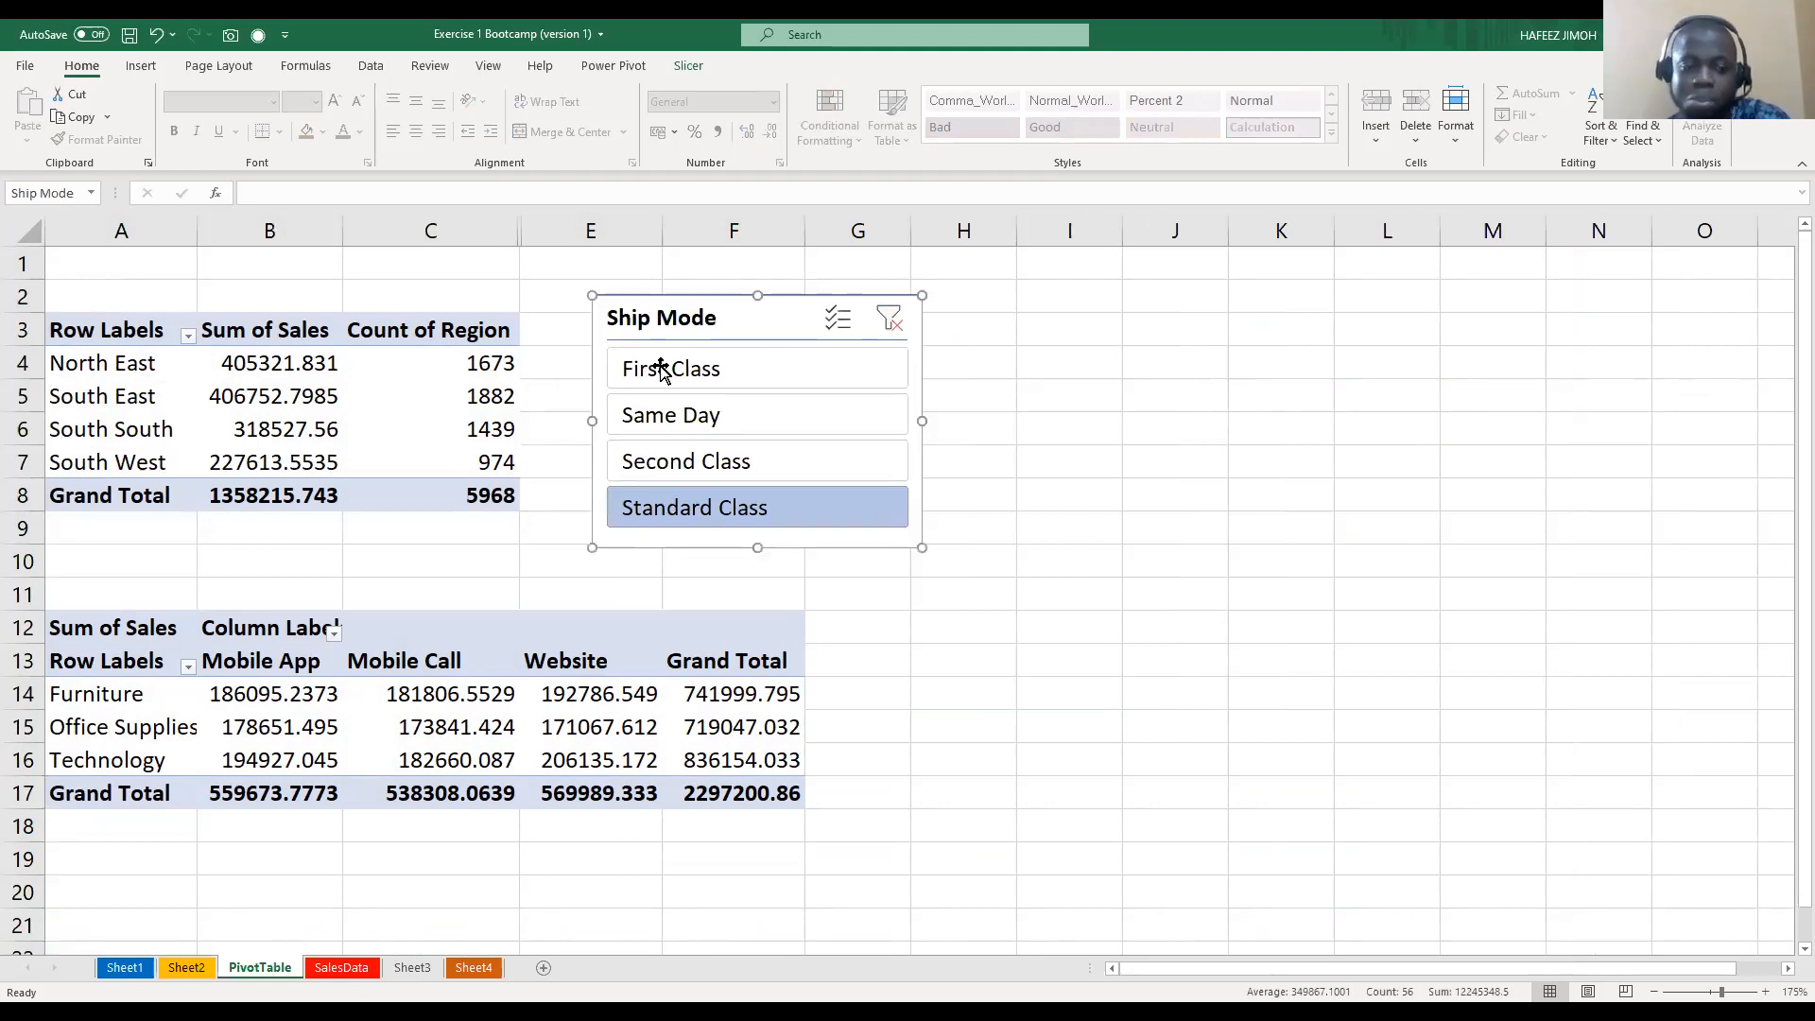
# Inspect the last records of the SalesData table and the empty rows below them, and return to the PivotTable sheet
pyautogui.click(343, 968)
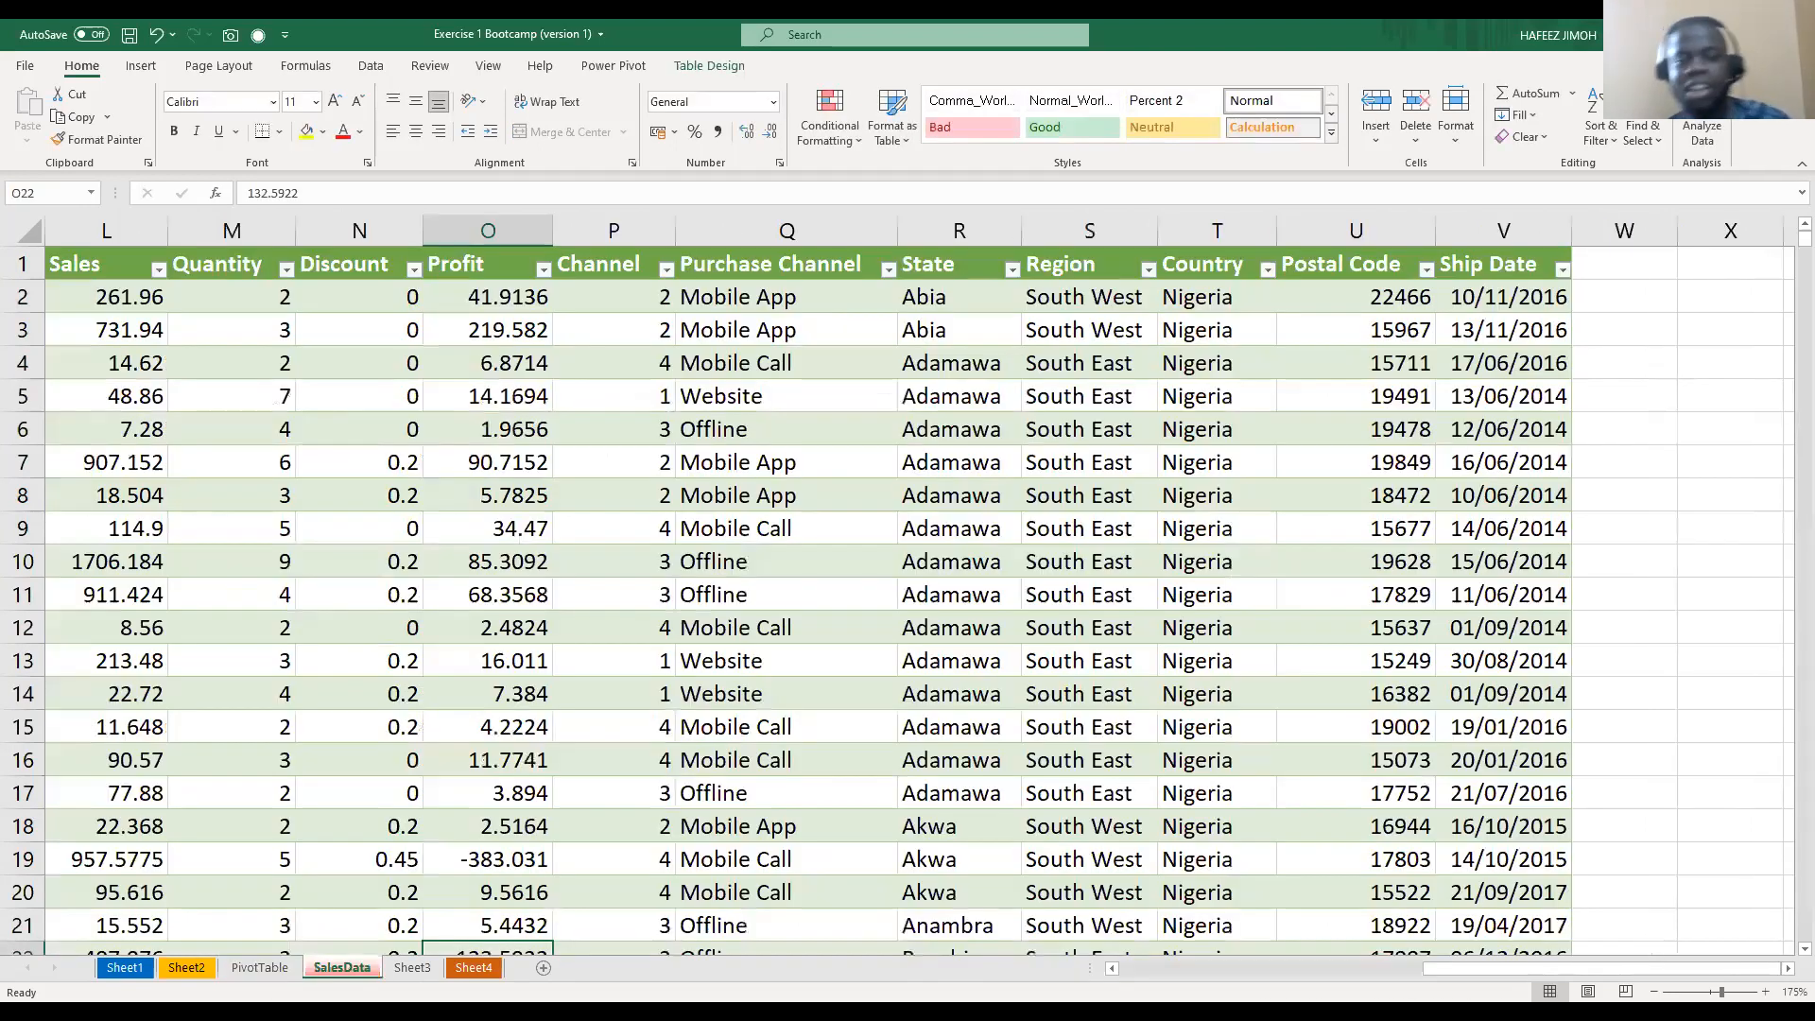
pyautogui.click(1014, 428)
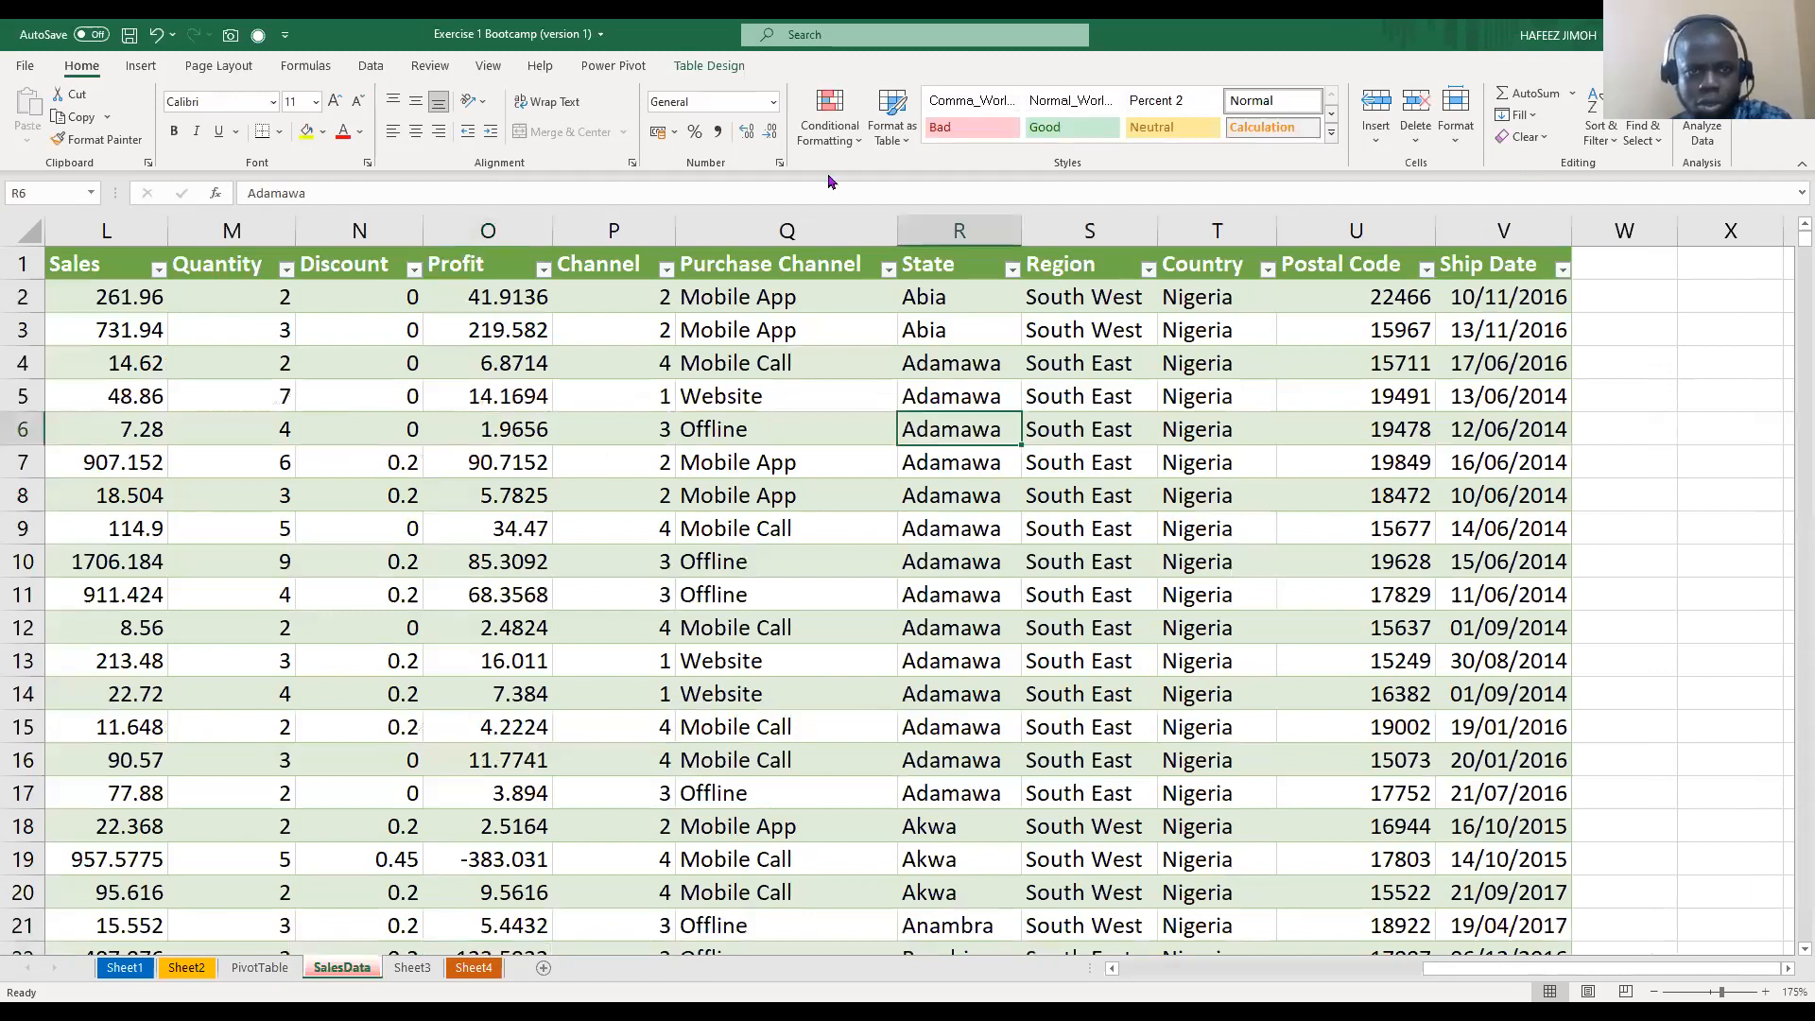
pyautogui.click(882, 583)
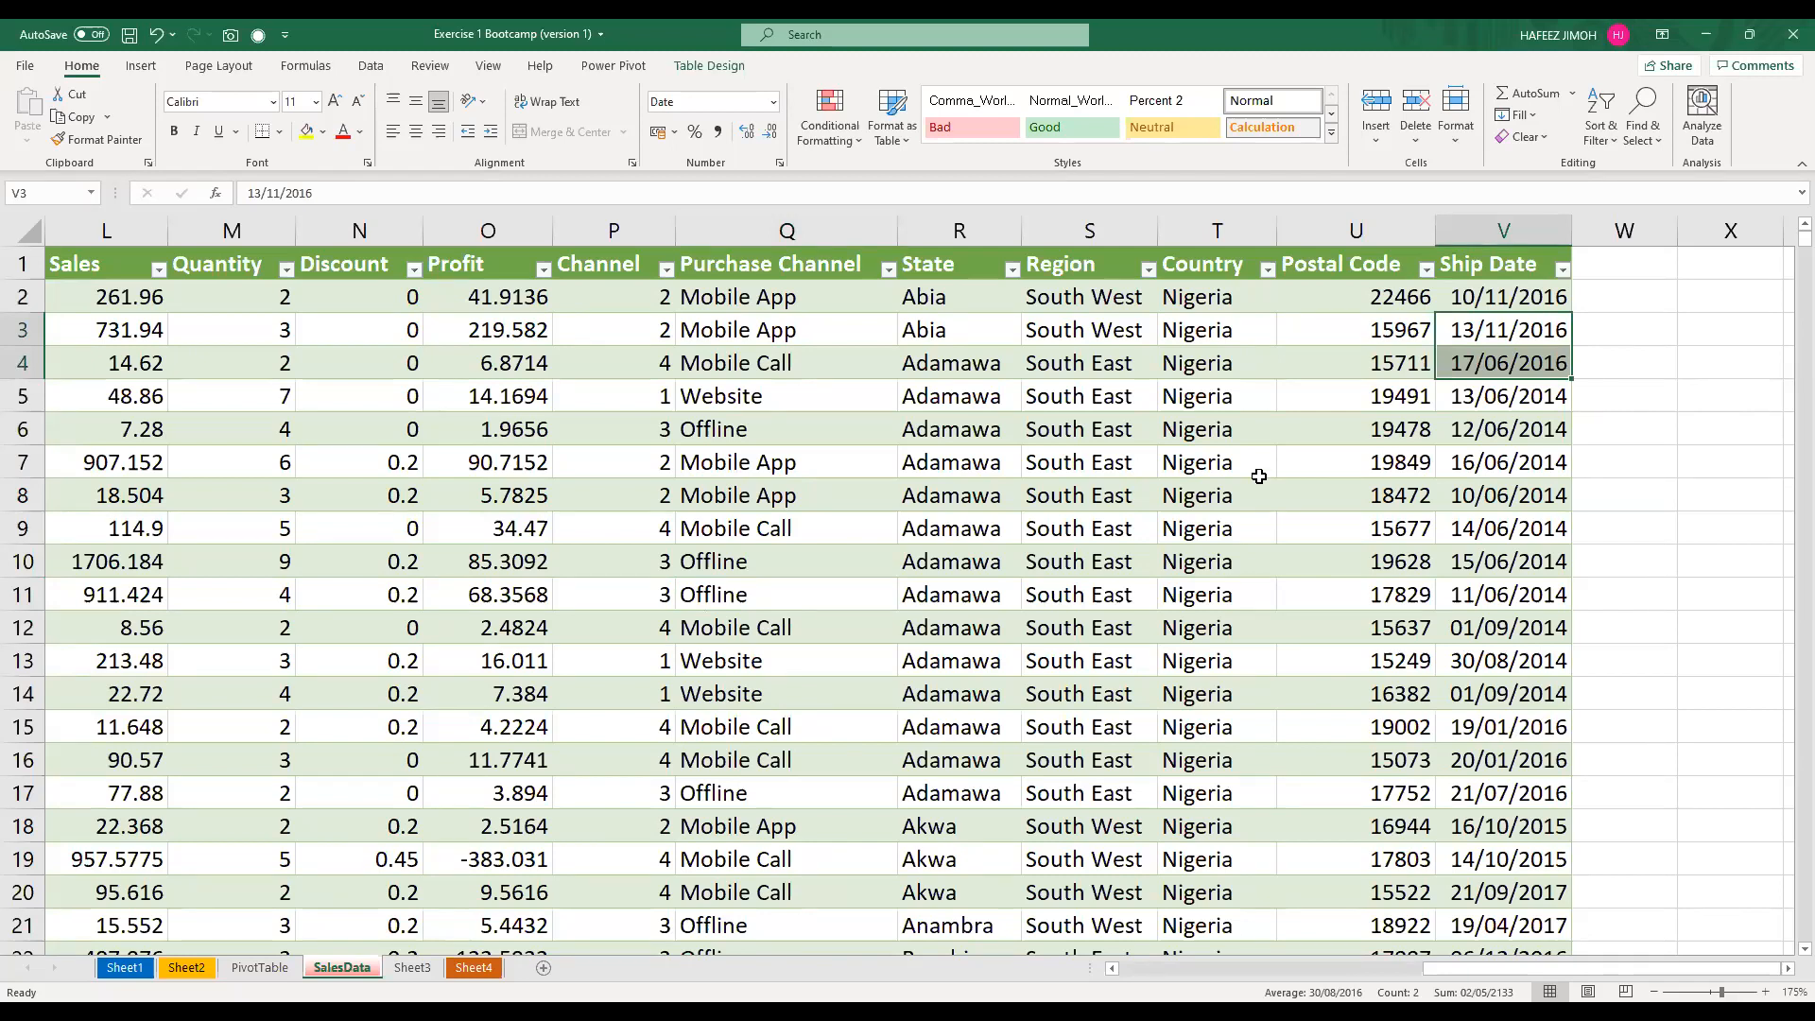
pyautogui.hotkey('ctrl', 'Down')
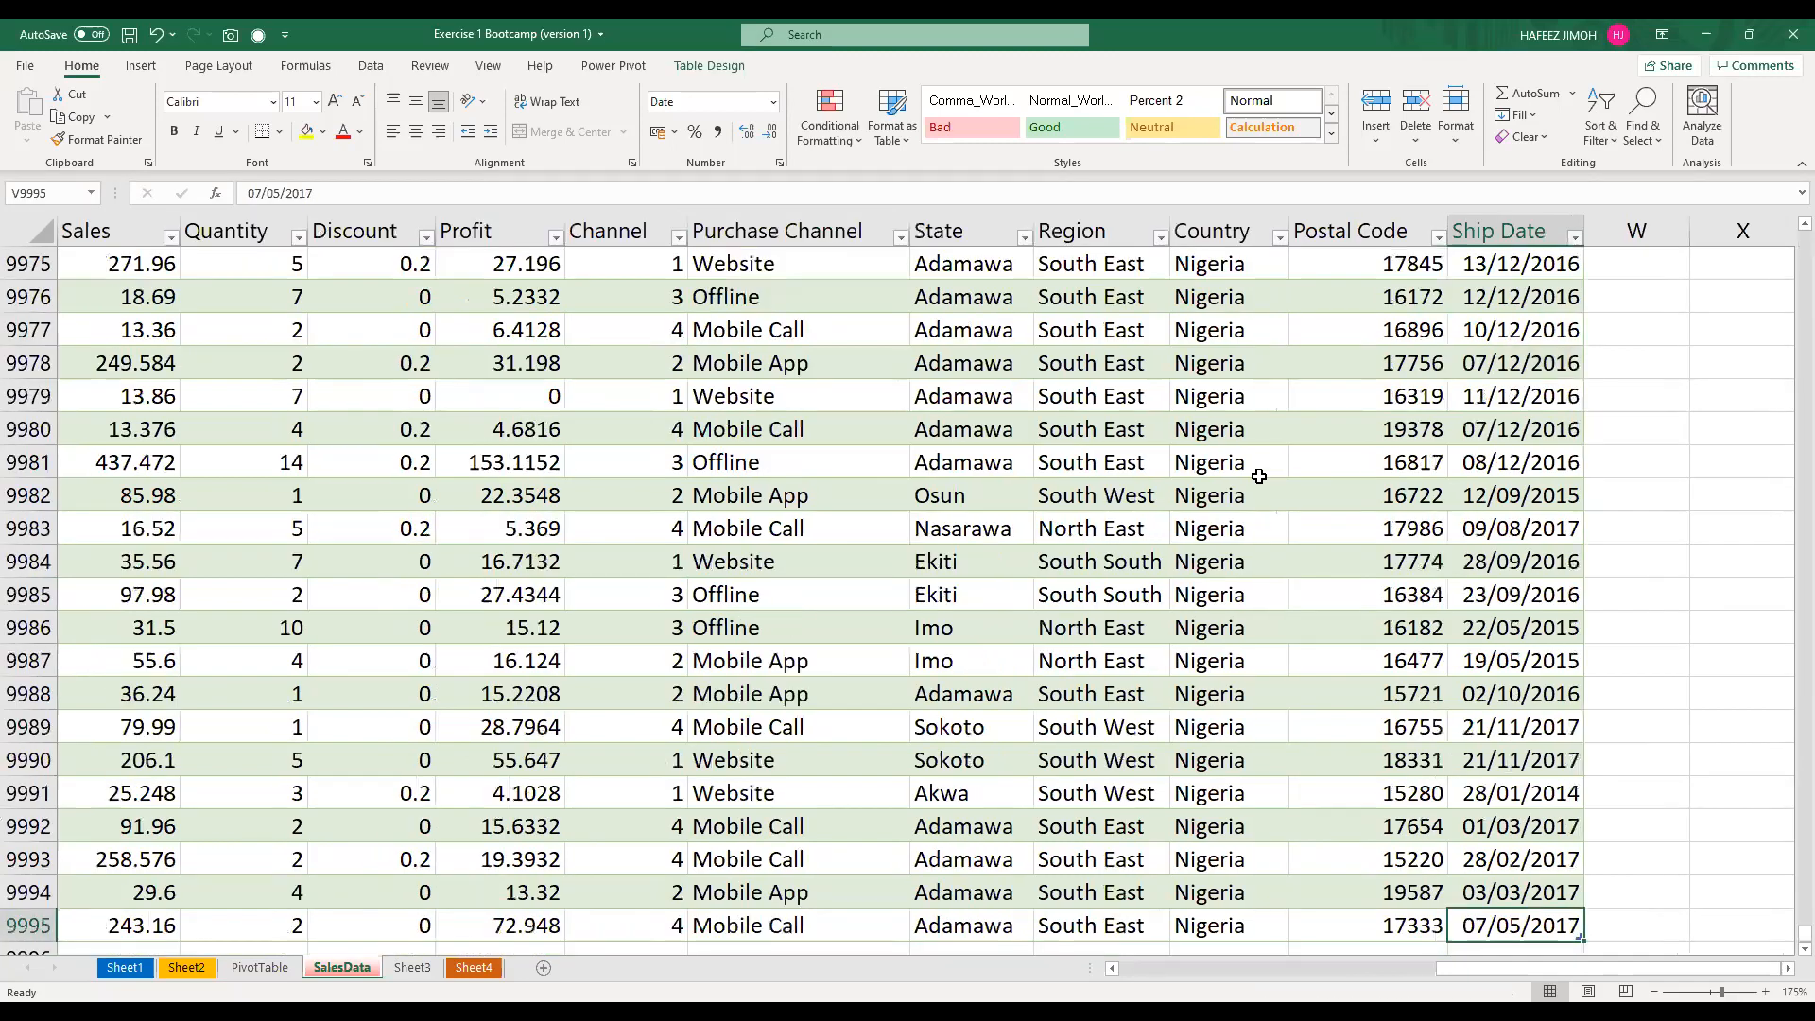
pyautogui.press('Down')
pyautogui.press('Down')
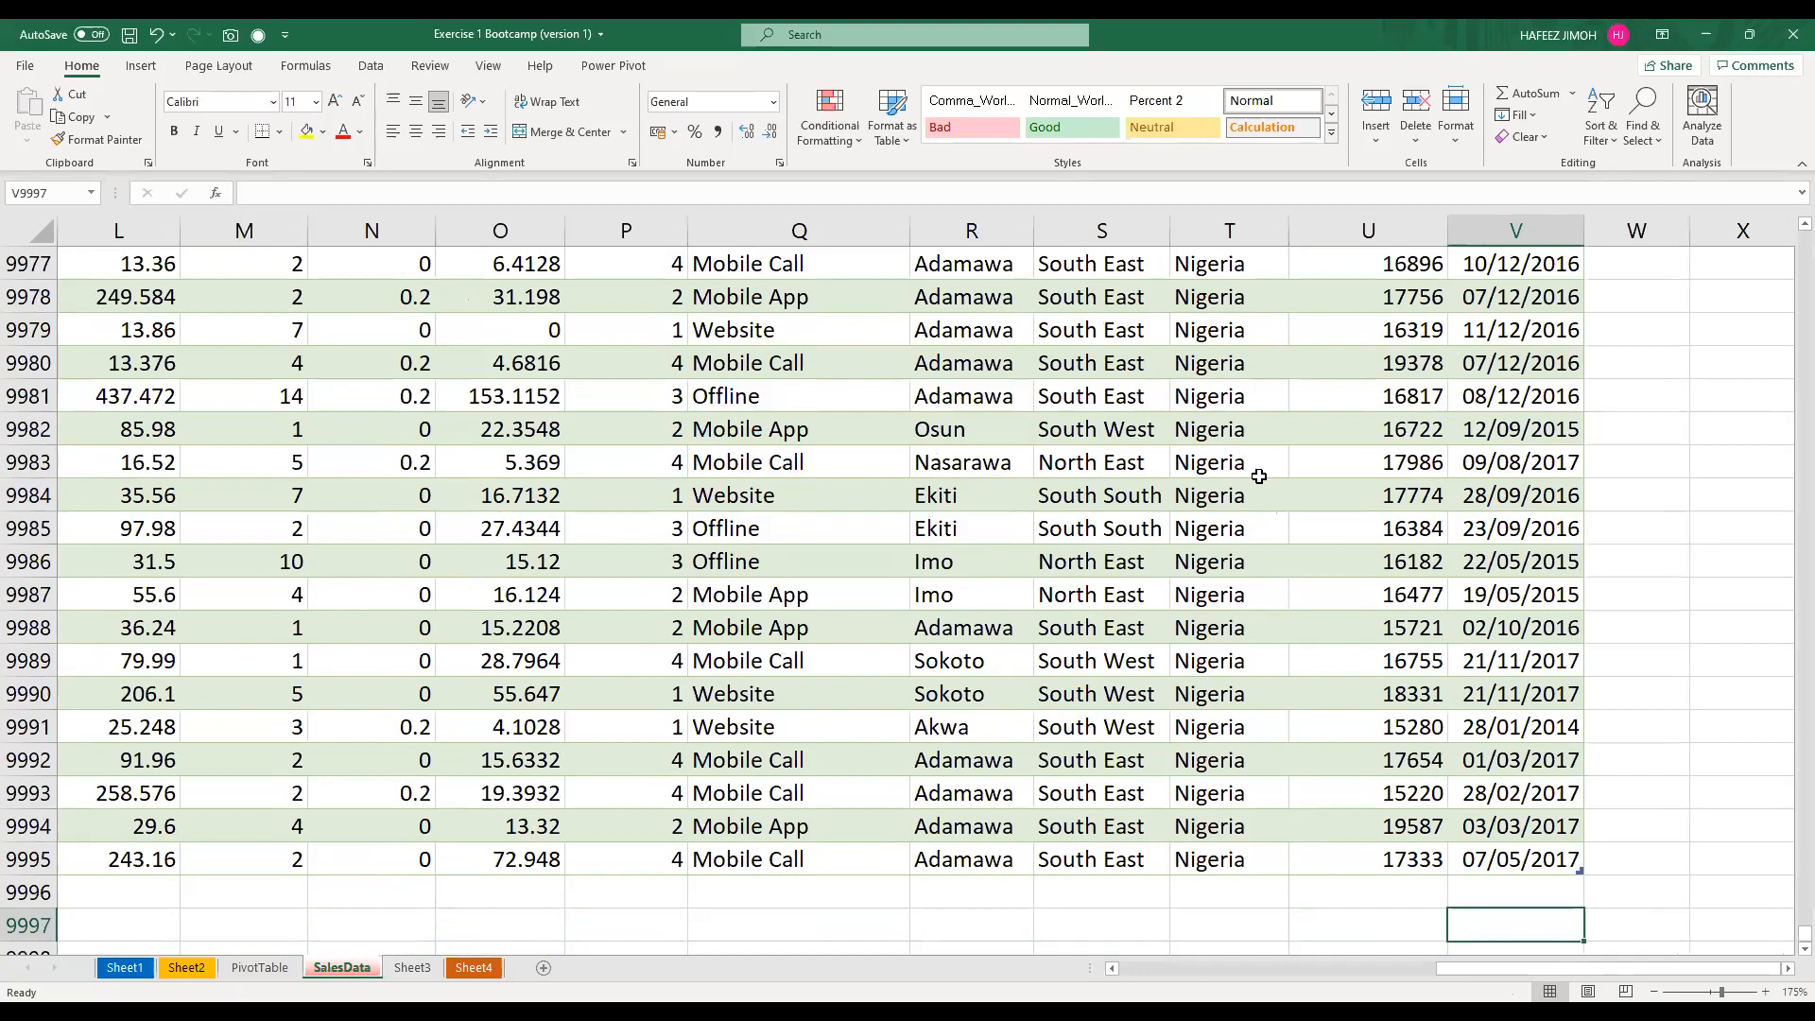
pyautogui.press('Up')
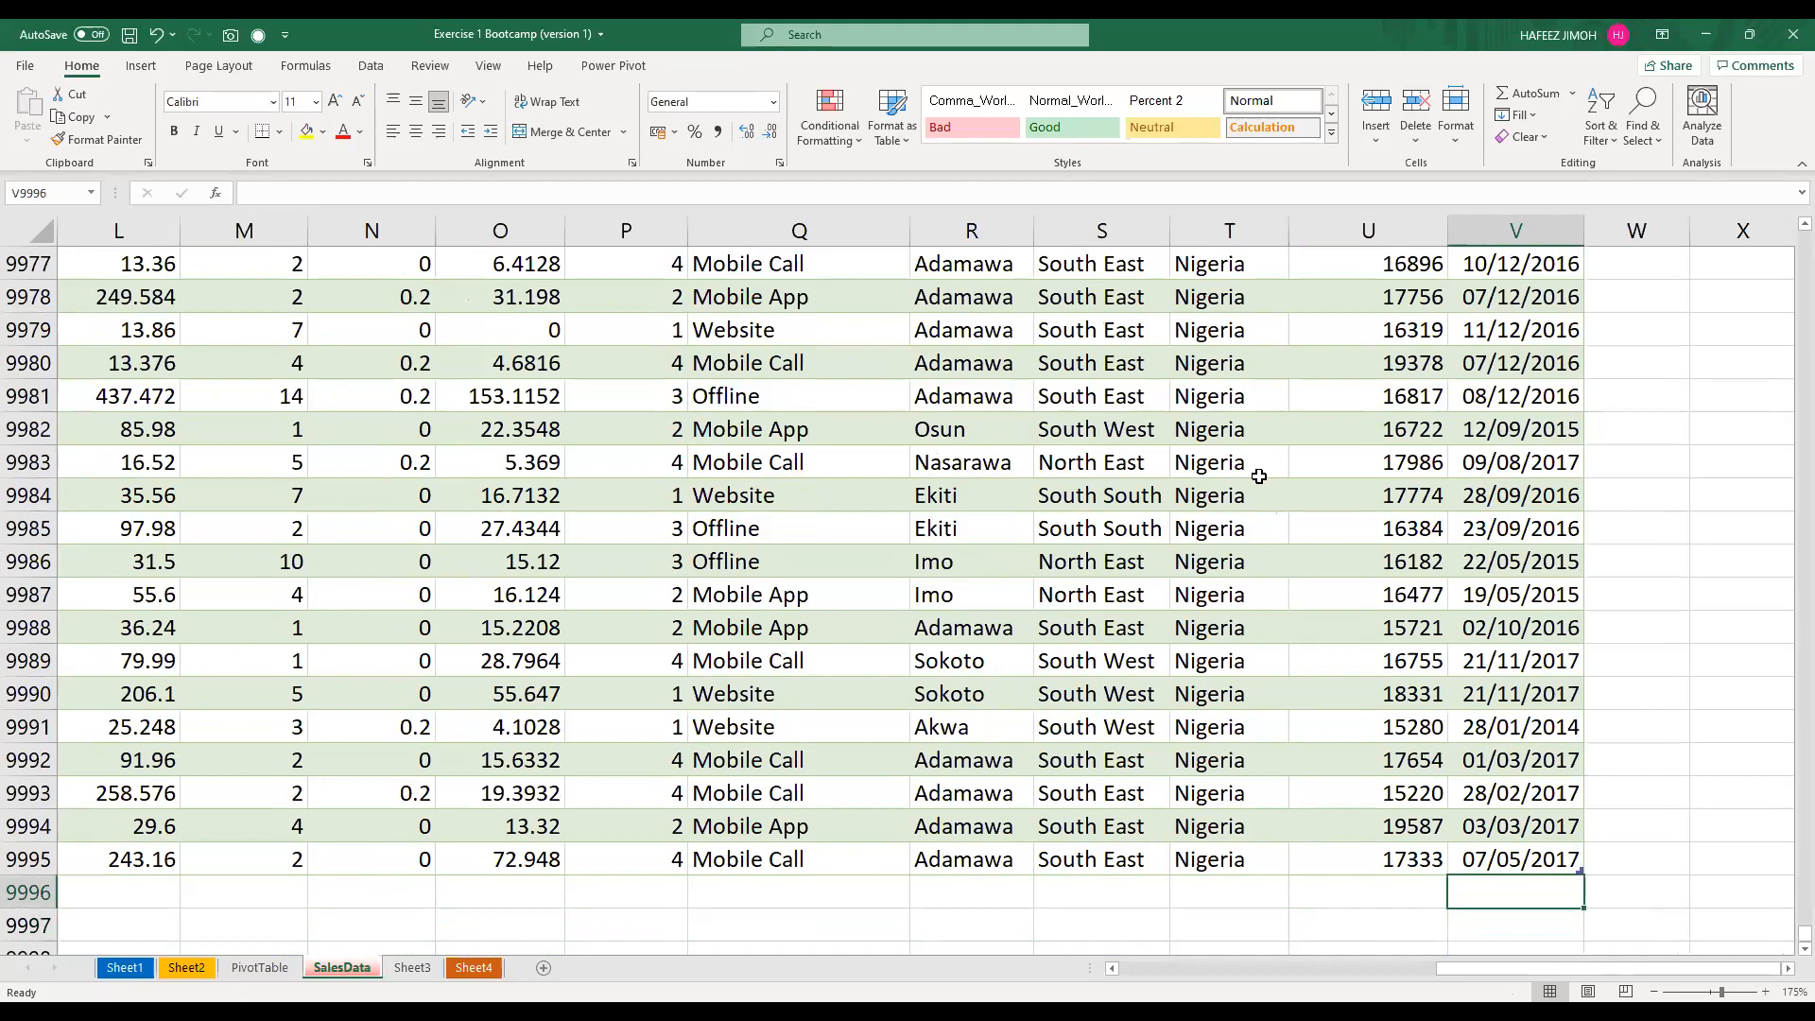
pyautogui.click(1619, 501)
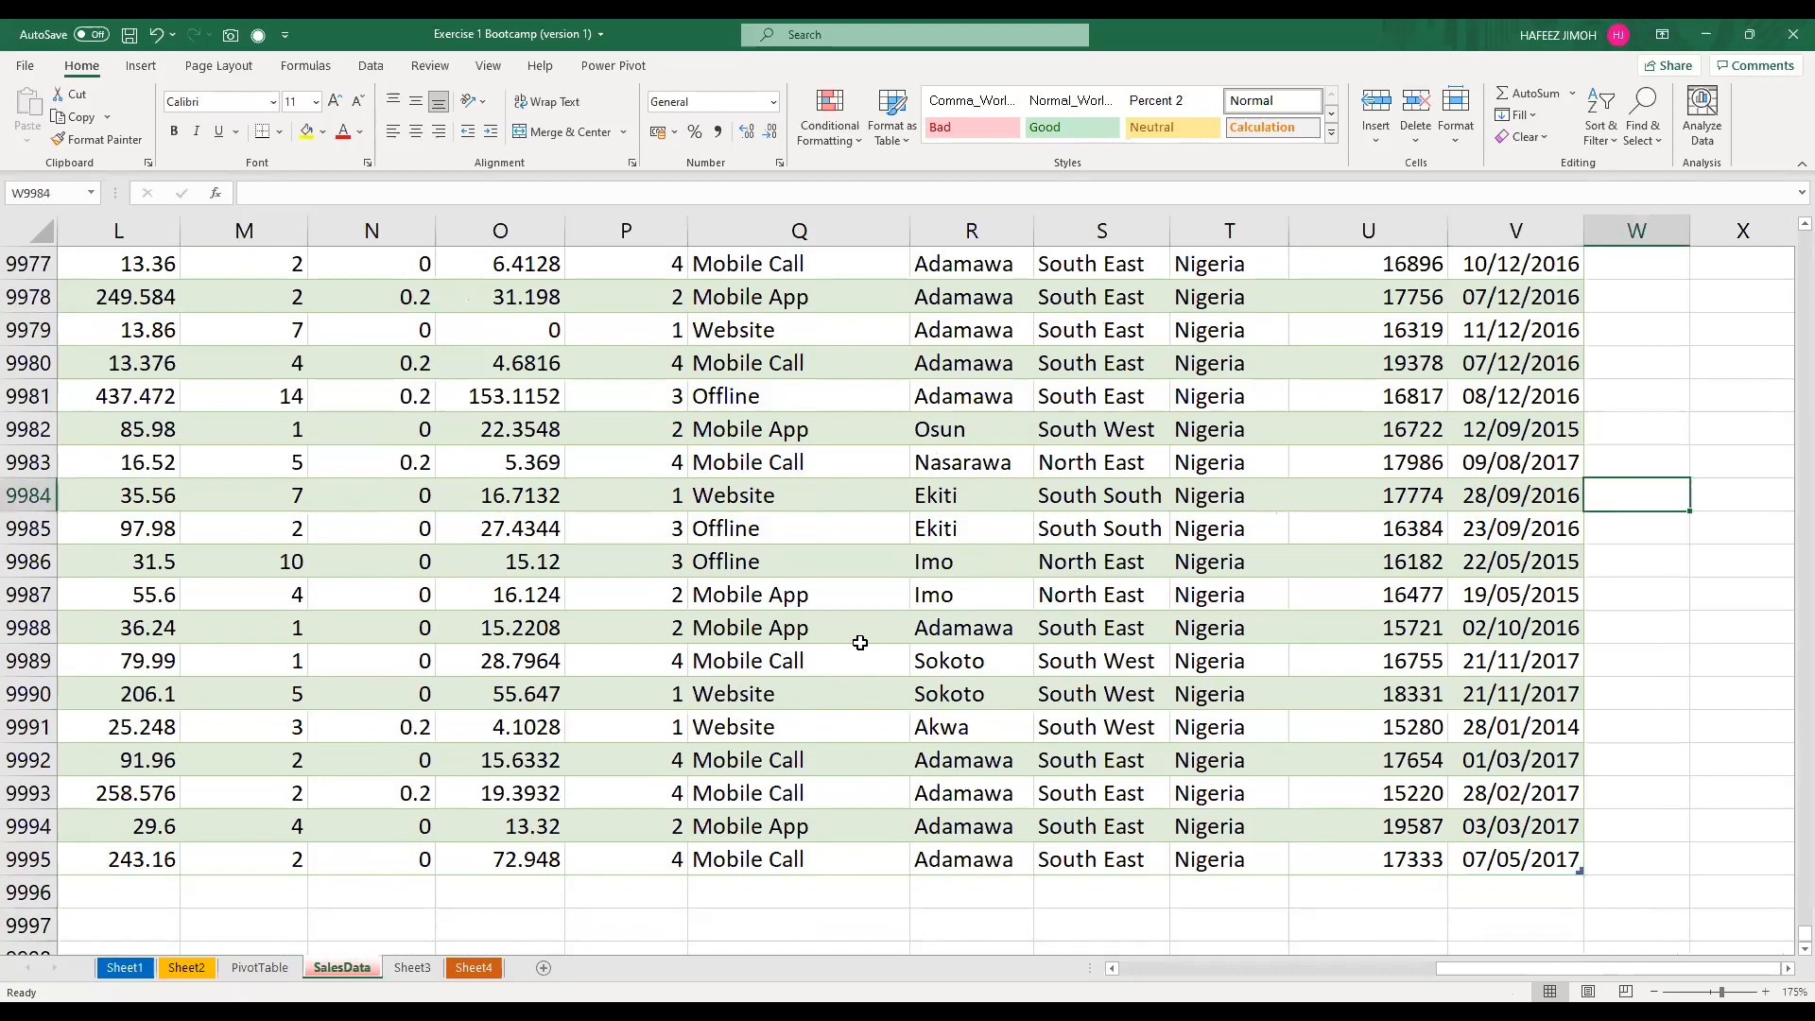
pyautogui.scroll(-2, 163, 694)
pyautogui.click(162, 694)
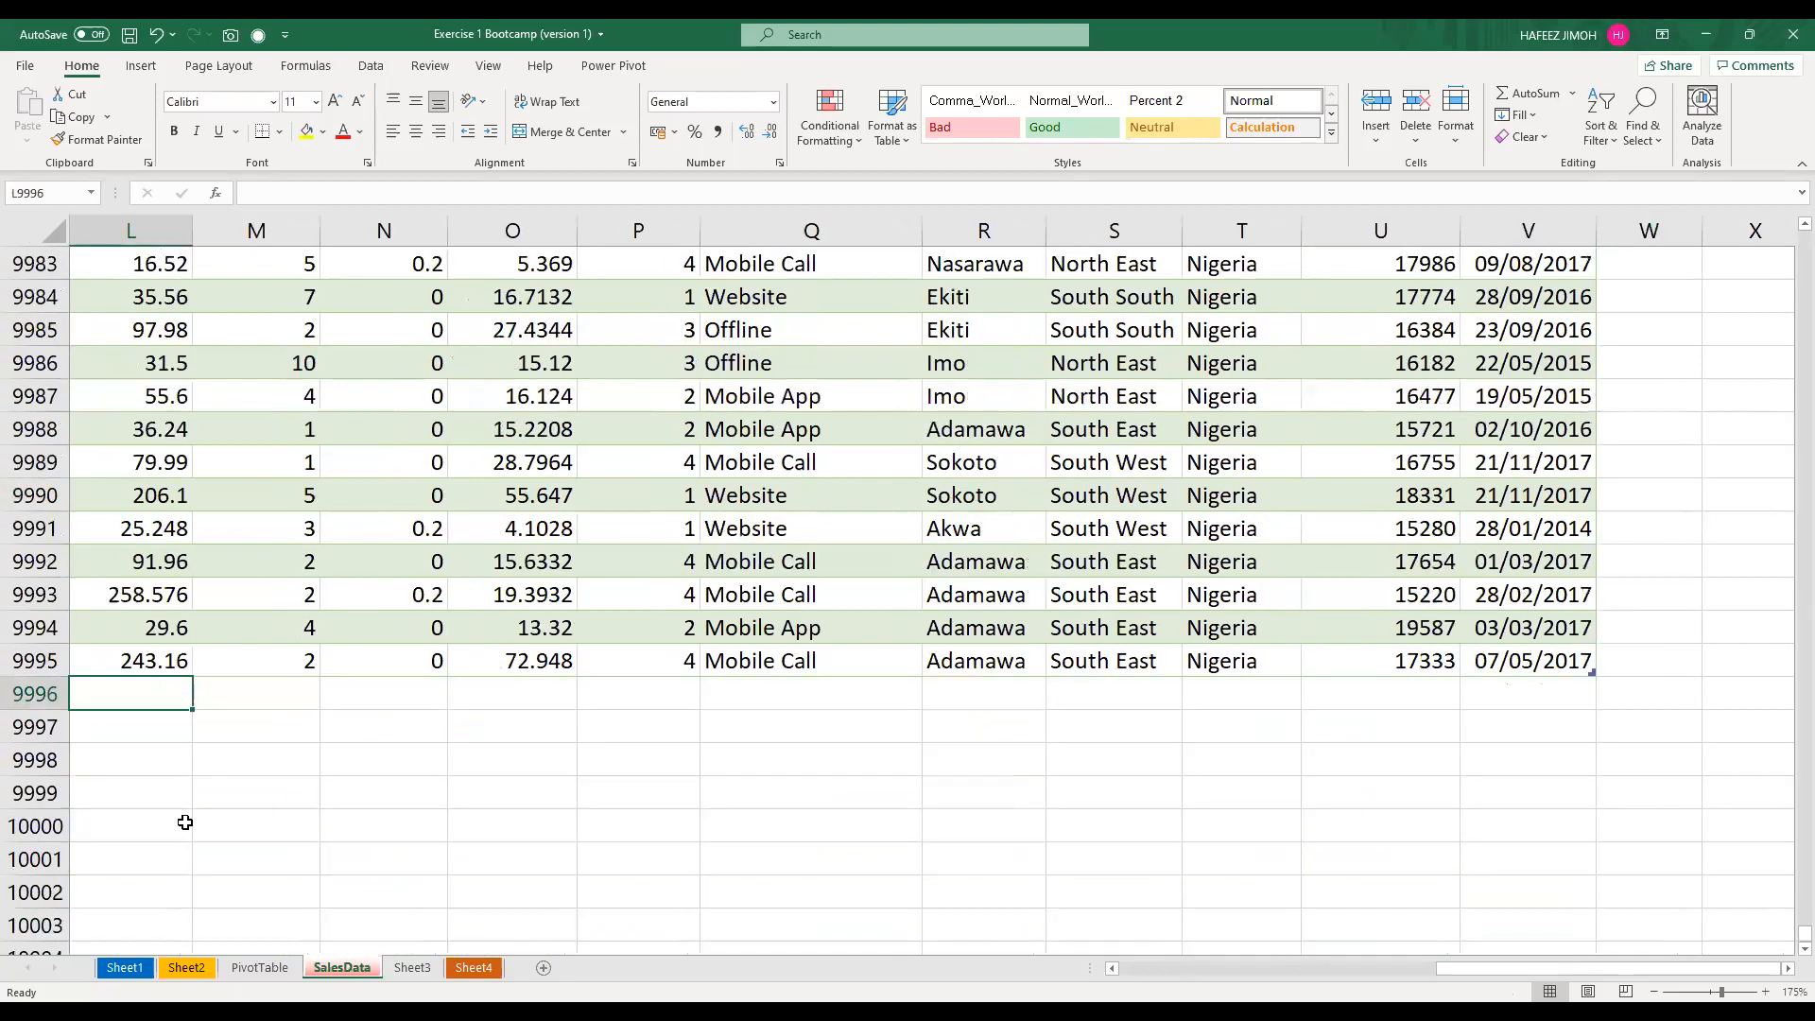
pyautogui.click(256, 968)
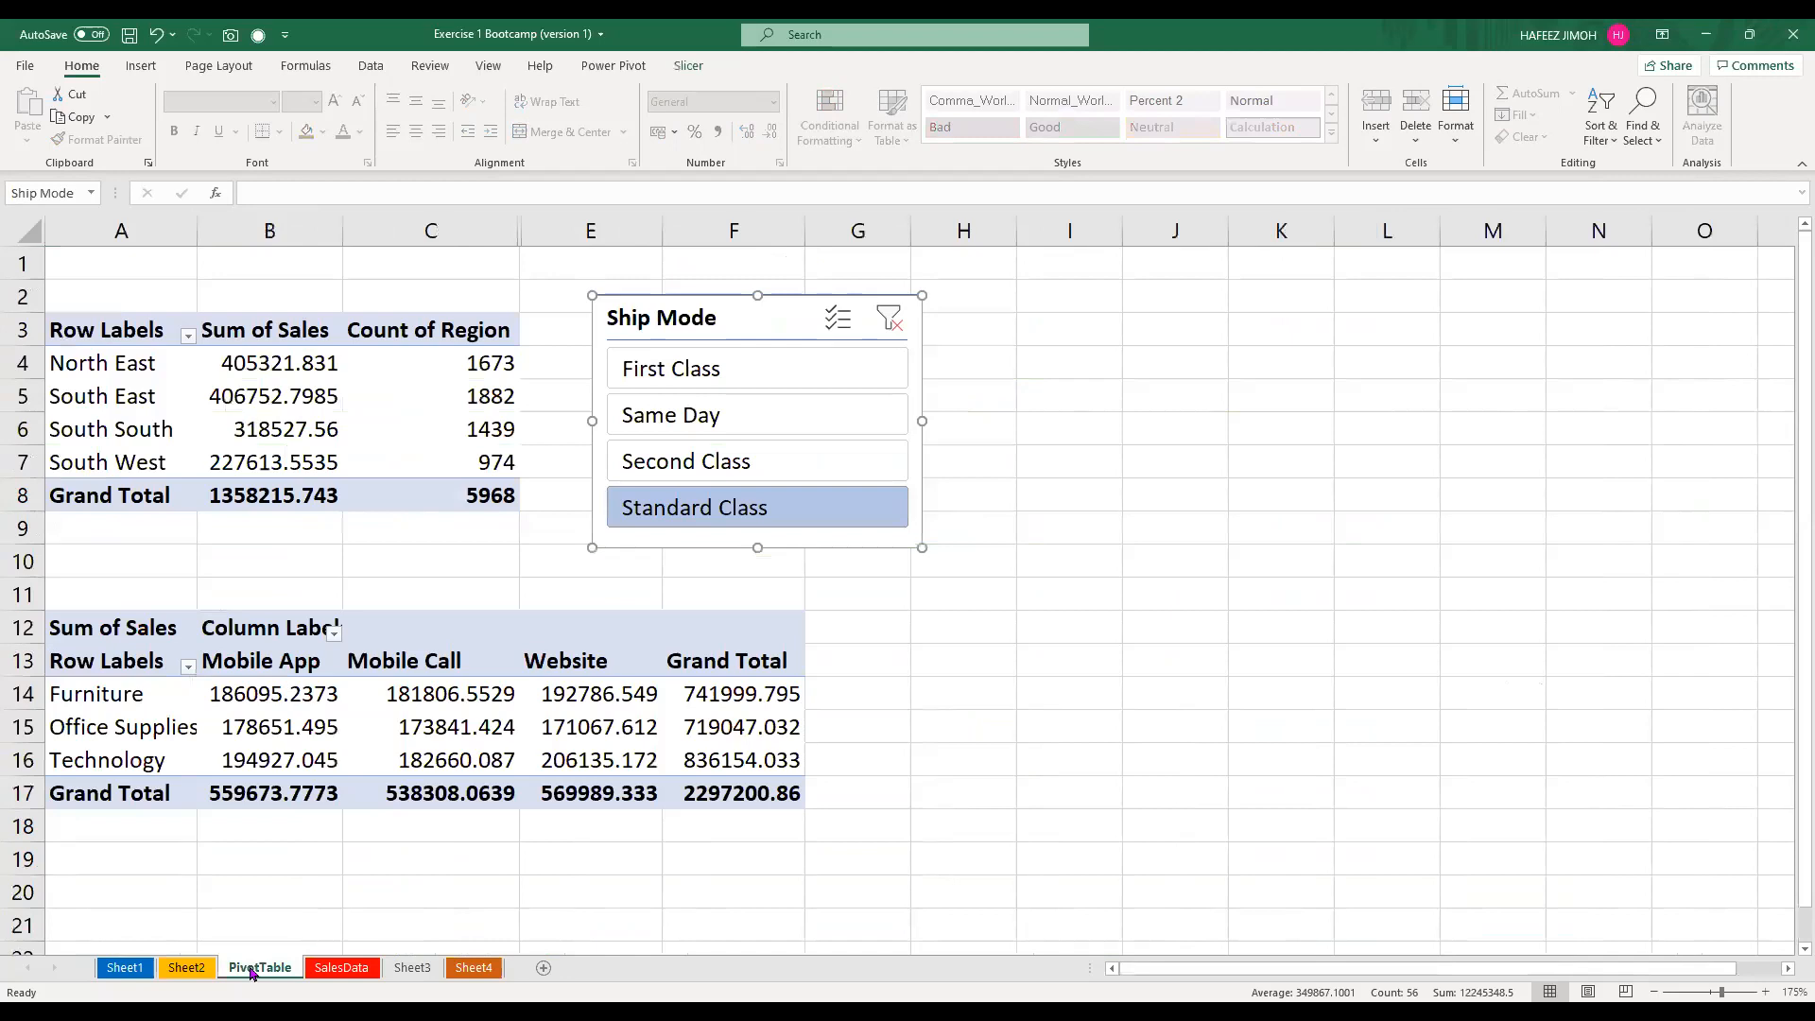
# Go to the SalesData sheet, return to the first records of the table and select cell Q10 in the Purchase Channel column
pyautogui.click(333, 964)
pyautogui.click(332, 973)
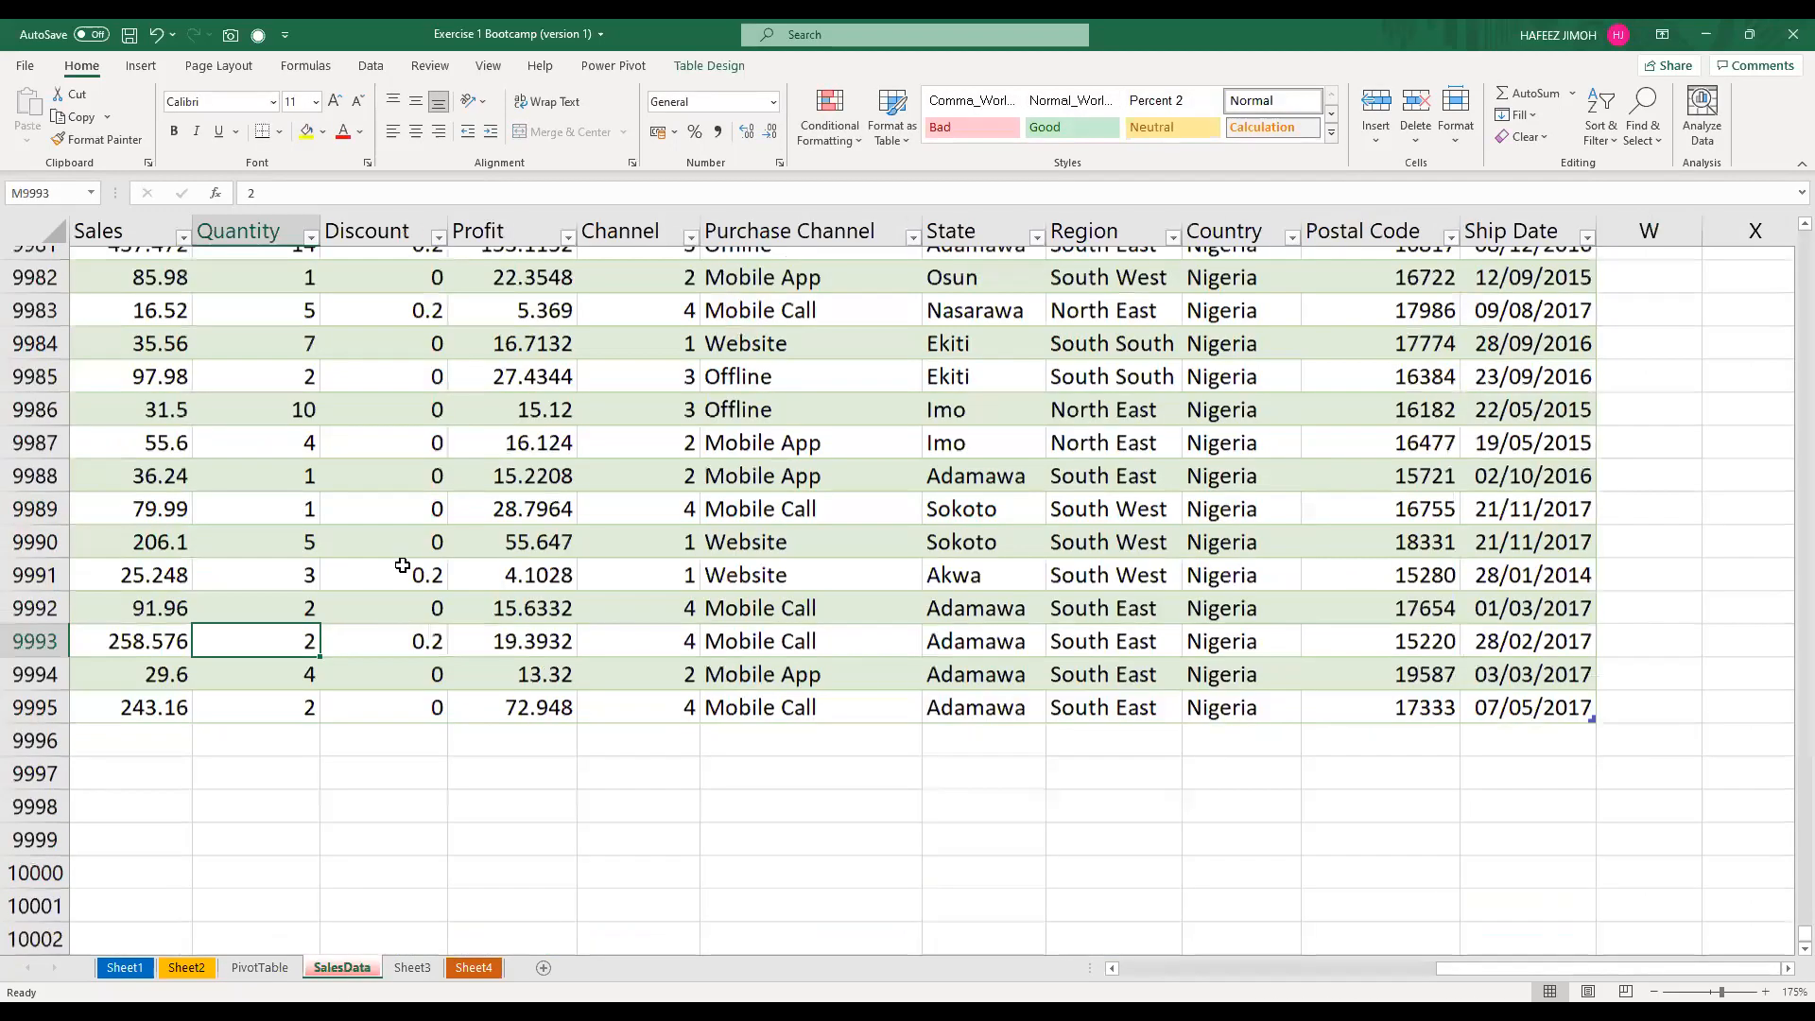
pyautogui.scroll(20, 403, 565)
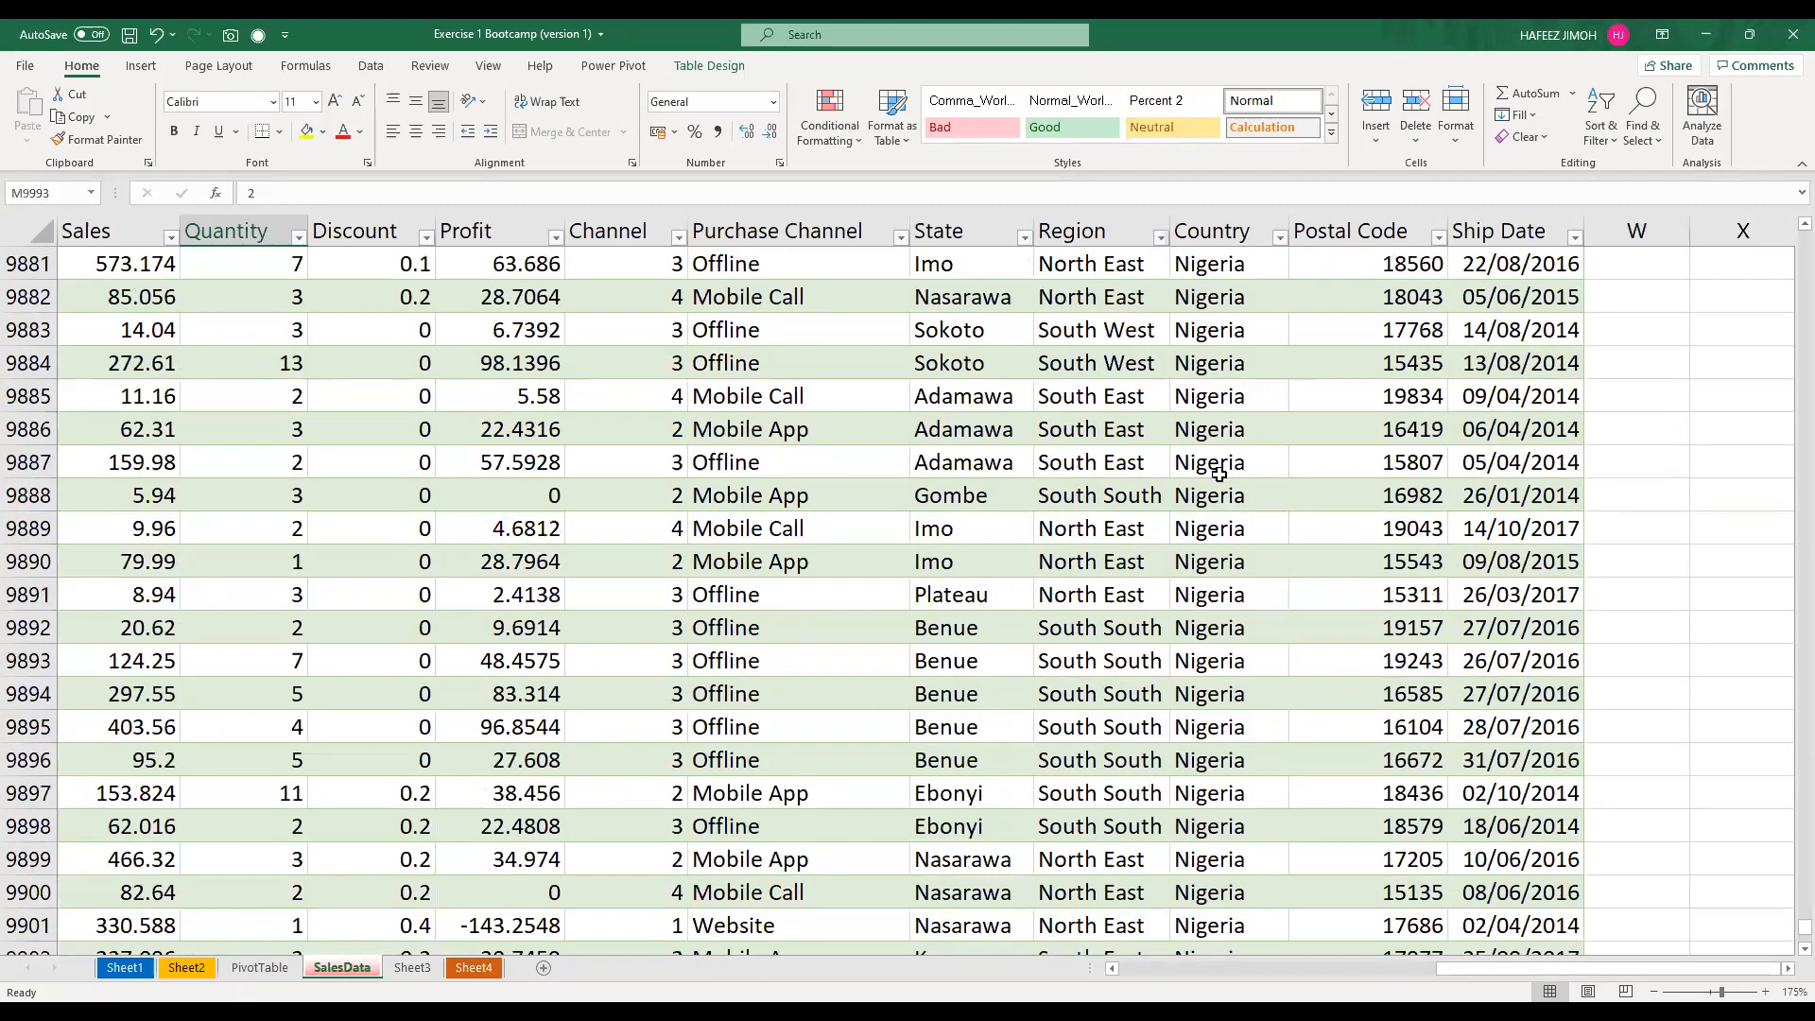
pyautogui.scroll(1, 1789, 927)
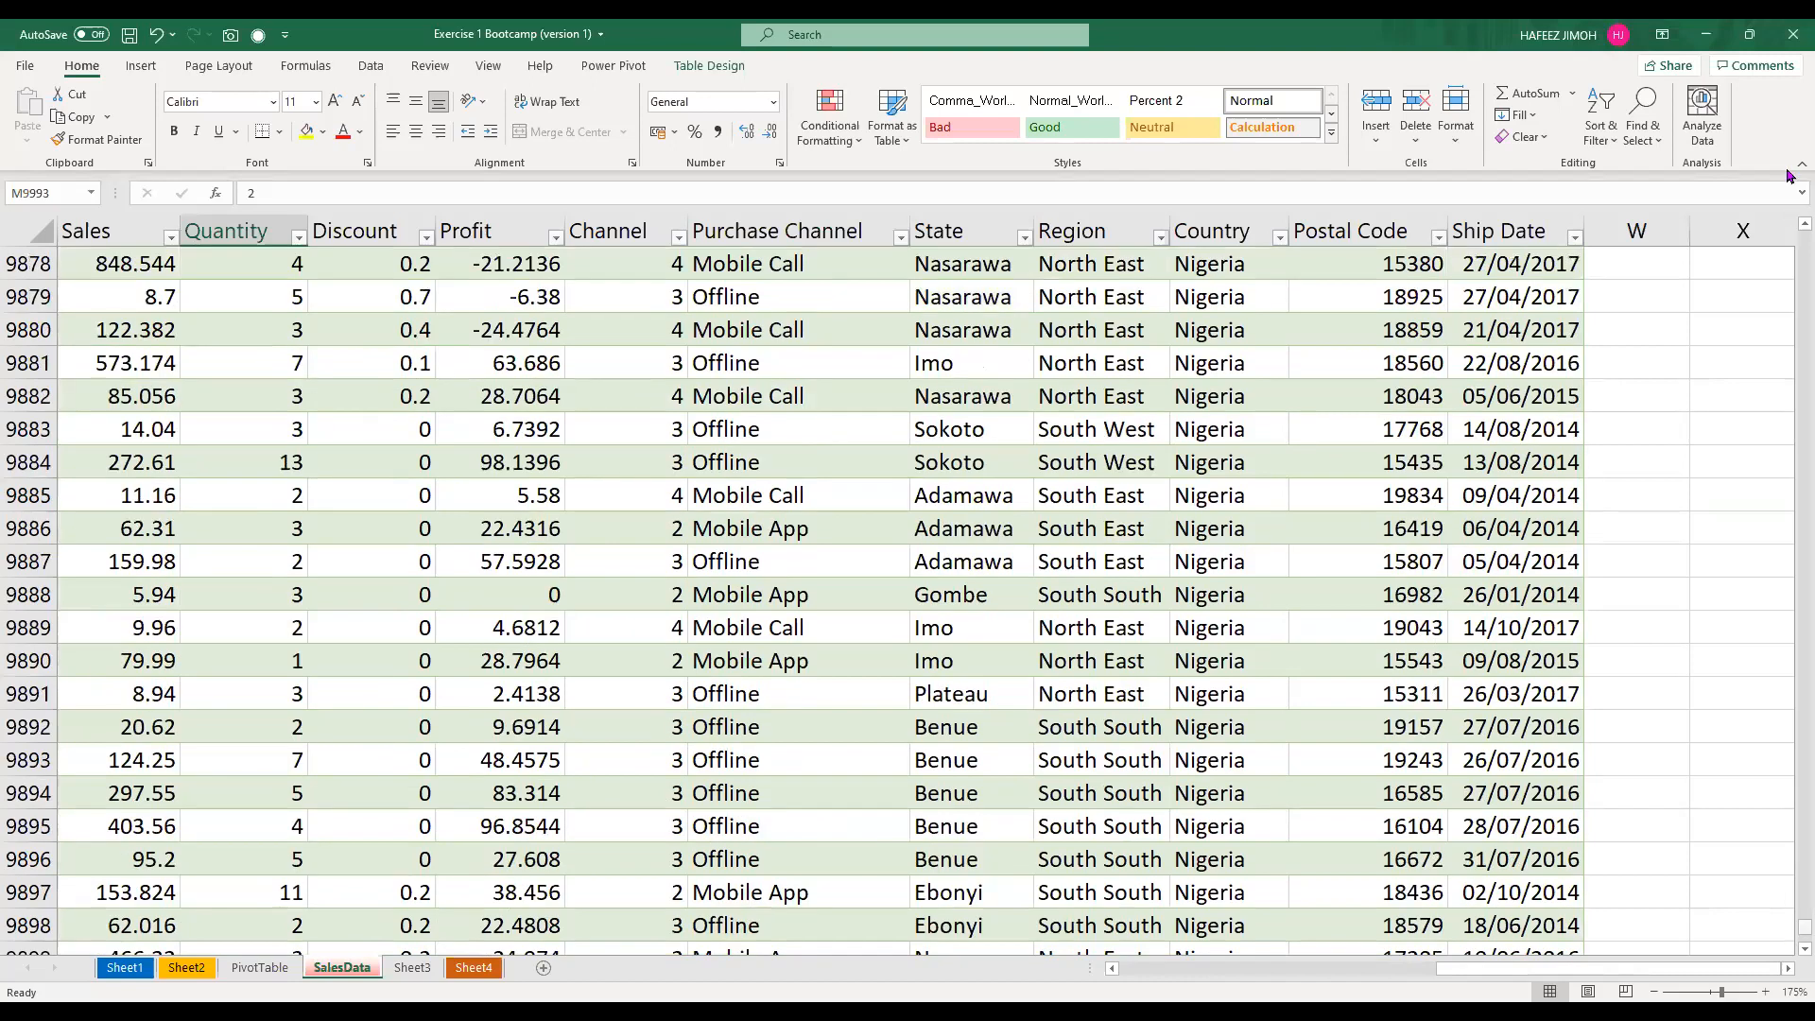
pyautogui.moveTo(1786, 169); pyautogui.dragTo(1584, 48)
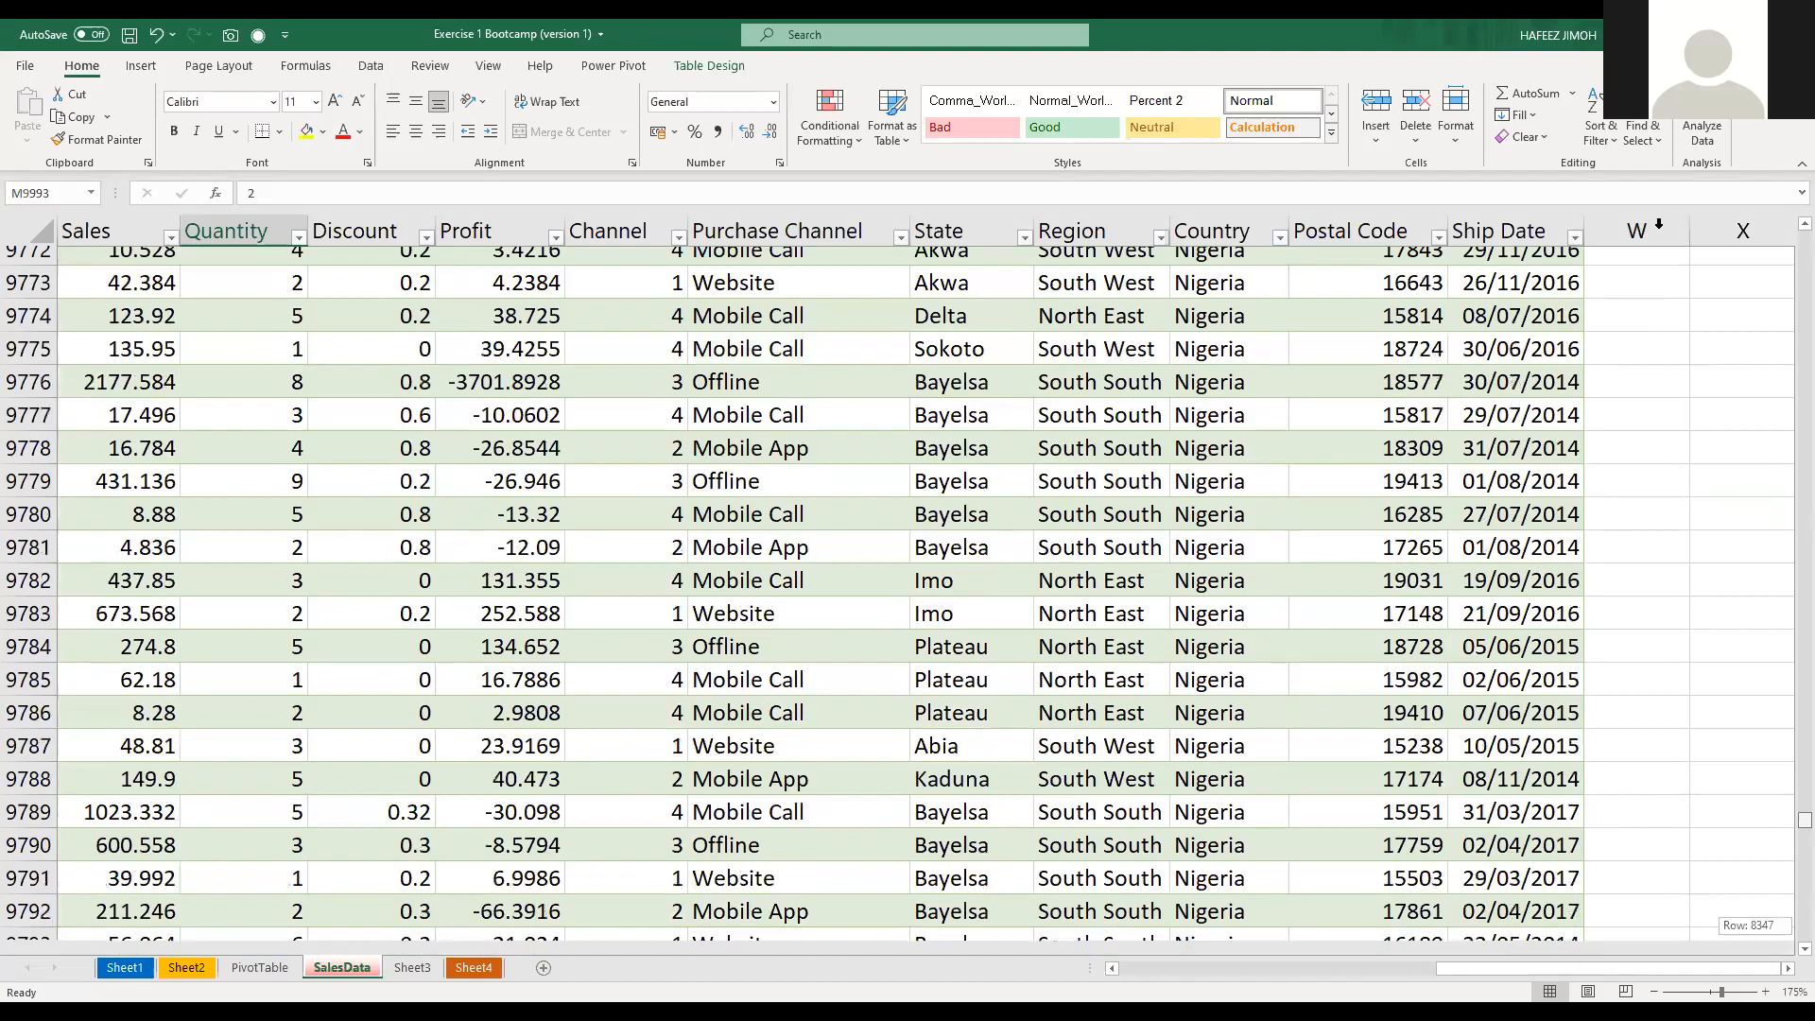
pyautogui.click(1065, 405)
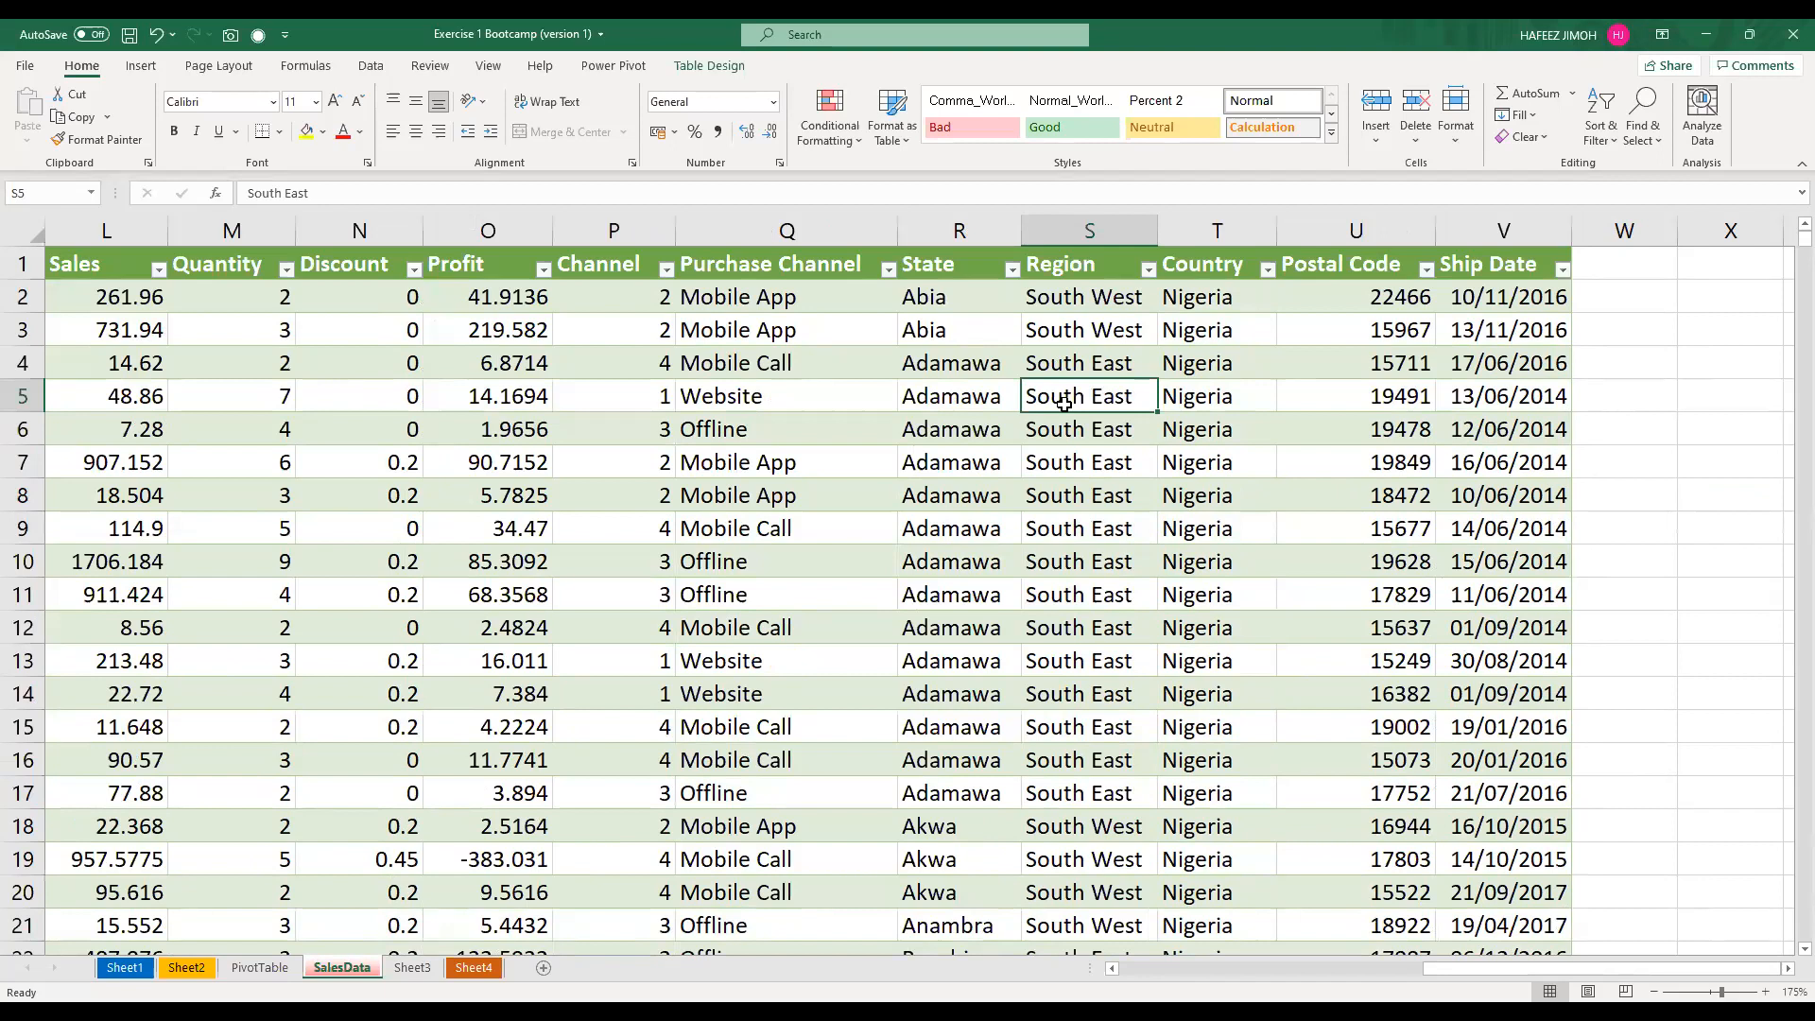
pyautogui.click(842, 568)
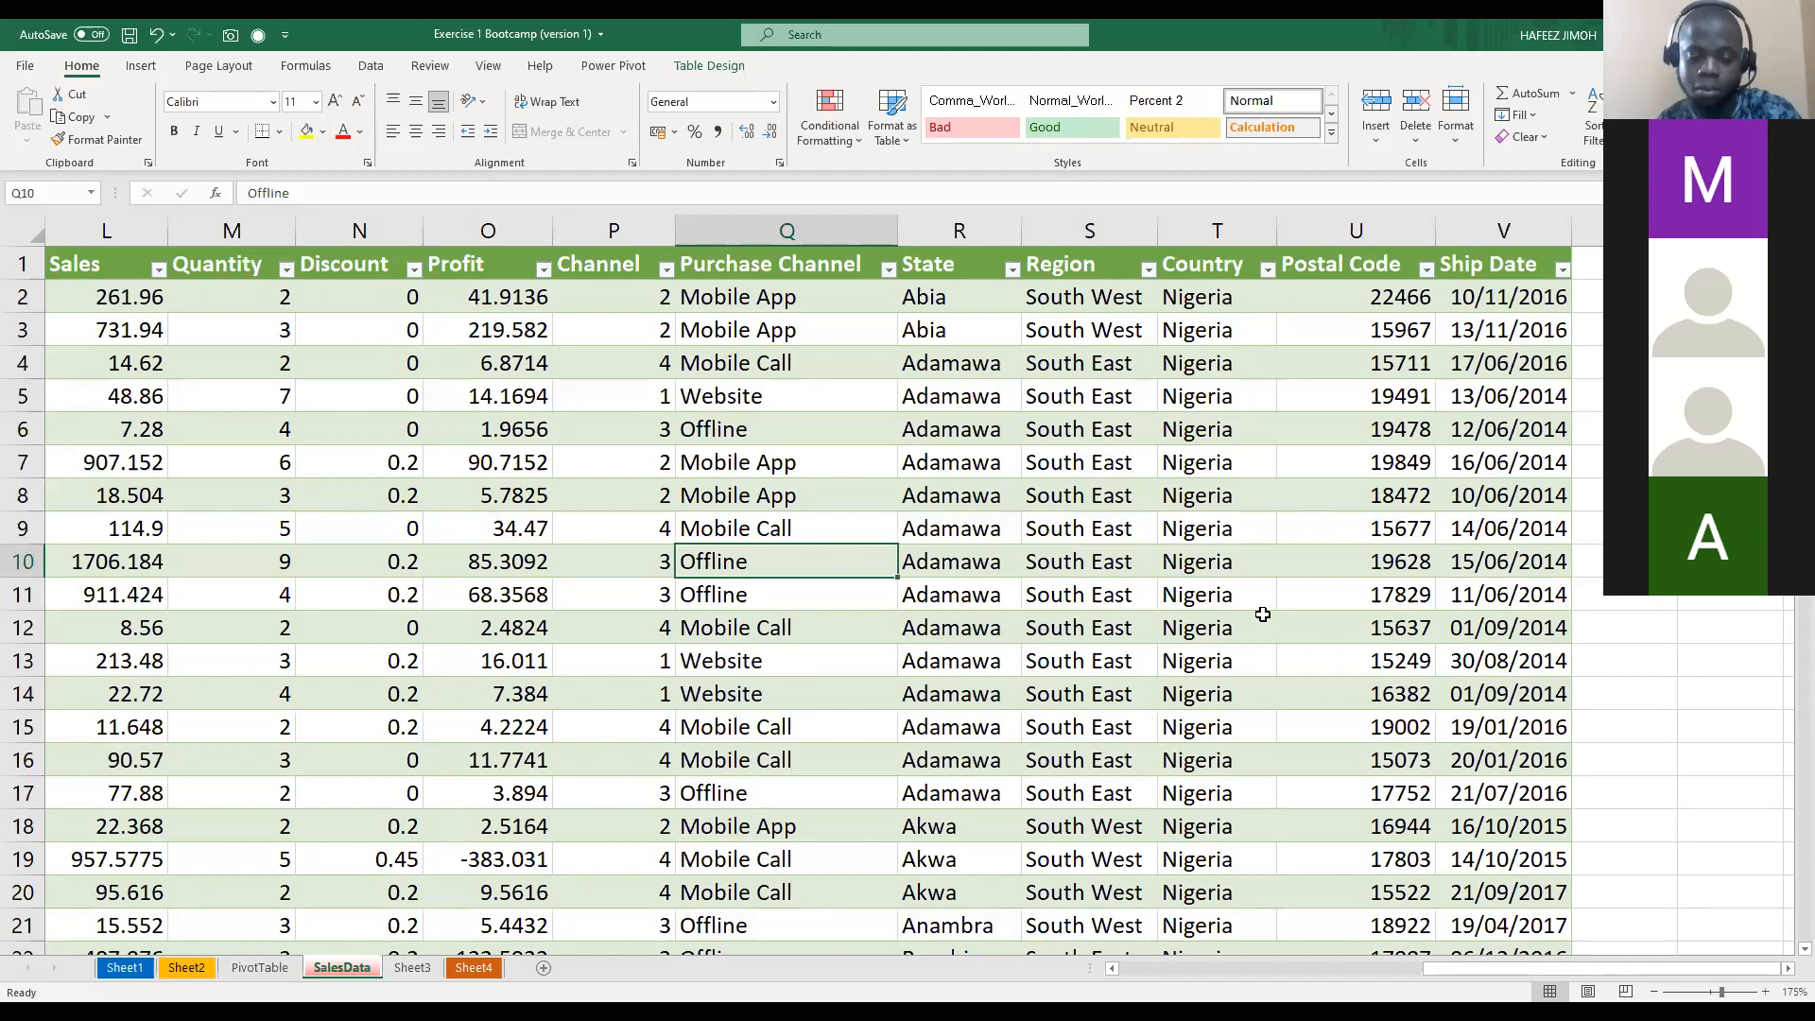
pyautogui.press('alt')
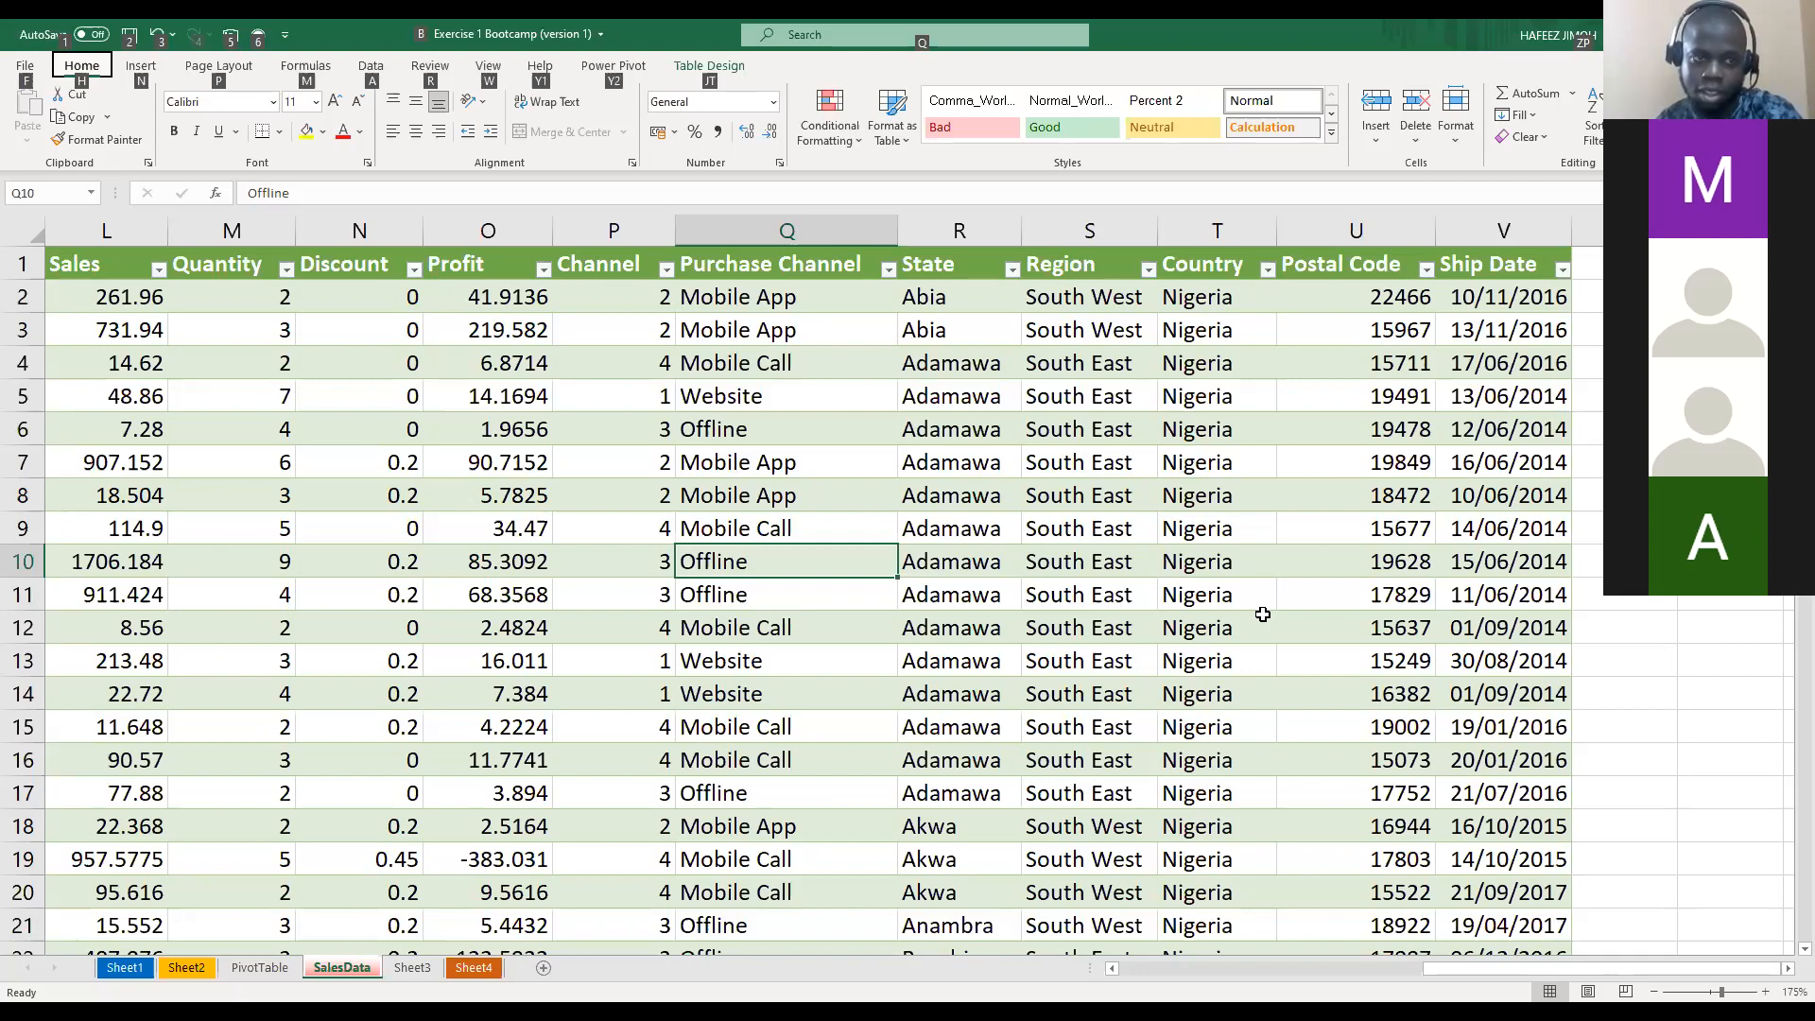
pyautogui.press('n')
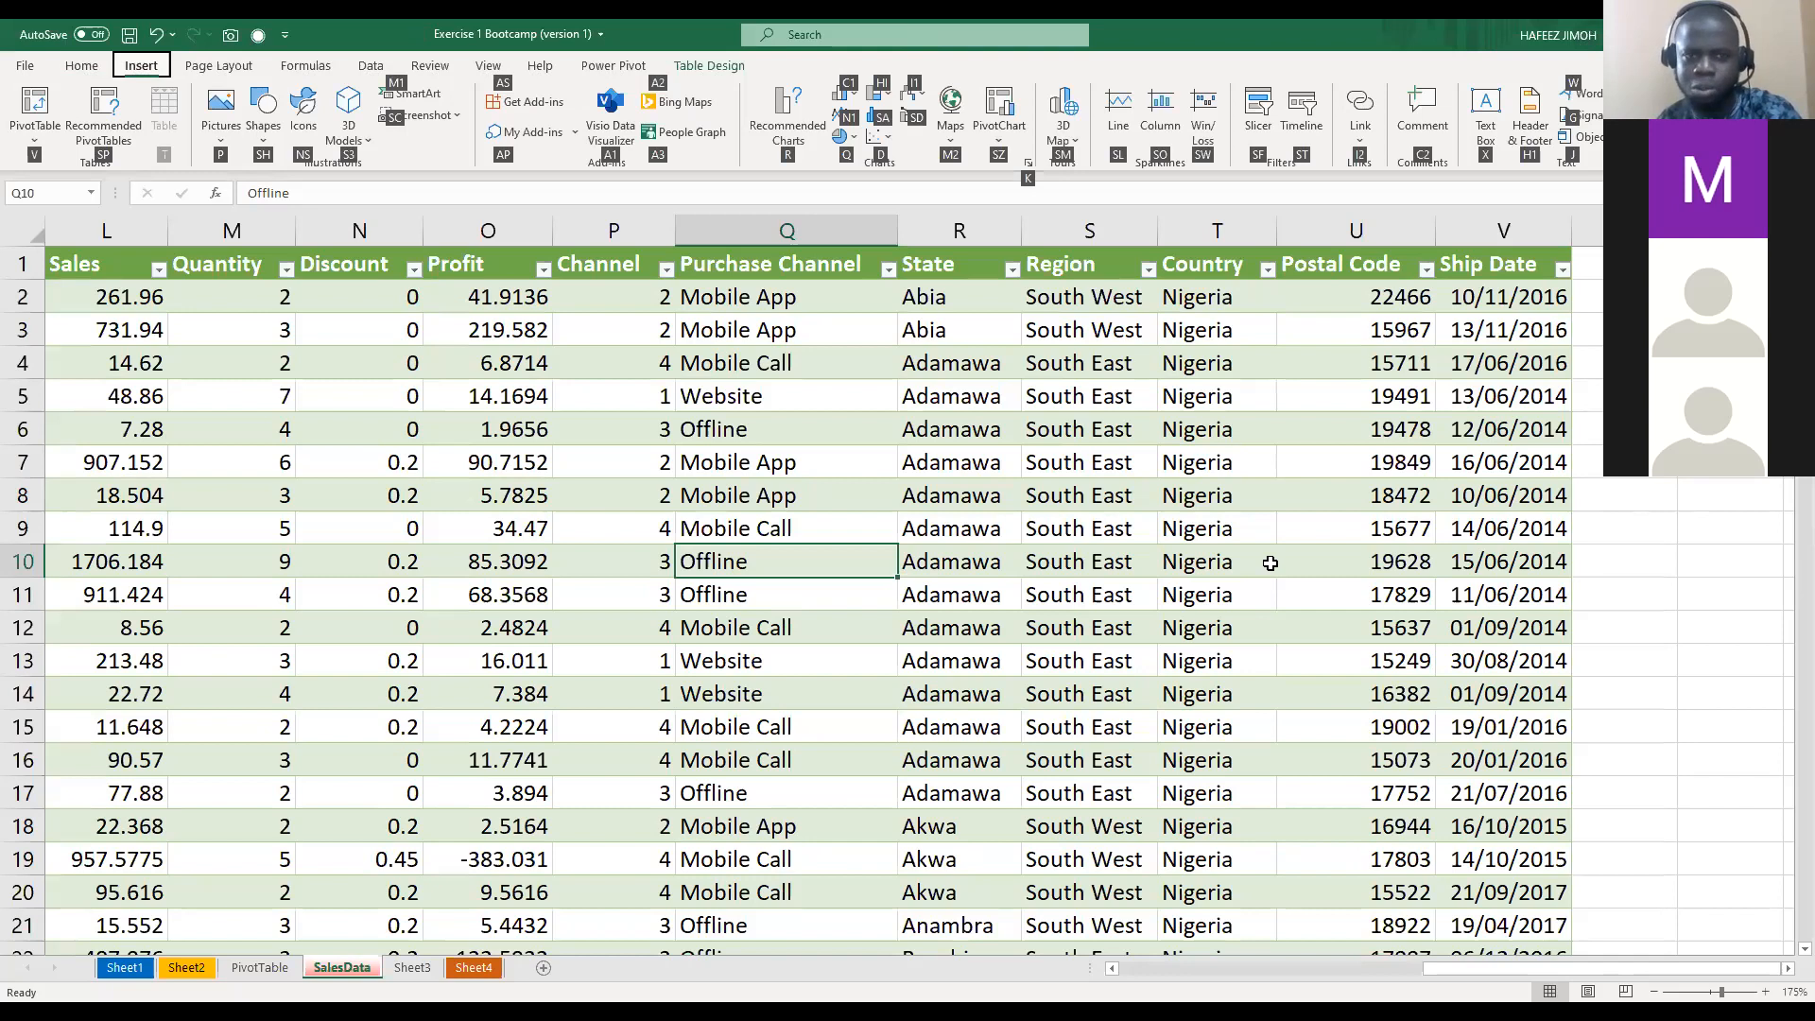
pyautogui.press('Escape')
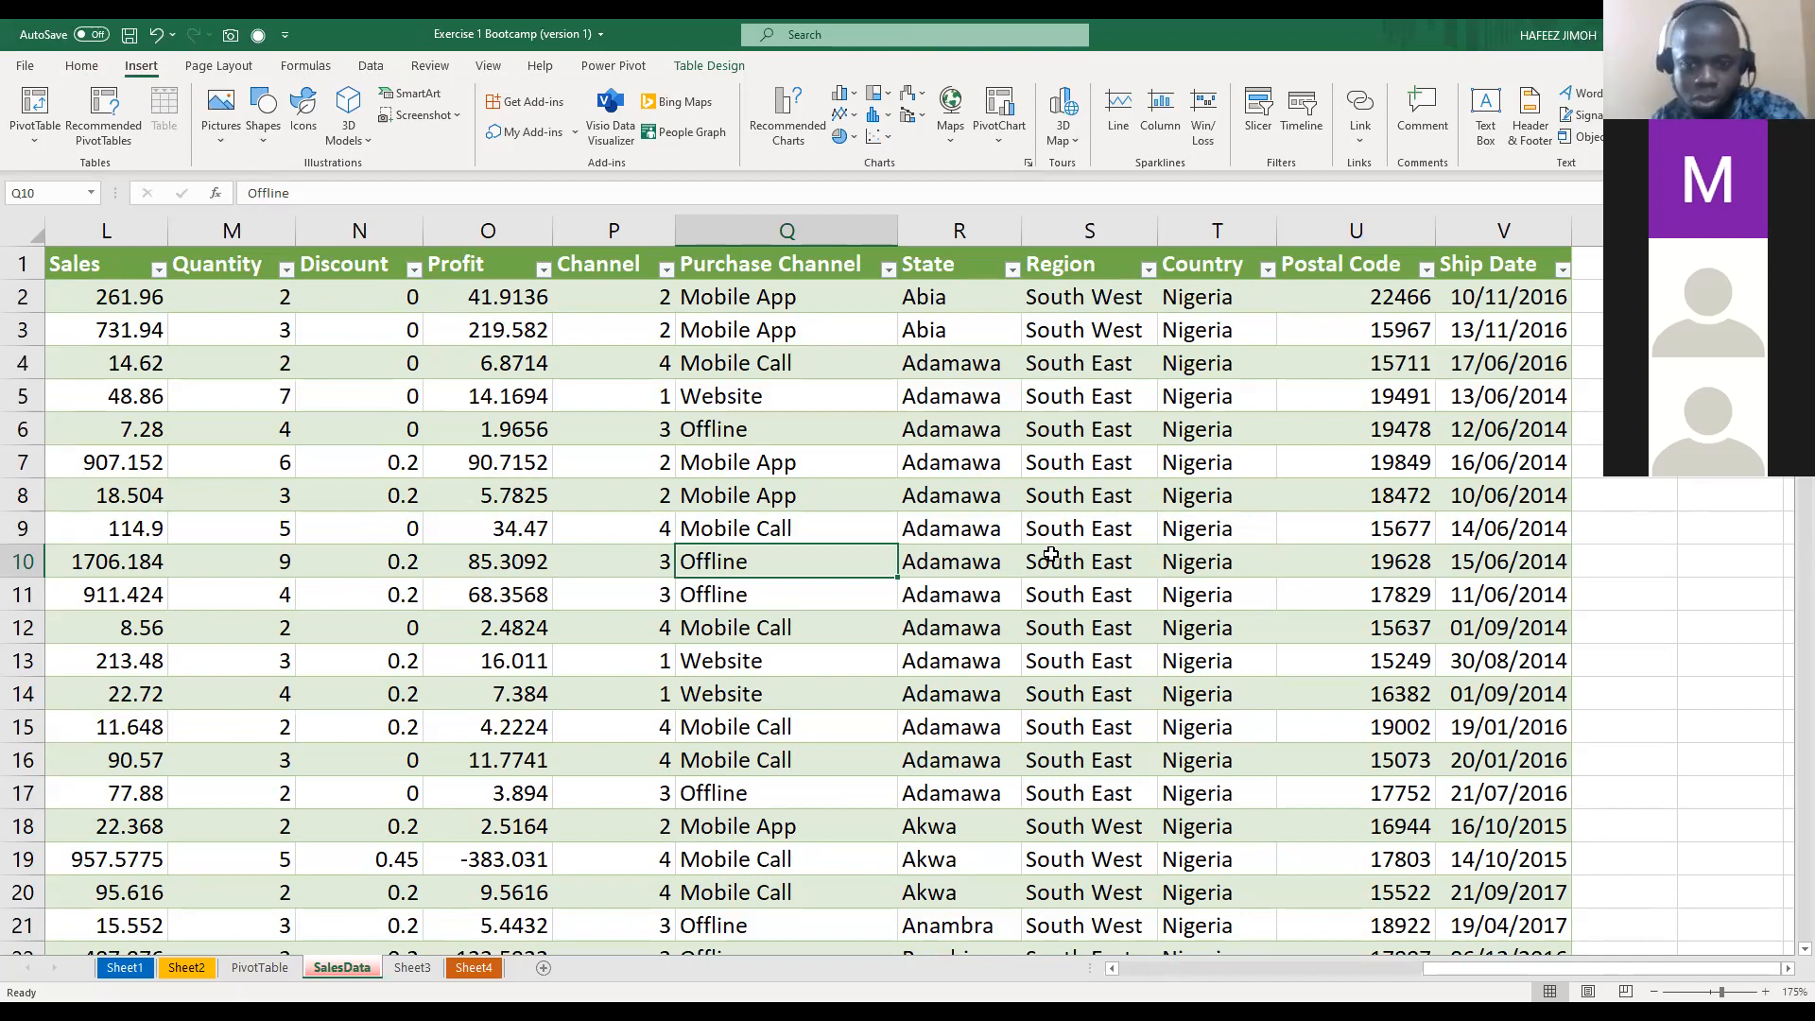
# Insert an empty PivotTable from SalesTable on the existing PivotTable sheet, with its location at cell A19
pyautogui.hotkey('alt', 'n')
pyautogui.press('v')
pyautogui.press('t')
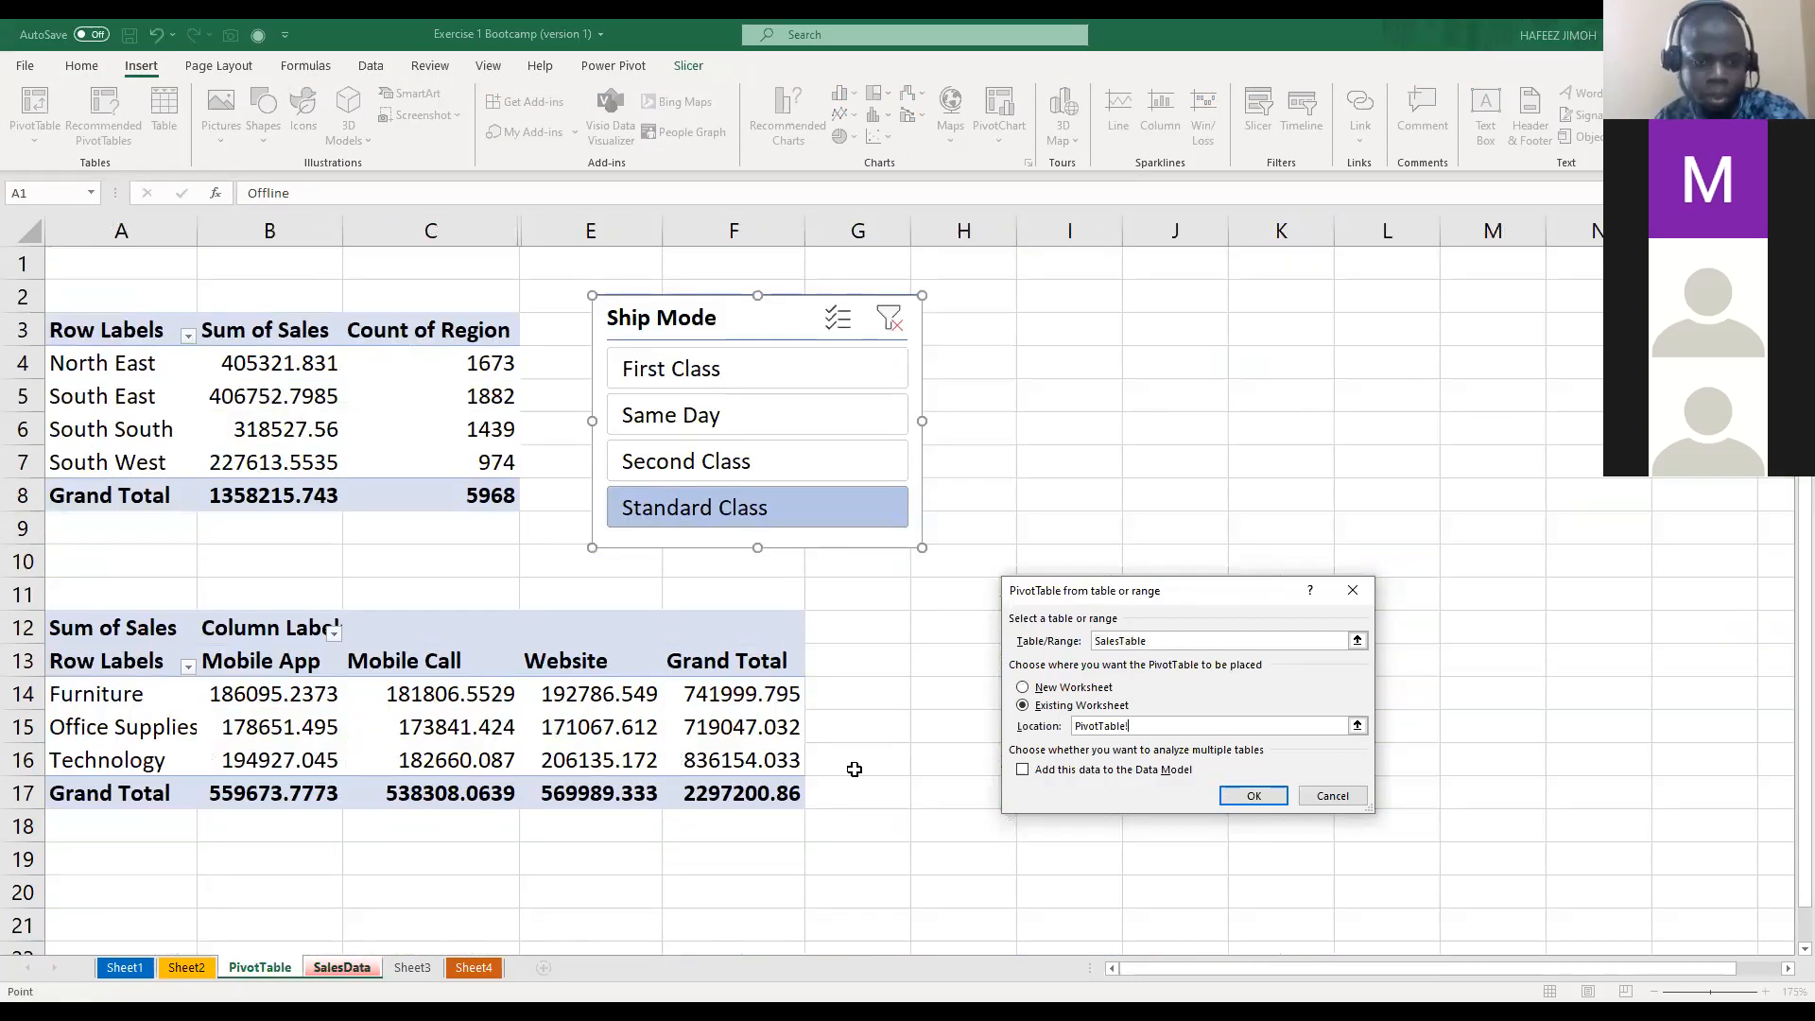
pyautogui.press('Return')
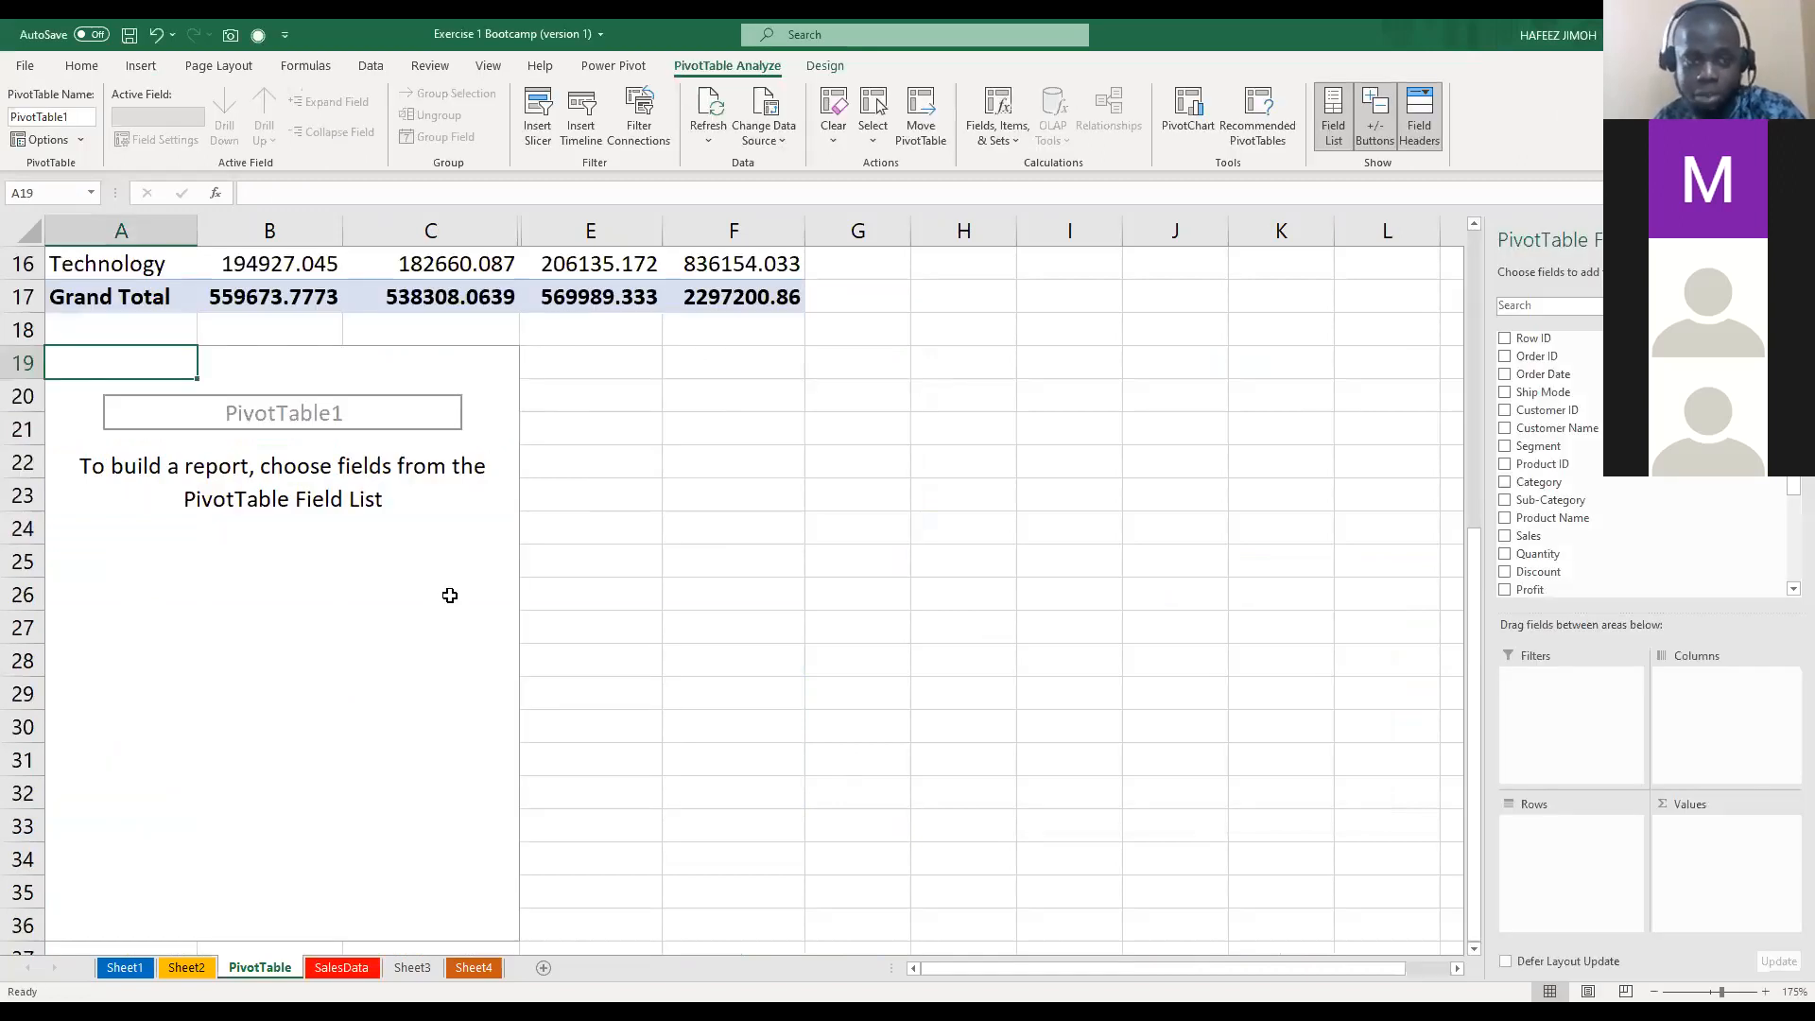
# Examine the two existing pivot tables above the new empty one and read through its list of available fields
pyautogui.scroll(3, 449, 595)
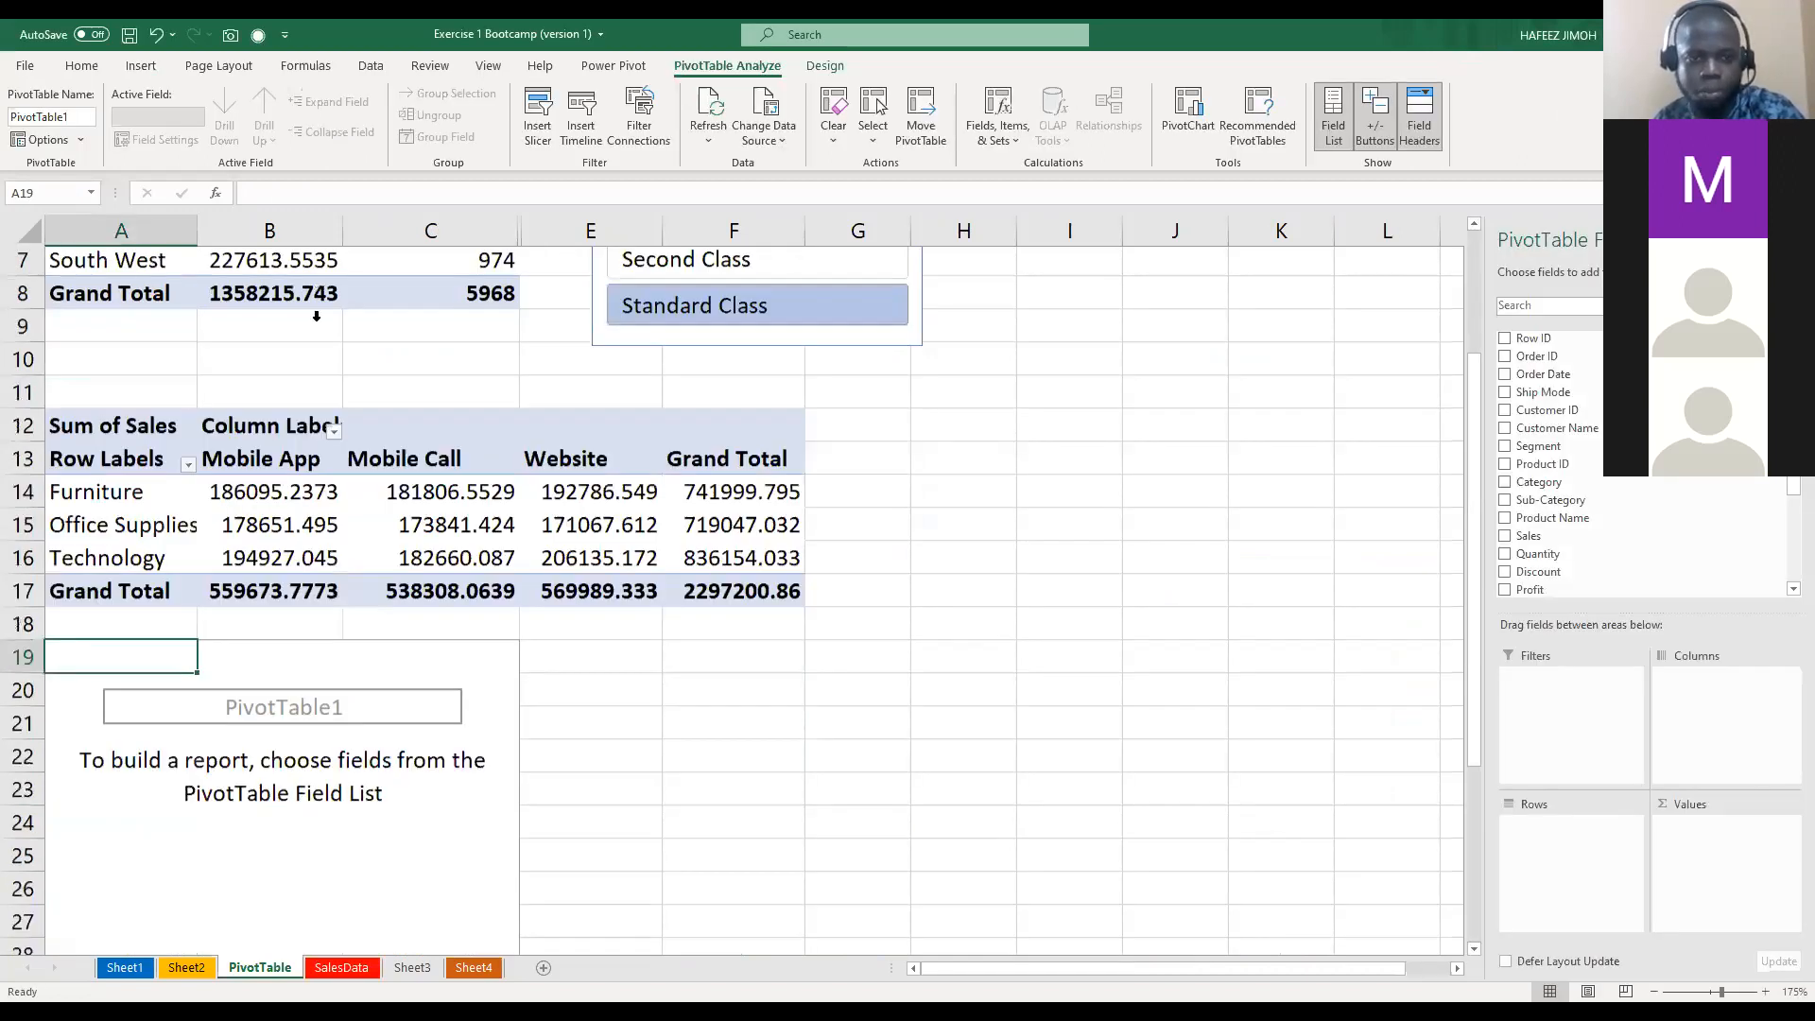
pyautogui.scroll(2, 1153, 720)
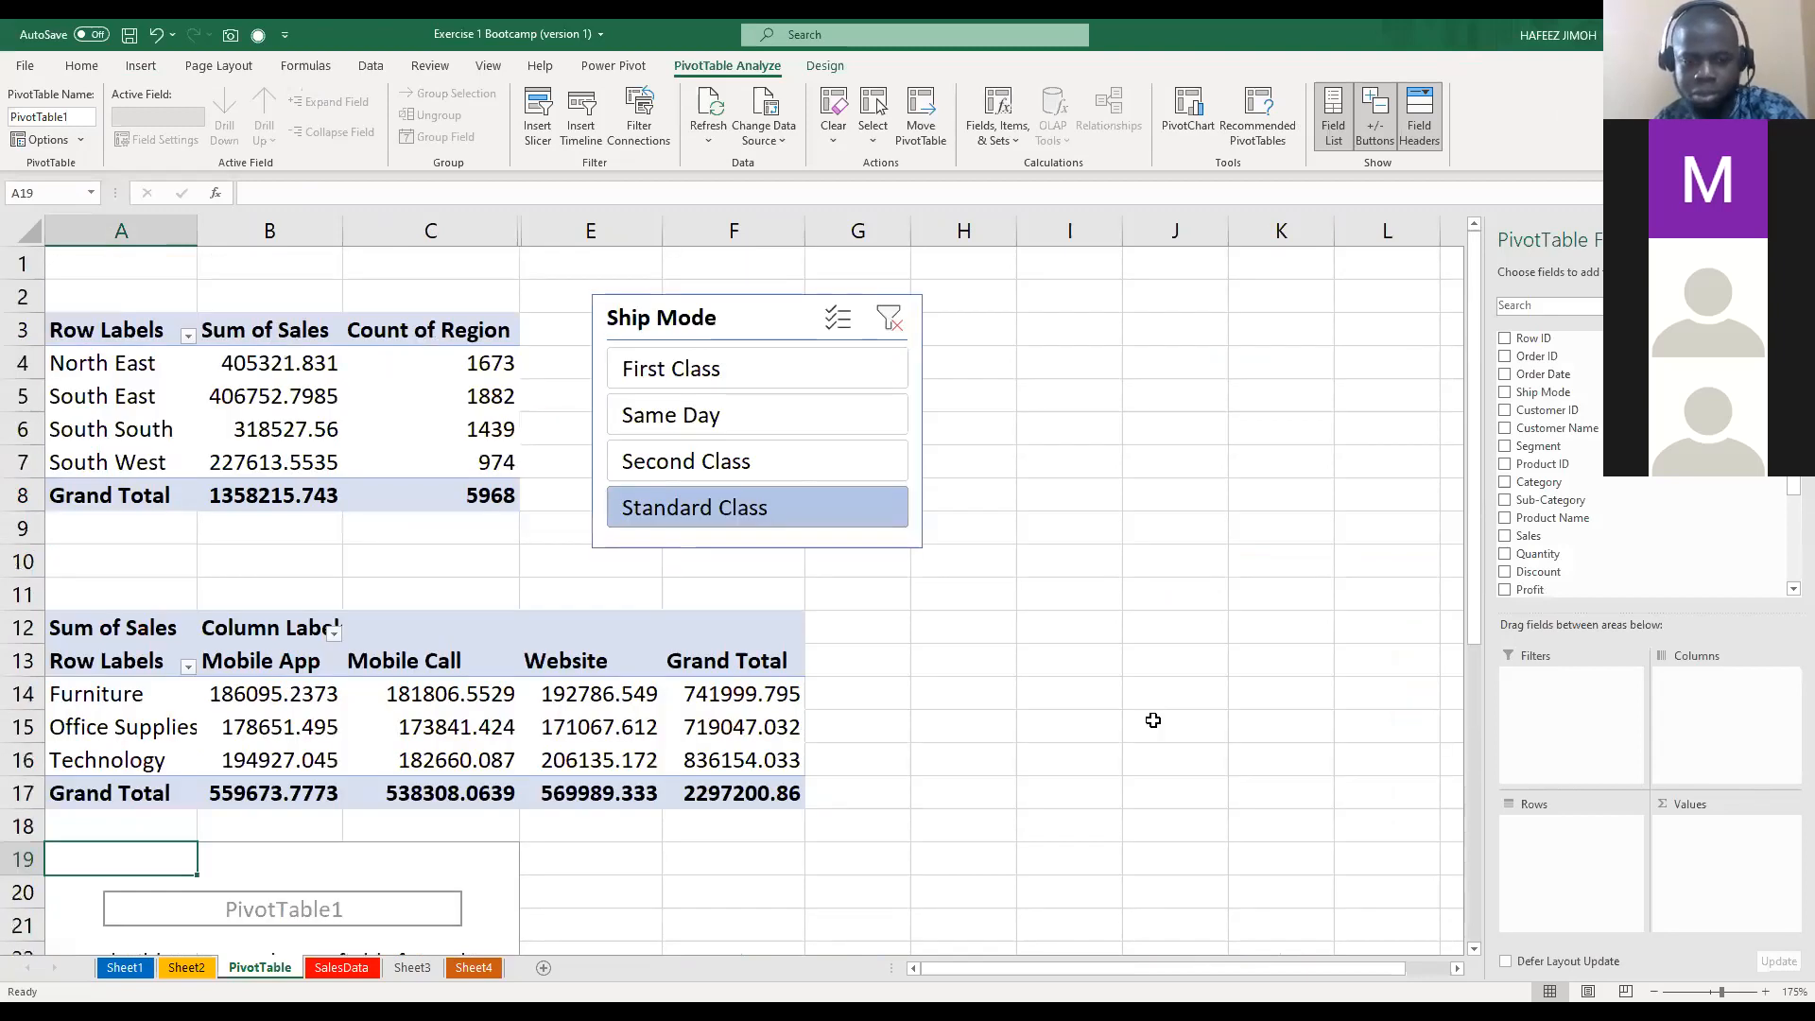
pyautogui.scroll(-1, 1149, 722)
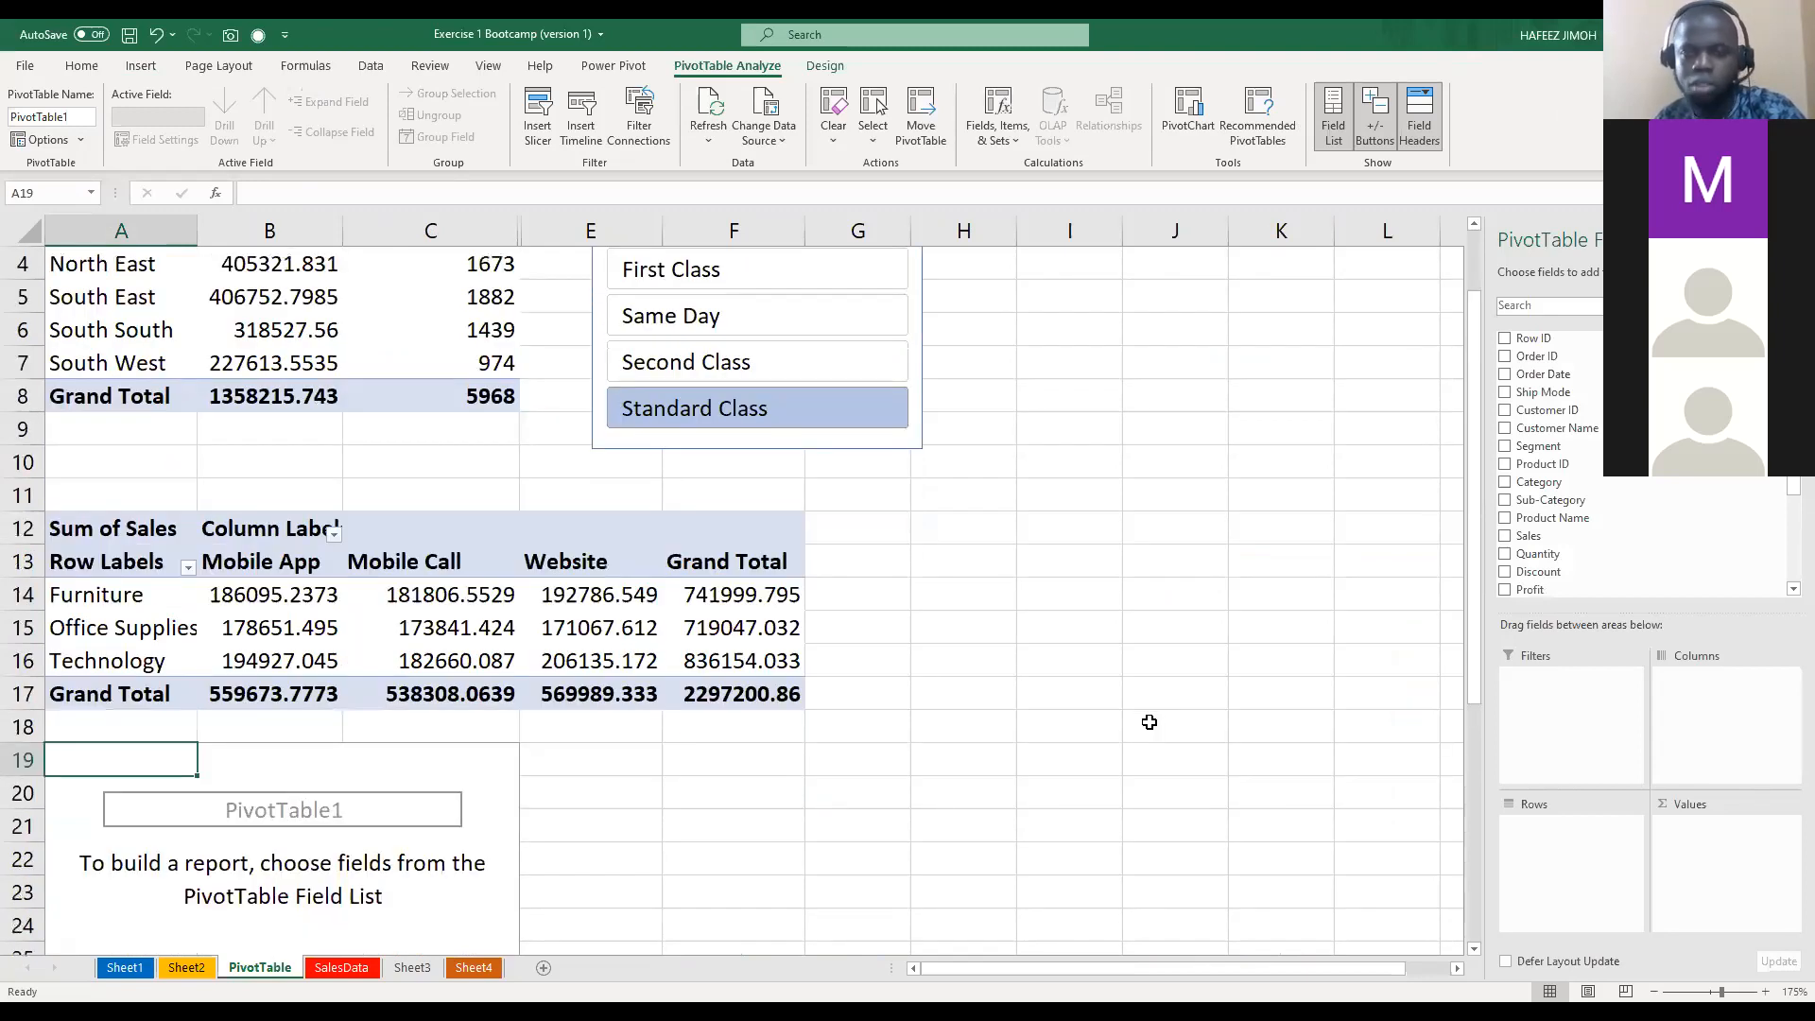
pyautogui.scroll(1, 1163, 709)
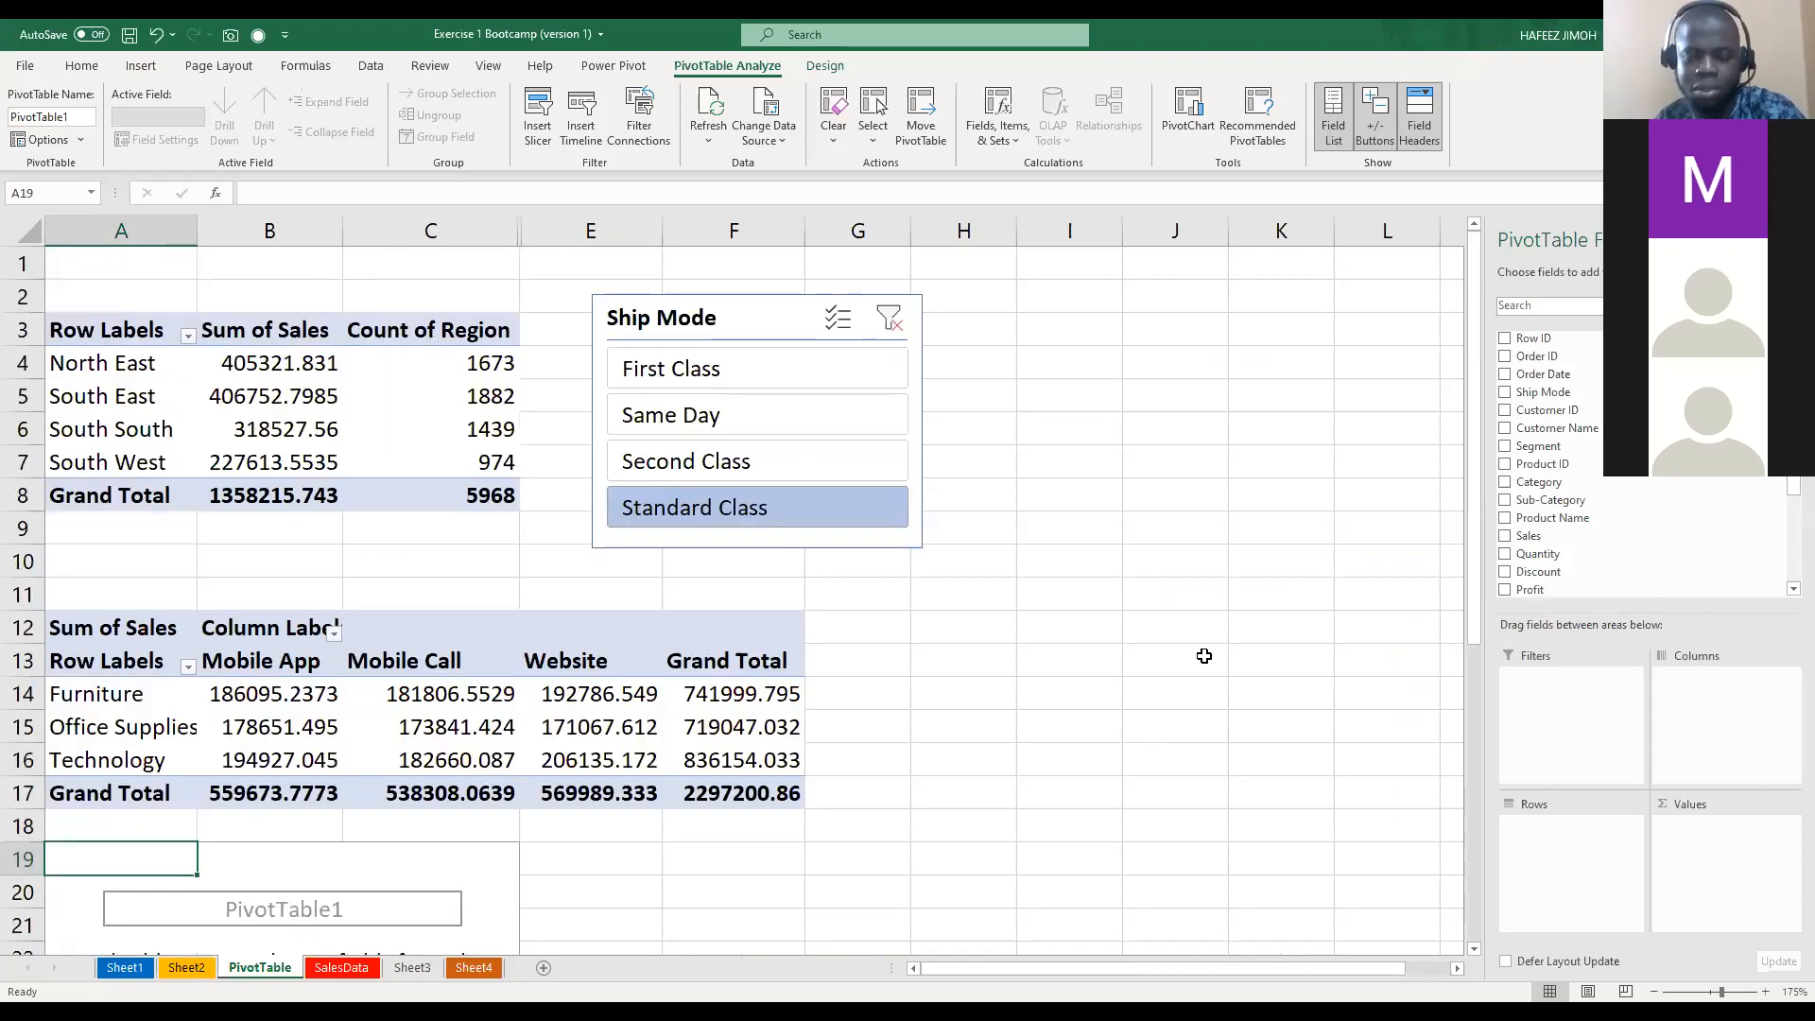
pyautogui.scroll(-2, 1167, 713)
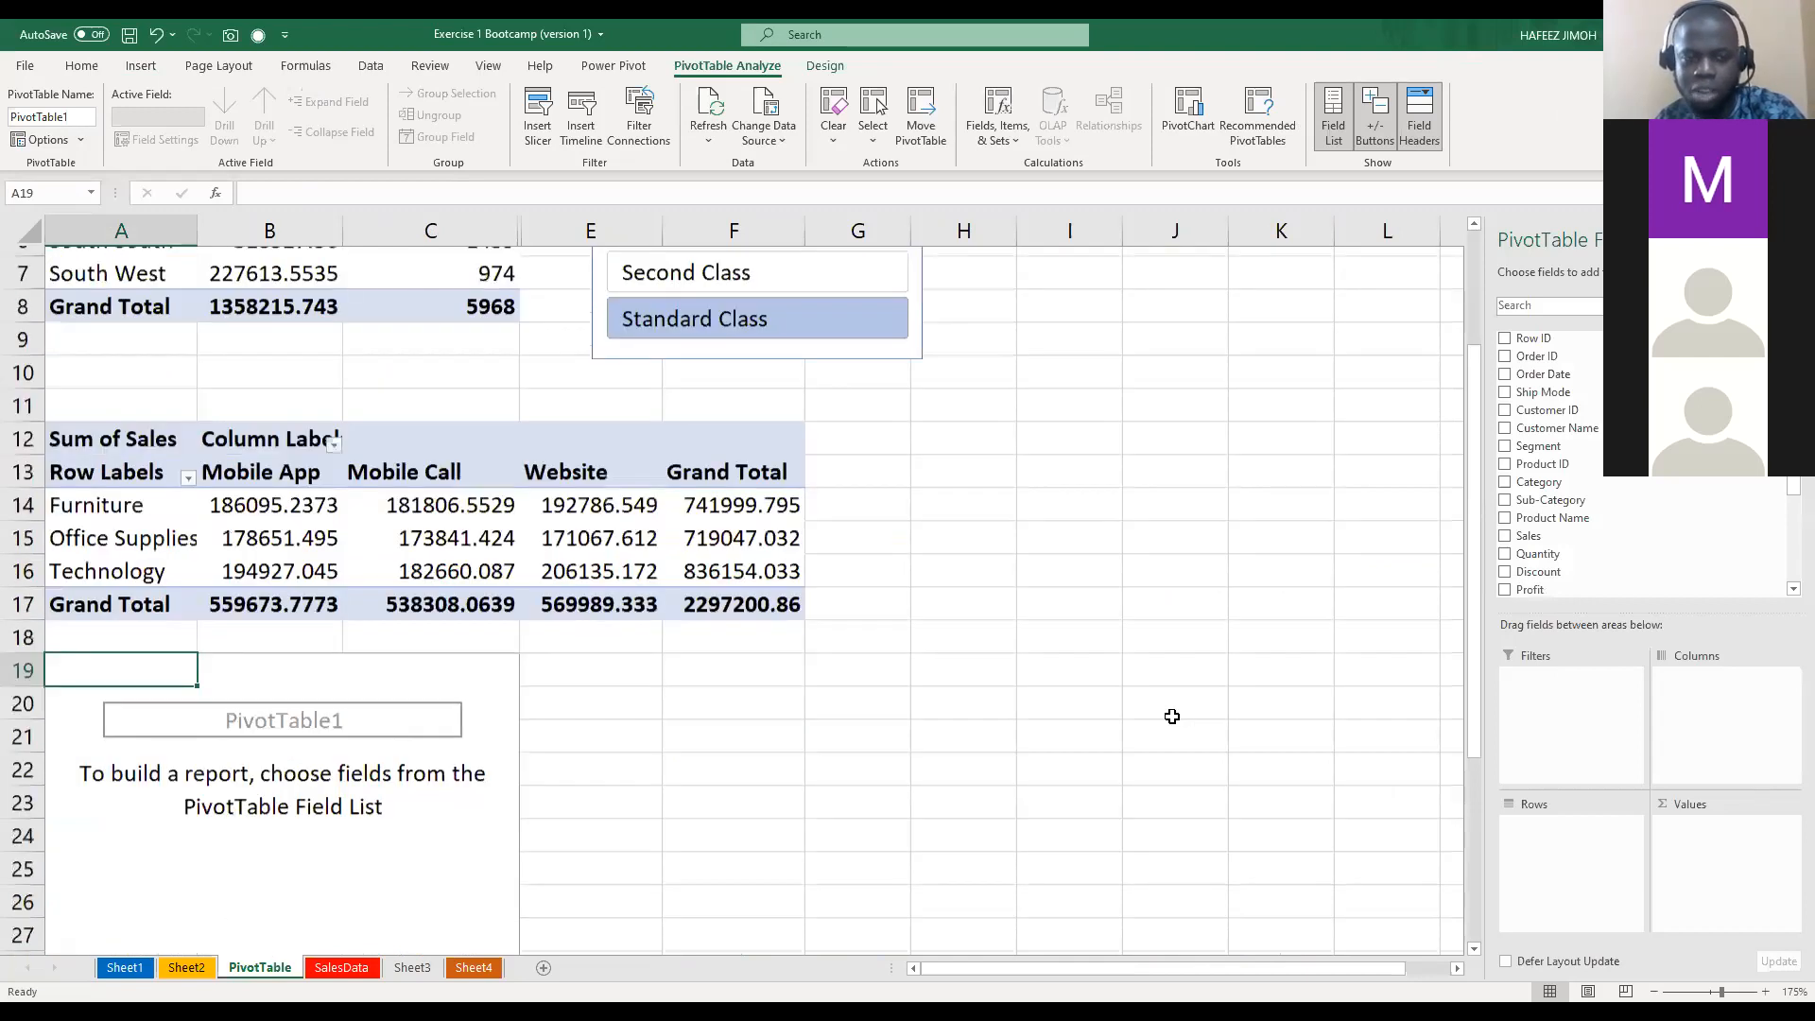
pyautogui.scroll(-1, 944, 463)
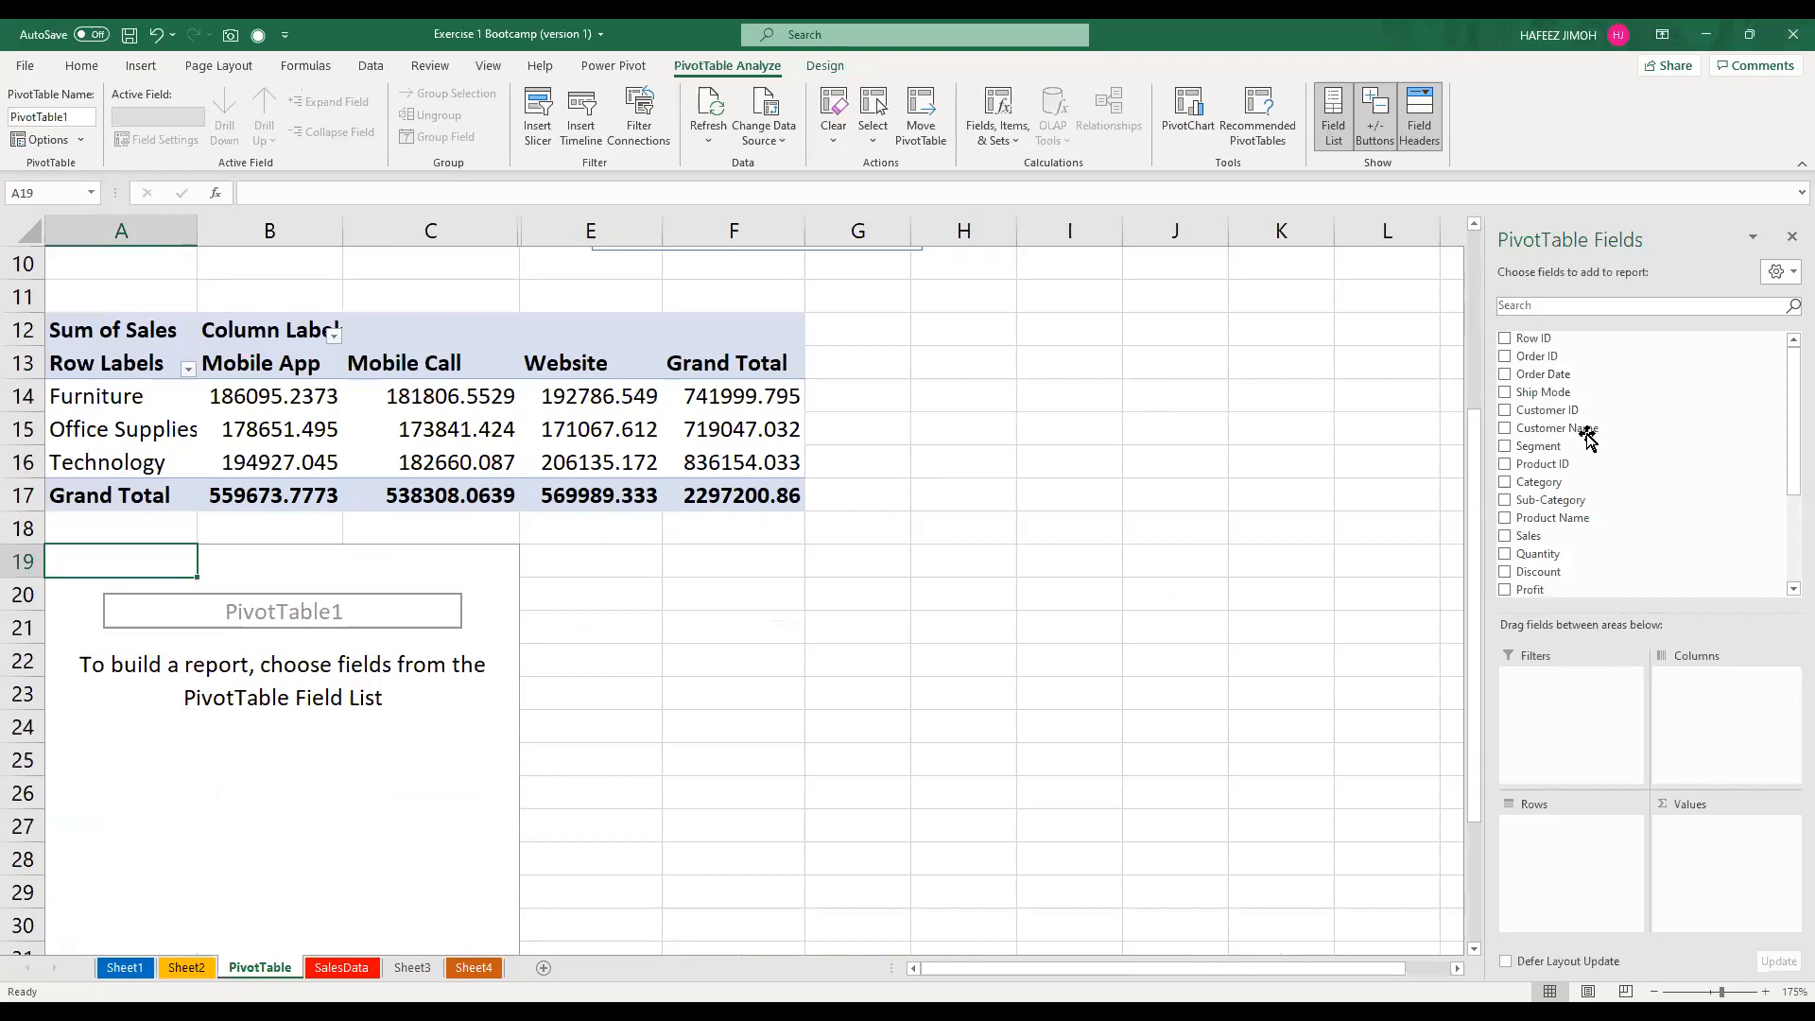
pyautogui.scroll(-3, 1577, 463)
pyautogui.scroll(-1, 1558, 549)
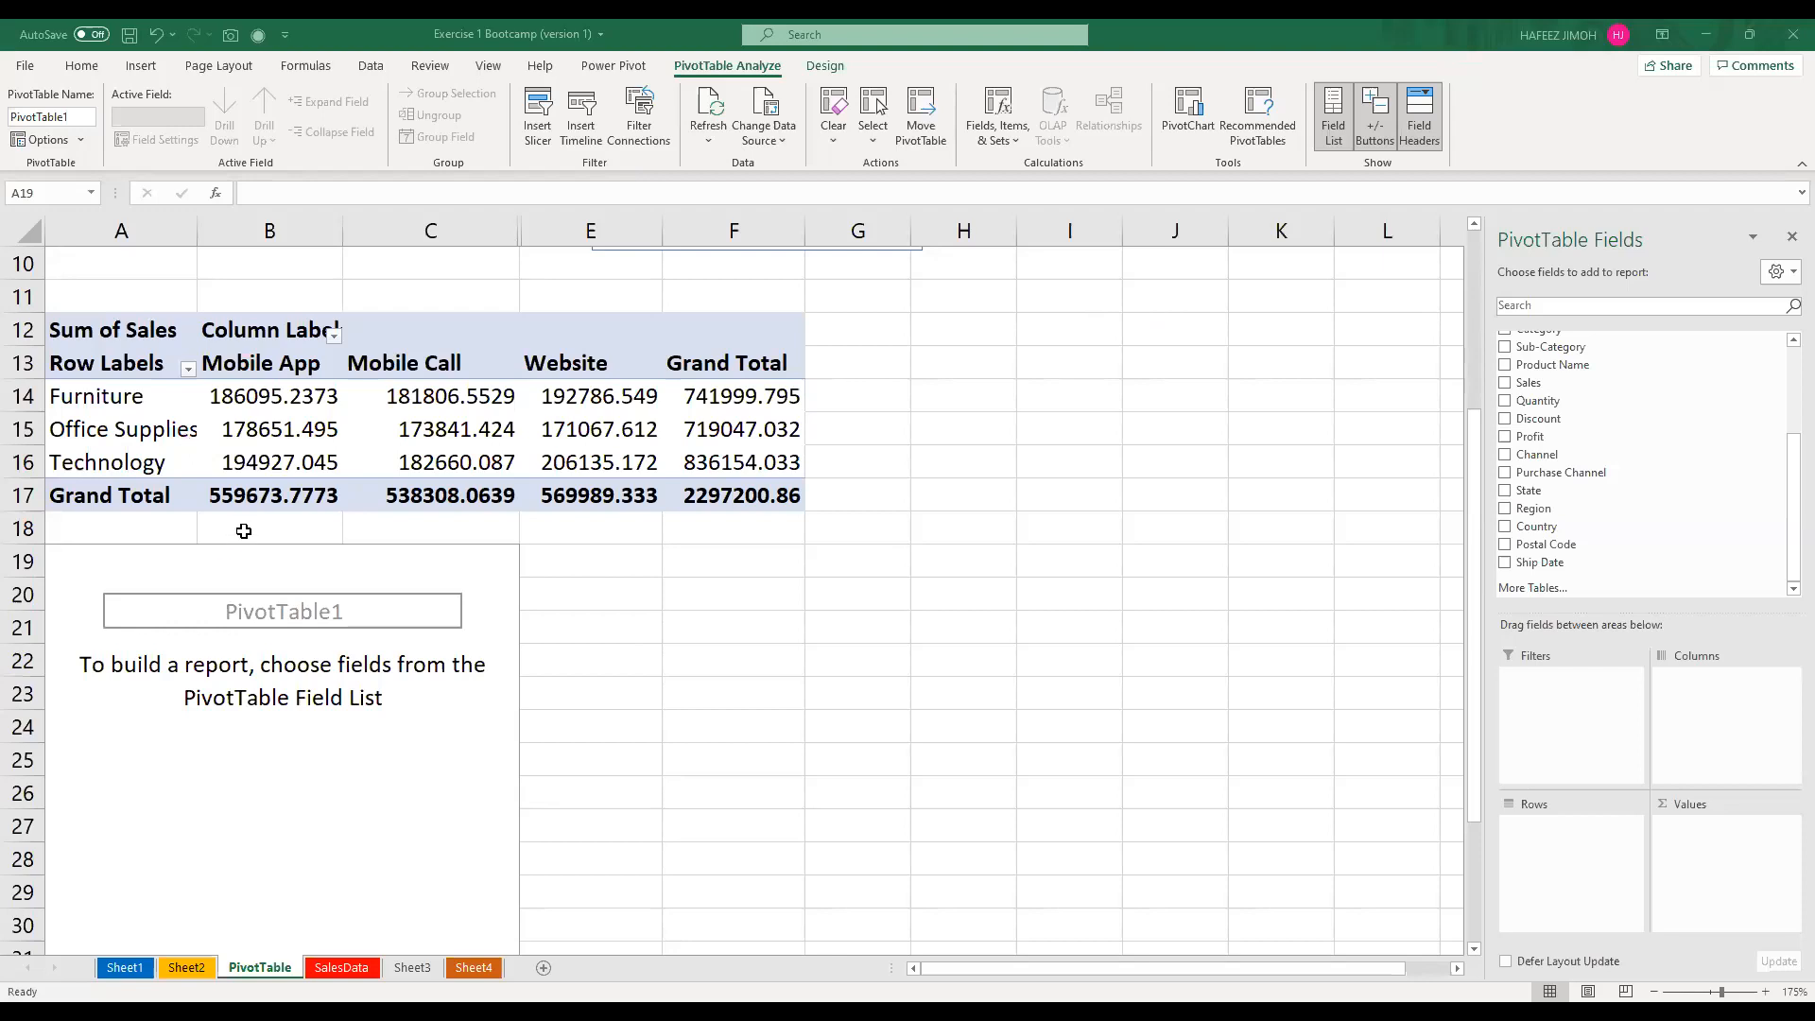
# Move the Ship Mode slicer away from the region pivot table, over columns J to L
pyautogui.scroll(3, 748, 547)
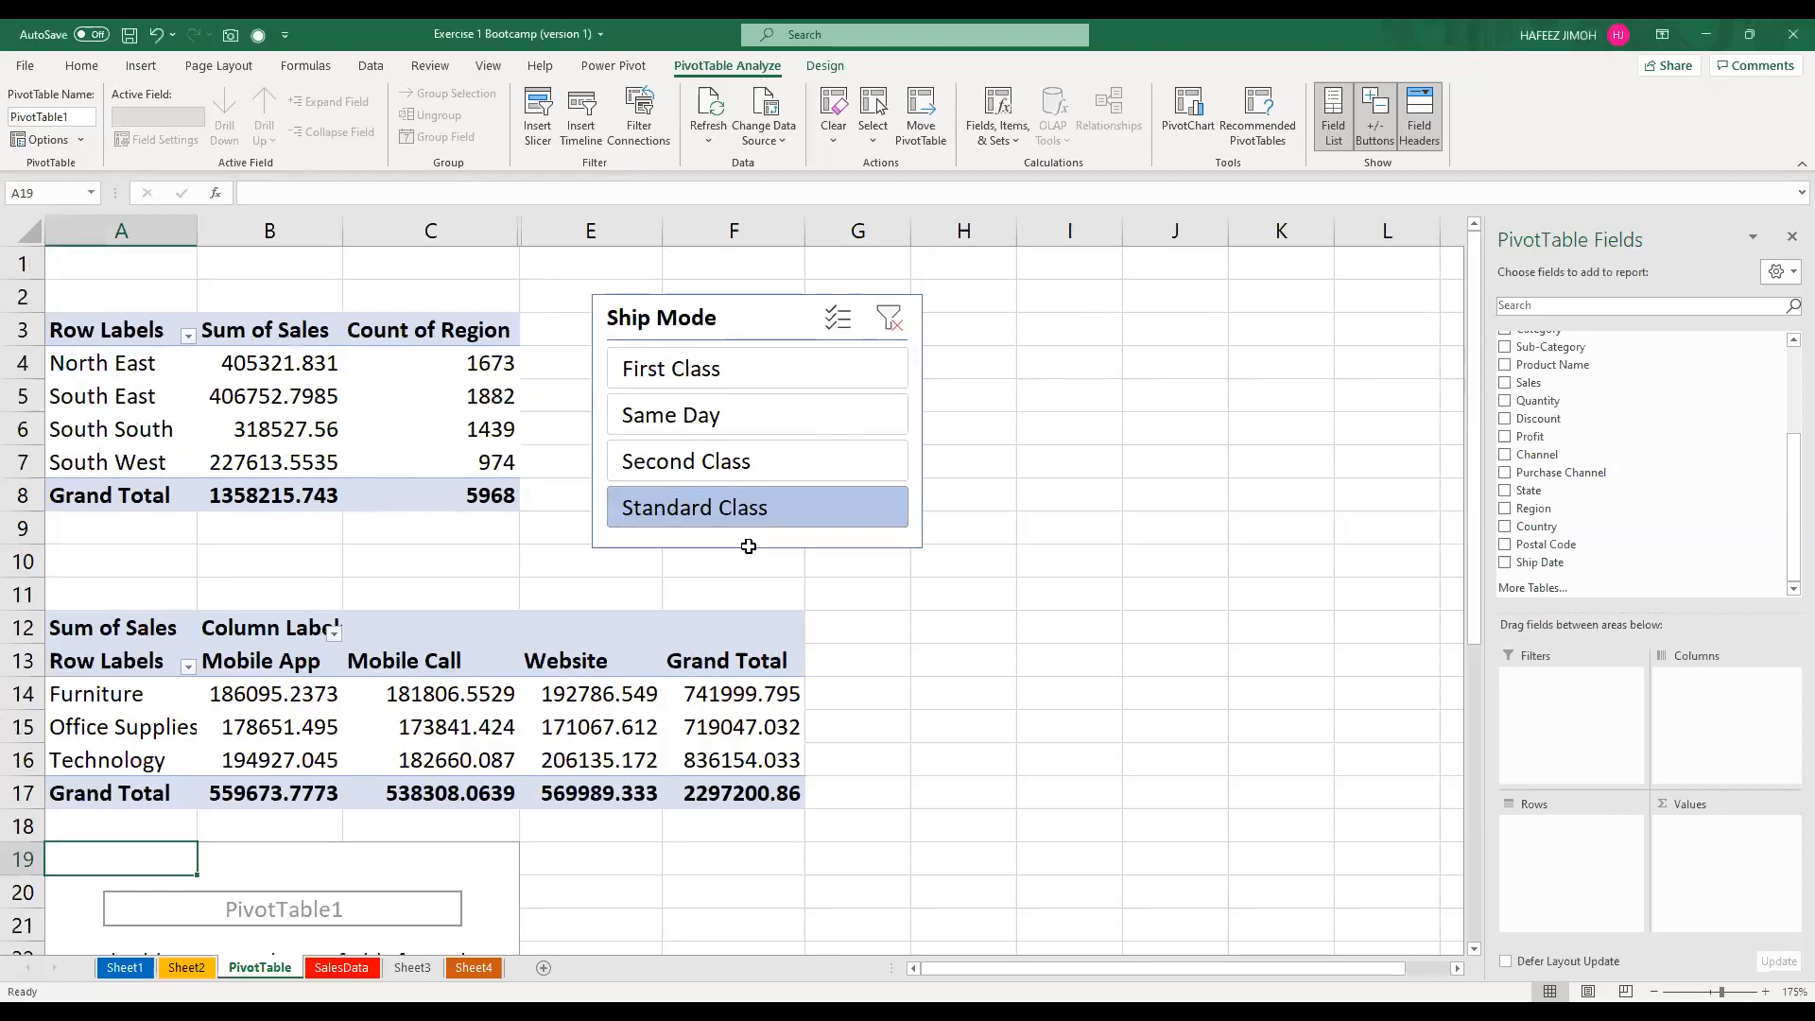
pyautogui.moveTo(733, 326); pyautogui.dragTo(1197, 307)
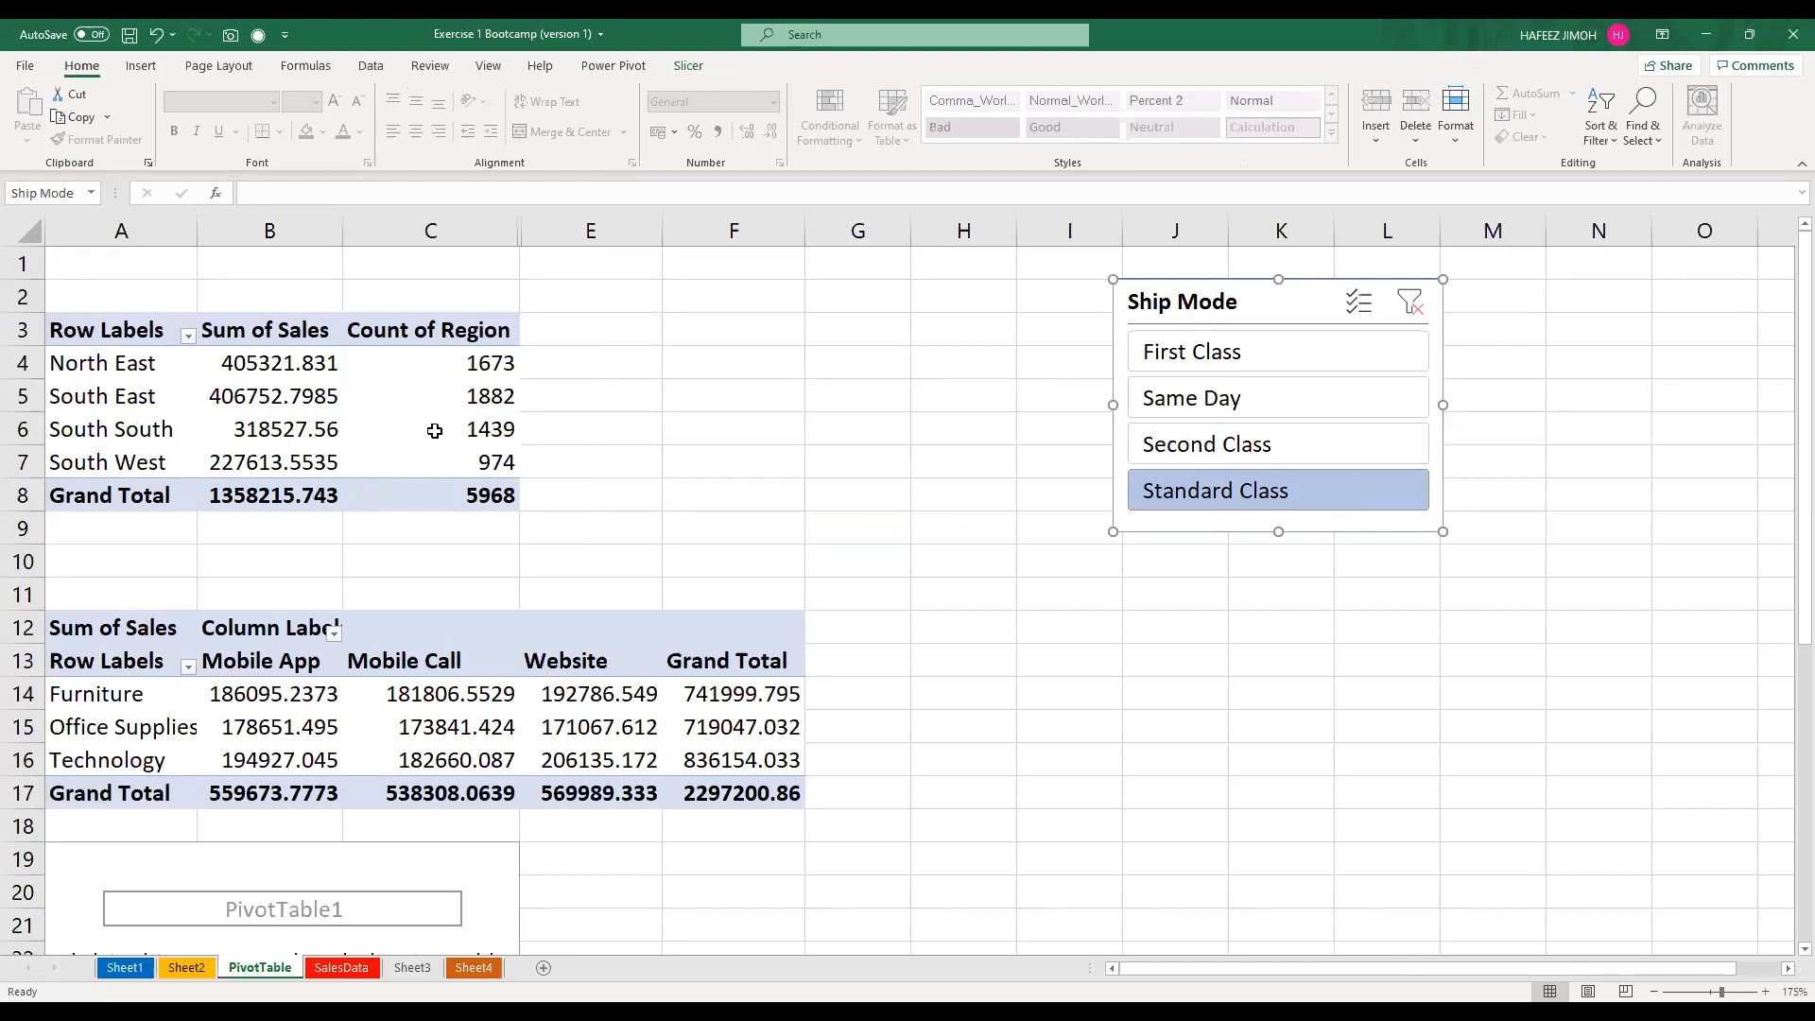
# Copy the whole region pivot table in A3:C8 and paste it with its top-left cell at F21
pyautogui.moveTo(65, 312); pyautogui.dragTo(359, 420)
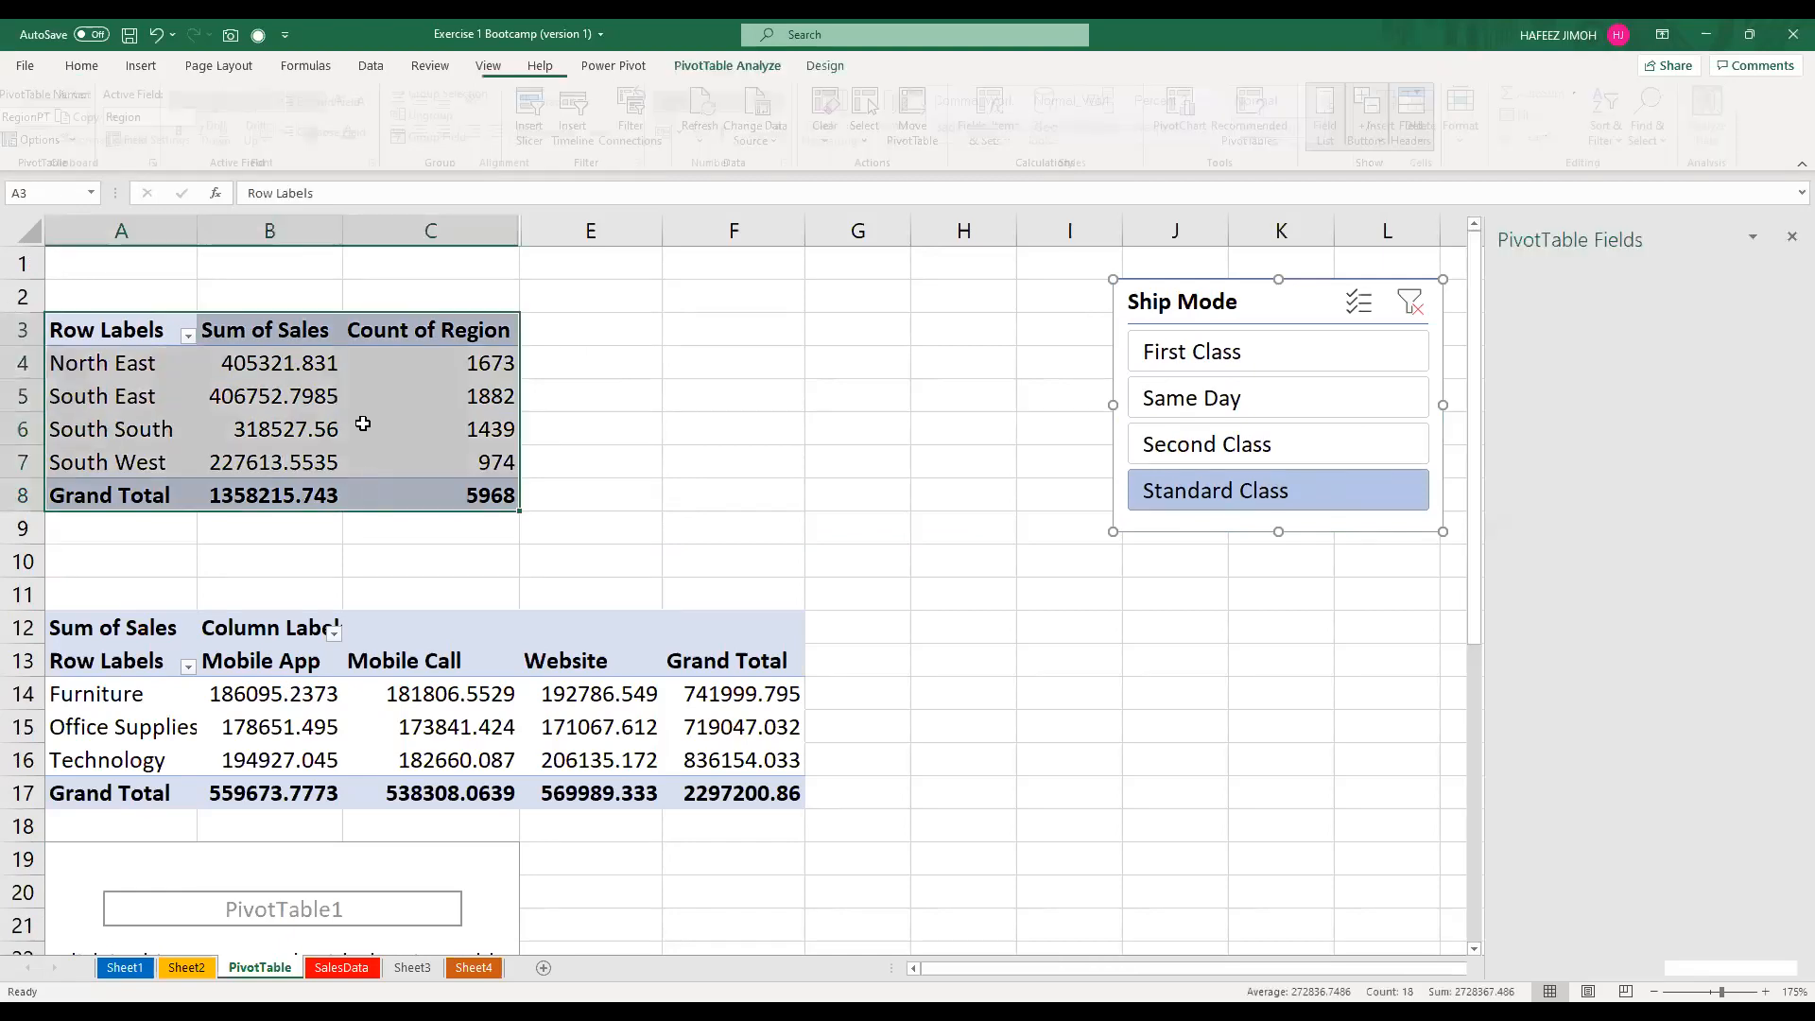
pyautogui.click(266, 376)
pyautogui.moveTo(103, 328); pyautogui.dragTo(375, 482)
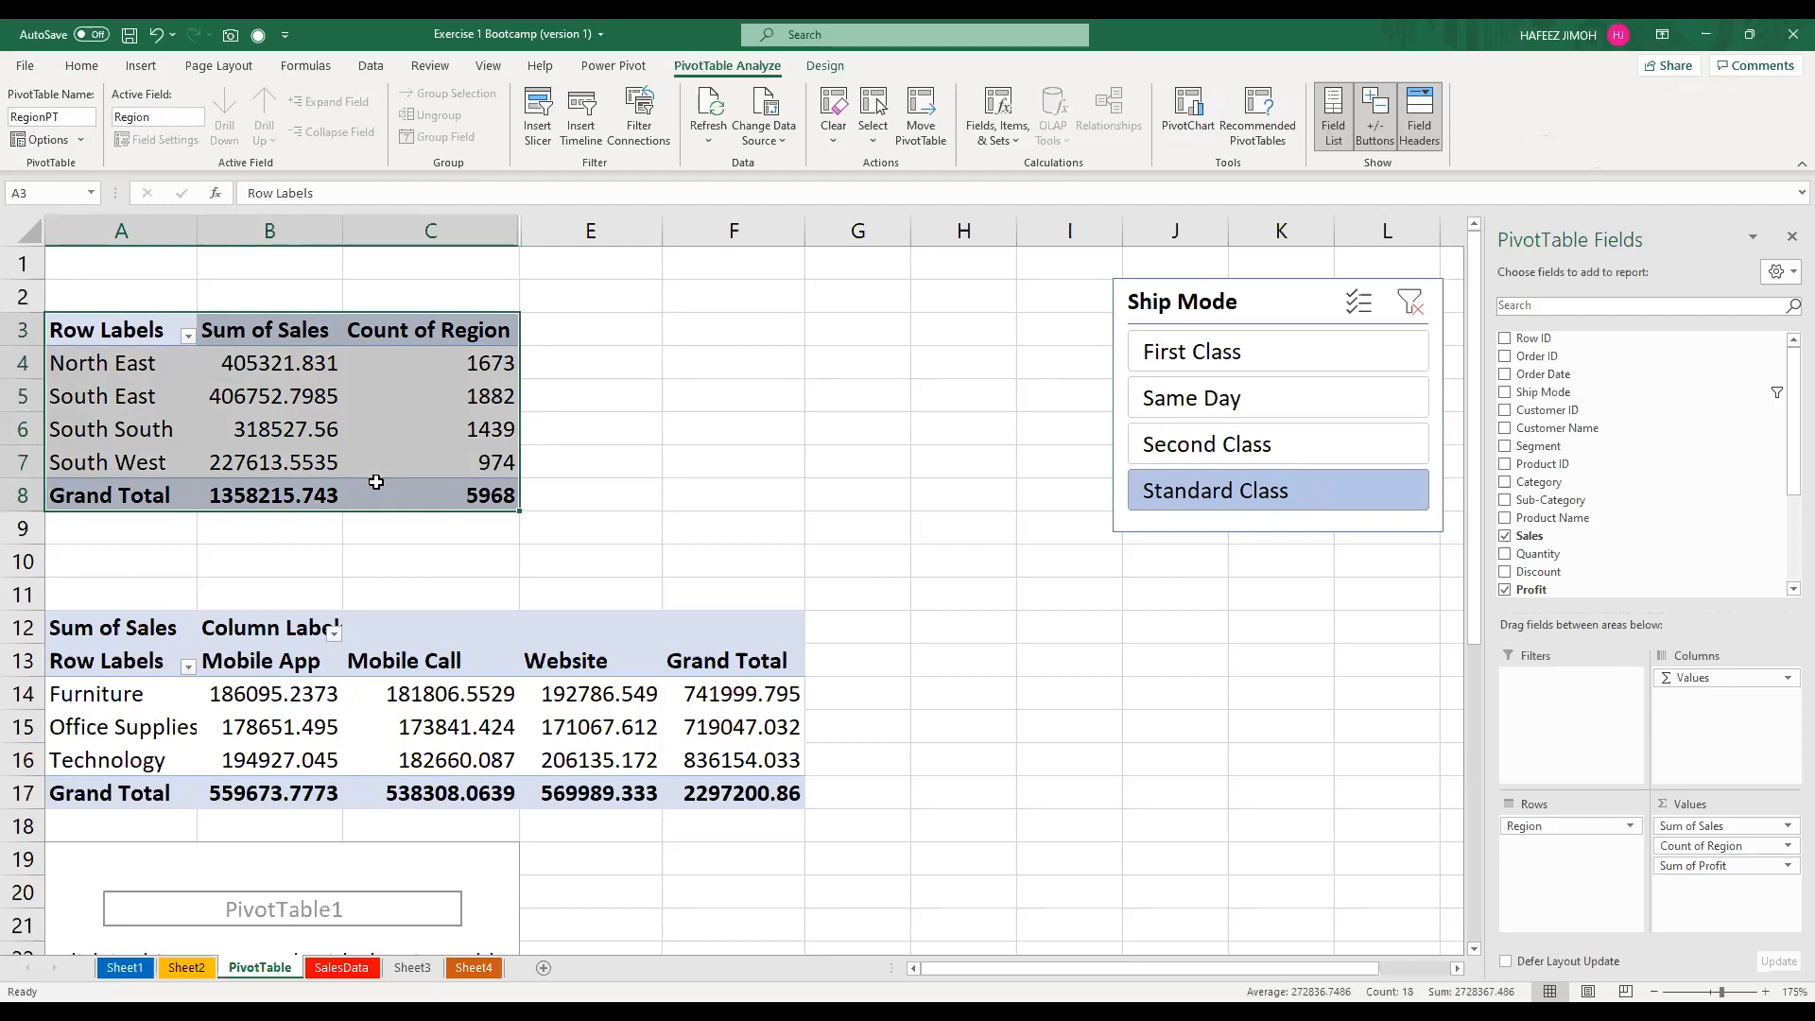
pyautogui.hotkey('ctrl', 'c')
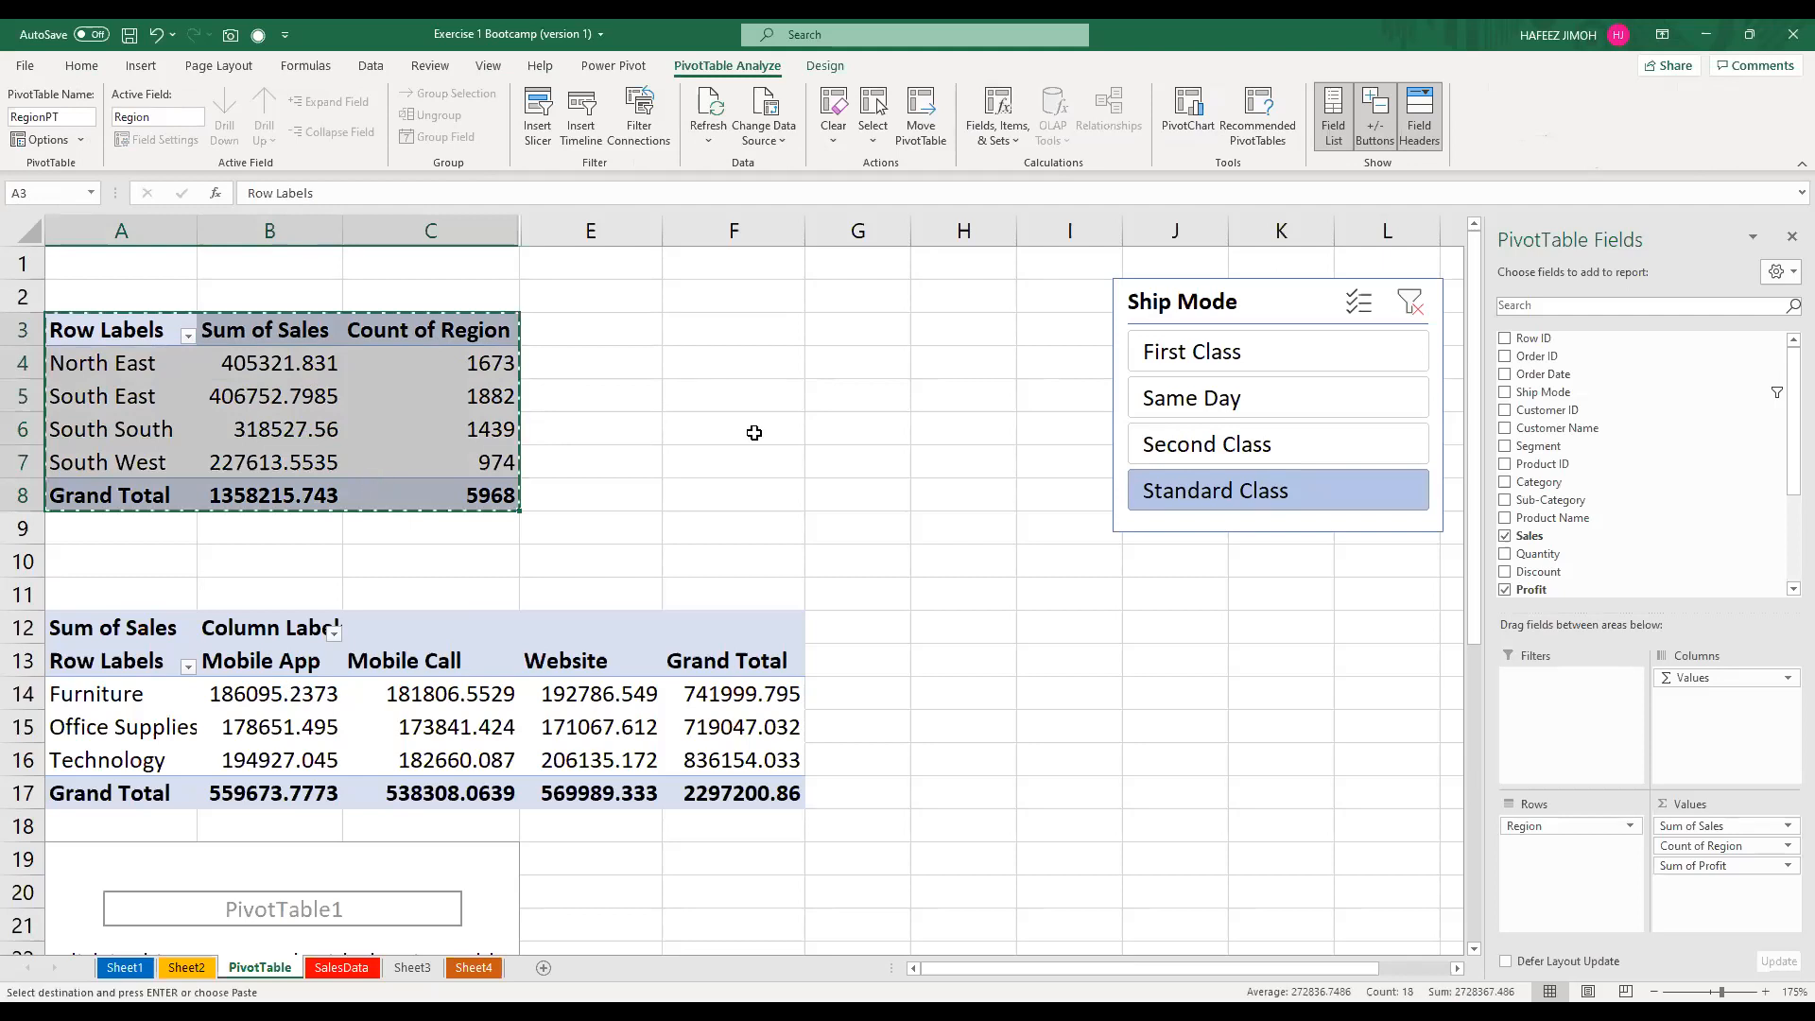
pyautogui.scroll(-5, 756, 433)
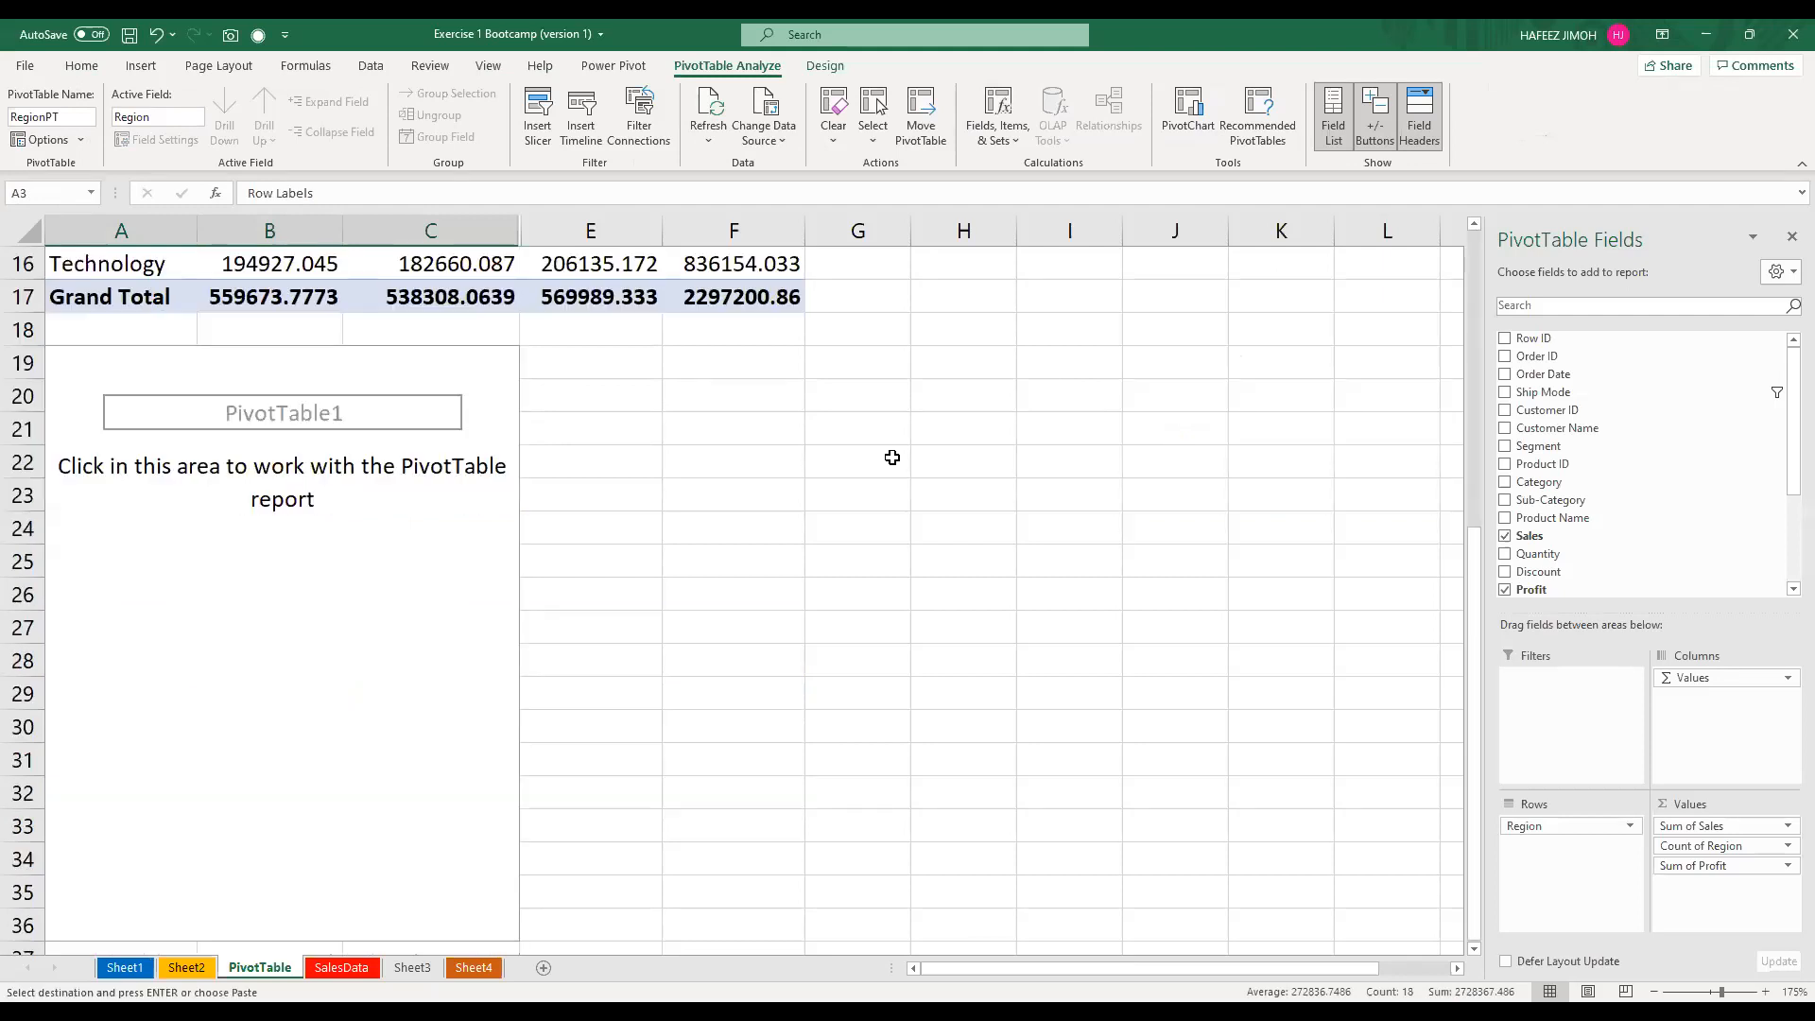
pyautogui.click(756, 433)
pyautogui.hotkey('ctrl', 'v')
# Check the underlying sales values in cells G24 and G22 of the pasted table, and undo the paste
pyautogui.click(831, 535)
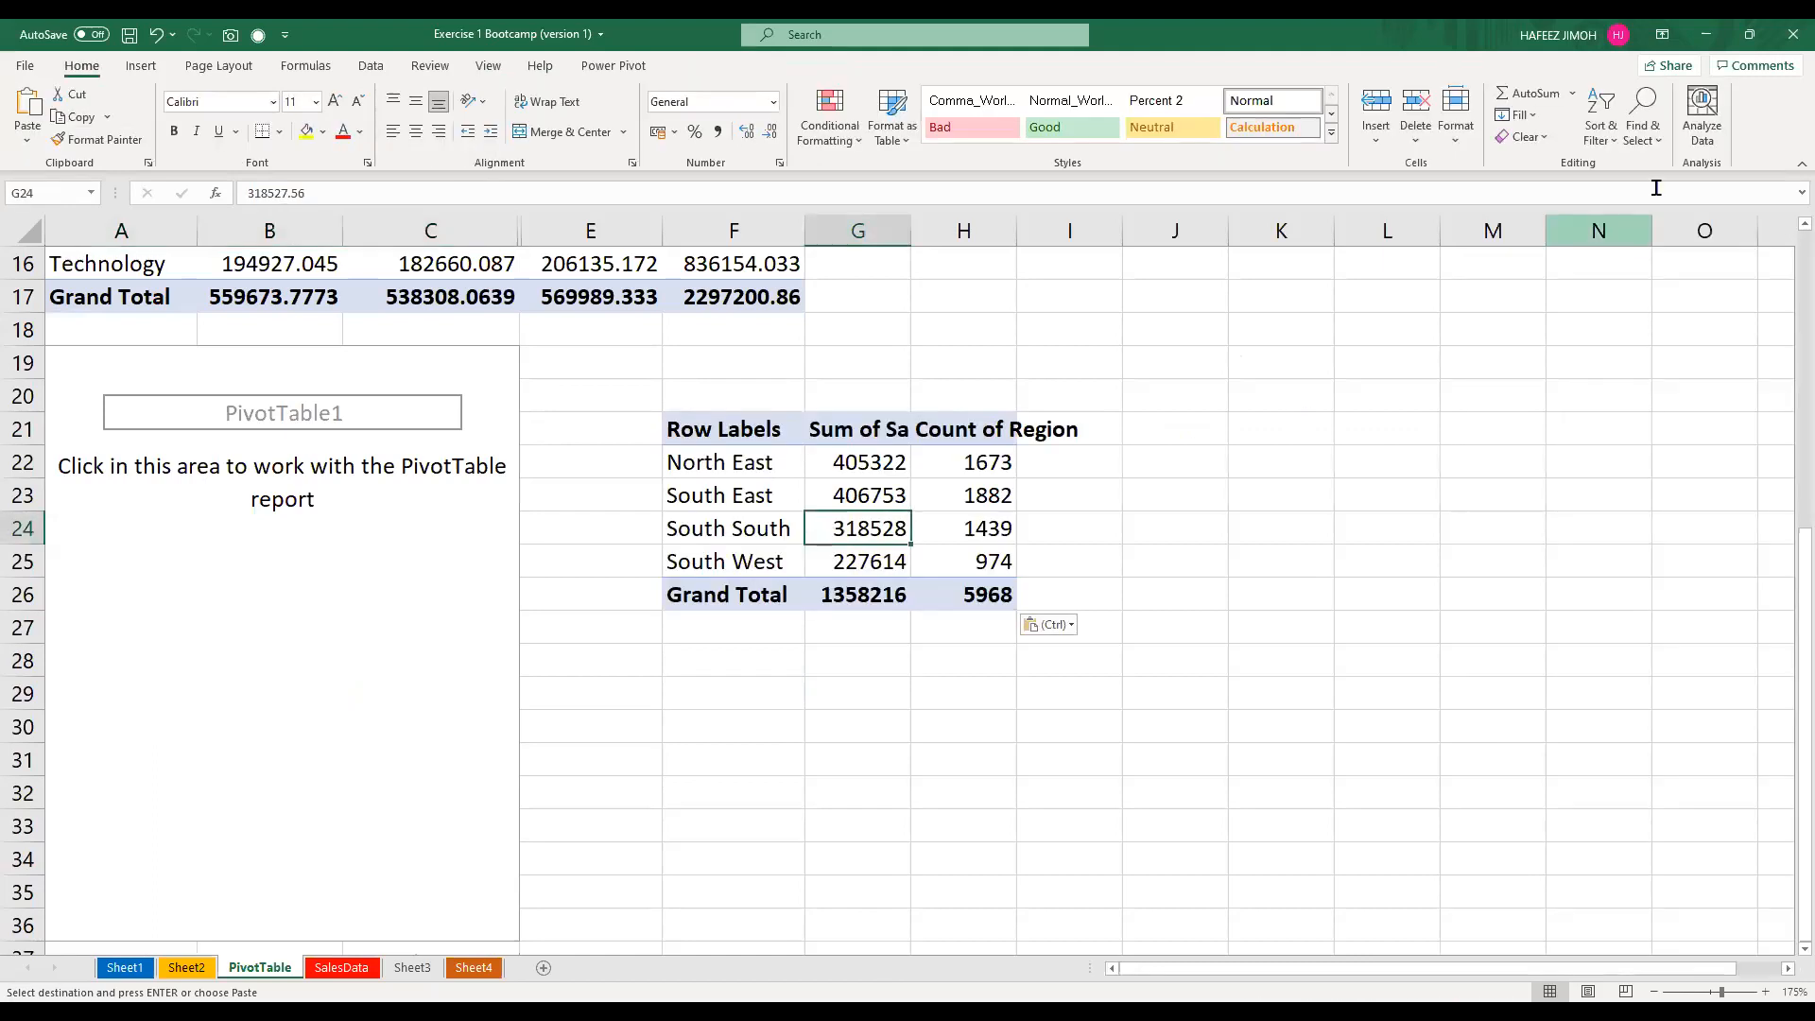
pyautogui.doubleClick(887, 515)
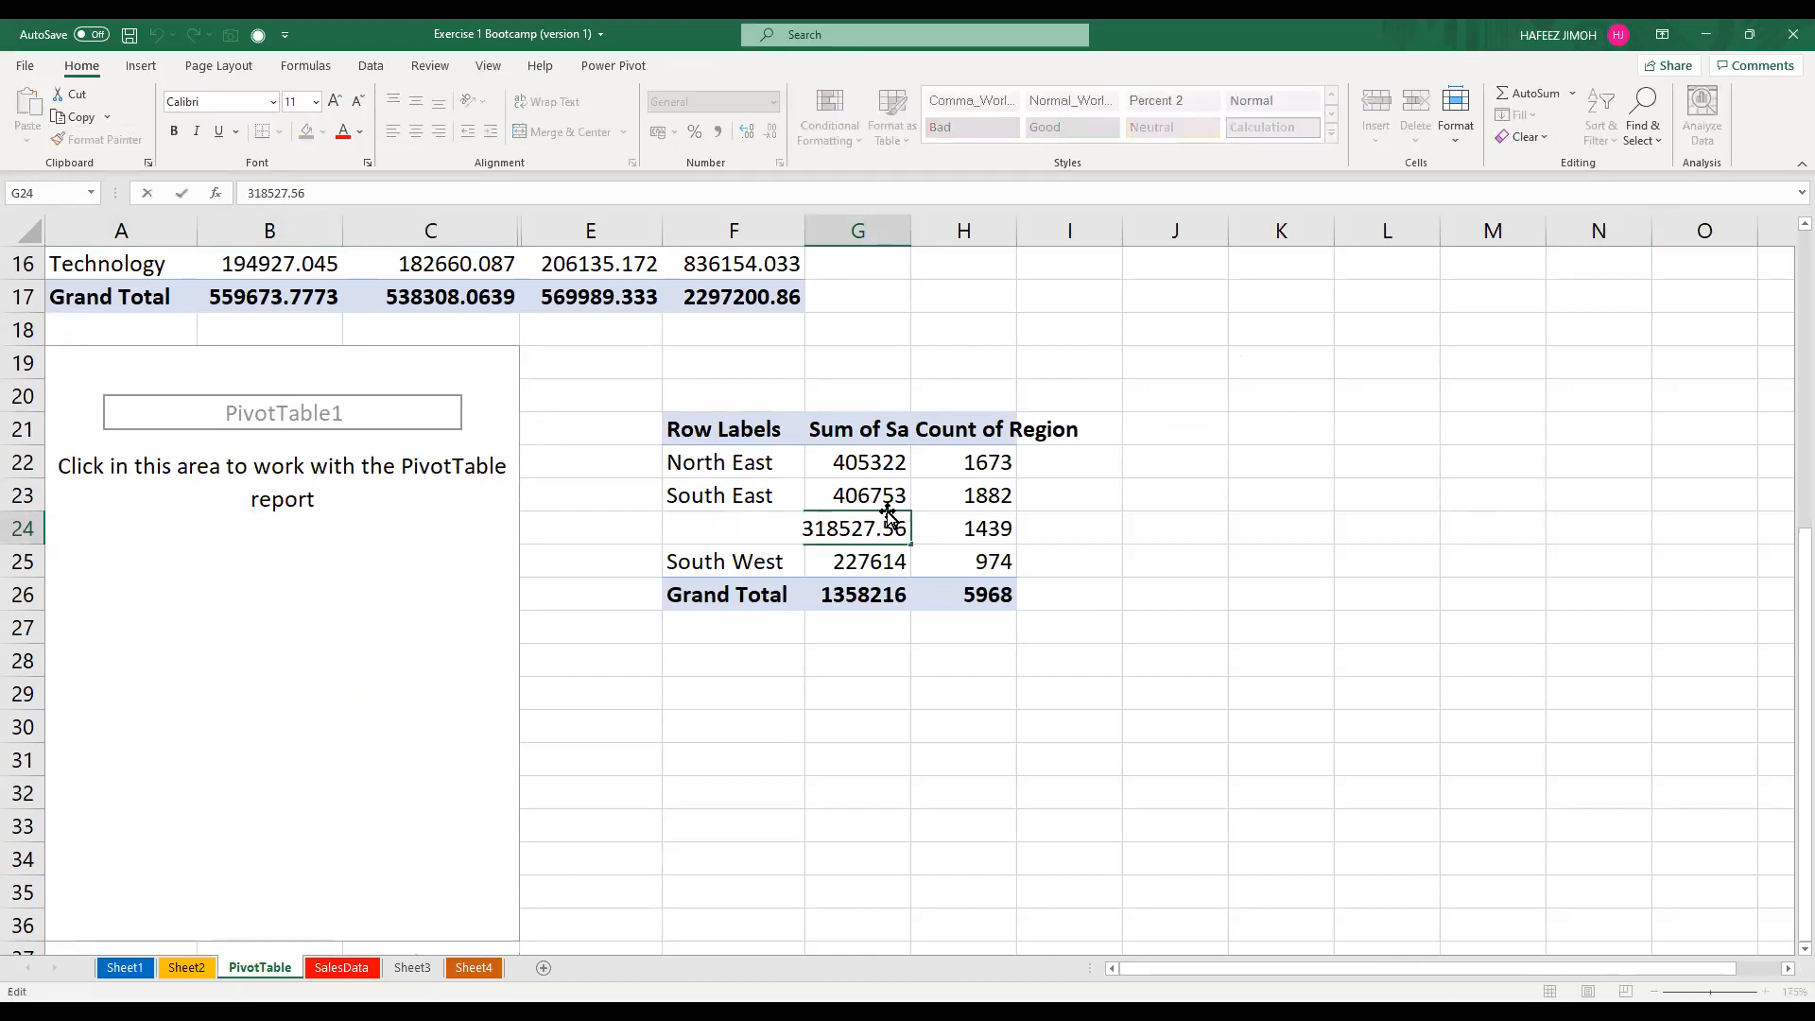
pyautogui.scroll(3, 887, 762)
pyautogui.click(887, 760)
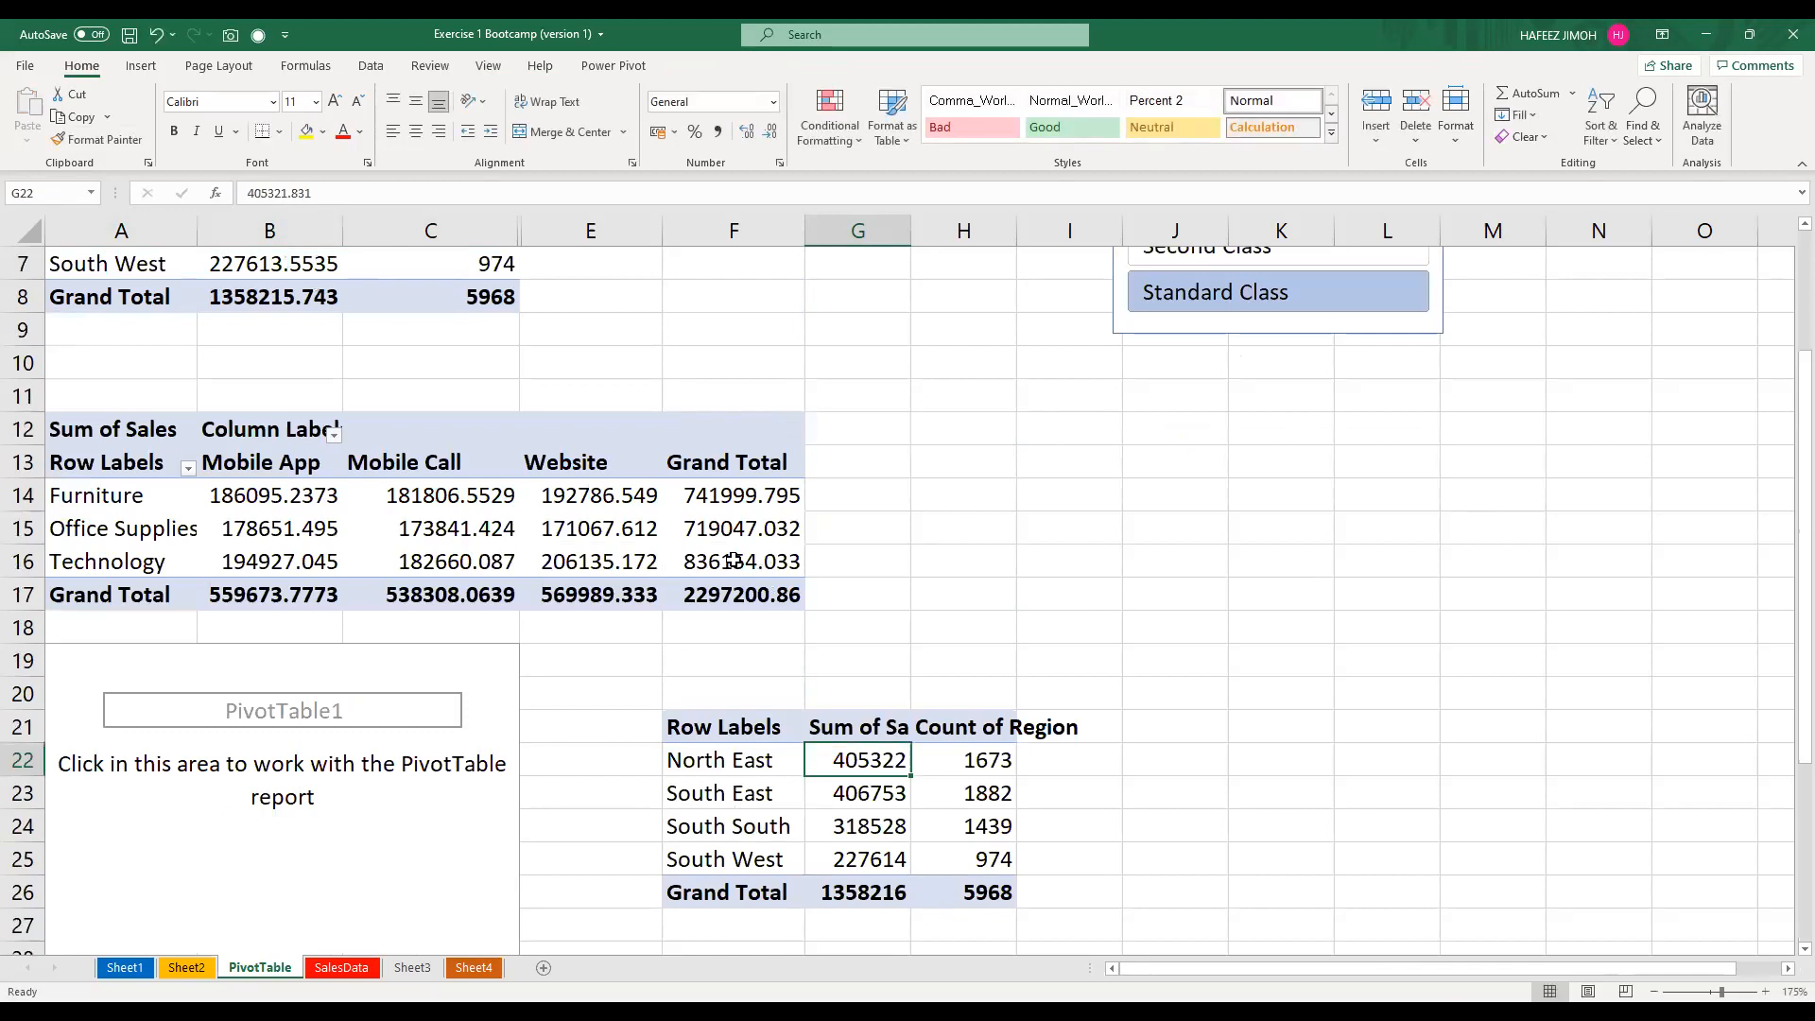
pyautogui.click(894, 830)
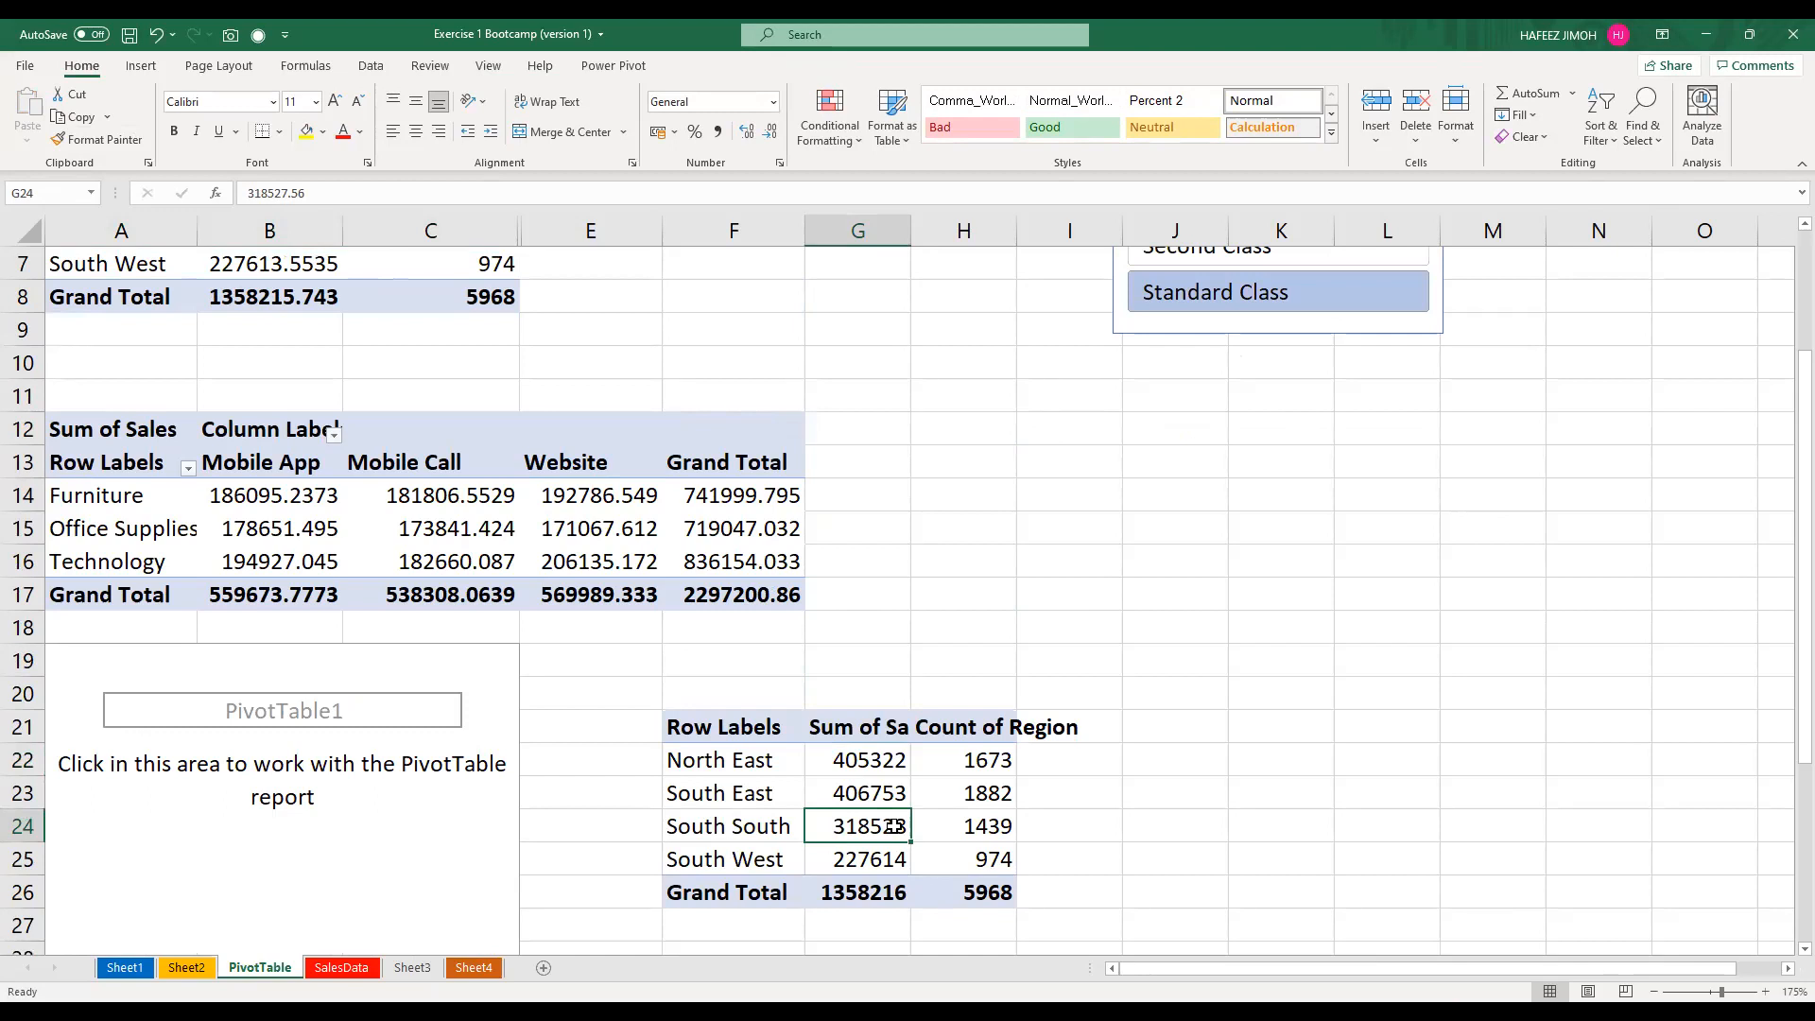
pyautogui.hotkey('ctrl', 'z')
pyautogui.hotkey('ctrl', 'z')
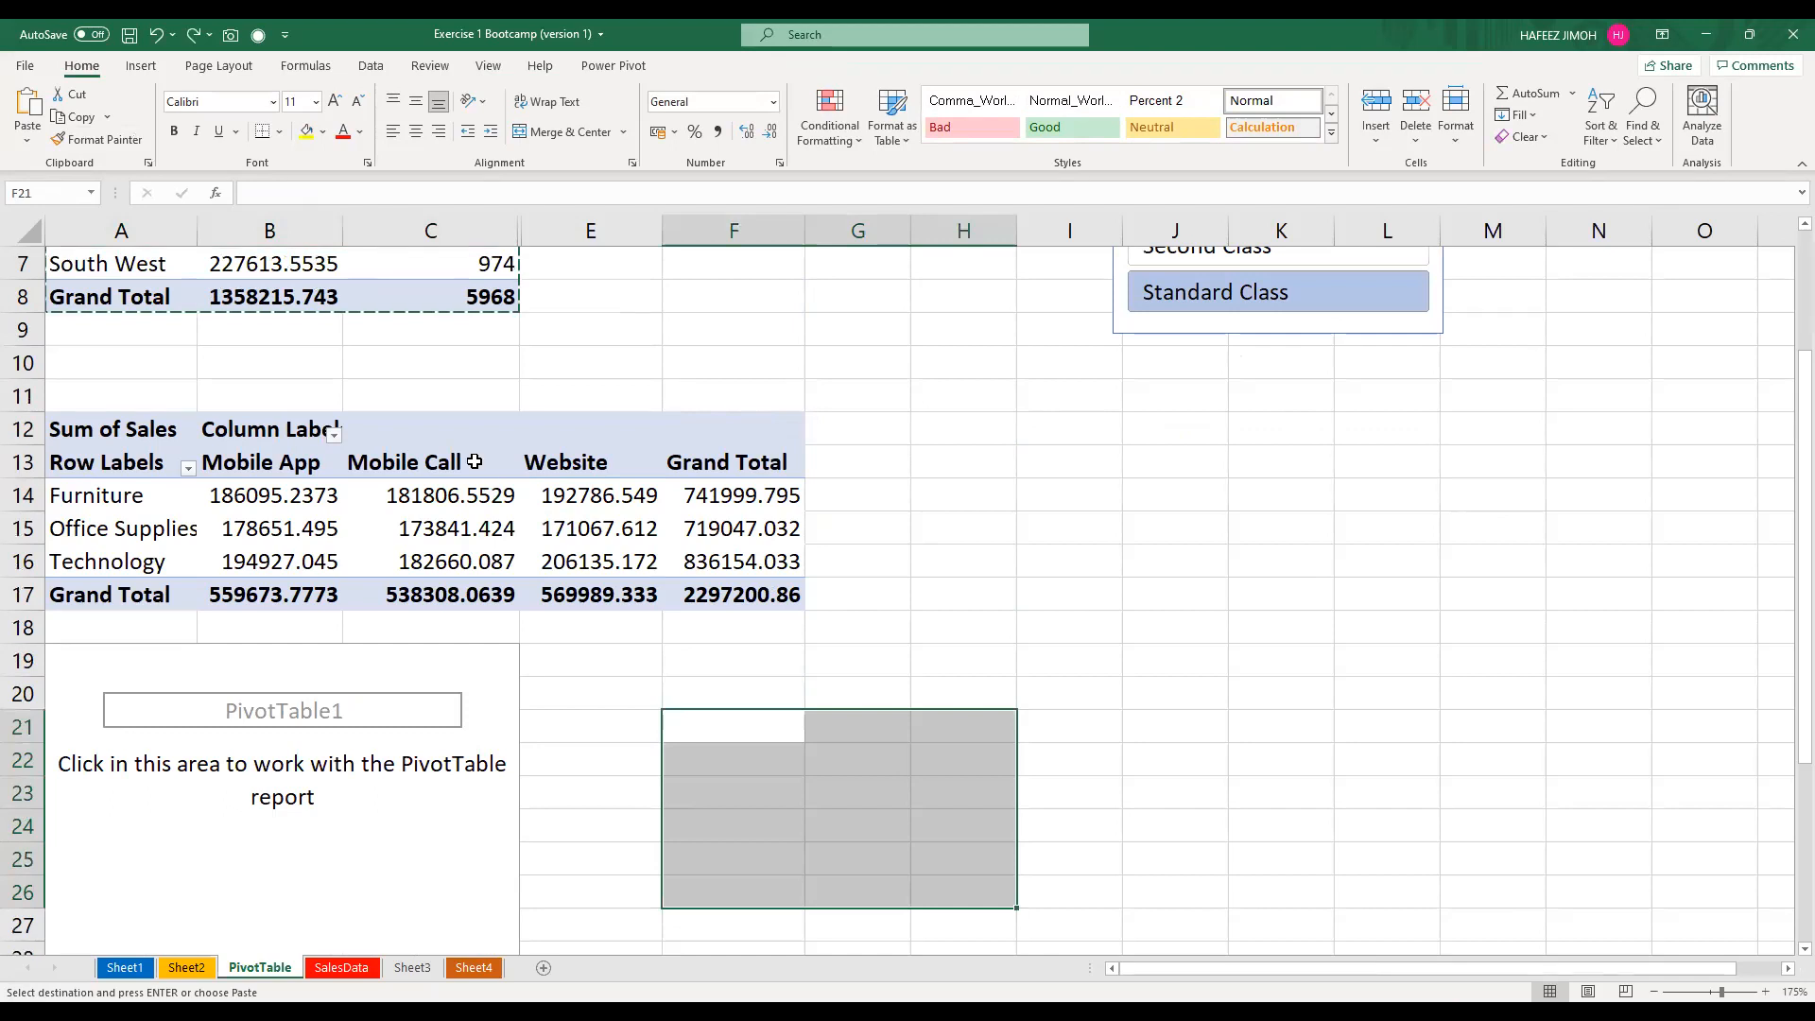
# Paste the copied region pivot table at F21 once more
pyautogui.scroll(2, 133, 324)
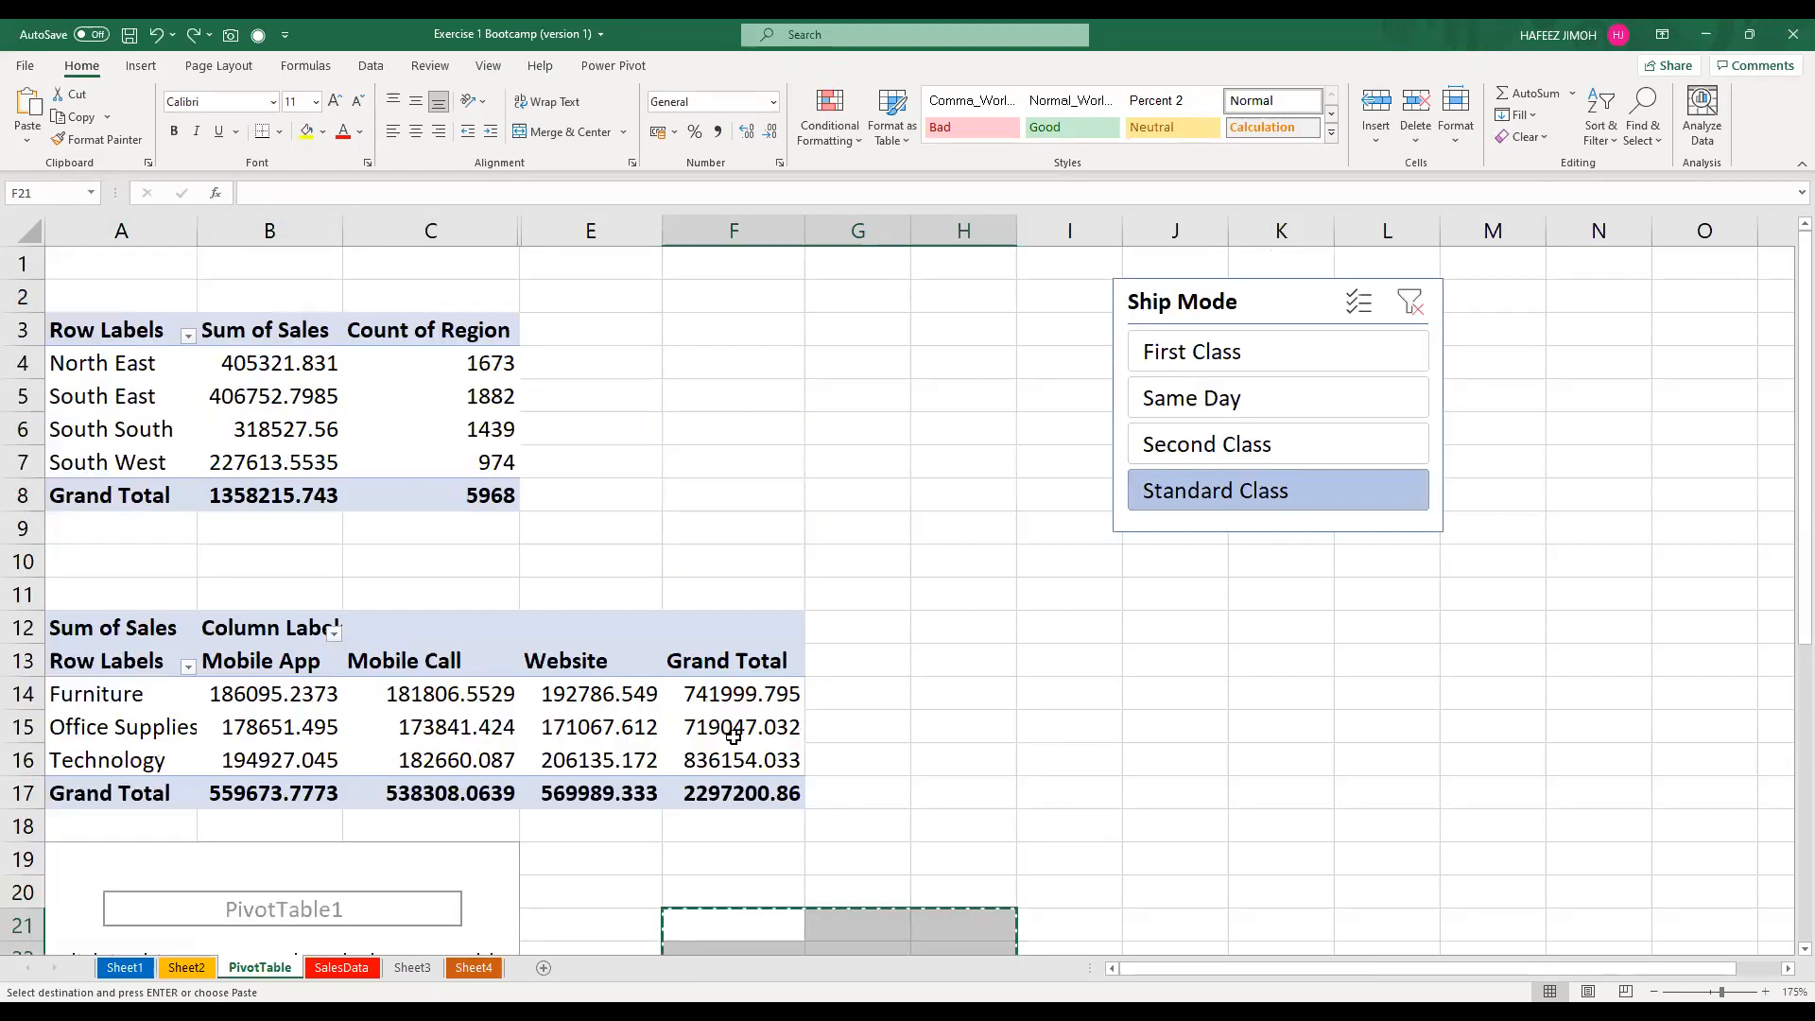
pyautogui.scroll(-3, 661, 637)
pyautogui.click(661, 636)
pyautogui.click(769, 628)
pyautogui.hotkey('ctrl', 'v')
# Inspect the South East sales value and the region labels in the pasted copy, and undo this second paste
pyautogui.click(811, 694)
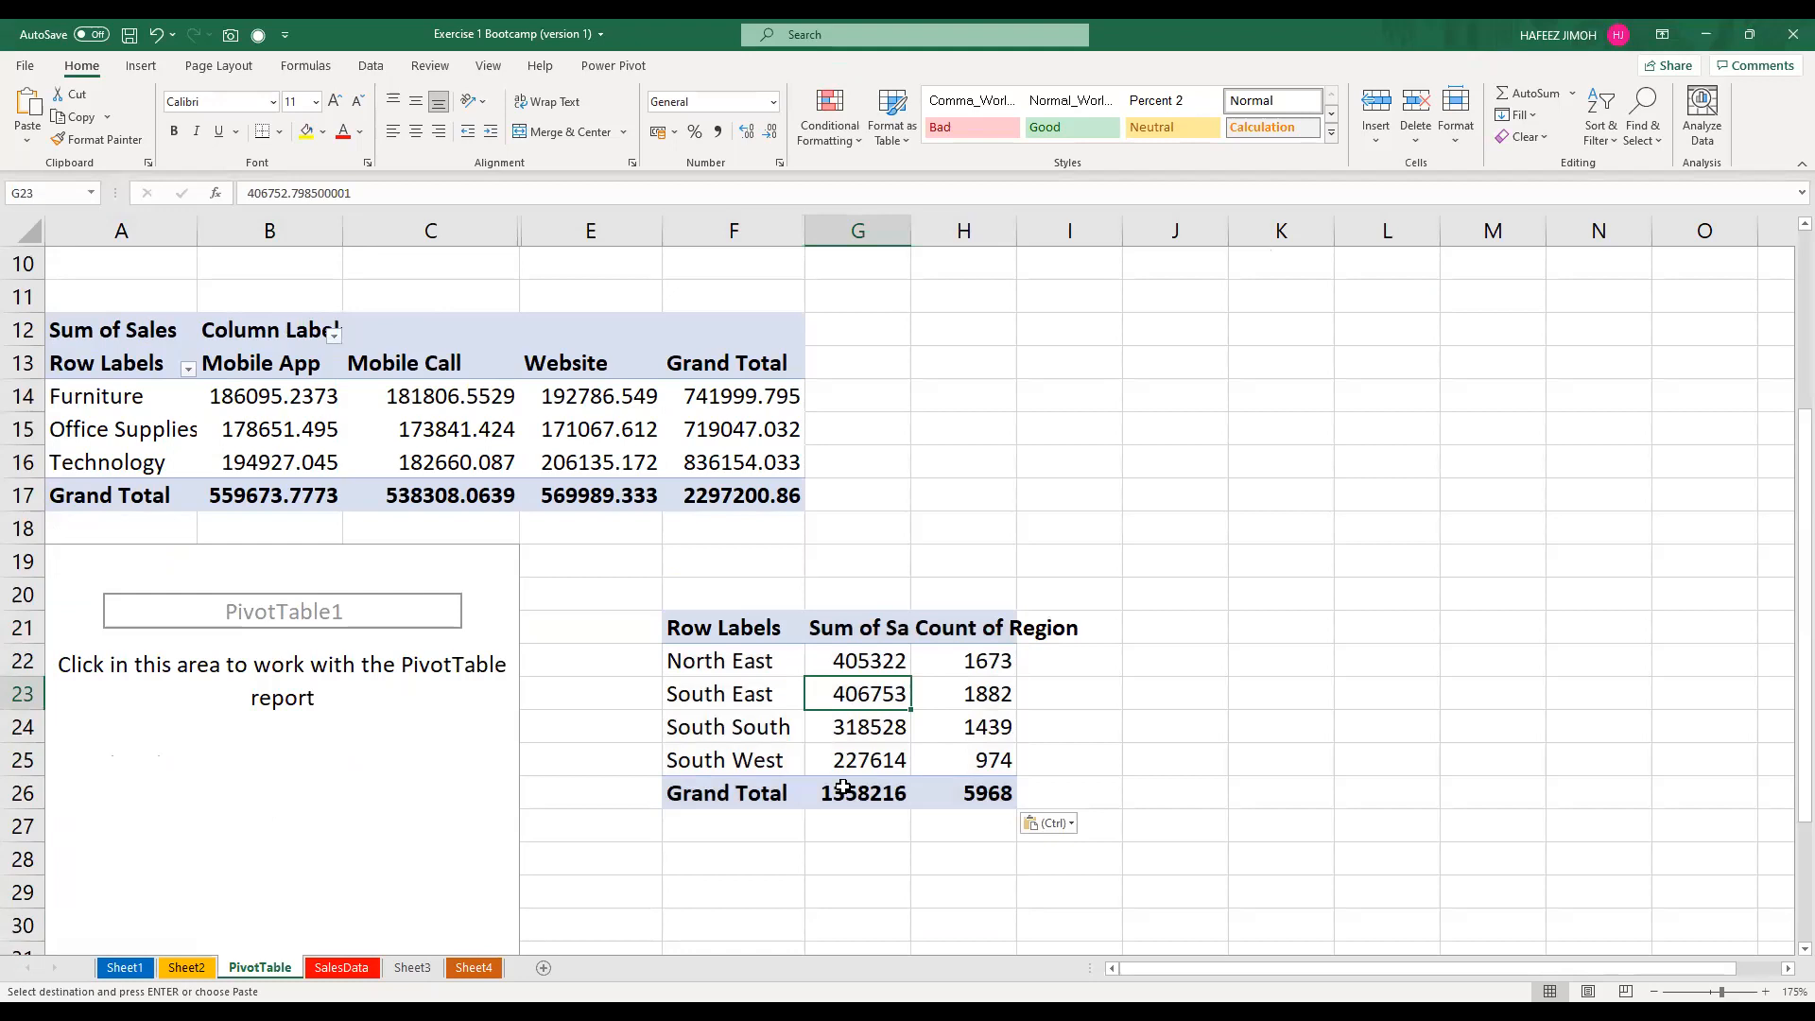
pyautogui.click(740, 749)
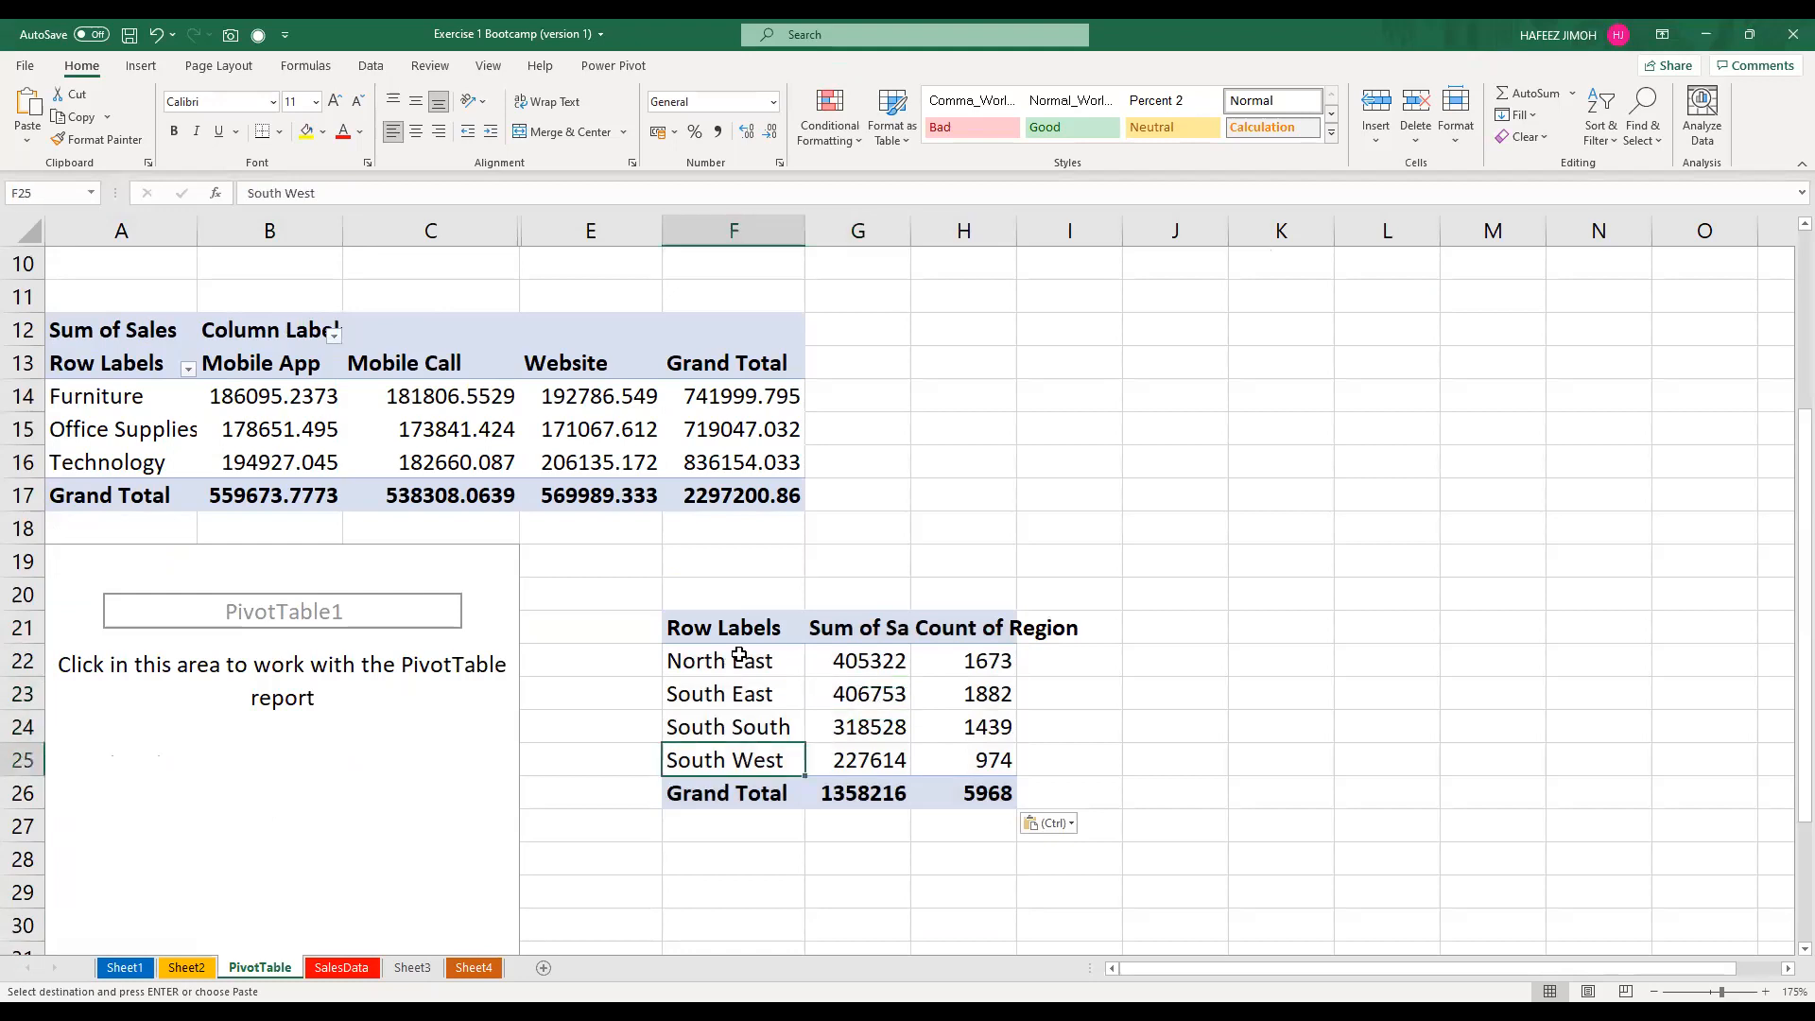
pyautogui.click(756, 659)
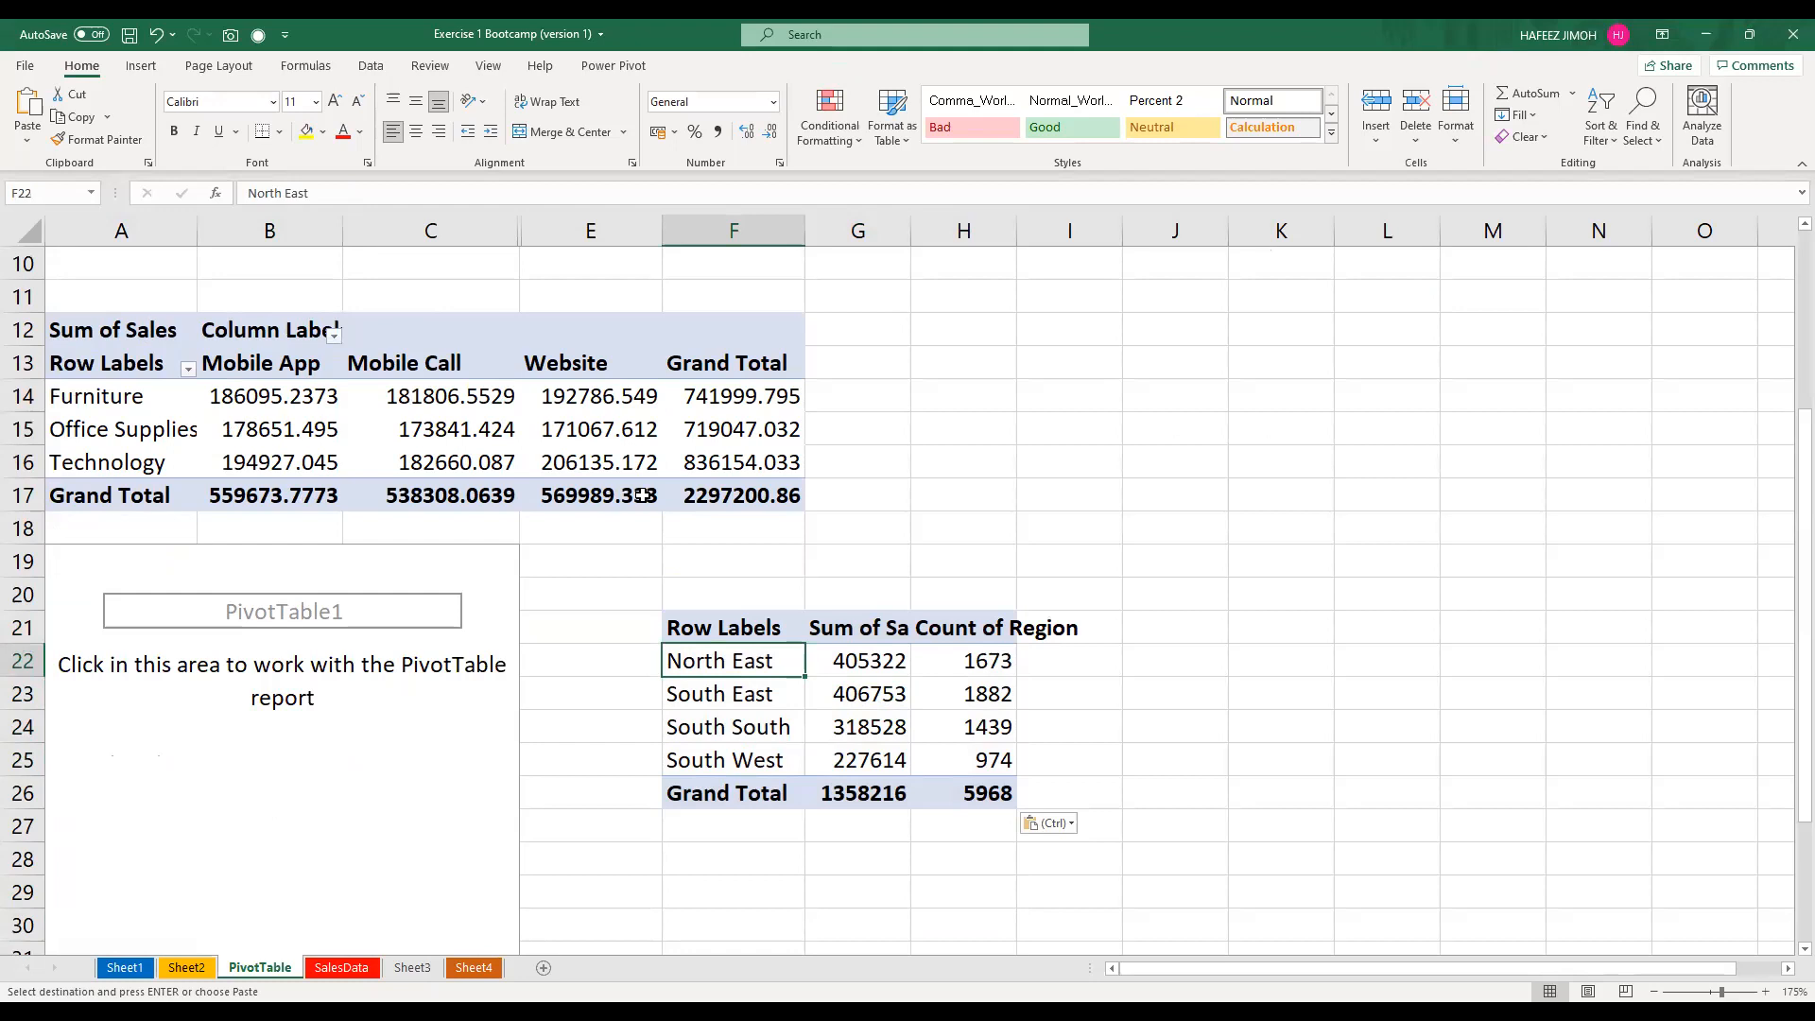
pyautogui.click(759, 692)
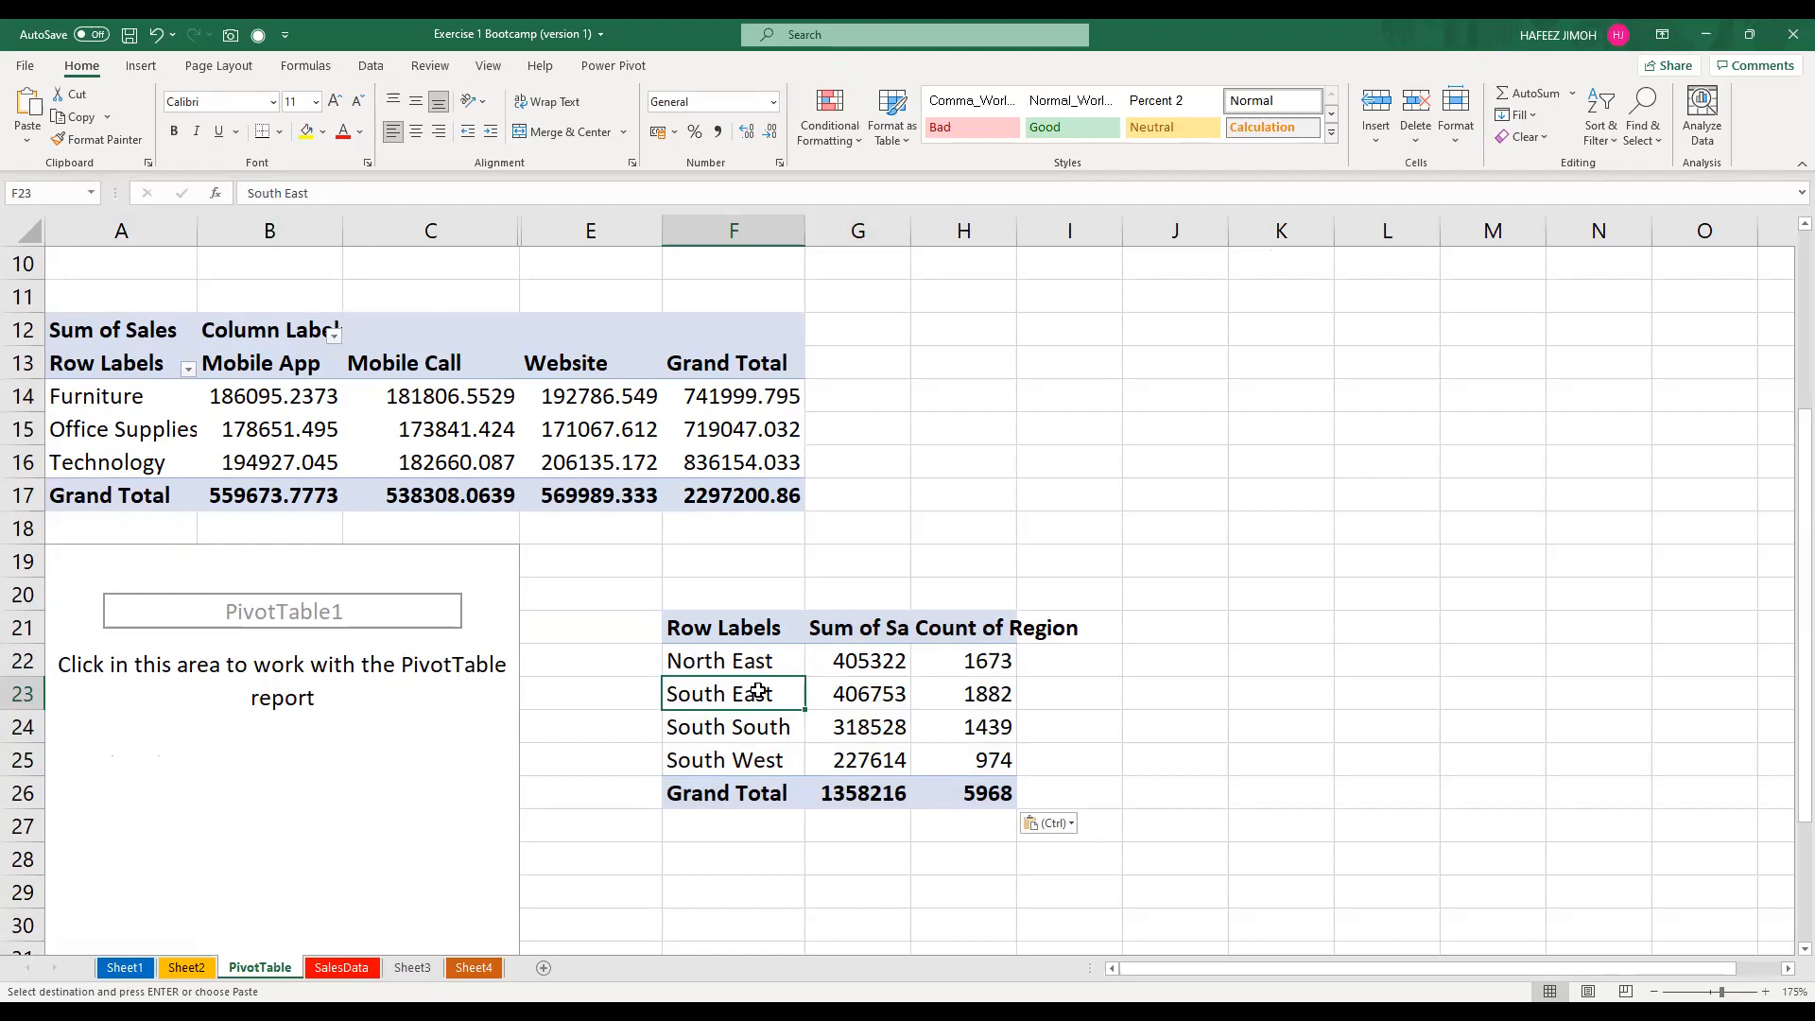
pyautogui.hotkey('ctrl', 'z')
pyautogui.scroll(3, 663, 602)
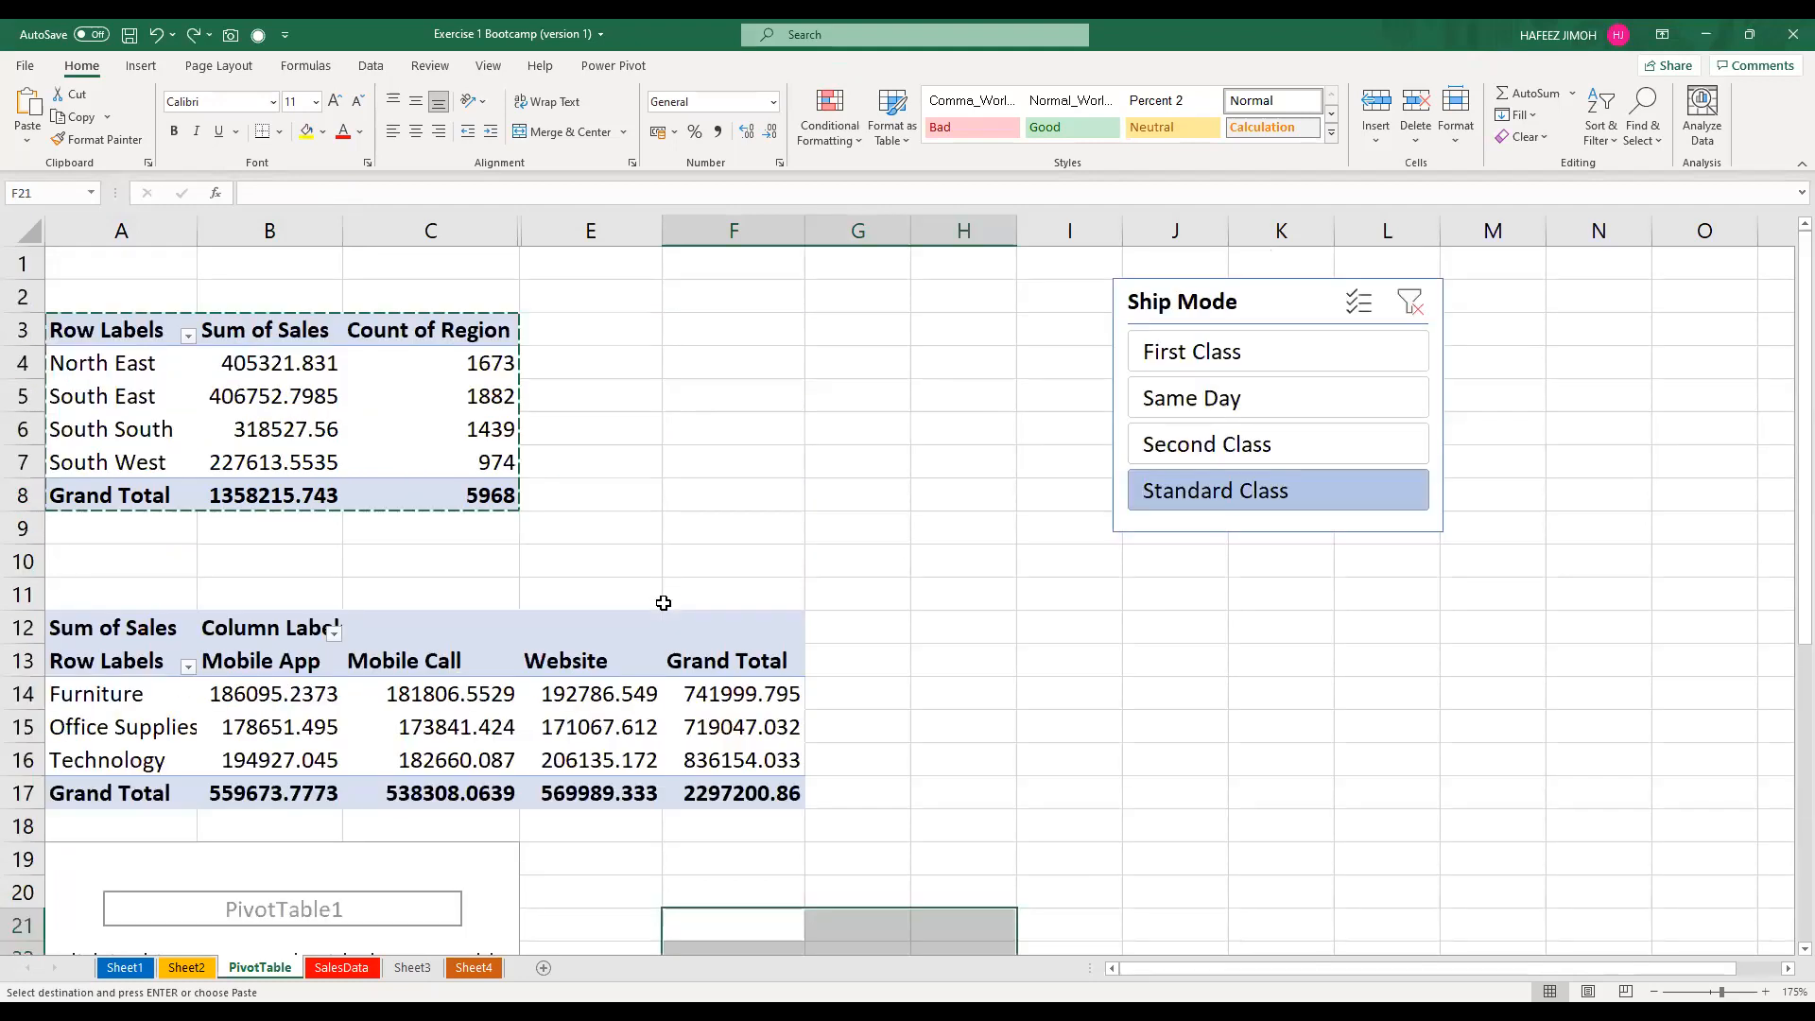
# Copy the whole region pivot table in A3:C8 once more and select the empty cell F23
pyautogui.click(582, 689)
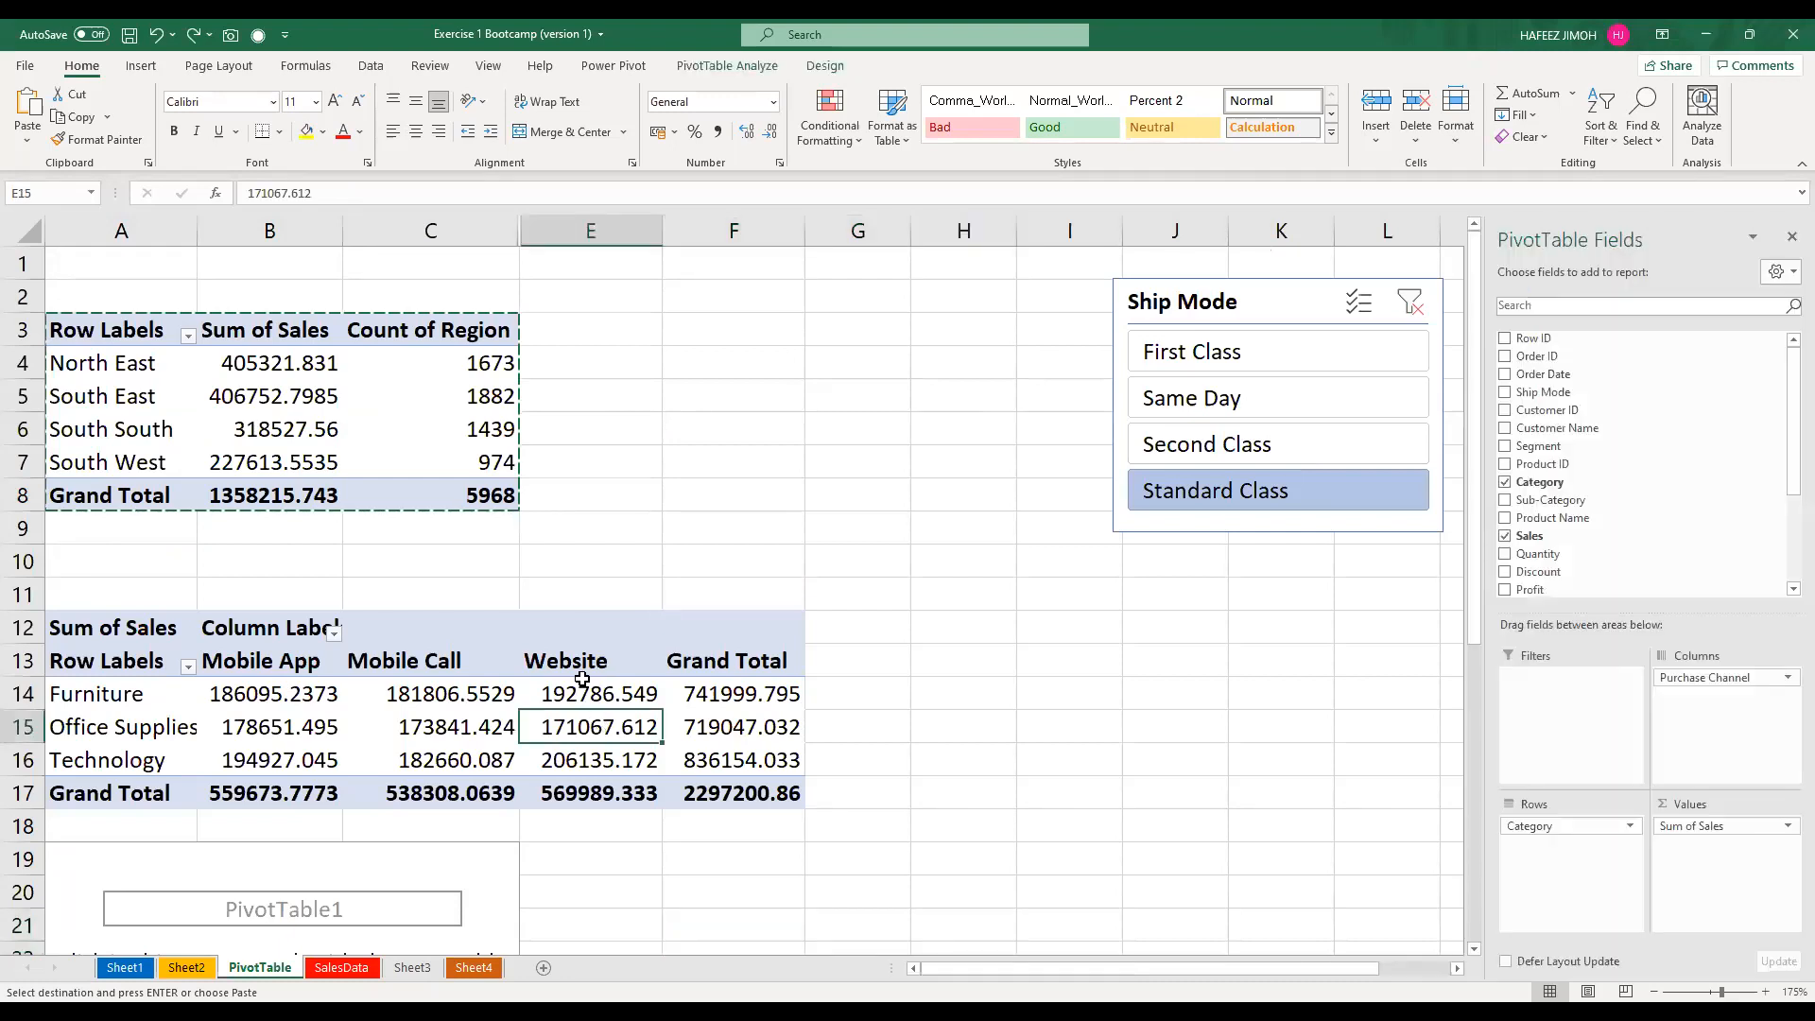
pyautogui.moveTo(474, 504); pyautogui.dragTo(113, 330)
pyautogui.hotkey('ctrl', 'c')
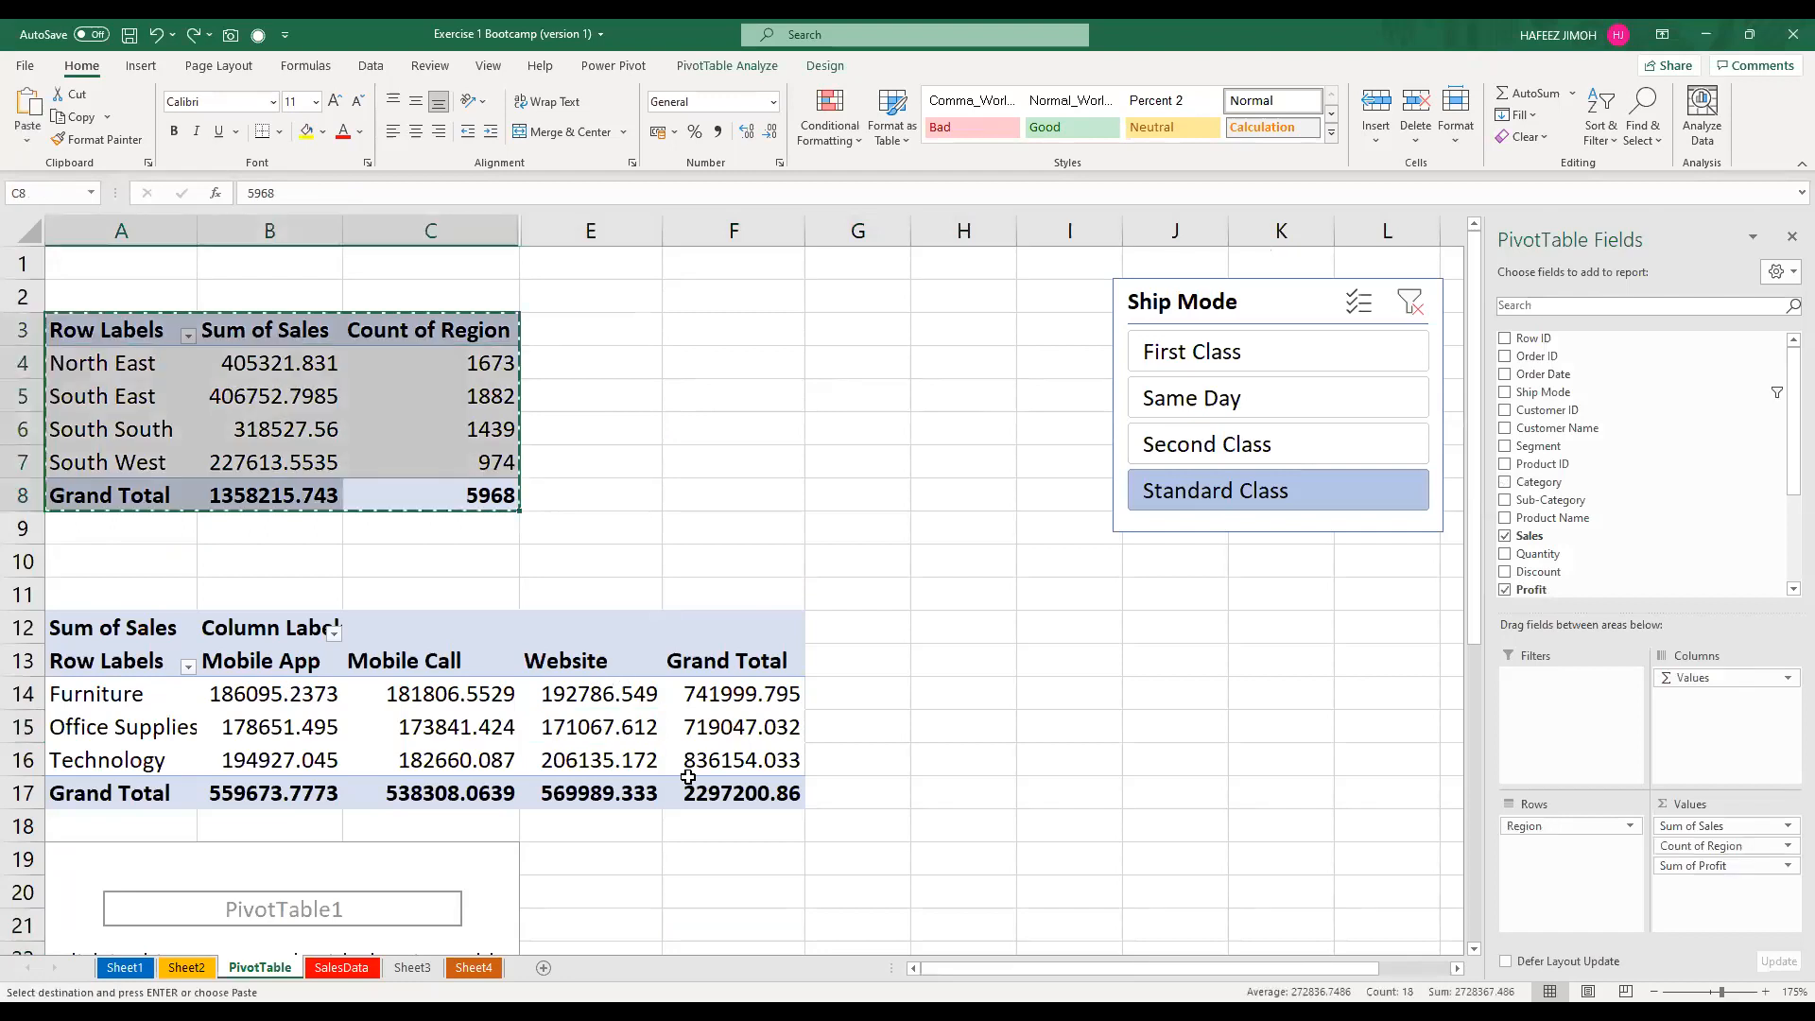
pyautogui.scroll(-1, 688, 777)
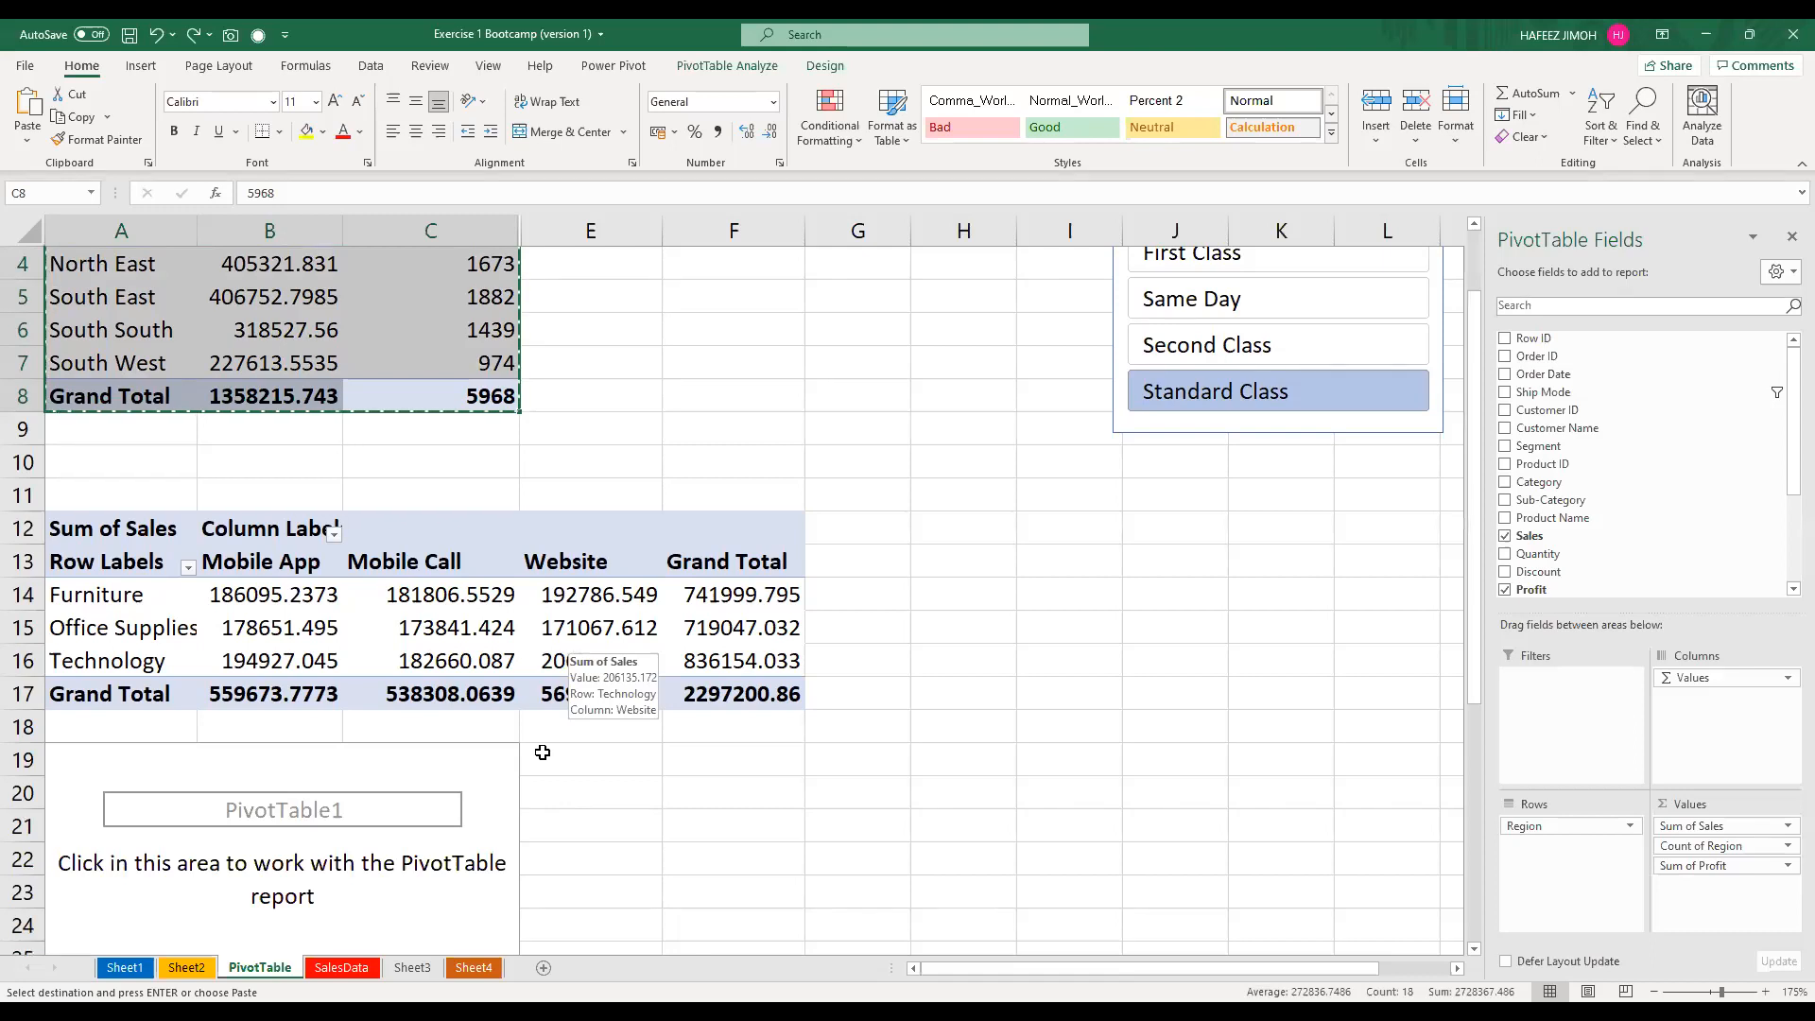
pyautogui.scroll(-1, 542, 833)
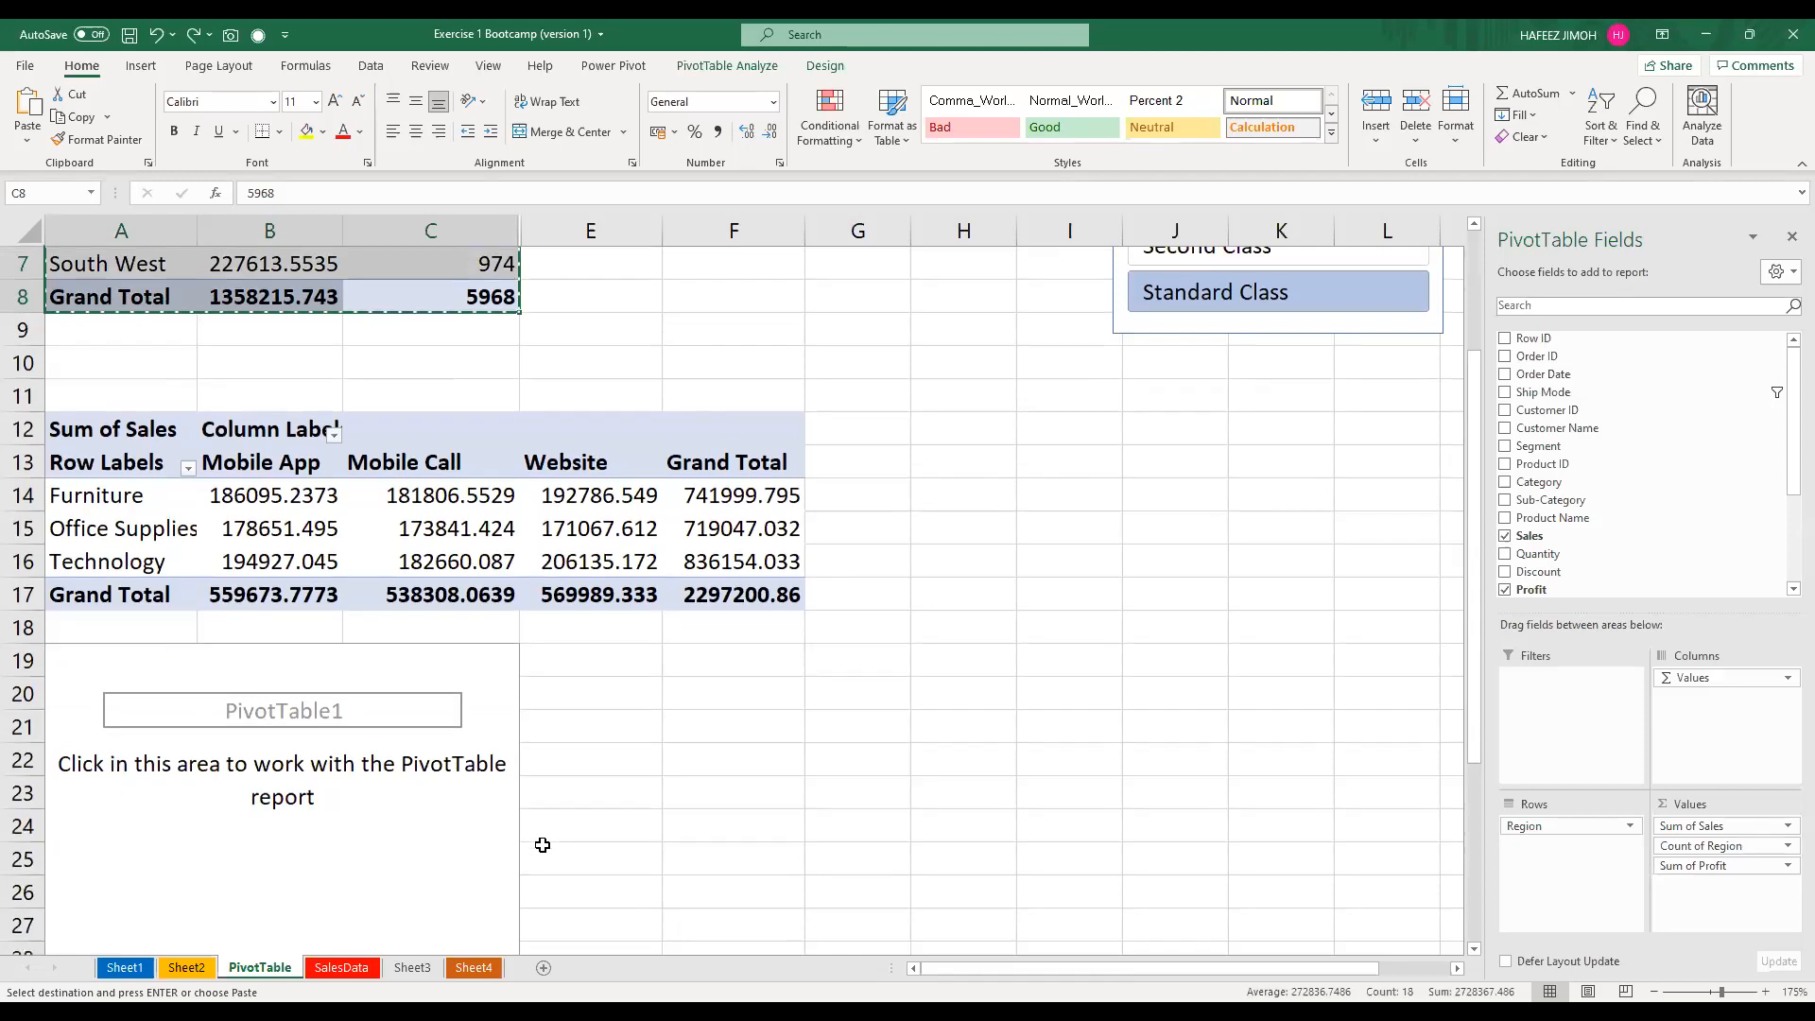
pyautogui.click(723, 792)
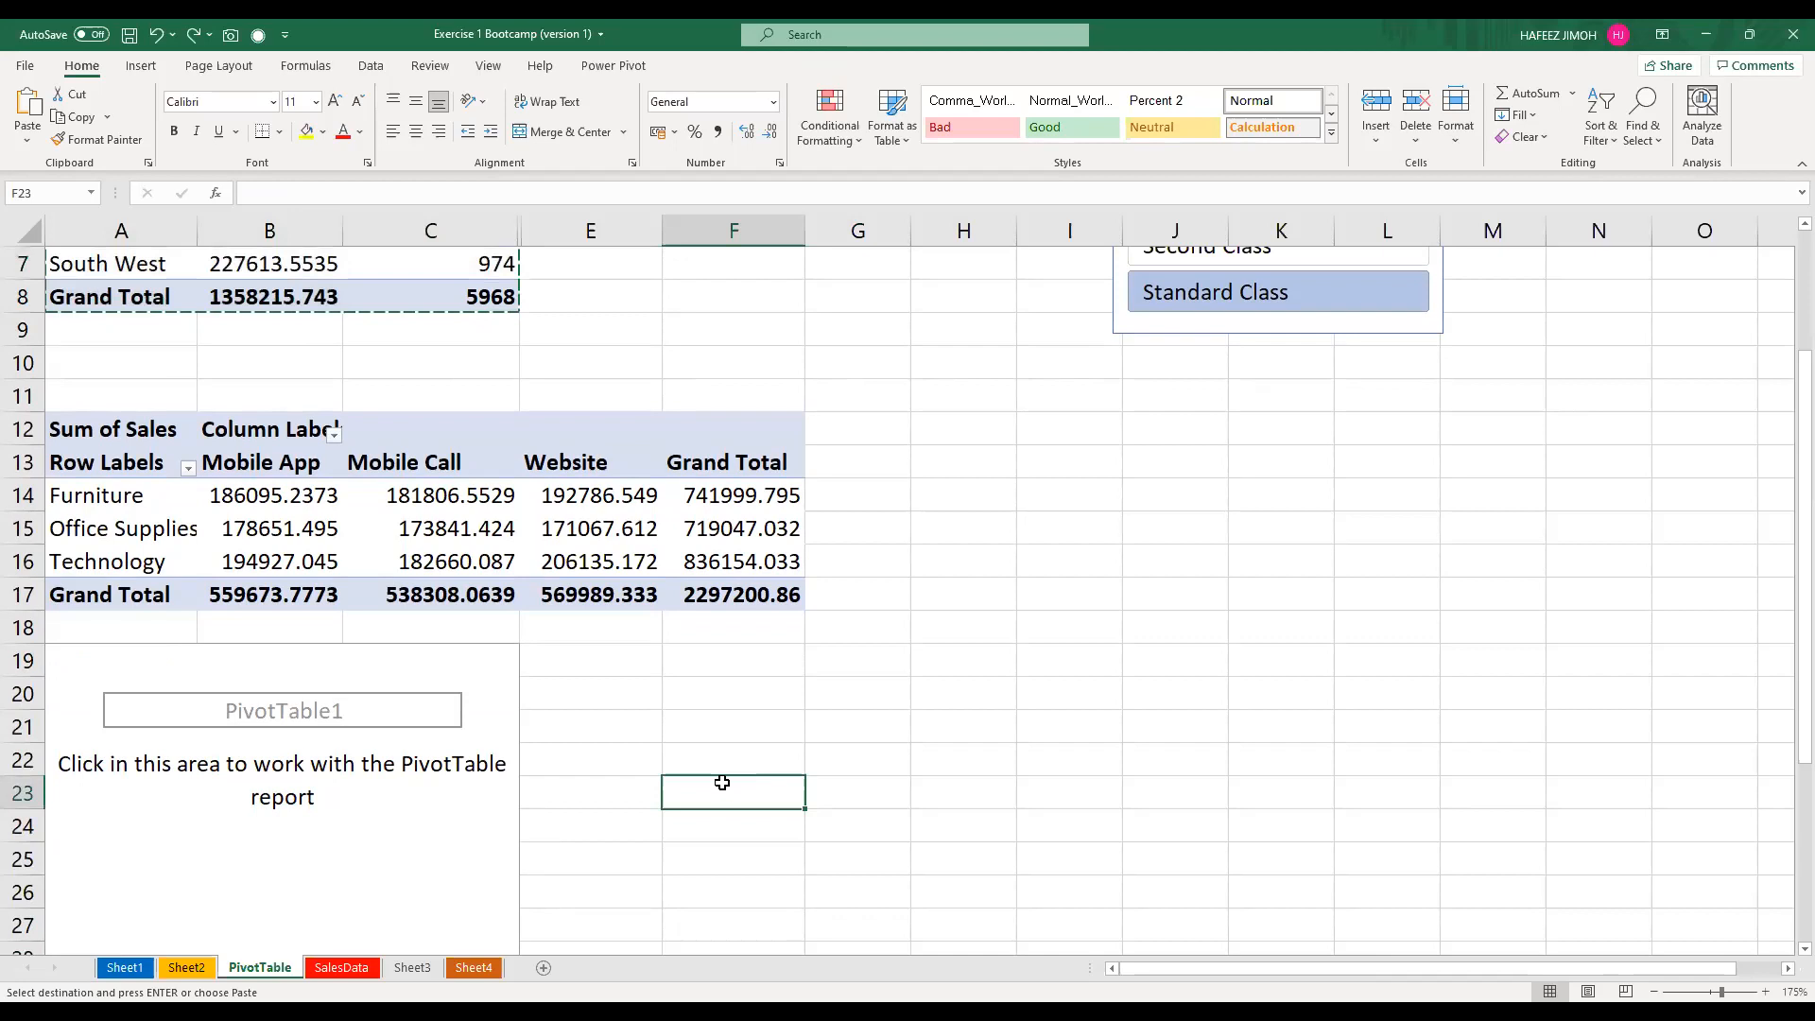
# Glance at the SalesData sheet and insert a new pivot table based on SalesTable at F21 of the PivotTable sheet
pyautogui.click(342, 973)
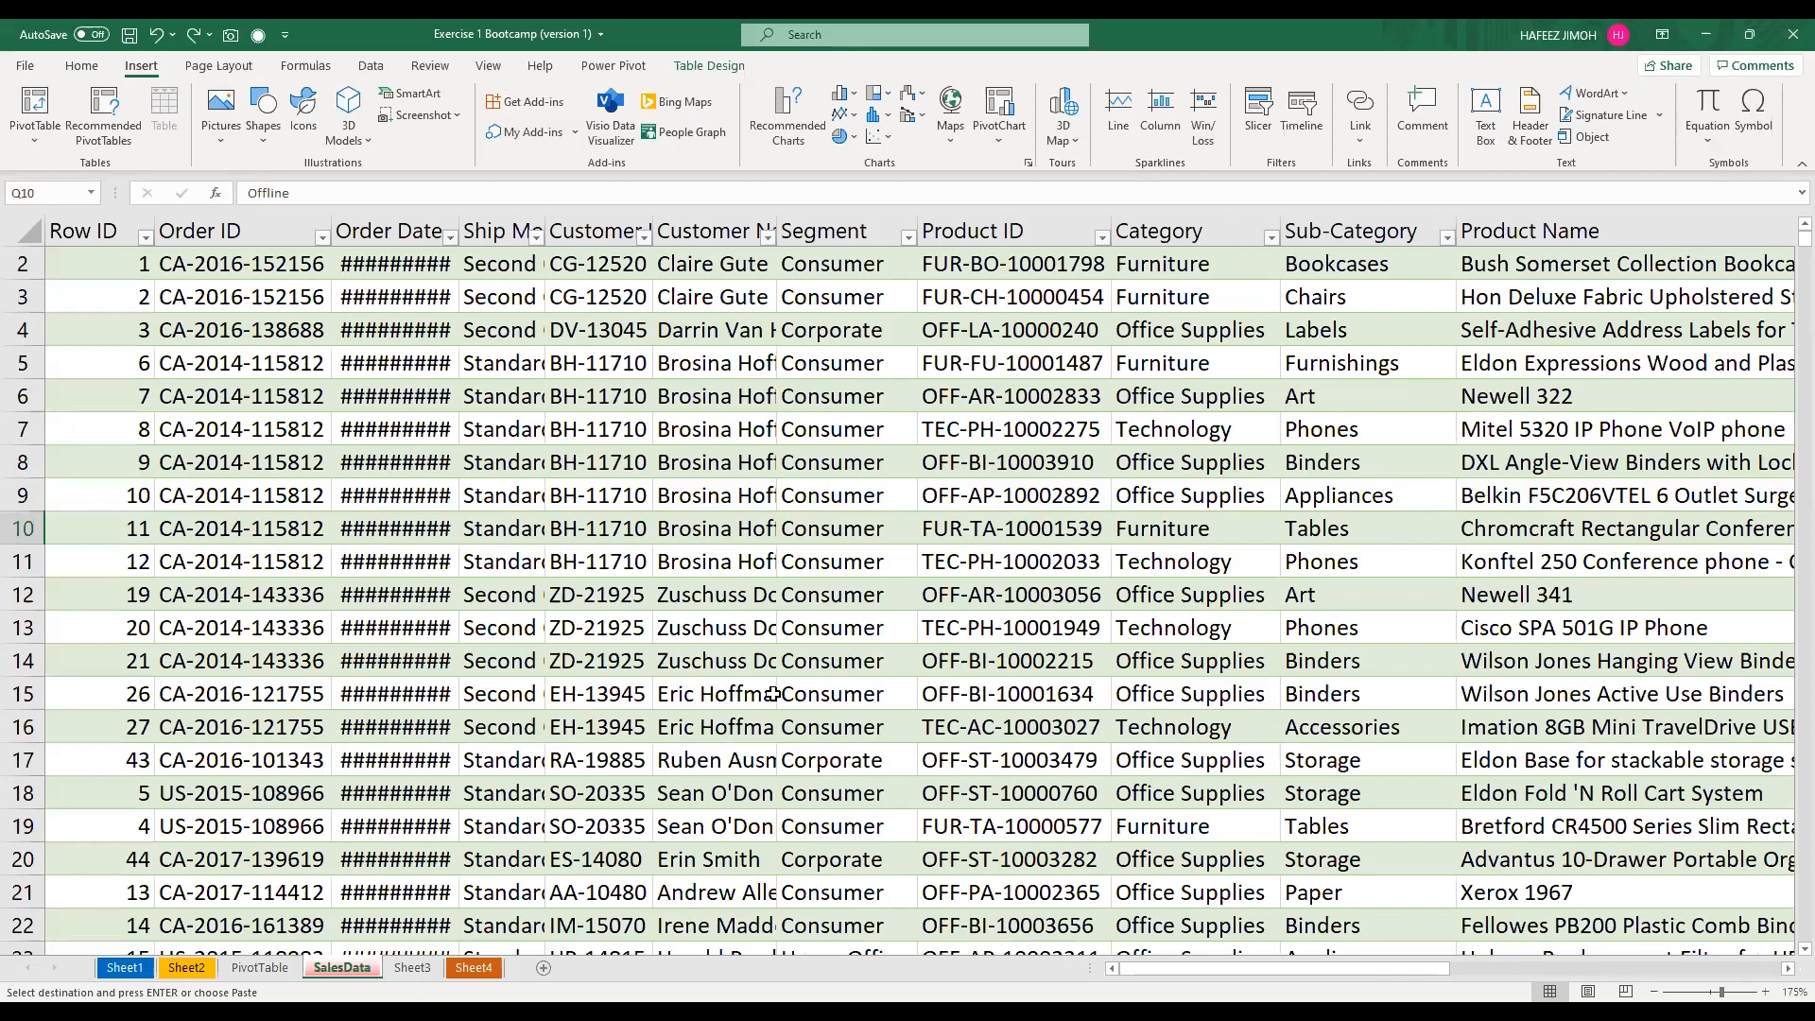
pyautogui.hotkey('ctrl', 'y')
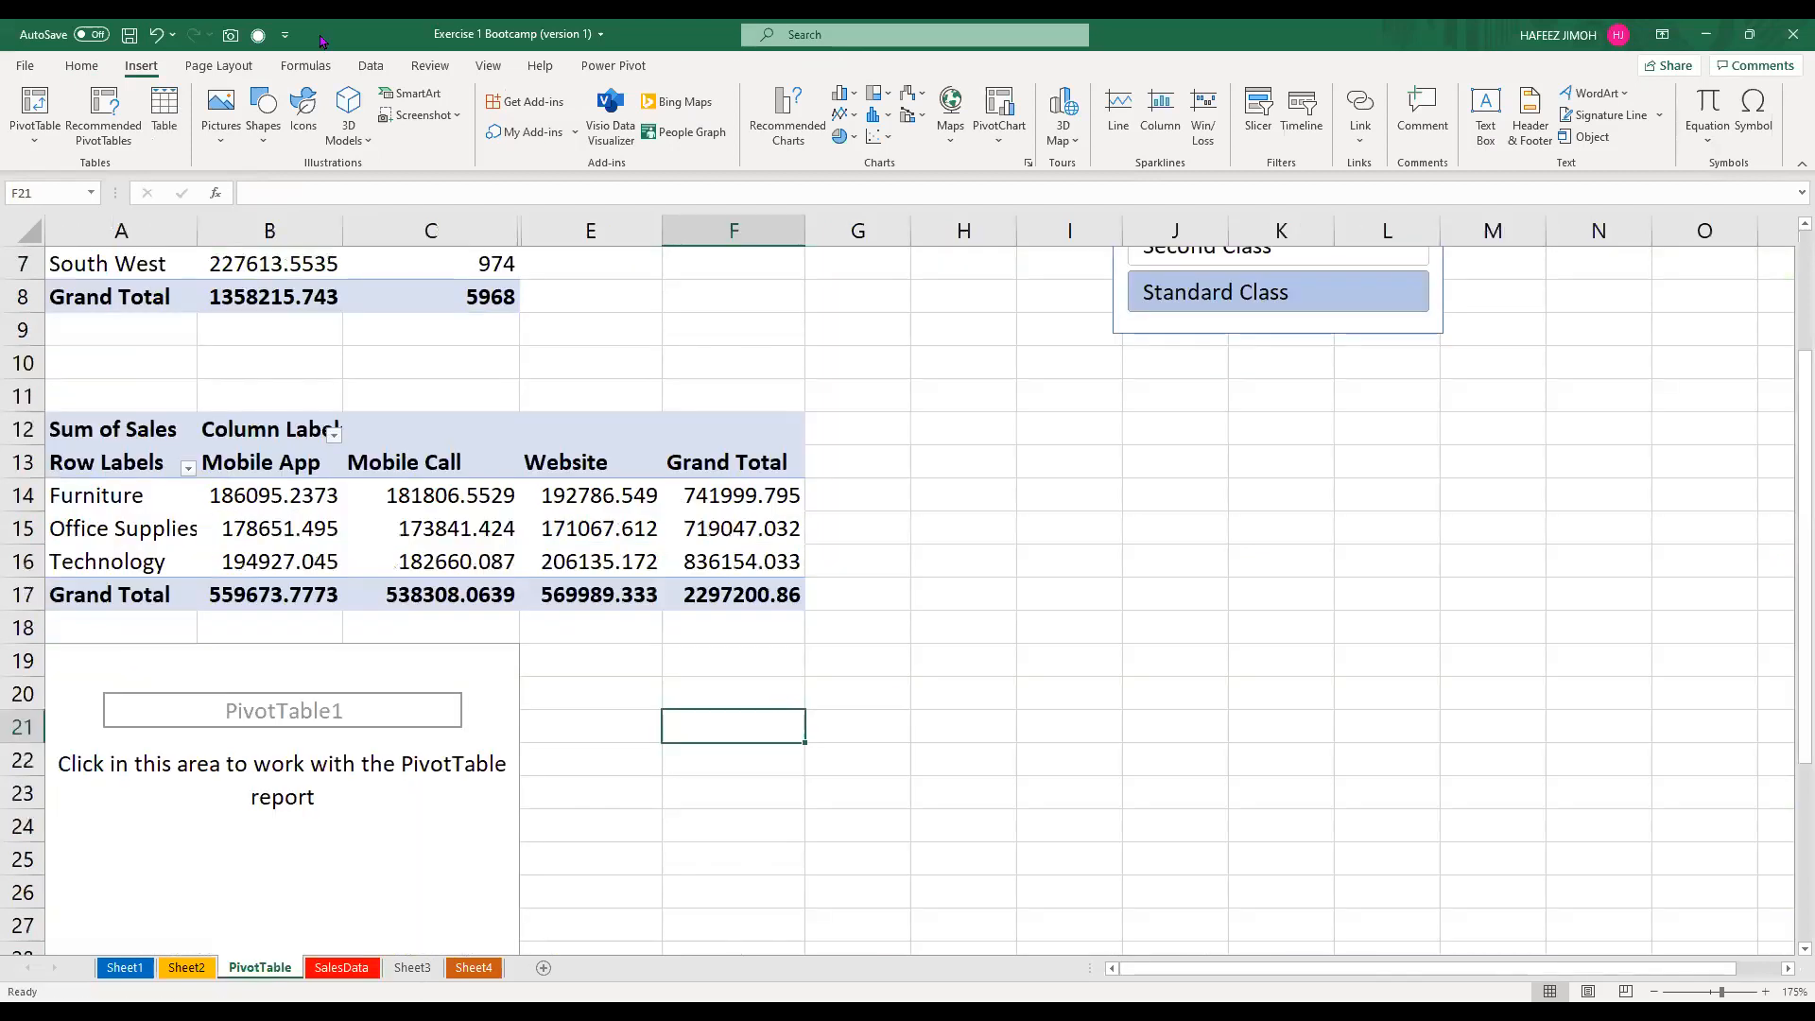
pyautogui.click(54, 144)
pyautogui.click(58, 163)
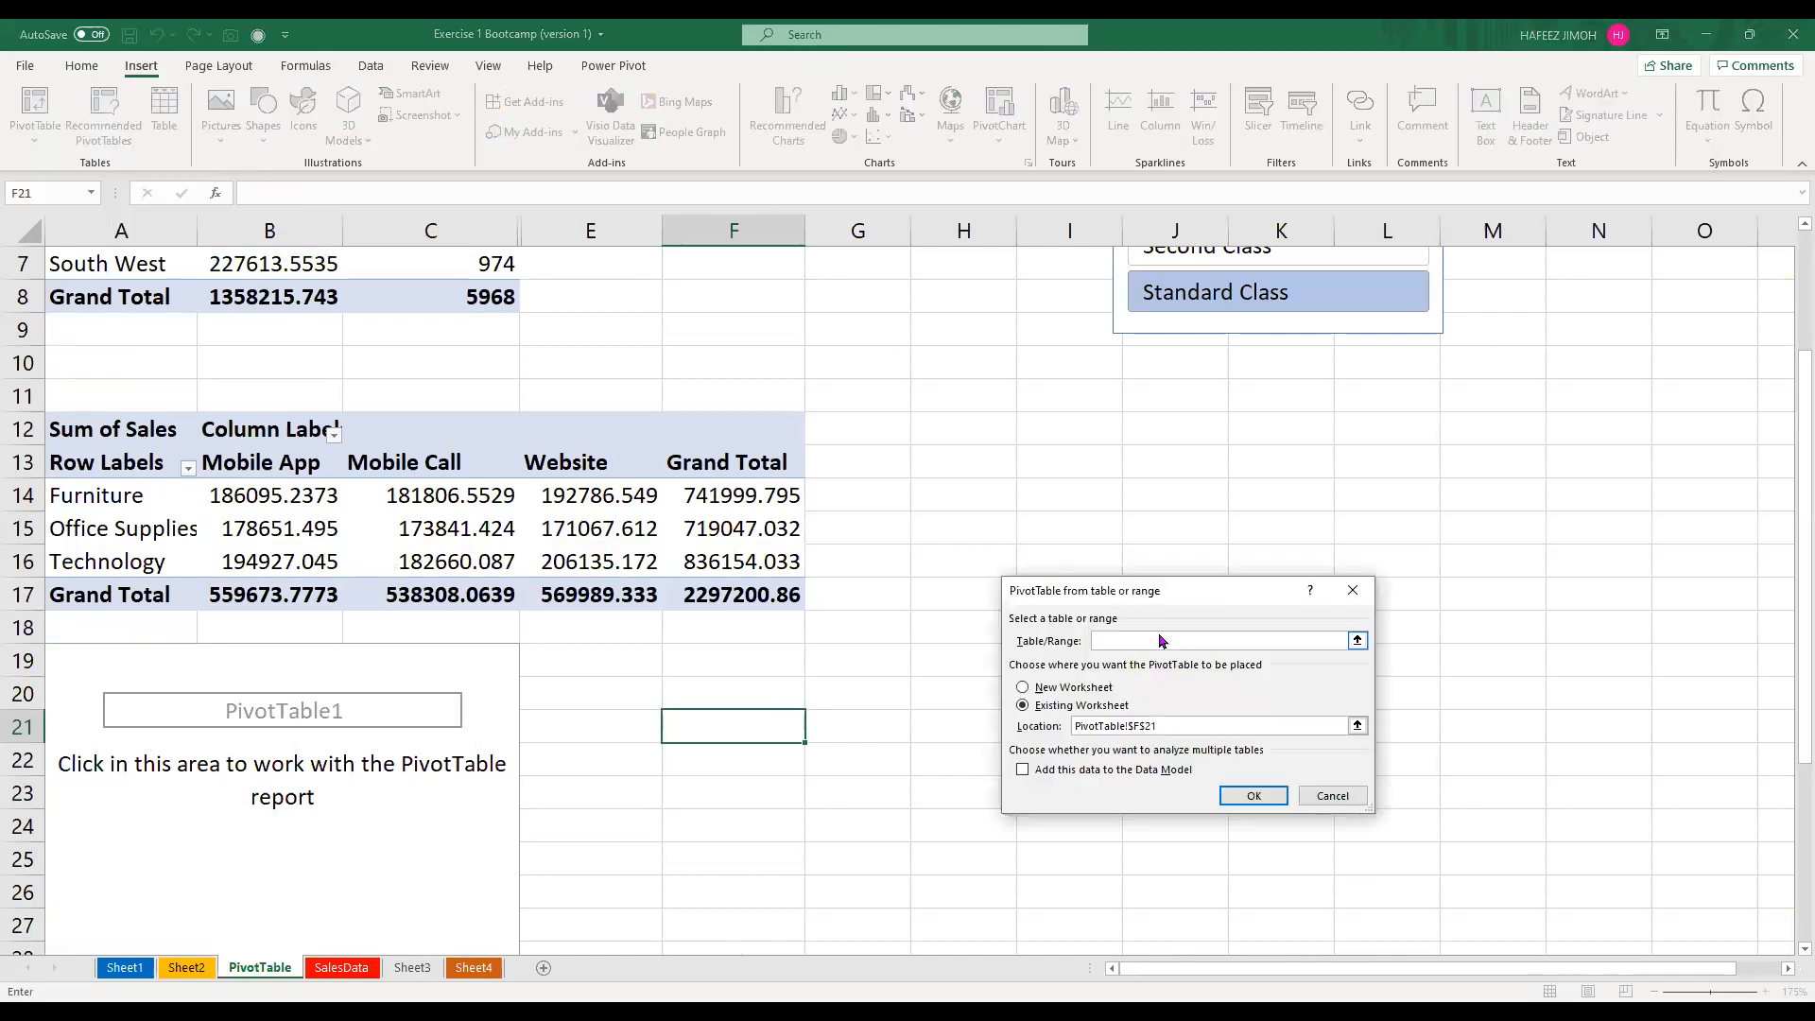
pyautogui.write('SalesTable')
pyautogui.click(1256, 797)
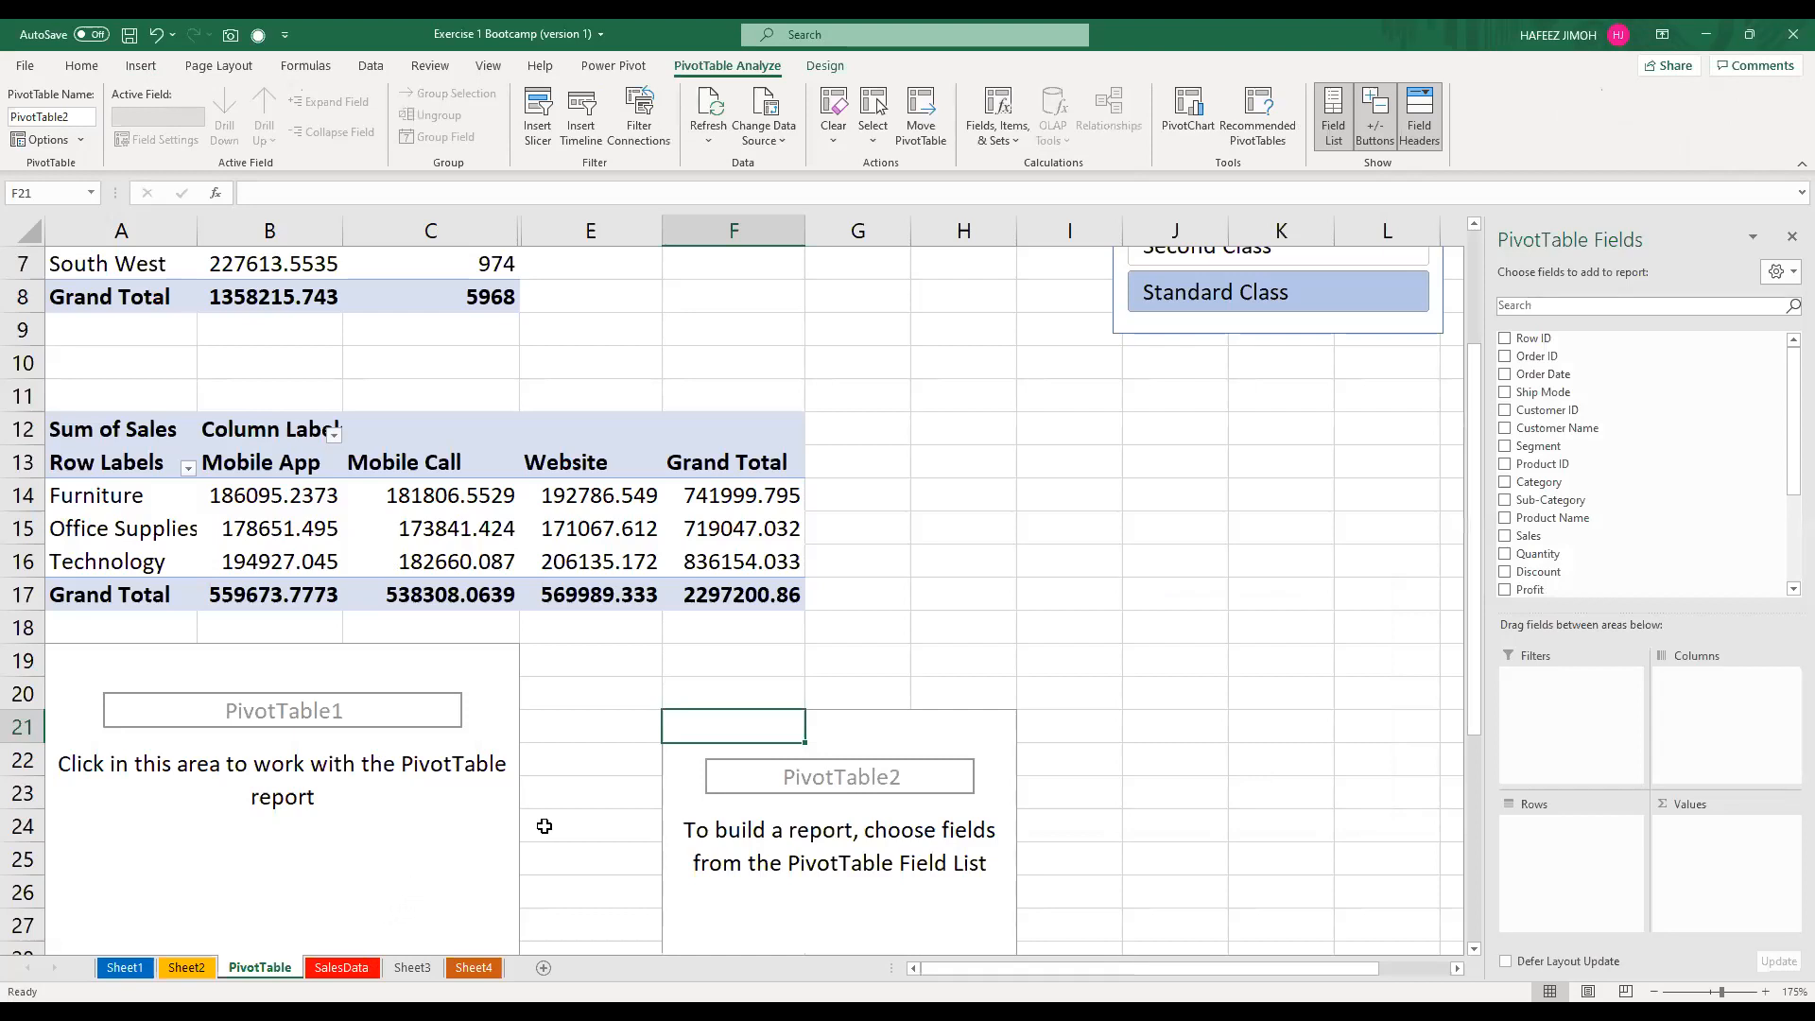
# Look over the SalesData records again and compare the two empty pivot table placeholders on the PivotTable sheet
pyautogui.click(362, 972)
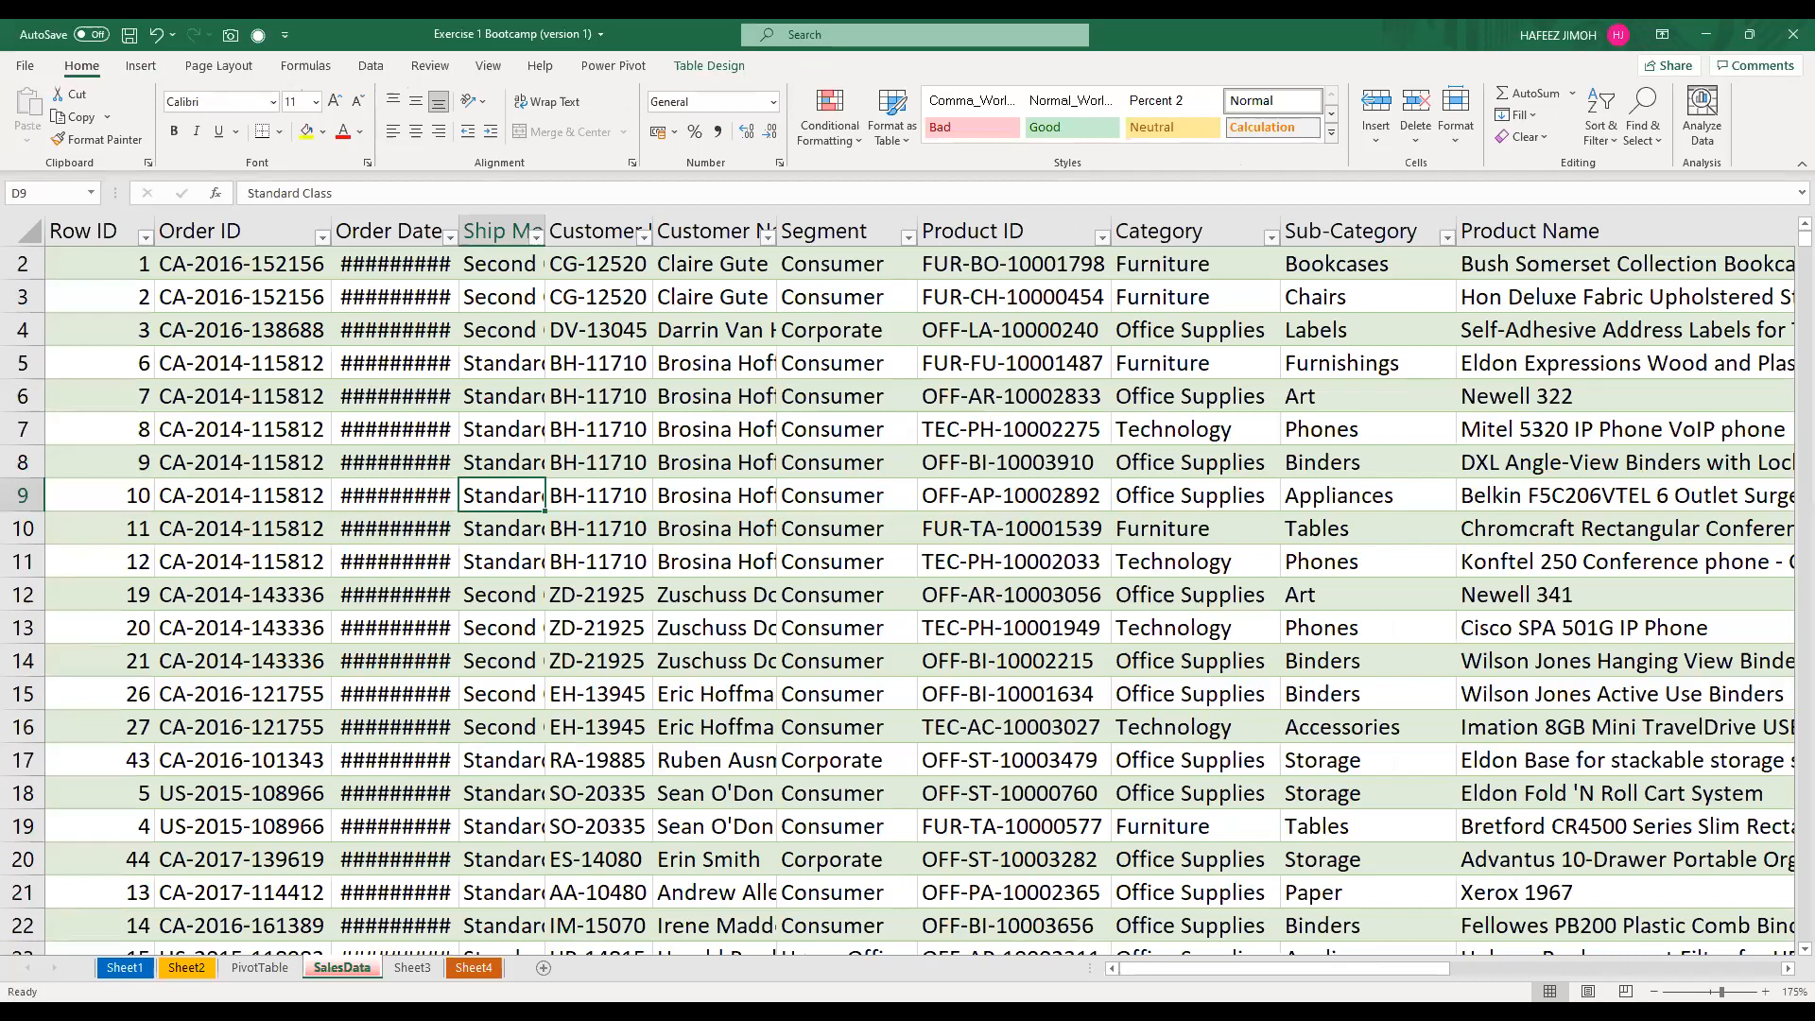
pyautogui.click(260, 969)
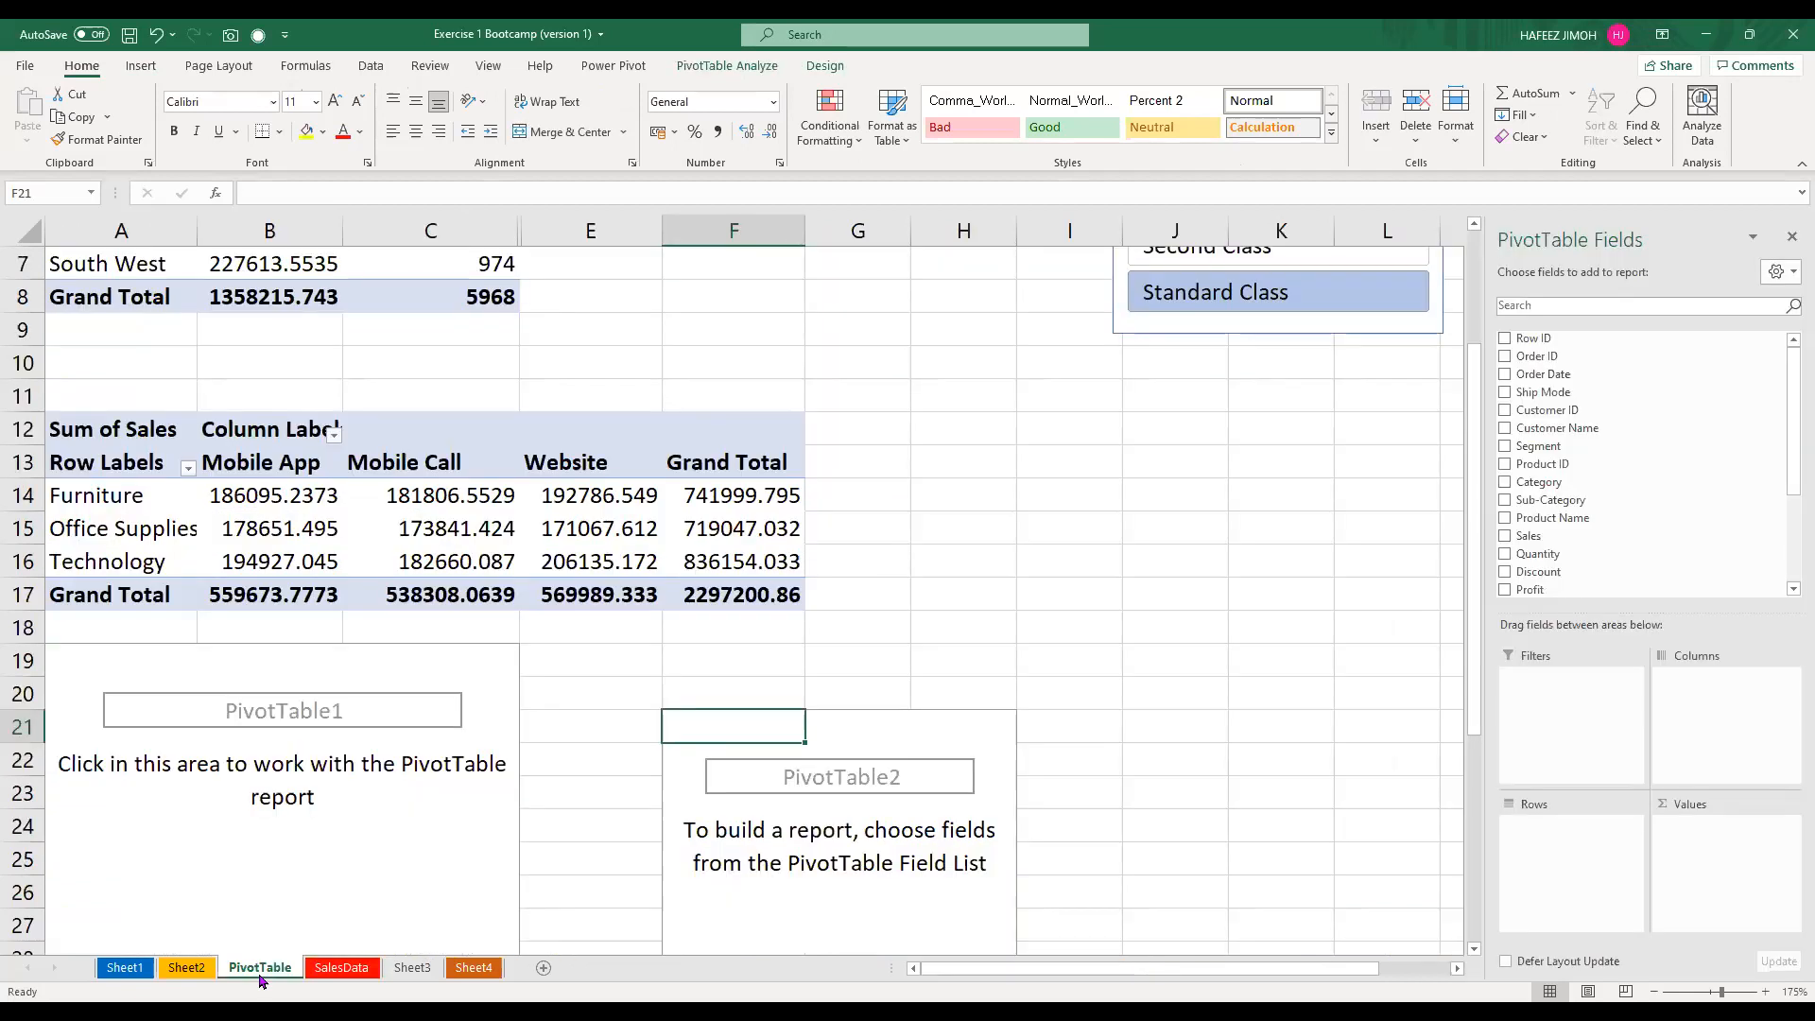
pyautogui.click(352, 870)
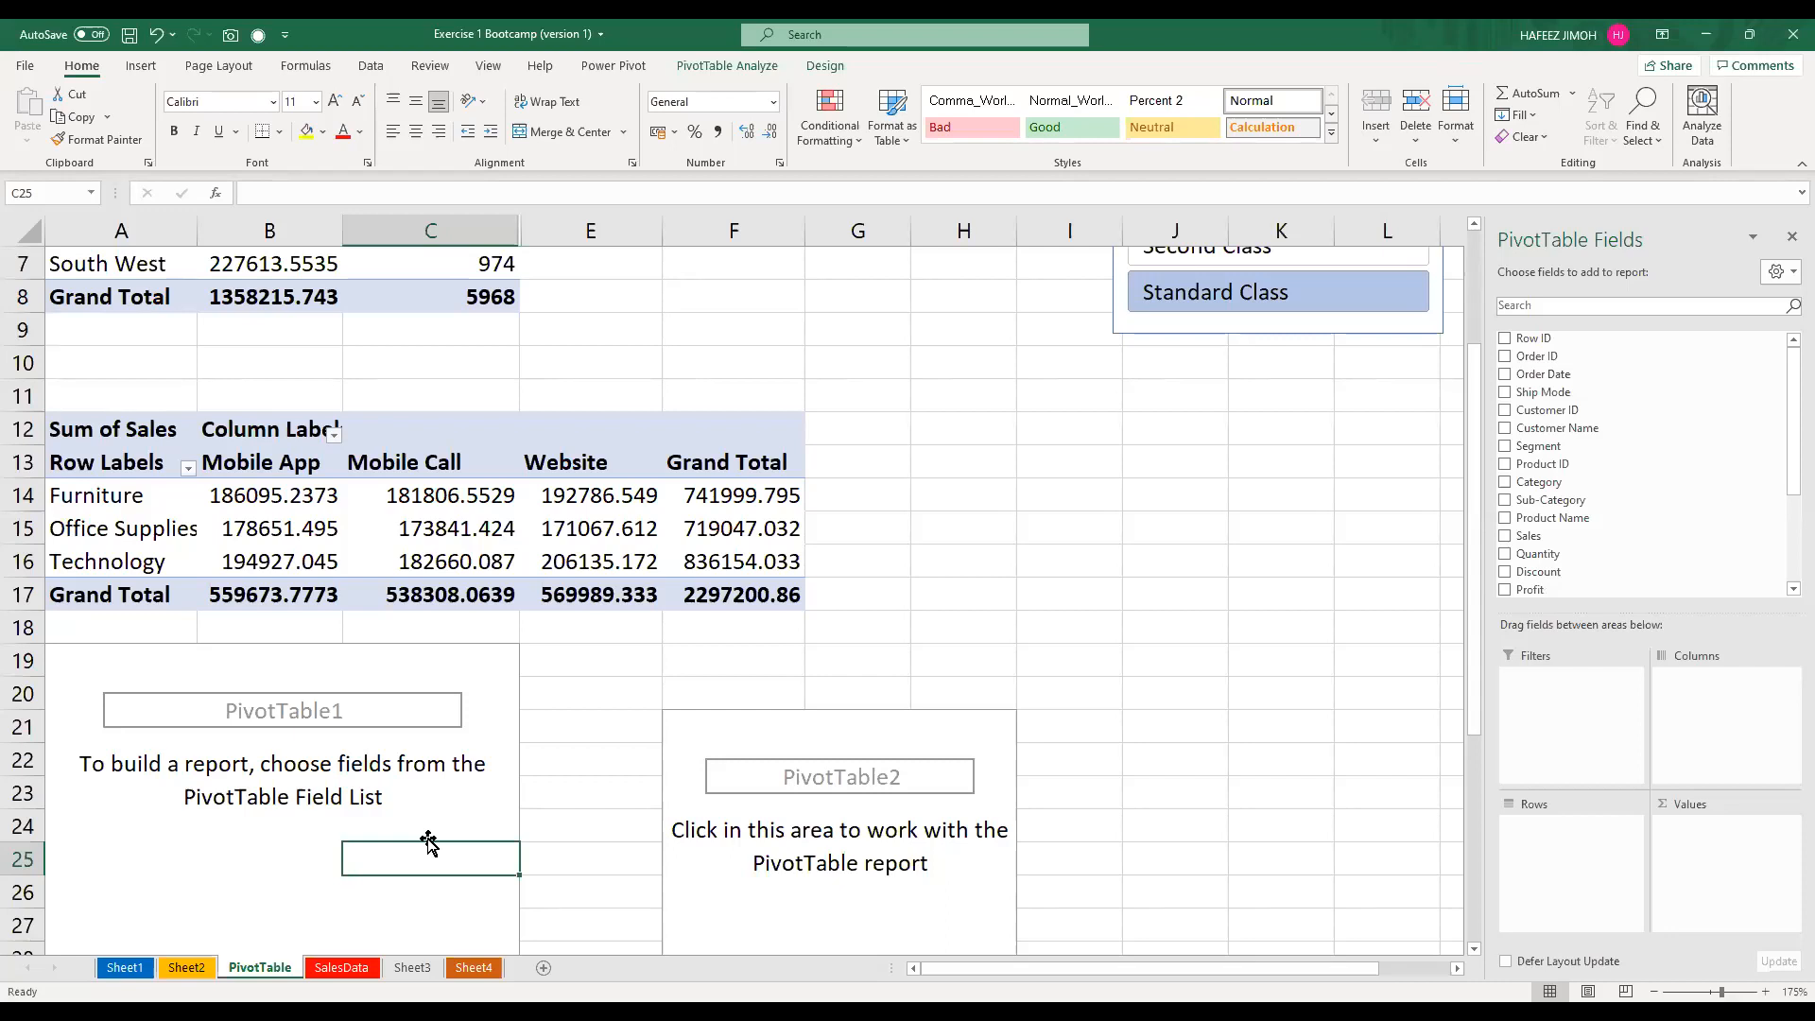
pyautogui.scroll(-2, 407, 733)
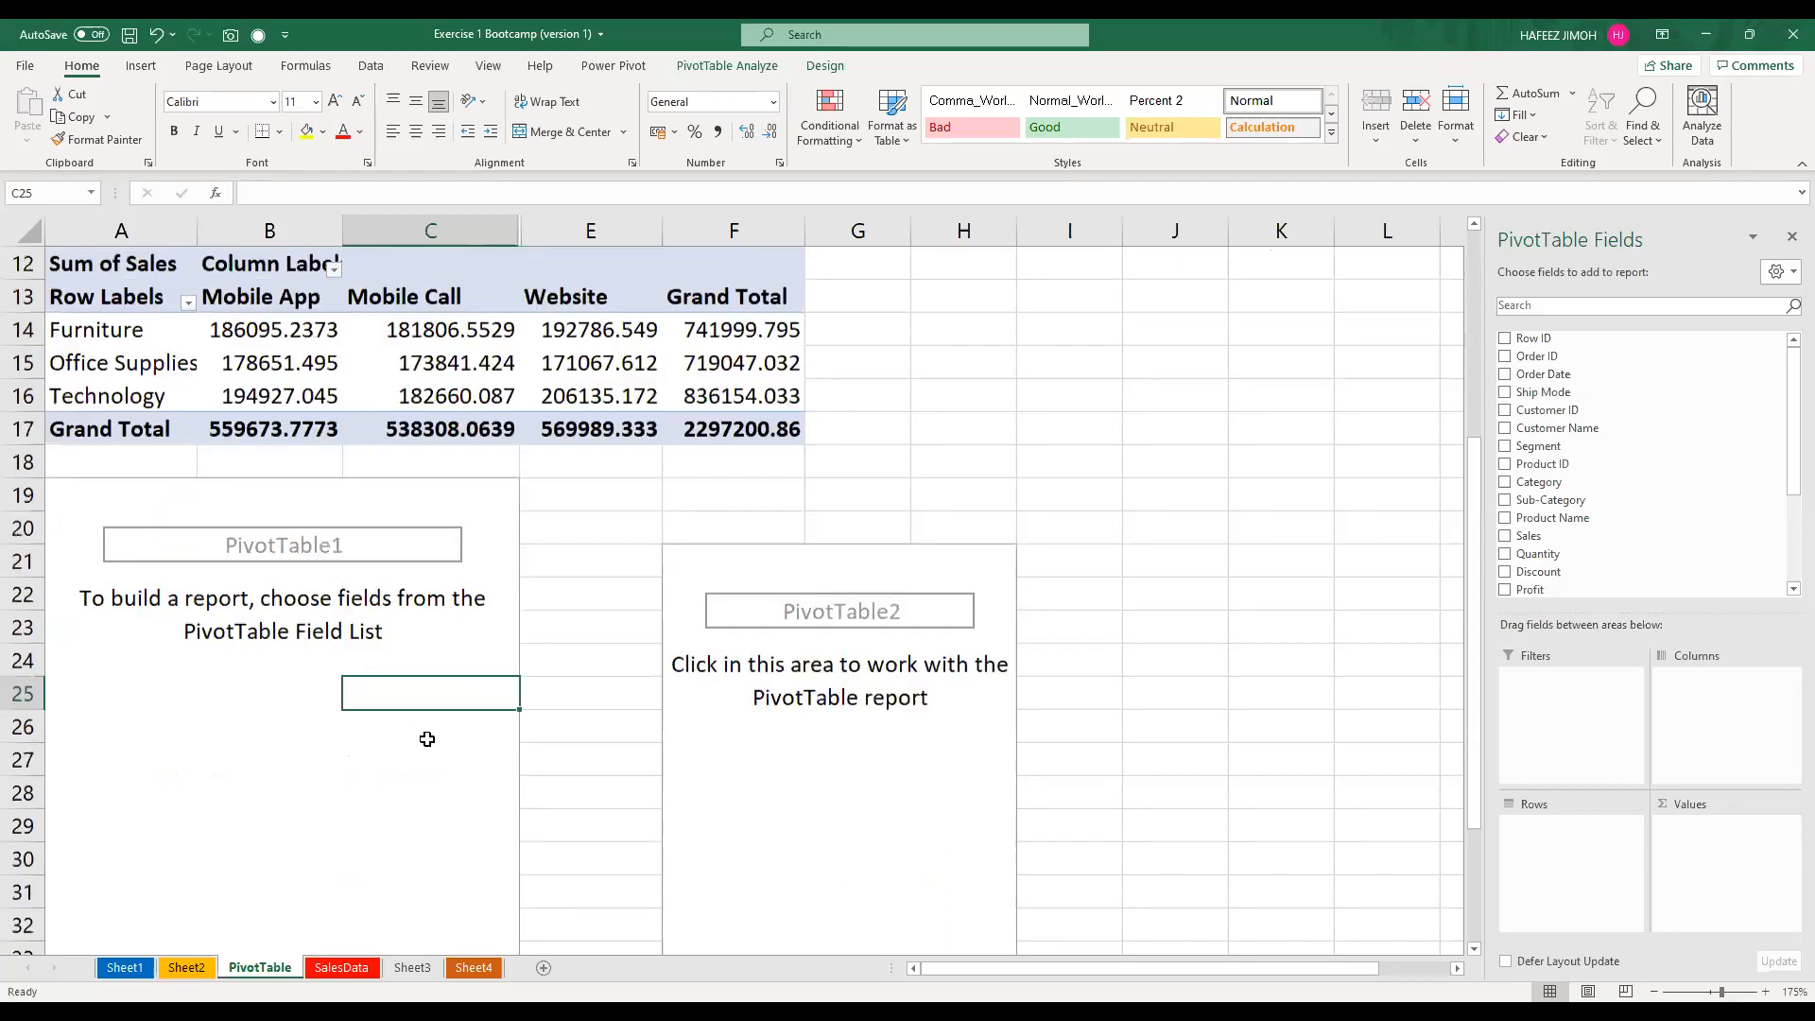
pyautogui.scroll(-1, 428, 739)
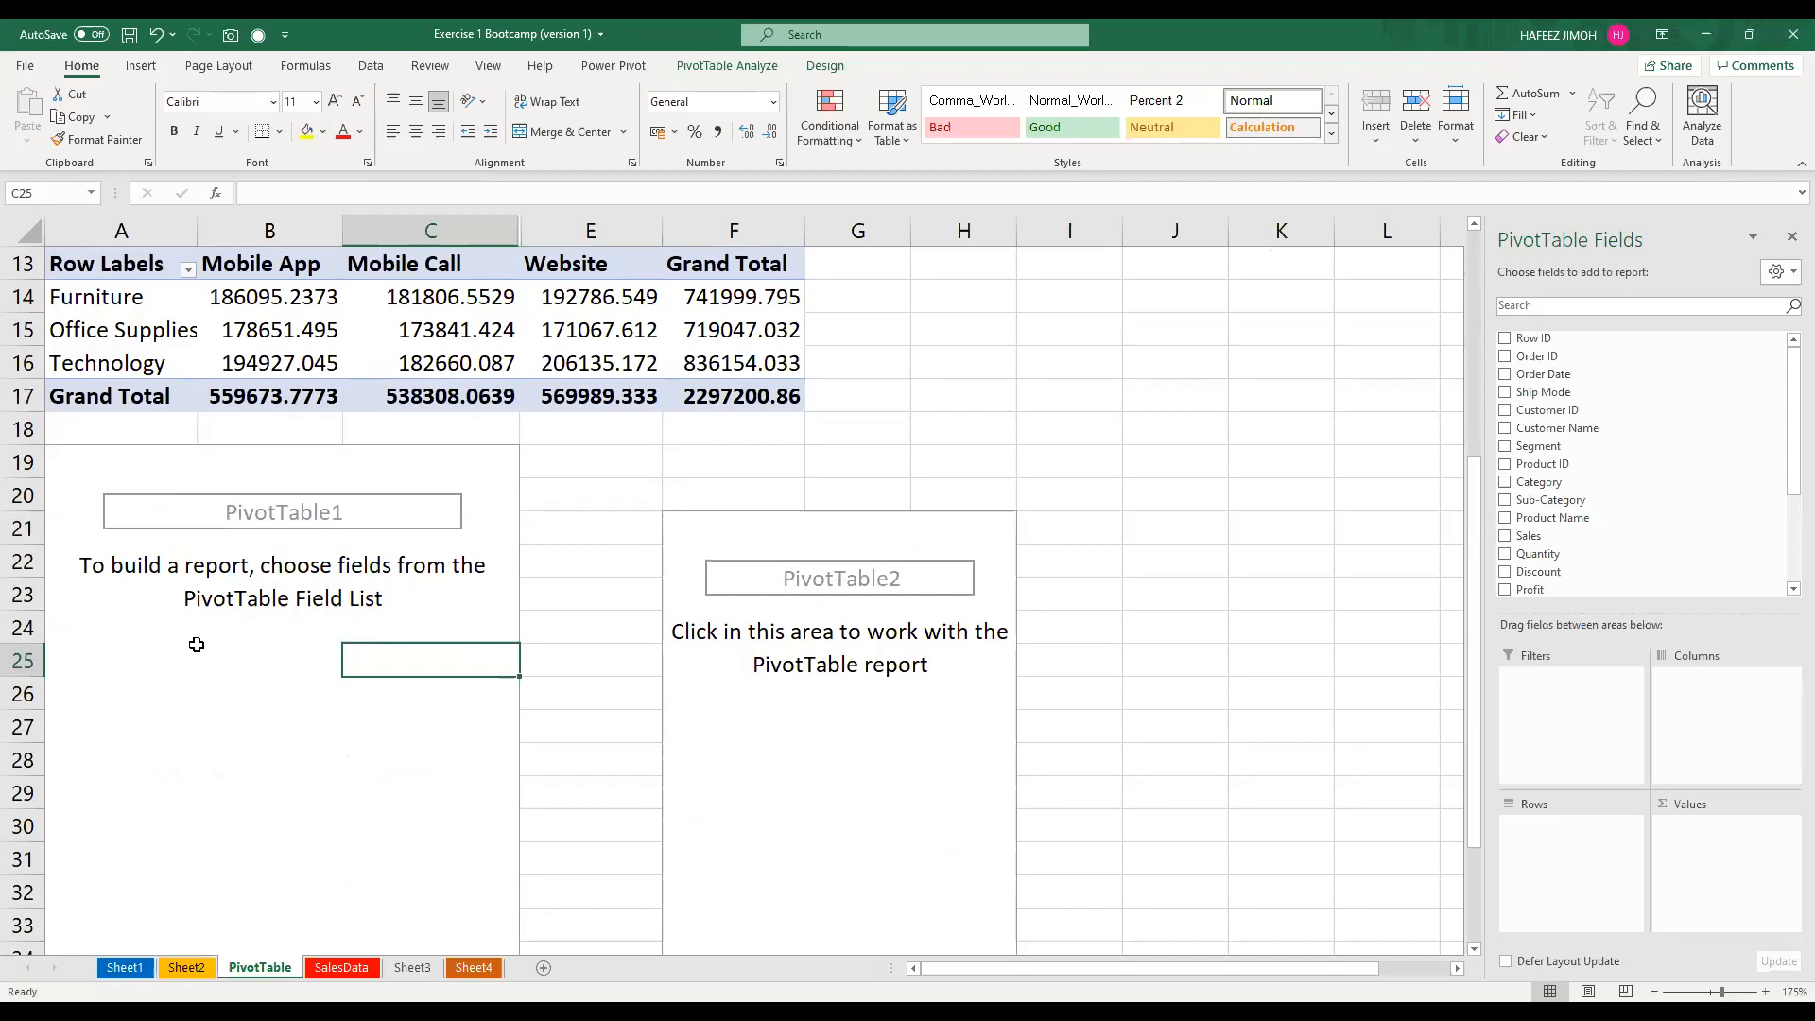
# Select the entire empty pivot table placeholder in F21:H40 and delete it
pyautogui.click(853, 592)
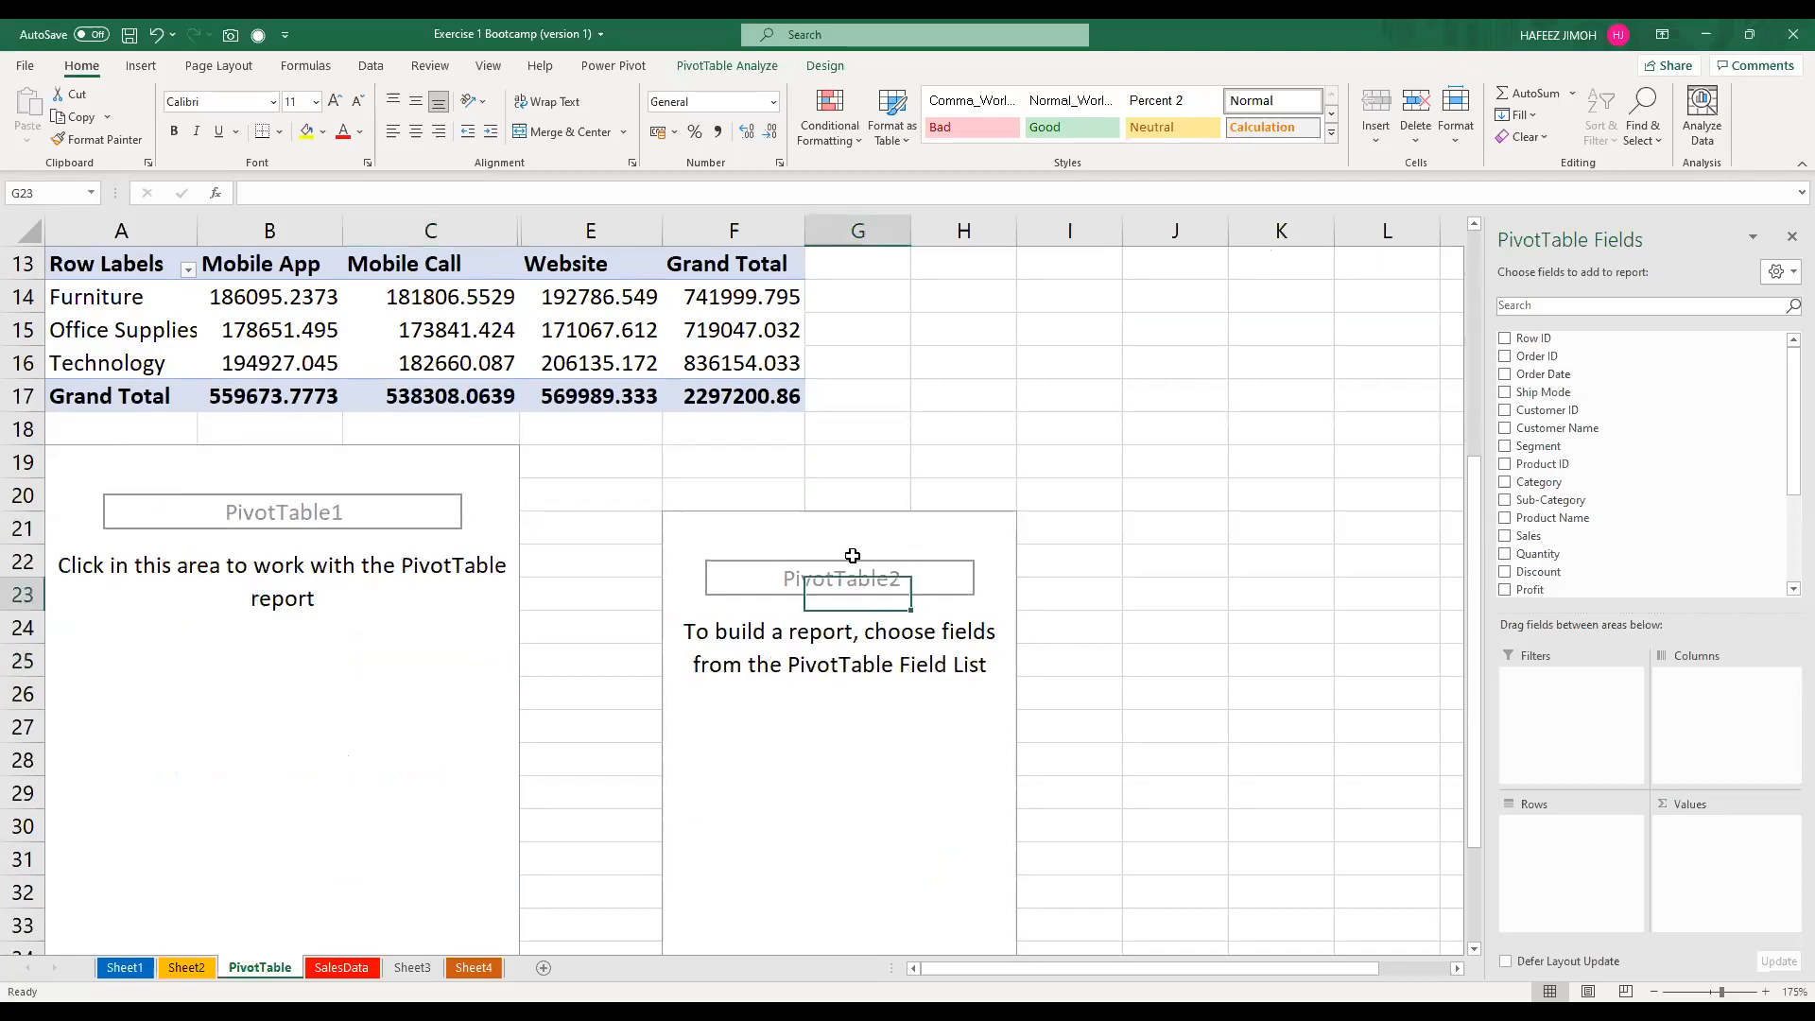
pyautogui.moveTo(864, 890); pyautogui.dragTo(960, 962)
pyautogui.moveTo(962, 967); pyautogui.dragTo(962, 967)
pyautogui.press('Delete')
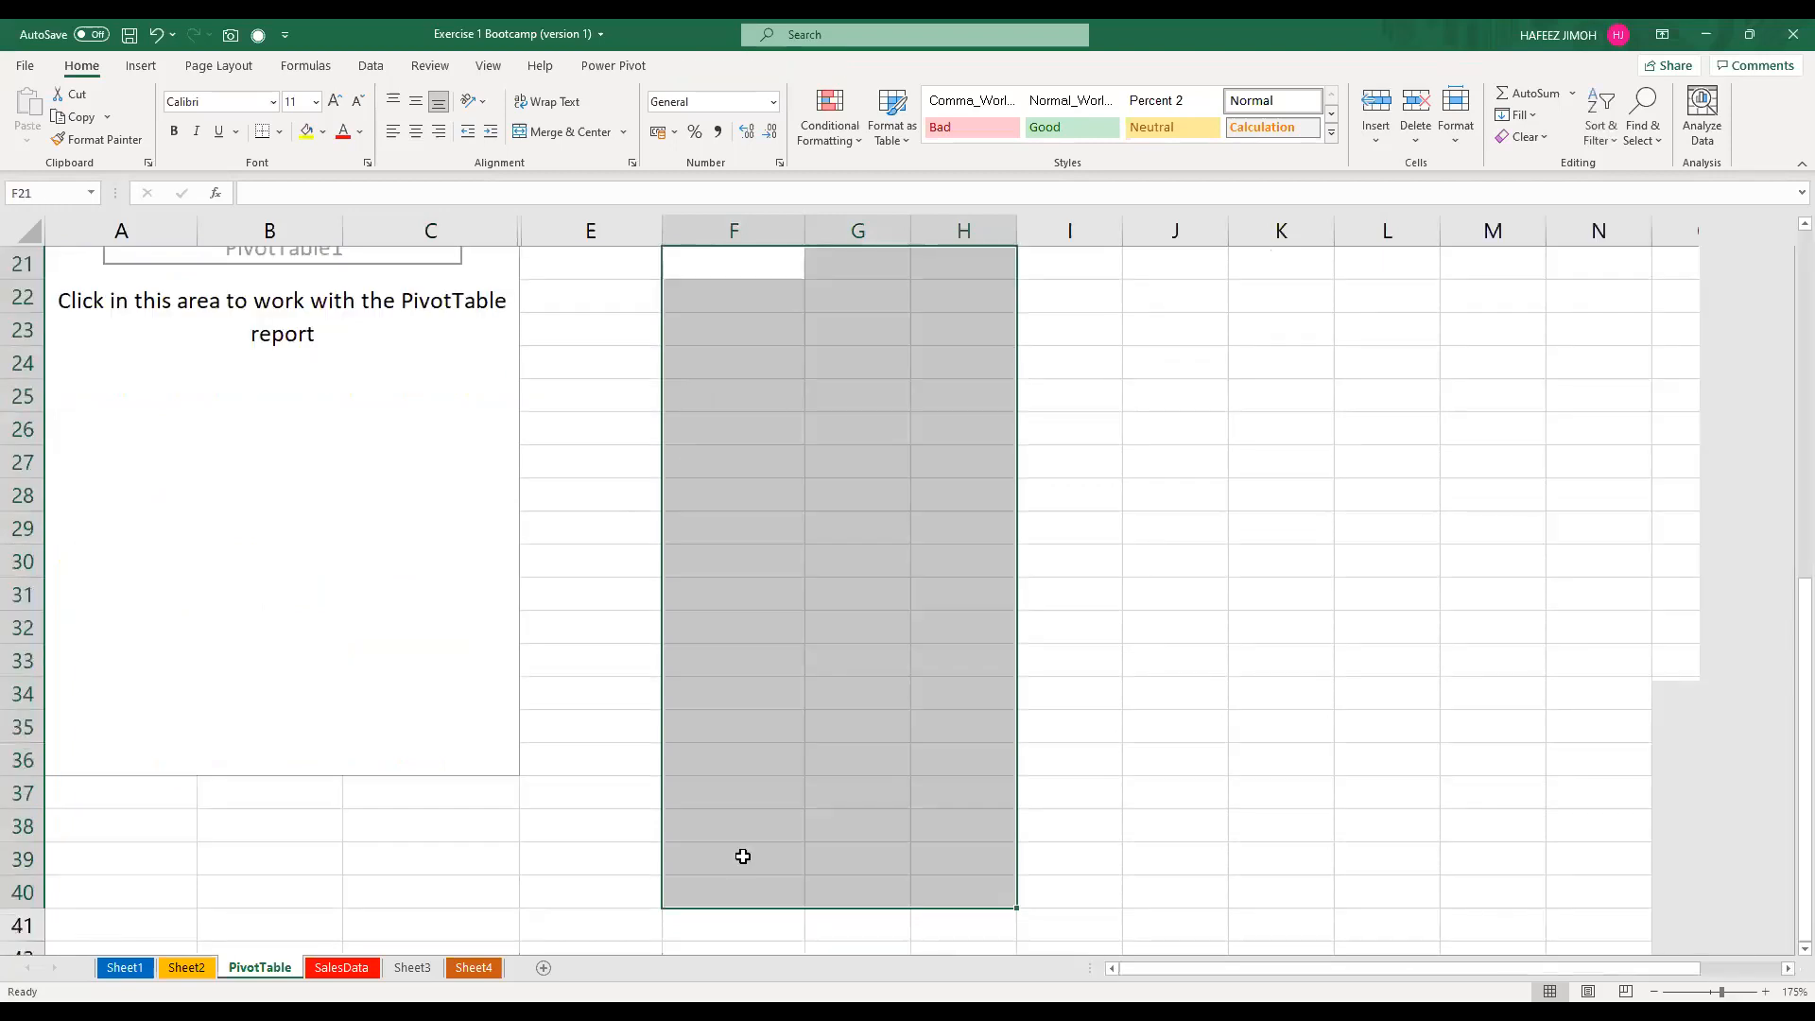
# Add Month, Quarter and Year headers after Ship Date on SalesData, check the table's last rows, and undo the table's expansion over the Year column
pyautogui.click(334, 609)
pyautogui.scroll(6, 478, 519)
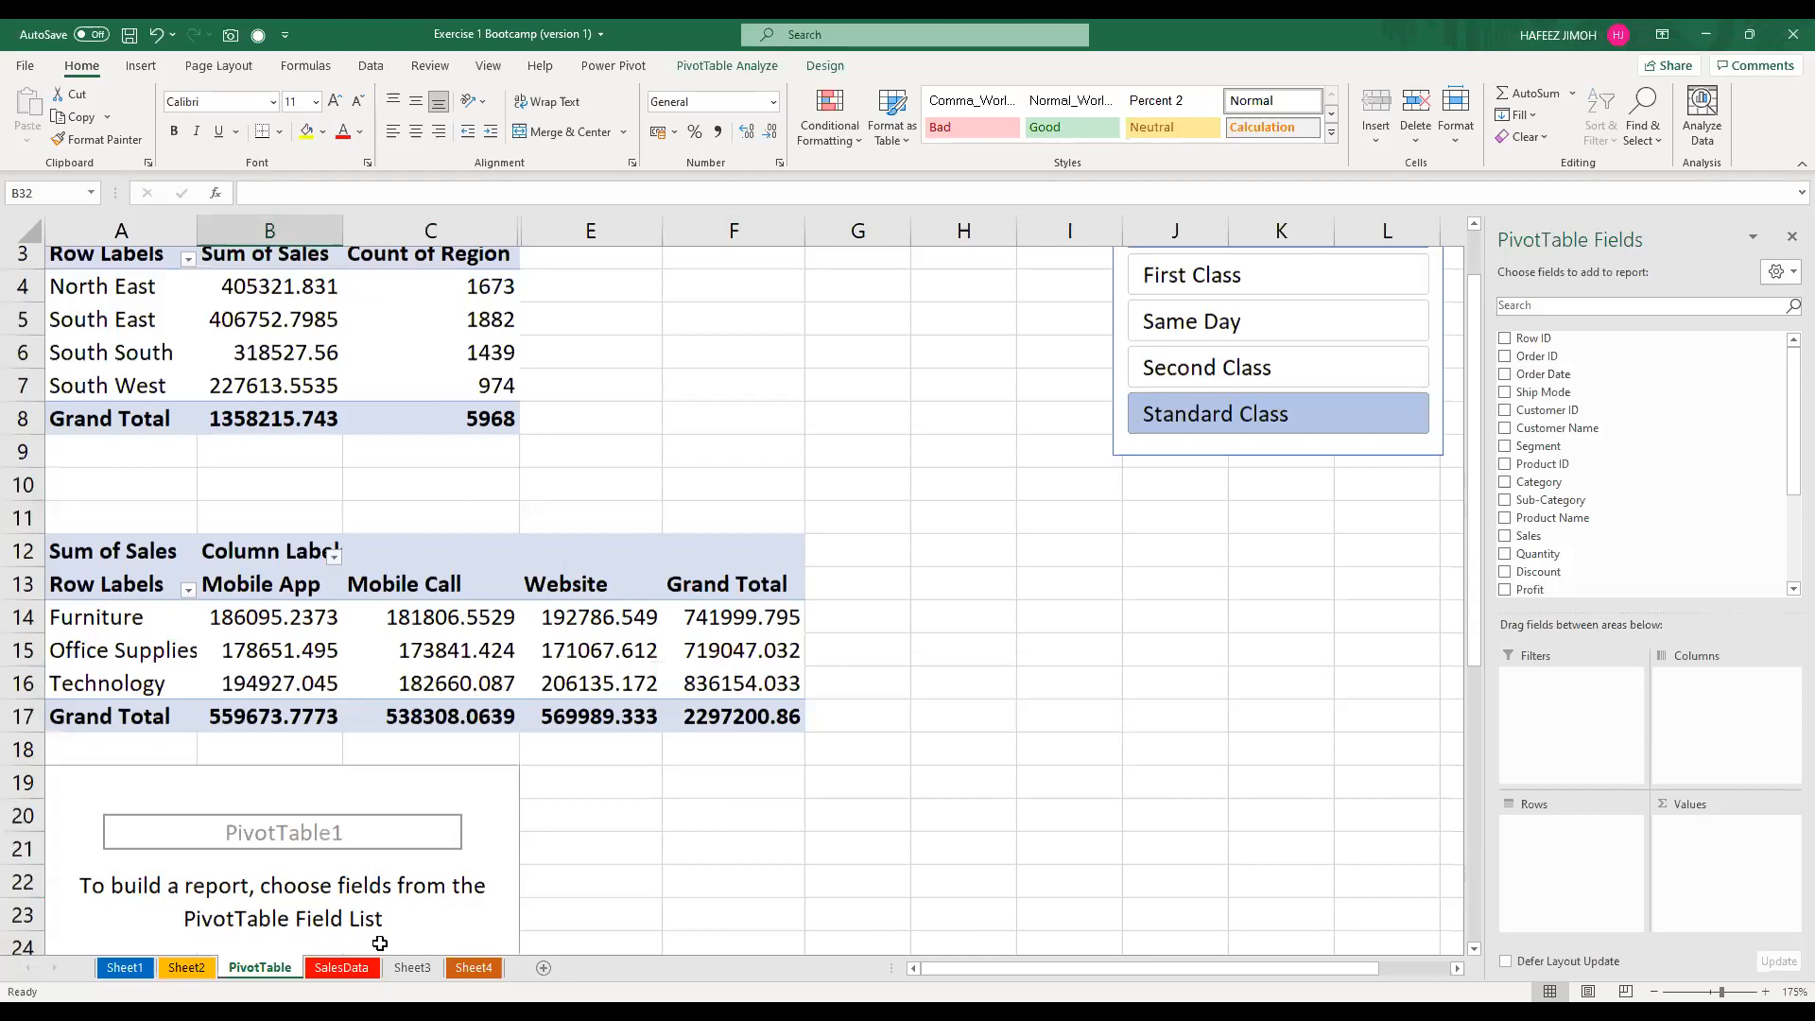
pyautogui.click(341, 967)
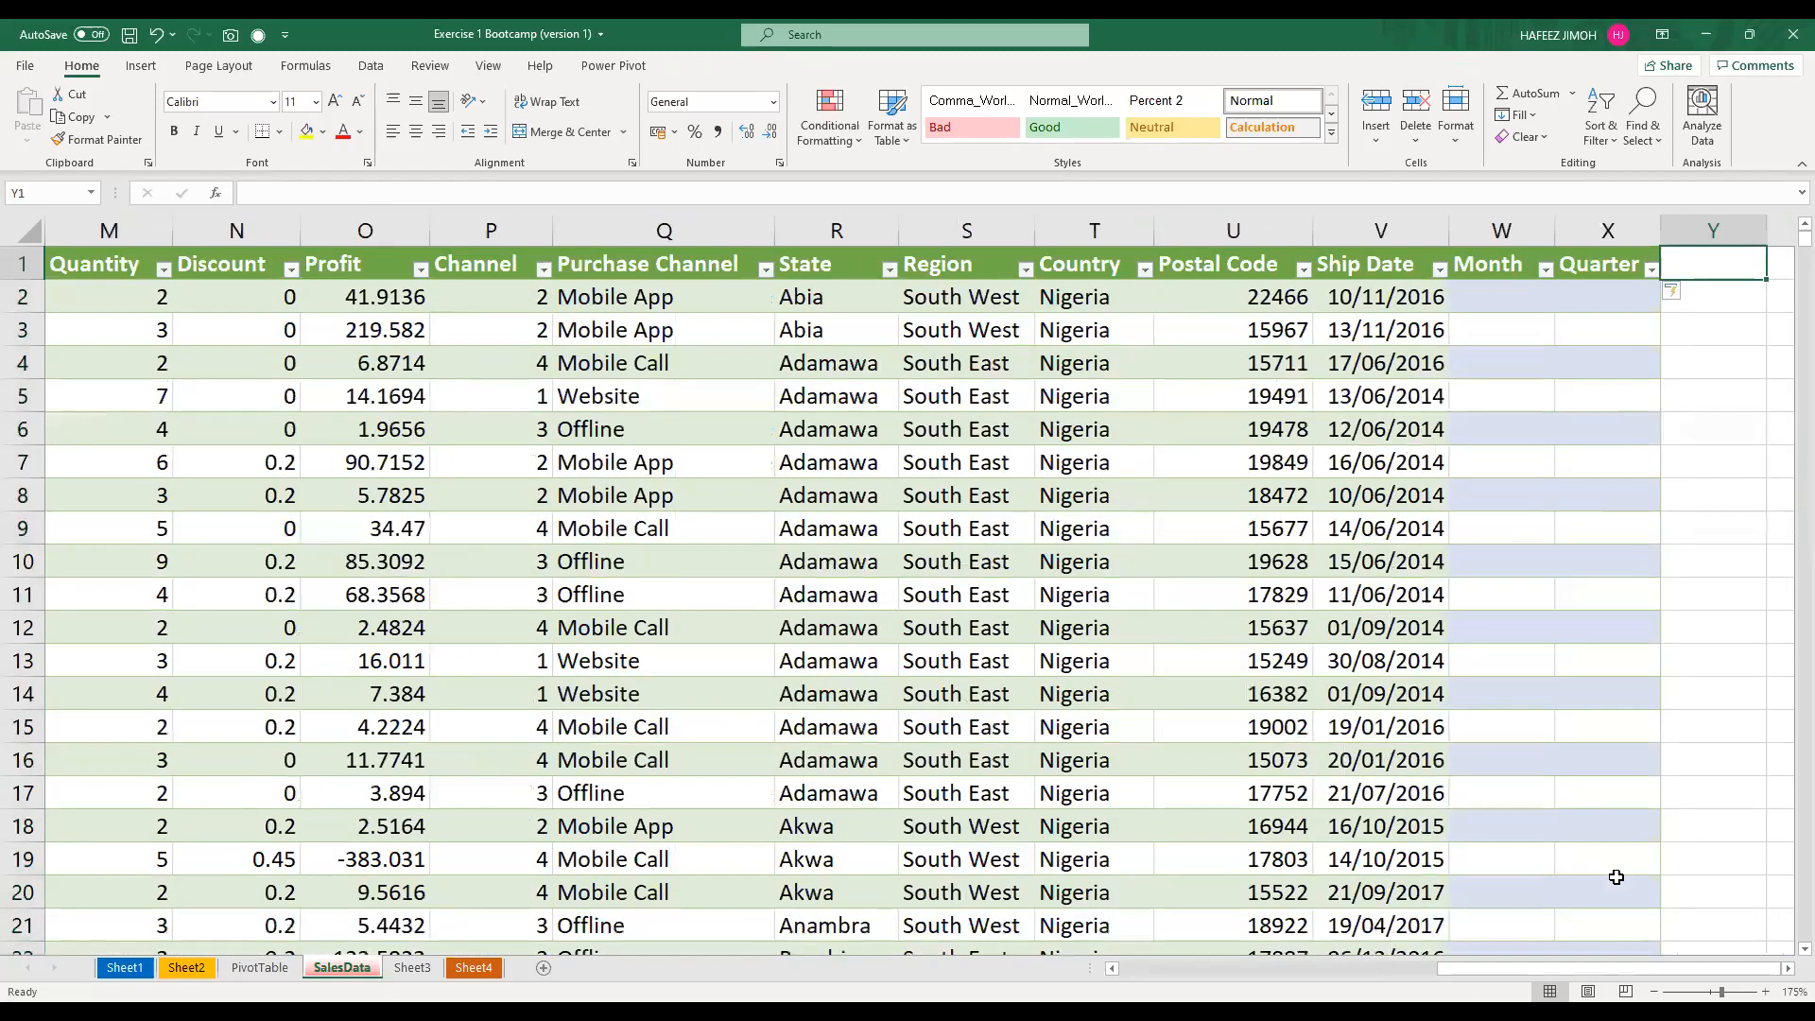
pyautogui.write('Year')
pyautogui.press('Tab')
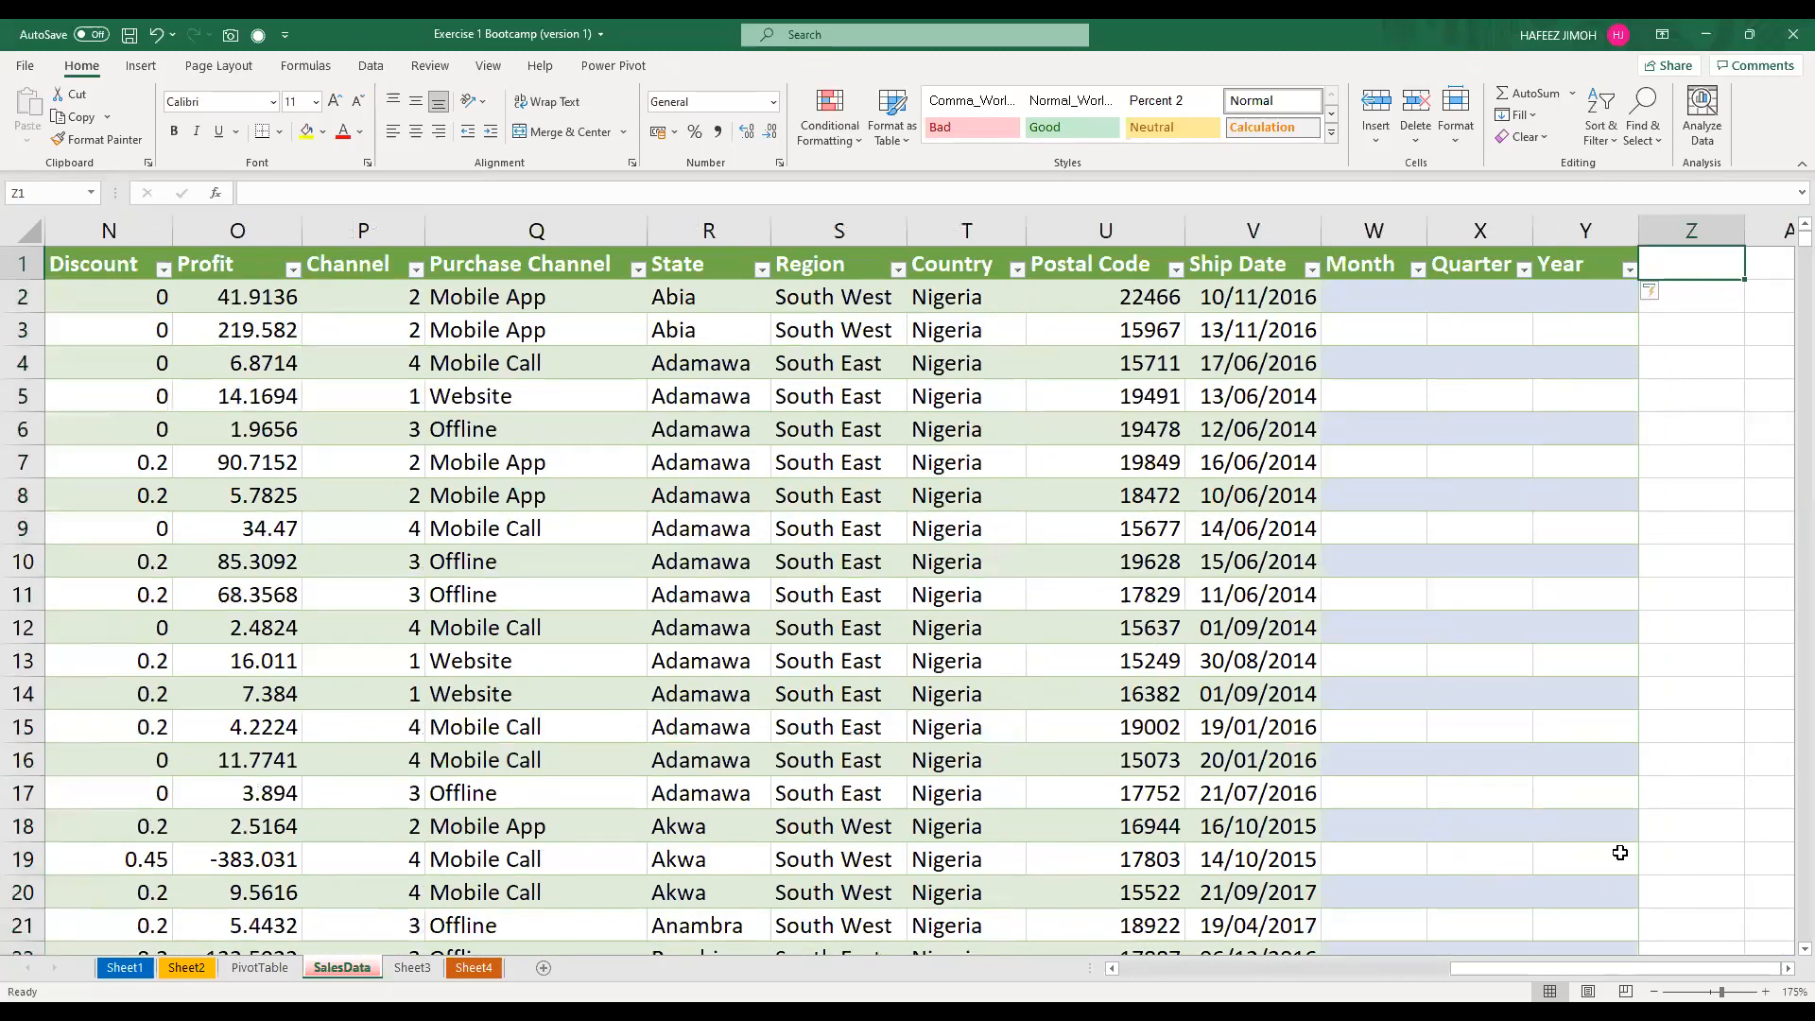
pyautogui.hotkey('ctrl', 'End')
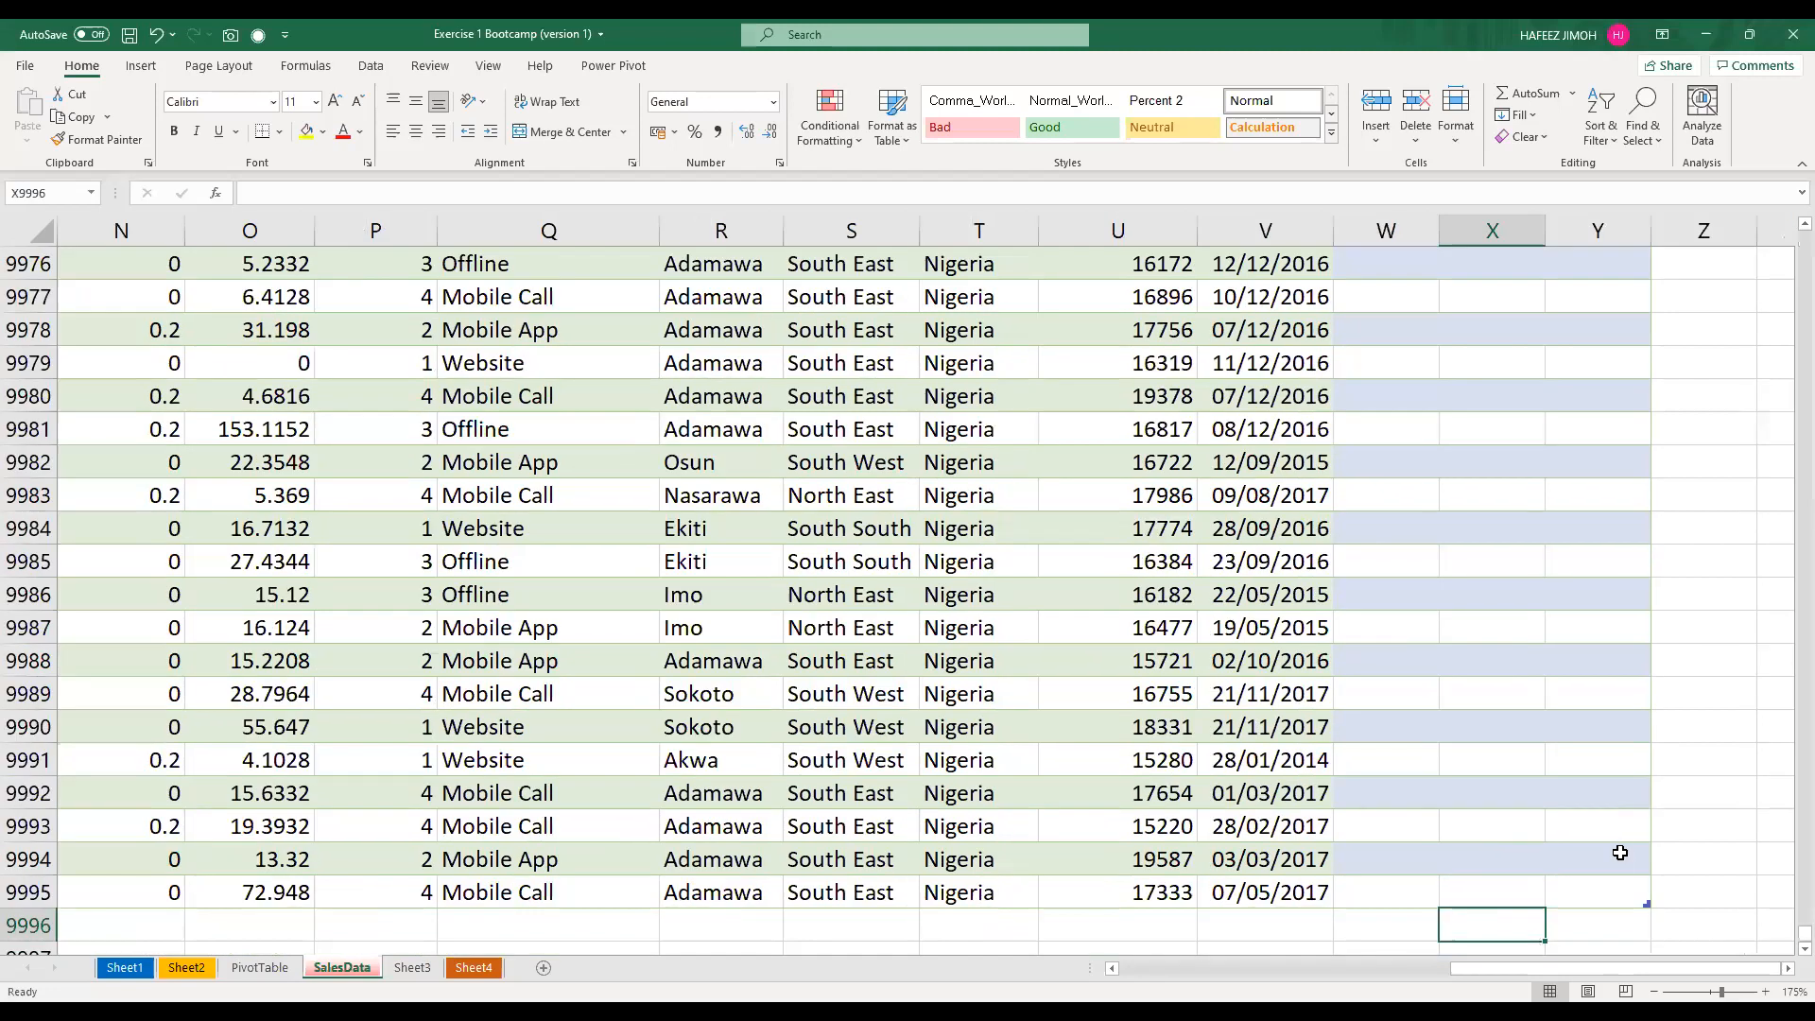
pyautogui.hotkey('ctrl', 'z')
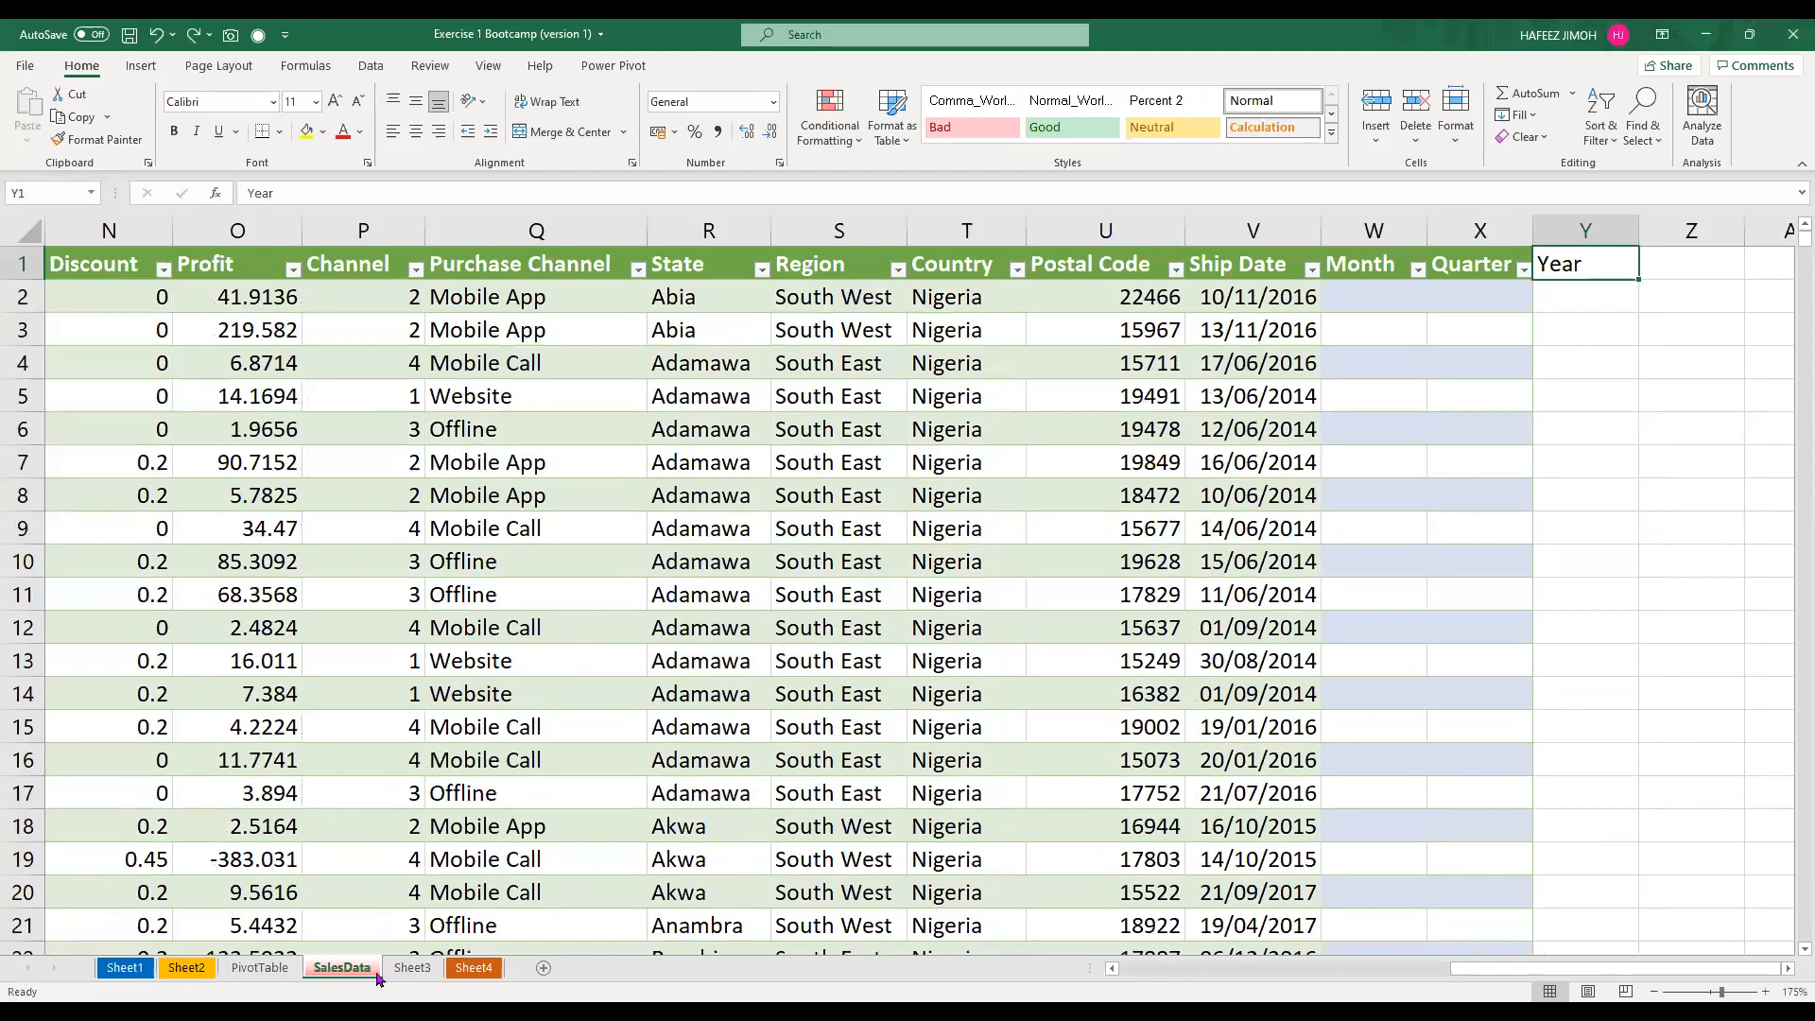
# Examine the empty pivot table's field list to see whether it contains the added SalesData columns
pyautogui.click(259, 967)
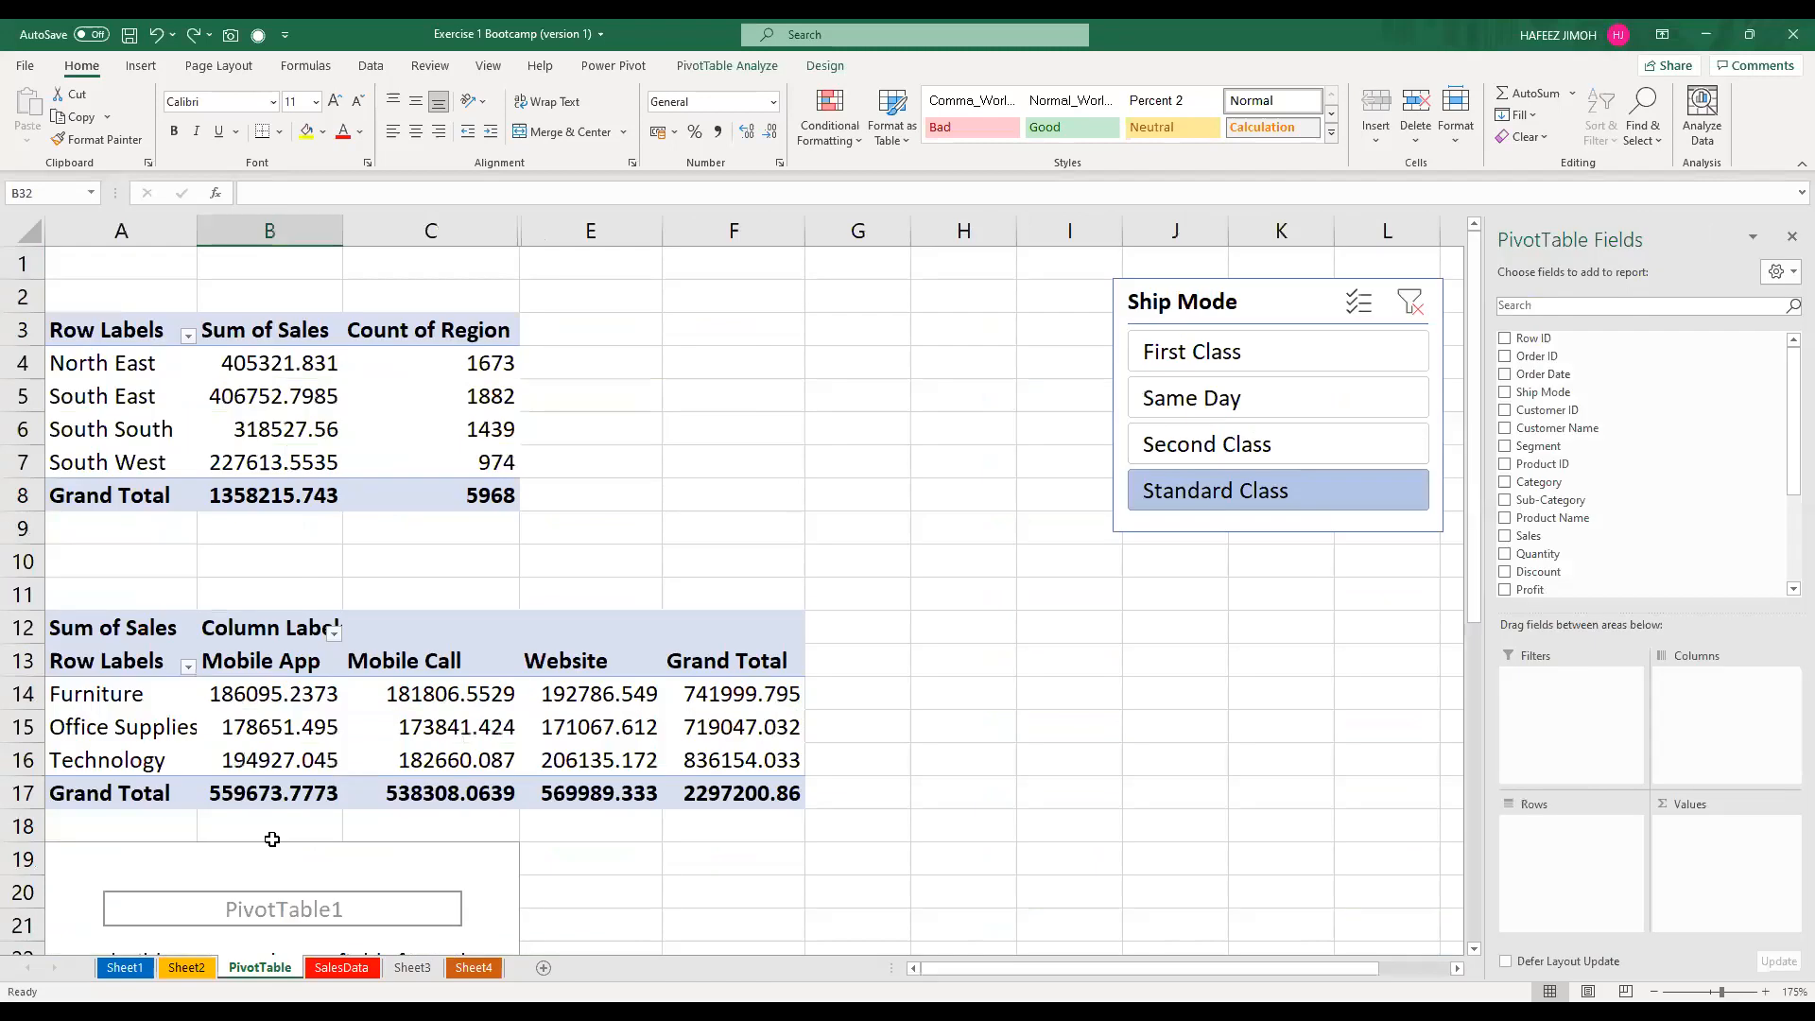
pyautogui.scroll(-3, 216, 666)
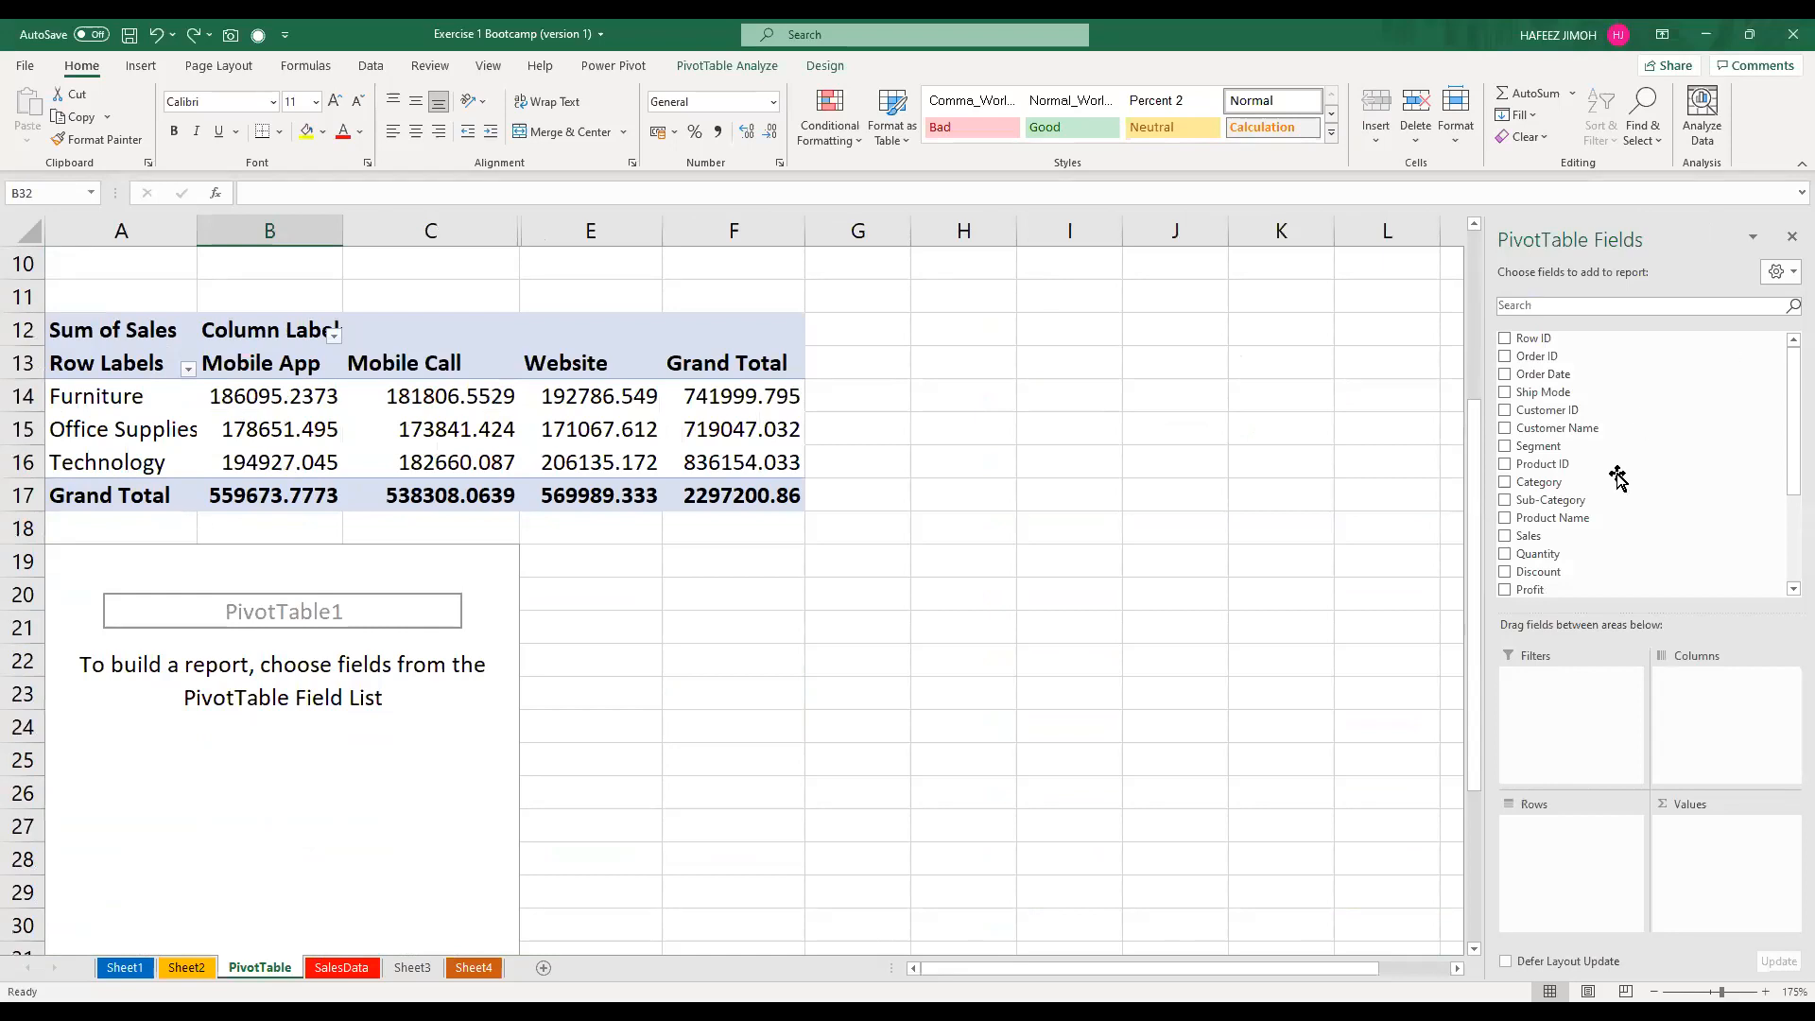
pyautogui.scroll(-3, 1593, 484)
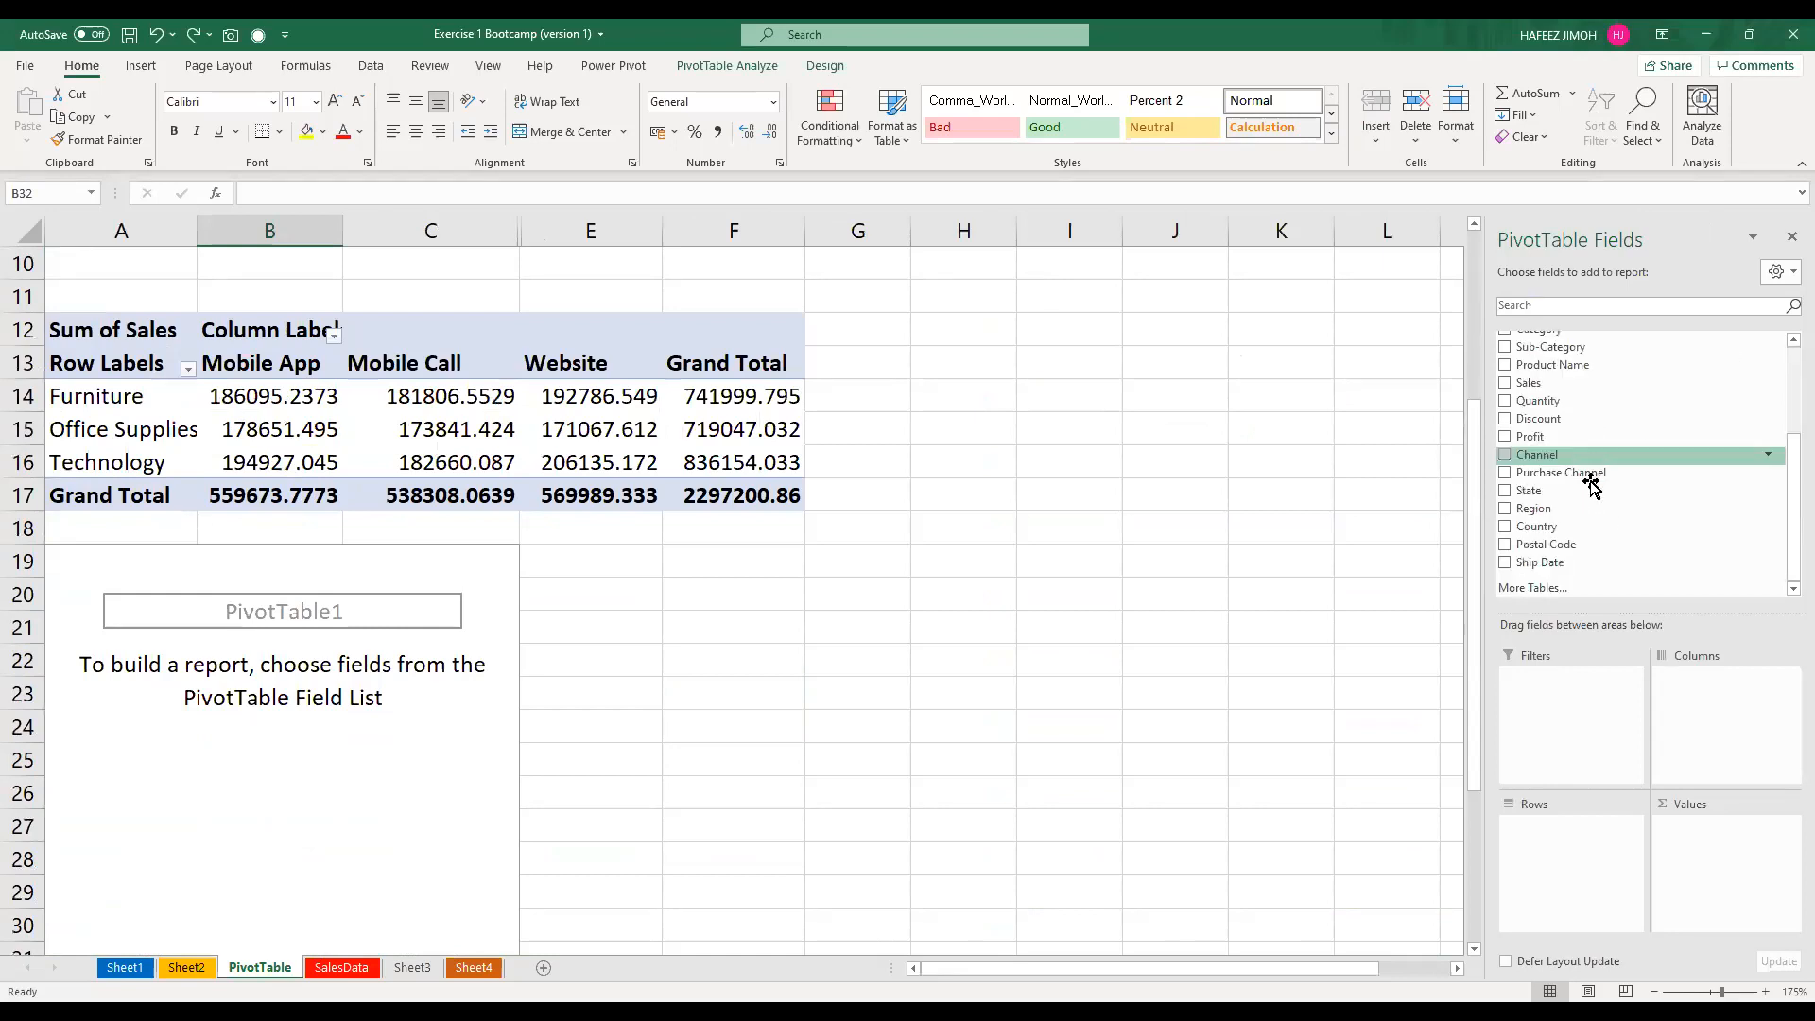
pyautogui.scroll(3, 1593, 484)
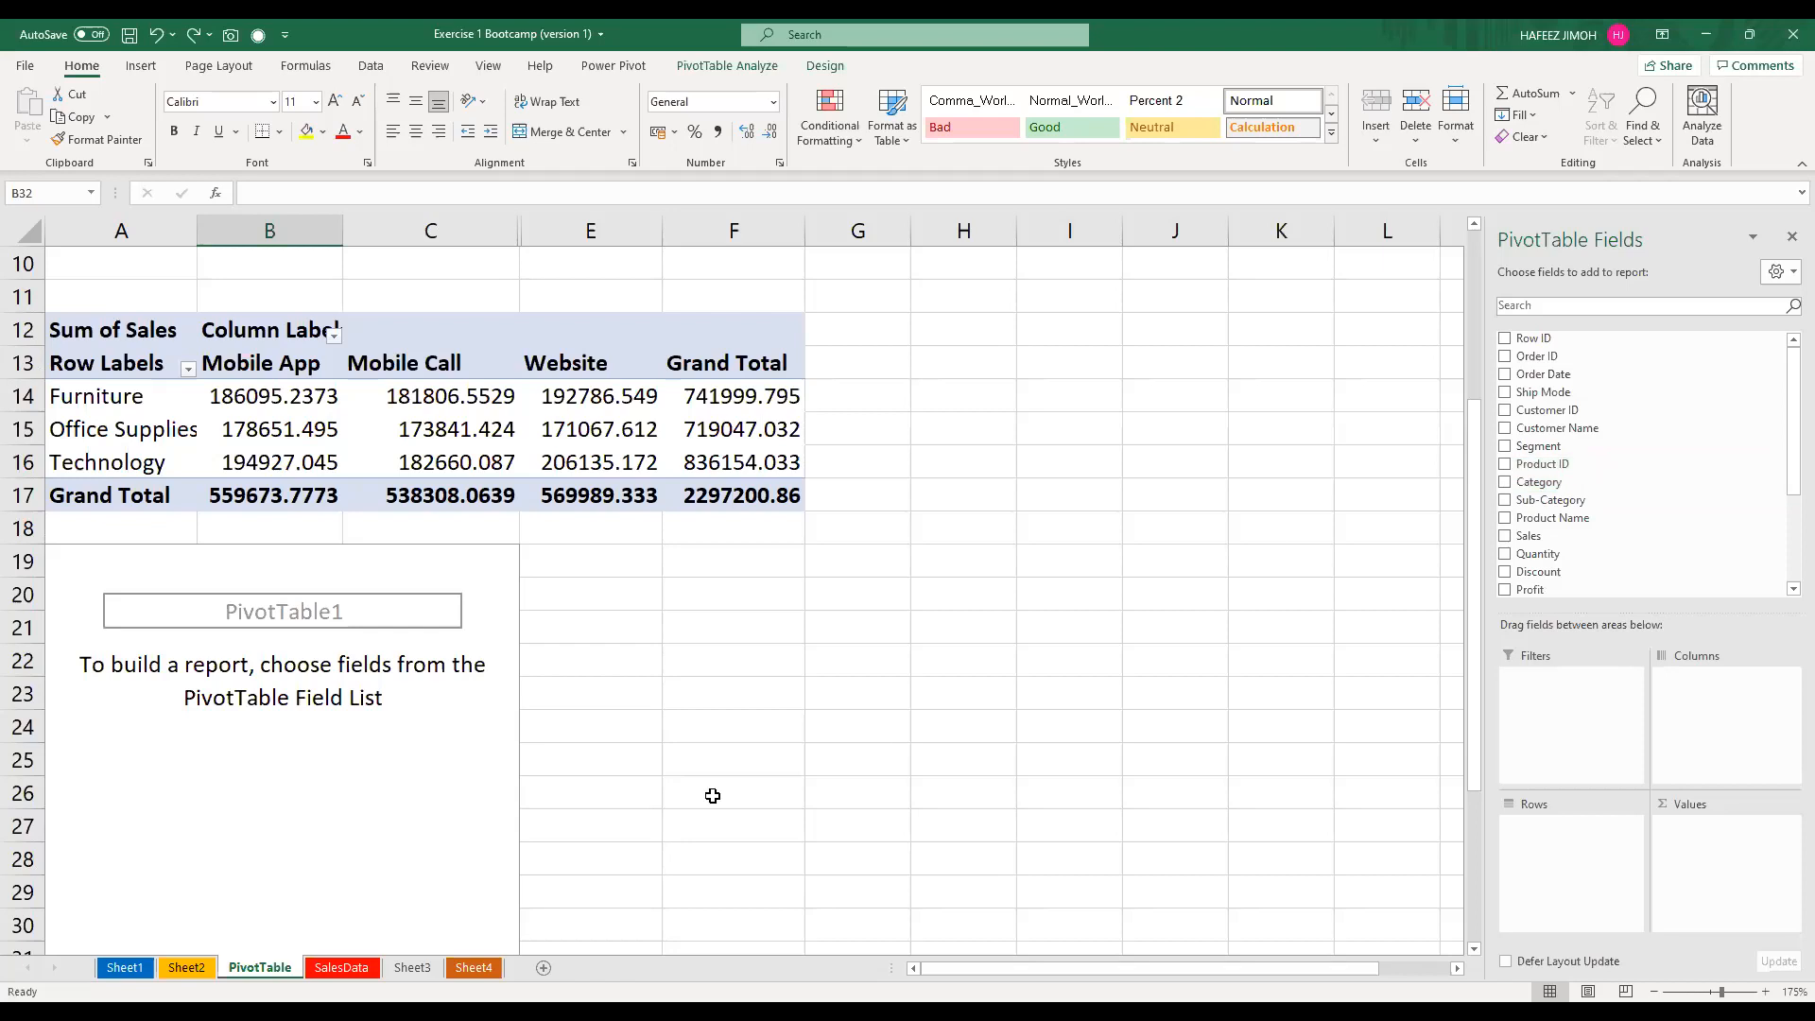
# Try to move cell C36 to A20 inside the empty pivot table area
pyautogui.click(507, 747)
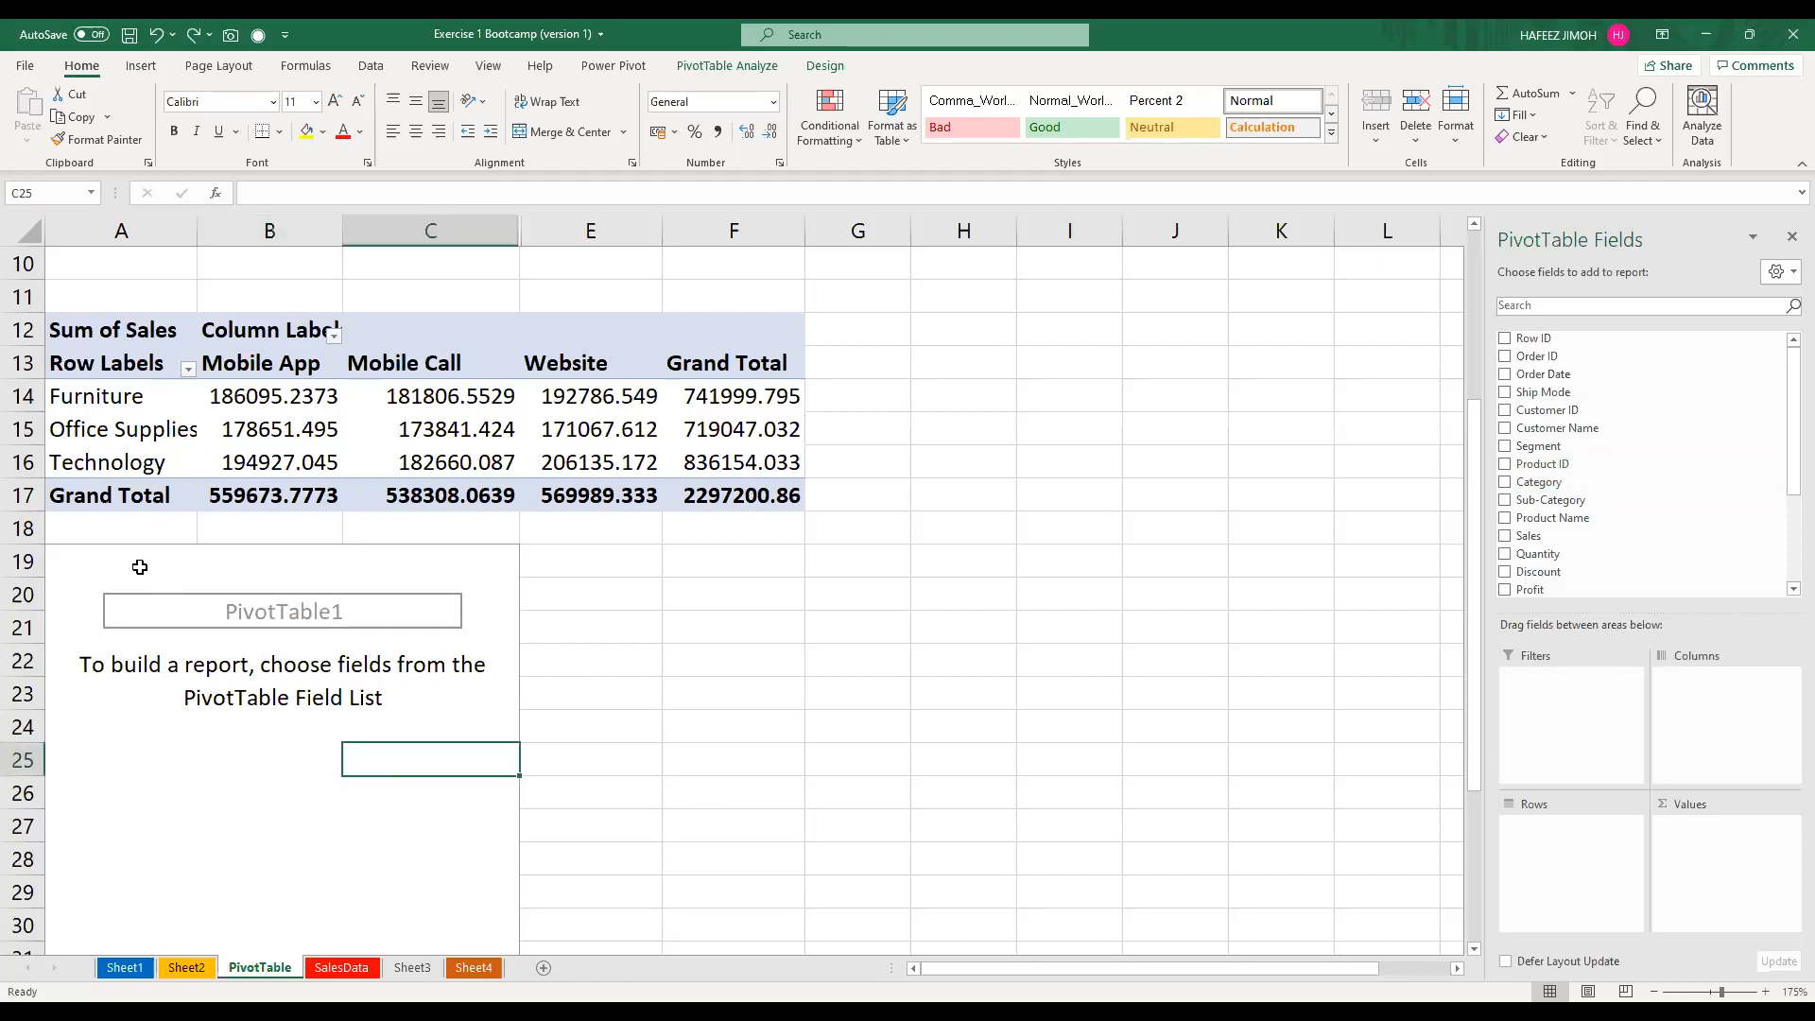
pyautogui.moveTo(109, 573); pyautogui.dragTo(490, 849)
pyautogui.click(491, 846)
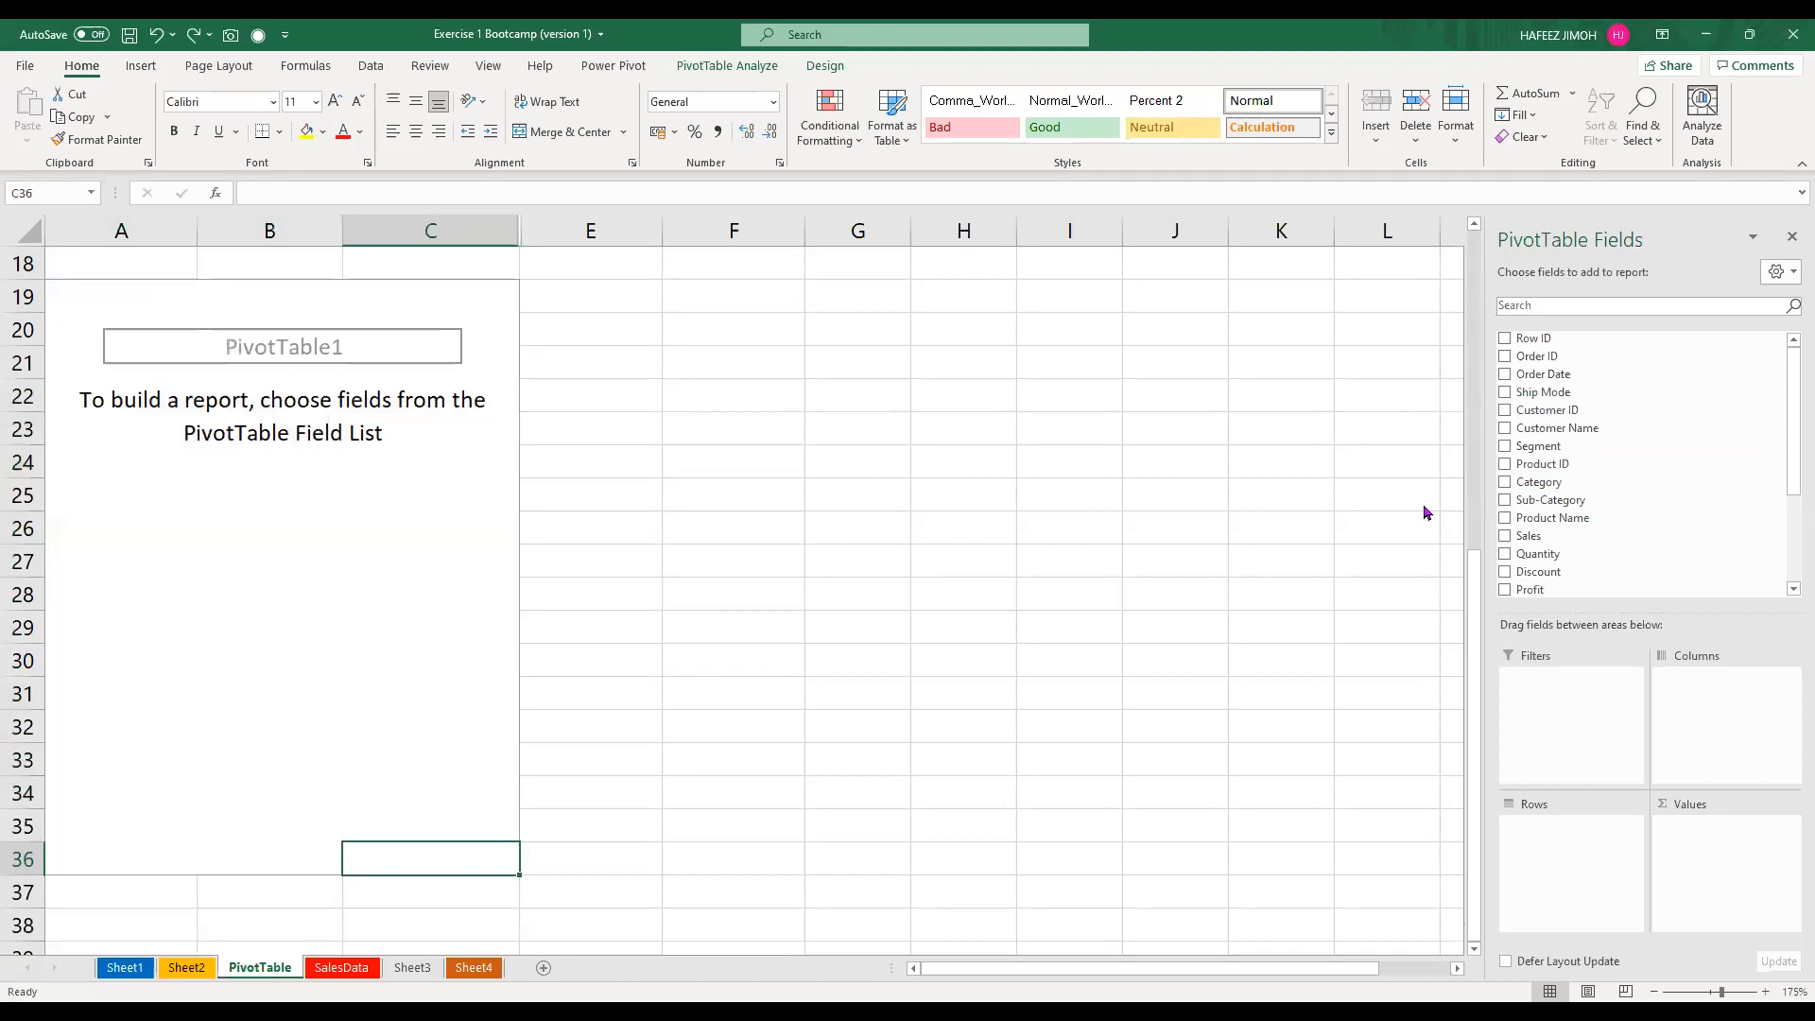
pyautogui.moveTo(416, 842); pyautogui.dragTo(121, 330)
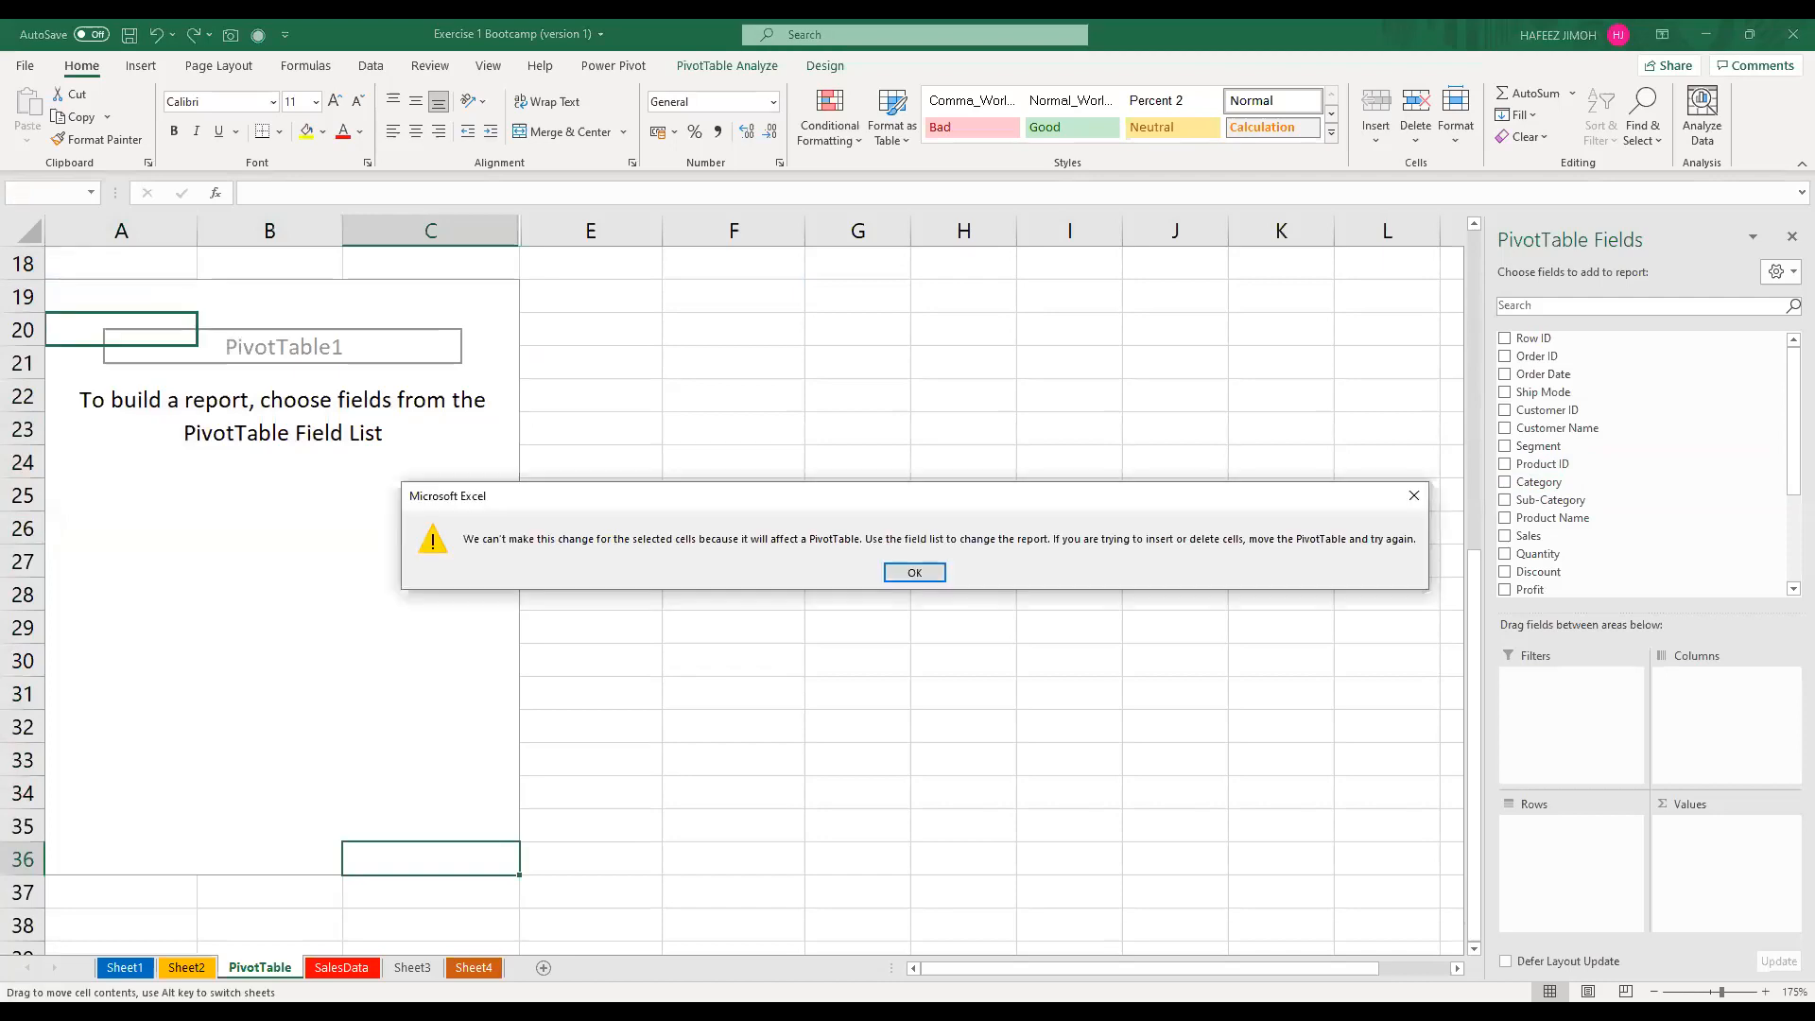
pyautogui.press('Return')
# Undo the Year, Quarter and Month column additions on the SalesData sheet and return to the empty pivot table on the PivotTable sheet
pyautogui.click(355, 967)
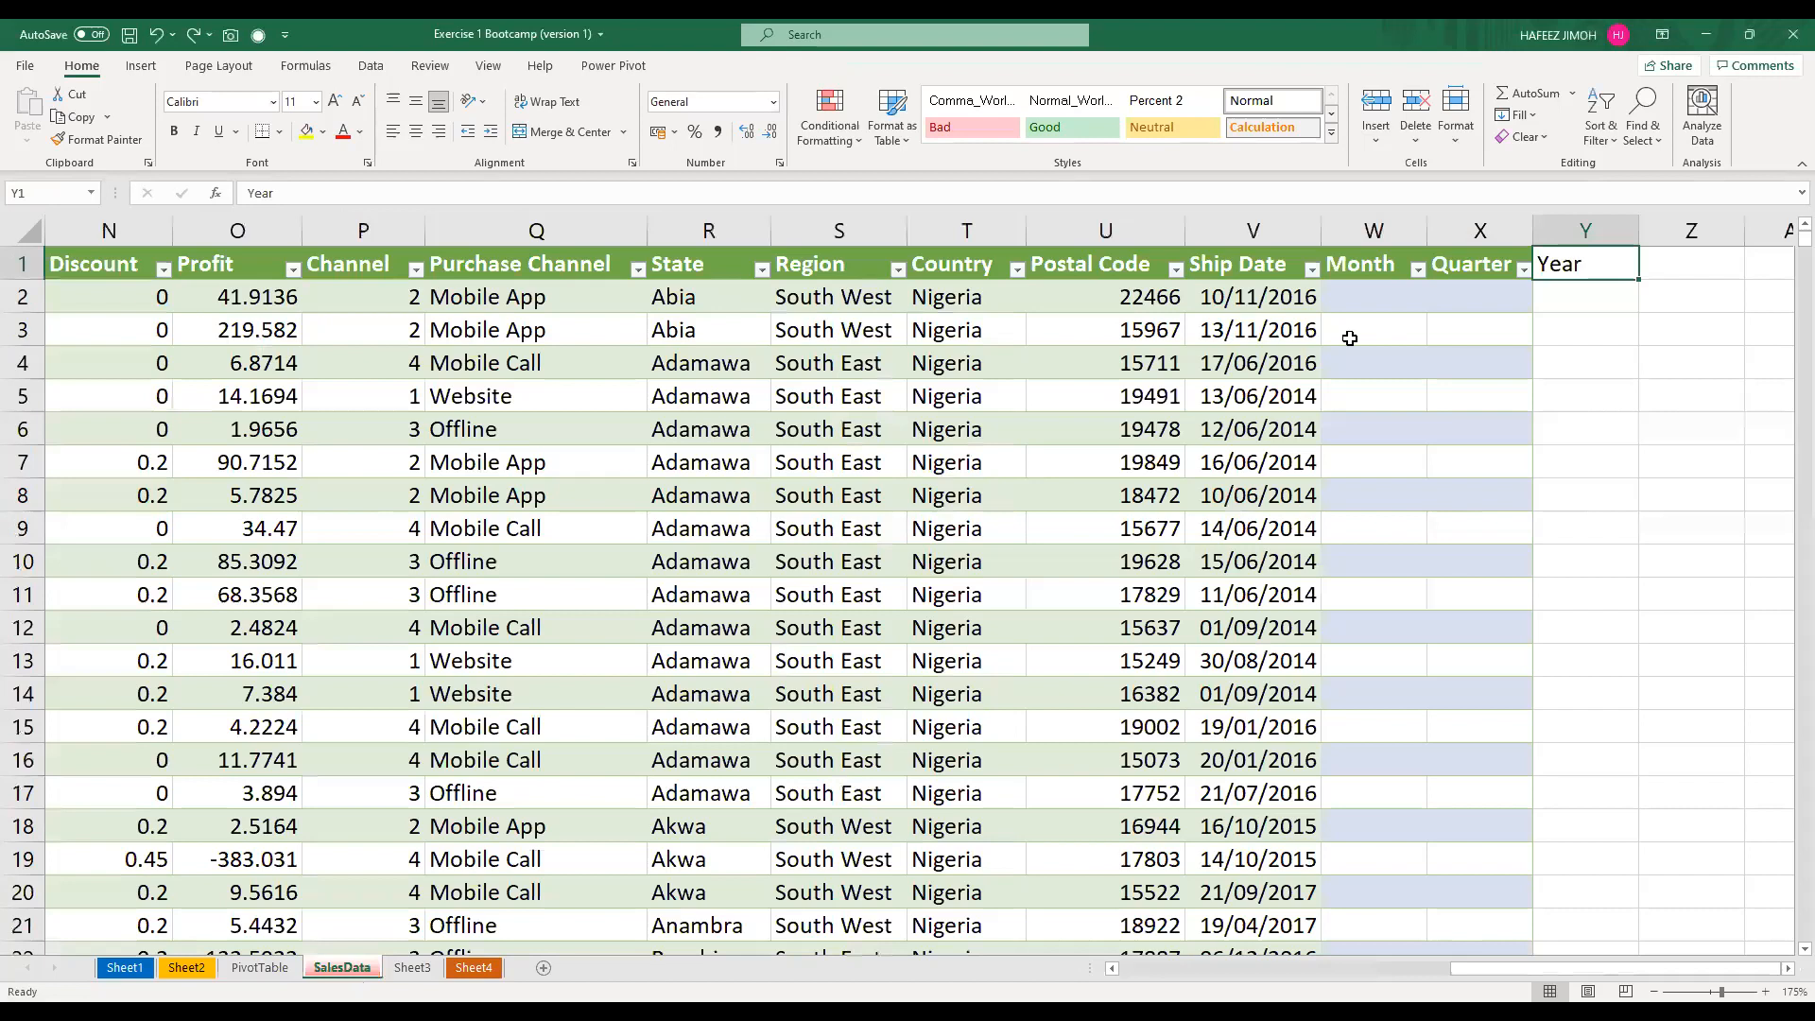
pyautogui.click(1418, 311)
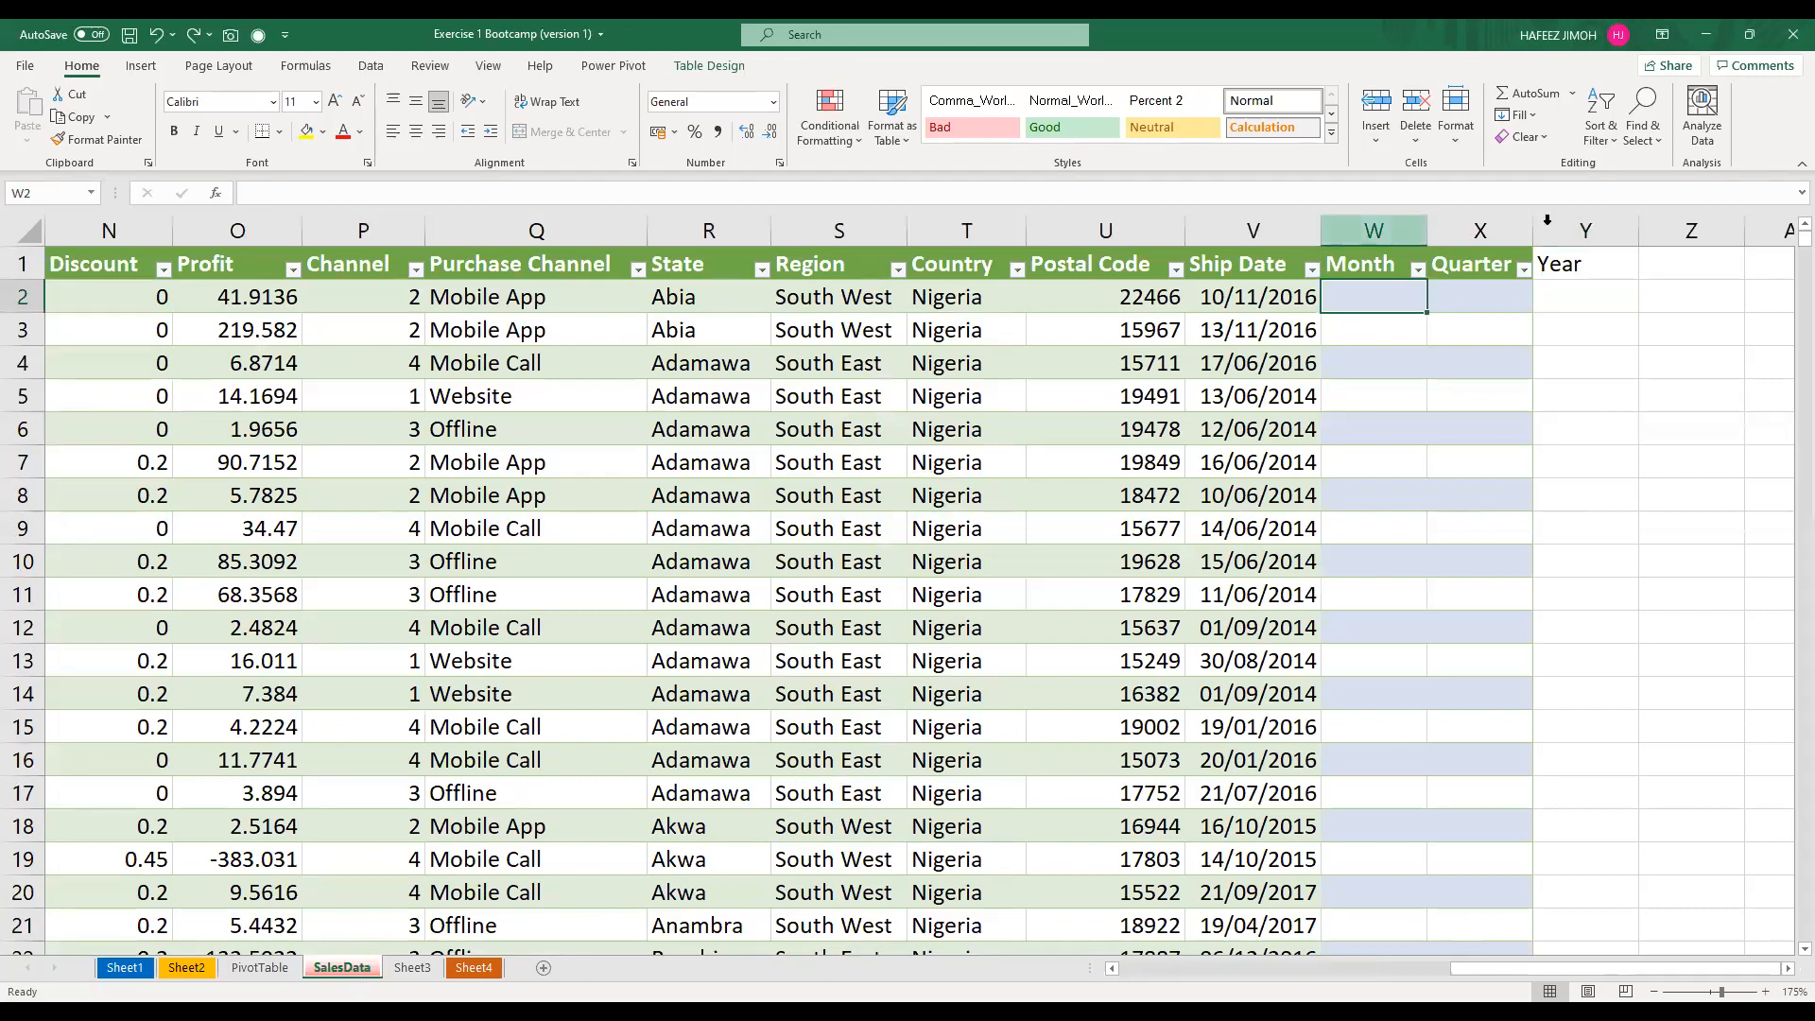
pyautogui.click(1480, 232)
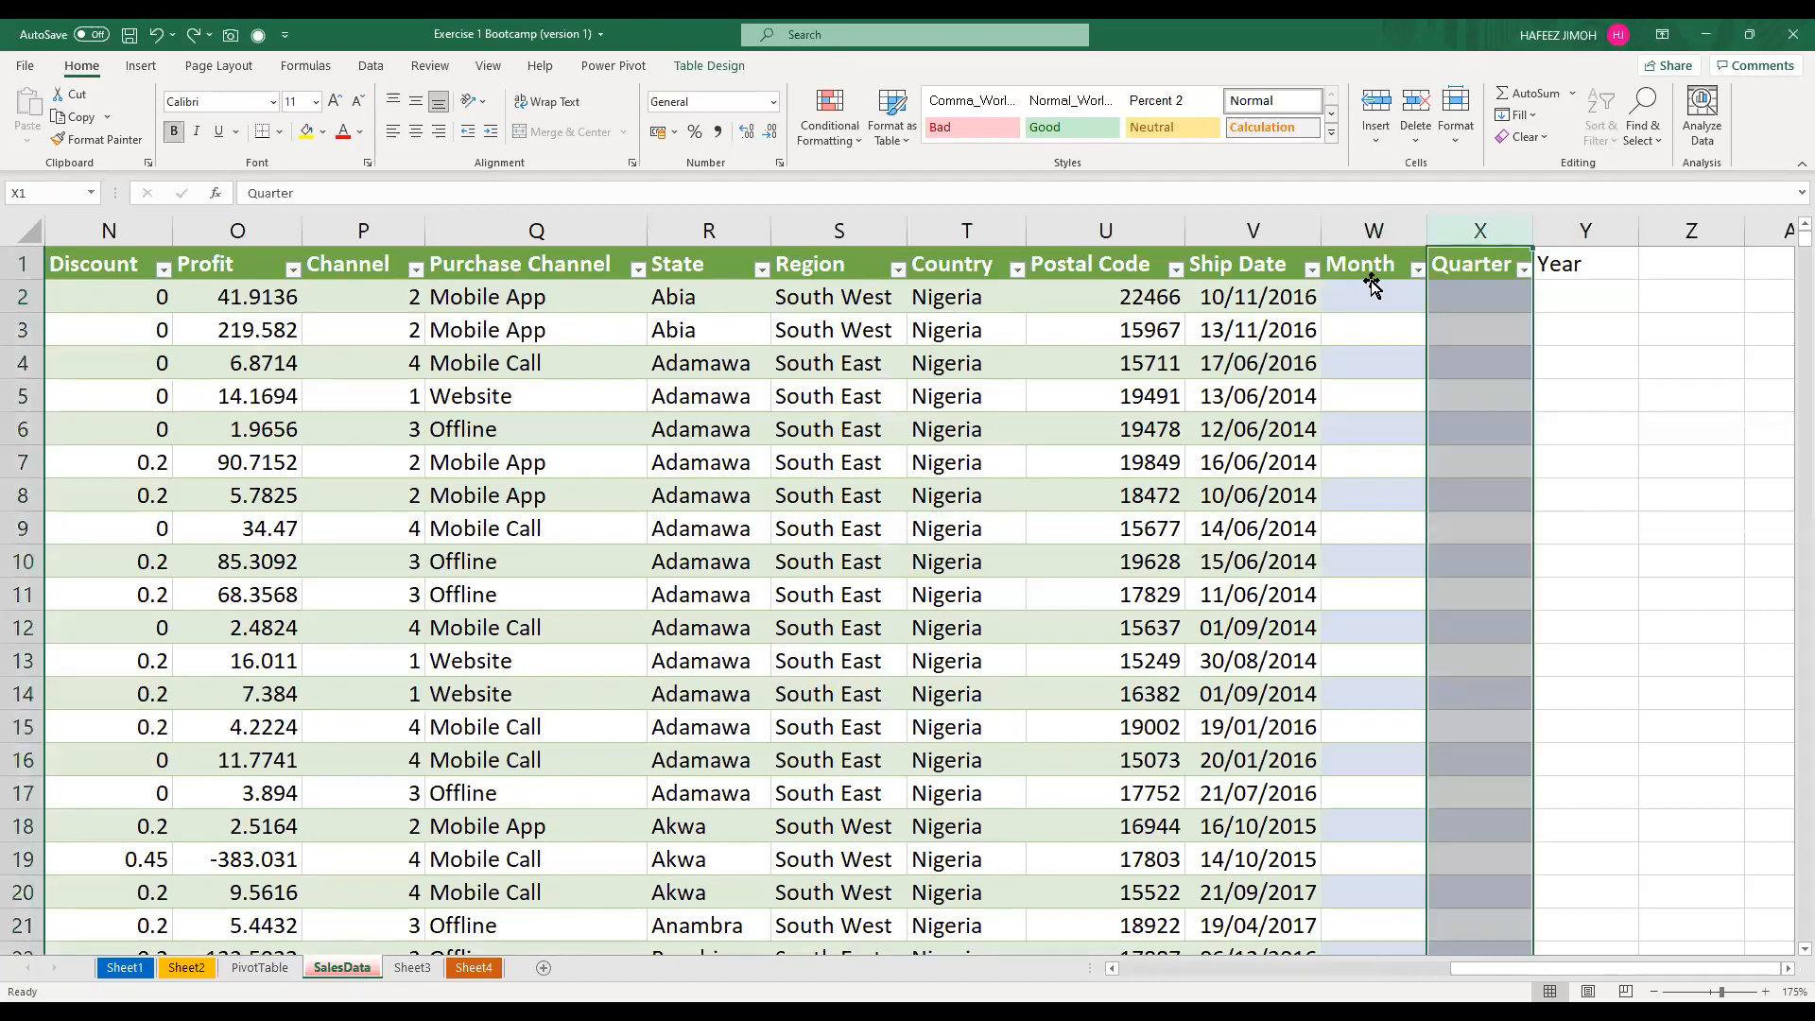
pyautogui.click(1369, 293)
pyautogui.hotkey('ctrl', 'z')
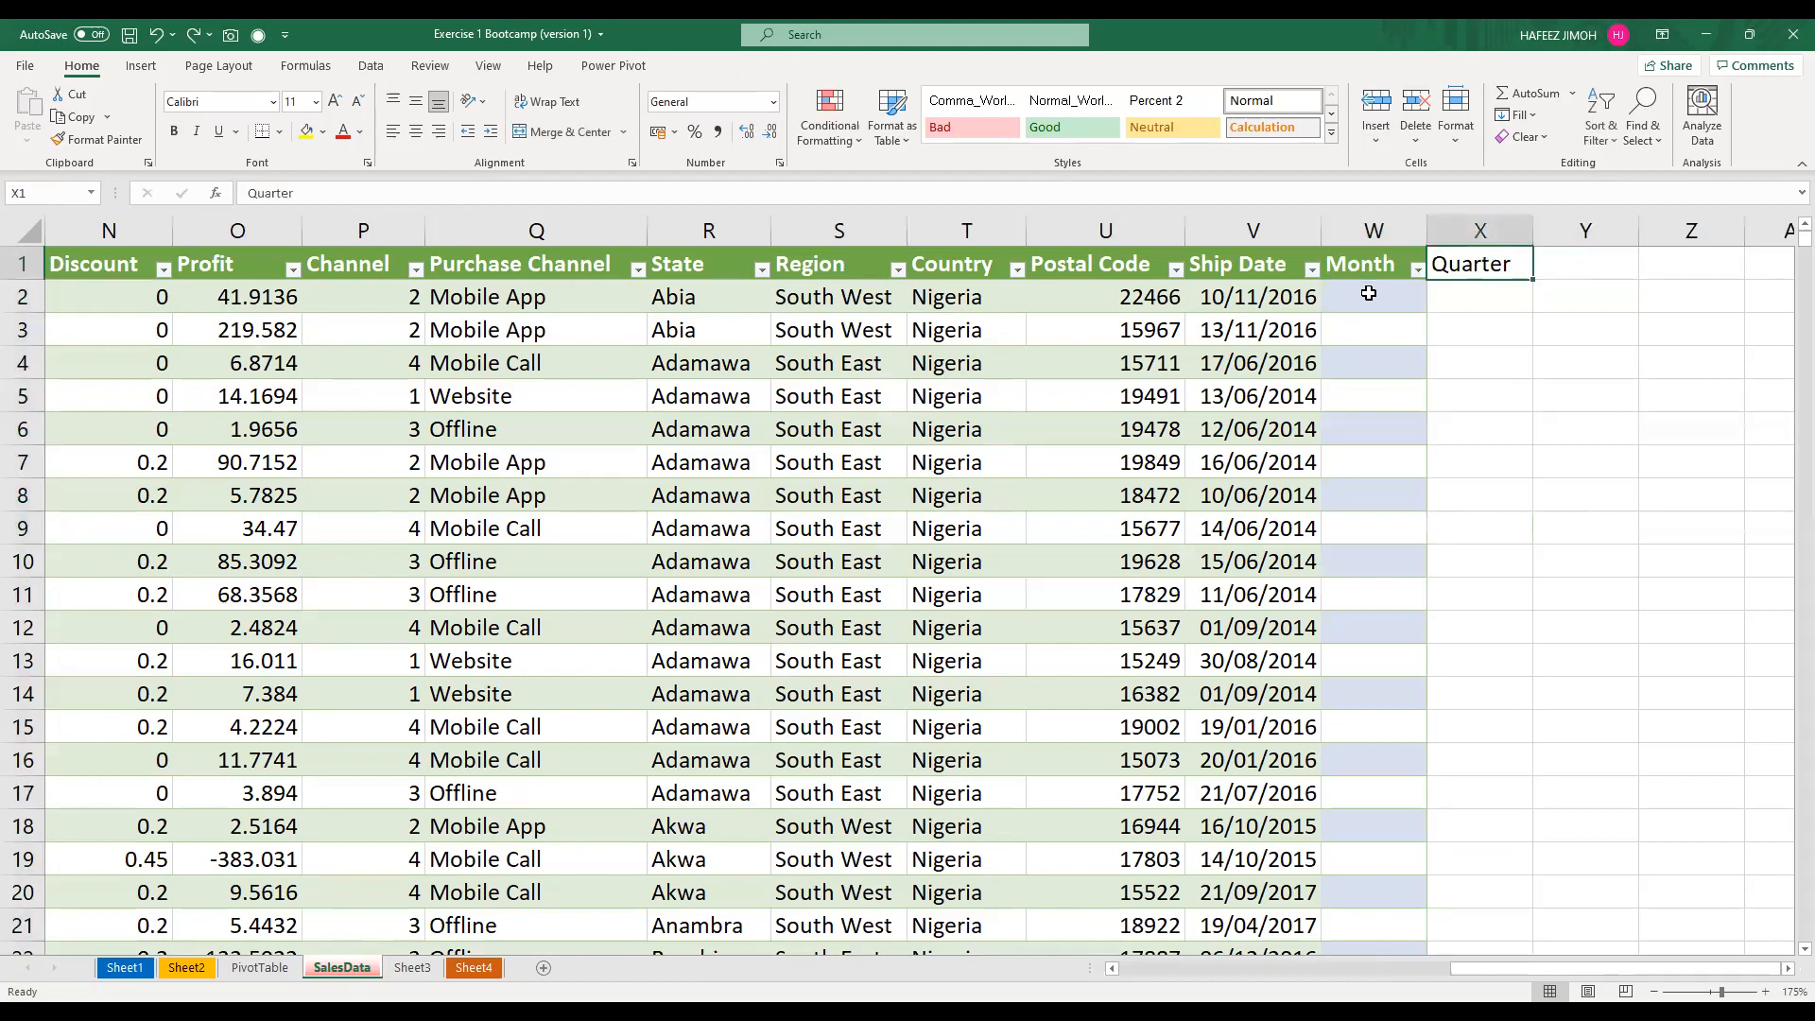
pyautogui.hotkey('ctrl', 'z')
pyautogui.hotkey('ctrl', 'z')
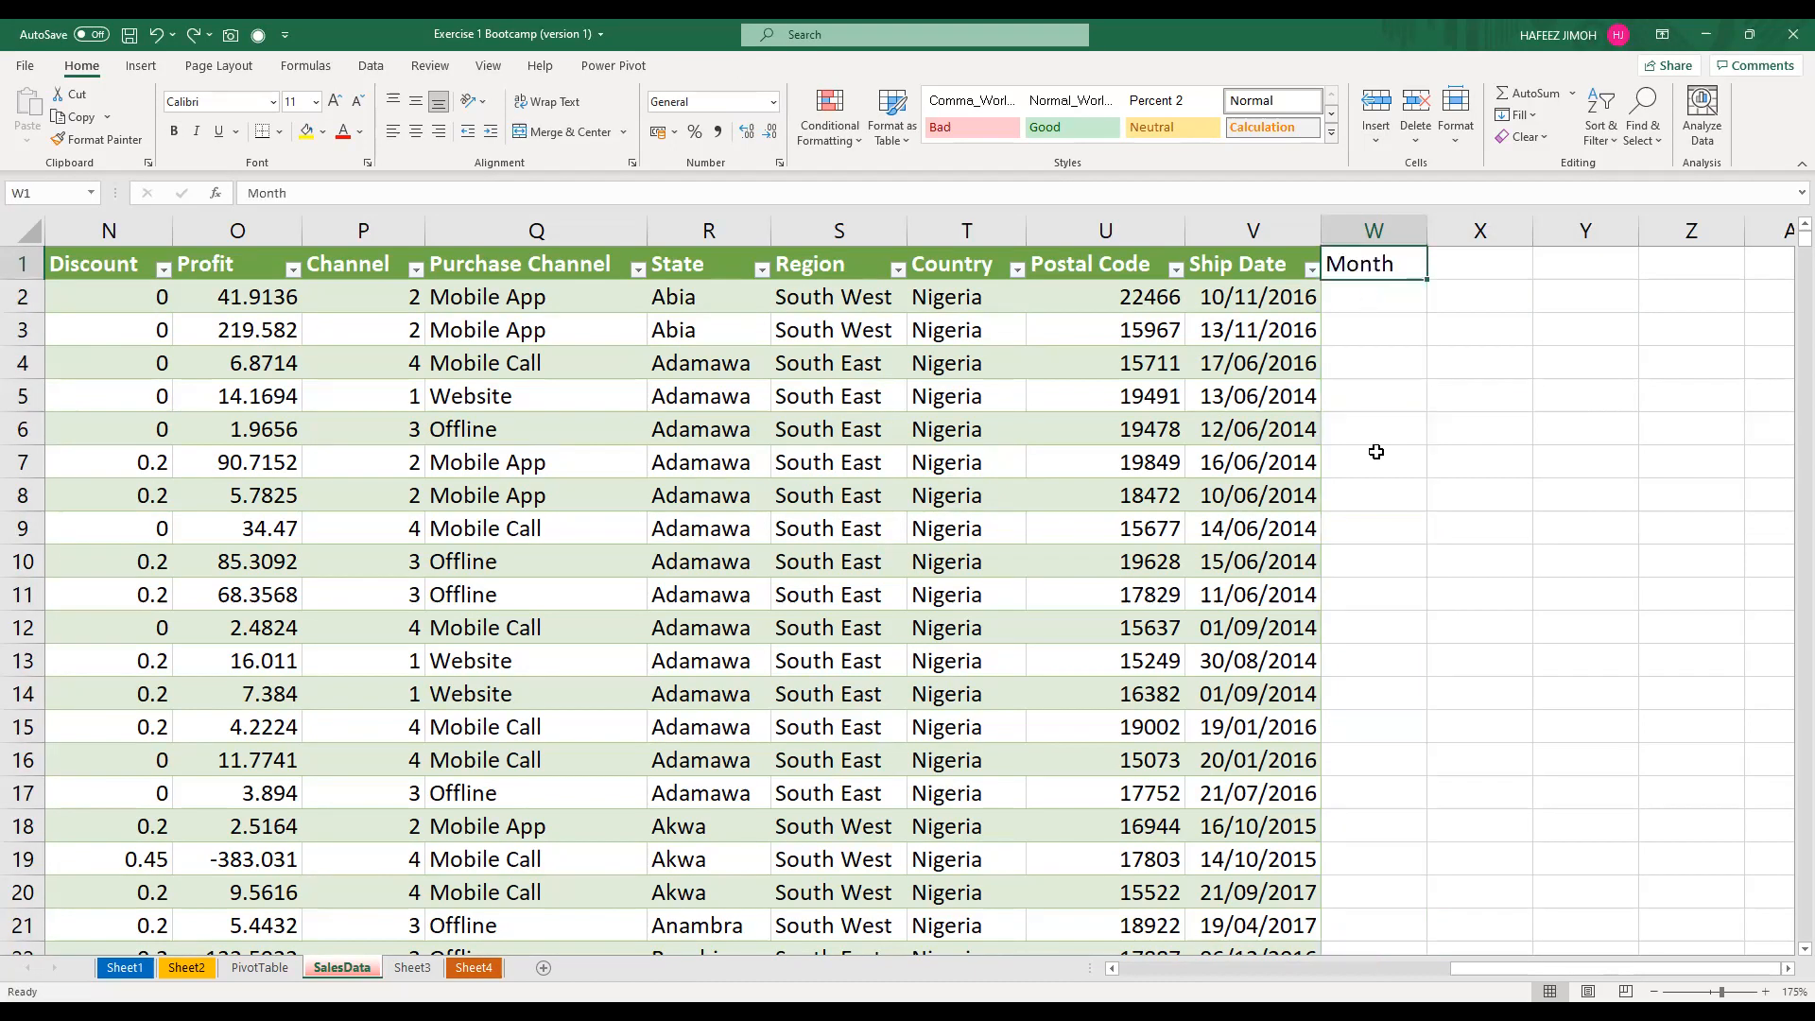
pyautogui.hotkey('ctrl', 'z')
pyautogui.click(288, 969)
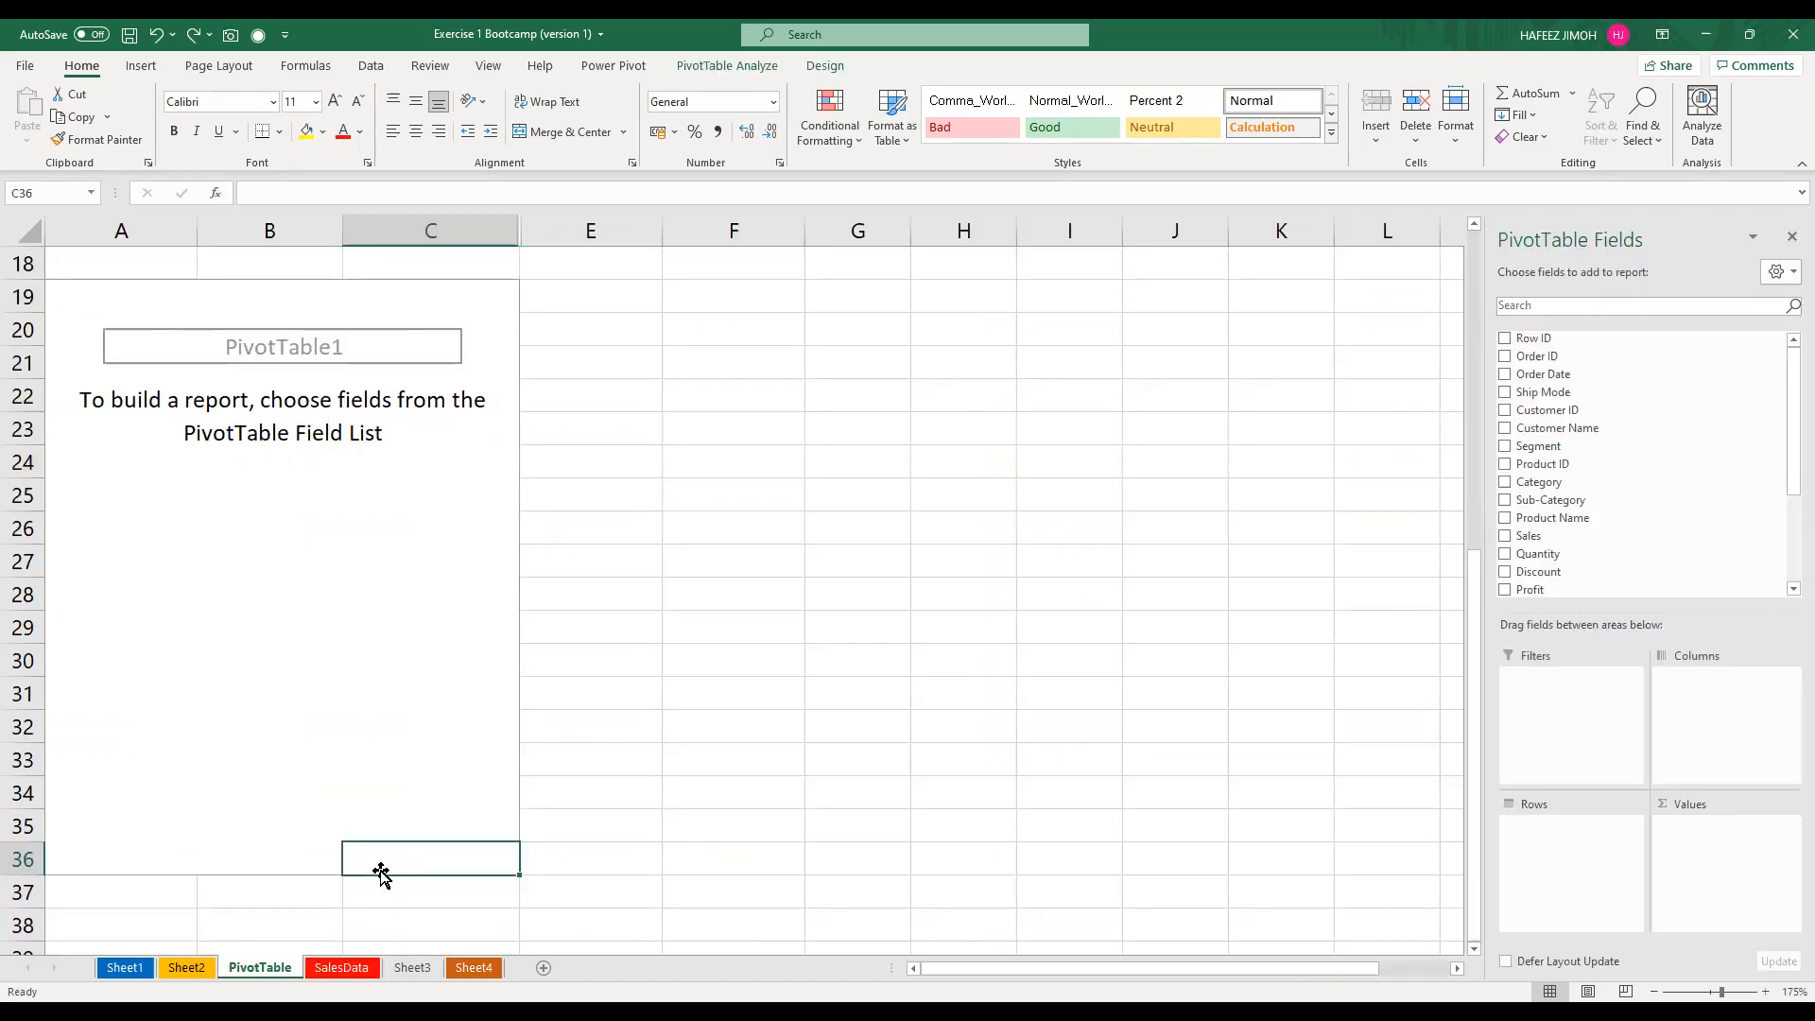
pyautogui.scroll(1, 1253, 486)
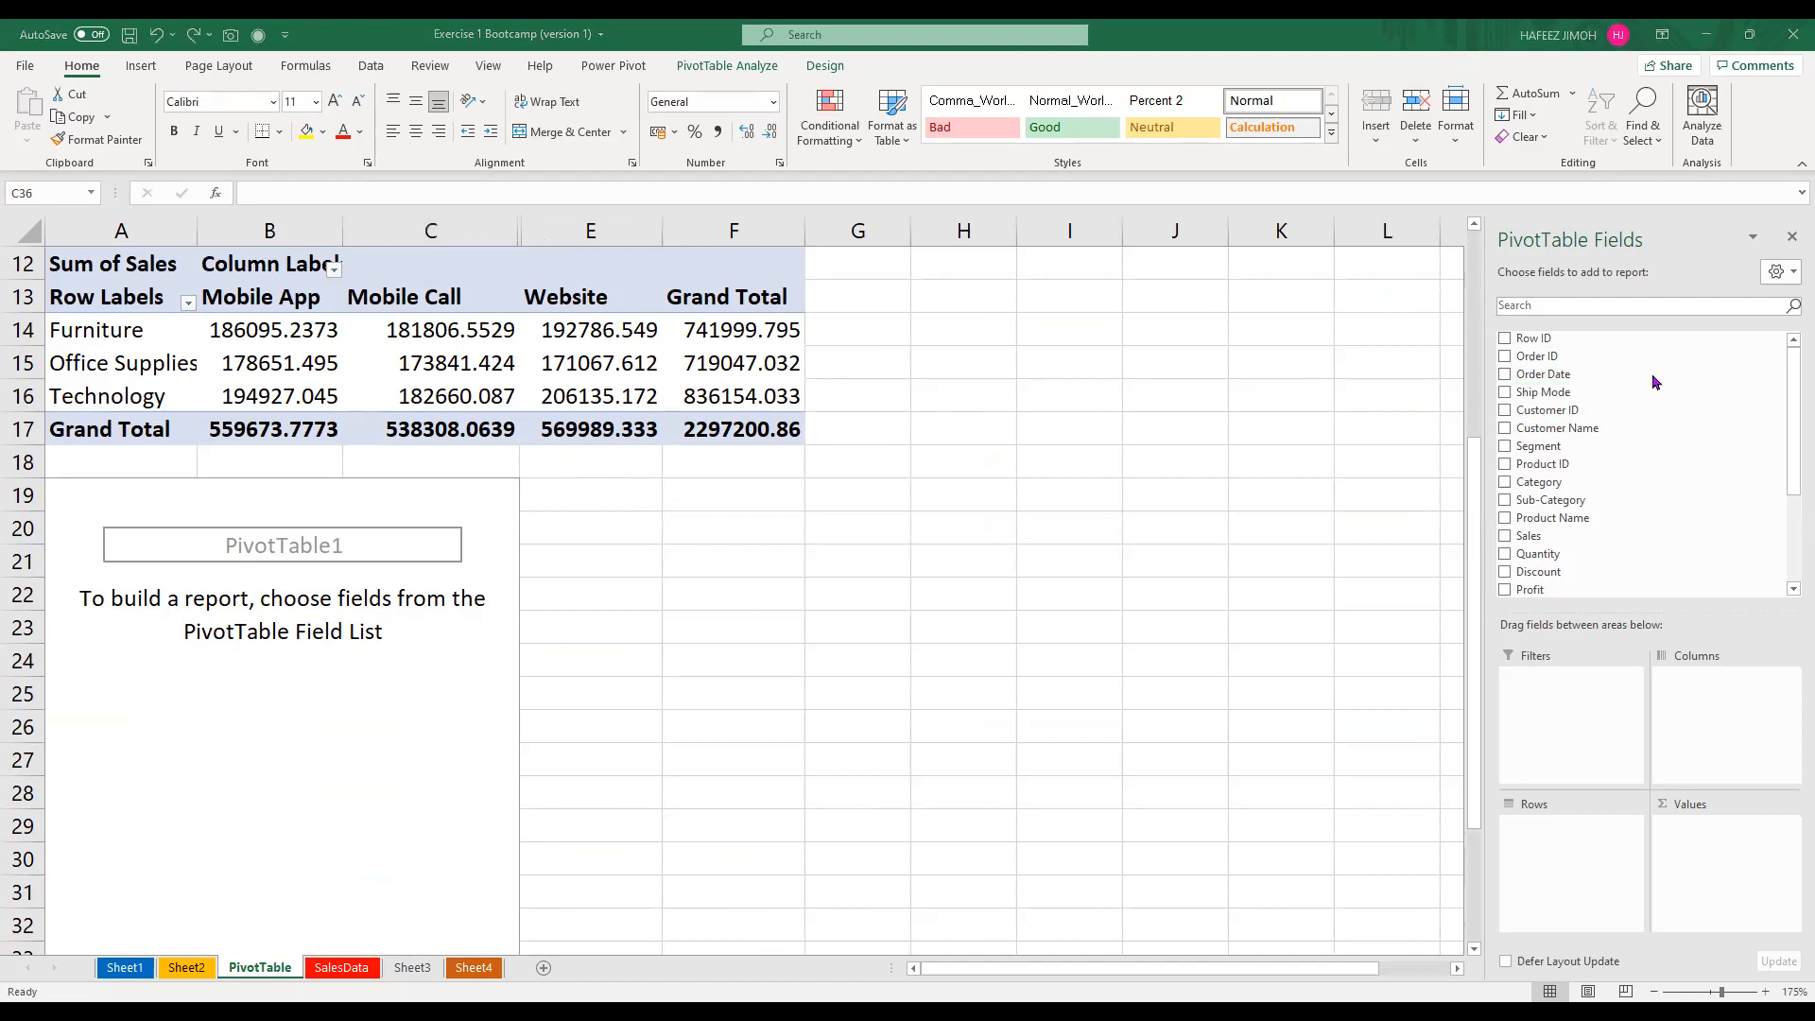
# Add Order Date to the Columns area and Sales to the Values area of the empty pivot table
pyautogui.click(1573, 377)
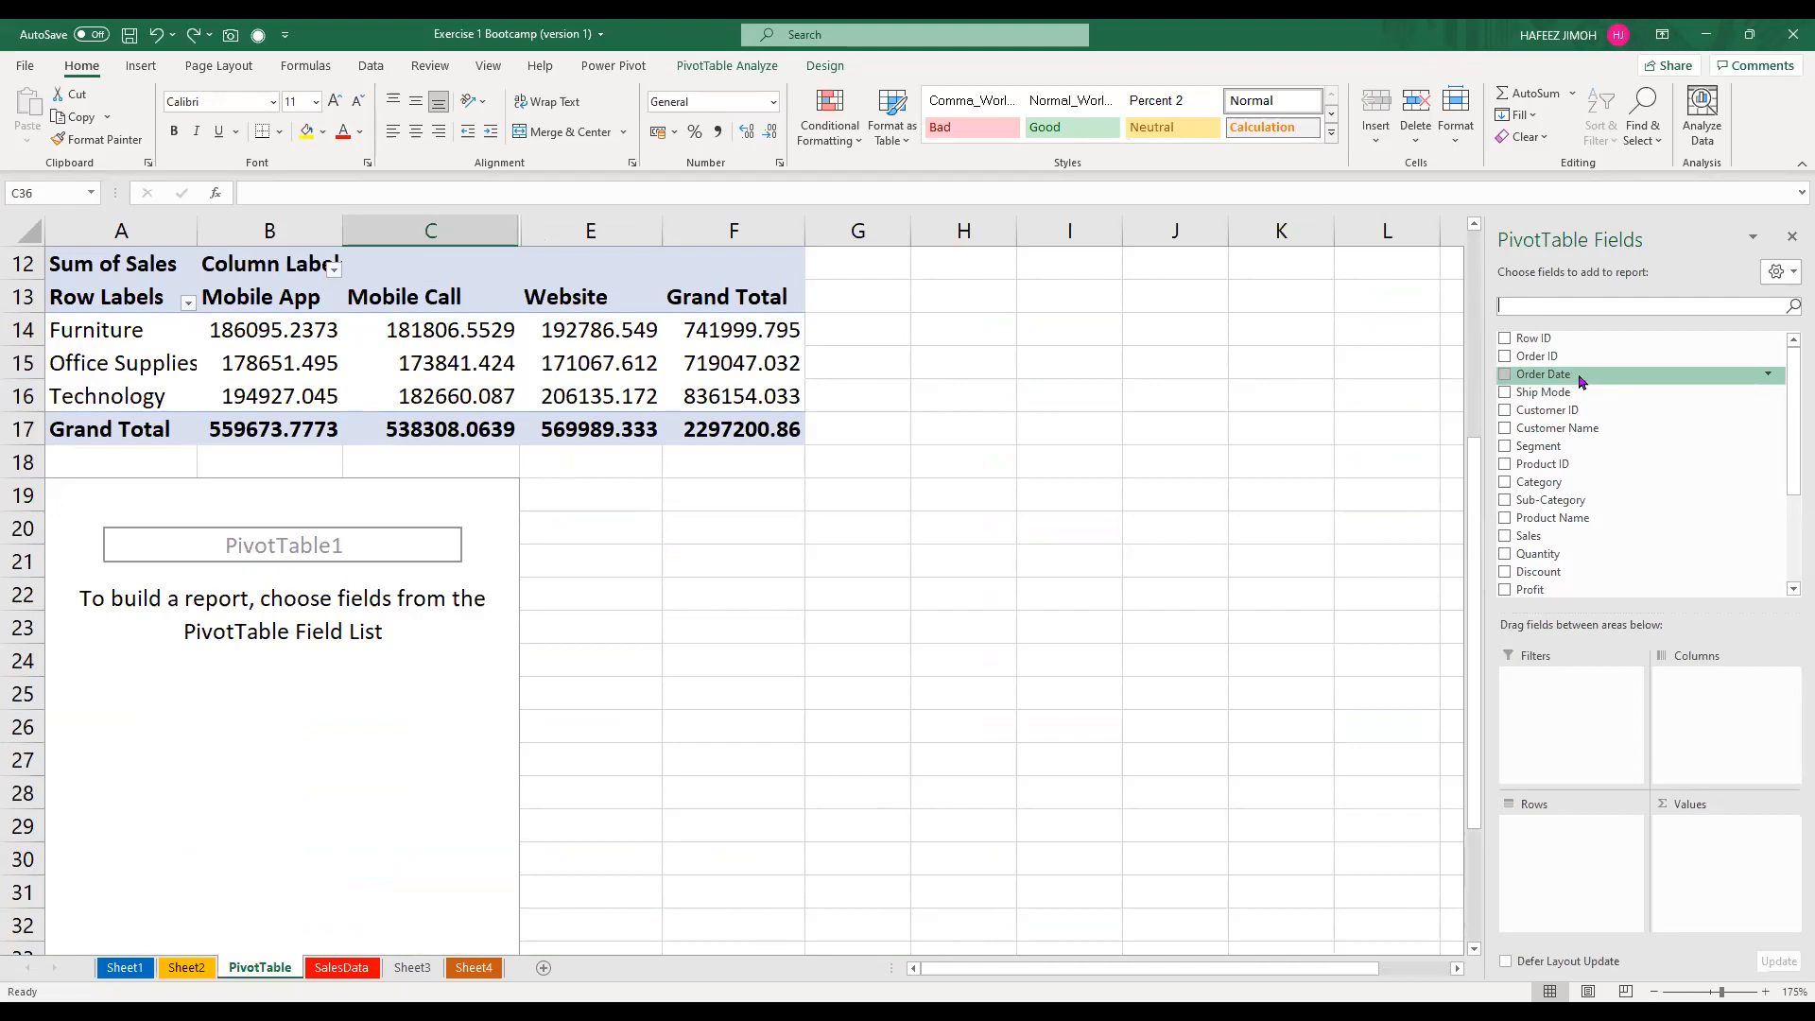
pyautogui.rightClick(1576, 373)
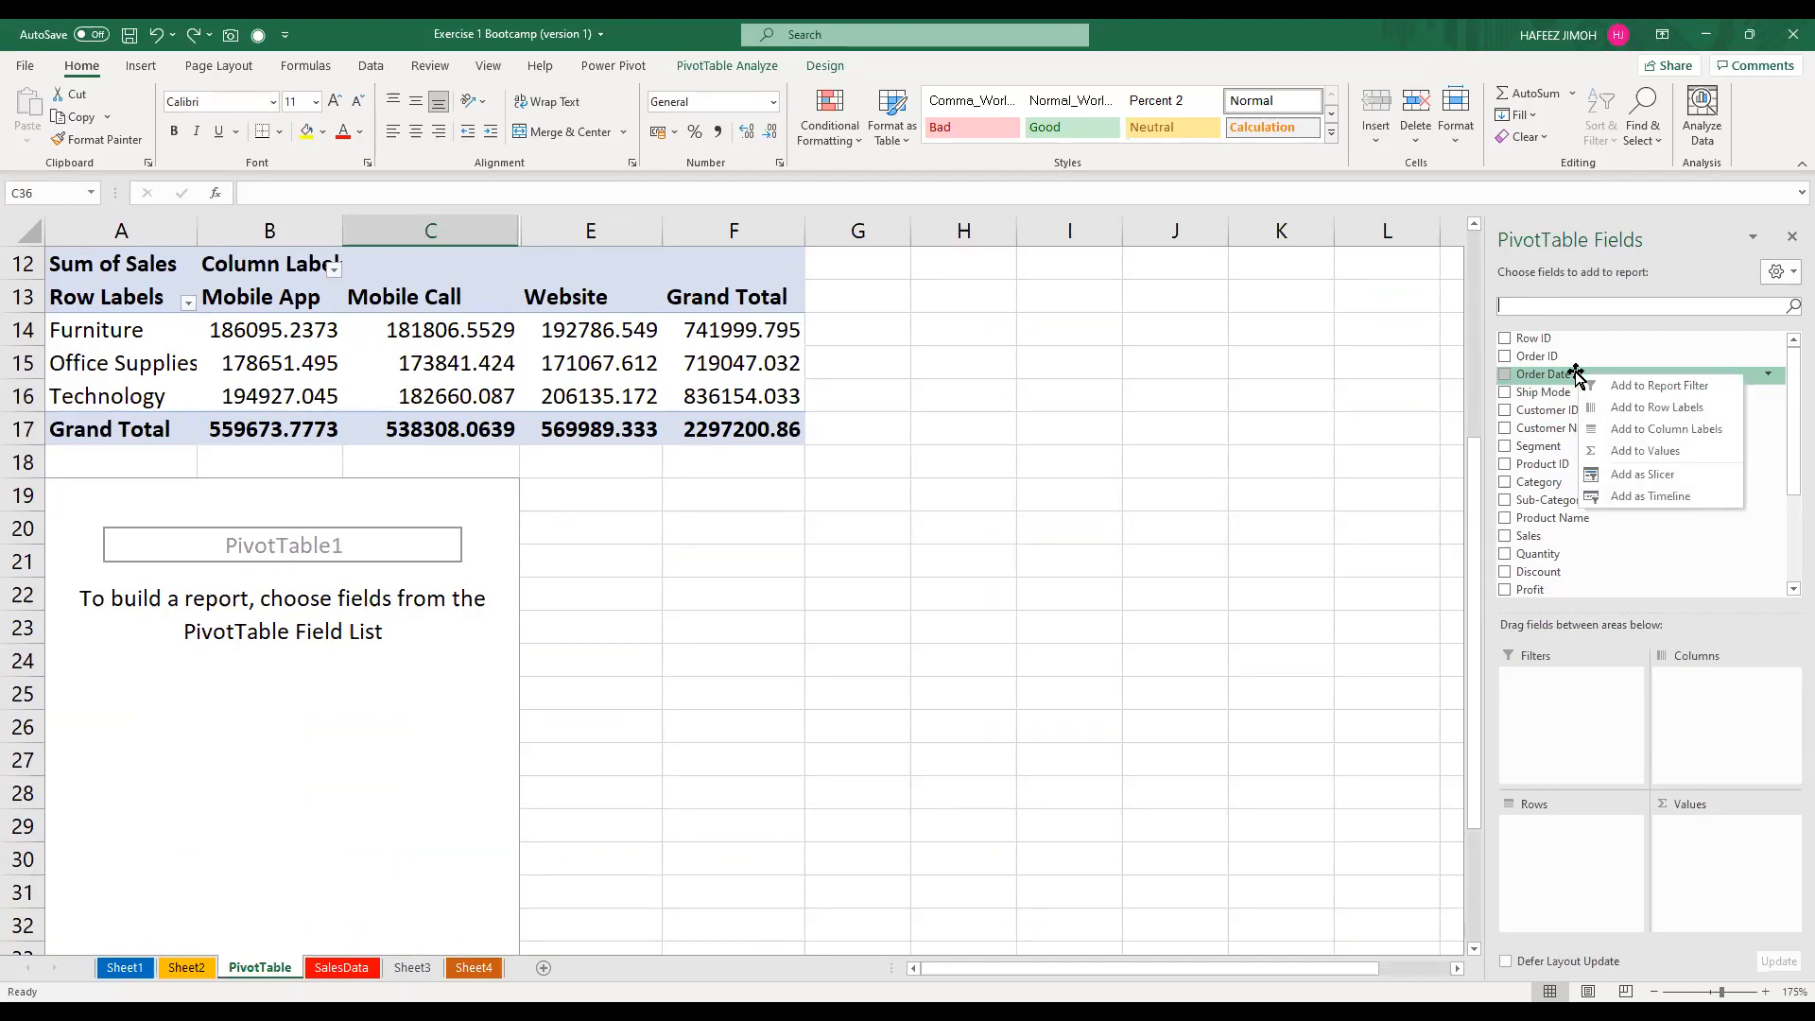
pyautogui.moveTo(1576, 374); pyautogui.dragTo(1733, 704)
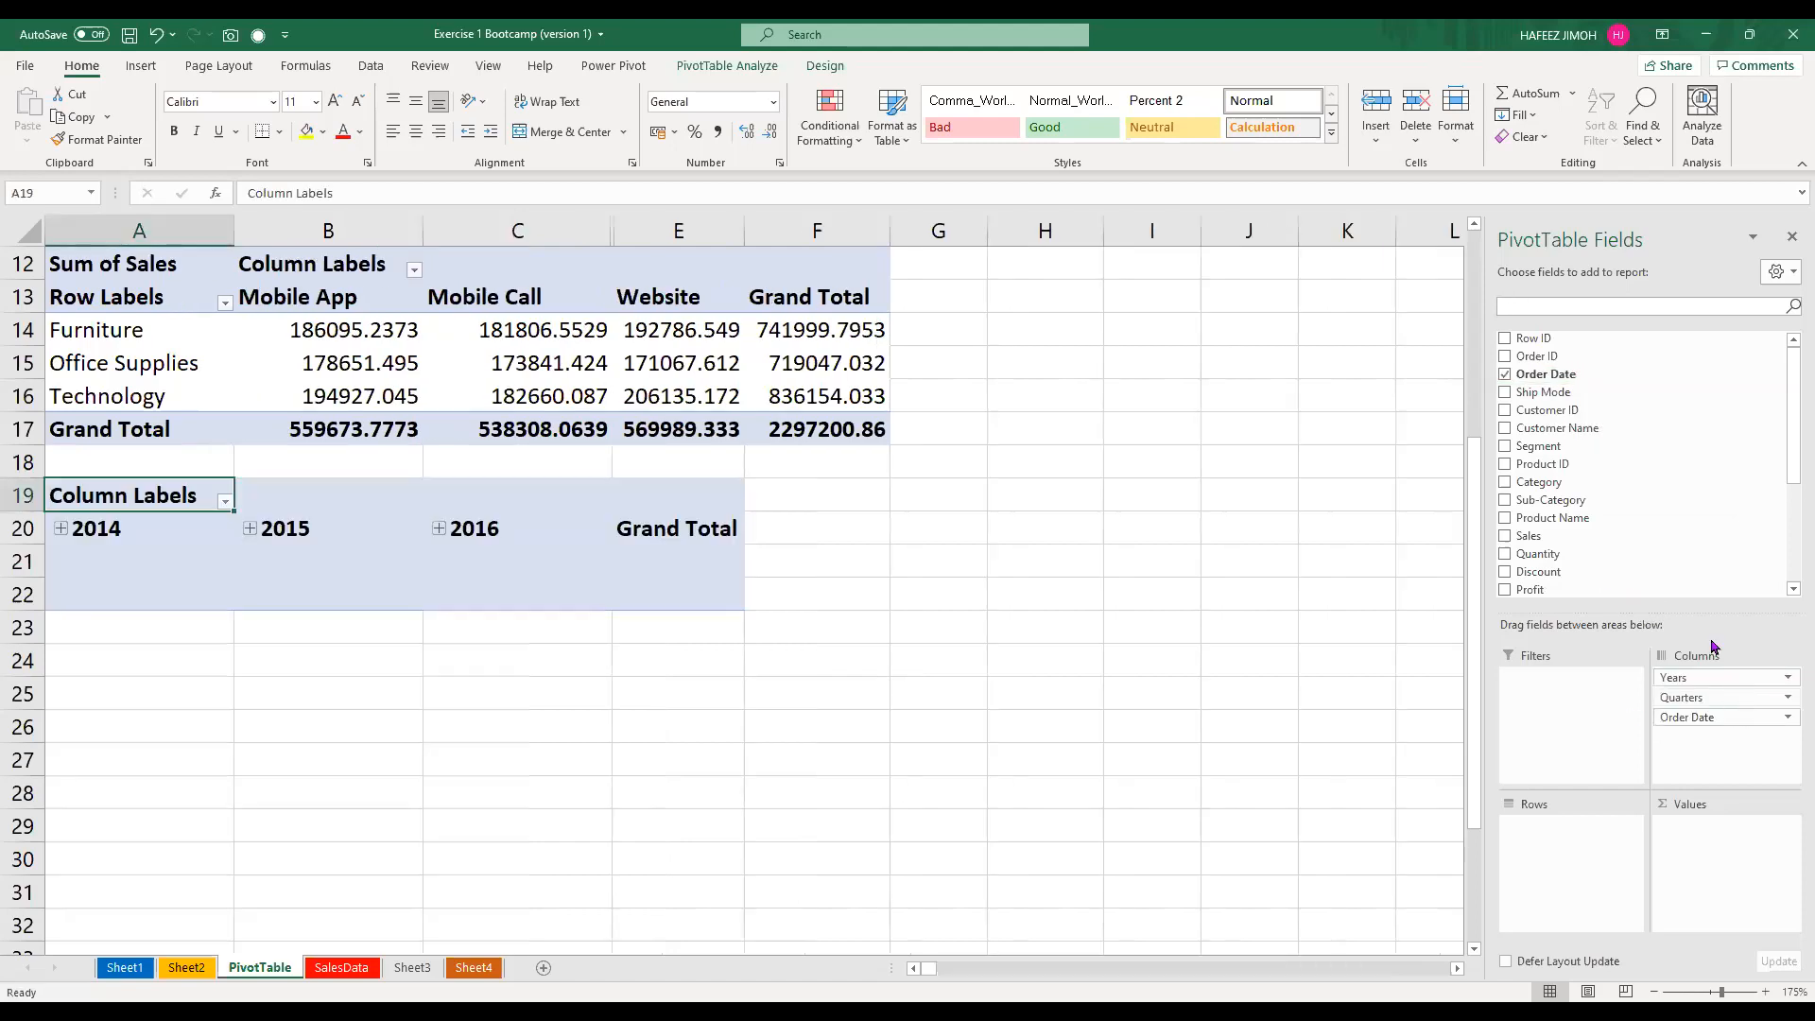
pyautogui.moveTo(1664, 539); pyautogui.dragTo(1706, 849)
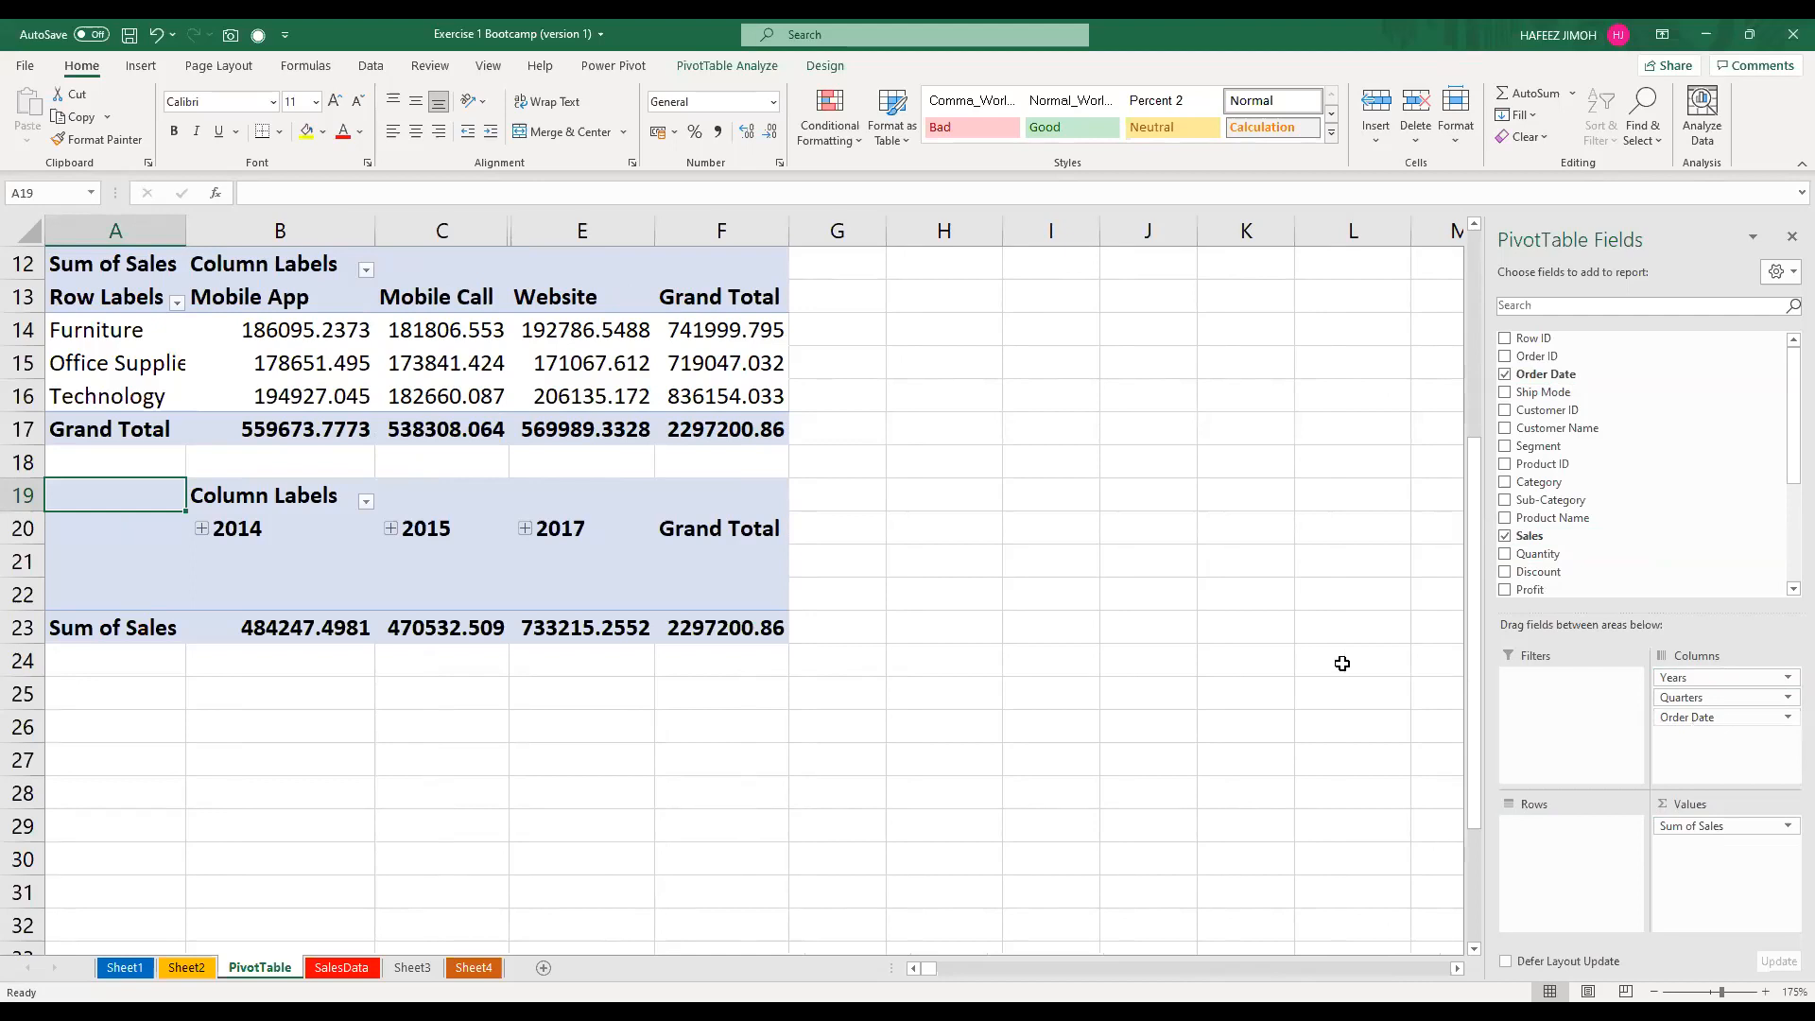
pyautogui.scroll(2, 1232, 746)
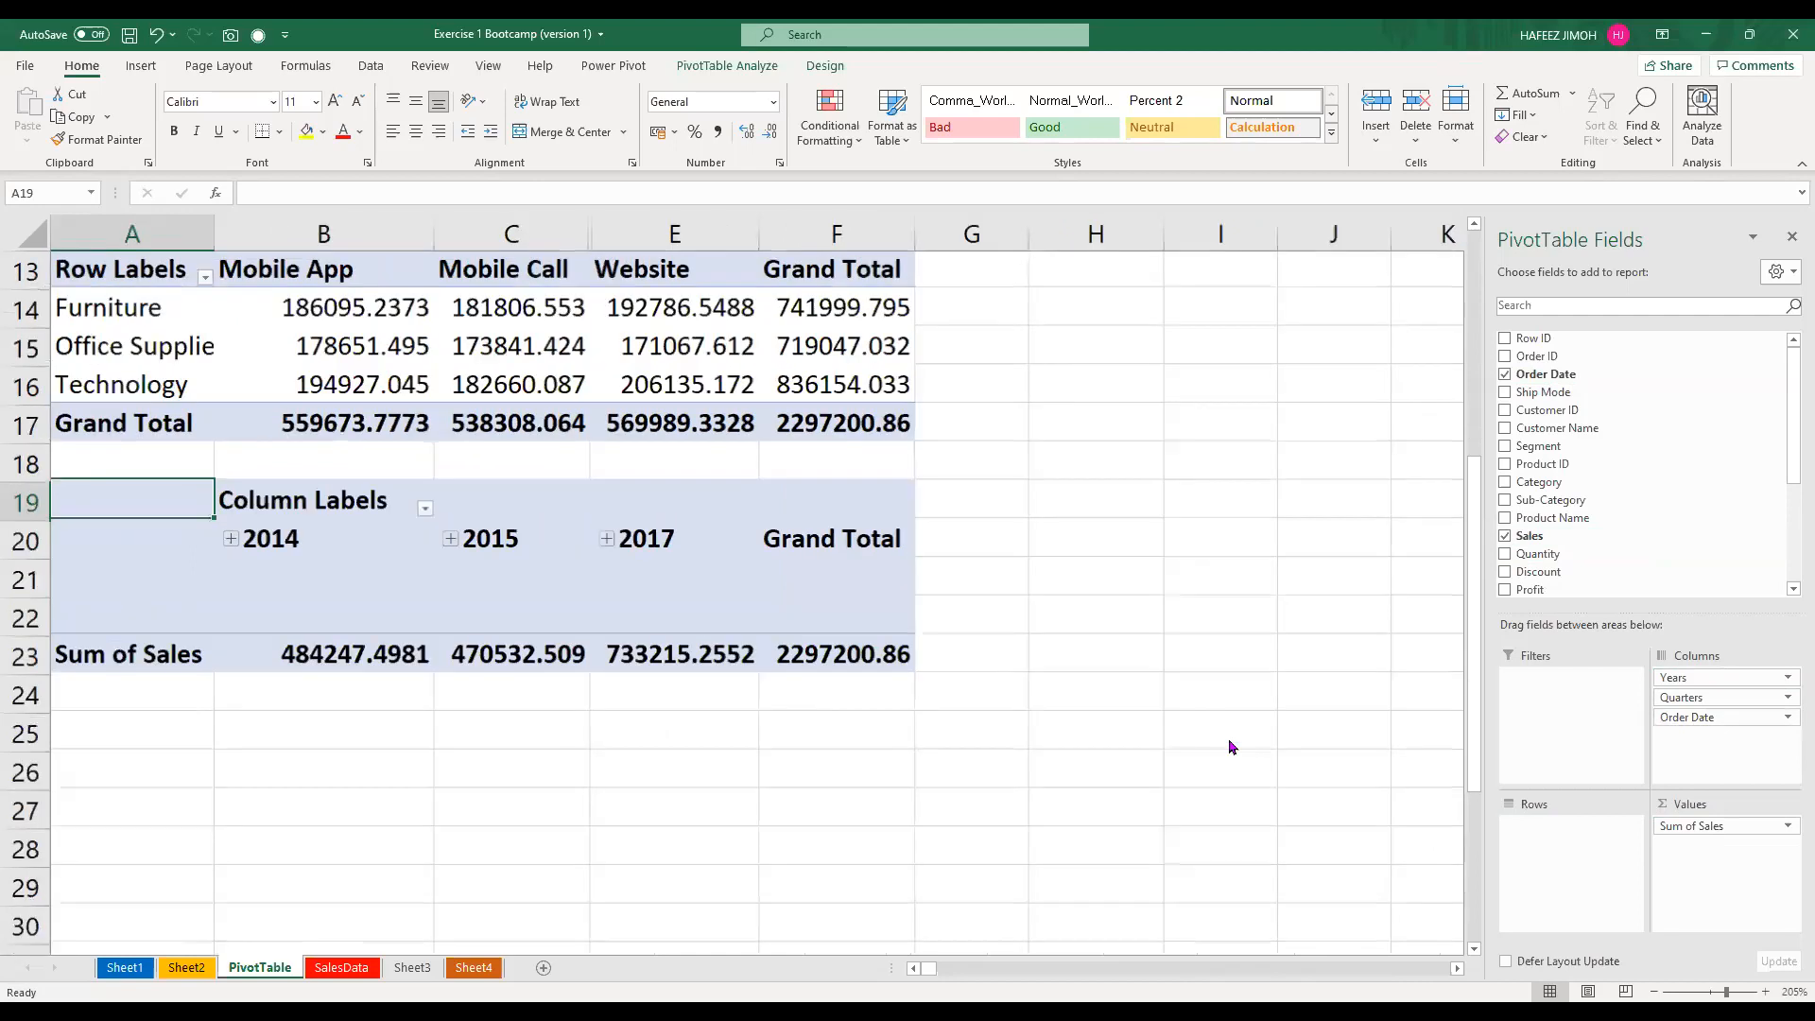
pyautogui.scroll(1, 1790, 753)
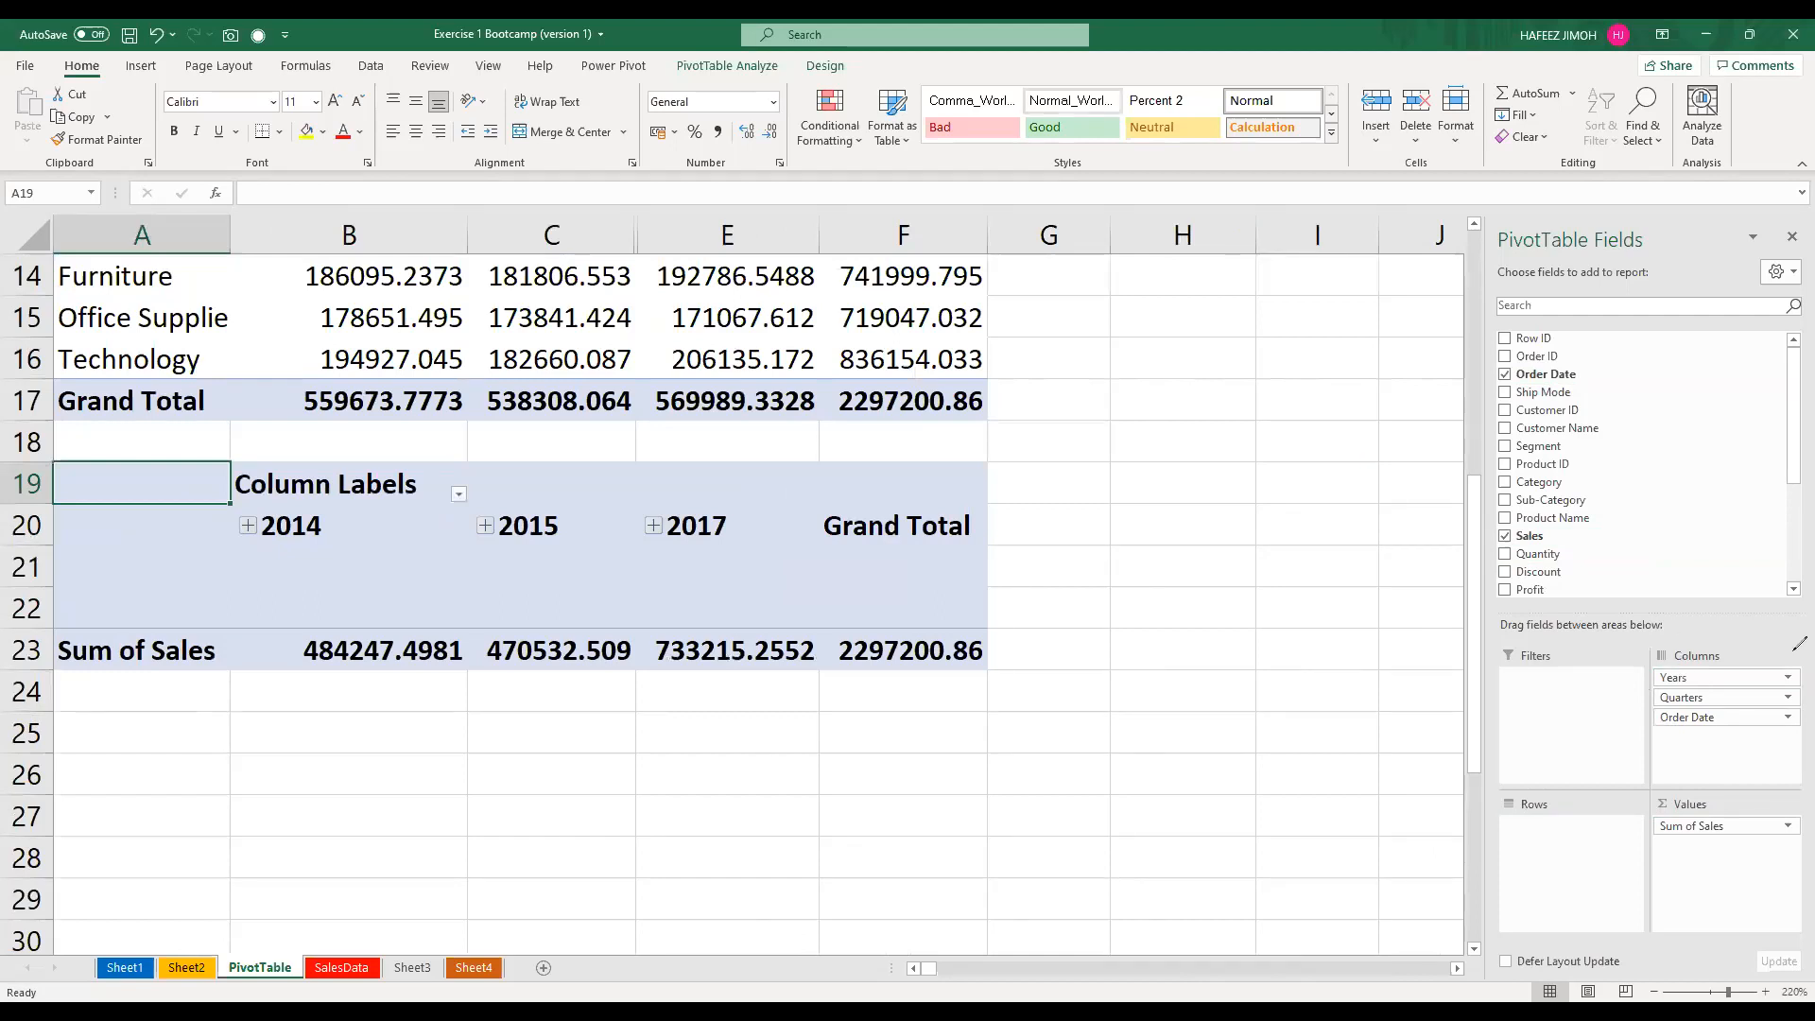
pyautogui.moveTo(1635, 683); pyautogui.dragTo(1636, 808)
pyautogui.moveTo(1627, 655); pyautogui.dragTo(1632, 662)
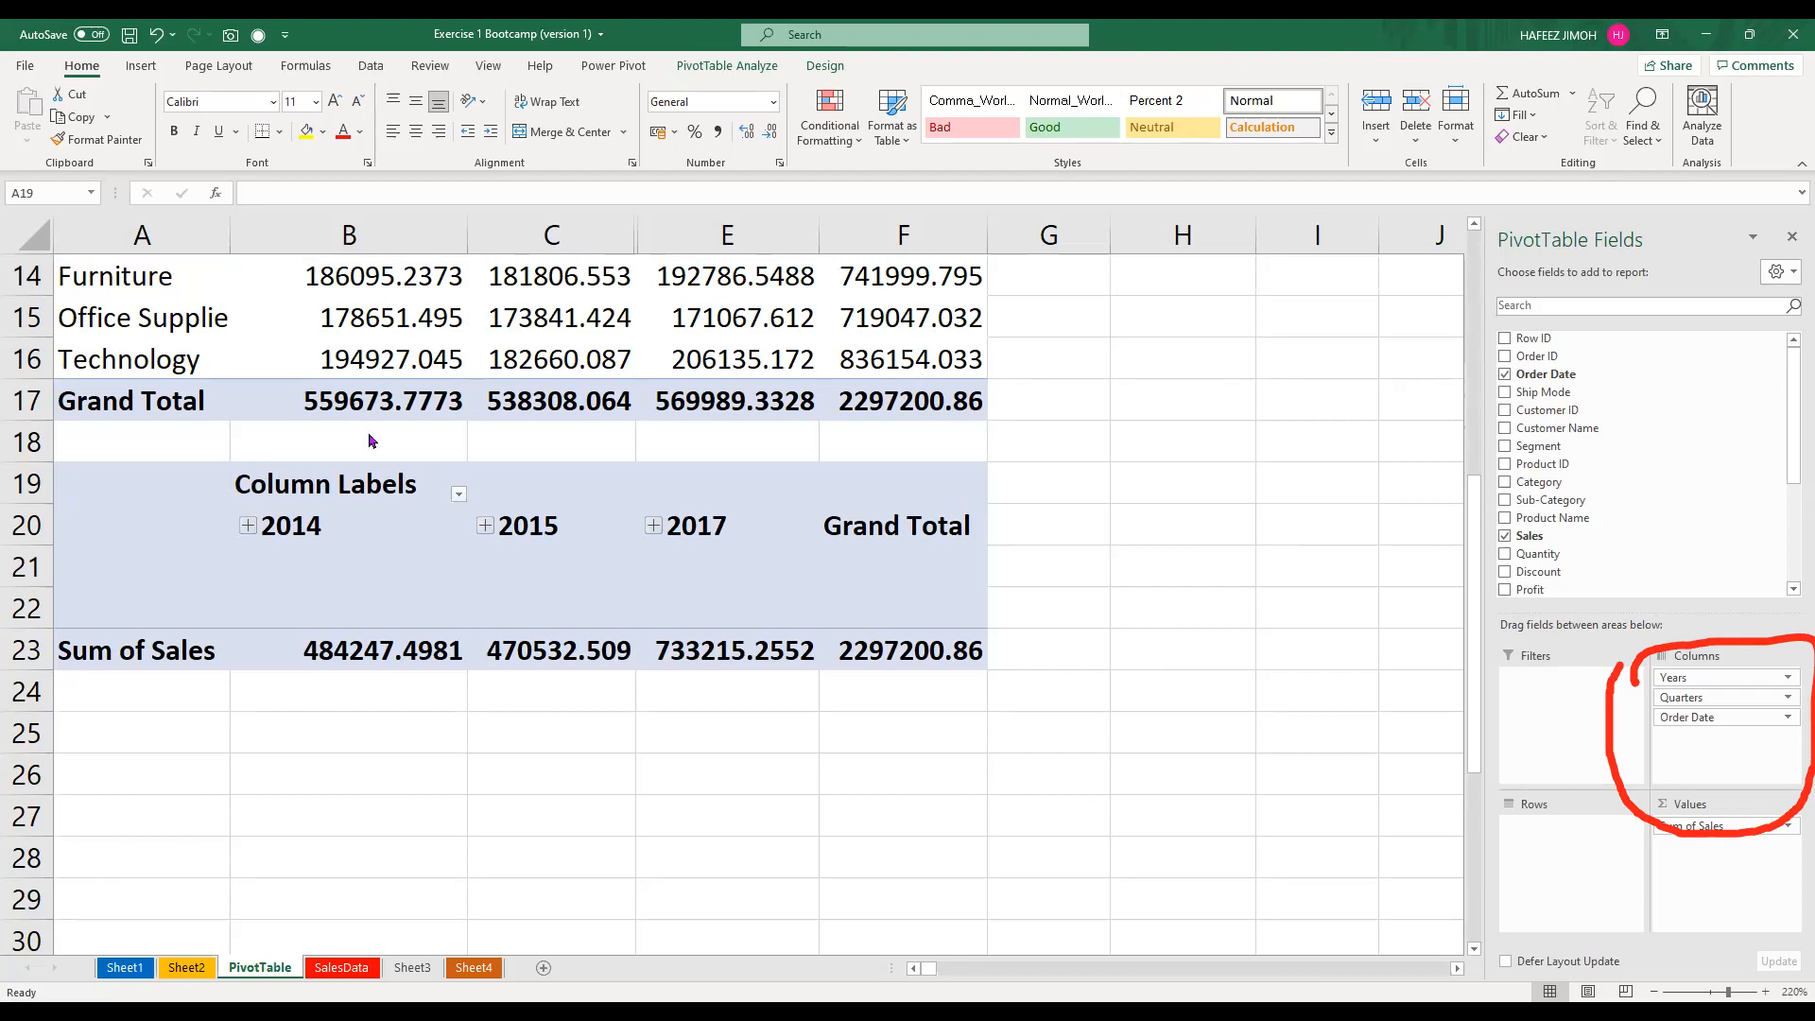
# Expand 2014 and its Qtr1 in the lower pivot table to view the months, and collapse both again
pyautogui.click(249, 528)
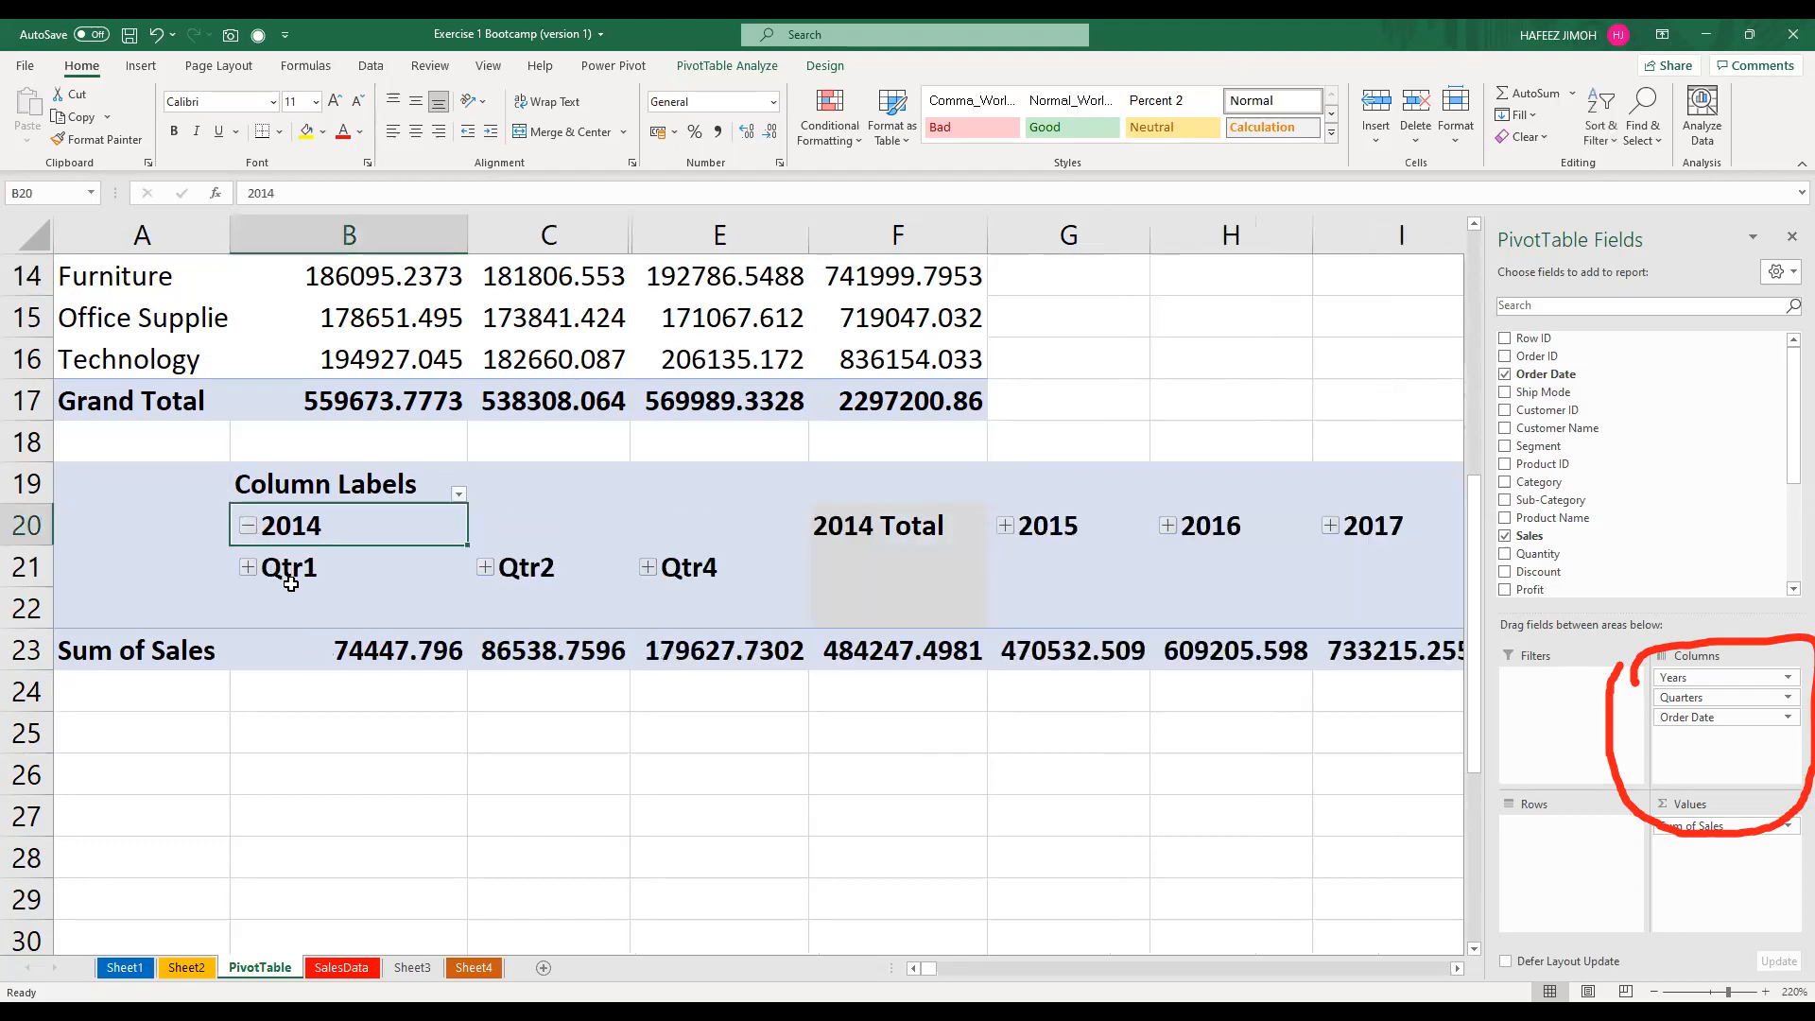
pyautogui.click(251, 573)
pyautogui.hotkey('alt', 'shift', '=')
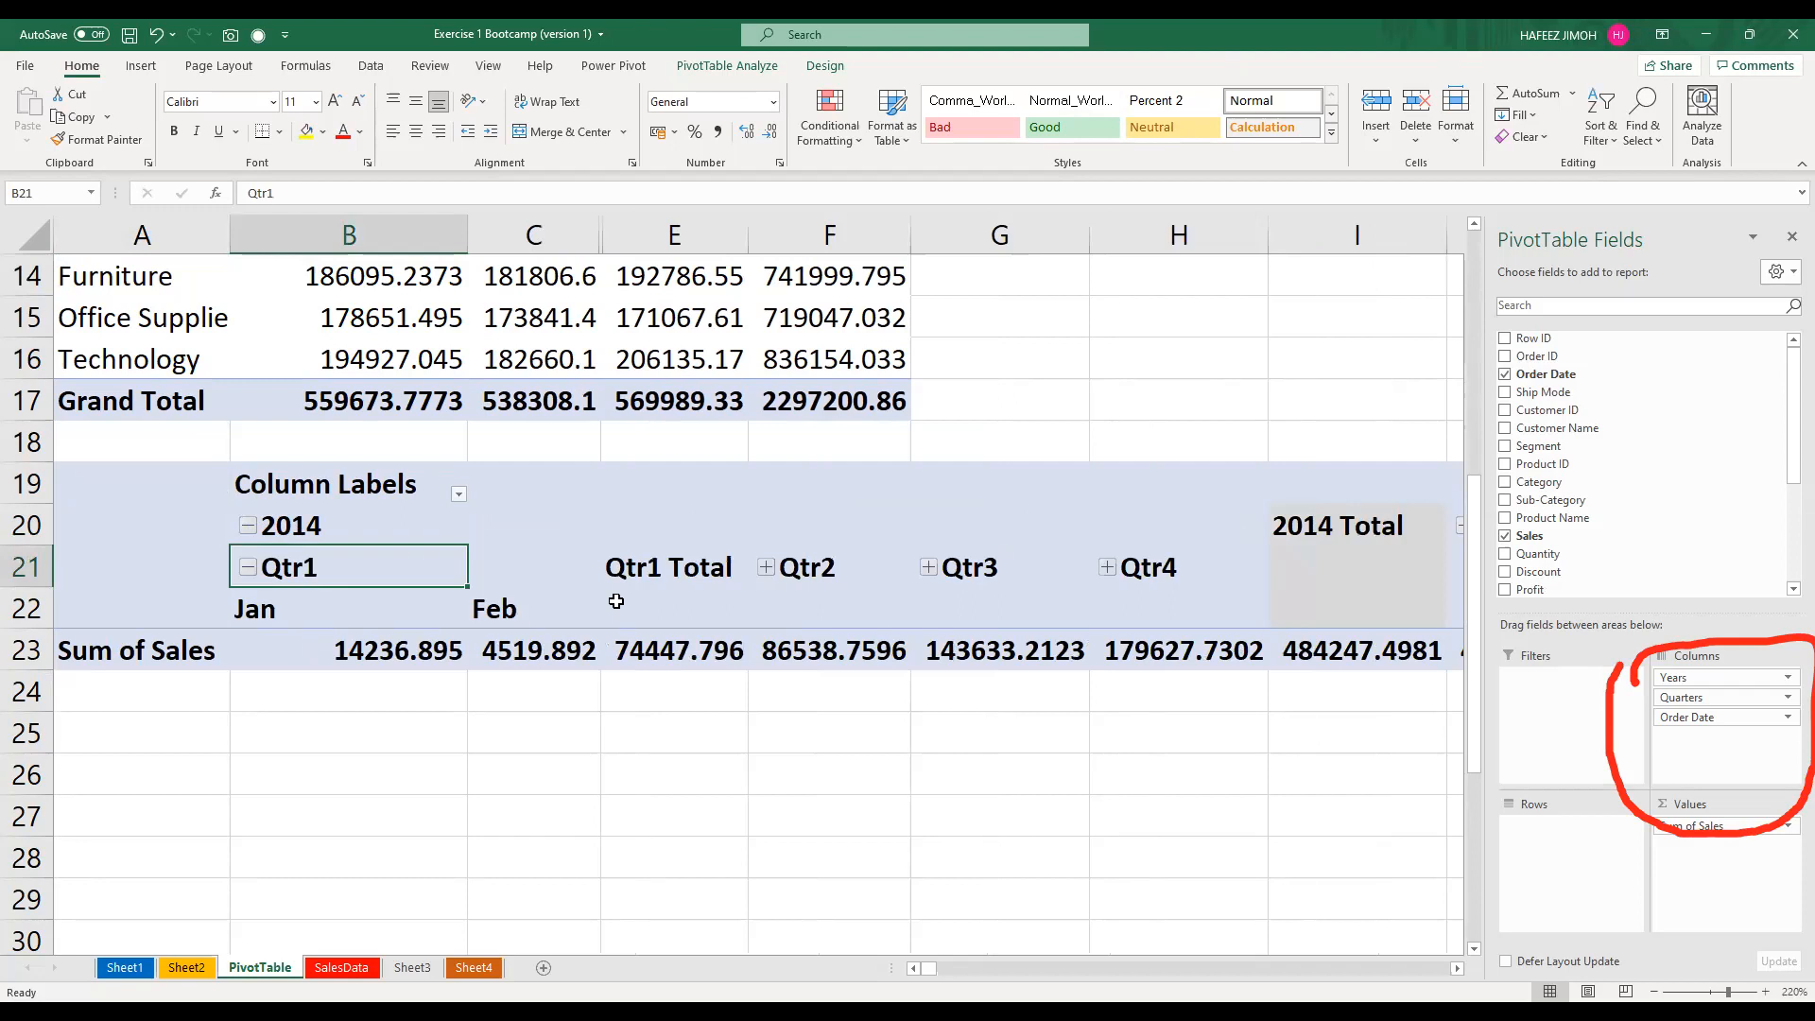
pyautogui.press('Down')
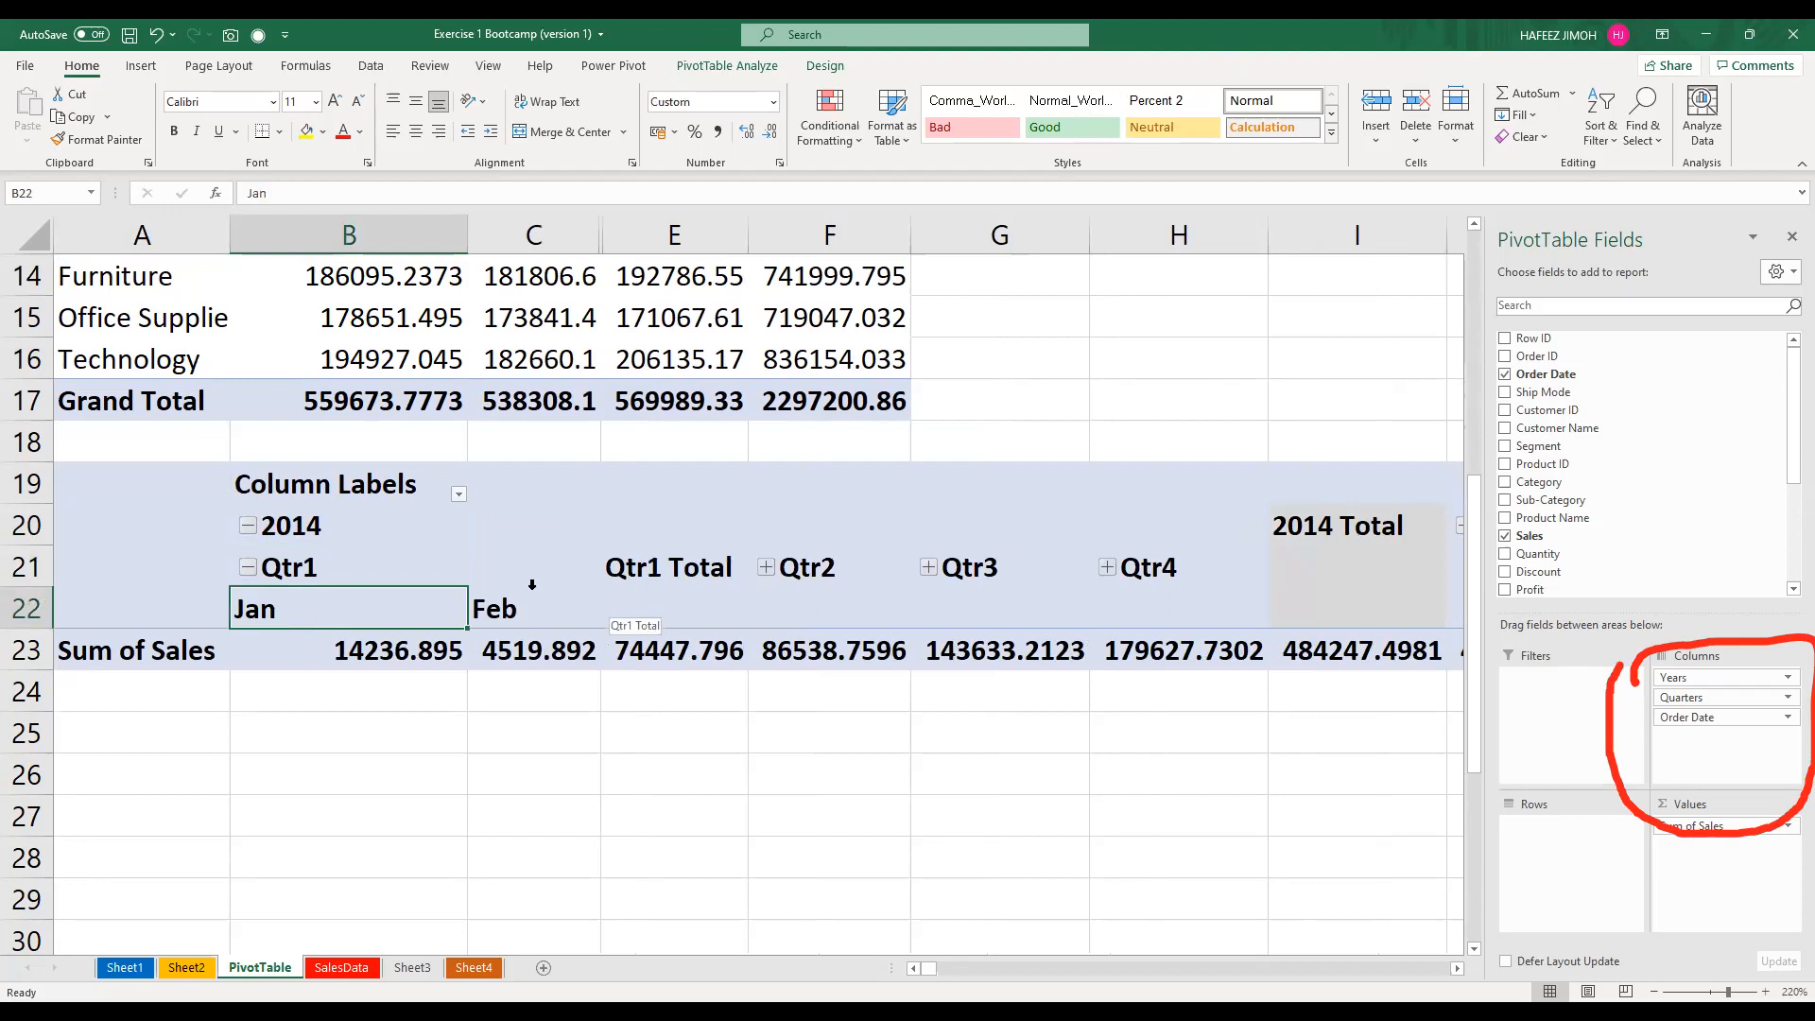
pyautogui.click(248, 568)
pyautogui.click(247, 527)
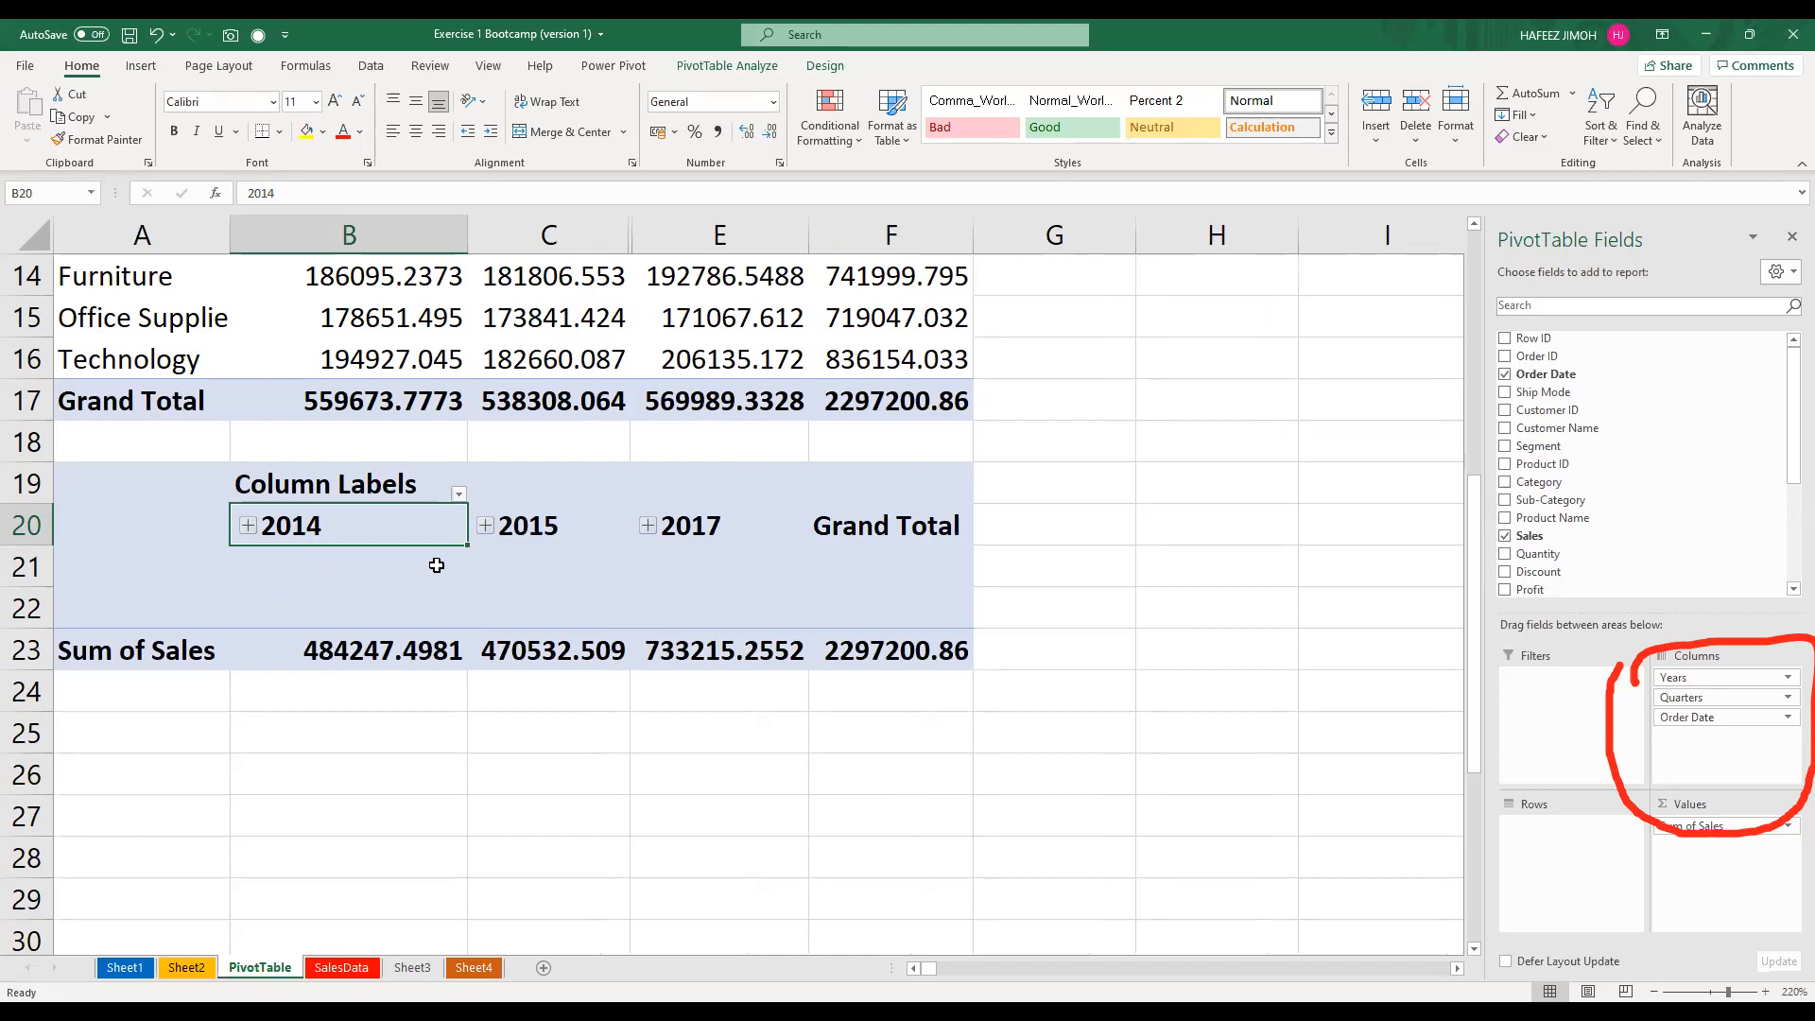
# Expand 2014 with its Qtr1, Qtr2 and Qtr3 to examine the months, check the field list's last fields, and collapse 2014
pyautogui.click(247, 527)
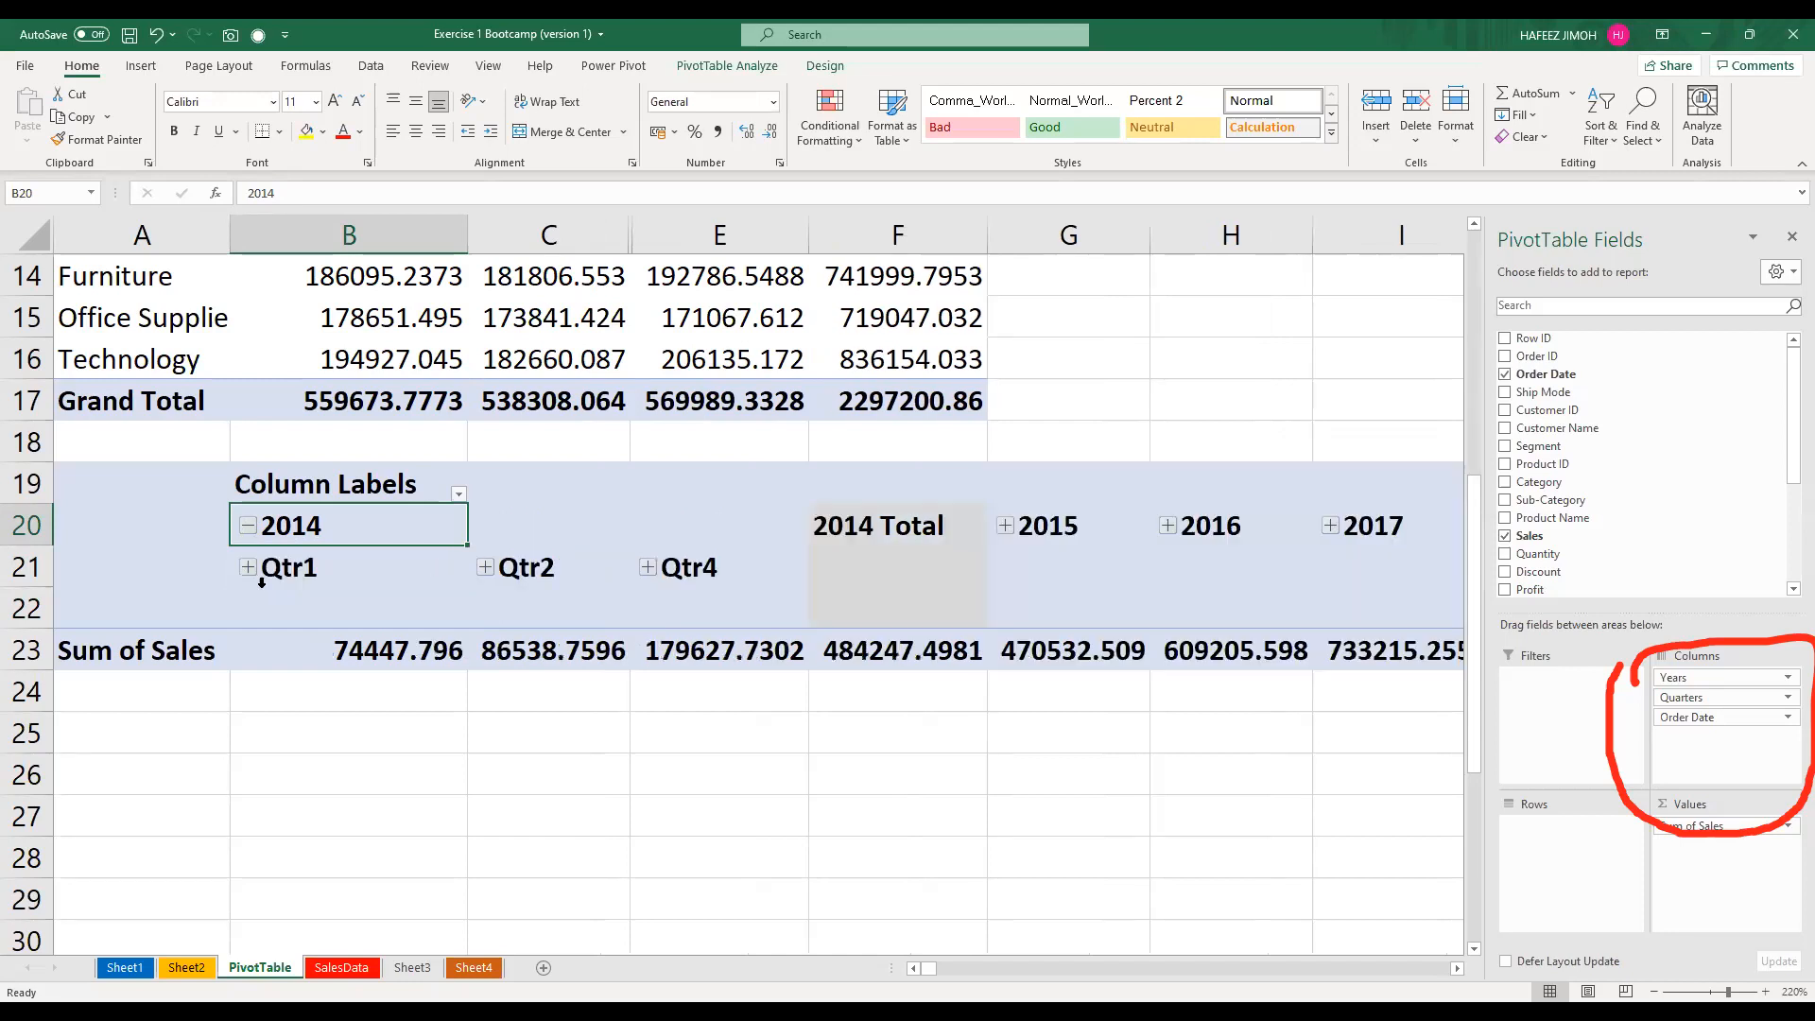
pyautogui.click(249, 568)
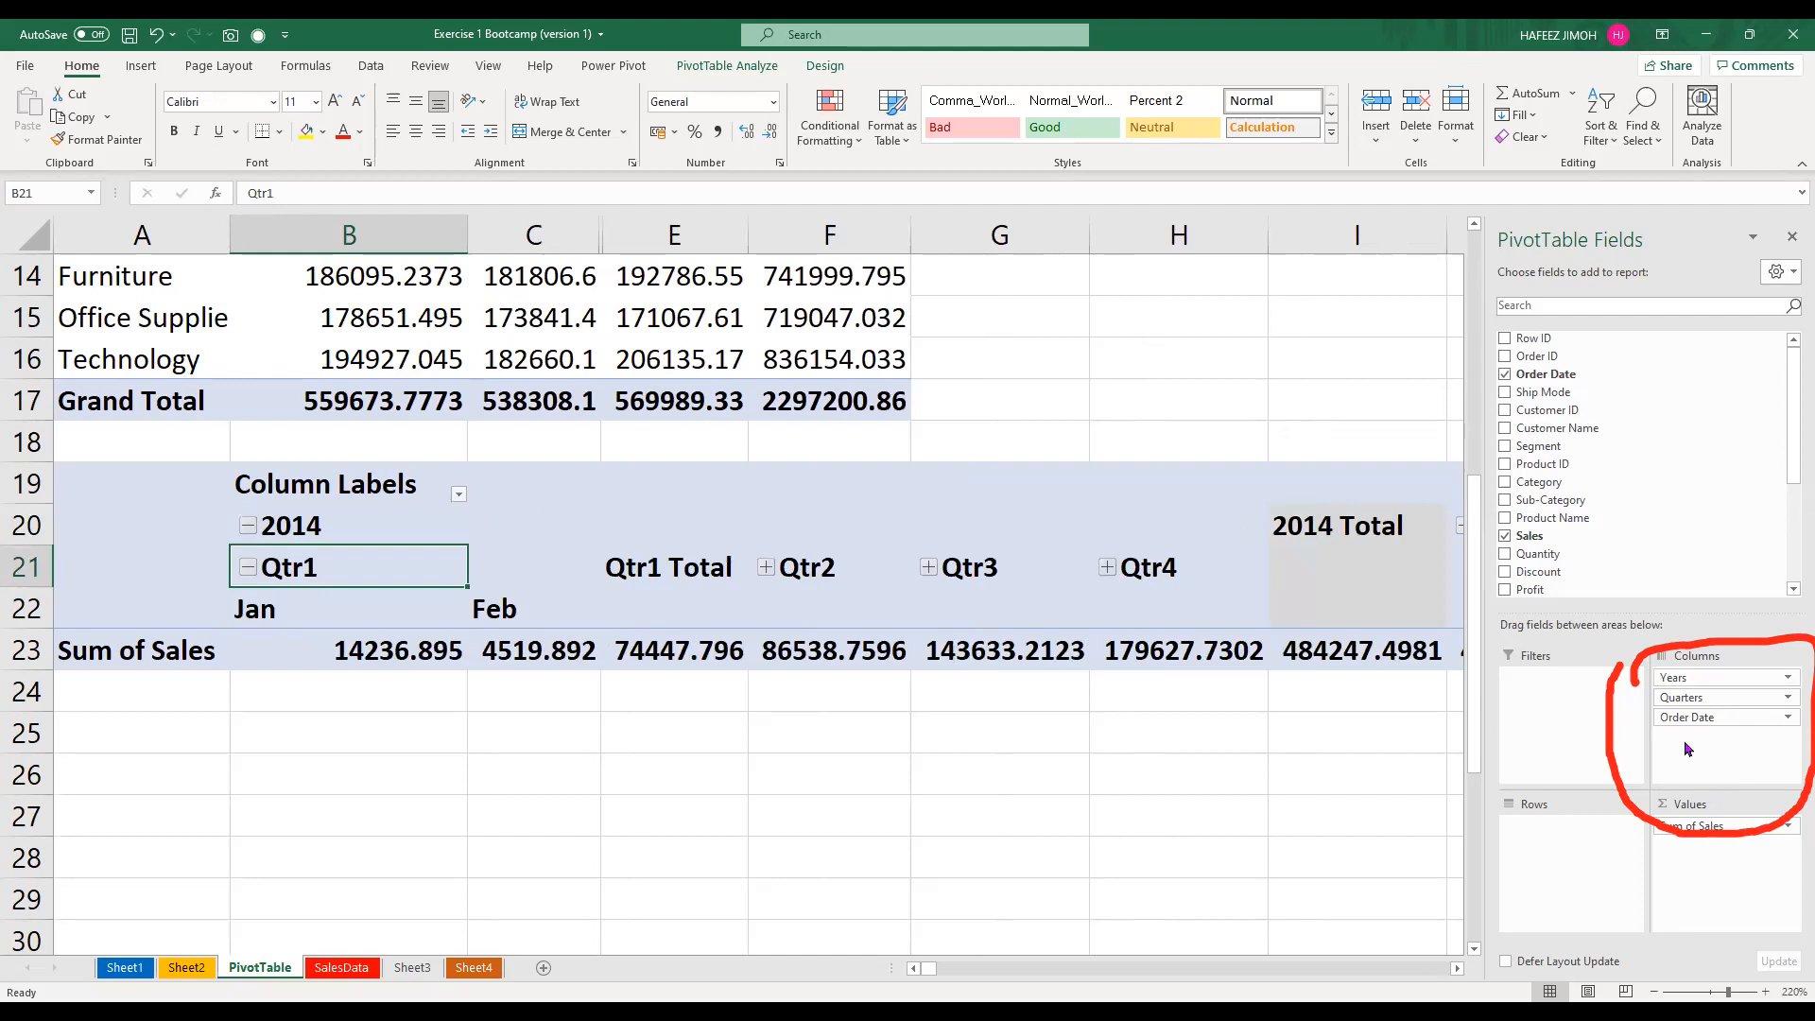
pyautogui.click(506, 615)
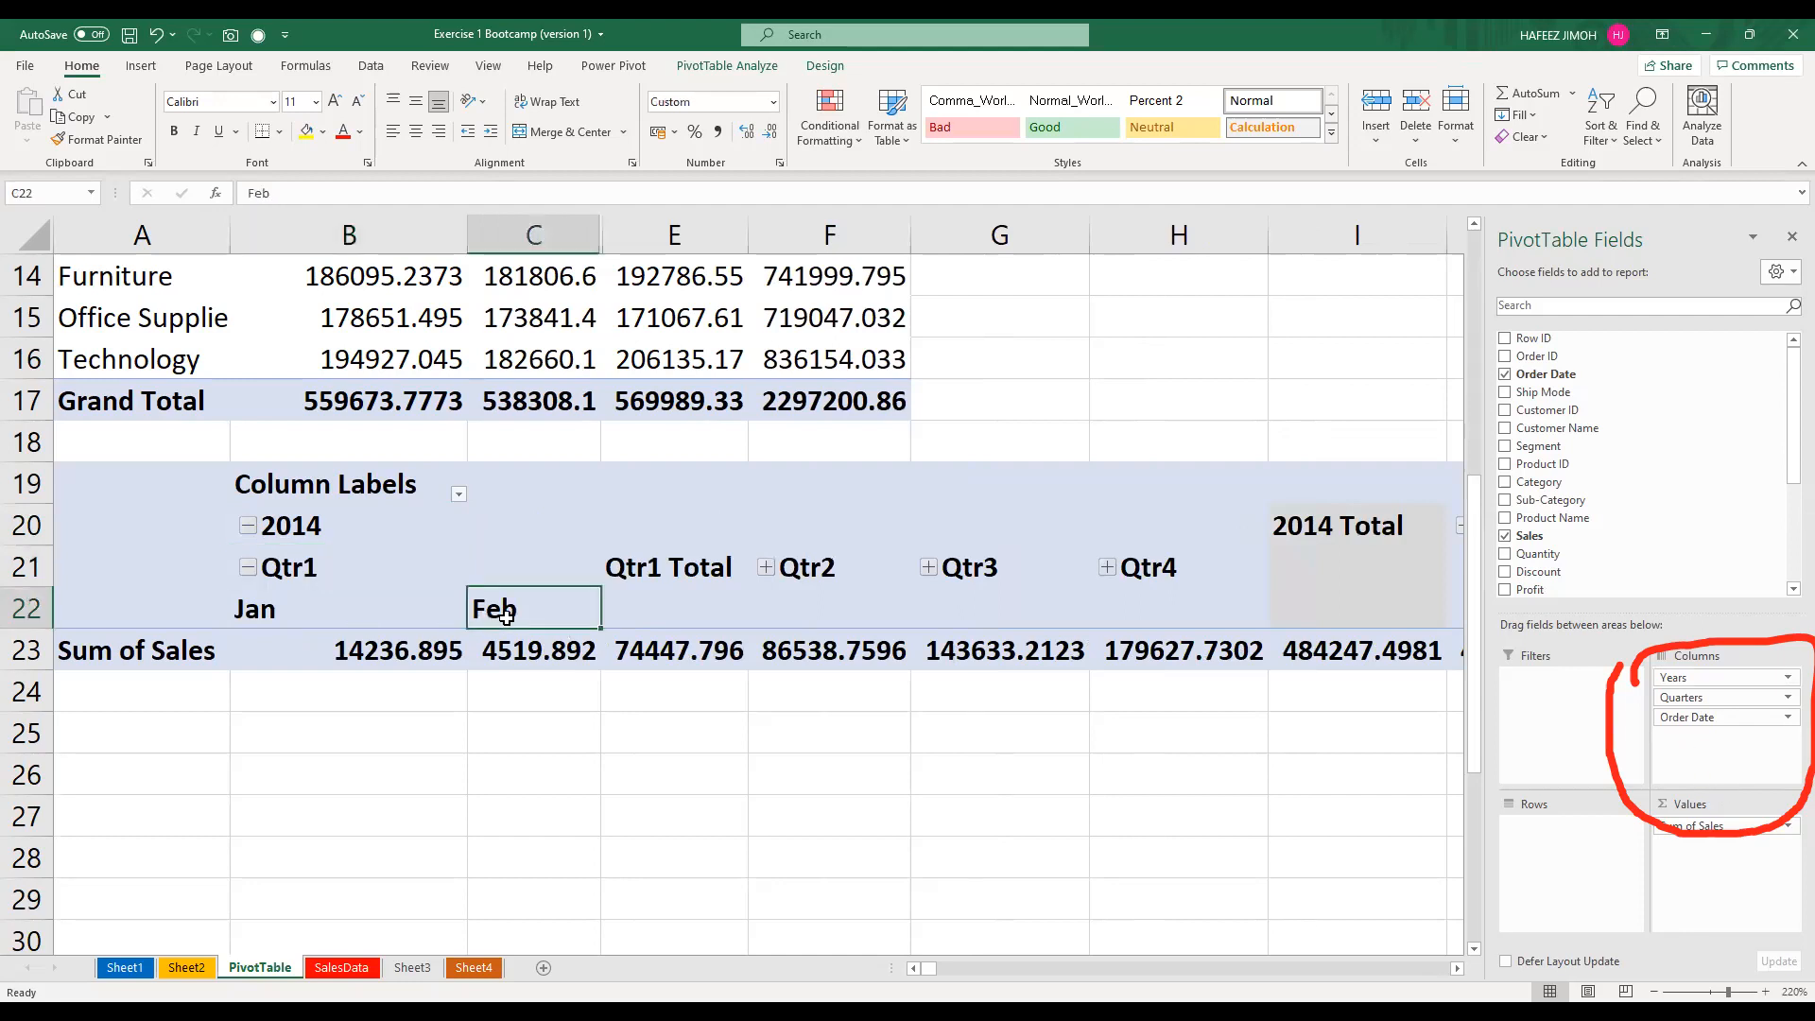
pyautogui.click(766, 570)
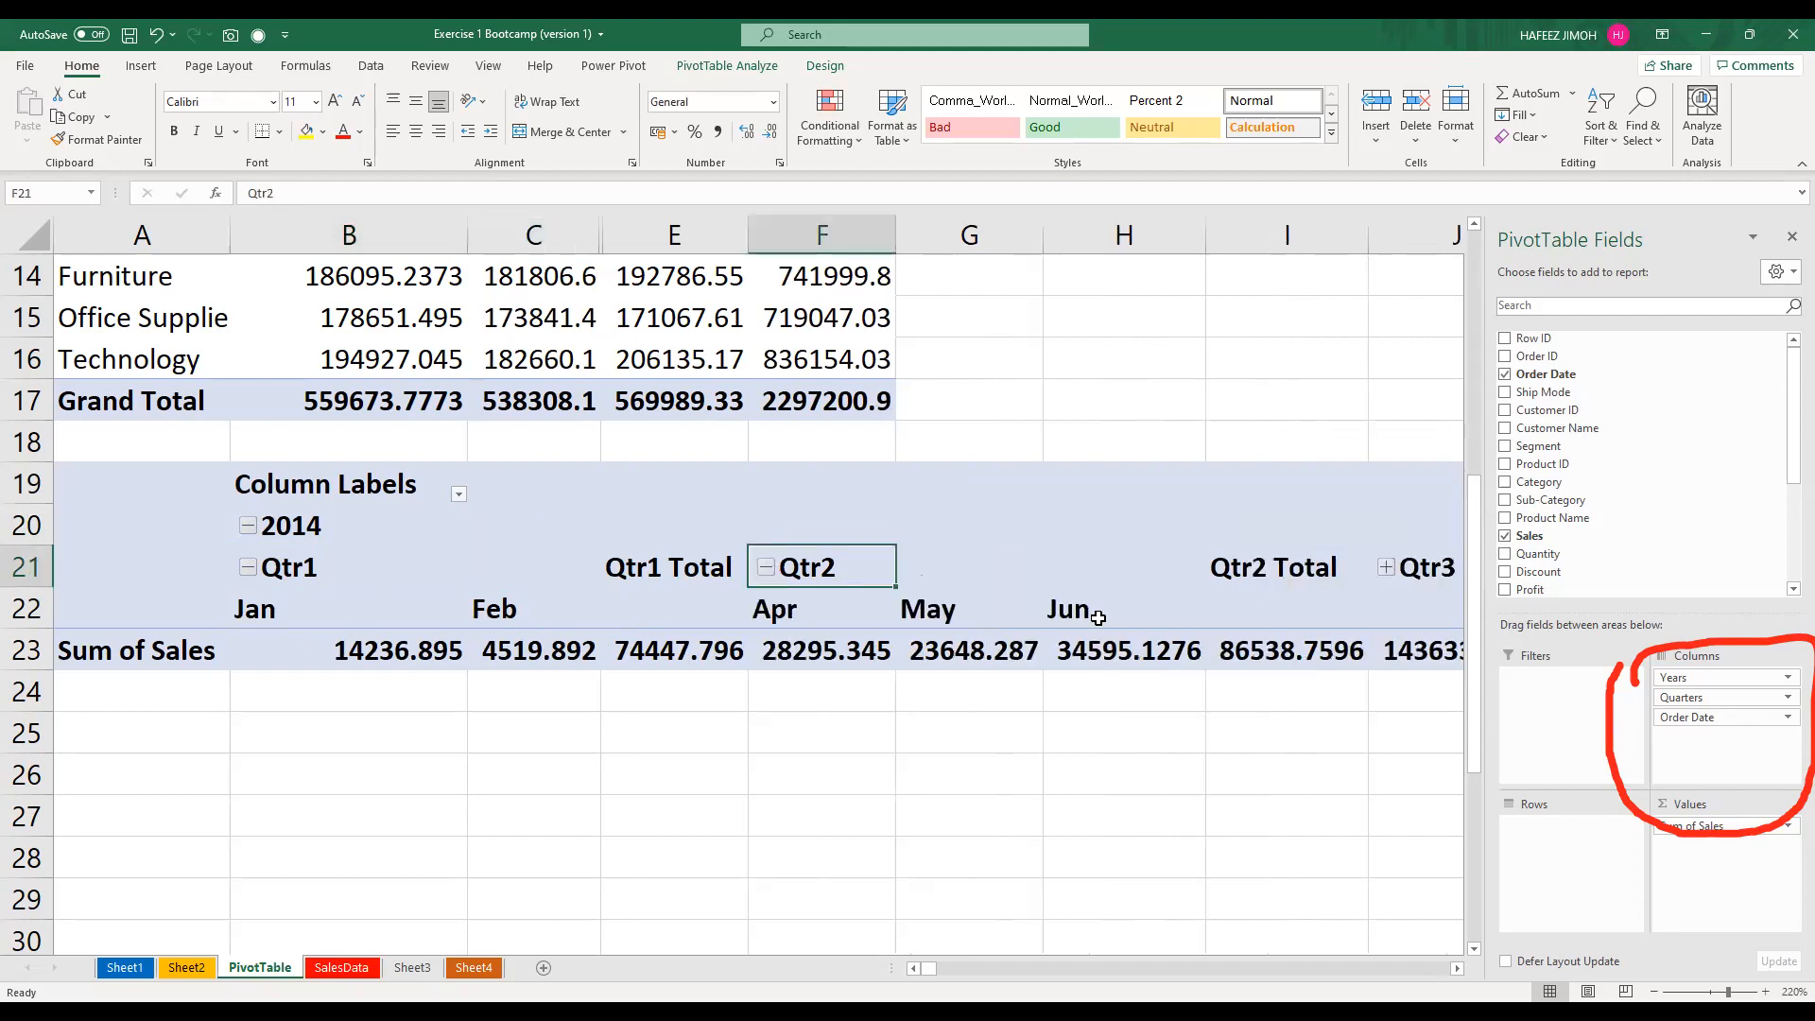
pyautogui.click(1388, 570)
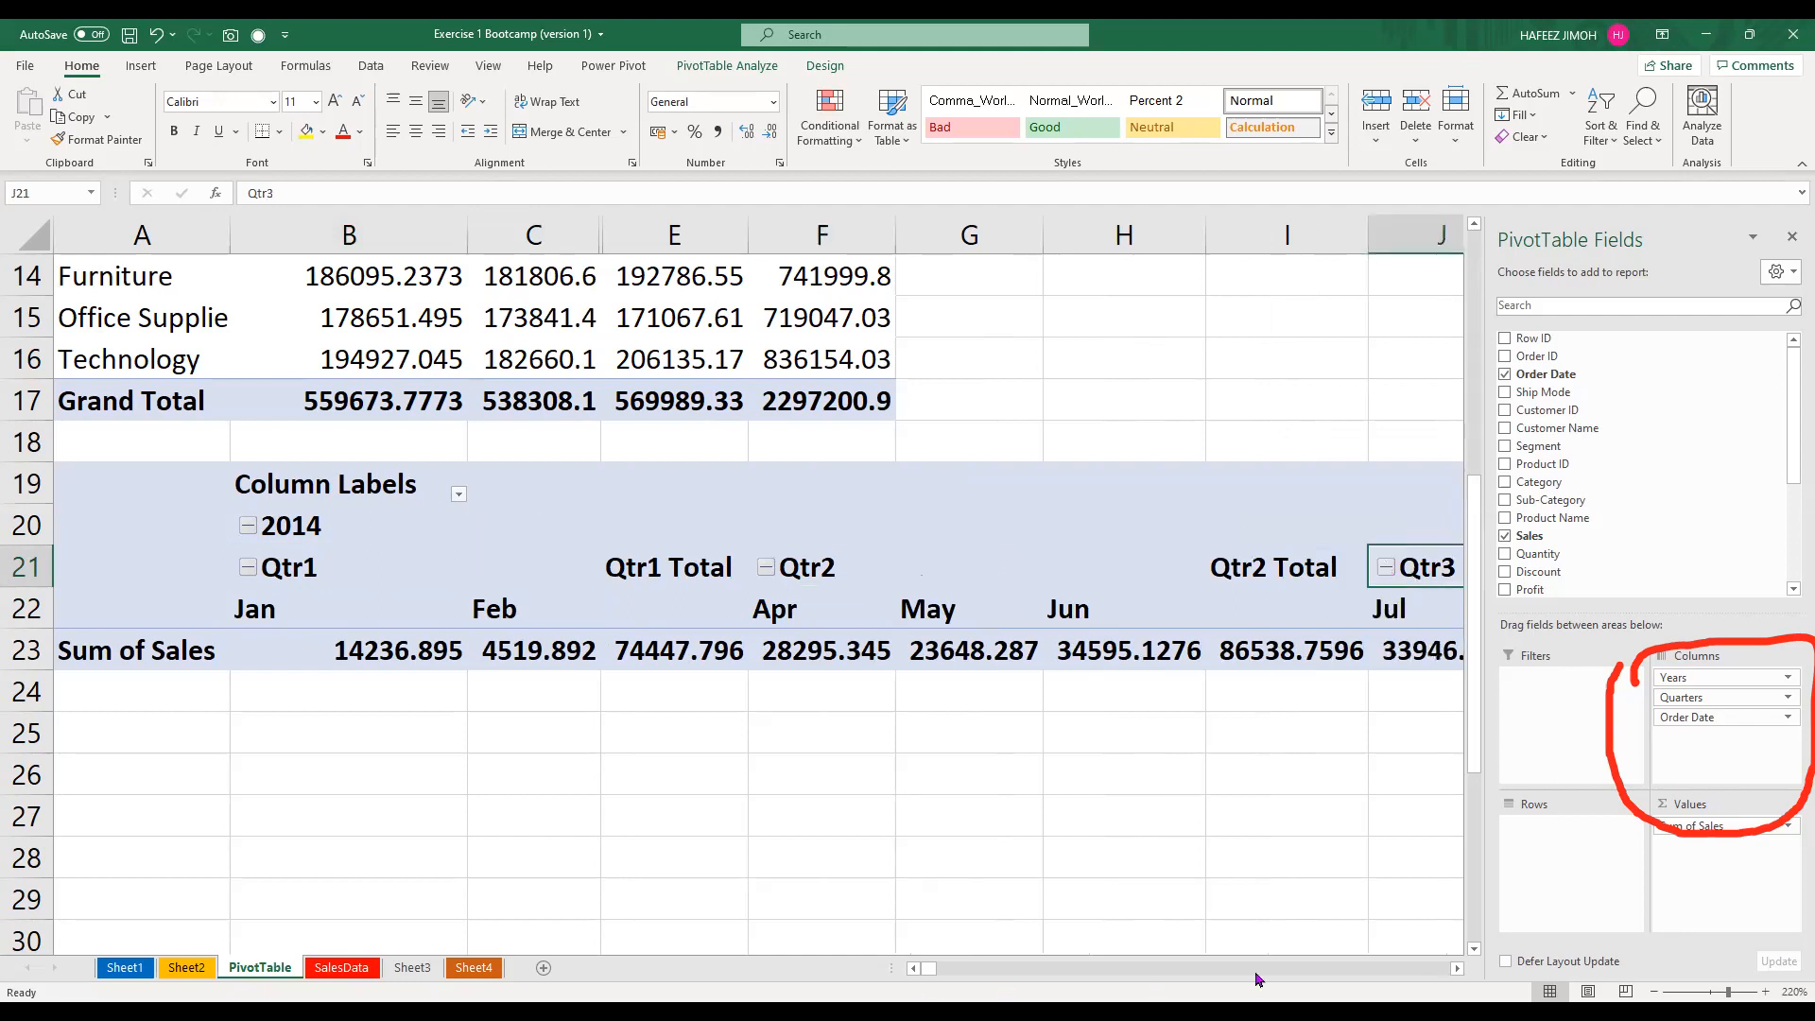
pyautogui.click(1457, 968)
pyautogui.click(1457, 969)
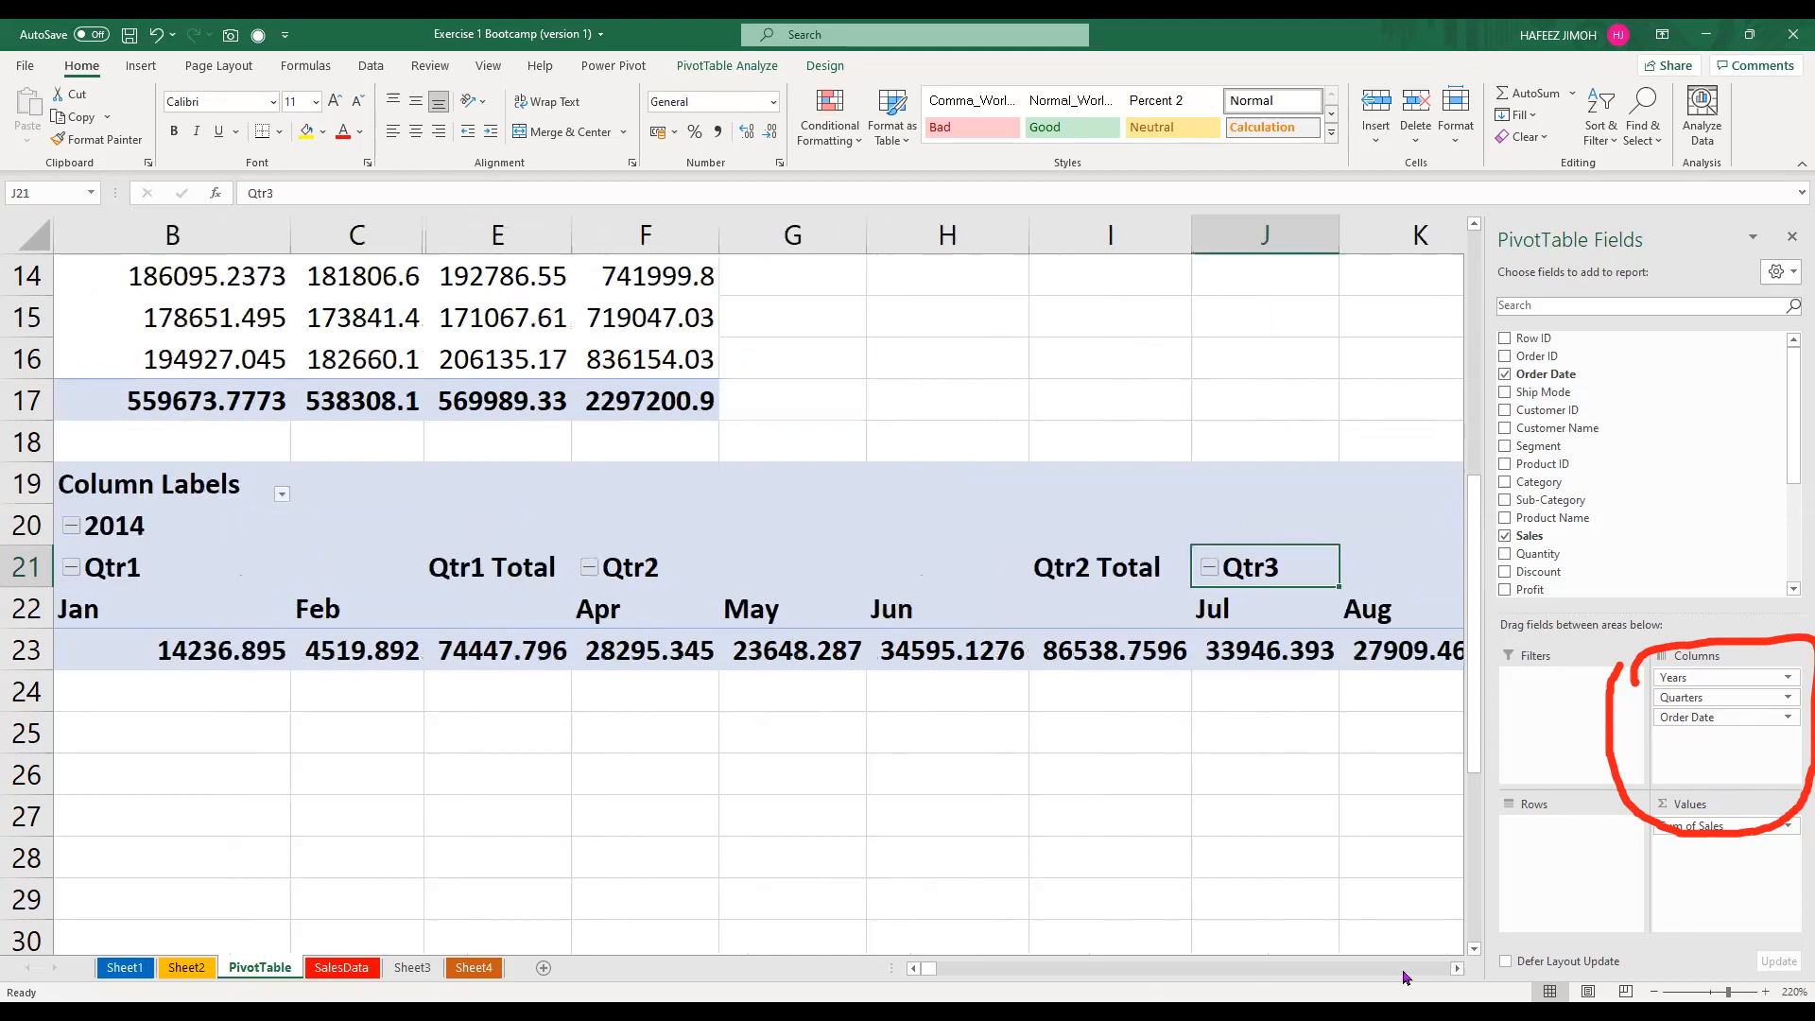
pyautogui.doubleClick(914, 969)
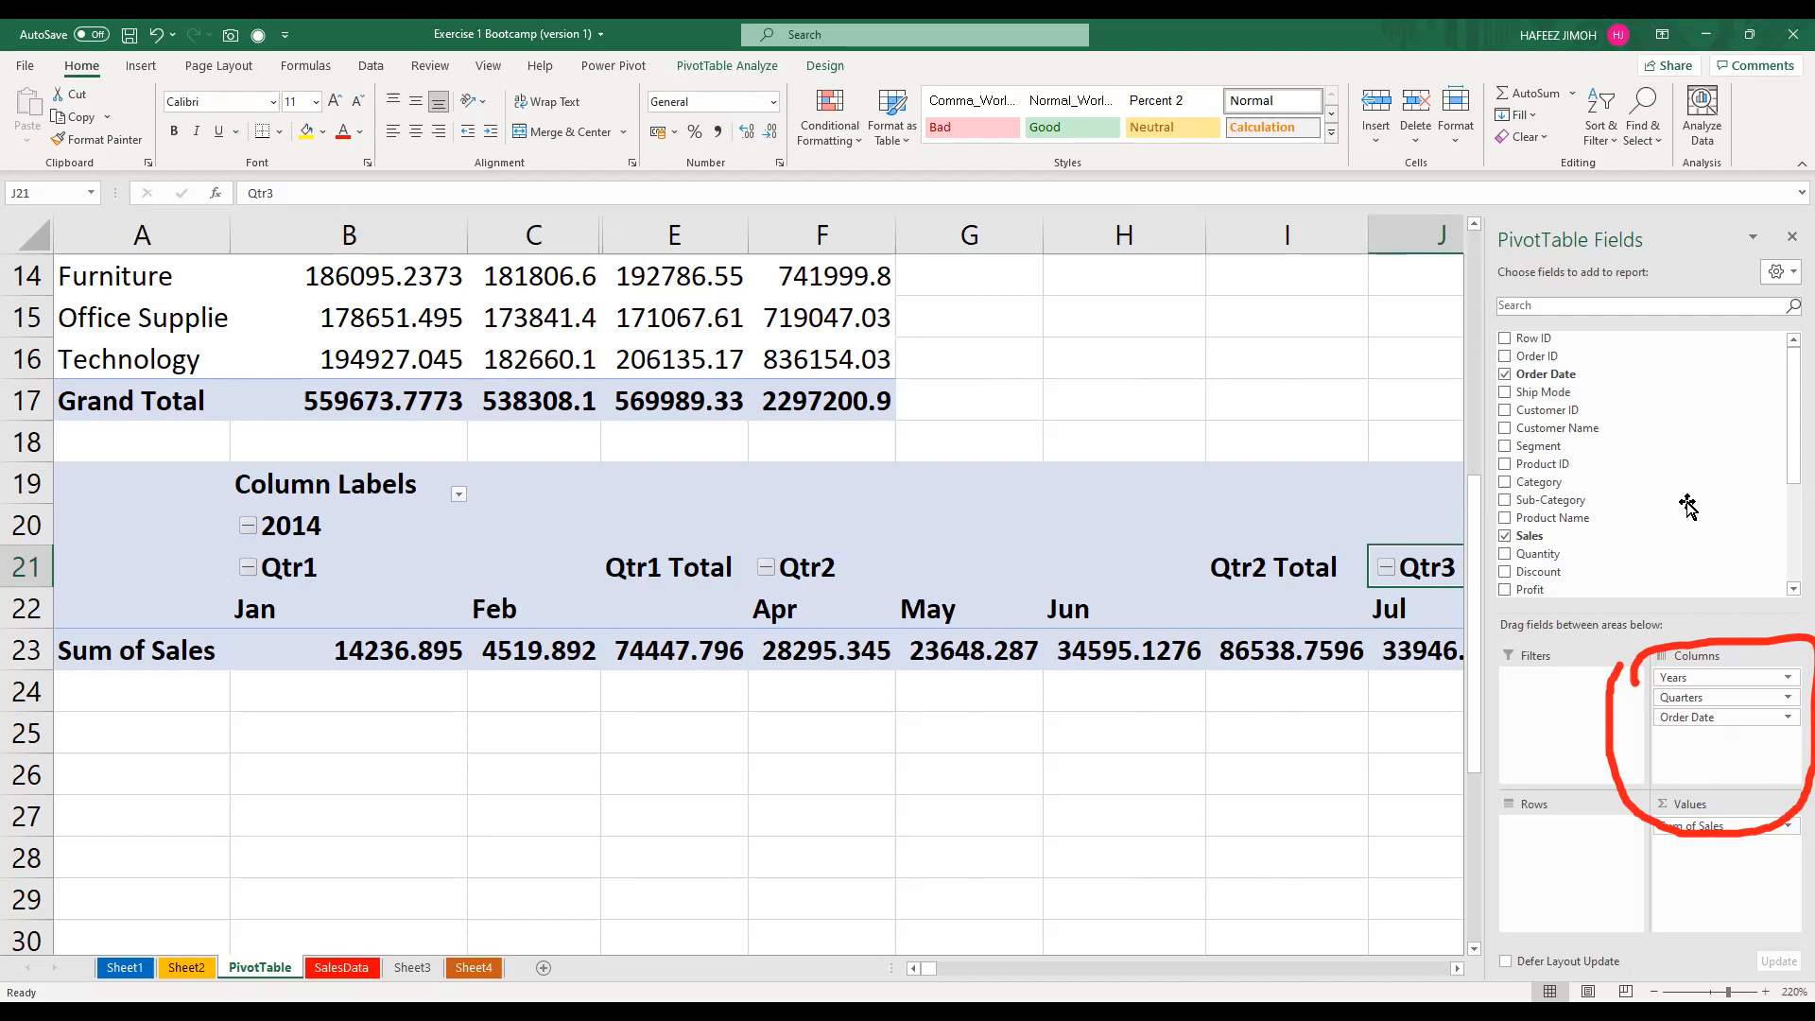
pyautogui.scroll(-3, 1690, 508)
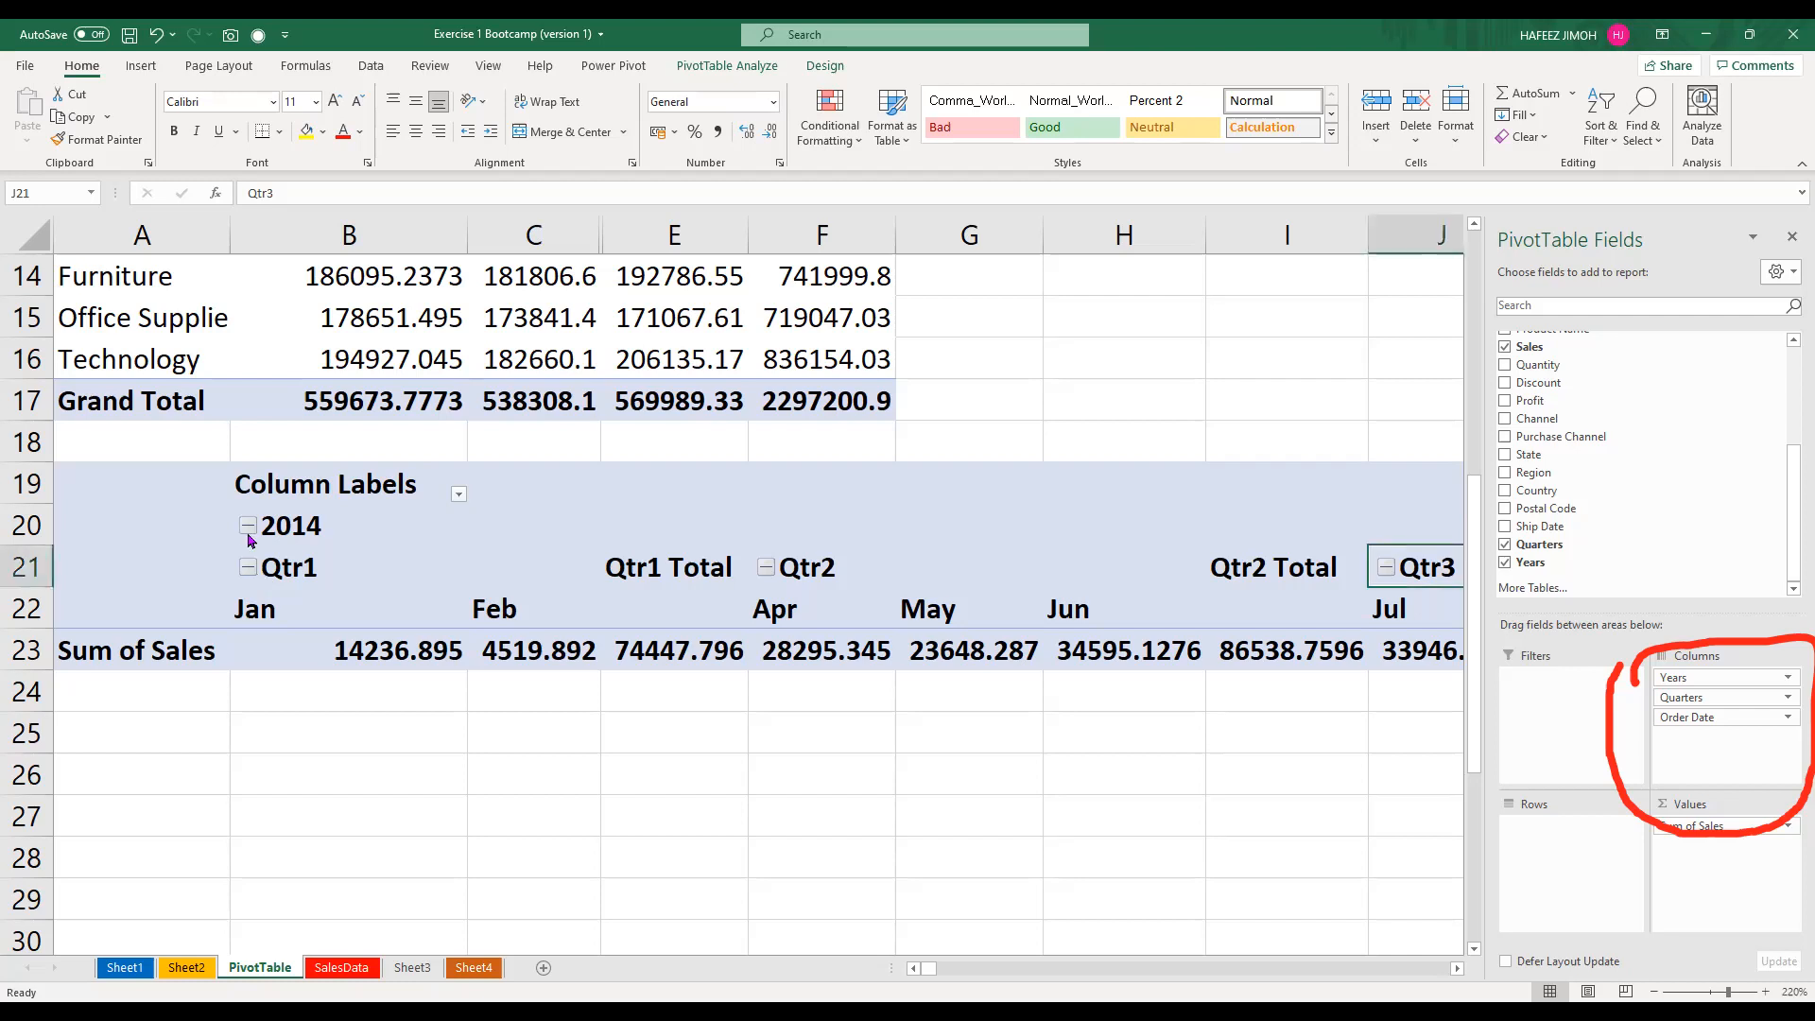
pyautogui.click(249, 531)
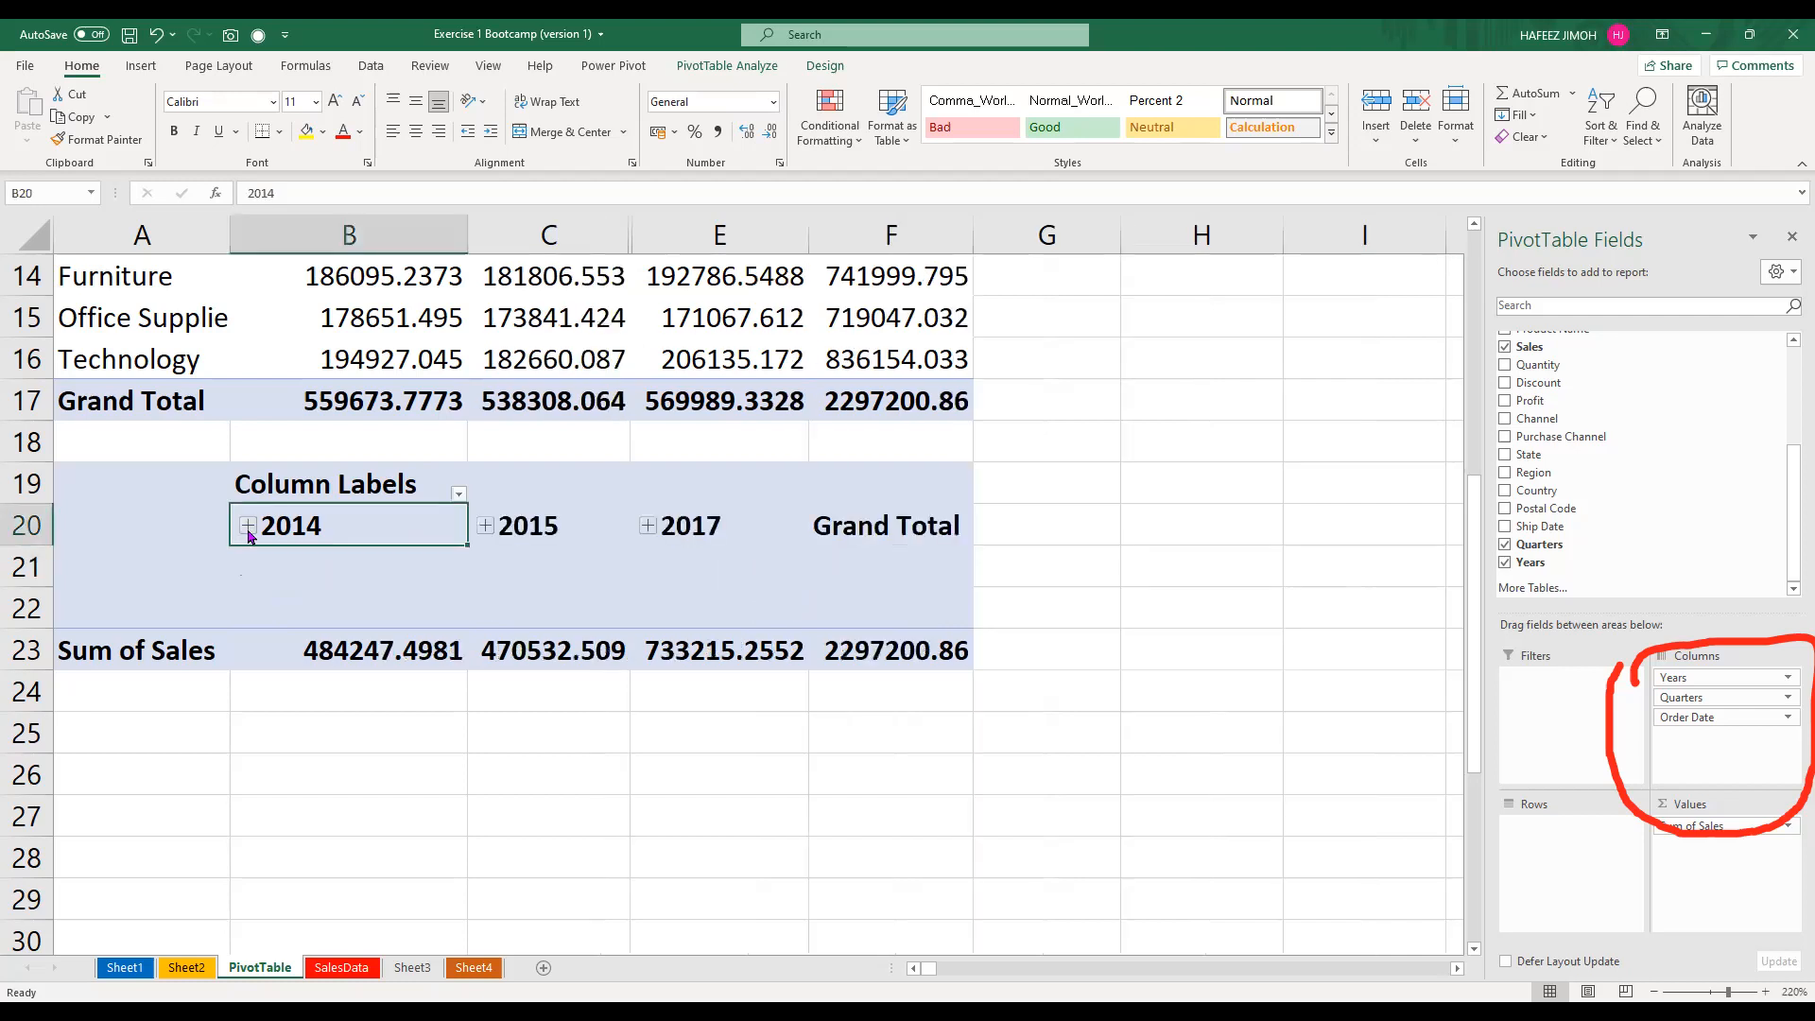
pyautogui.rightClick(330, 540)
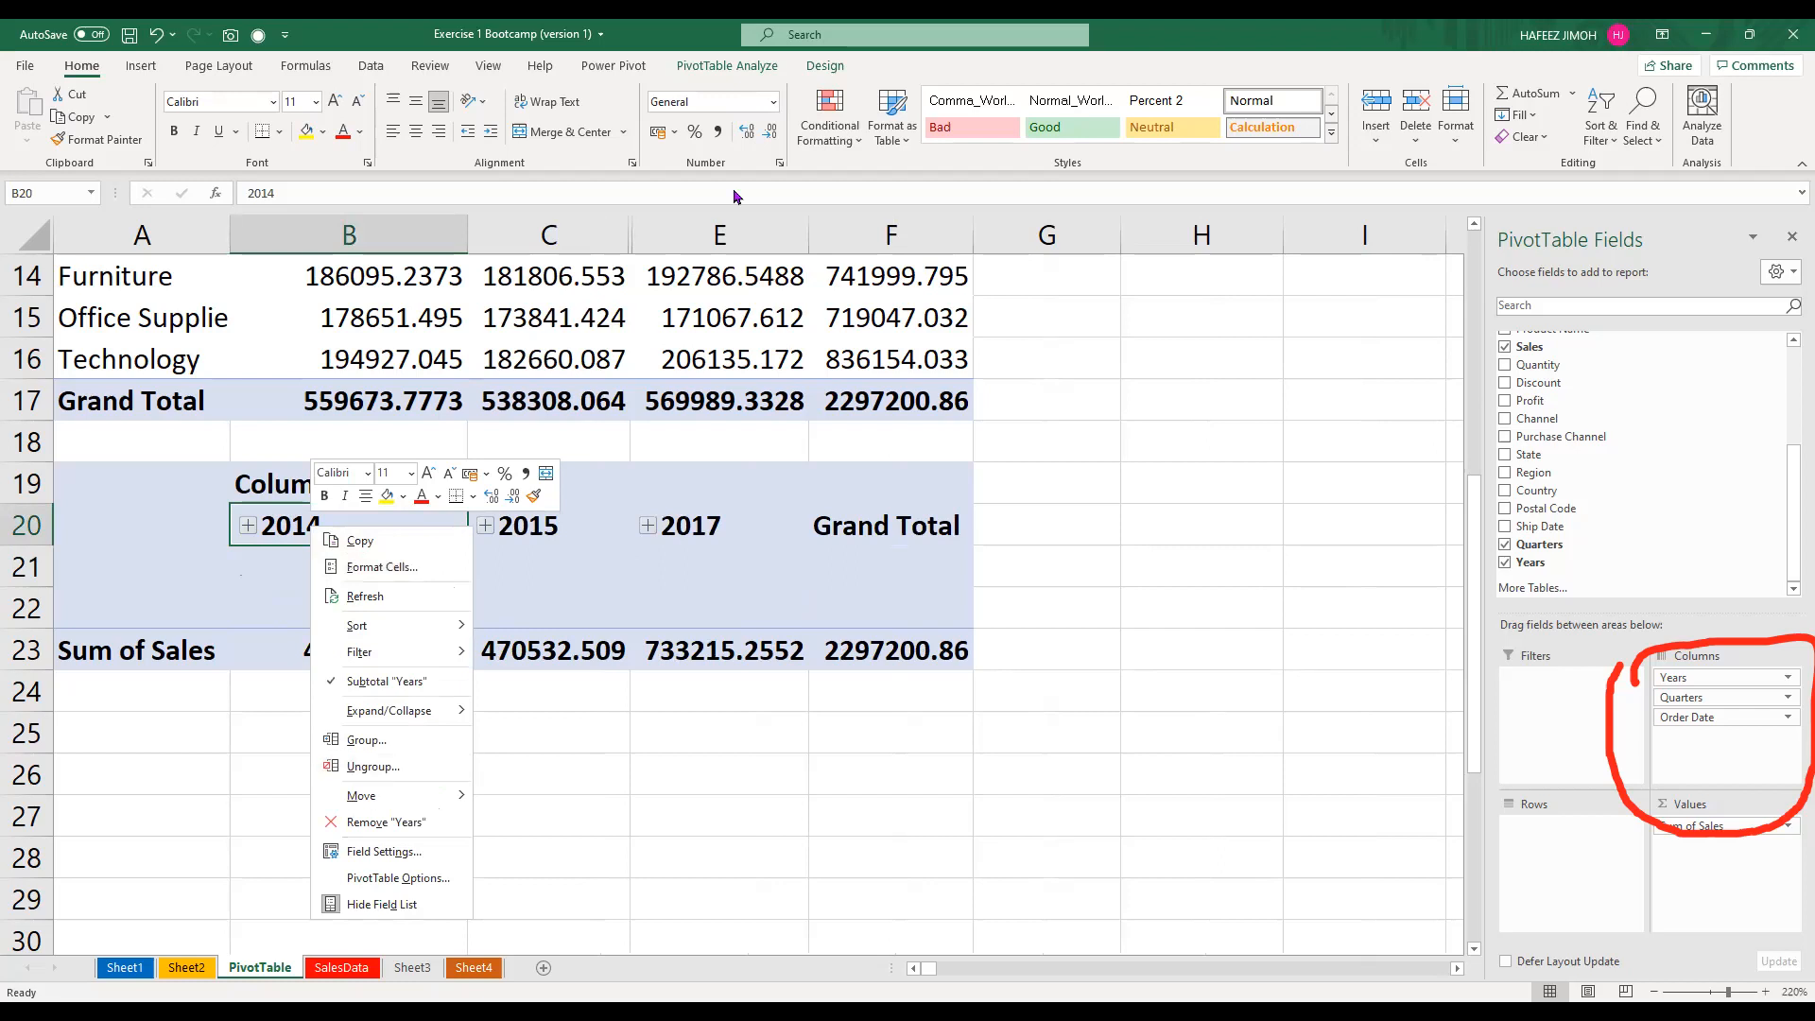
pyautogui.press('Escape')
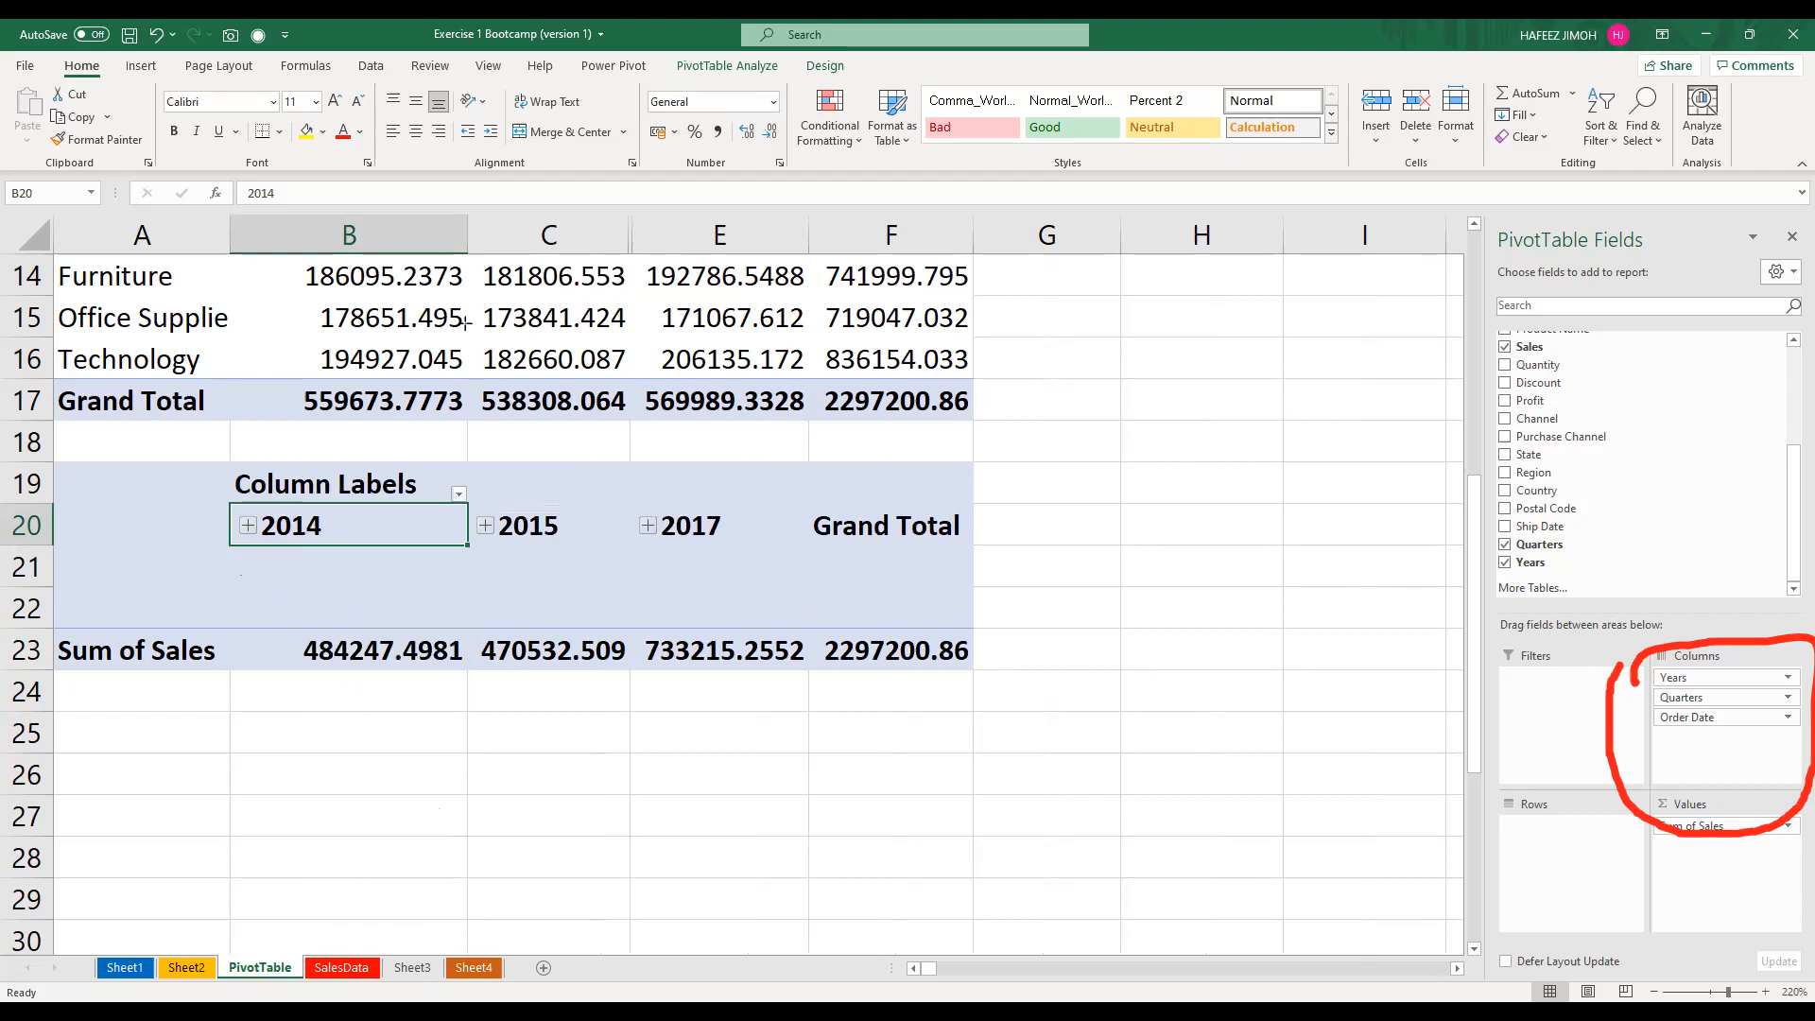
pyautogui.rightClick(268, 526)
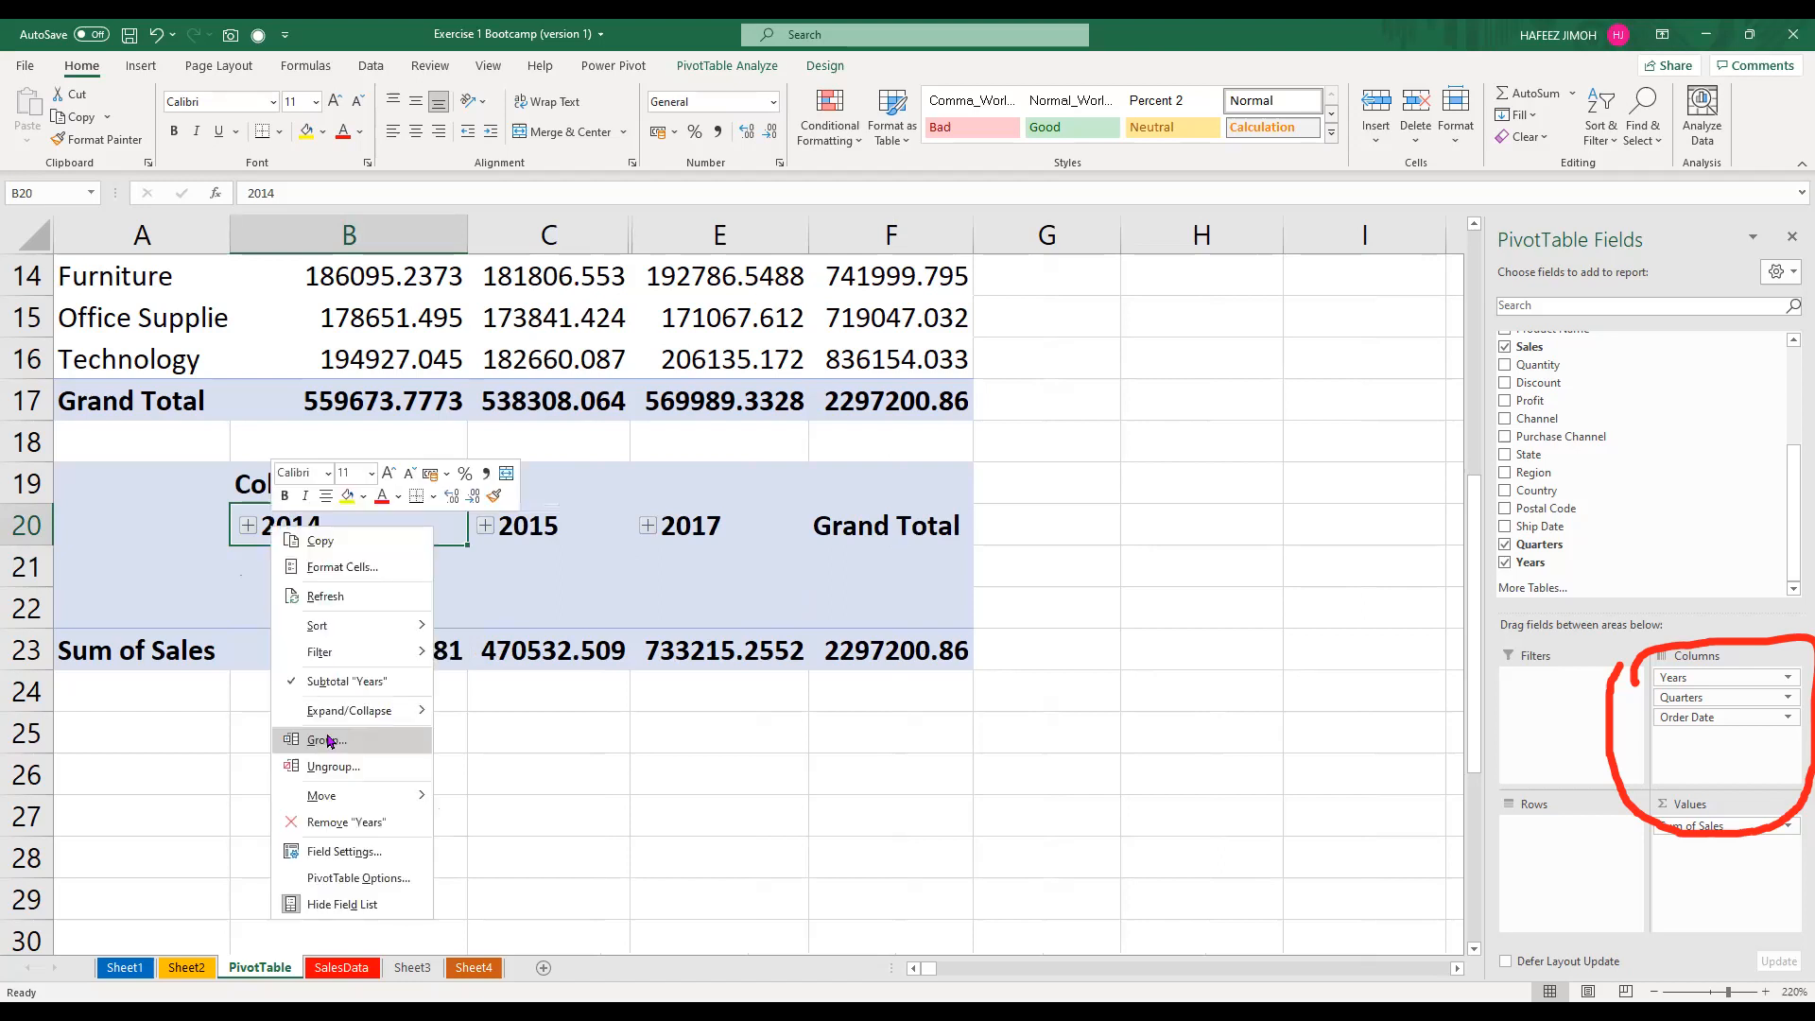
pyautogui.click(333, 741)
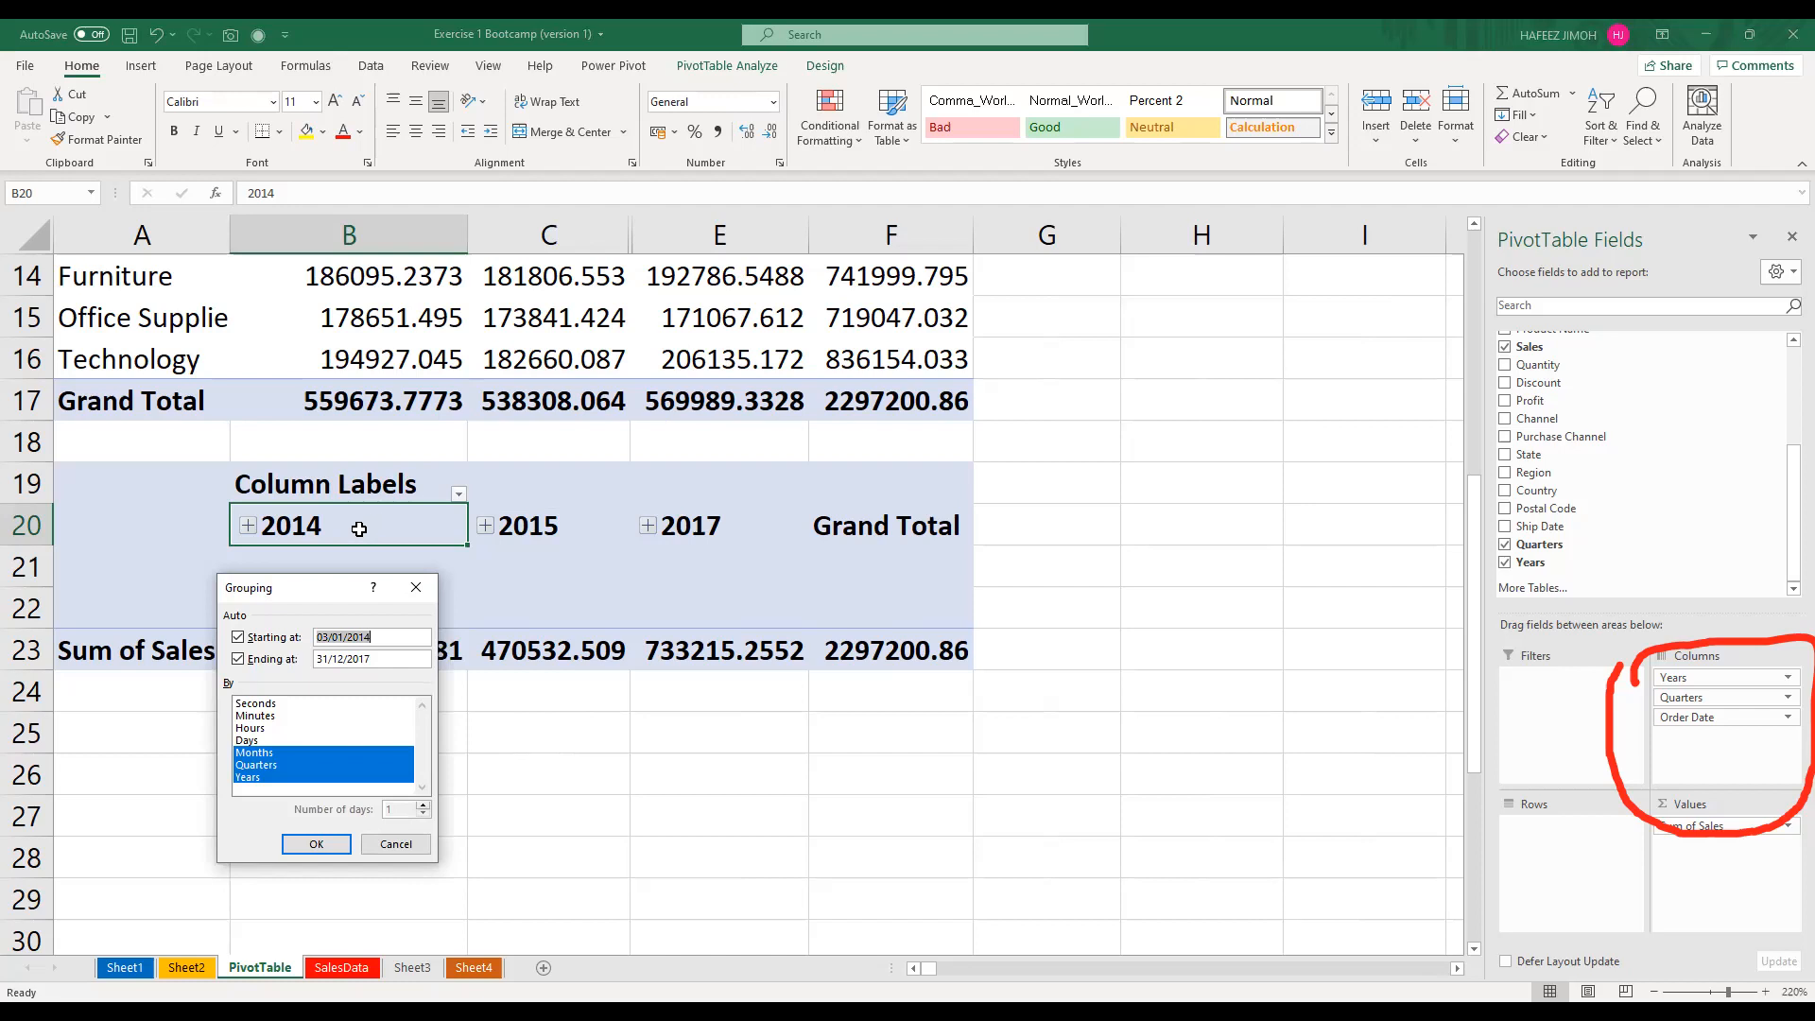
pyautogui.press('Escape')
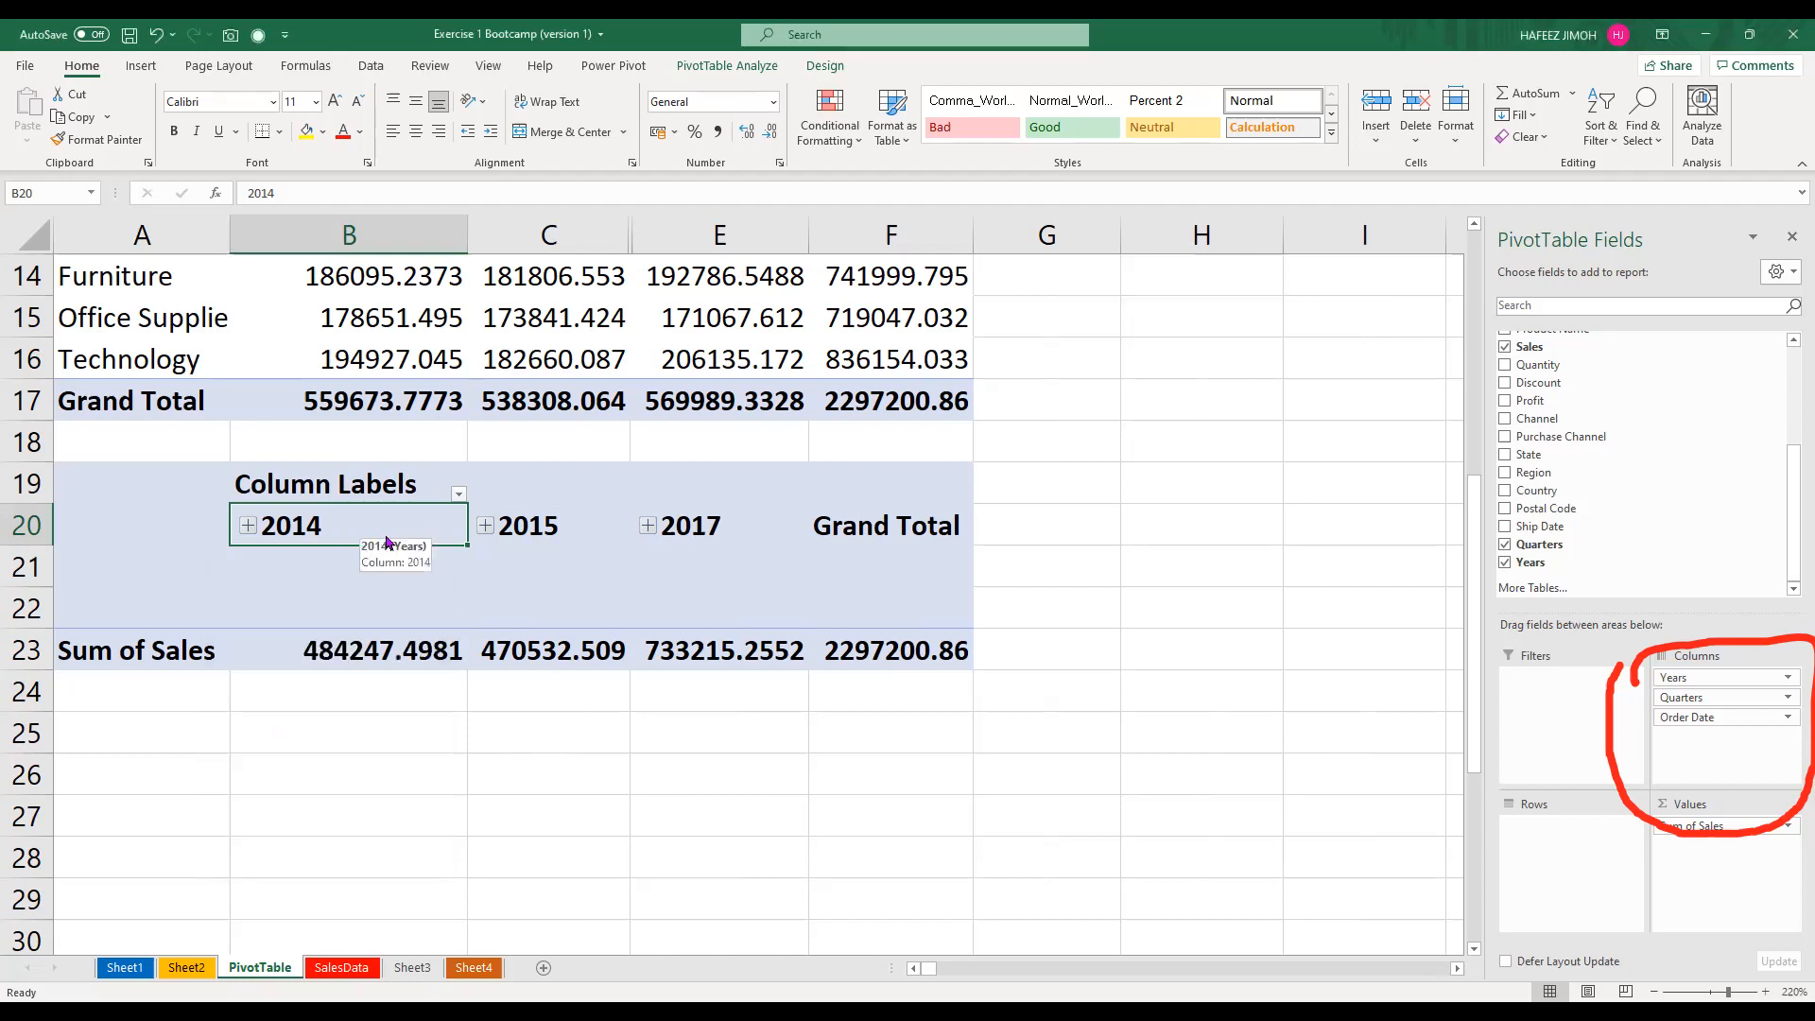
# Group the pivot table's order dates by Days, in addition to Months, Quarters and Years
pyautogui.hotkey('shift', 'F10')
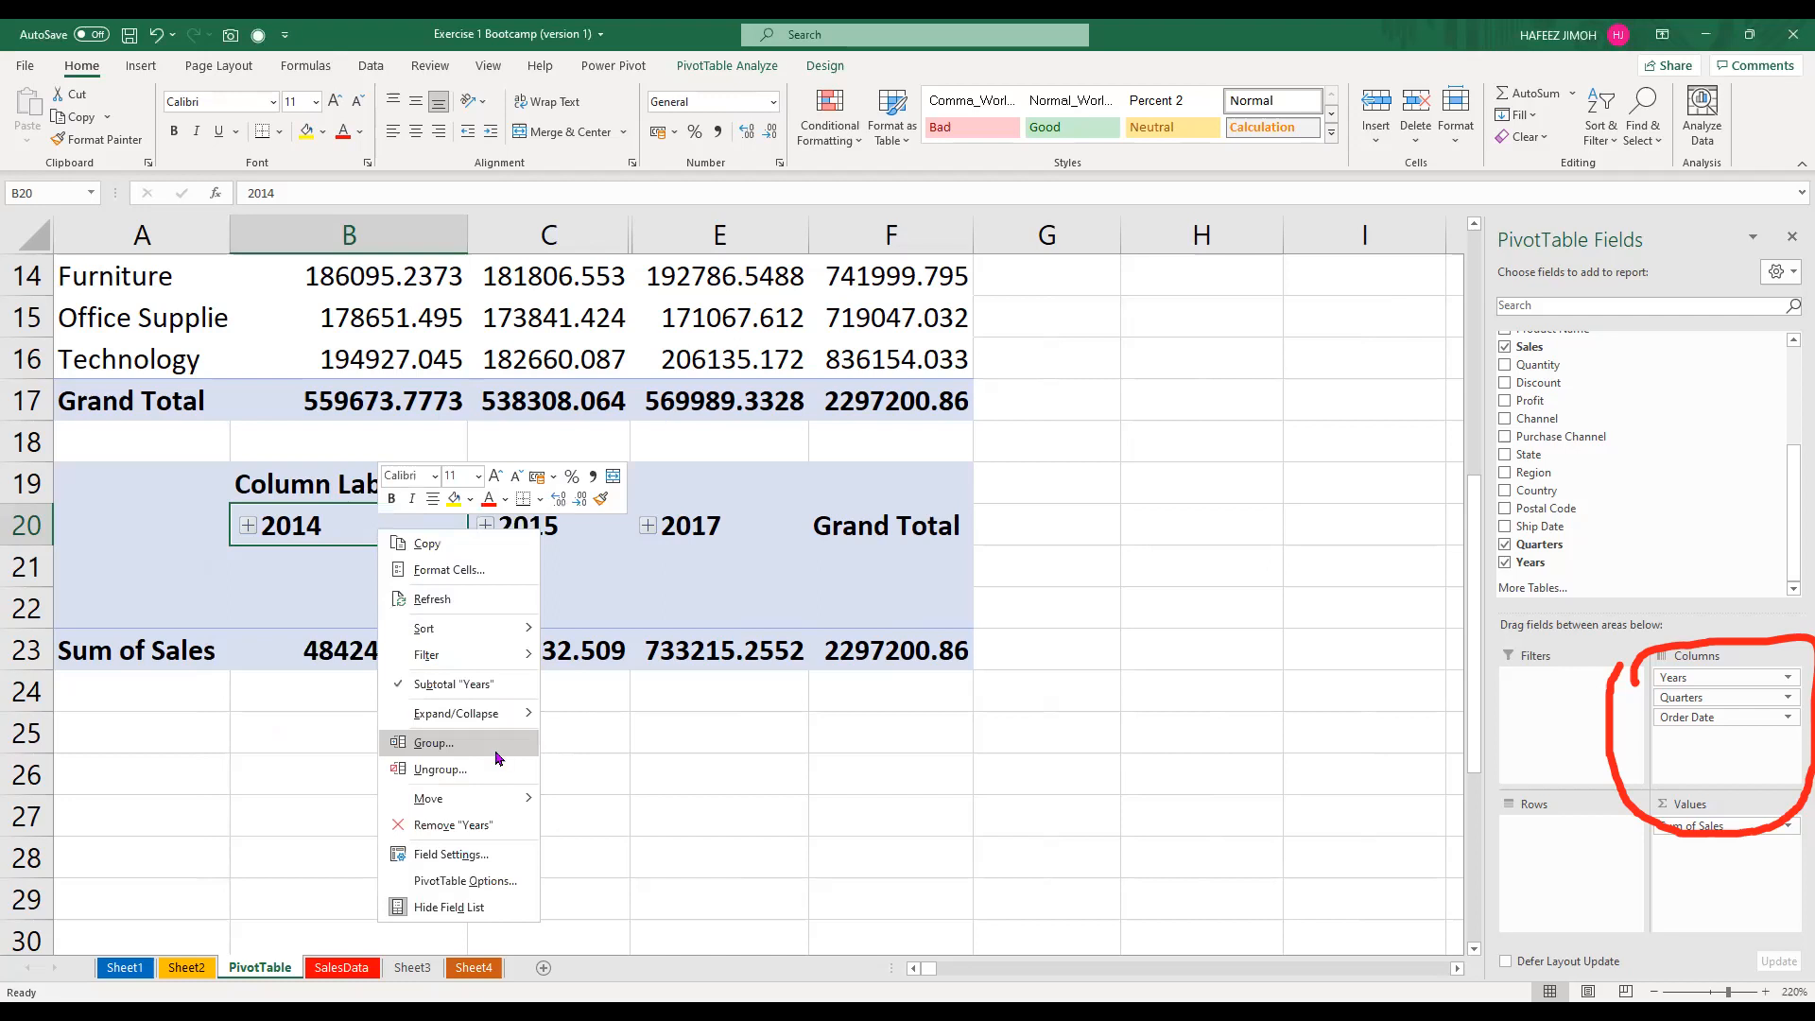
pyautogui.click(495, 762)
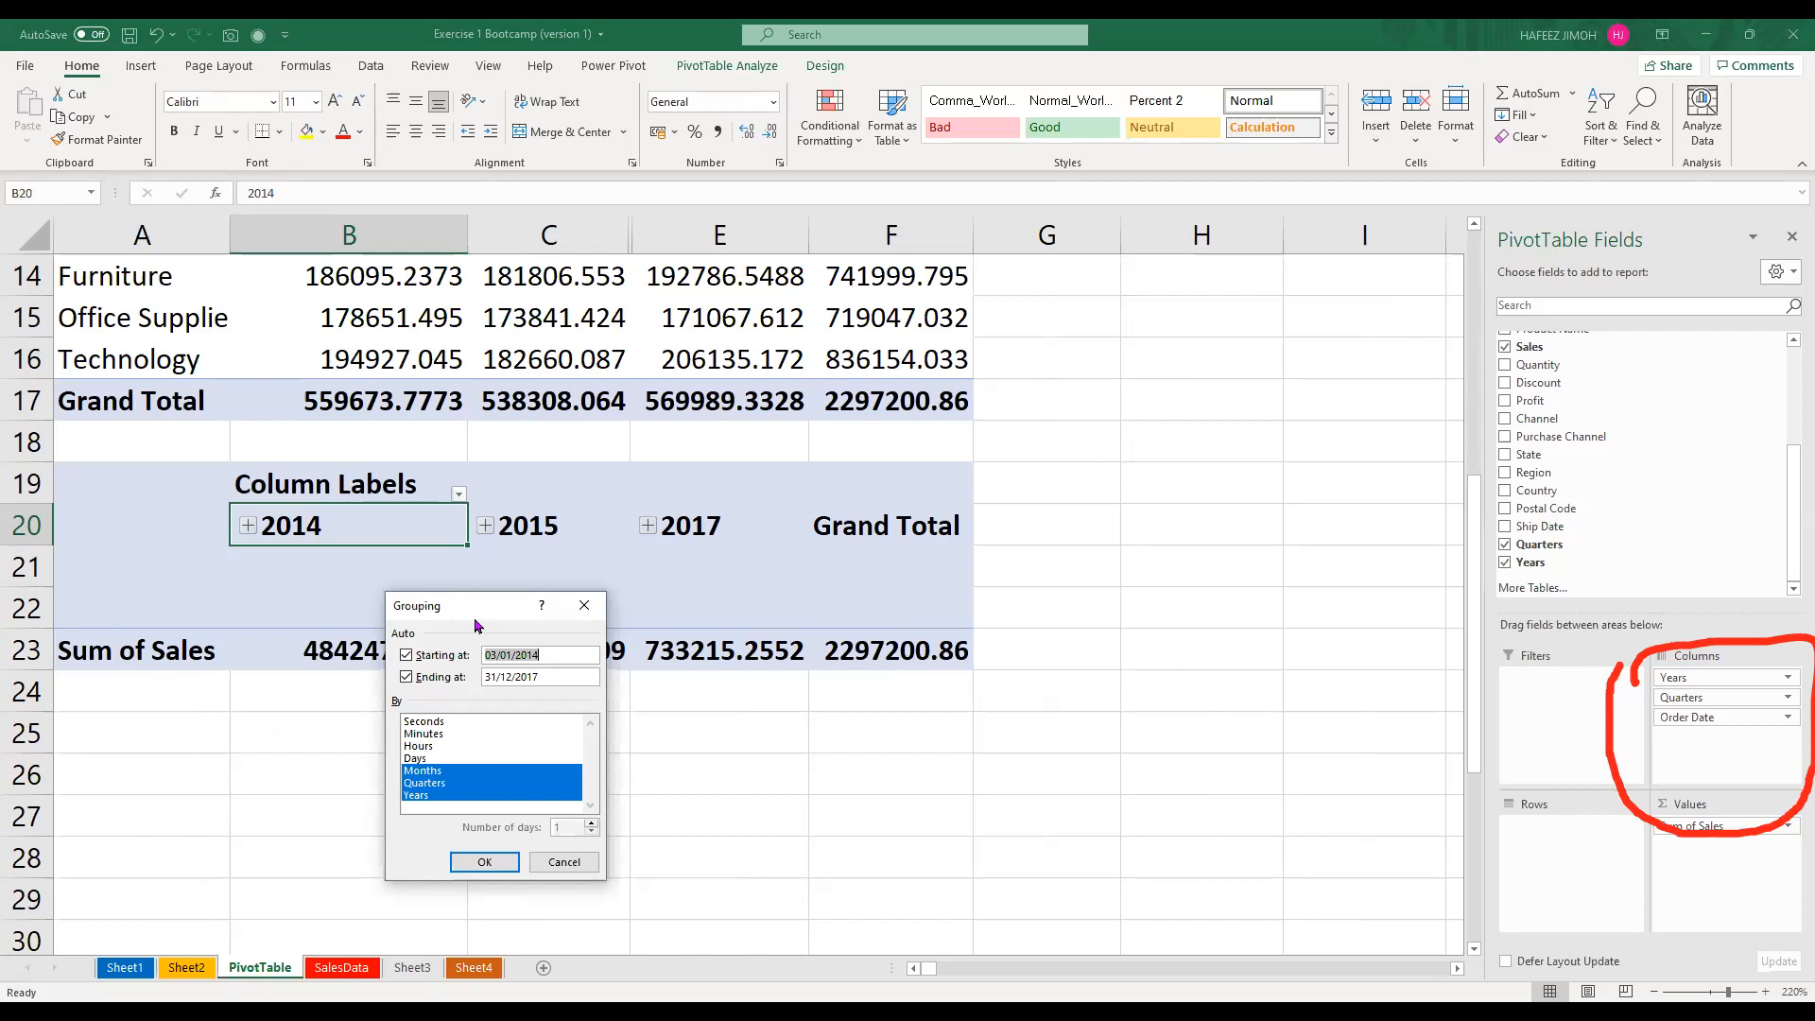
pyautogui.moveTo(475, 624); pyautogui.dragTo(1075, 619)
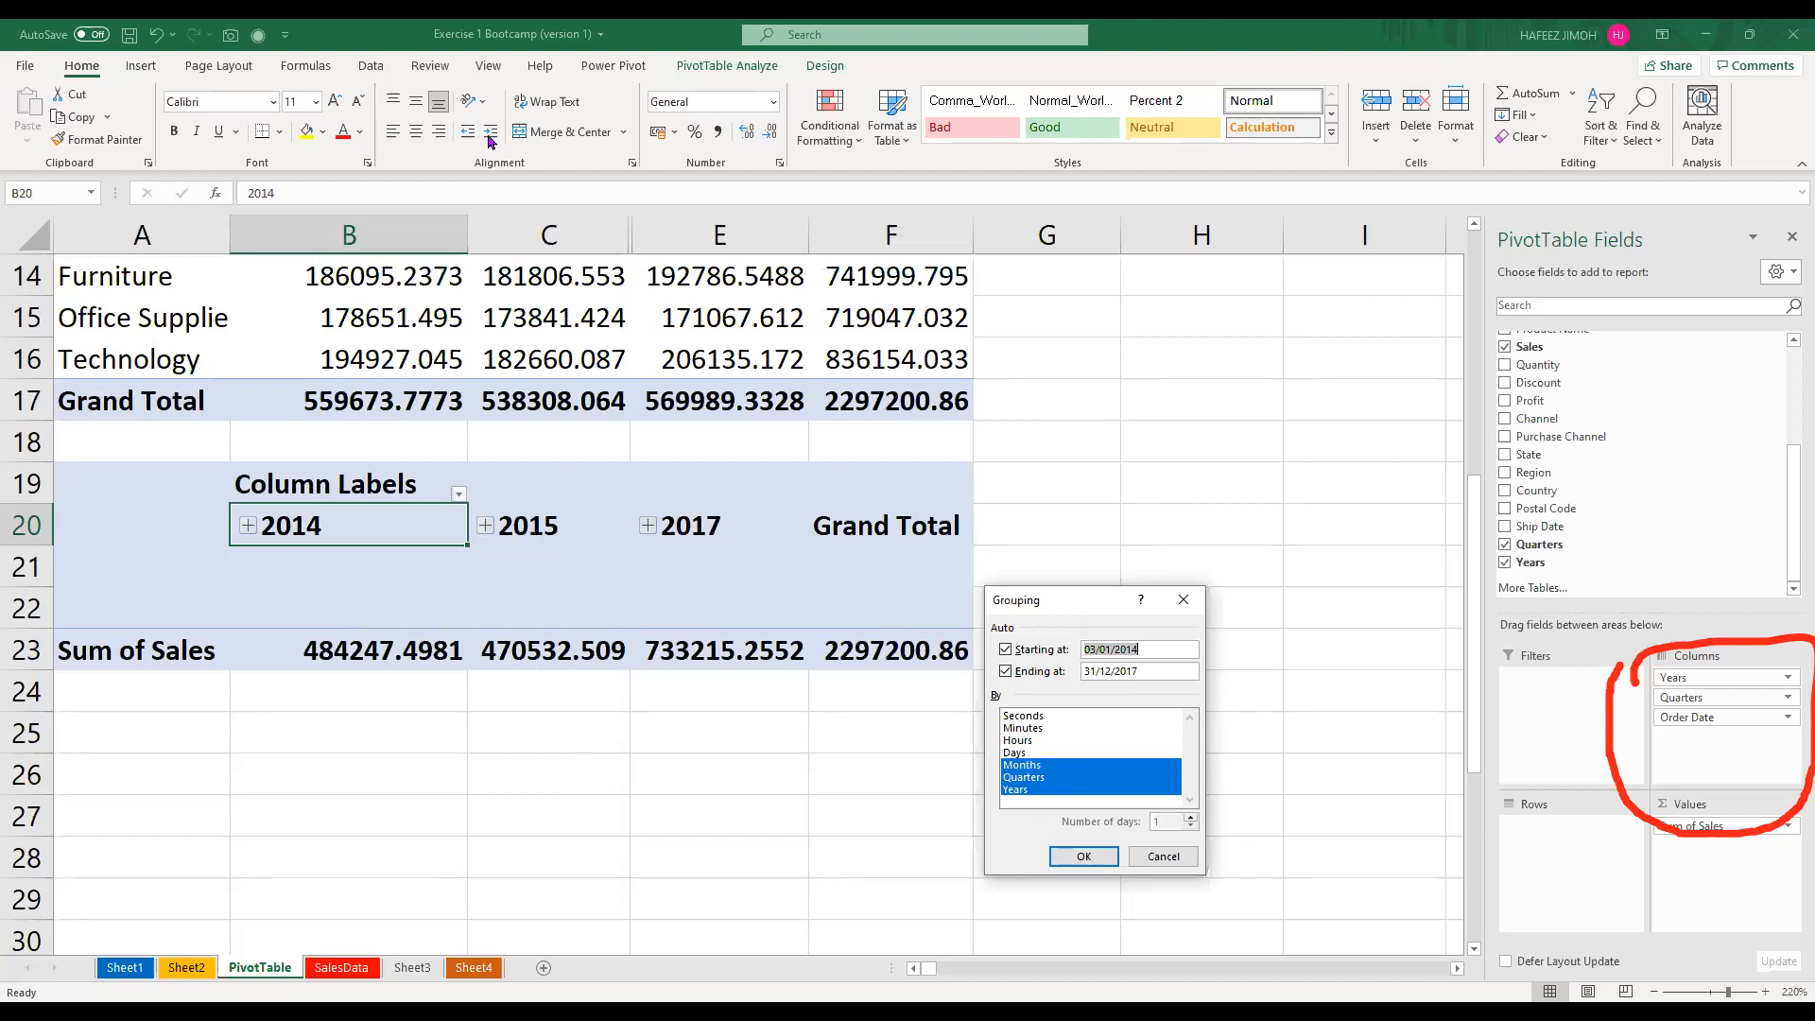
pyautogui.click(709, 272)
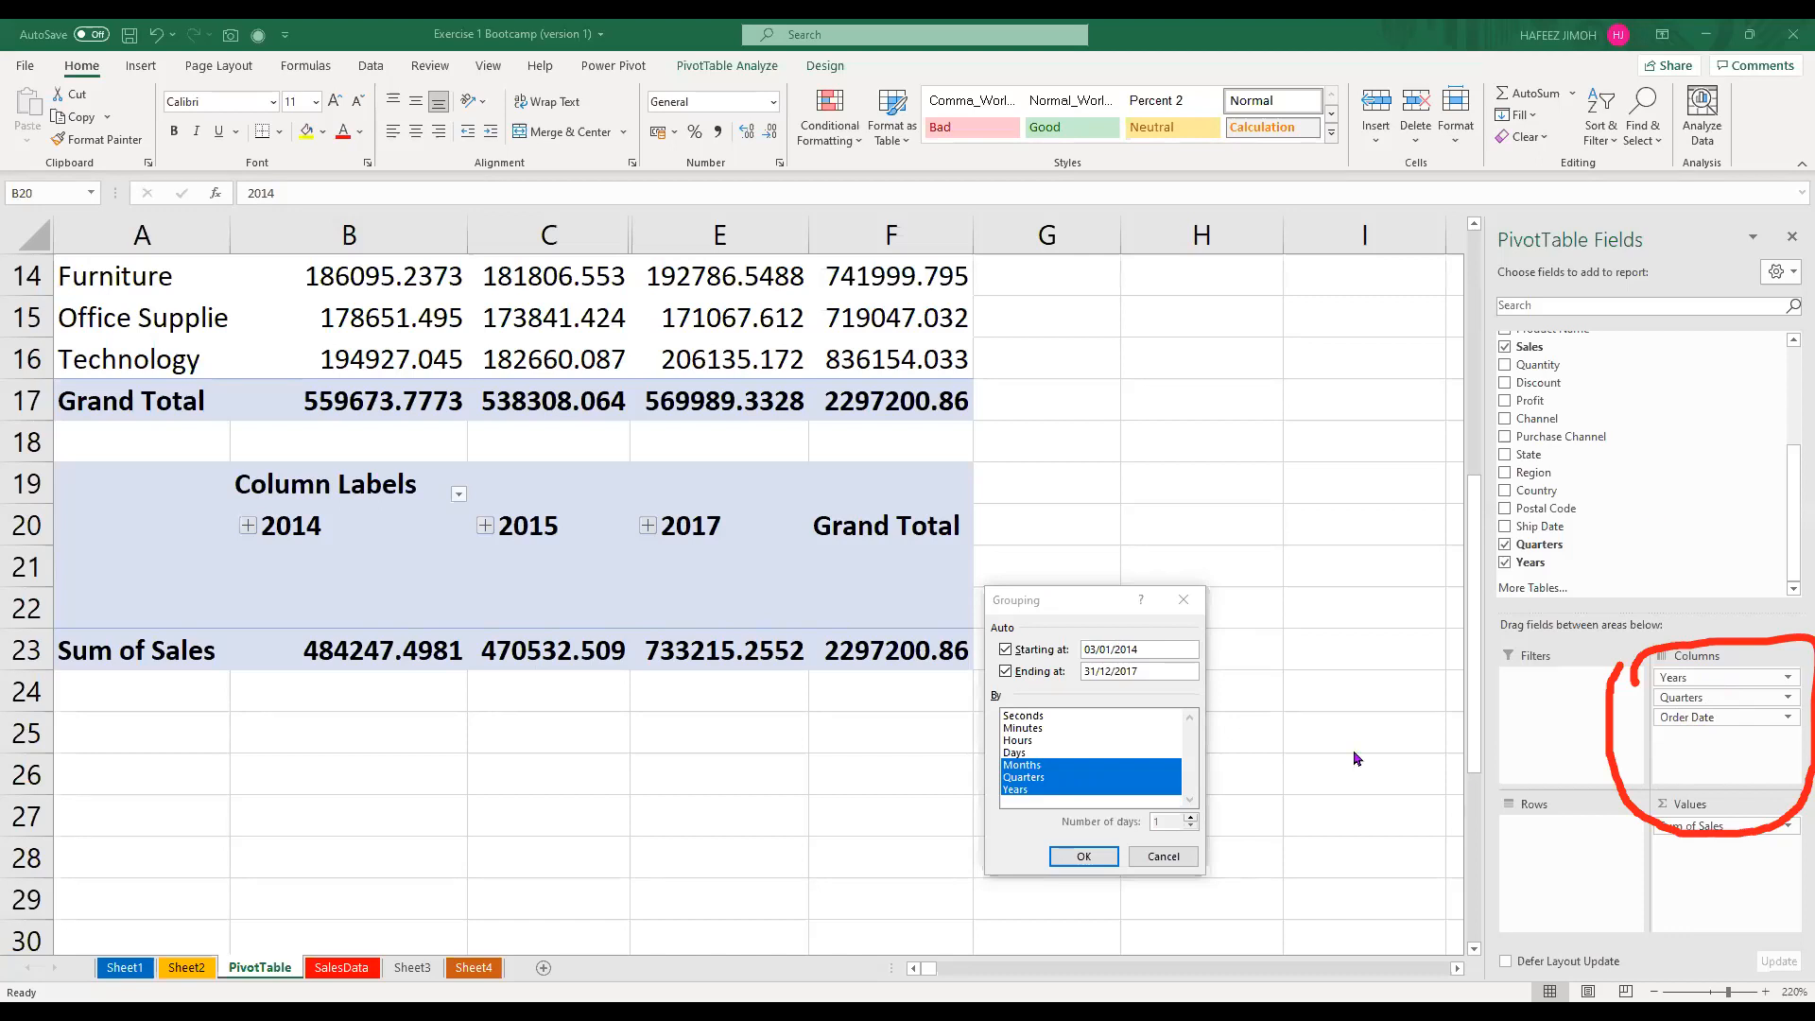
pyautogui.click(1110, 747)
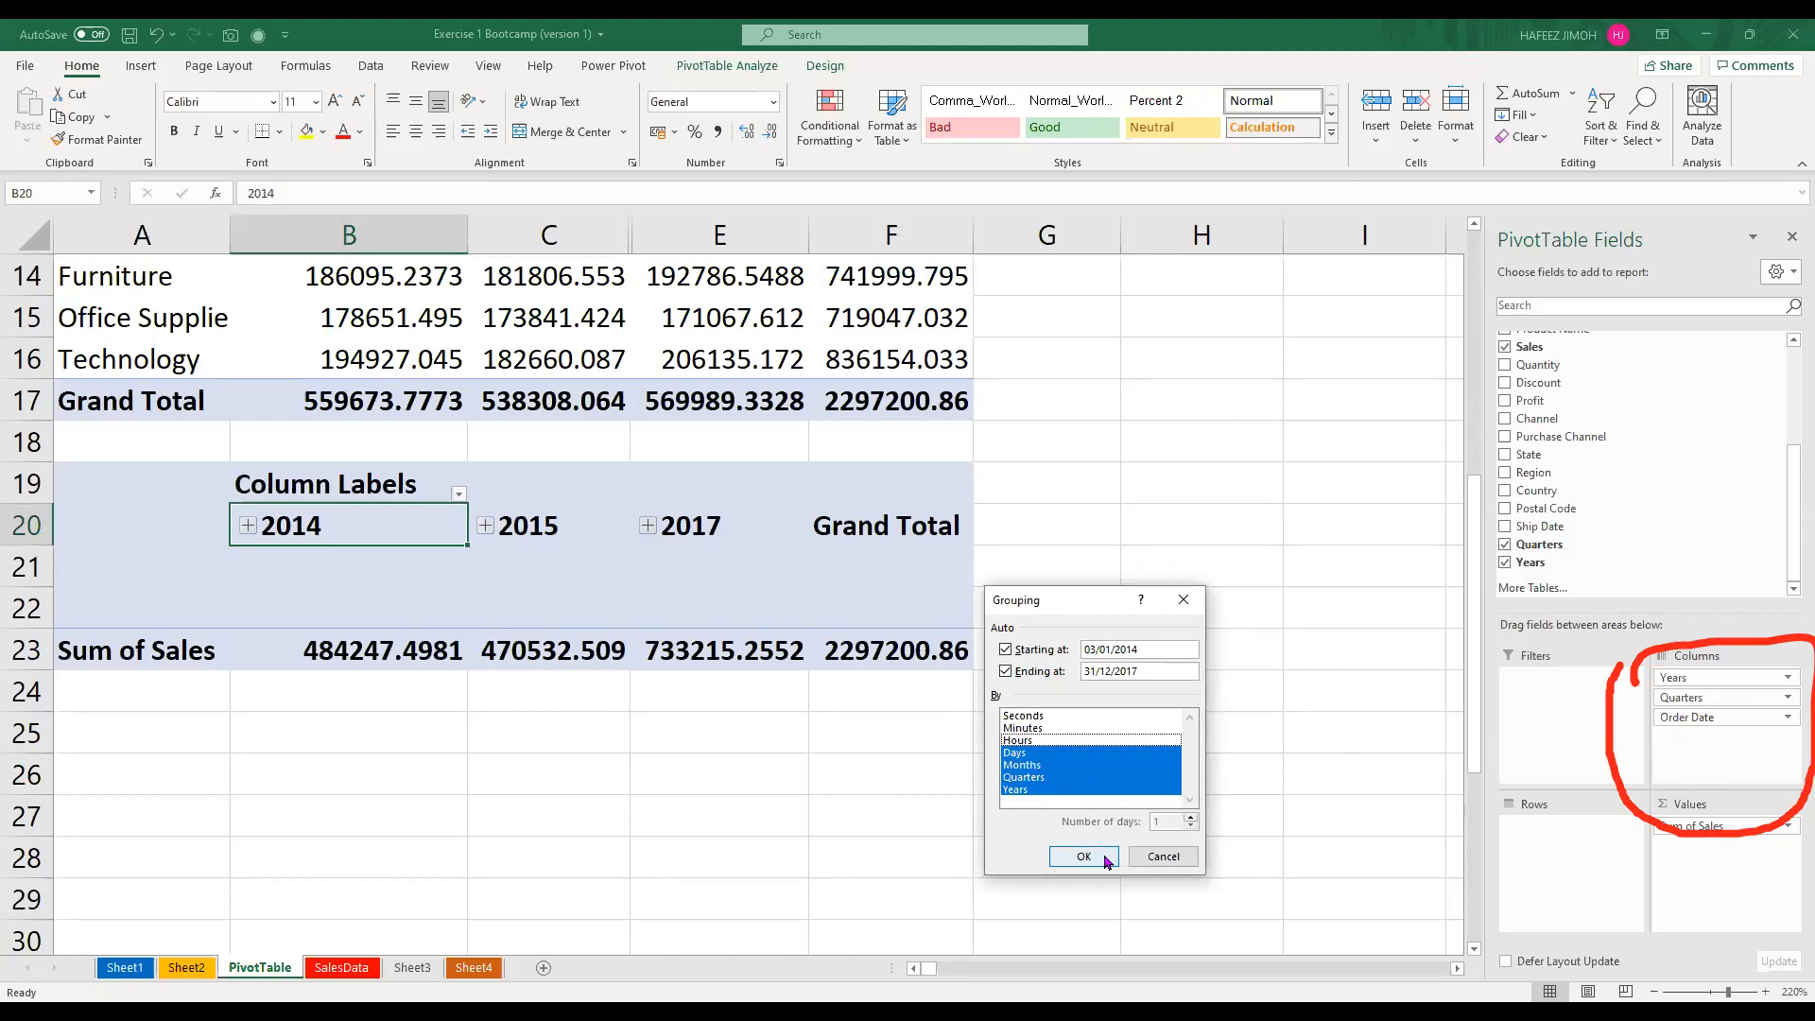
pyautogui.click(1106, 858)
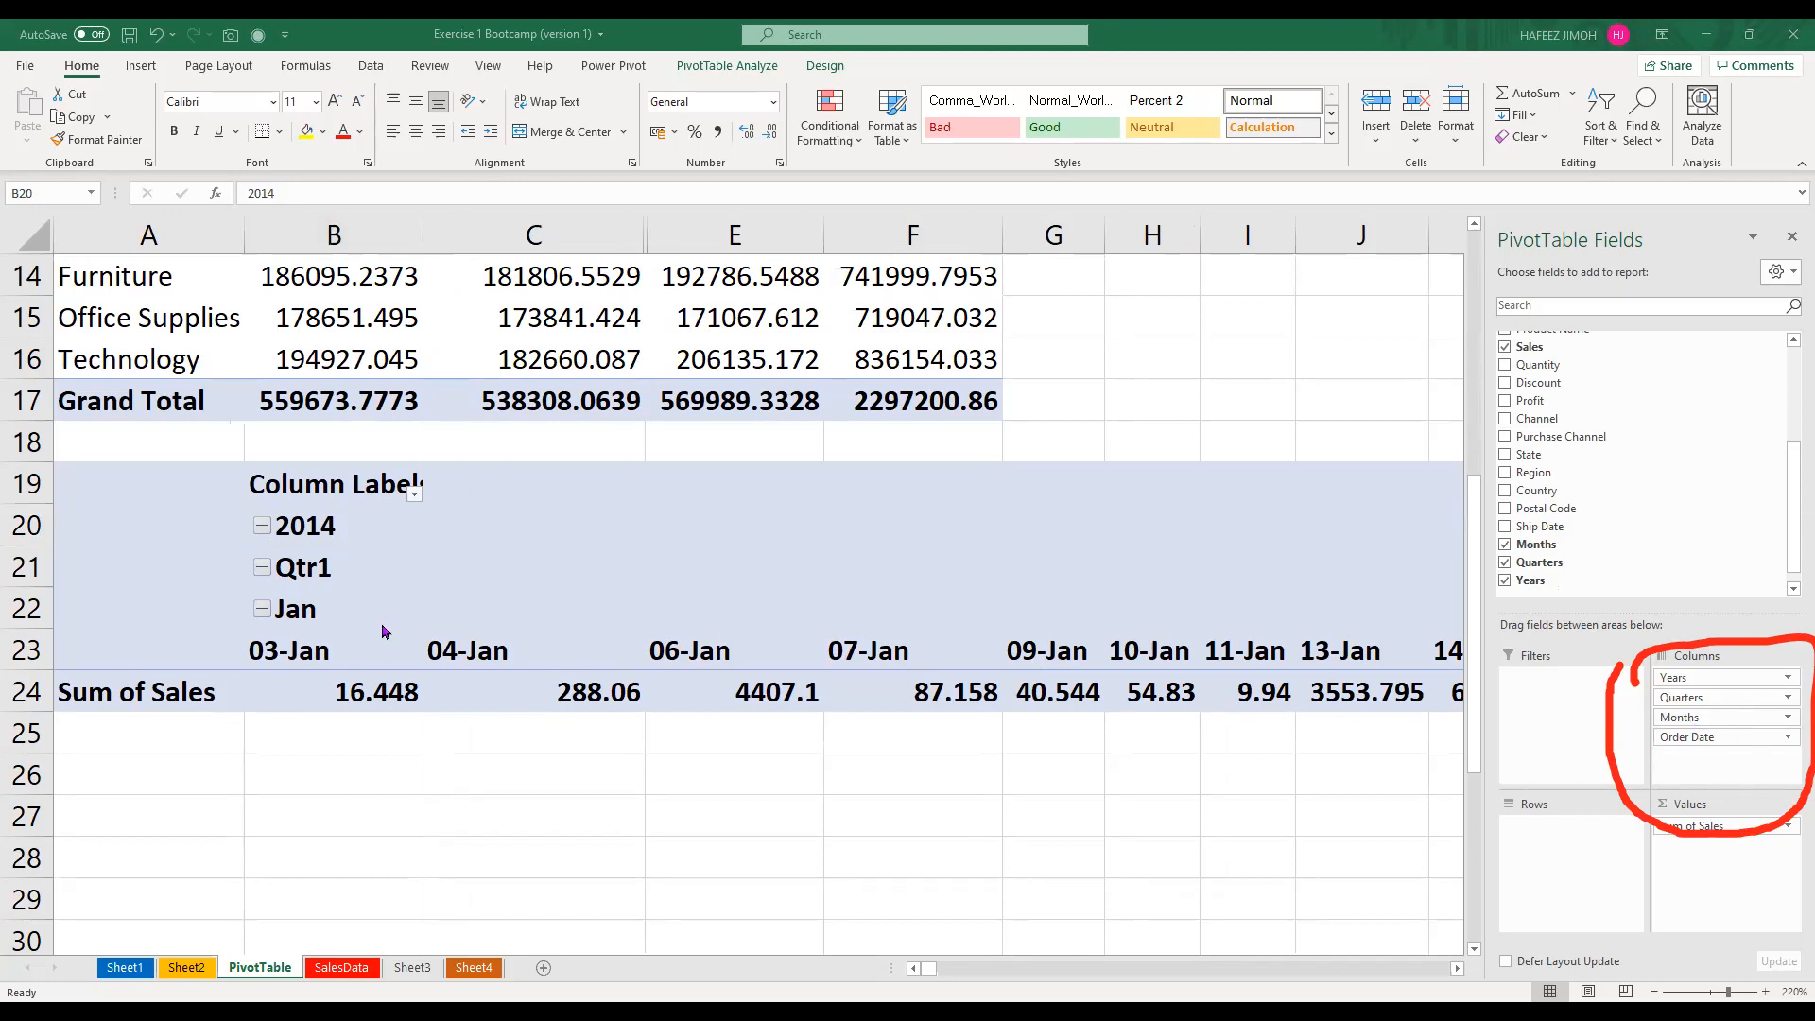
# Remove the Months and Order Date fields from the Columns area of the lower pivot table
pyautogui.click(262, 614)
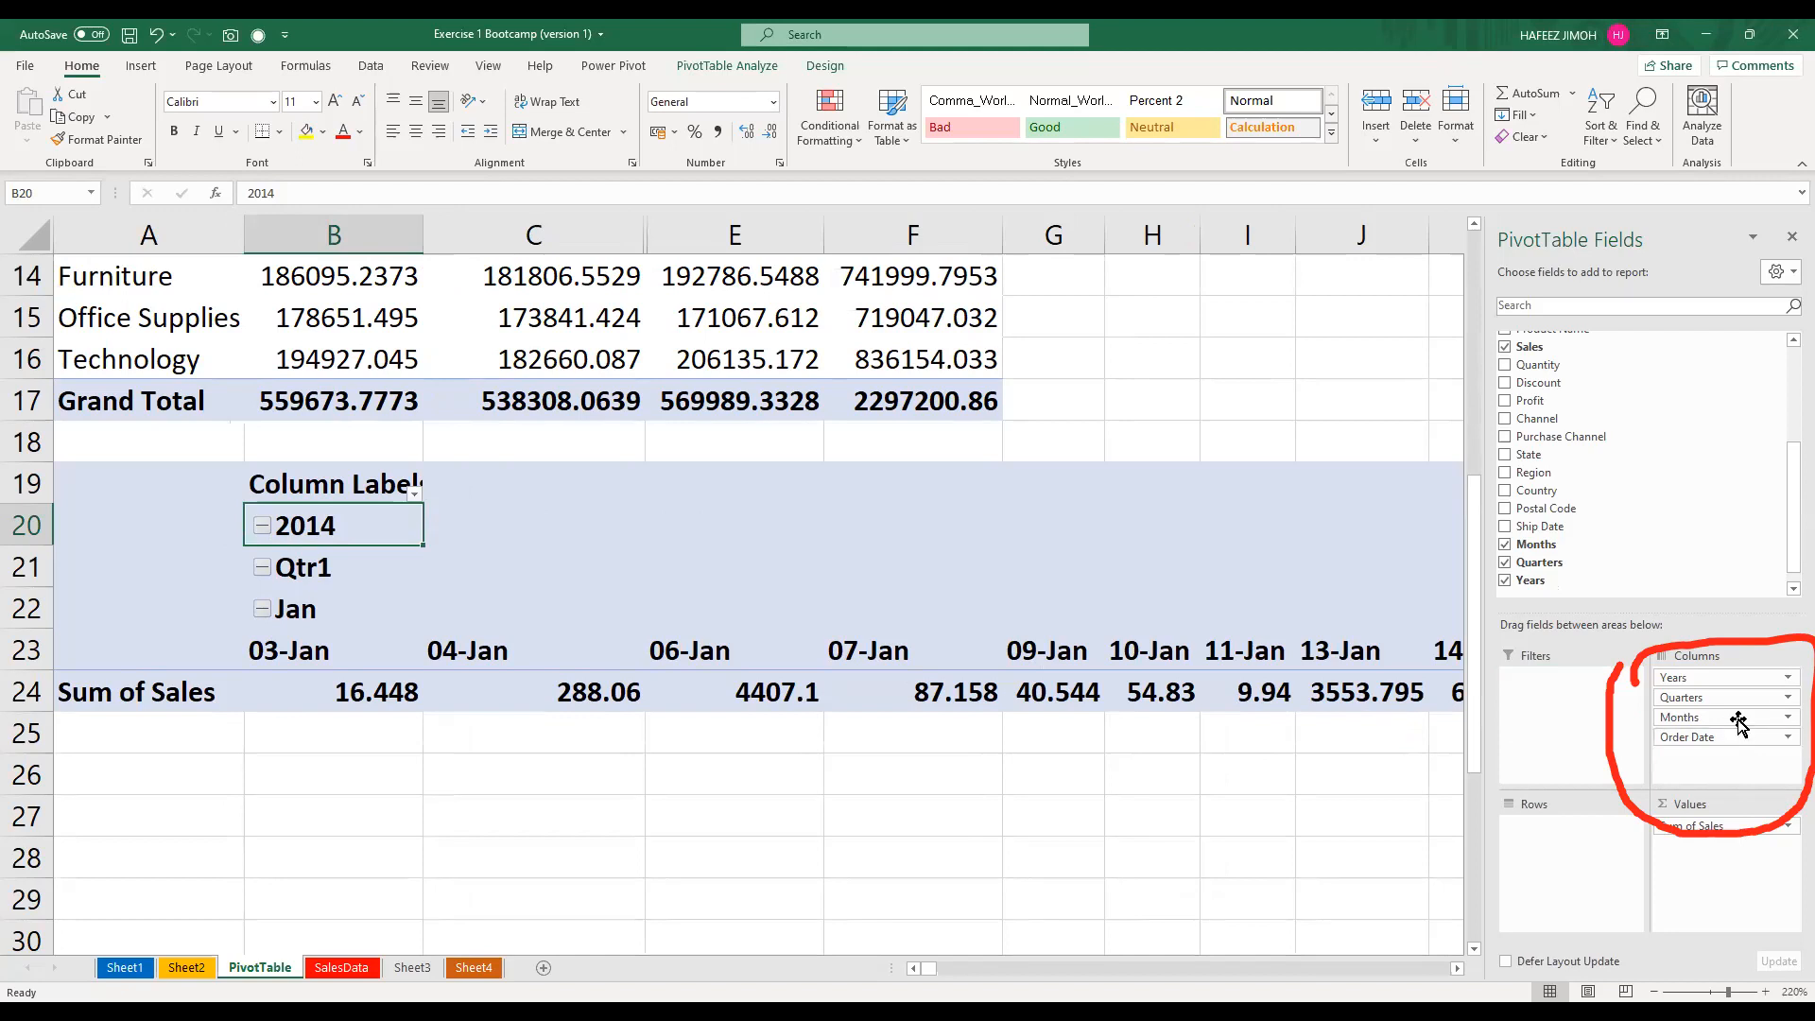
pyautogui.moveTo(1673, 717); pyautogui.dragTo(777, 639)
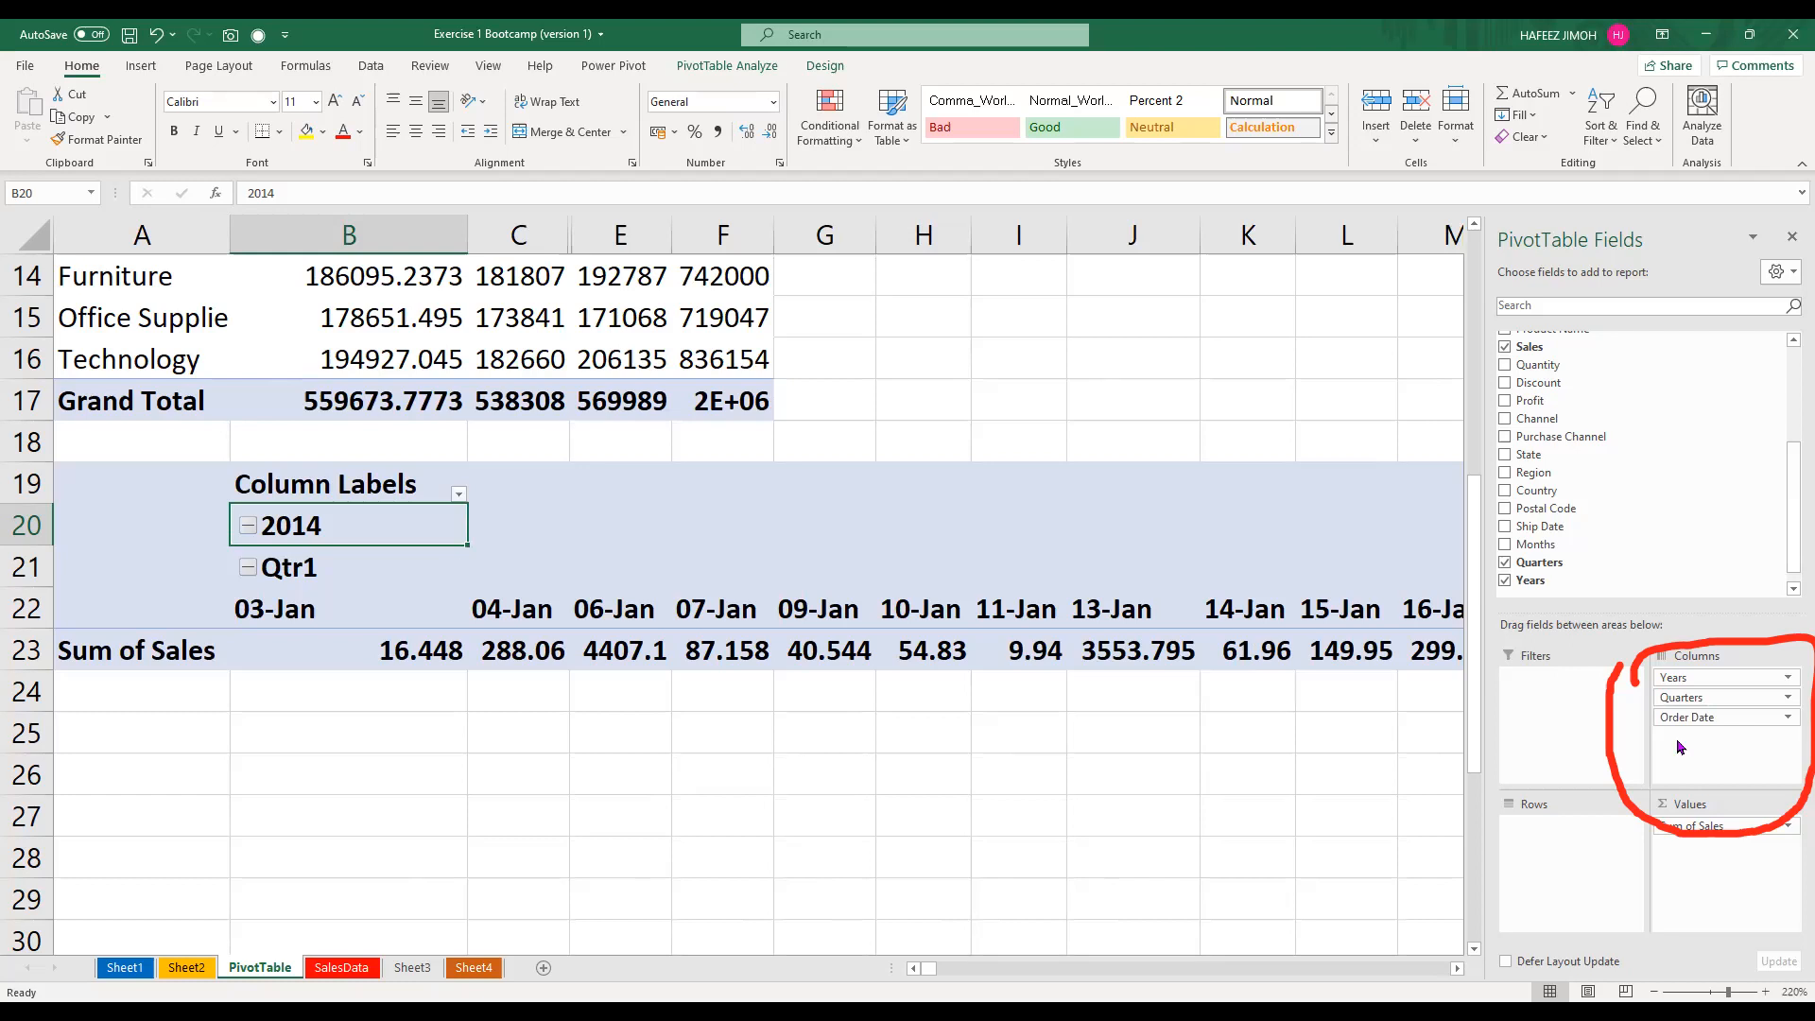
pyautogui.moveTo(1709, 720); pyautogui.dragTo(932, 753)
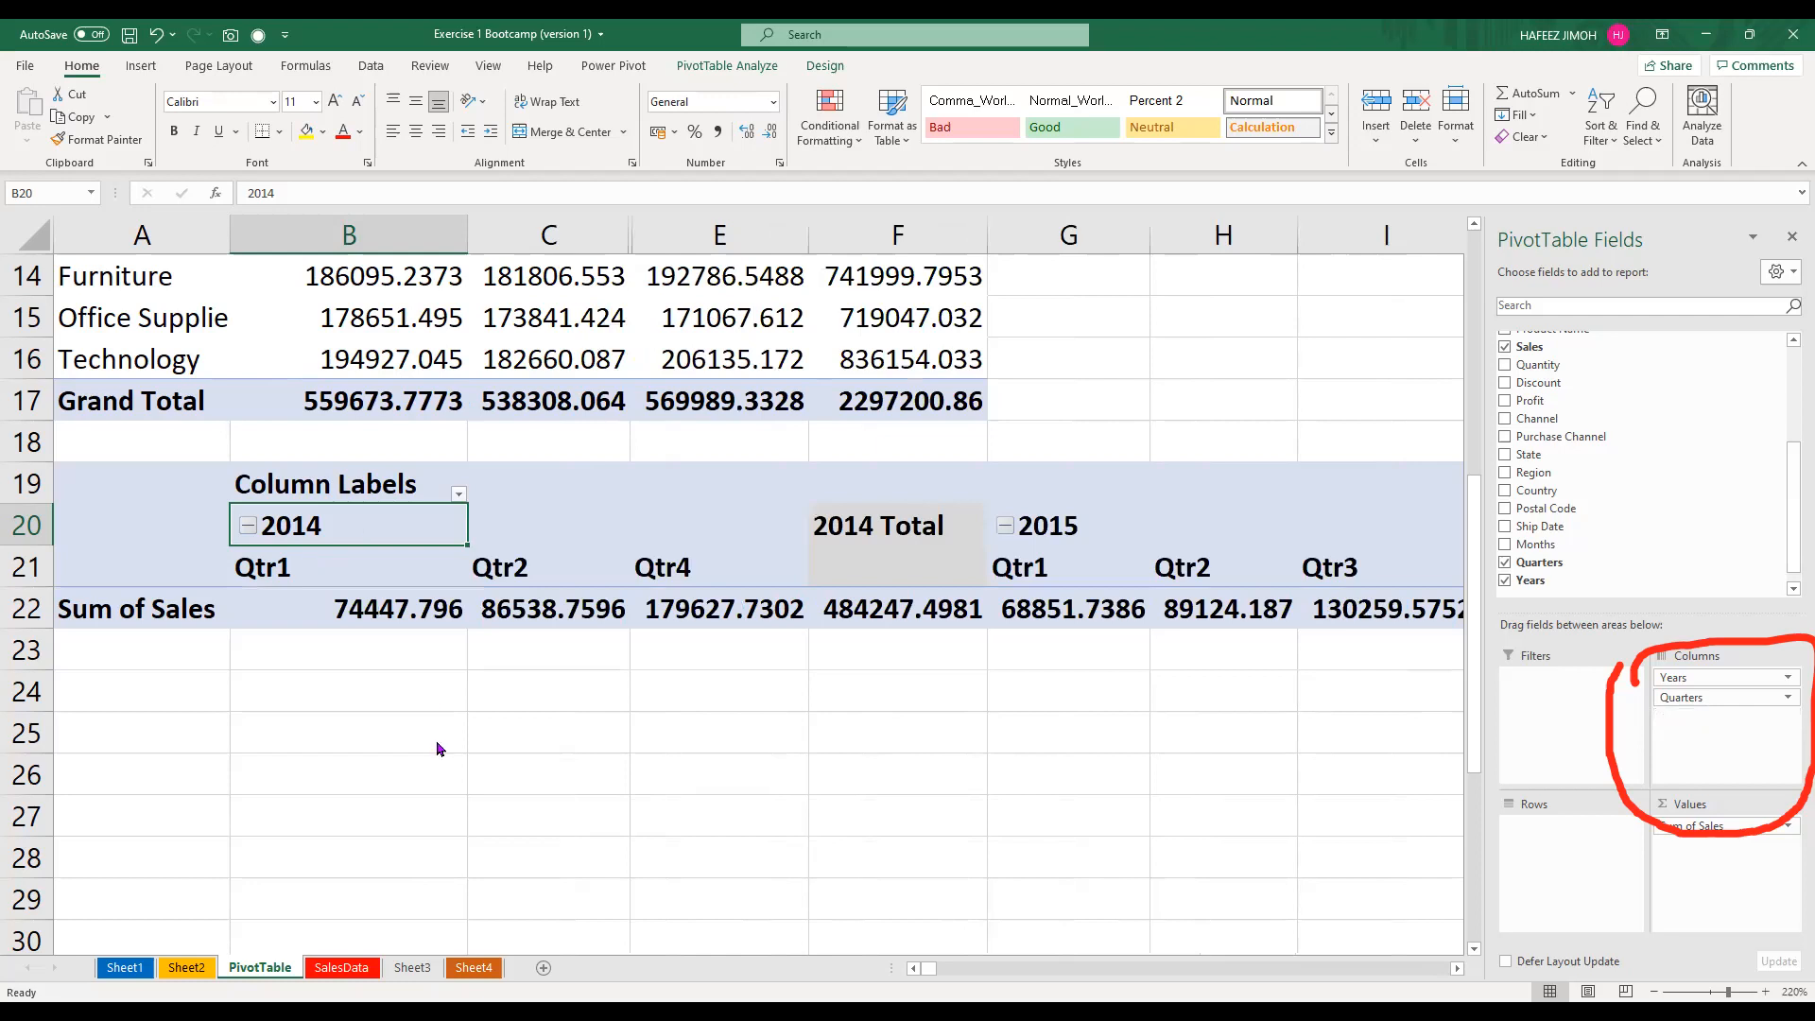
# Confirm the date grouping by Days, Months, Quarters and Years, and add Months and Order Date back to the pivot table's Columns area
pyautogui.hotkey('shift', 'F10')
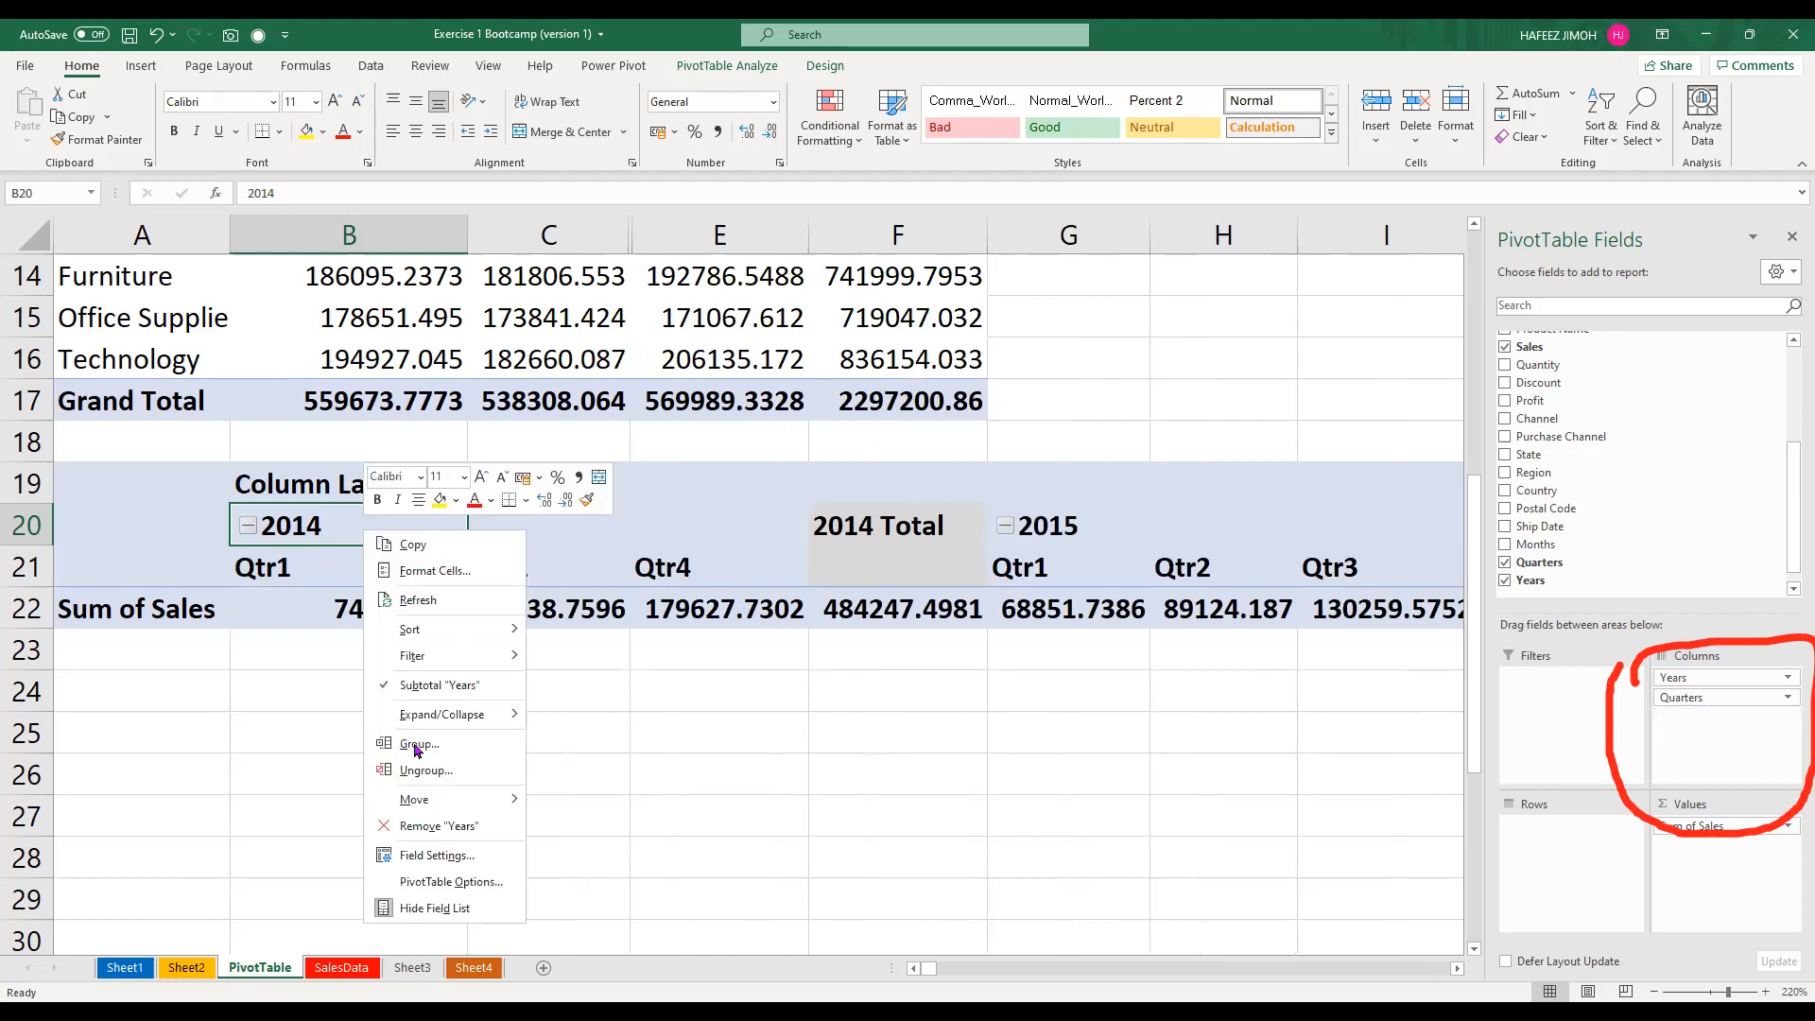
pyautogui.click(417, 746)
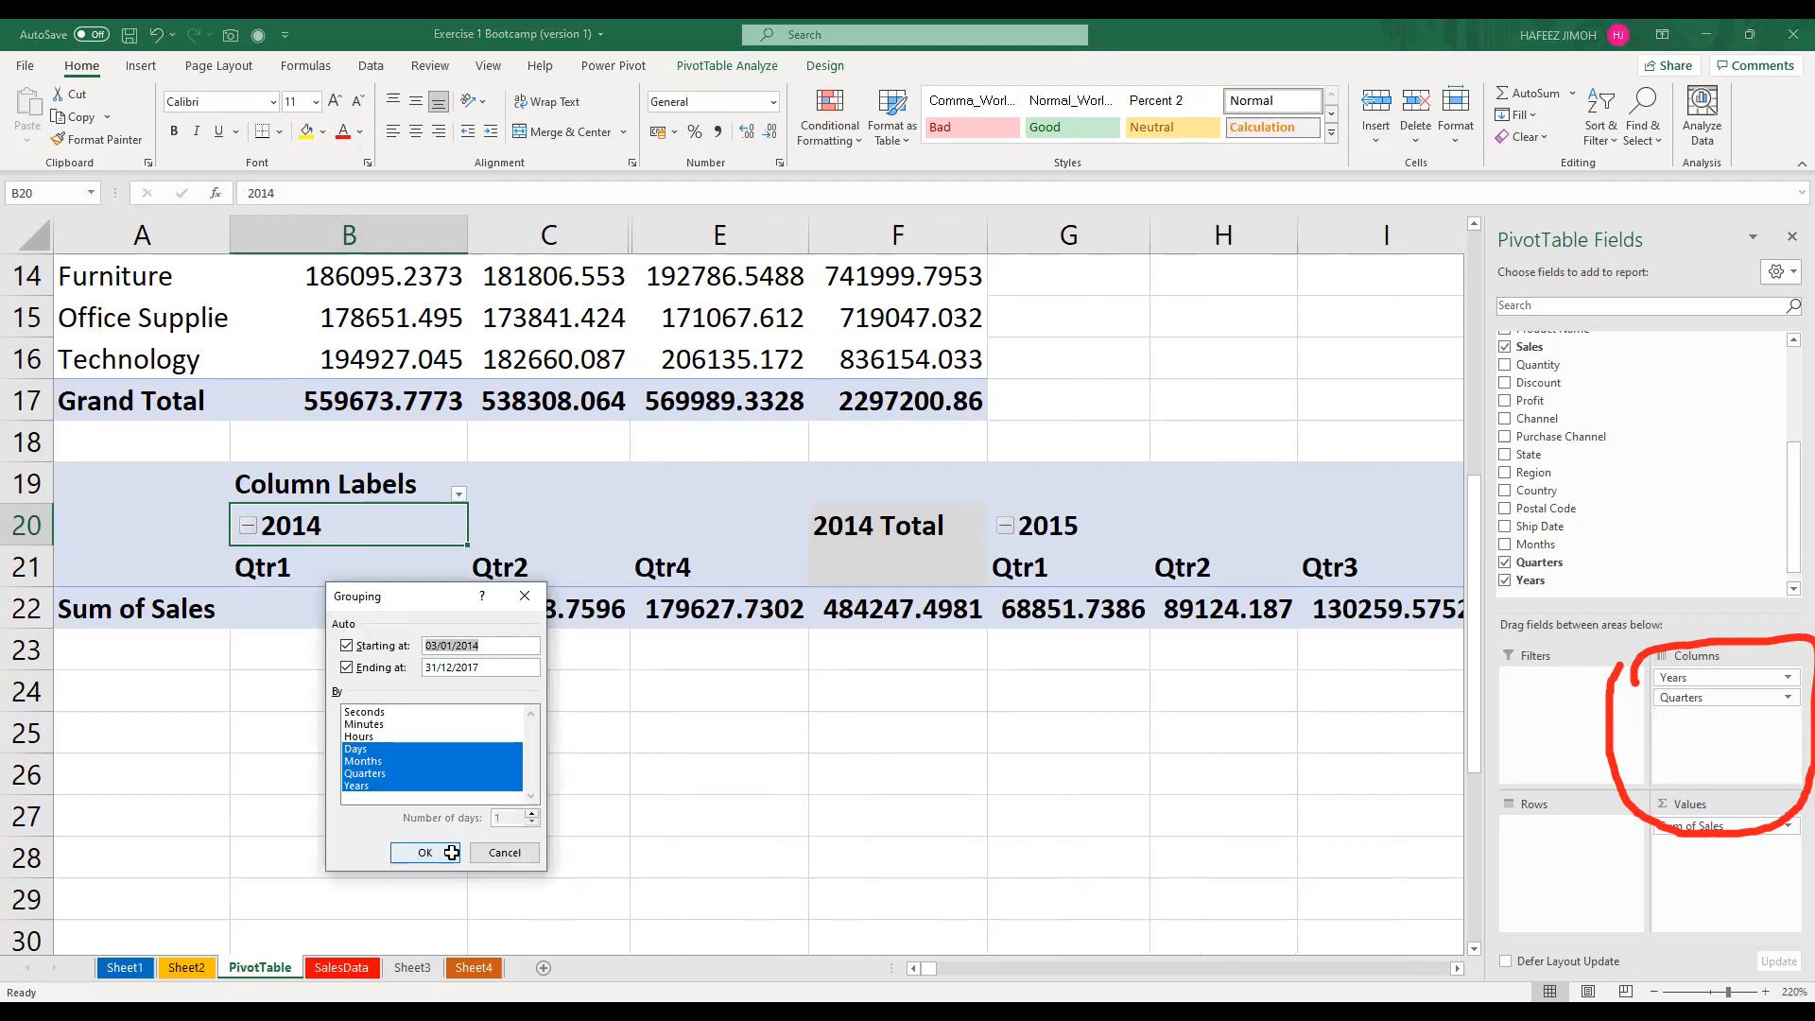
pyautogui.press('Return')
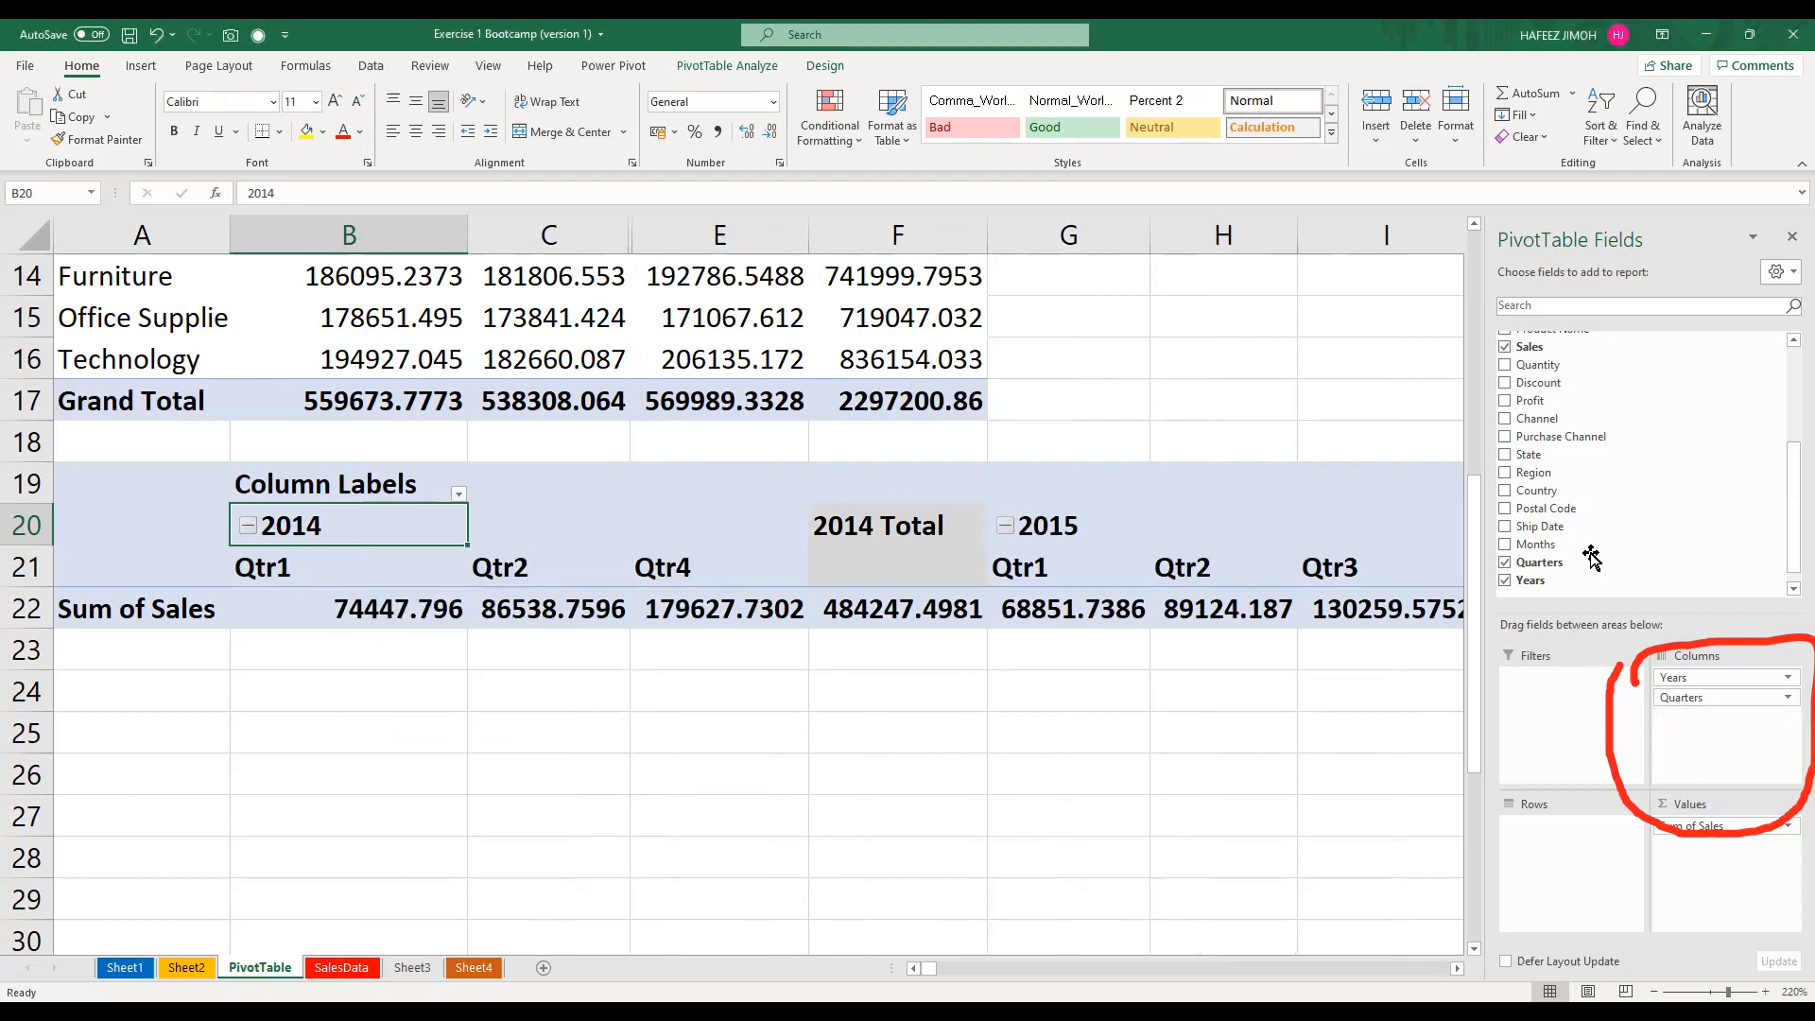
pyautogui.click(1588, 546)
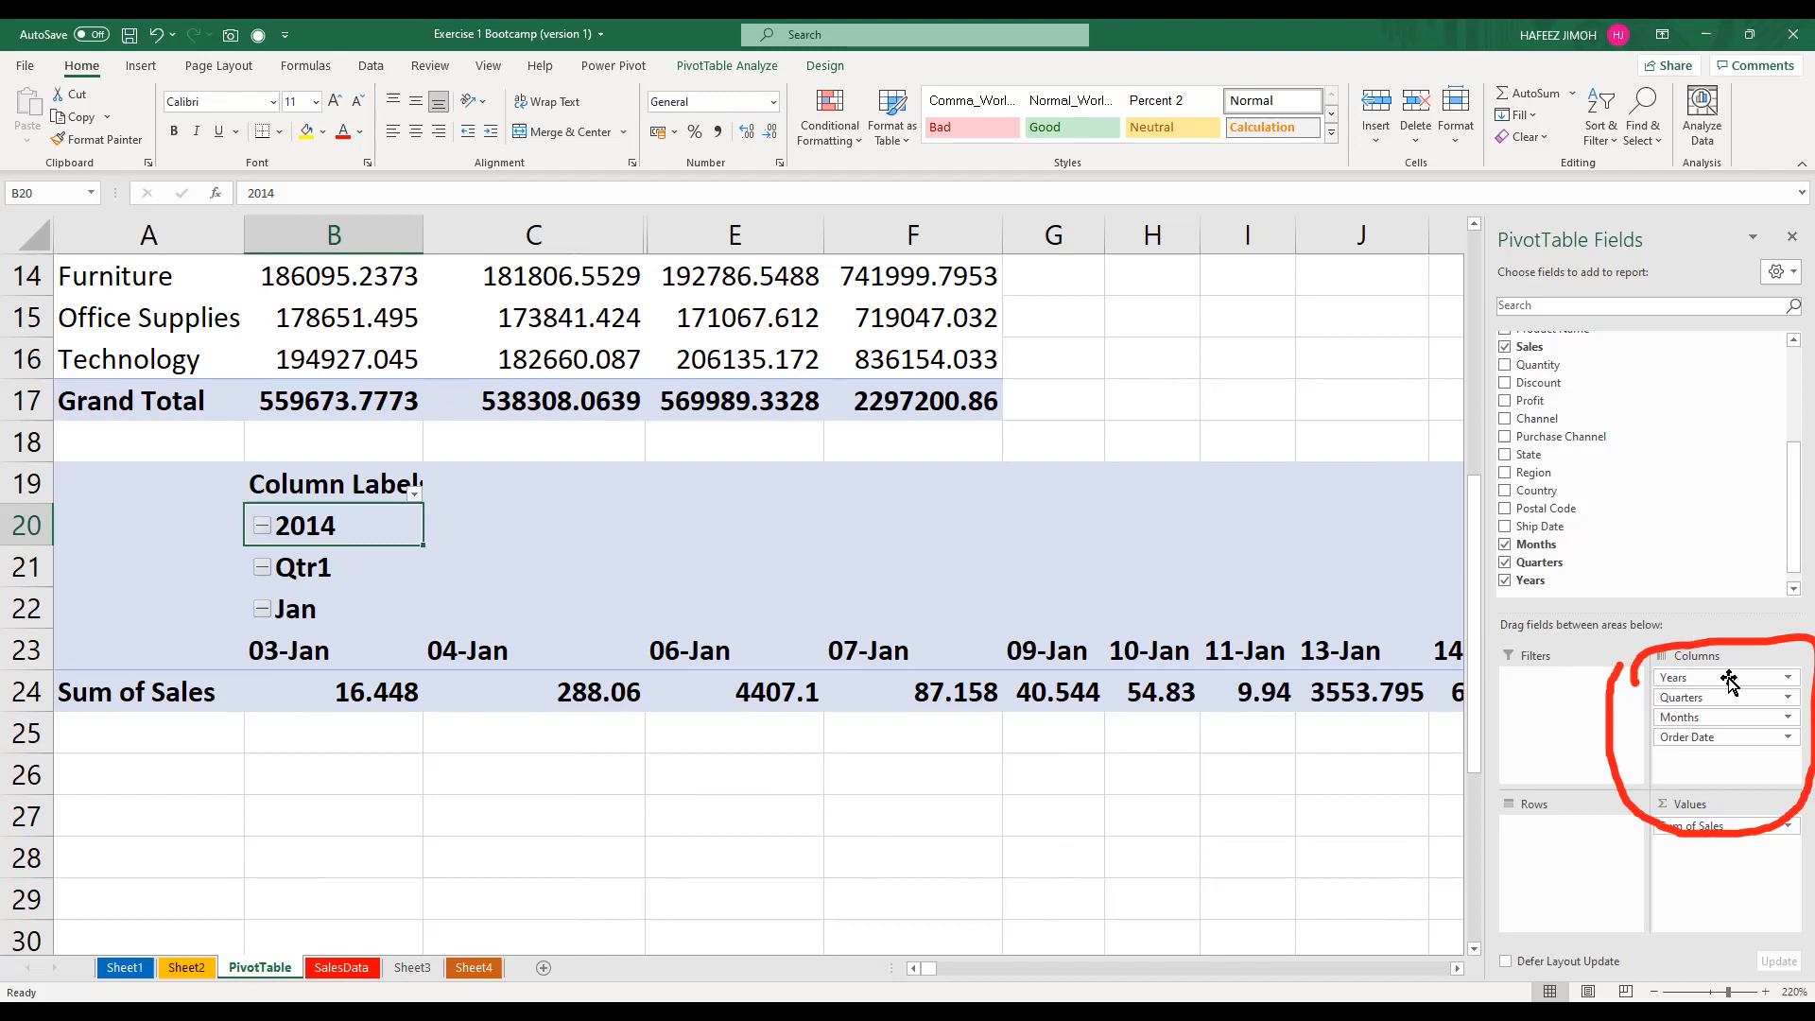
# Remove Years, Quarters and Order Date from the lower pivot table's Columns area and move Months to Rows
pyautogui.moveTo(1729, 681); pyautogui.dragTo(1326, 753)
pyautogui.moveTo(1492, 762); pyautogui.dragTo(1494, 761)
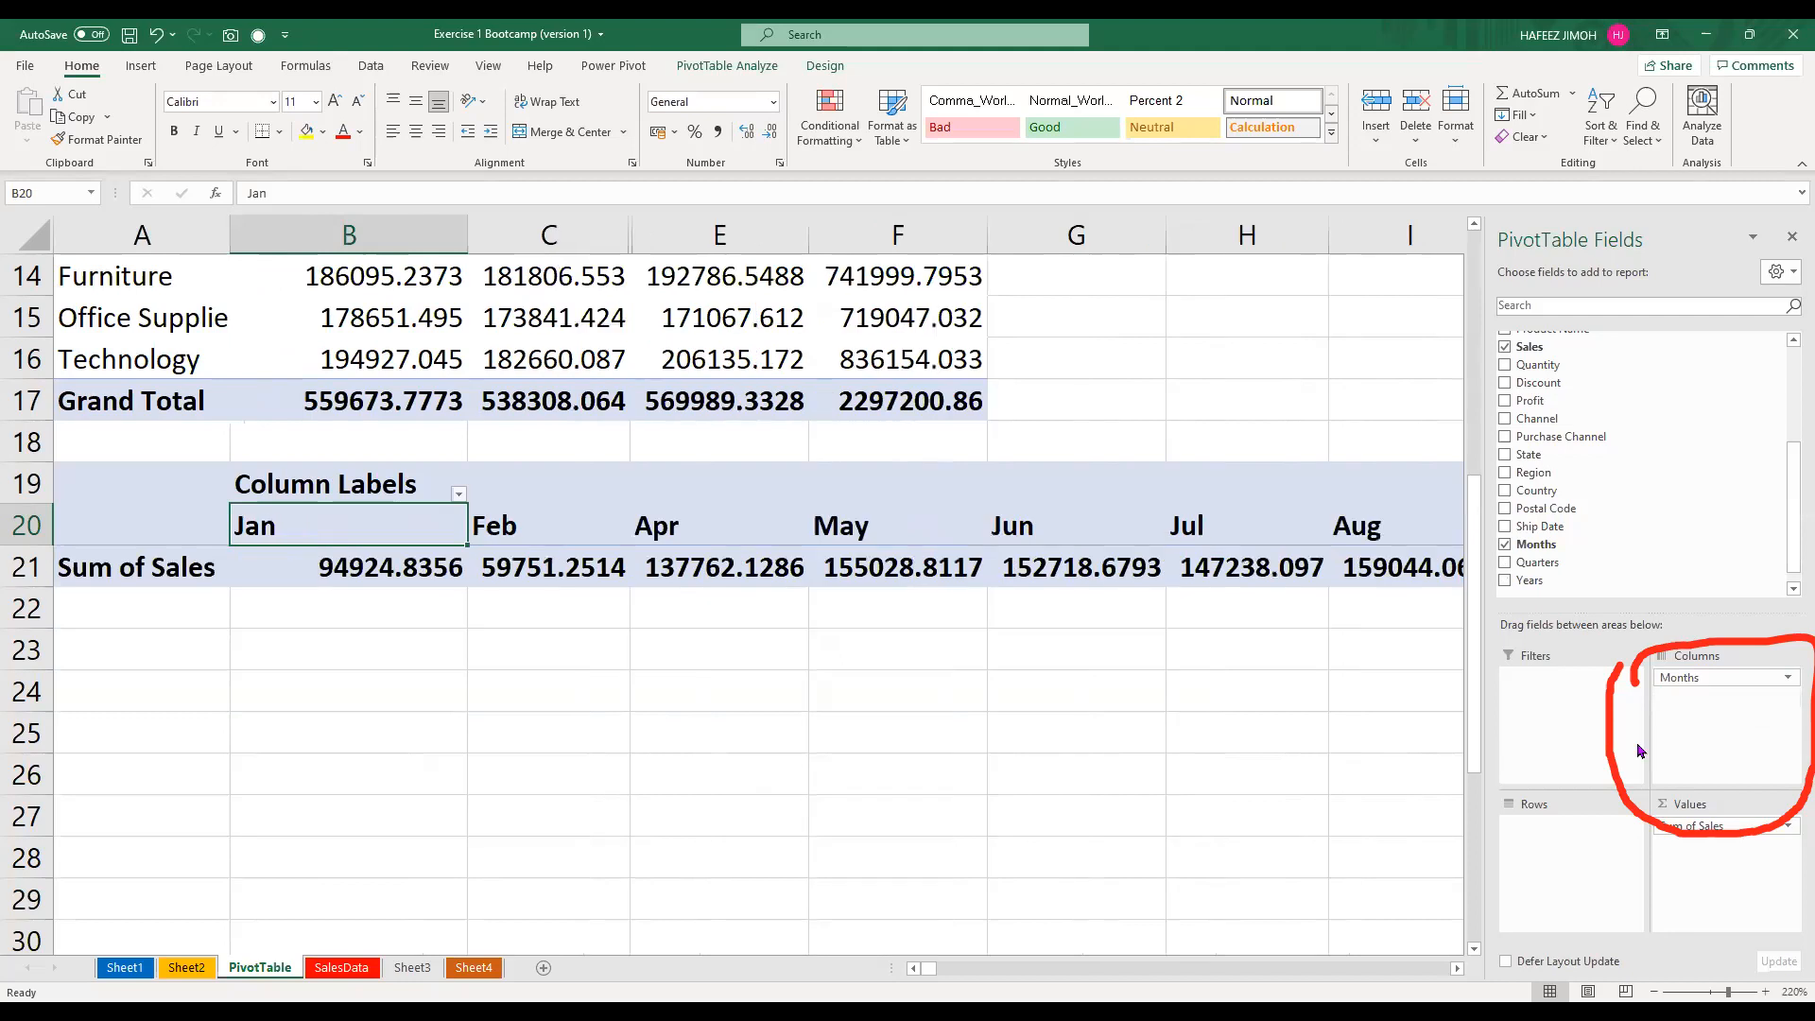
pyautogui.moveTo(1688, 677); pyautogui.dragTo(1553, 860)
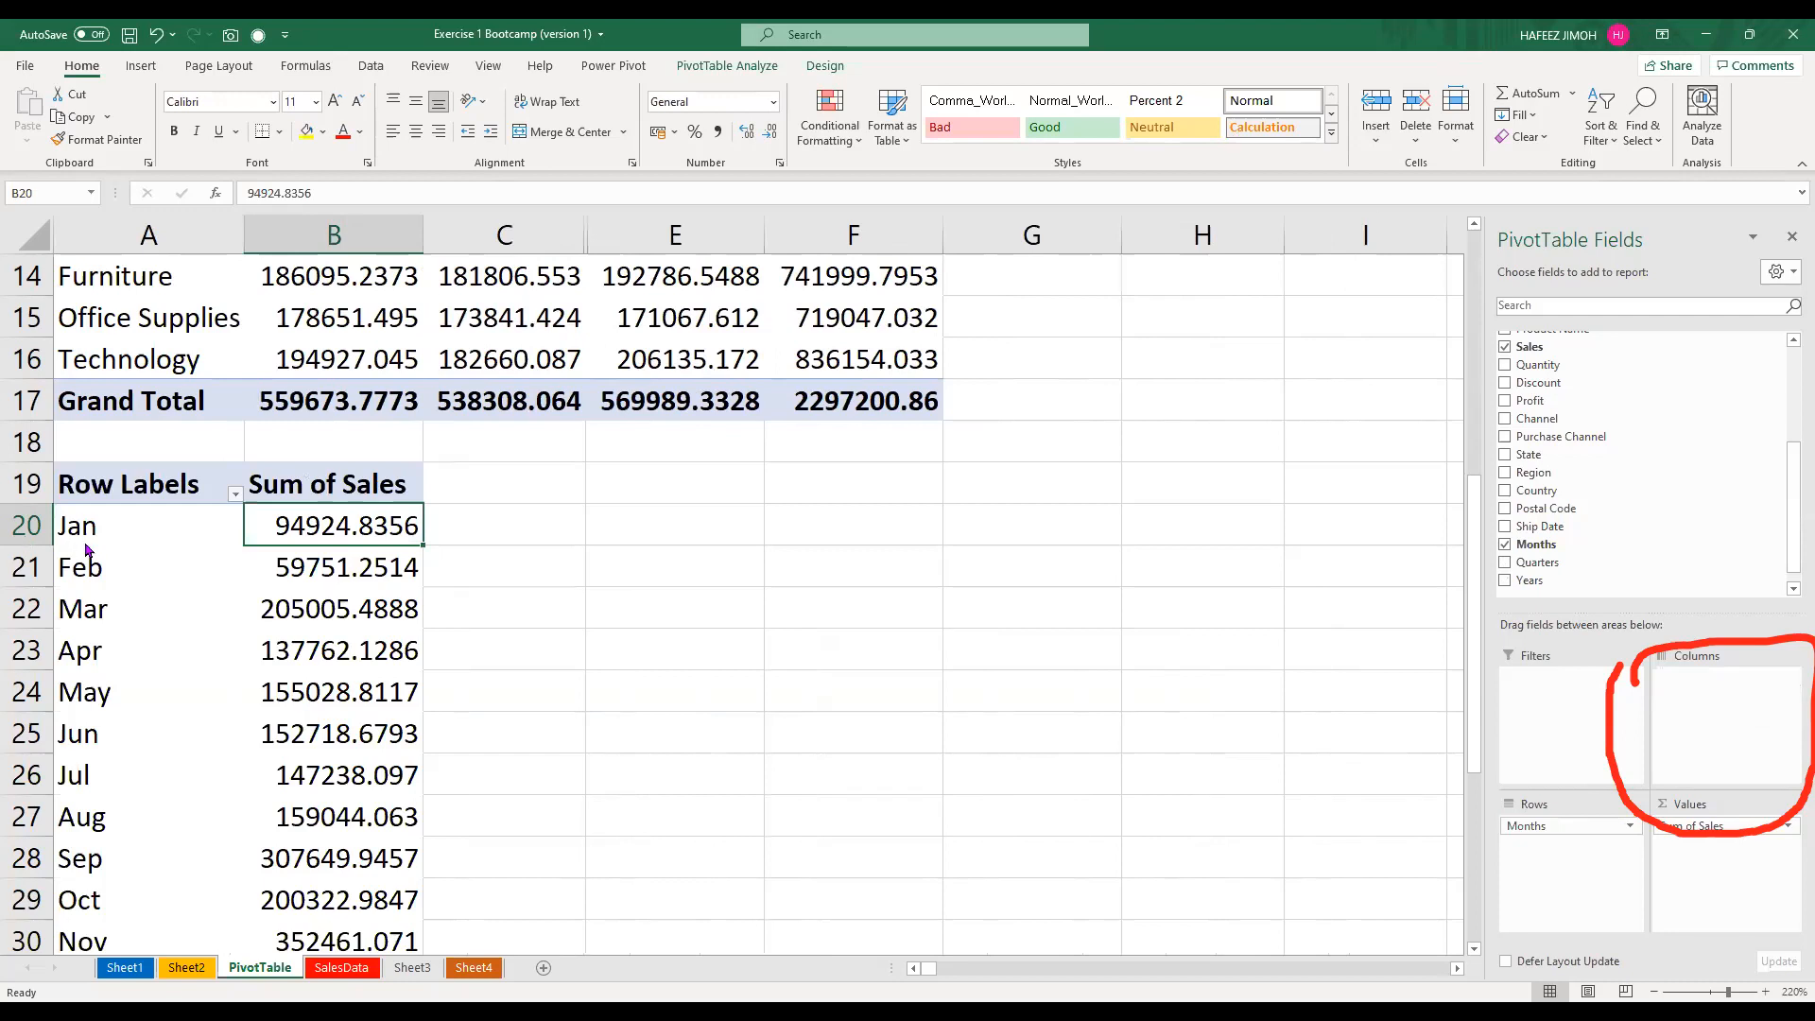
pyautogui.press('Escape')
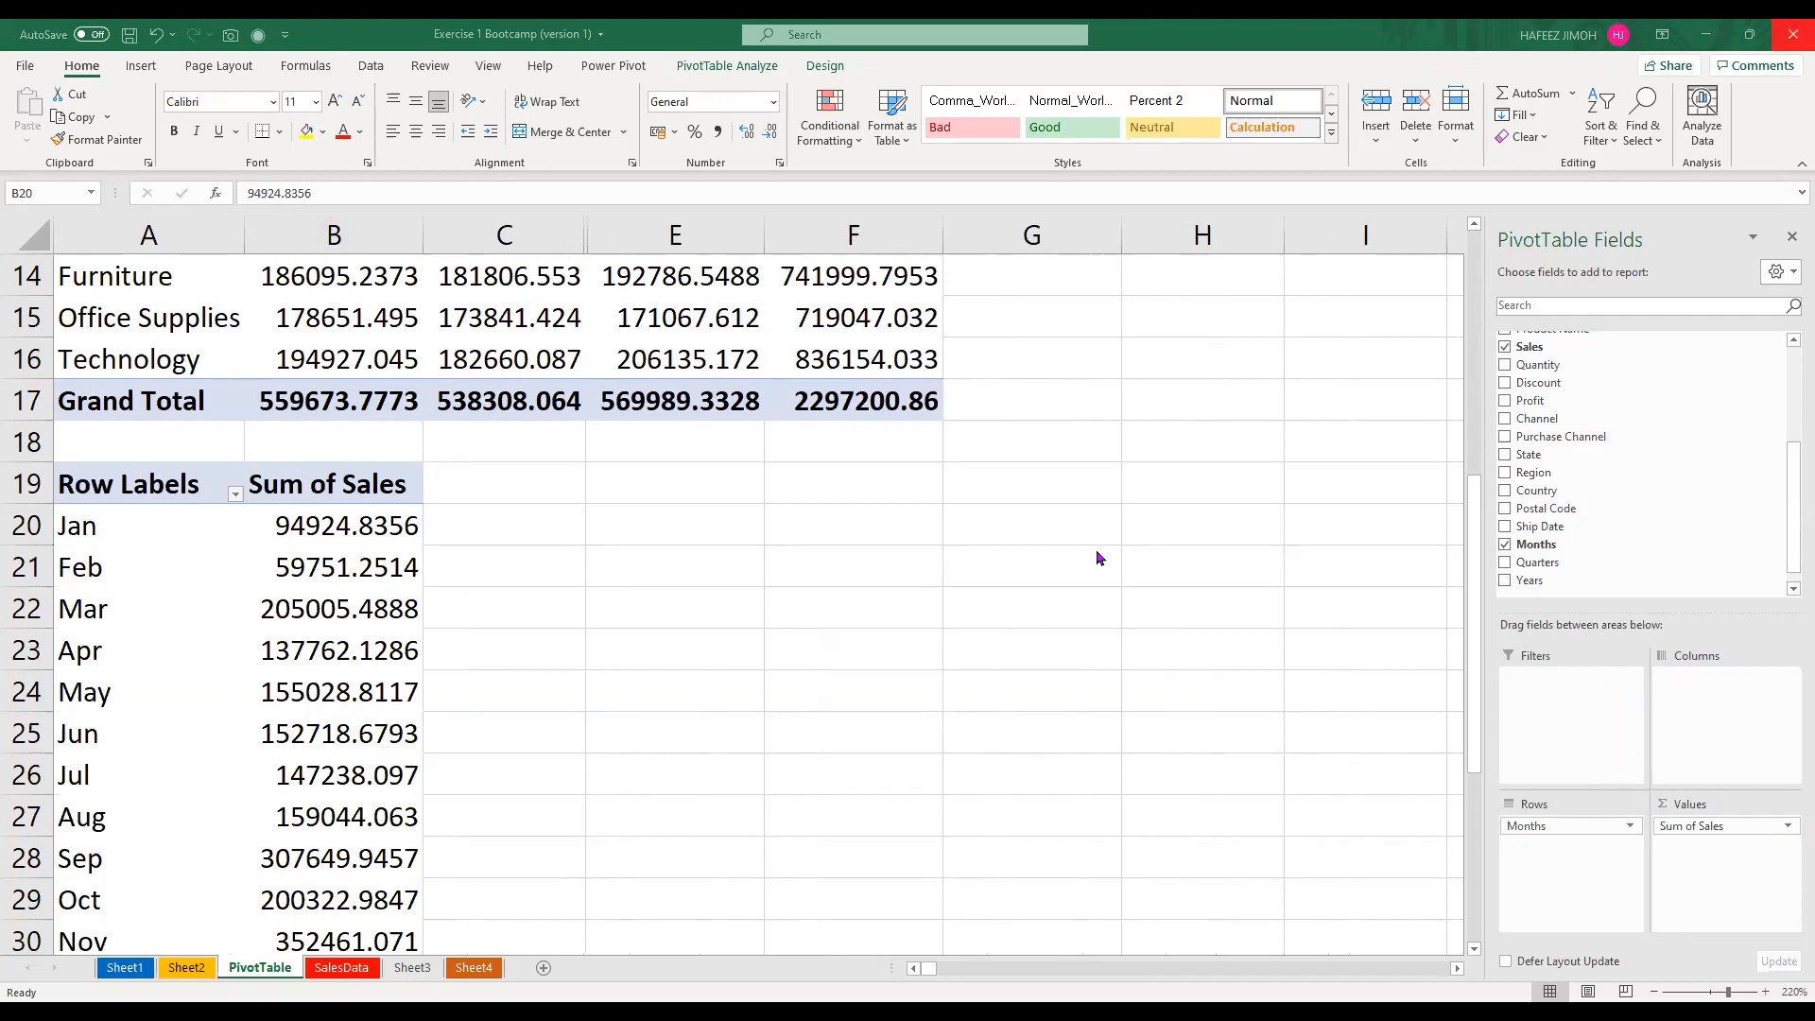
# Add a slicer for the Years field and place it beside the lower pivot table
pyautogui.click(1590, 604)
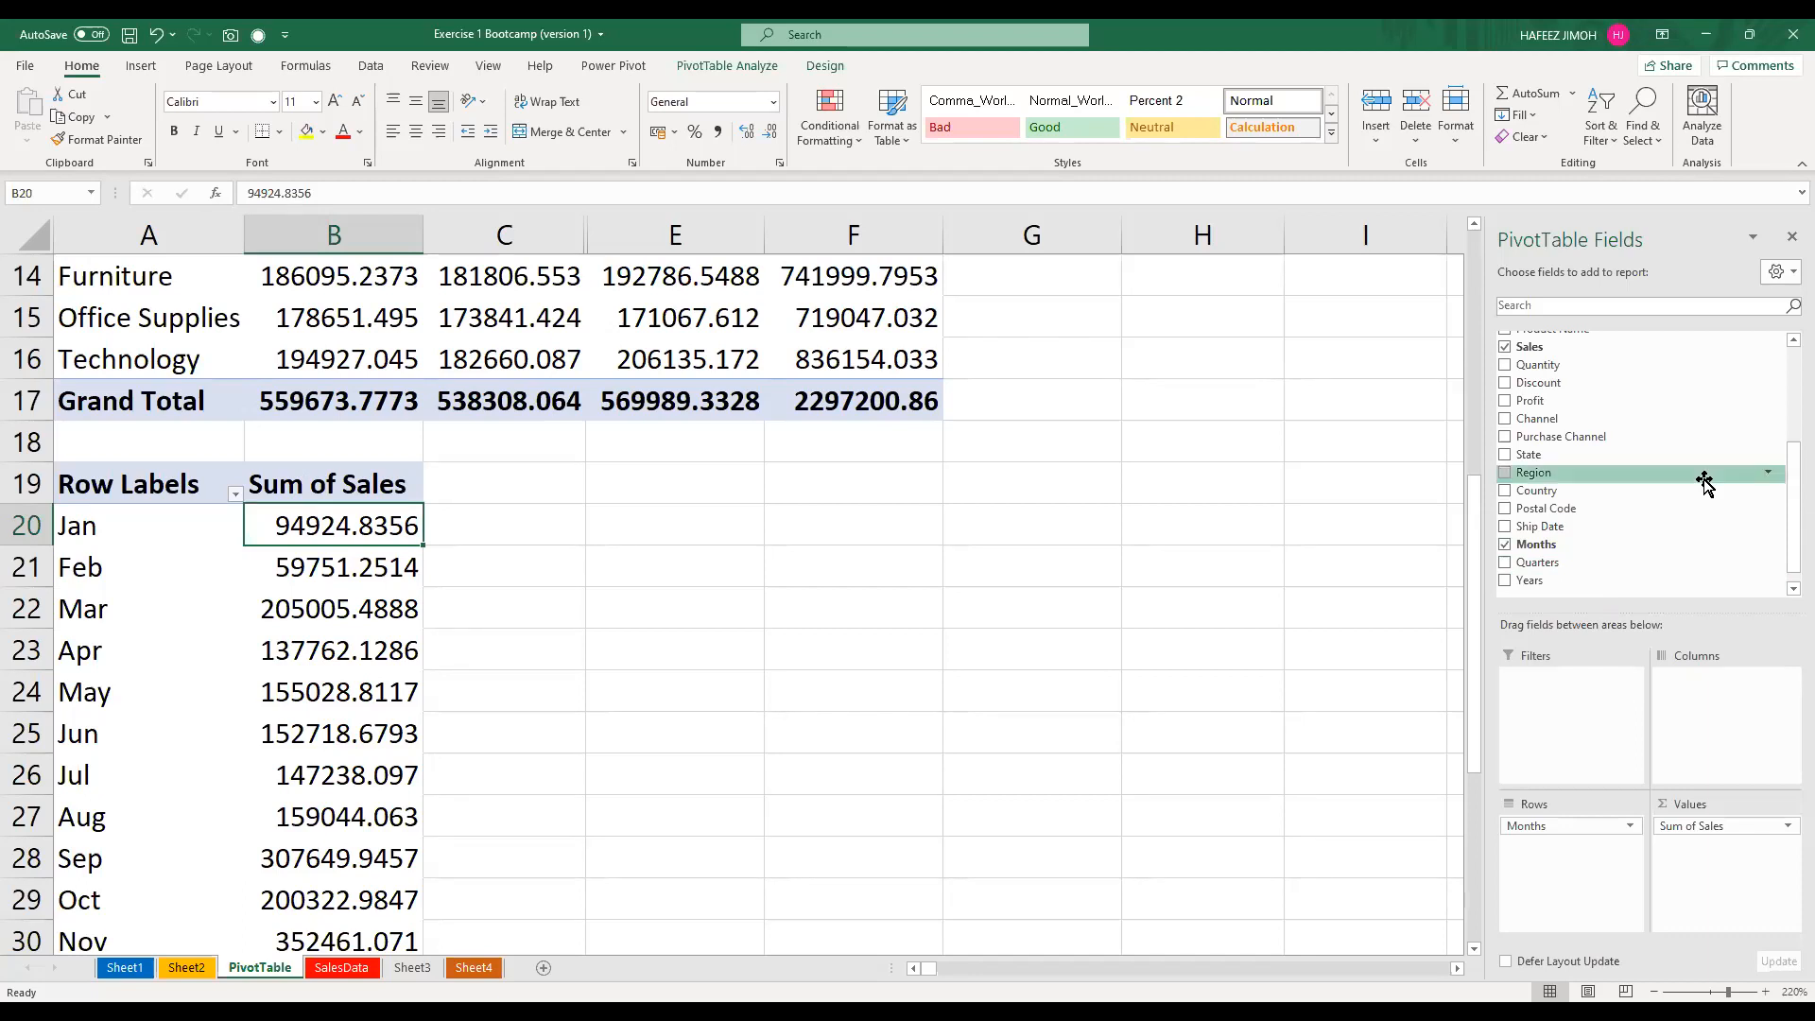
pyautogui.scroll(3, 1702, 477)
pyautogui.scroll(-3, 1667, 458)
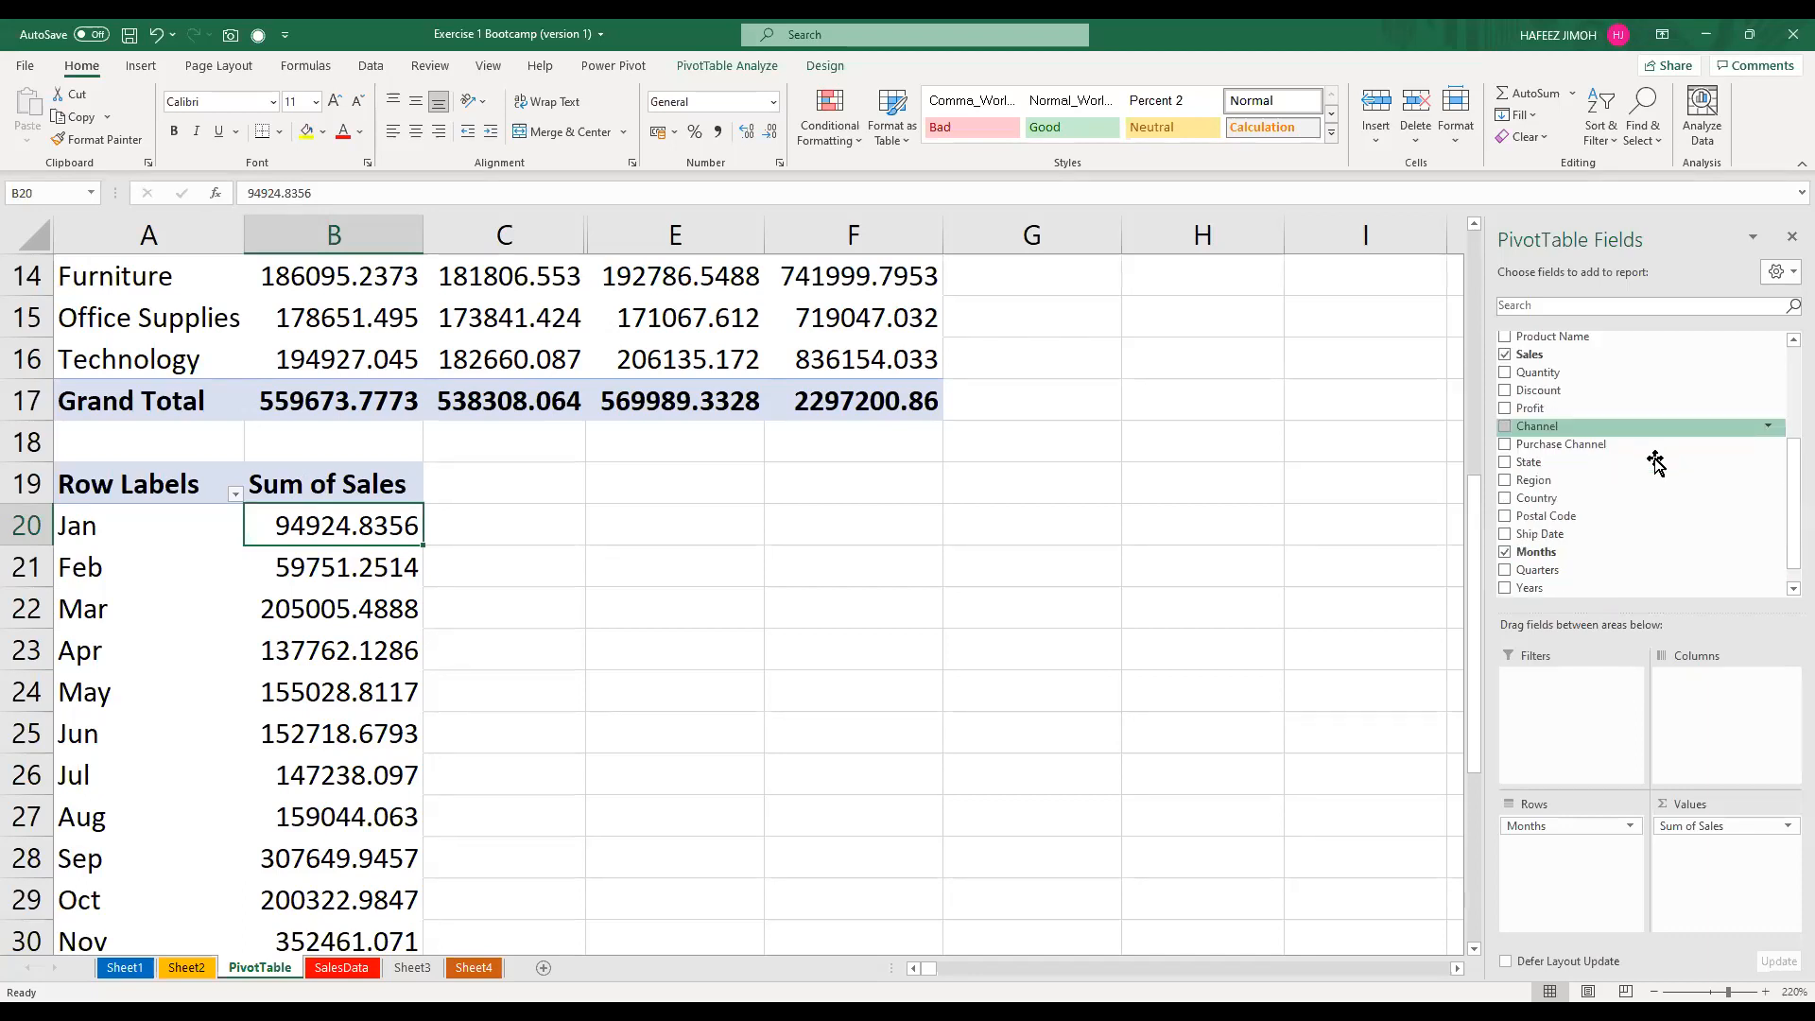
pyautogui.scroll(-1, 1641, 511)
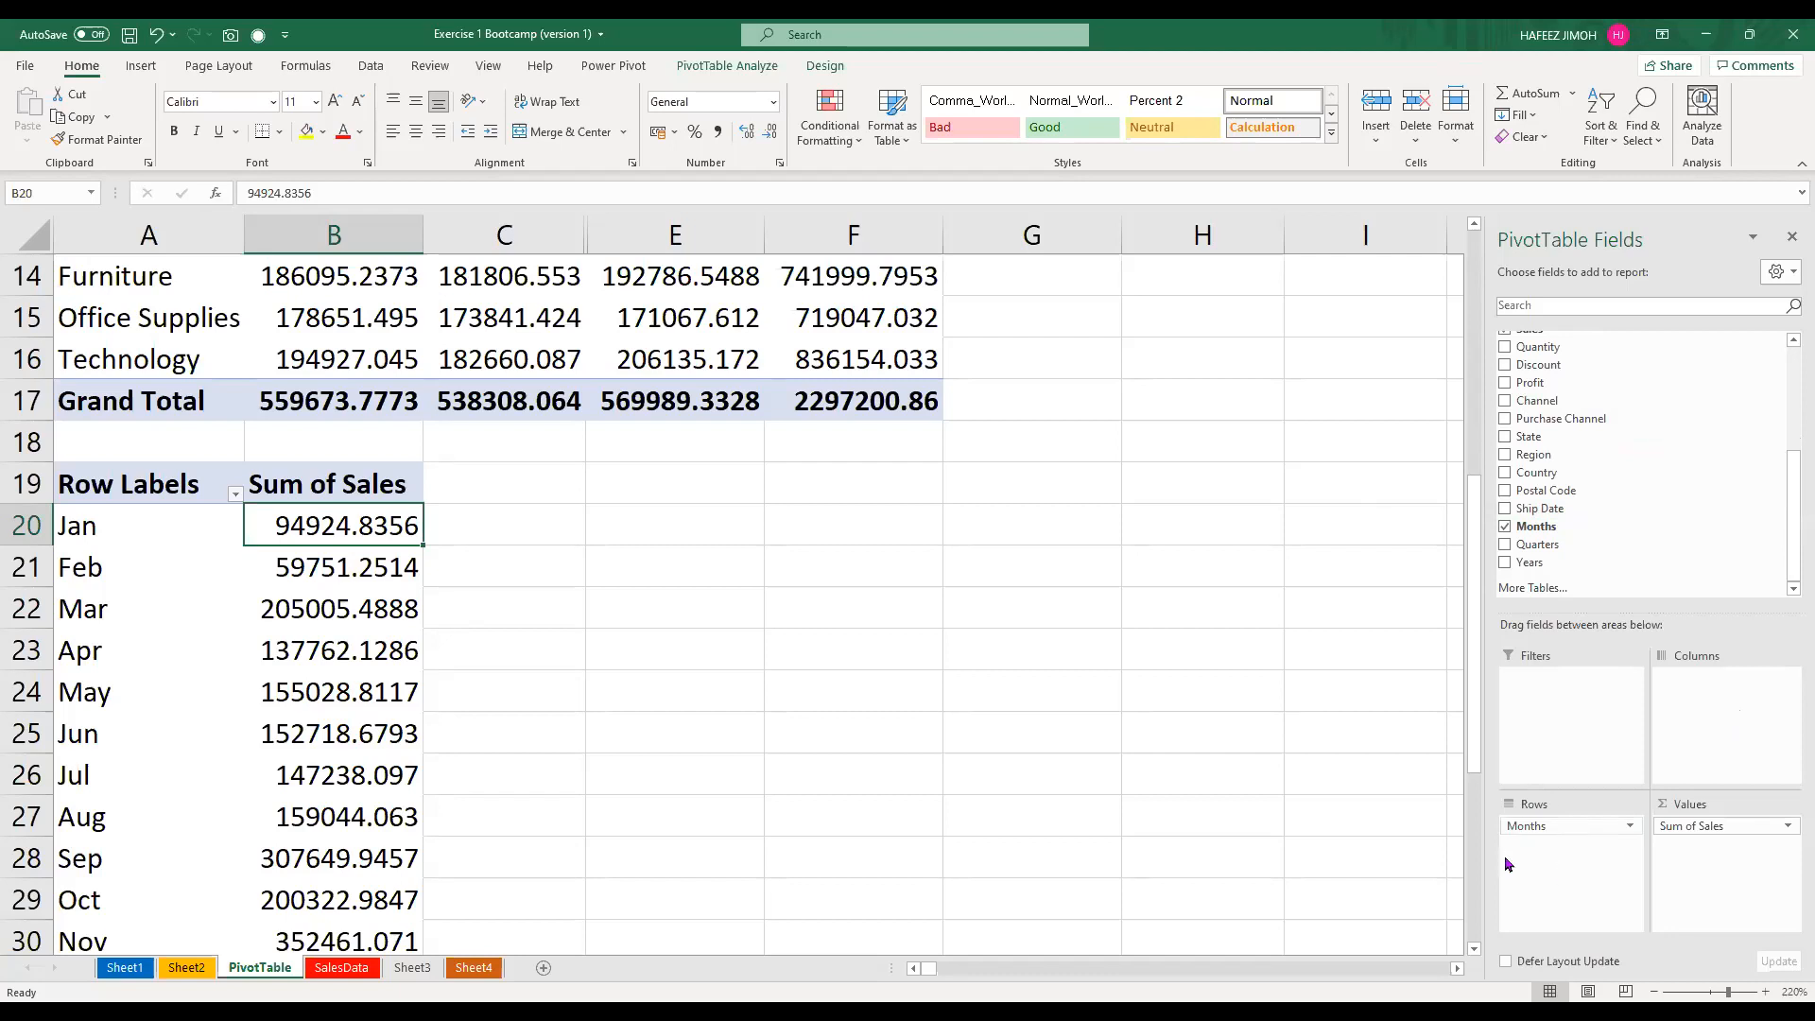
pyautogui.rightClick(1533, 564)
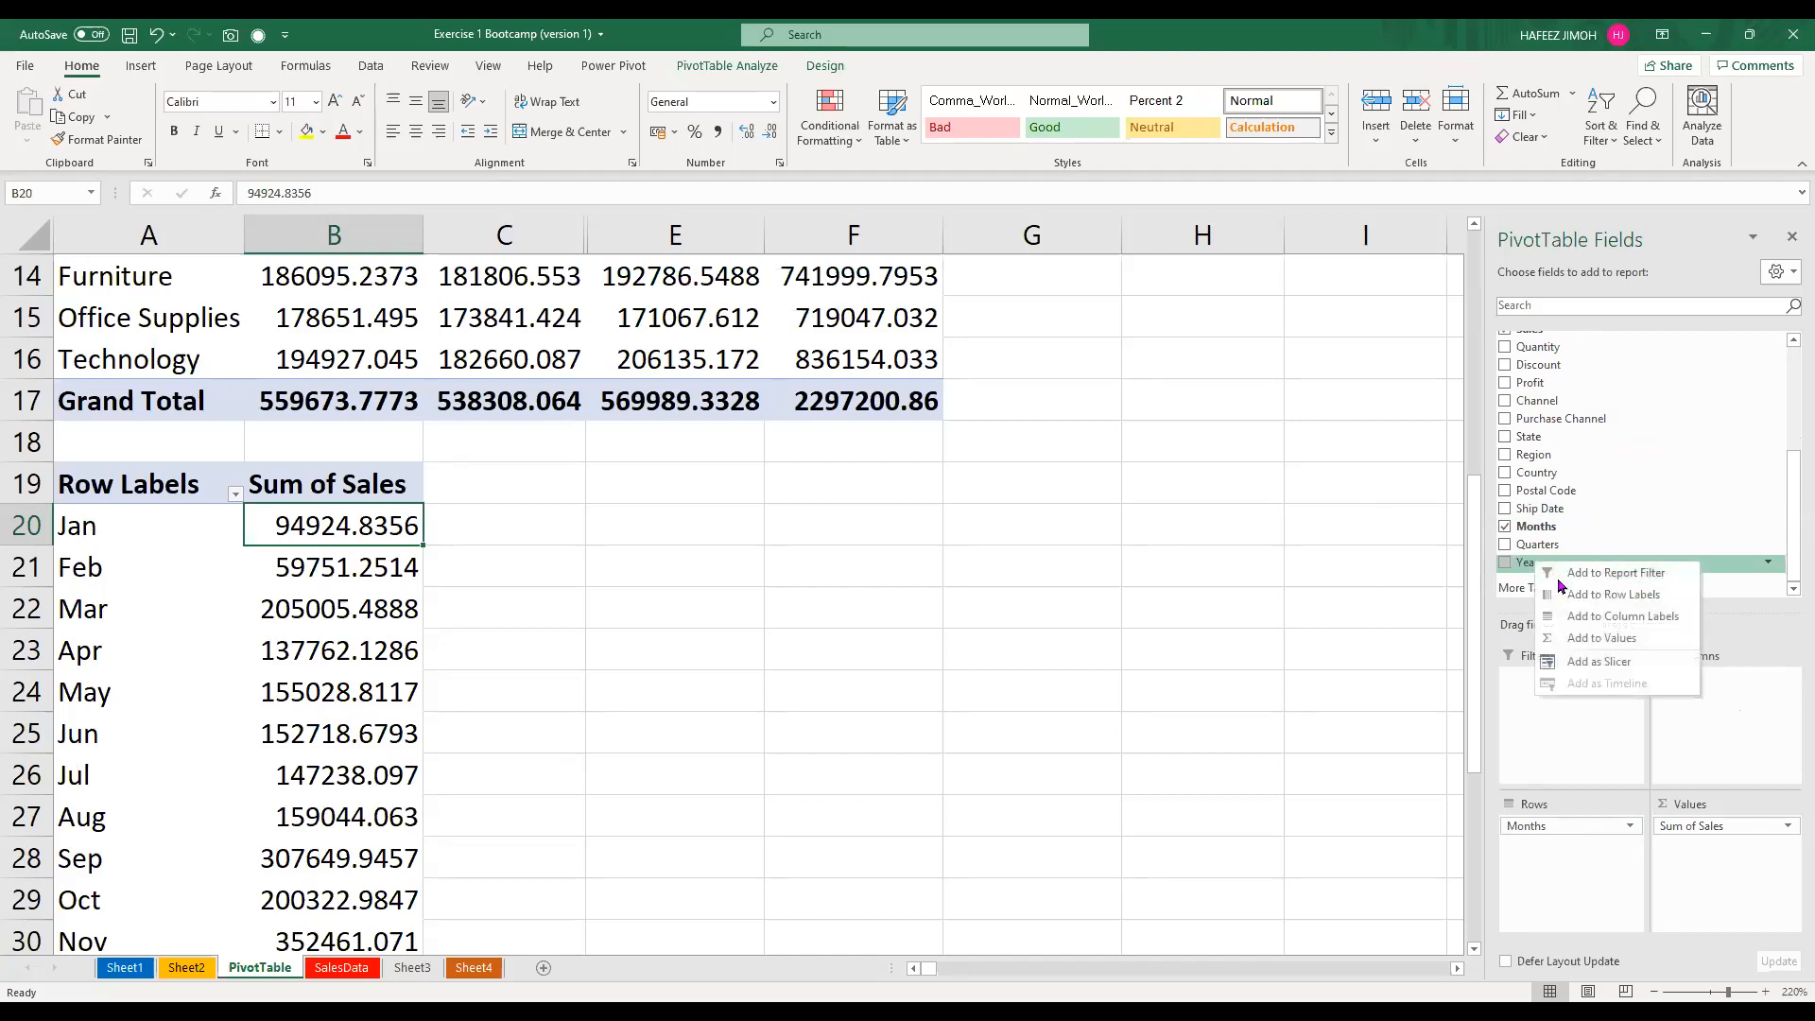
pyautogui.click(1564, 666)
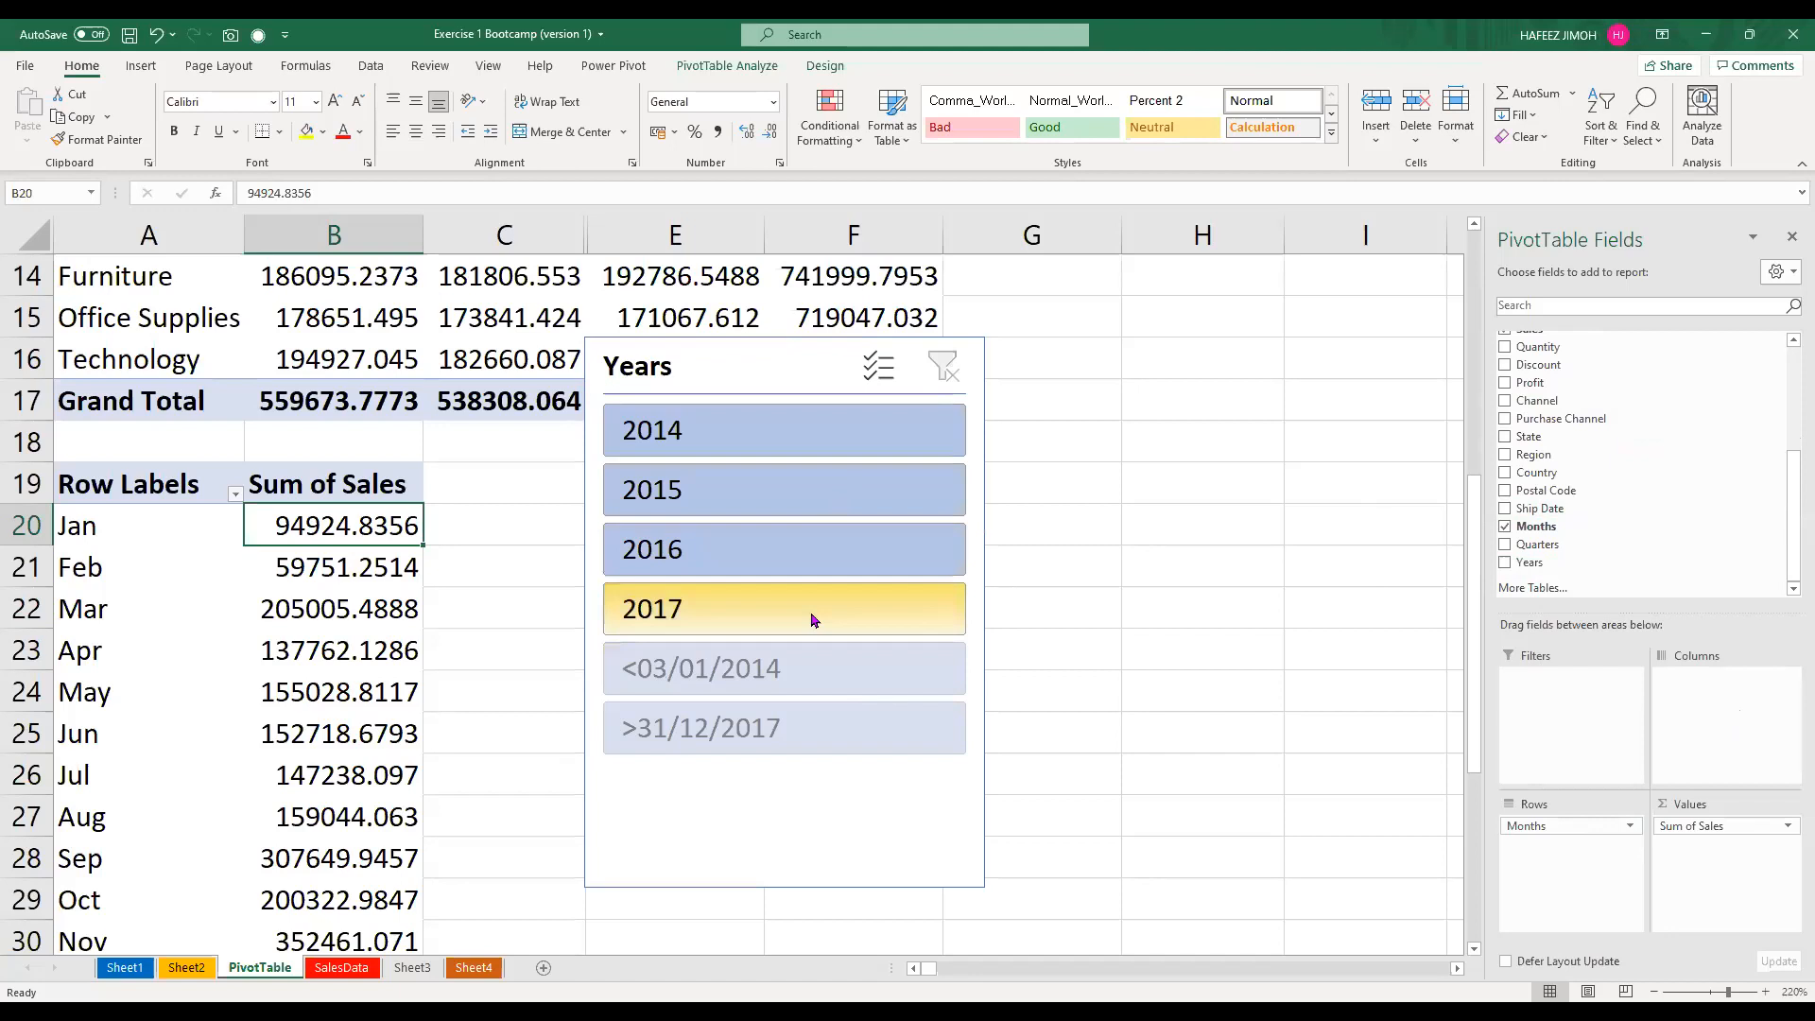
pyautogui.moveTo(801, 535); pyautogui.dragTo(797, 536)
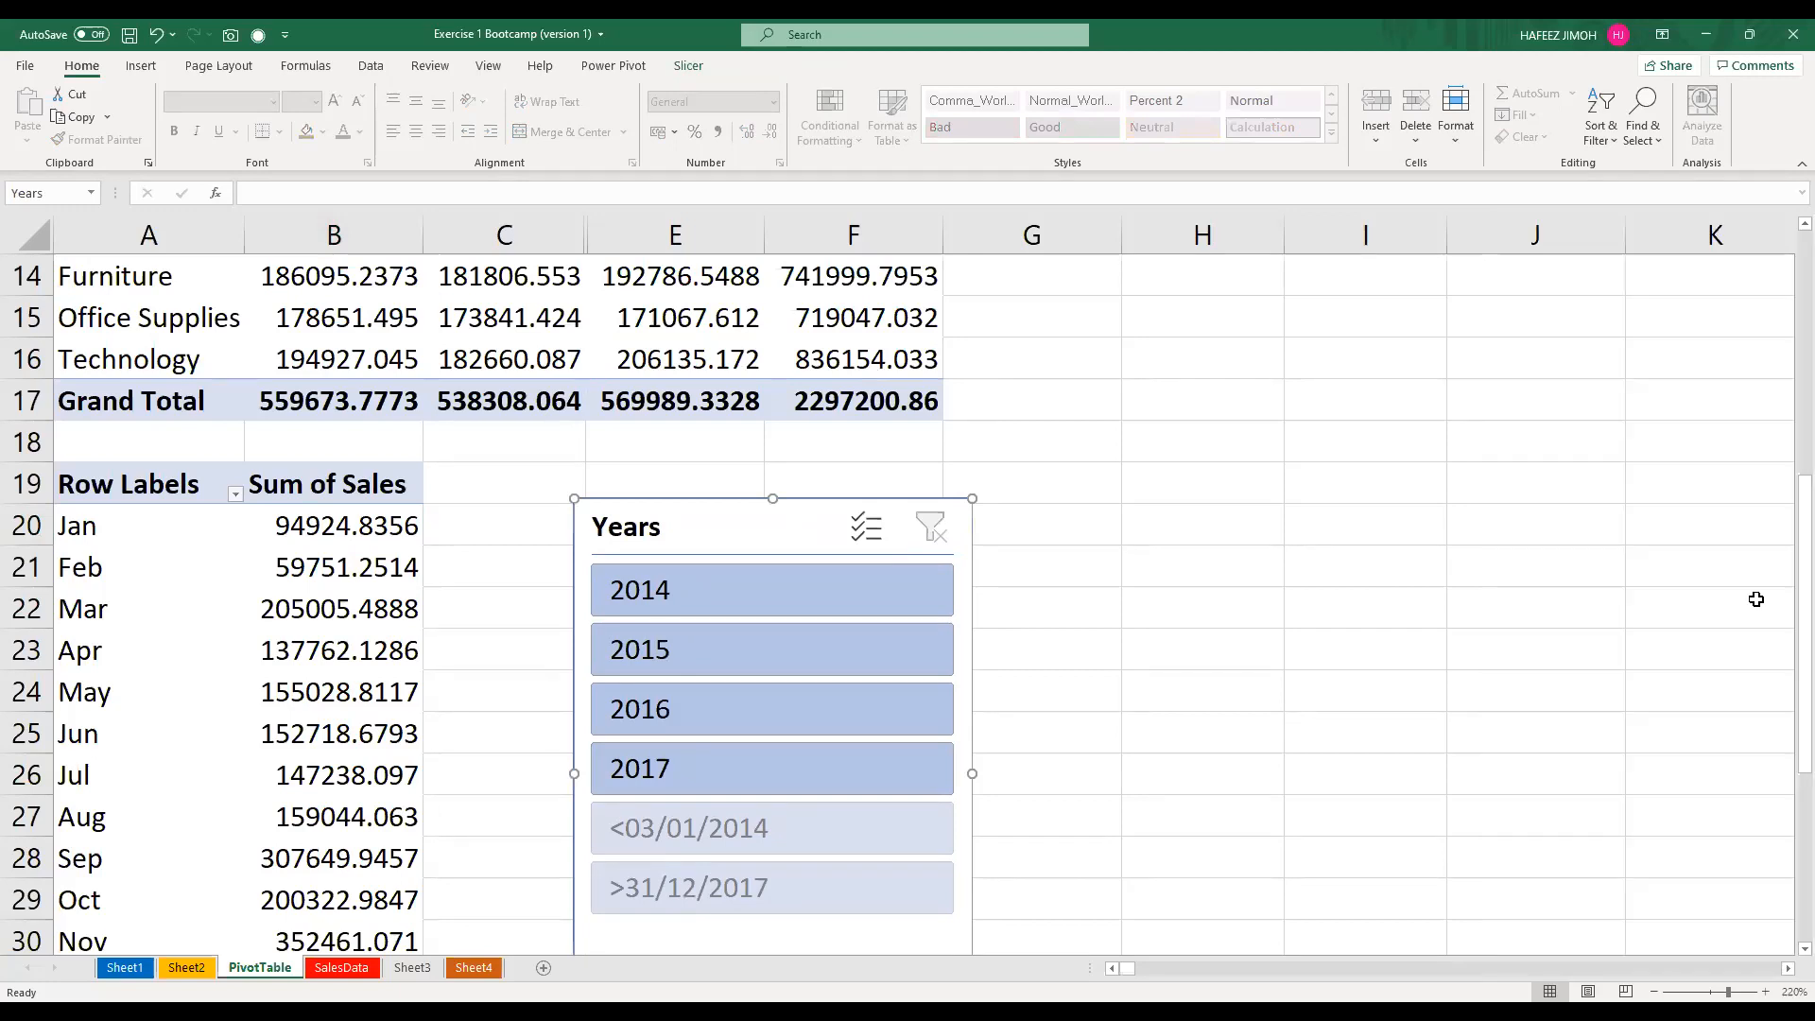
# Filter the monthly sales to 2016 with the Years slicer
pyautogui.click(371, 639)
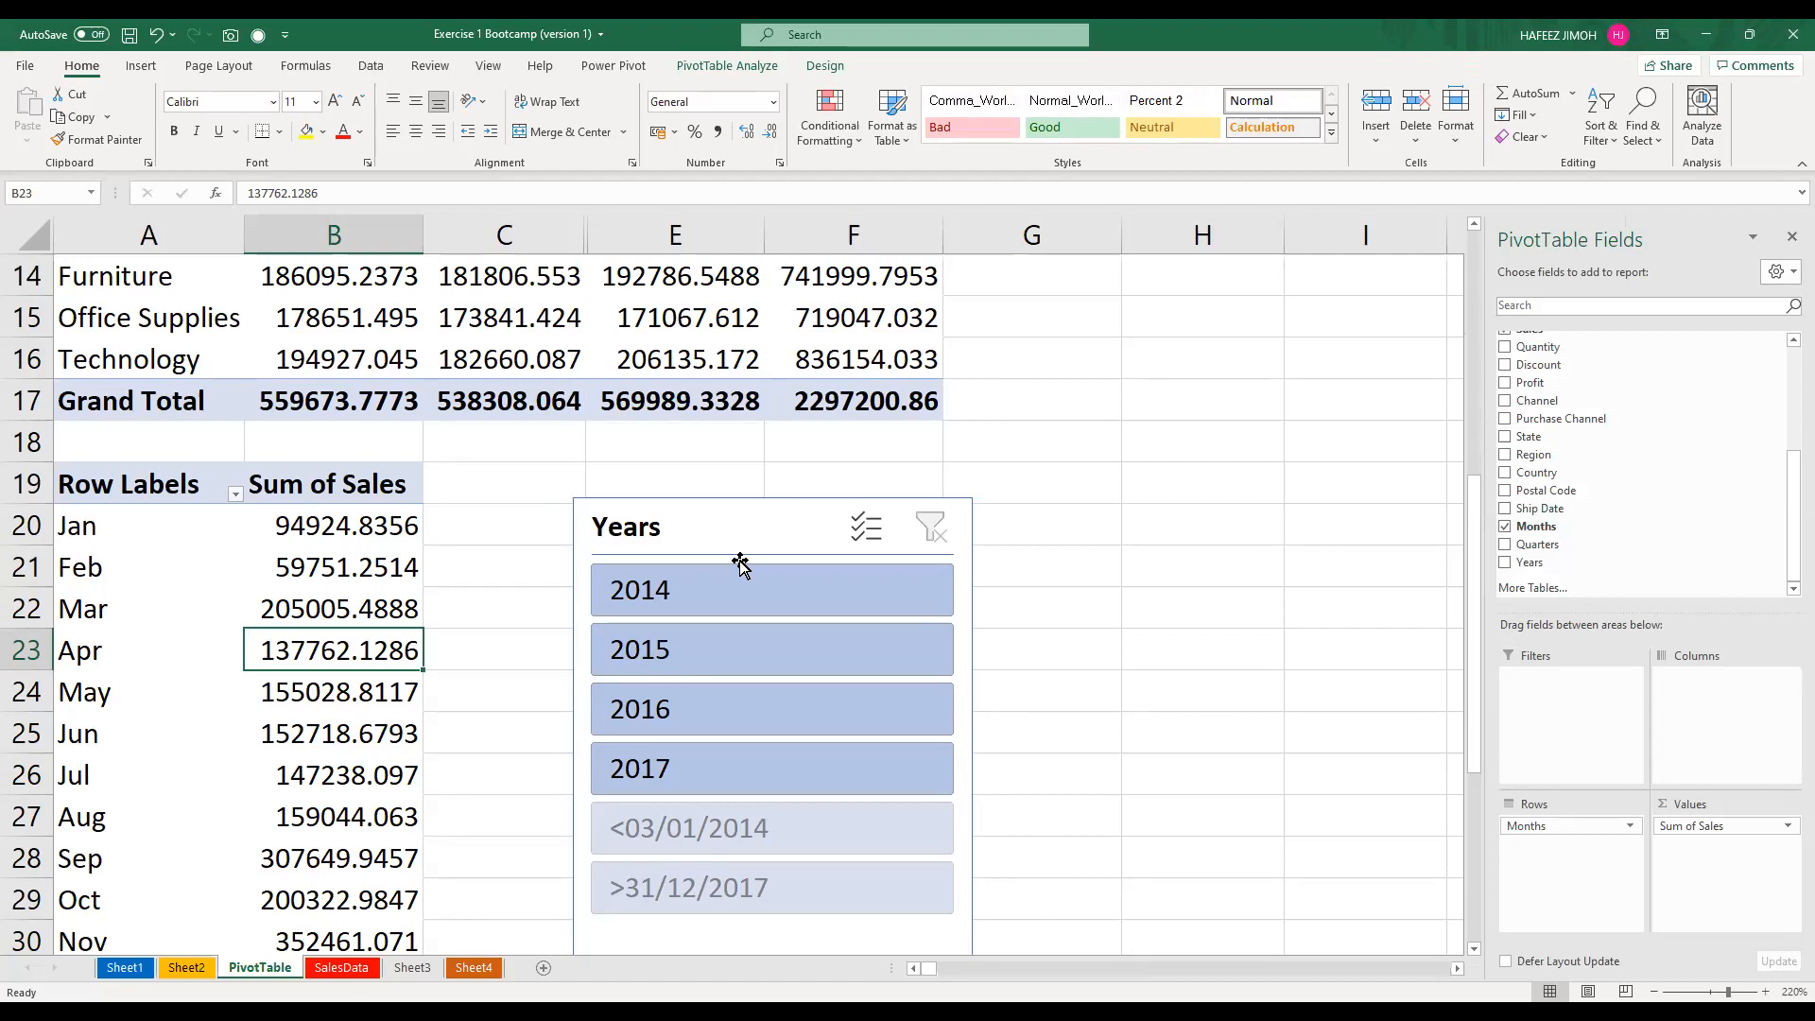
pyautogui.click(741, 605)
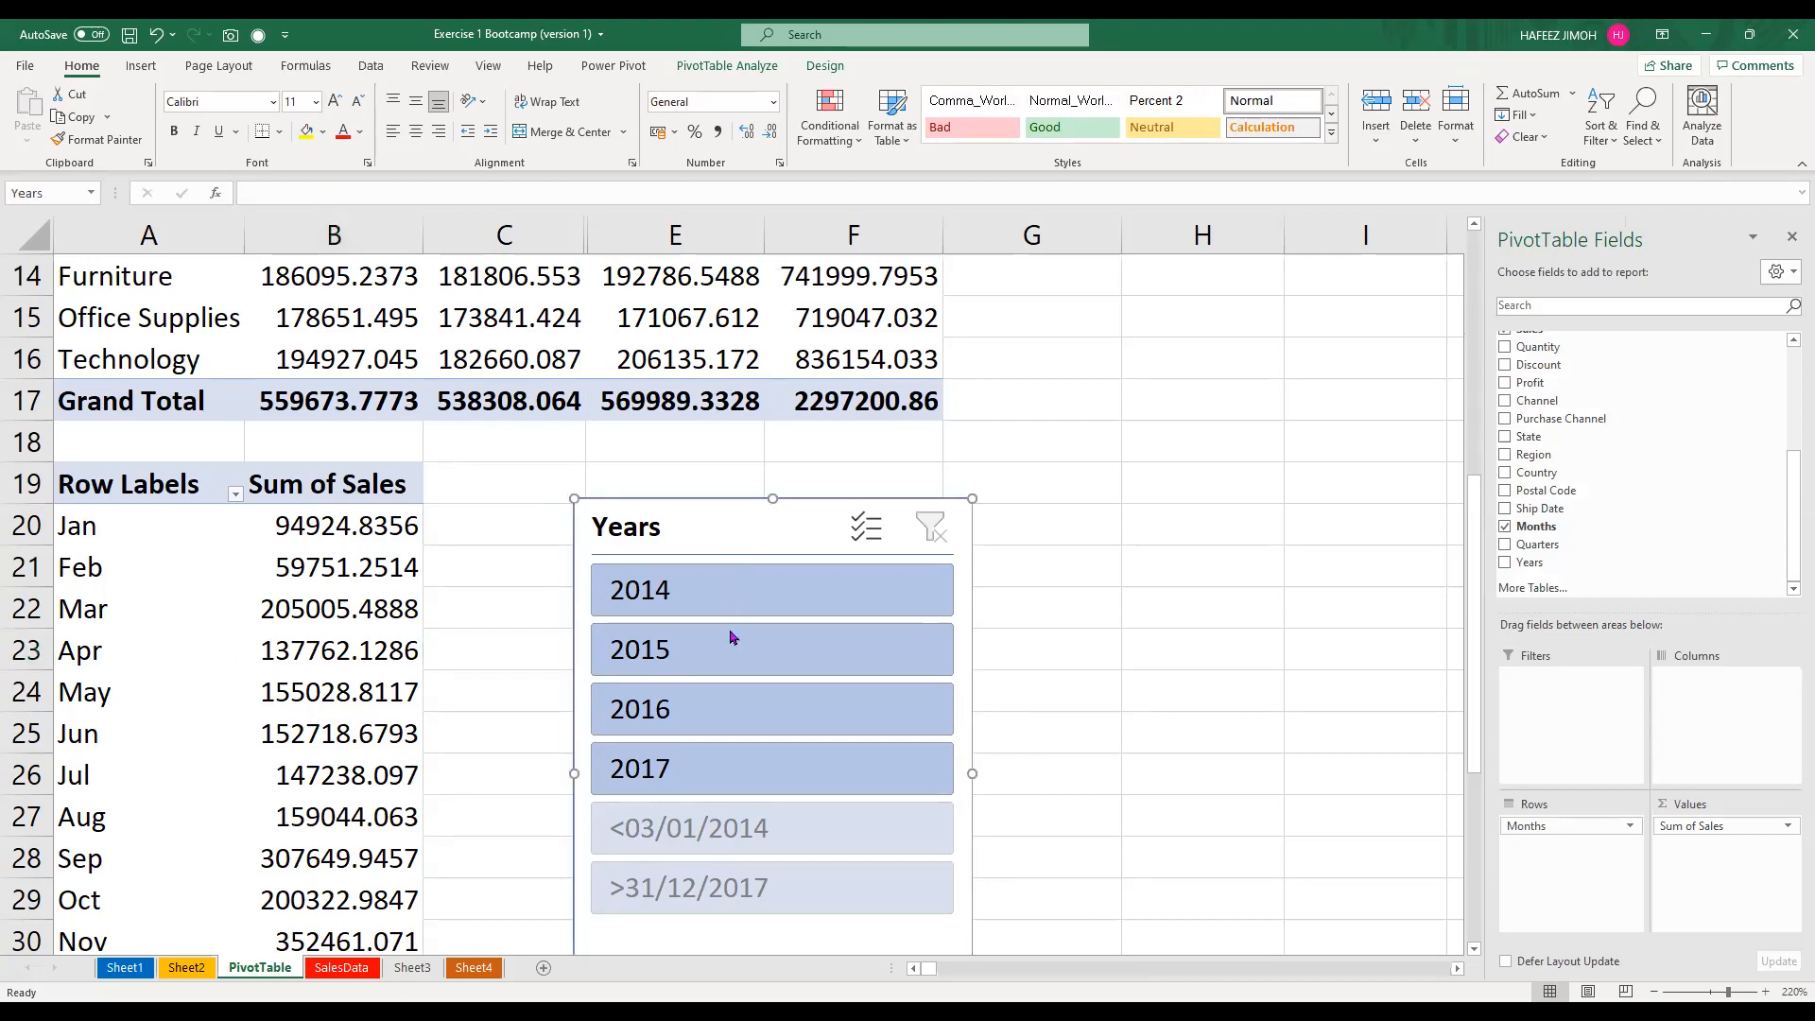
pyautogui.rightClick(732, 637)
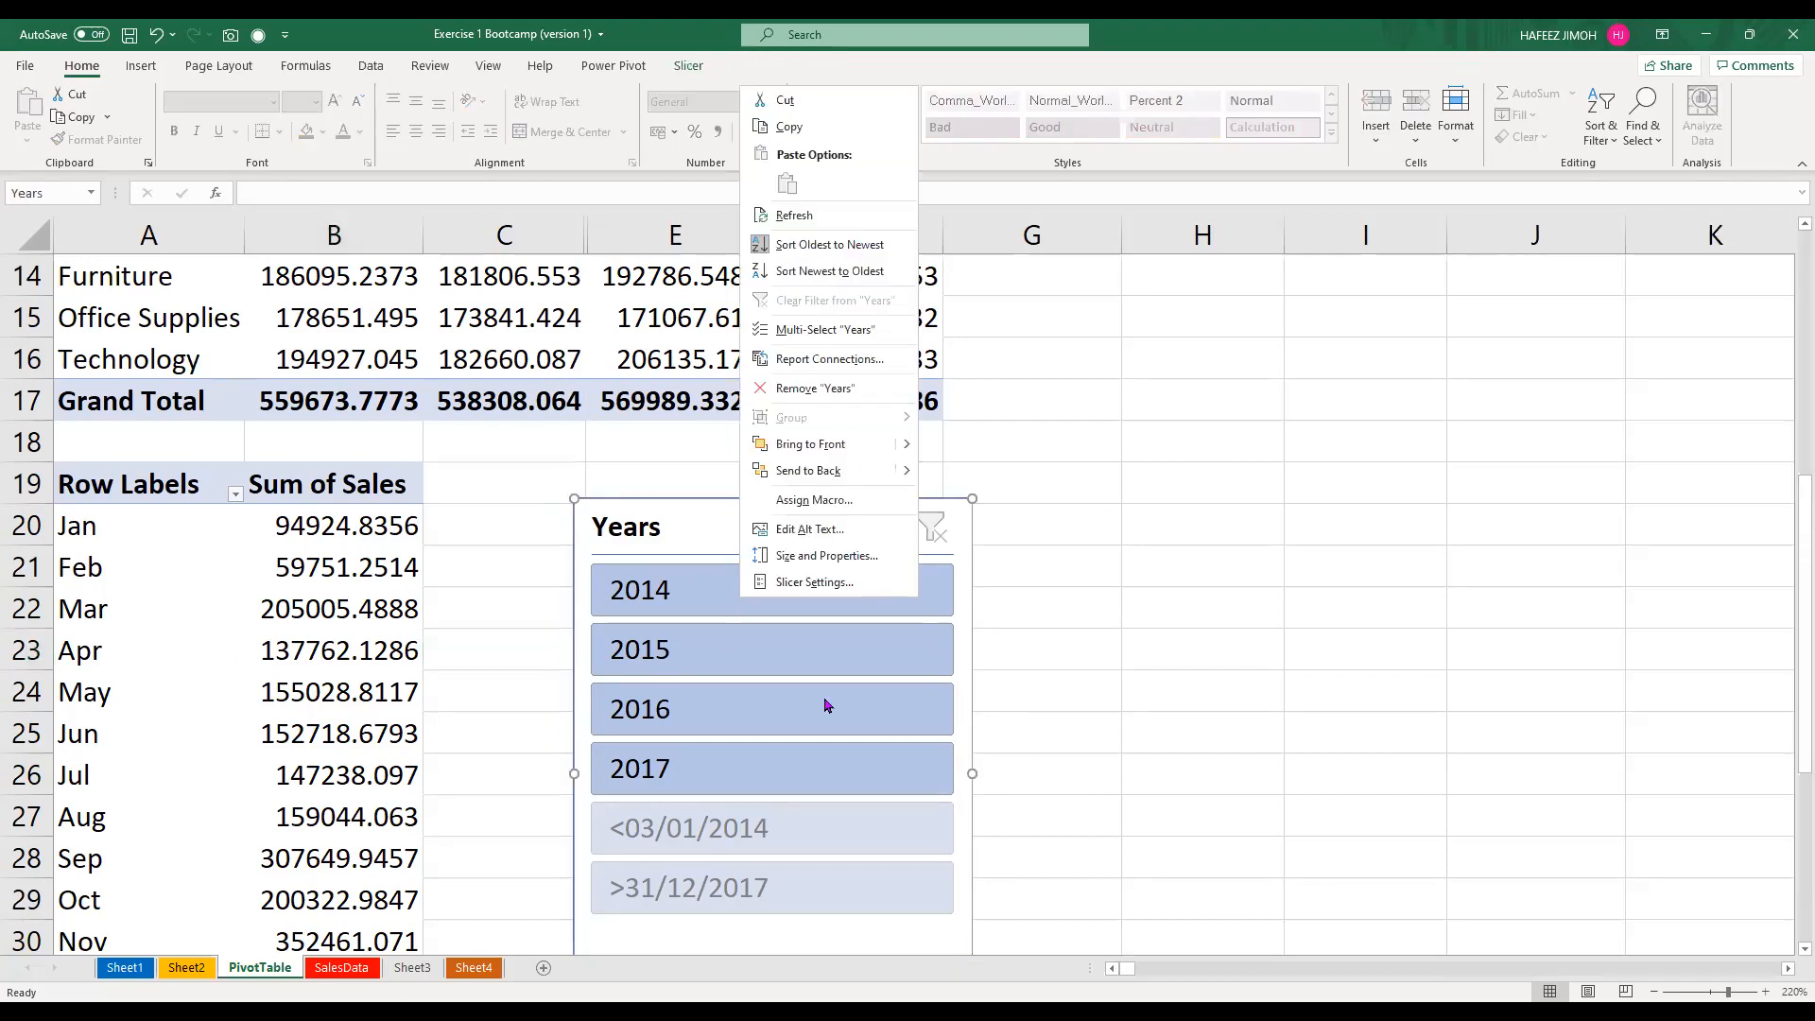
pyautogui.click(211, 631)
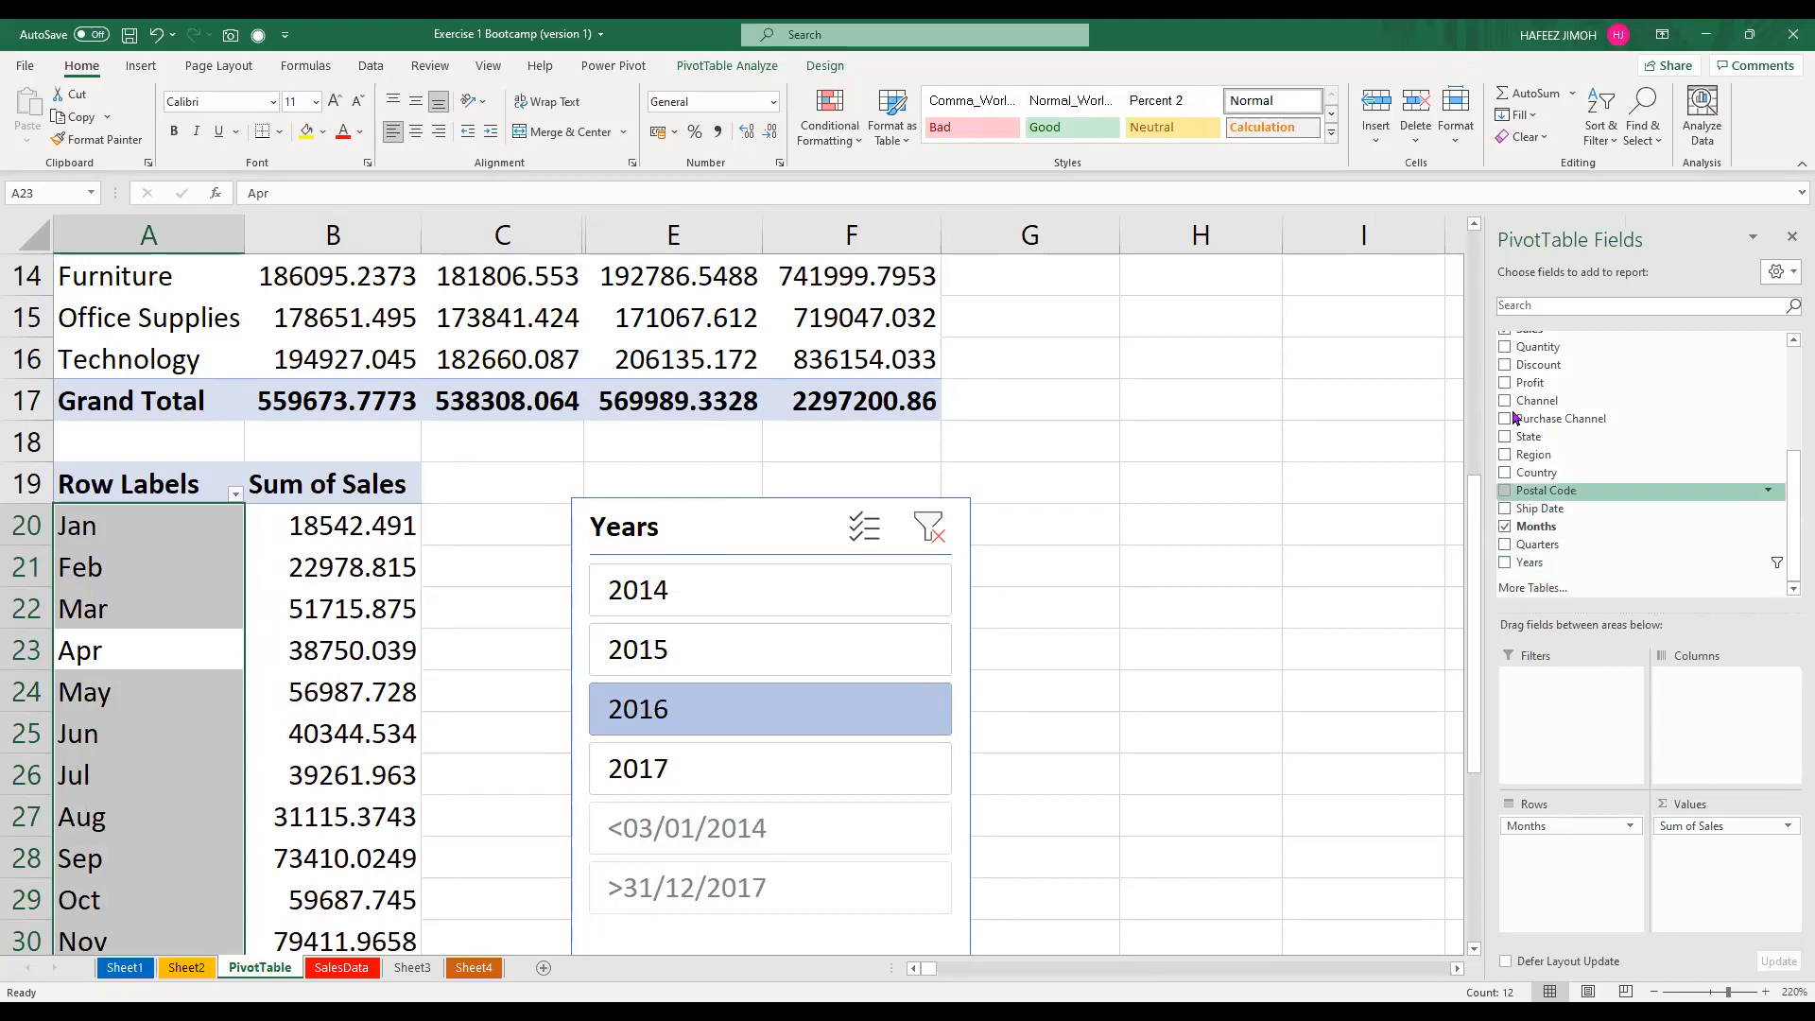
# Try breaking the monthly sales down by Order ID in the Rows area, and undo that change
pyautogui.scroll(2, 1515, 413)
pyautogui.scroll(2, 1509, 369)
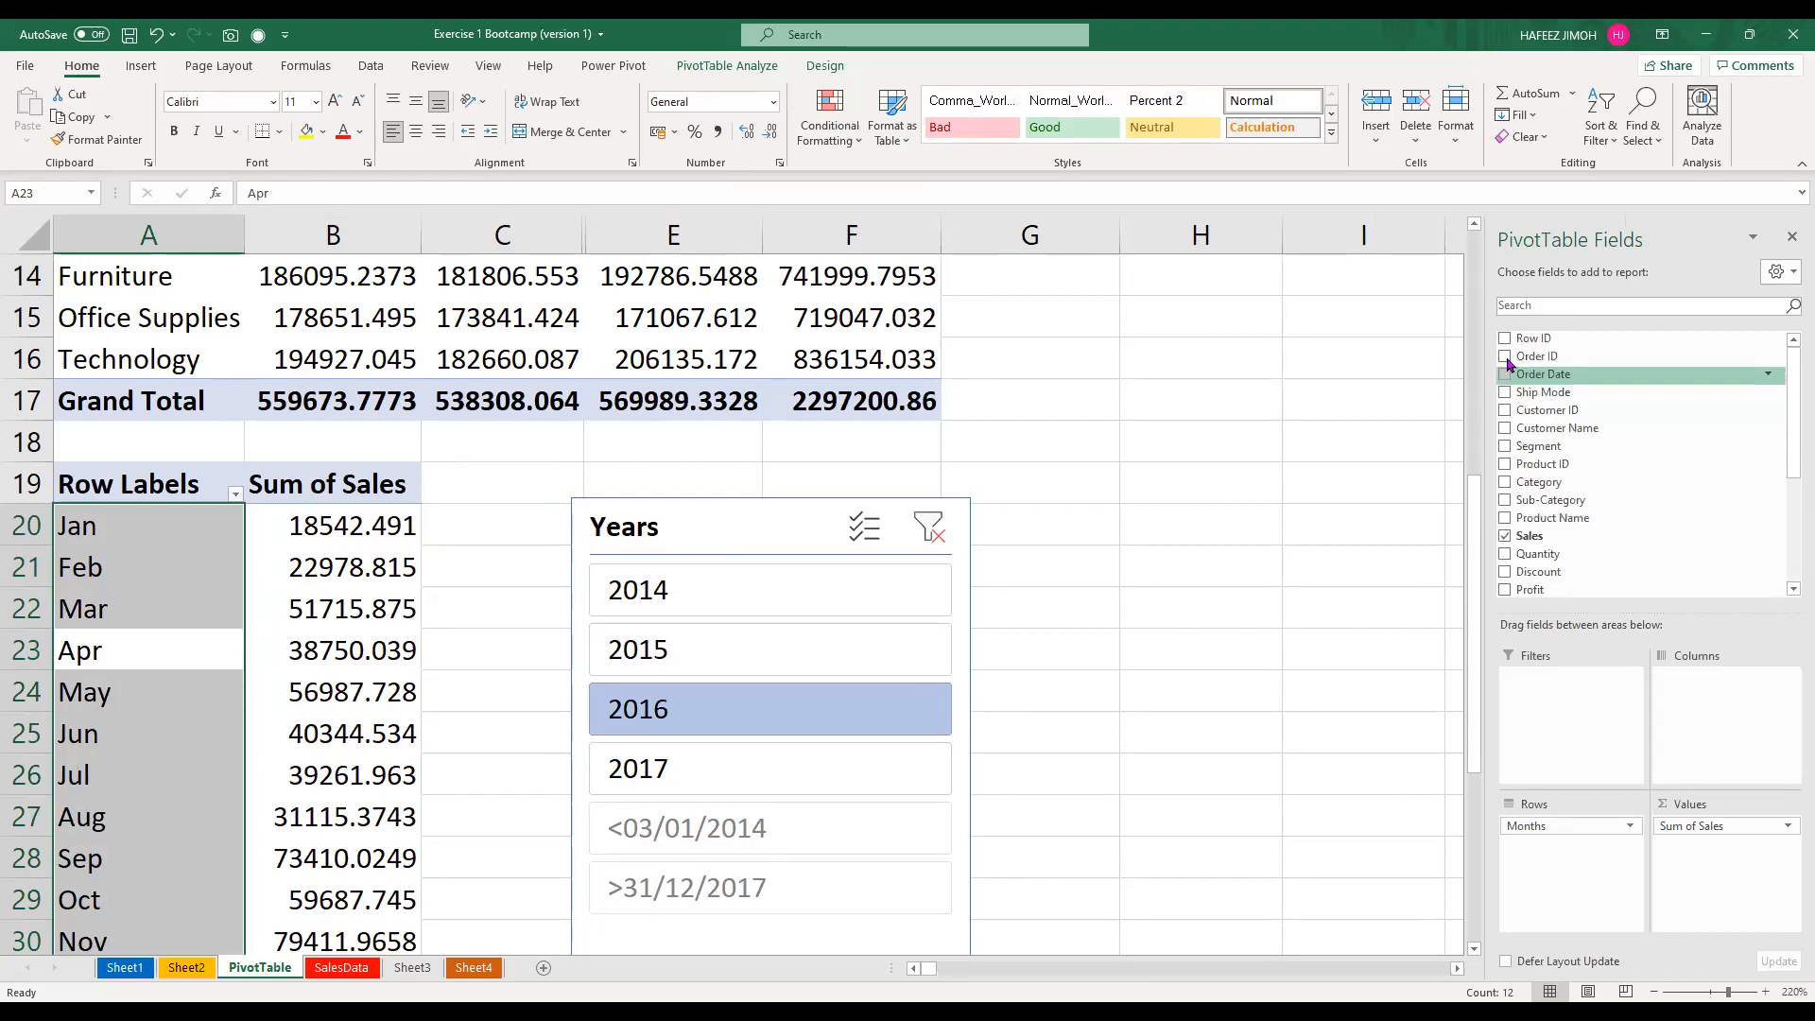
pyautogui.click(1505, 358)
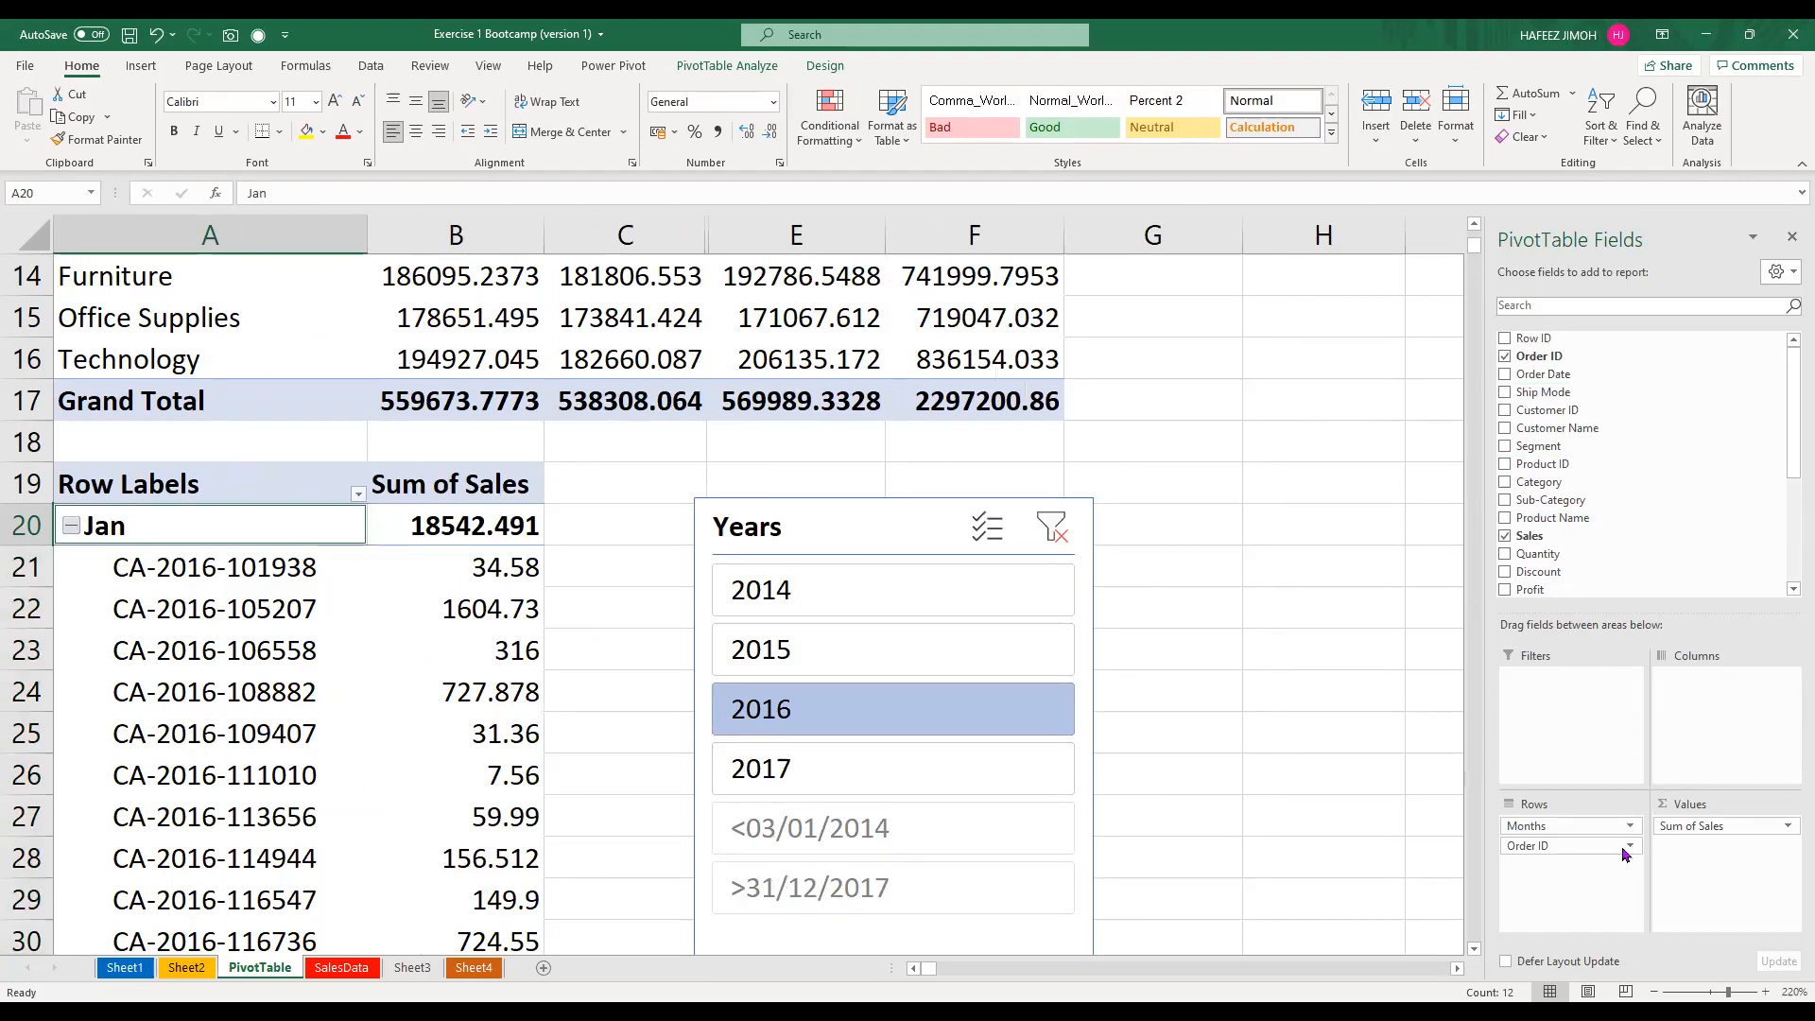
pyautogui.hotkey('ctrl', 'z')
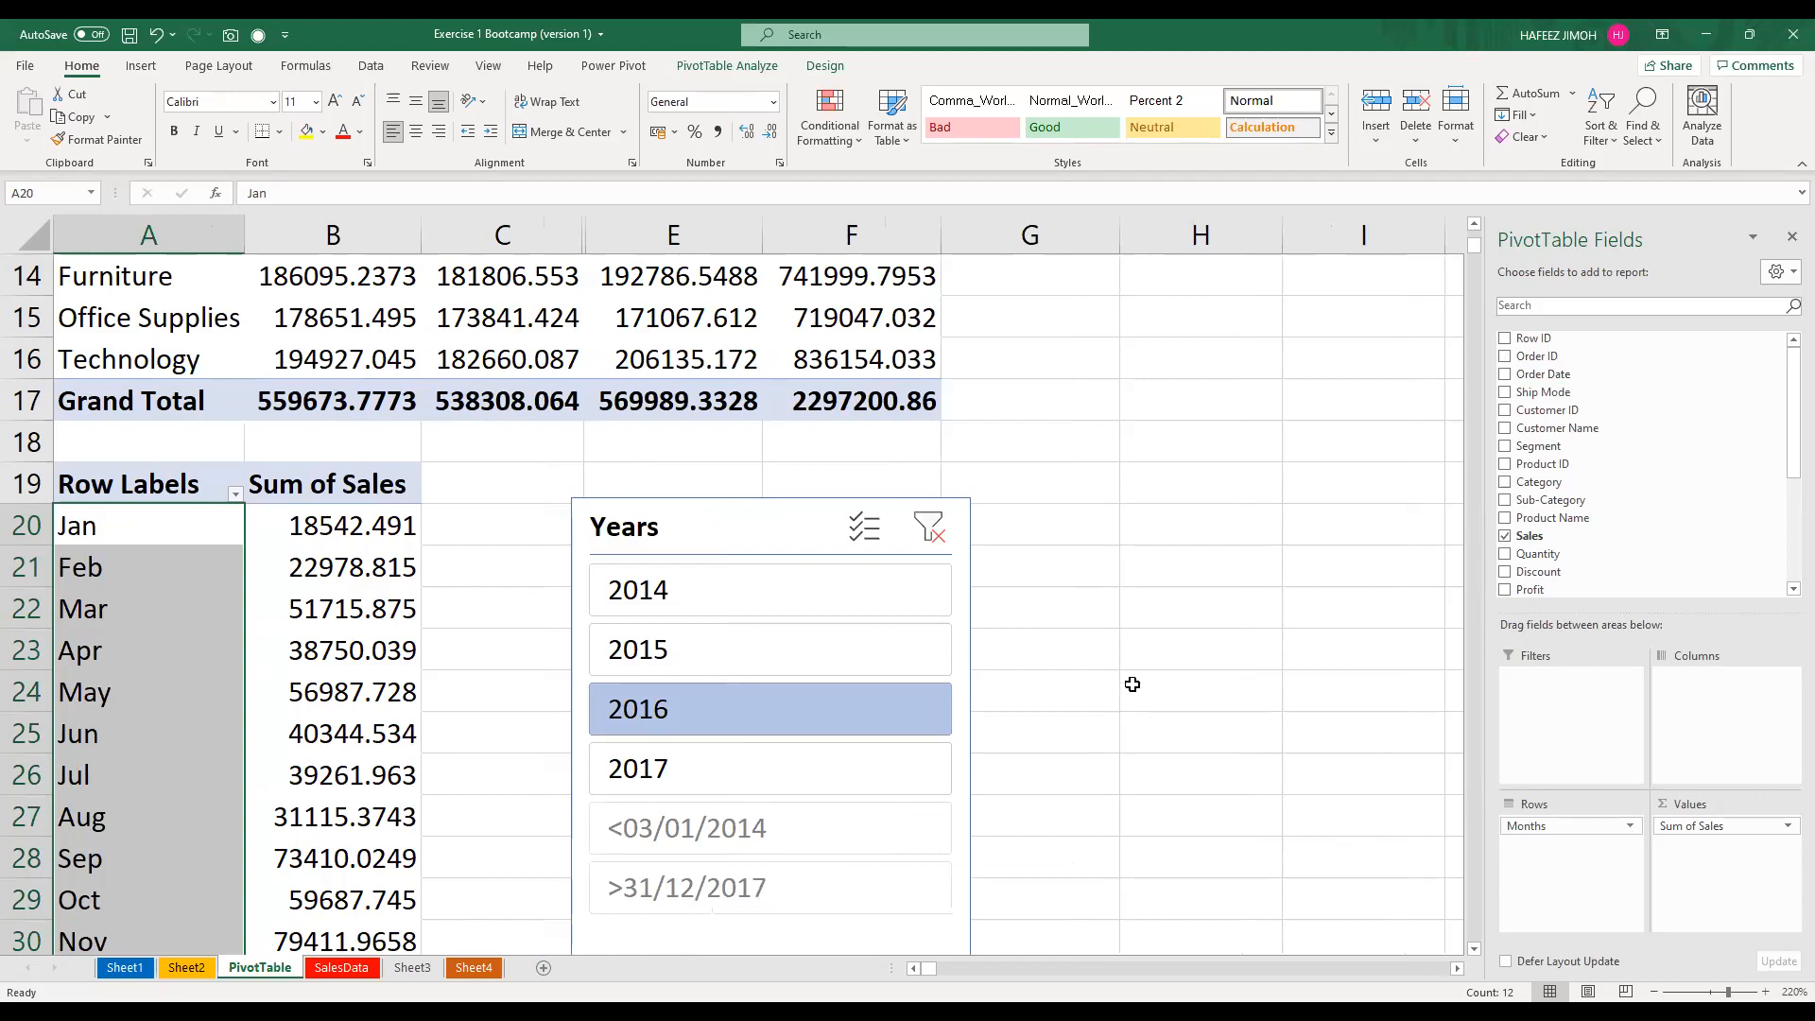
pyautogui.click(781, 559)
pyautogui.click(206, 688)
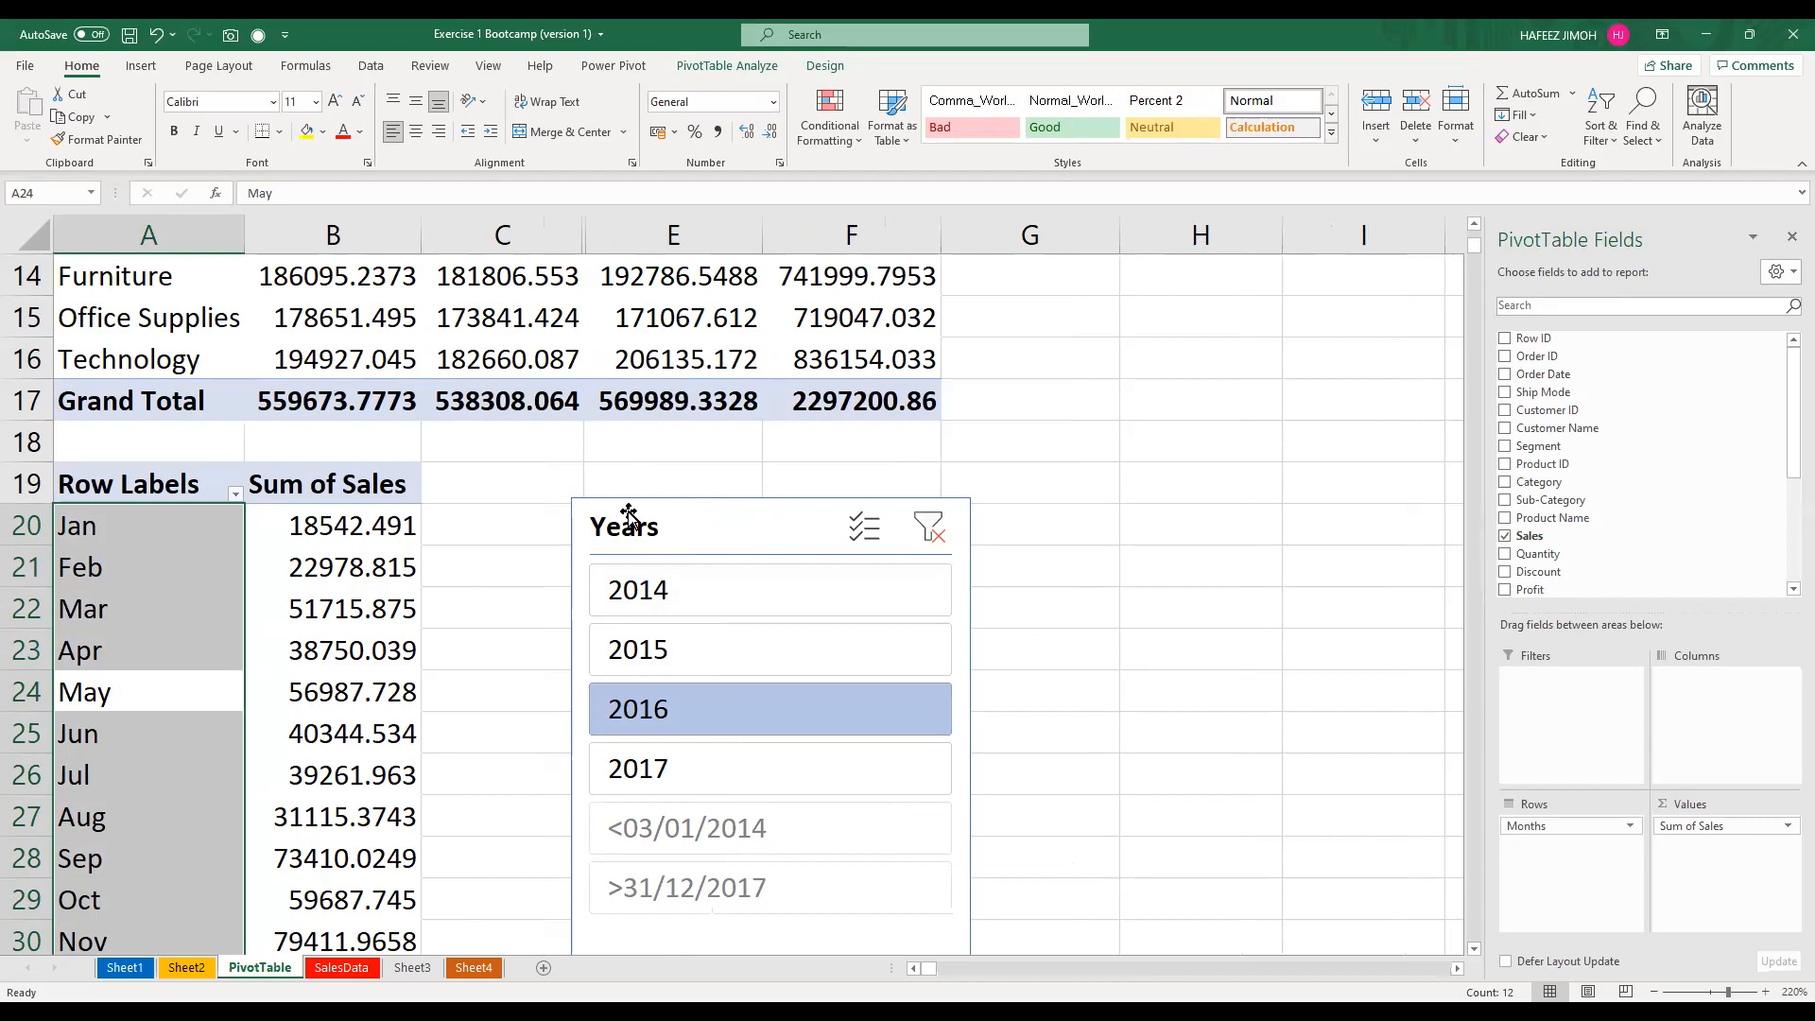
# Shift the Years slicer slightly up beside the monthly sales pivot table, and delete the slicer
pyautogui.moveTo(792, 545); pyautogui.dragTo(825, 510)
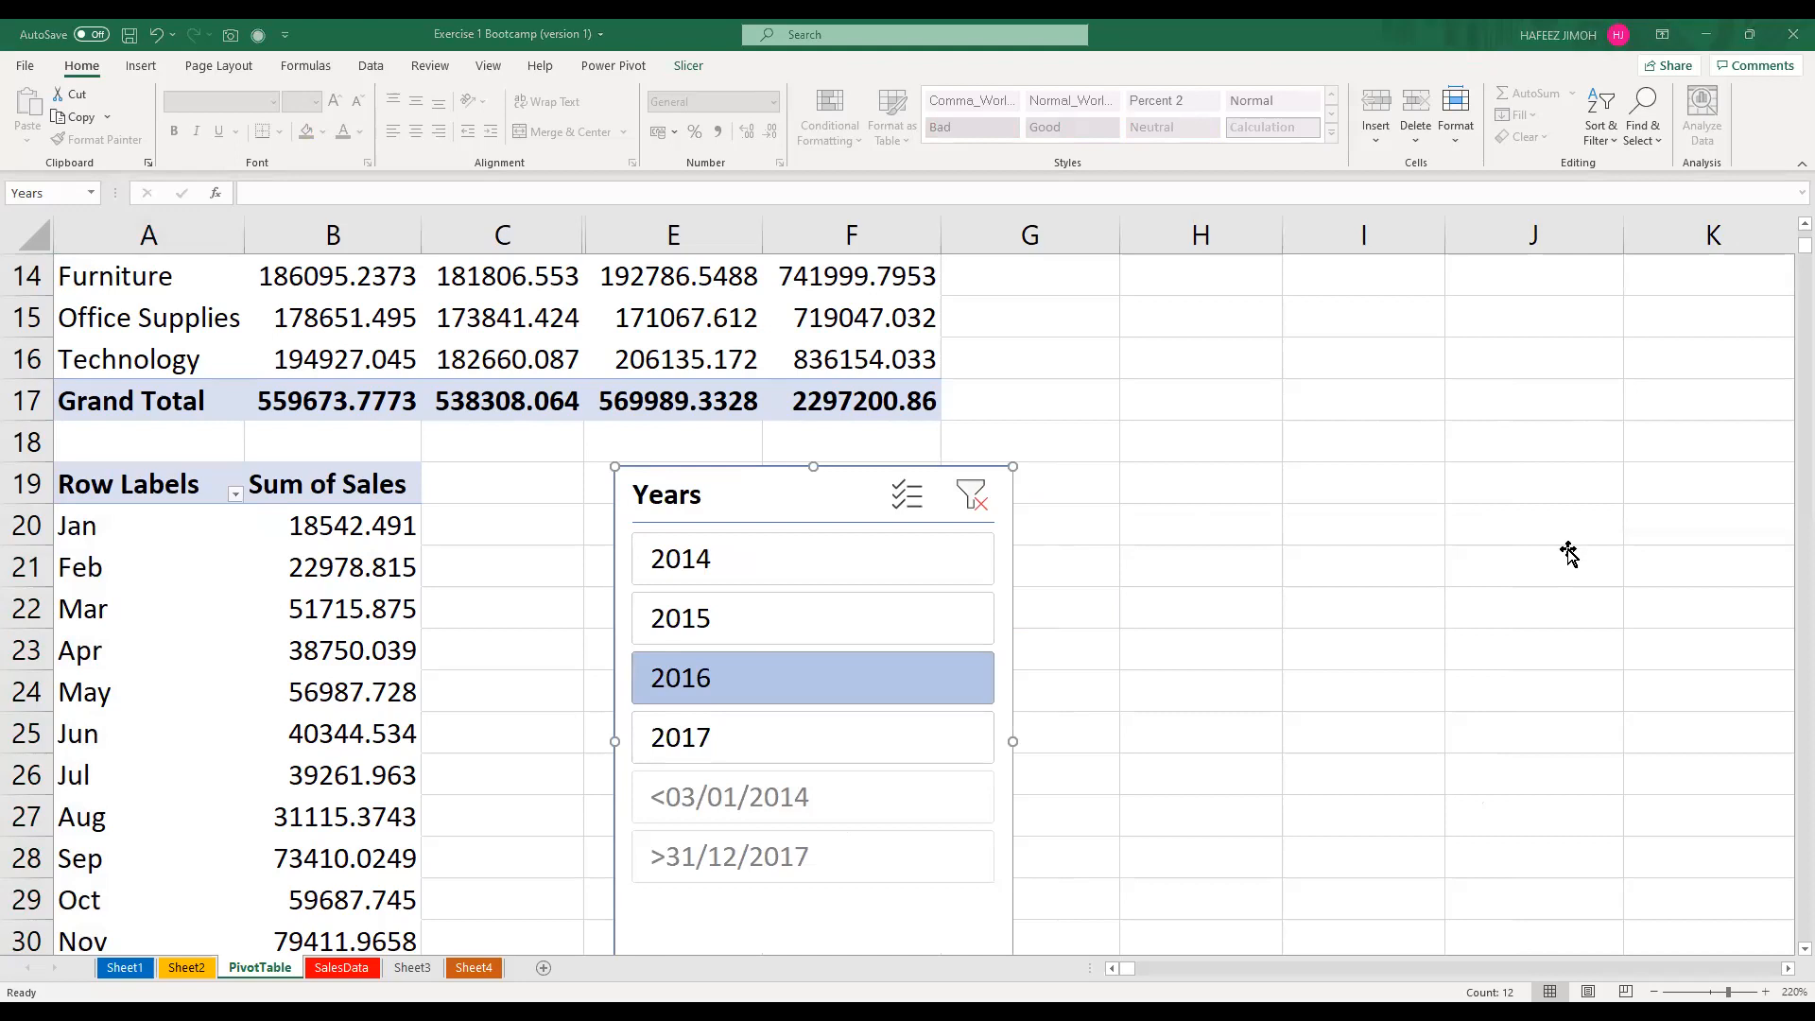
pyautogui.press('Escape')
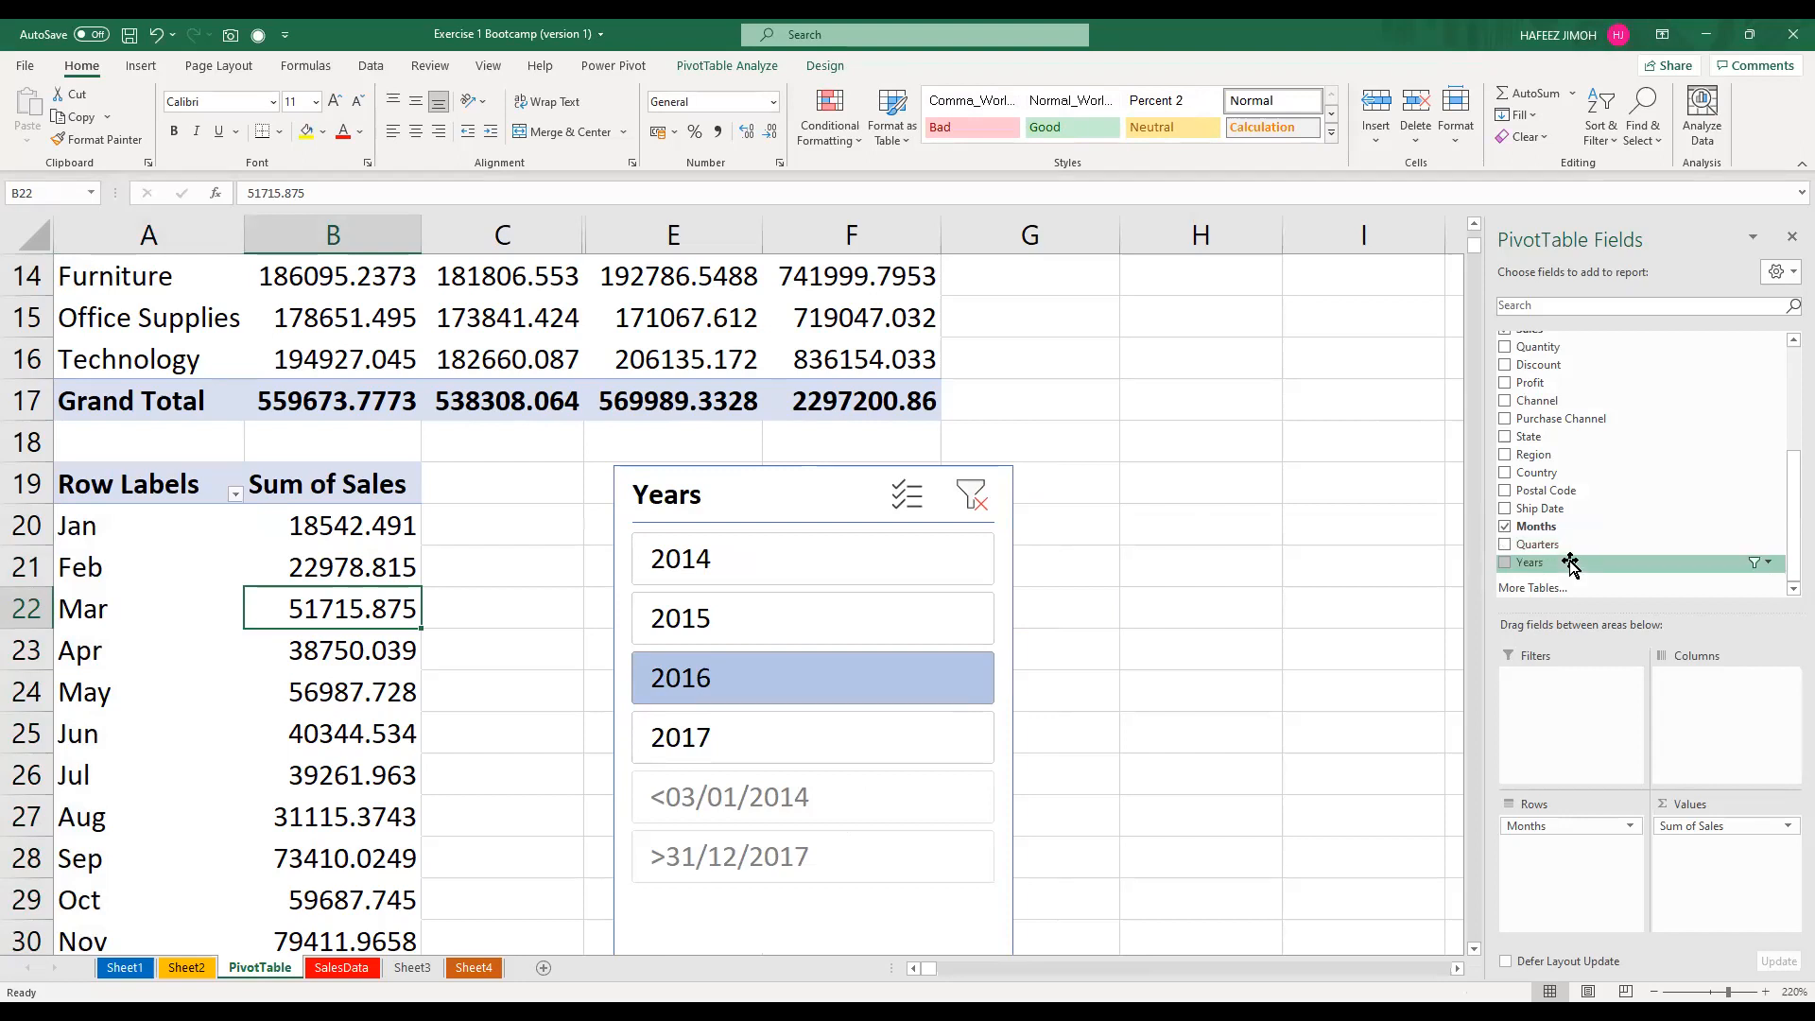
pyautogui.click(832, 510)
pyautogui.press('Delete')
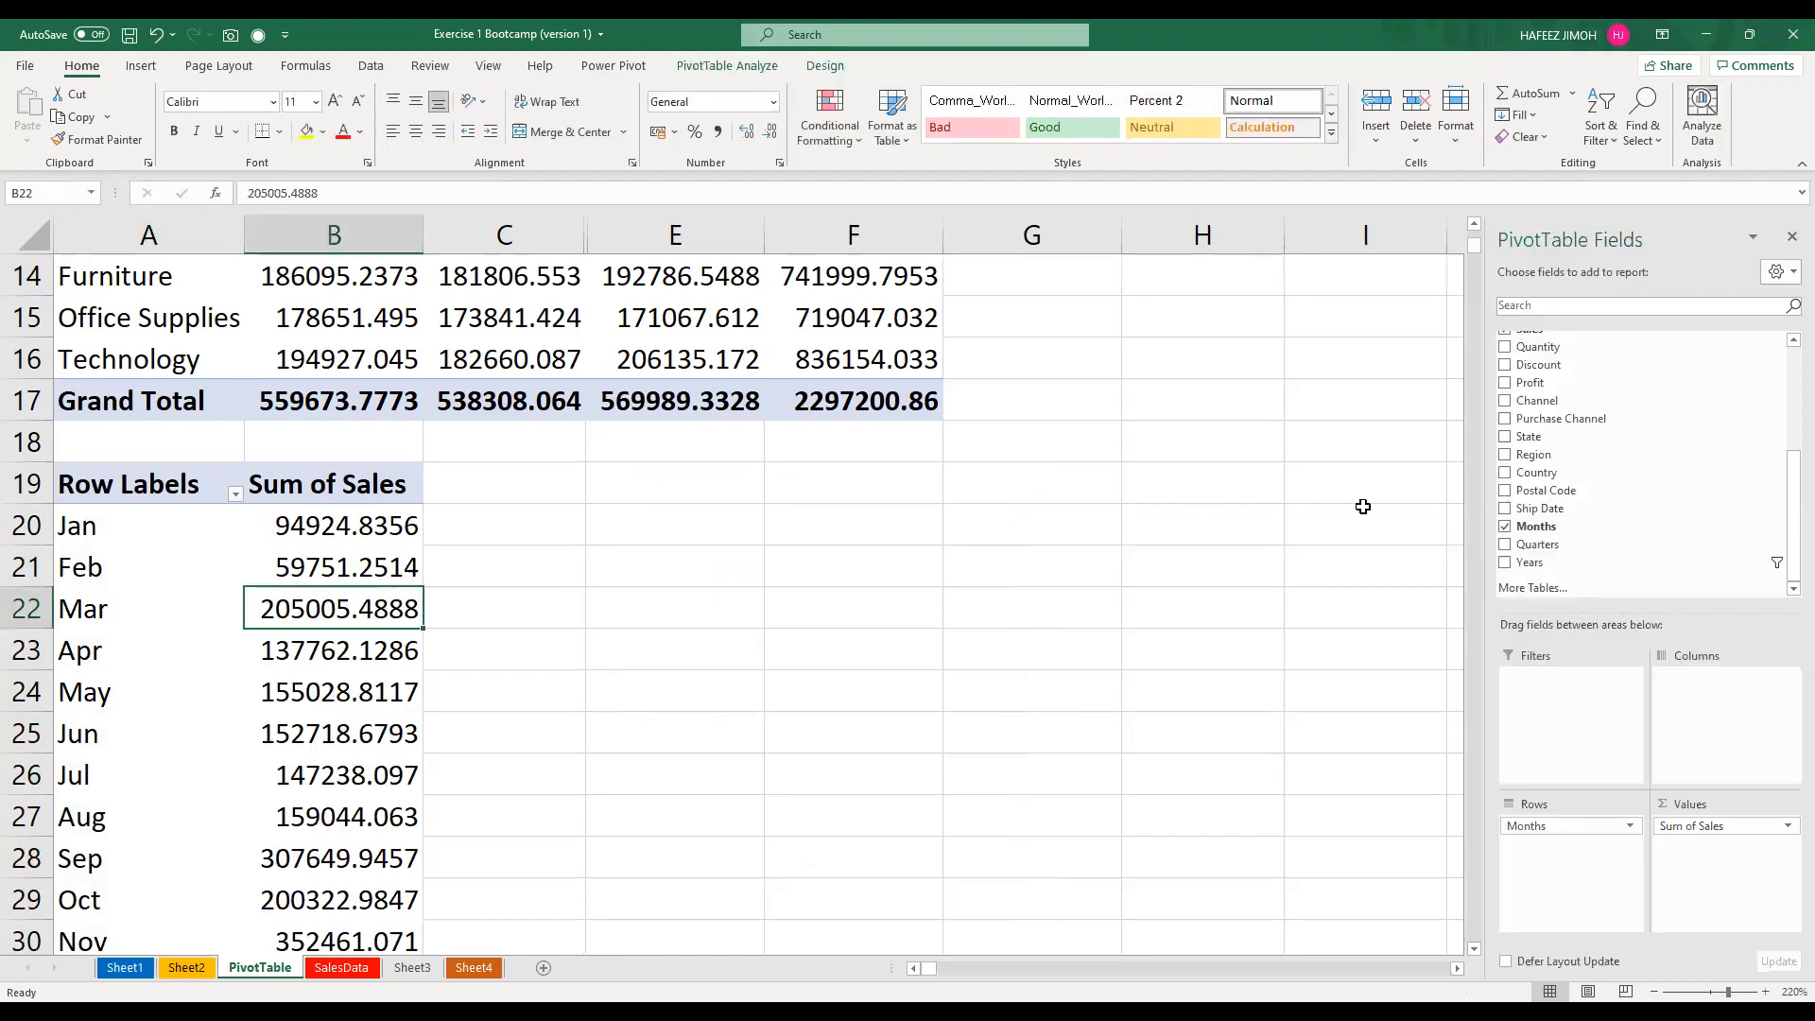
# Insert the Years slicer again, shorten it, and position it beside the monthly sales with its upper edge near row 19
pyautogui.rightClick(1572, 562)
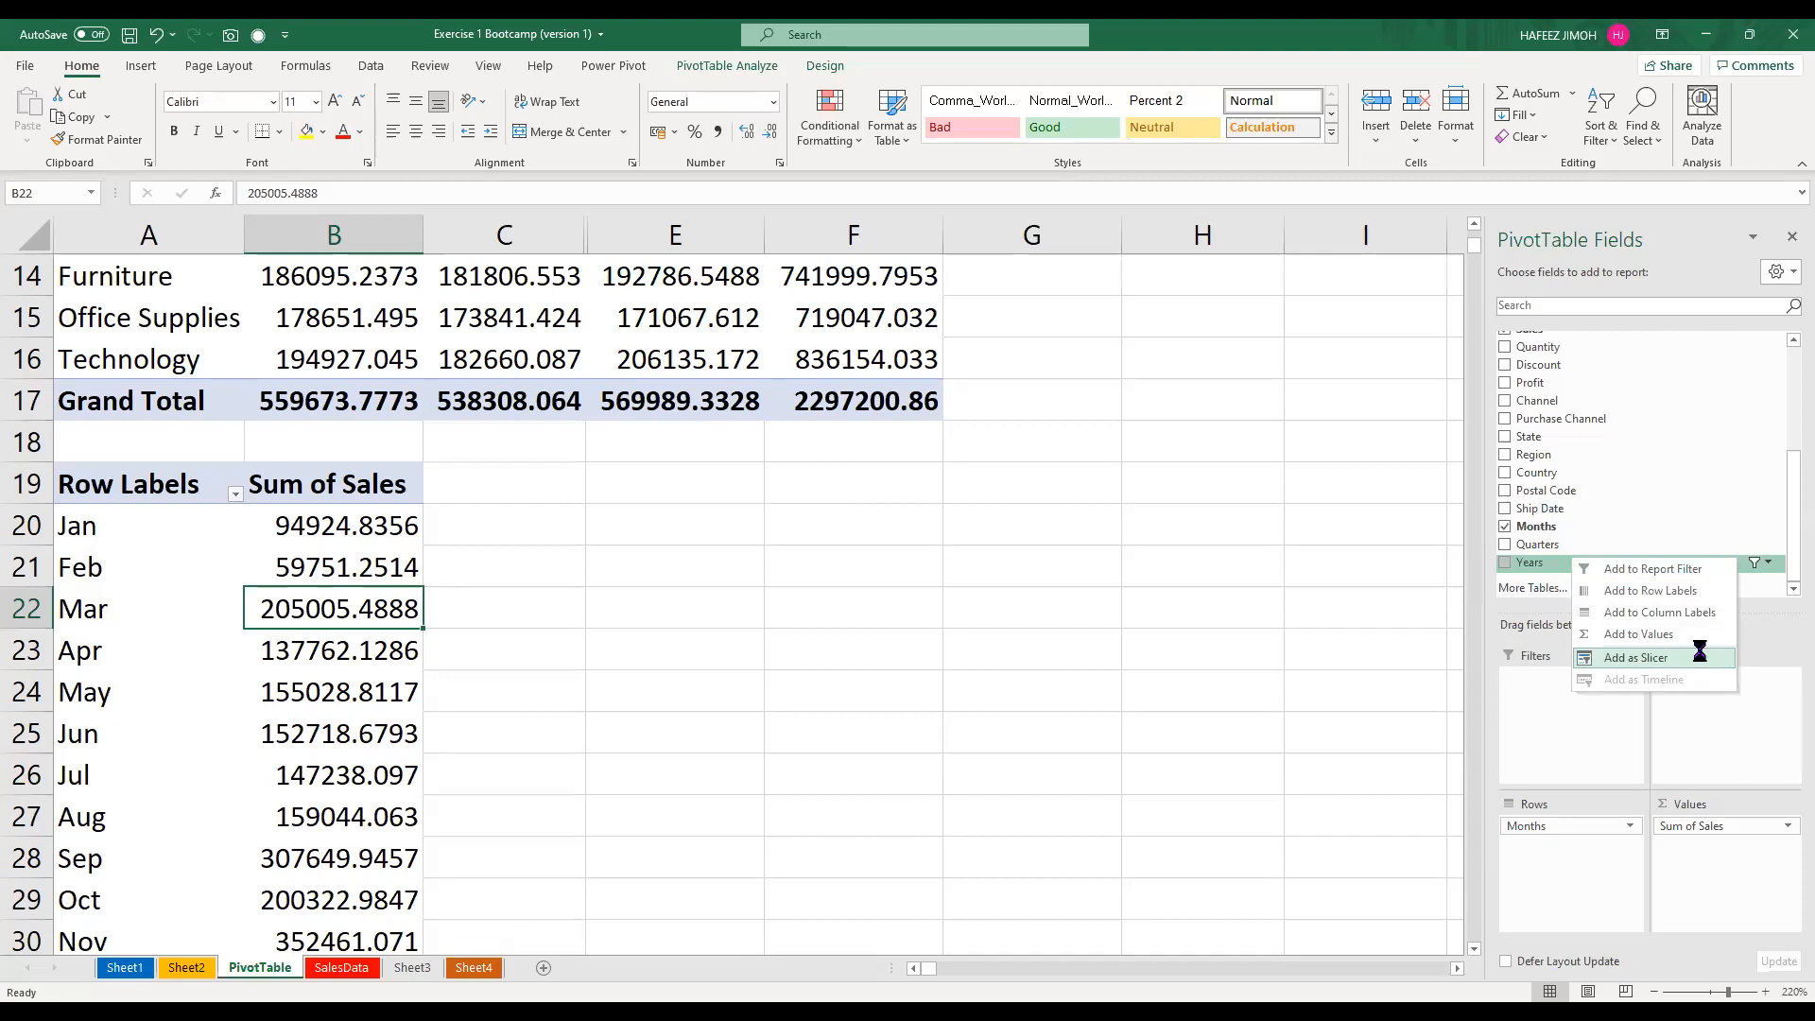
pyautogui.moveTo(662, 384); pyautogui.dragTo(605, 370)
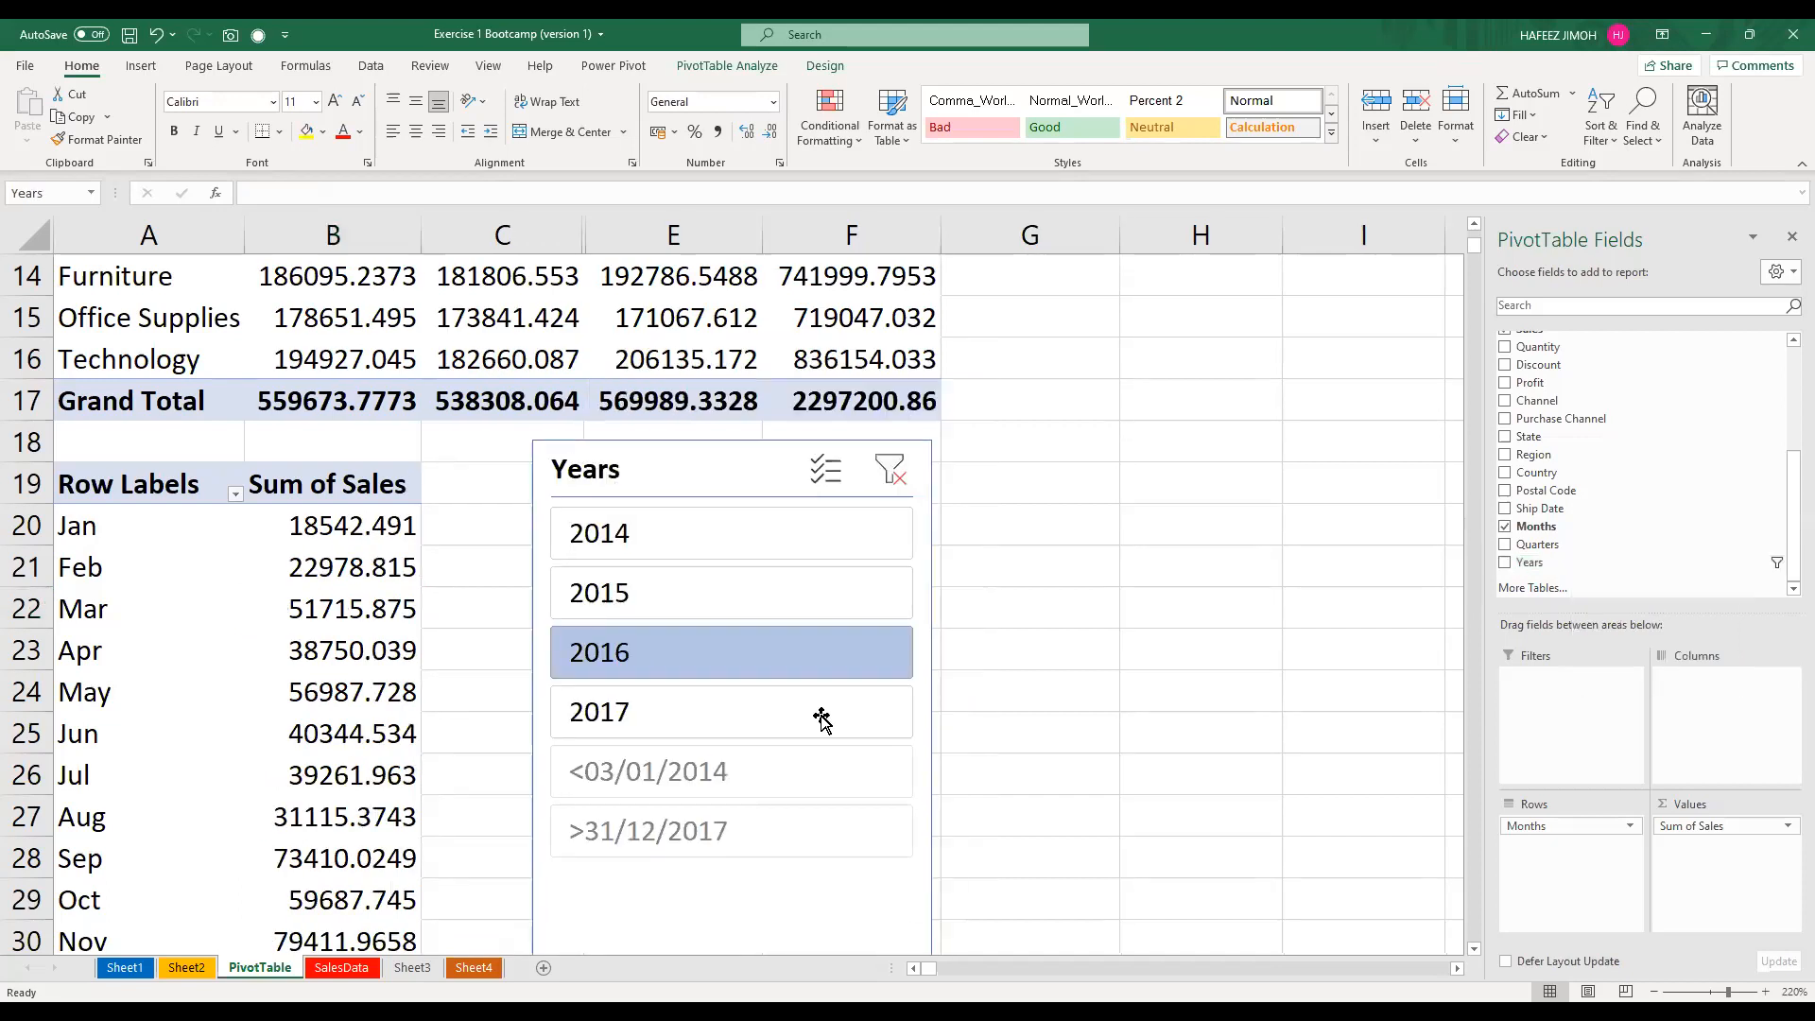
pyautogui.moveTo(945, 899); pyautogui.dragTo(943, 759)
pyautogui.moveTo(752, 372); pyautogui.dragTo(736, 468)
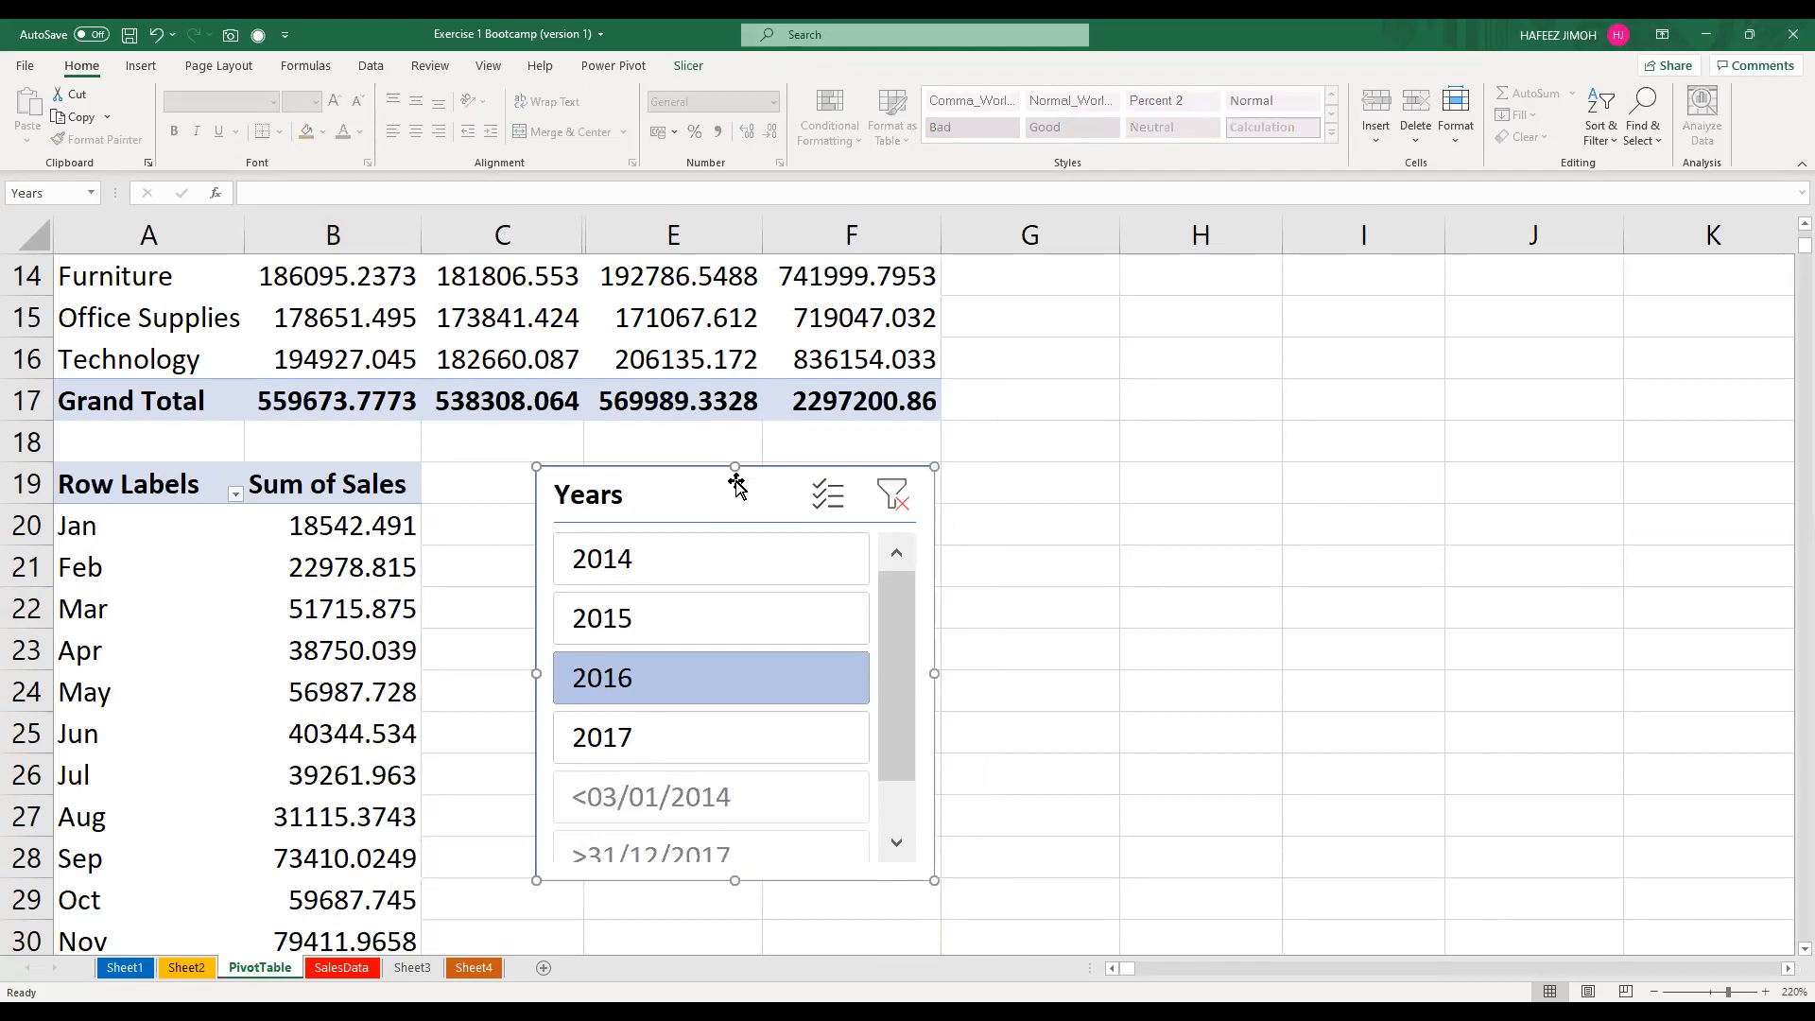
# Filter the monthly sales by 2014, 2015, 2016 and 2017 in turn with the slicer to compare the years
pyautogui.click(752, 581)
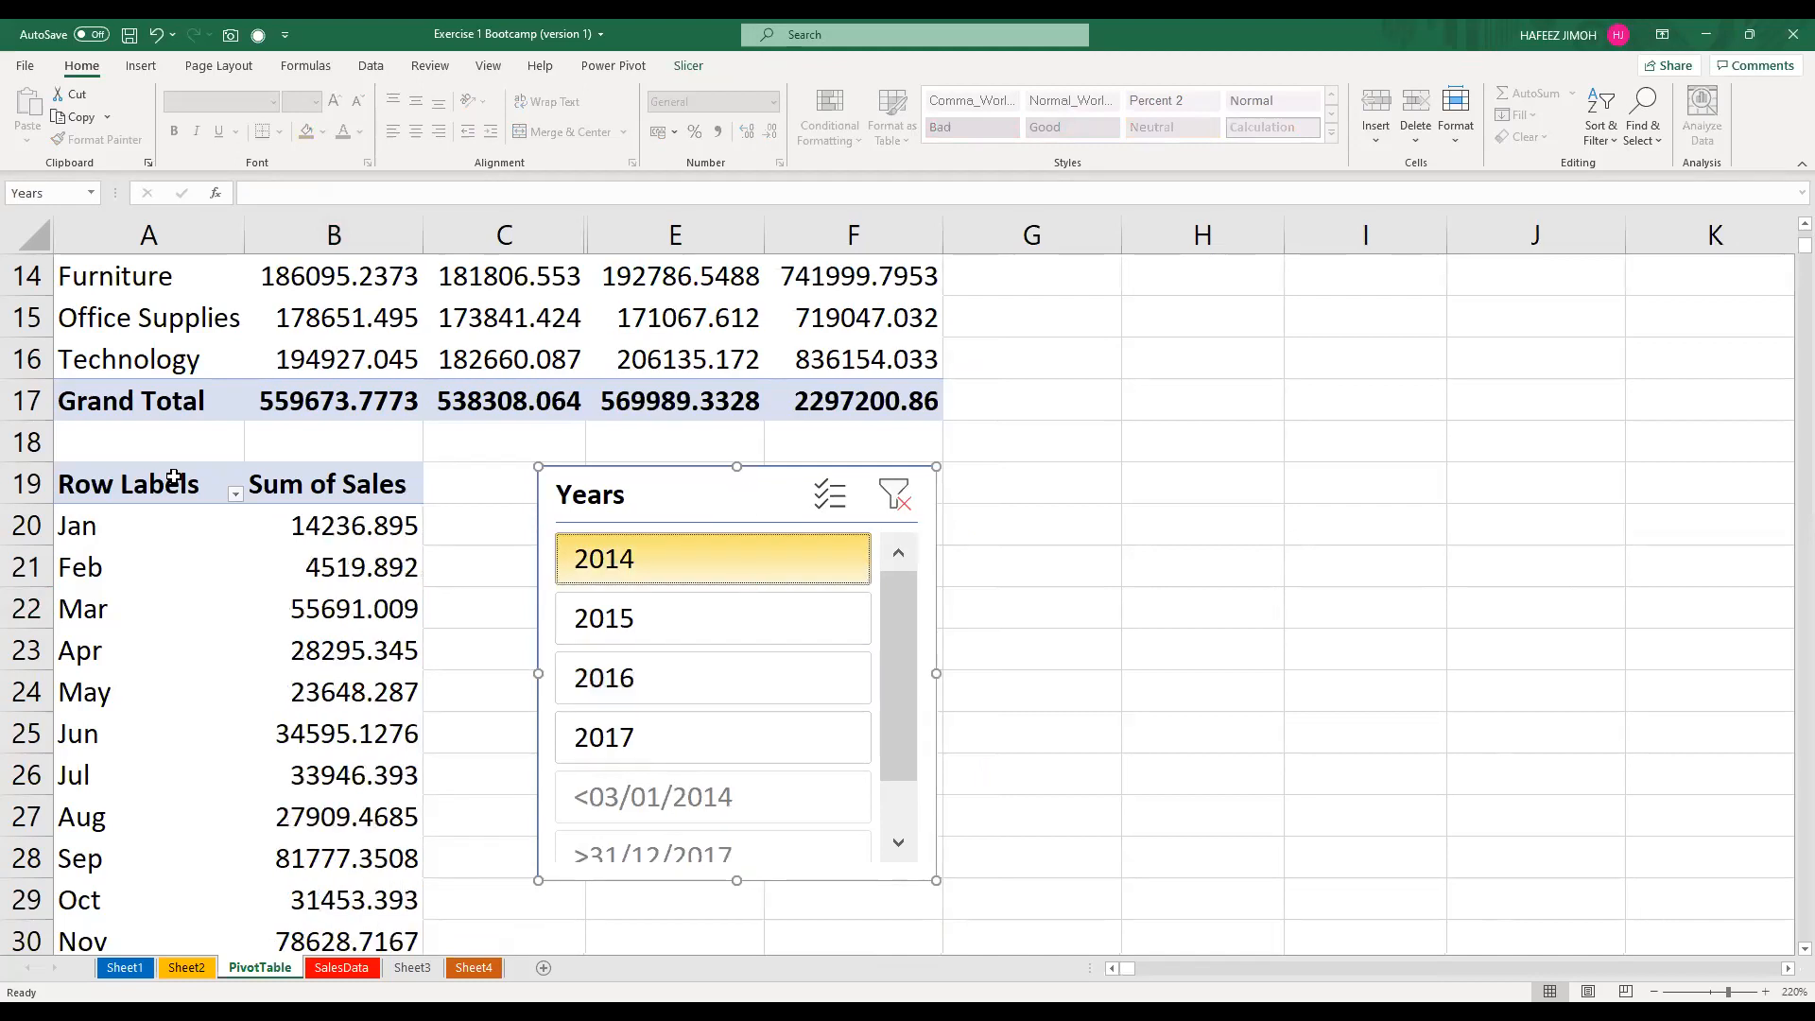
pyautogui.click(563, 619)
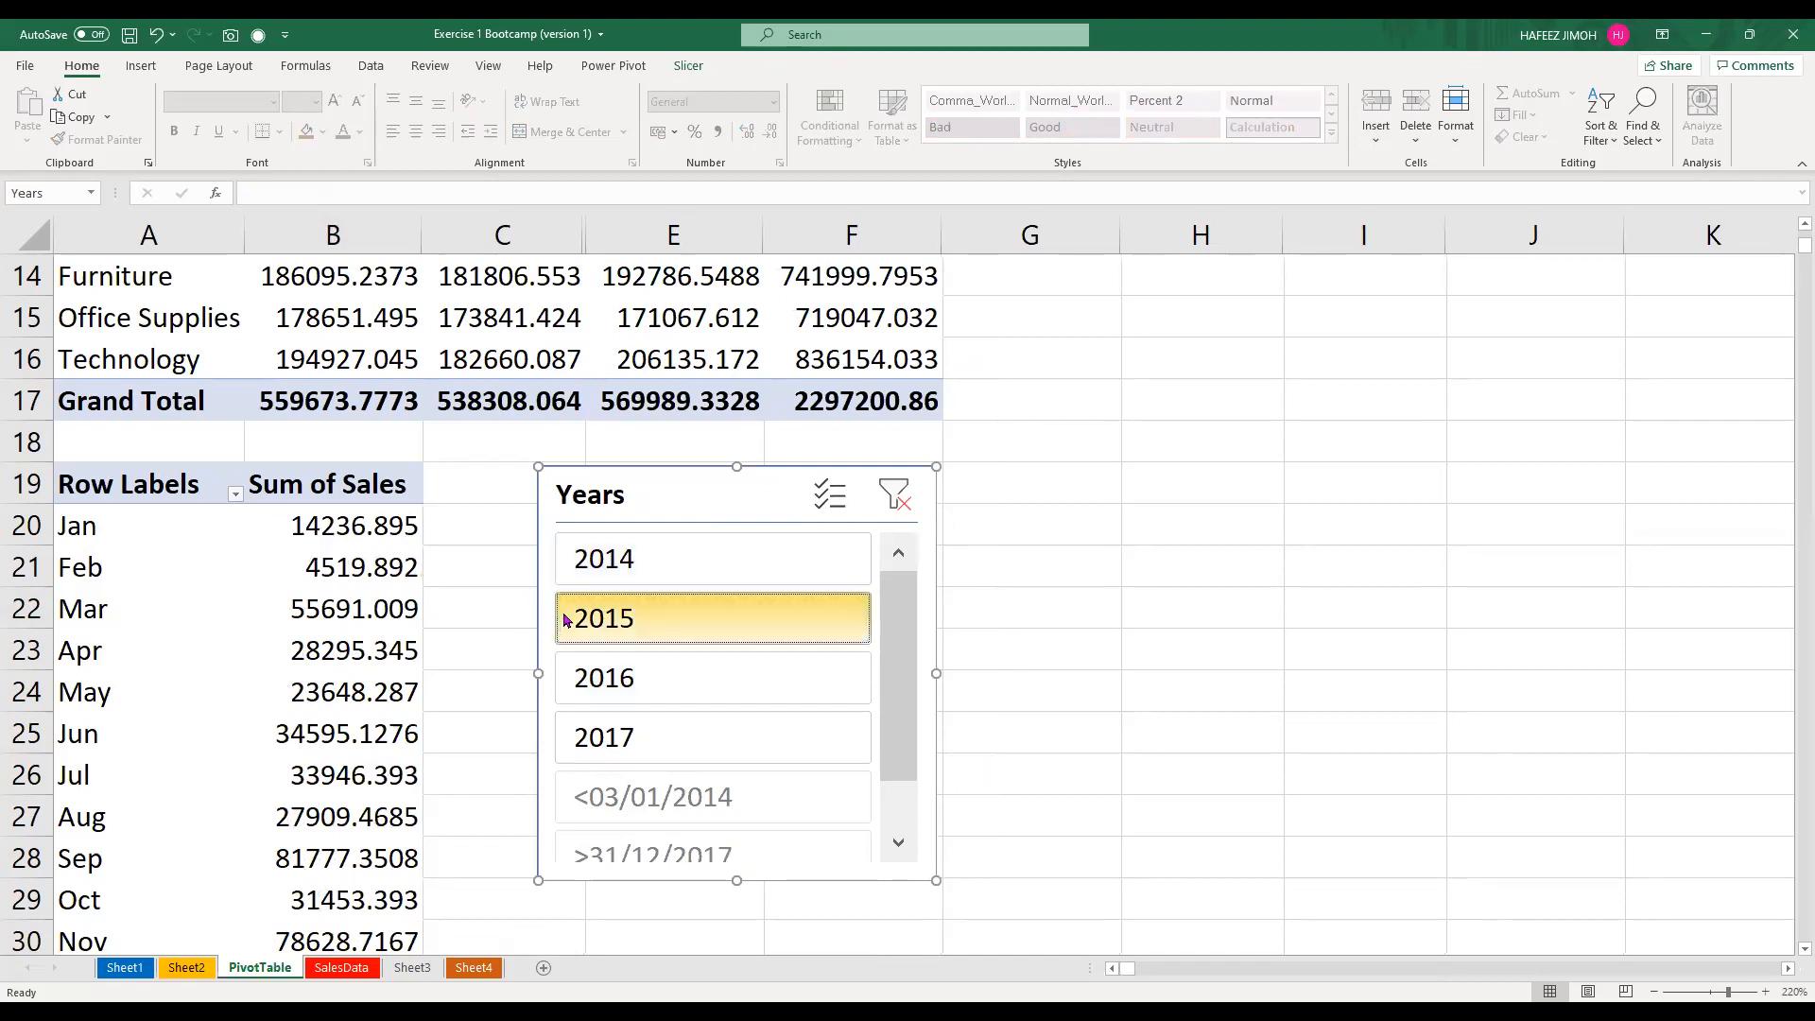
pyautogui.click(646, 701)
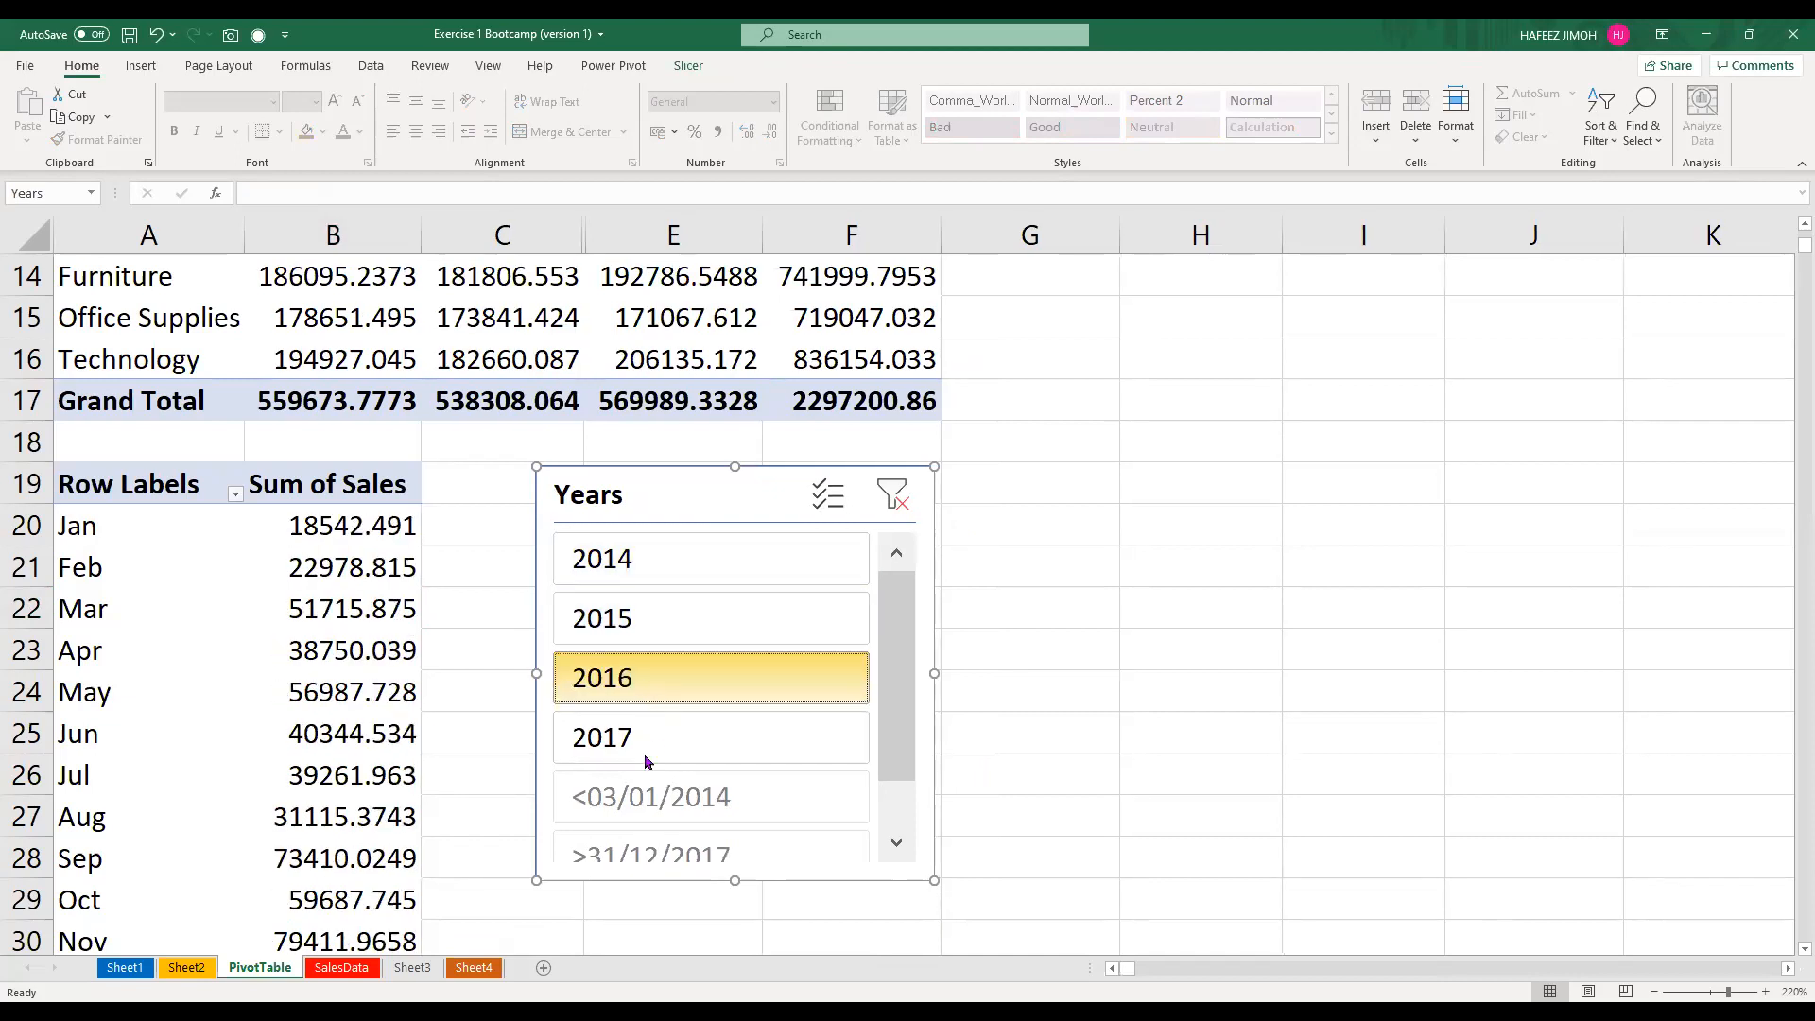
pyautogui.click(649, 736)
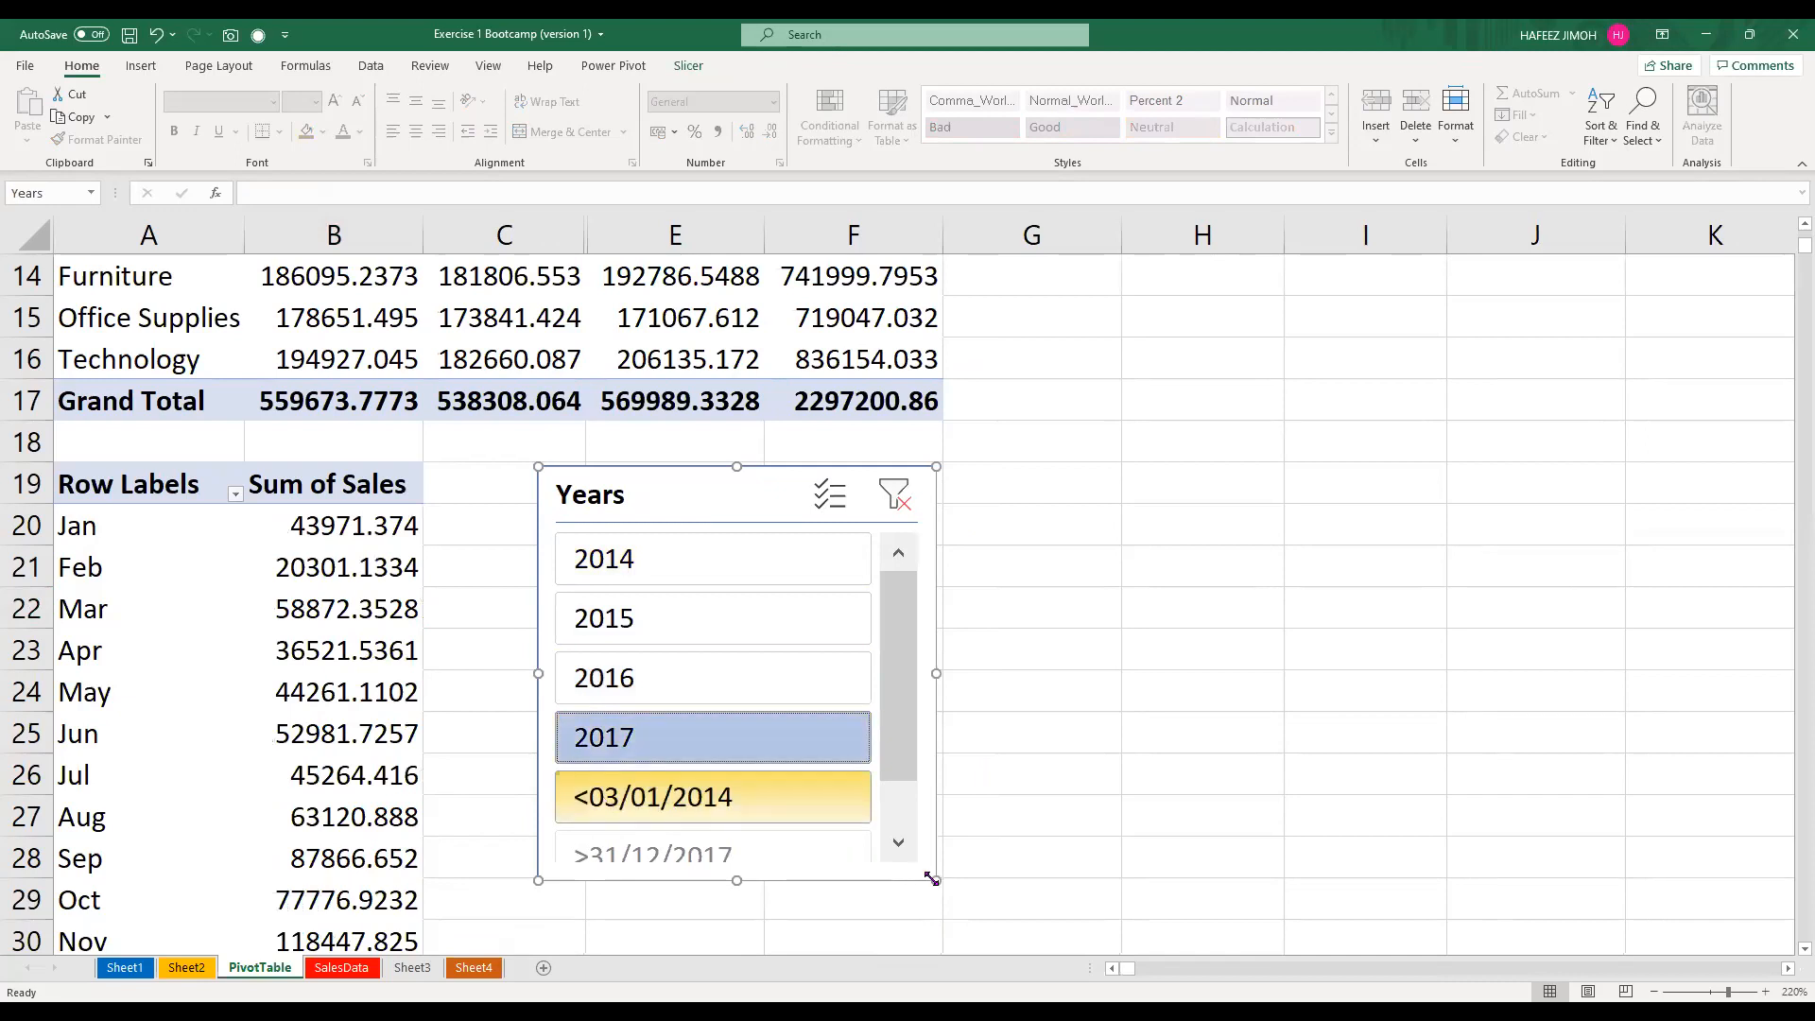
# Enlarge the Years slicer to show all its items, and filter by <03/01/2014, by >31/12/2017, and by <03/01/2014 again
pyautogui.moveTo(932, 880); pyautogui.dragTo(925, 930)
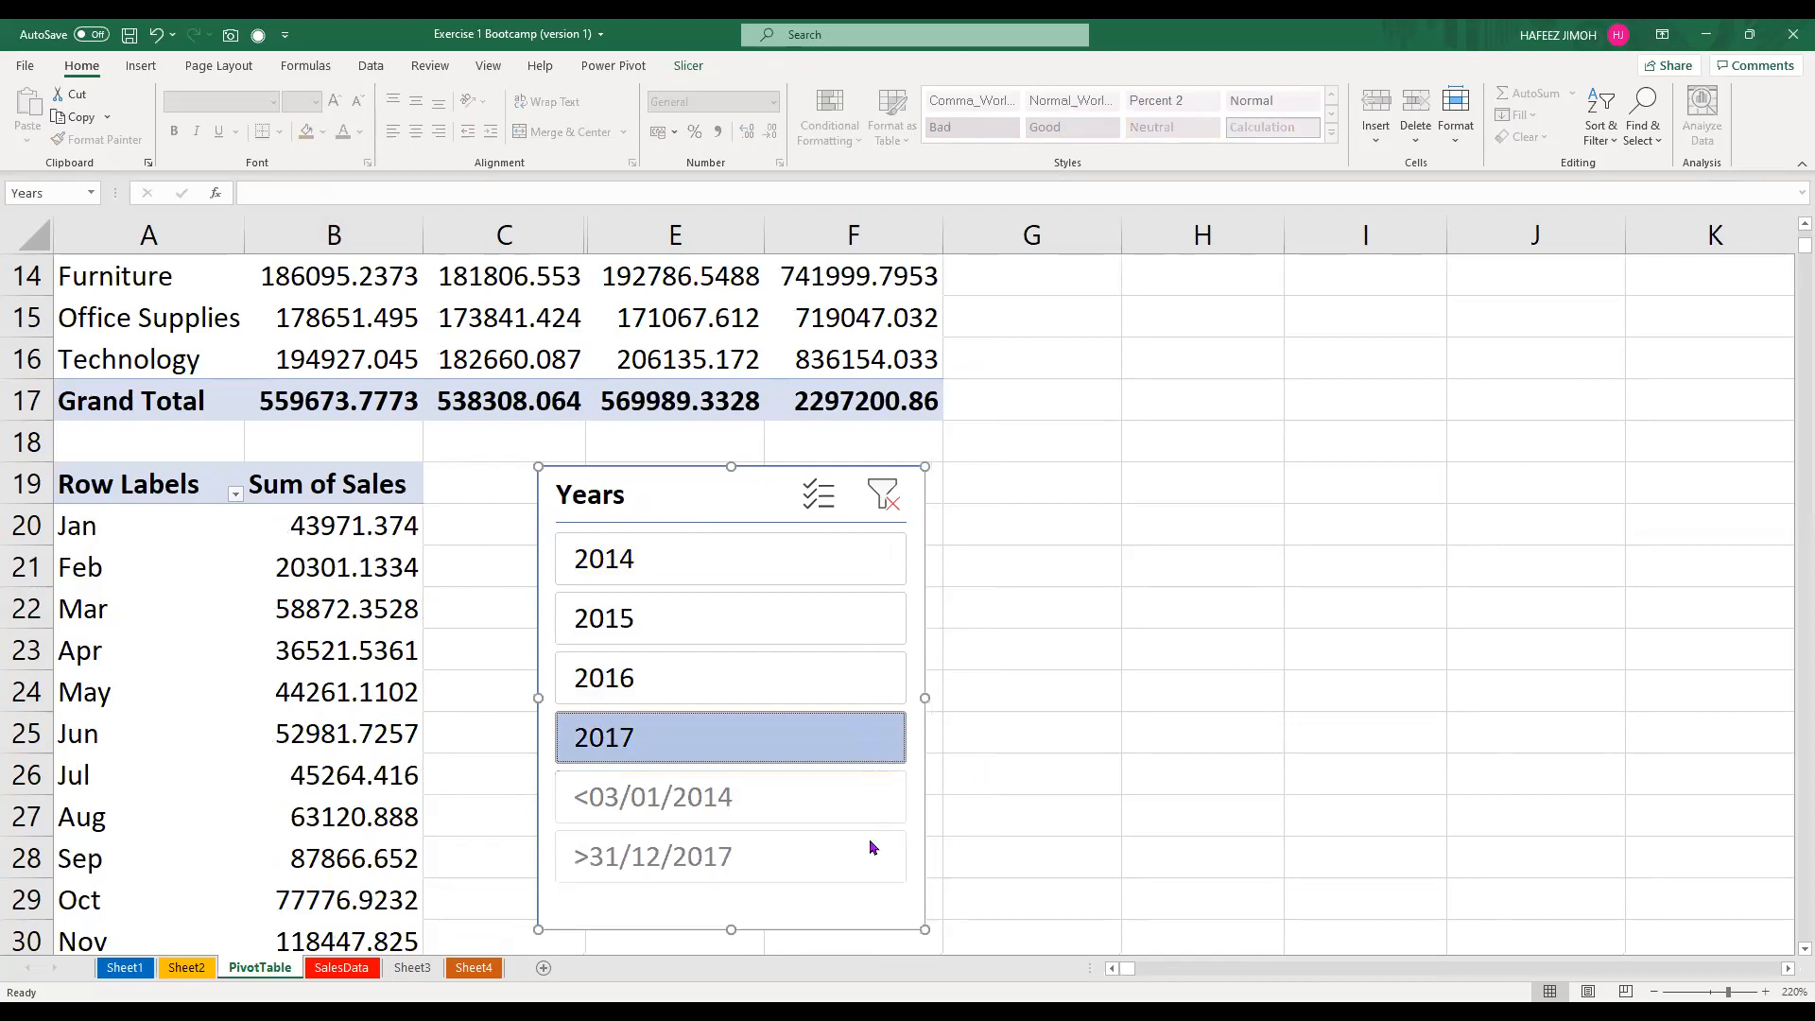
pyautogui.click(866, 815)
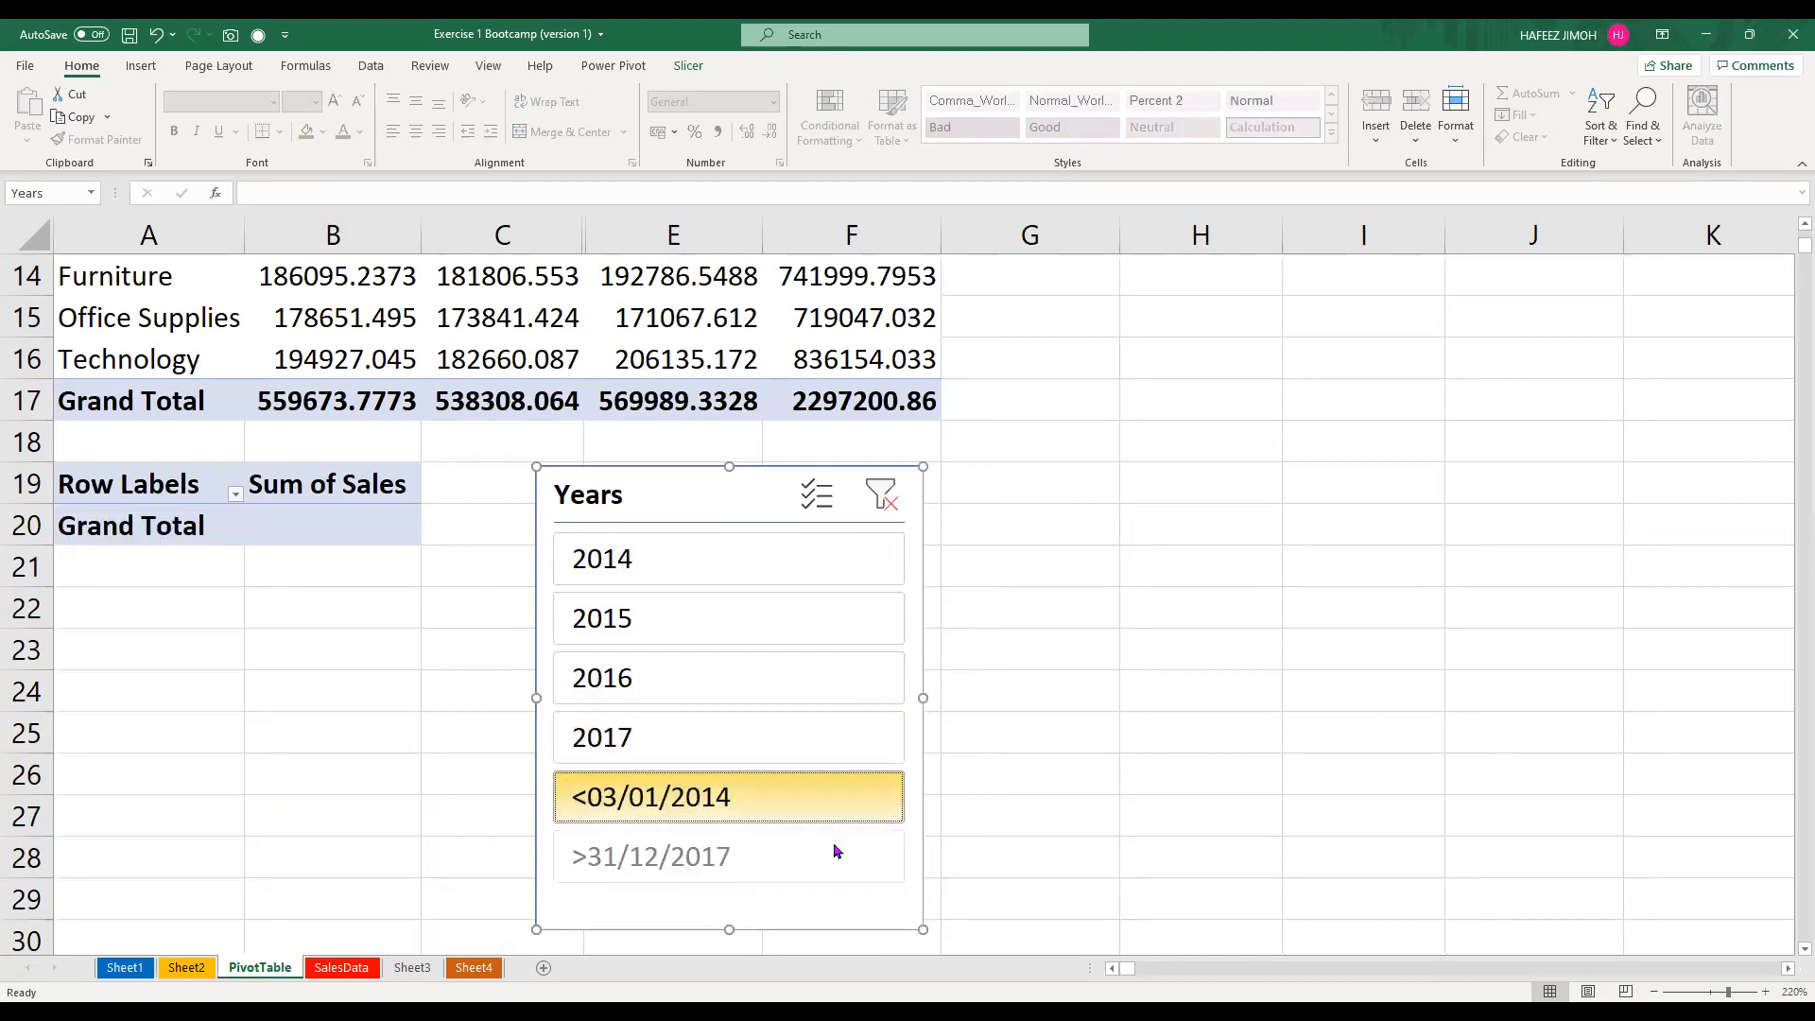
pyautogui.click(813, 858)
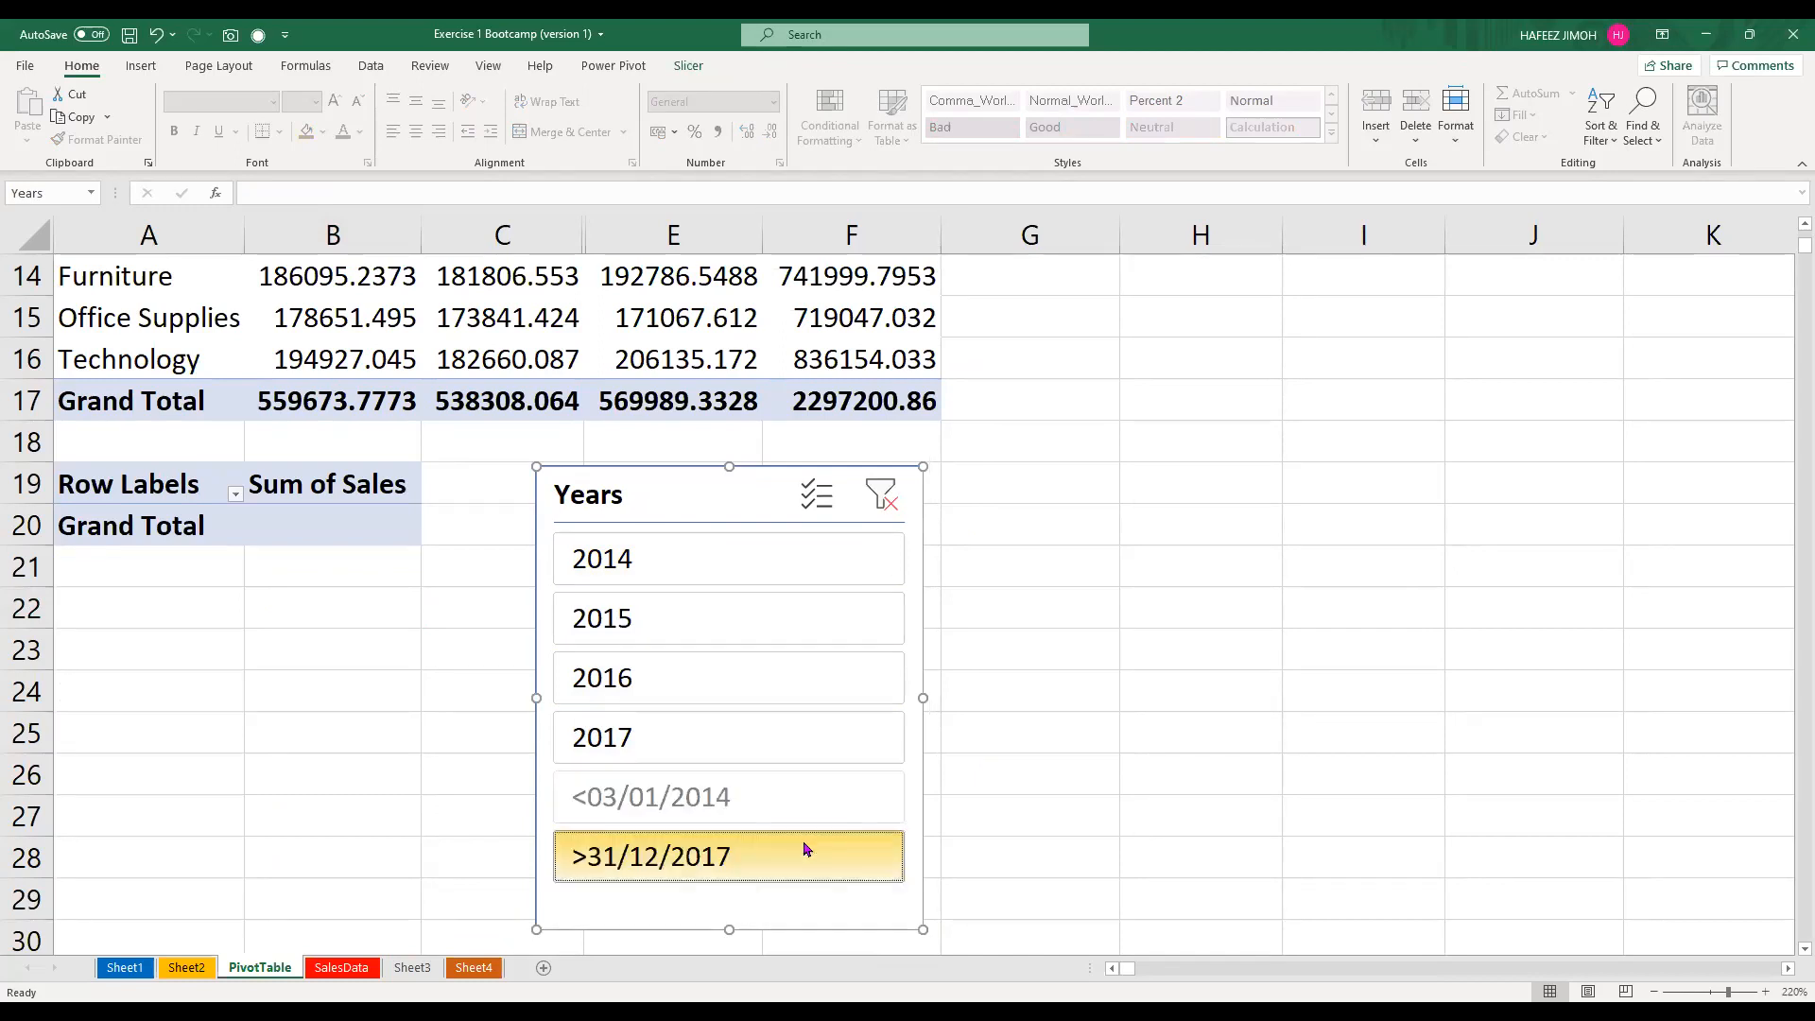
pyautogui.click(810, 824)
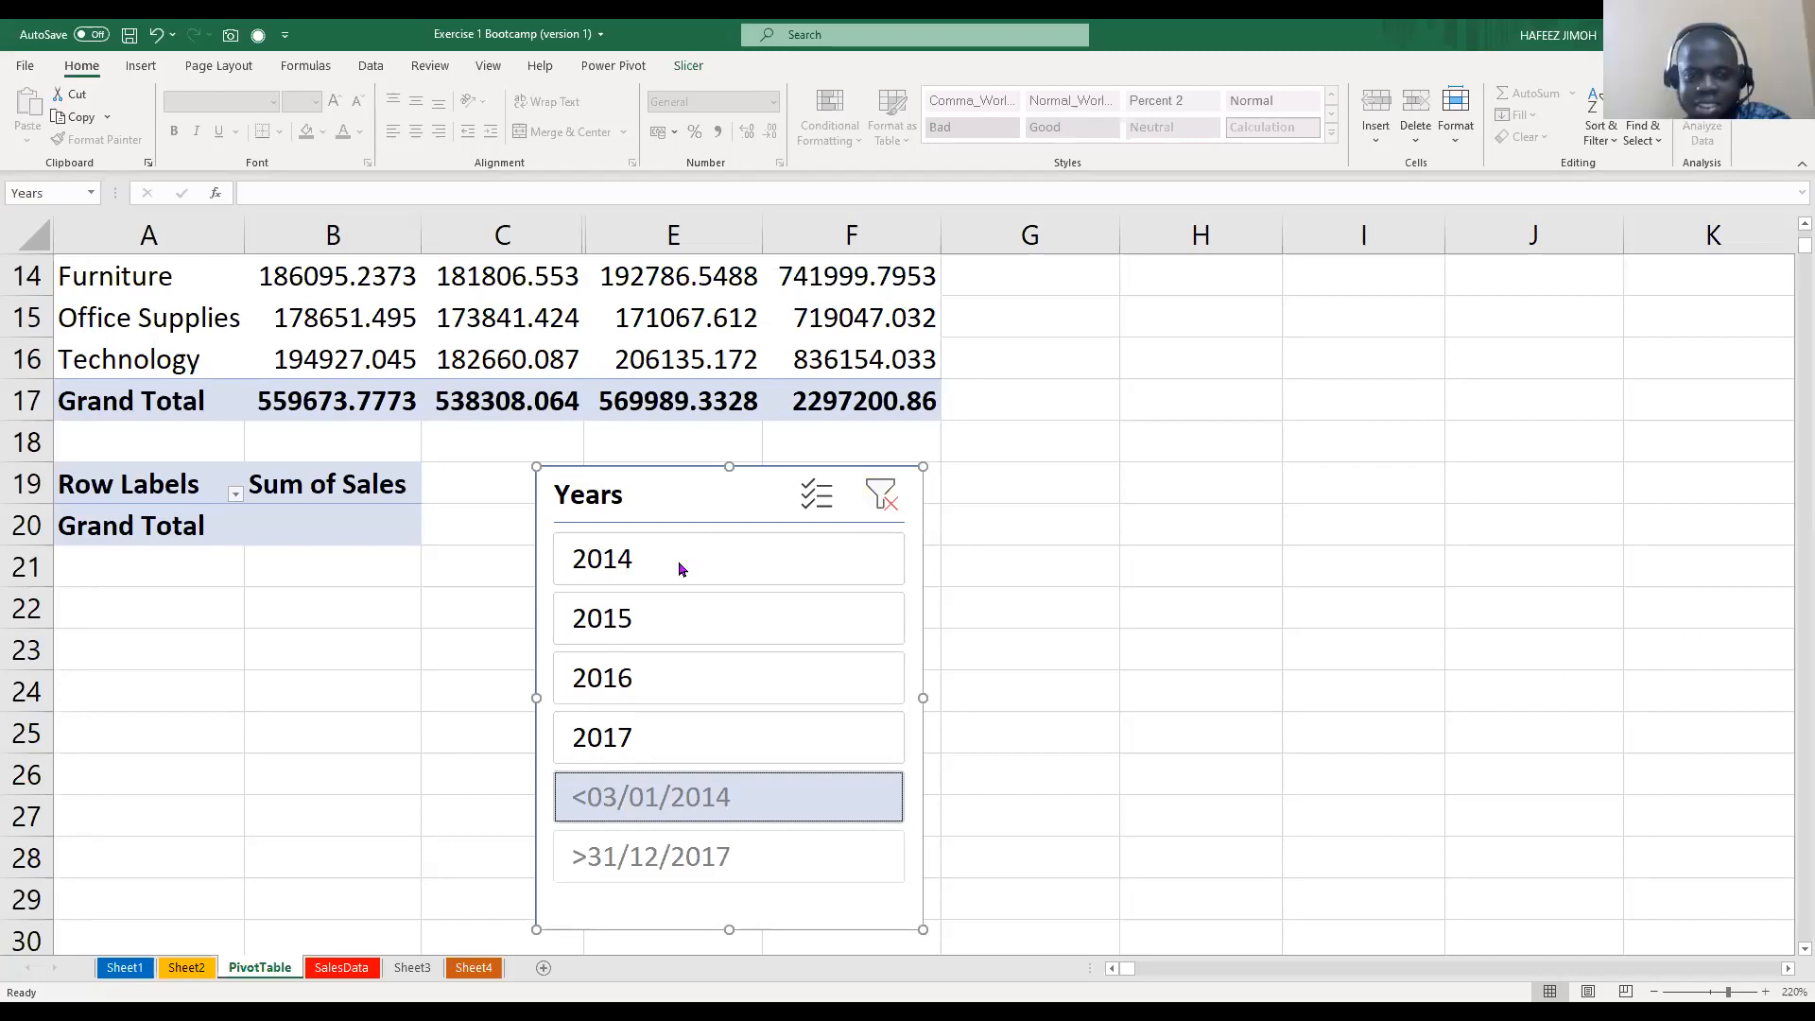
pyautogui.rightClick(698, 513)
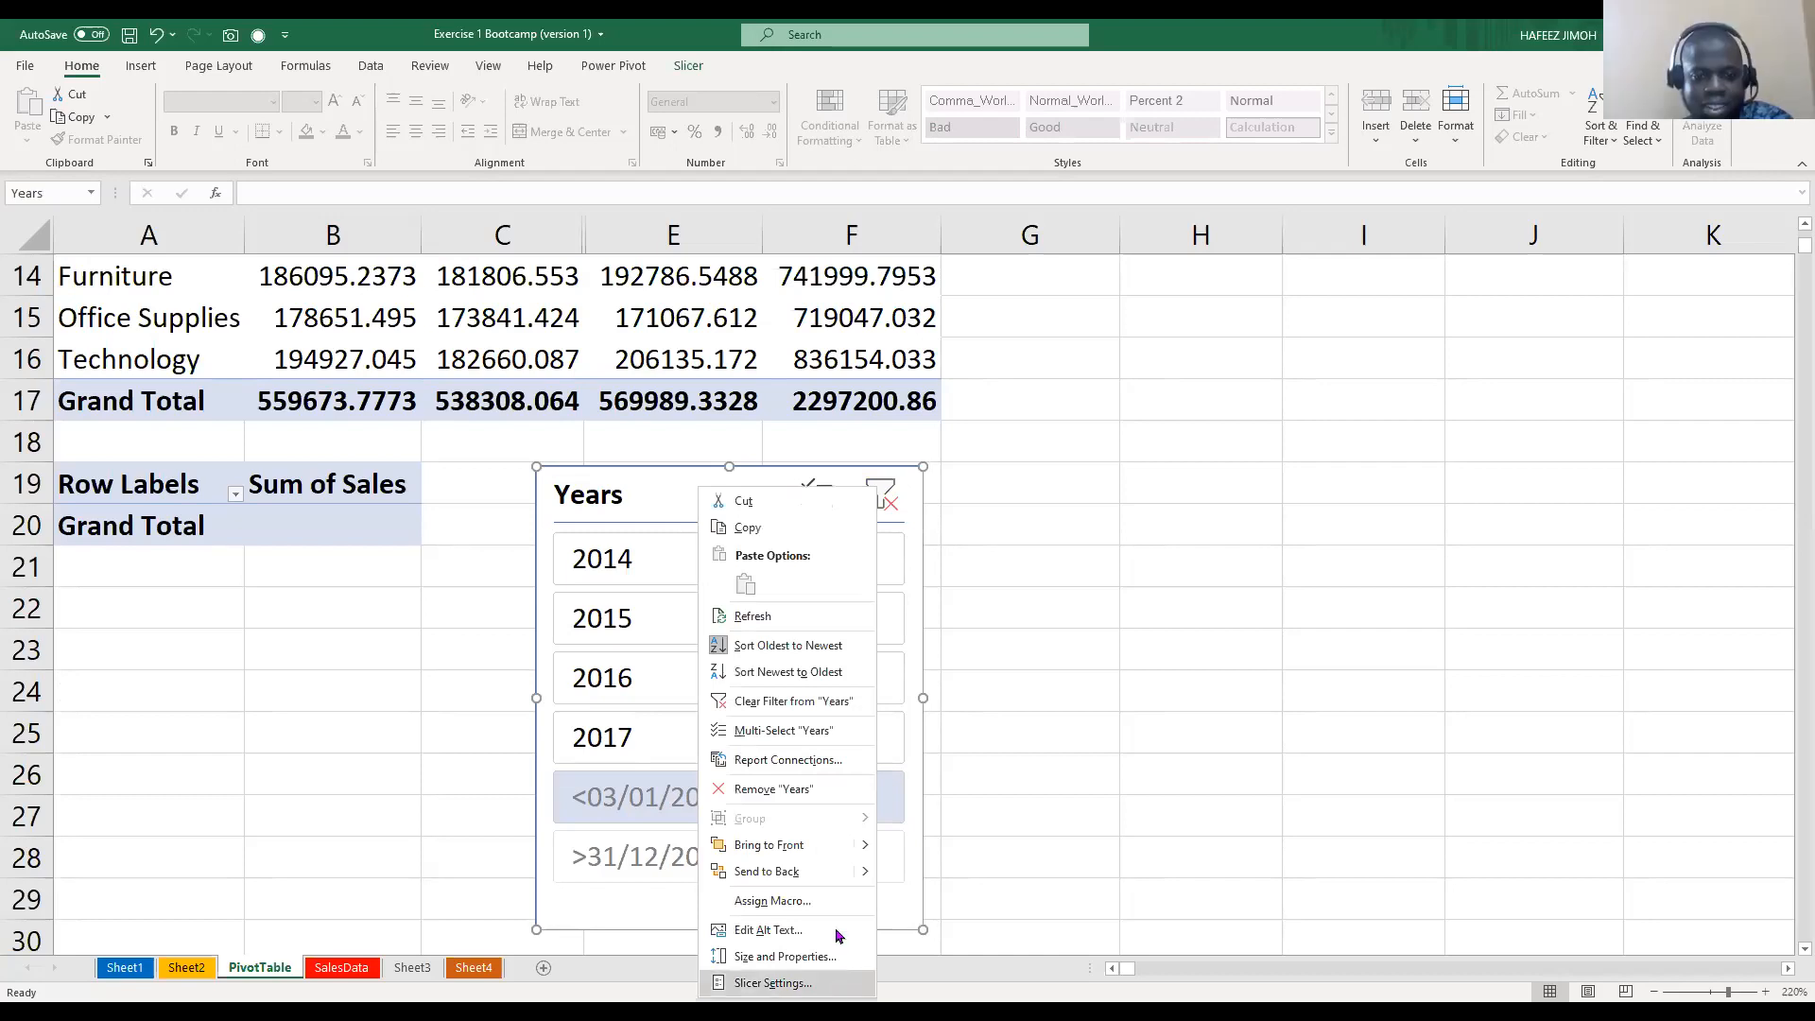
pyautogui.click(838, 984)
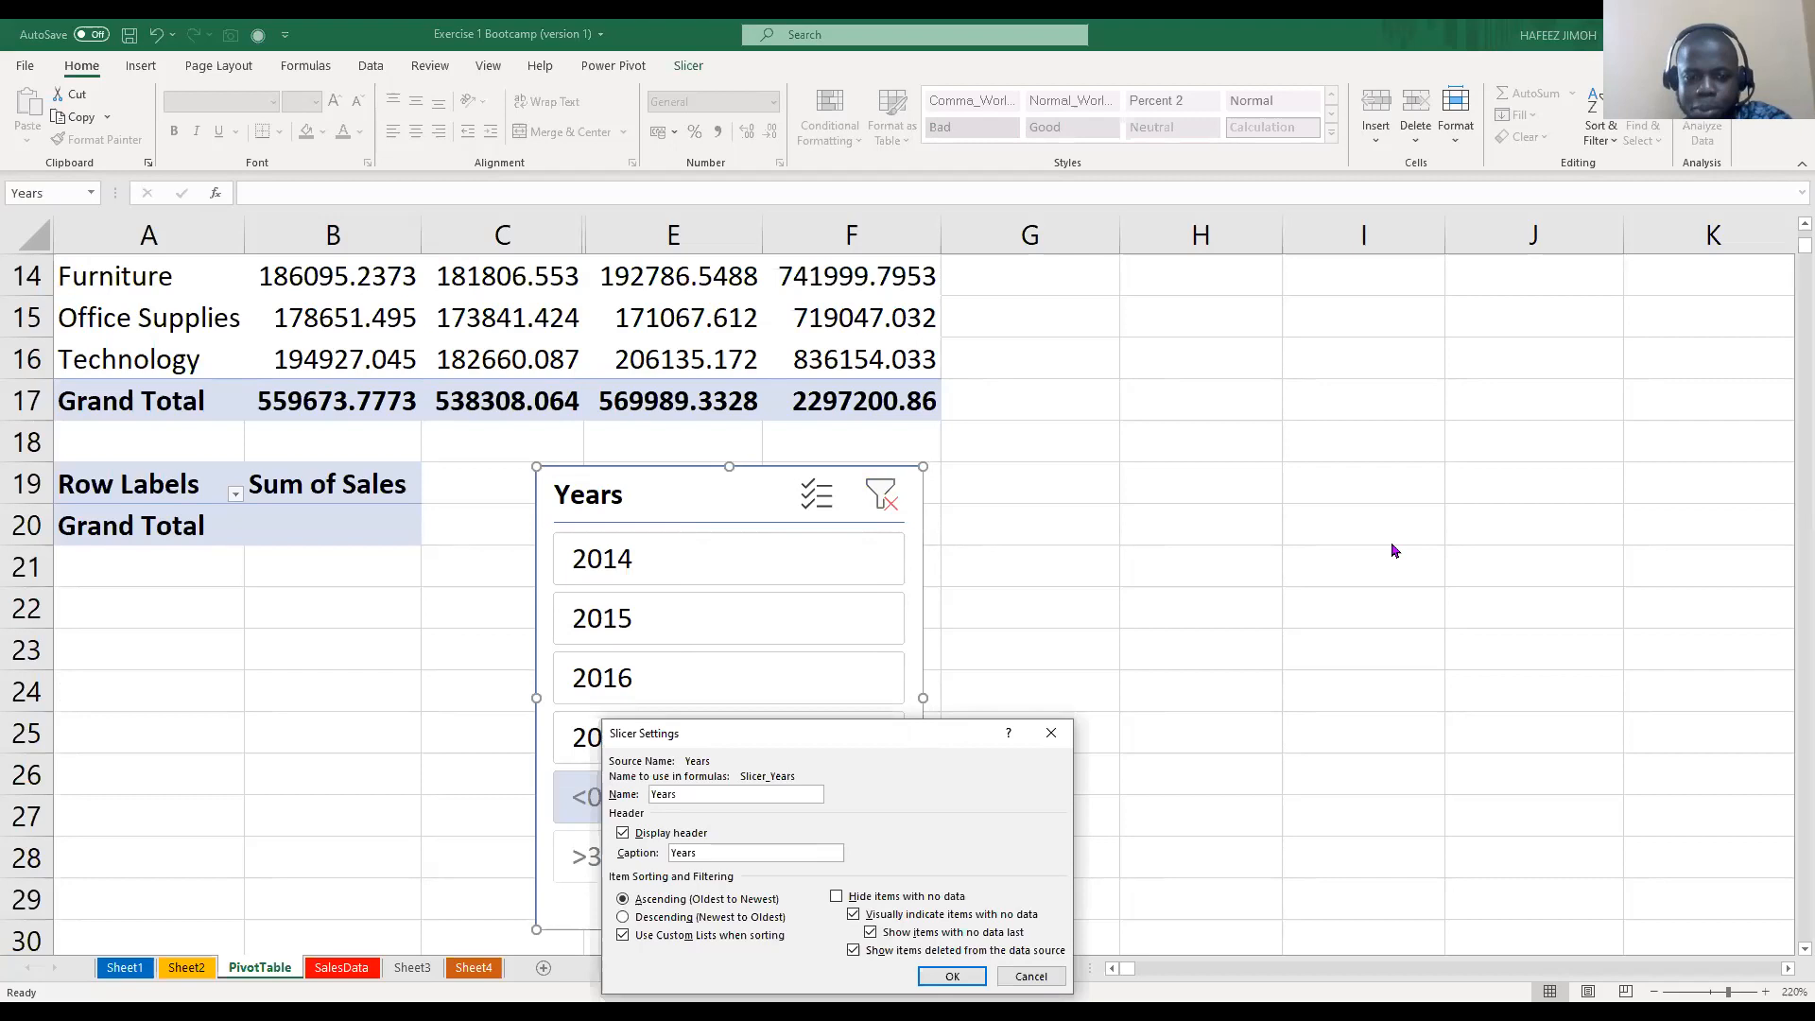
pyautogui.press('Return')
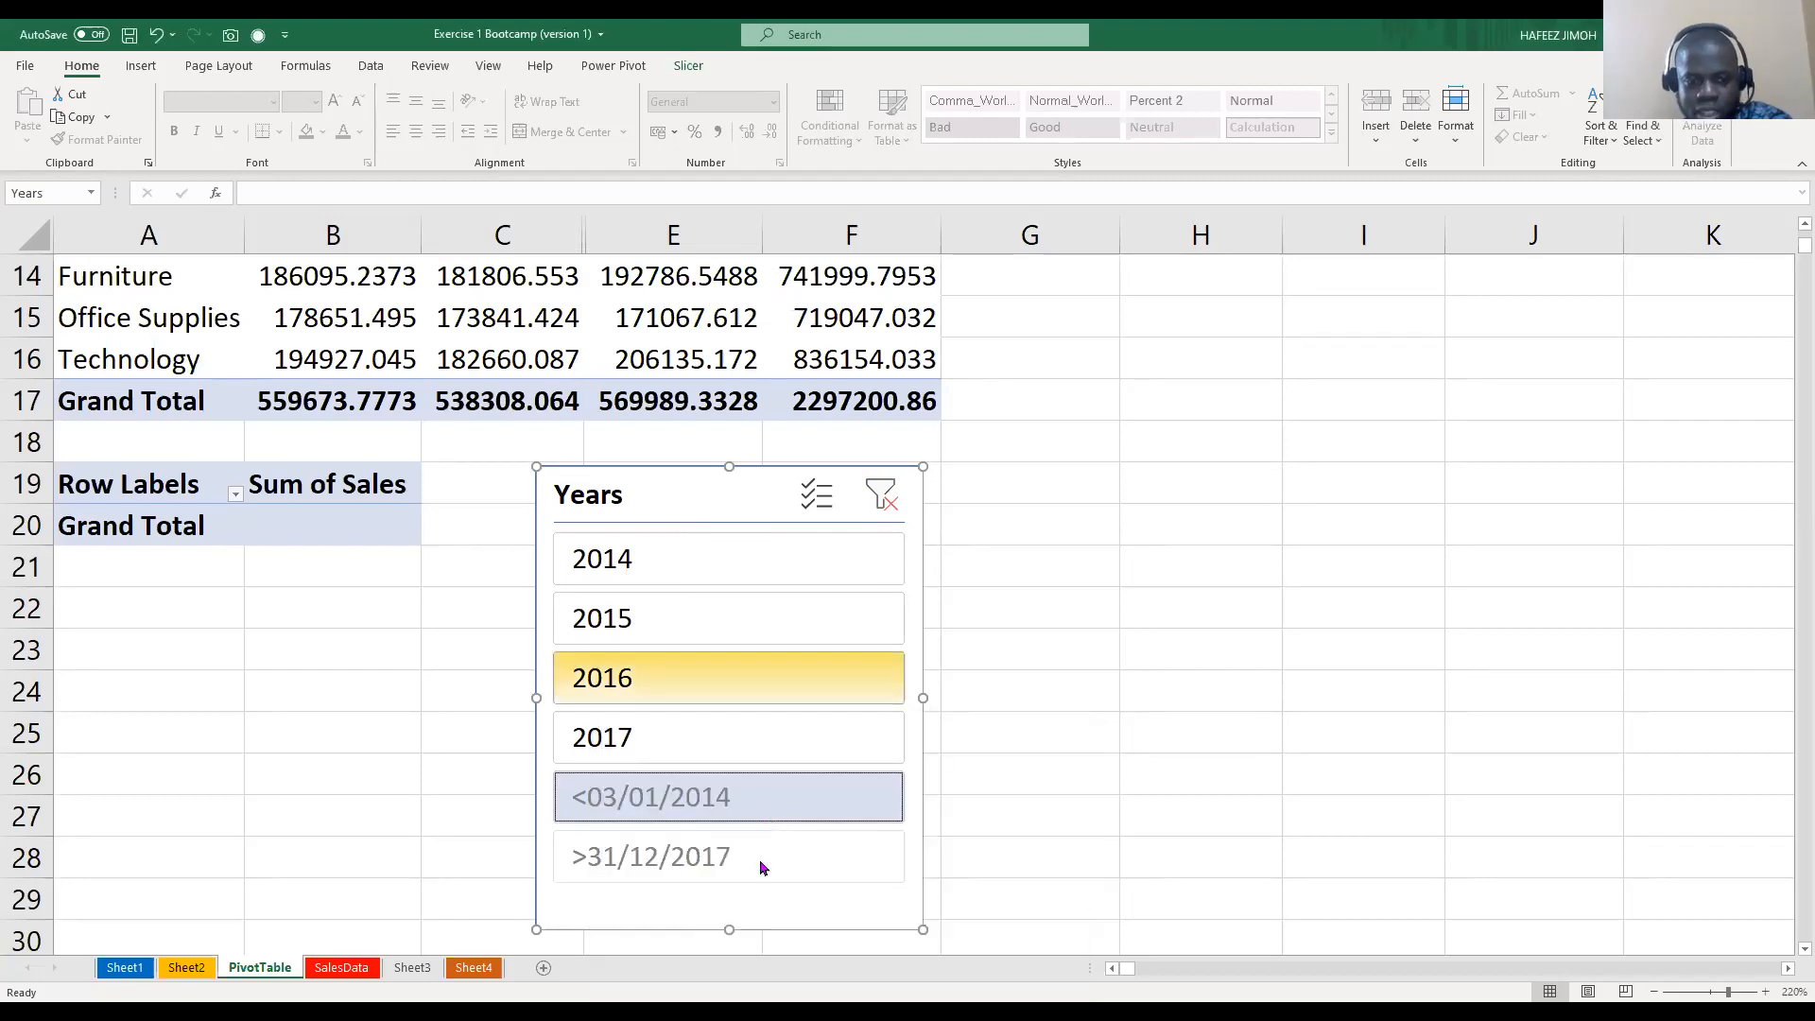
pyautogui.click(760, 866)
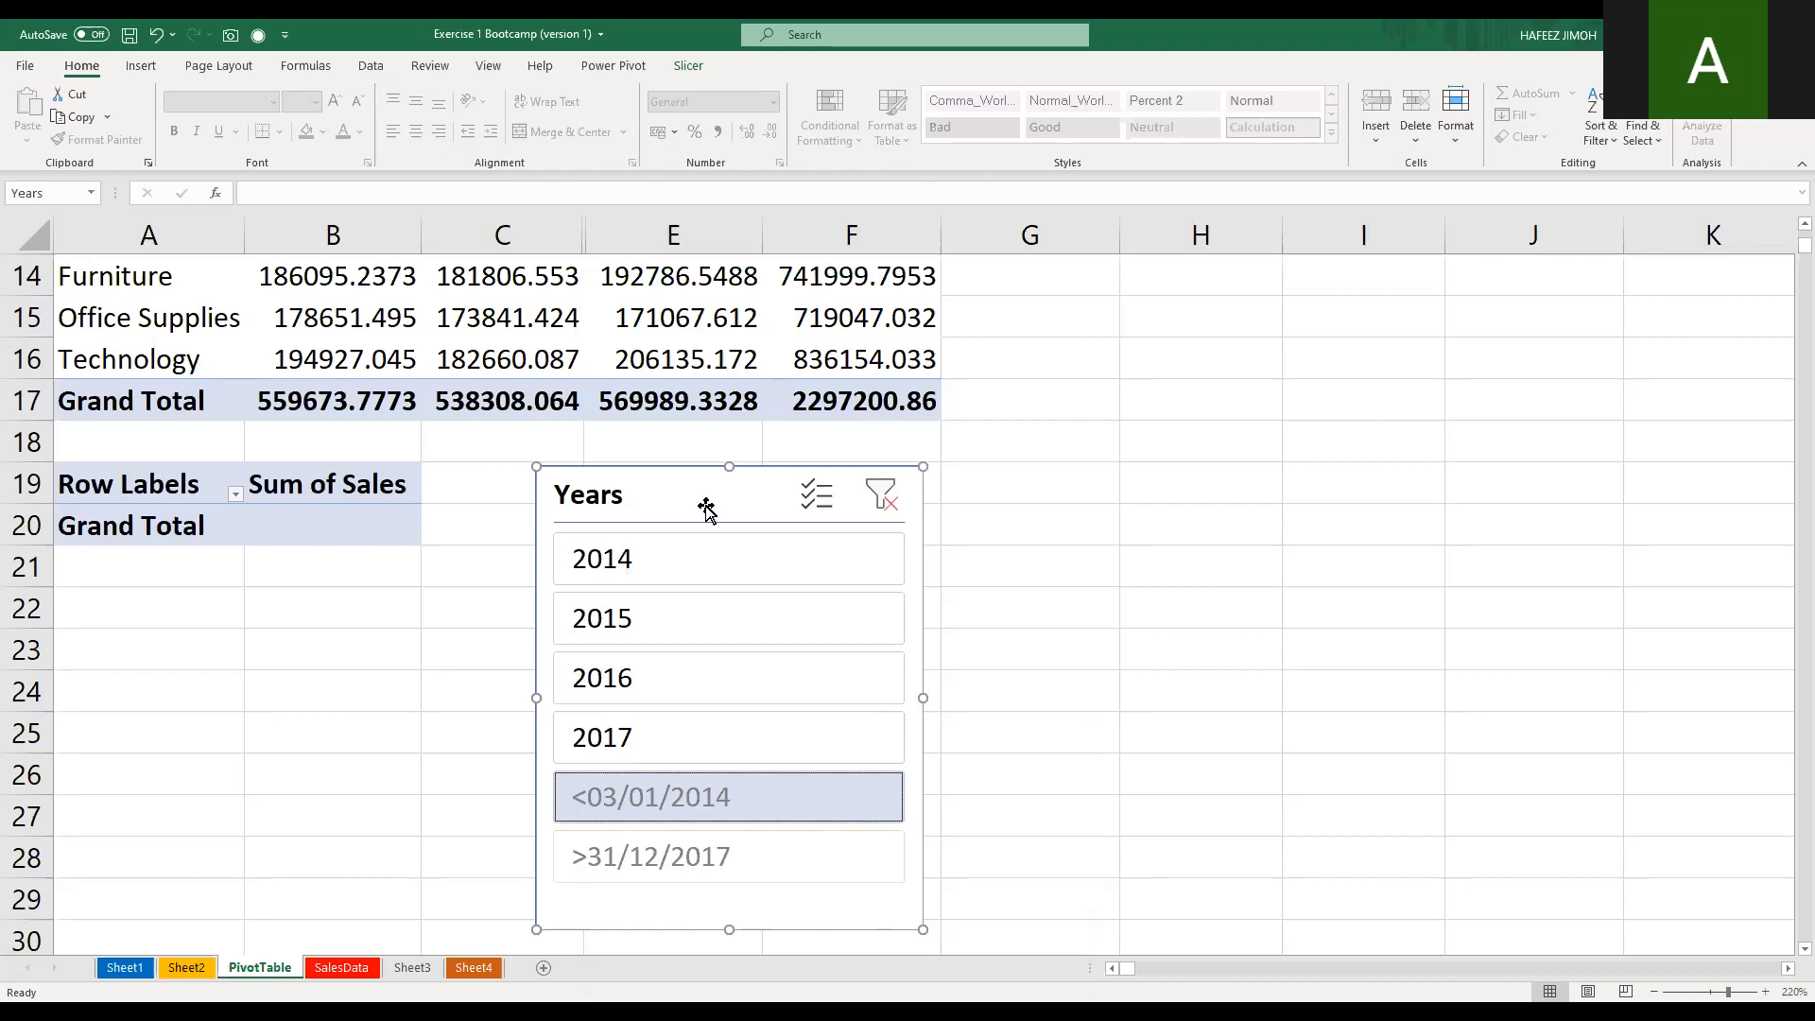
# Set the Years slicer to hide items with no data in its slicer settings
pyautogui.rightClick(708, 570)
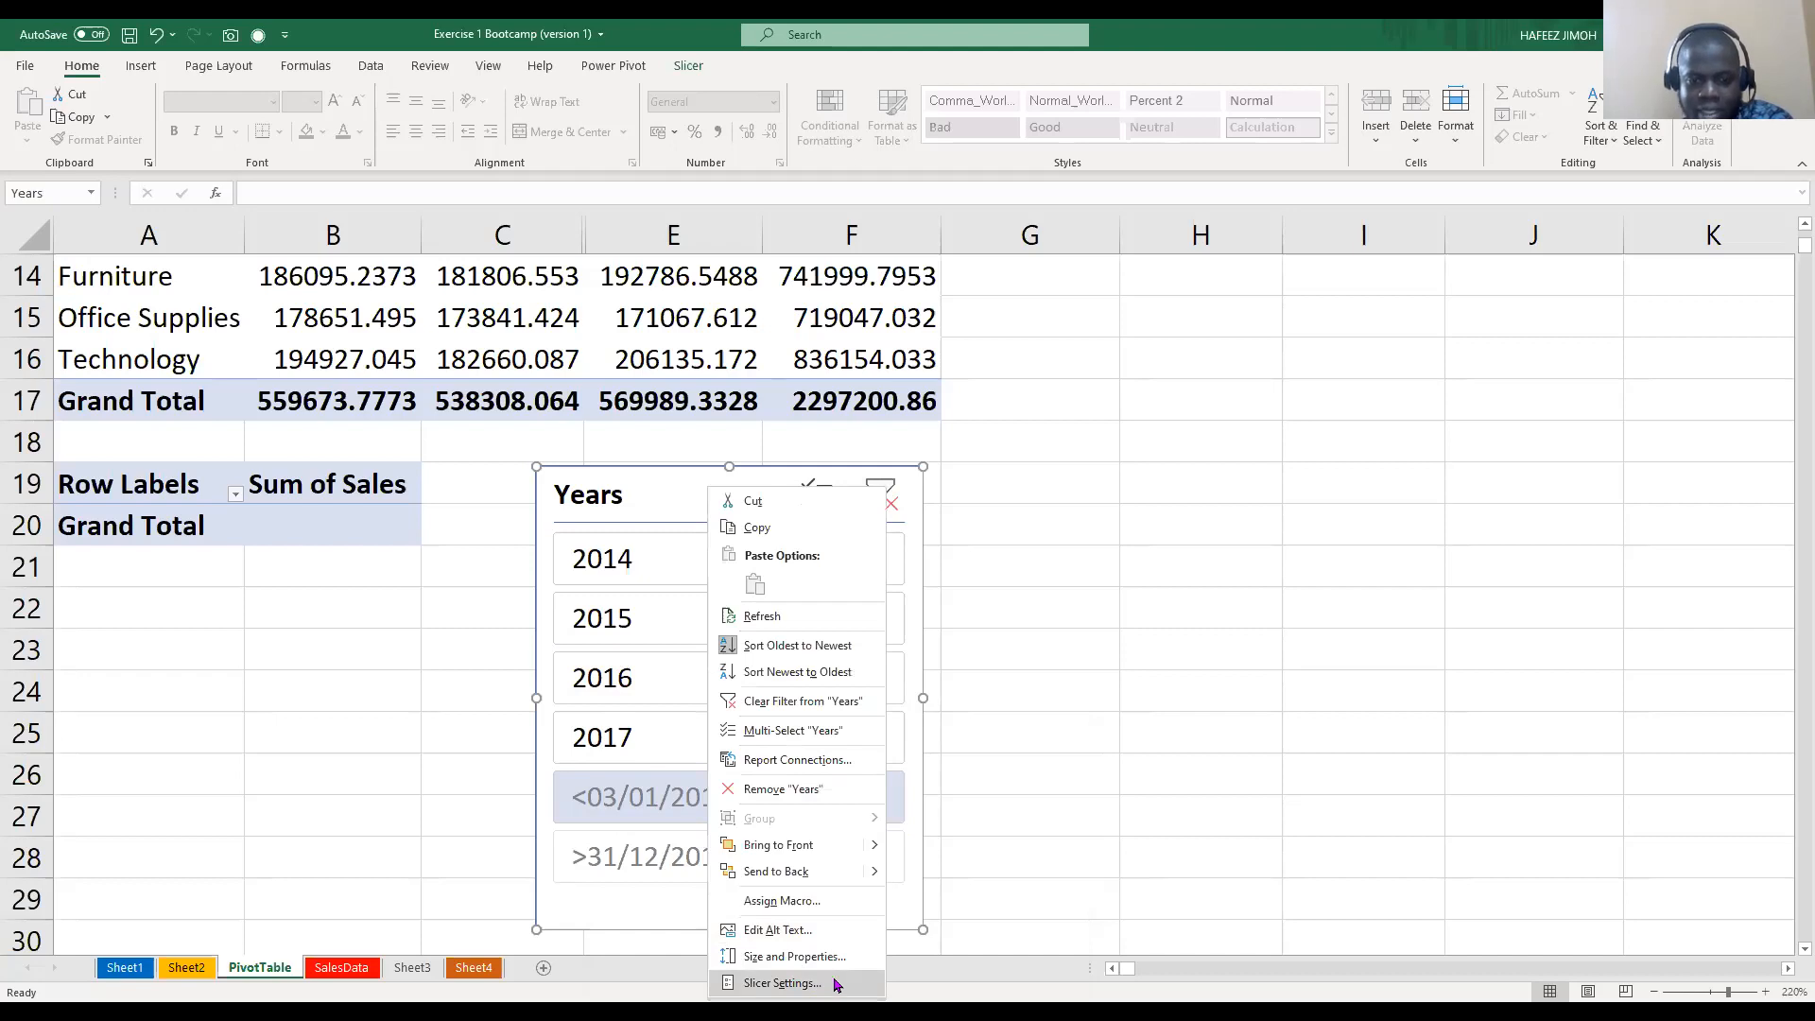
pyautogui.click(836, 985)
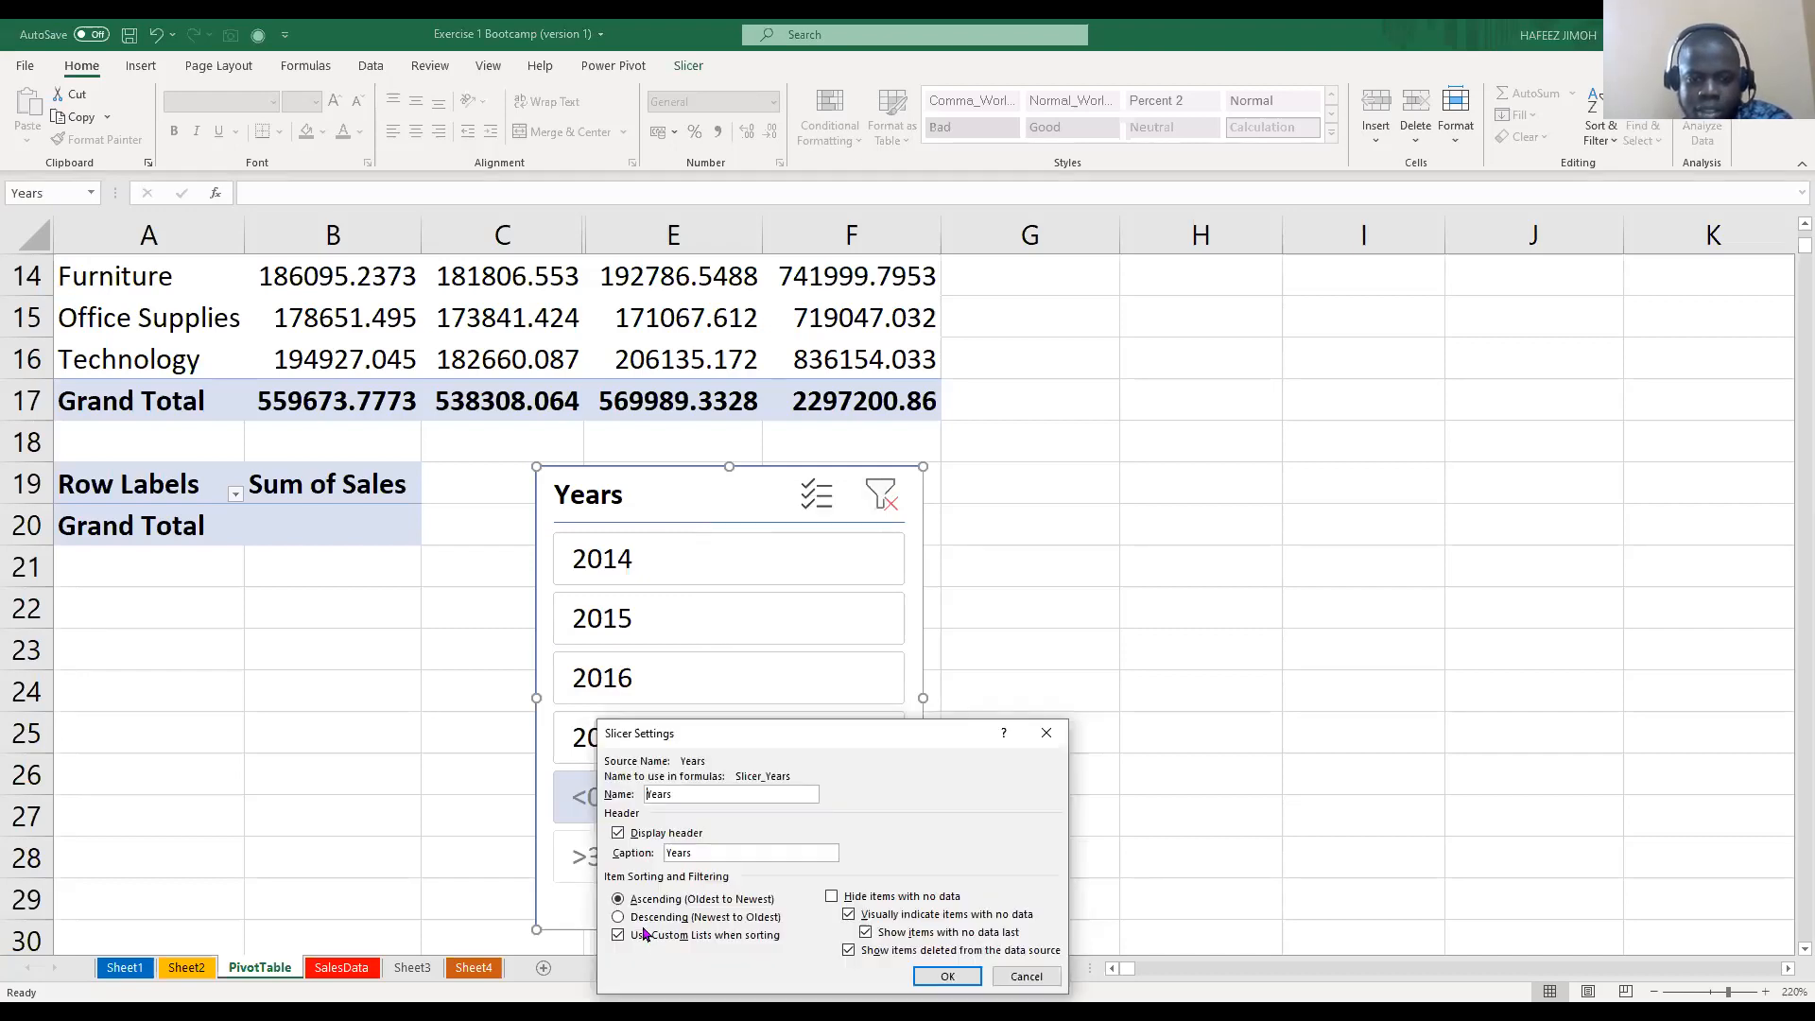
pyautogui.click(831, 898)
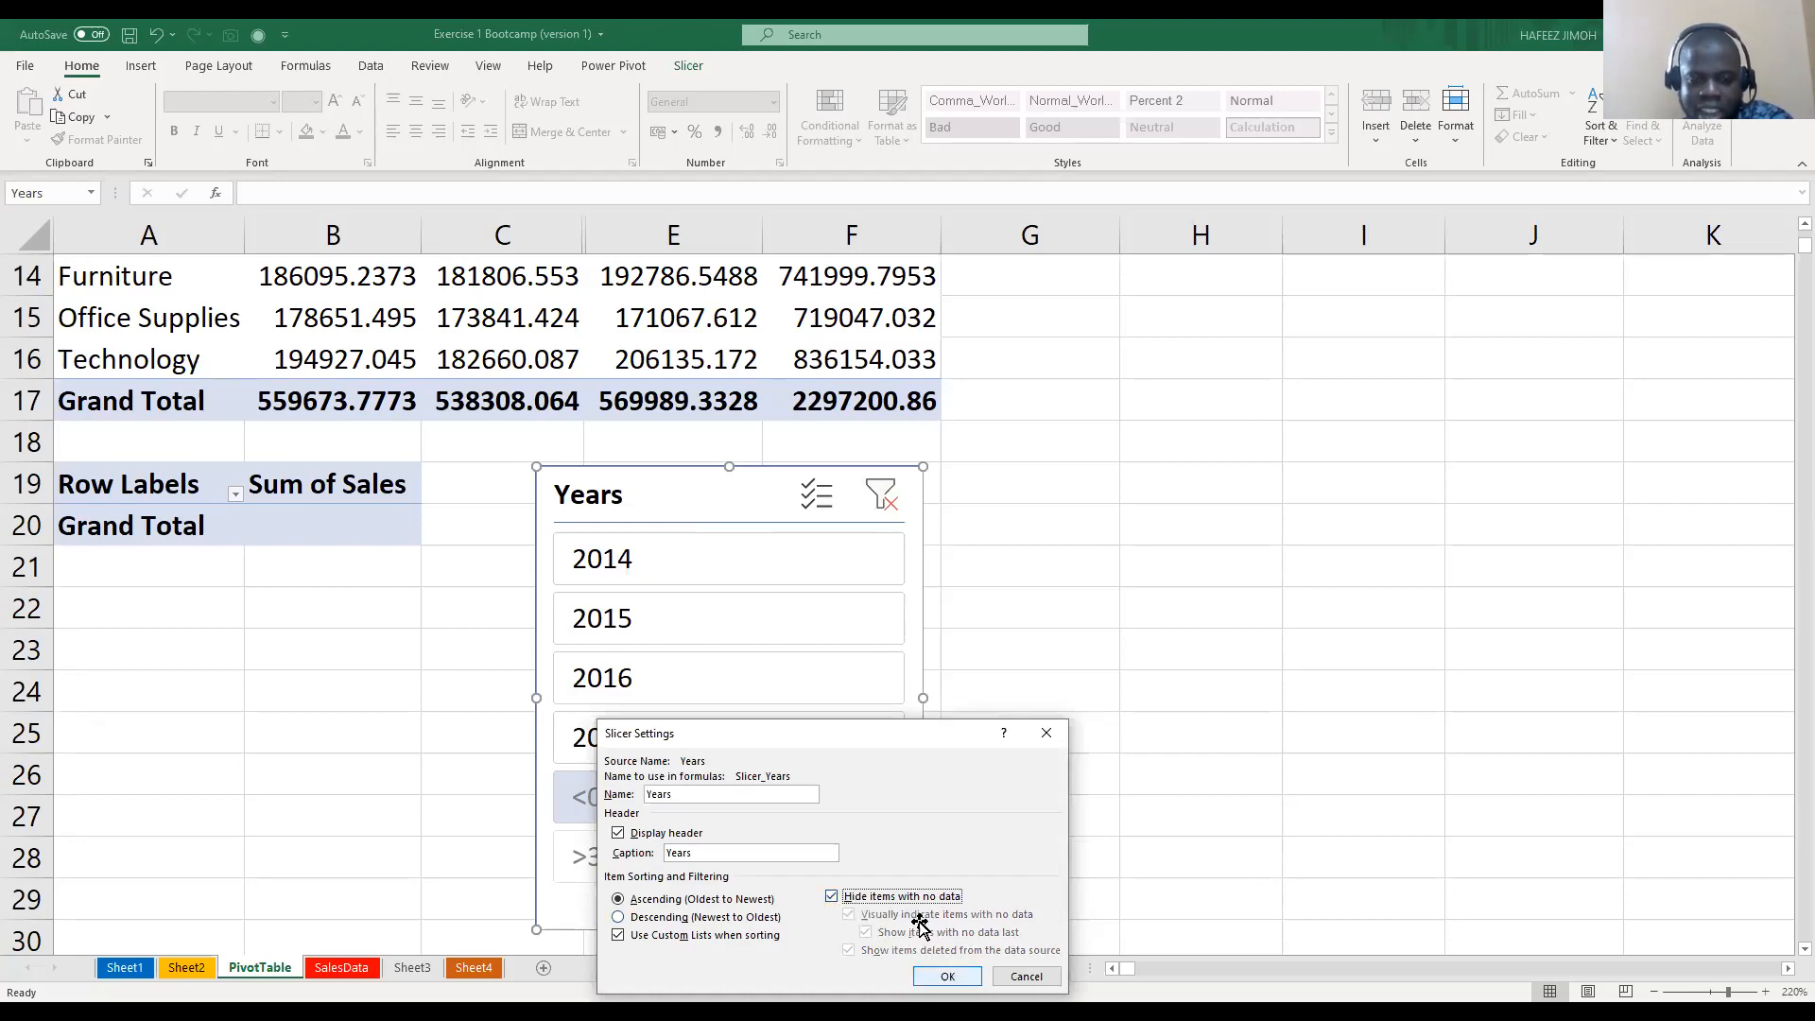
pyautogui.press('Return')
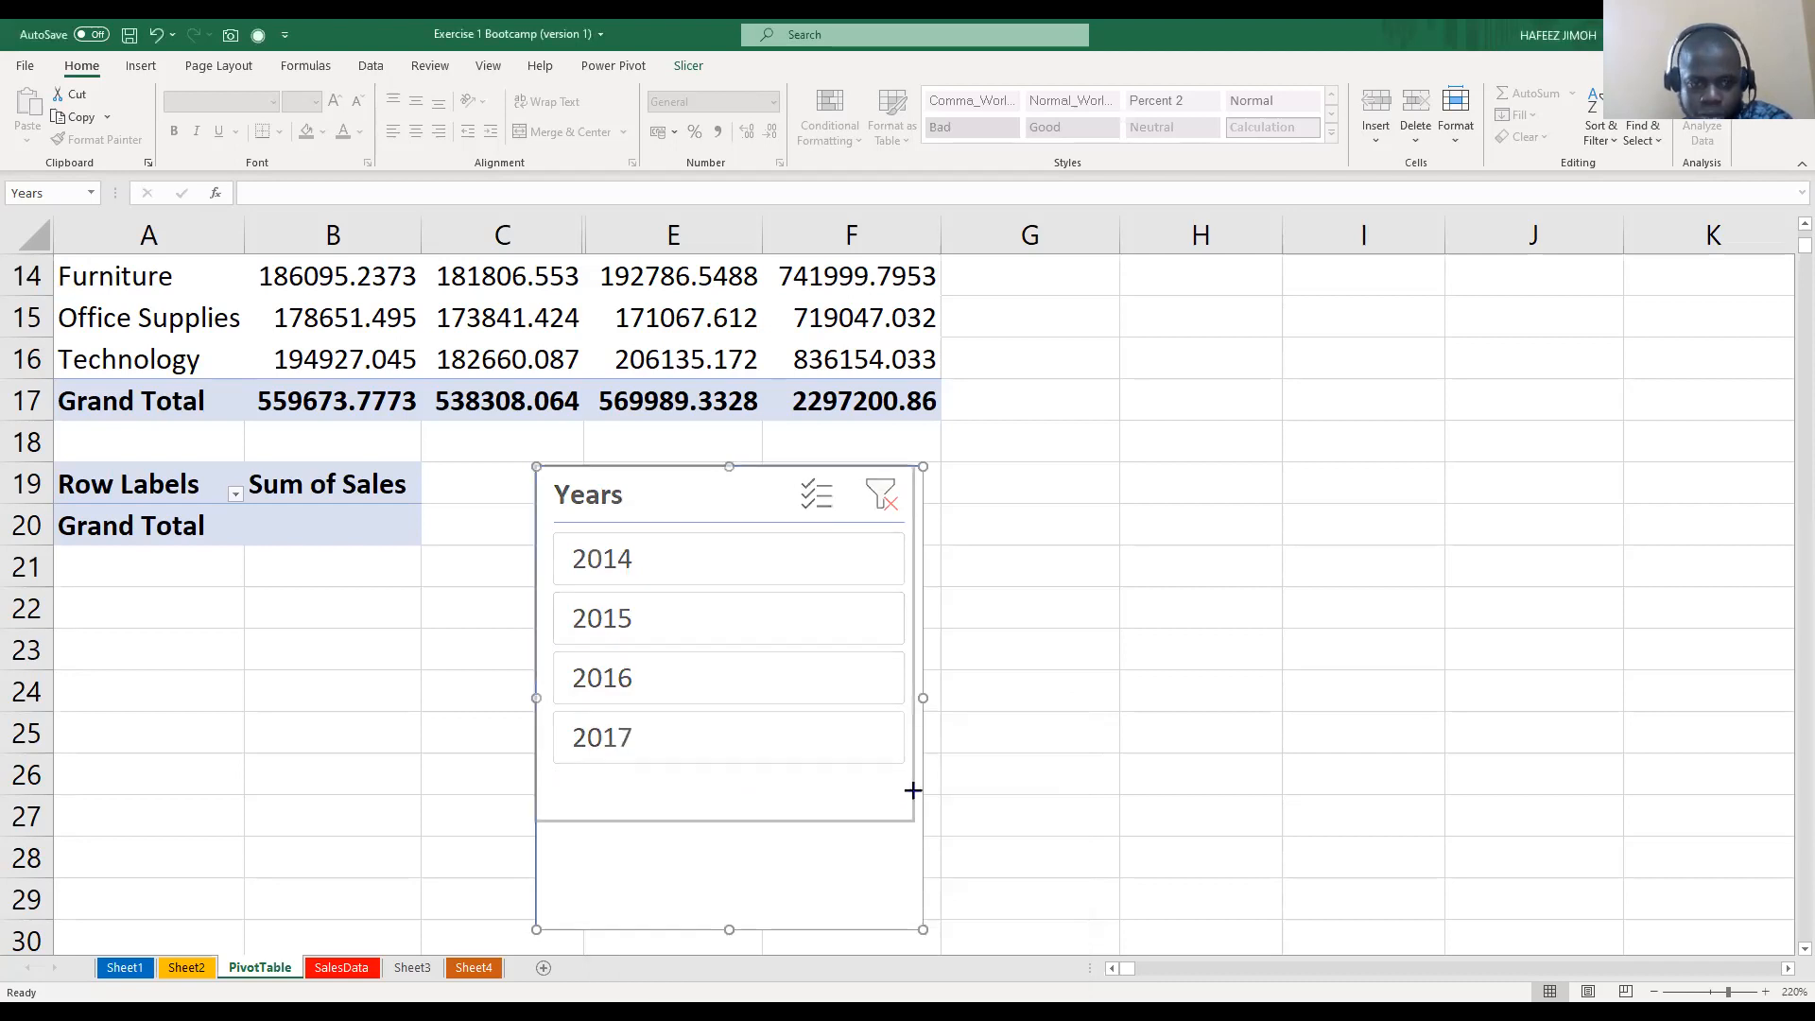
# Shrink the Years slicer to fit its four years, and filter the monthly sales by 2014, 2015, 2016 and 2017 in turn
pyautogui.click(833, 572)
pyautogui.click(818, 612)
pyautogui.click(808, 703)
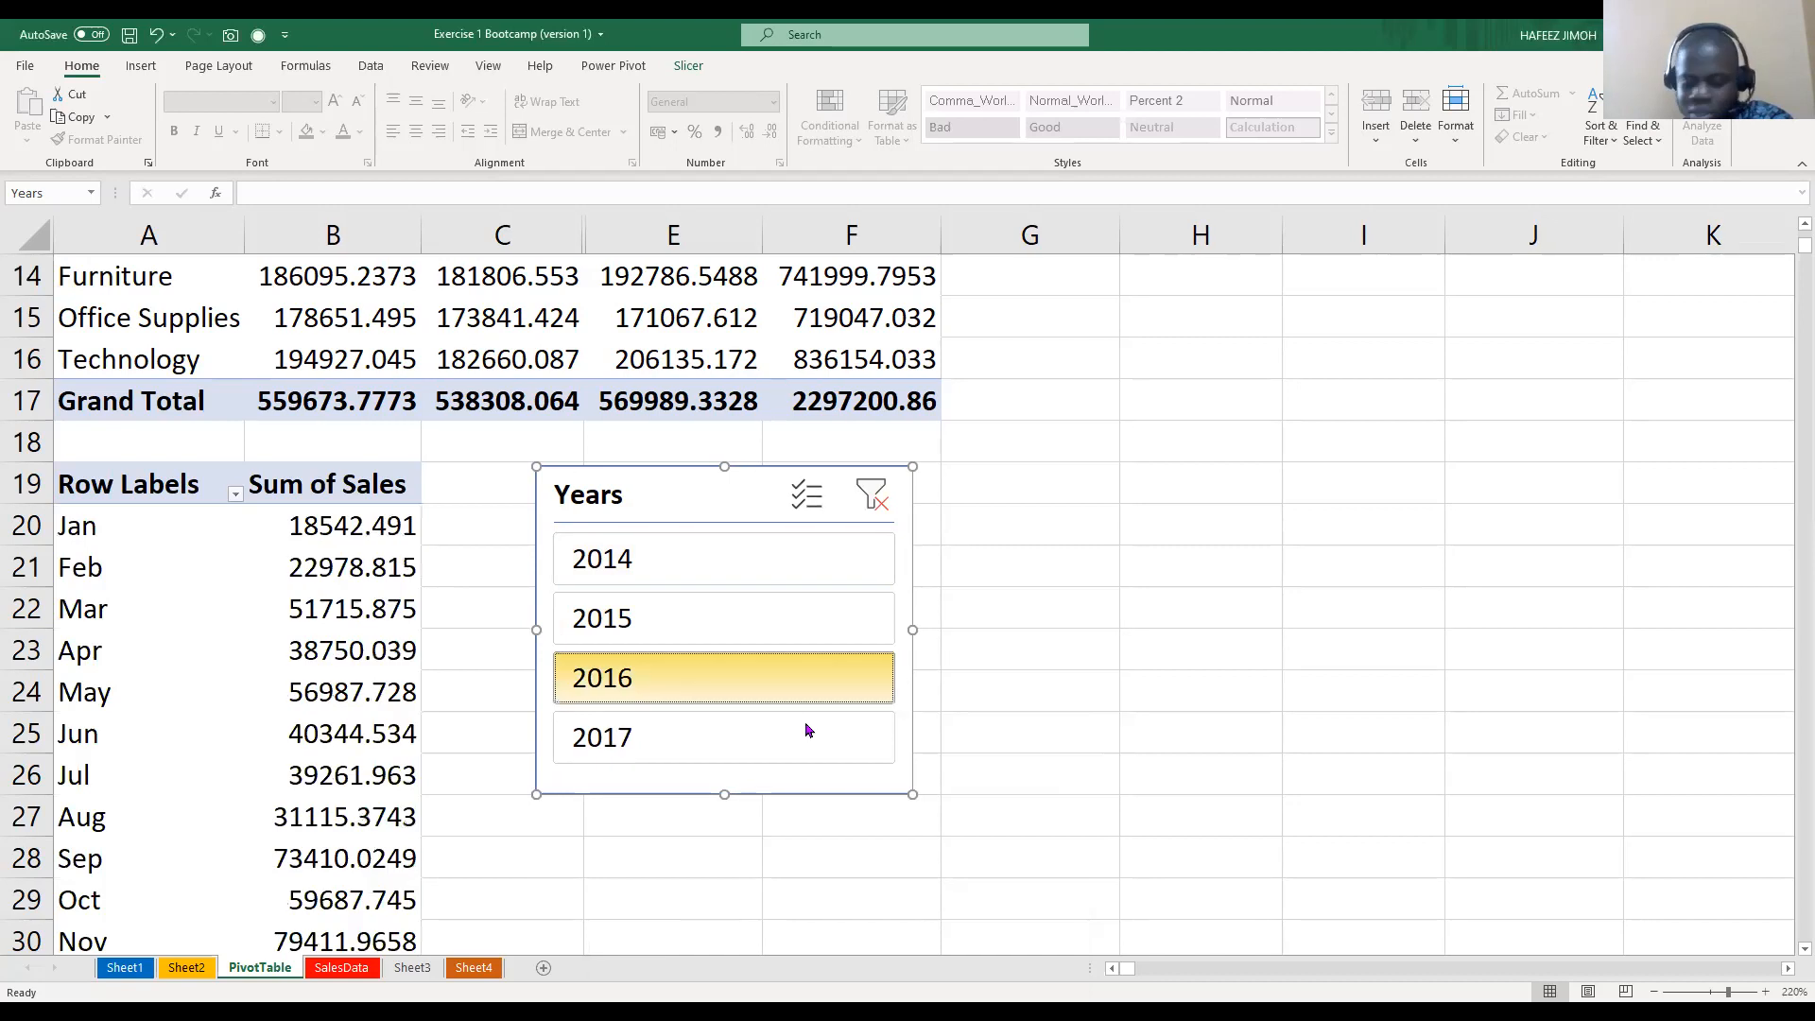
pyautogui.click(819, 719)
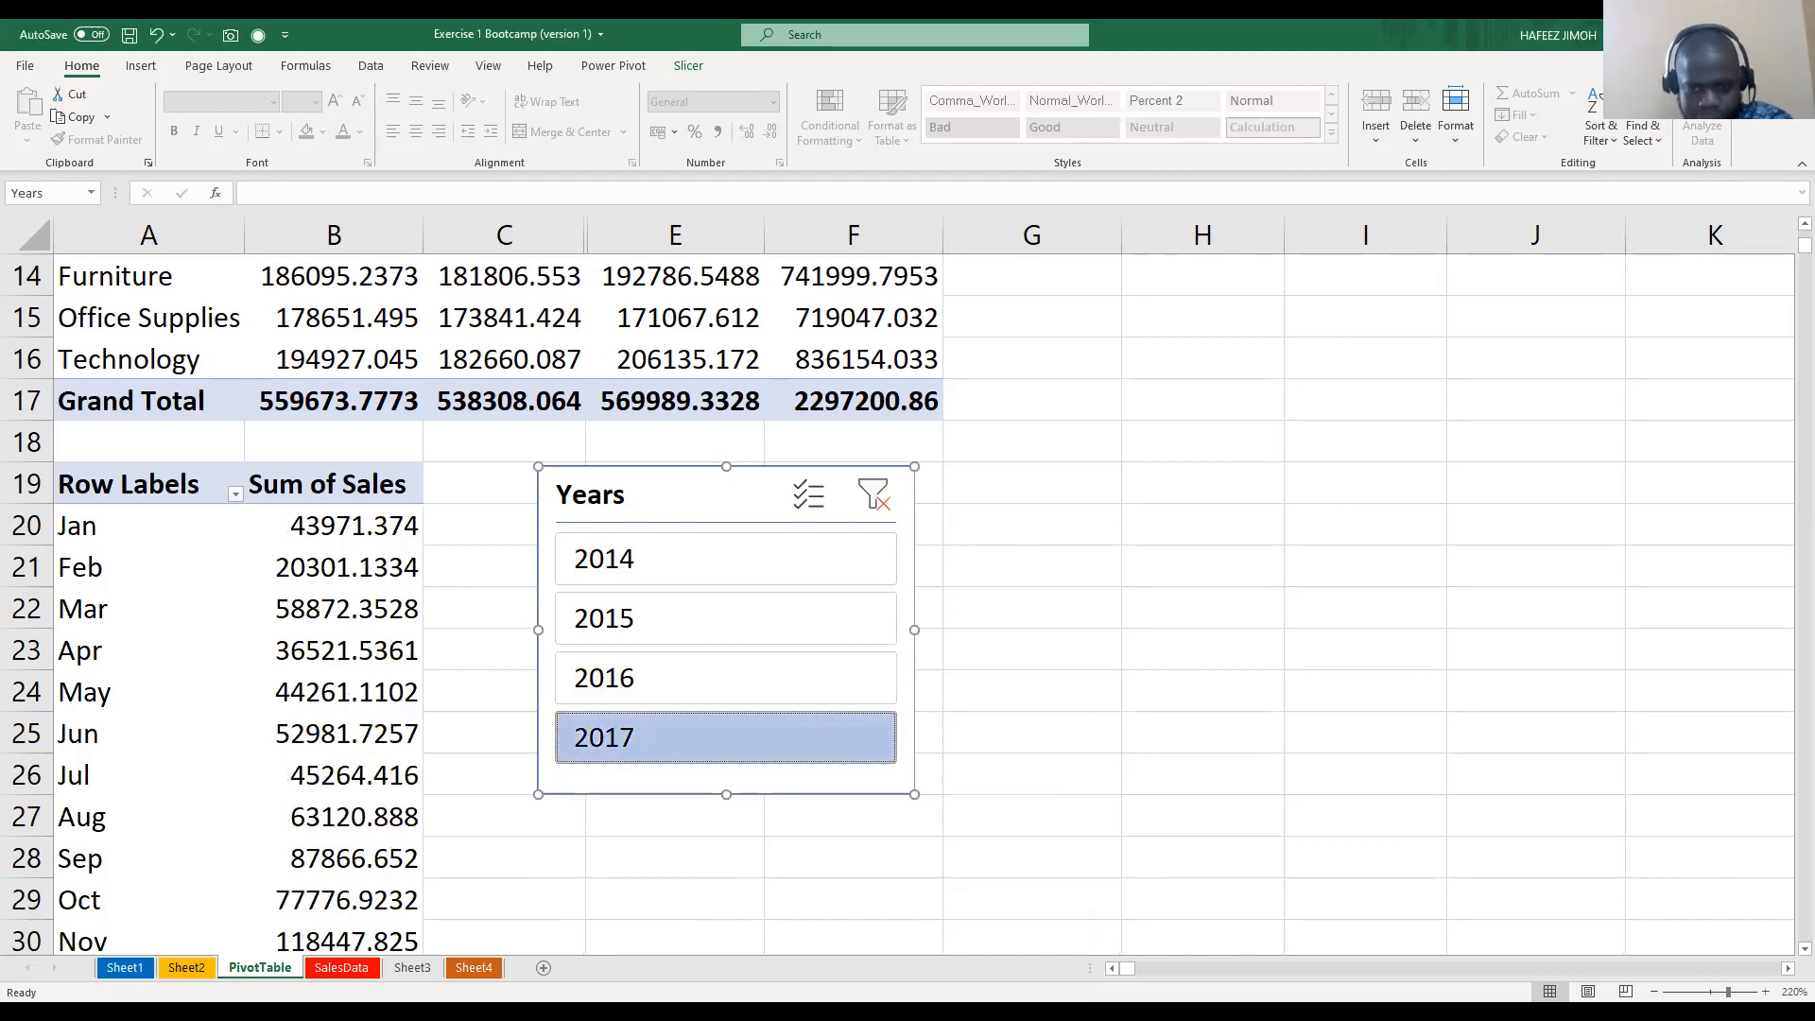
# Move the Ship Mode slicer closer to the region sales pivot table, over columns F to H from row 2 to row 9
pyautogui.click(1062, 712)
pyautogui.press('Up')
pyautogui.press('Up')
pyautogui.press('Up')
pyautogui.press('Up')
pyautogui.press('Up')
pyautogui.press('Up')
pyautogui.press('Up')
pyautogui.press('Up')
pyautogui.press('Up')
pyautogui.press('Up')
pyautogui.press('Up')
pyautogui.press('Up')
pyautogui.press('Up')
pyautogui.press('Up')
pyautogui.press('Up')
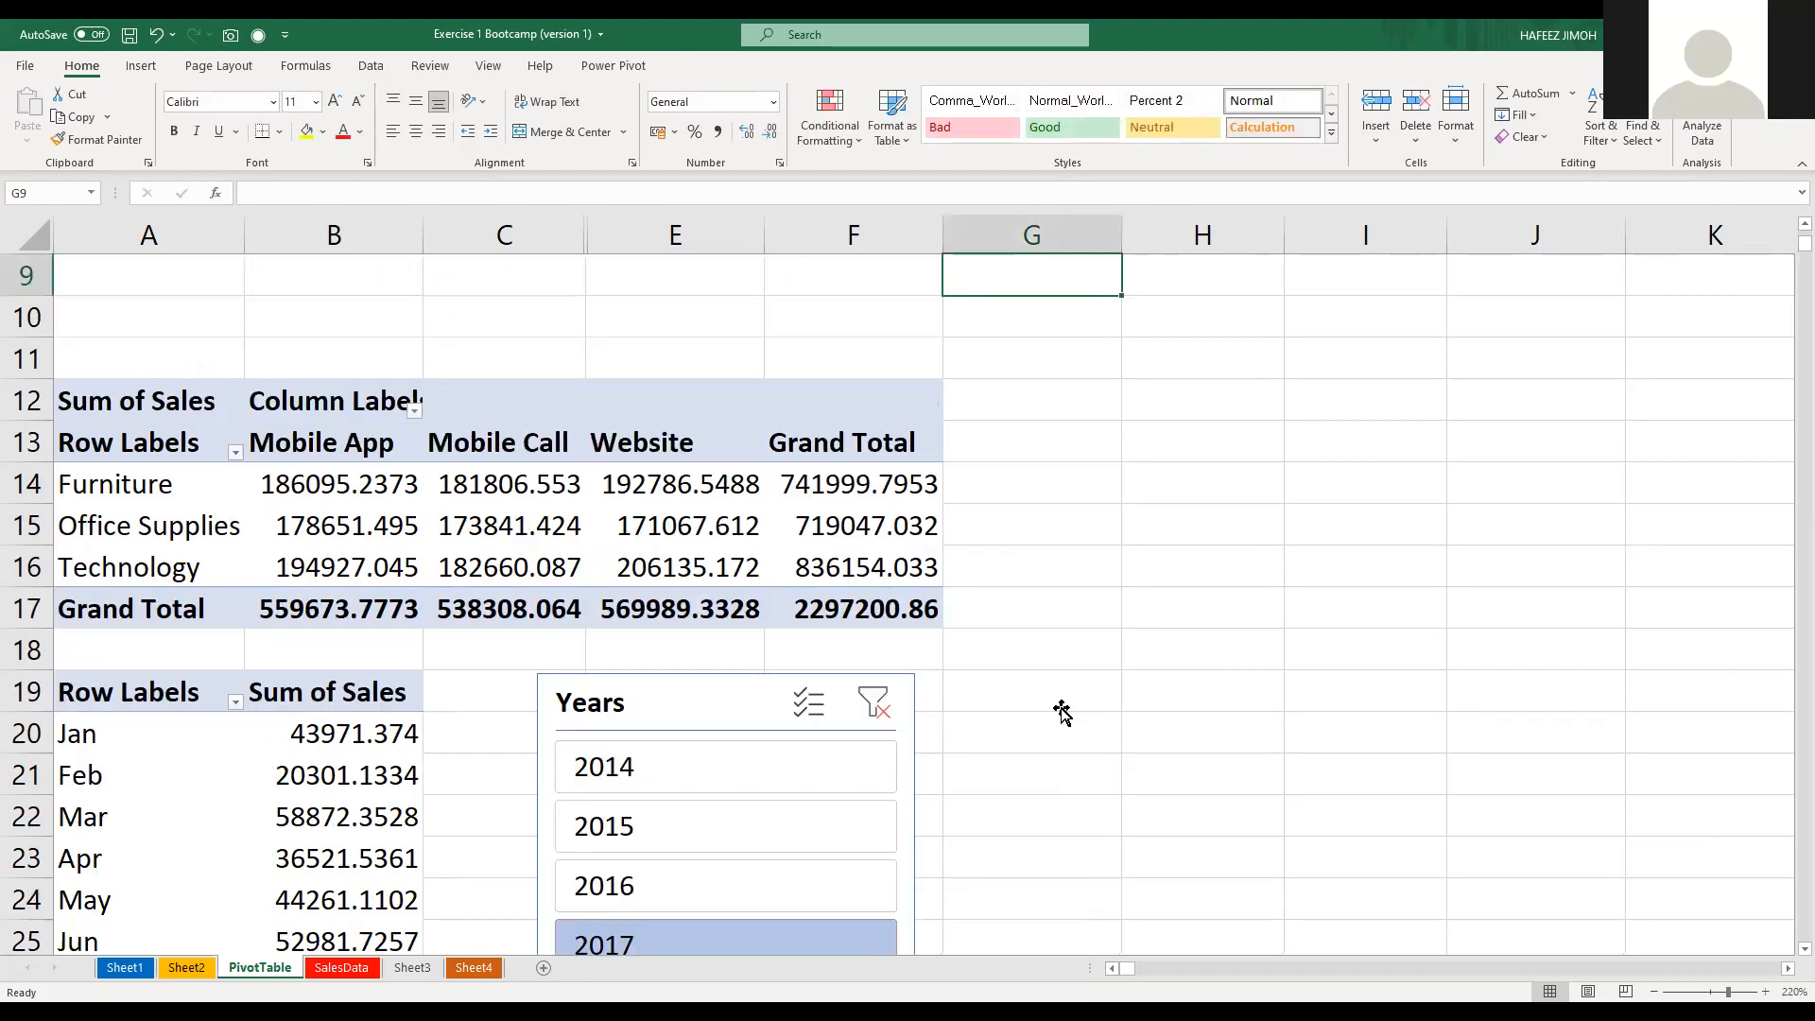
pyautogui.press('Up')
pyautogui.press('Up')
pyautogui.press('Up')
pyautogui.press('Up')
pyautogui.press('Up')
pyautogui.press('Up')
pyautogui.press('Up')
pyautogui.press('Up')
pyautogui.press('Left')
pyautogui.moveTo(1561, 326); pyautogui.dragTo(855, 369)
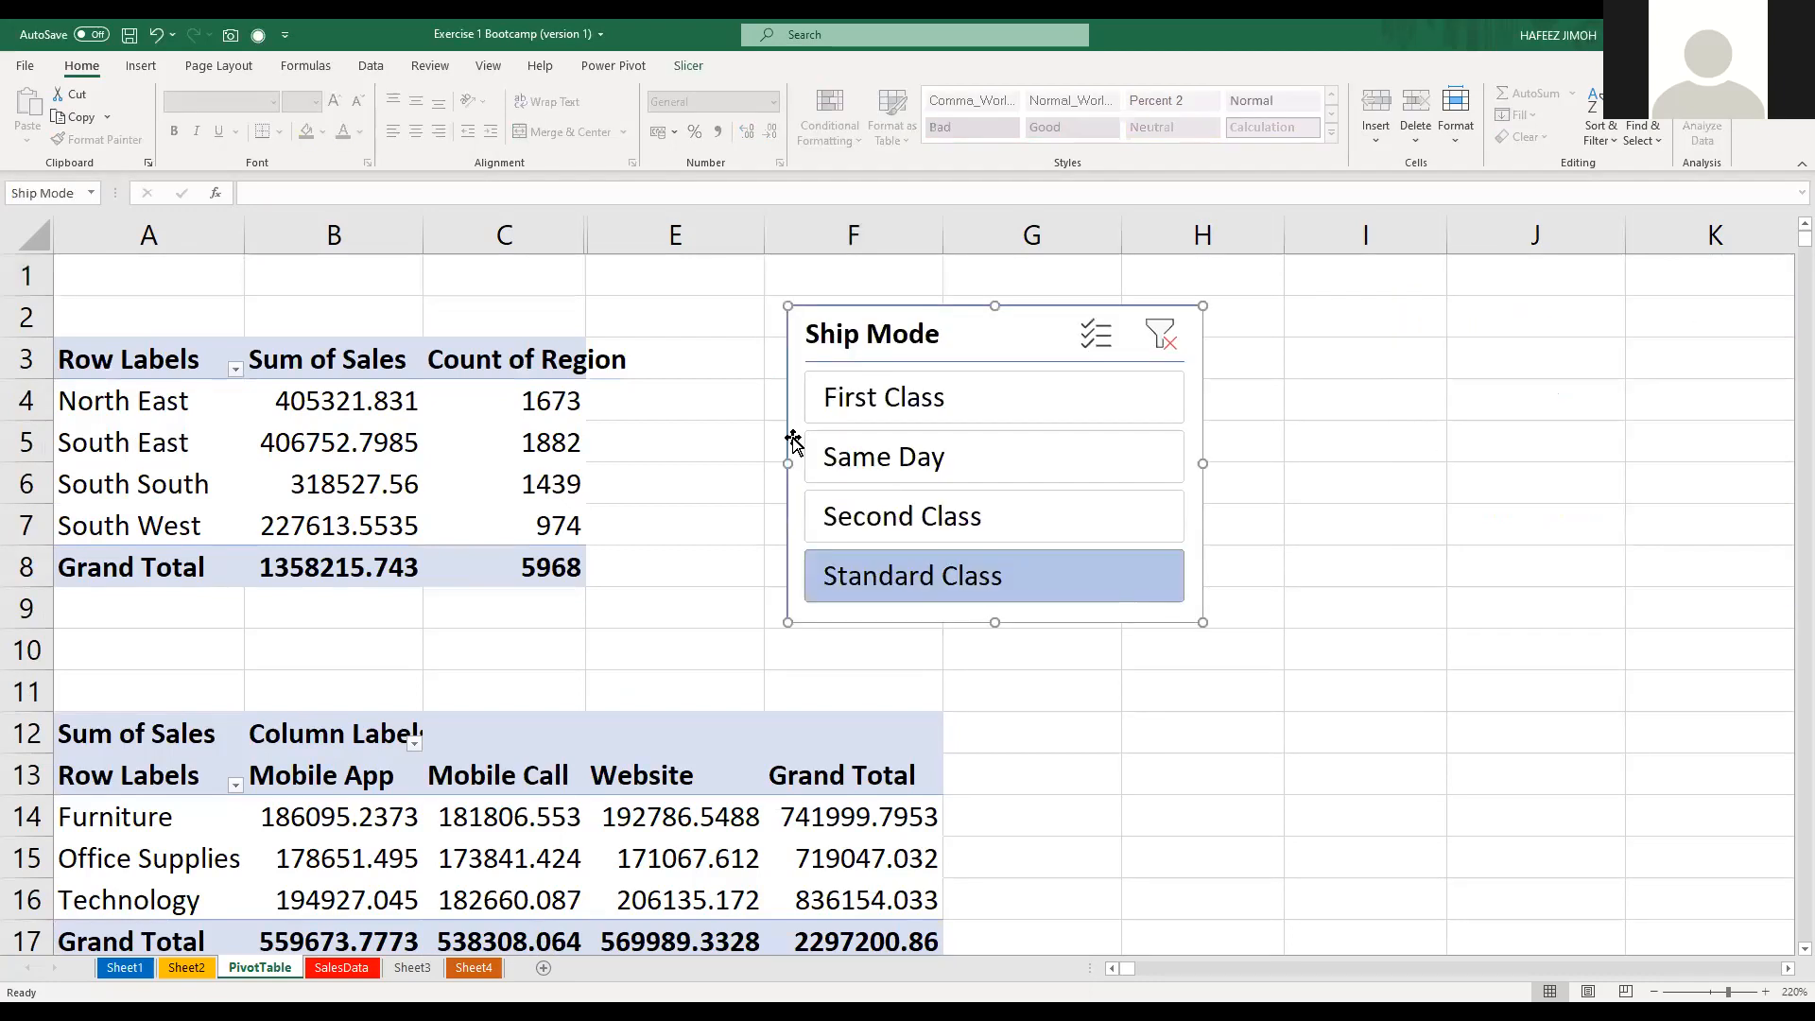
pyautogui.click(1221, 851)
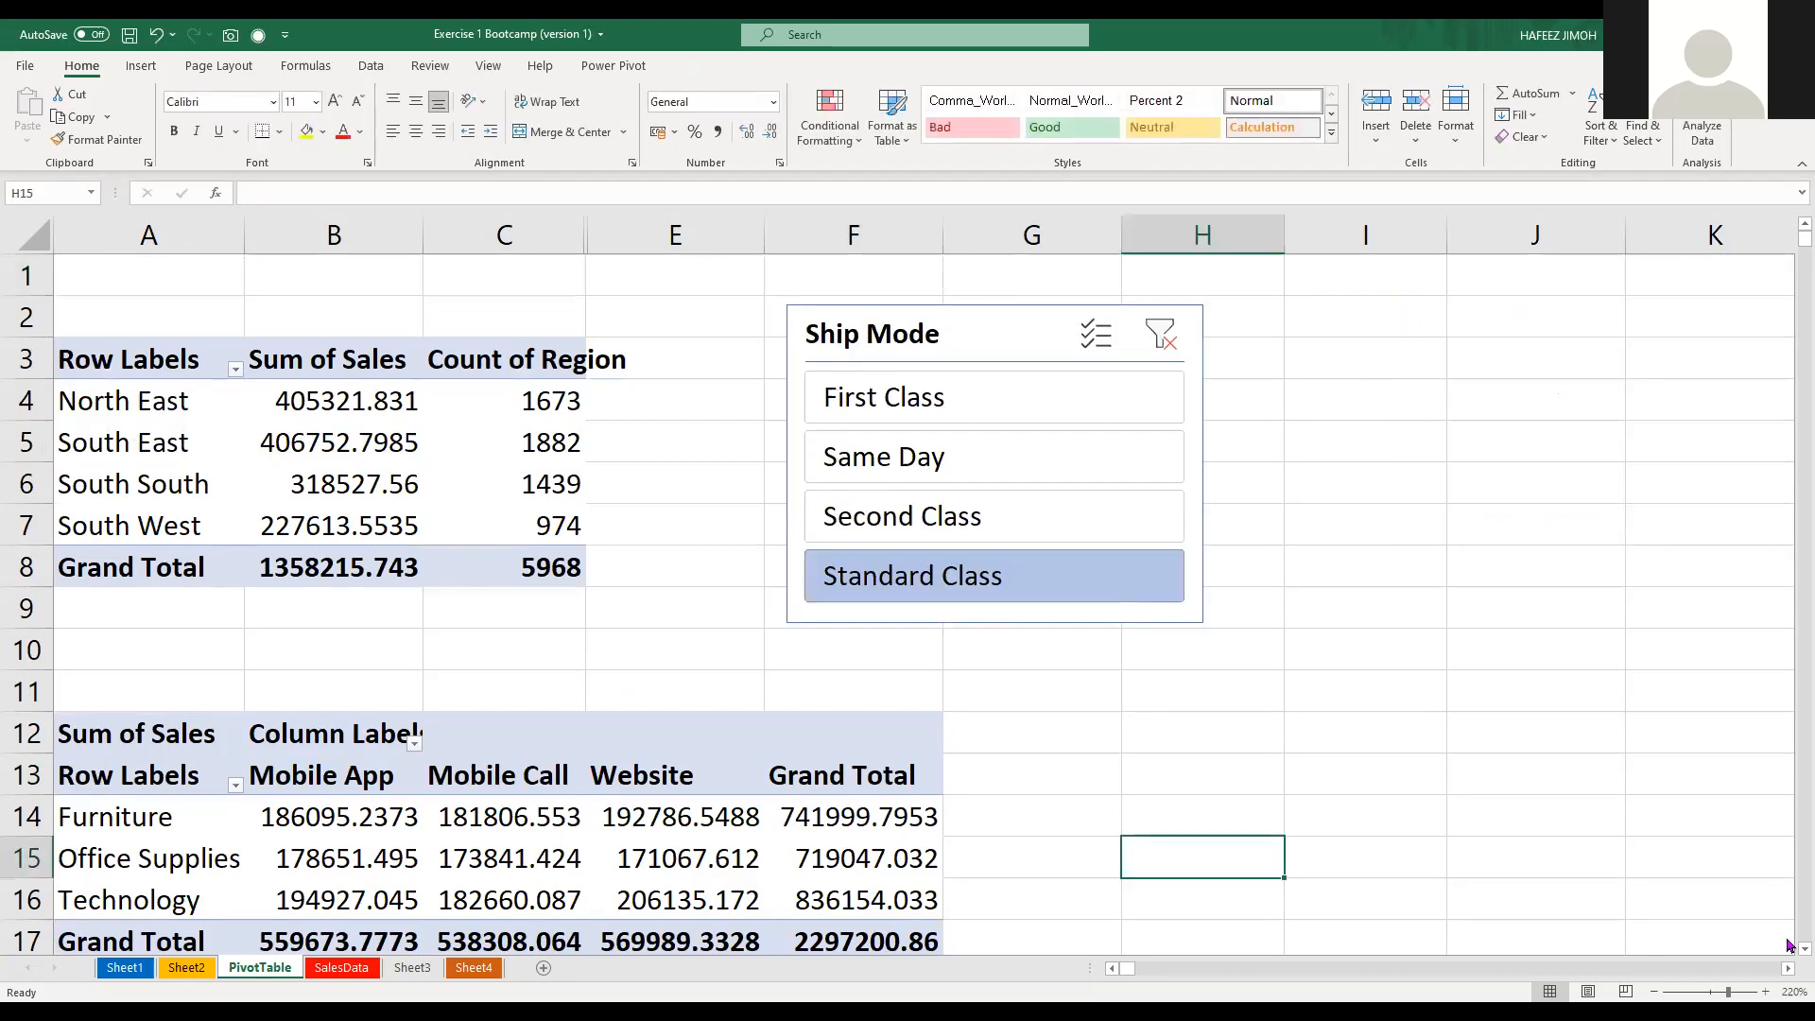
# Examine the commands available for the Years slicer beside the monthly sales, including where its slicer settings are found
pyautogui.scroll(-2, 1789, 953)
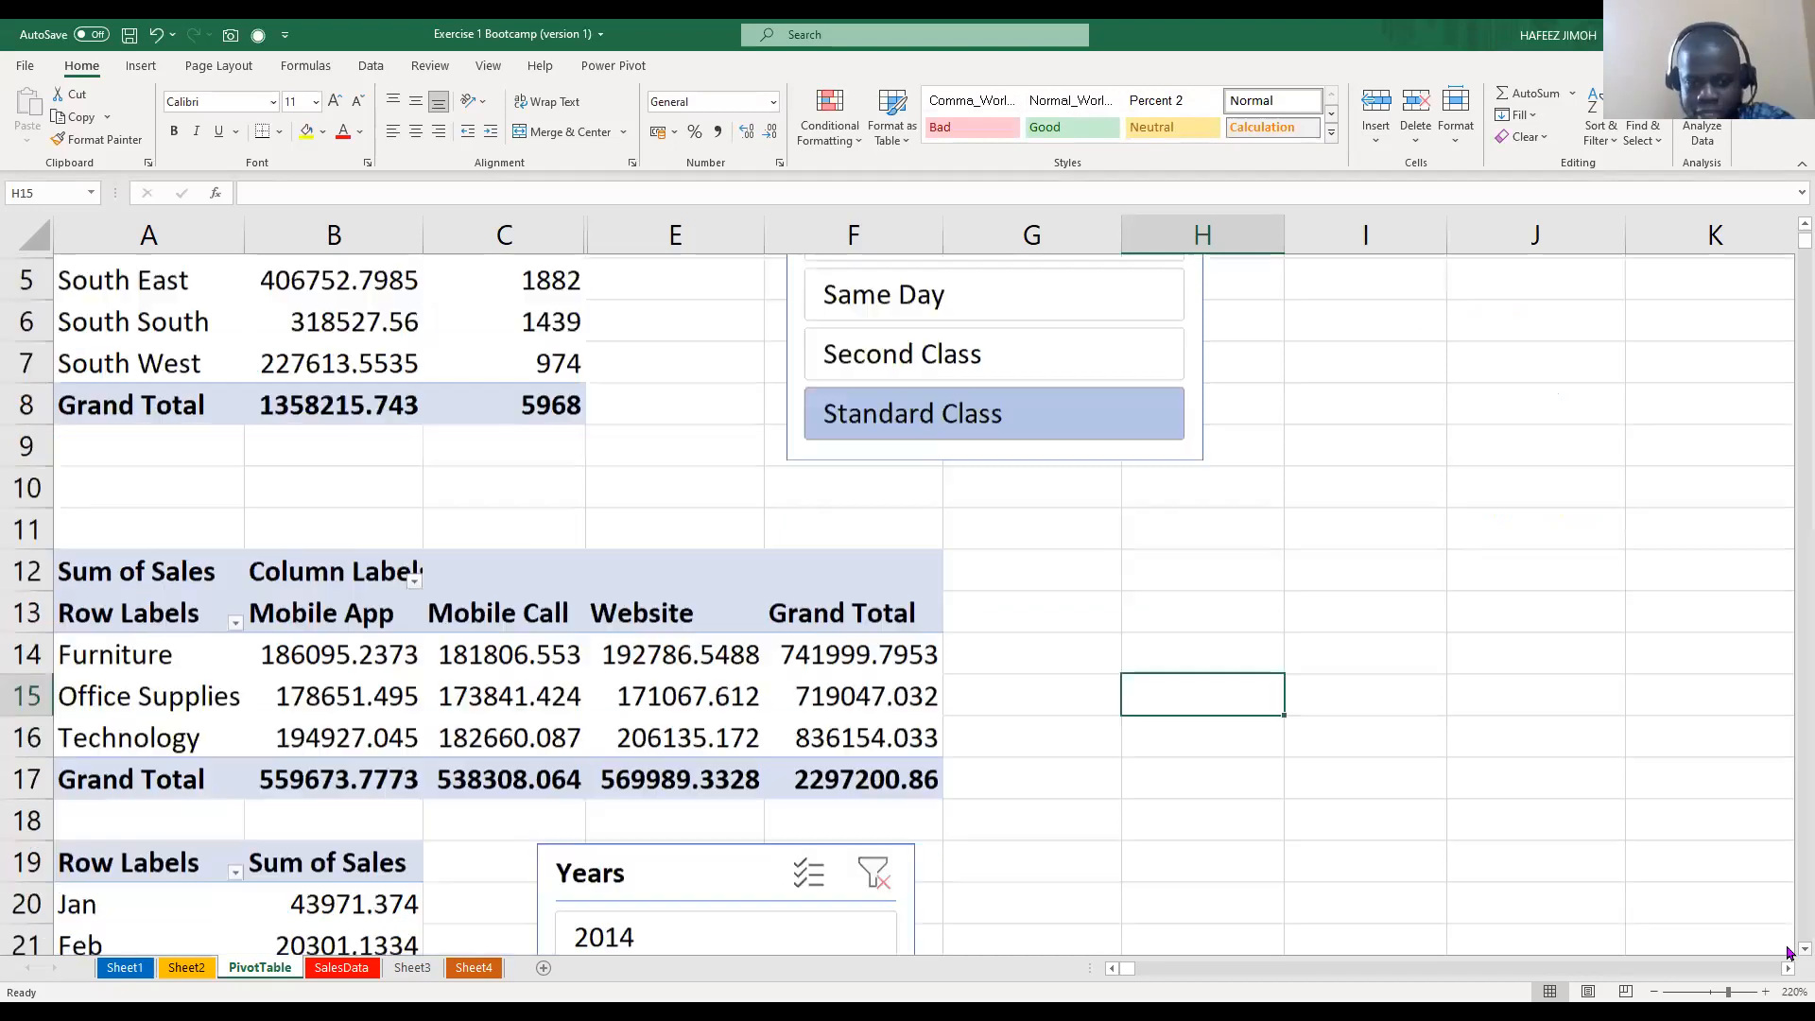
pyautogui.scroll(-2, 1787, 952)
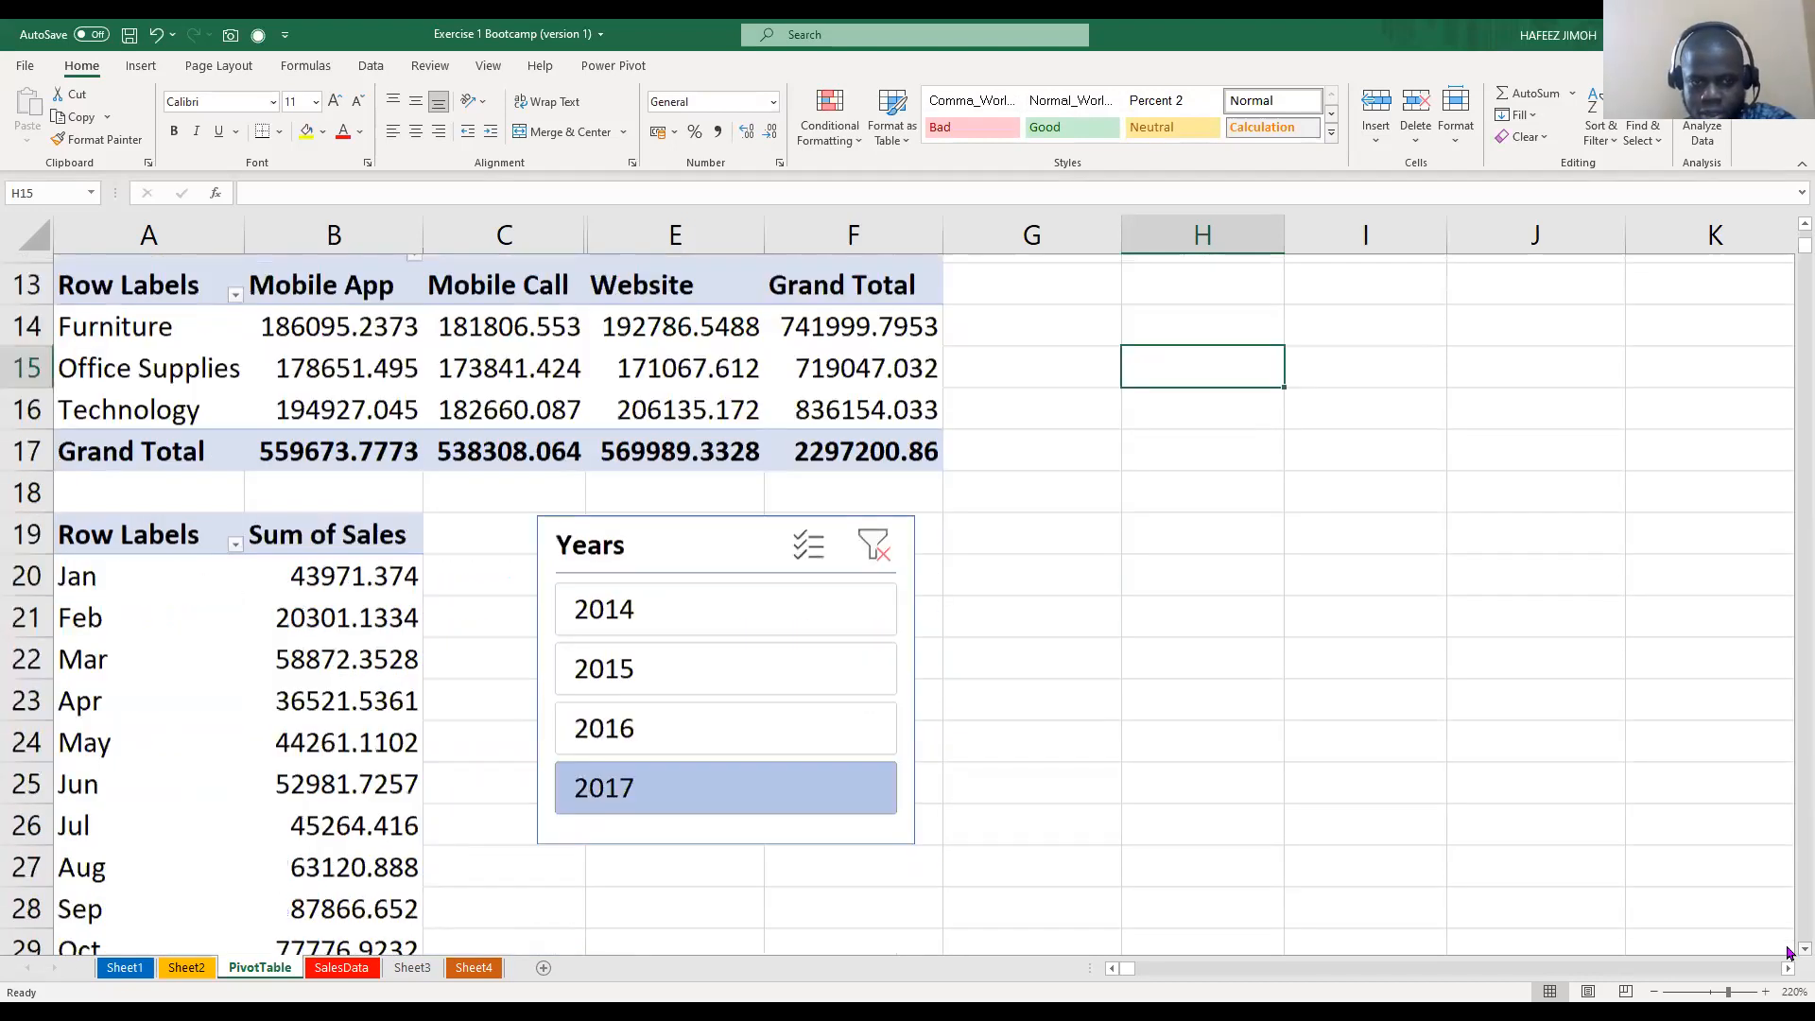
pyautogui.scroll(-1, 1788, 952)
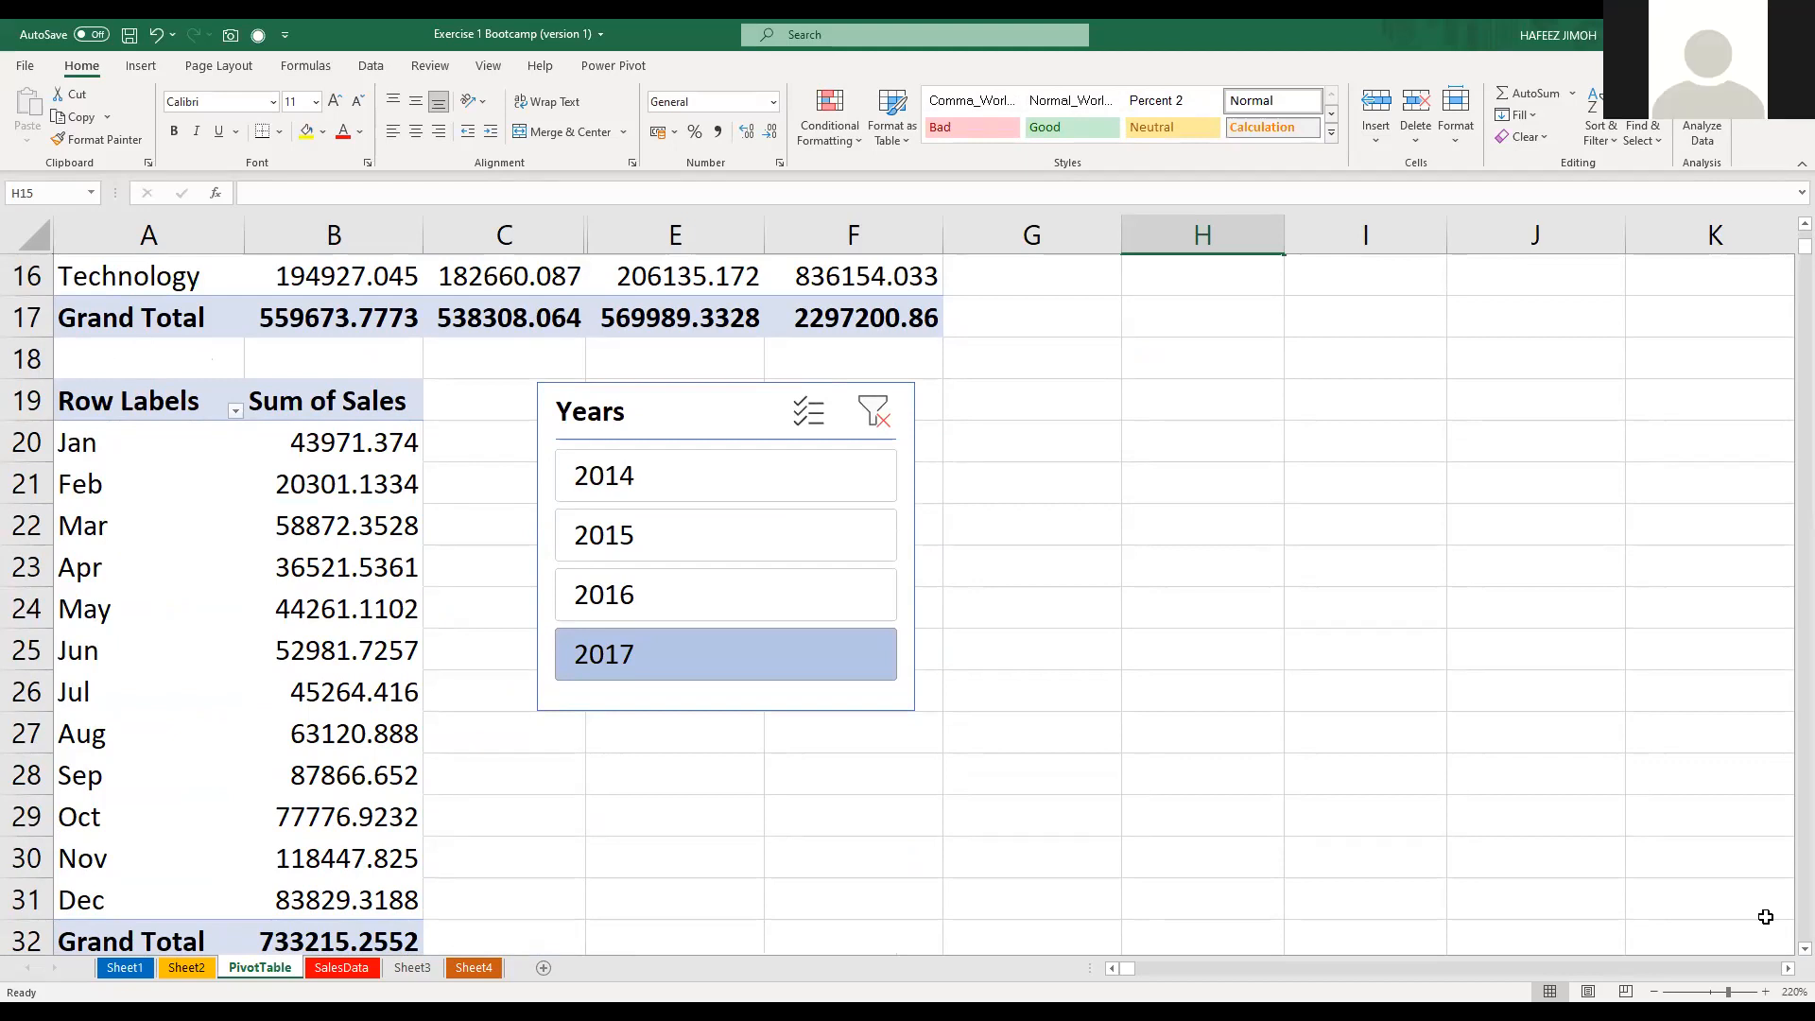
pyautogui.rightClick(832, 518)
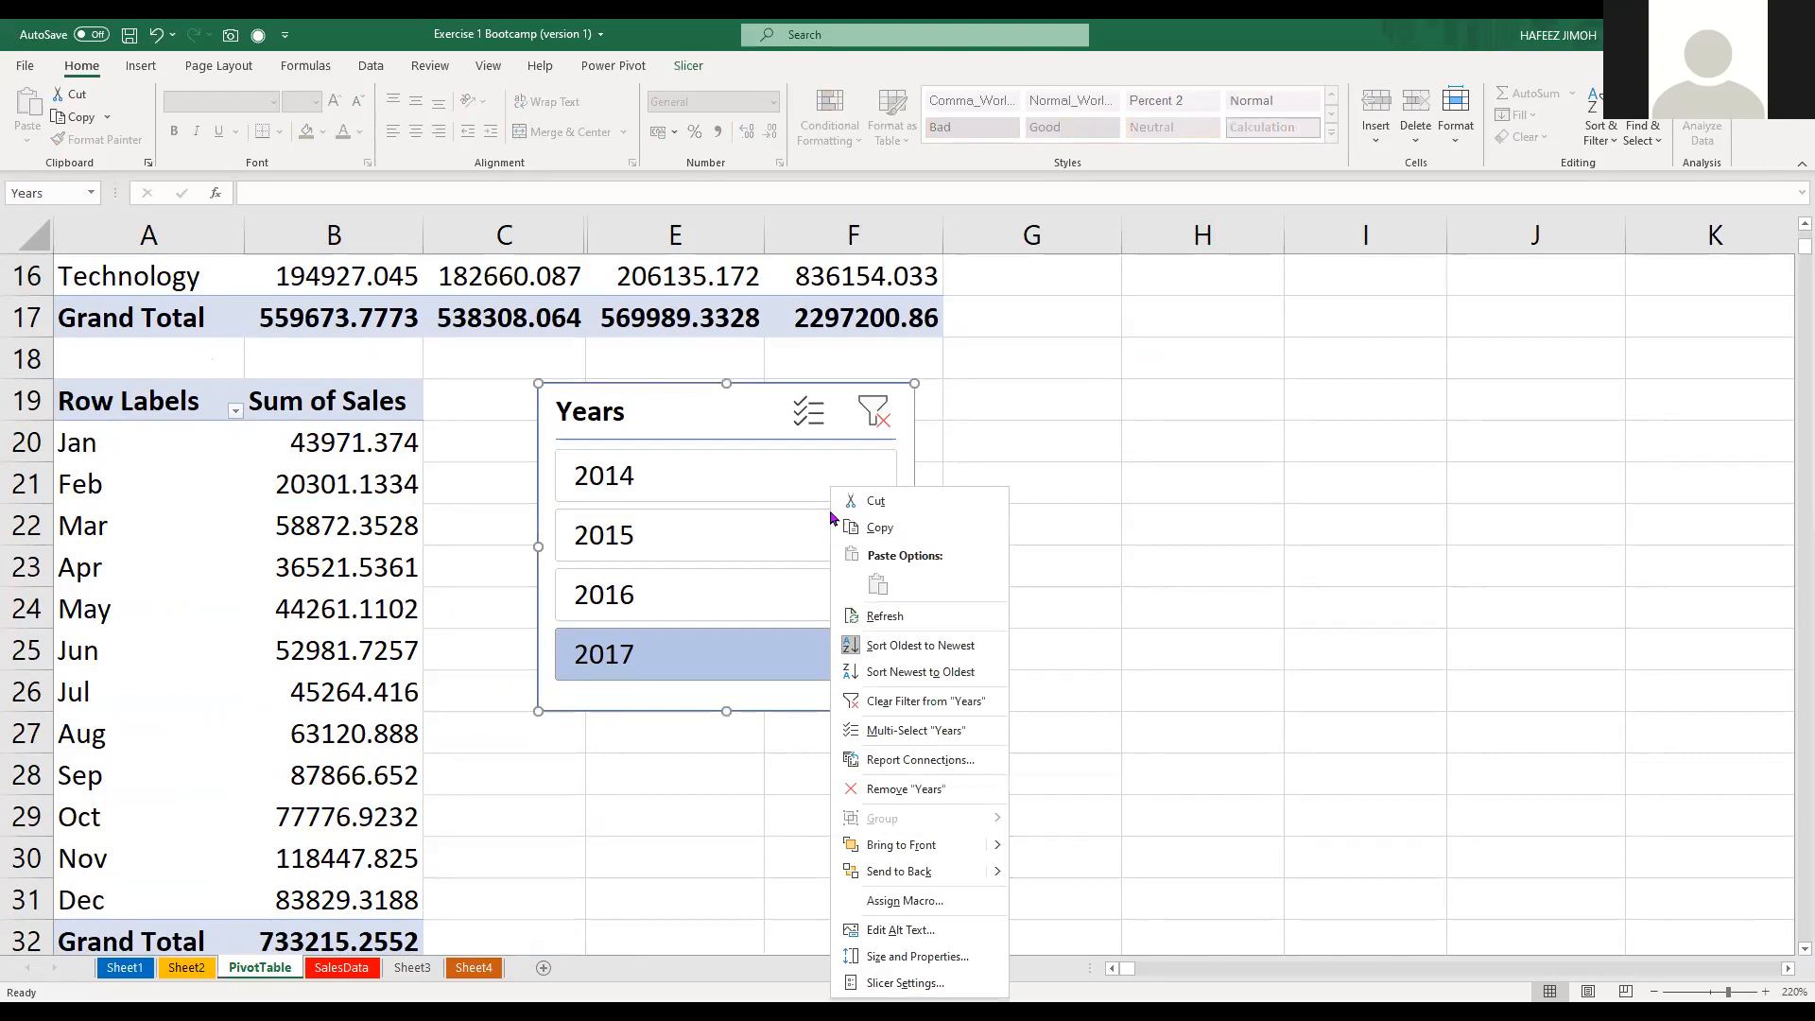
pyautogui.click(710, 416)
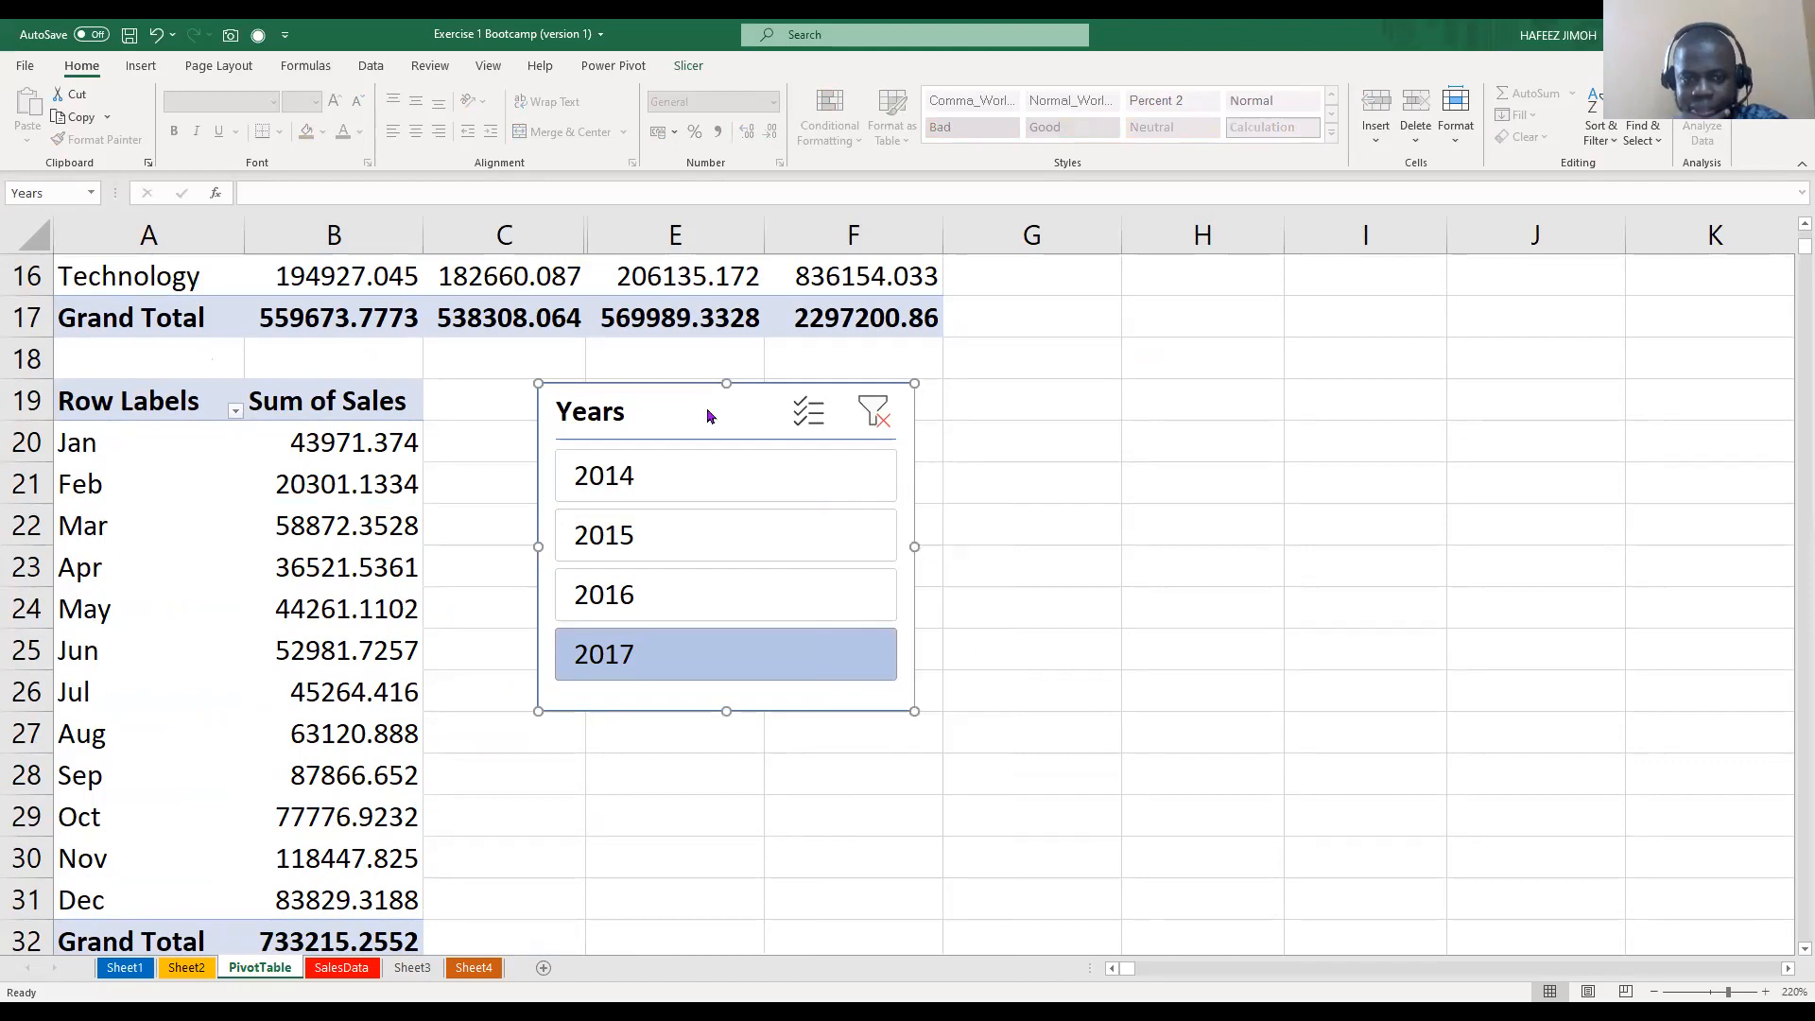
pyautogui.rightClick(709, 413)
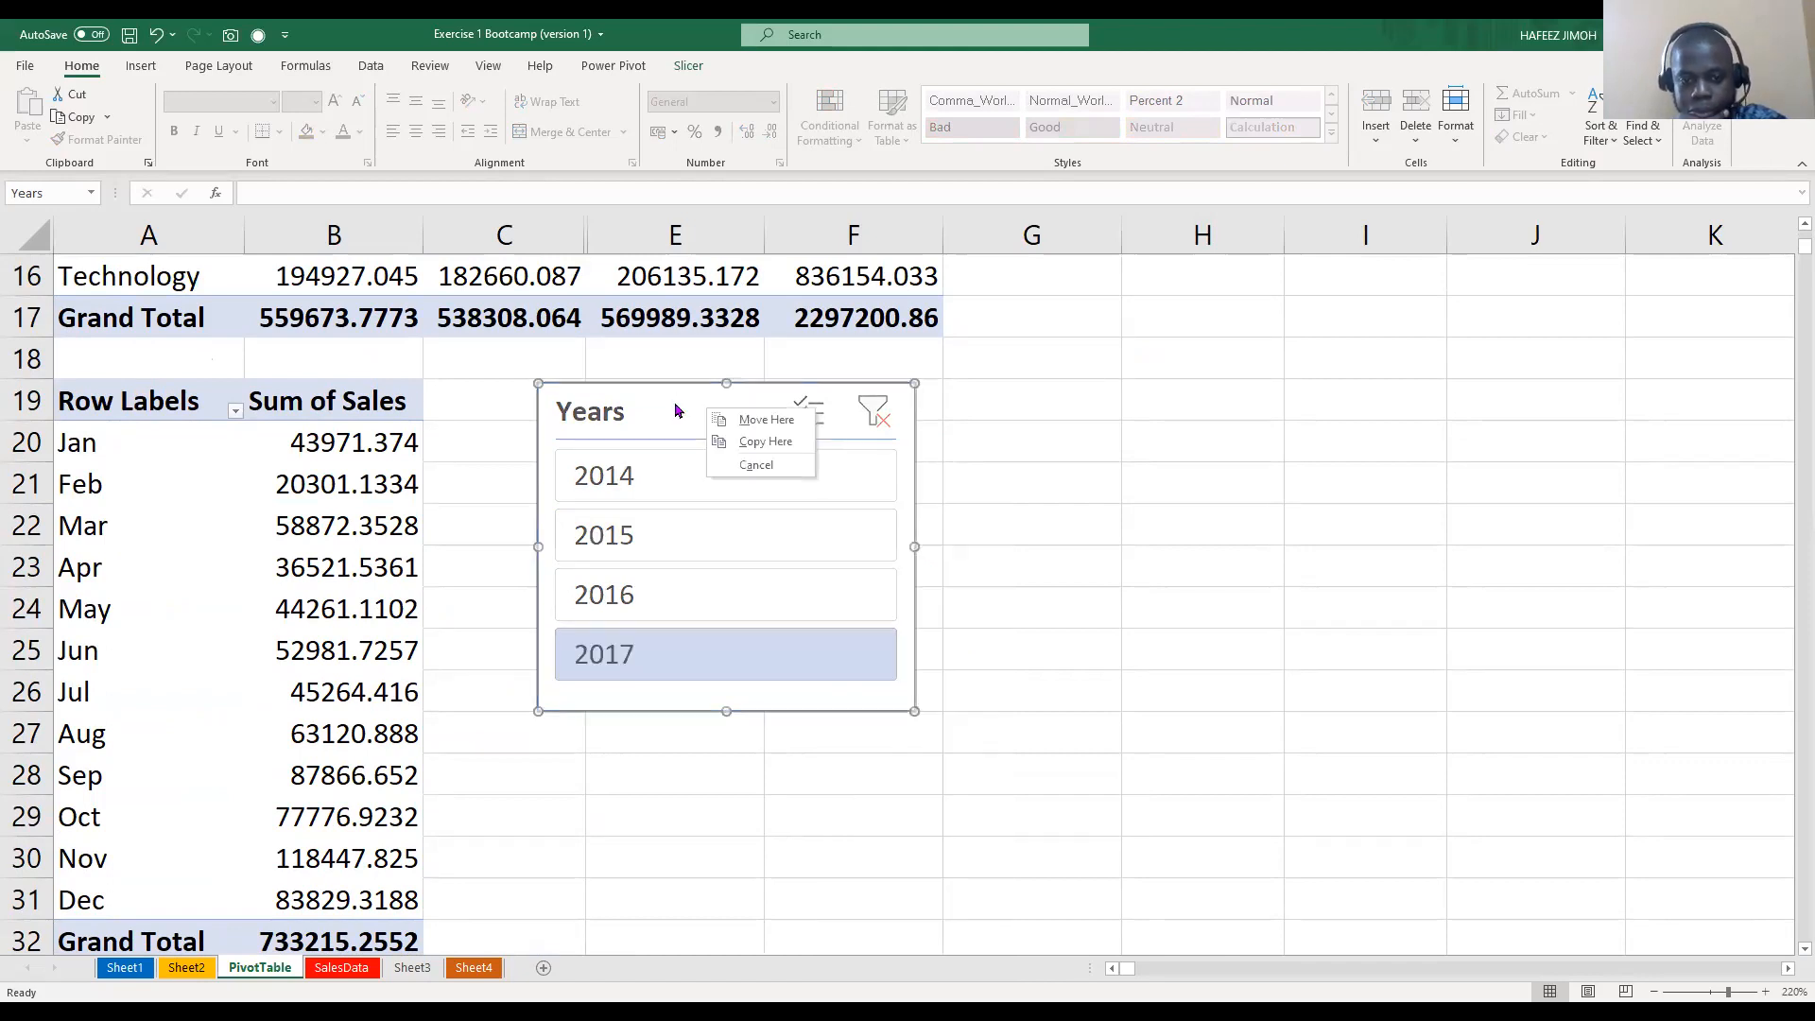
pyautogui.rightClick(660, 413)
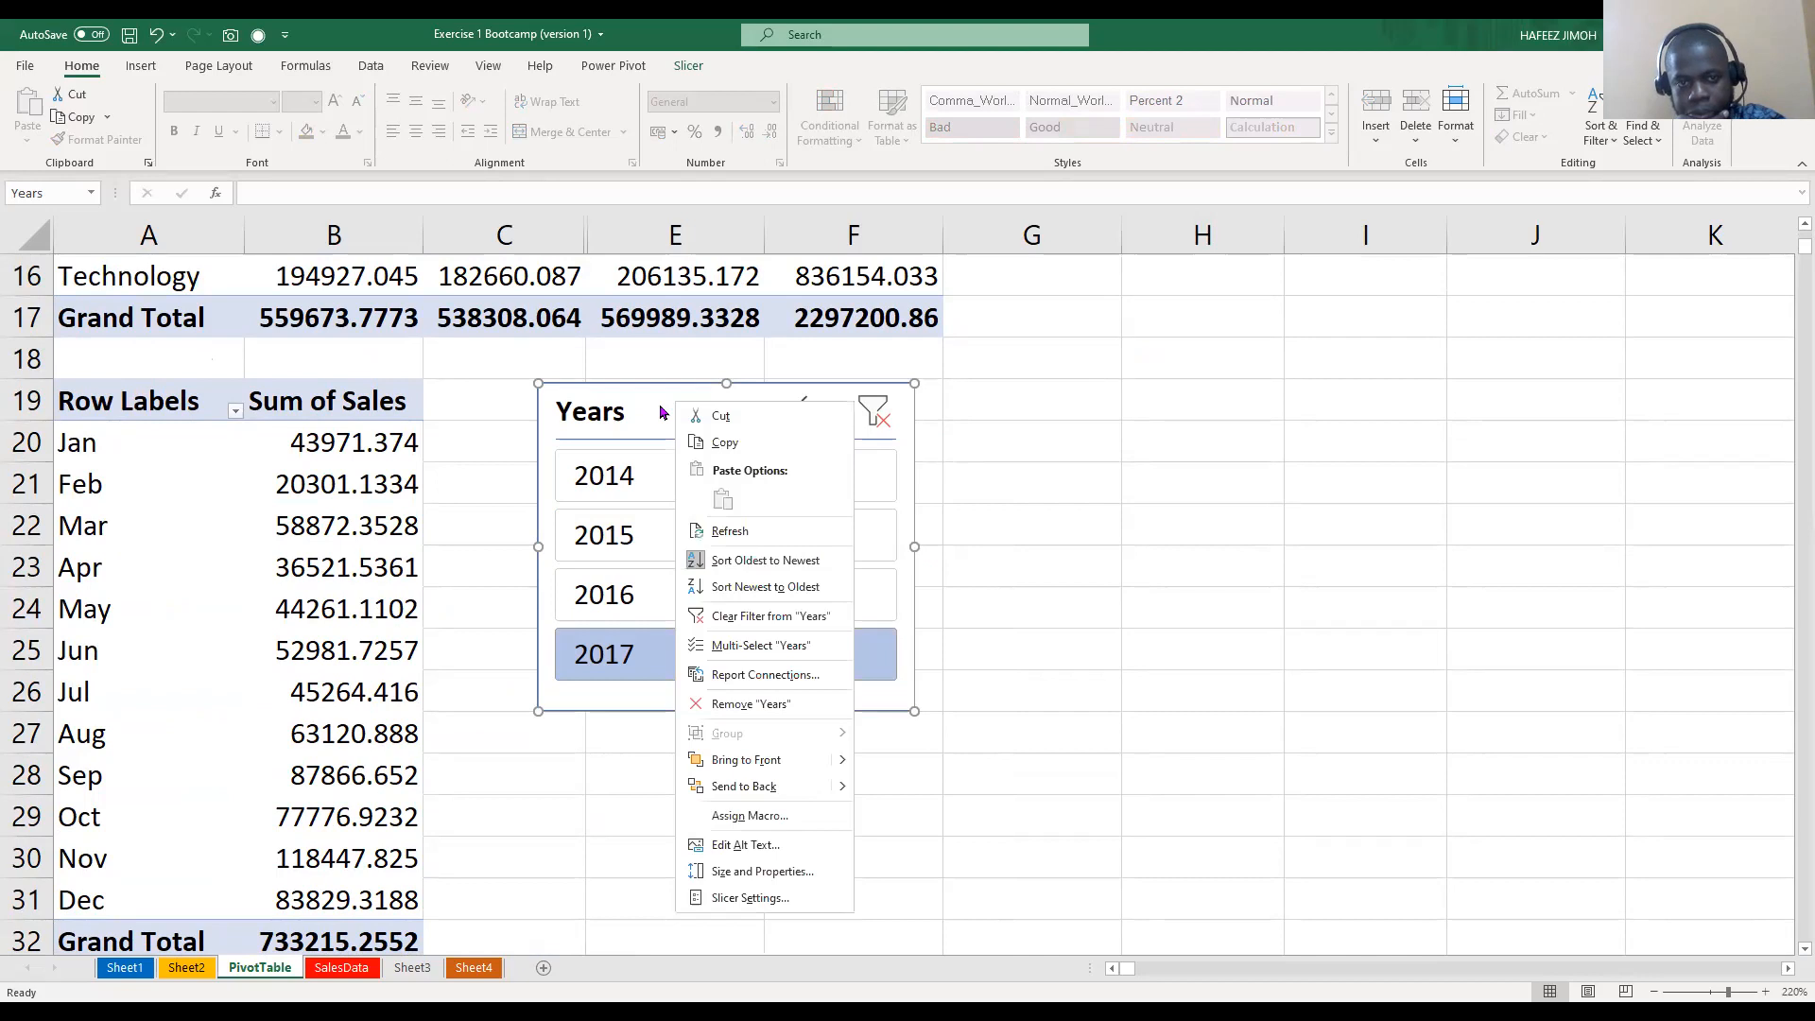
pyautogui.rightClick(661, 406)
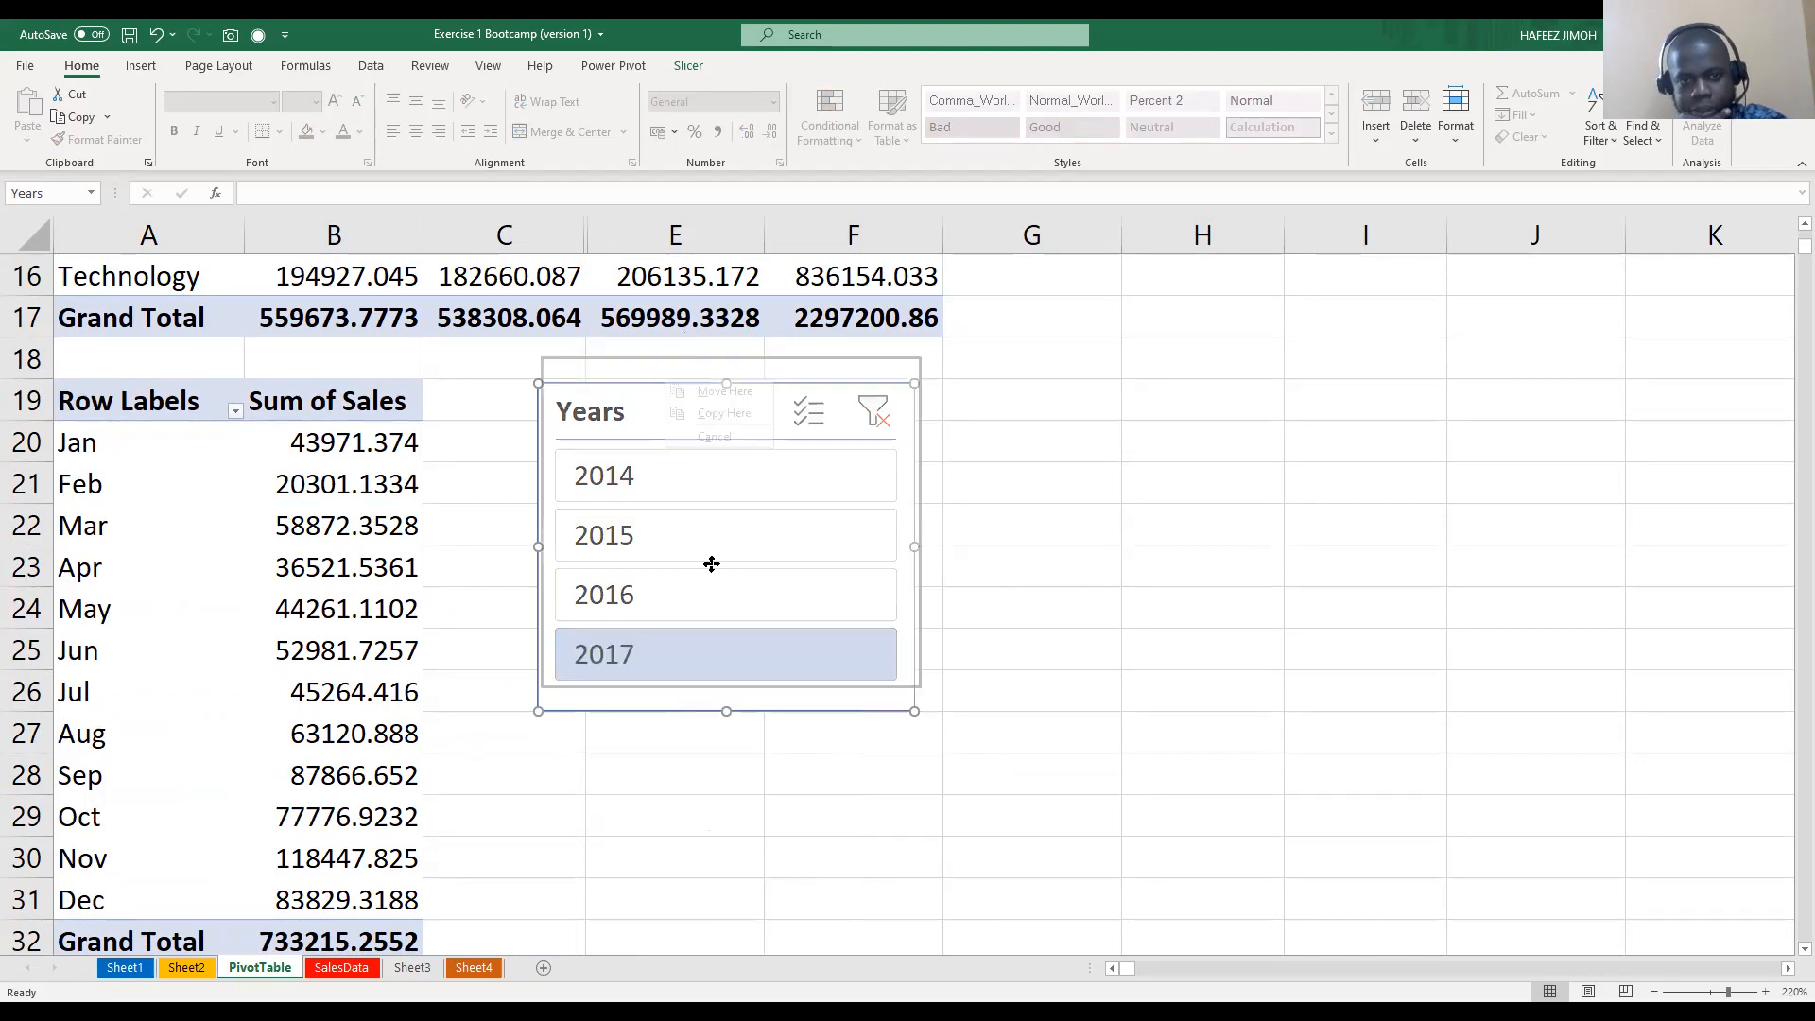
pyautogui.press('Escape')
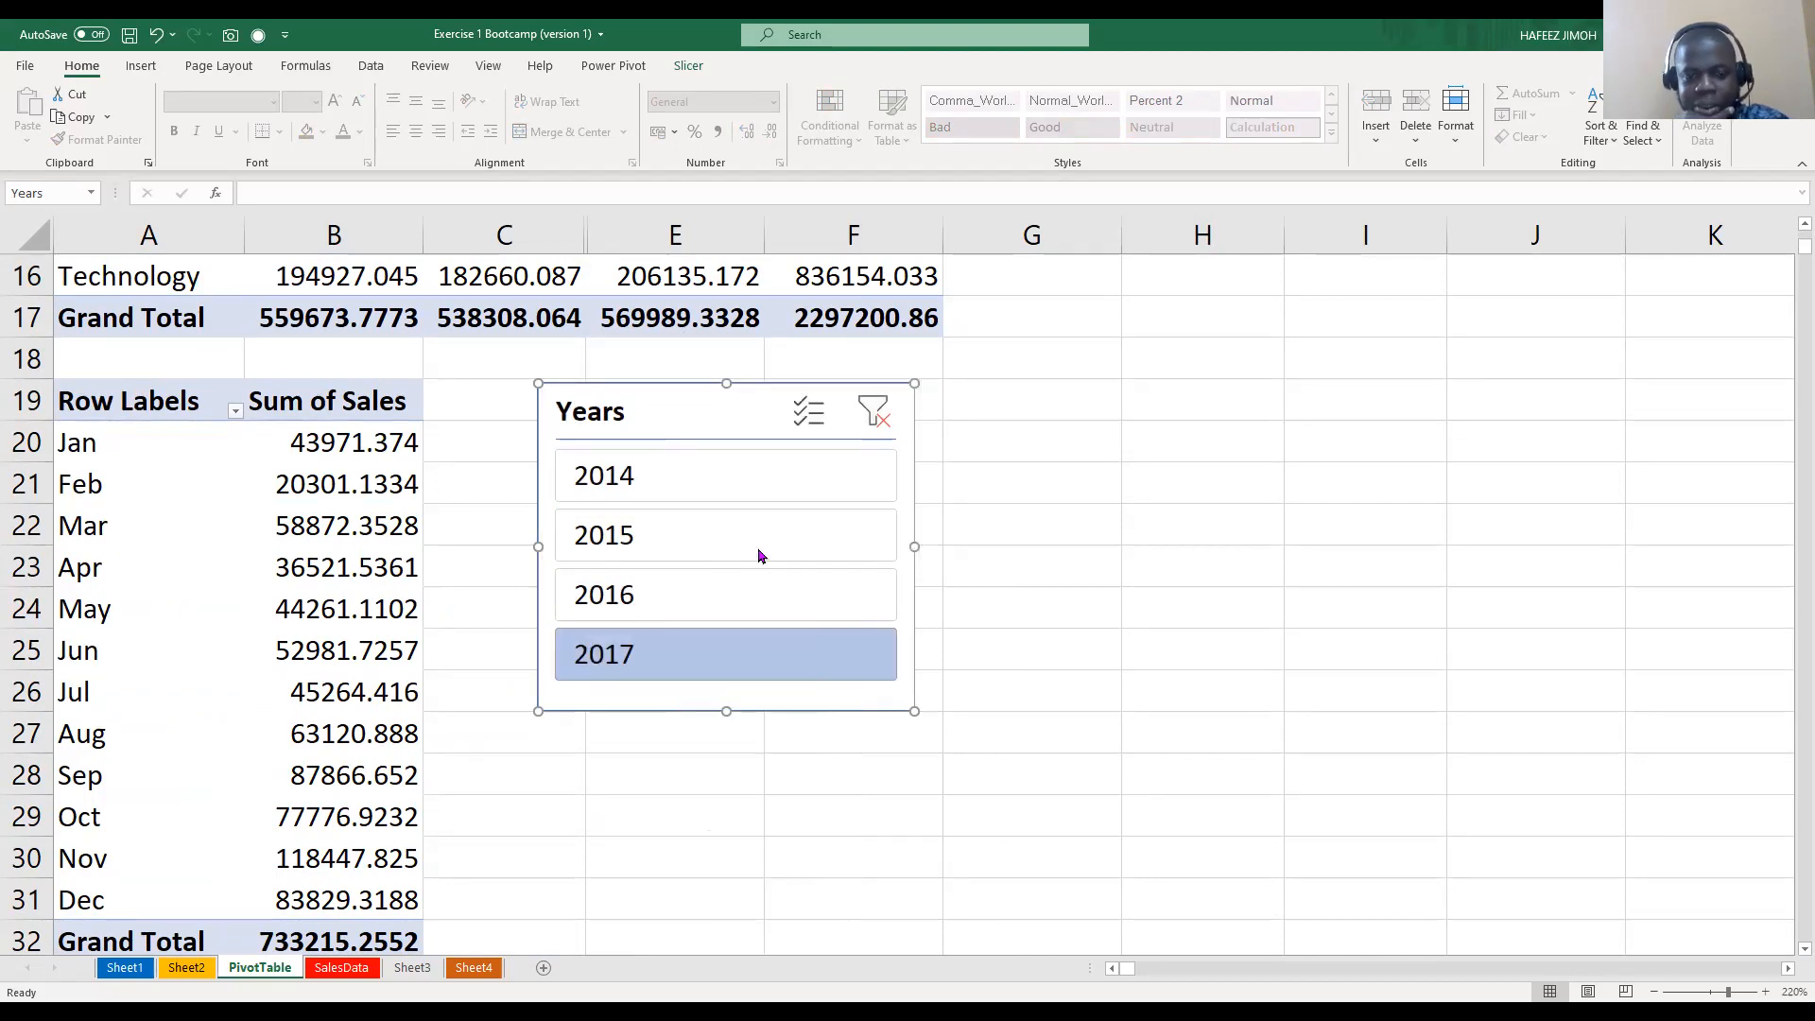
pyautogui.rightClick(661, 419)
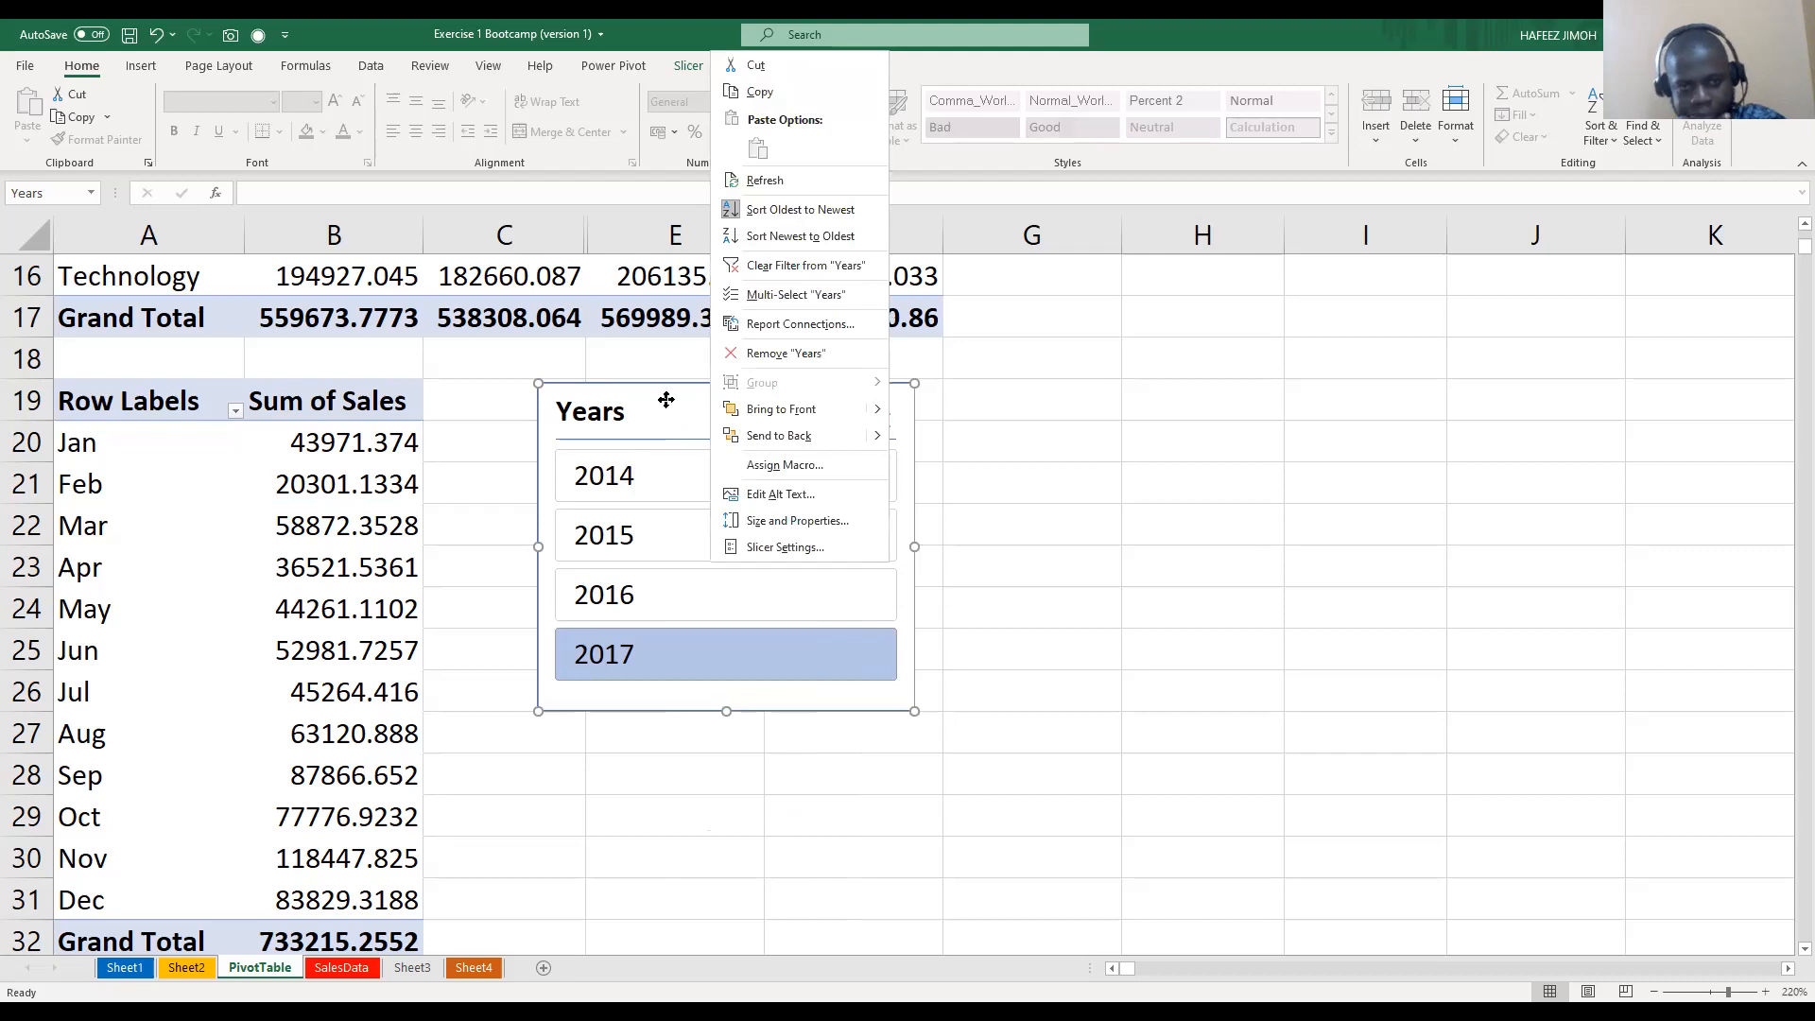
pyautogui.click(668, 404)
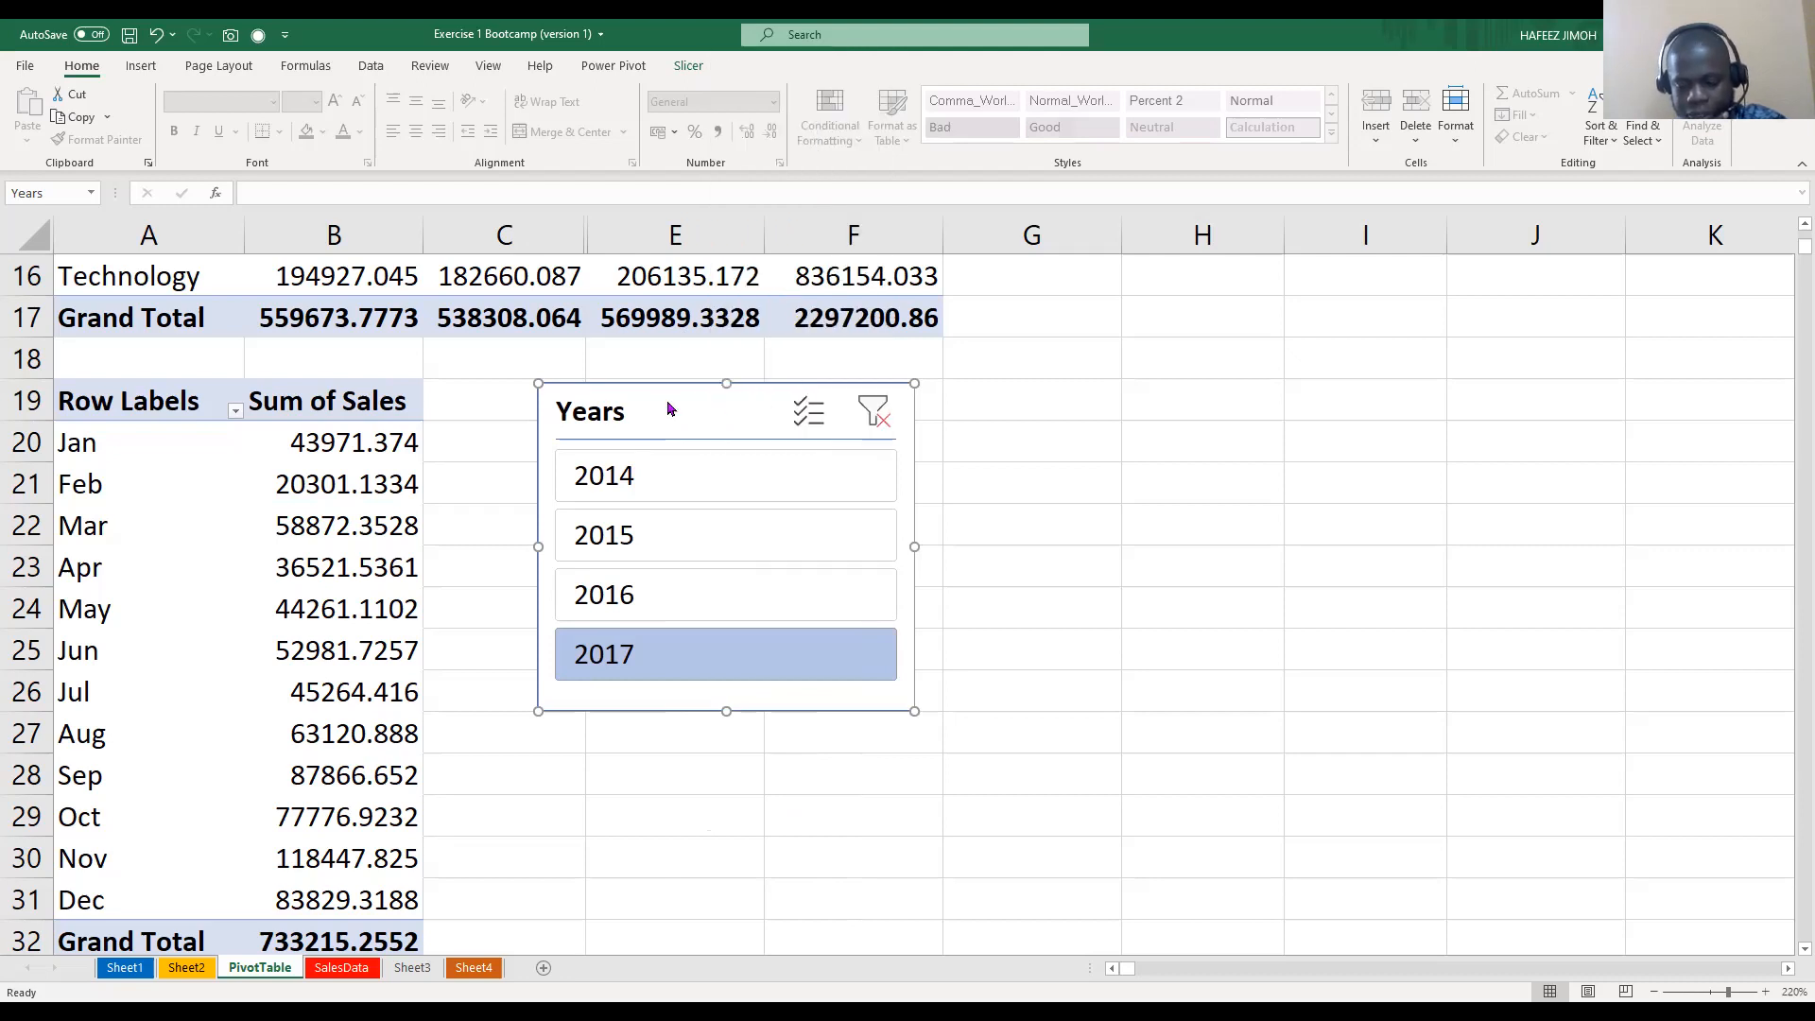
pyautogui.rightClick(668, 409)
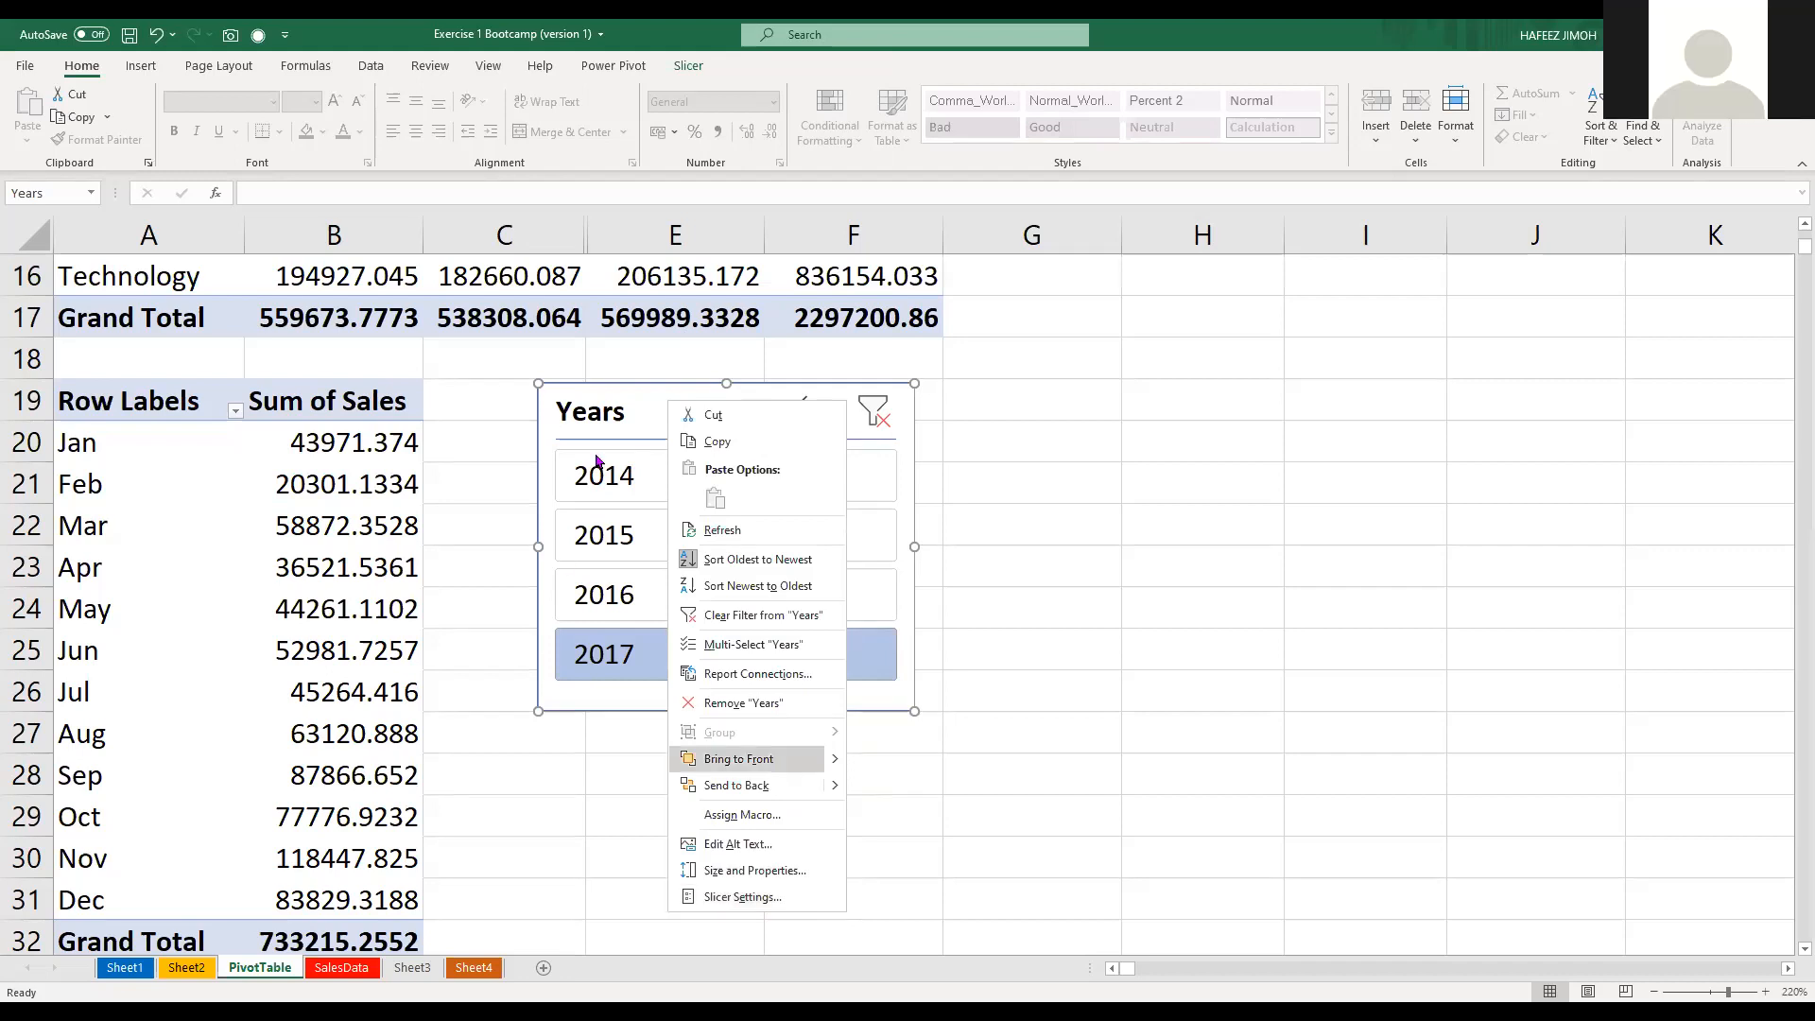
pyautogui.click(614, 412)
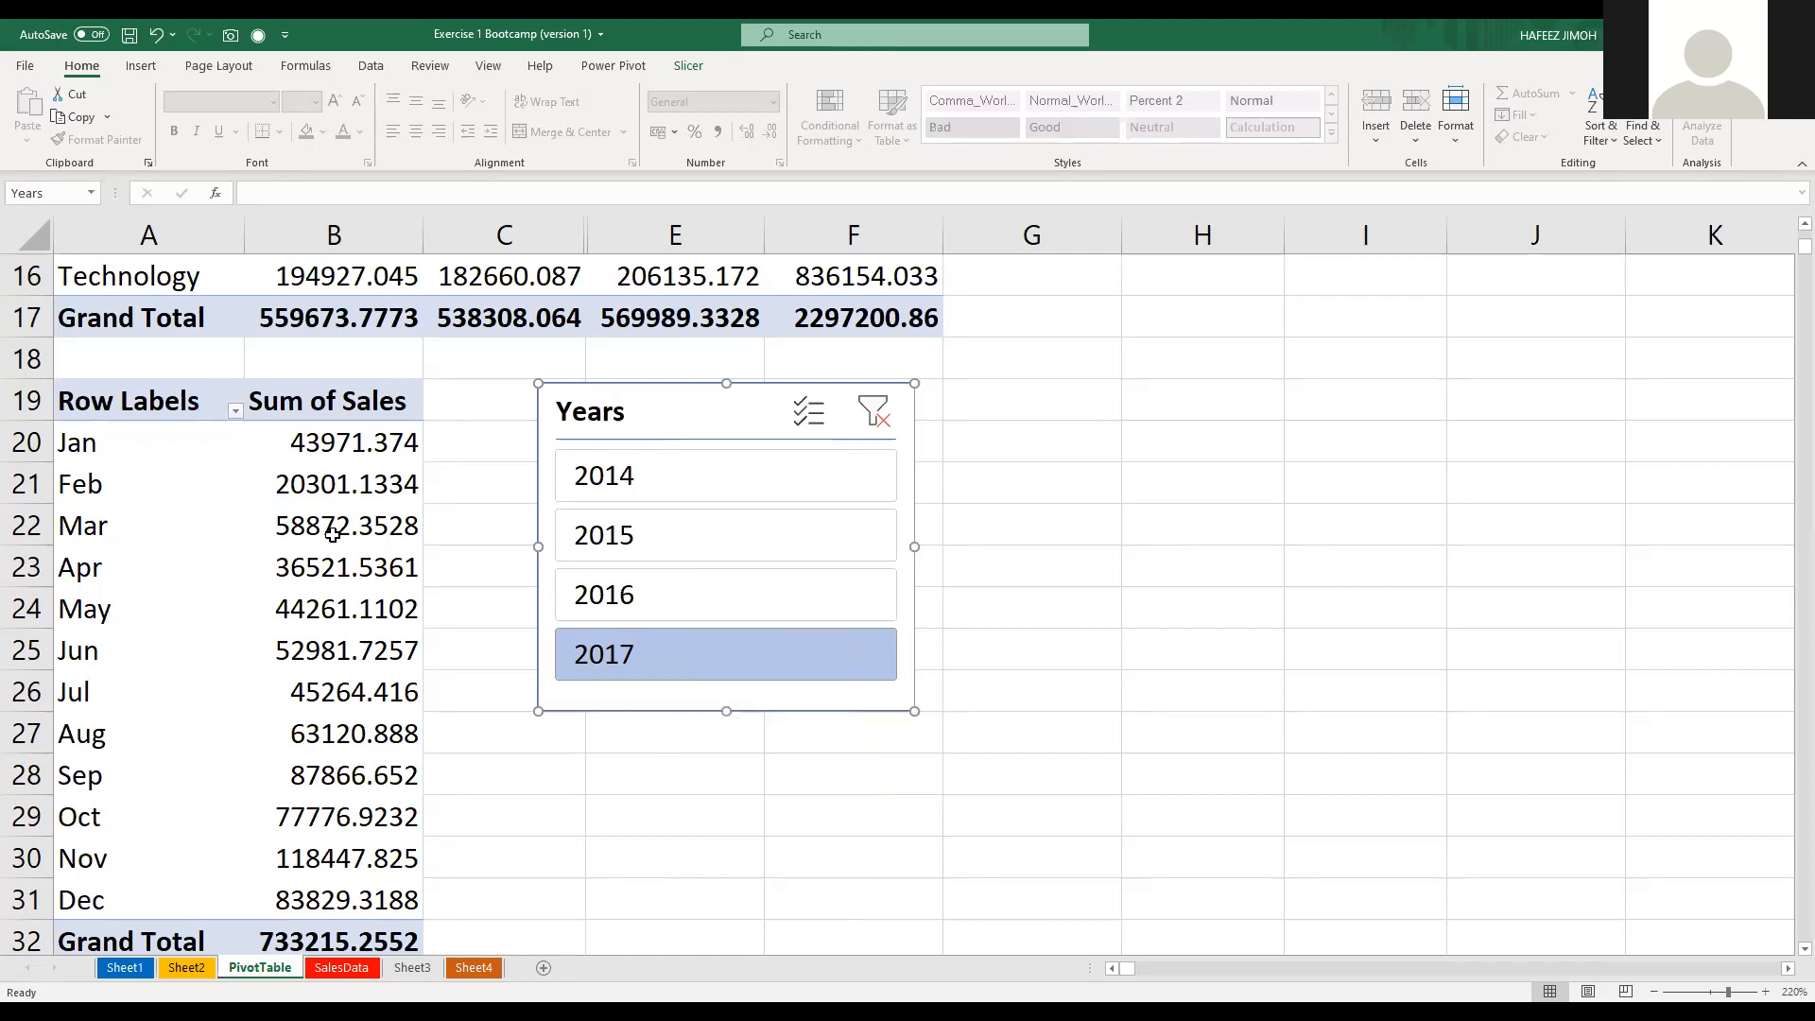
# Add the Years field of the monthly sales pivot table as a second slicer, and undo the insertion
pyautogui.moveTo(333, 535)
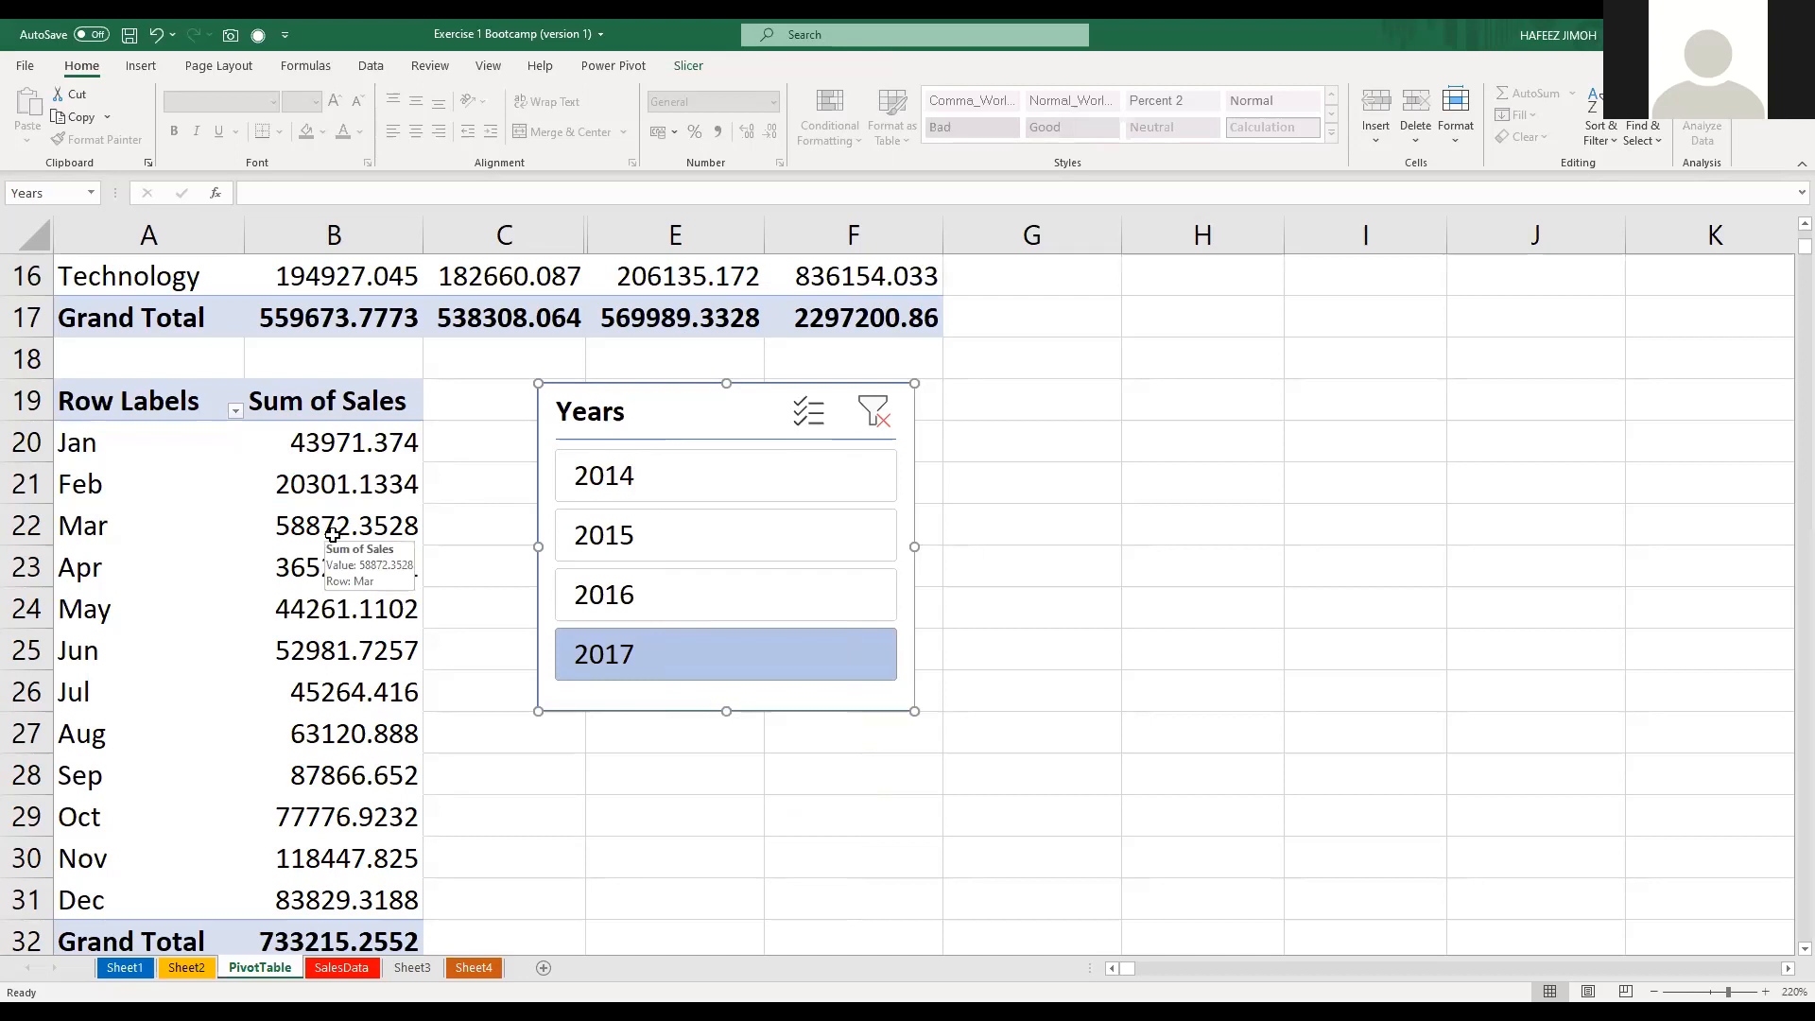
pyautogui.click(333, 535)
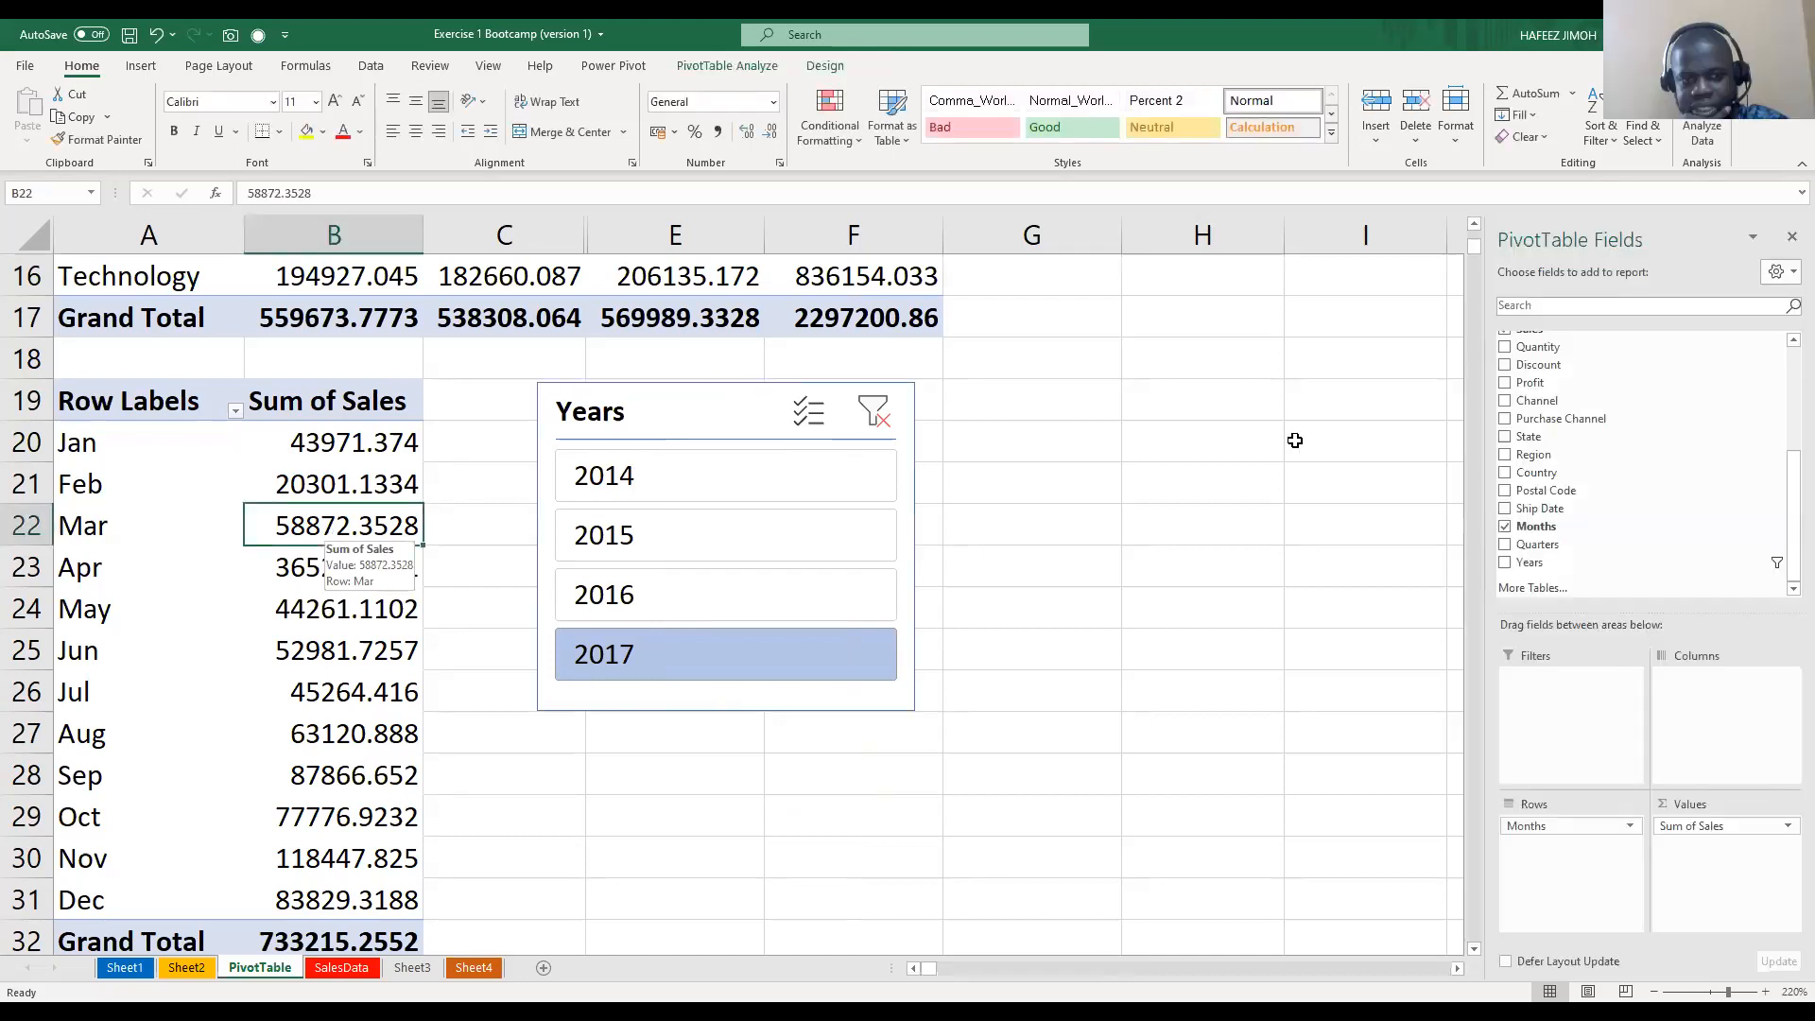
pyautogui.rightClick(1638, 565)
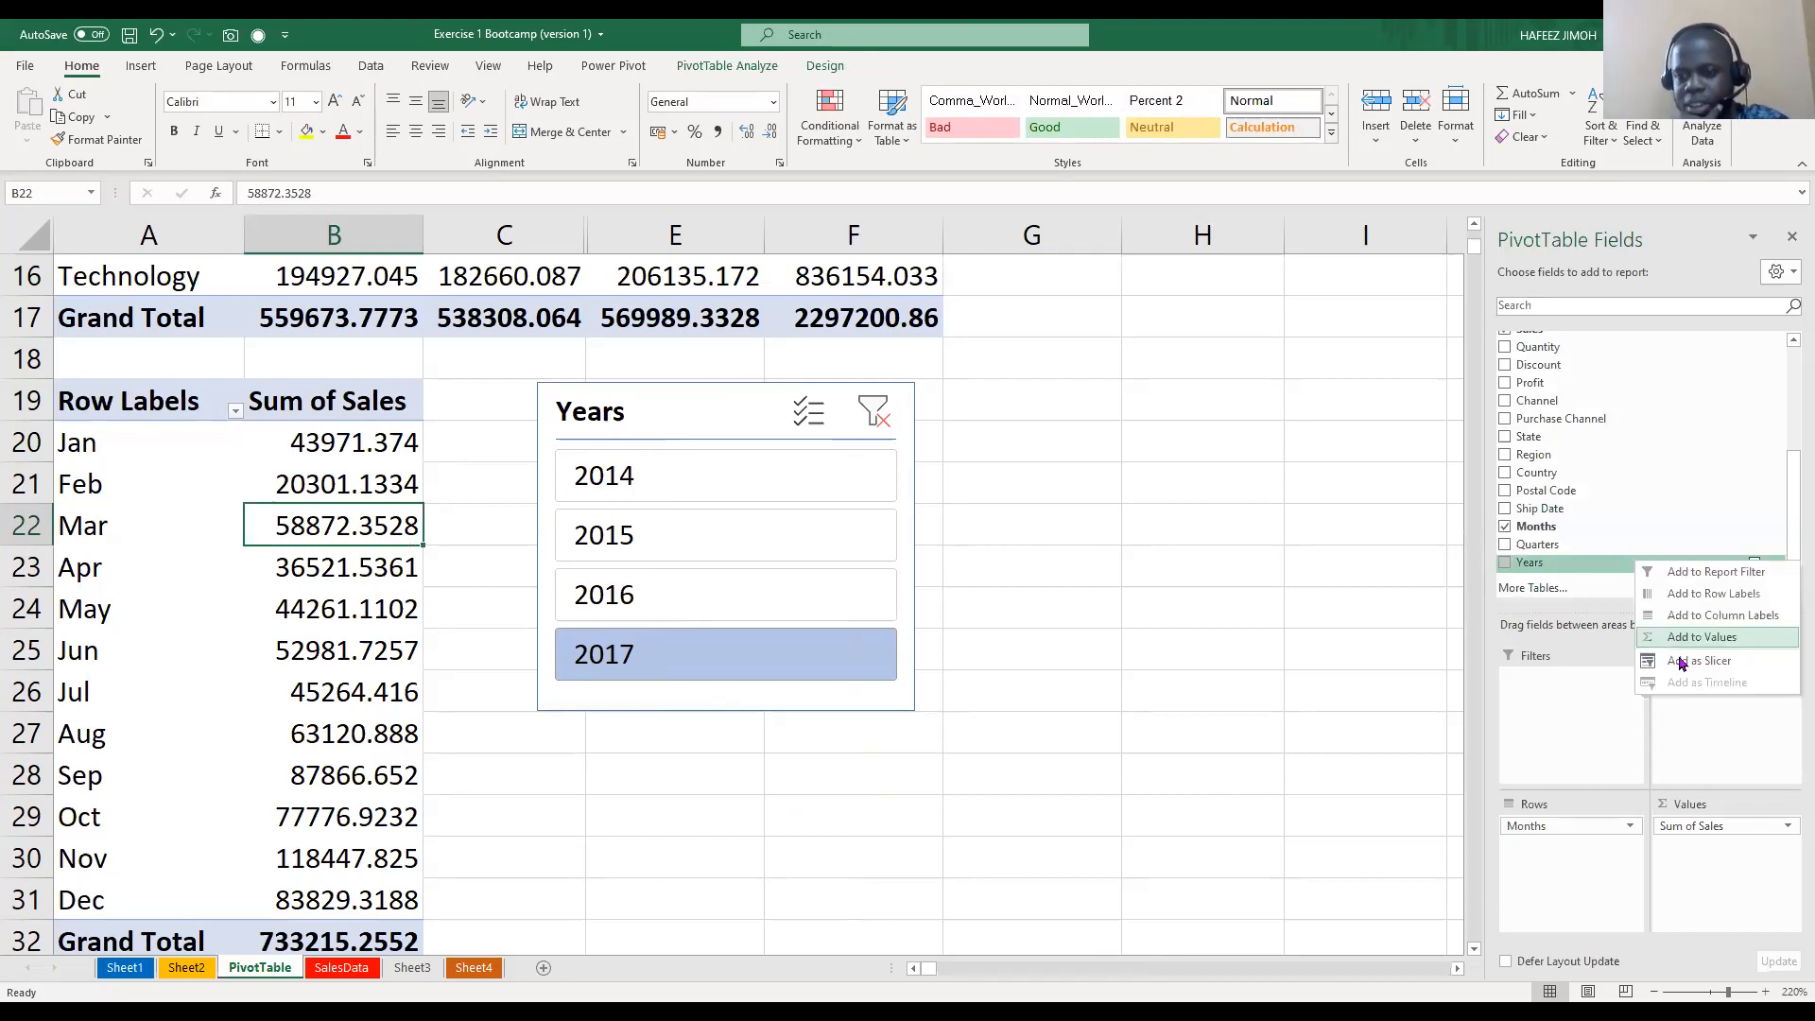
pyautogui.click(1682, 664)
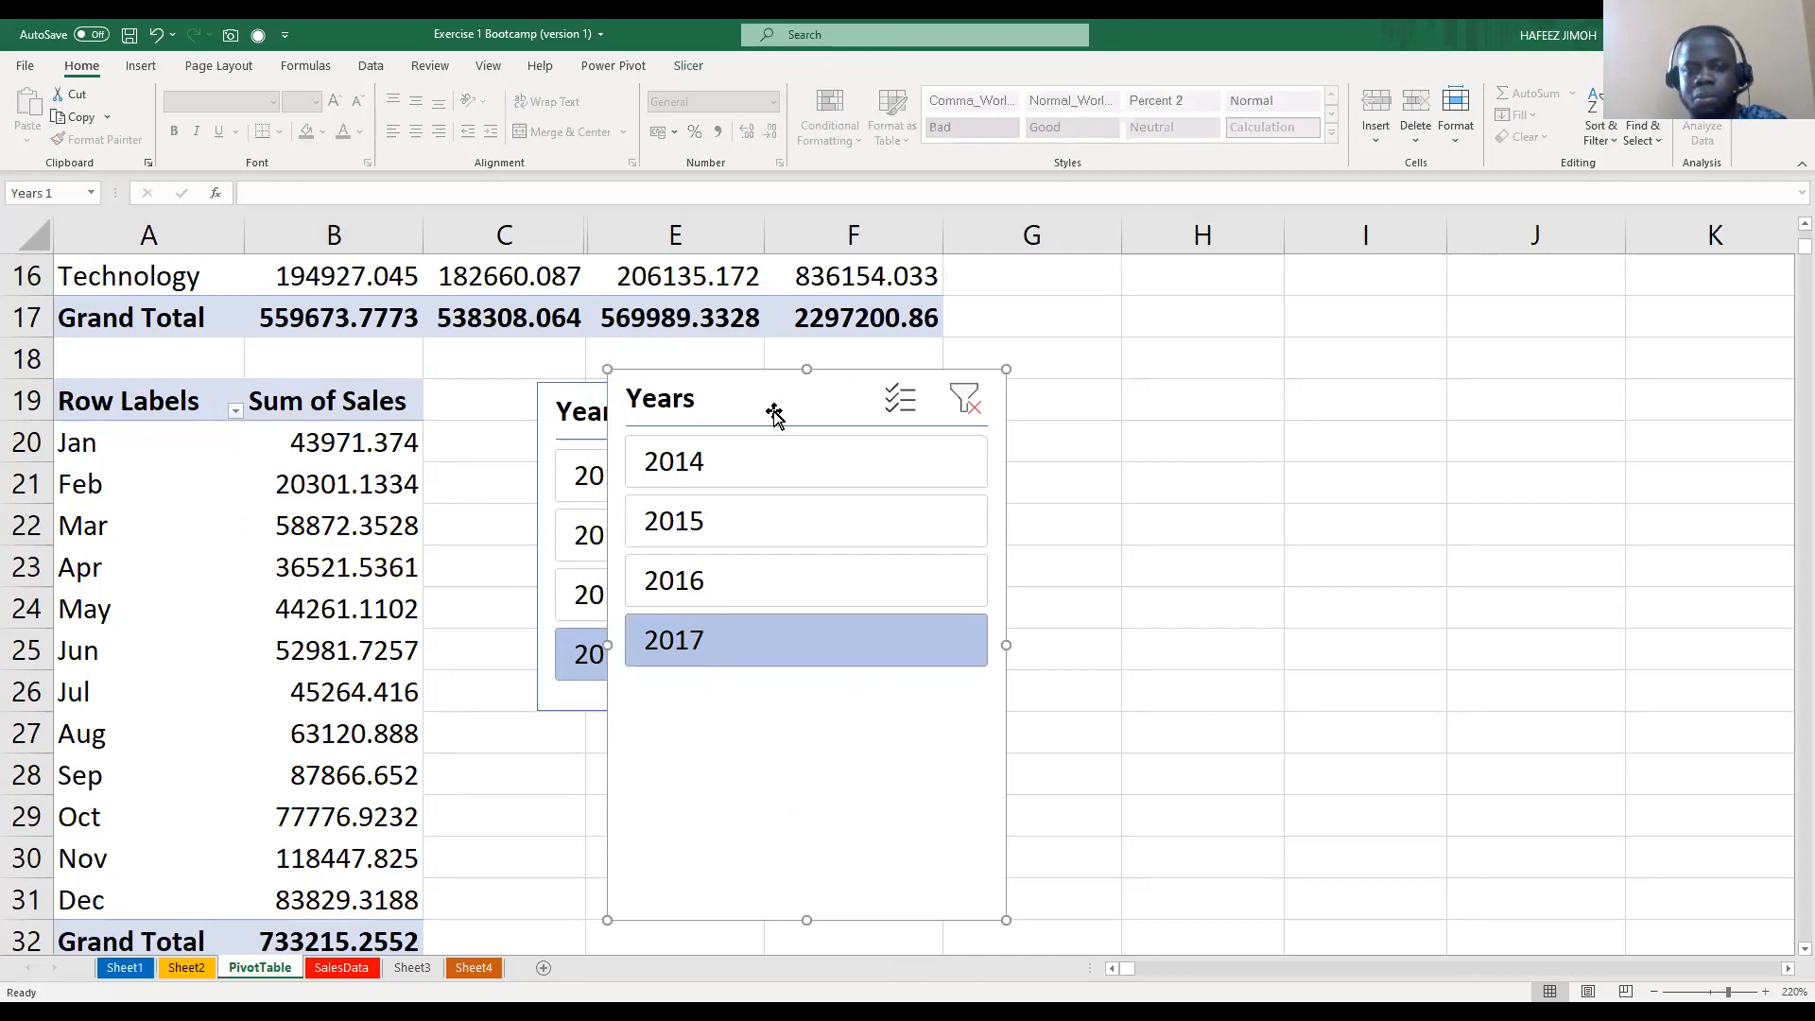
pyautogui.hotkey('ctrl', 'z')
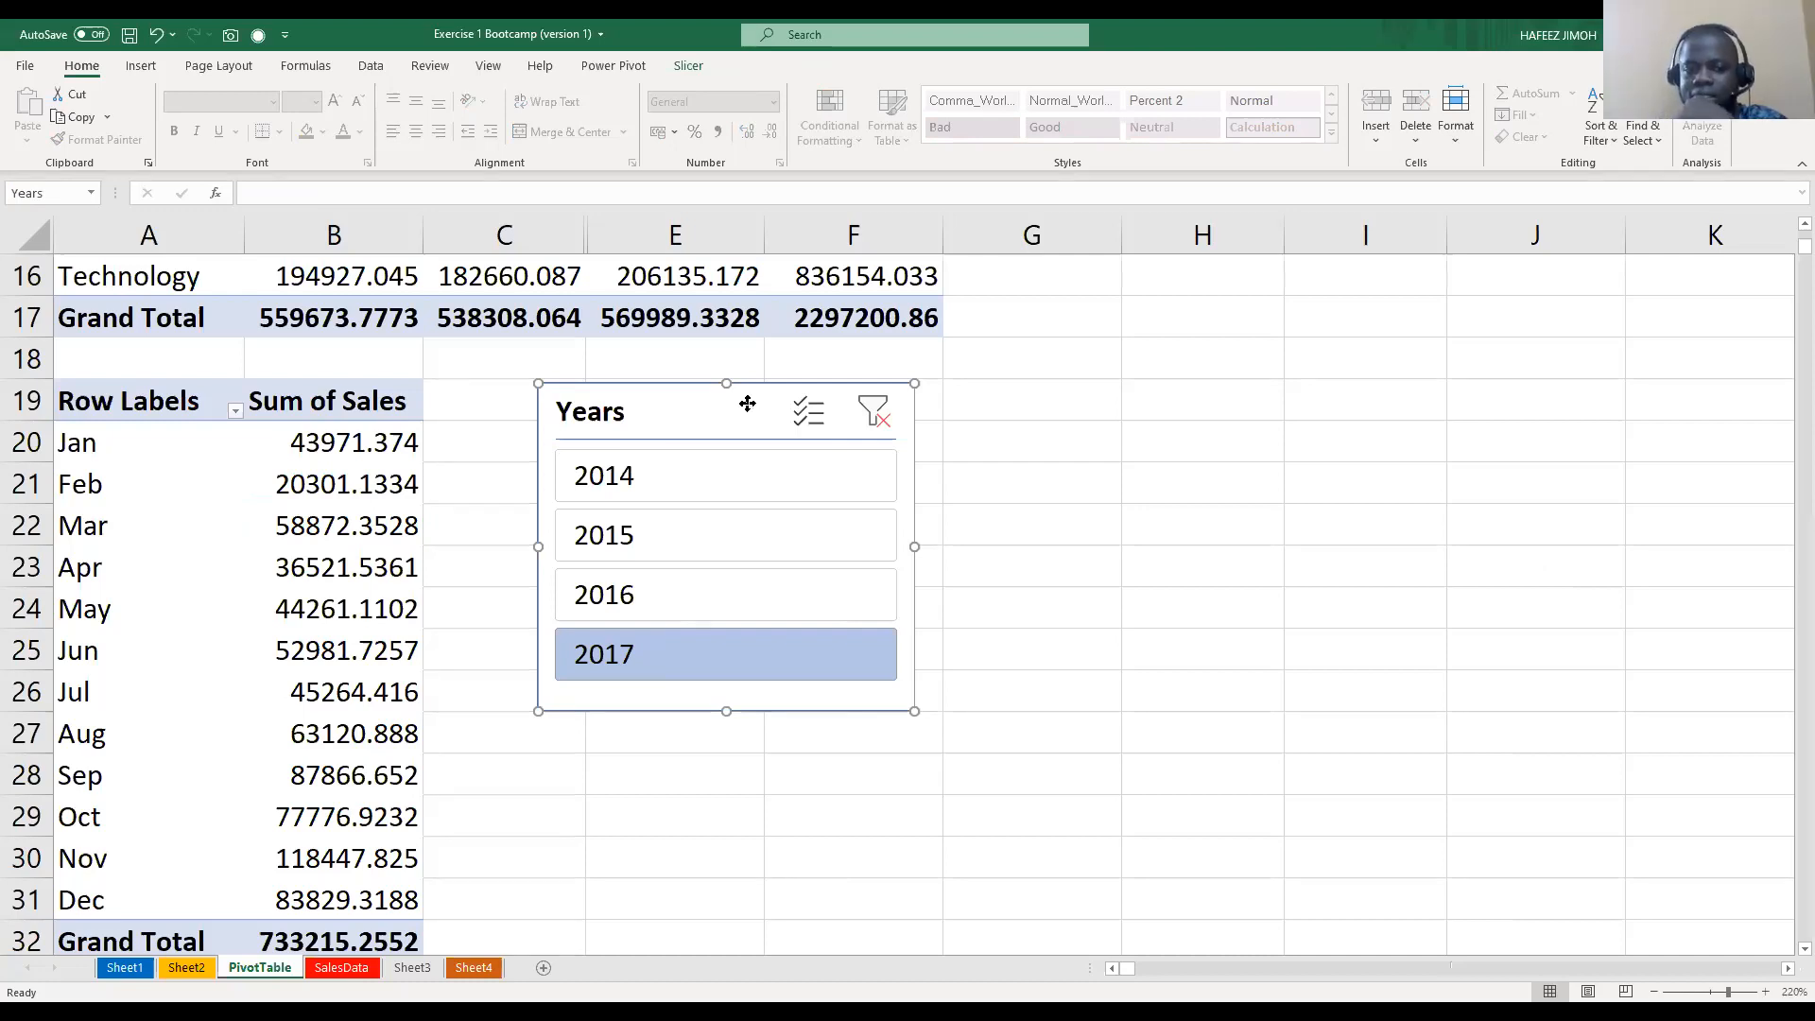
# Open the Years slicer's settings to review the option that hides items with no data, and close them without changes
pyautogui.rightClick(749, 407)
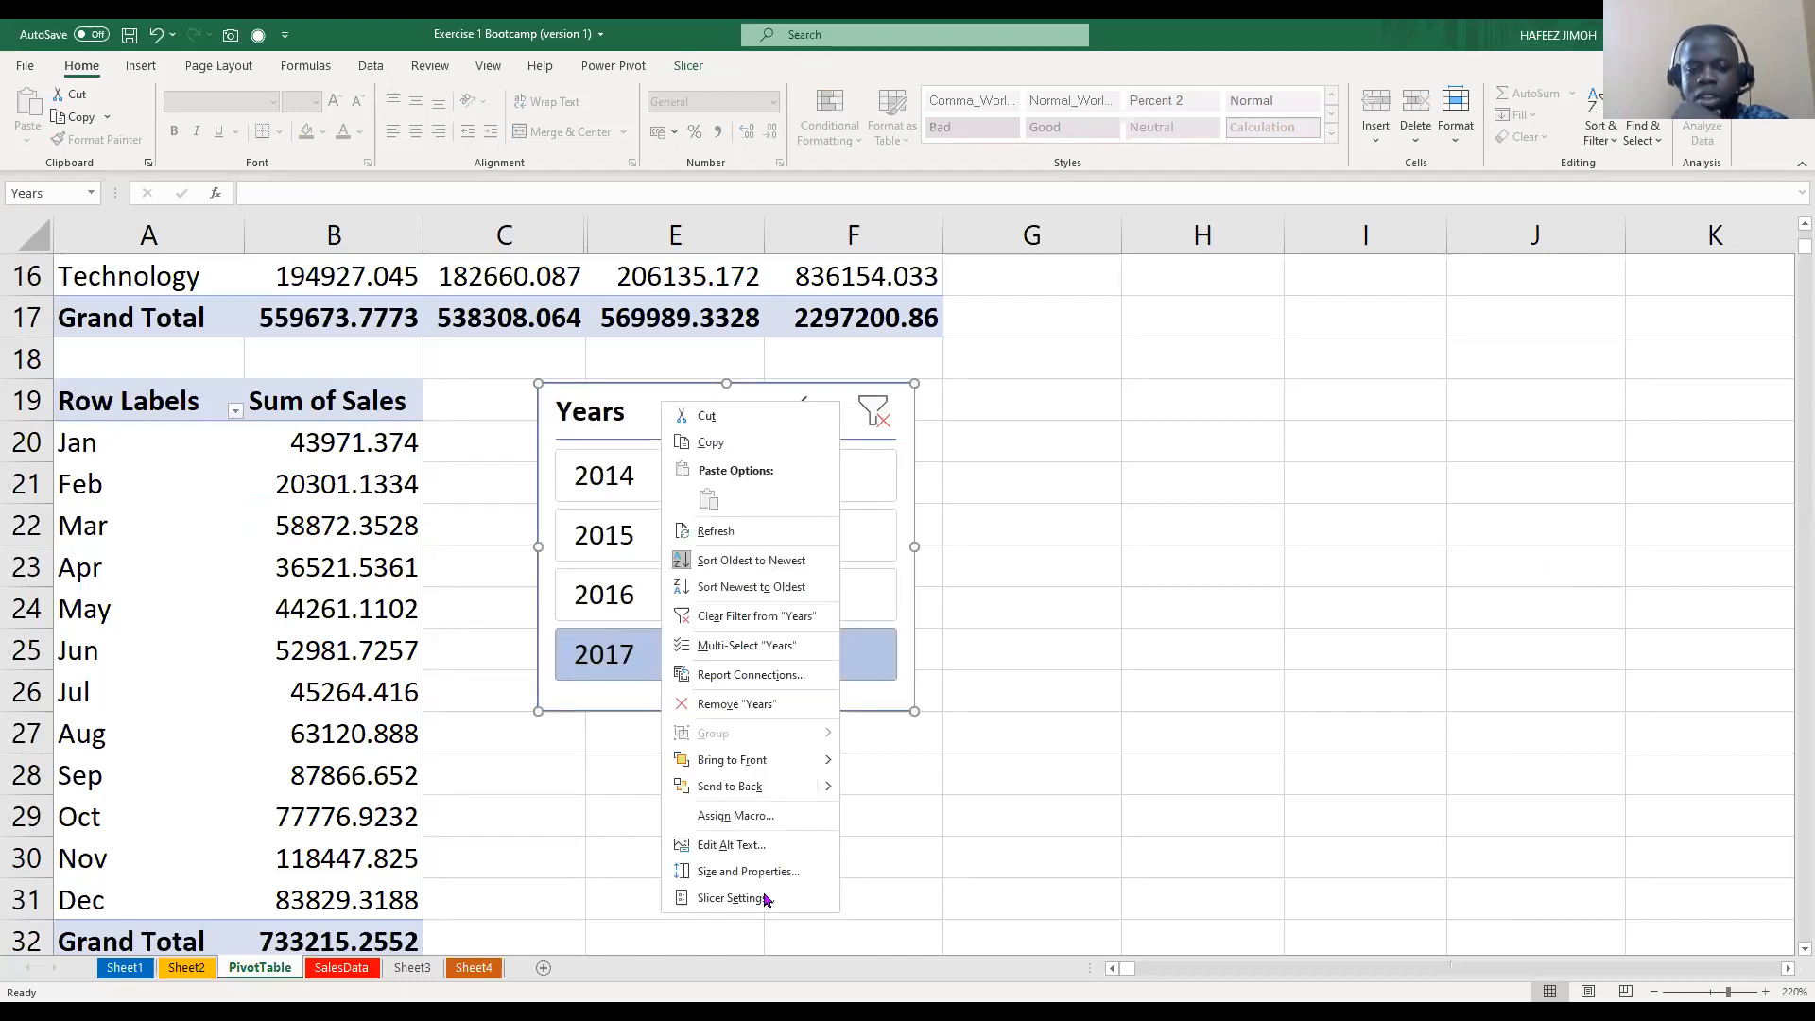
pyautogui.click(734, 898)
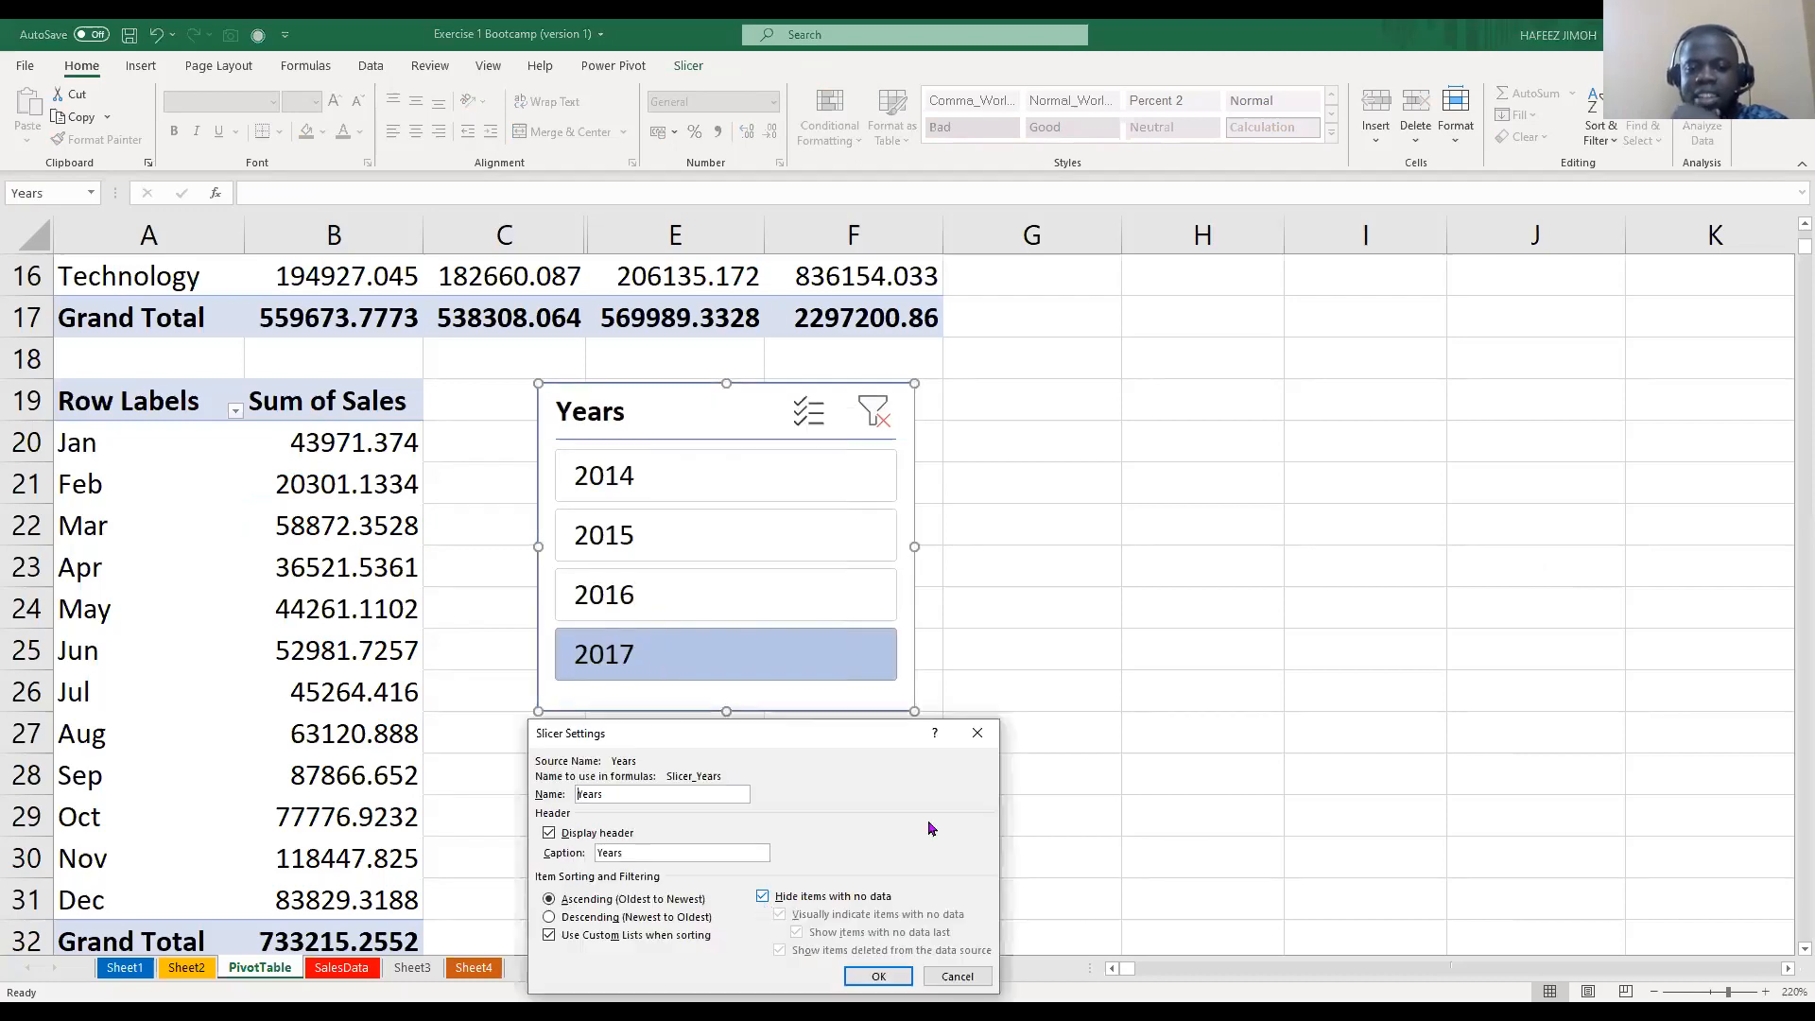
pyautogui.click(978, 729)
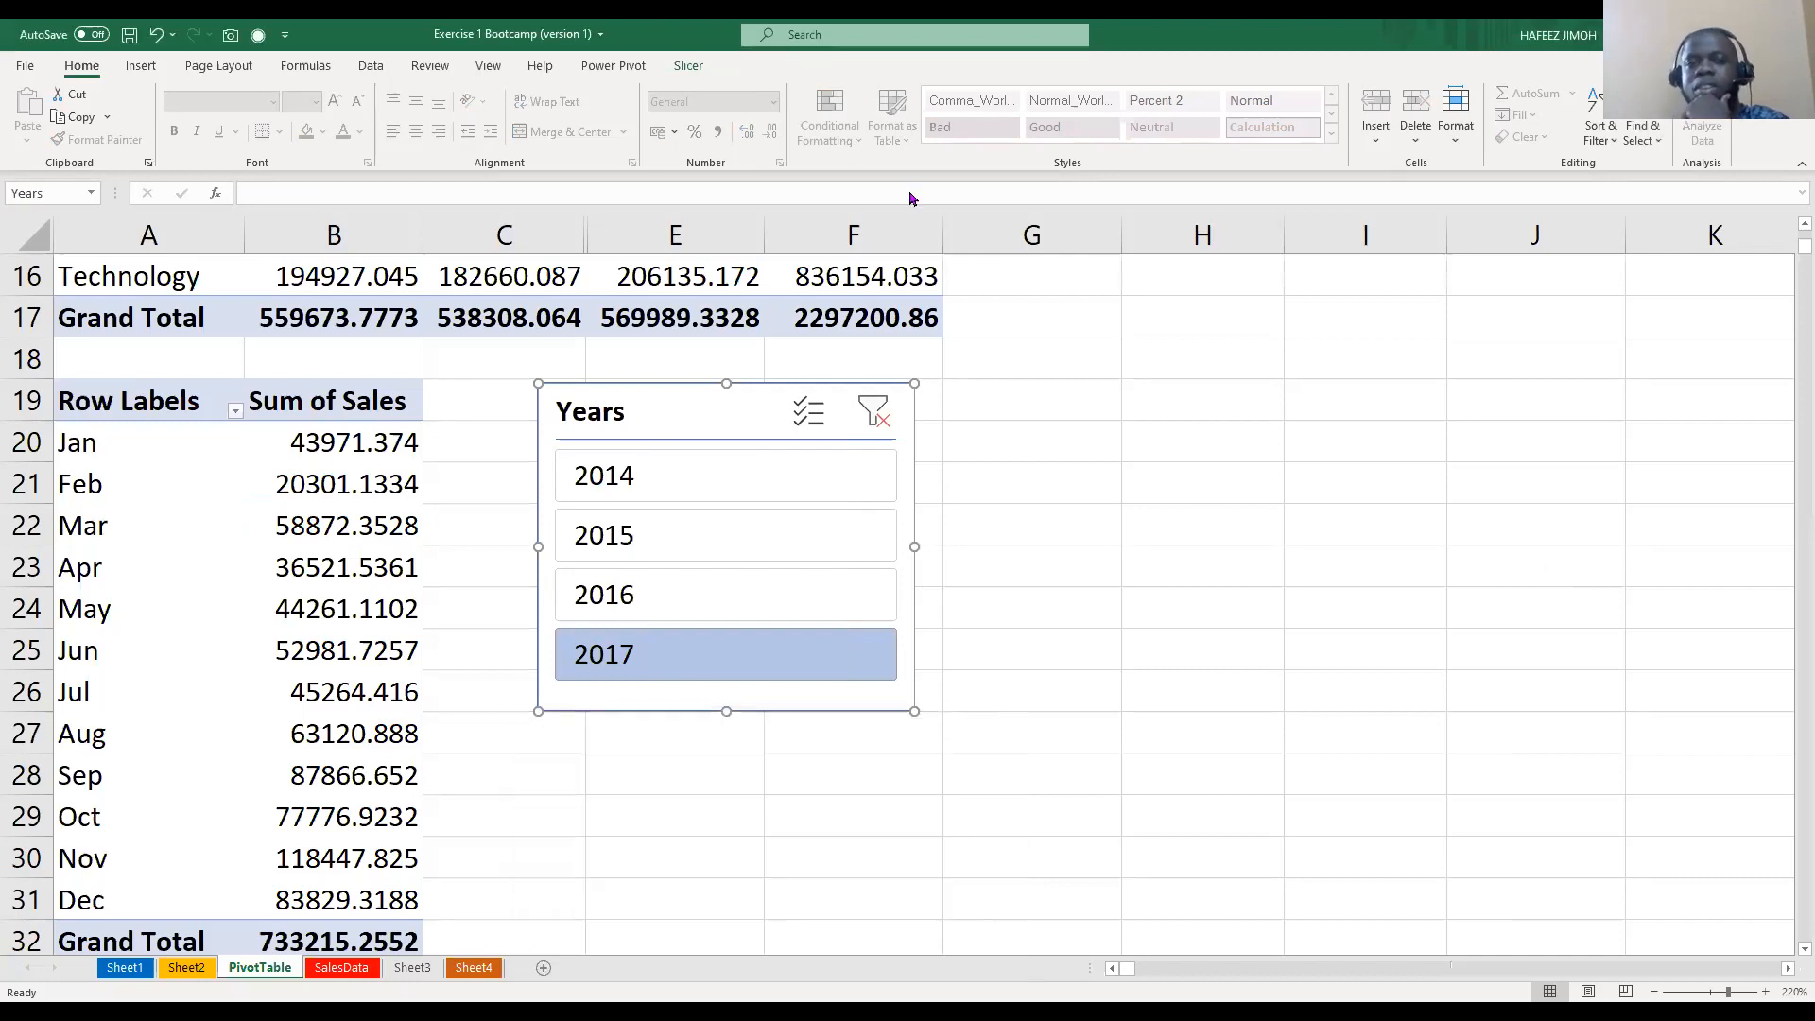
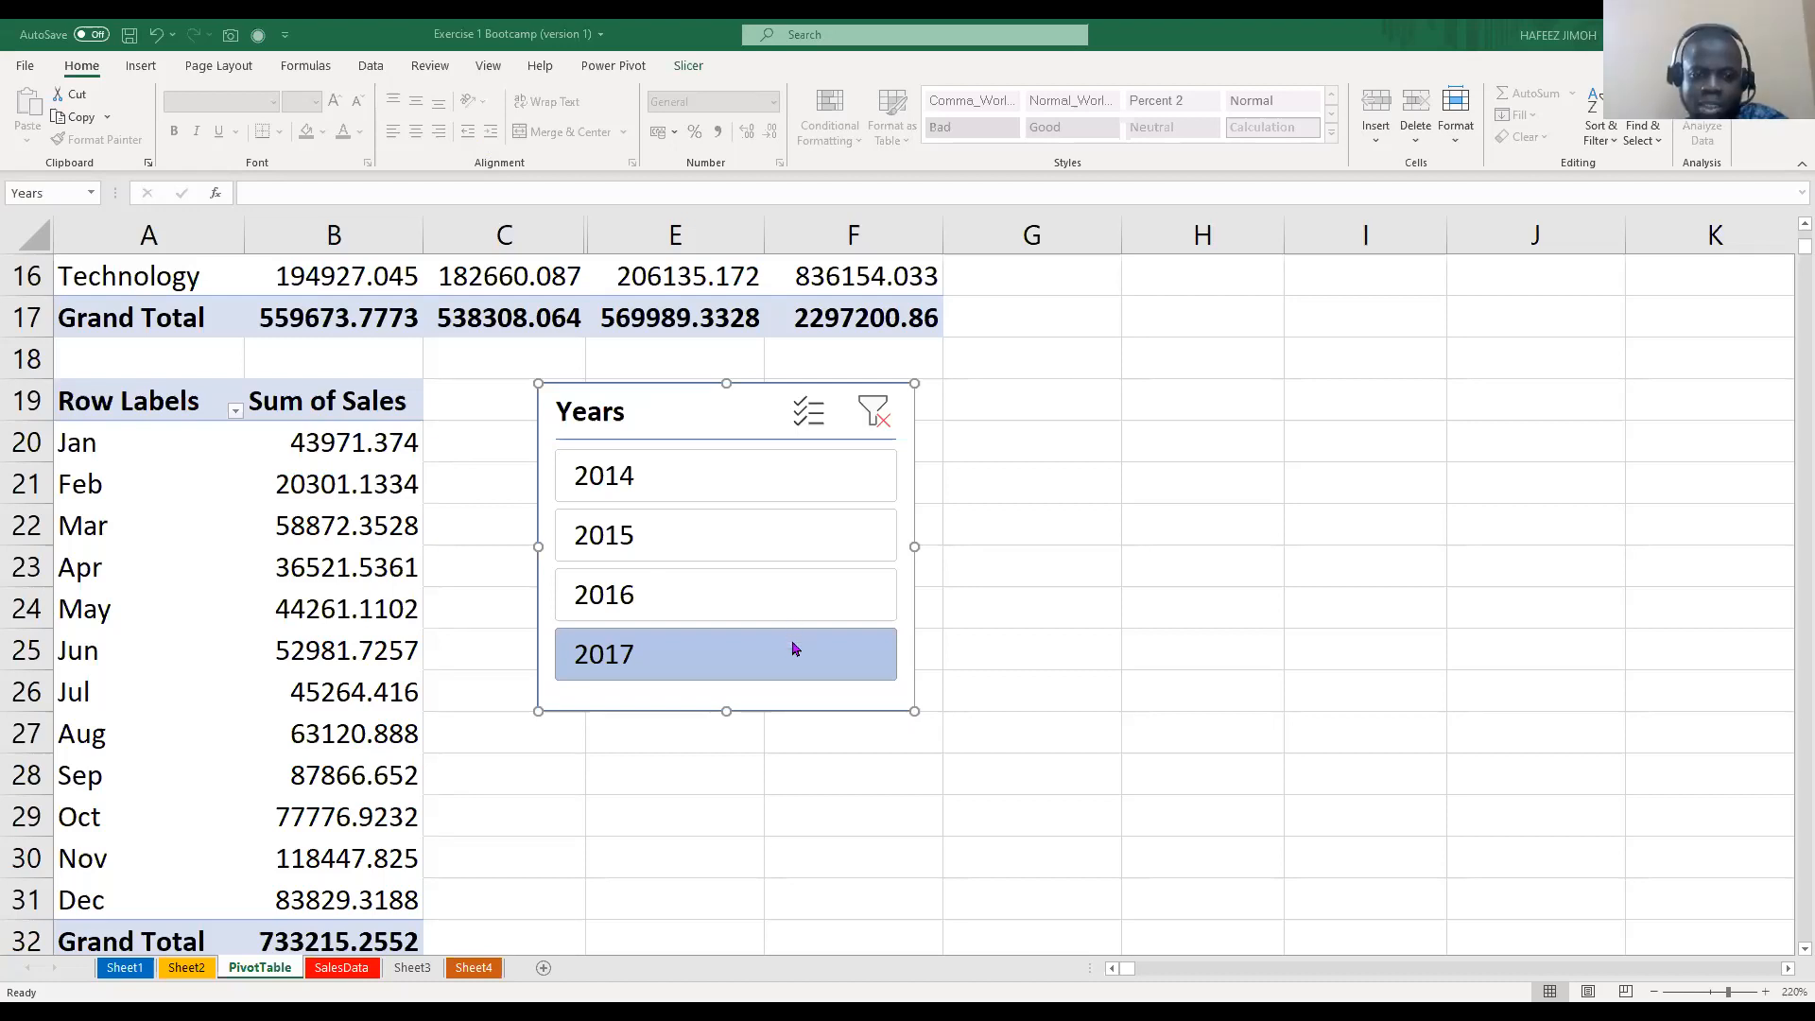
# Show items with no data in the Years slicer, enlarge it down to row 30, and filter the monthly sales by <03/01/2014
pyautogui.click(790, 595)
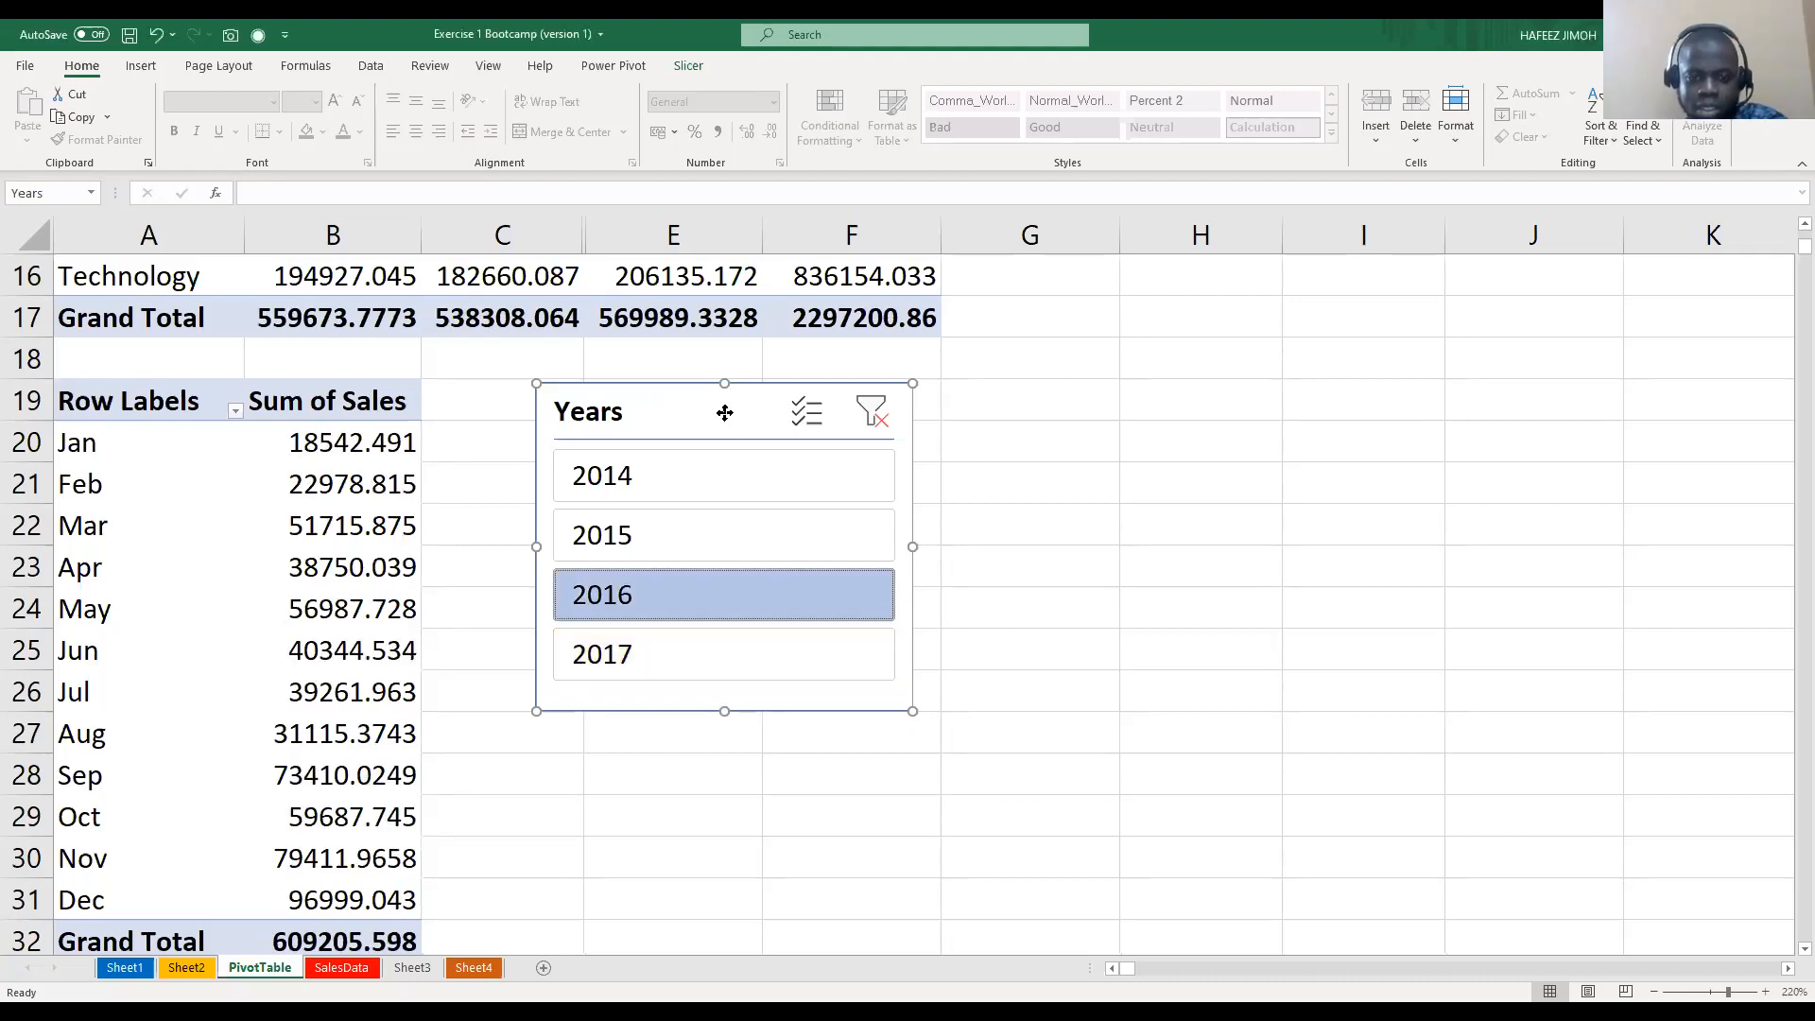
pyautogui.hotkey('shift', 'F10')
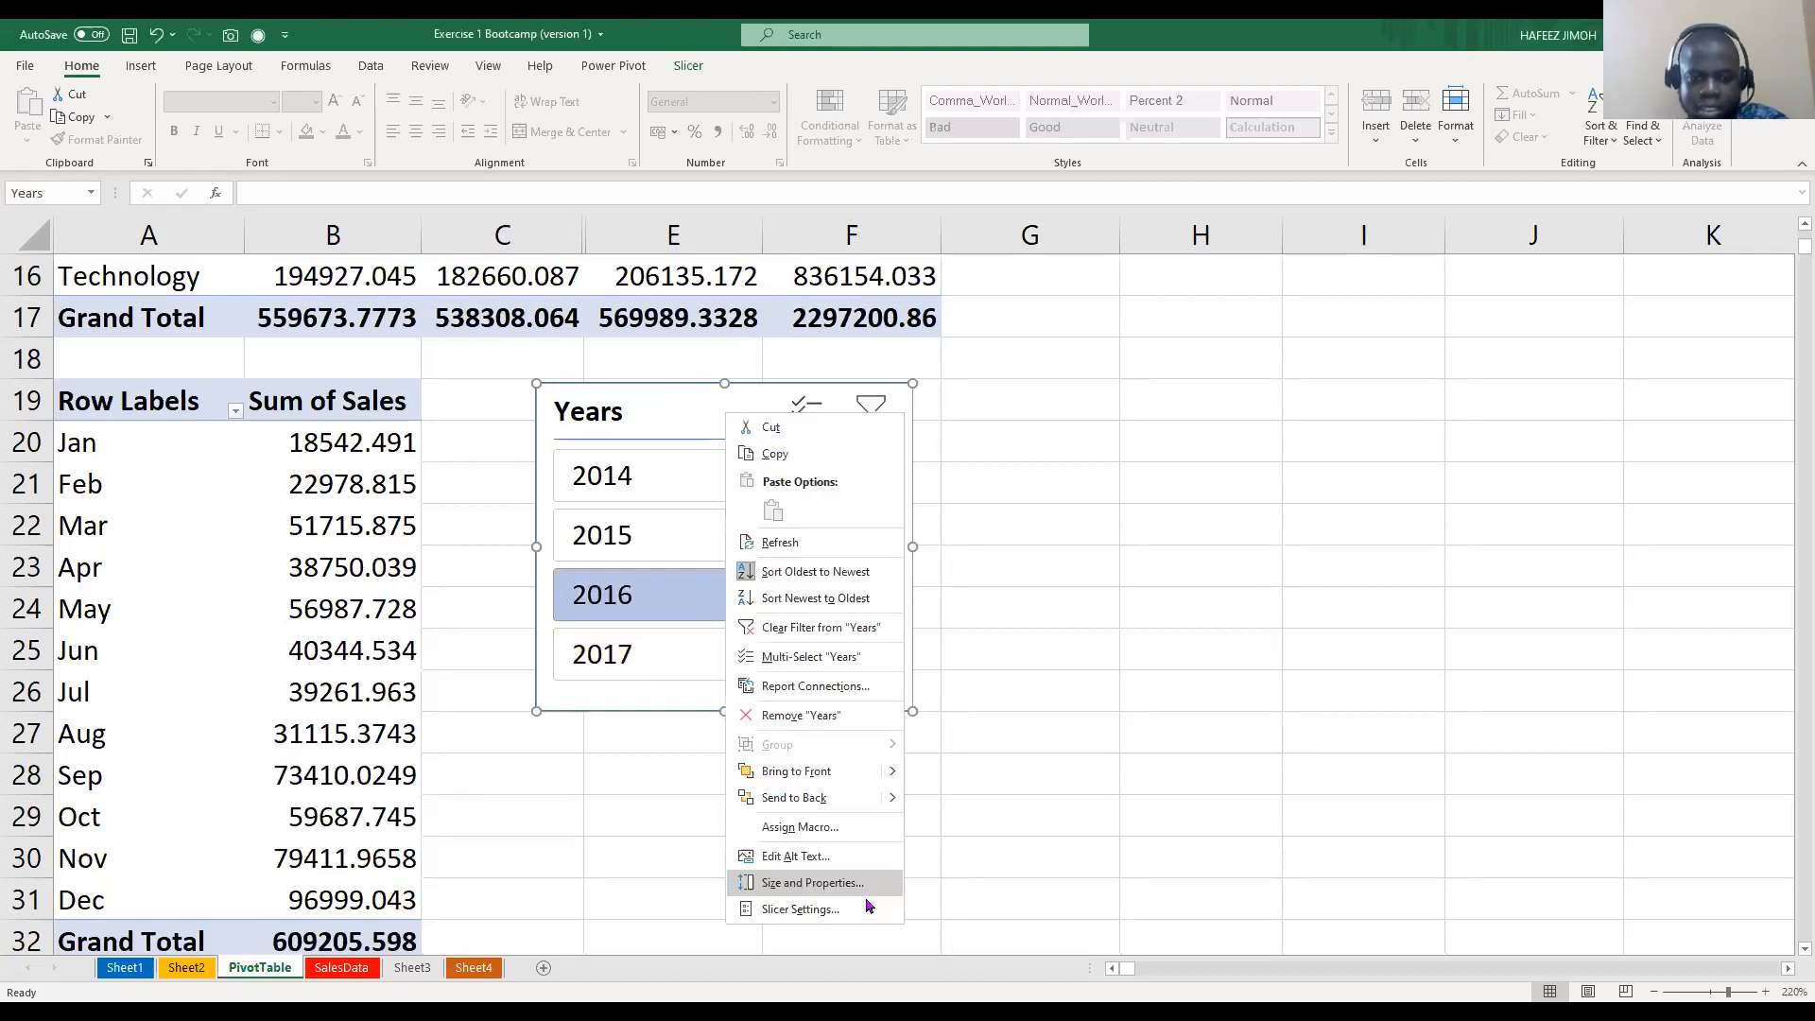
pyautogui.click(800, 909)
pyautogui.click(974, 979)
pyautogui.moveTo(908, 709); pyautogui.dragTo(908, 883)
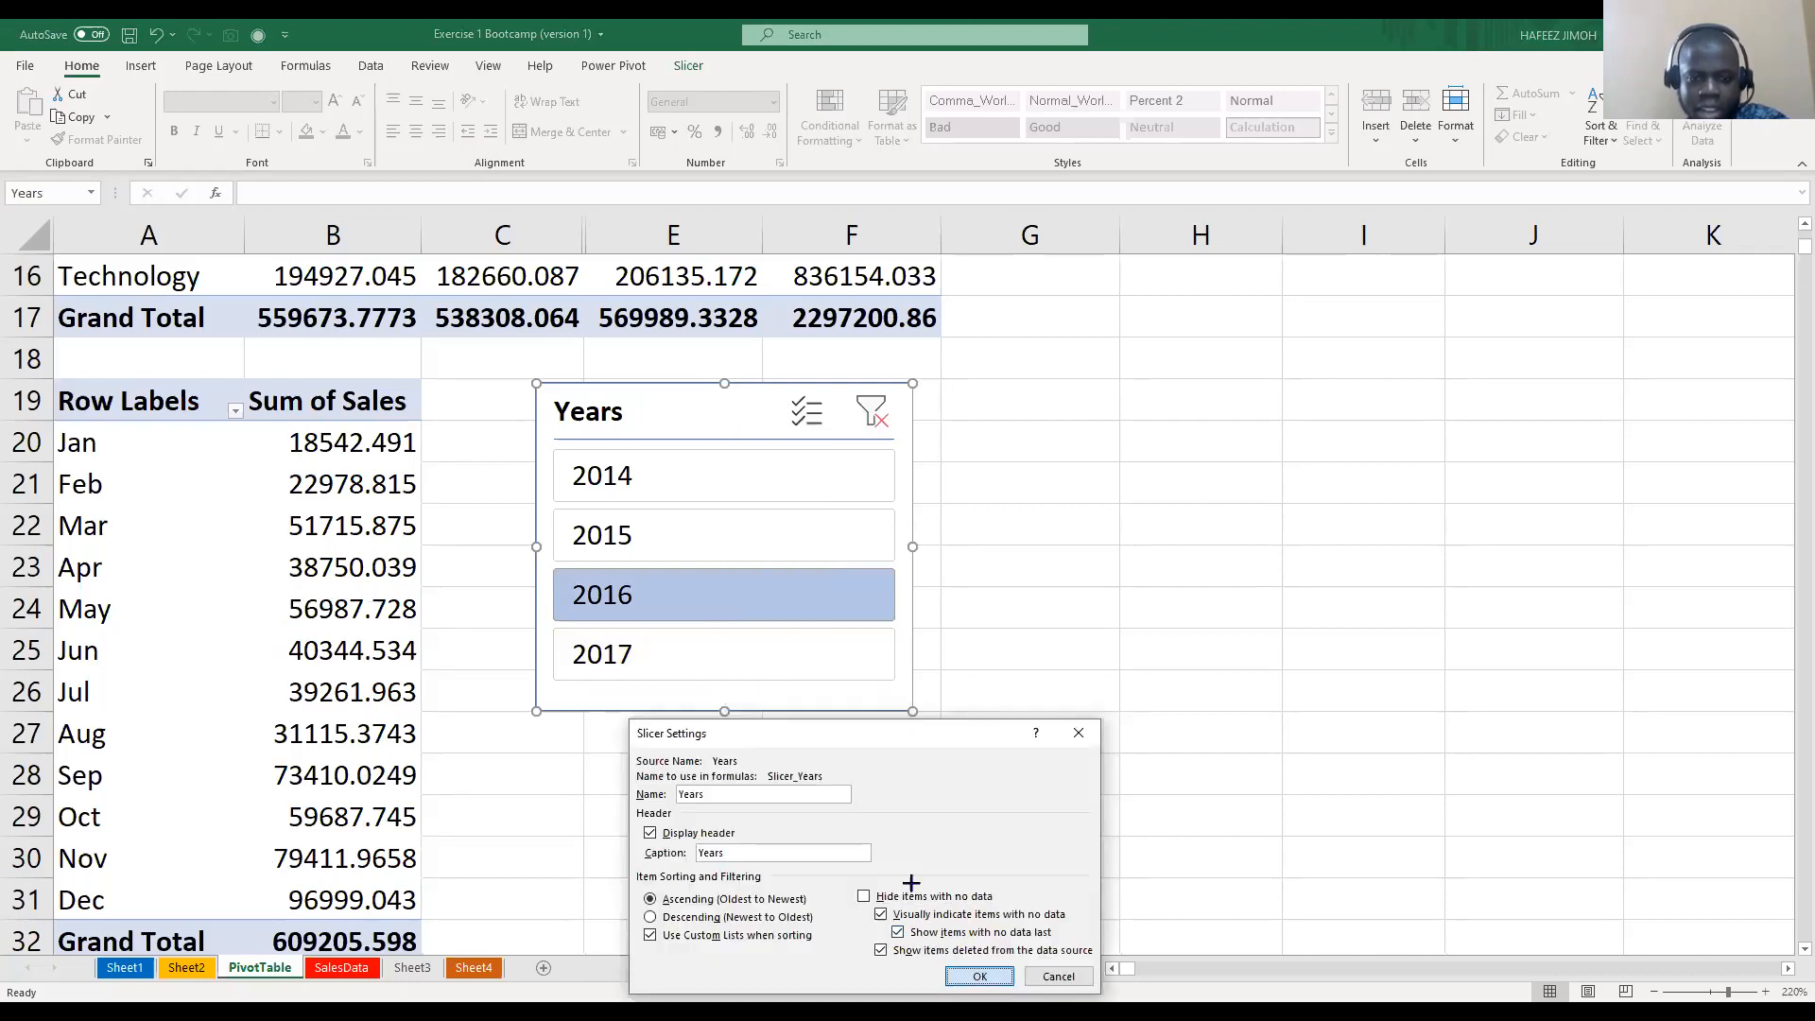
pyautogui.click(837, 744)
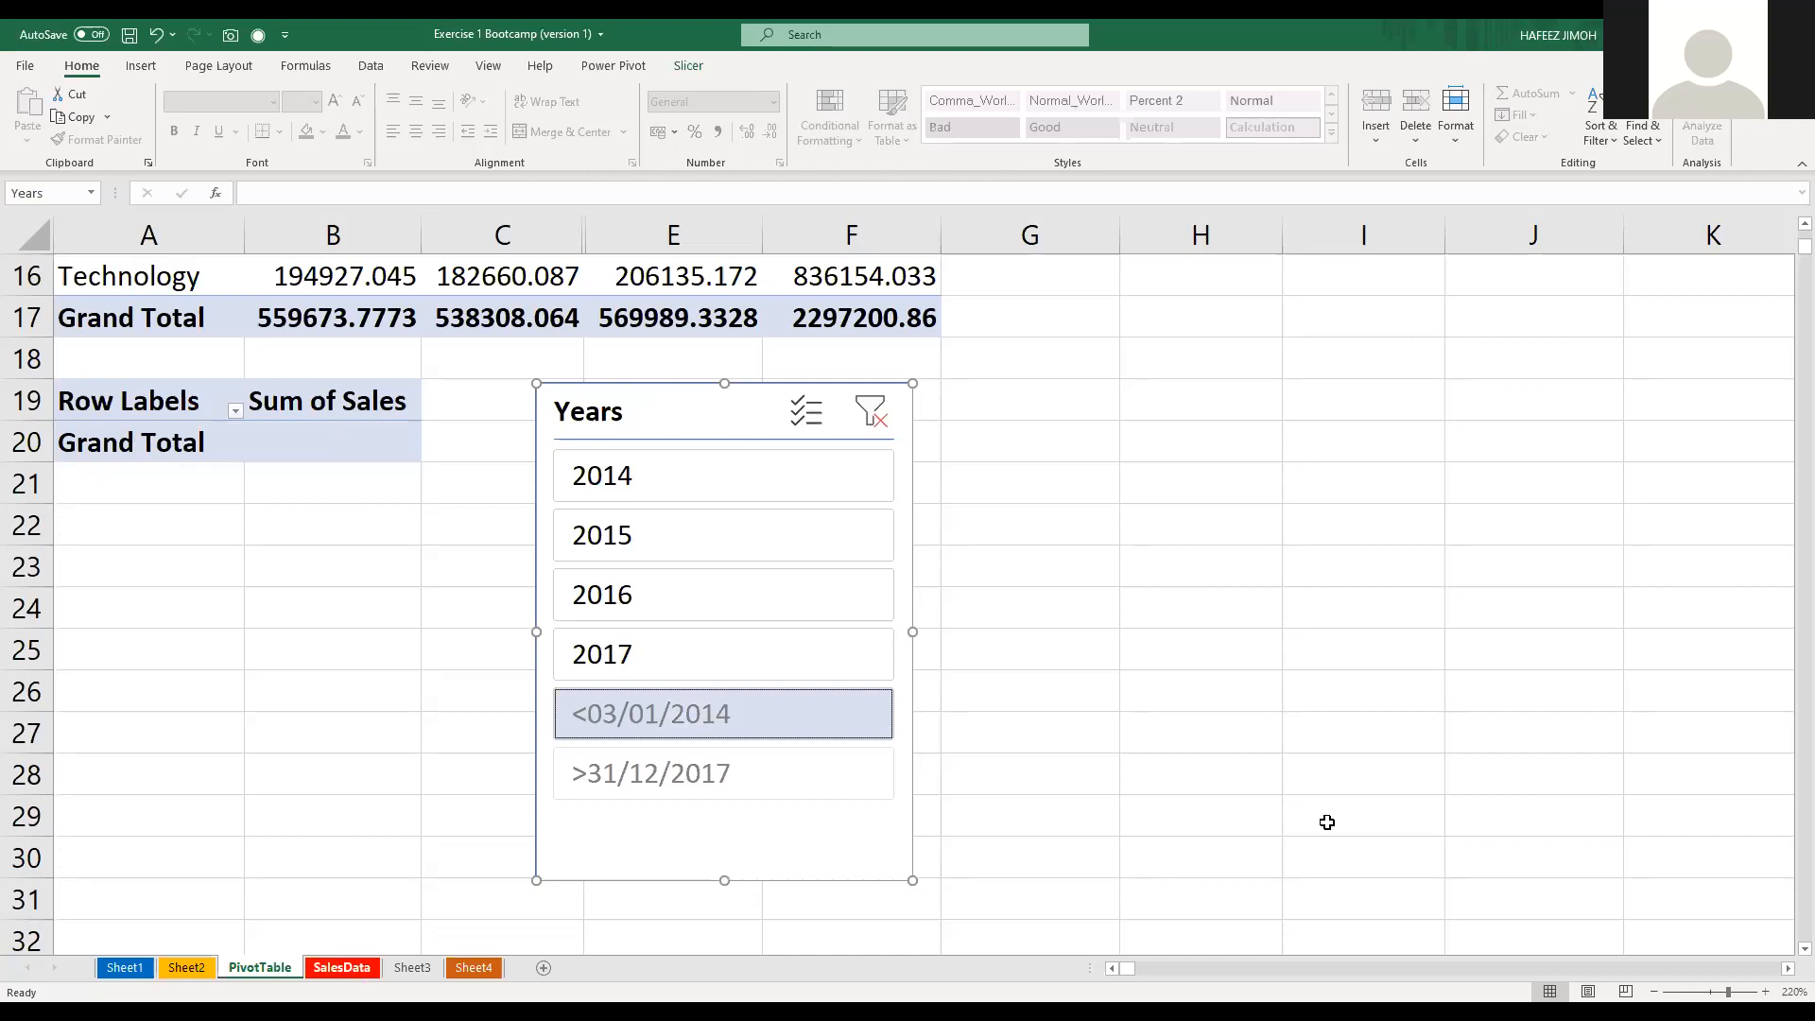
# Examine the Order Date column on the SalesData sheet, starting at cell C2, and return to the PivotTable sheet
pyautogui.hotkey('ctrl', 'pagedown')
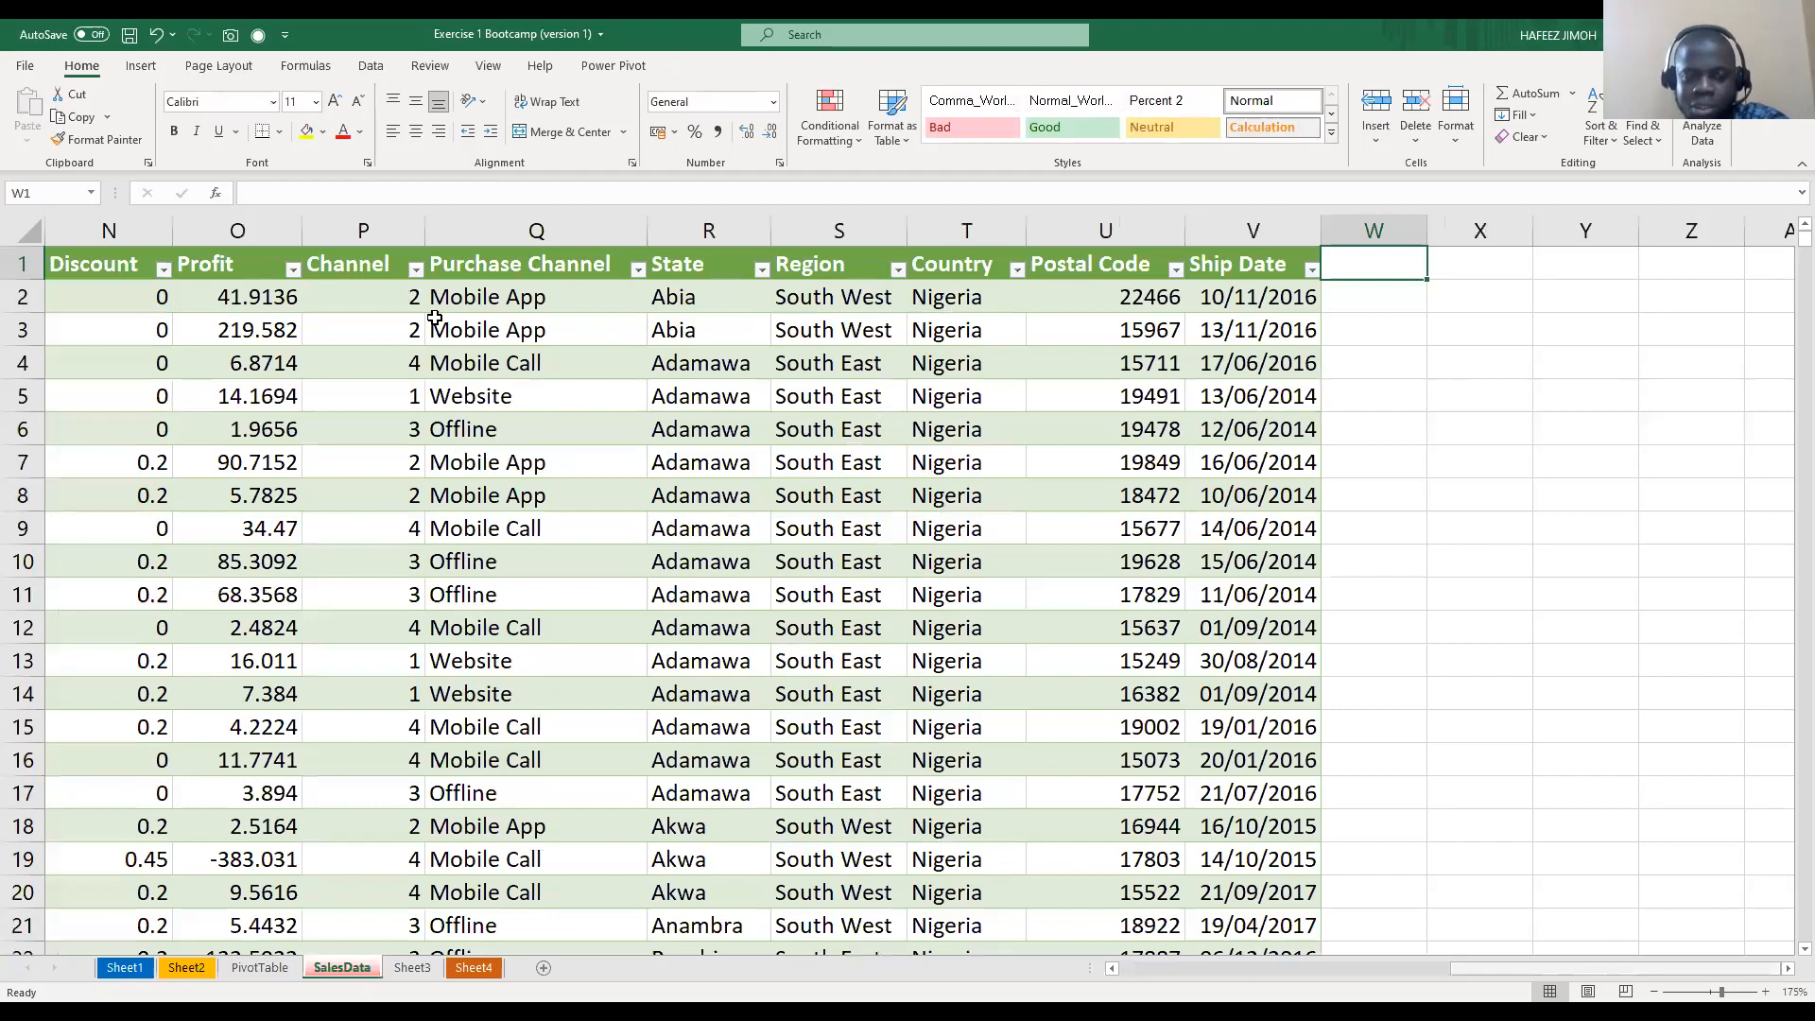
pyautogui.hotkey('ctrl', 'Home')
pyautogui.press('Down')
pyautogui.press('Right')
pyautogui.press('Right')
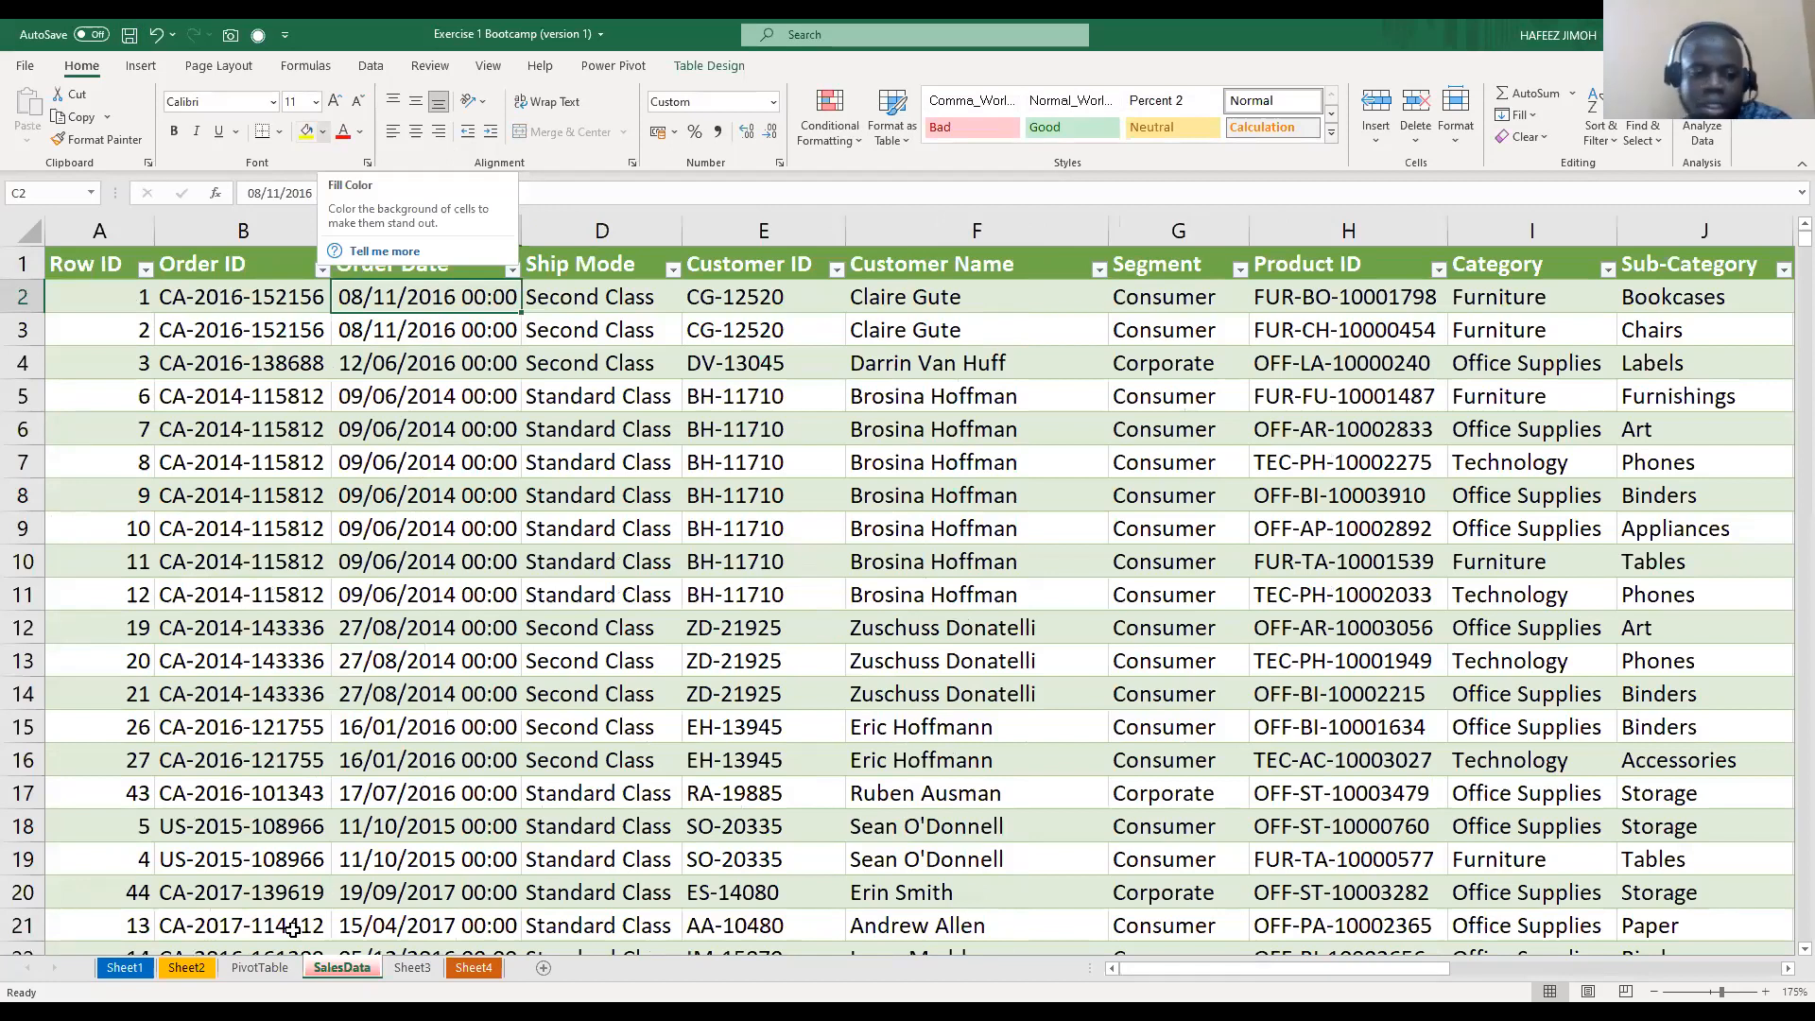
pyautogui.click(260, 967)
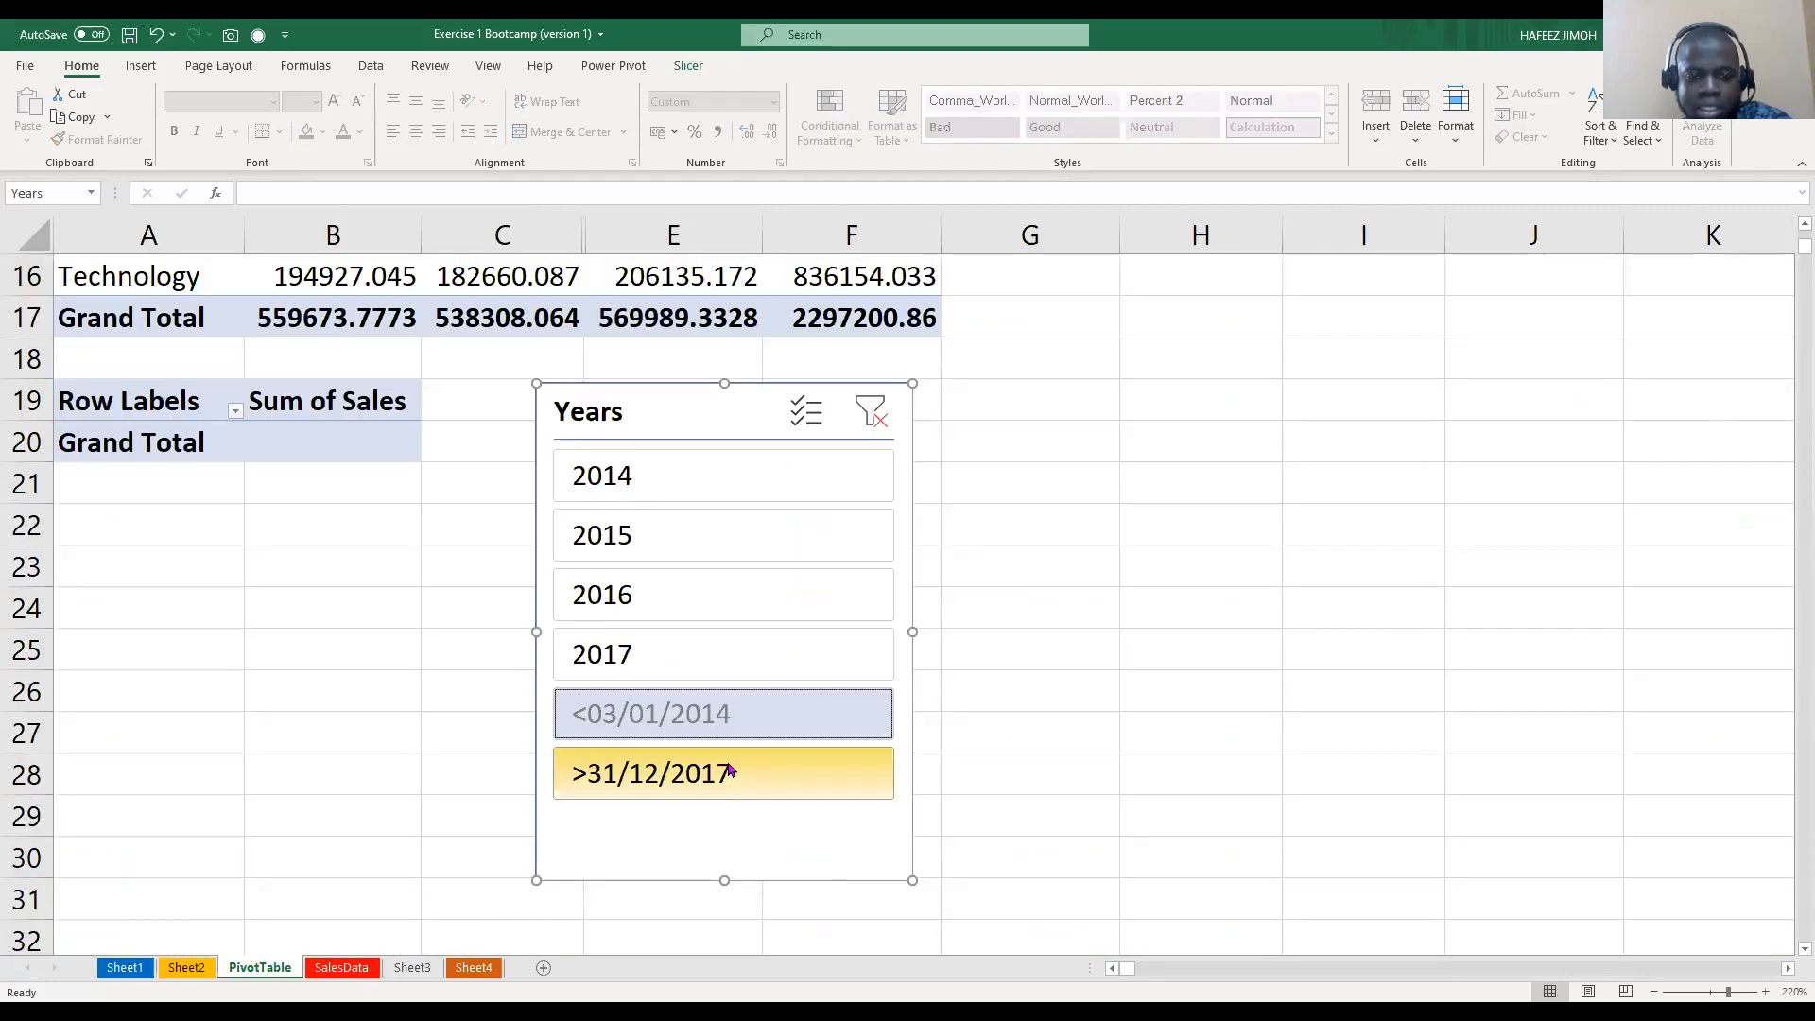
# Set the Years slicer to hide items with no data
pyautogui.rightClick(737, 839)
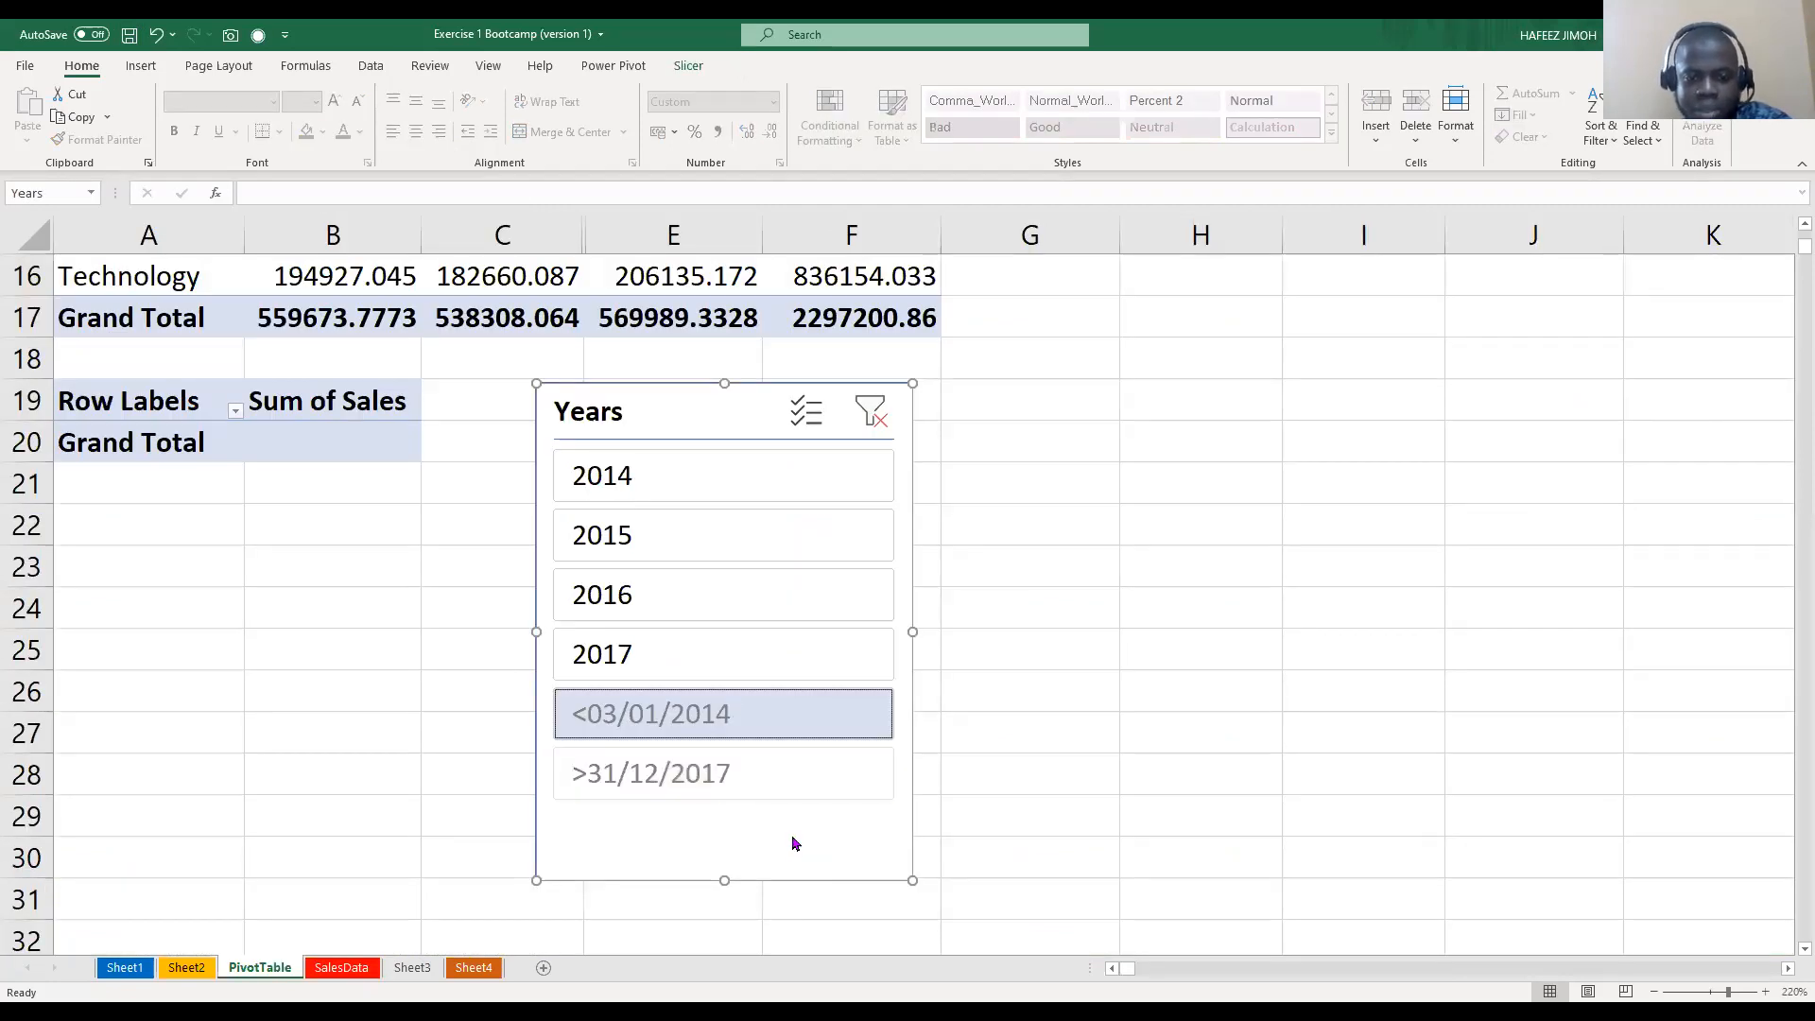
pyautogui.rightClick(710, 405)
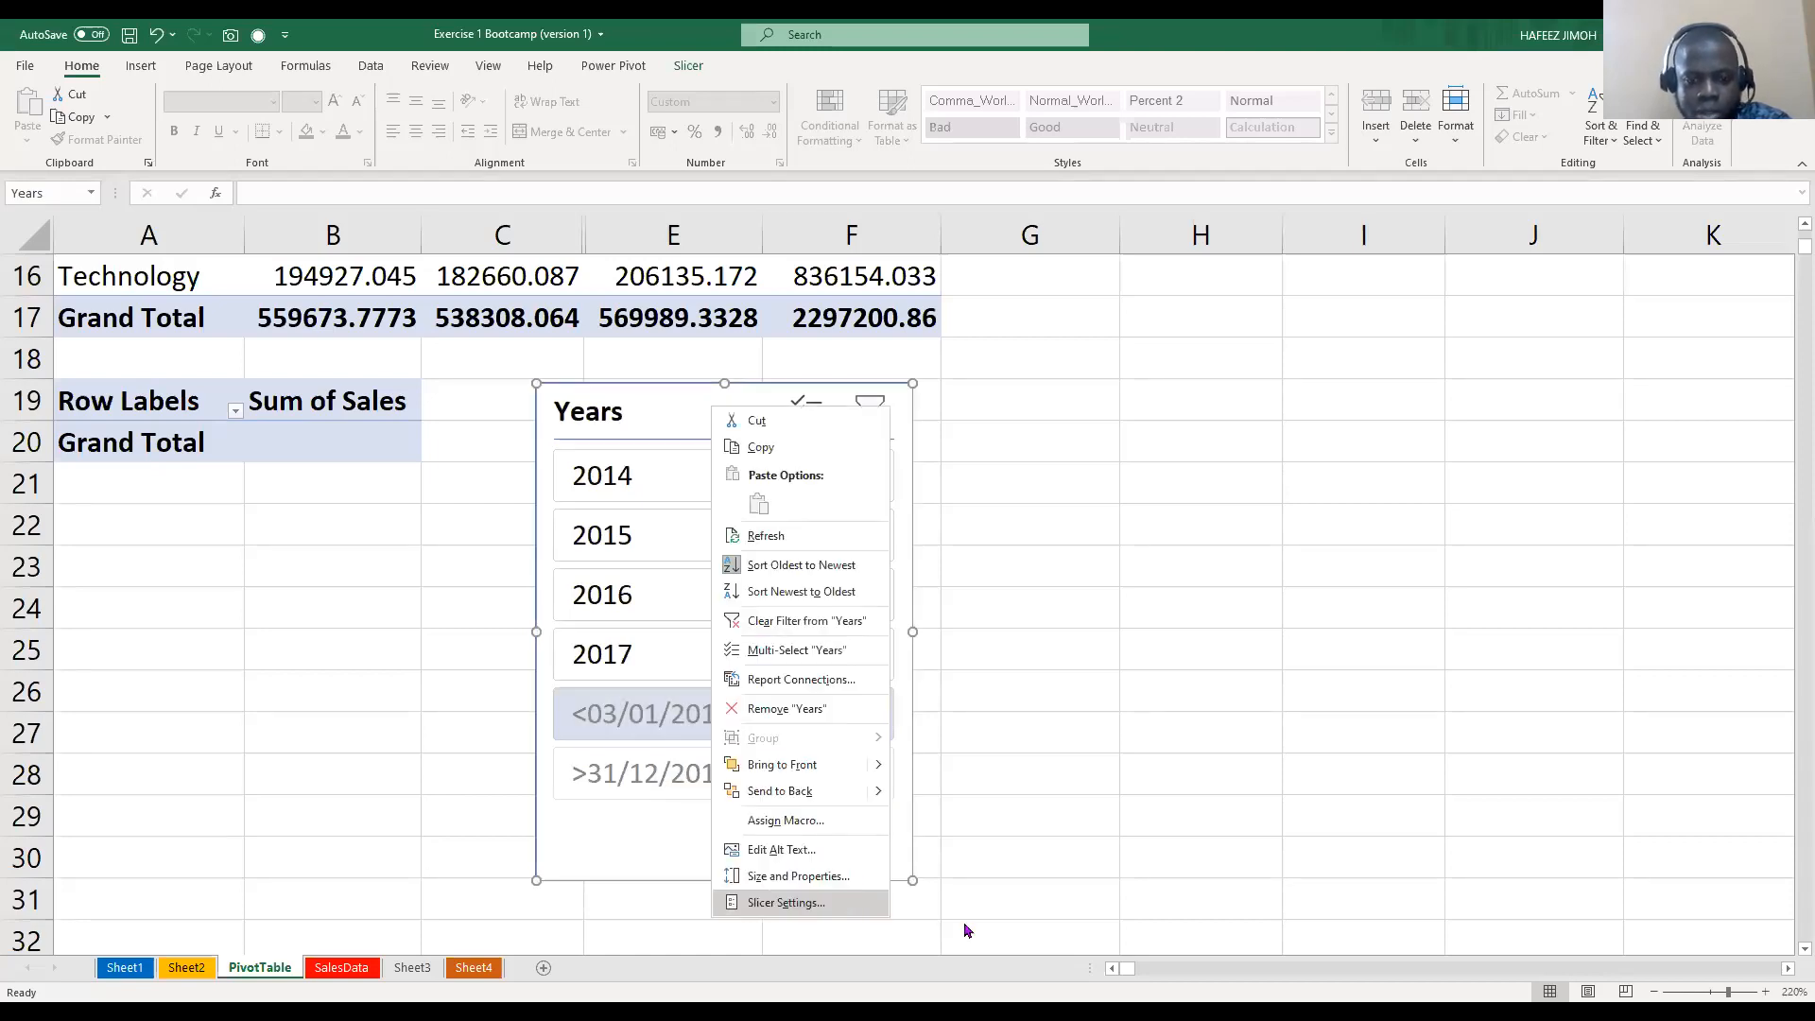
pyautogui.click(884, 902)
pyautogui.click(896, 897)
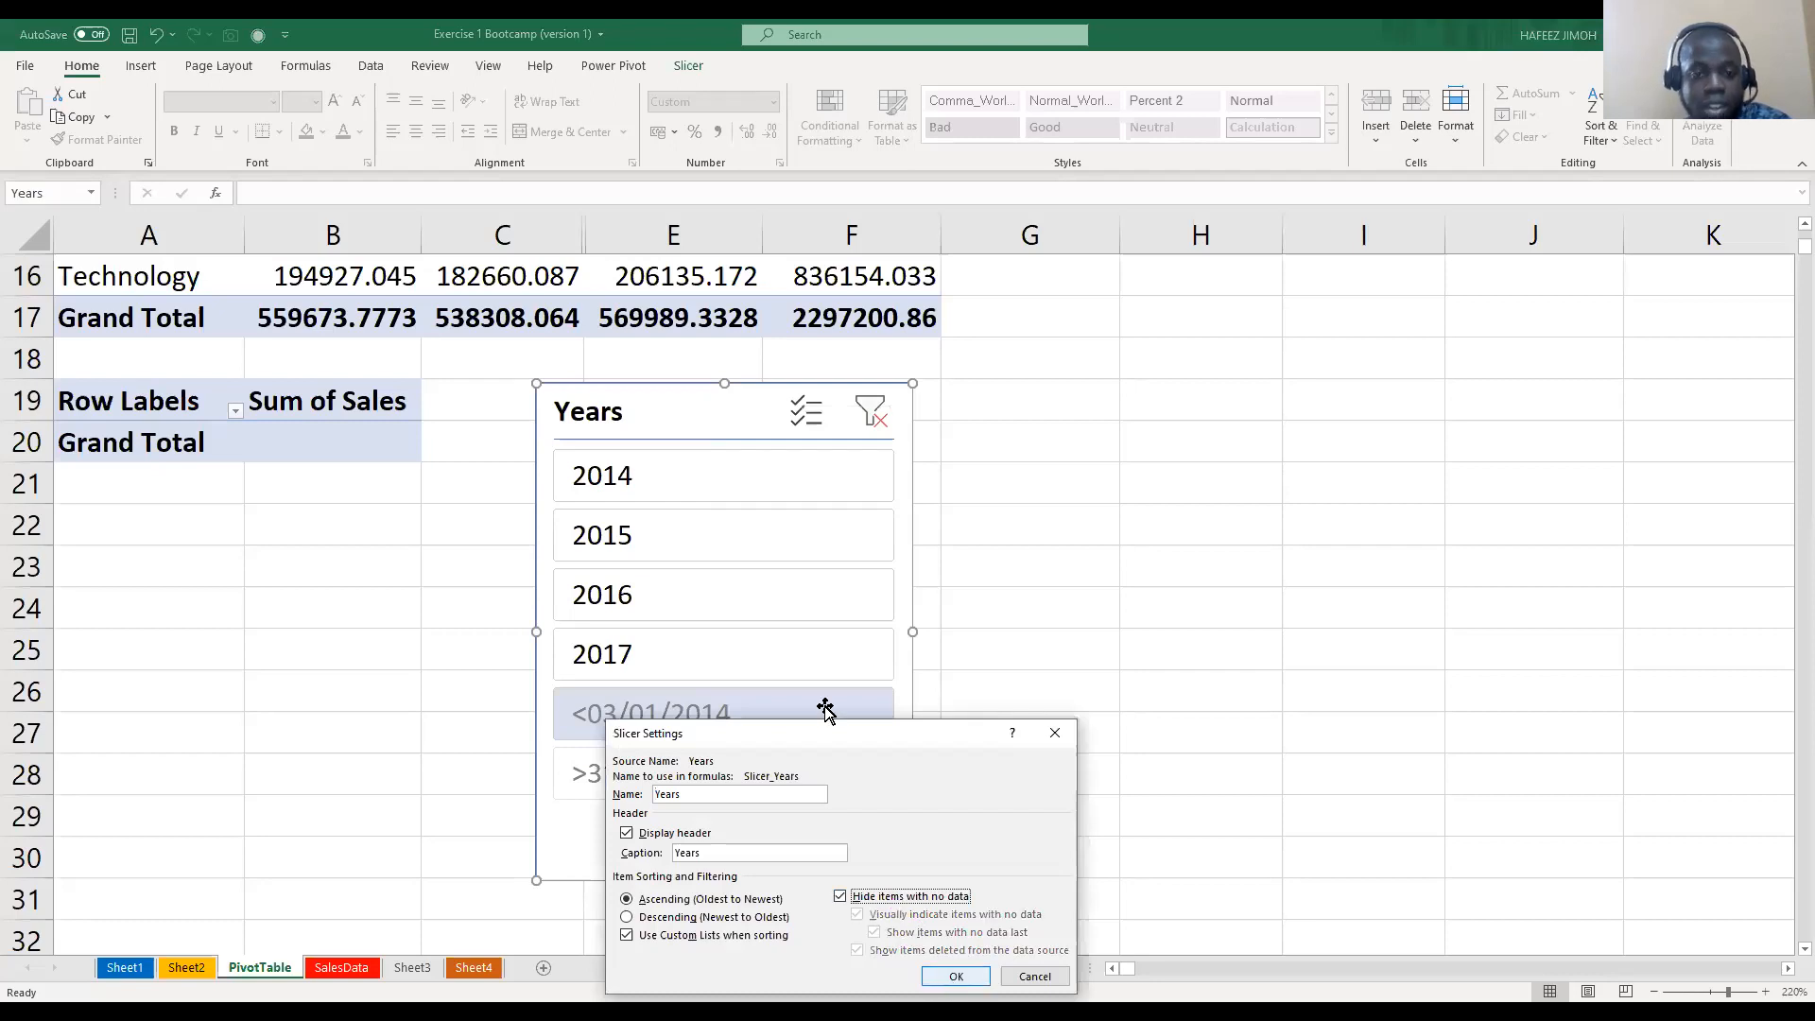
pyautogui.press('Return')
# Shorten and move the Years slicer to span rows 22 to 29 beside the monthly sales, and filter by 2016
pyautogui.moveTo(913, 887); pyautogui.dragTo(912, 696)
pyautogui.moveTo(753, 421); pyautogui.dragTo(802, 547)
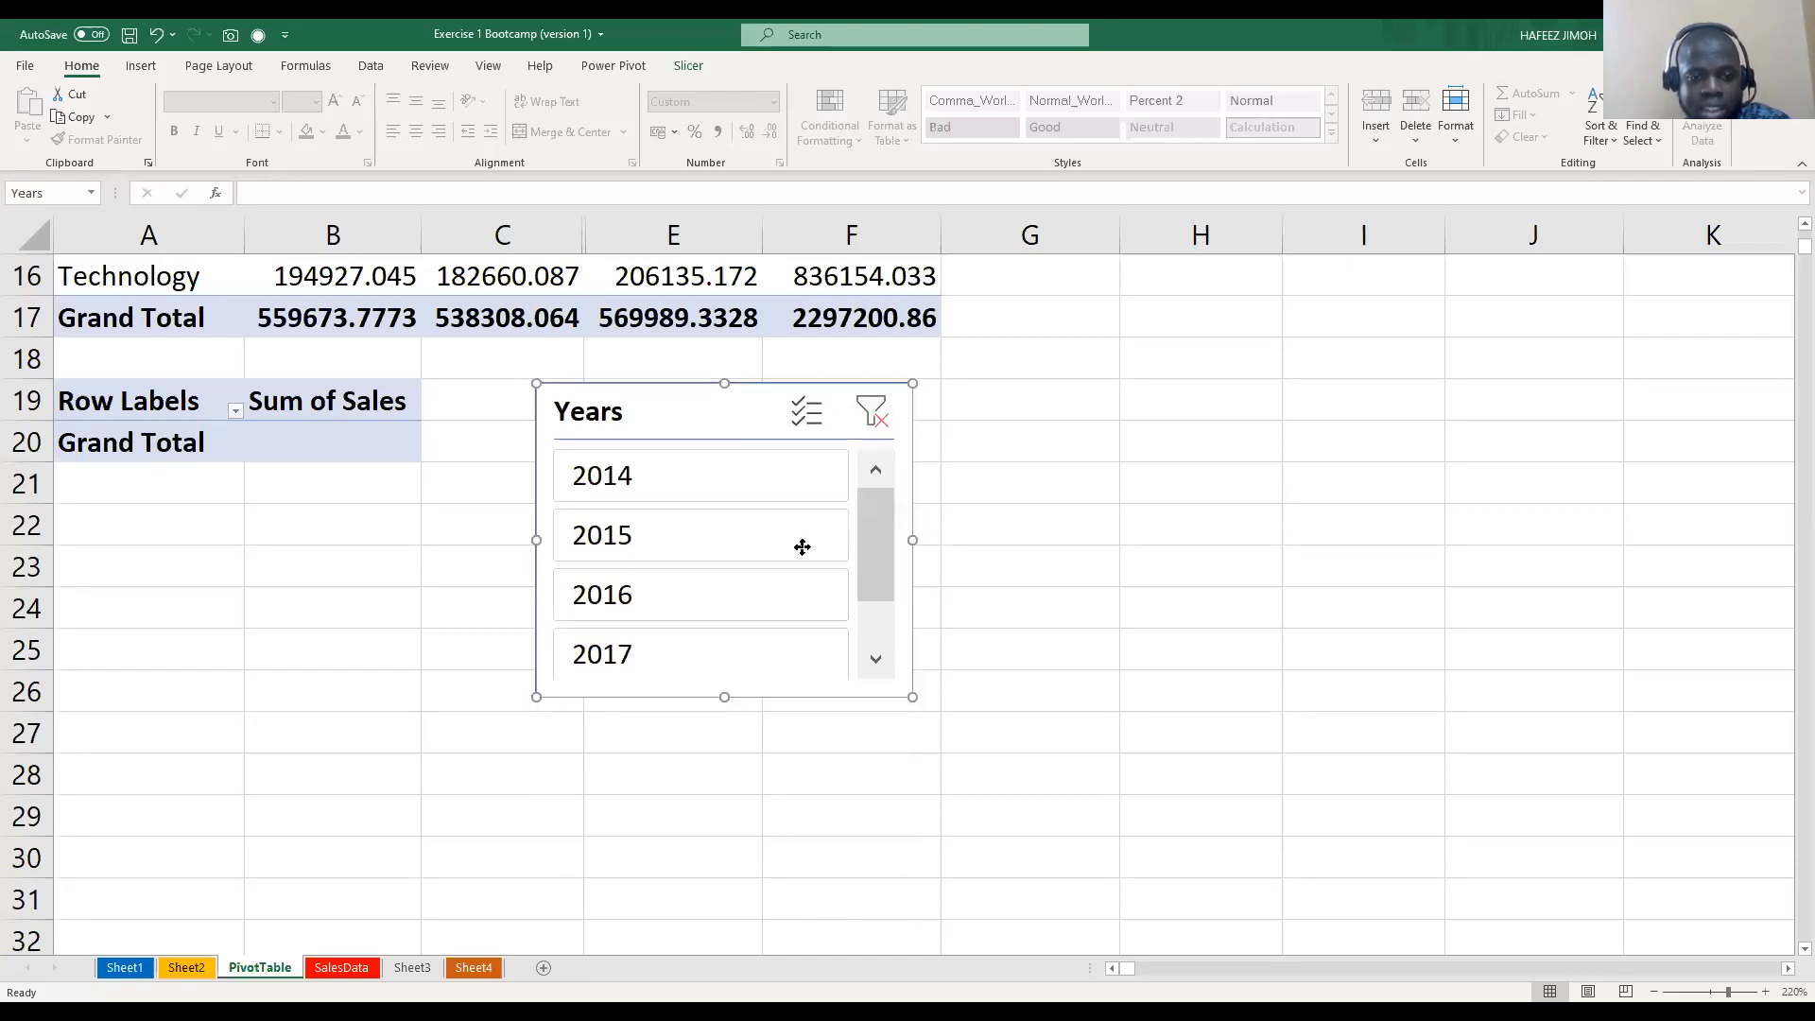
pyautogui.click(782, 661)
pyautogui.click(769, 612)
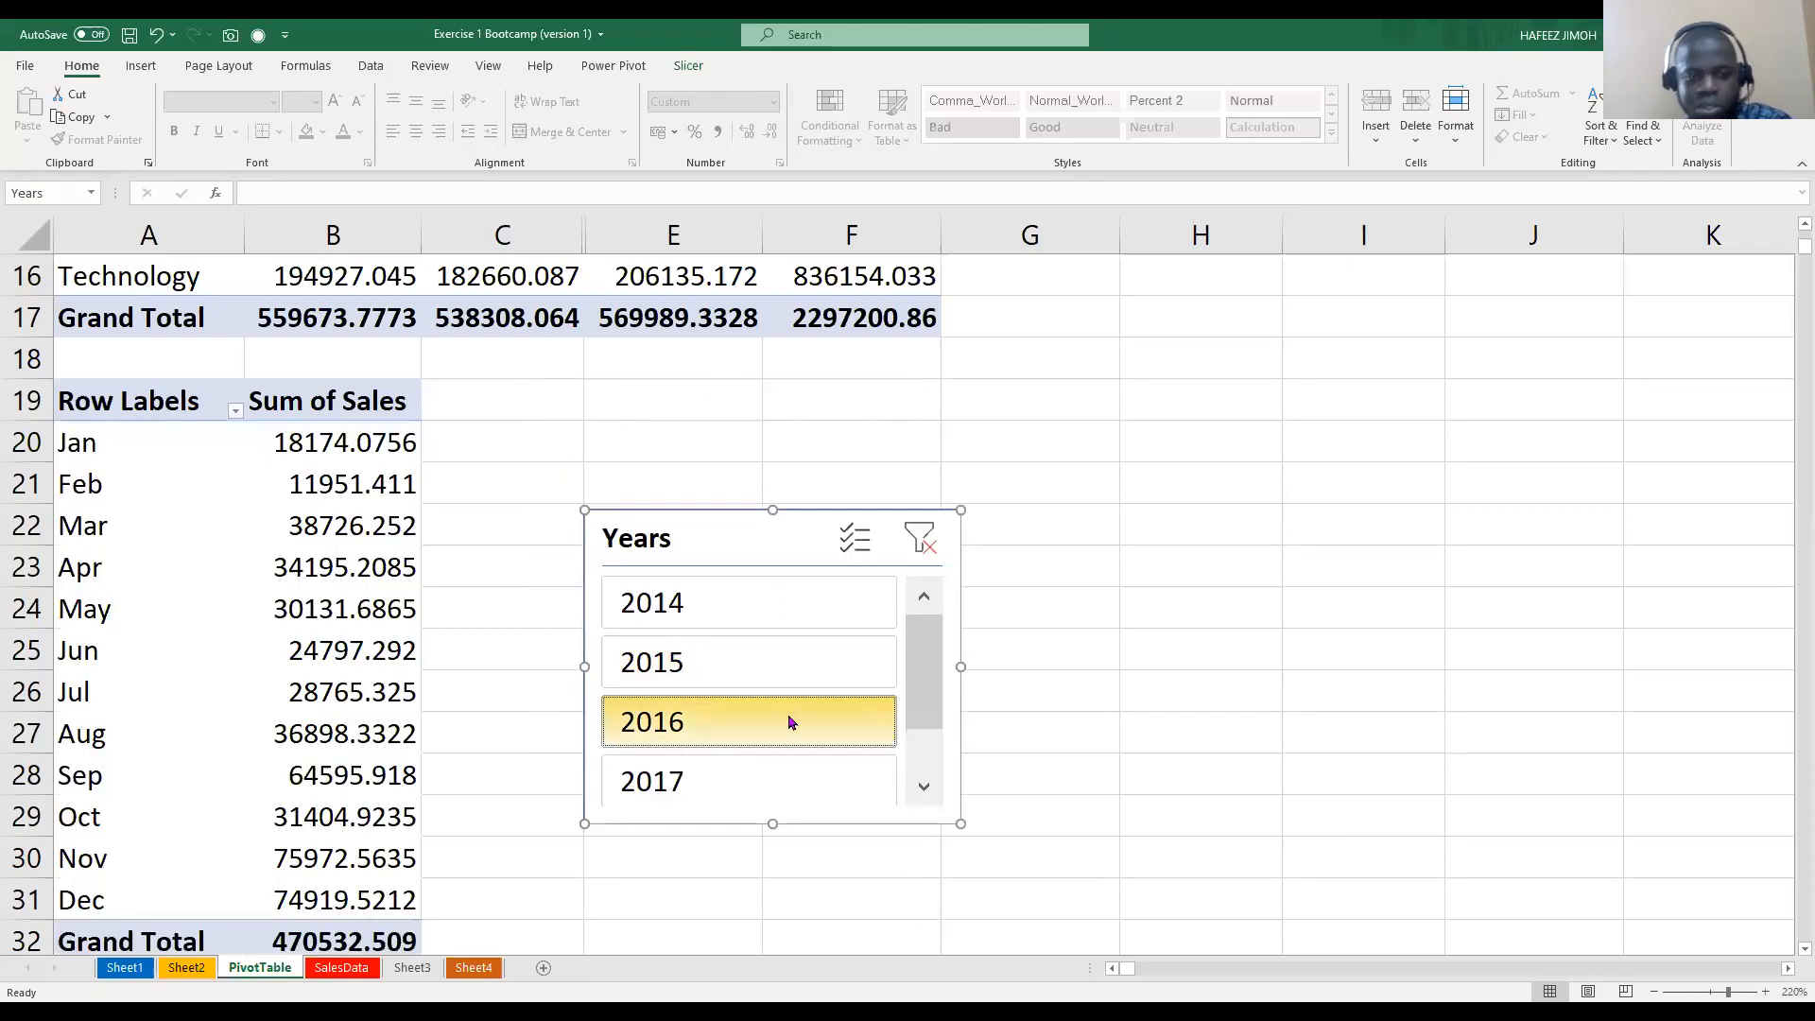
pyautogui.click(790, 737)
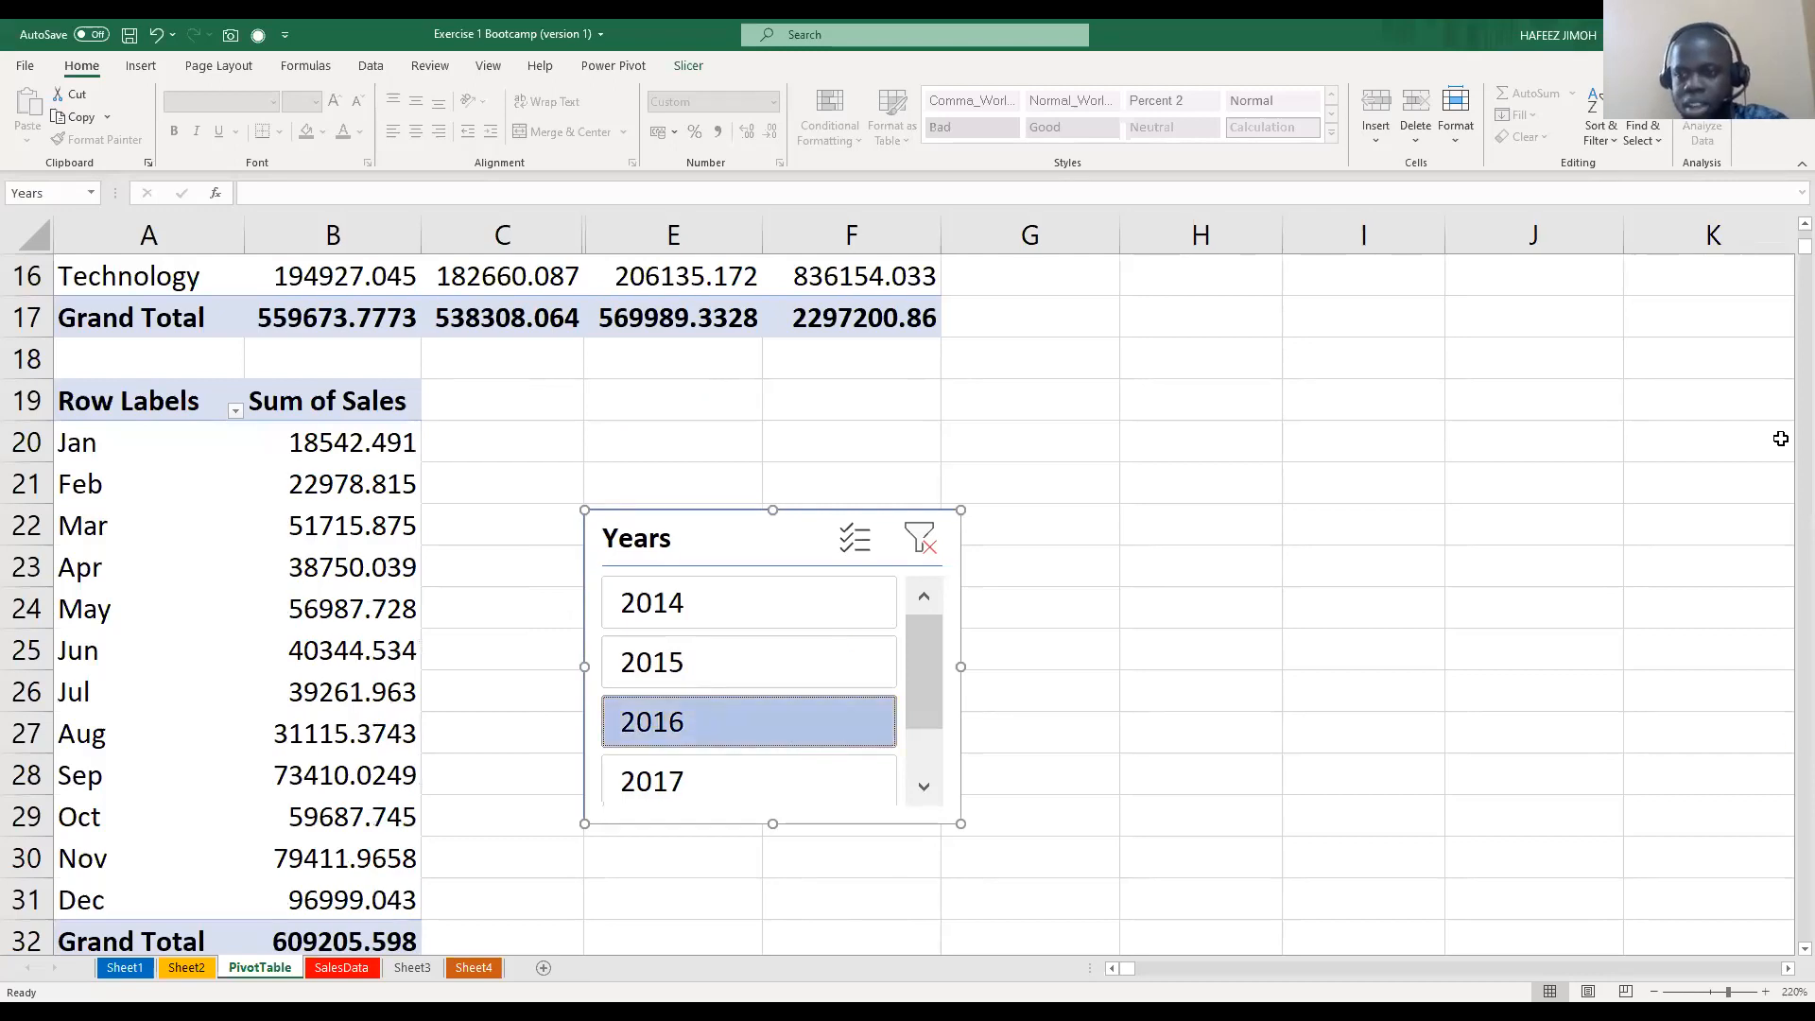
pyautogui.scroll(1, 1586, 352)
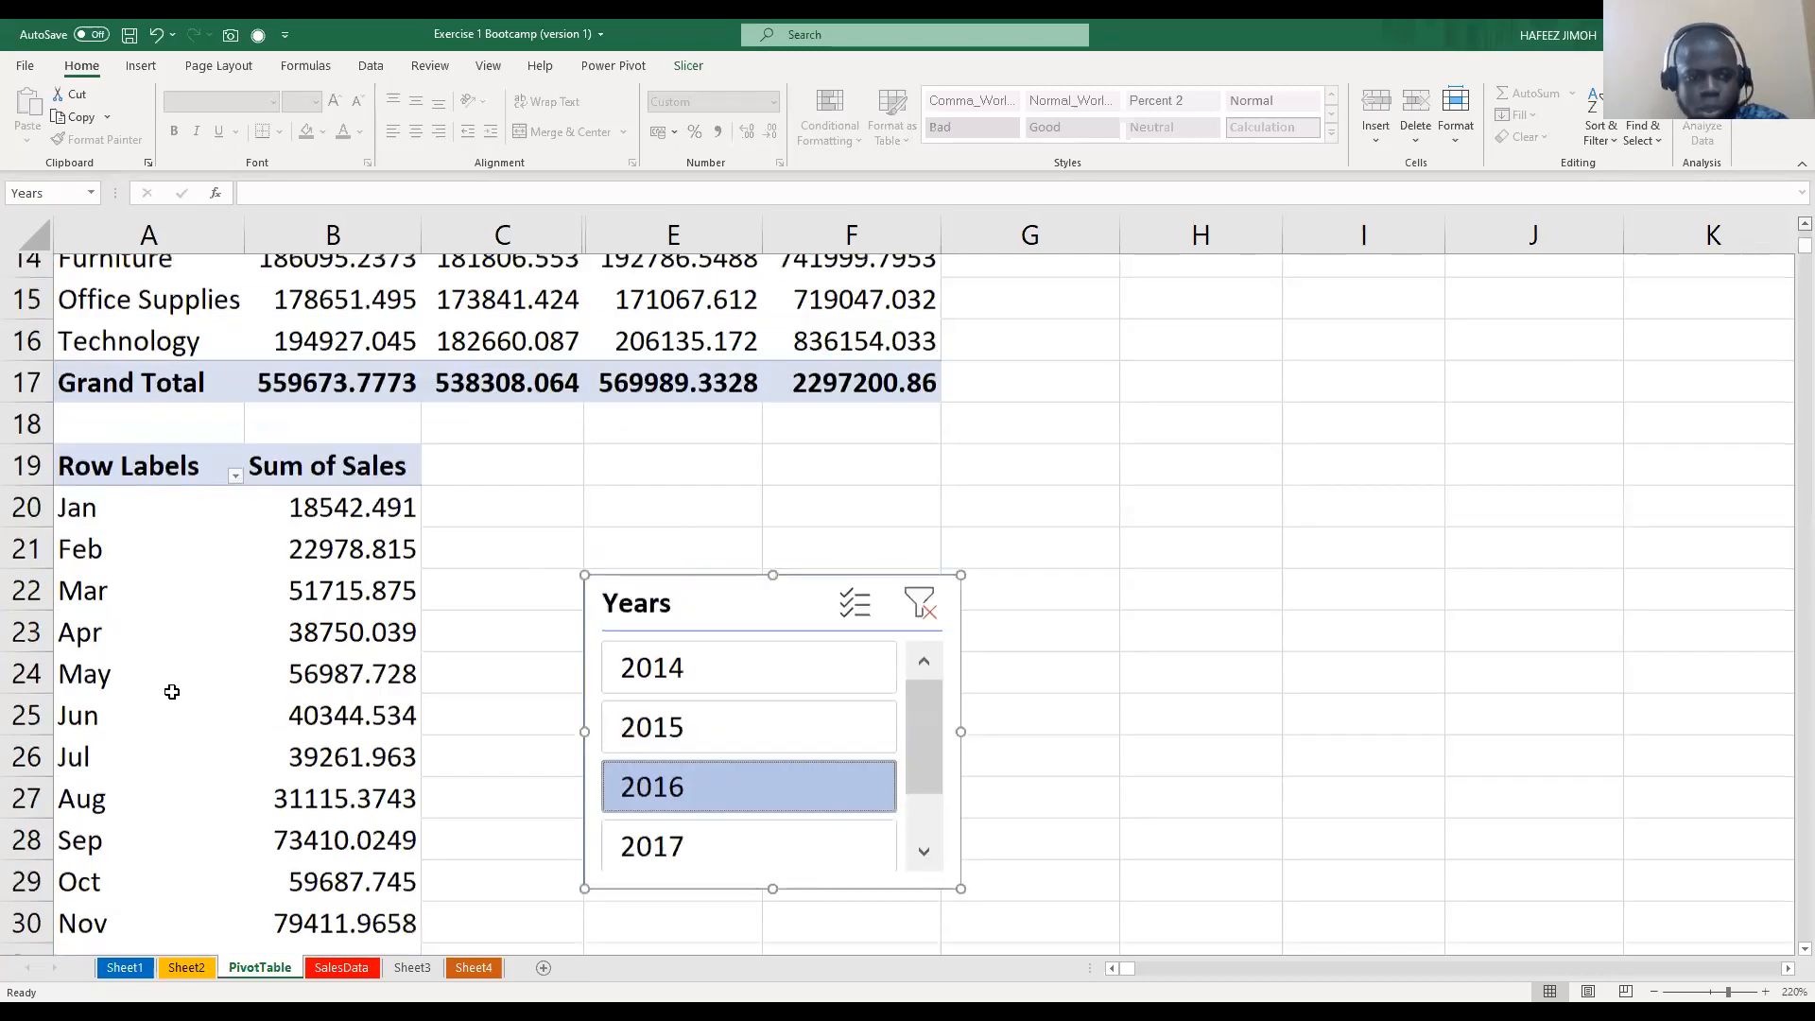
pyautogui.click(183, 696)
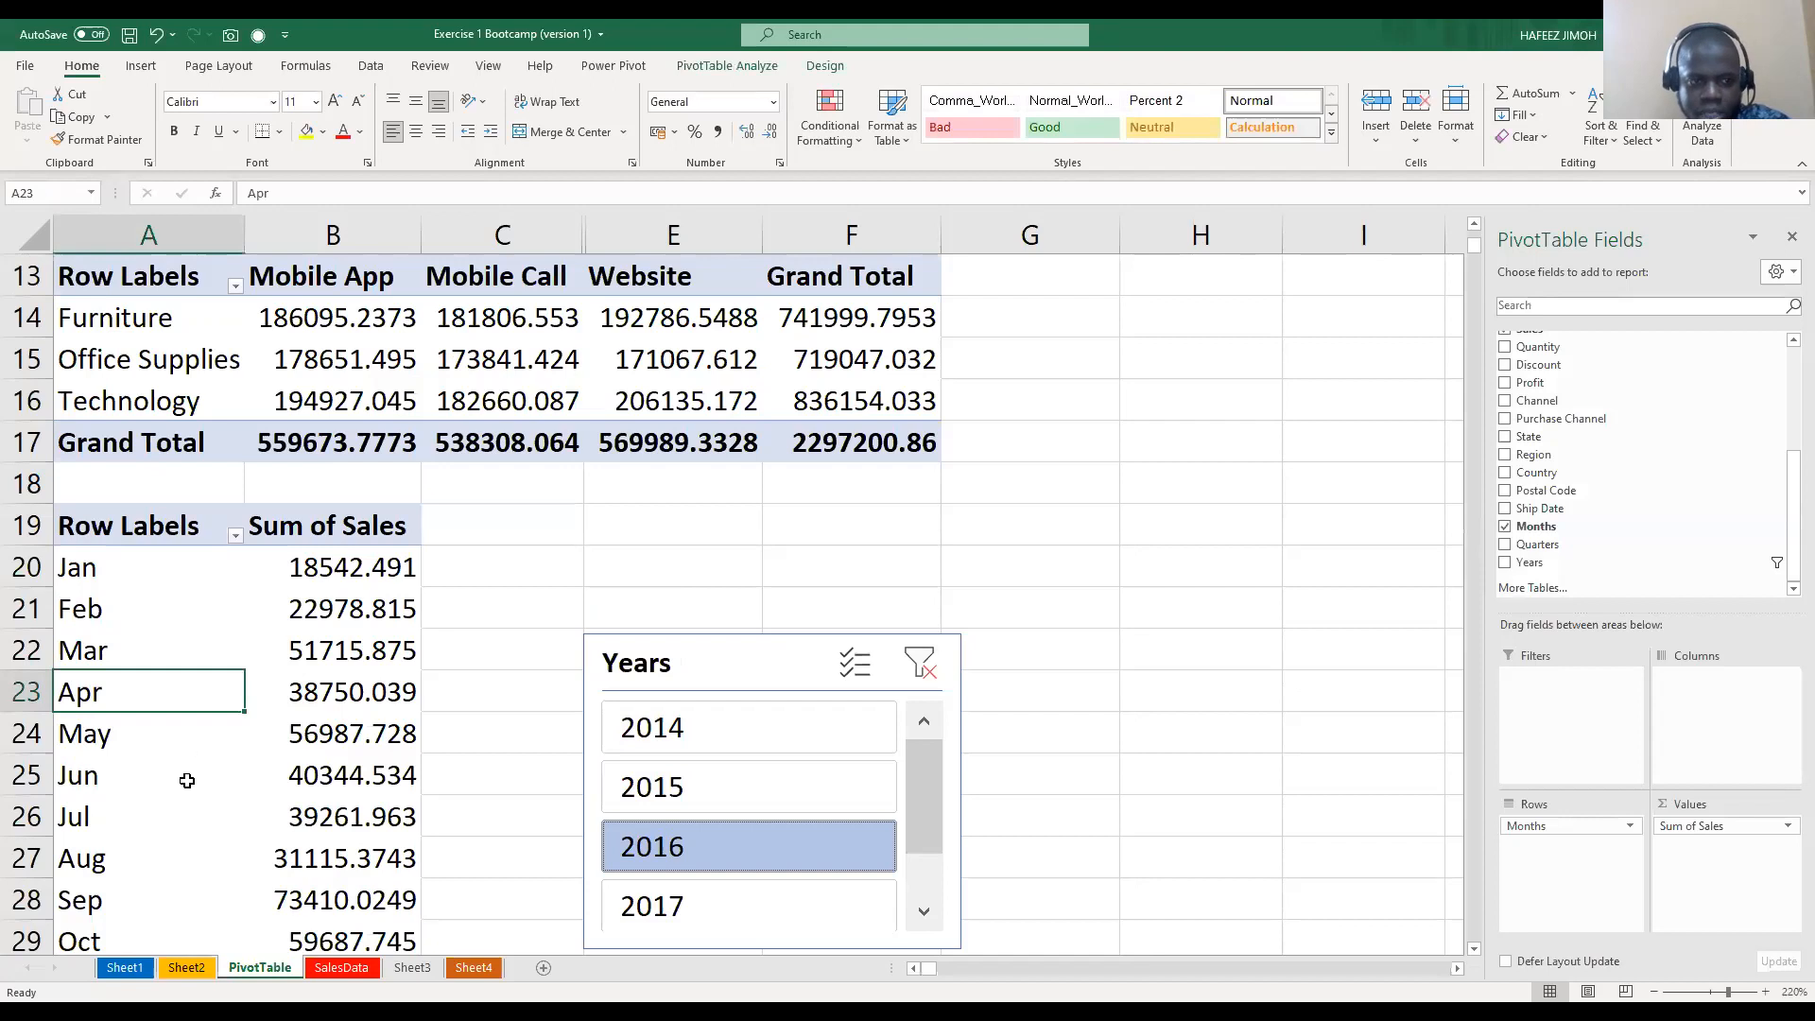
pyautogui.scroll(-1, 190, 742)
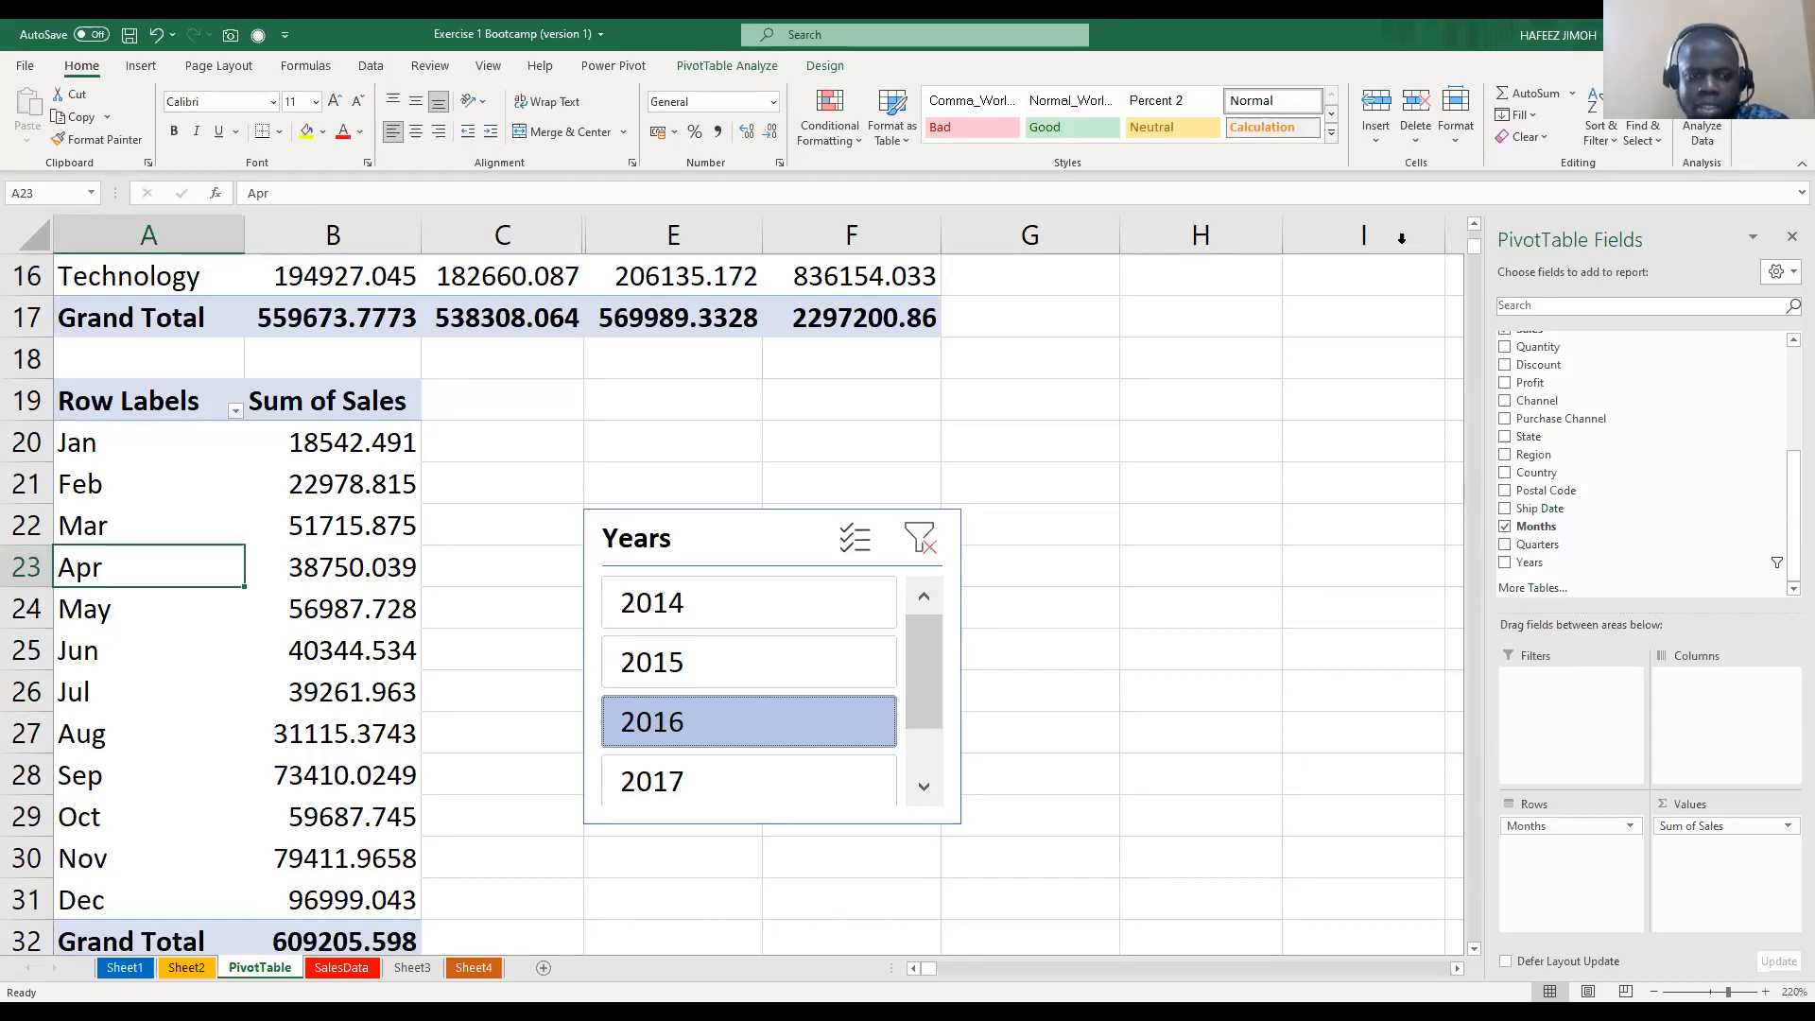
pyautogui.hotkey('alt', 'Tab')
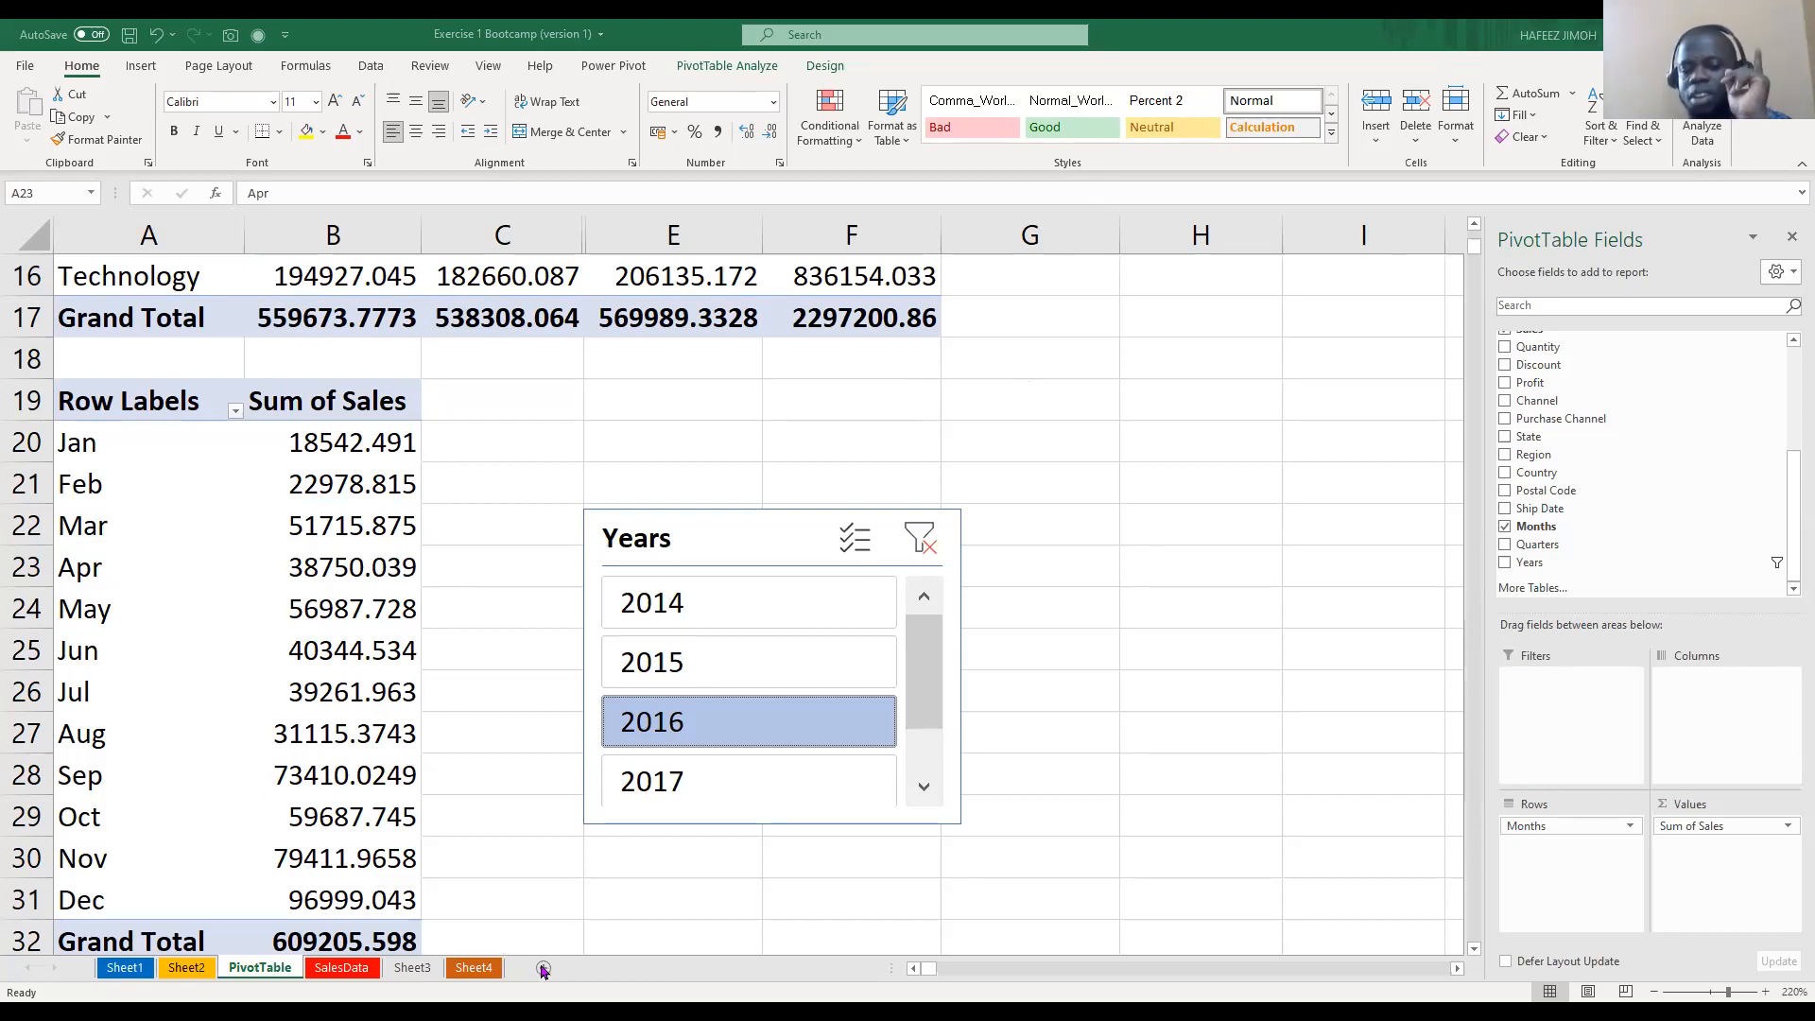
# Build a pivot table from SalesTable on a new worksheet, with Ship Mode as rows and Sales as values
pyautogui.click(366, 970)
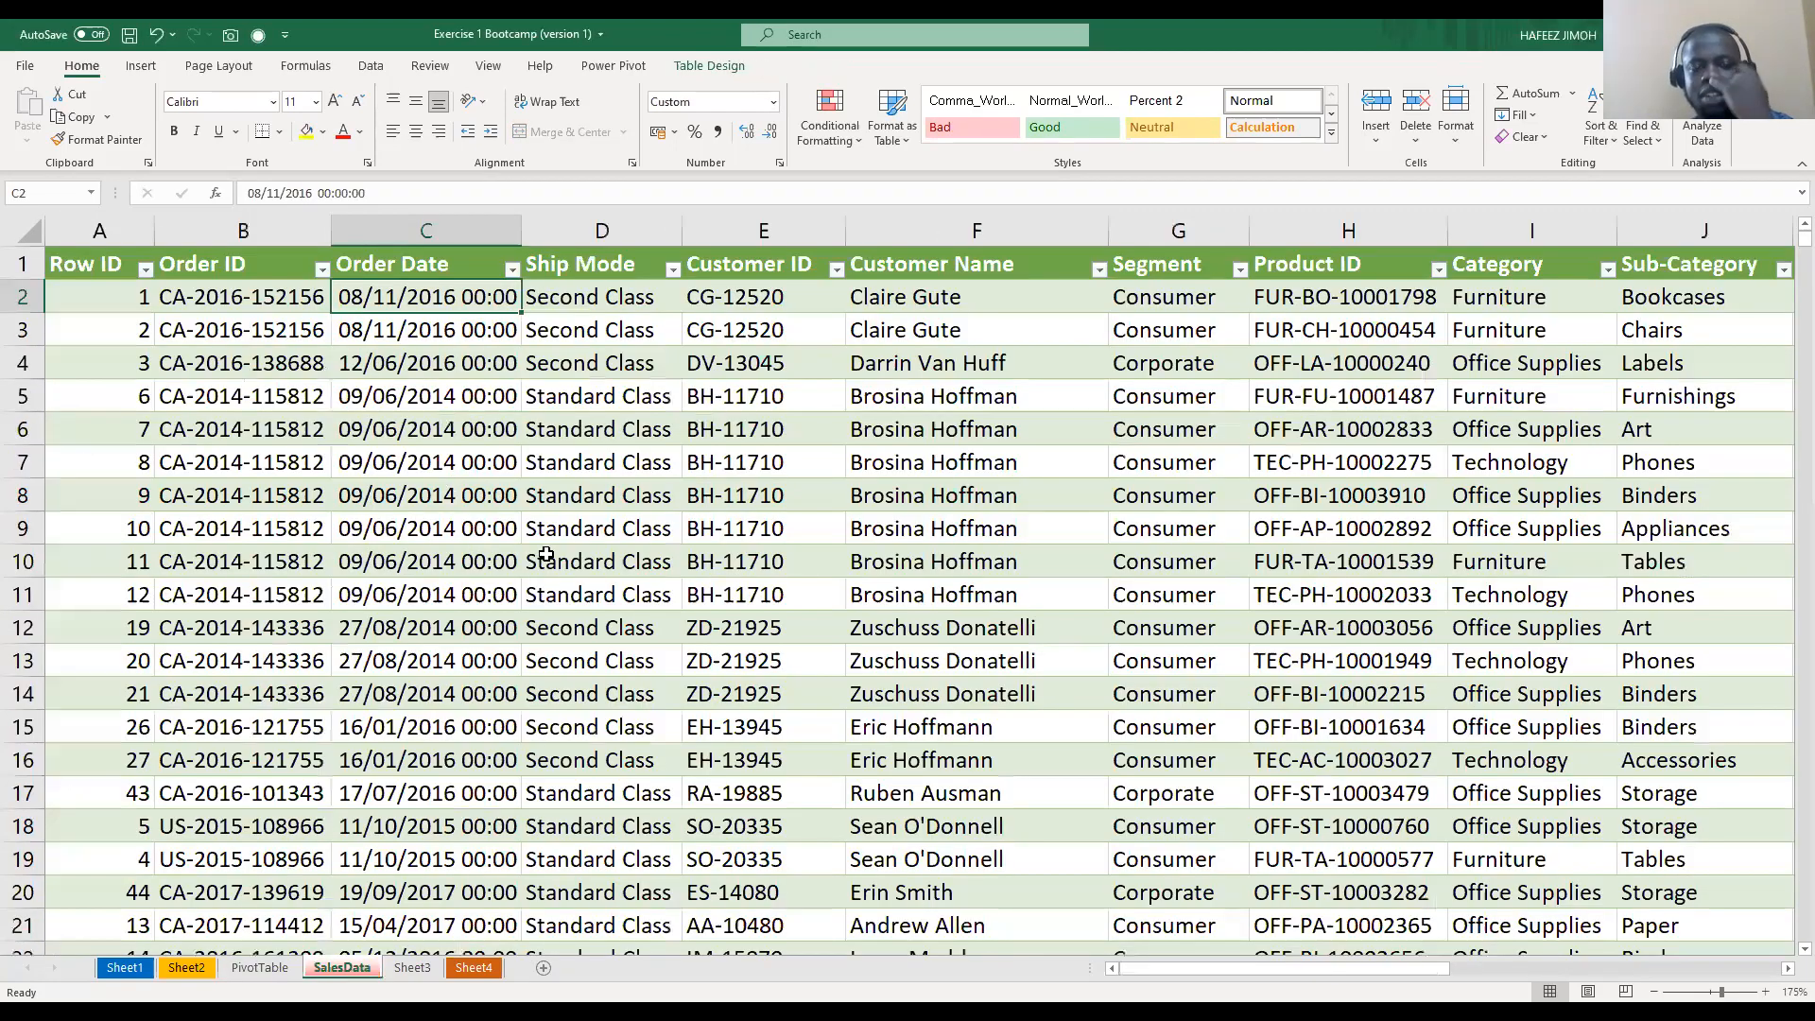
pyautogui.click(547, 554)
pyautogui.doubleClick(549, 554)
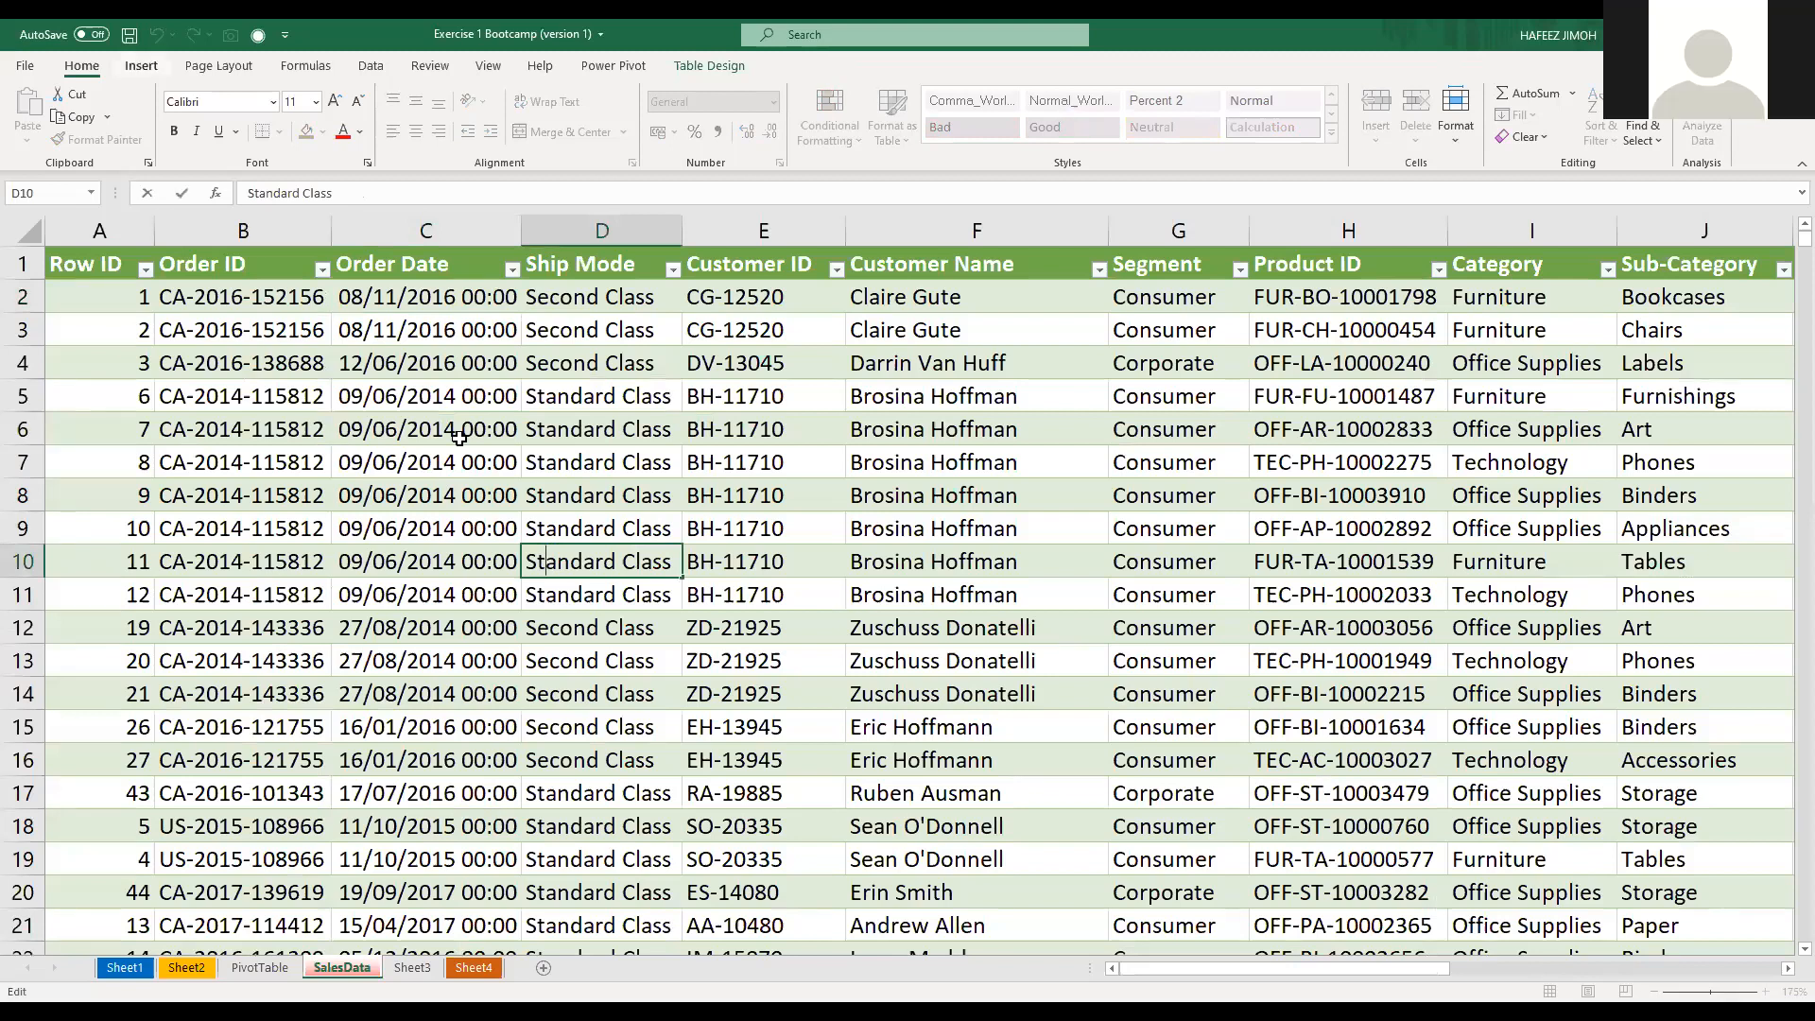
pyautogui.hotkey('alt', 'n')
pyautogui.click(377, 429)
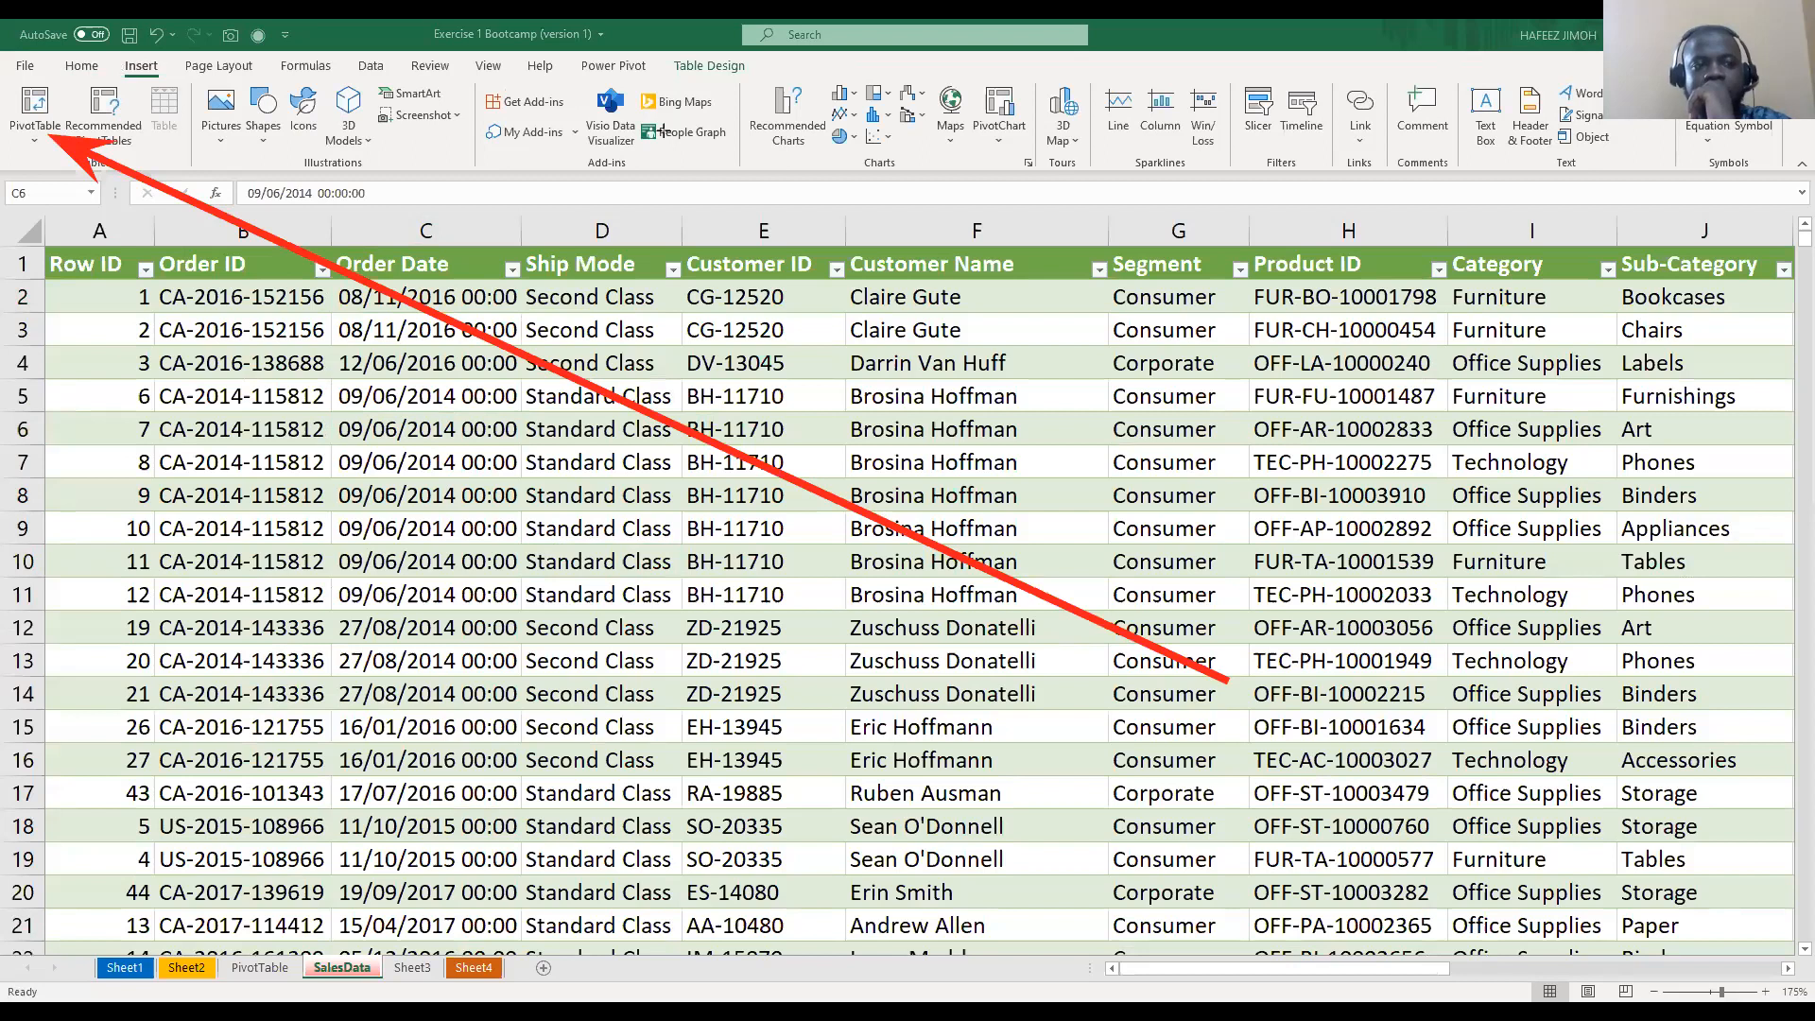
pyautogui.click(34, 121)
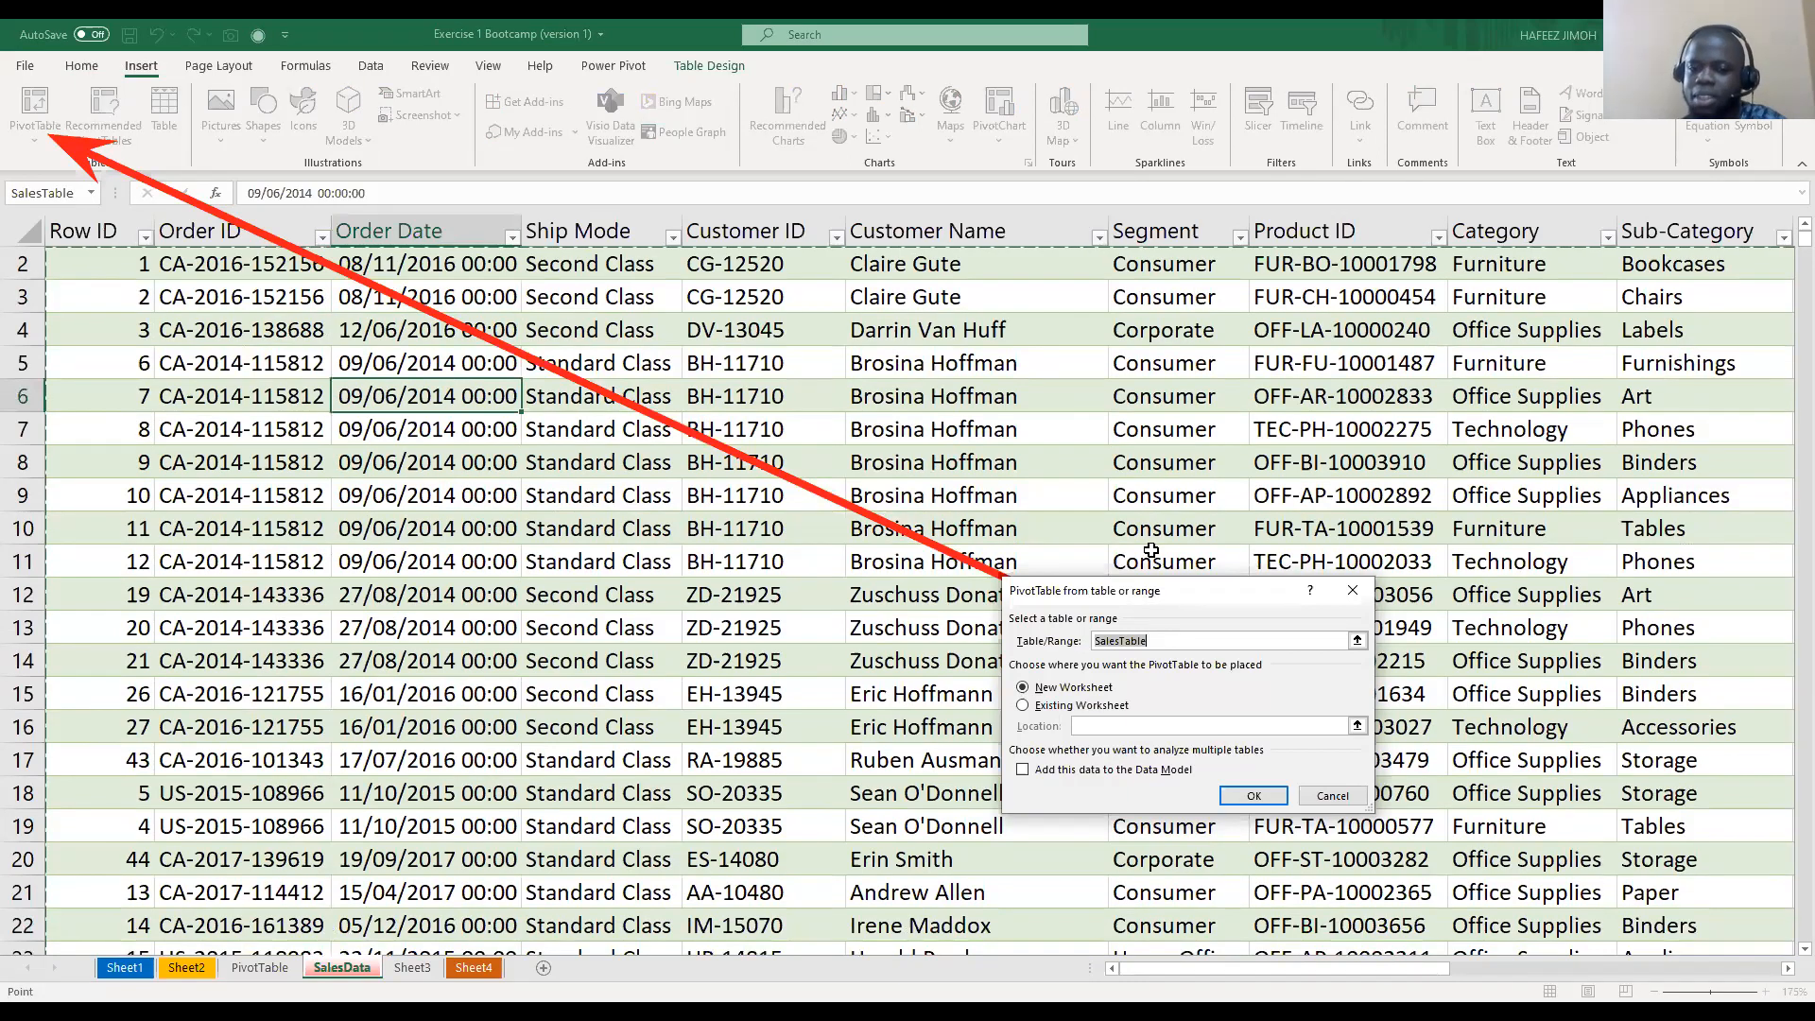
pyautogui.click(1241, 793)
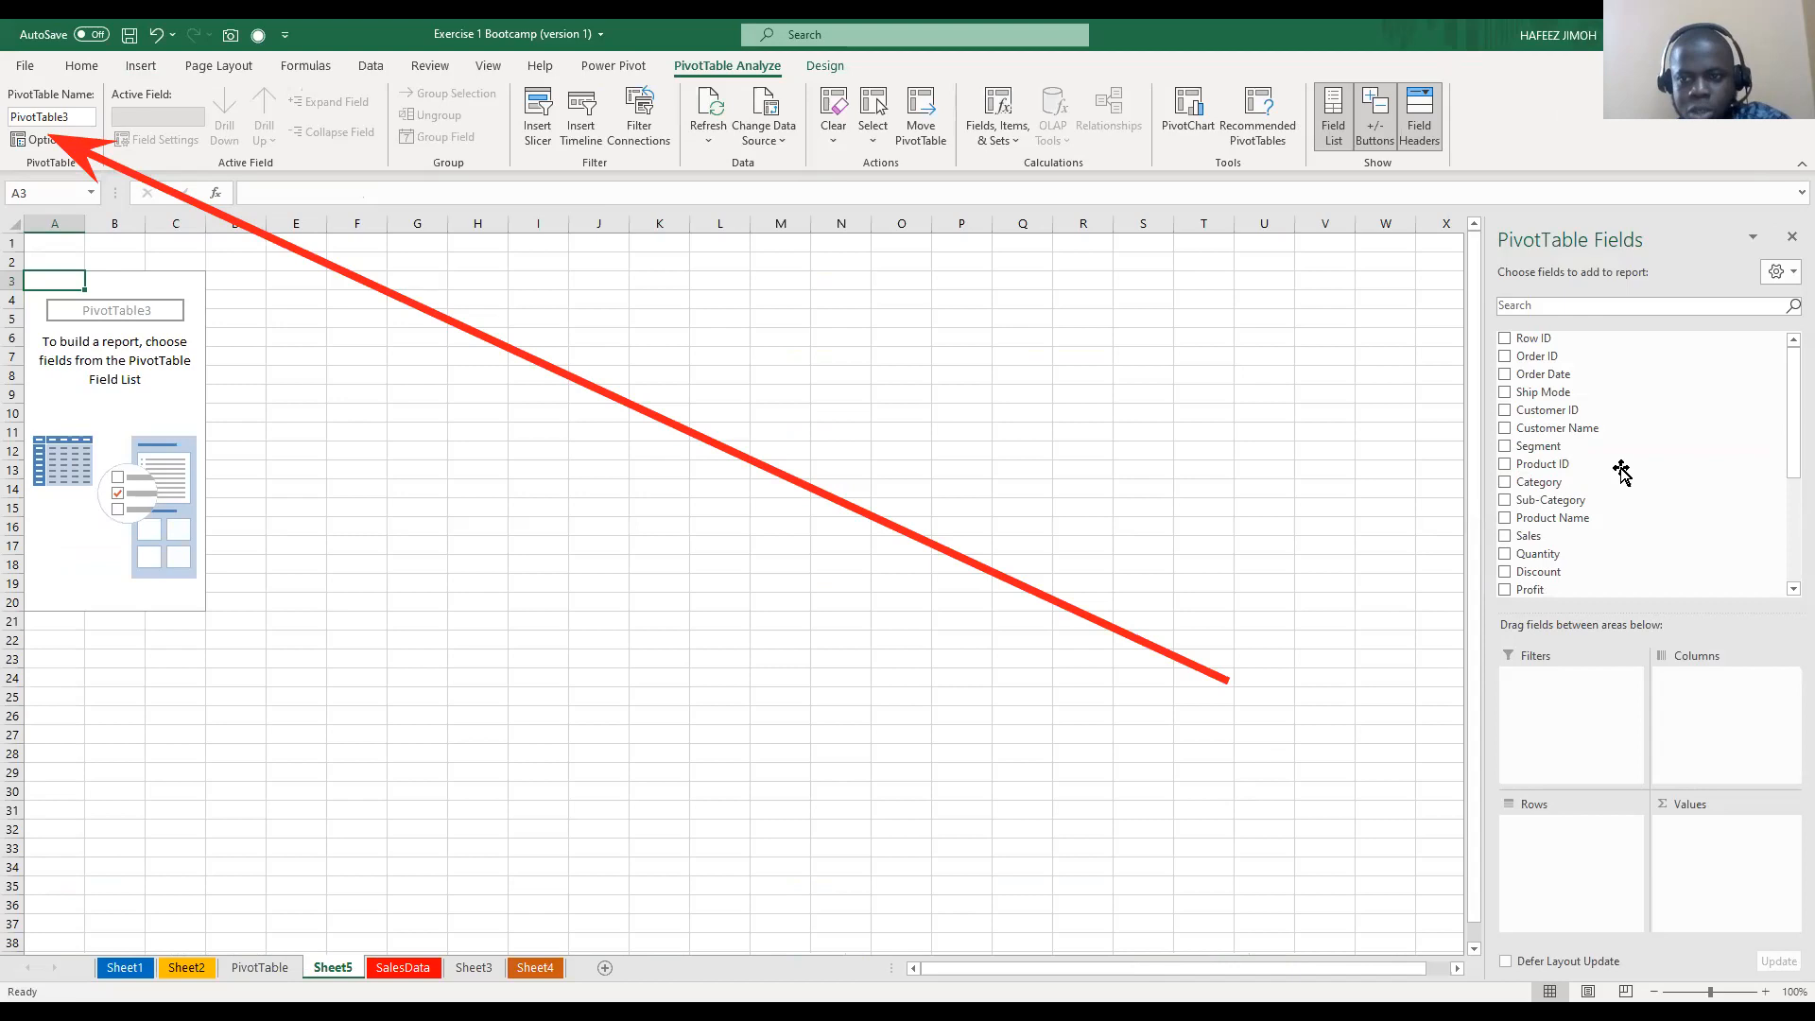
pyautogui.moveTo(1622, 395); pyautogui.dragTo(1595, 858)
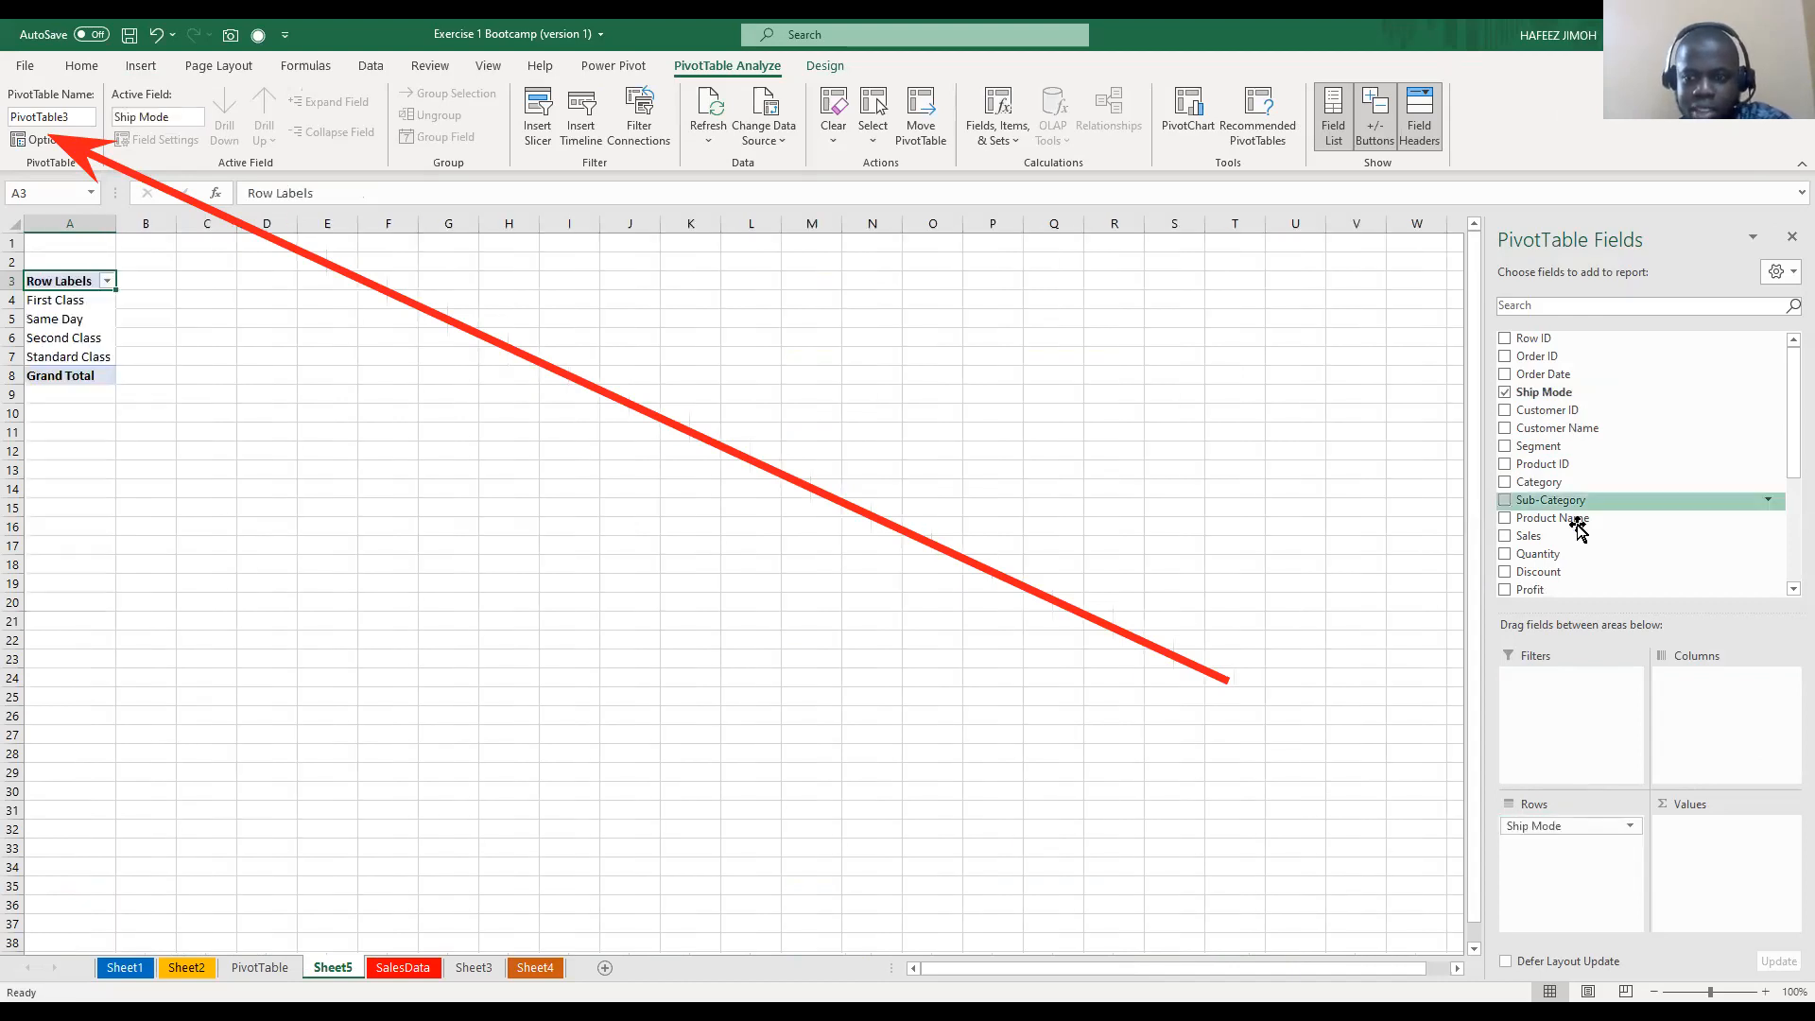
pyautogui.moveTo(1577, 537); pyautogui.dragTo(1706, 853)
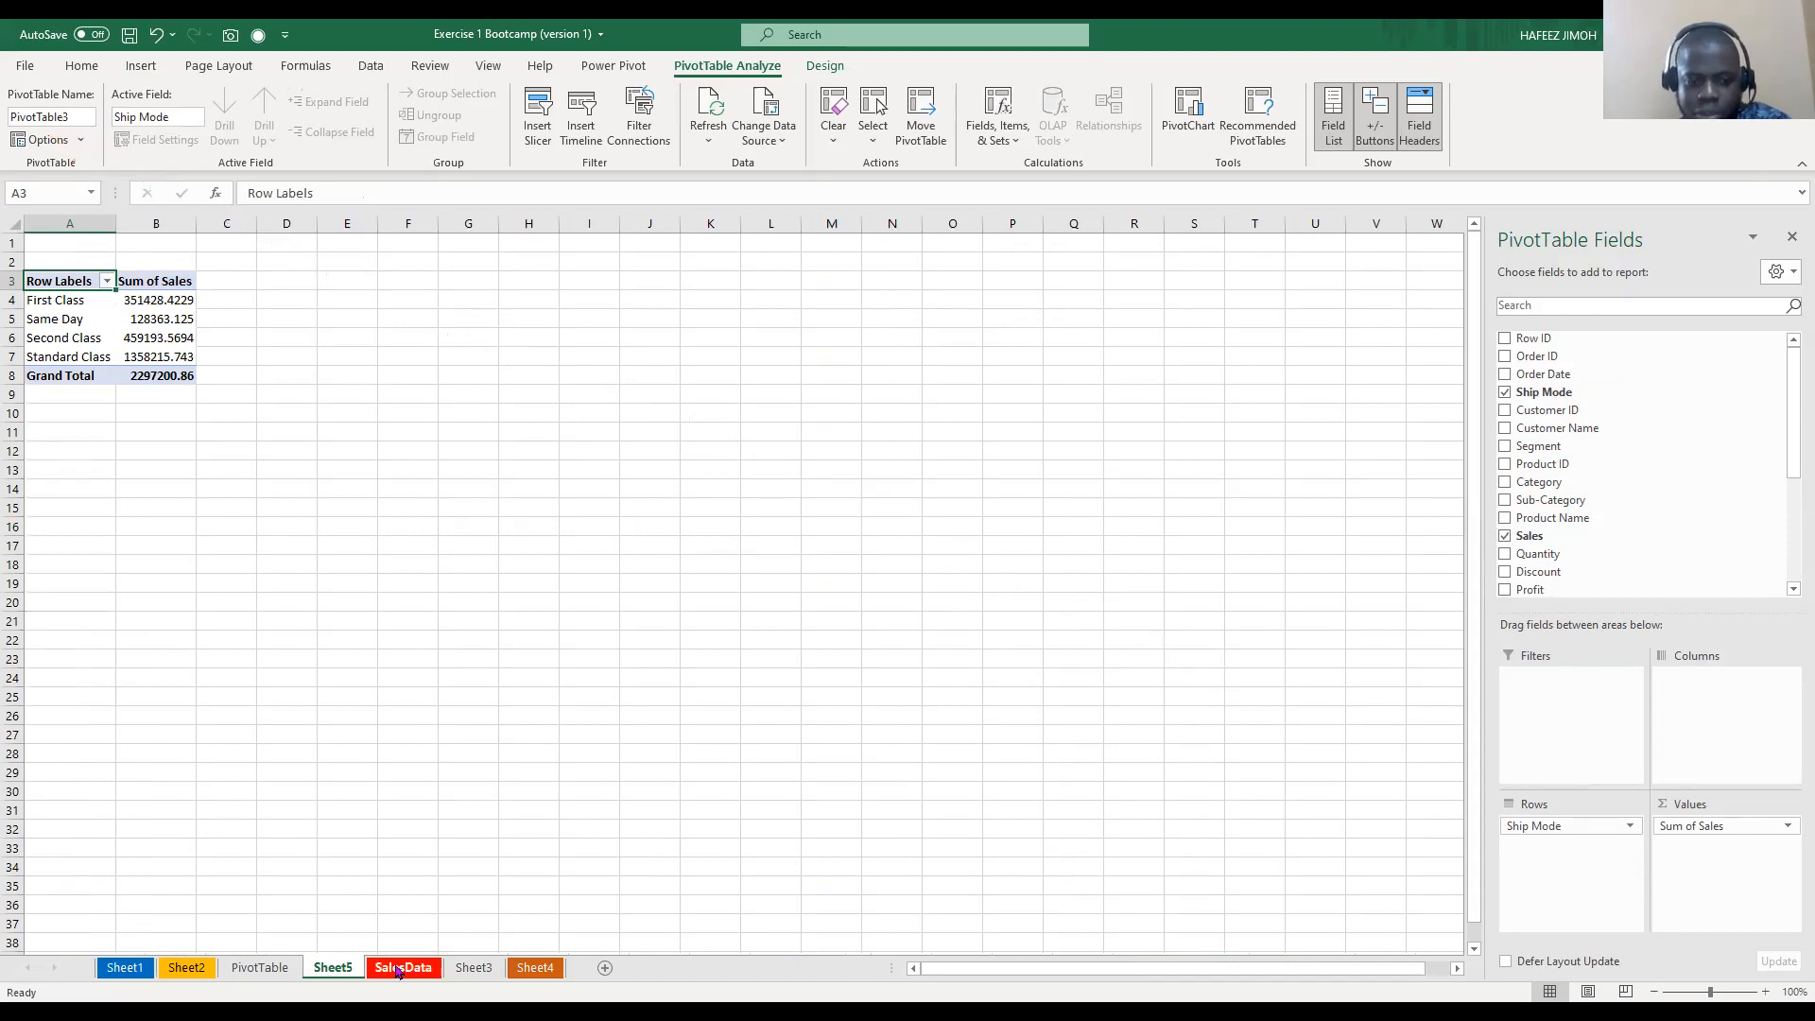
# Delete the Sheet5 worksheet that holds the Ship Mode sales pivot table
pyautogui.rightClick(349, 966)
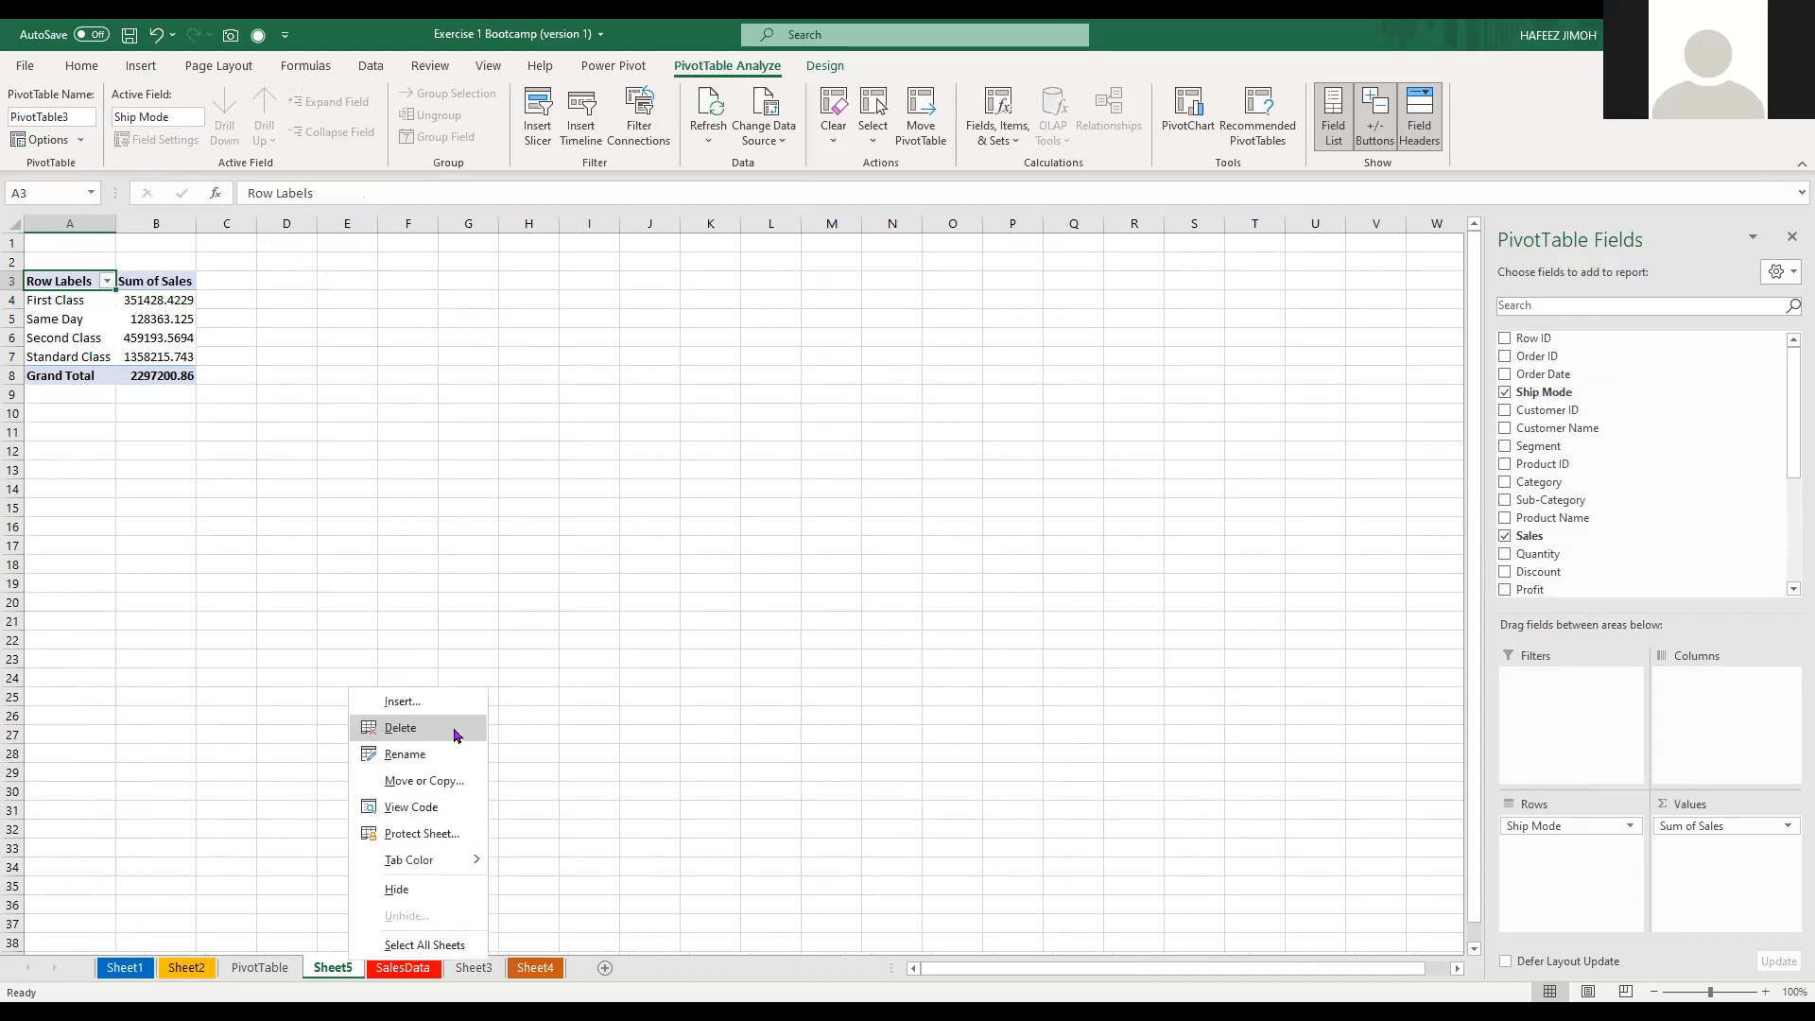
pyautogui.click(453, 734)
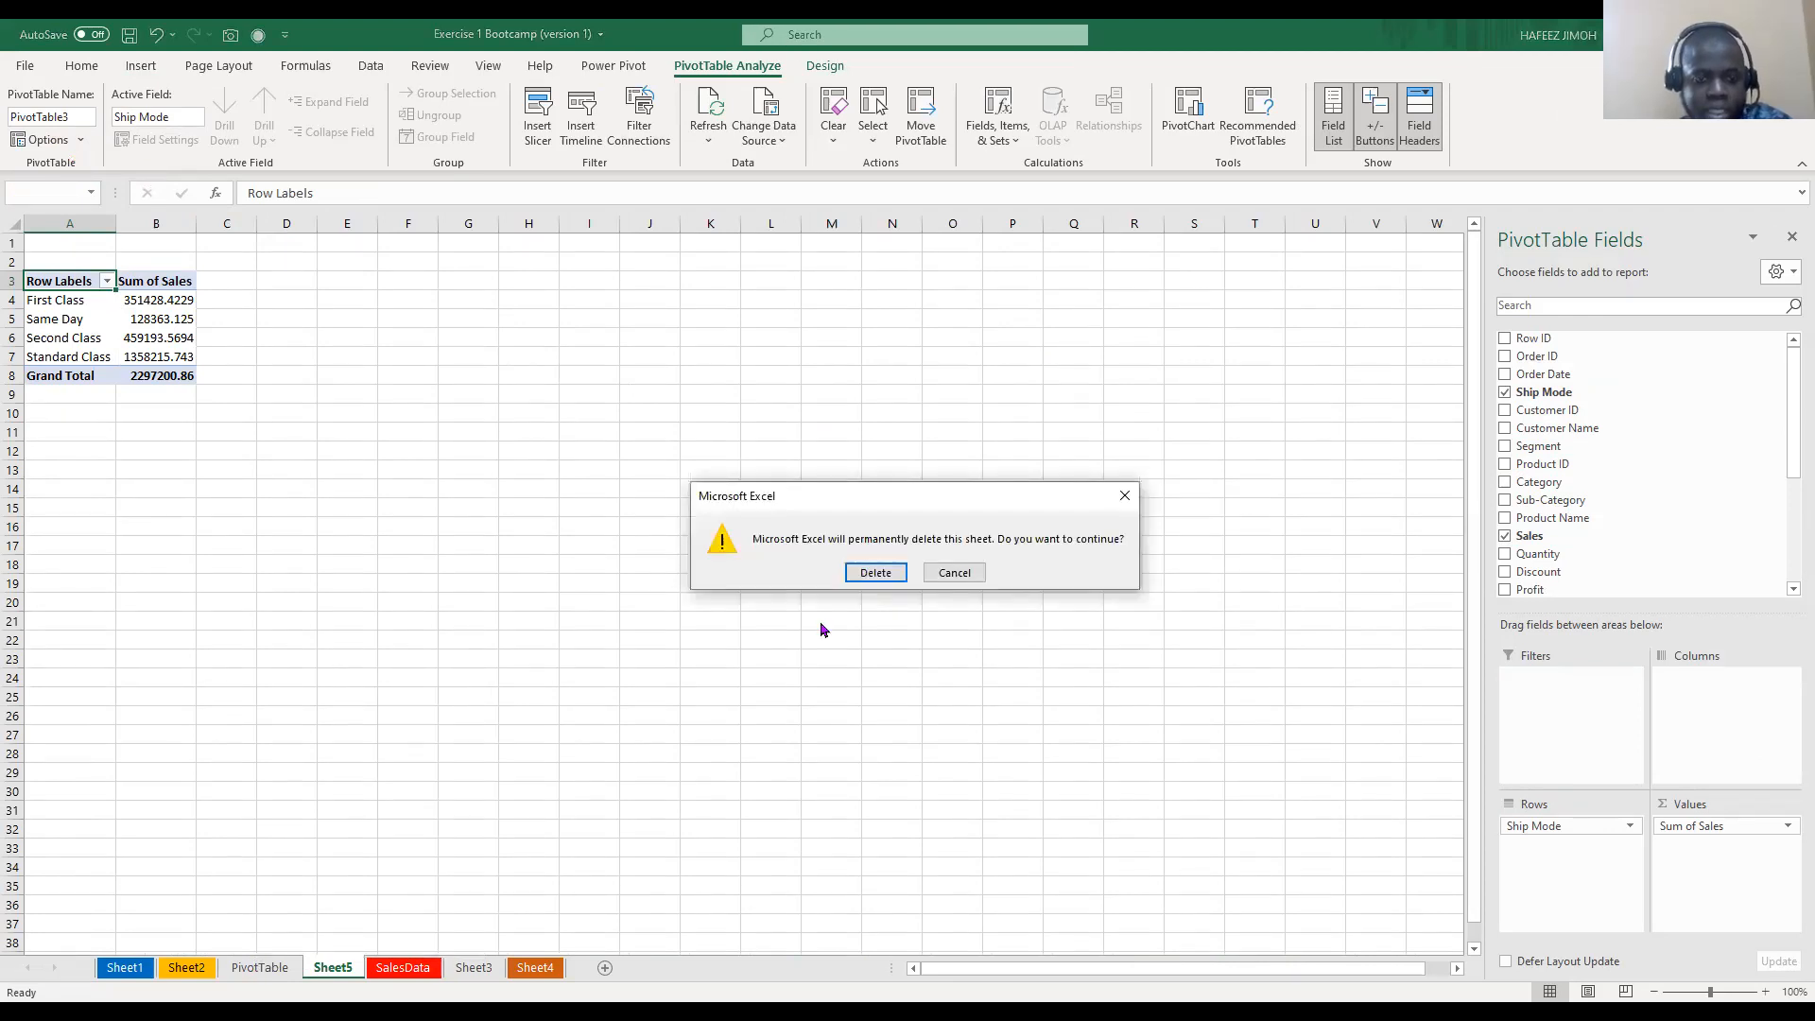
pyautogui.press('Return')
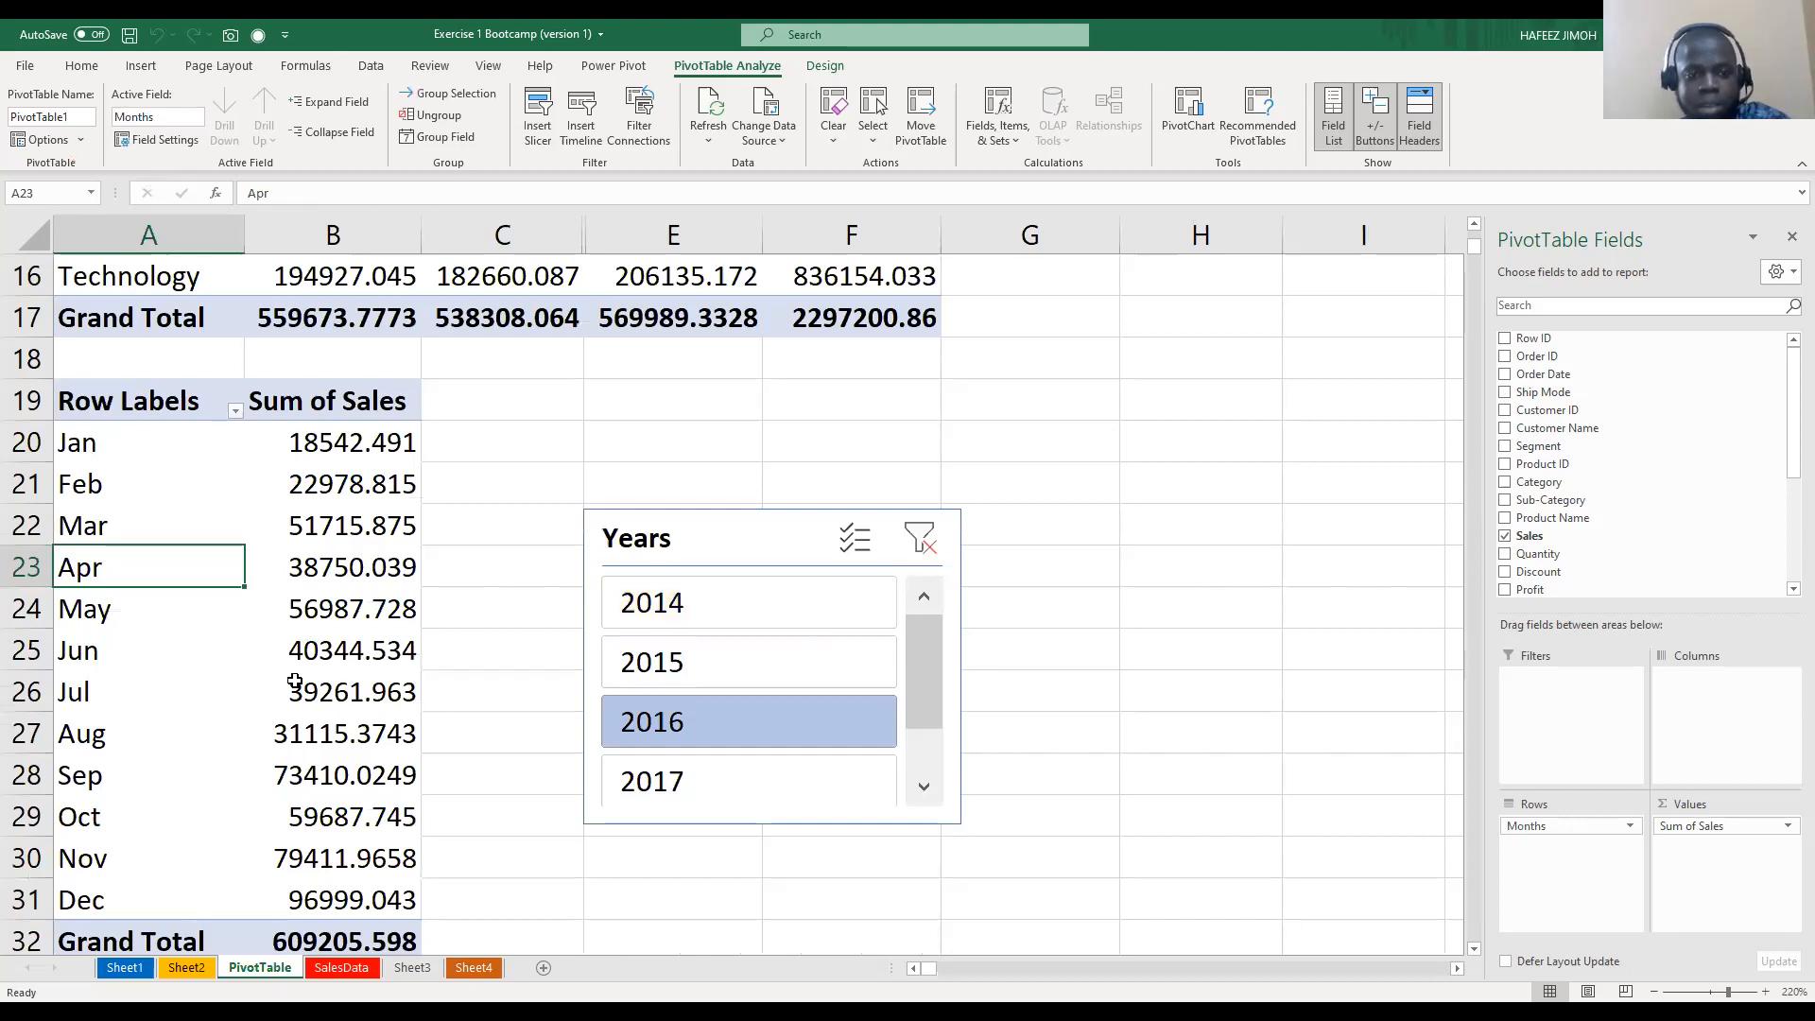
pyautogui.press('Up')
pyautogui.press('Up')
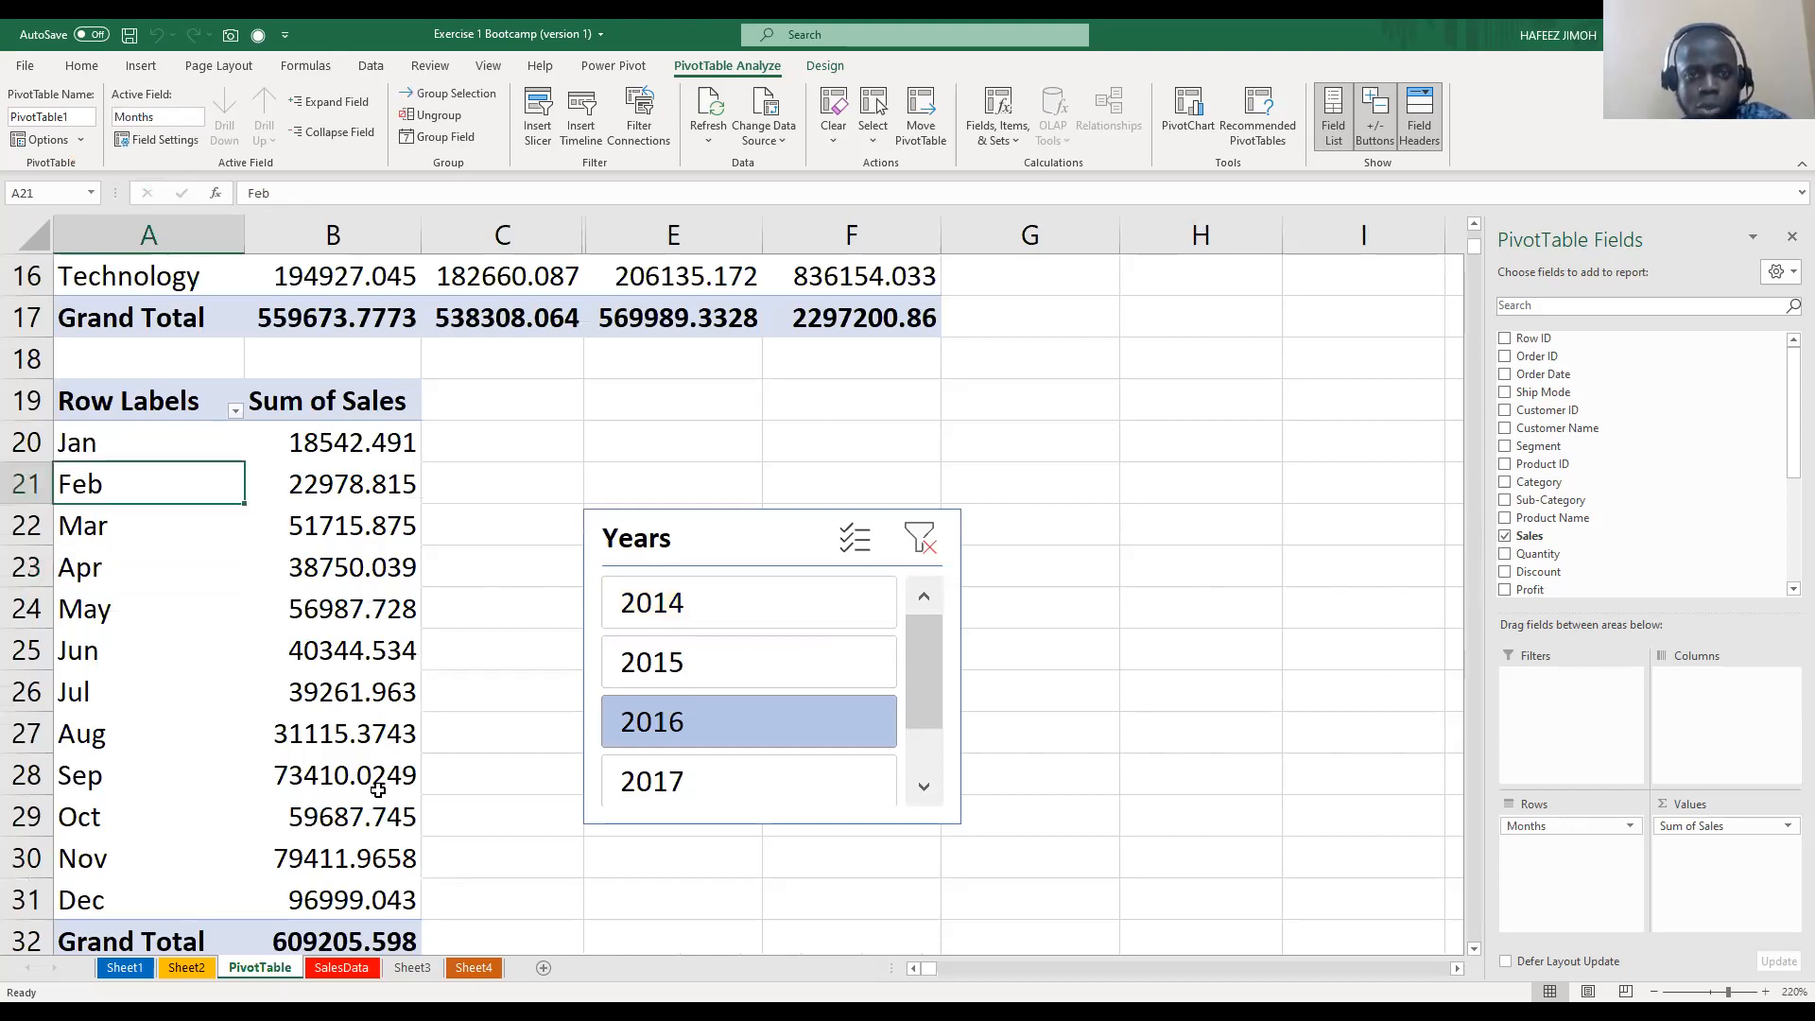
pyautogui.scroll(2, 378, 789)
pyautogui.scroll(-1, 378, 789)
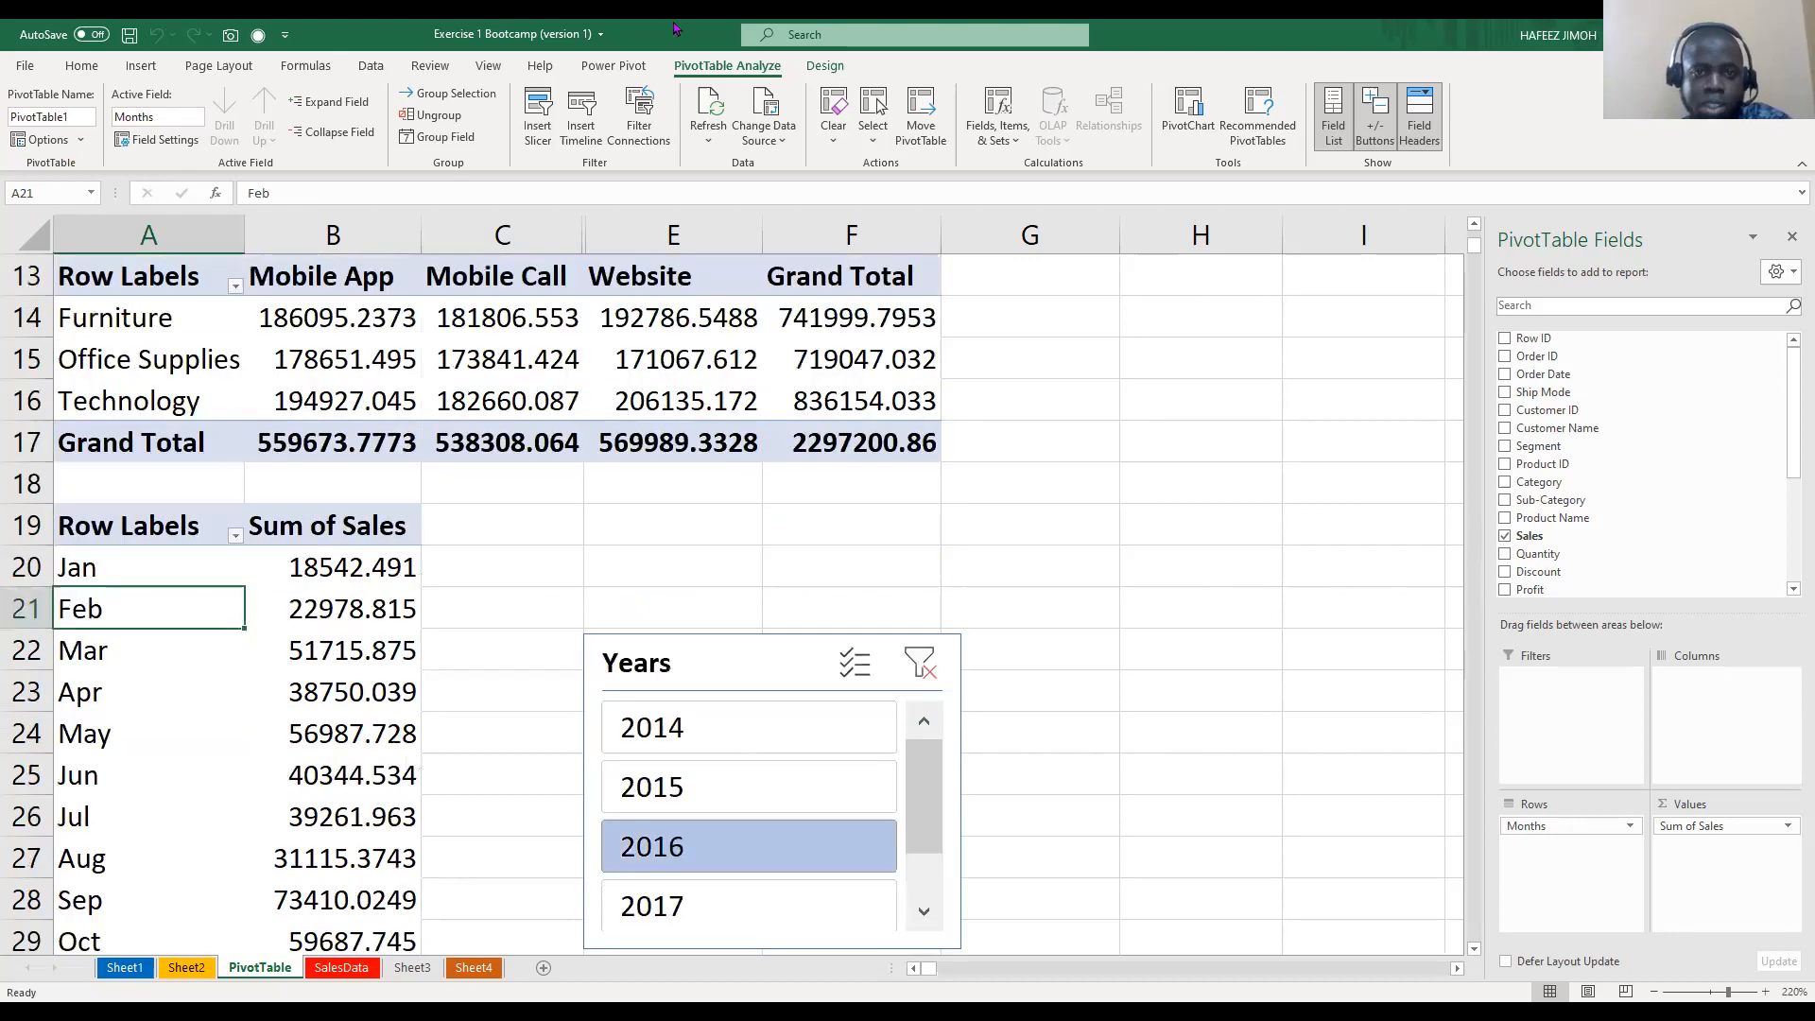
# Rename the monthly sales pivot table as MonthSalesPT
pyautogui.click(325, 644)
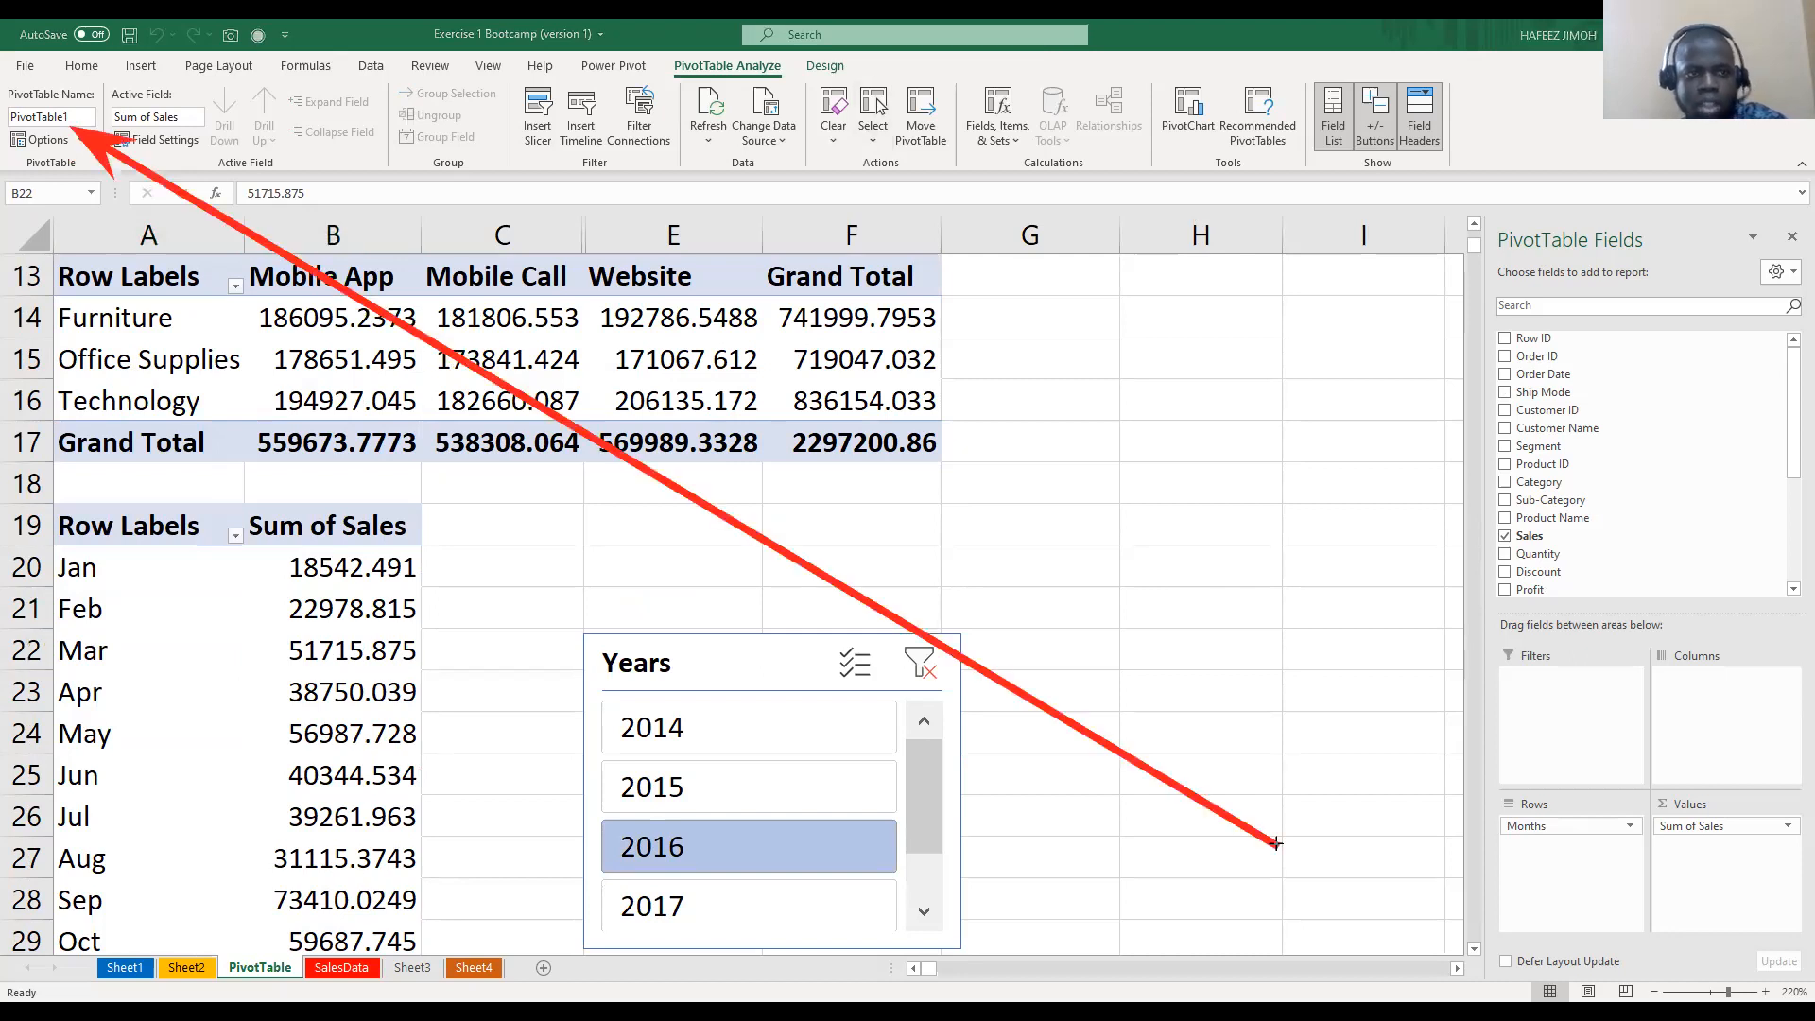
pyautogui.click(52, 116)
pyautogui.write('M')
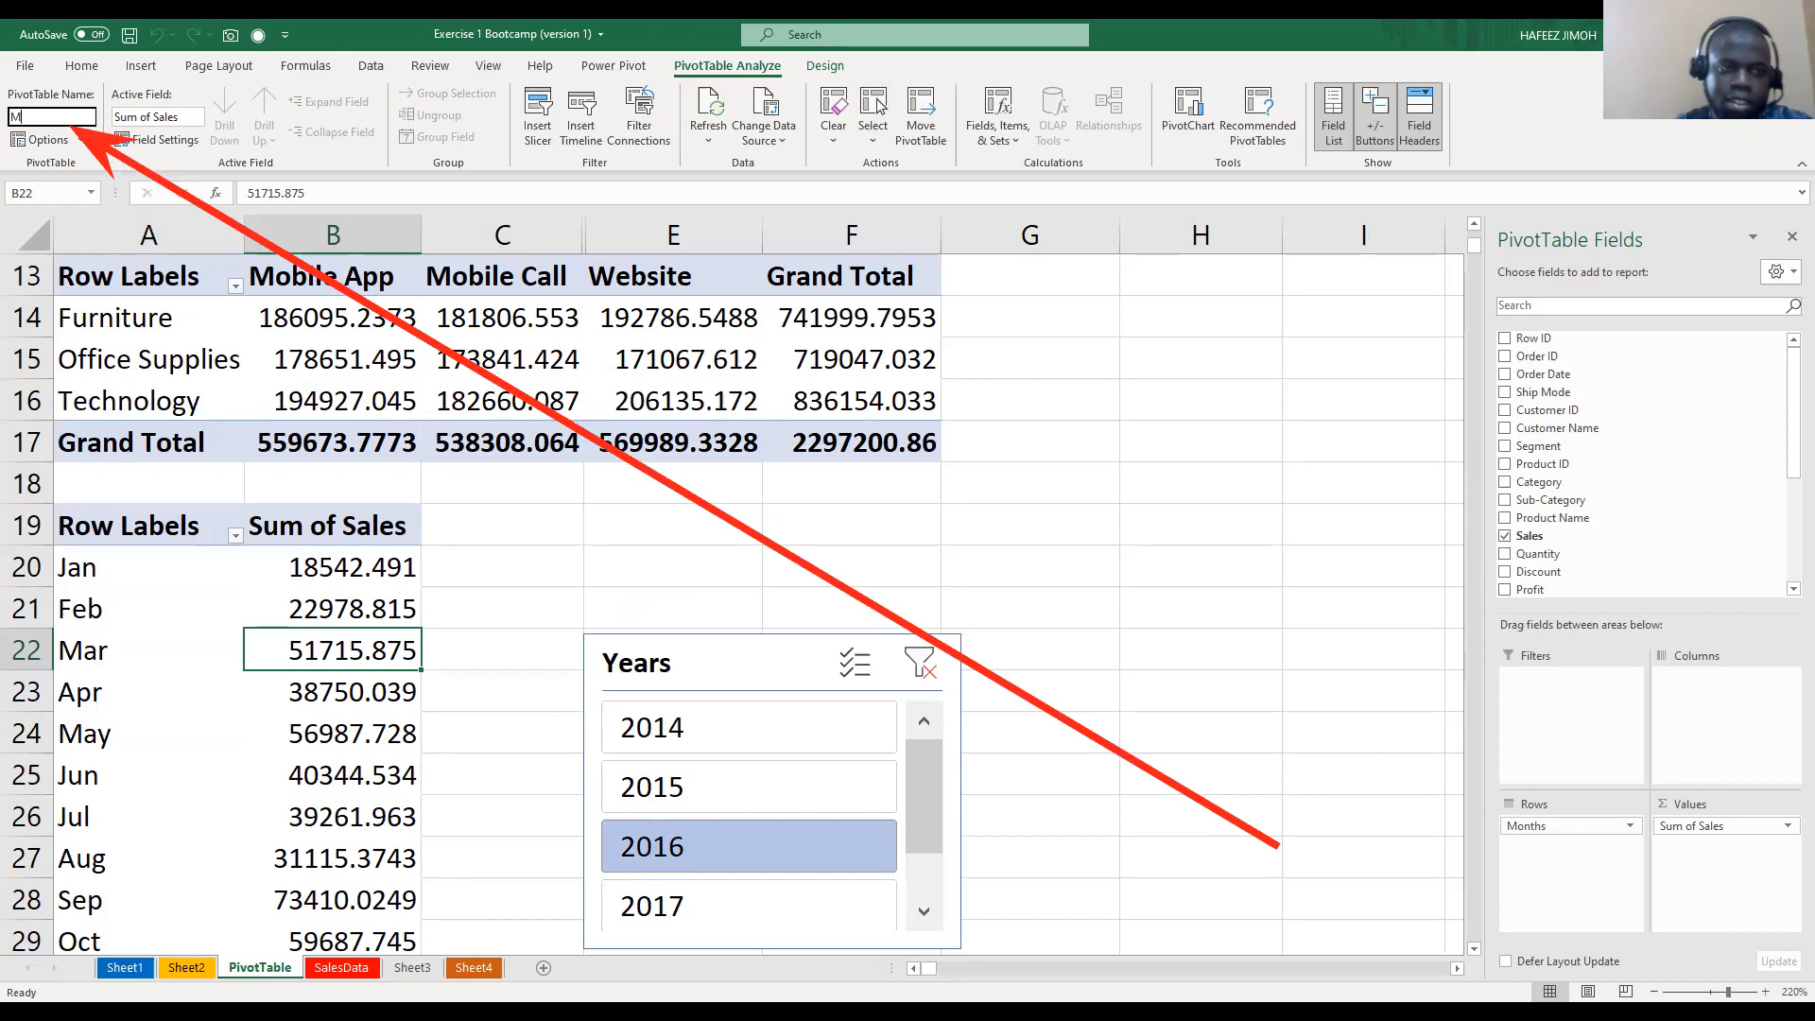
pyautogui.write('onthSale')
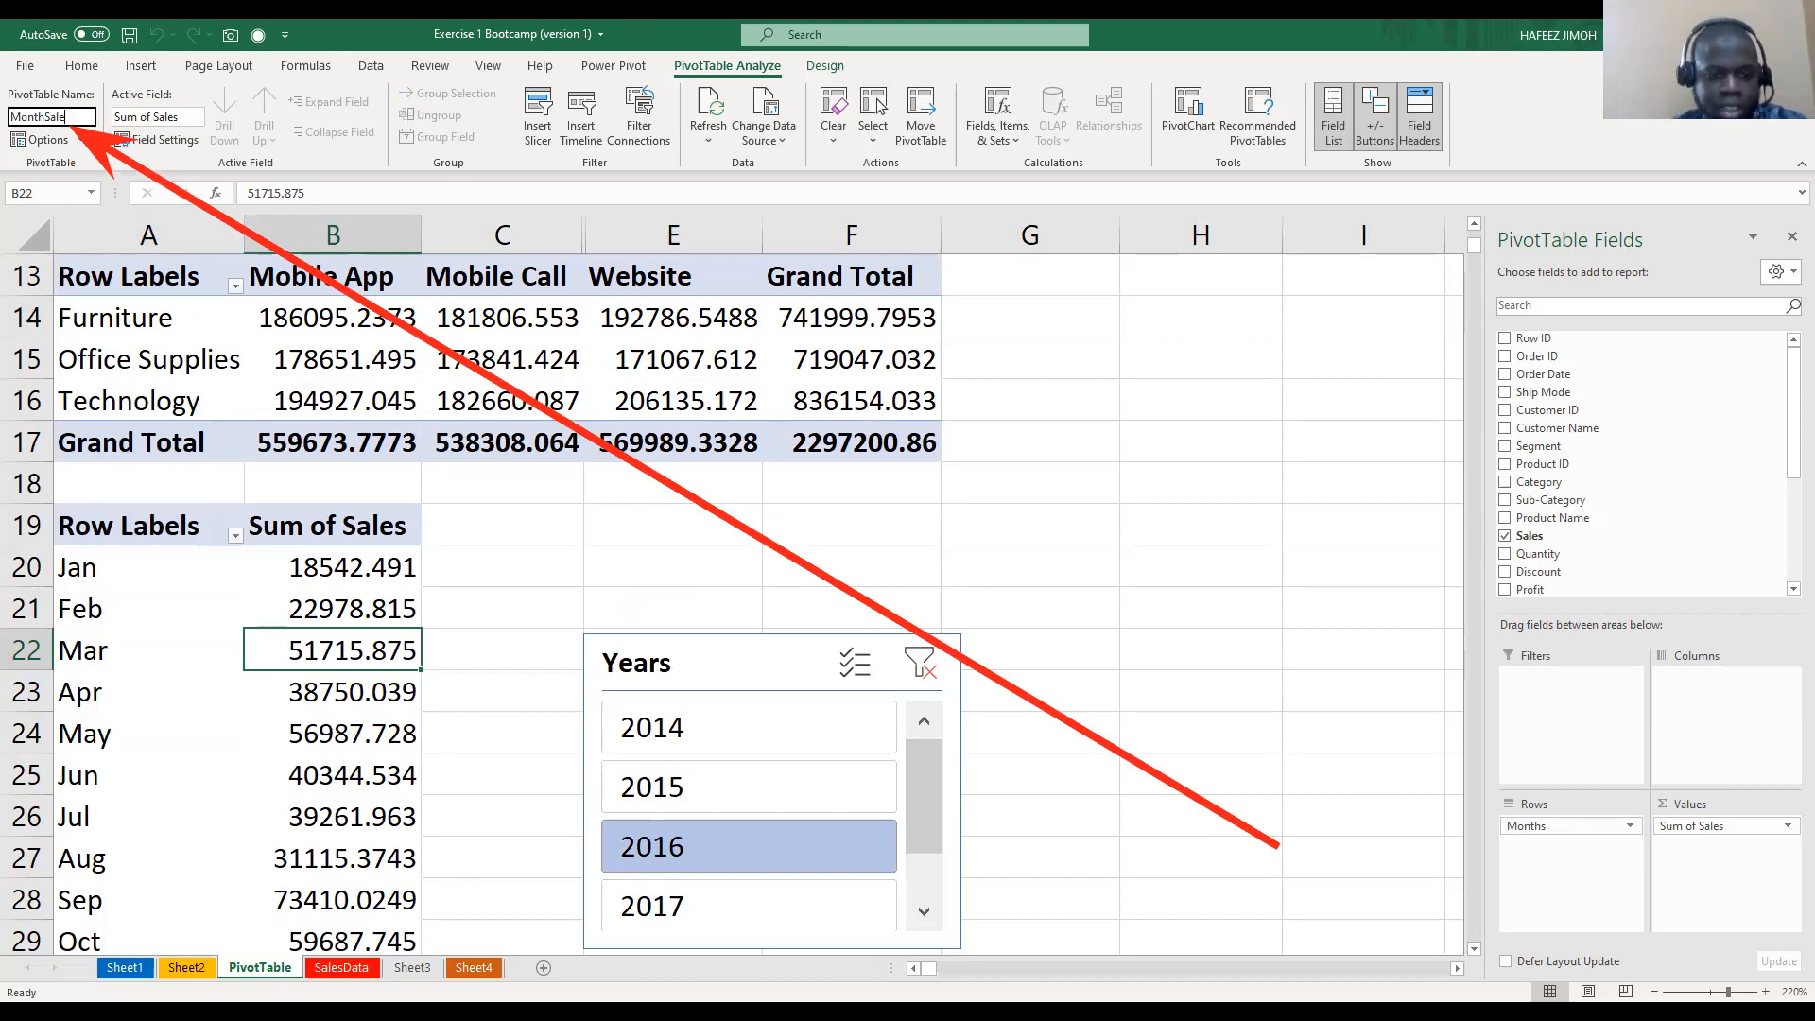
pyautogui.write('sP')
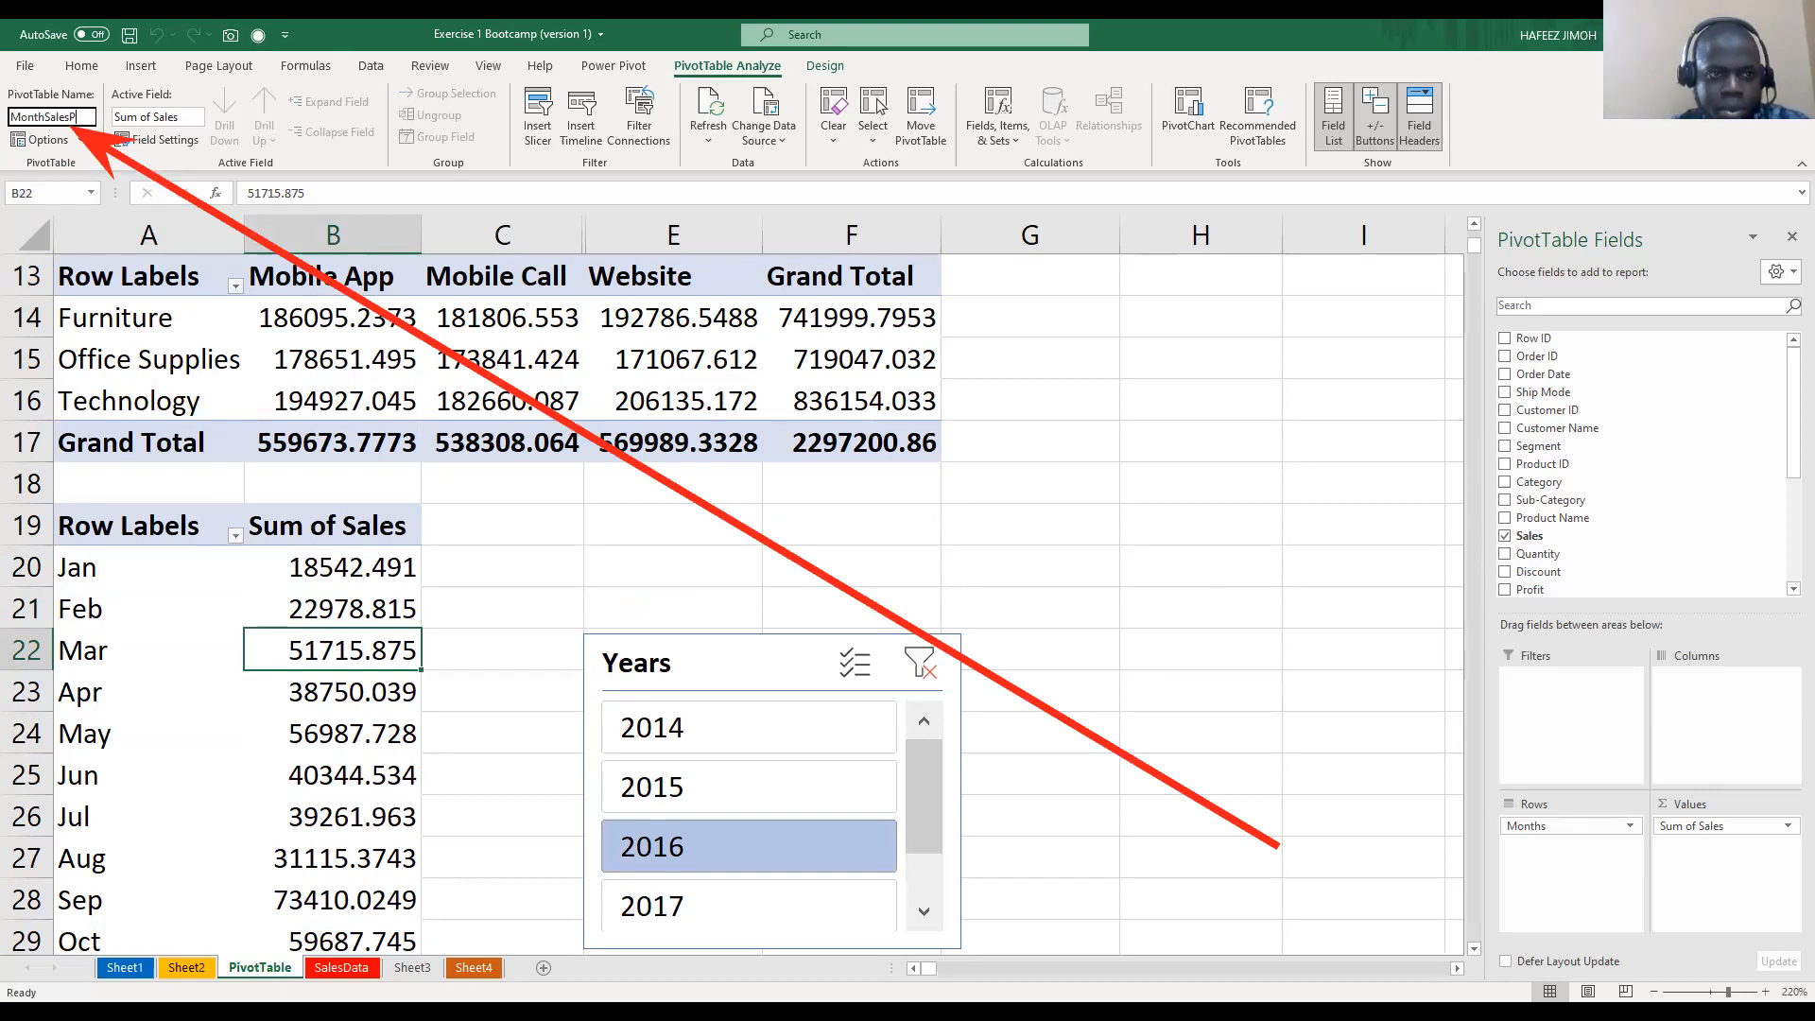
pyautogui.write('T')
pyautogui.press('Return')
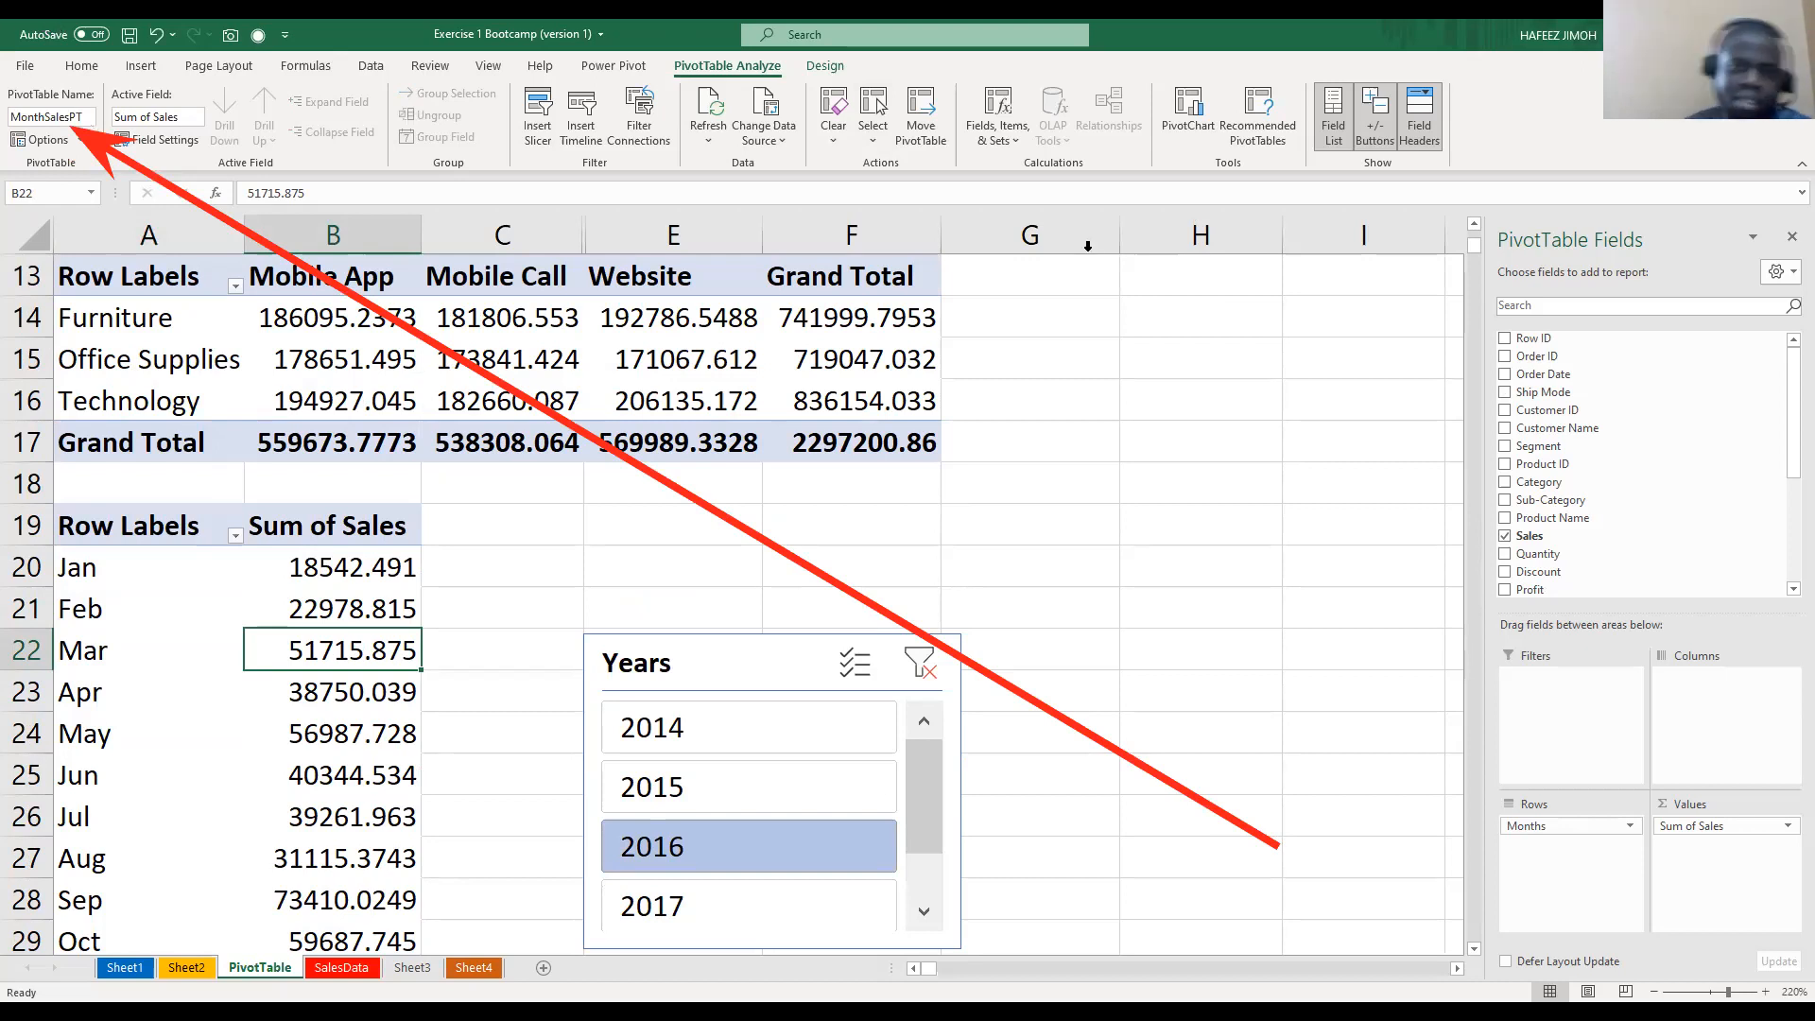
pyautogui.click(1305, 240)
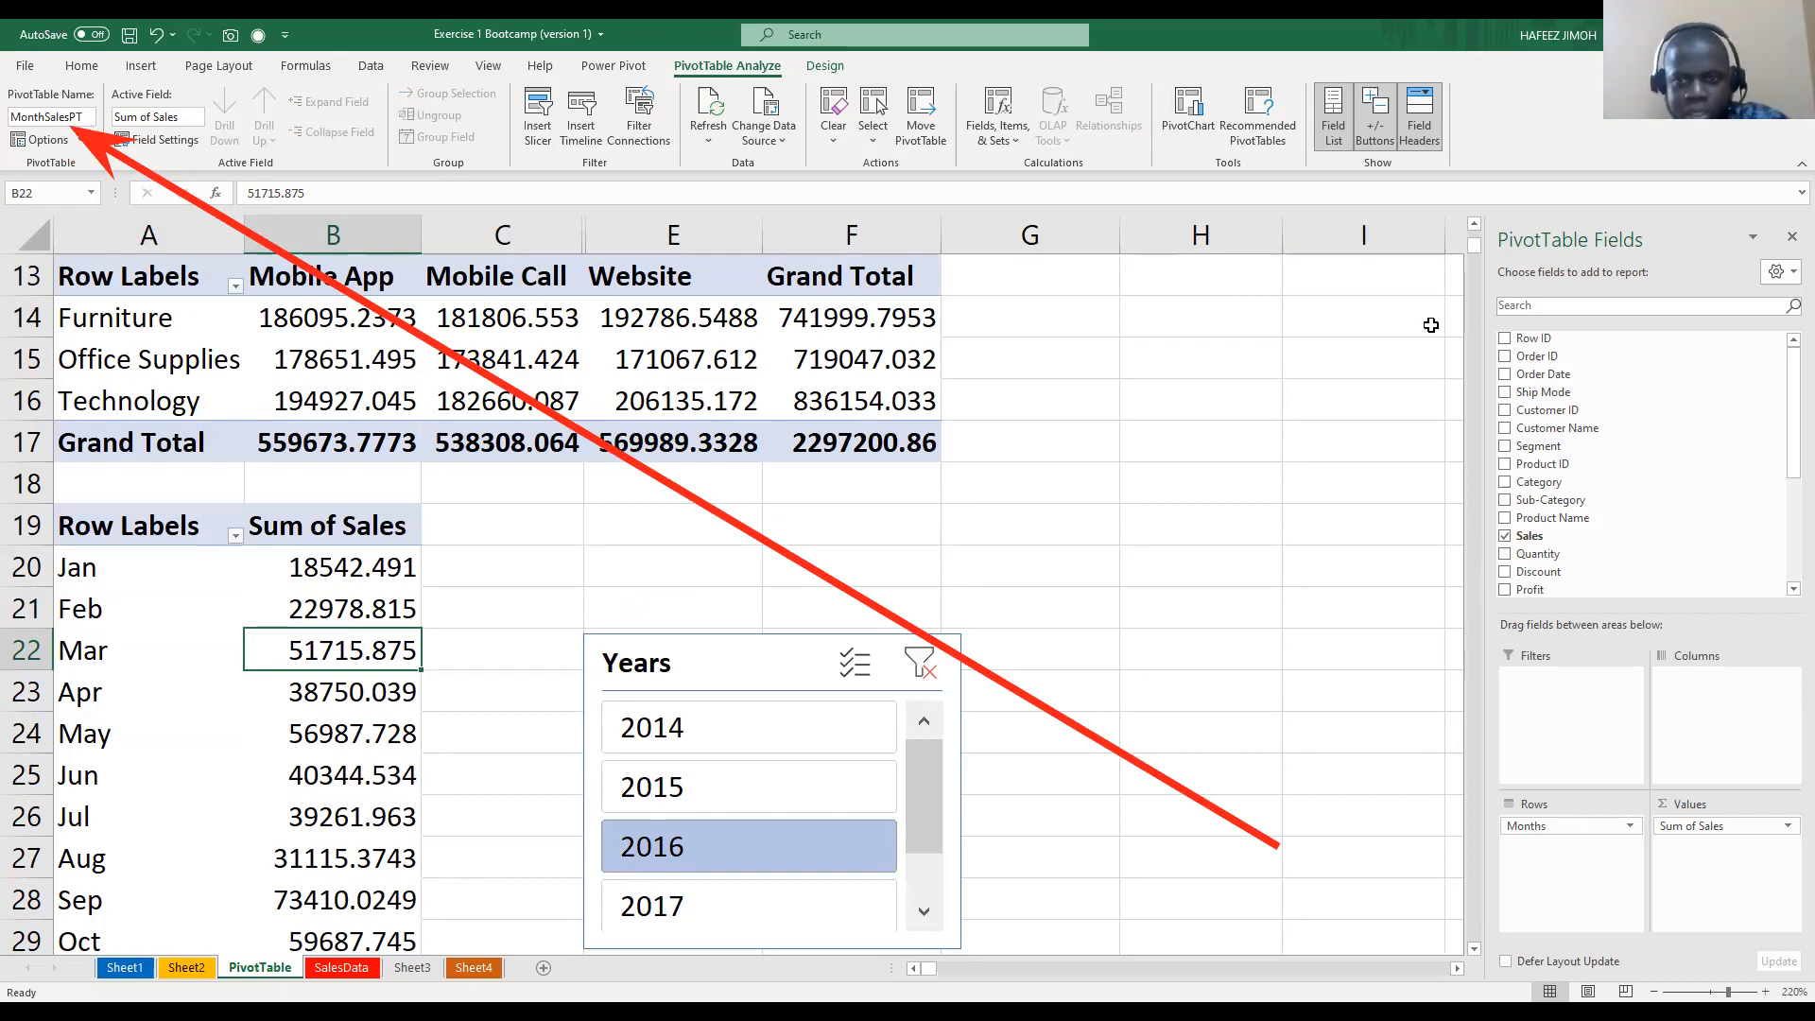
# Widen column C to fit the Count of Region header and unhide column D in the region pivot table
pyautogui.scroll(3, 1372, 417)
pyautogui.scroll(1, 1372, 417)
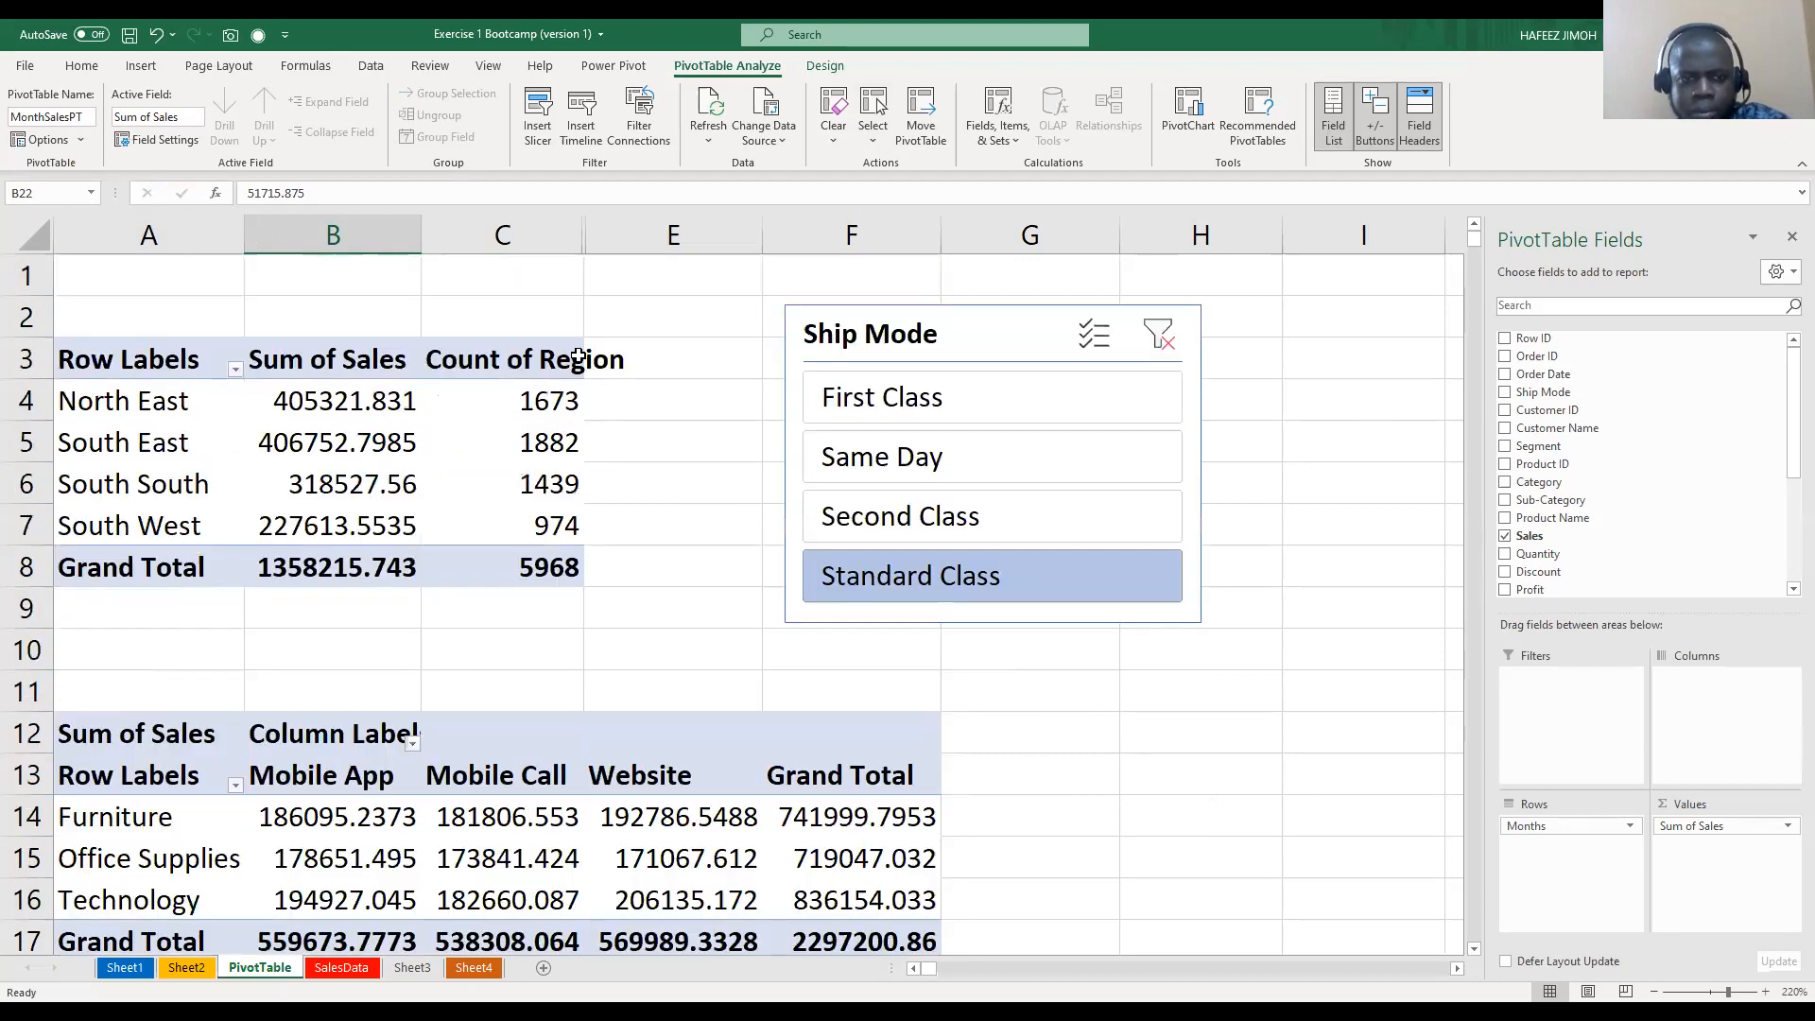
pyautogui.click(565, 238)
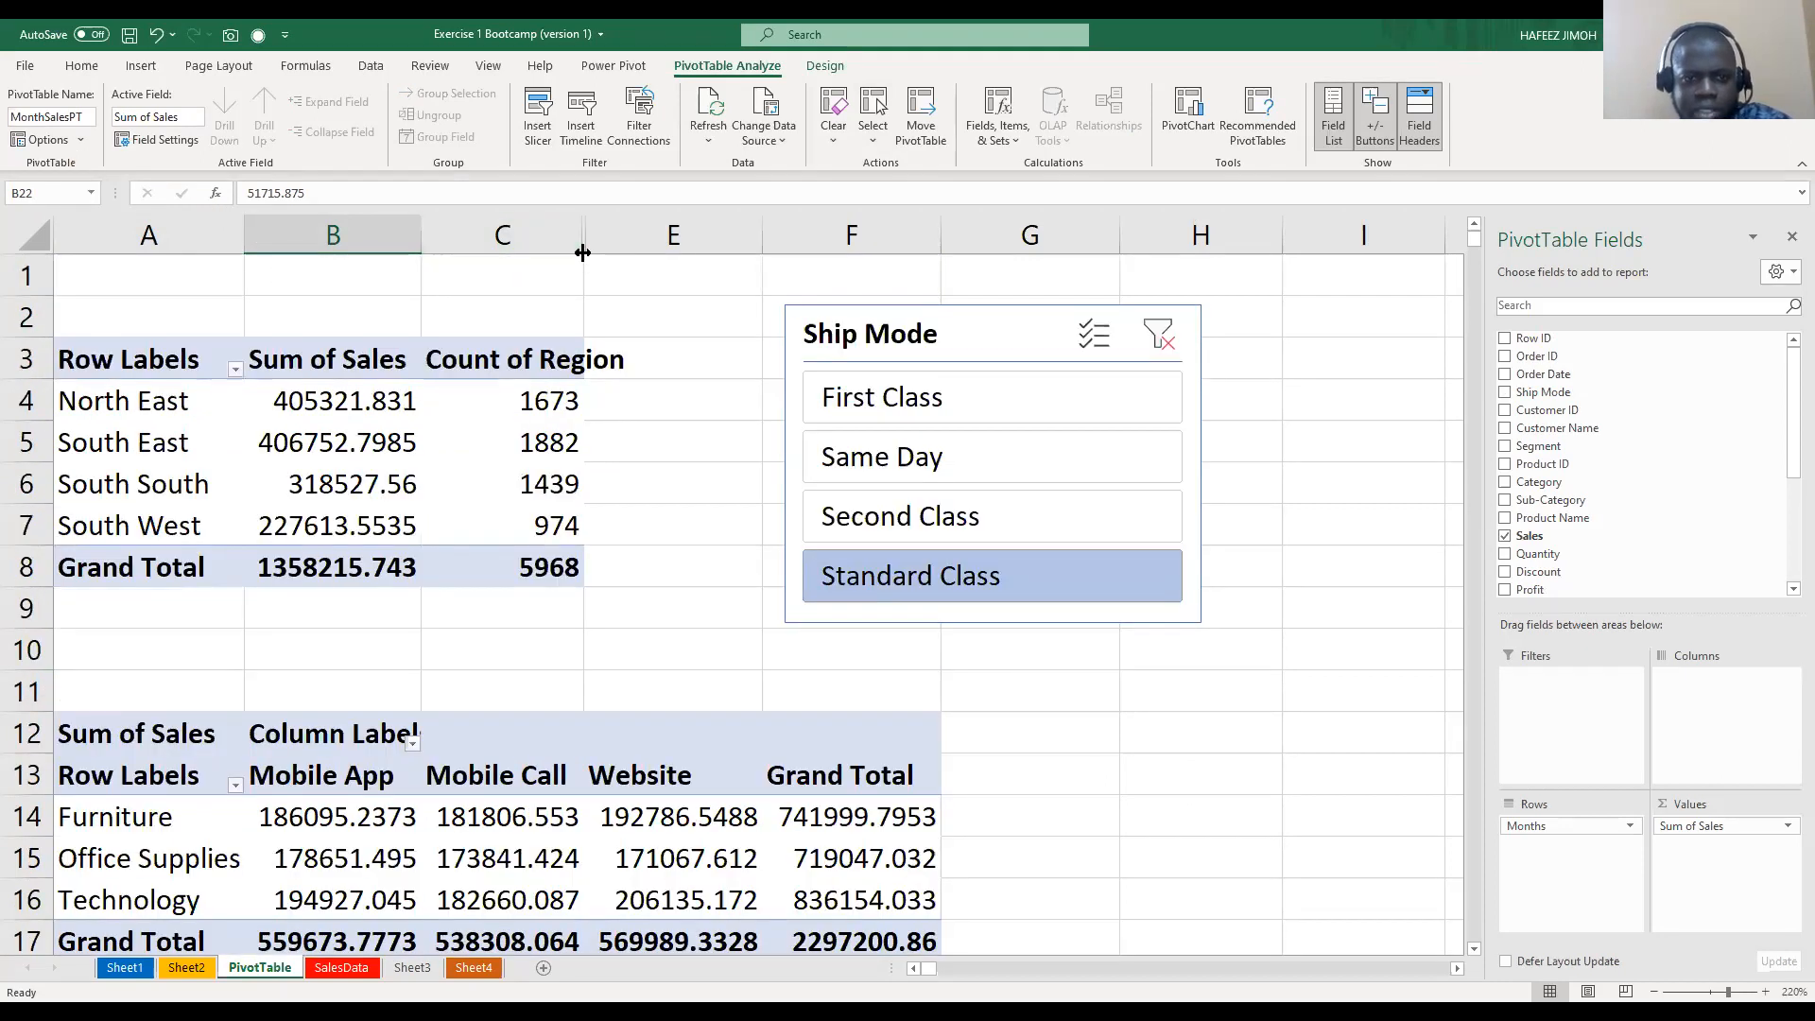
pyautogui.moveTo(648, 243); pyautogui.dragTo(645, 242)
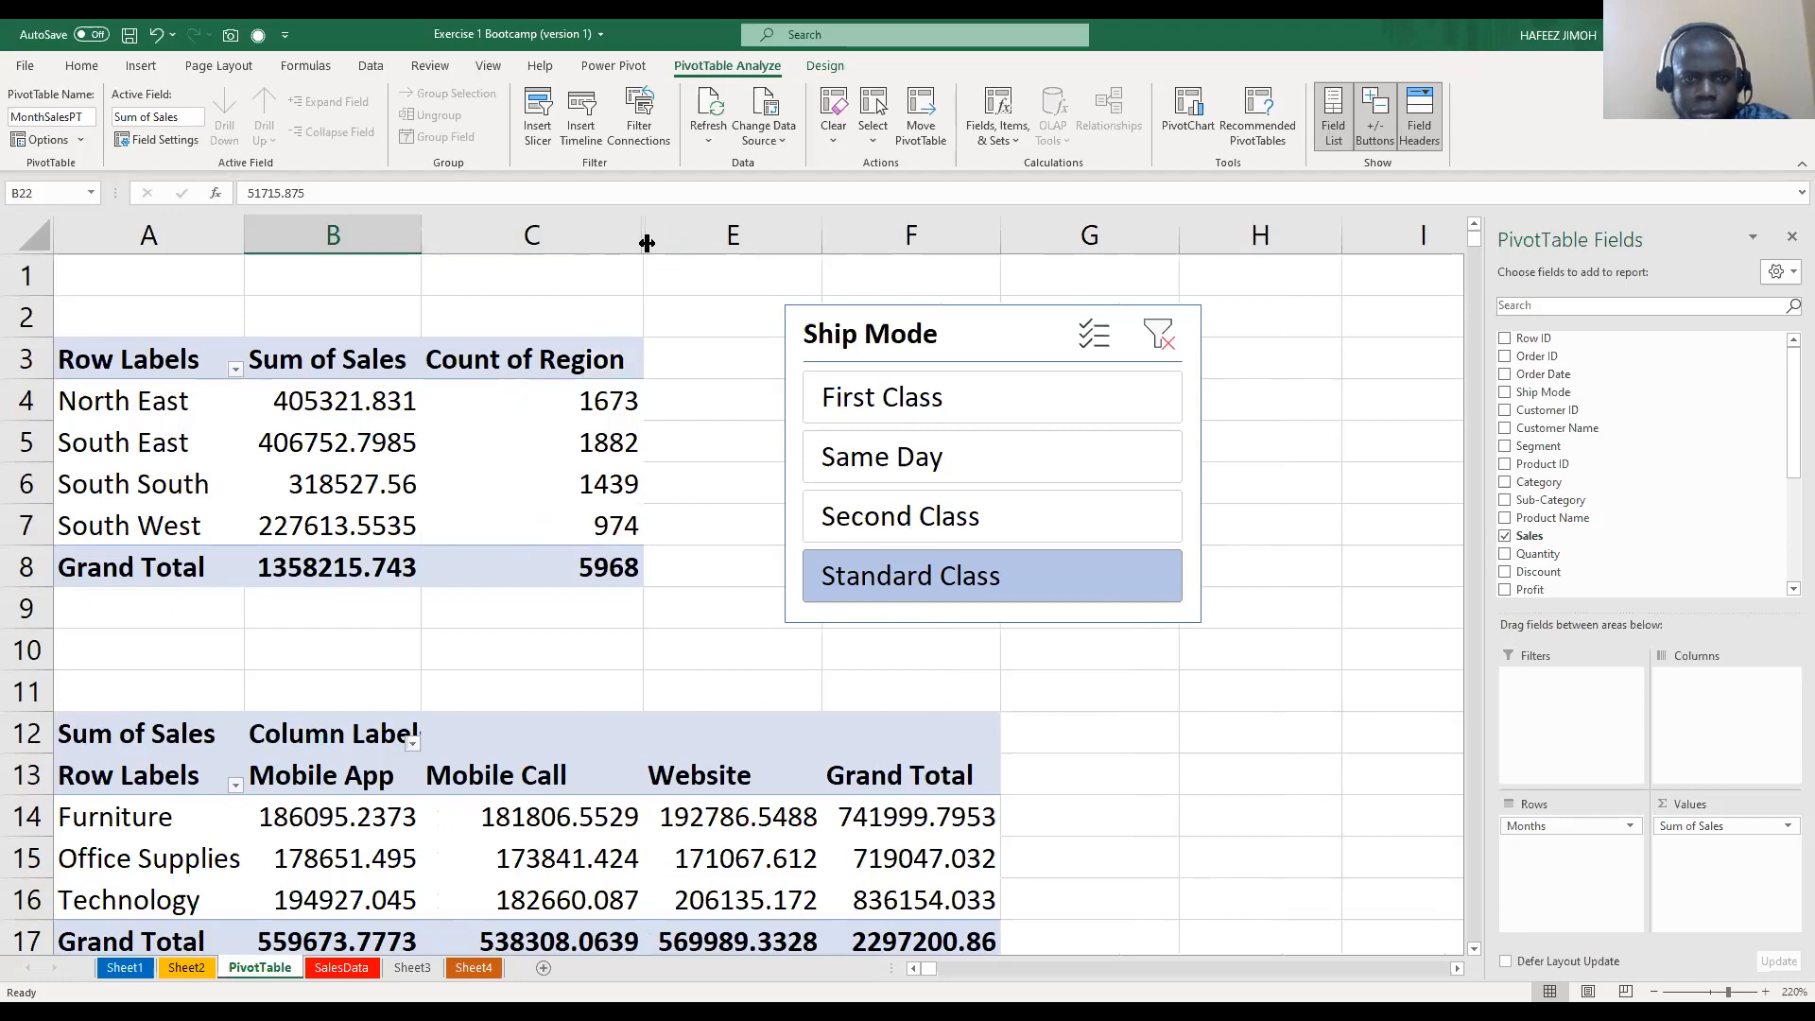
pyautogui.hotkey('ctrl', 'z')
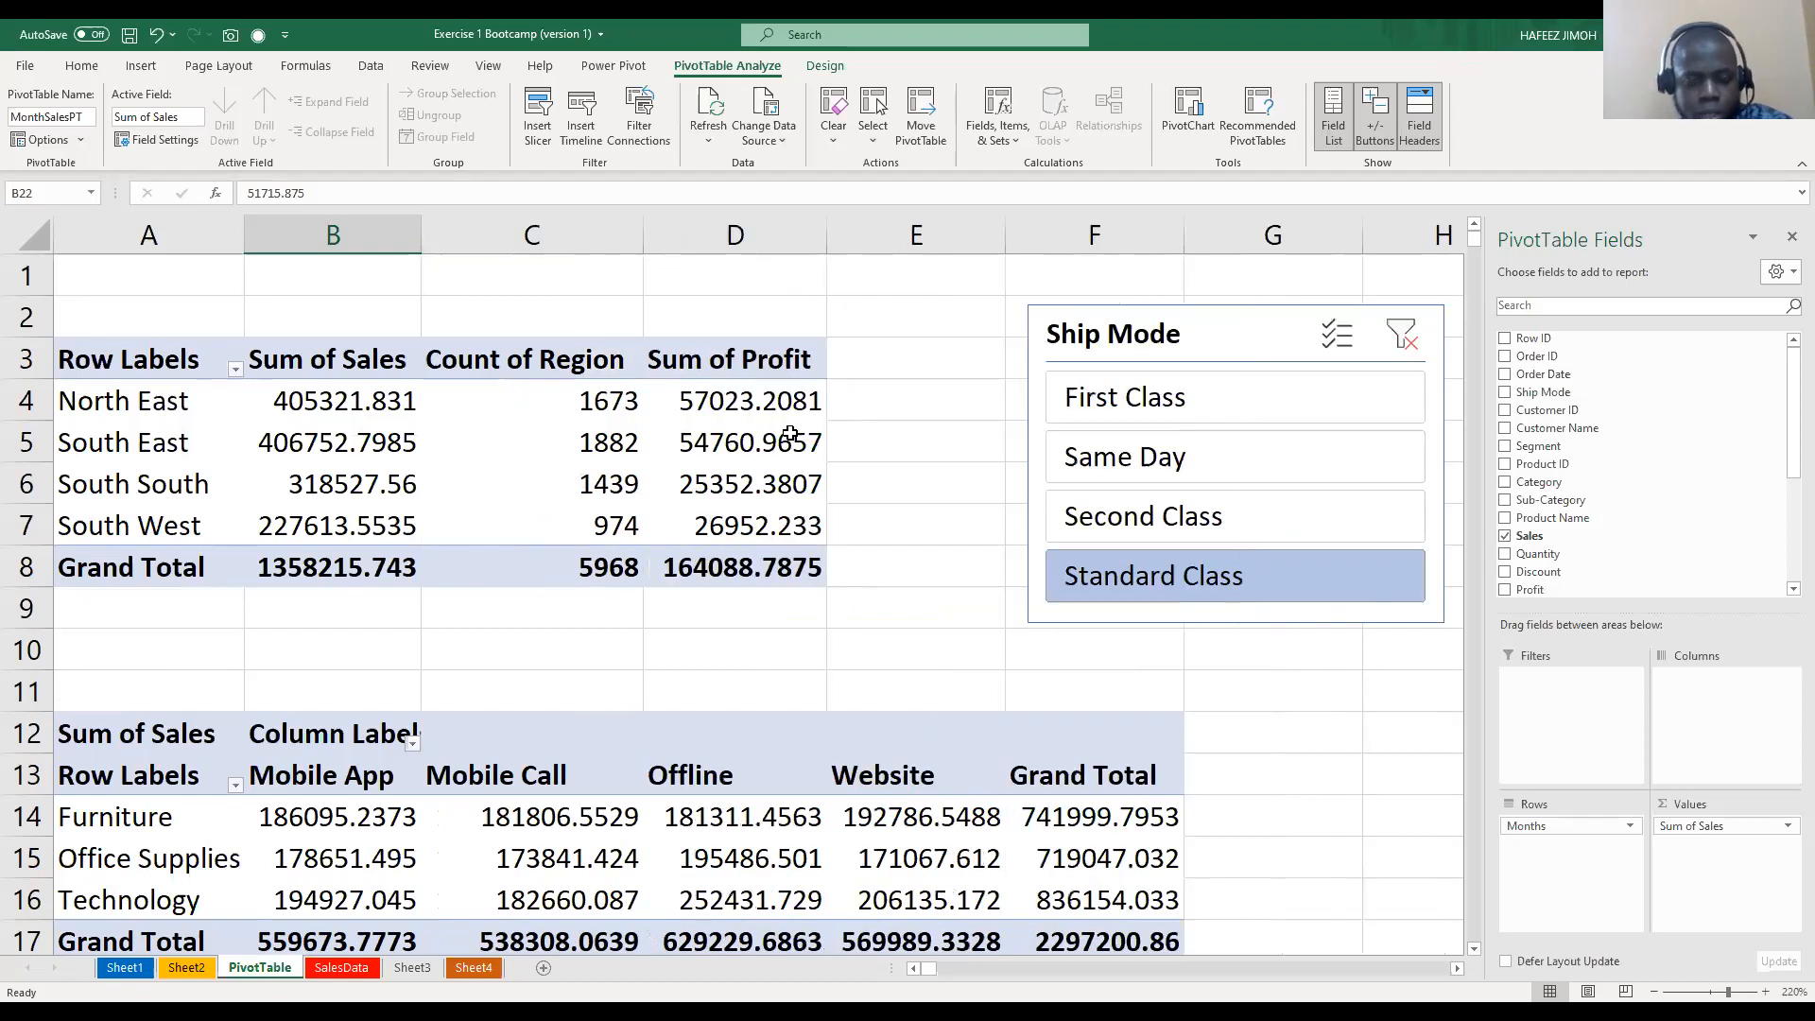
# Close the PivotTable field list and check the names of the region and category-by-channel pivot tables
pyautogui.scroll(-4, 790, 434)
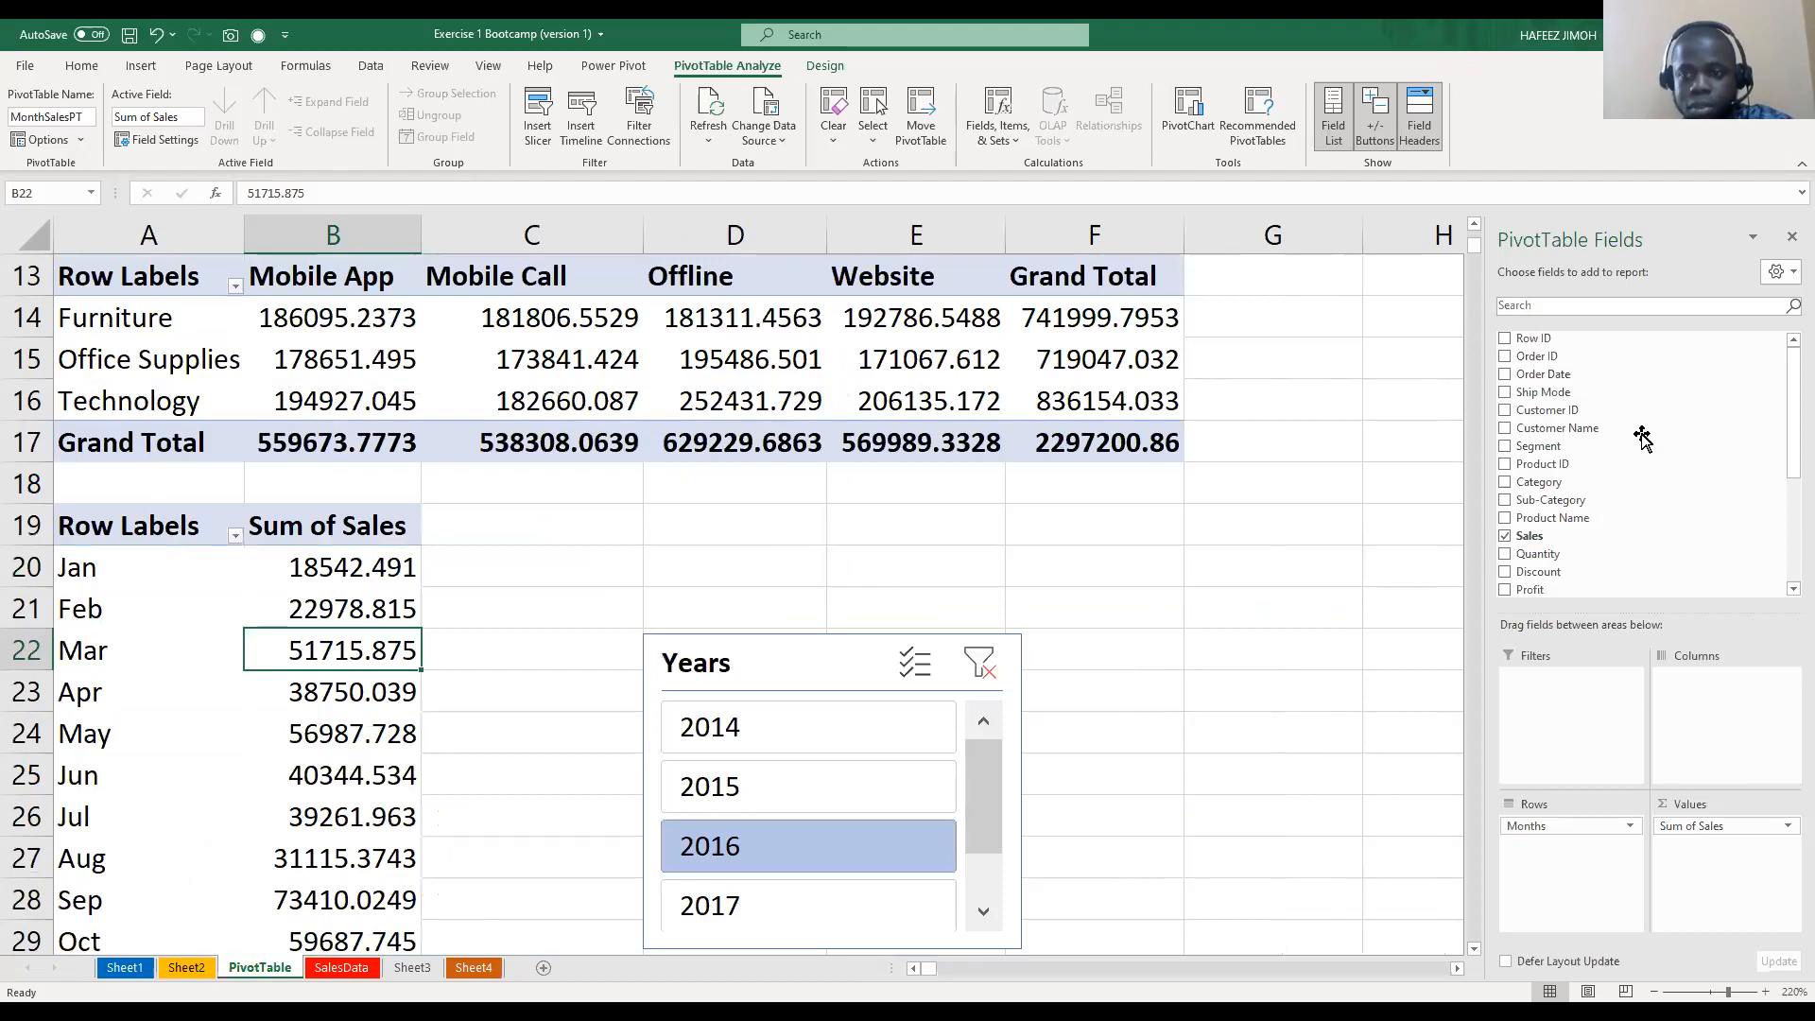
pyautogui.scroll(4, 1777, 255)
pyautogui.click(1791, 238)
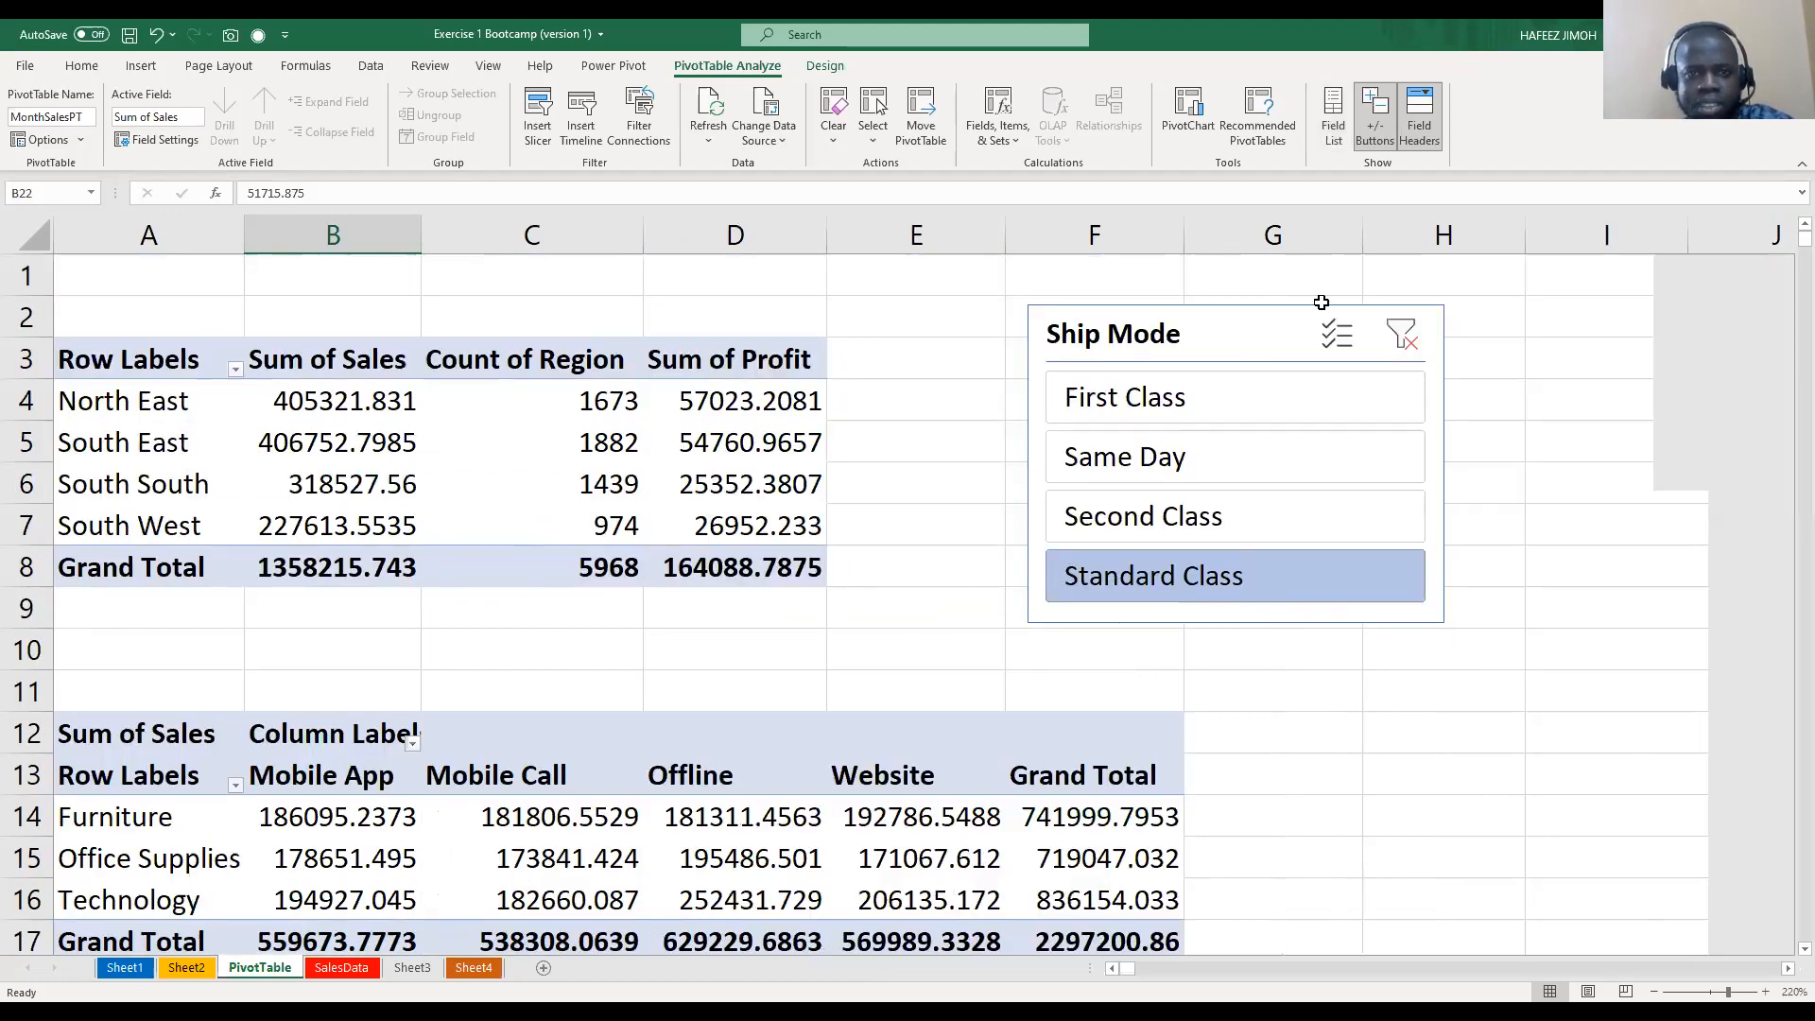
pyautogui.click(196, 448)
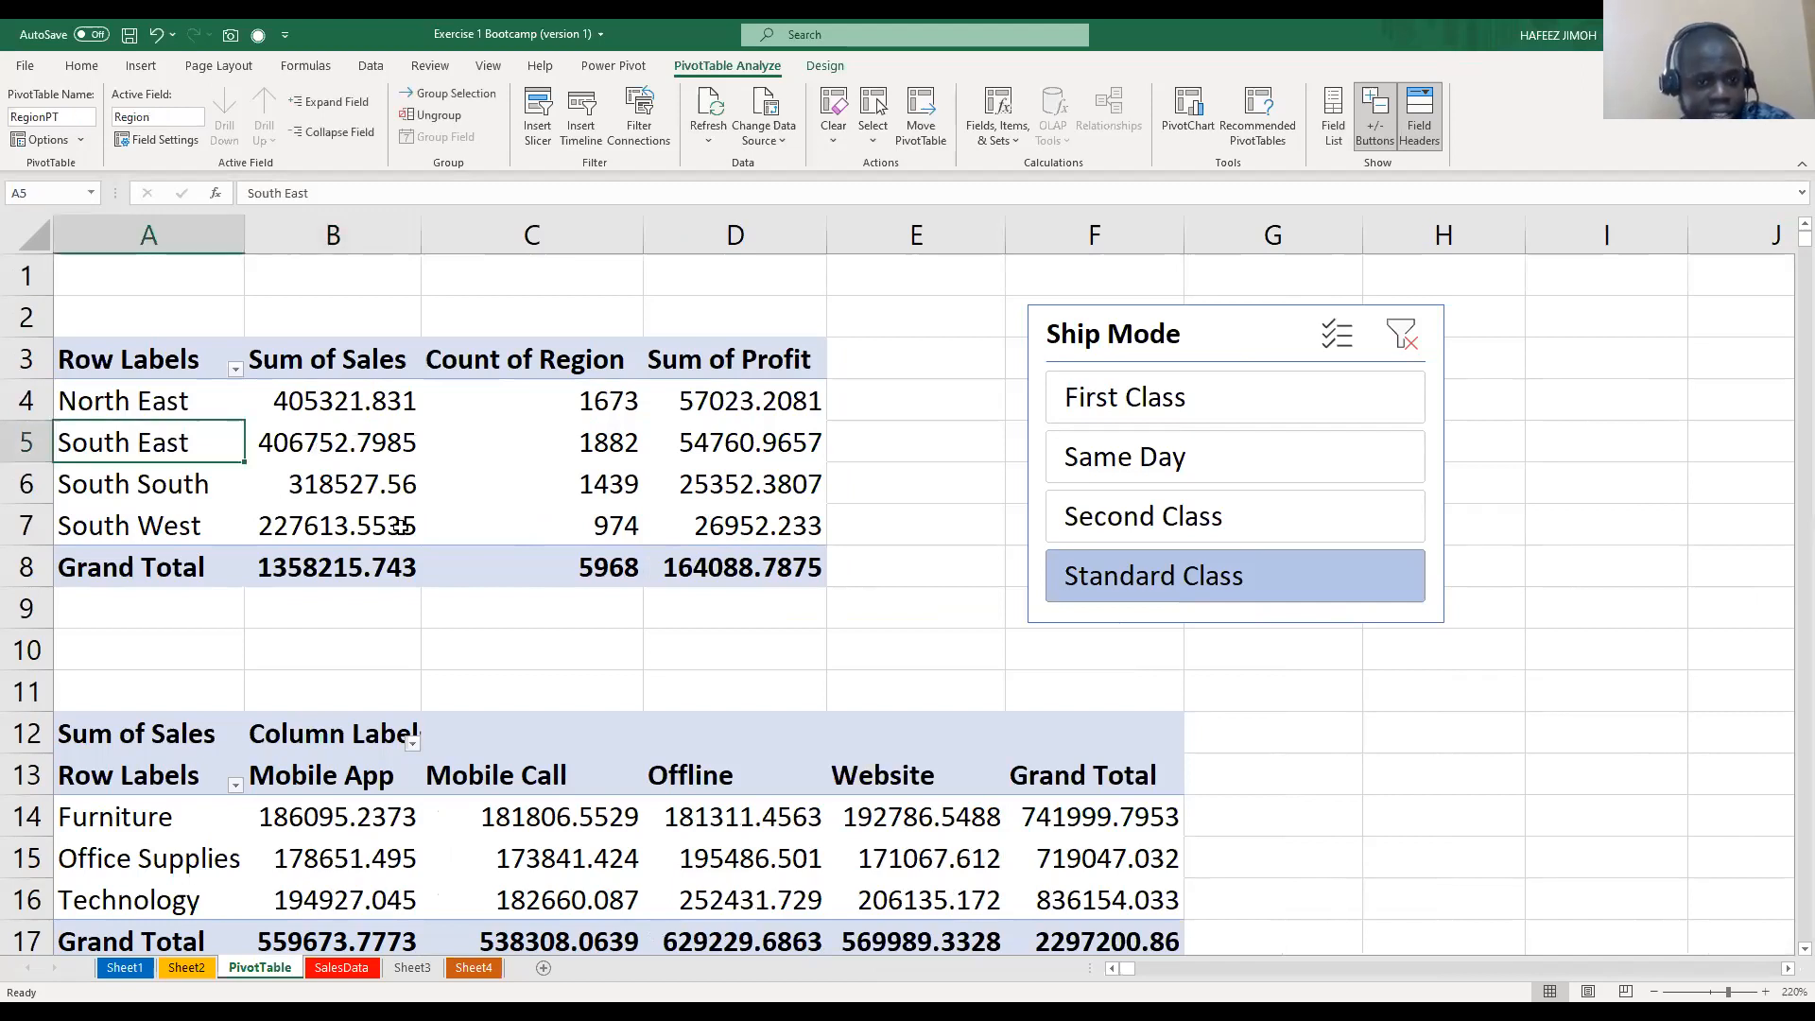
pyautogui.click(388, 856)
pyautogui.scroll(-3, 393, 563)
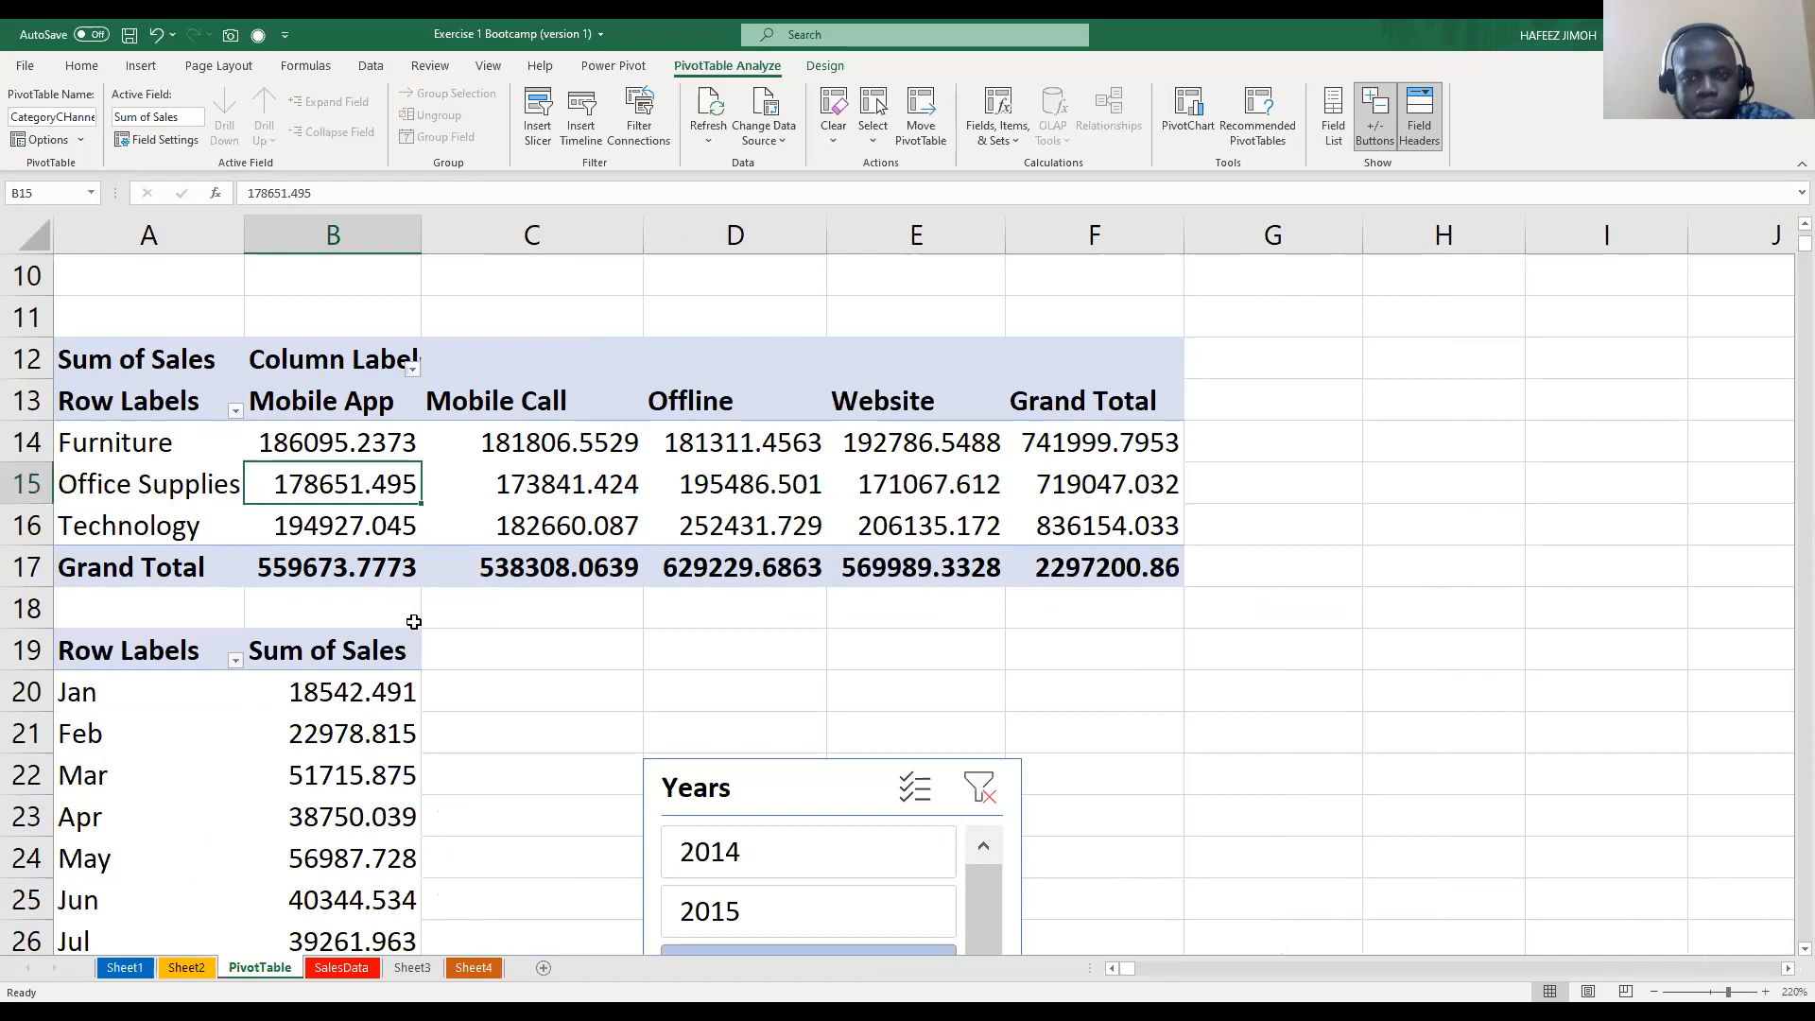
pyautogui.scroll(3, 414, 621)
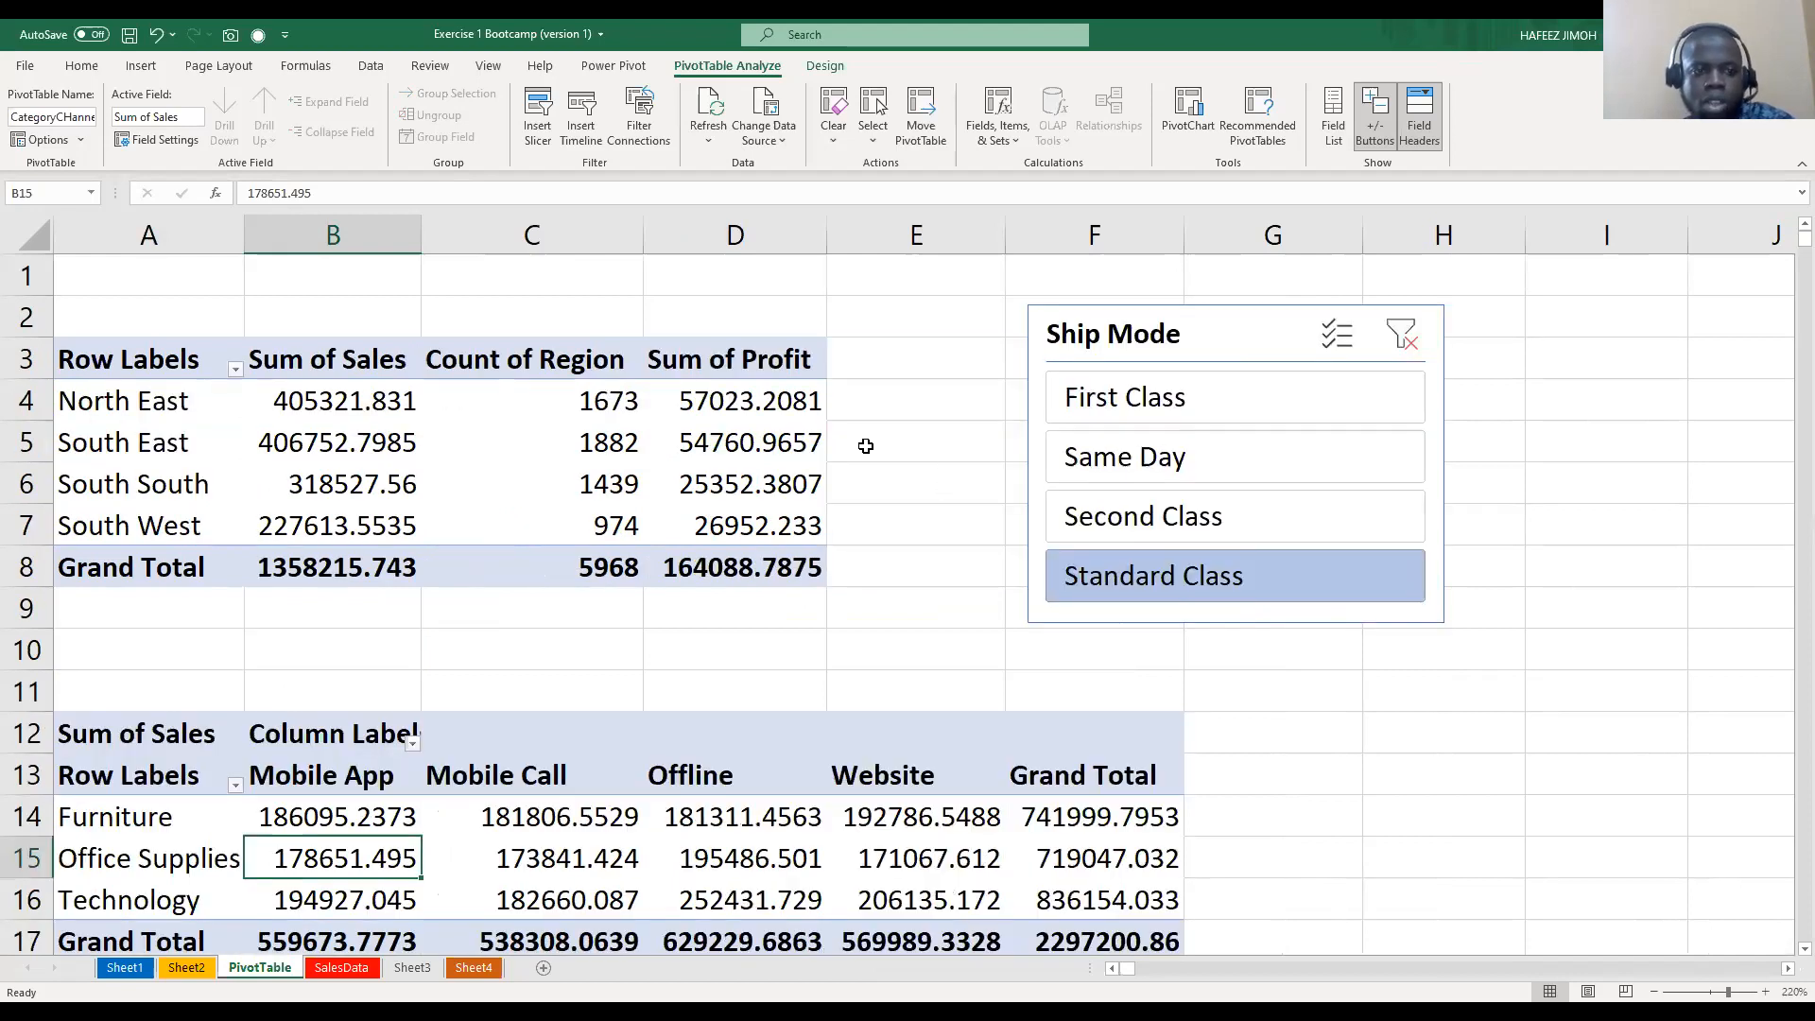
# Drill down into the South East Count of Region value to list its source records on a new sheet, and return to the PivotTable sheet
pyautogui.doubleClick(626, 443)
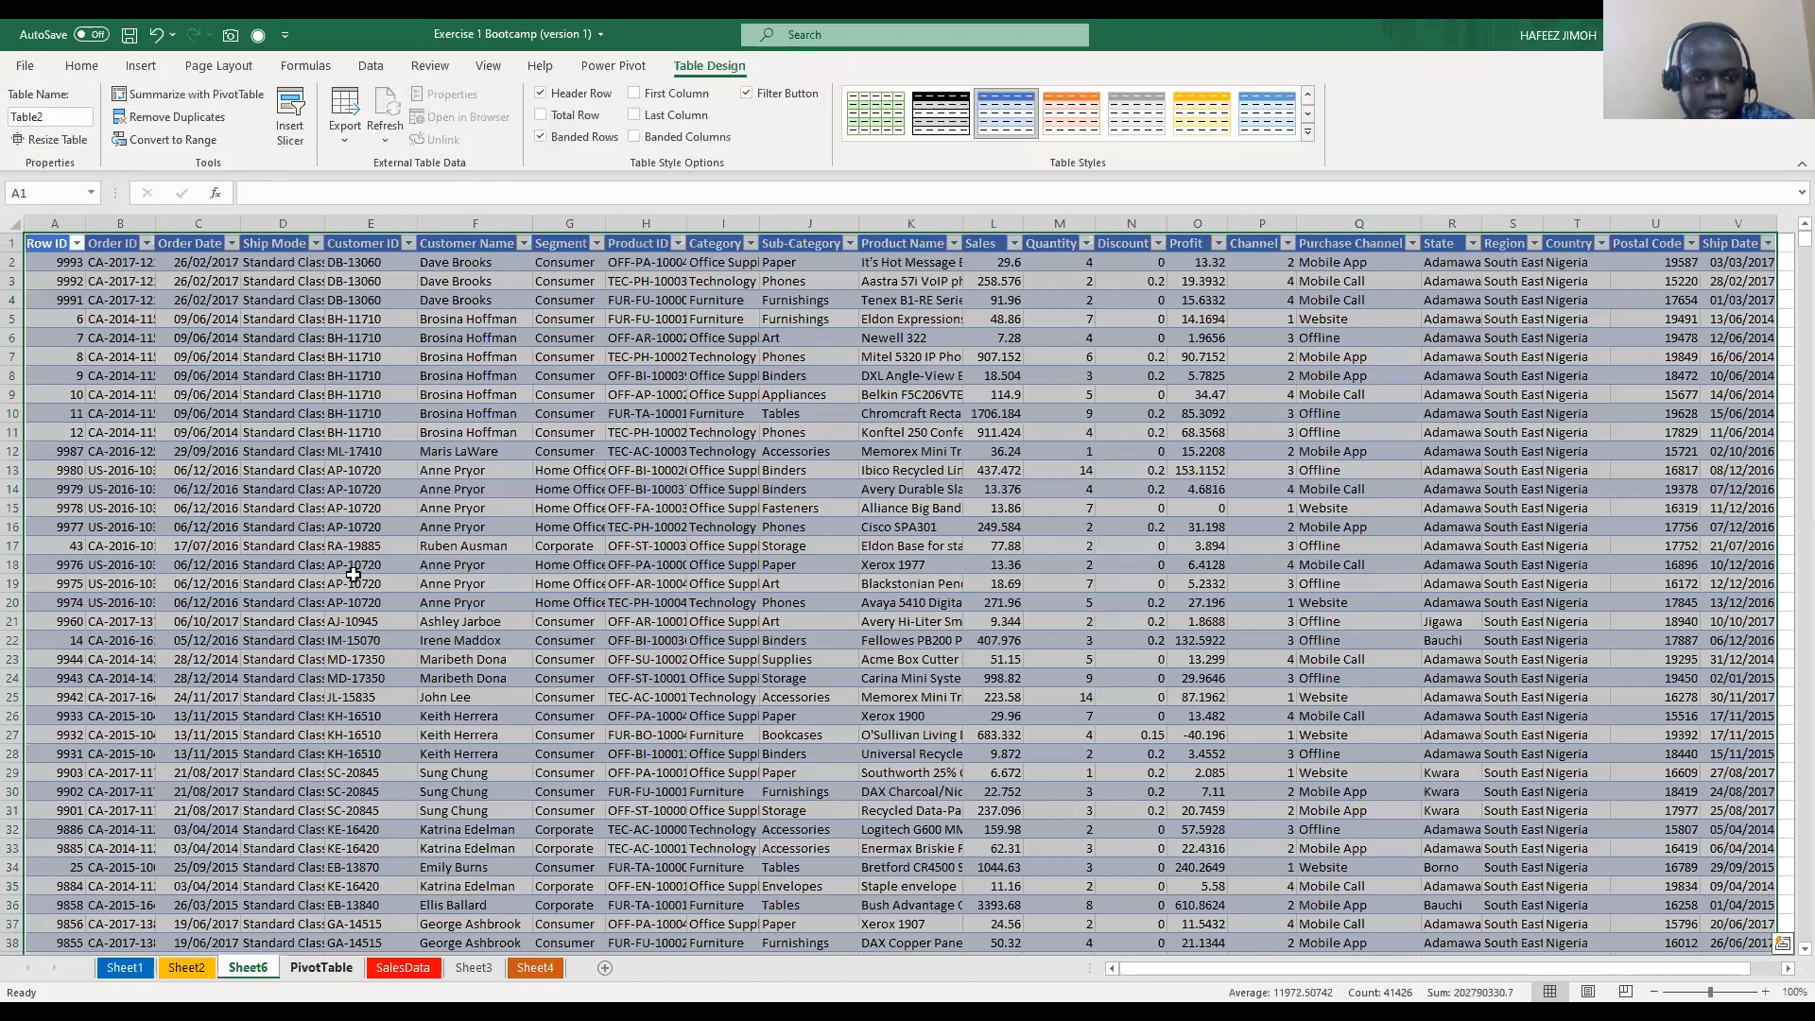
pyautogui.hotkey('ctrl', 'pagedown')
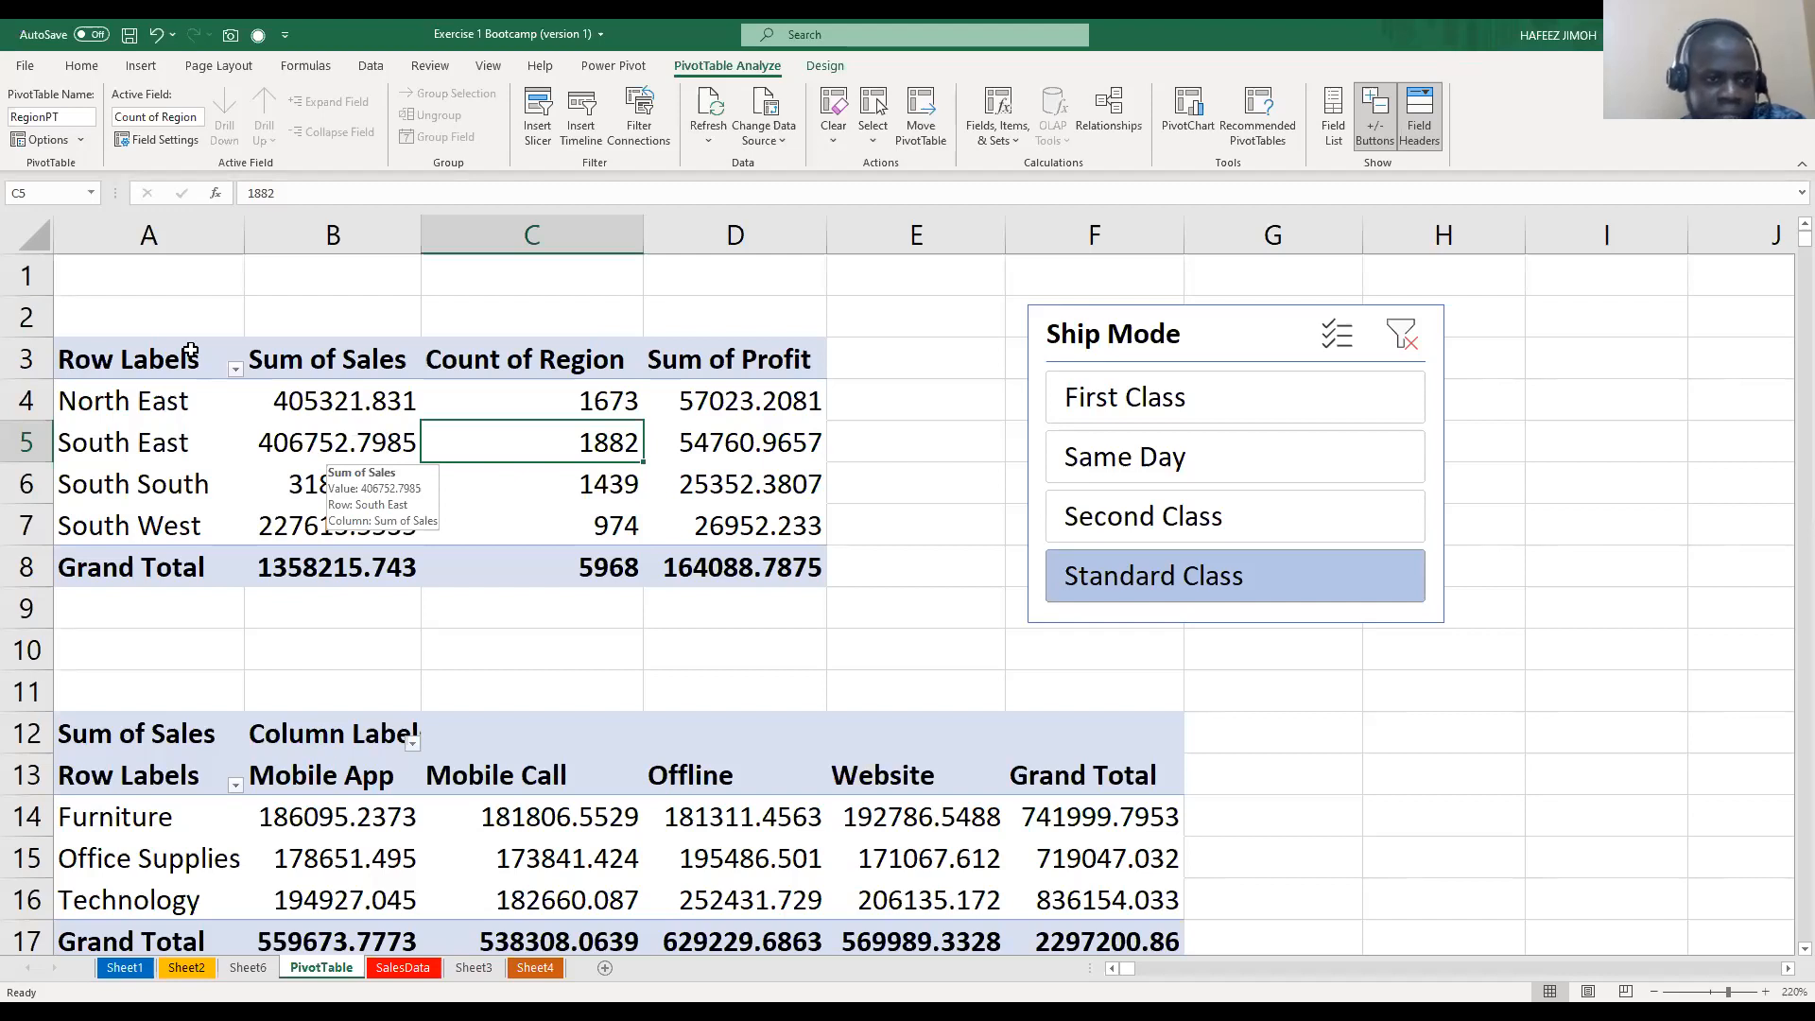
pyautogui.click(141, 370)
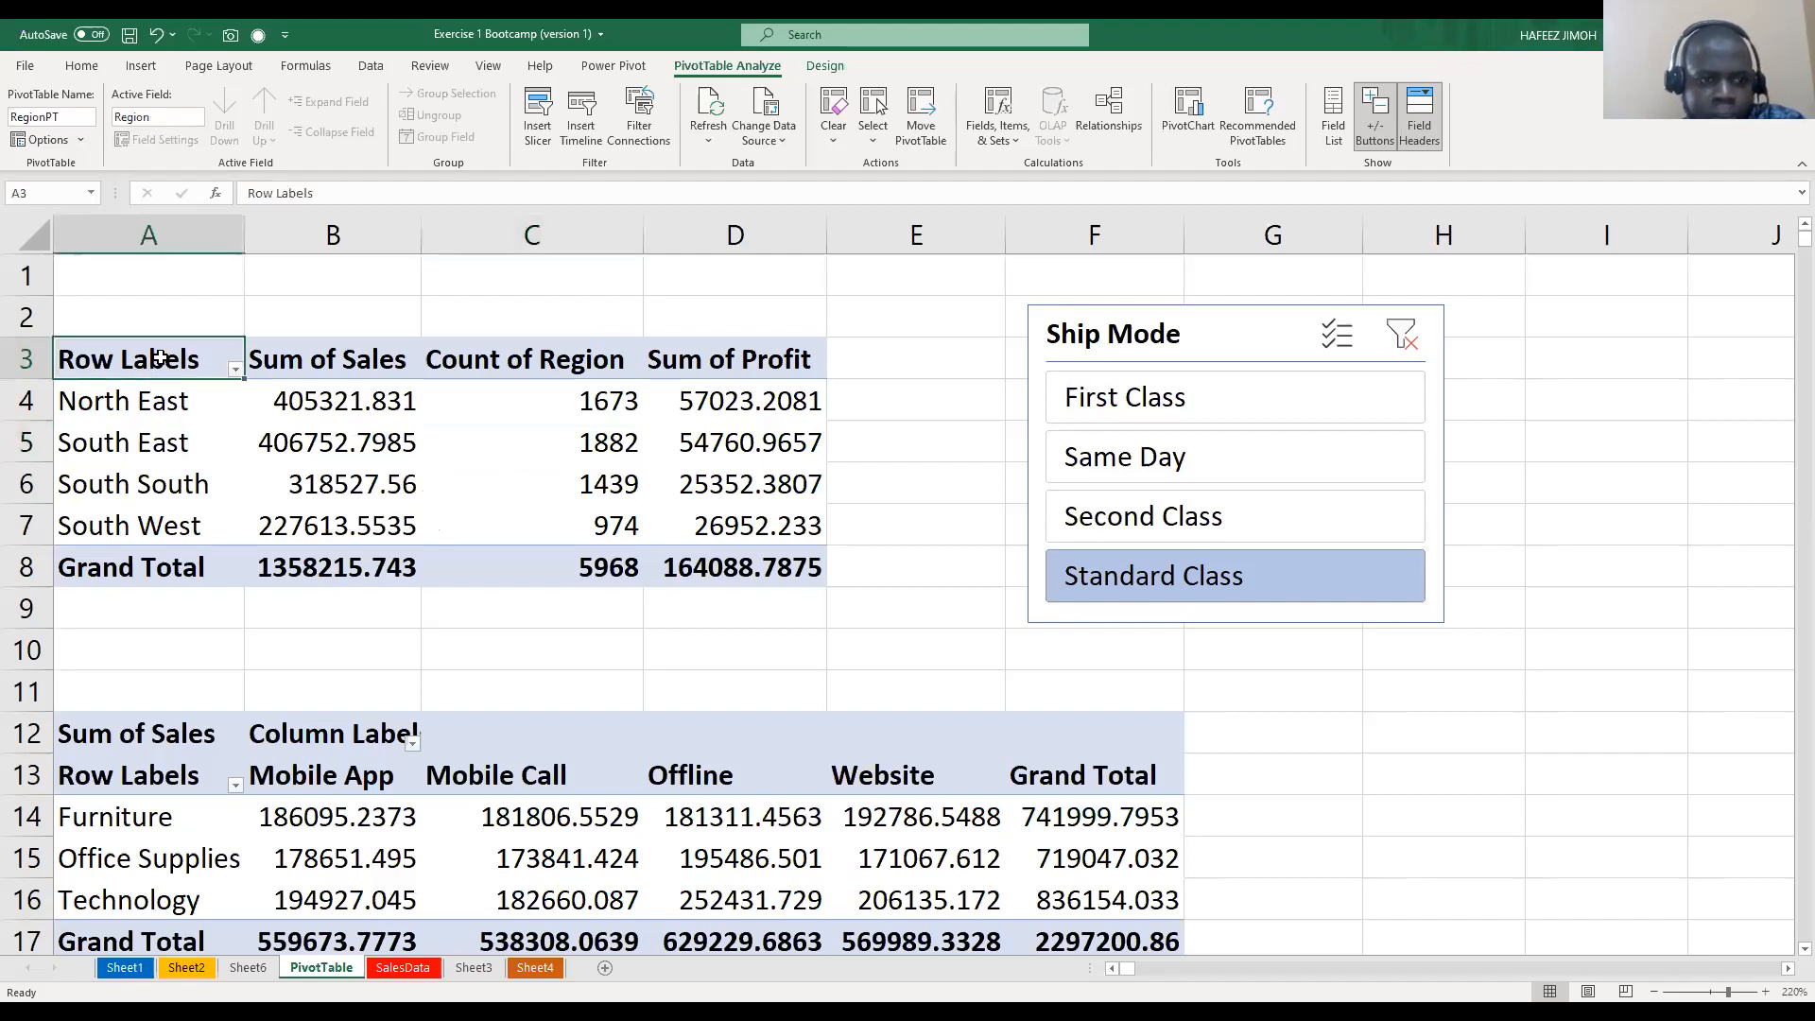
pyautogui.click(176, 442)
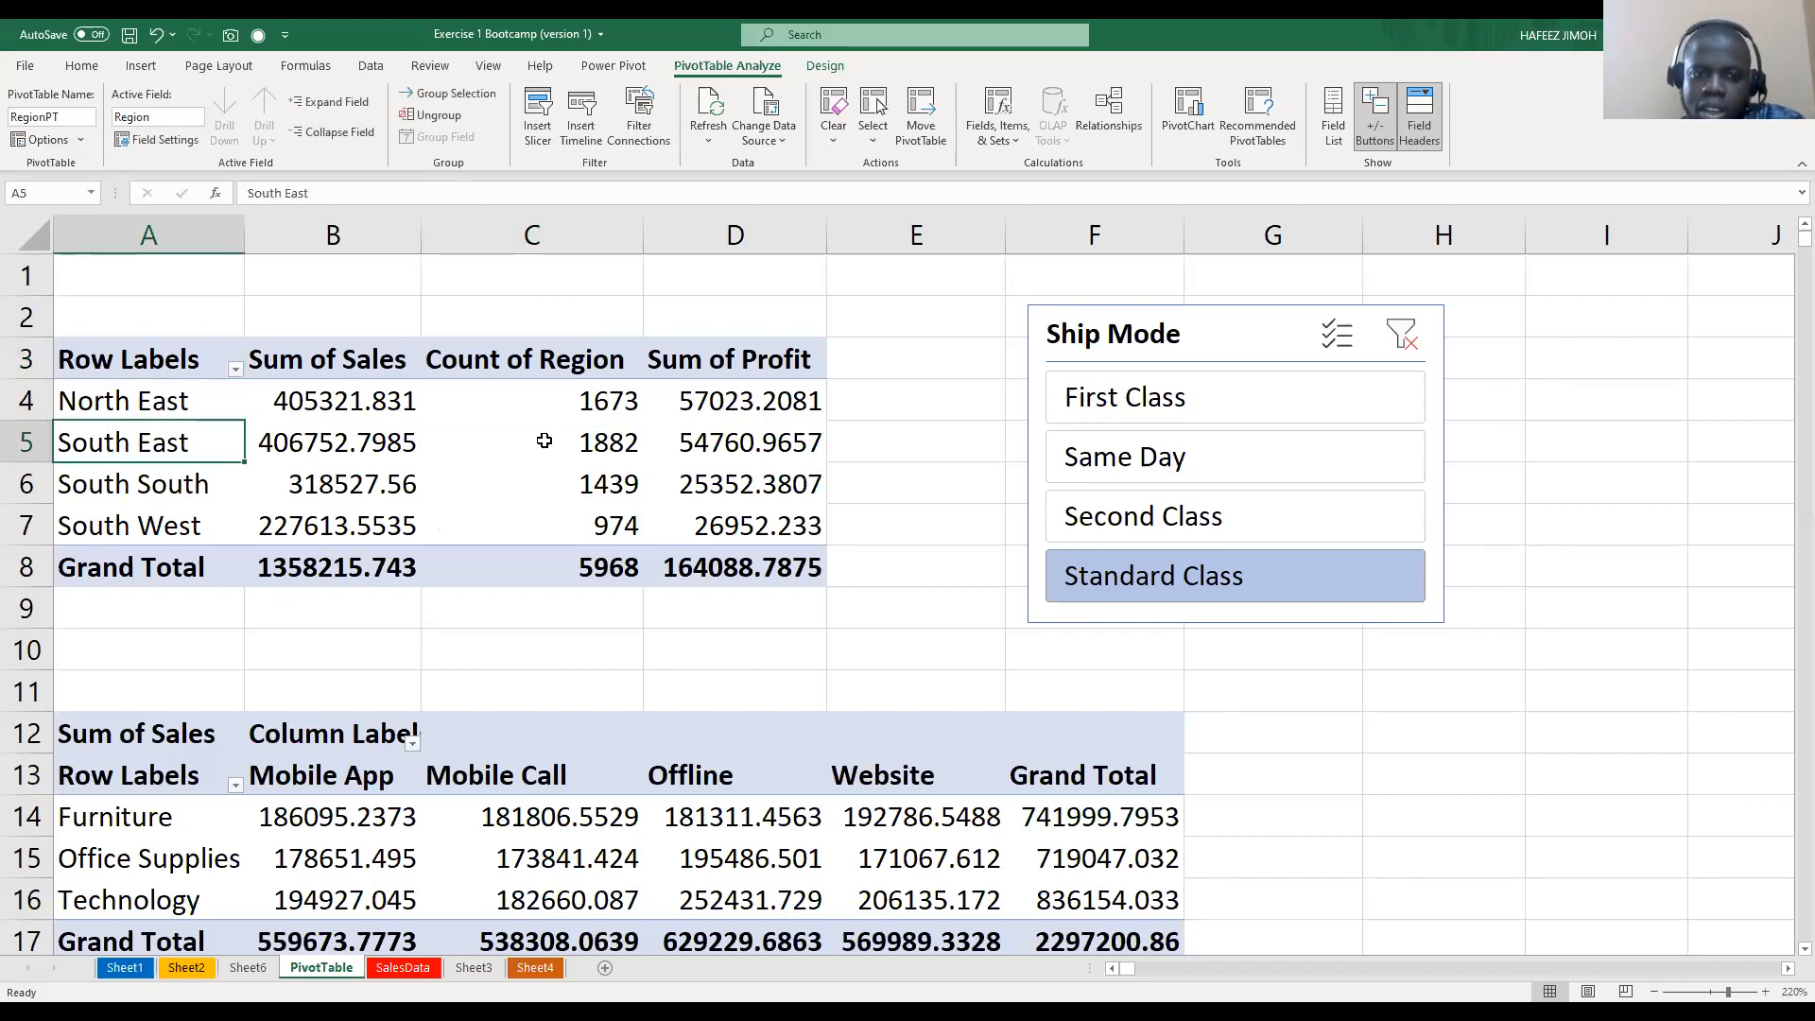
pyautogui.click(492, 446)
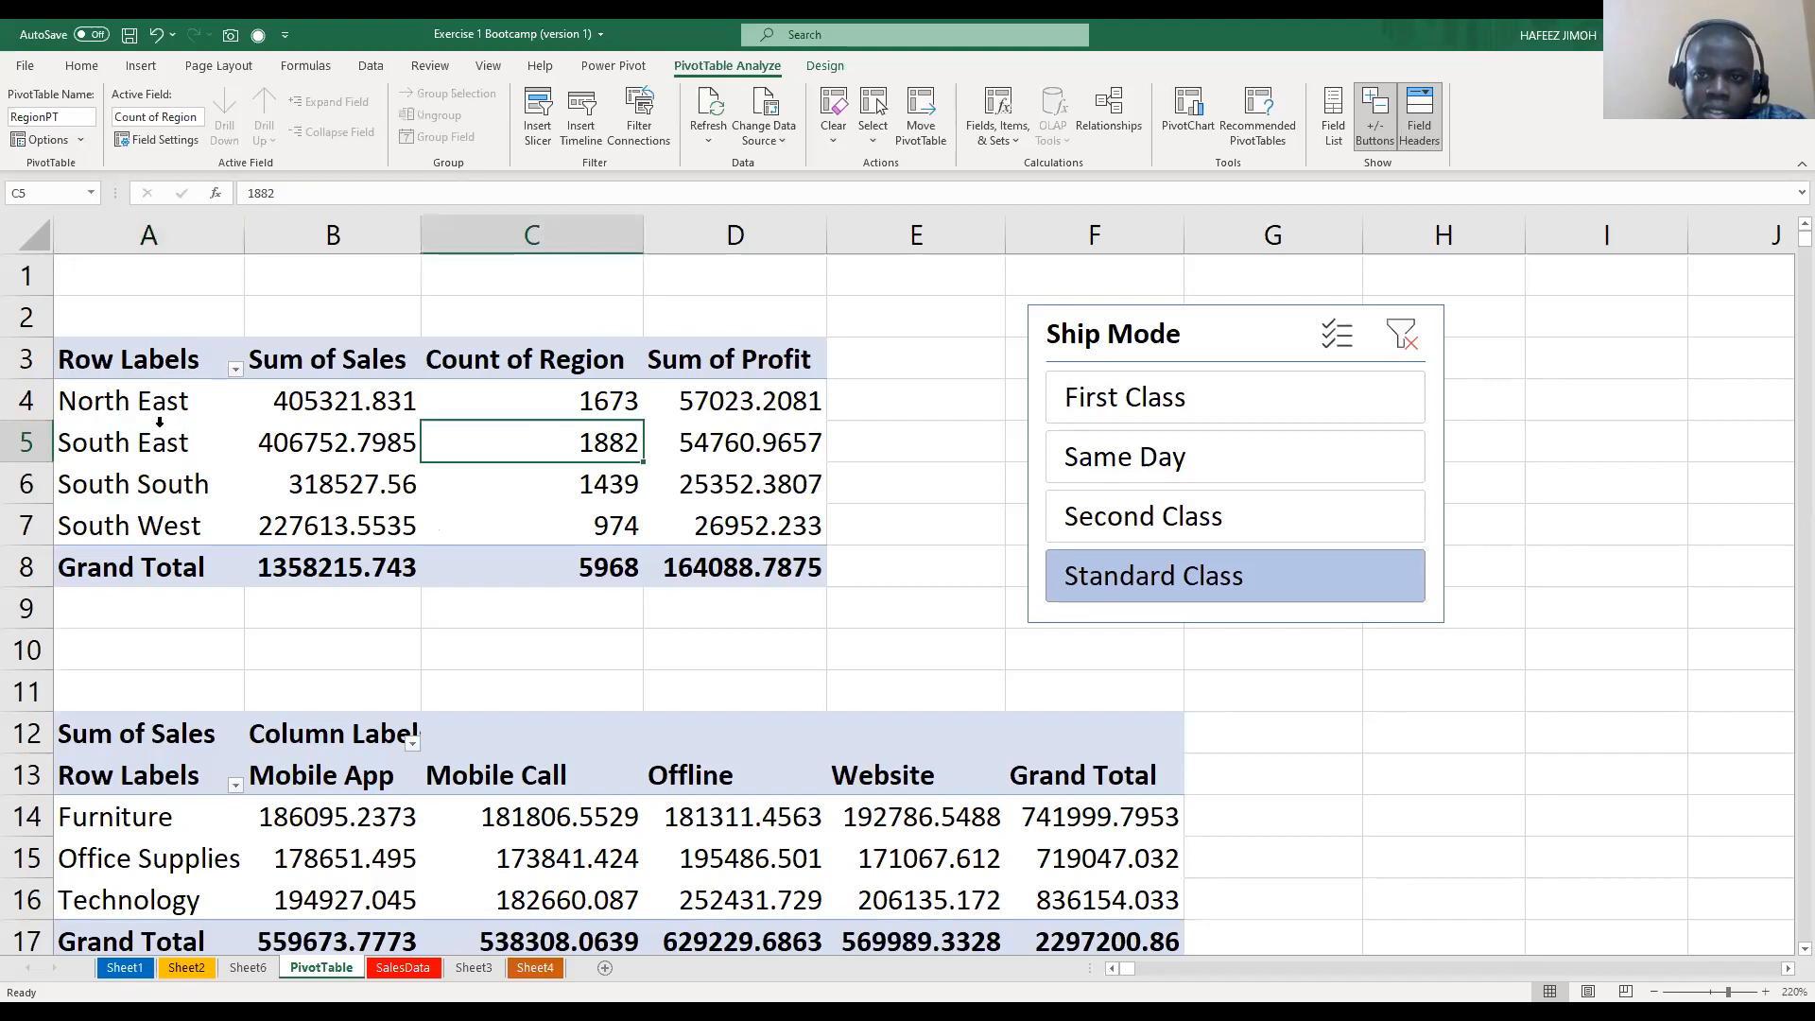
pyautogui.click(469, 460)
pyautogui.click(593, 465)
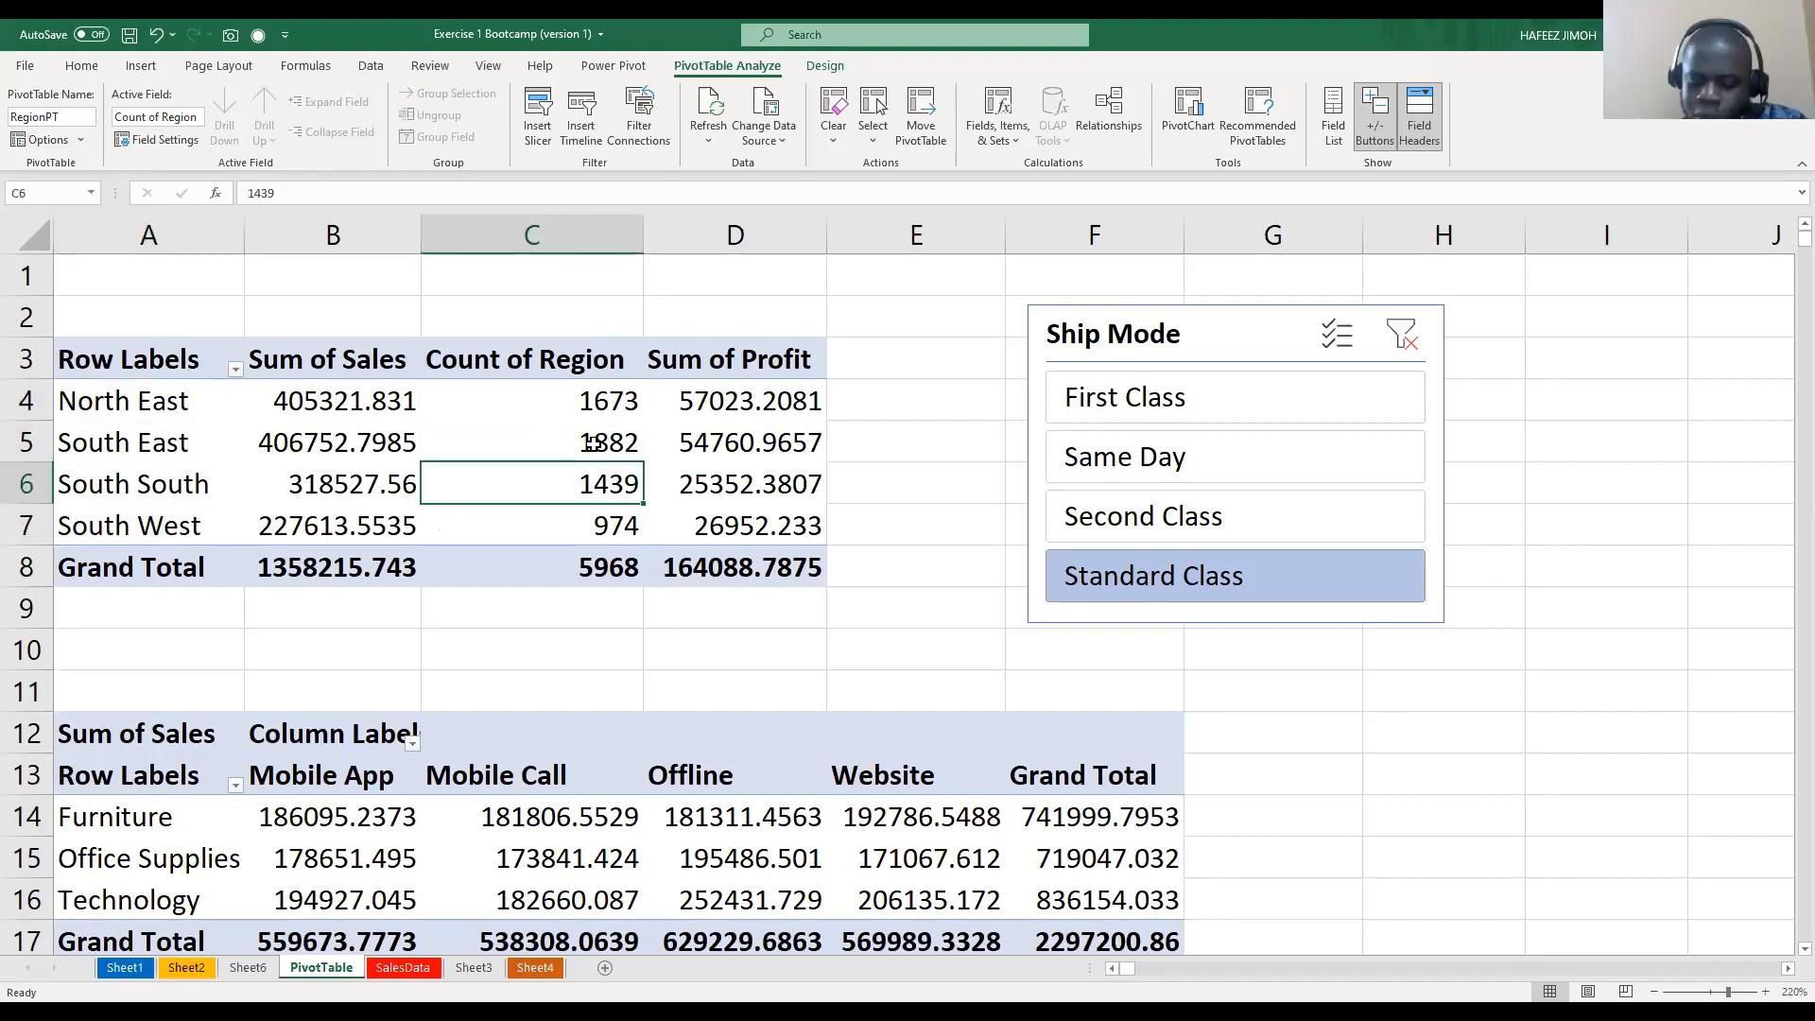
# Show the field list for the region pivot table with its South East Count of Region cell selected
pyautogui.click(593, 444)
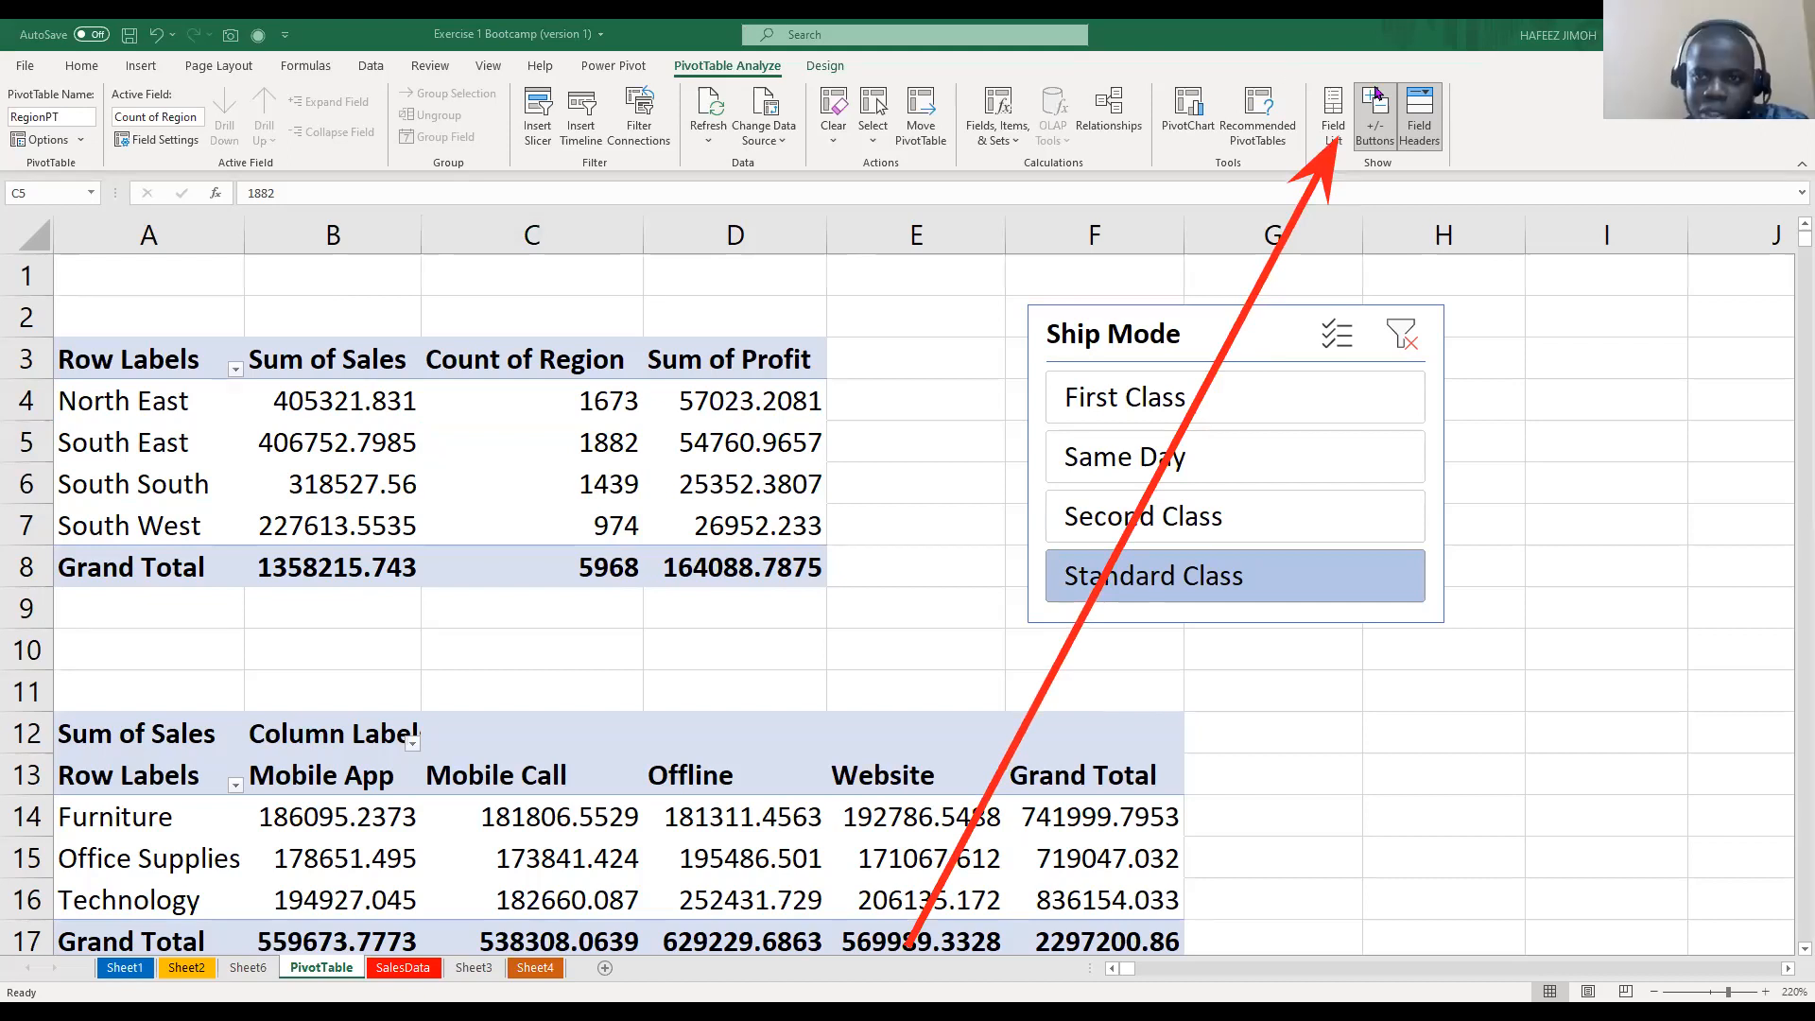
pyautogui.click(1343, 110)
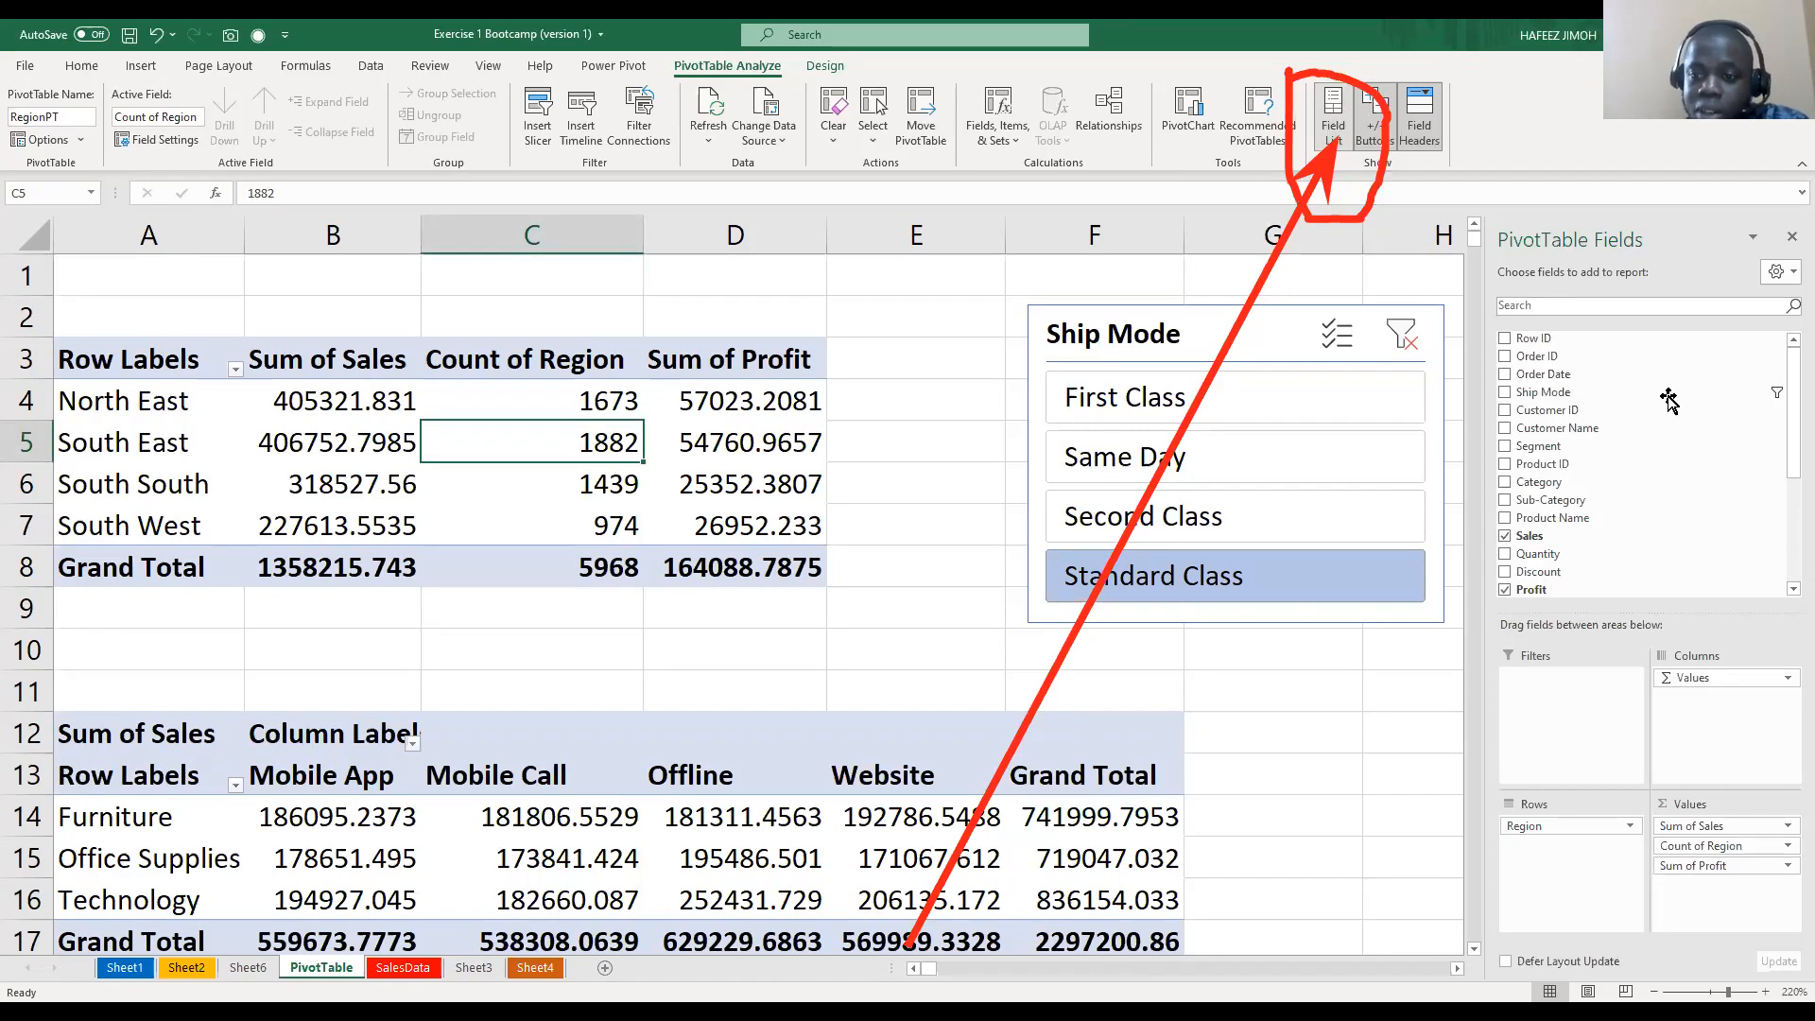
pyautogui.scroll(-2, 1651, 515)
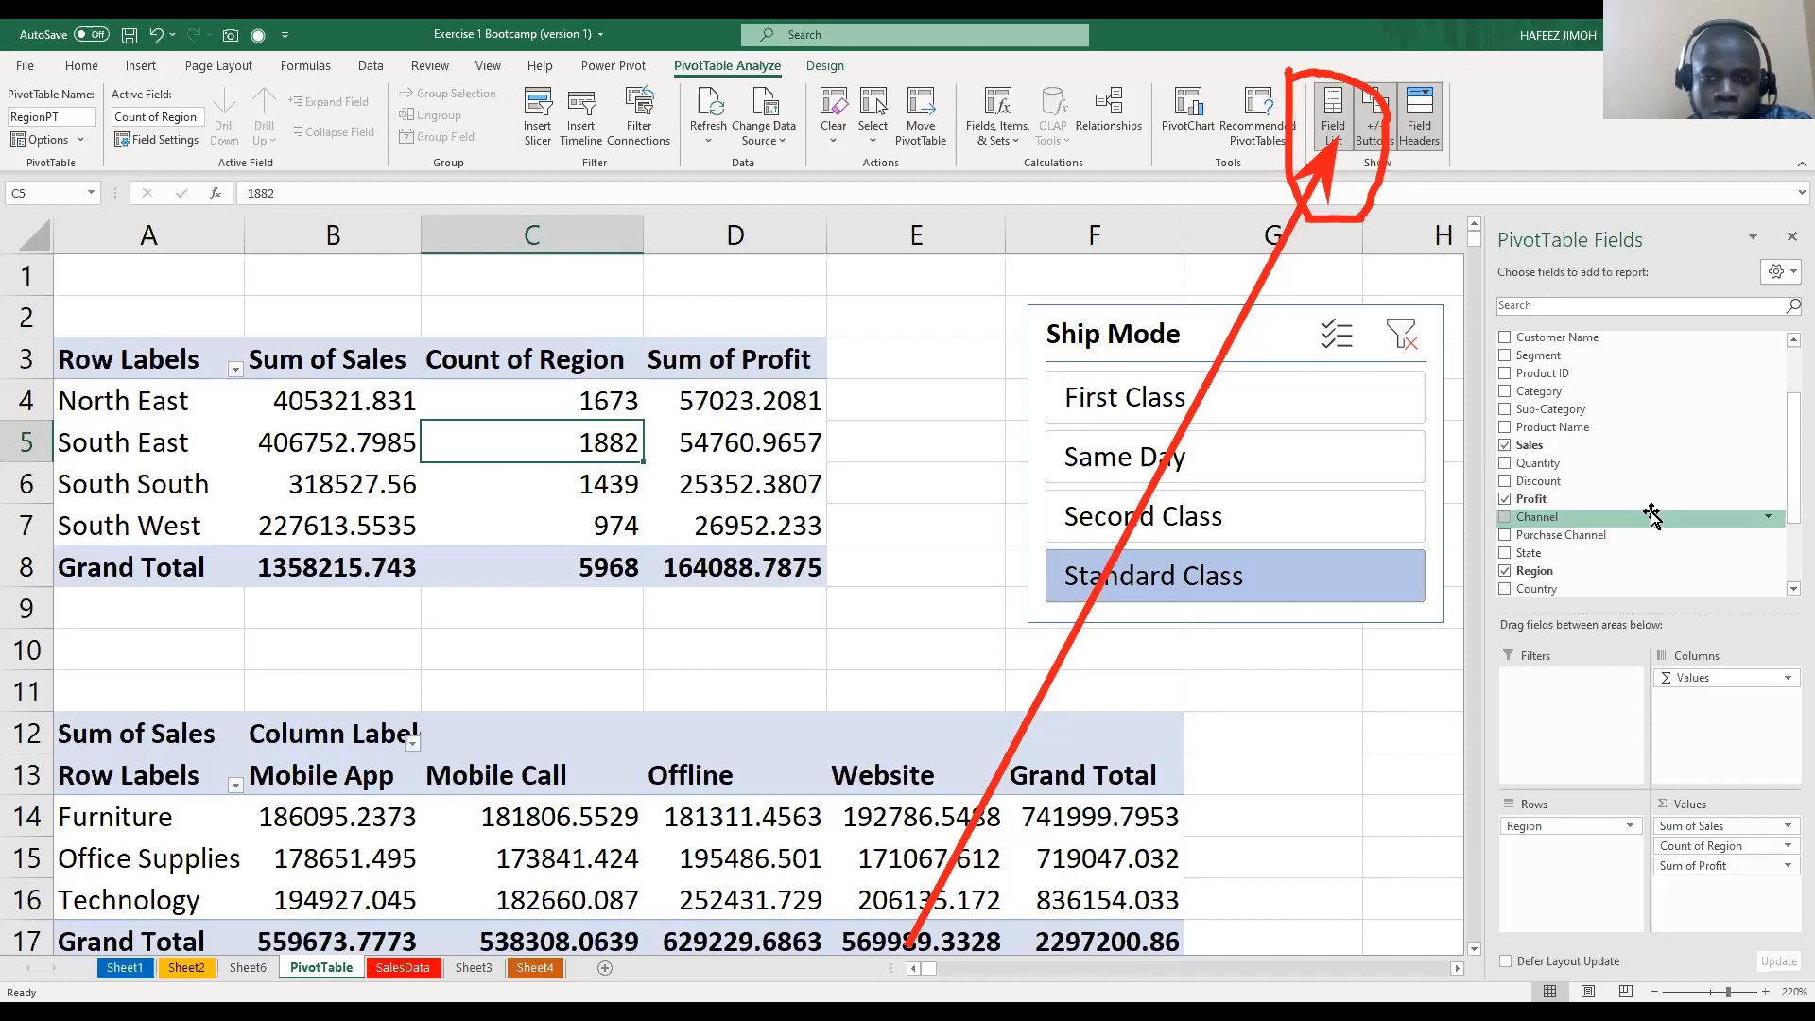
# Go through the region pivot table's headers from Row Labels to Sum of Profit
pyautogui.click(410, 401)
pyautogui.click(150, 378)
pyautogui.click(149, 373)
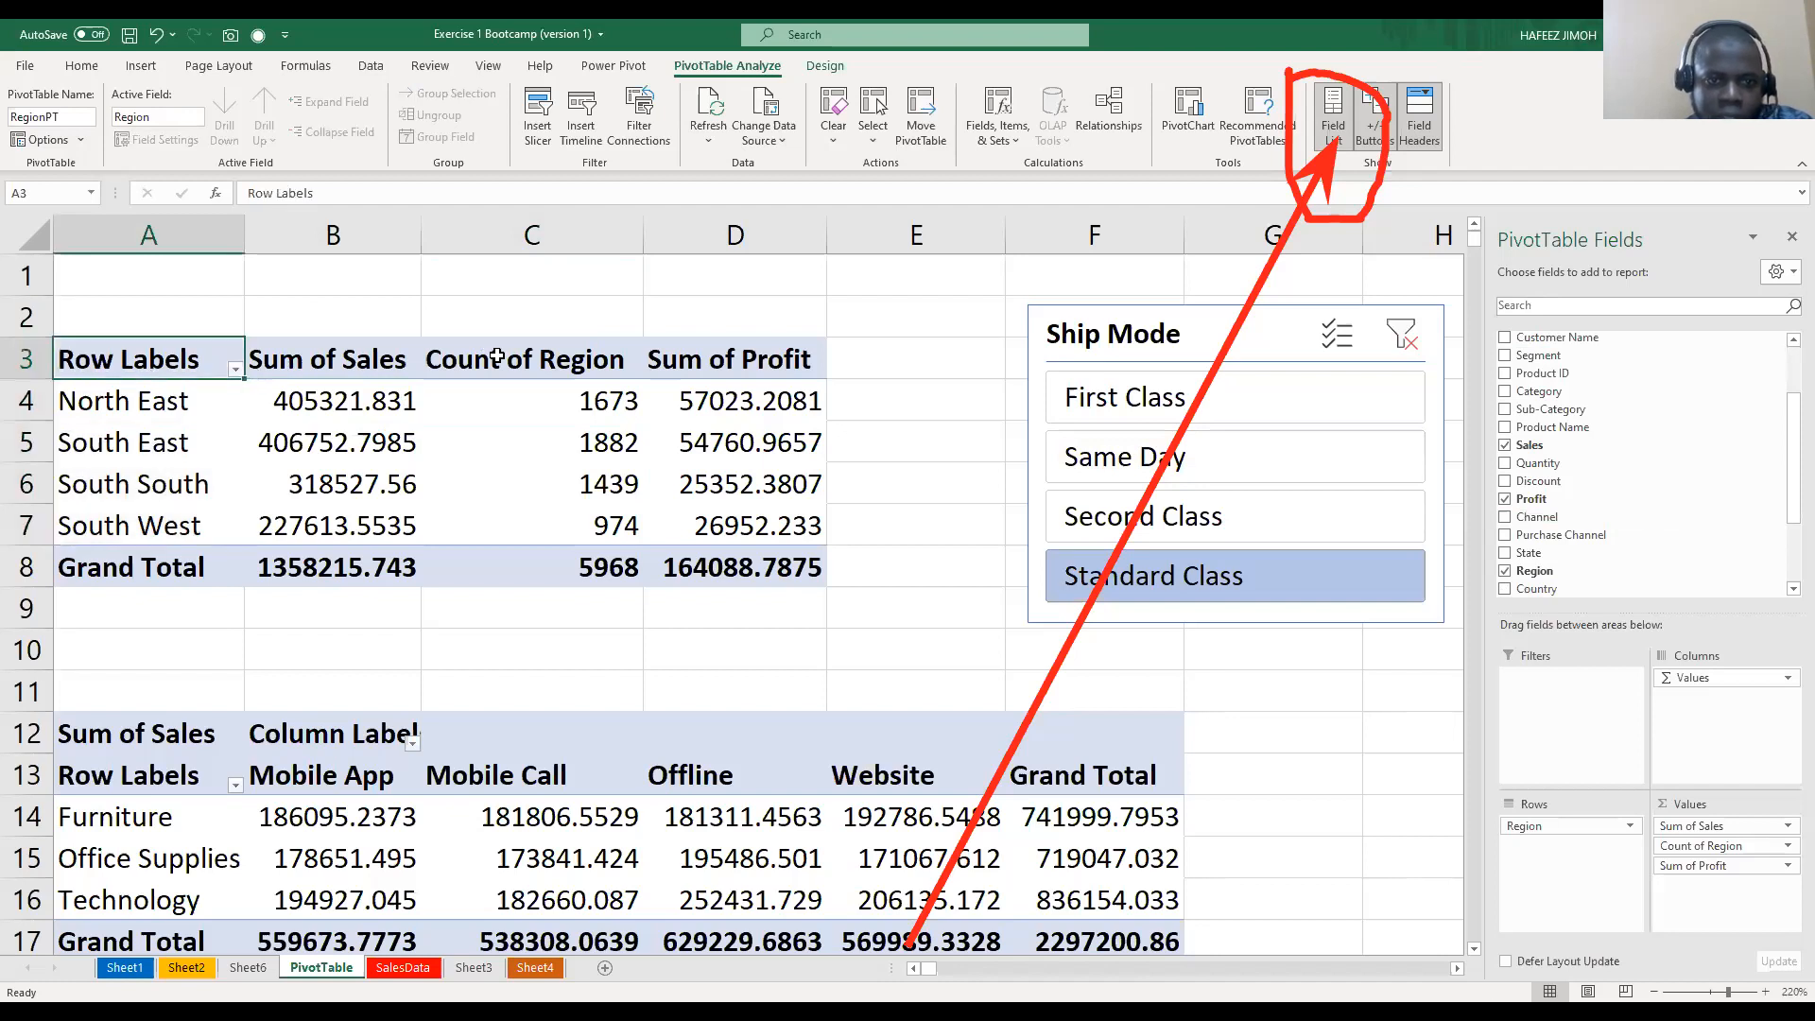
pyautogui.press('Right')
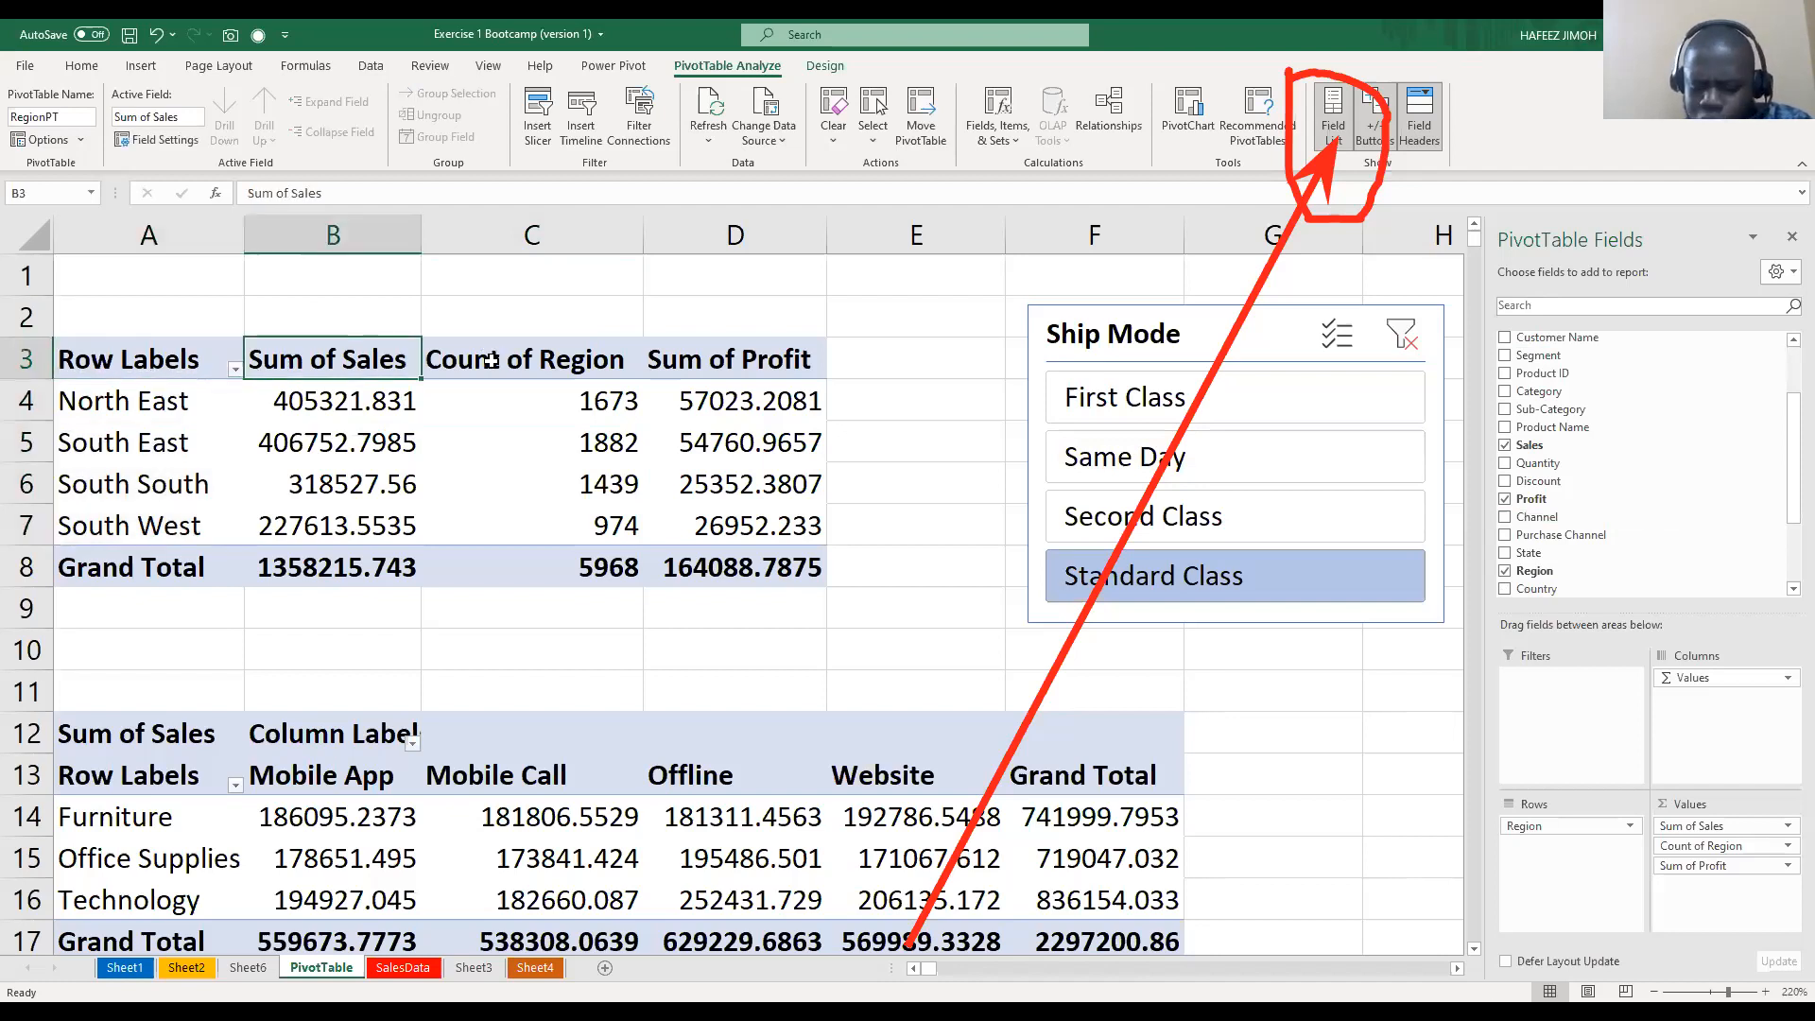
pyautogui.click(490, 361)
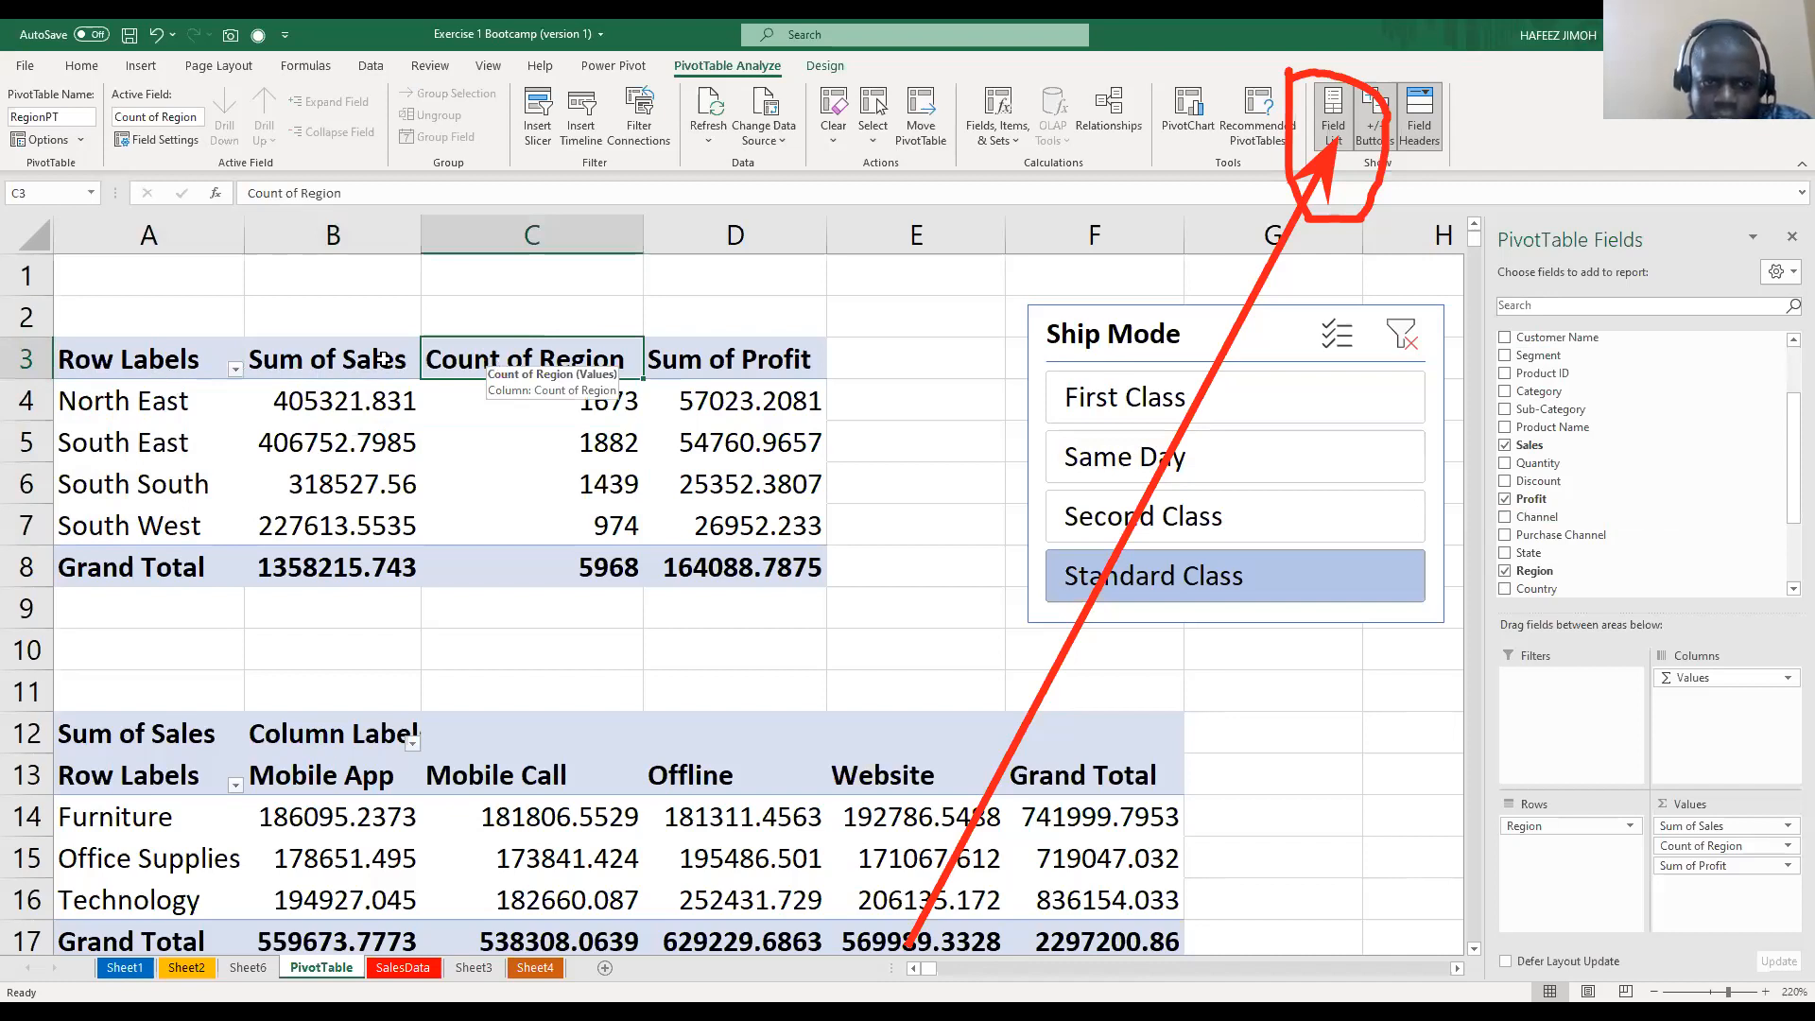
pyautogui.click(722, 368)
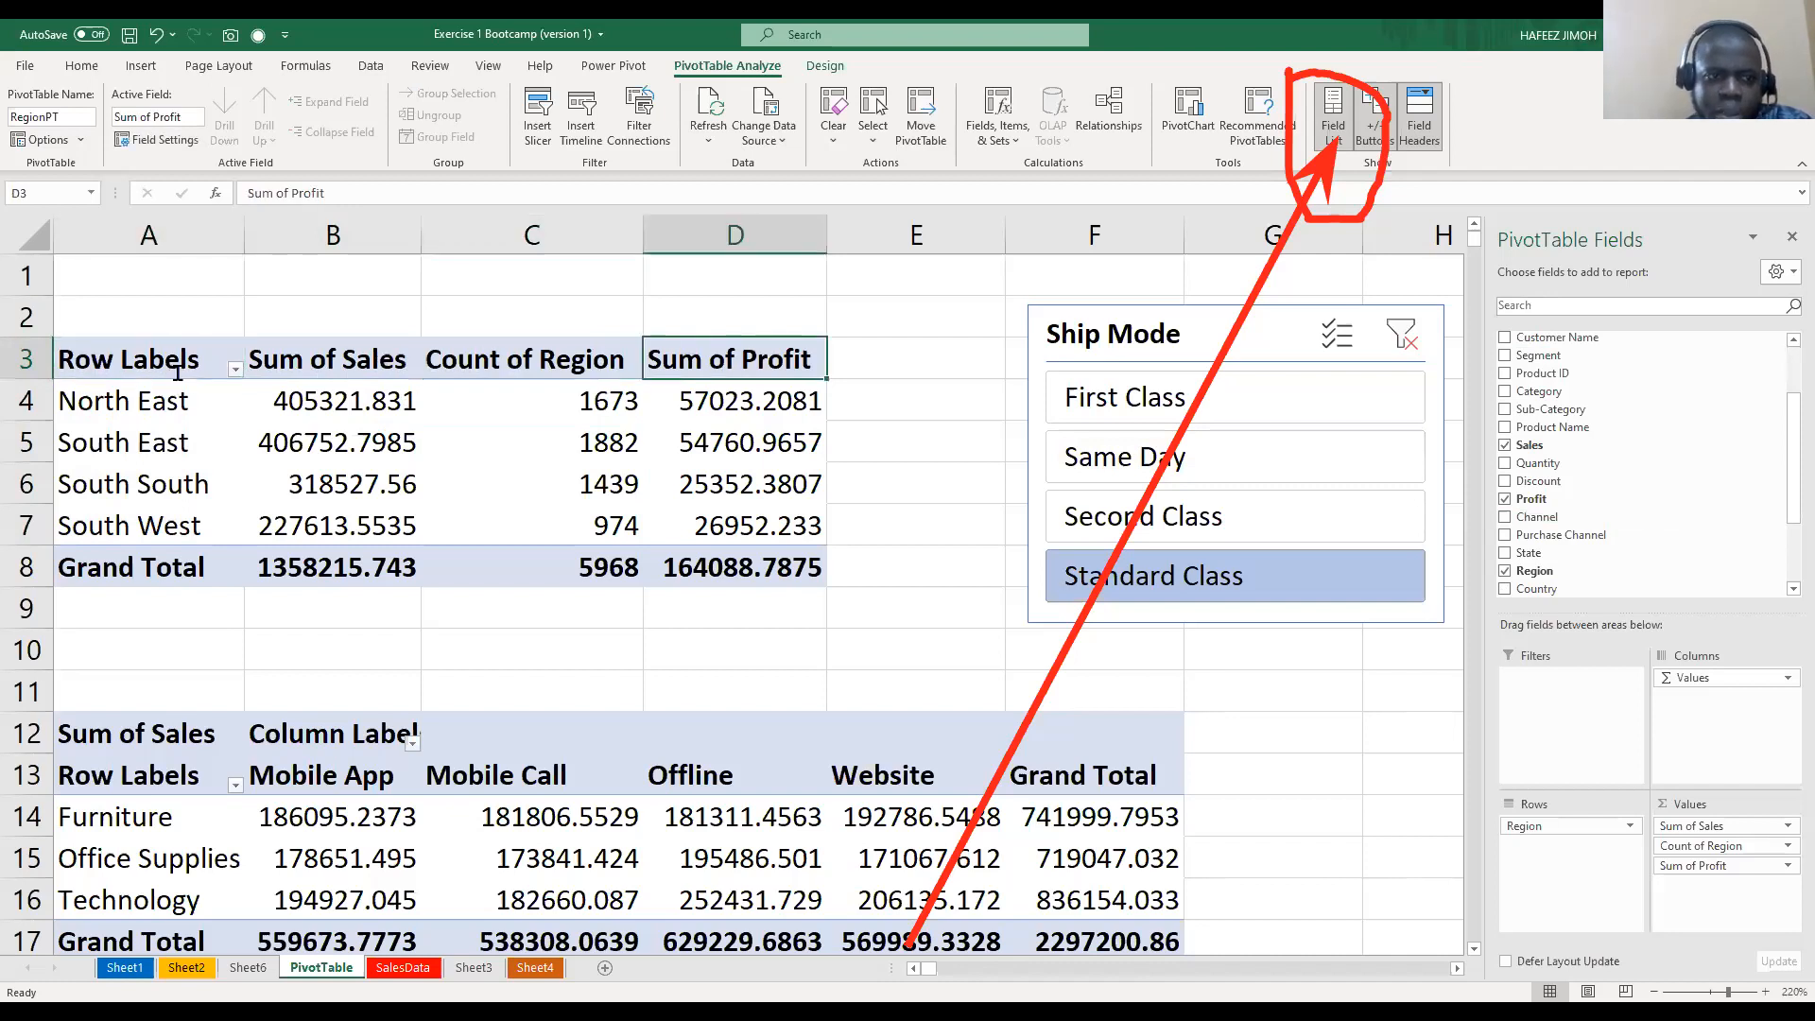
# Rename the Row Labels header of the region pivot table as Region
pyautogui.doubleClick(183, 362)
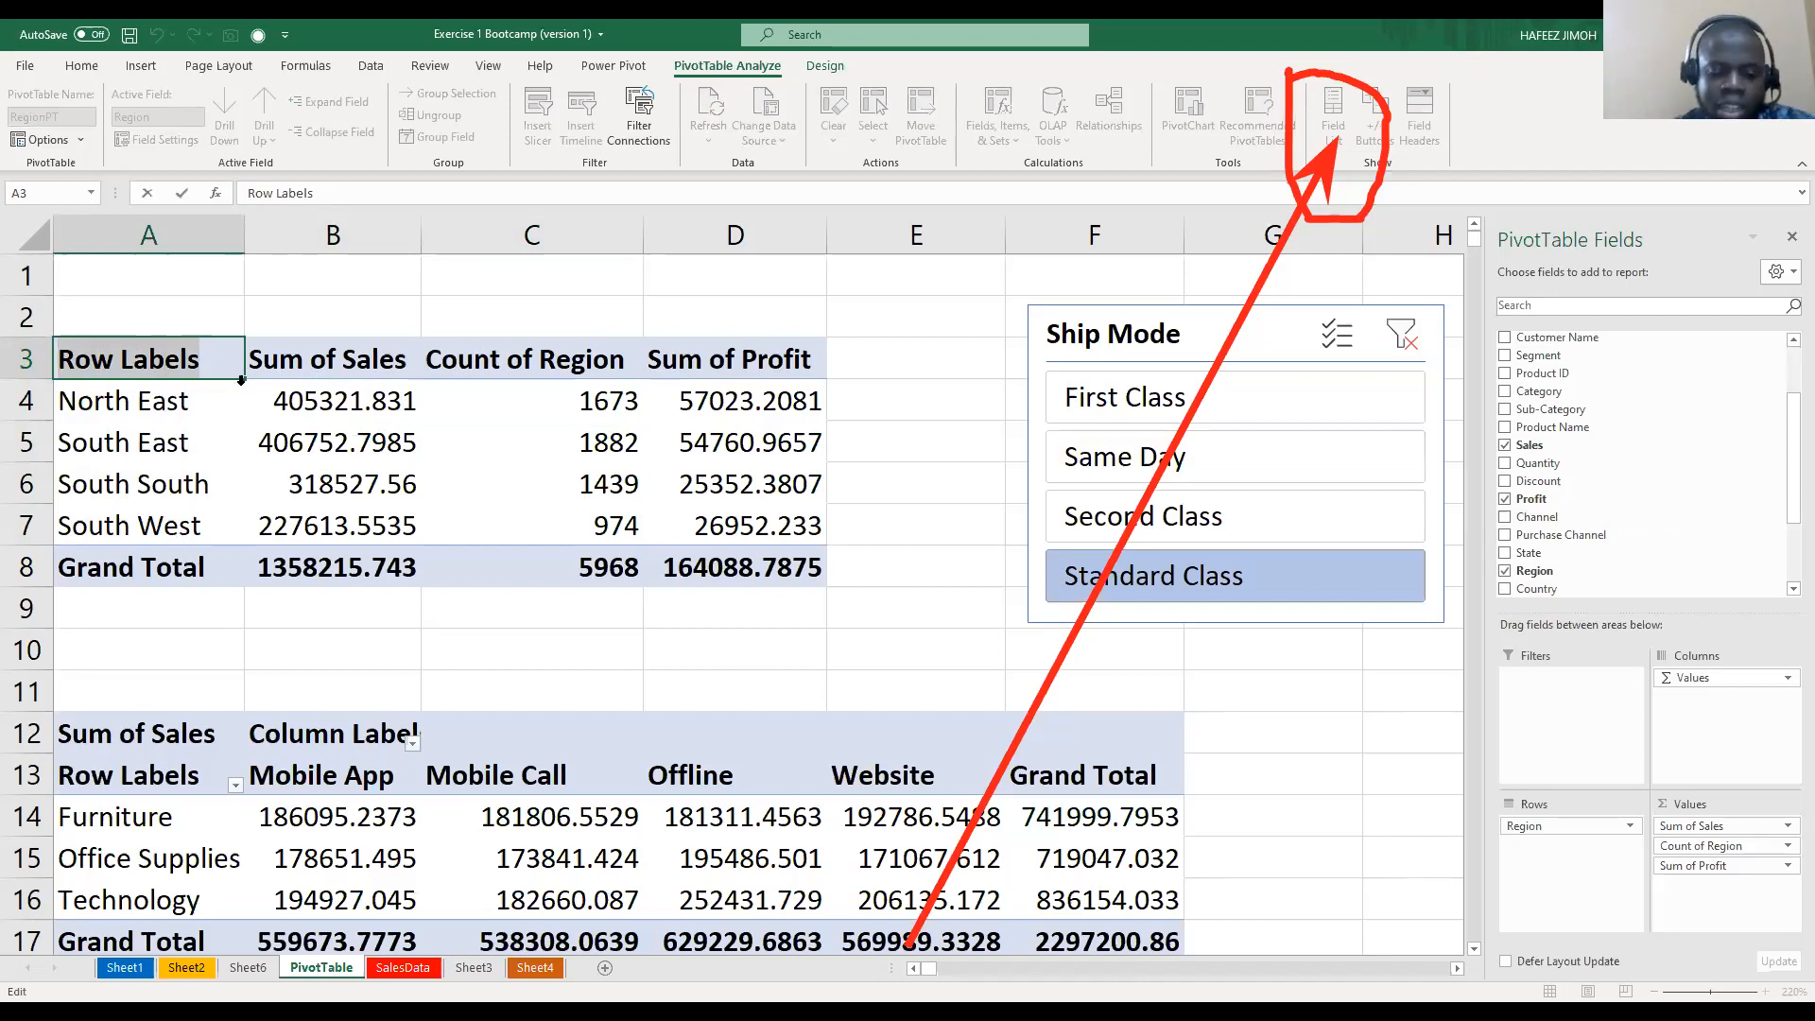
pyautogui.write('Regio')
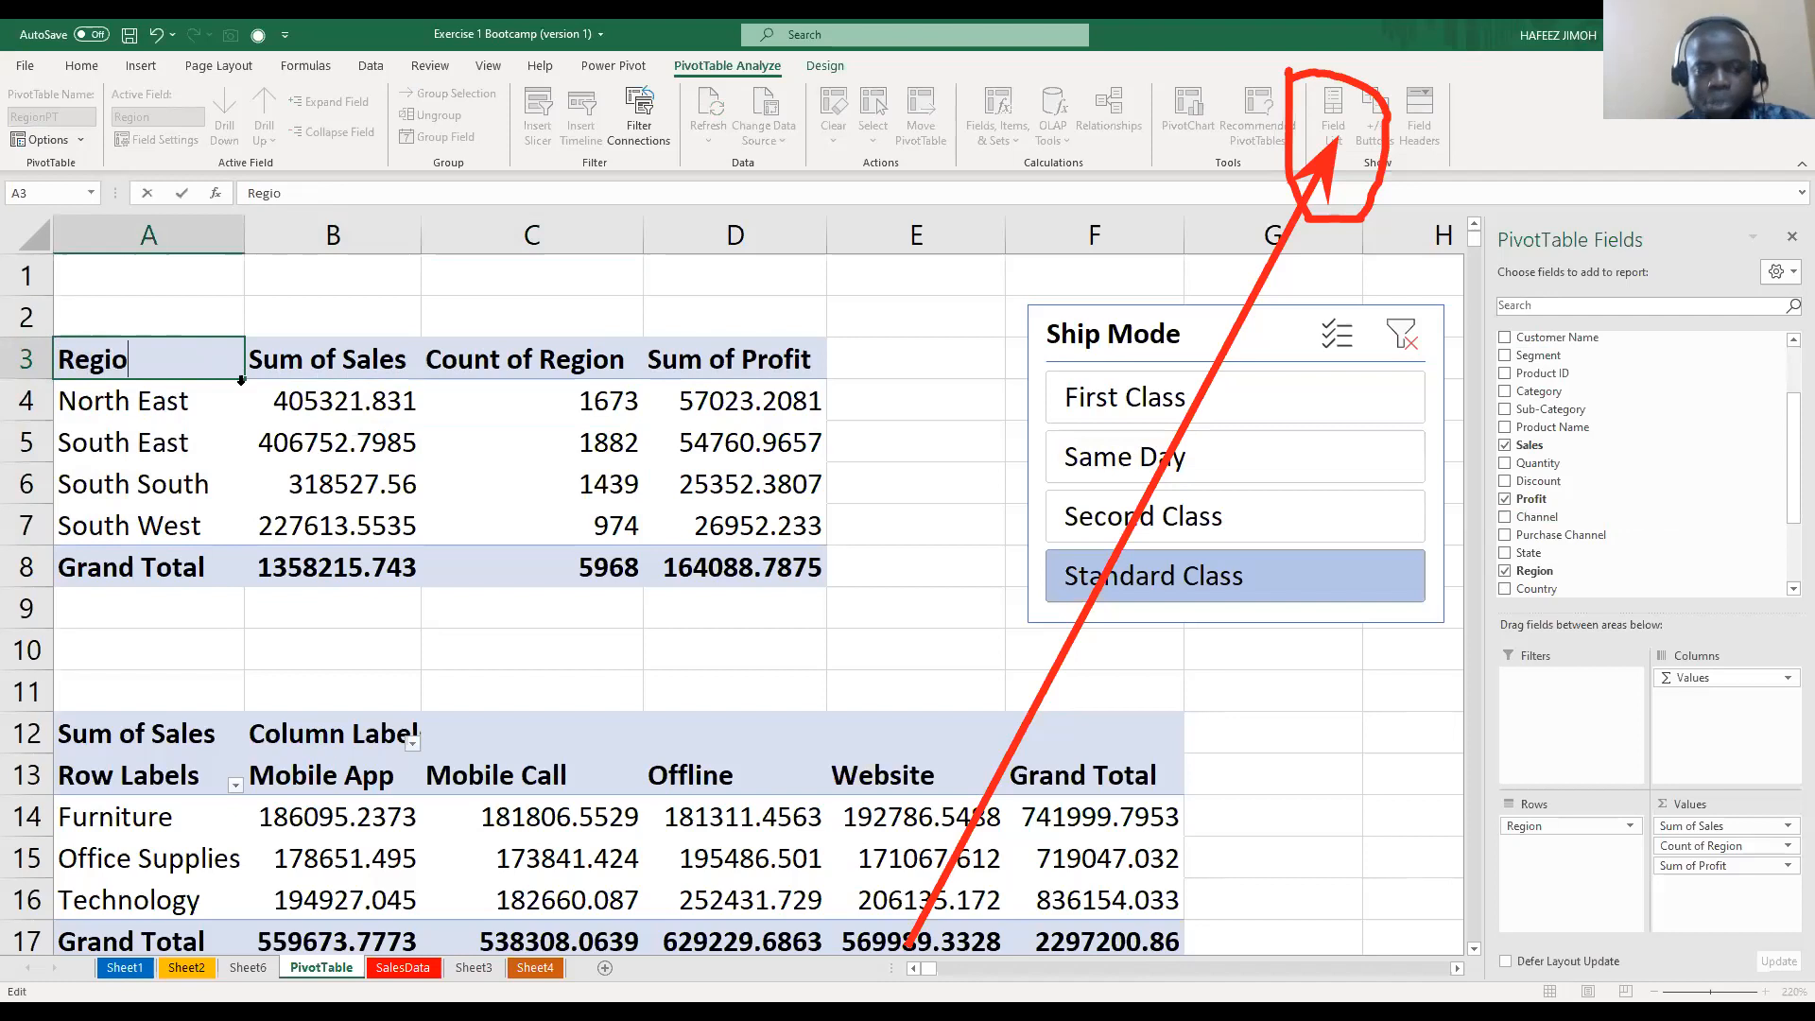
pyautogui.write('n')
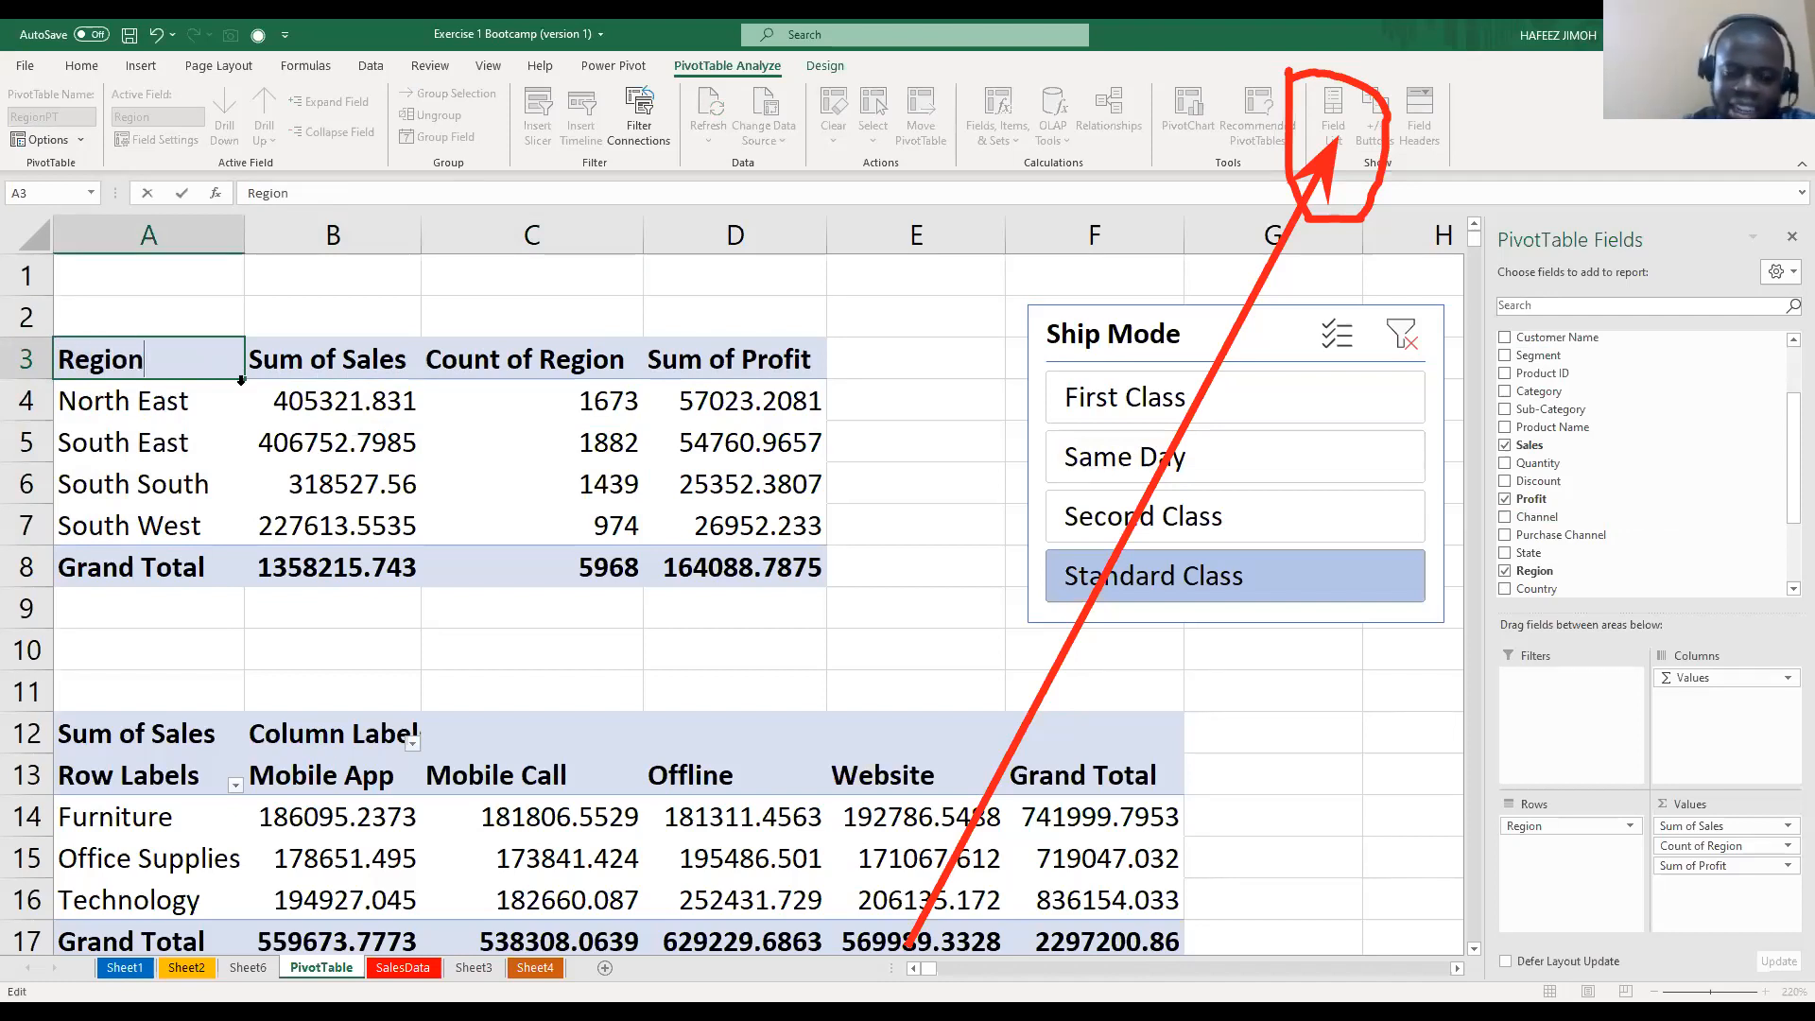
pyautogui.press('Return')
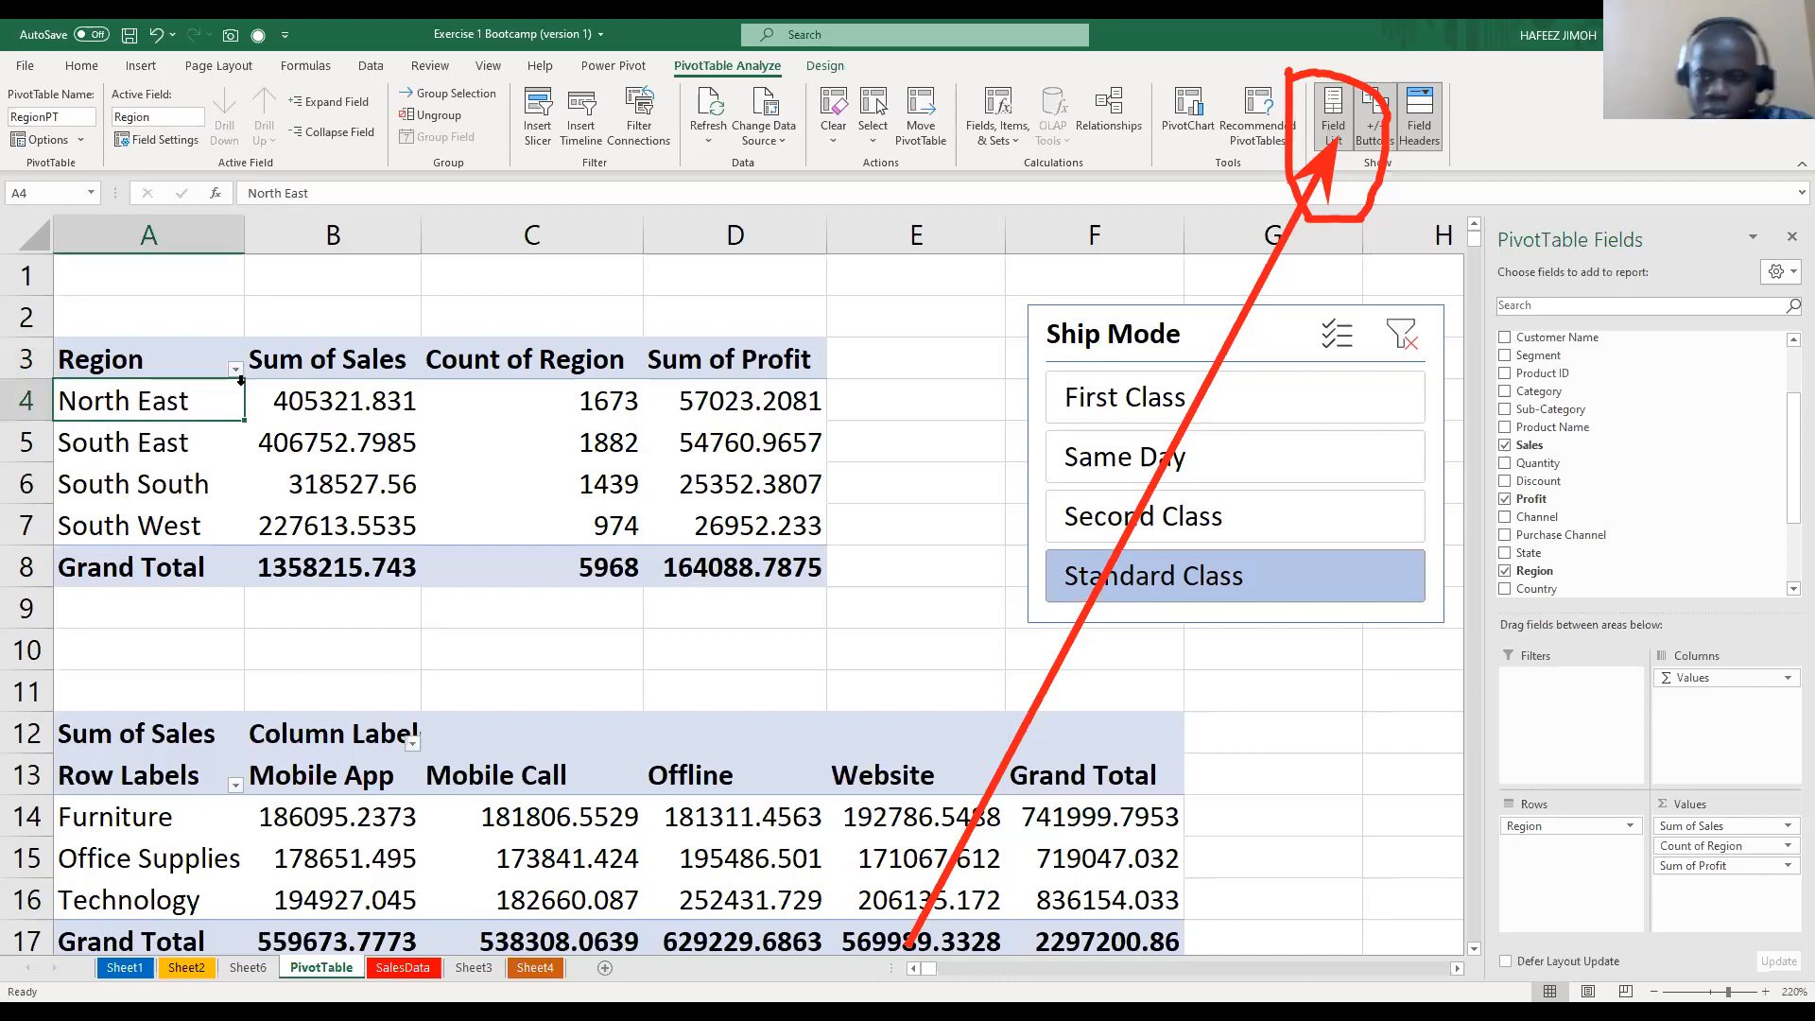
pyautogui.click(165, 375)
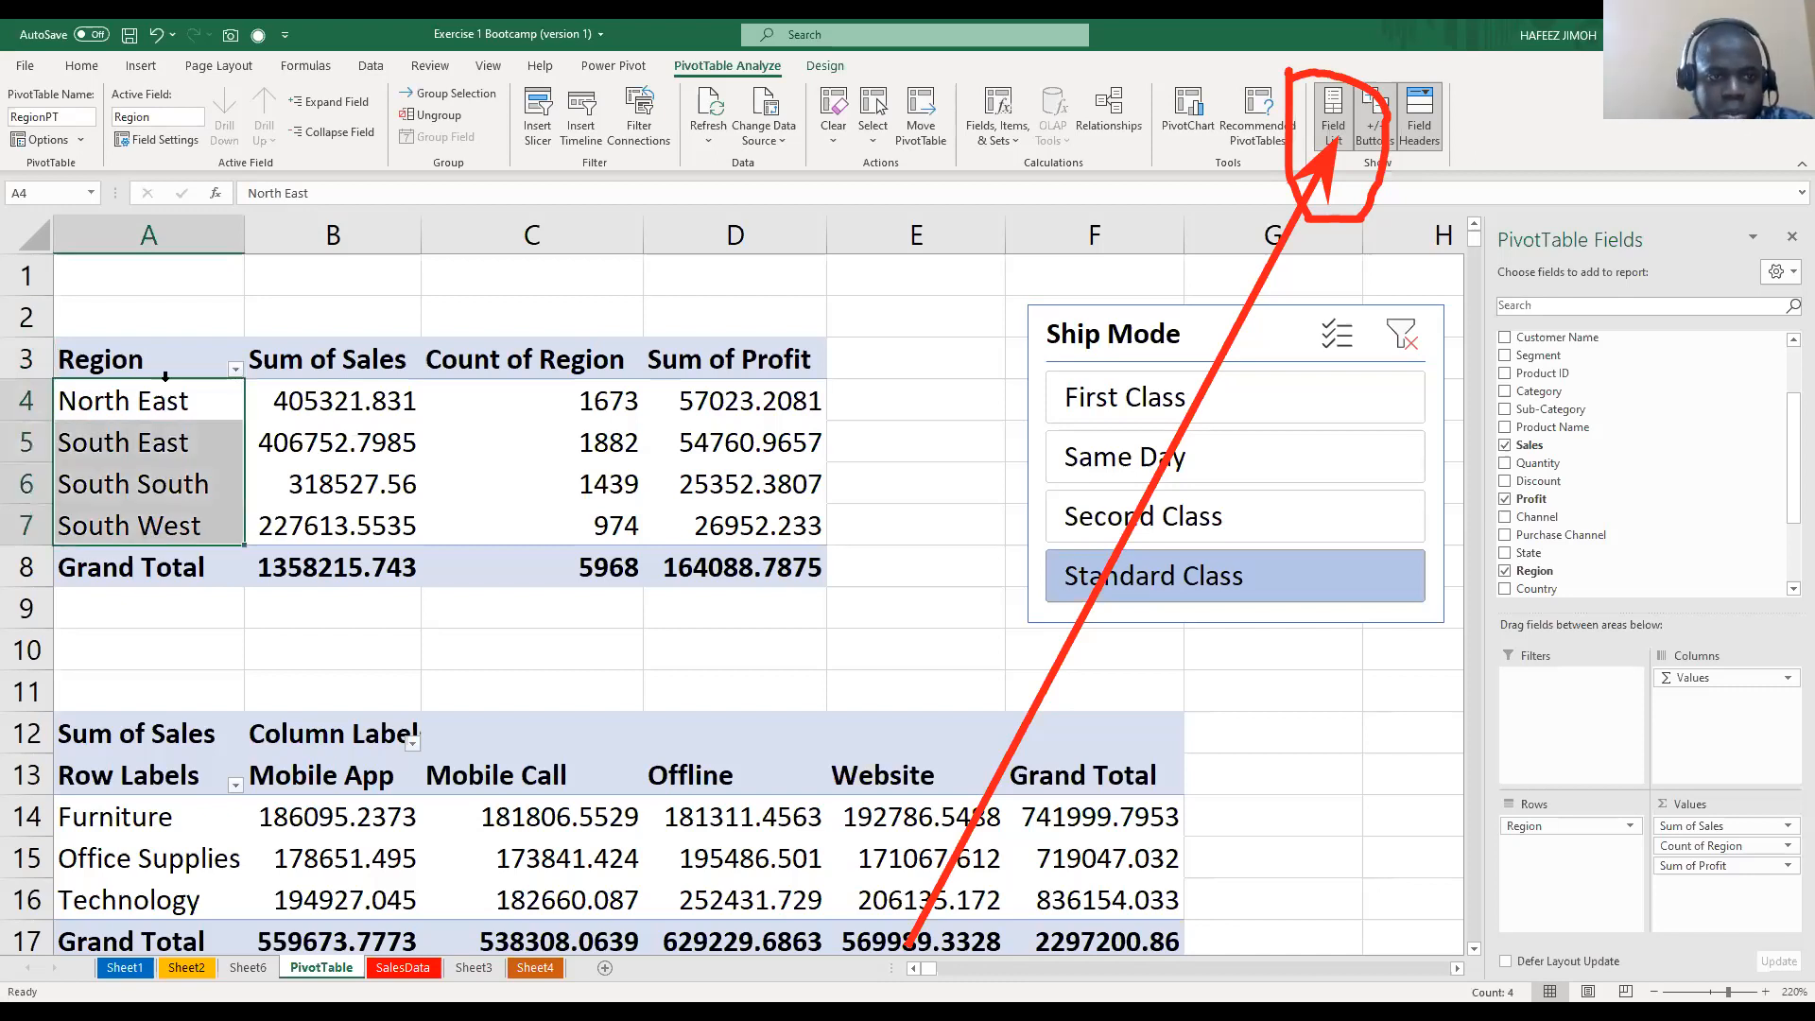
pyautogui.press('Up')
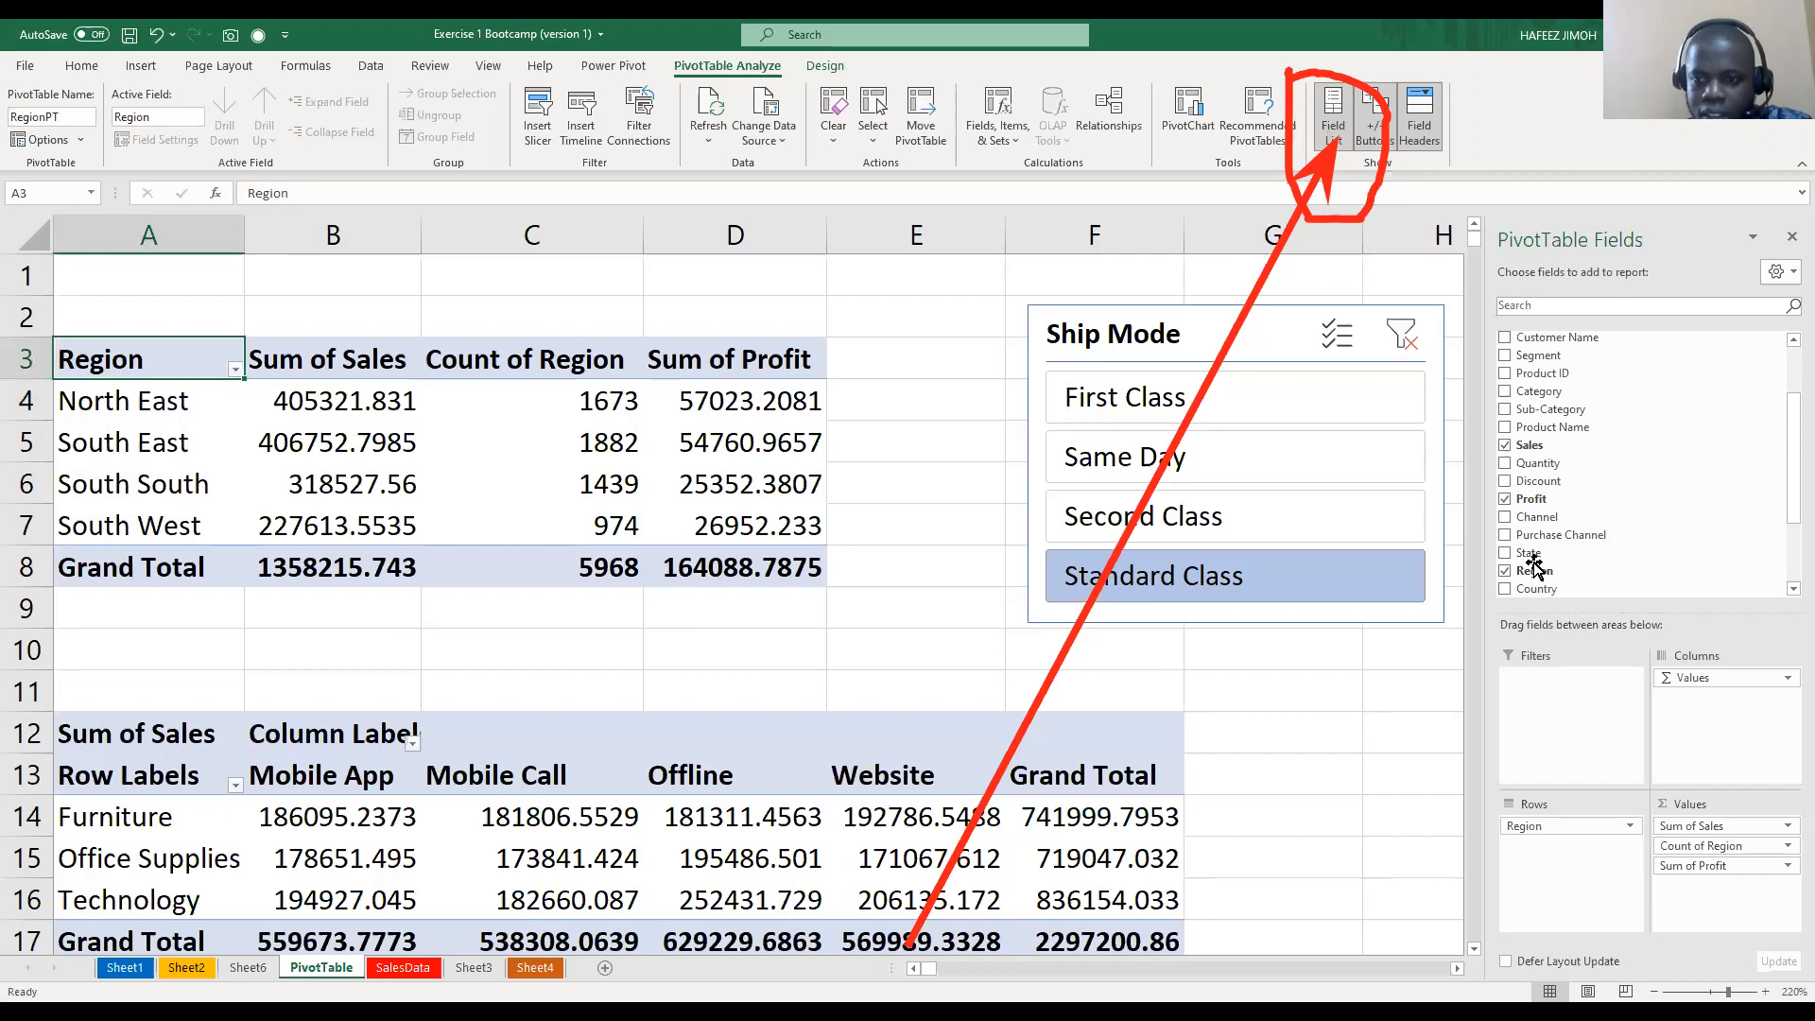
# Try to rename the region pivot table's Sum of Sales value field as Sales
pyautogui.press('Right')
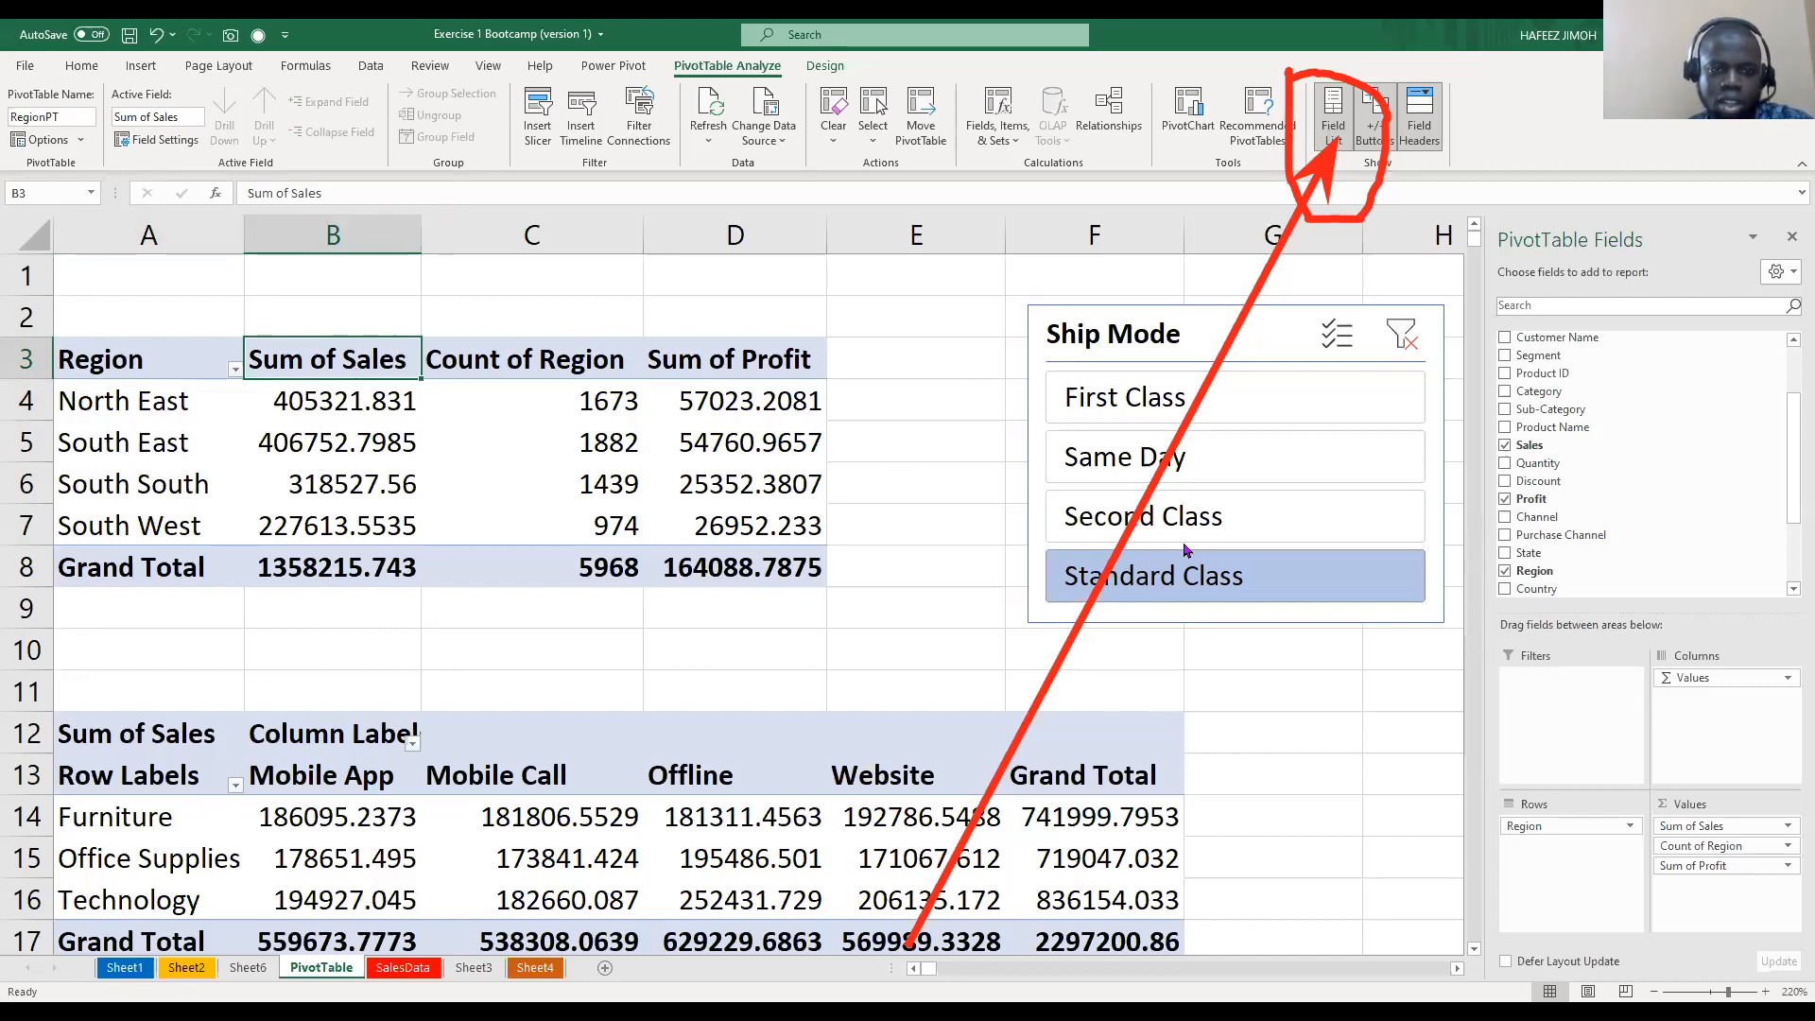
pyautogui.click(345, 213)
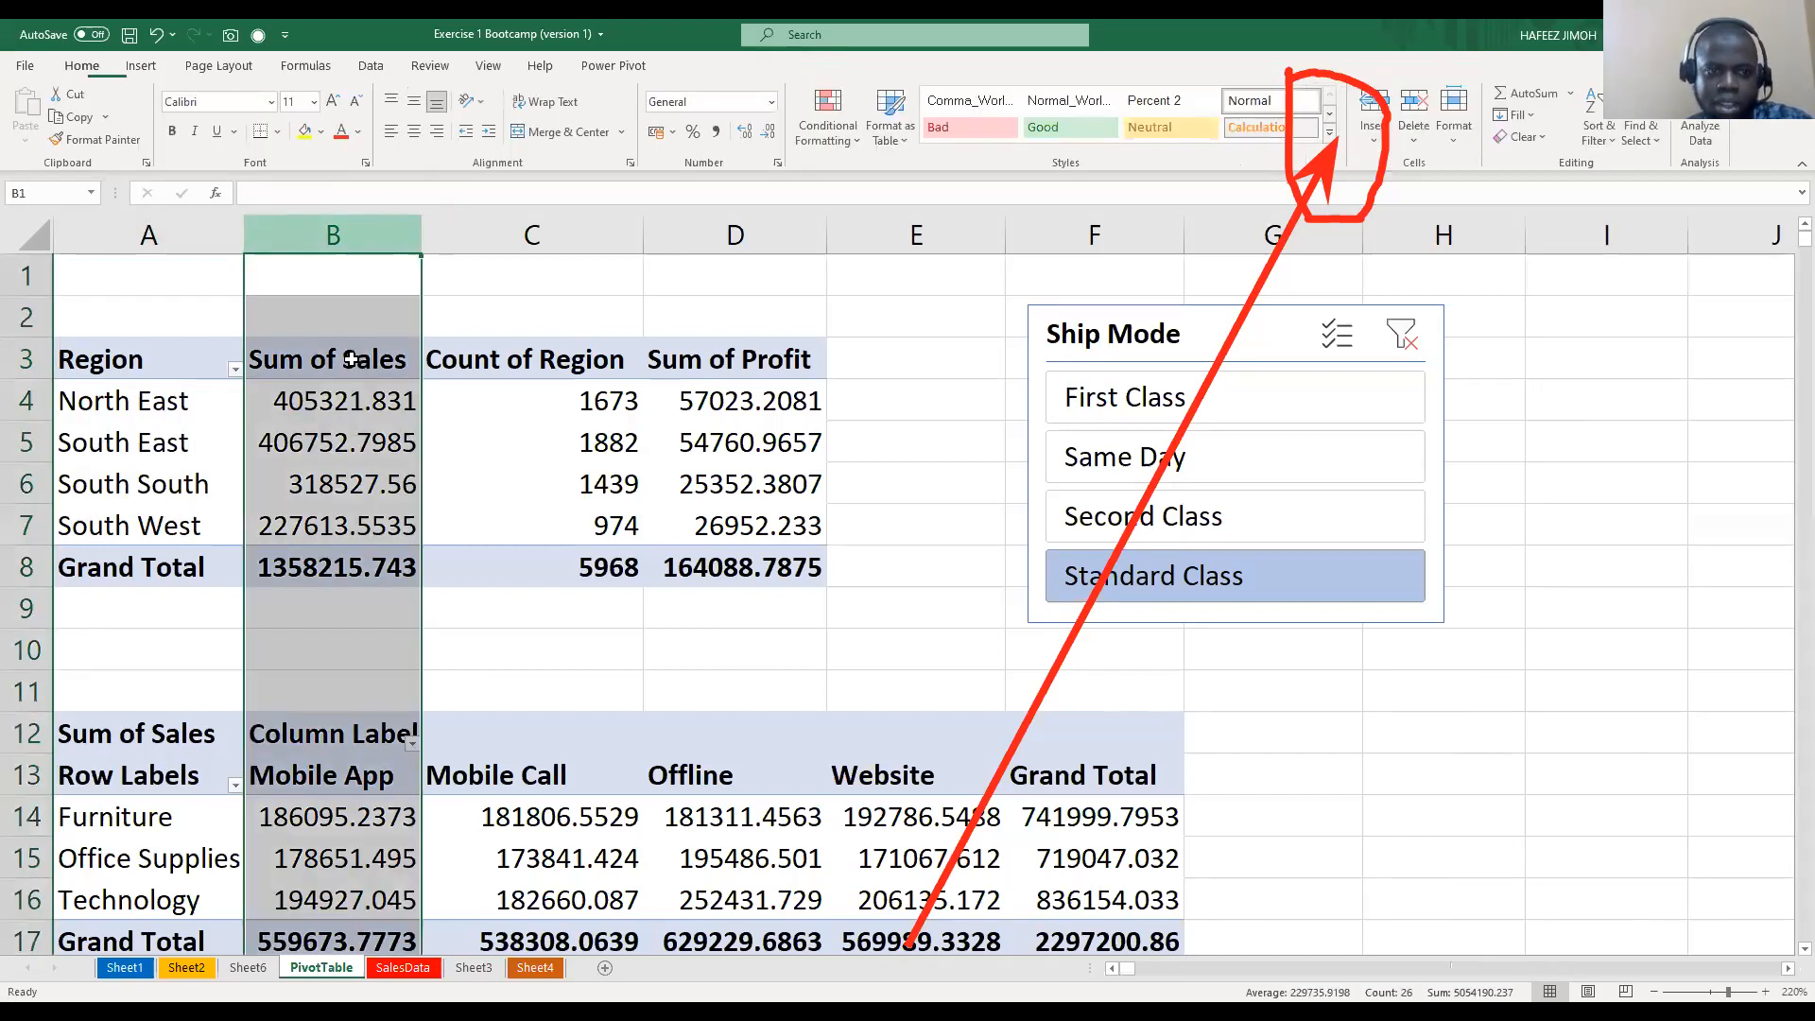
pyautogui.click(350, 360)
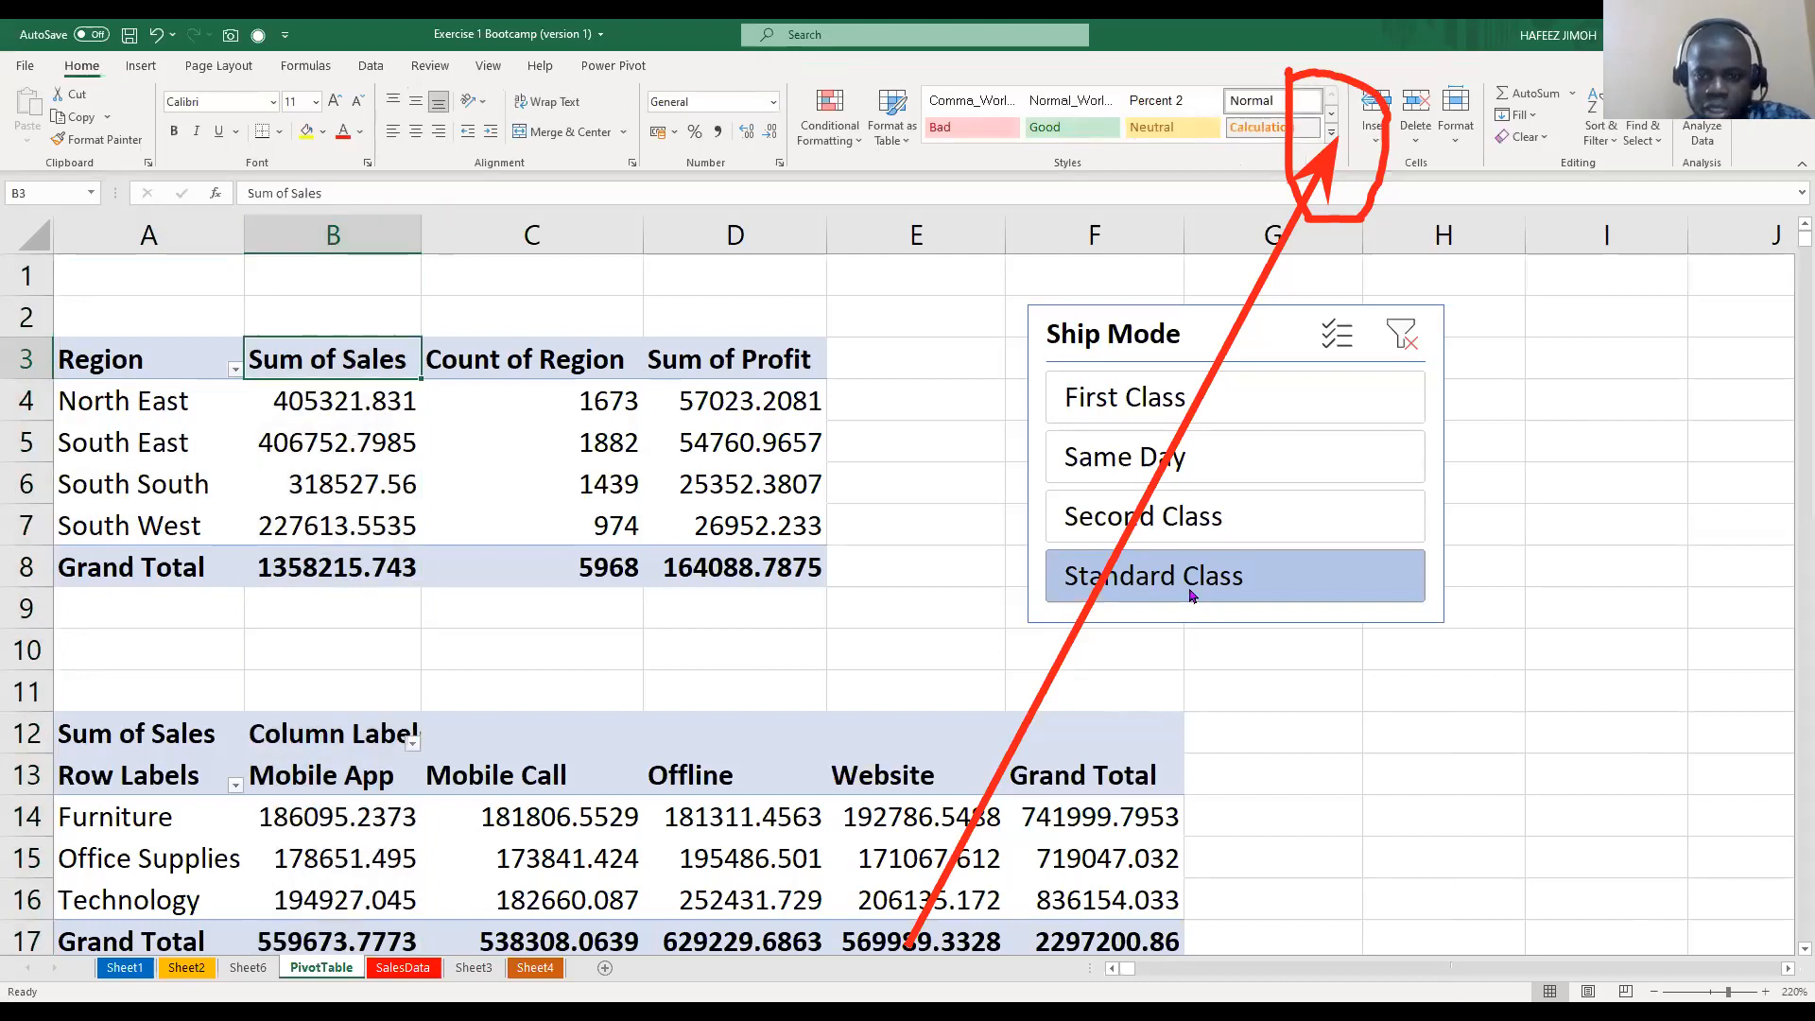
pyautogui.moveTo(1203, 578); pyautogui.dragTo(1078, 579)
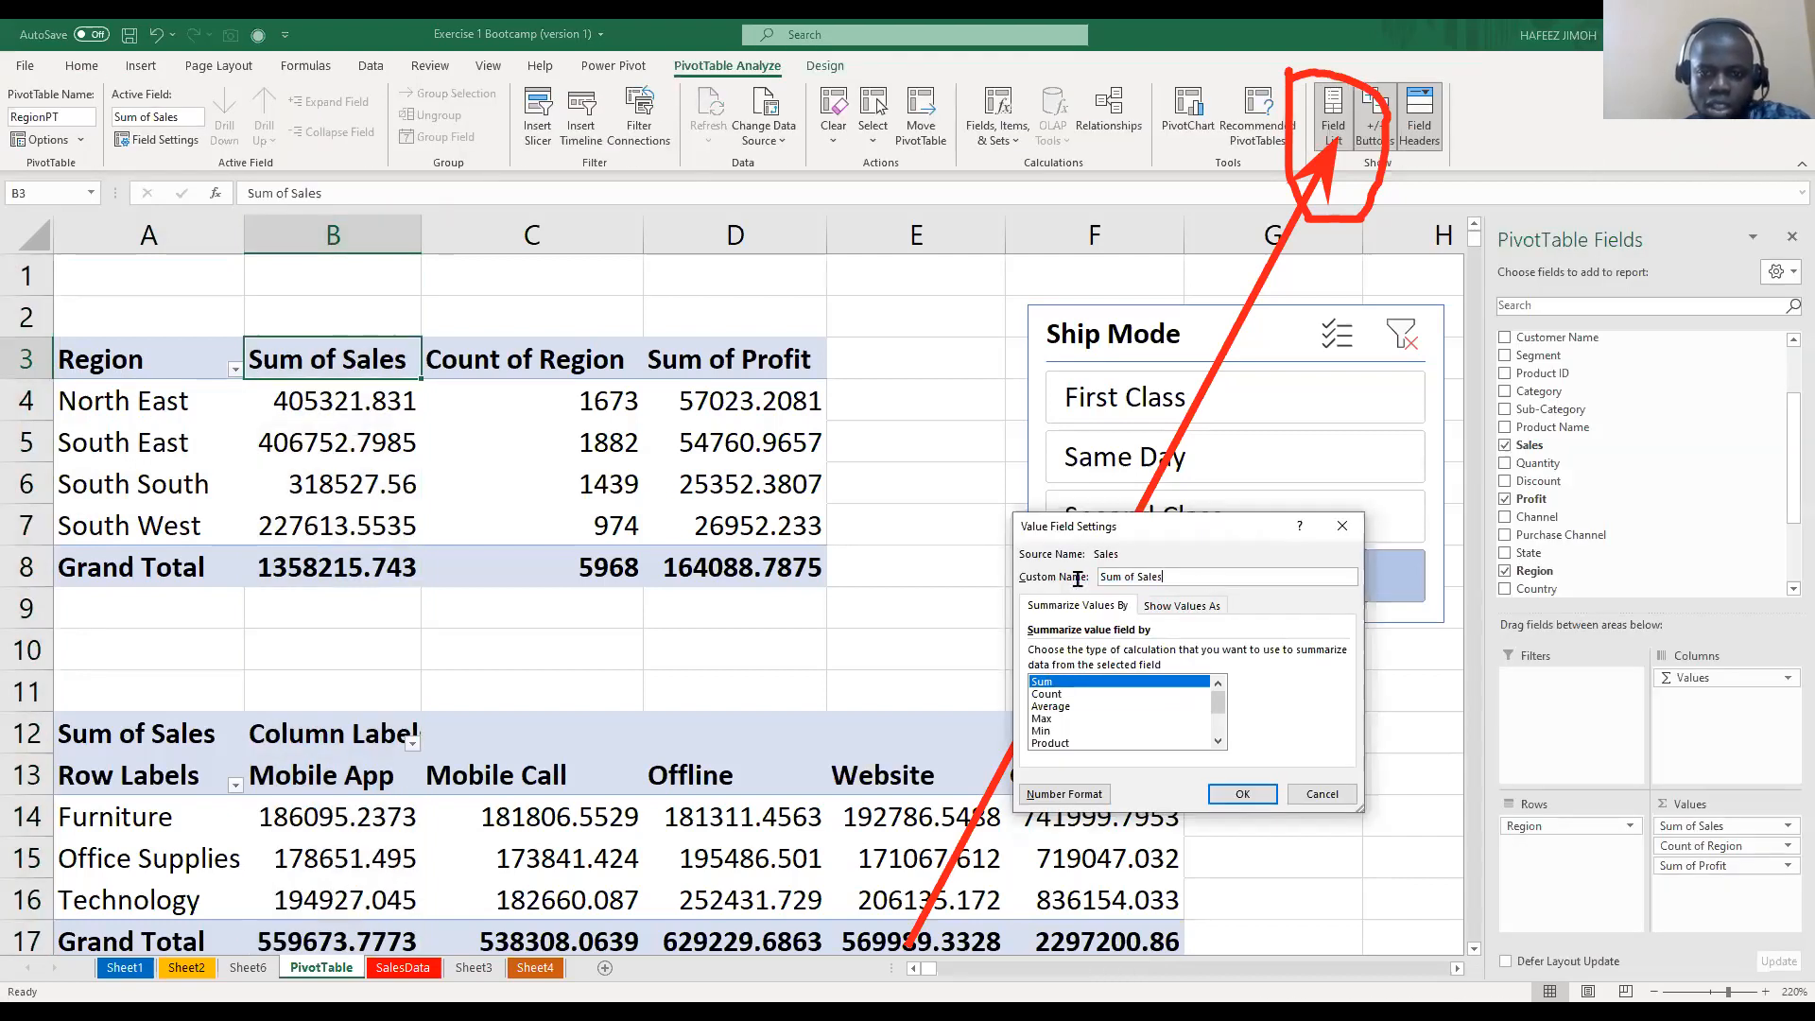
pyautogui.write('Sales')
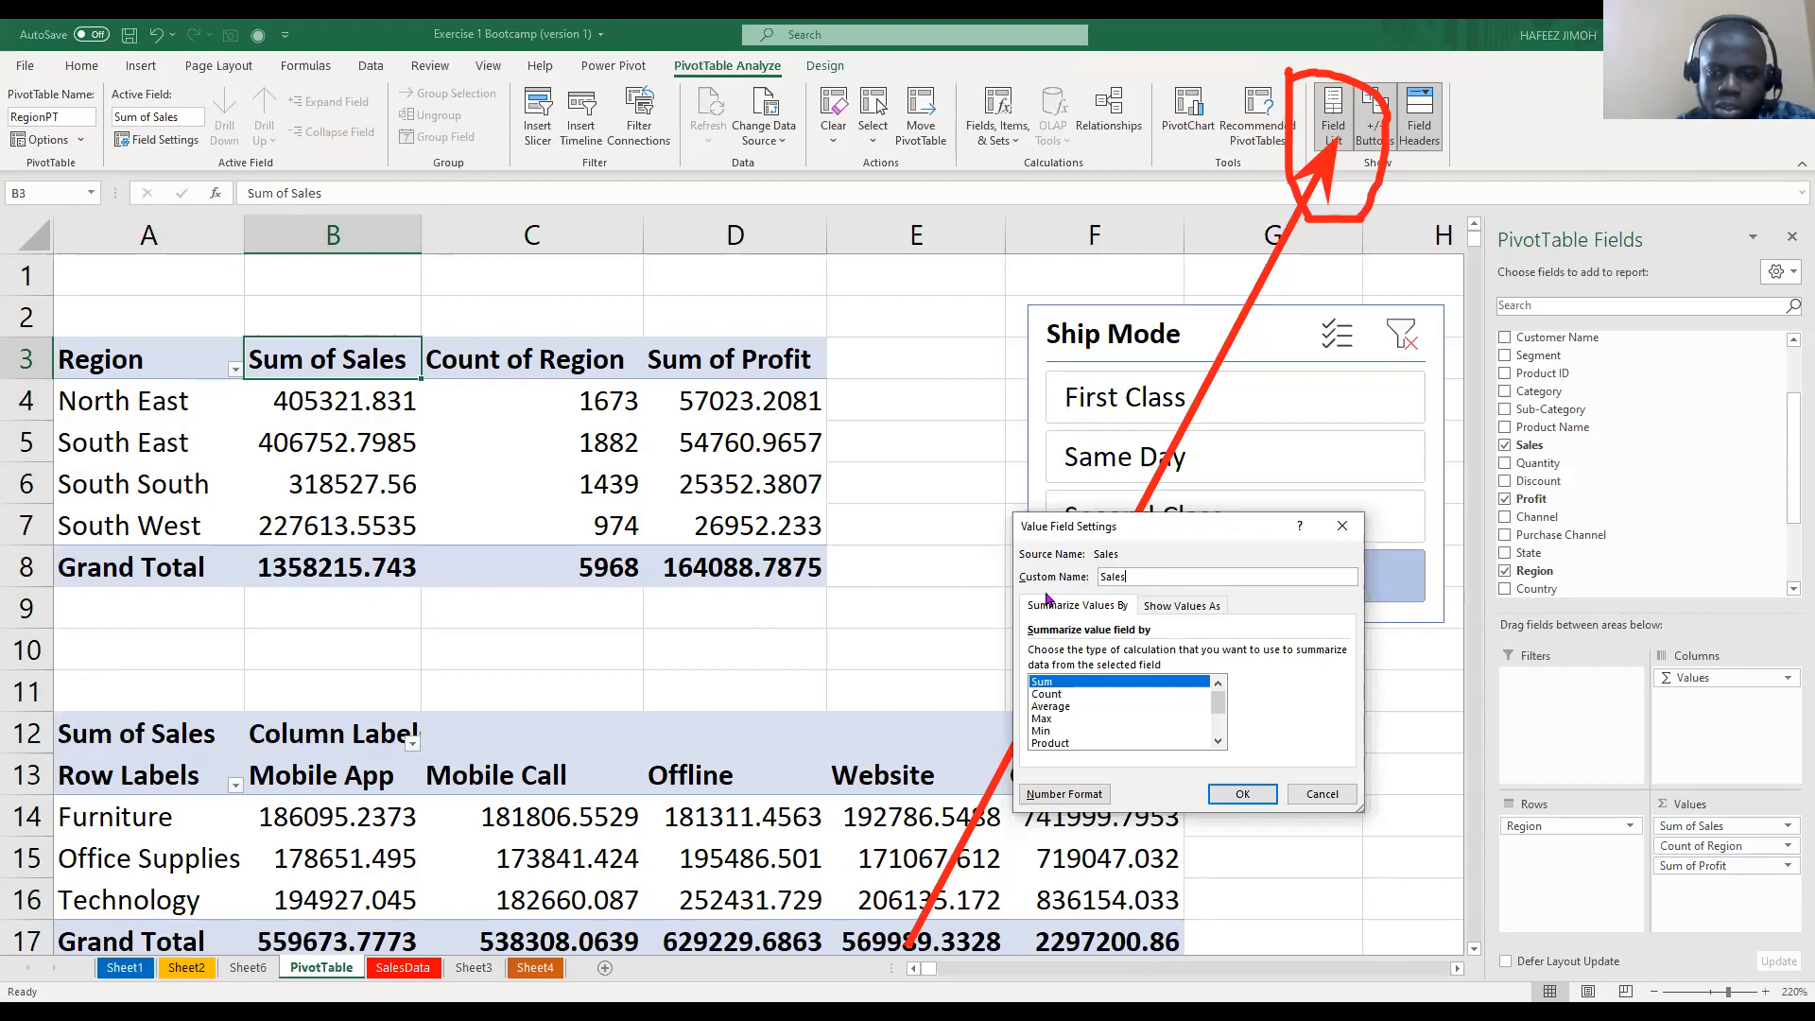
pyautogui.press('Return')
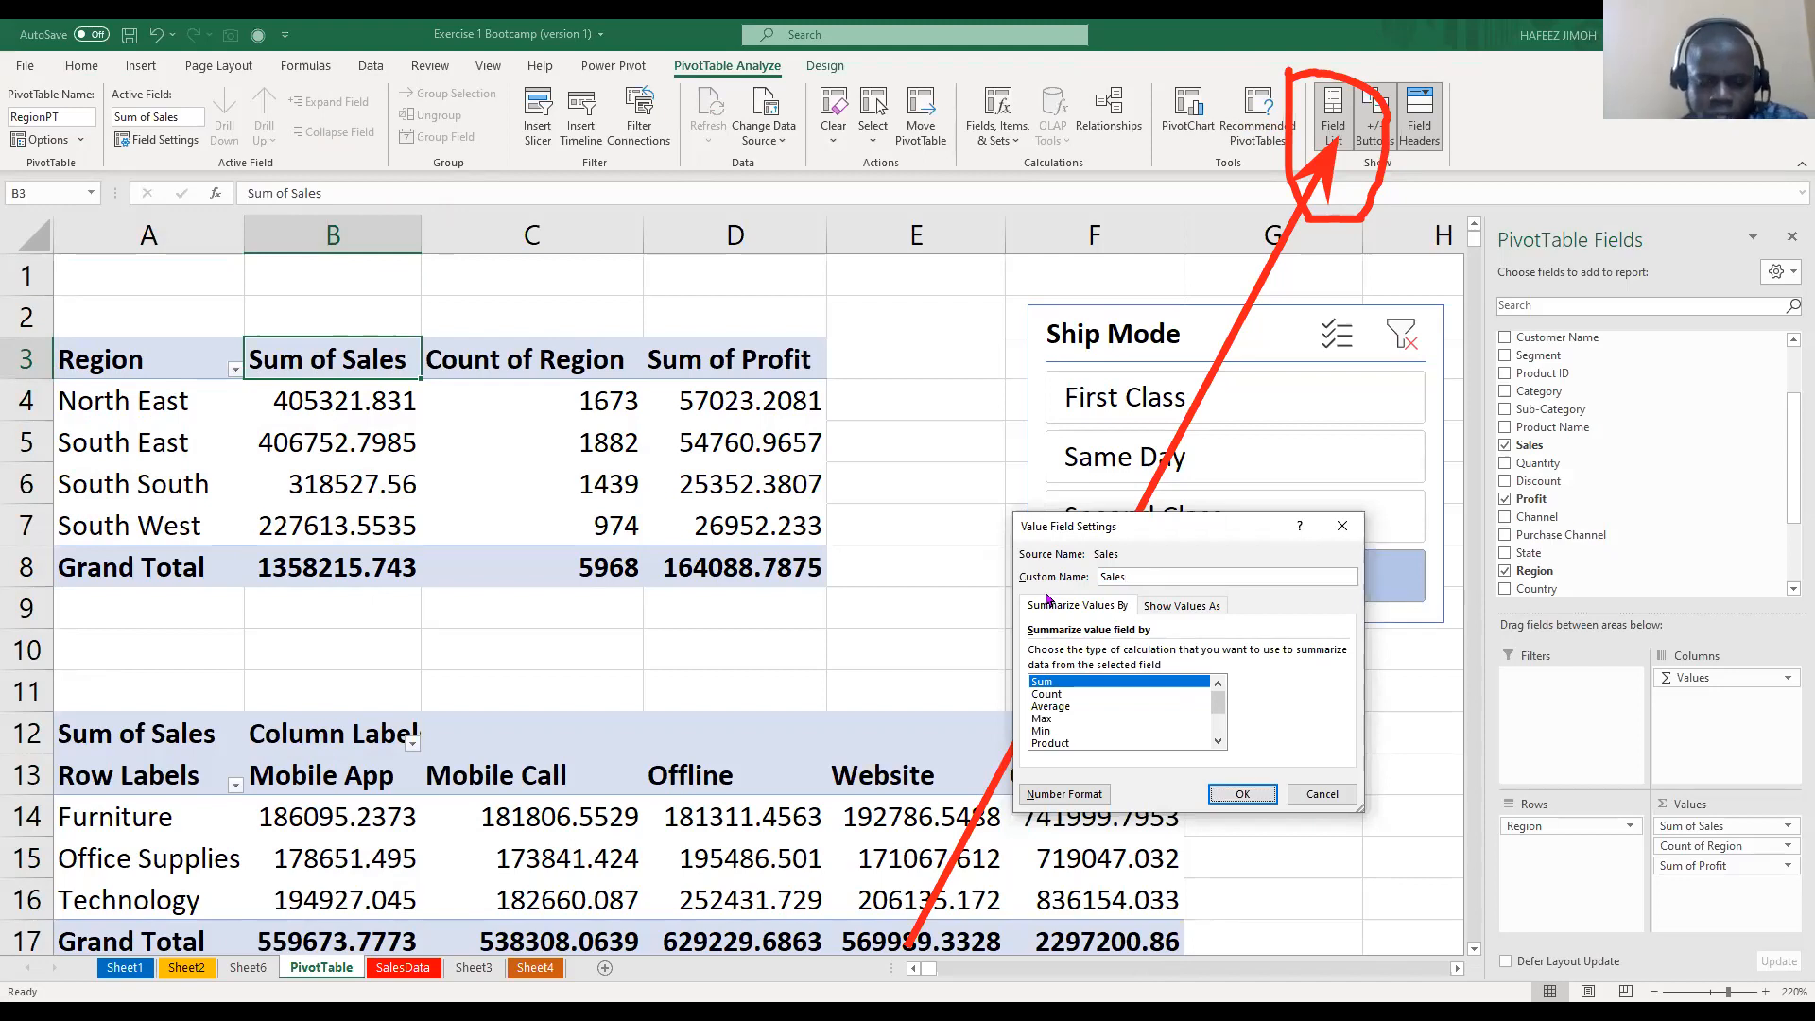
pyautogui.press('Return')
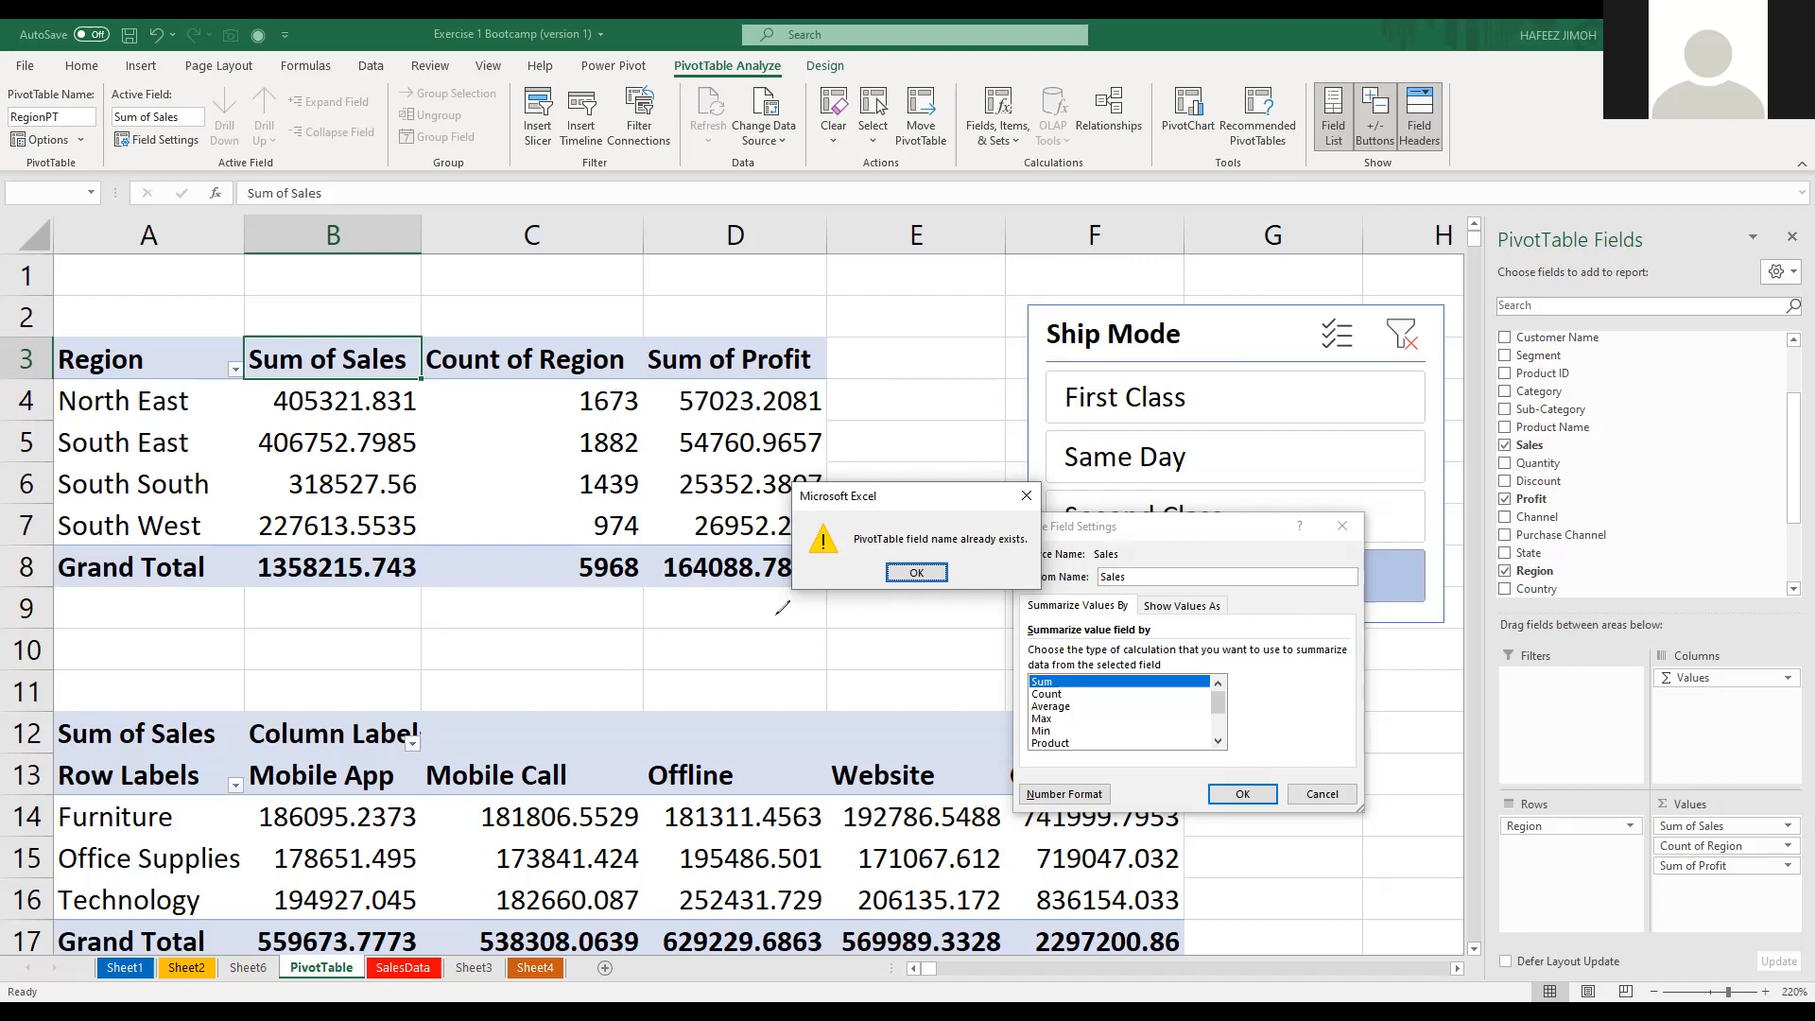
pyautogui.moveTo(804, 518); pyautogui.dragTo(818, 503)
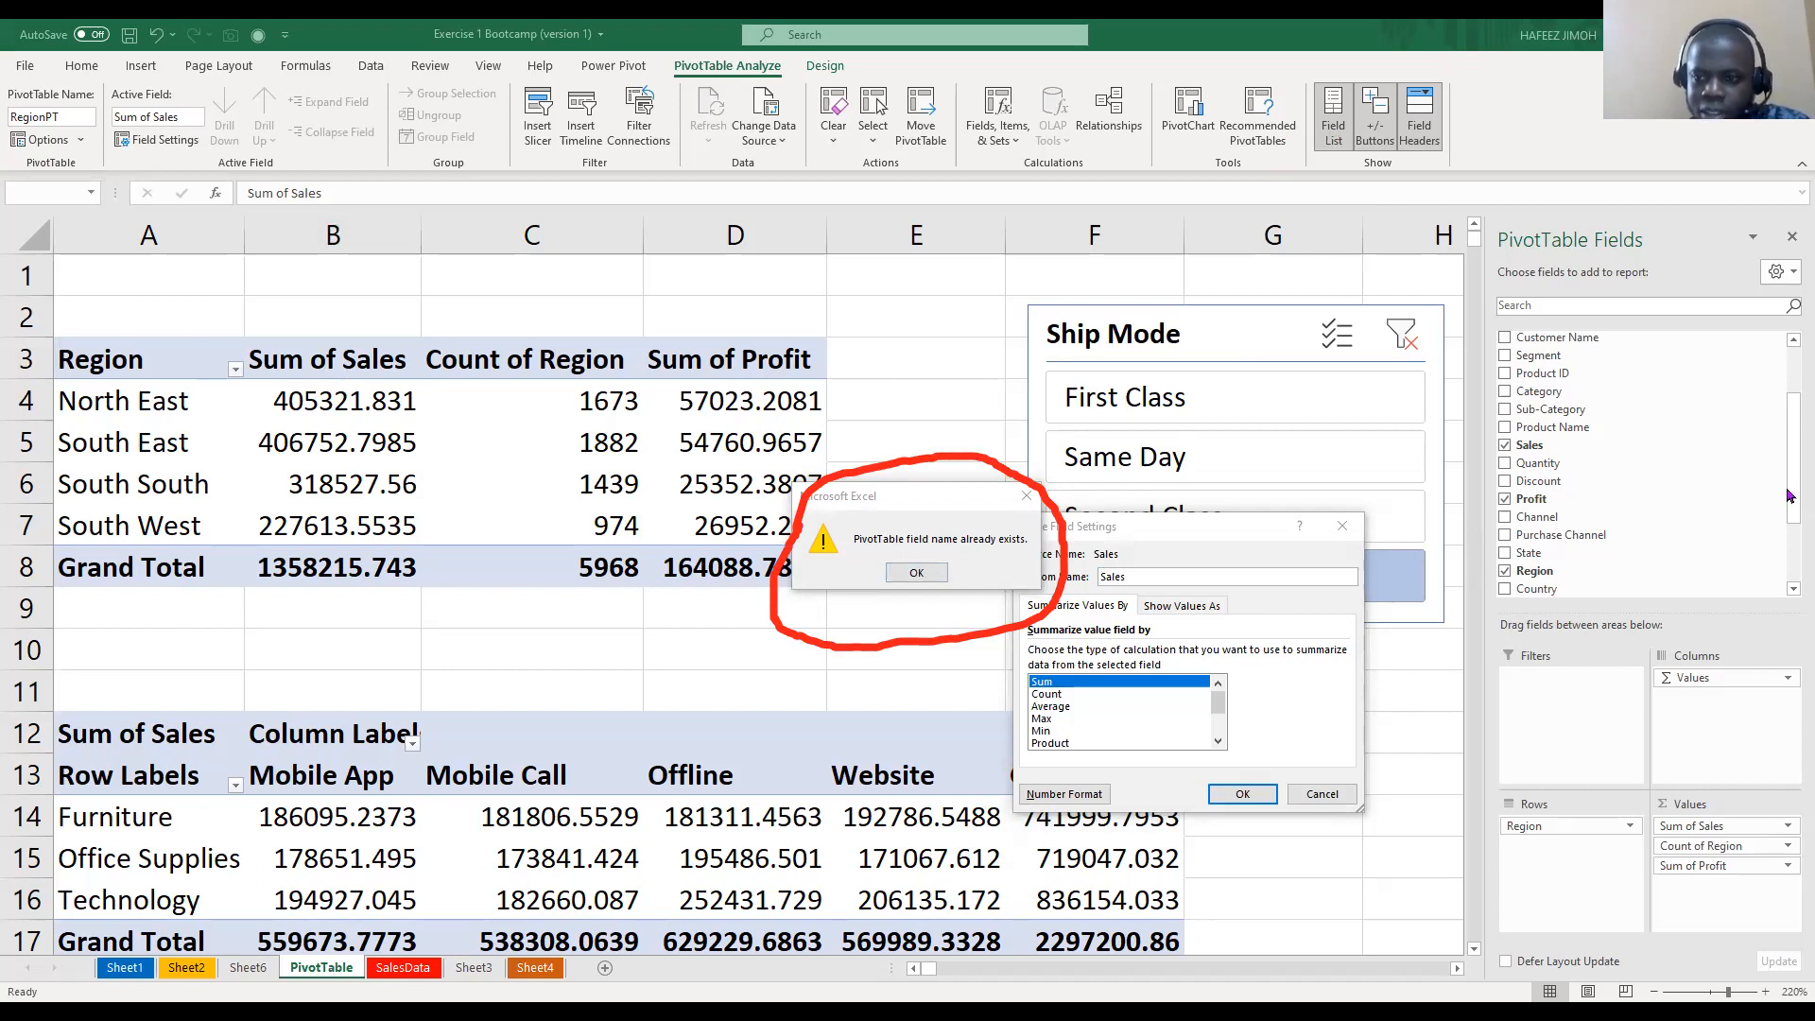
pyautogui.press('Return')
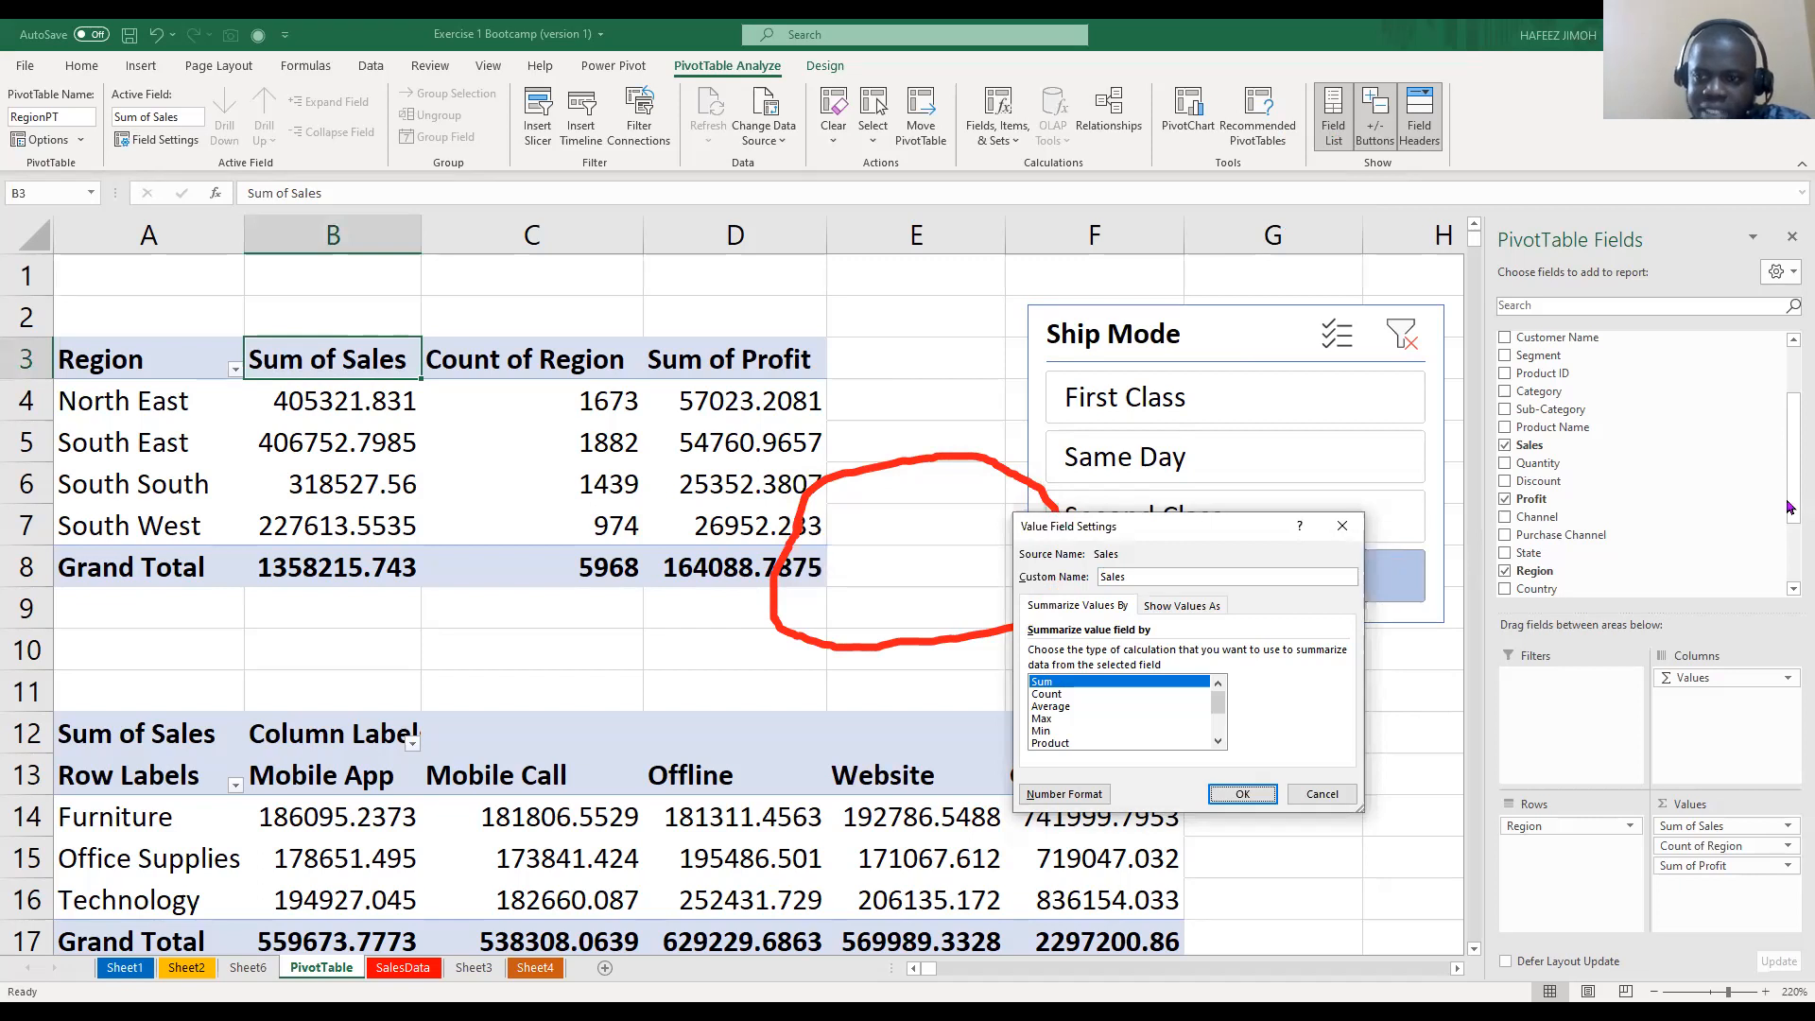
pyautogui.press('Escape')
# Rename the region pivot table's Sum of Sales value field as Sales with a trailing space
pyautogui.scroll(2, 1691, 485)
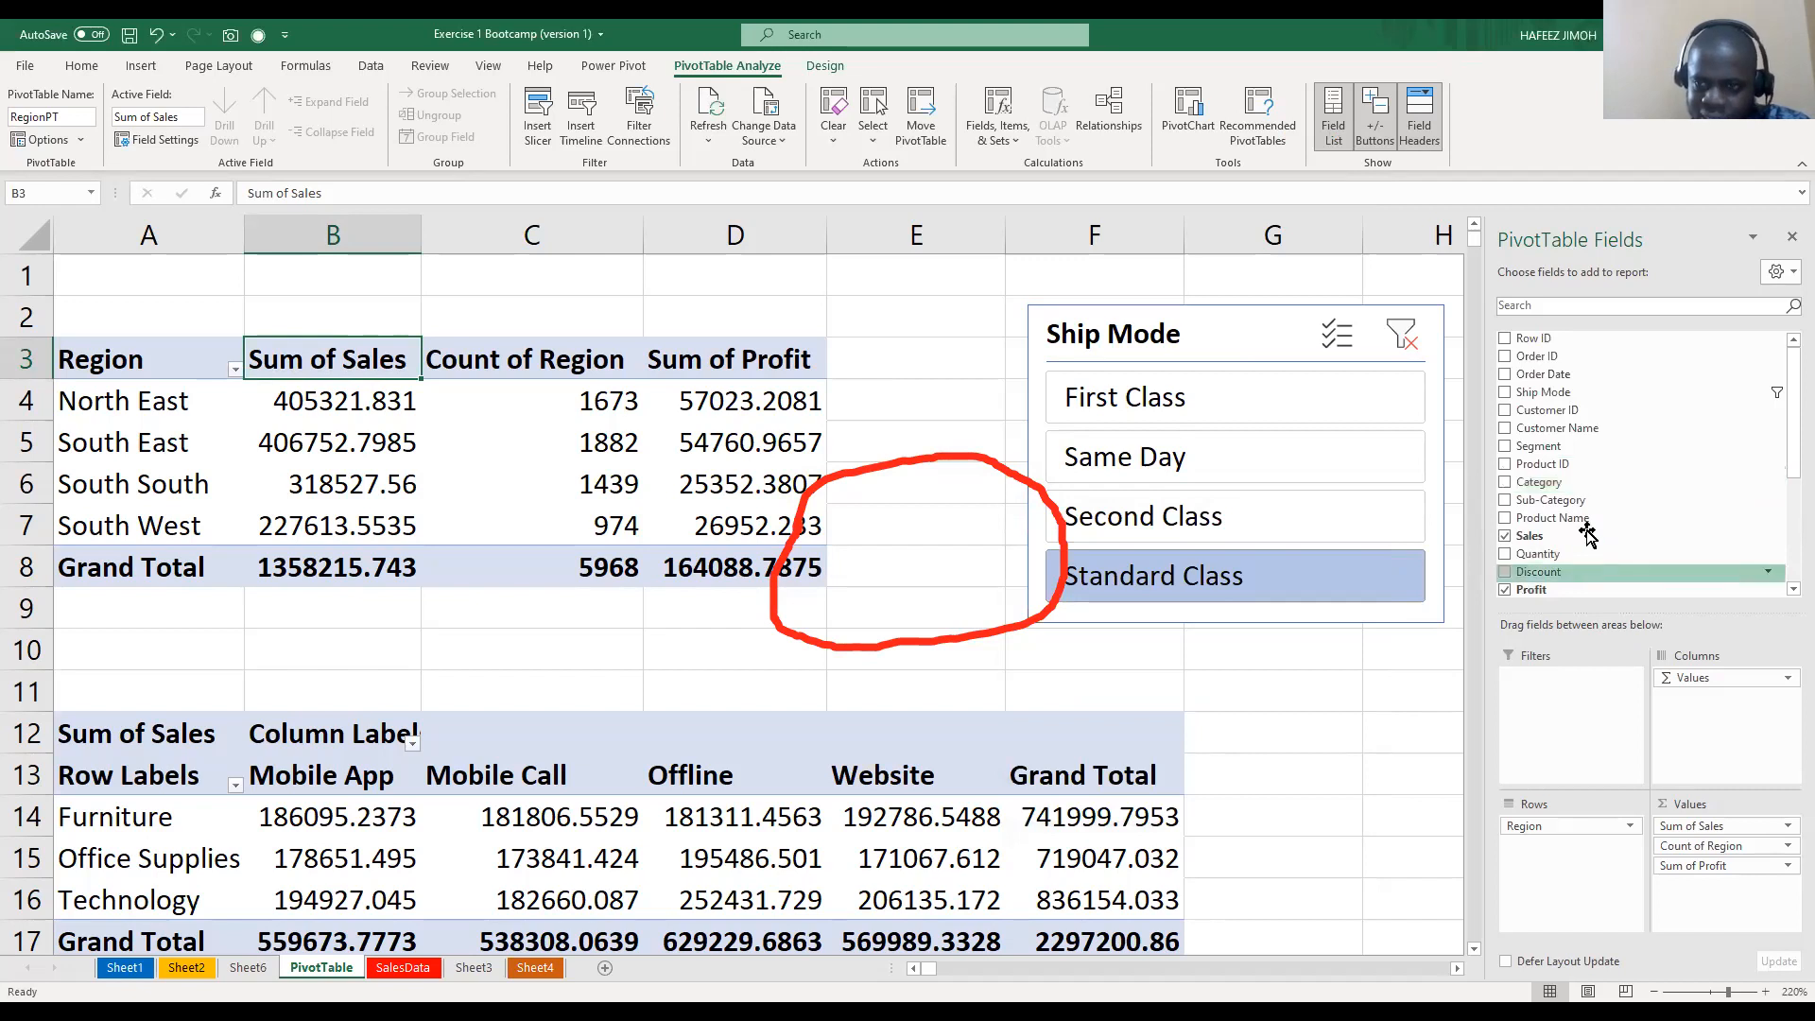
pyautogui.scroll(-2, 1641, 530)
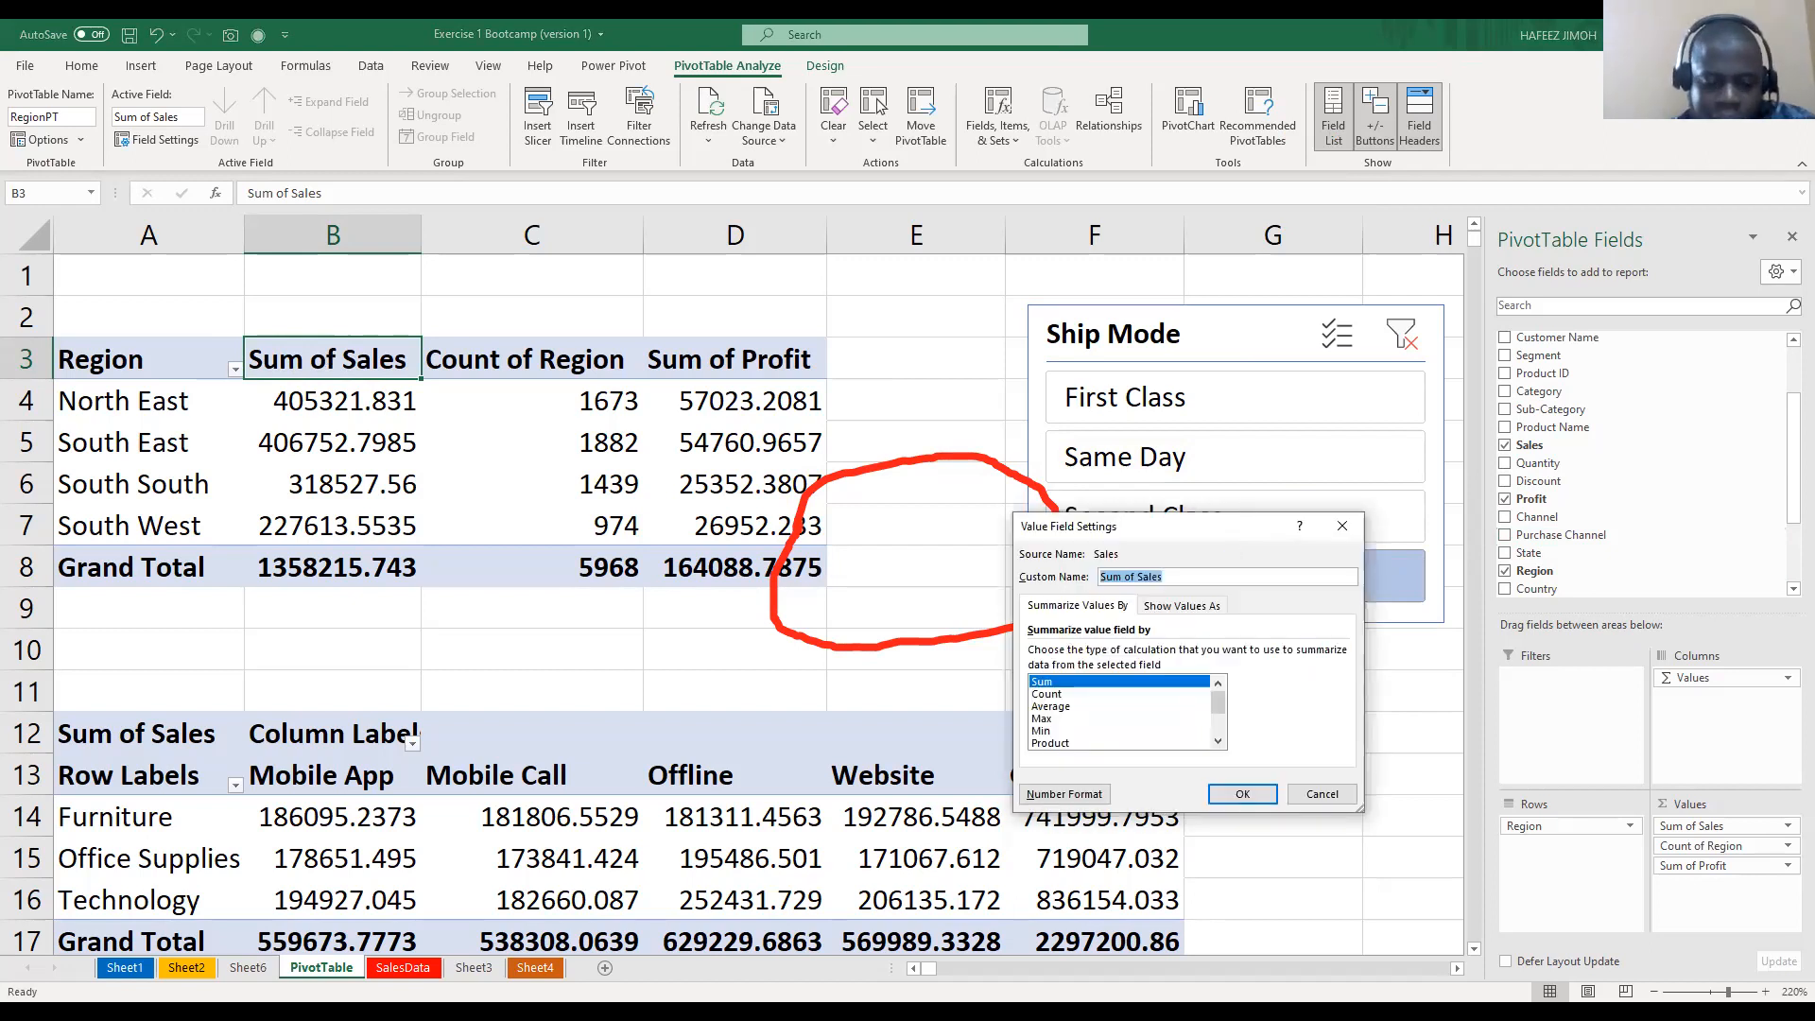
pyautogui.write('Sales')
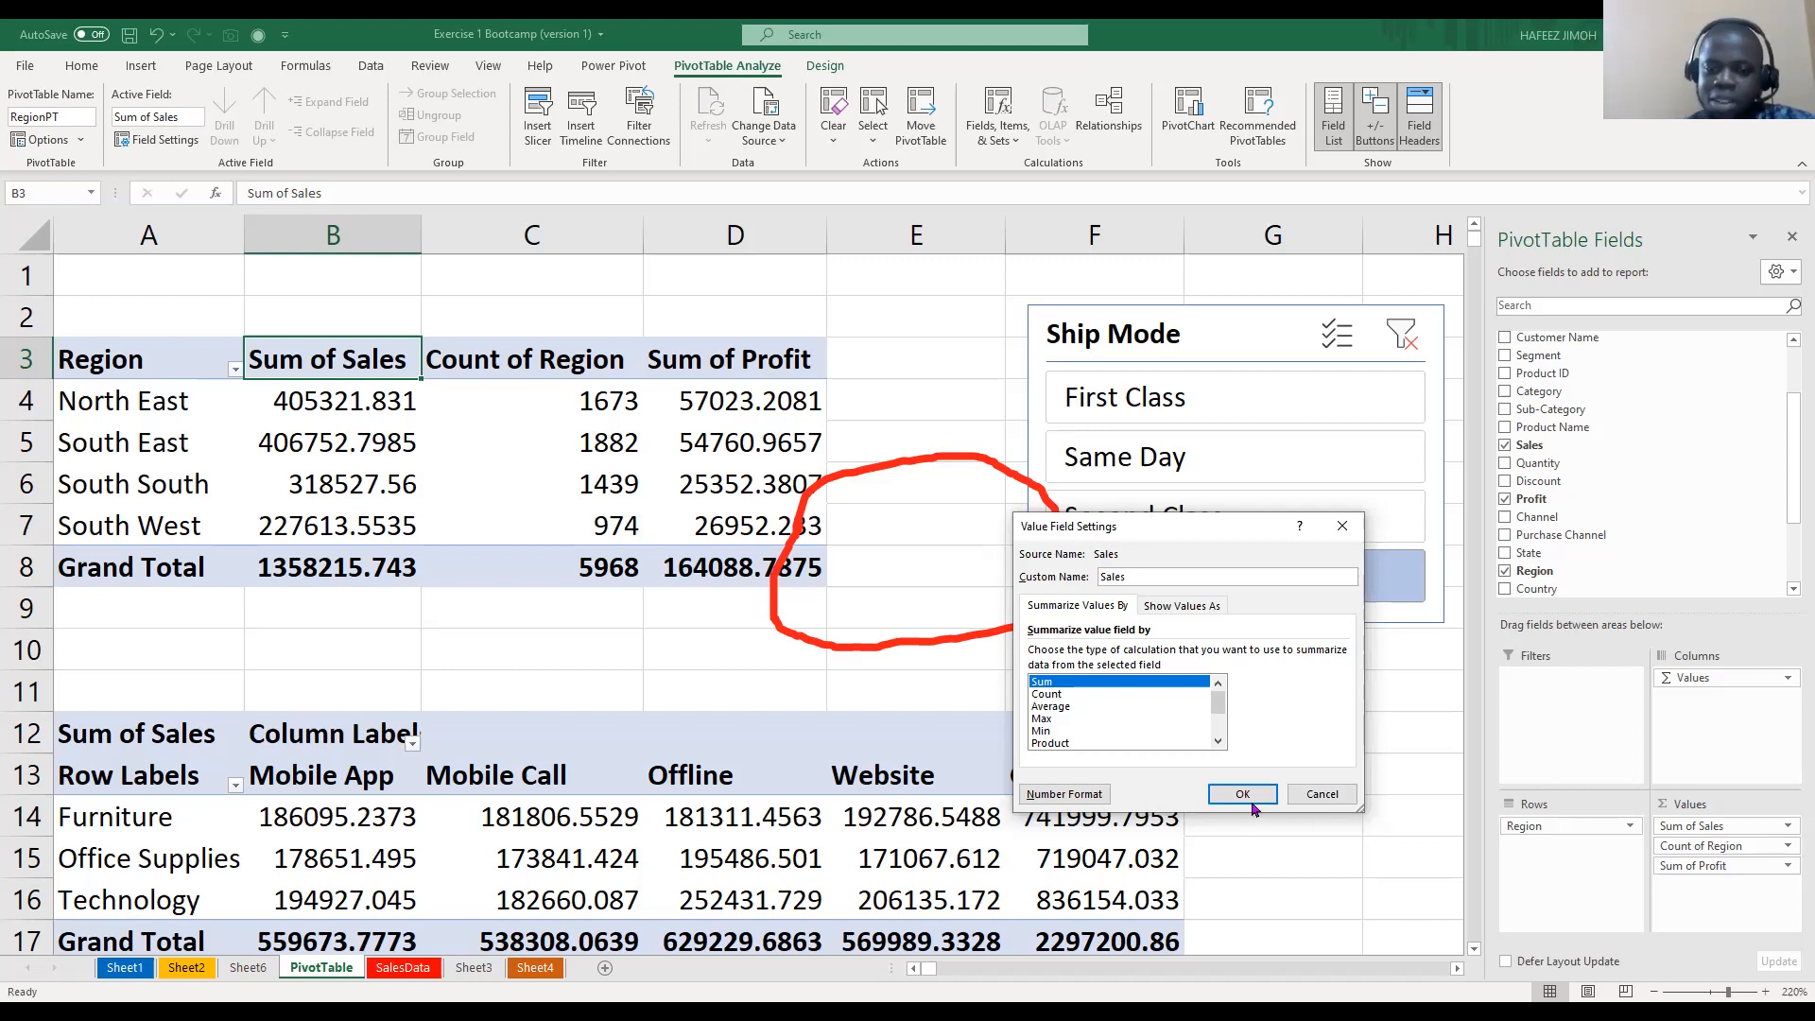
pyautogui.click(1245, 795)
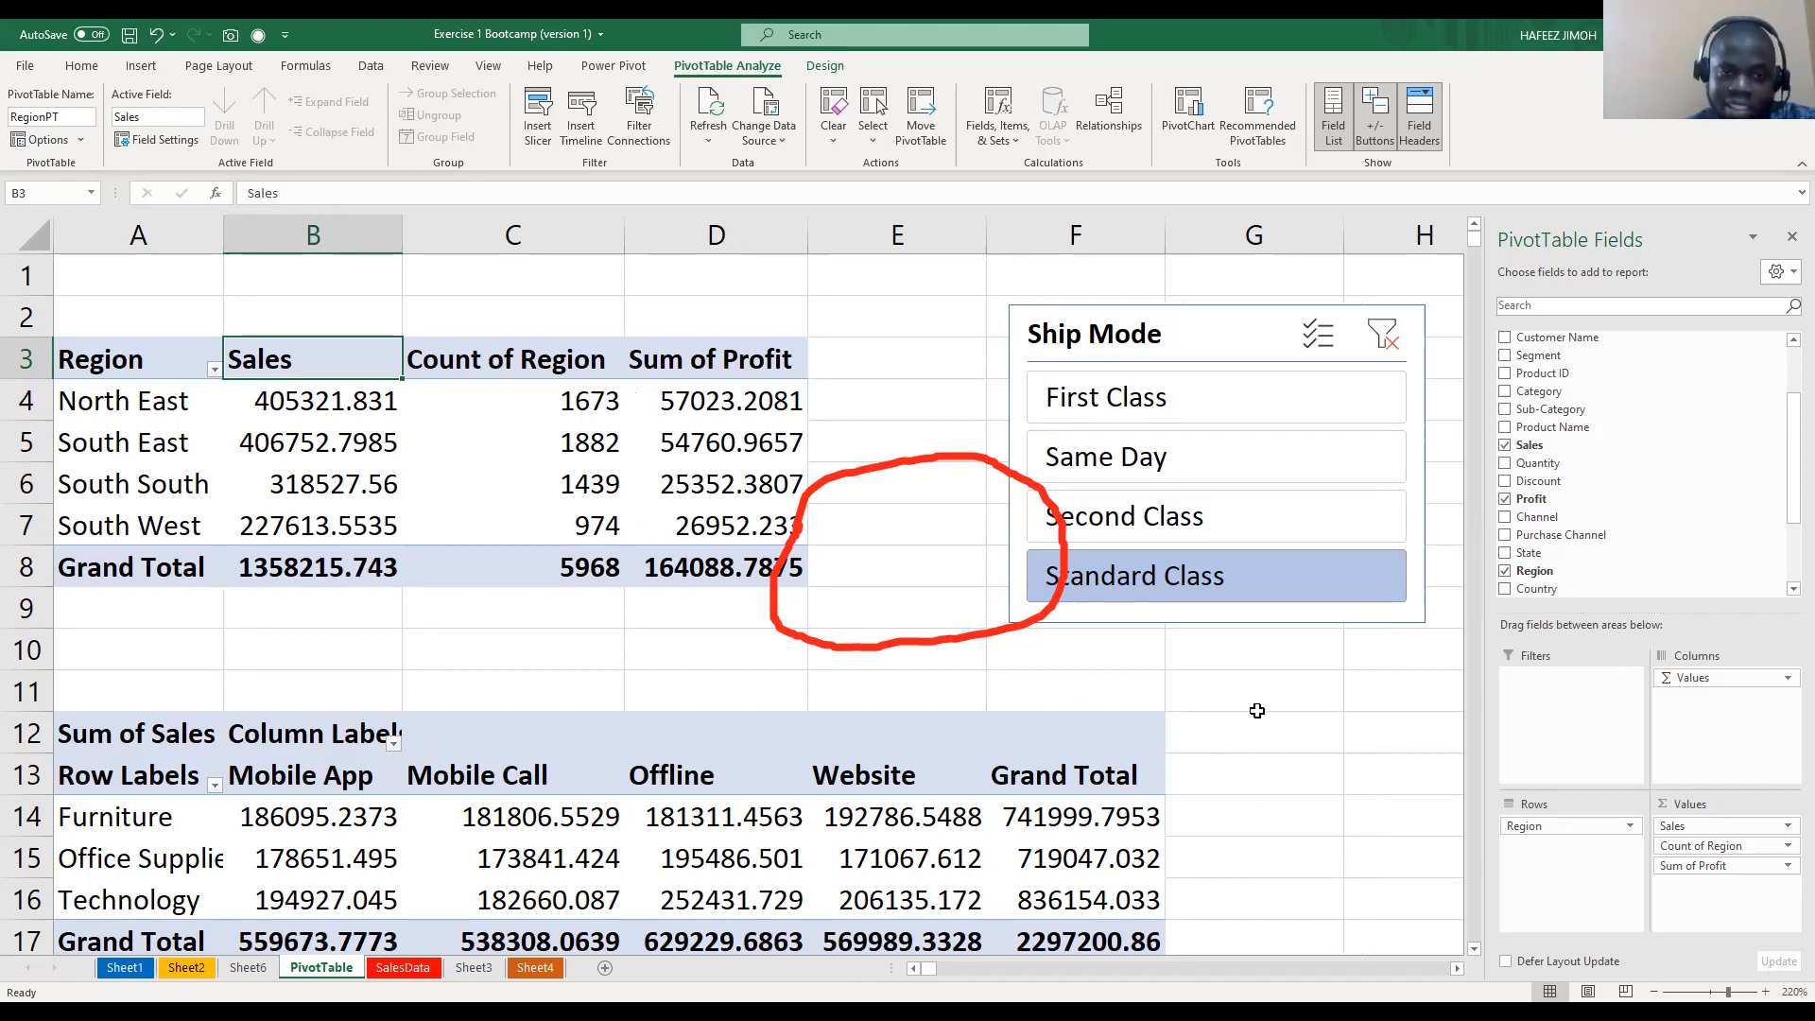
# Rename the region pivot table's Count of Region value field as Transaction
pyautogui.click(530, 366)
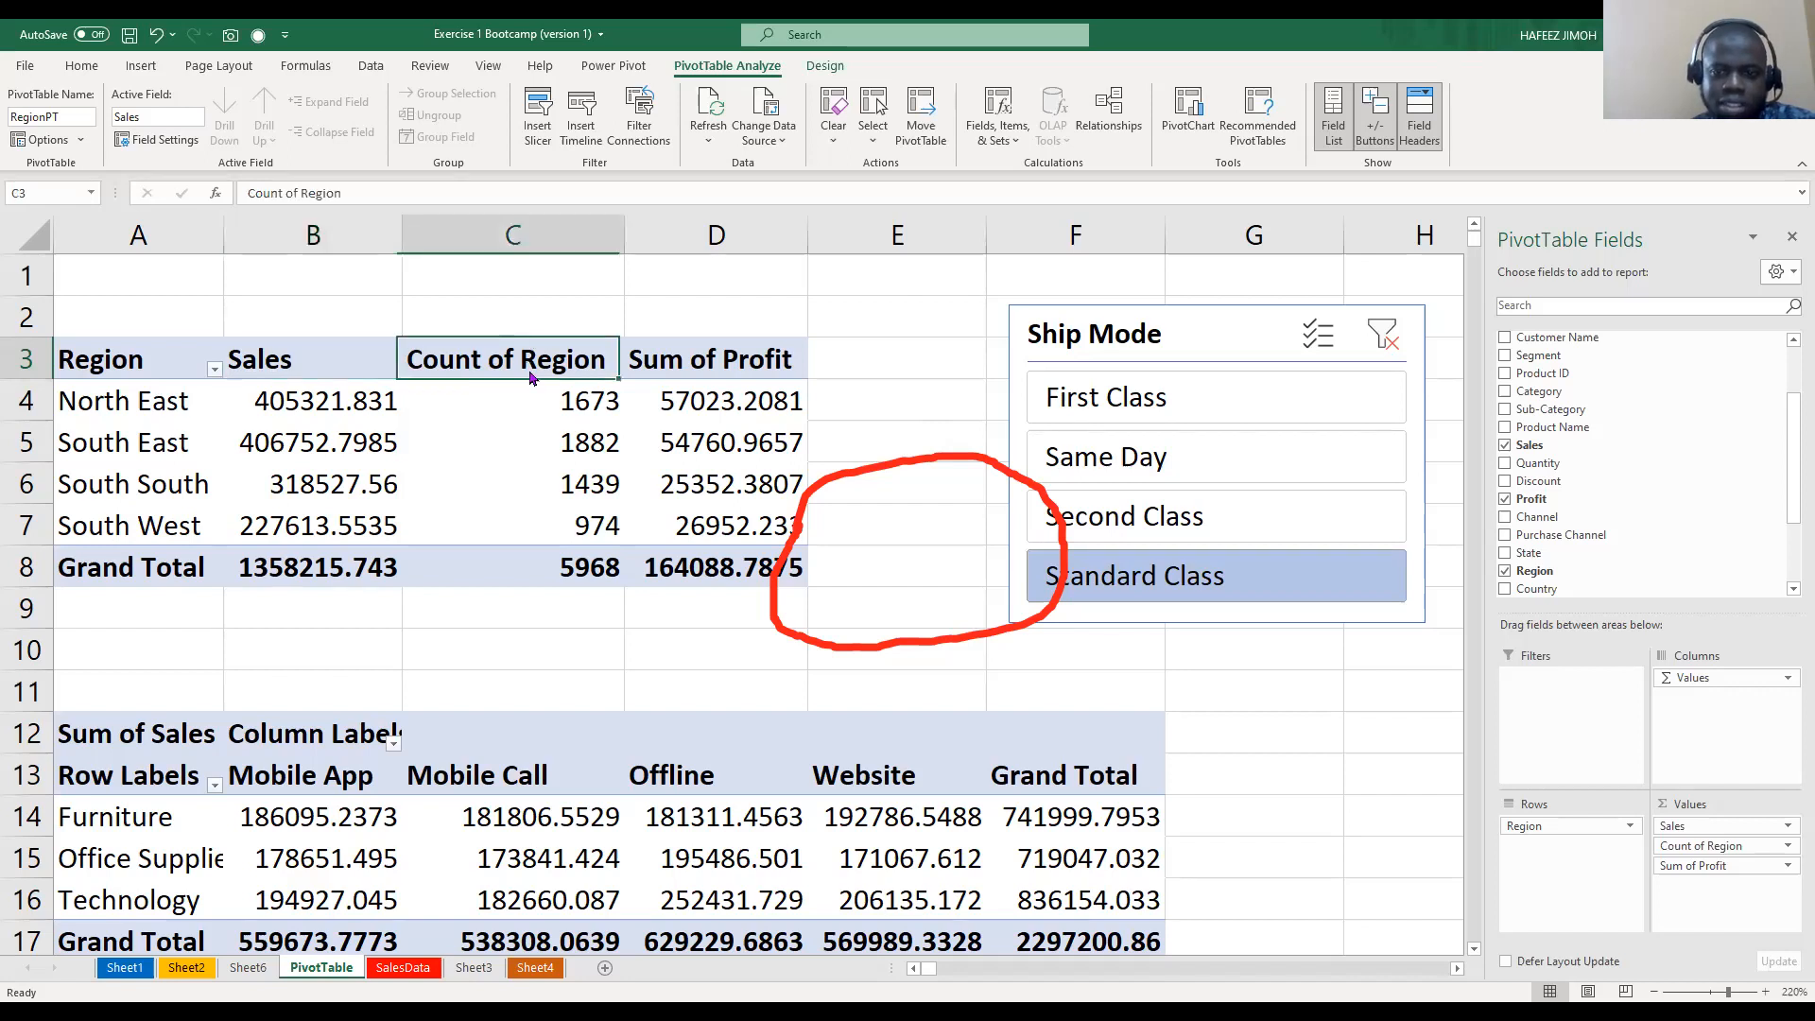
pyautogui.doubleClick(530, 367)
pyautogui.write('Tr')
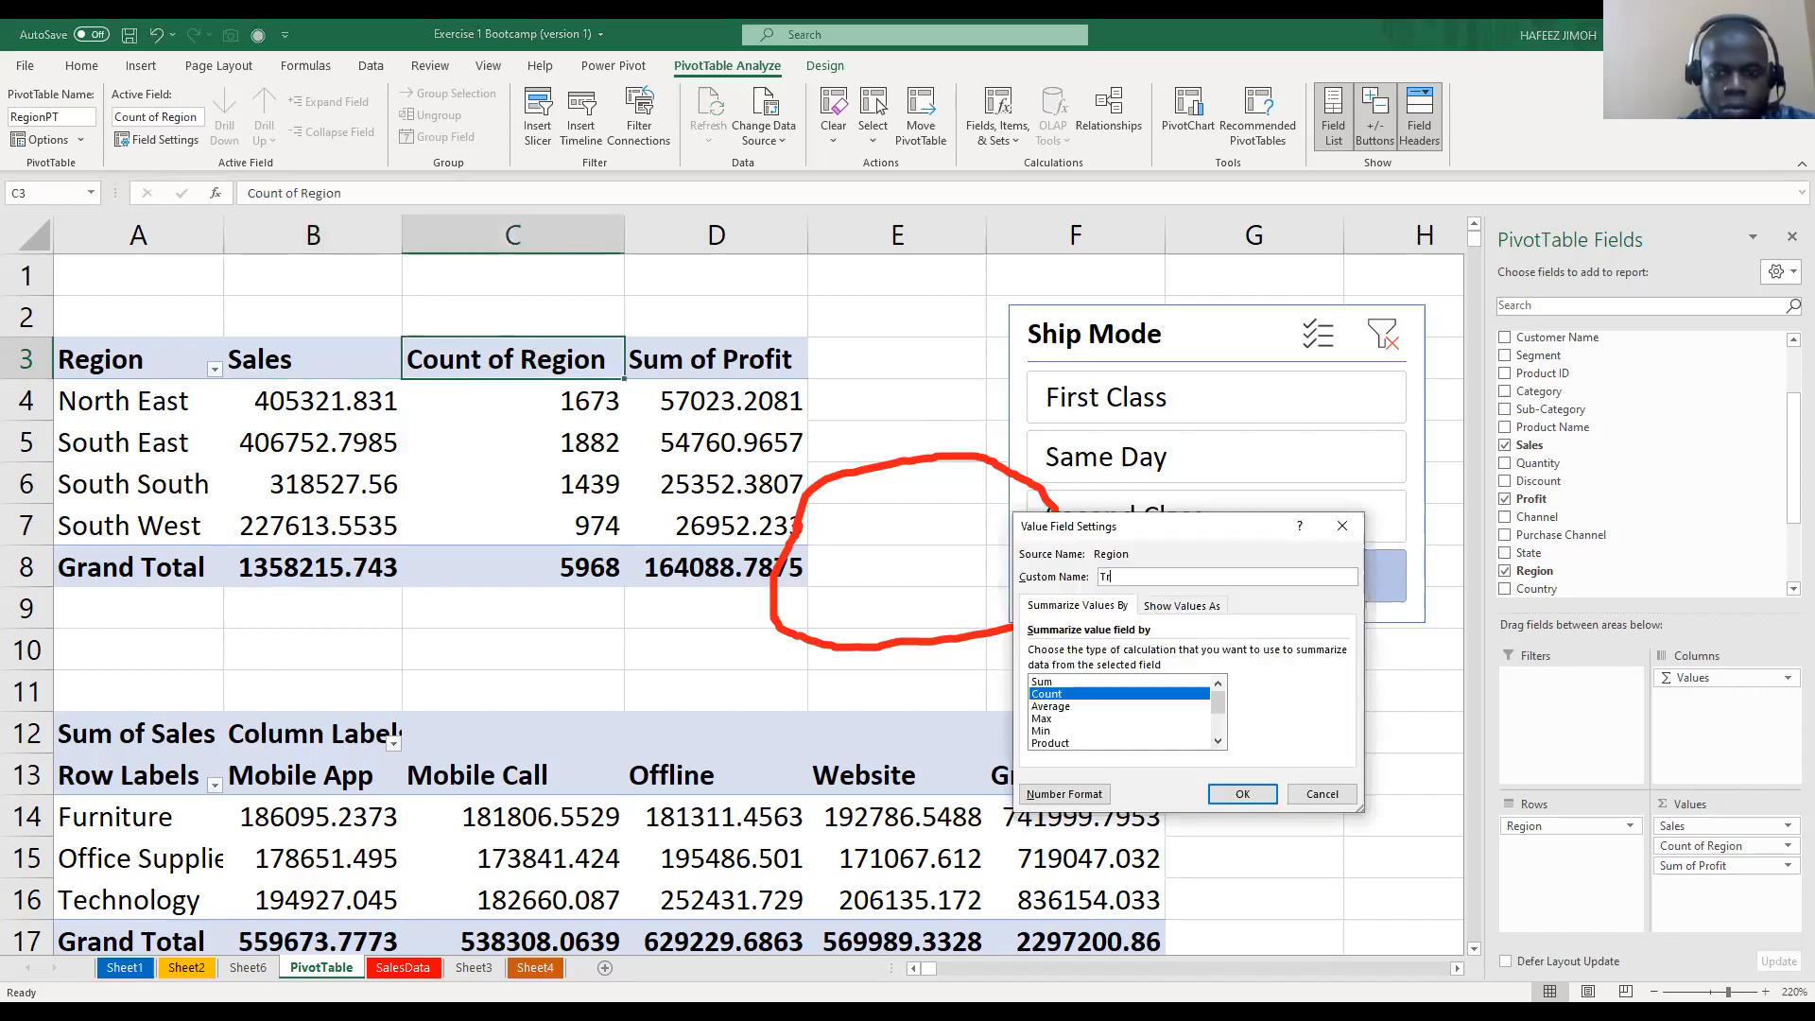
pyautogui.write('ansacyo')
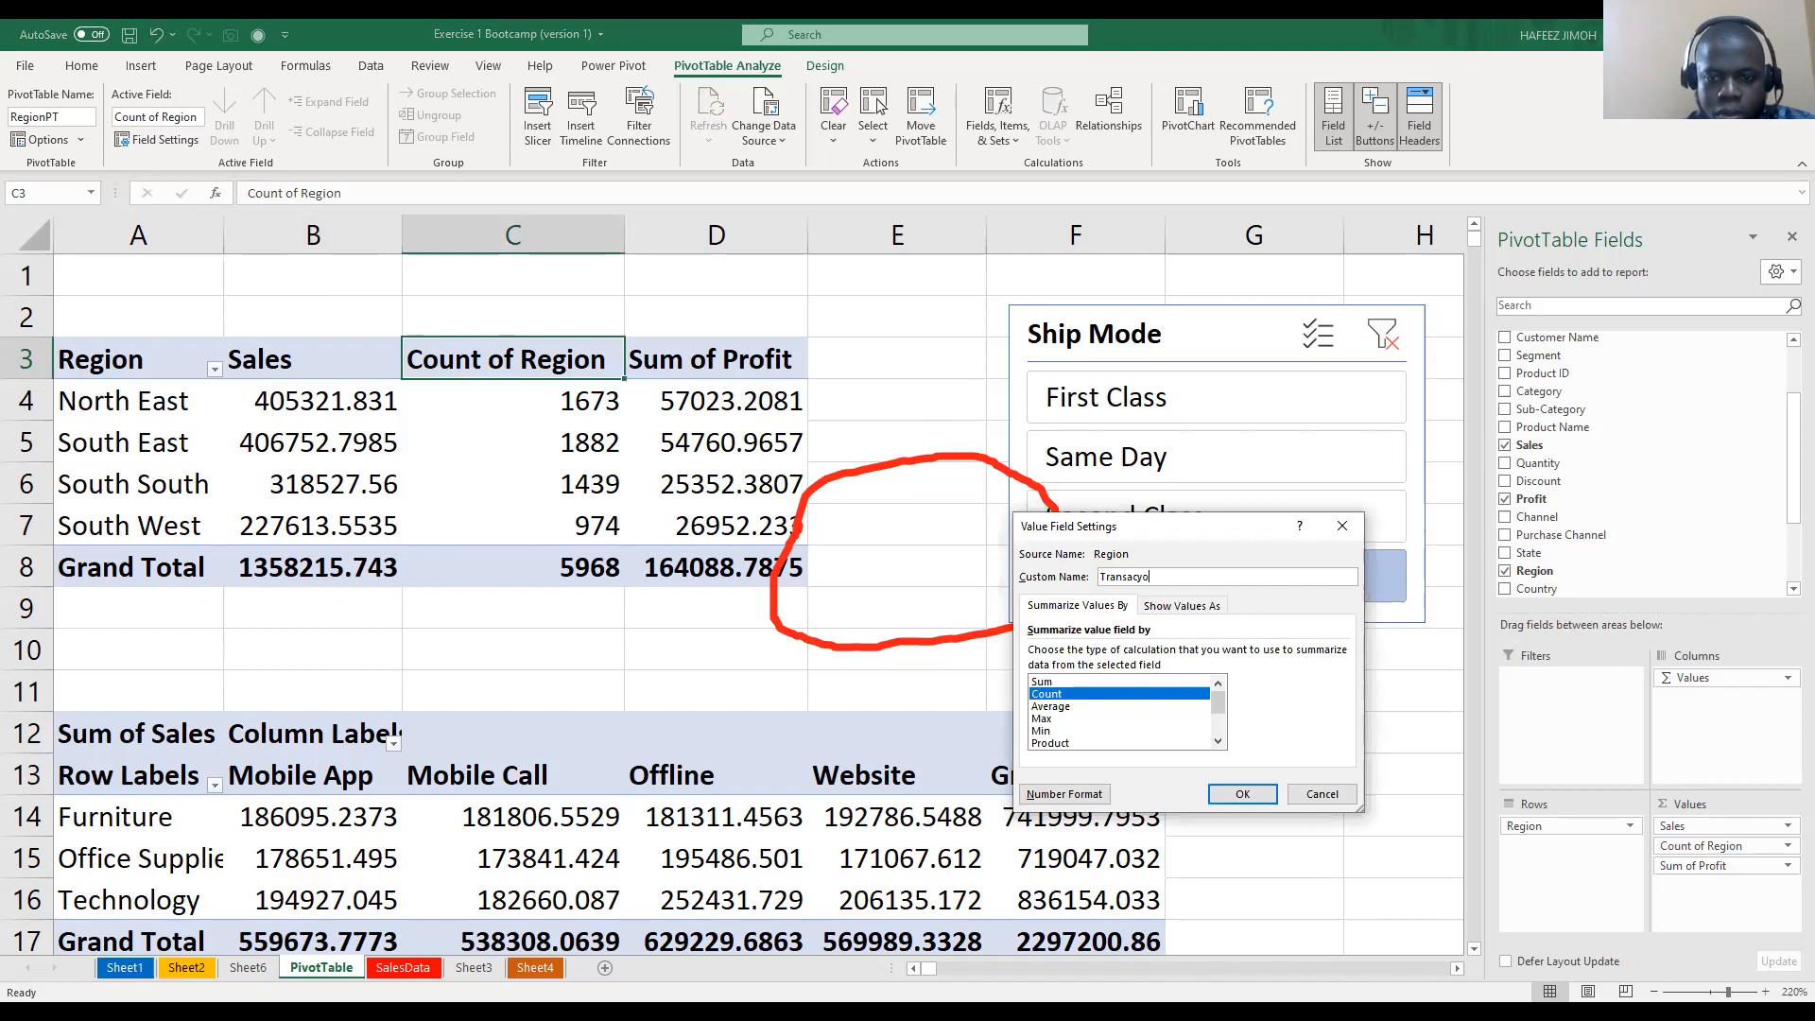
pyautogui.press('BackSpace')
pyautogui.press('BackSpace')
pyautogui.write('to')
pyautogui.press('BackSpace')
pyautogui.write('ion')
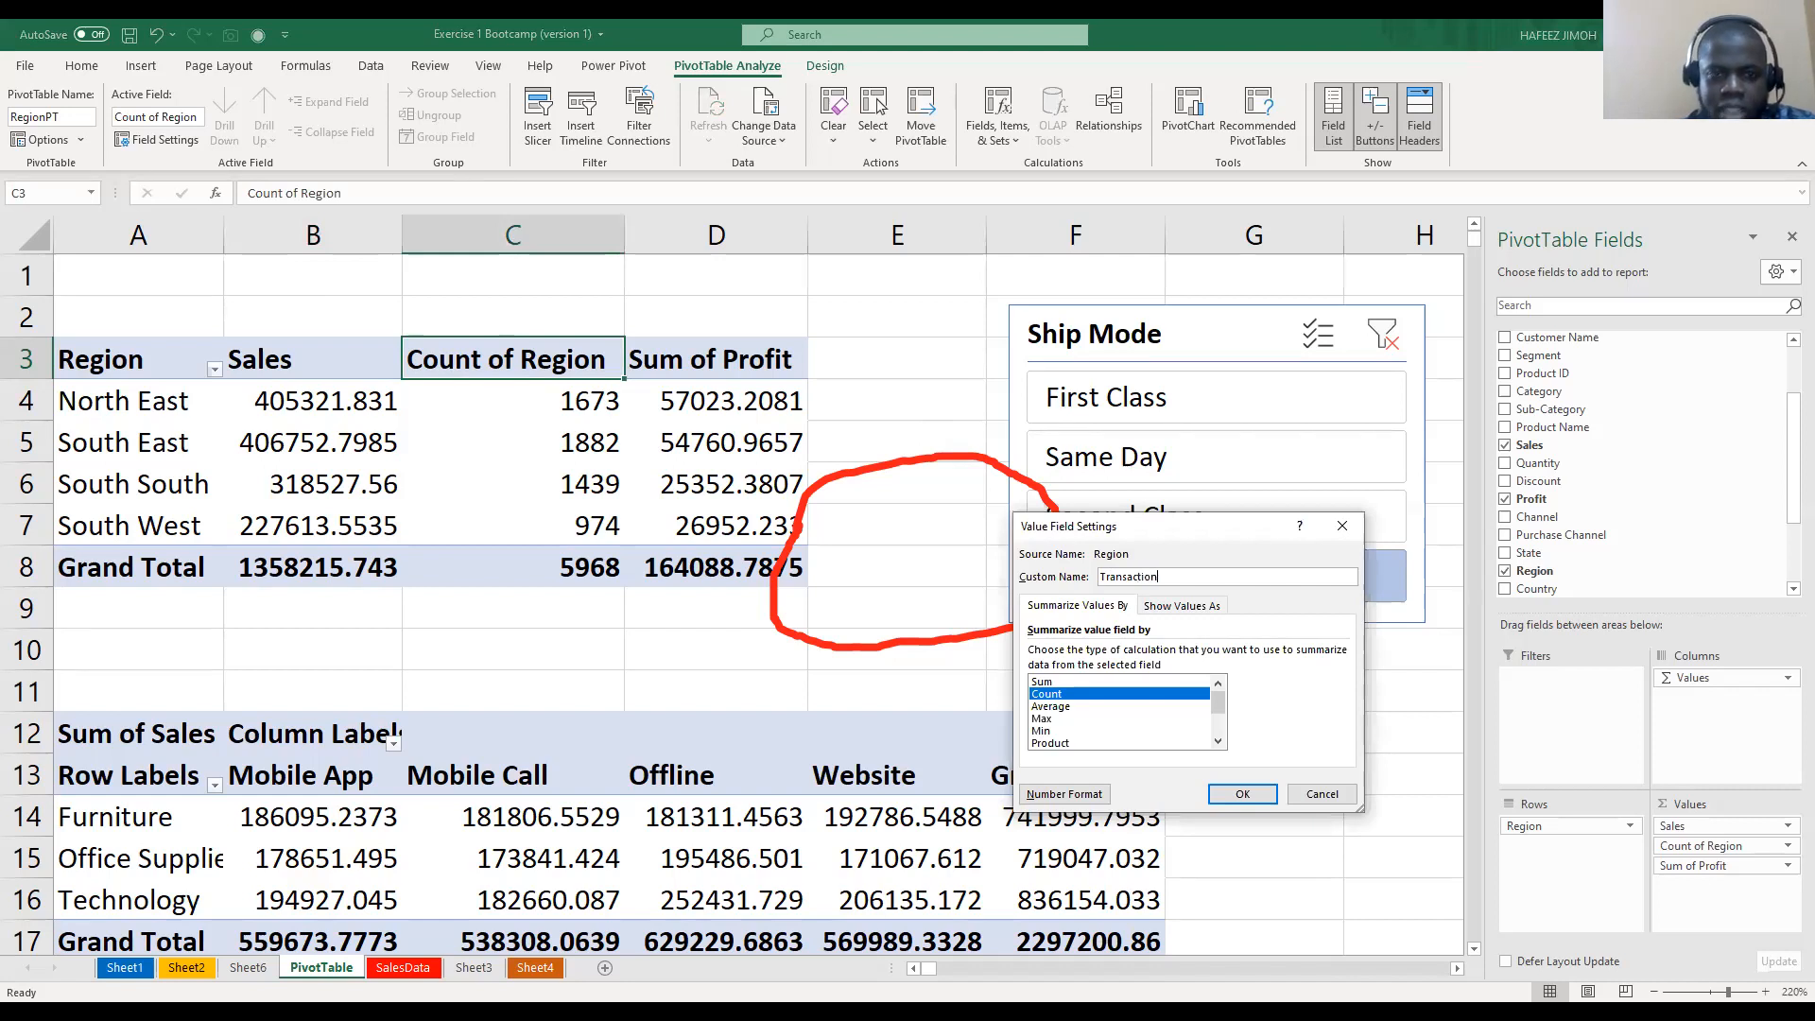
pyautogui.press('Return')
# Rename the region pivot table's Sum of Profit value field as Profit with a trailing space
pyautogui.click(706, 360)
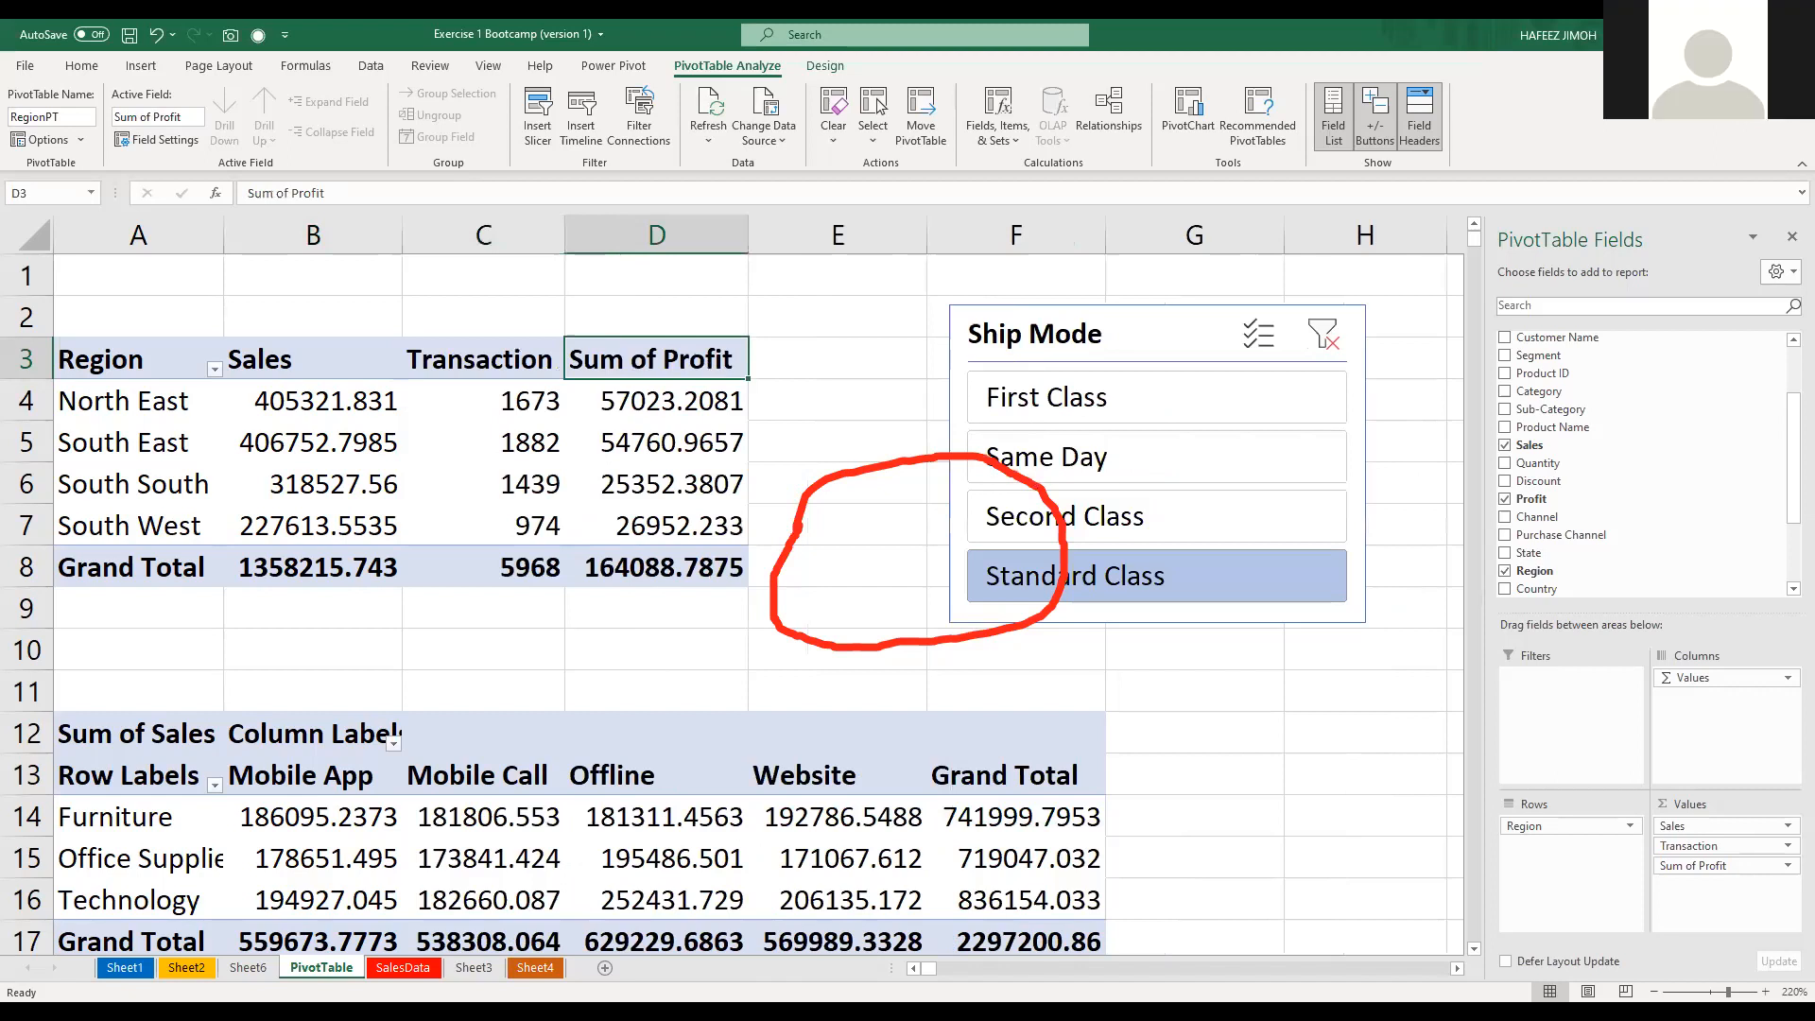
pyautogui.write('Profit')
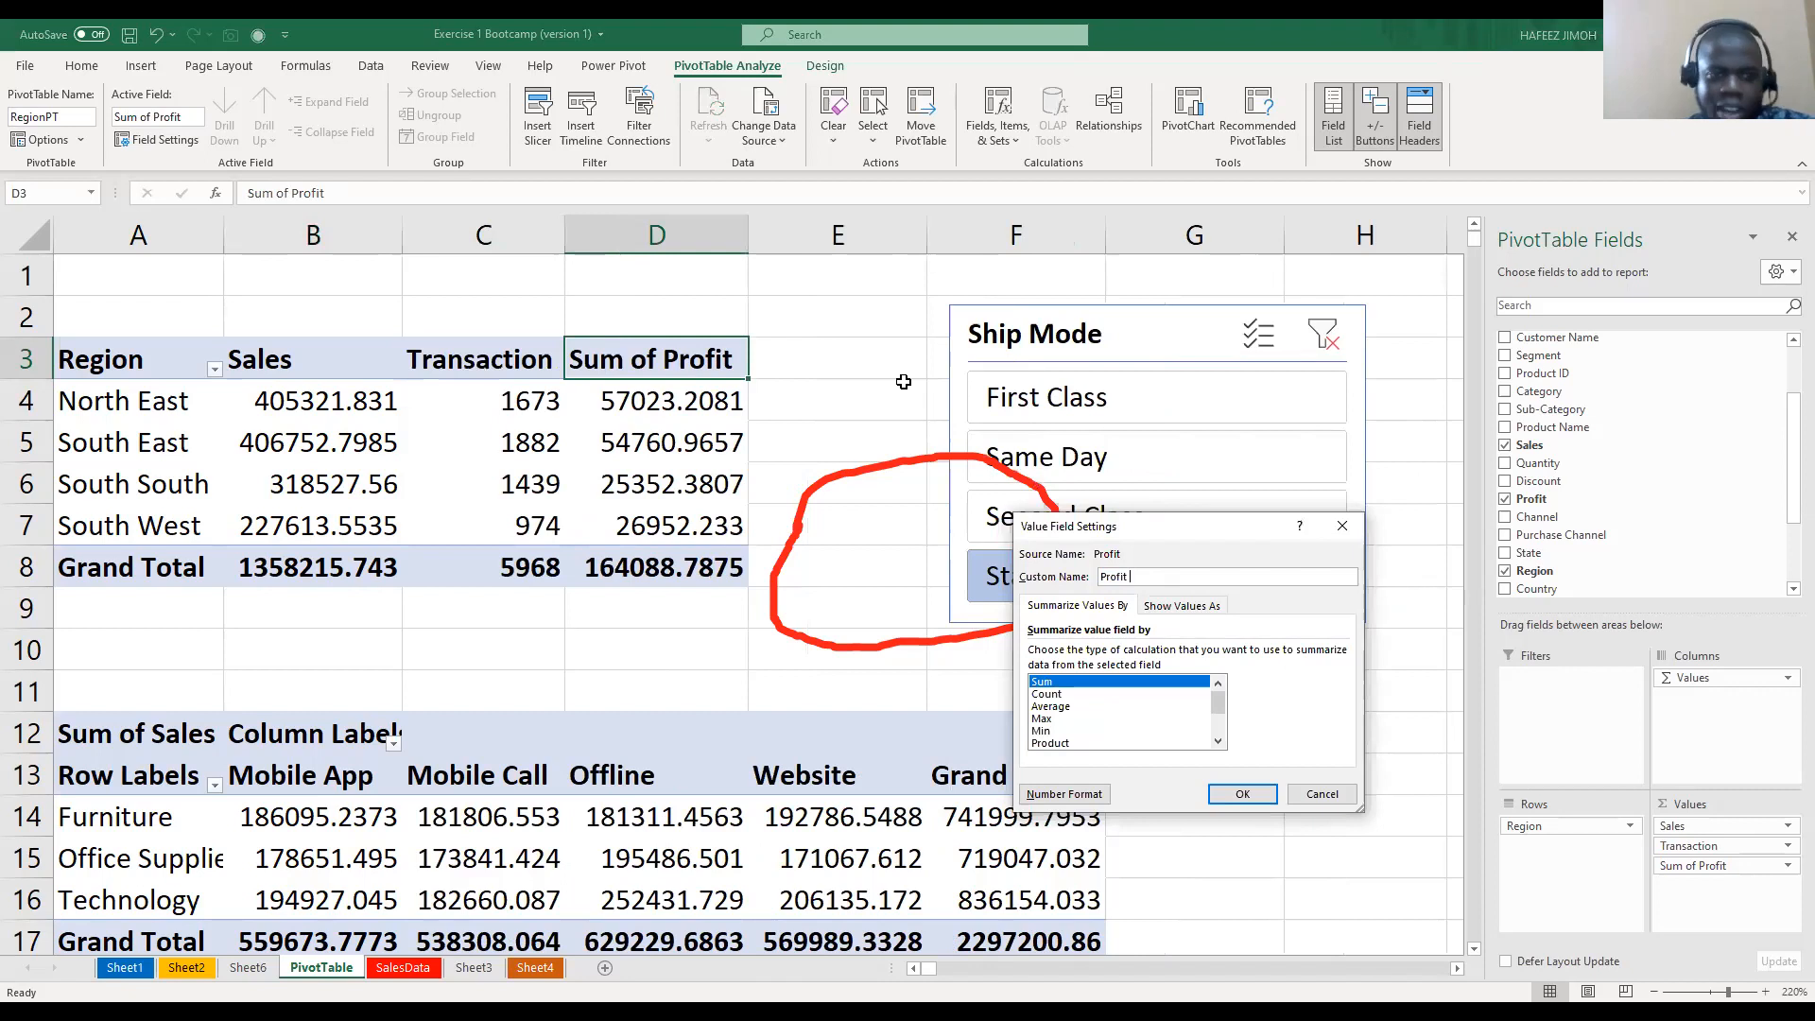
pyautogui.press('Return')
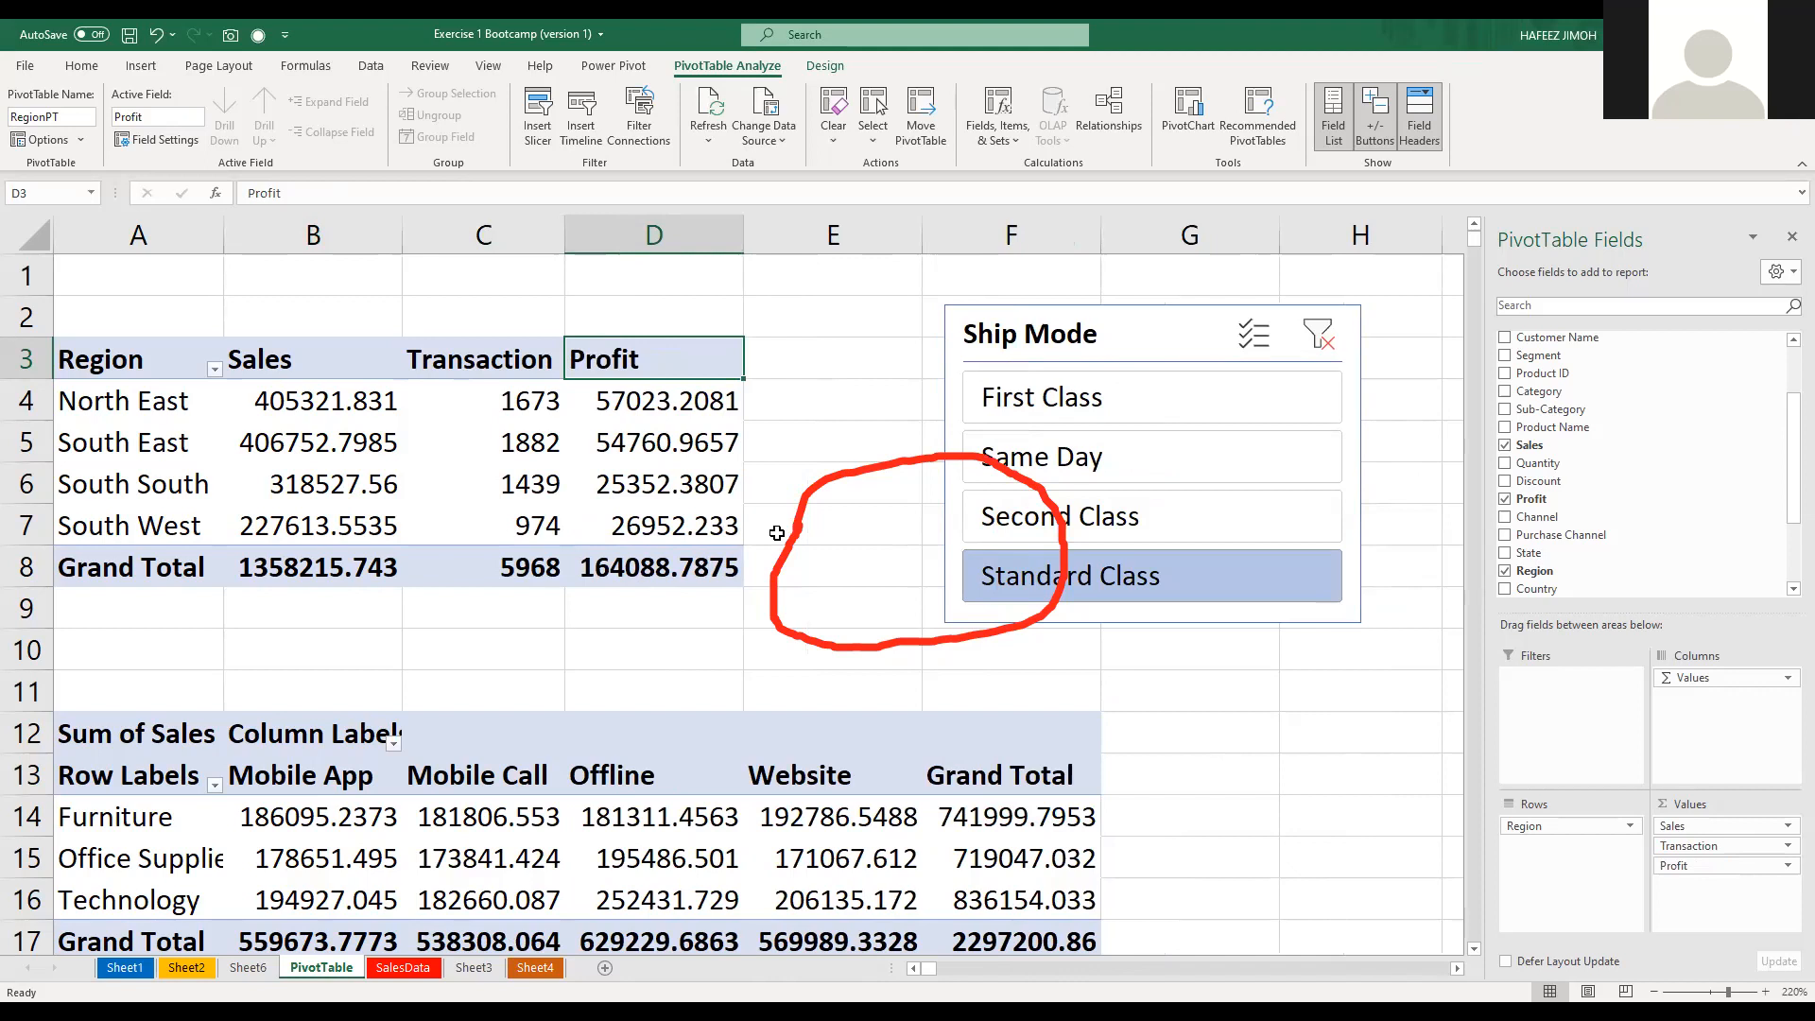
# Shift the Ship Mode slicer away from the region pivot table, and check the list of recent workbooks before returning to the sheet
pyautogui.moveTo(1283, 363); pyautogui.dragTo(1258, 359)
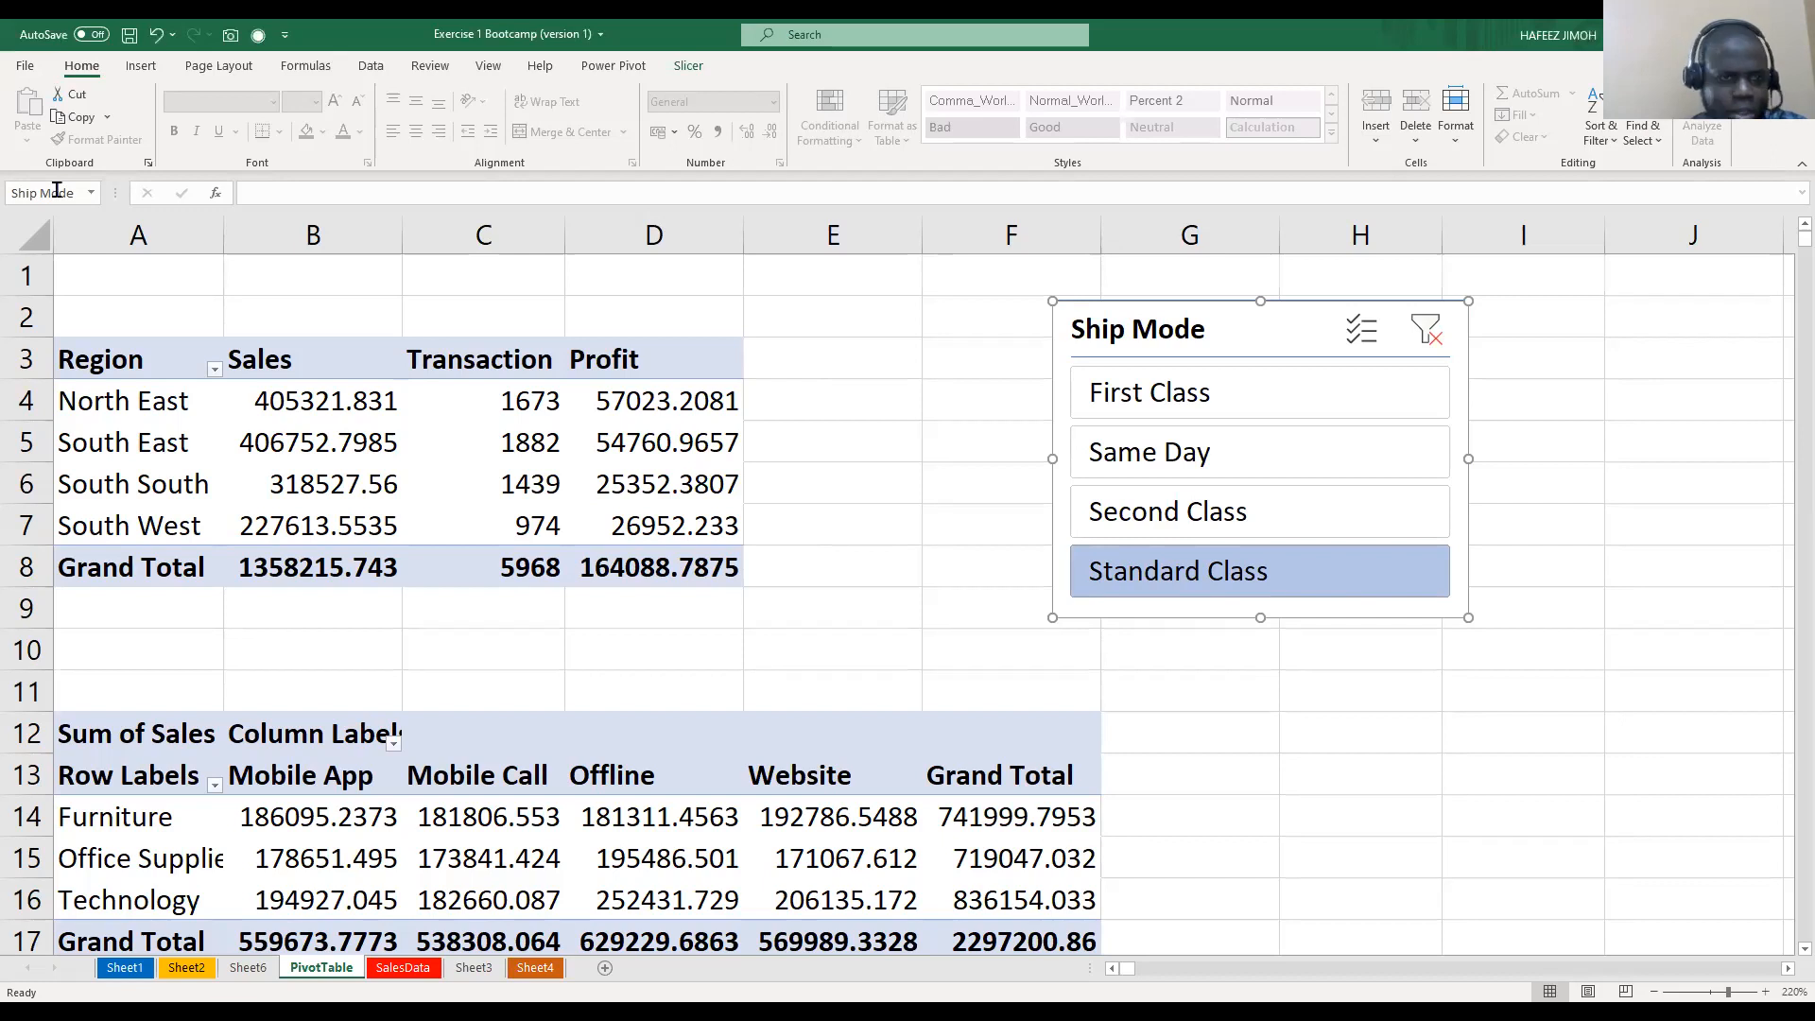
pyautogui.click(21, 71)
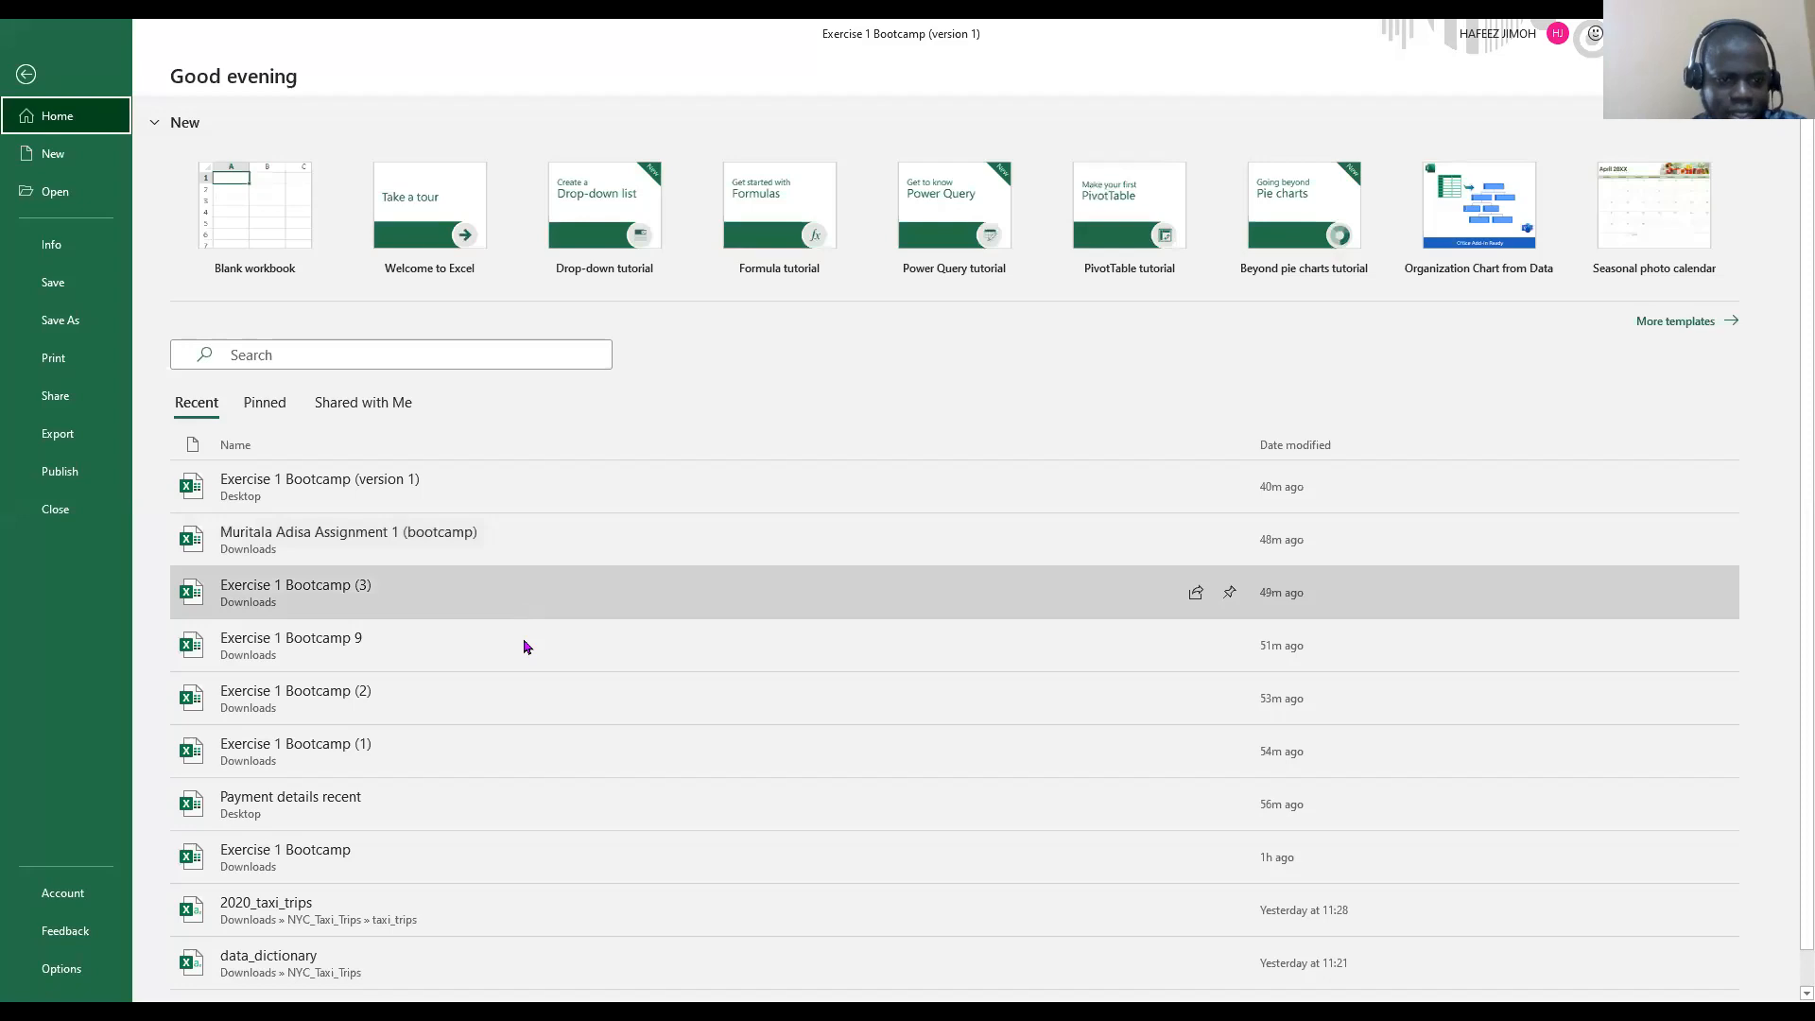
pyautogui.scroll(-1, 523, 677)
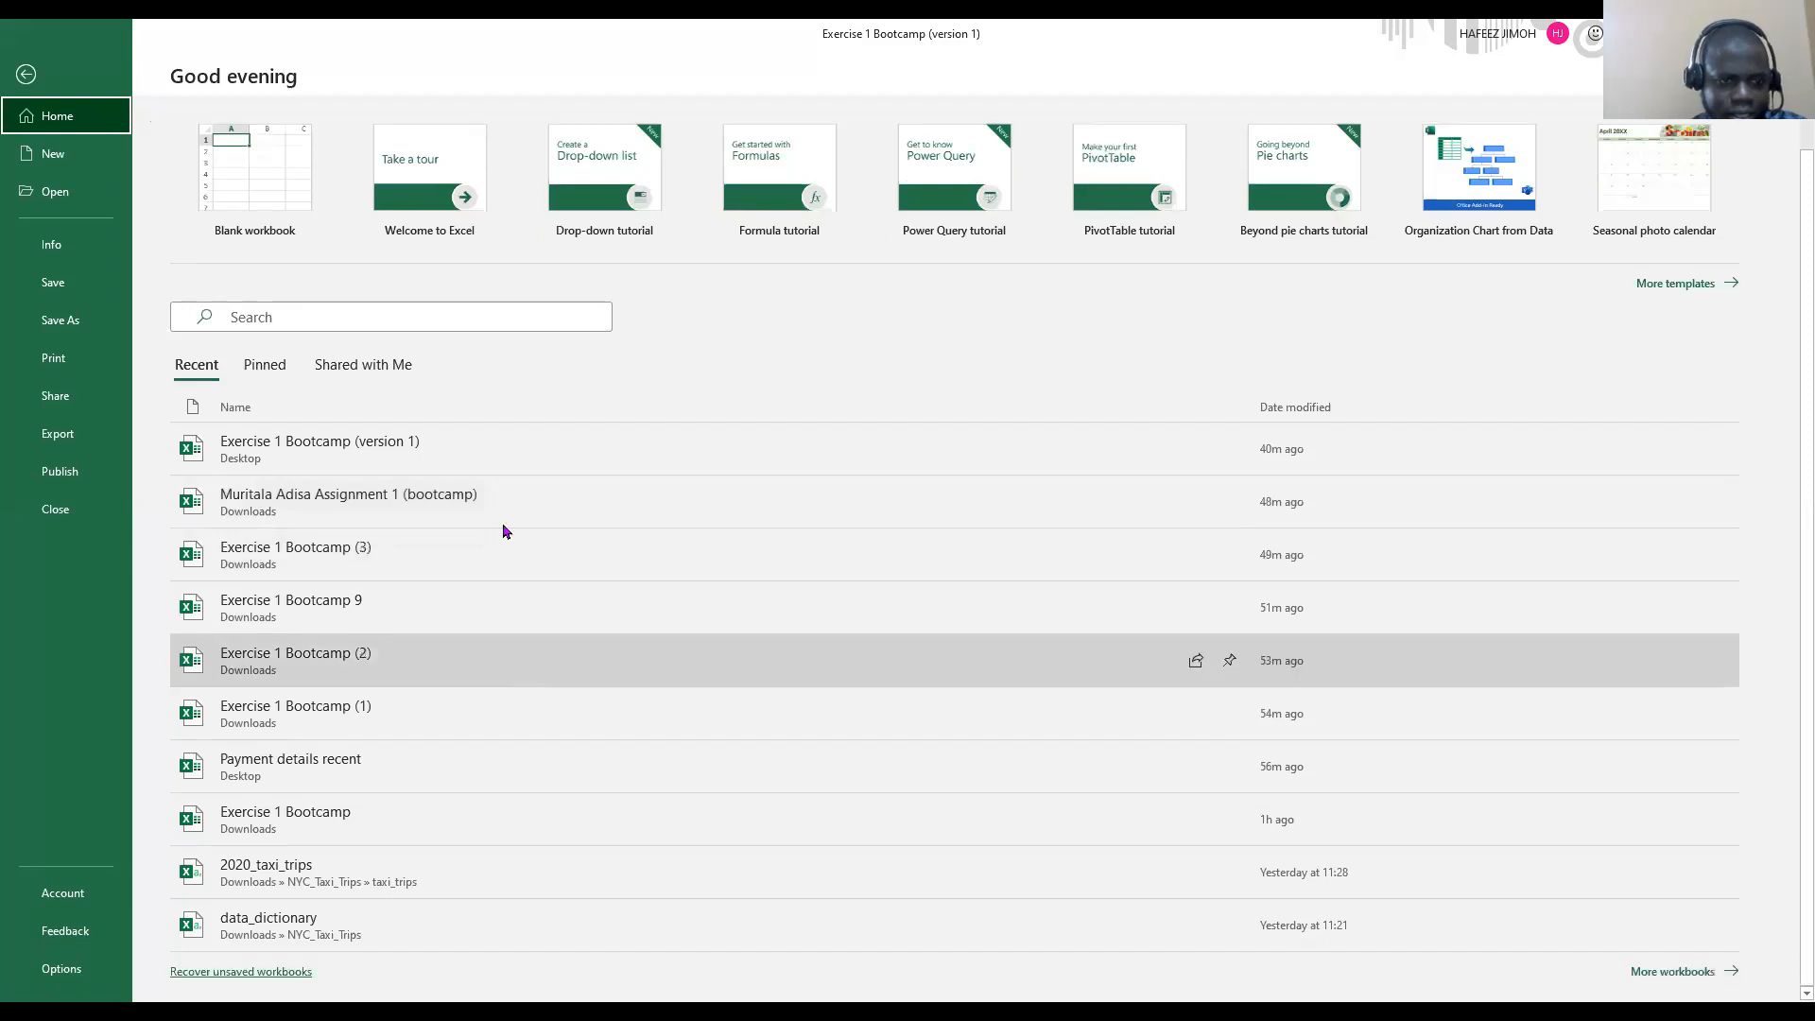
pyautogui.scroll(1, 504, 532)
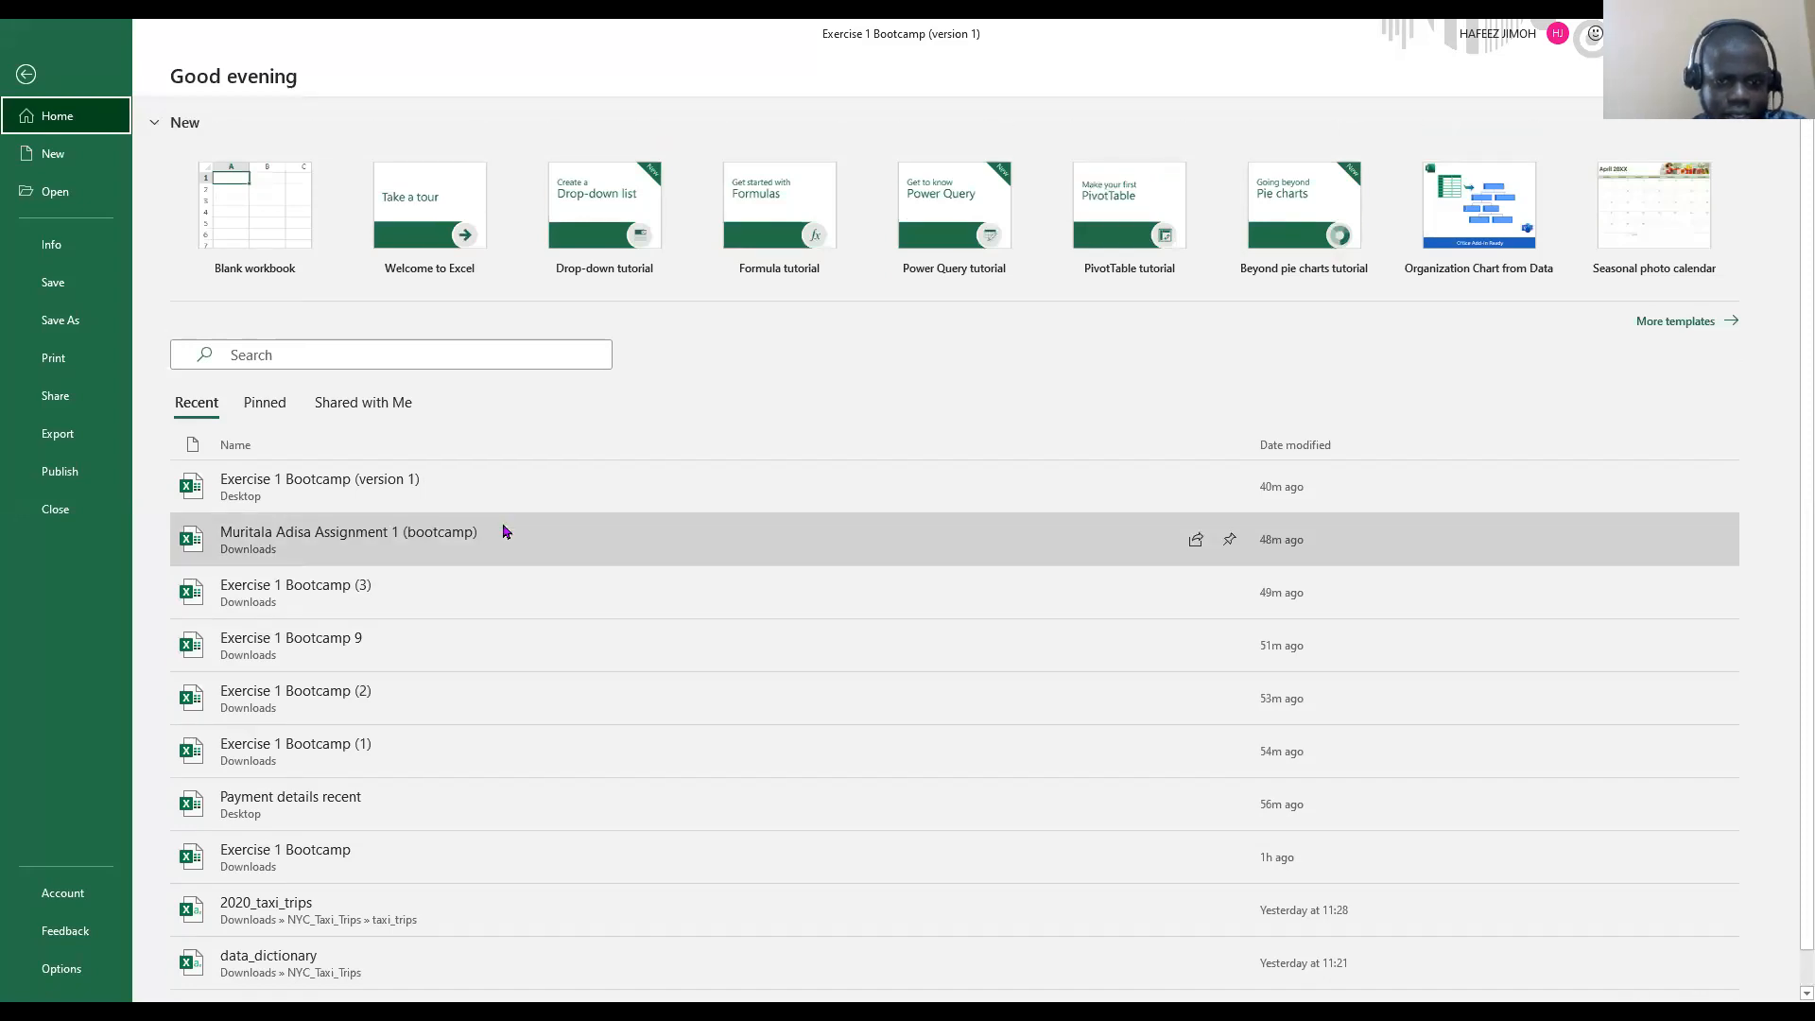
pyautogui.click(555, 525)
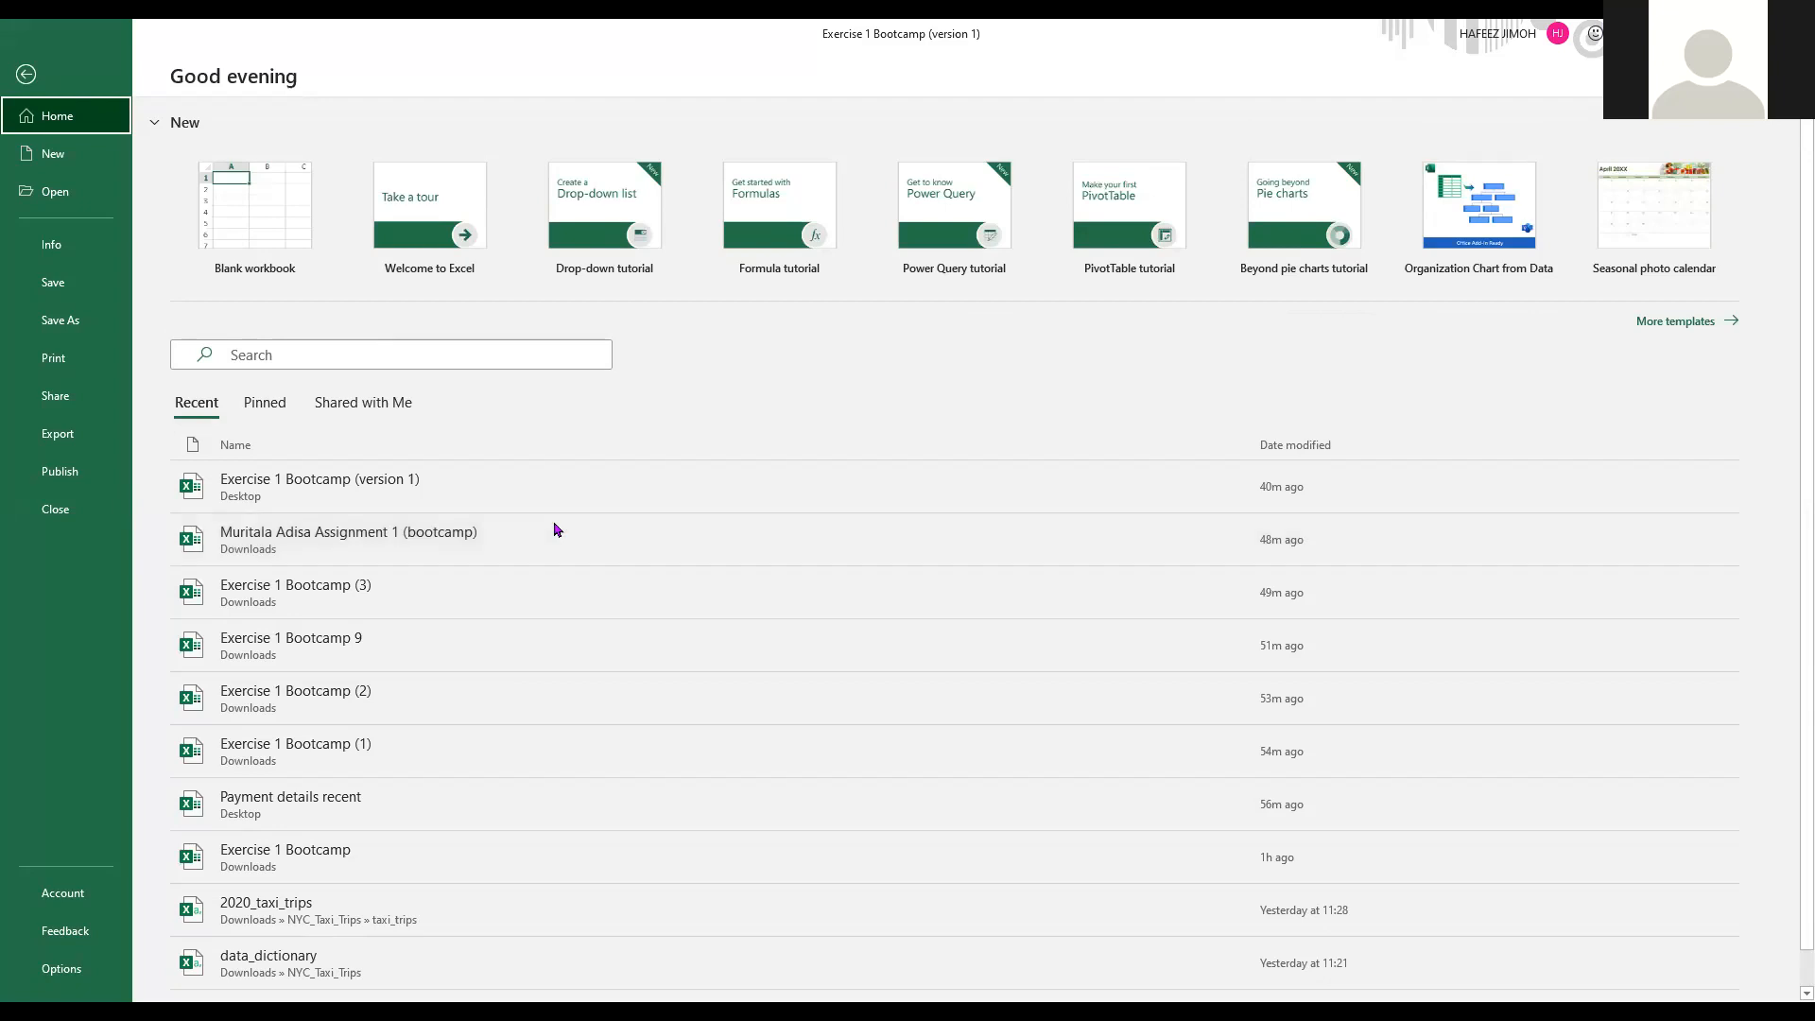
pyautogui.click(28, 78)
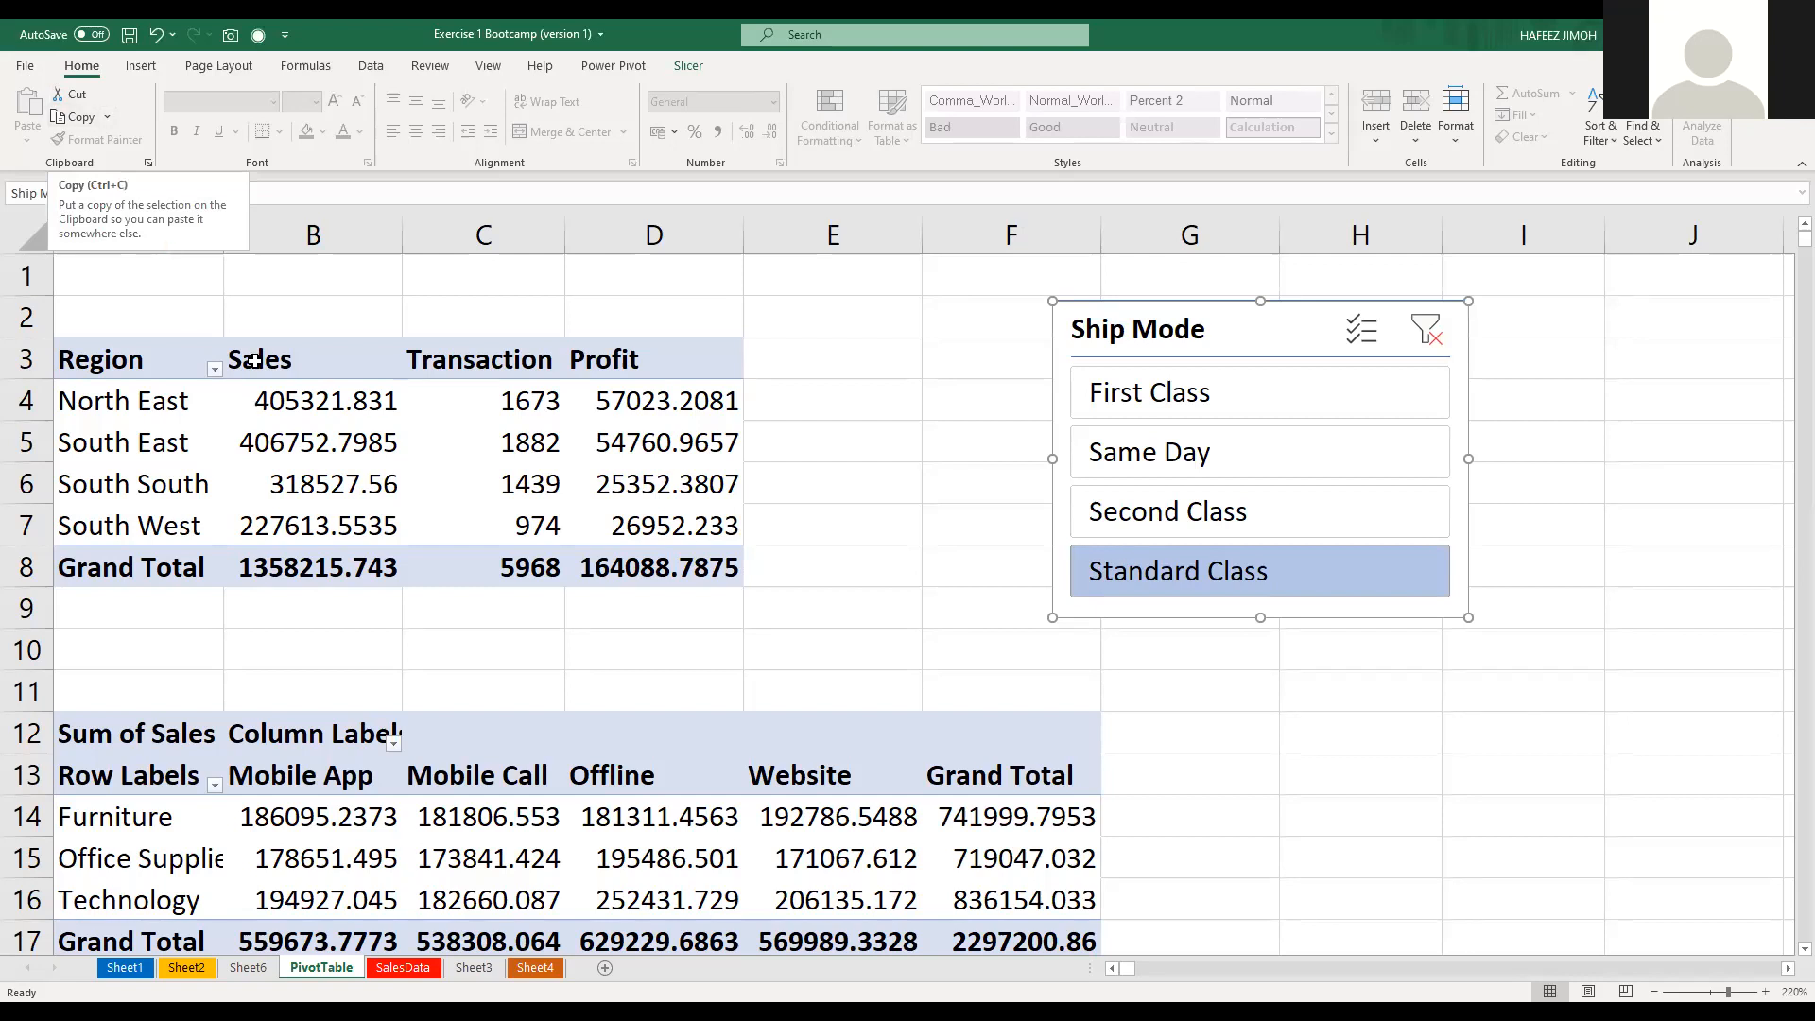
# Move the Ship Mode slicer closer to the region pivot table and select the table's South South Profit value
pyautogui.press('Escape')
pyautogui.moveTo(1129, 318); pyautogui.dragTo(1073, 331)
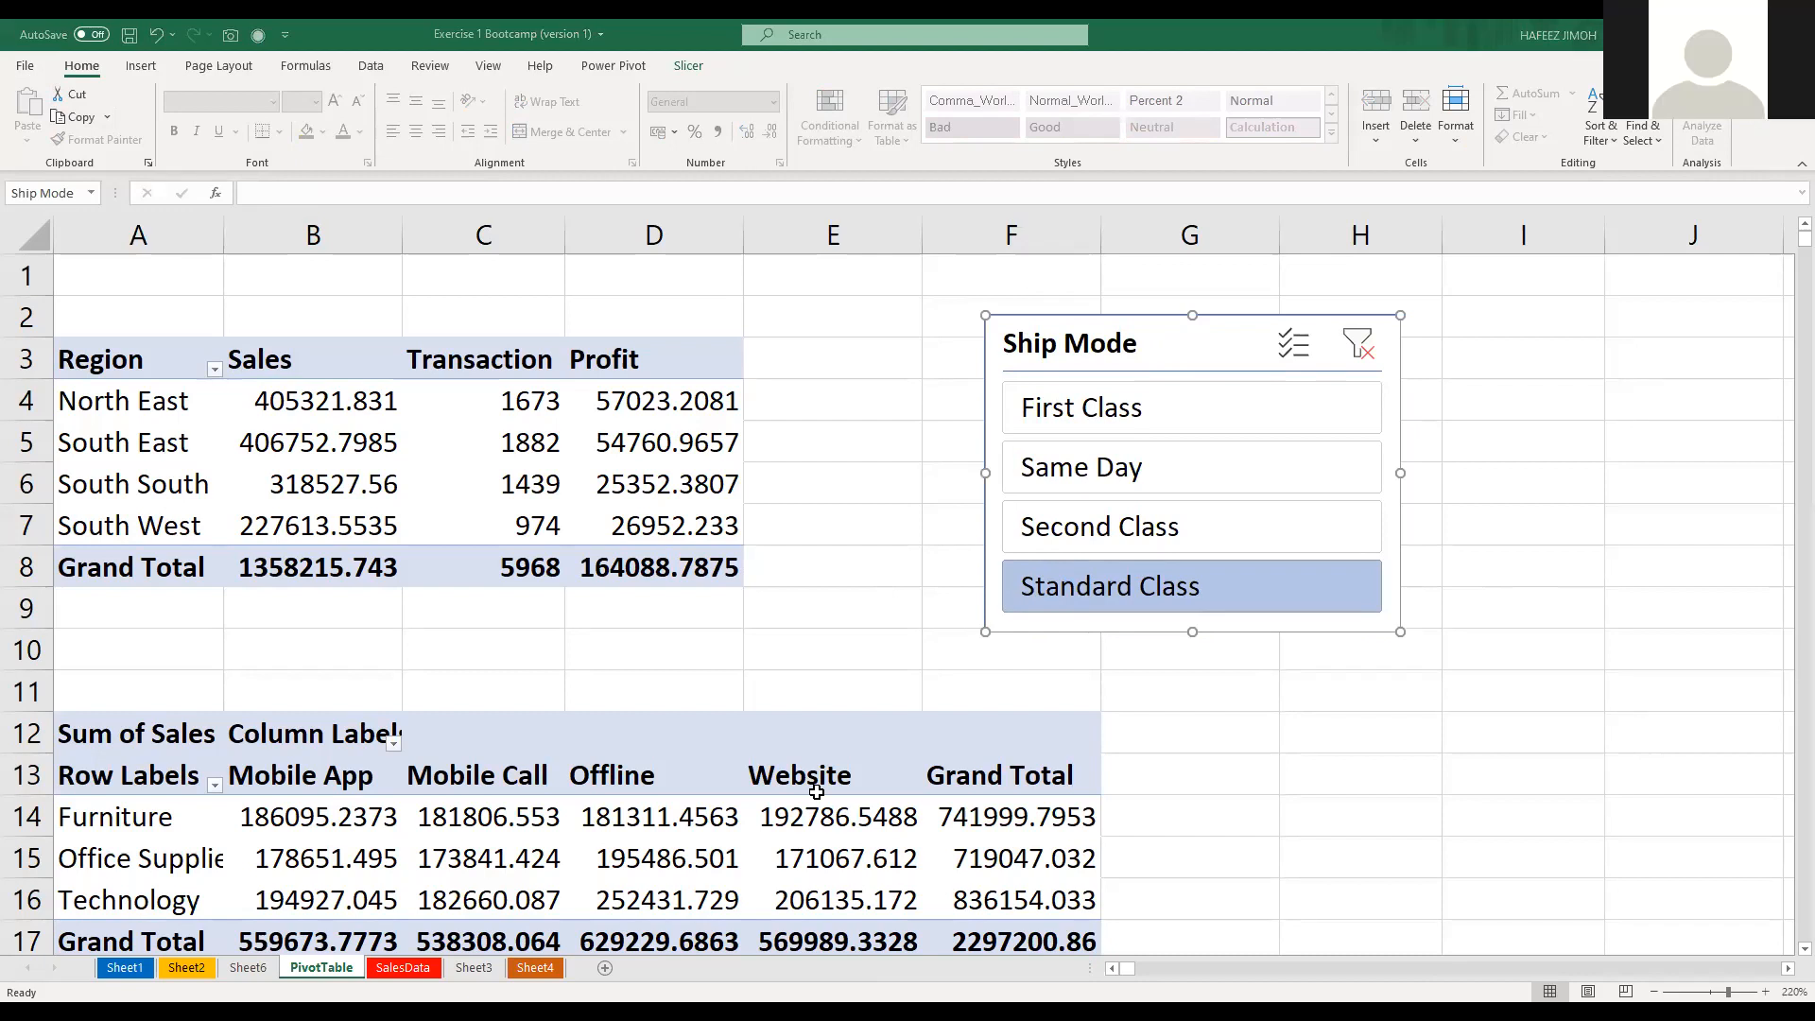
pyautogui.click(819, 857)
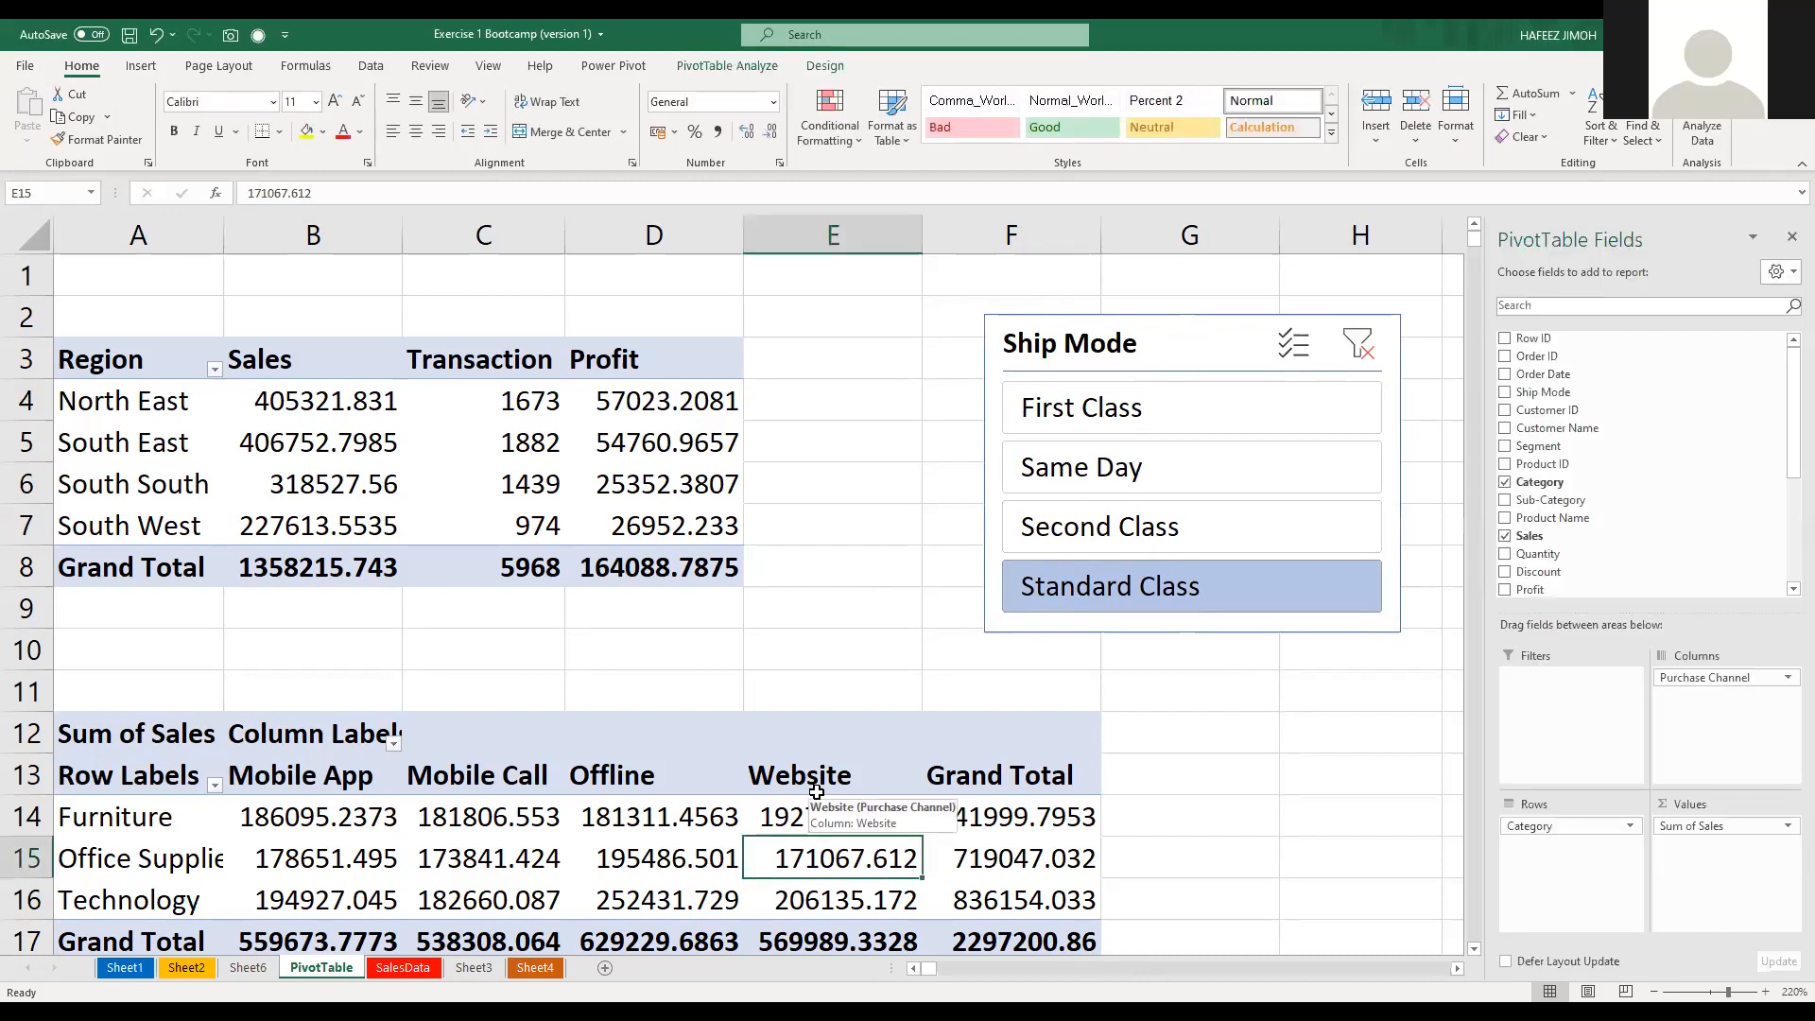
pyautogui.click(666, 484)
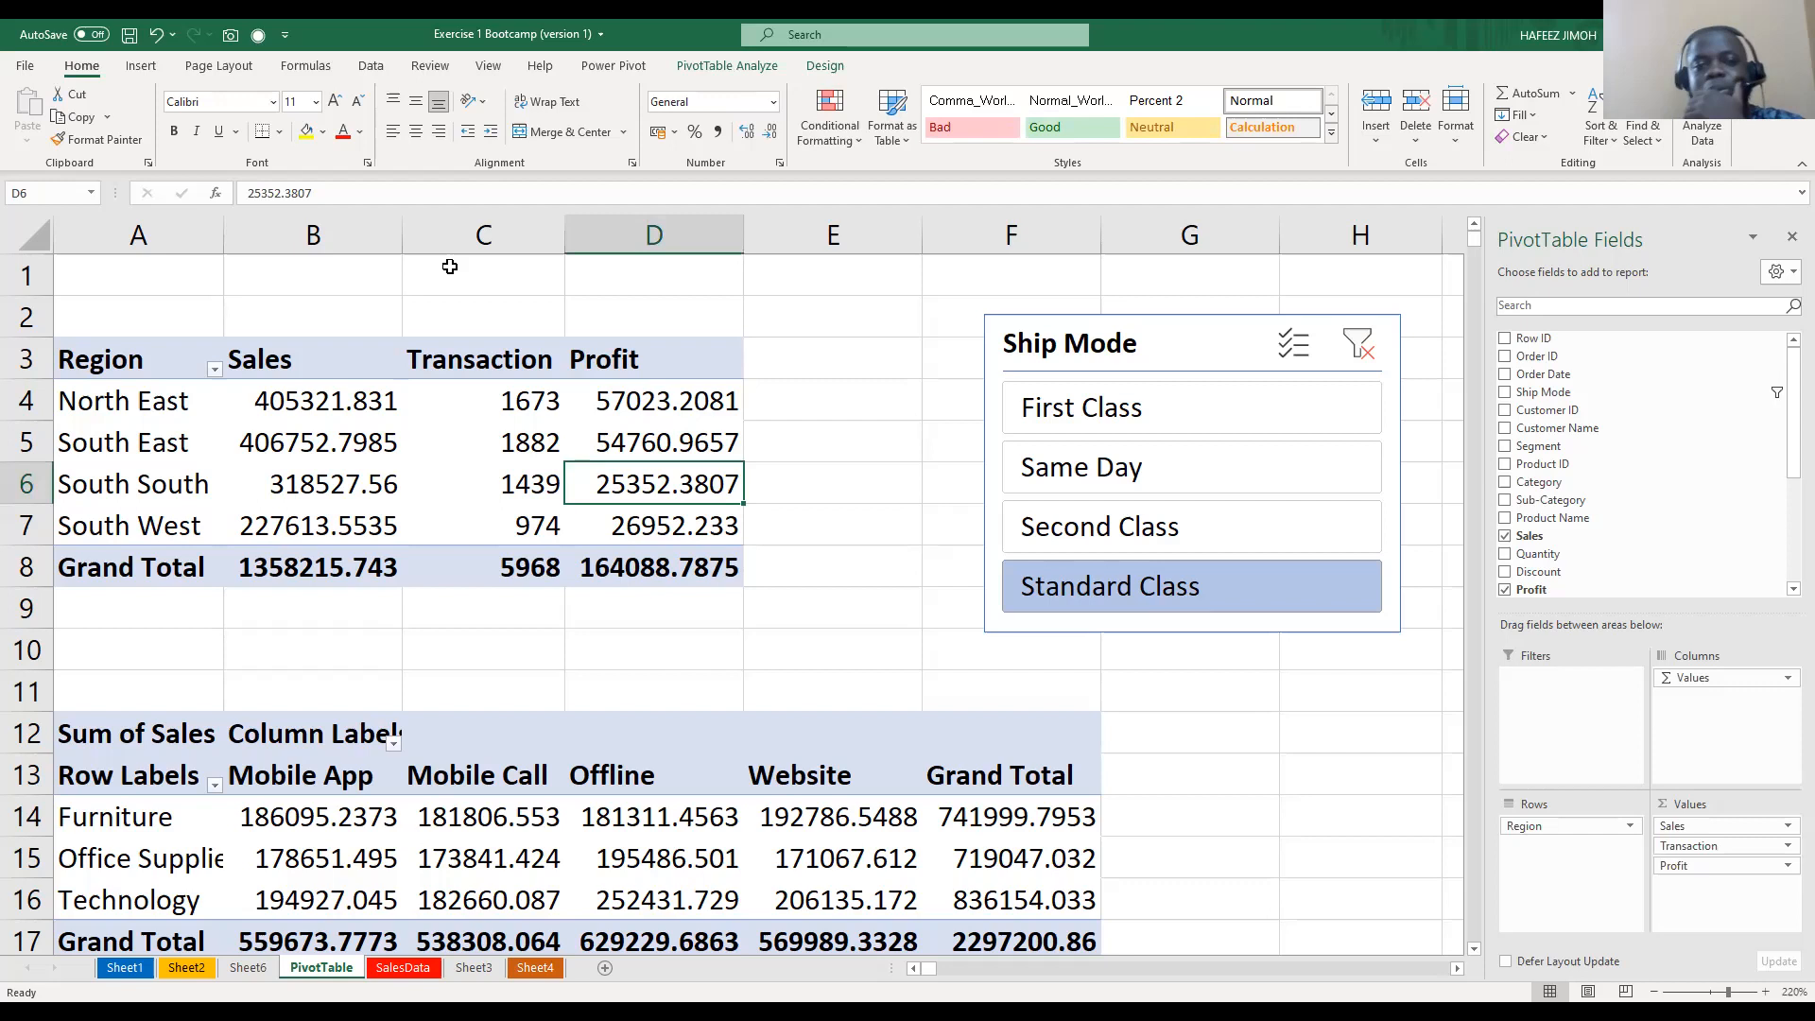
pyautogui.click(1175, 143)
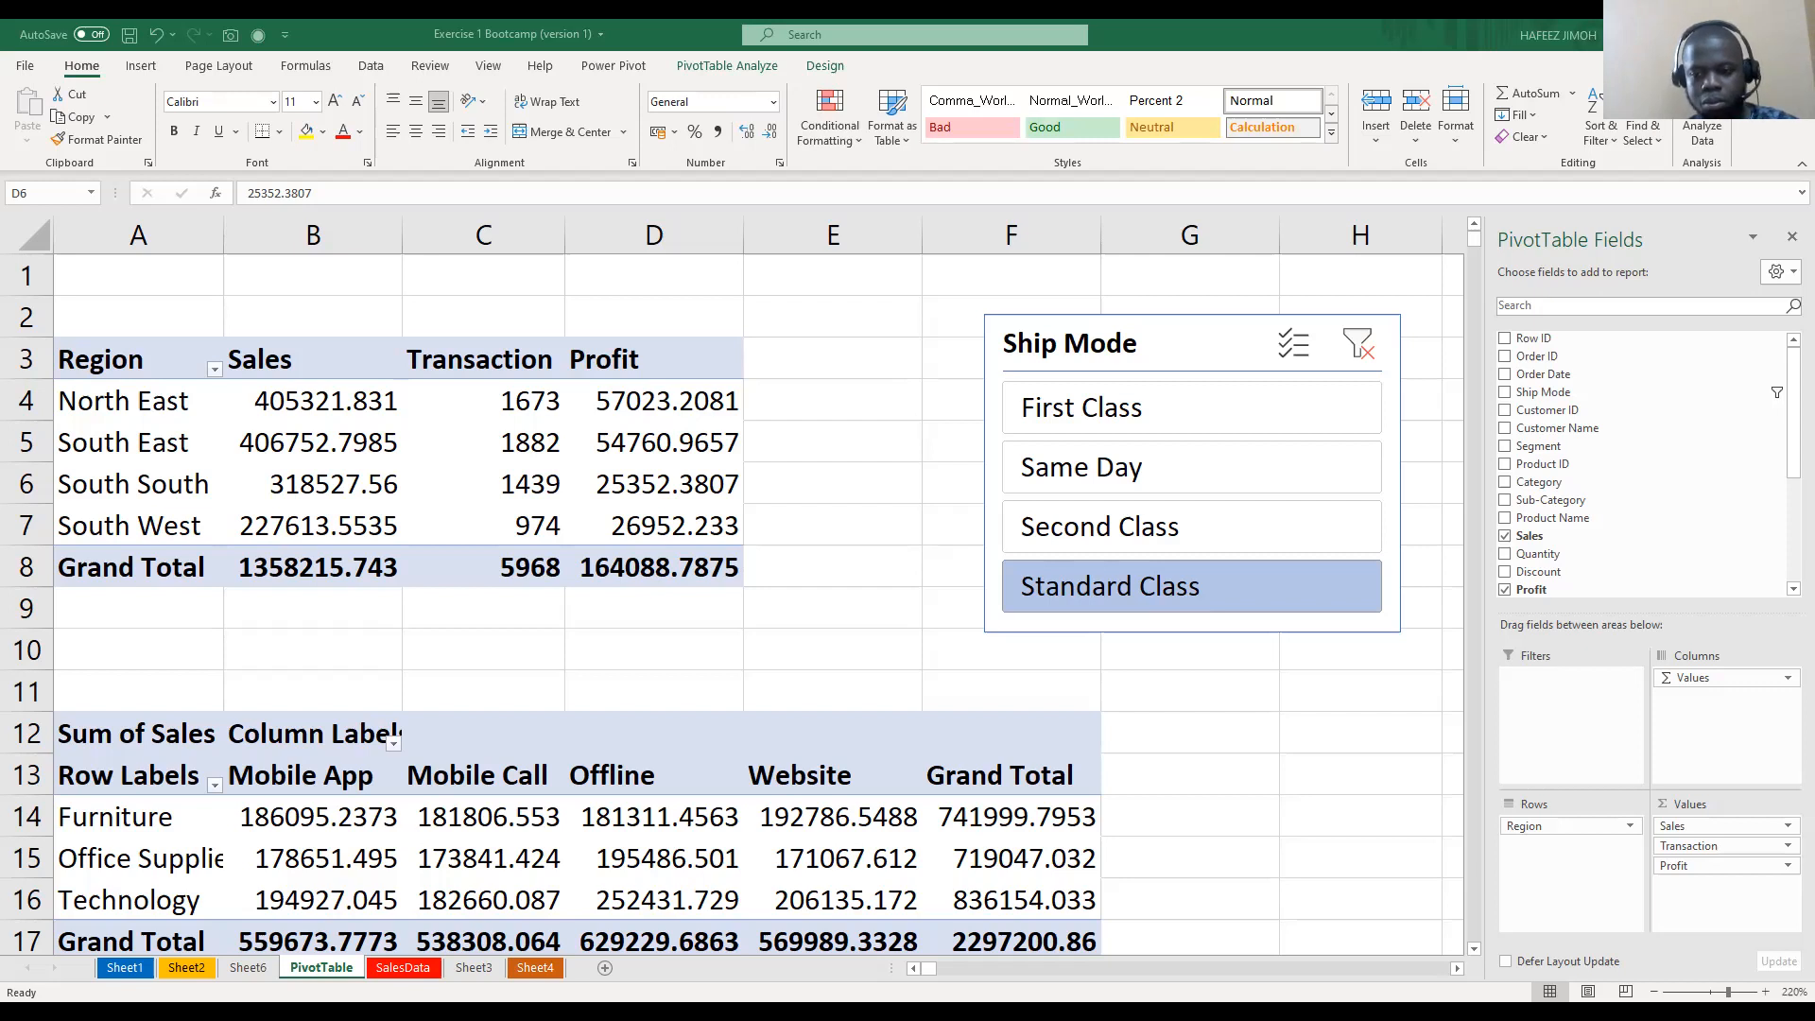
pyautogui.hotkey('alt', 'Tab')
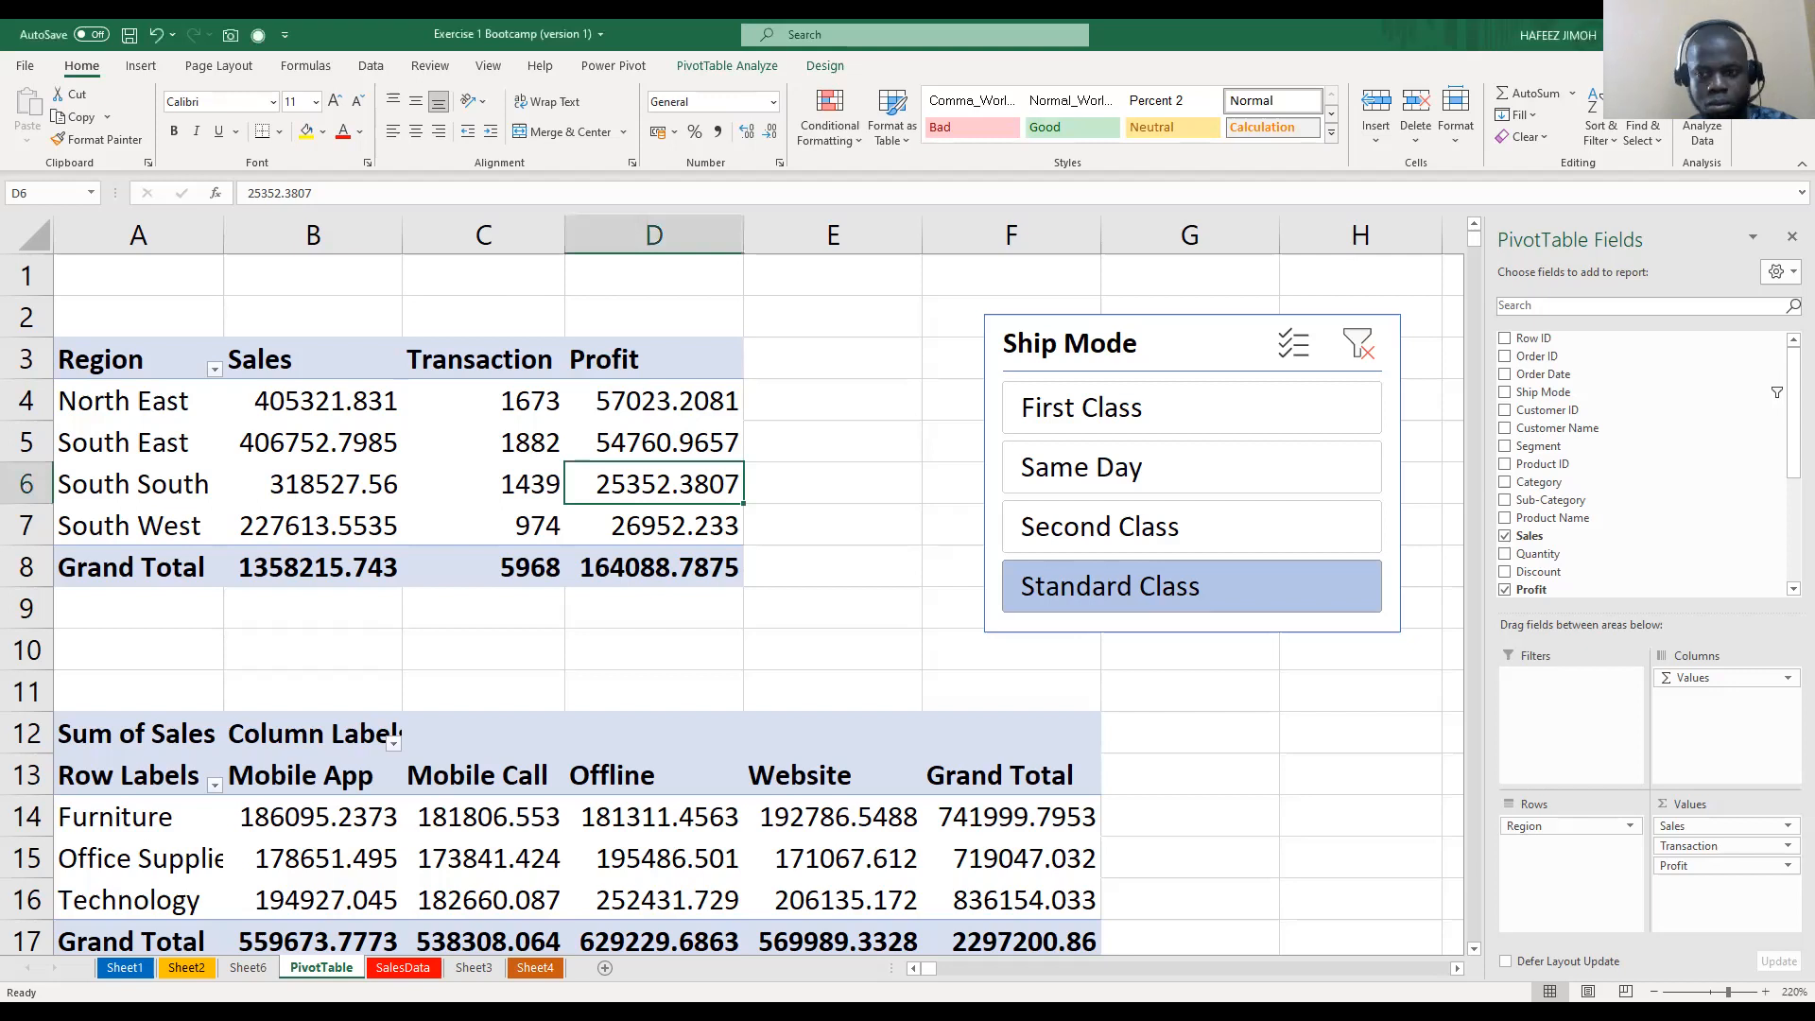
pyautogui.hotkey('alt', 'Tab')
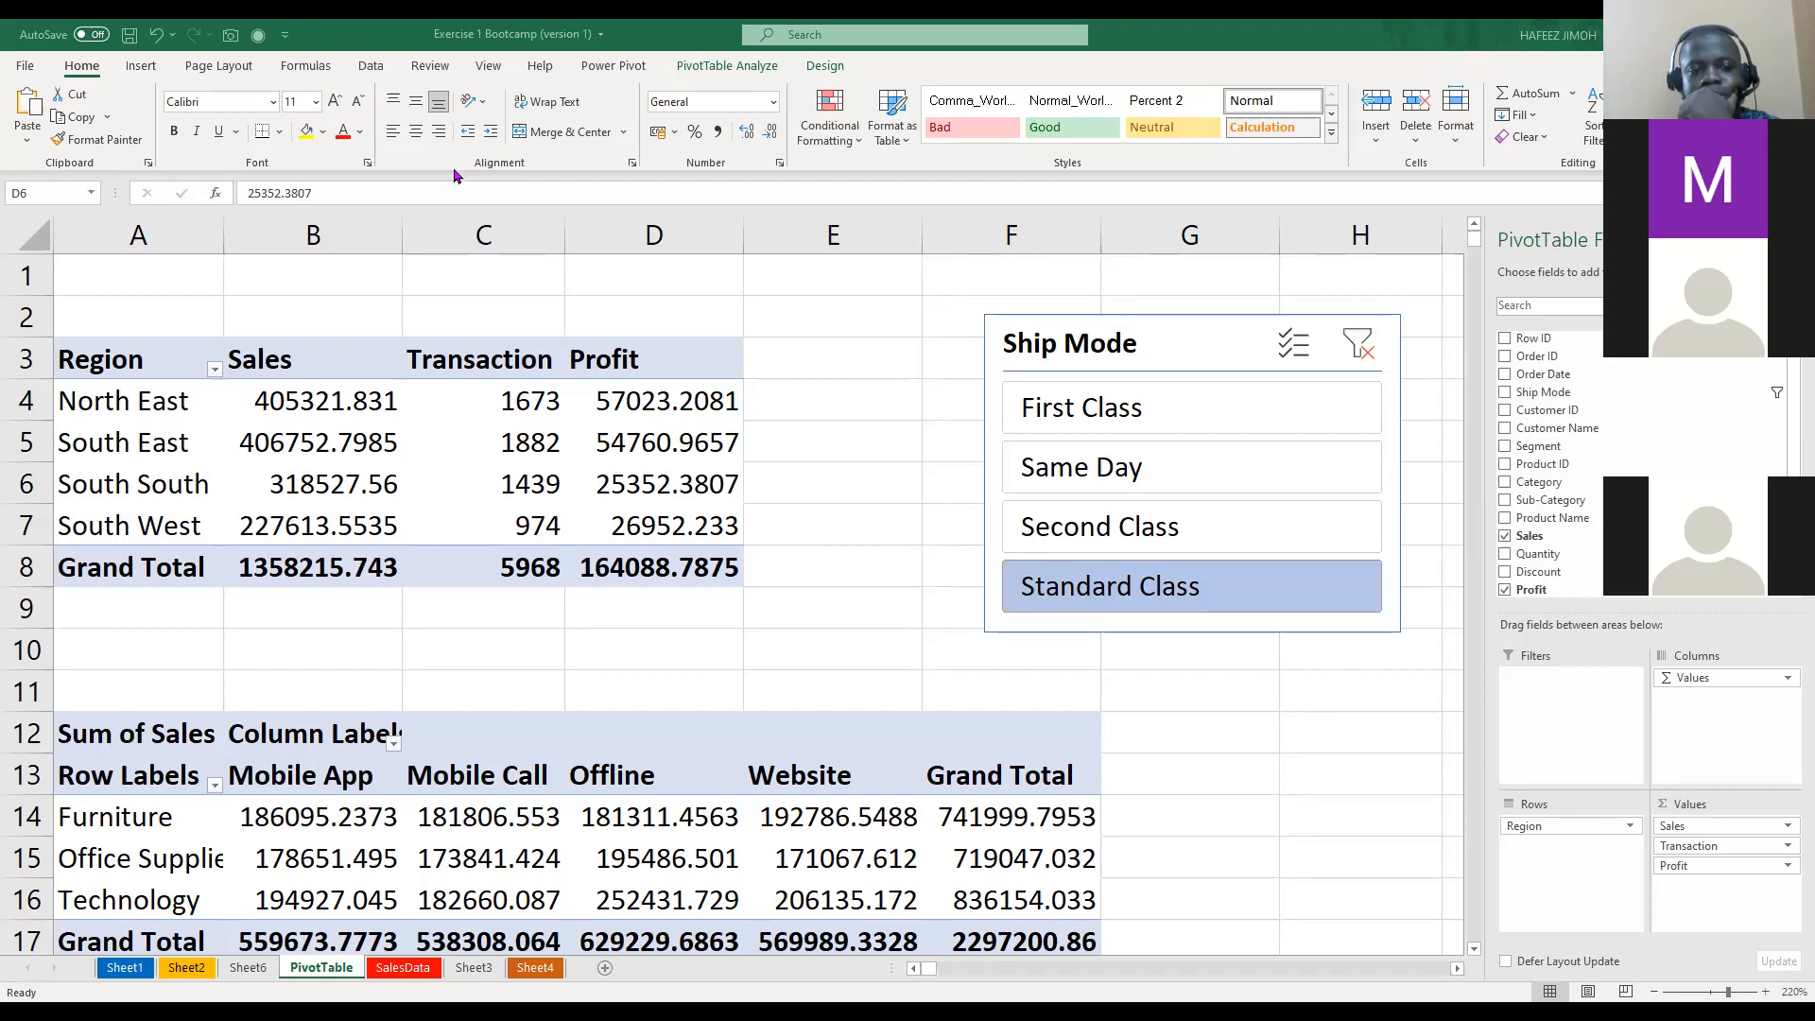
# Select the whole category by purchase channel pivot table, range A12:F17
pyautogui.scroll(-2, 532, 393)
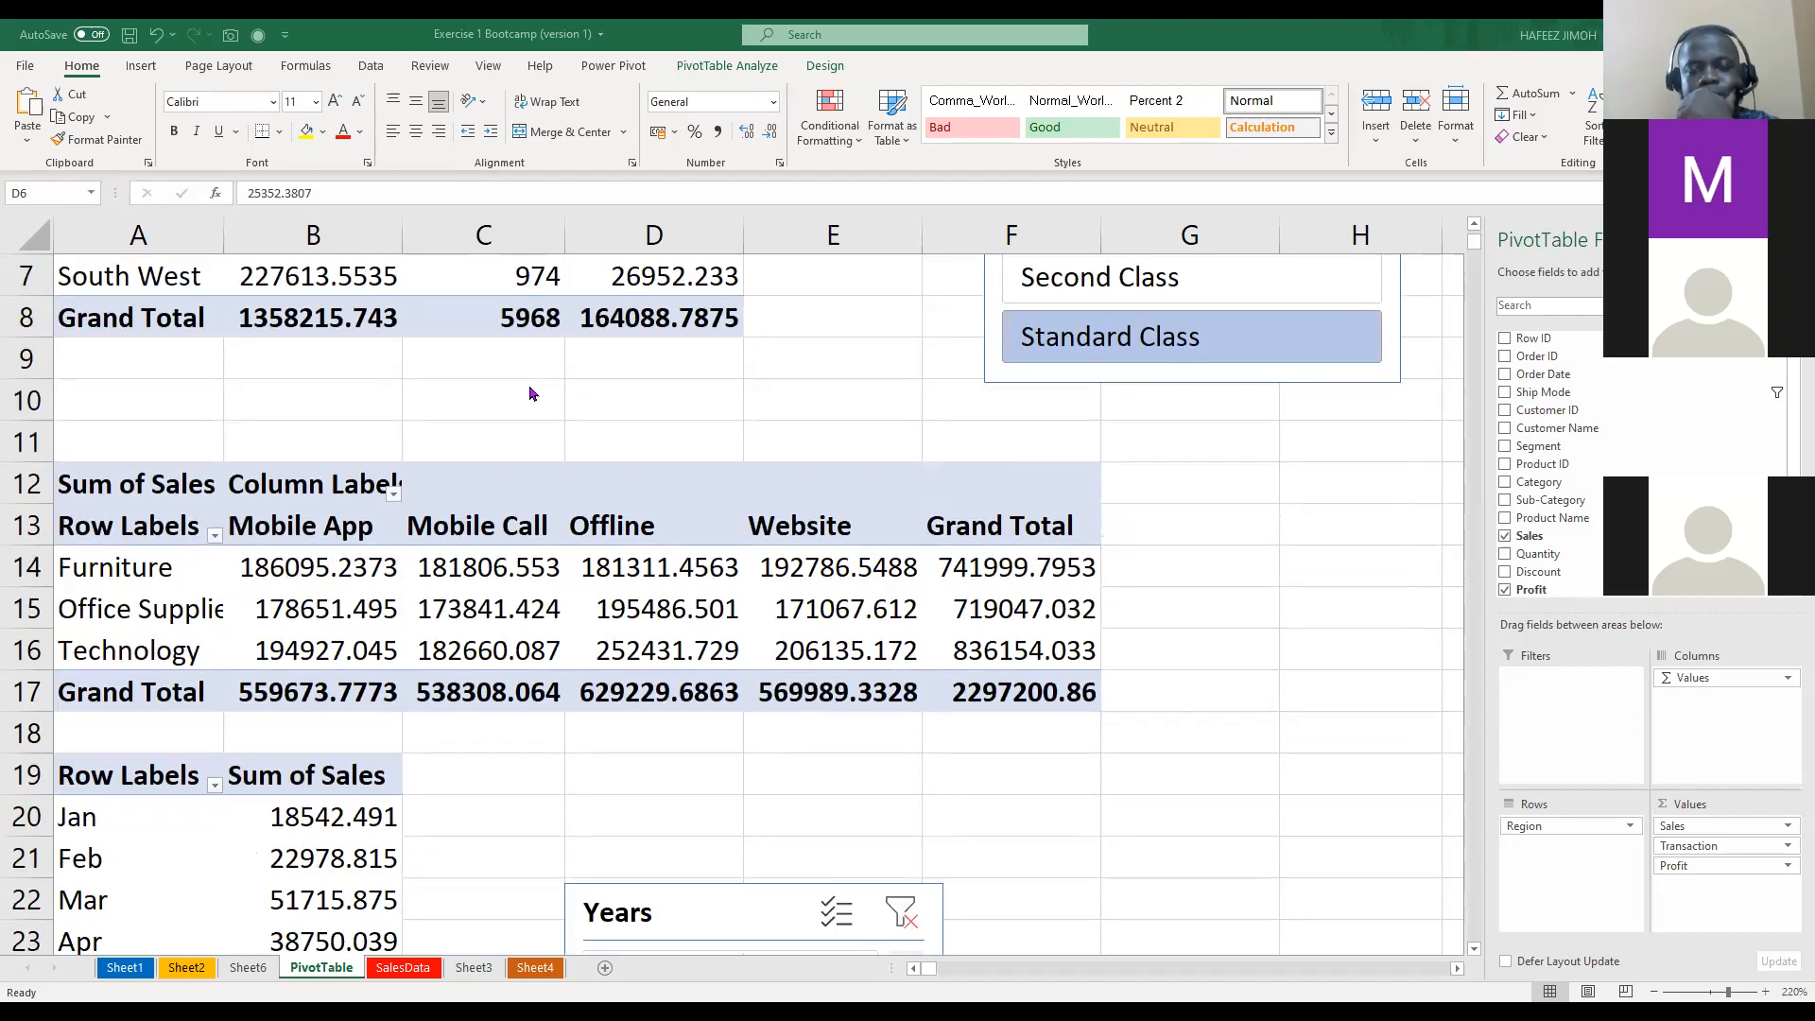
pyautogui.scroll(-2, 530, 397)
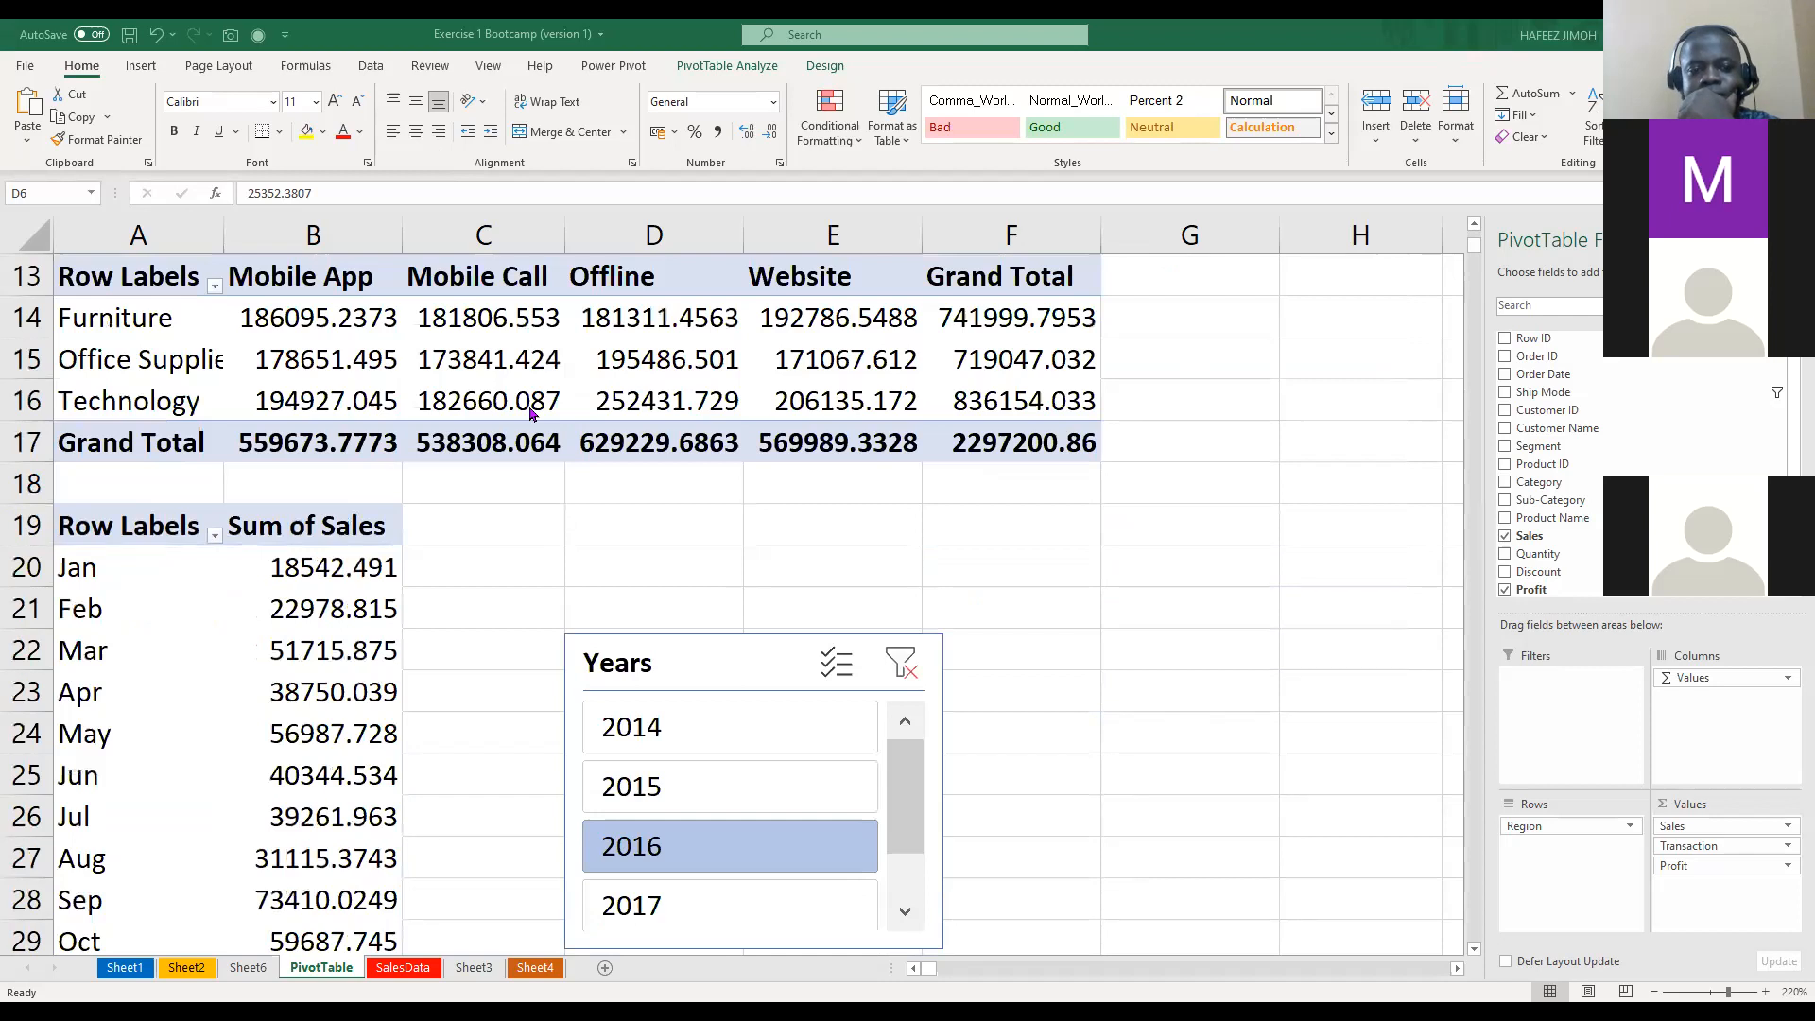
pyautogui.scroll(2, 532, 413)
pyautogui.moveTo(148, 498); pyautogui.dragTo(1018, 694)
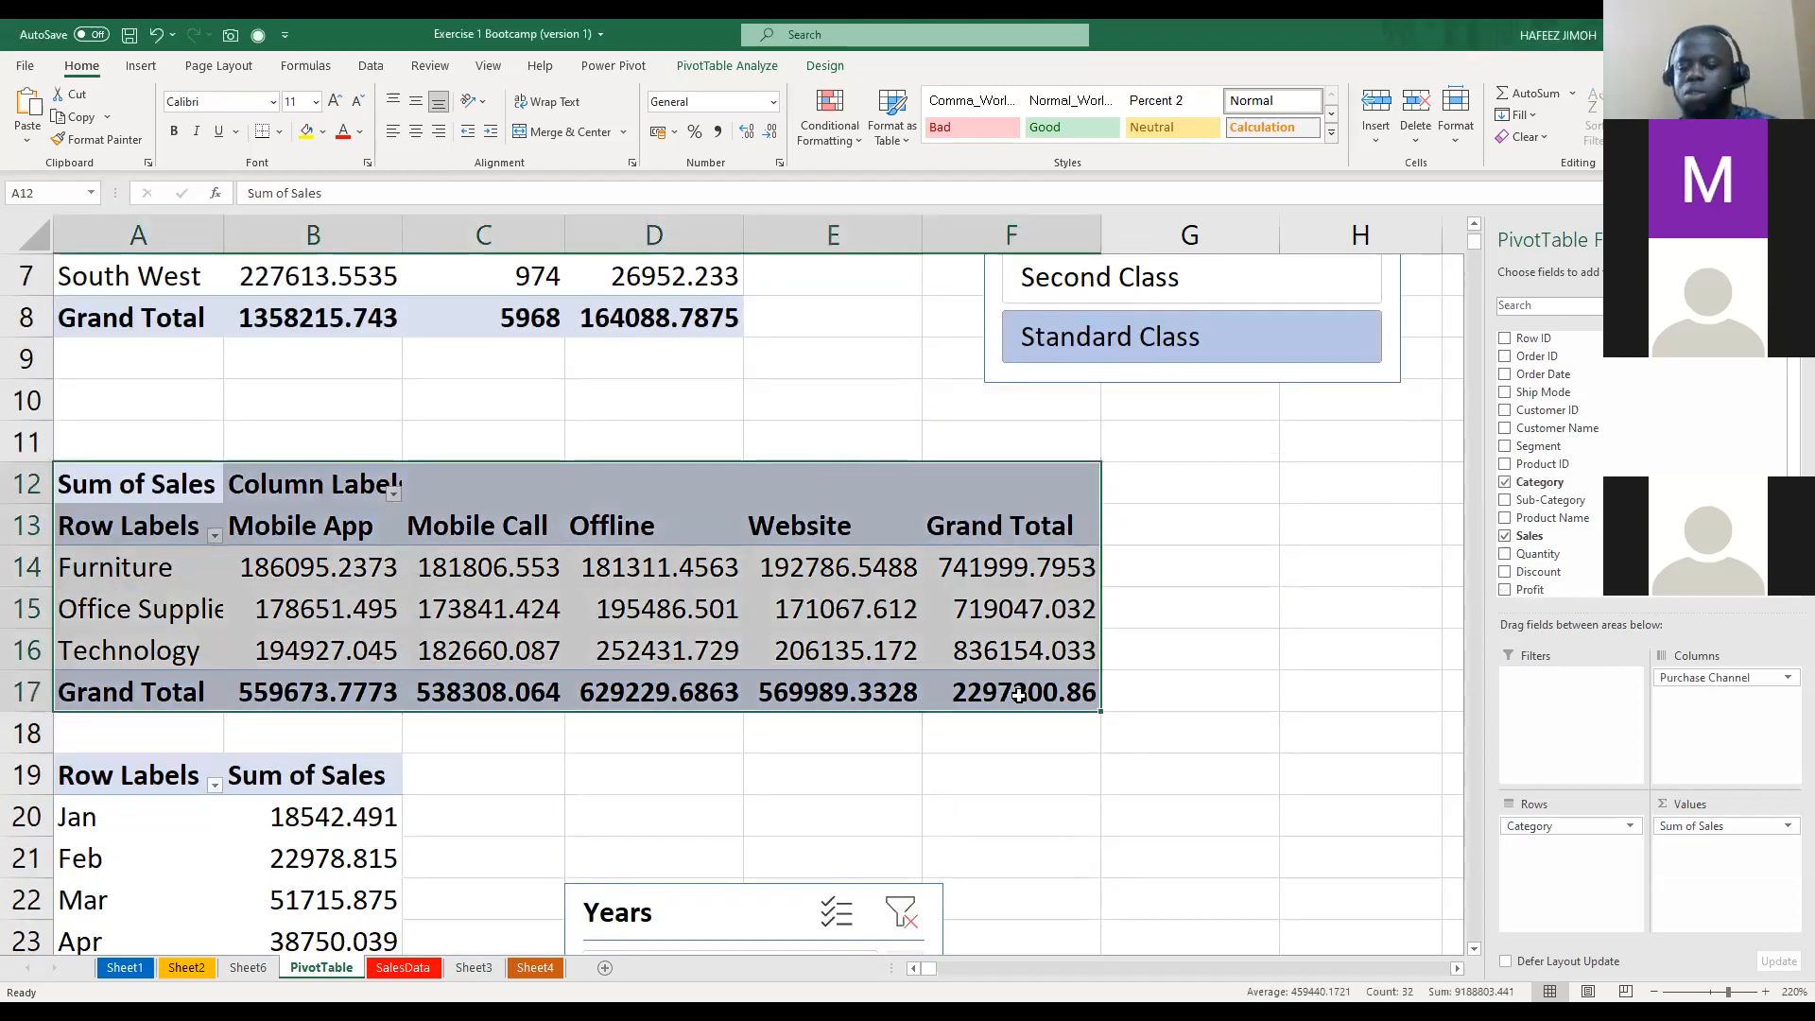
# Delete the selected category by purchase channel pivot table from the sheet
pyautogui.press('Delete')
pyautogui.click(677, 603)
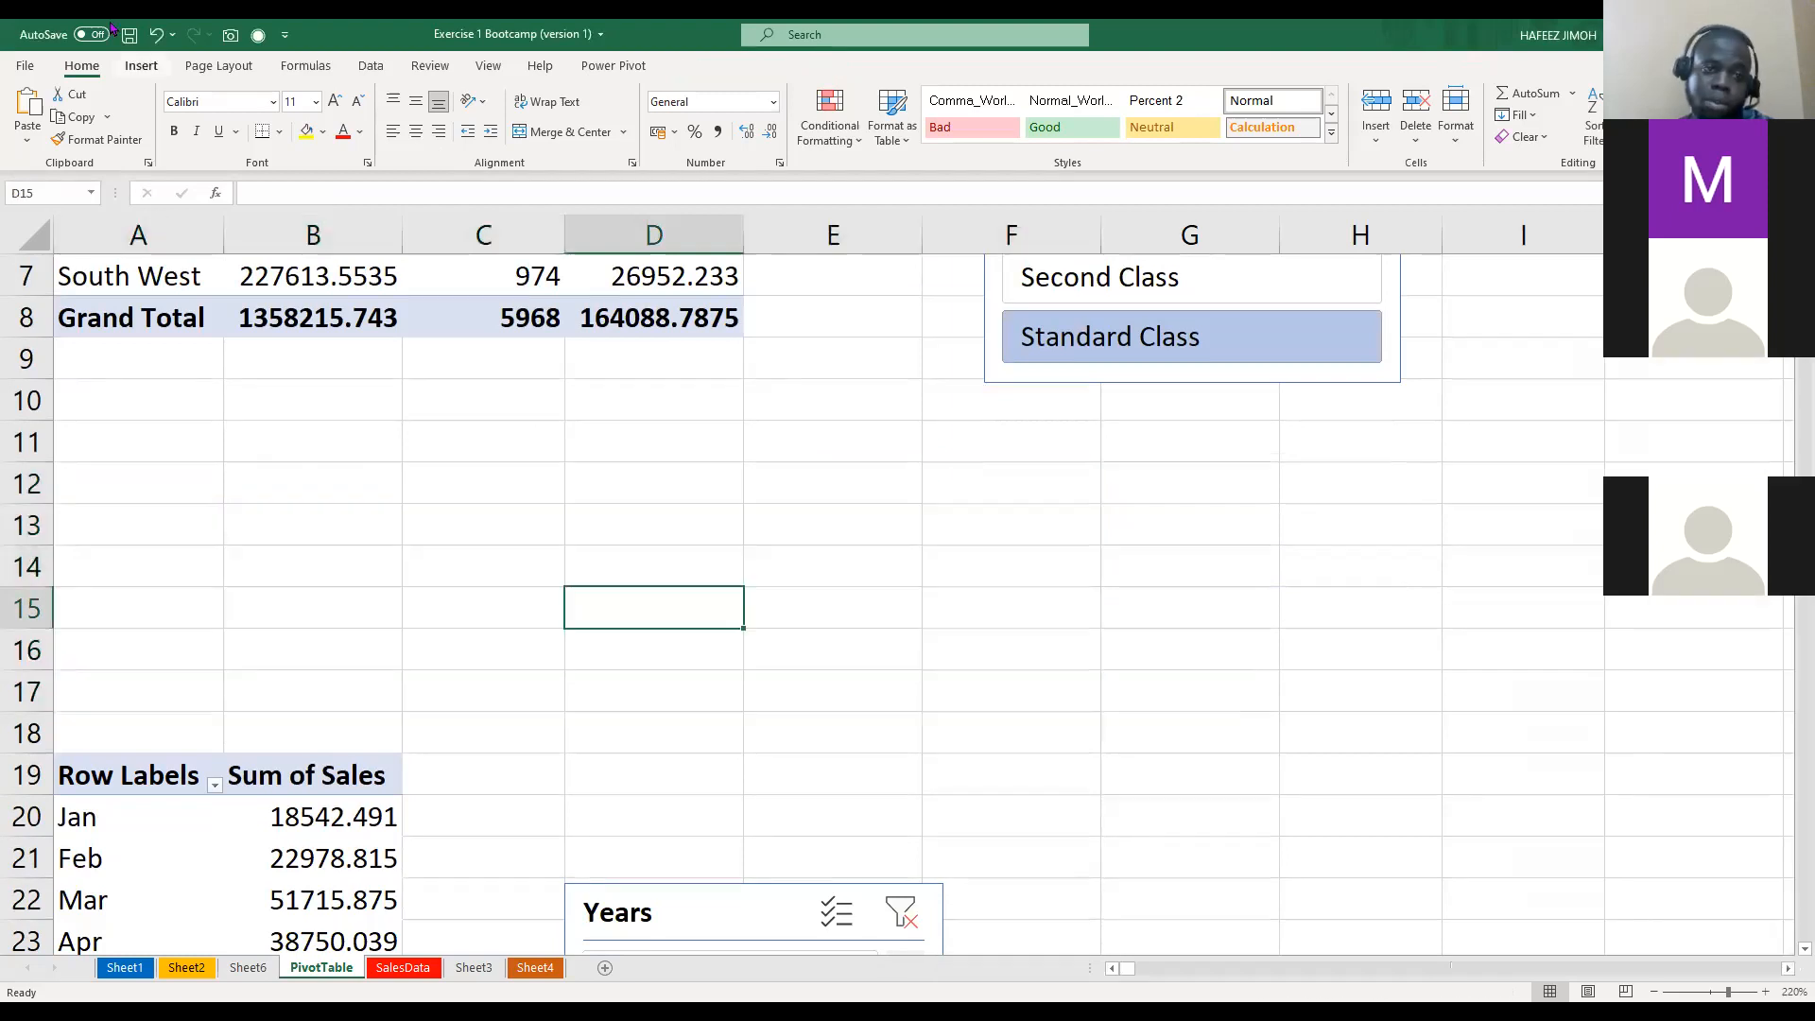
# Try to insert a pivot table based on SalesTable at cell A10 of the existing PivotTable sheet
pyautogui.click(141, 66)
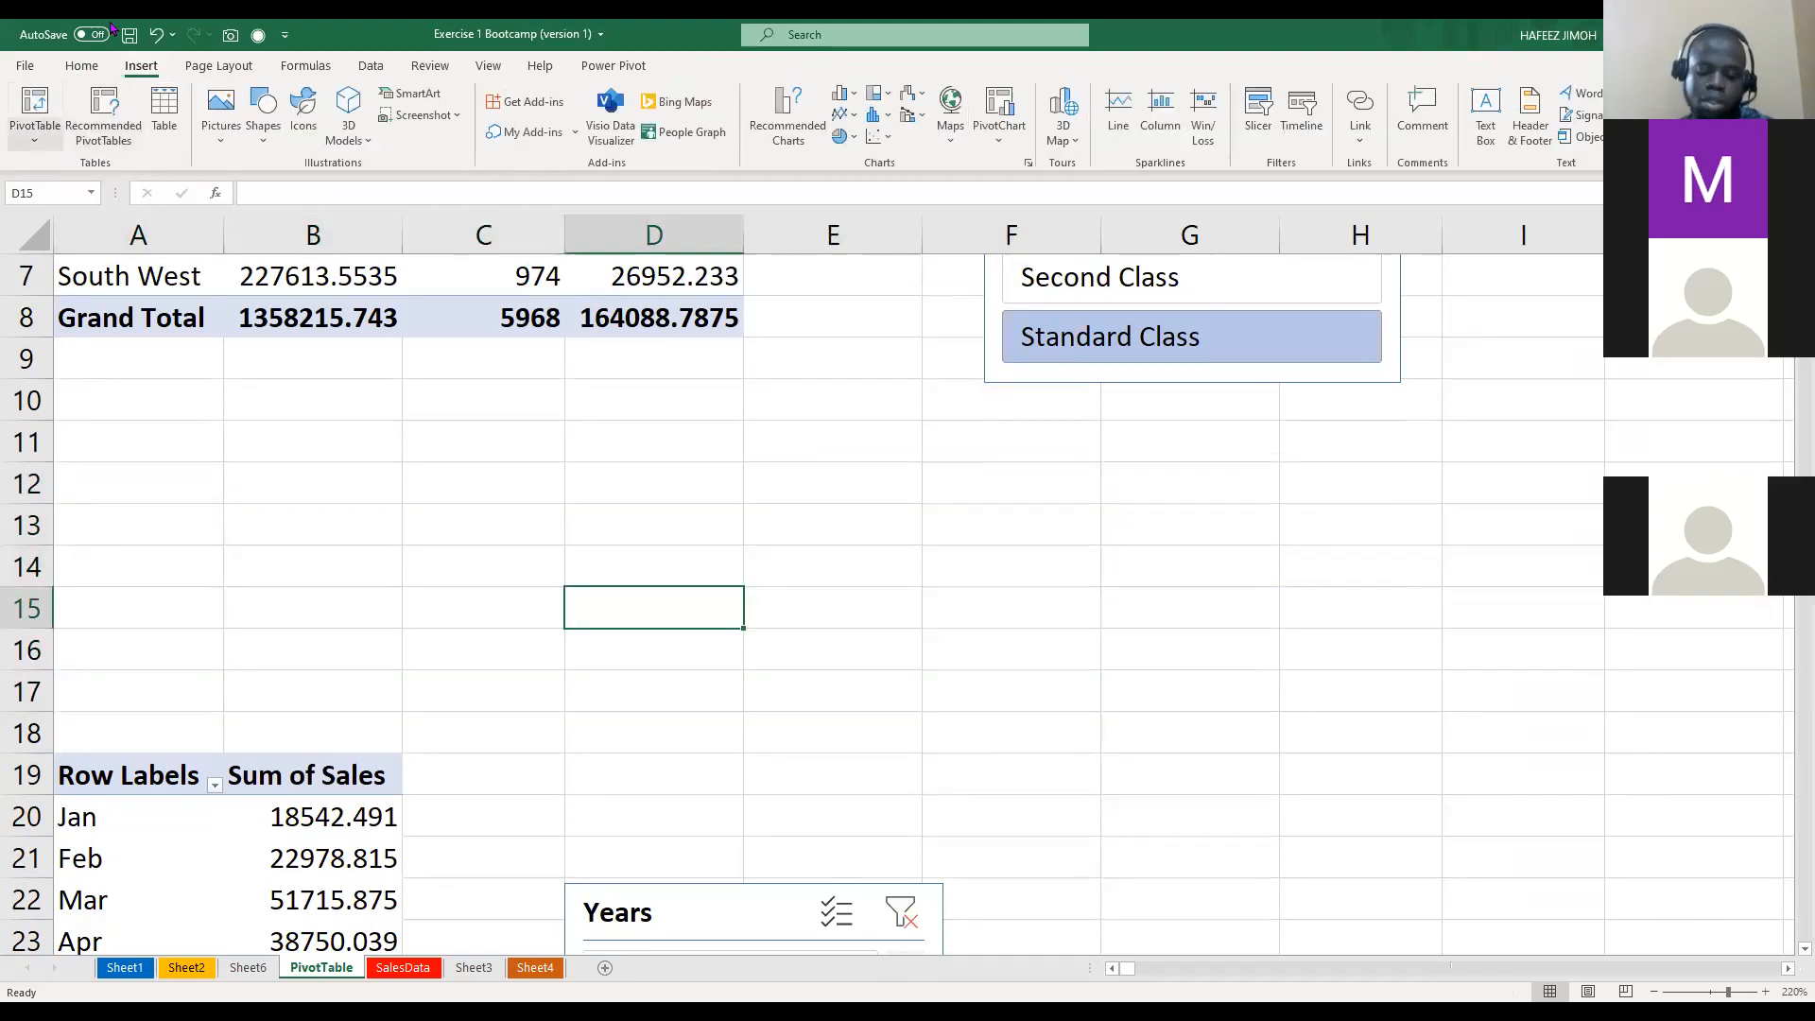
pyautogui.click(34, 137)
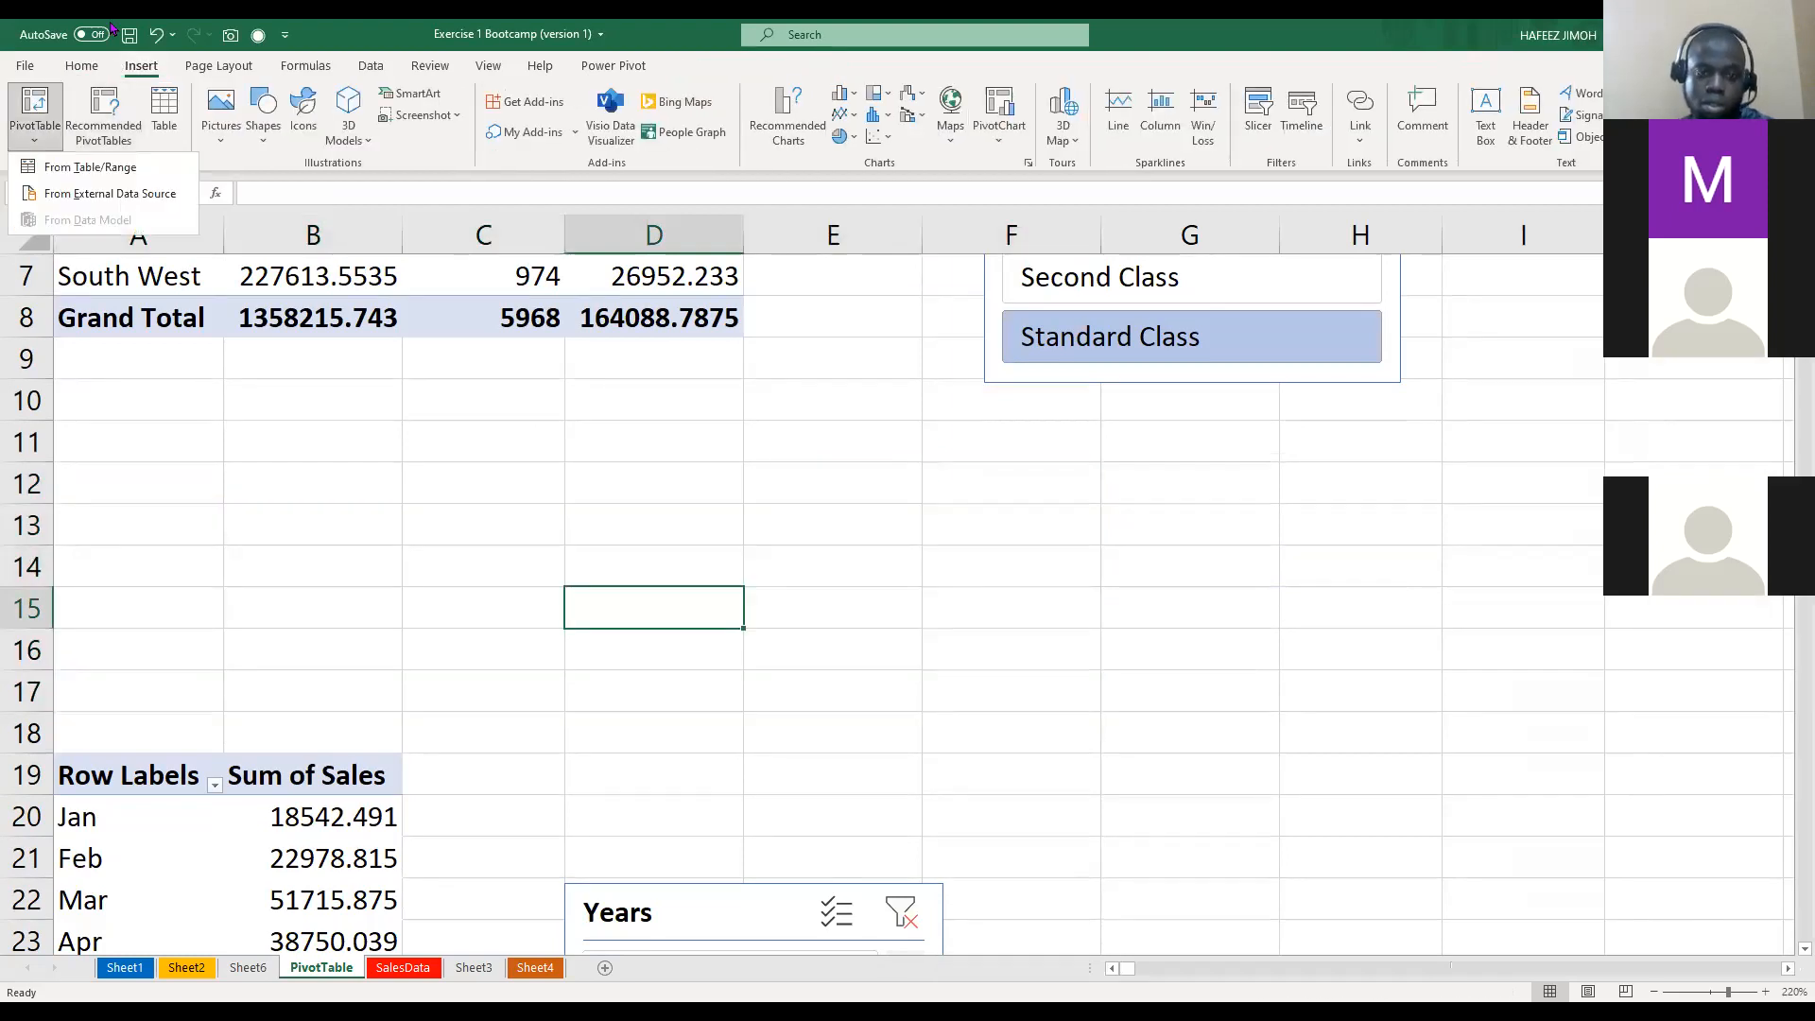
pyautogui.click(129, 167)
pyautogui.write('Sa')
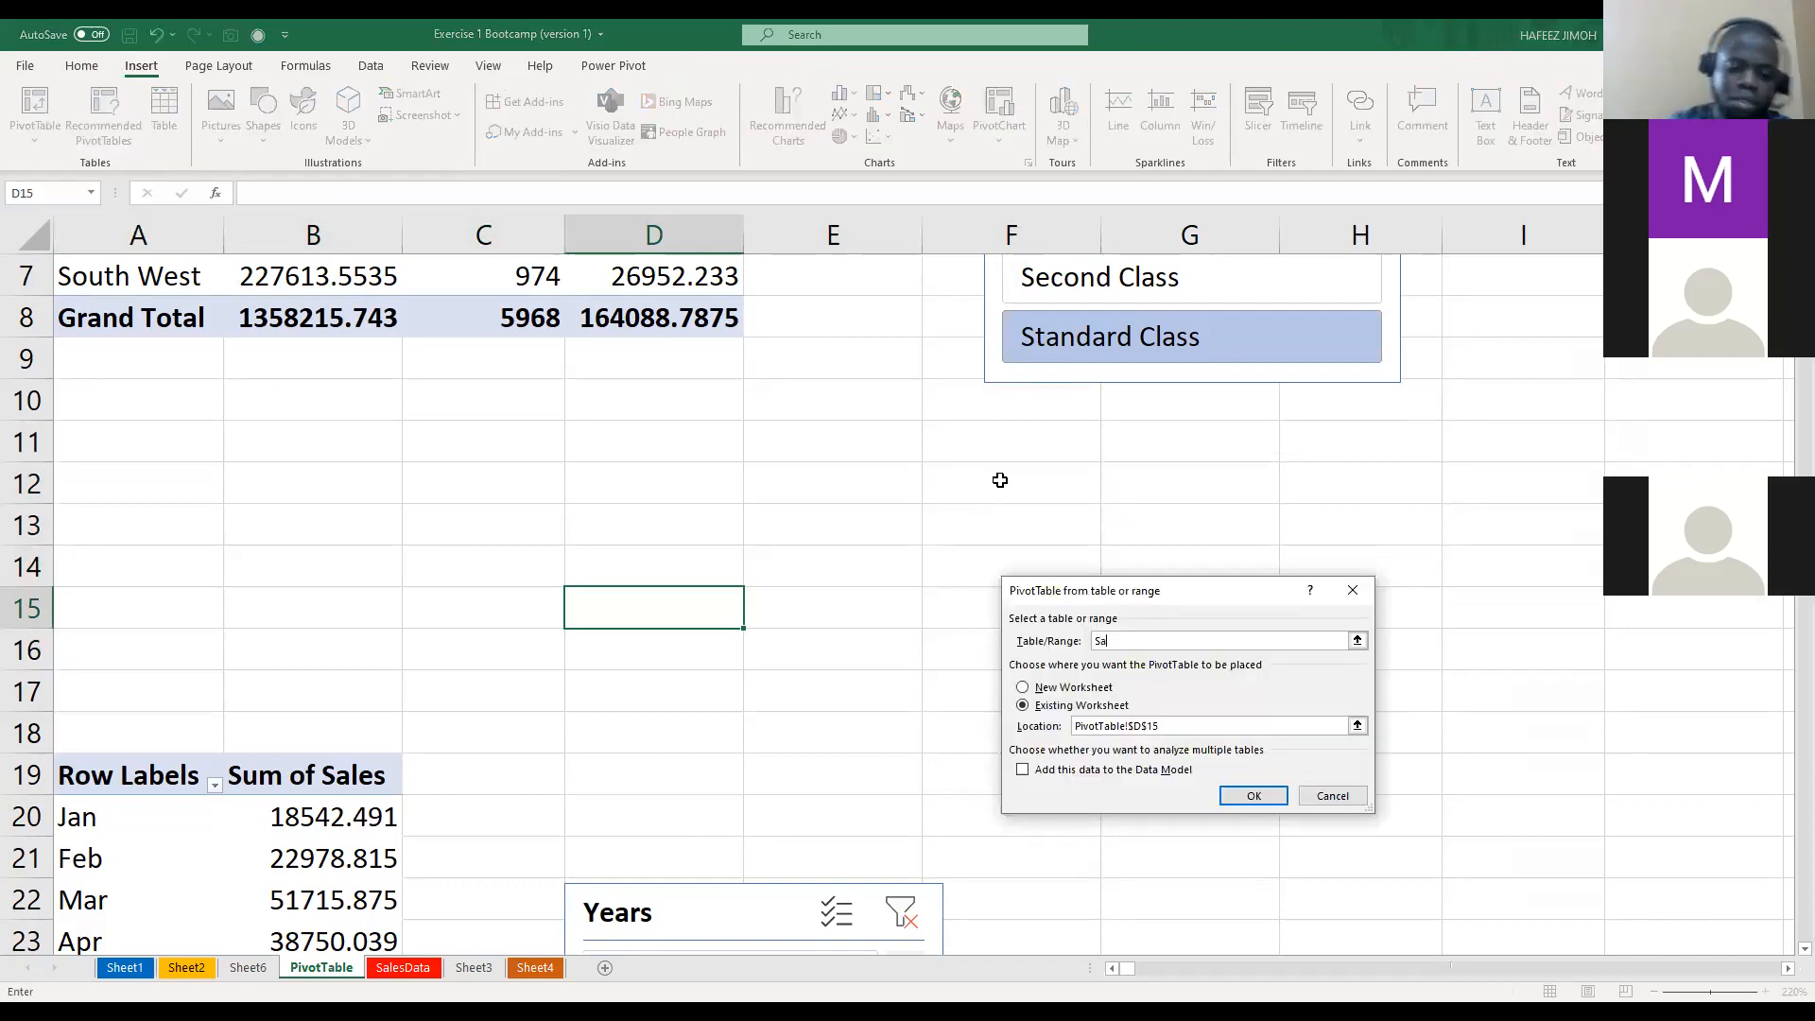
pyautogui.write('lesTable')
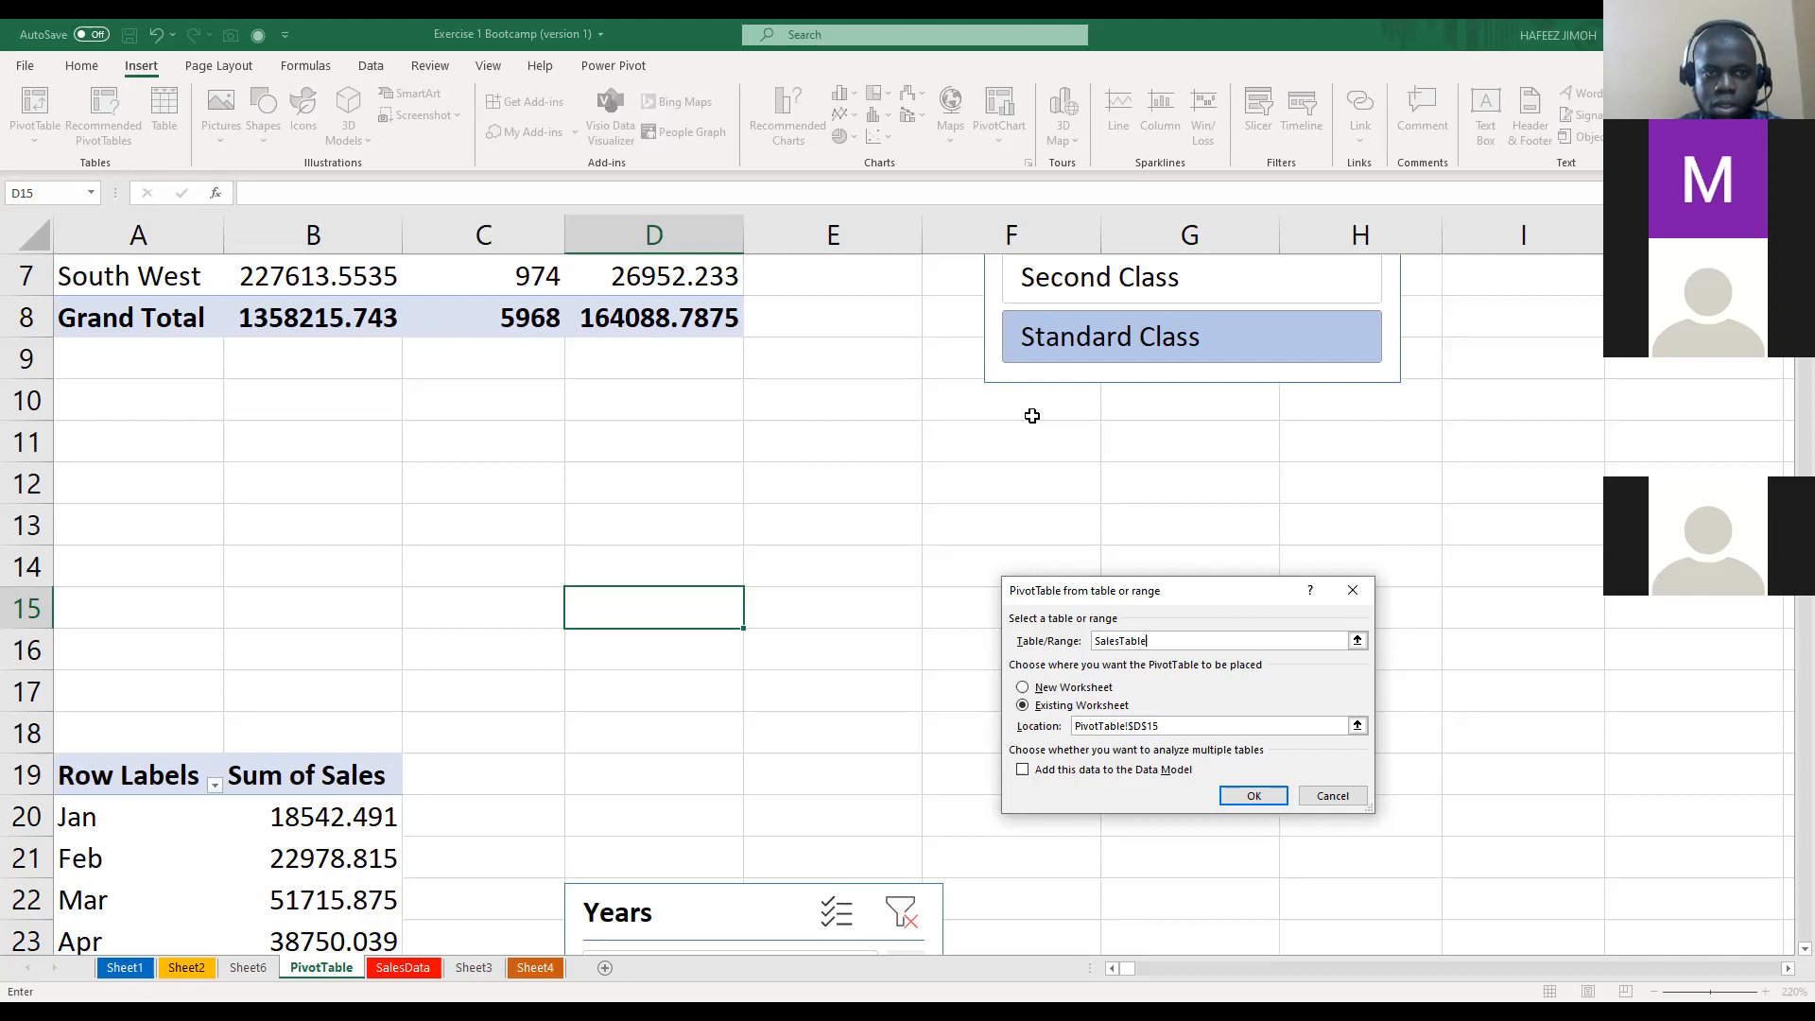
pyautogui.press('Return')
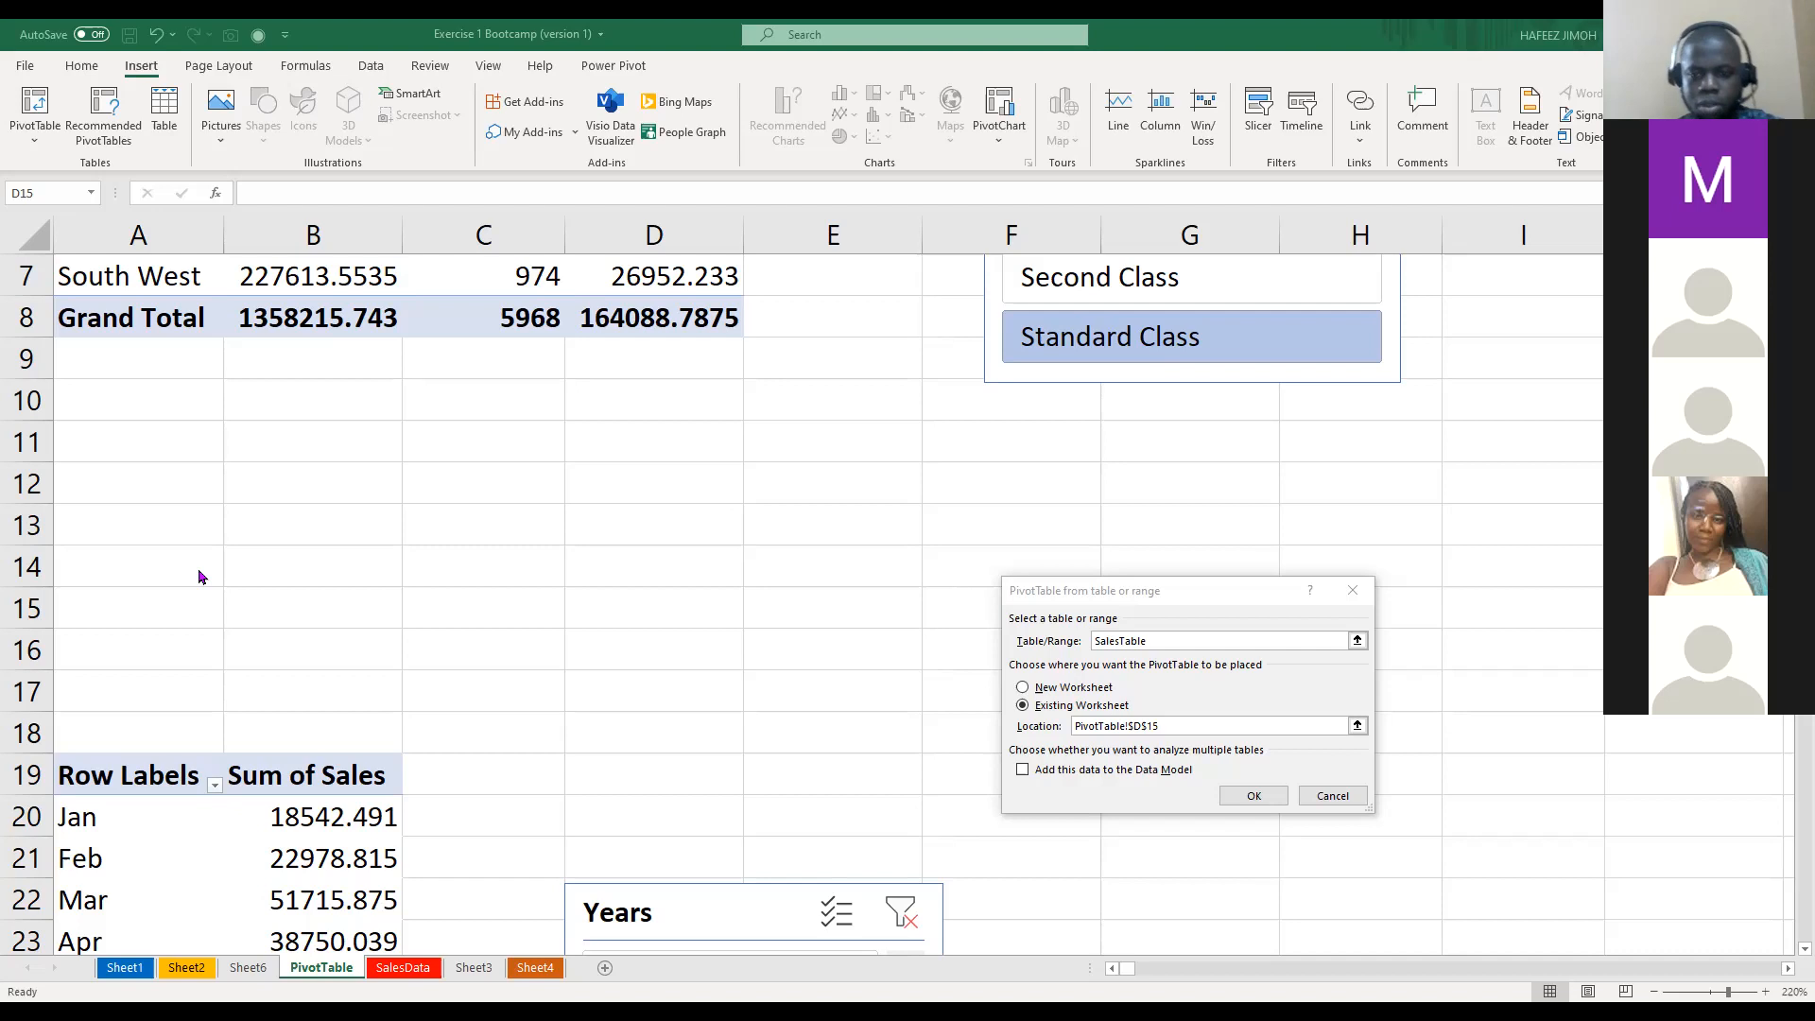
pyautogui.click(142, 400)
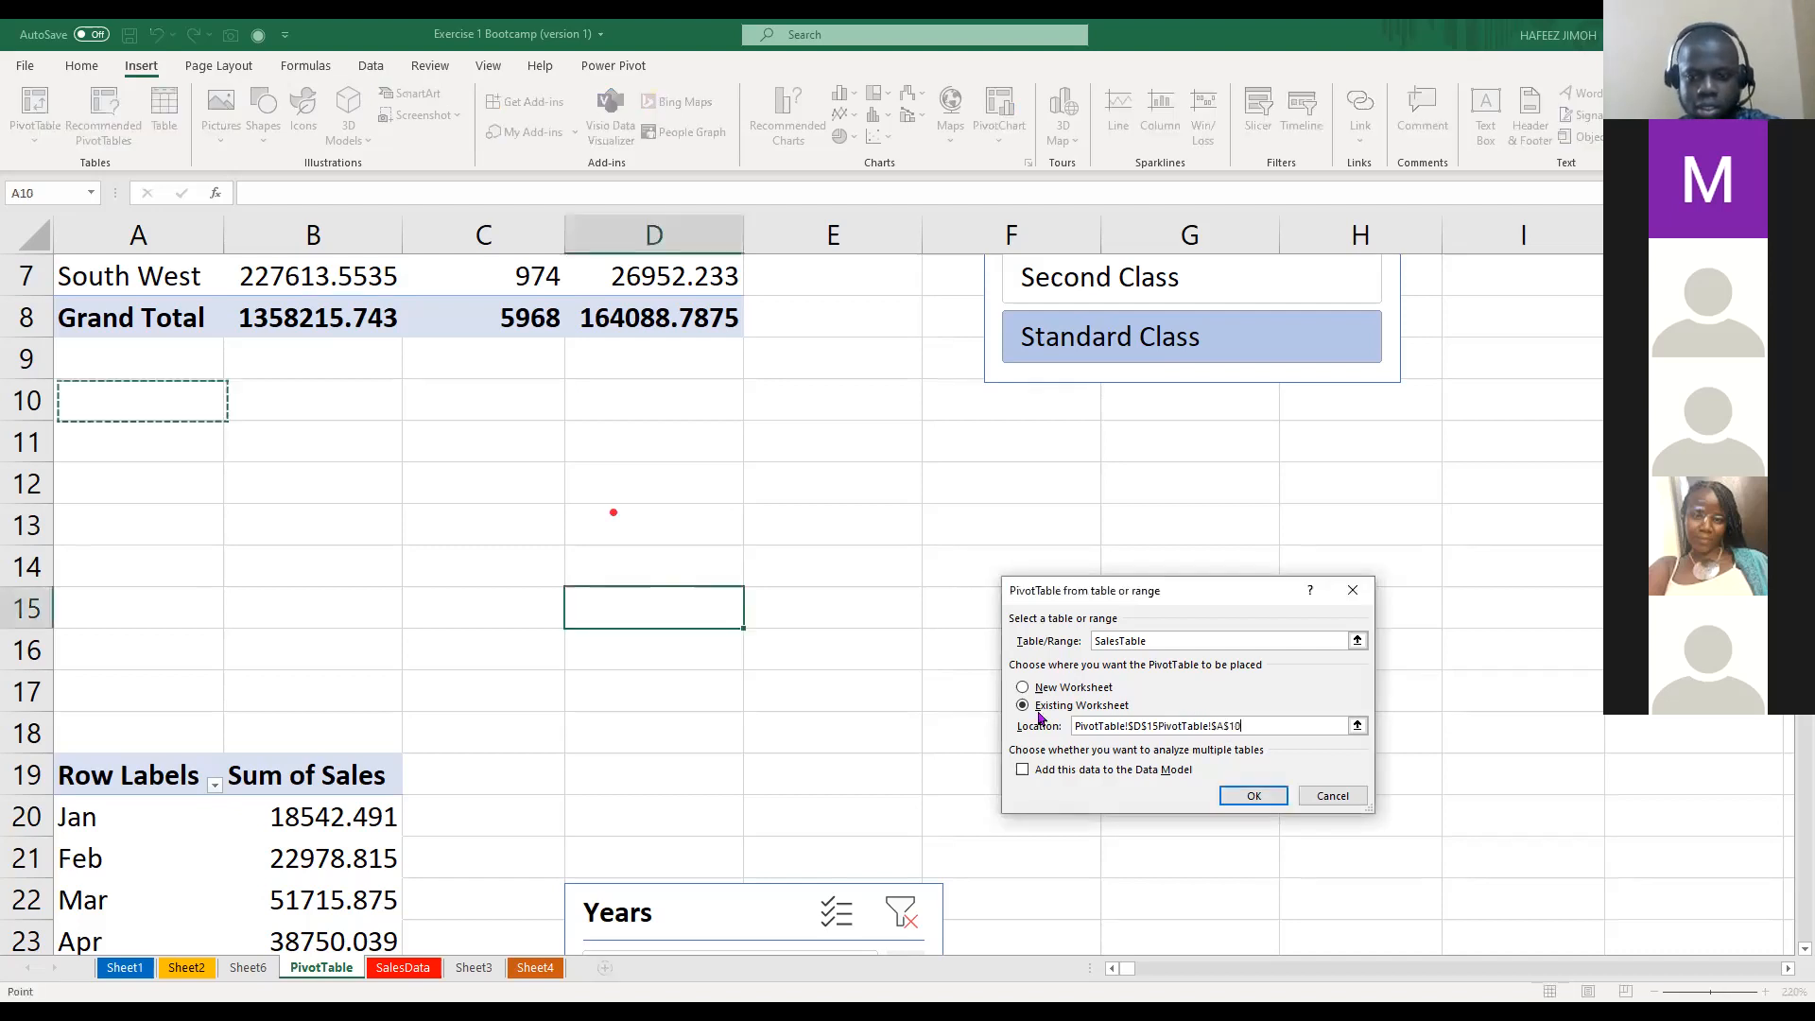
pyautogui.moveTo(1254, 724); pyautogui.dragTo(768, 660)
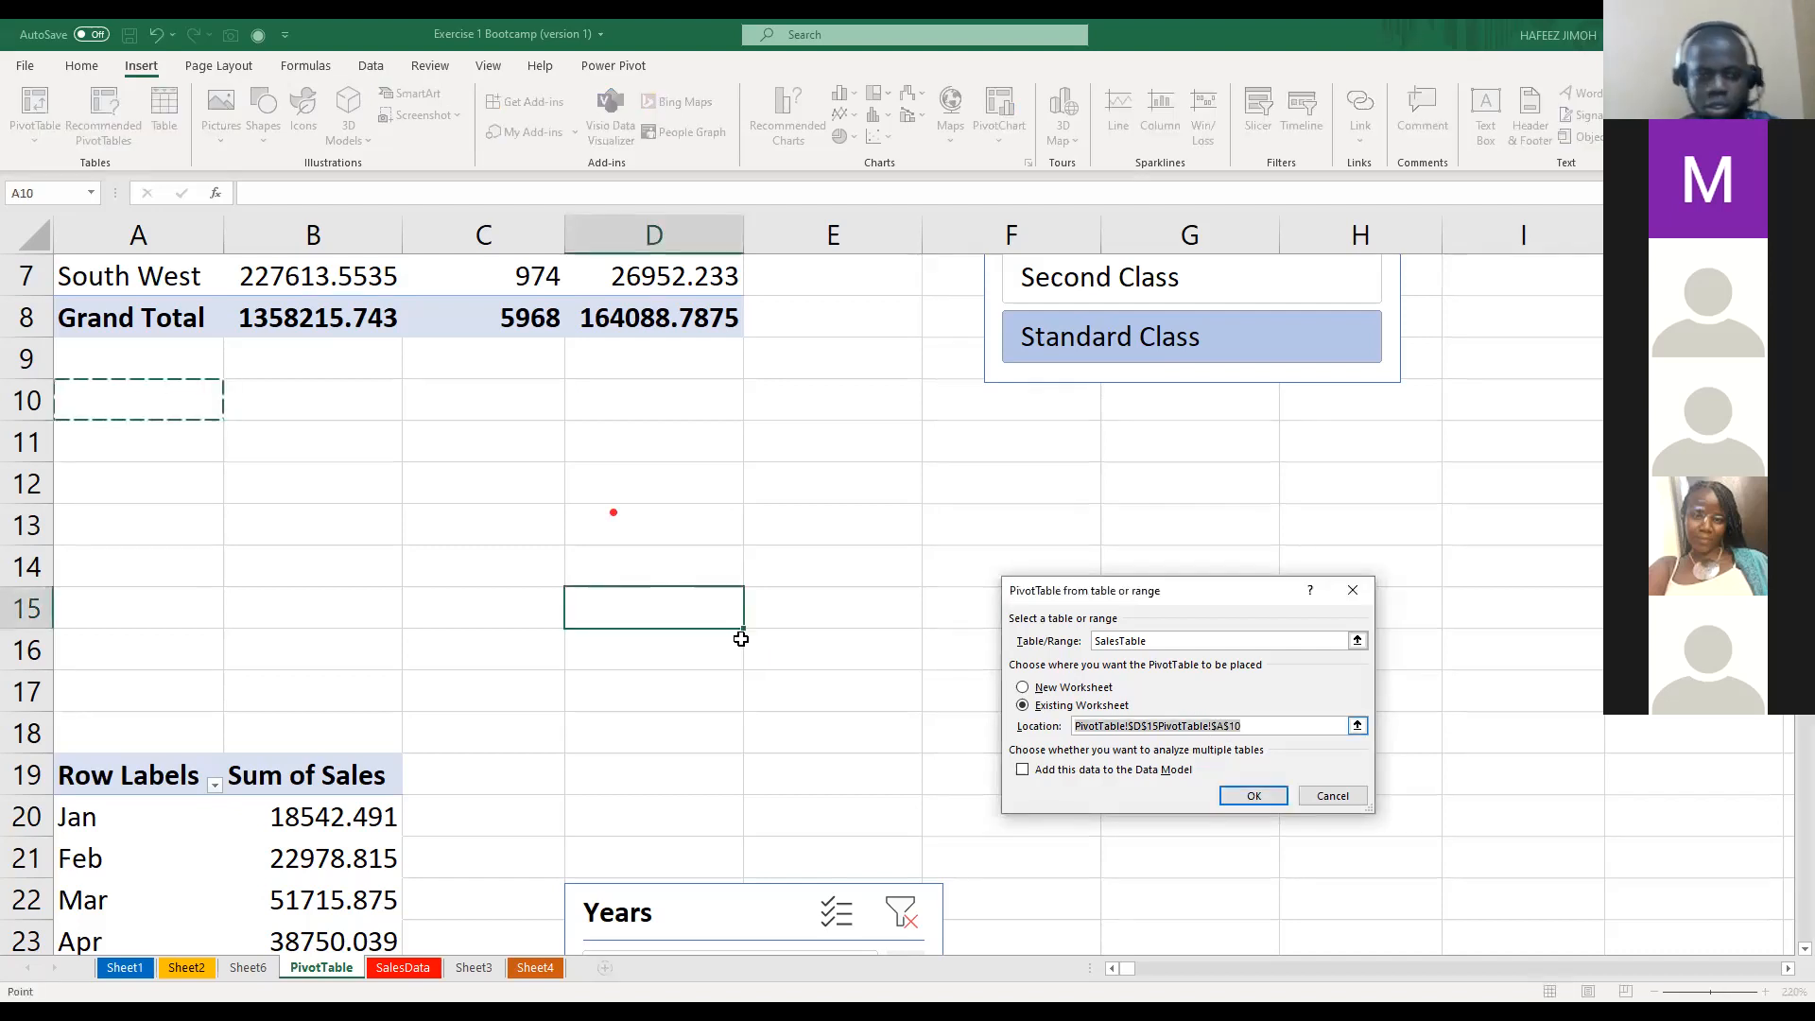
pyautogui.press('Delete')
pyautogui.click(180, 395)
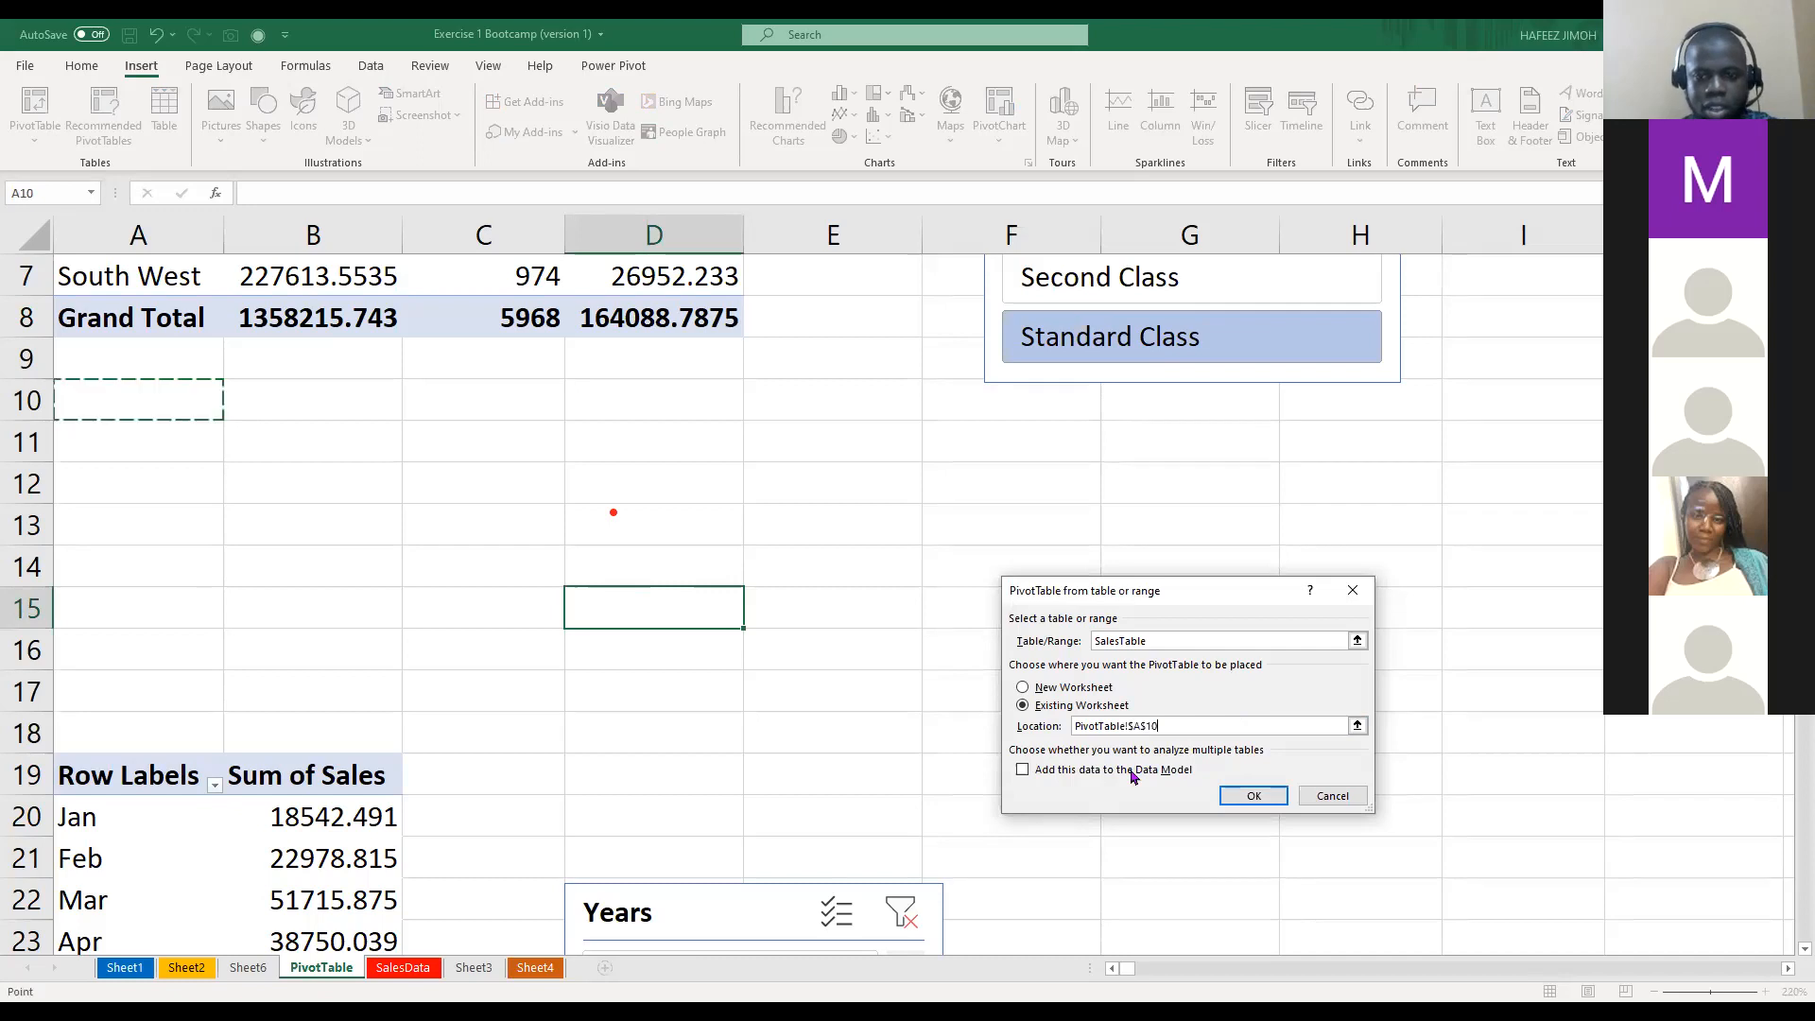
pyautogui.click(1267, 798)
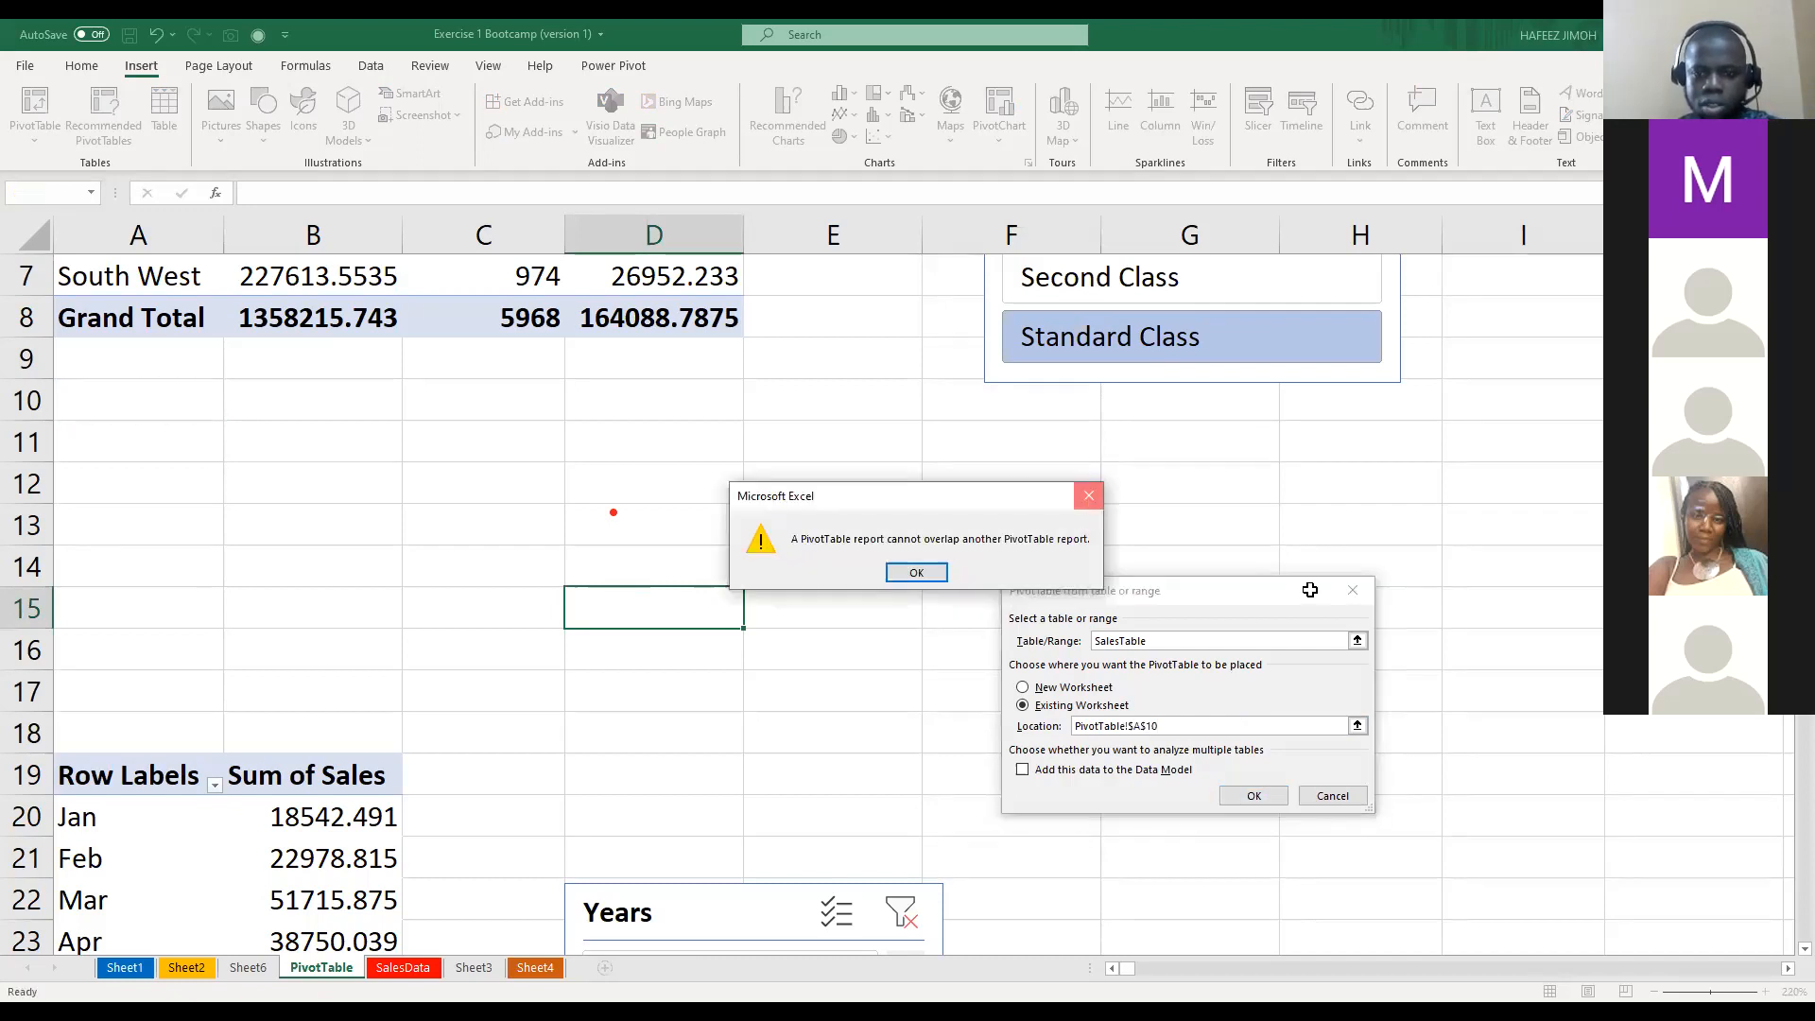
pyautogui.press('Escape')
pyautogui.press('Escape')
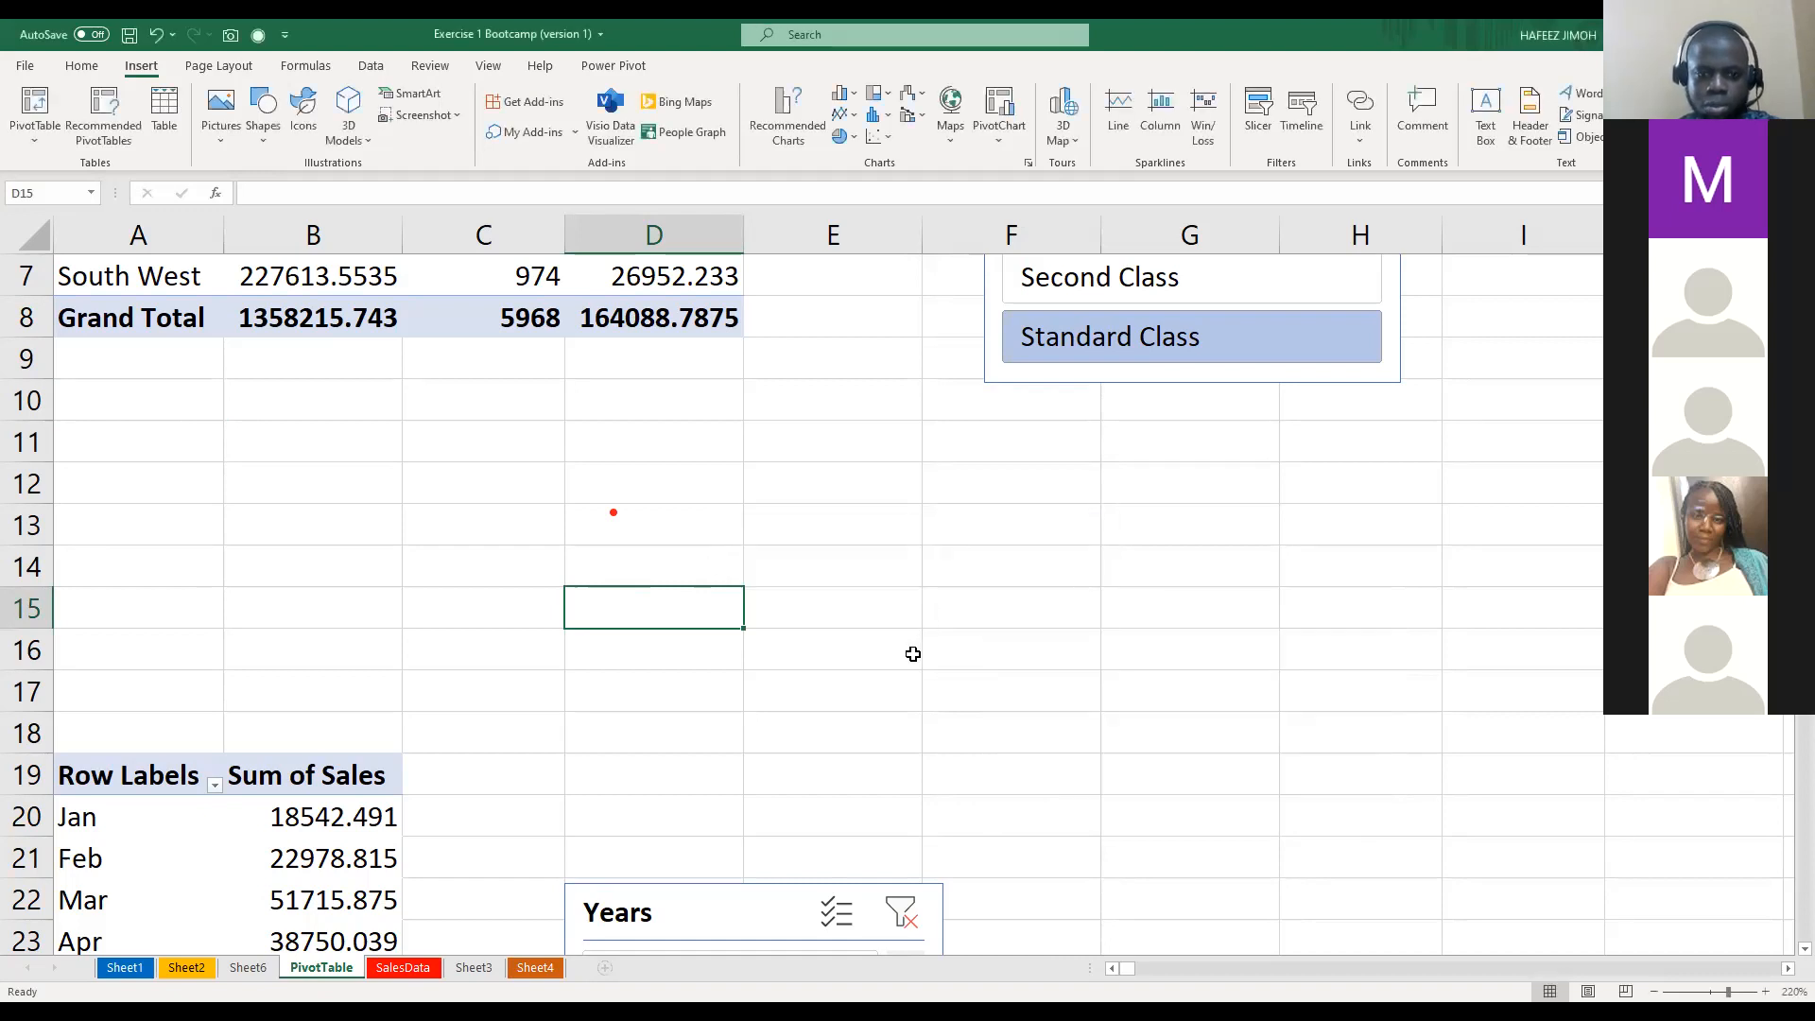
# Insert a pivot table based on SalesTable at cell A36, below the monthly sales pivot table
pyautogui.scroll(2, 913, 654)
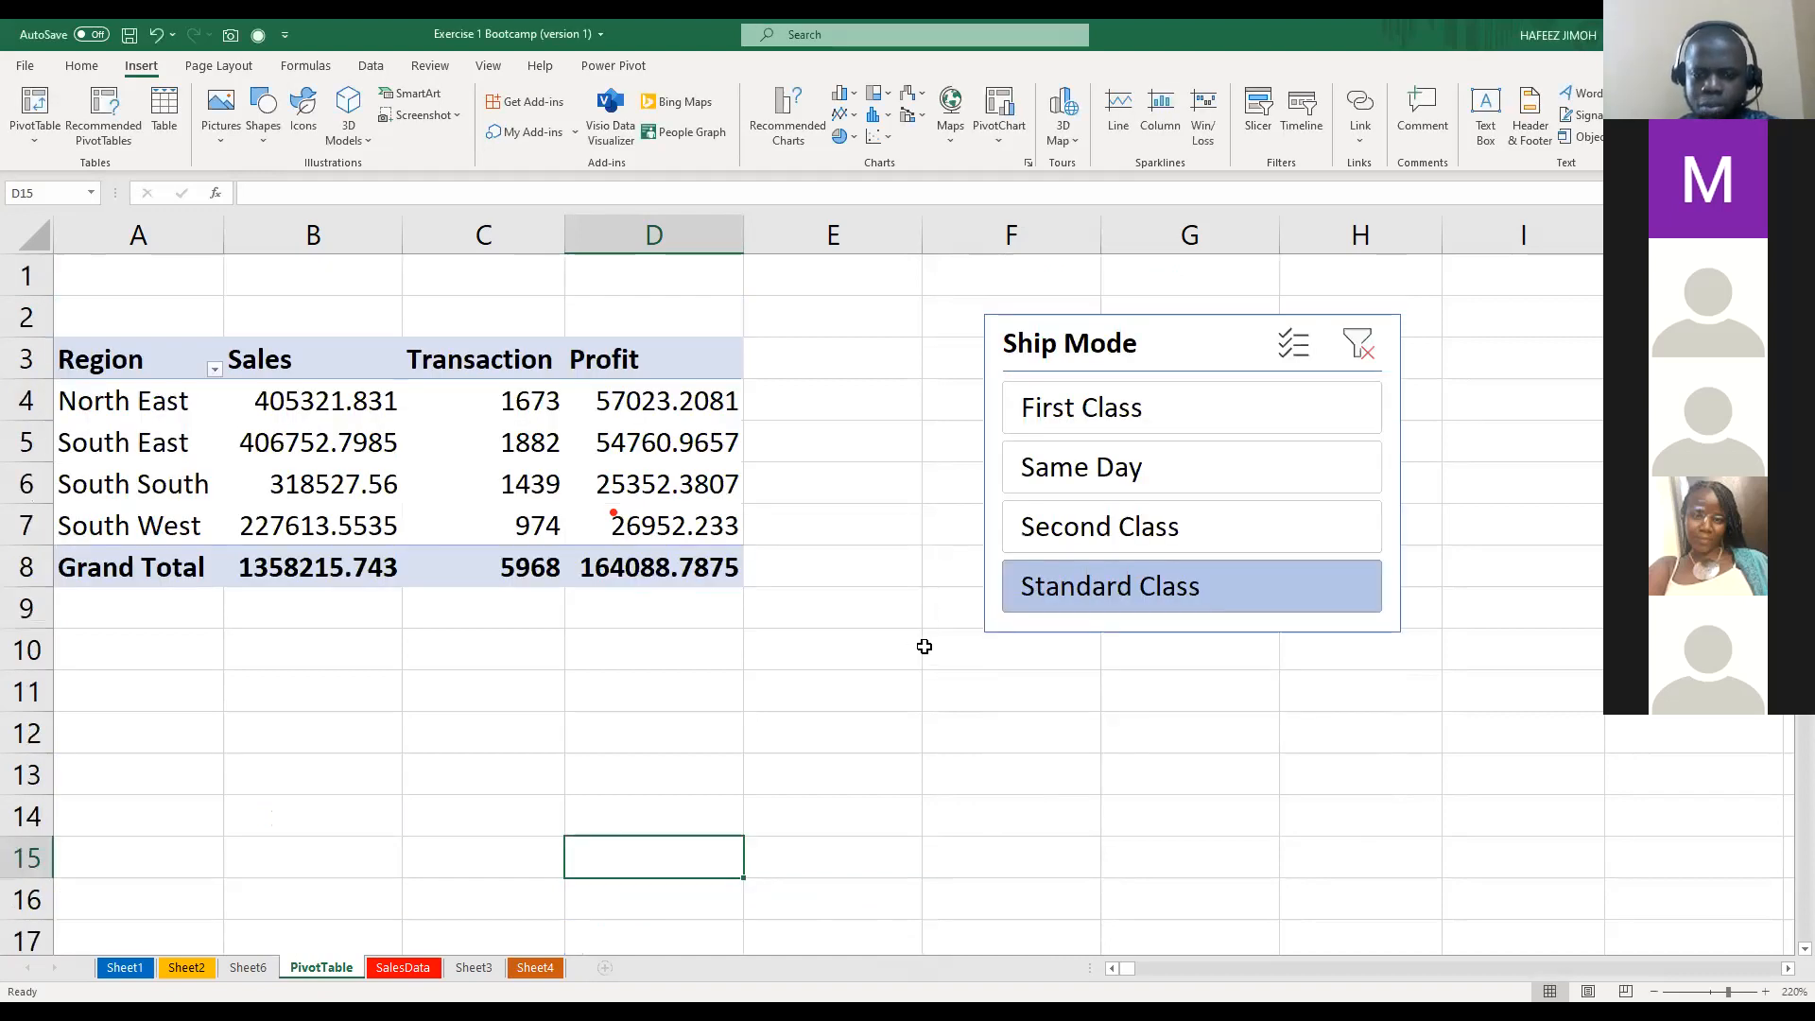
pyautogui.scroll(-11, 925, 647)
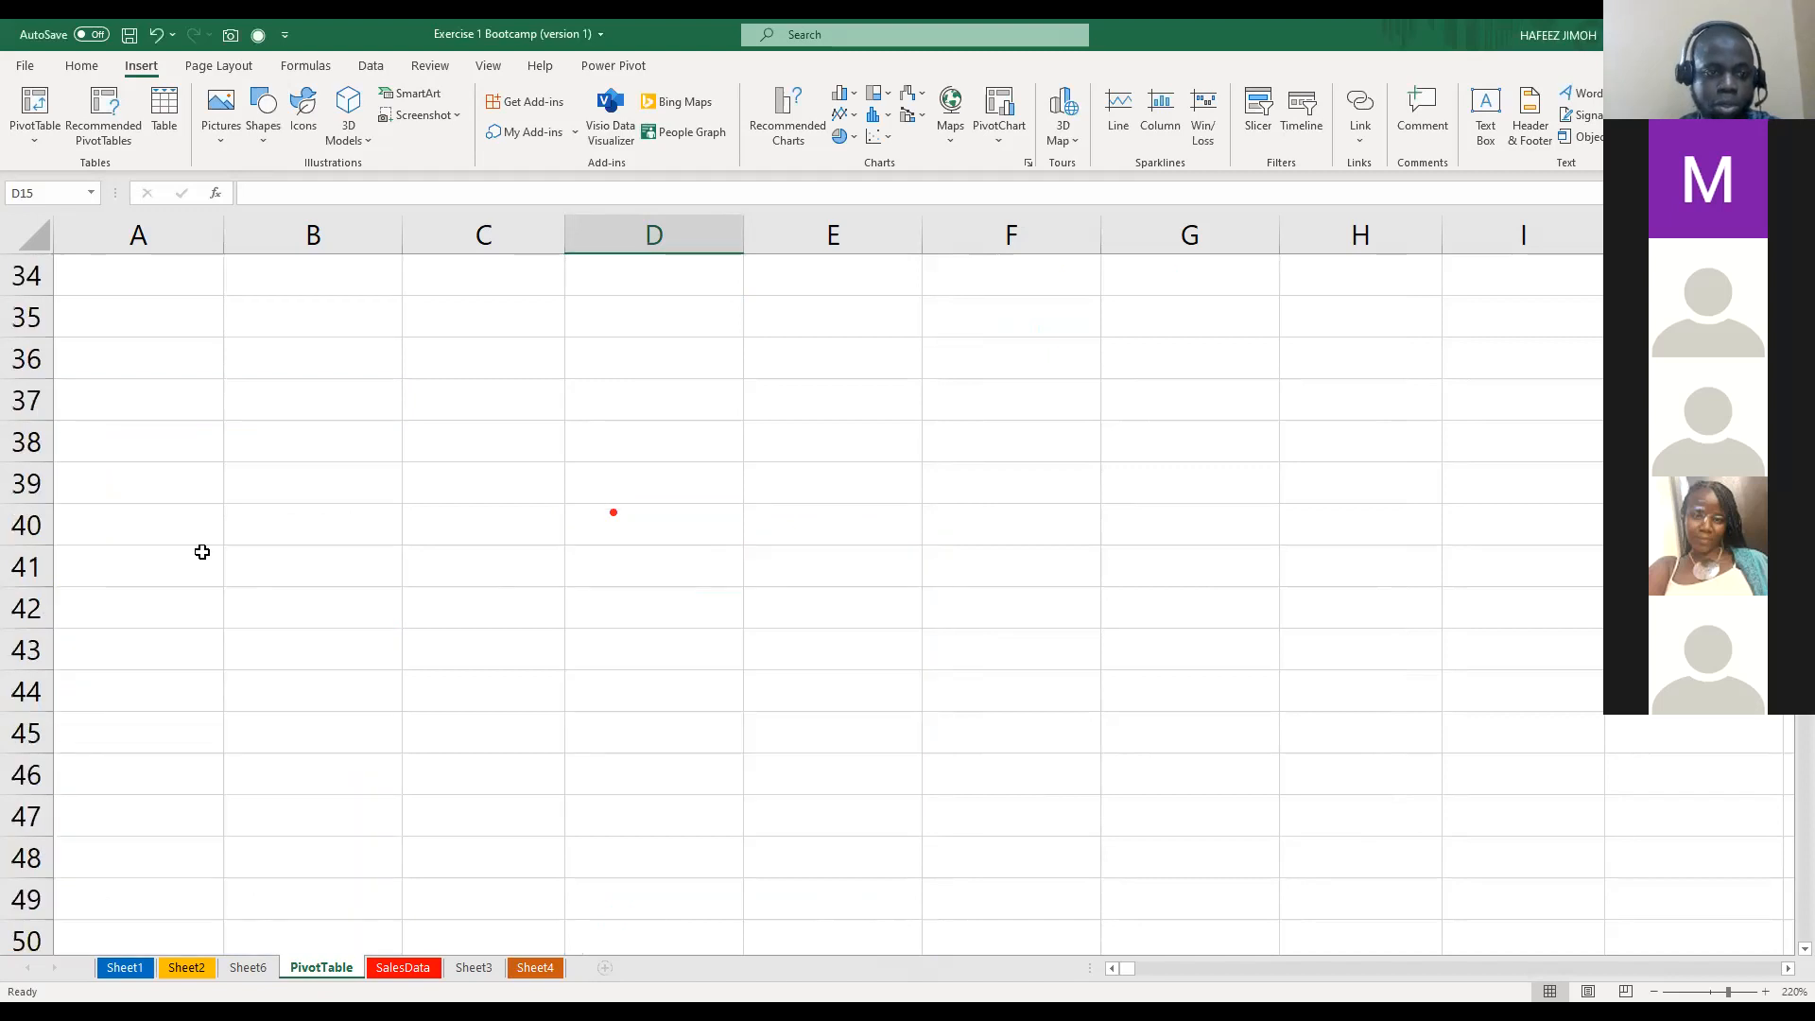
pyautogui.scroll(2, 195, 594)
pyautogui.click(195, 594)
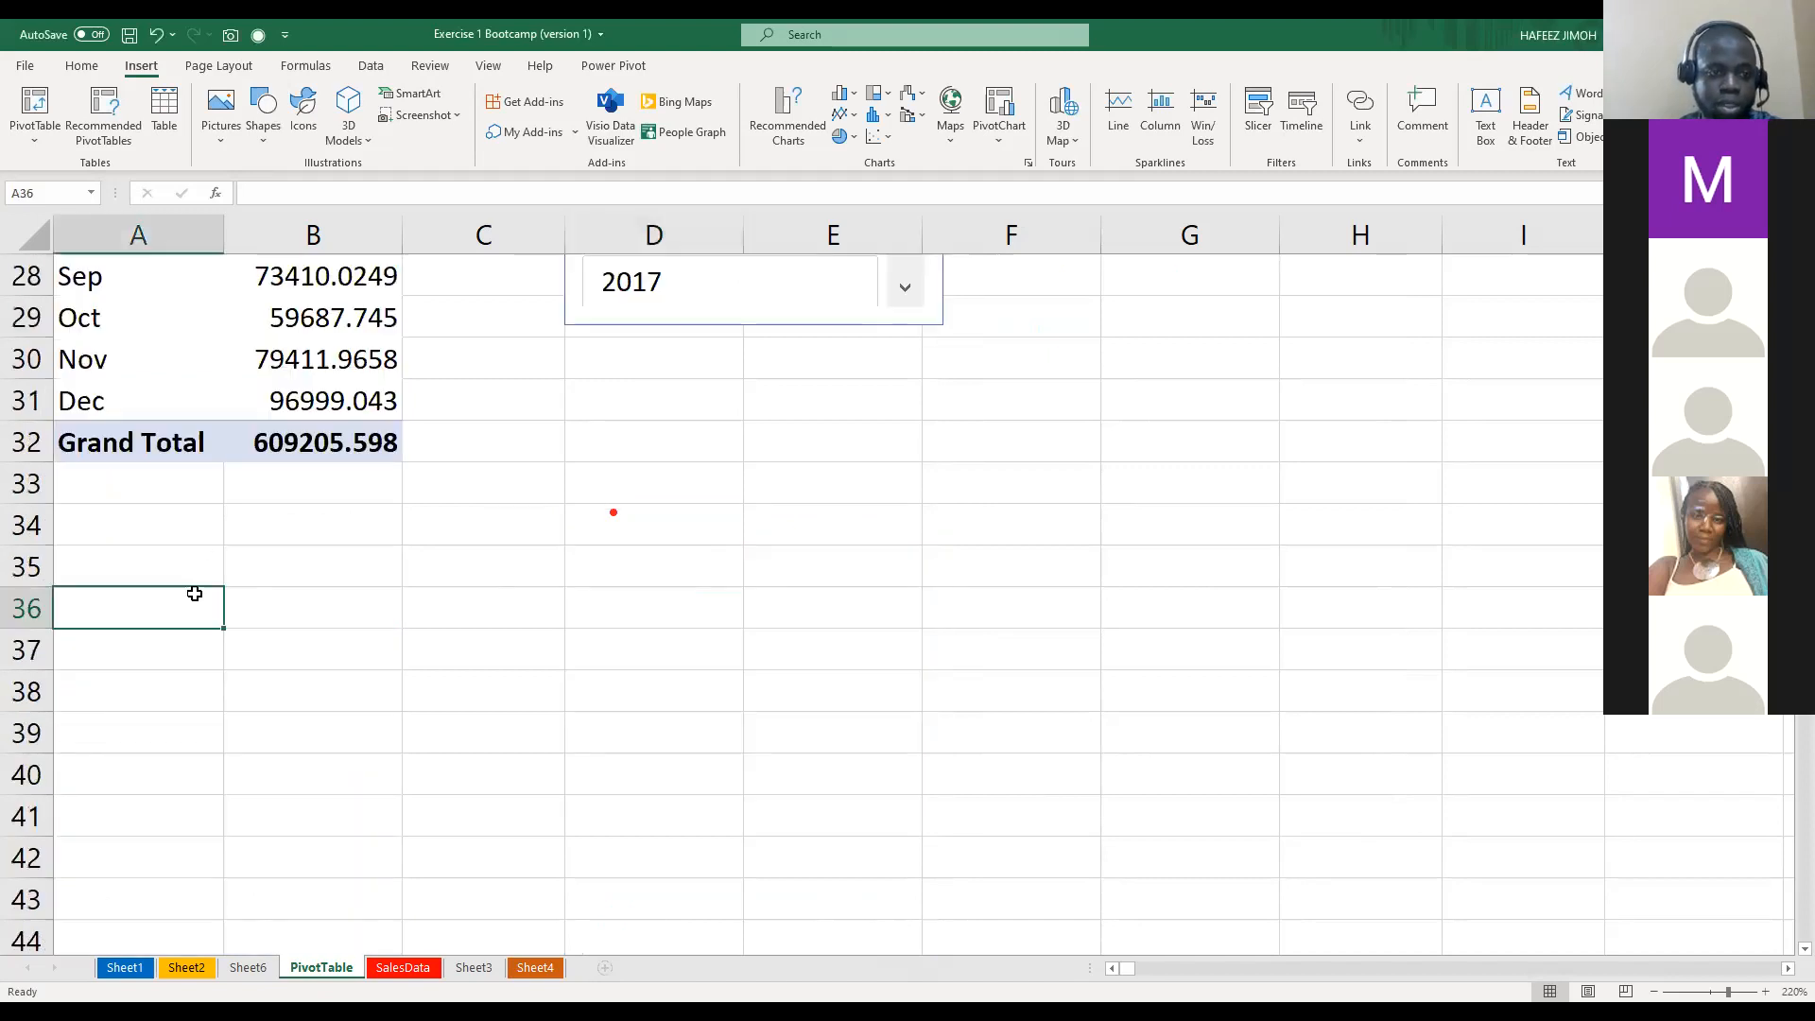
pyautogui.click(52, 116)
pyautogui.write('SalesTable')
pyautogui.click(1253, 797)
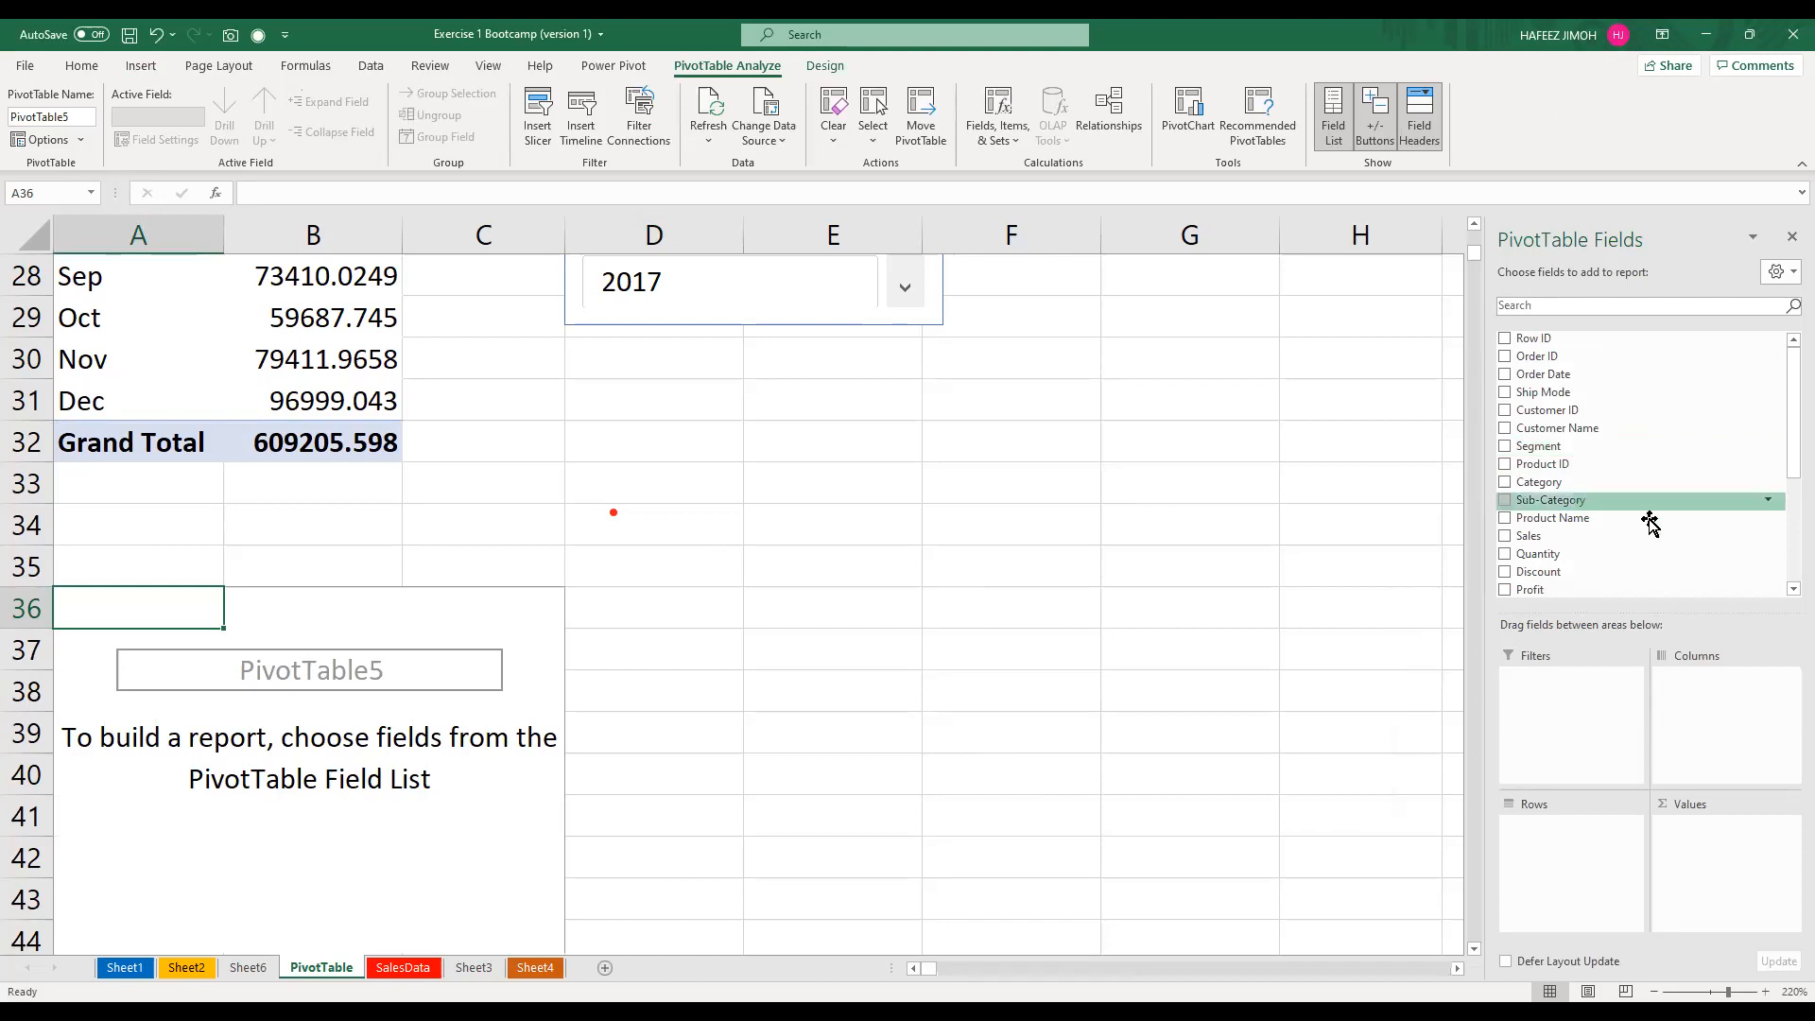
# Lay out the new pivot table with Purchase Channel as columns, Category as rows and Sales as summed values
pyautogui.scroll(-2, 1649, 520)
pyautogui.moveTo(1650, 533); pyautogui.dragTo(1714, 711)
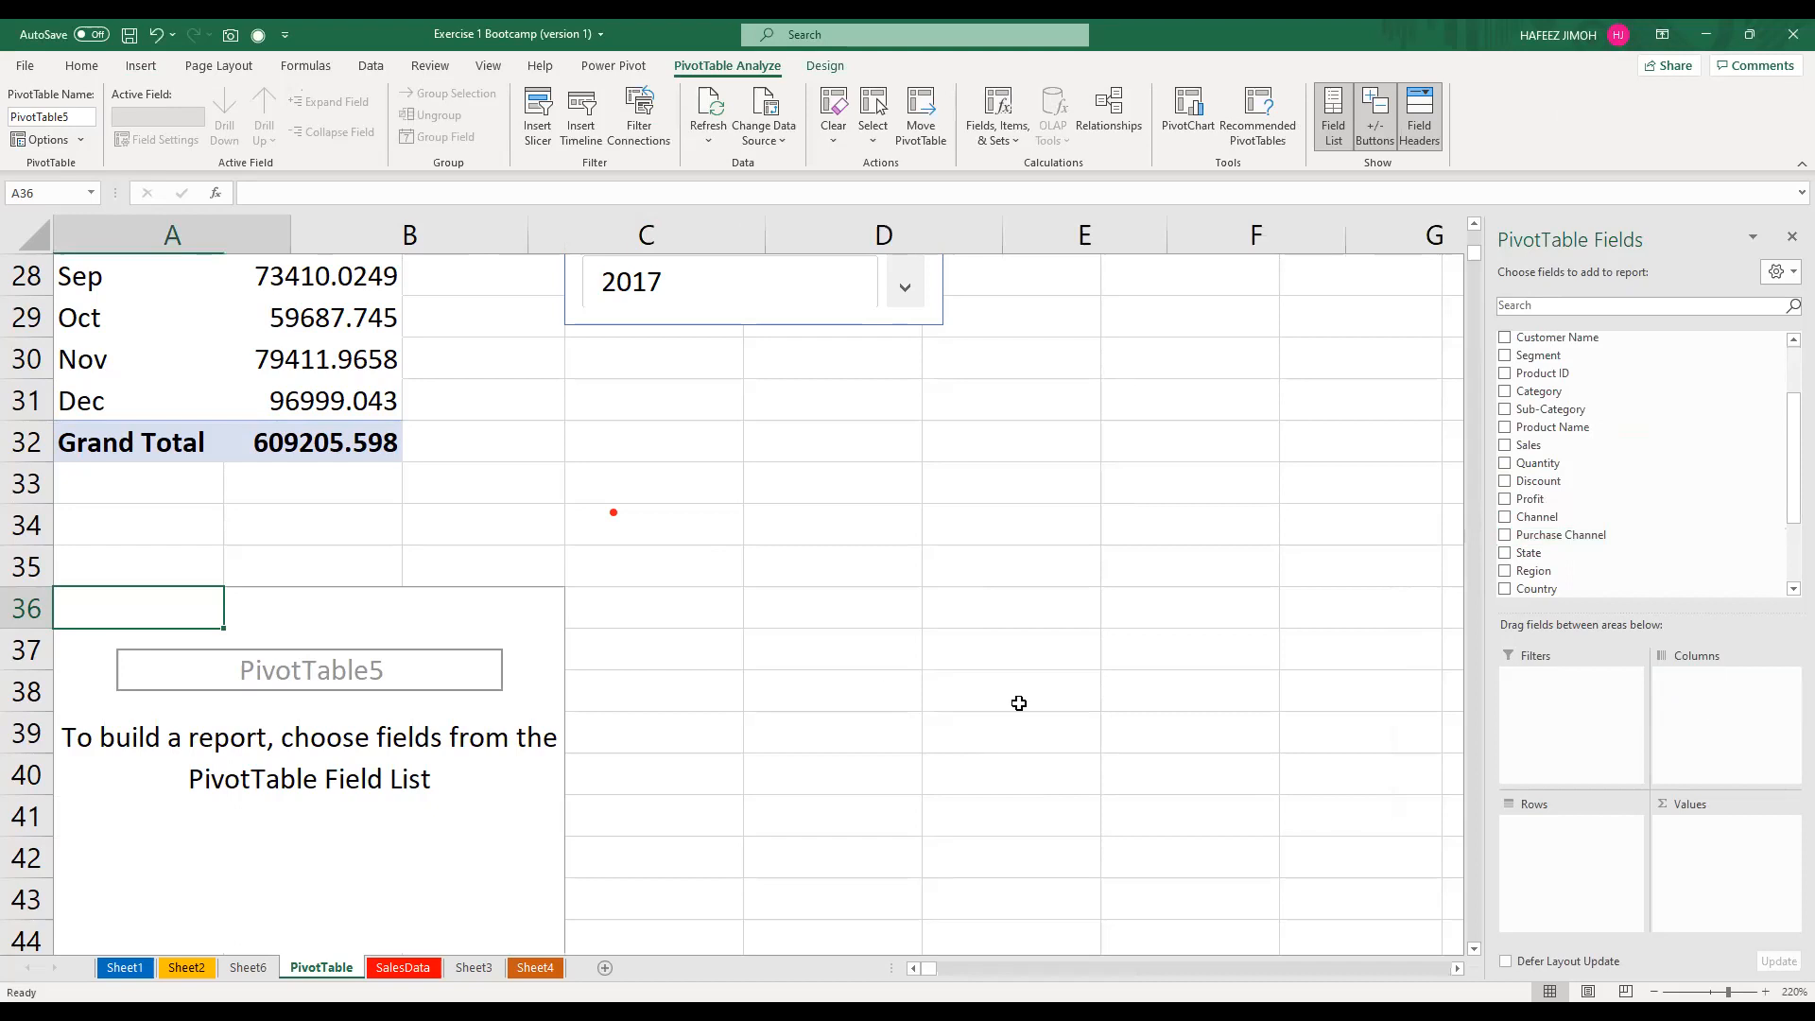
pyautogui.scroll(9, 462, 439)
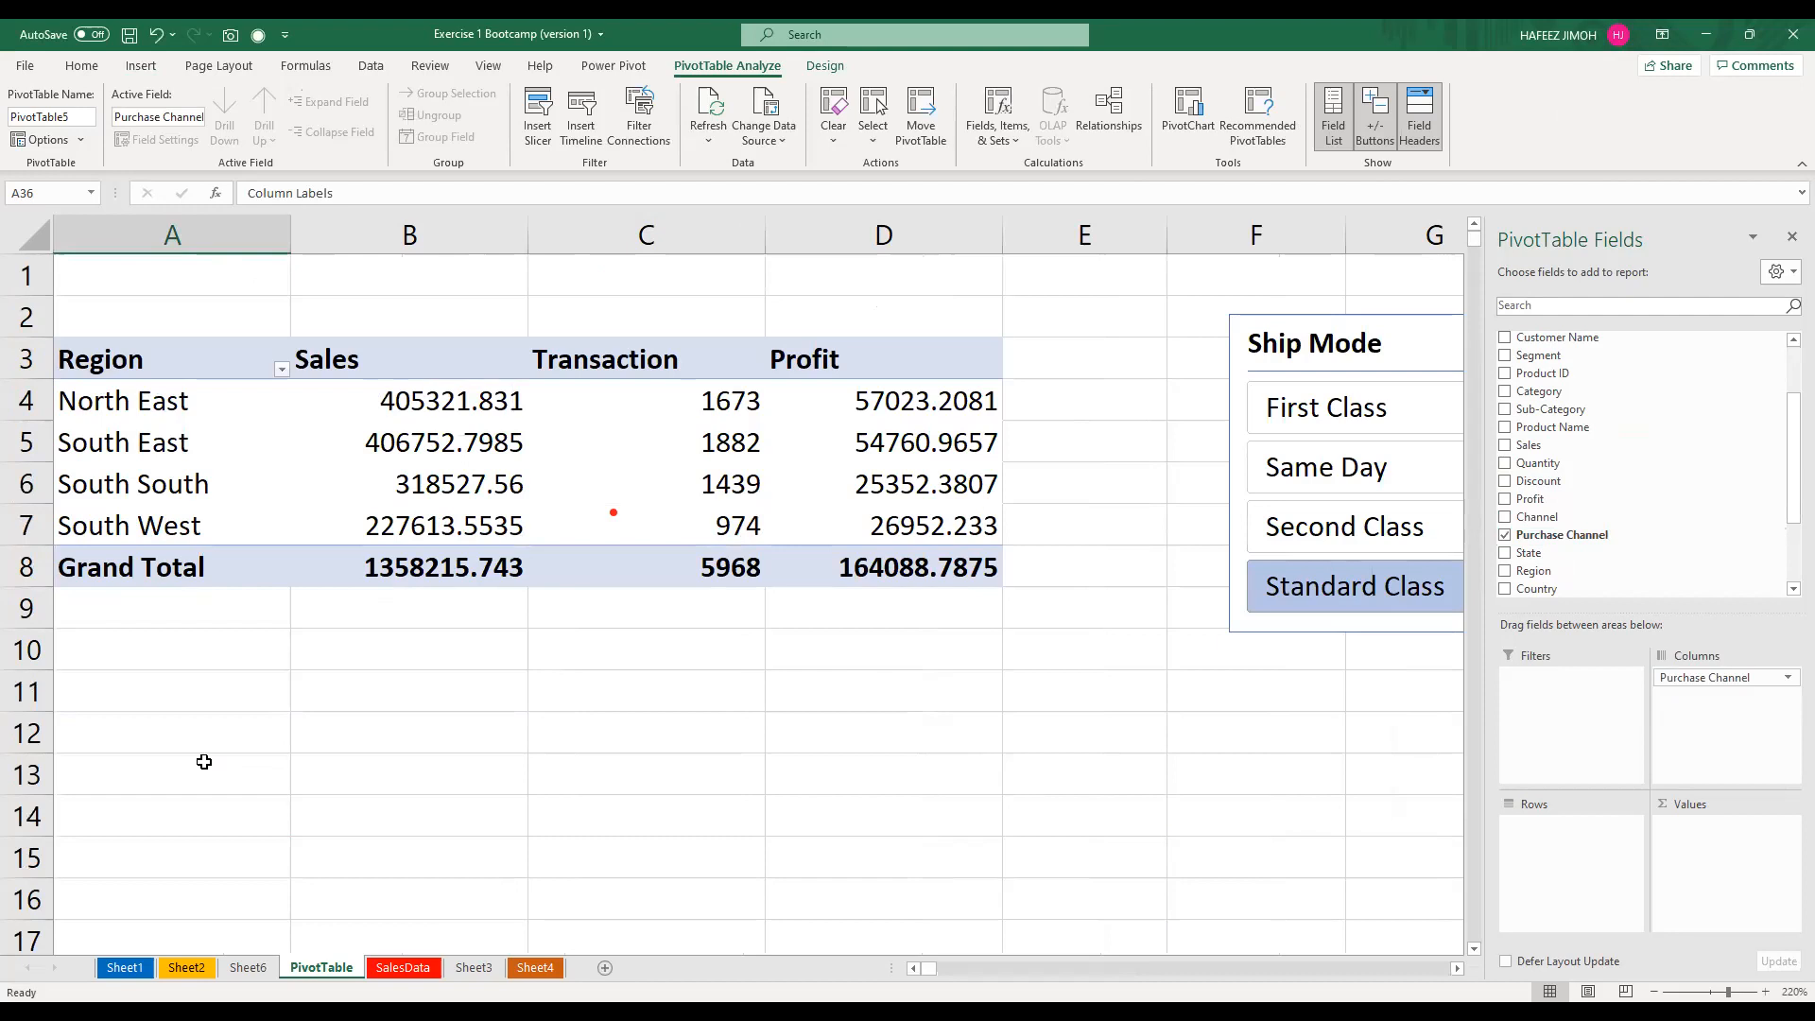
pyautogui.scroll(-1, 204, 761)
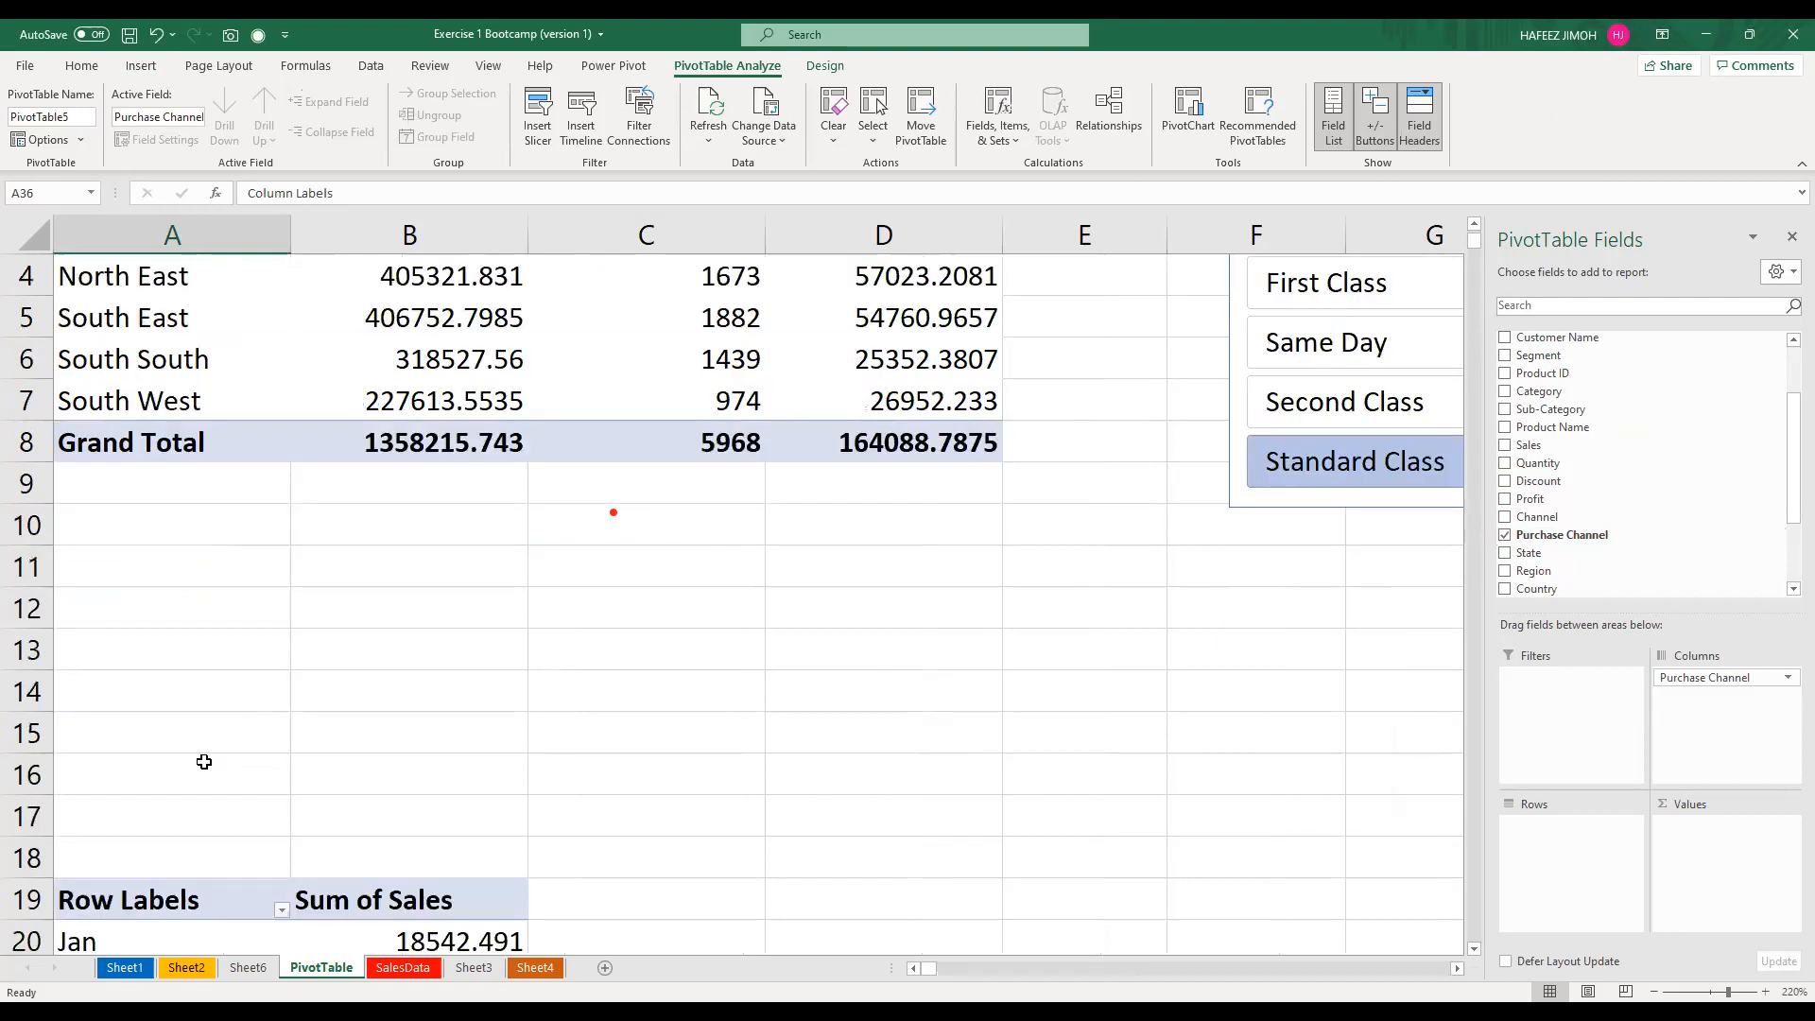
pyautogui.scroll(-10, 204, 762)
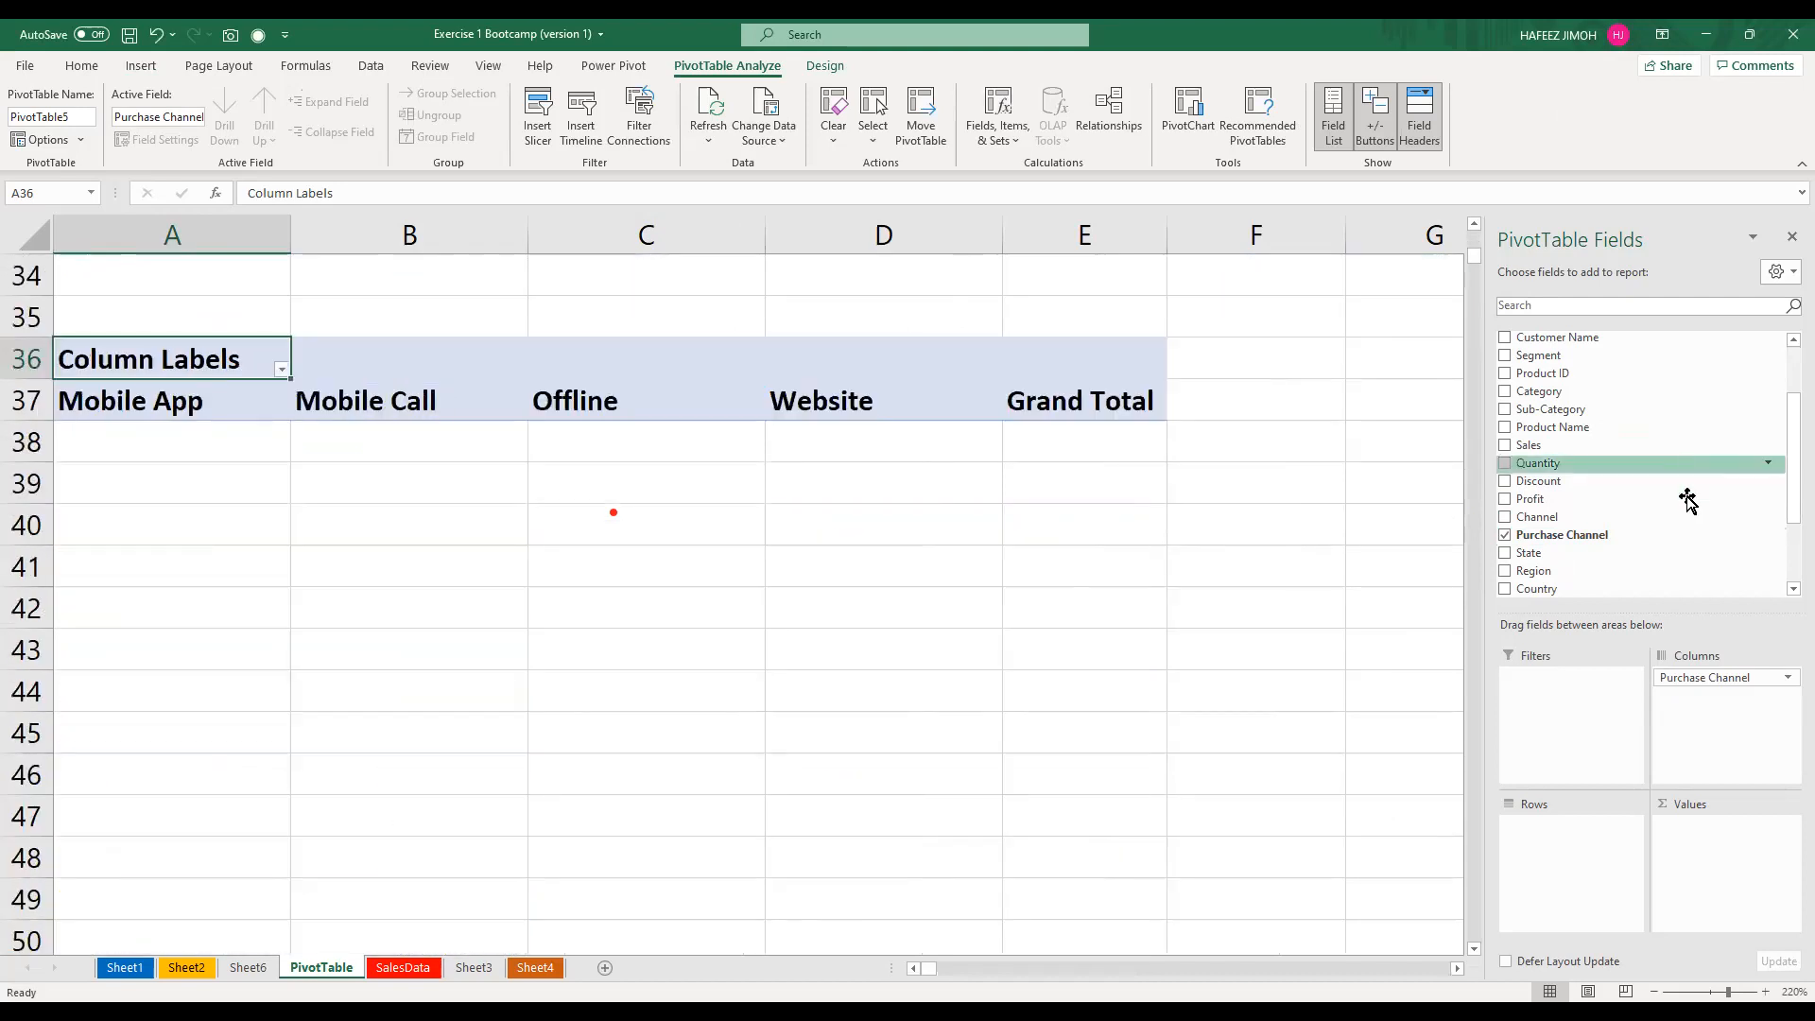
pyautogui.moveTo(1687, 498); pyautogui.dragTo(1587, 835)
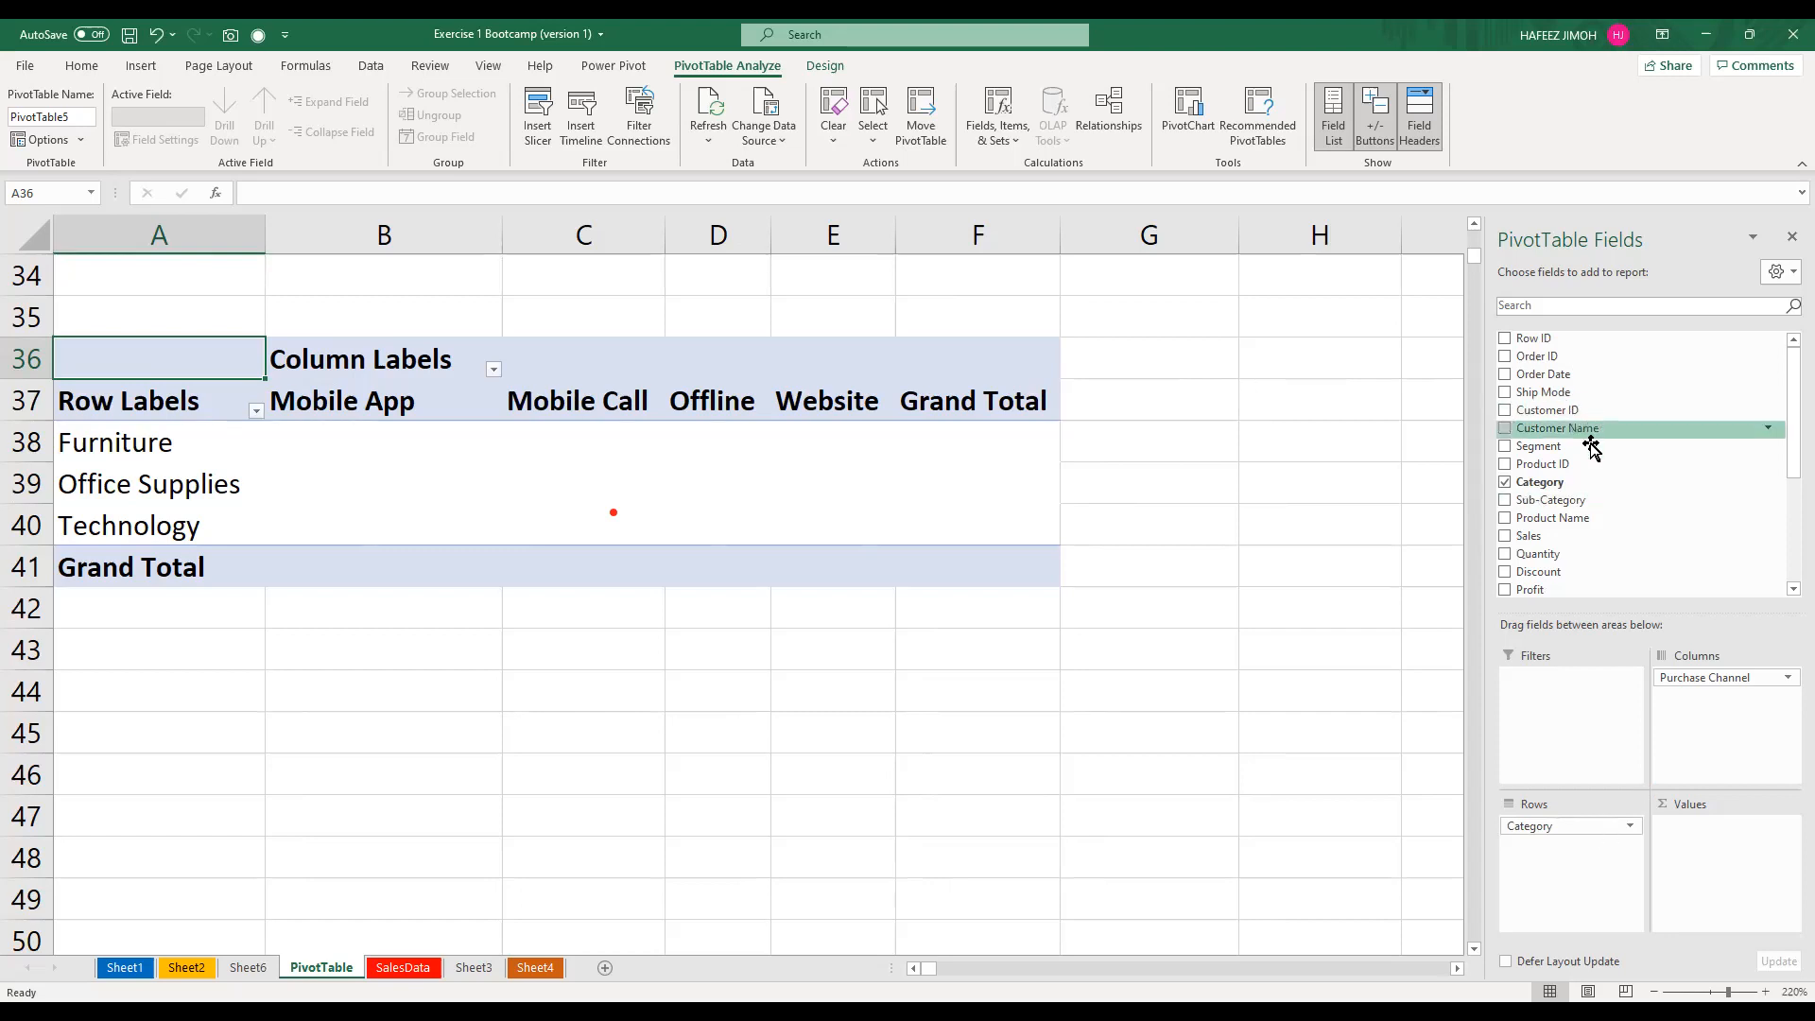
pyautogui.moveTo(1580, 539); pyautogui.dragTo(1728, 851)
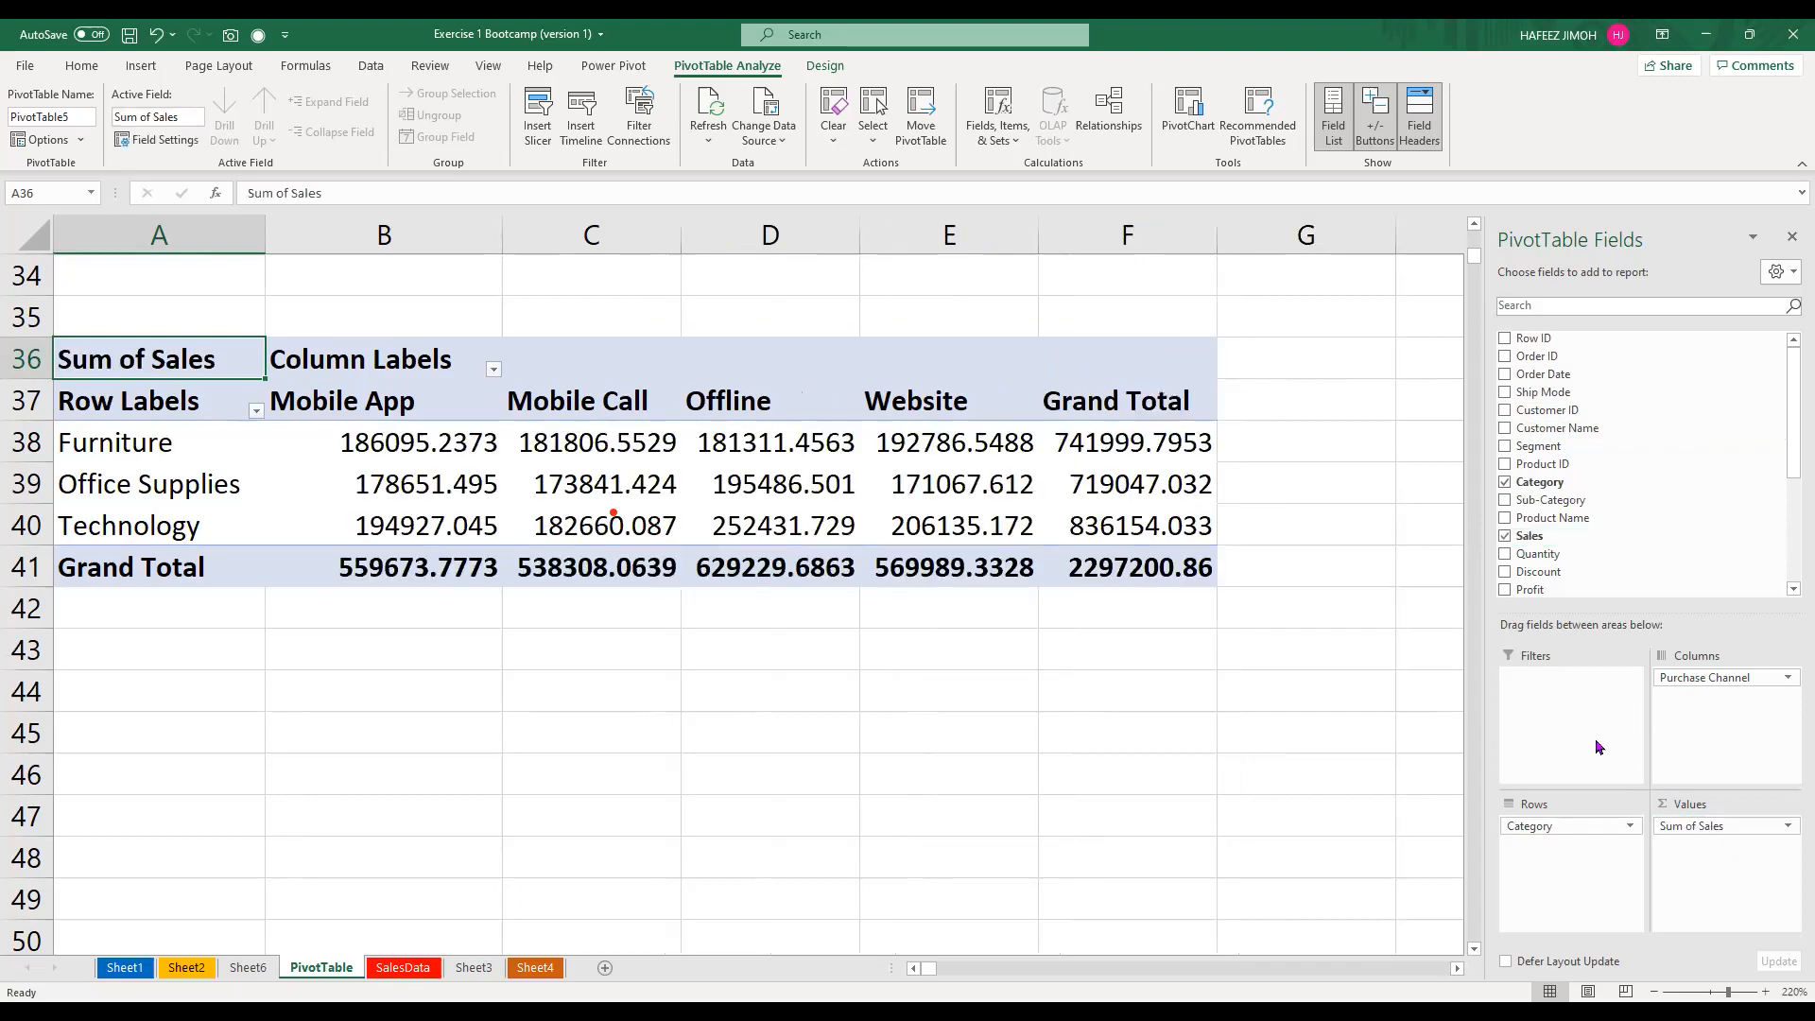
# Turn off grand totals for rows and columns in the Region pivot table
pyautogui.scroll(1, 392, 528)
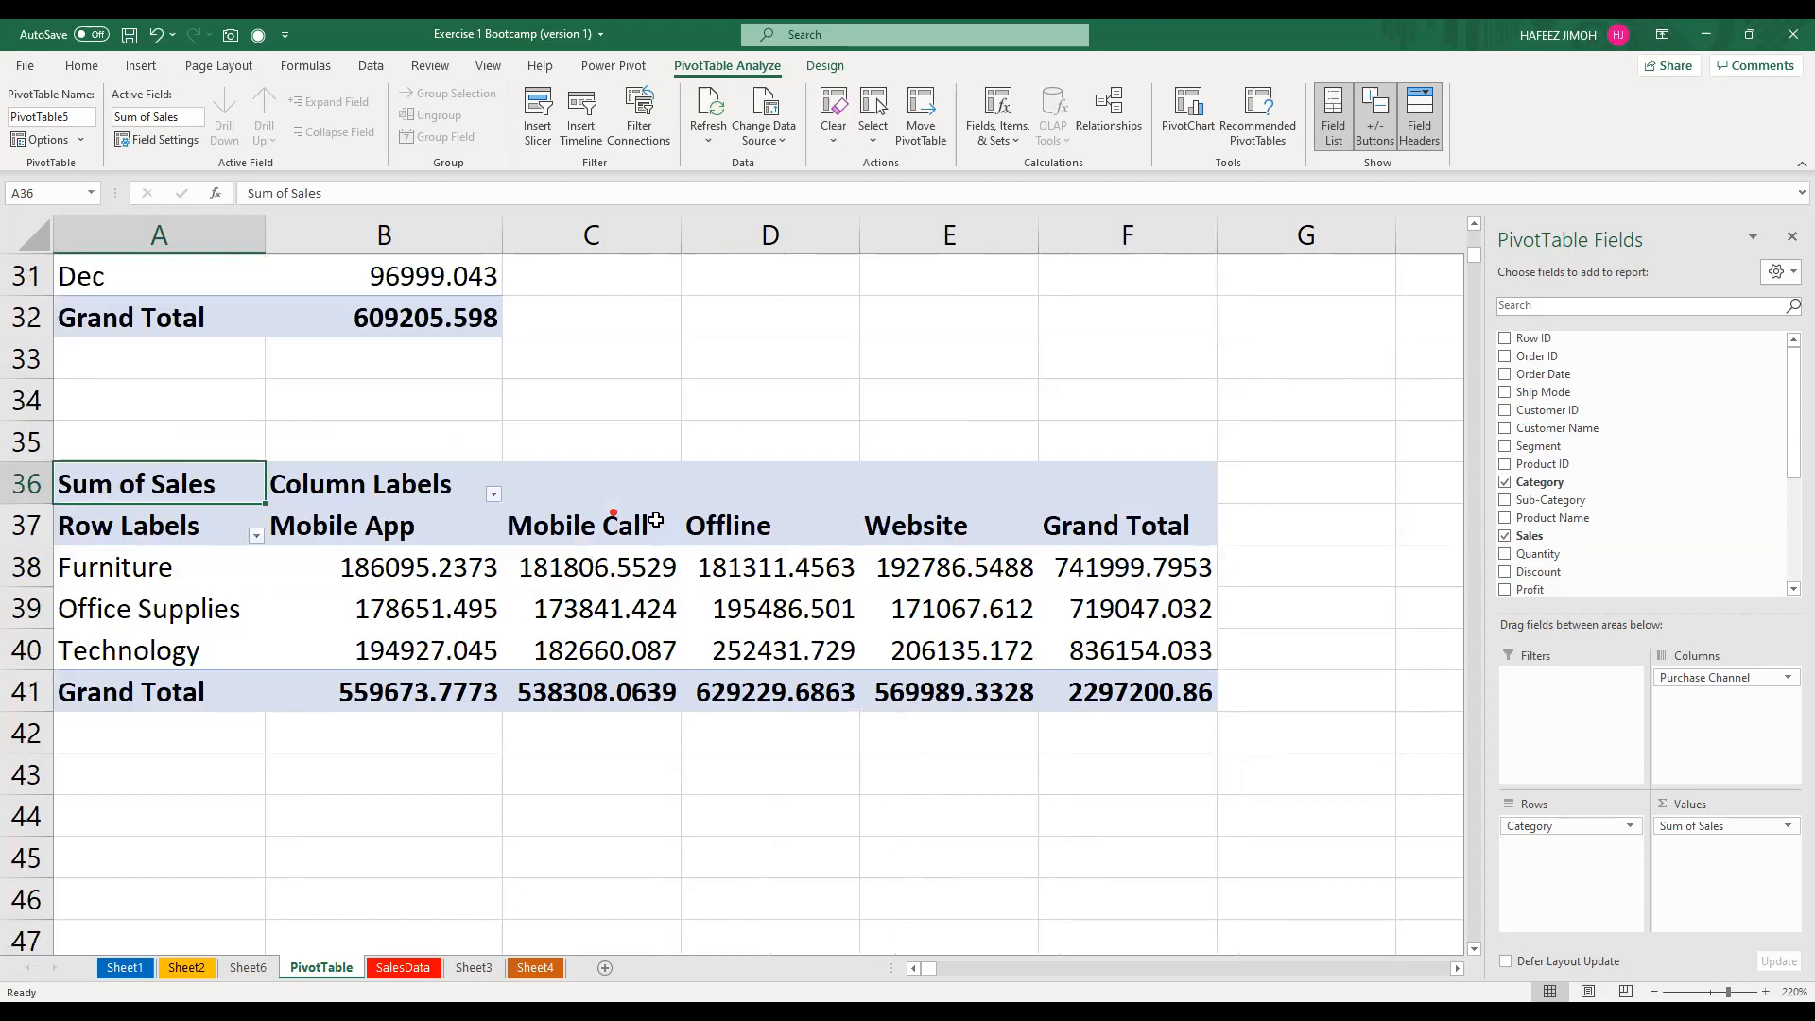
pyautogui.click(655, 519)
pyautogui.moveTo(659, 564); pyautogui.dragTo(670, 505)
pyautogui.scroll(7, 670, 510)
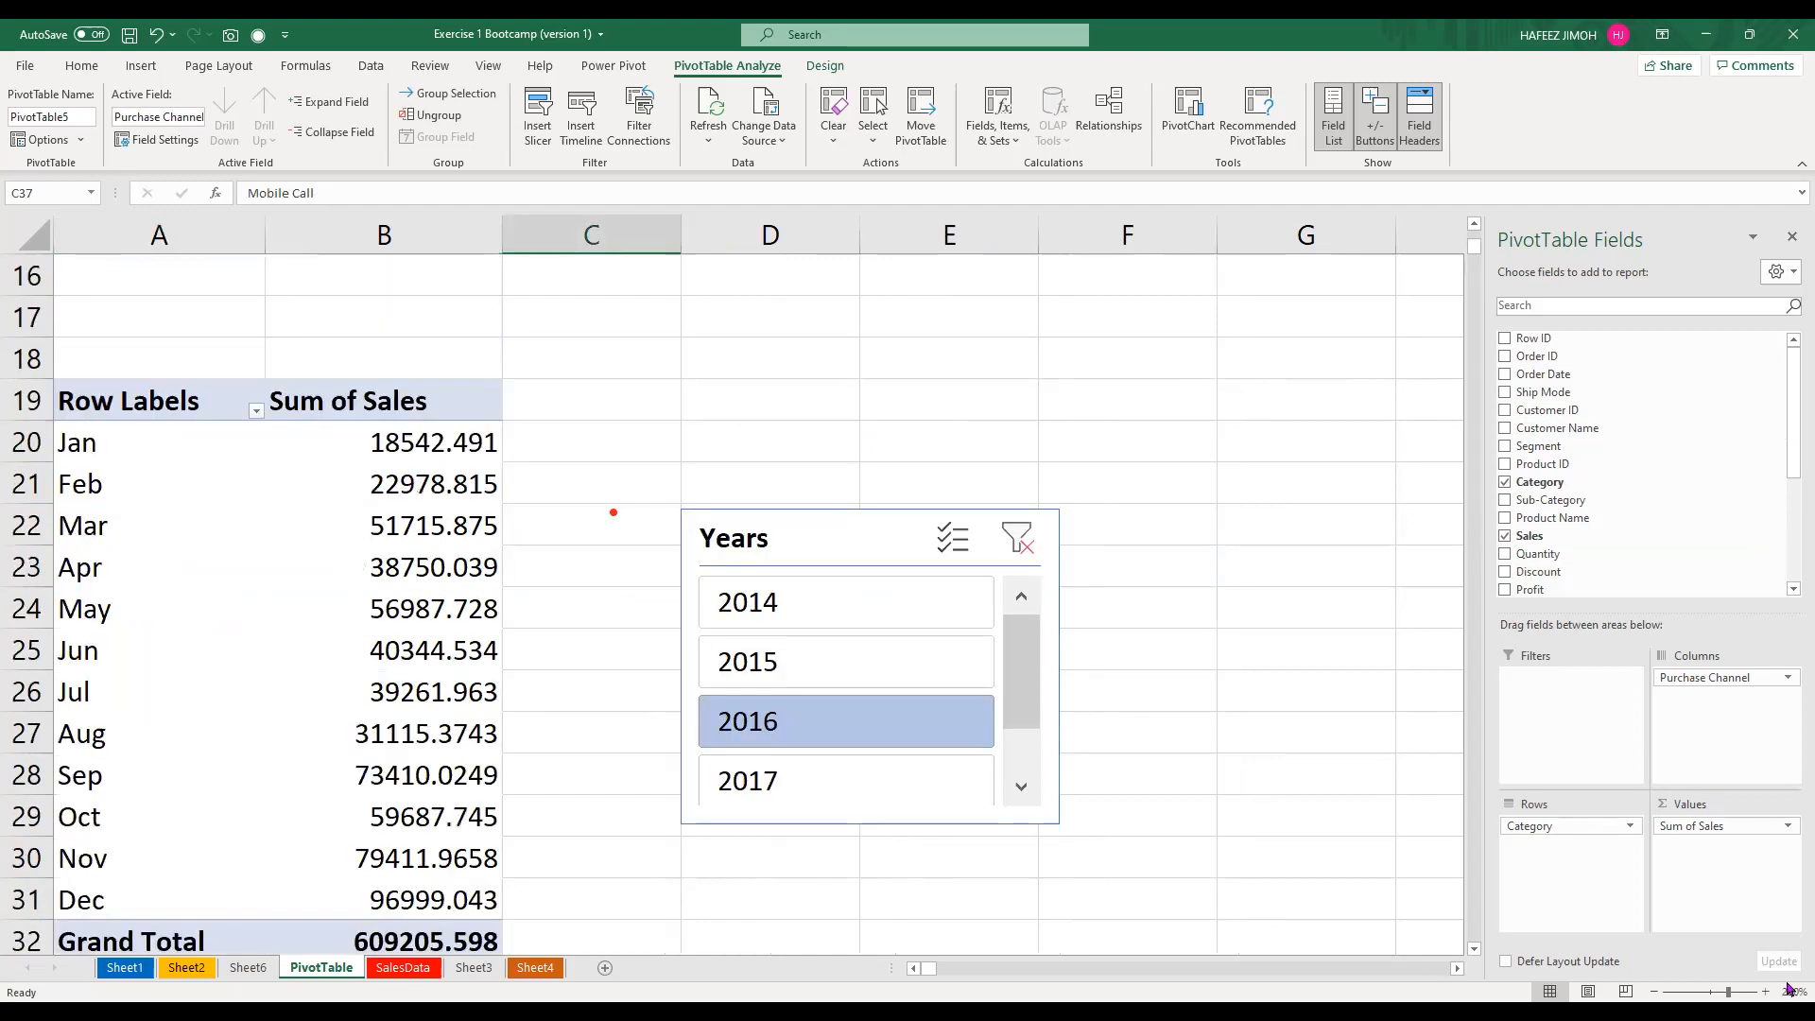
pyautogui.scroll(3, 1229, 893)
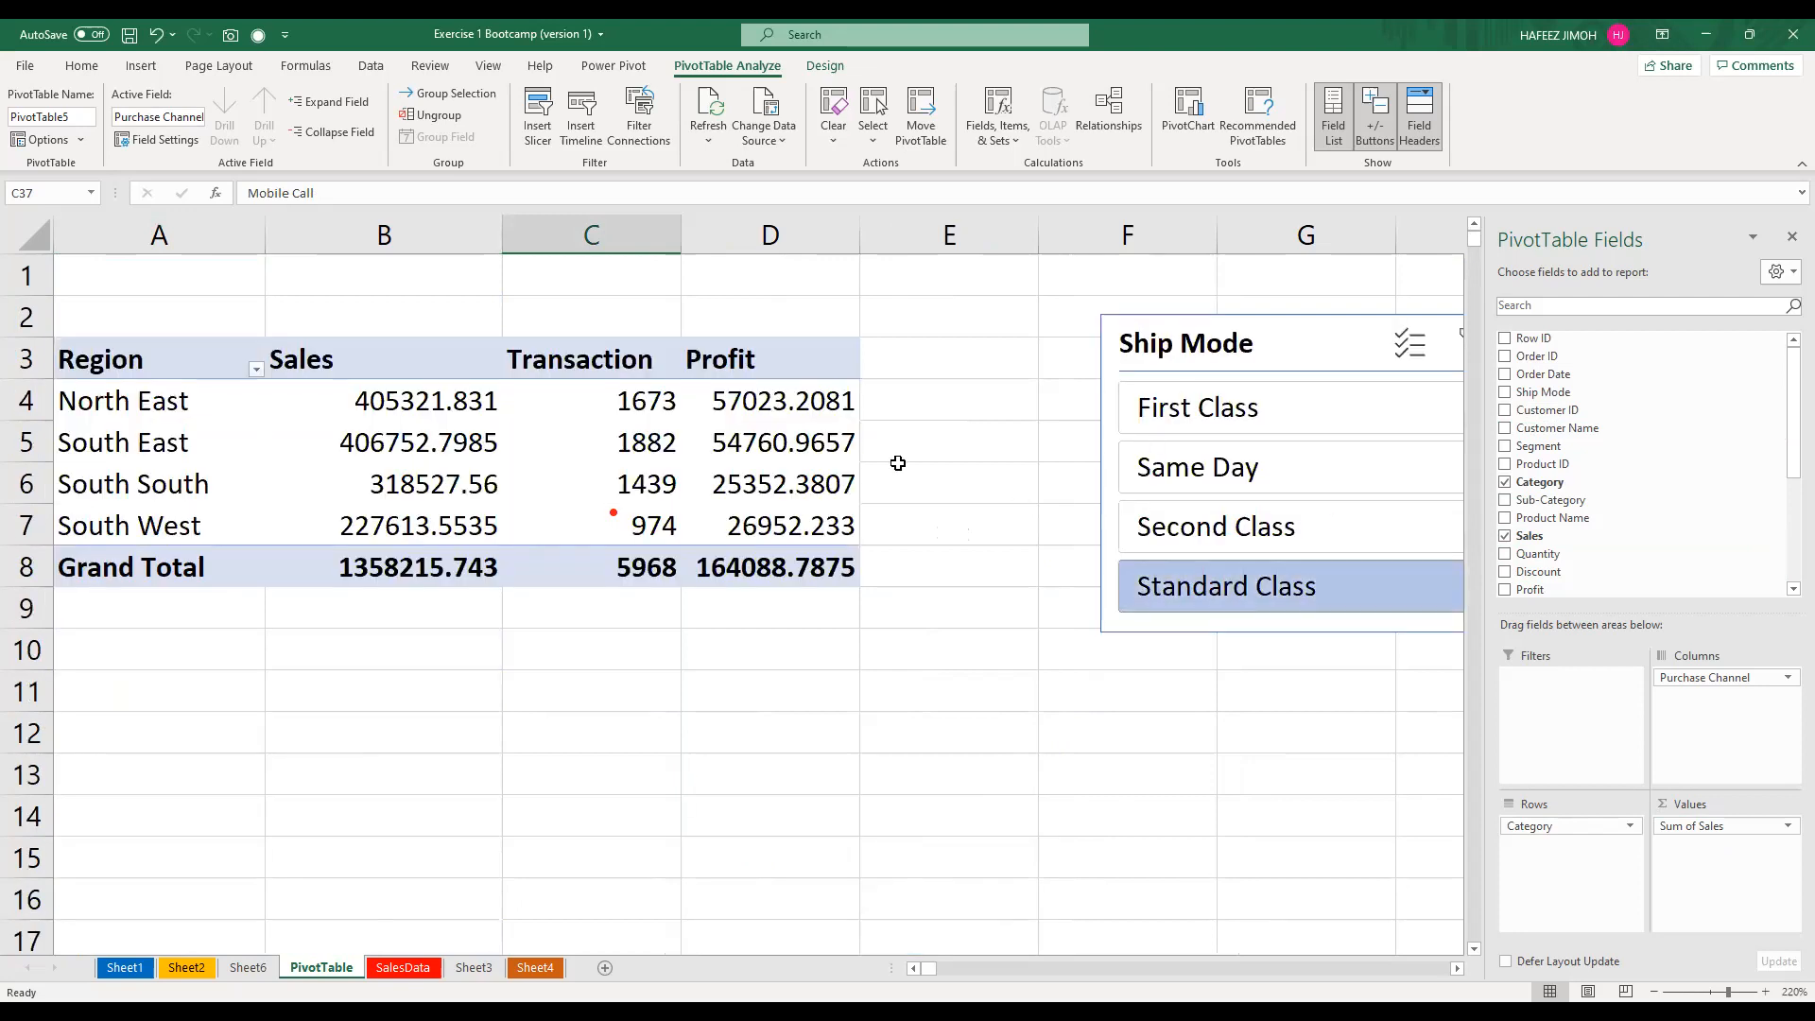
pyautogui.click(596, 441)
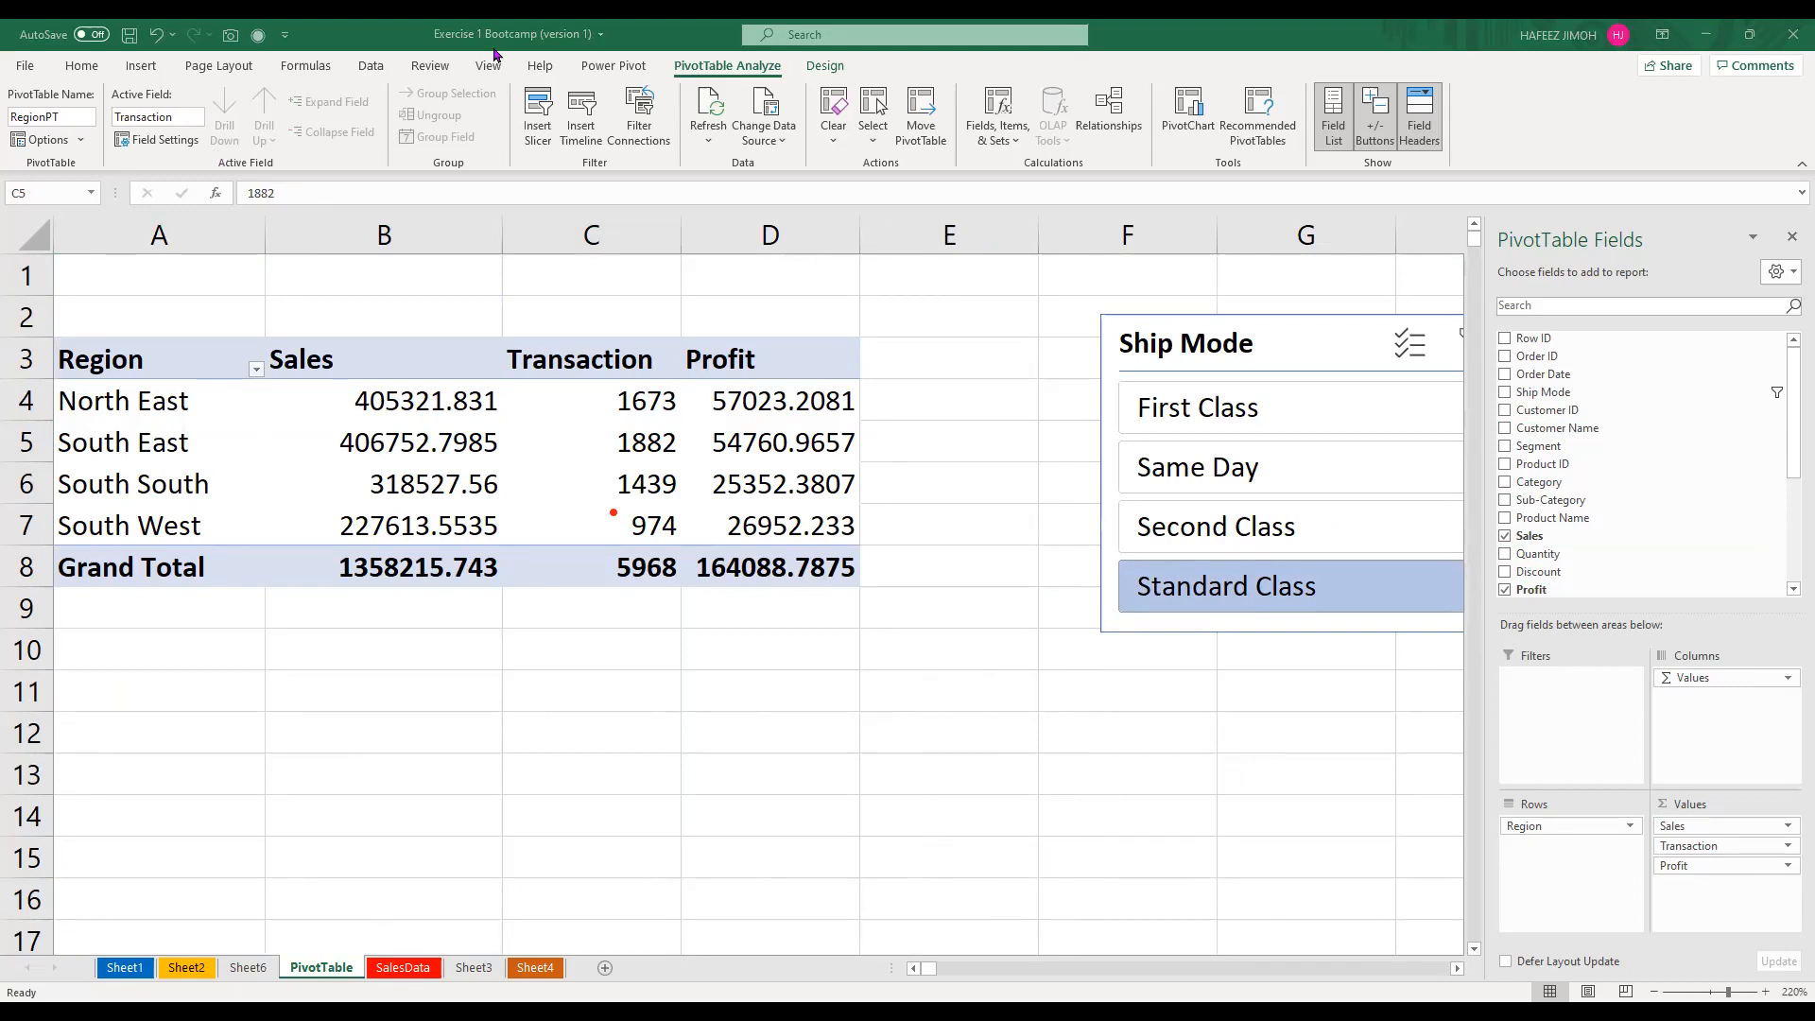
pyautogui.click(831, 71)
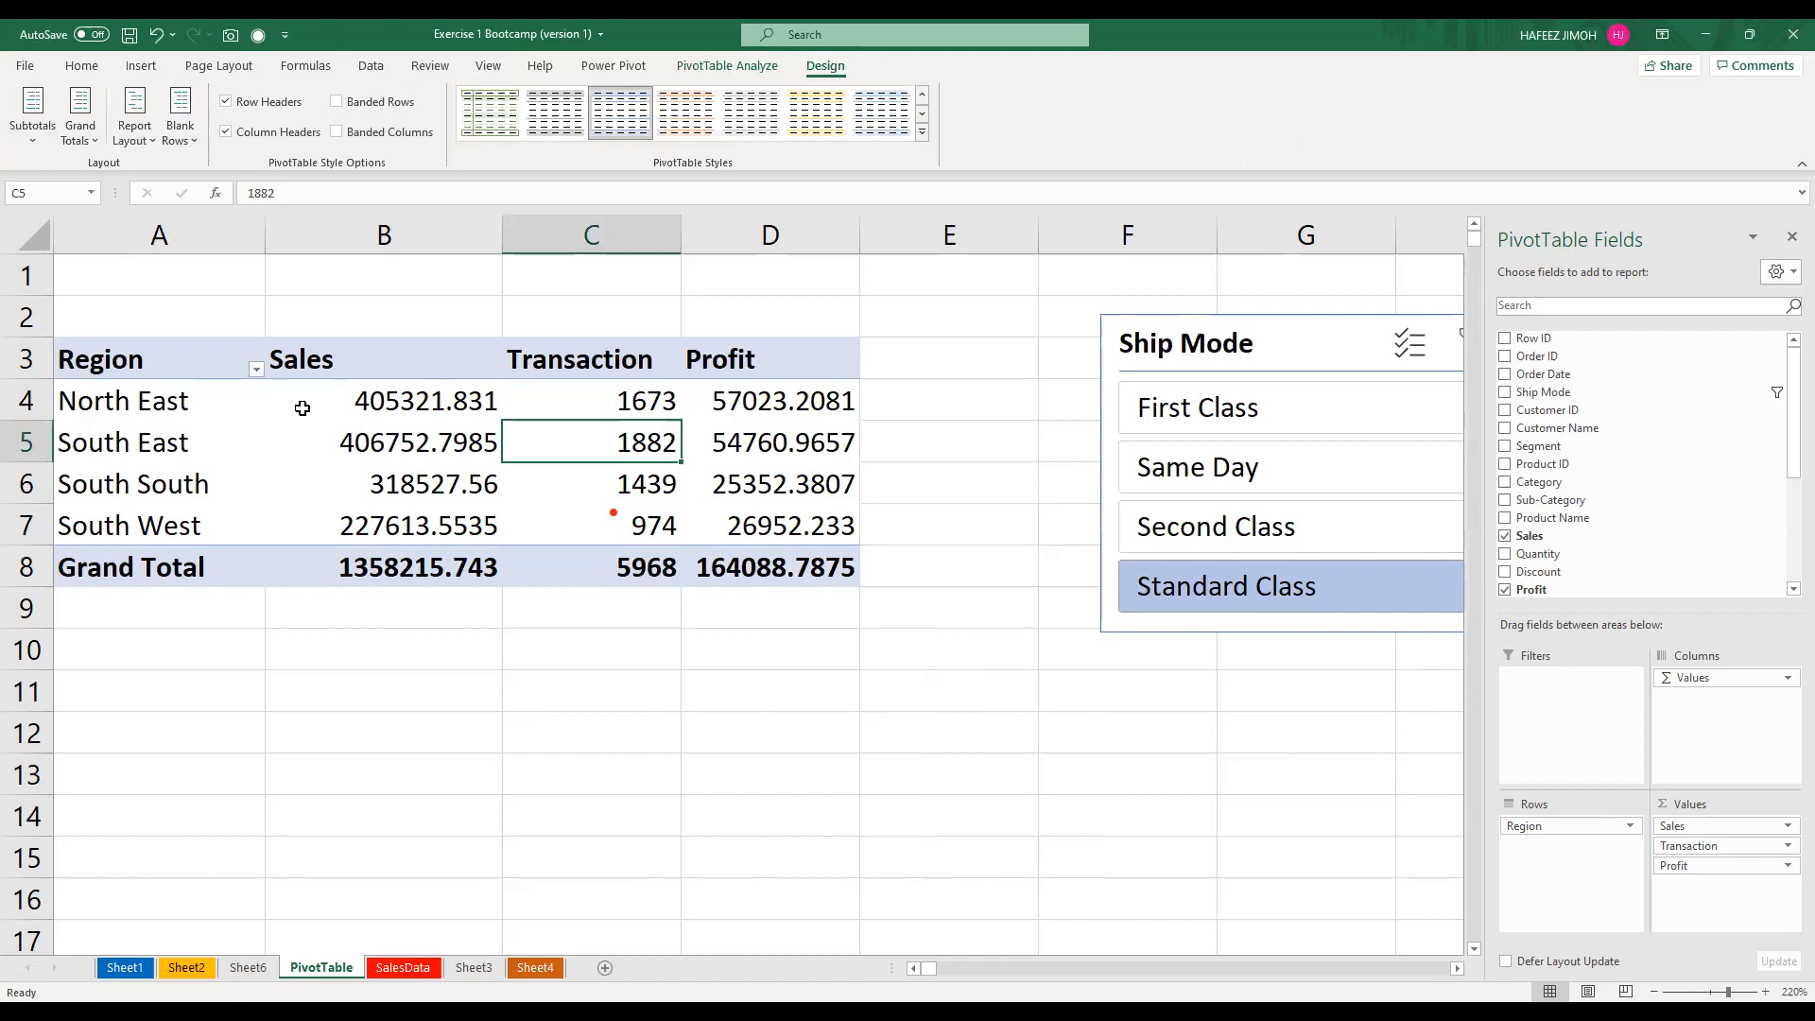
pyautogui.click(80, 130)
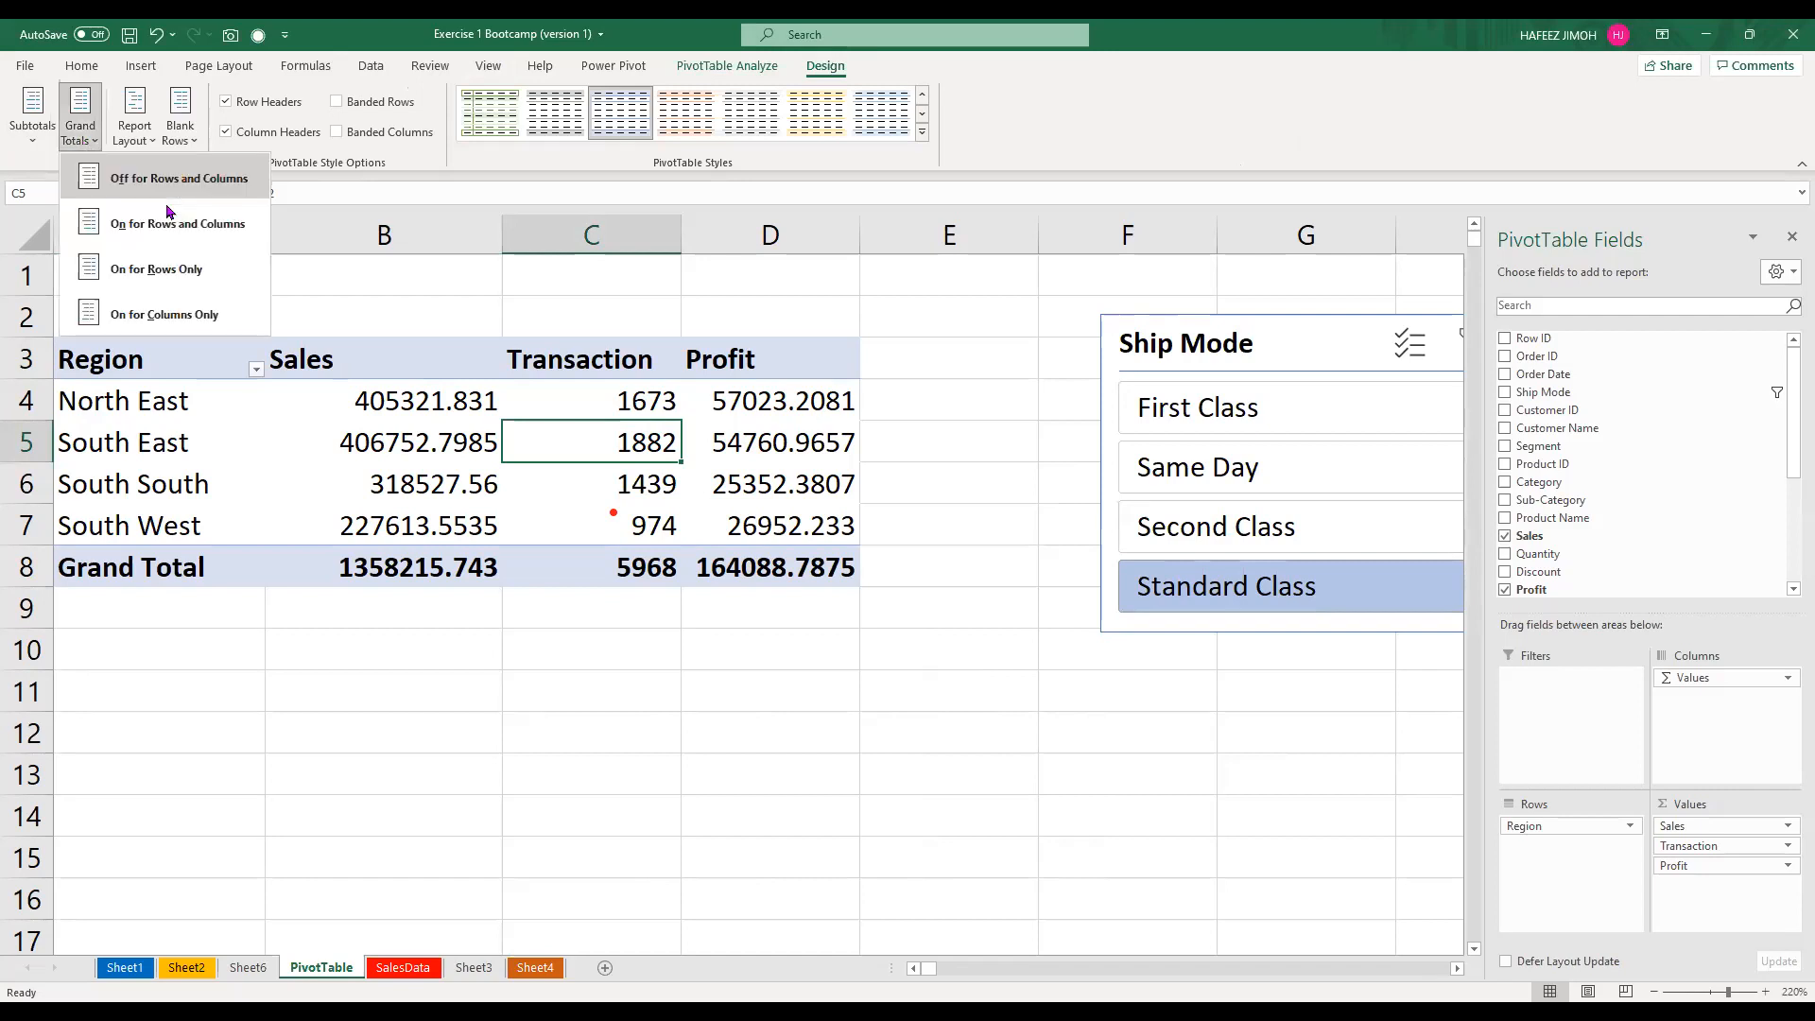
pyautogui.click(224, 198)
pyautogui.click(290, 581)
pyautogui.moveTo(549, 562); pyautogui.dragTo(587, 583)
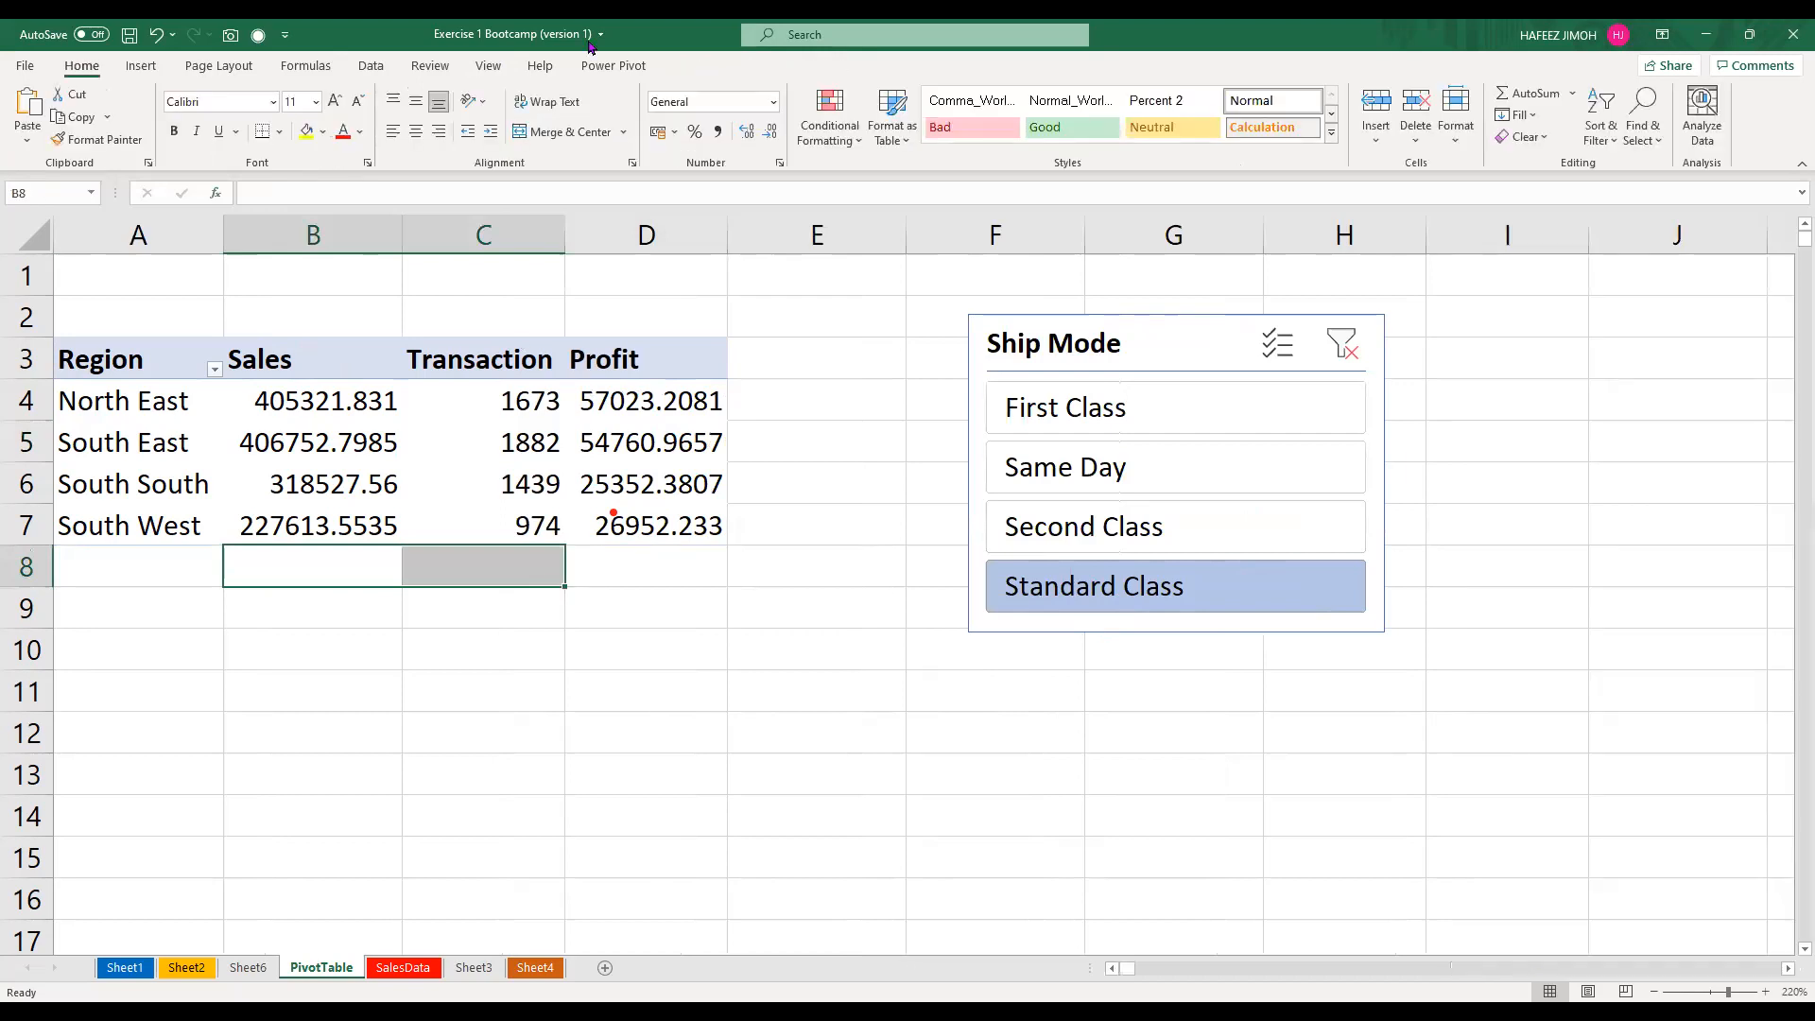
# Turn the Region pivot table's grand totals back on for rows and columns
pyautogui.click(425, 513)
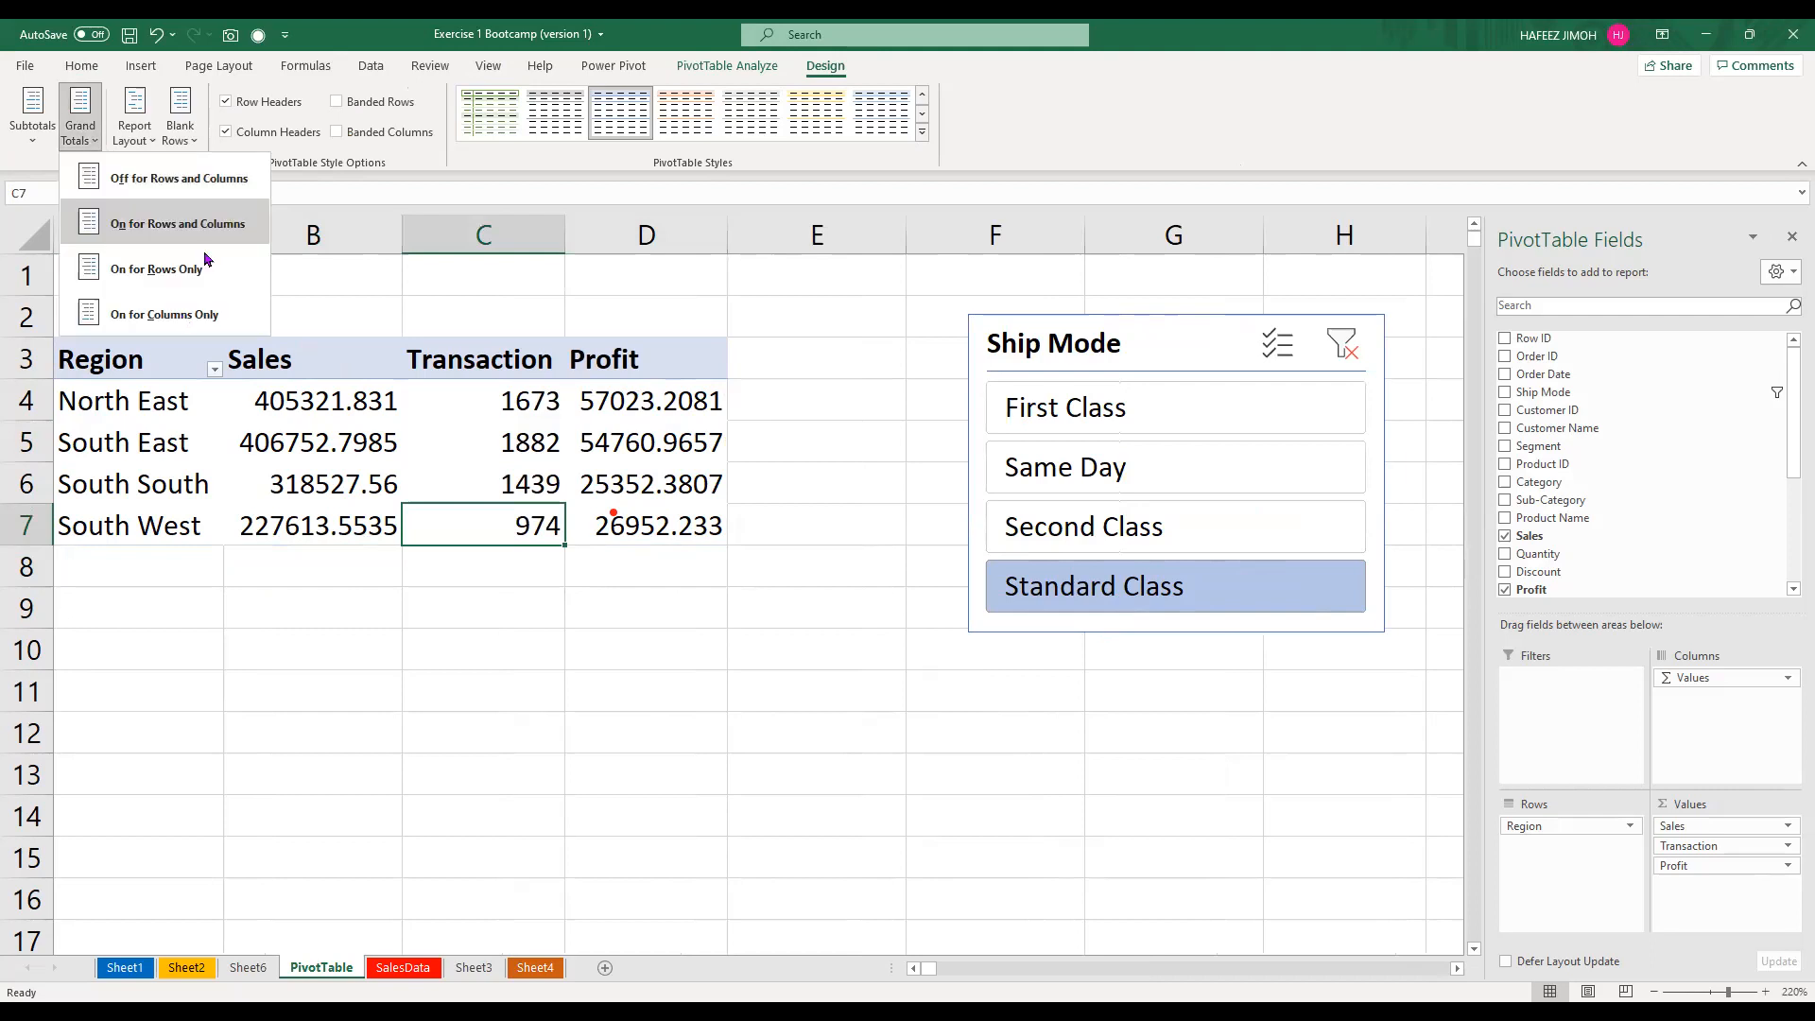
pyautogui.click(224, 225)
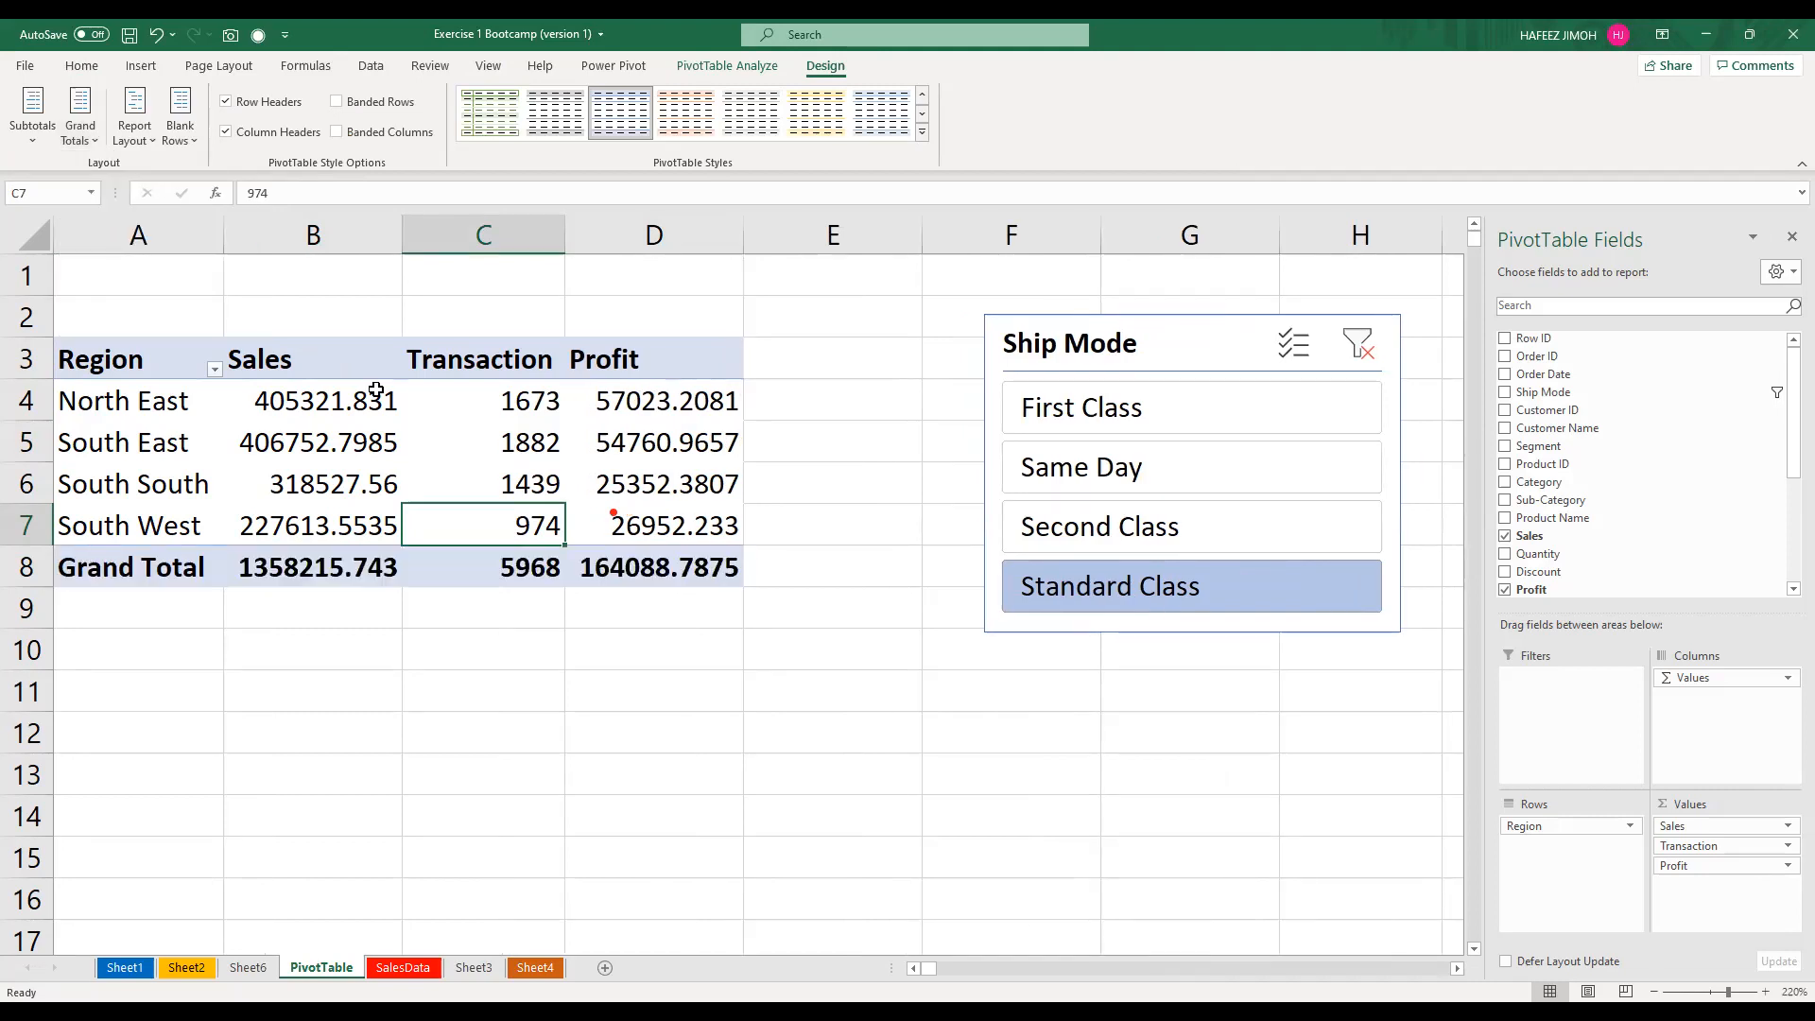
# Toggle the Region pivot table's row headers, column headers, banded rows and banded columns in turn, restoring each original setting
pyautogui.click(227, 103)
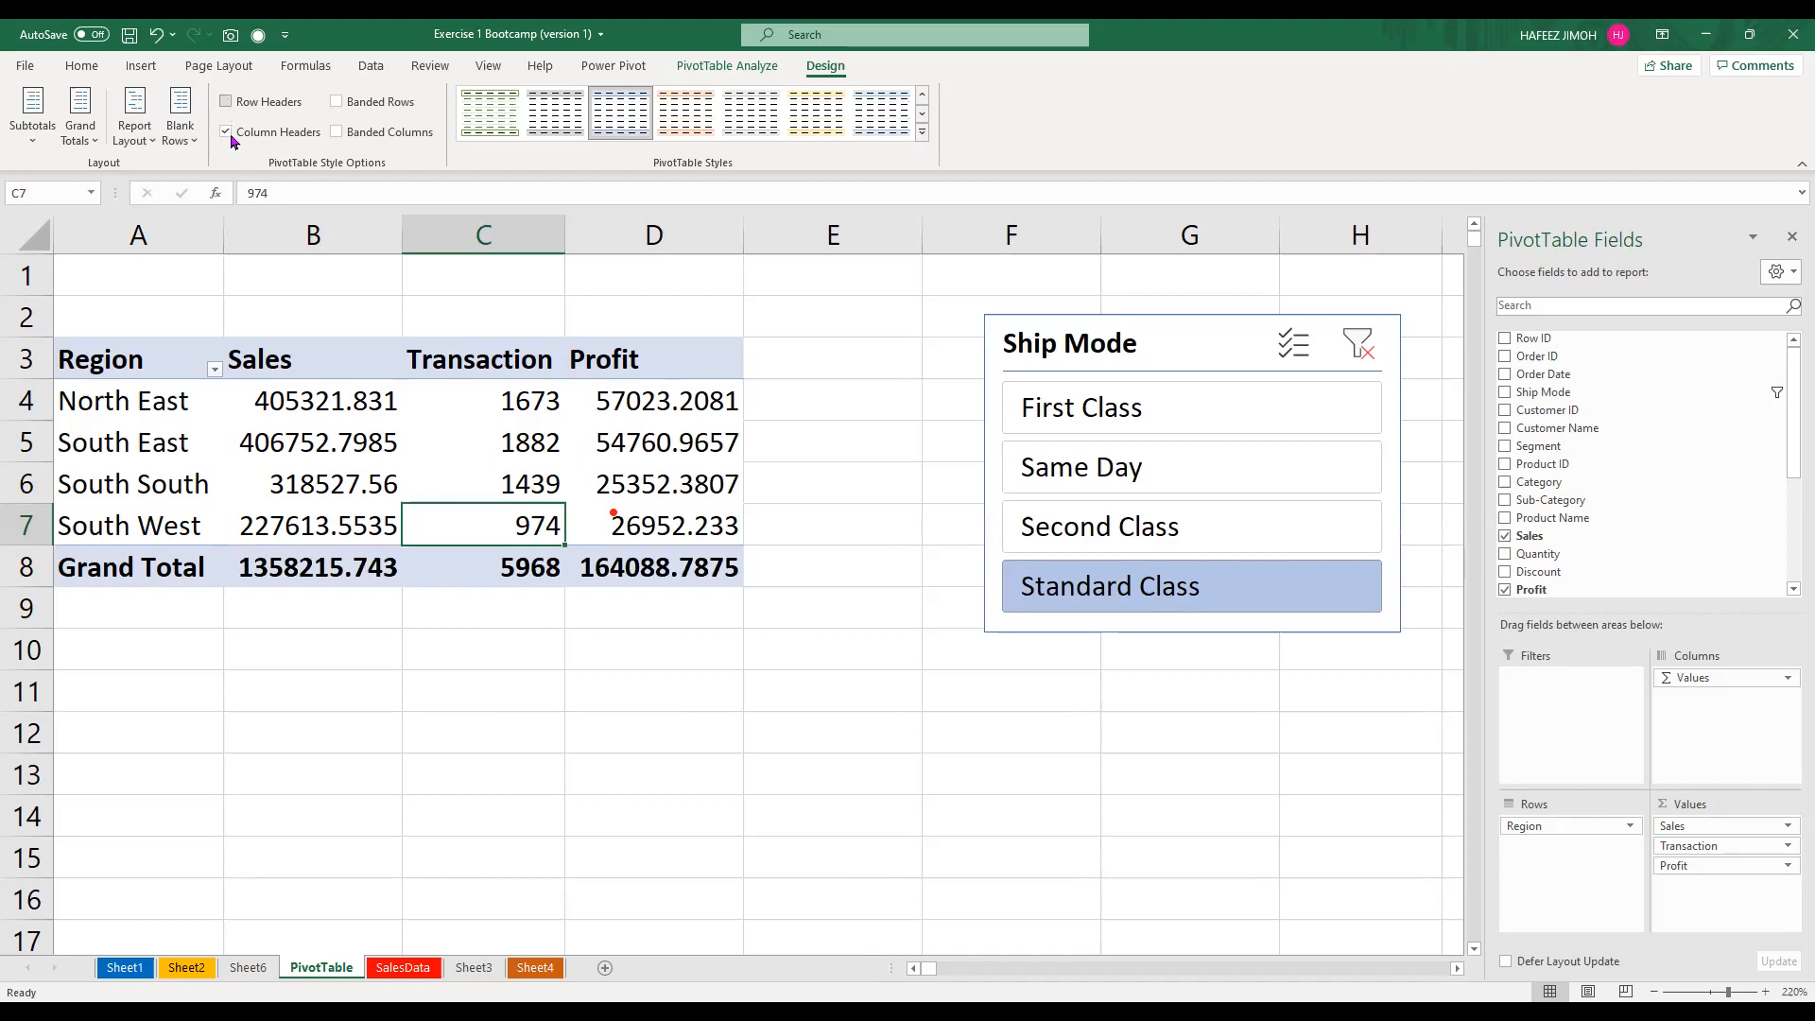
pyautogui.click(227, 133)
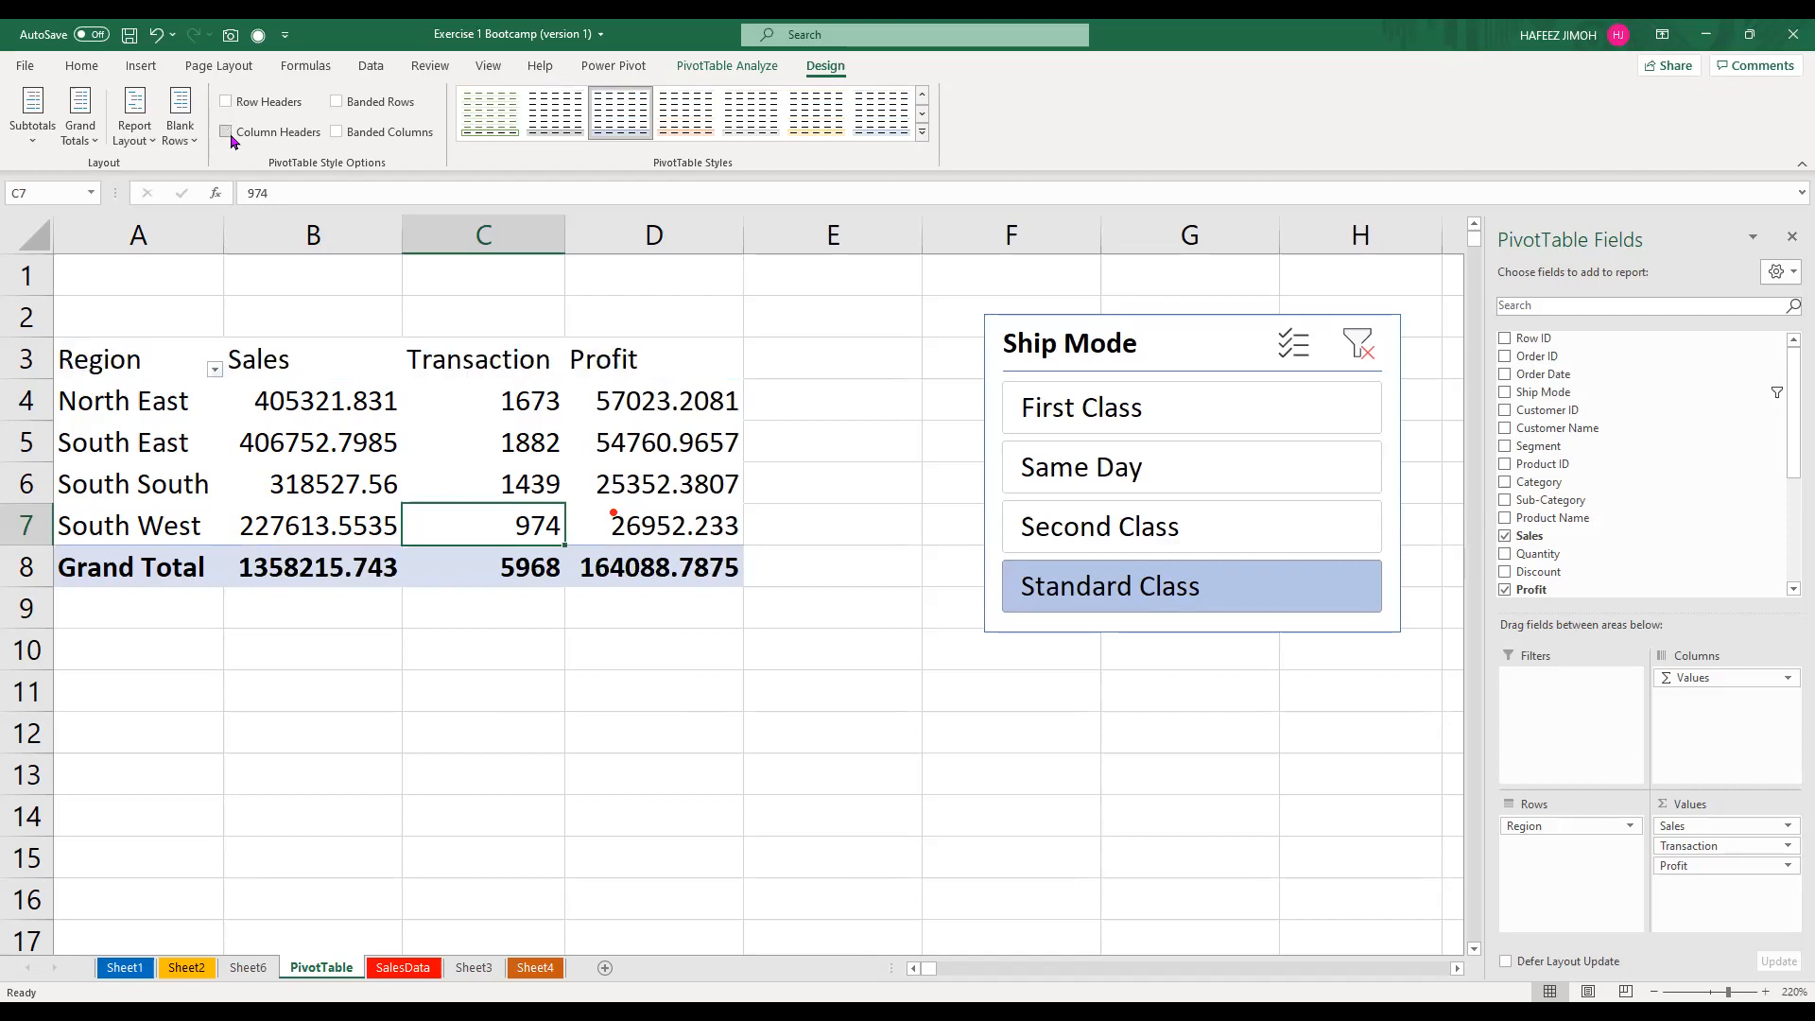
pyautogui.click(228, 134)
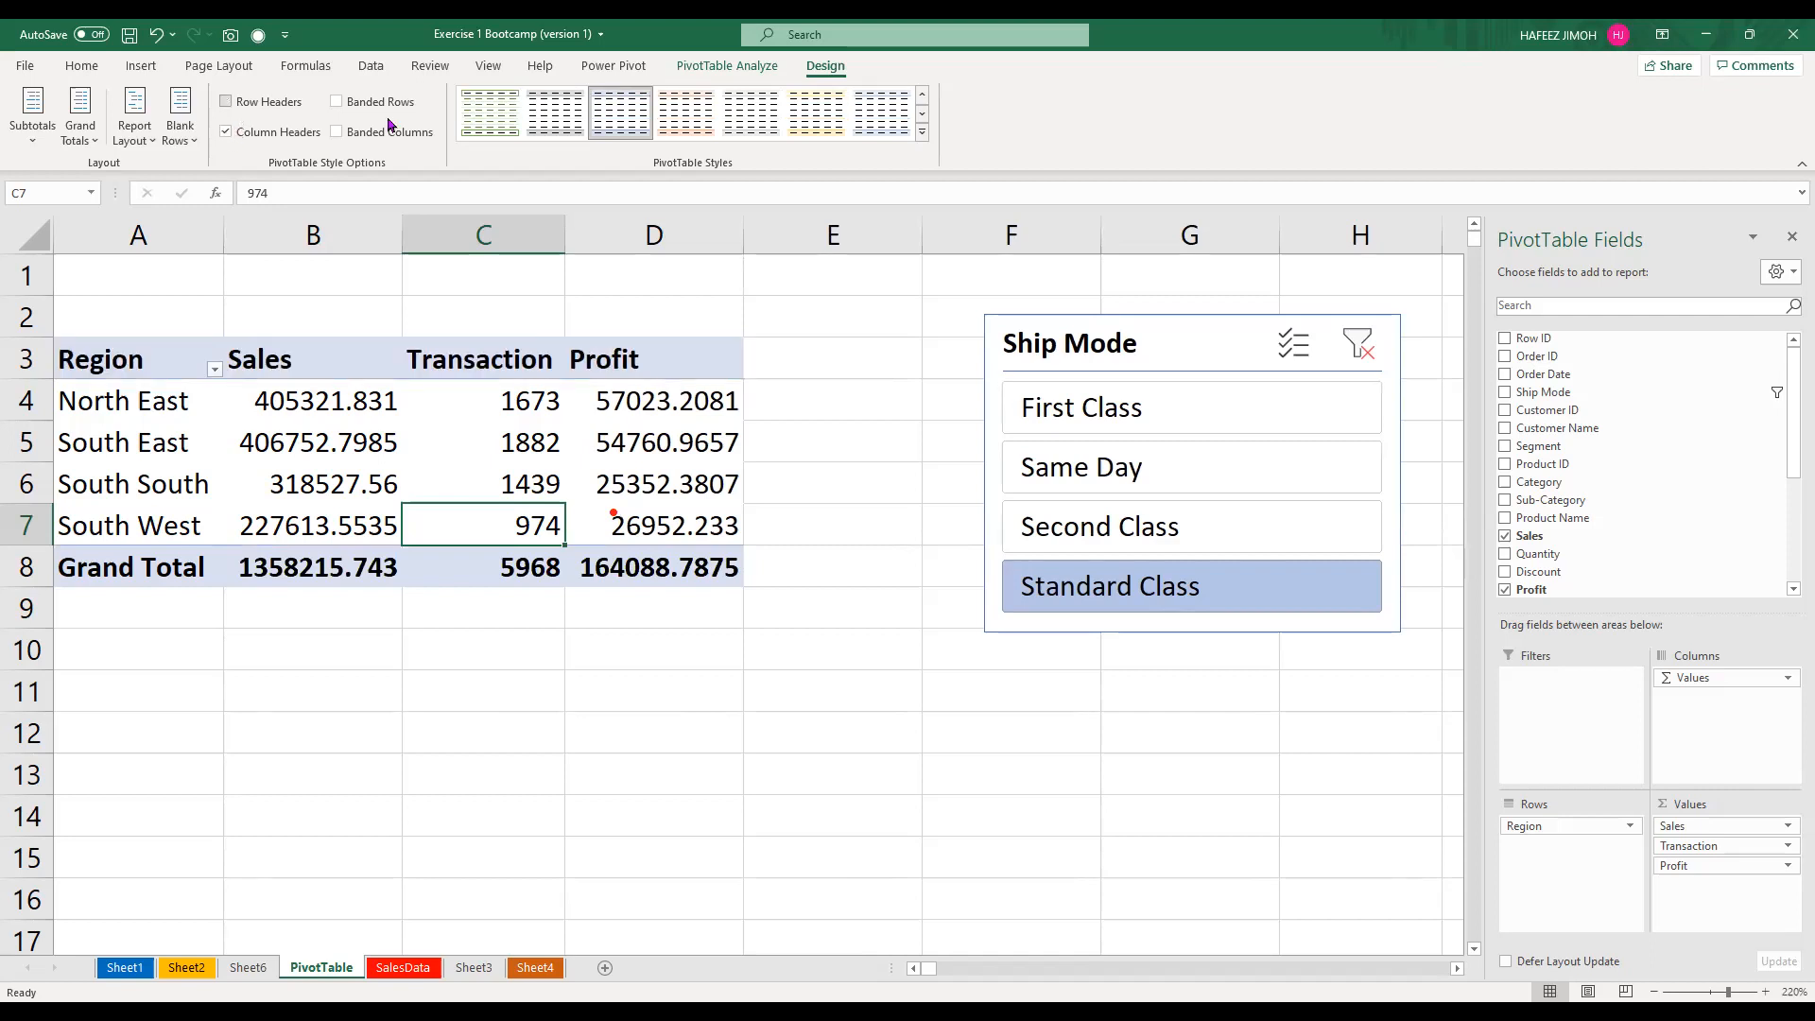
pyautogui.click(337, 101)
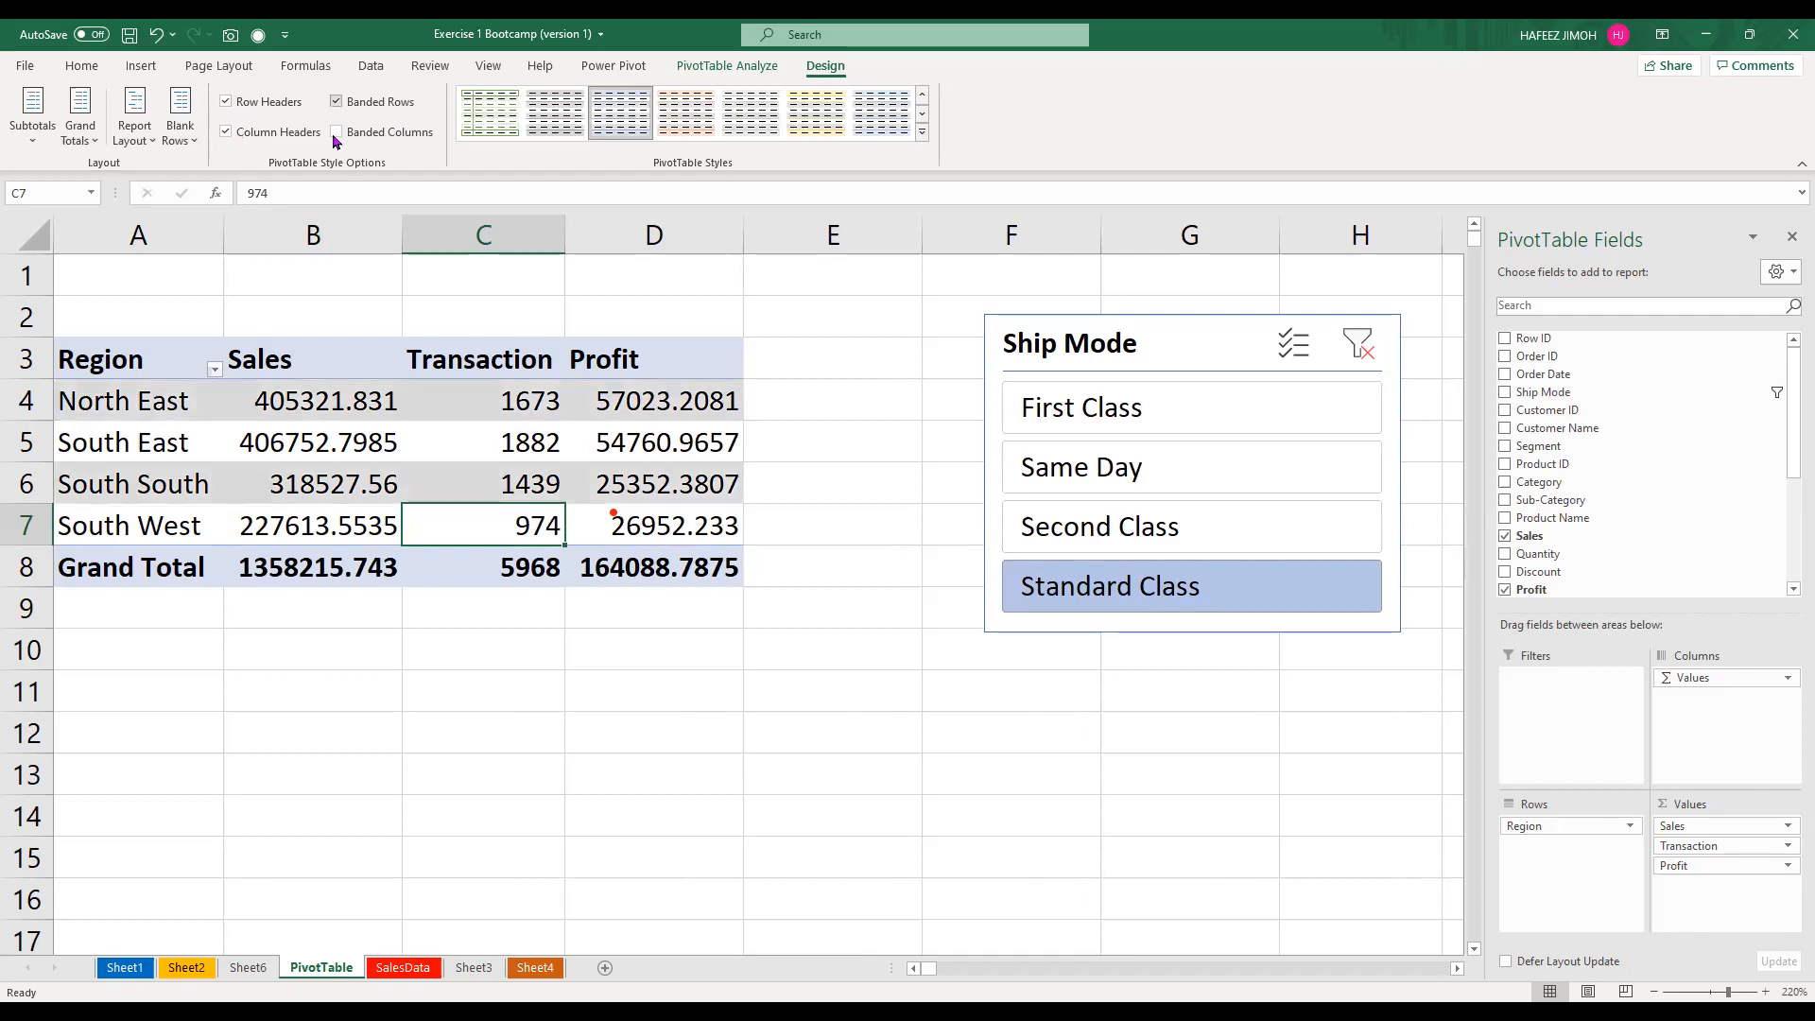
pyautogui.click(336, 134)
pyautogui.click(337, 133)
# Apply a green Medium style with a solid green header row to the Region pivot table
pyautogui.click(856, 135)
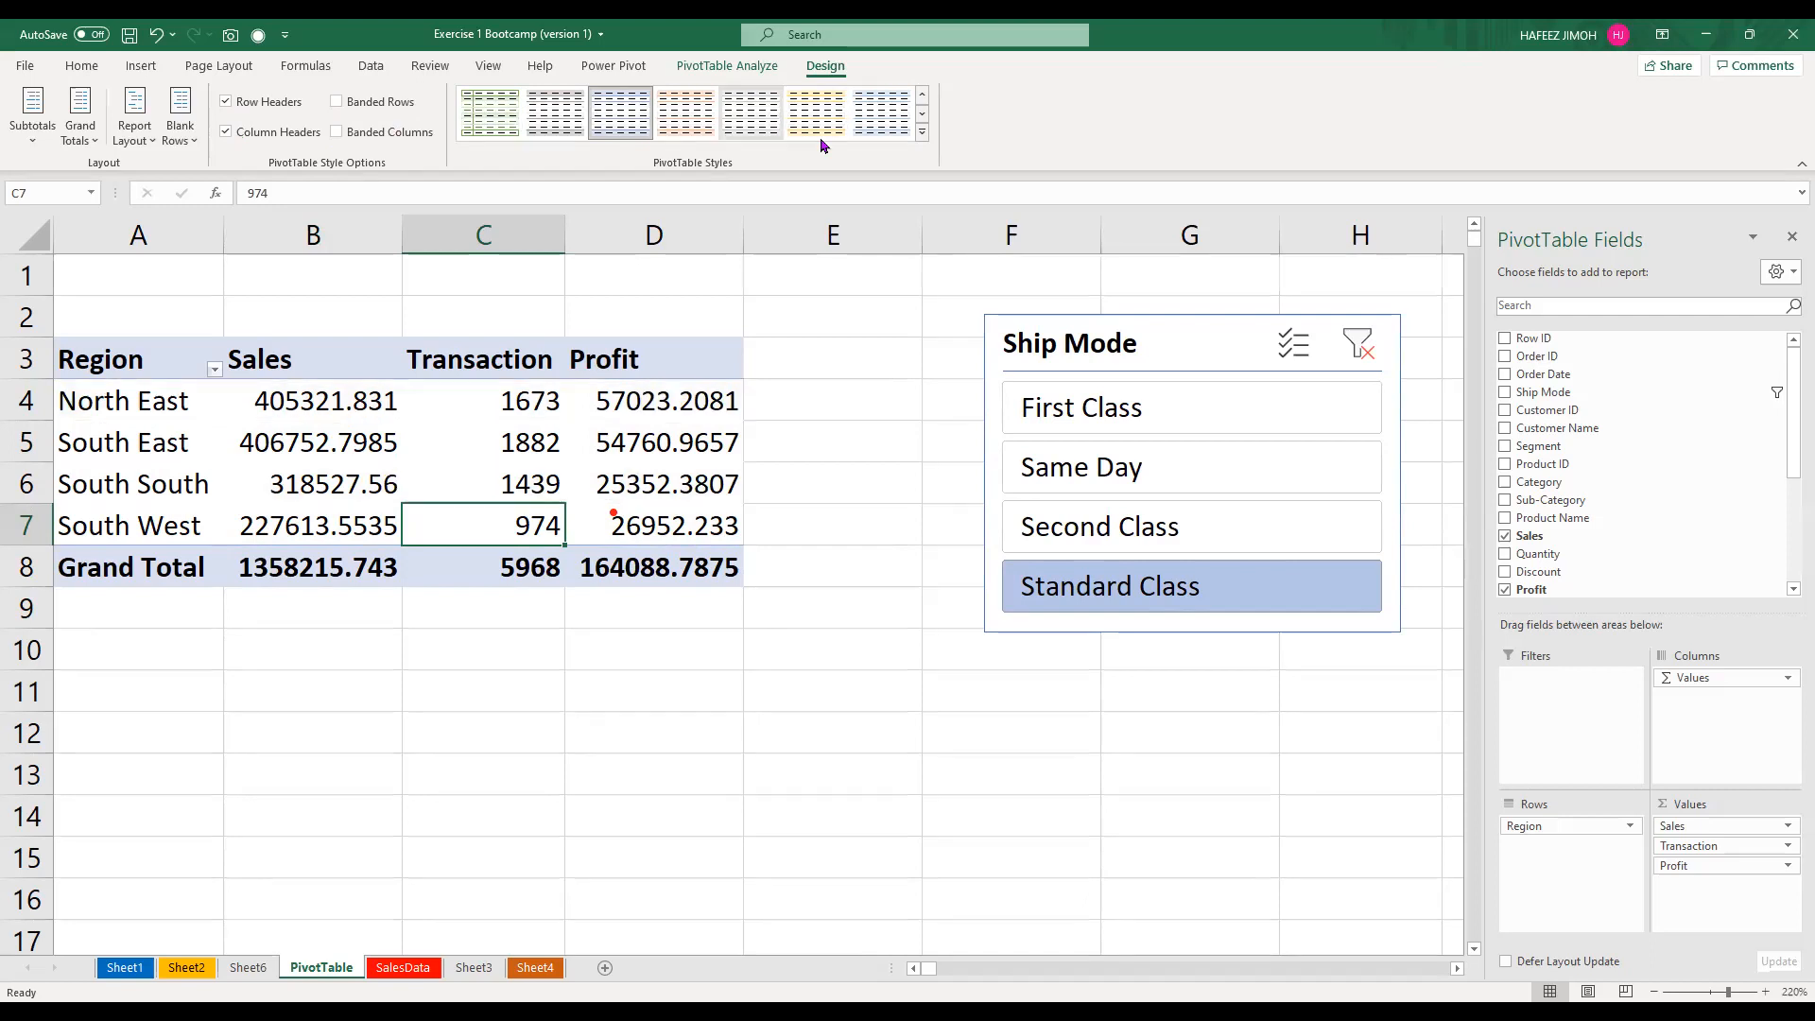
pyautogui.click(734, 134)
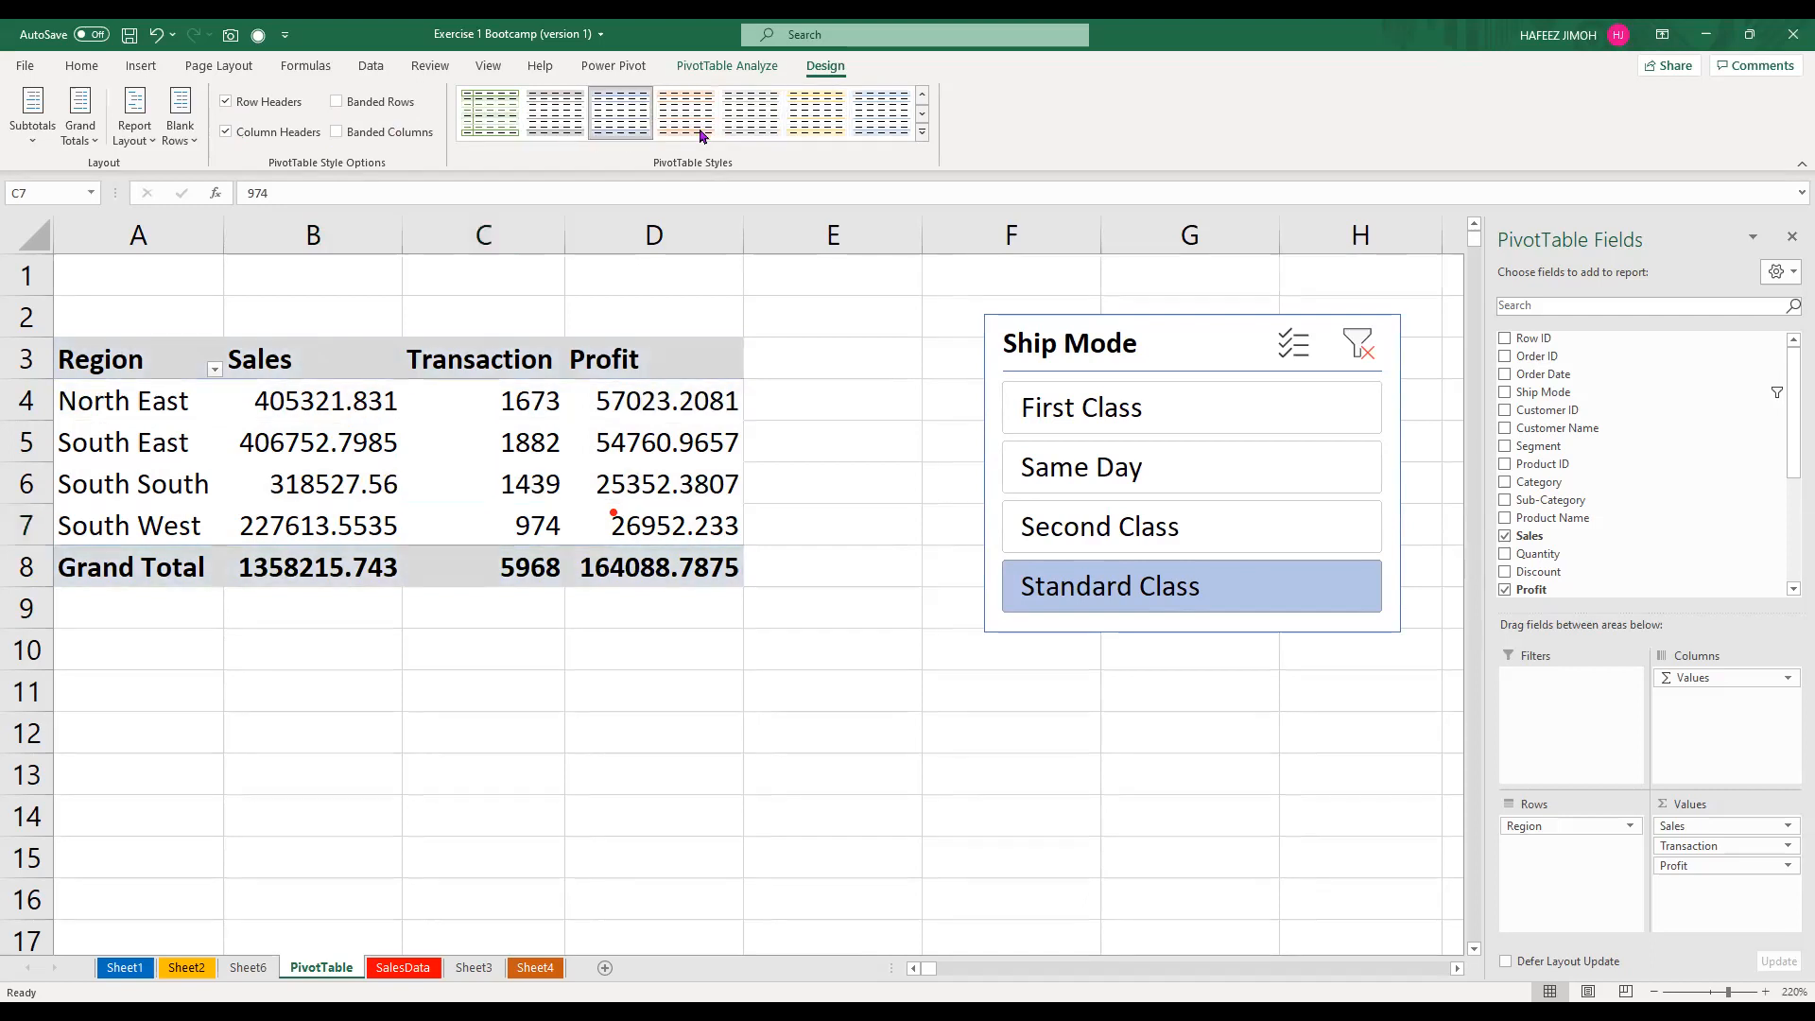
pyautogui.click(922, 133)
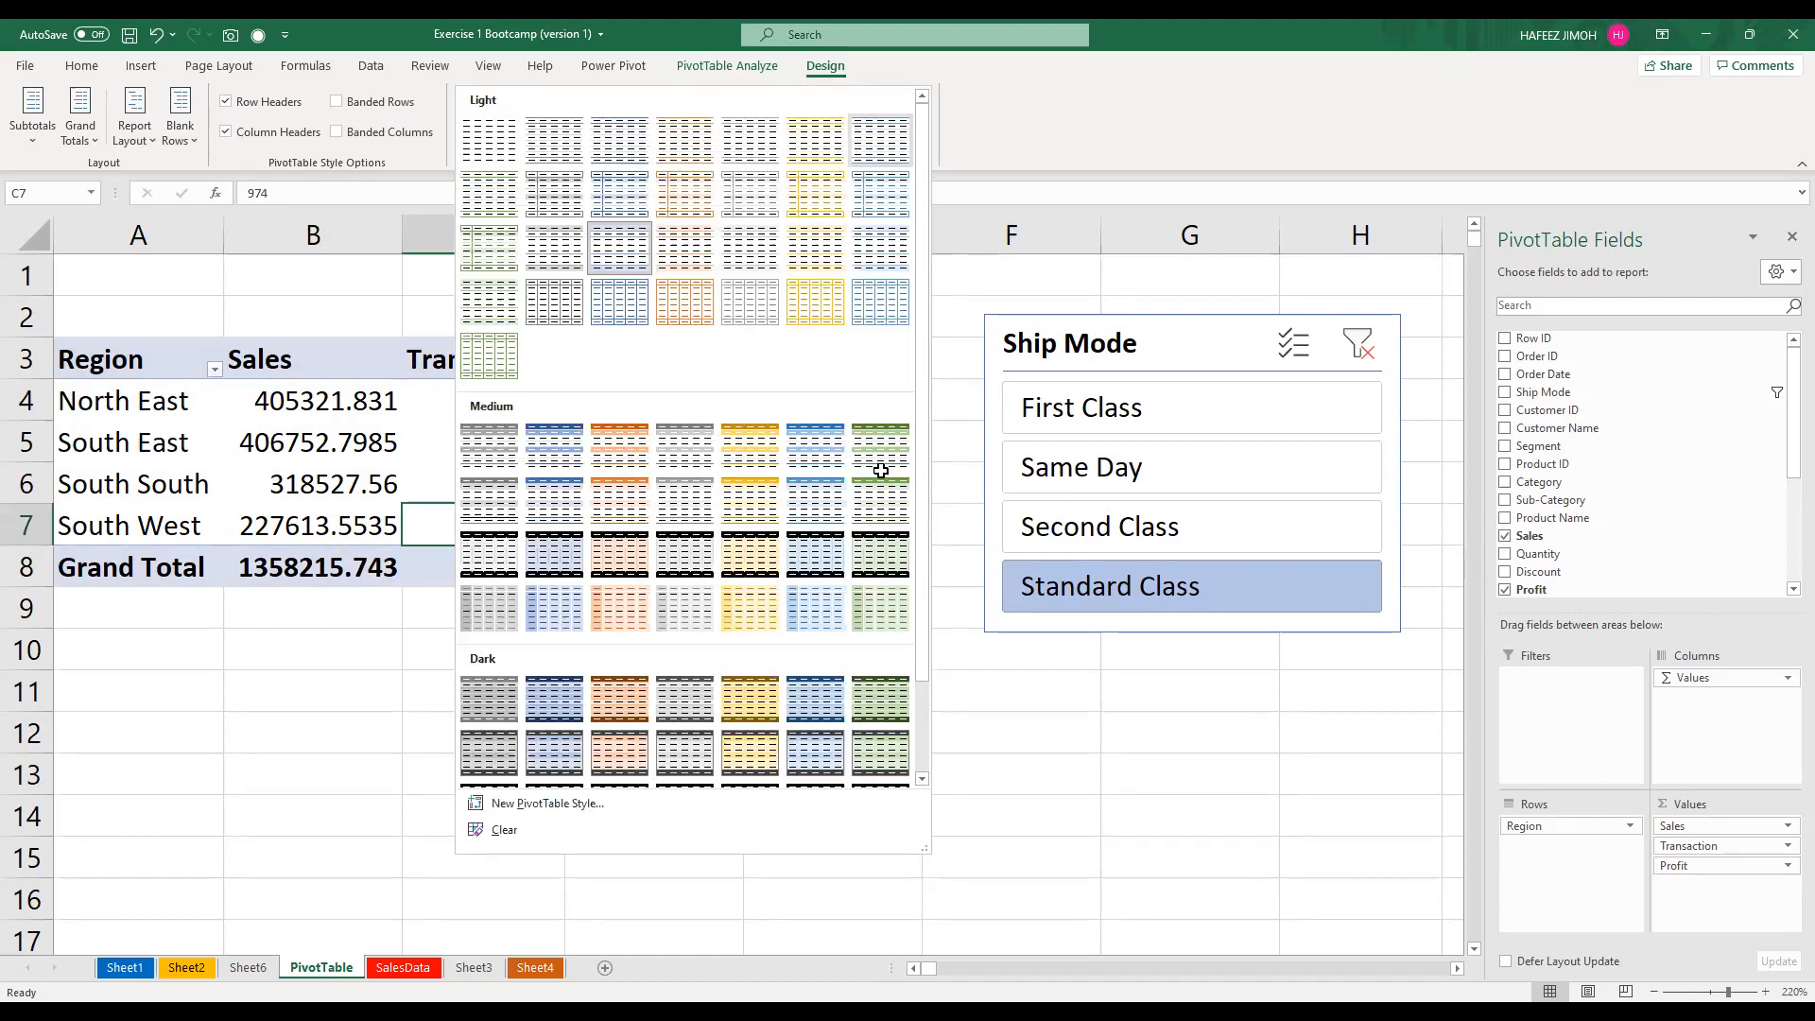
pyautogui.click(881, 470)
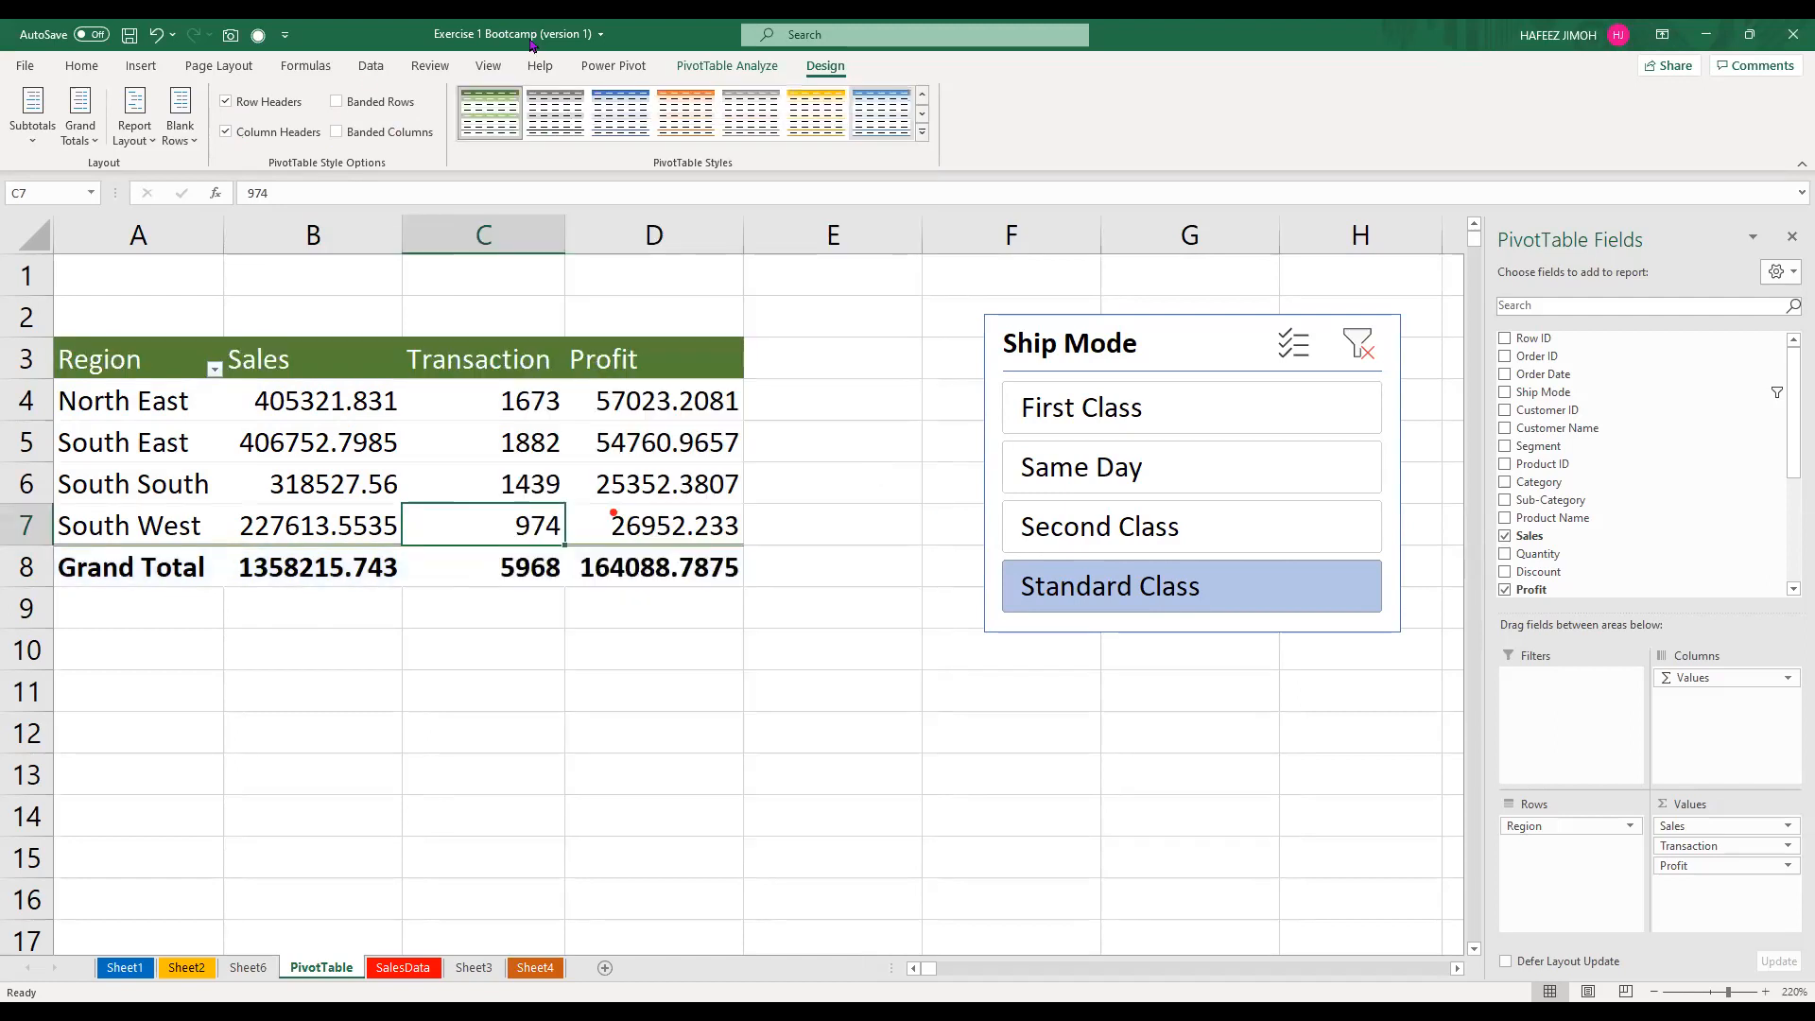
pyautogui.click(150, 147)
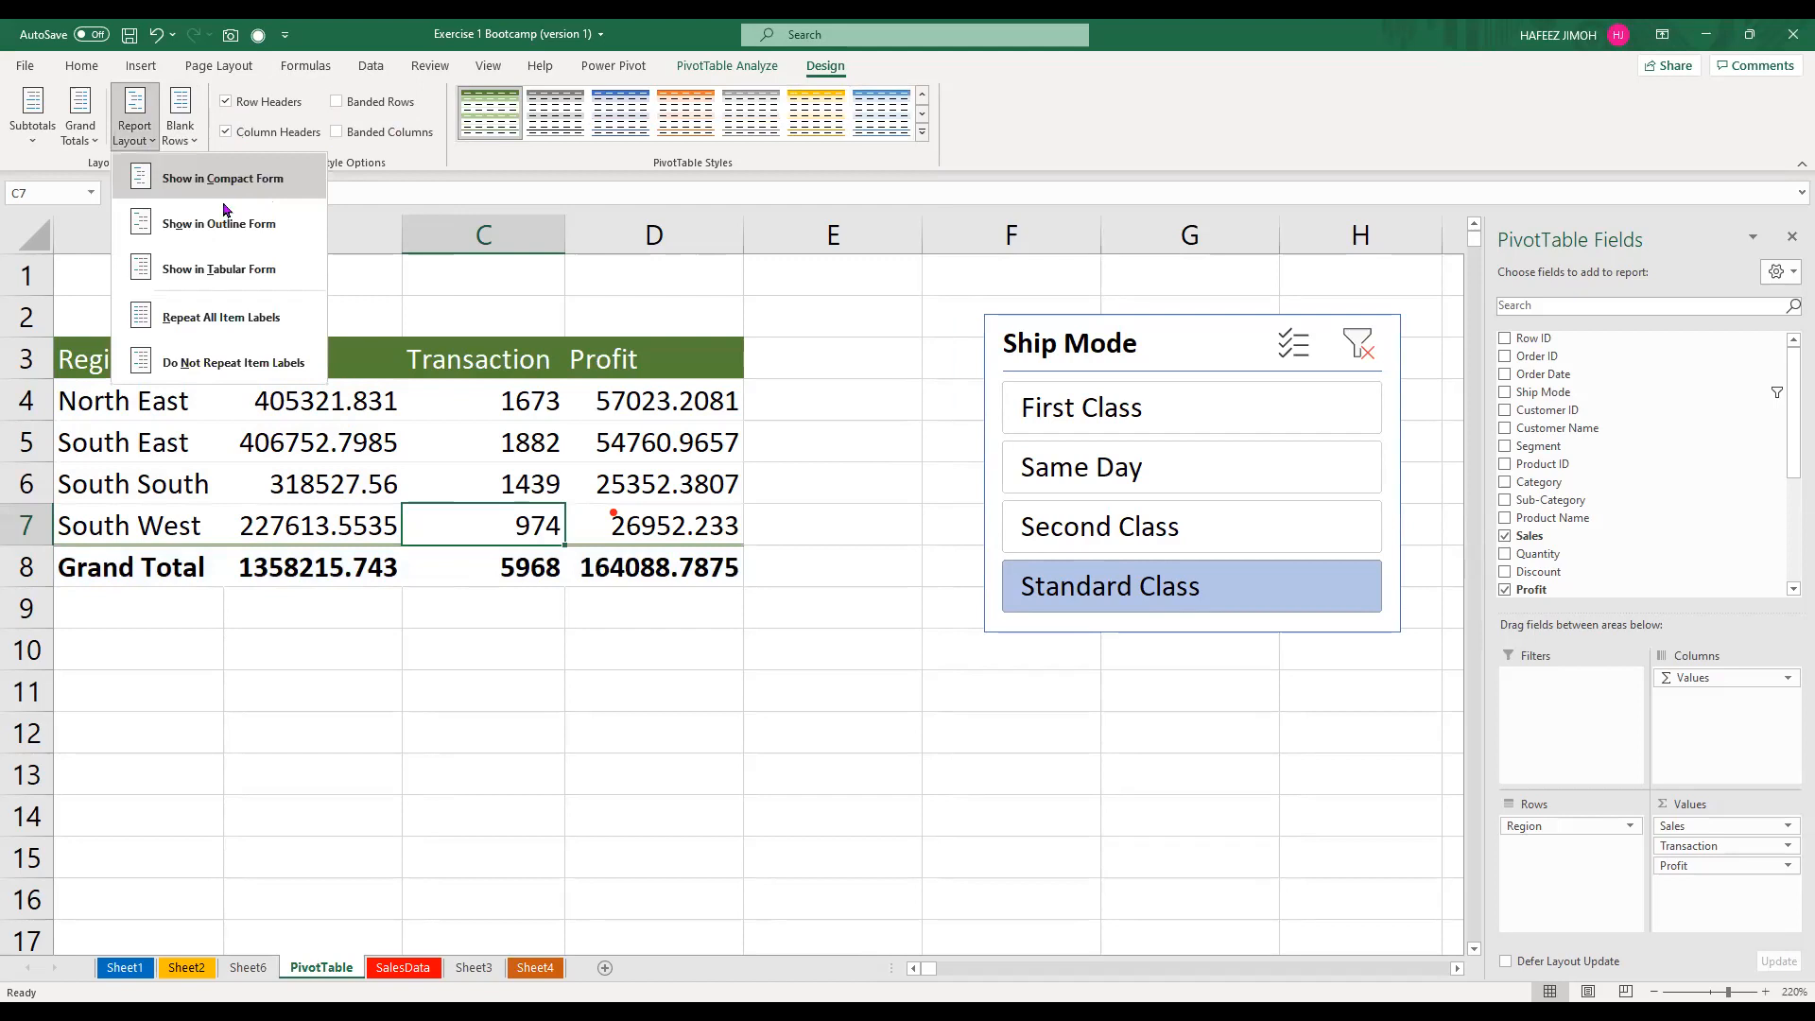
pyautogui.click(173, 140)
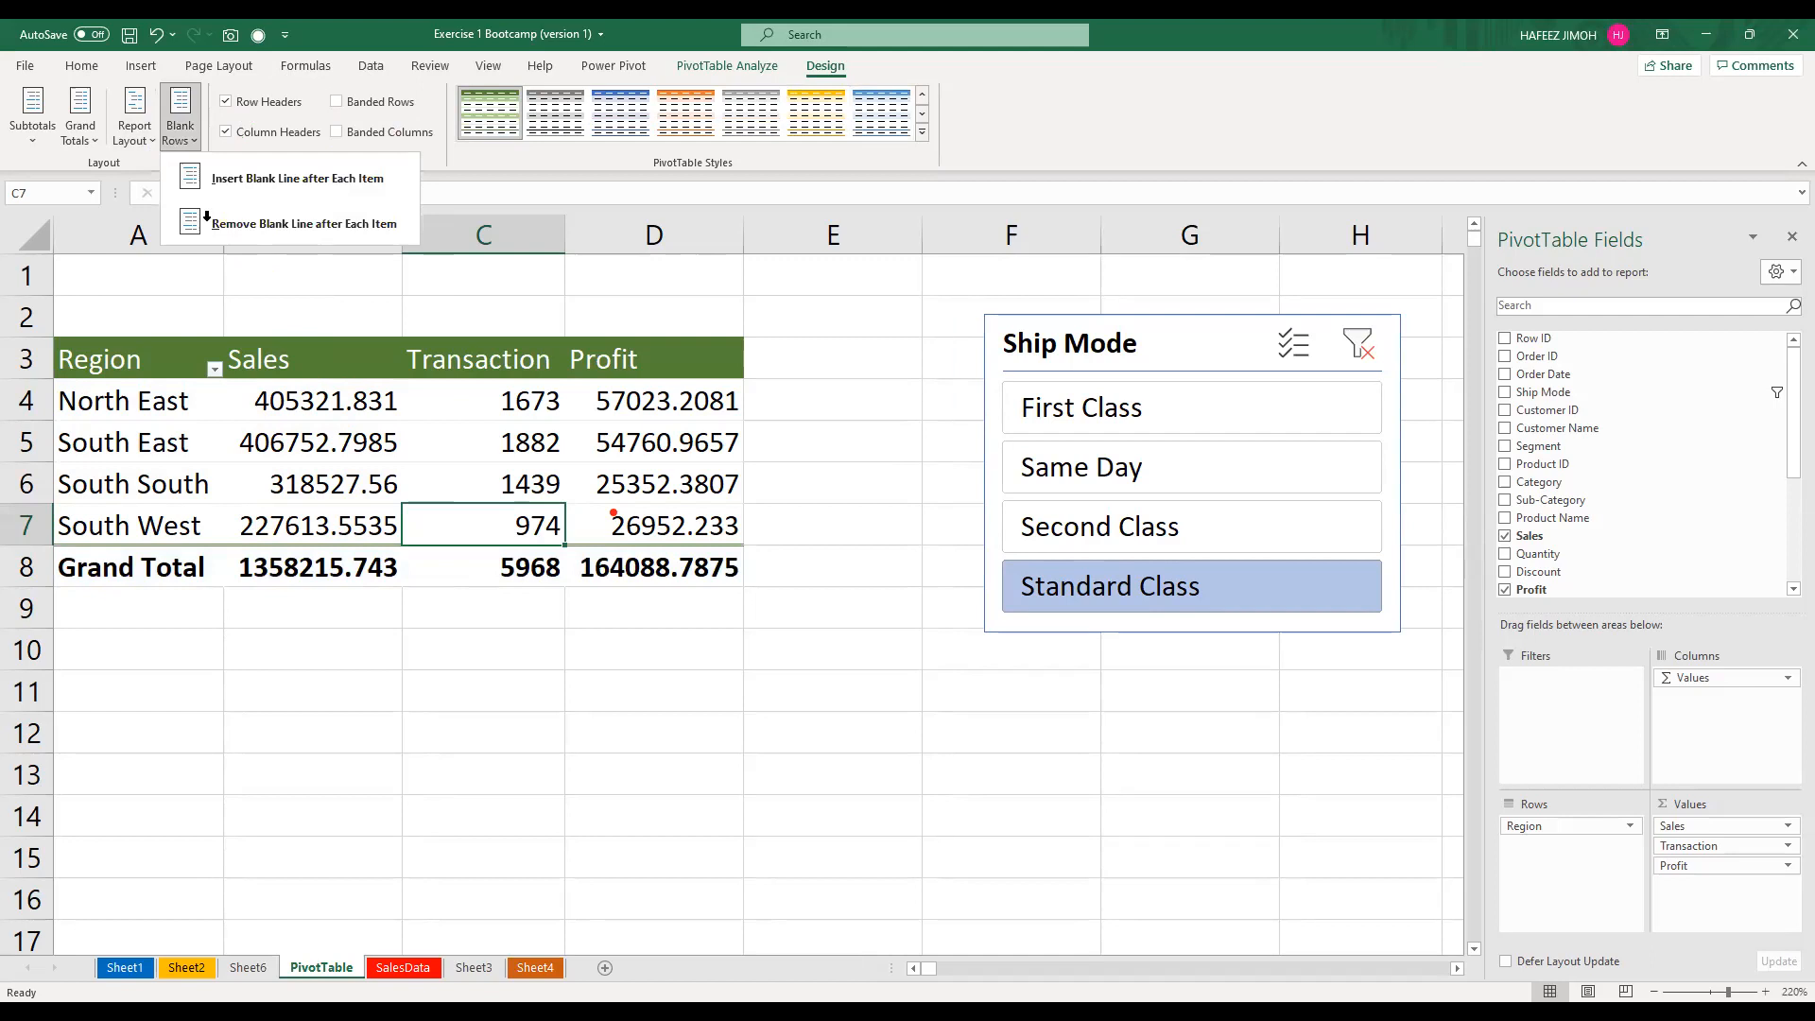
pyautogui.click(157, 157)
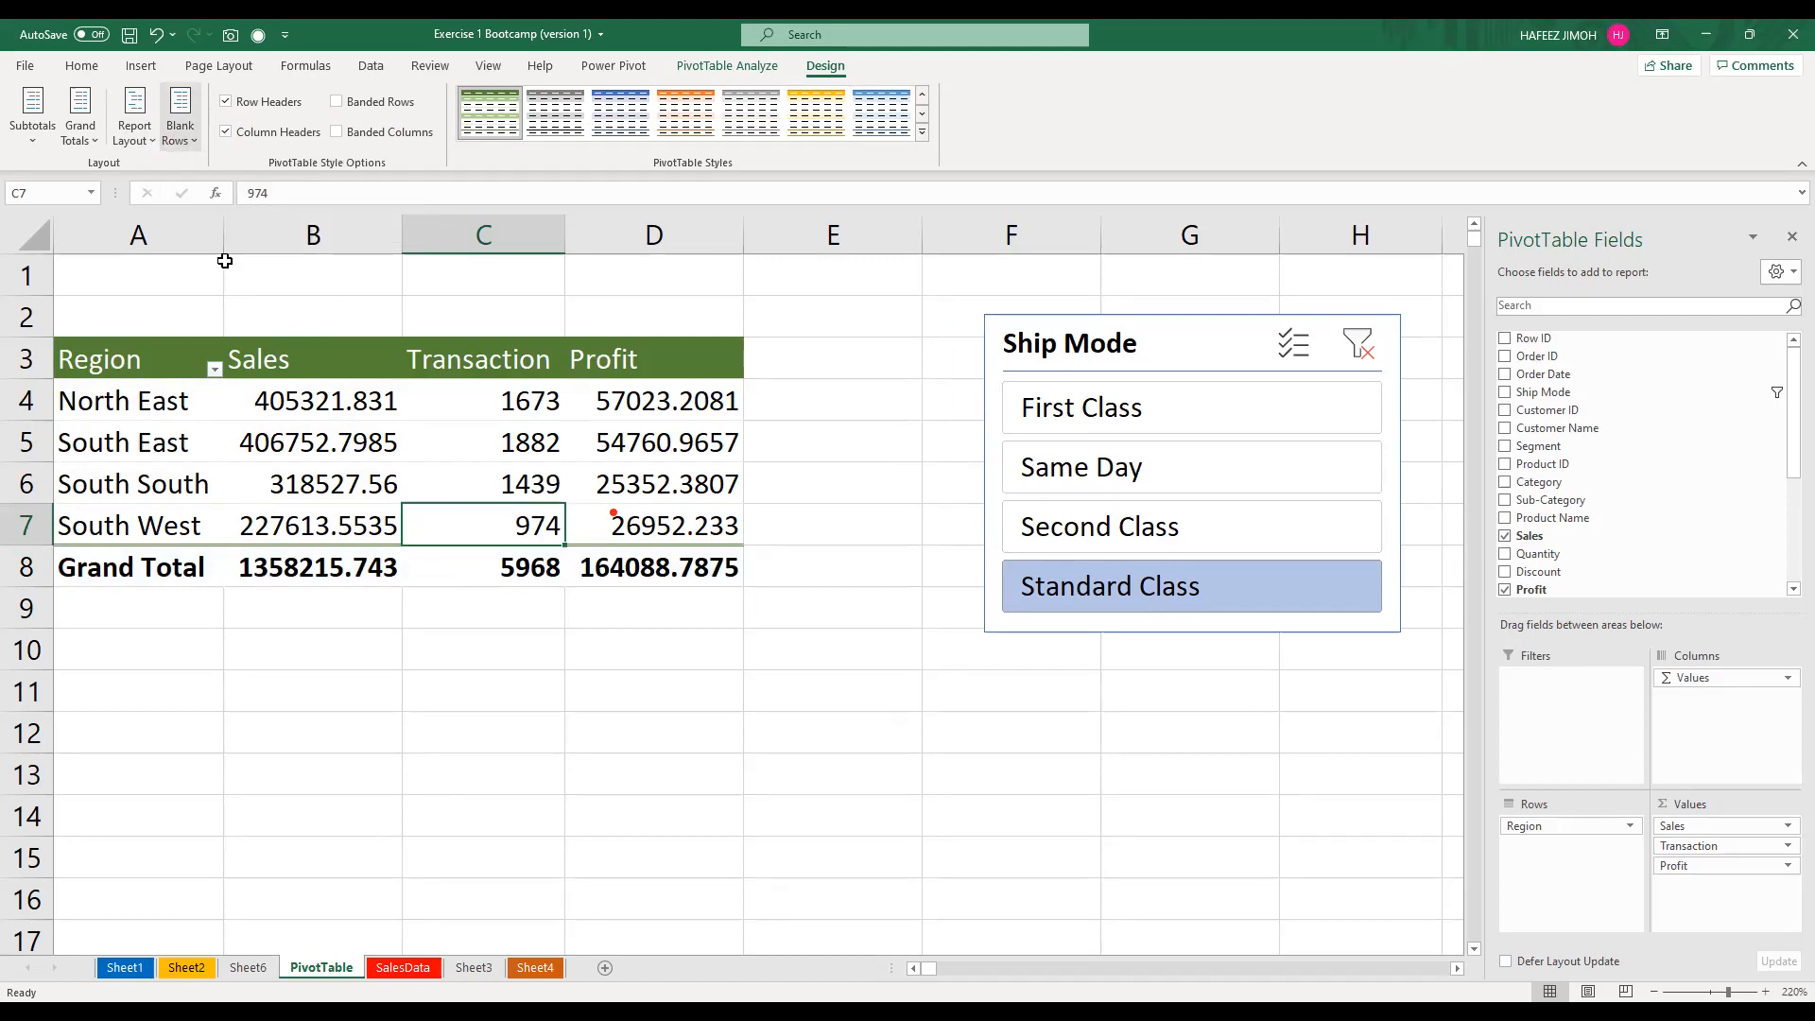
pyautogui.click(143, 149)
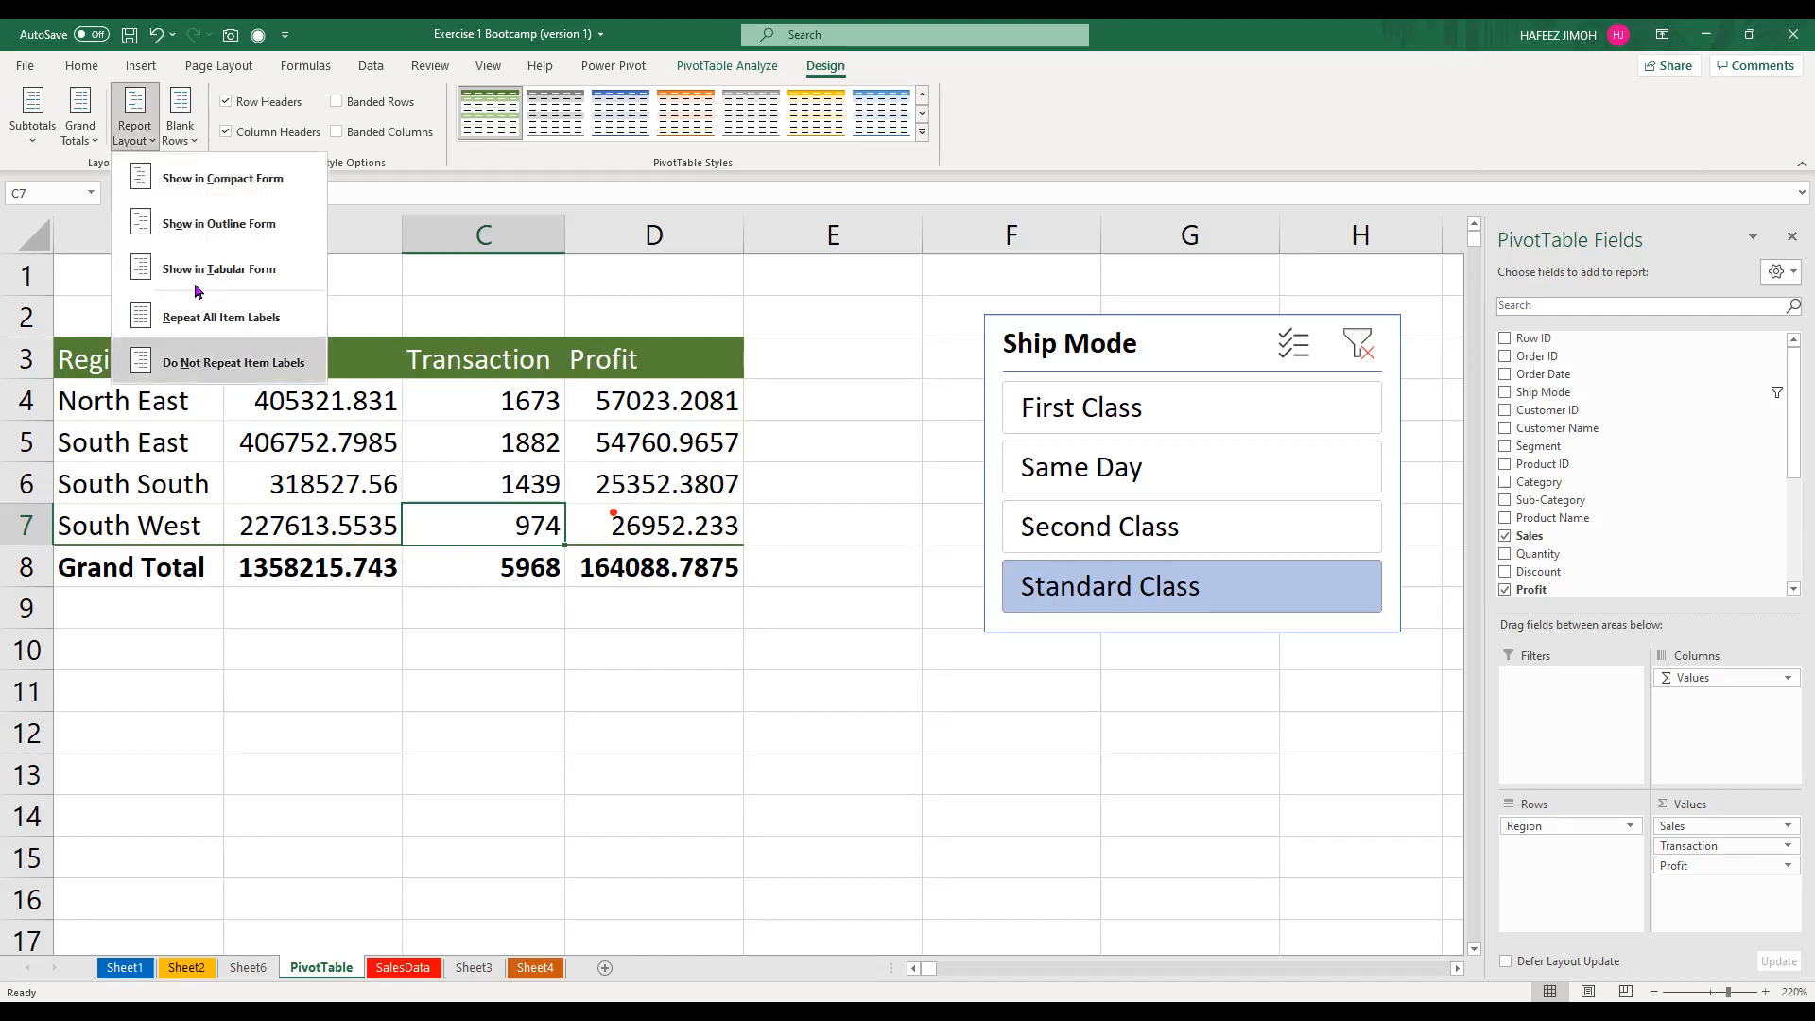
pyautogui.click(714, 345)
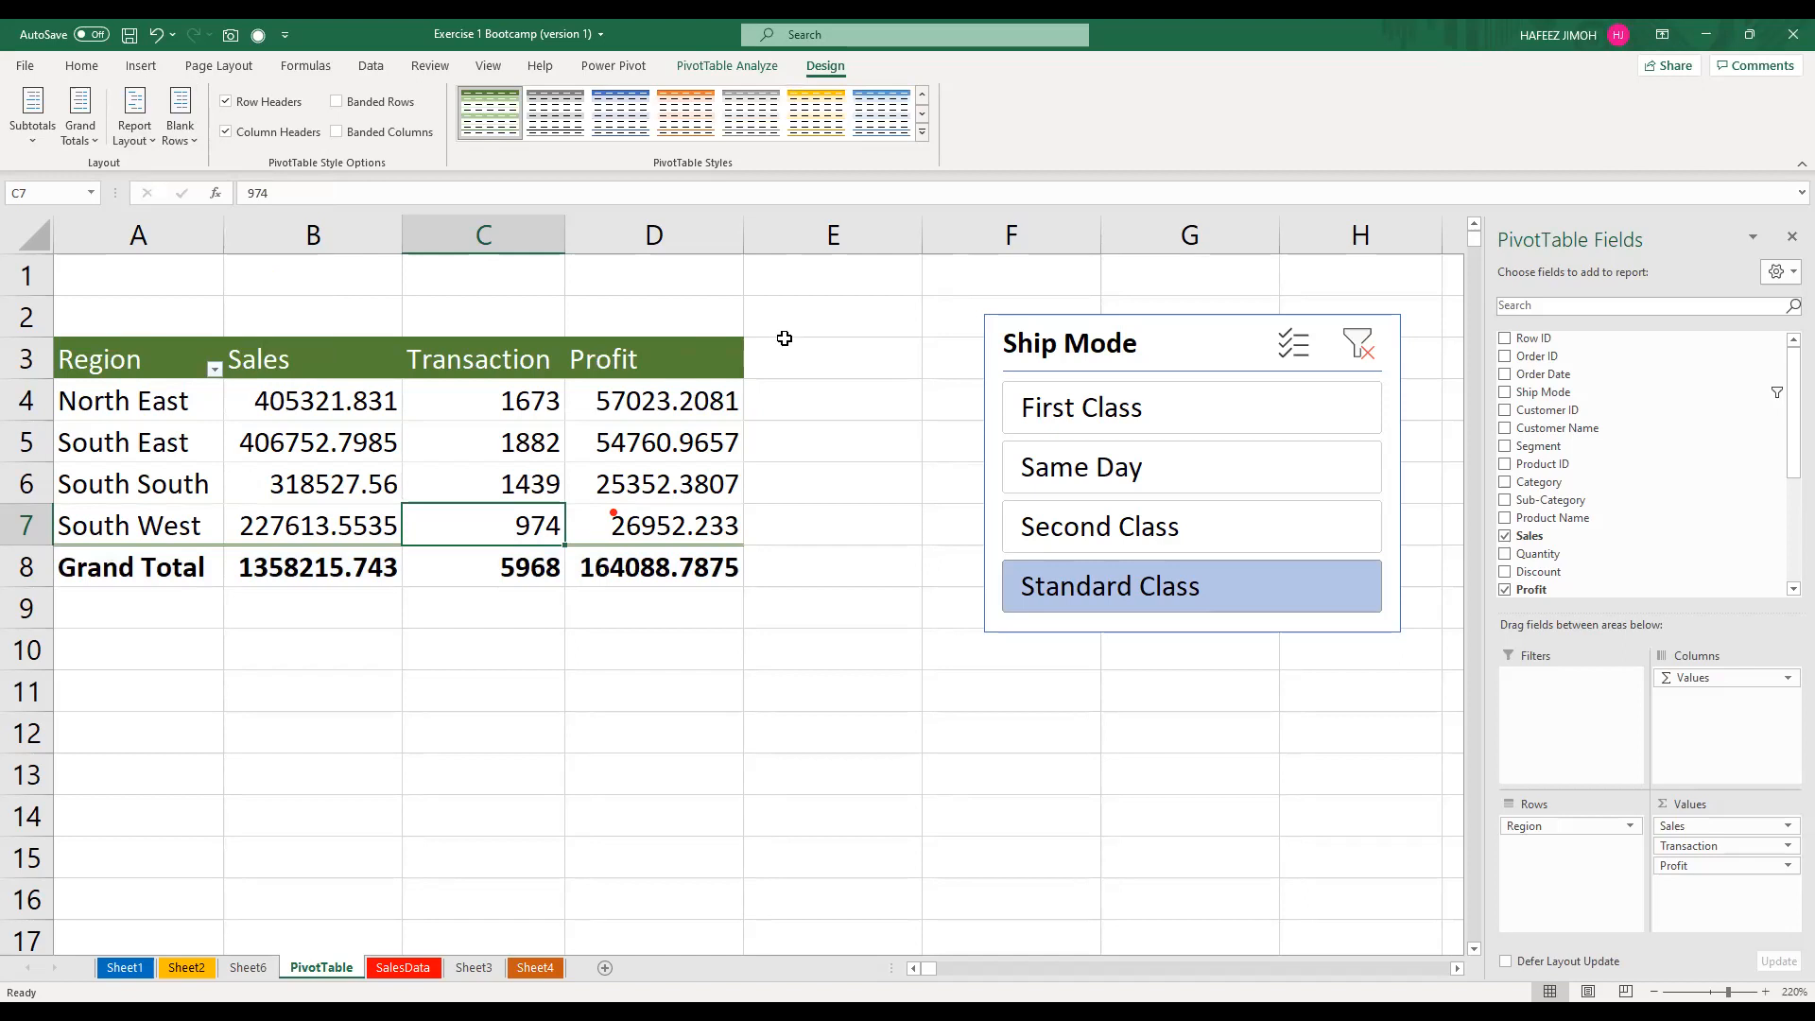
# Filter the Region pivot table by ship mode First Class, Same Day, Second Class and Standard Class in turn
pyautogui.click(1142, 413)
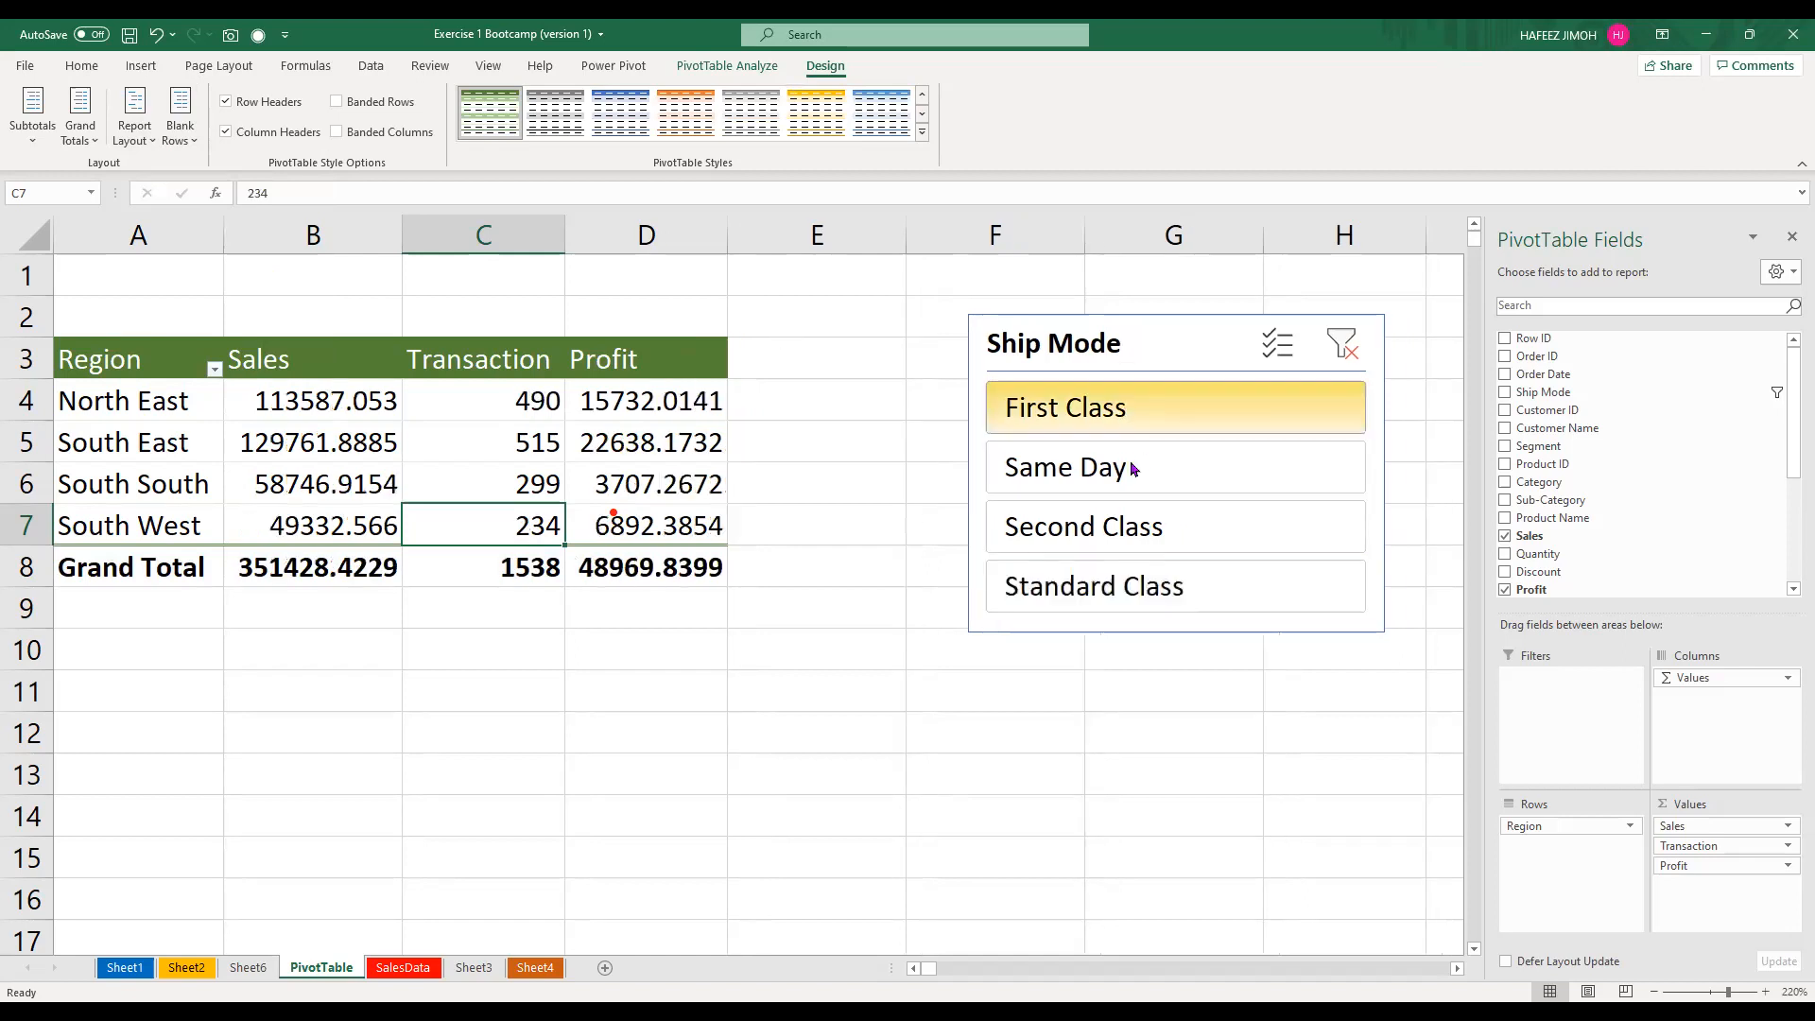
pyautogui.click(1134, 467)
pyautogui.click(1125, 515)
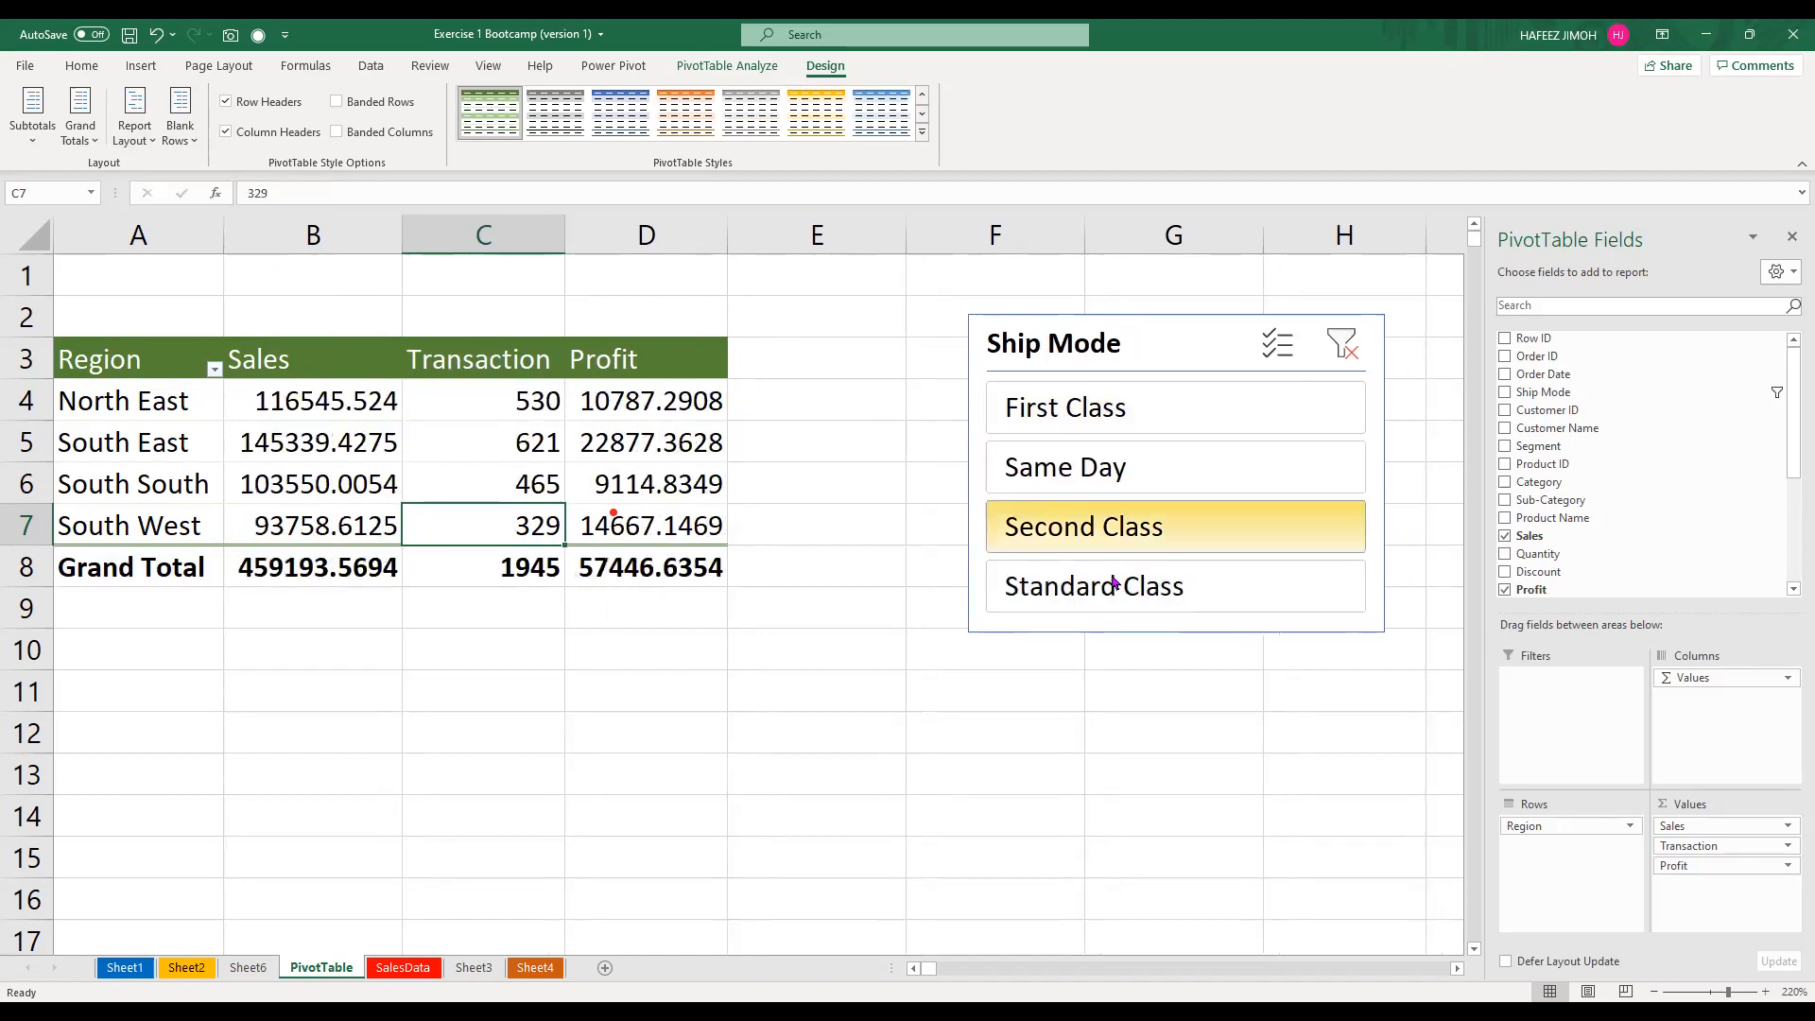
pyautogui.click(1116, 586)
# Select the monthly sales pivot table from its header row through December, range A19:B31
pyautogui.scroll(-3, 480, 603)
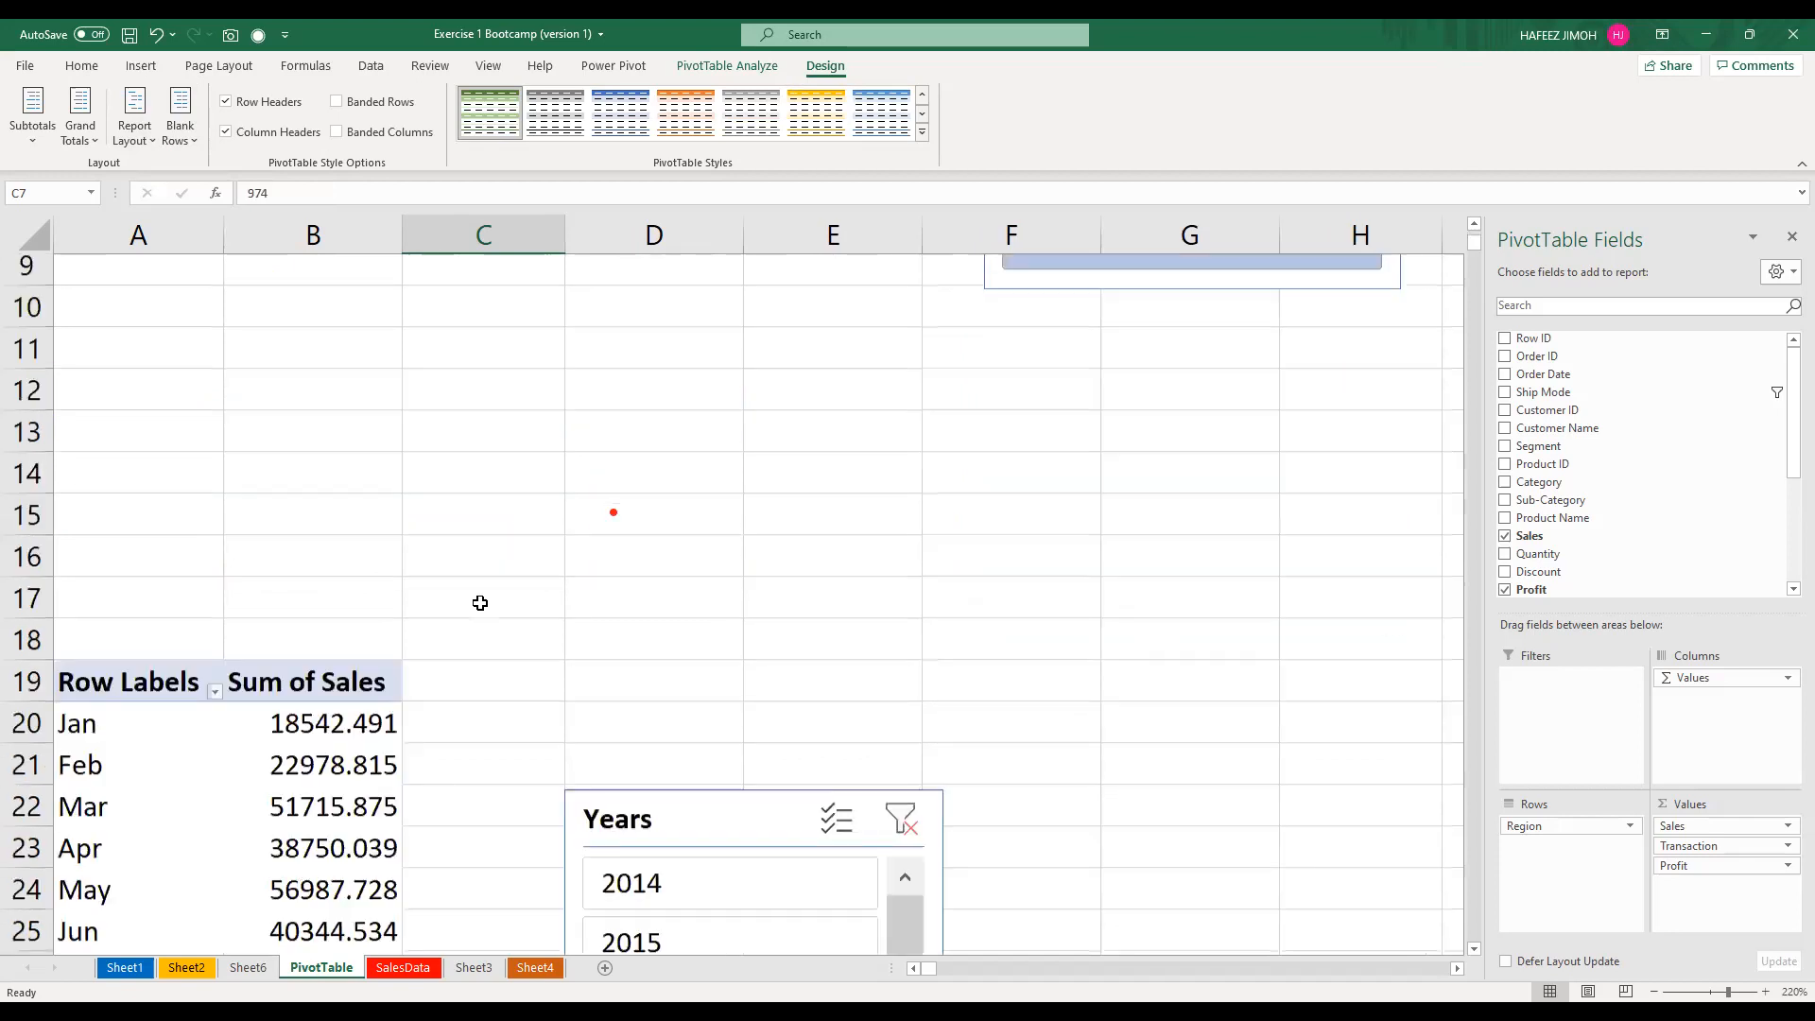
pyautogui.scroll(-3, 480, 603)
pyautogui.moveTo(97, 401); pyautogui.dragTo(308, 893)
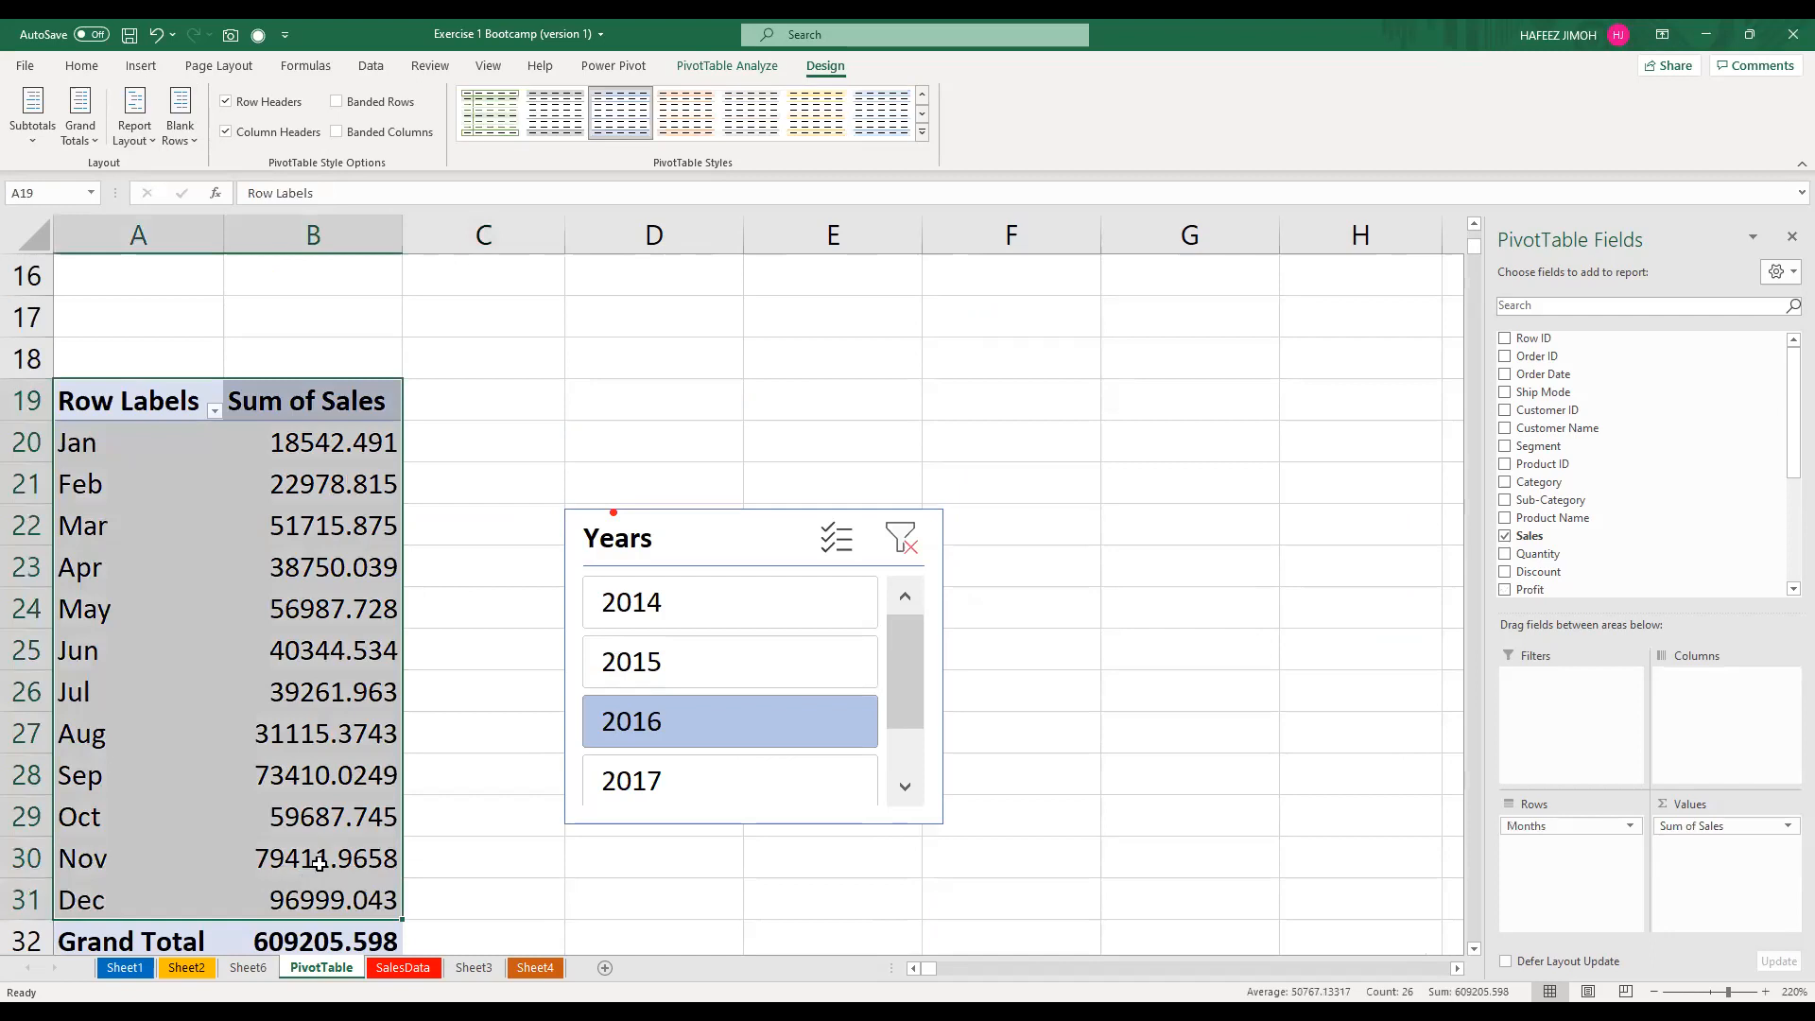
# Select cell C6 in the Region pivot table and toggle the display of its field list
pyautogui.scroll(5, 365, 790)
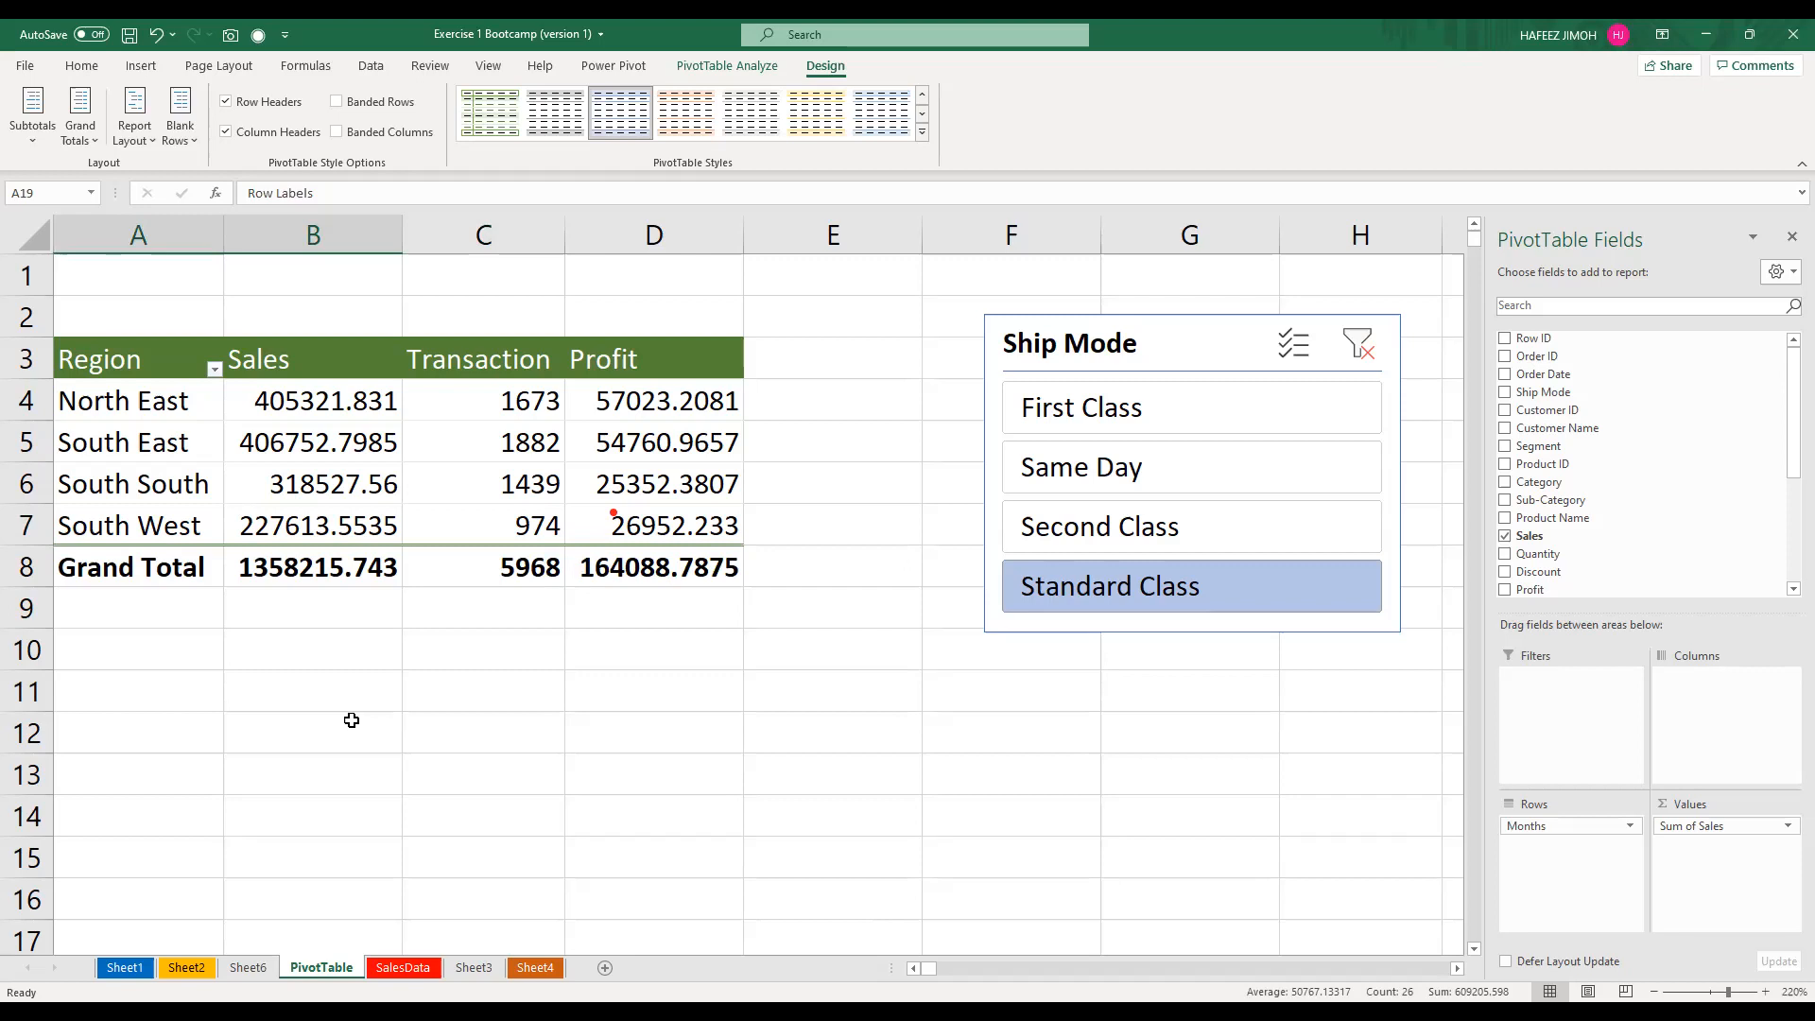
pyautogui.click(560, 478)
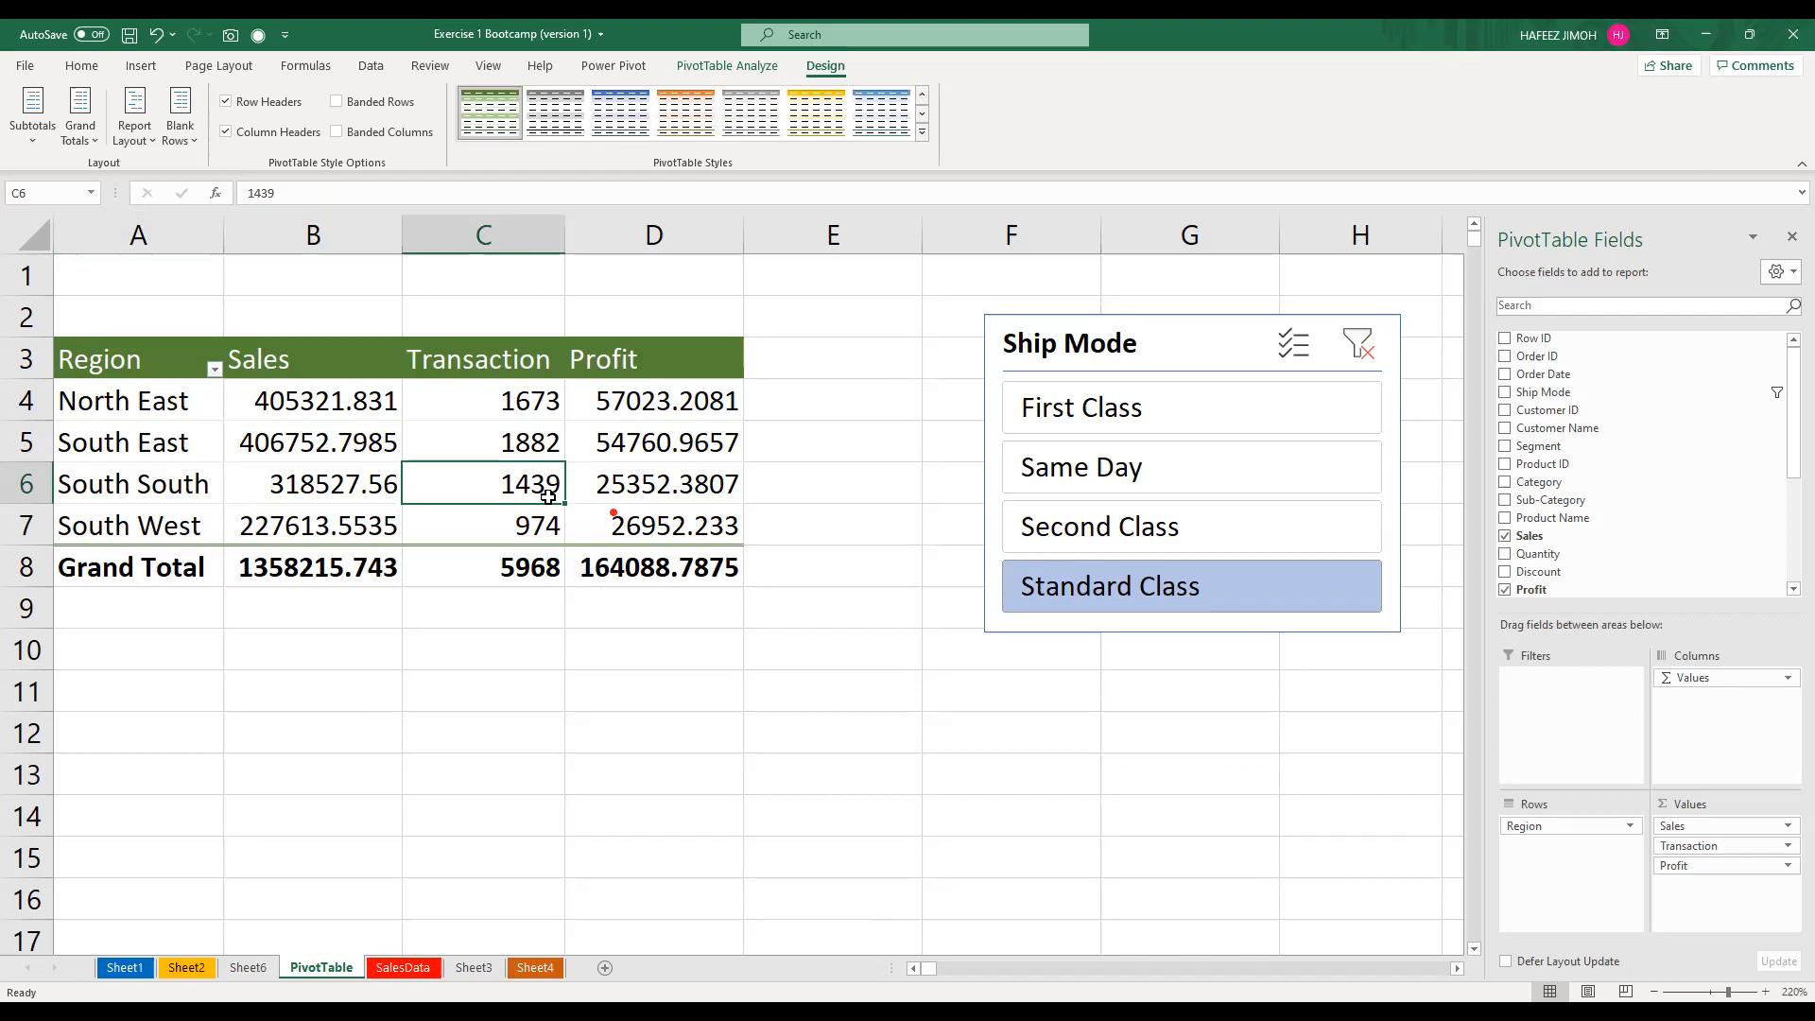
pyautogui.moveTo(553, 484)
pyautogui.click(734, 68)
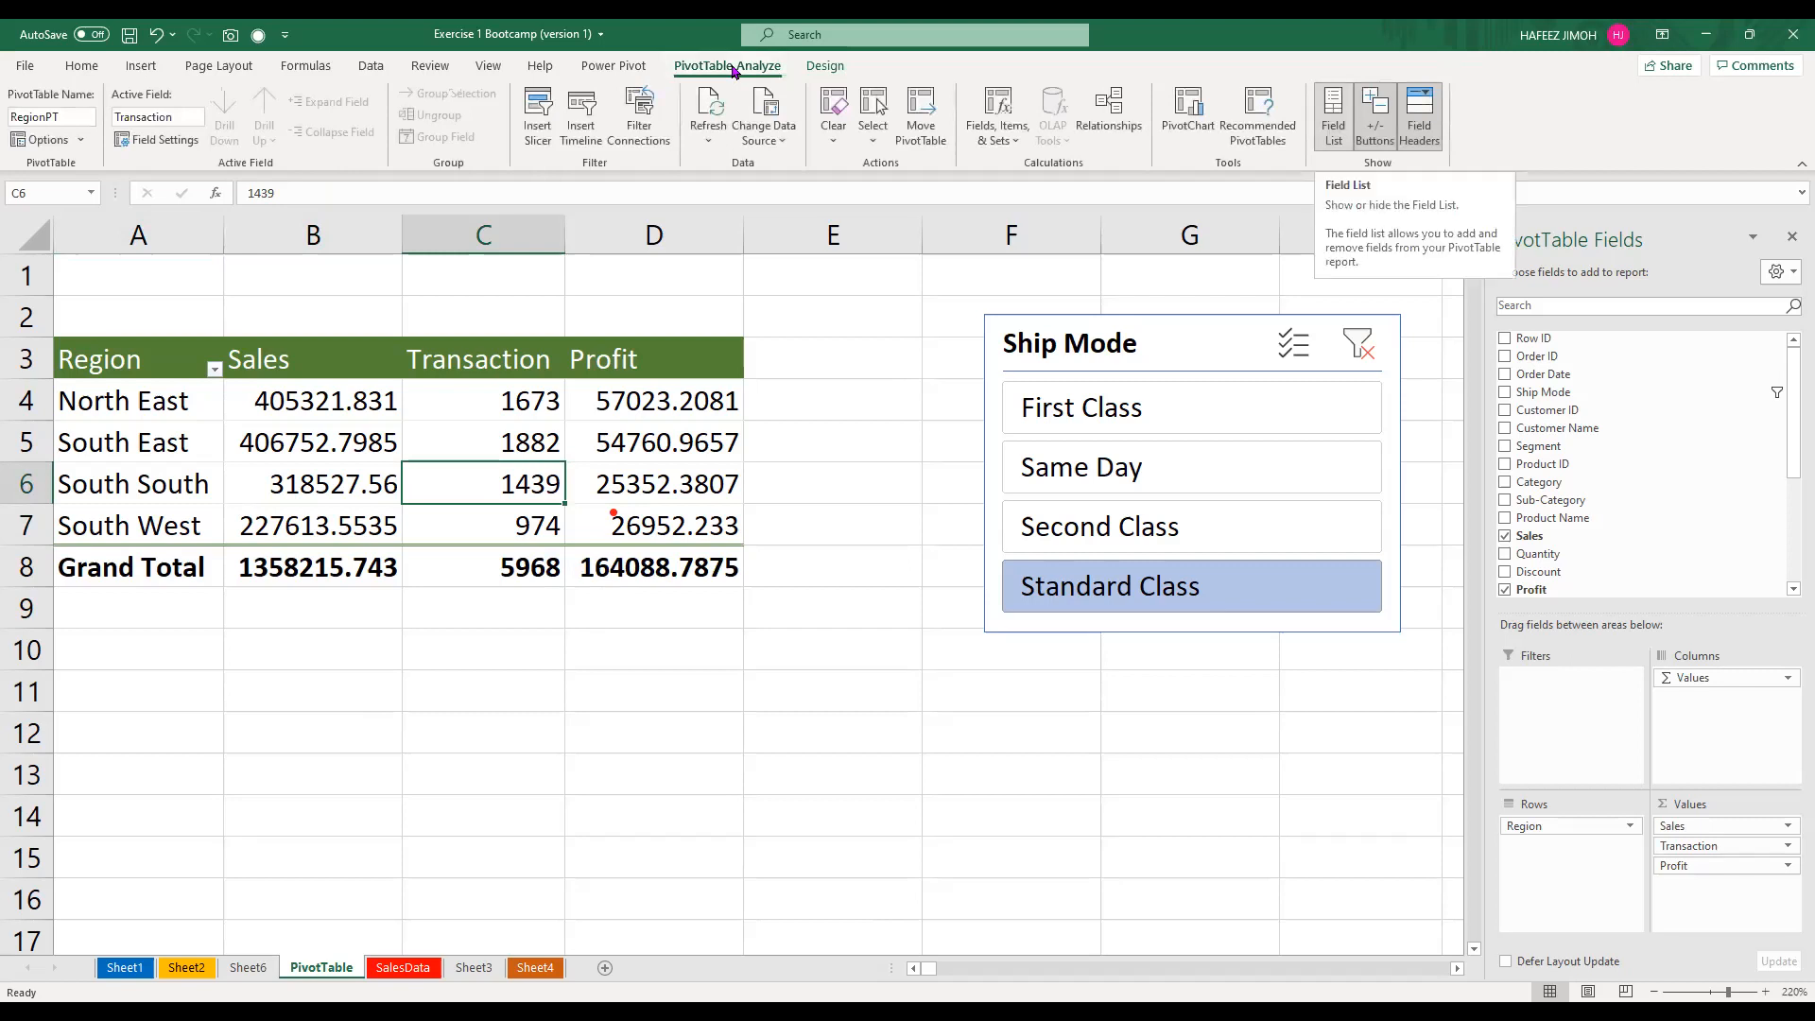
pyautogui.click(1333, 117)
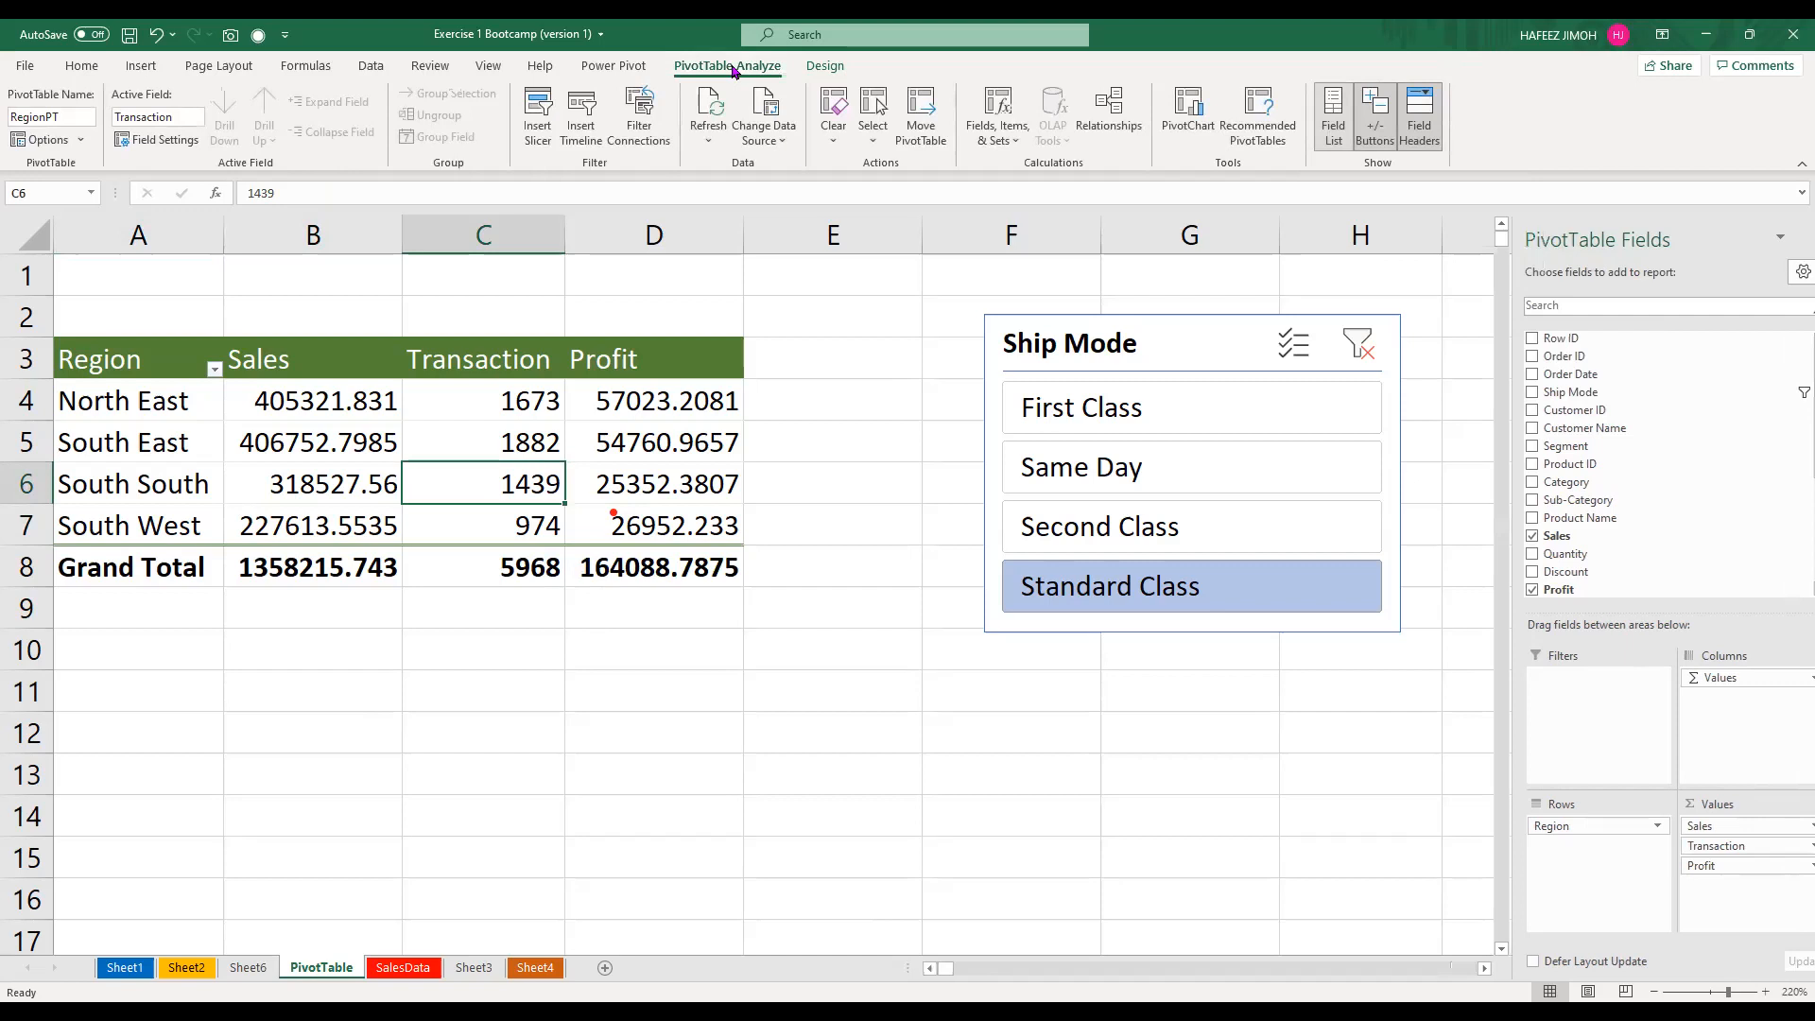
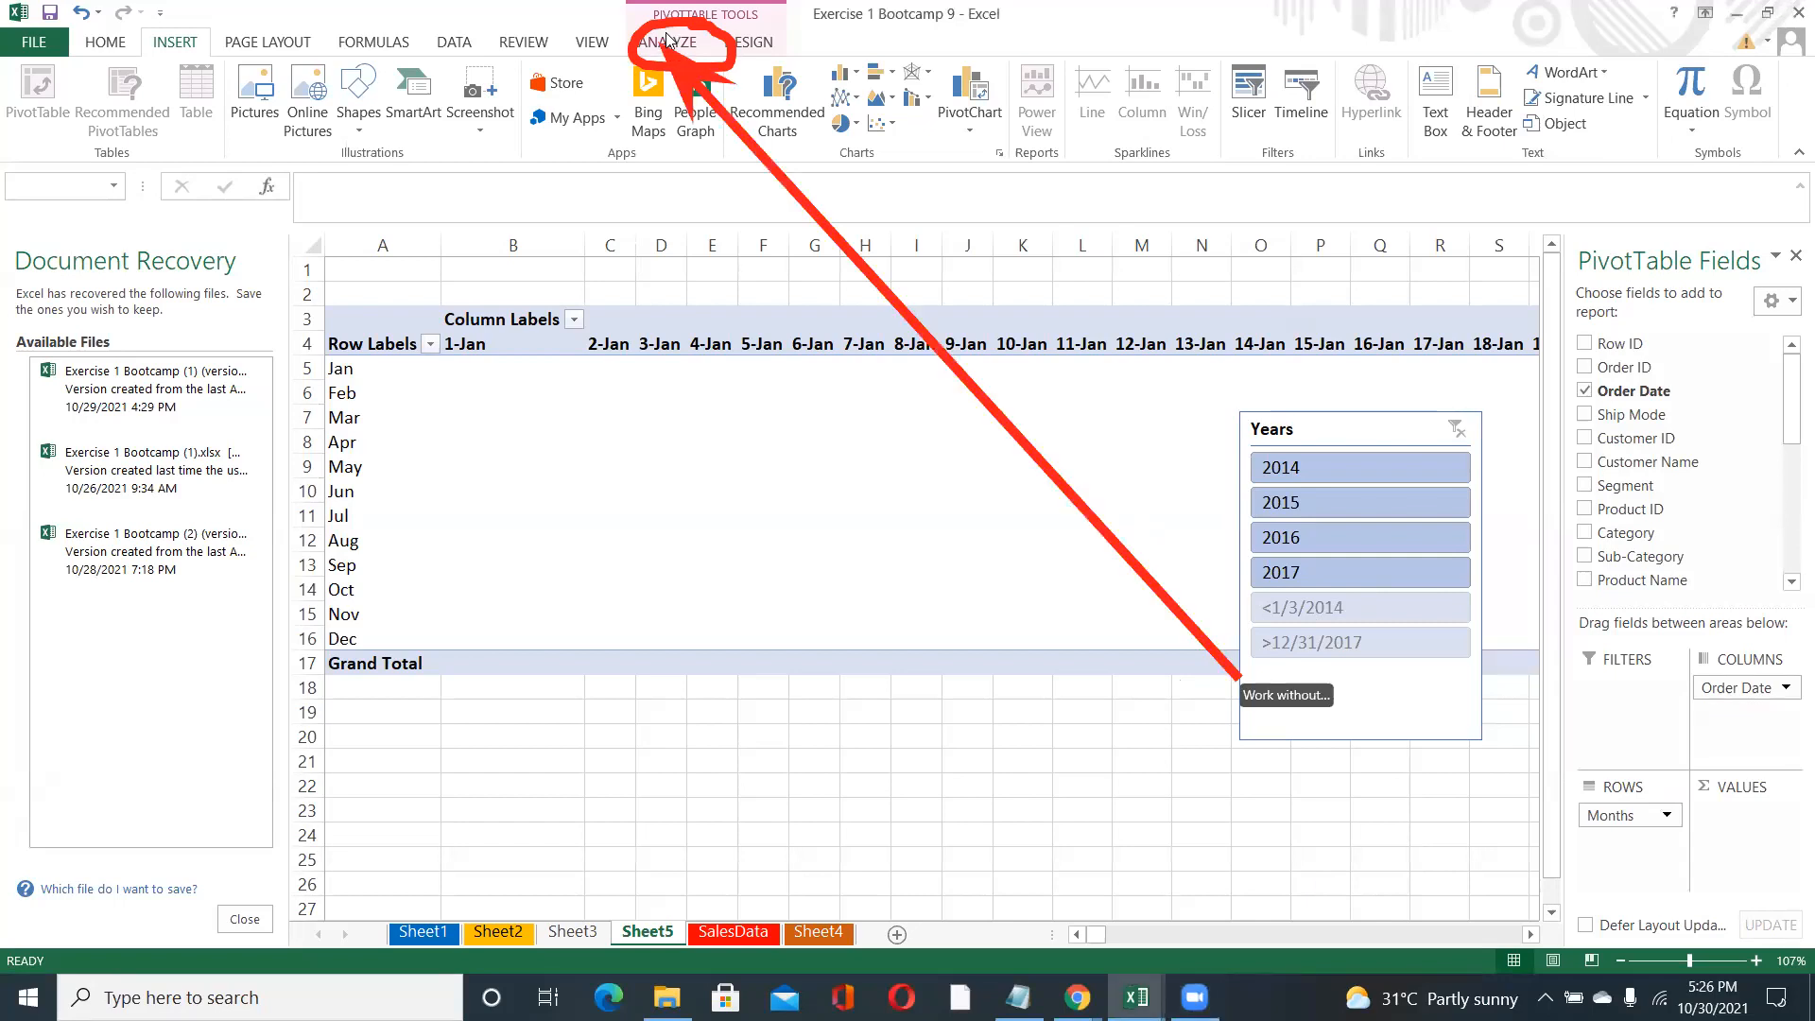
# In the Exercise 1 Bootcamp 9 workbook, filter the Sheet5 pivot table to the year 2014 and select cell I14 inside it
pyautogui.click(665, 42)
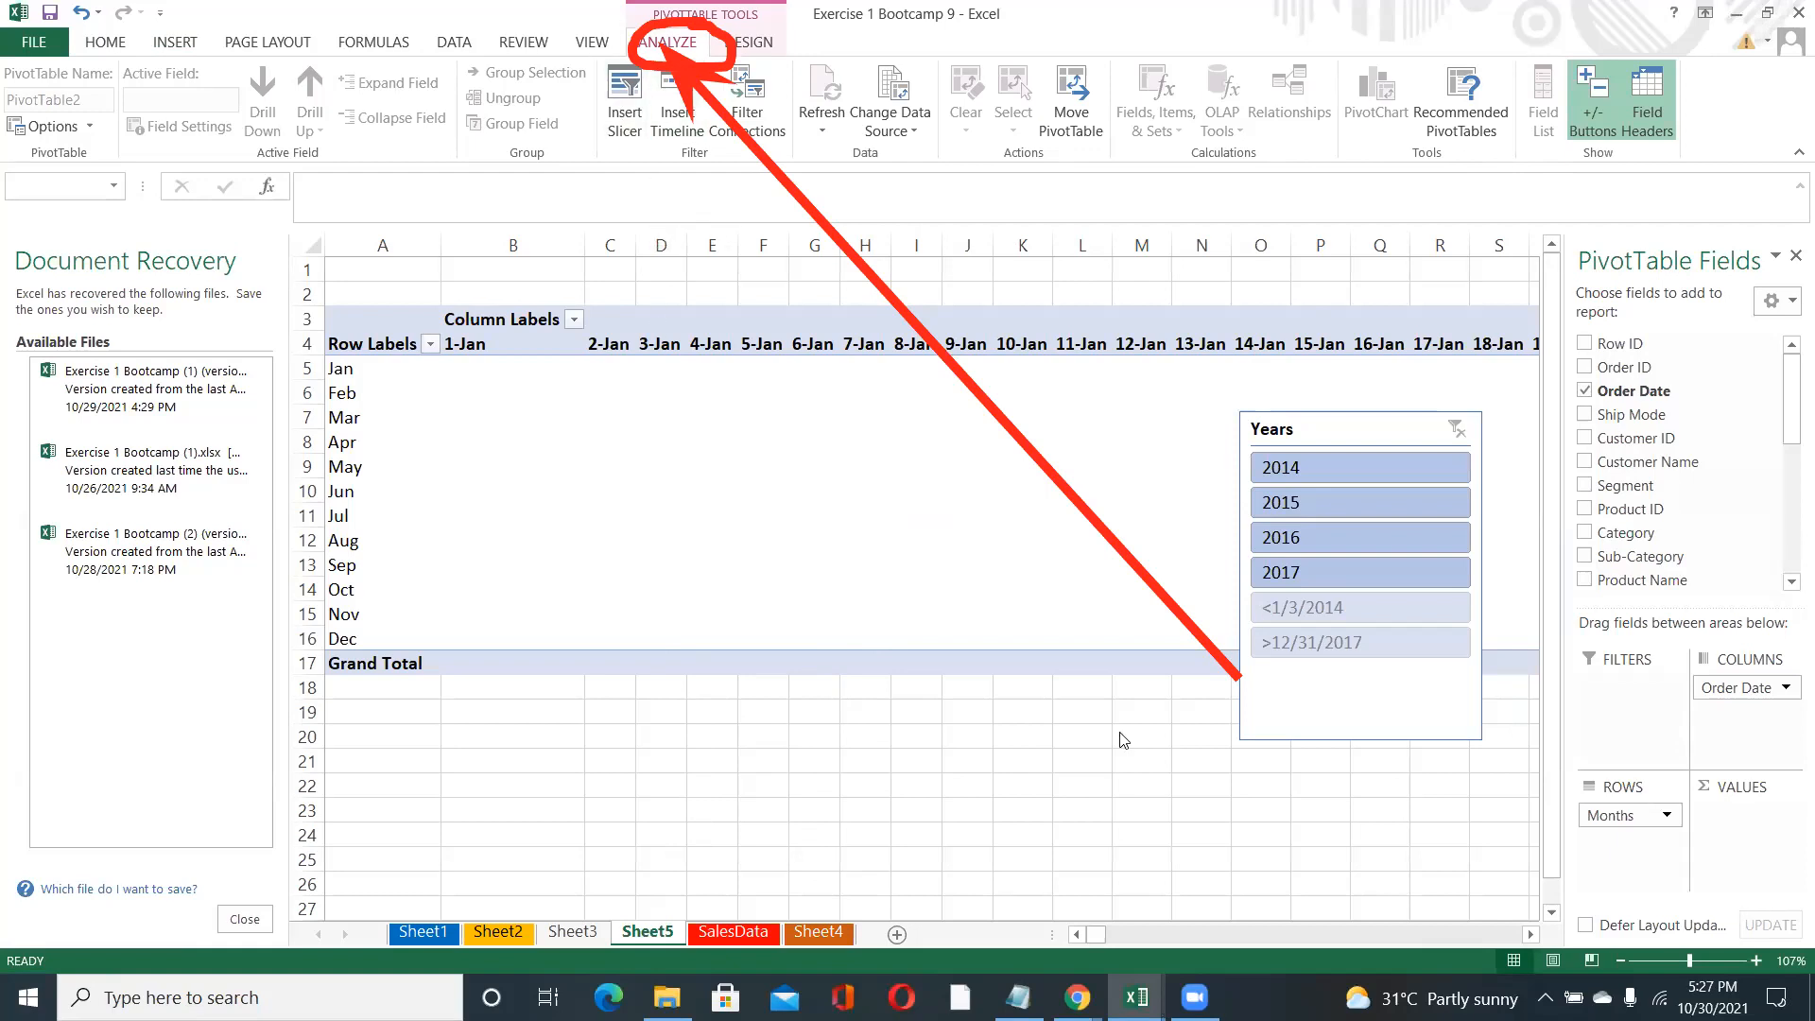
pyautogui.click(1335, 644)
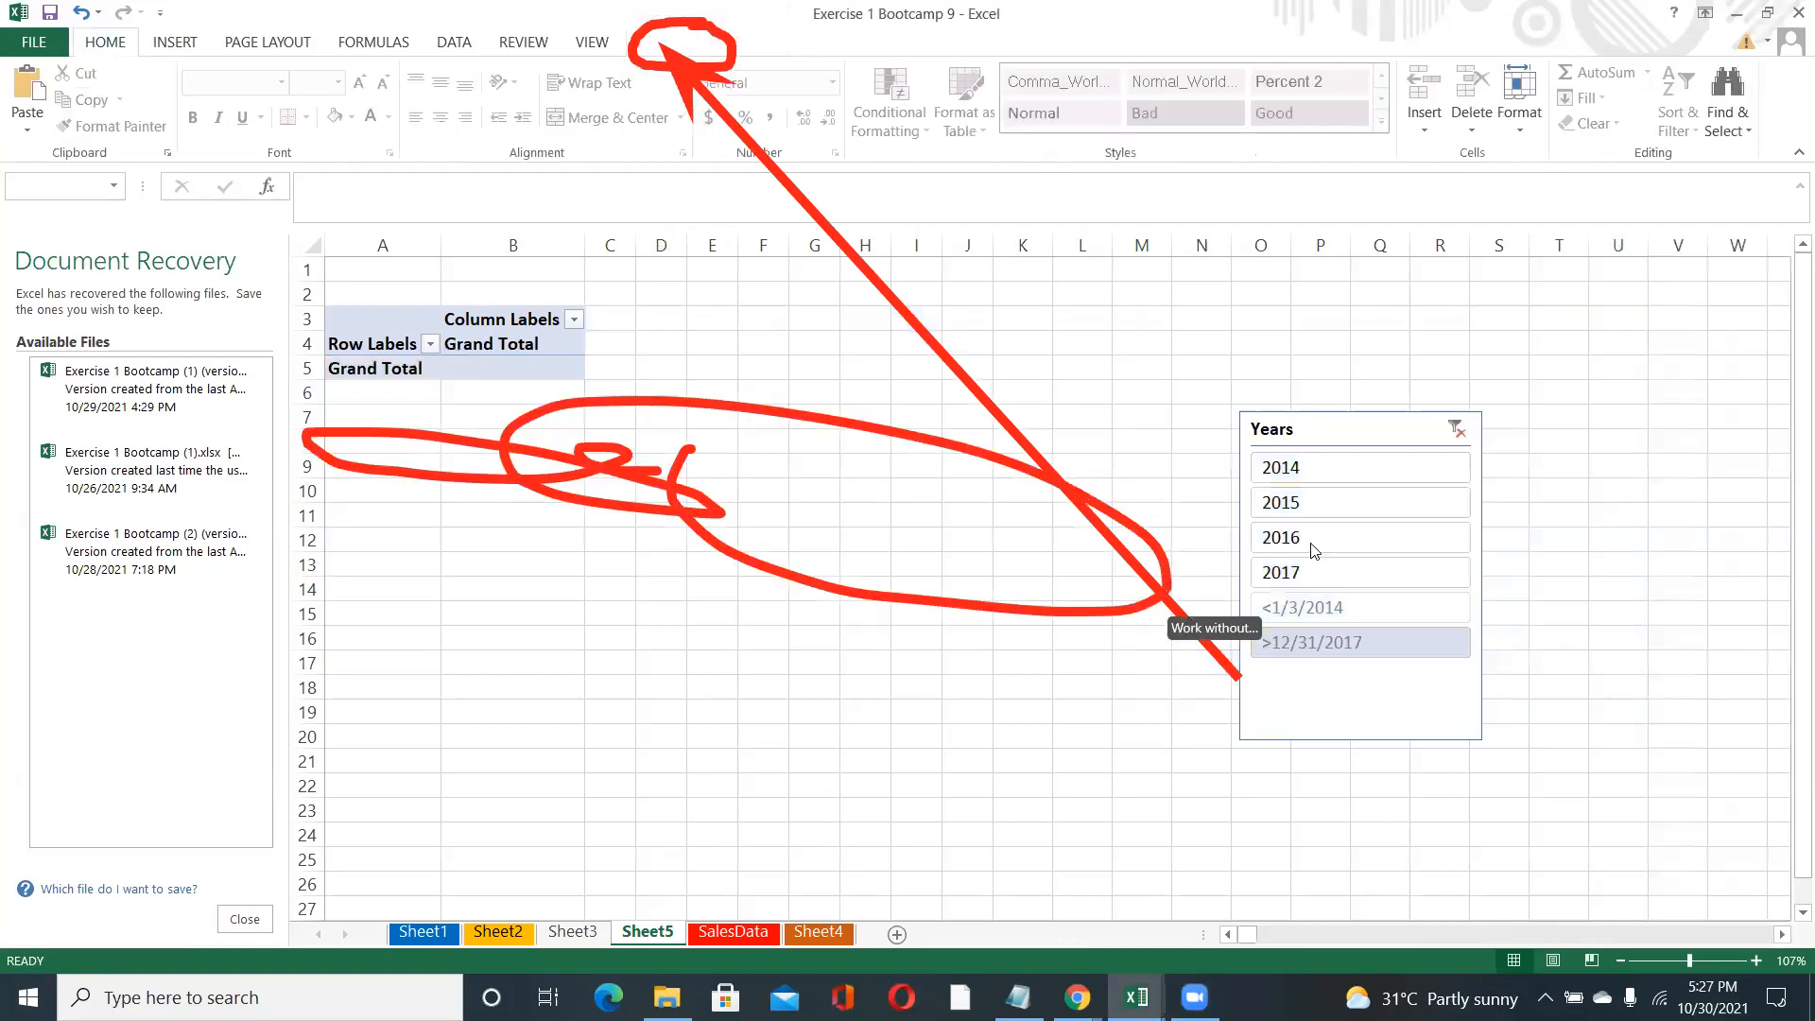
pyautogui.click(1309, 468)
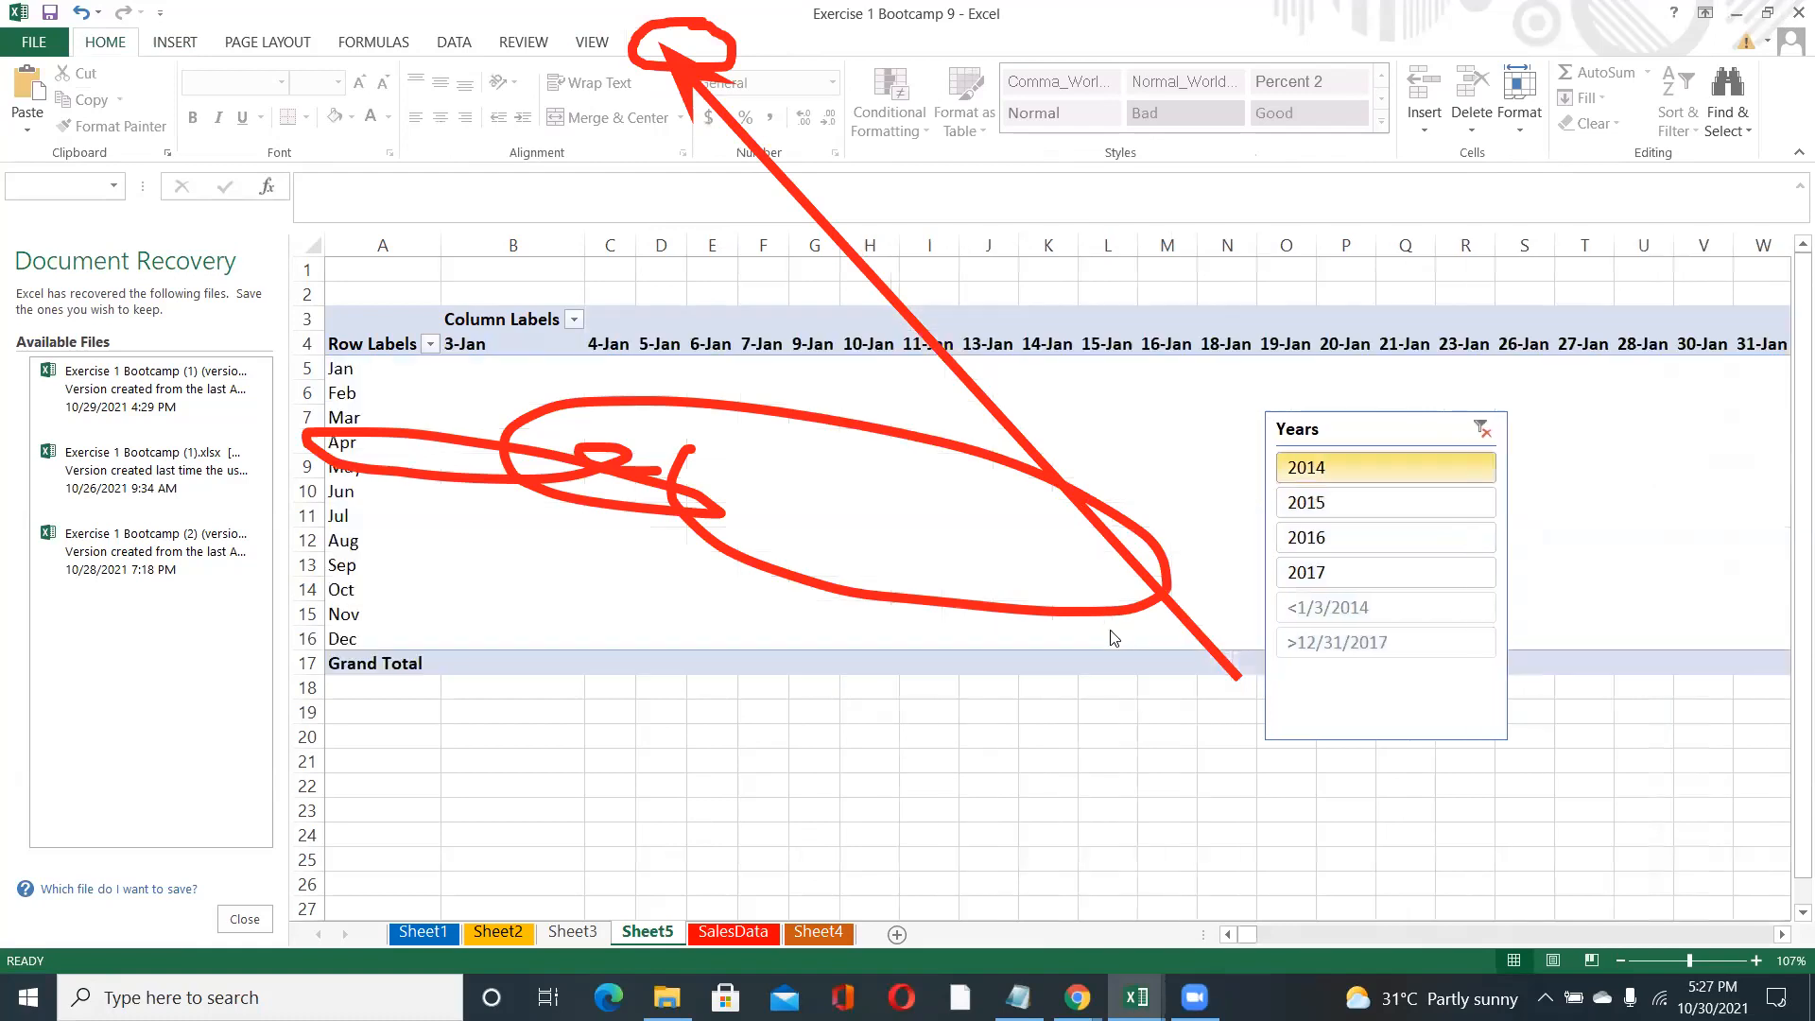
pyautogui.click(933, 584)
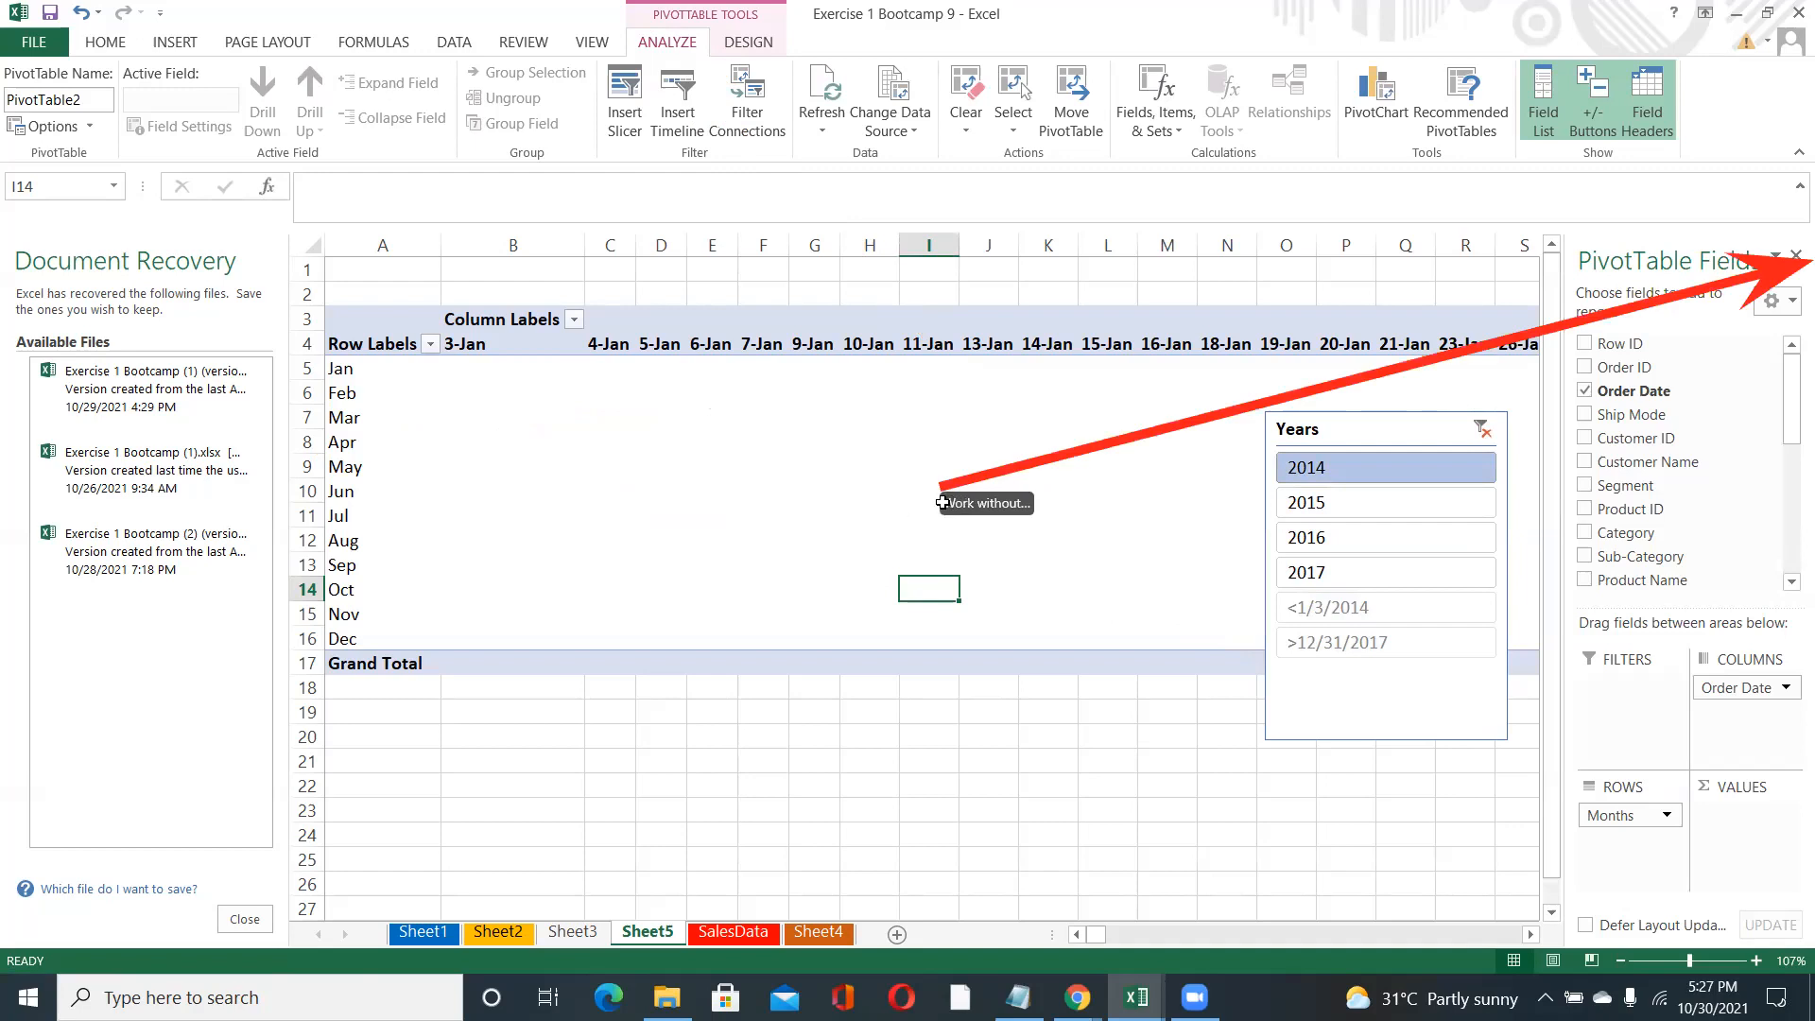
# Select cell G11 in the Sheet5 pivot table, hide its field list and display the list again
pyautogui.click(832, 514)
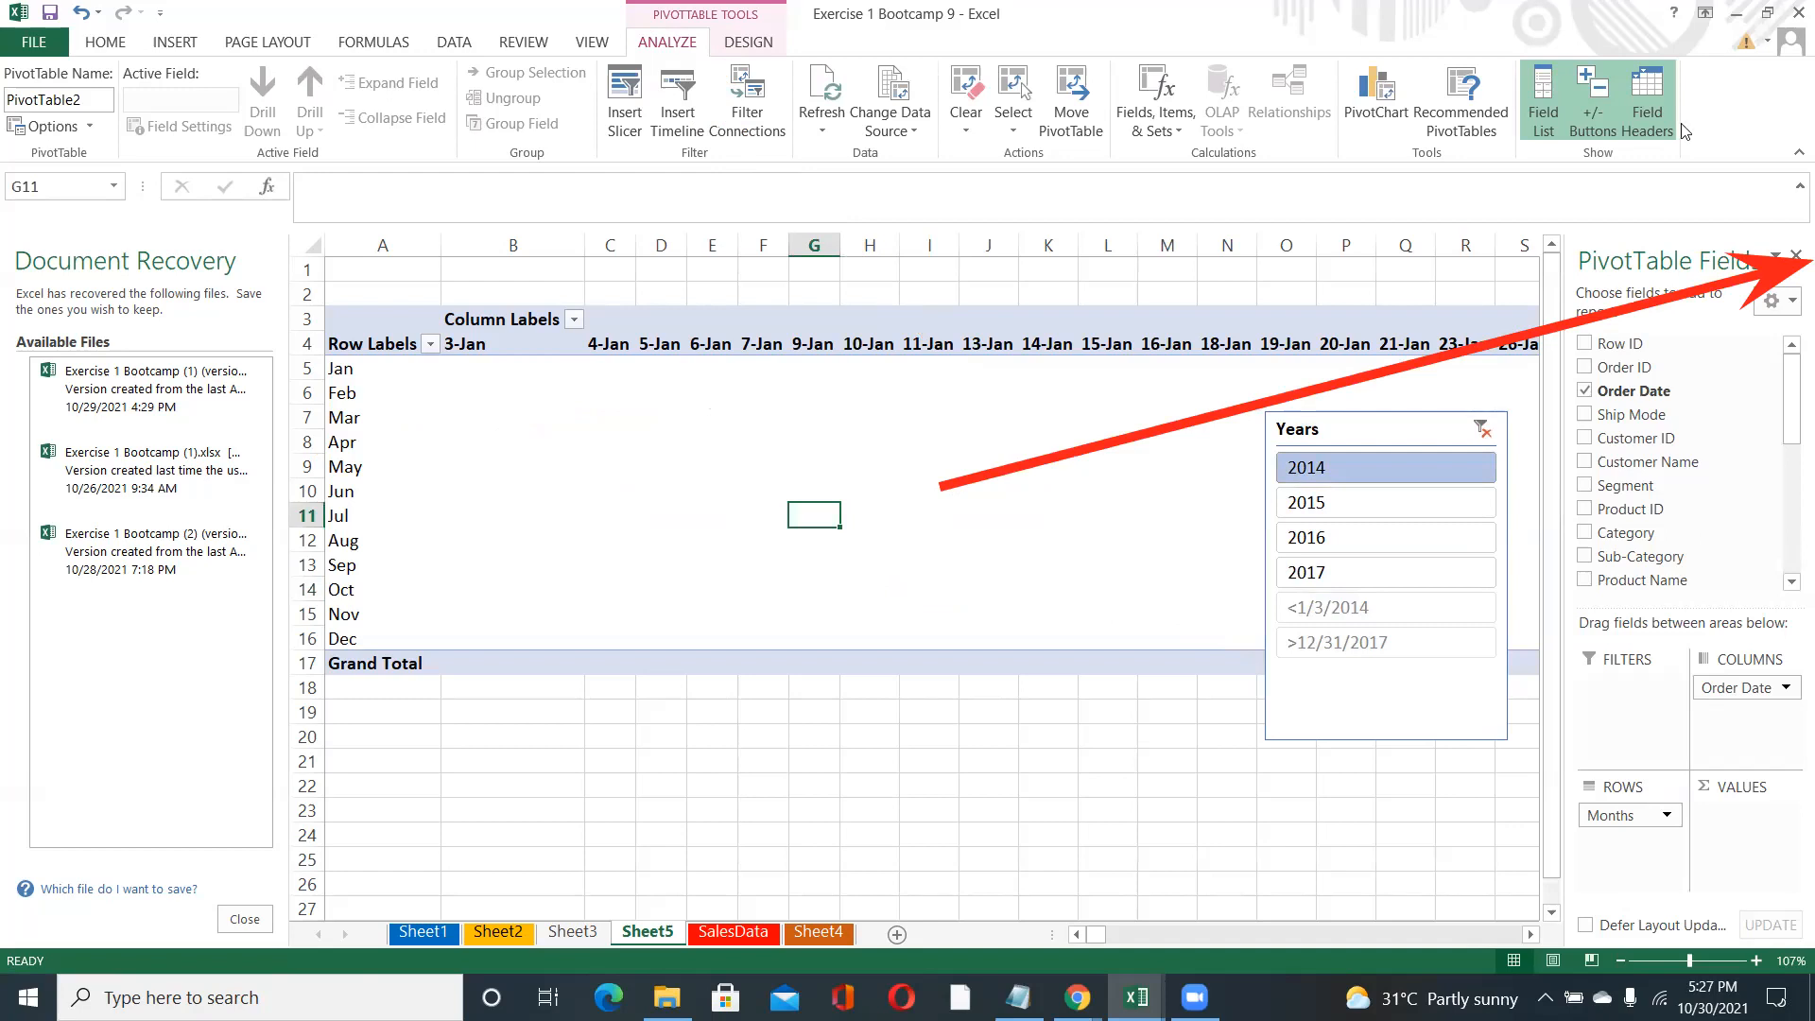
pyautogui.click(1795, 254)
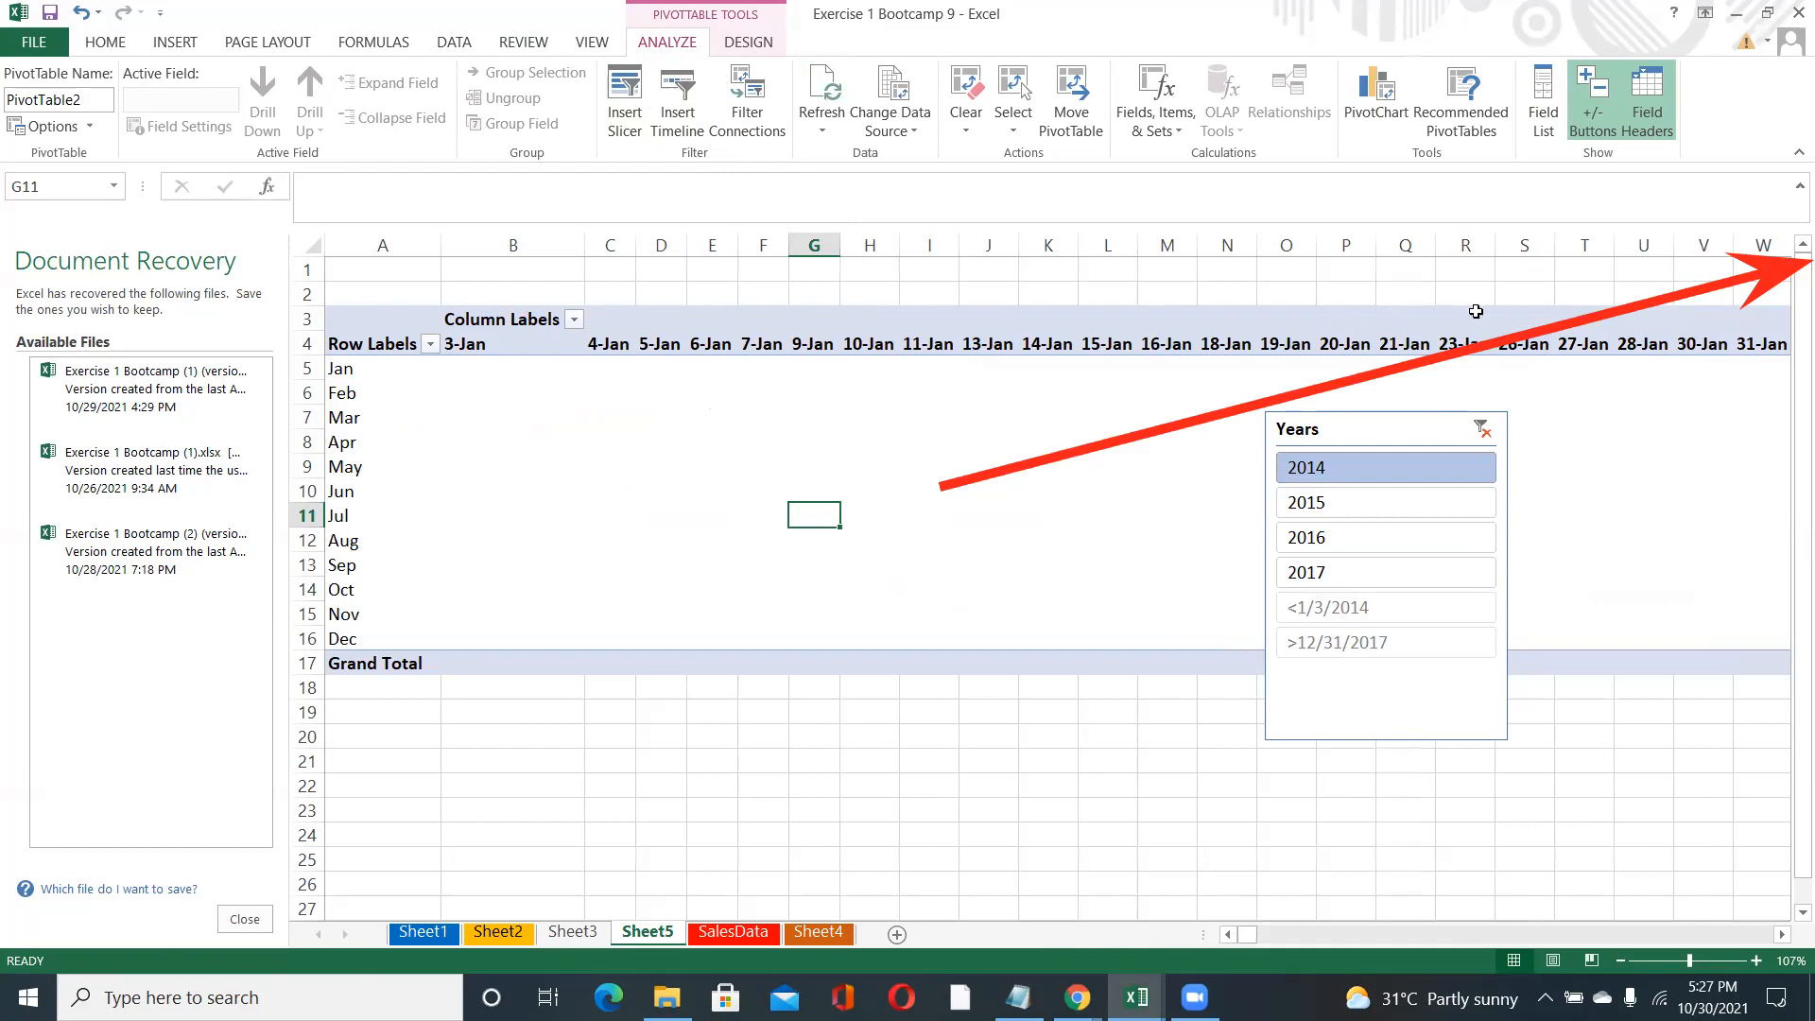
pyautogui.click(1544, 118)
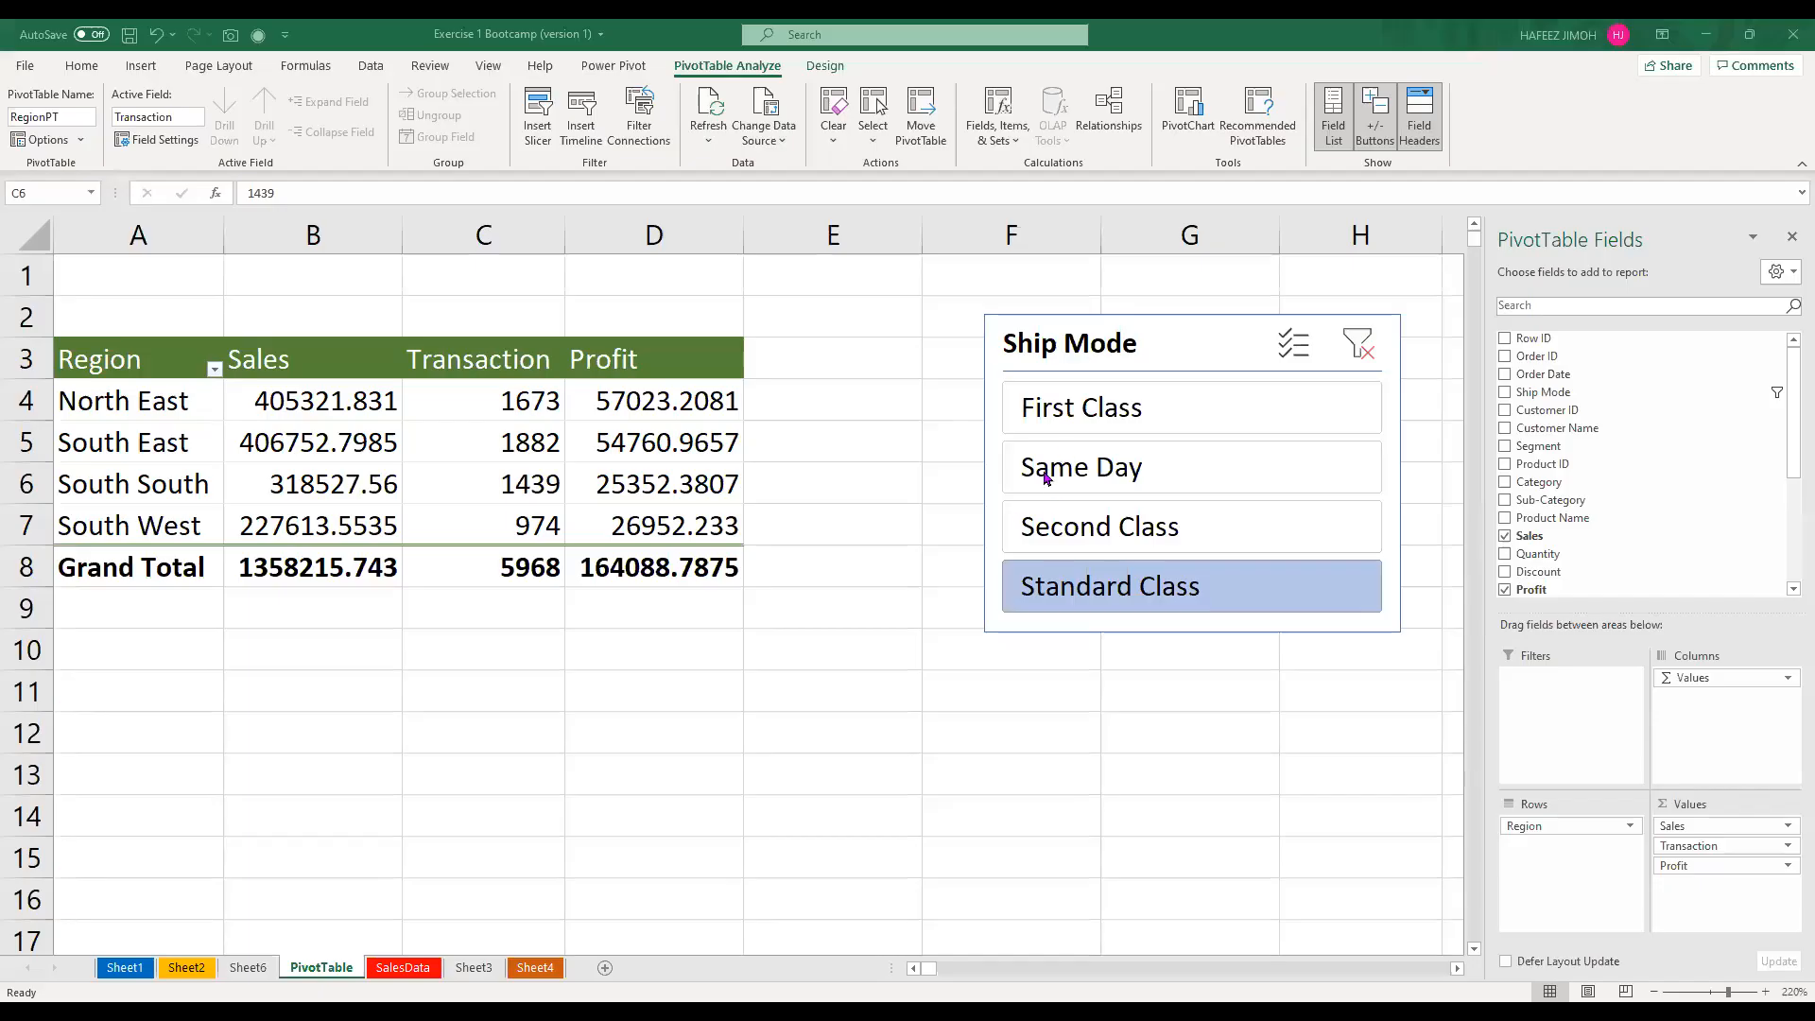
# Select the whole Region pivot table, range A3:D8, and move the Ship Mode slicer over to columns G to I
pyautogui.click(450, 450)
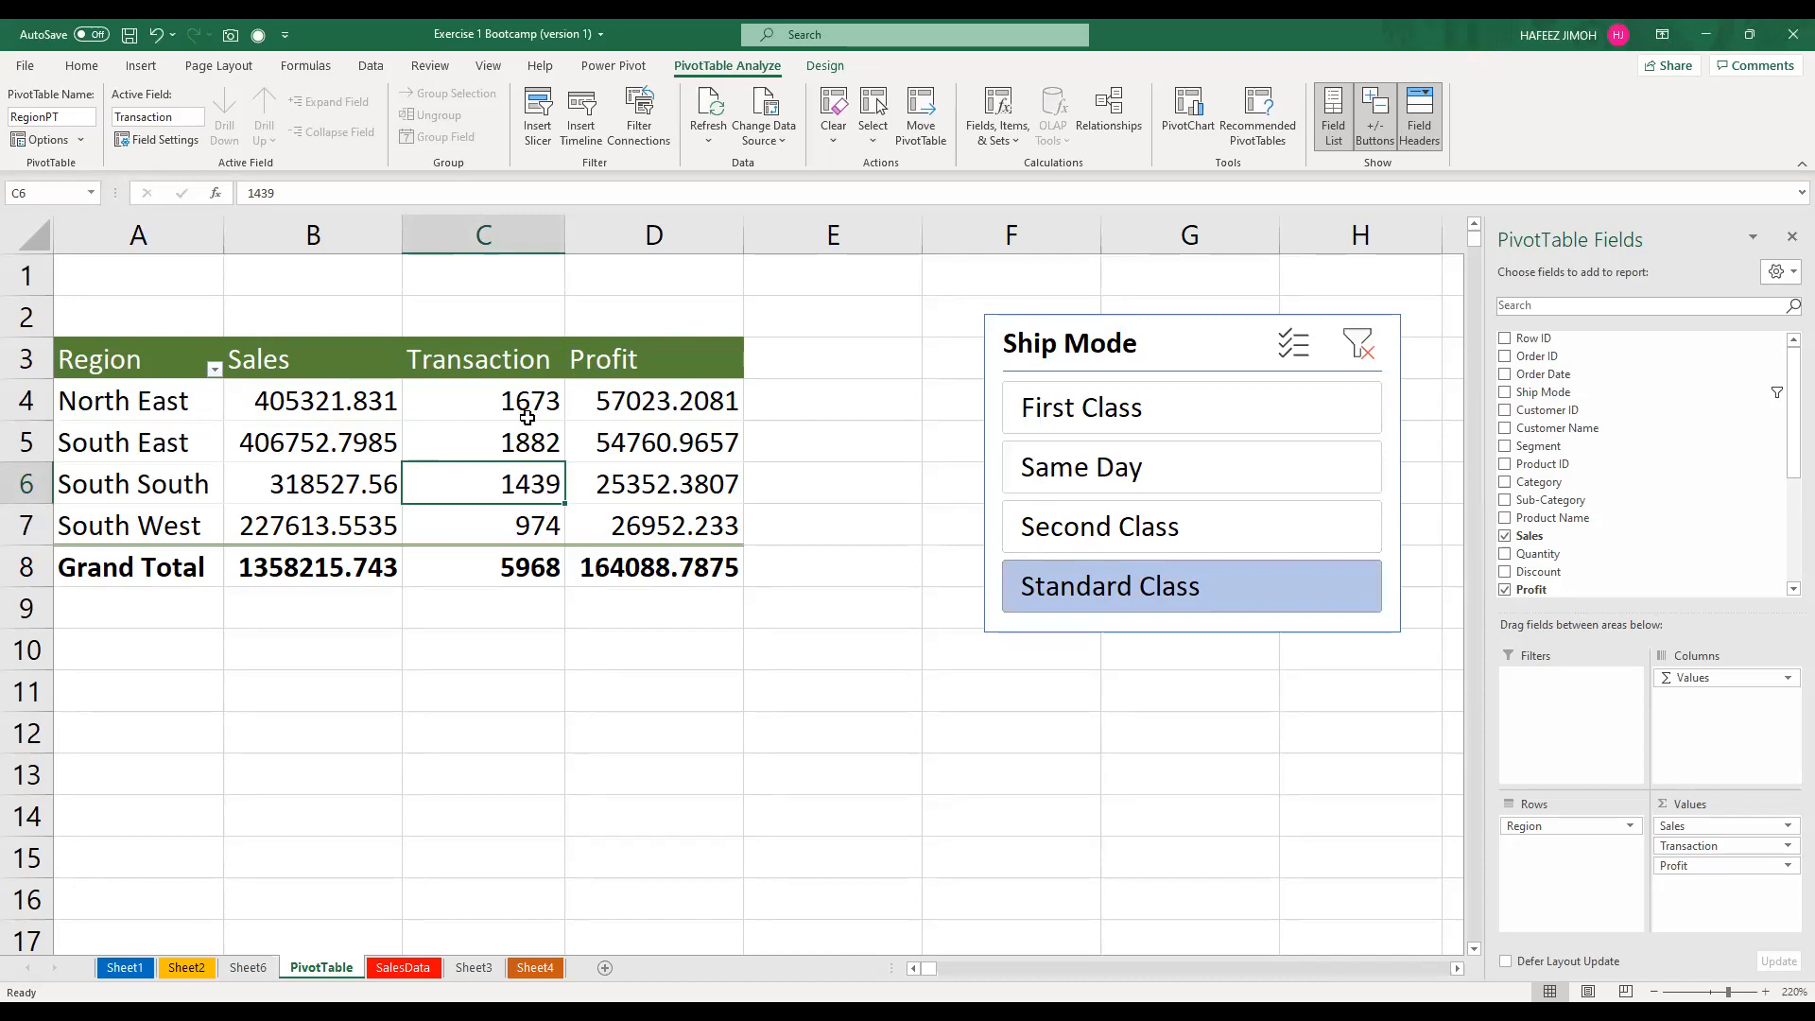
pyautogui.scroll(-3, 1641, 430)
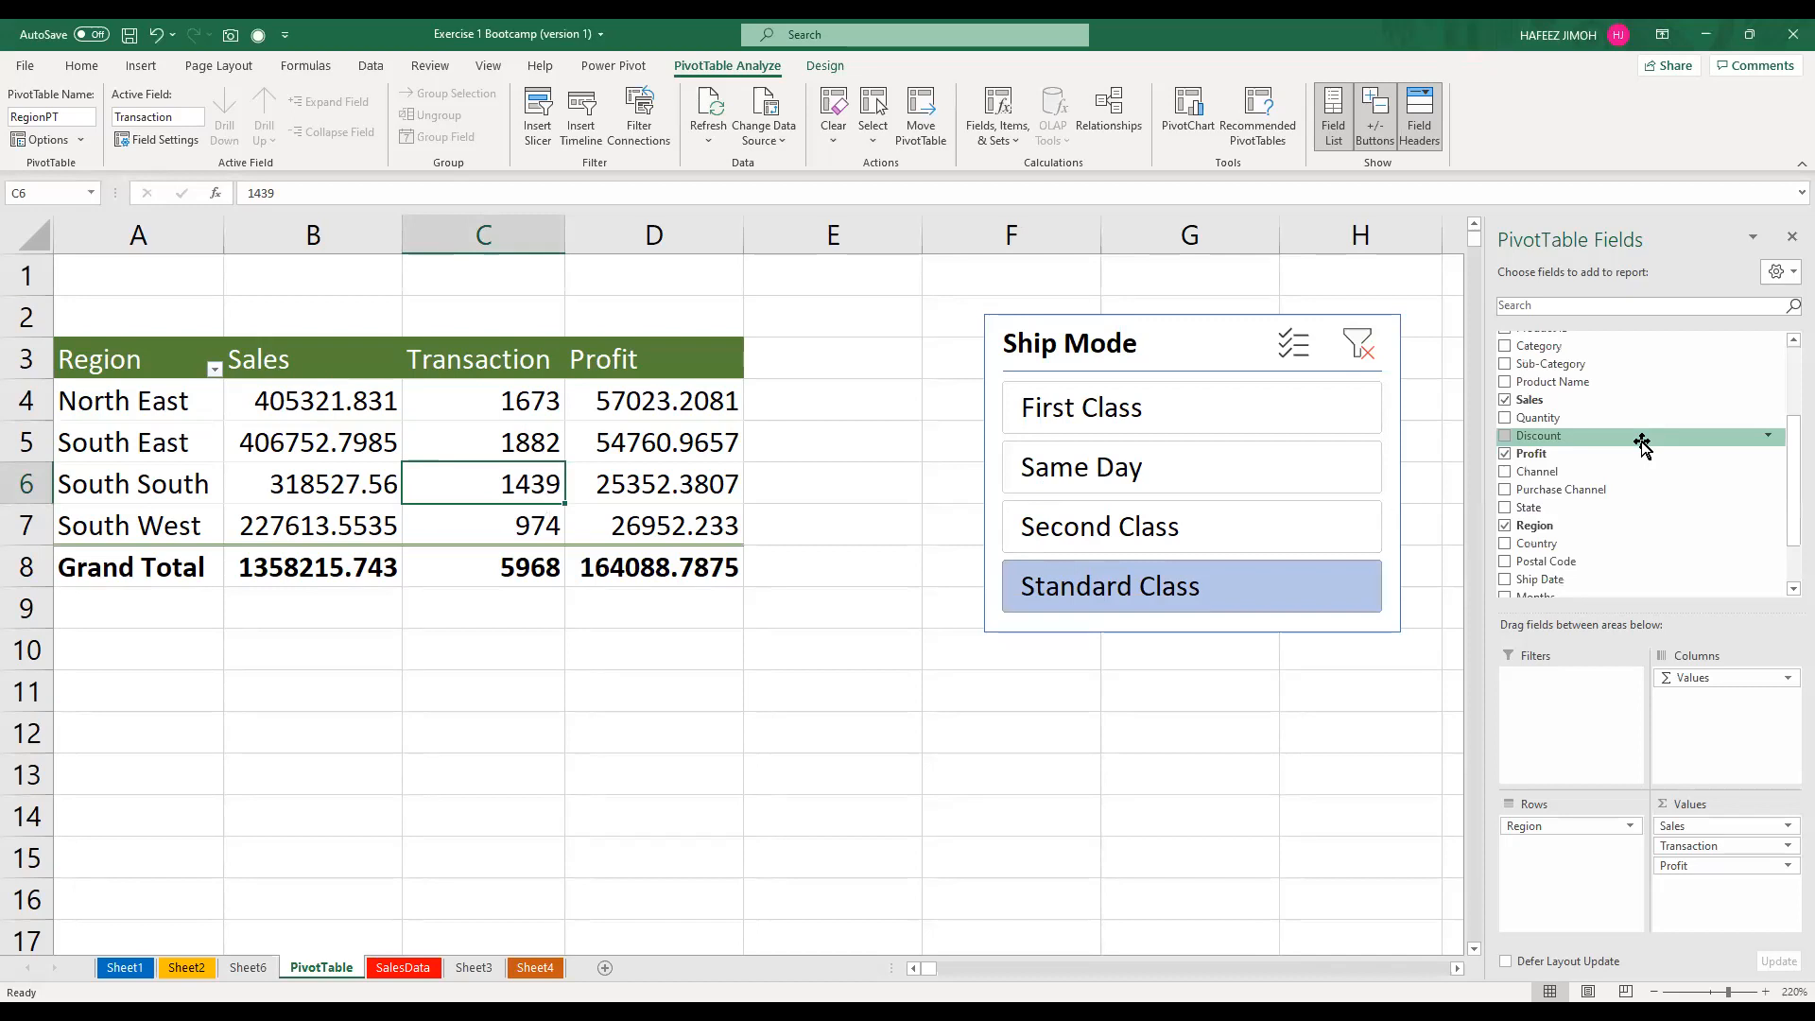
pyautogui.scroll(-1, 1550, 472)
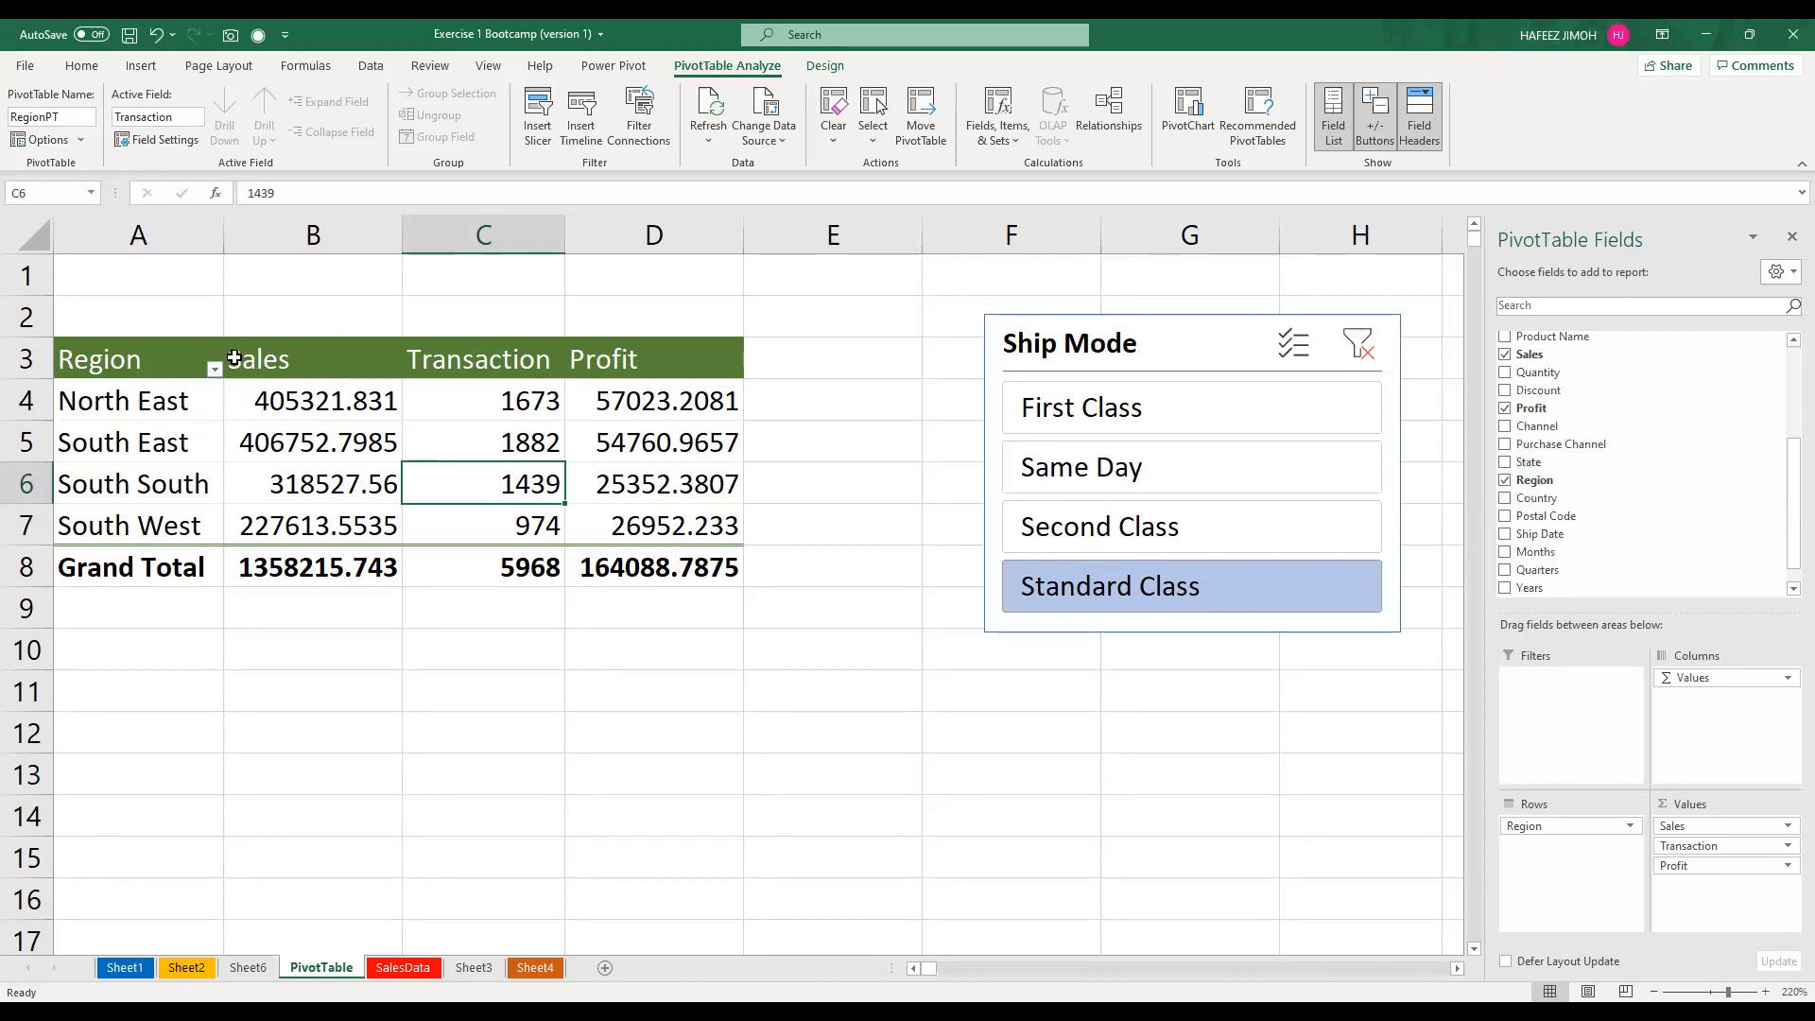
pyautogui.hotkey('ctrl', 'a')
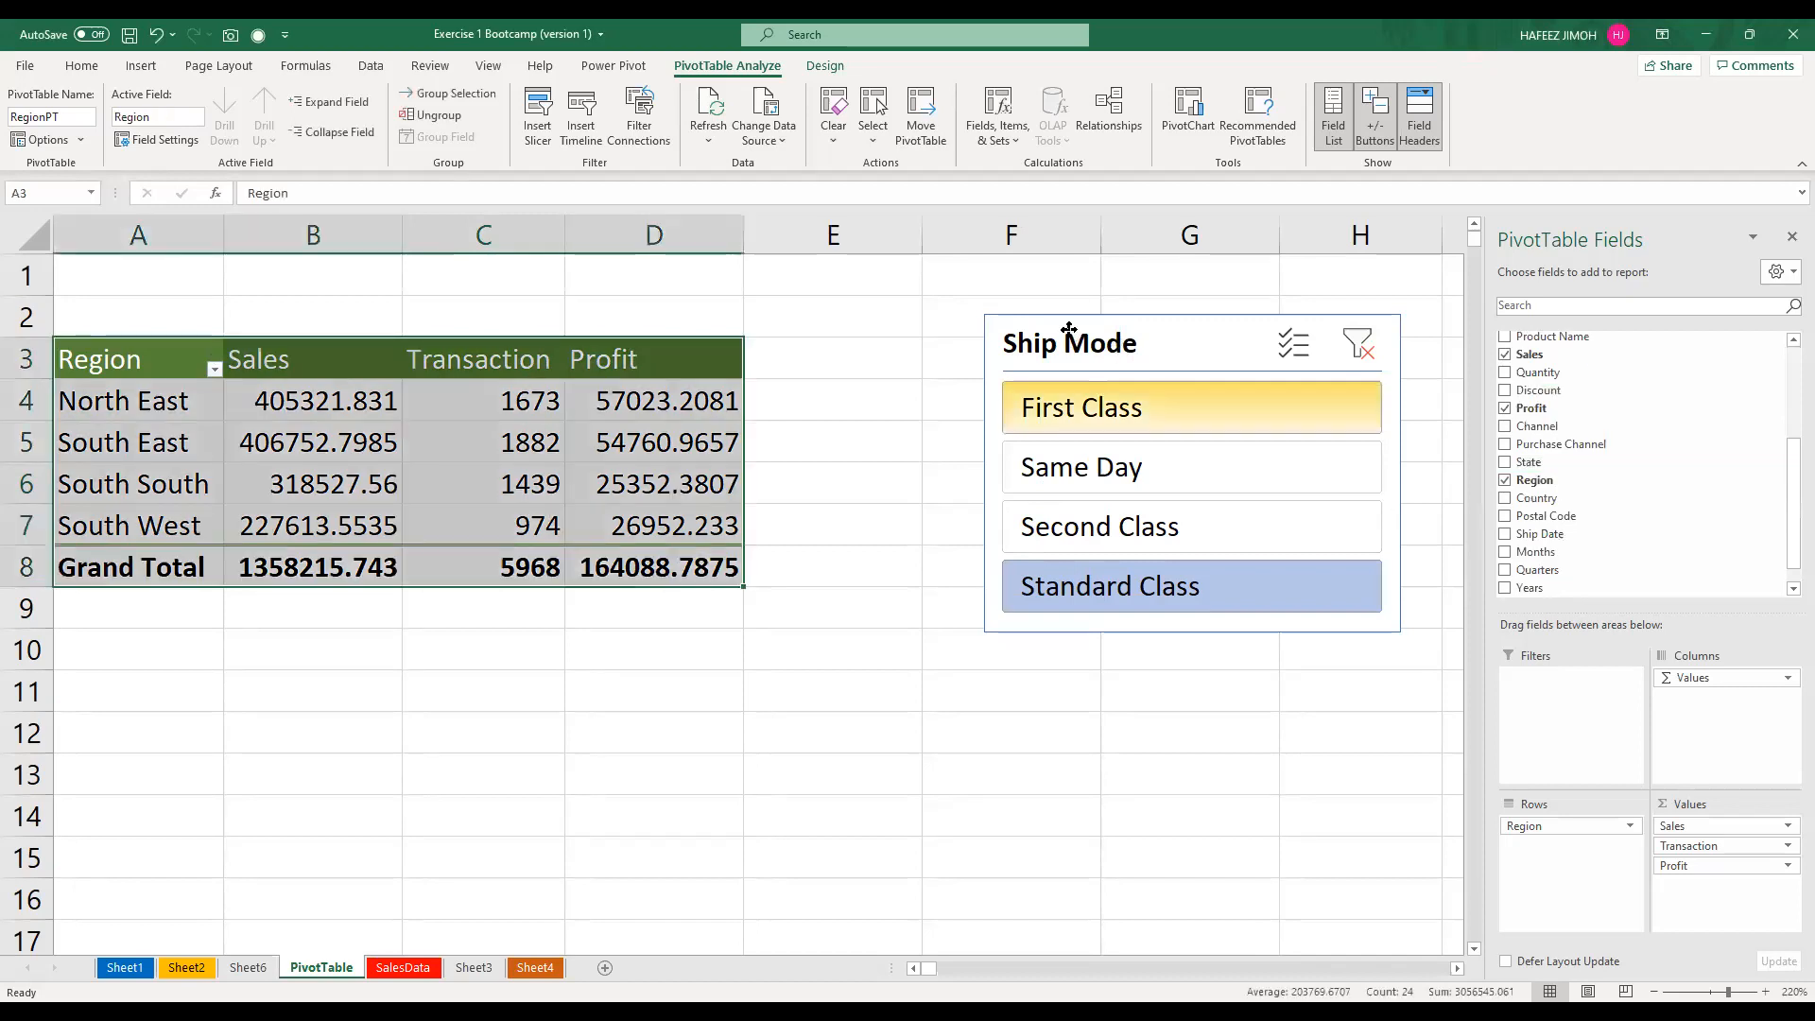
pyautogui.moveTo(985, 360); pyautogui.dragTo(876, 352)
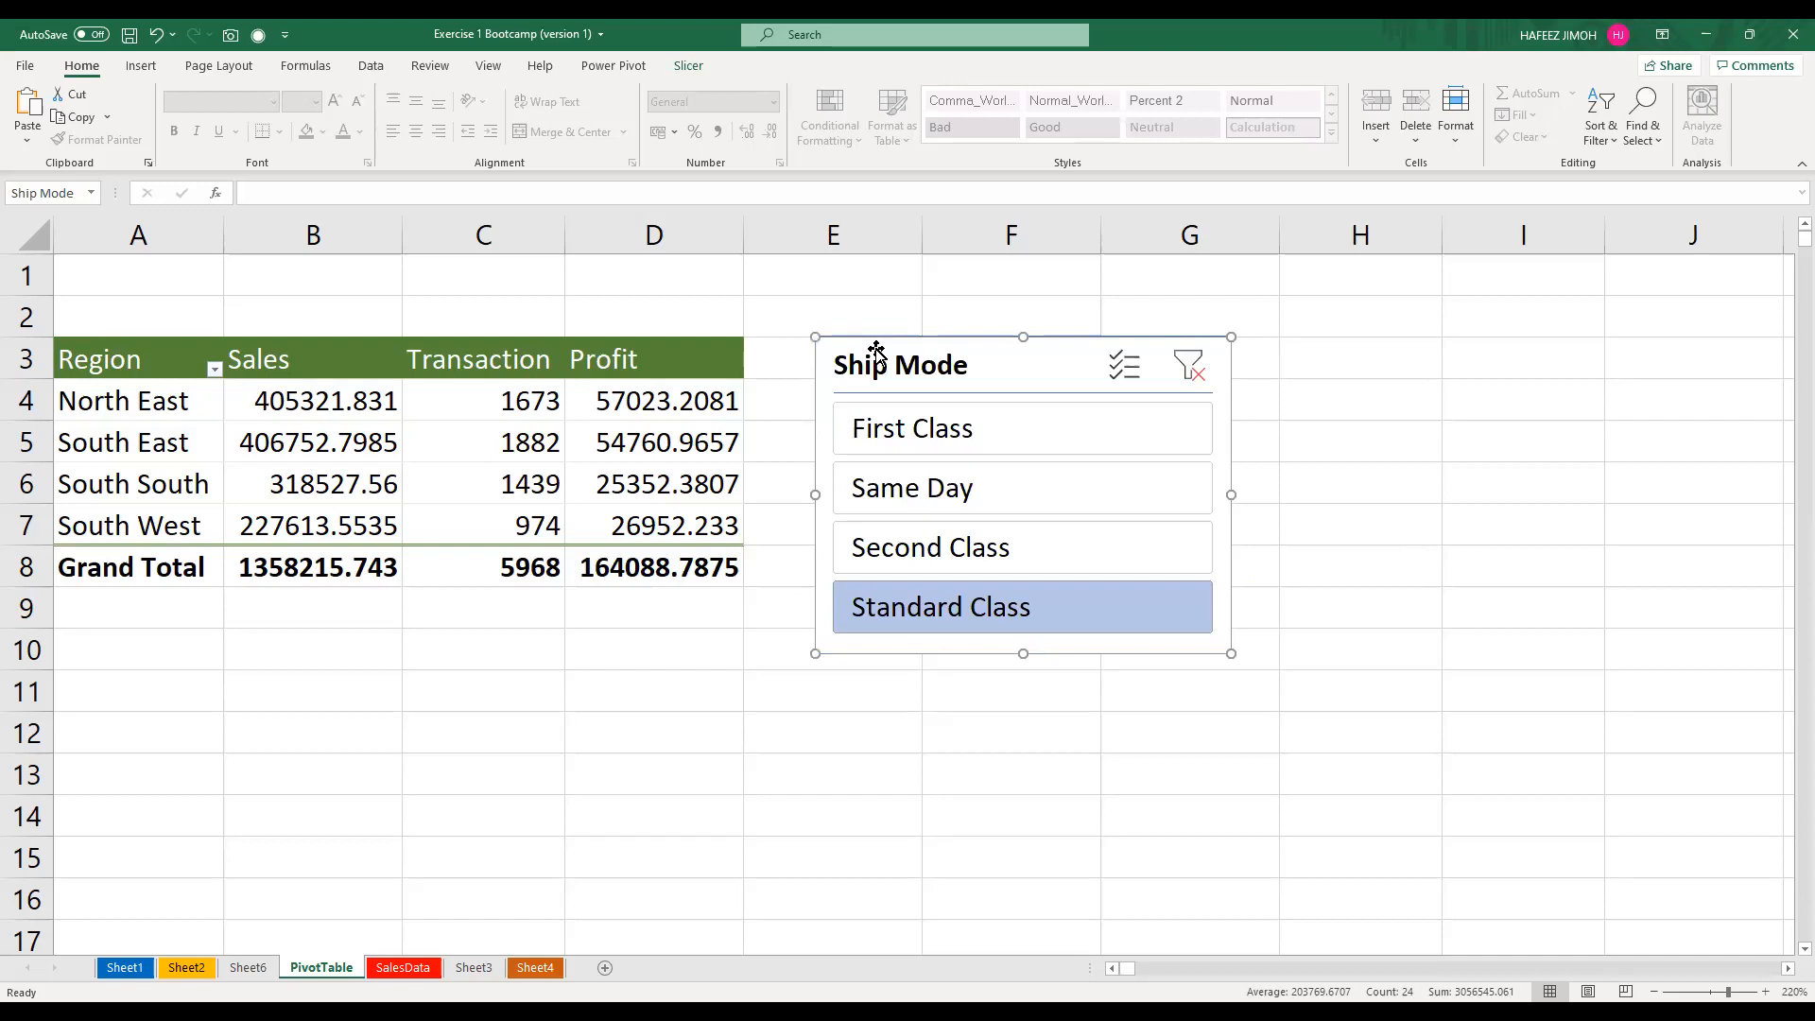
pyautogui.click(1291, 341)
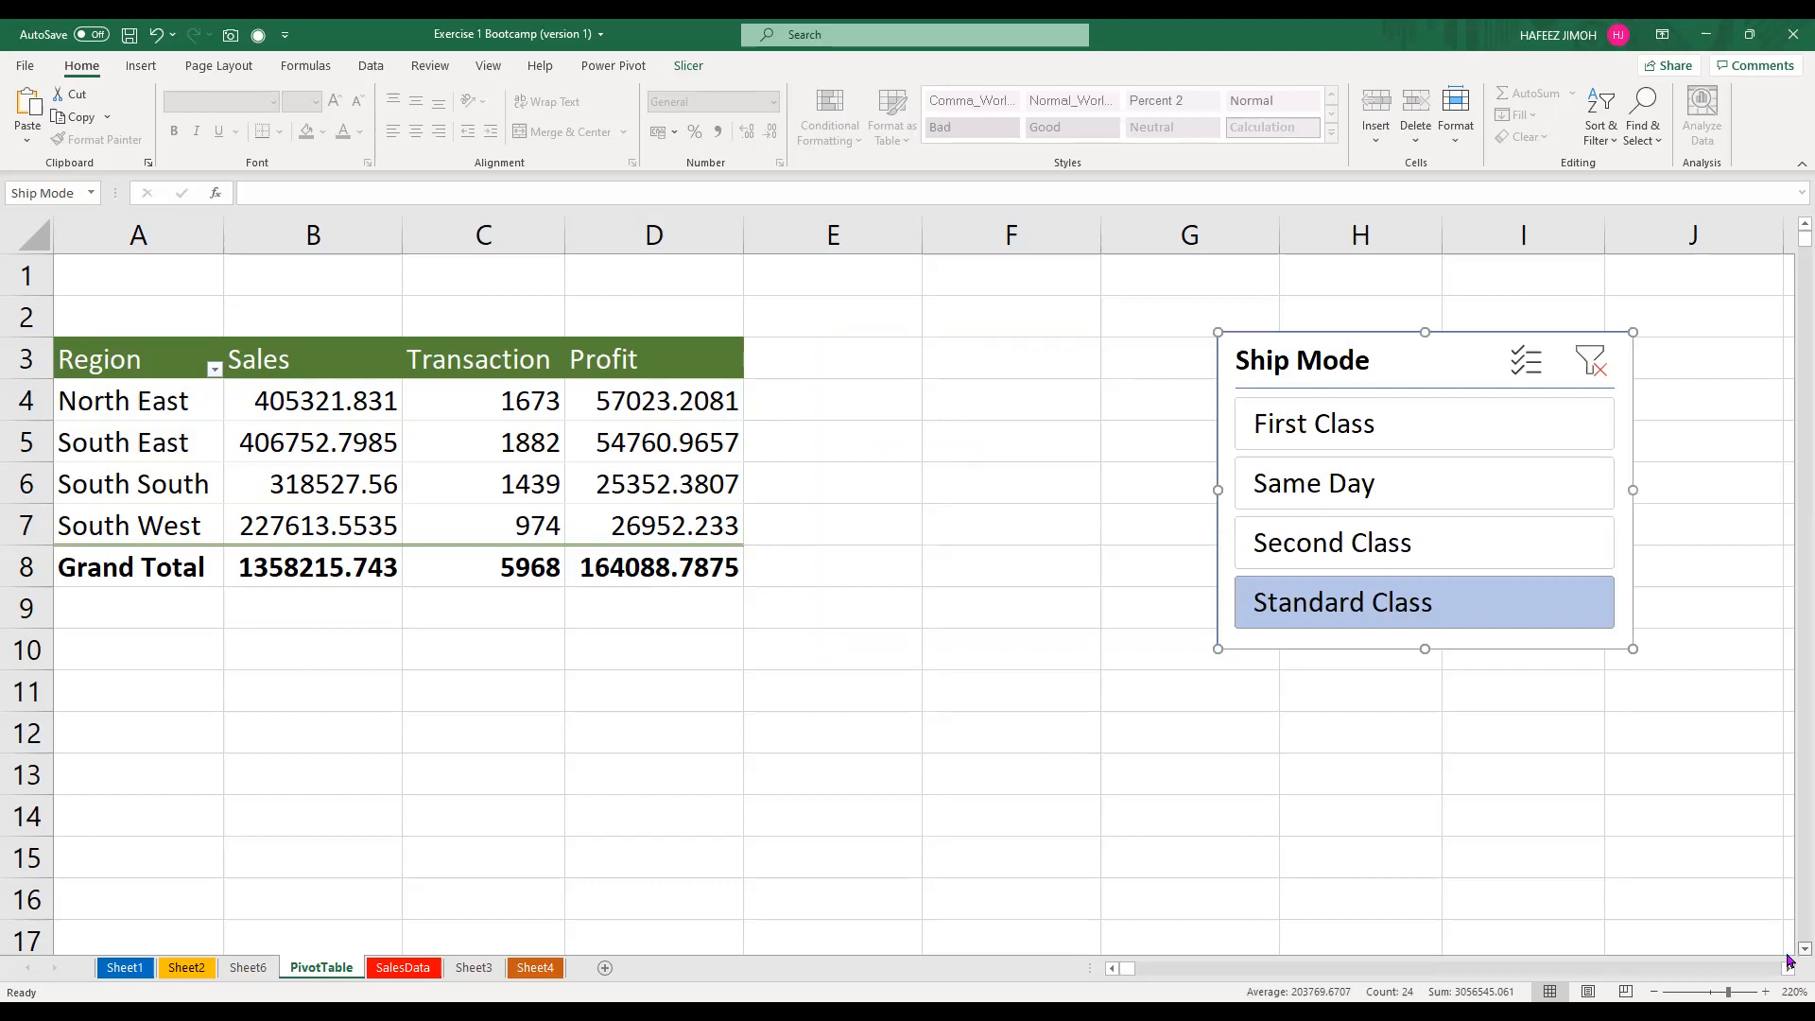
# Look over the other pivot tables on the PivotTable sheet and add a new blank worksheet after it
pyautogui.scroll(-1, 1787, 959)
pyautogui.scroll(-2, 1788, 962)
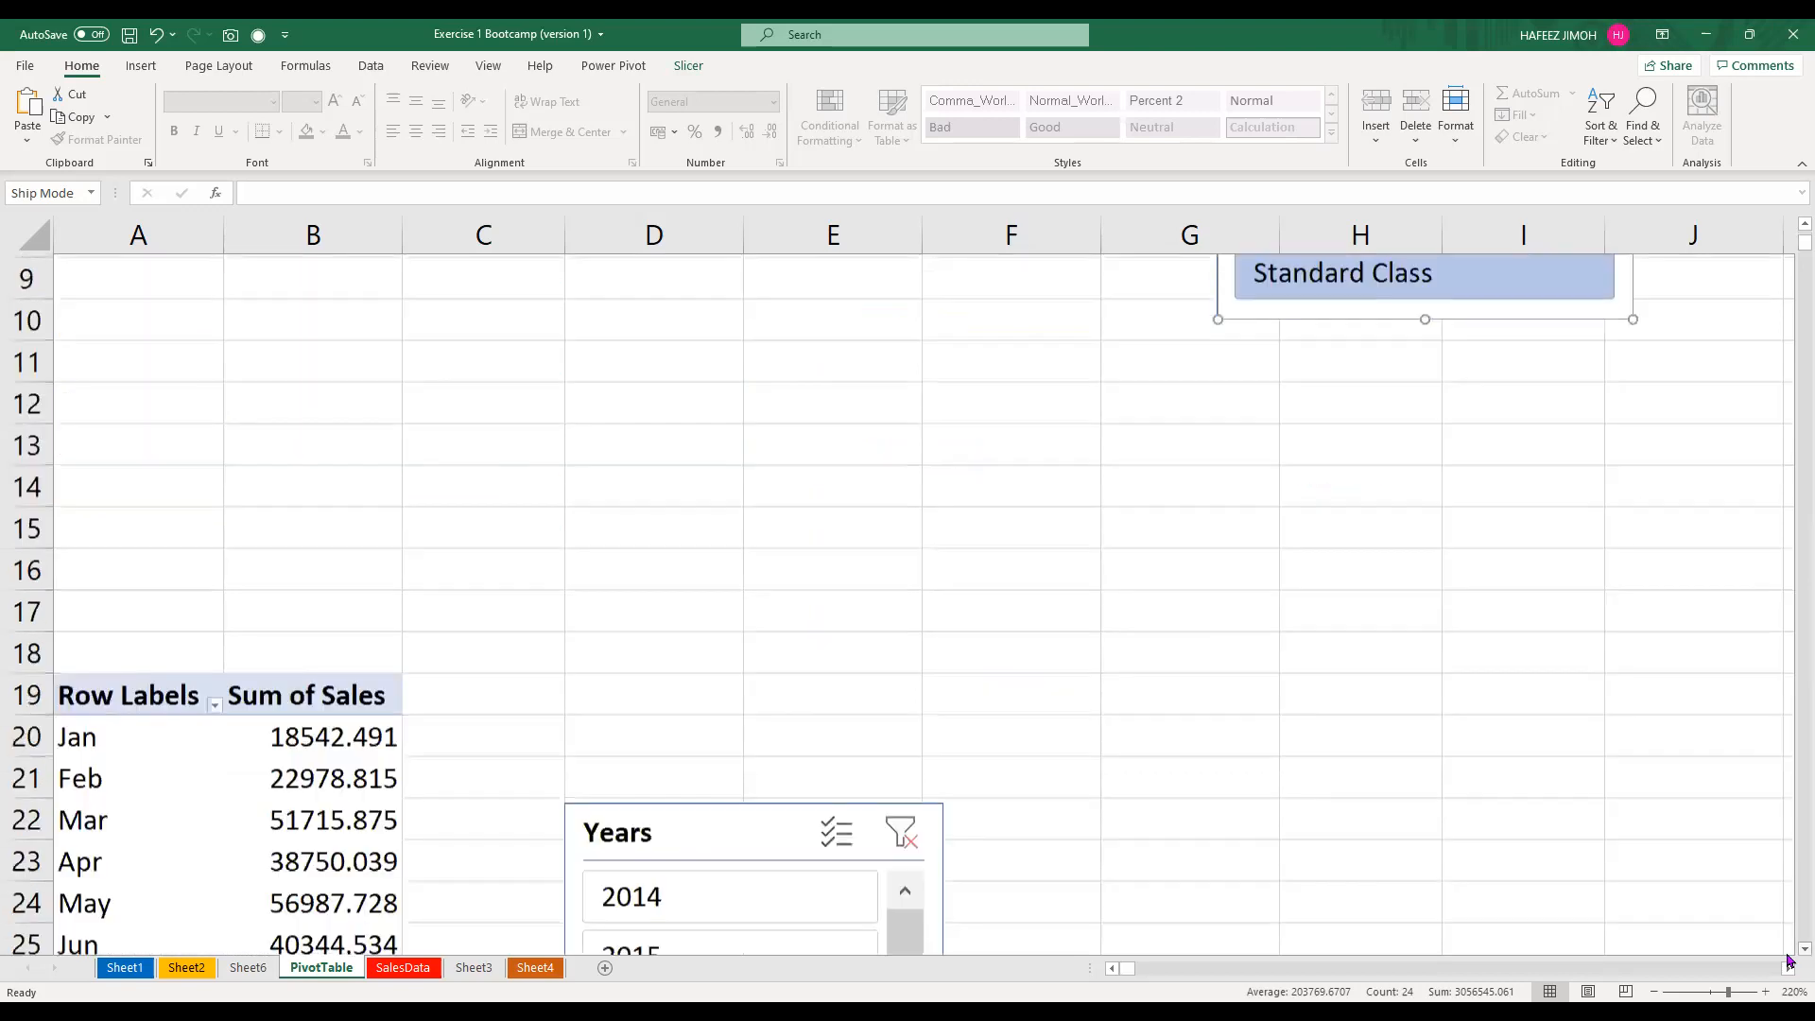
pyautogui.scroll(-3, 1788, 962)
pyautogui.scroll(-3, 1789, 962)
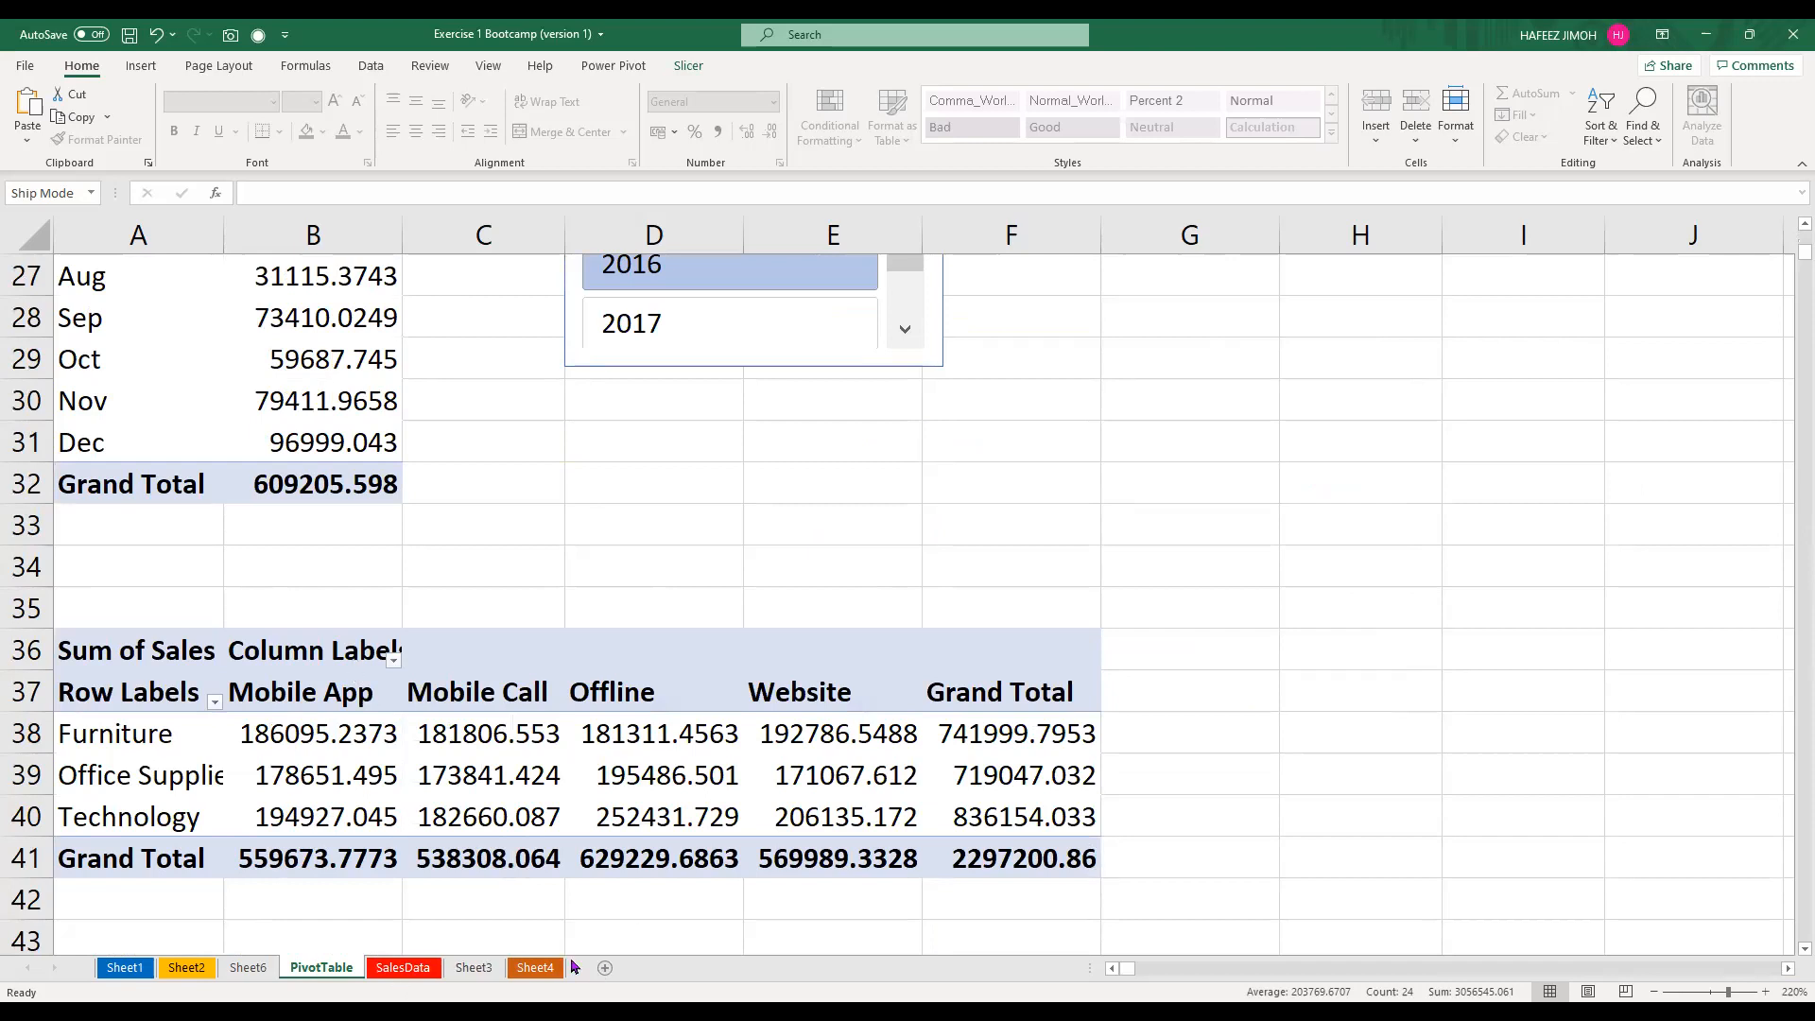
pyautogui.click(602, 969)
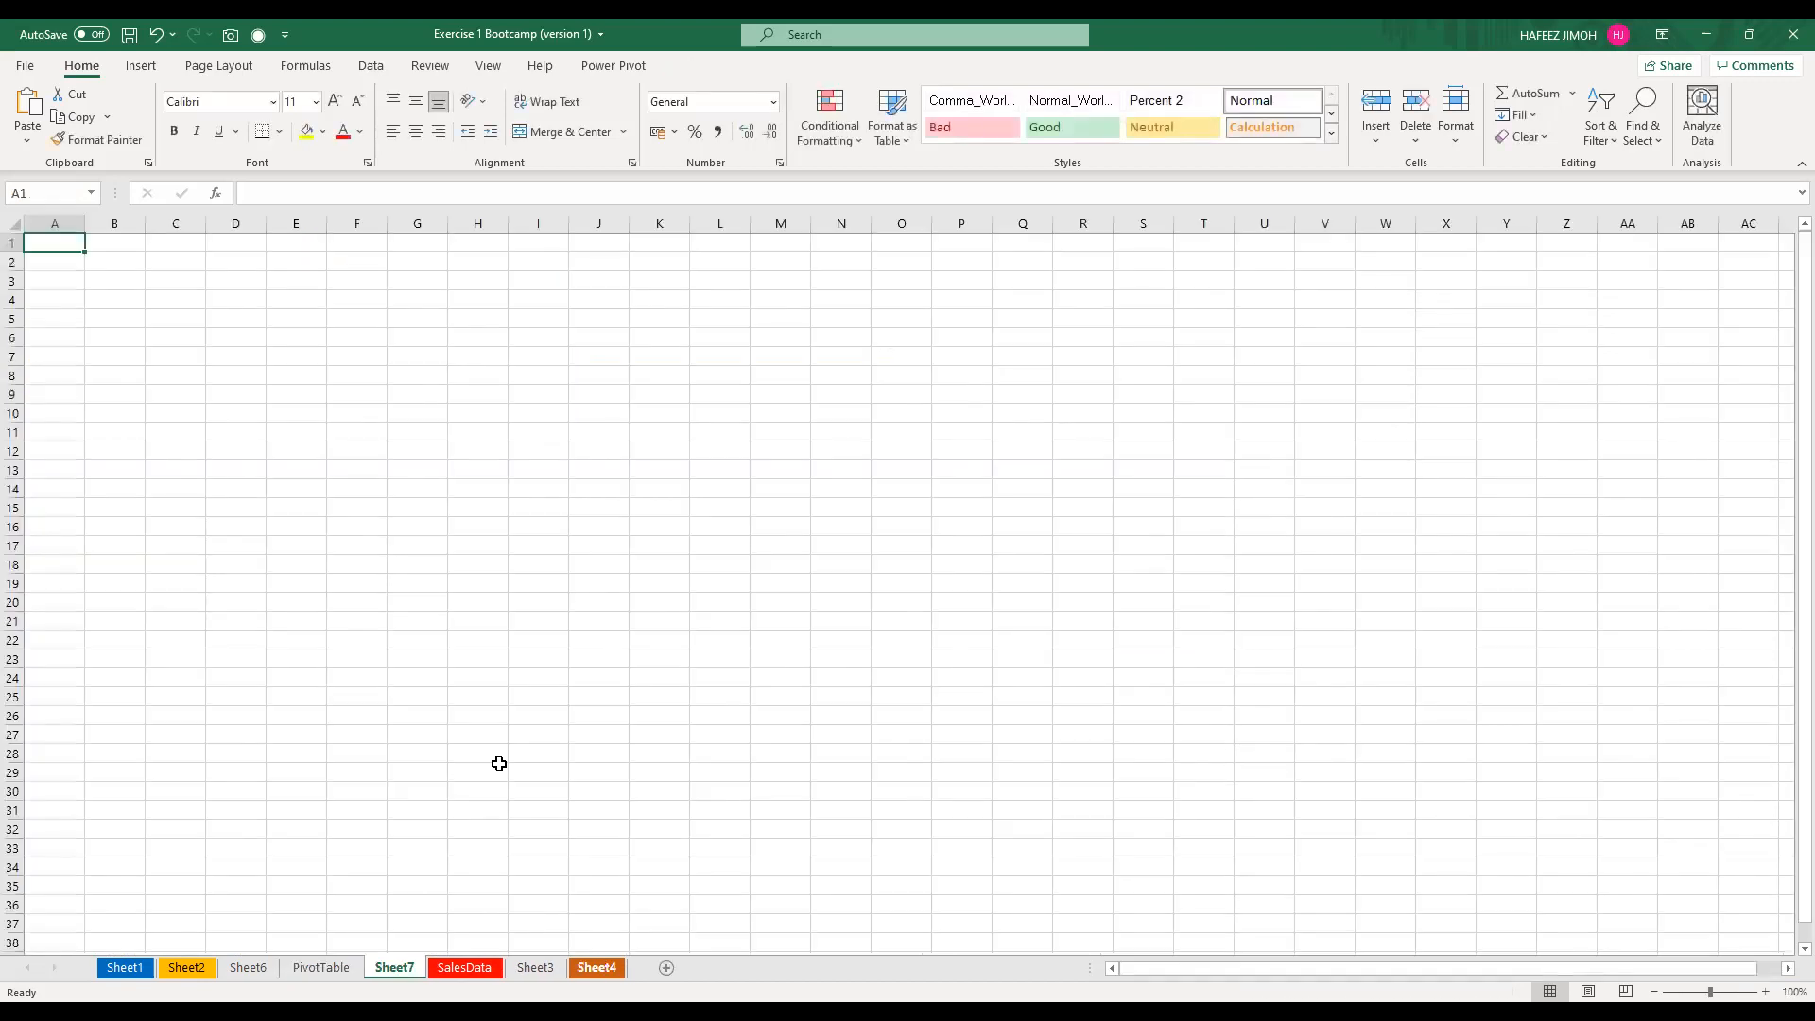
pyautogui.scroll(2, 288, 179)
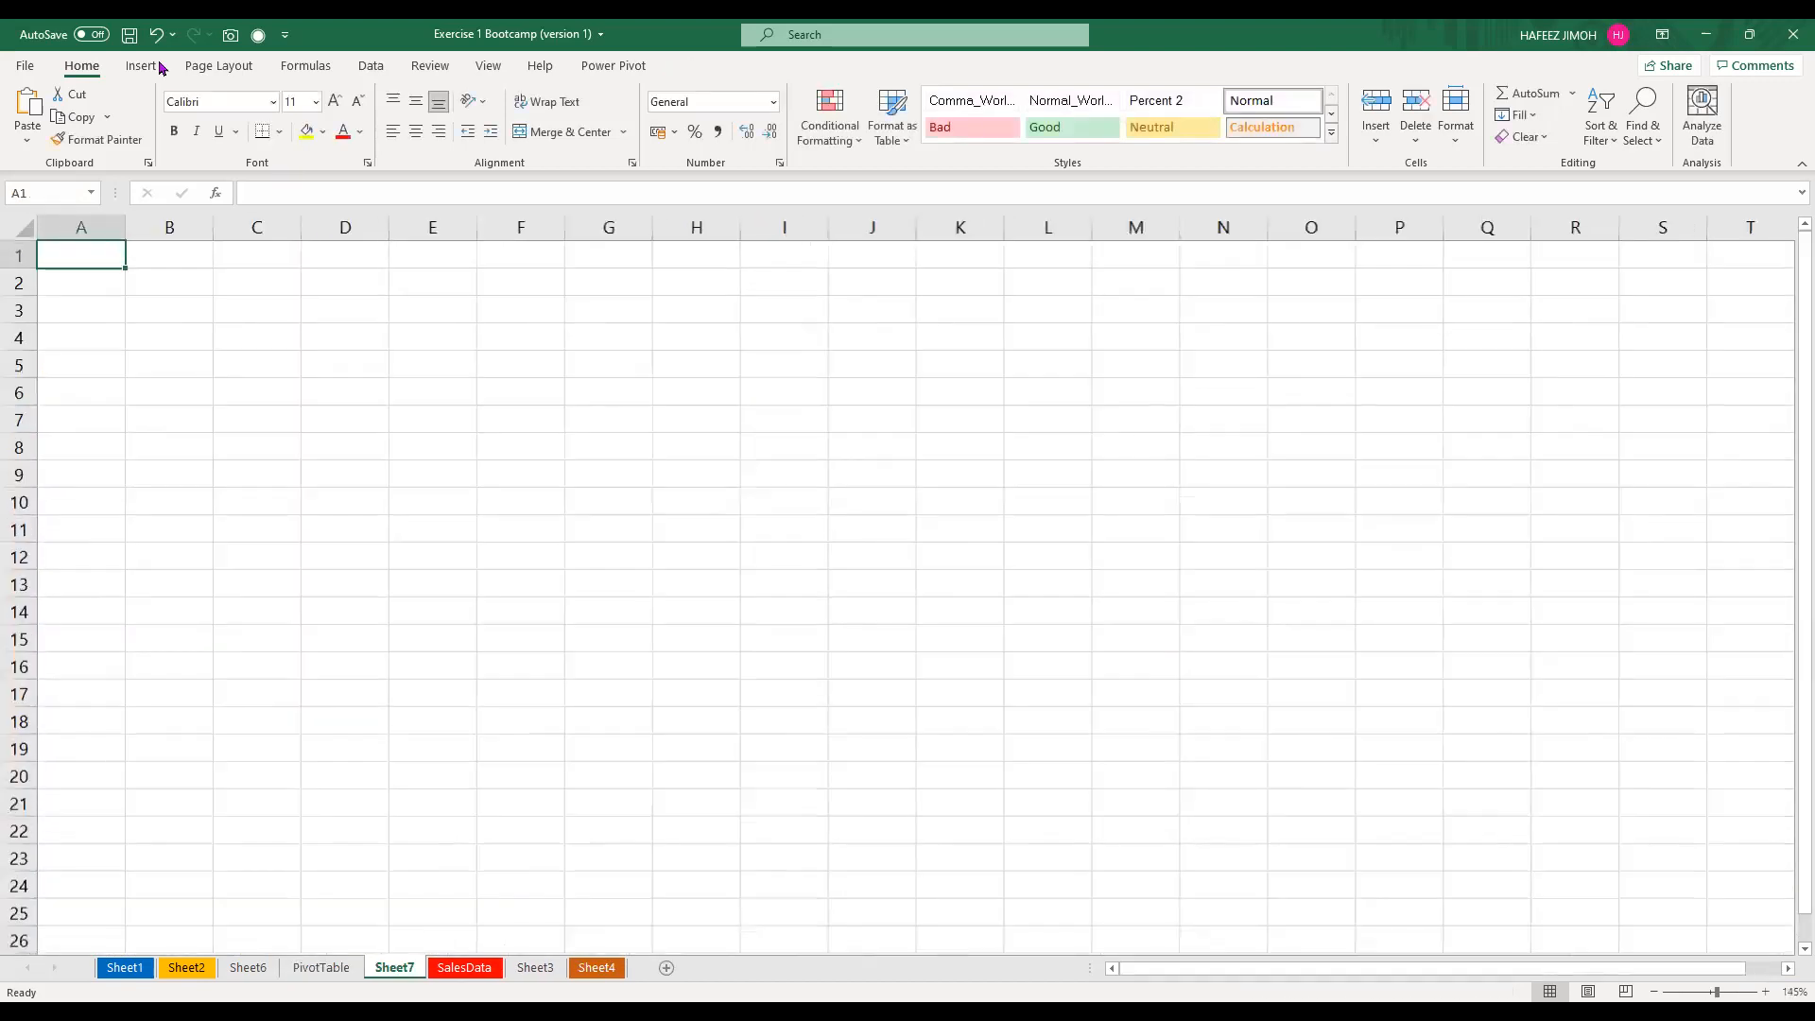
# Create a pivot table from SalesTable in the existing worksheet at cell A1 of Sheet7
pyautogui.click(156, 66)
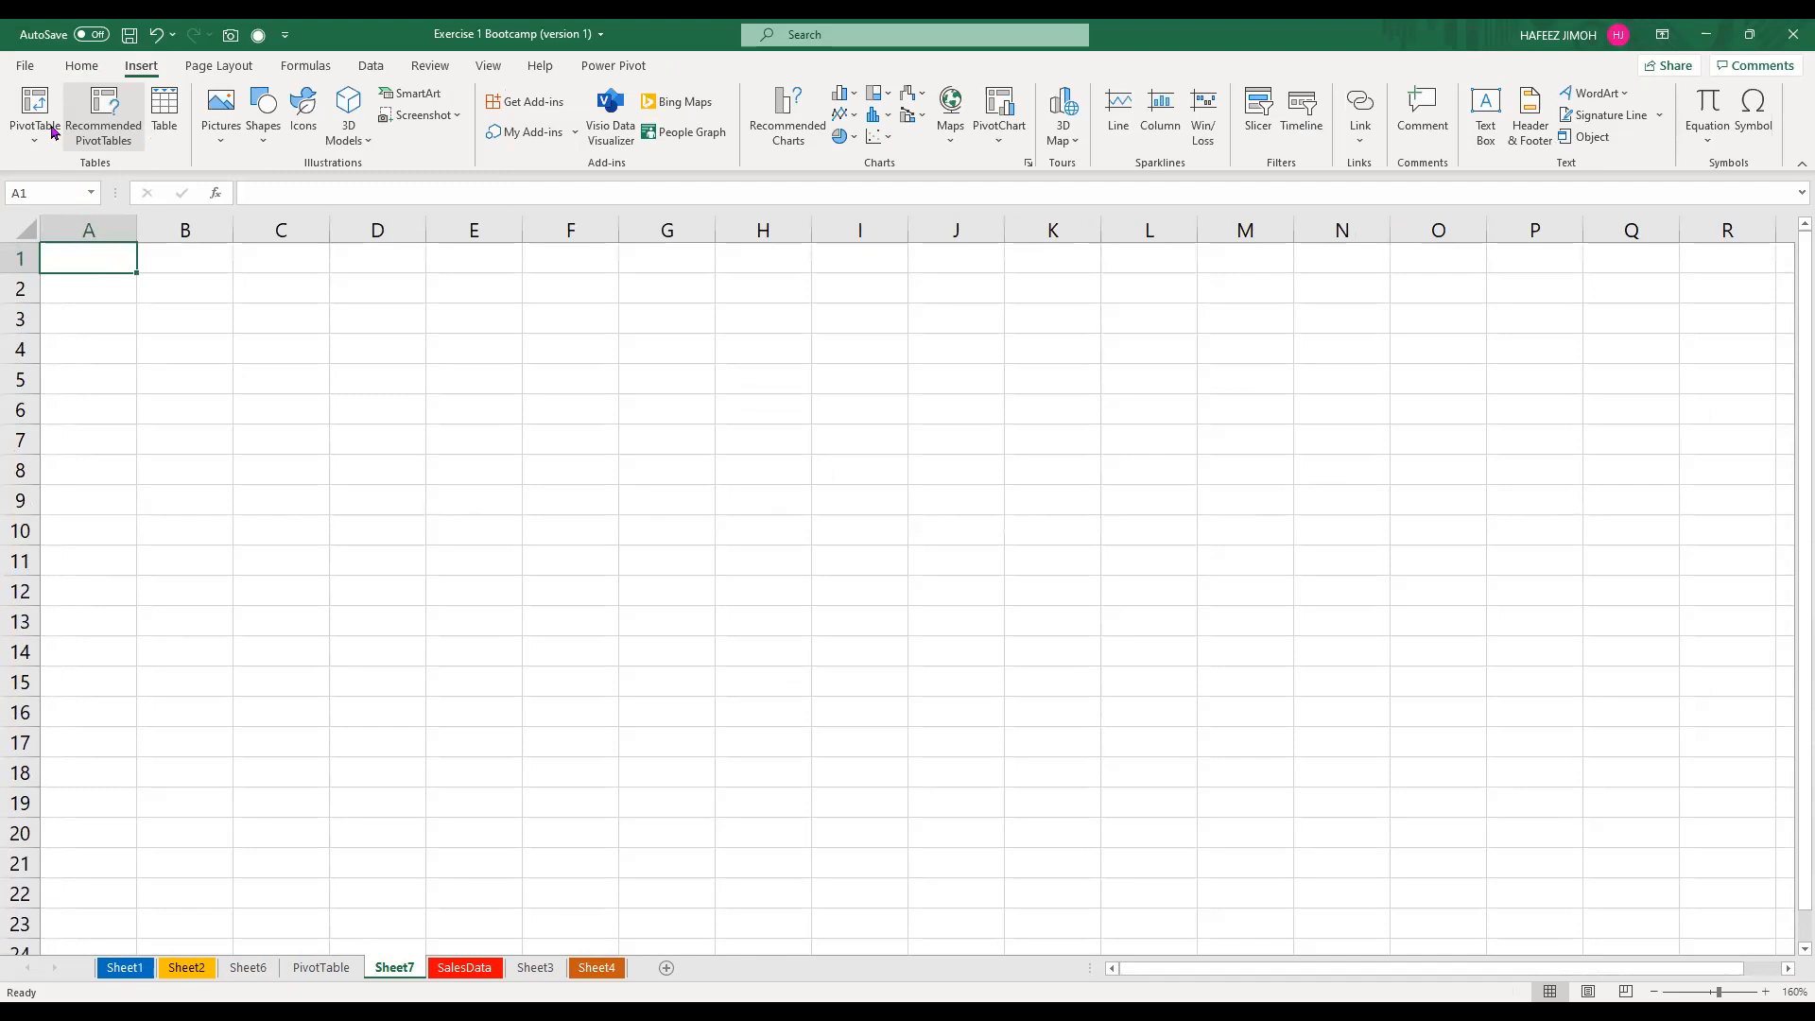
pyautogui.click(51, 127)
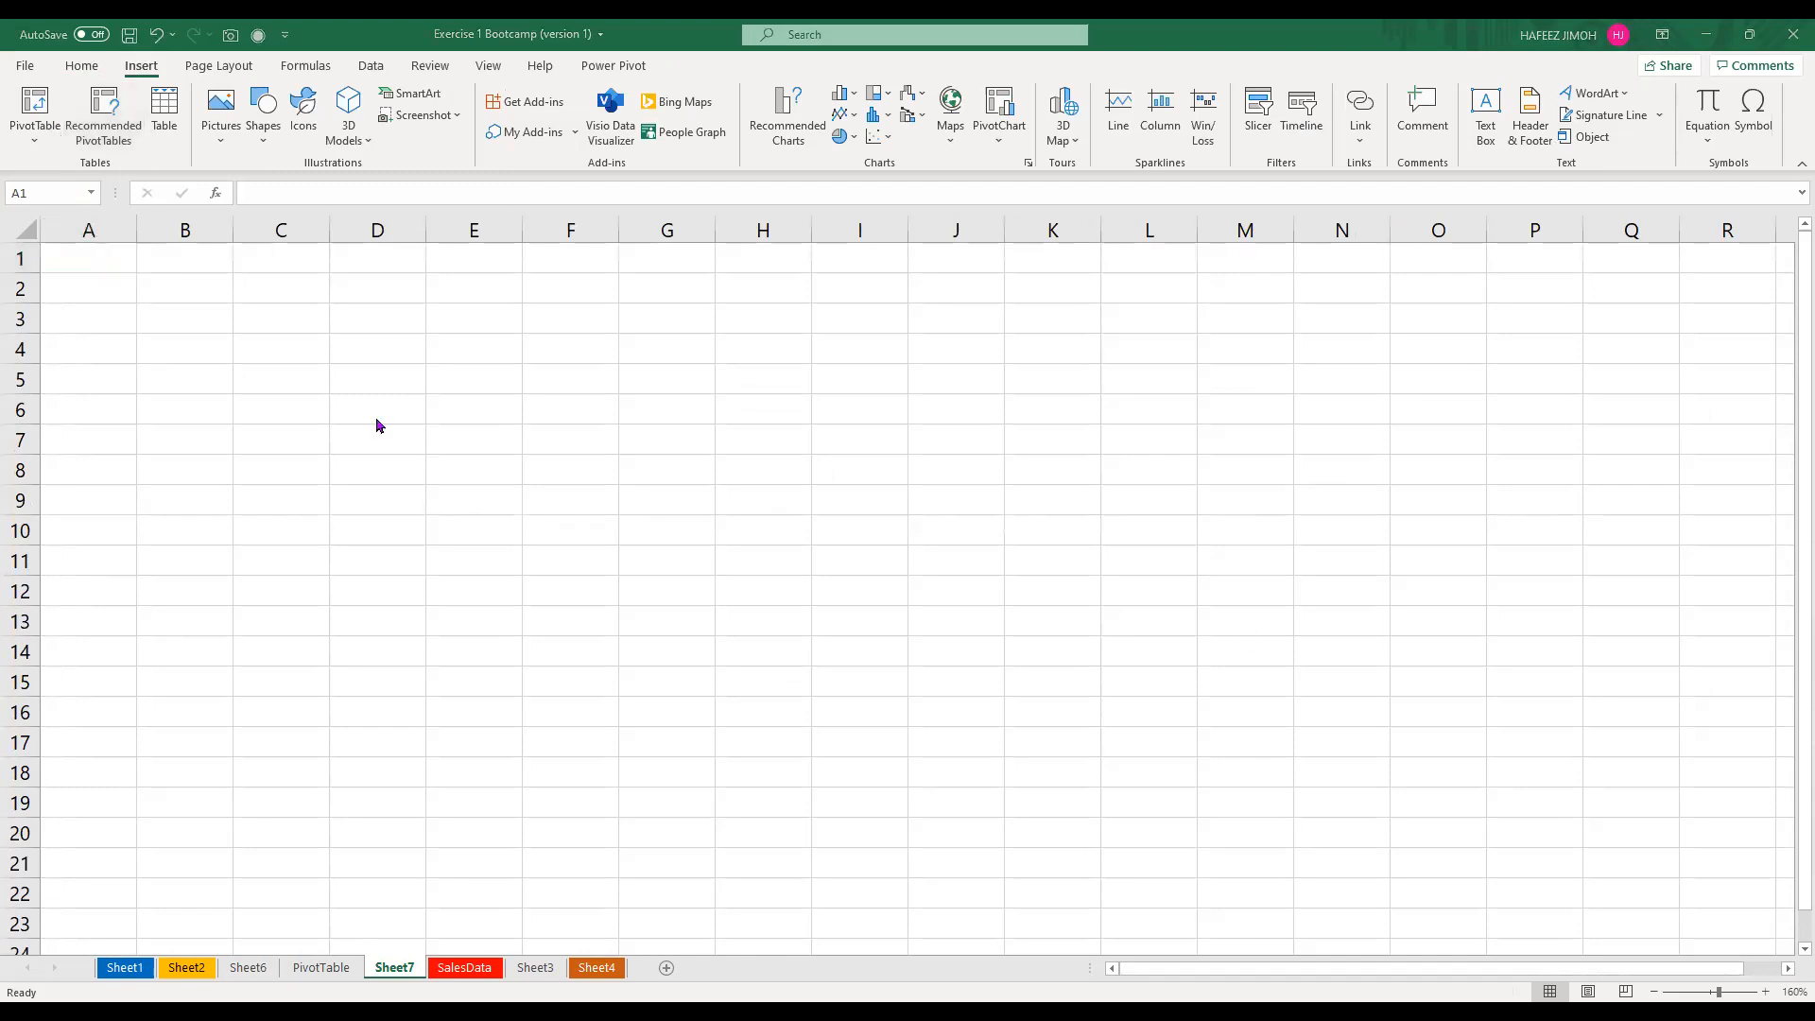
pyautogui.scroll(2, 30, 117)
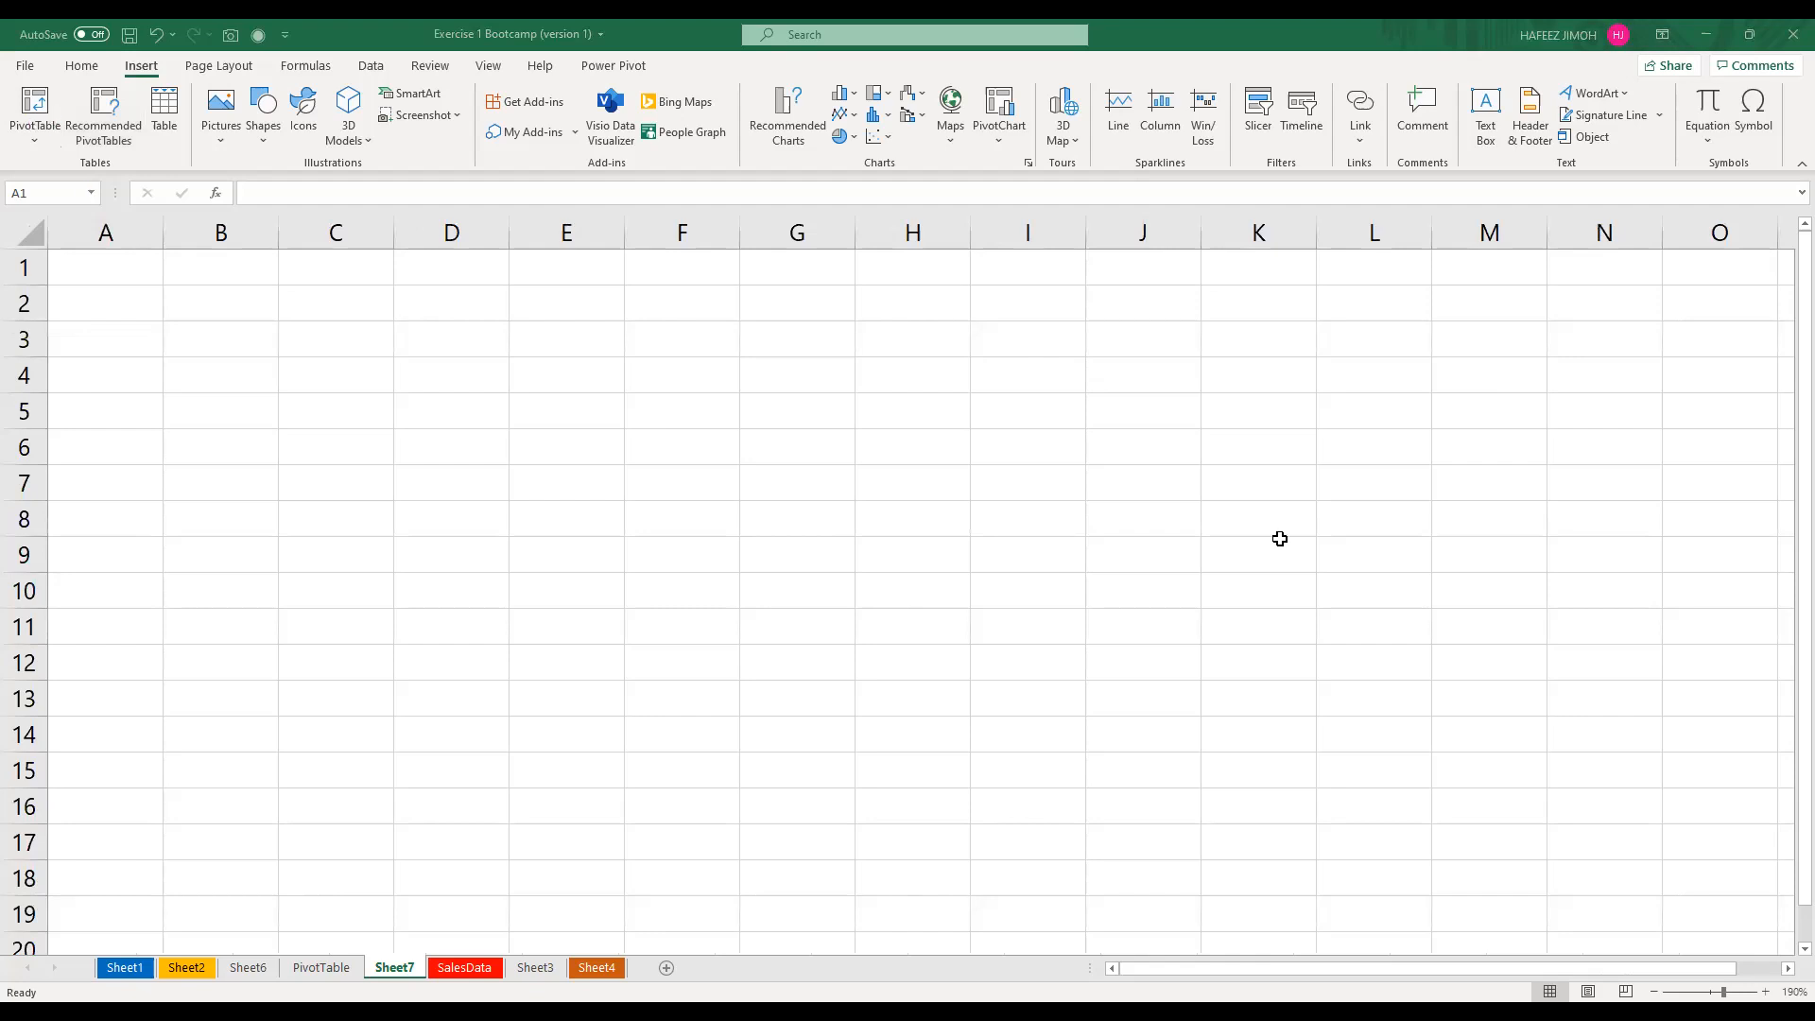
pyautogui.write('SalesTab')
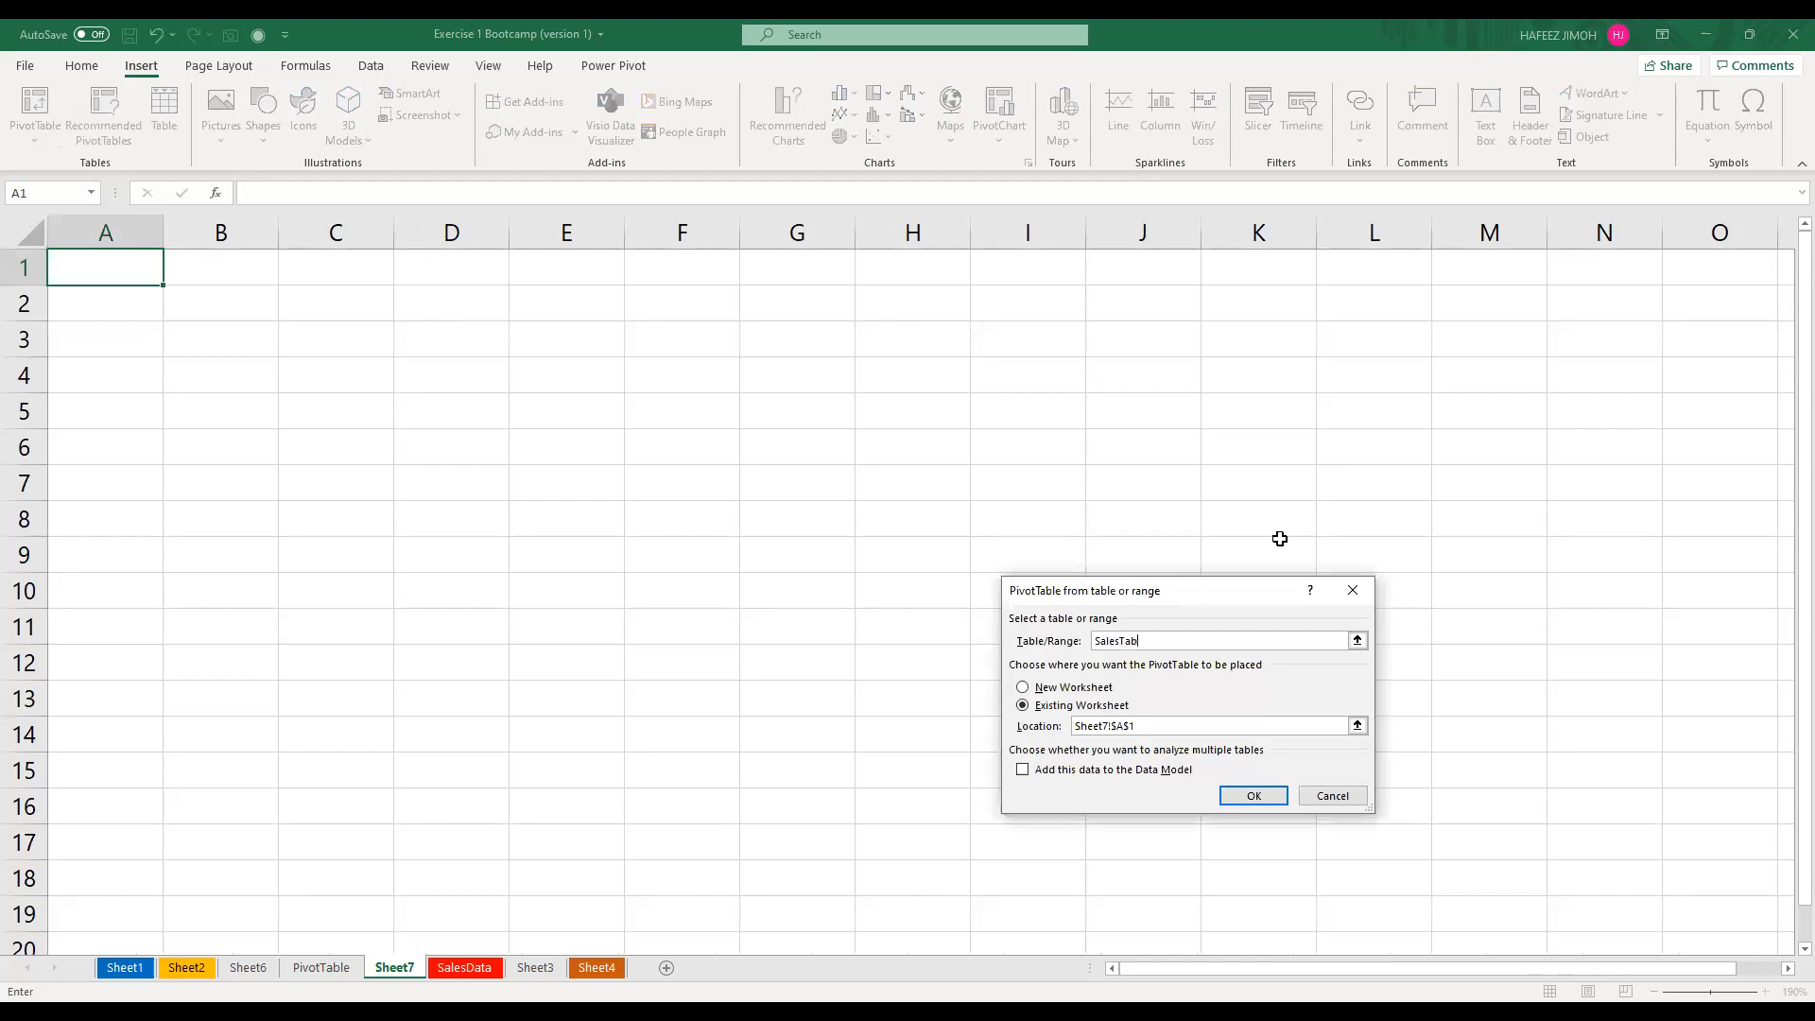
pyautogui.write('le')
pyautogui.press('Return')
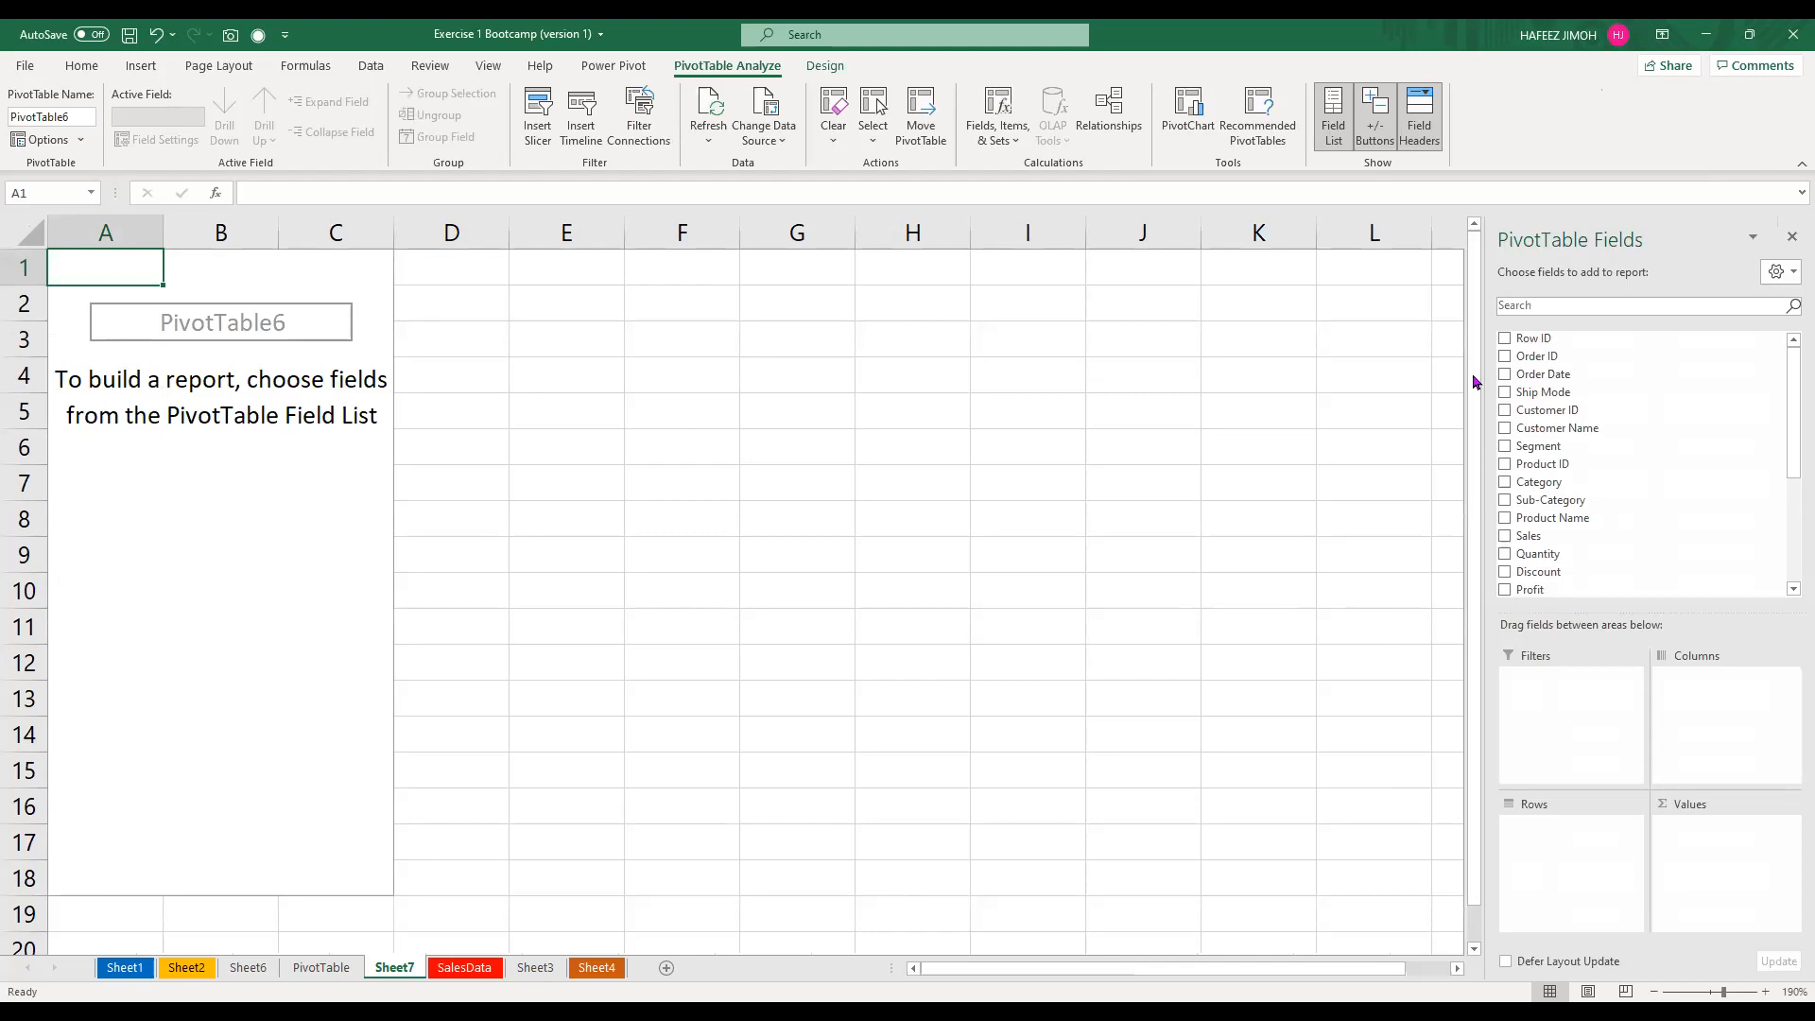
# Add Months to the rows and Sales to the values of the new pivot table
pyautogui.hotkey('alt', 'Tab')
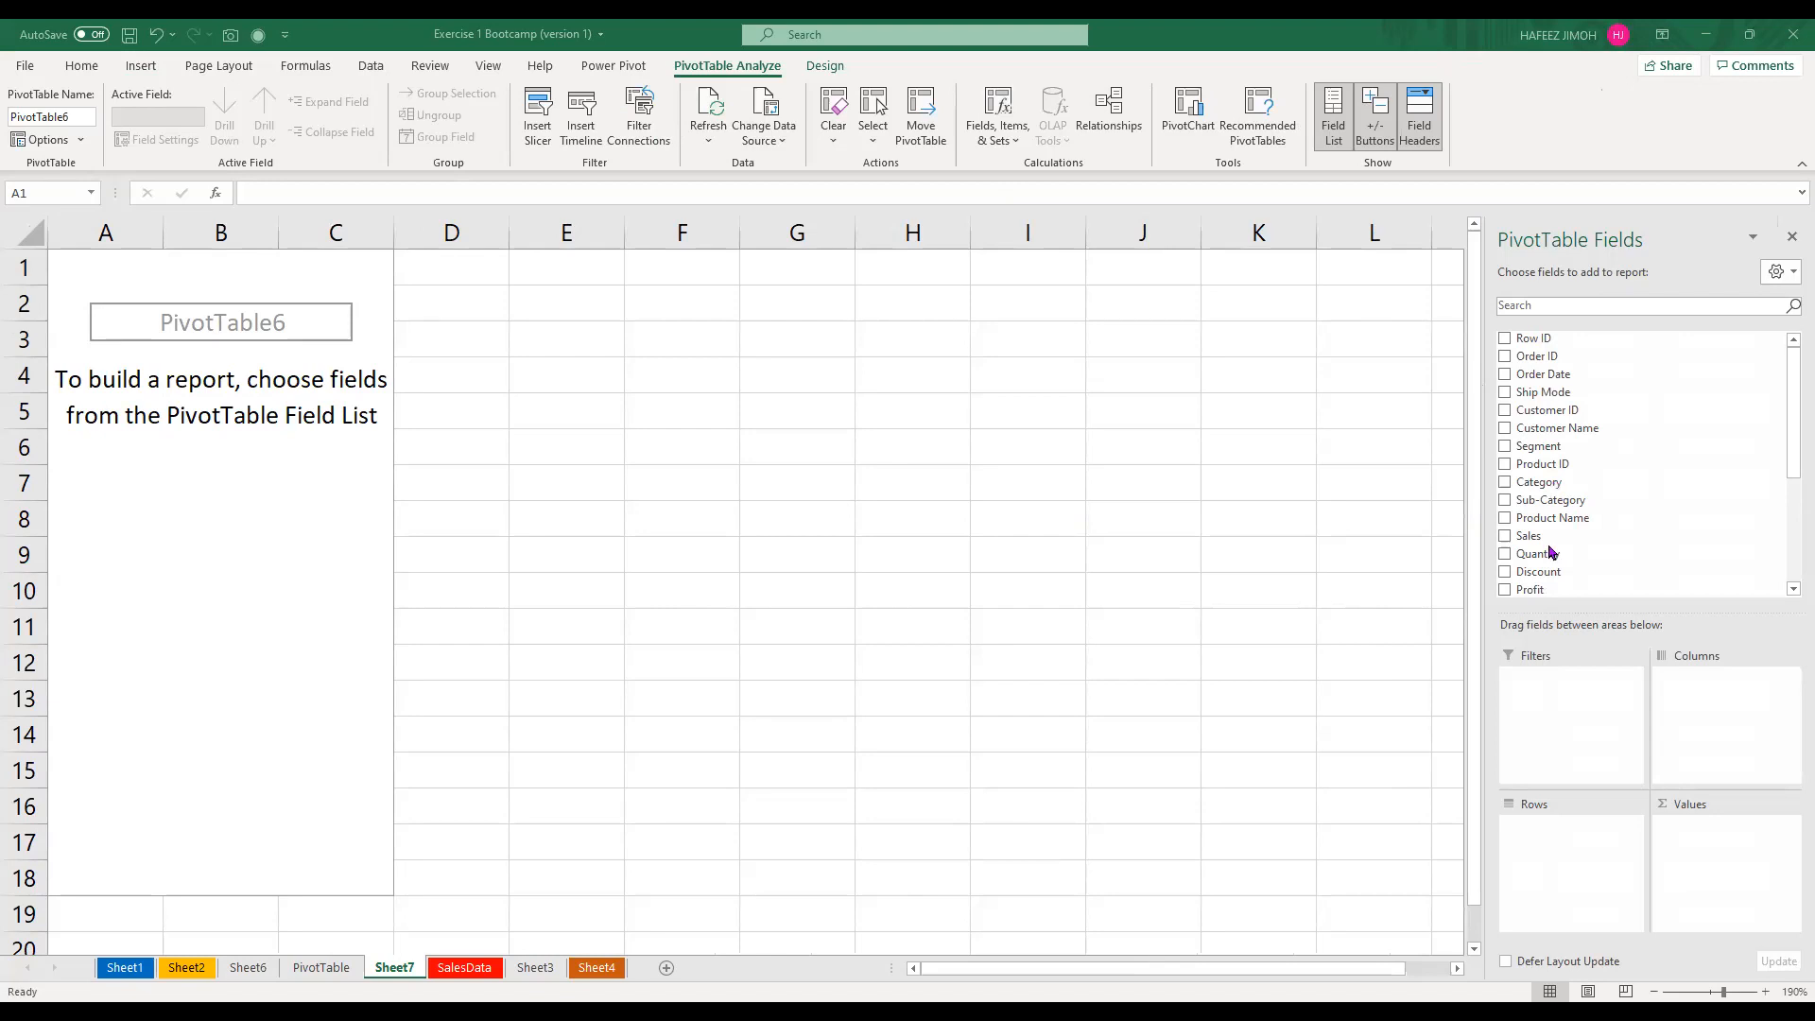
pyautogui.scroll(-3, 1579, 553)
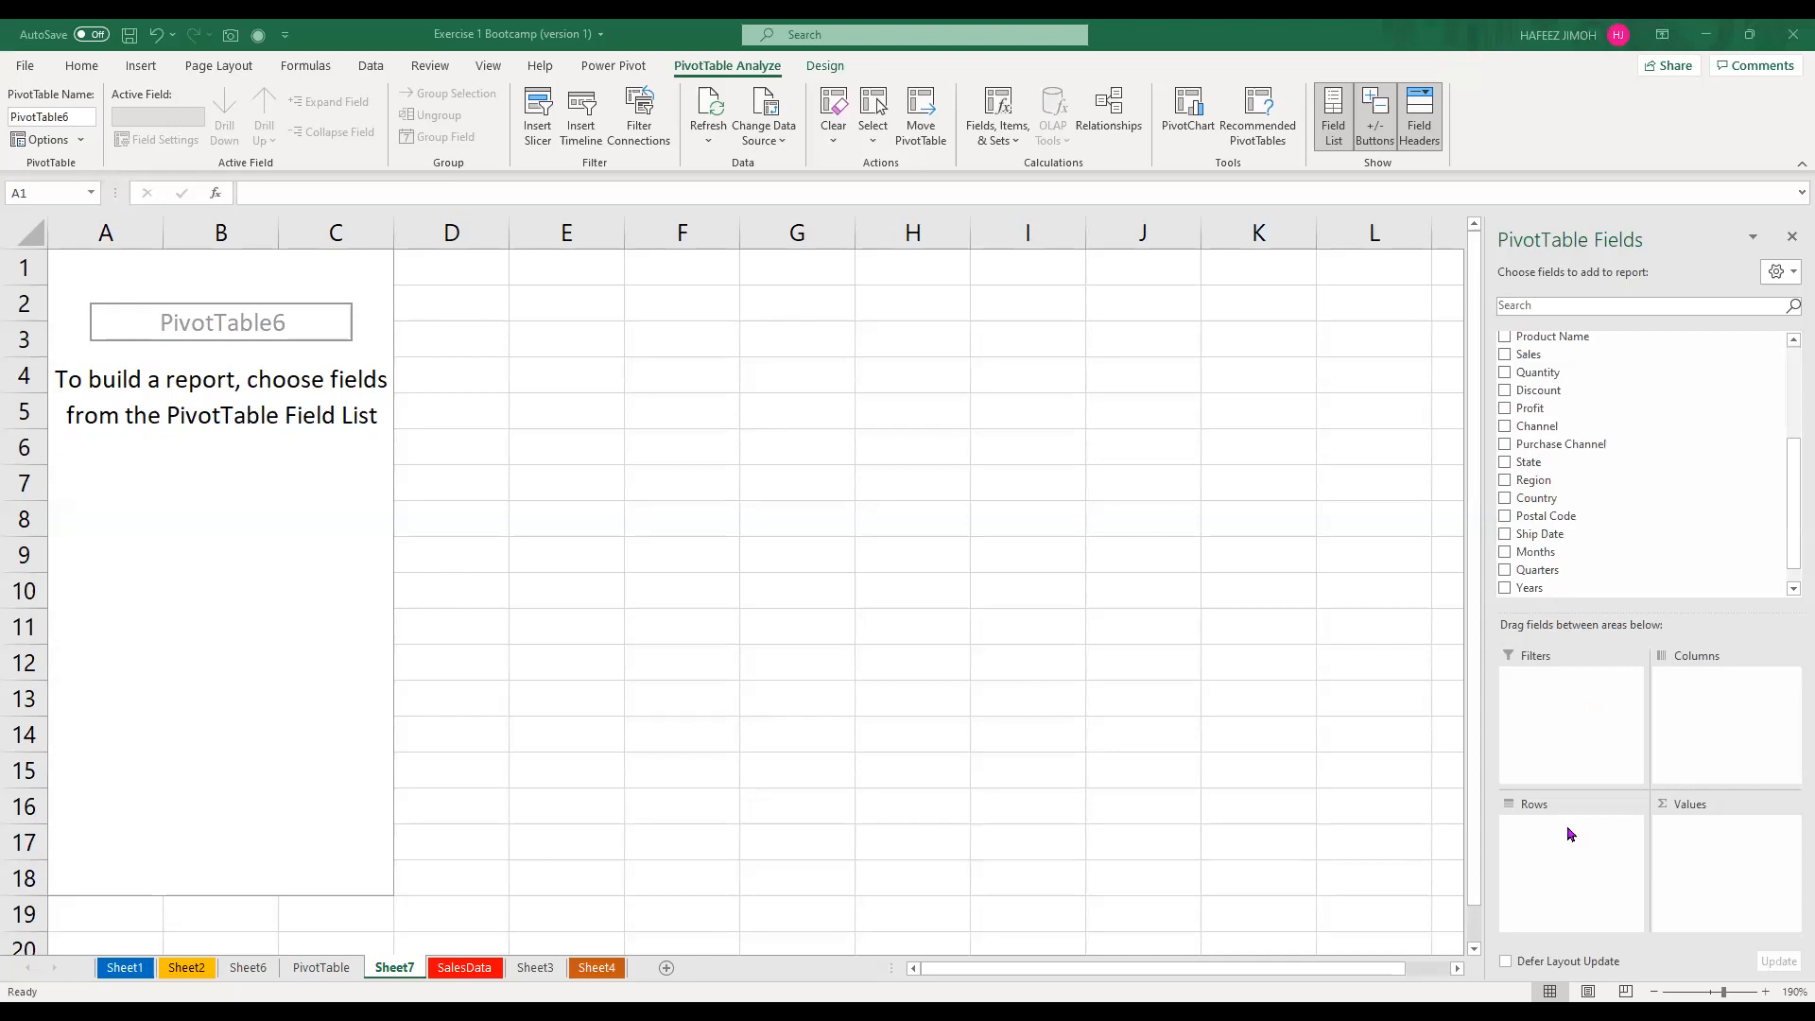
pyautogui.moveTo(1552, 557); pyautogui.dragTo(1551, 839)
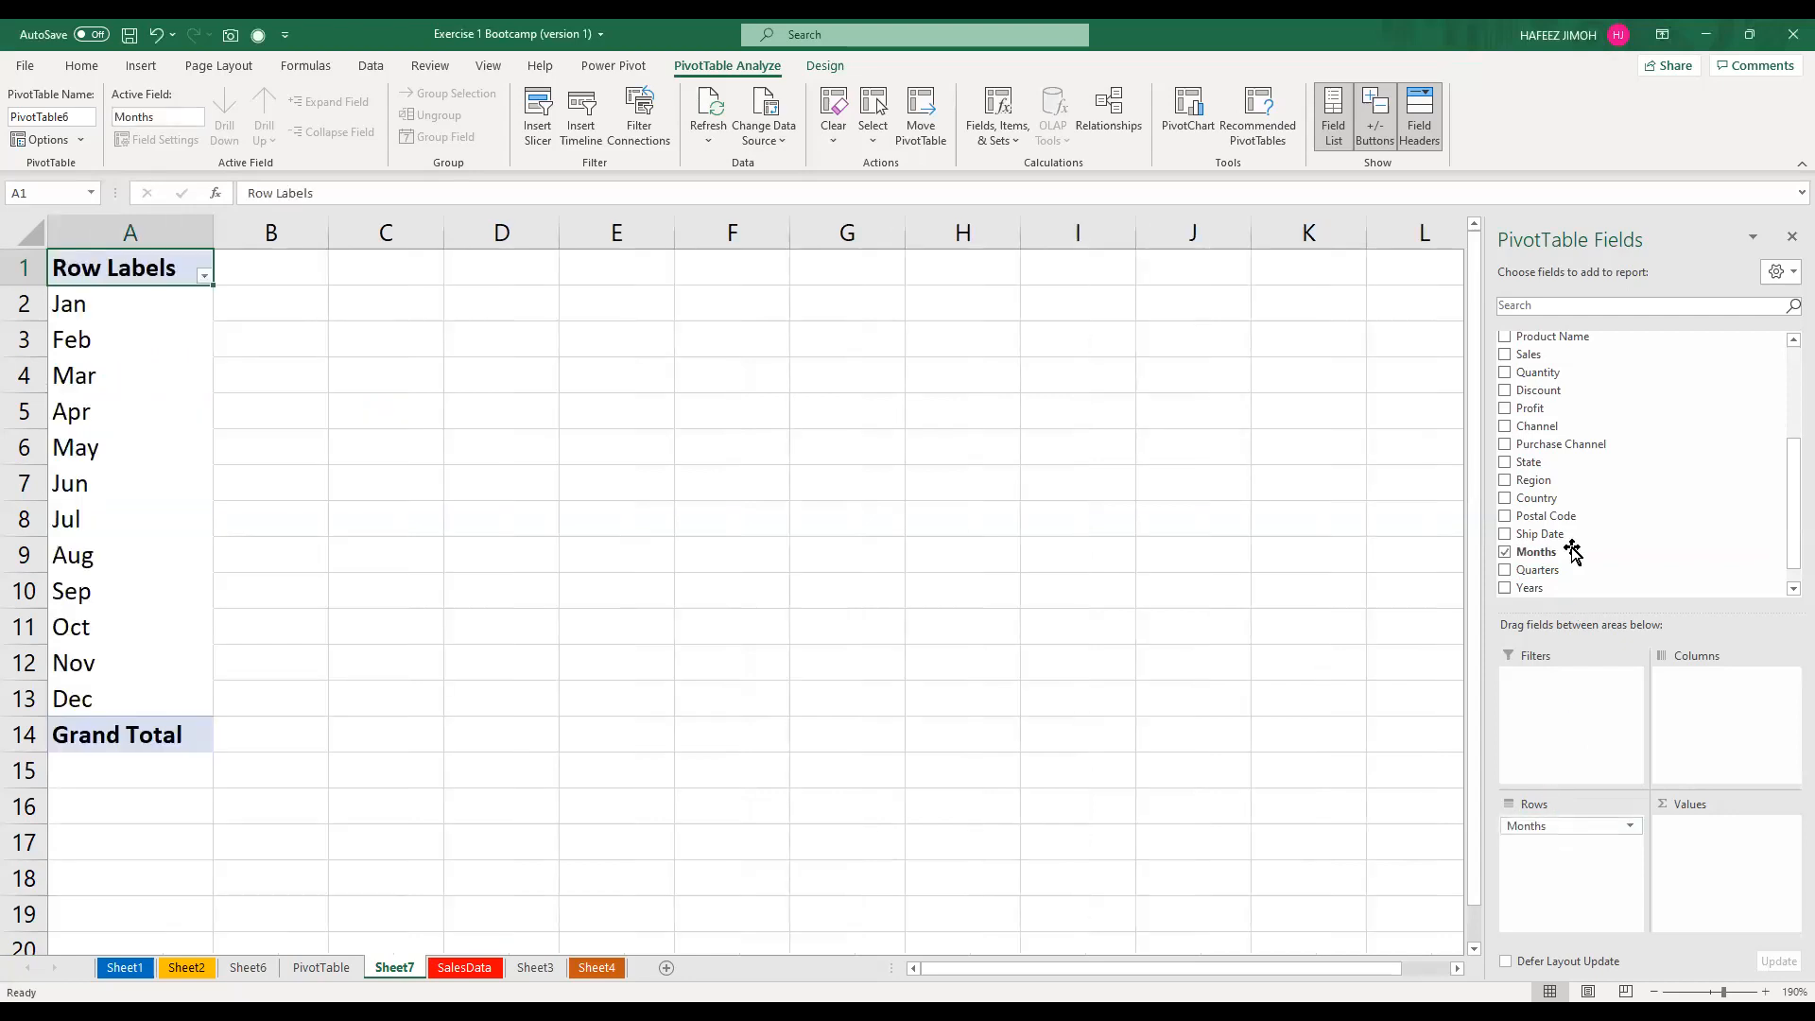
pyautogui.moveTo(1598, 464); pyautogui.dragTo(1725, 860)
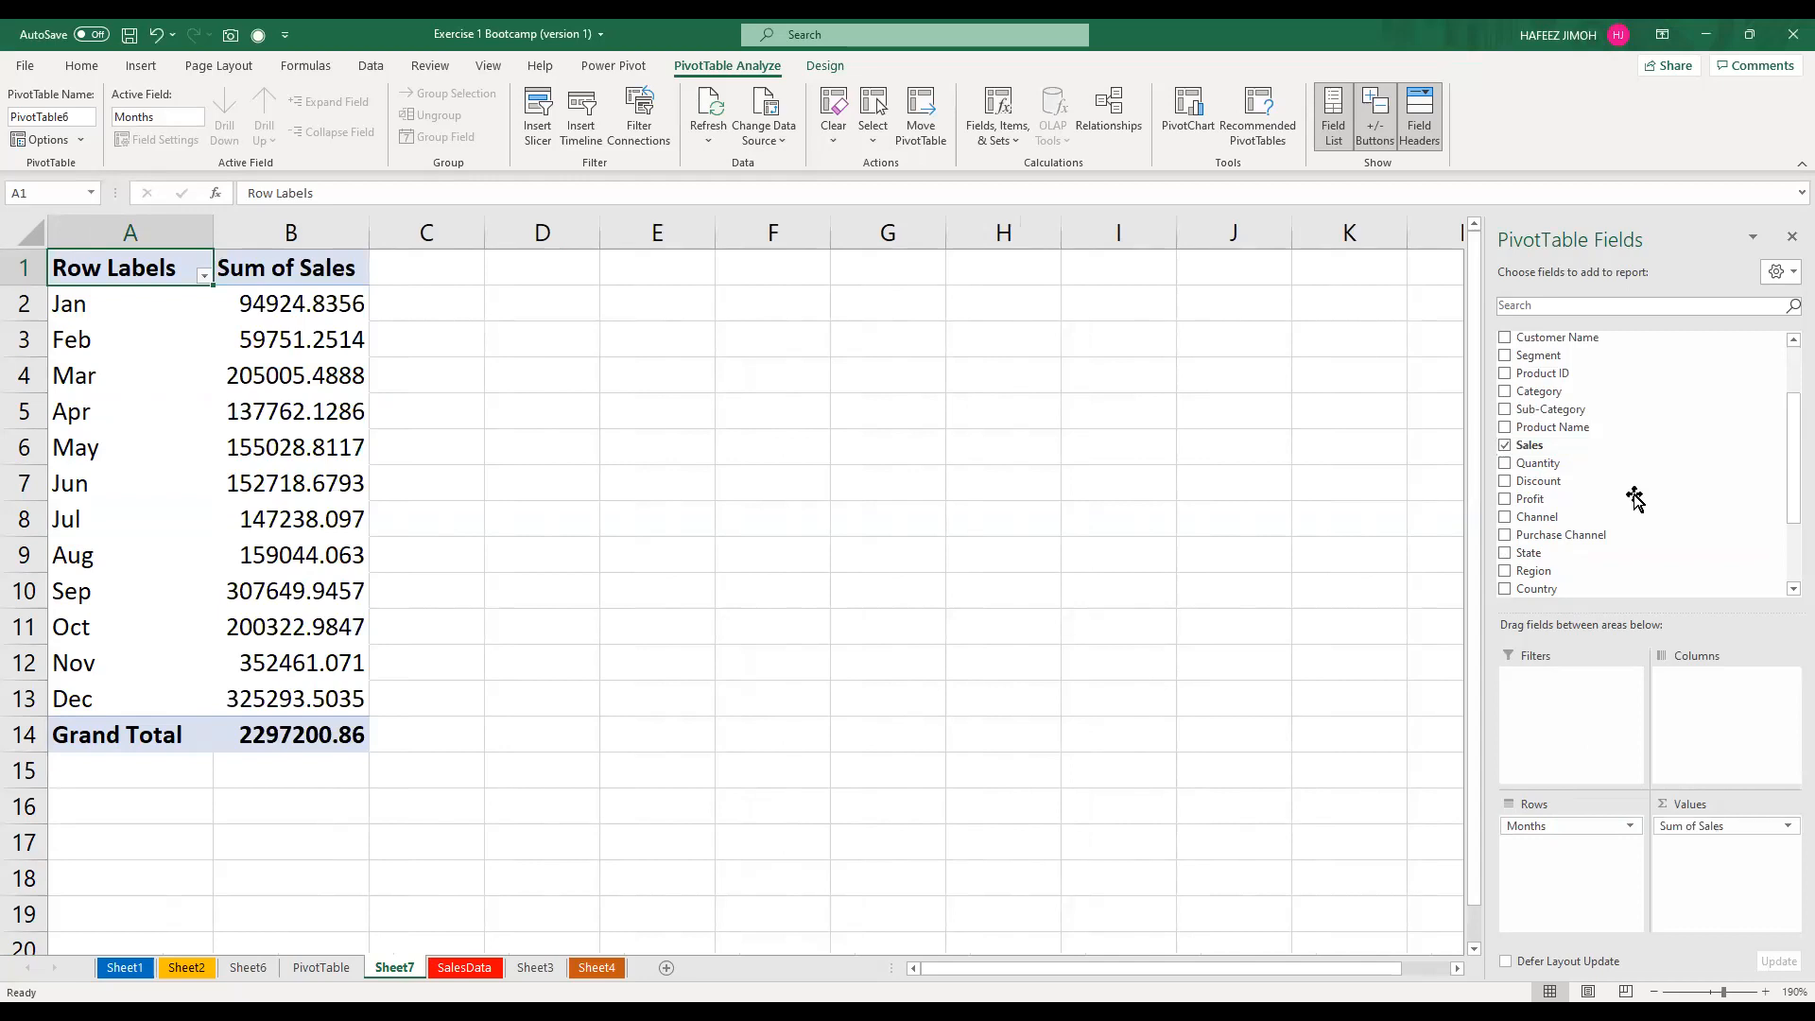
# Add Quarters above Months in the rows, try nesting Quarters under Months, and restore the quarter-first order
pyautogui.scroll(-2, 1604, 547)
pyautogui.moveTo(1607, 548); pyautogui.dragTo(1577, 825)
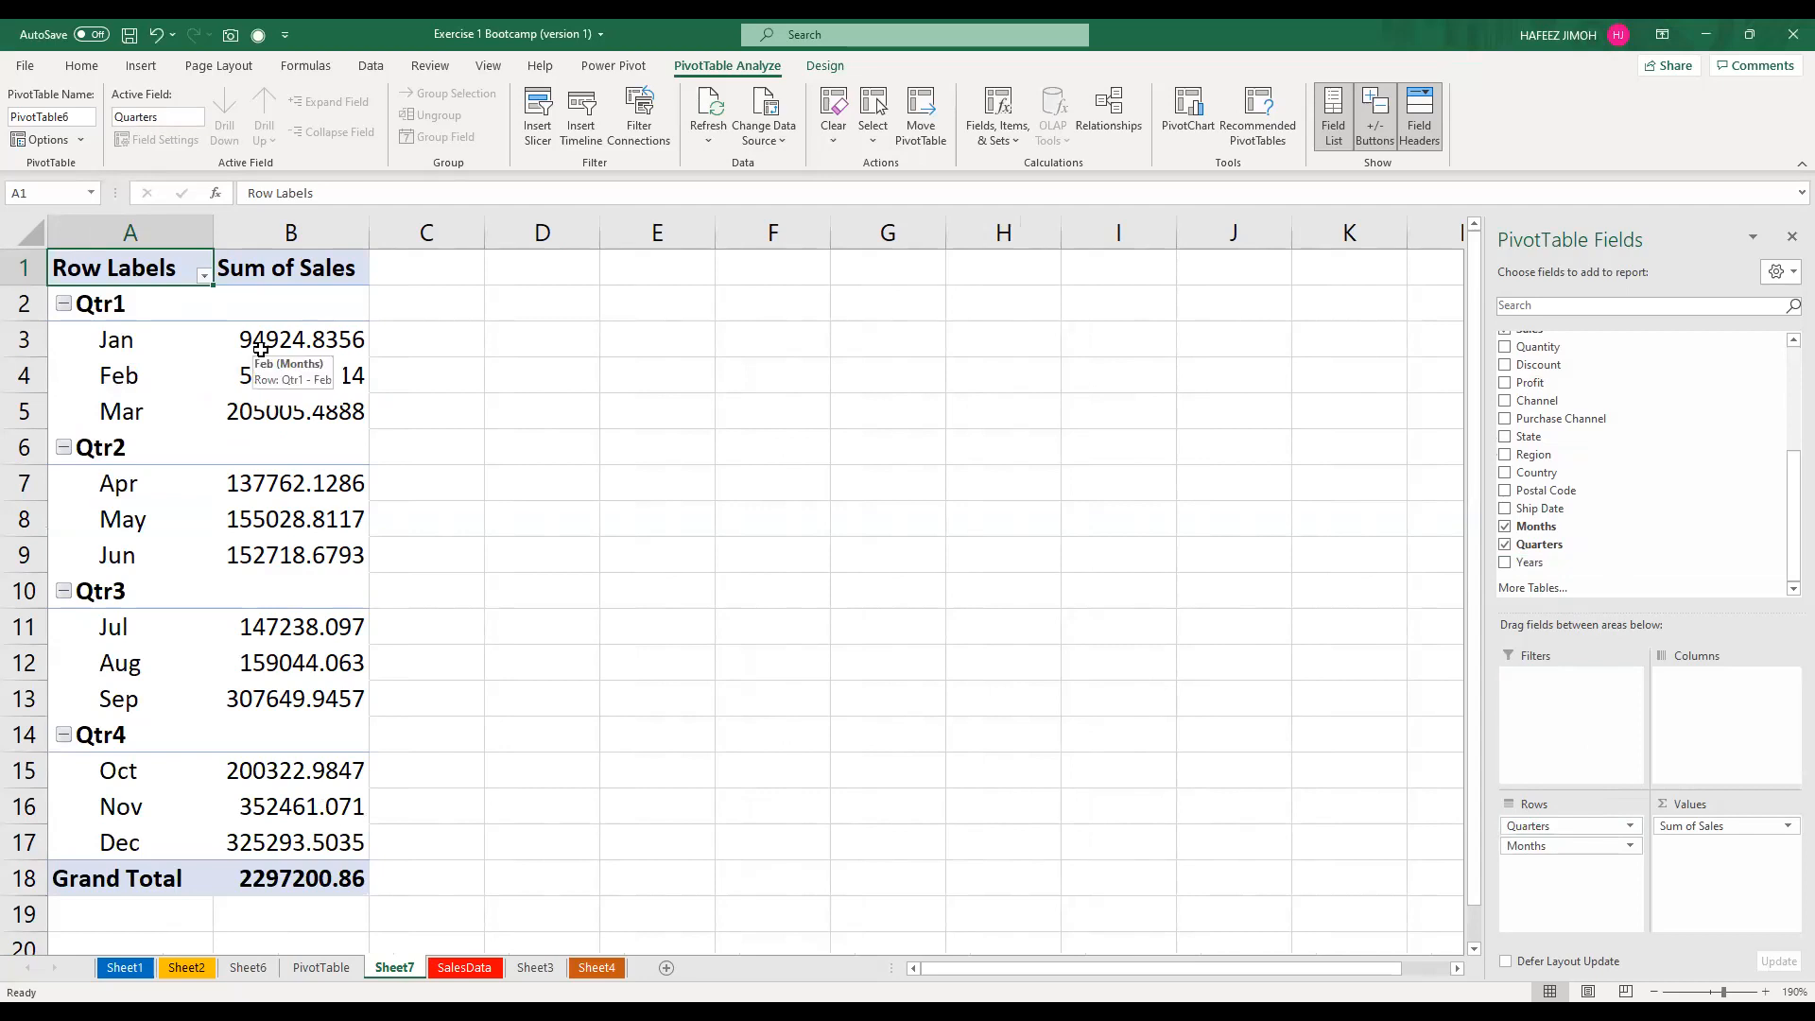
pyautogui.moveTo(1545, 826)
pyautogui.mouseDown()
pyautogui.moveTo(1543, 876)
pyautogui.moveTo(1545, 843)
pyautogui.moveTo(1566, 844)
pyautogui.mouseUp()
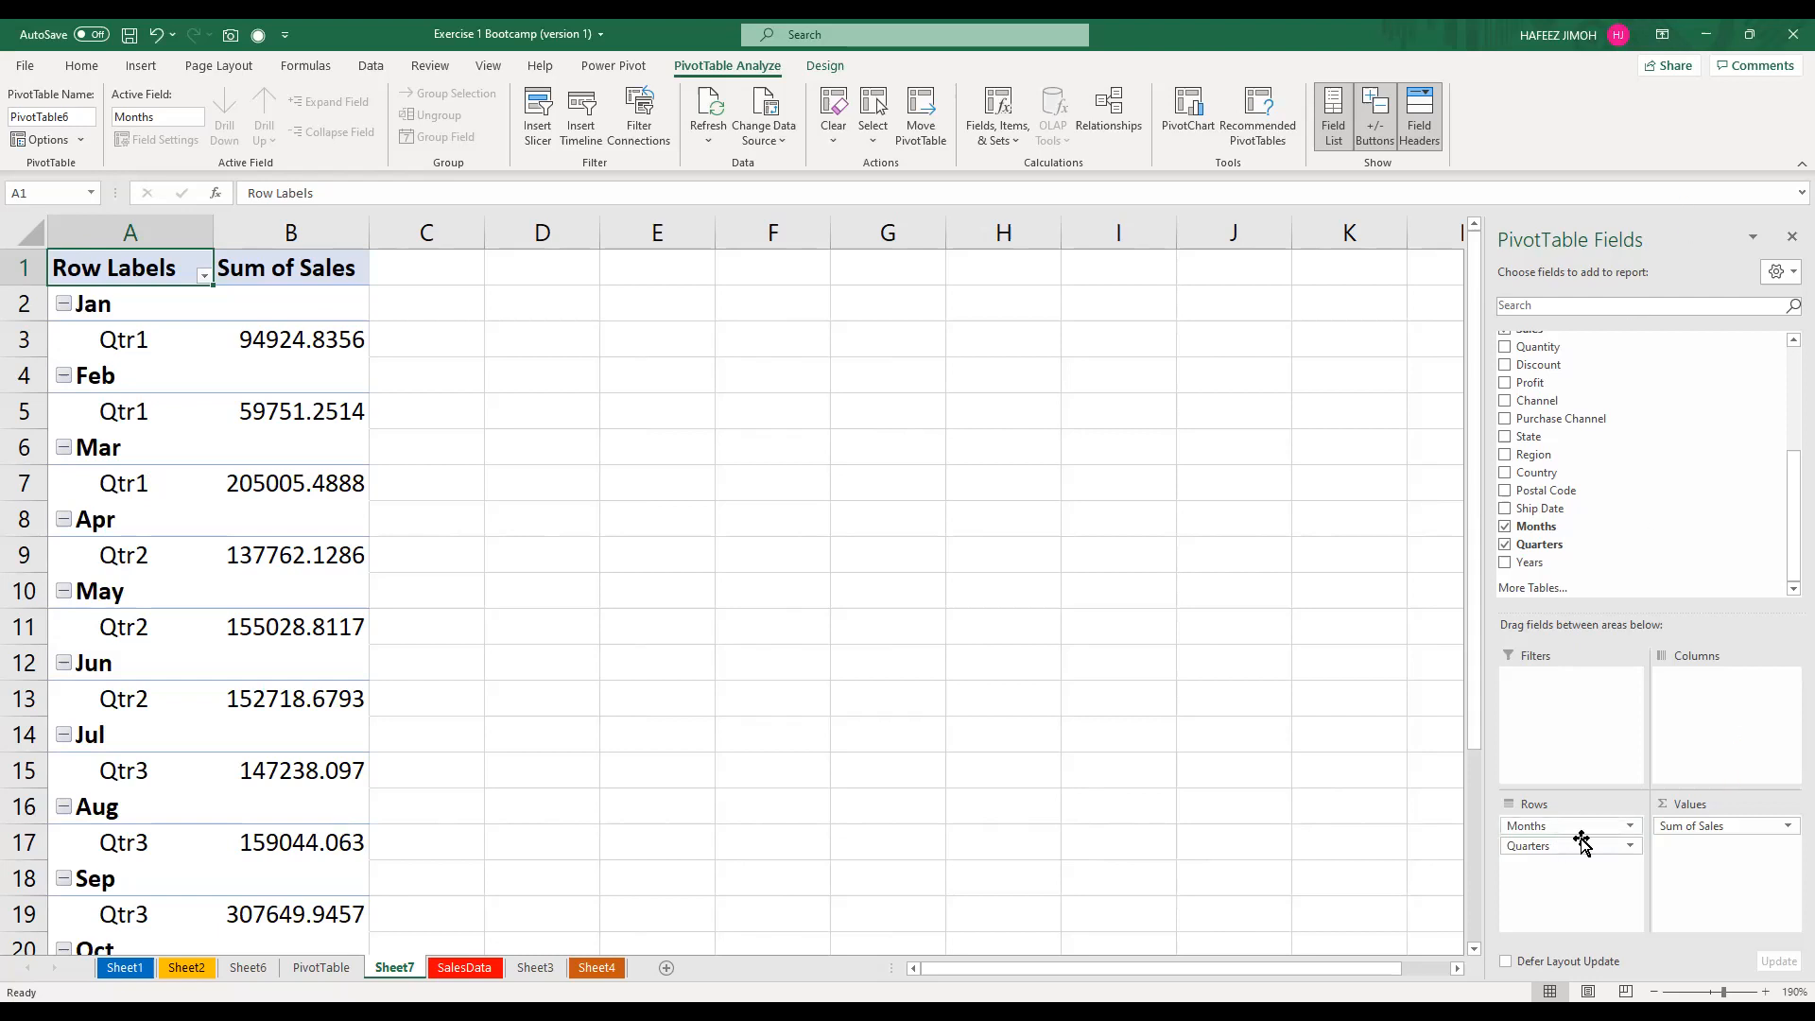
pyautogui.moveTo(1565, 832); pyautogui.dragTo(1548, 875)
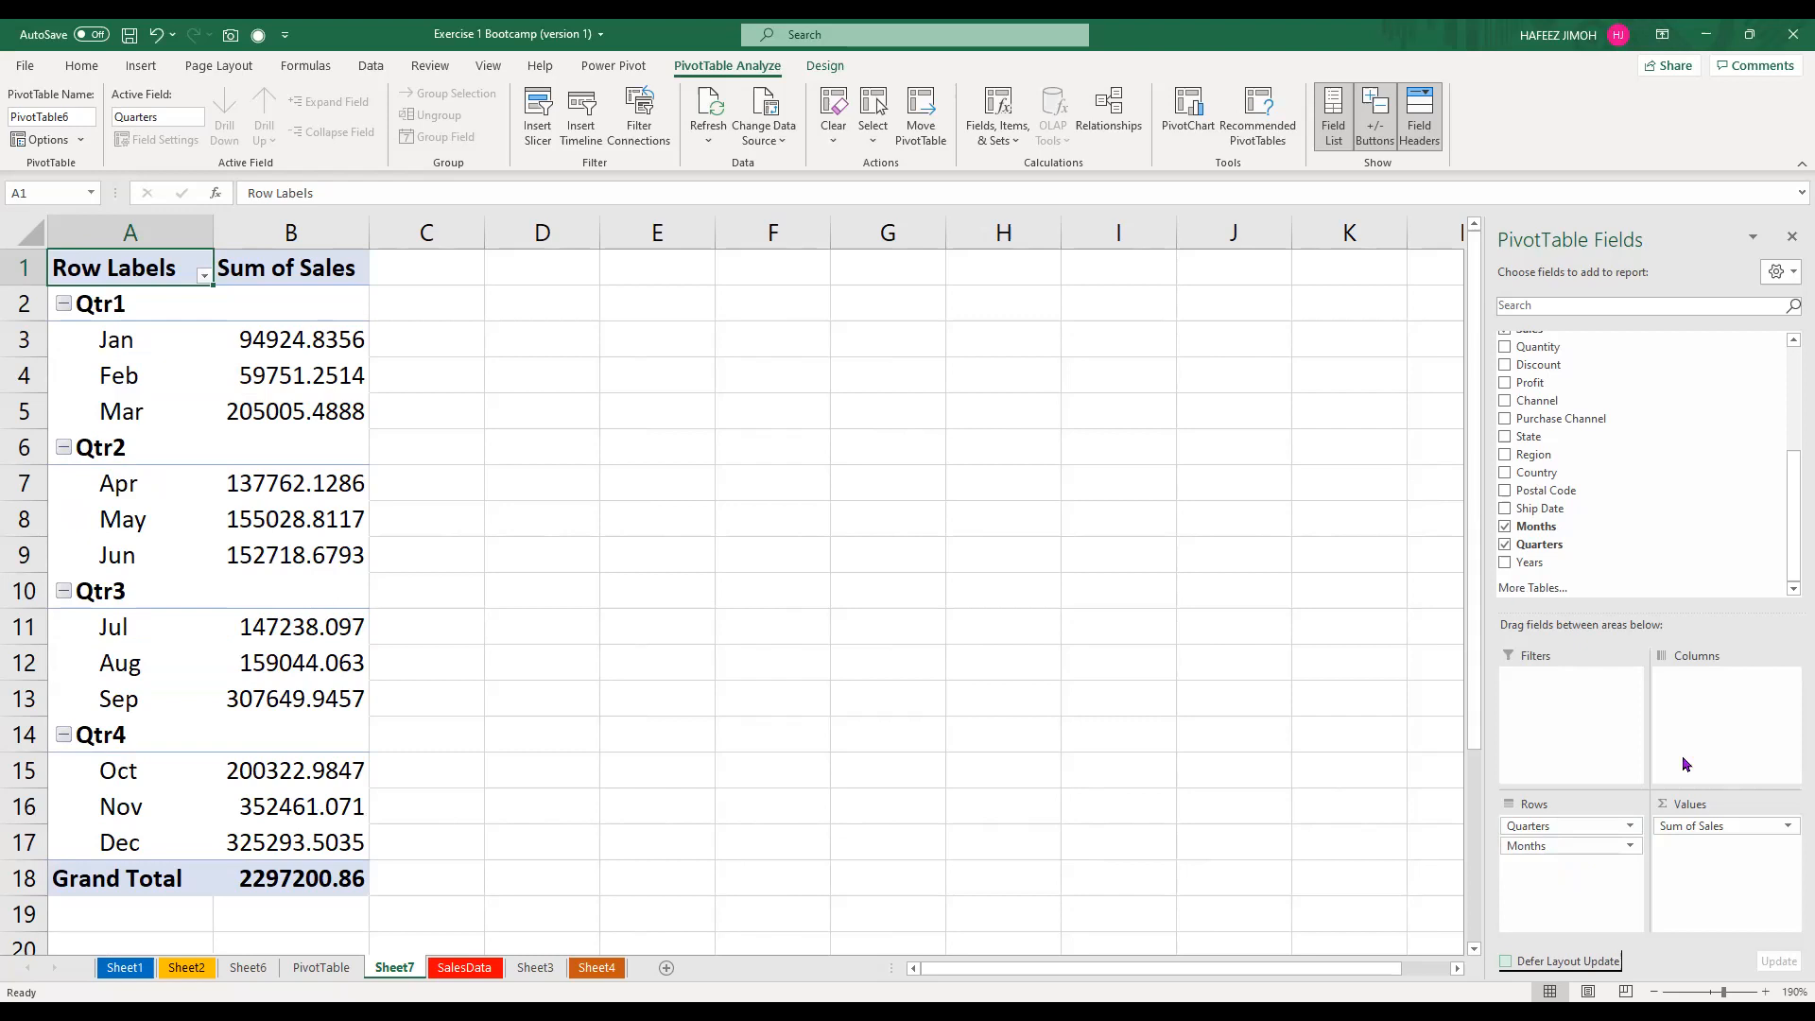
# Remove Quarters and Months from the pivot table and add Order Date to the rows instead
pyautogui.moveTo(1568, 828); pyautogui.dragTo(1325, 811)
pyautogui.click(1607, 522)
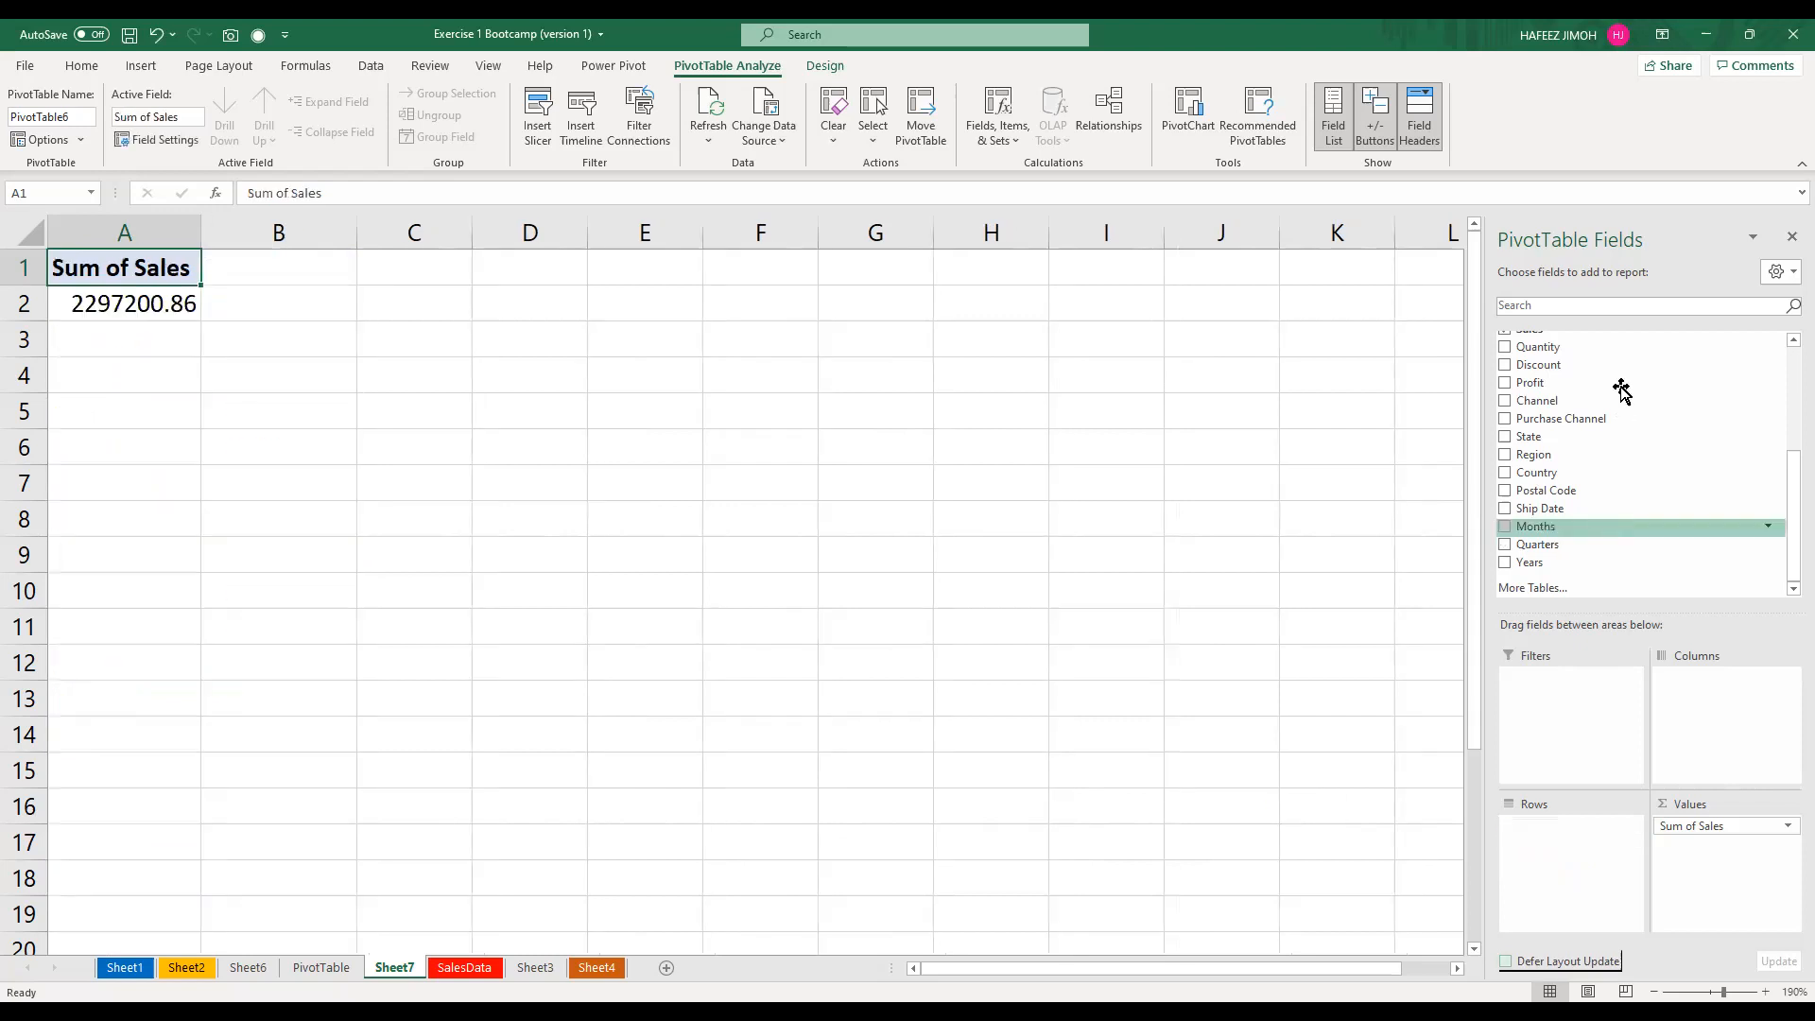
pyautogui.scroll(2, 1621, 390)
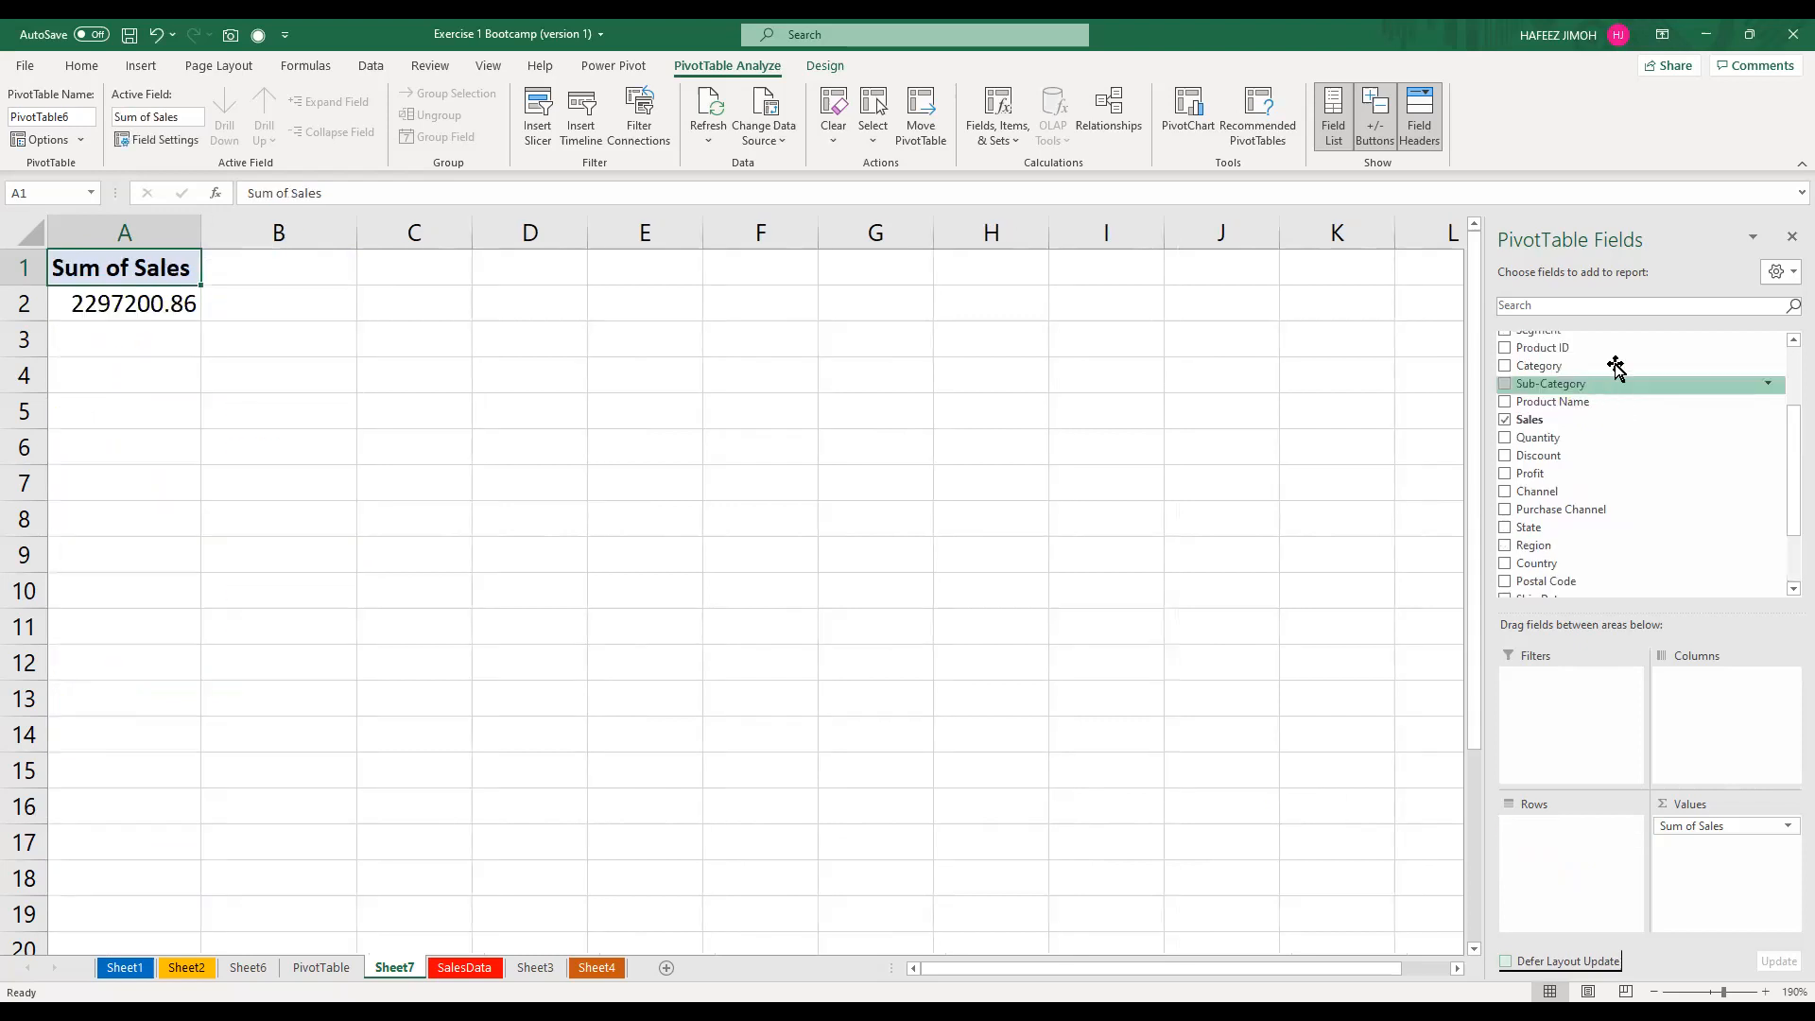
pyautogui.scroll(2, 1626, 353)
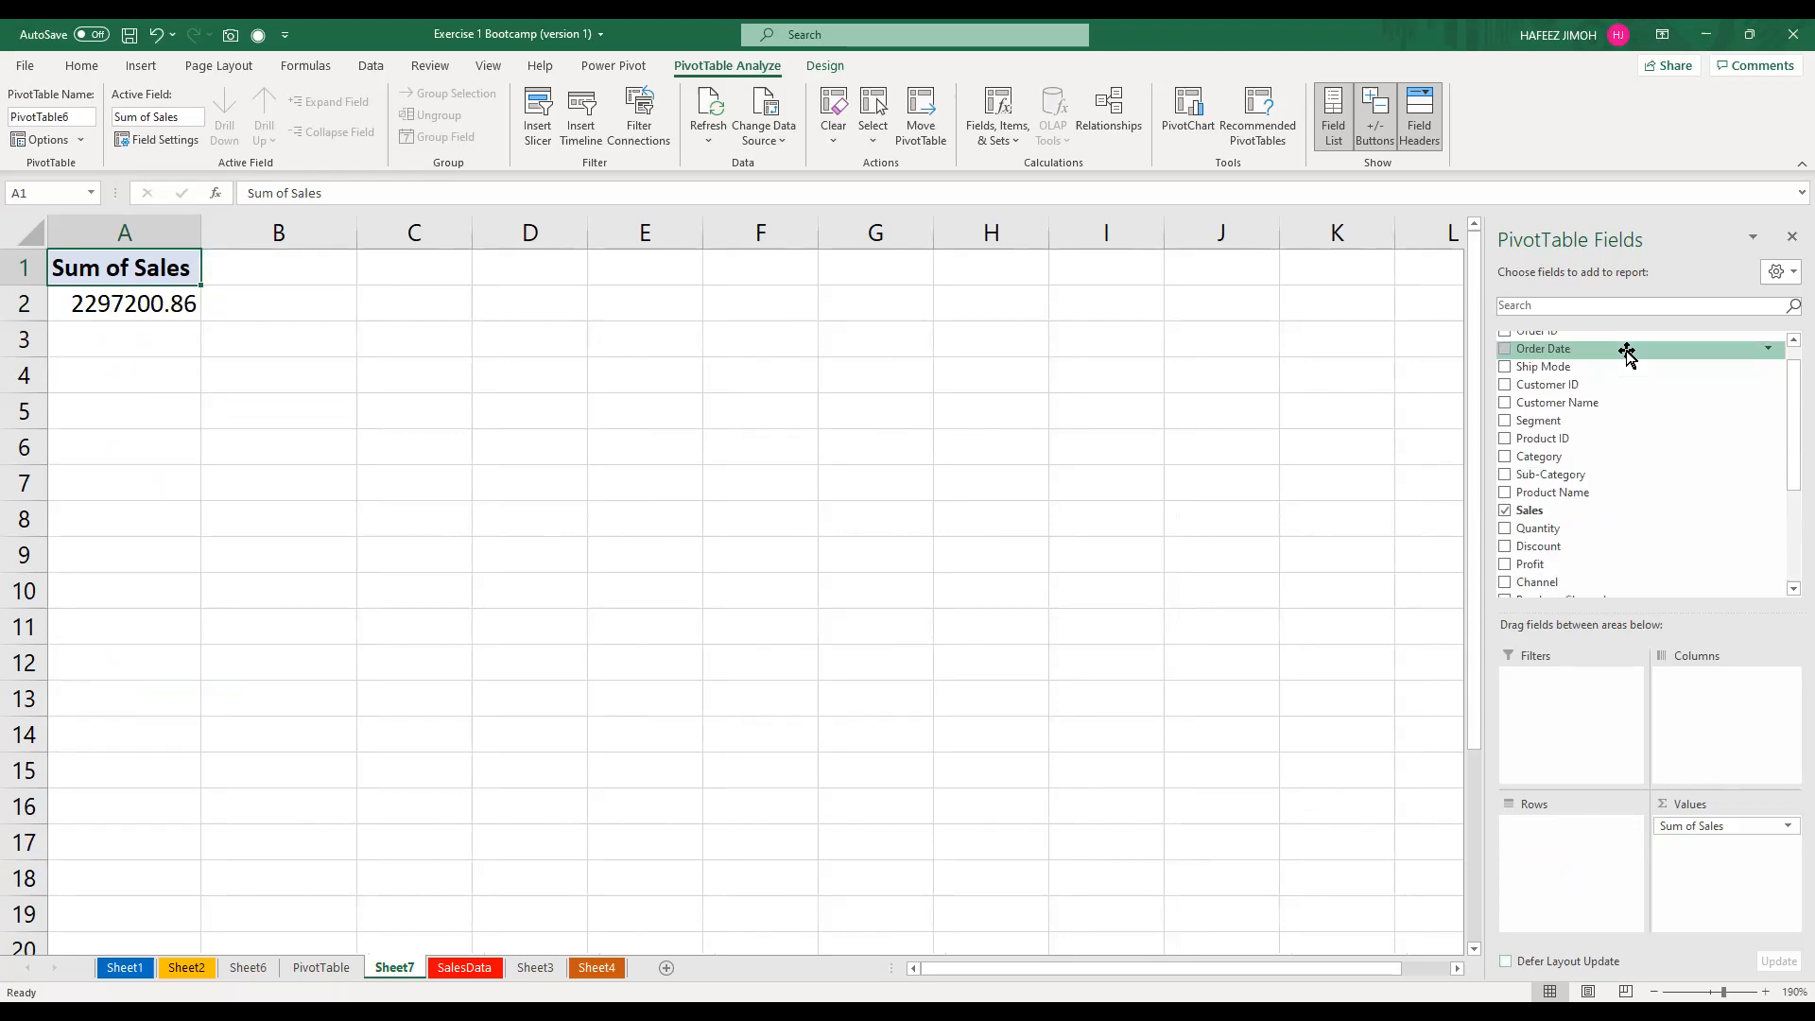
pyautogui.moveTo(1626, 351); pyautogui.dragTo(1541, 858)
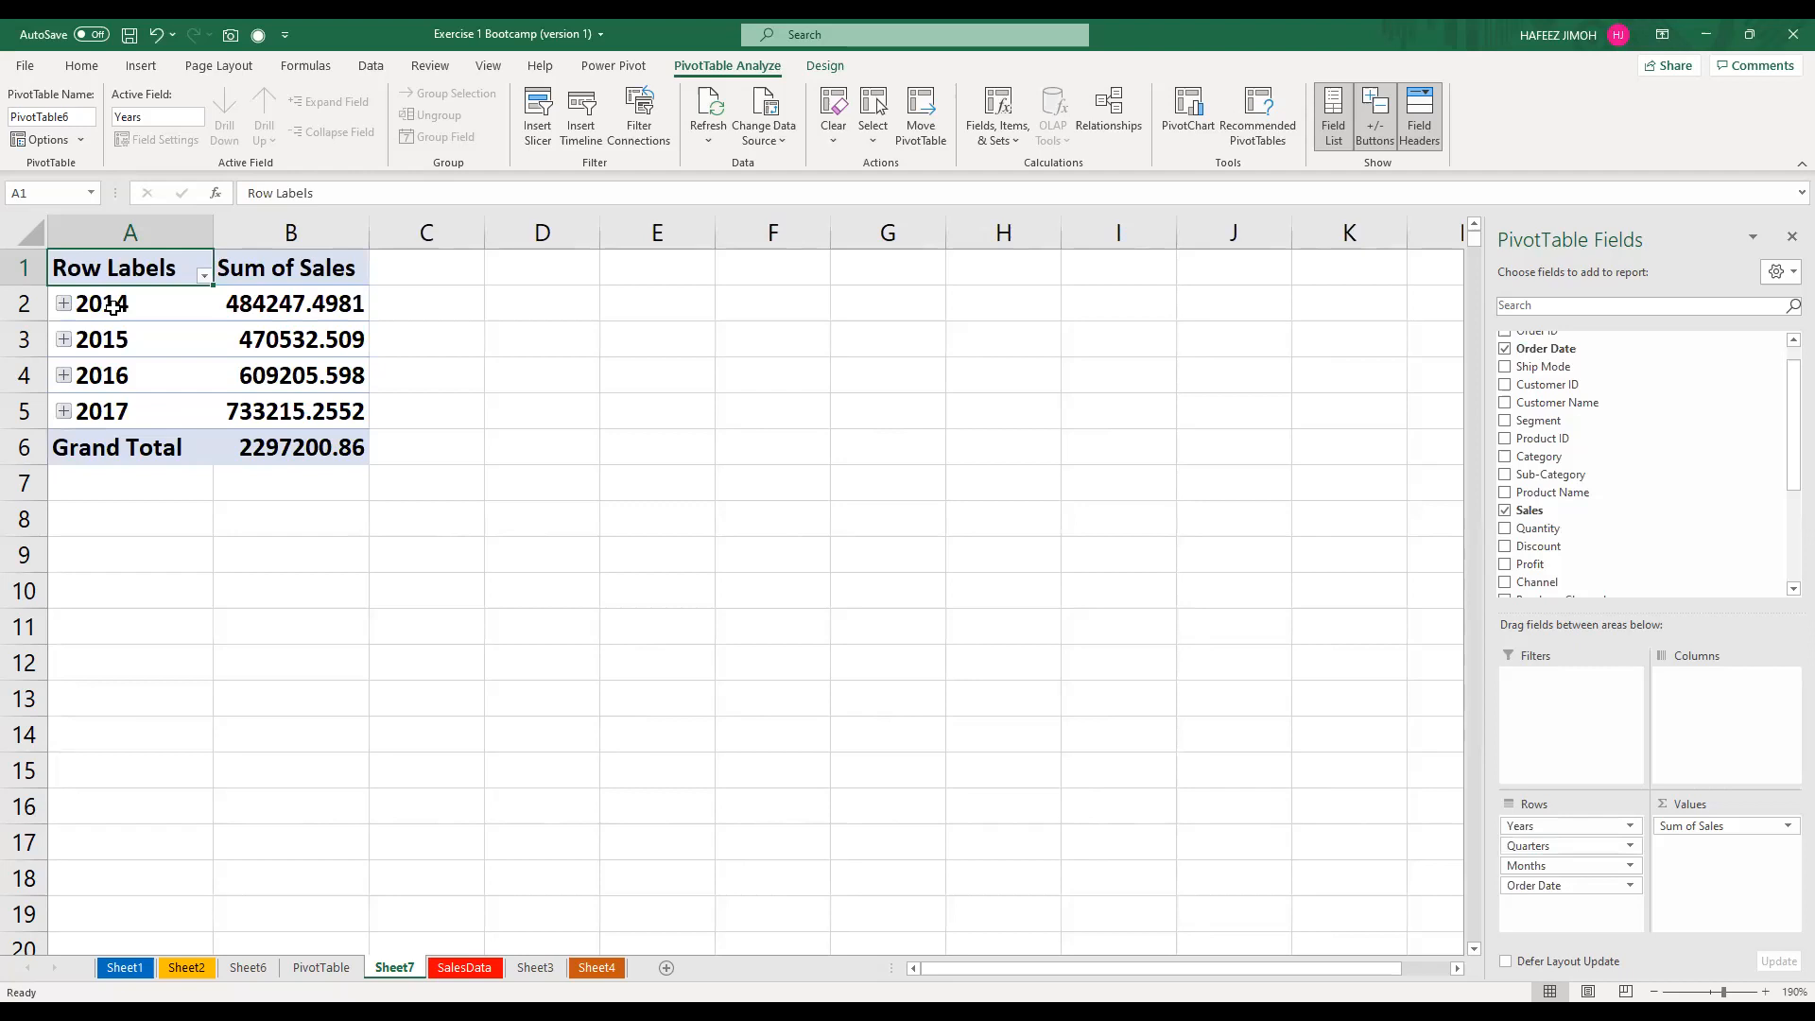
# Review the date grouping settings of the 2014 row label in cell A2
pyautogui.click(112, 305)
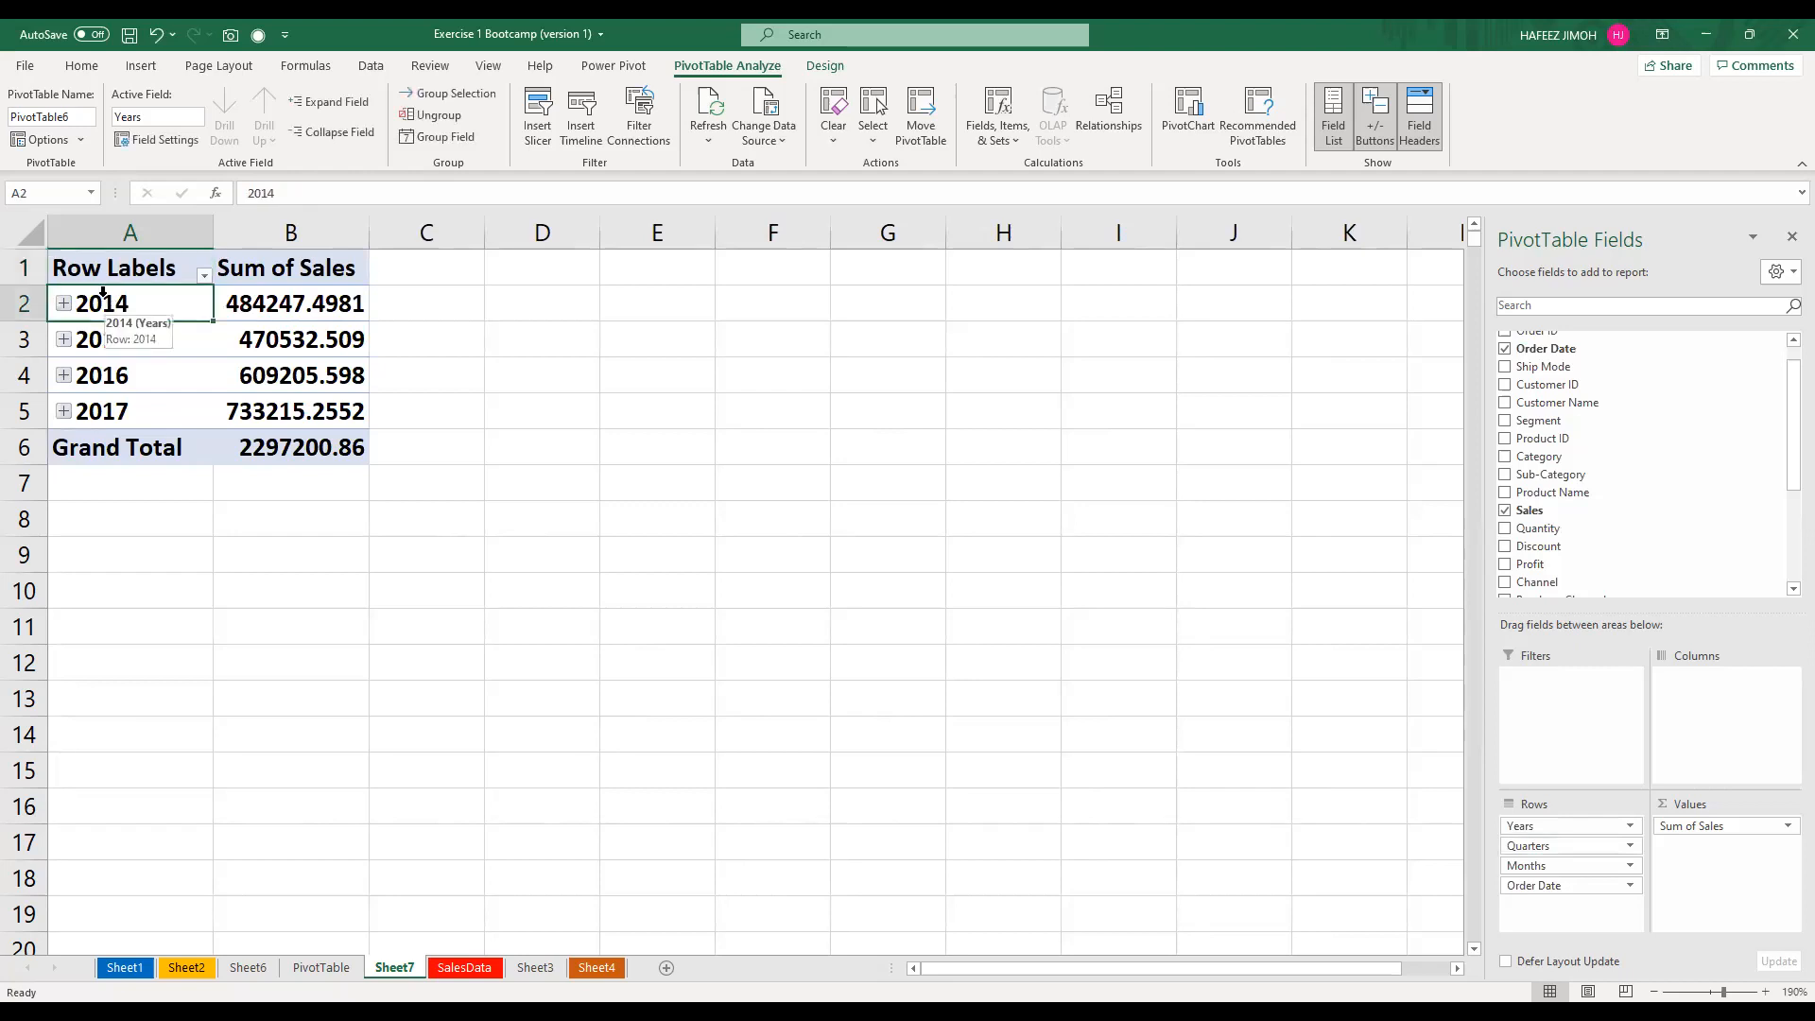
pyautogui.hotkey('shift', 'F10')
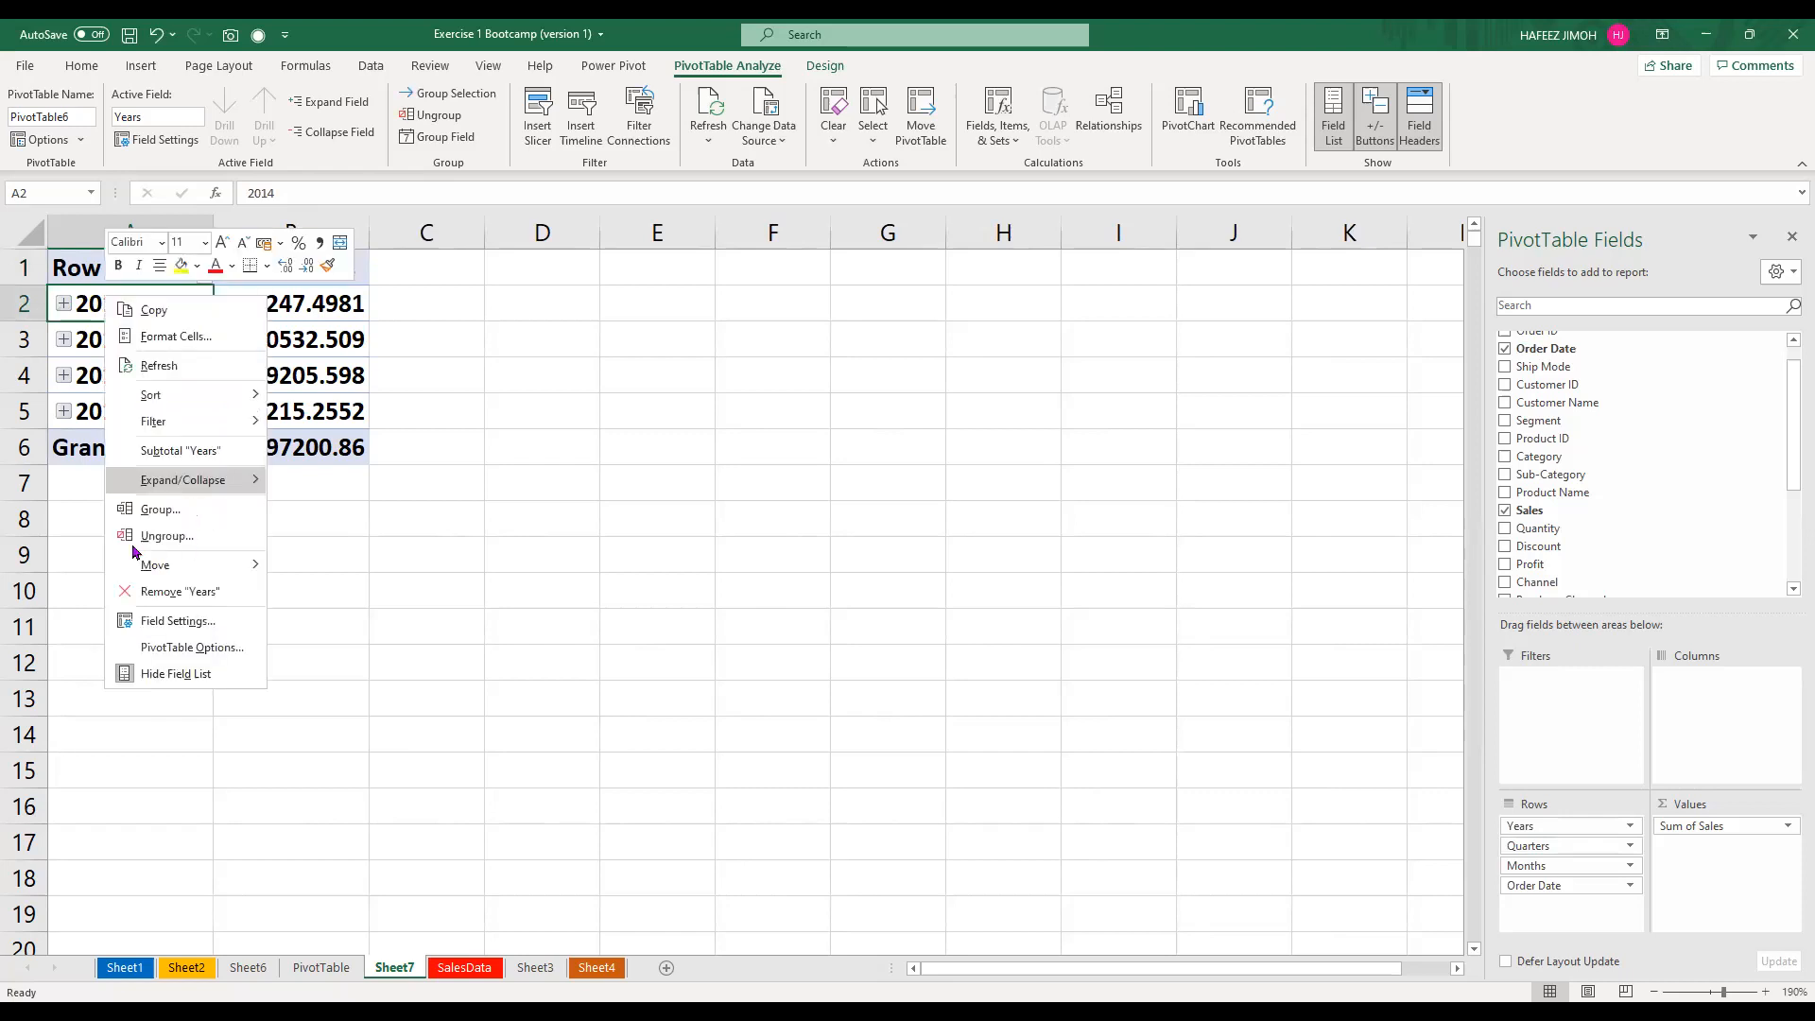
pyautogui.press('g')
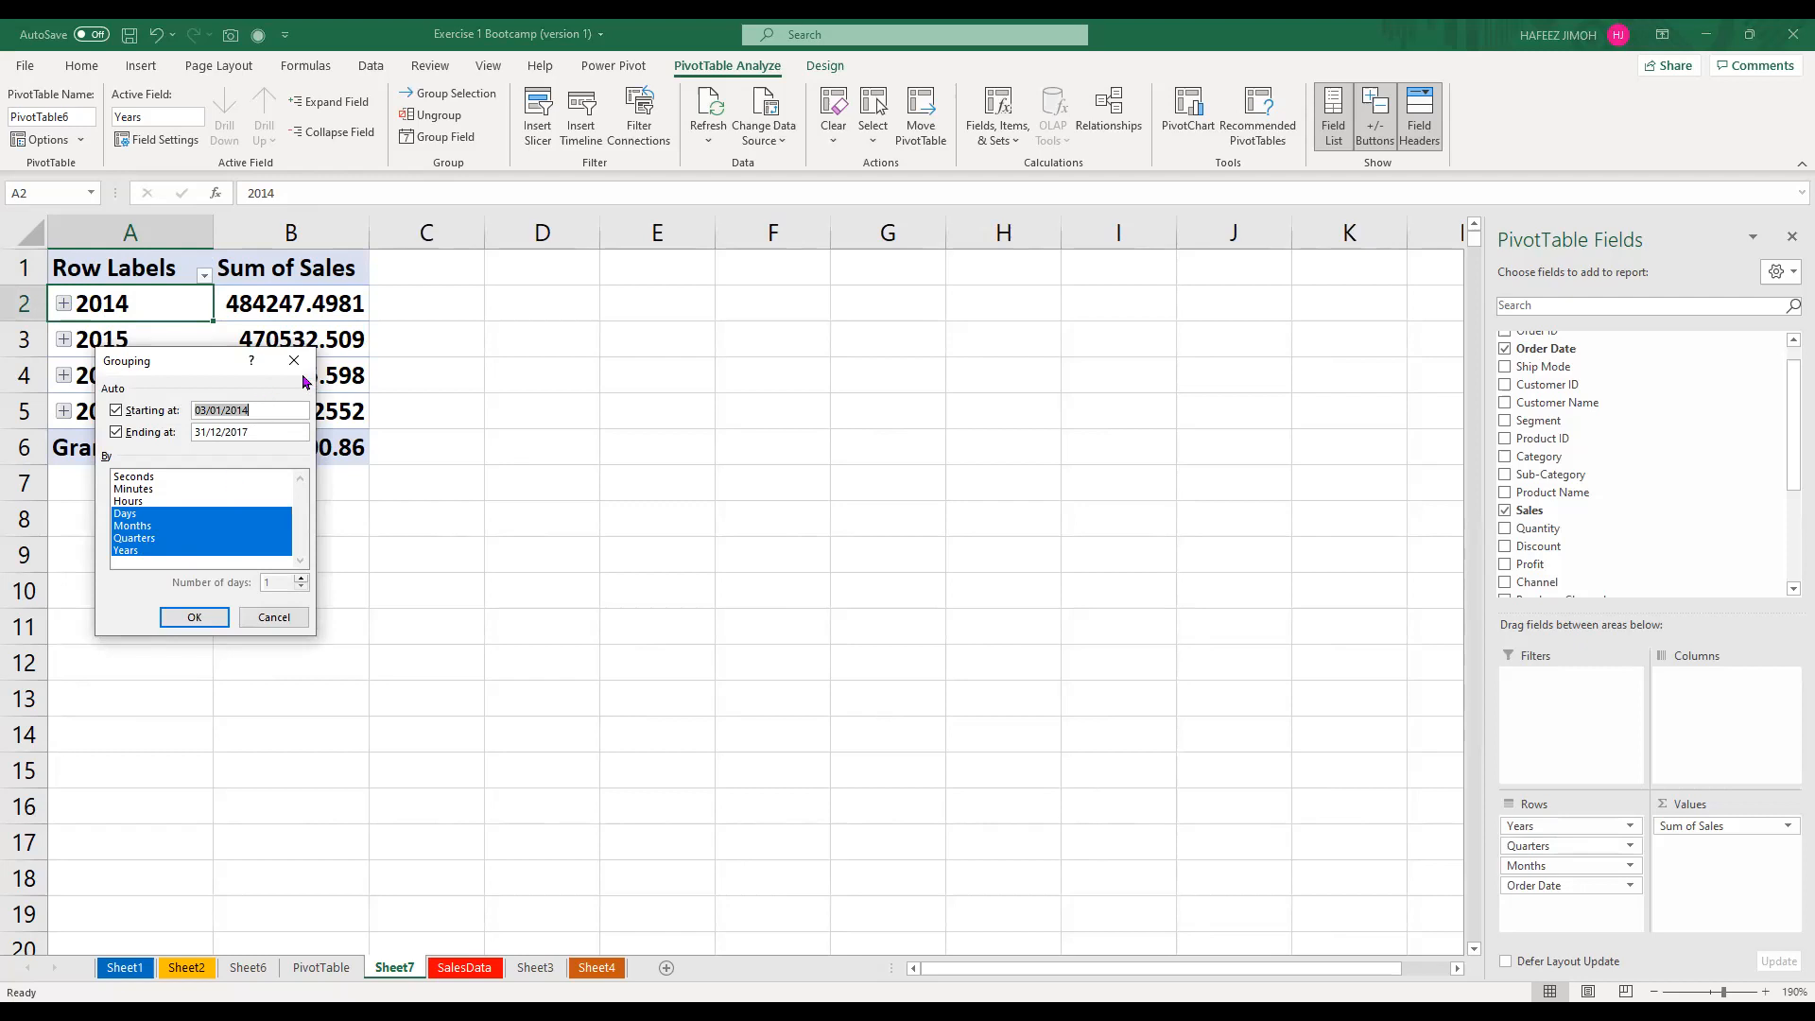
pyautogui.press('Escape')
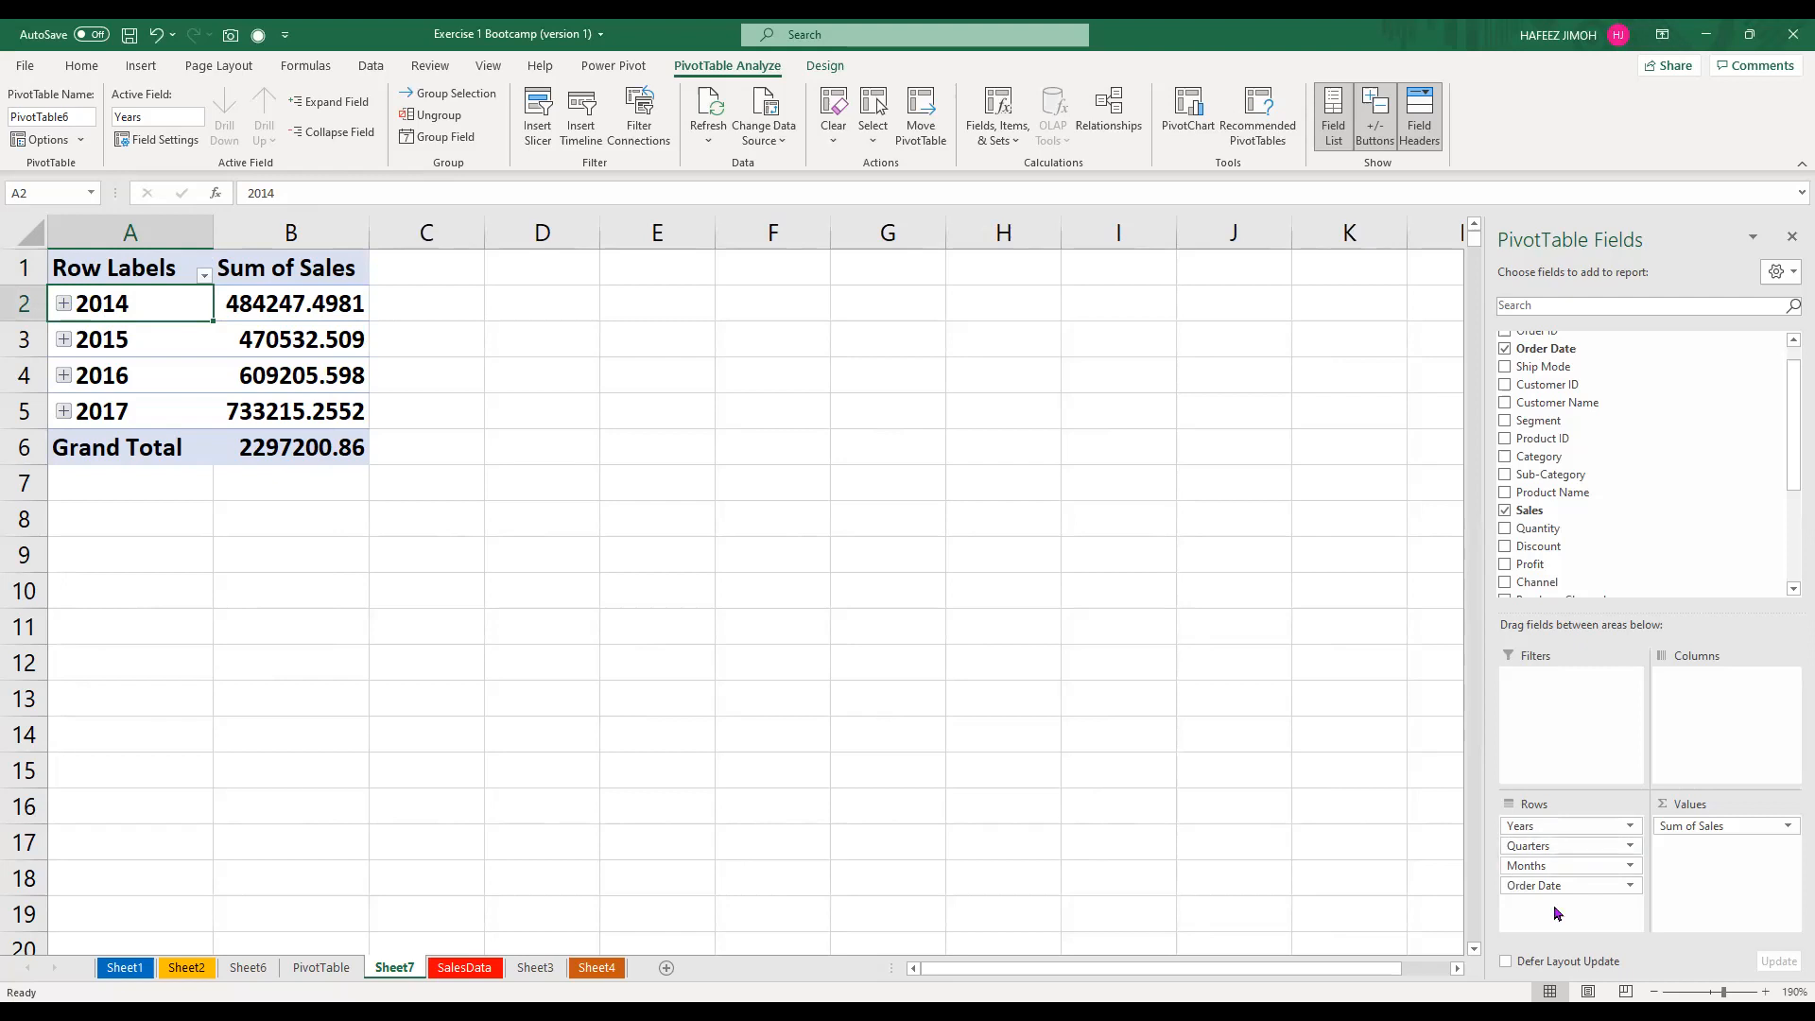
# Remove Quarters, Years and Order Date from the rows, keeping only Months
pyautogui.moveTo(1586, 845); pyautogui.dragTo(1340, 839)
pyautogui.moveTo(1560, 831); pyautogui.dragTo(1370, 823)
pyautogui.click(1505, 349)
# Add the Quarters field above Months in the rows of the sales pivot table
pyautogui.scroll(-2, 1643, 553)
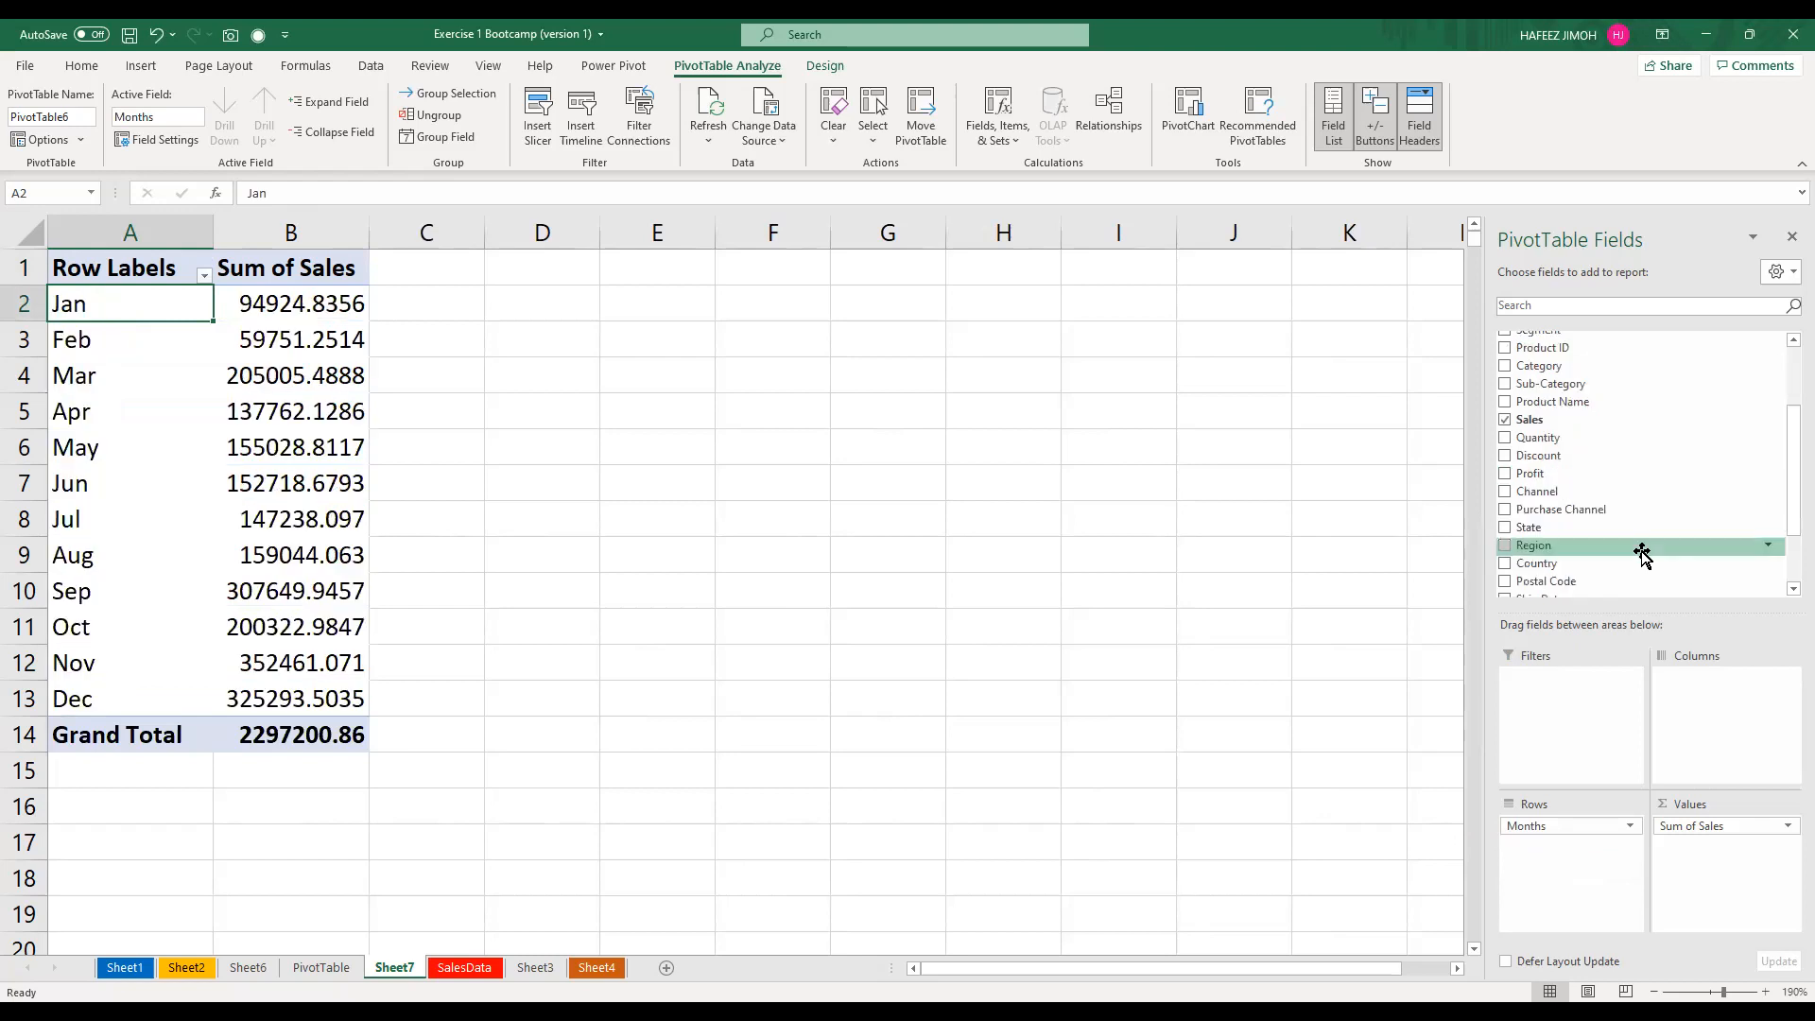
pyautogui.scroll(-2, 1642, 551)
pyautogui.moveTo(1641, 547); pyautogui.dragTo(1576, 822)
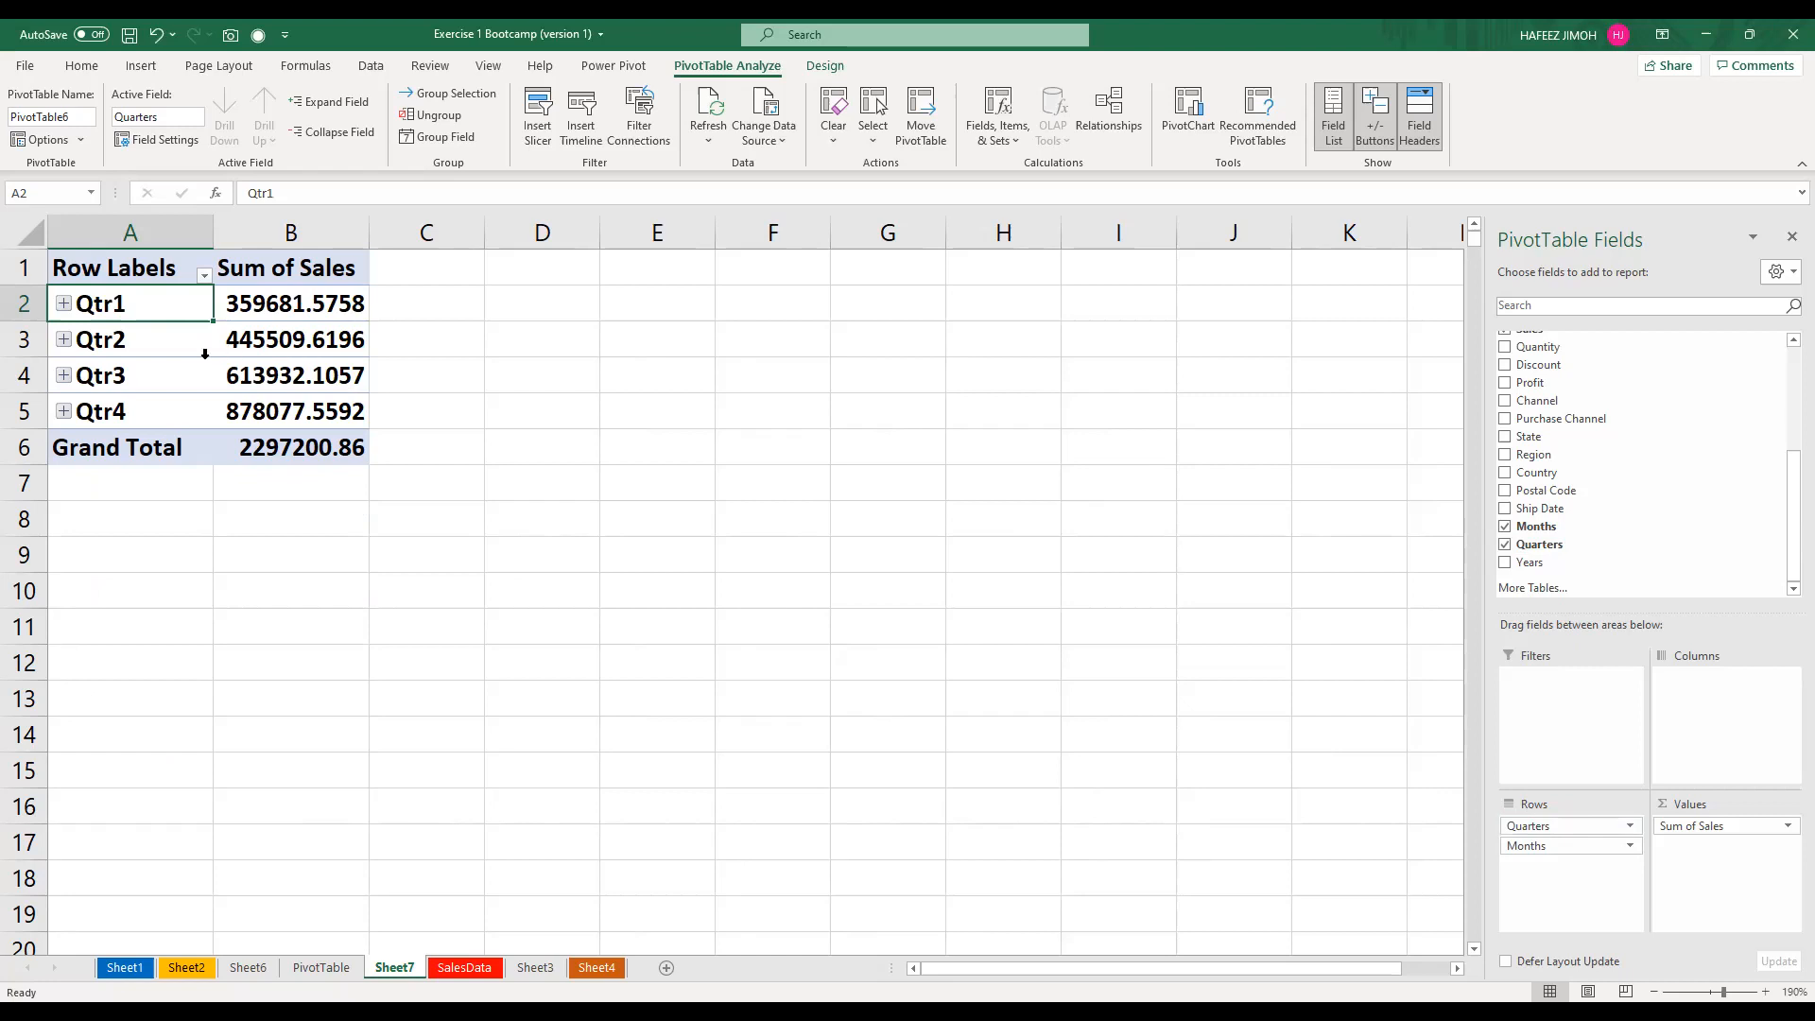
# Expand Qtr1 to show its months, collapse it, and leave it expanded again
pyautogui.click(70, 309)
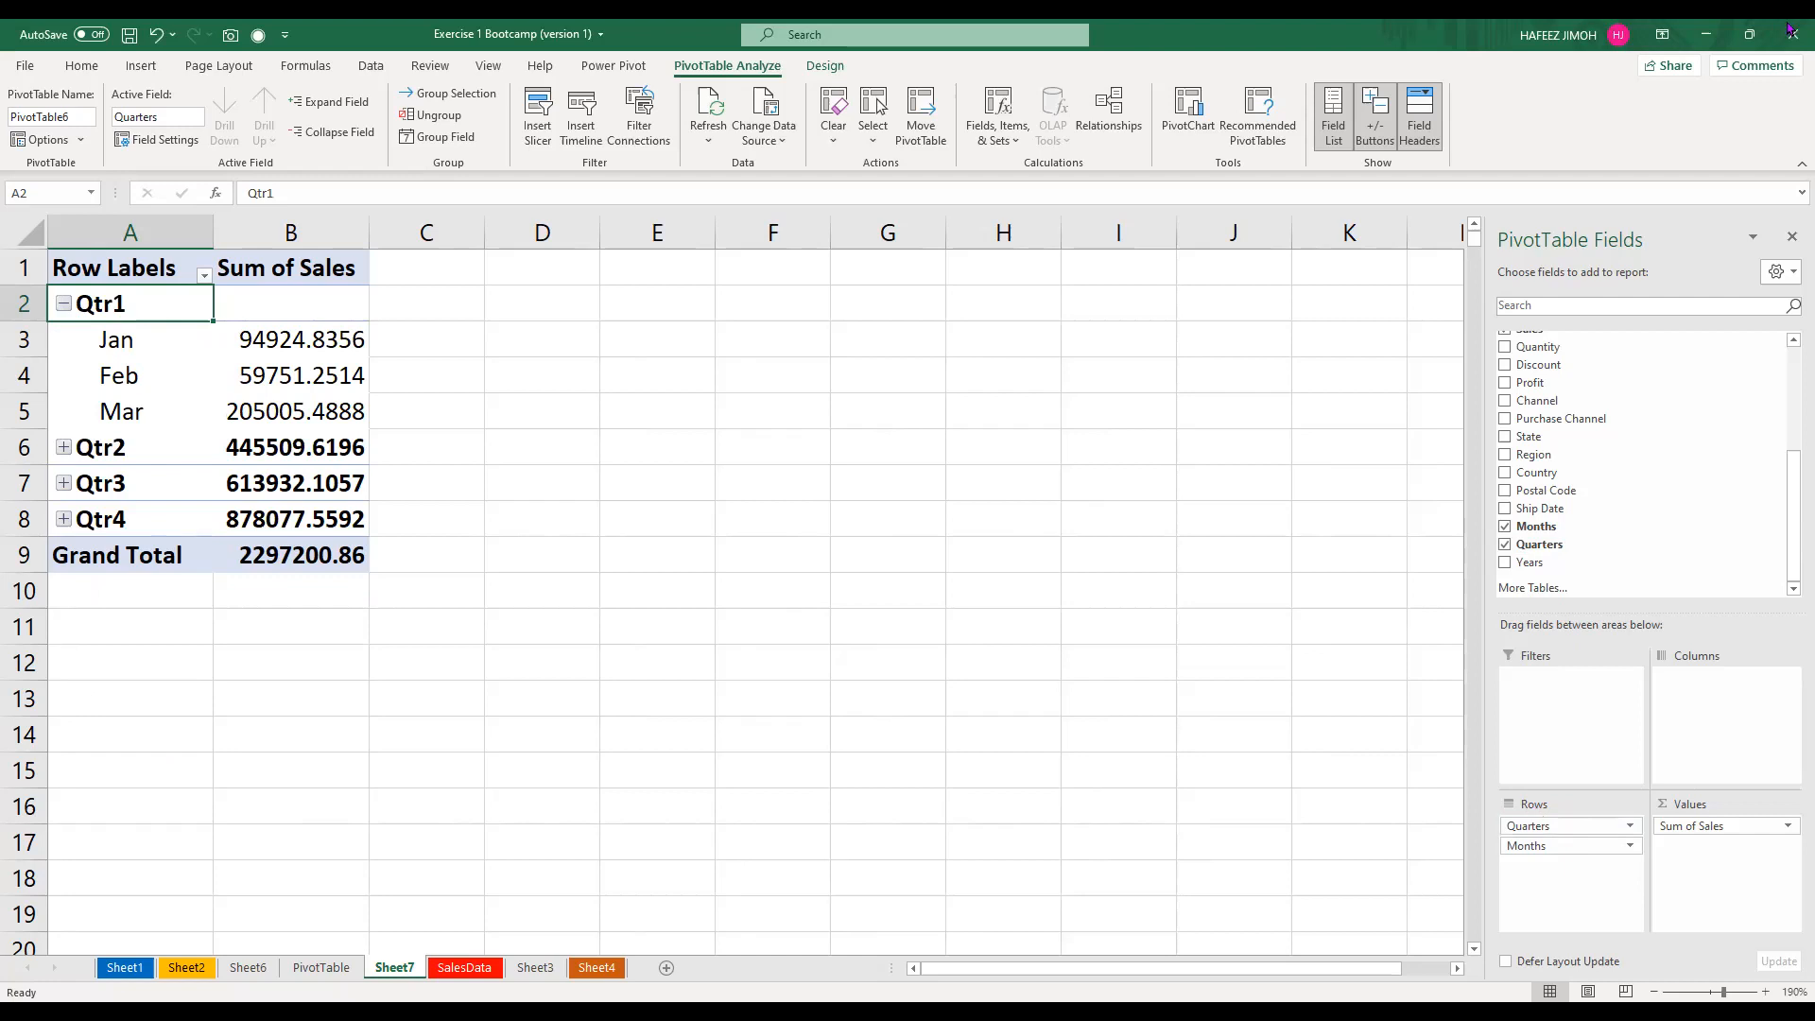
pyautogui.click(64, 305)
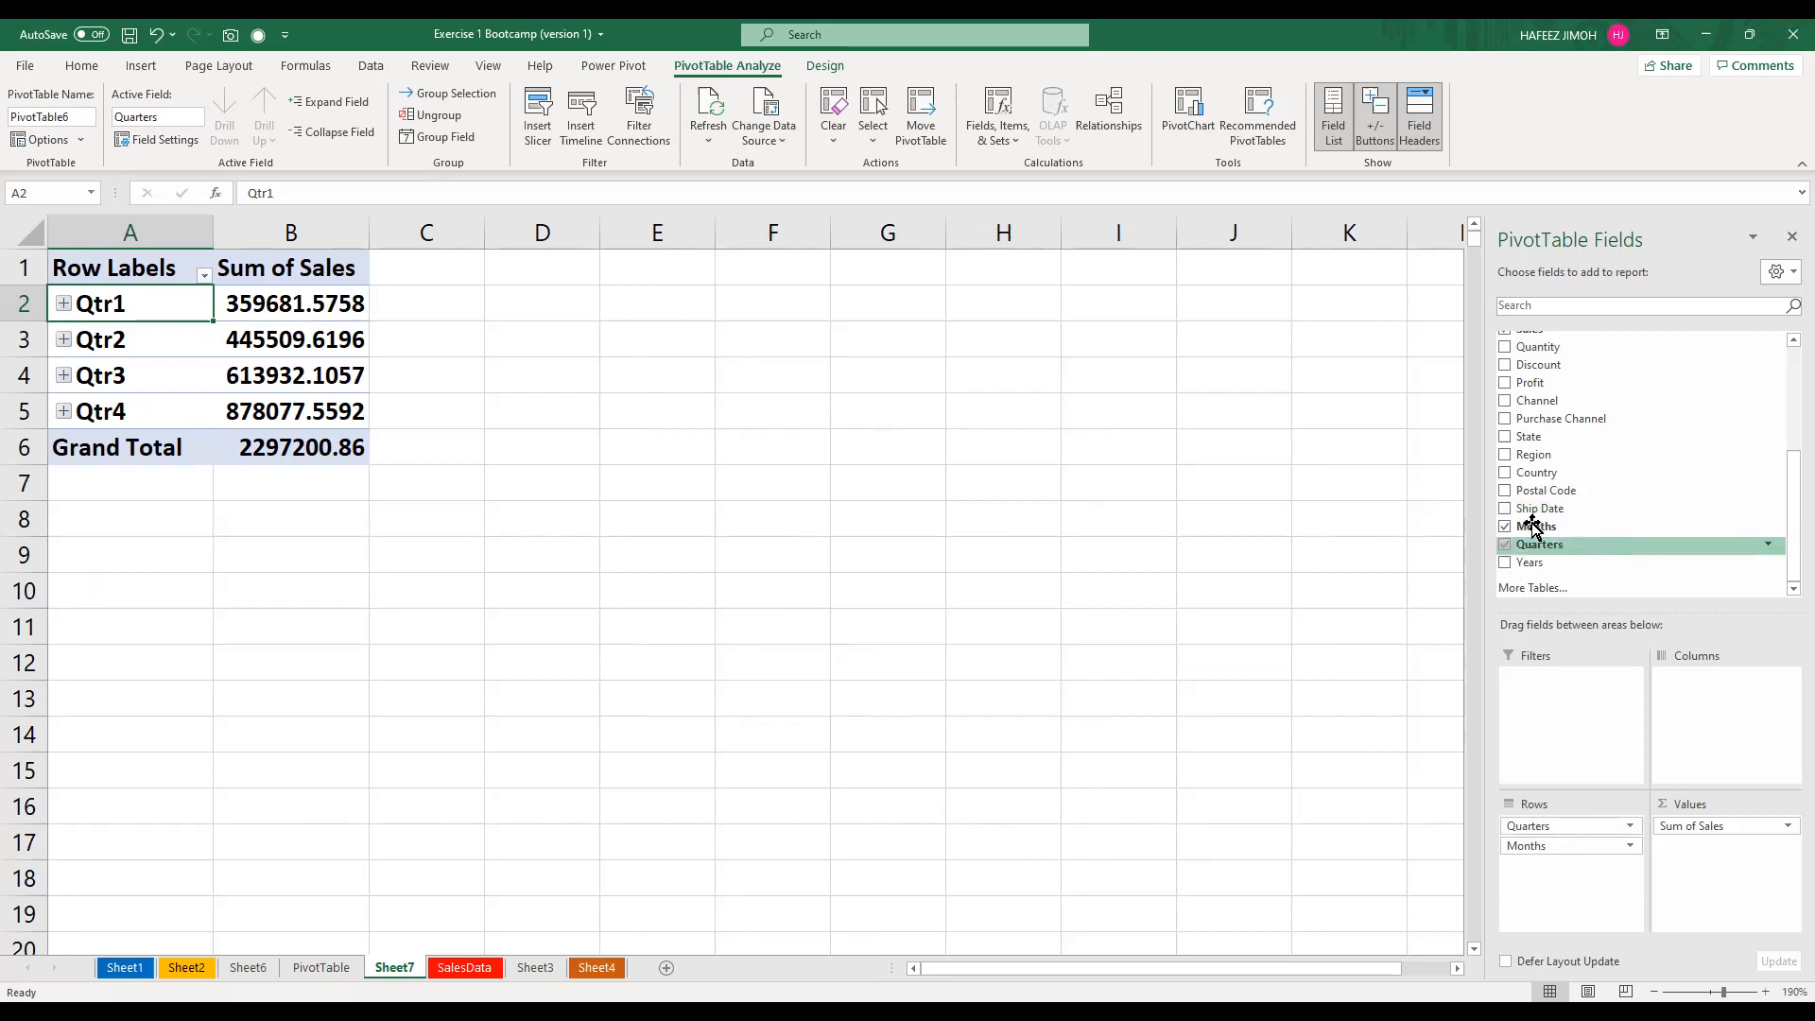
pyautogui.click(63, 307)
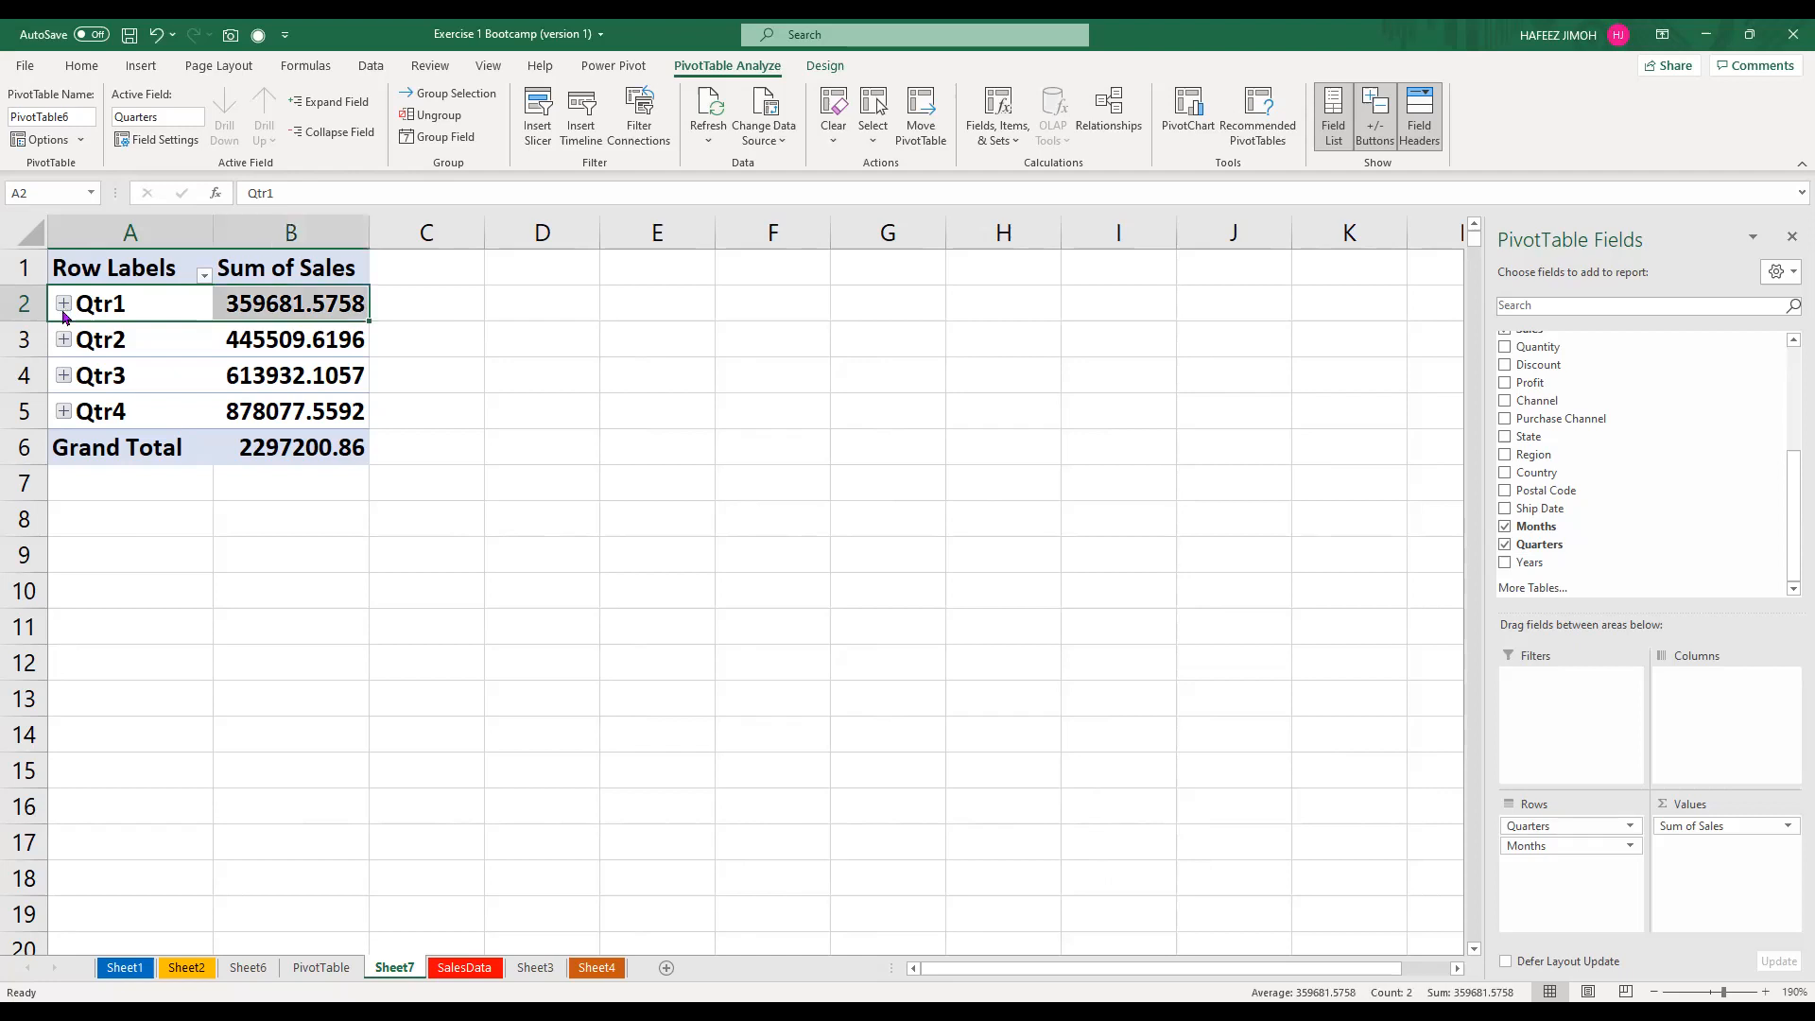
pyautogui.click(61, 319)
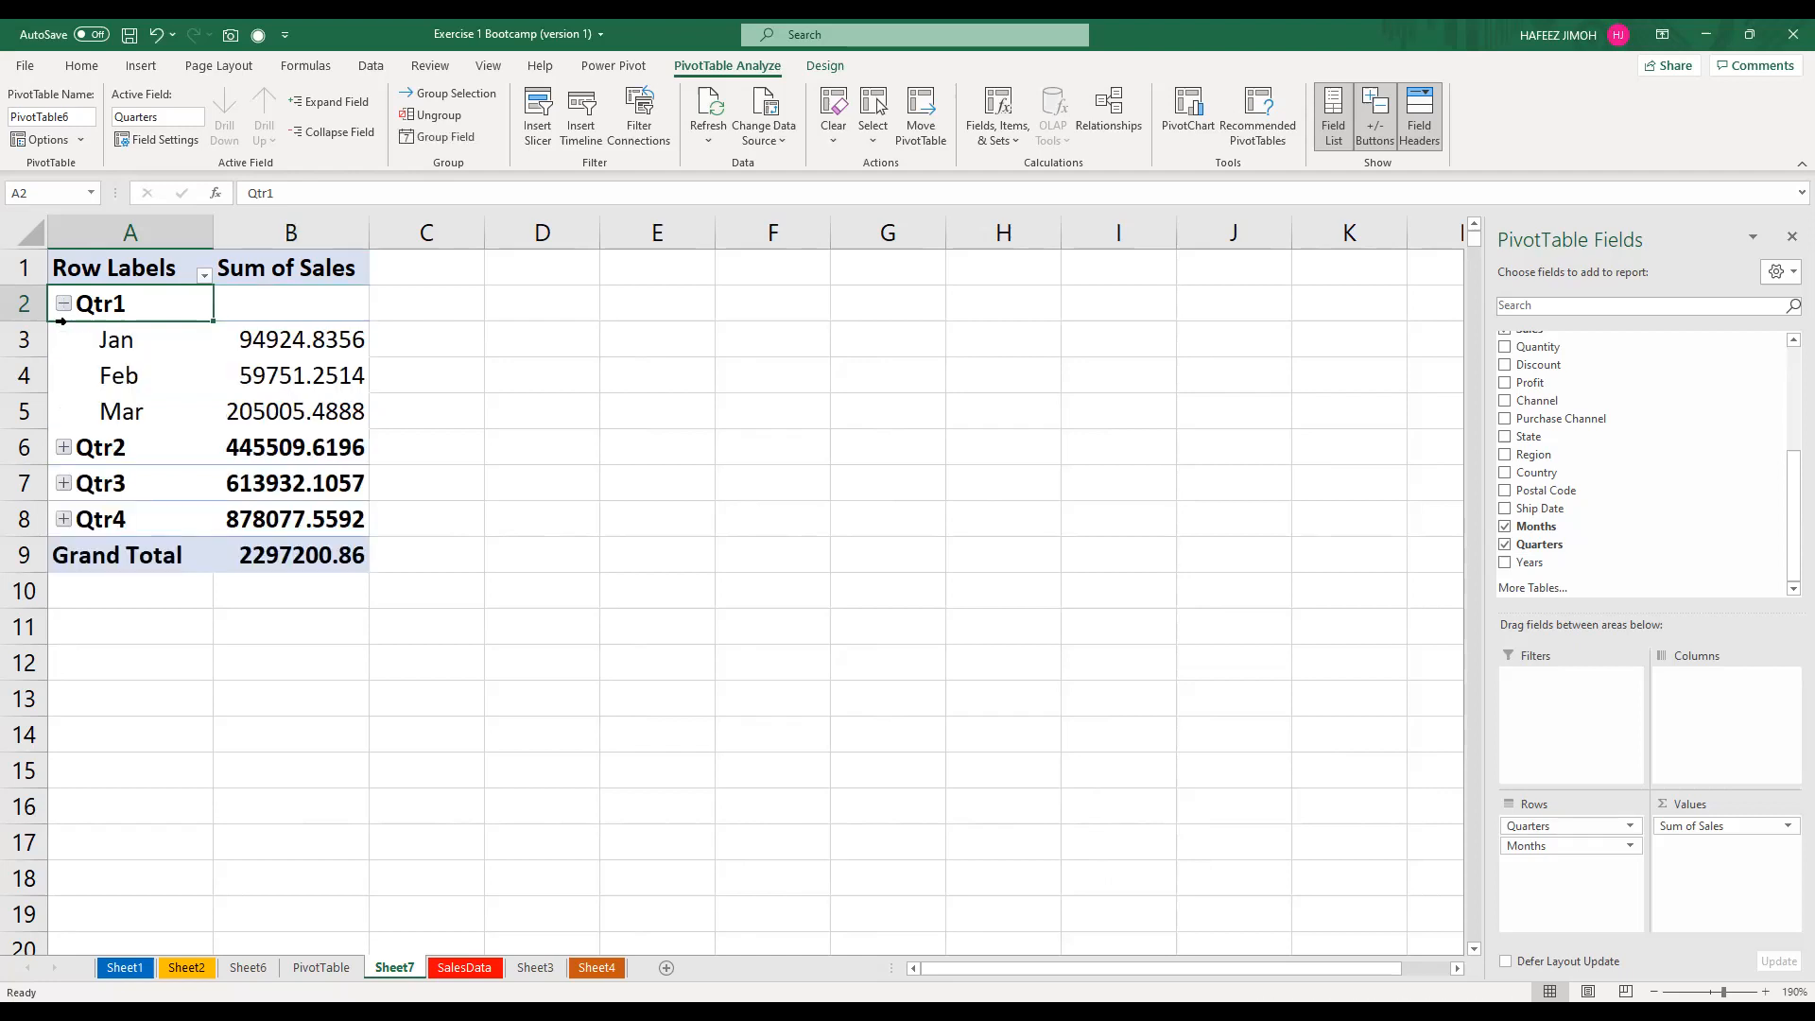
# Show the pivot table in outline form and expand Qtr2 to show its months
pyautogui.click(825, 65)
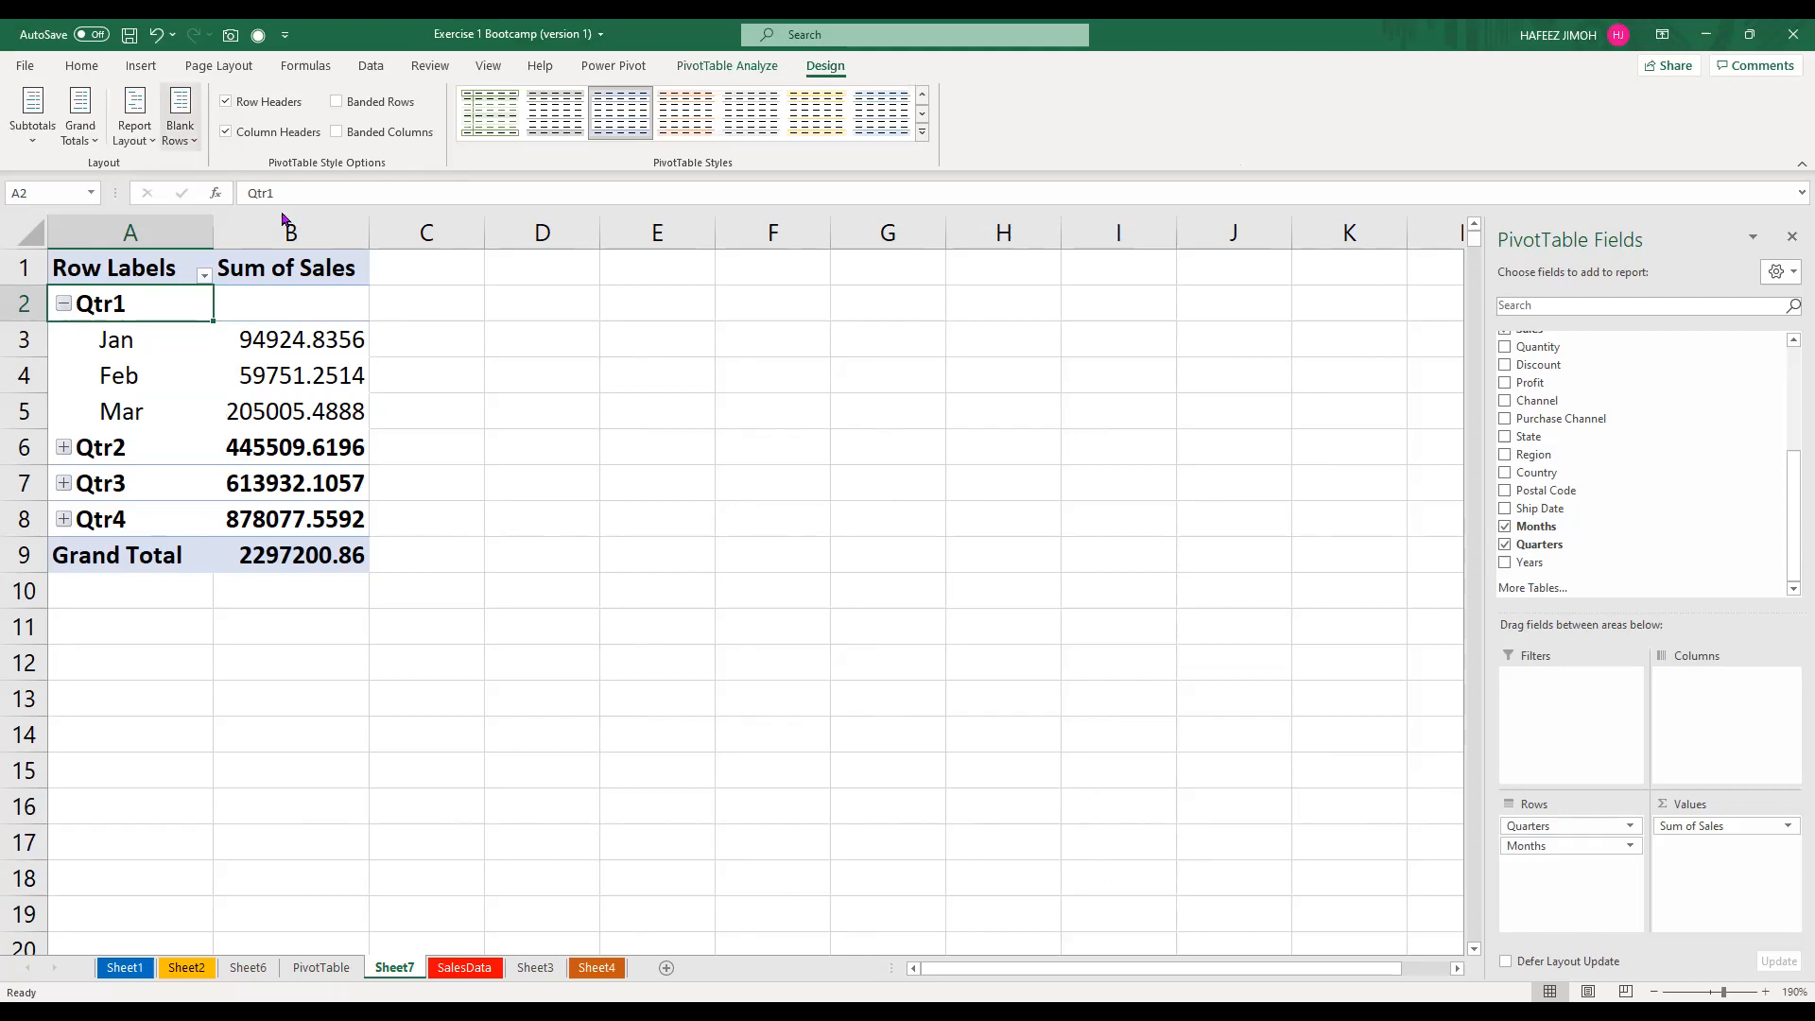
pyautogui.click(135, 127)
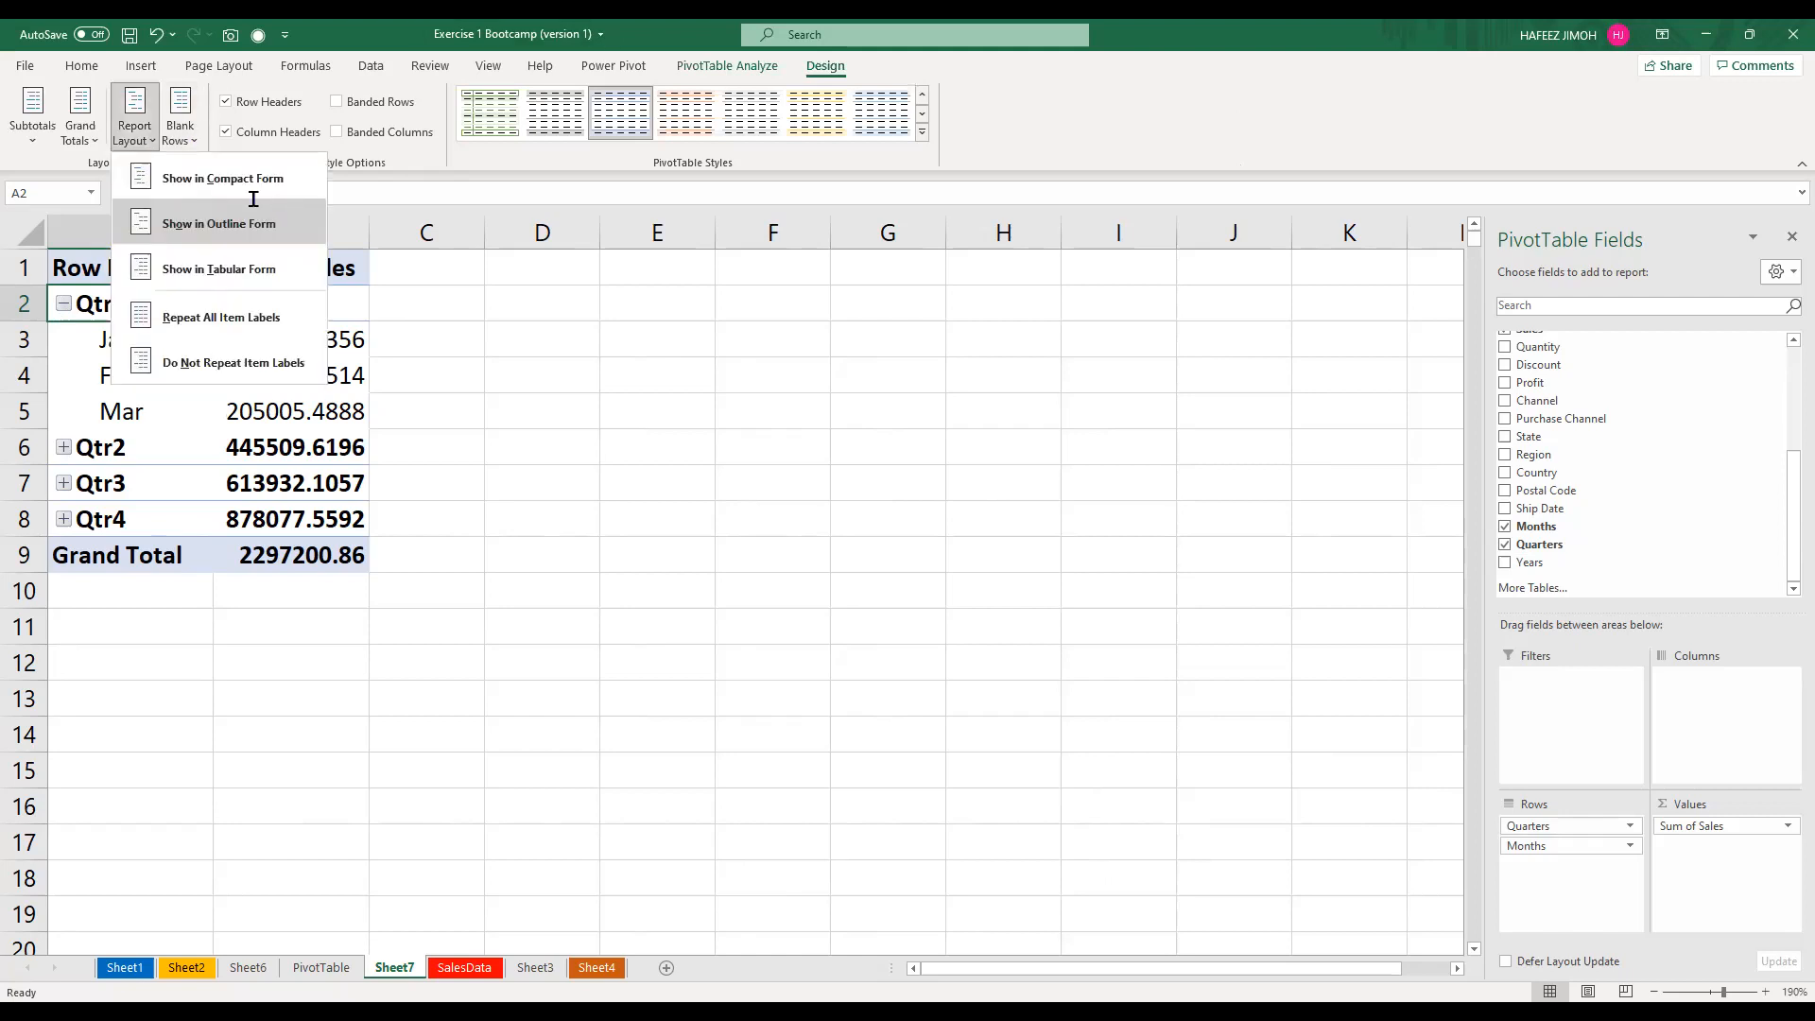
pyautogui.click(151, 223)
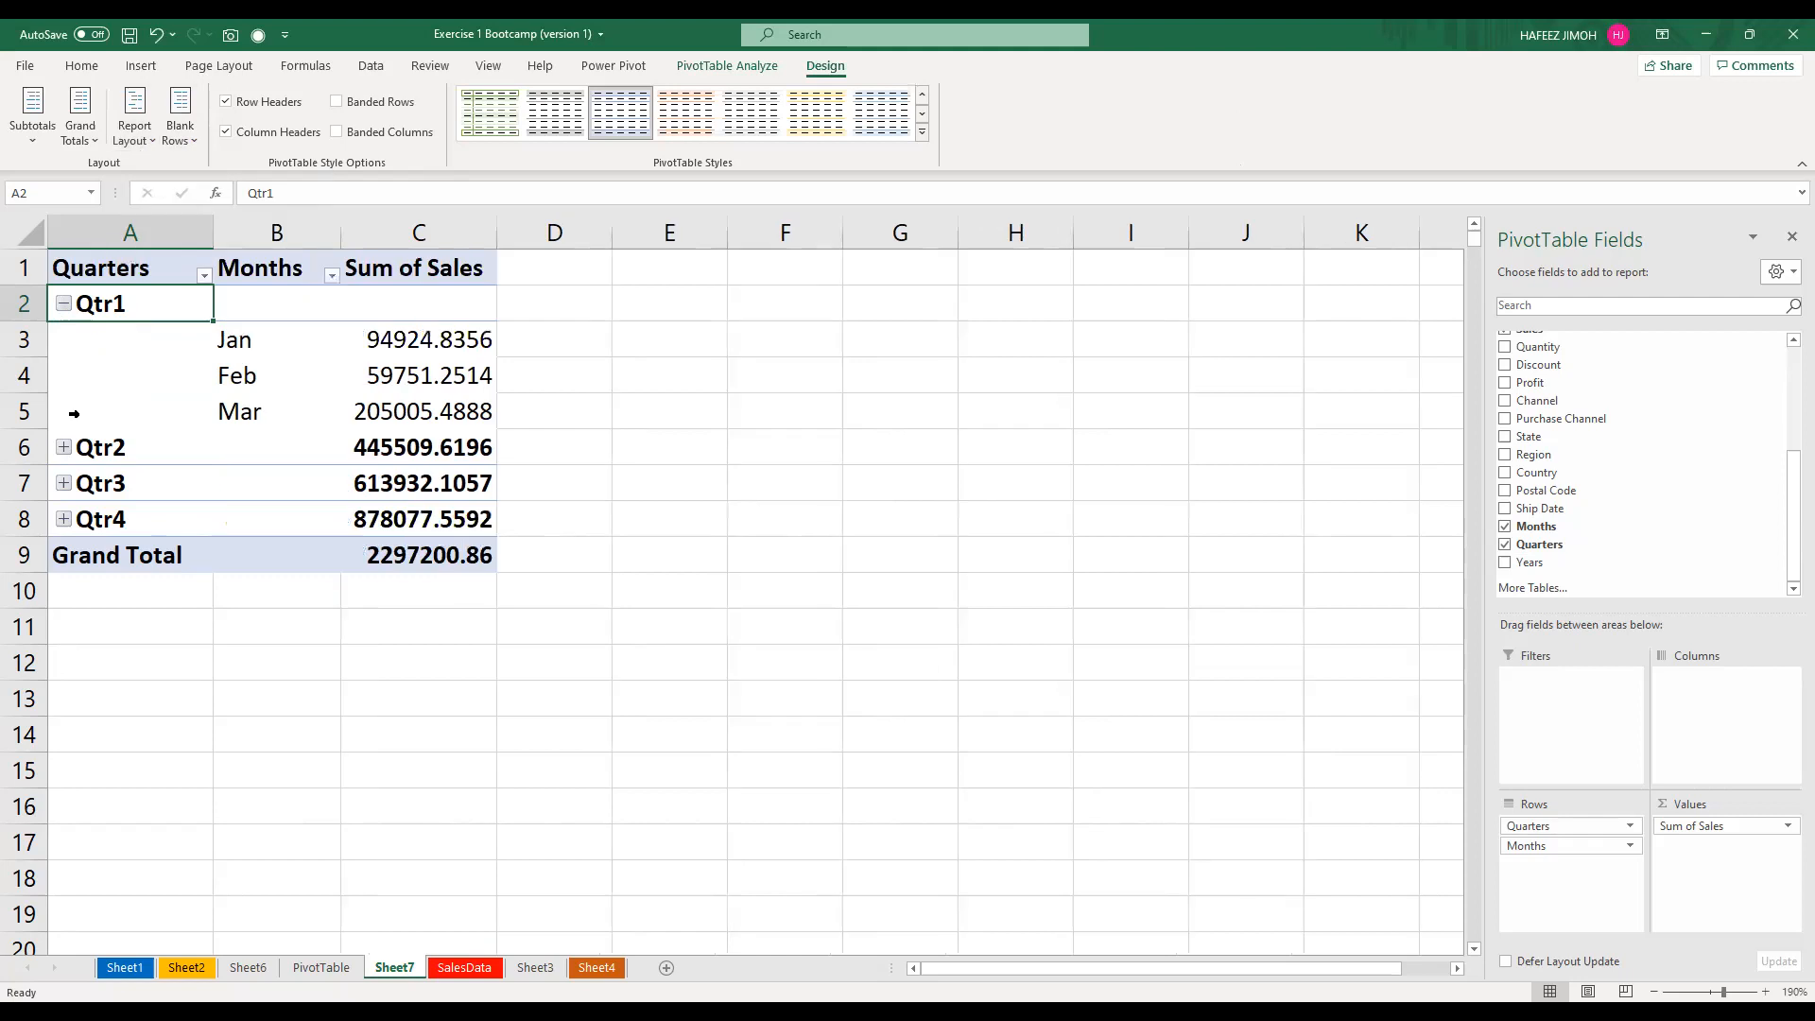
pyautogui.click(65, 447)
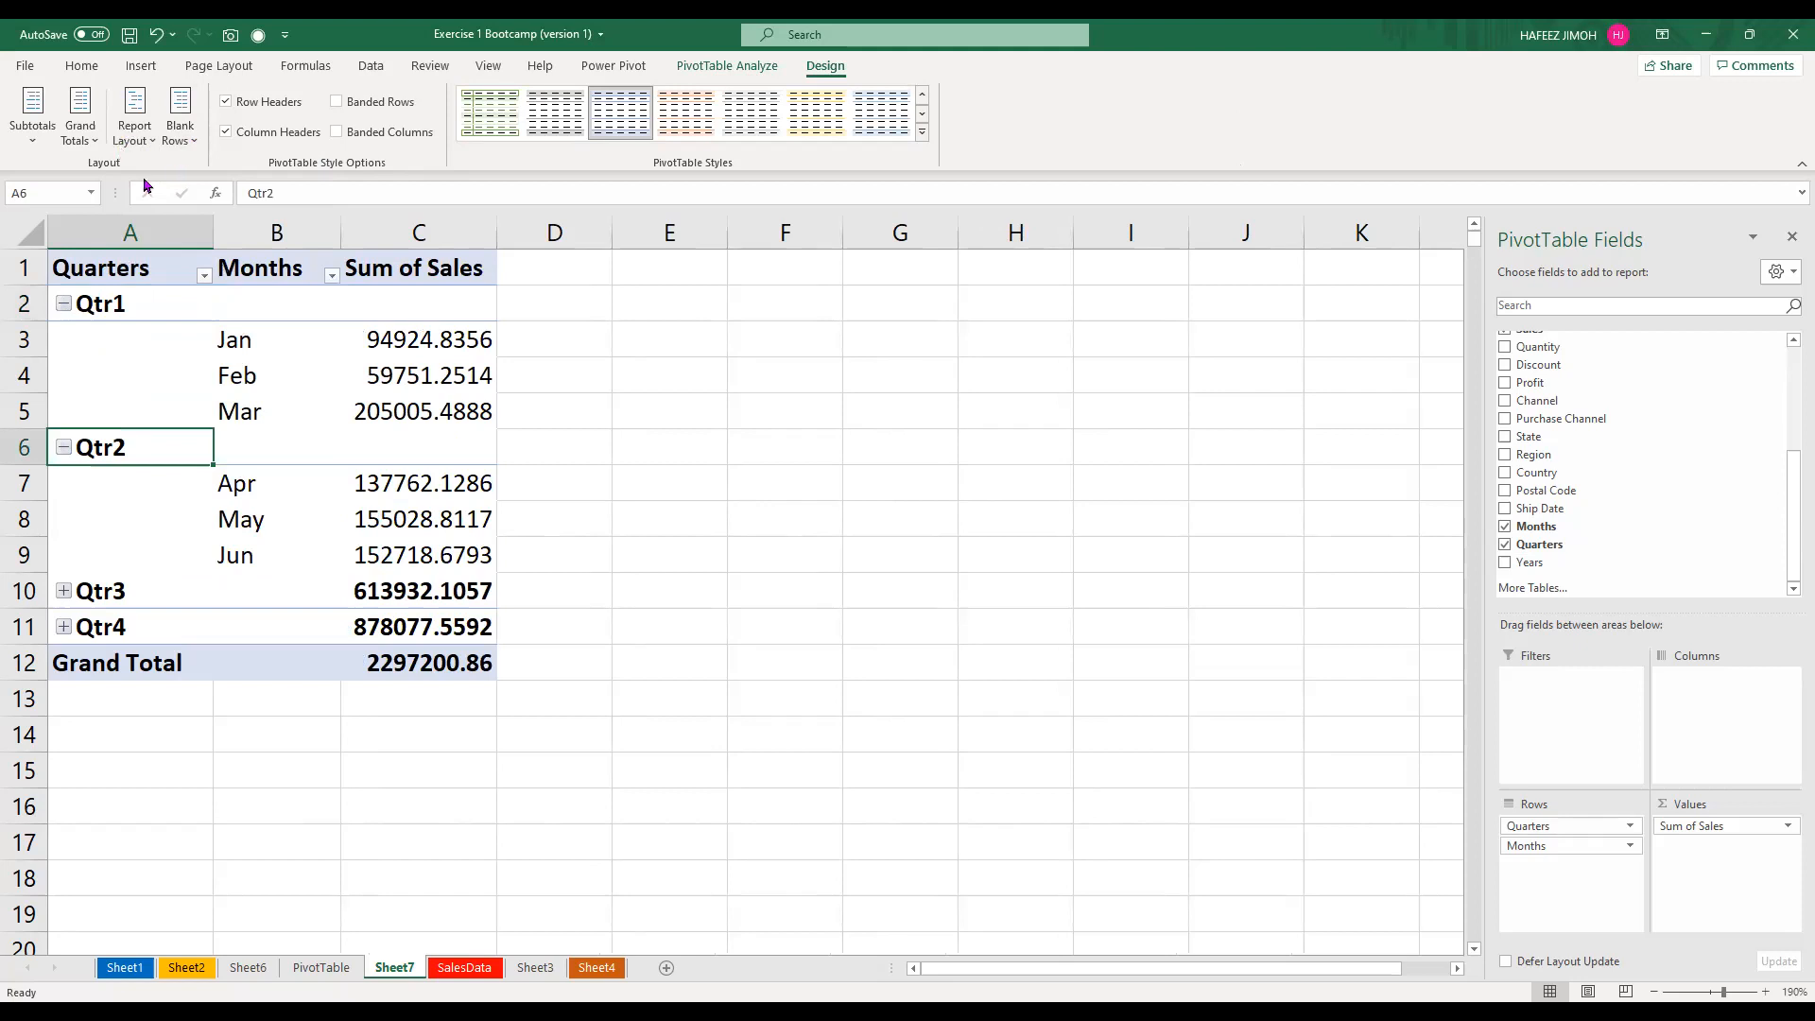
# Switch the pivot table's report layout to tabular form and back to compact form
pyautogui.hotkey('ctrl', 'z')
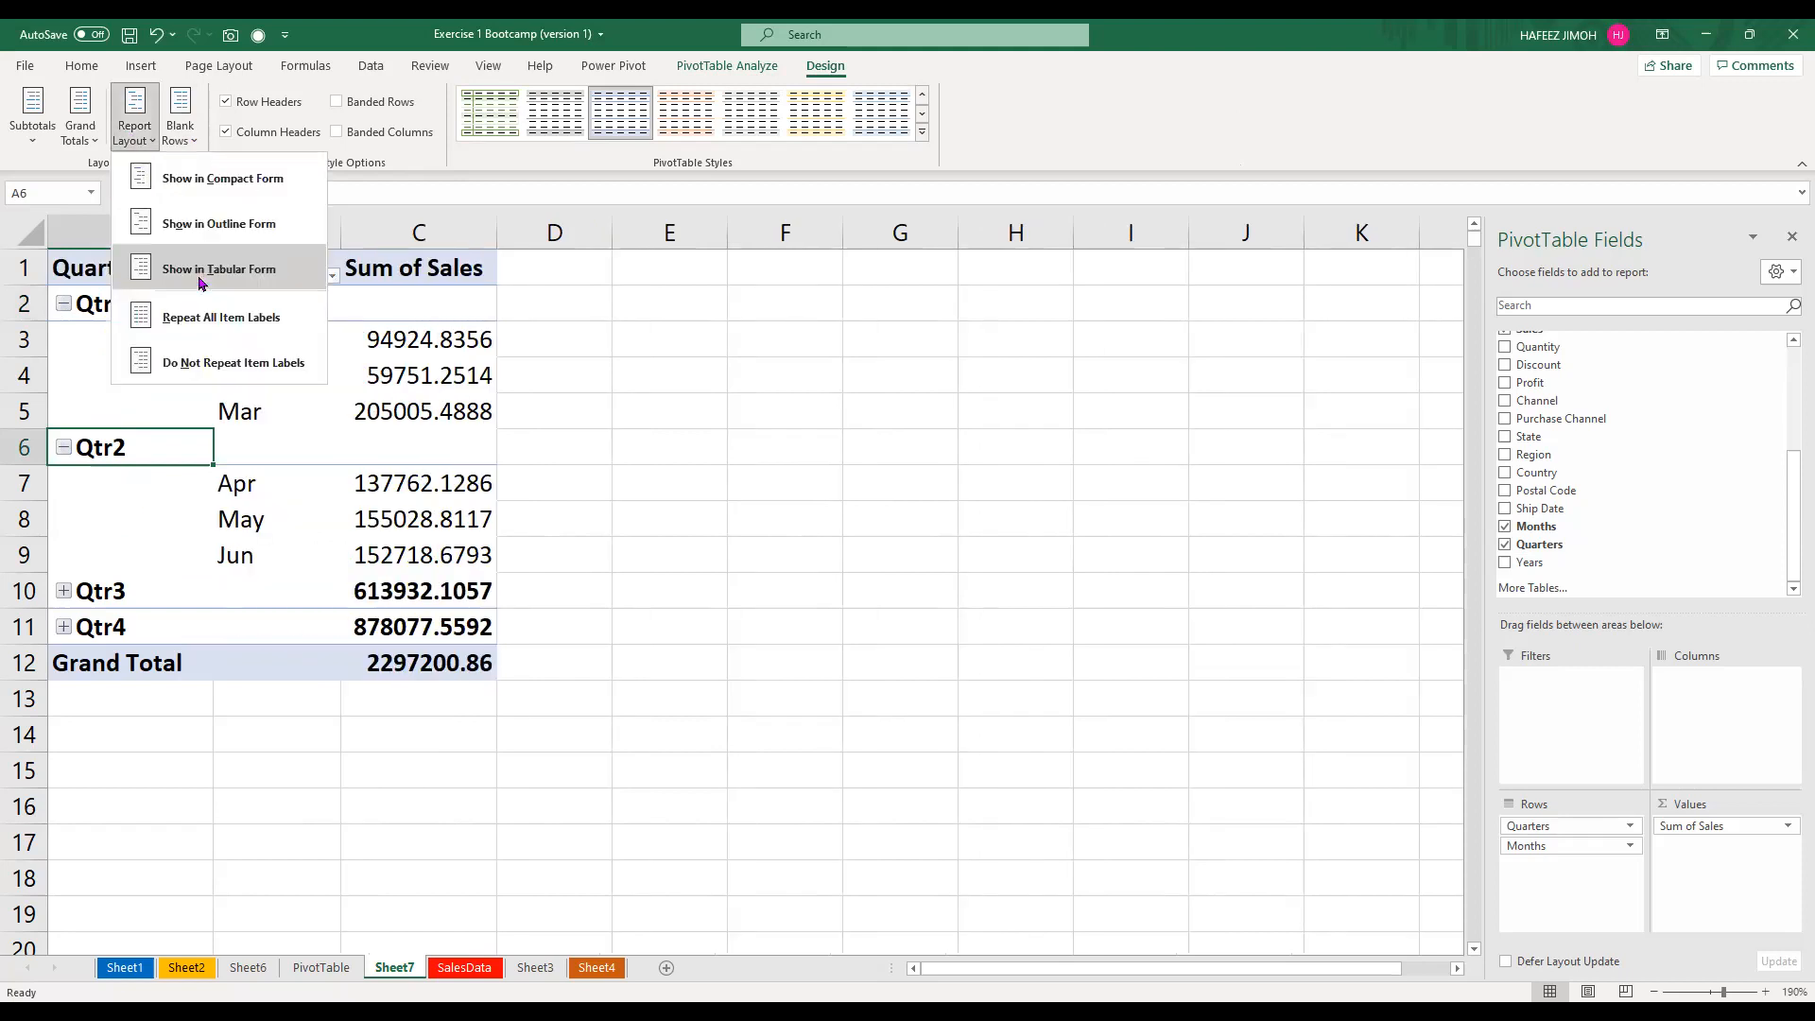
pyautogui.press('Return')
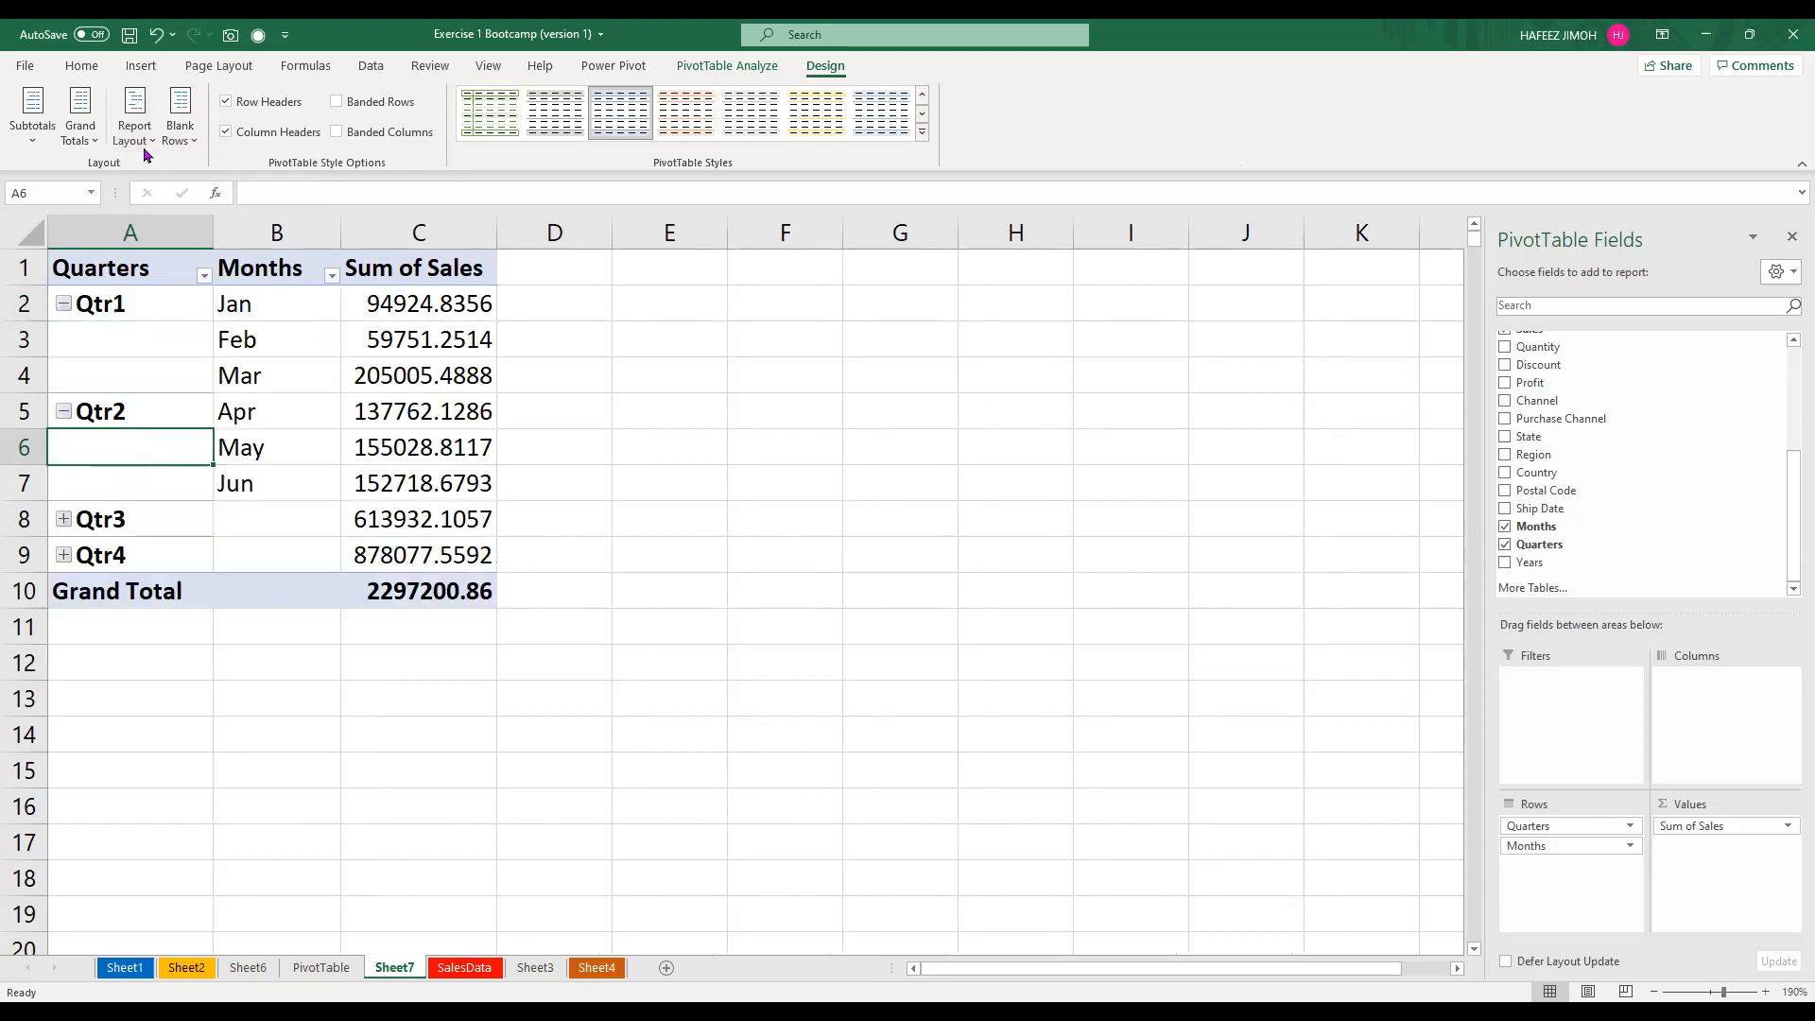
pyautogui.click(134, 127)
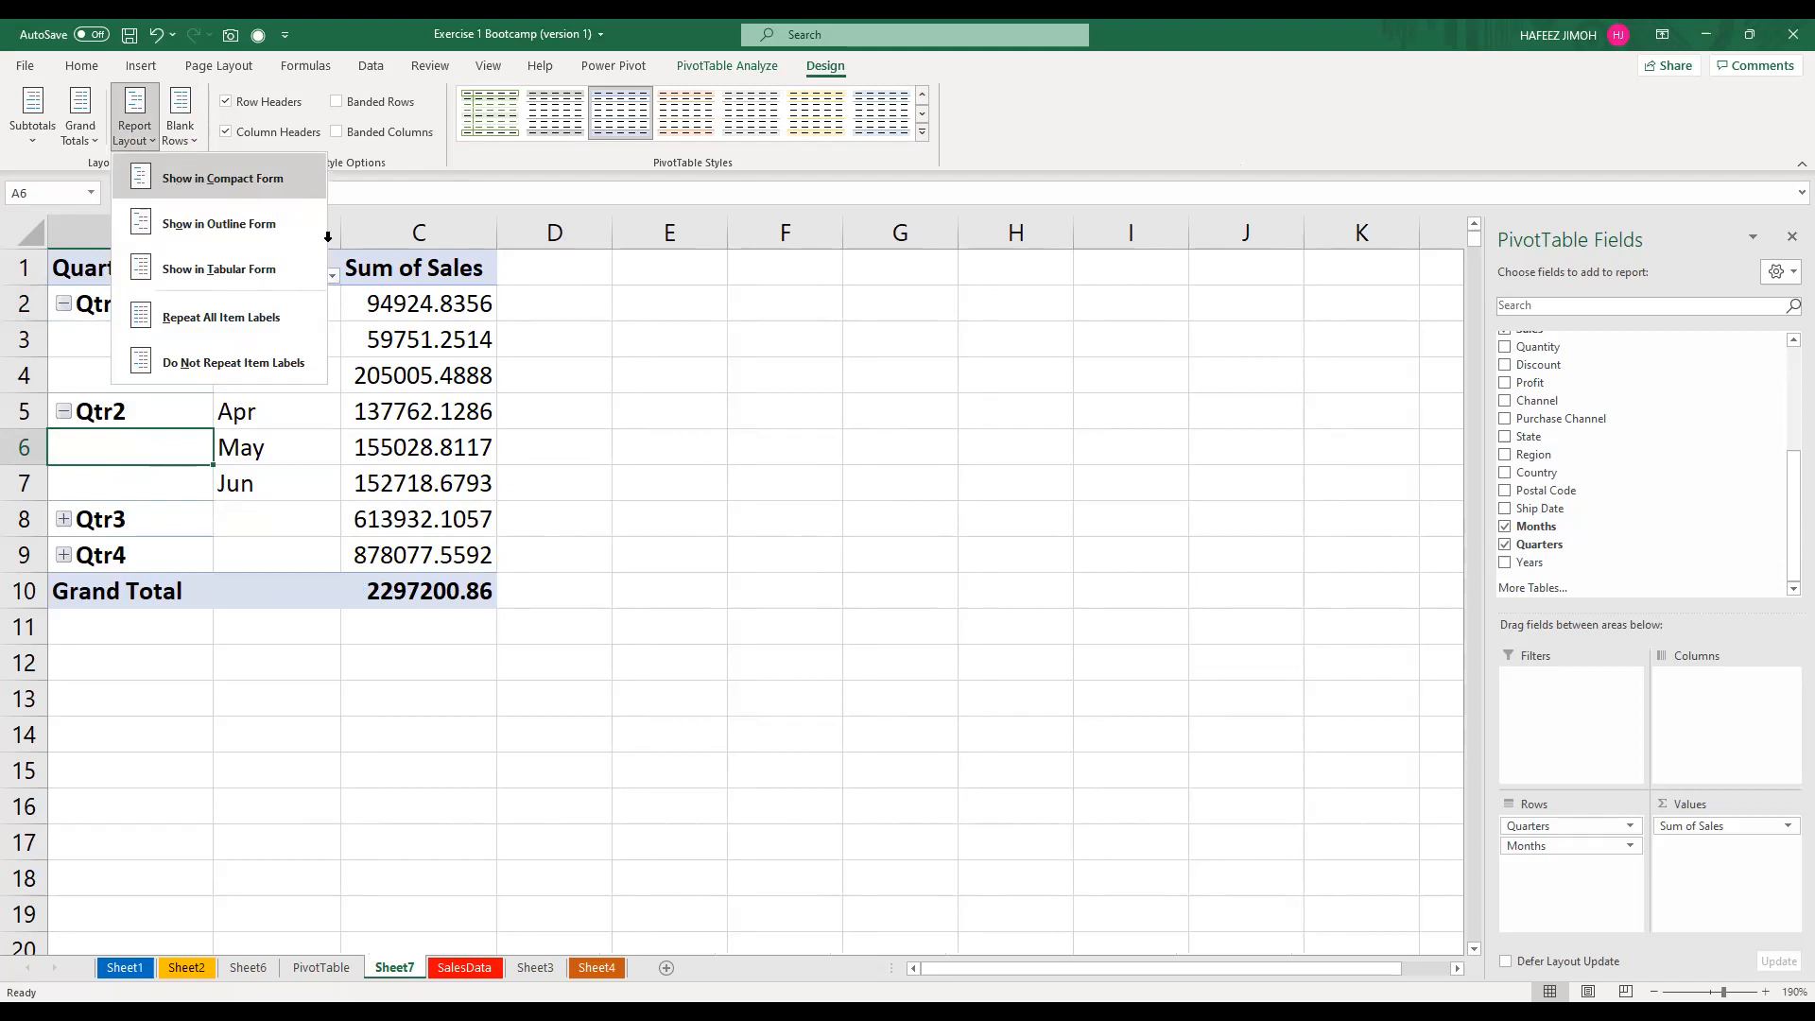
# Rename the Sum of Sales header in cell B1 as Sales
pyautogui.click(289, 269)
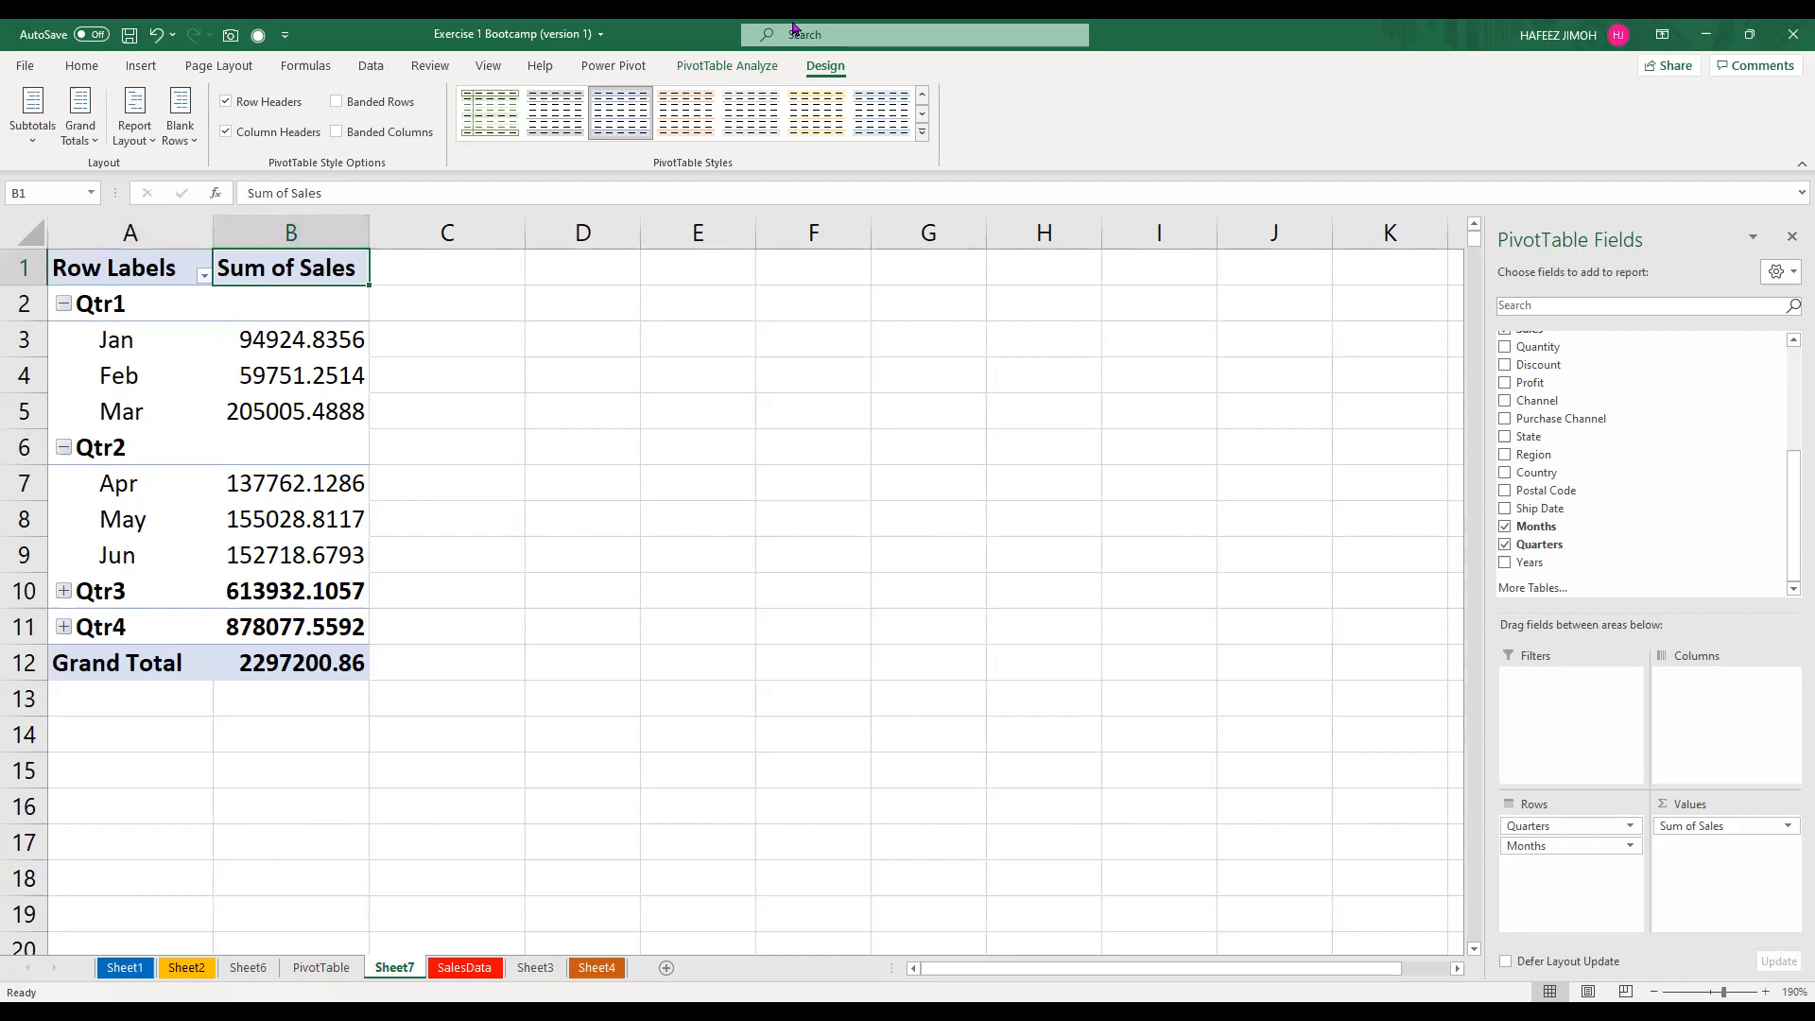
pyautogui.write('Sales')
pyautogui.press('Return')
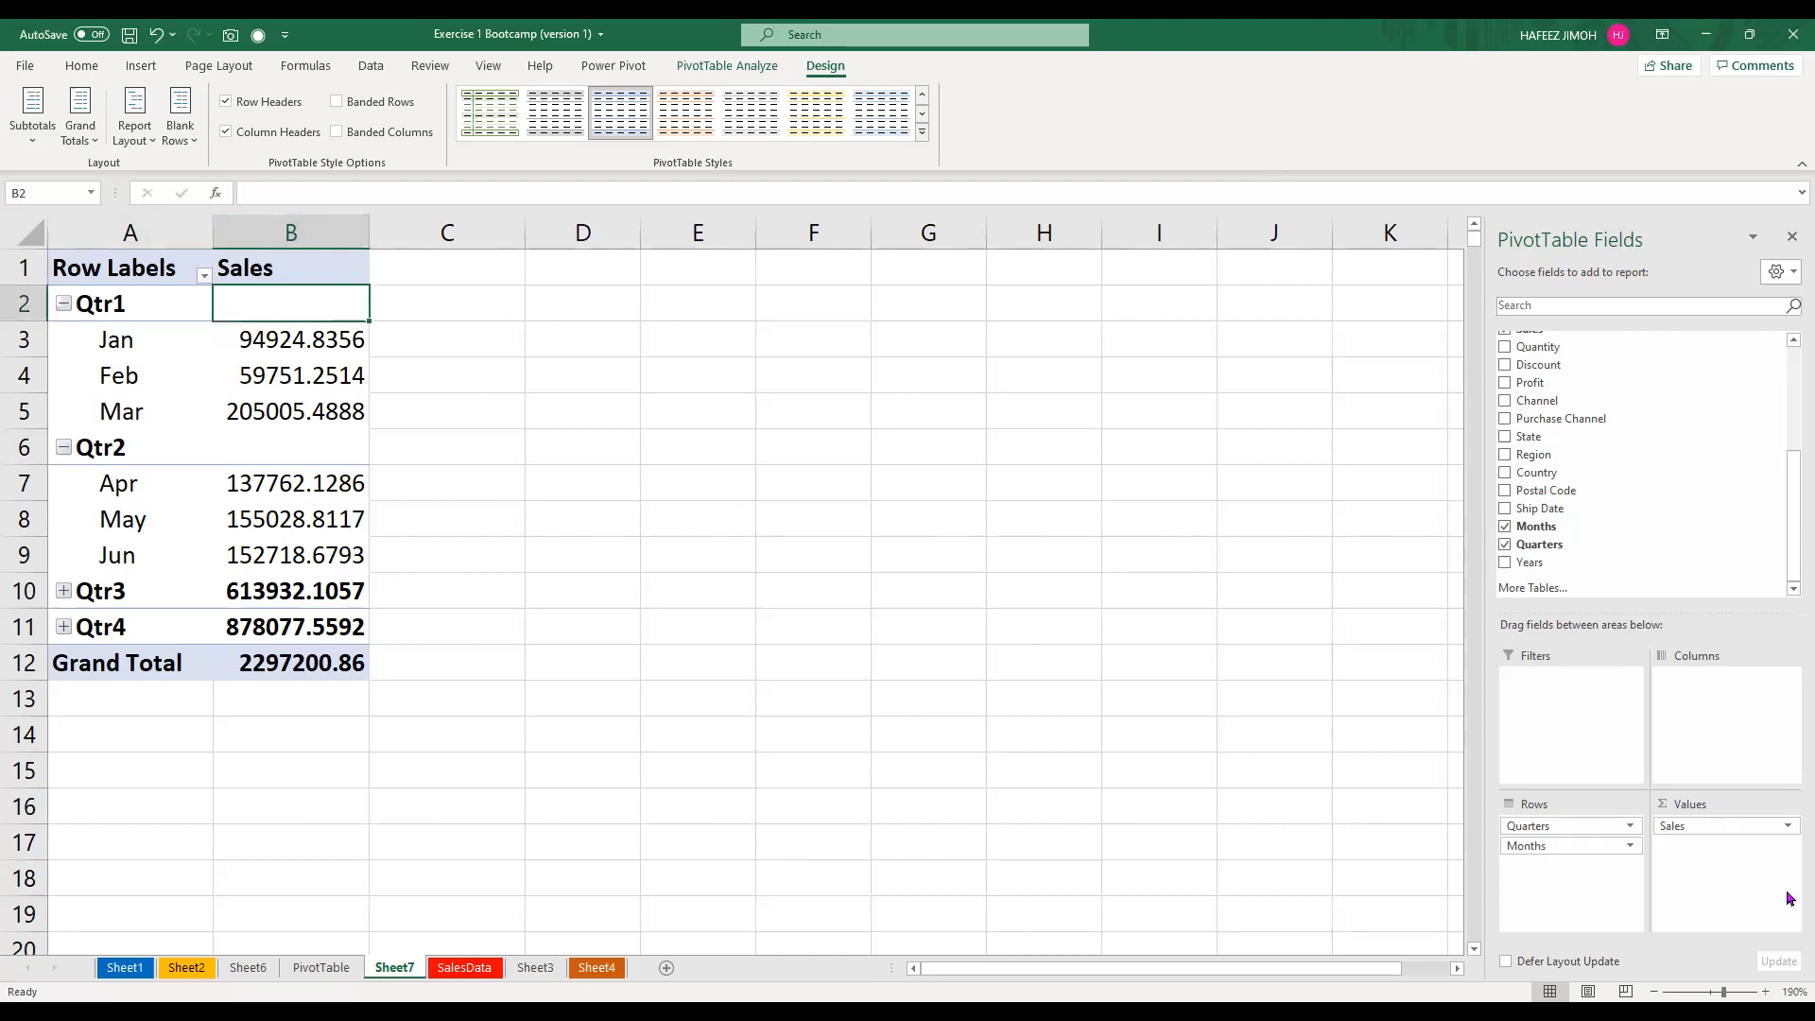
# Review the available summary calculations in the value field settings of the Sales field
pyautogui.click(1787, 827)
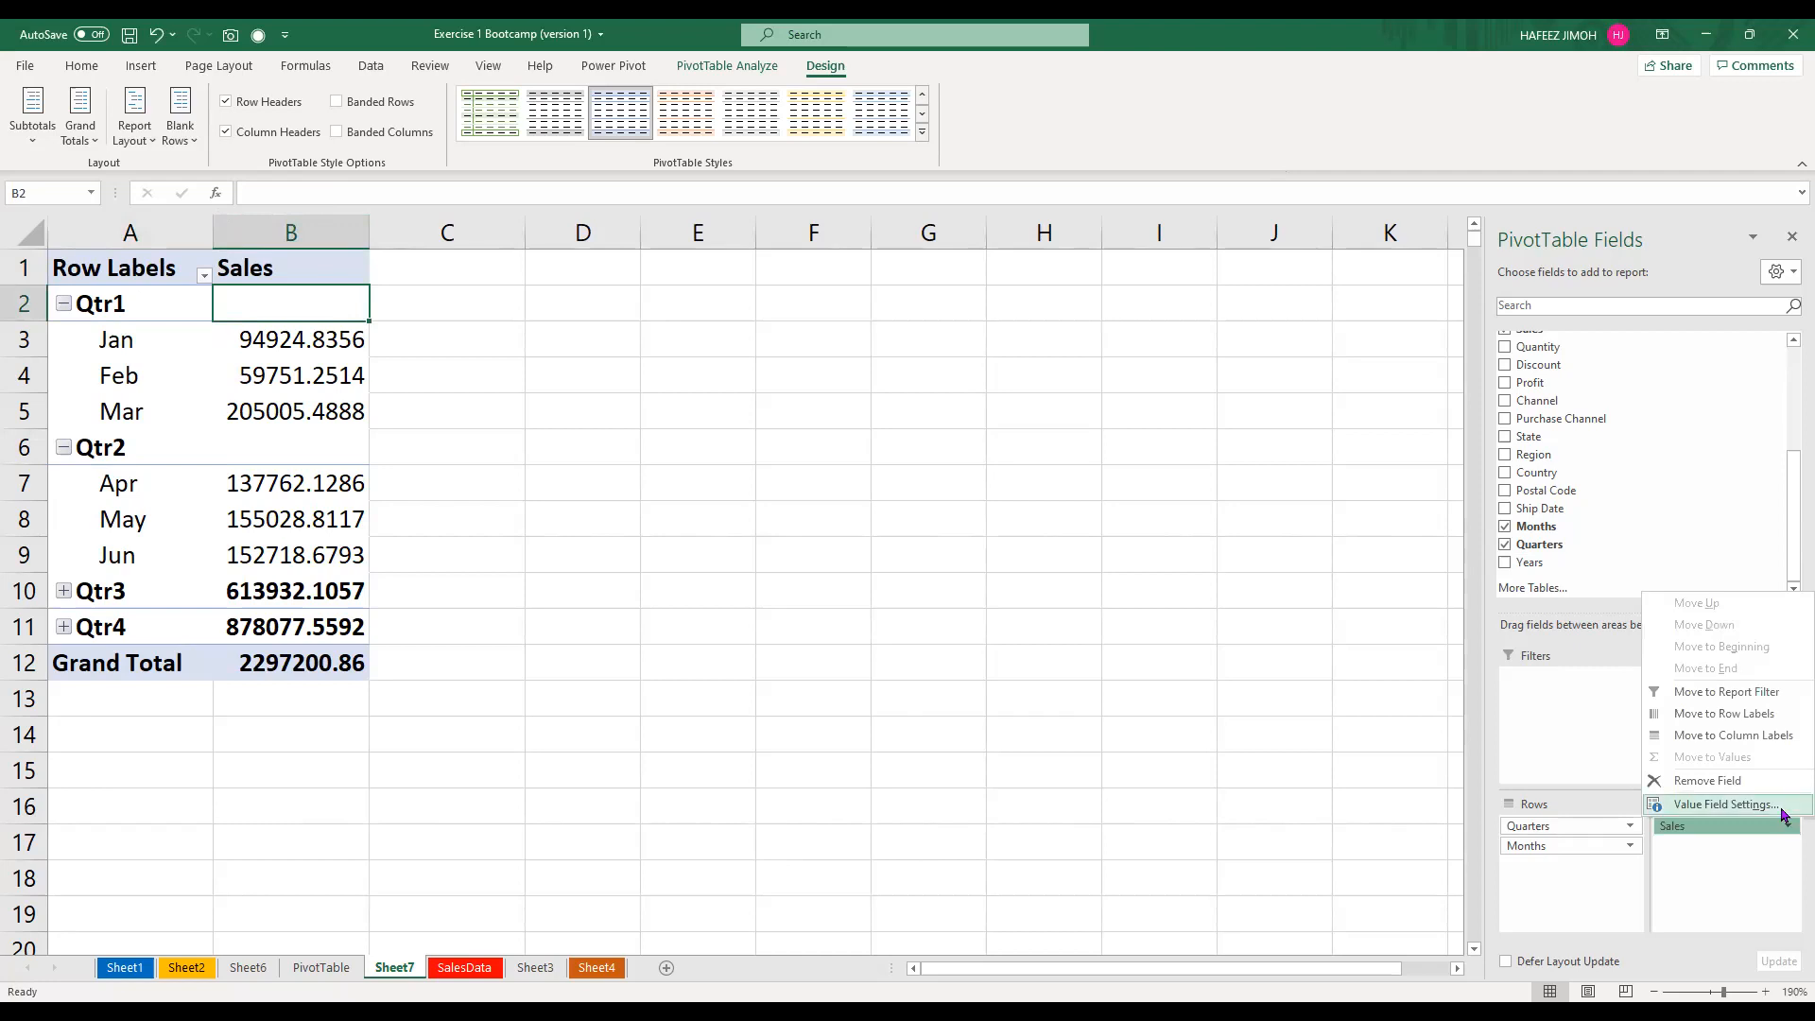
pyautogui.click(1781, 808)
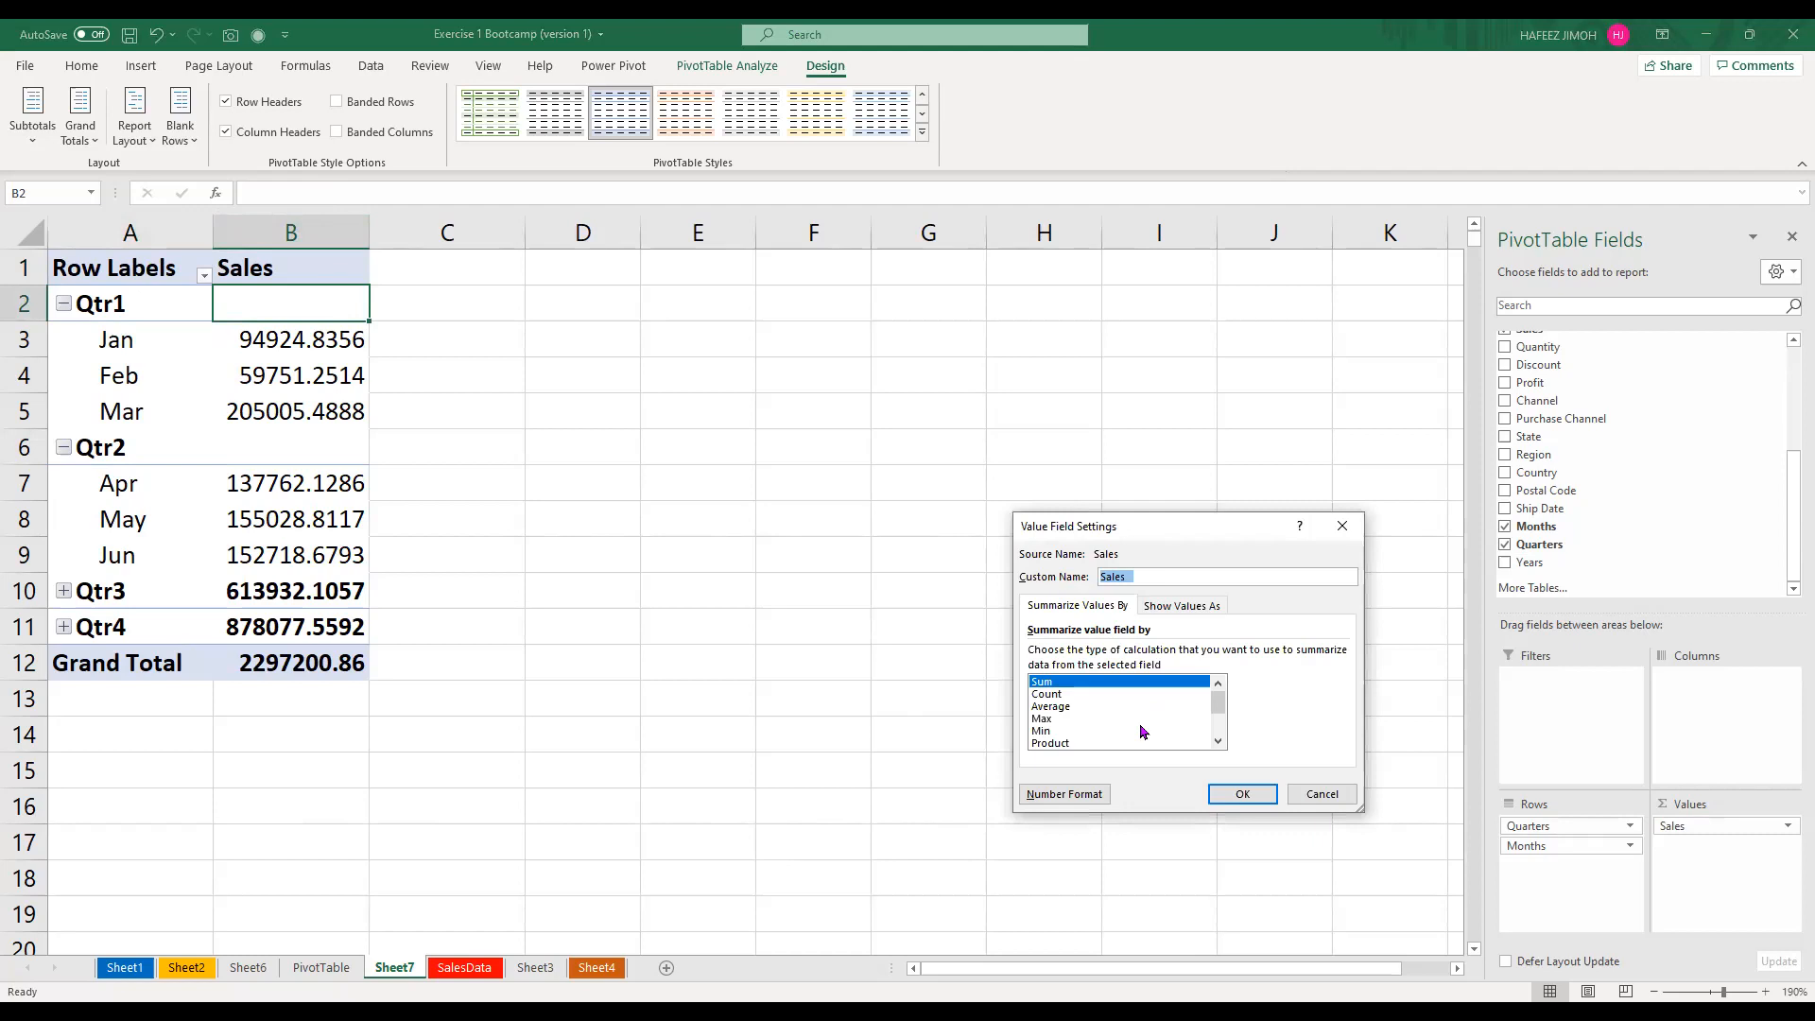
pyautogui.scroll(-2, 1159, 748)
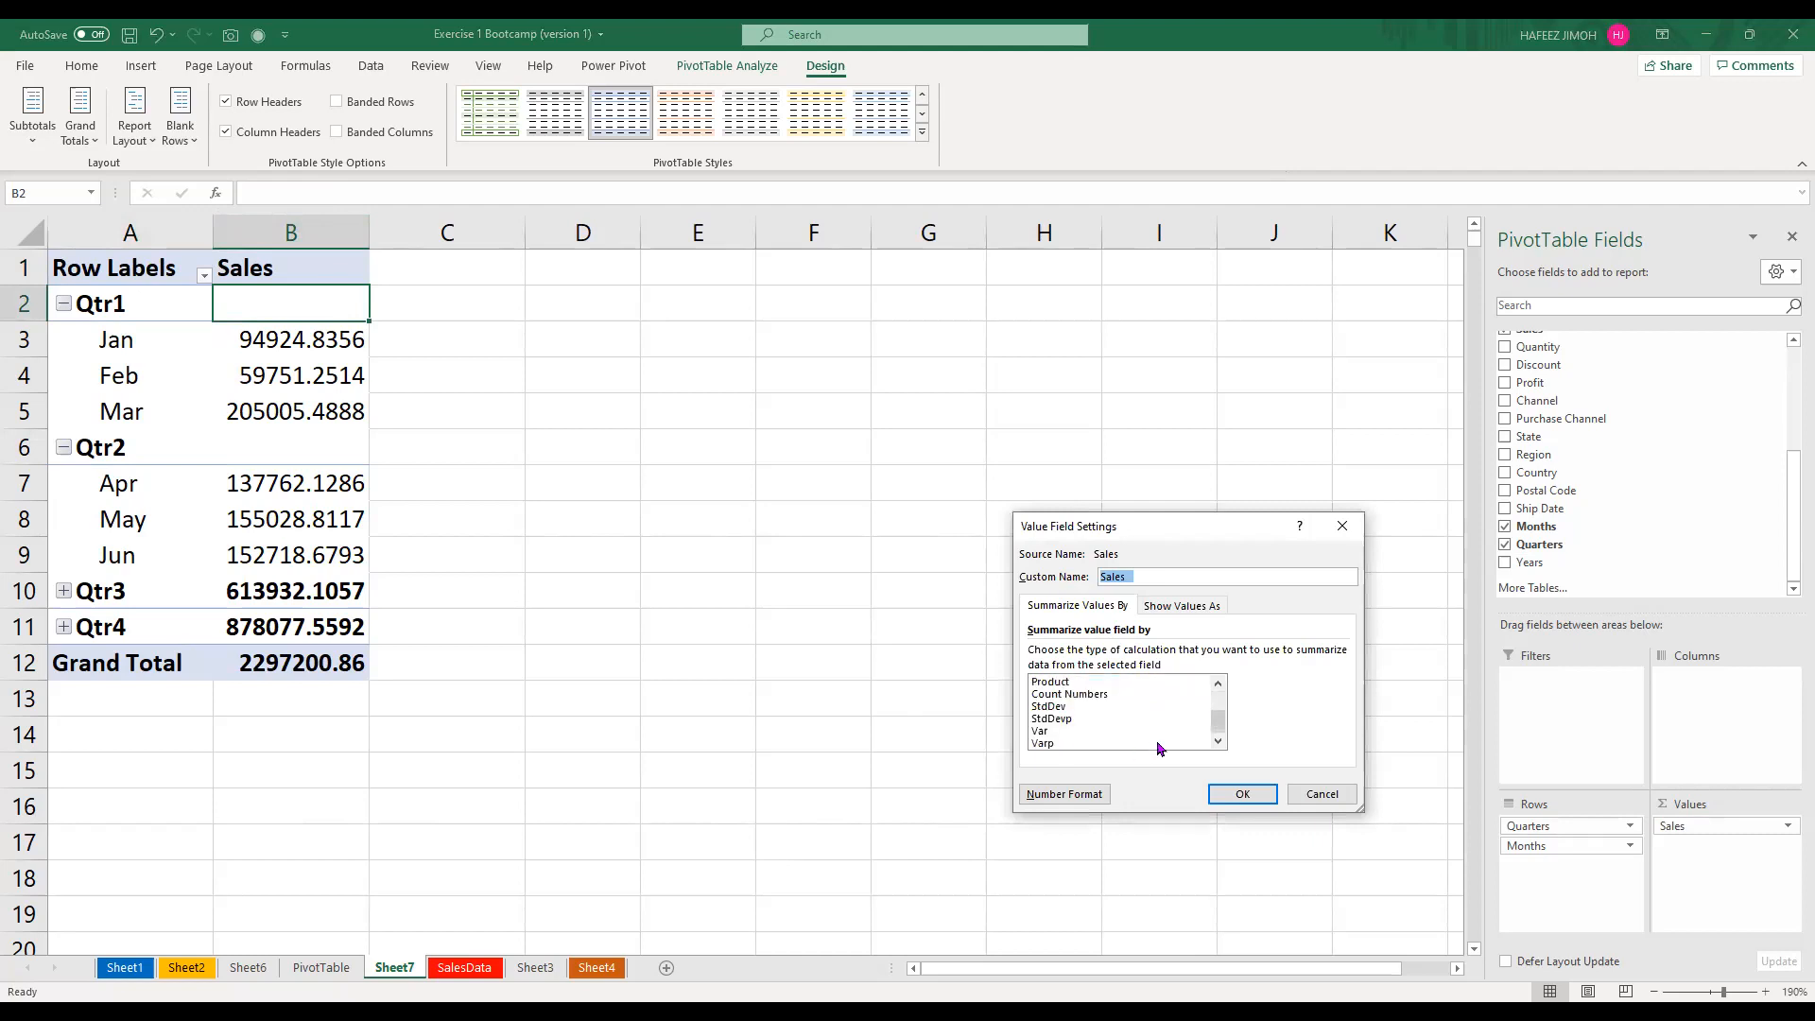
pyautogui.scroll(2, 1161, 749)
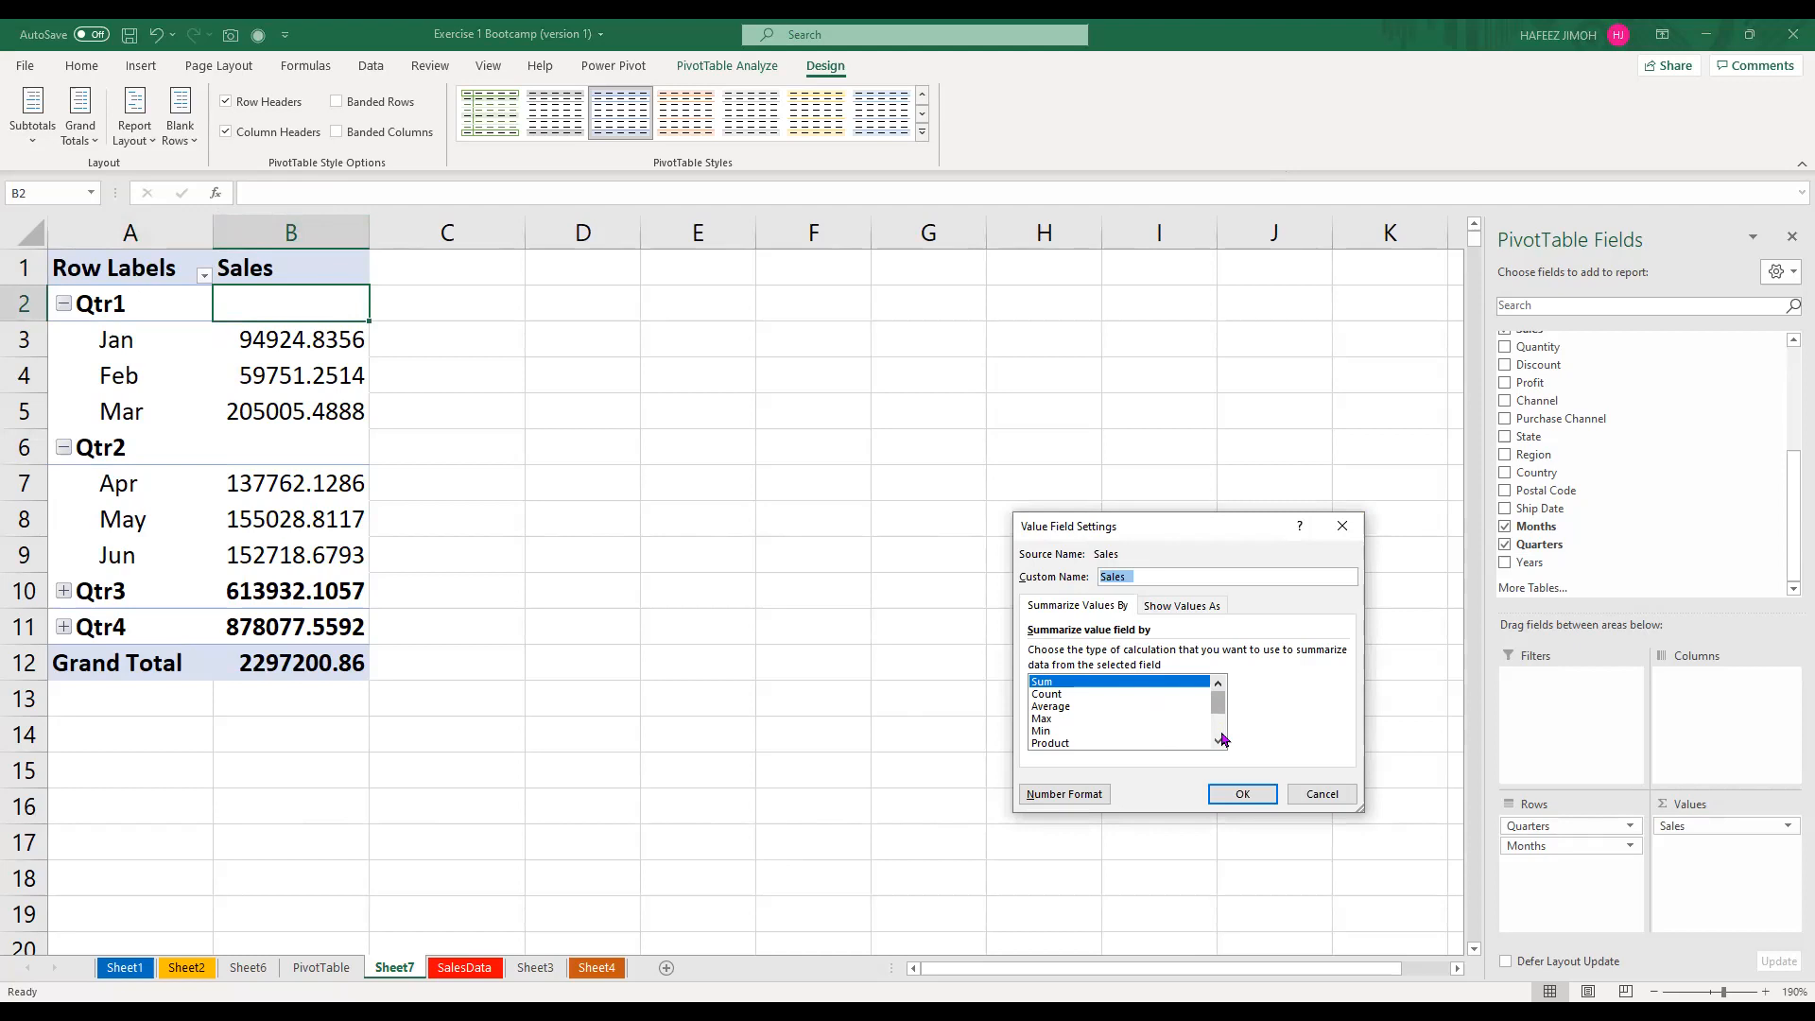
pyautogui.scroll(-2, 1222, 739)
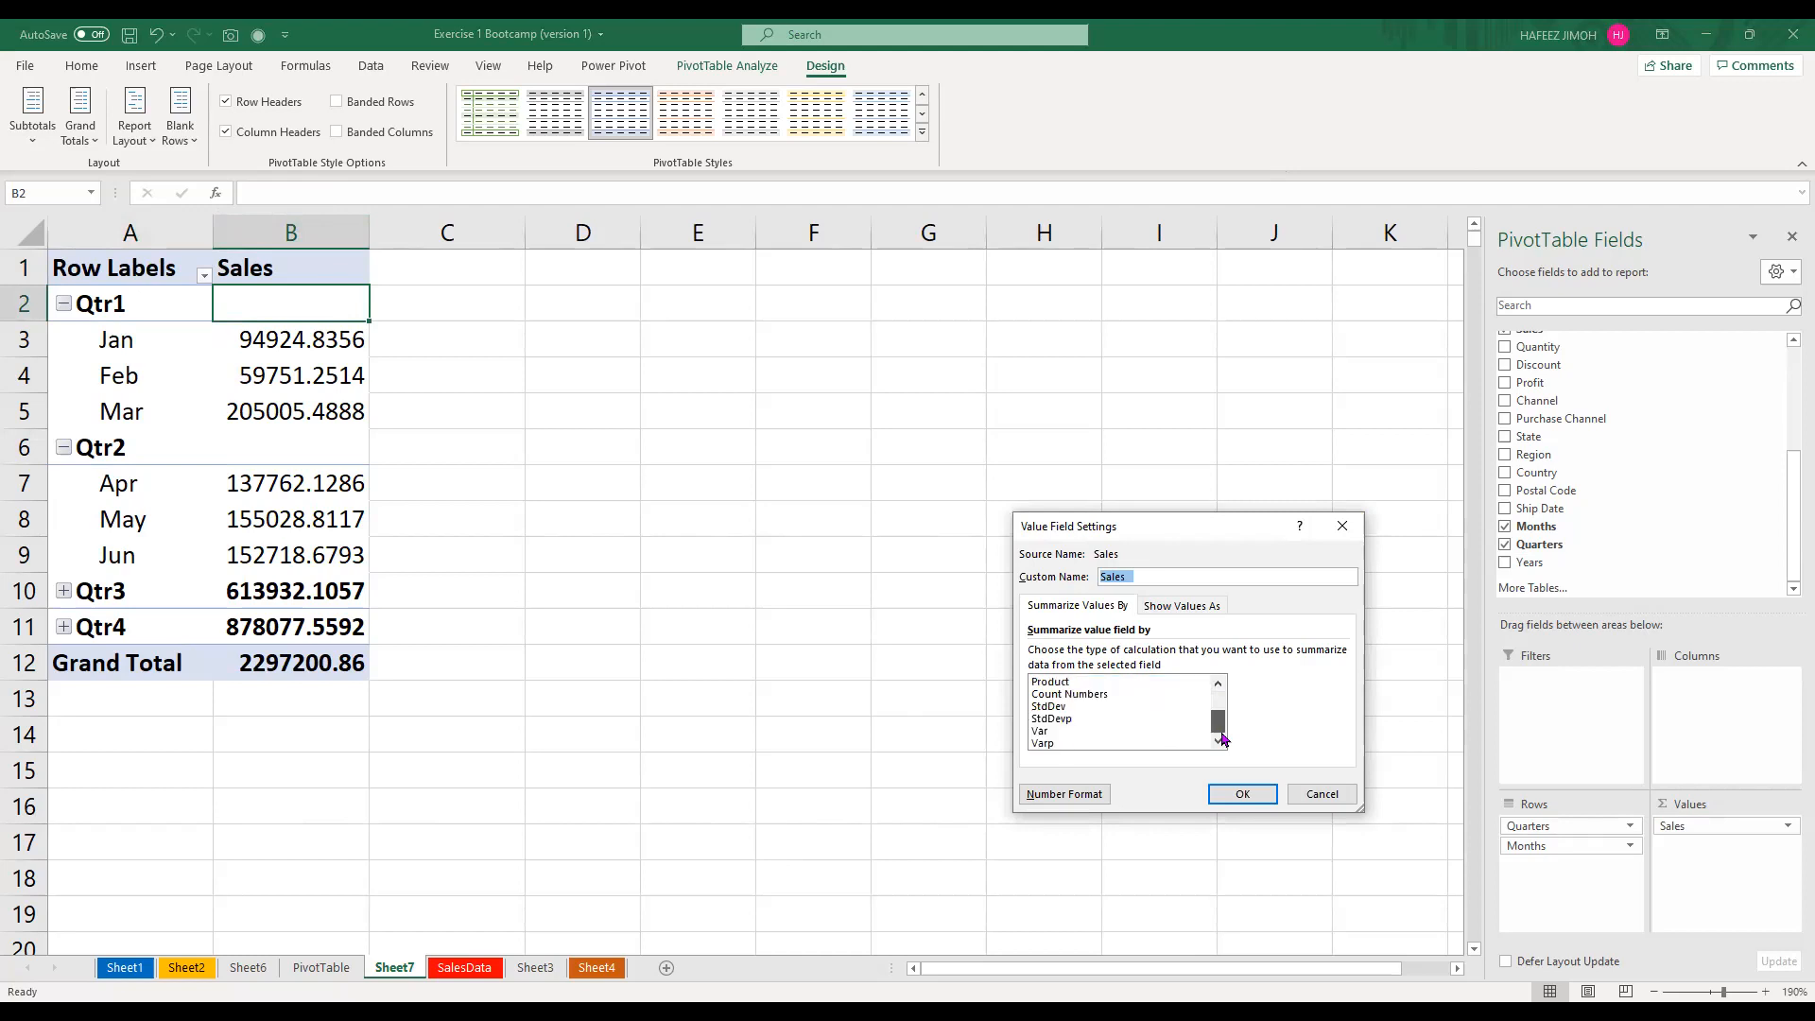
pyautogui.scroll(2, 1217, 706)
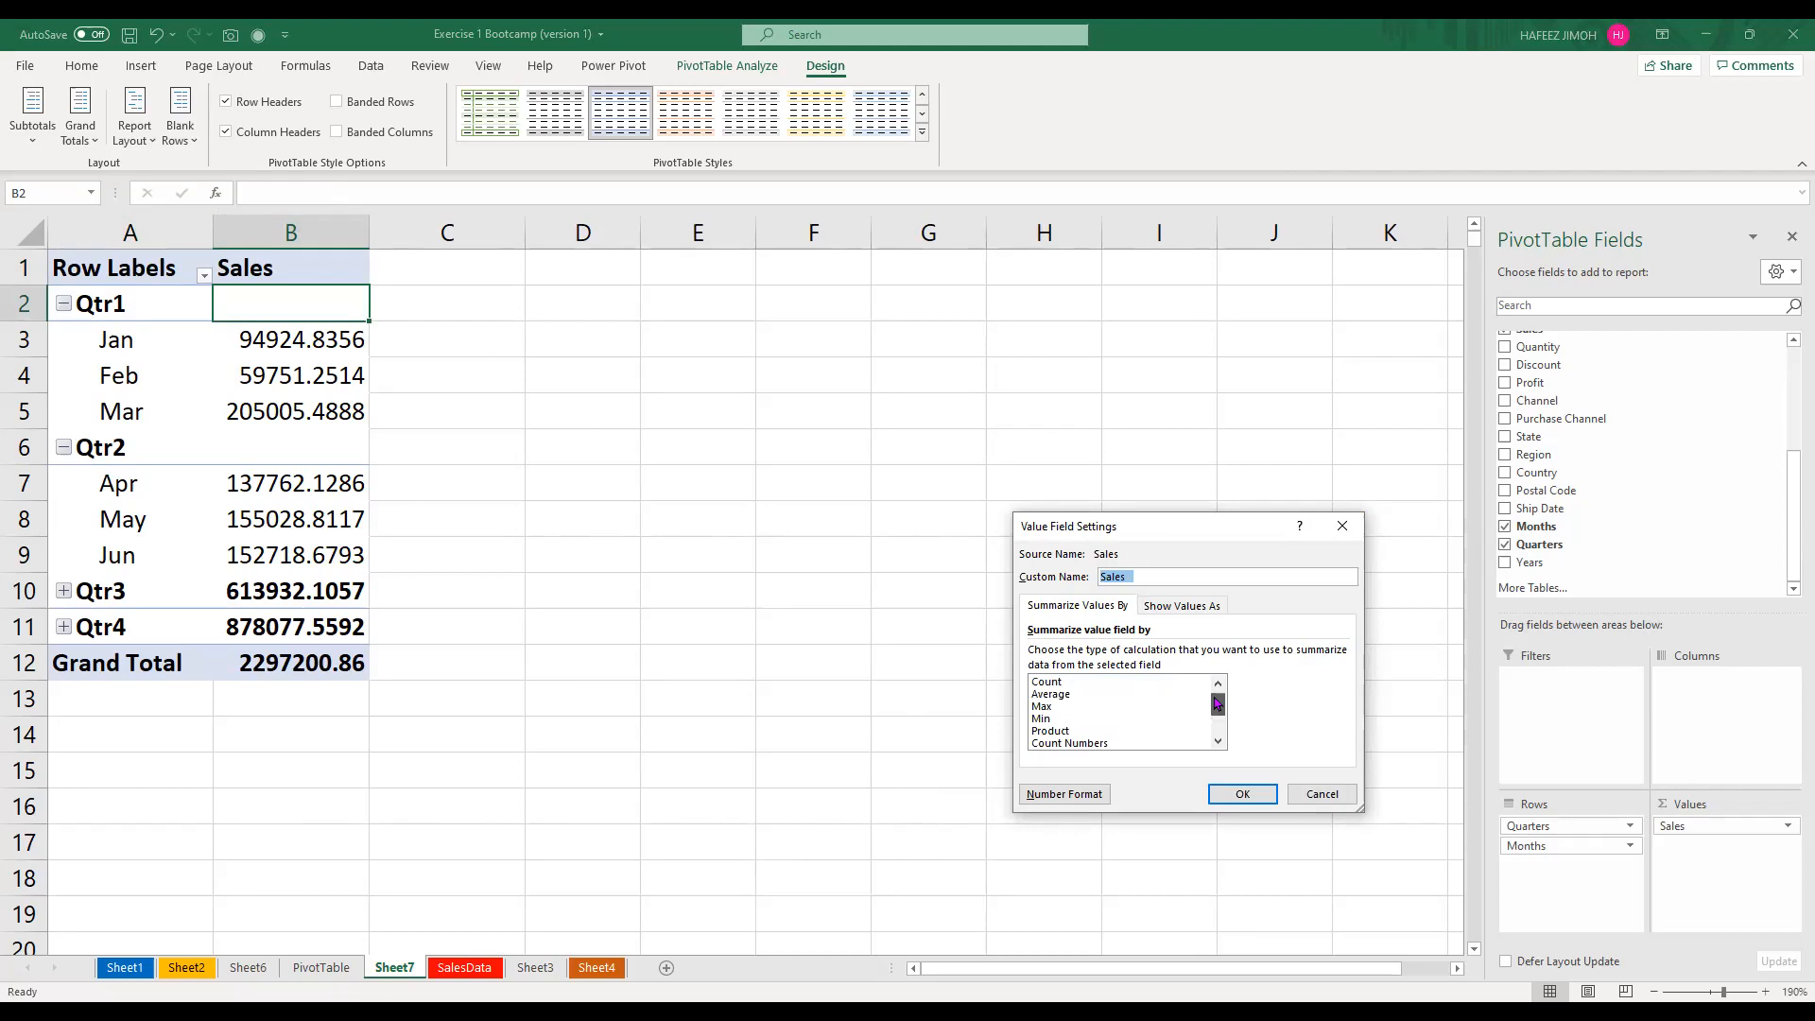
pyautogui.scroll(1, 1444, 533)
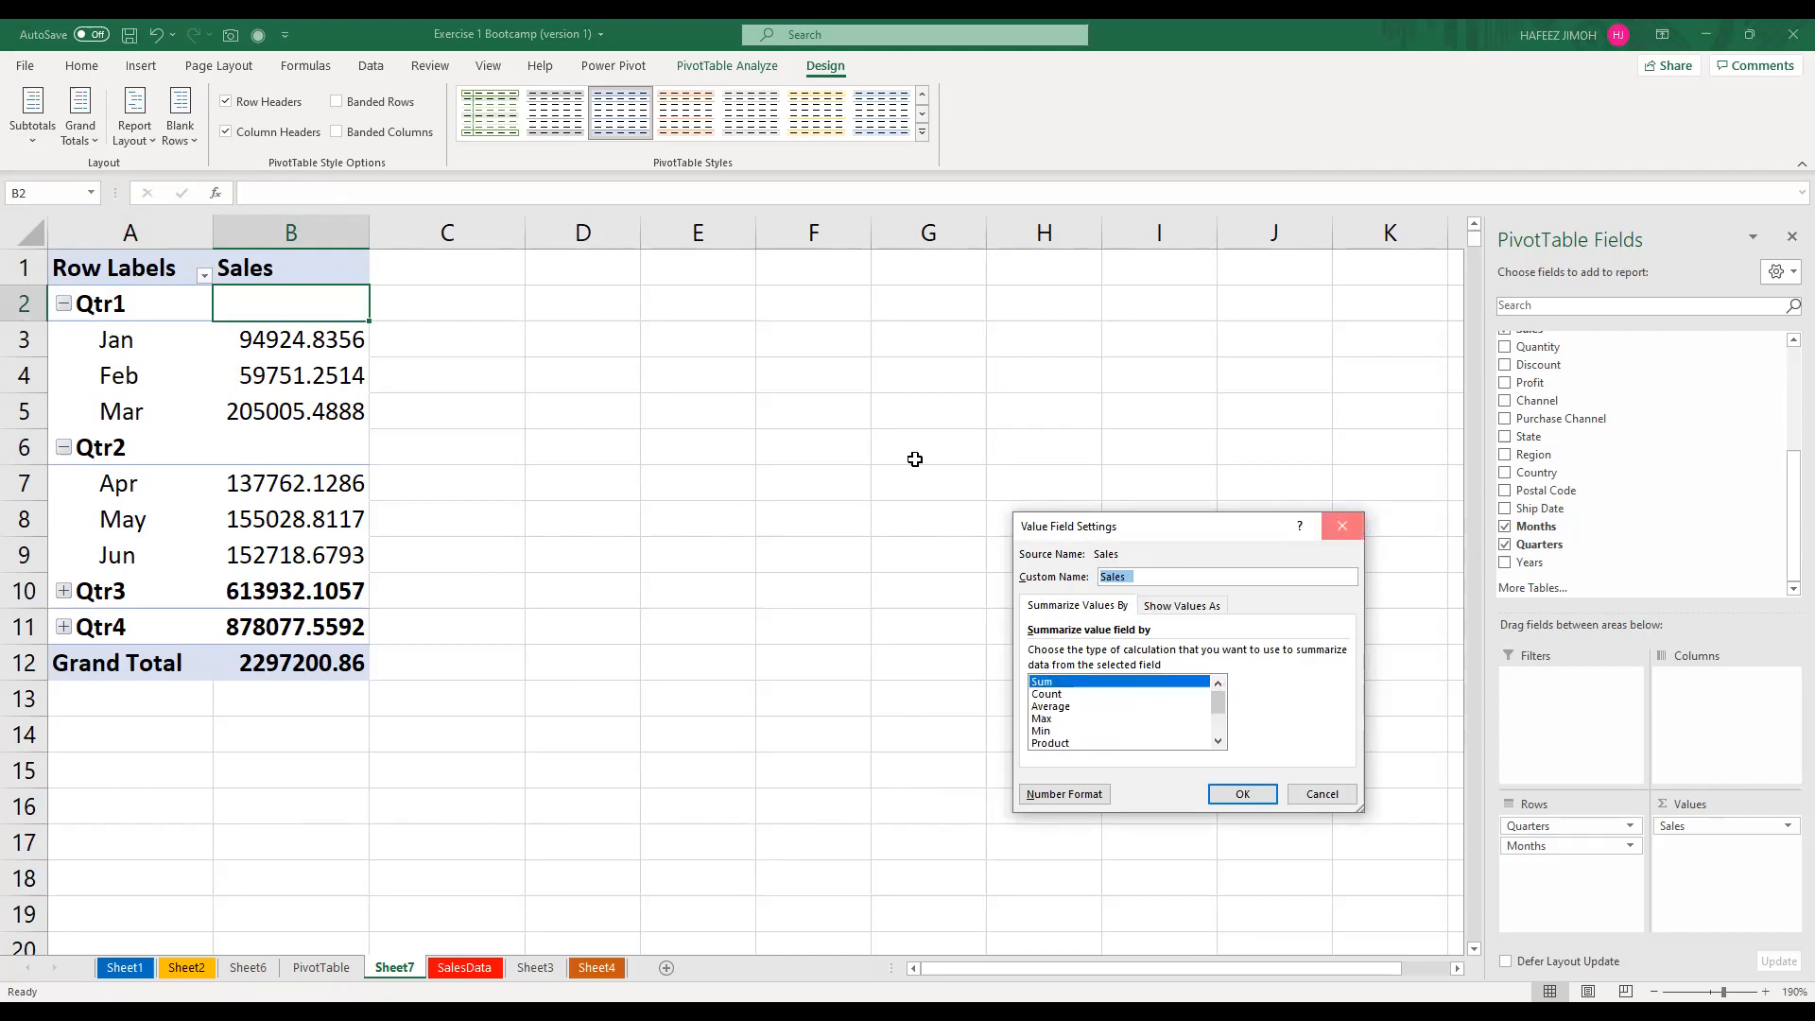
# Show the pivot table's Sales values as % of Grand Total, starting from January's value in cell B3
pyautogui.click(324, 350)
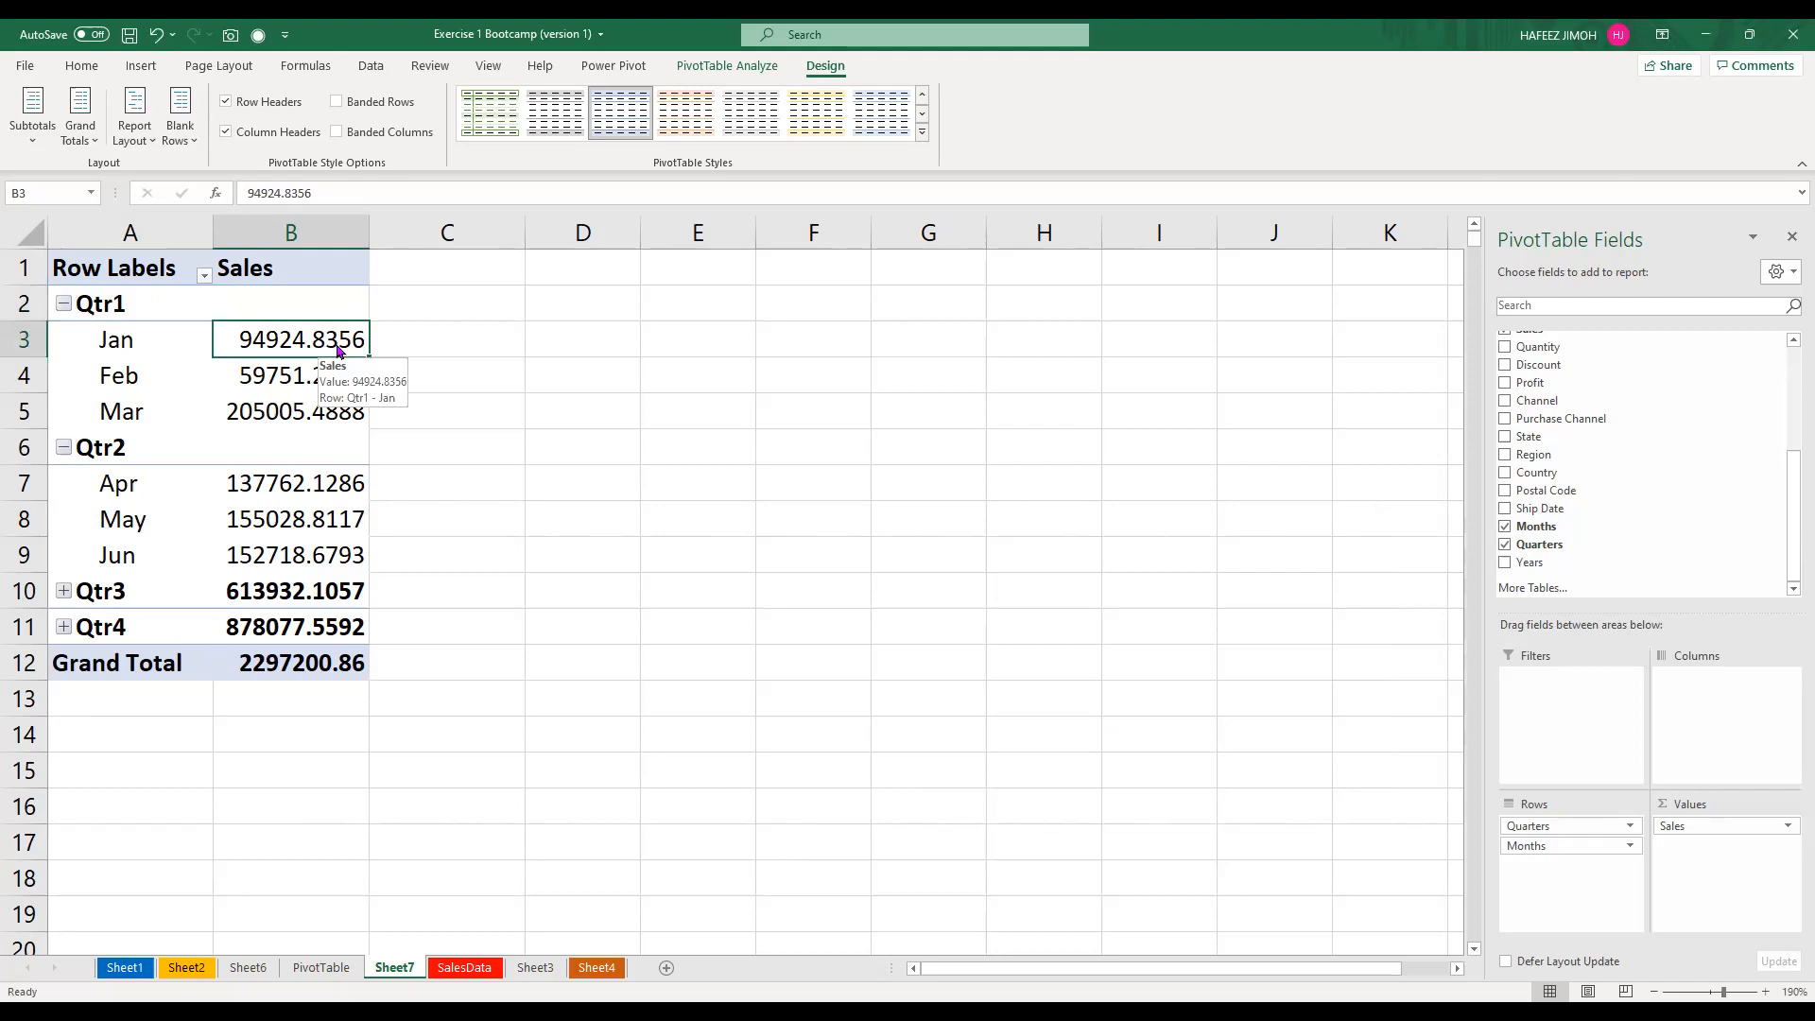
pyautogui.hotkey('shift', 'F10')
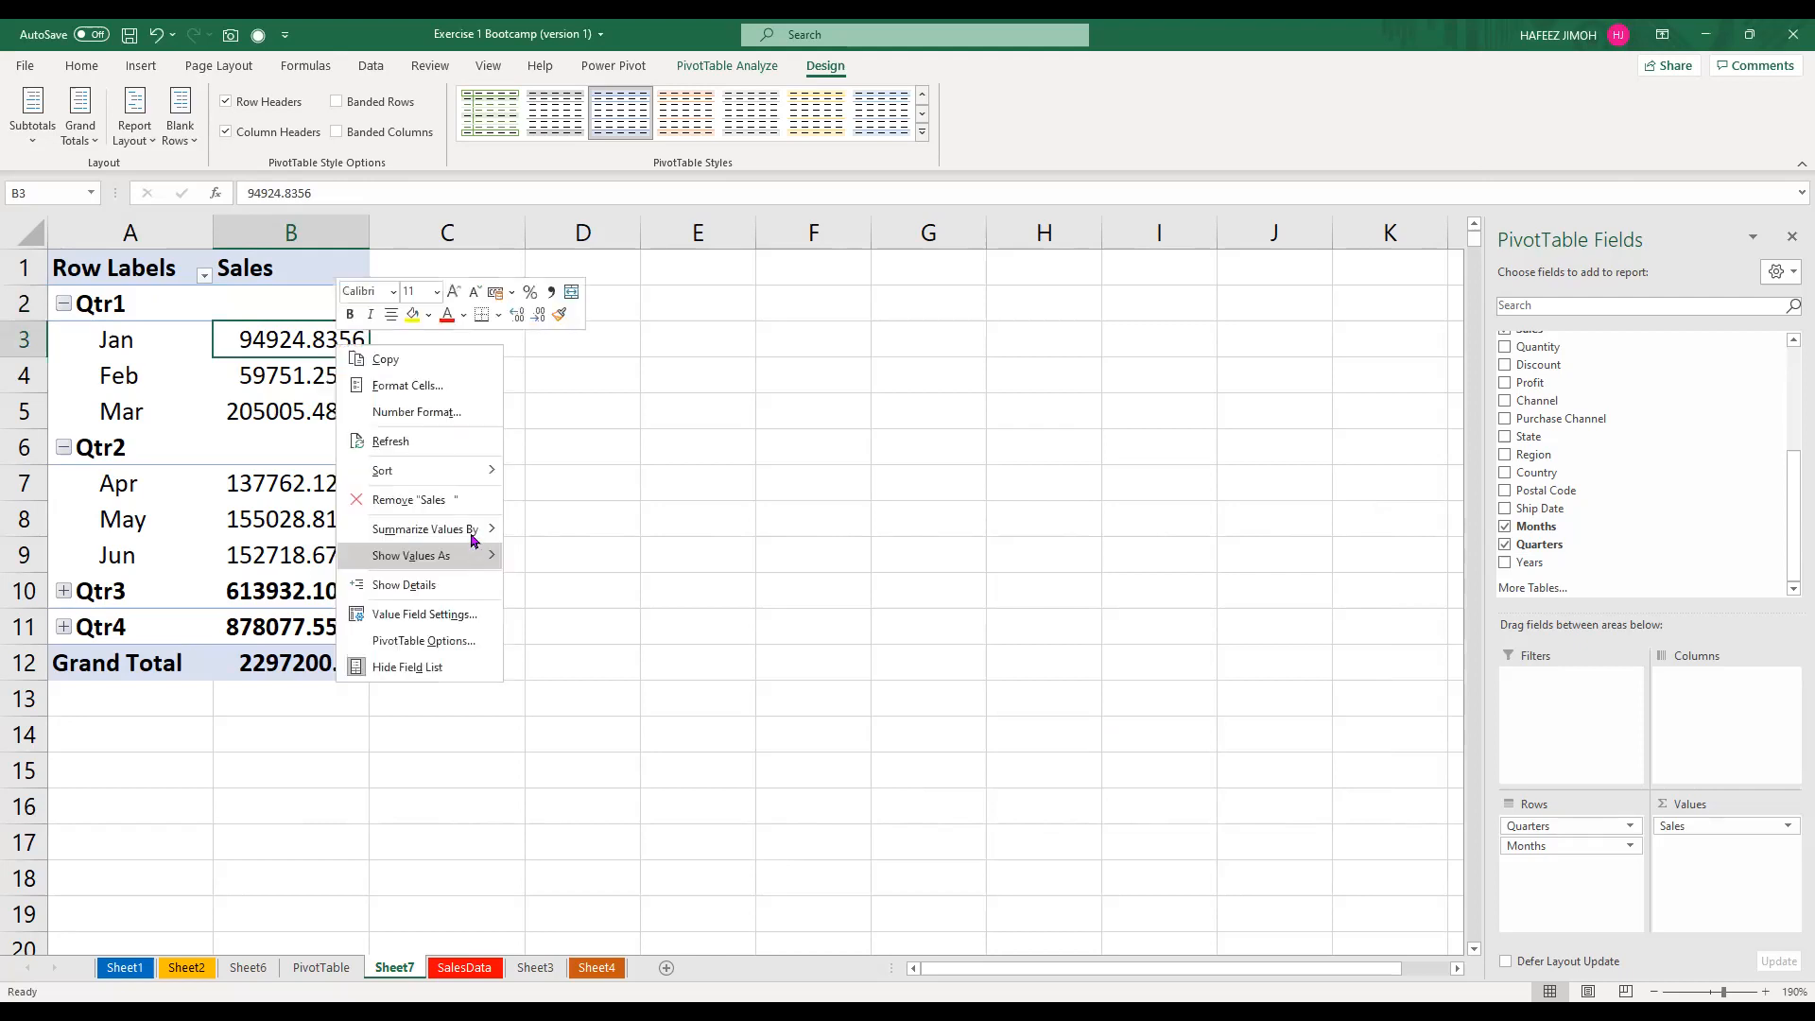
pyautogui.moveTo(473, 537)
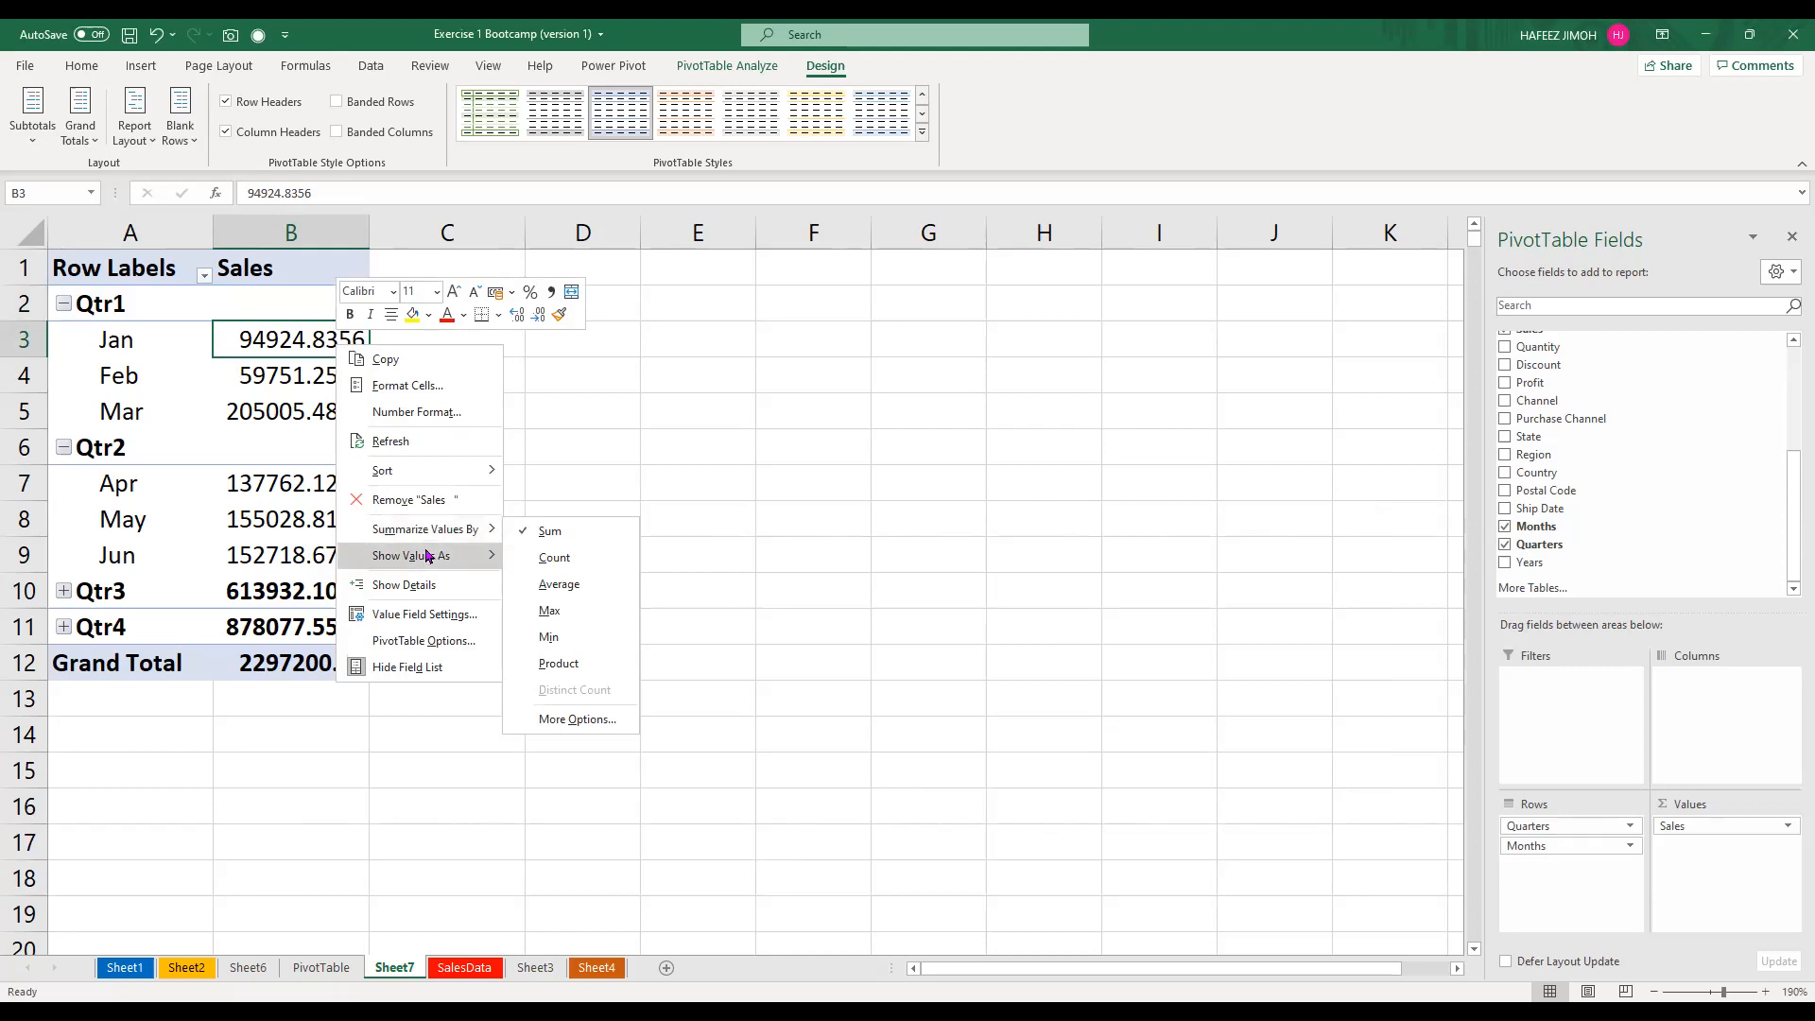
pyautogui.moveTo(426, 556)
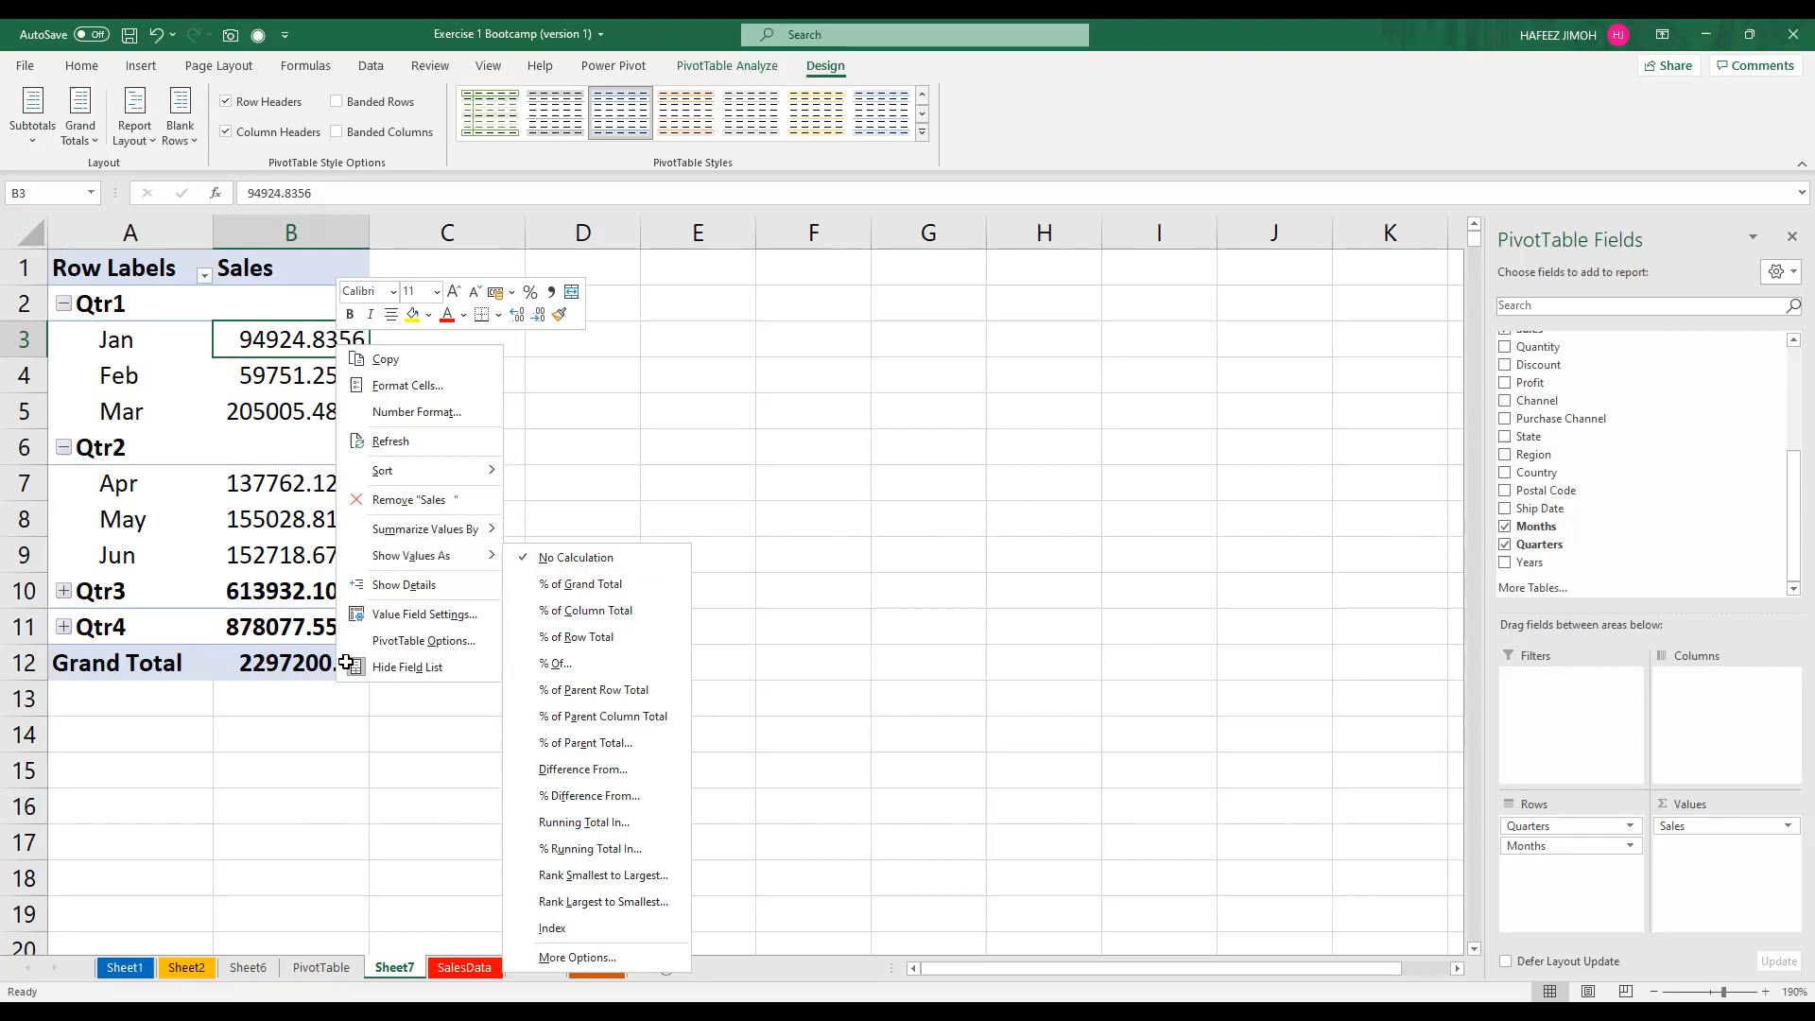
pyautogui.click(310, 339)
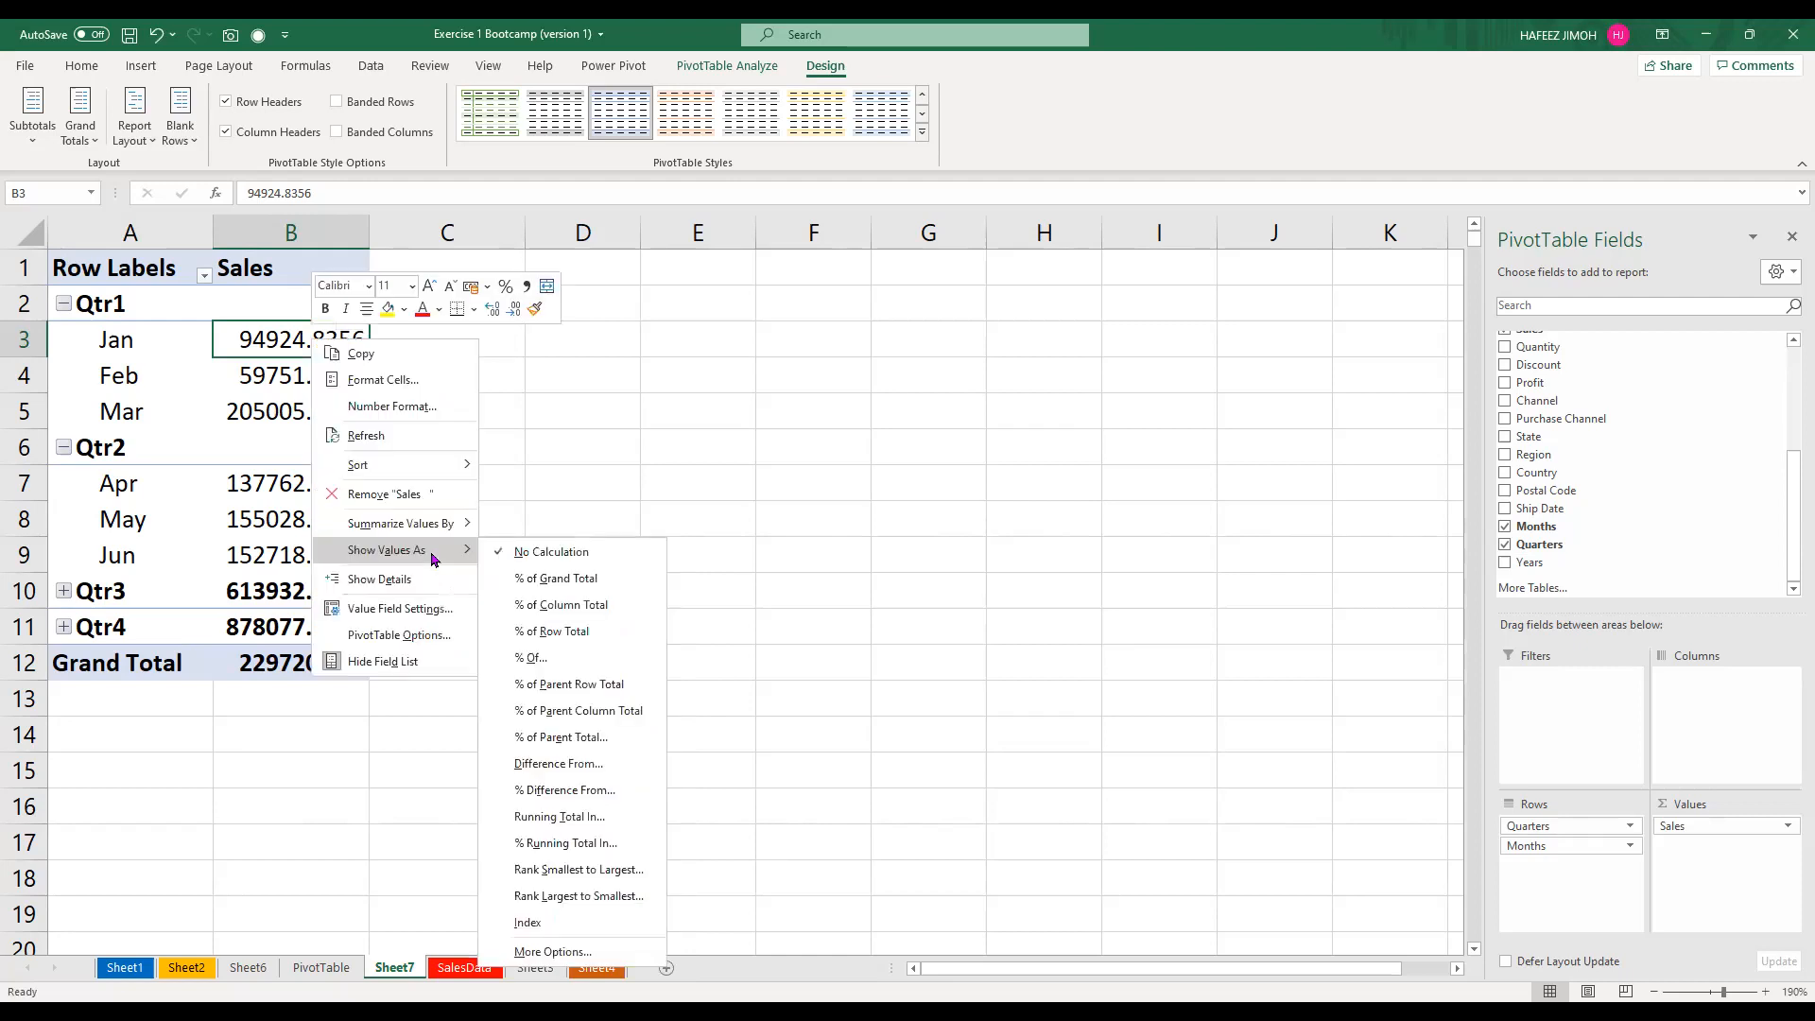
pyautogui.click(531, 578)
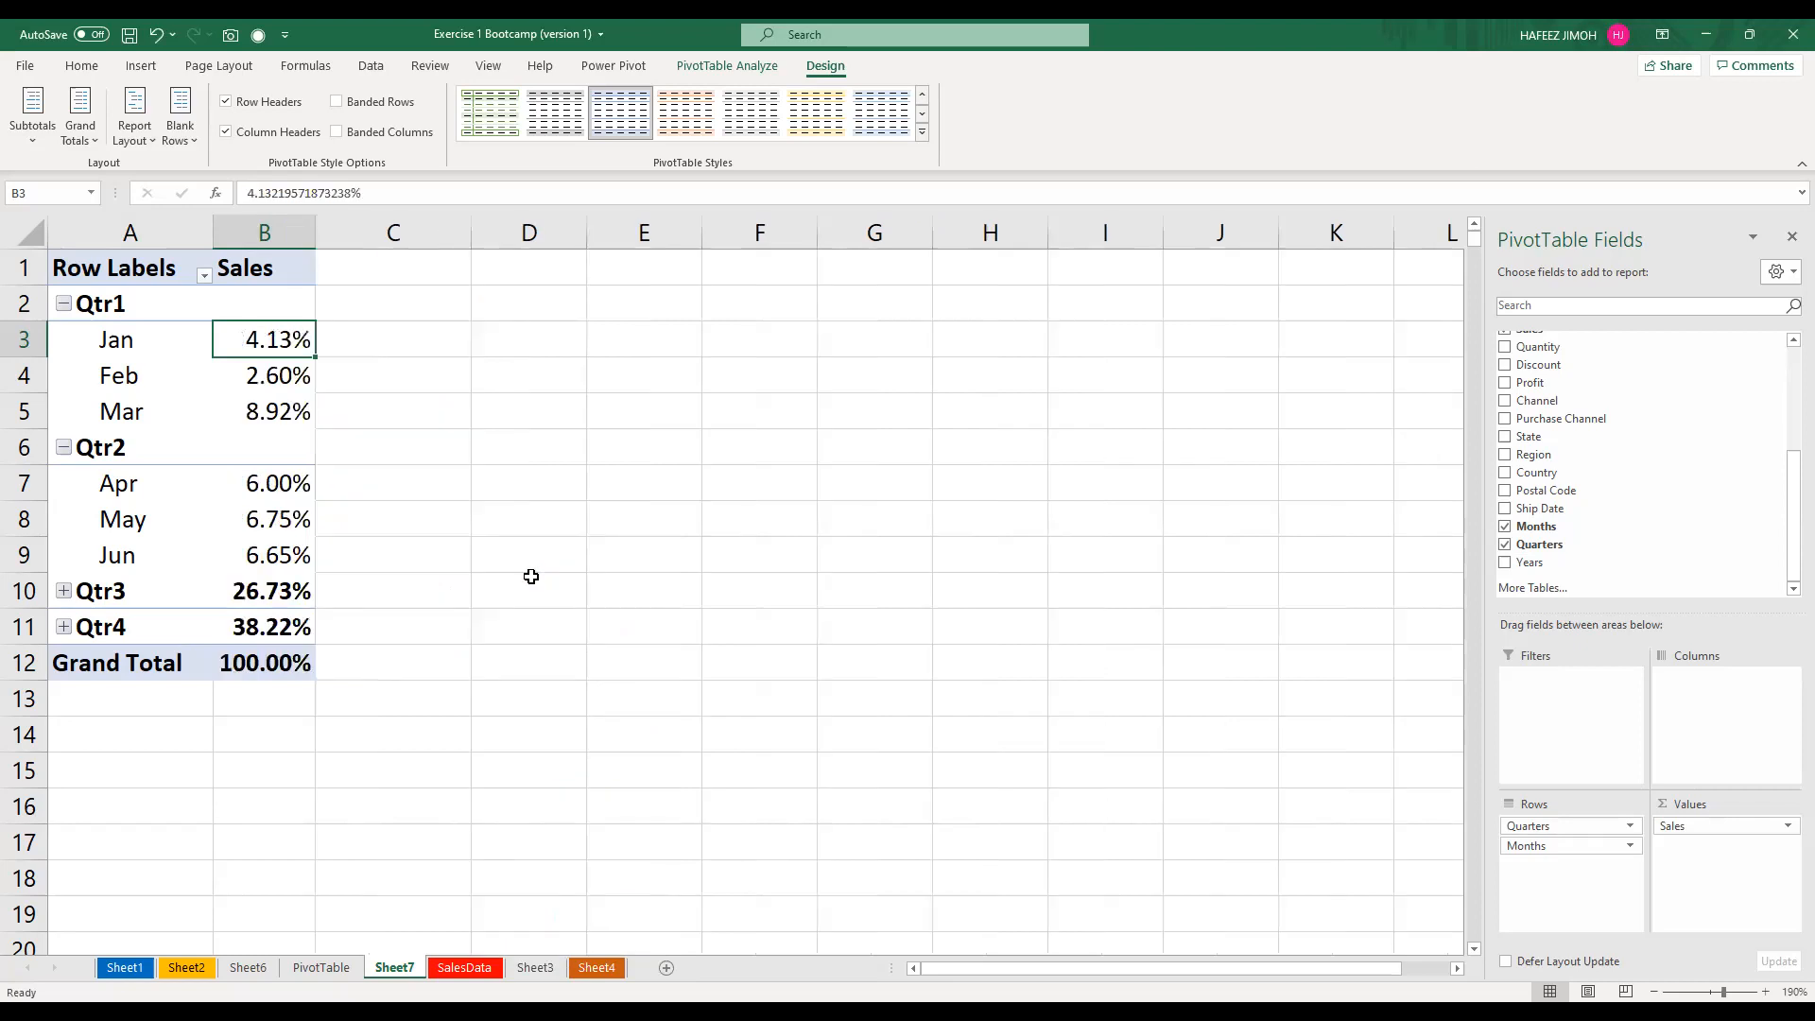
# Collapse Qtr1 and Qtr2 so that only the quarterly sales percentages are listed
pyautogui.click(67, 305)
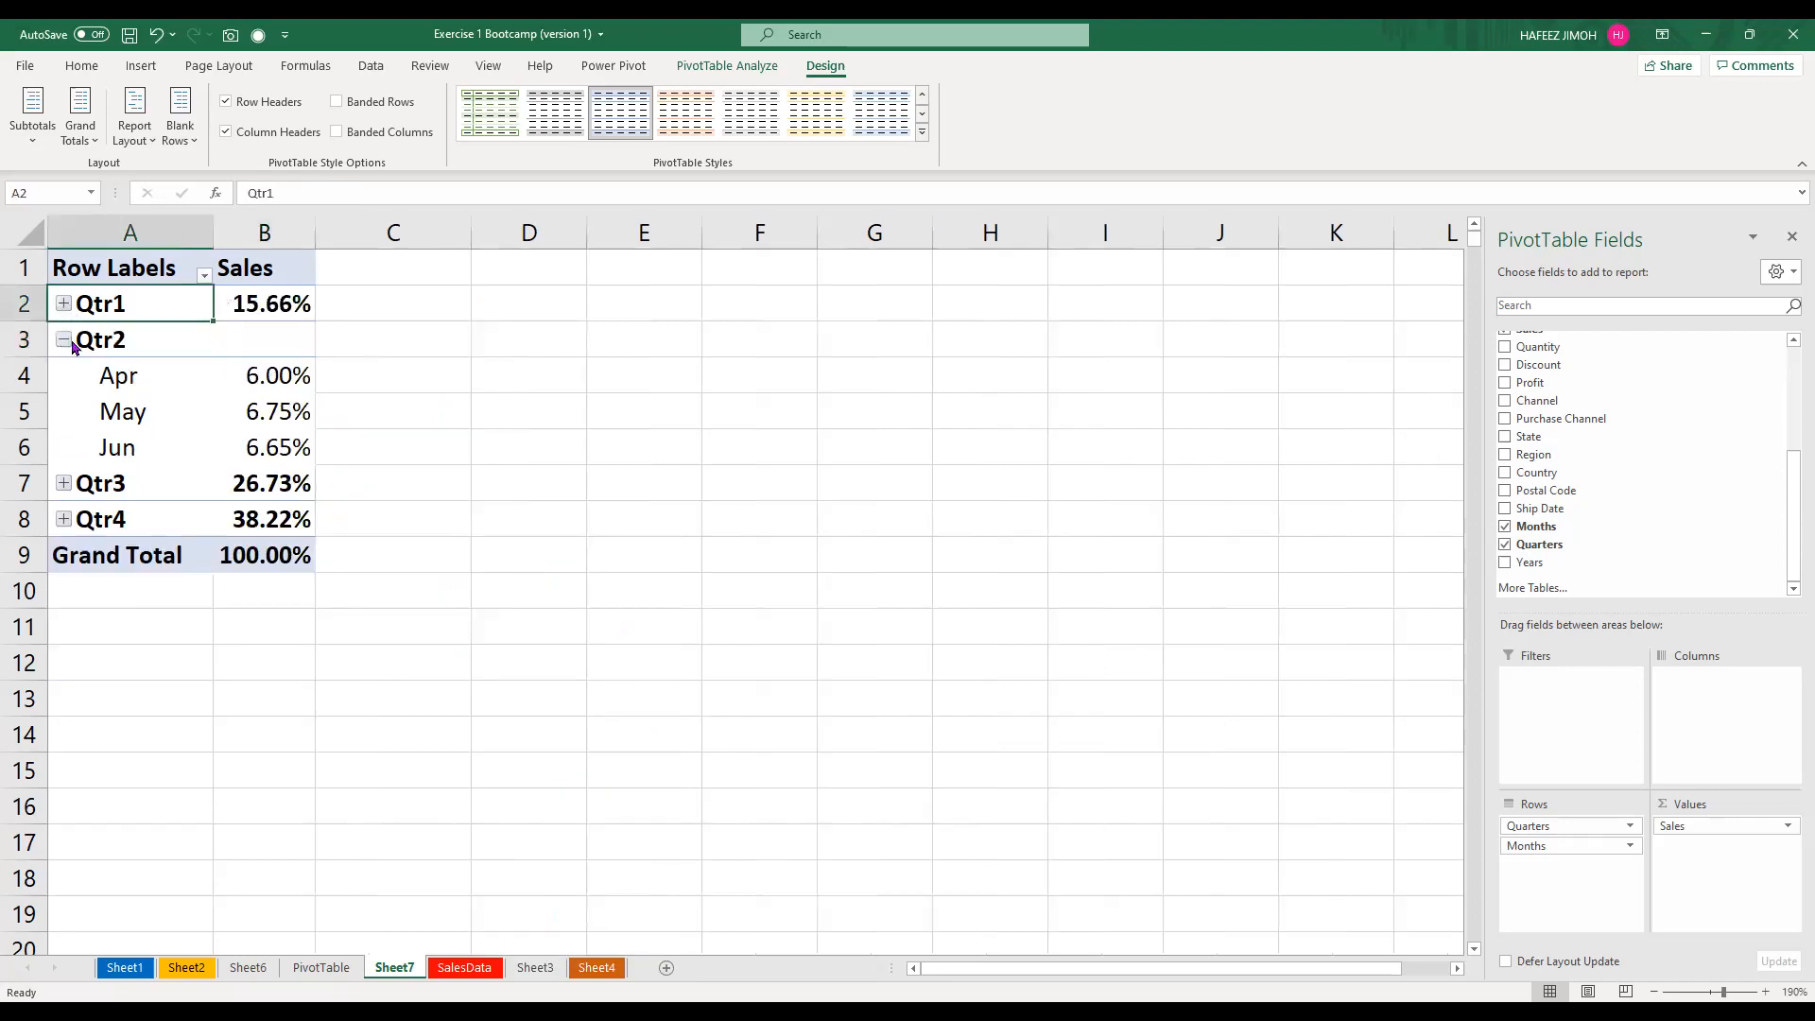
pyautogui.click(66, 342)
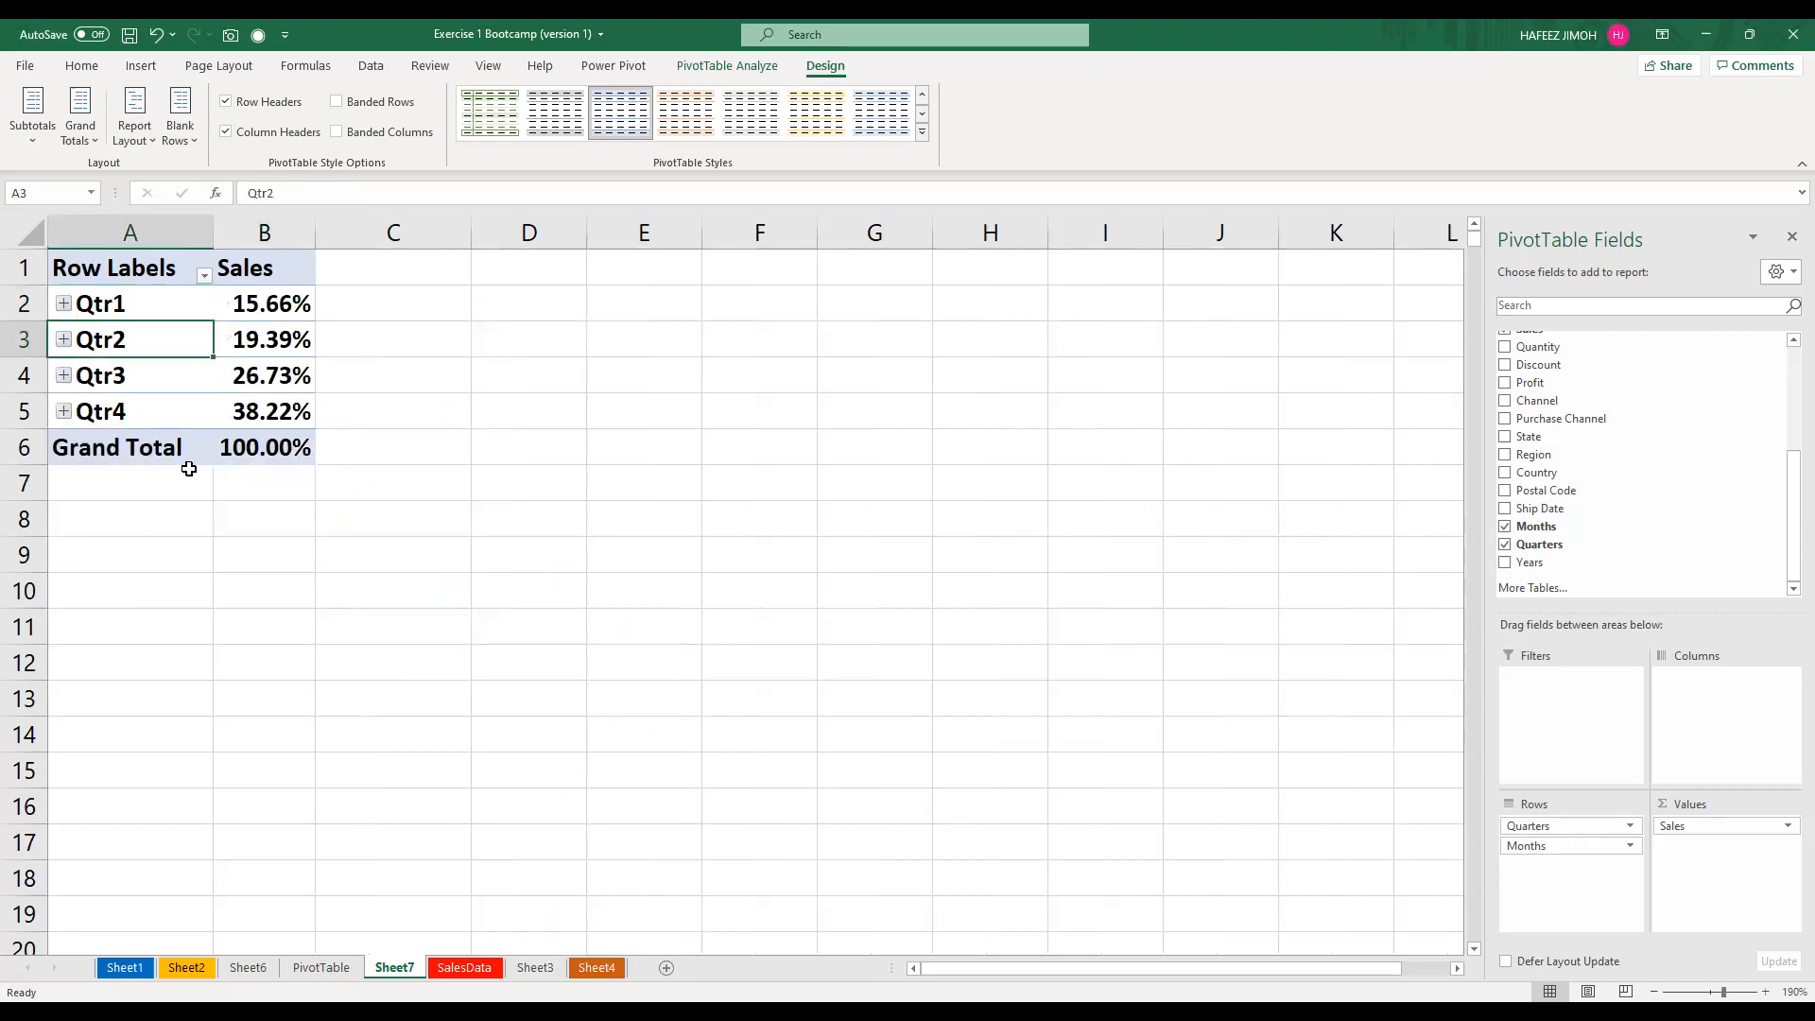
# Expand Qtr1, Qtr2, Qtr3 and Qtr4 to list the sales percentage of every month
pyautogui.click(64, 303)
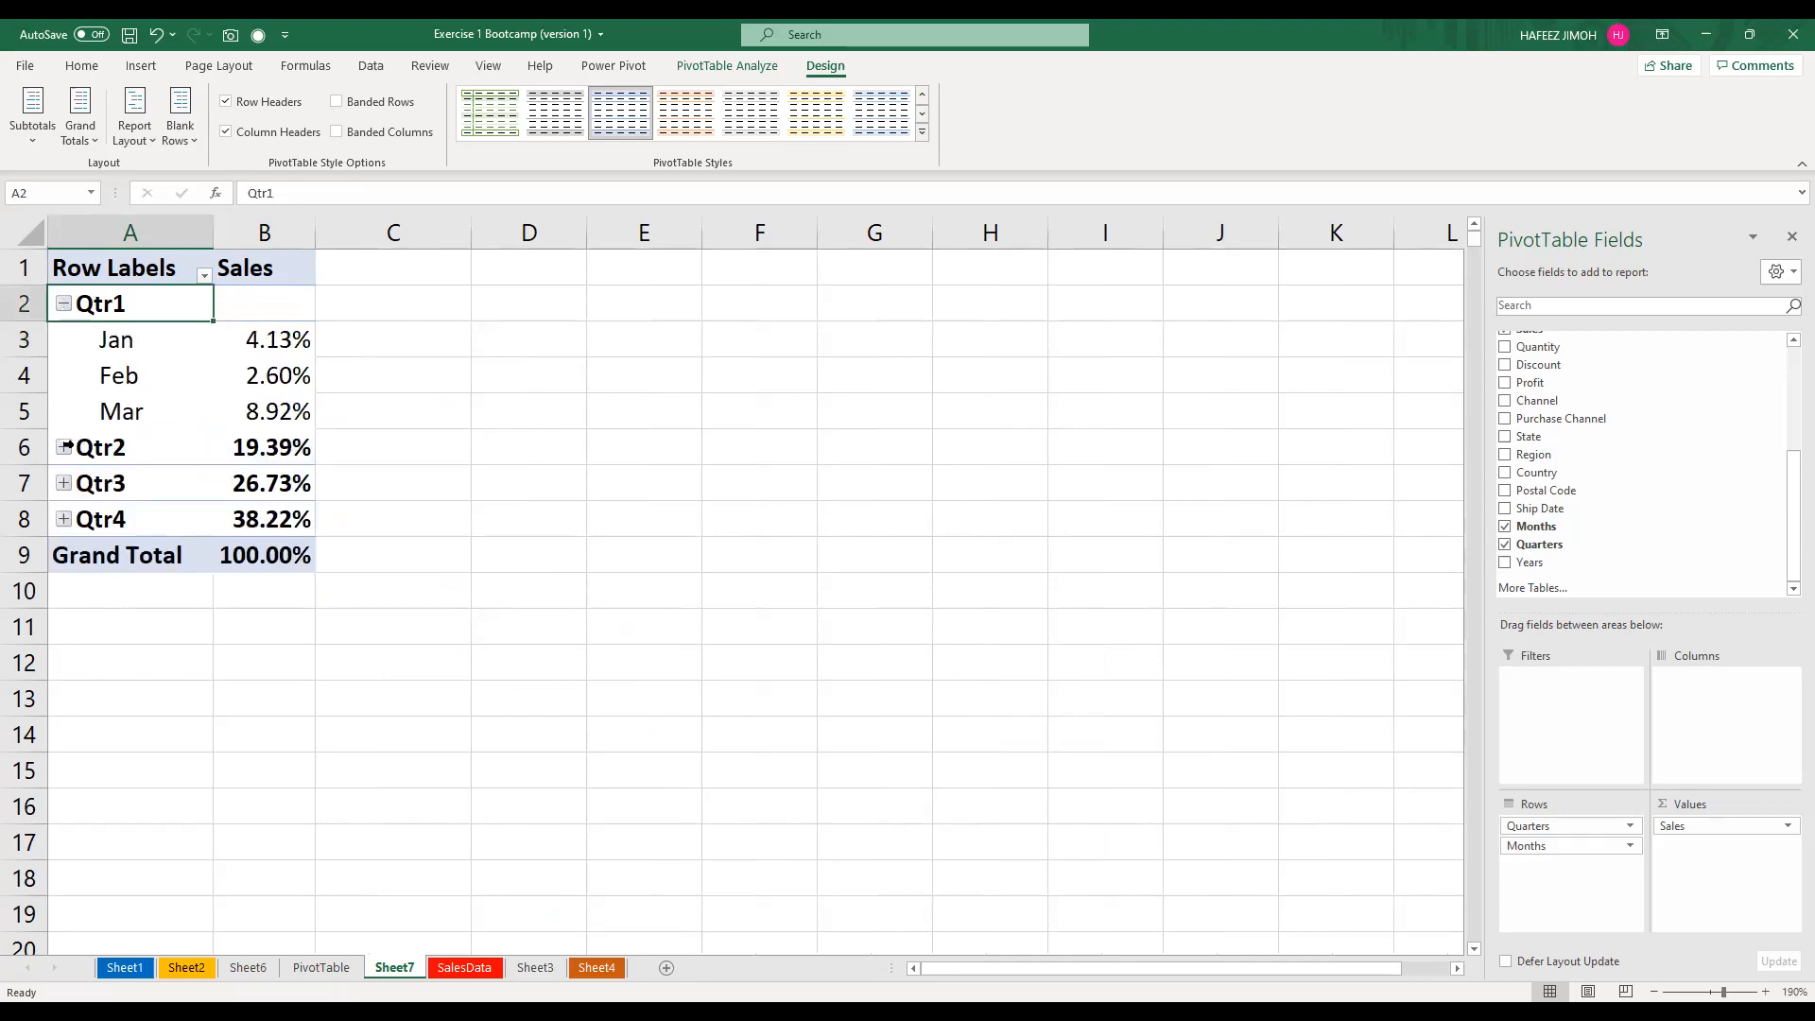
pyautogui.click(65, 449)
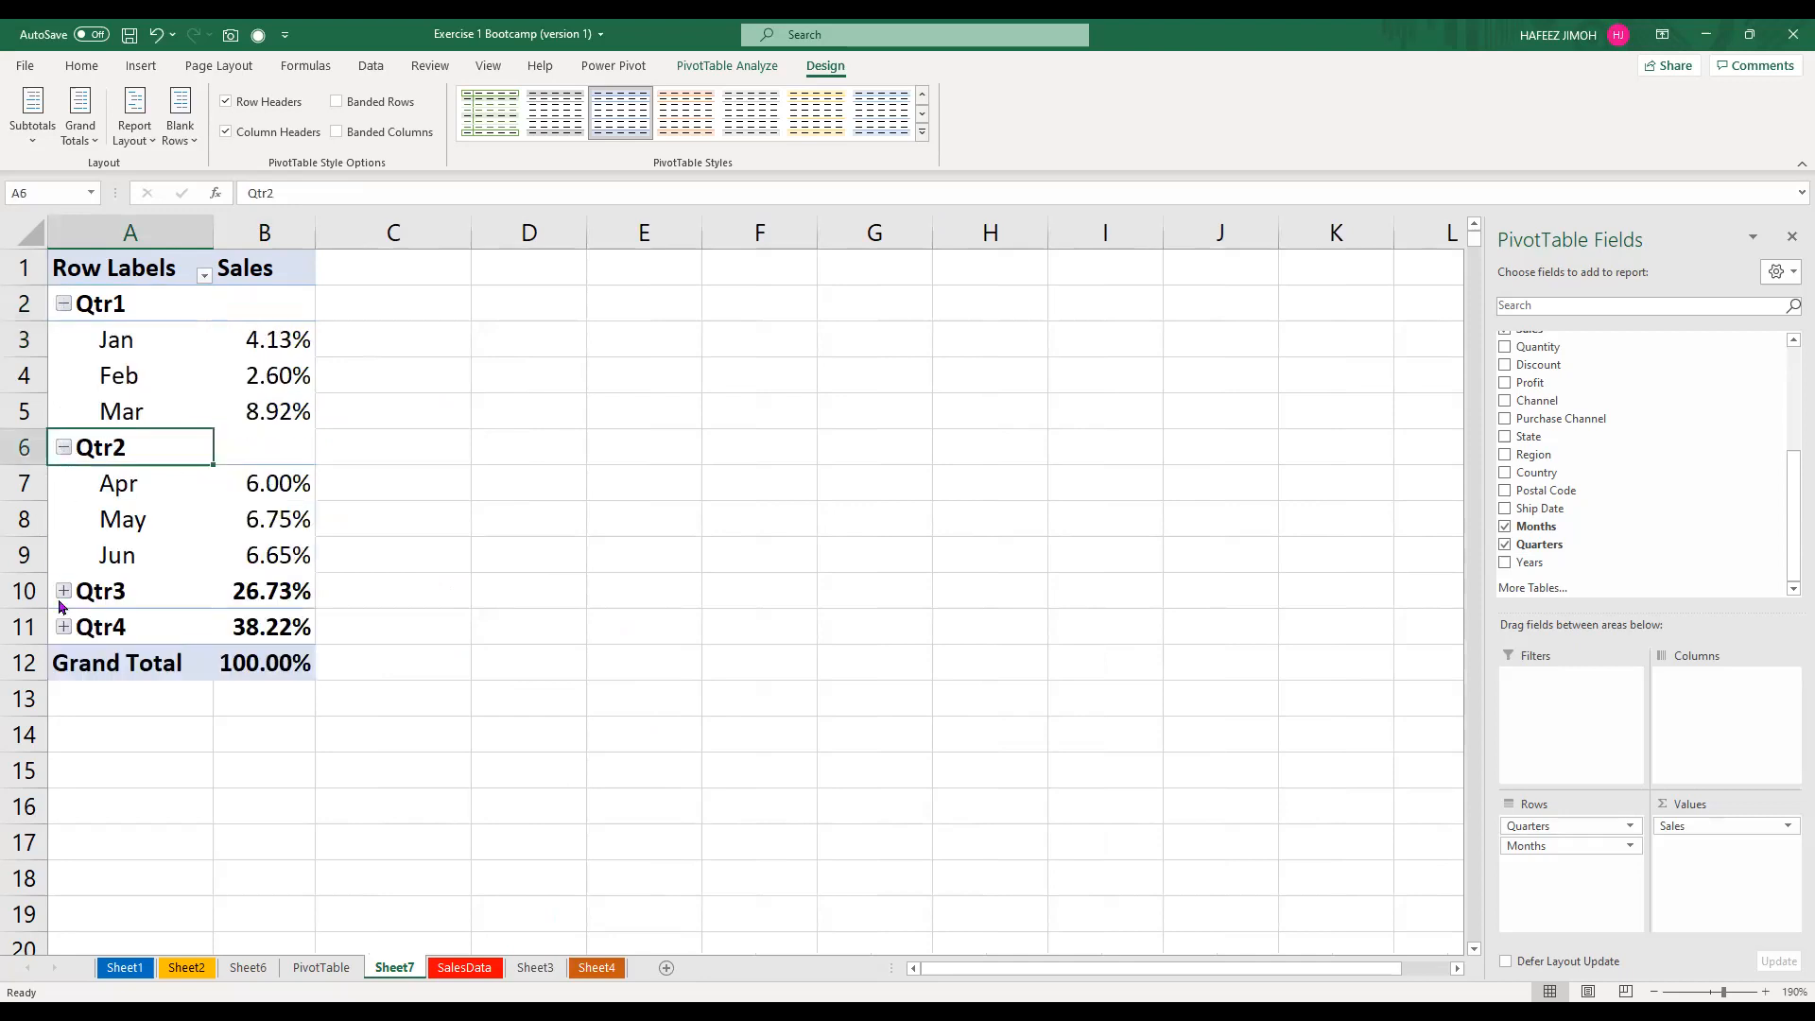
pyautogui.click(63, 591)
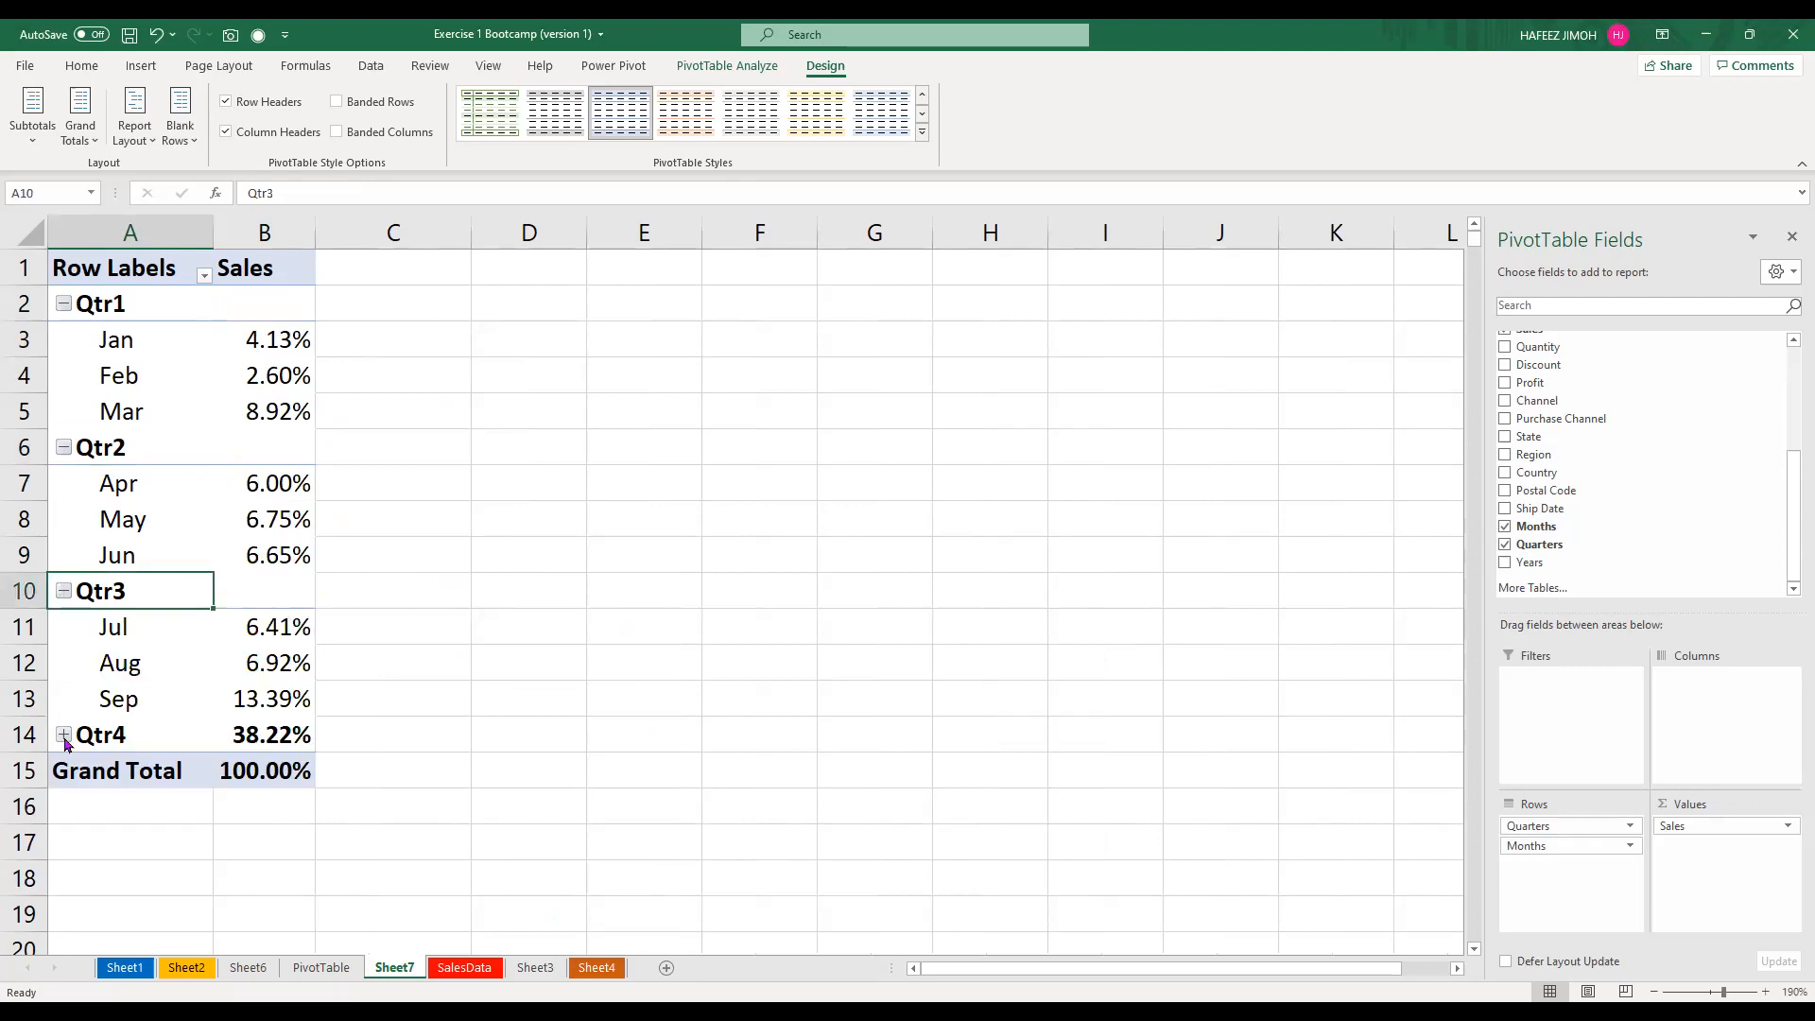
pyautogui.click(63, 735)
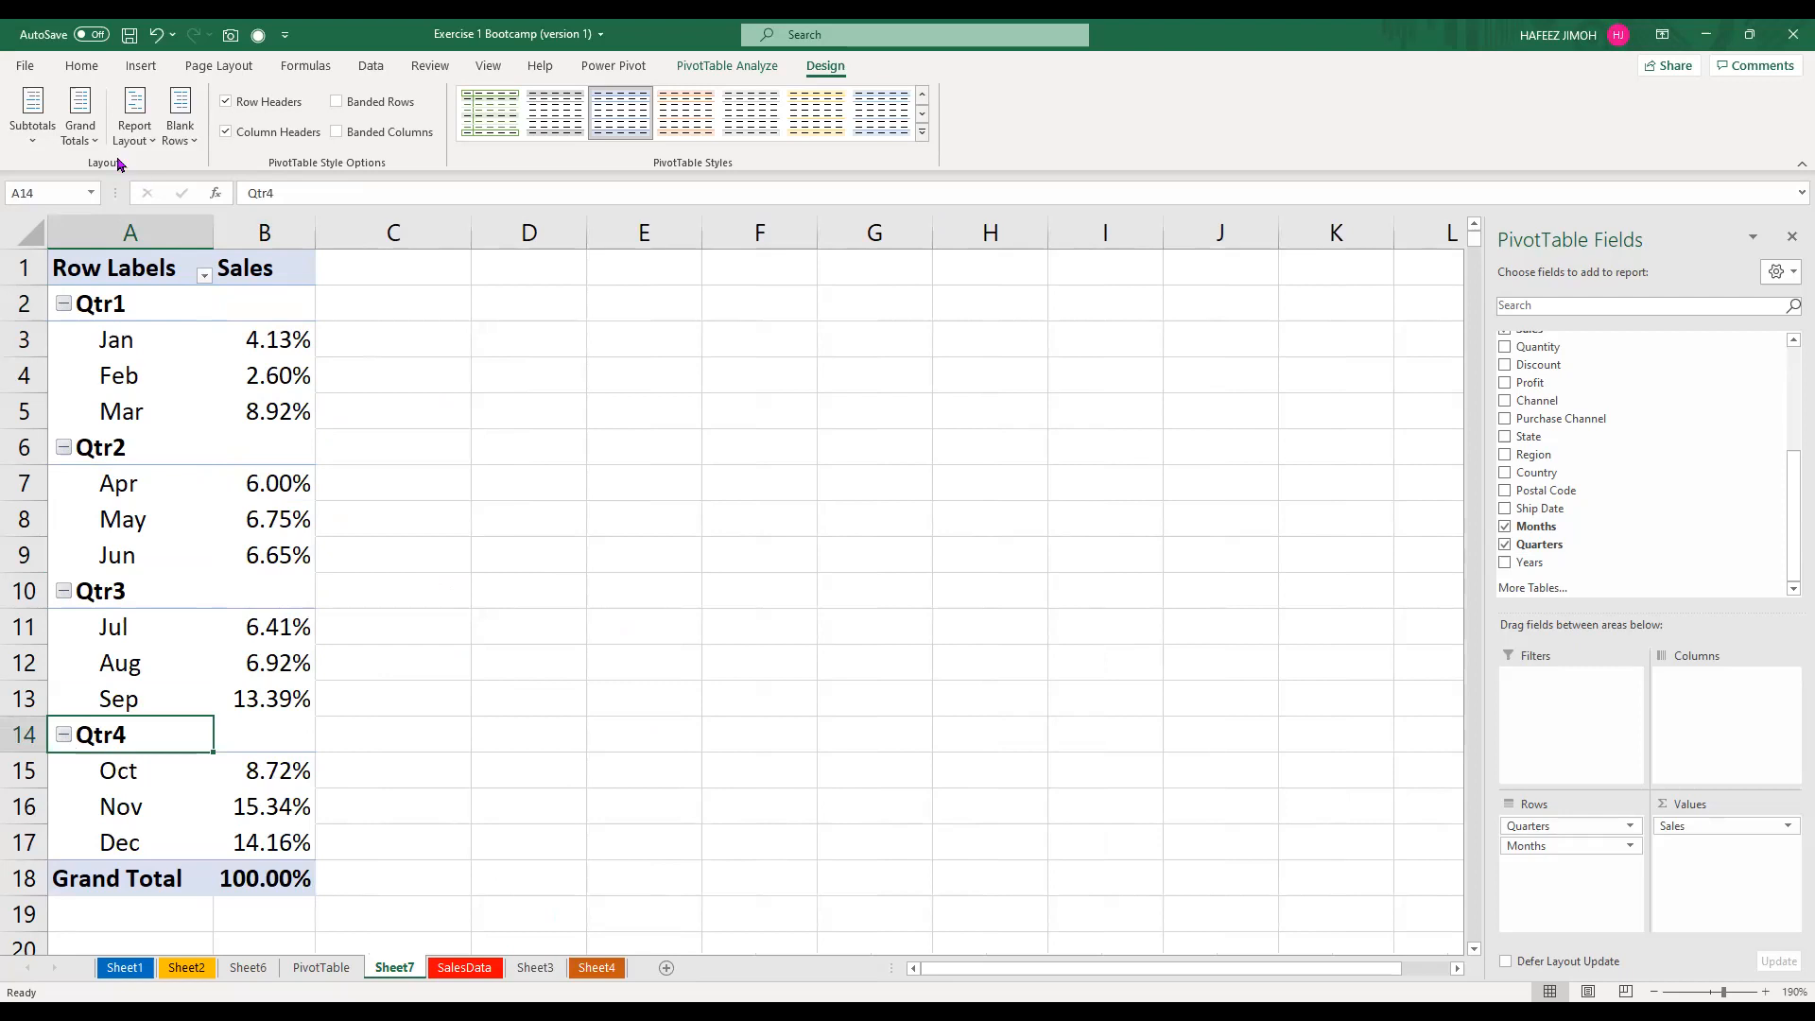
# Review the subtotal display options for the pivot table without applying one
pyautogui.click(49, 140)
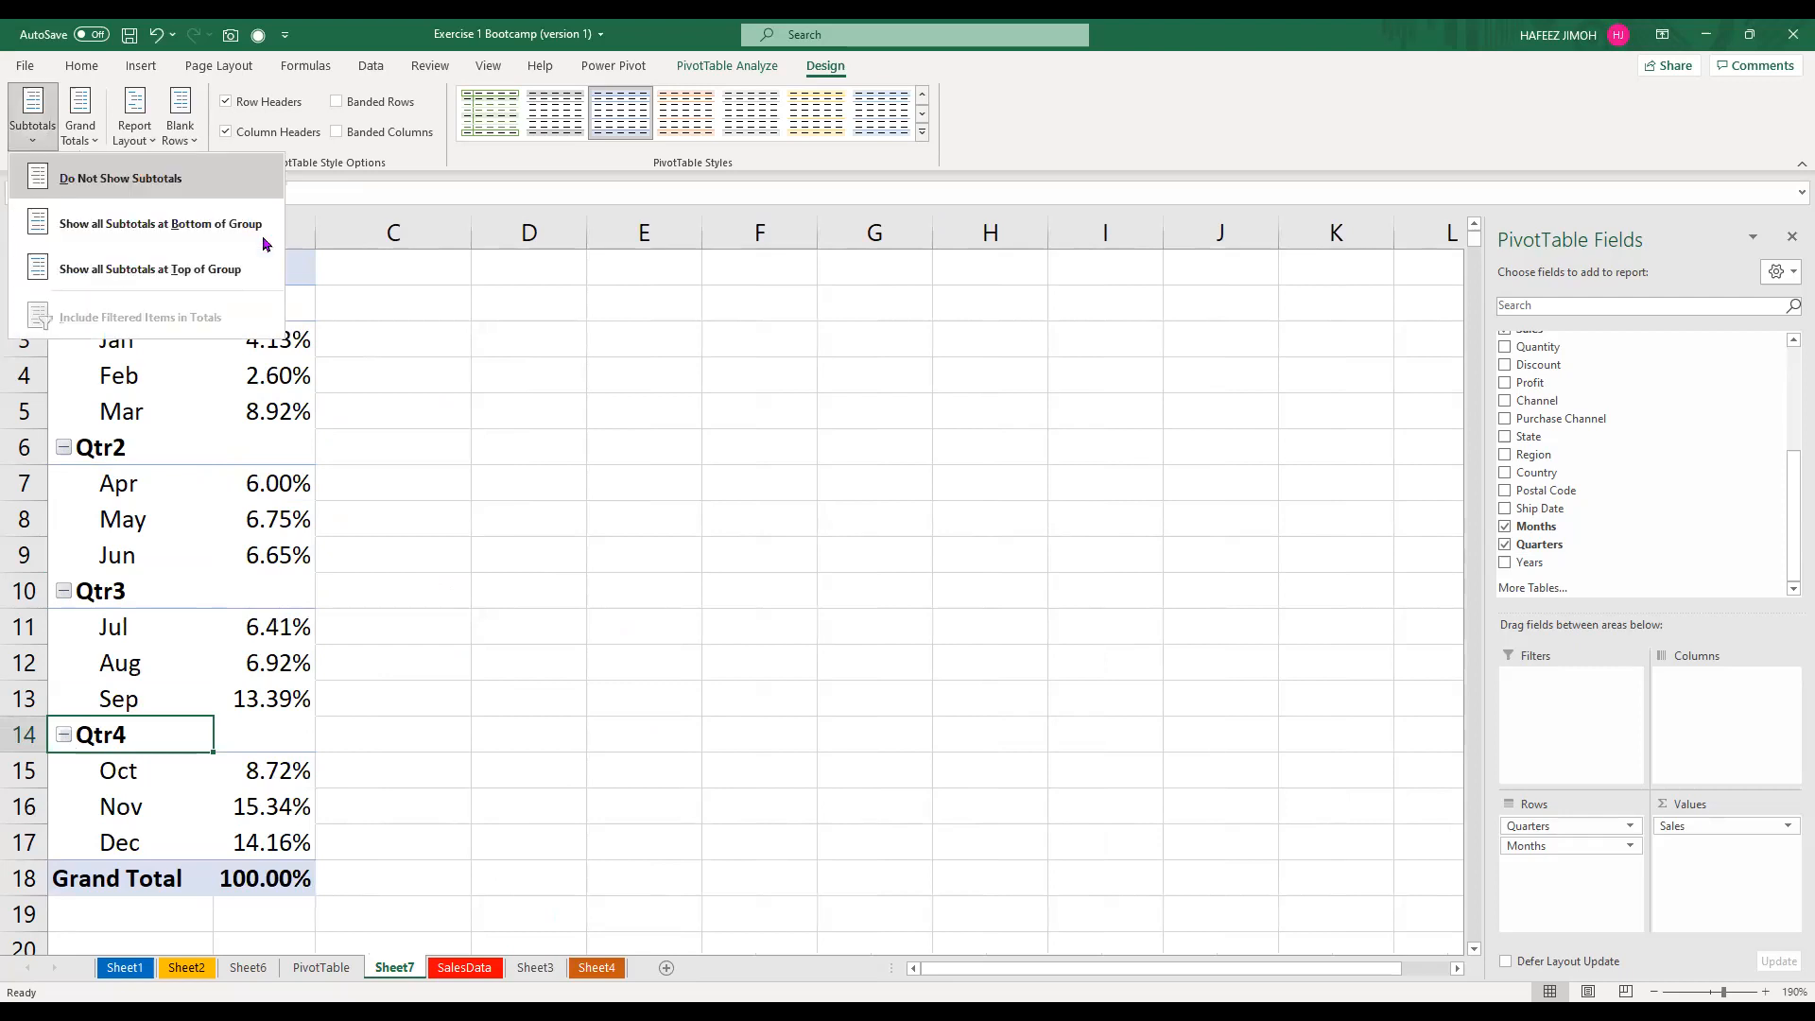
pyautogui.click(734, 317)
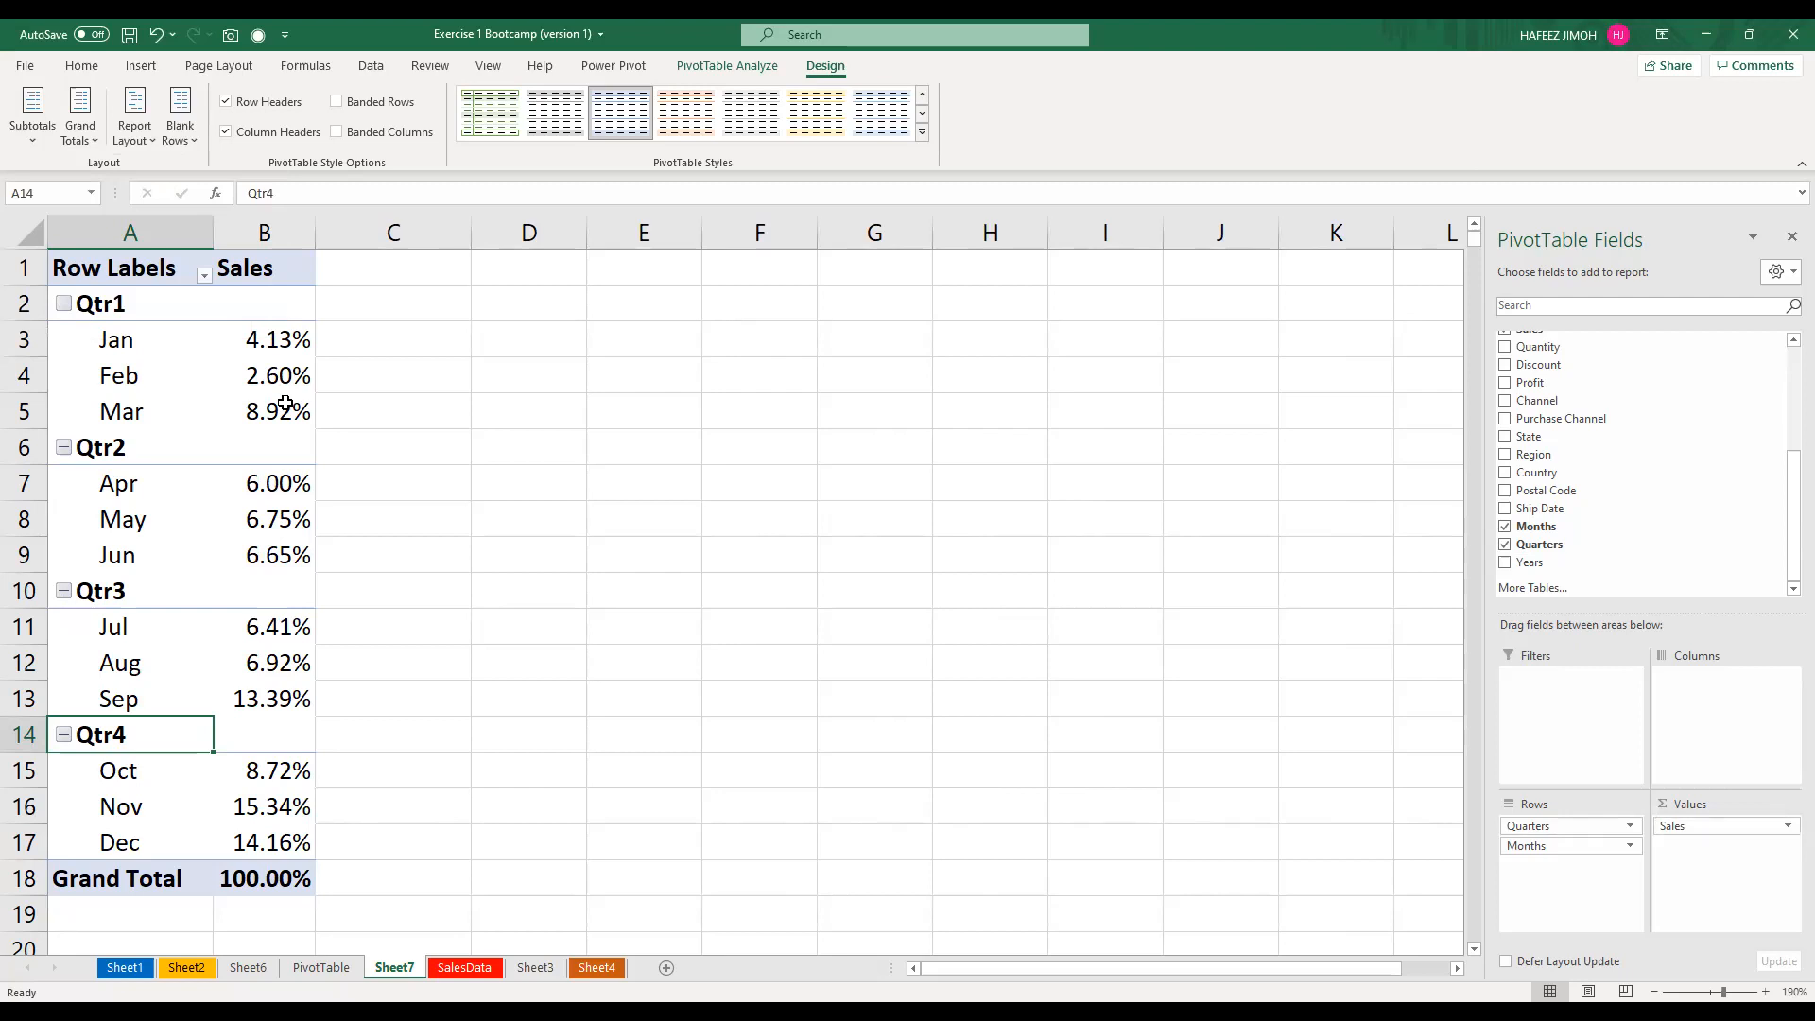
# Undo the recent quarter expansions and collapses and the % of Grand Total display of the pivot table's Sales values
pyautogui.hotkey('ctrl', 'z')
pyautogui.hotkey('ctrl', 'z')
pyautogui.hotkey('ctrl', 'z')
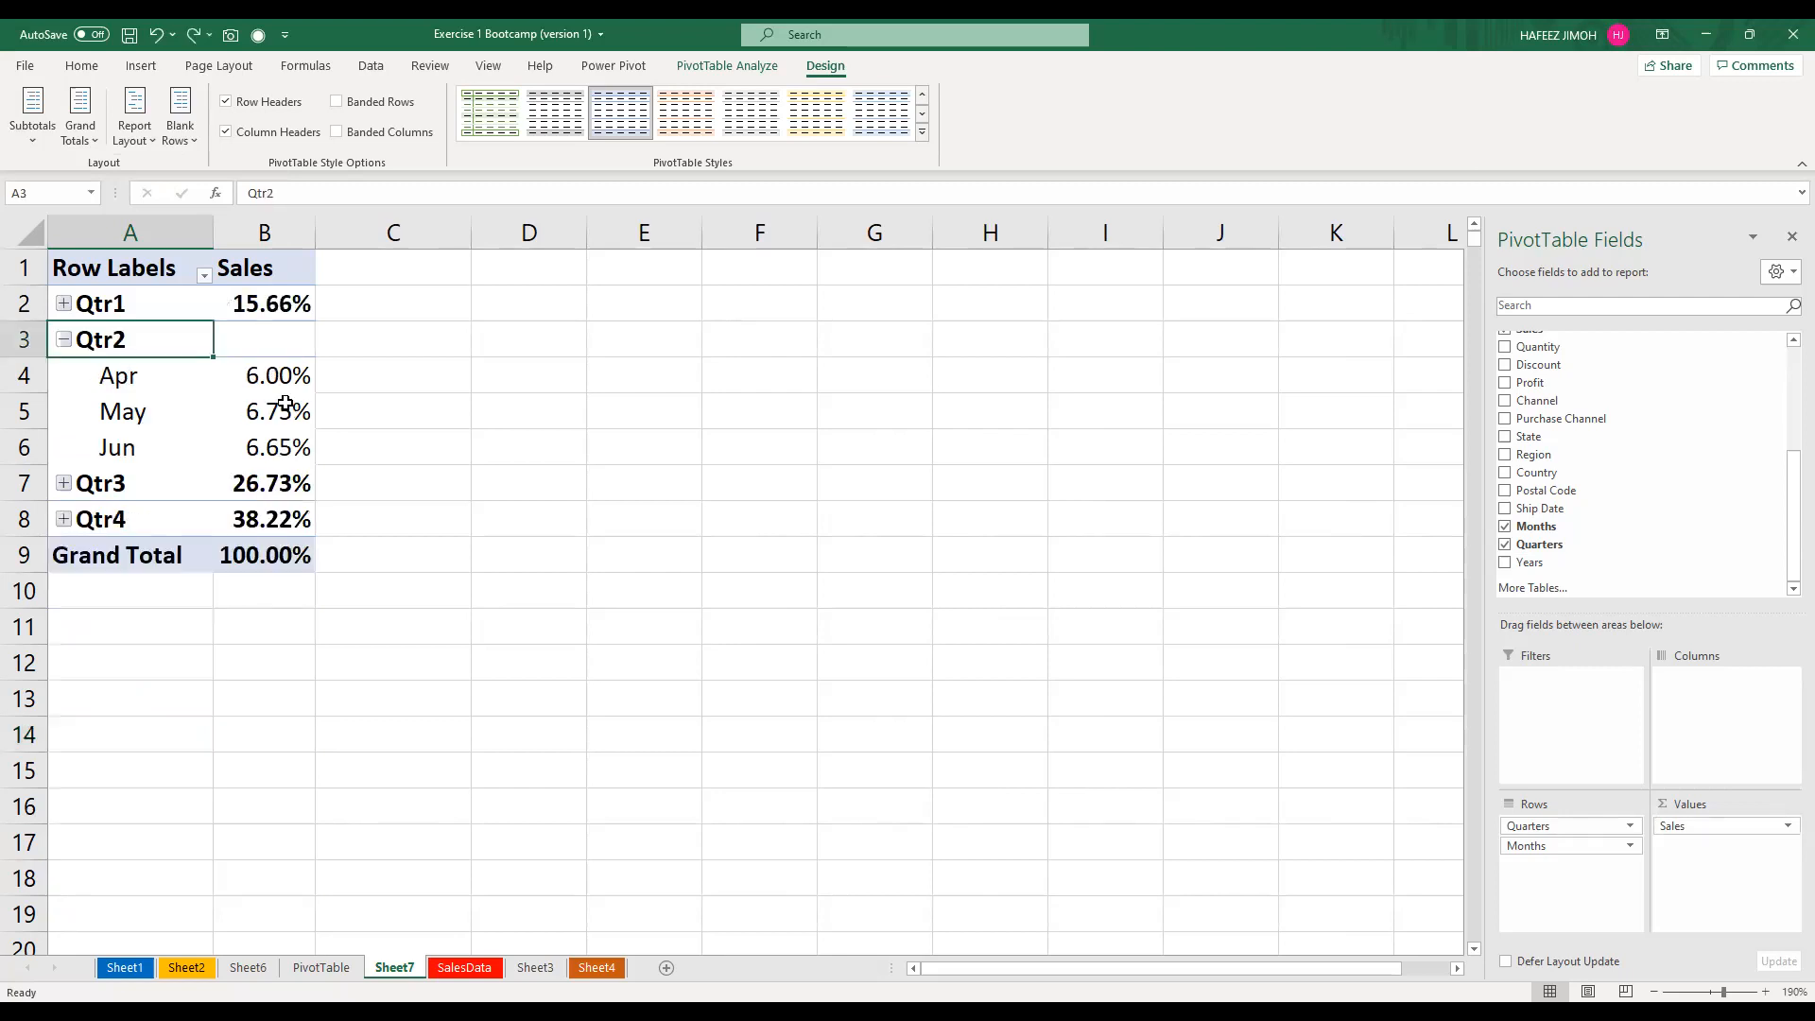
pyautogui.hotkey('ctrl', 'z')
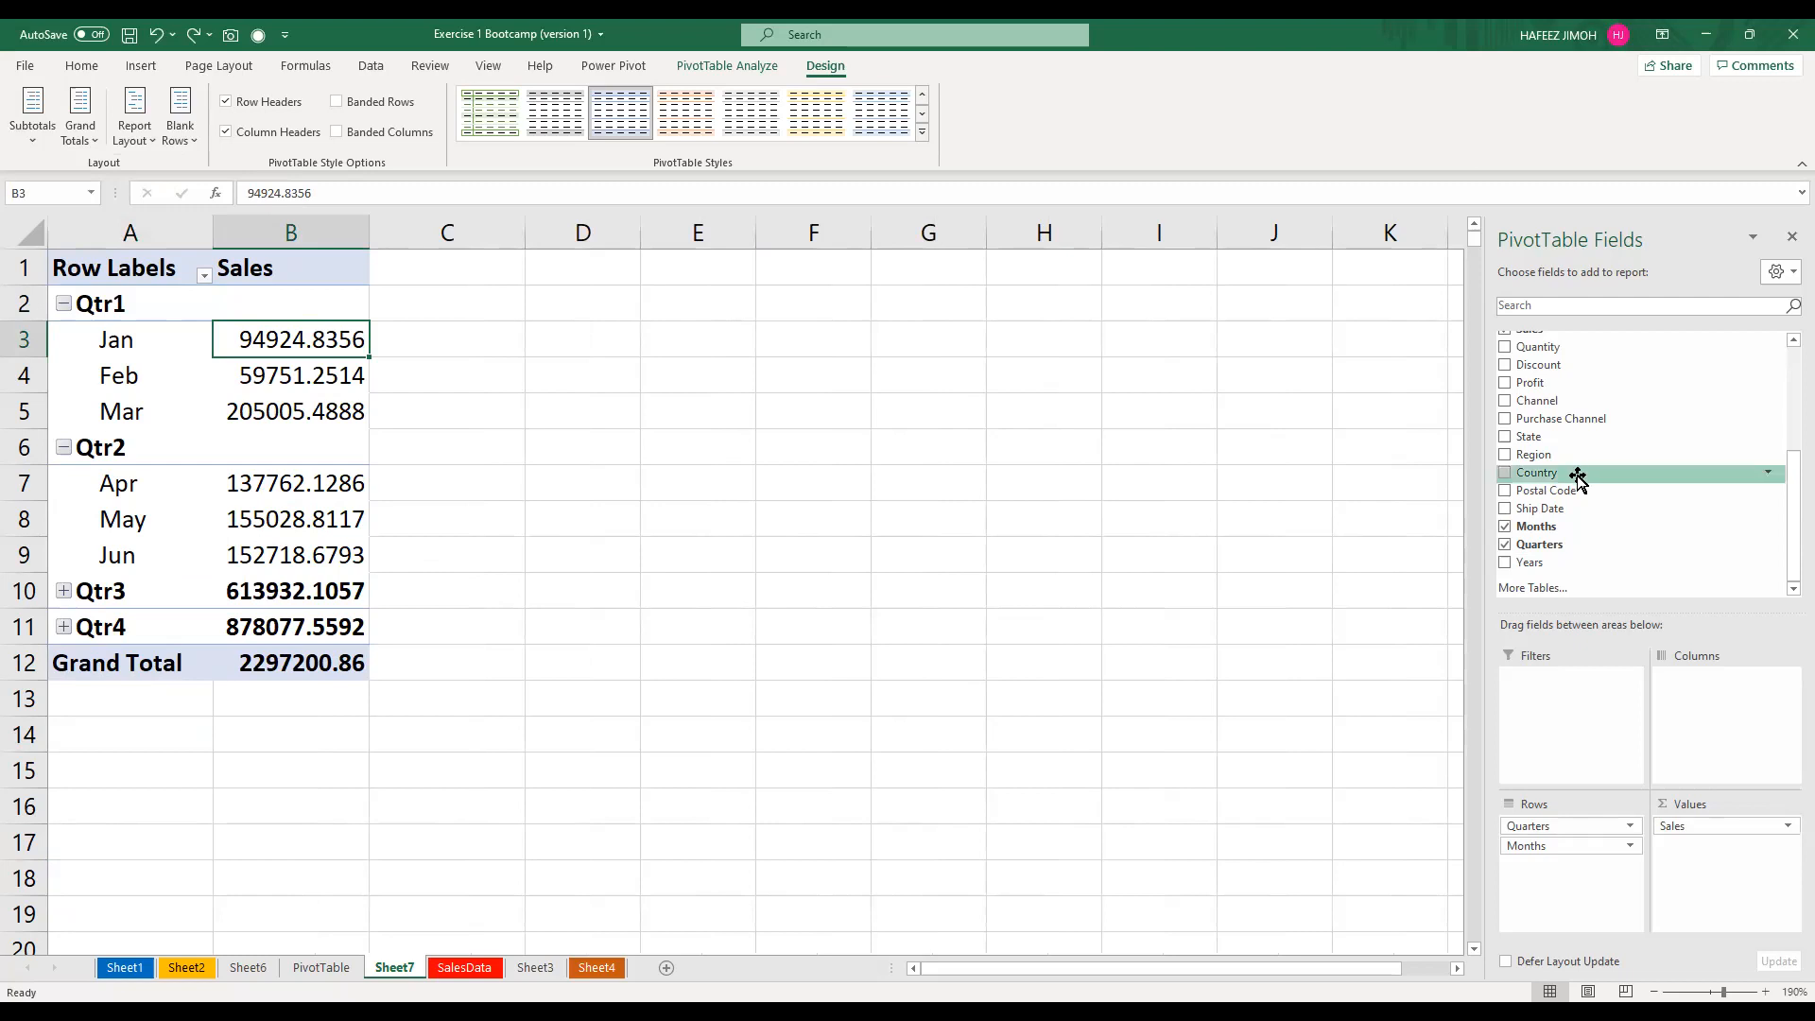
# Add Sales as a second value field in the pivot table, try it as % of Grand Total and undo that display
pyautogui.scroll(1, 1590, 425)
pyautogui.moveTo(1590, 423); pyautogui.dragTo(1695, 865)
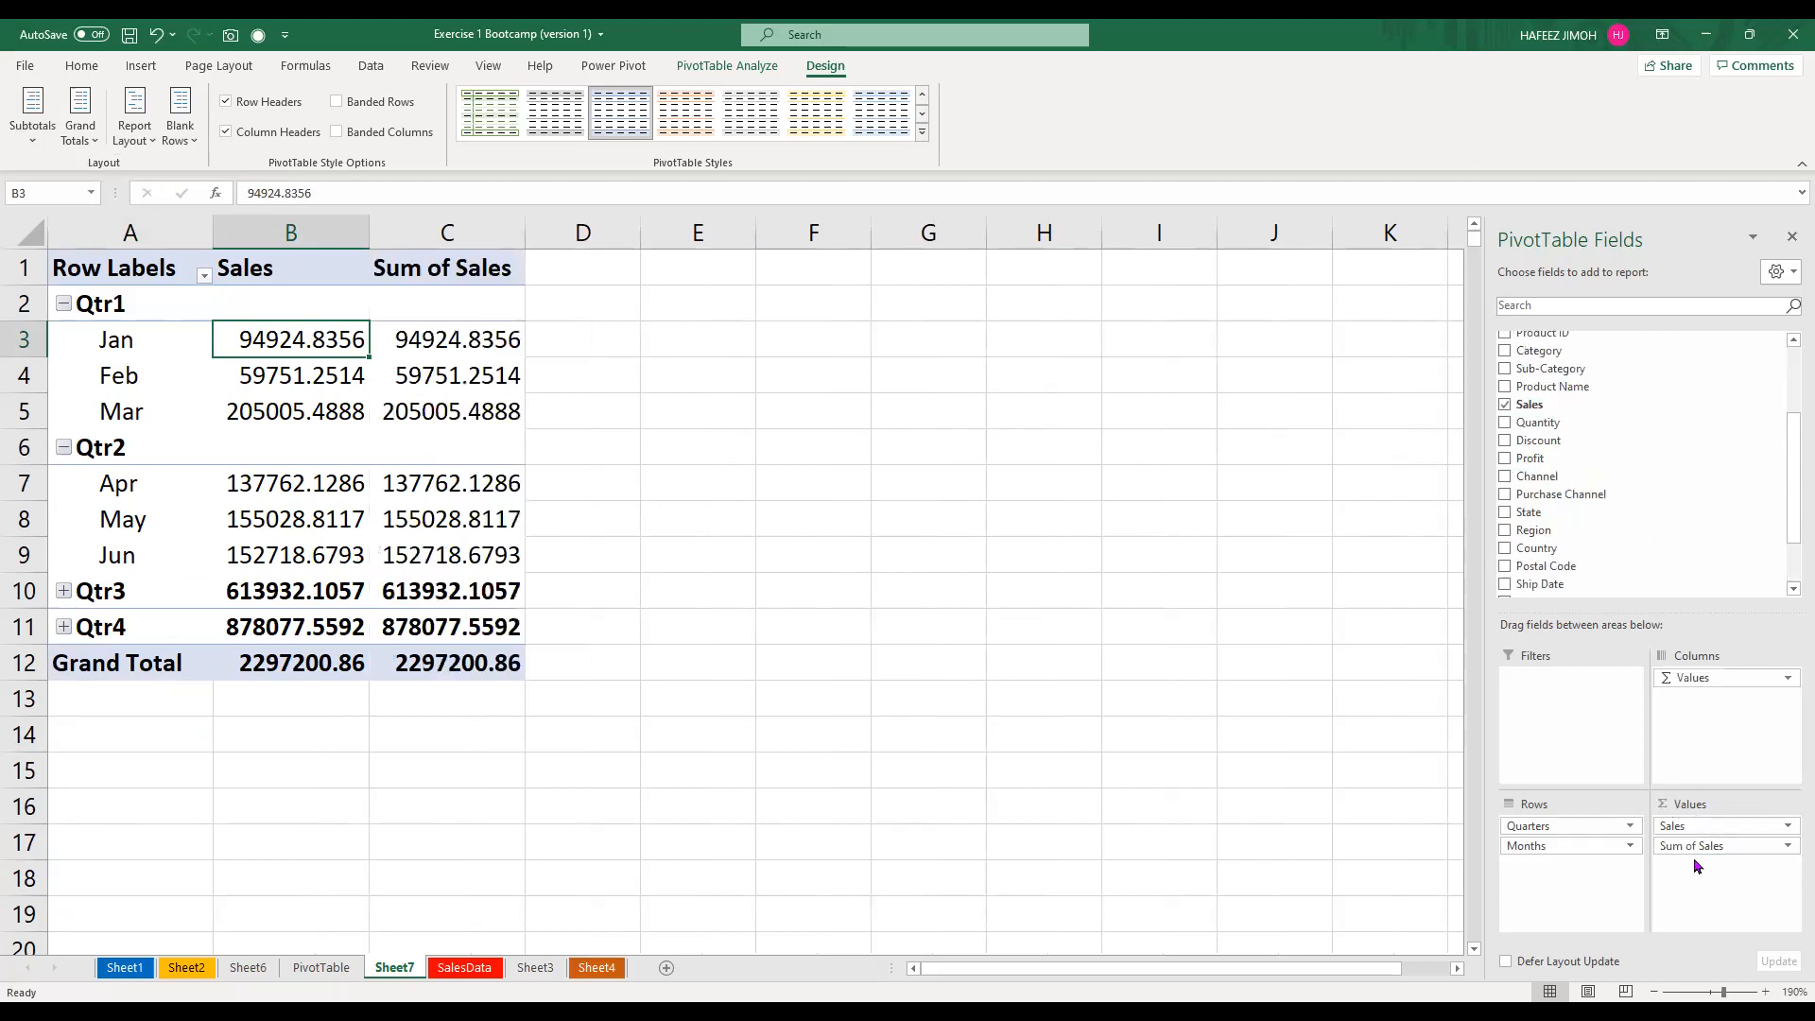
pyautogui.click(446, 346)
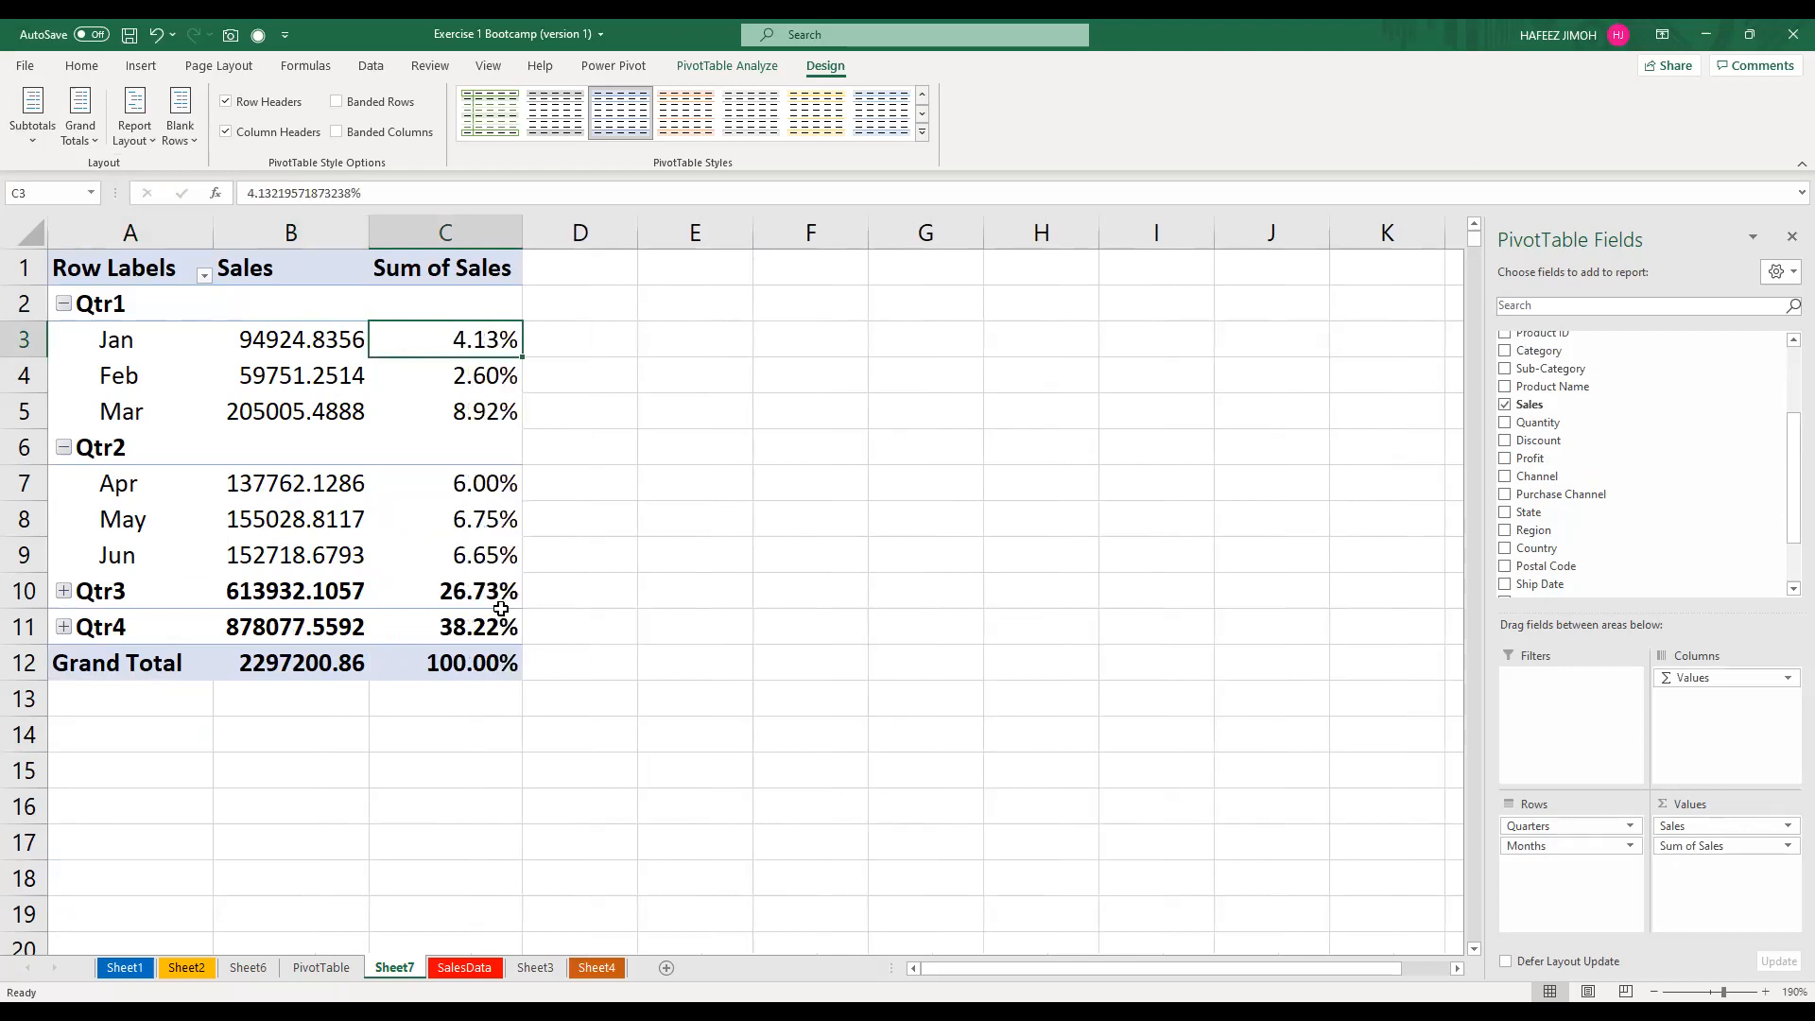
pyautogui.moveTo(501, 607)
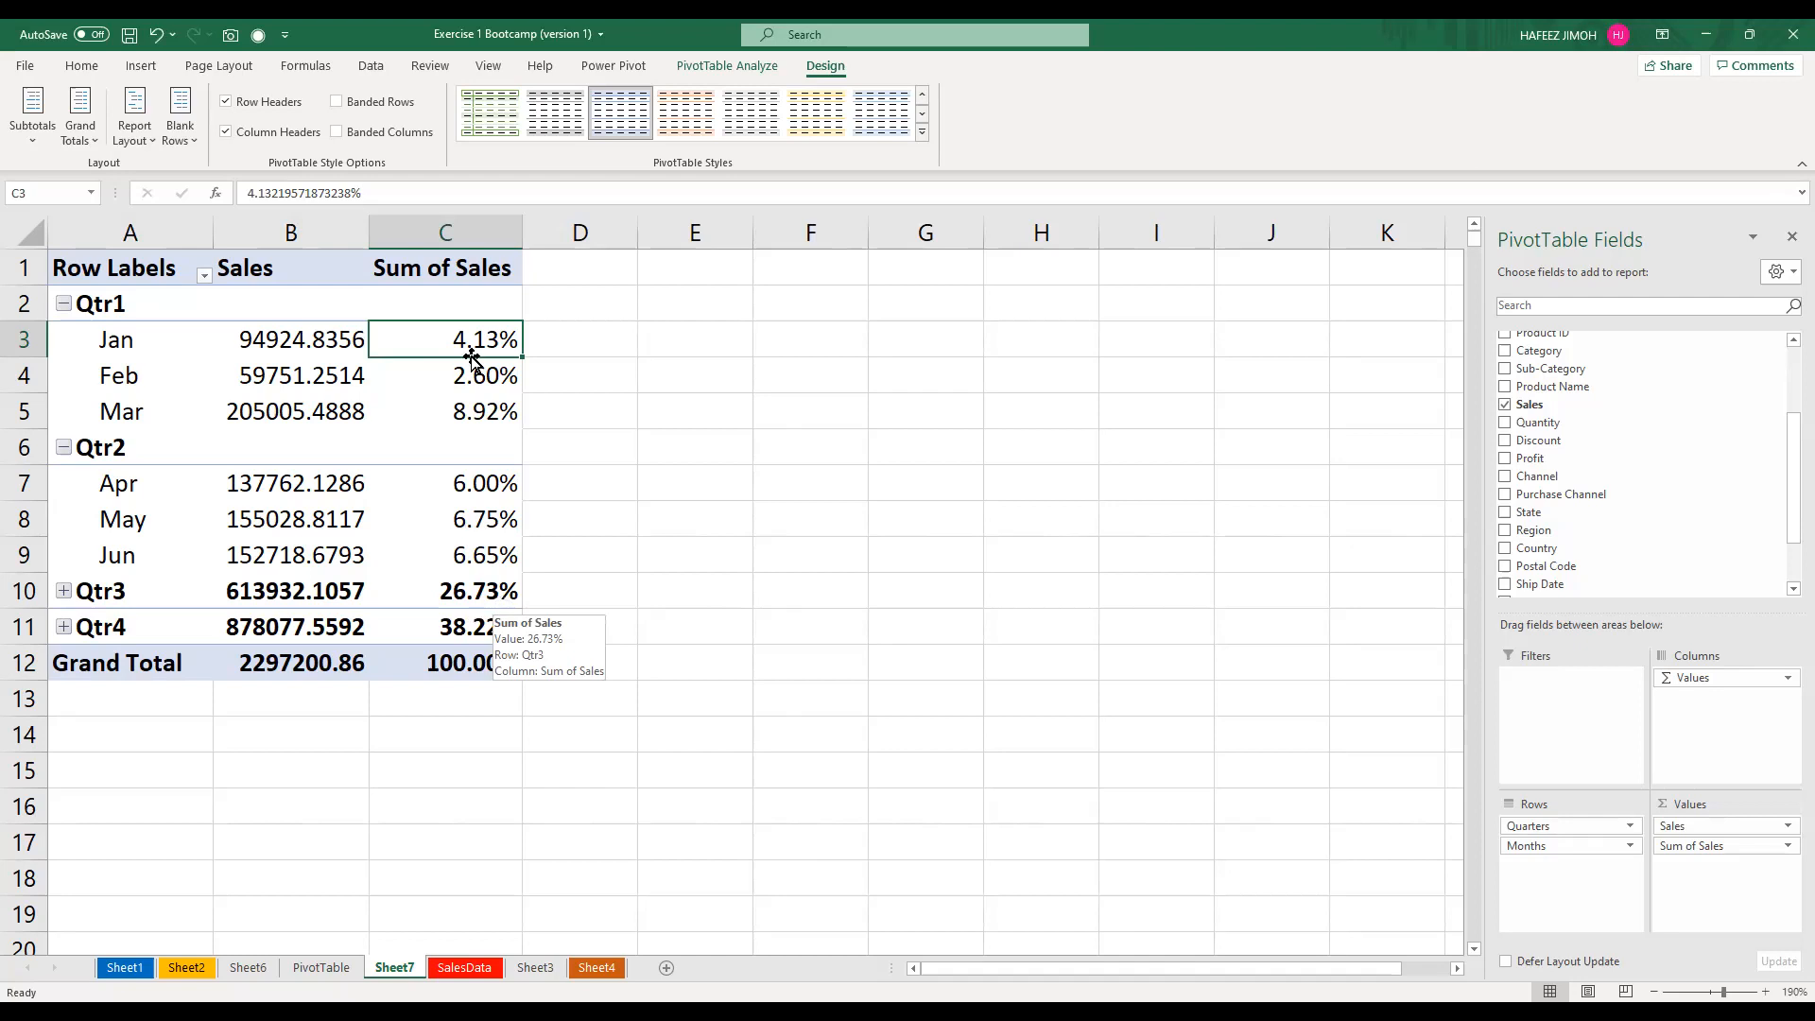
pyautogui.hotkey('ctrl', 'z')
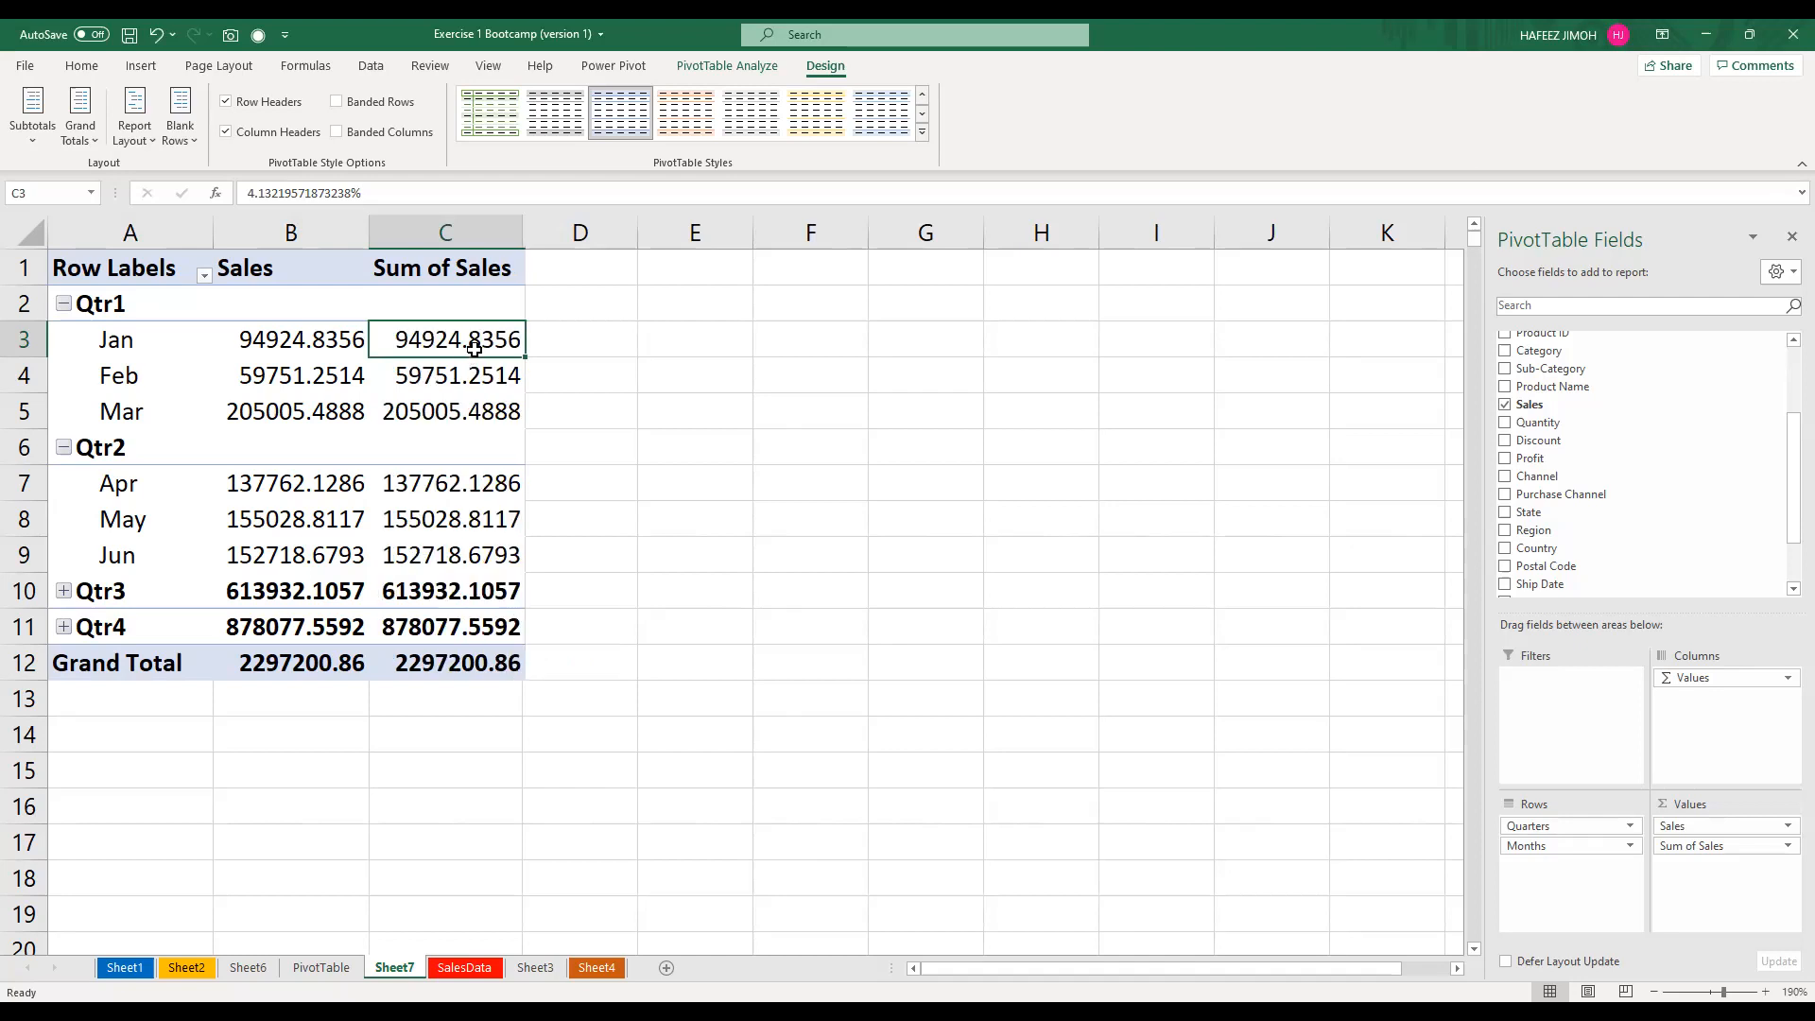
# Show the pivot table's Sum of Sales values as % of Grand Total
pyautogui.rightClick(481, 342)
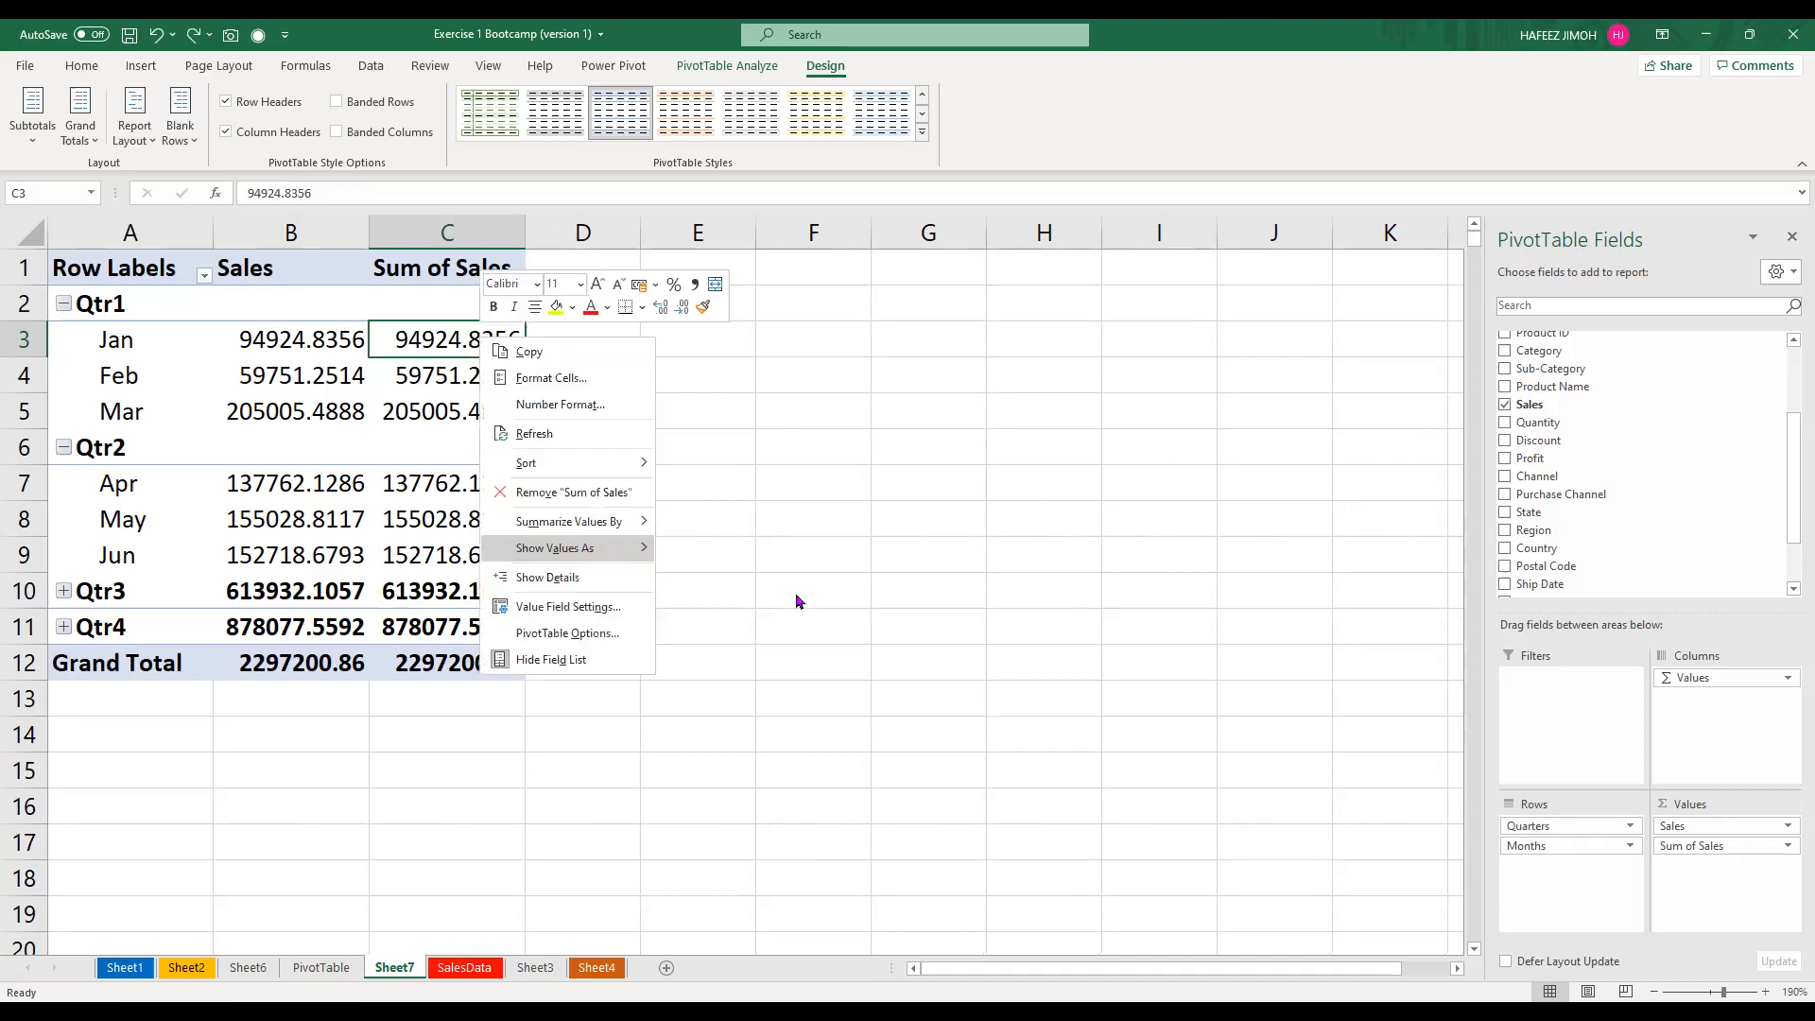
pyautogui.moveTo(588, 545)
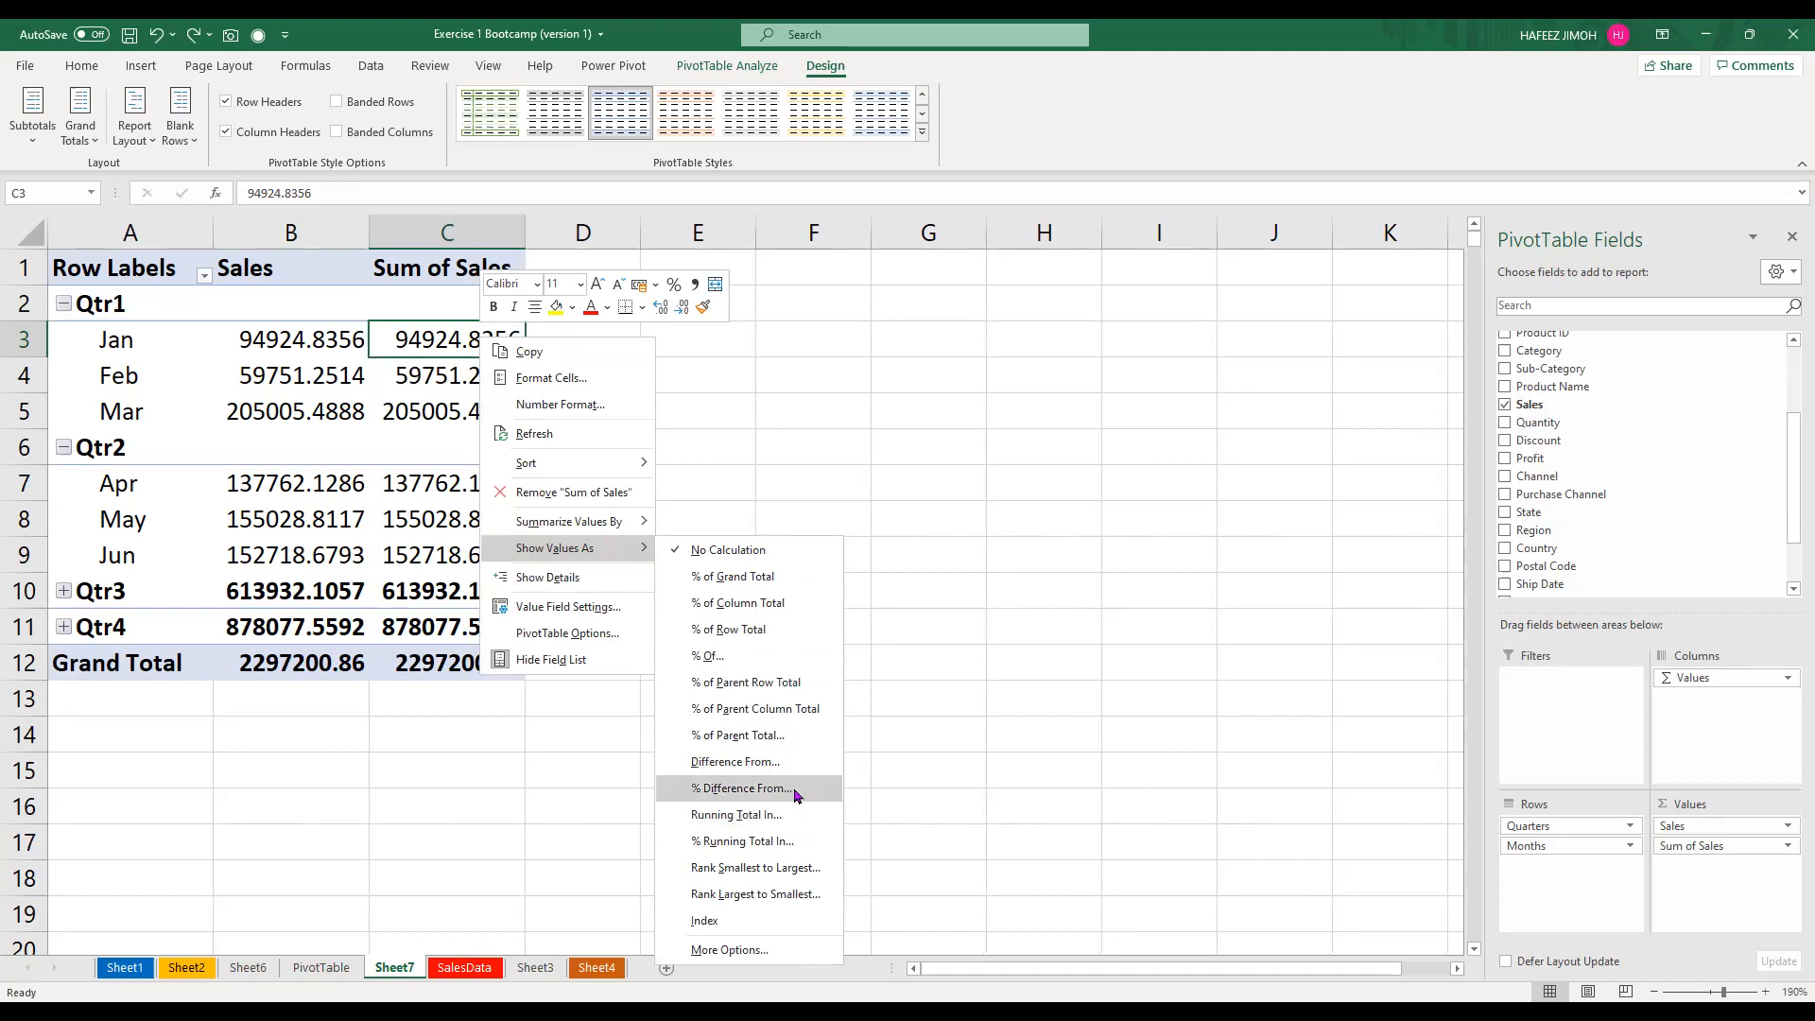
pyautogui.click(779, 579)
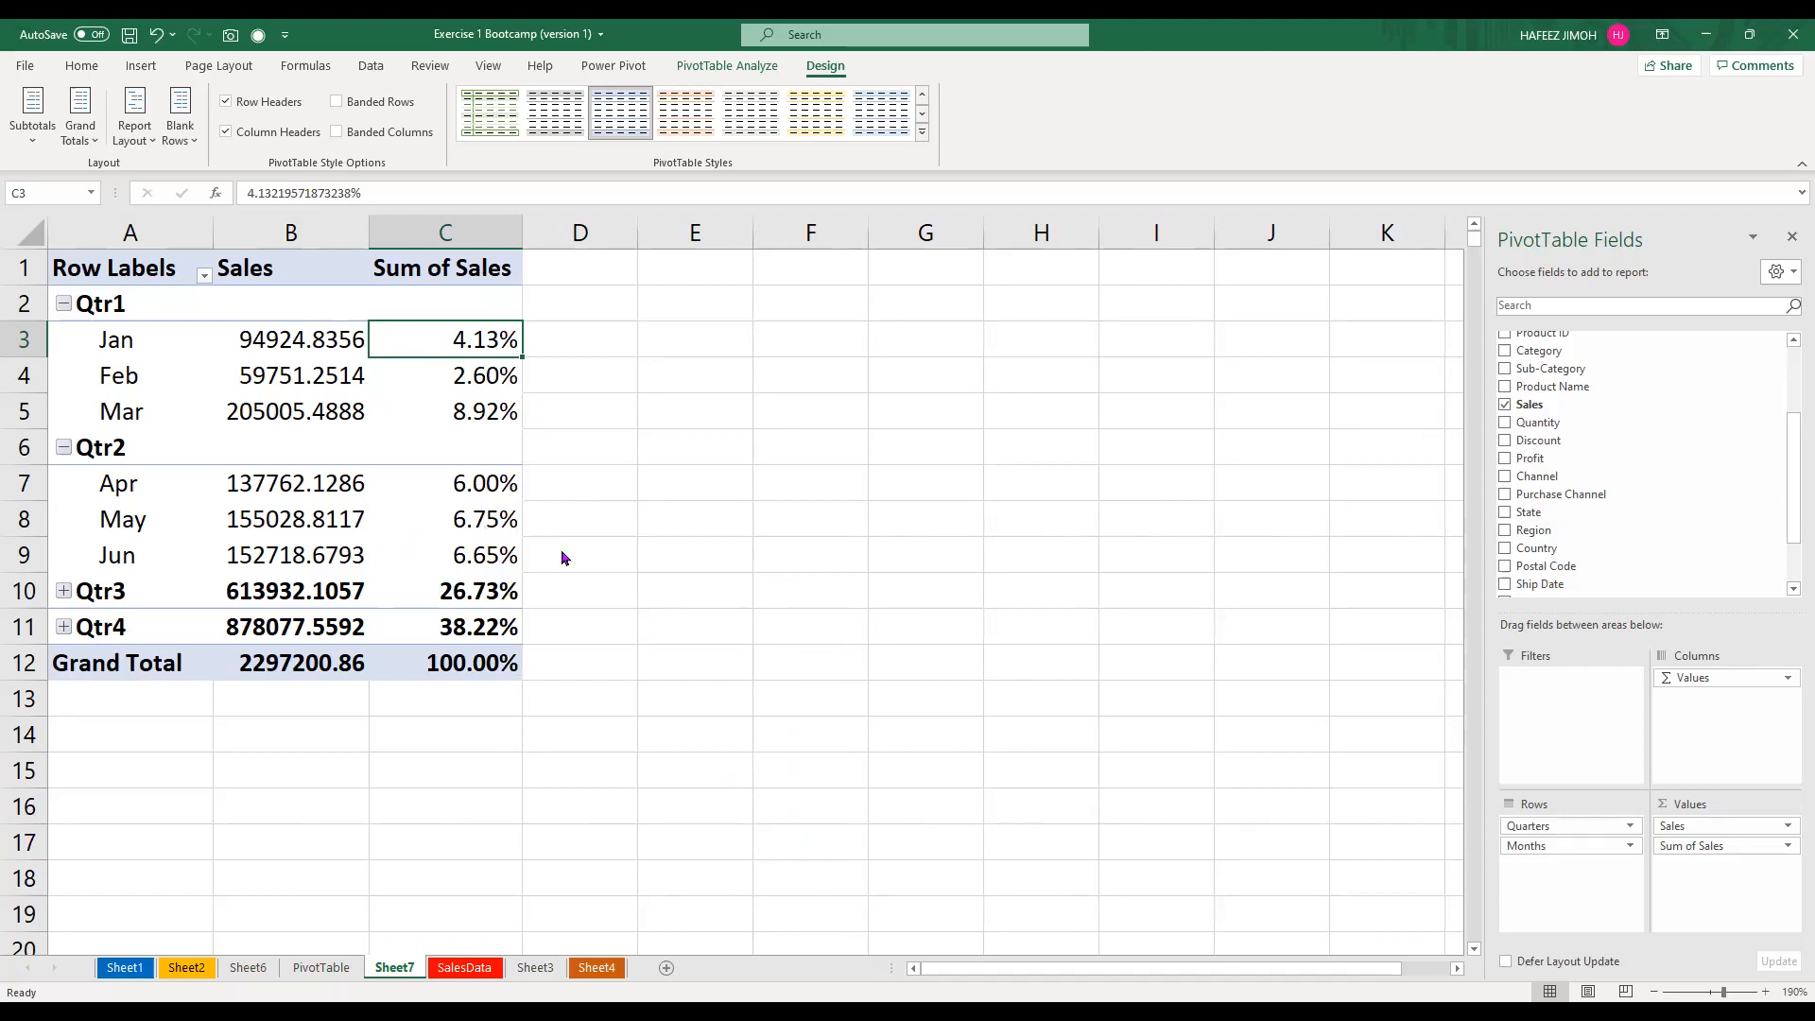
# Review the other value display calculations available for Sum of Sales, such as Running Total In, without applying one
pyautogui.hotkey('shift', 'F10')
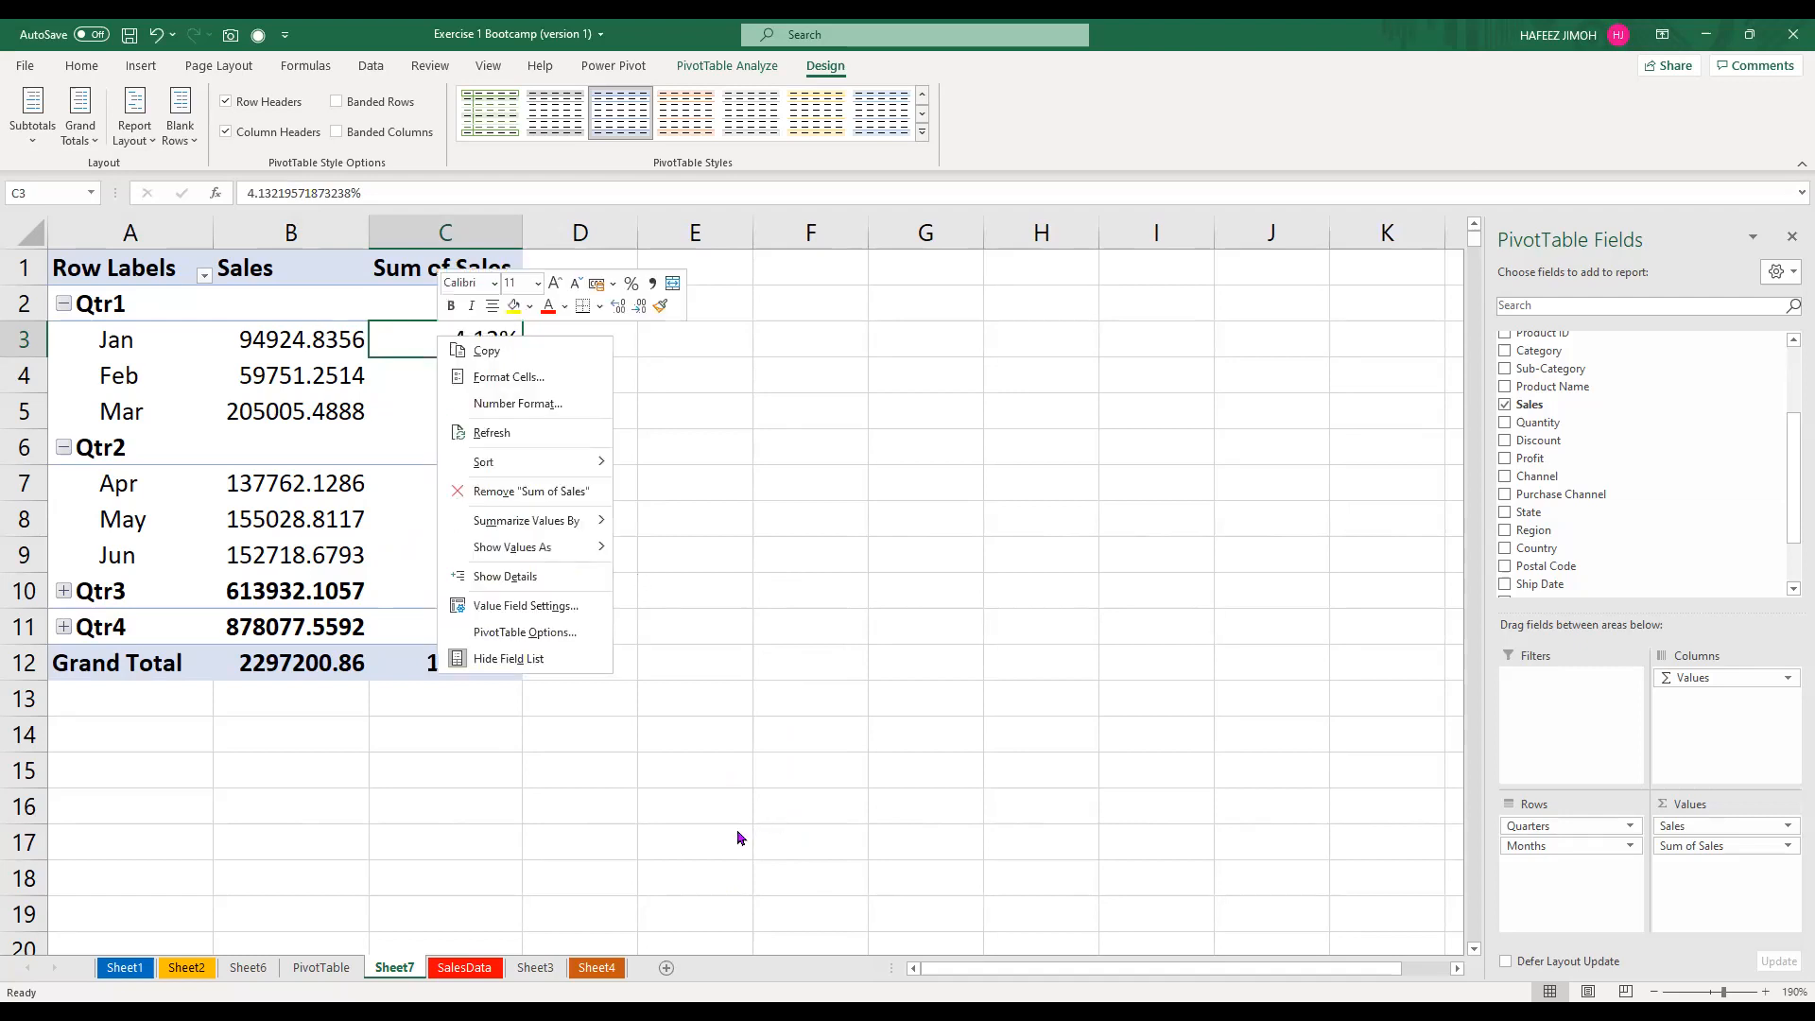
pyautogui.press('a')
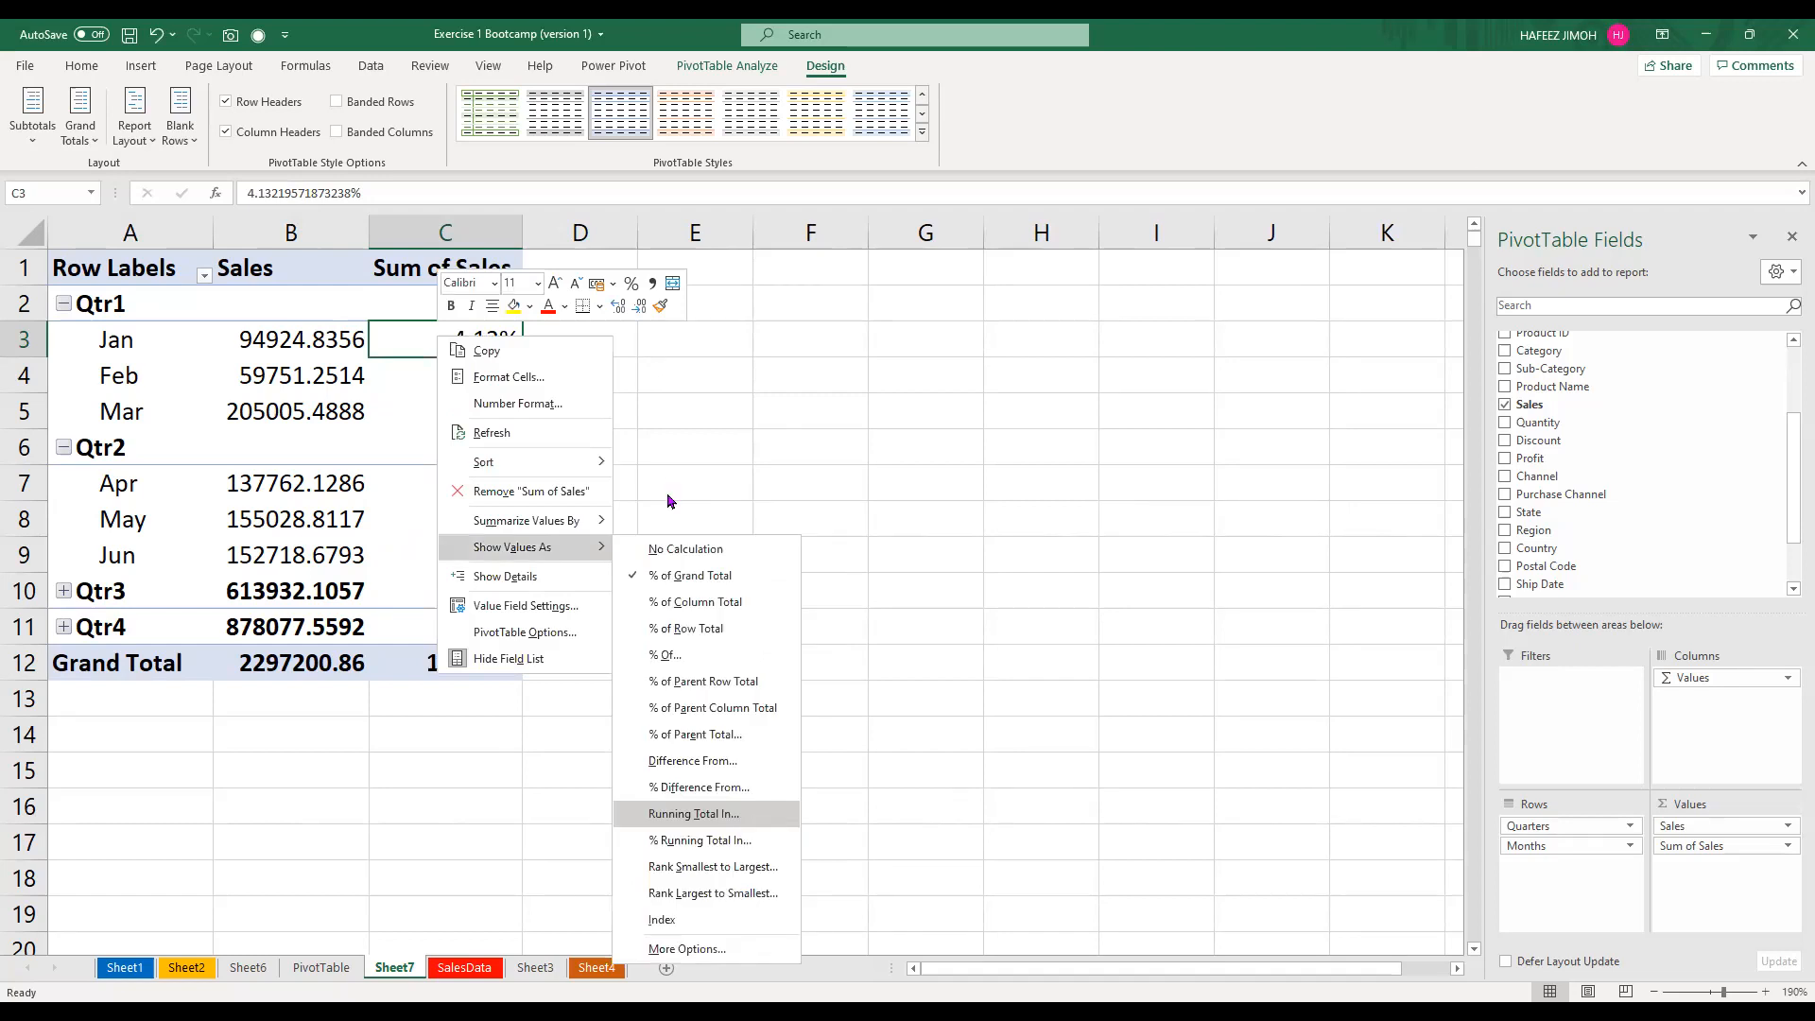
pyautogui.click(643, 419)
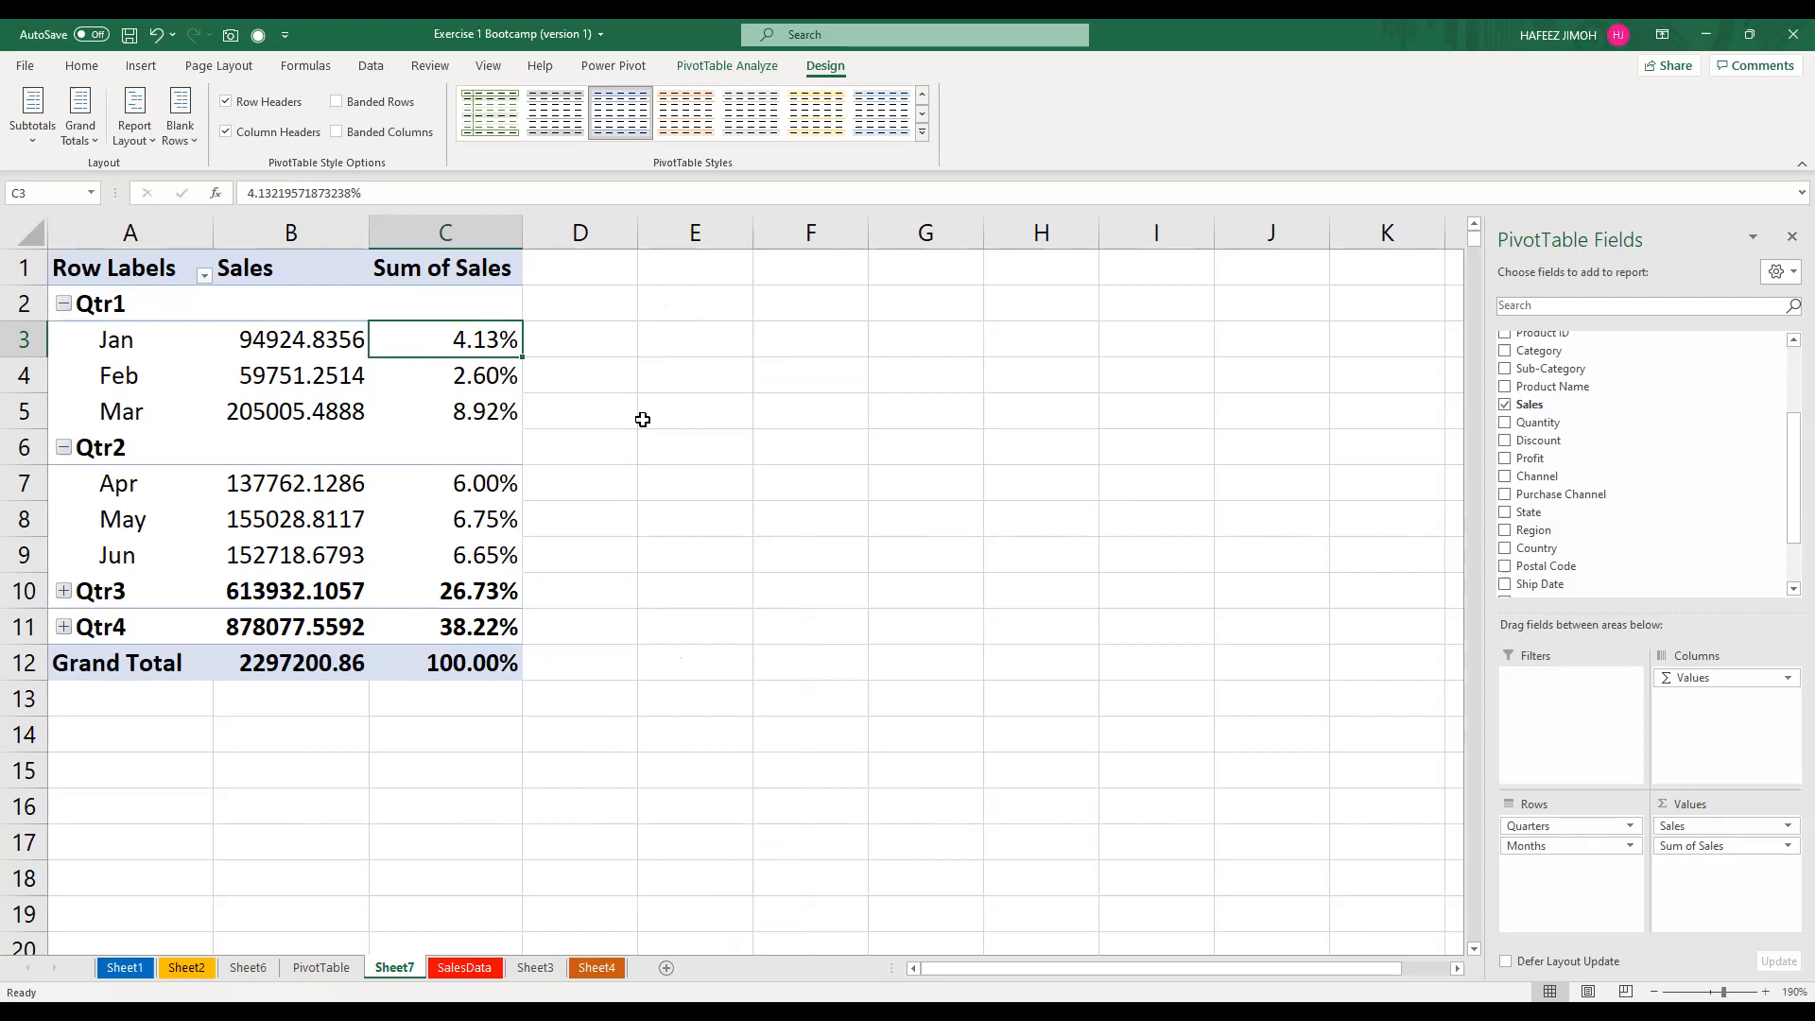
# Enter Jan, Feb and March in cells F4:F6 with the value 10 beside each in G4:G6
pyautogui.click(743, 363)
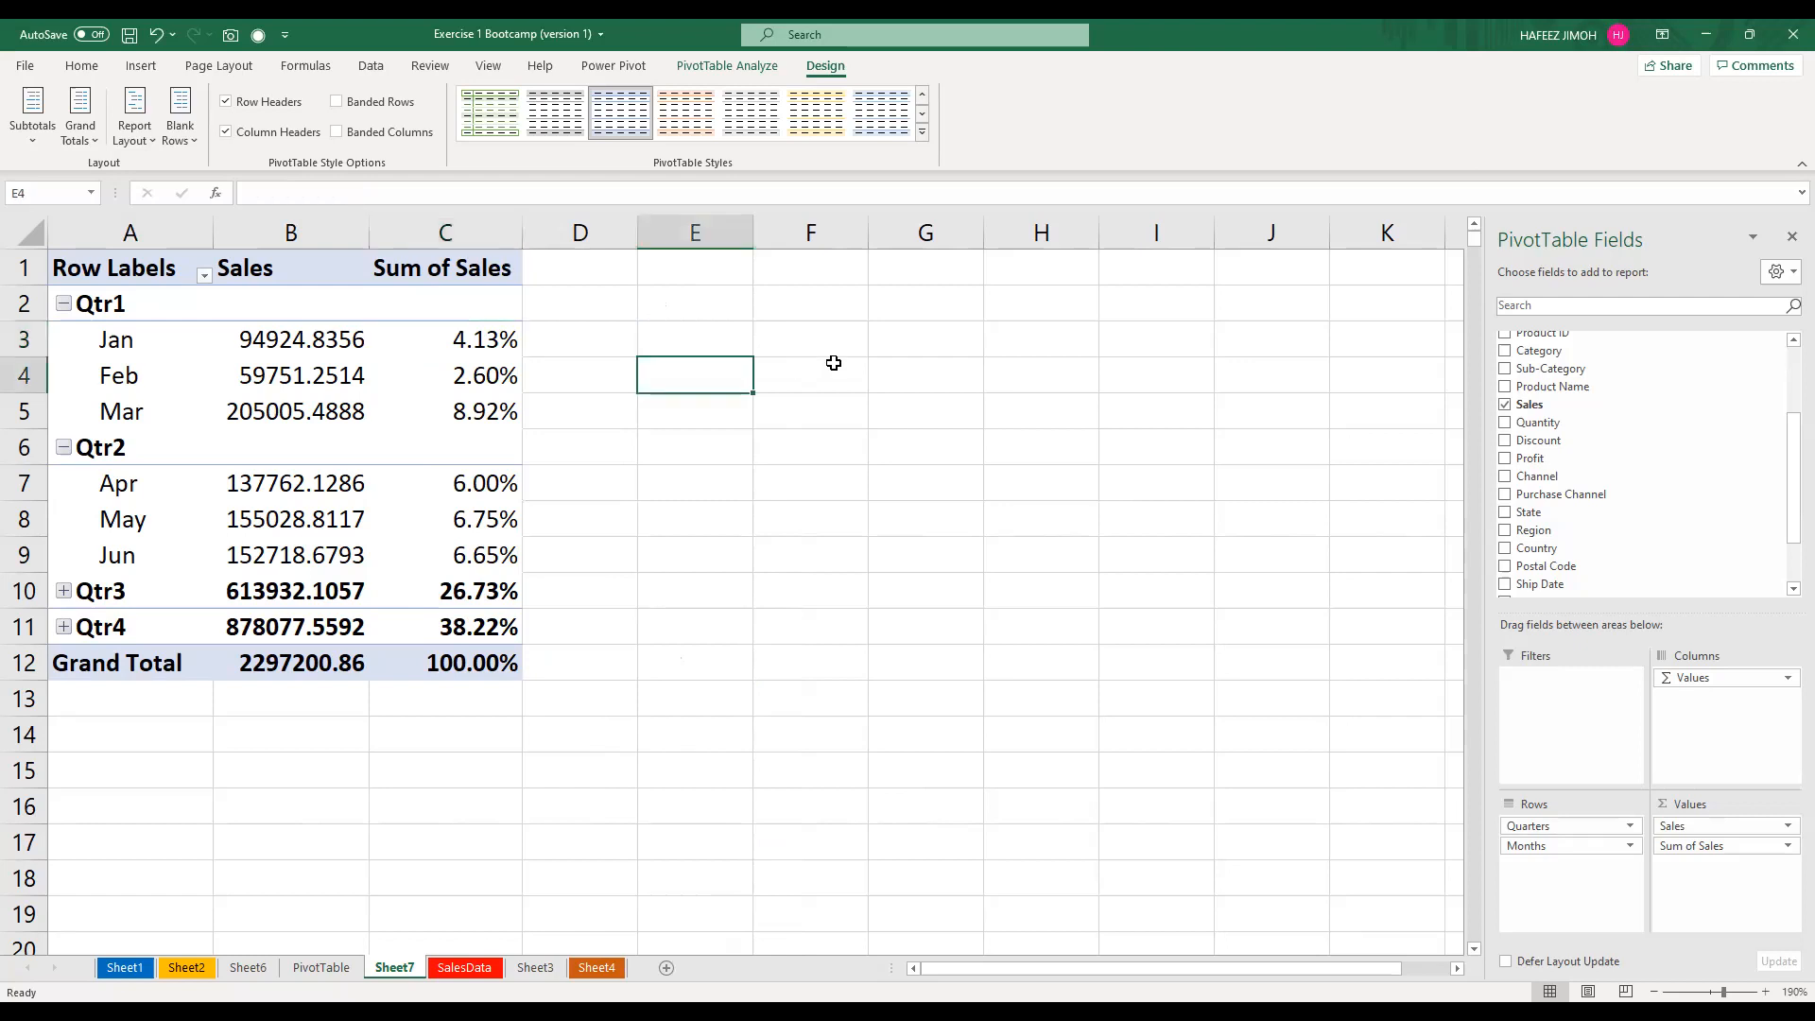
pyautogui.click(834, 363)
pyautogui.write('Jan')
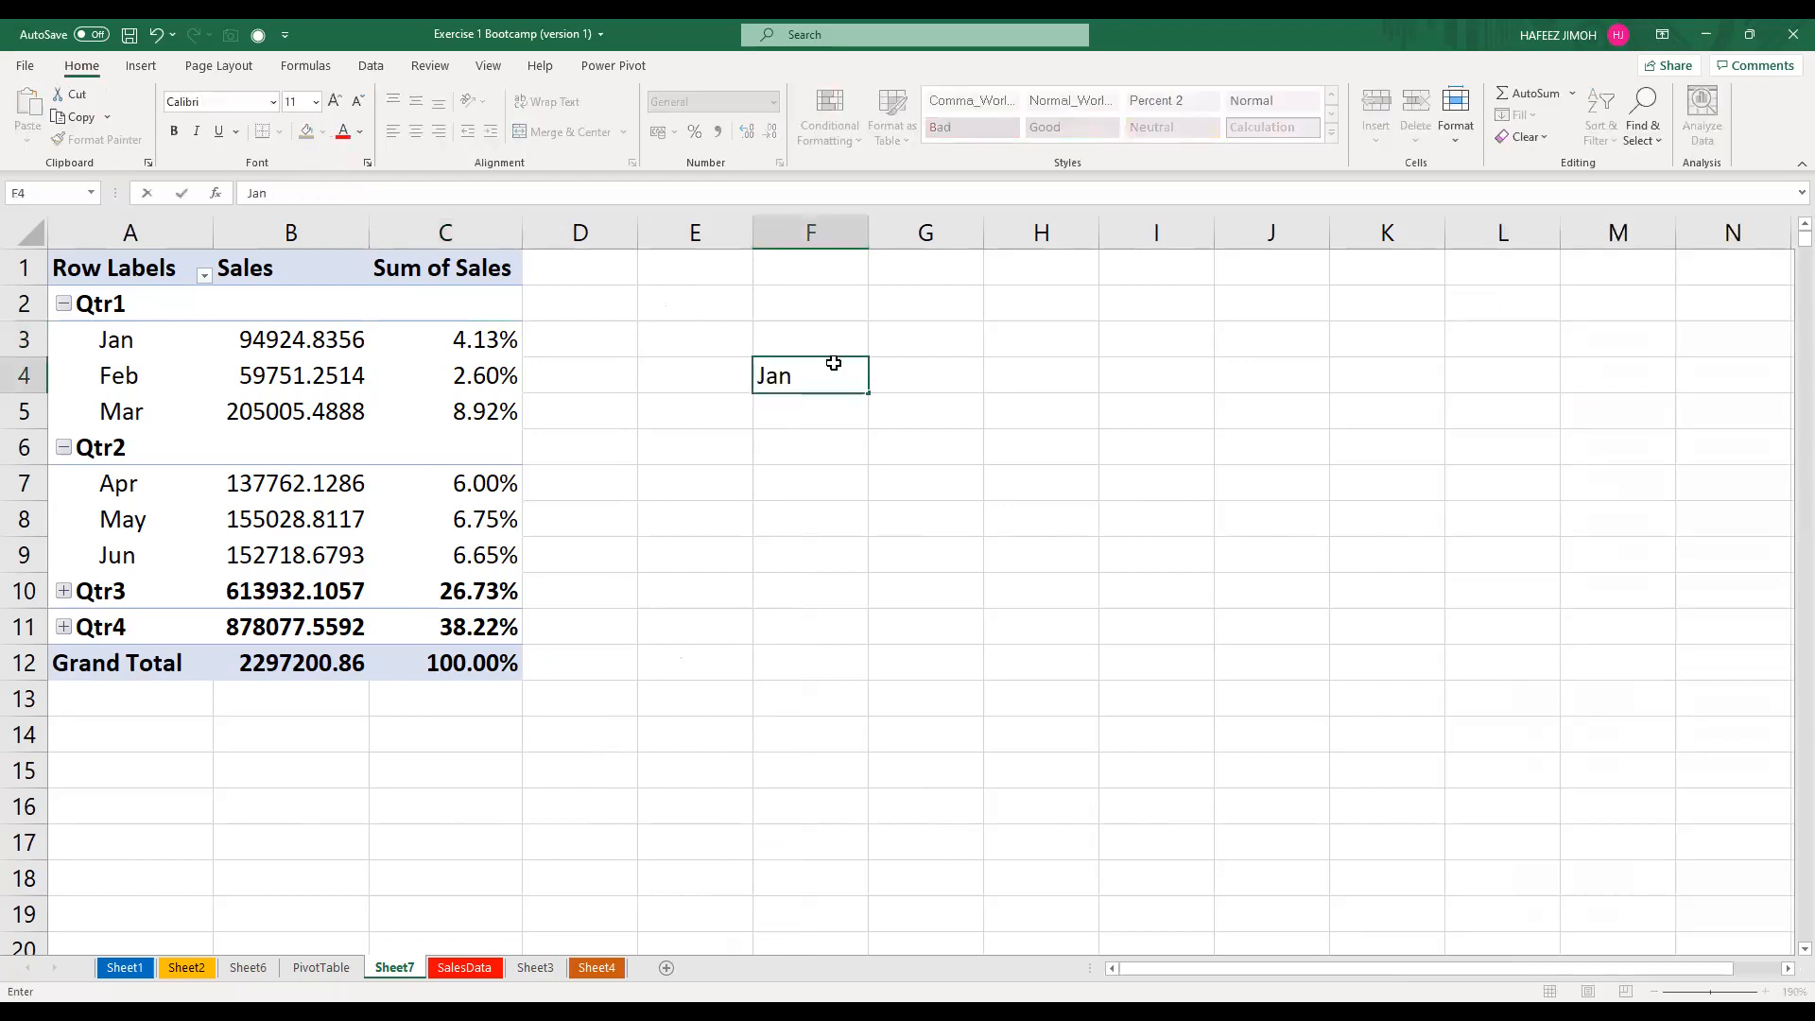
pyautogui.press('Tab')
pyautogui.write('10')
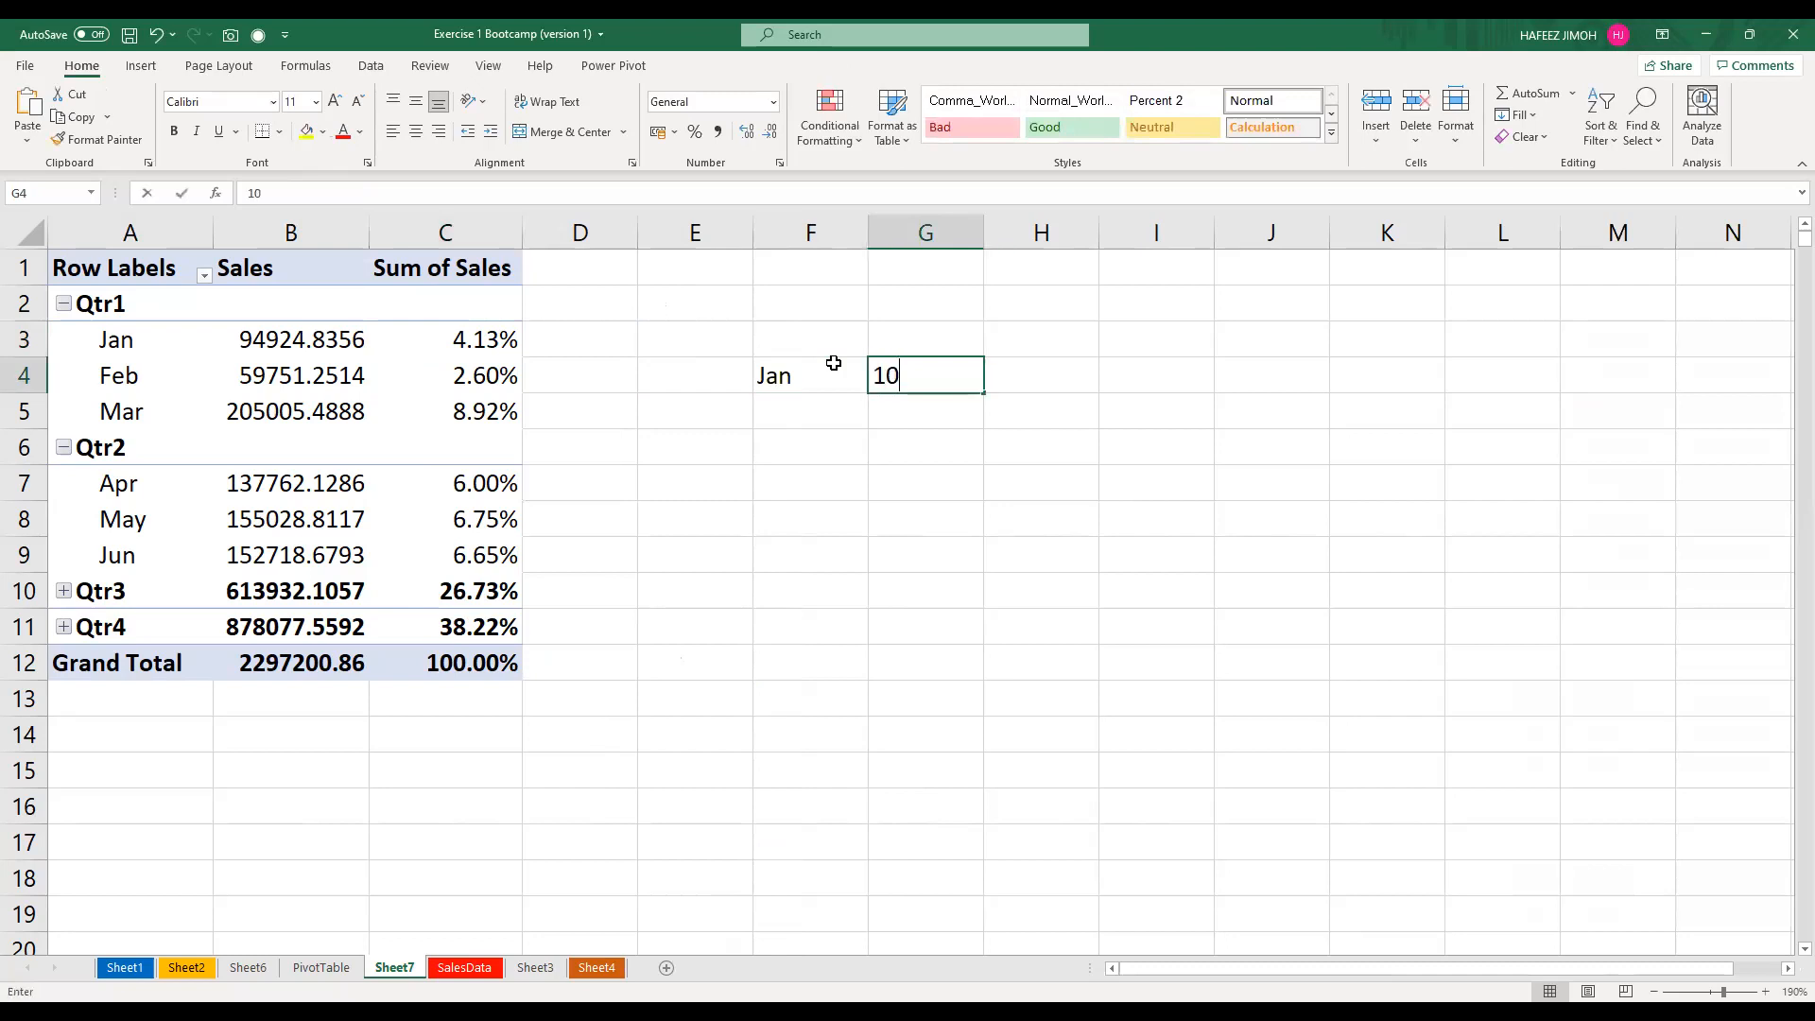
pyautogui.press('Return')
pyautogui.write('F')
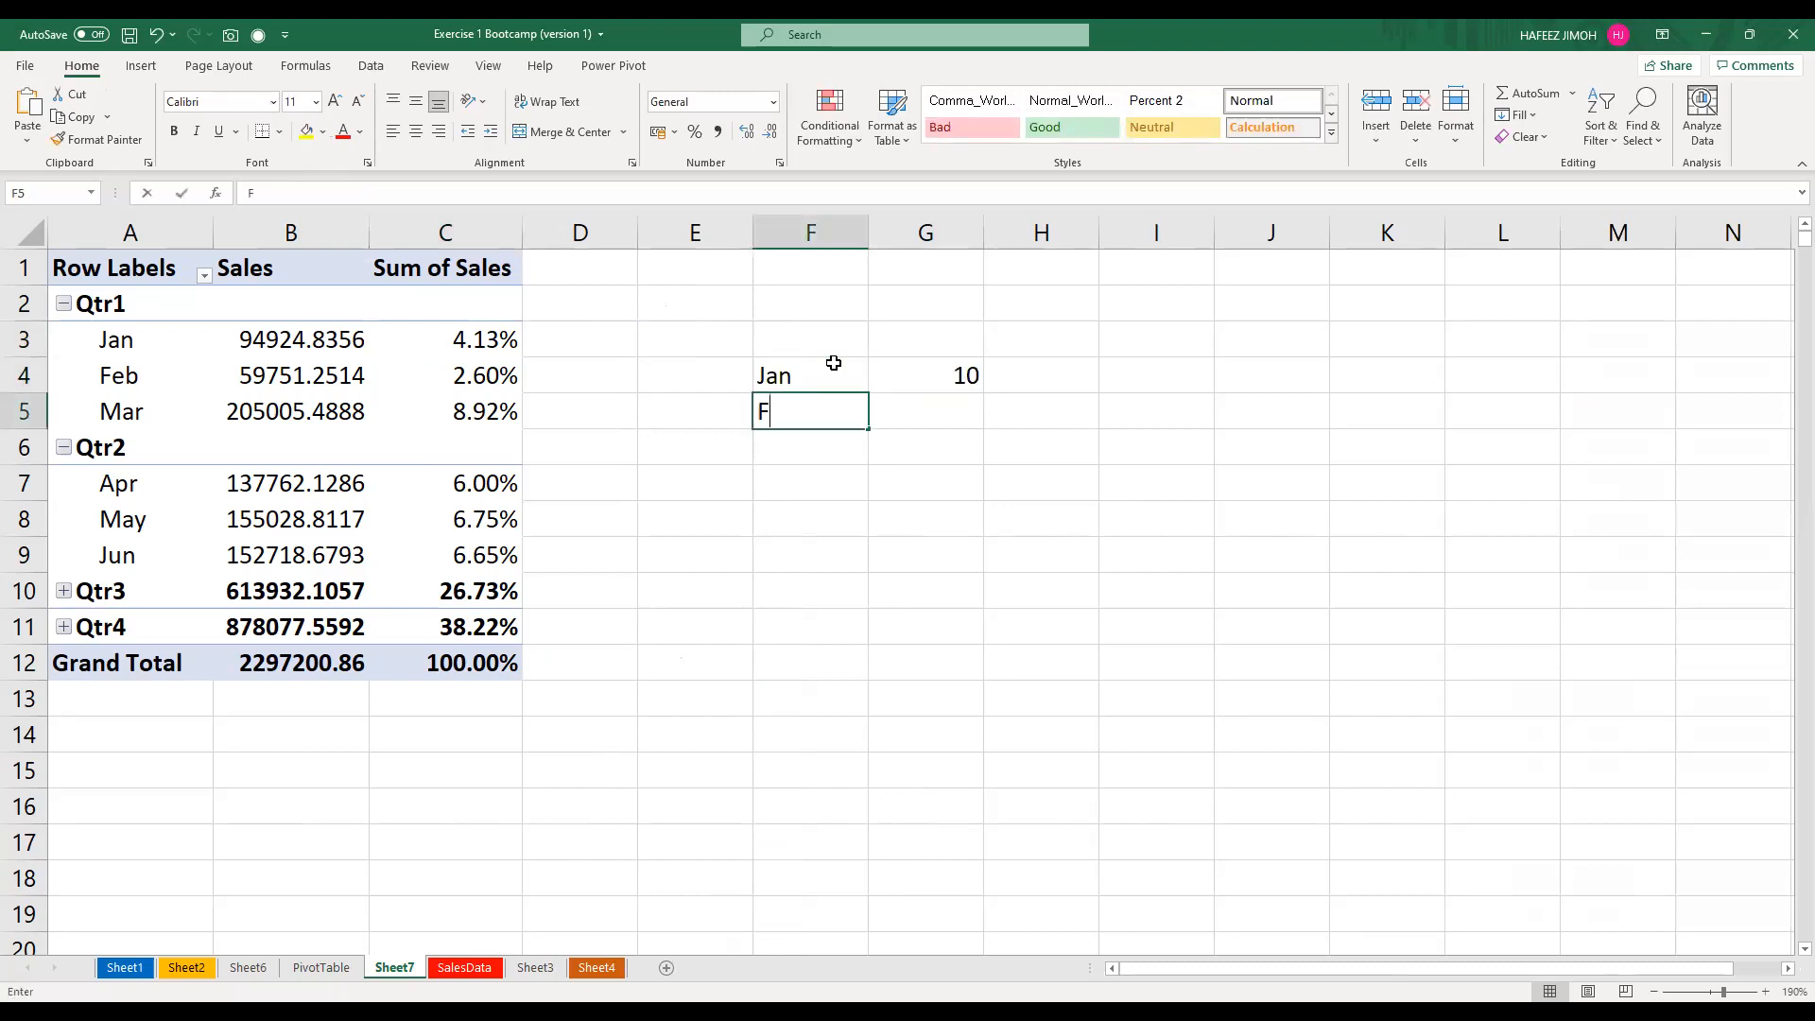
pyautogui.write('eb')
pyautogui.press('Tab')
pyautogui.write('10')
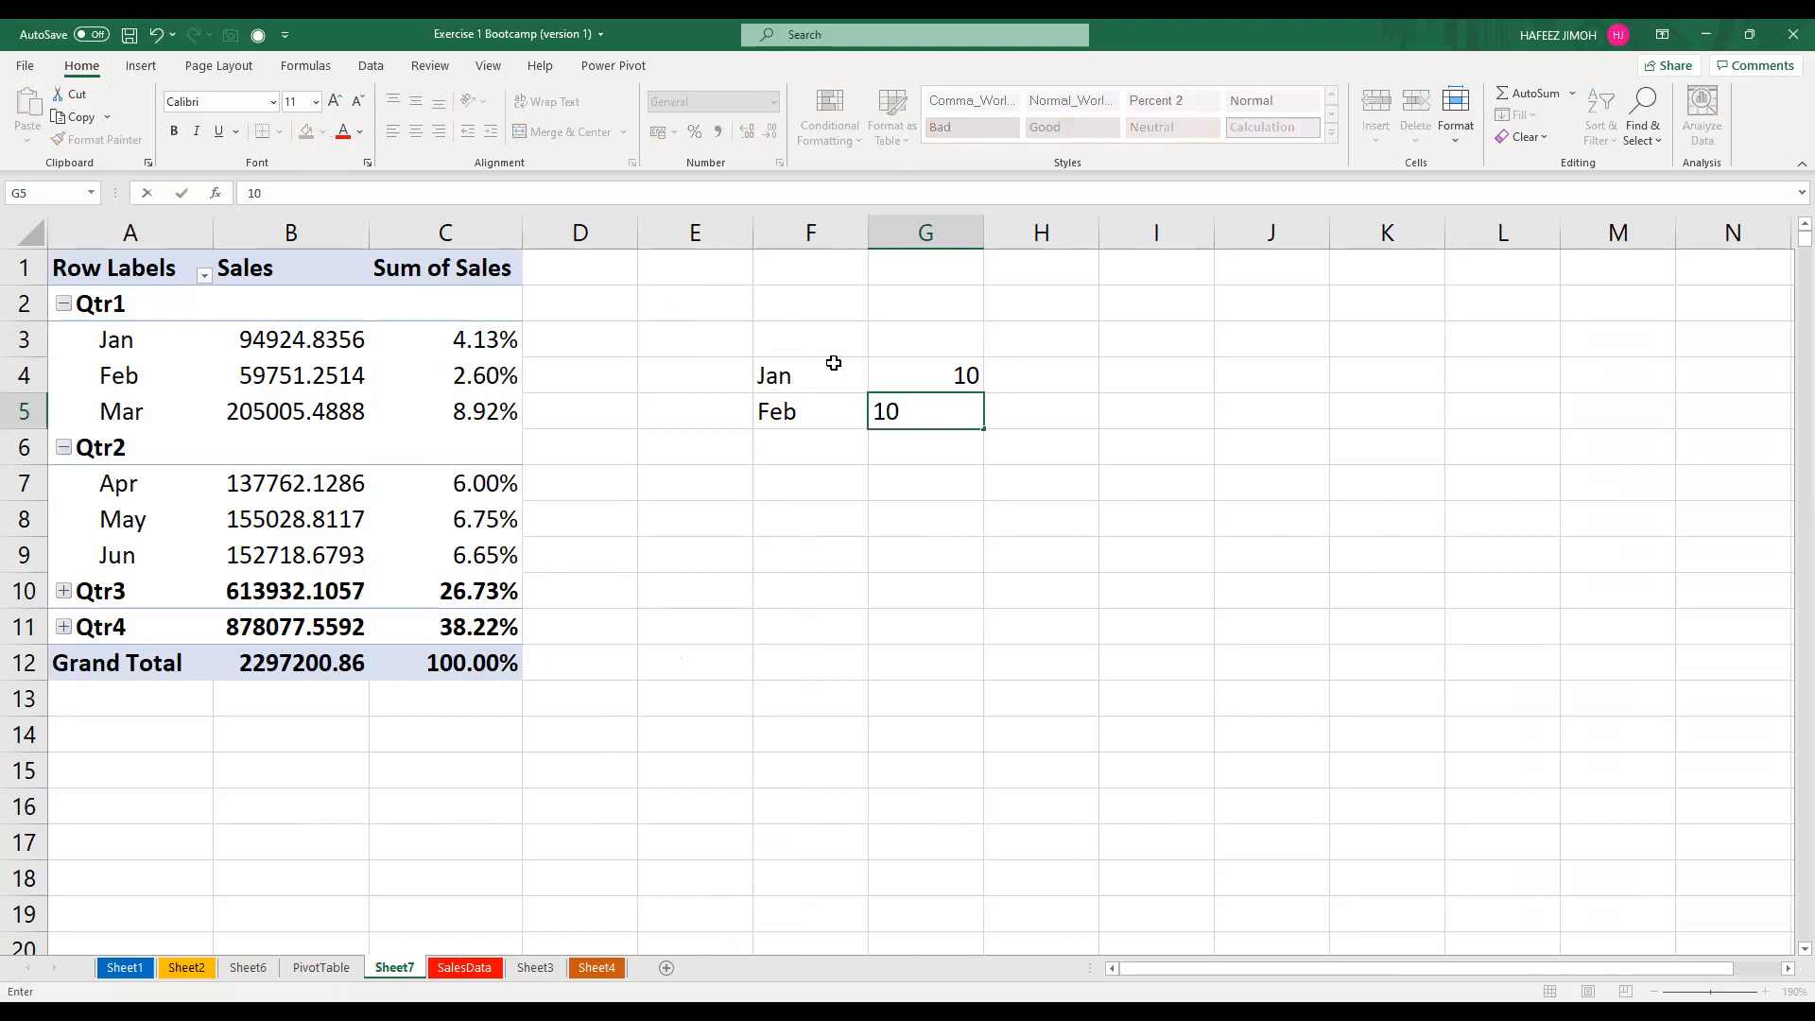
pyautogui.press('Return')
pyautogui.press('Left')
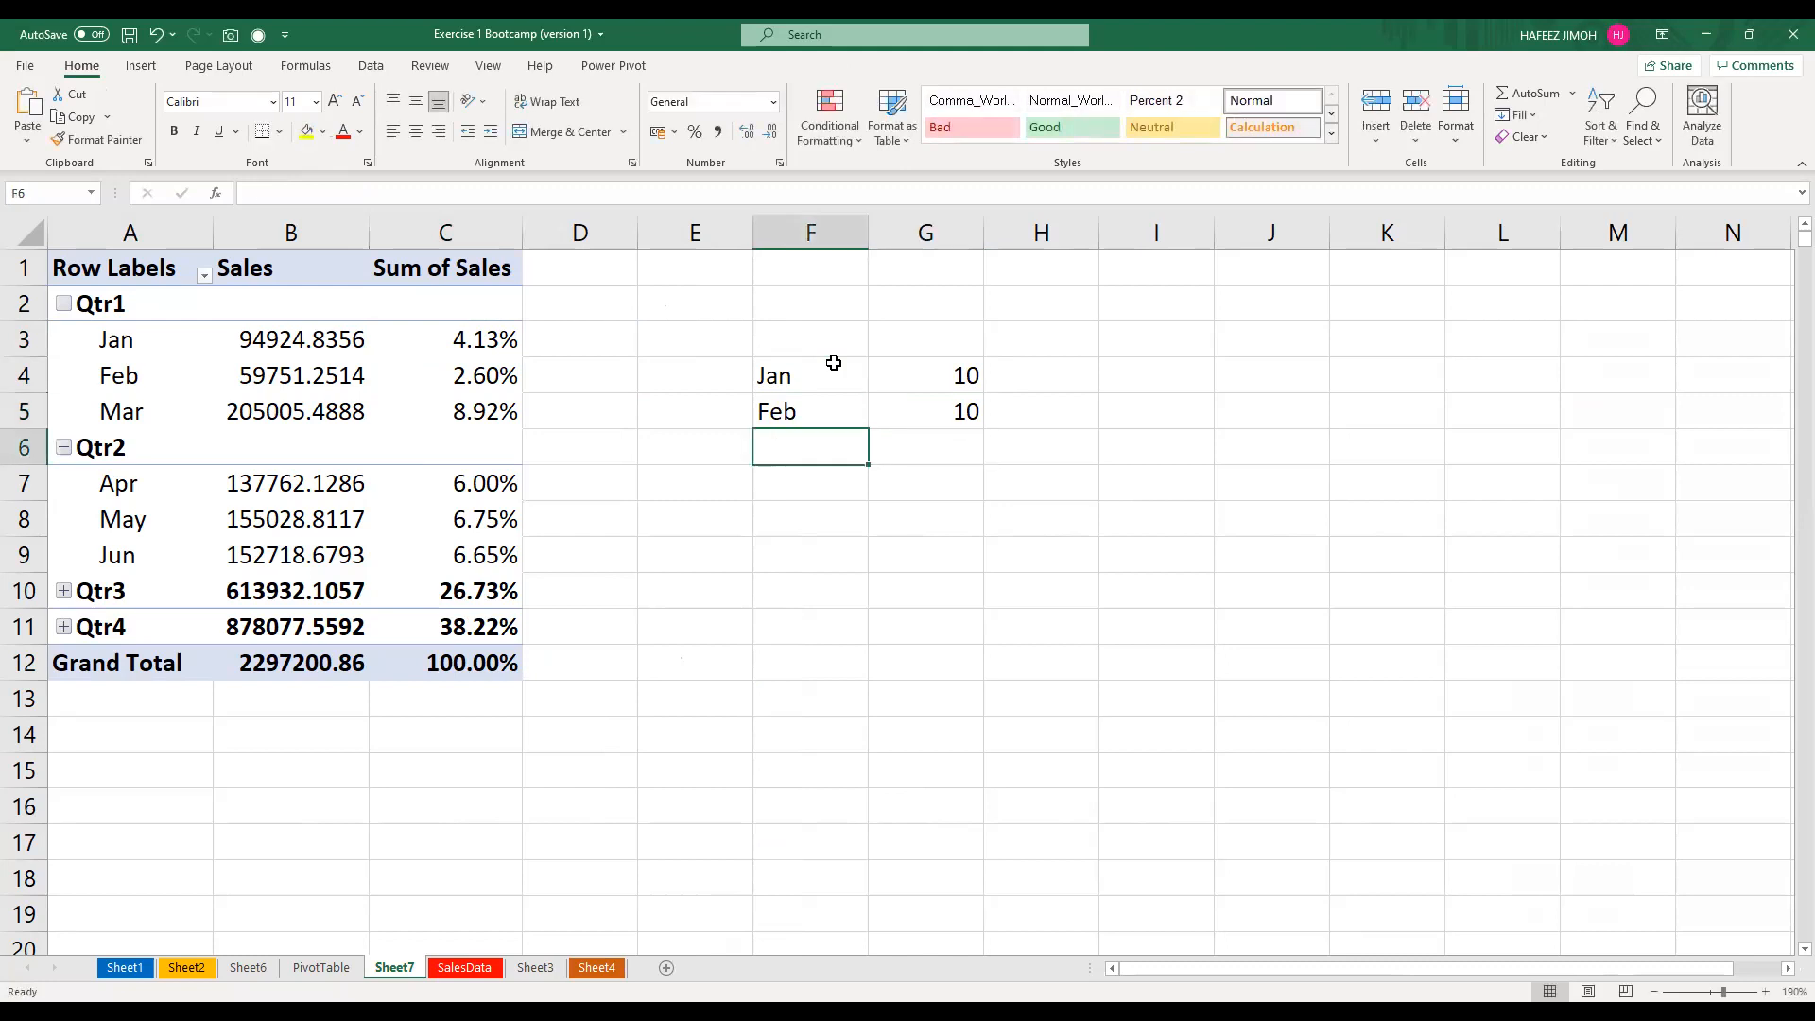
pyautogui.write('March')
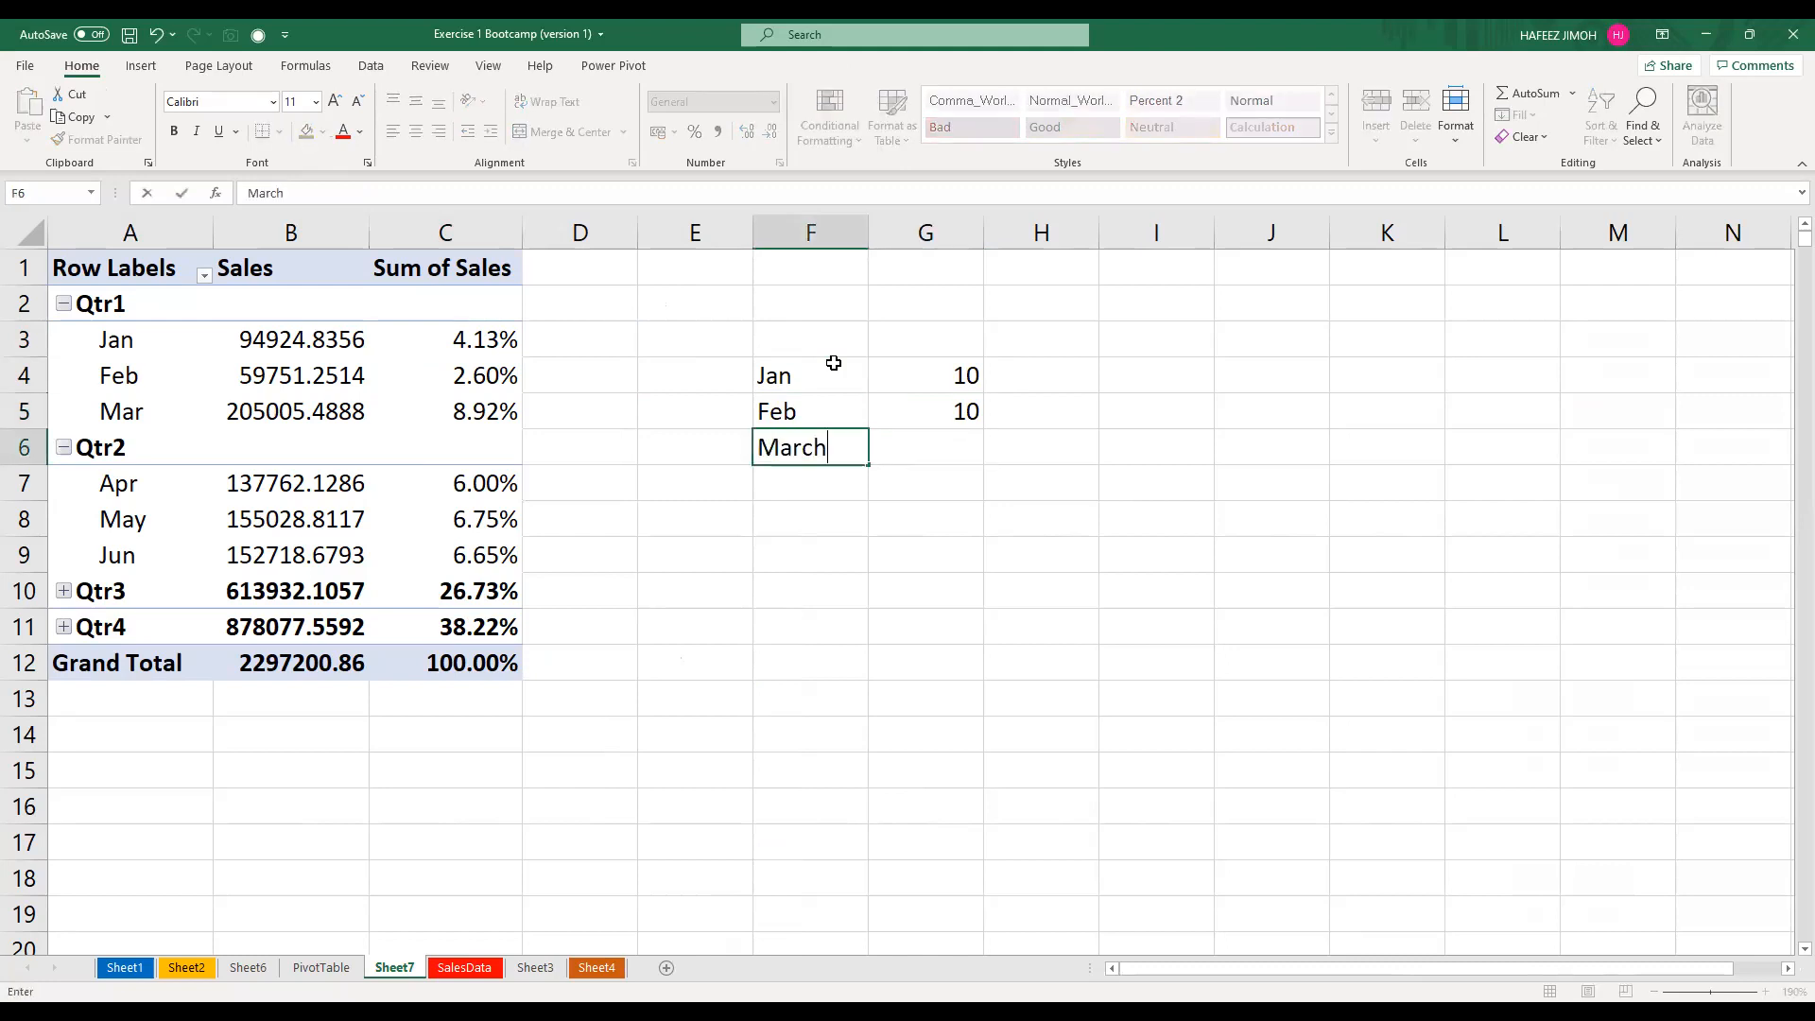
pyautogui.press('Tab')
pyautogui.write('10')
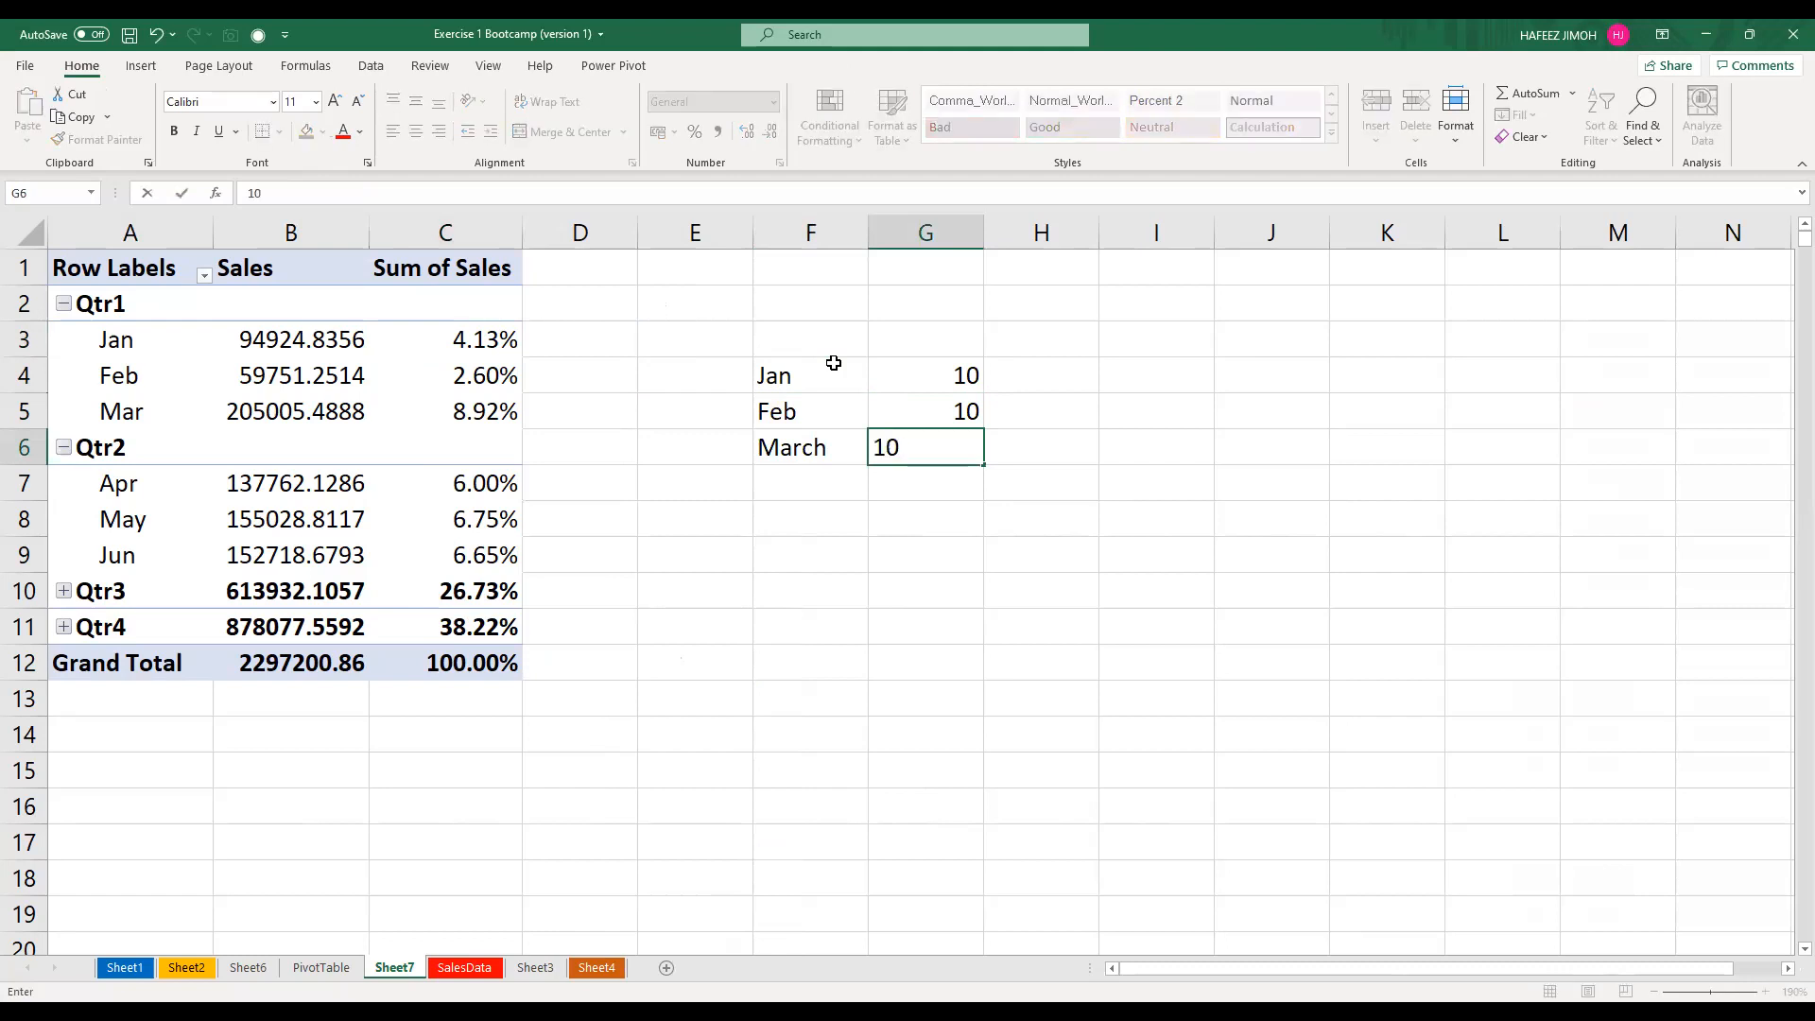
pyautogui.press('Tab')
# Enter the heading Running total in cell H3 above the example figures
pyautogui.press('Up')
pyautogui.press('Up')
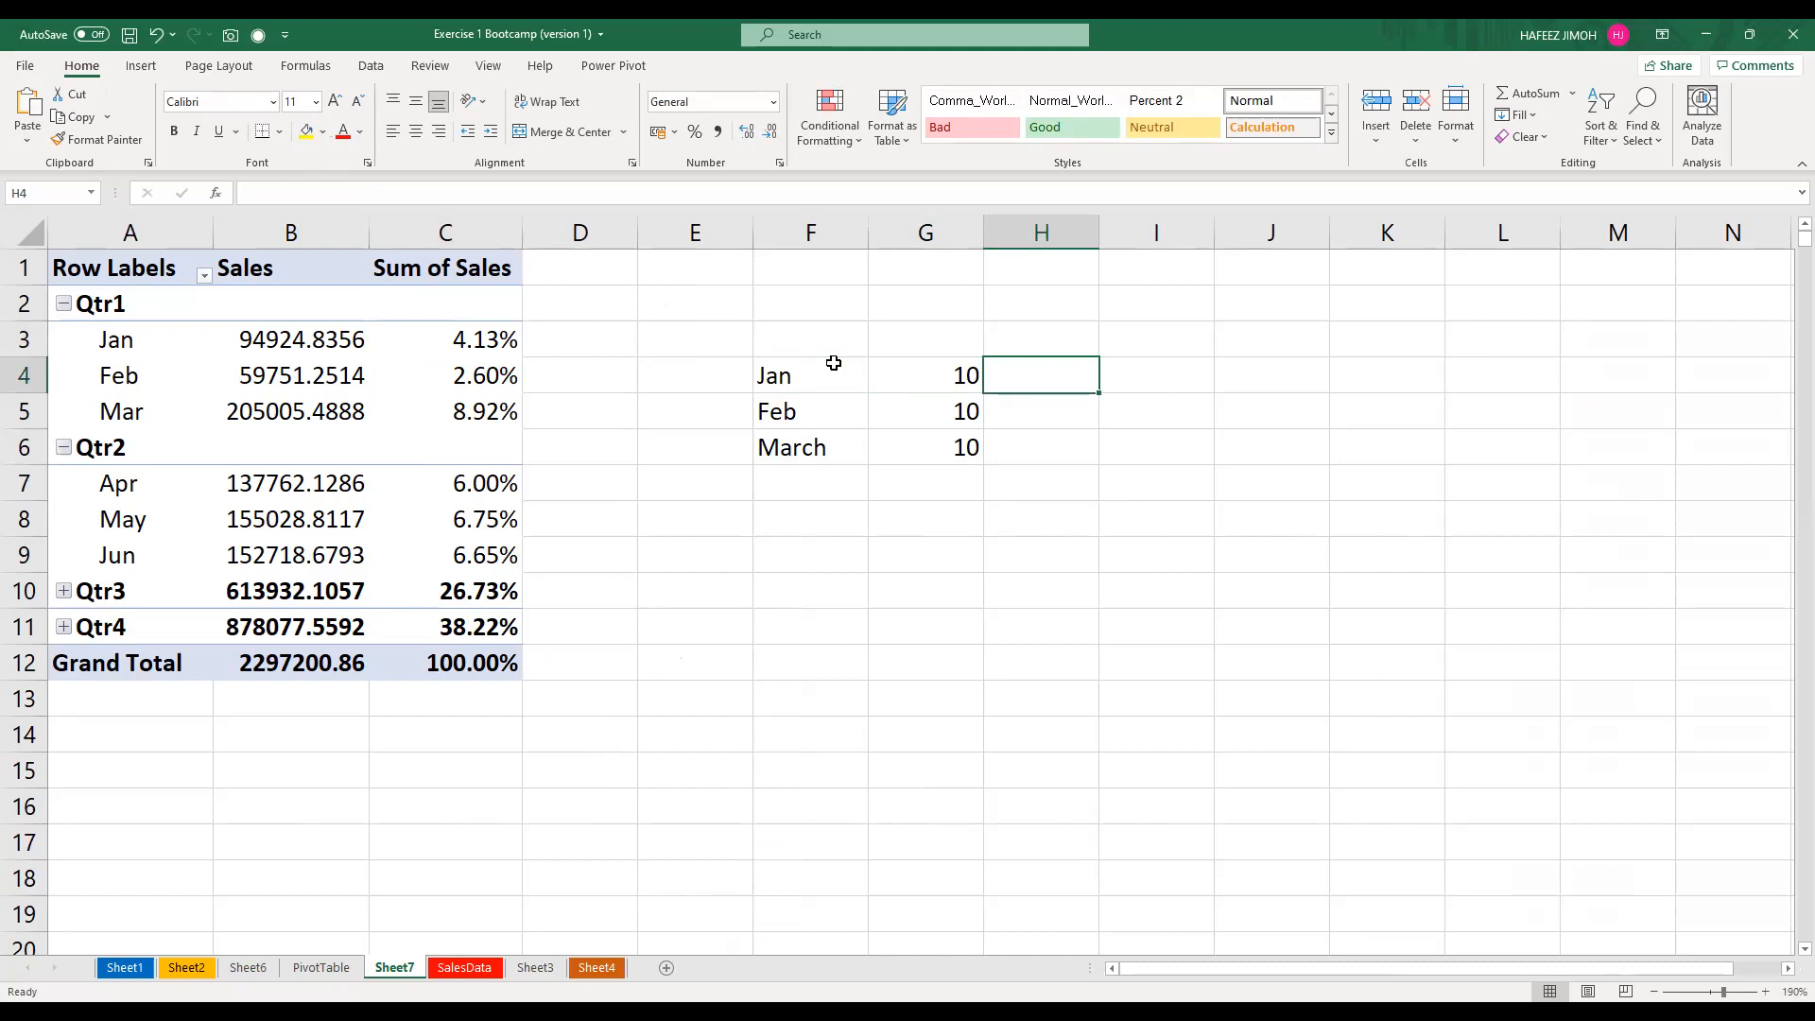
pyautogui.press('Up')
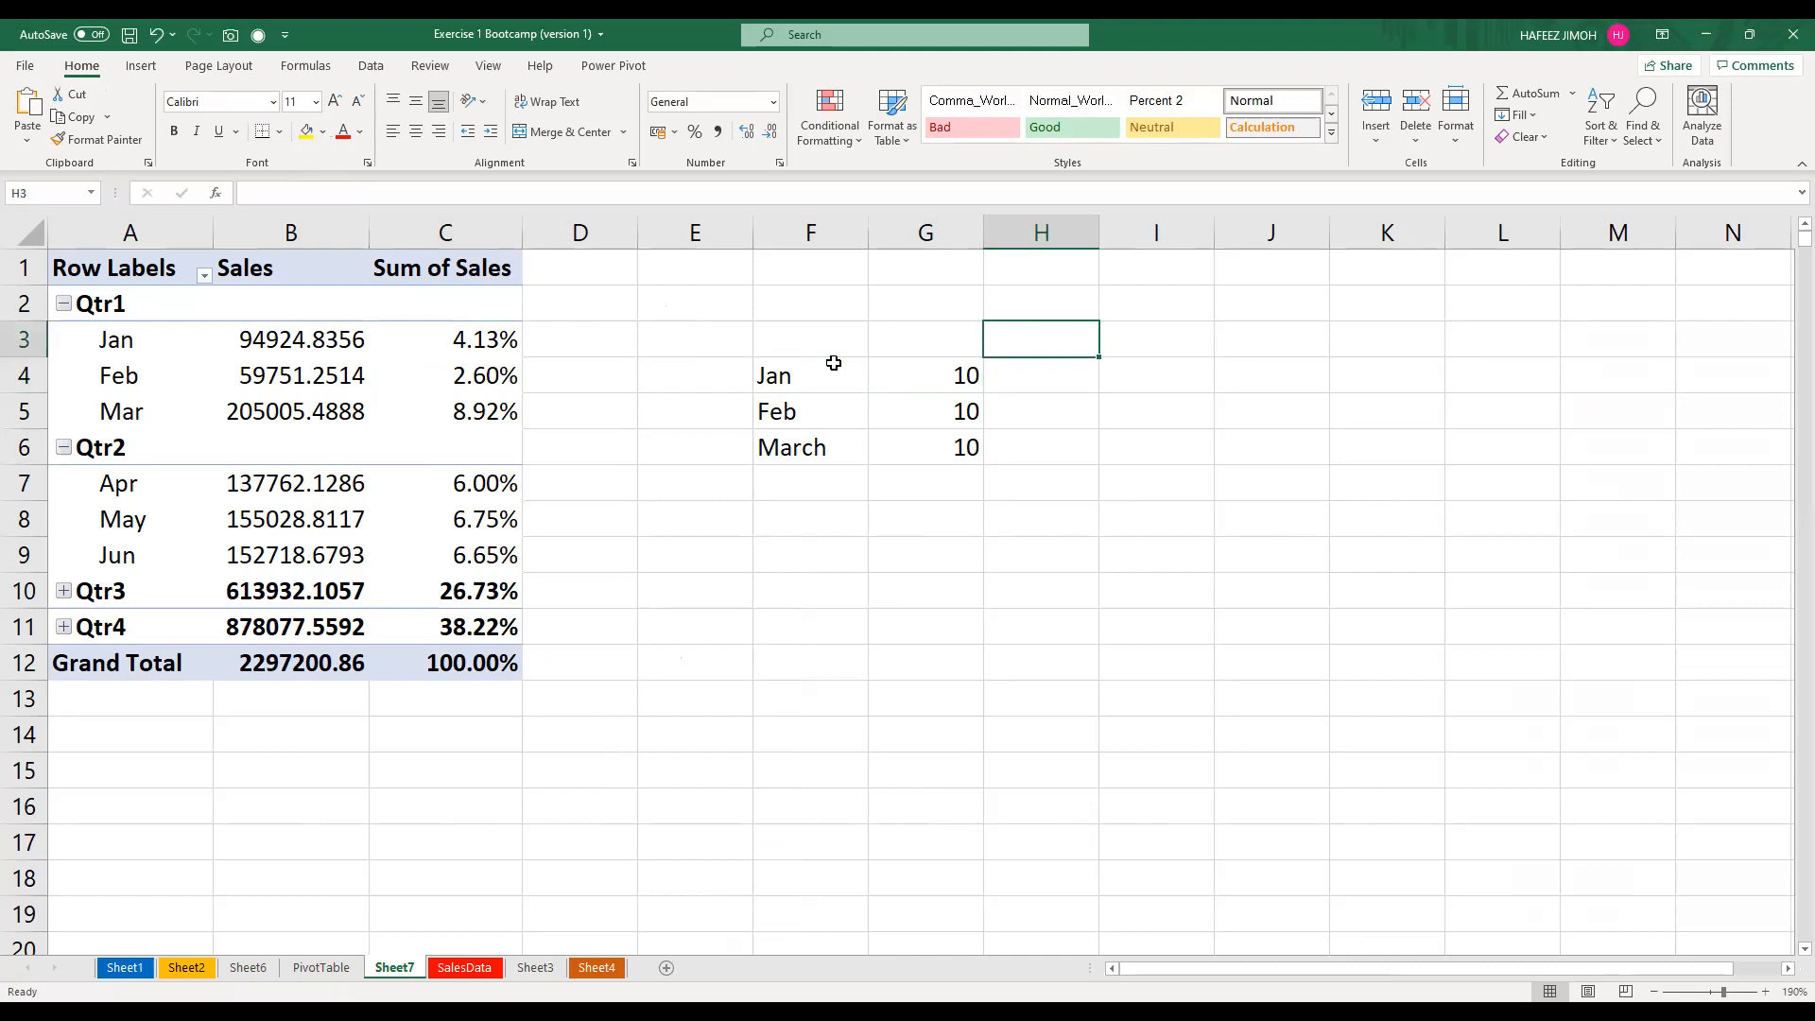
pyautogui.write('Runninf')
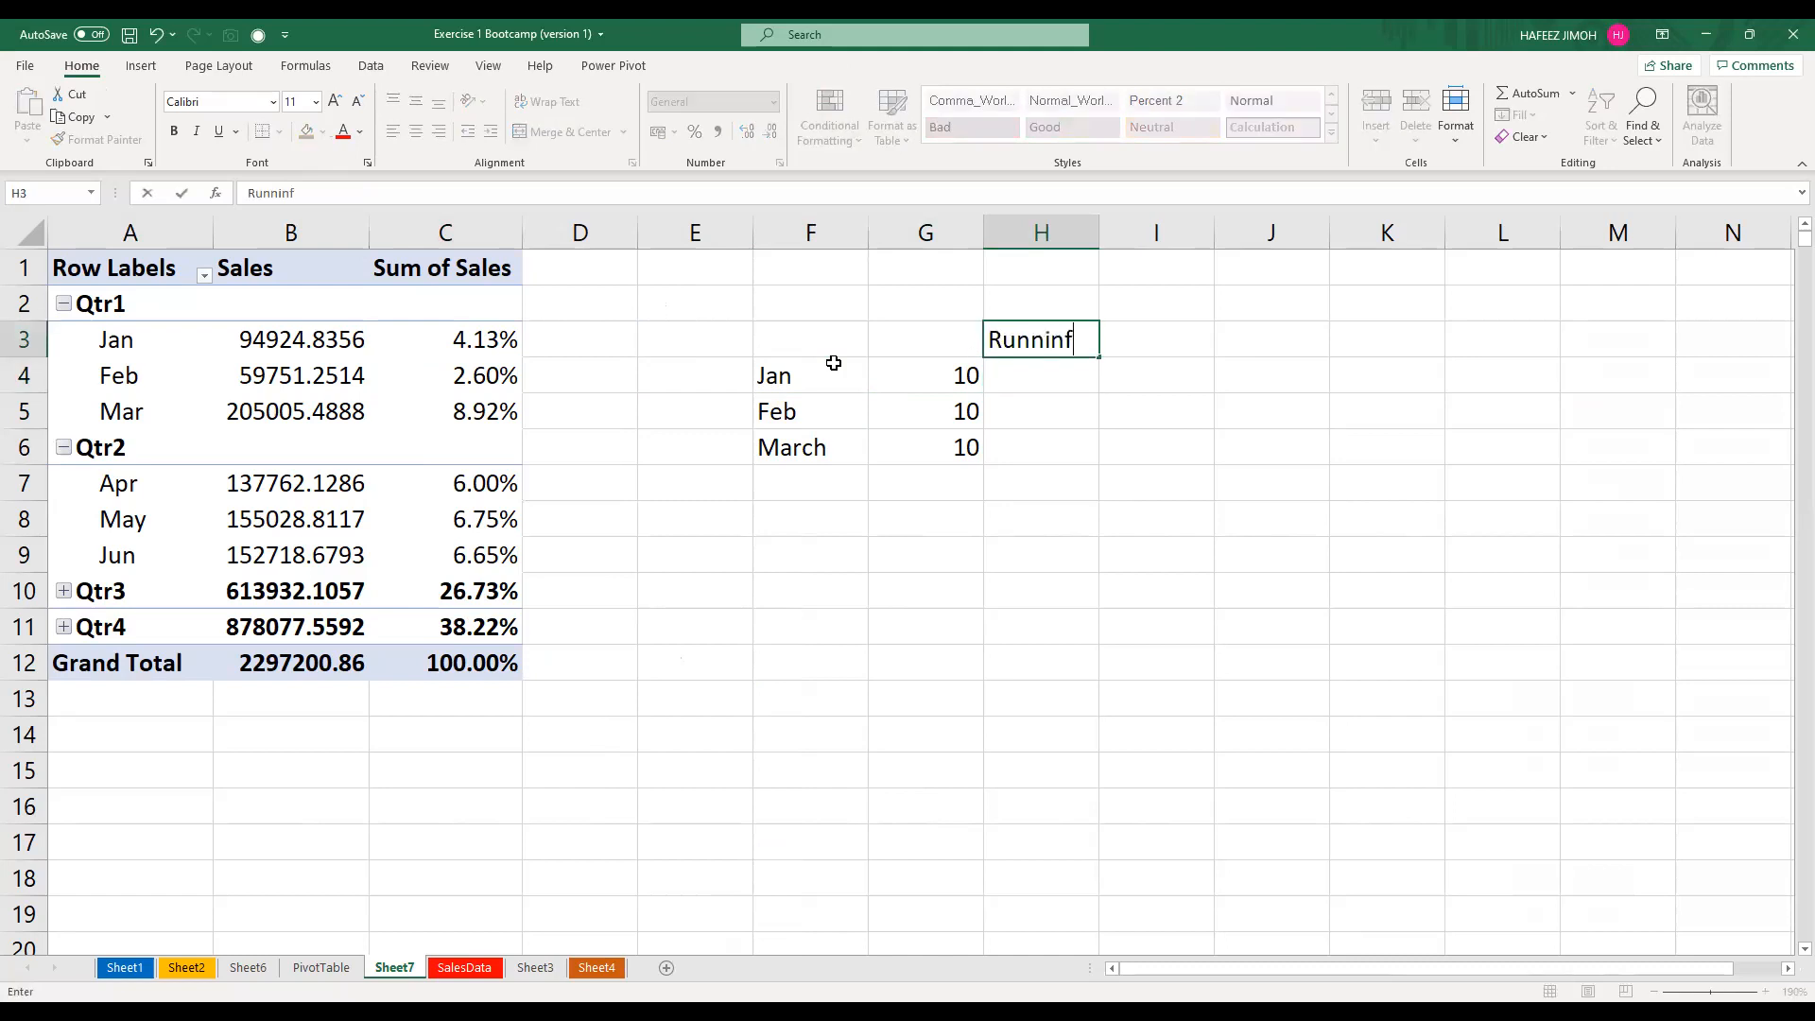
pyautogui.press('BackSpace')
pyautogui.write('g total')
pyautogui.press('Return')
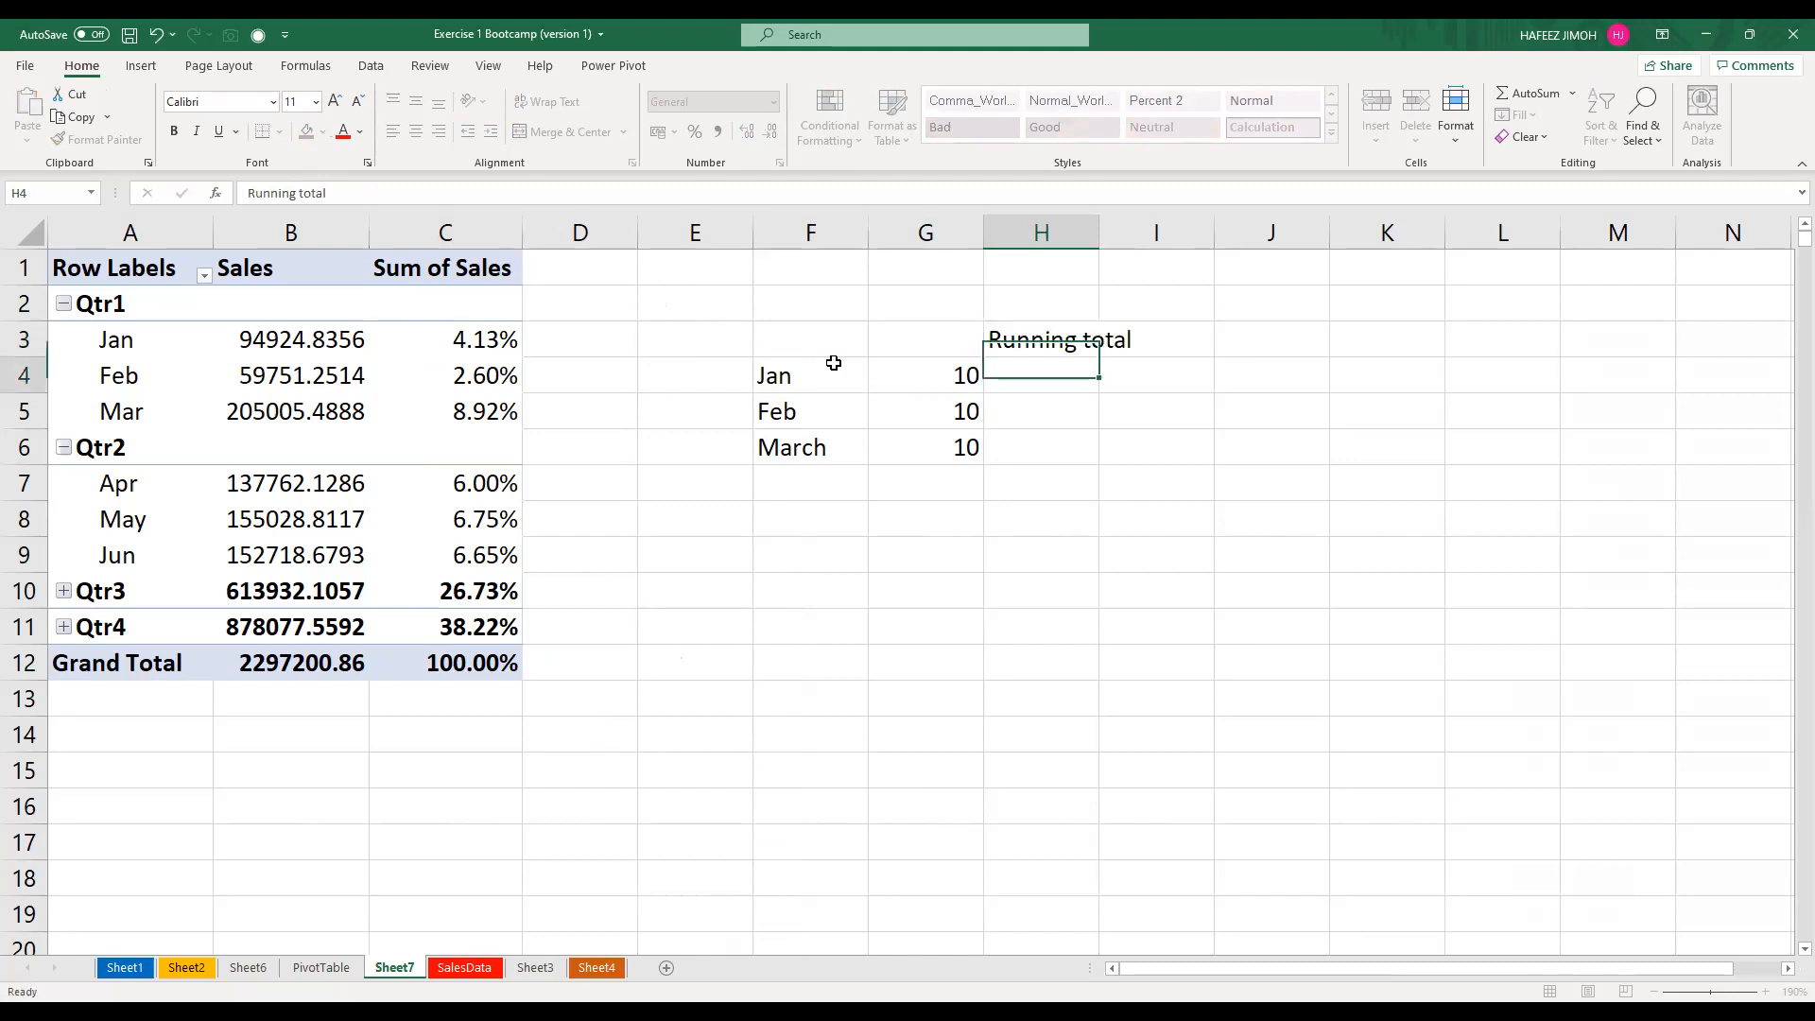
# Enter the running totals 10, 20 and 30 in H4:H6 and fit column H to its contents
pyautogui.write('10')
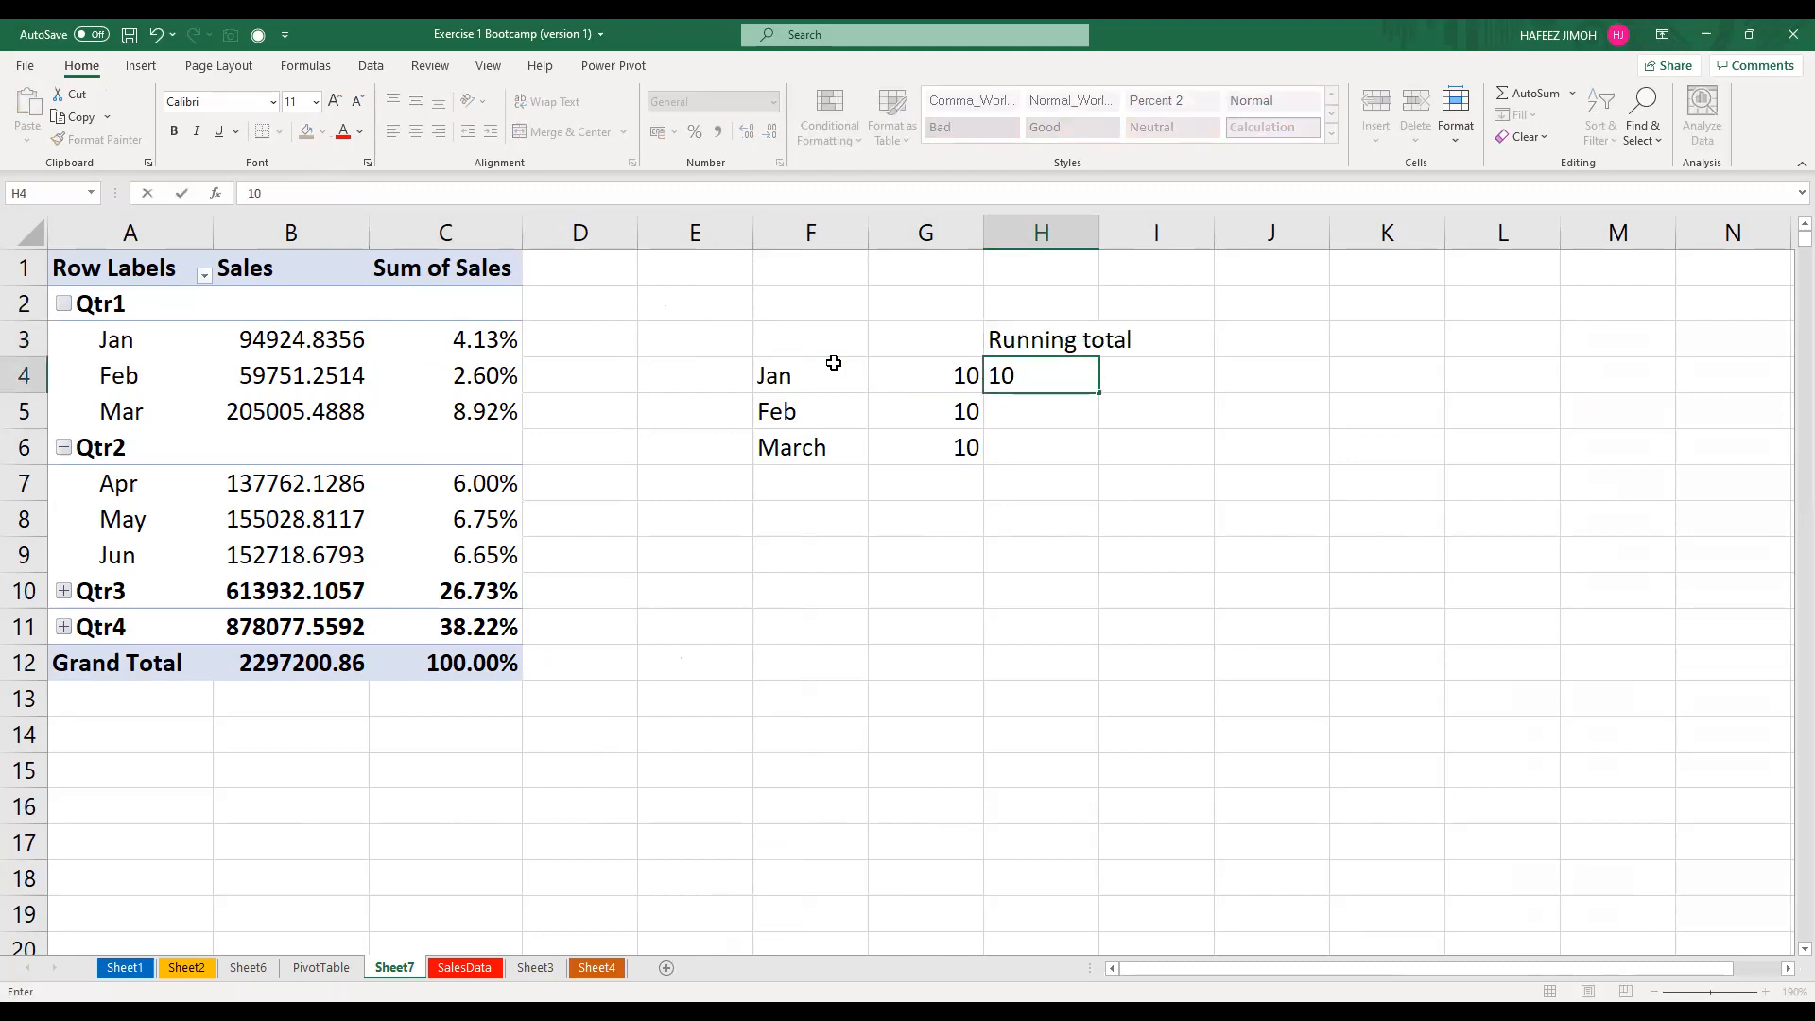
pyautogui.press('Return')
pyautogui.write('20')
pyautogui.press('Return')
pyautogui.write('39')
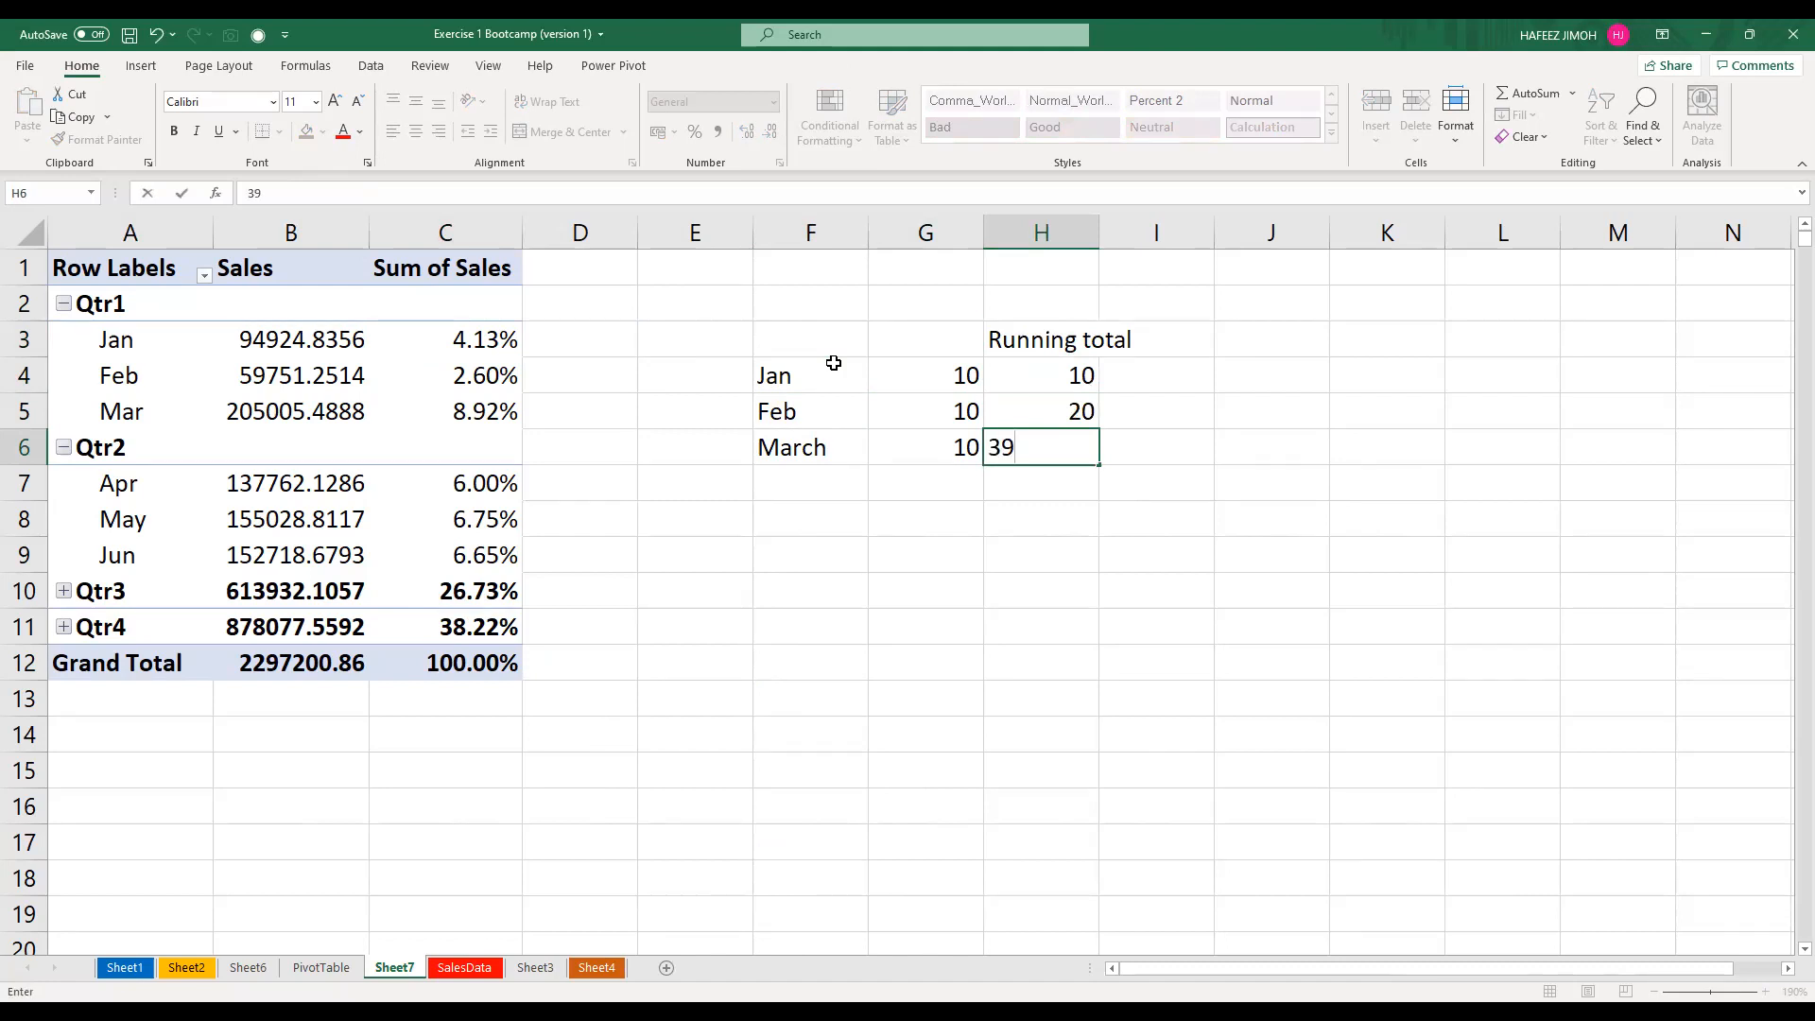
pyautogui.press('BackSpace')
pyautogui.write('0')
pyautogui.click(922, 376)
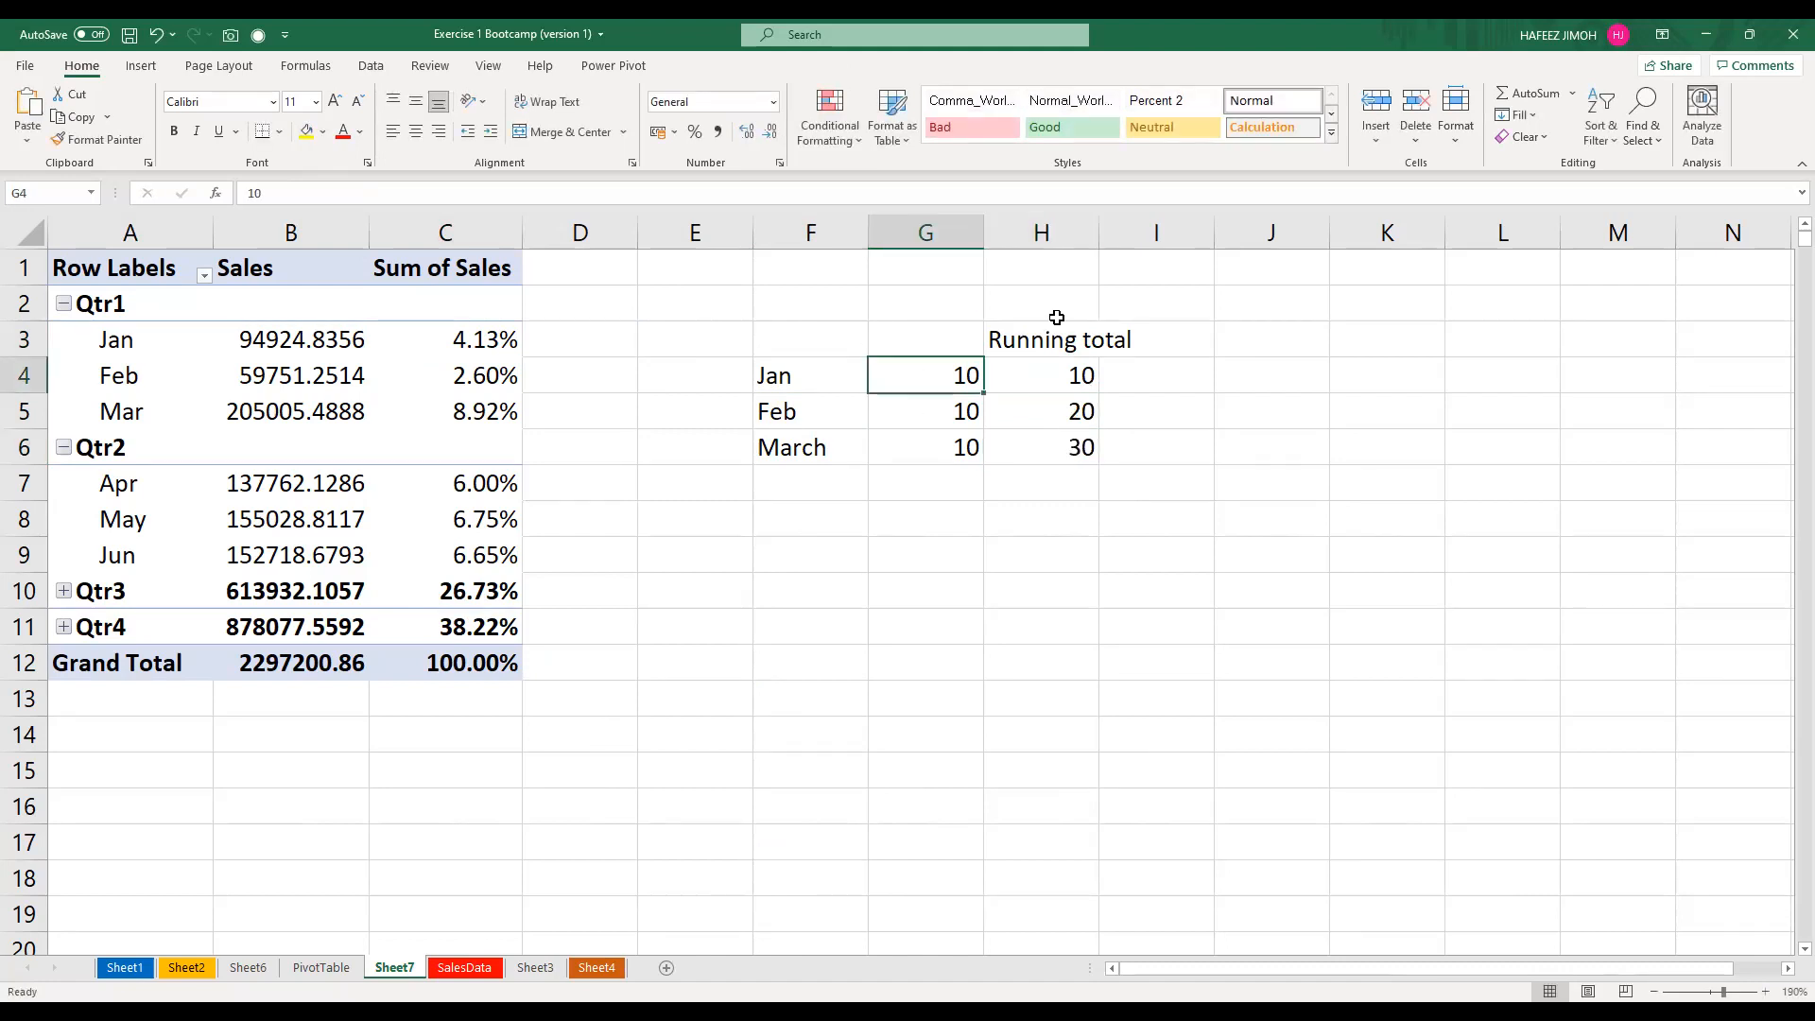
pyautogui.doubleClick(1098, 236)
pyautogui.moveTo(1202, 447); pyautogui.dragTo(741, 340)
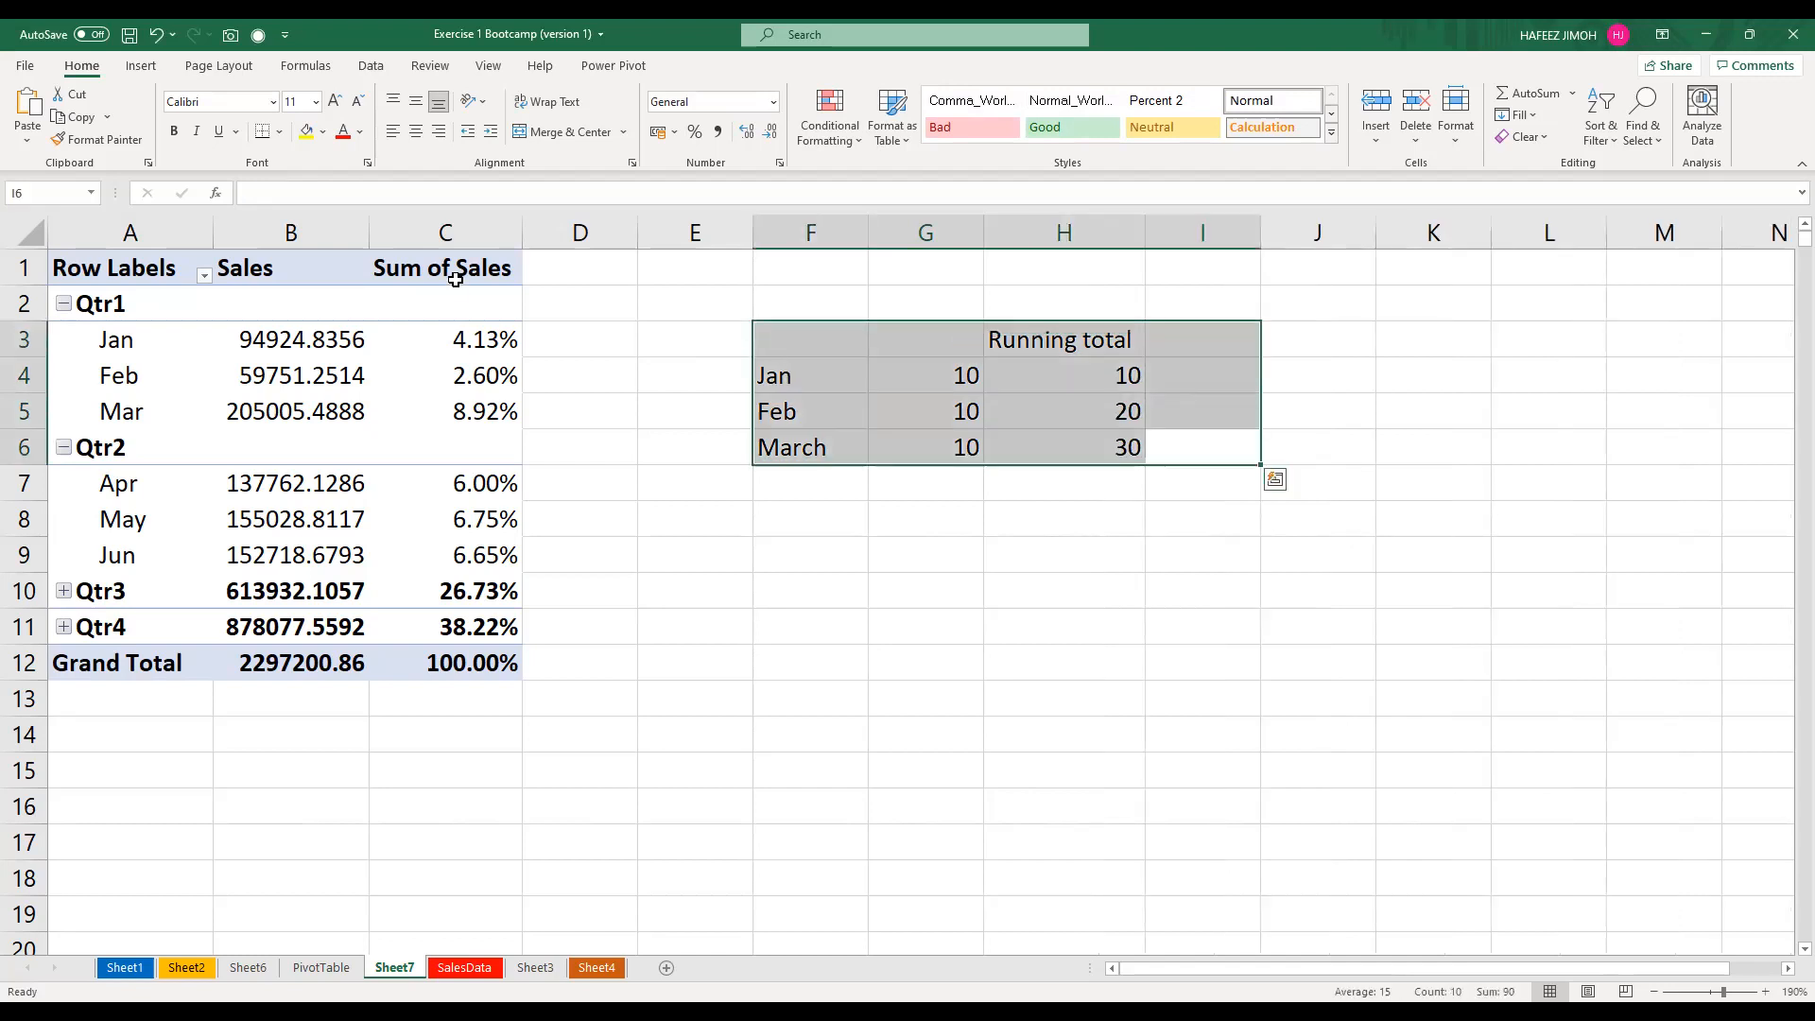
# Remove Sum of Sales from the pivot table's values and select cells A4:B9
pyautogui.click(403, 524)
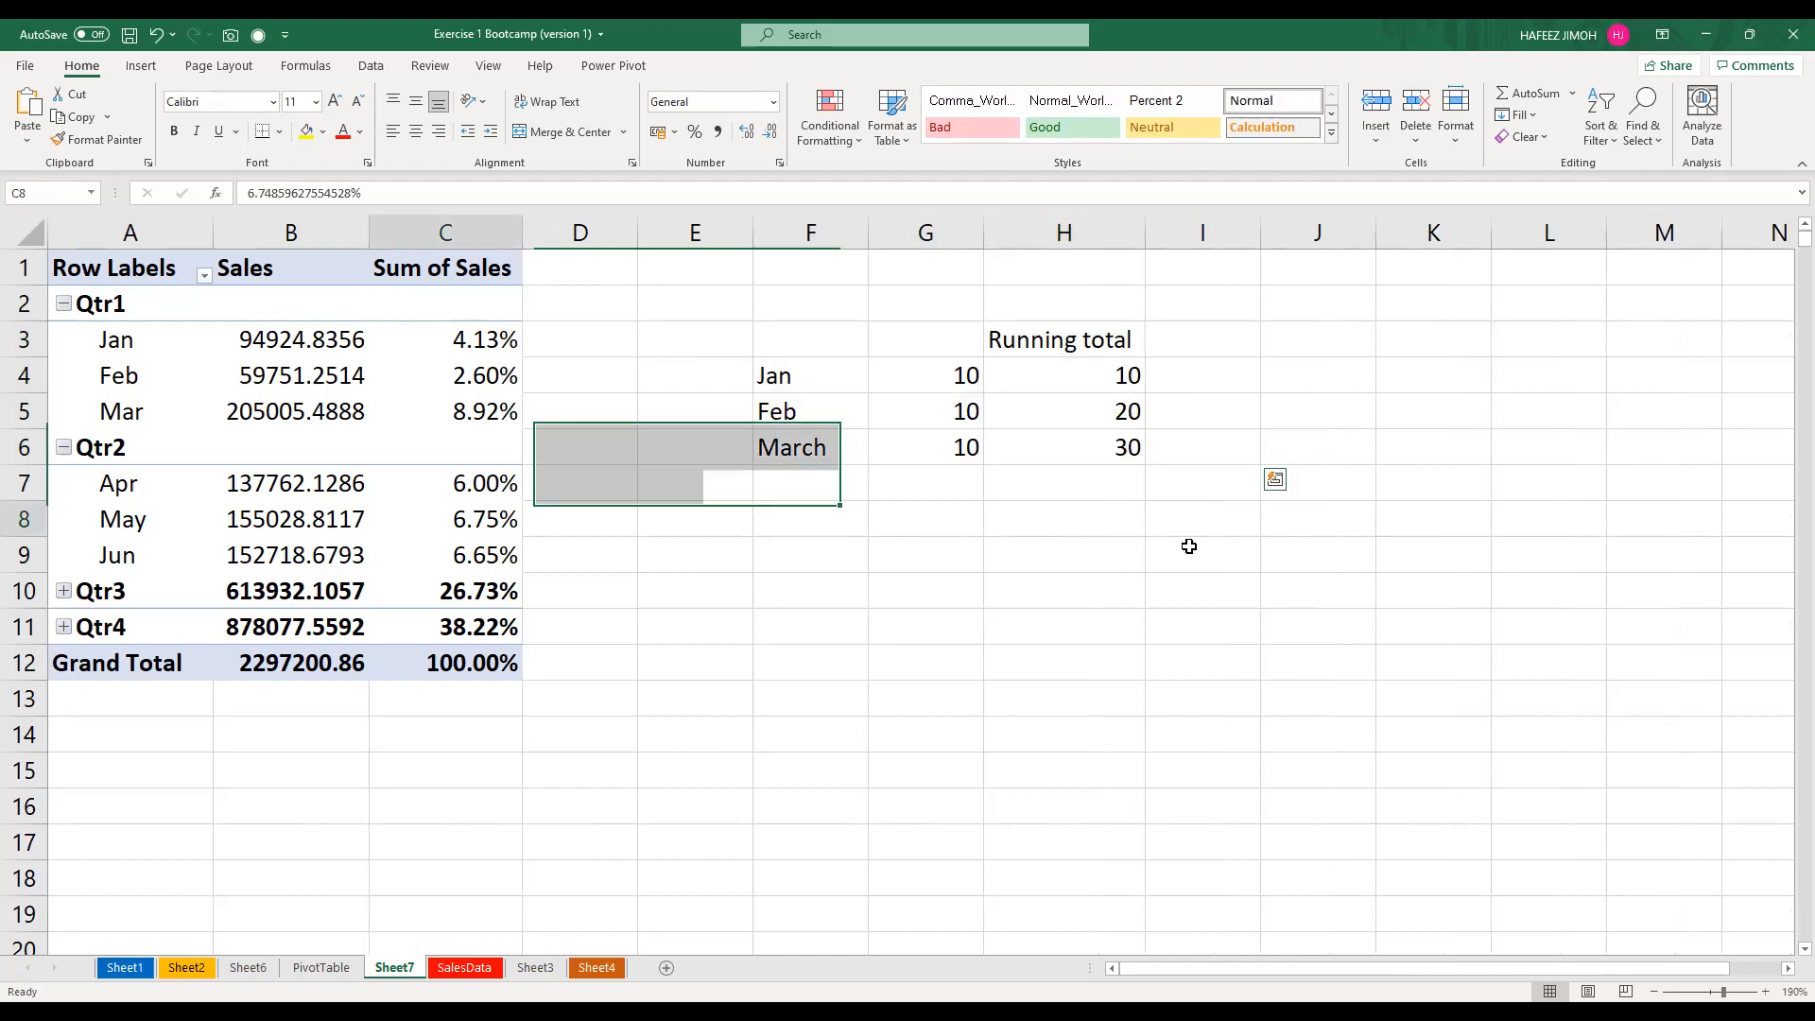
pyautogui.moveTo(1692, 844); pyautogui.dragTo(1299, 813)
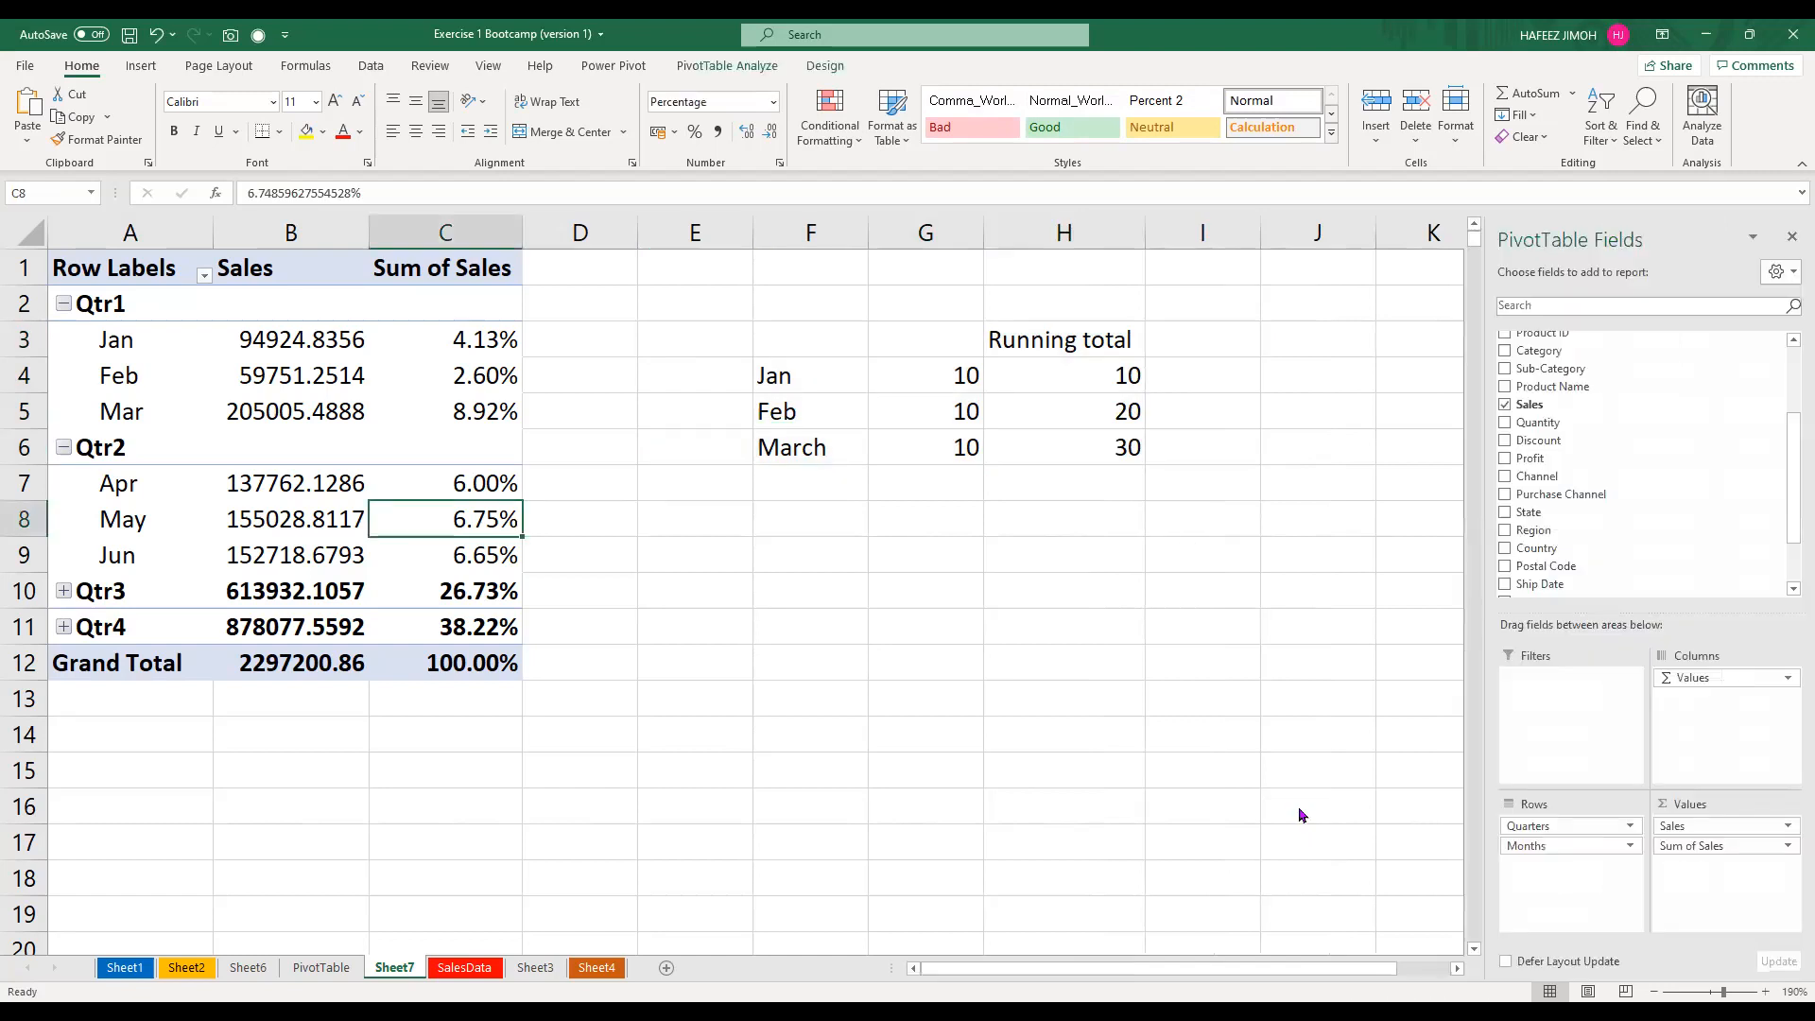
pyautogui.click(87, 274)
pyautogui.moveTo(123, 375); pyautogui.dragTo(309, 565)
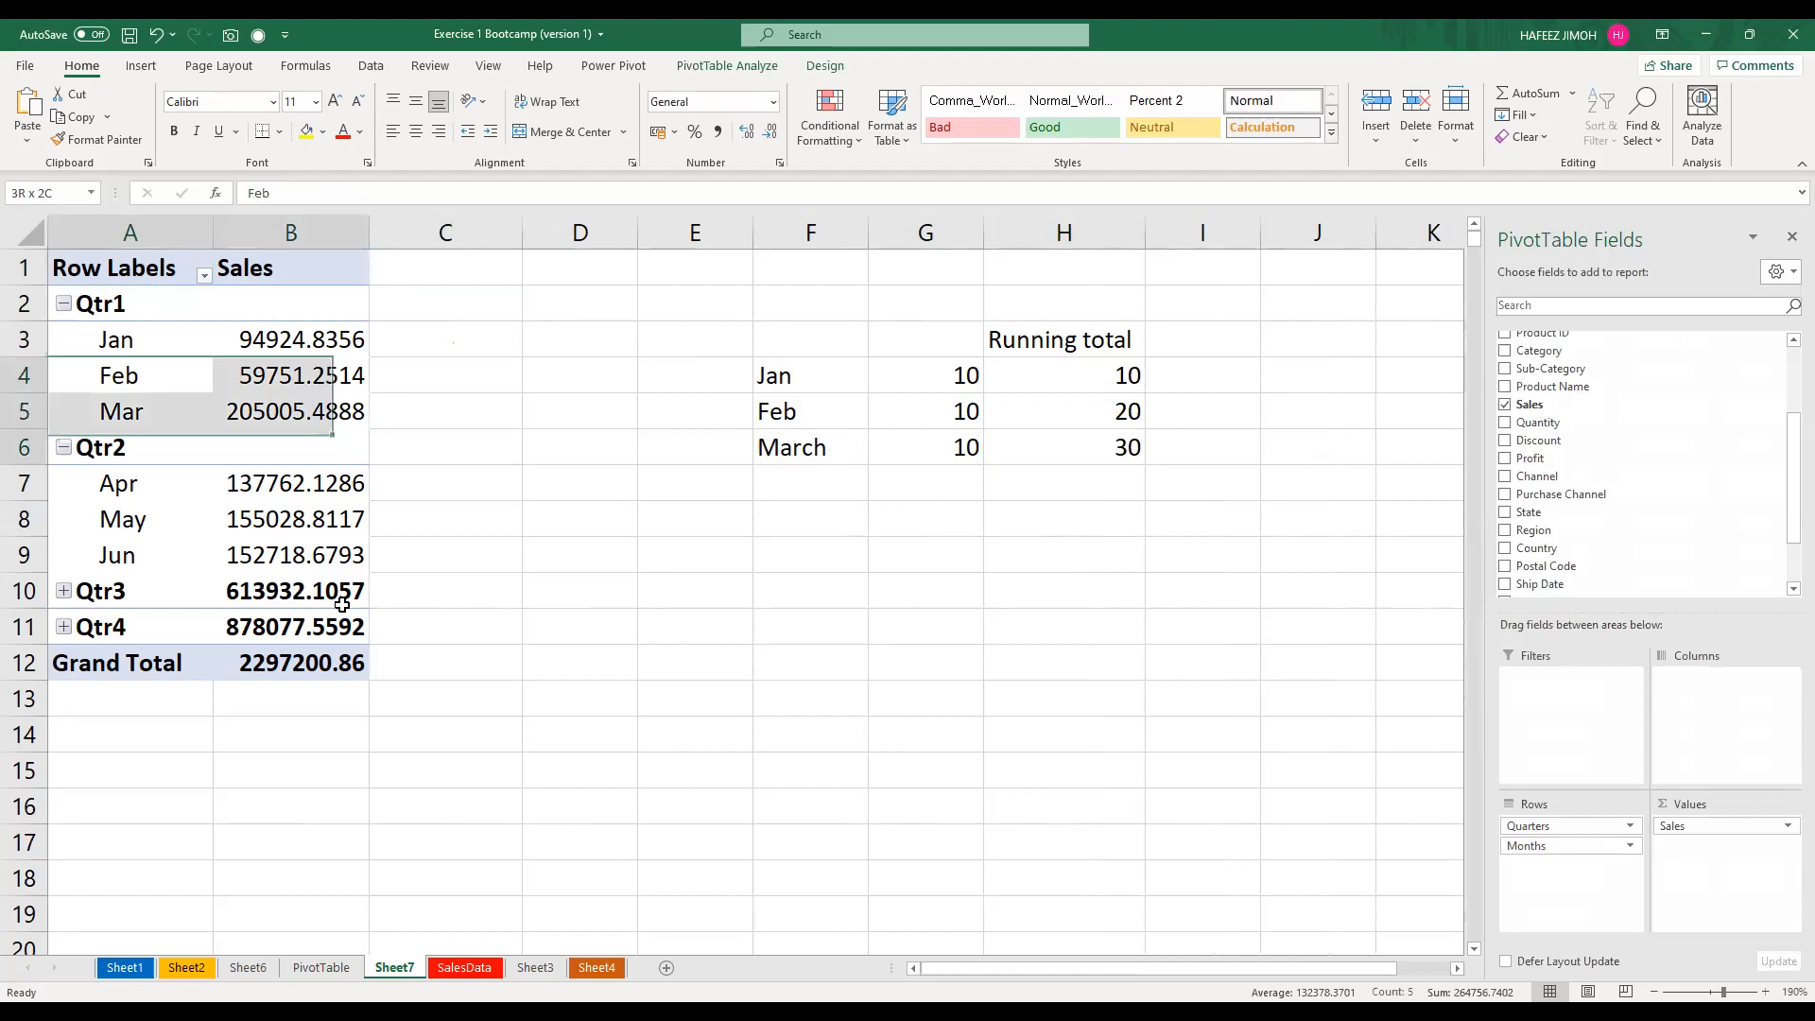
# Add Sales to the pivot table's values a second time and show the new column as % of Grand Total
pyautogui.moveTo(1657, 408); pyautogui.dragTo(1754, 889)
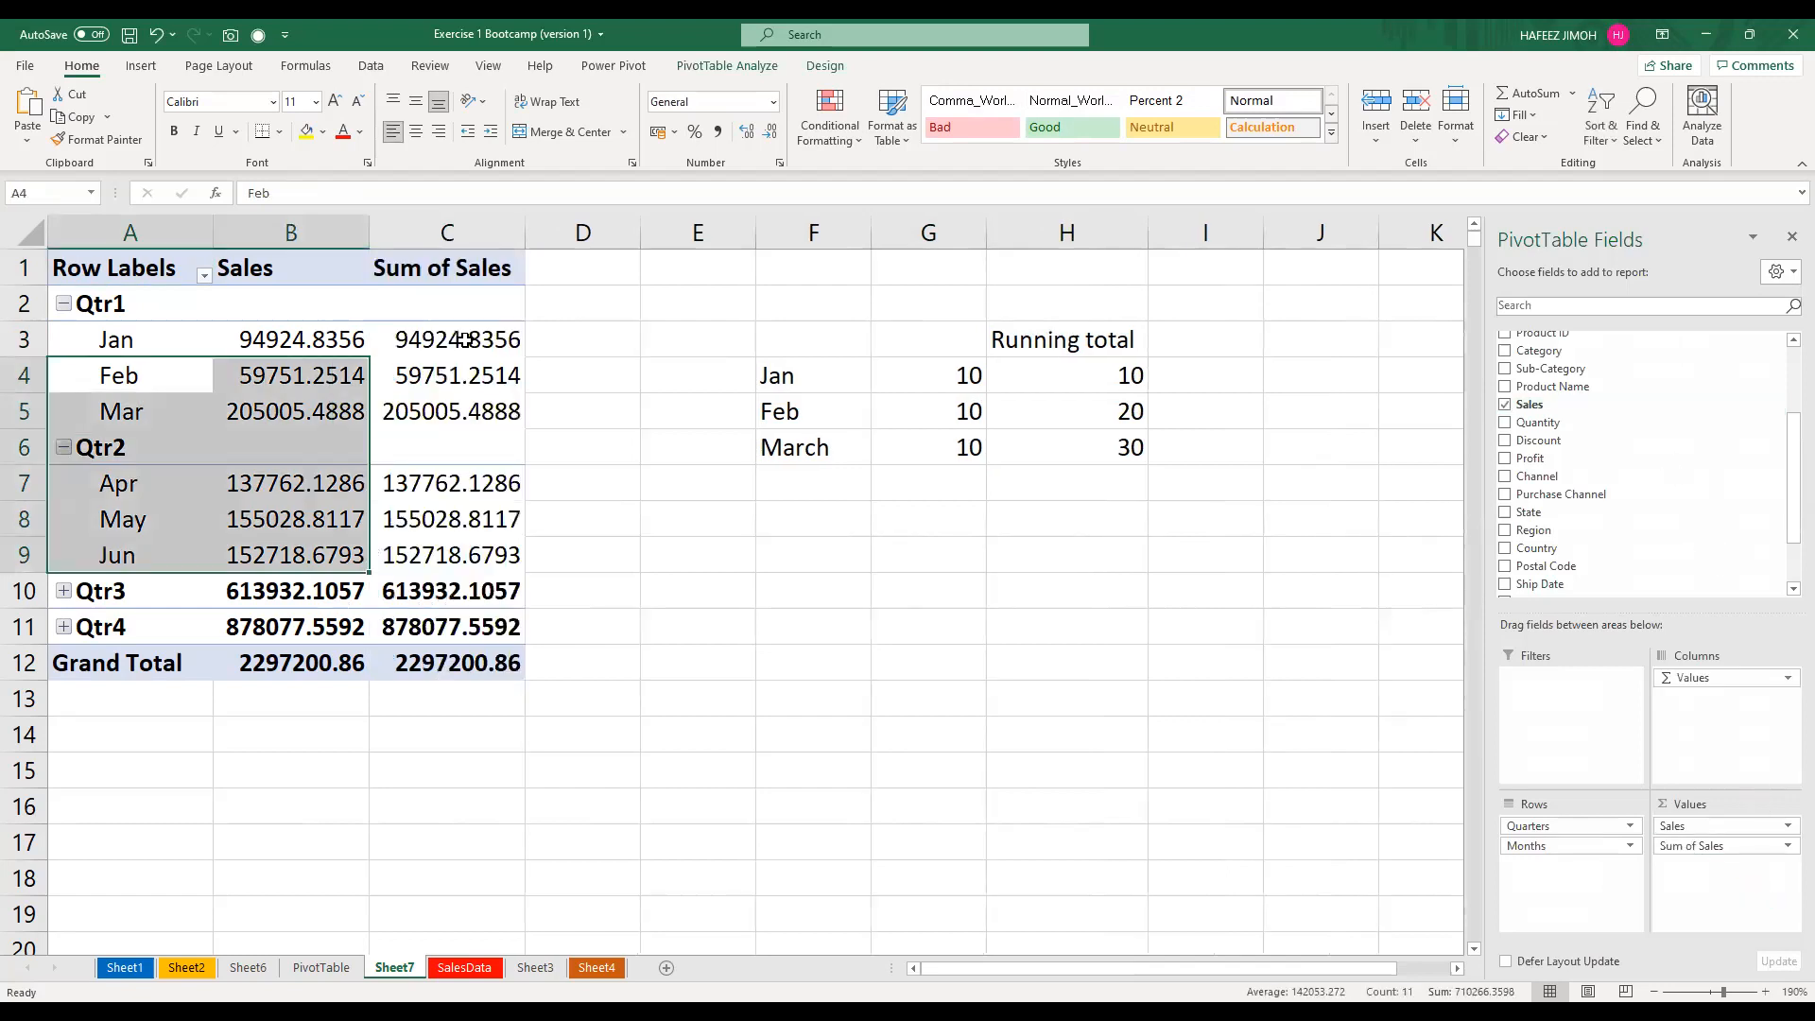
pyautogui.click(466, 343)
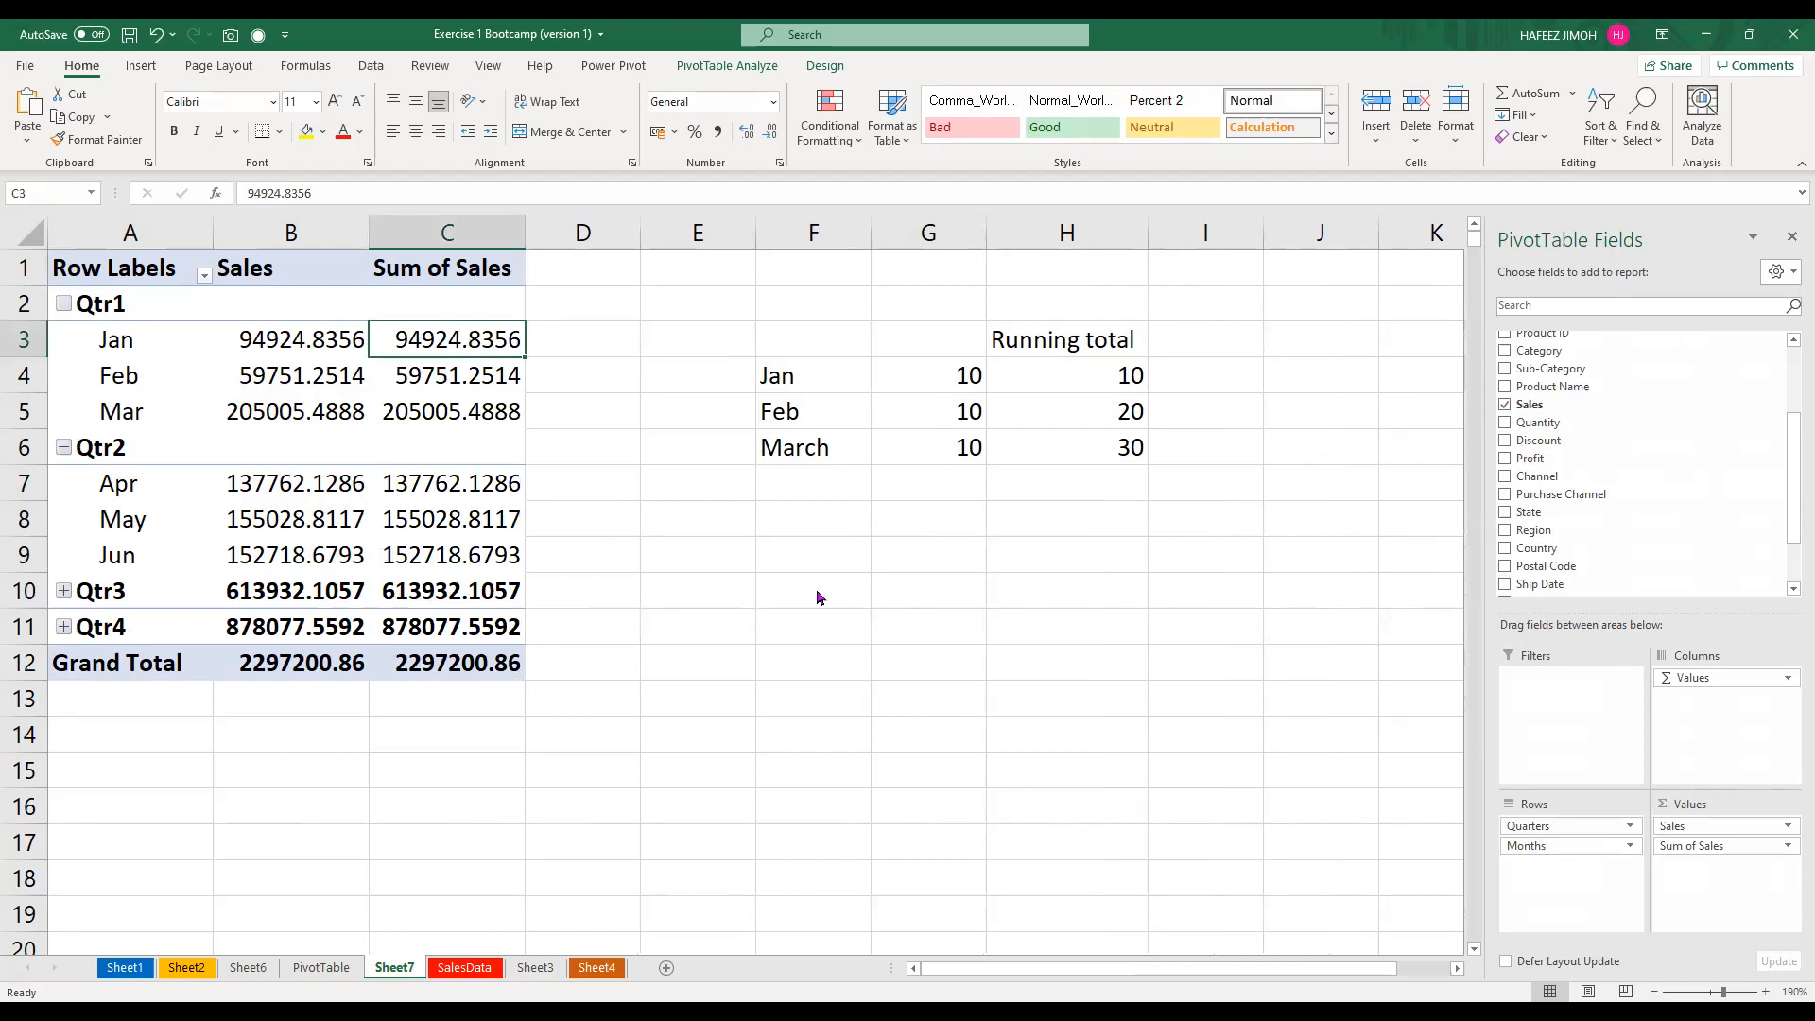
pyautogui.rightClick(469, 344)
pyautogui.moveTo(557, 557)
pyautogui.click(747, 584)
# Rename the pivot table's Sum of Sales heading in C1 to Sales %
pyautogui.click(451, 292)
pyautogui.press('Up')
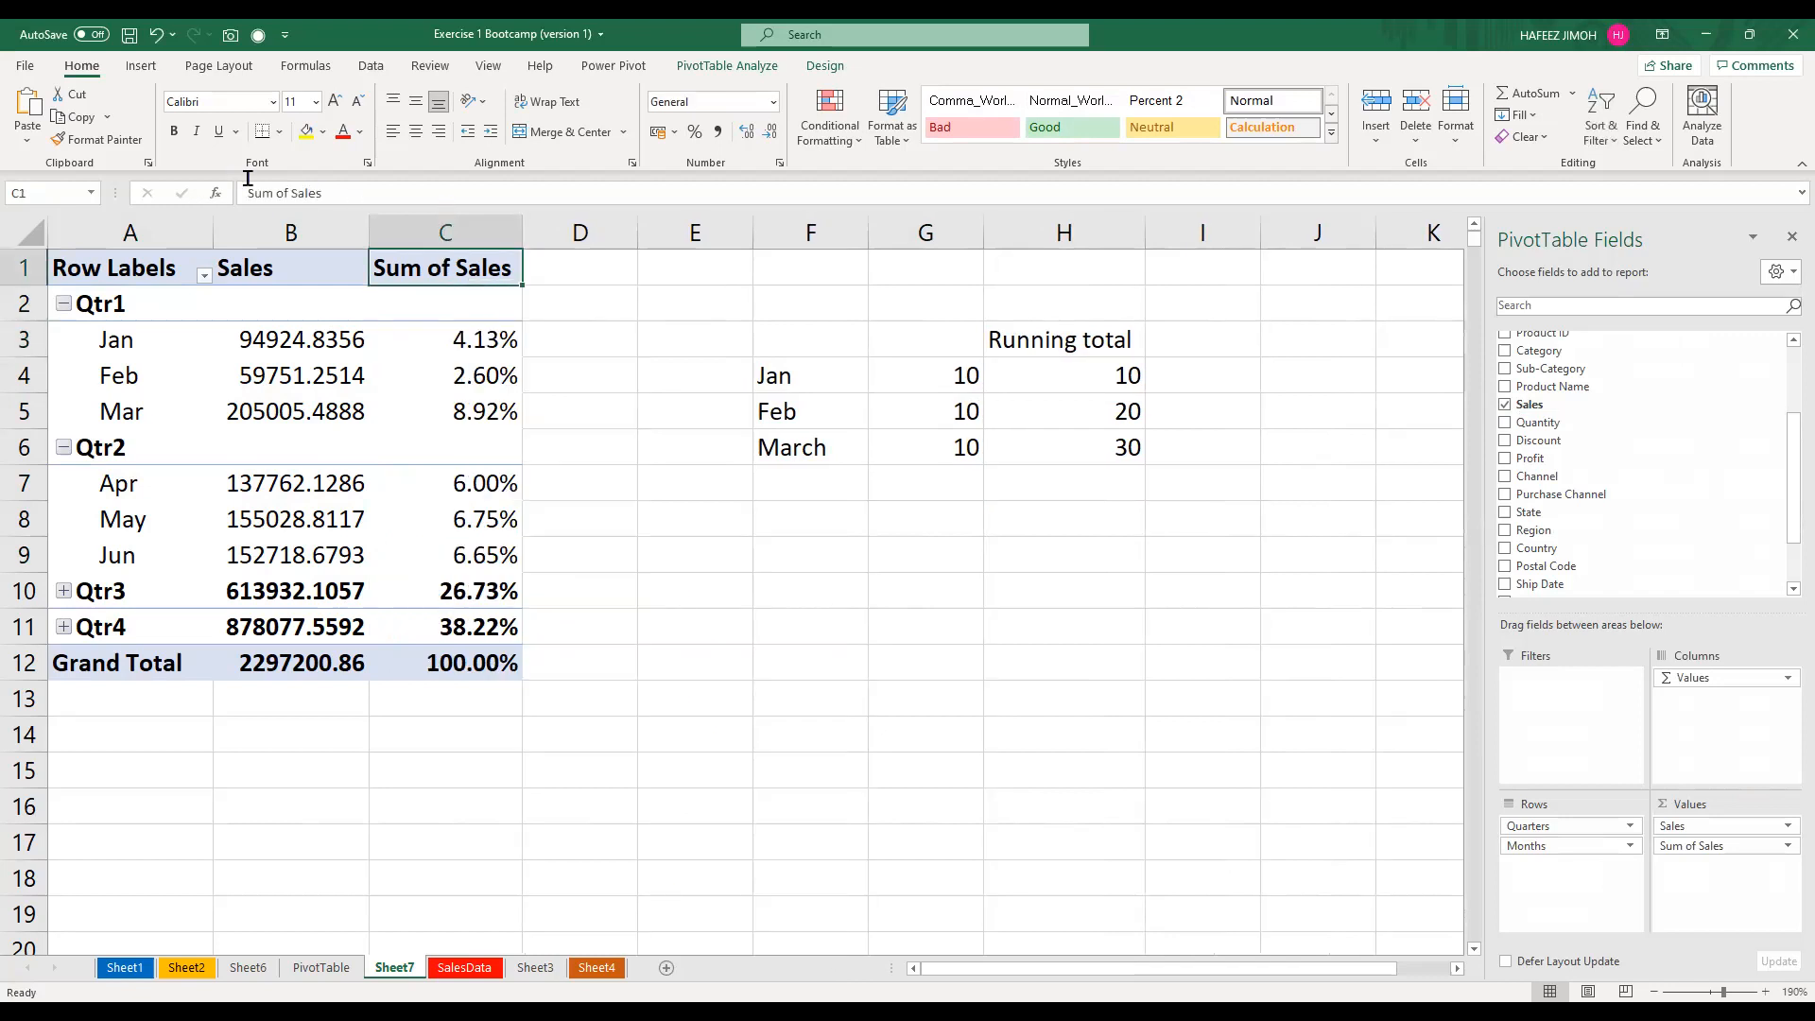
pyautogui.write('%')
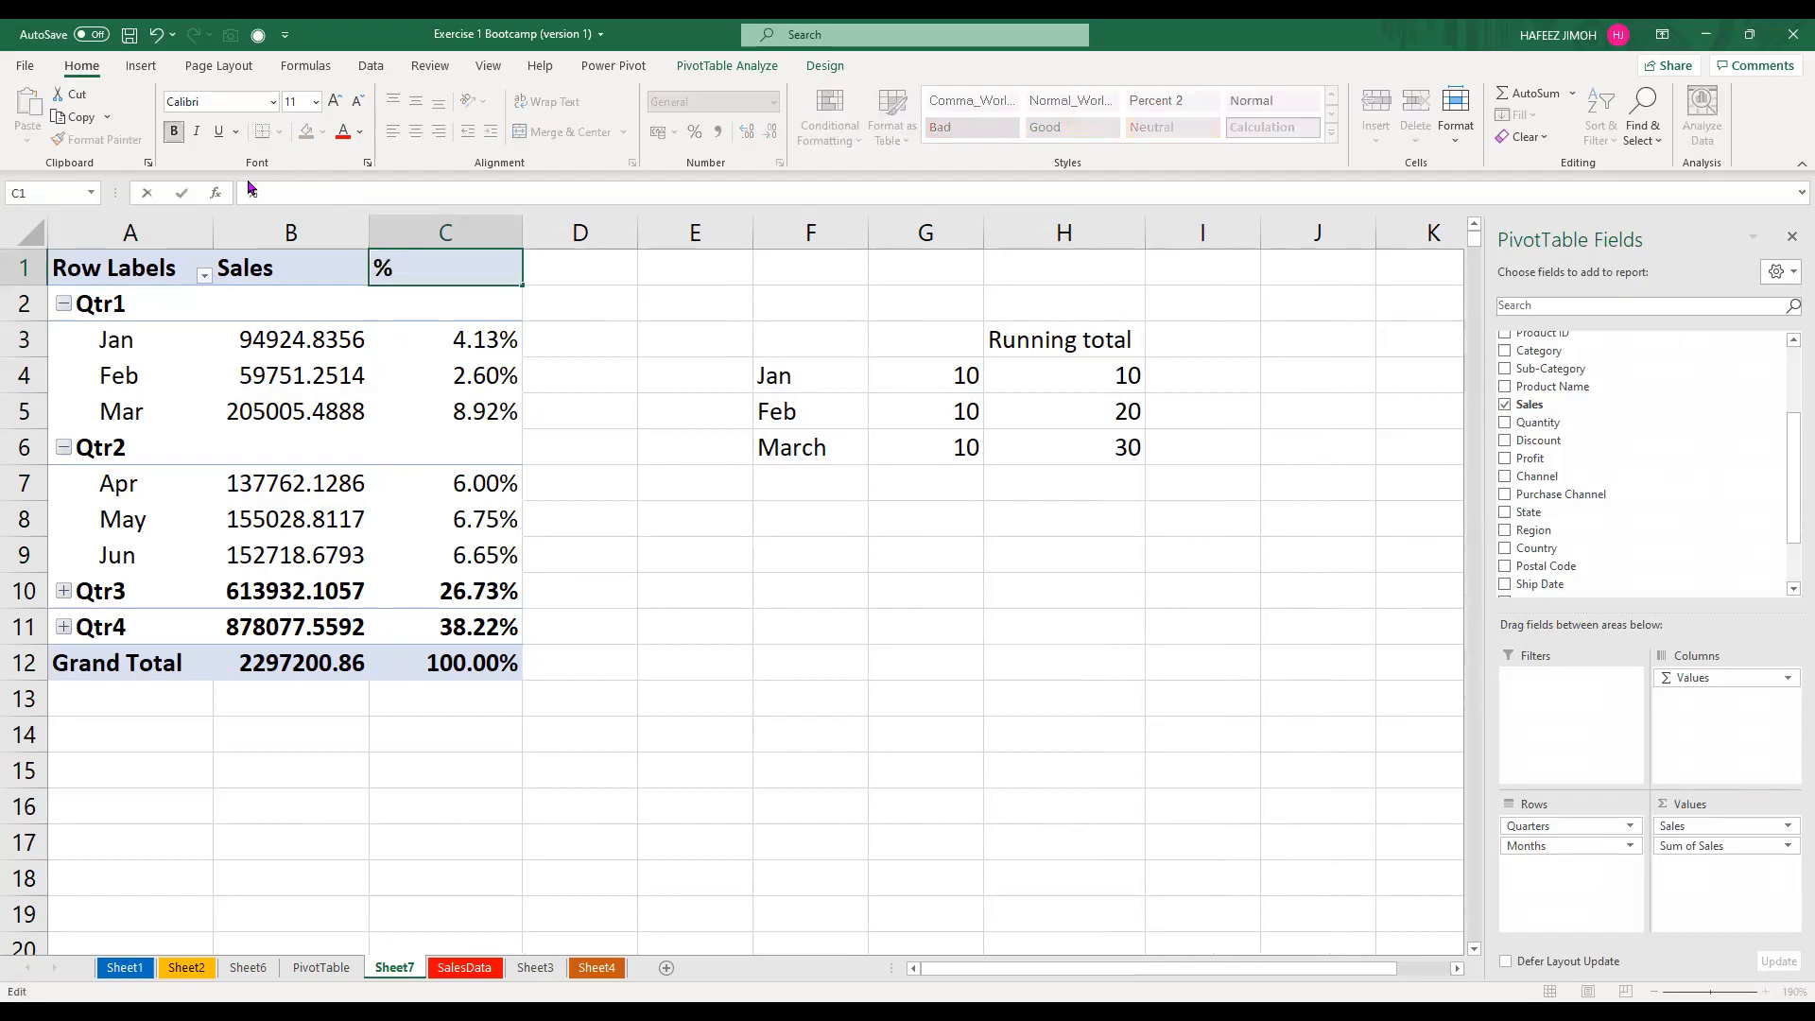
pyautogui.press('BackSpace')
pyautogui.write('Sales %')
pyautogui.press('Return')
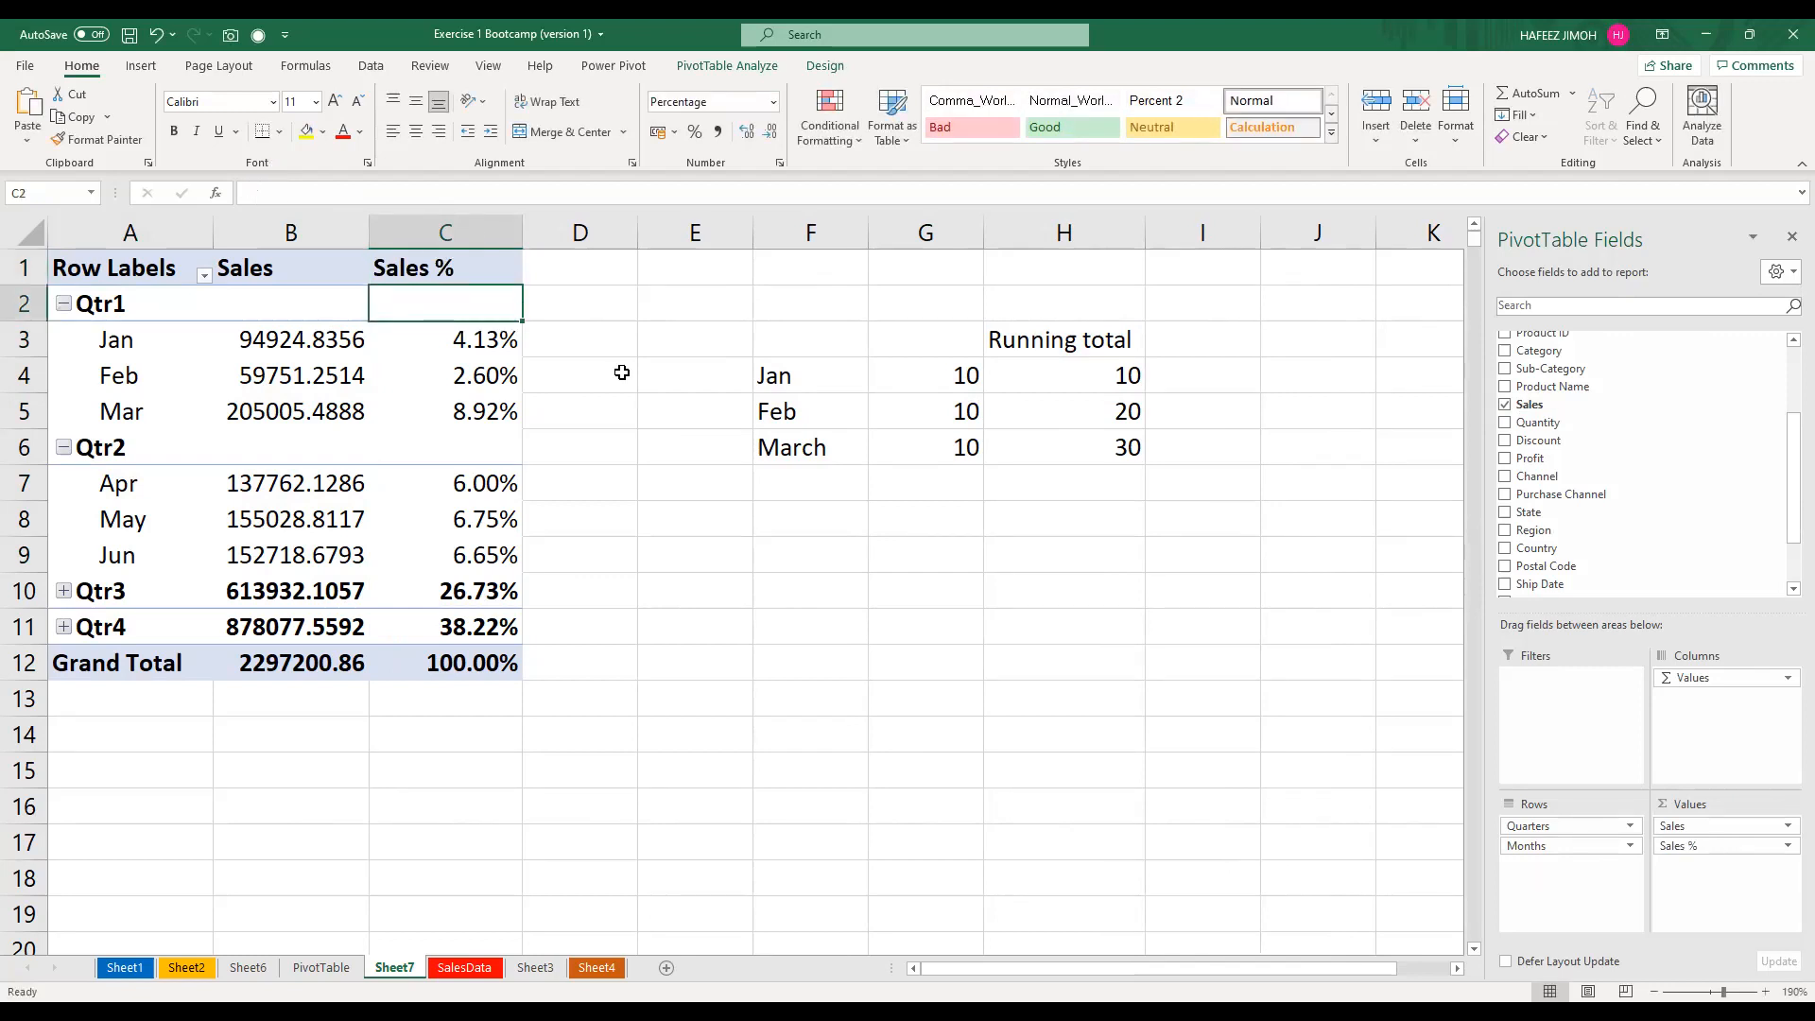
# Clear the running total example from F2:H6 and return to cell C3 in the pivot table
pyautogui.moveTo(810, 340); pyautogui.dragTo(1044, 486)
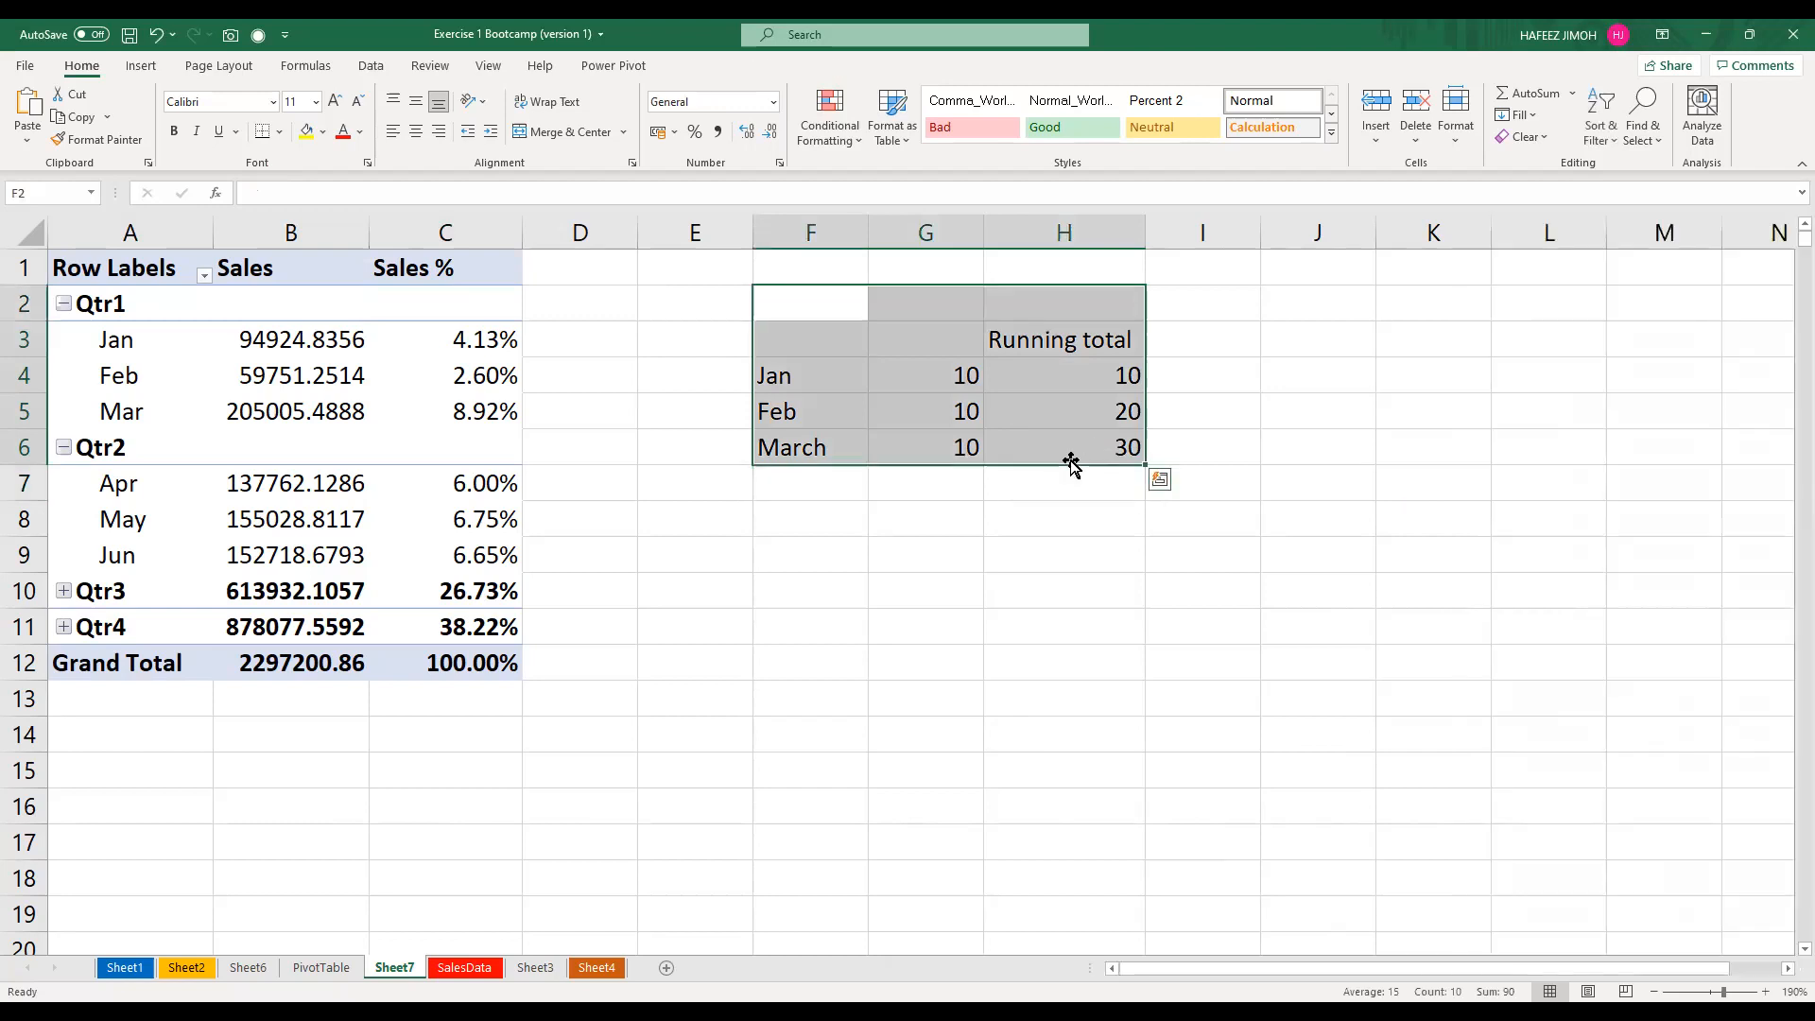
pyautogui.press('Delete')
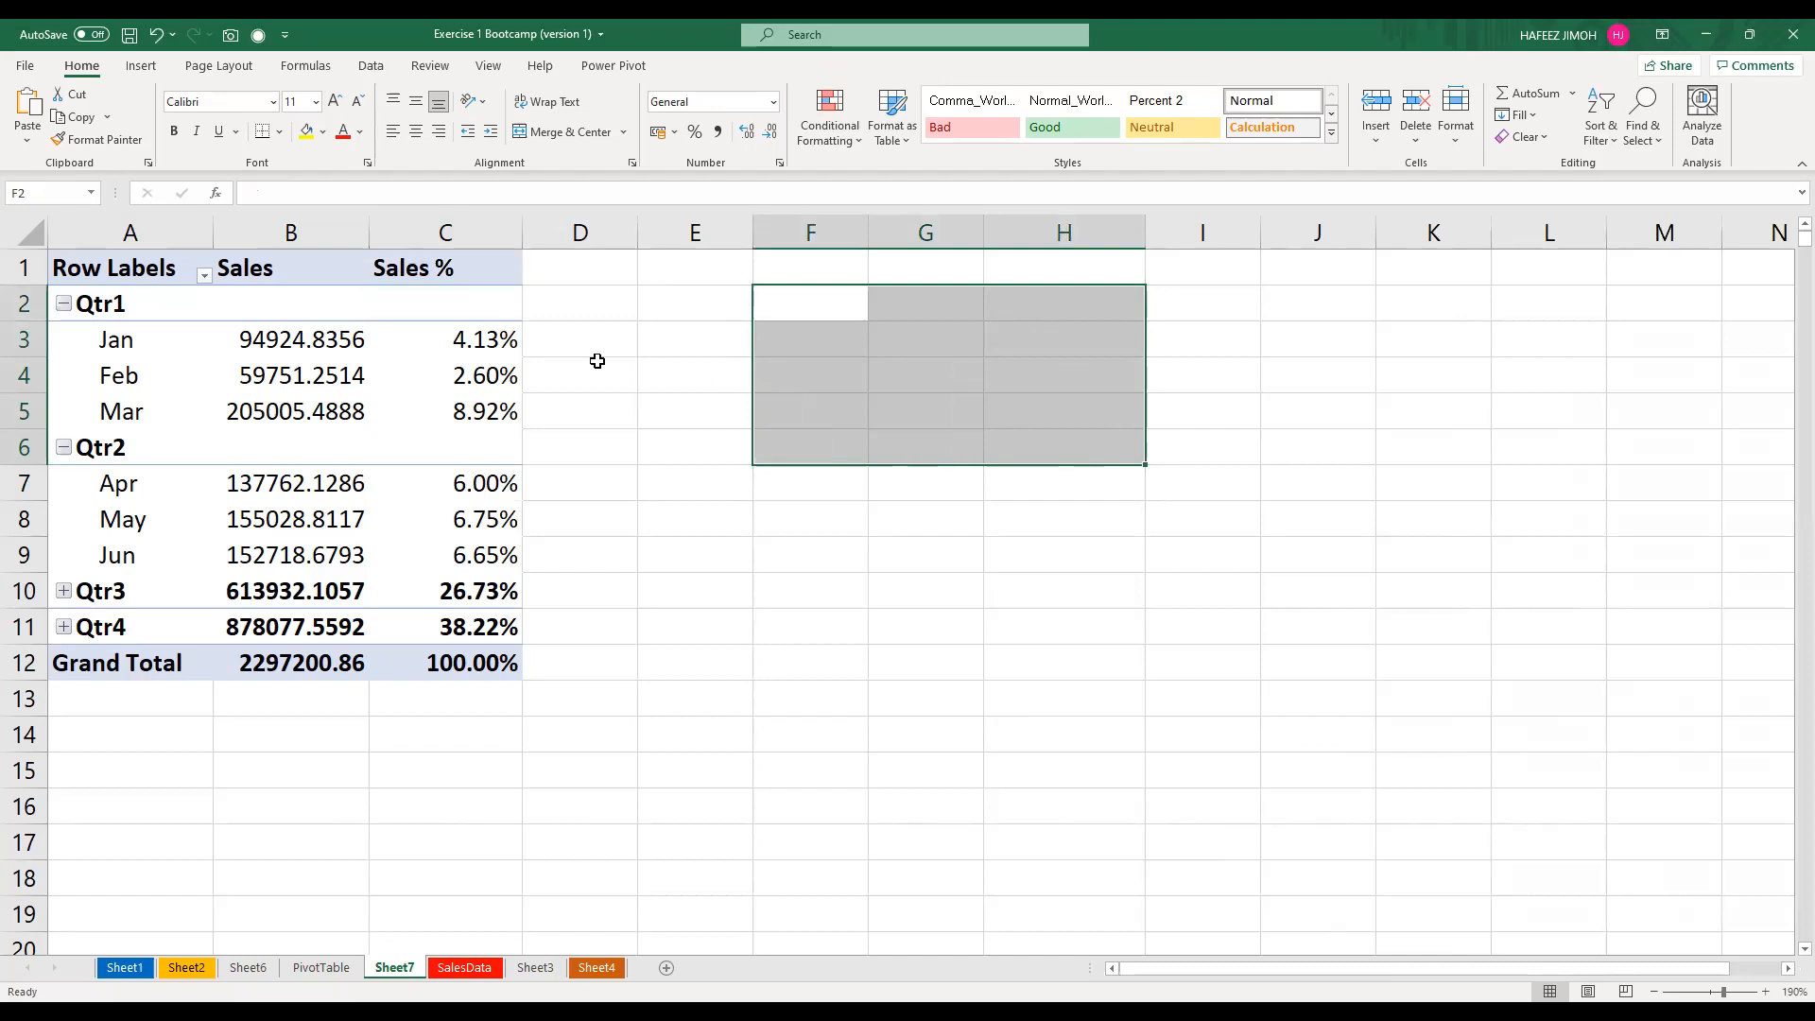
pyautogui.click(492, 340)
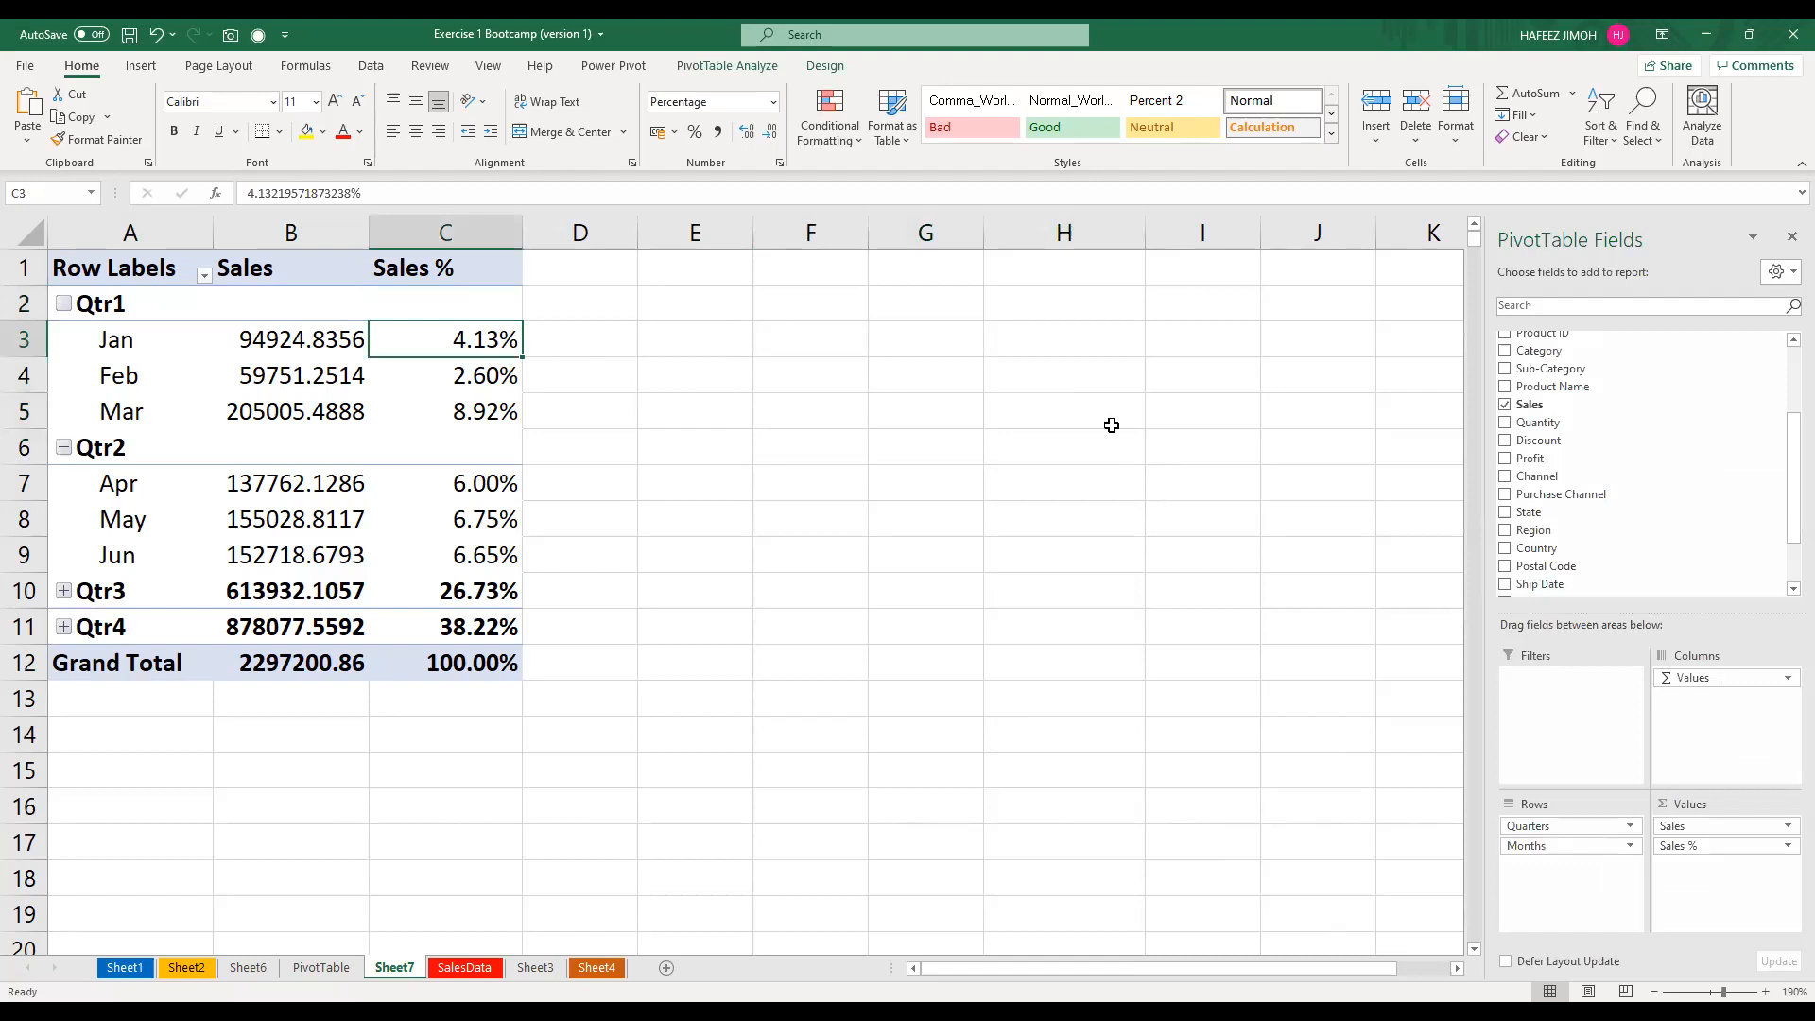
# Enter the example month labels Jan, Feb and March in cells G5:G7
pyautogui.click(931, 414)
pyautogui.write('Jan')
pyautogui.press('Return')
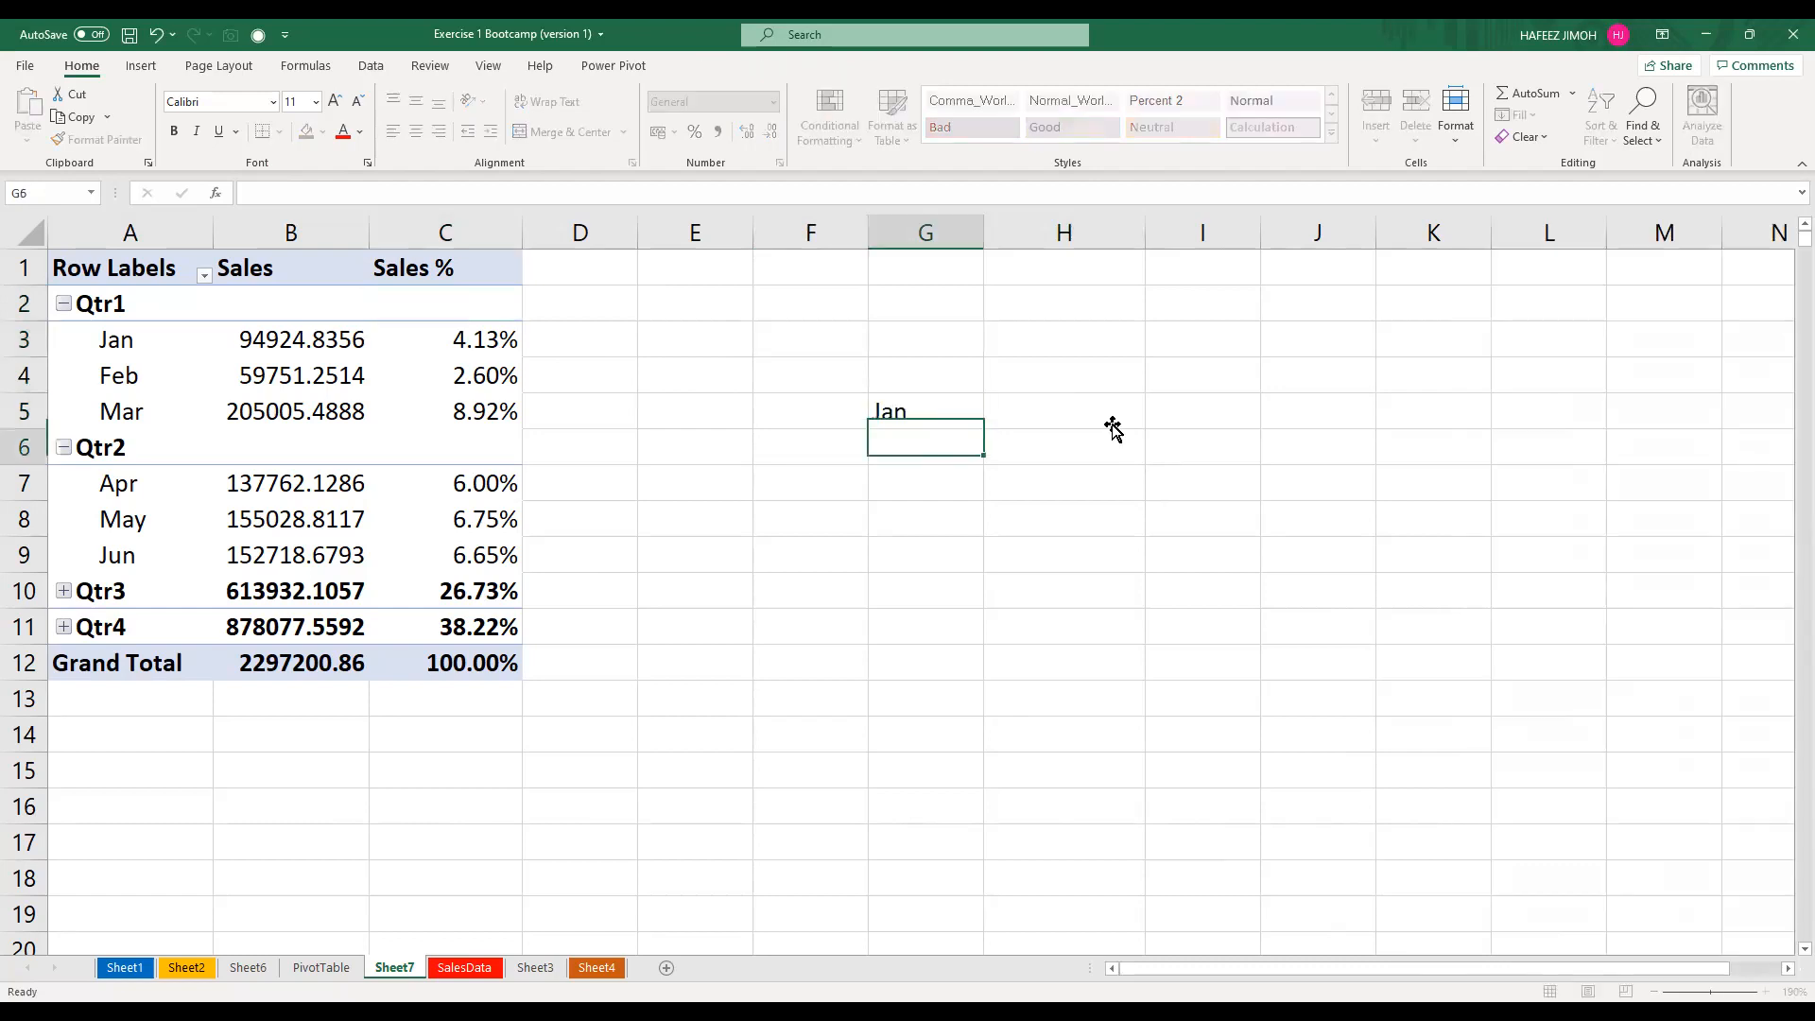
pyautogui.press('Right')
pyautogui.press('Left')
pyautogui.write('G')
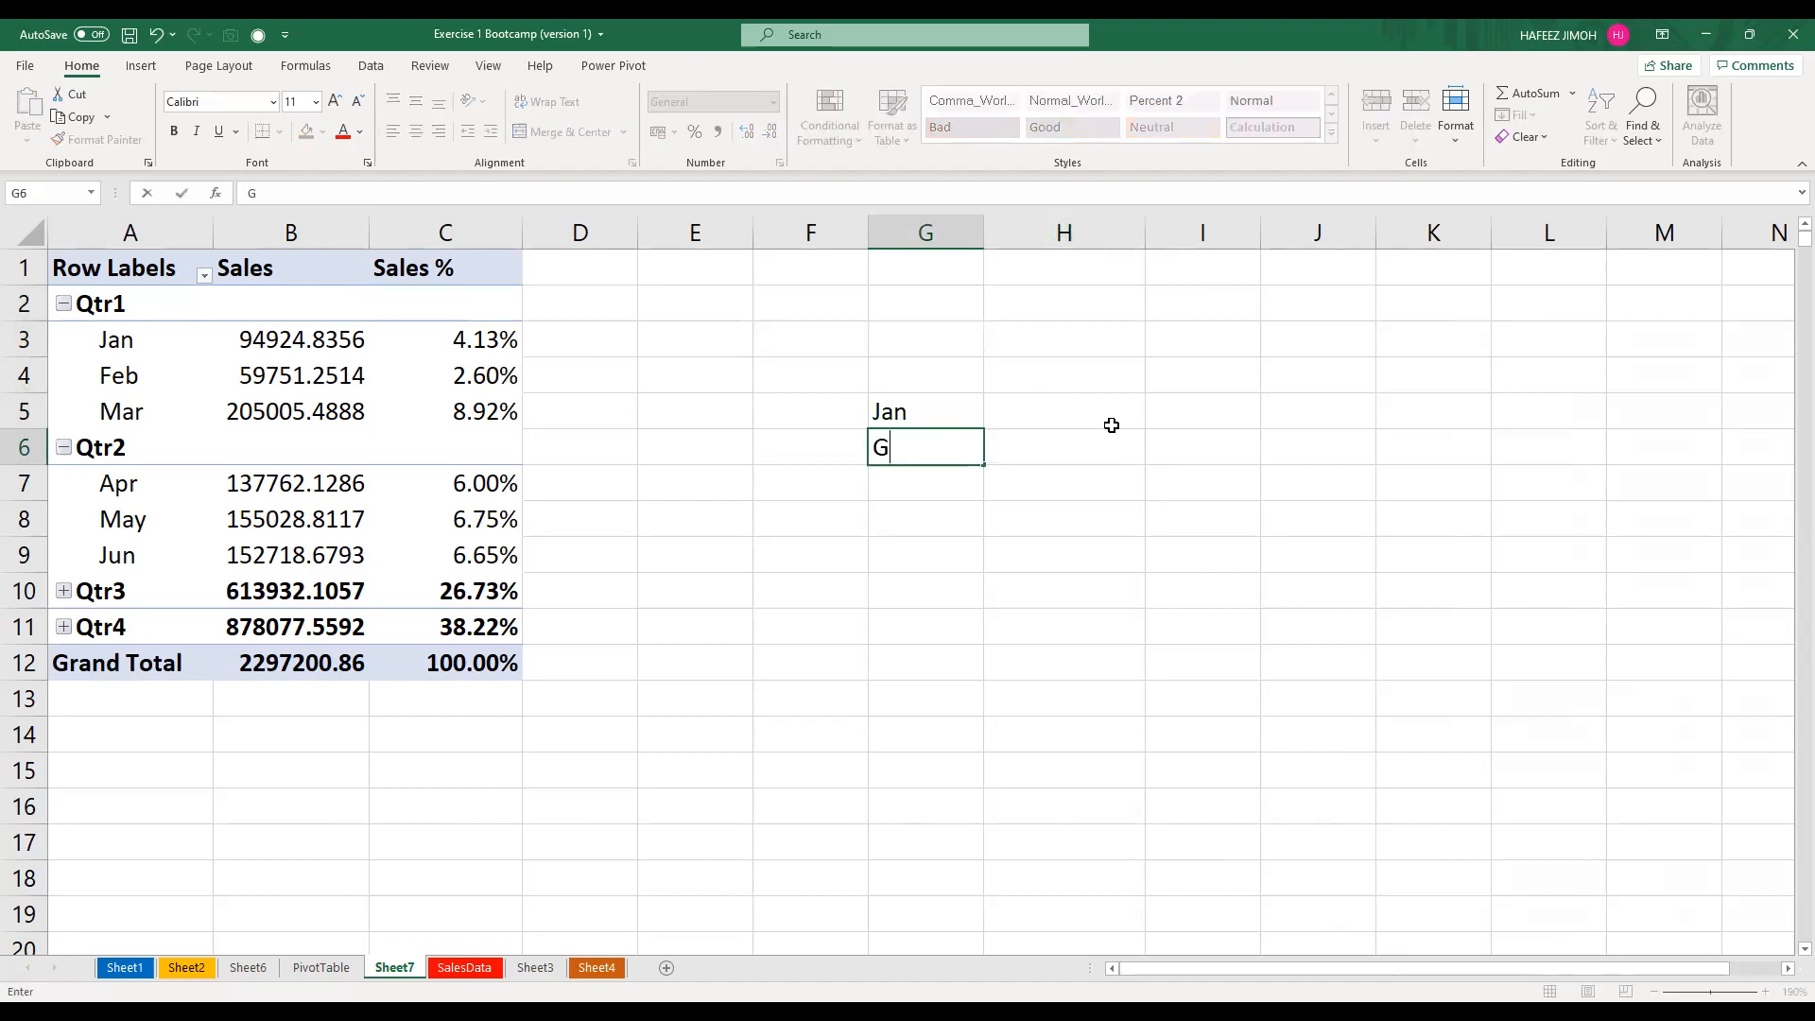
pyautogui.press('BackSpace')
pyautogui.write('Feb')
pyautogui.hotkey('ctrl', 'Return')
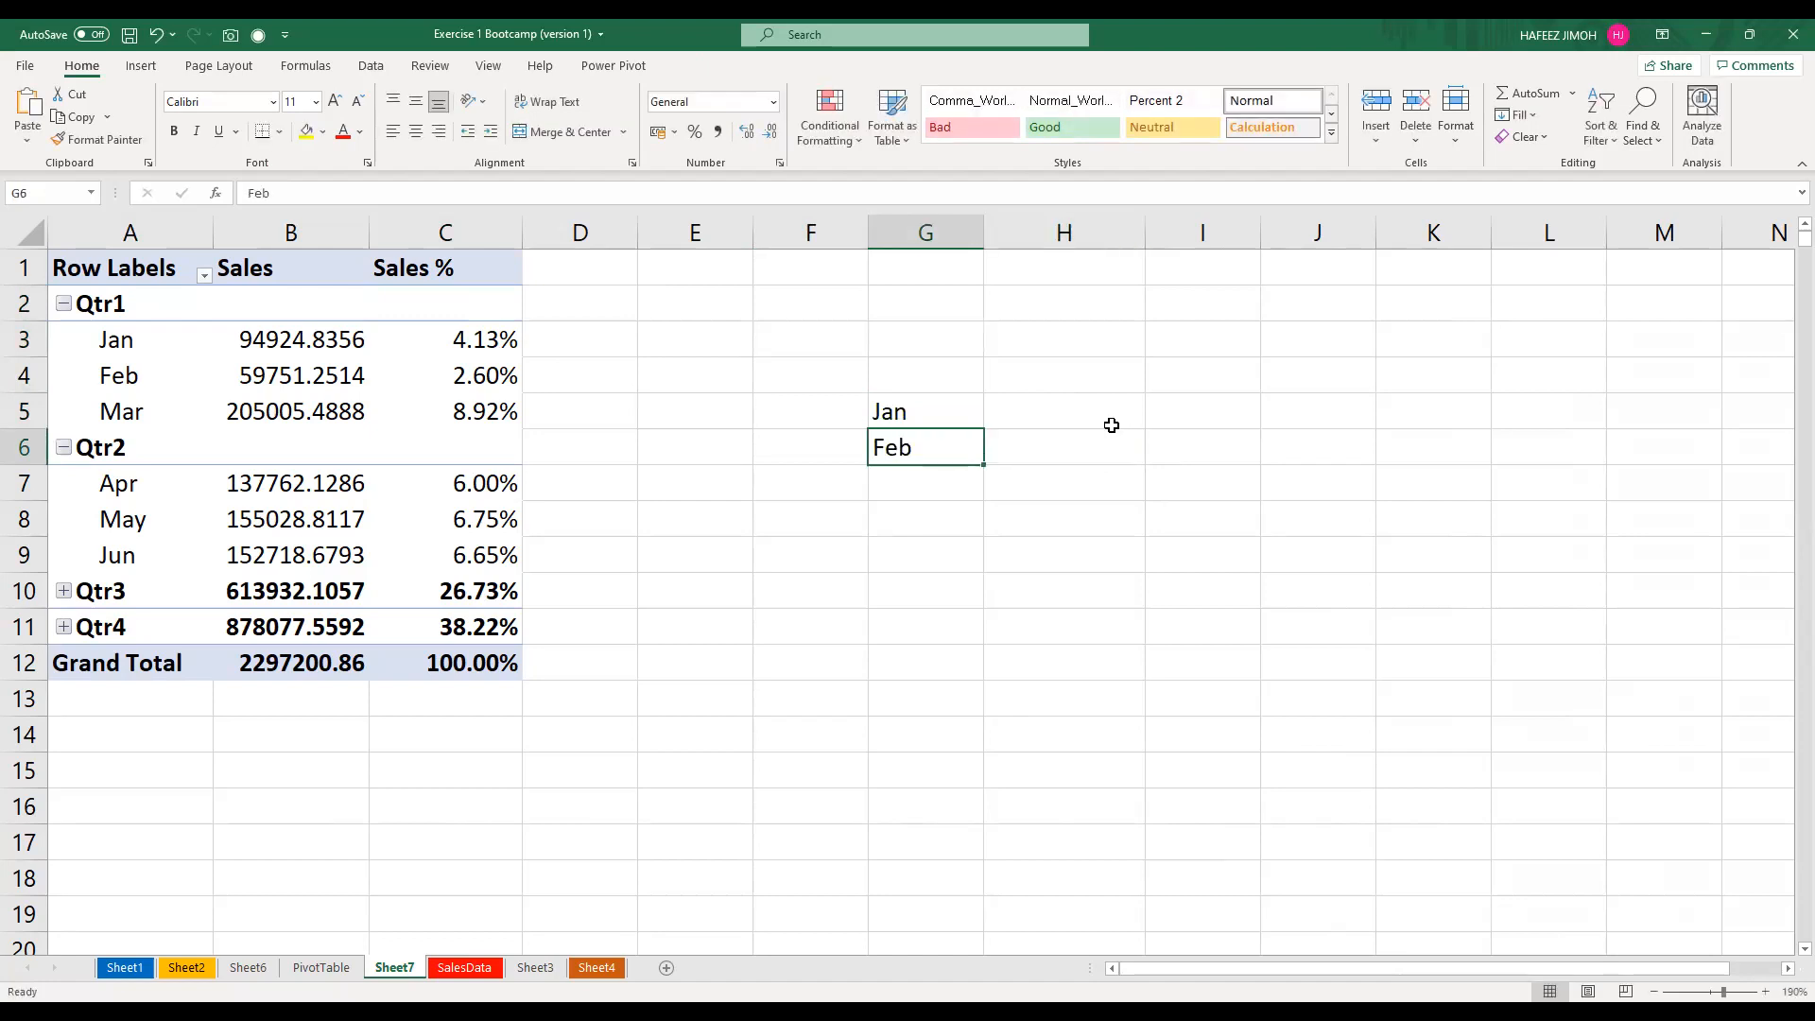
pyautogui.press('Return')
pyautogui.write('March')
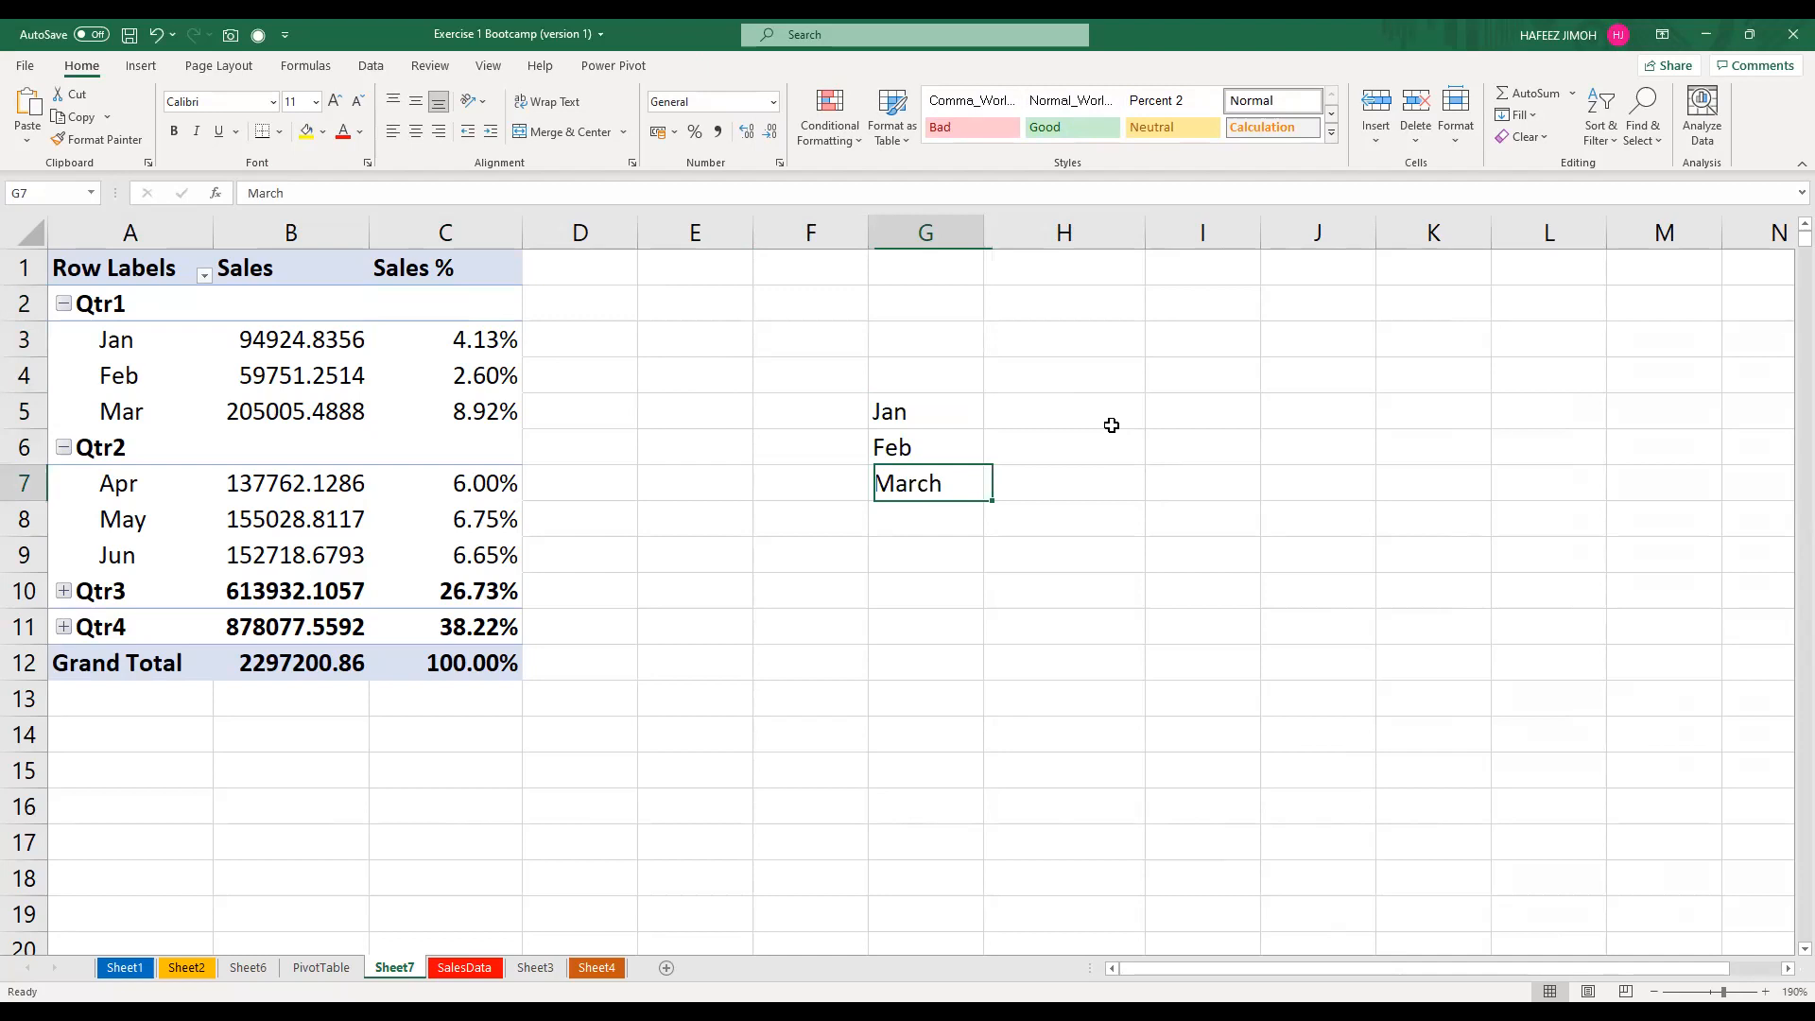
# Enter the example figures 10, 15 and 20 beside the months in H5:H7
pyautogui.click(1111, 425)
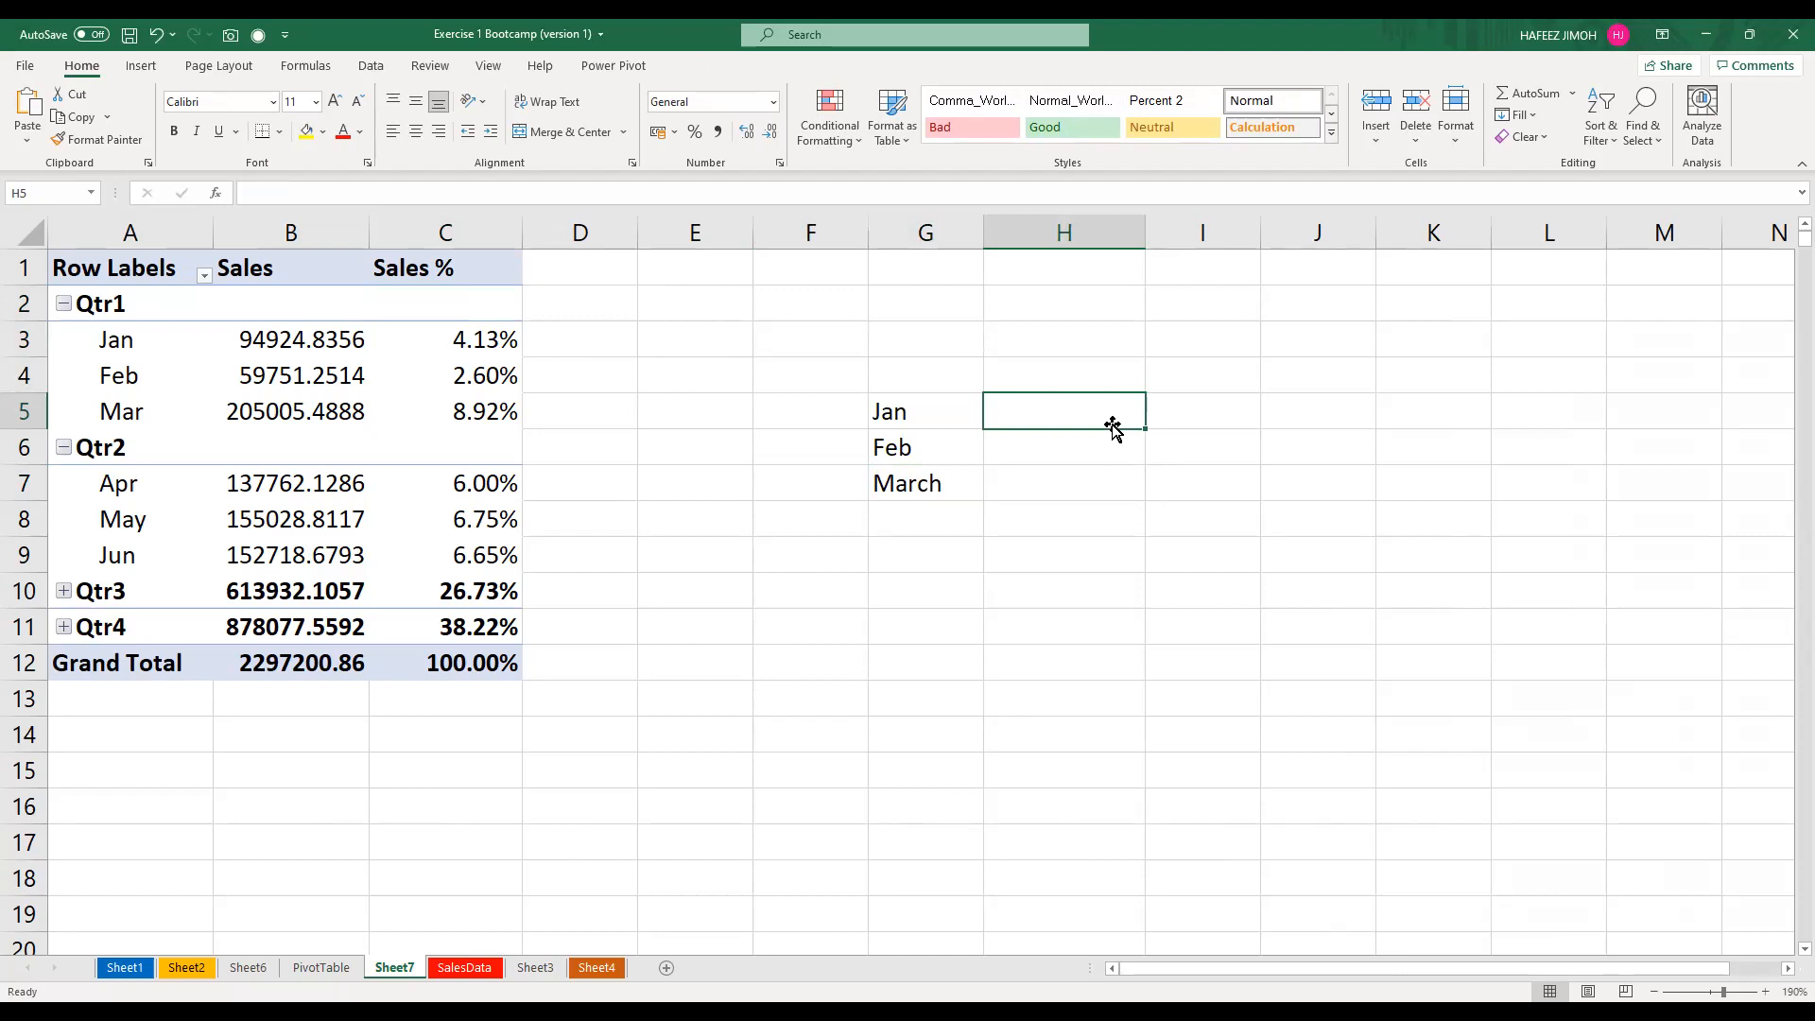
pyautogui.write('10')
pyautogui.press('Return')
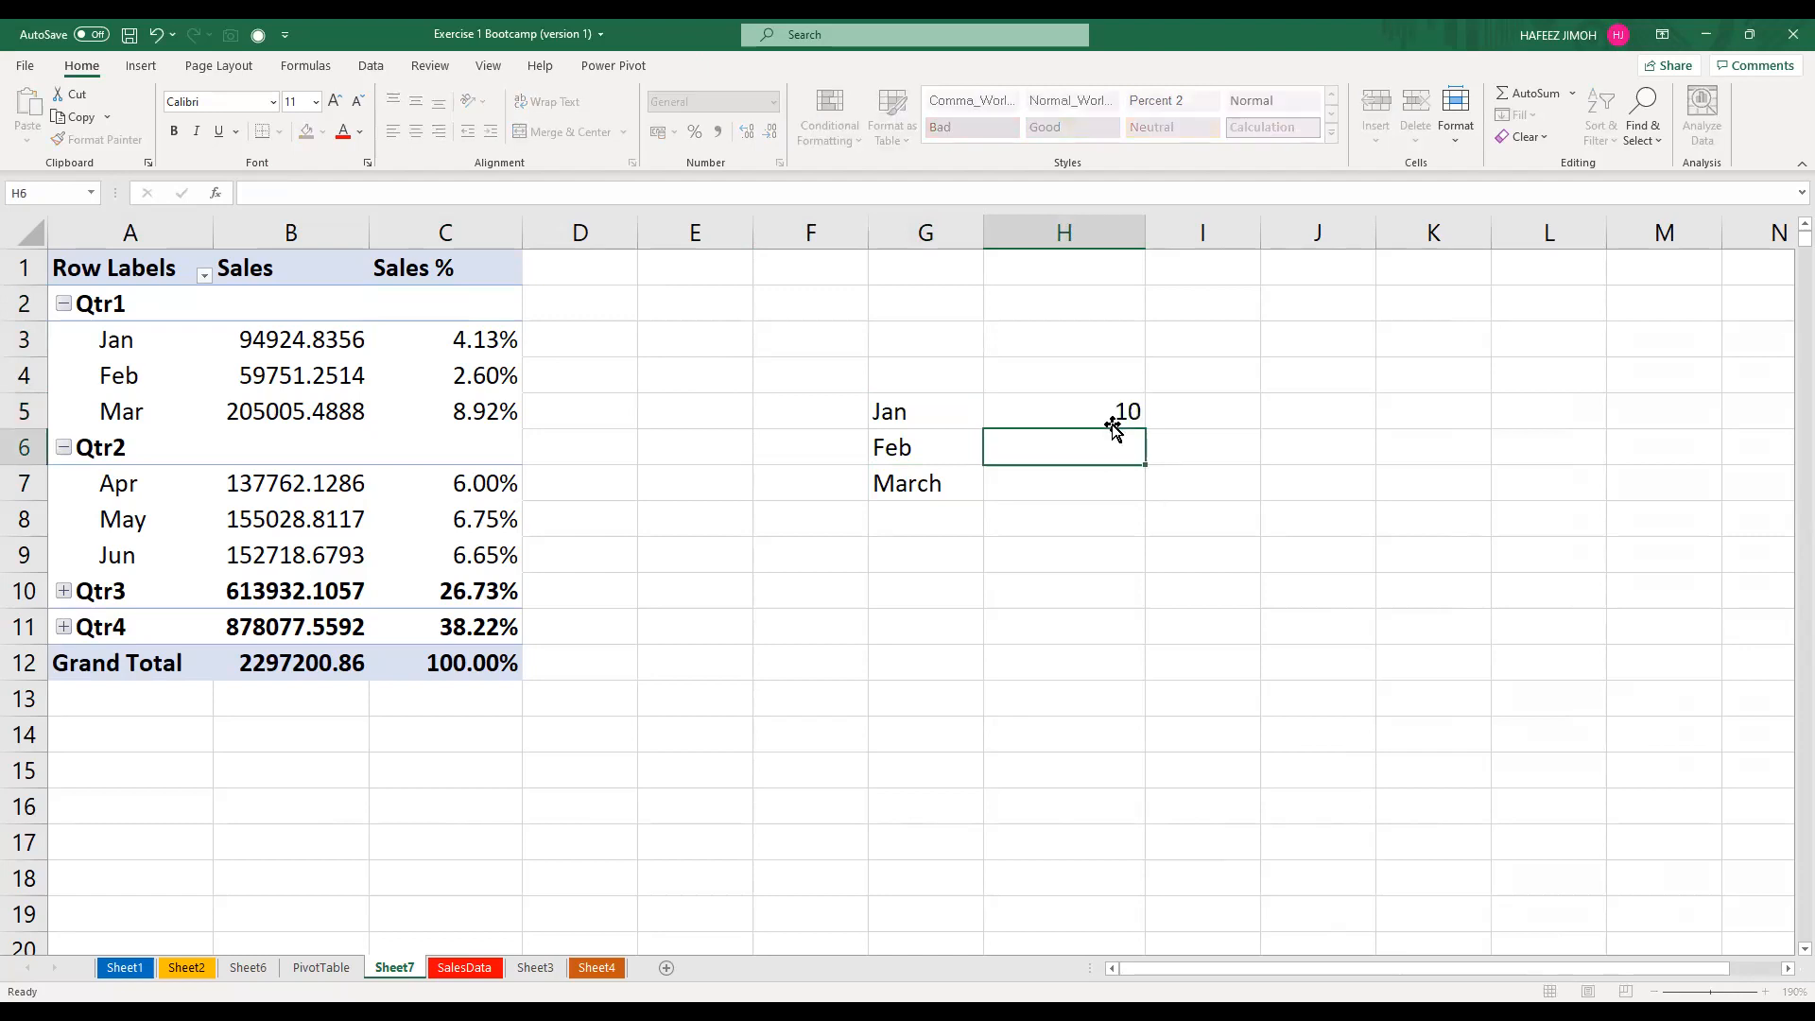
pyautogui.write('15')
pyautogui.press('Tab')
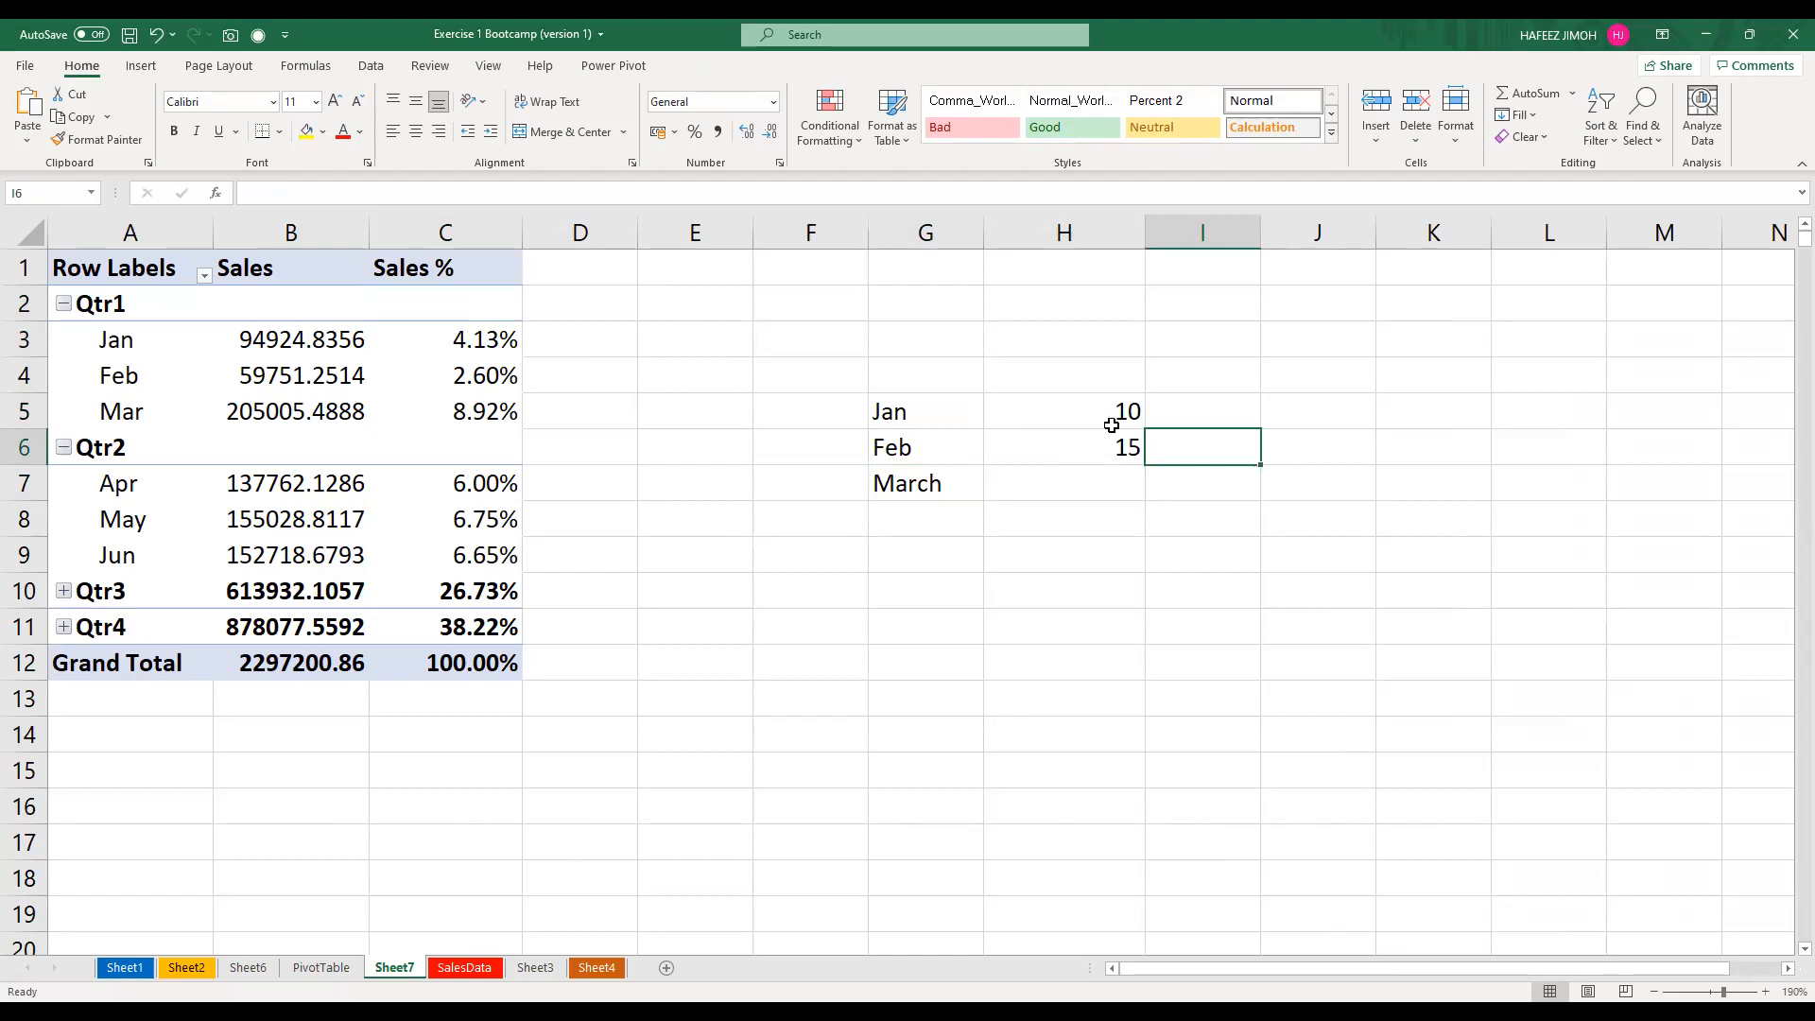
pyautogui.press('Return')
pyautogui.write('20')
pyautogui.press('Right')
# Enter 100% in I6 as the percentage change for Feb
pyautogui.press('Up')
pyautogui.write('15')
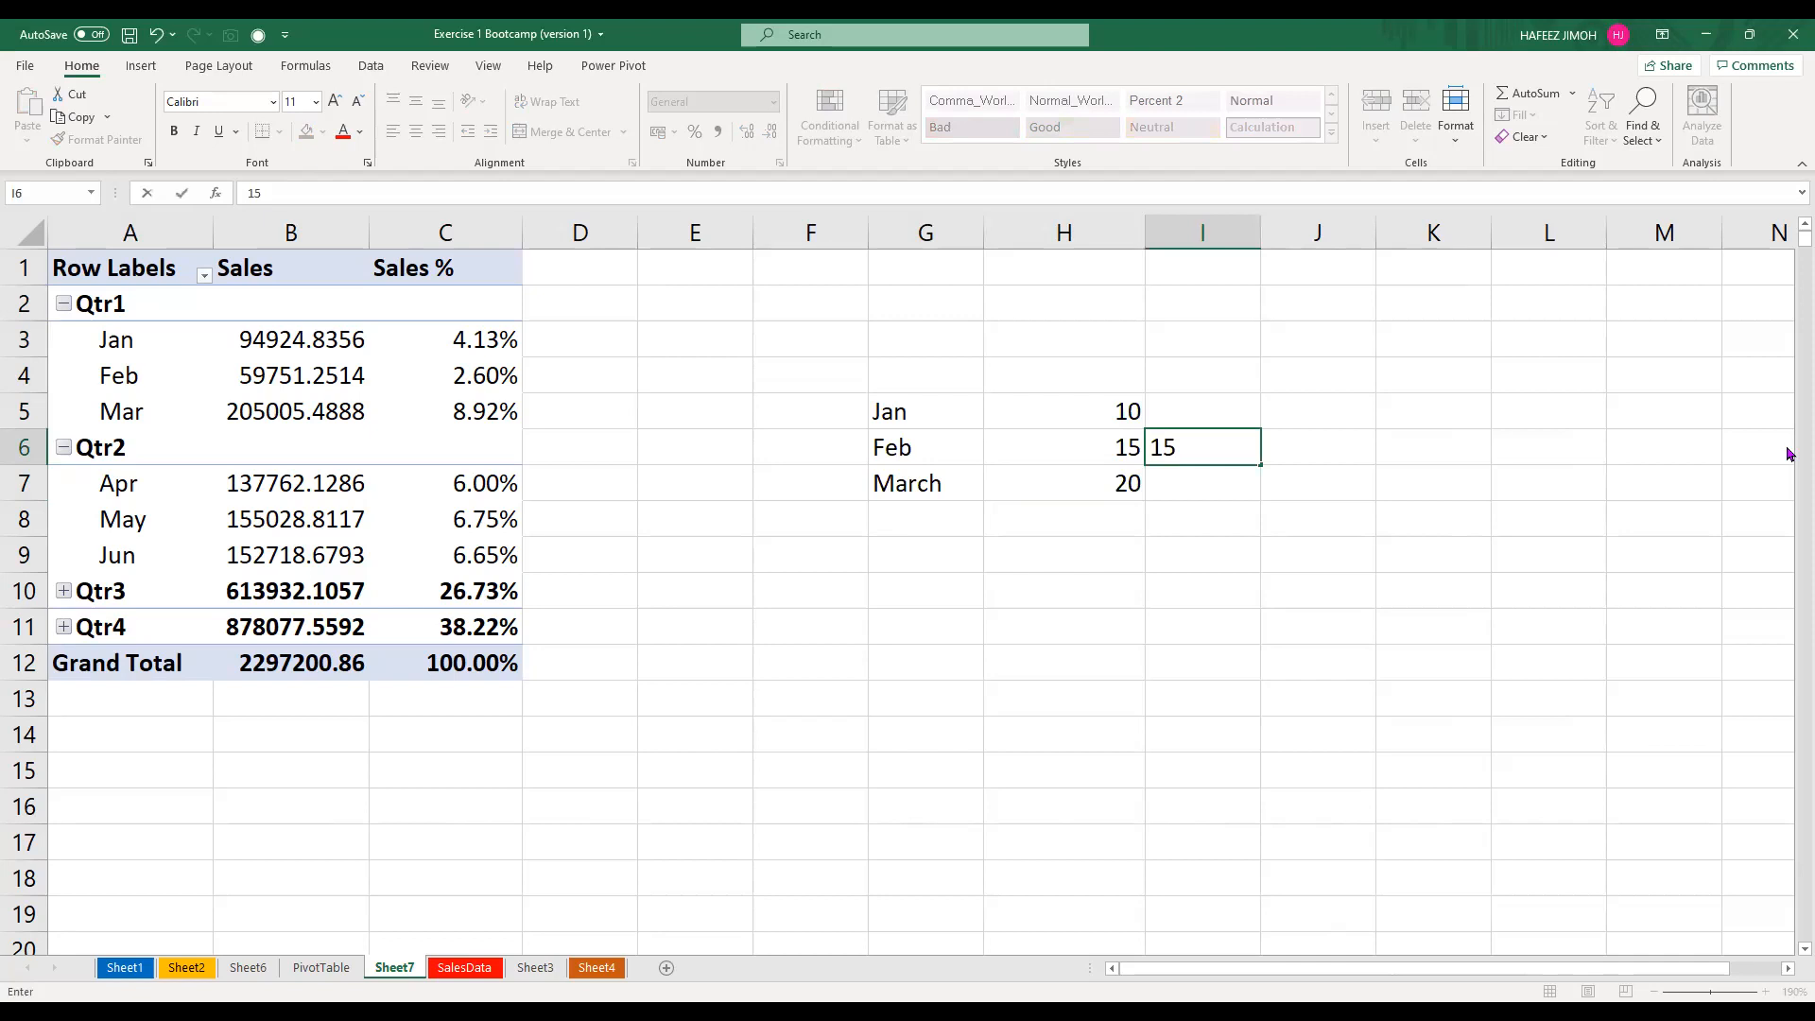
pyautogui.press('BackSpace')
pyautogui.write('00%')
pyautogui.press('Return')
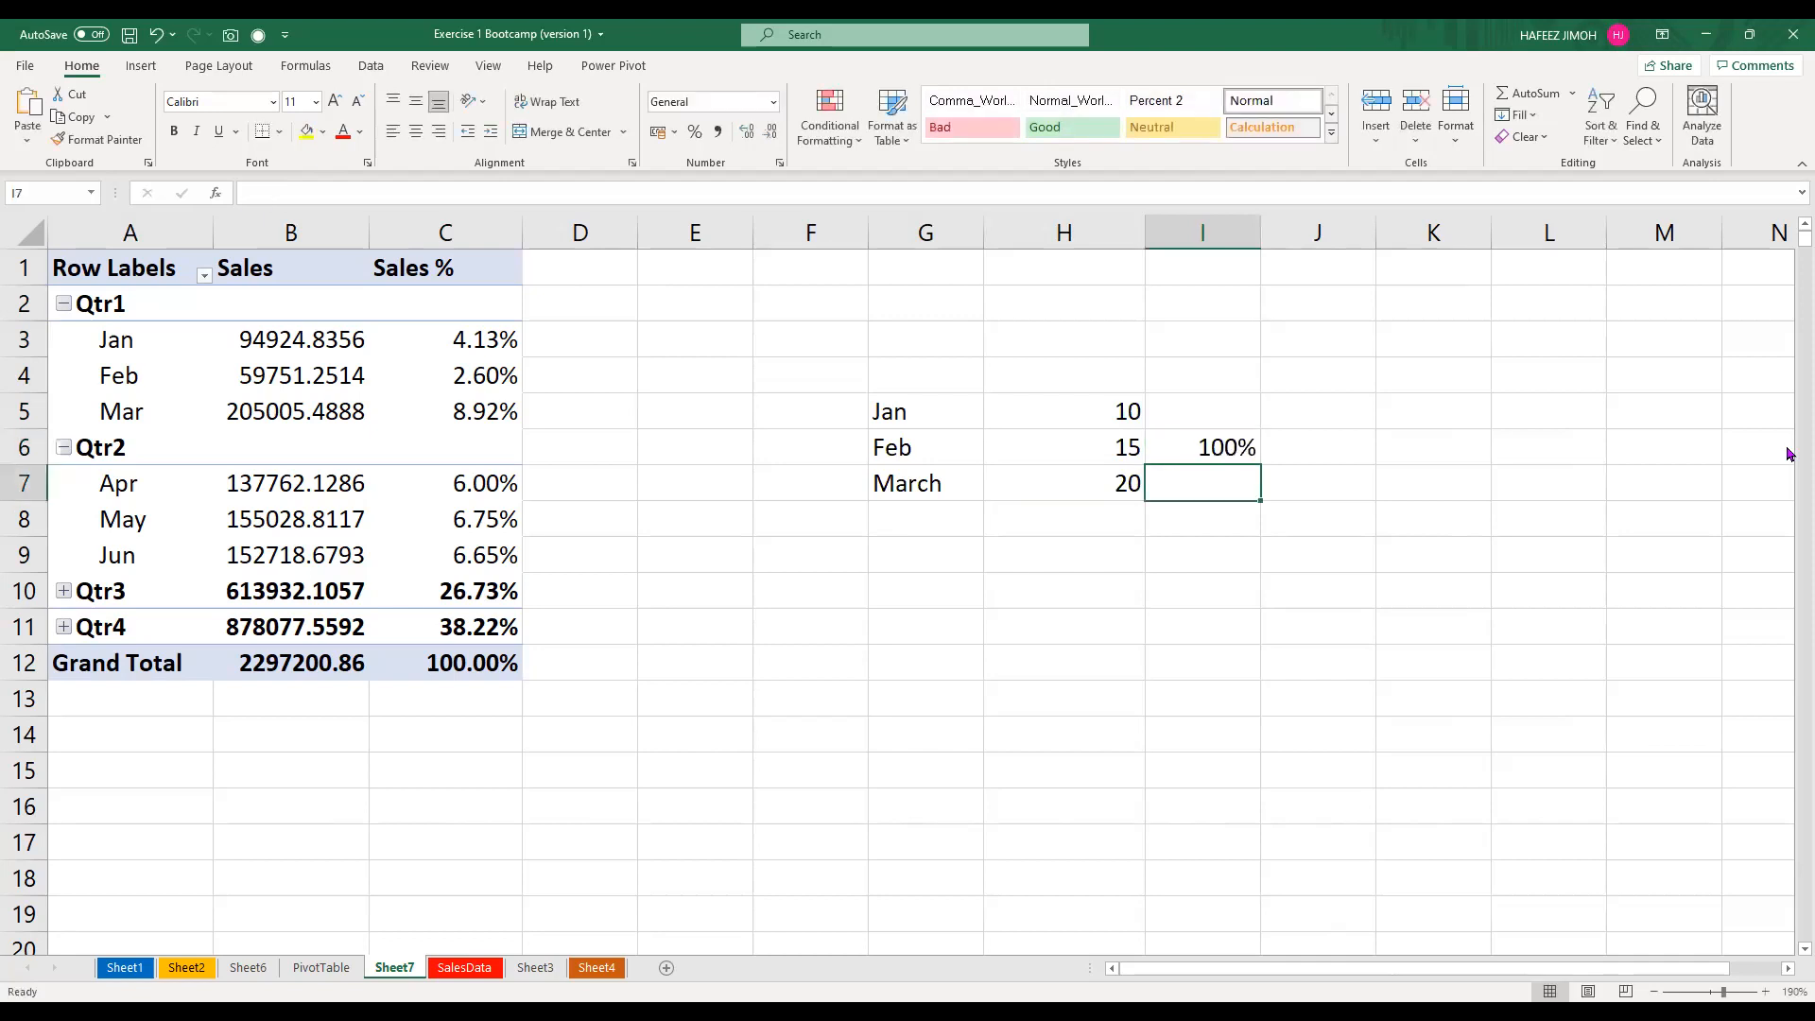
# Change the Feb percentage in I6 to 50%
pyautogui.press('Left')
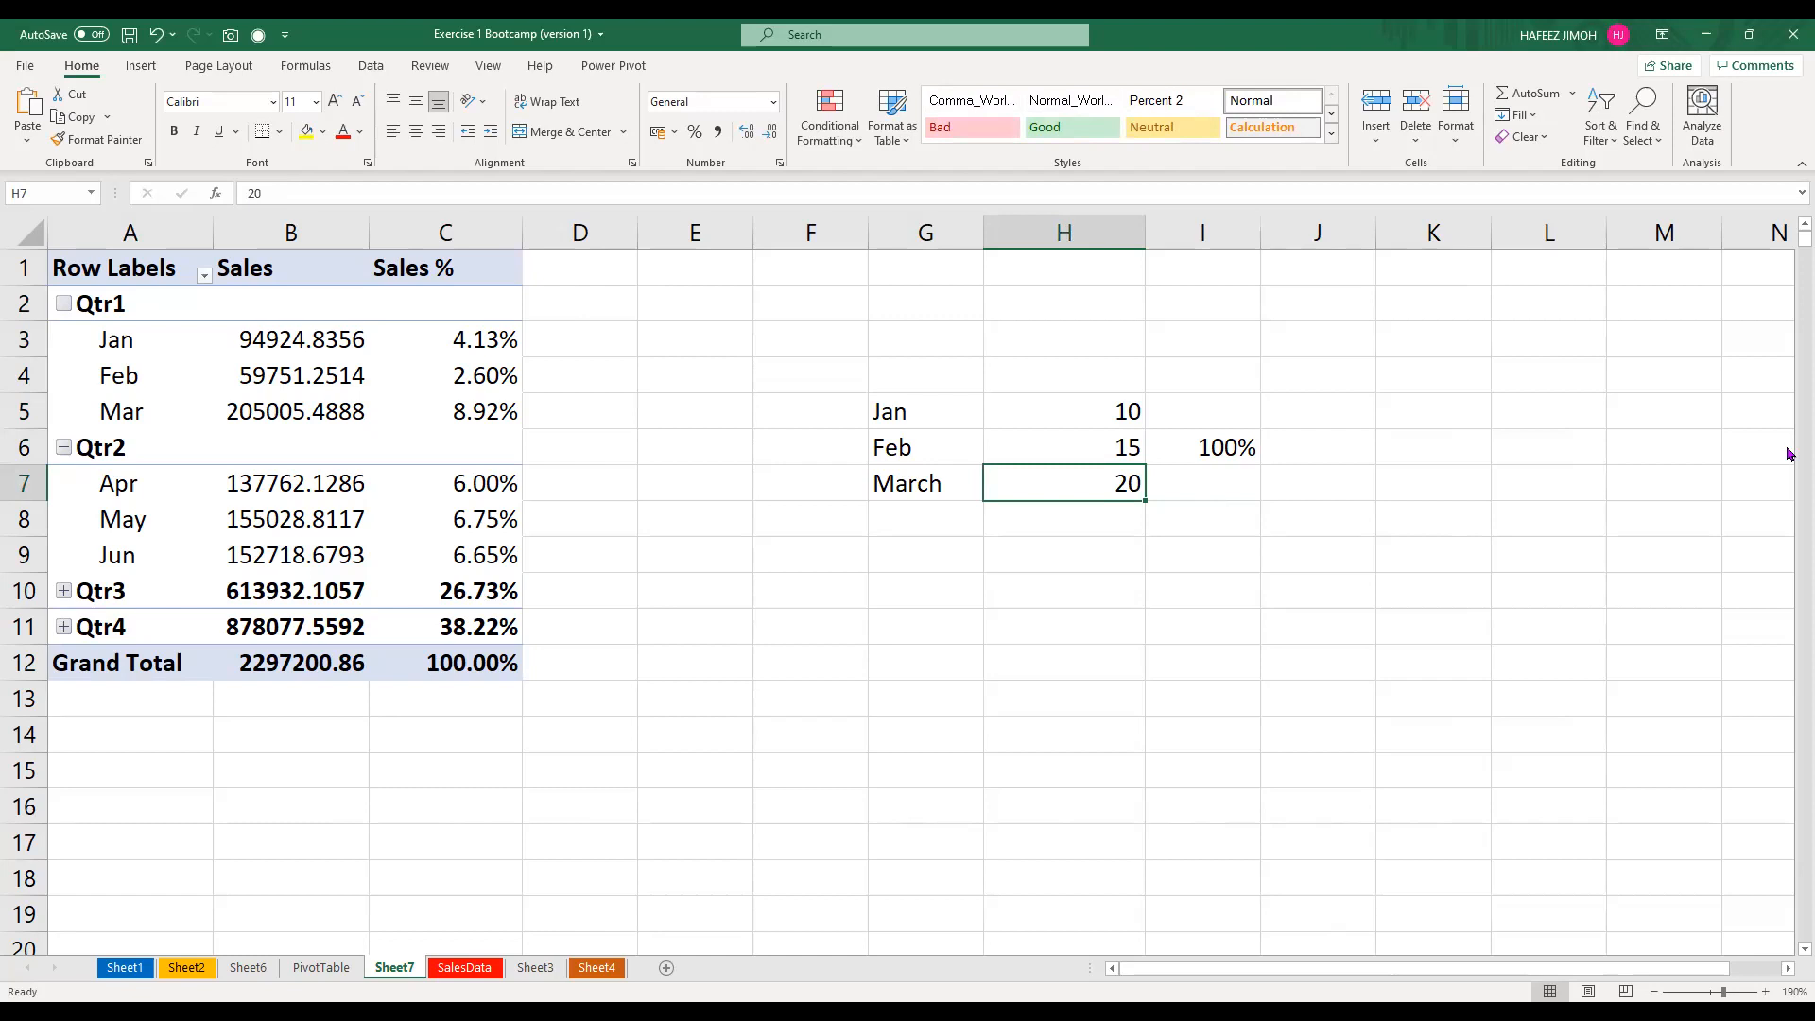
pyautogui.press('Up')
pyautogui.press('Right')
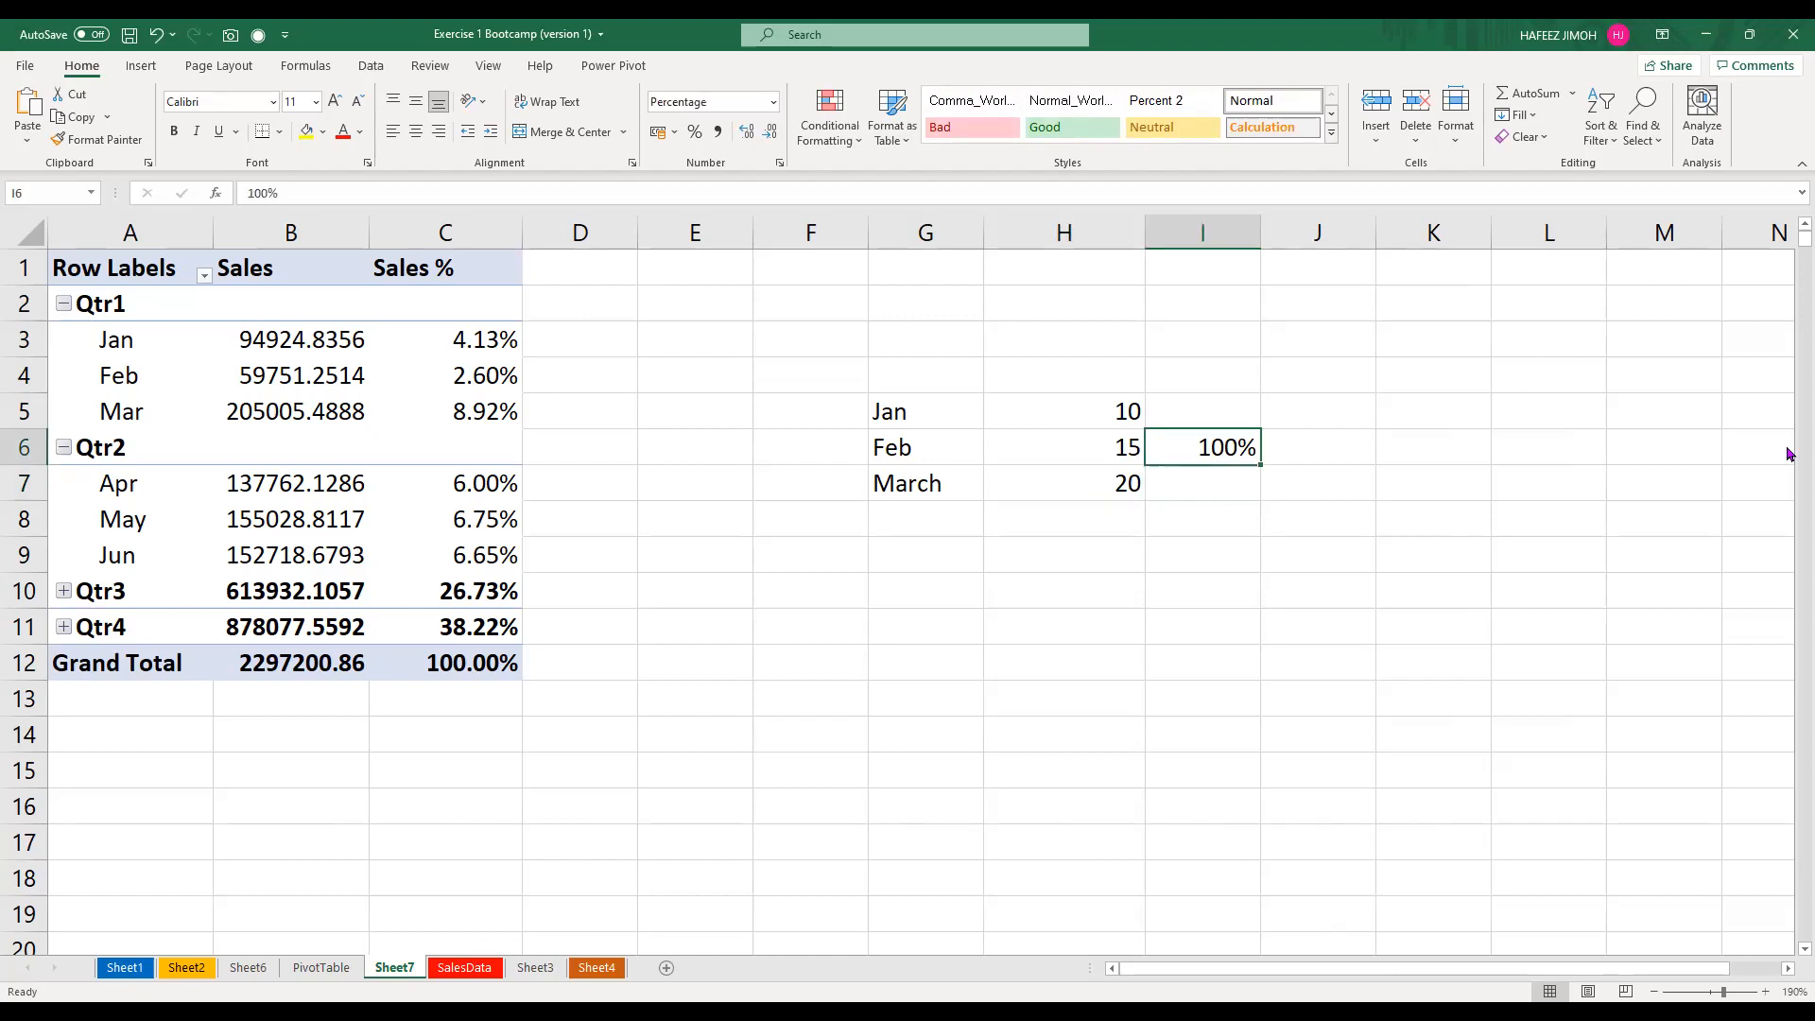
pyautogui.write('5')
pyautogui.write('0')
pyautogui.press('Return')
# Change the March figure in H7 to 30 and enter 100% in I7 as its percentage change
pyautogui.press('Left')
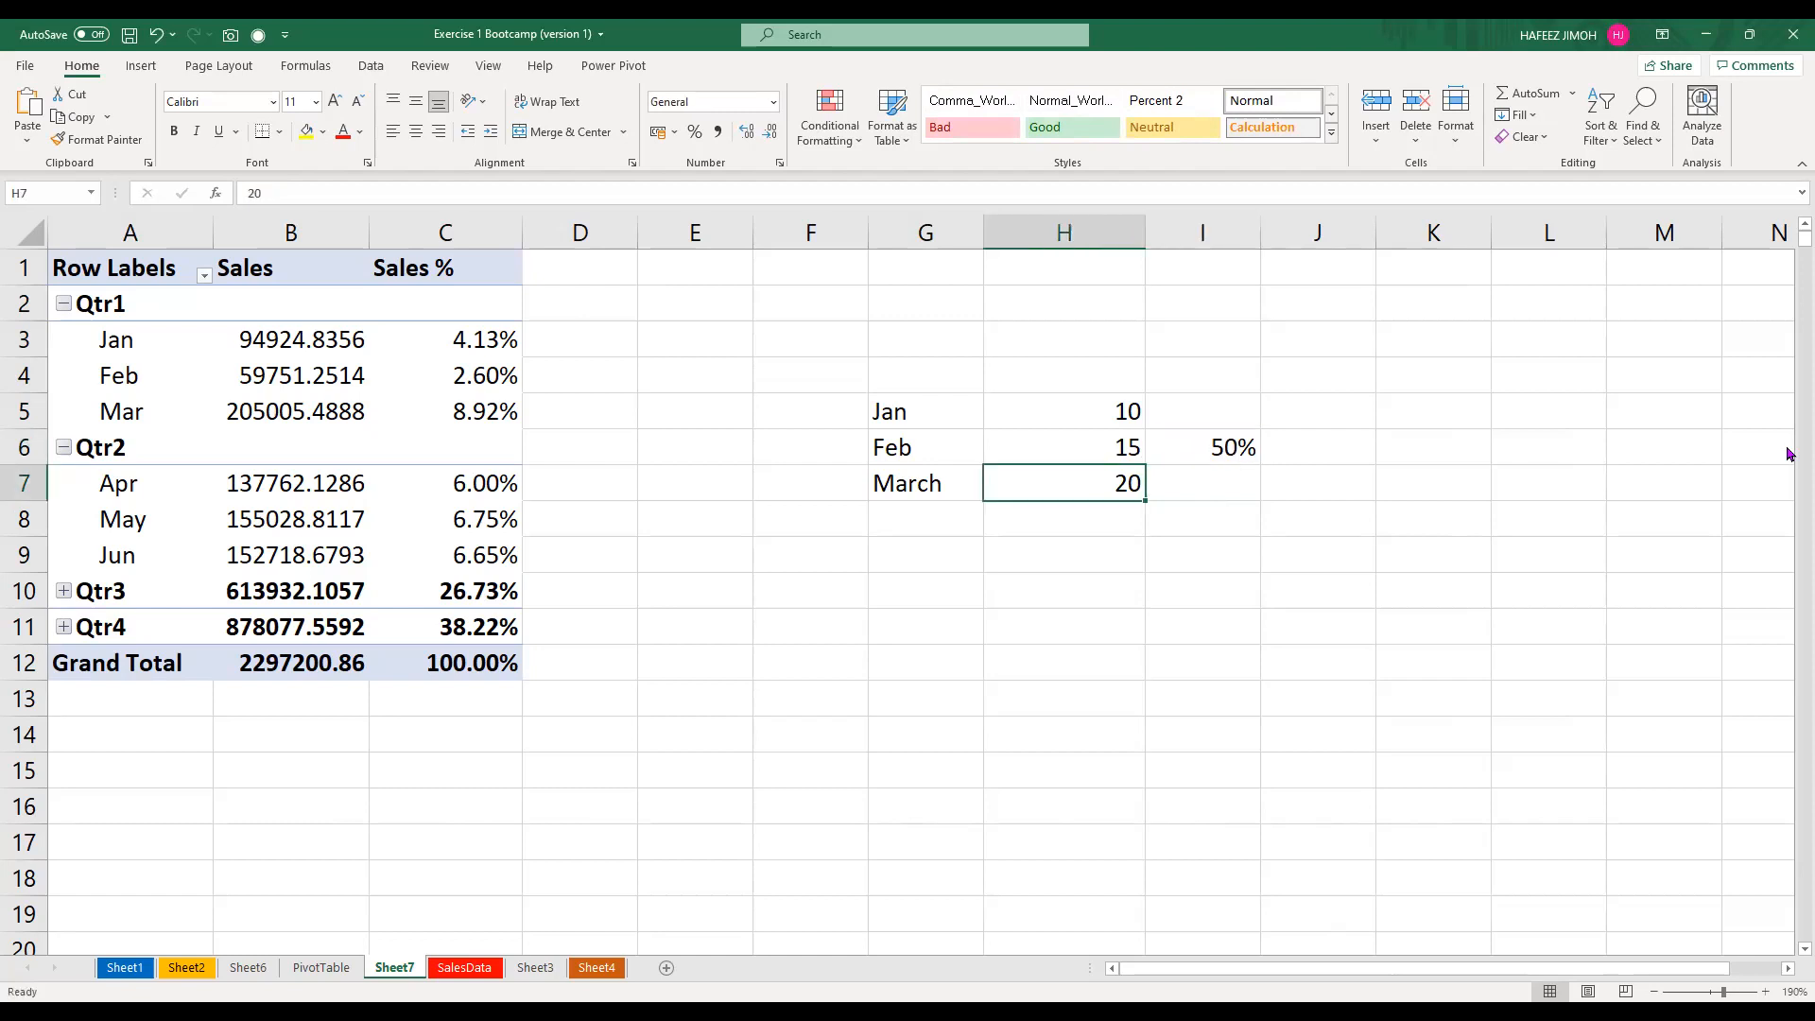
pyautogui.write('30')
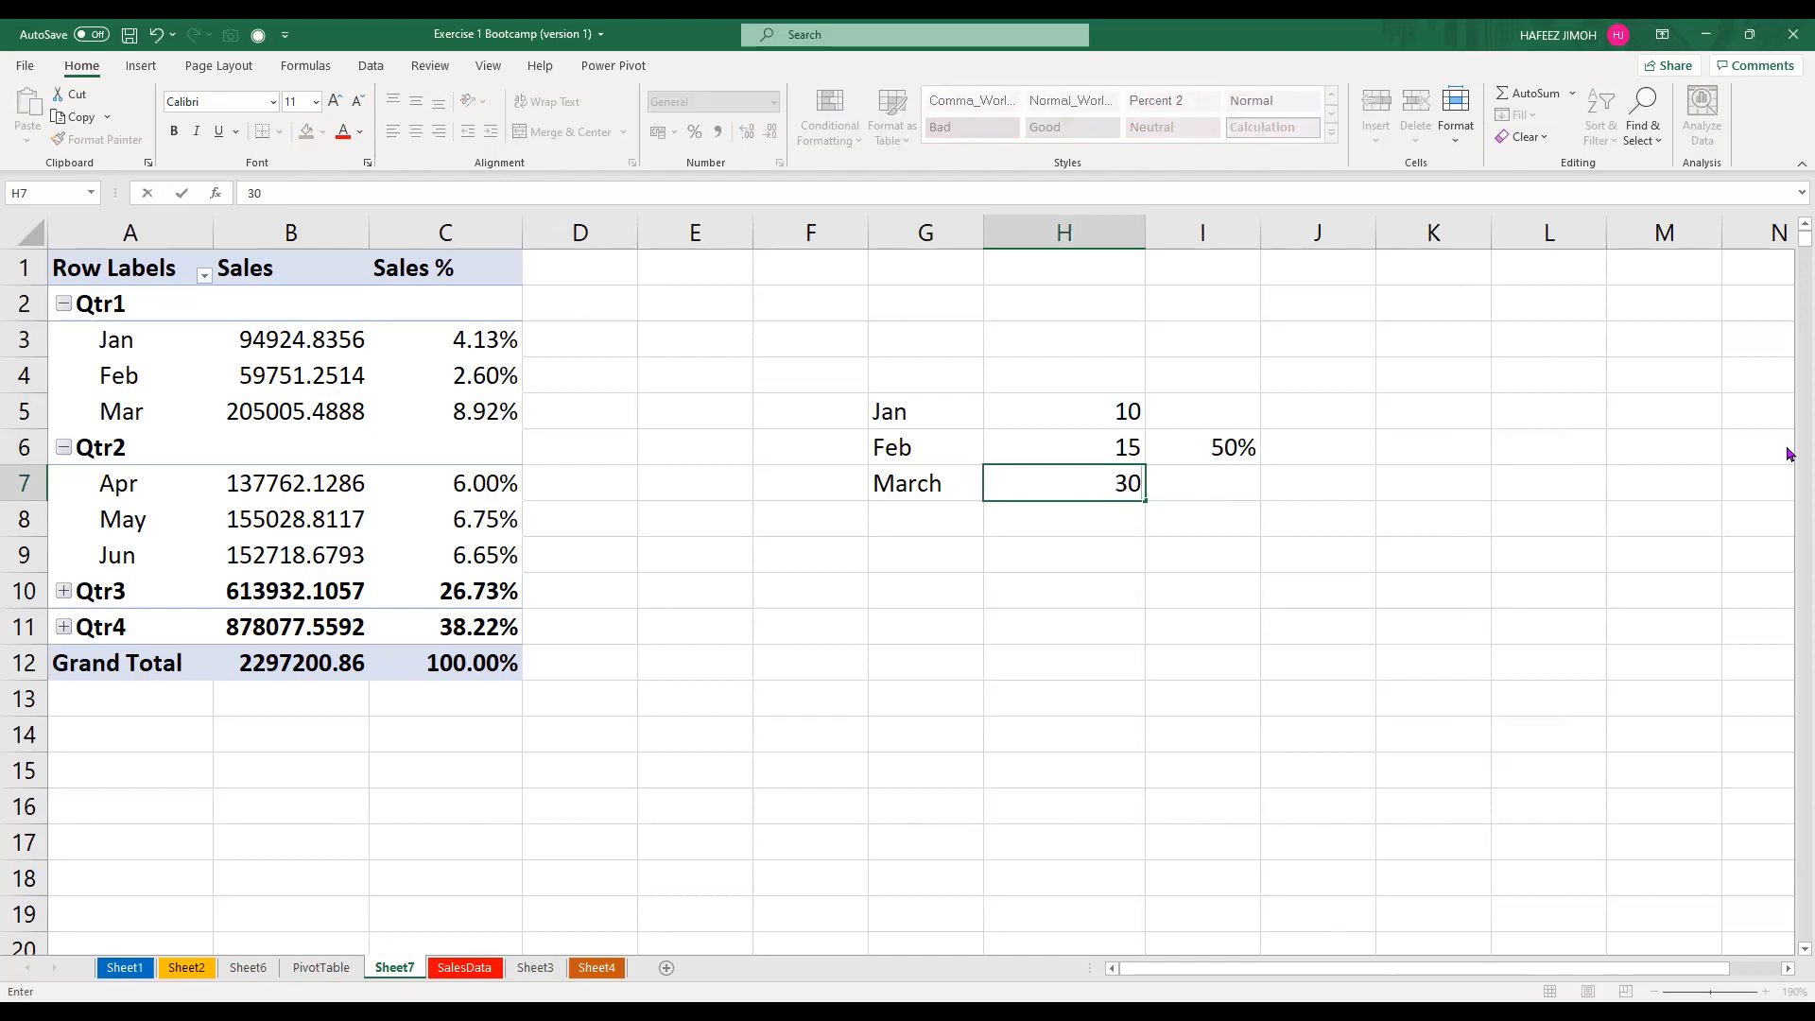
pyautogui.press('Tab')
pyautogui.write('100')
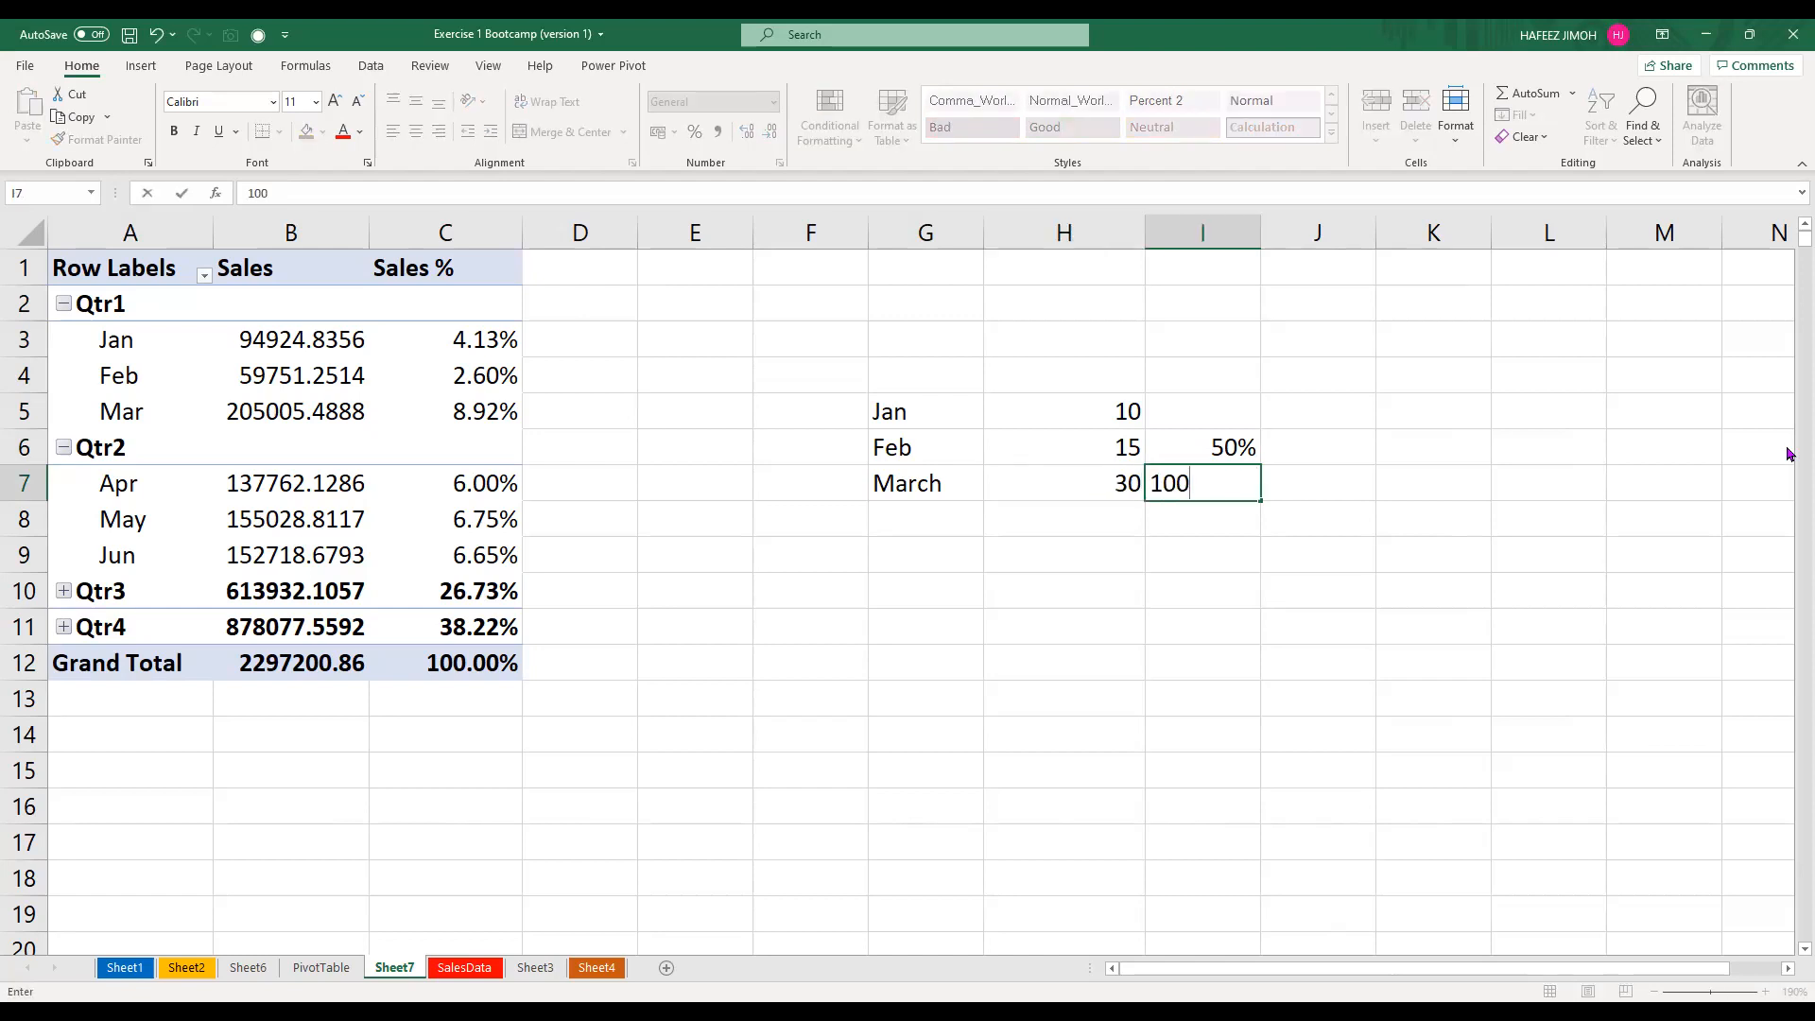
pyautogui.write('%')
pyautogui.press('Left')
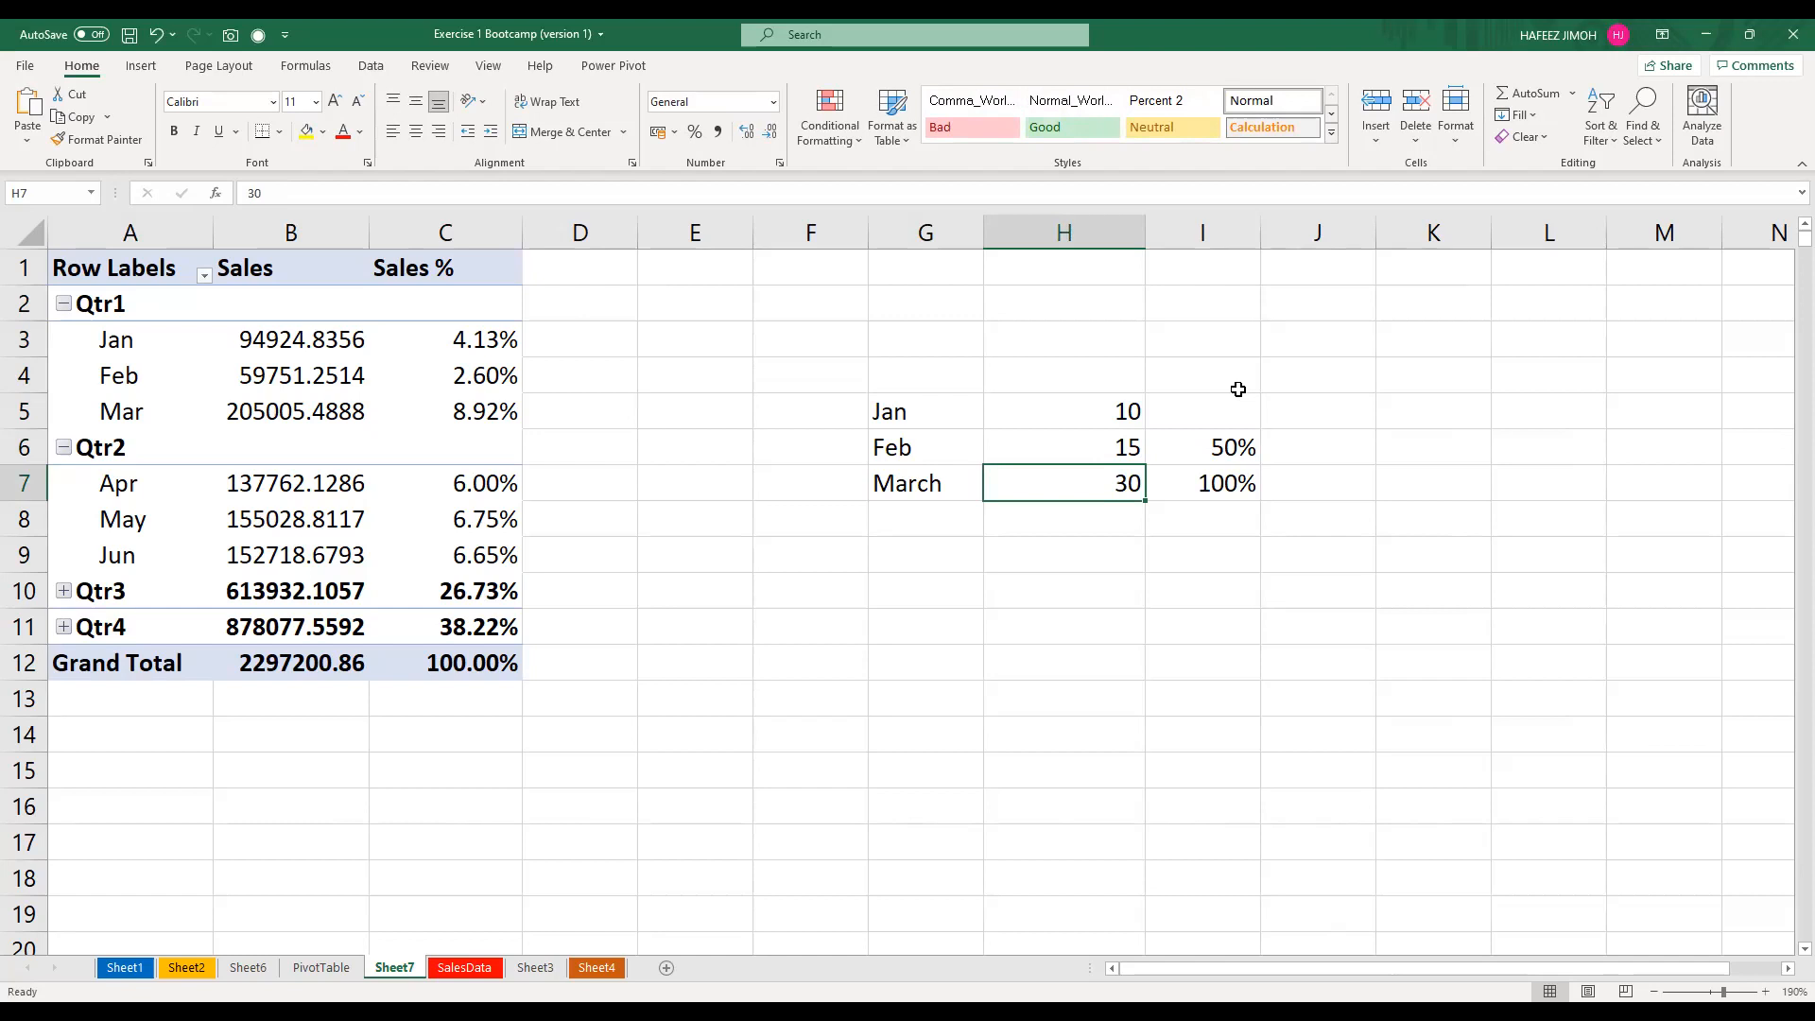
# Clear the percentage change example from cells G3:I9
pyautogui.moveTo(936, 341); pyautogui.dragTo(1257, 543)
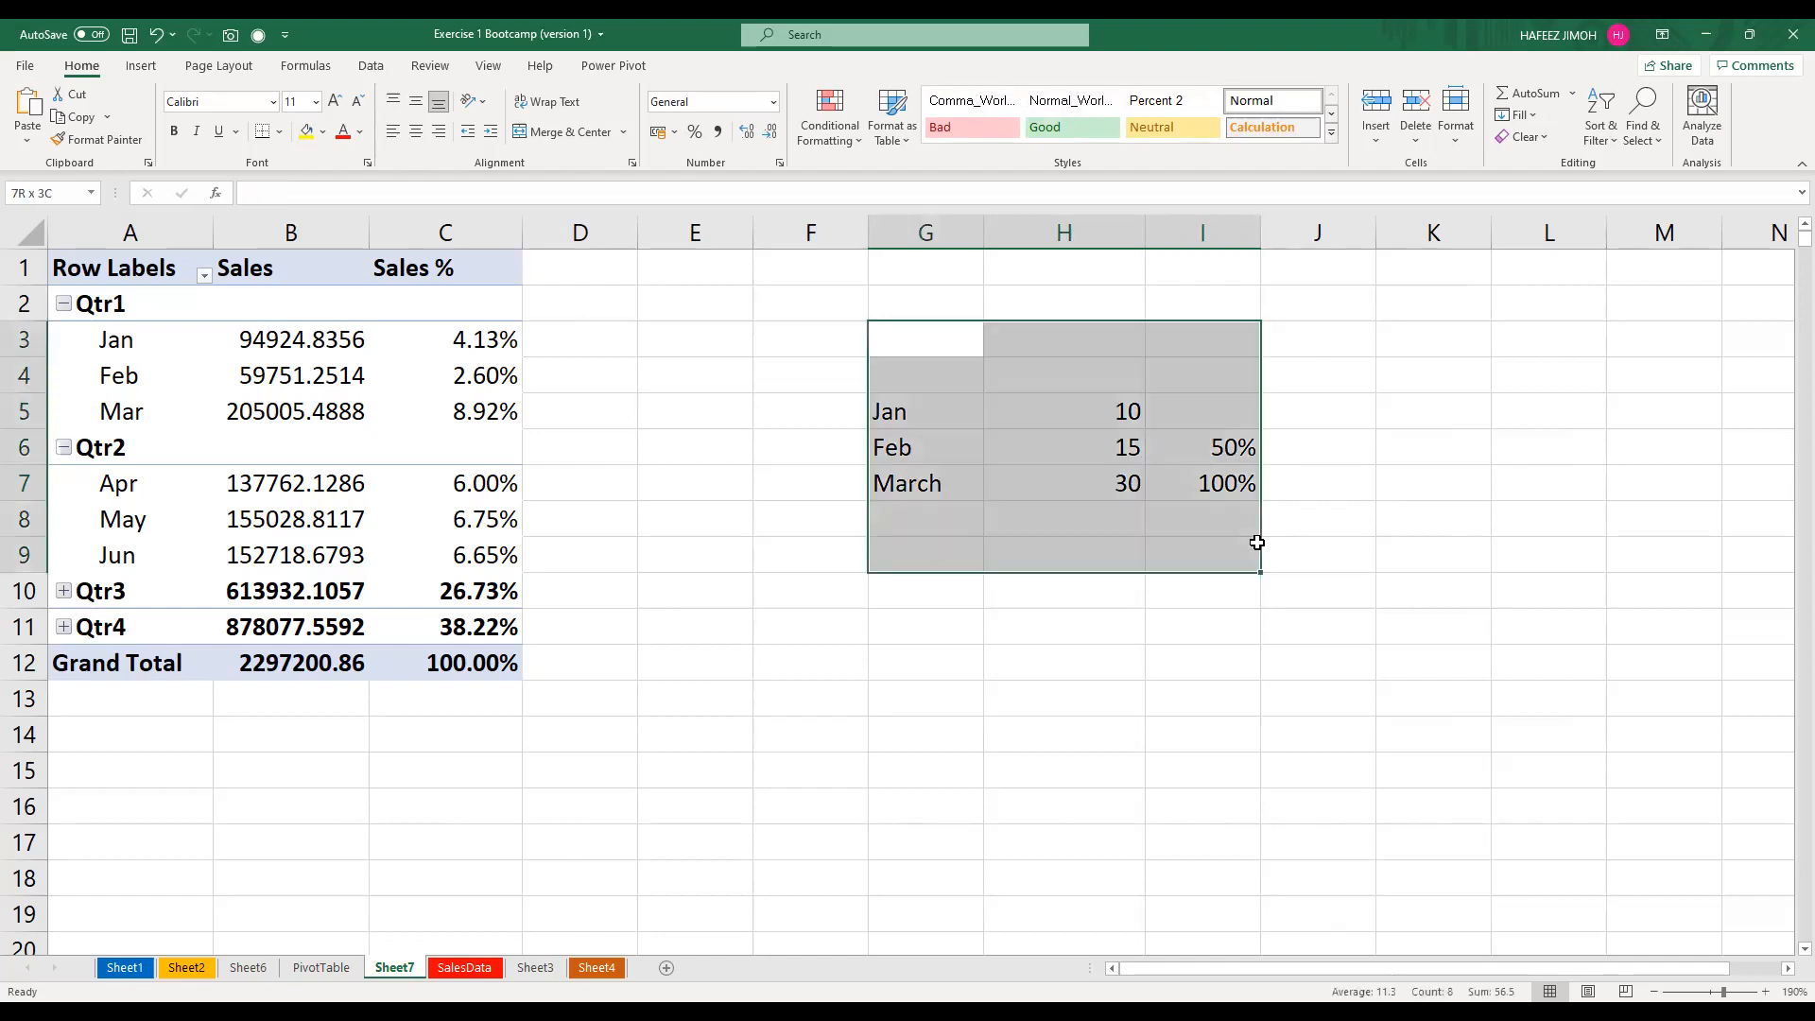
pyautogui.press('Delete')
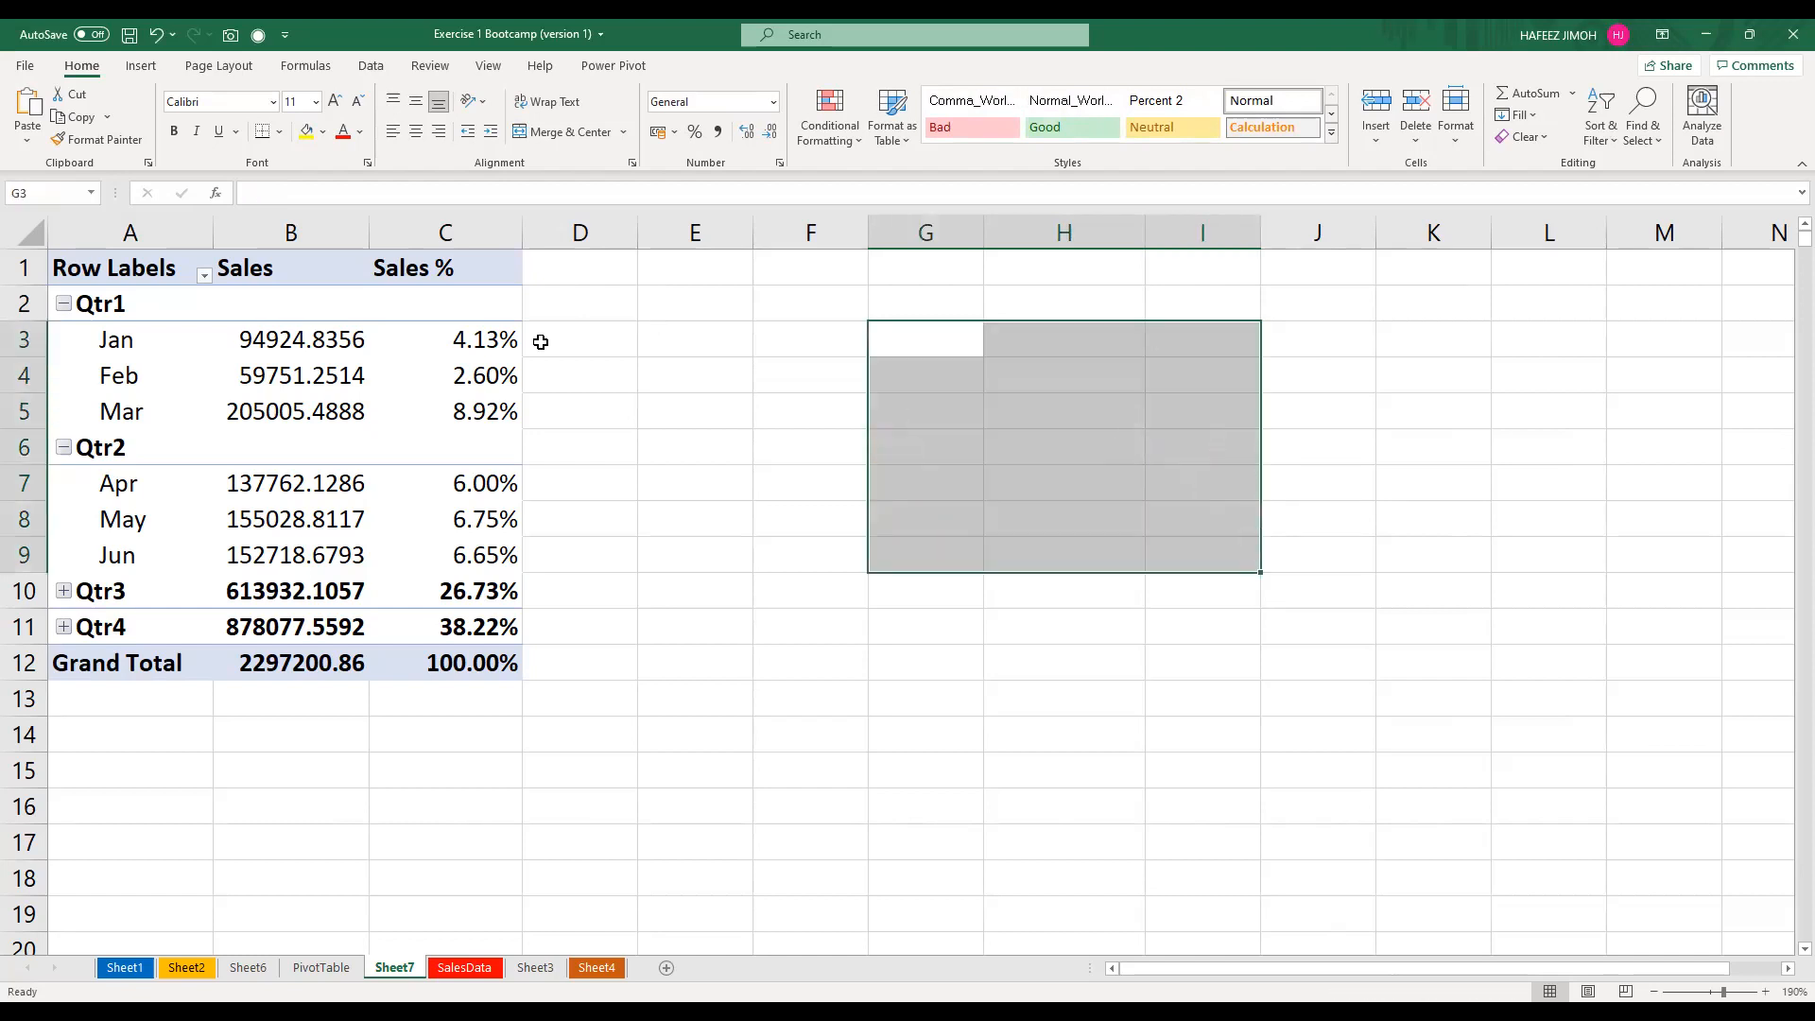
# Add the Sales field to the pivot table's values a third time
pyautogui.click(520, 342)
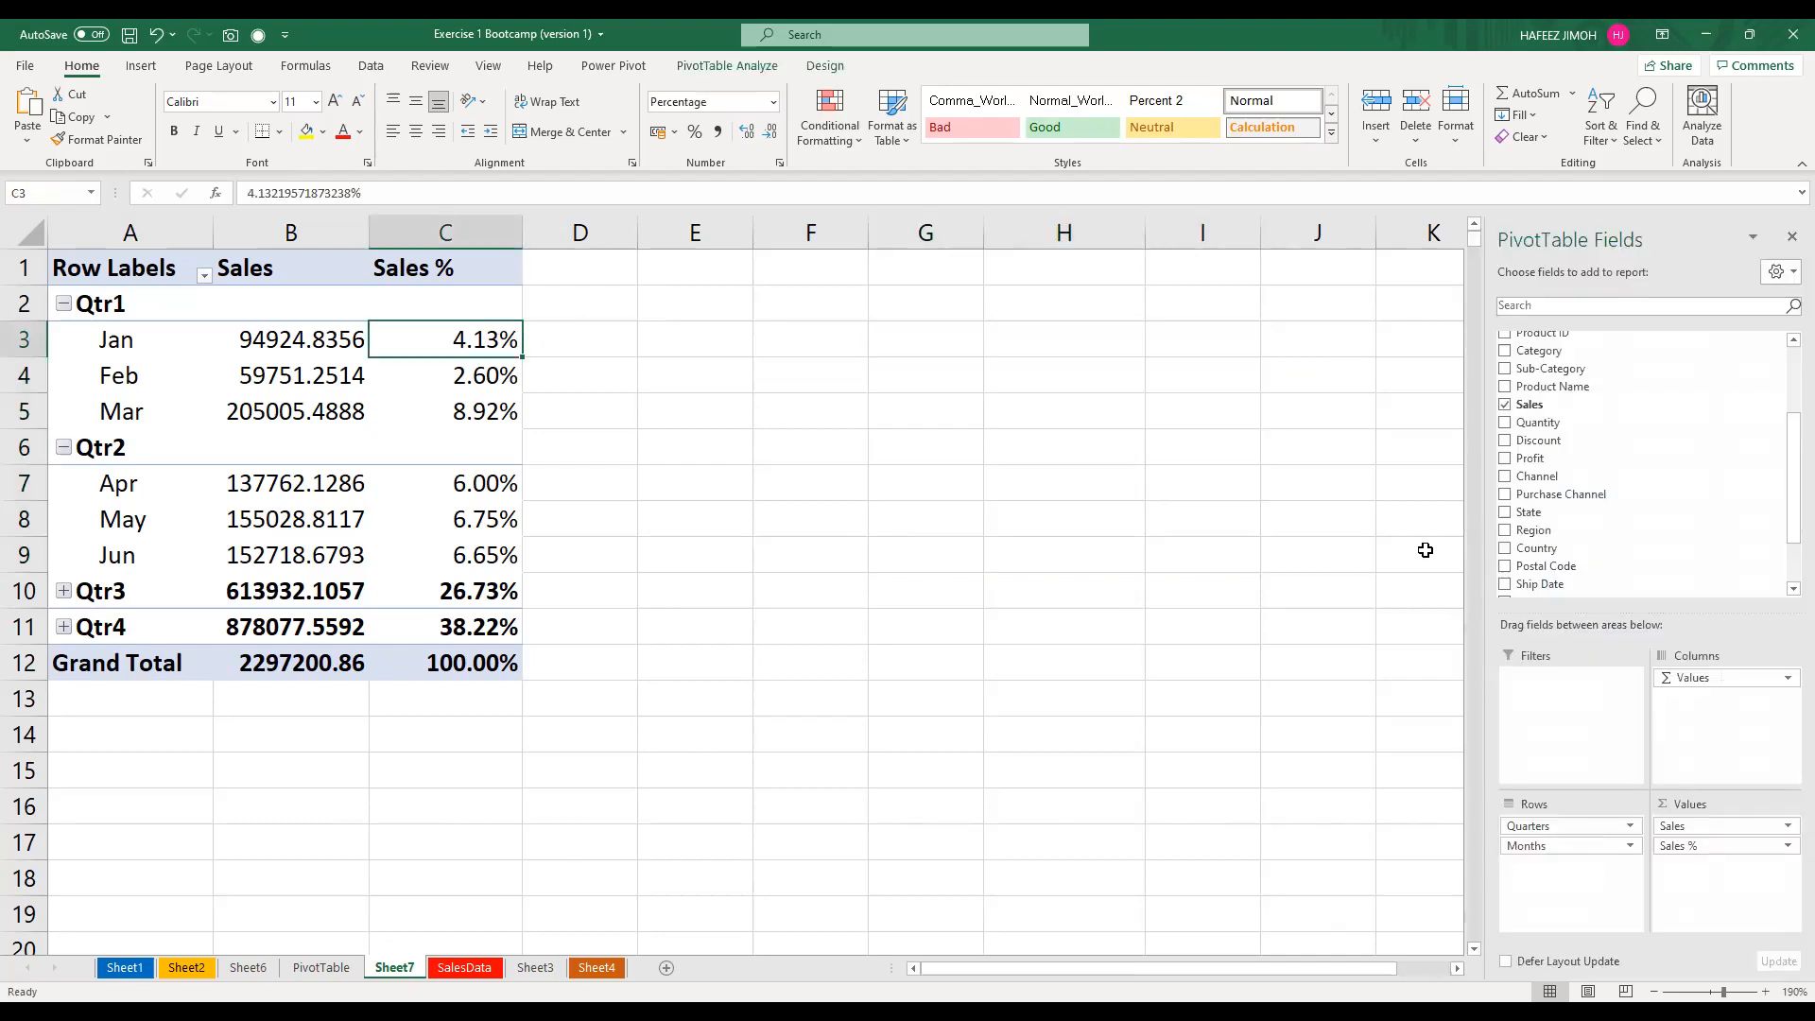
pyautogui.moveTo(1612, 408); pyautogui.dragTo(1687, 874)
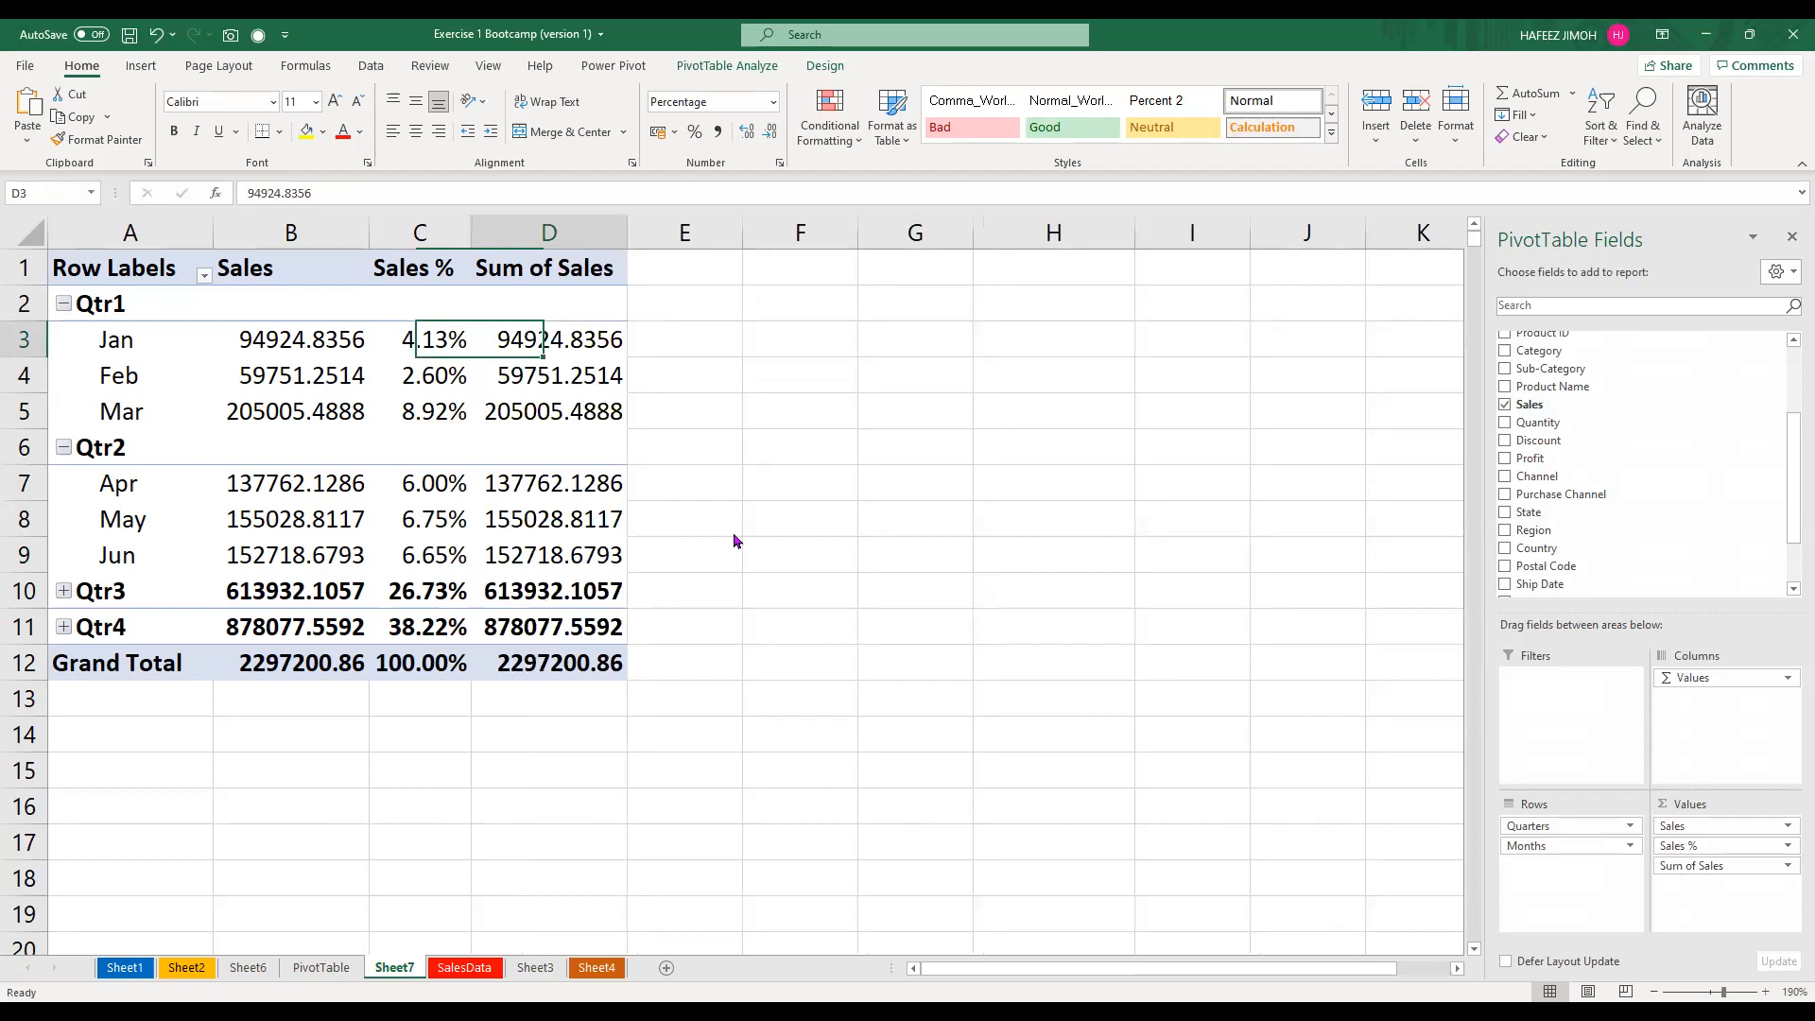
pyautogui.rightClick(597, 328)
pyautogui.moveTo(736, 540)
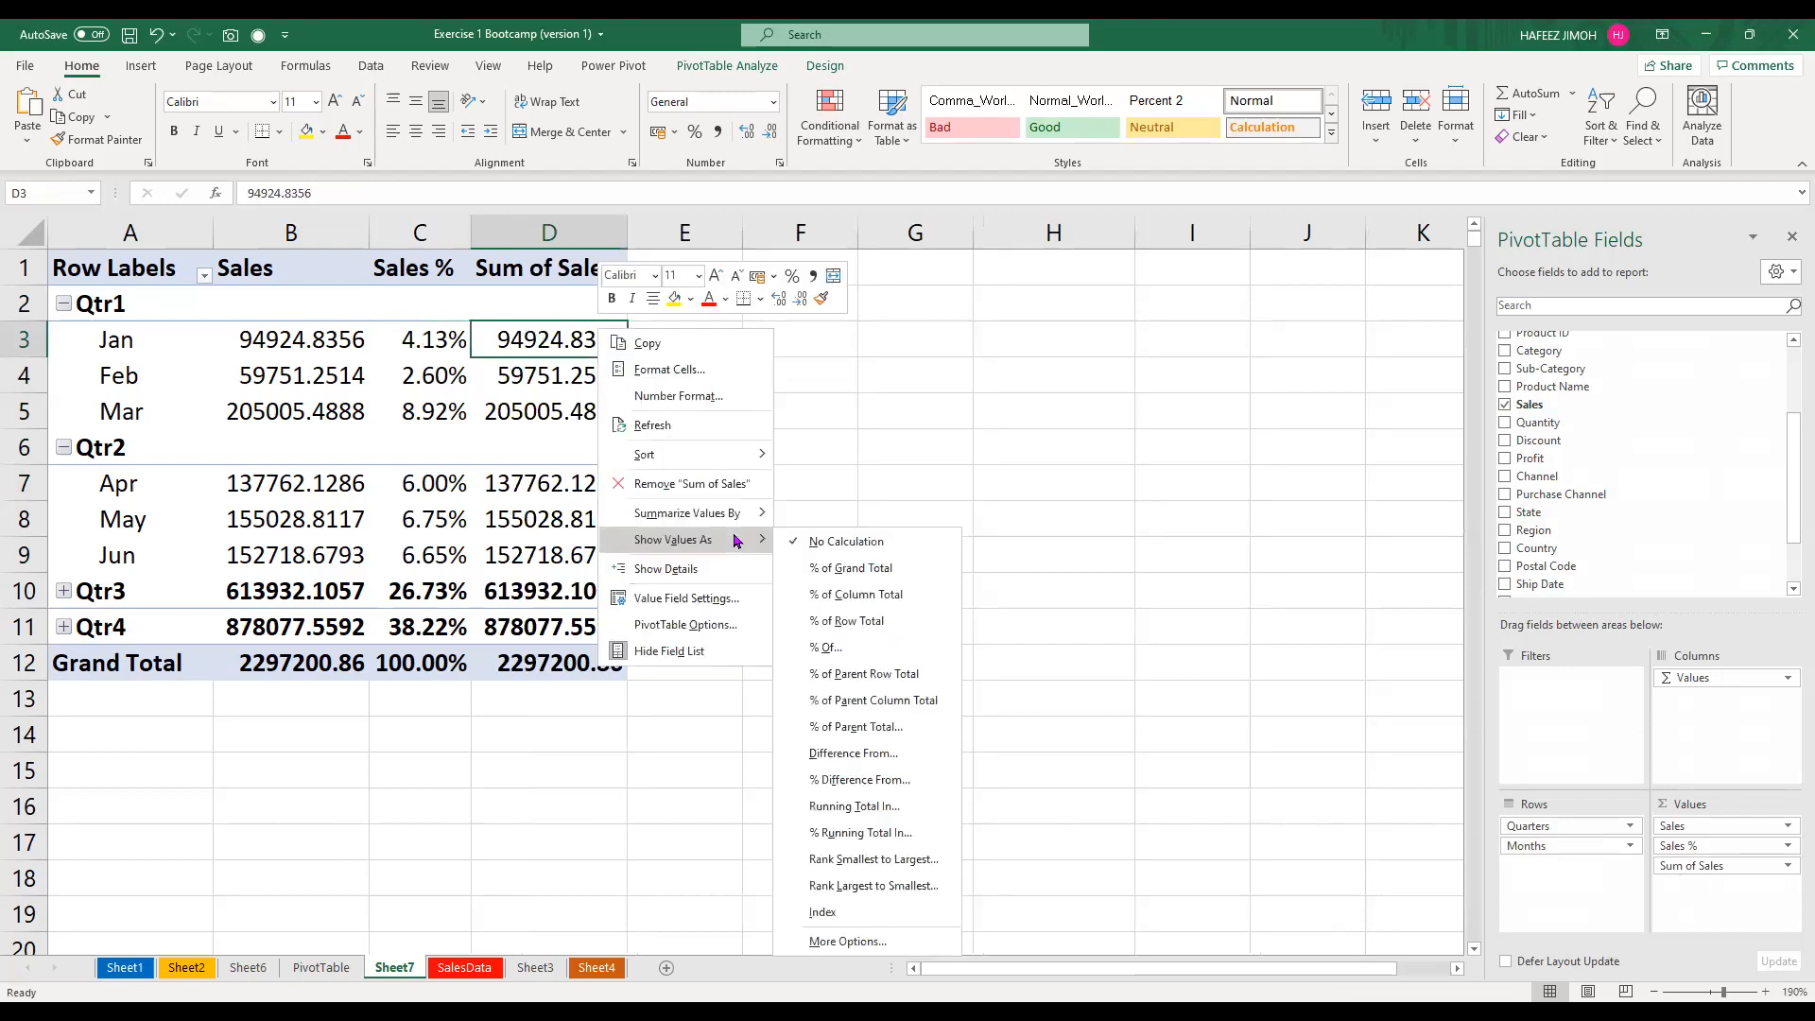
pyautogui.click(897, 780)
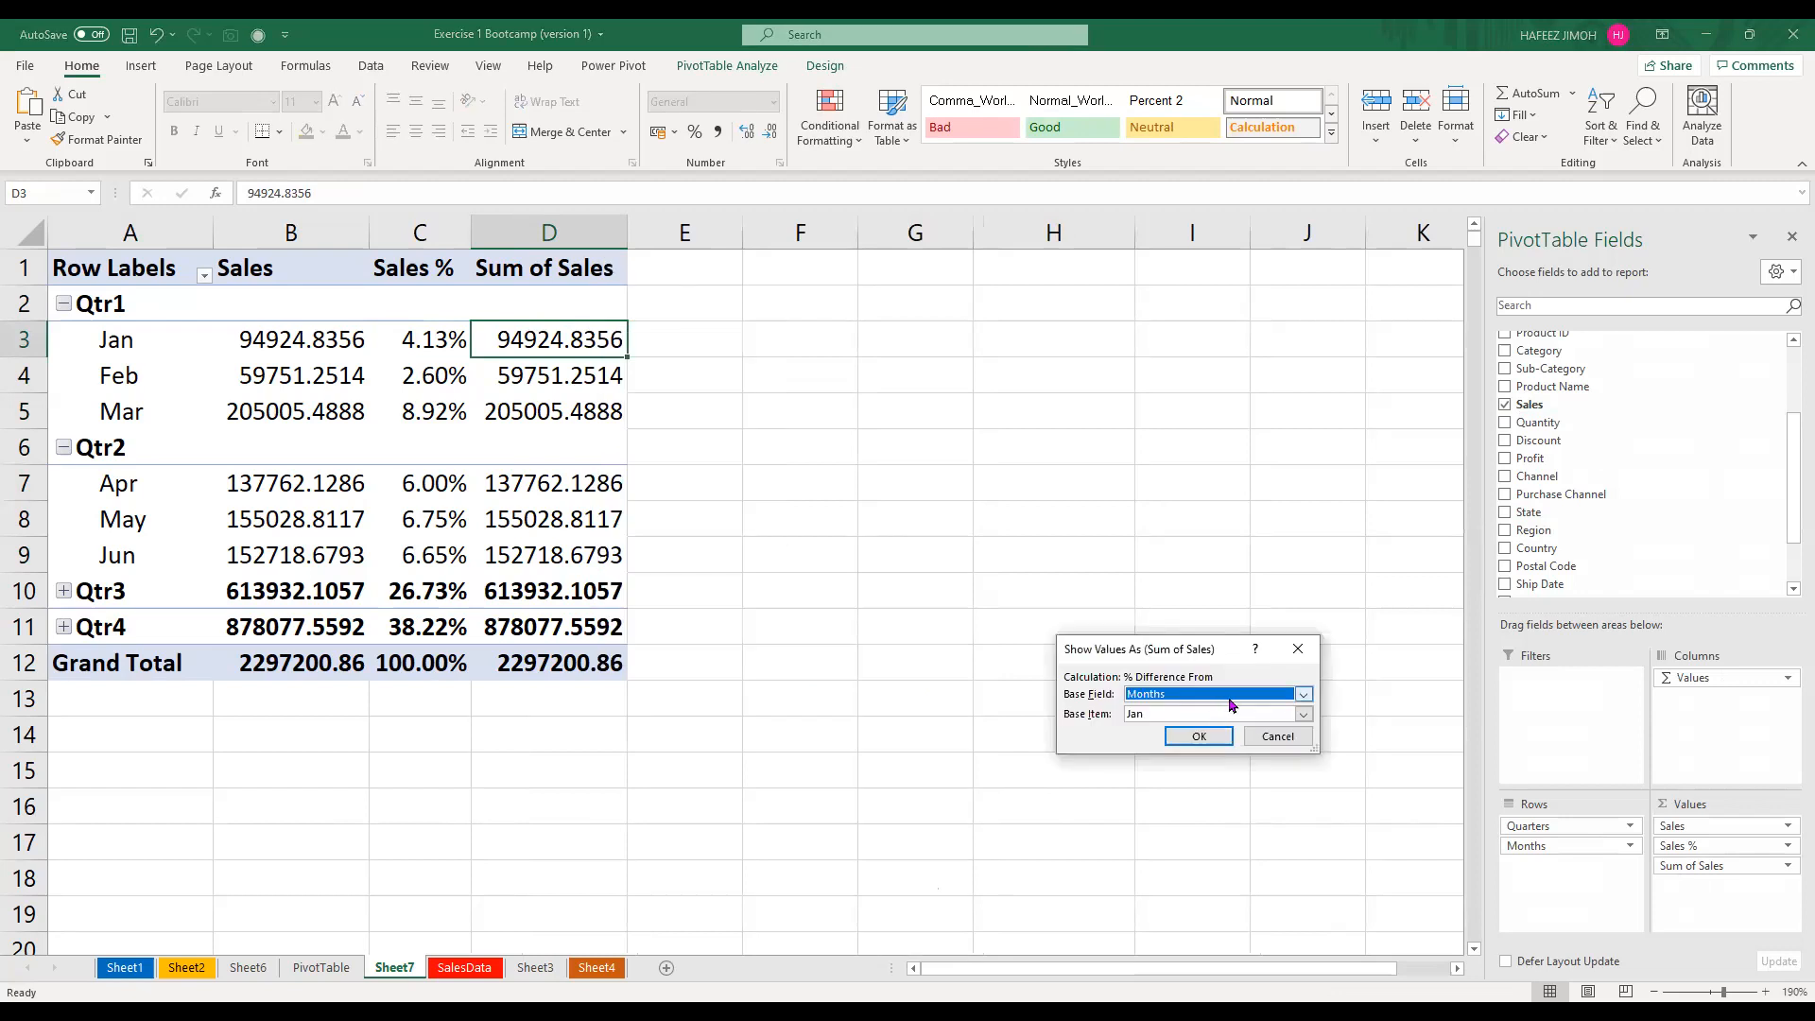
pyautogui.click(1211, 716)
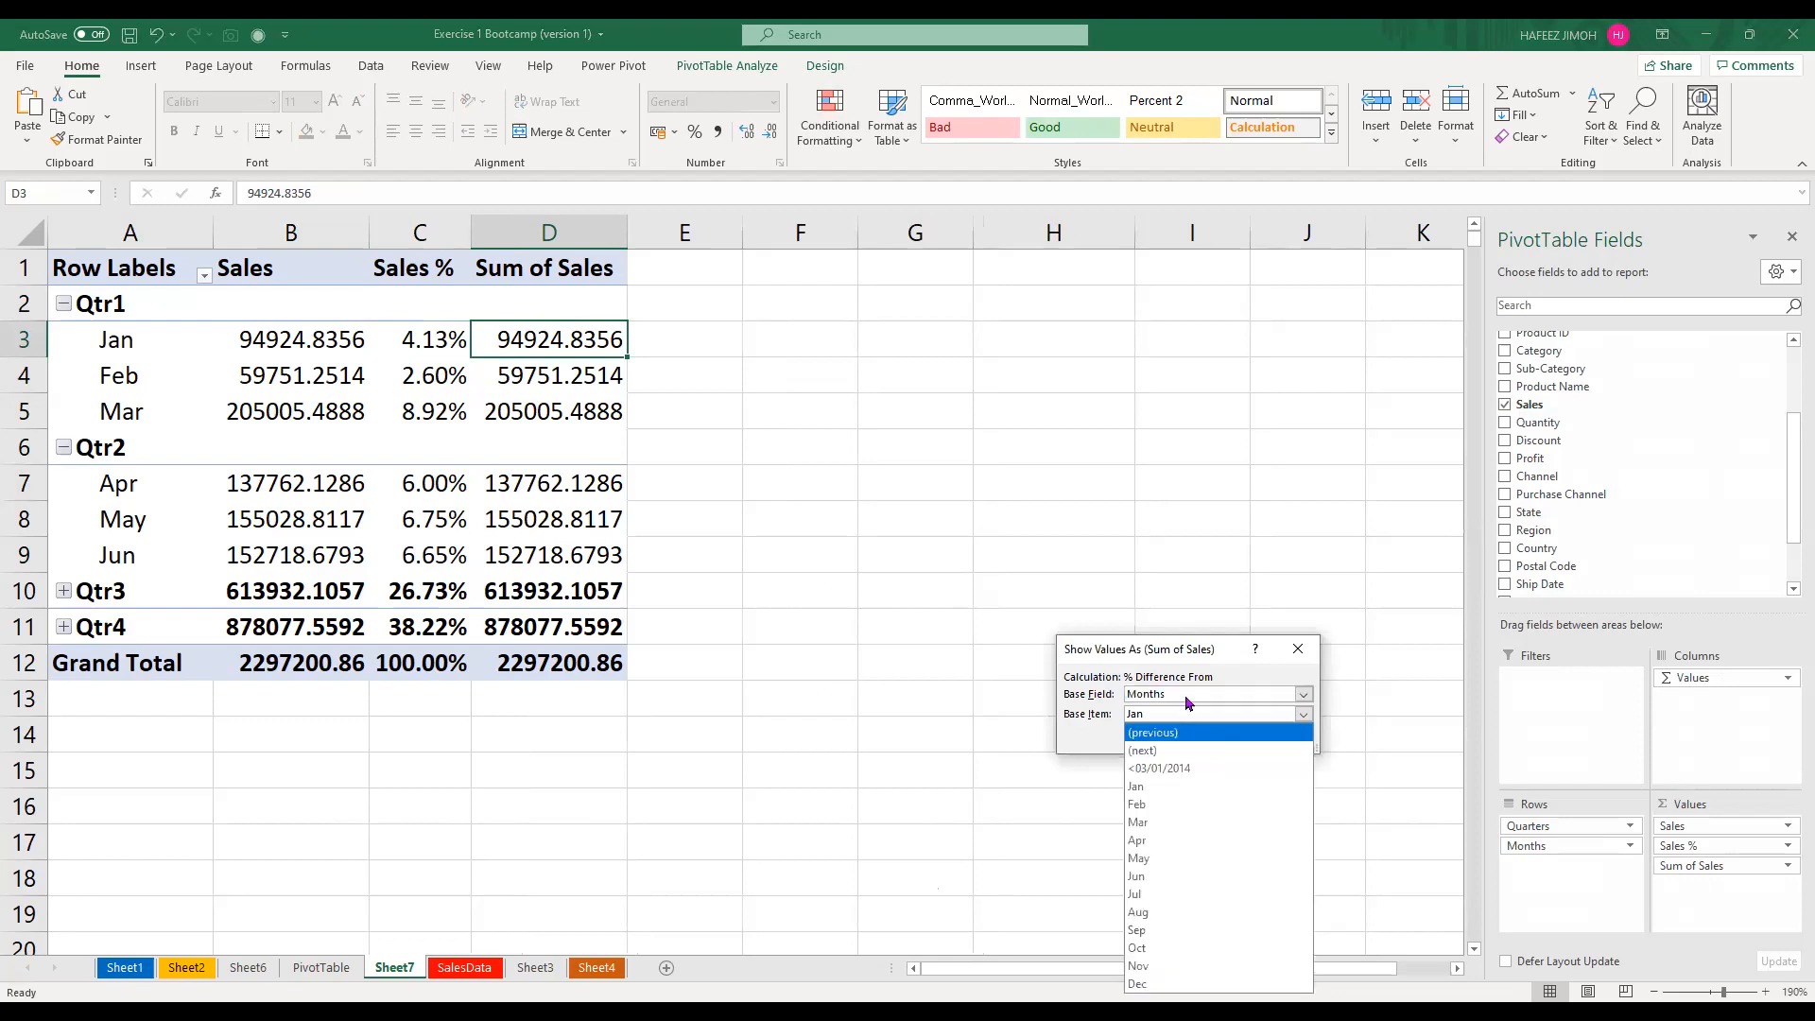
pyautogui.press('Return')
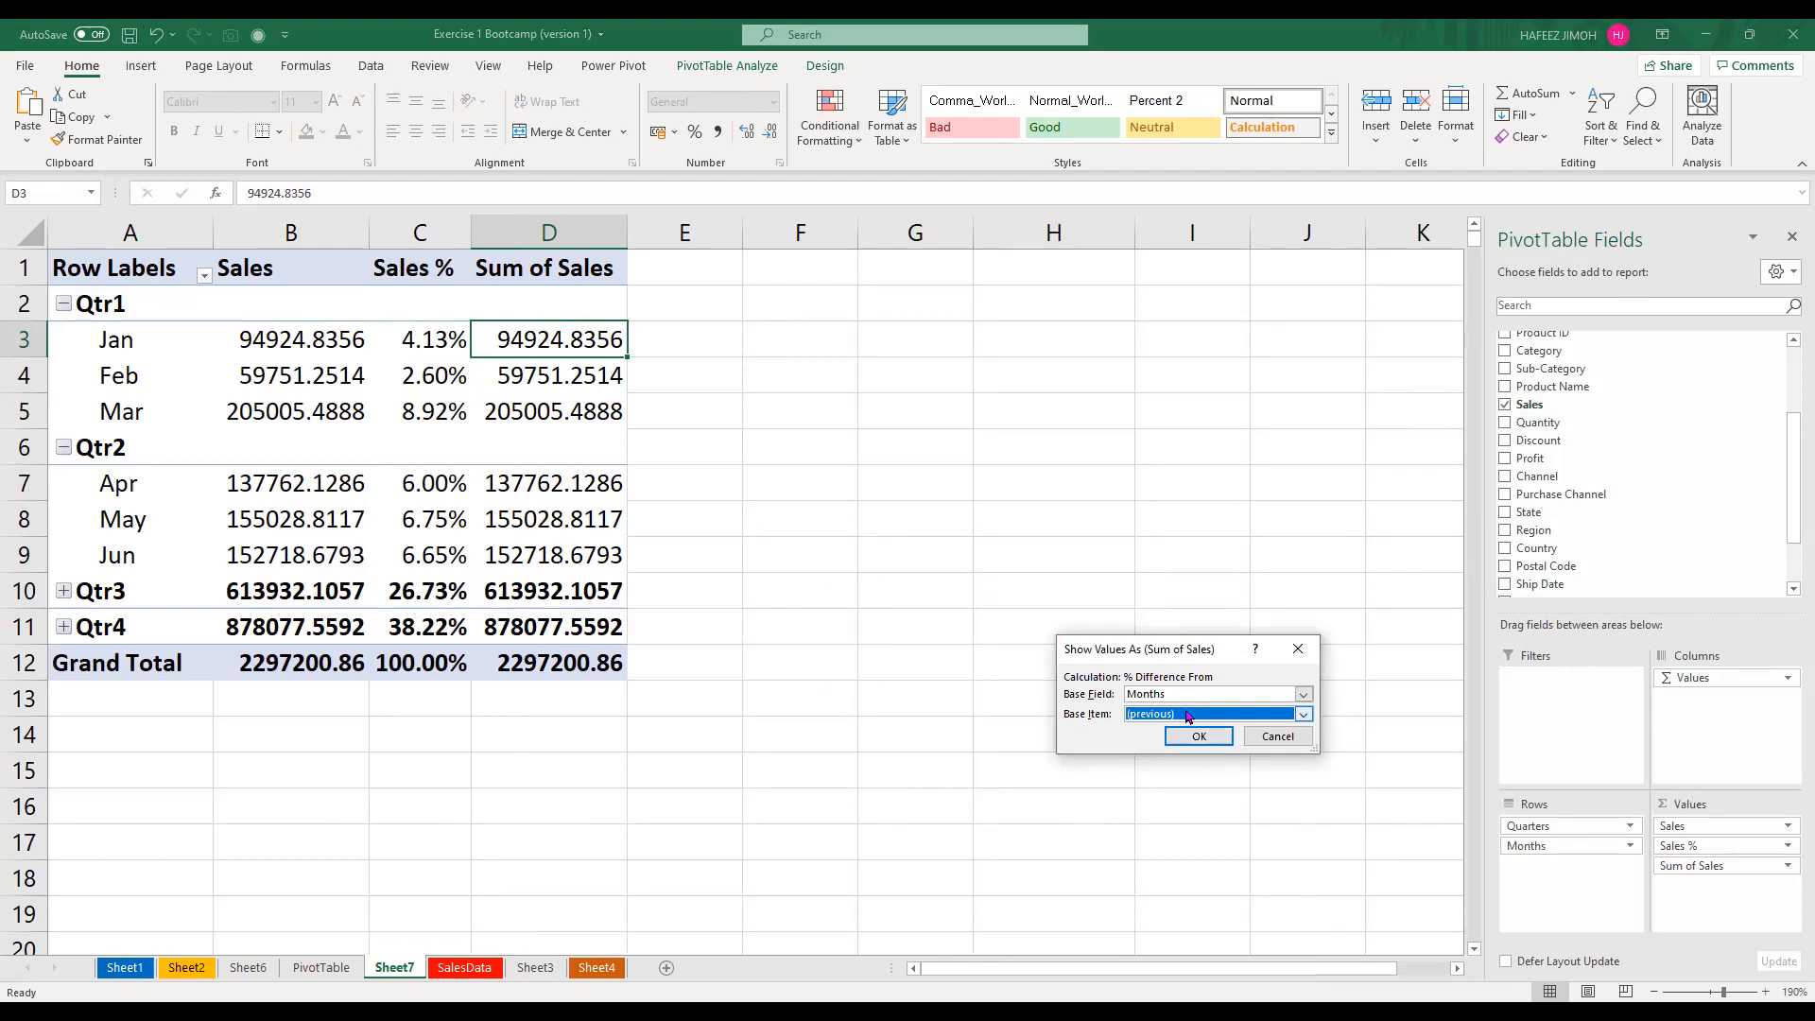
pyautogui.click(1189, 718)
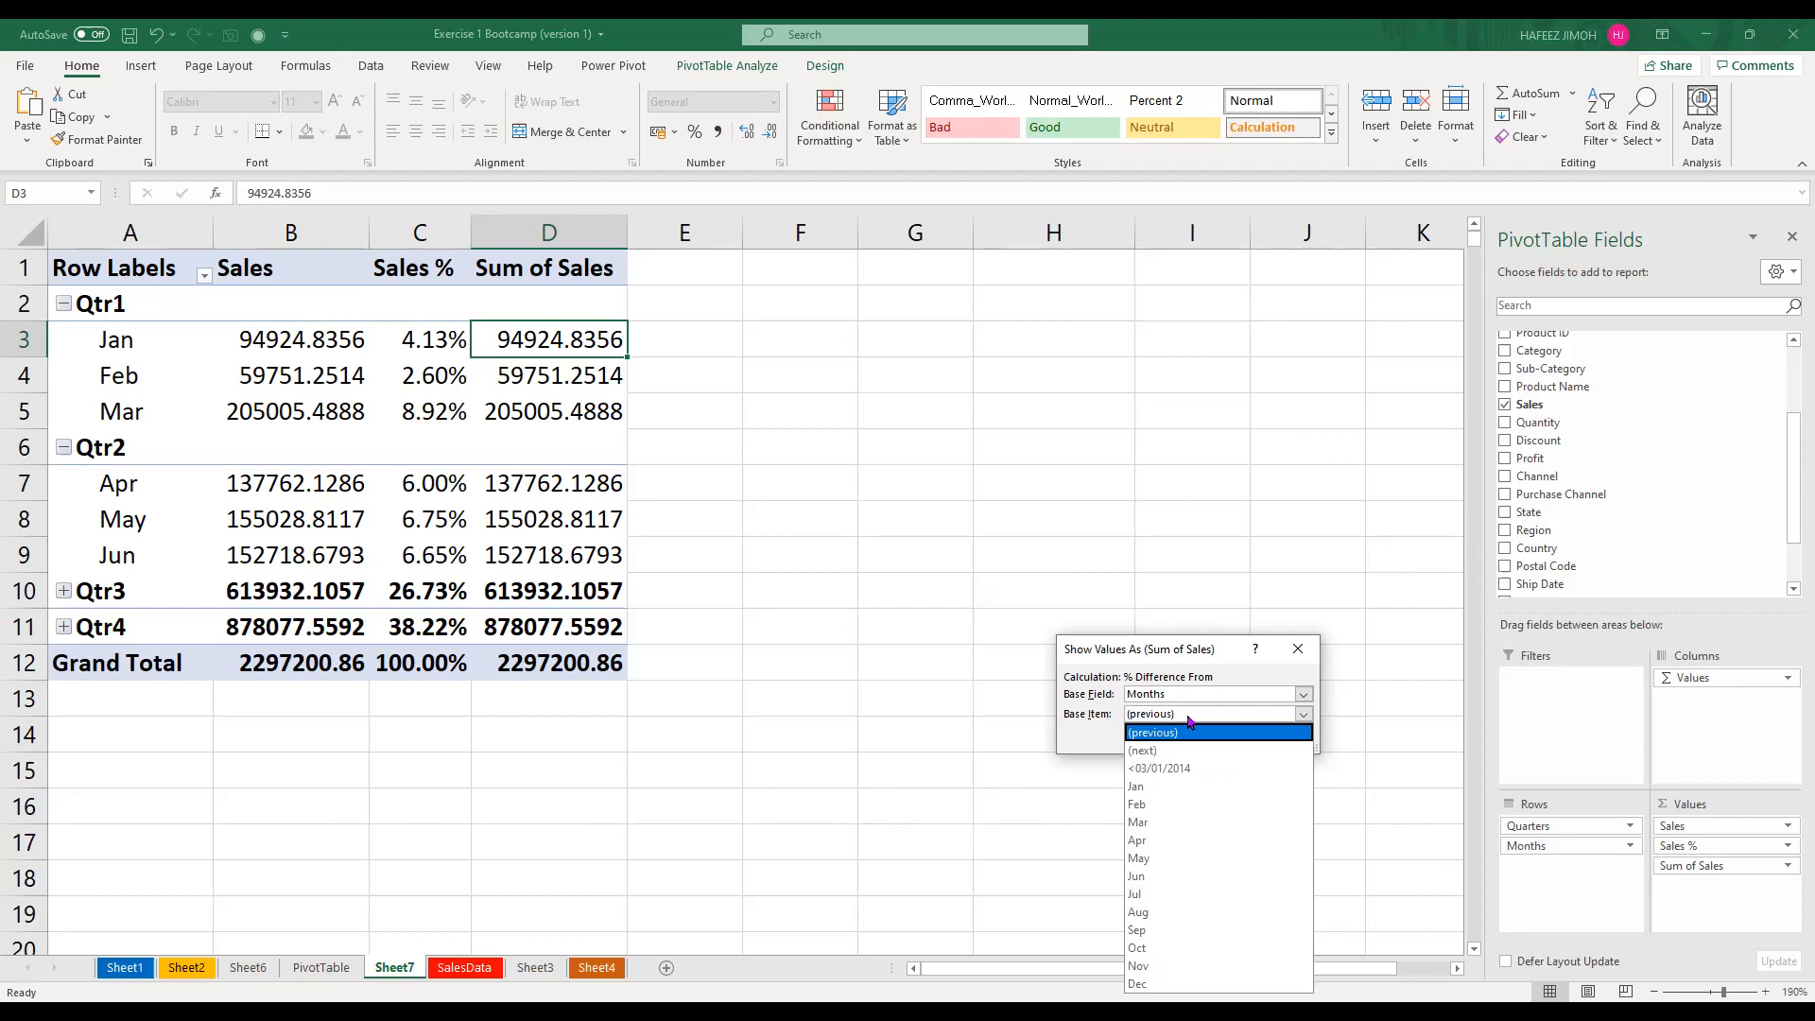
pyautogui.click(1189, 721)
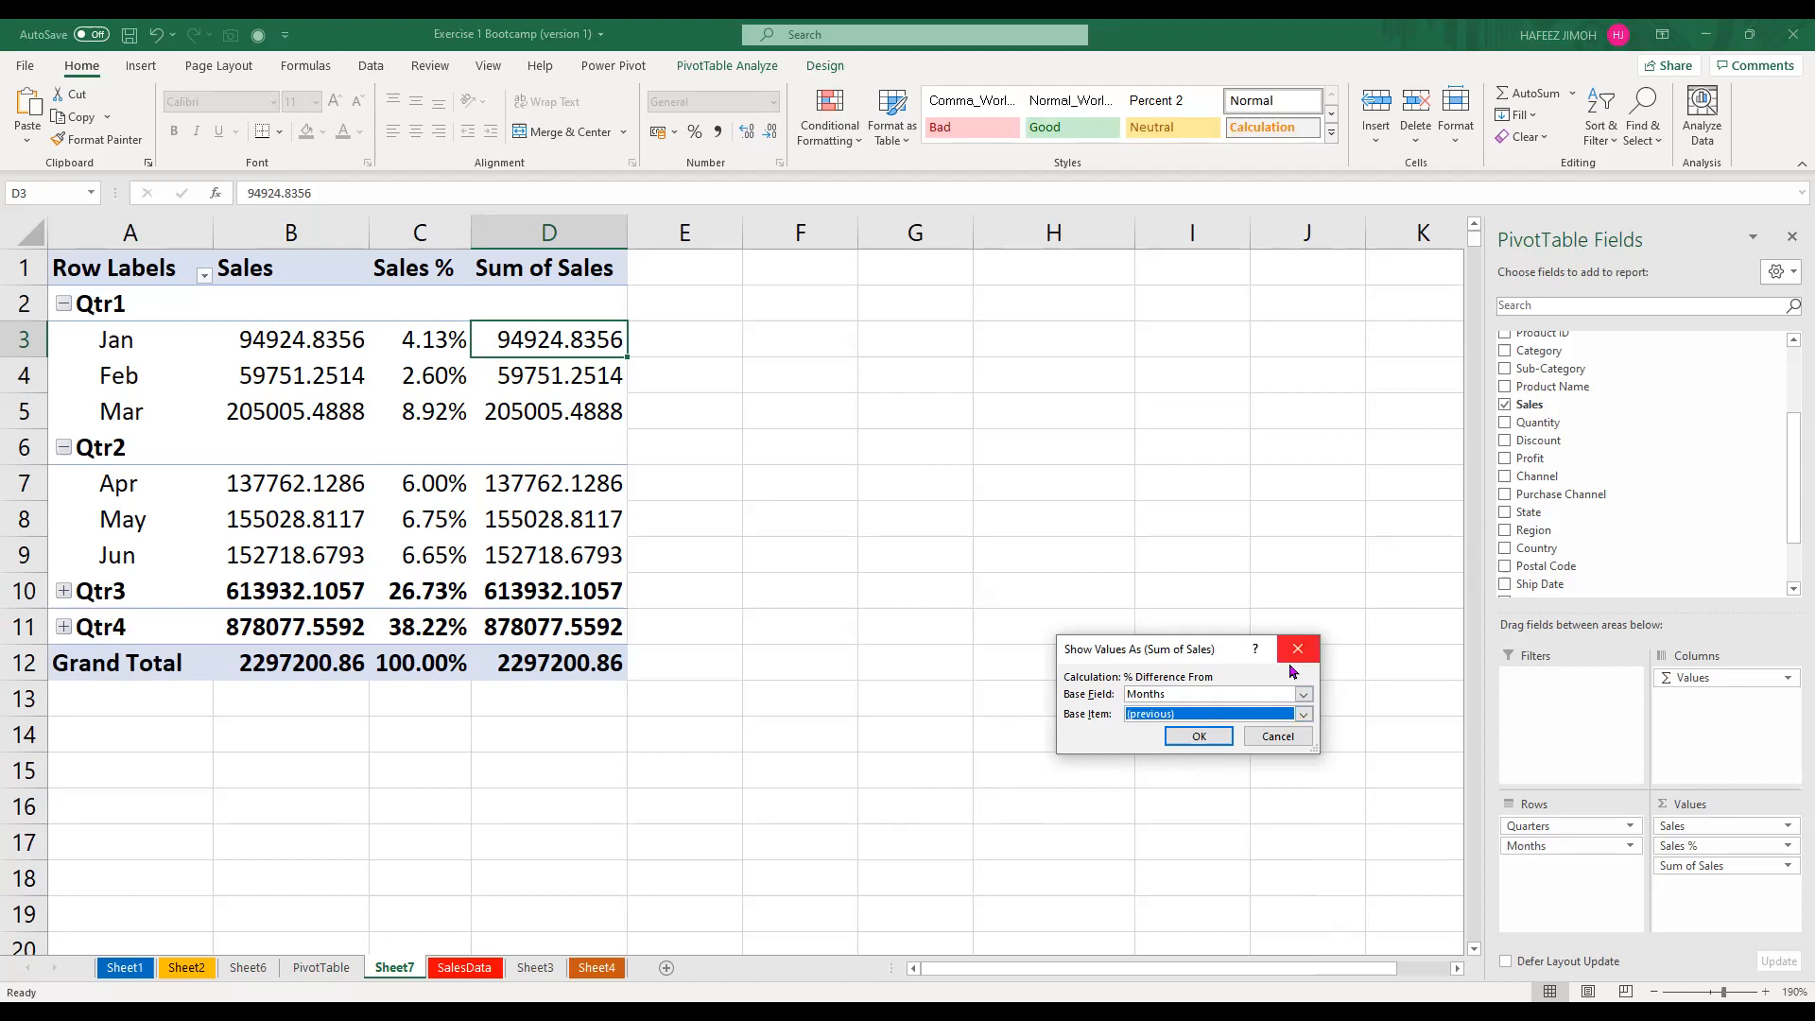
pyautogui.press('Escape')
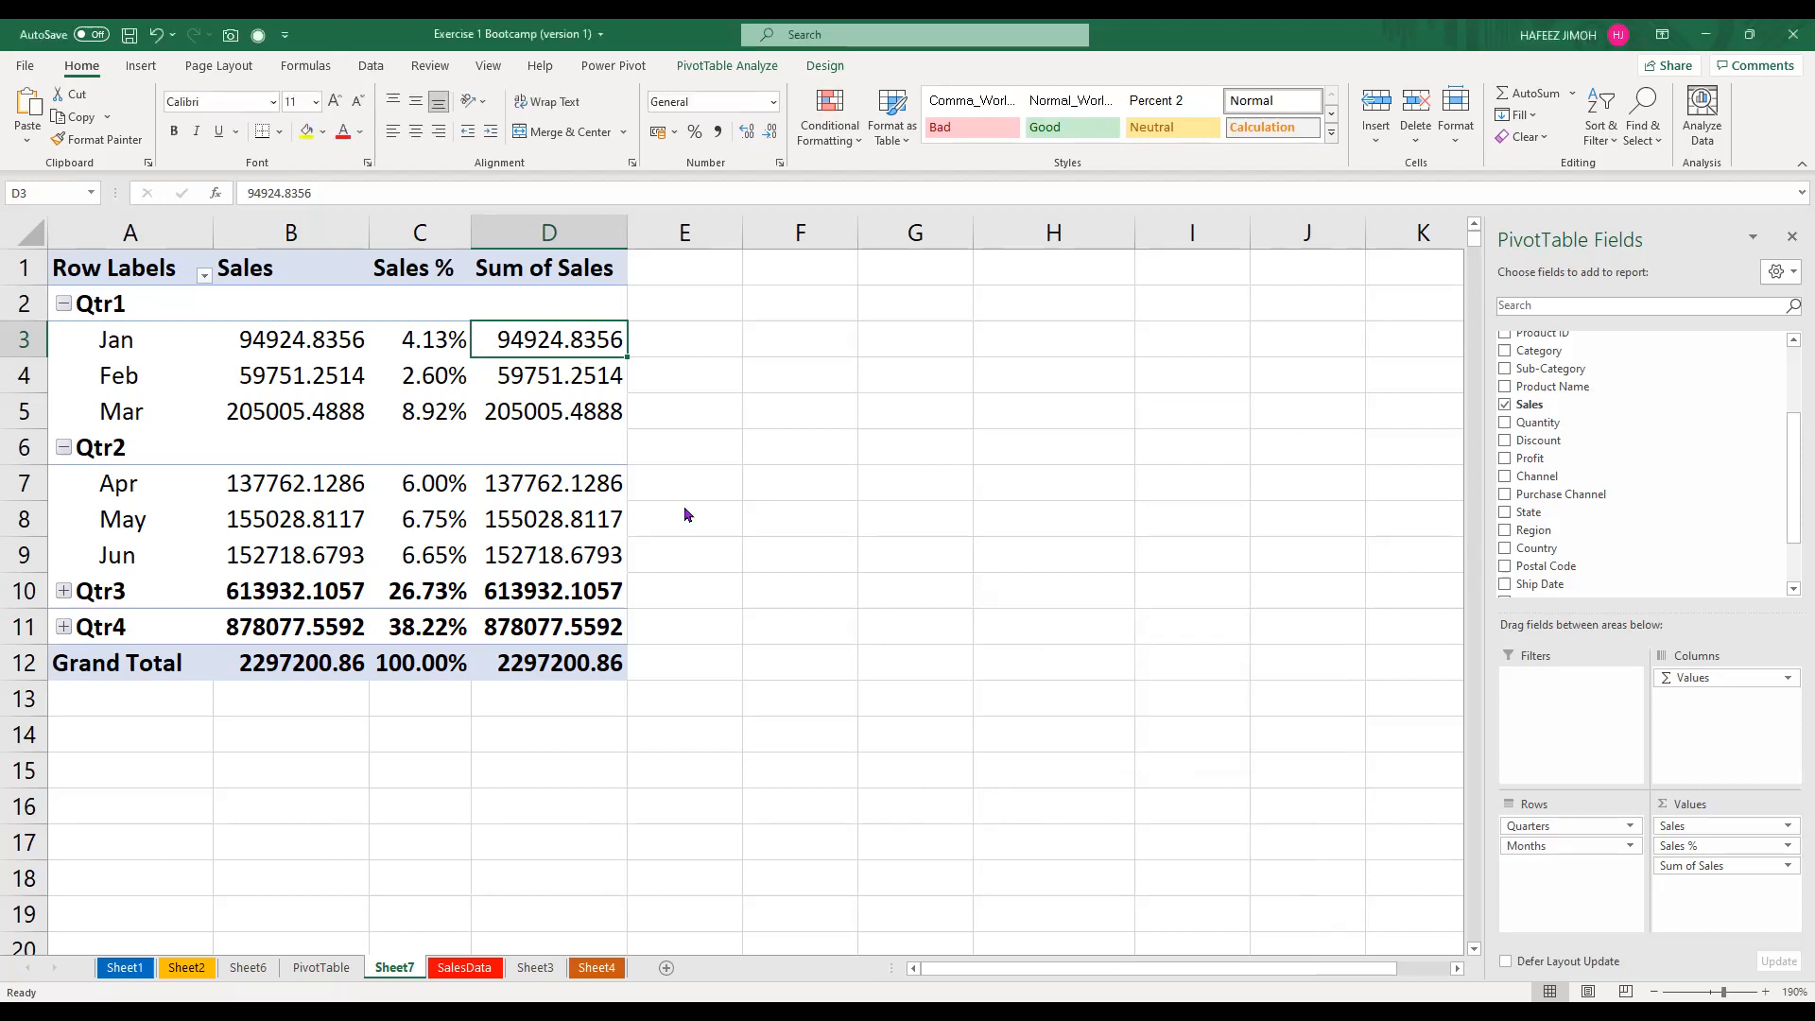
# Show the third Sales column as % Difference From, with Months as base field and (previous) as base item
pyautogui.hotkey('shift', 'F10')
pyautogui.press('Up')
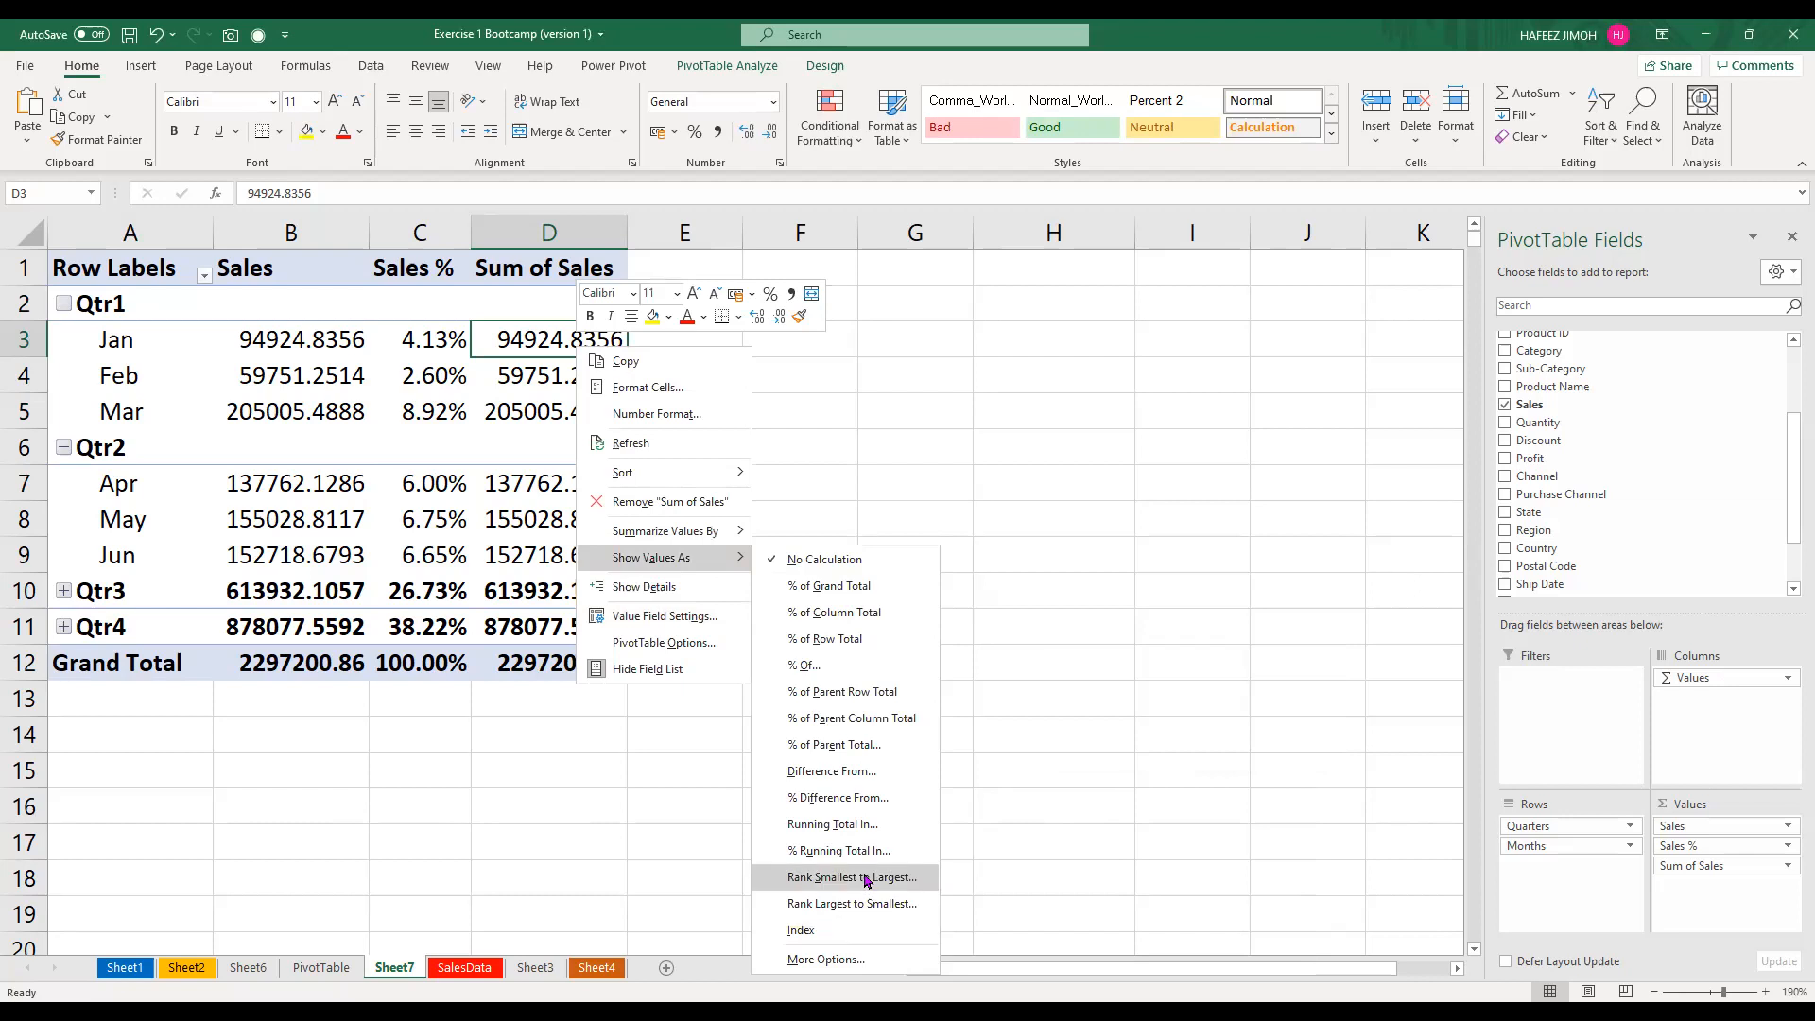
pyautogui.click(864, 809)
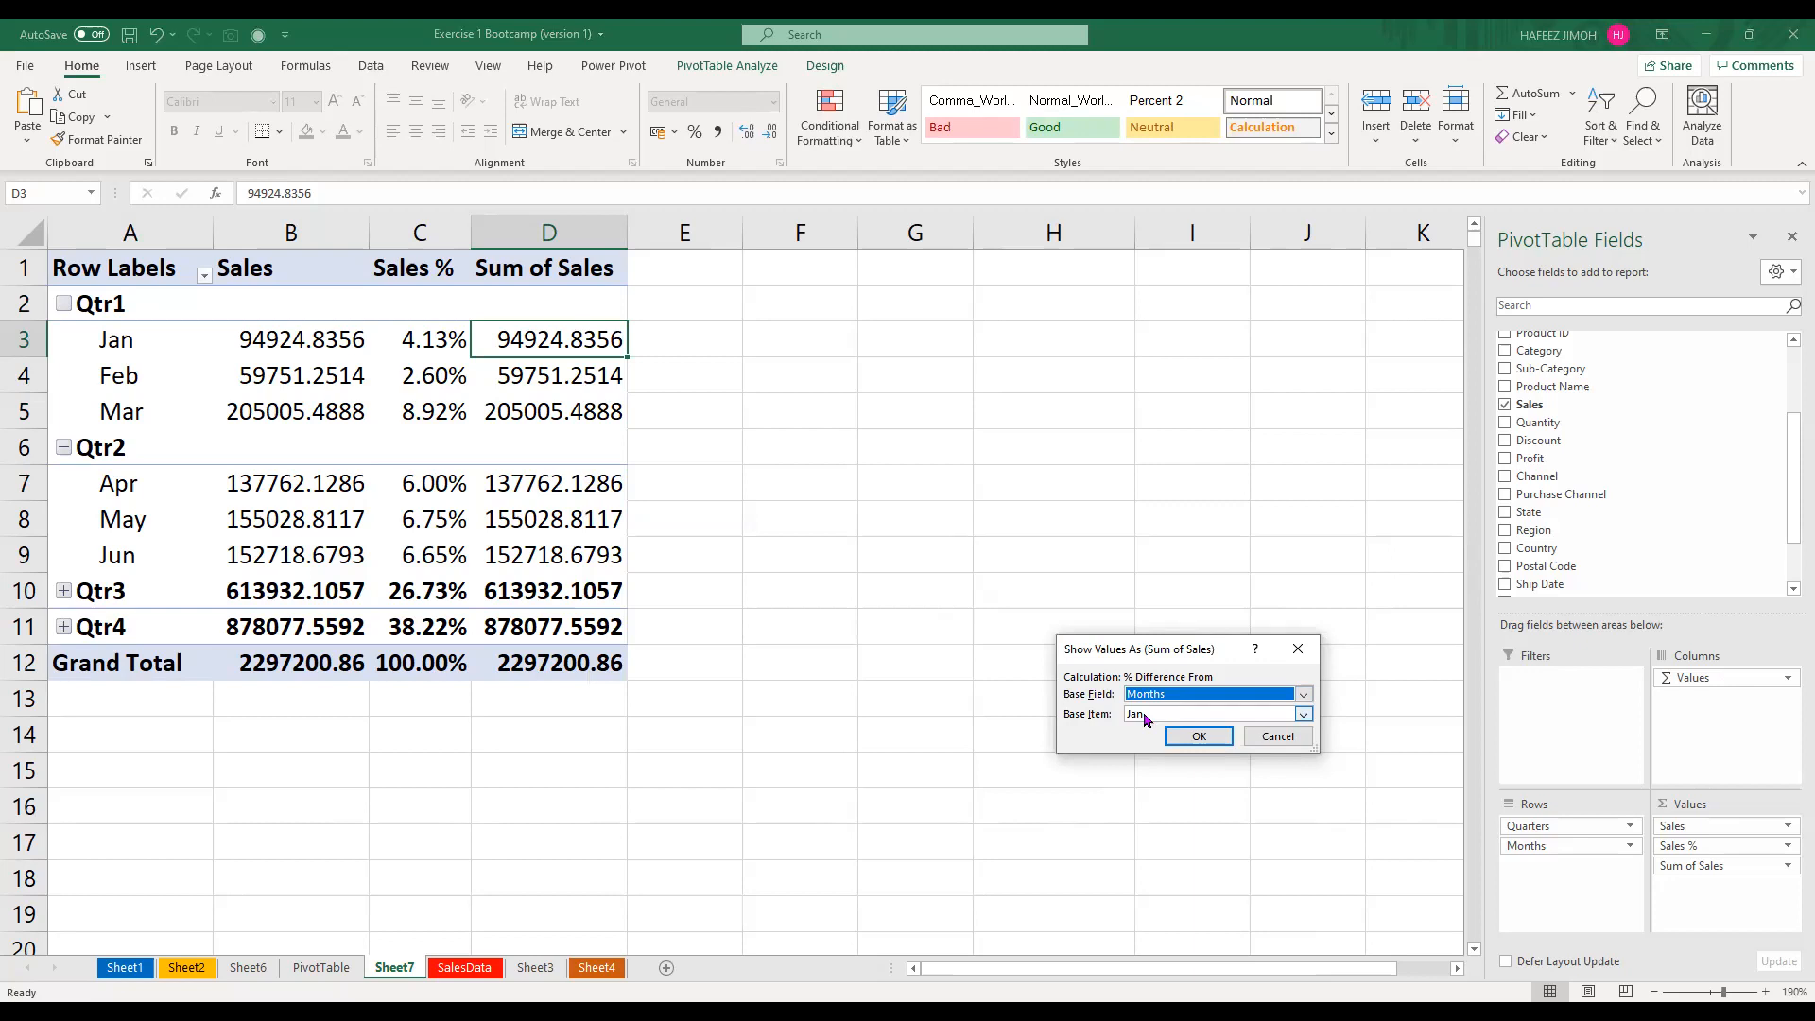
pyautogui.click(1159, 715)
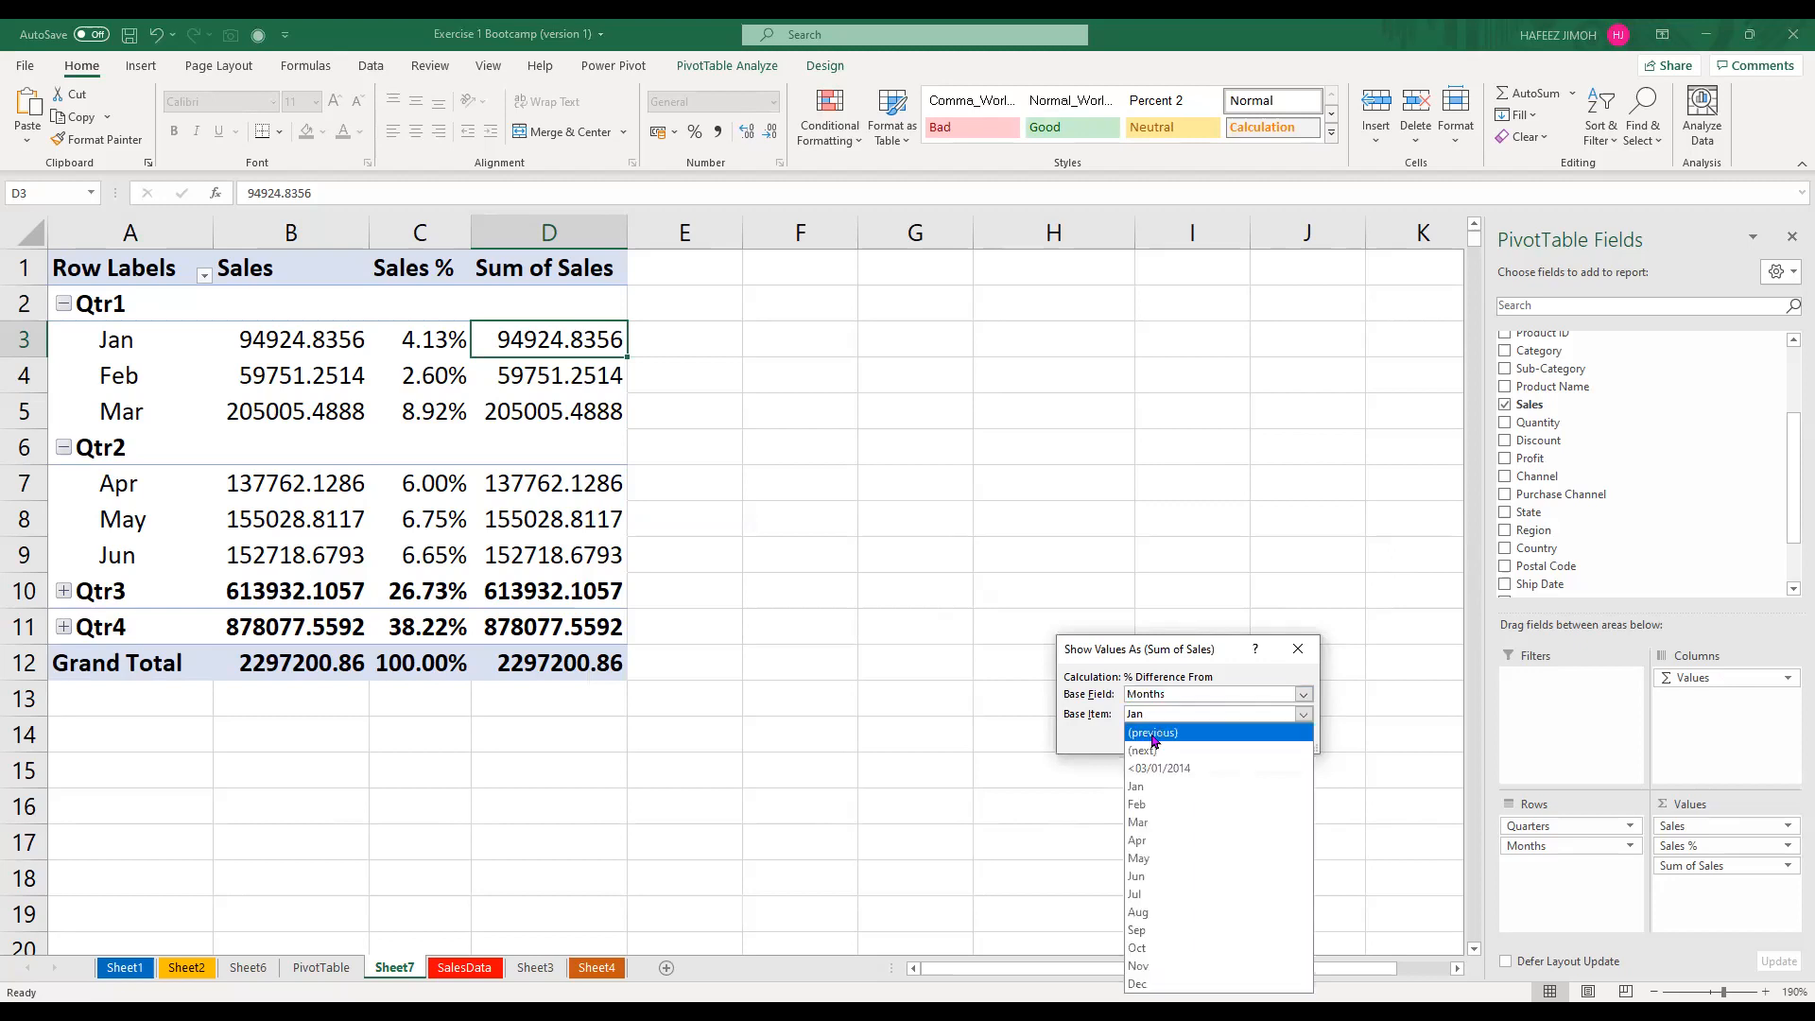
pyautogui.click(1162, 735)
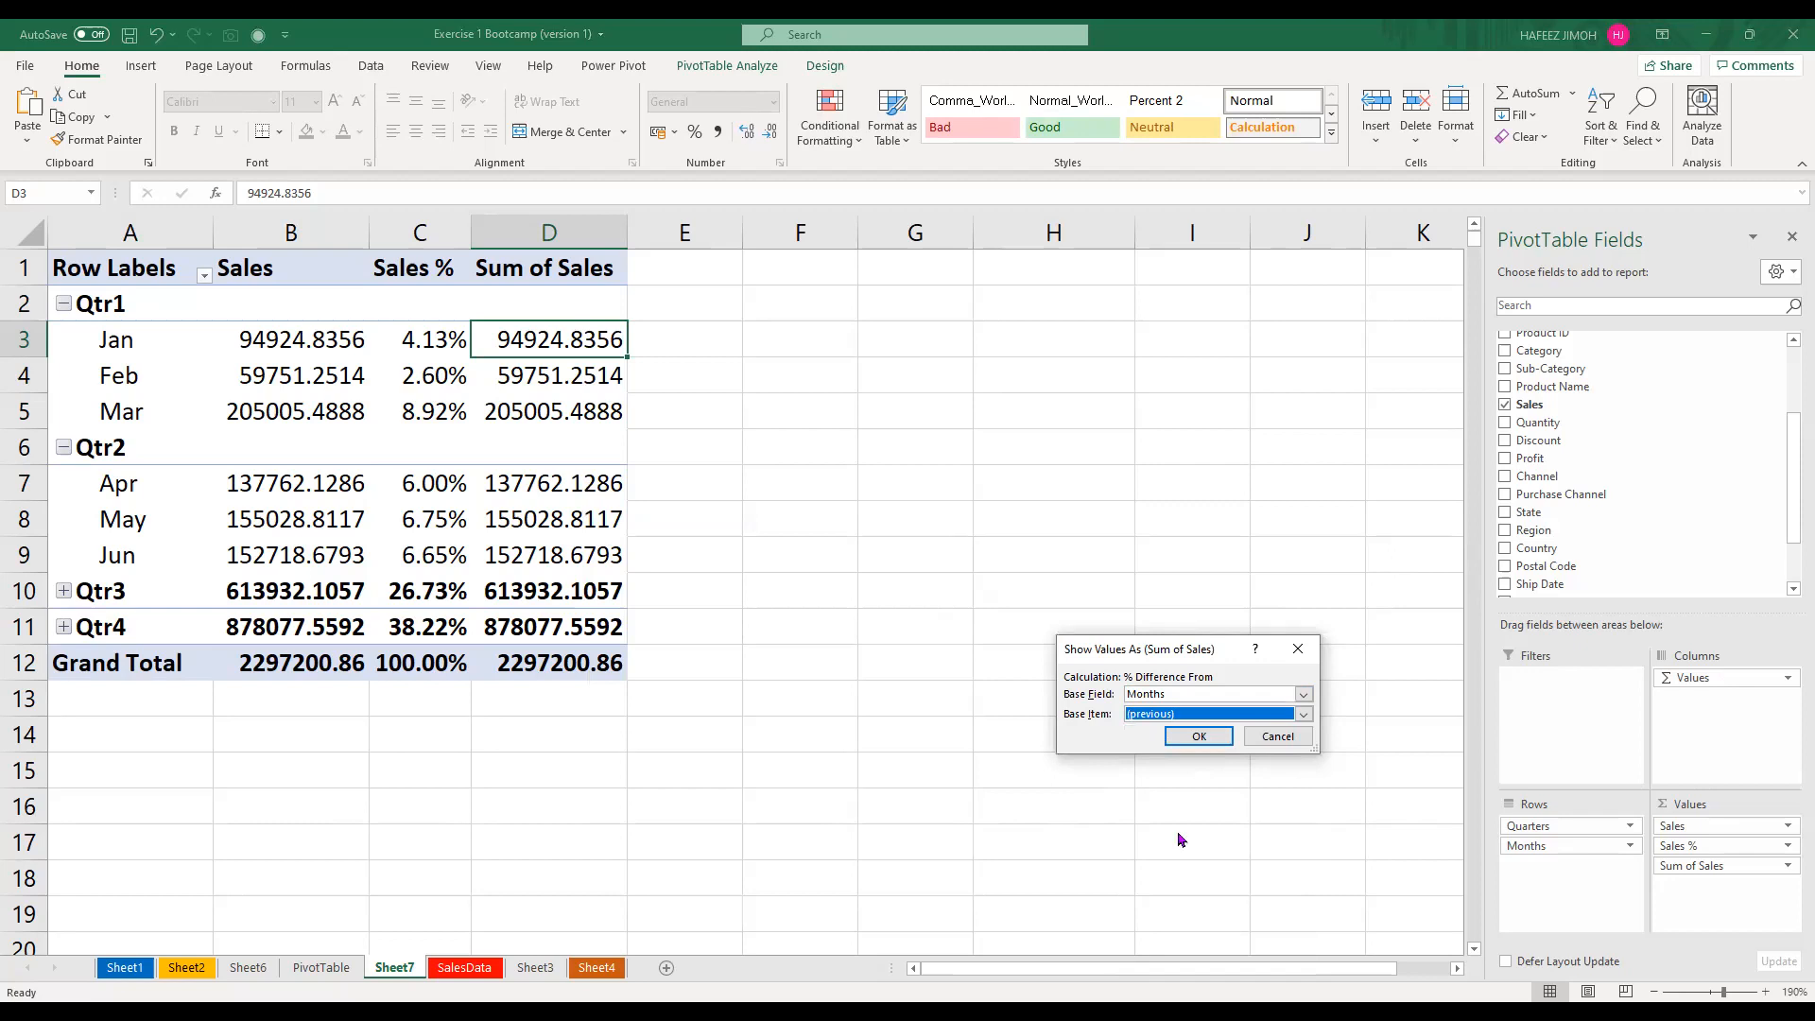
pyautogui.click(1220, 751)
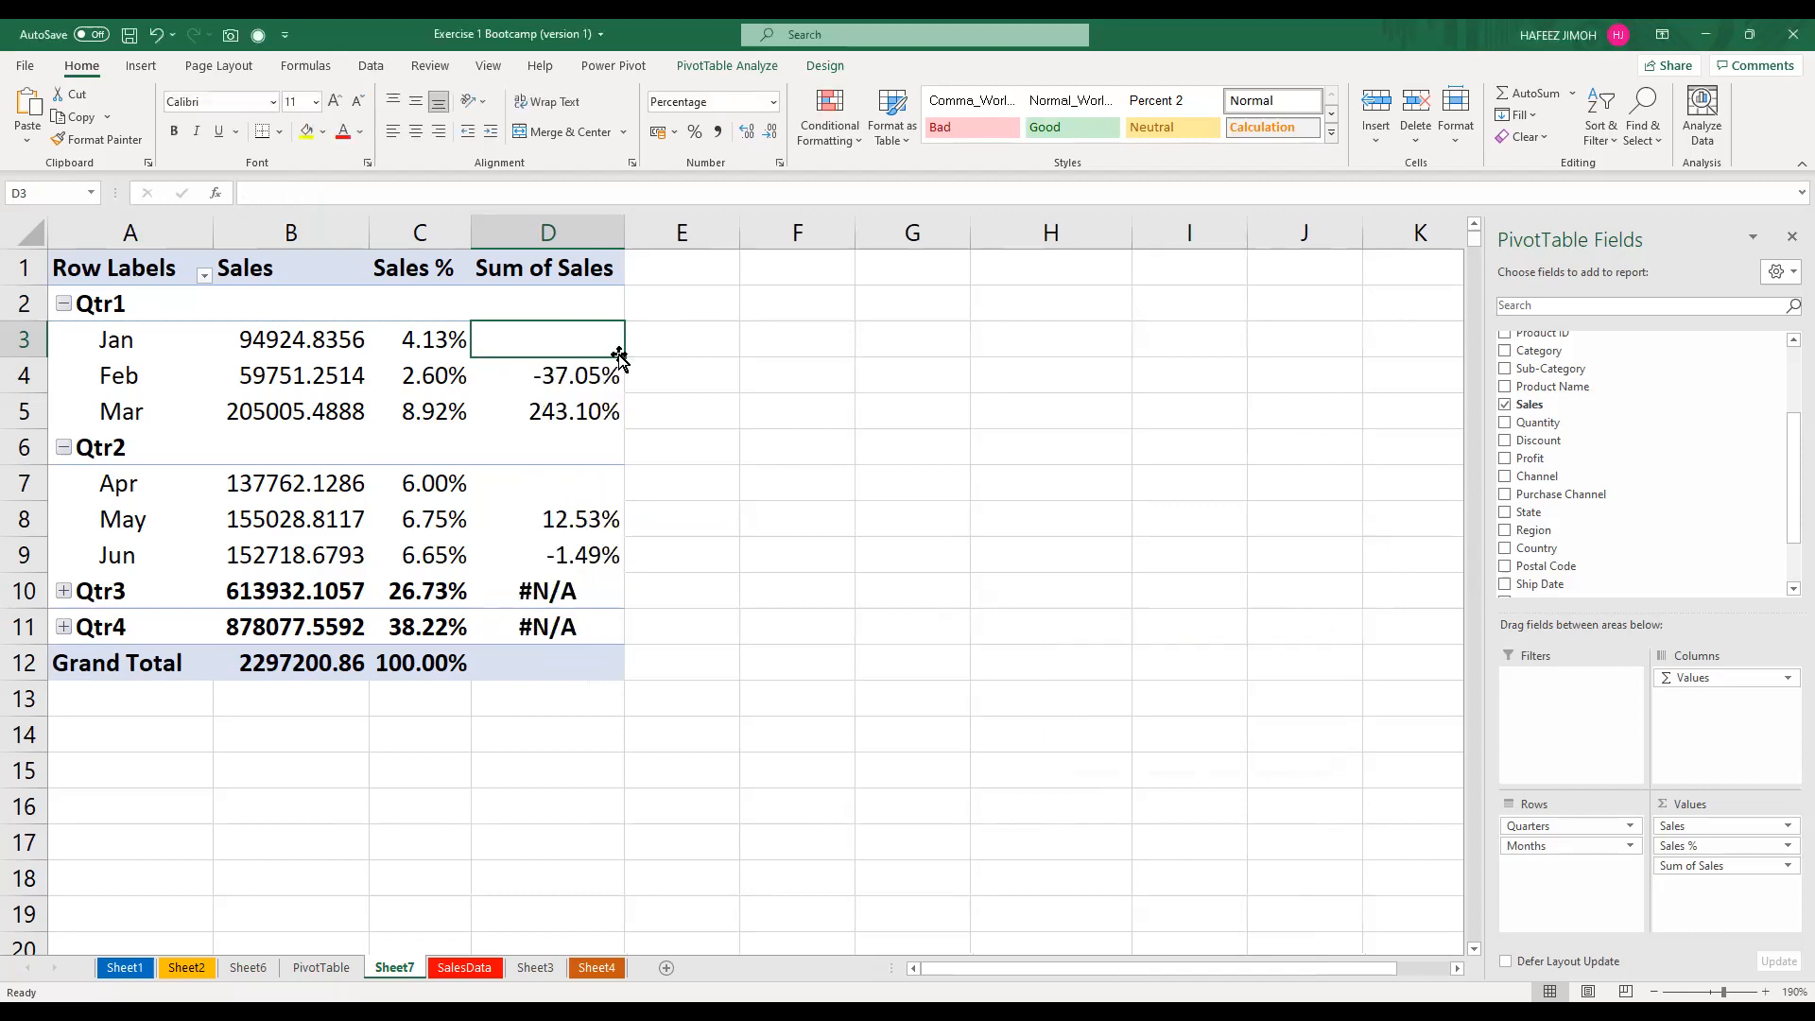
# Expand Qtr3 and Qtr4 to their months and remove the Quarters field from the pivot table's rows
pyautogui.click(66, 593)
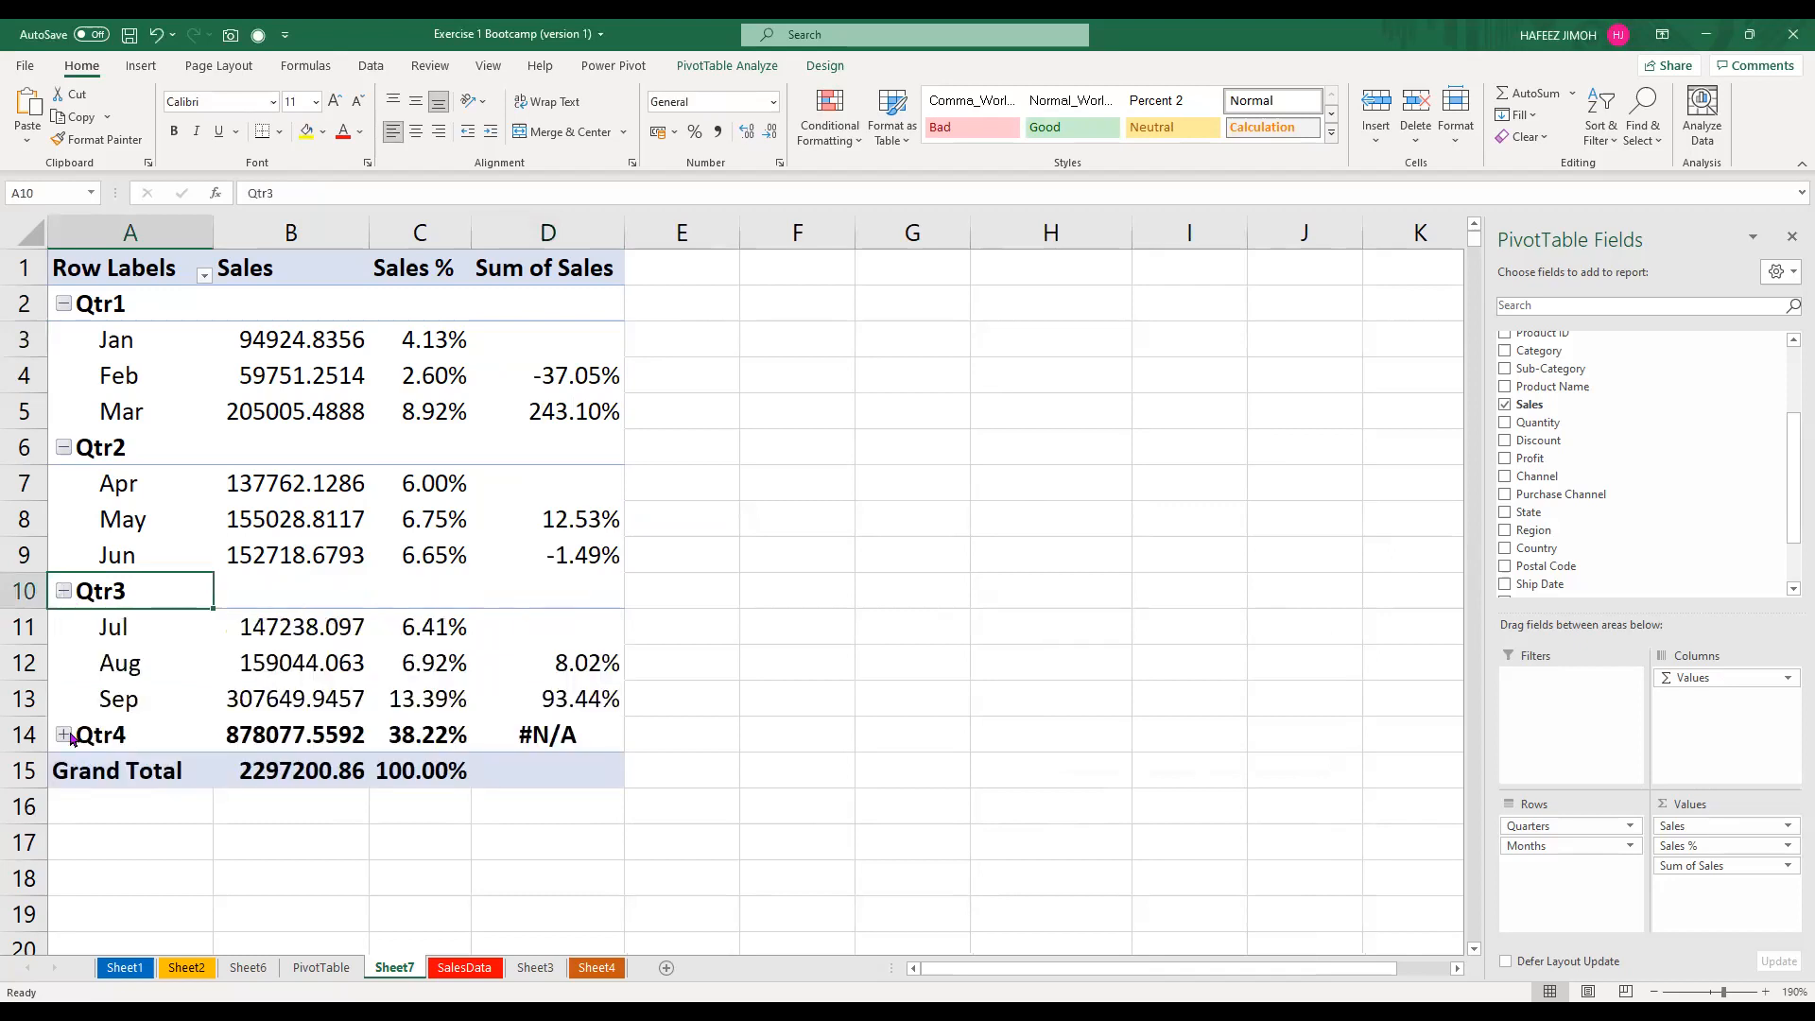
pyautogui.click(64, 736)
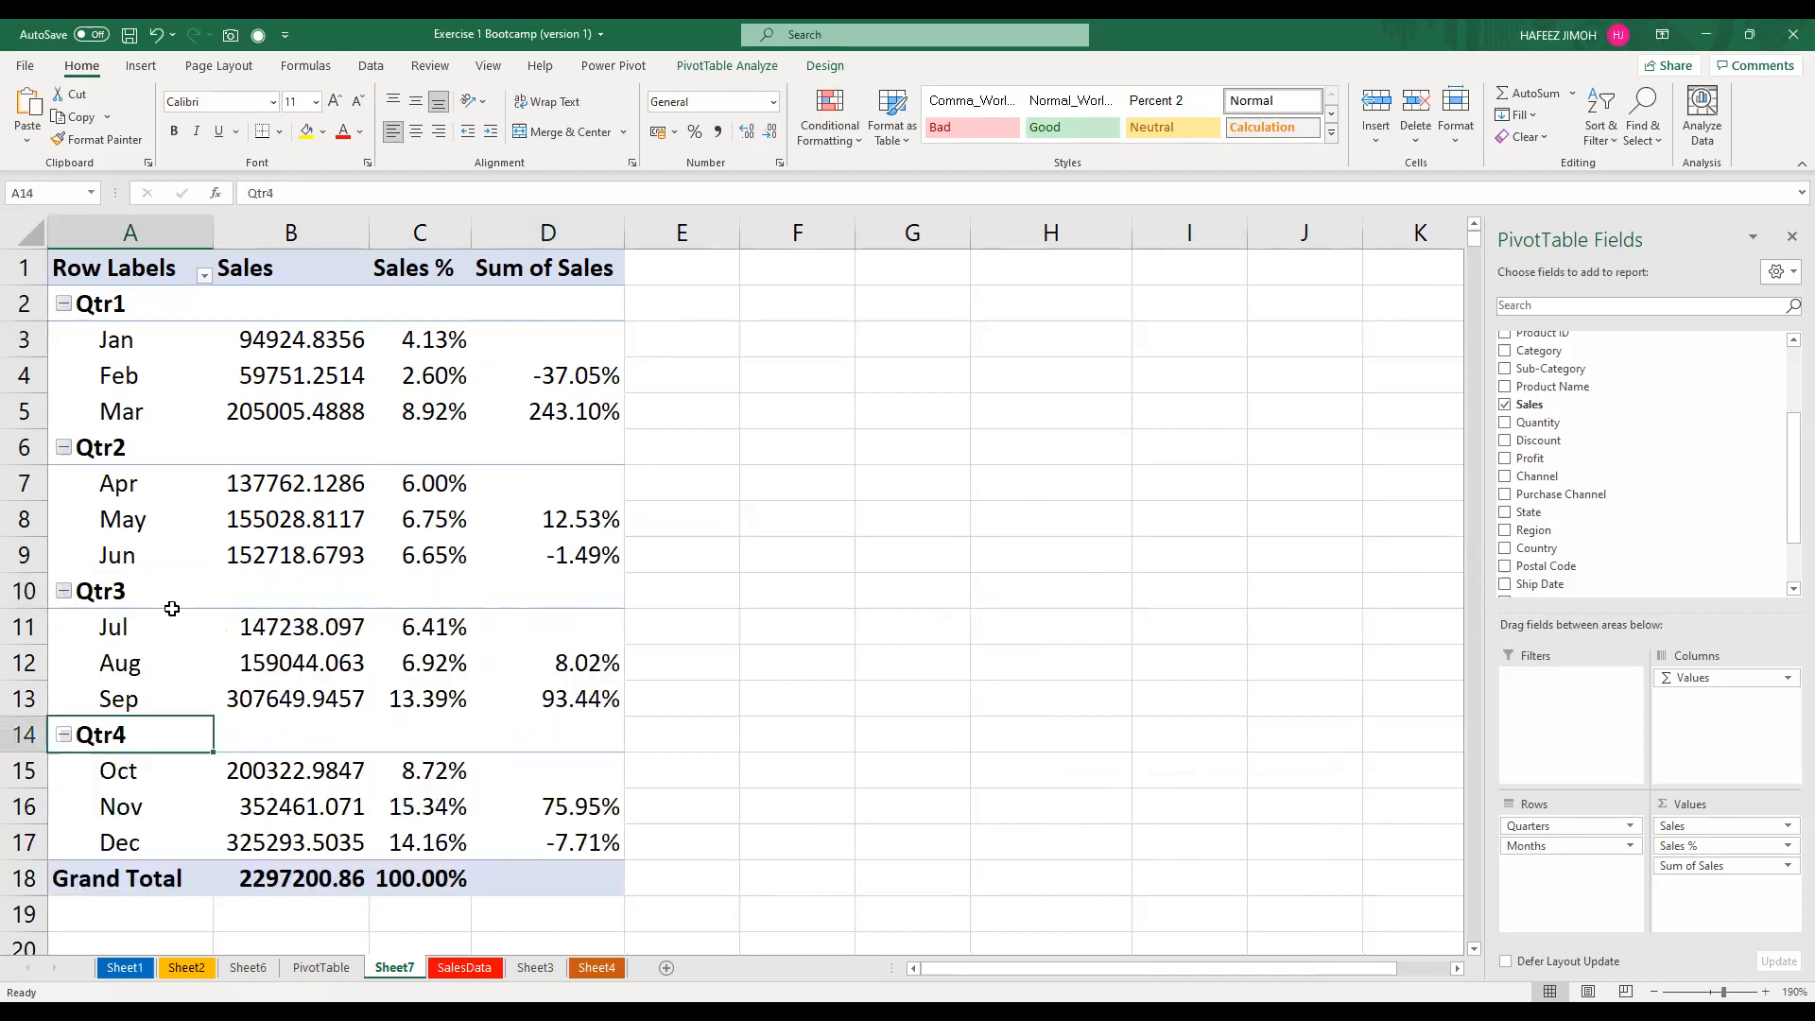
pyautogui.click(606, 334)
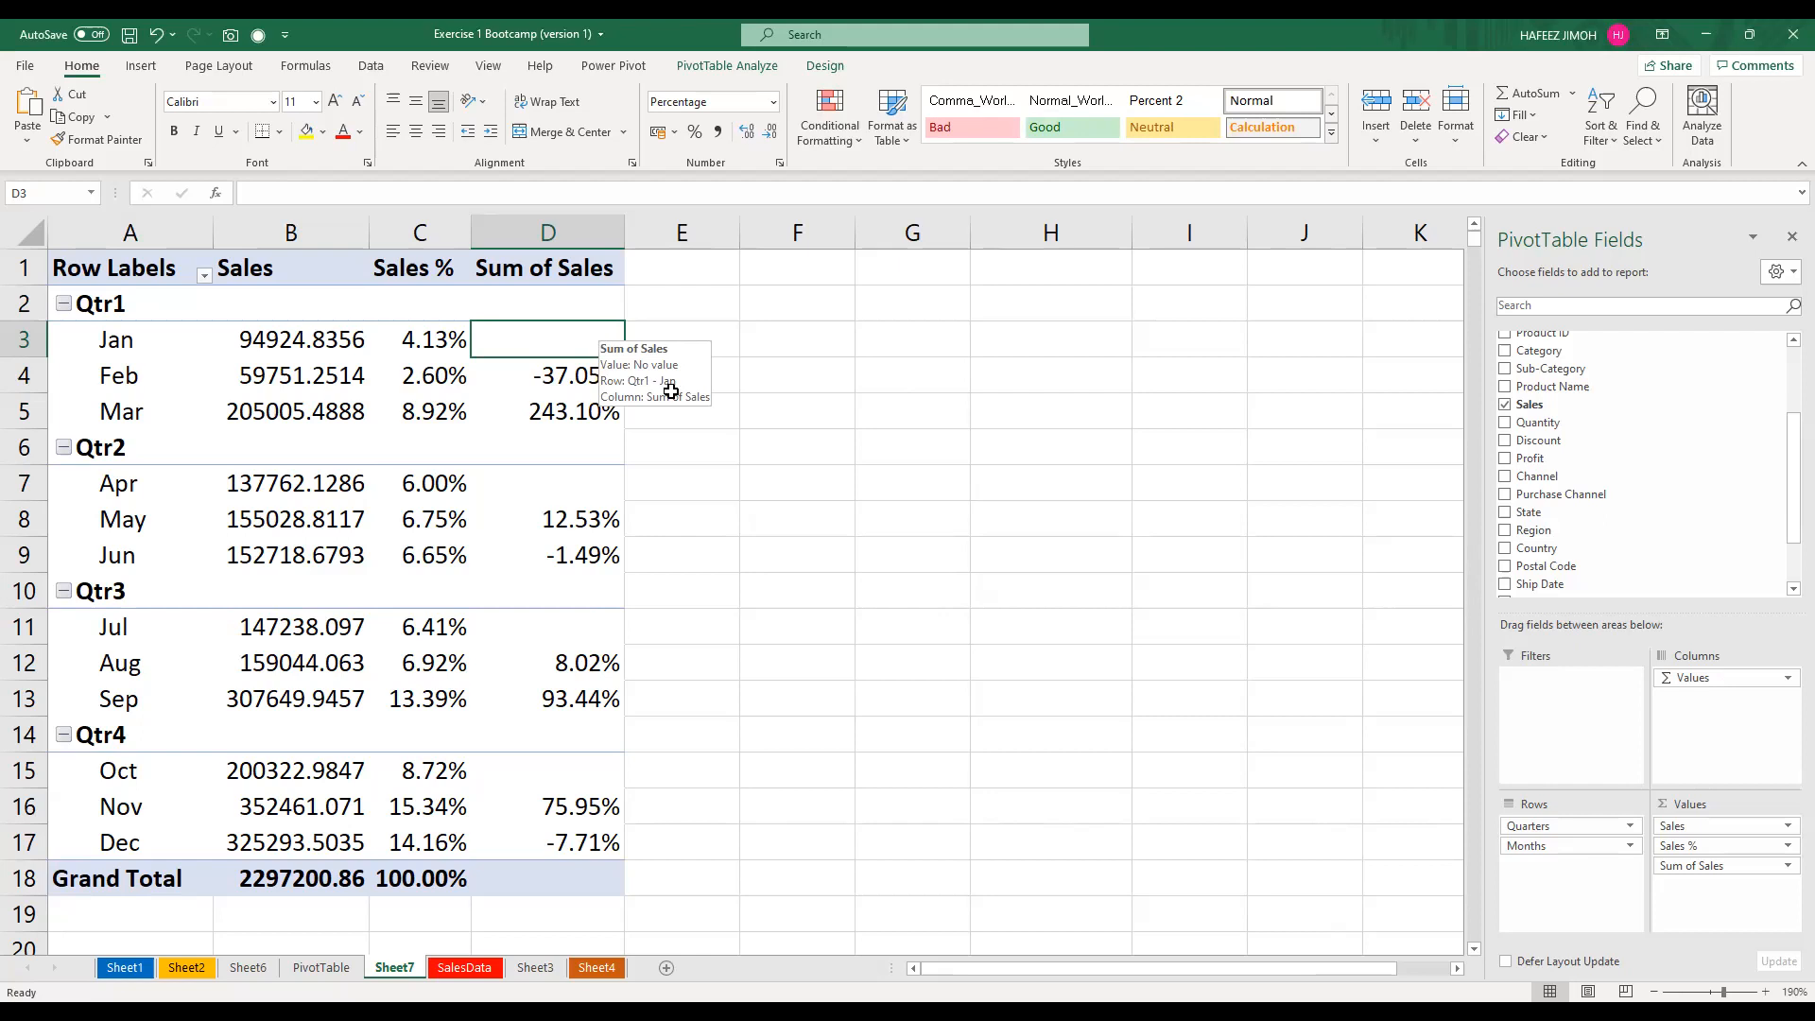
pyautogui.click(601, 495)
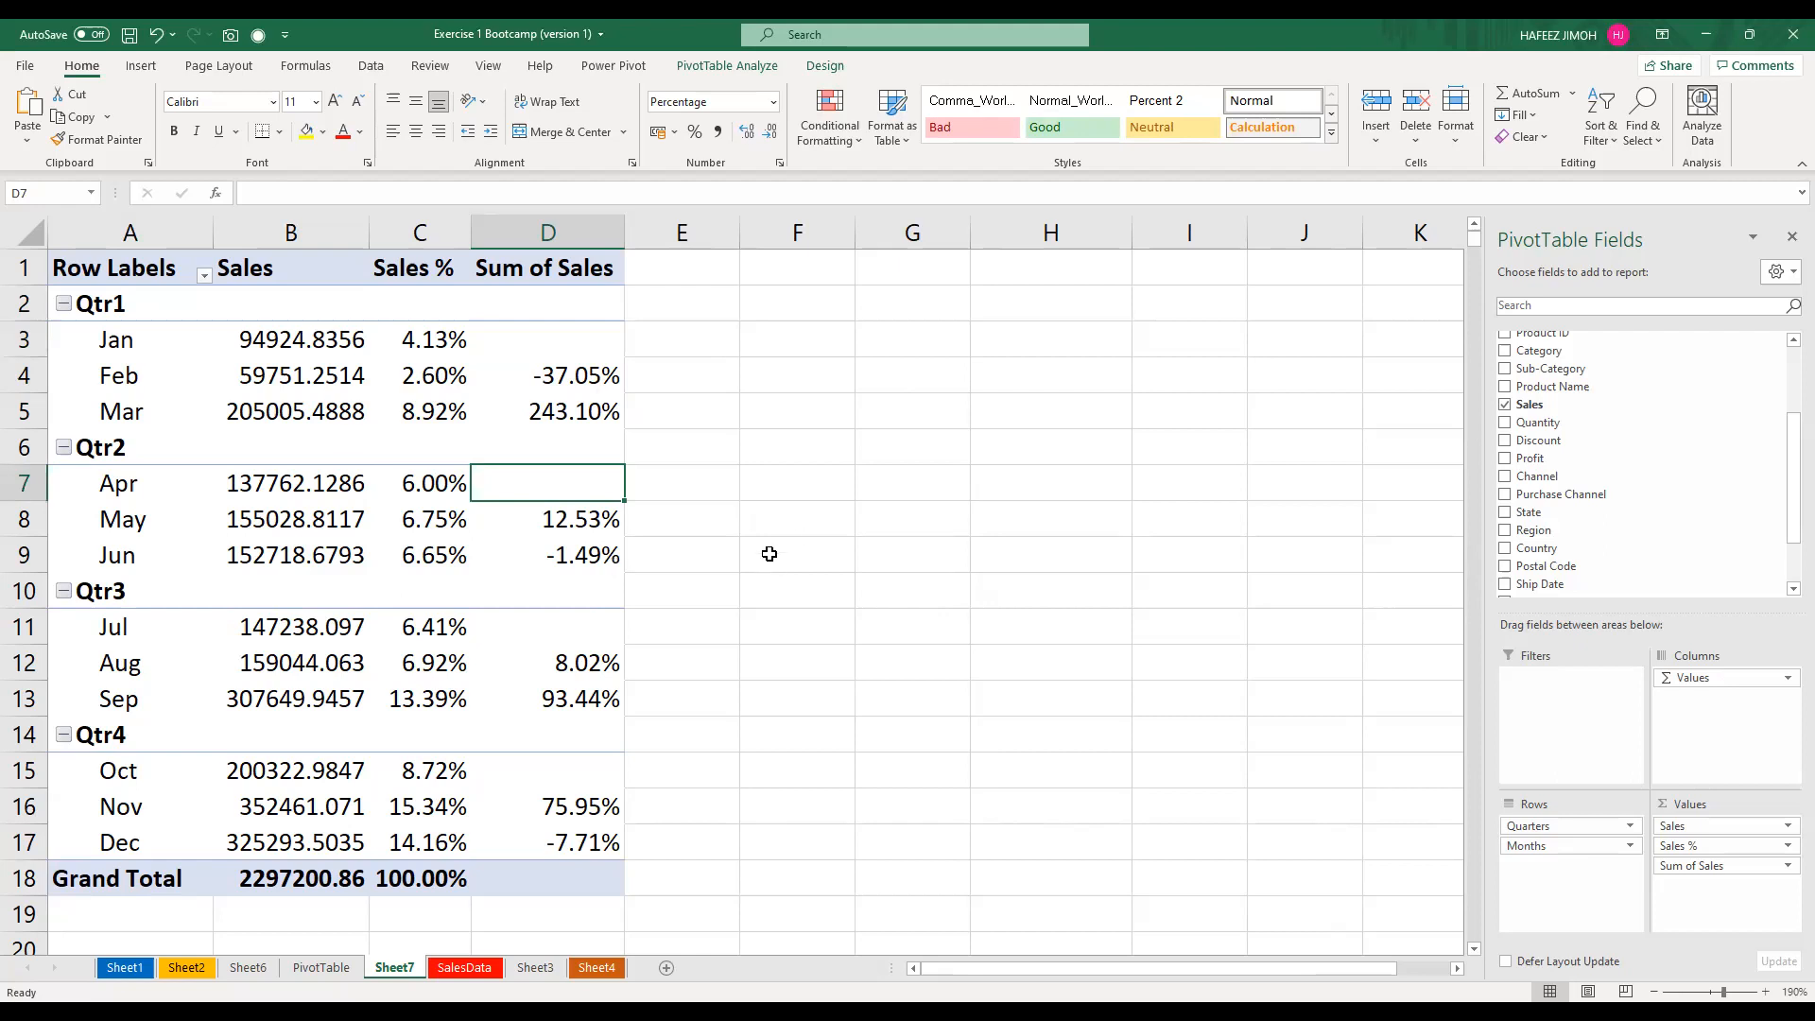
pyautogui.moveTo(1551, 825); pyautogui.dragTo(1347, 762)
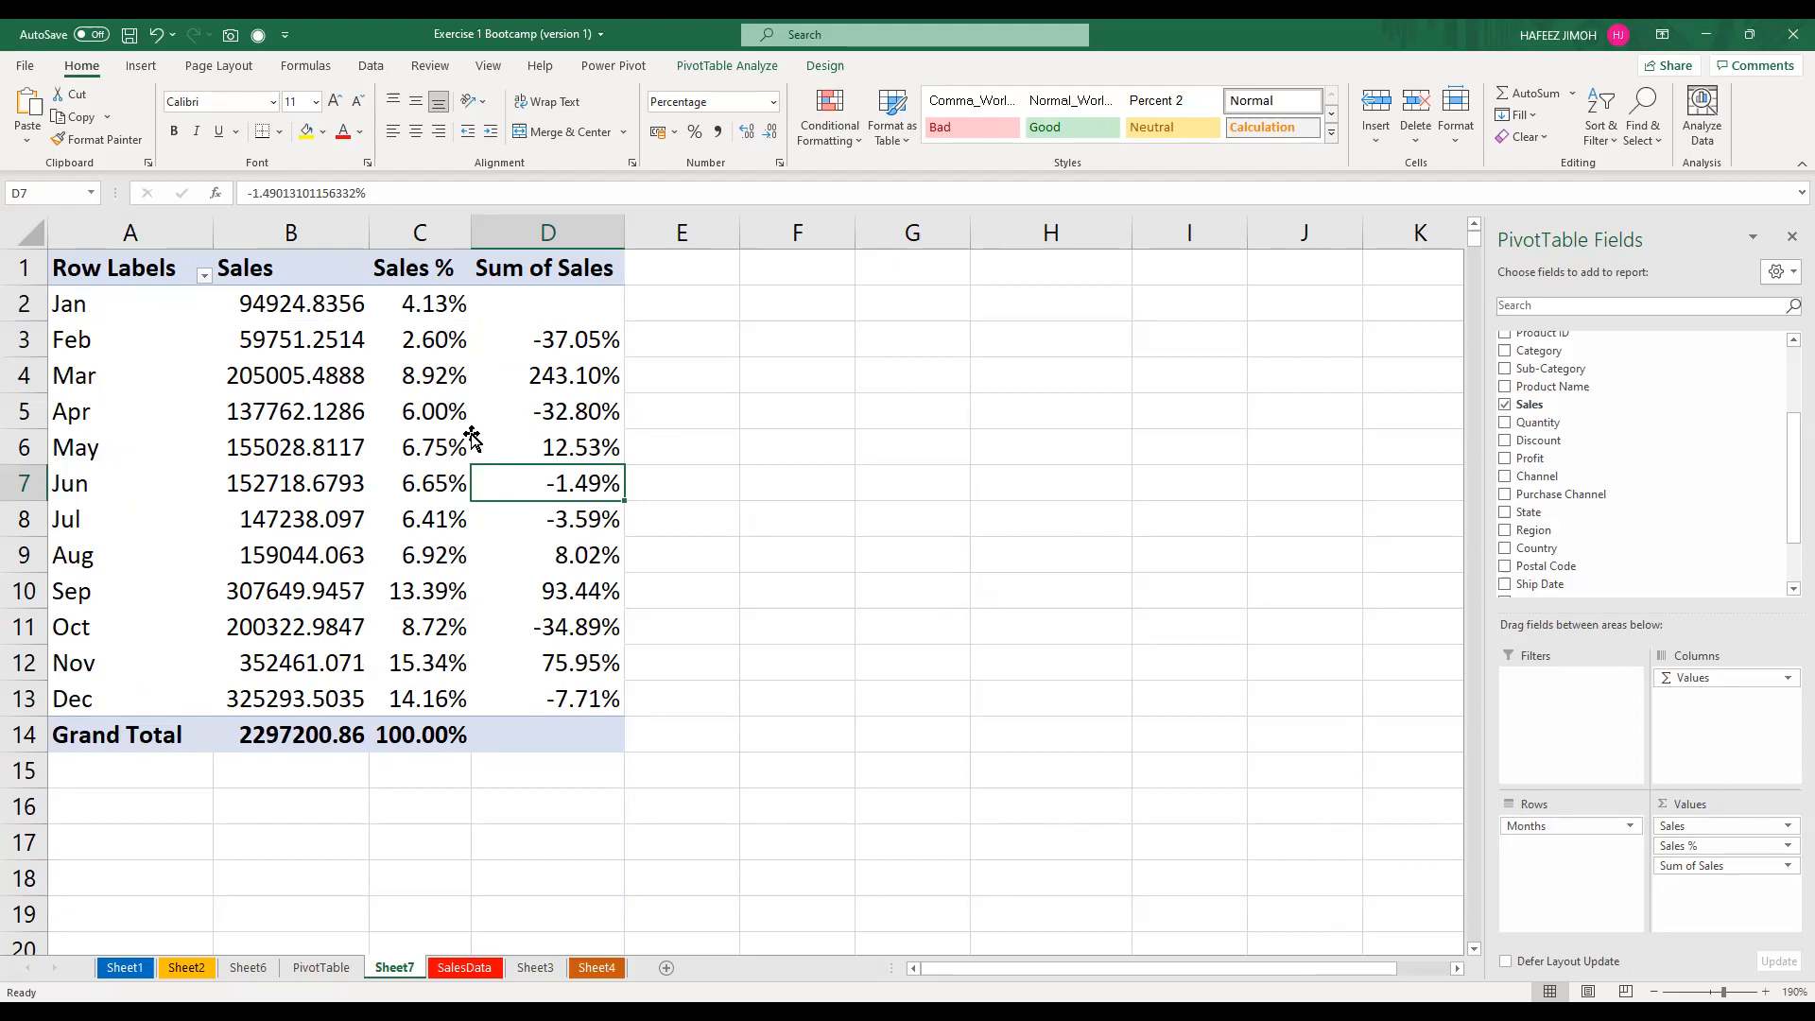
# Examine the month-over-month percentage differences in column D, especially those for February to June and December
pyautogui.hotkey('shift', 'Up')
pyautogui.hotkey('shift', 'Up')
pyautogui.hotkey('shift', 'Up')
pyautogui.hotkey('shift', 'Up')
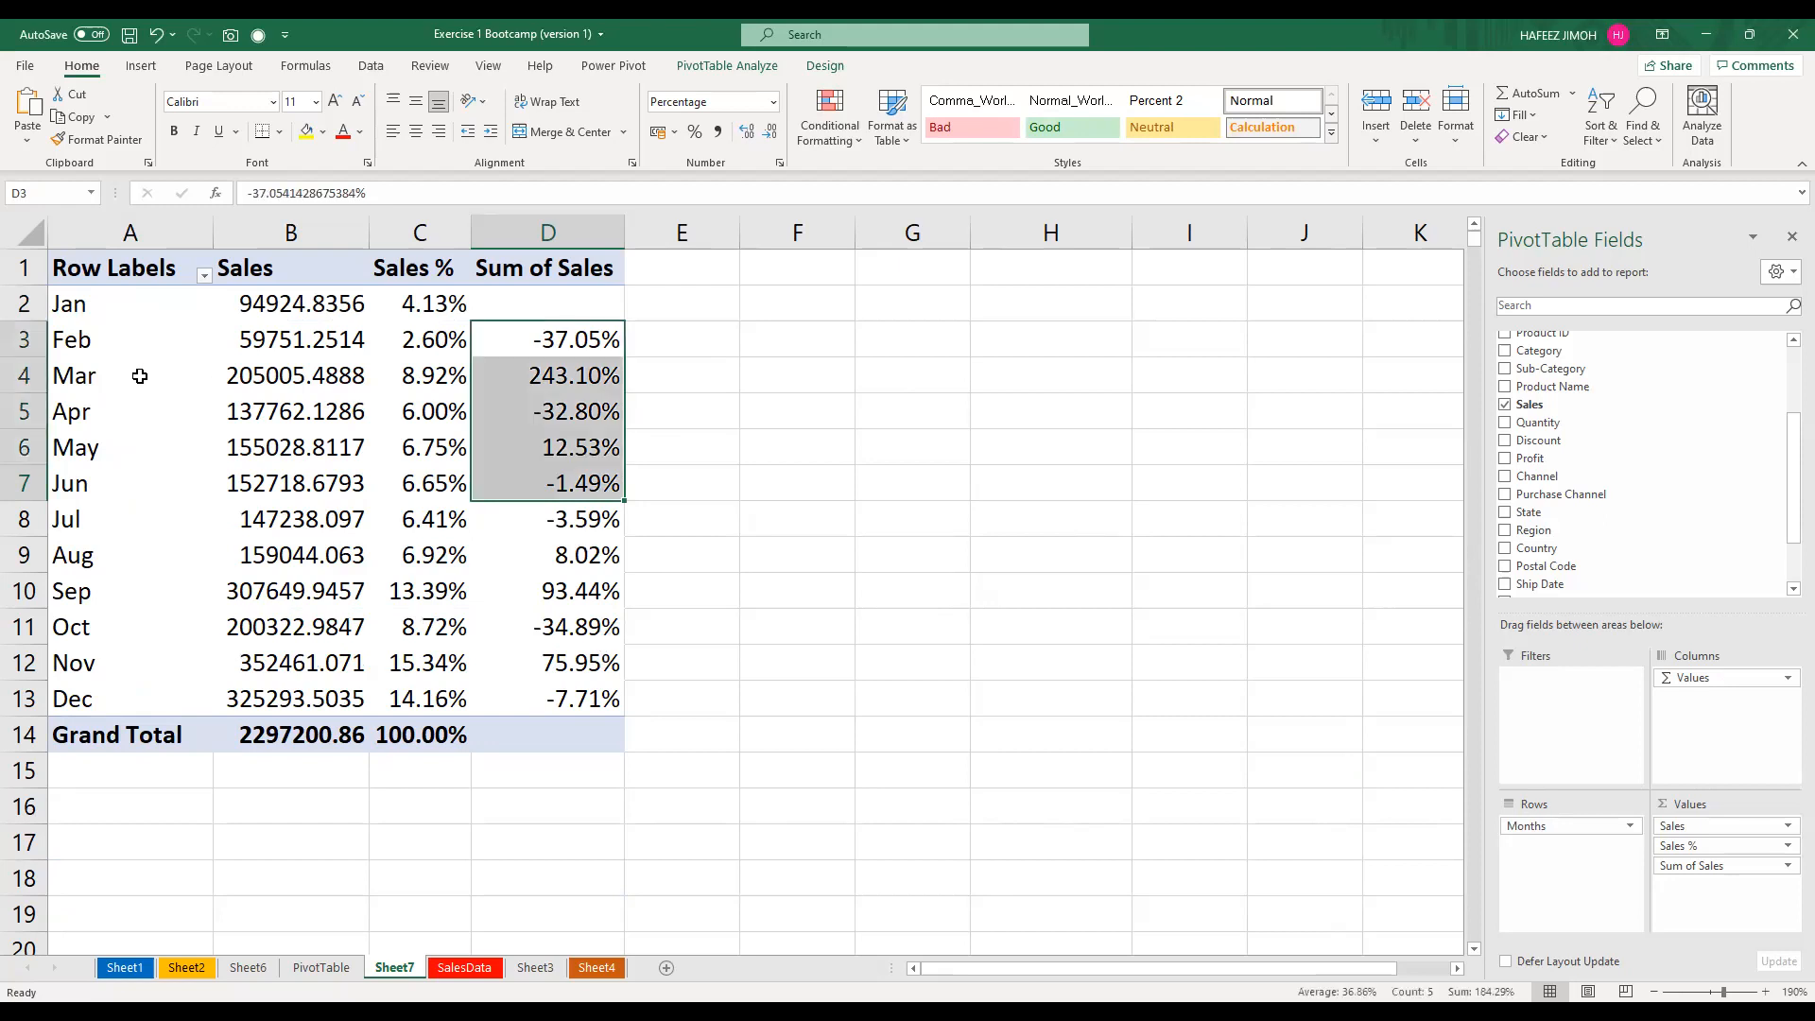
pyautogui.click(153, 373)
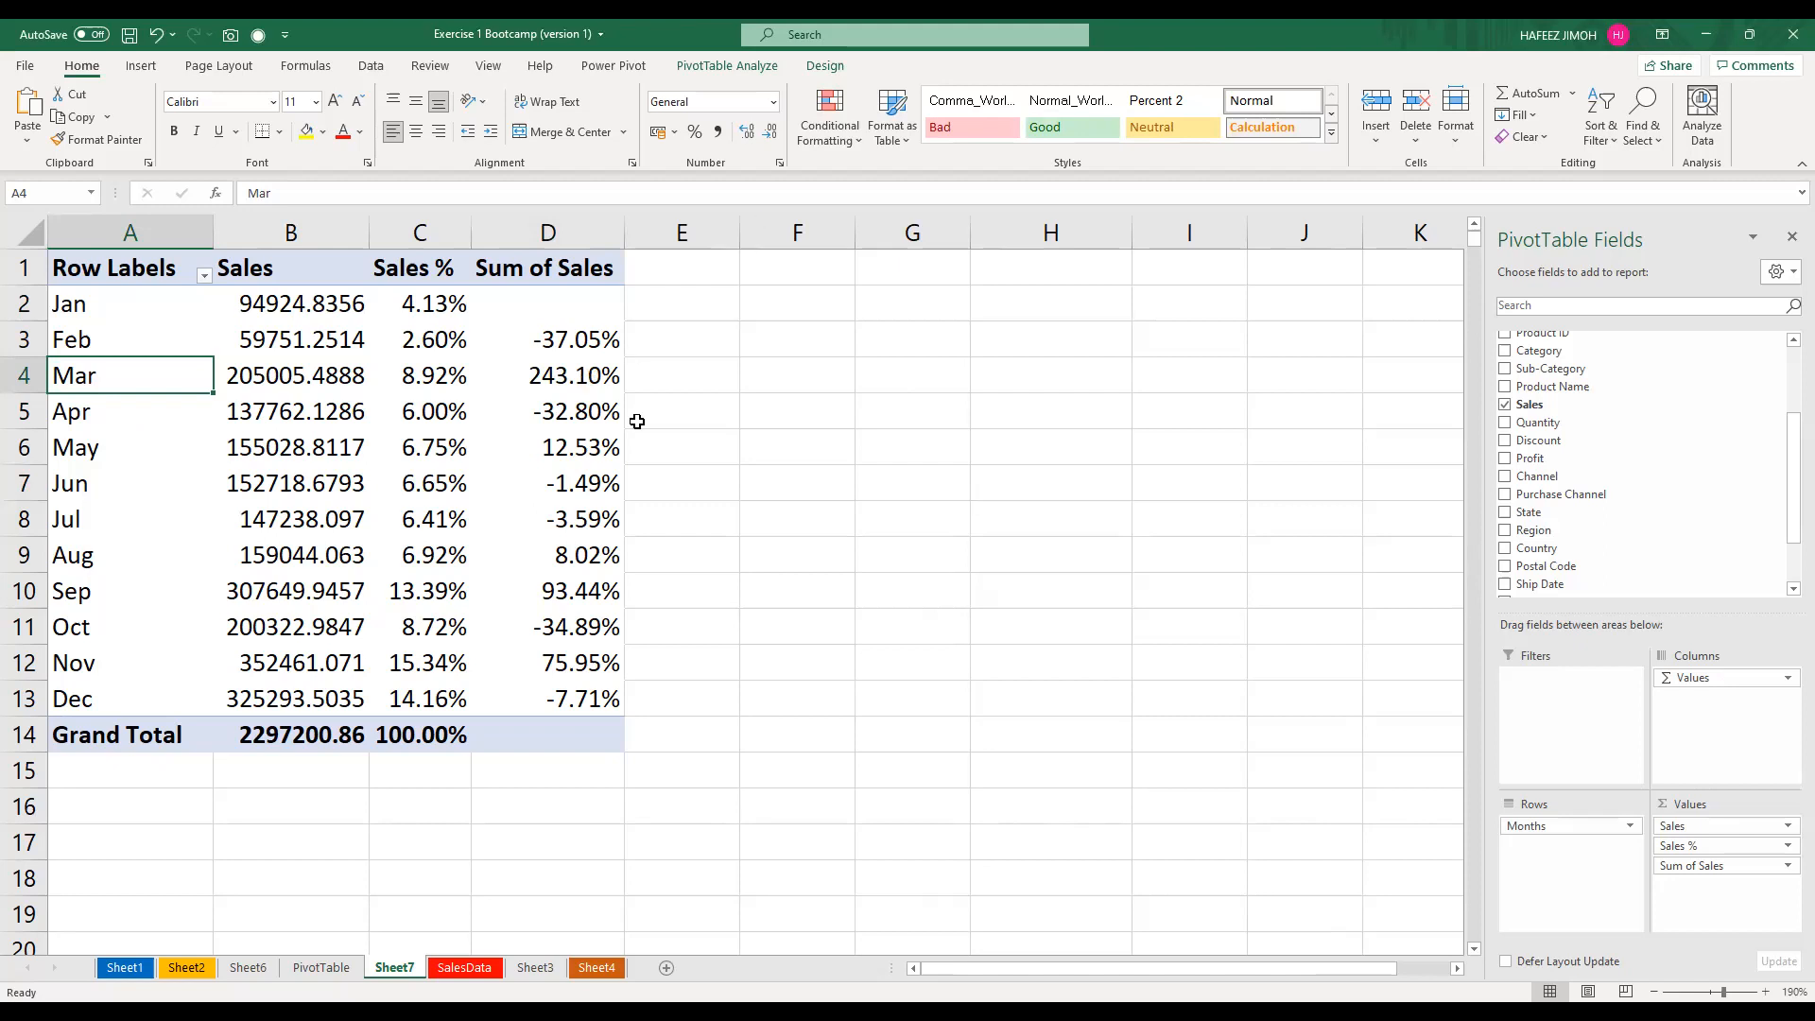
pyautogui.press('Right')
pyautogui.press('Right')
pyautogui.press('Right')
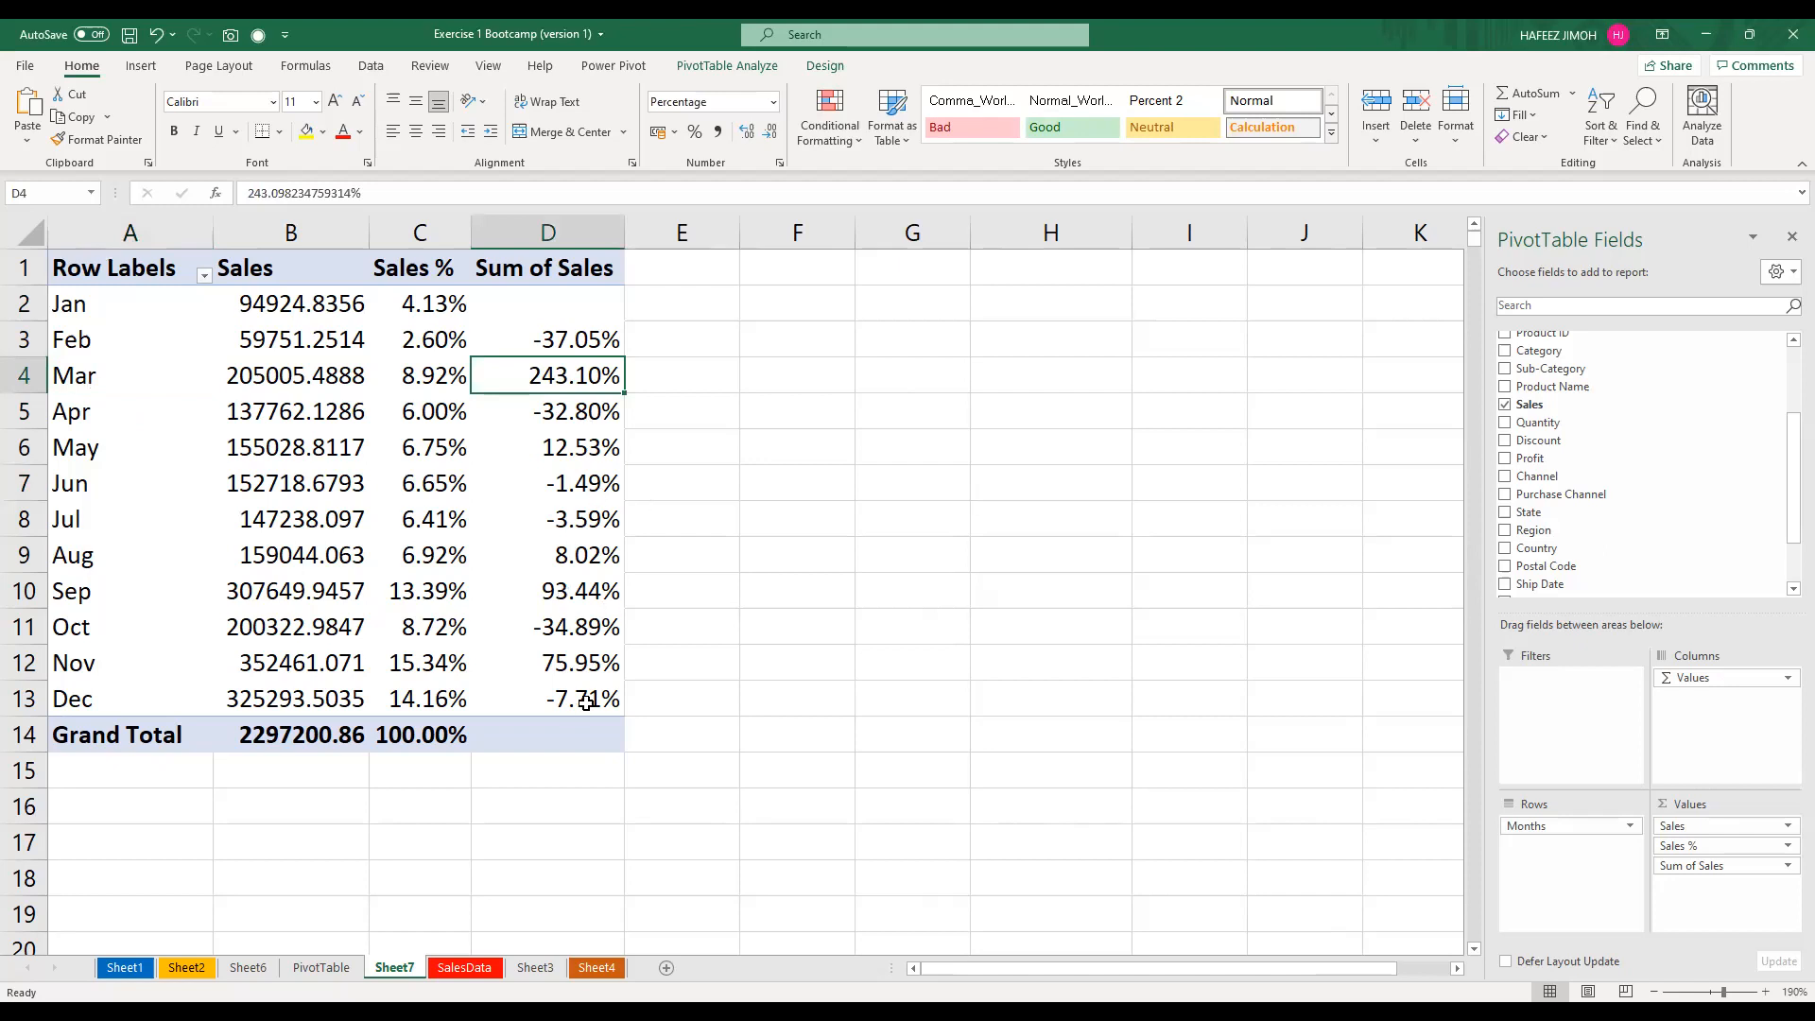
pyautogui.moveTo(544, 700)
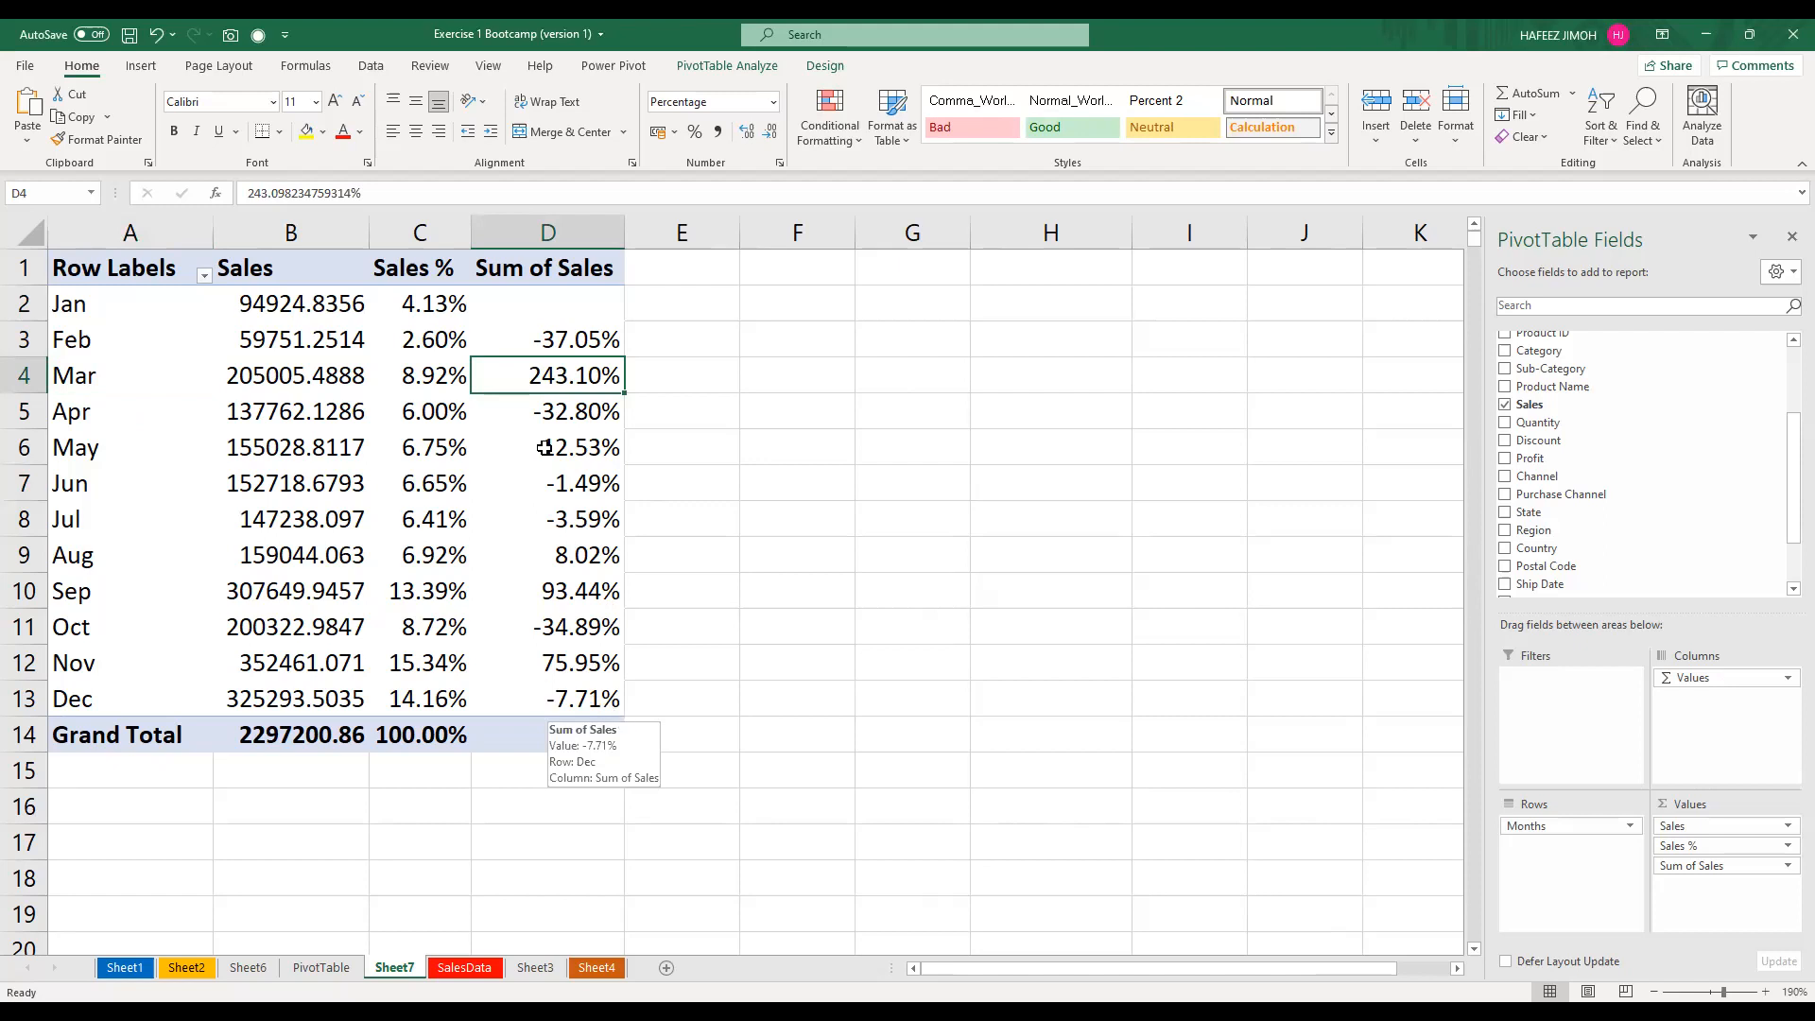
# Rename the Sum of Sales heading in D1 as MMOMGrowth
pyautogui.click(570, 270)
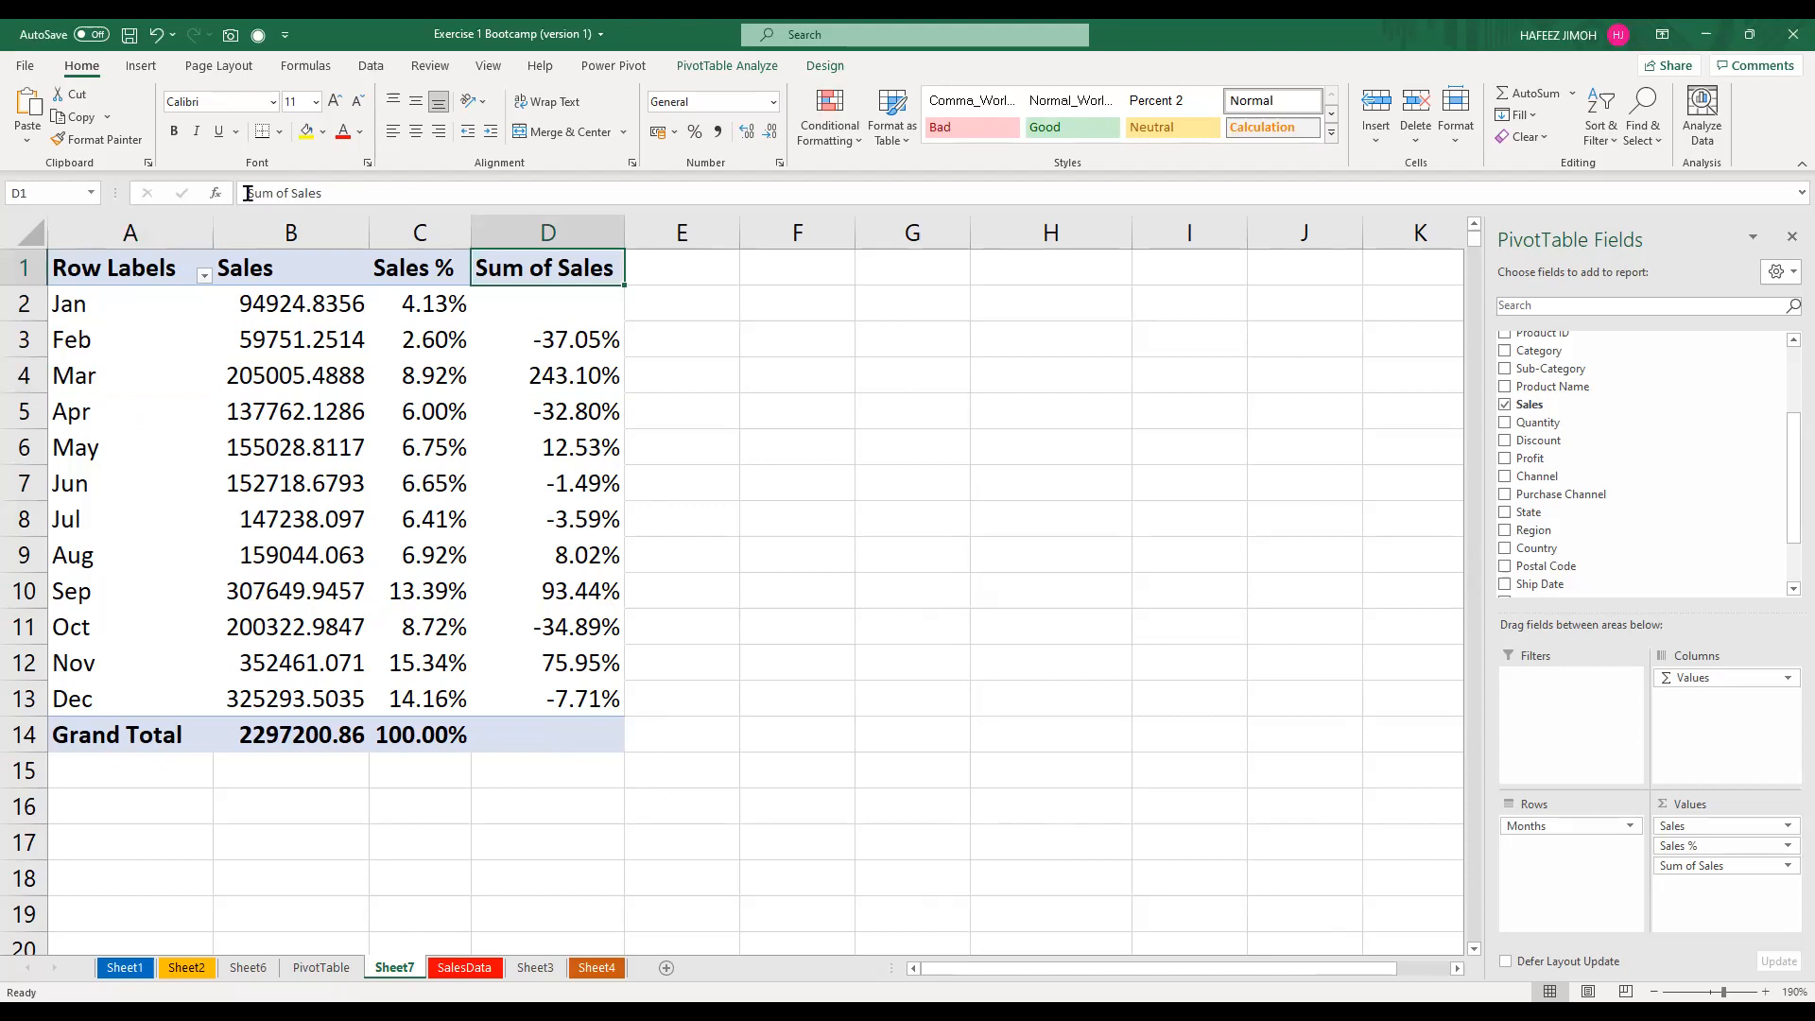
pyautogui.write('mom')
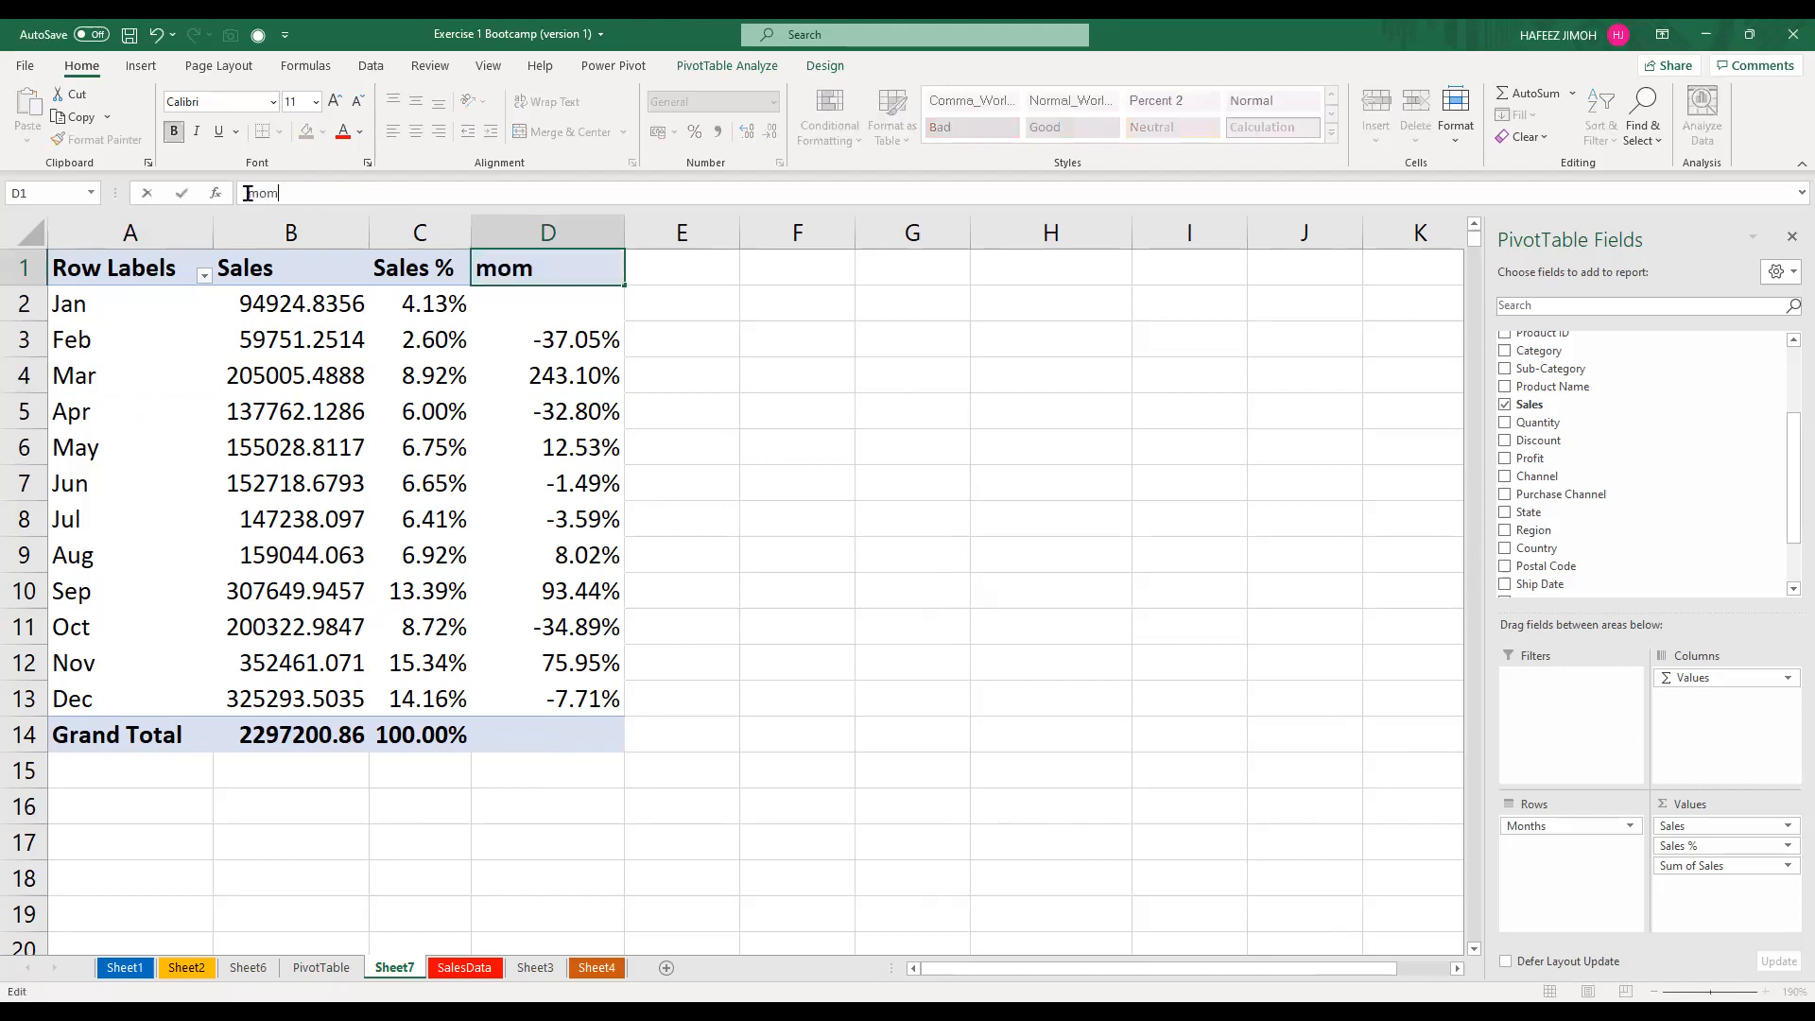
pyautogui.press('BackSpace')
pyautogui.press('BackSpace')
pyautogui.press('BackSpace')
pyautogui.write('MMOMGrow')
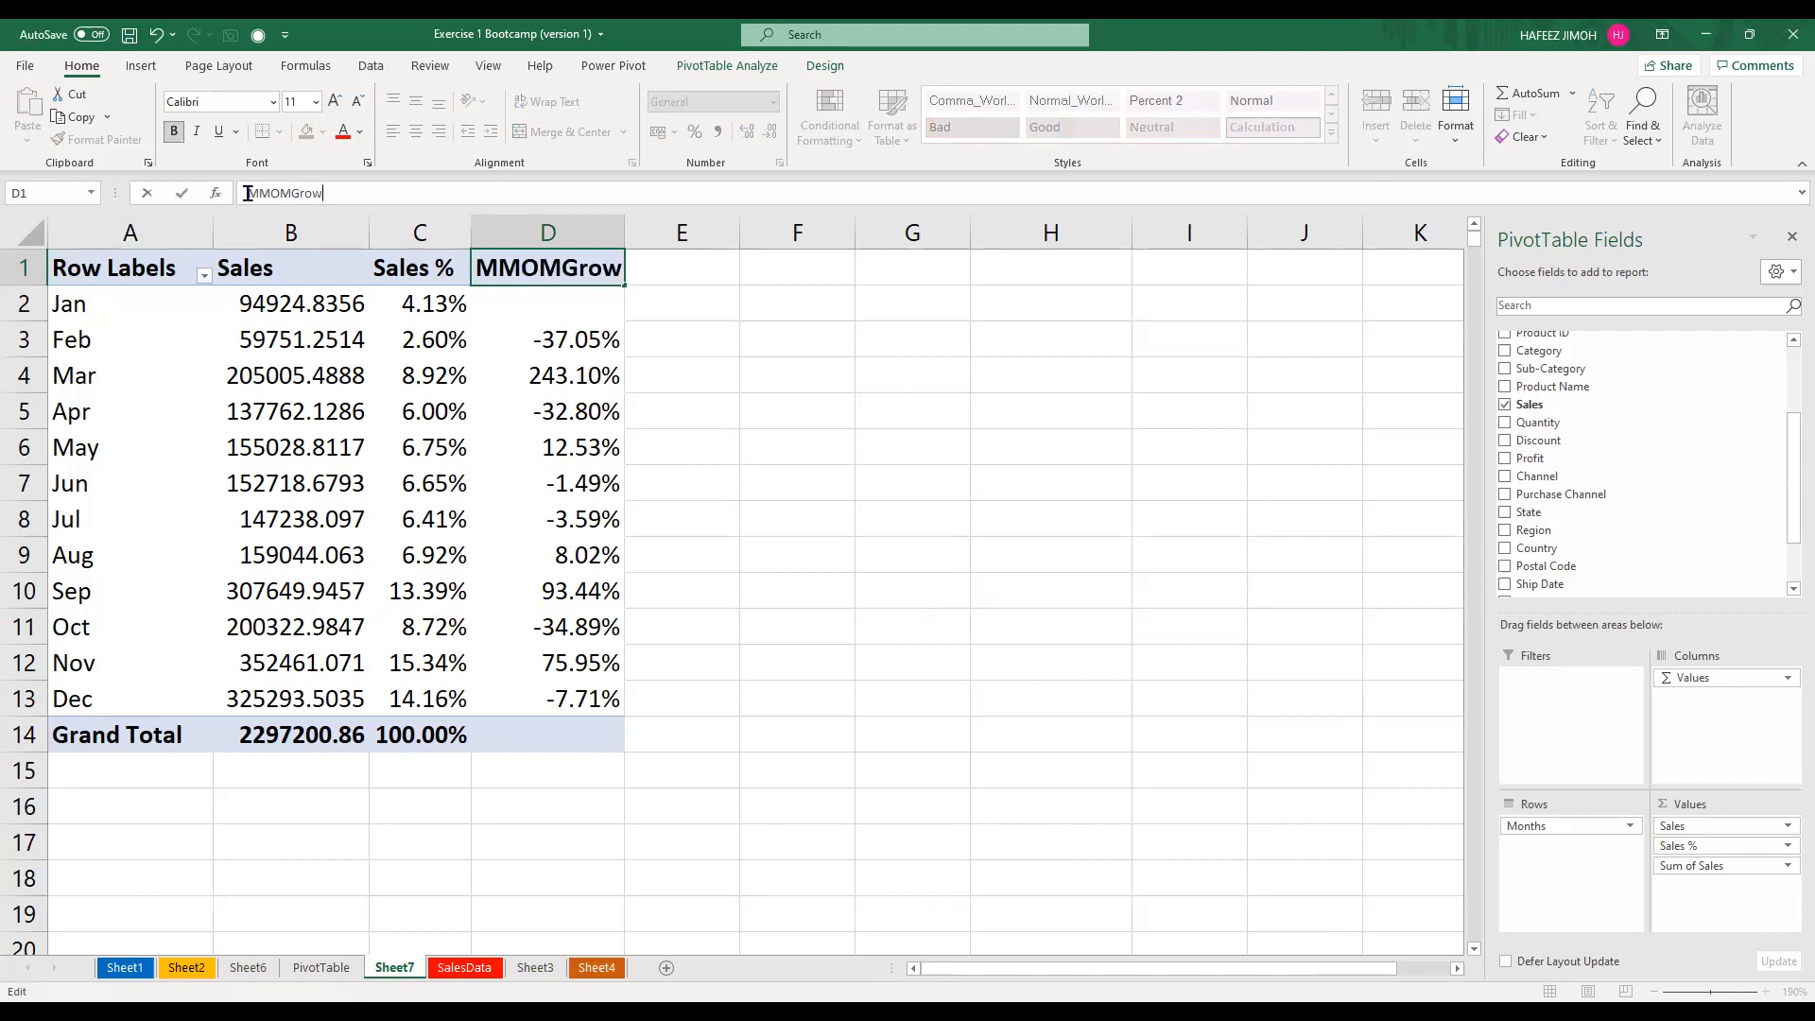
pyautogui.write('th')
pyautogui.press('Return')
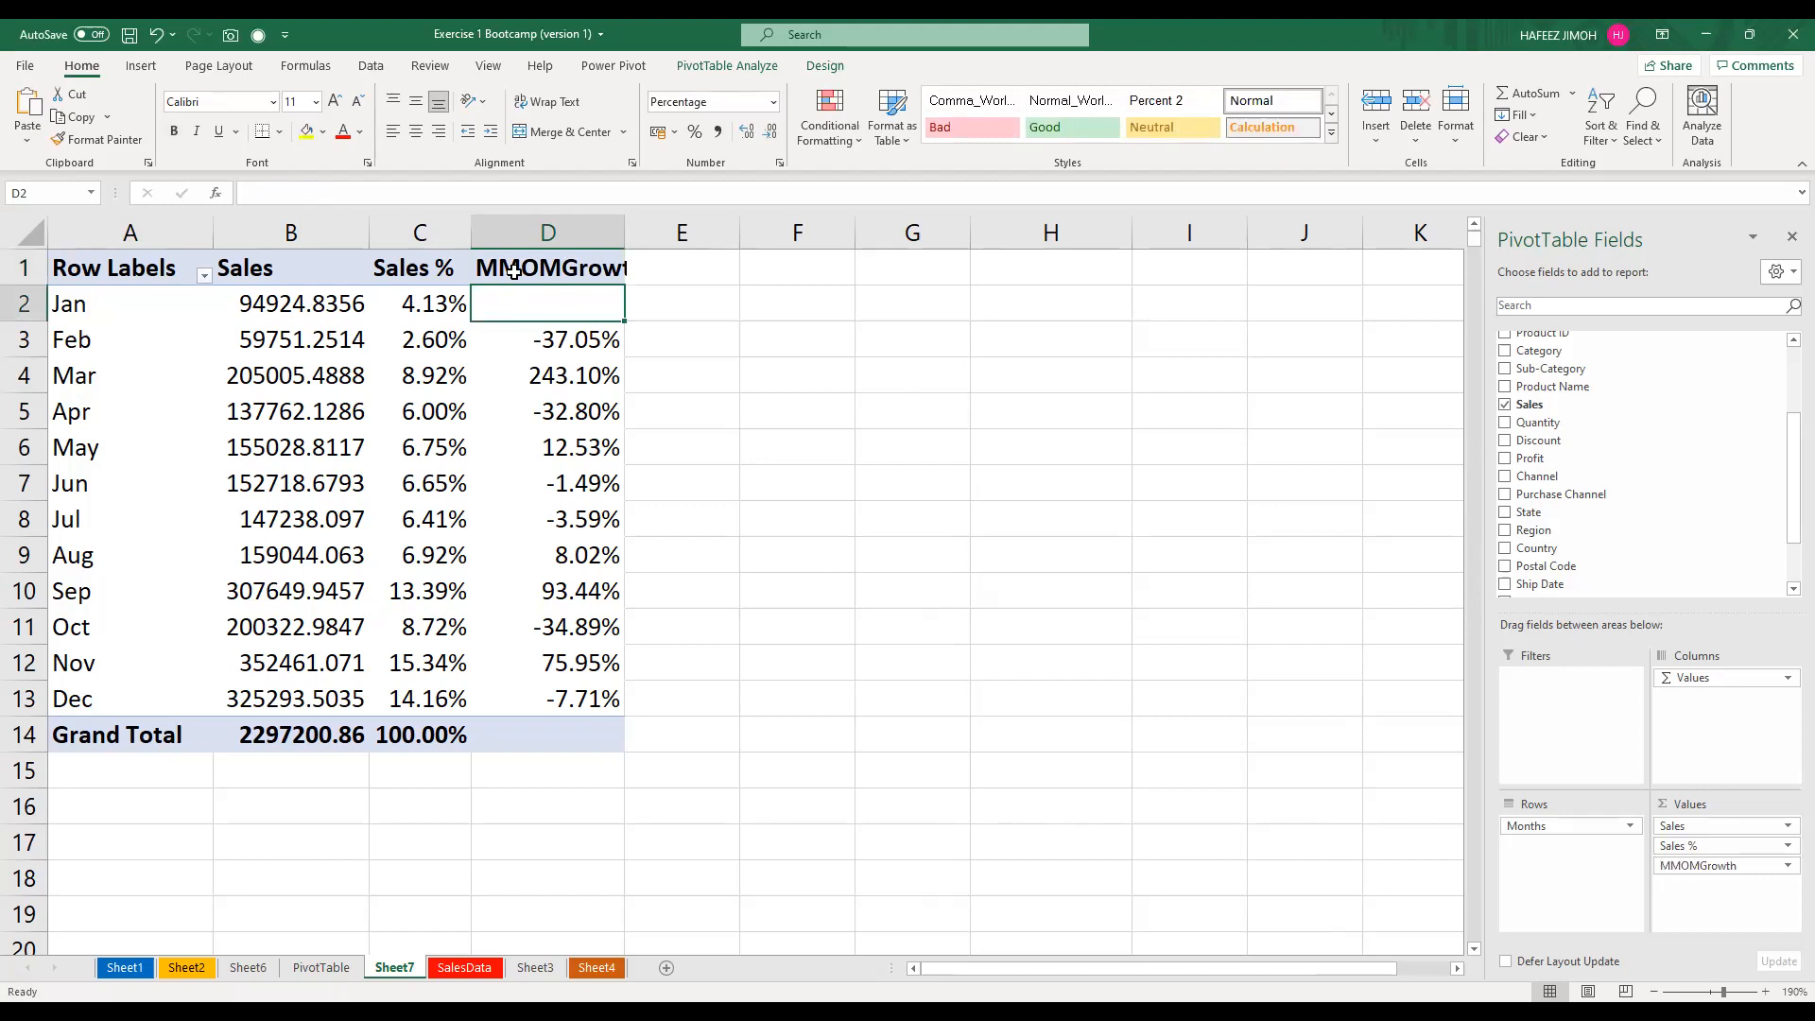
# Rename the percentage difference column's heading in D1 as MoM%
pyautogui.press('Up')
pyautogui.click(303, 192)
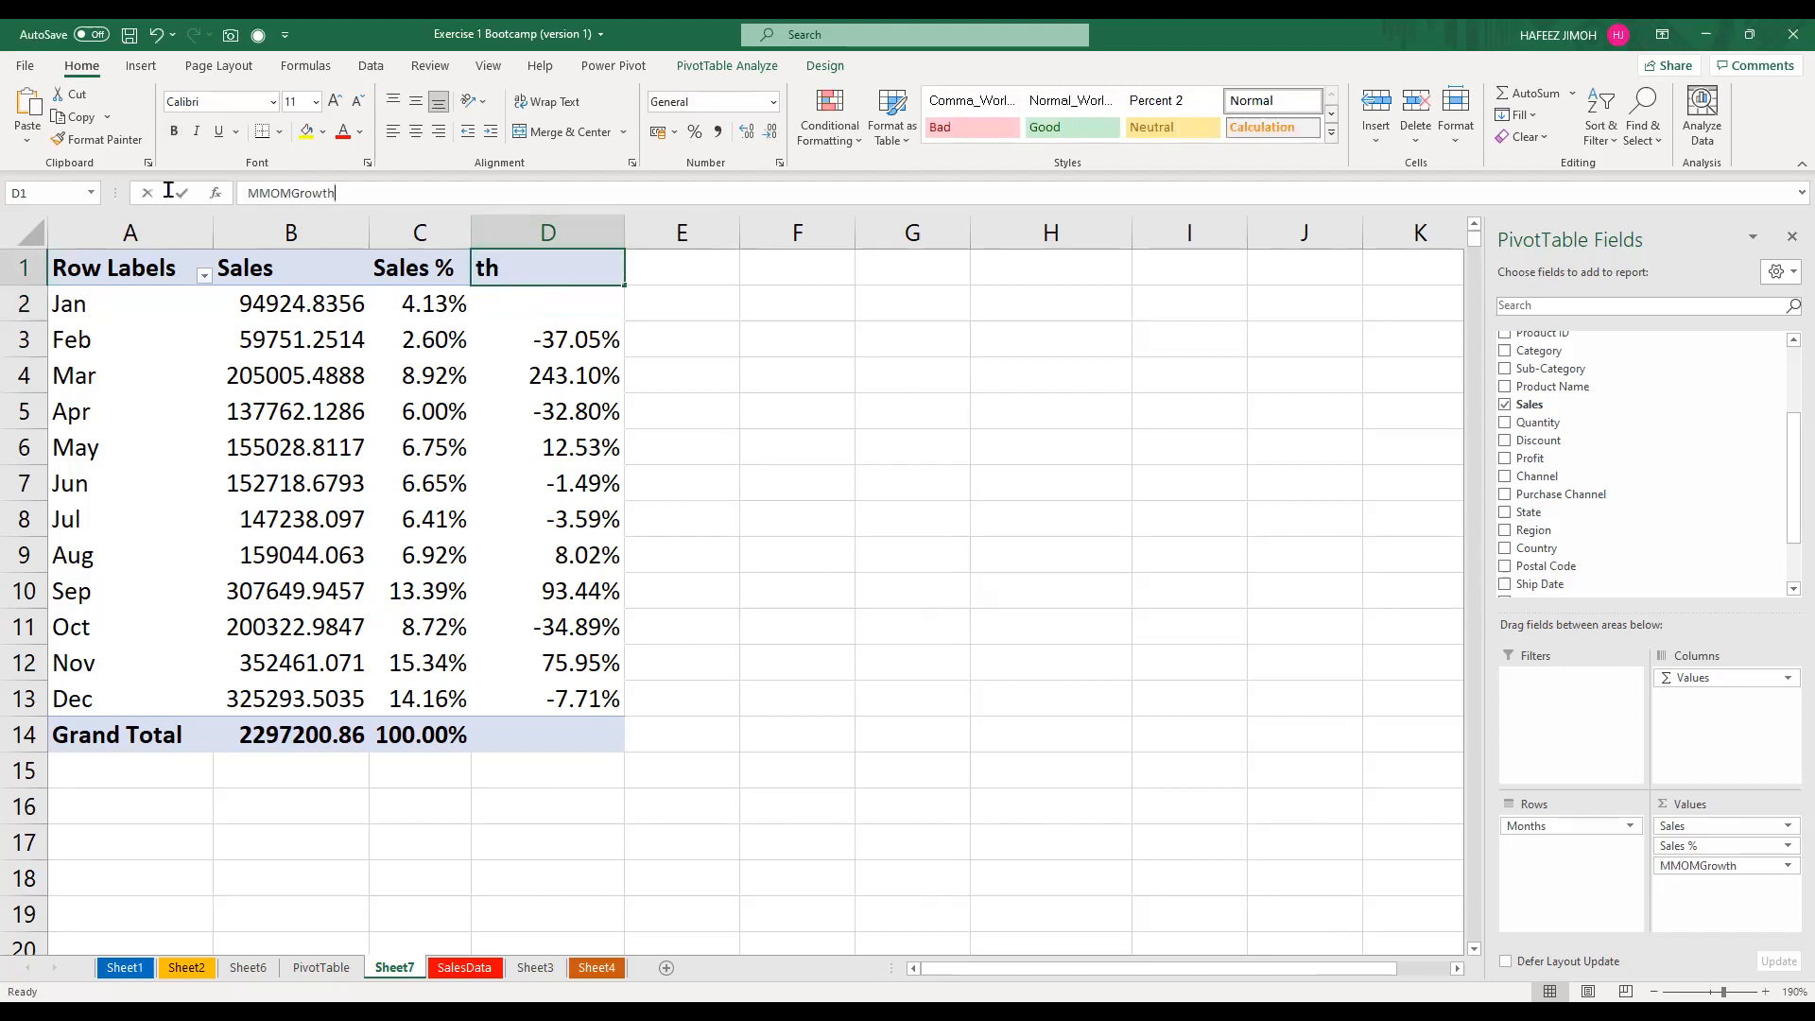
pyautogui.moveTo(169, 190); pyautogui.dragTo(173, 196)
pyautogui.write('Mo')
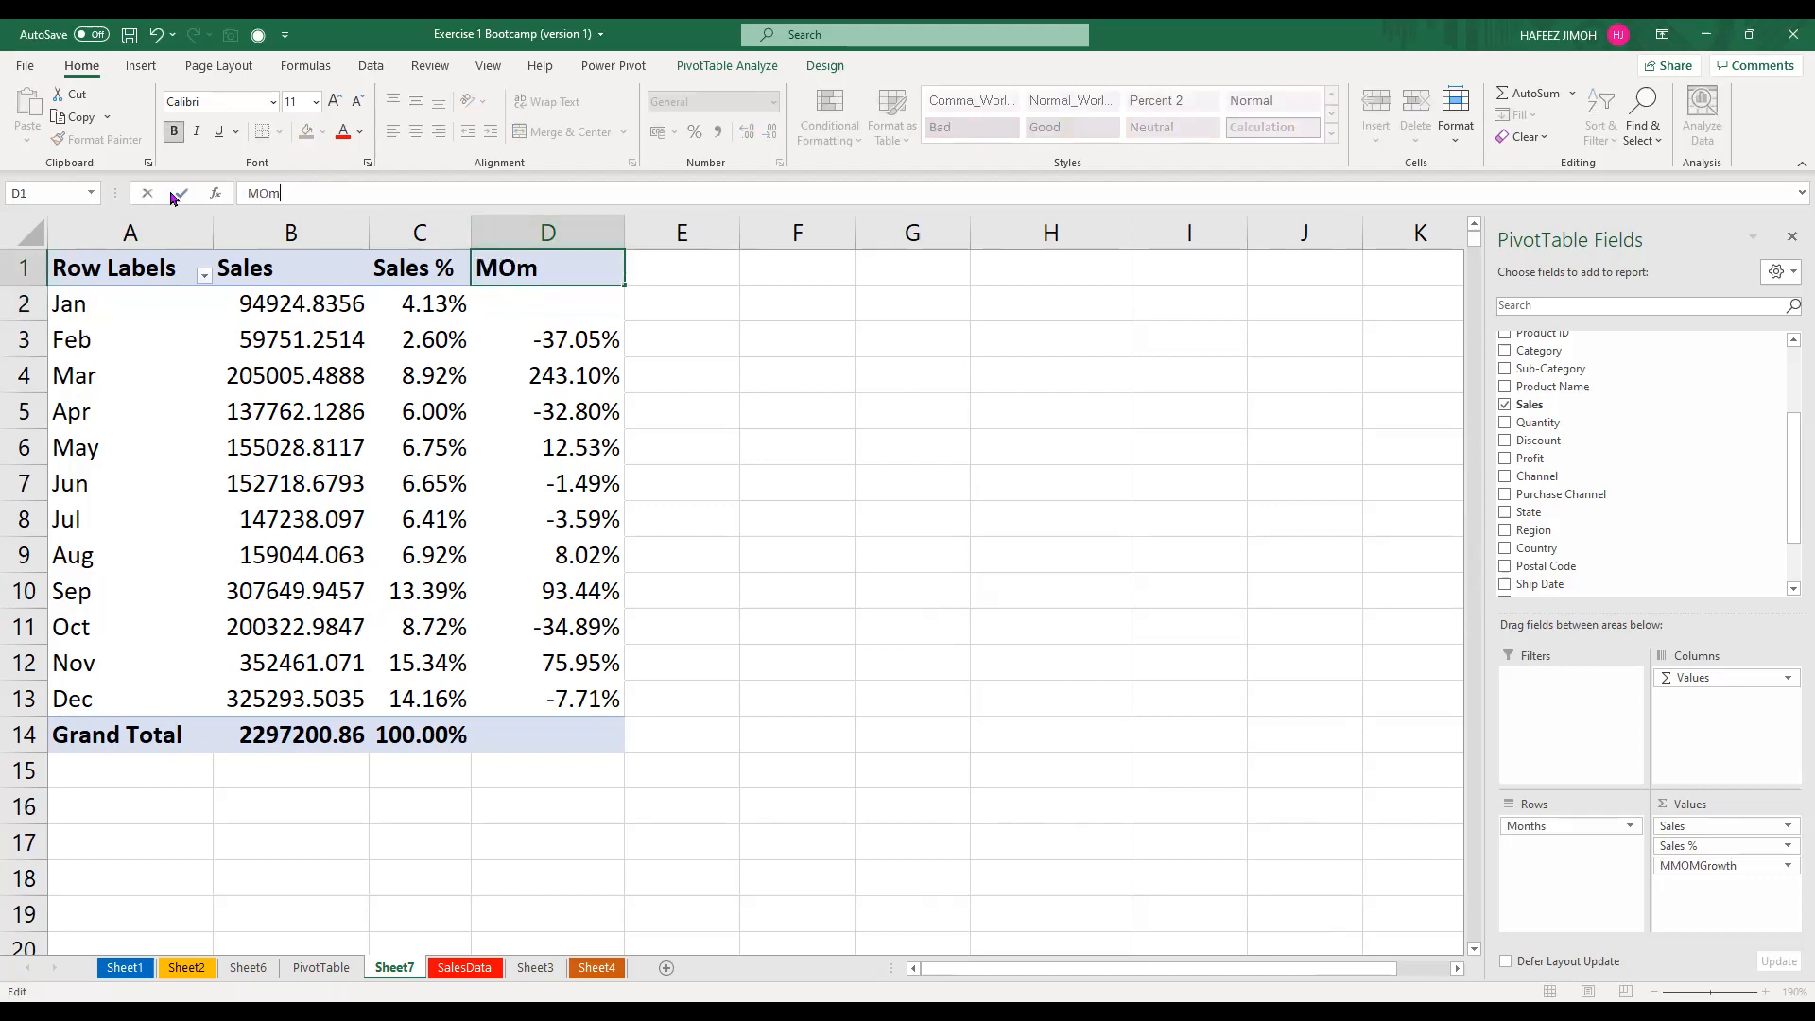
pyautogui.write('M%')
pyautogui.press('Return')
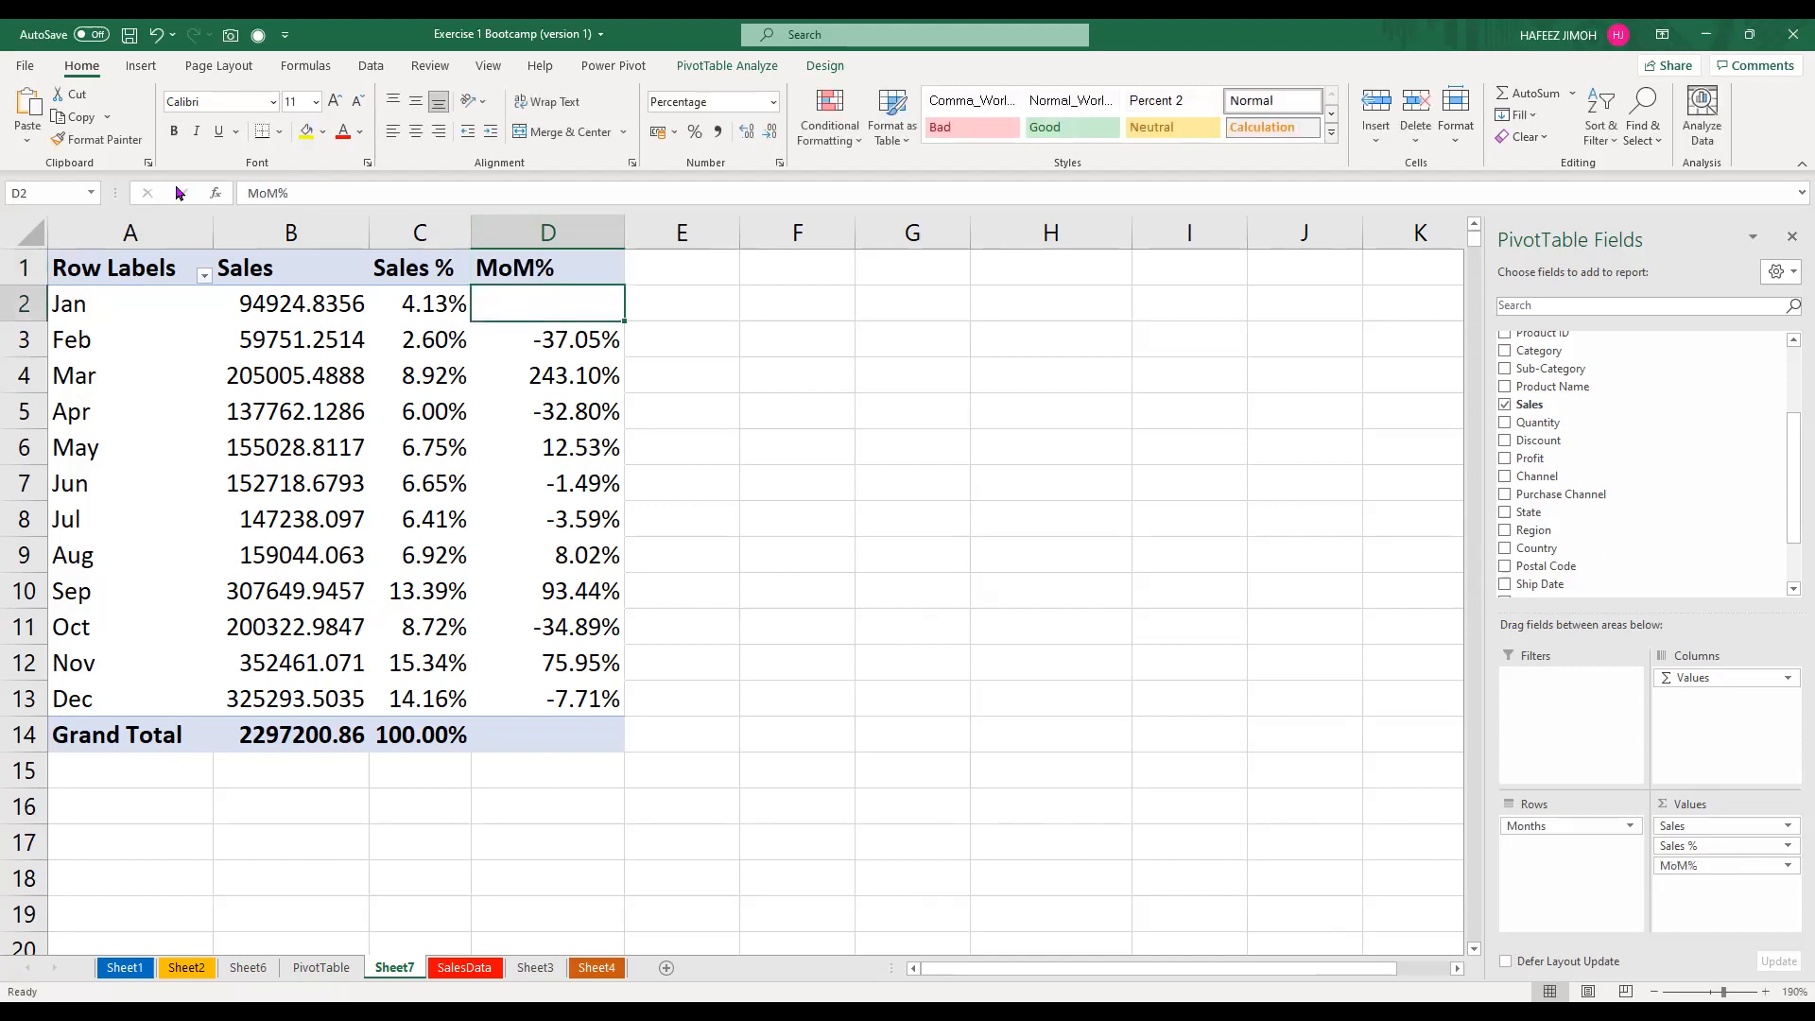
# Add a slicer for the Years field and place it over columns H to J, clear of the pivot table
pyautogui.scroll(-2, 1588, 565)
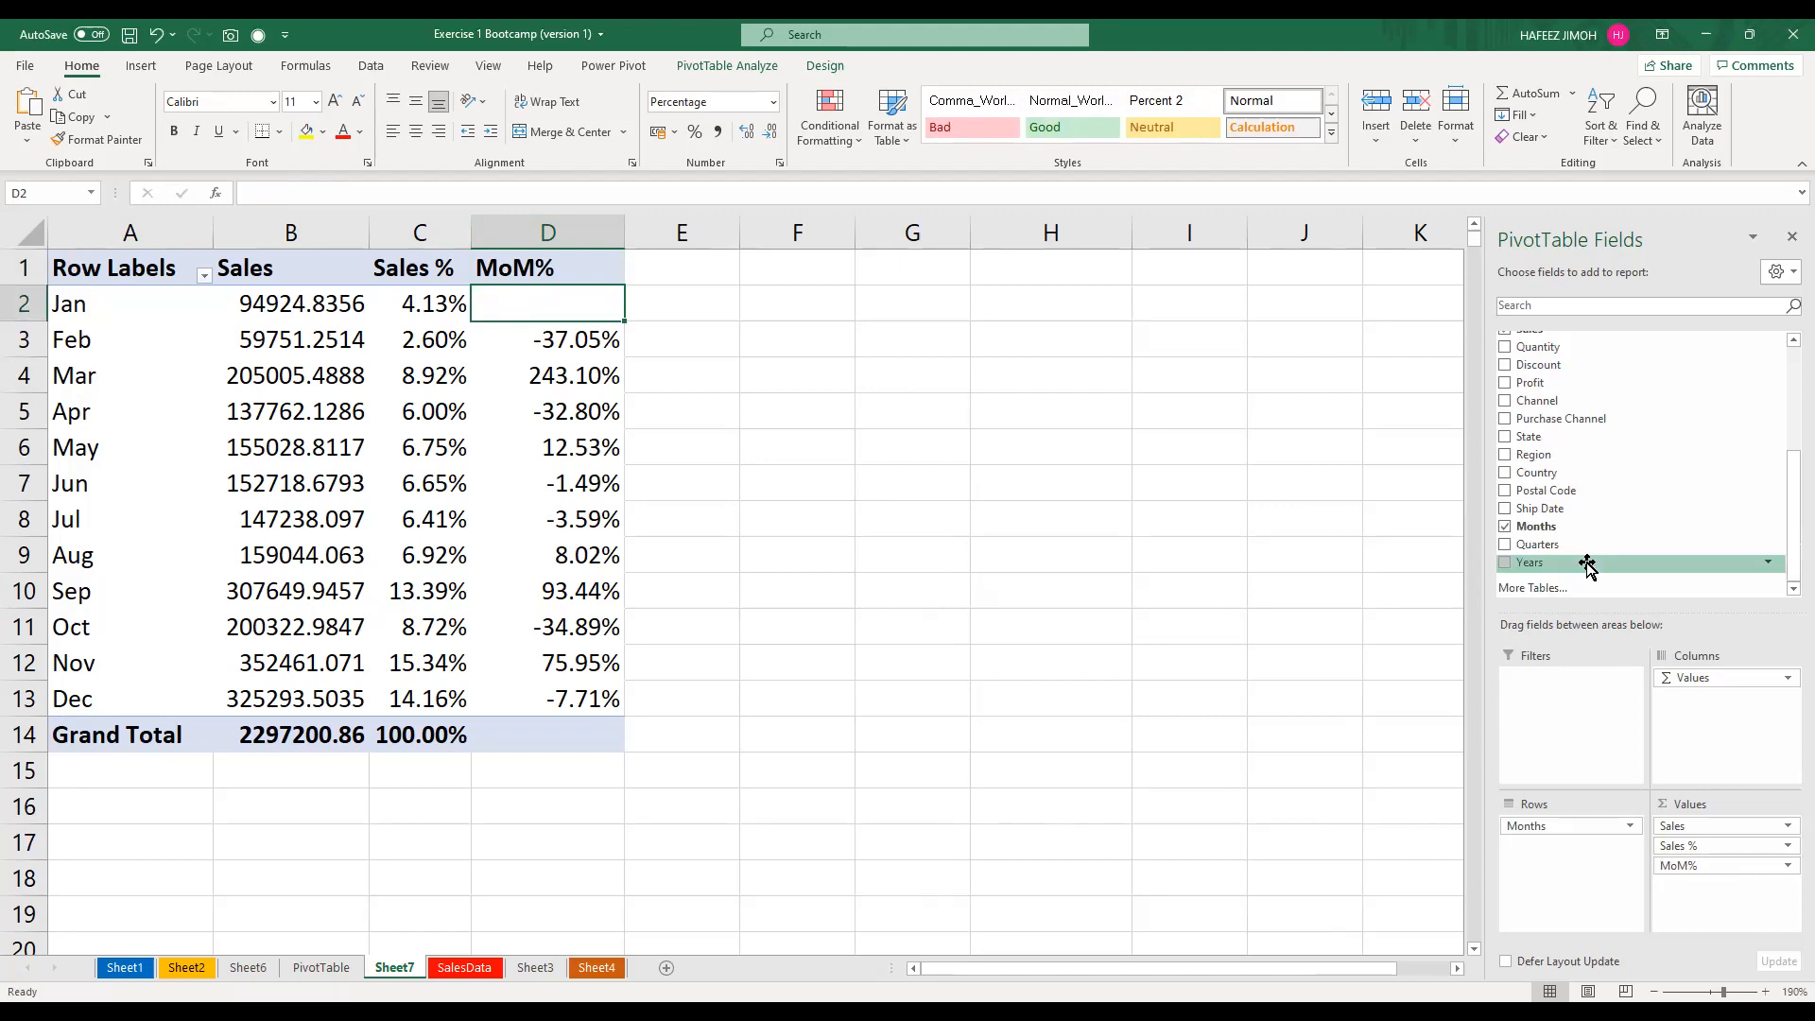
pyautogui.rightClick(1592, 564)
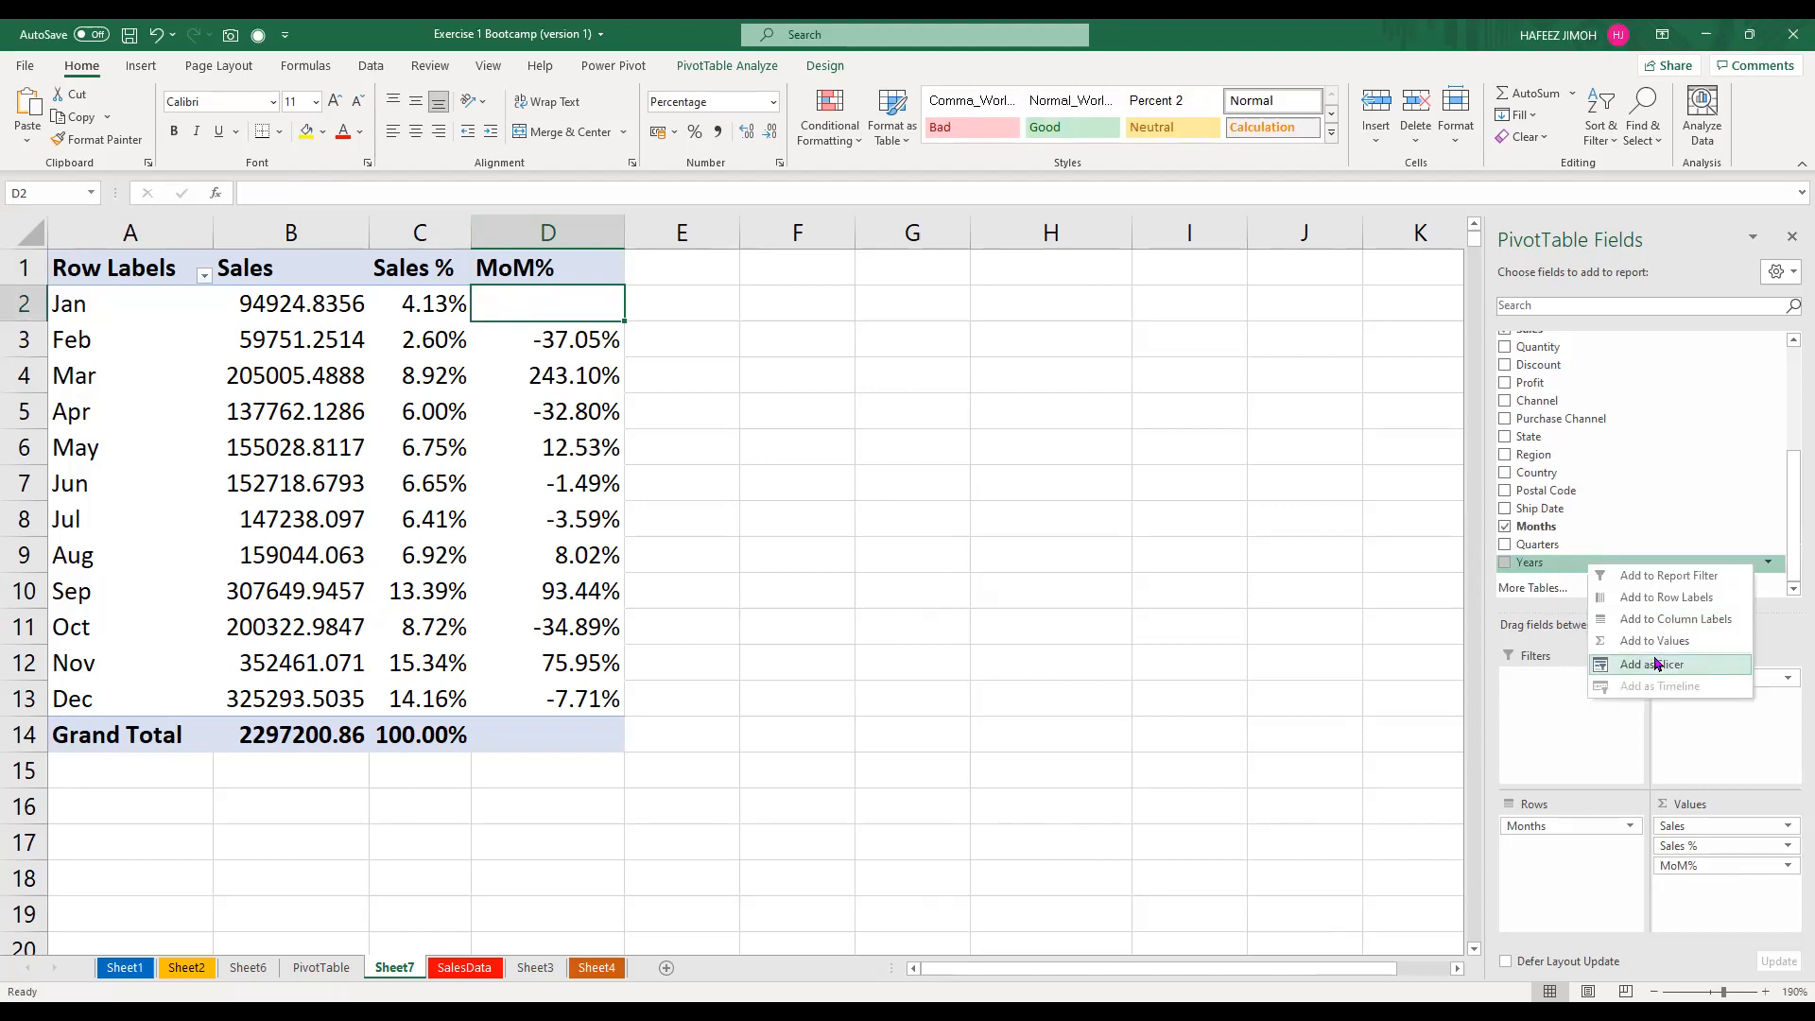
pyautogui.press('Return')
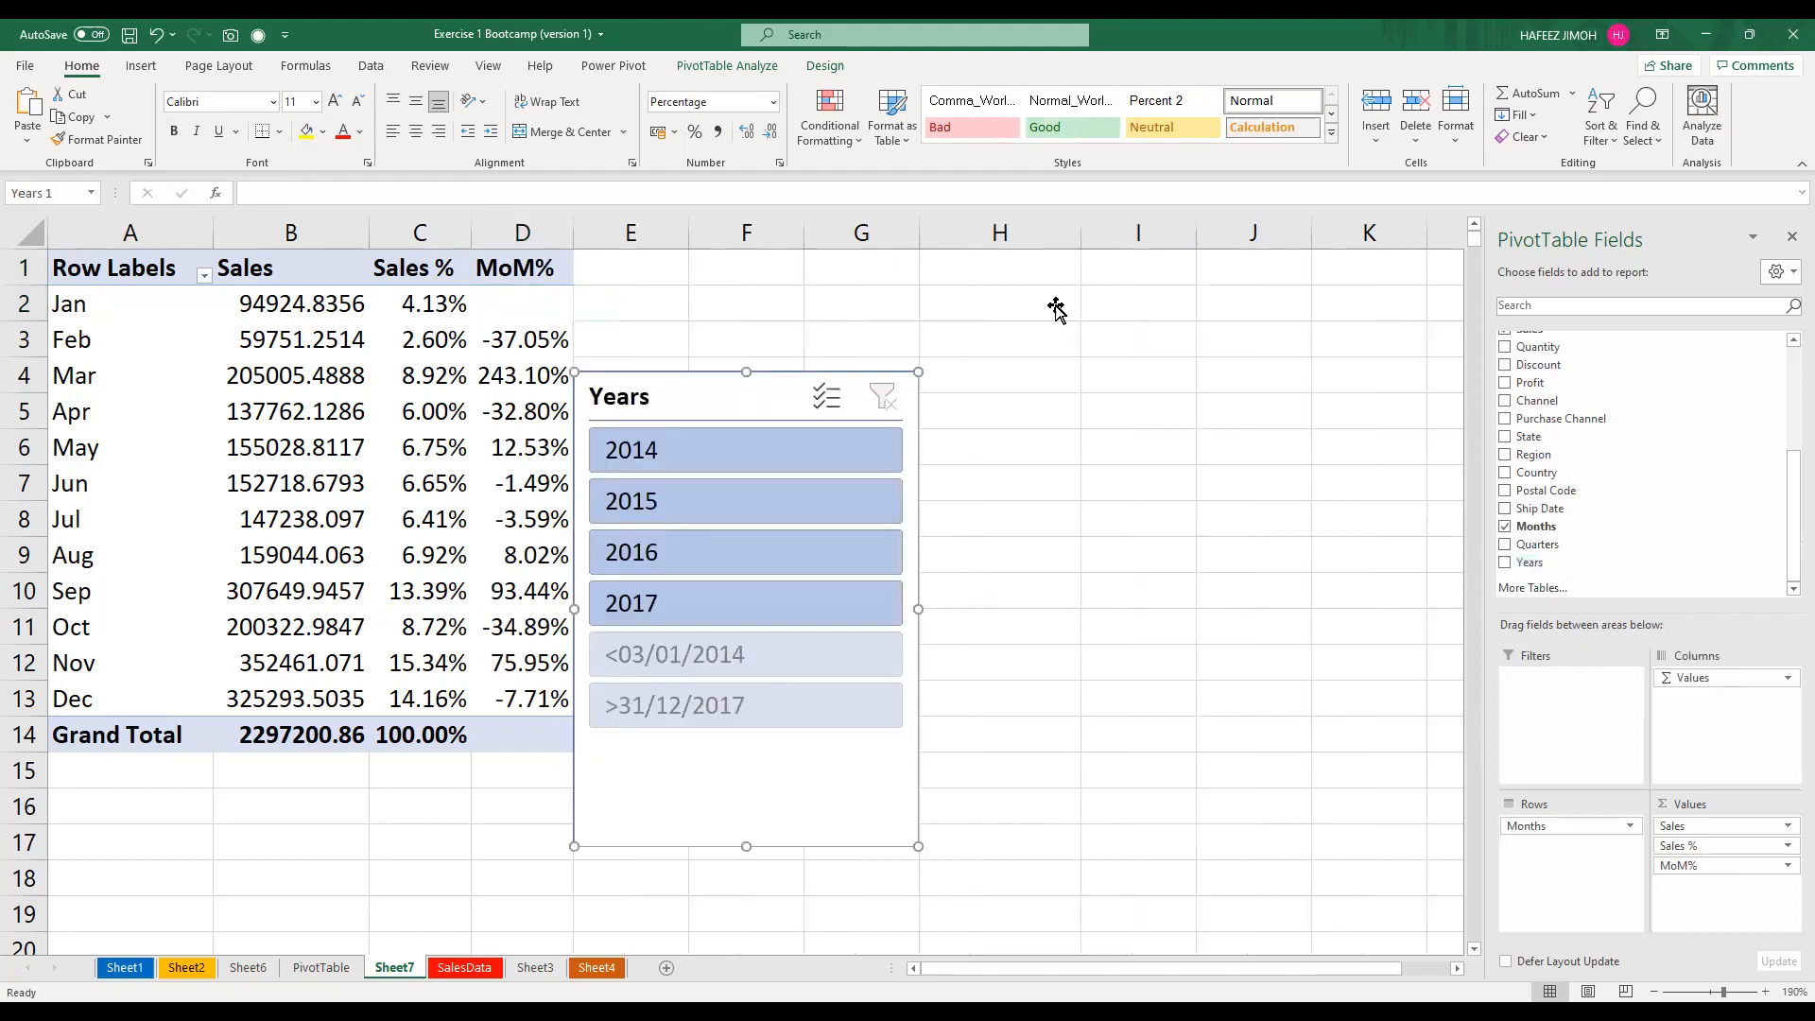
pyautogui.moveTo(1056, 310); pyautogui.dragTo(1053, 304)
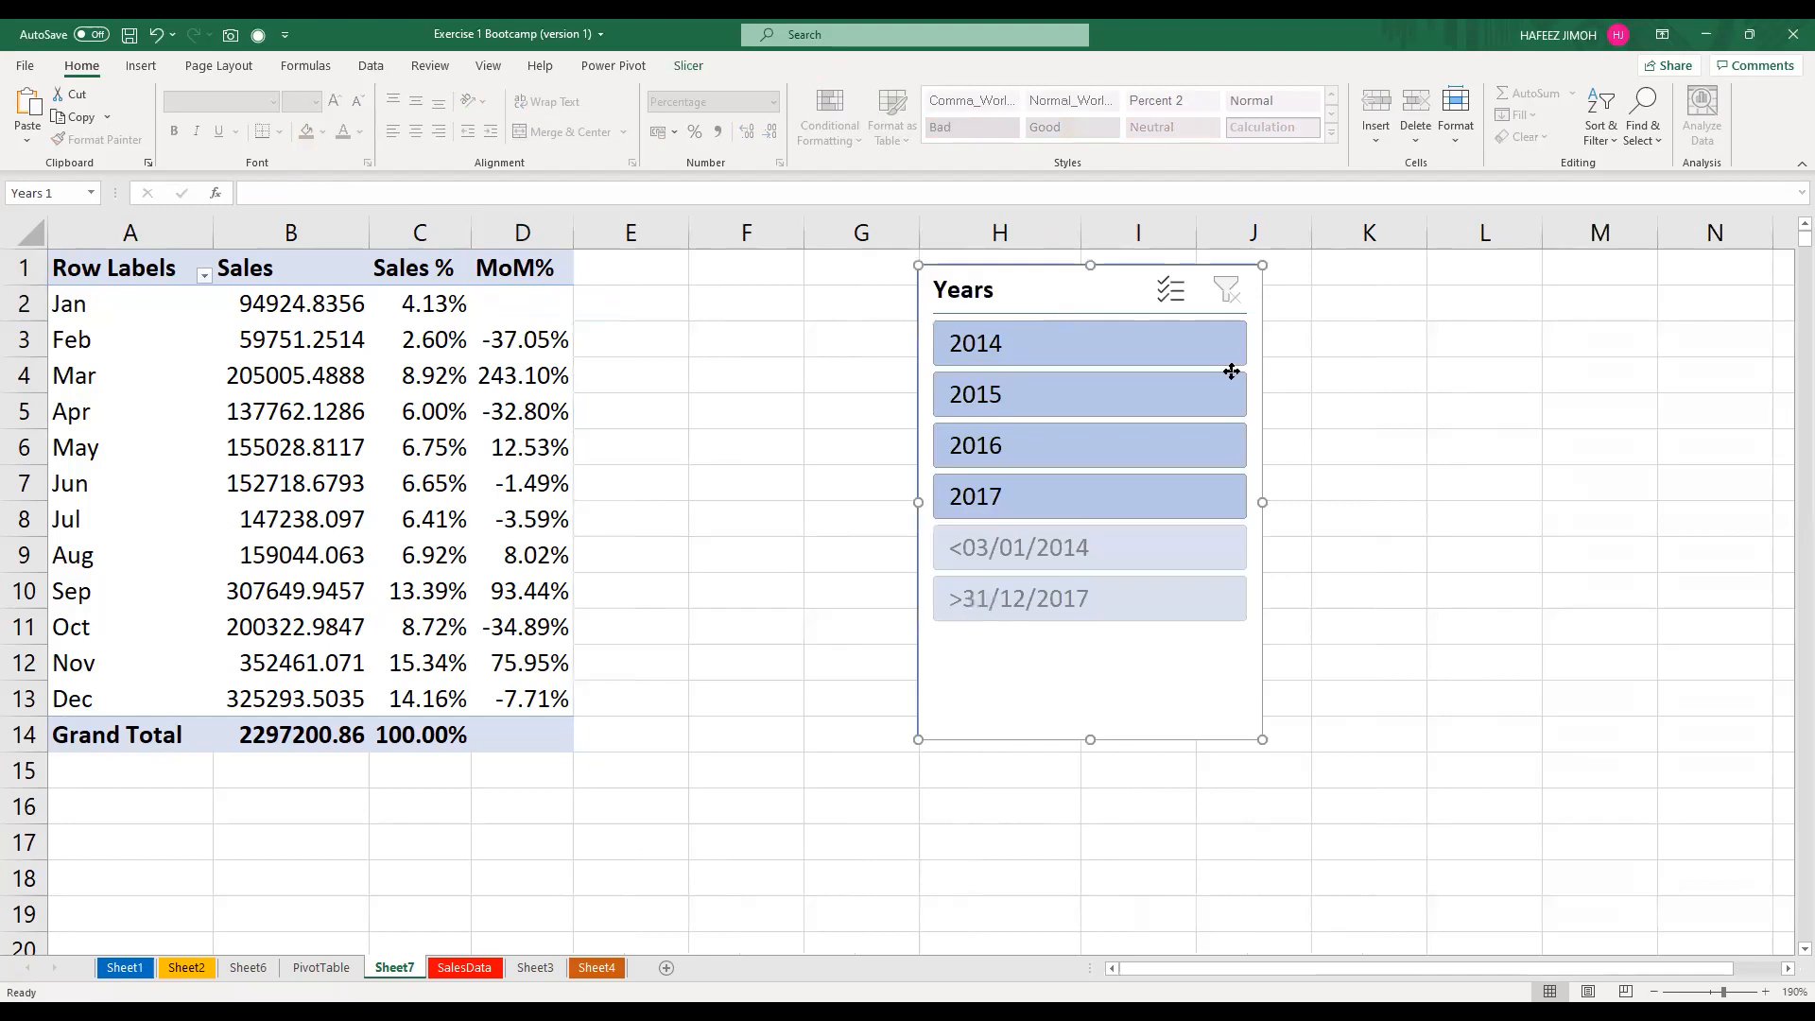
# Filter the pivot table with the Years slicer to 2014, 2016 and finally 2017
pyautogui.moveTo(1217, 376); pyautogui.dragTo(1193, 377)
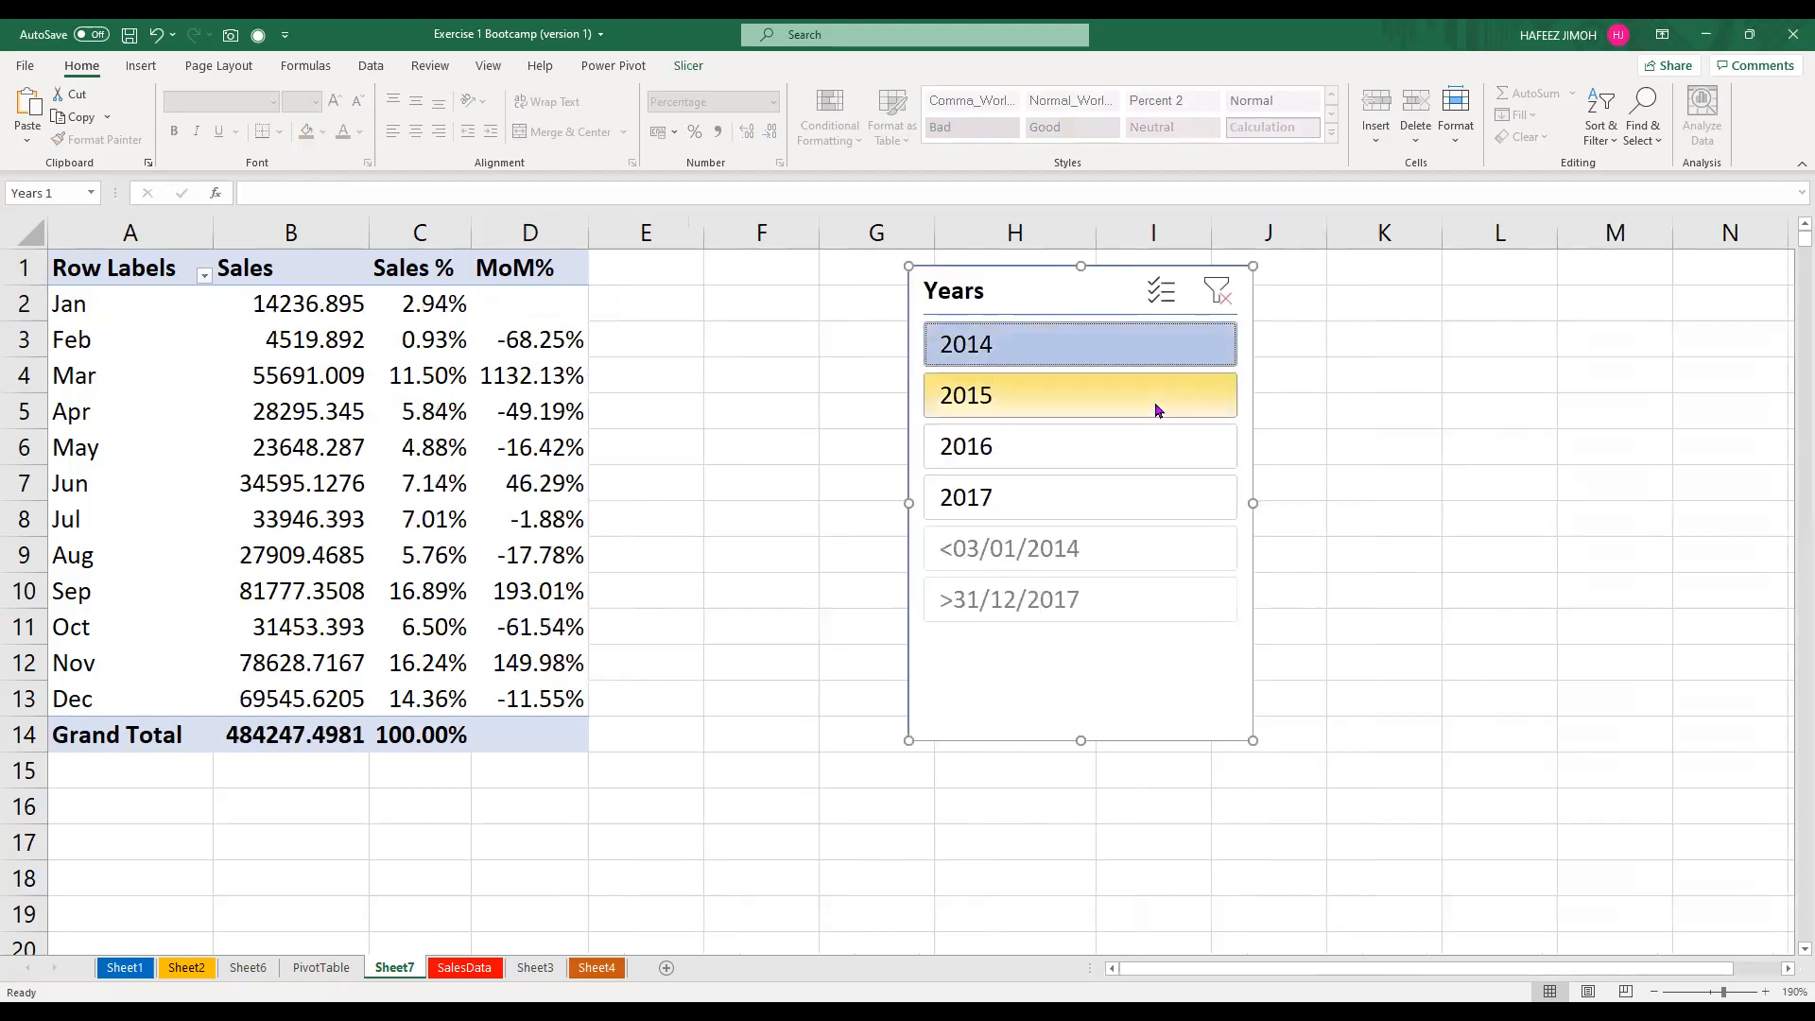
pyautogui.click(1164, 435)
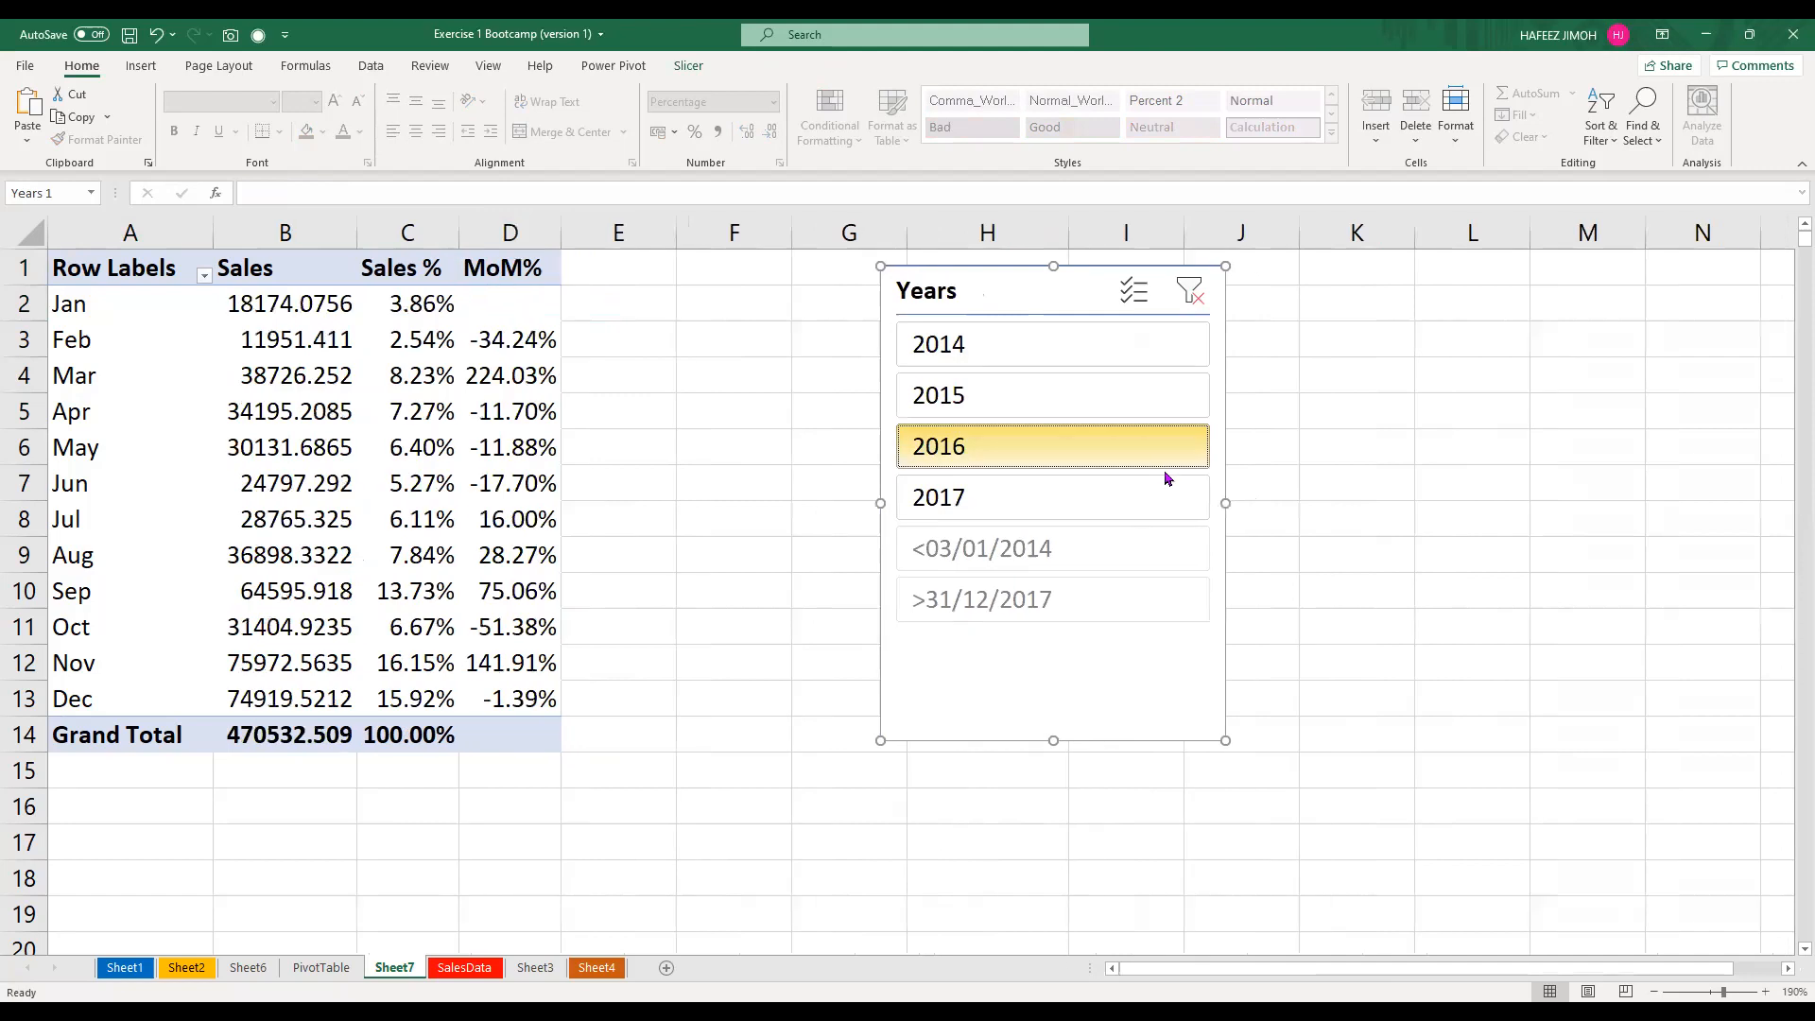
pyautogui.click(1168, 484)
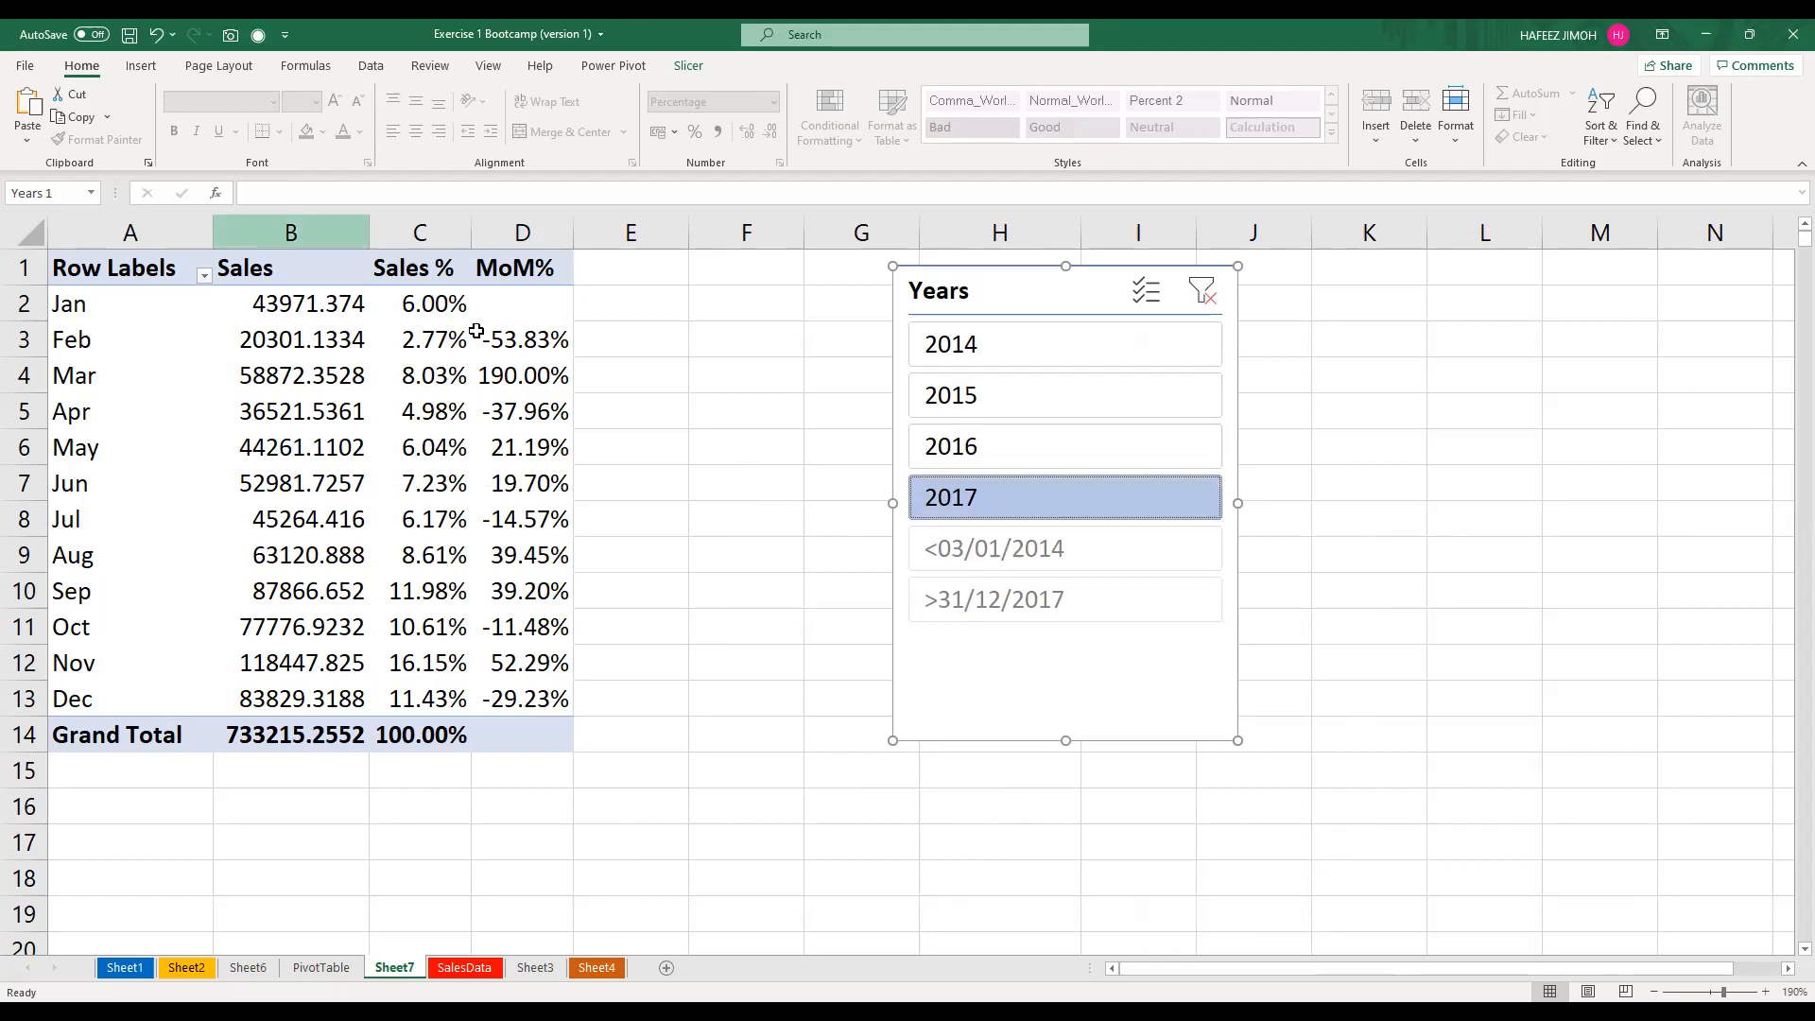
# Hide items with no data in the Years slicer and shorten the slicer to fit its four years
pyautogui.moveTo(290, 232); pyautogui.dragTo(476, 331)
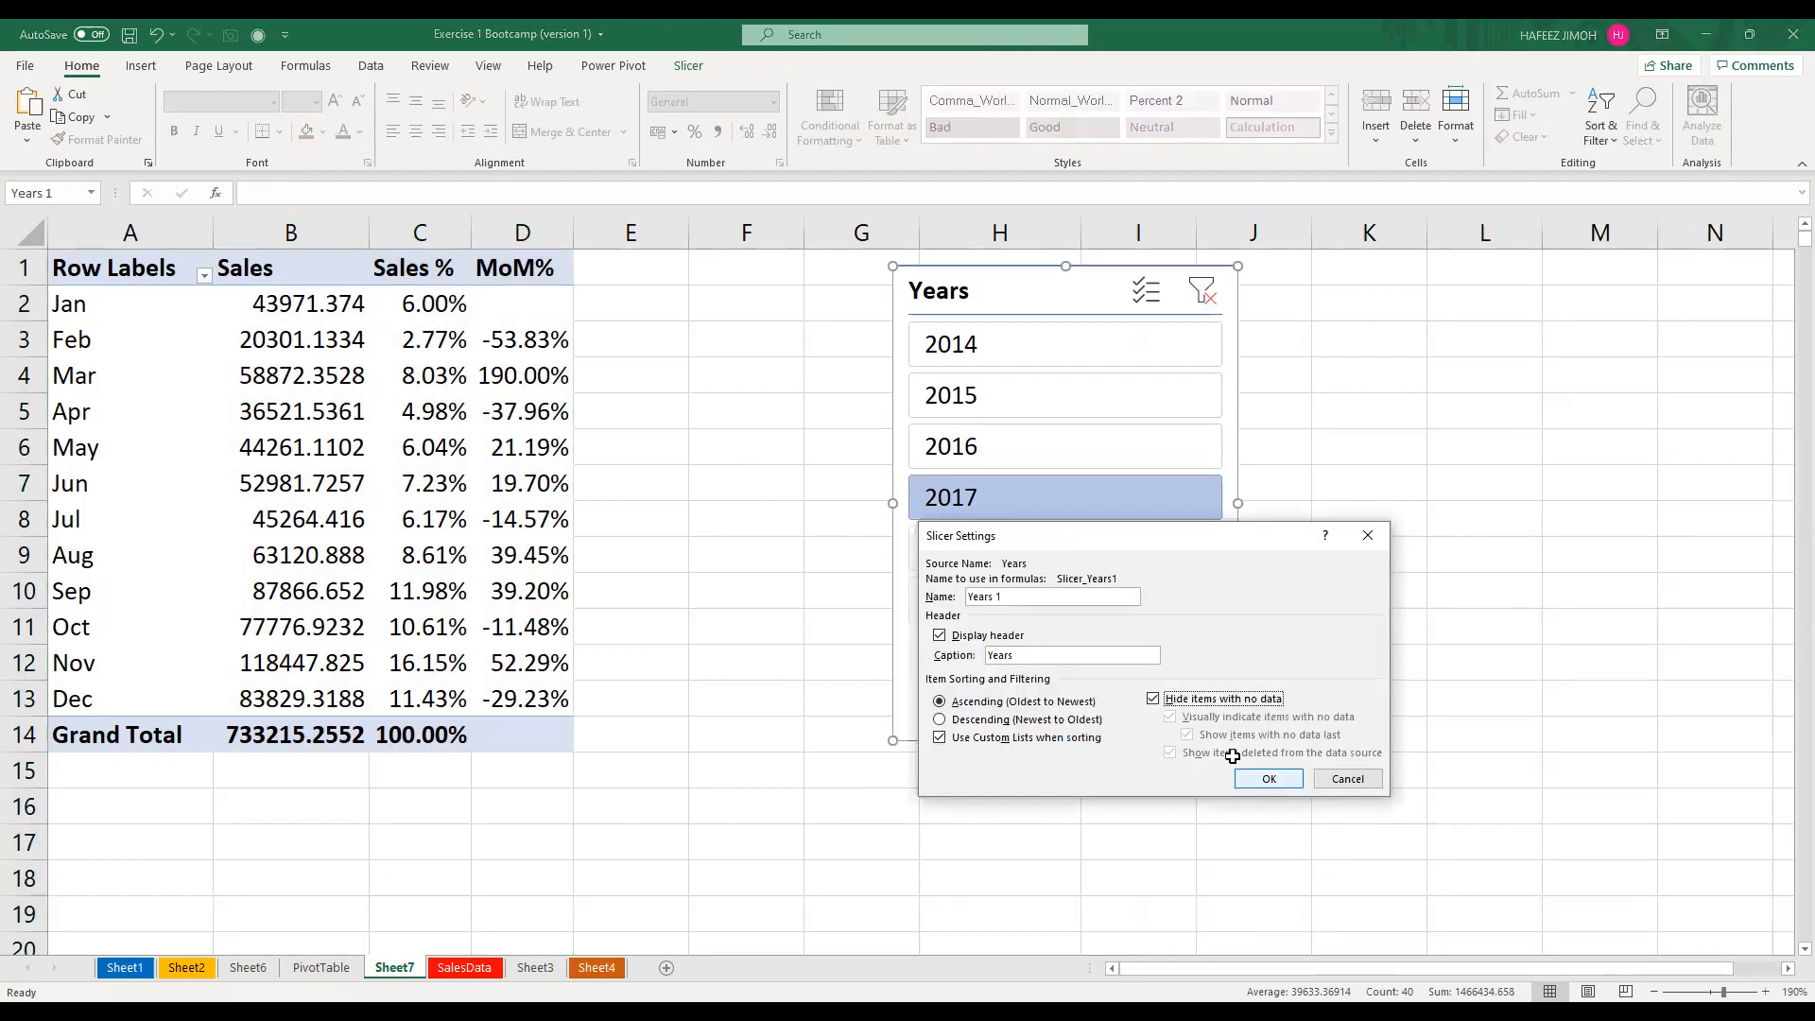
pyautogui.moveTo(1066, 740); pyautogui.dragTo(1092, 565)
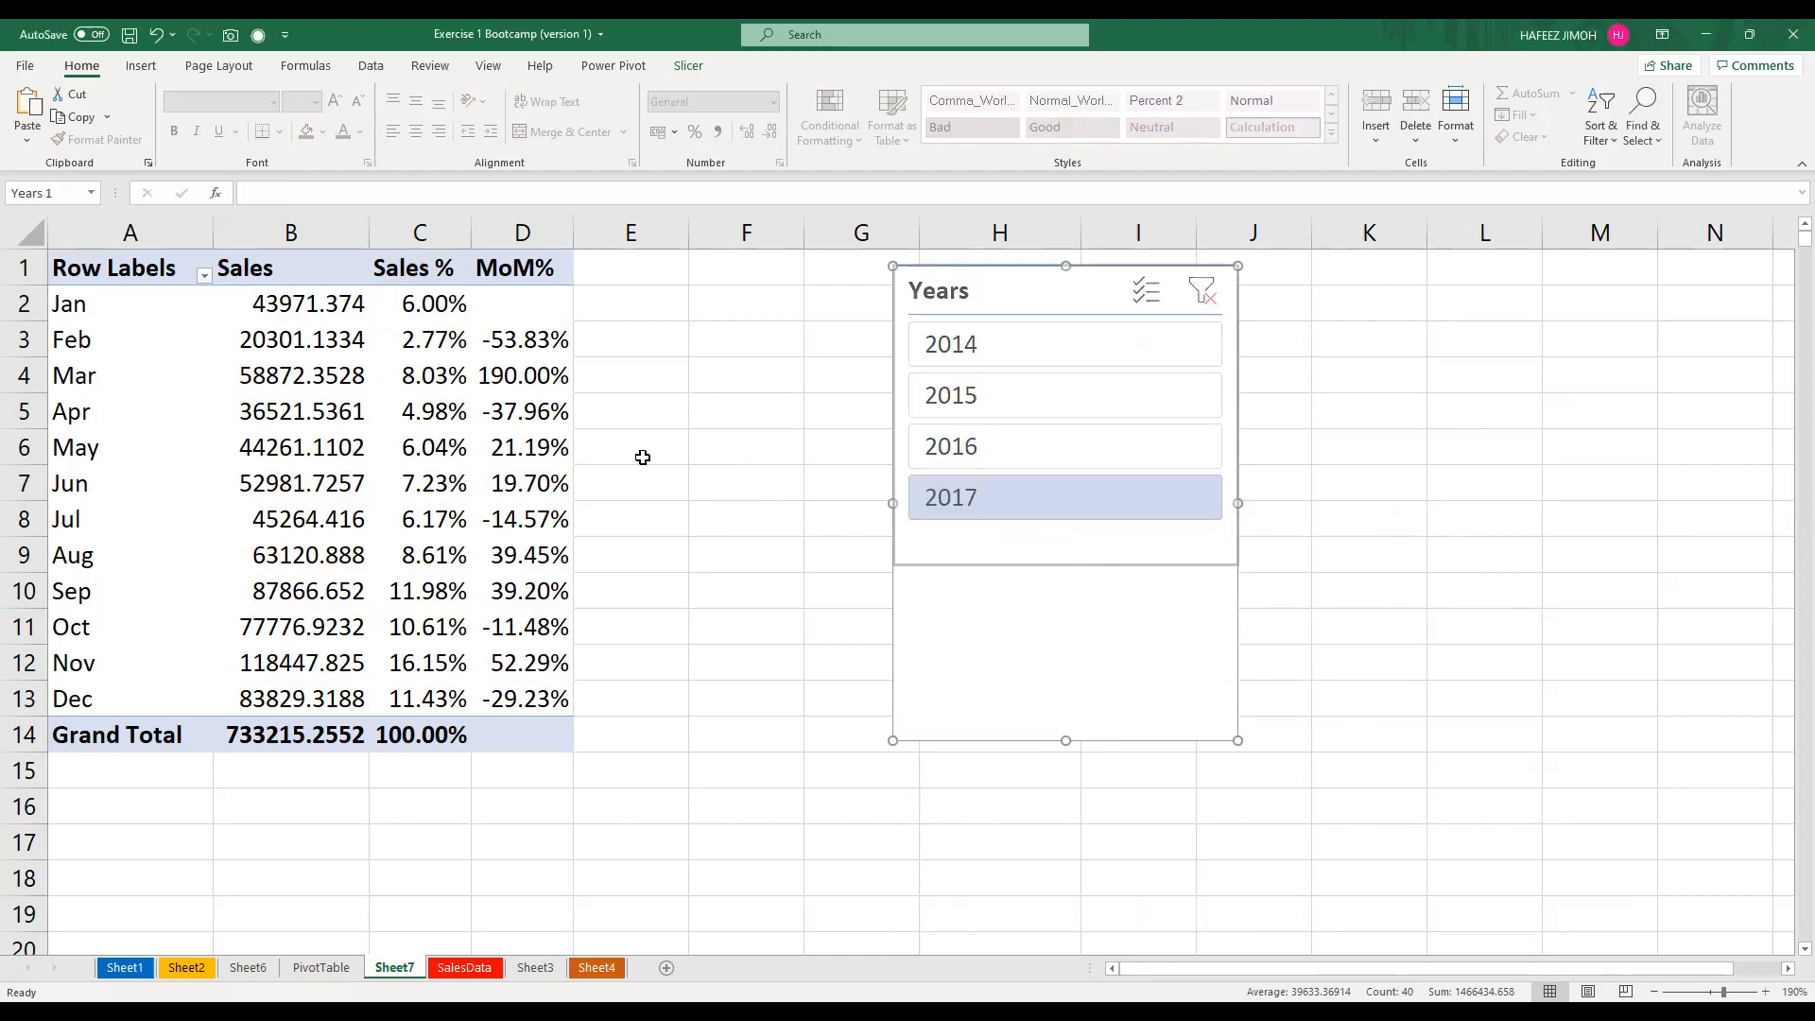
pyautogui.click(497, 411)
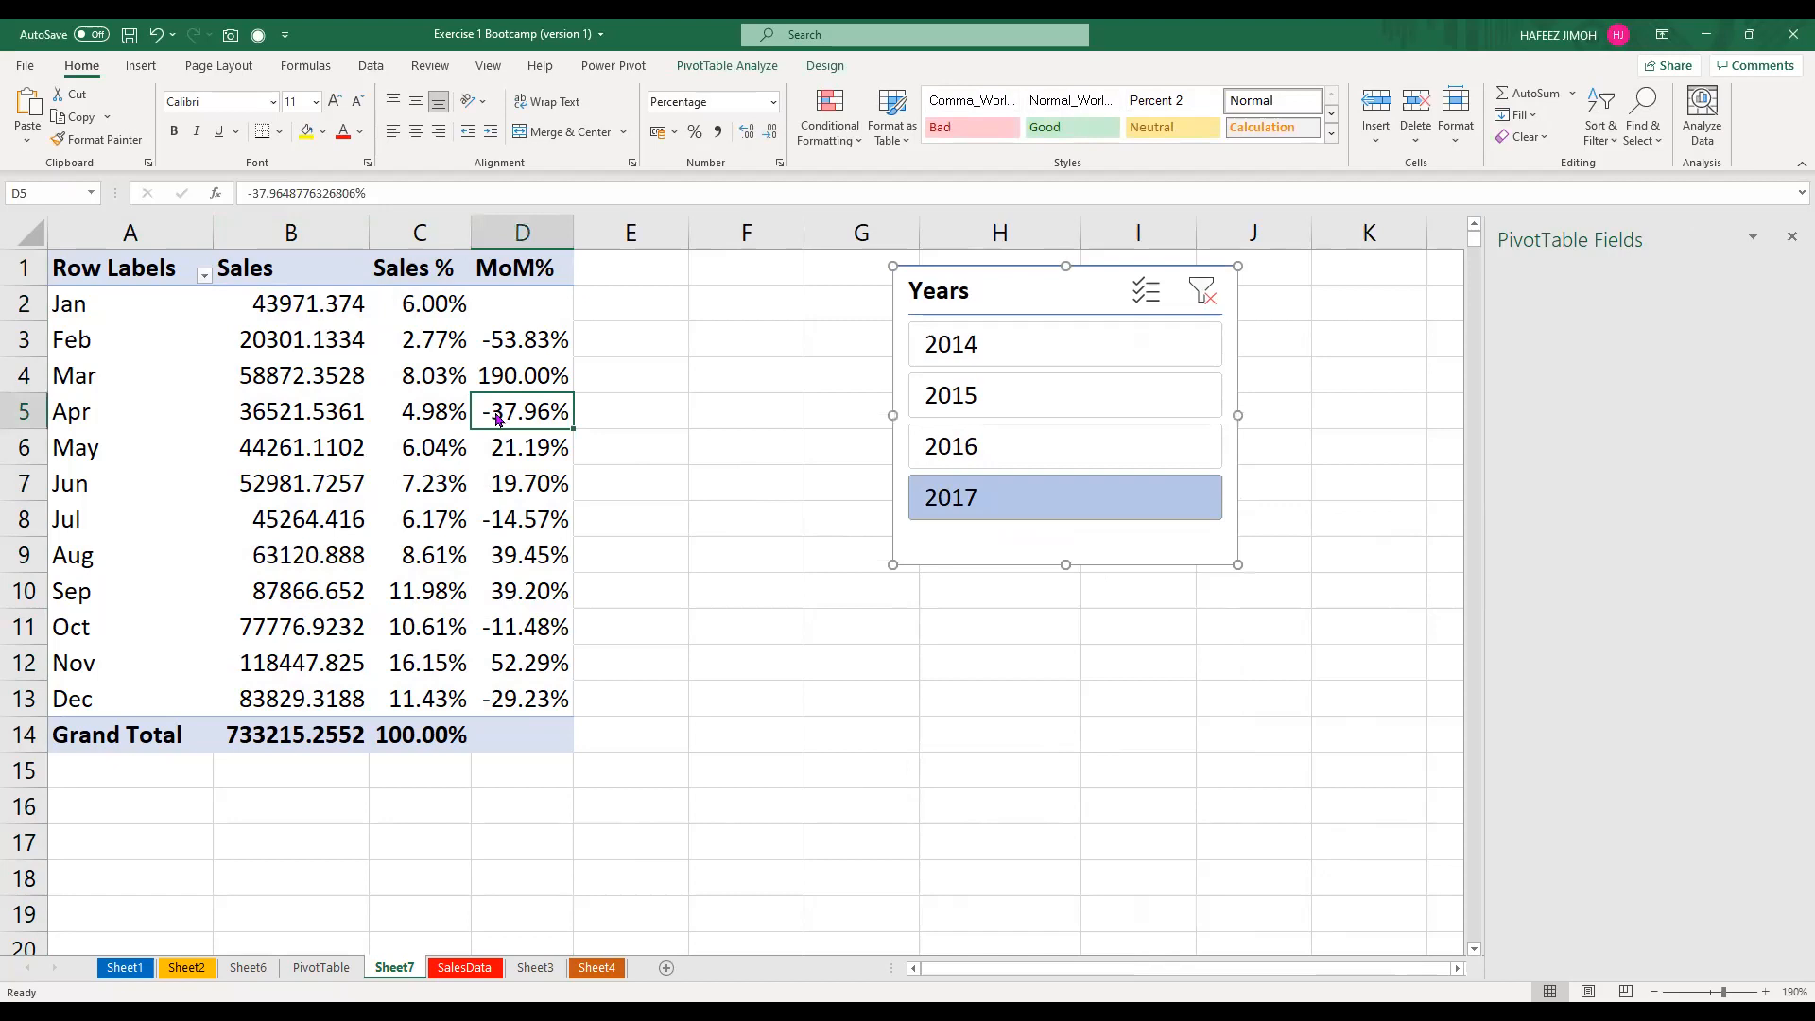
pyautogui.rightClick(498, 418)
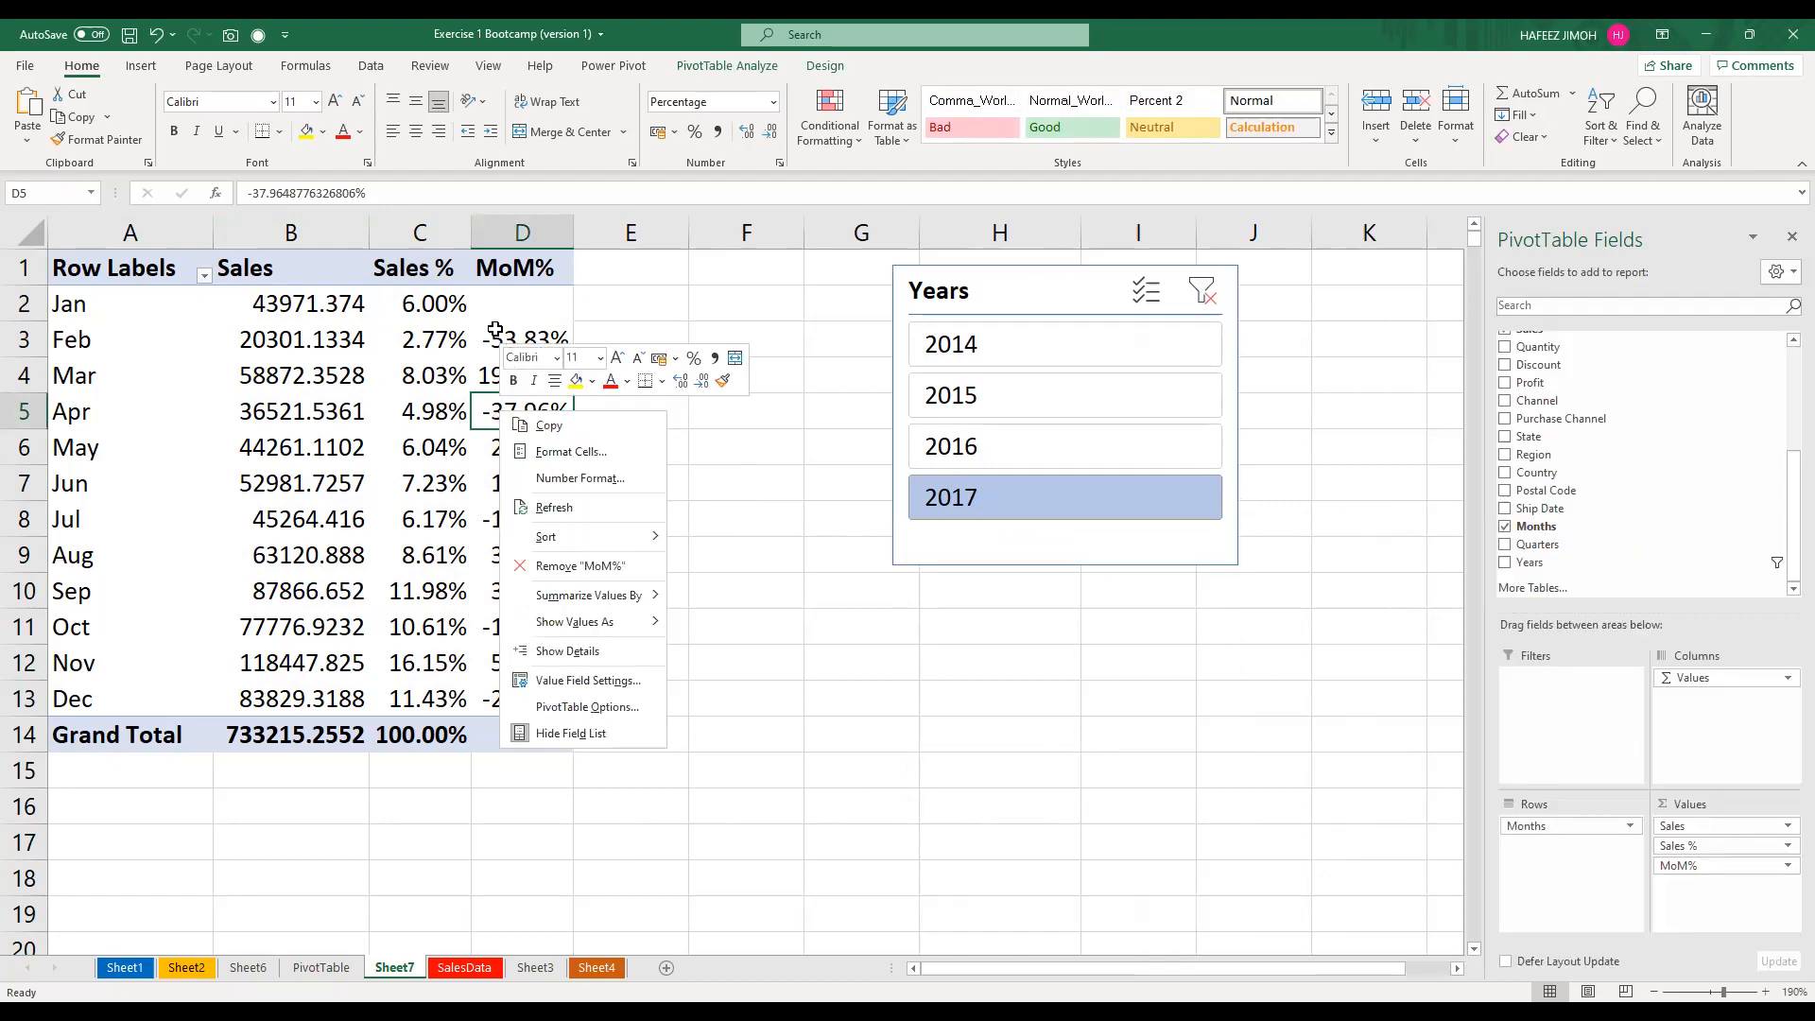
pyautogui.press('Escape')
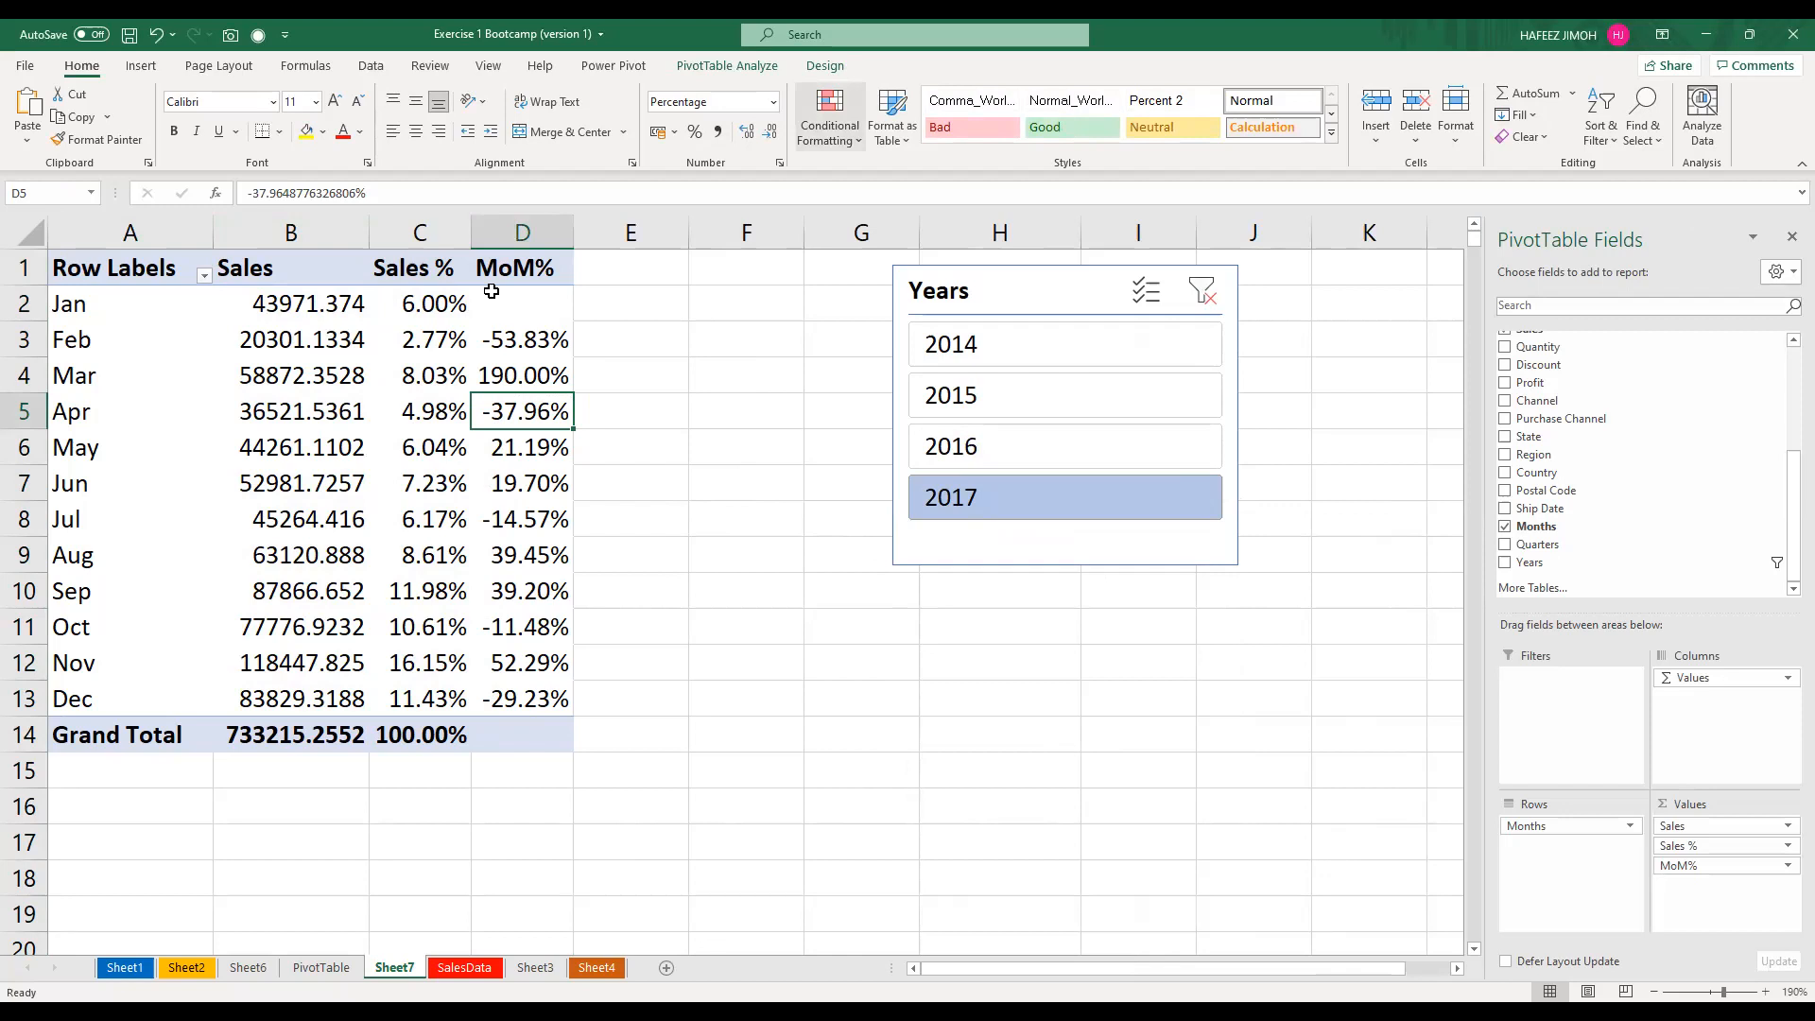
pyautogui.click(825, 66)
pyautogui.click(727, 65)
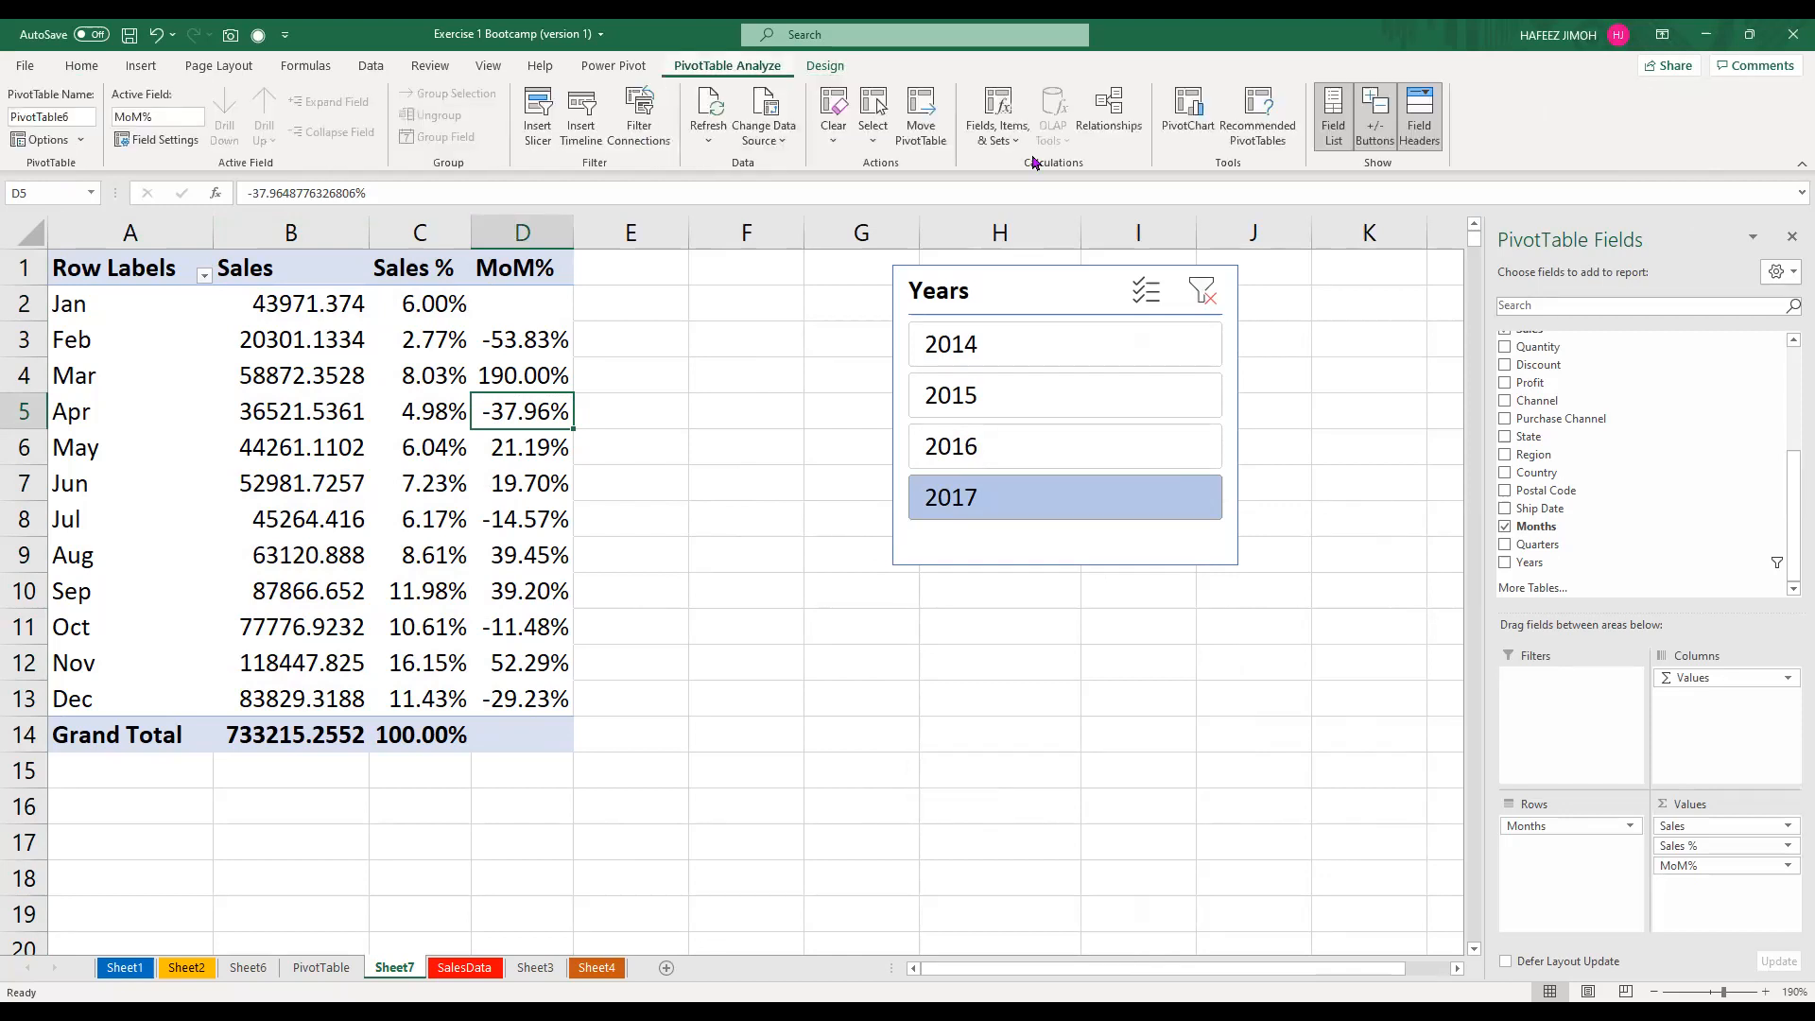
pyautogui.click(979, 286)
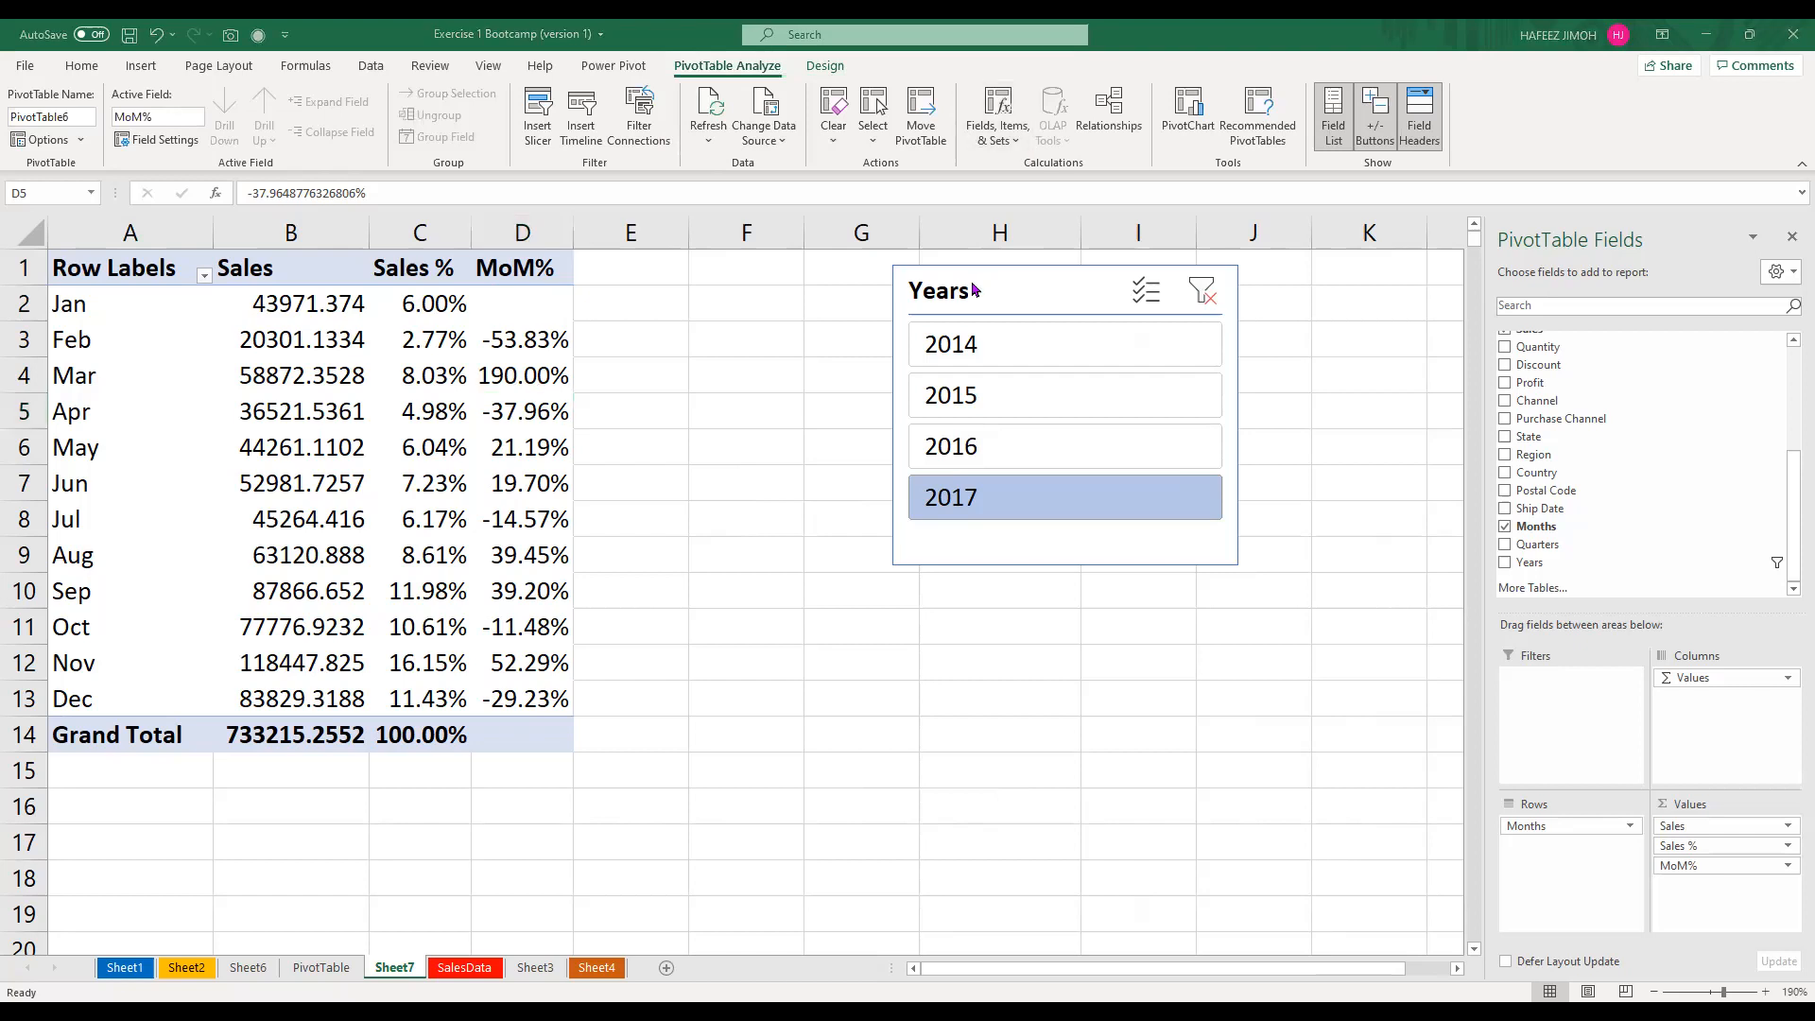
pyautogui.click(1007, 136)
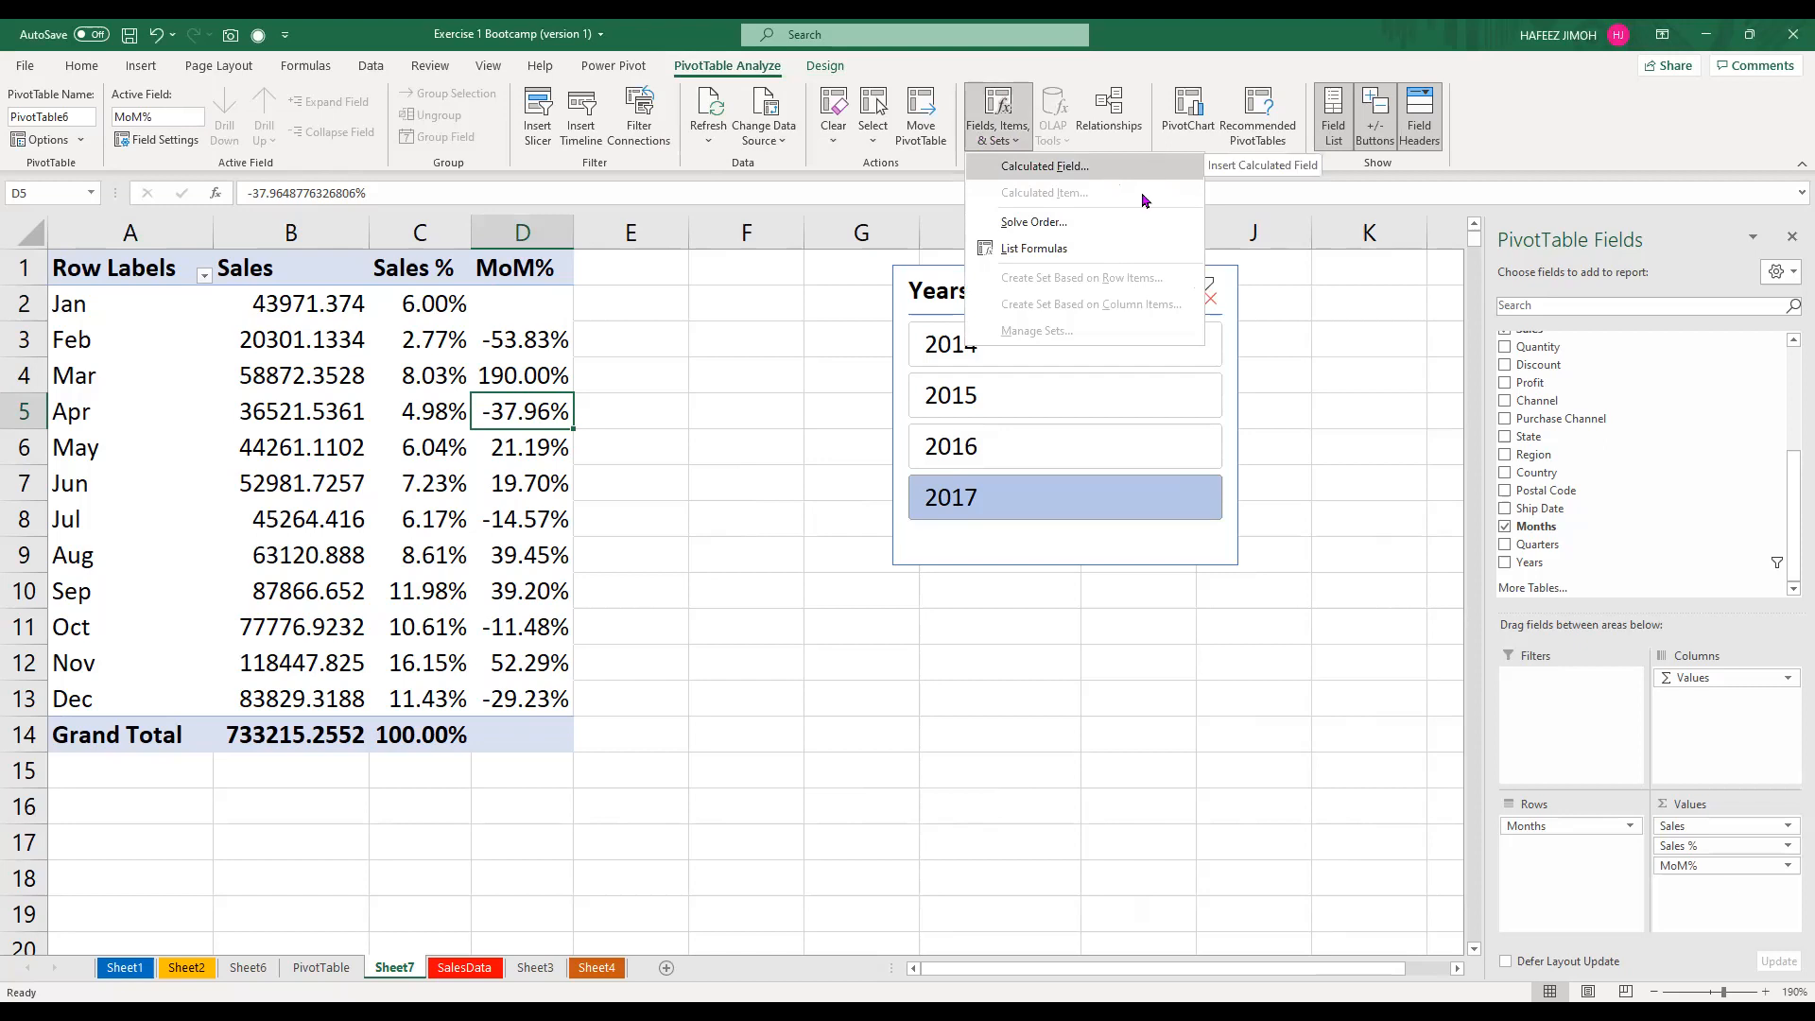
pyautogui.click(1172, 165)
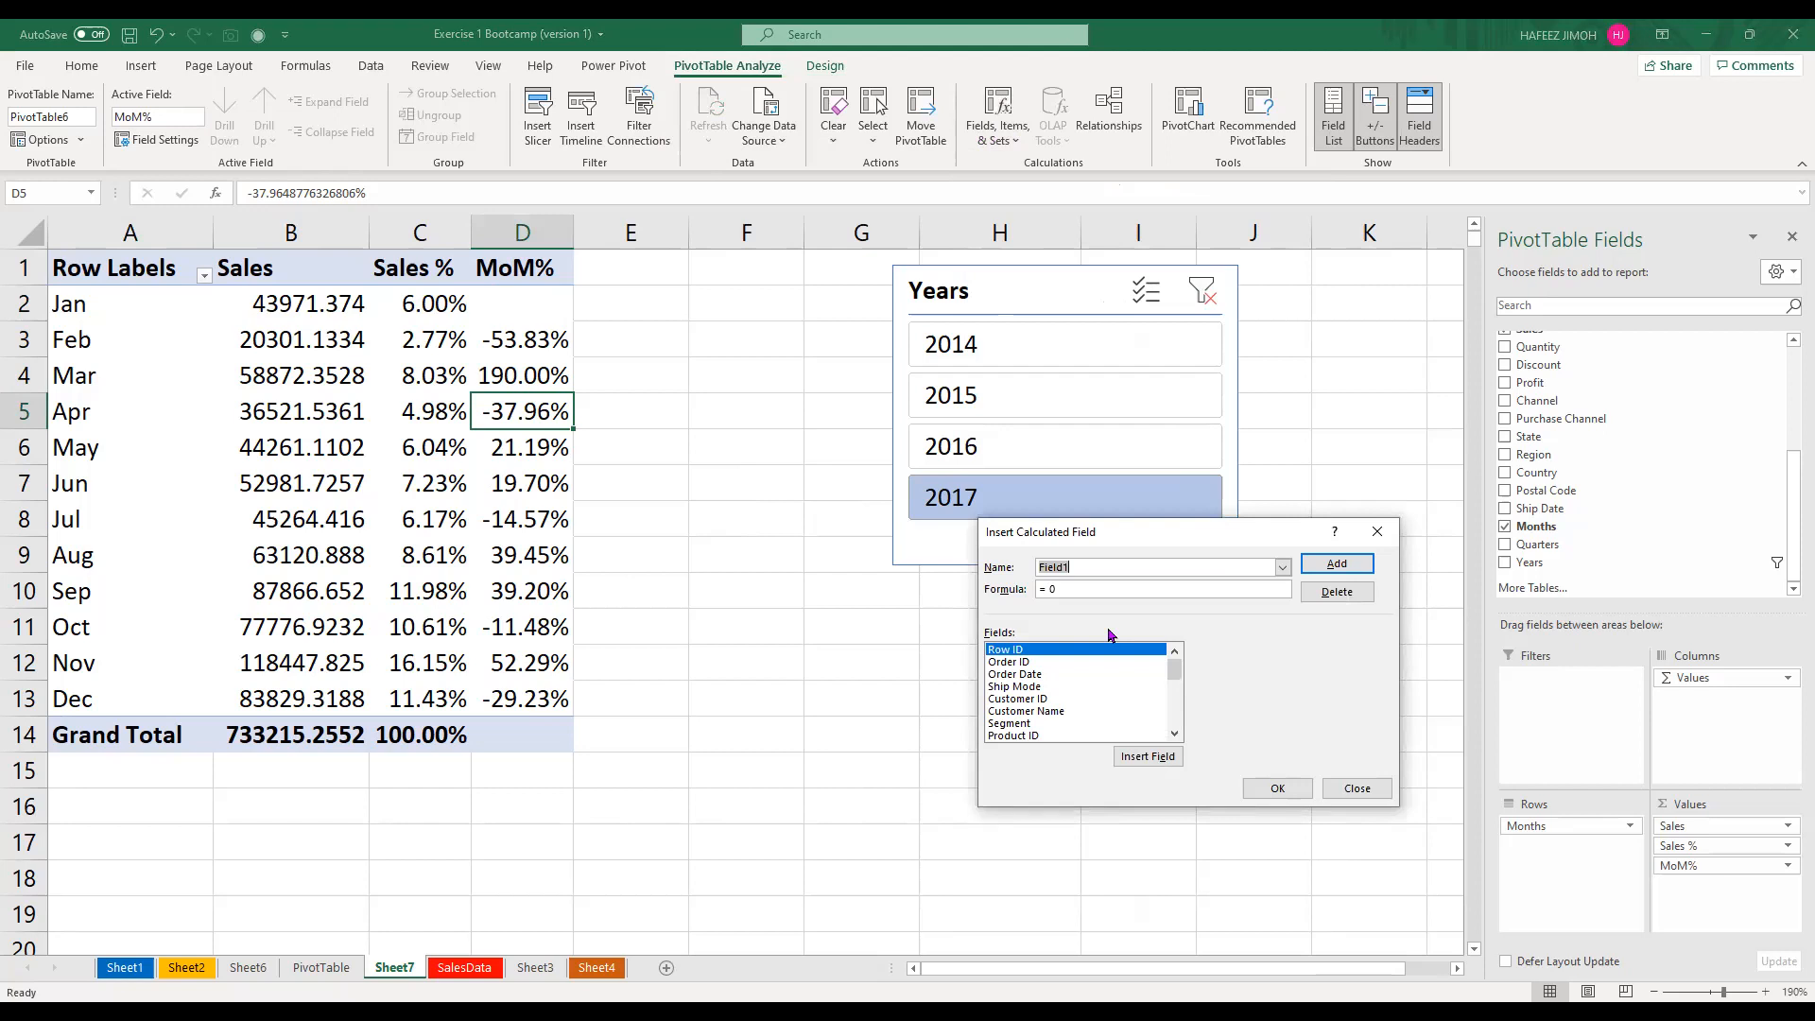
pyautogui.write('Blnus')
pyautogui.press('BackSpace')
pyautogui.press('BackSpace')
pyautogui.press('BackSpace')
pyautogui.press('BackSpace')
pyautogui.write('onus')
pyautogui.click(1076, 581)
pyautogui.press('BackSpace')
pyautogui.write('0.0')
pyautogui.scroll(-1, 1116, 690)
pyautogui.scroll(-2, 1069, 681)
pyautogui.click(1070, 675)
pyautogui.click(1146, 769)
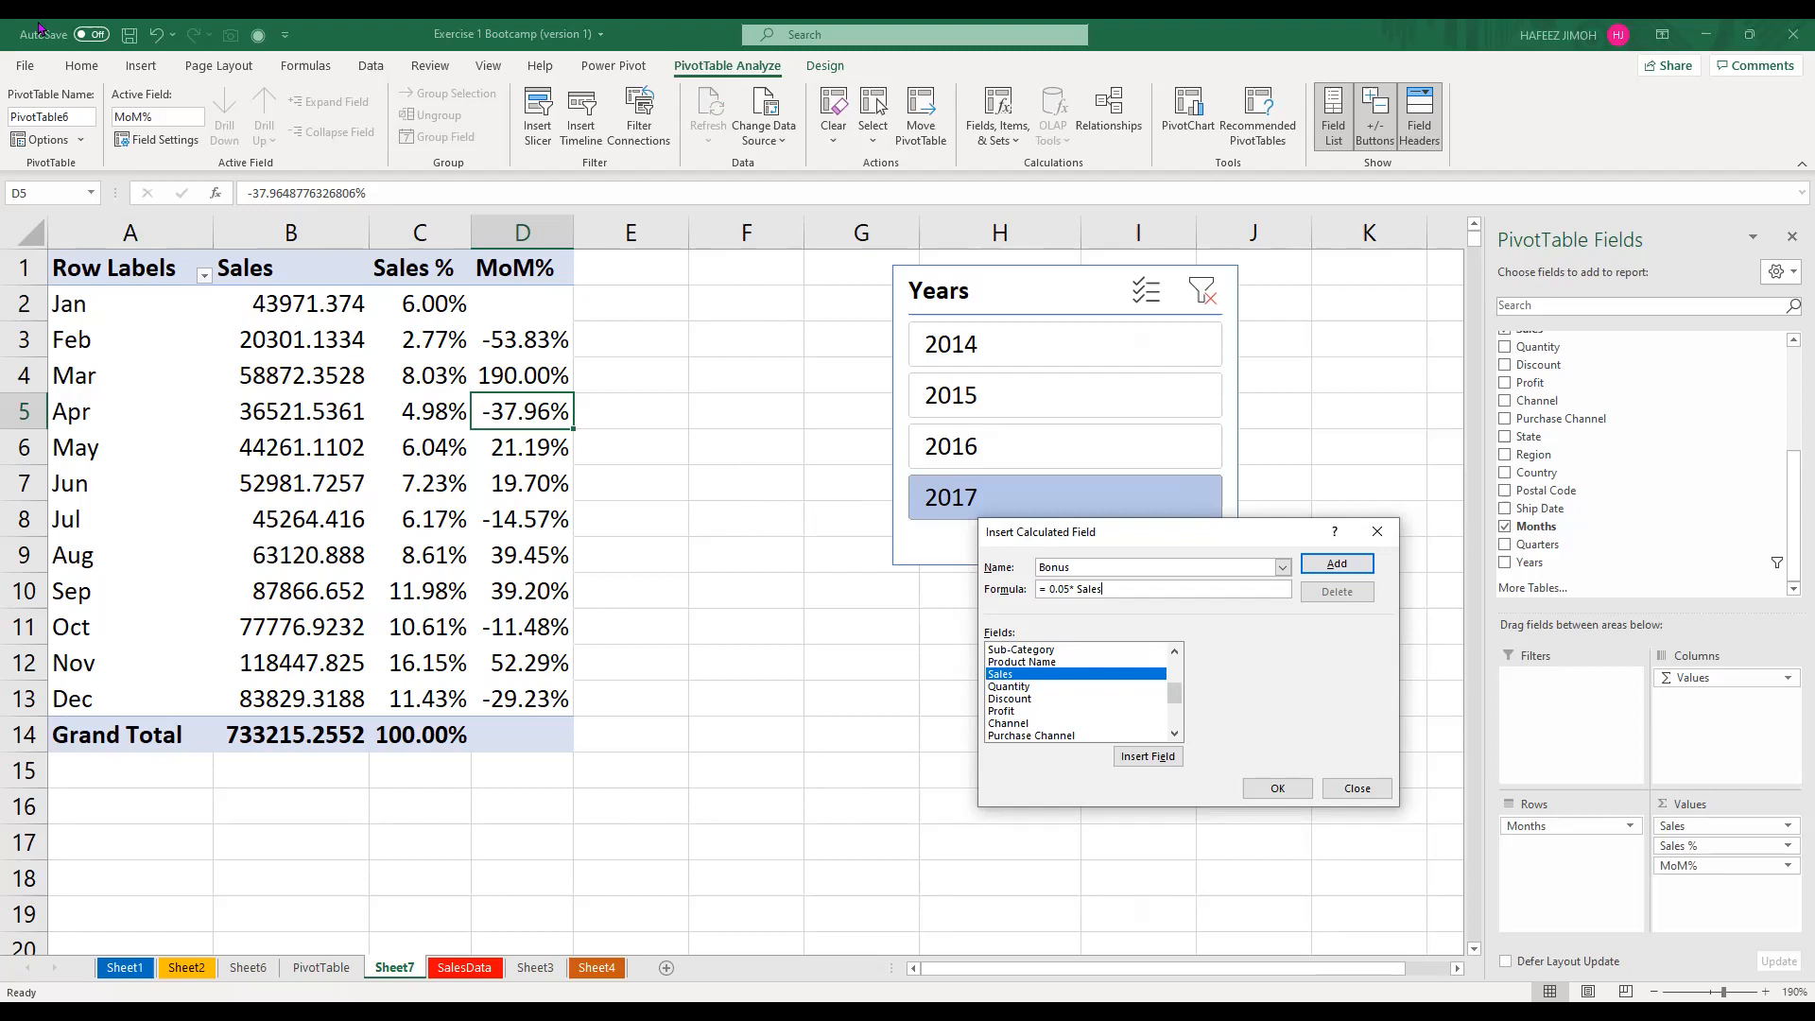
pyautogui.click(38, 28)
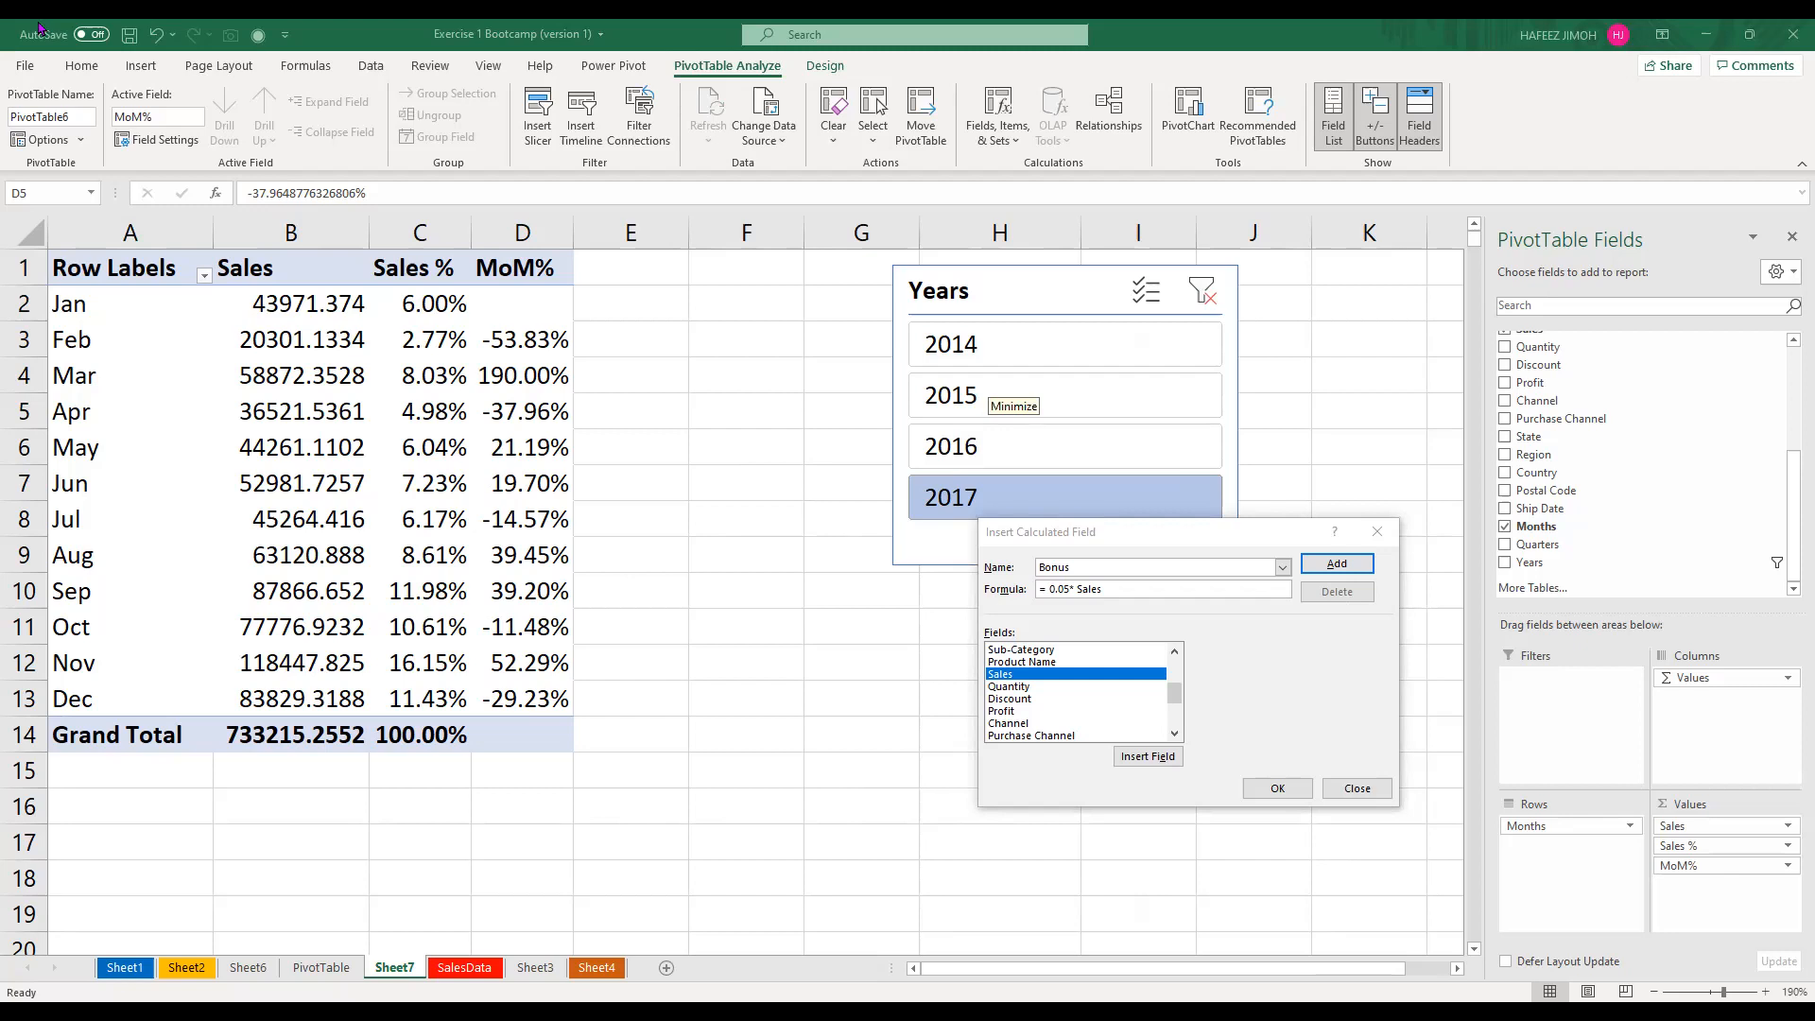
pyautogui.click(1346, 527)
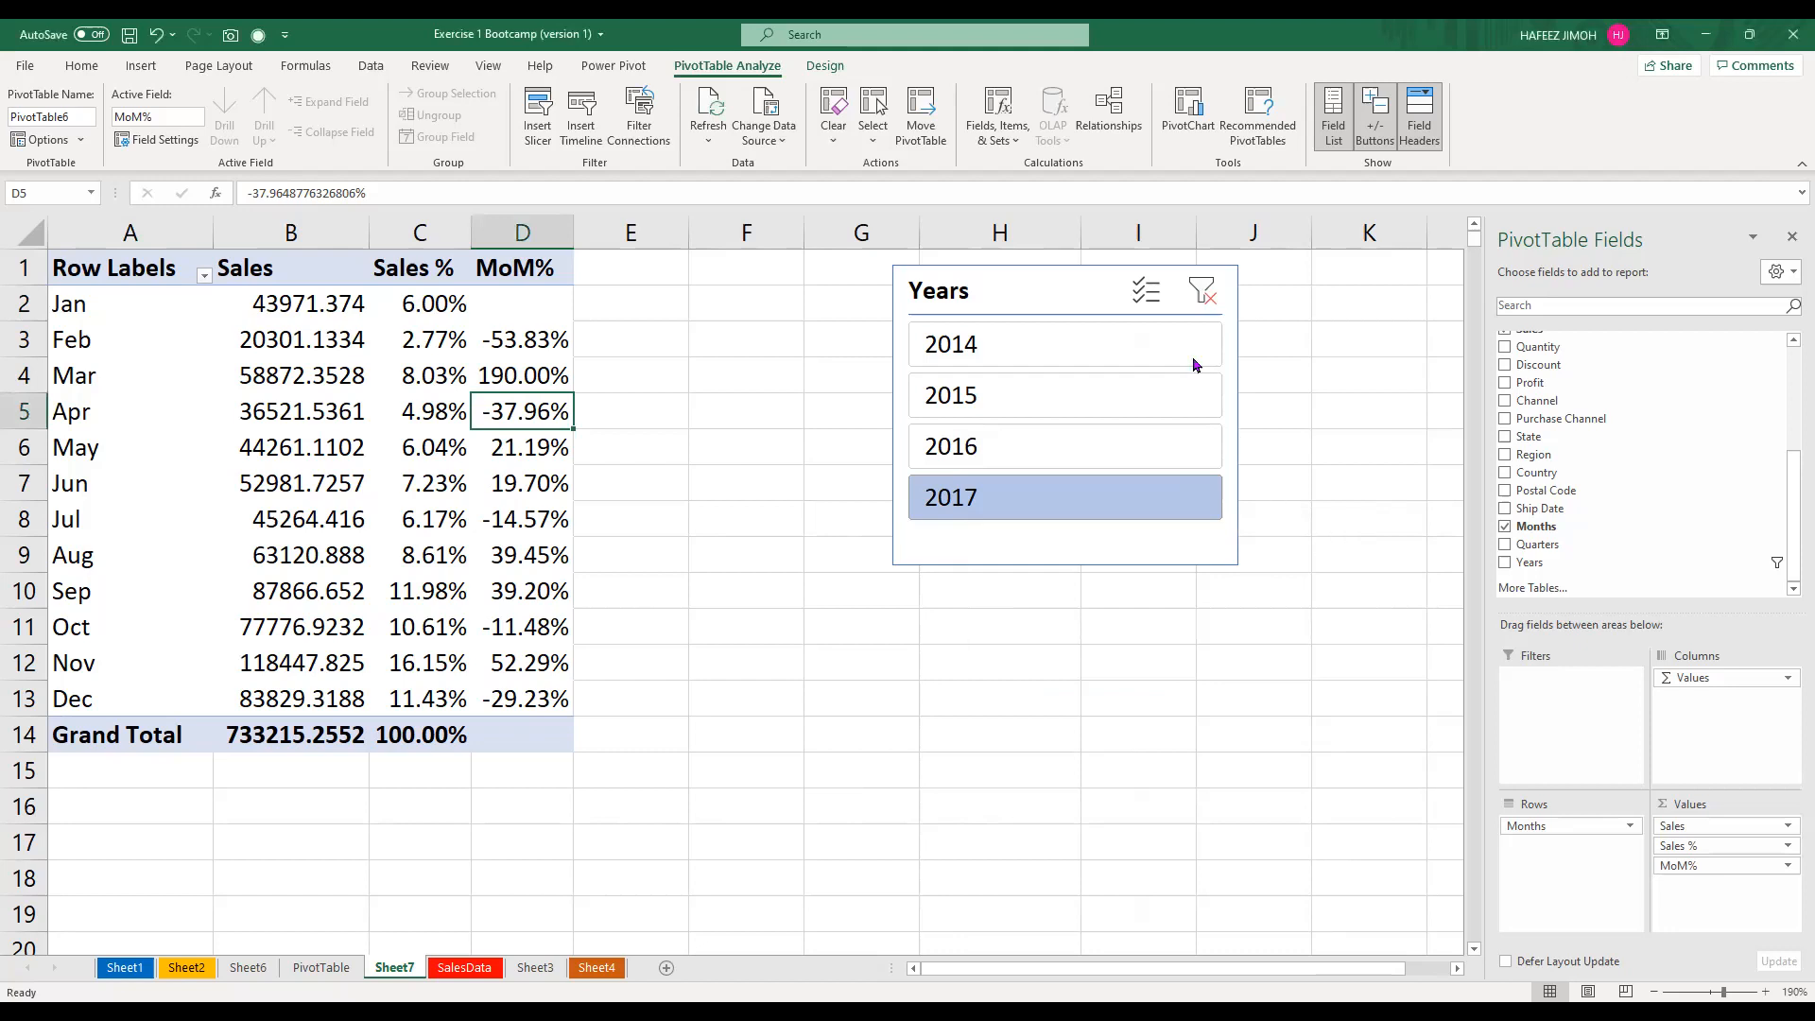
# Filter the pivot table with the Years slicer to 2014, 2015 and finally back to 2017
pyautogui.click(1148, 344)
pyautogui.click(1139, 395)
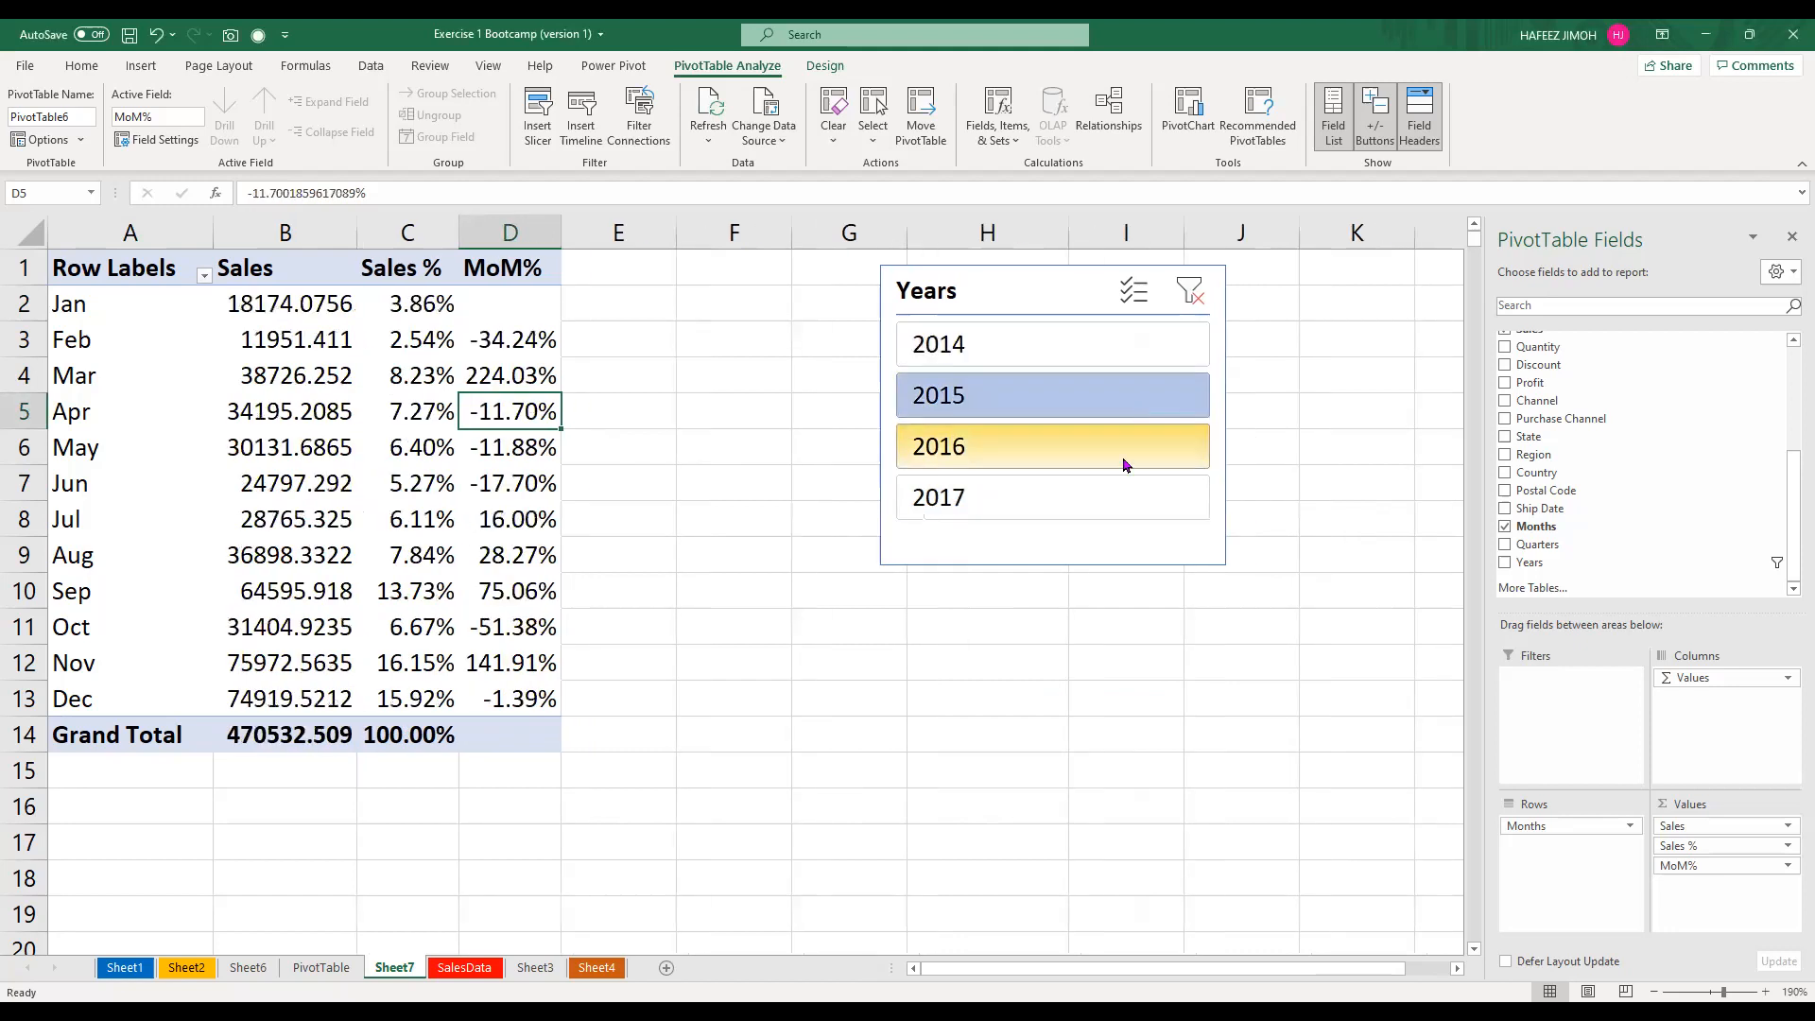
pyautogui.click(1101, 517)
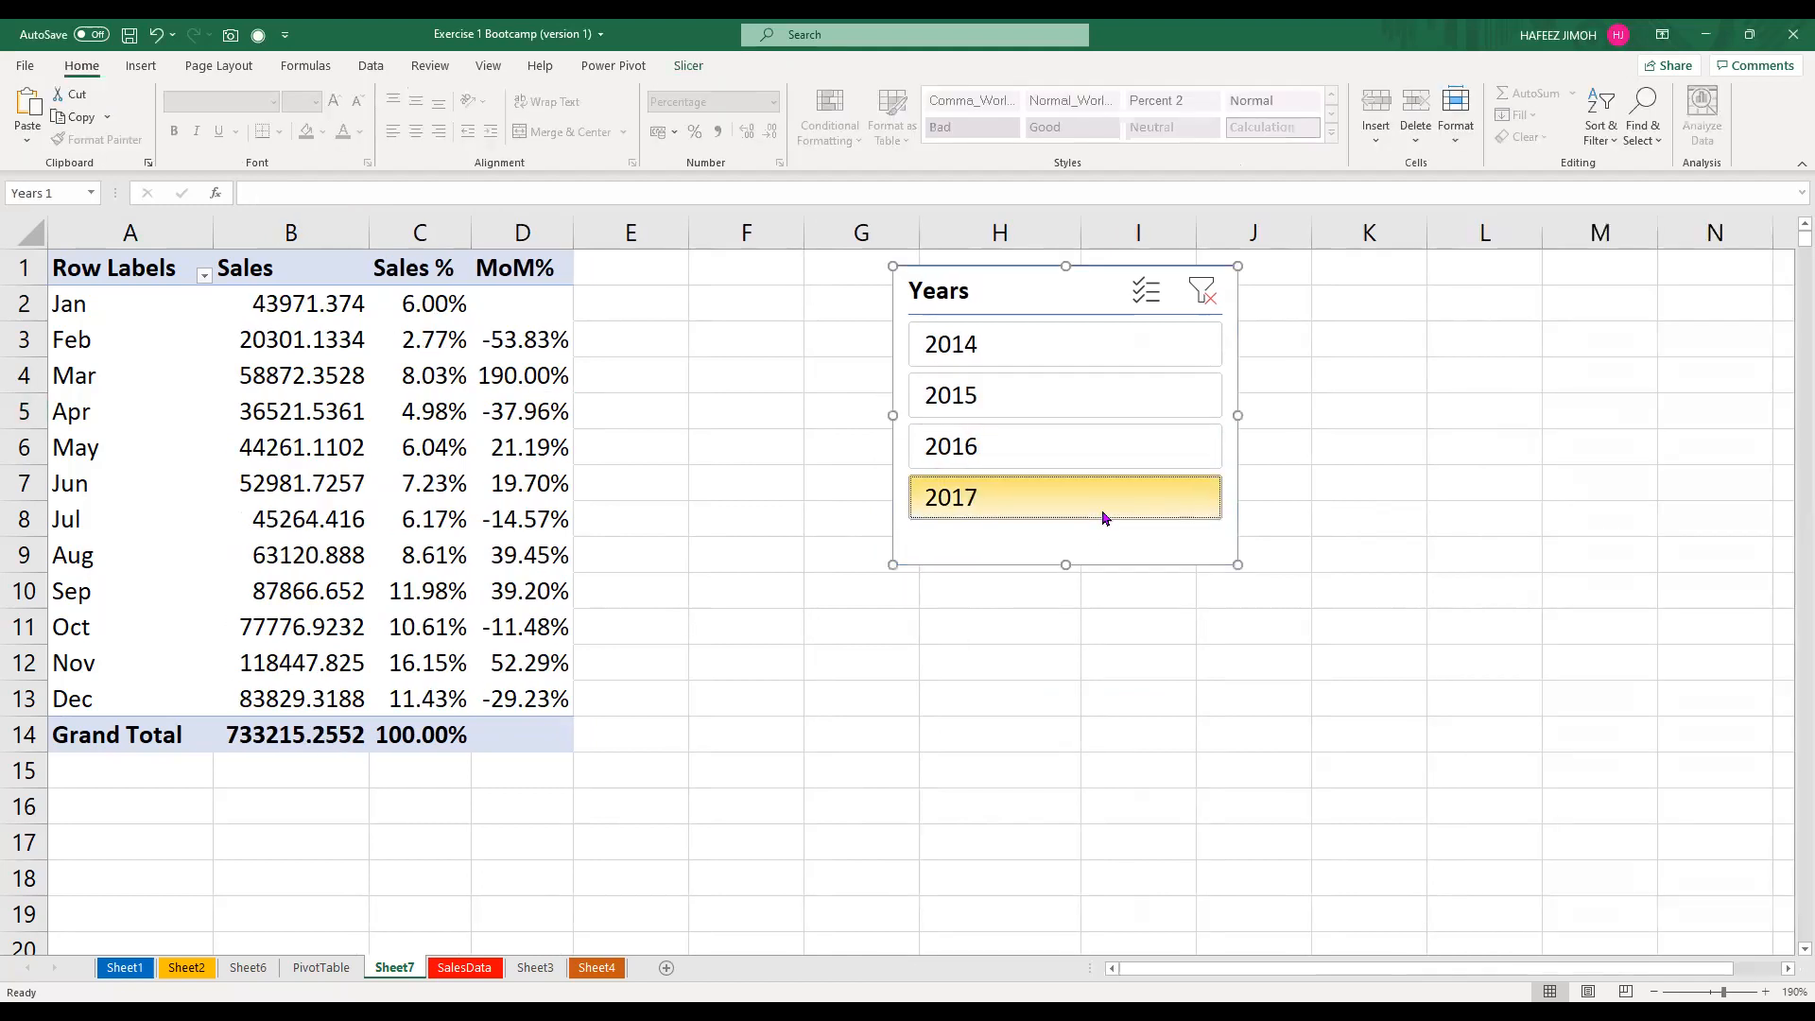
# Start a new calculated field for the pivot table and name it Bonus
pyautogui.click(488, 417)
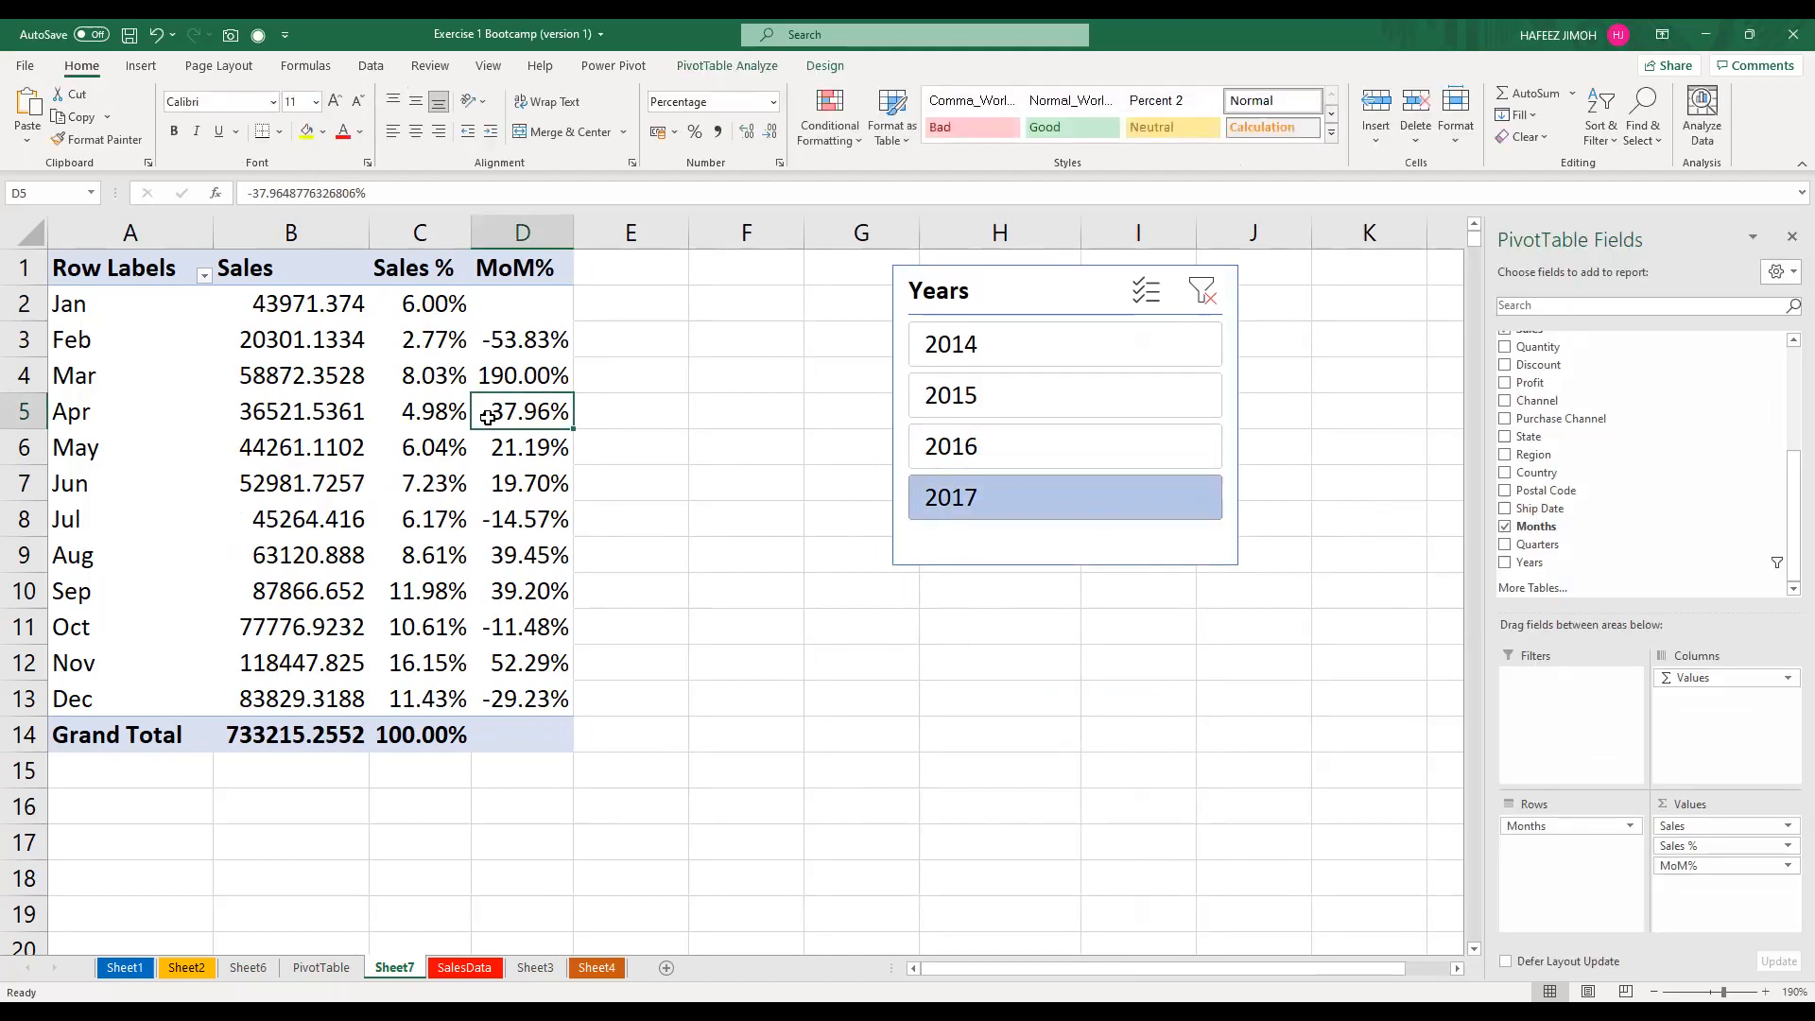
pyautogui.scroll(3, 1602, 541)
pyautogui.scroll(2, 1603, 541)
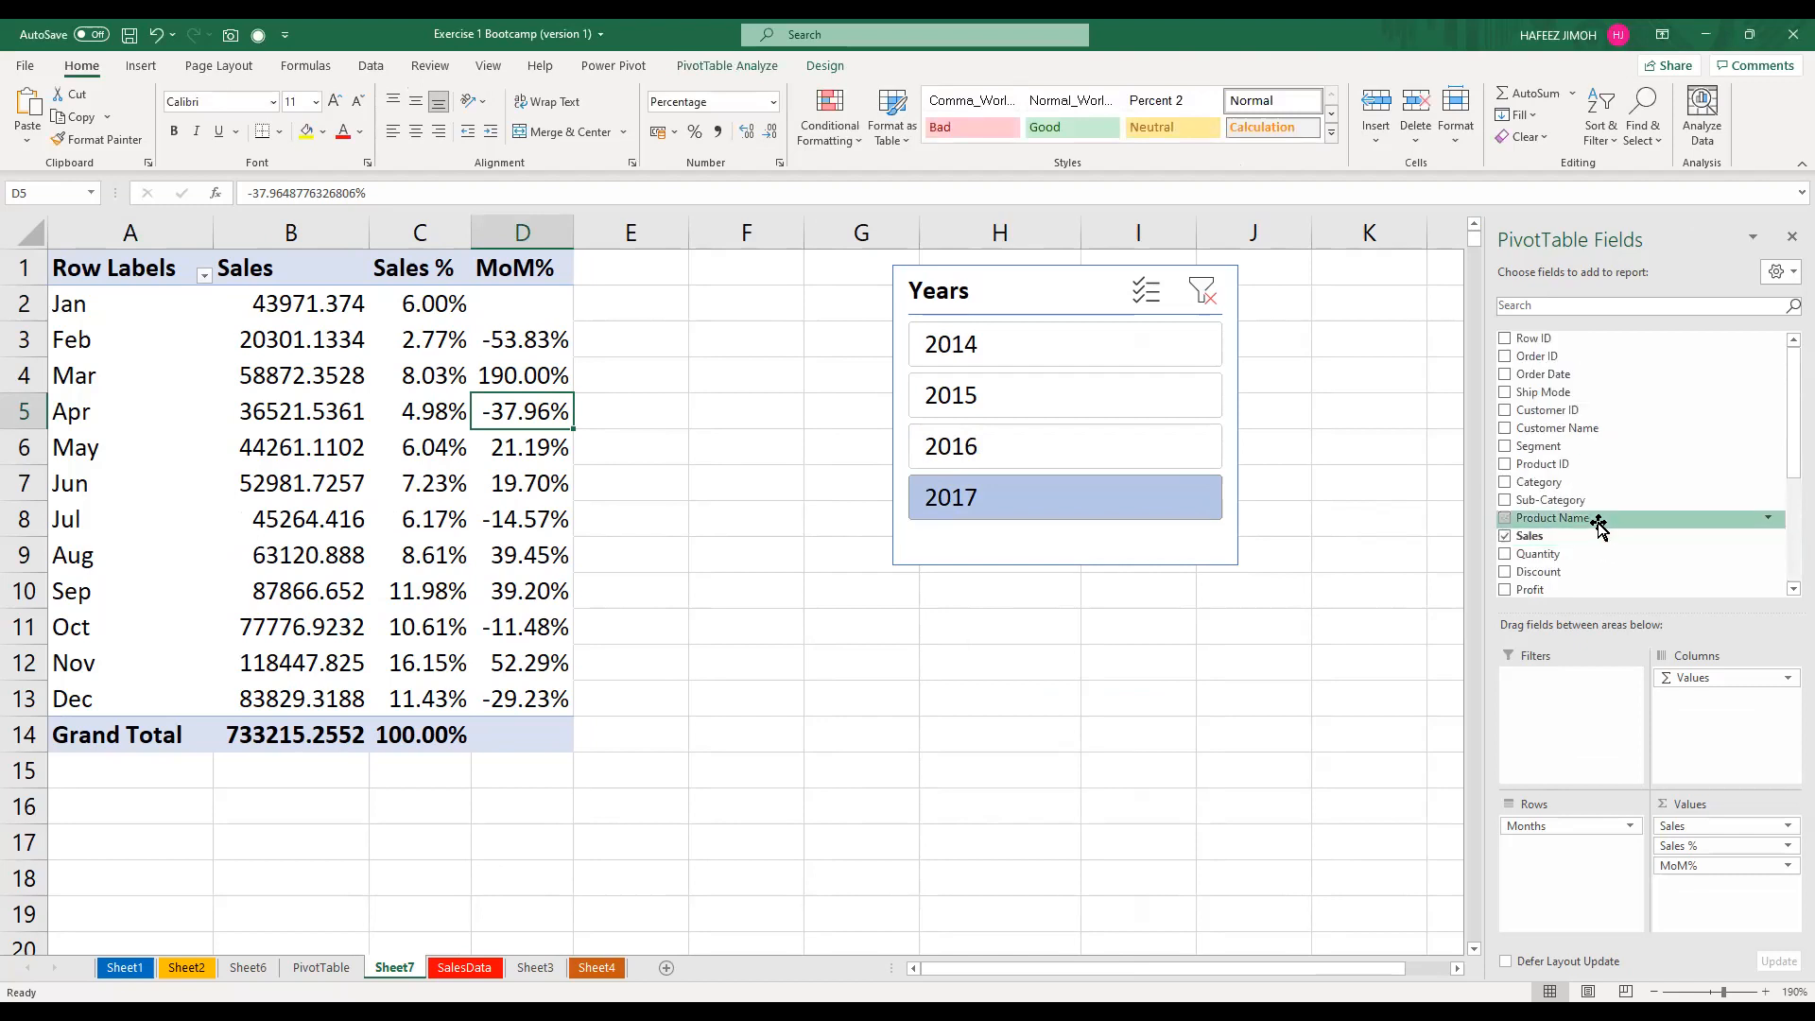
pyautogui.scroll(-3, 1596, 539)
pyautogui.scroll(-2, 1596, 539)
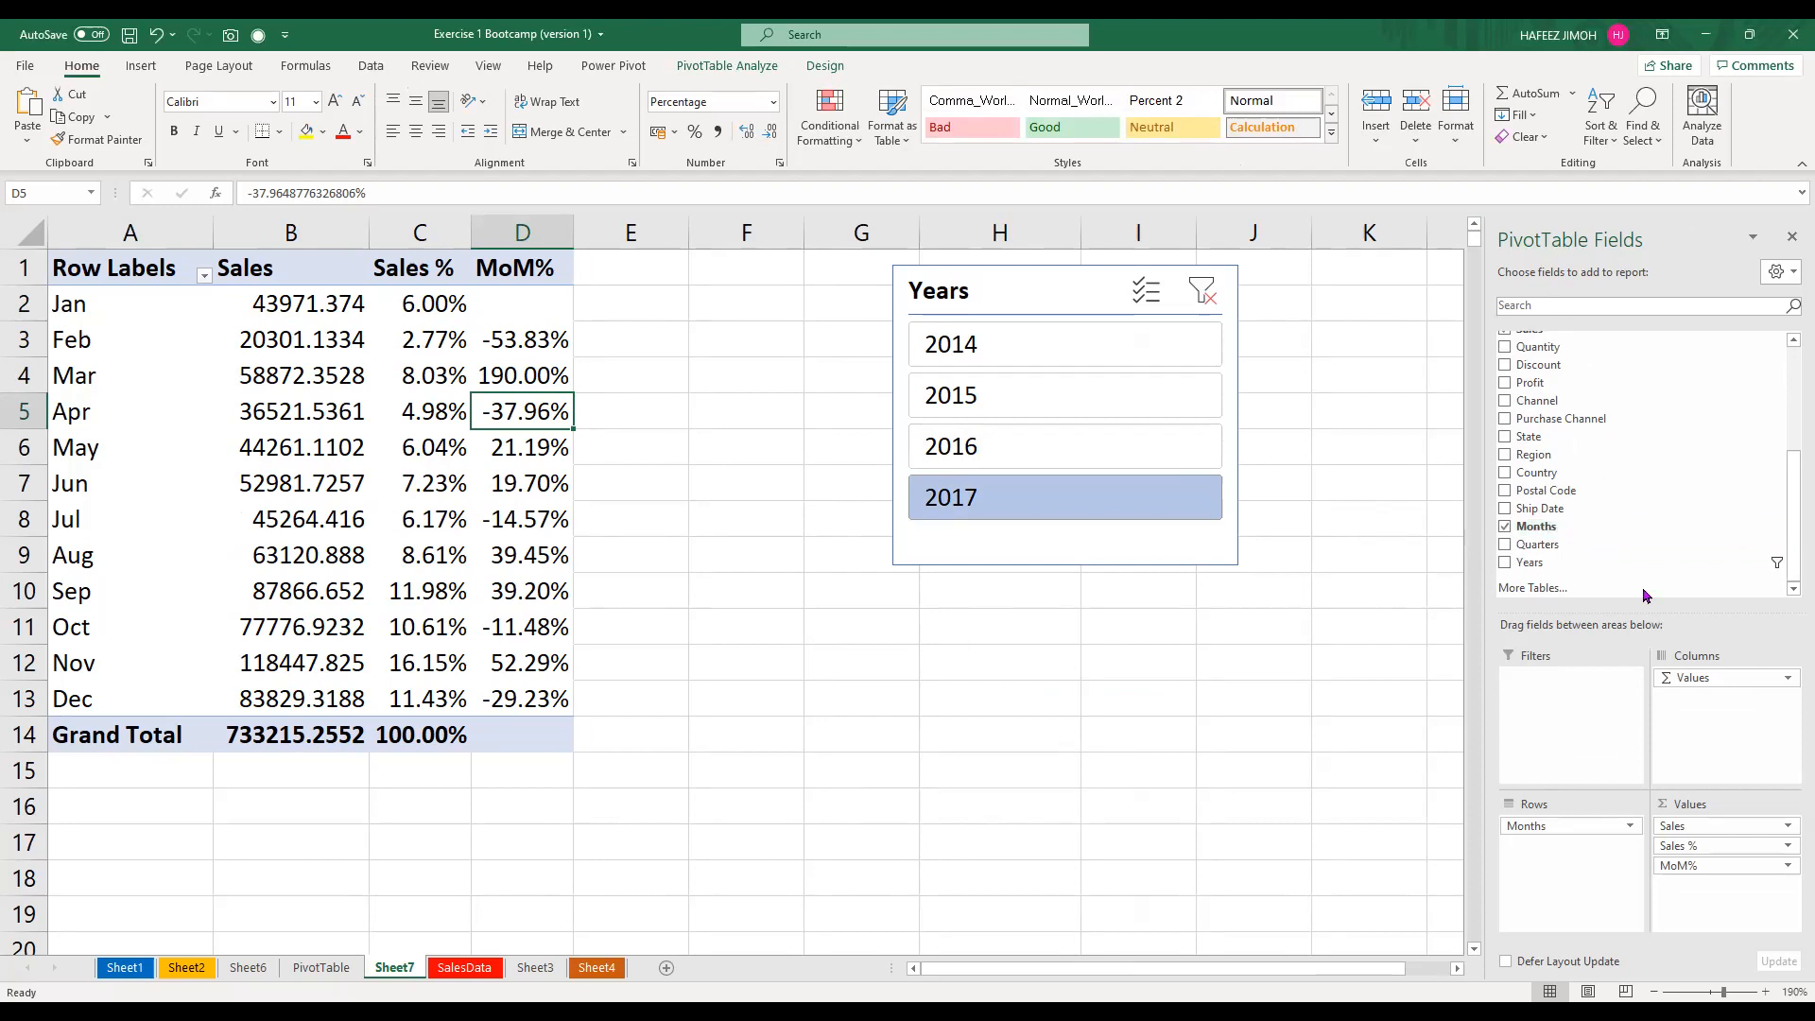
pyautogui.scroll(5, 1642, 595)
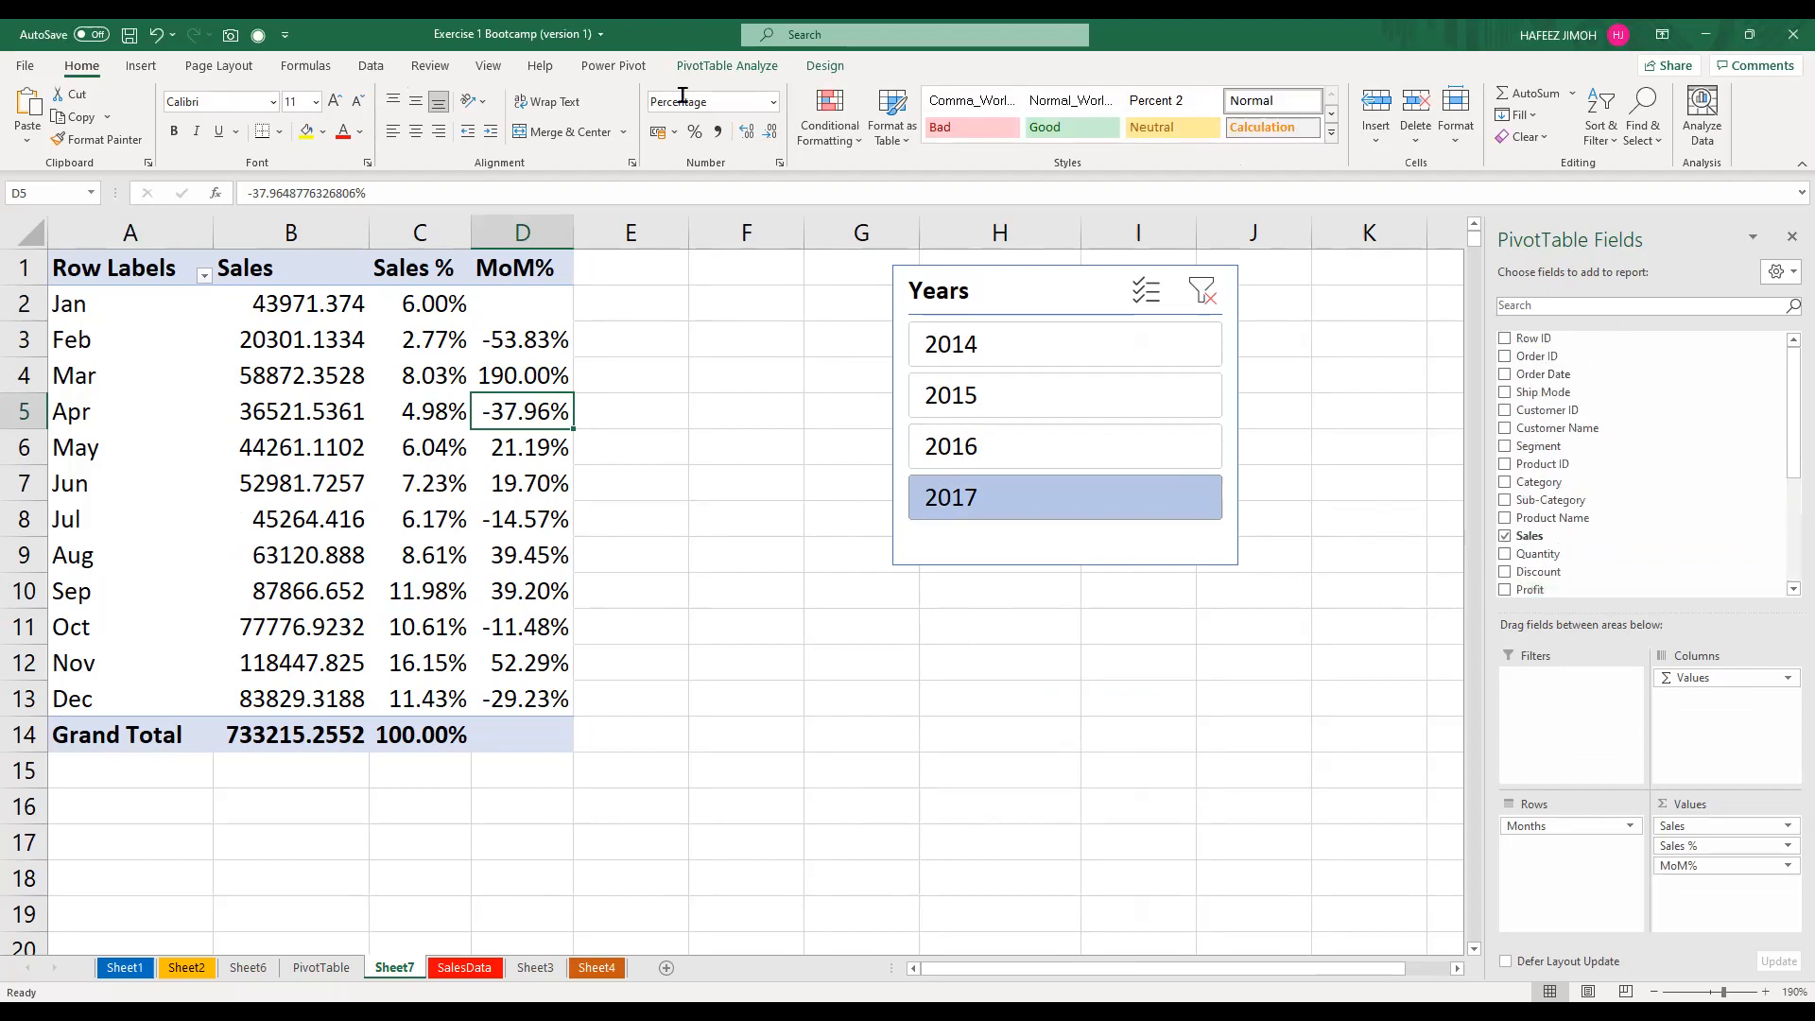
pyautogui.click(725, 72)
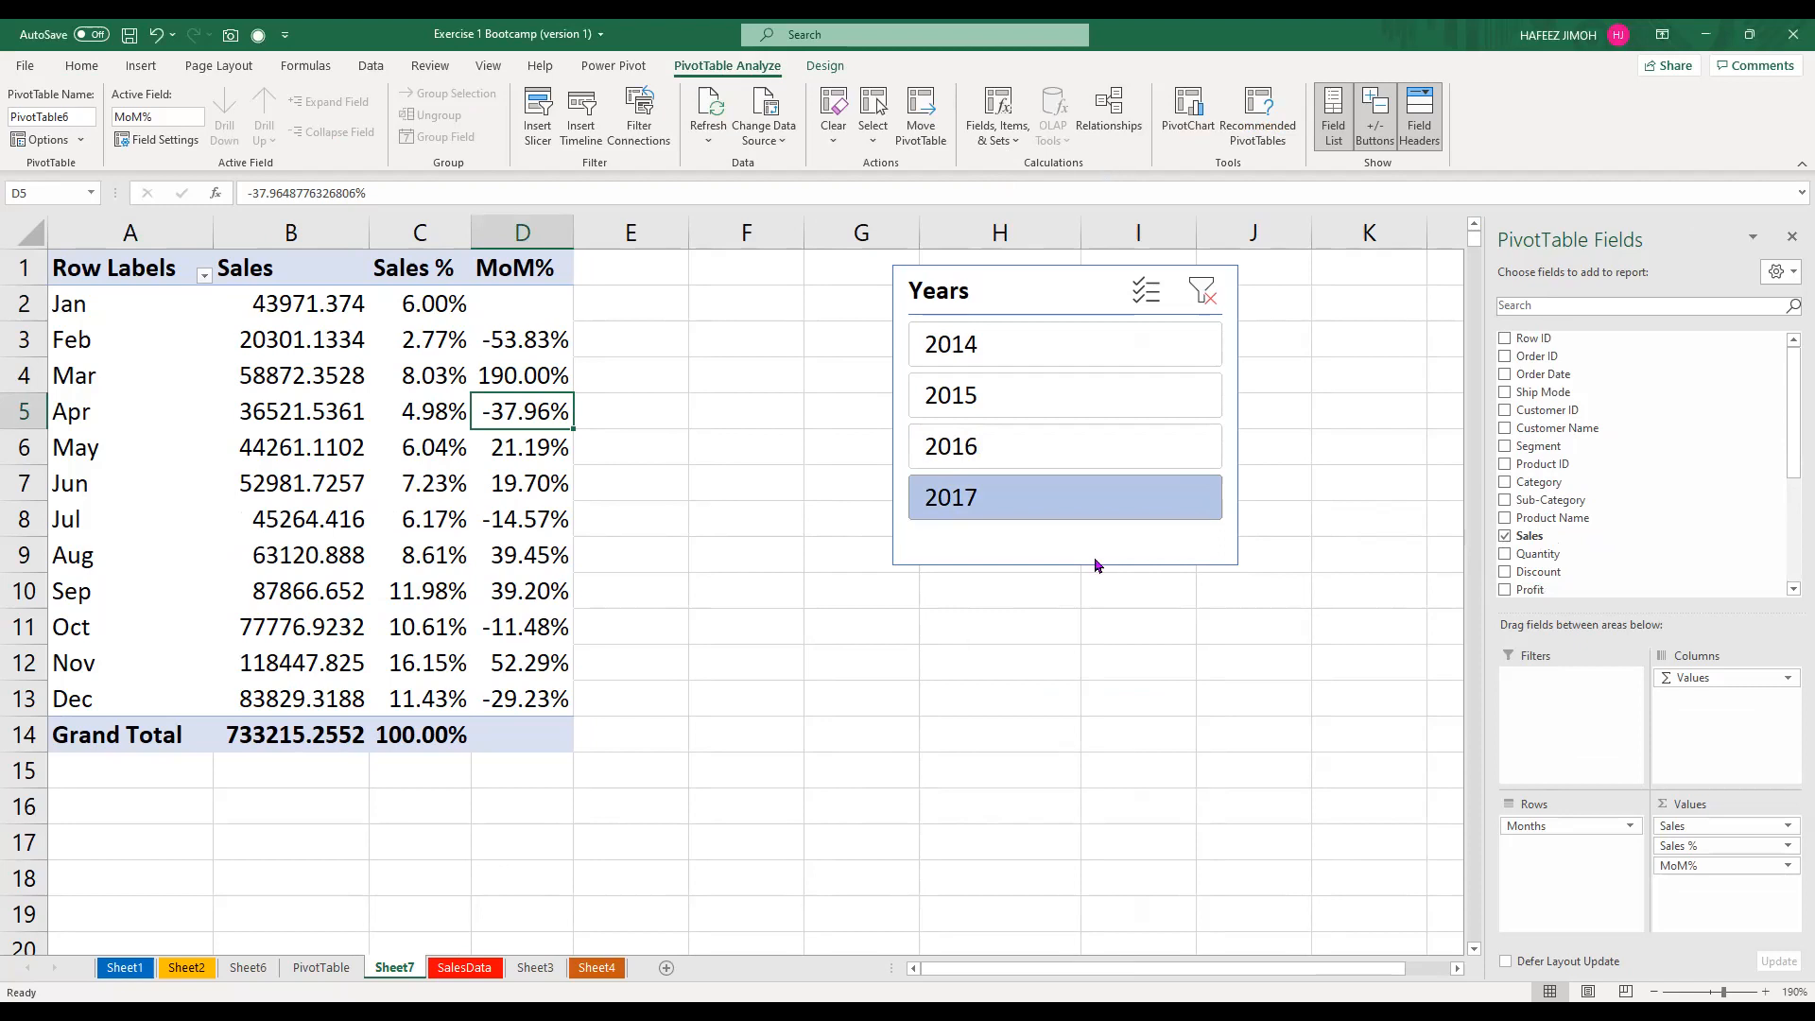
pyautogui.hotkey('alt', 'j')
pyautogui.press('t')
pyautogui.press('j')
pyautogui.press('f')
pyautogui.write('Bi')
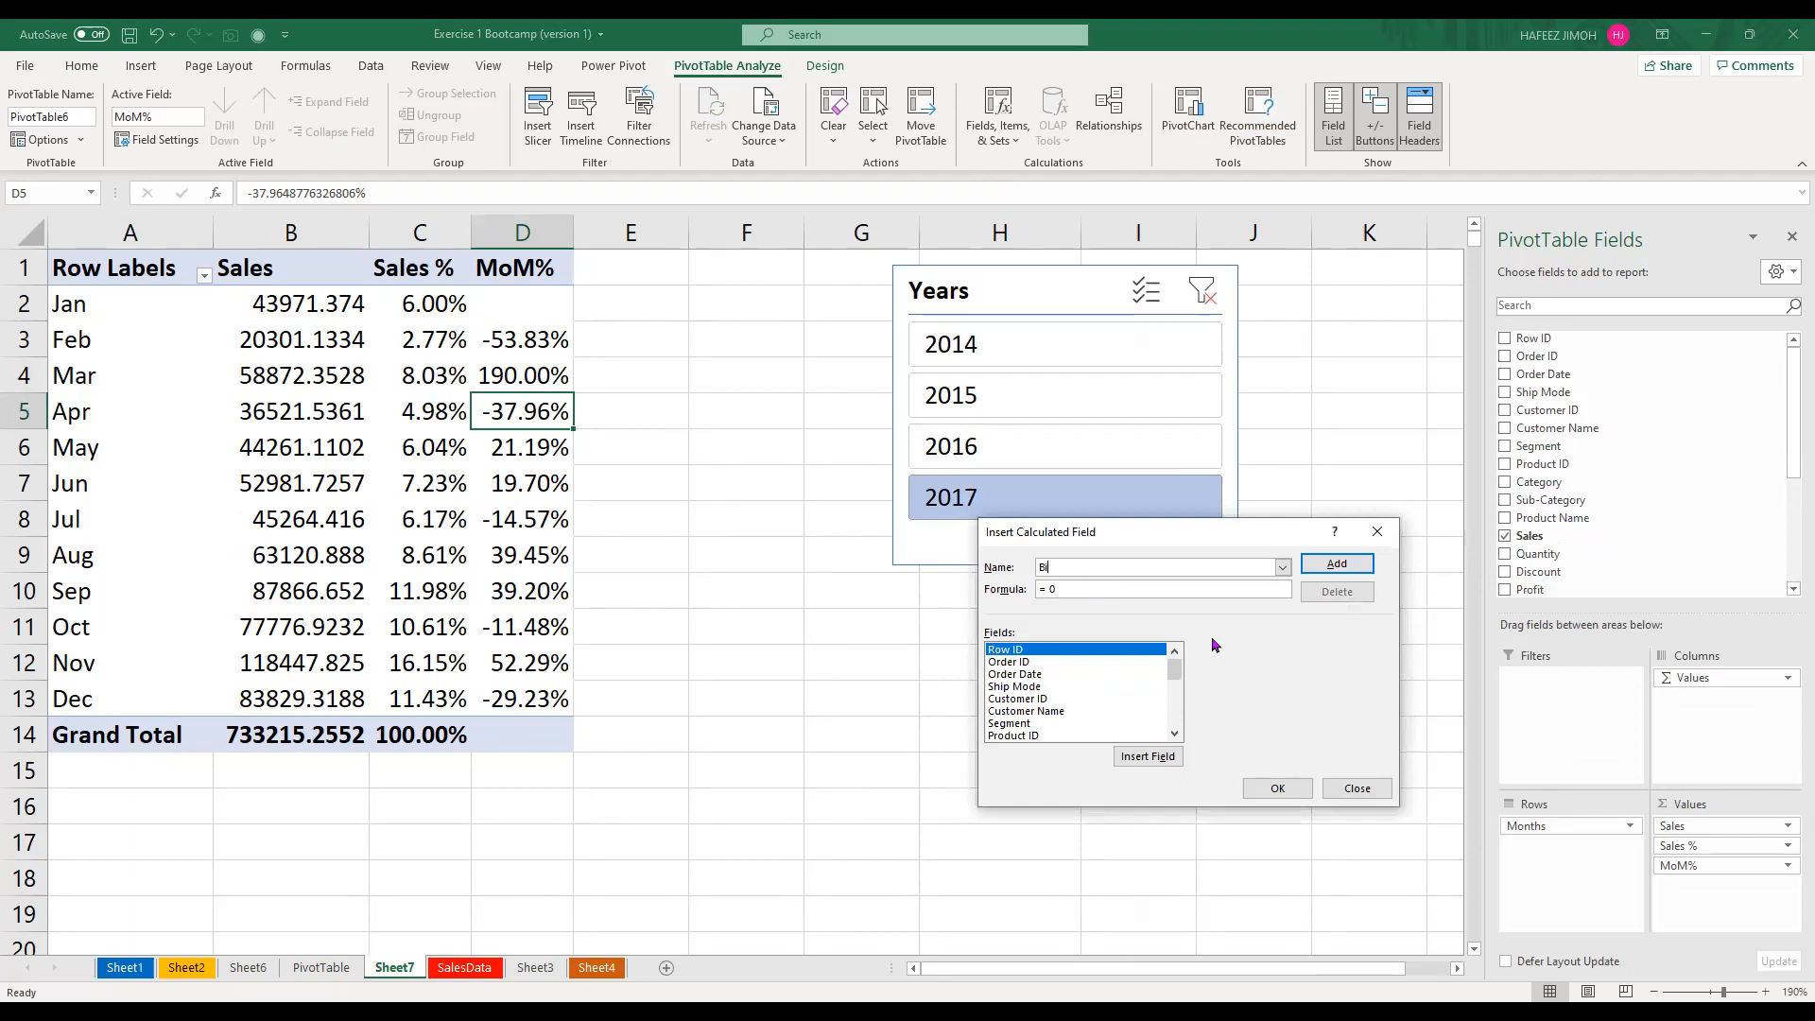
pyautogui.write('onus')
# Build the Bonus field's formula as = 0.05 * Sales, inserting Sales from the field list, and add the field
pyautogui.click(1150, 587)
pyautogui.press('BackSpace')
pyautogui.write('5')
pyautogui.click(1173, 735)
pyautogui.scroll(-1, 1172, 738)
pyautogui.scroll(-2, 1172, 738)
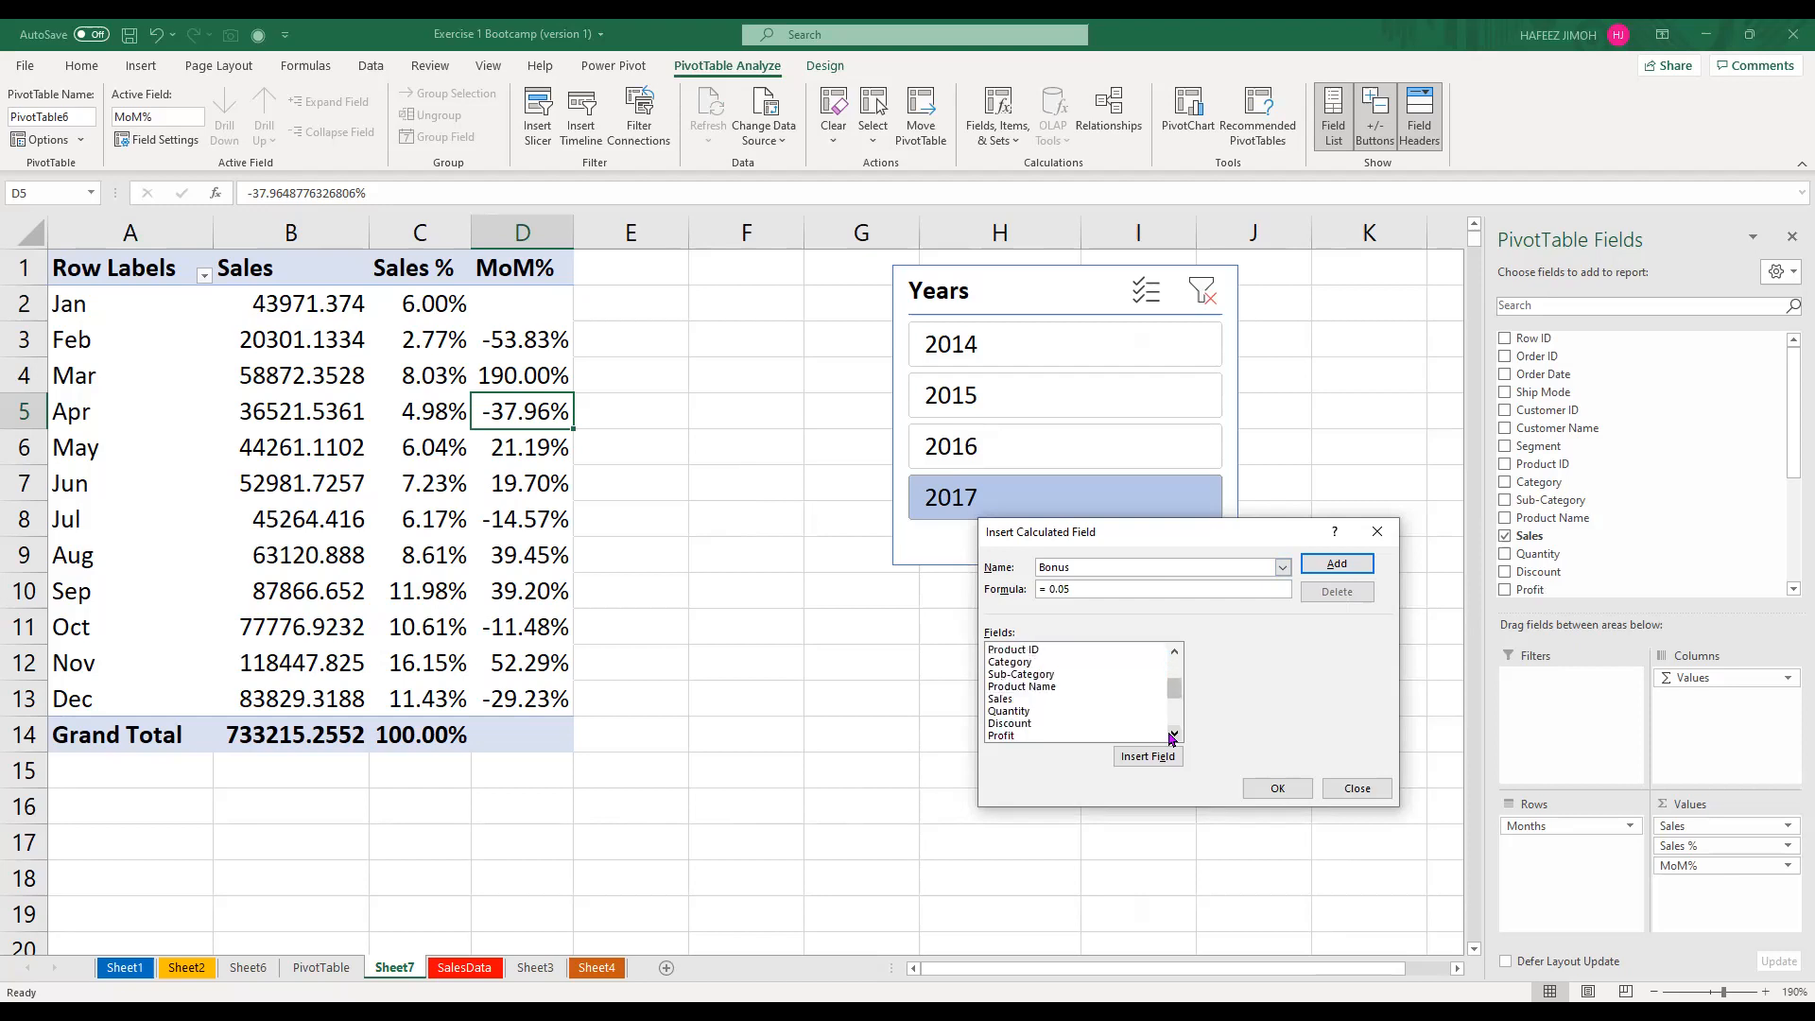
pyautogui.scroll(-3, 1171, 718)
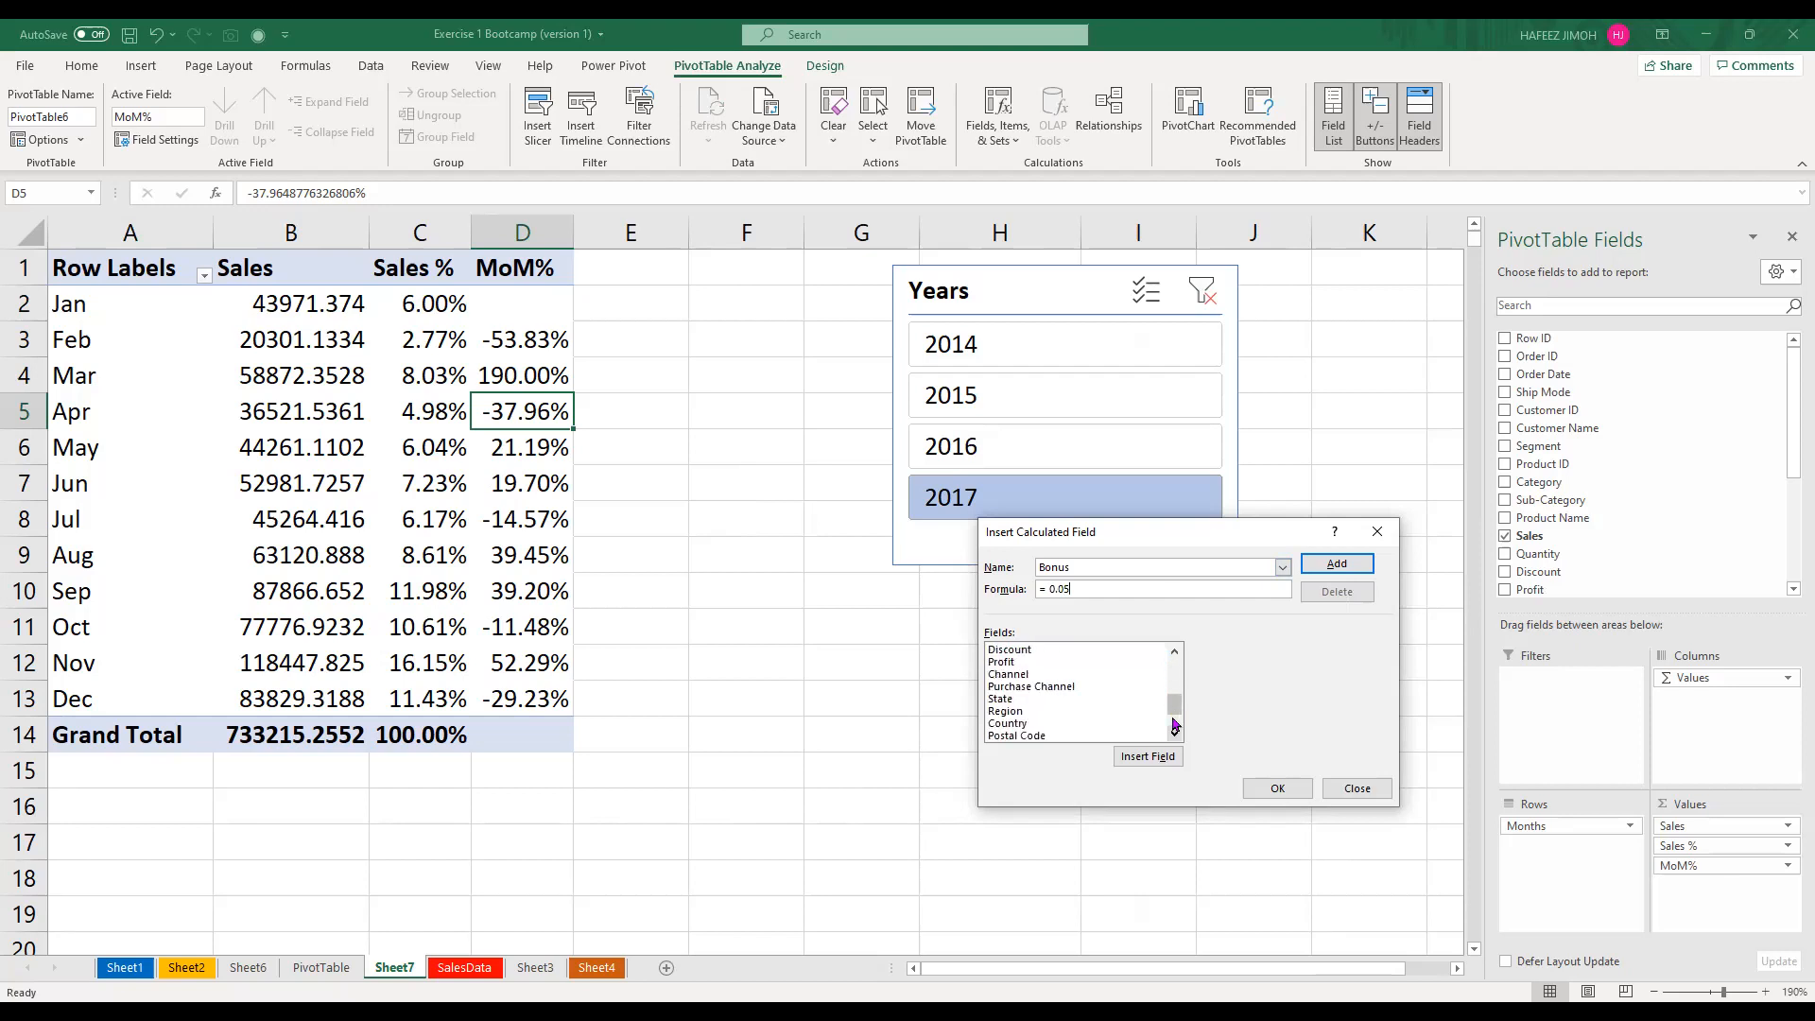
pyautogui.scroll(3, 1171, 690)
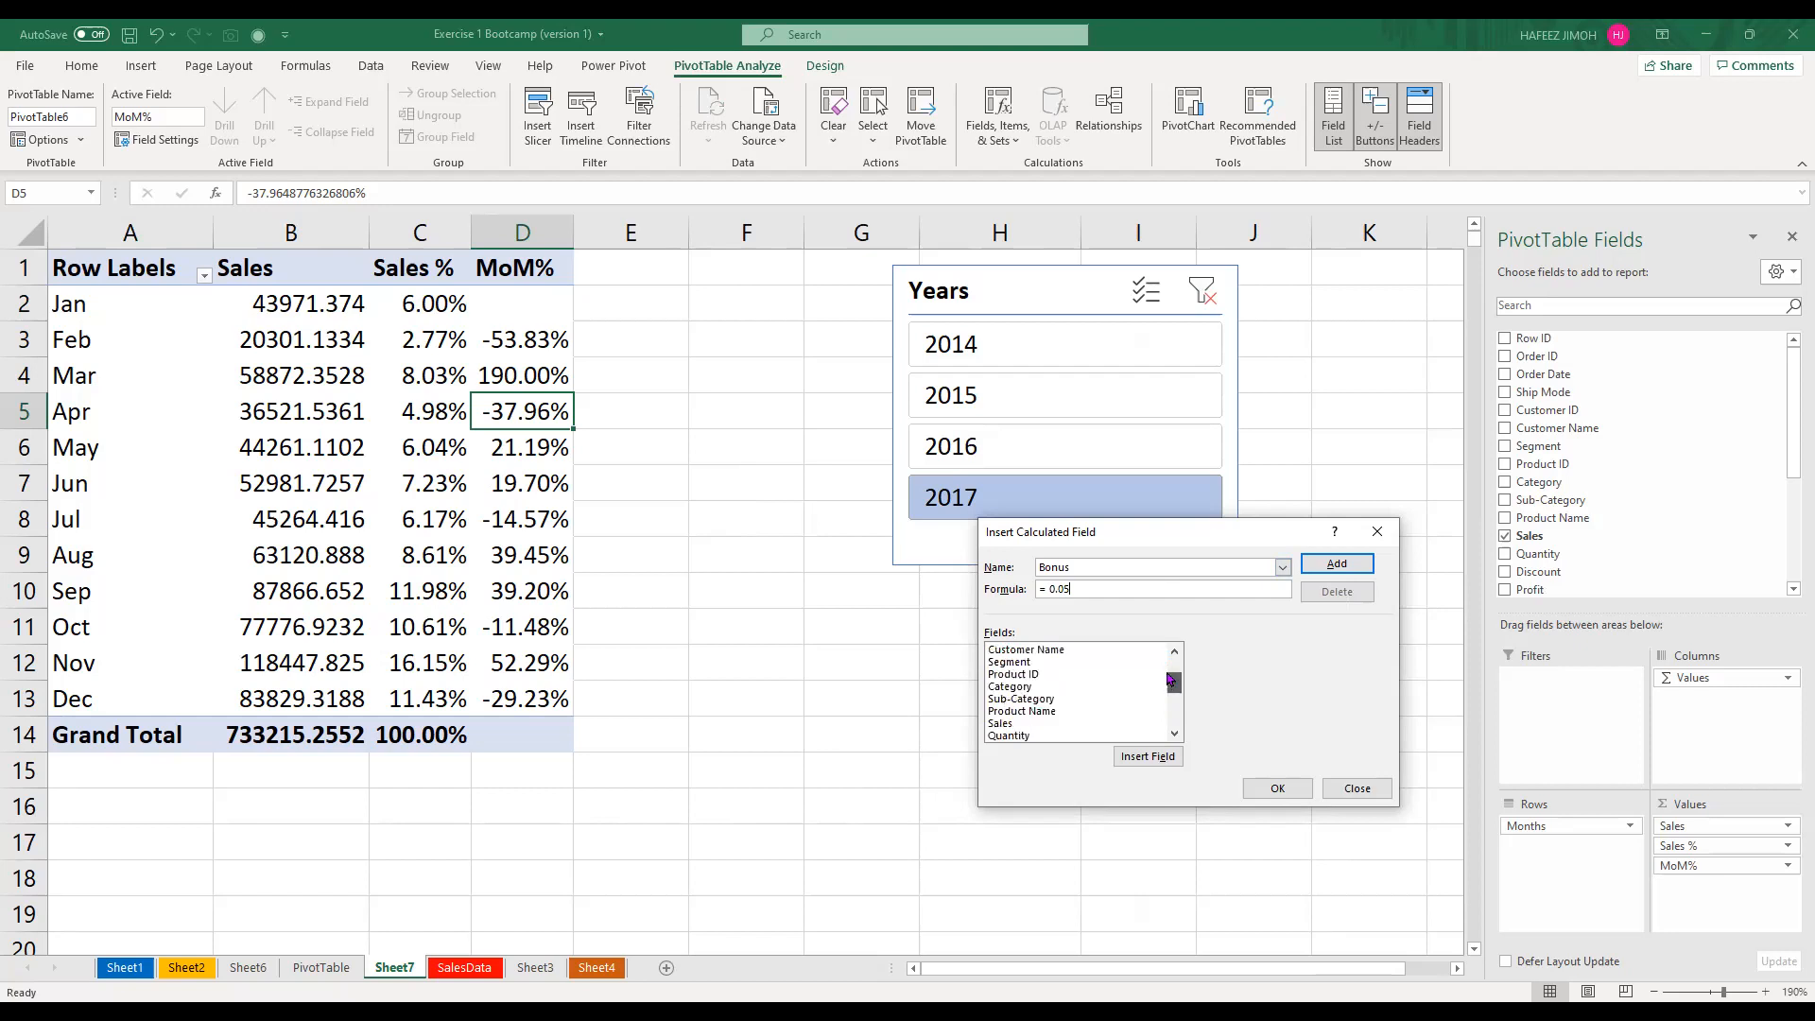
pyautogui.scroll(-3, 1169, 724)
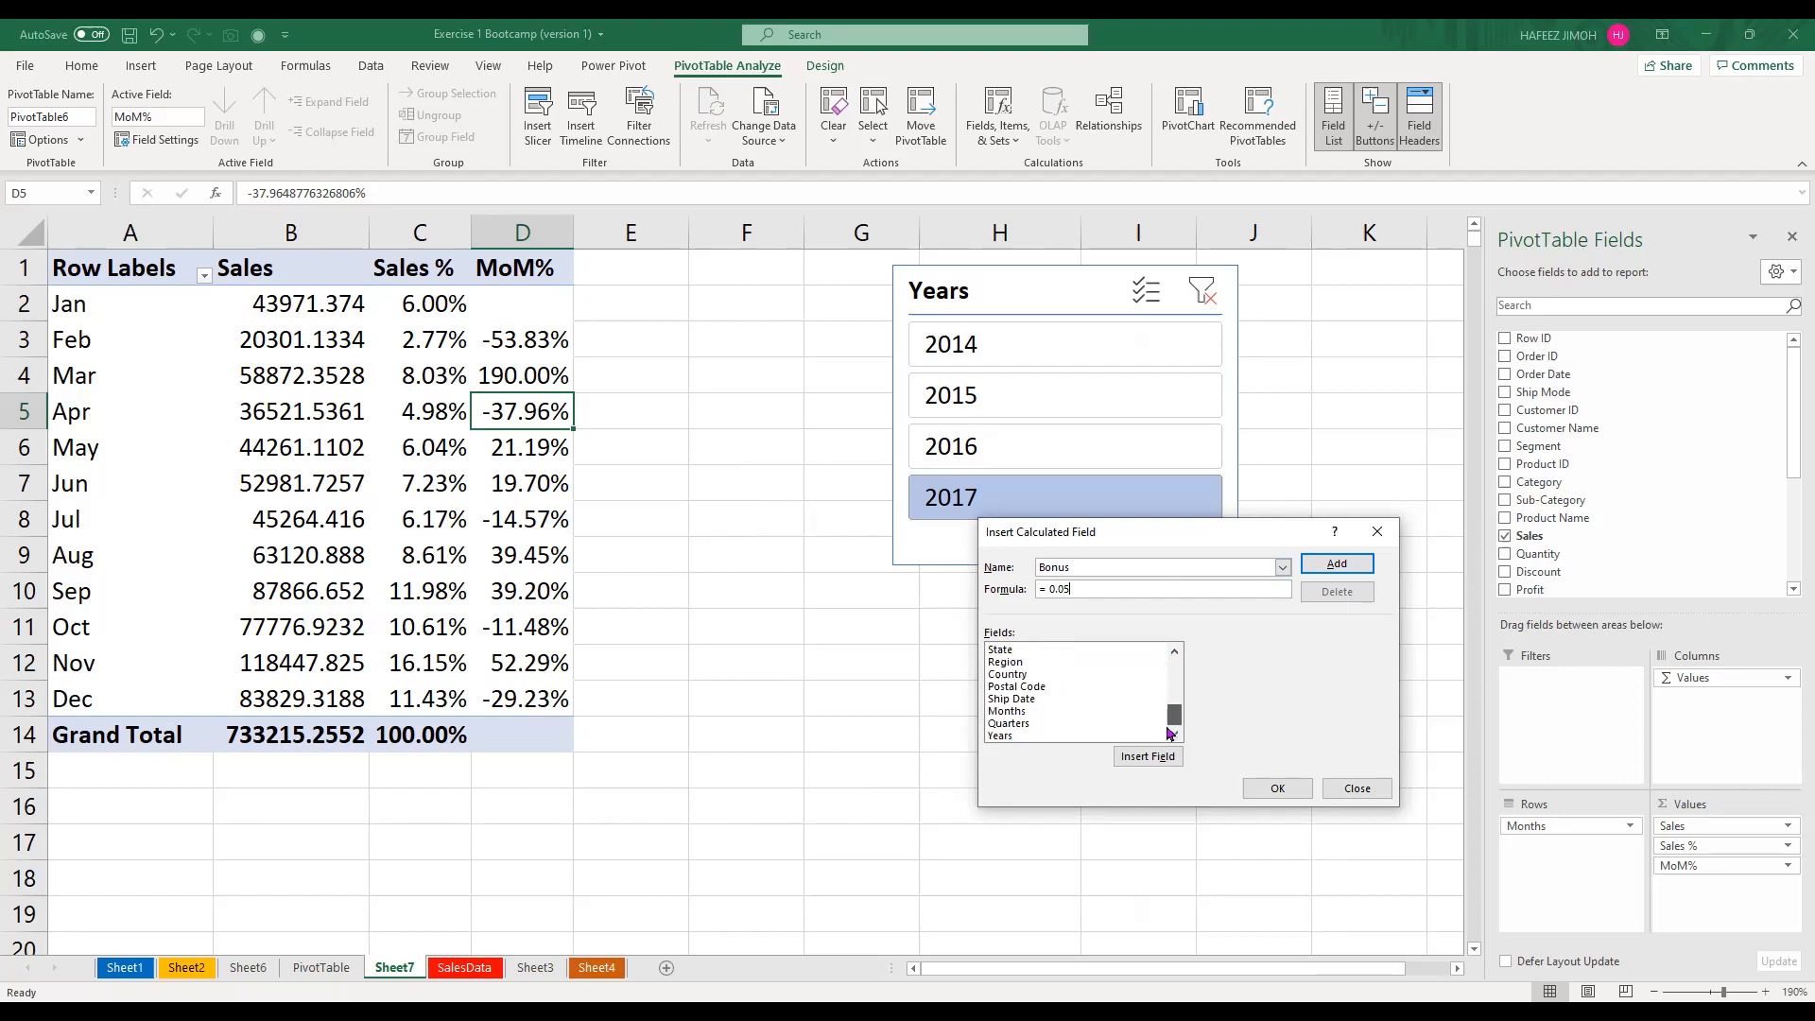
pyautogui.moveTo(1163, 709); pyautogui.dragTo(1165, 700)
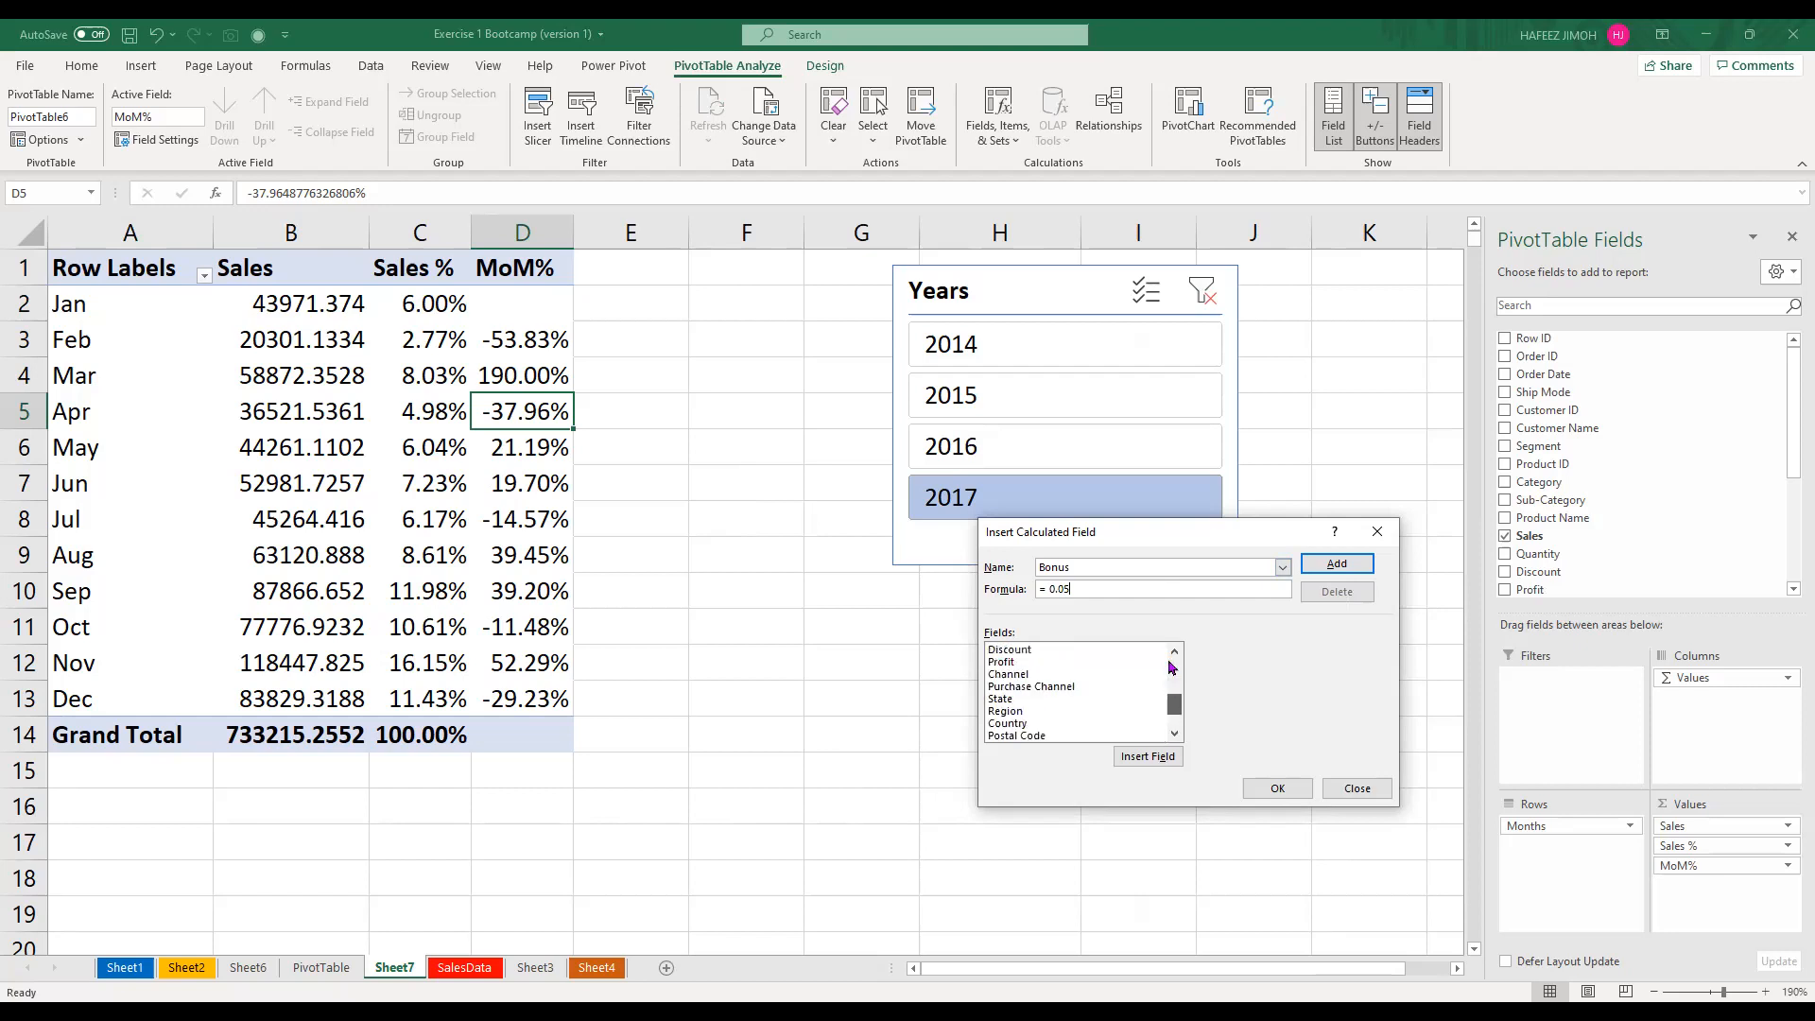
pyautogui.click(1171, 657)
pyautogui.click(1171, 659)
pyautogui.click(1142, 675)
pyautogui.click(1141, 755)
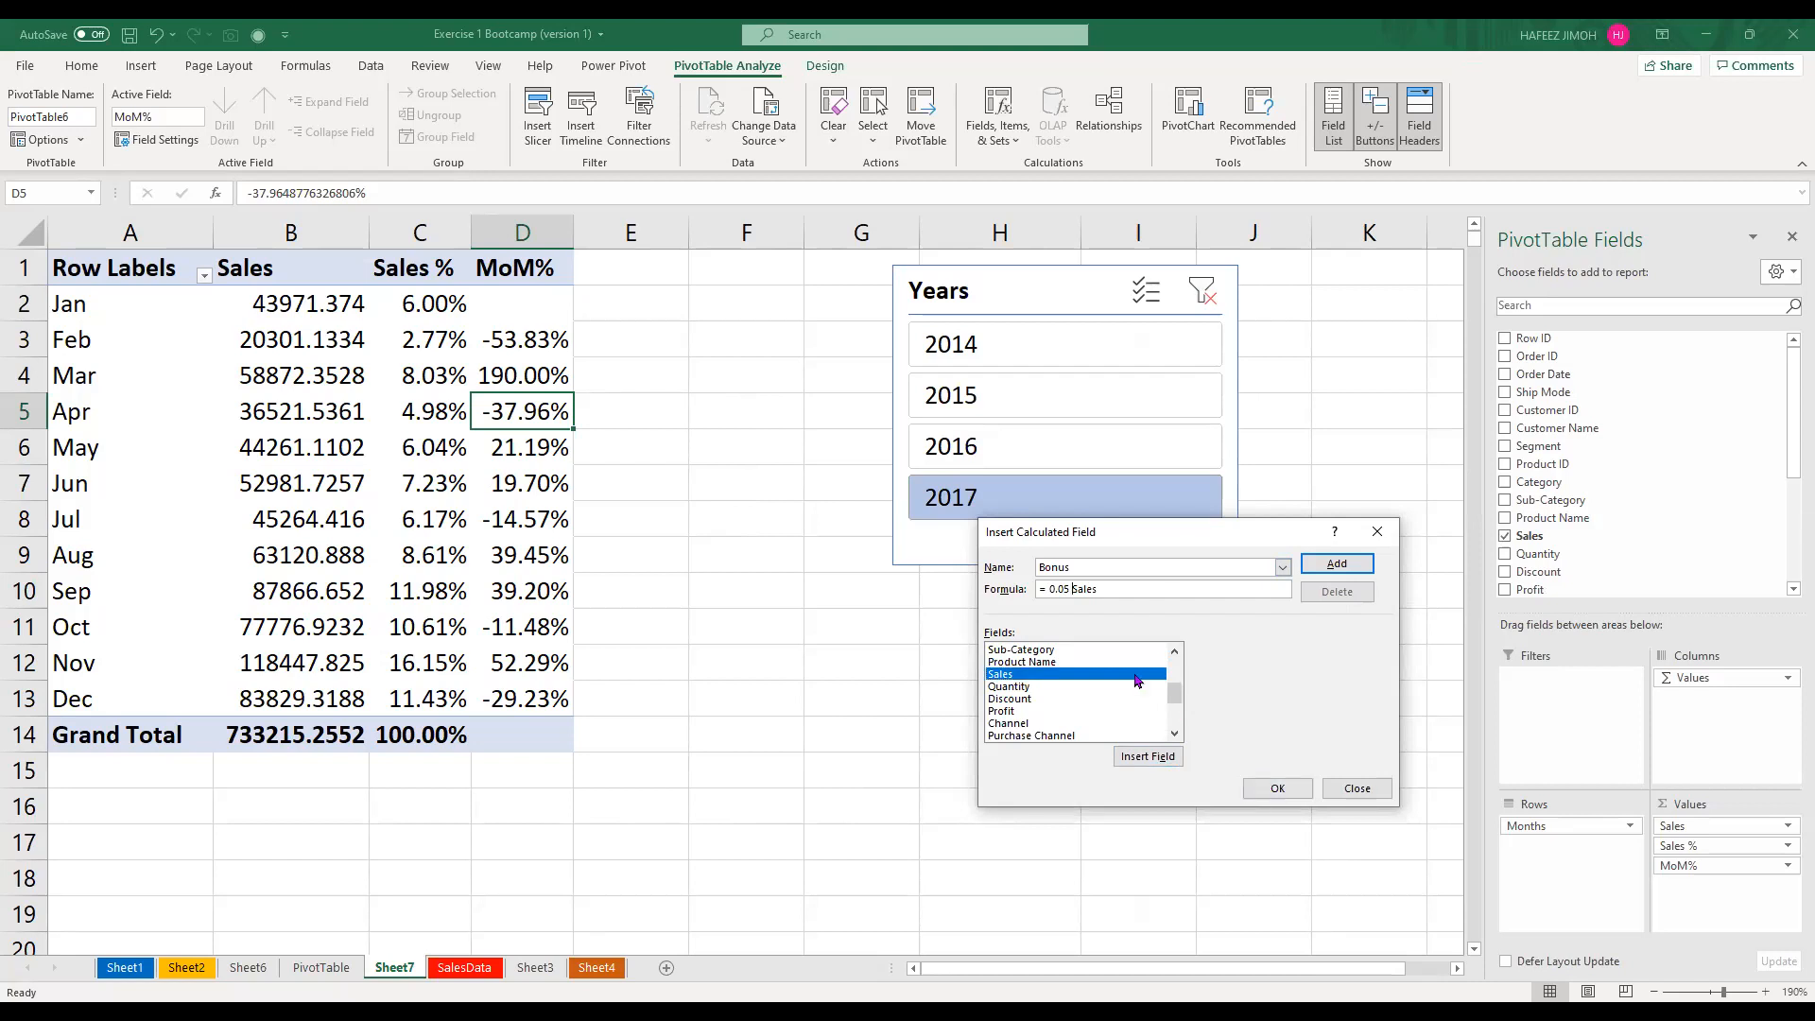
pyautogui.write('*')
pyautogui.click(1346, 570)
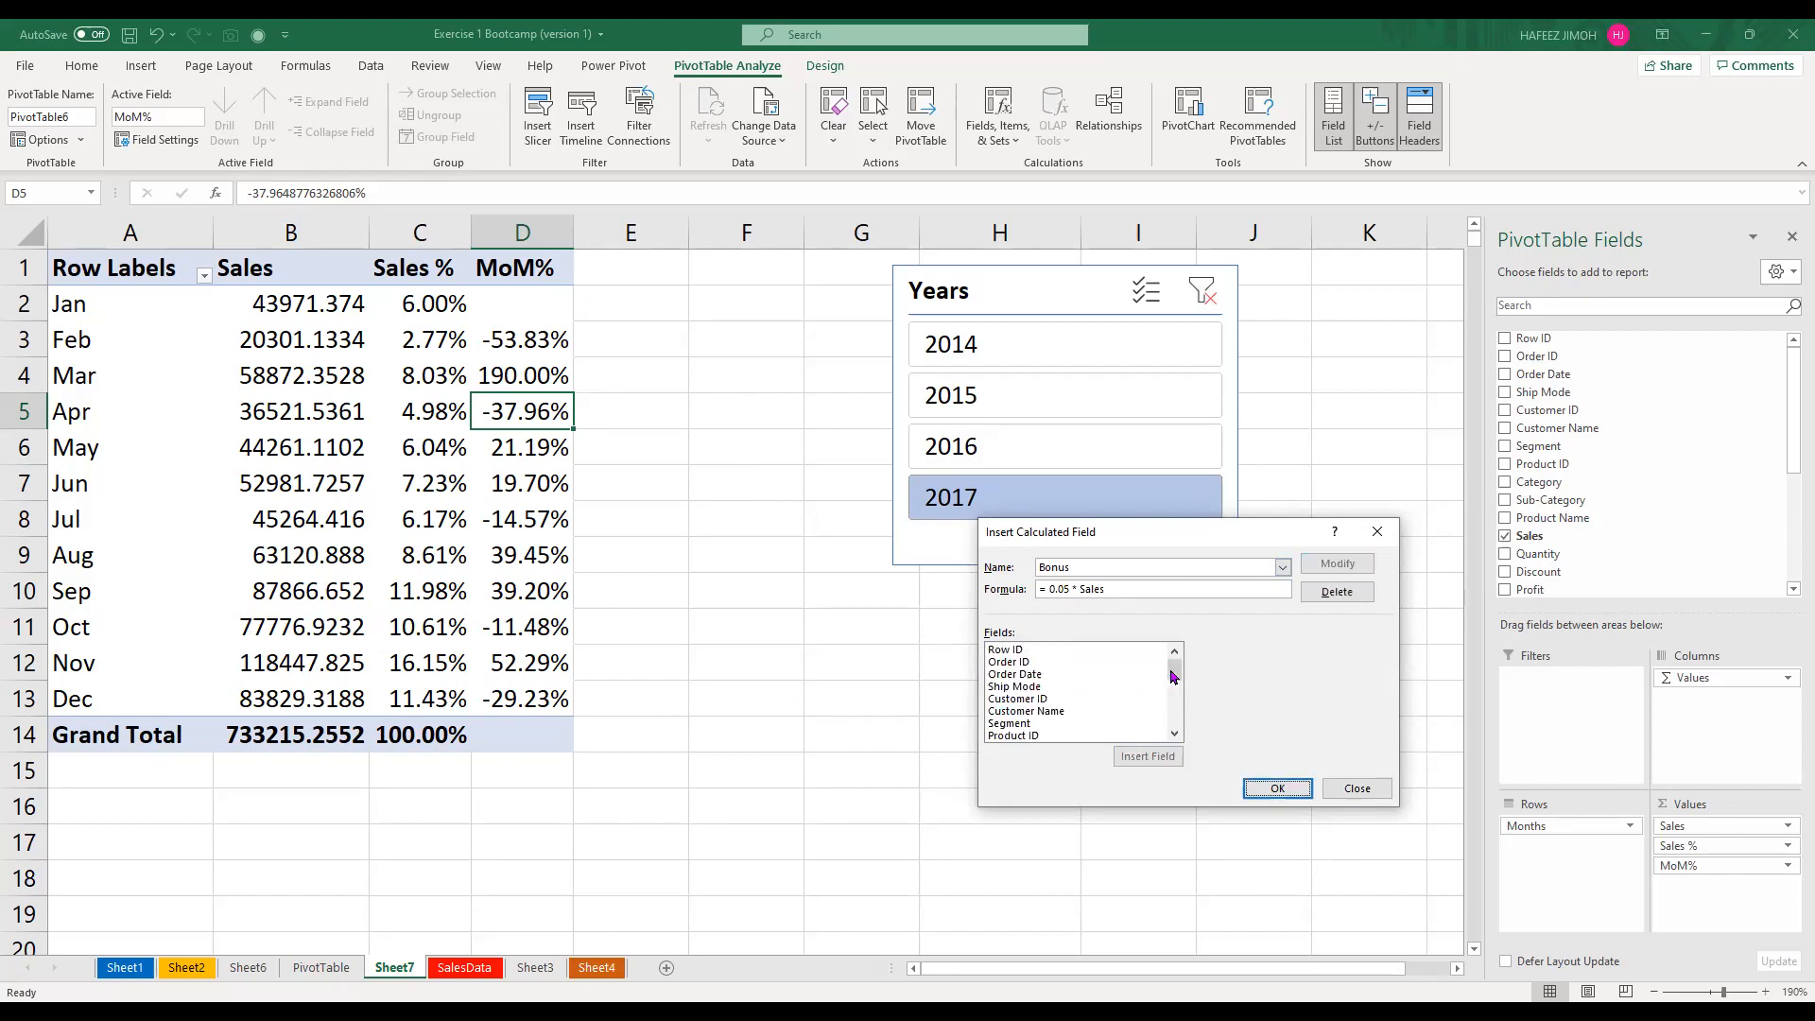
# Look for Bonus among the calculated field dialog's fields and confirm the dialog to place it in the pivot table
pyautogui.scroll(1, 1177, 735)
pyautogui.scroll(-5, 1131, 746)
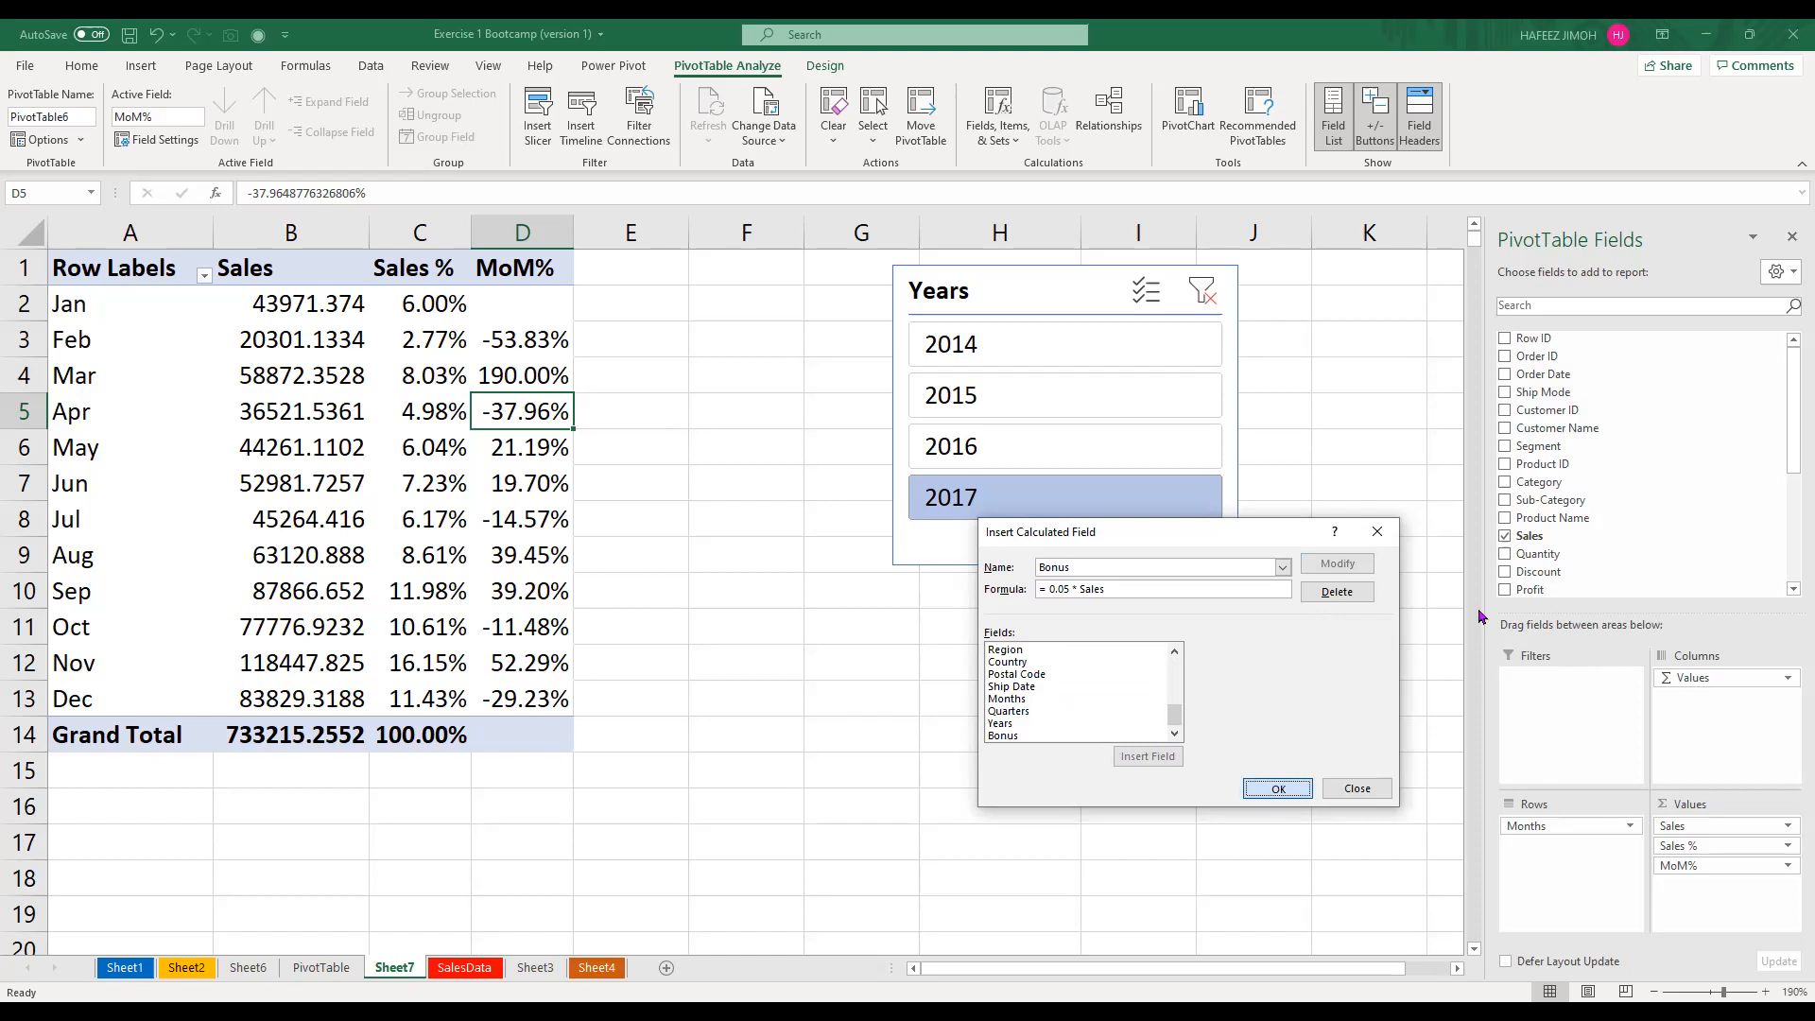
pyautogui.press('Return')
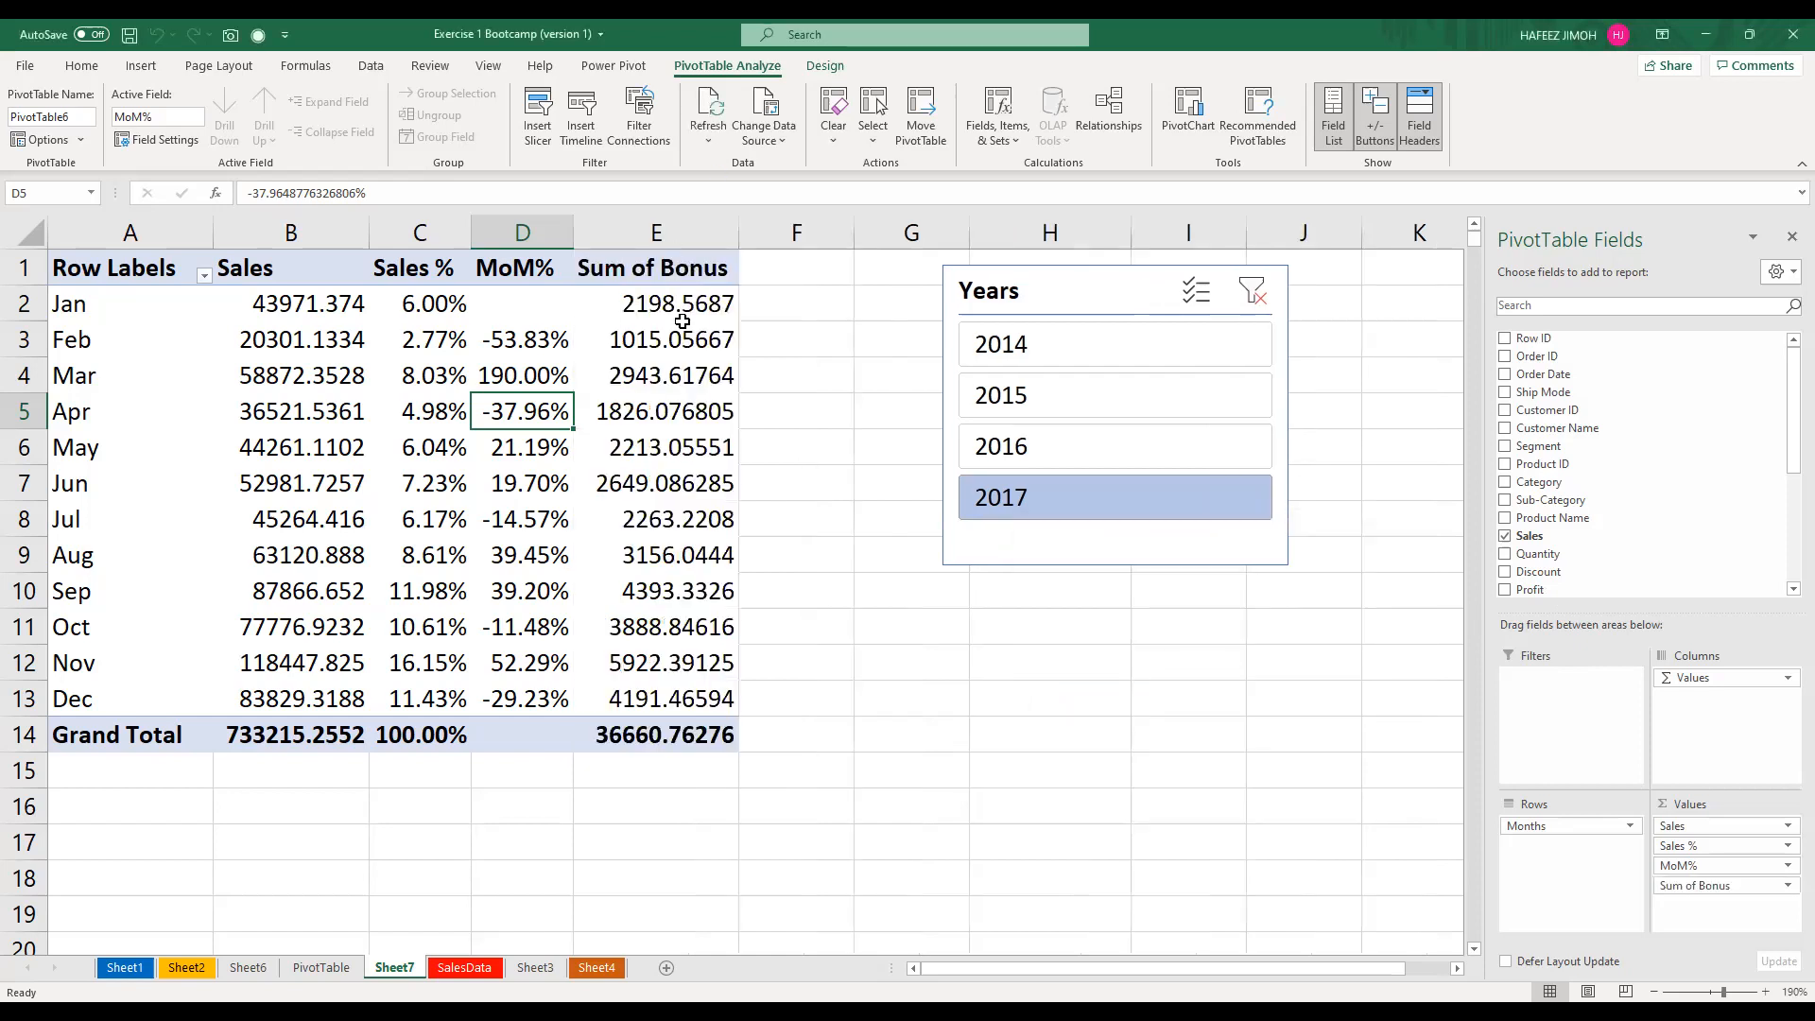
# Remove Sum of Bonus from the pivot table's values and add the Bonus field back to them
pyautogui.moveTo(1720, 884); pyautogui.dragTo(1412, 805)
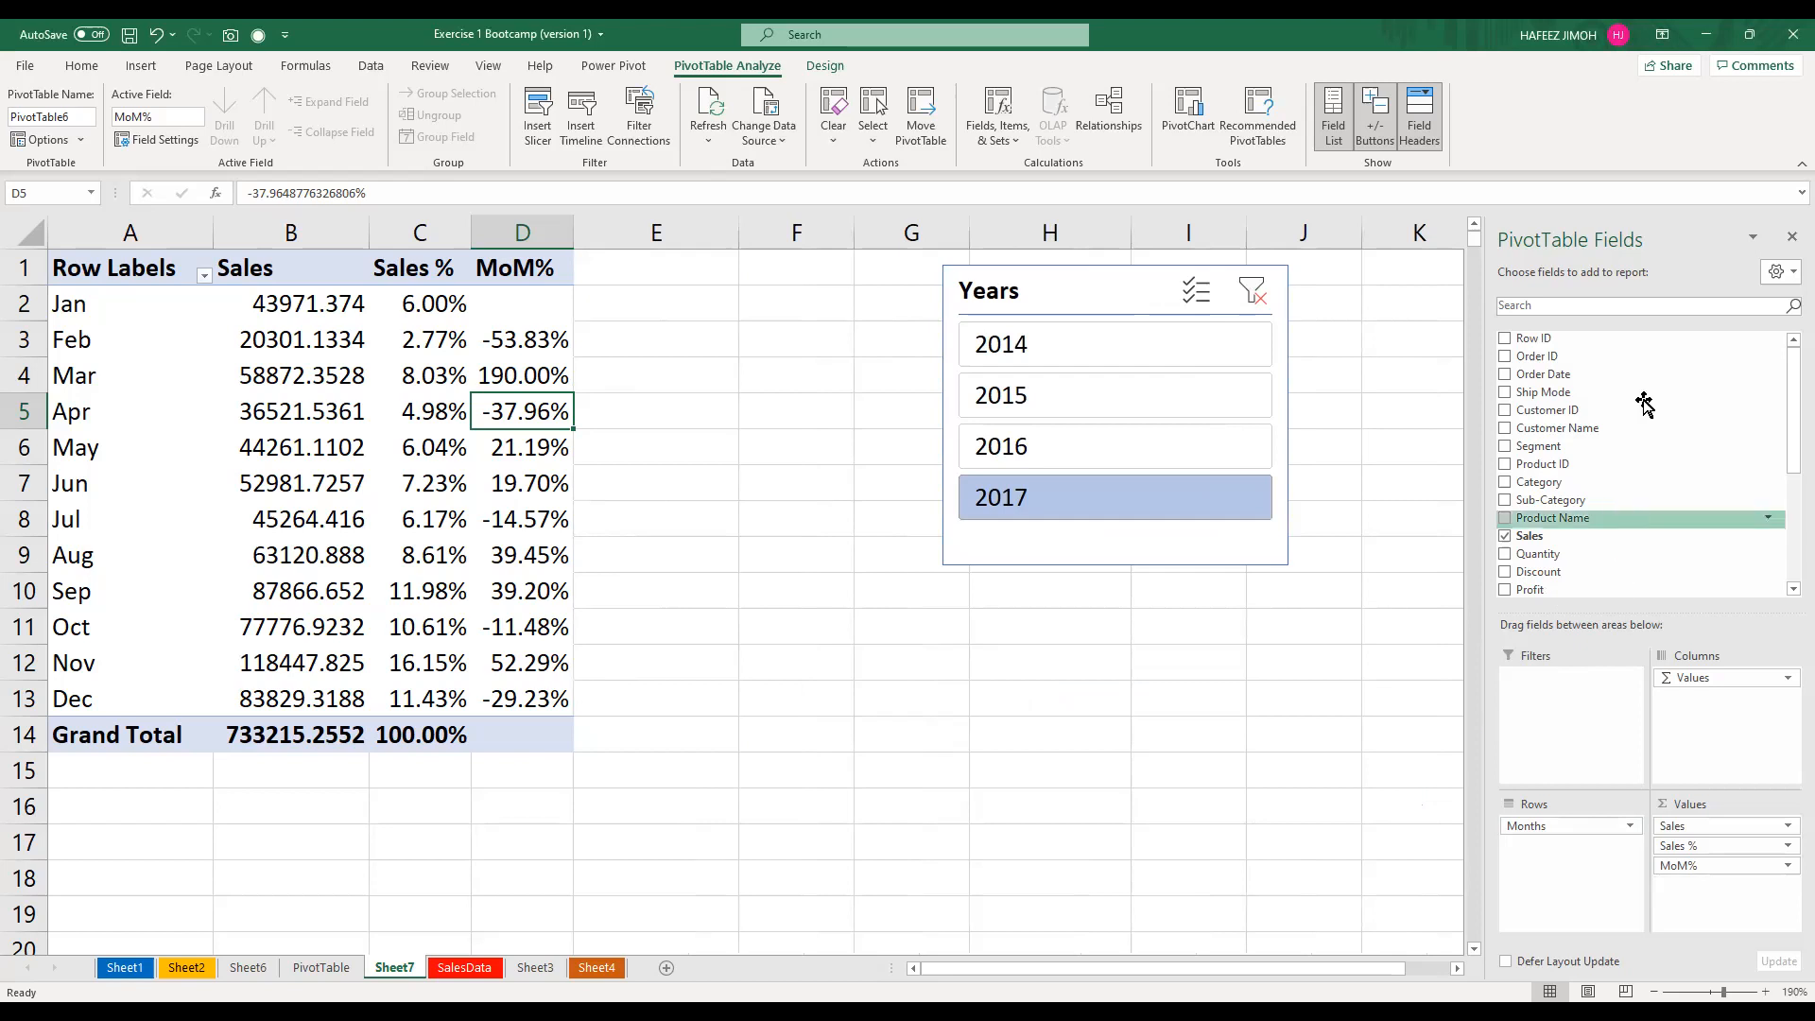
pyautogui.scroll(-5, 1637, 553)
pyautogui.moveTo(1636, 564); pyautogui.dragTo(1728, 922)
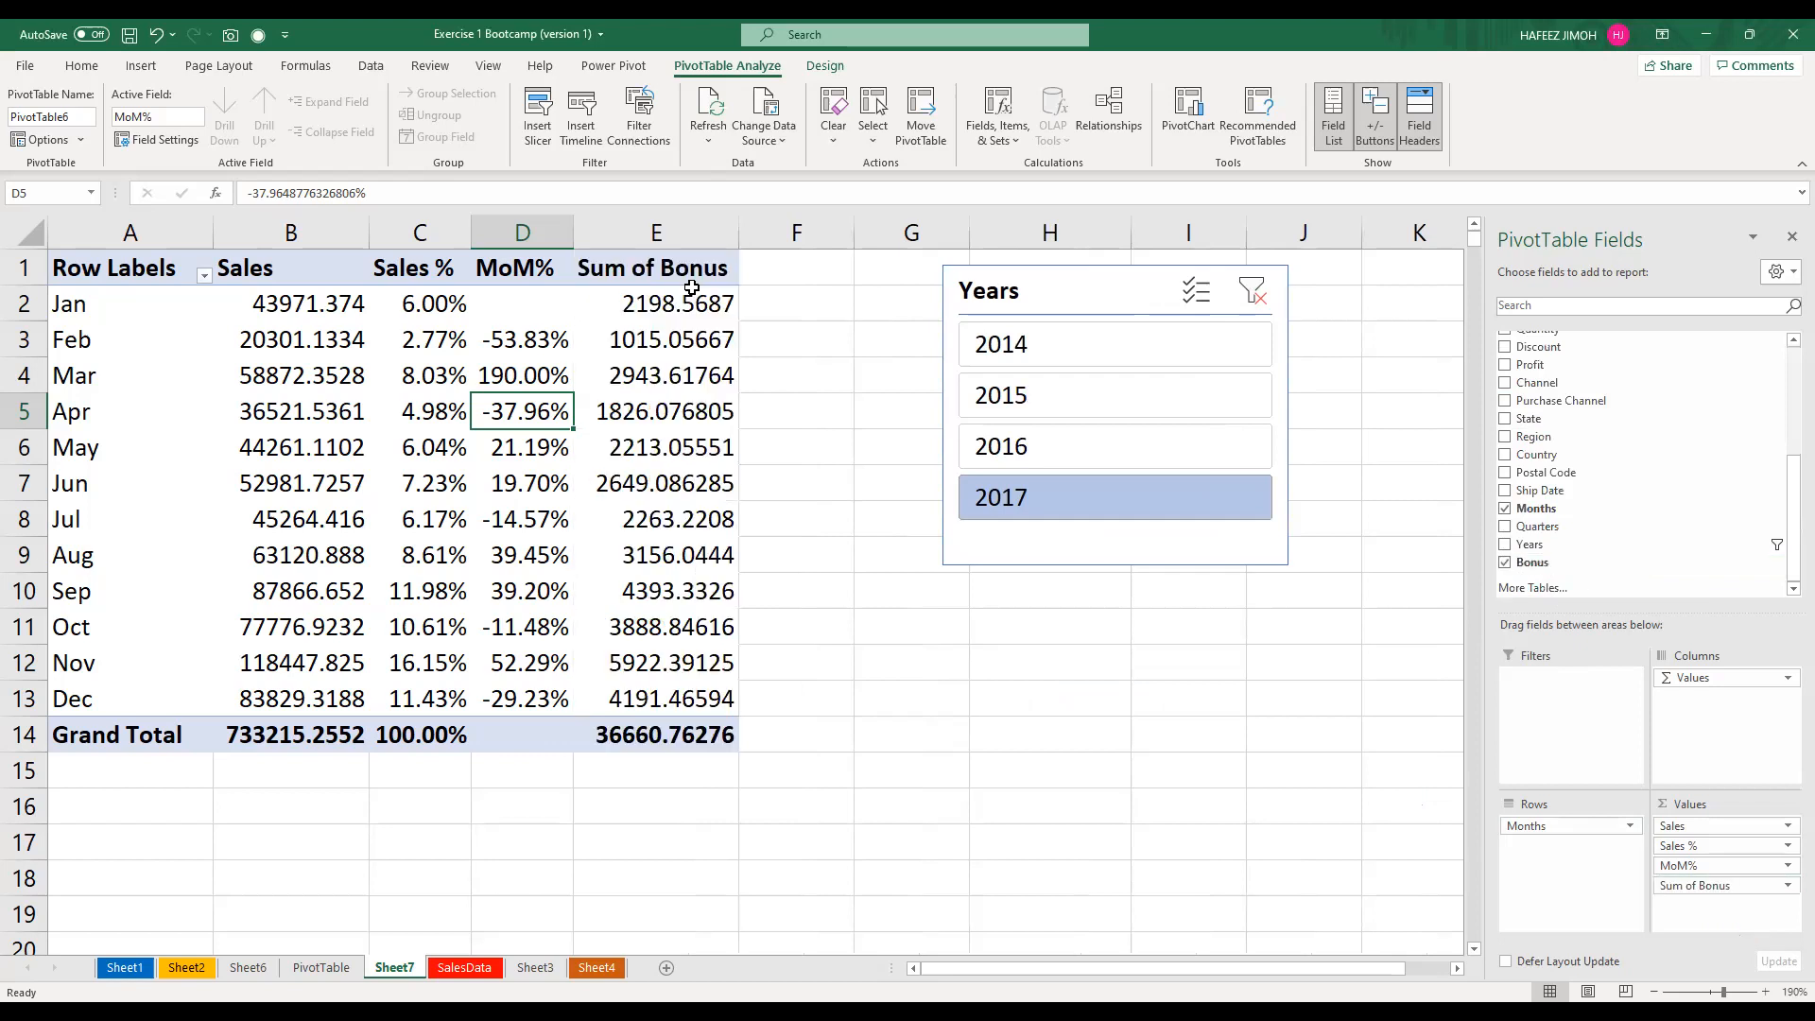
# Rename the Sum of Bonus column's heading in E1 as Bonus
pyautogui.click(689, 295)
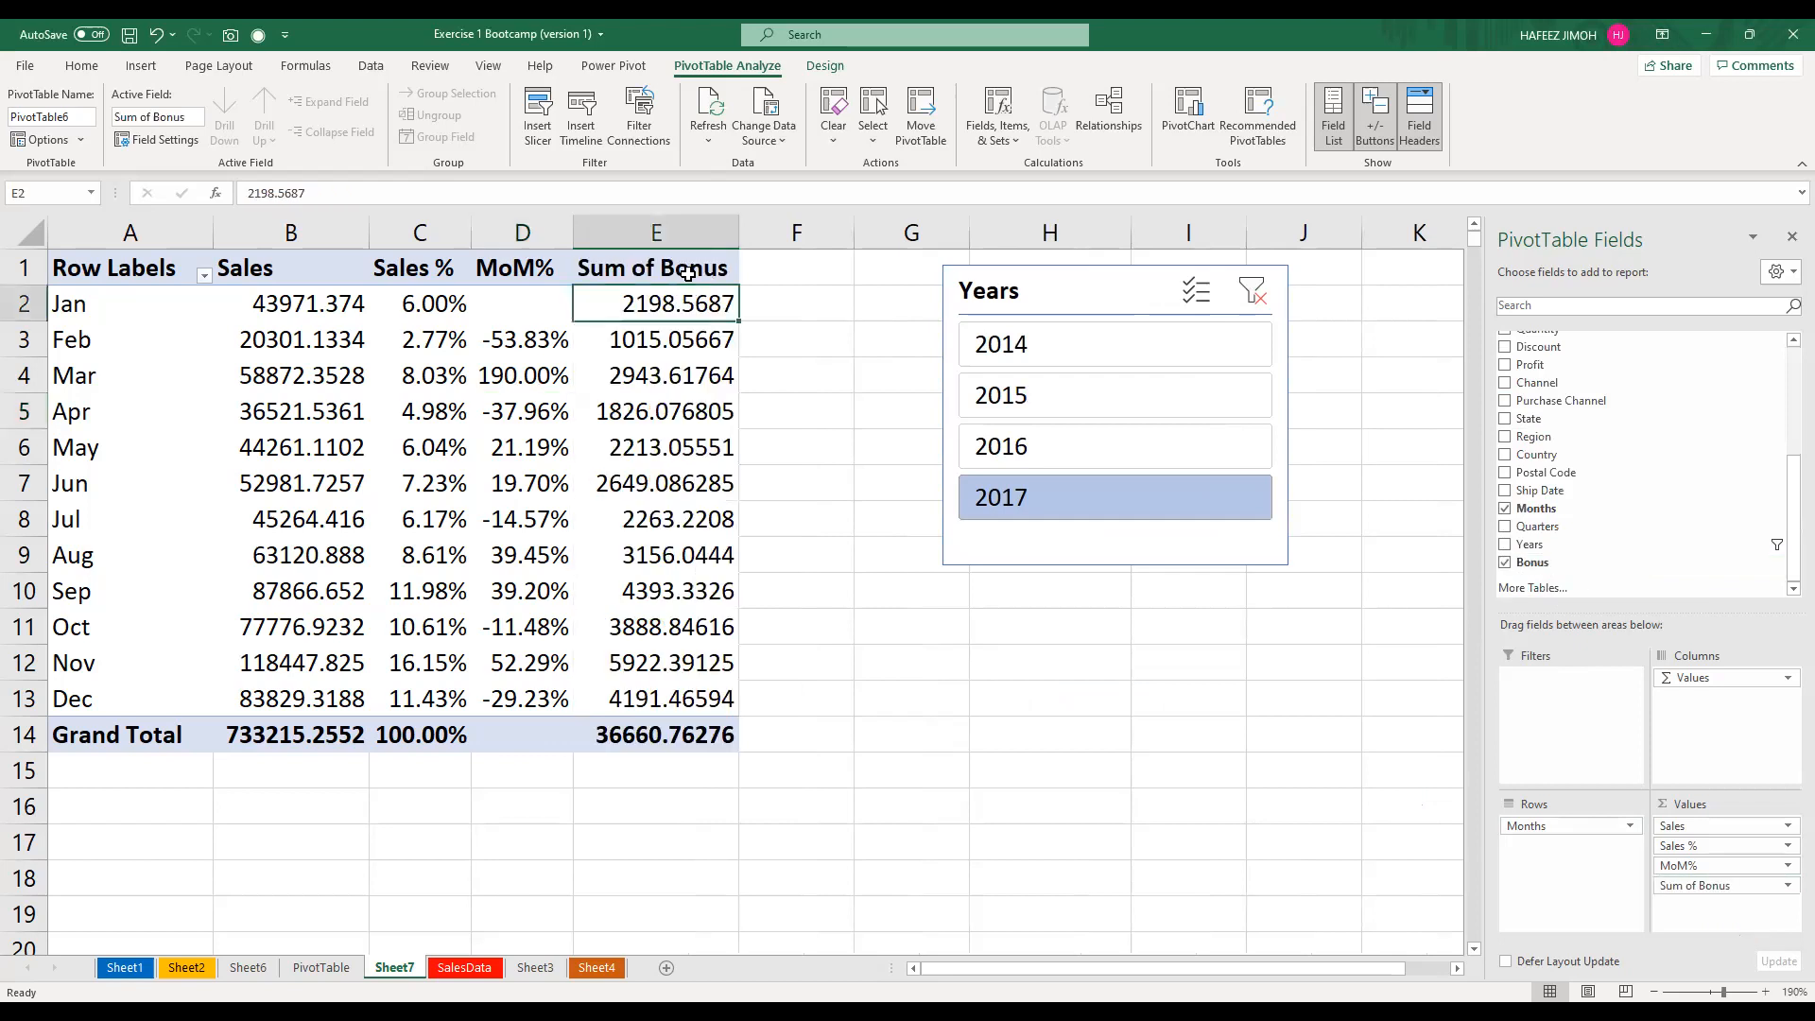
pyautogui.click(596, 225)
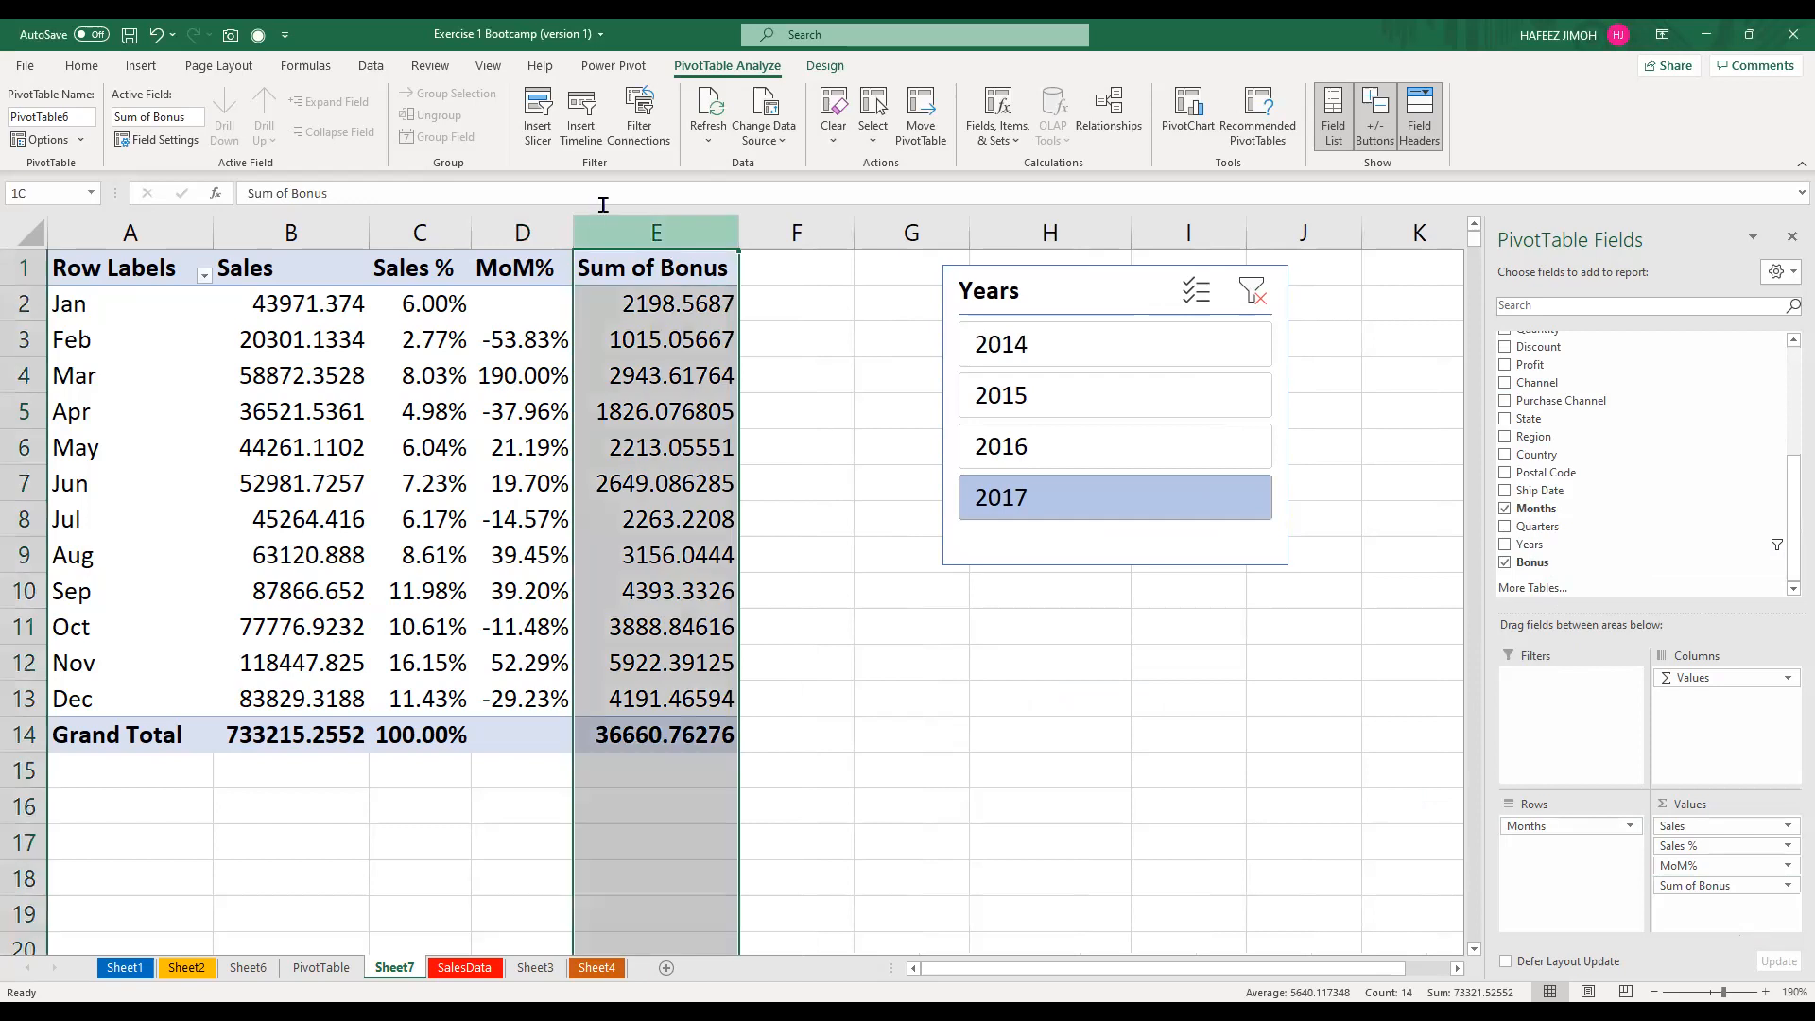
pyautogui.click(344, 191)
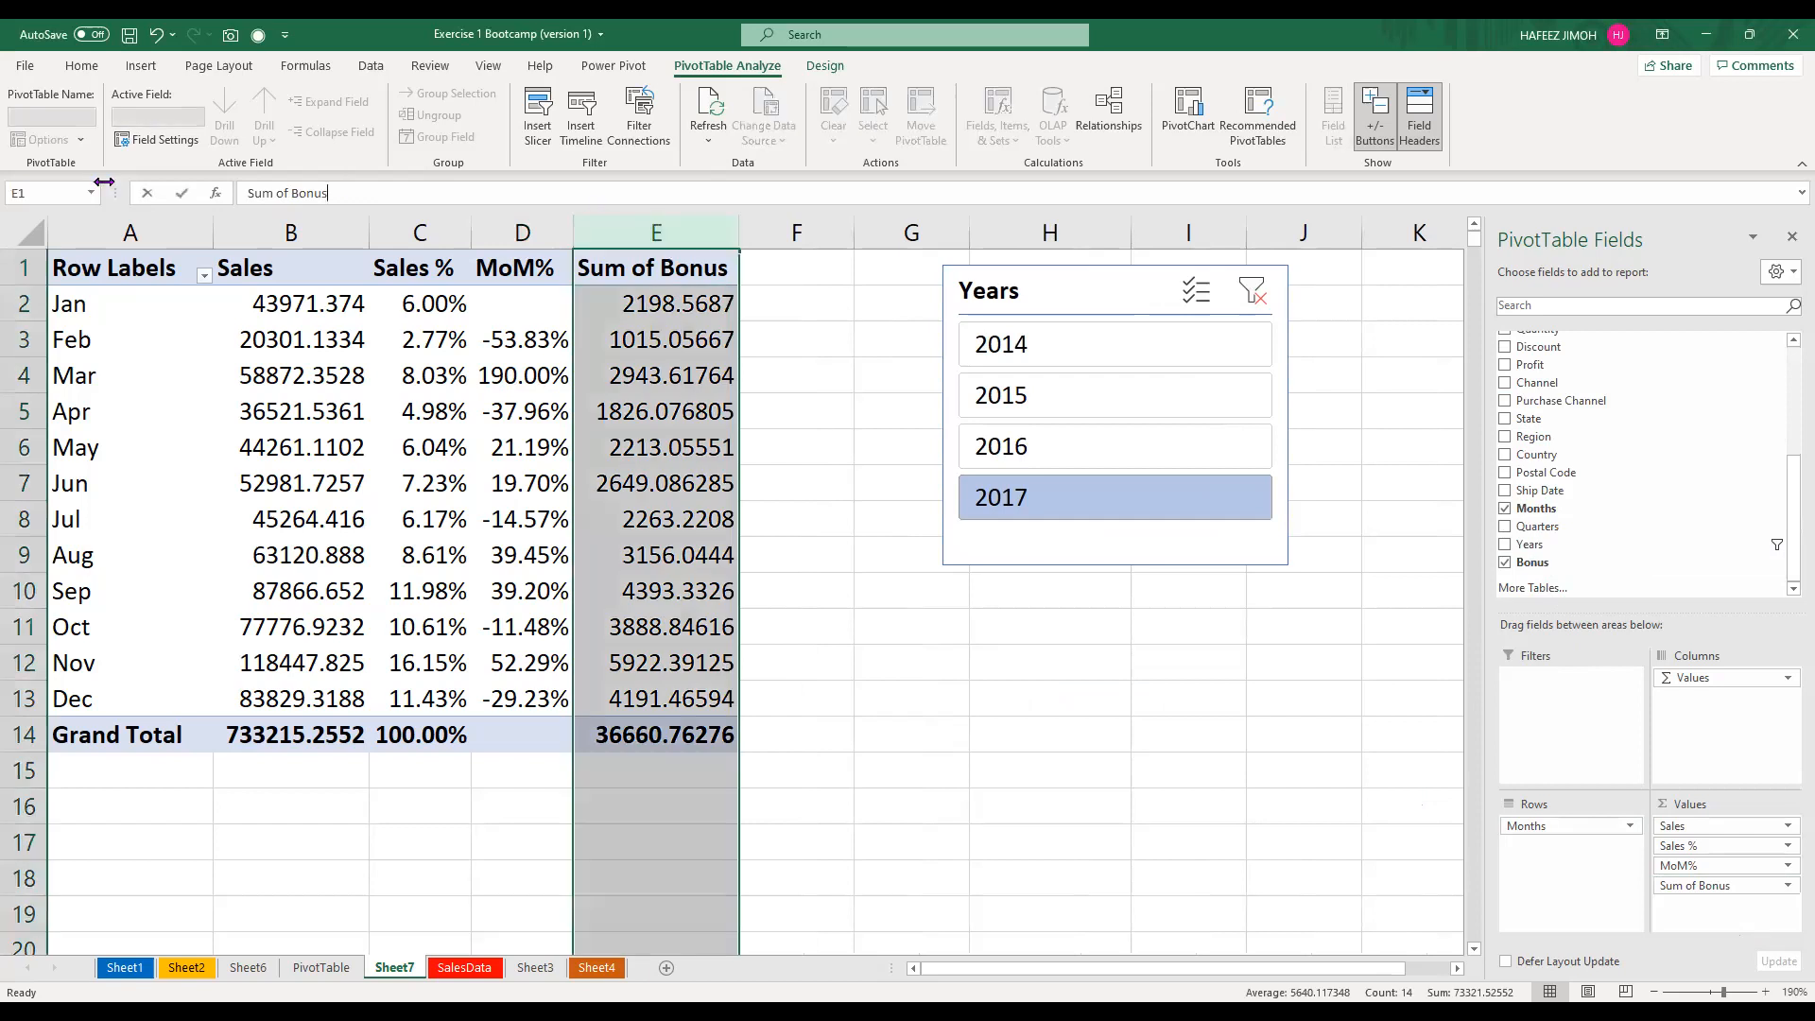
pyautogui.hotkey('ctrl', 'a')
pyautogui.write('Bonus')
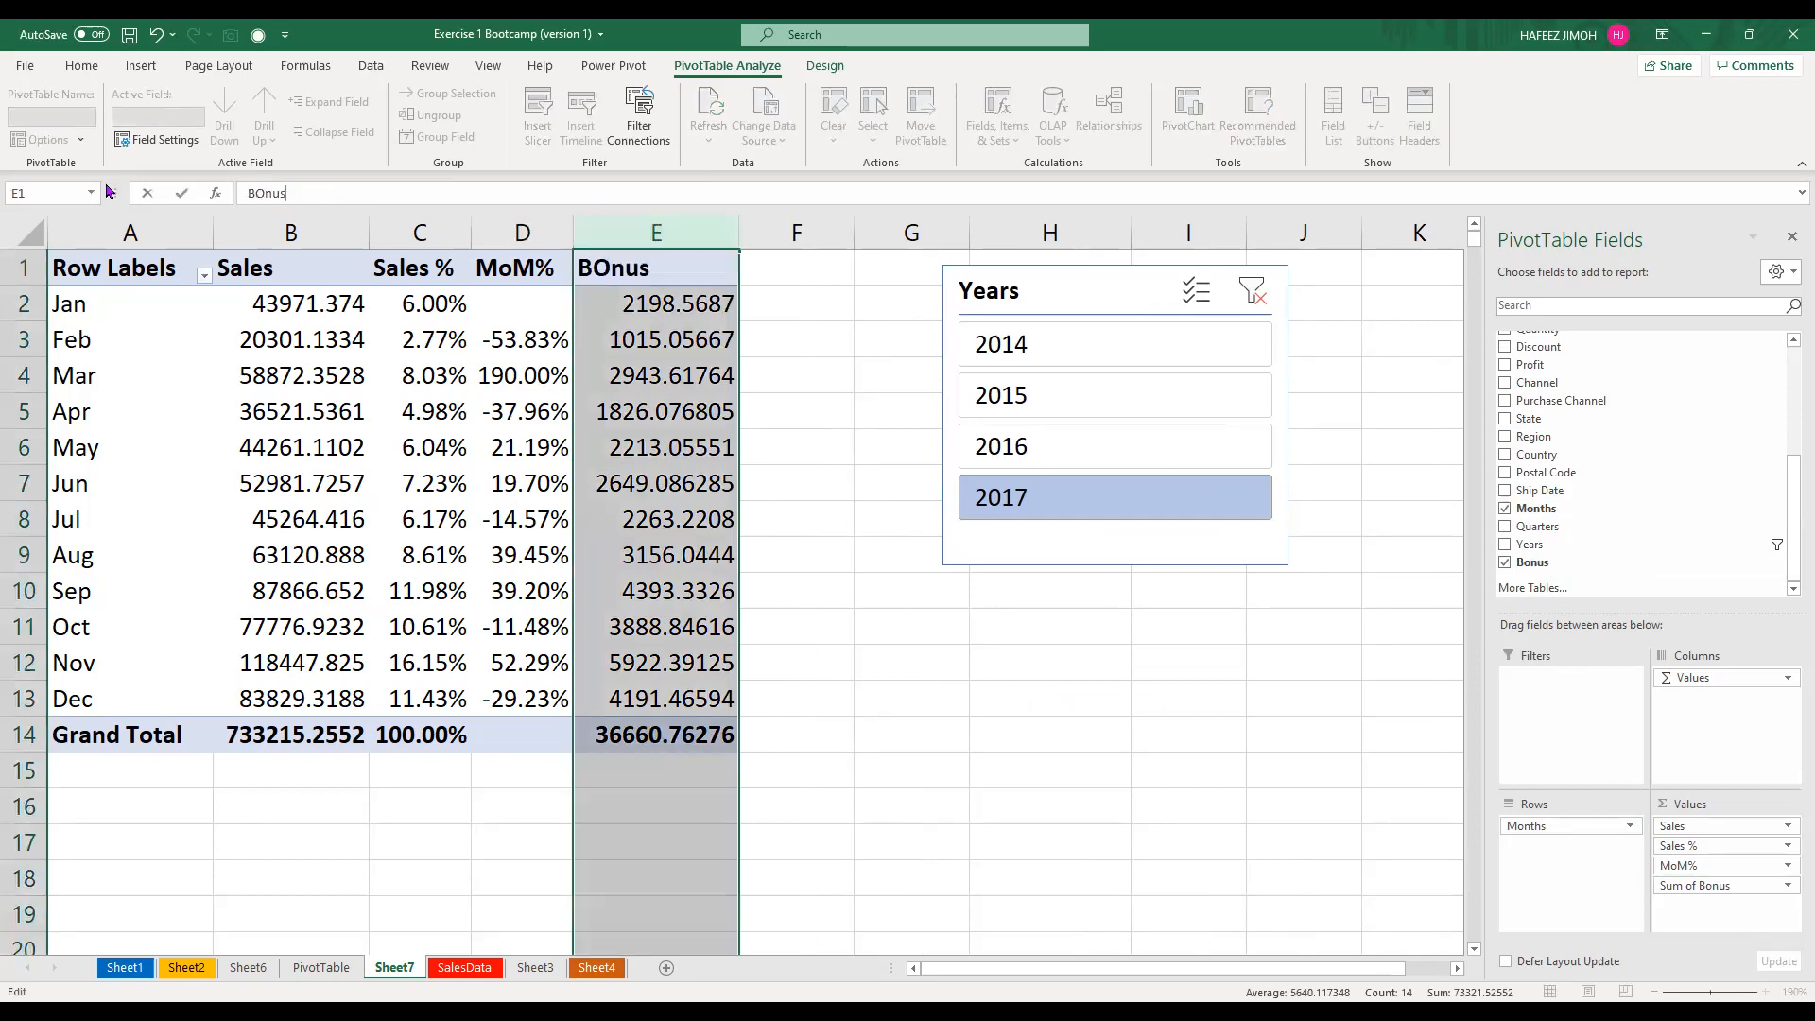
pyautogui.press('Return')
pyautogui.click(643, 519)
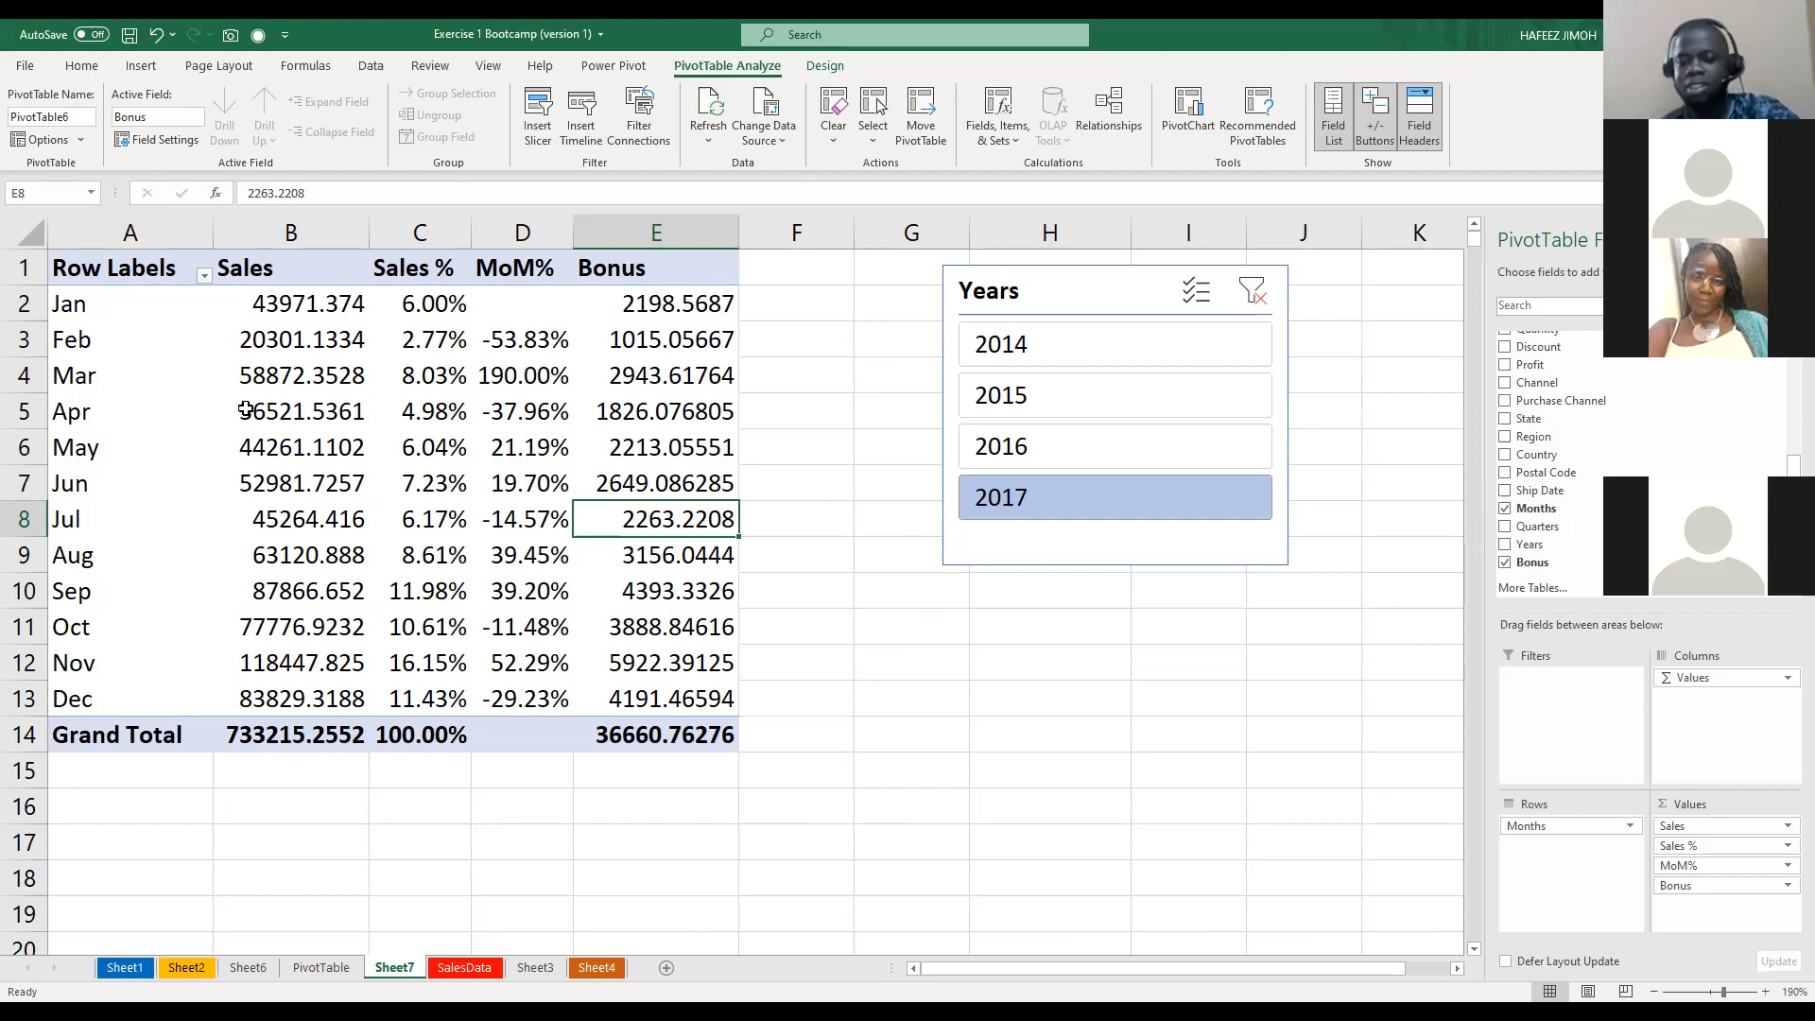
# Highlight the pivot table's value cells across the Sales, Sales %, MoM% and Bonus columns, from B2 to row 13
pyautogui.click(1043, 803)
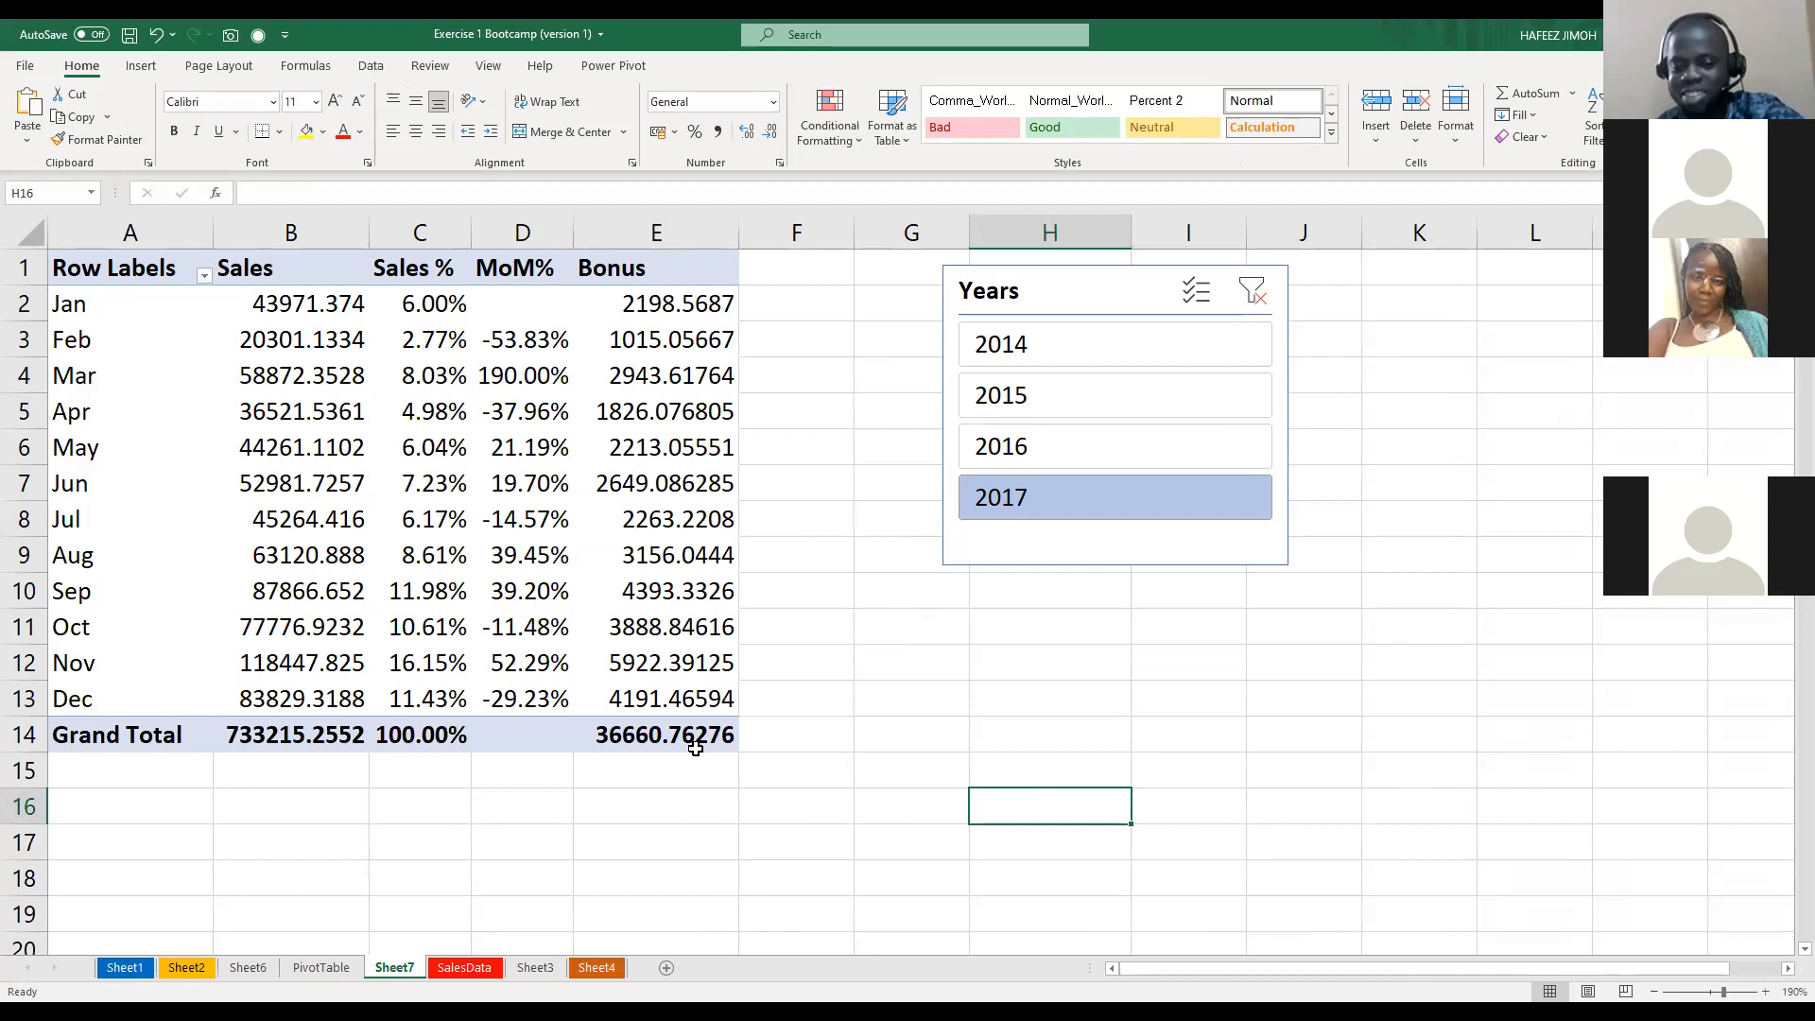
pyautogui.moveTo(700, 742)
pyautogui.moveTo(713, 738); pyautogui.dragTo(392, 661)
pyautogui.keyDown('shift'); pyautogui.click(217, 307); pyautogui.keyUp('shift')
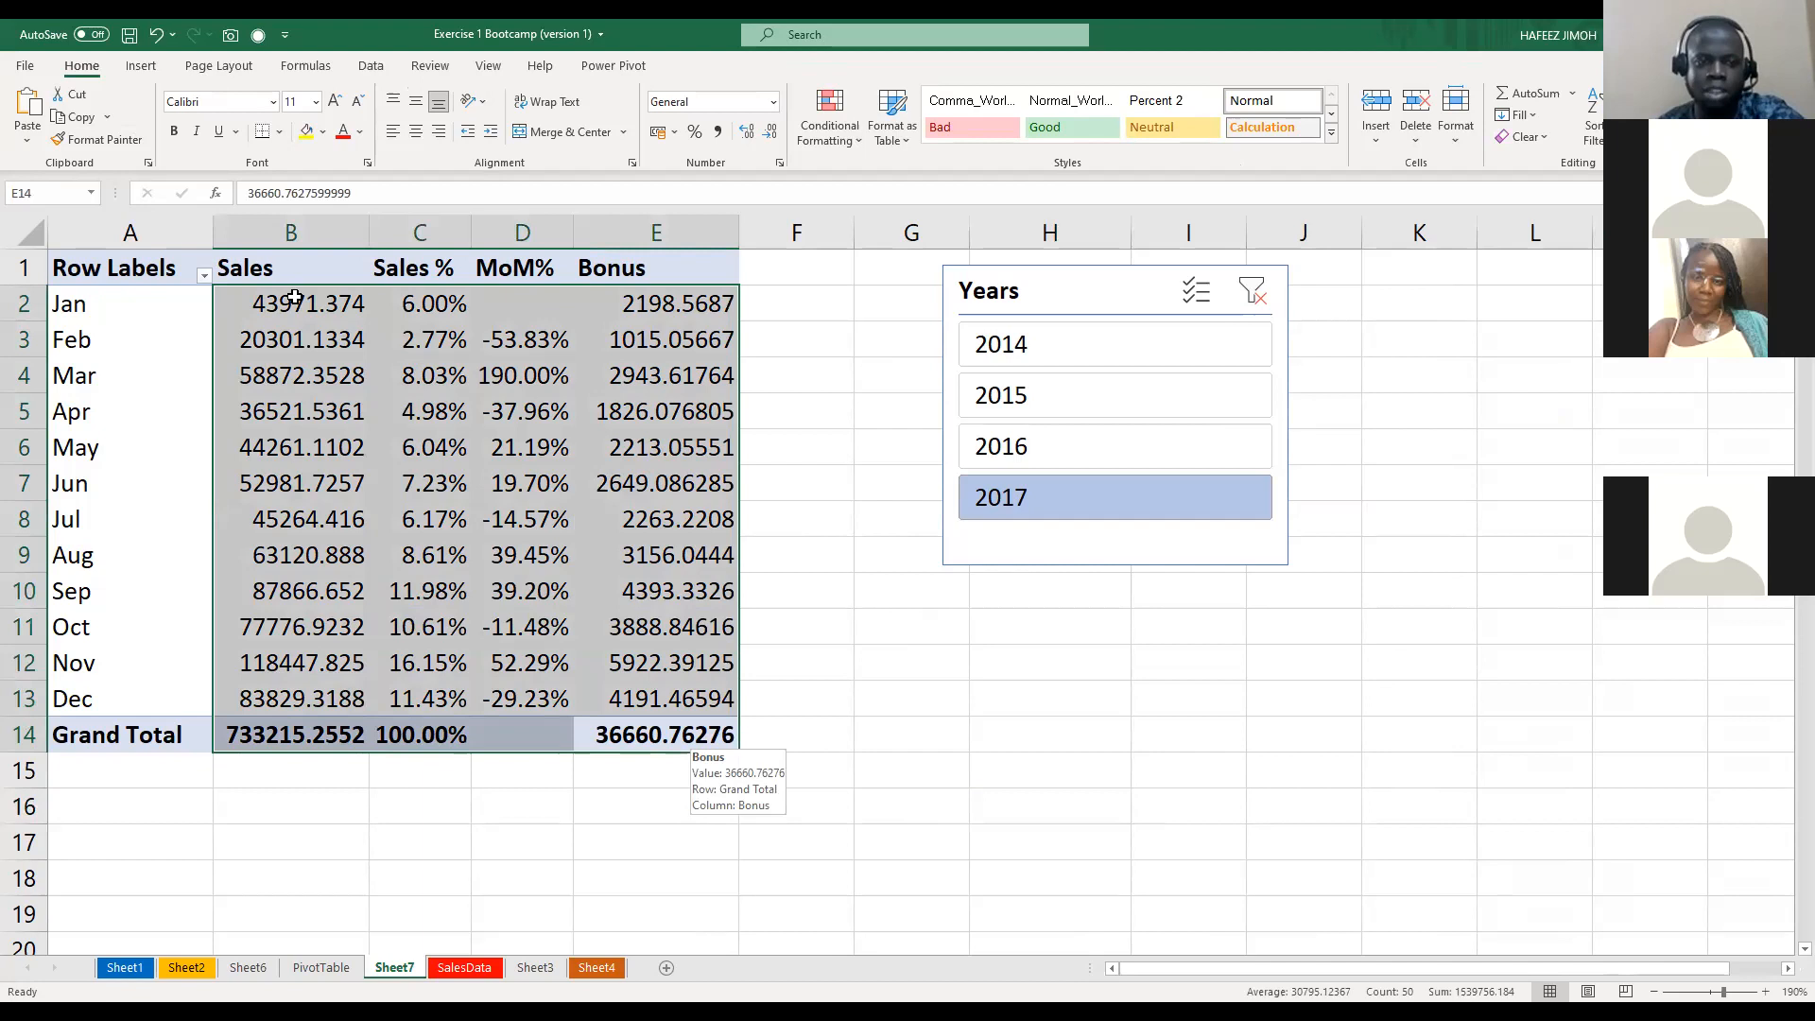
pyautogui.moveTo(295, 296); pyautogui.dragTo(669, 750)
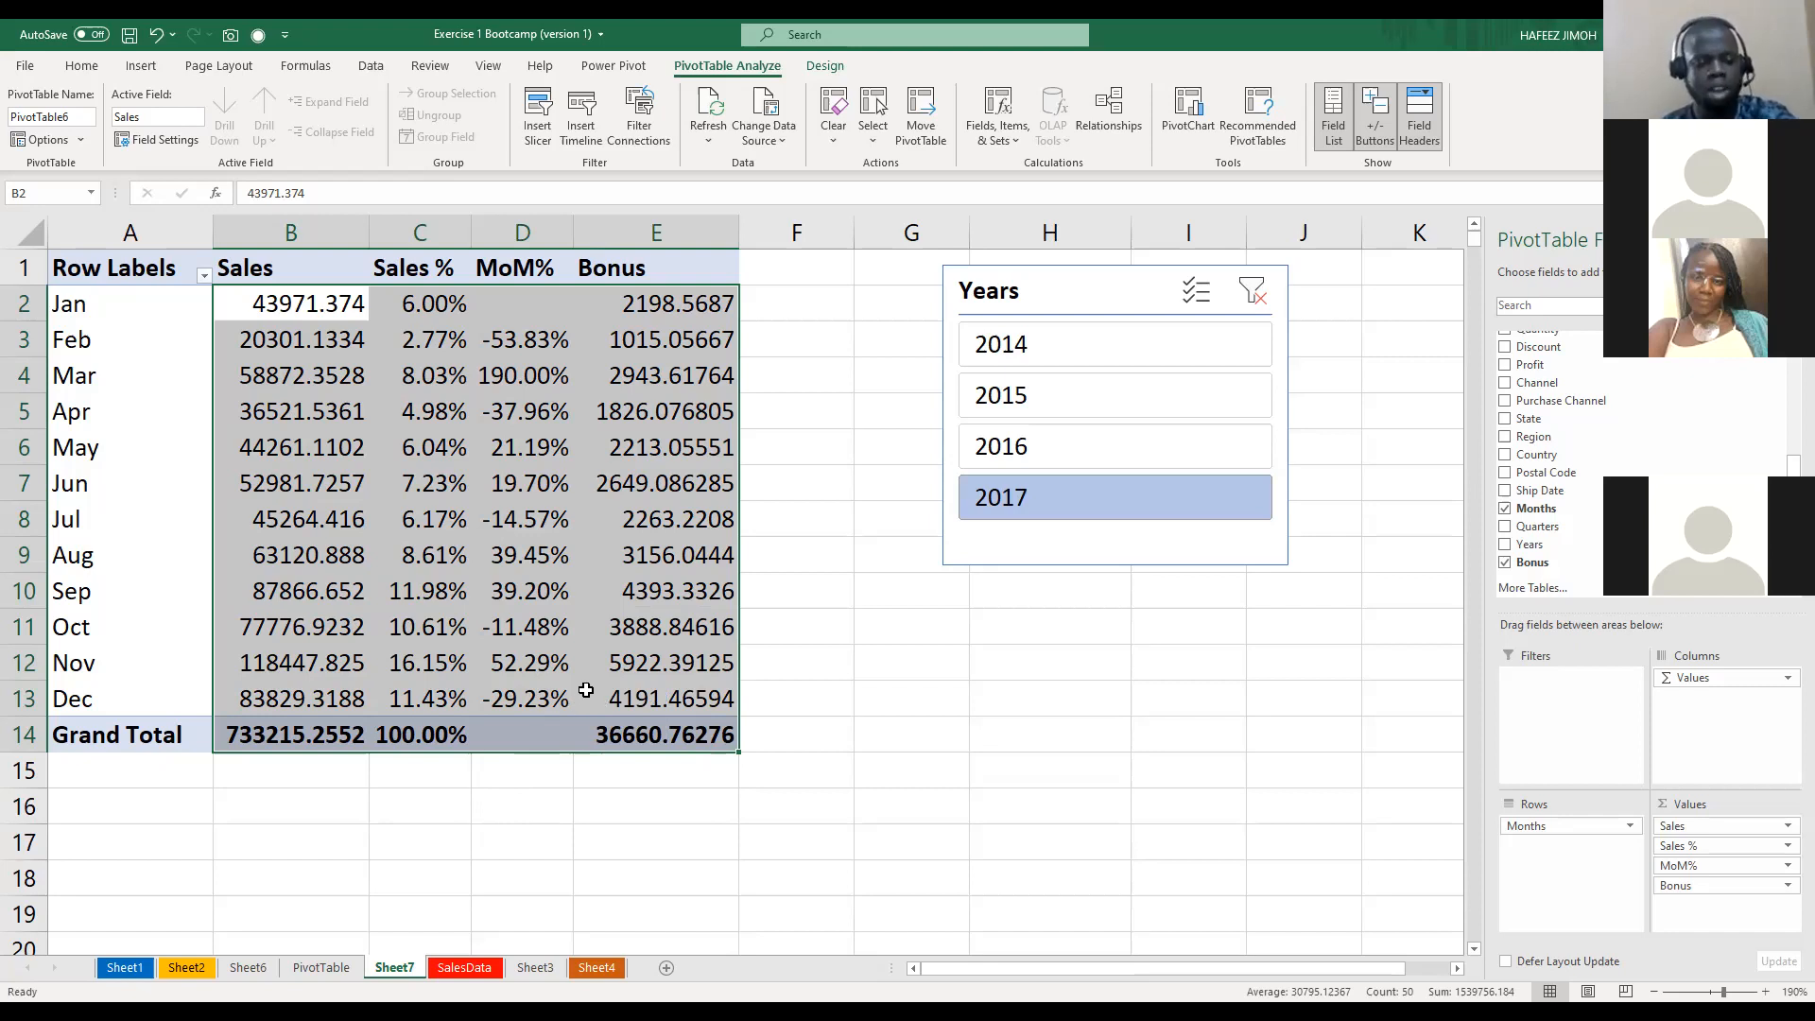
pyautogui.click(474, 639)
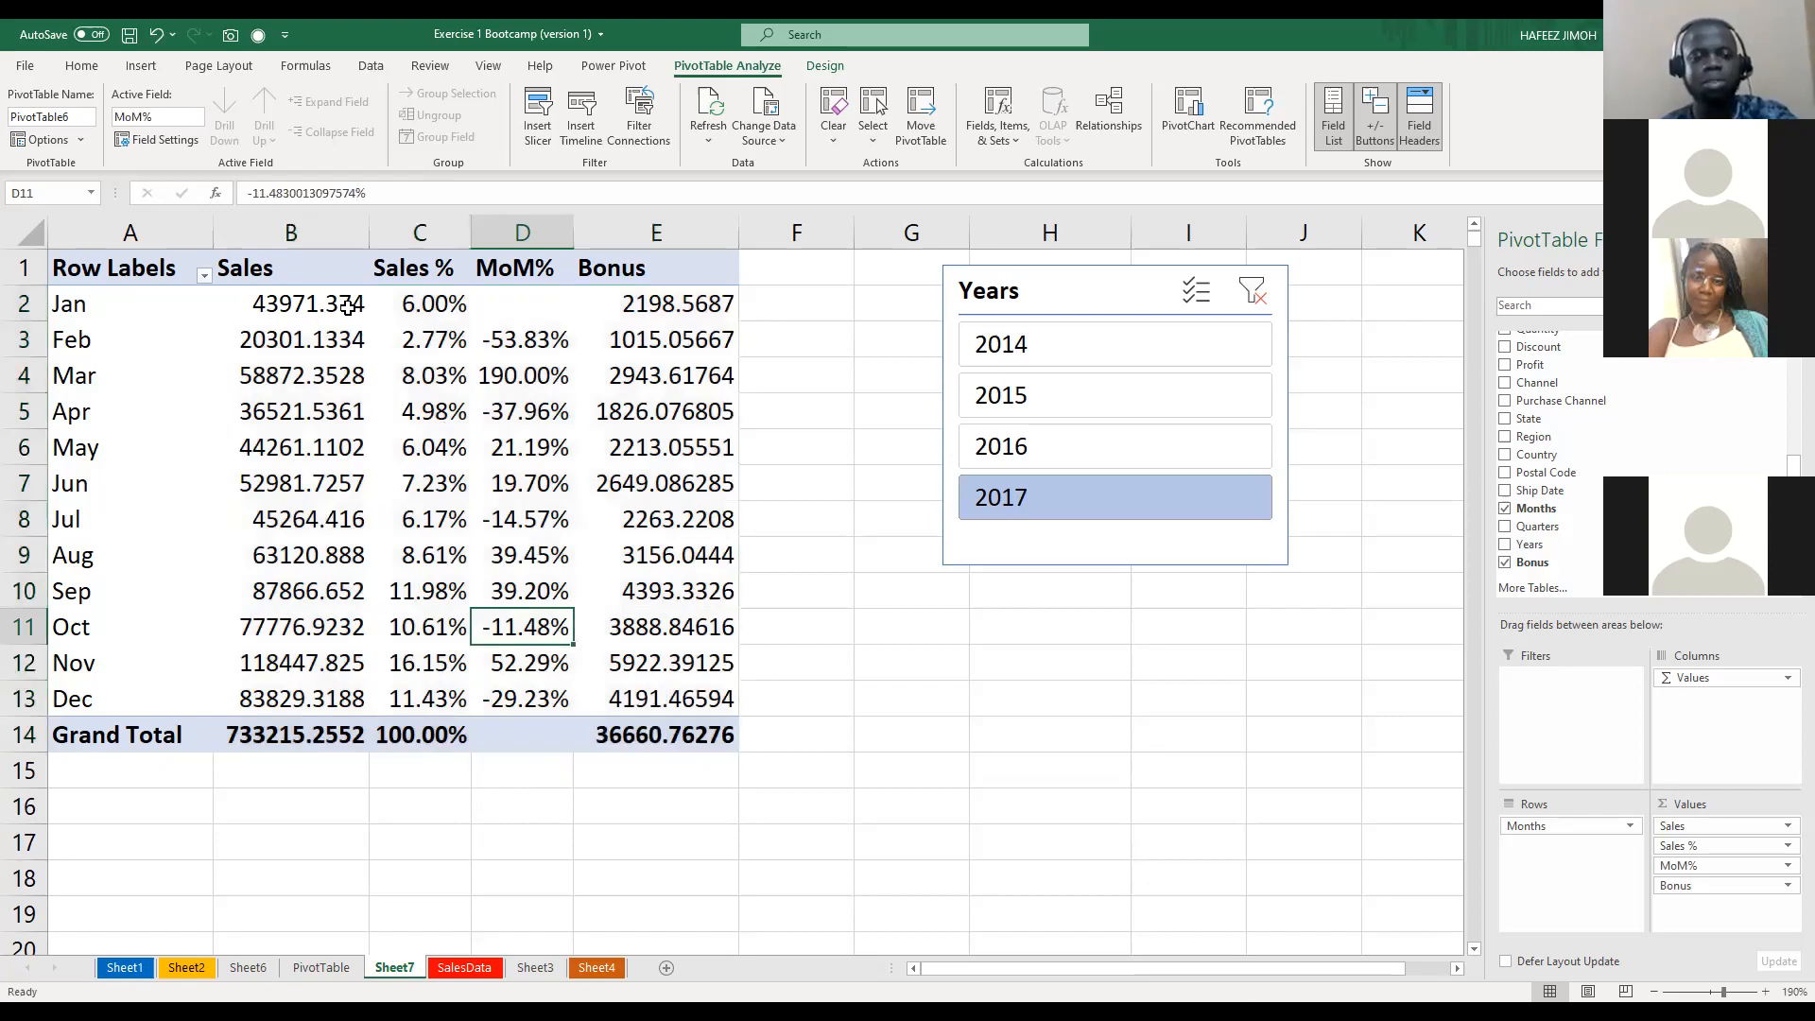
pyautogui.moveTo(329, 305); pyautogui.dragTo(654, 762)
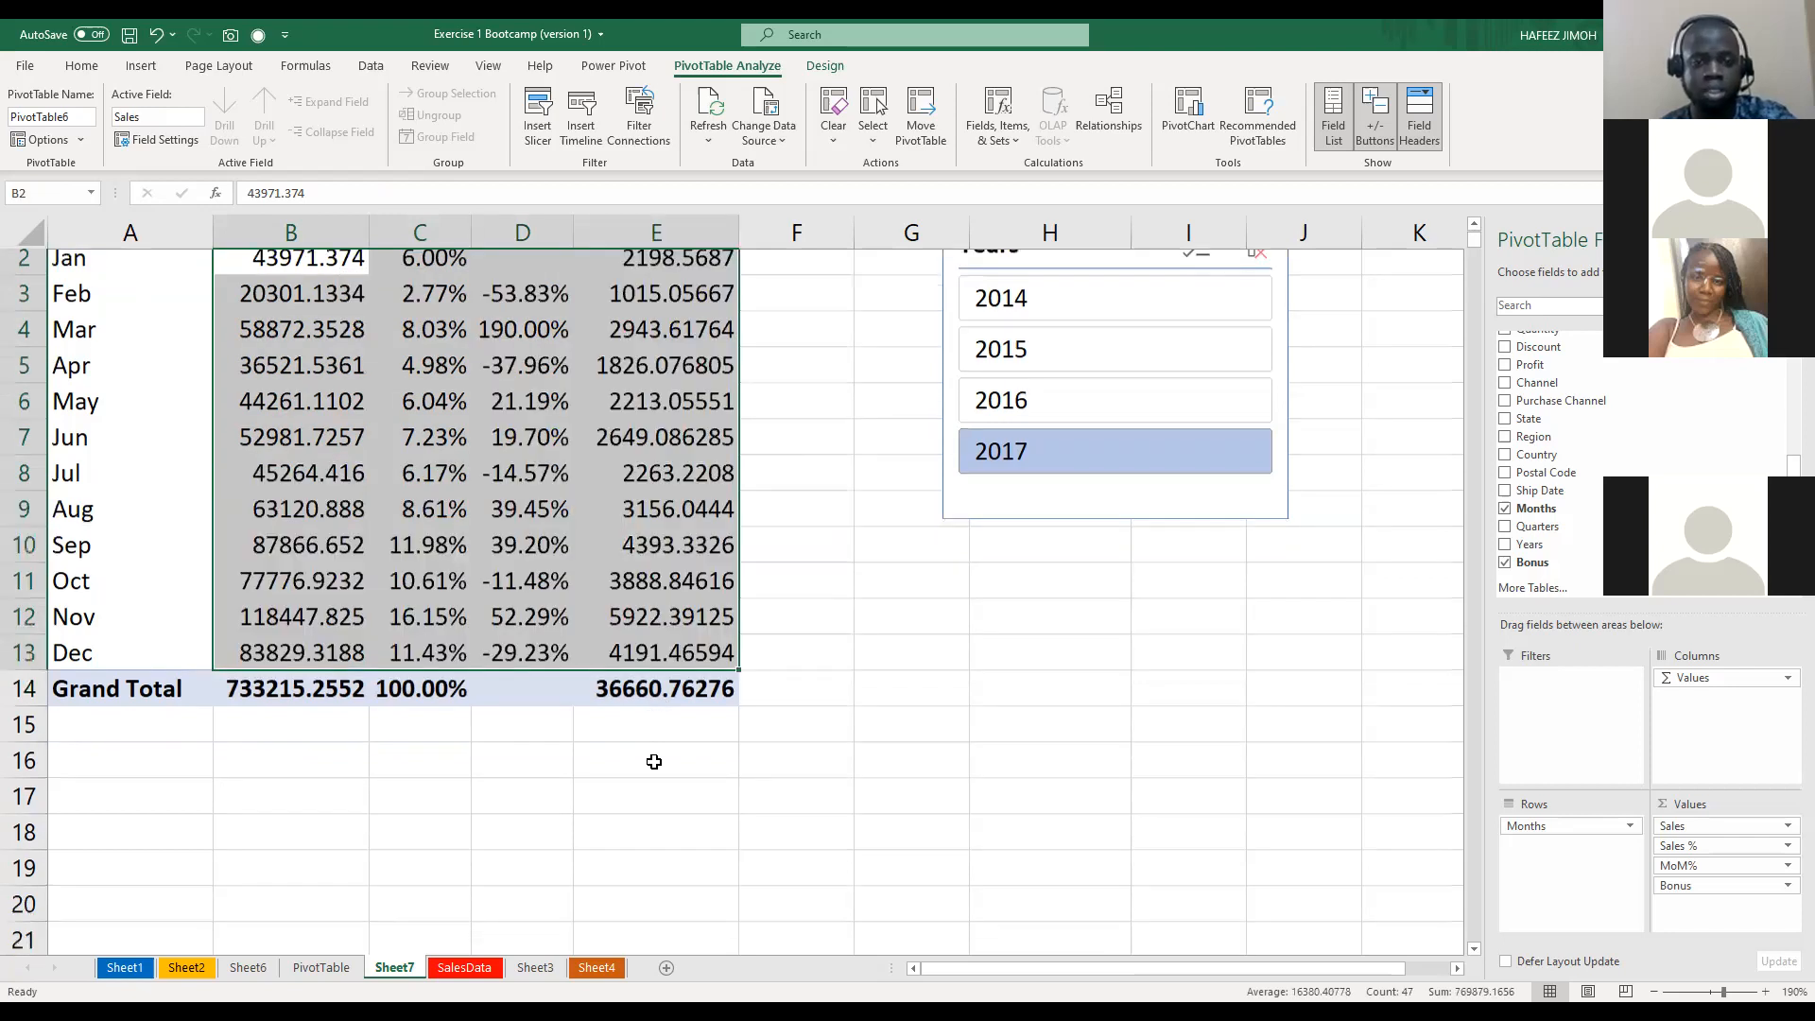
pyautogui.scroll(1, 654, 762)
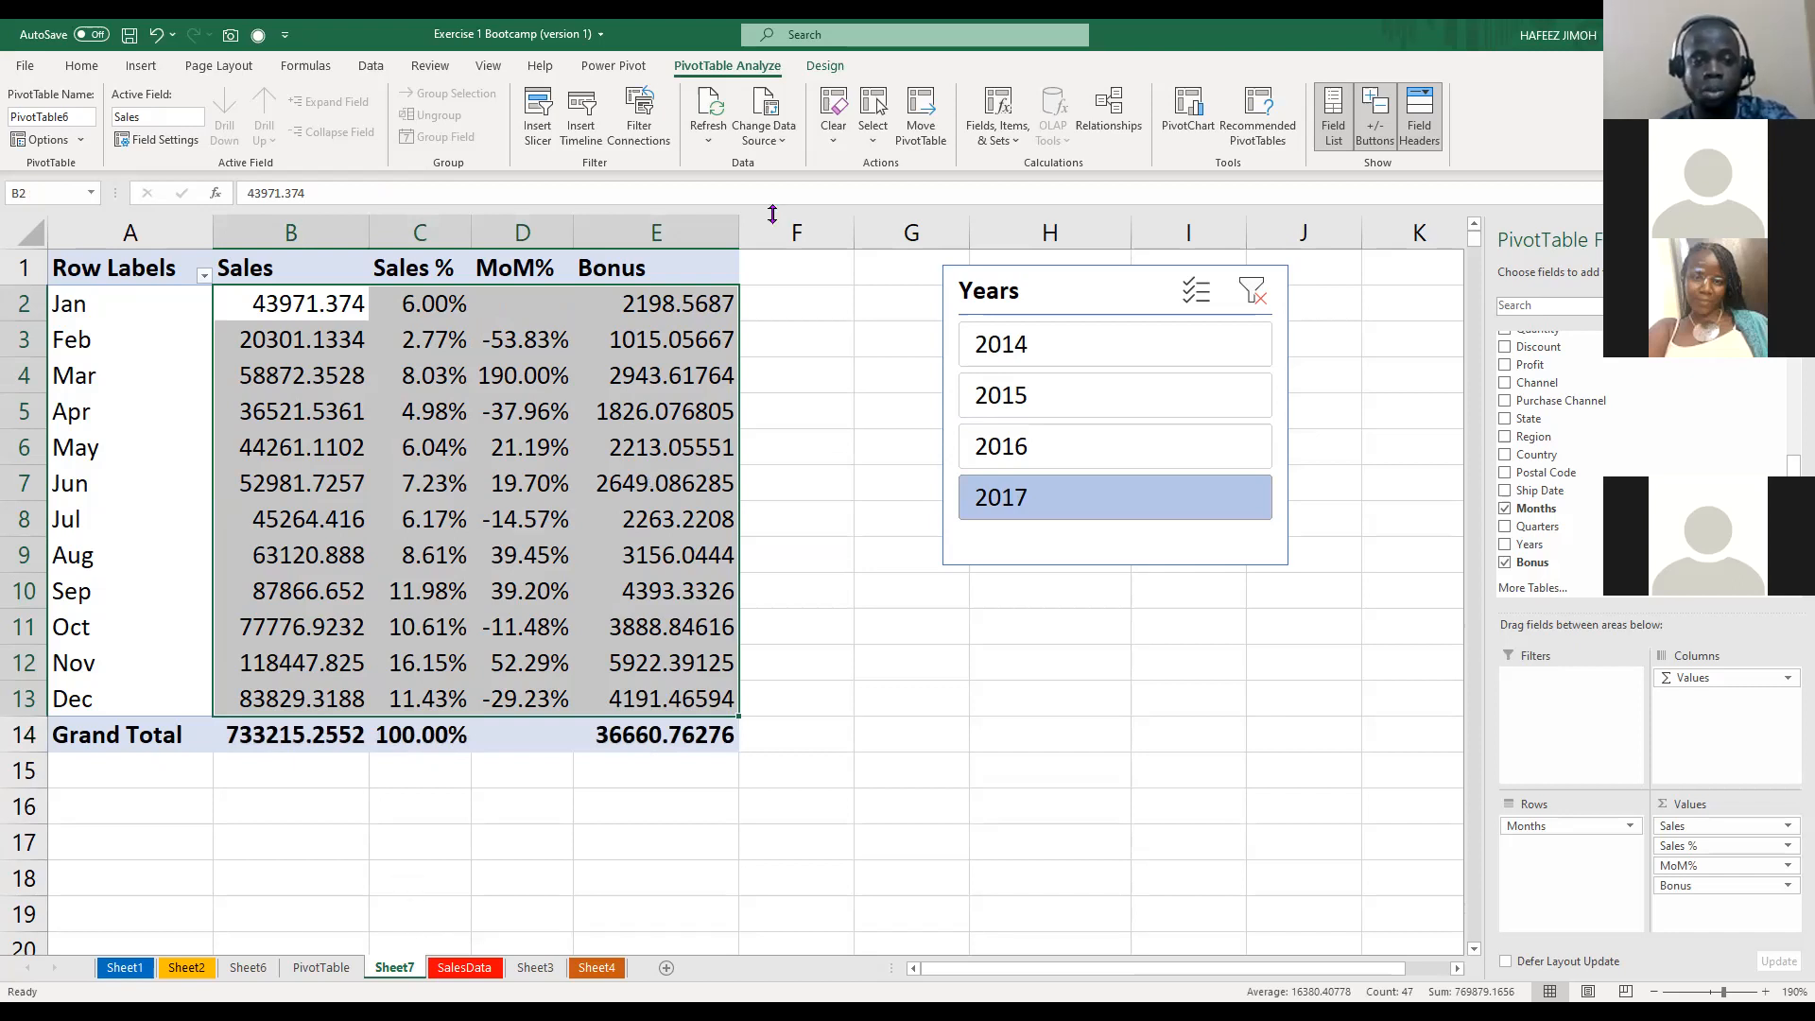
# Highlight the MoM%, Bonus, Sales % and Sales columns one at a time to review the pivot table's value fields
pyautogui.click(555, 233)
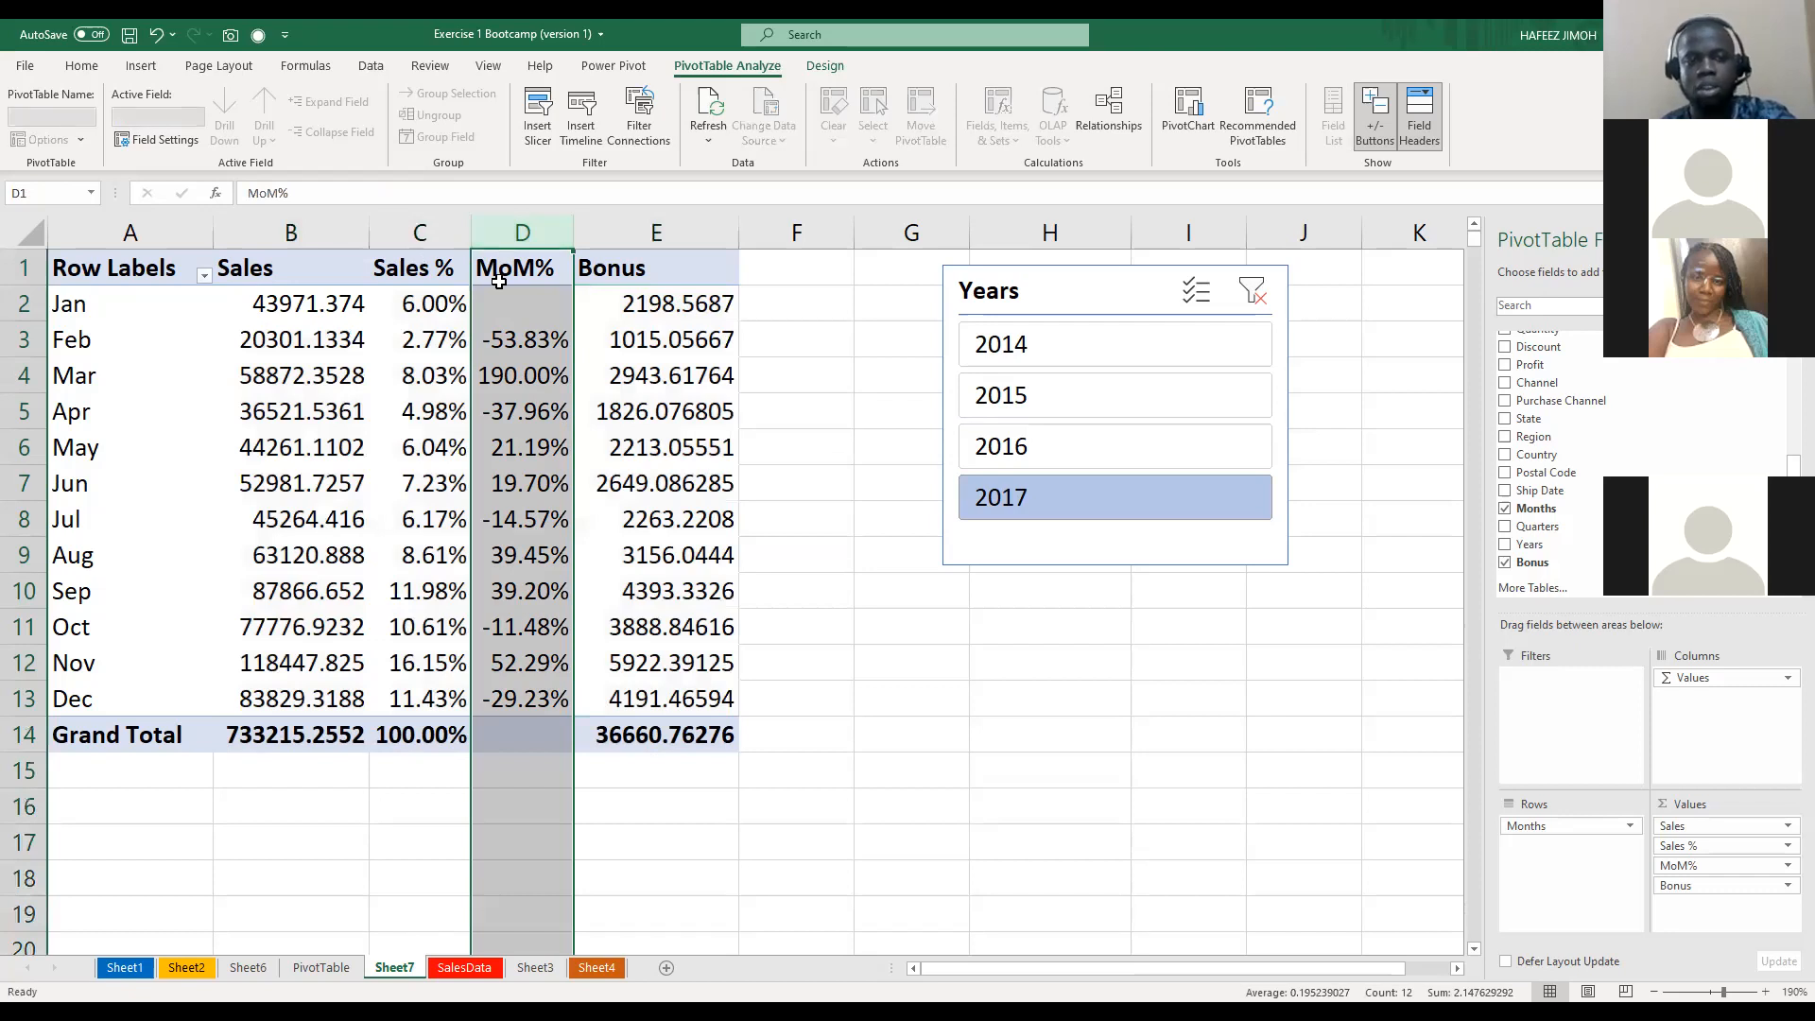
pyautogui.click(521, 258)
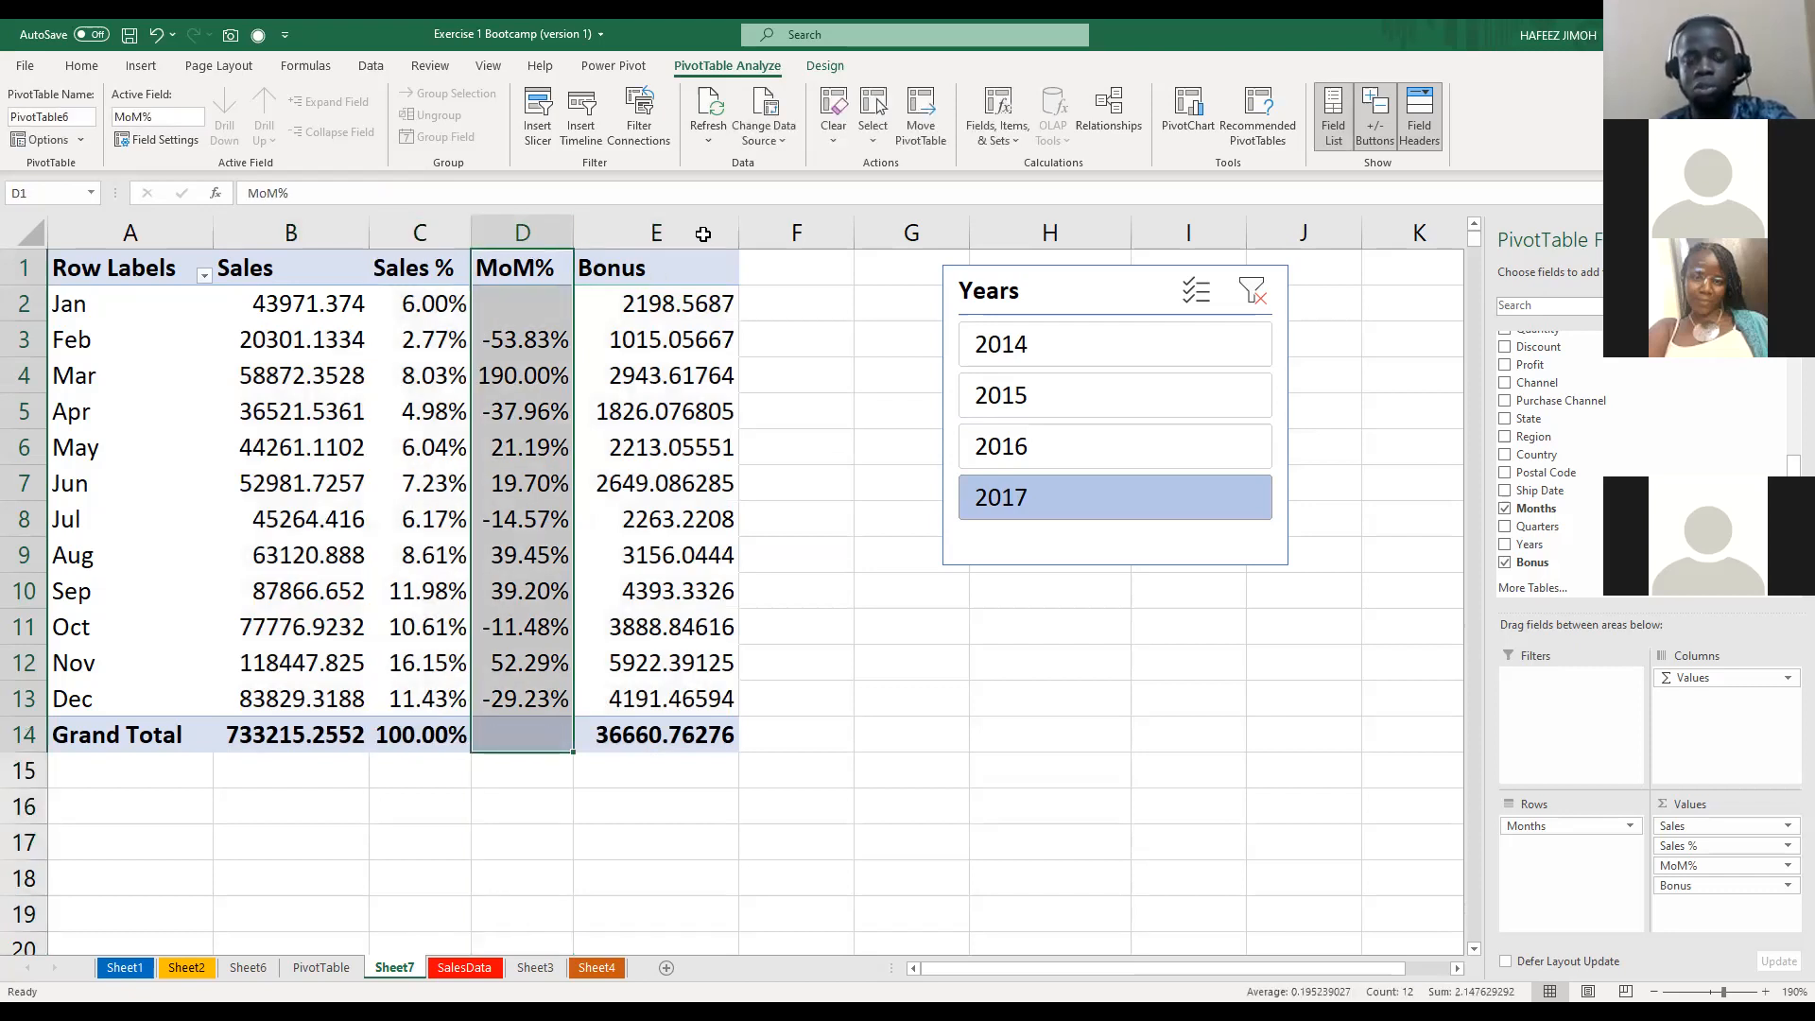
pyautogui.click(615, 233)
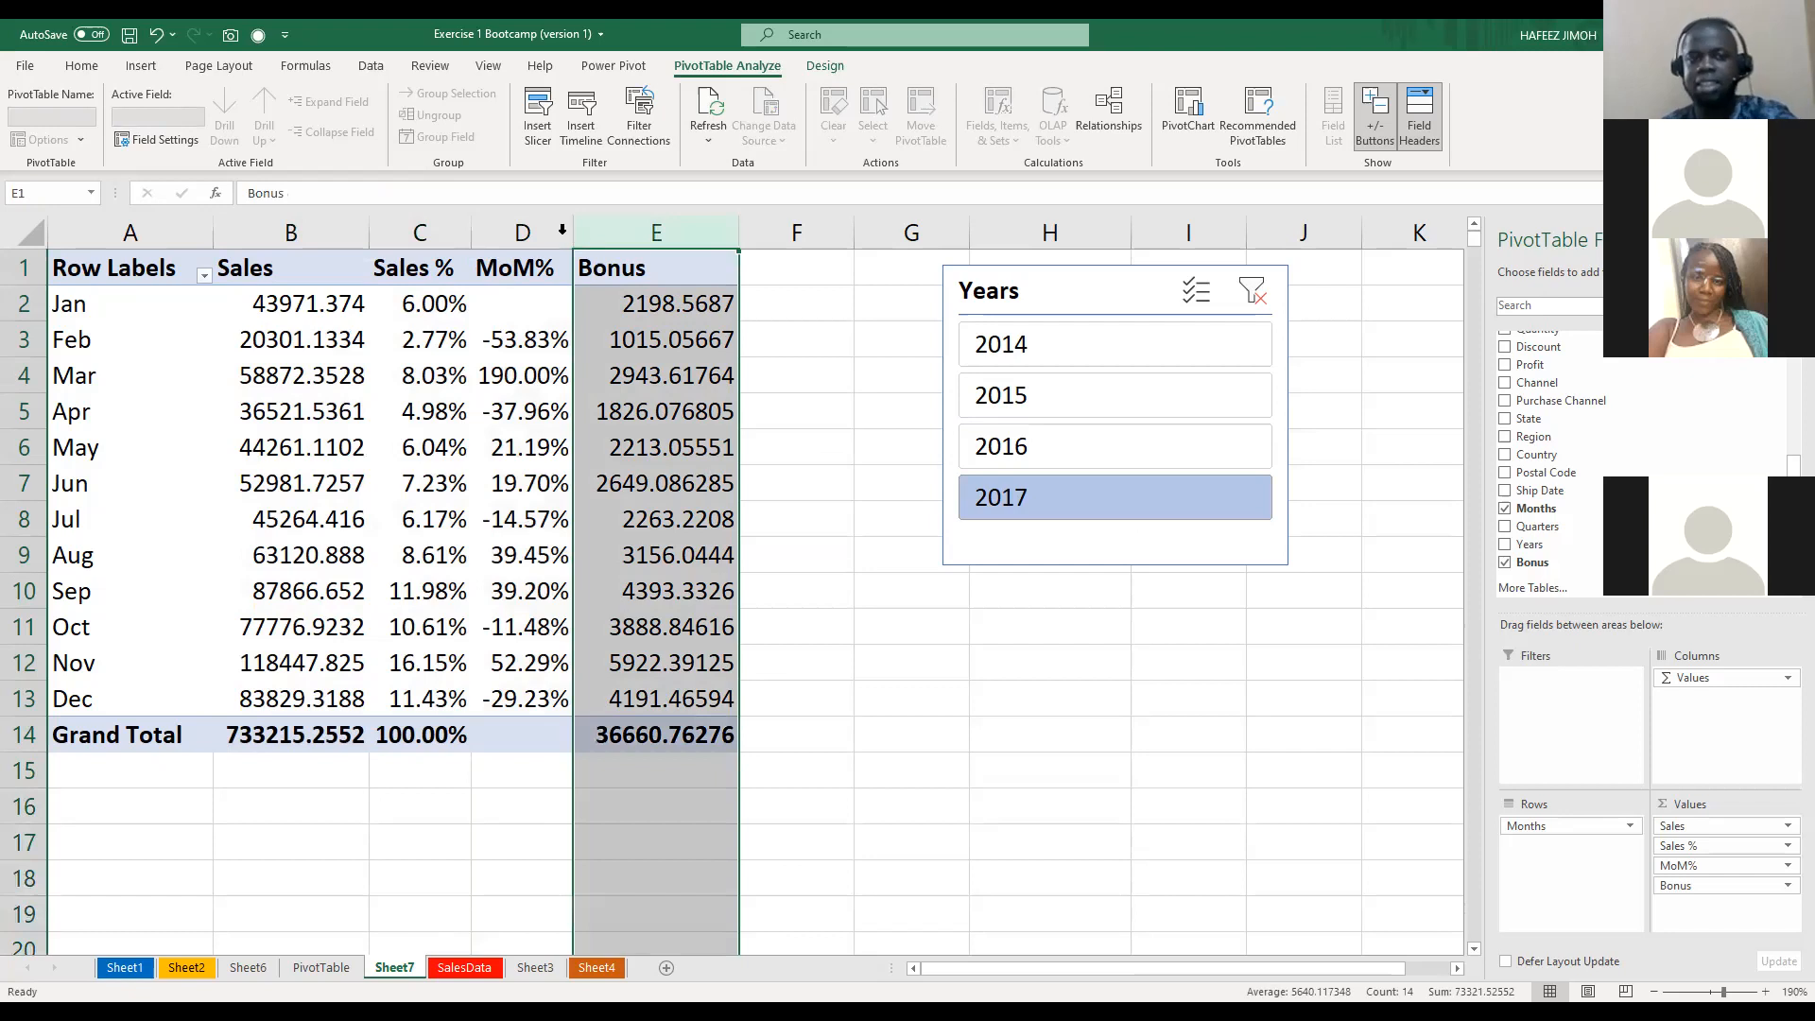
pyautogui.click(491, 238)
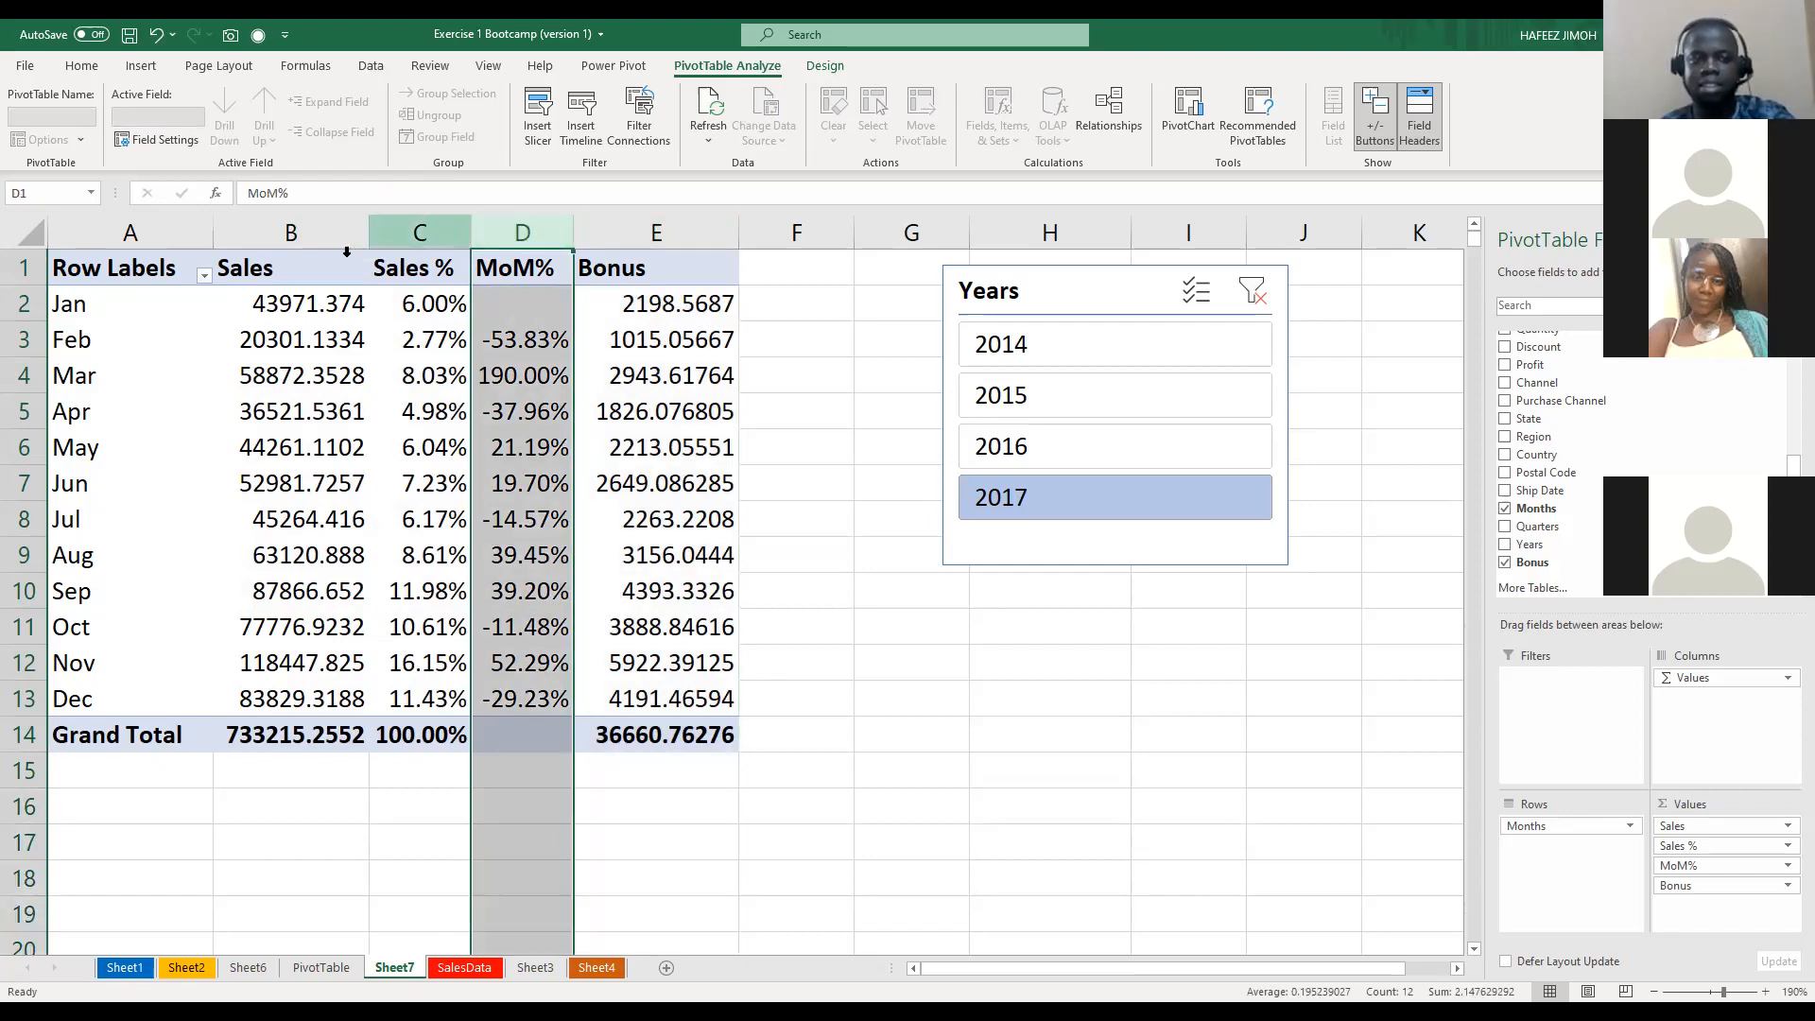
pyautogui.click(413, 237)
pyautogui.click(340, 244)
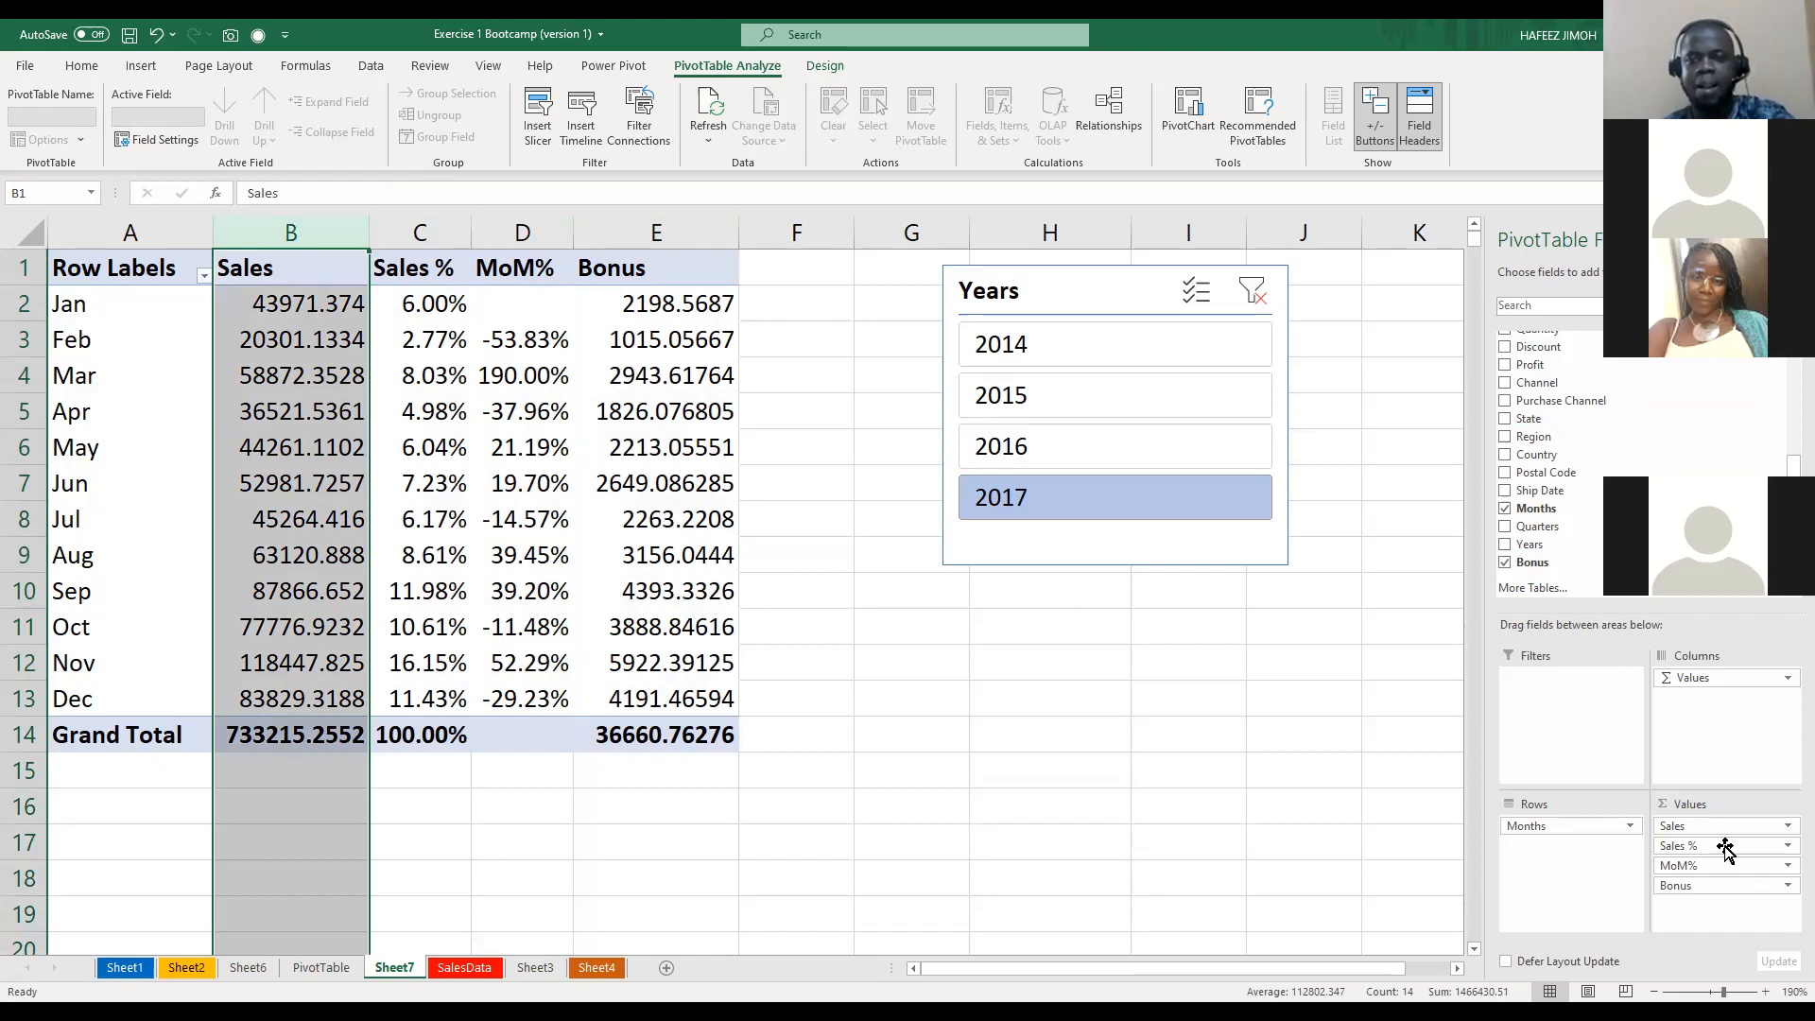
pyautogui.click(618, 614)
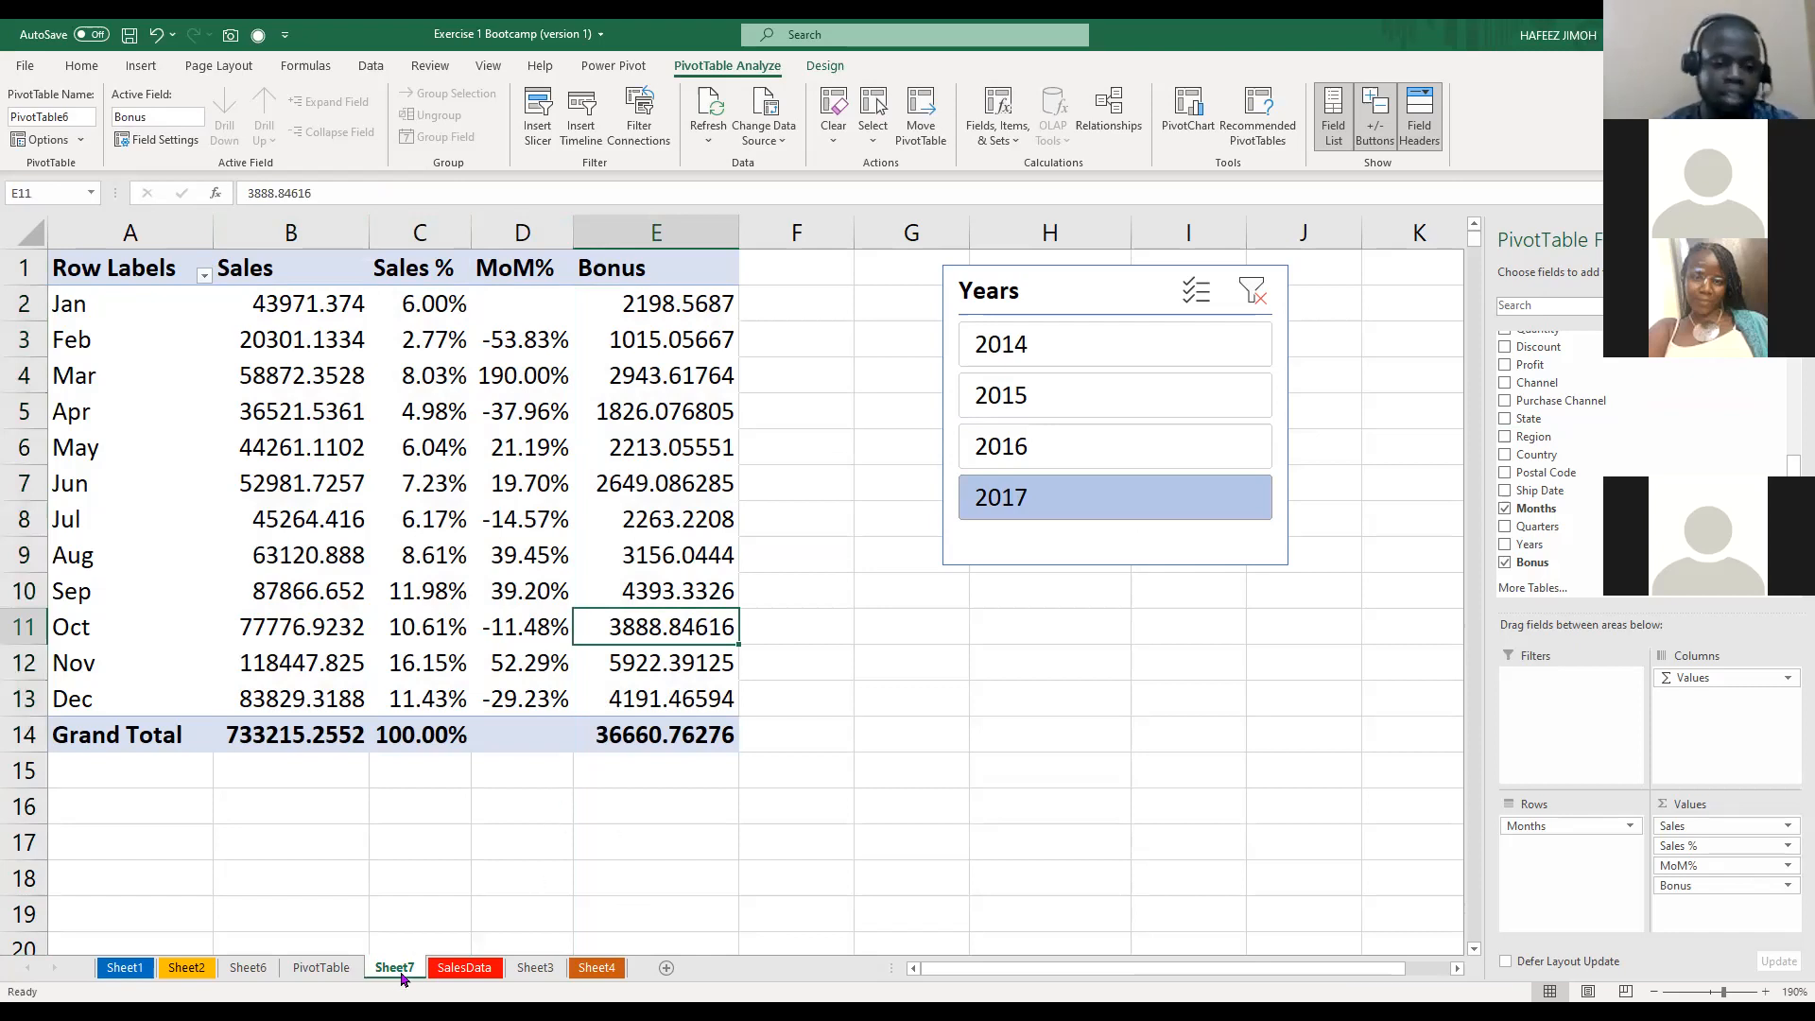
# Rename Sheet7 as Pivot Table
pyautogui.moveTo(396, 971); pyautogui.dragTo(529, 928)
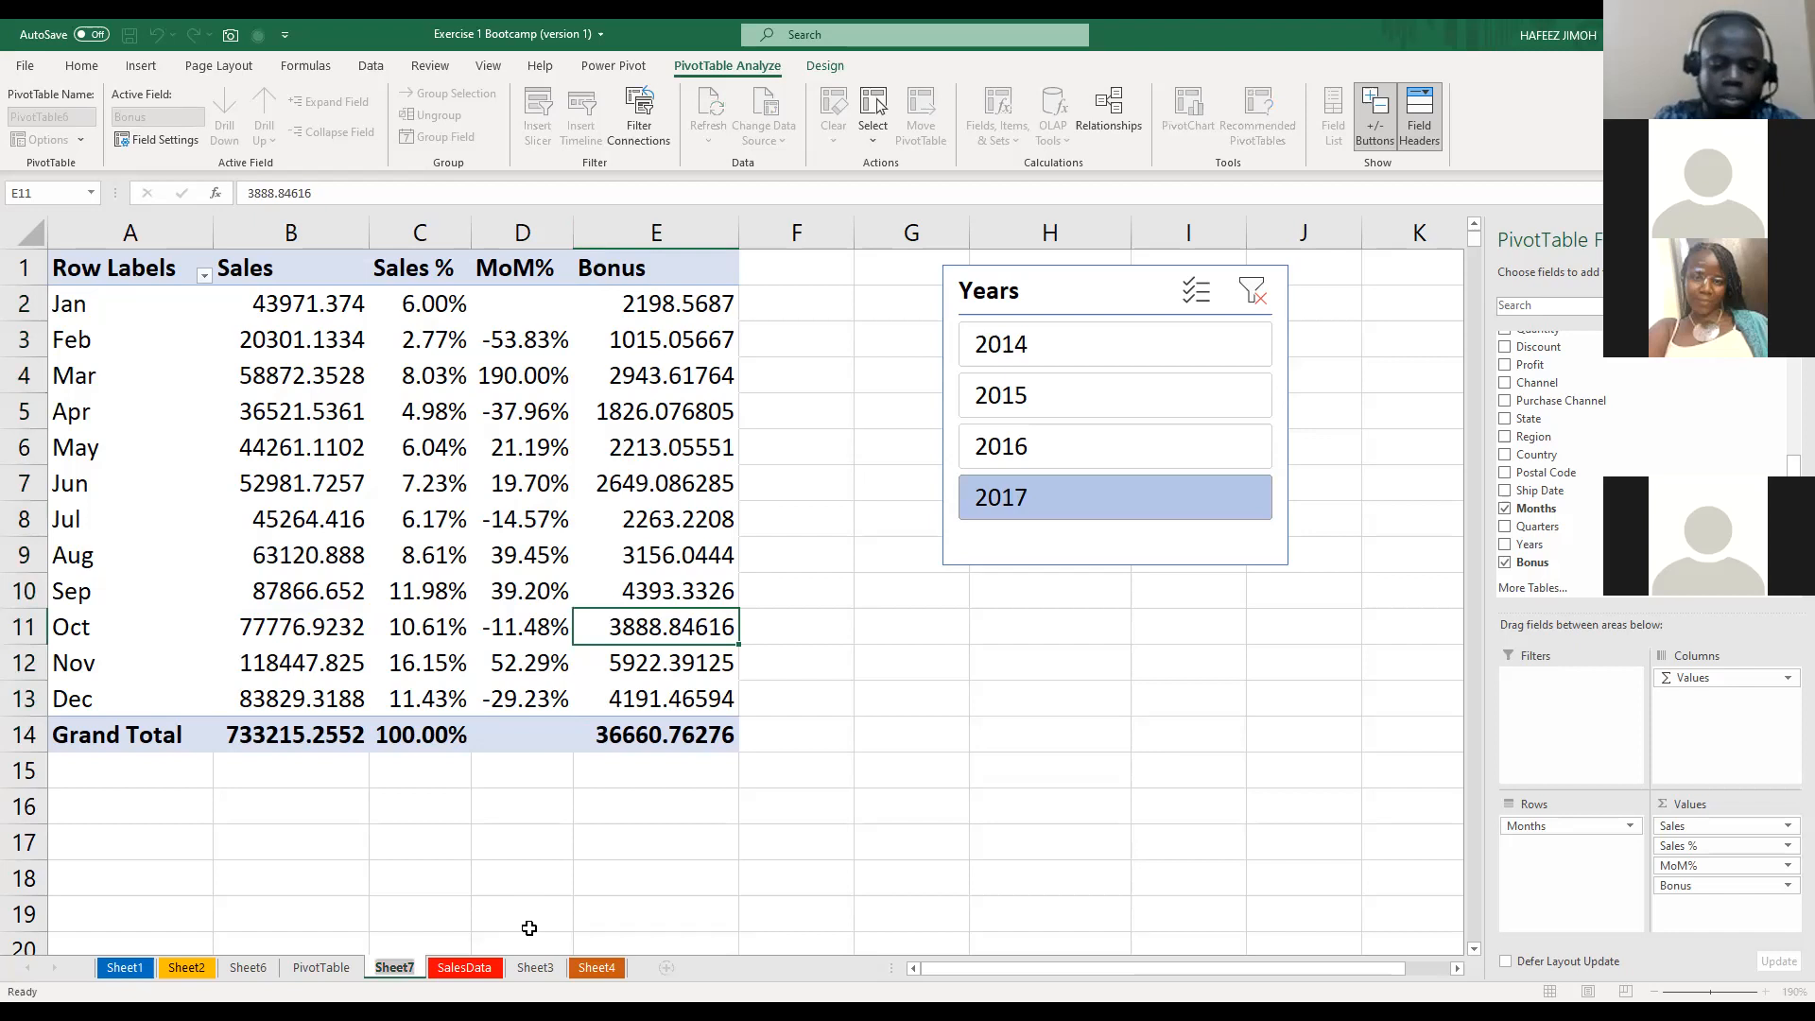
pyautogui.write('Pivot Table')
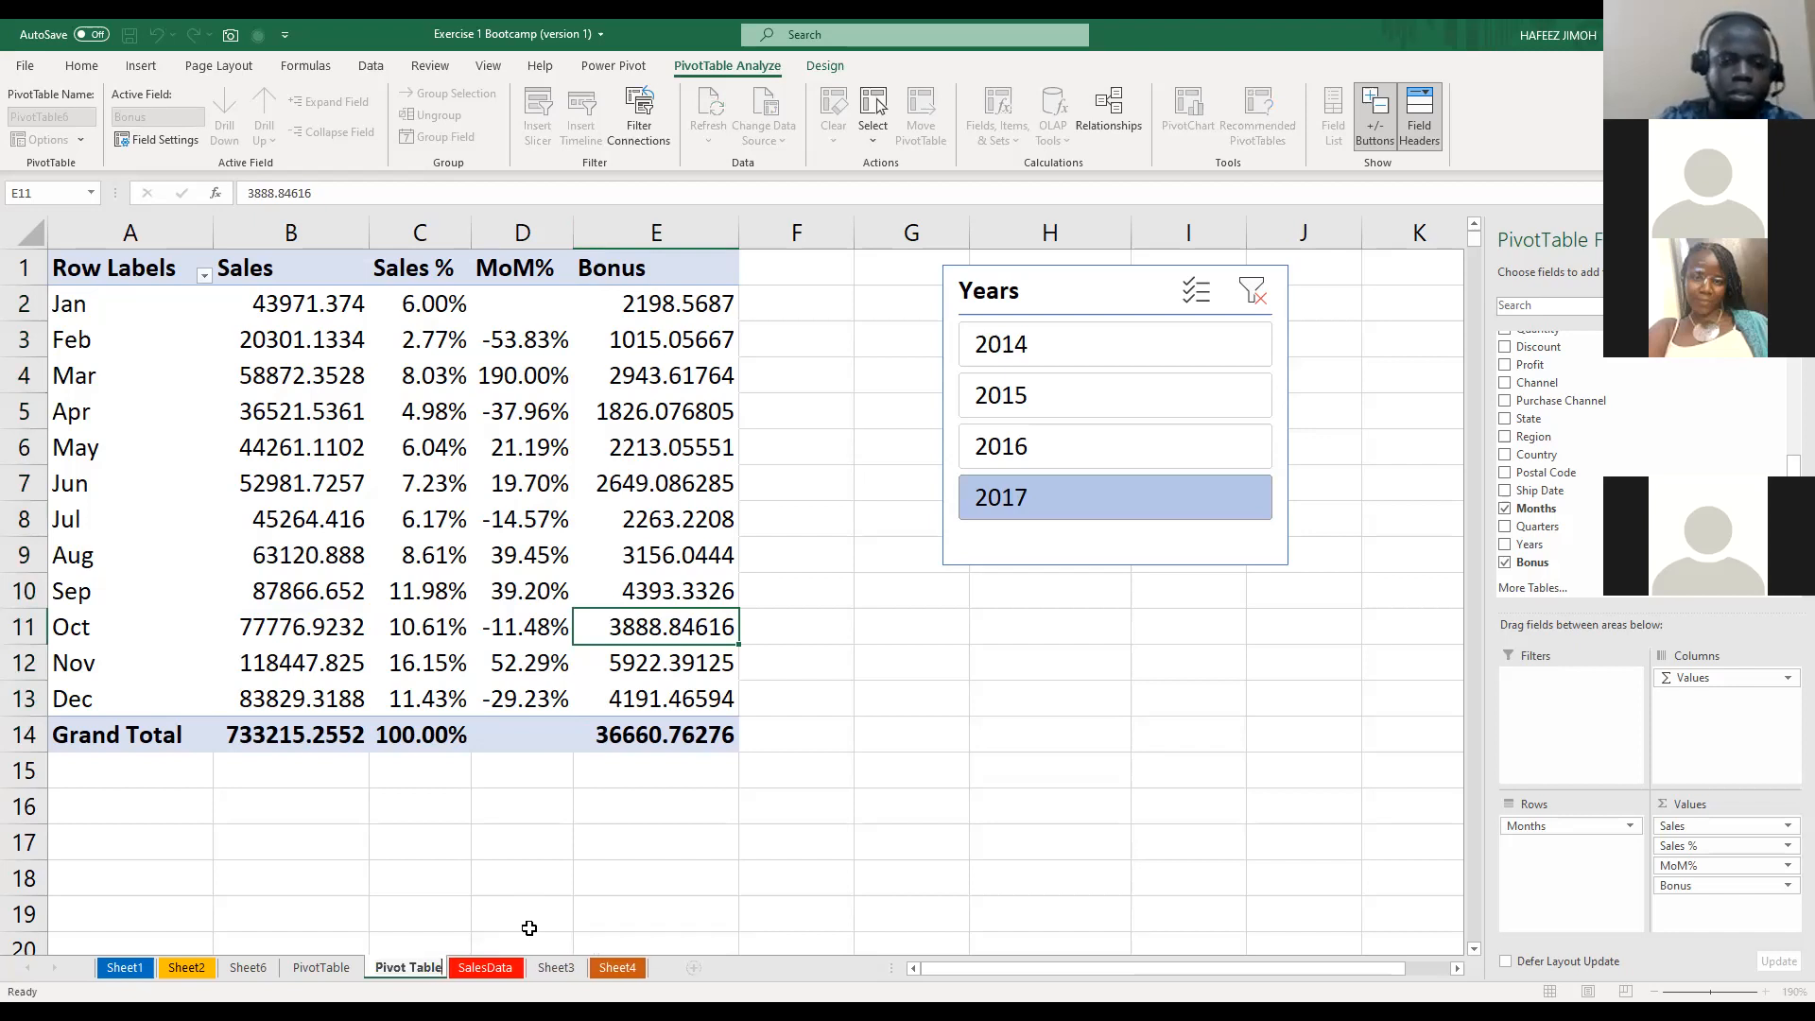
pyautogui.press('Return')
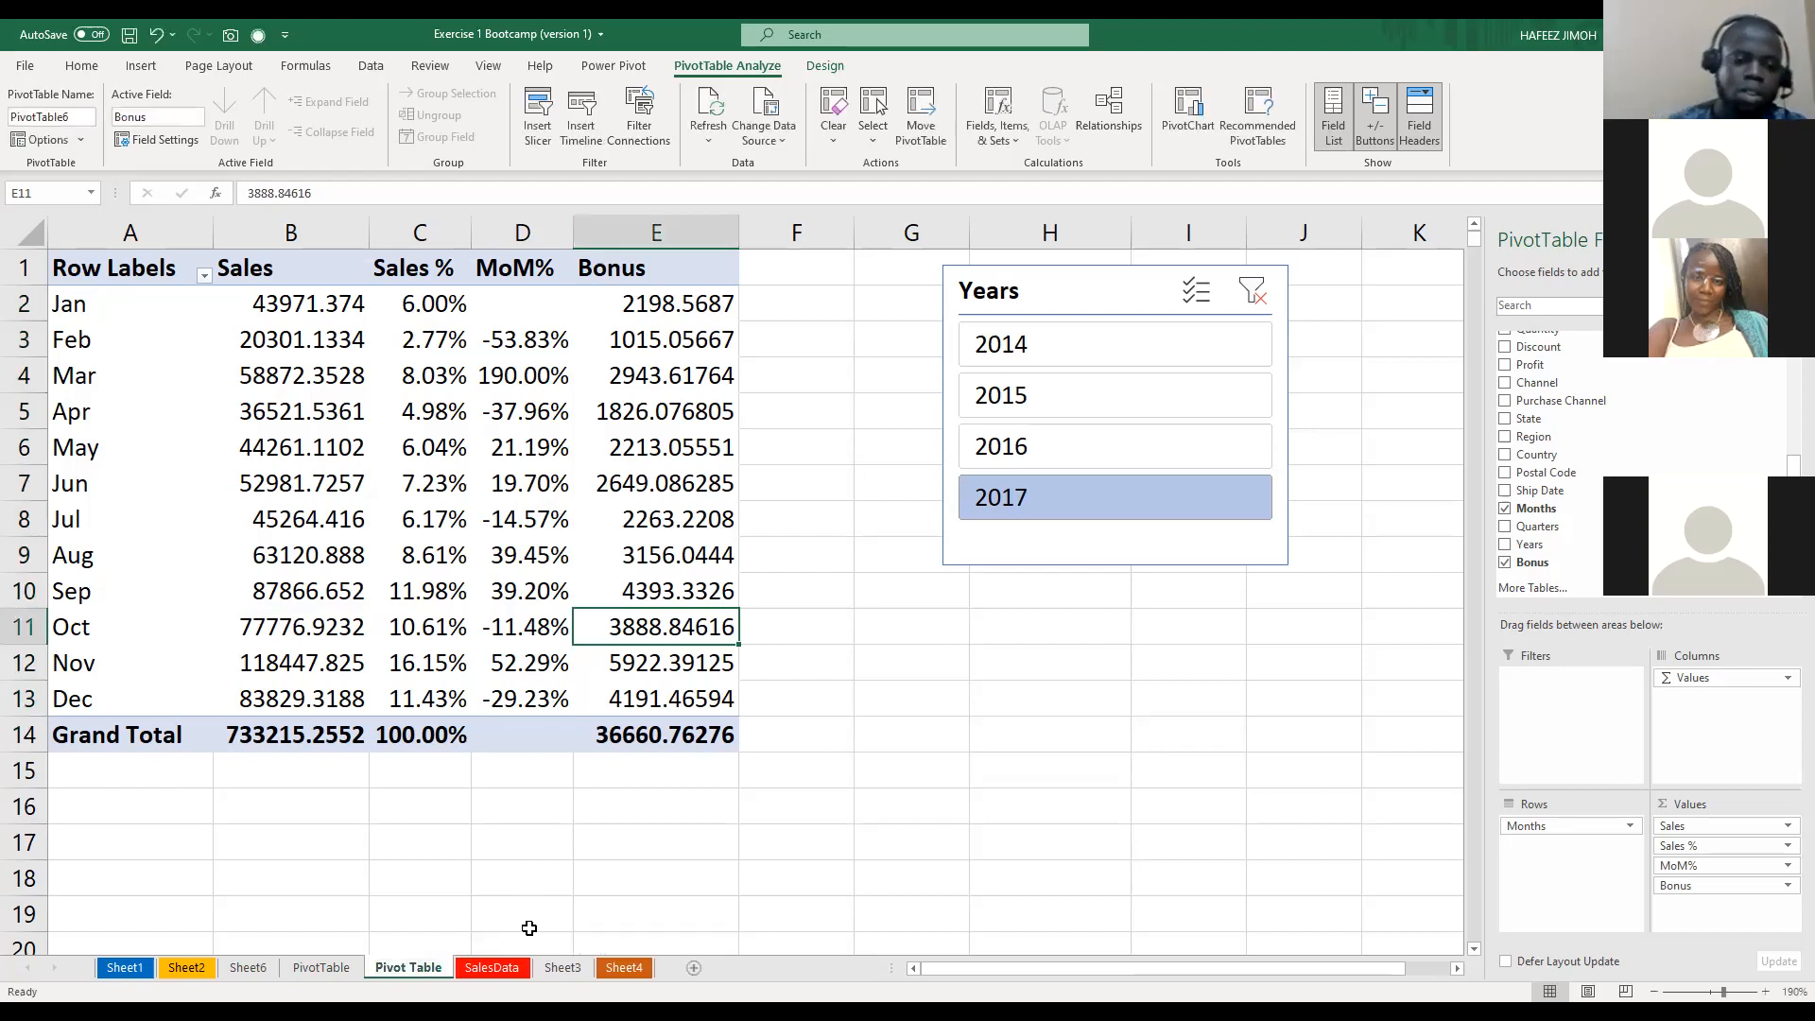
# Insert a new worksheet directly after the PivotTable sheet and name it Dashboard
pyautogui.click(352, 967)
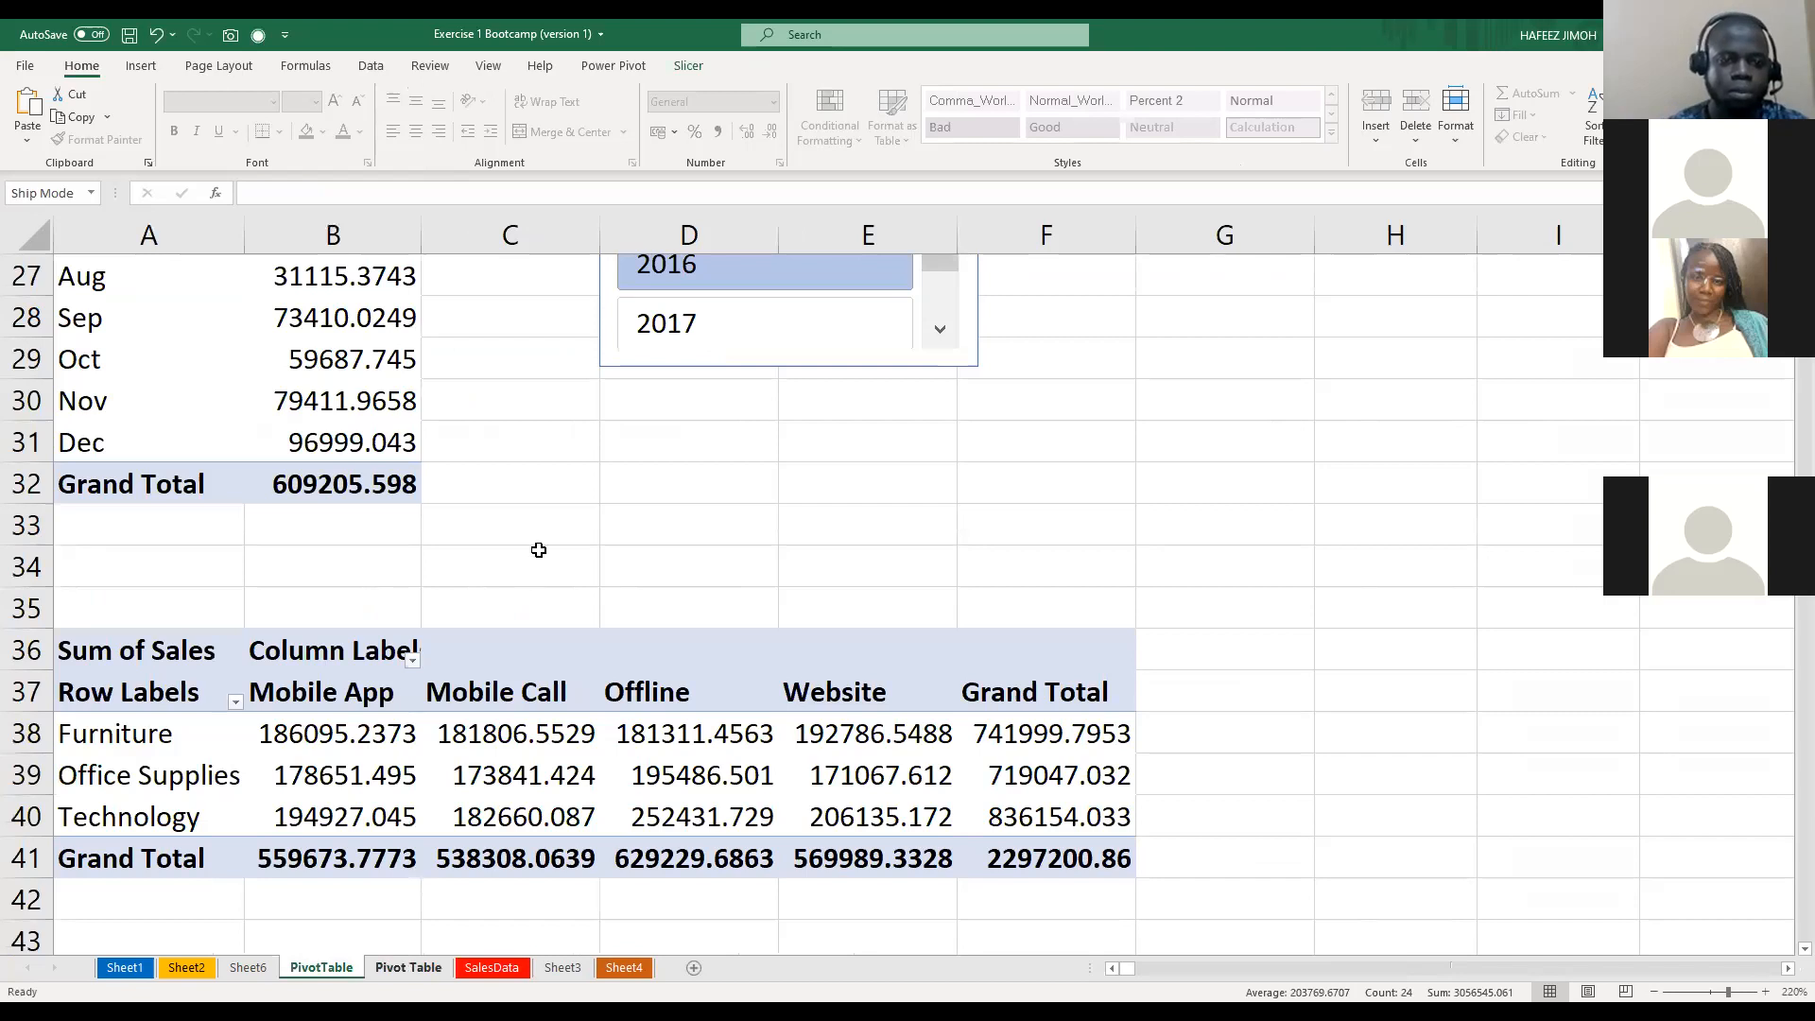
pyautogui.click(586, 526)
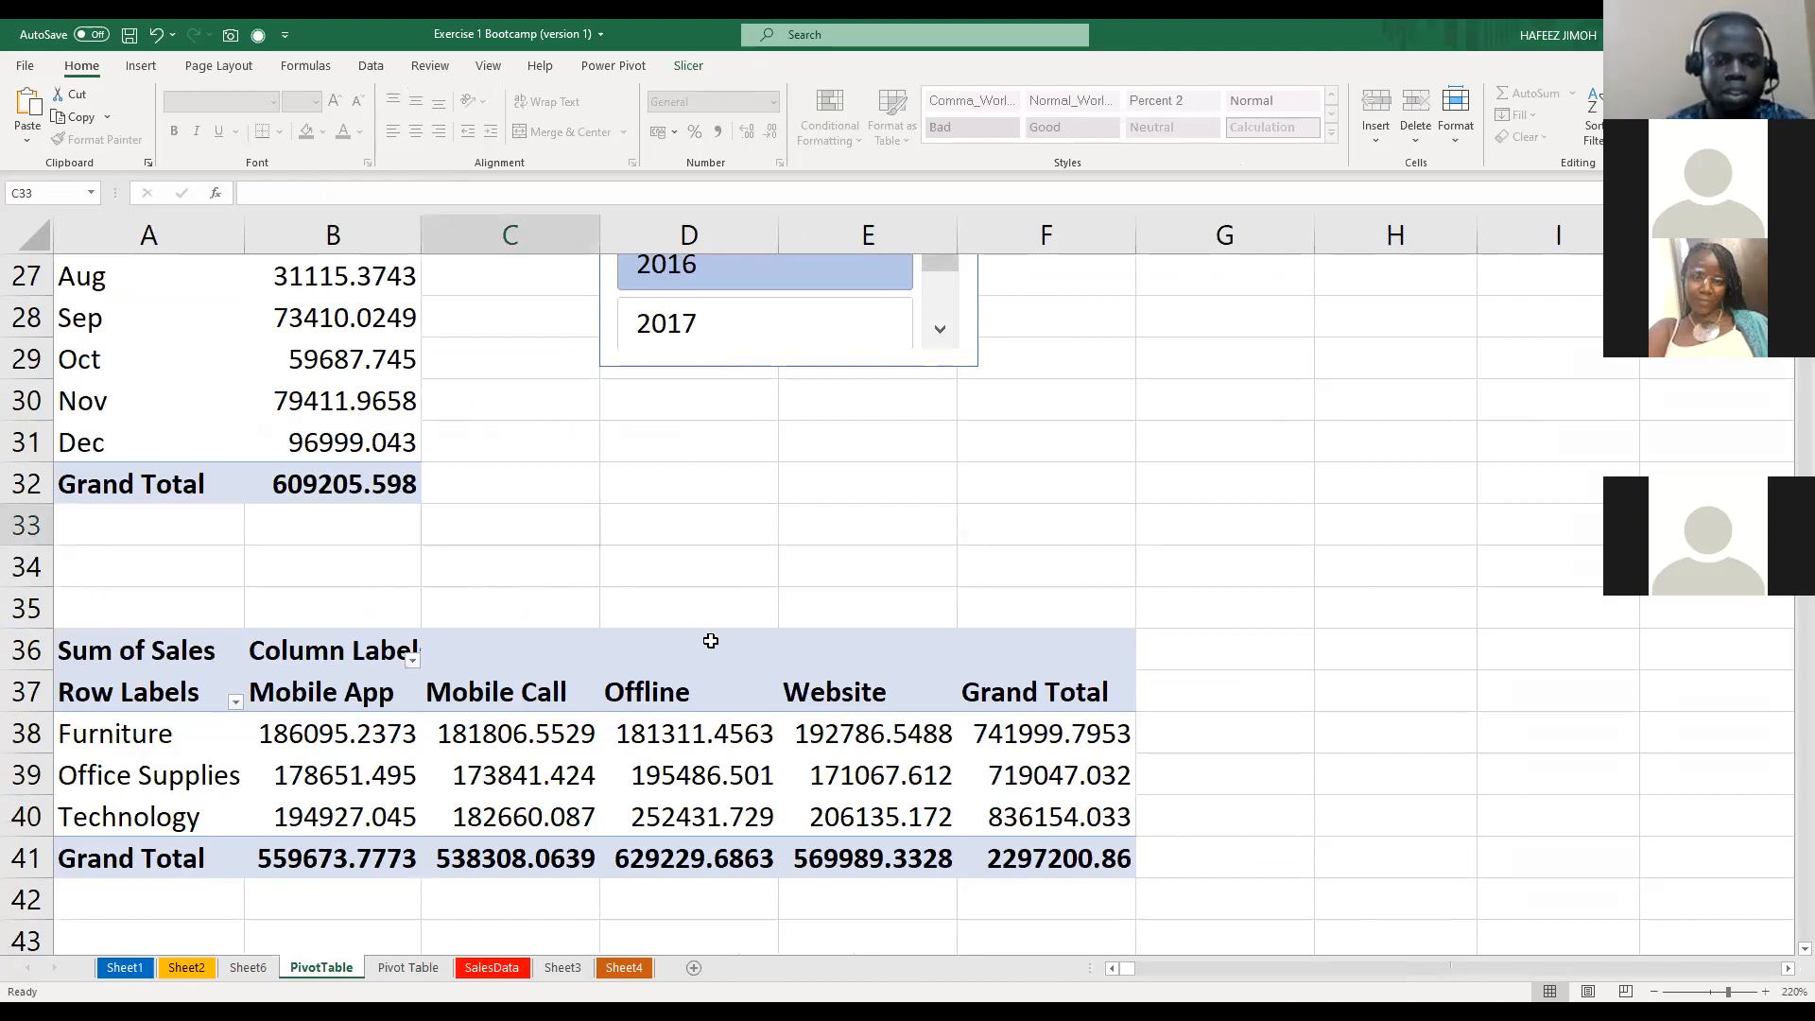
pyautogui.scroll(2, 685, 945)
pyautogui.scroll(4, 690, 974)
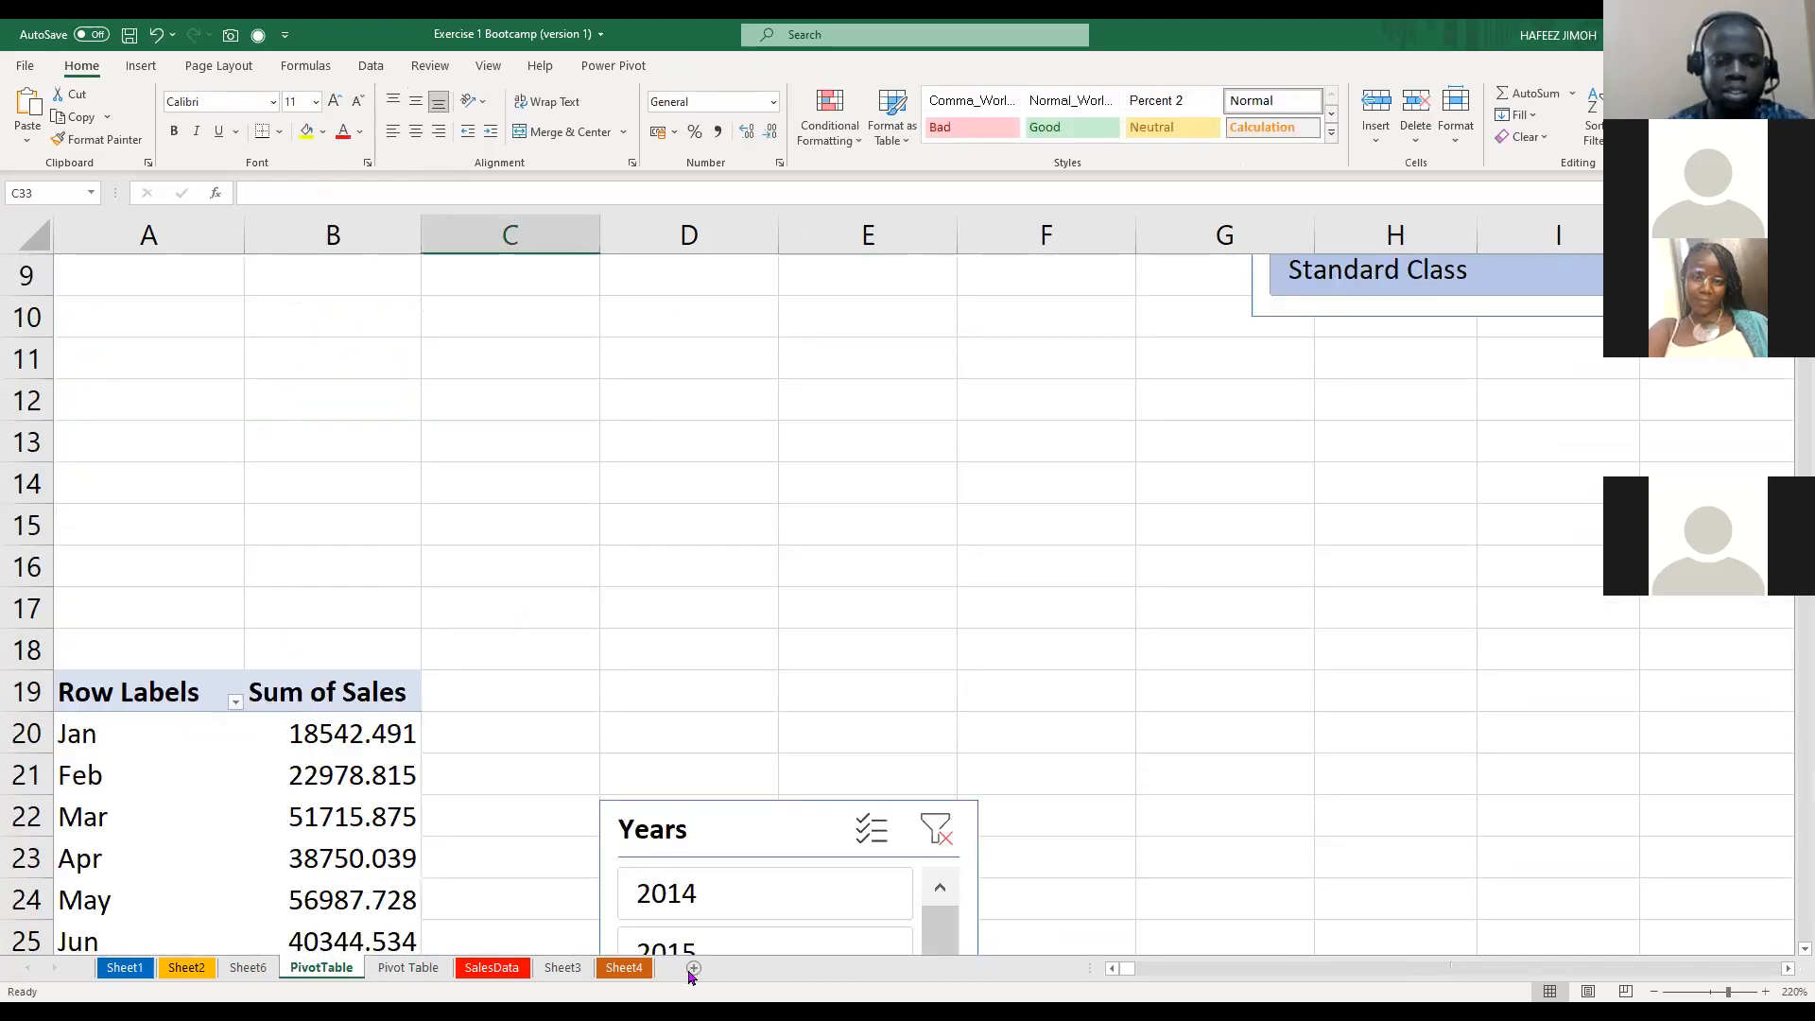
pyautogui.click(692, 968)
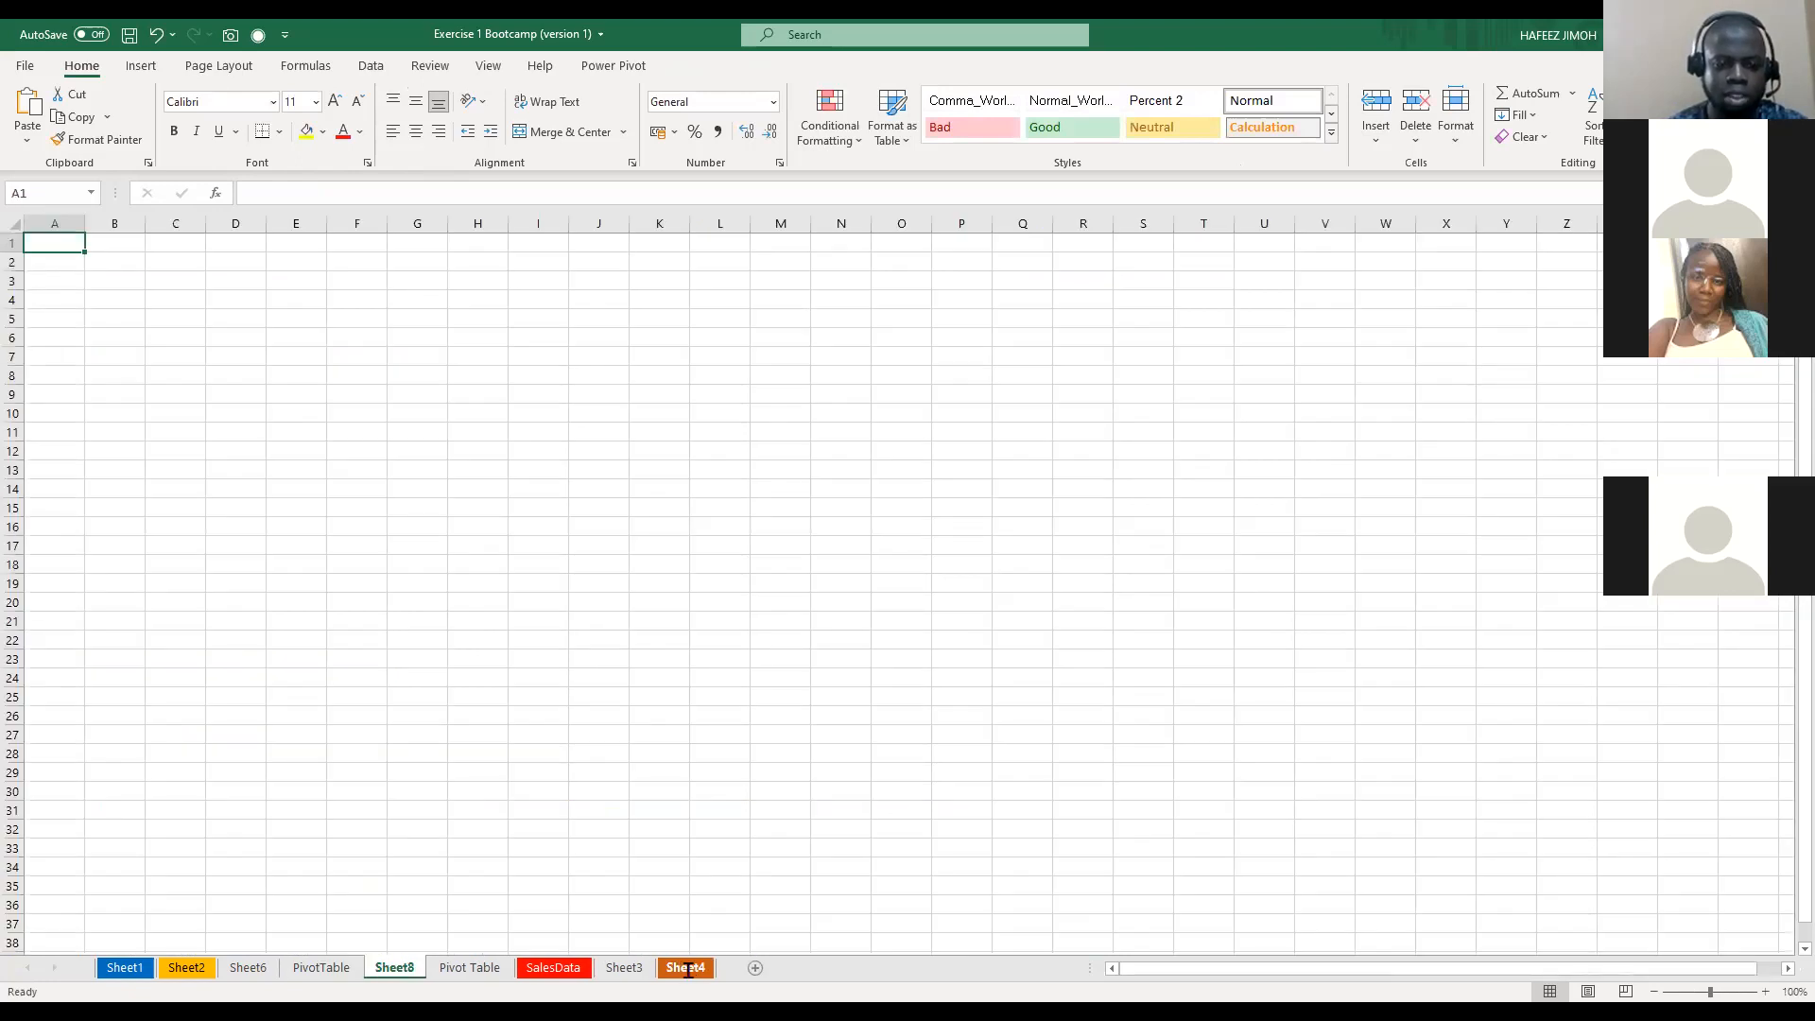
pyautogui.click(687, 968)
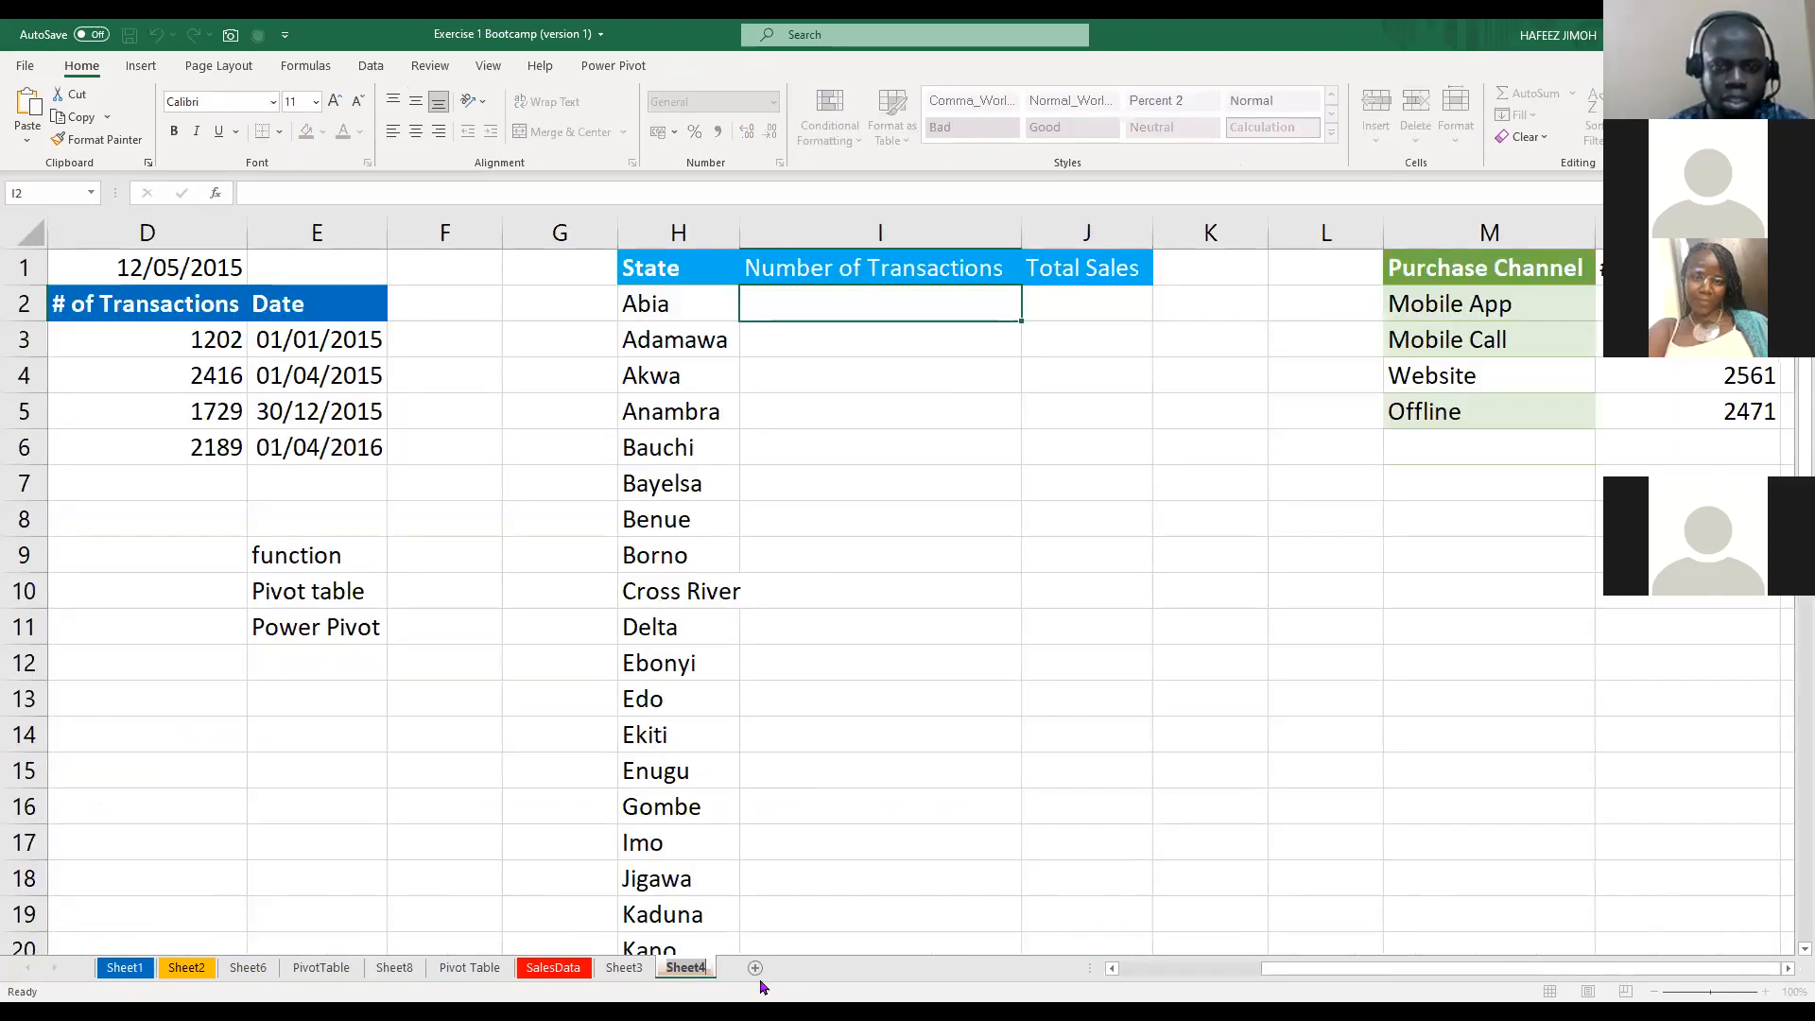
pyautogui.click(408, 971)
pyautogui.doubleClick(408, 971)
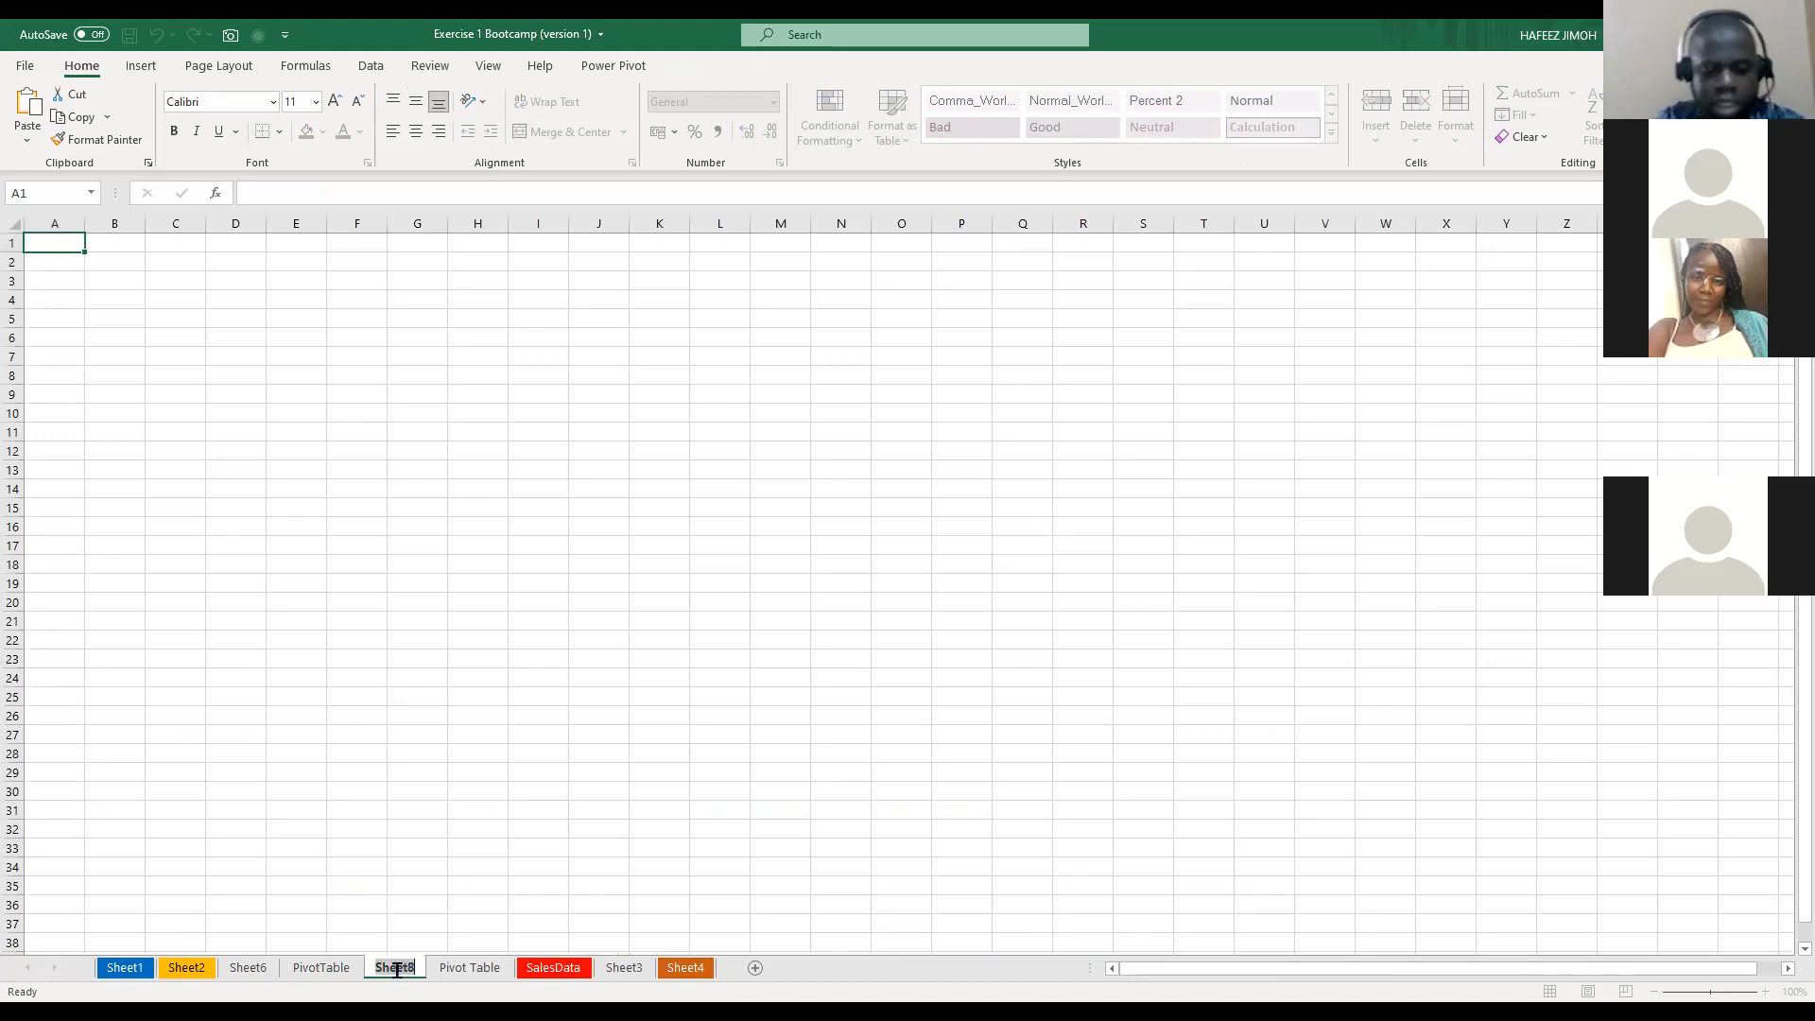
pyautogui.write('Dashboard')
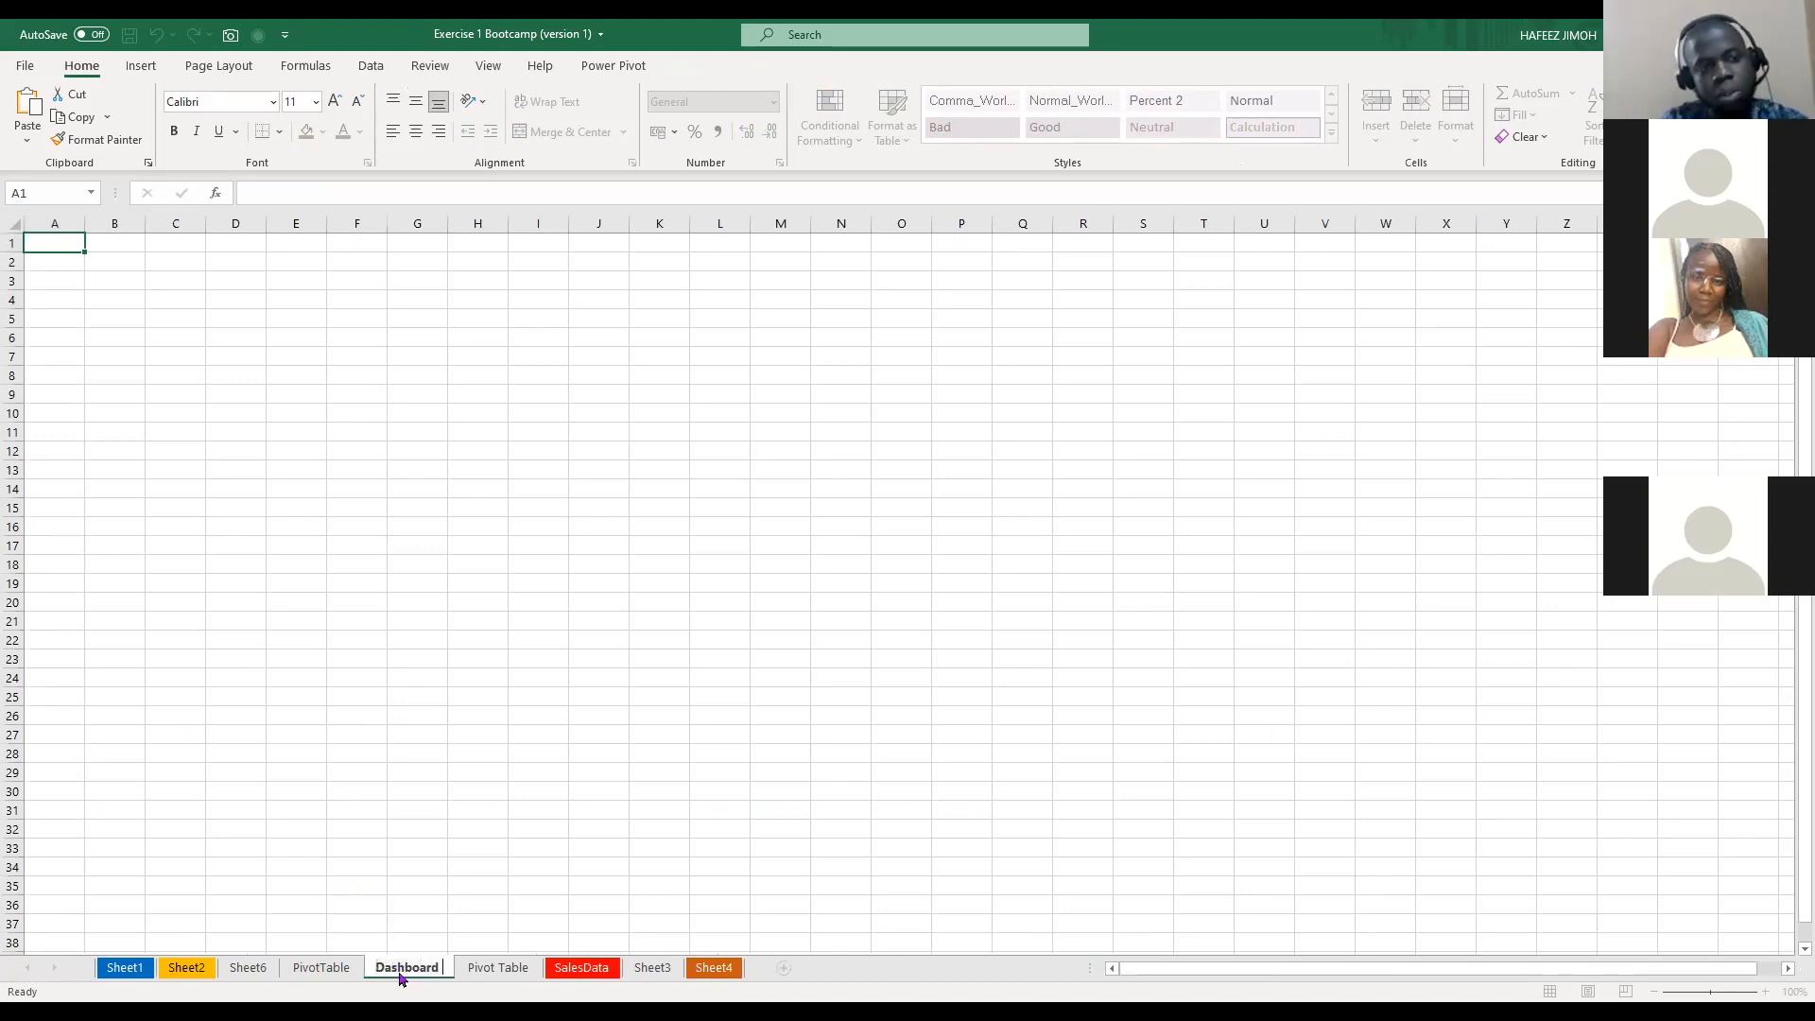
pyautogui.press('Return')
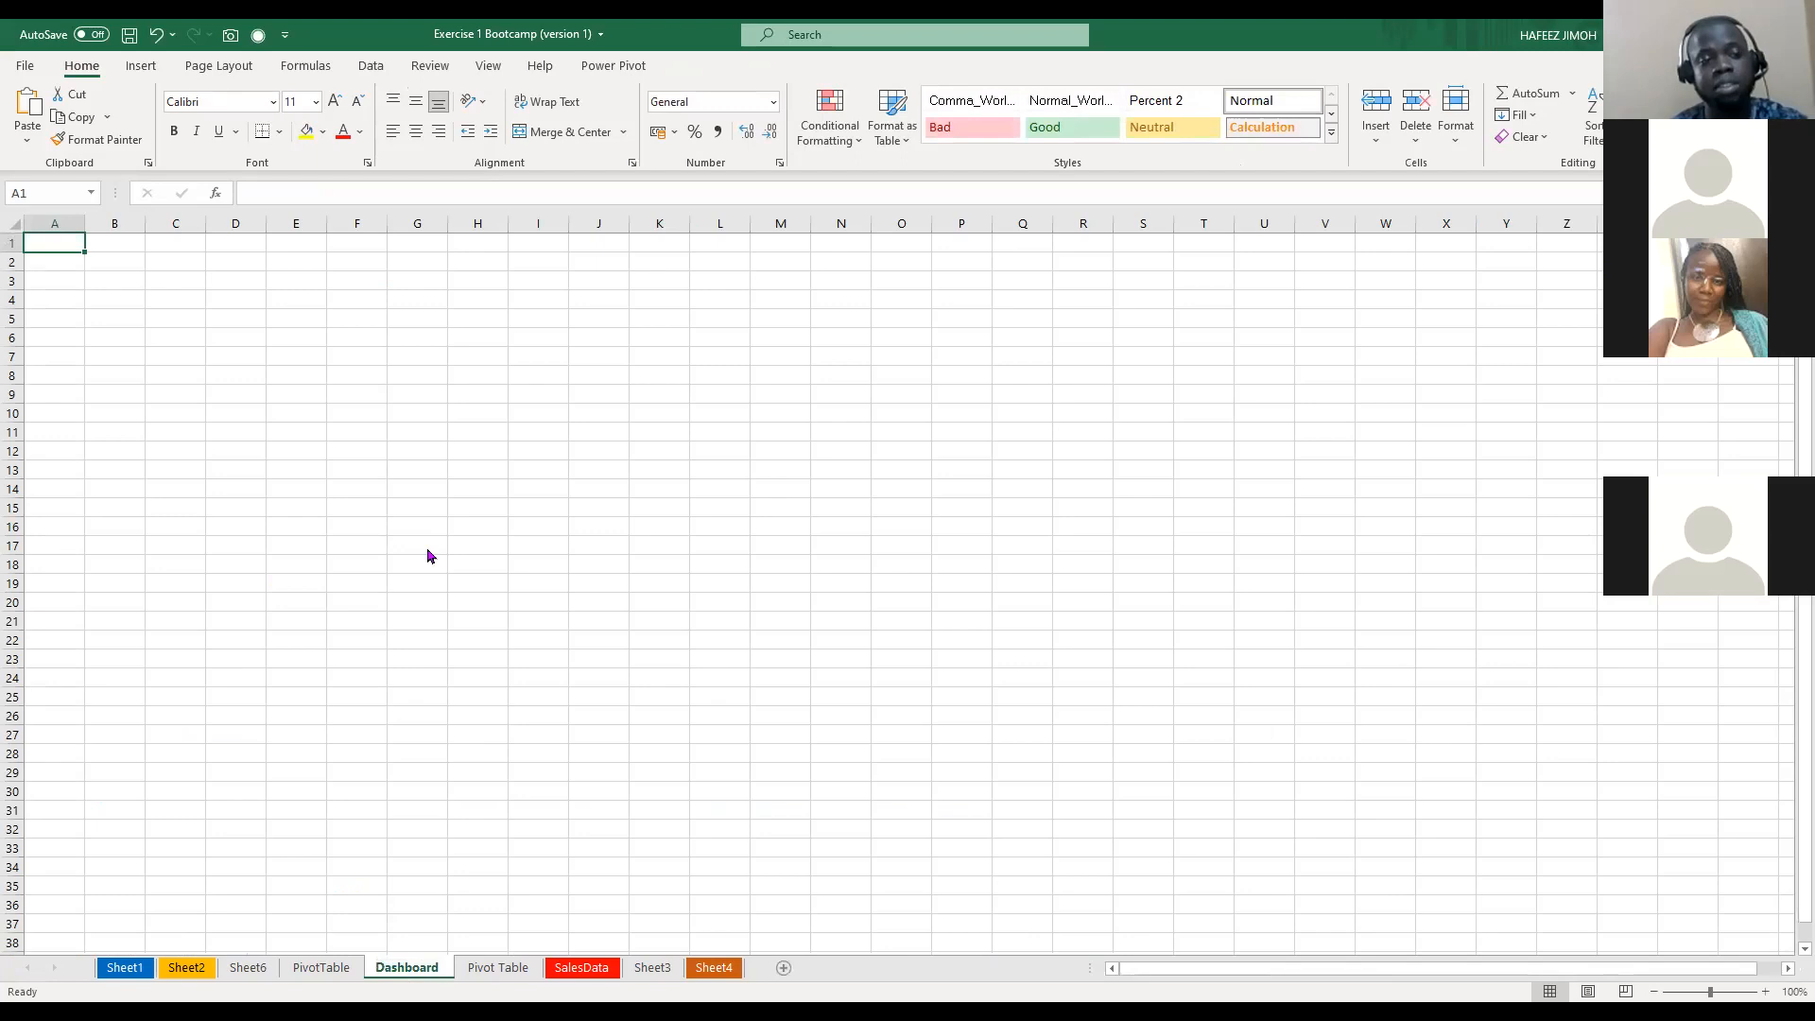
# Select the cell range A1:N18 on the blank Dashboard sheet to outline the dashboard area
pyautogui.keyDown('ctrl'); pyautogui.scroll(5, 426, 548); pyautogui.keyUp('ctrl')
pyautogui.keyDown('ctrl'); pyautogui.scroll(4, 165, 318); pyautogui.keyUp('ctrl')
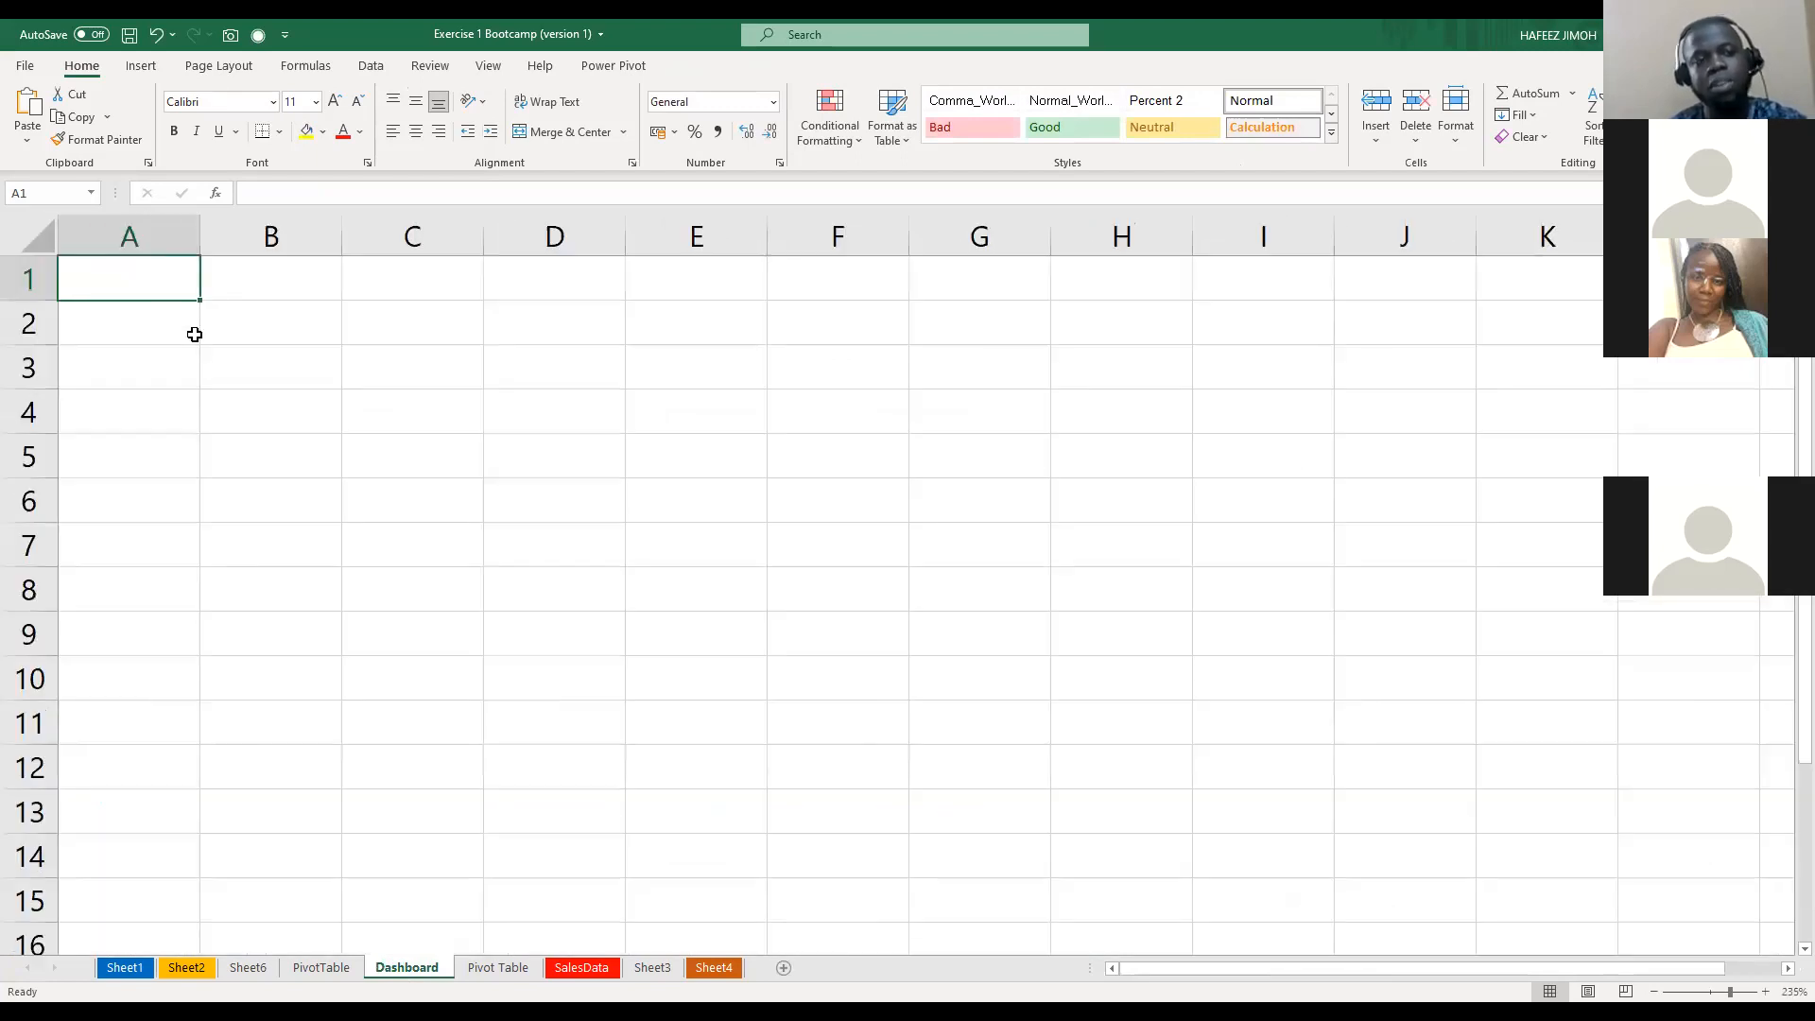
pyautogui.keyDown('ctrl'); pyautogui.scroll(-2, 198, 338); pyautogui.keyUp('ctrl')
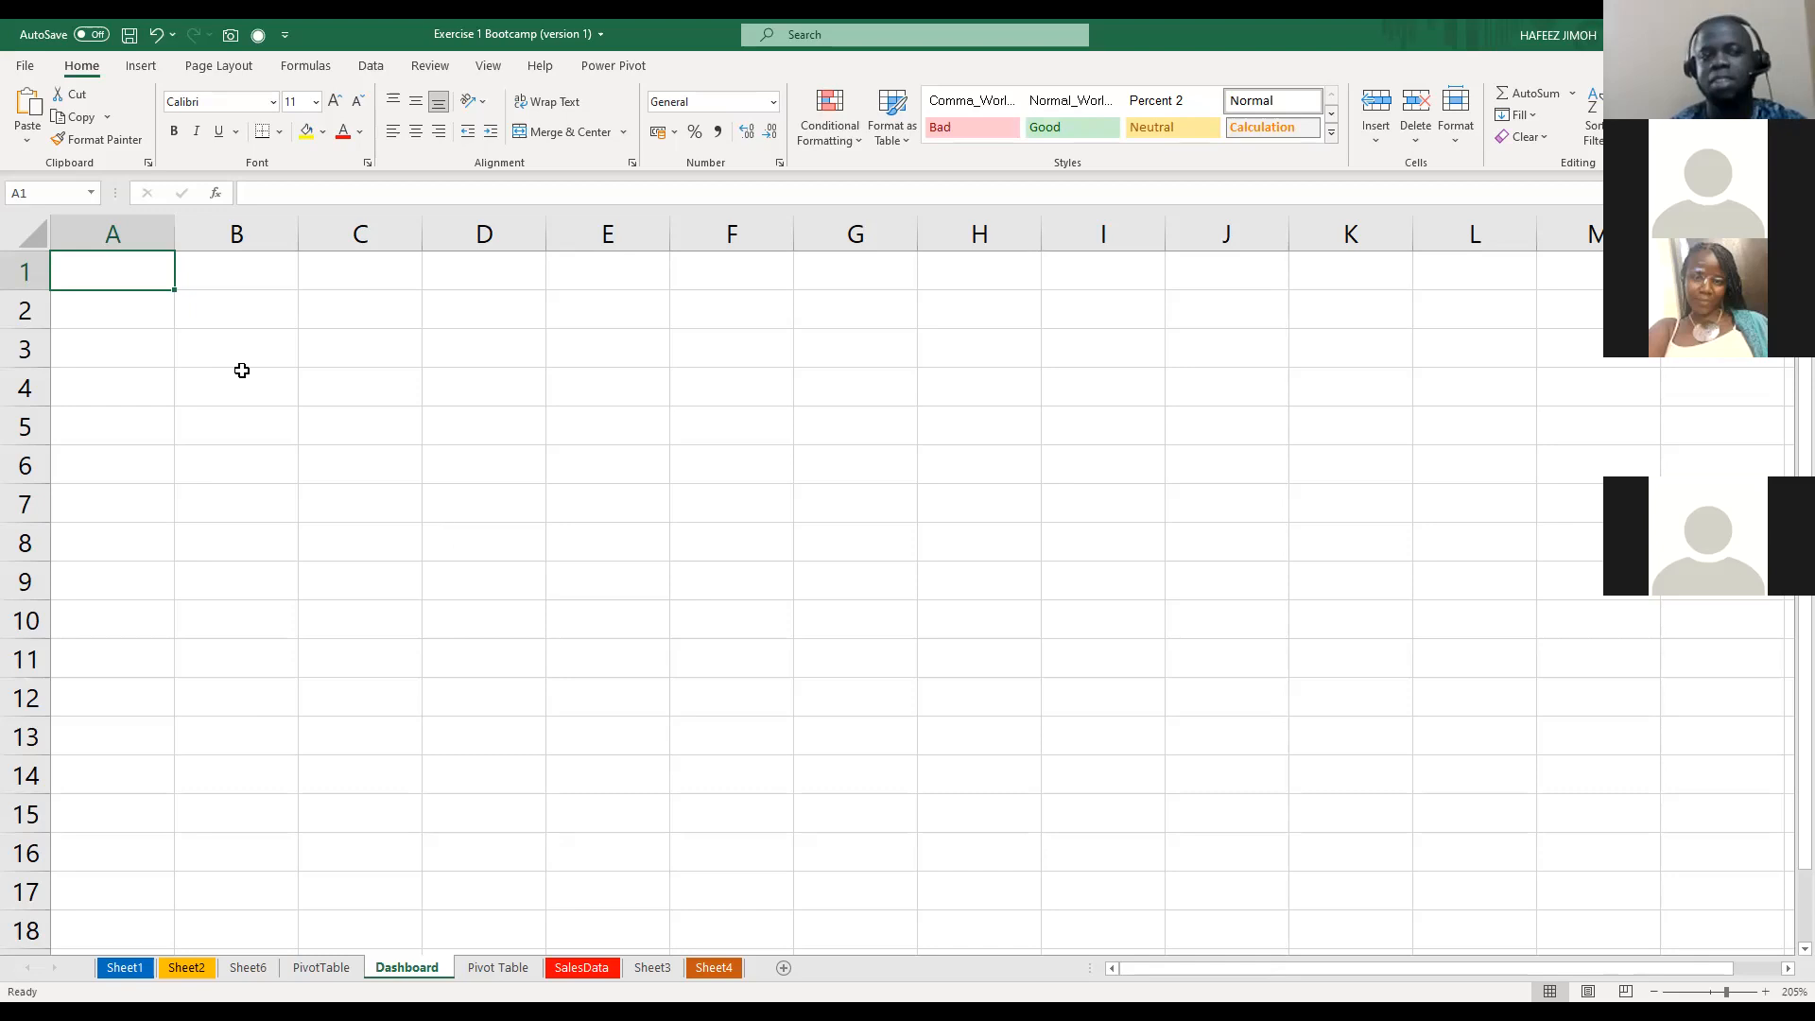
pyautogui.keyDown('shift'); pyautogui.click(1517, 884); pyautogui.keyUp('shift')
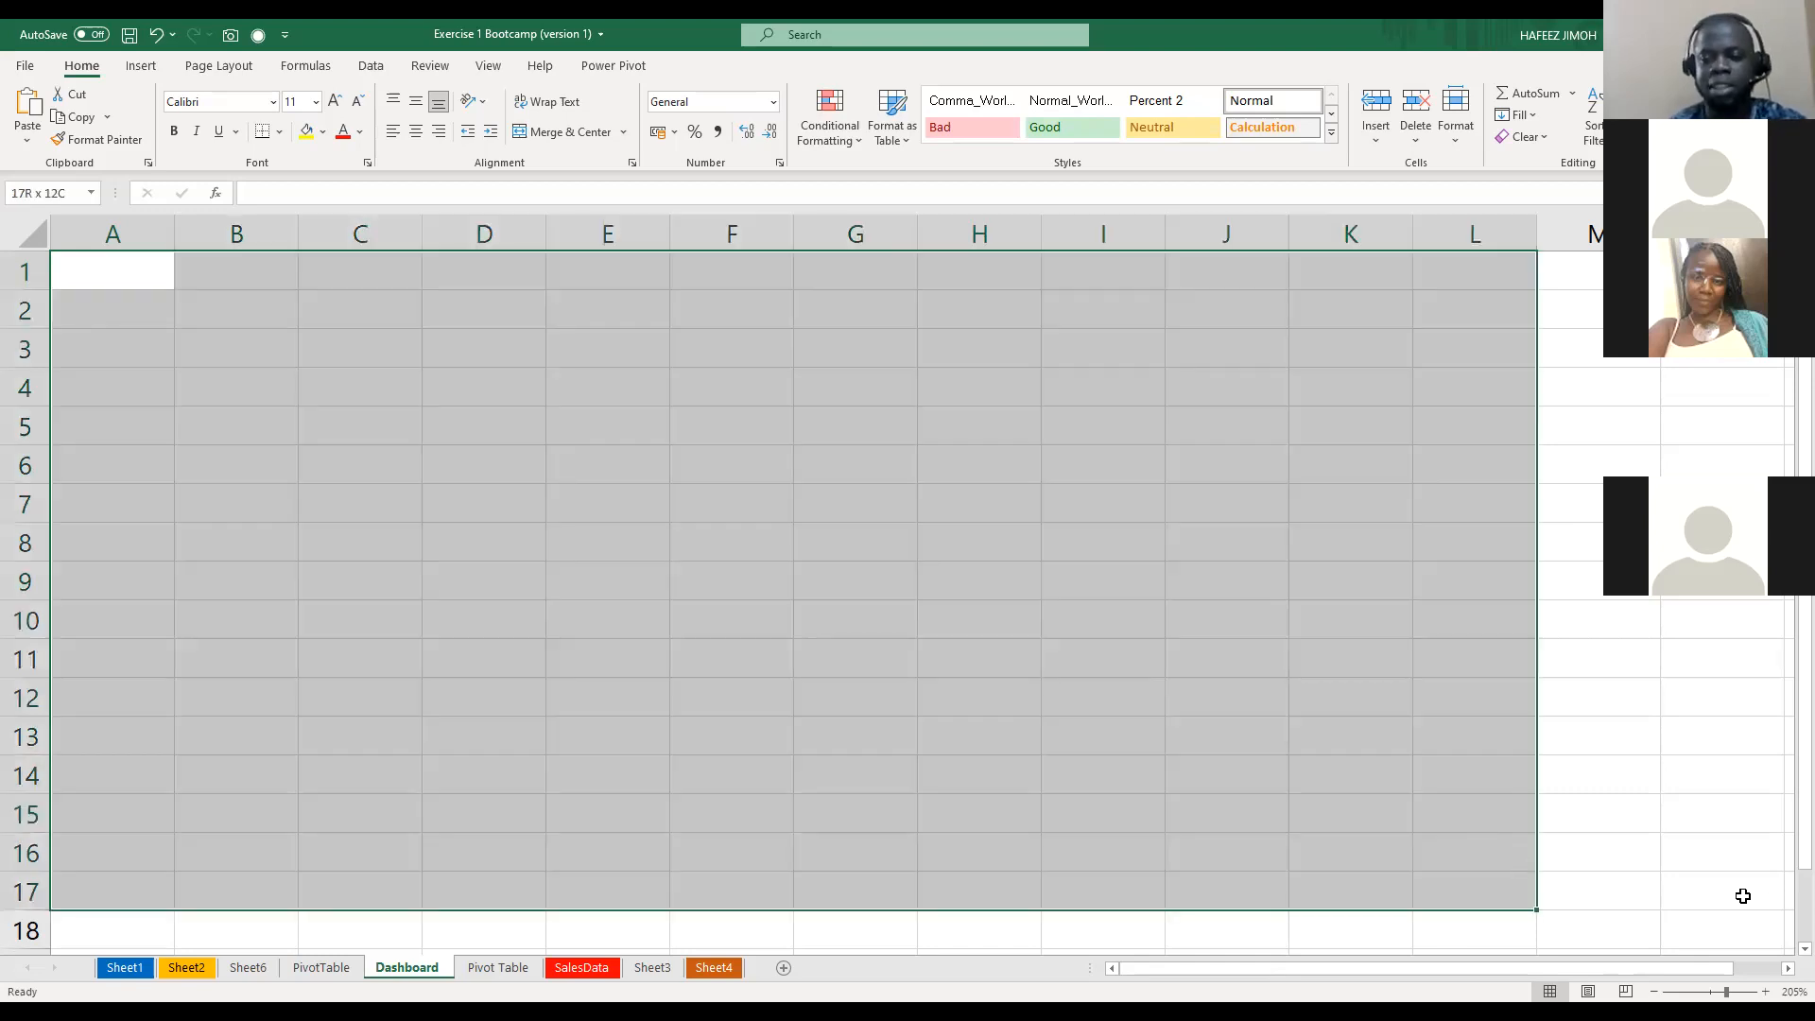
pyautogui.moveTo(1769, 933)
pyautogui.mouseDown()
pyautogui.moveTo(1755, 942)
pyautogui.moveTo(1742, 909)
pyautogui.mouseUp()
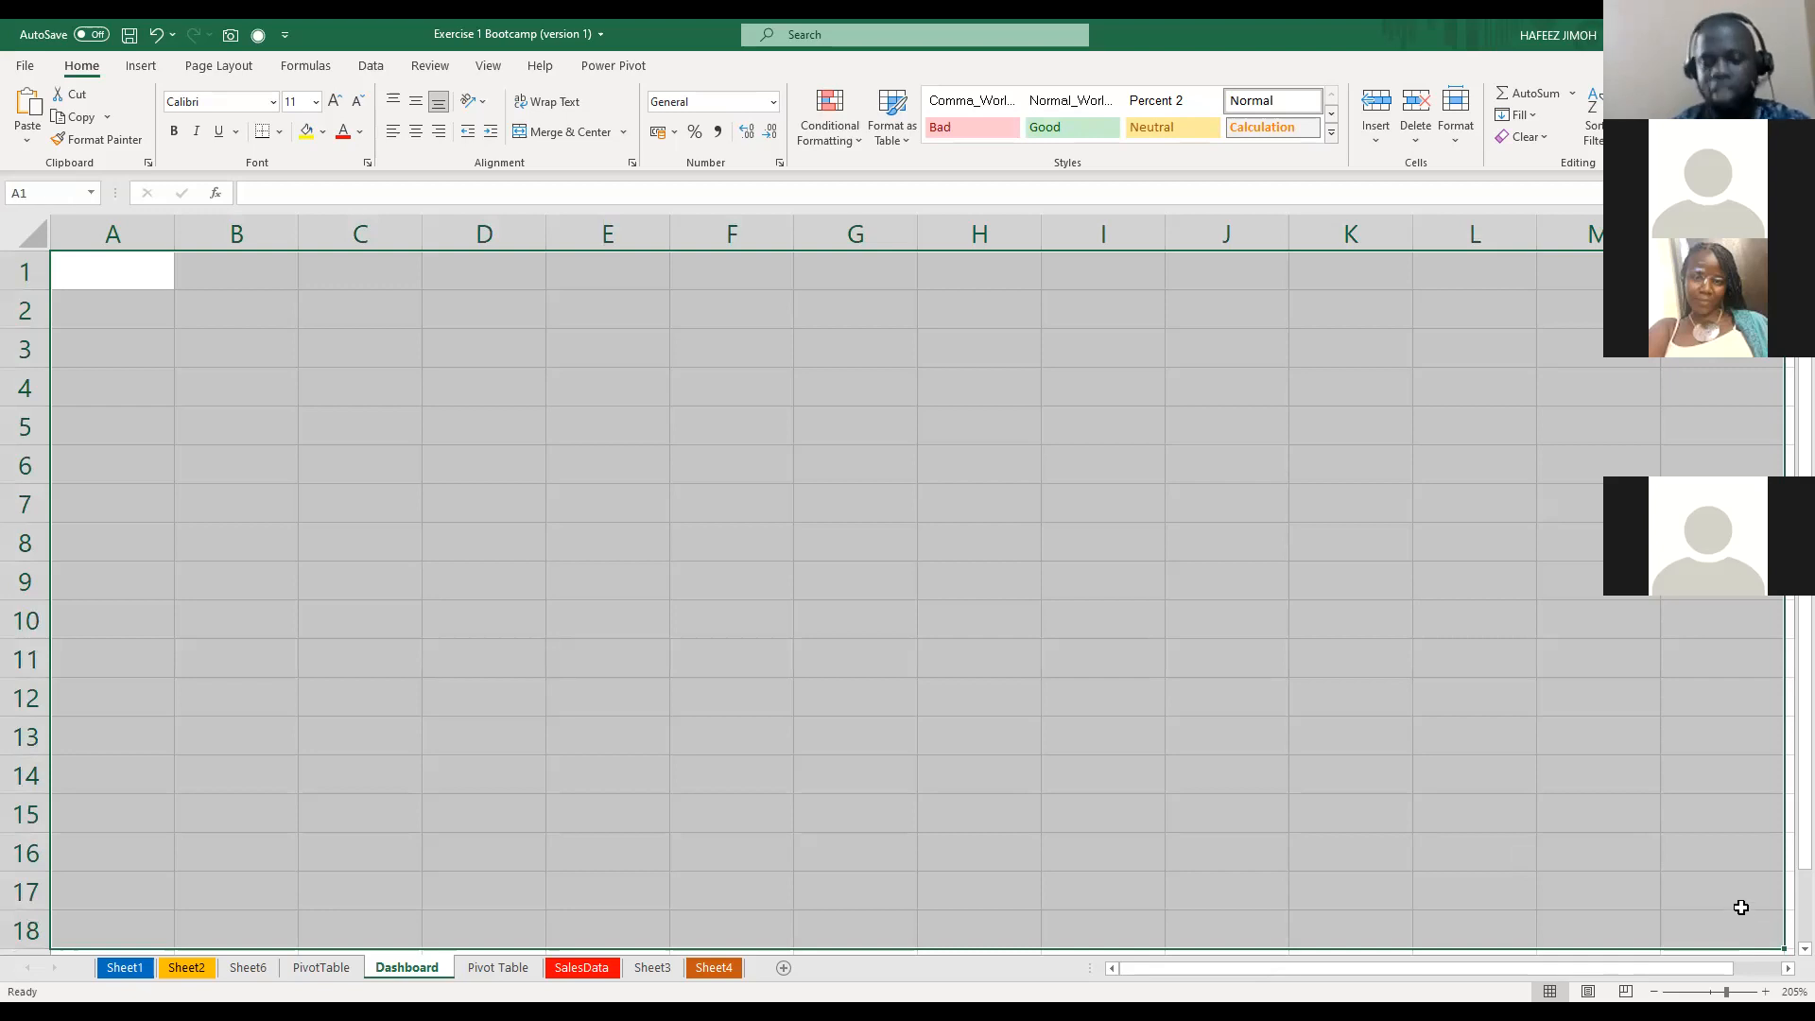
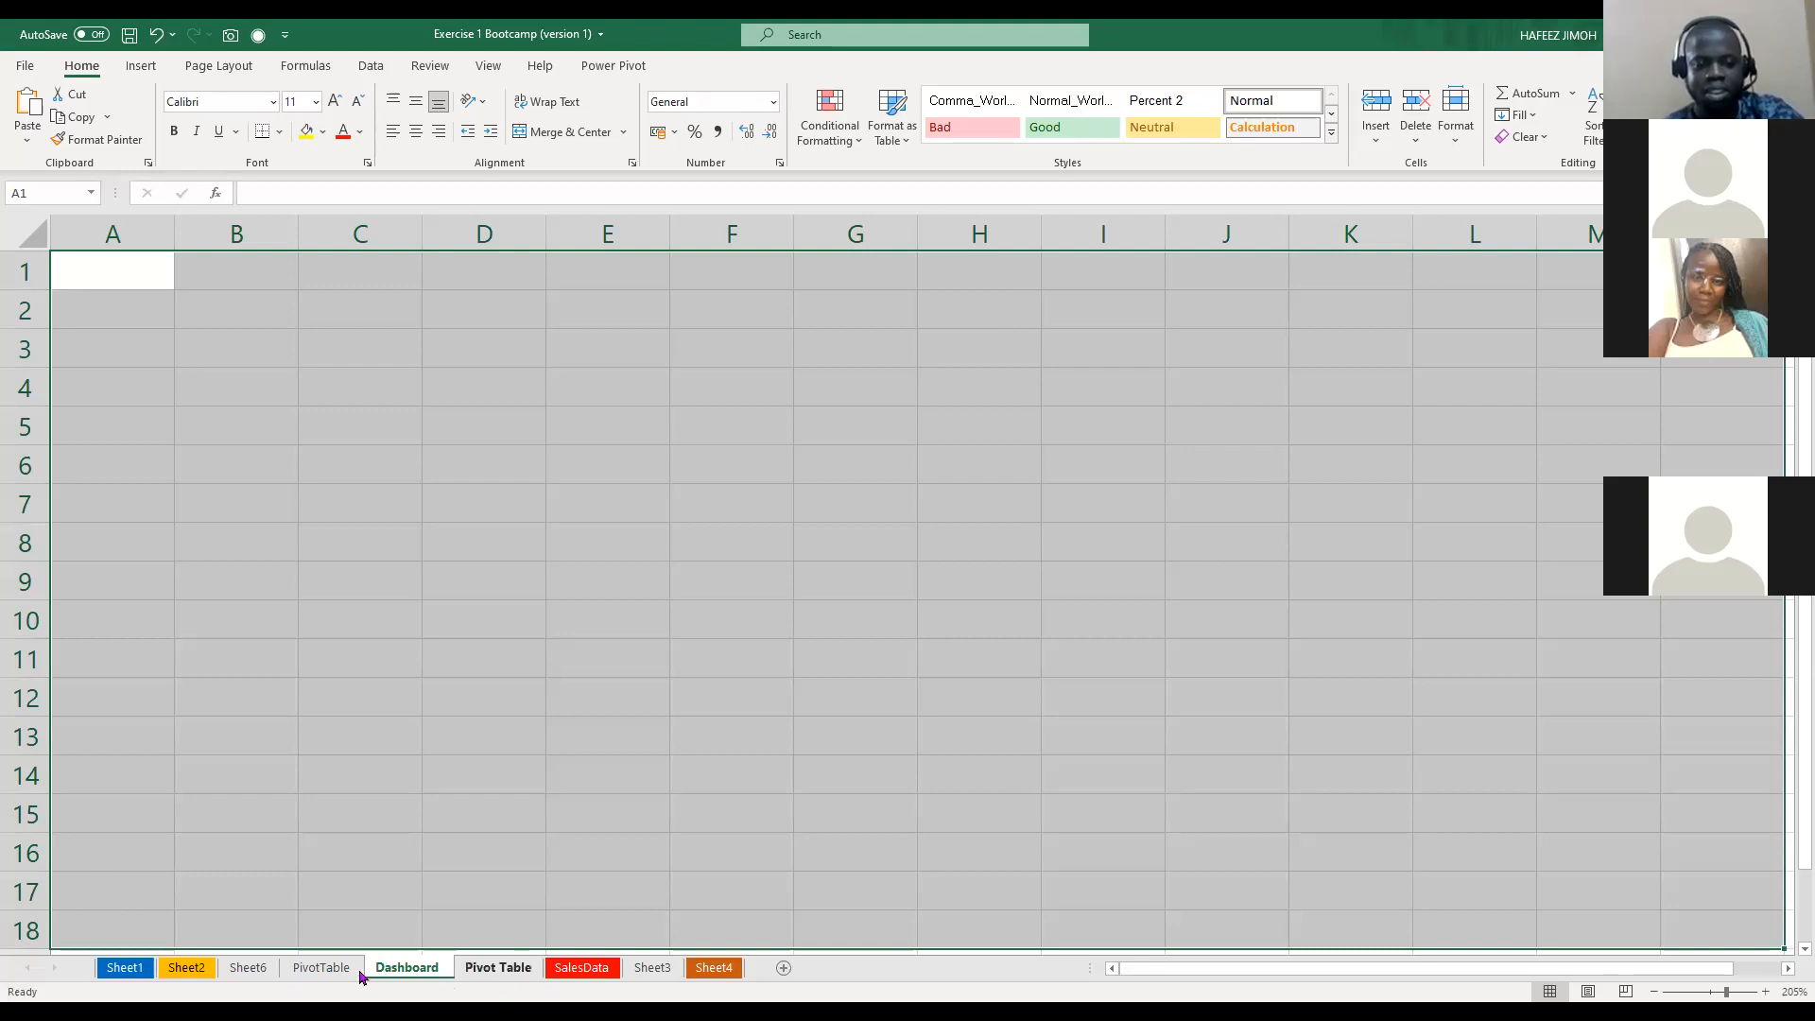
# Look through the data on Sheet6 and the tables on Sheet4, and return to the Pivot Table sheet
pyautogui.click(299, 967)
pyautogui.click(248, 968)
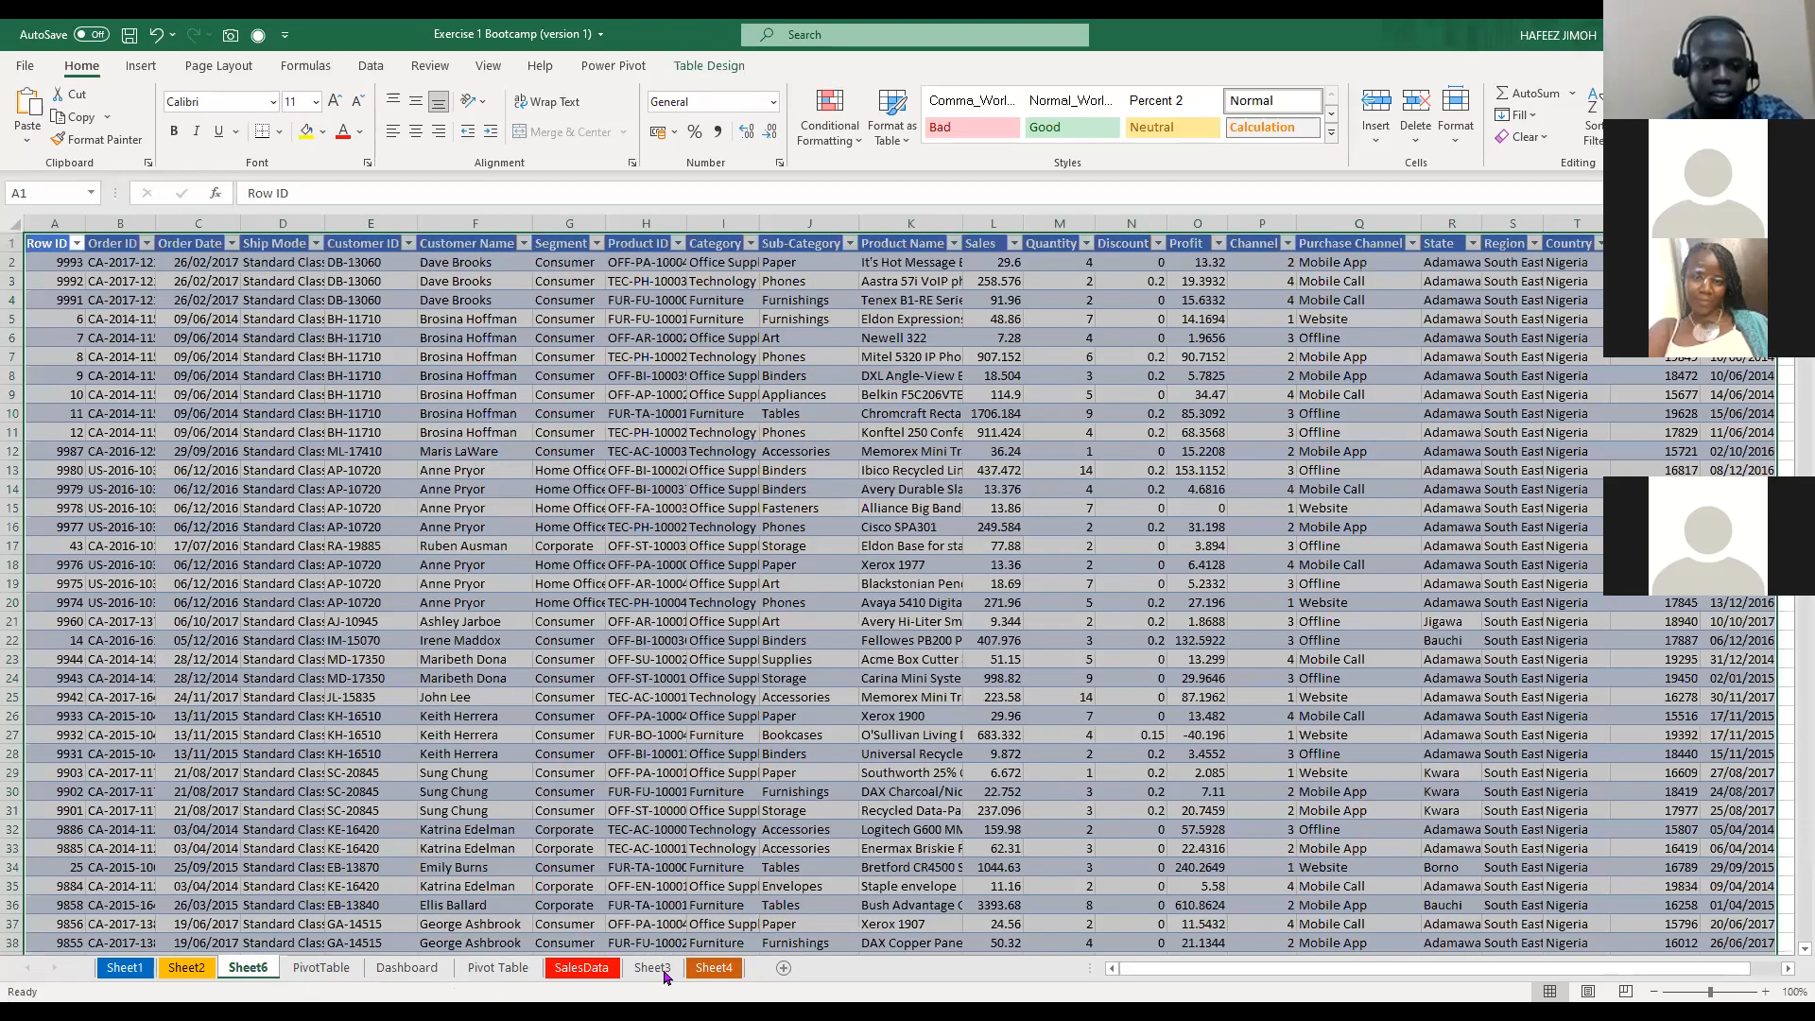
pyautogui.click(715, 973)
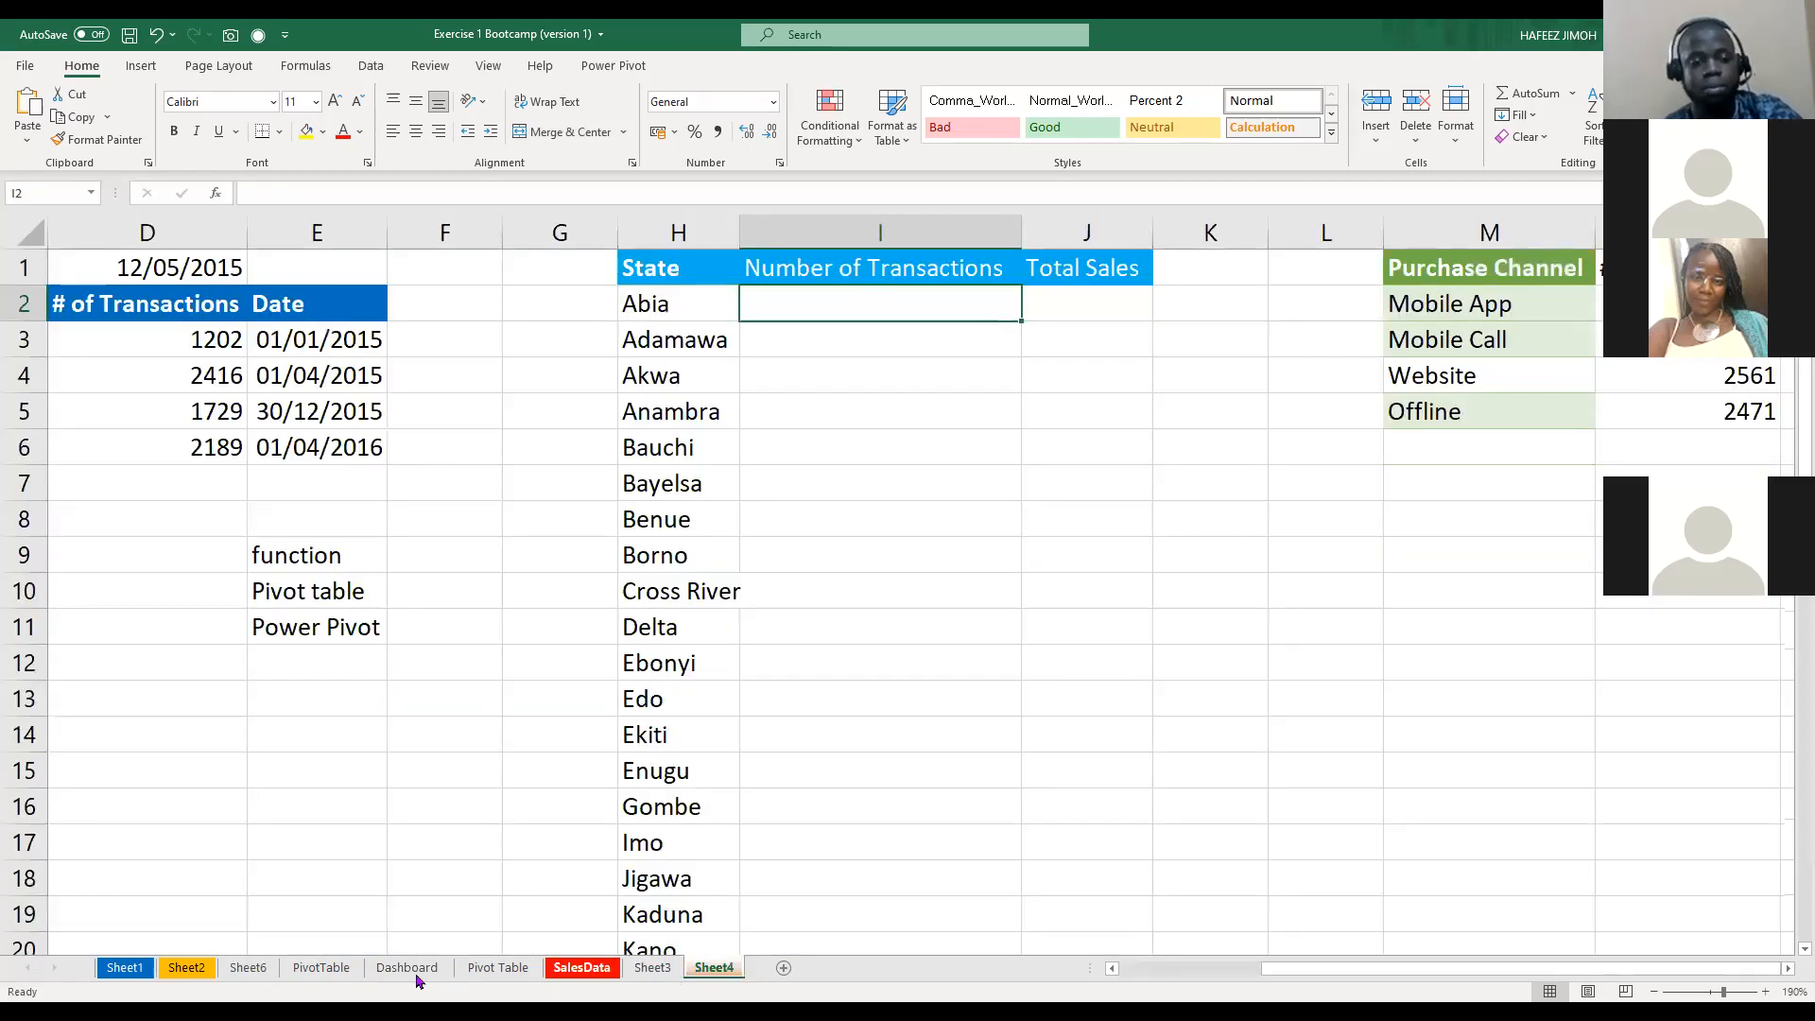
pyautogui.click(227, 976)
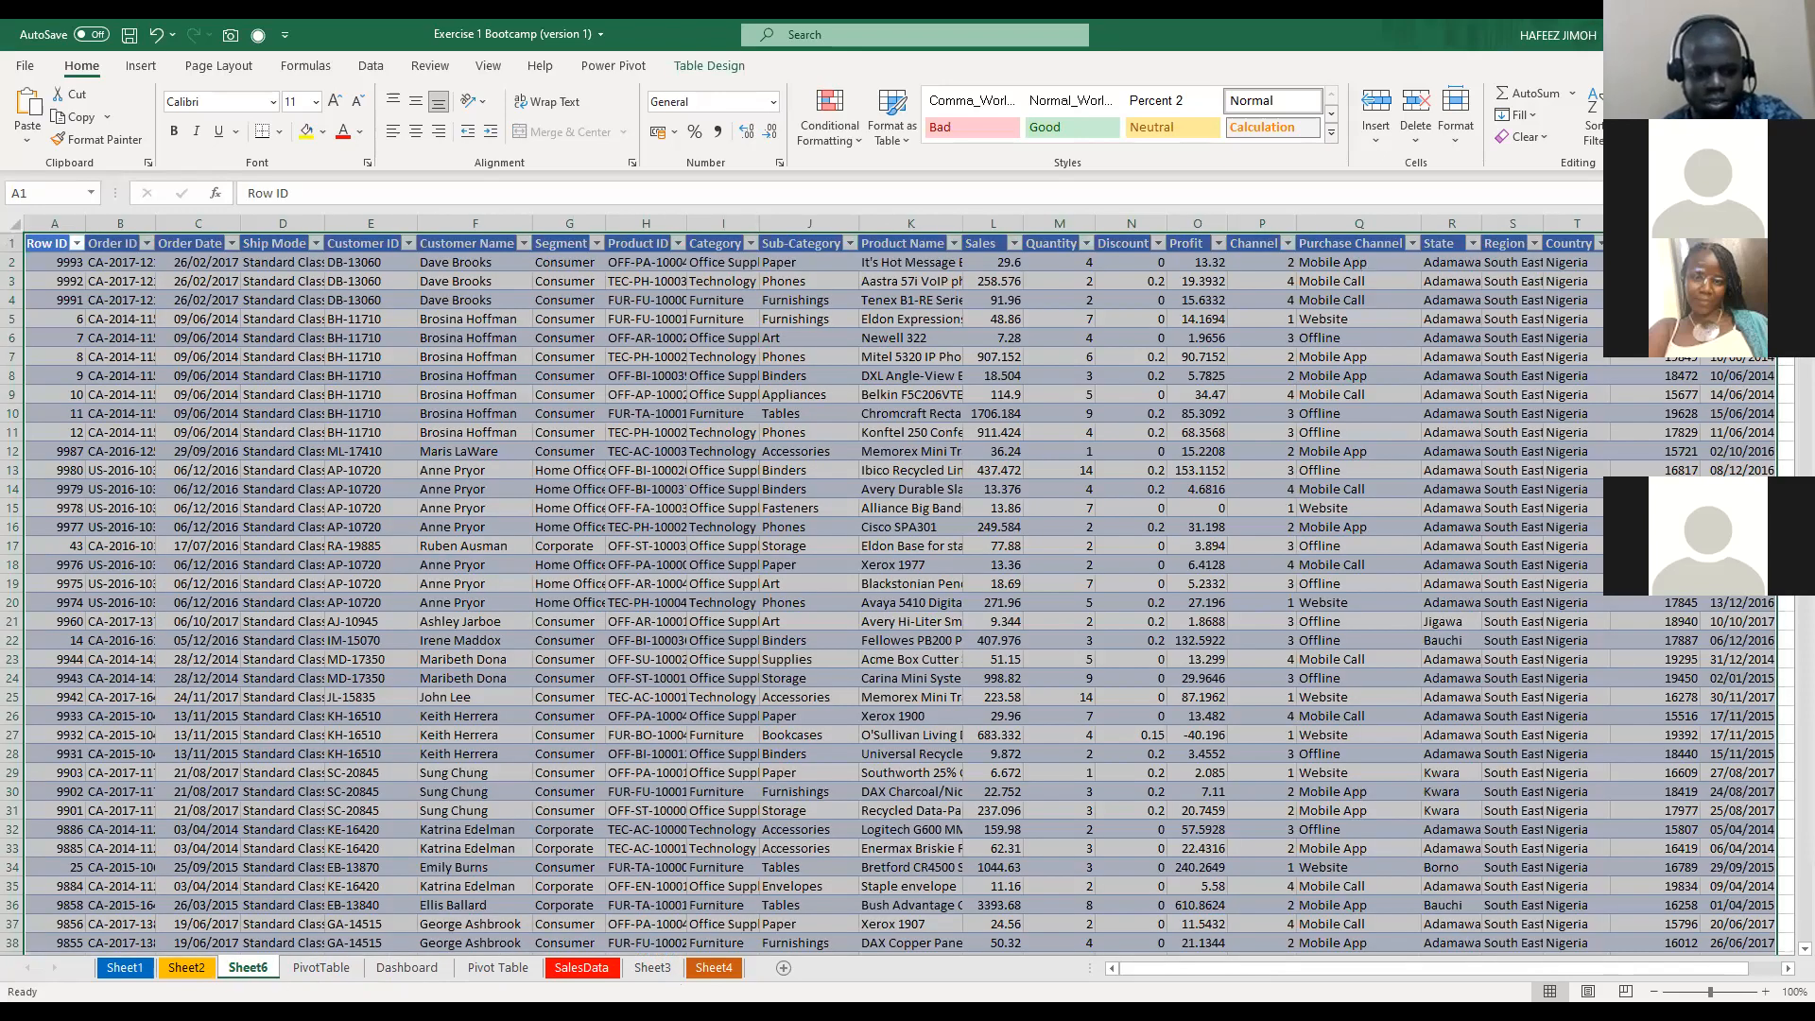
pyautogui.hotkey('ctrl', 'pageup')
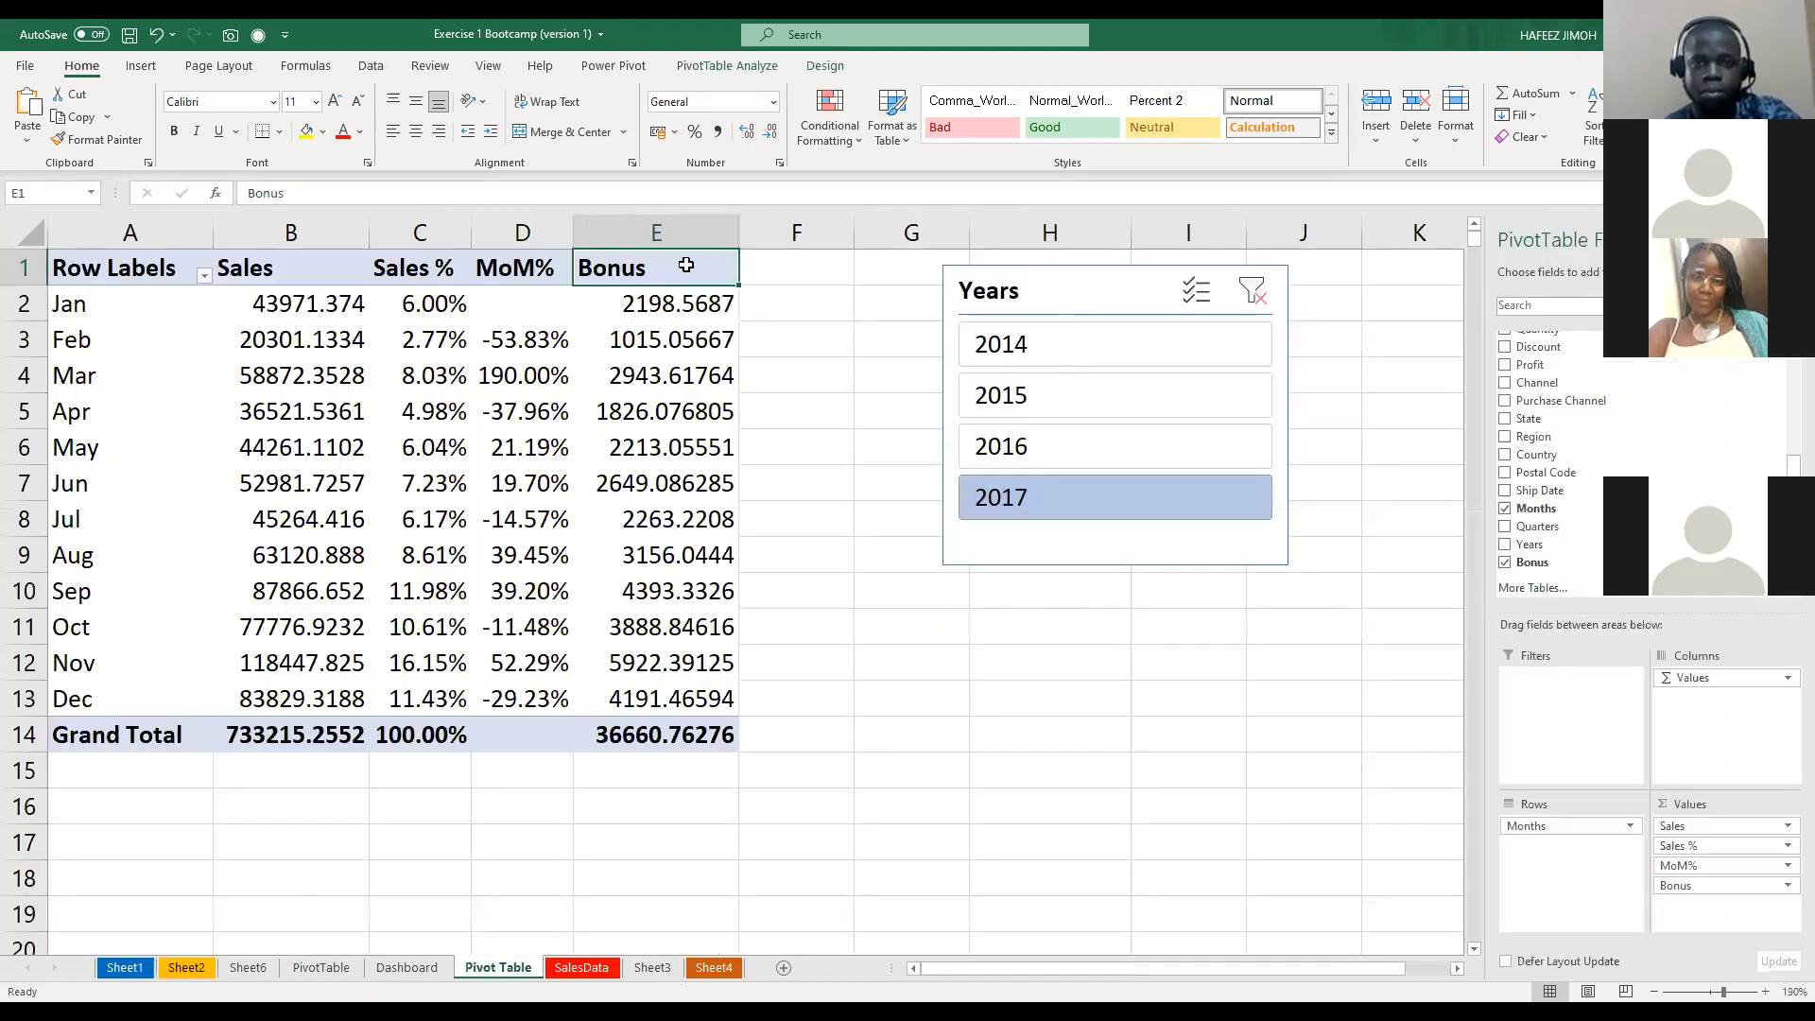
# Set up a new calculated field for the pivot table with the formula = 0.05* Sales
pyautogui.click(722, 65)
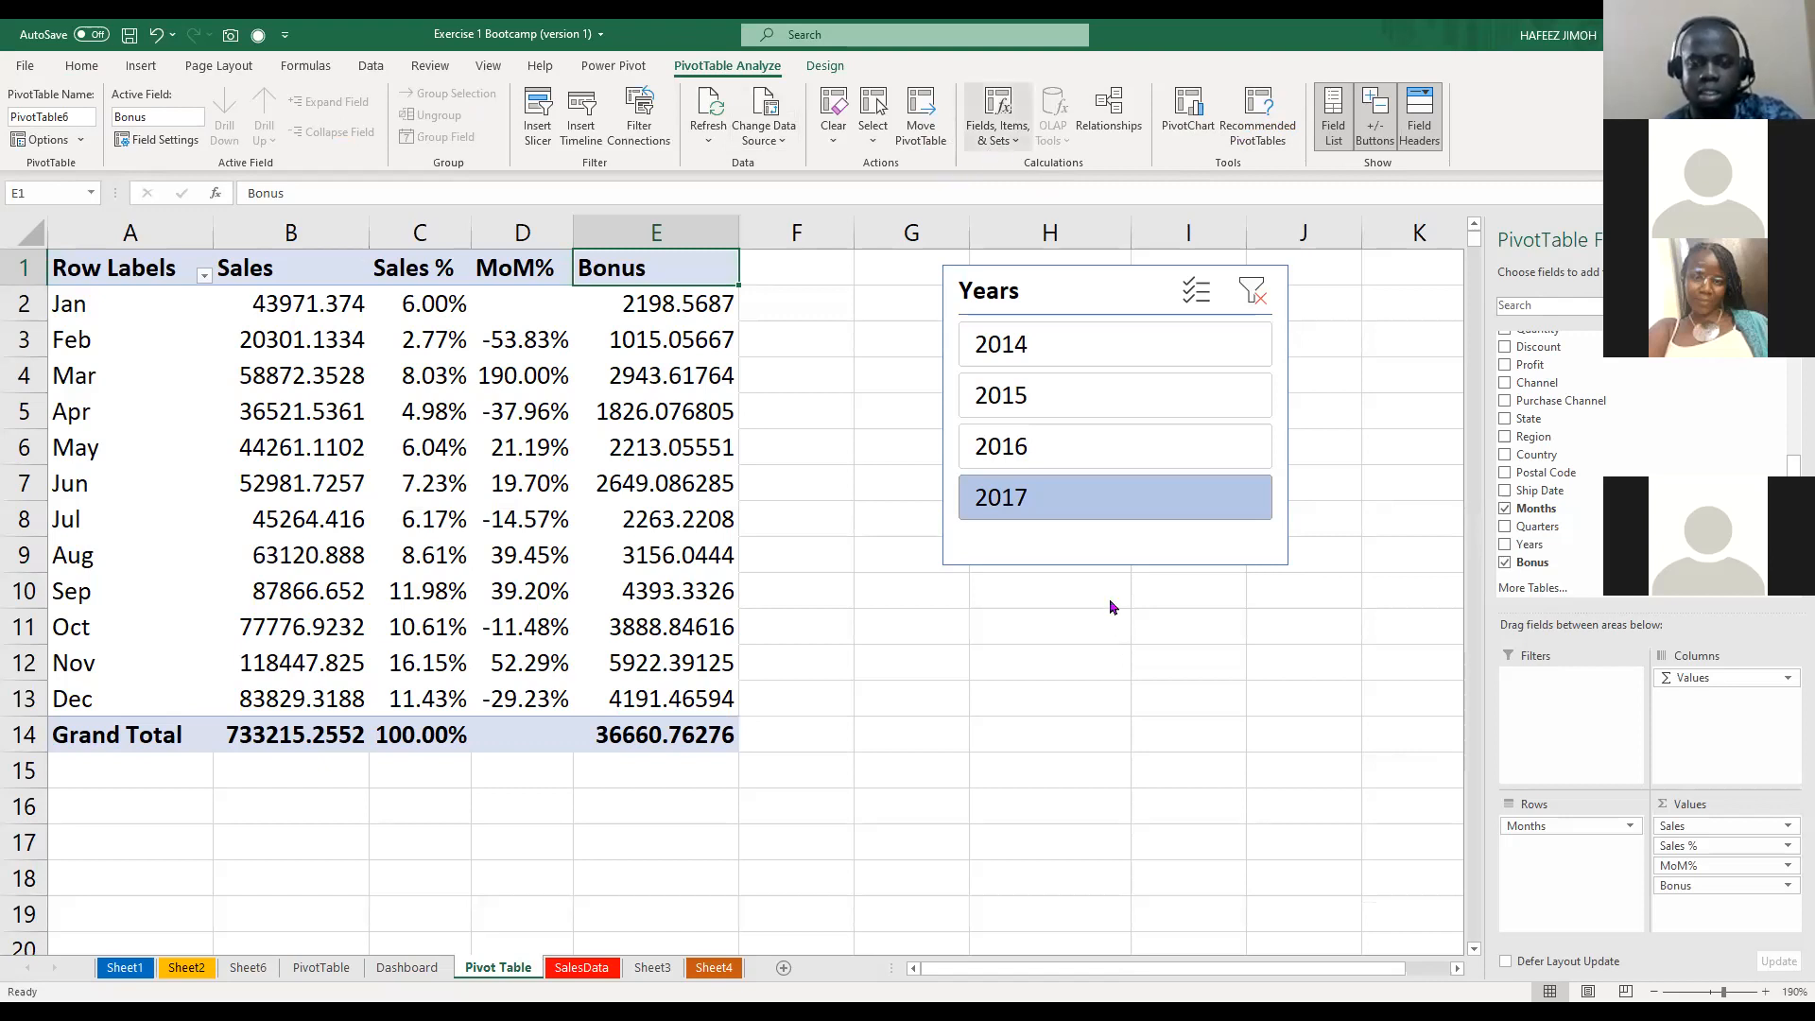
pyautogui.click(1182, 562)
pyautogui.write('.05*')
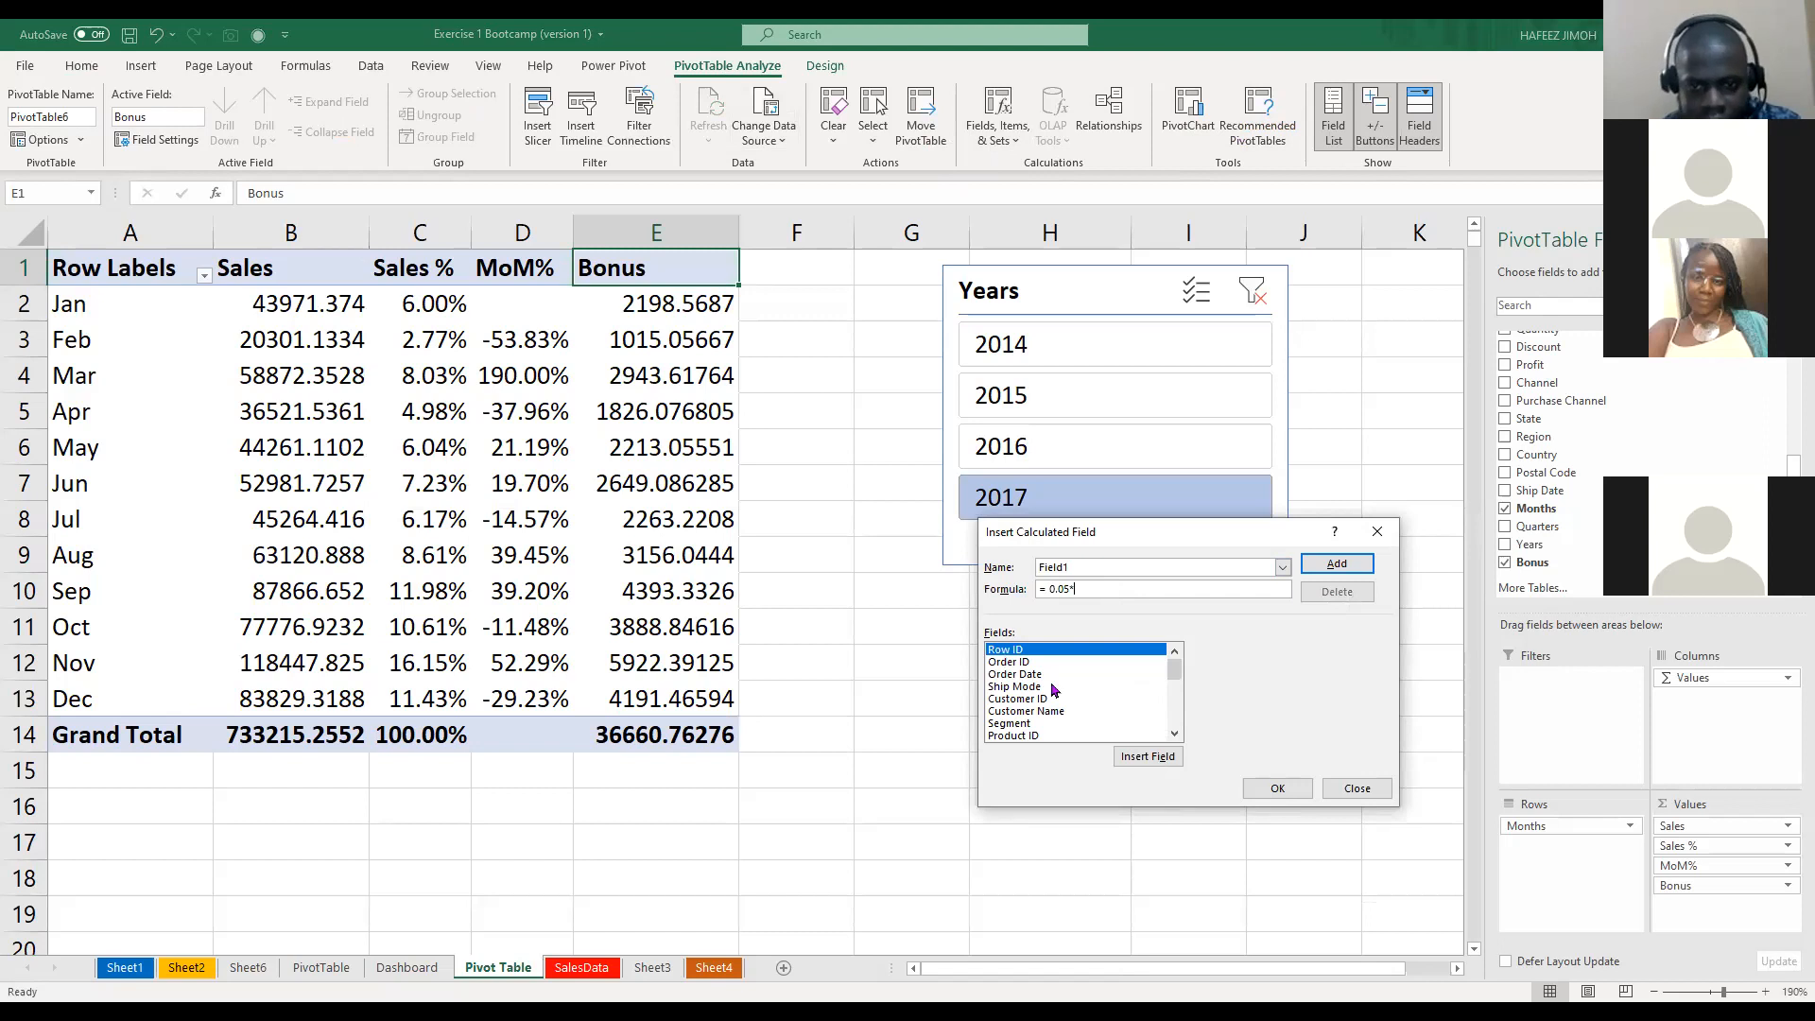
pyautogui.click(1173, 735)
pyautogui.click(1173, 736)
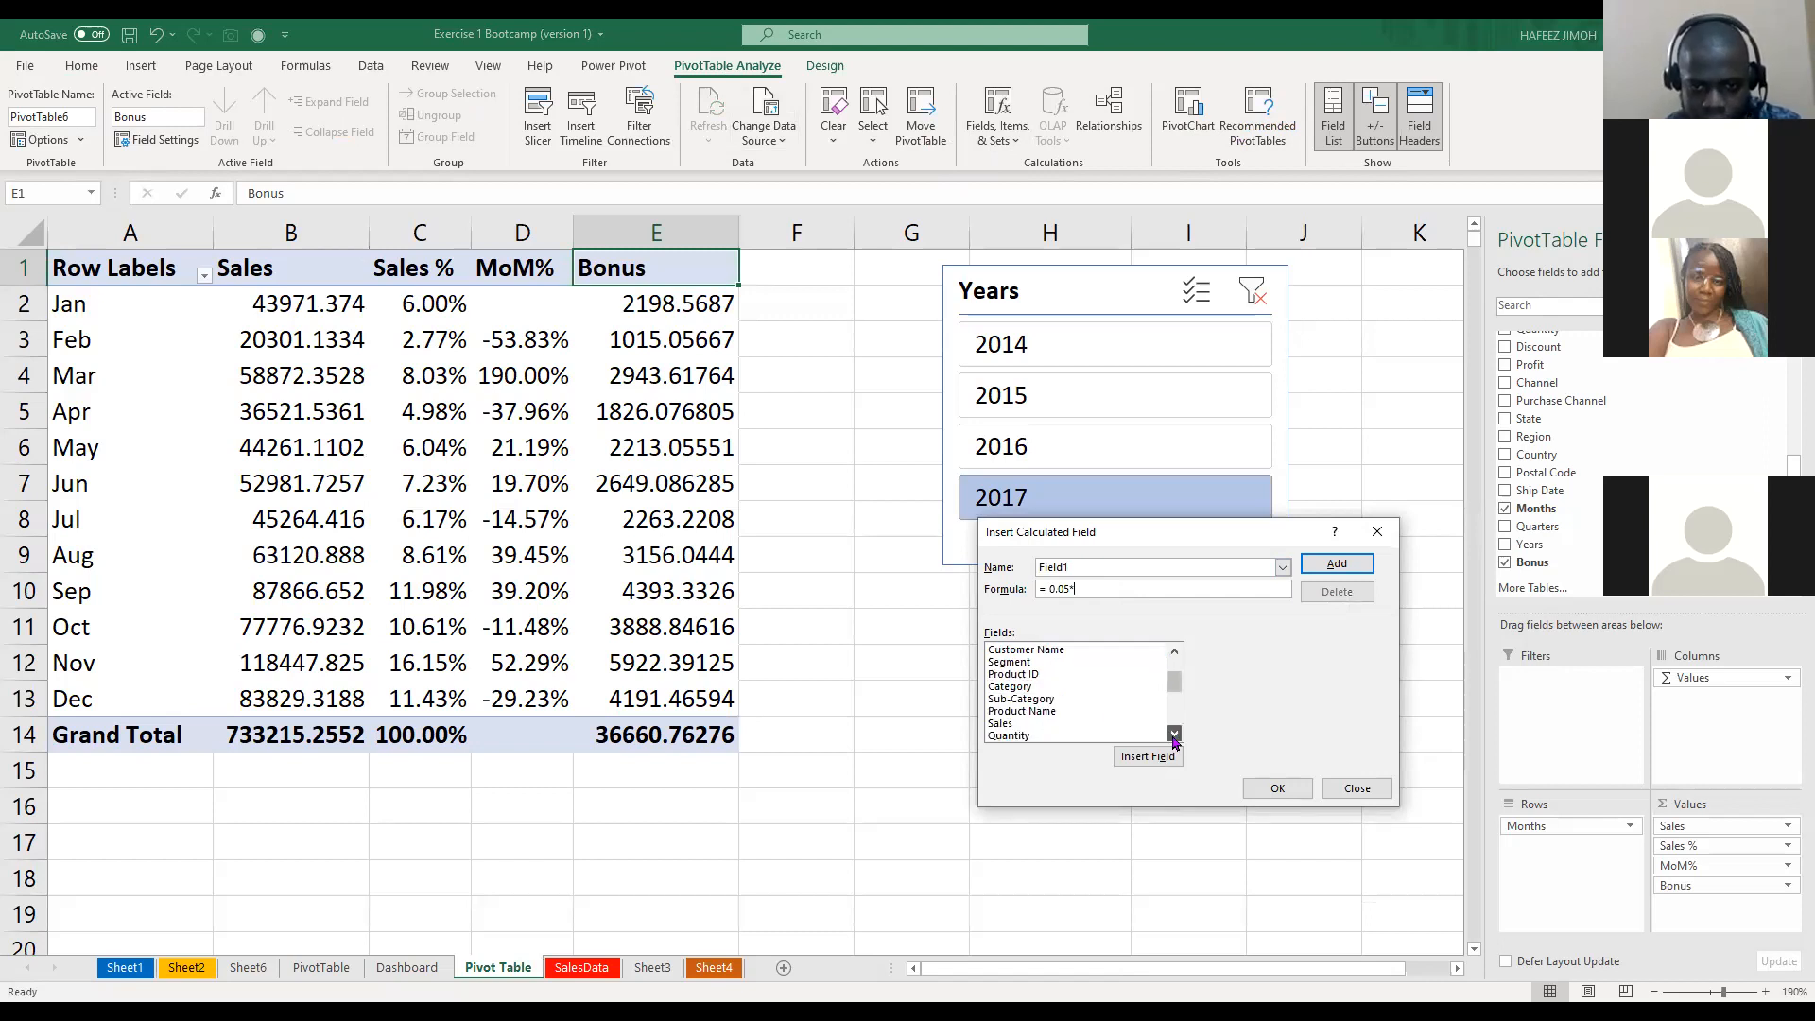
pyautogui.click(1174, 736)
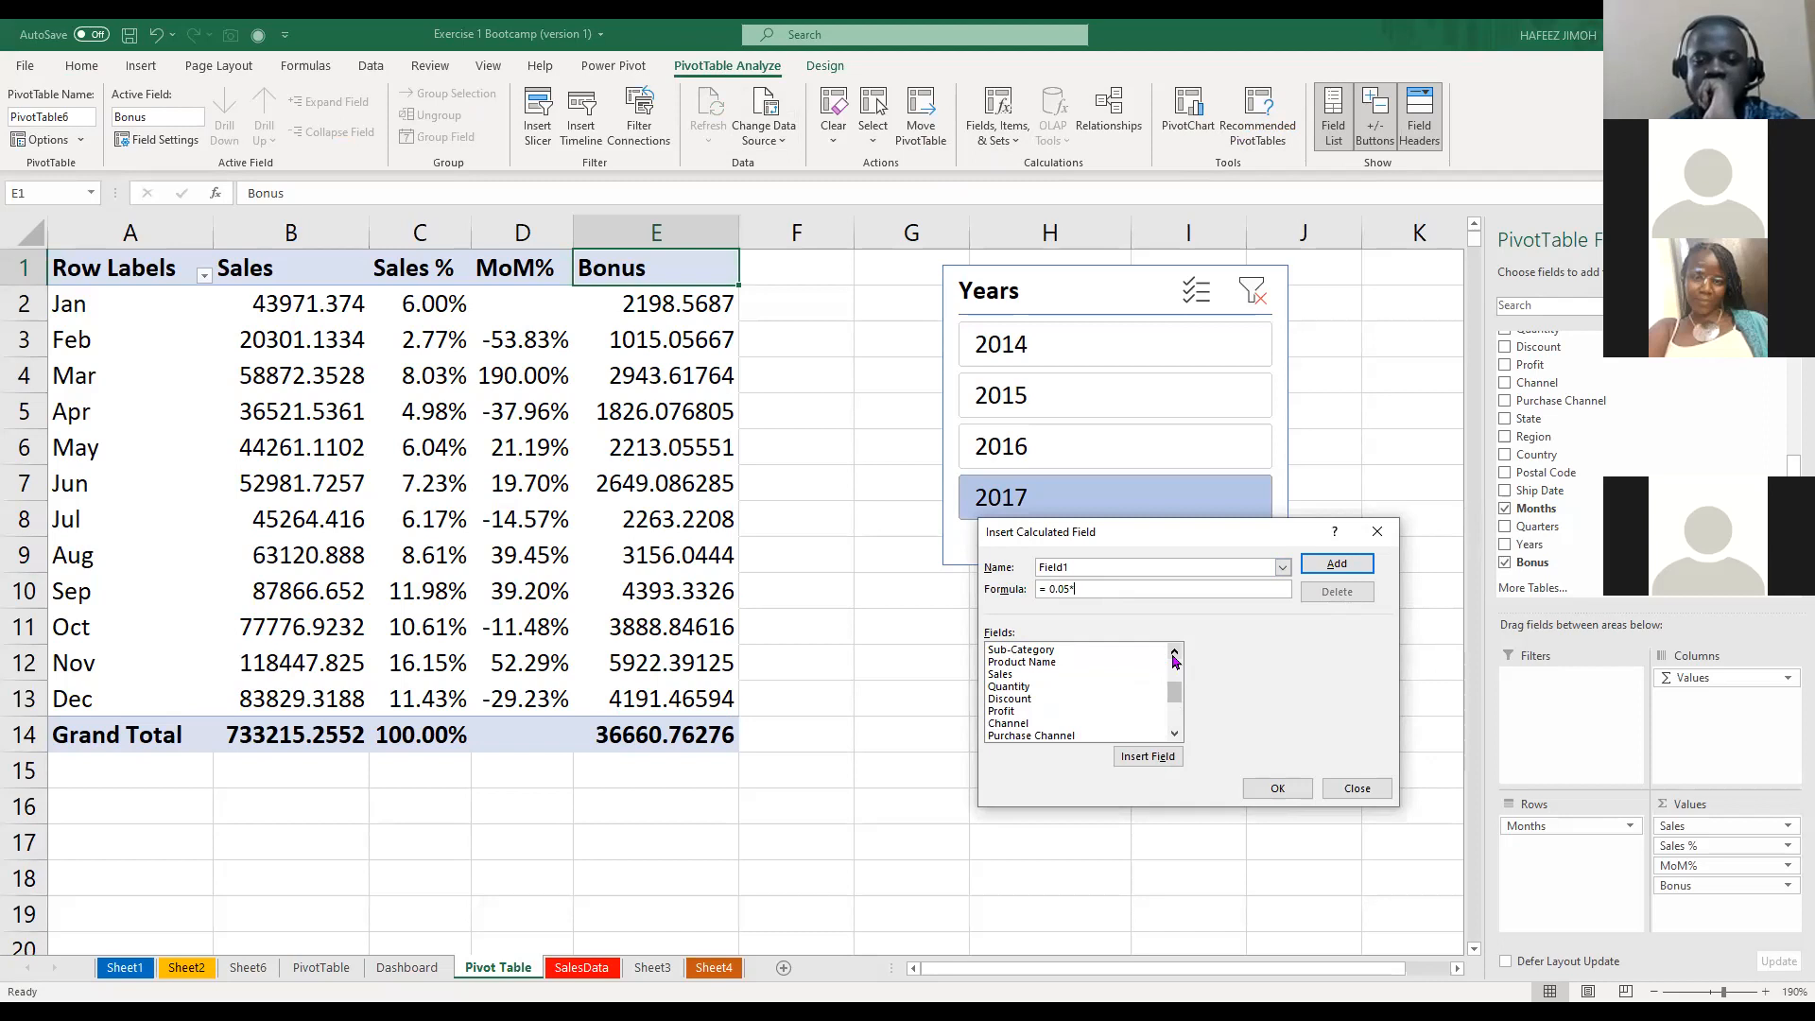
pyautogui.scroll(3, 1129, 699)
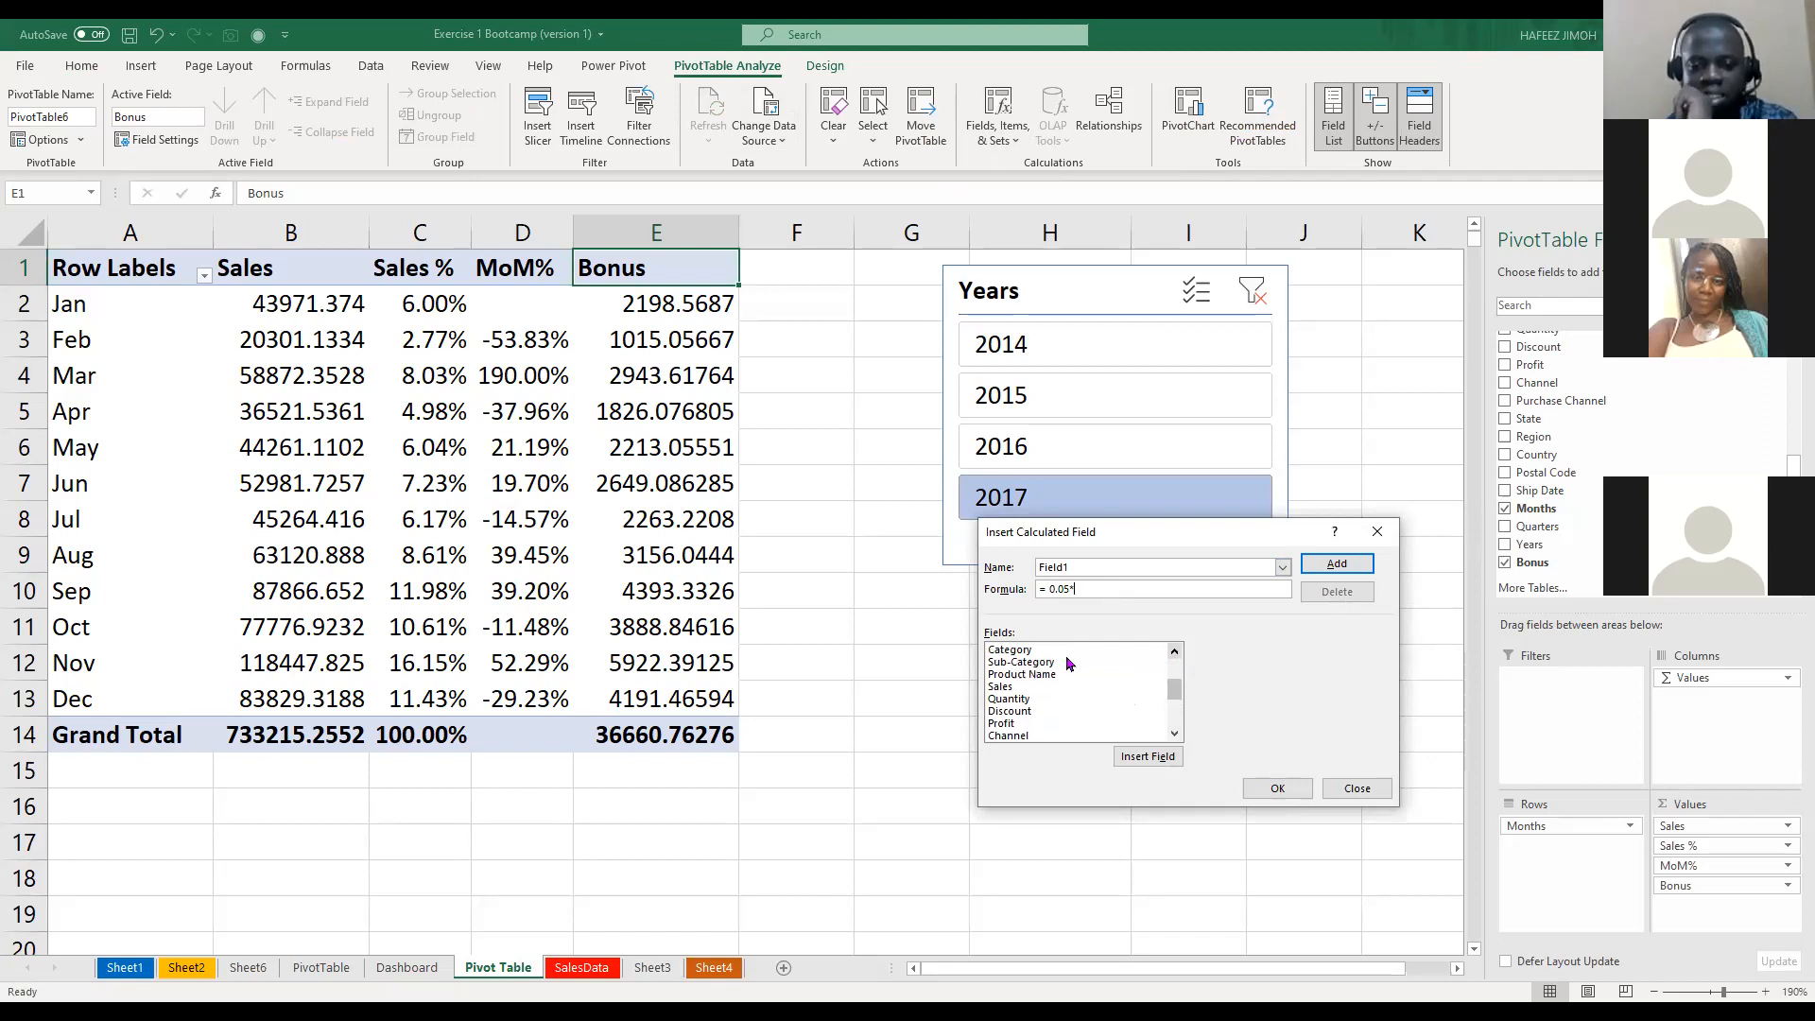
pyautogui.scroll(-3, 1061, 699)
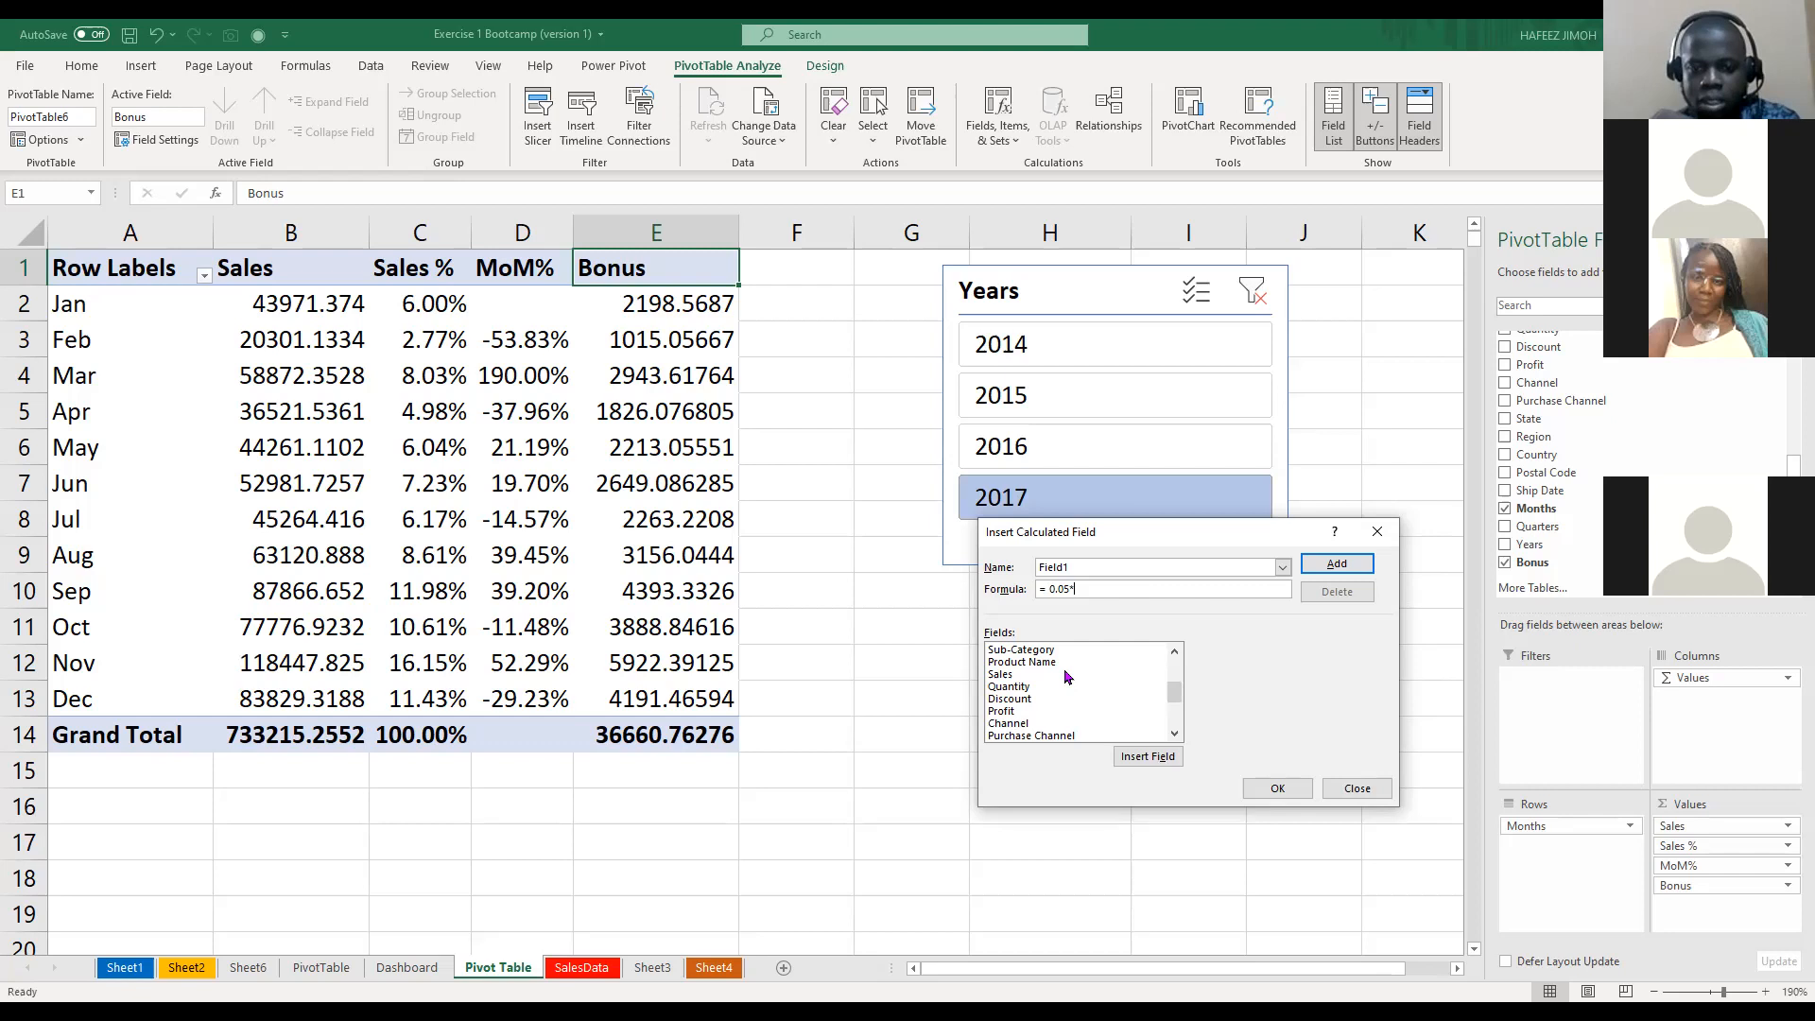
pyautogui.click(1065, 675)
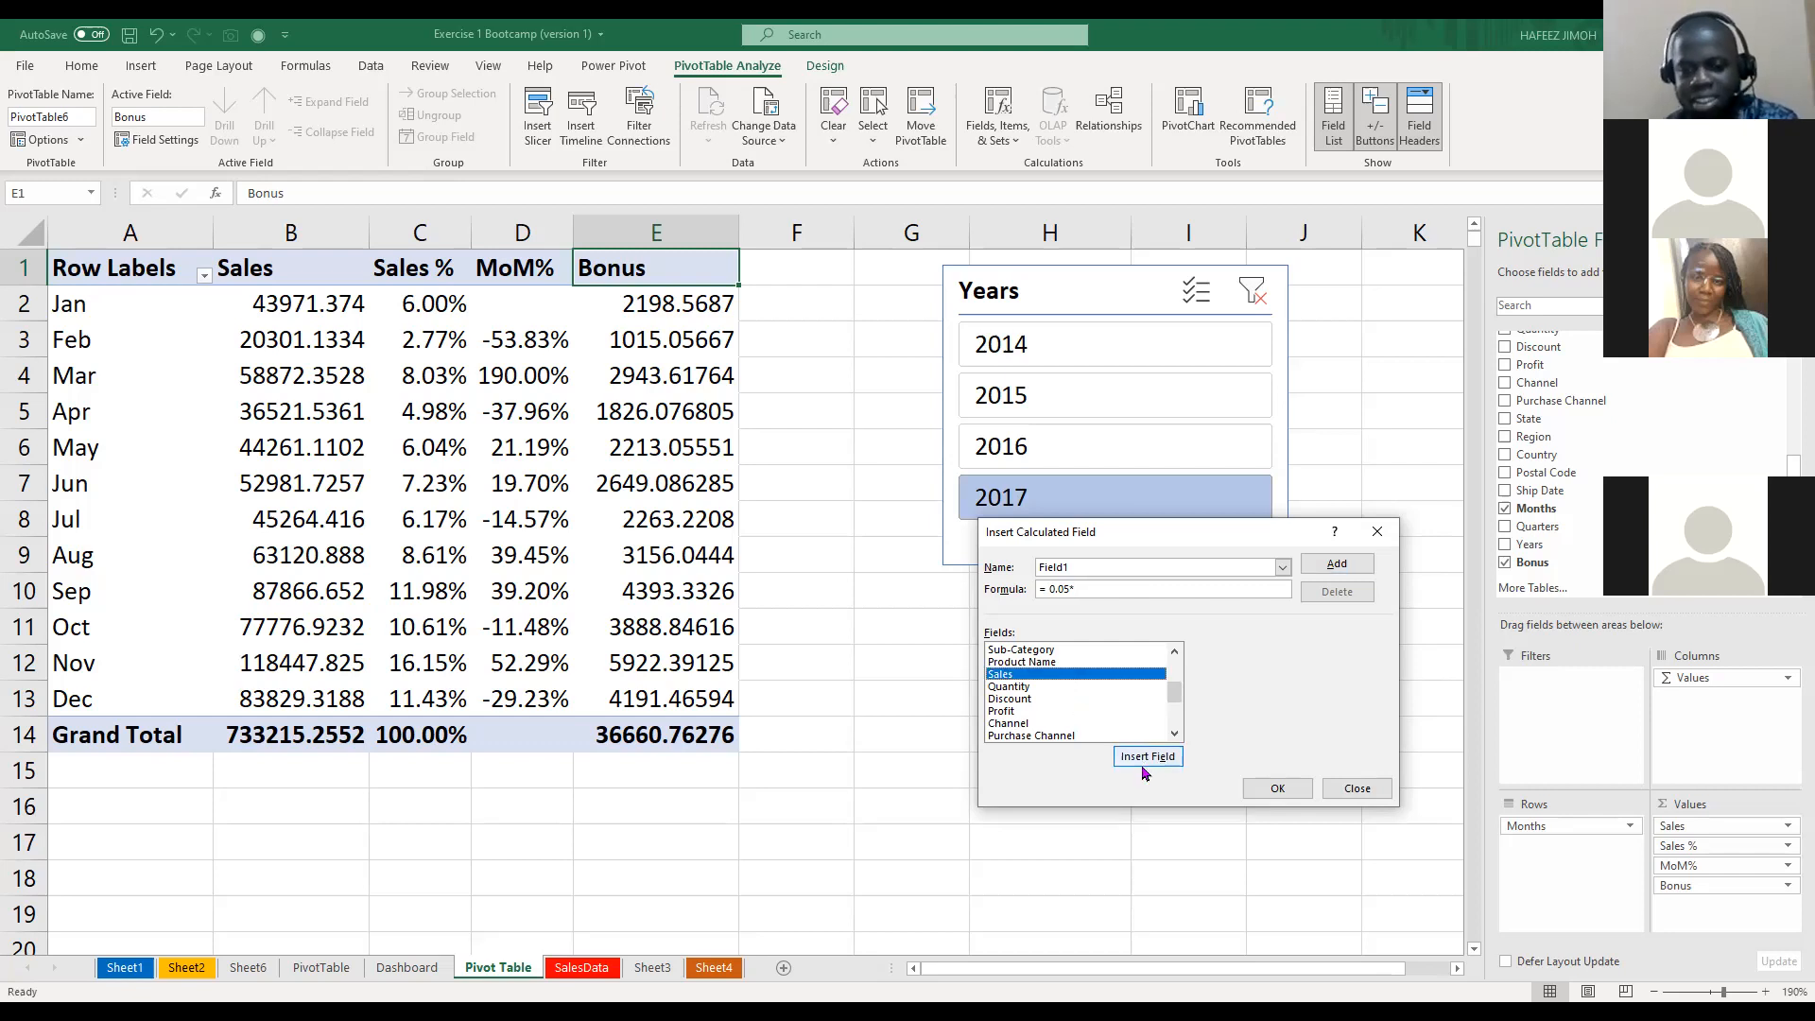
pyautogui.press('Return')
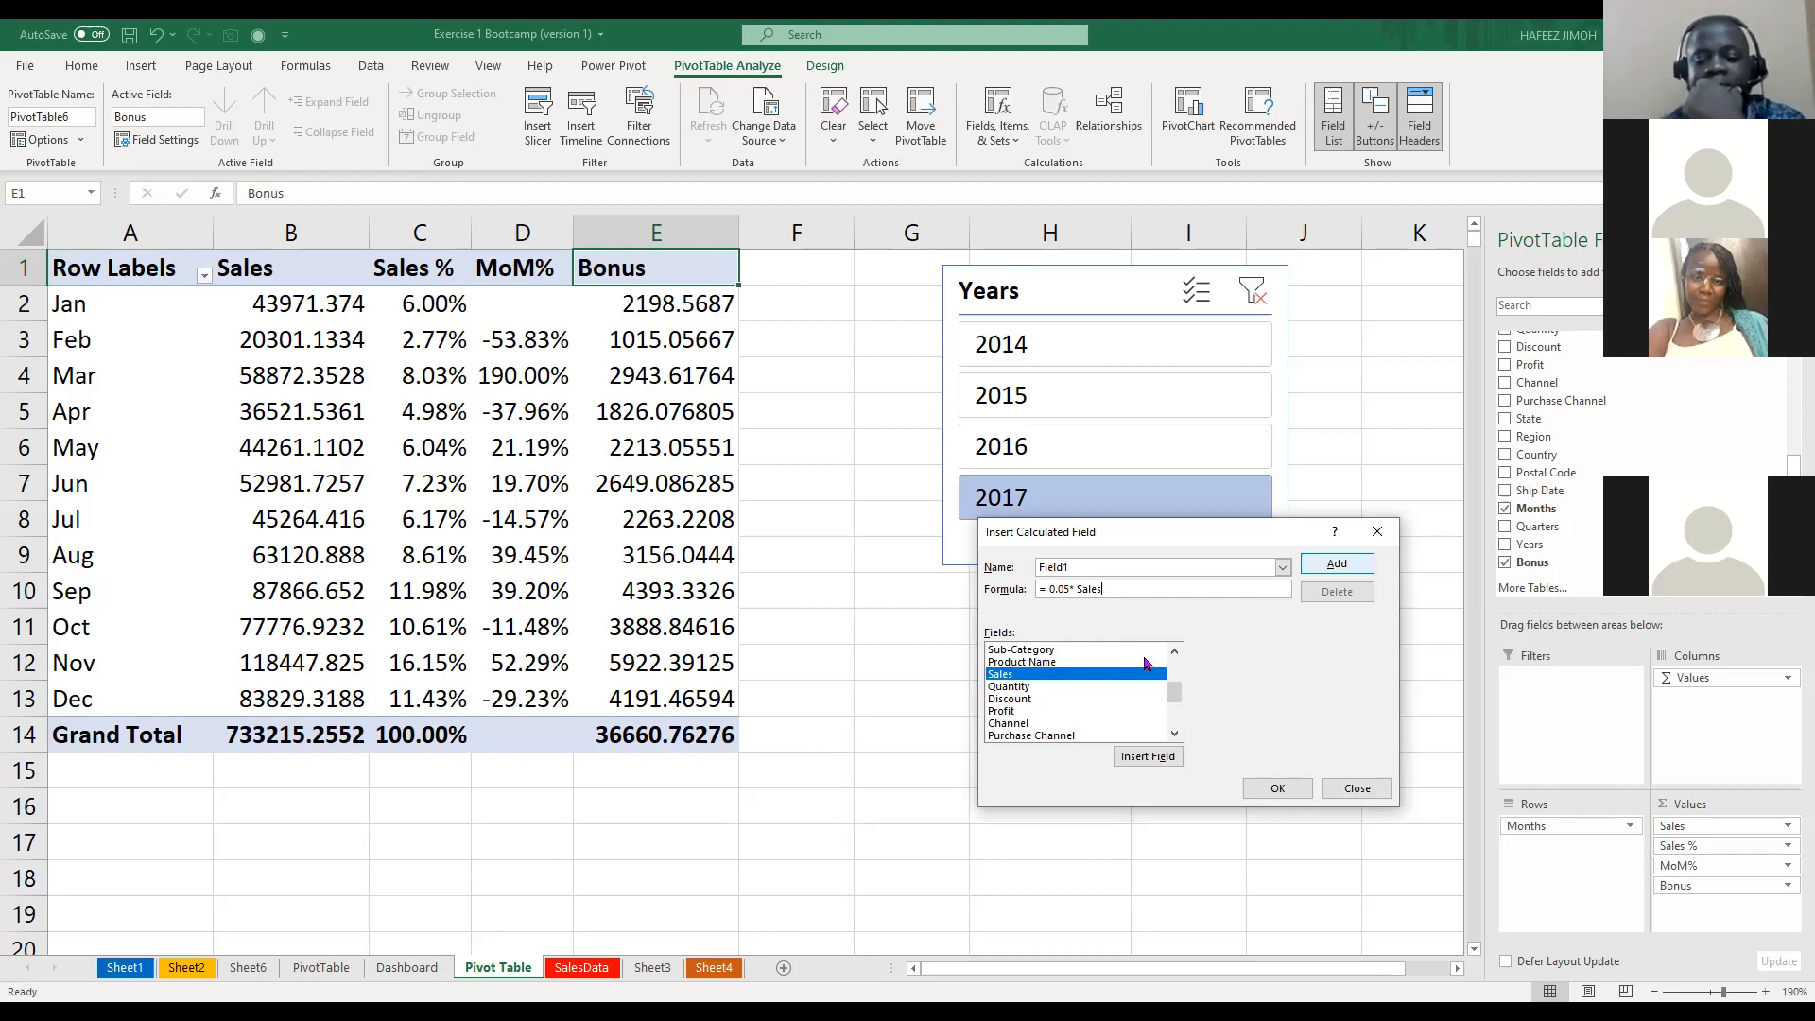
# Clear the formula and discard the new calculated field without adding it
pyautogui.press('BackSpace')
pyautogui.press('BackSpace')
pyautogui.press('BackSpace')
pyautogui.press('BackSpace')
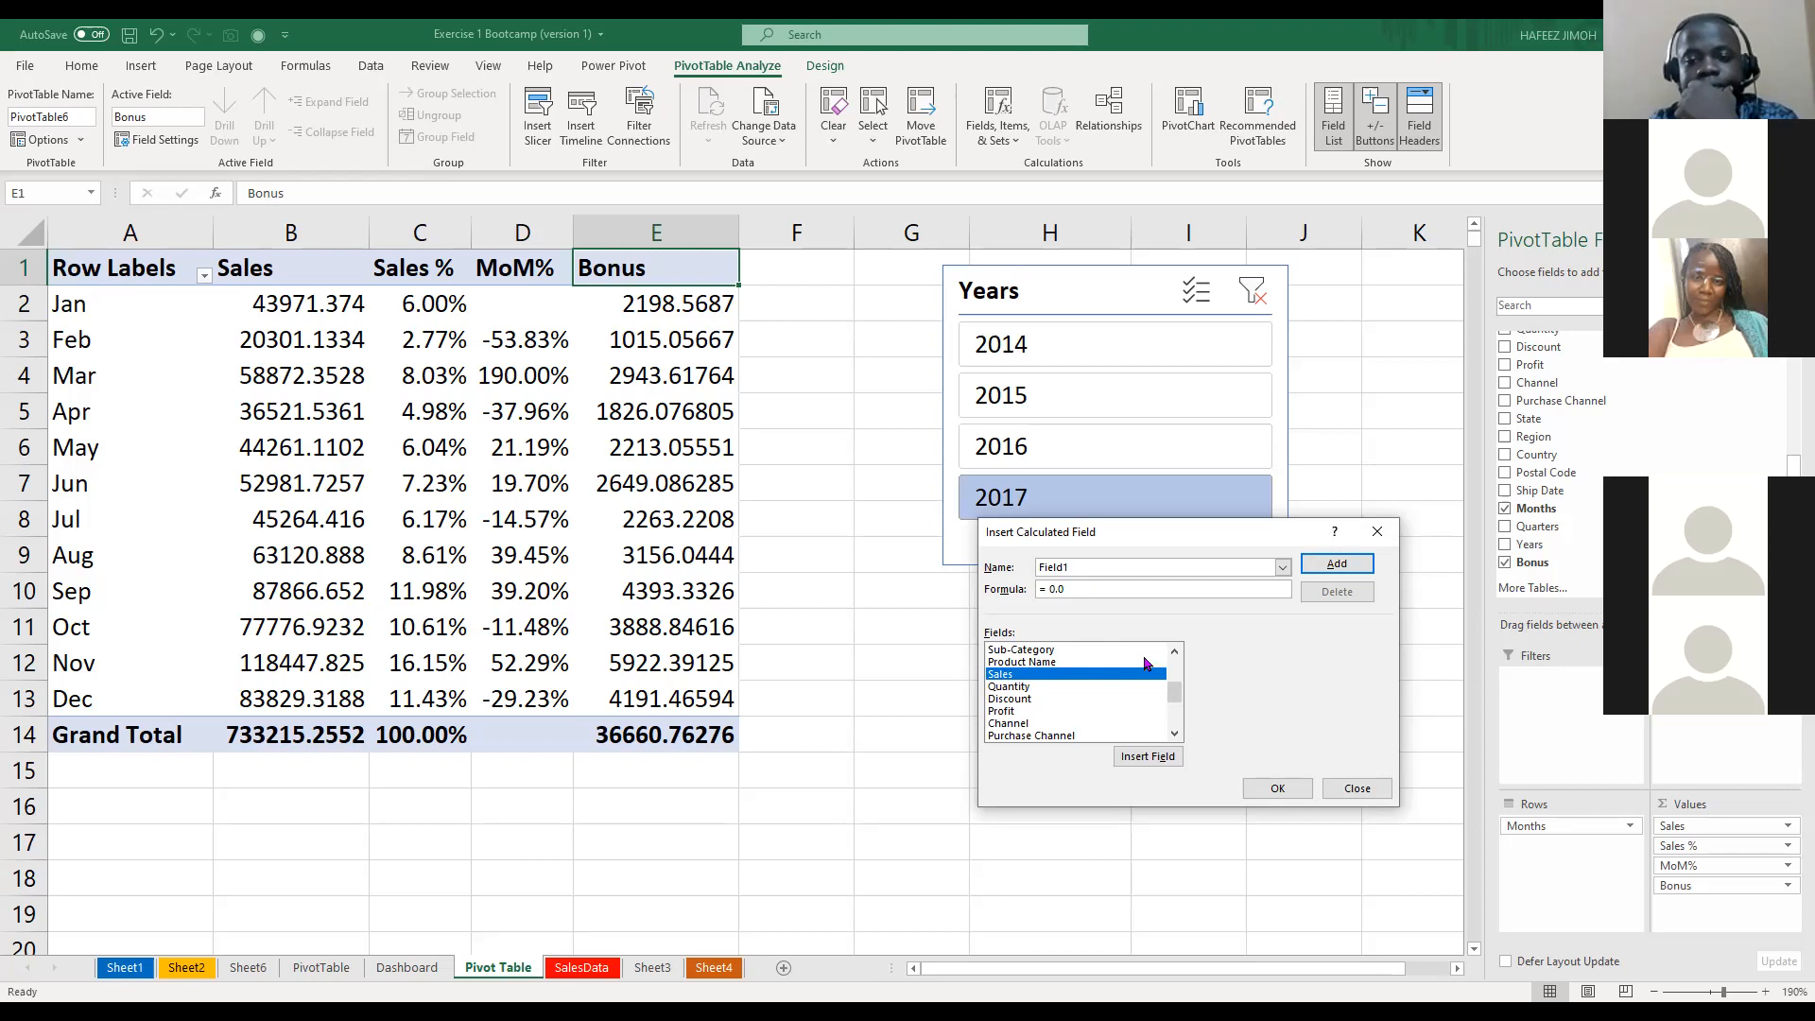
pyautogui.press('BackSpace')
pyautogui.press('BackSpace')
pyautogui.press('BackSpace')
pyautogui.press('BackSpace')
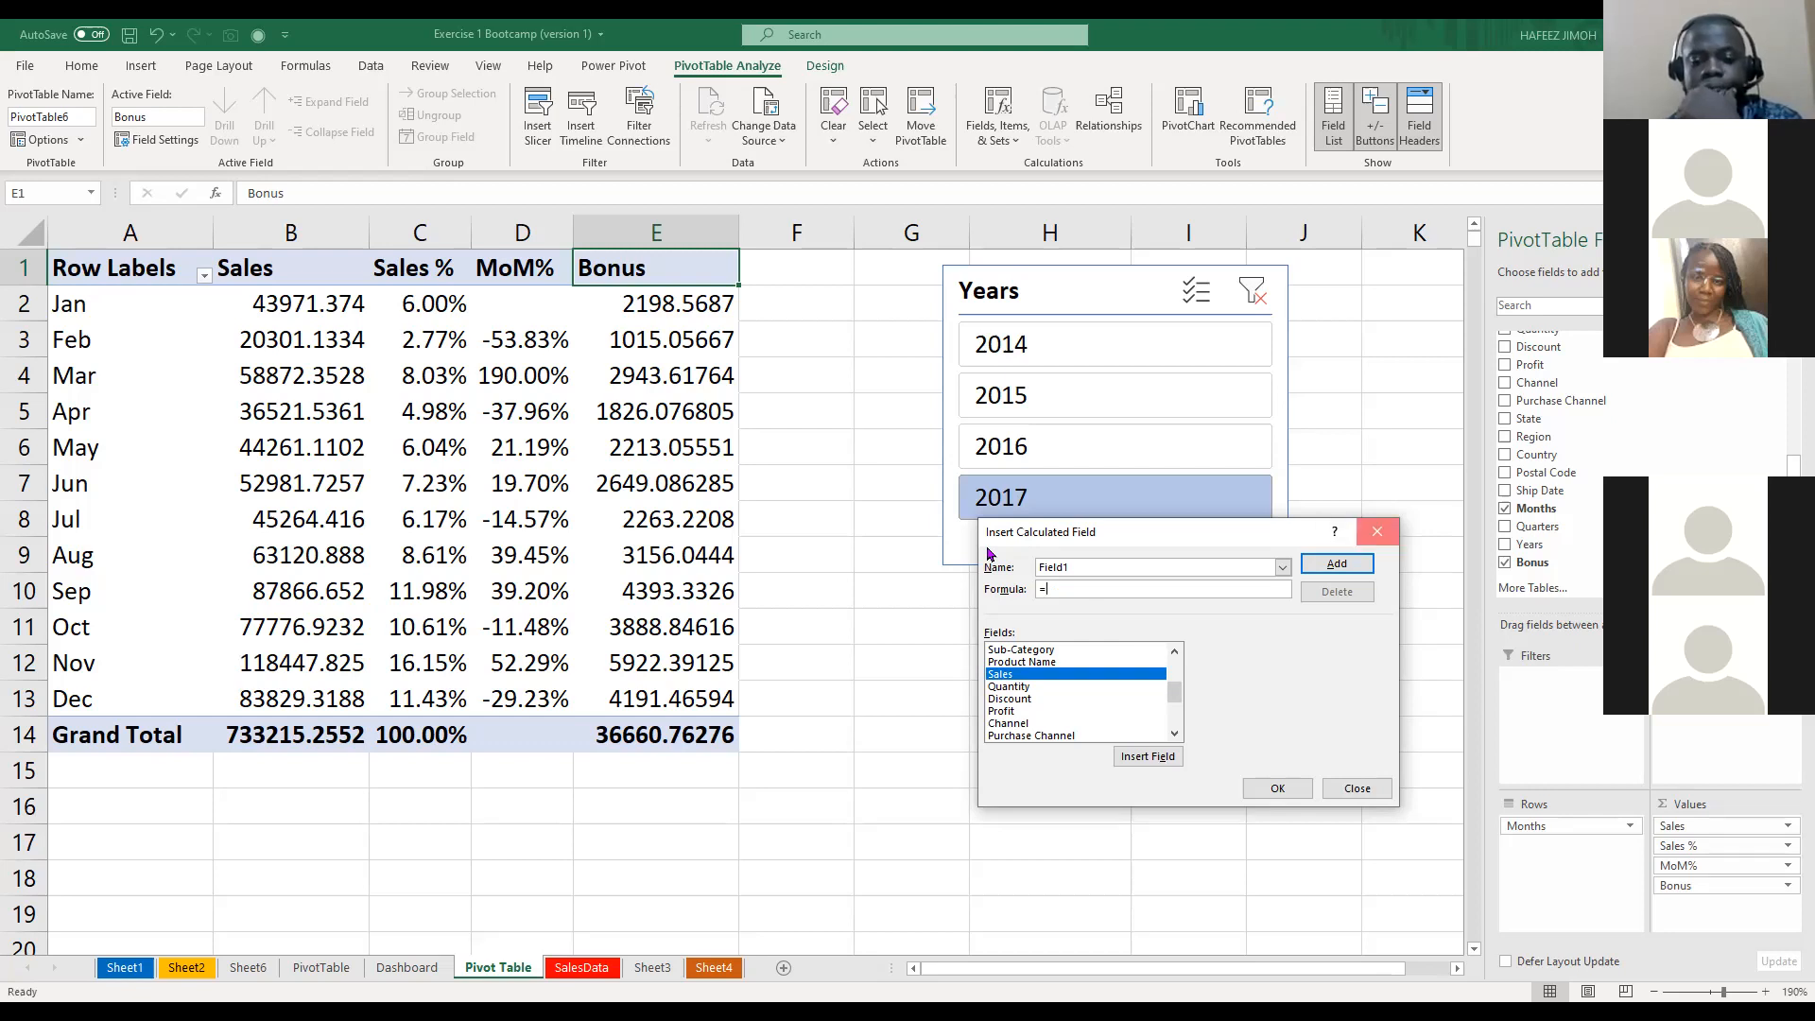
pyautogui.press('Escape')
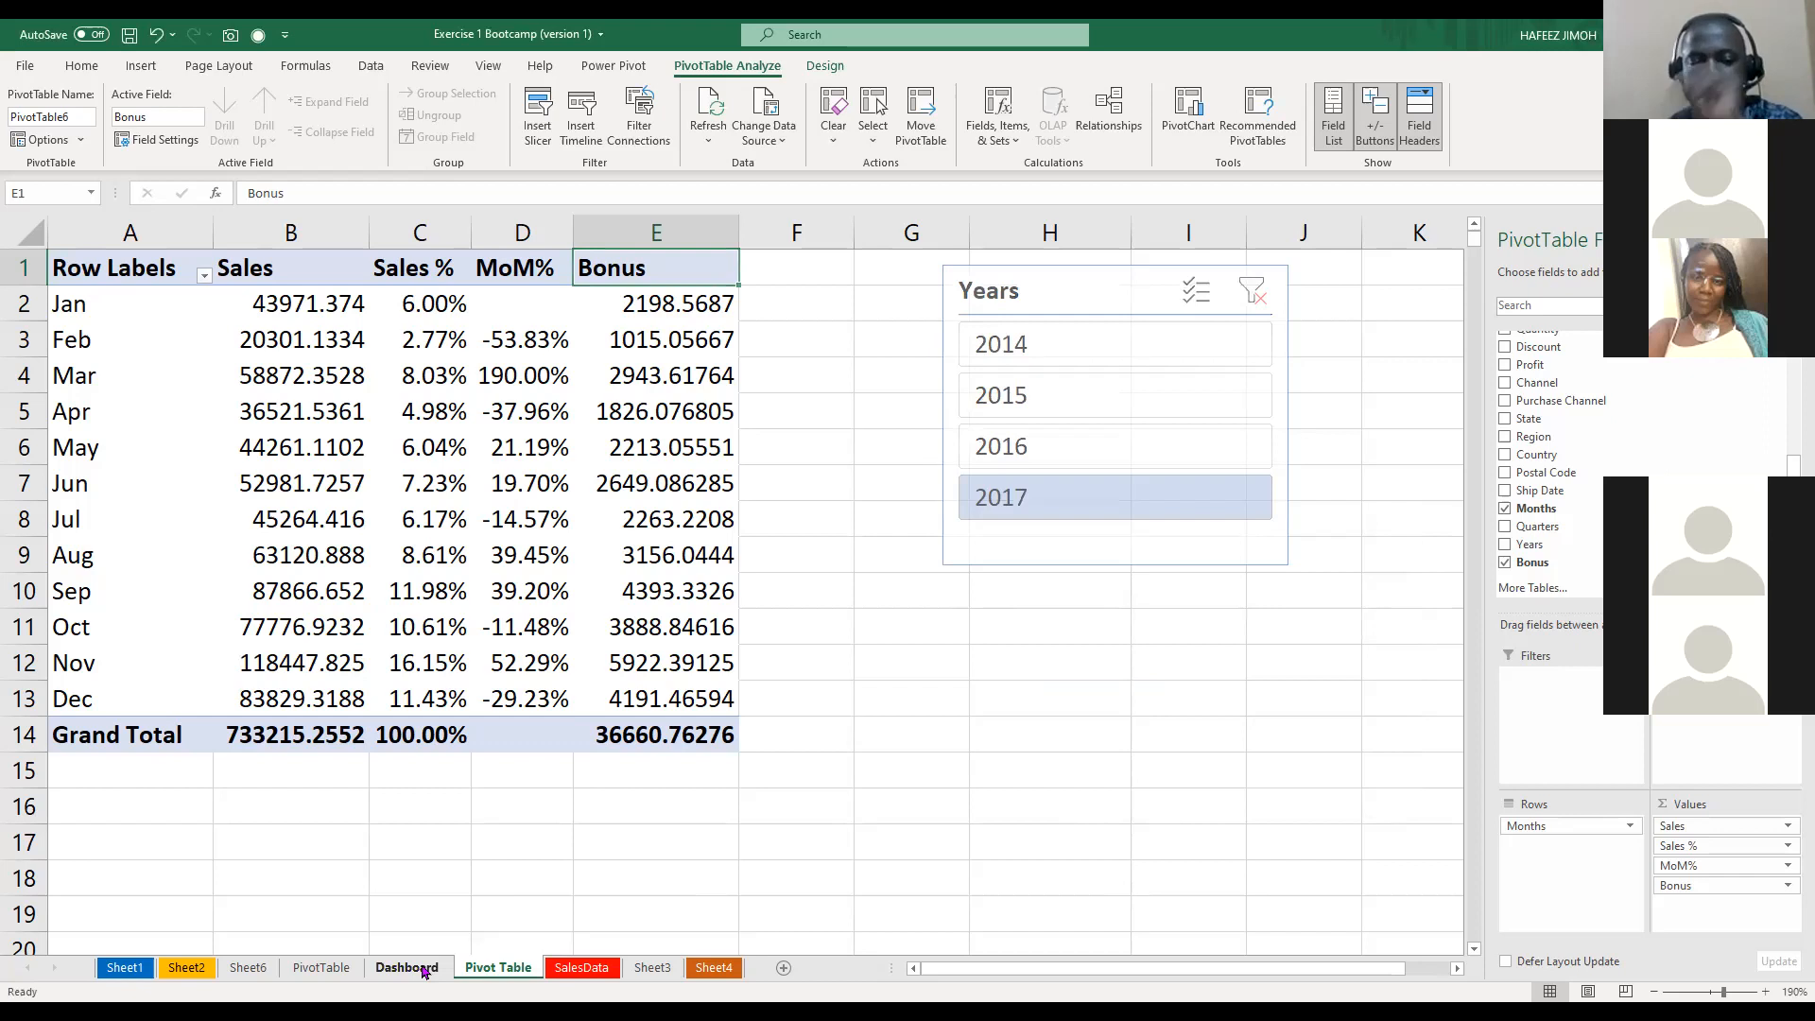
# Switch to the Dashboard sheet and deselect the highlighted cell range
pyautogui.click(407, 968)
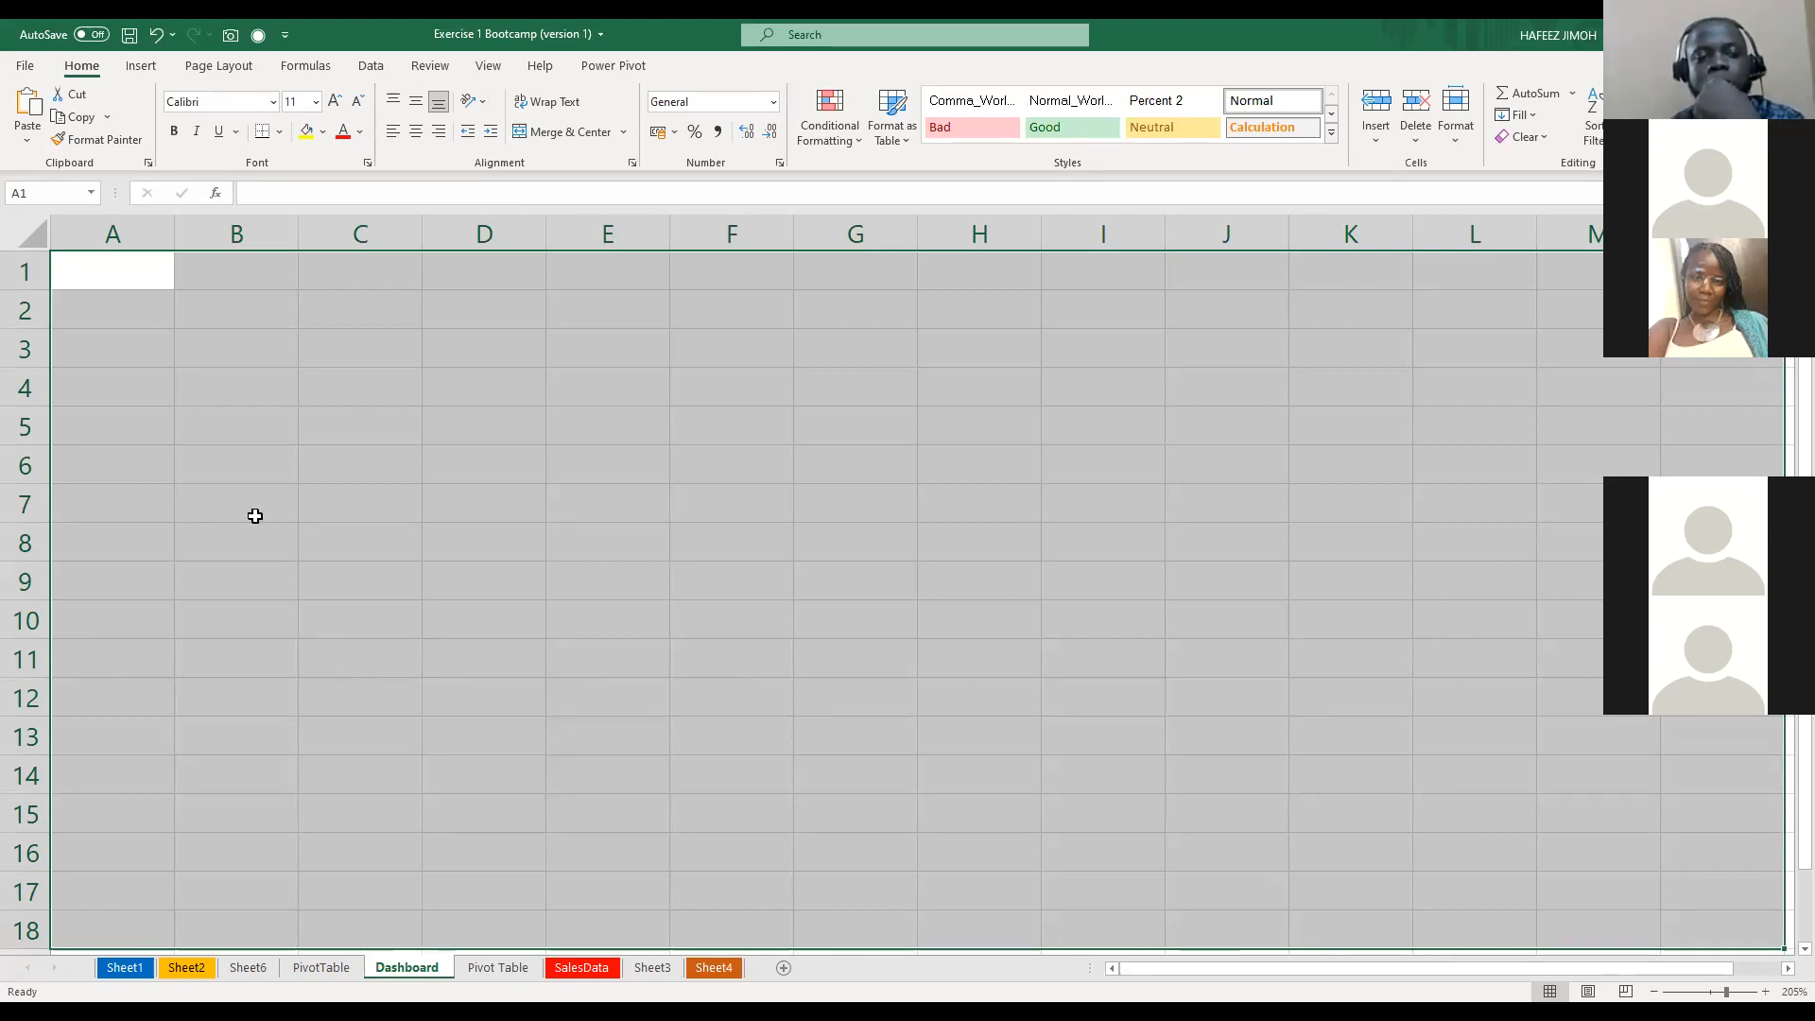
pyautogui.click(361, 658)
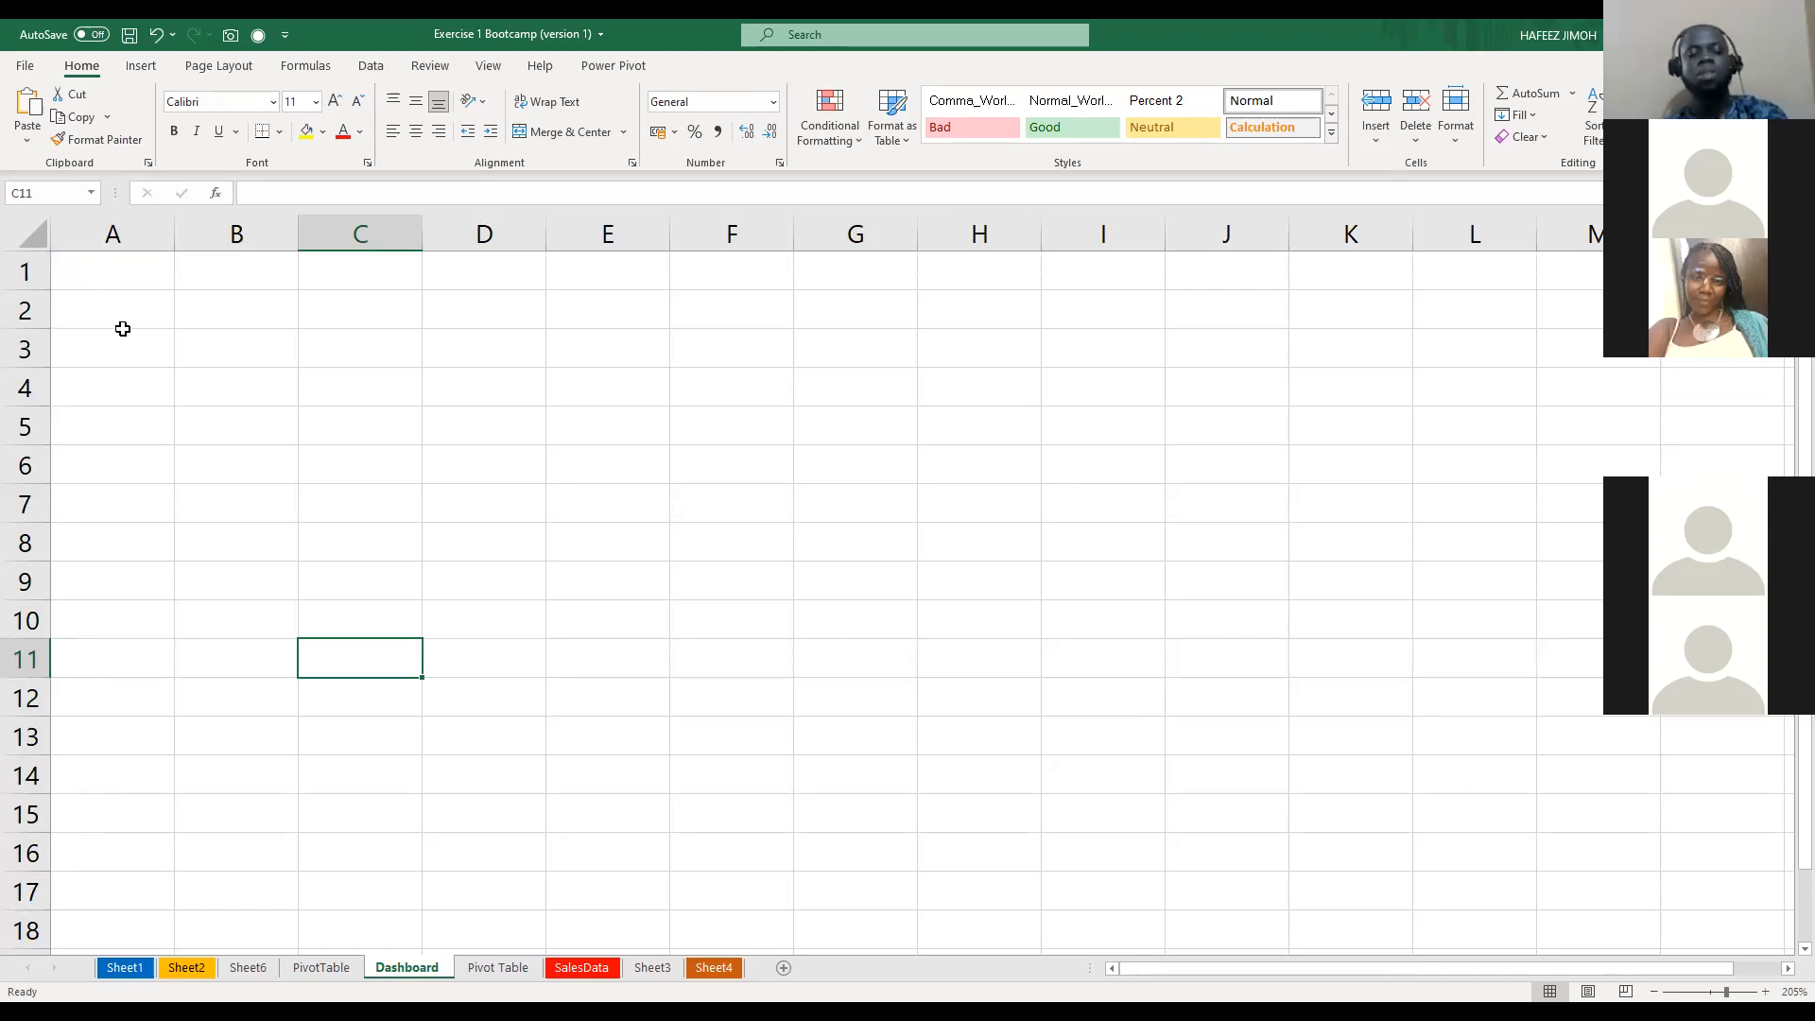
pyautogui.scroll(2, 490, 908)
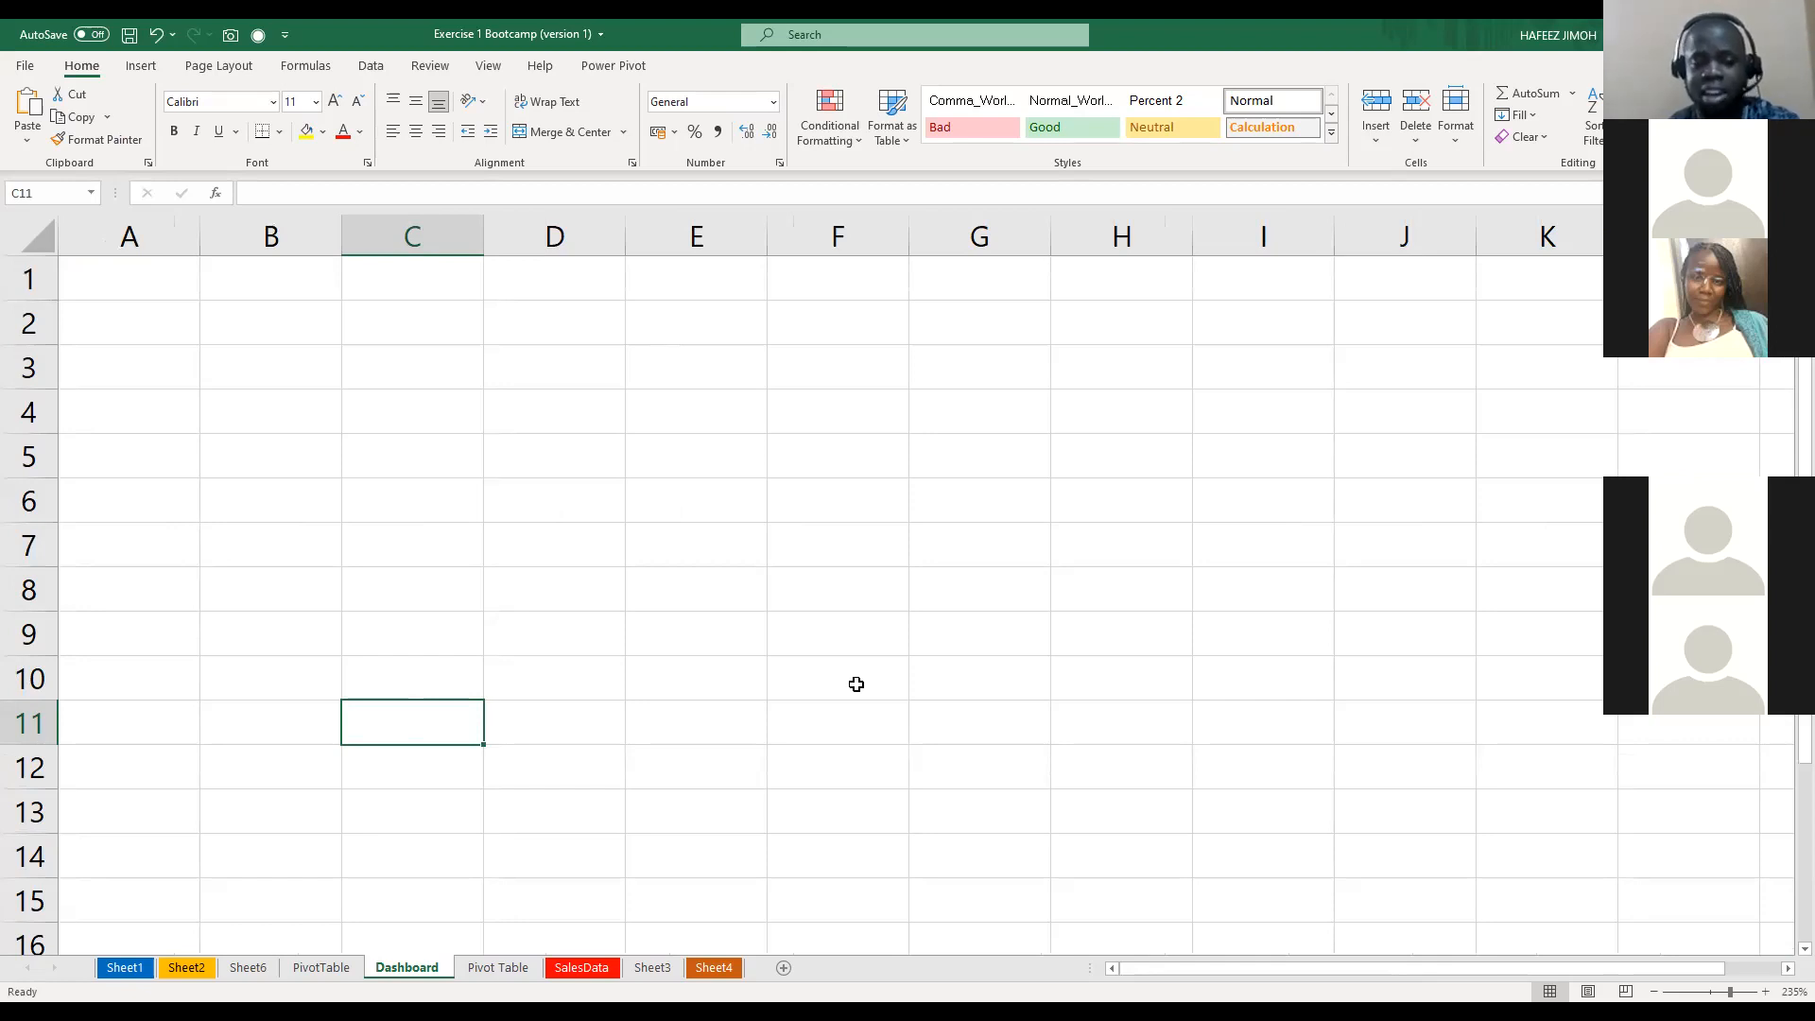
pyautogui.hotkey('ctrl', 'a')
pyautogui.scroll(-1, 563, 578)
pyautogui.click(564, 584)
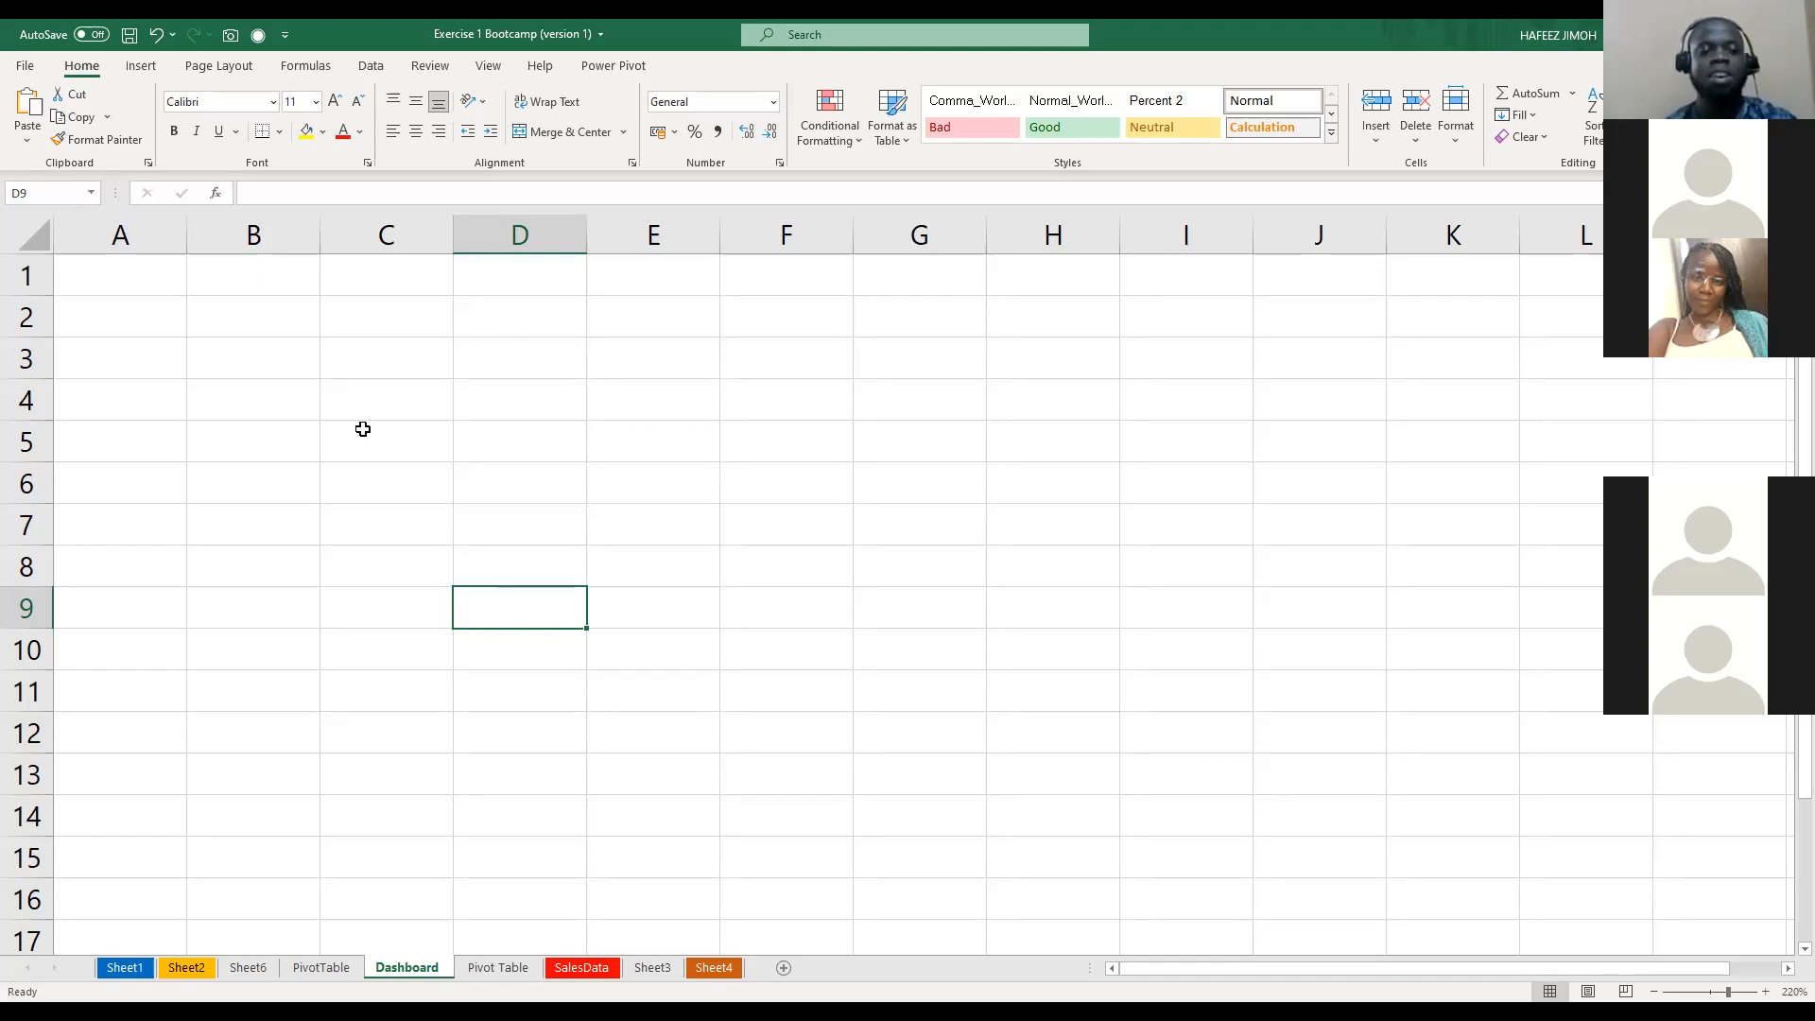
pyautogui.keyDown('ctrl'); pyautogui.scroll(1, 766, 304); pyautogui.keyUp('ctrl')
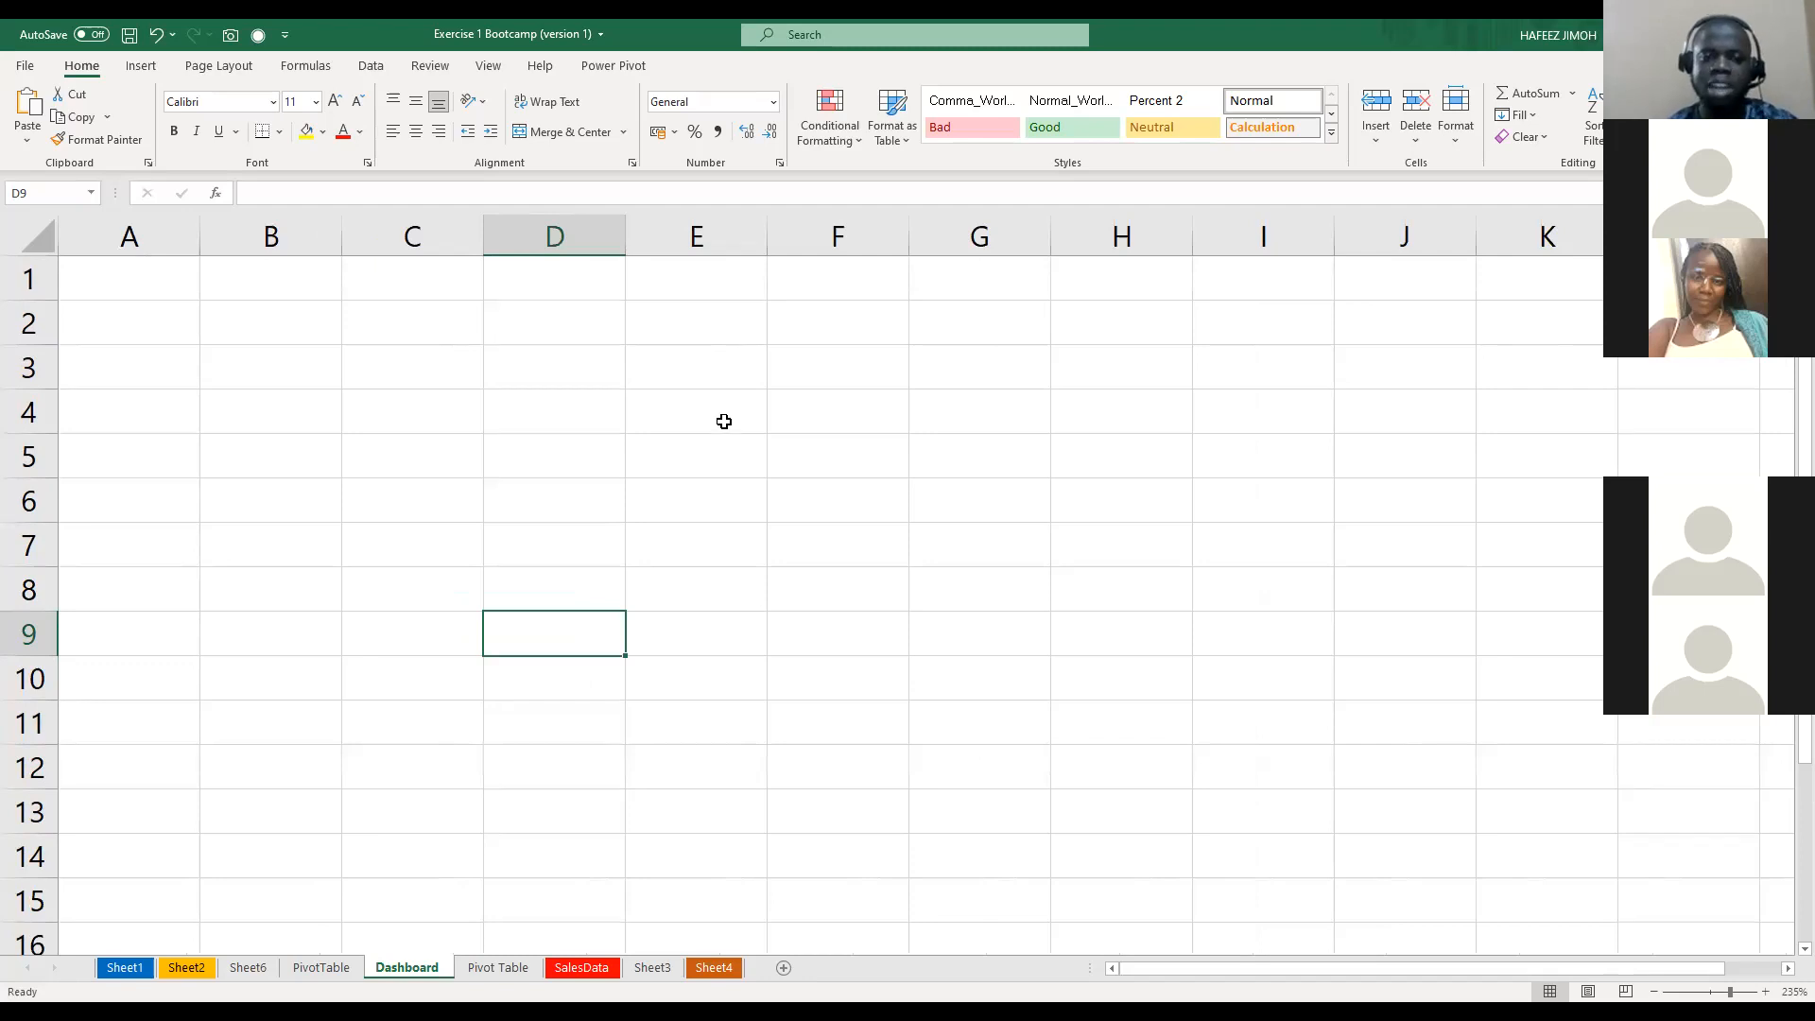
# Enter the question words WHO, WHERE, WHY and WHEN down cells E4 to E7 of the Dashboard sheet
pyautogui.click(759, 396)
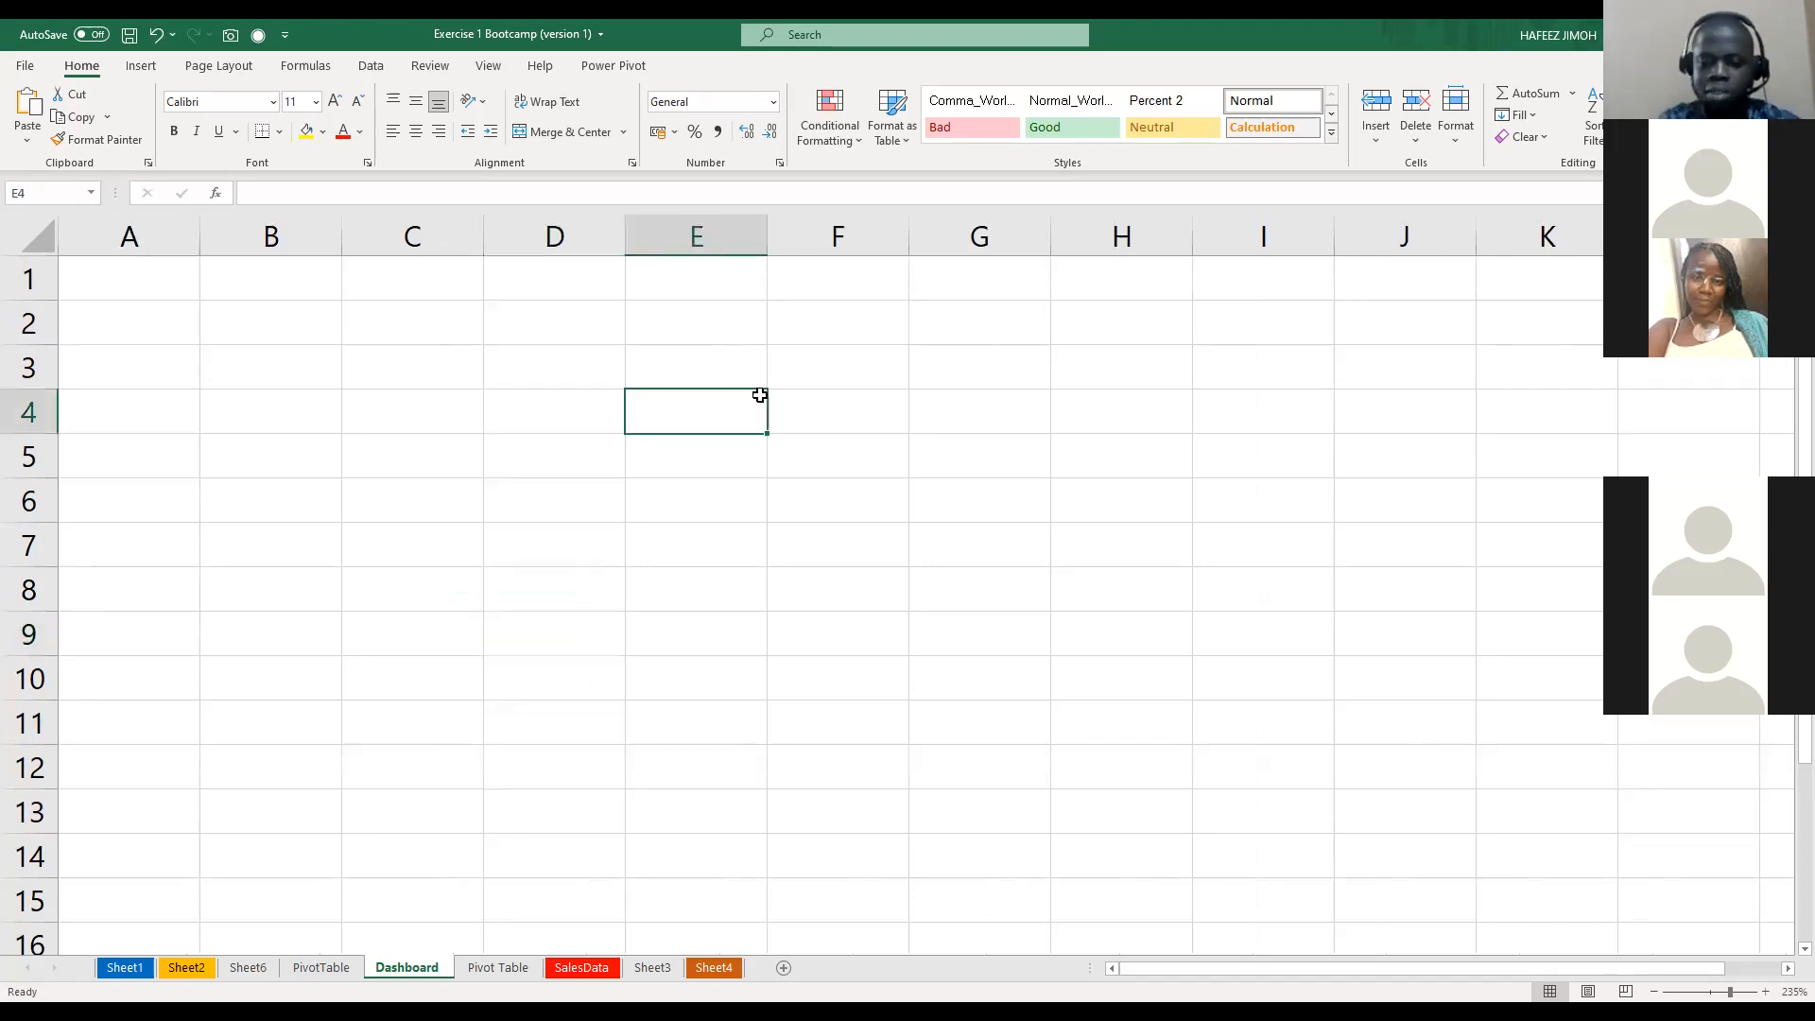
pyautogui.write('WH')
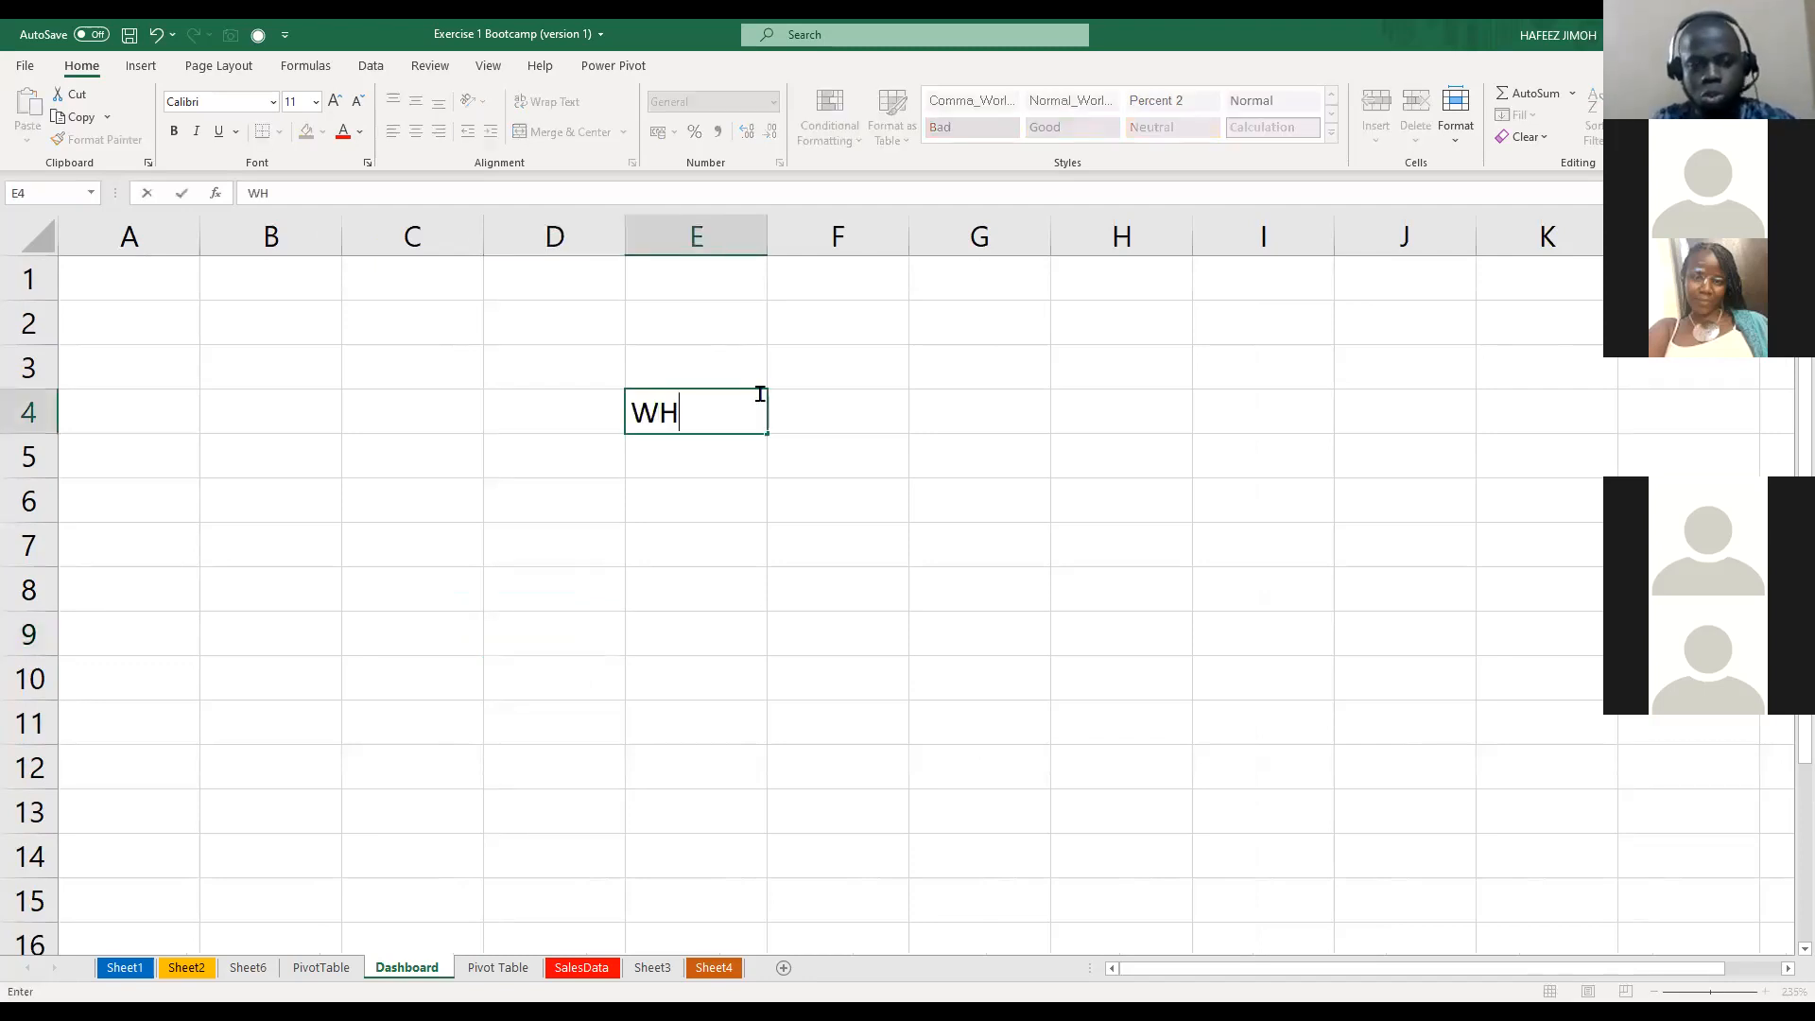
pyautogui.write('O')
pyautogui.press('Return')
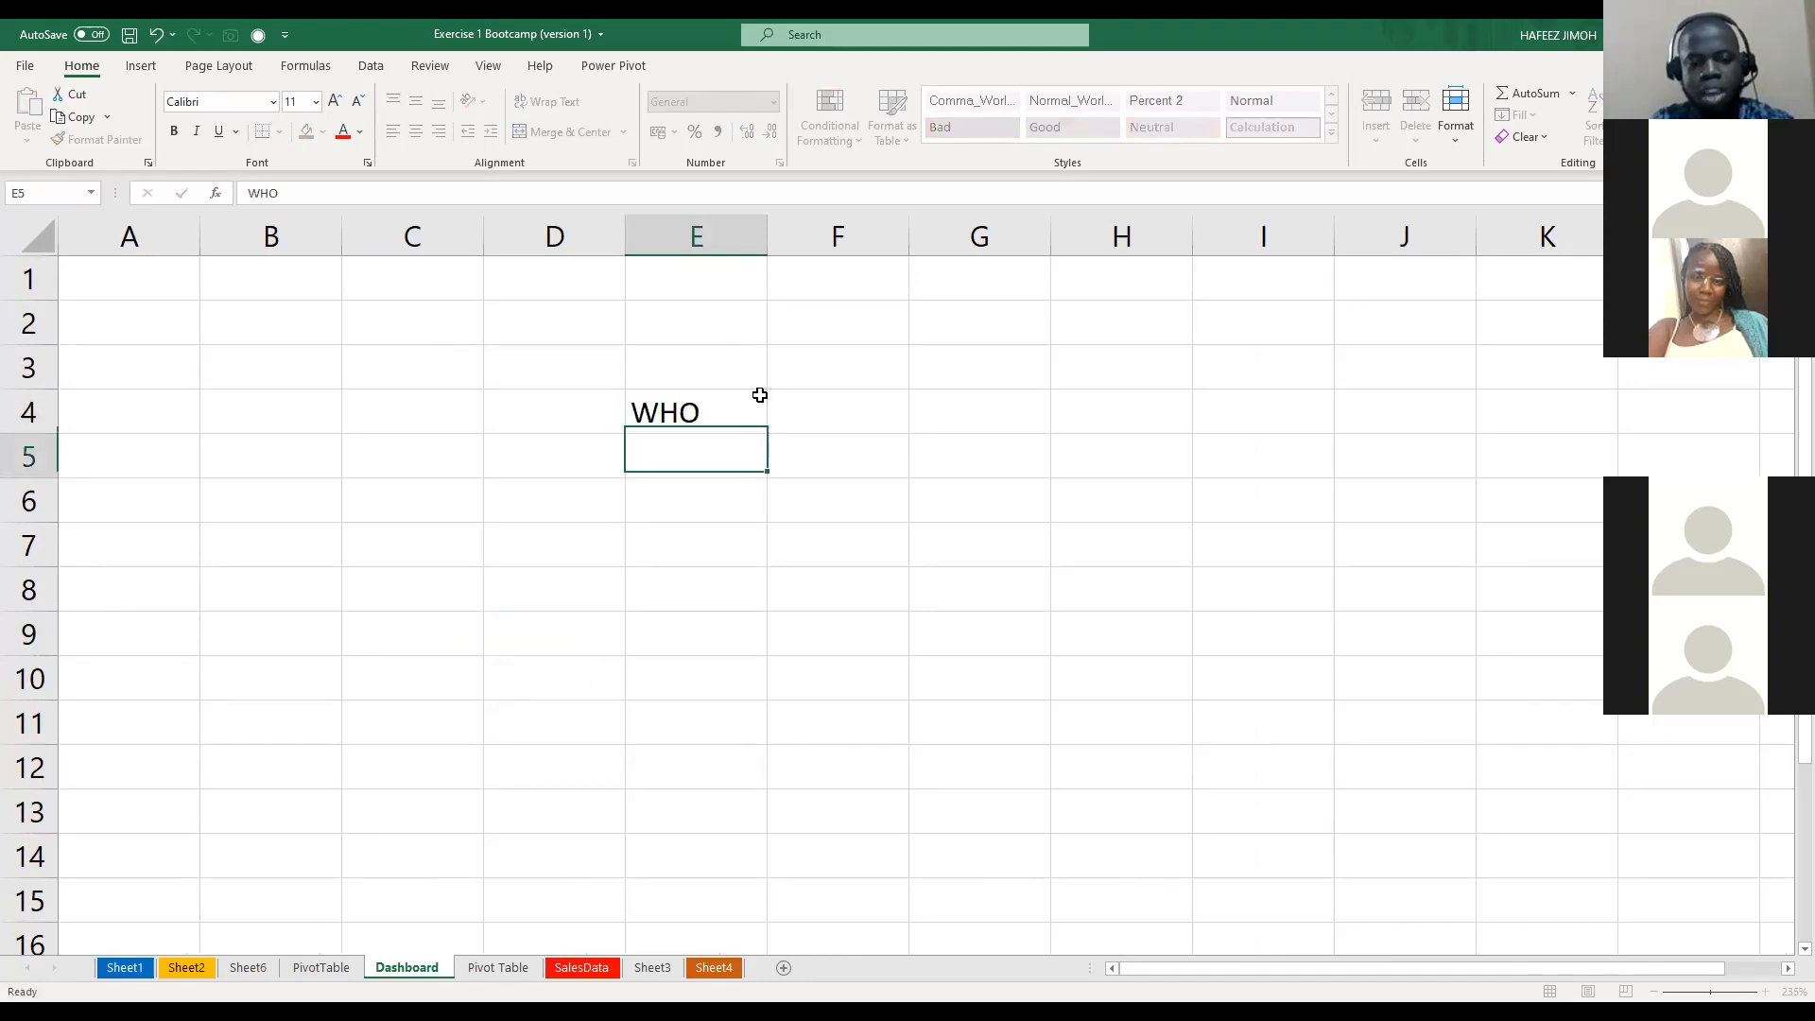
pyautogui.write('WHERE')
pyautogui.press('Return')
pyautogui.write('WHY')
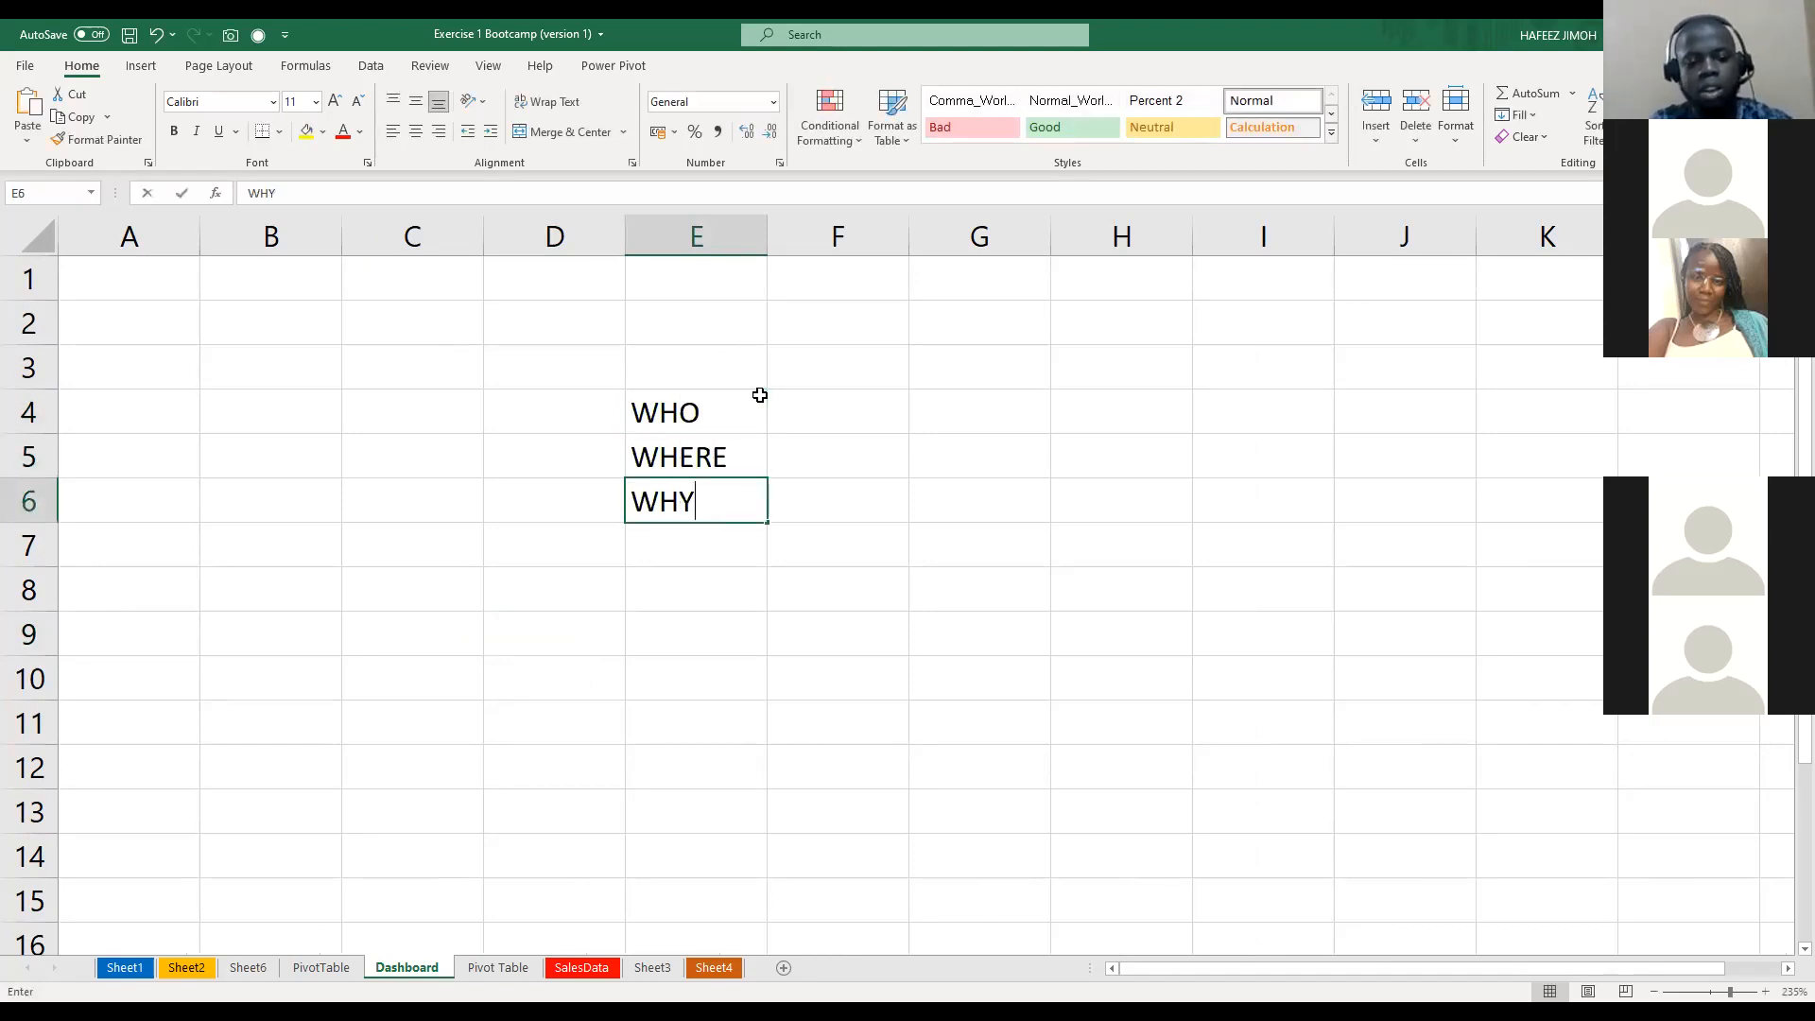
pyautogui.press('Return')
pyautogui.write('WHEN')
pyautogui.press('Return')
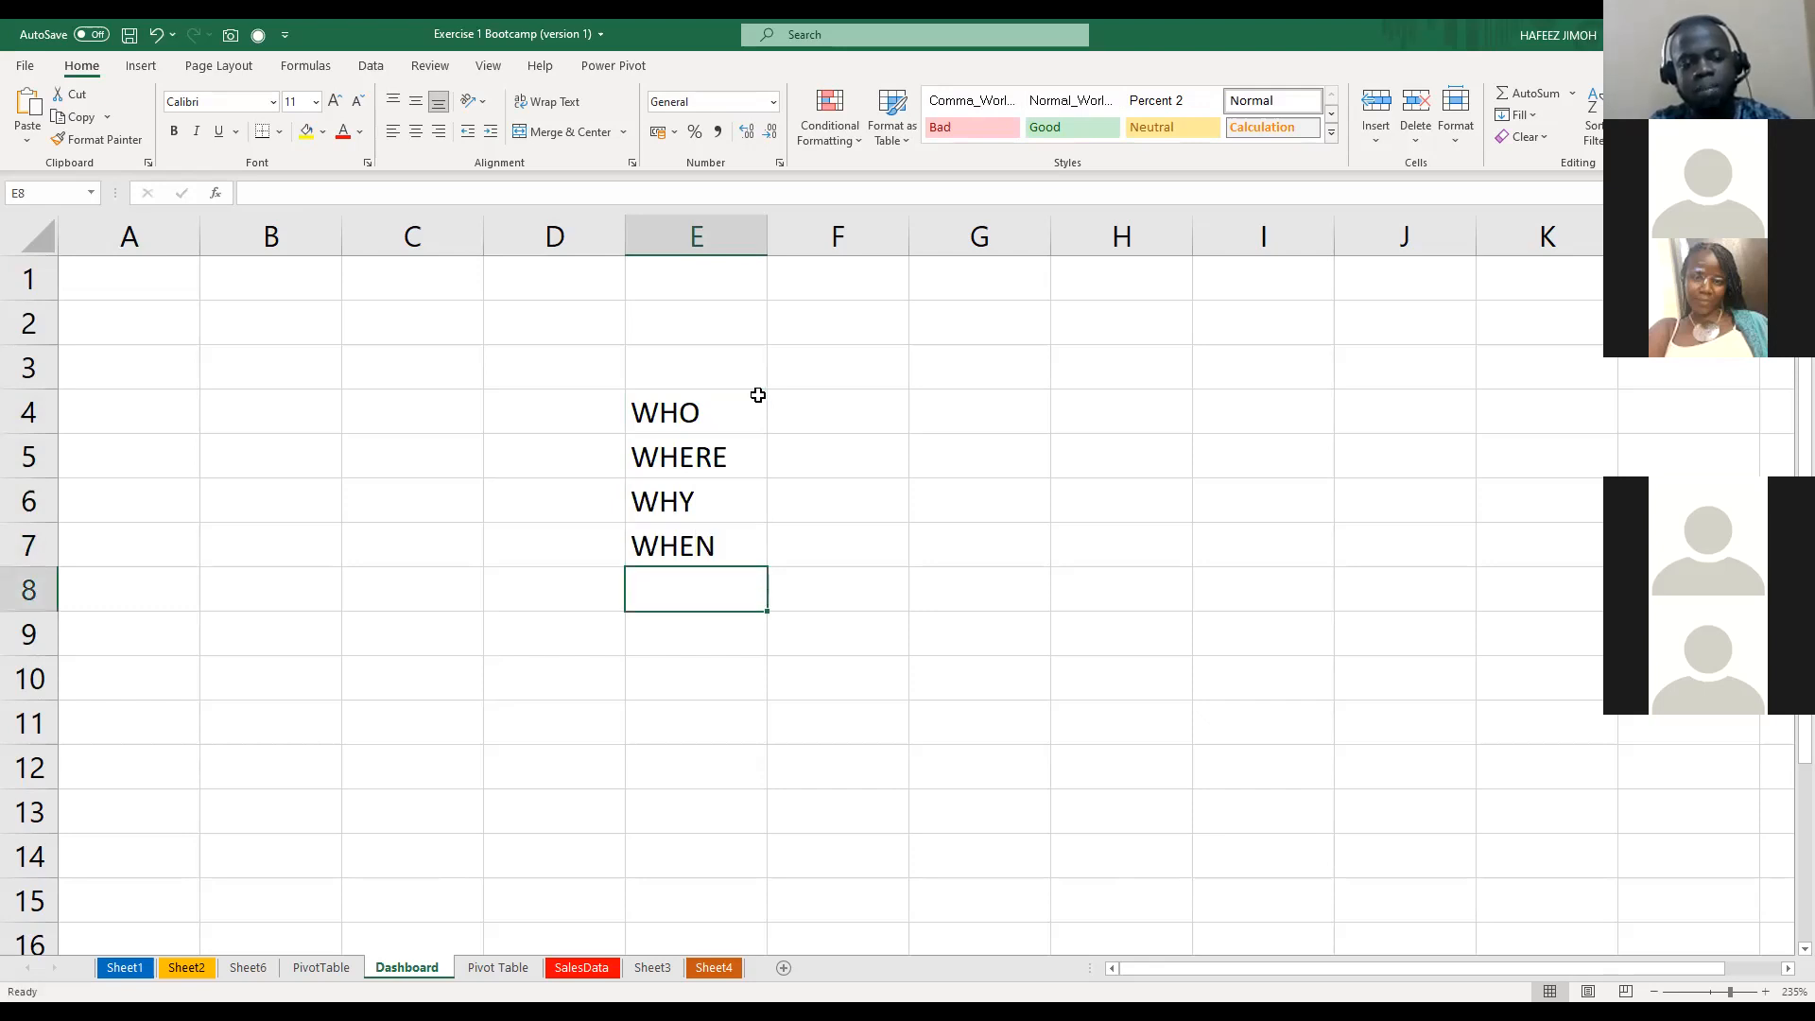
# Extend the question word list with WHAT in cell E8 and WHY in cell E9
pyautogui.write('WHAT')
pyautogui.press('Return')
pyautogui.write('W')
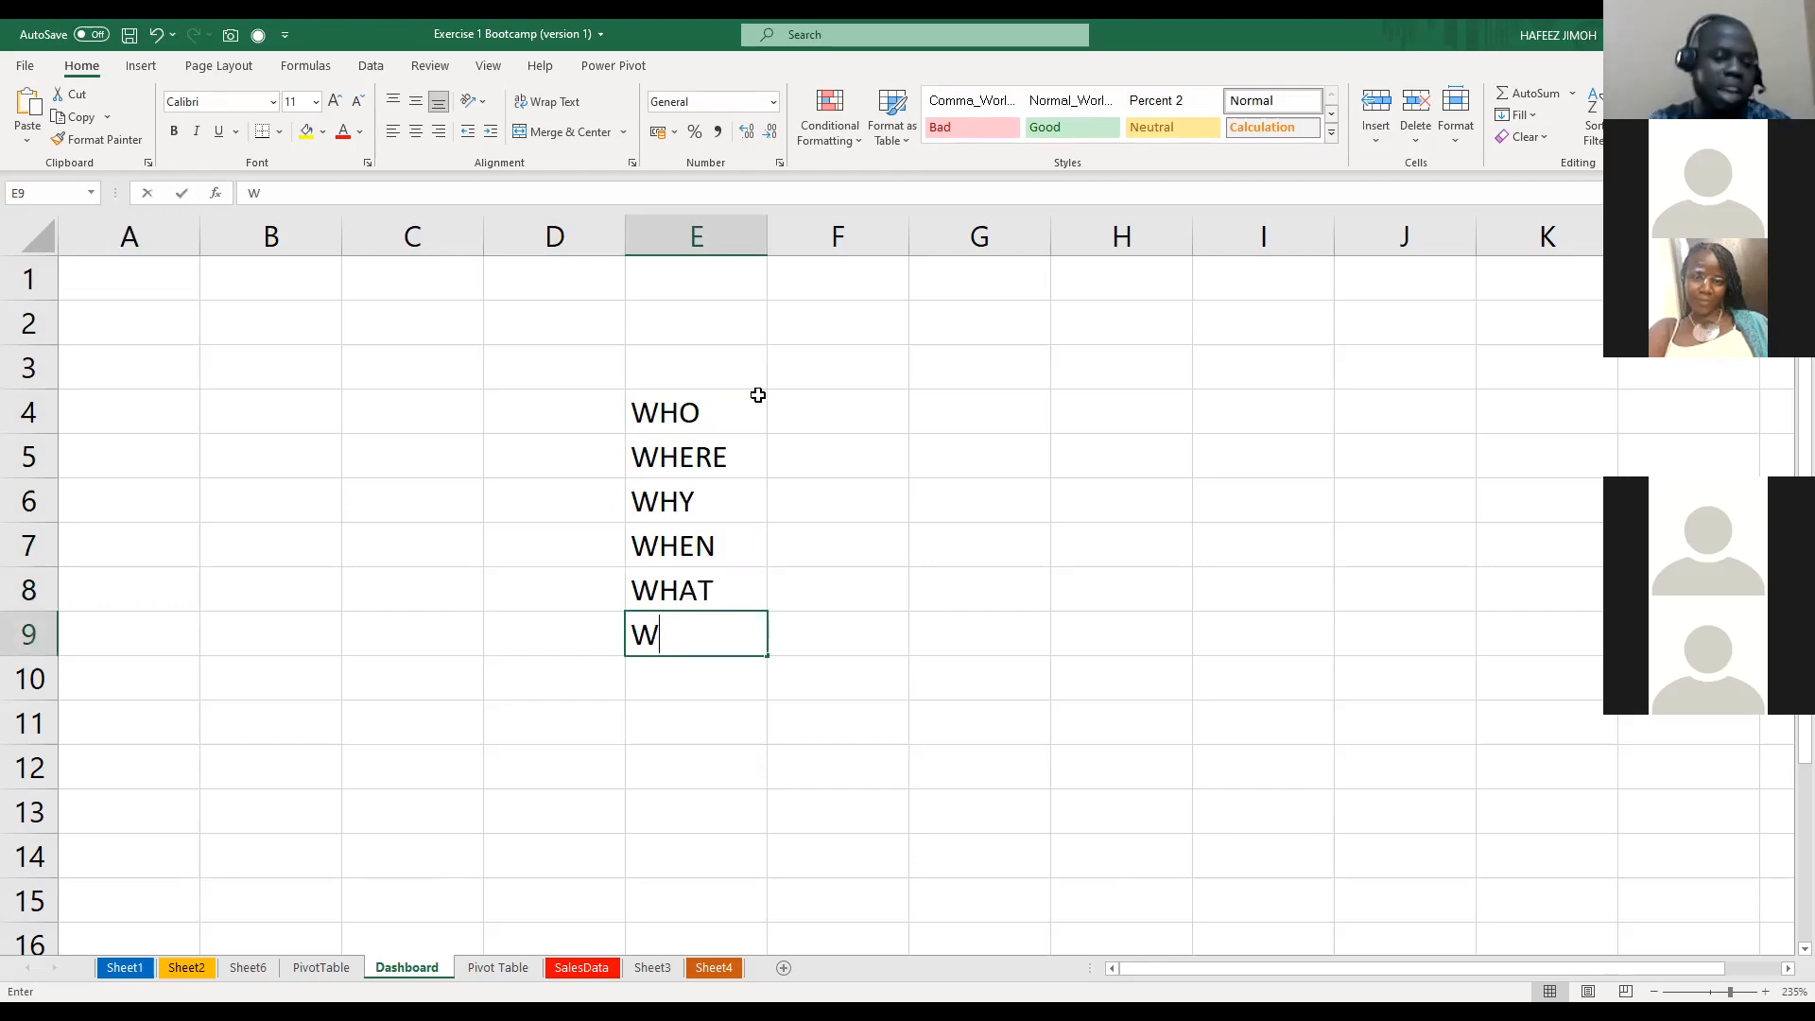
pyautogui.write('HAY')
pyautogui.press('Return')
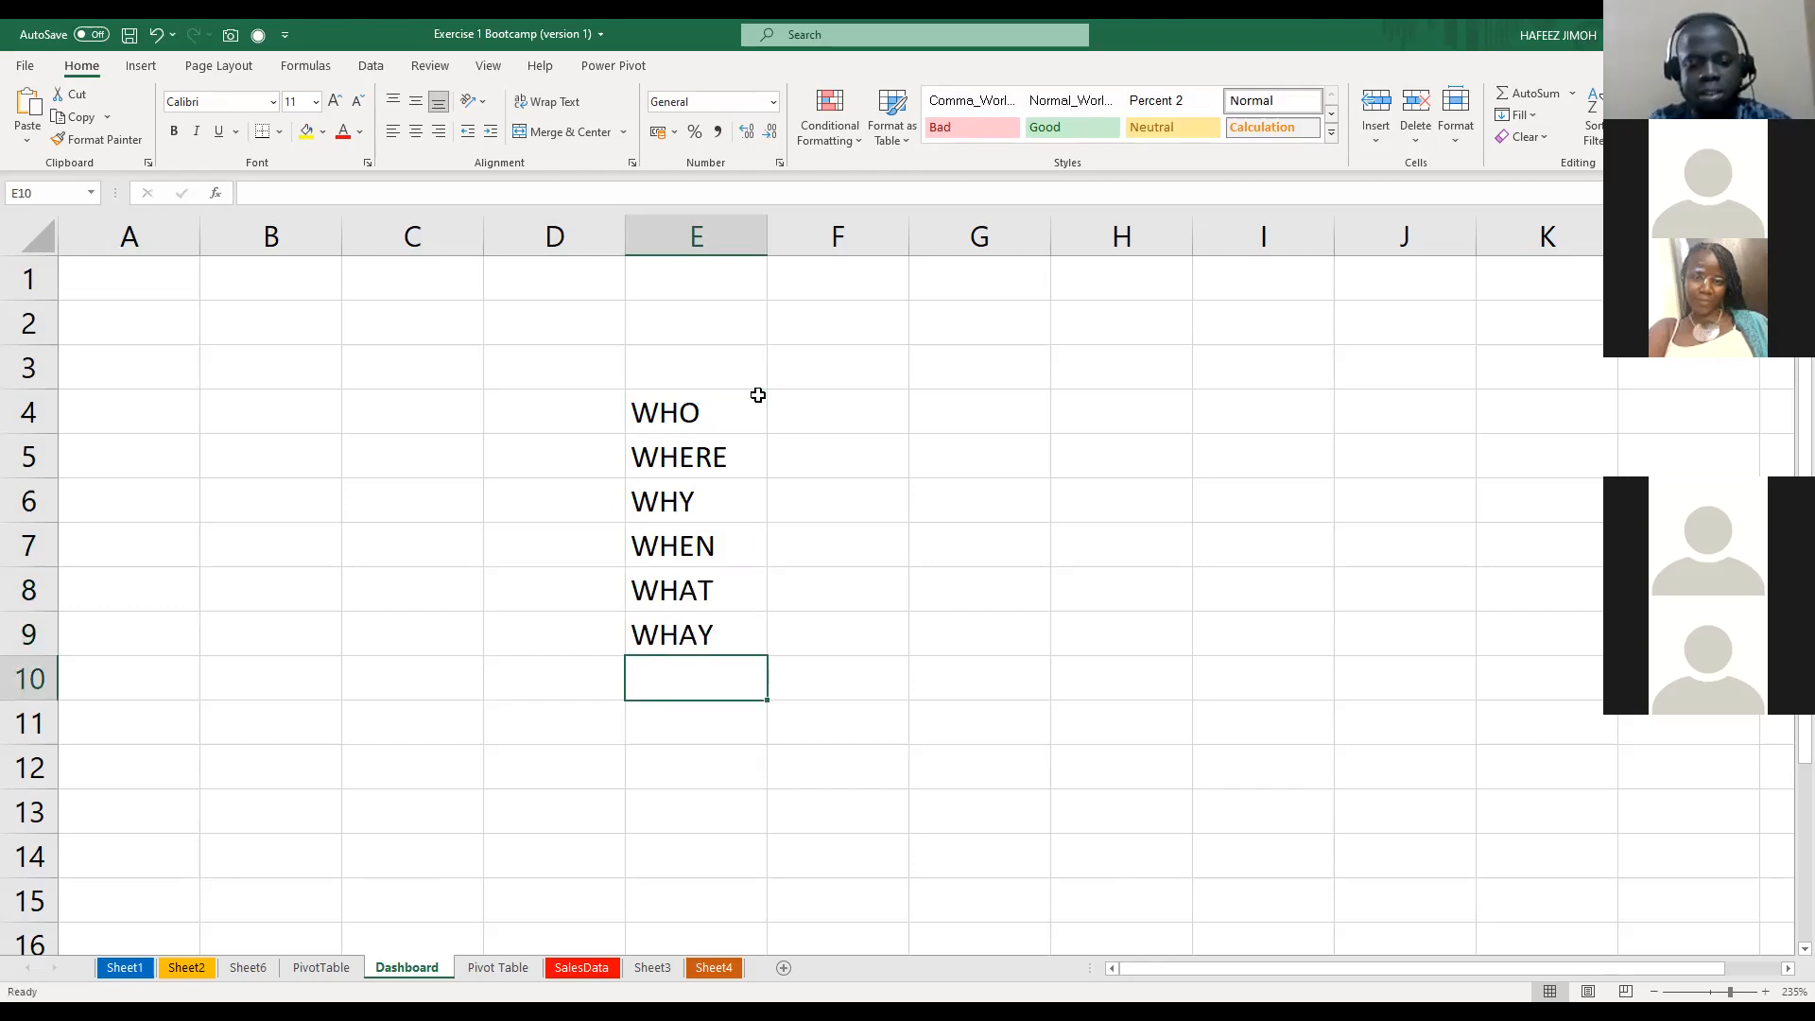
pyautogui.press('Up')
pyautogui.write('WHY')
pyautogui.press('Return')
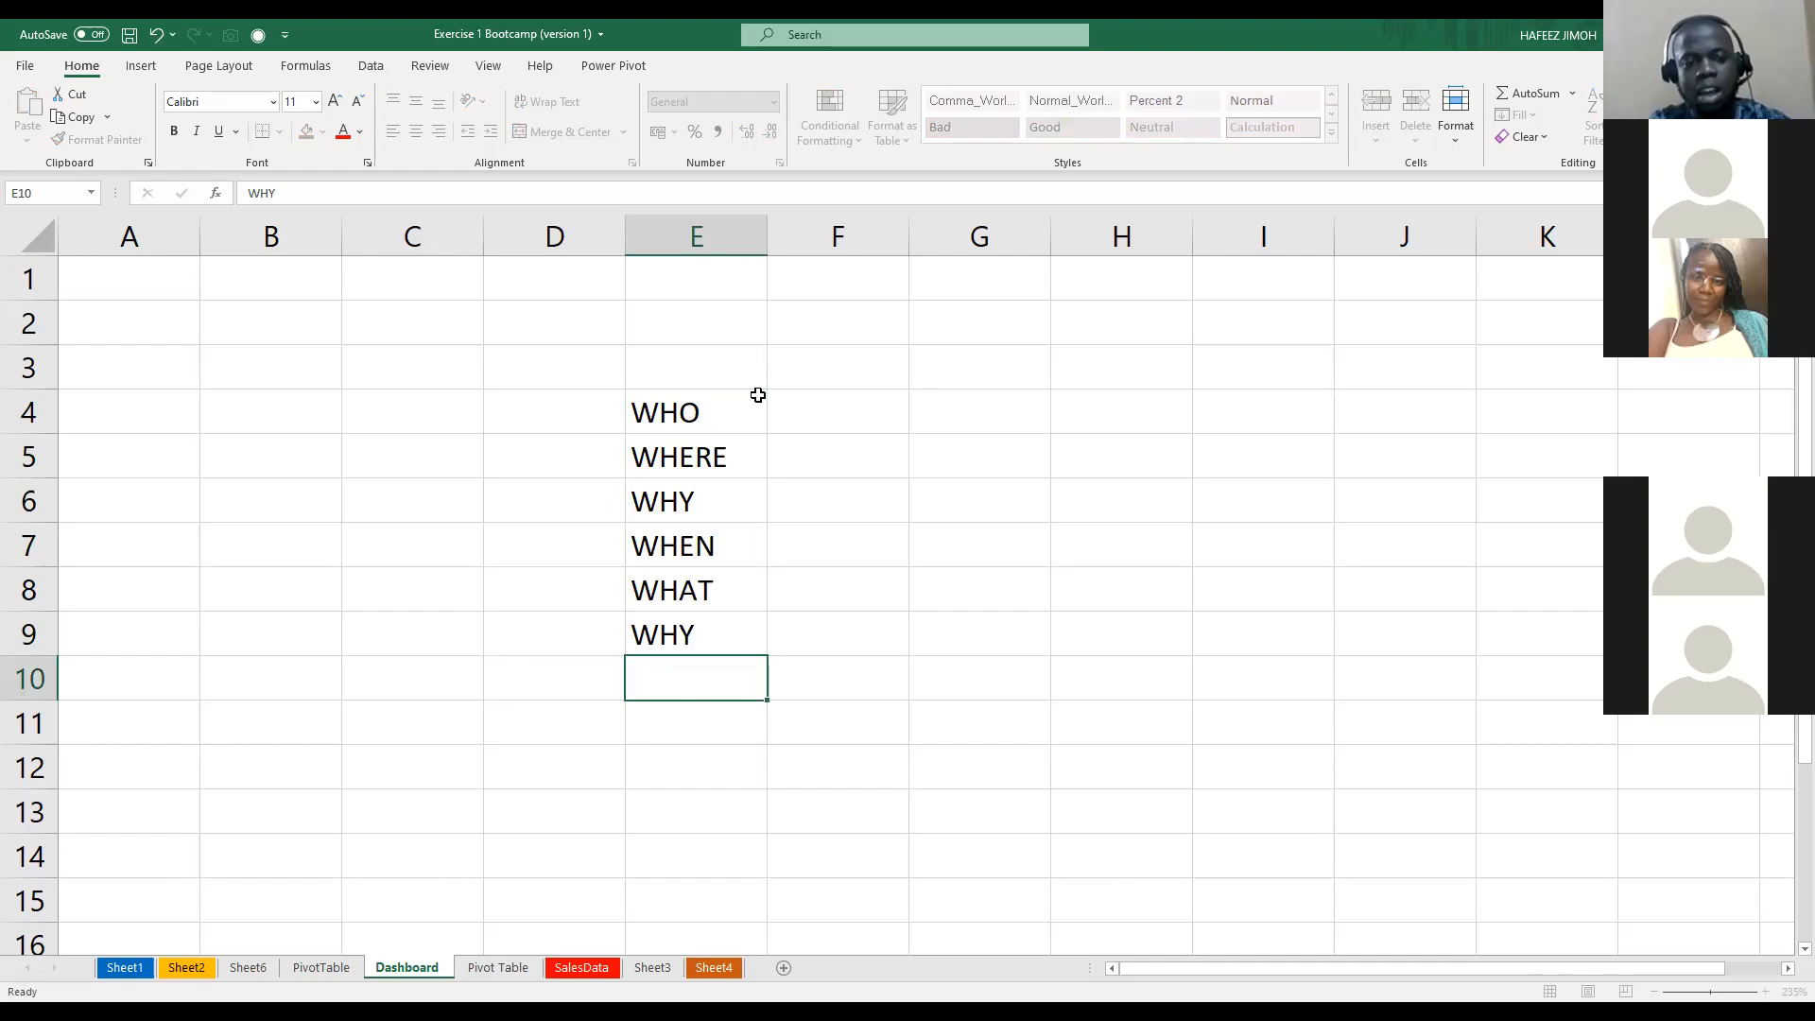
# Complete the question word list with HOW in cell E10
pyautogui.write('H')
pyautogui.press('BackSpace')
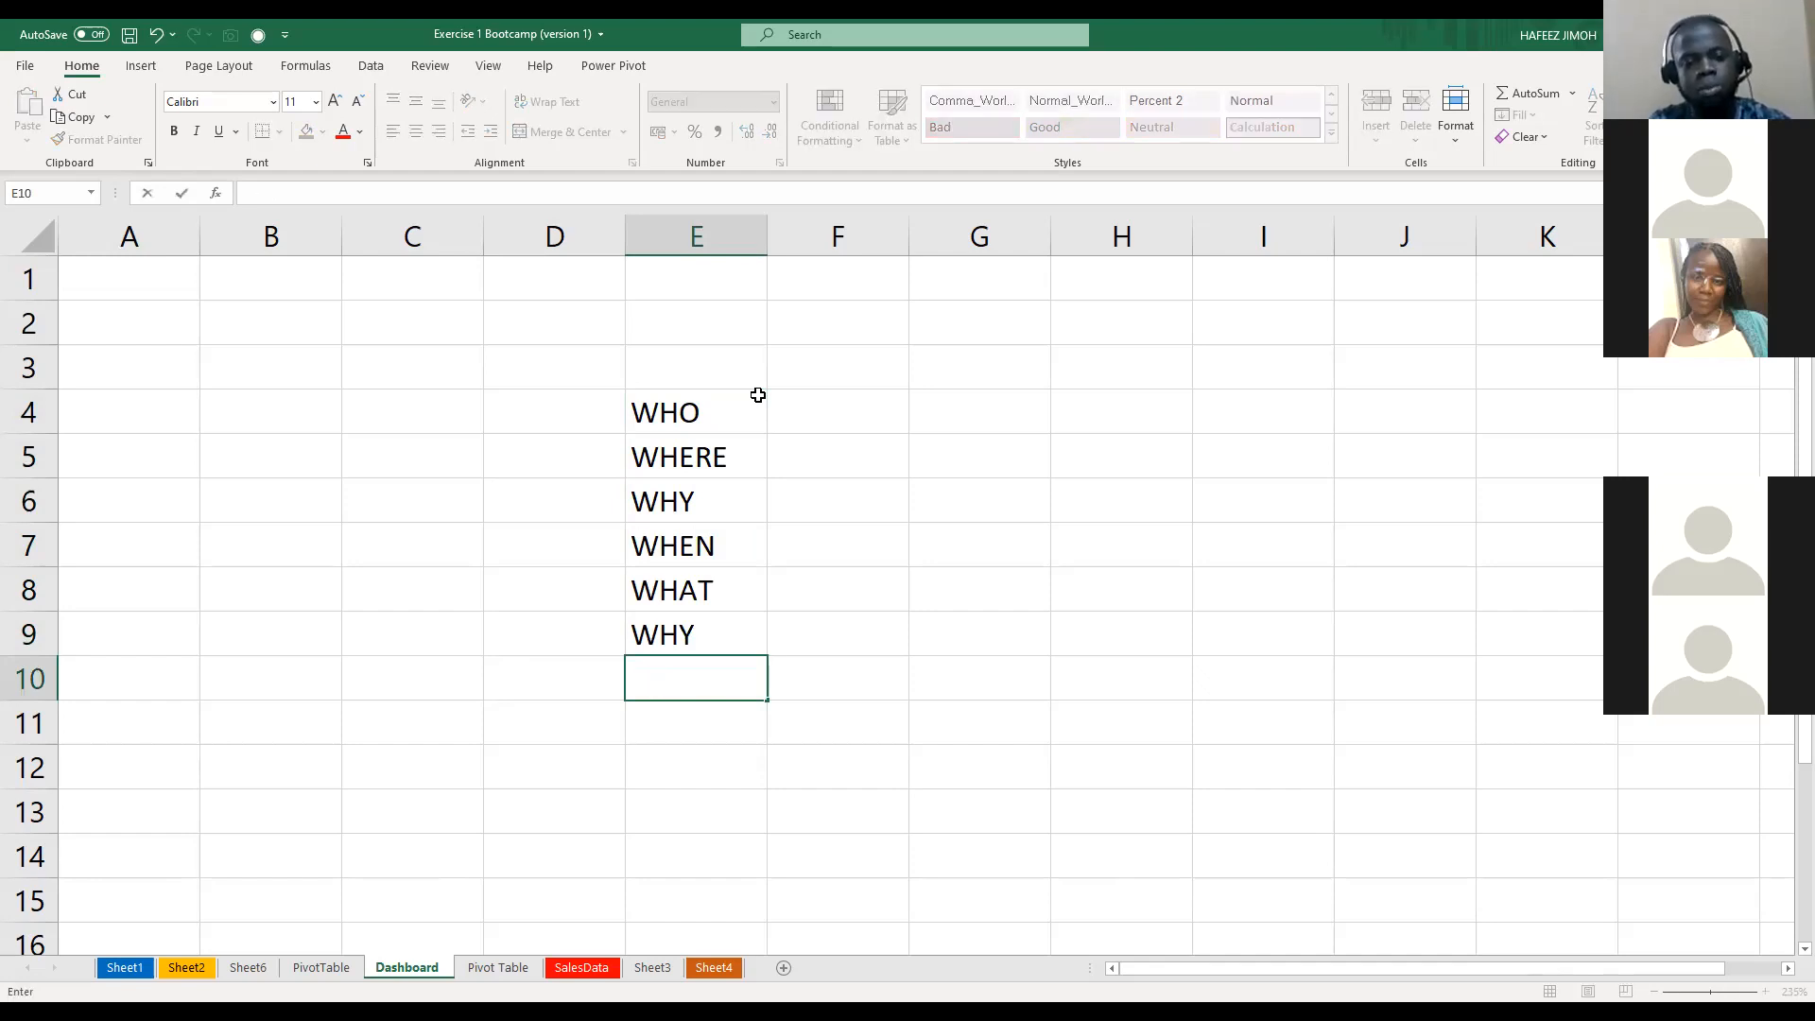
pyautogui.press('Return')
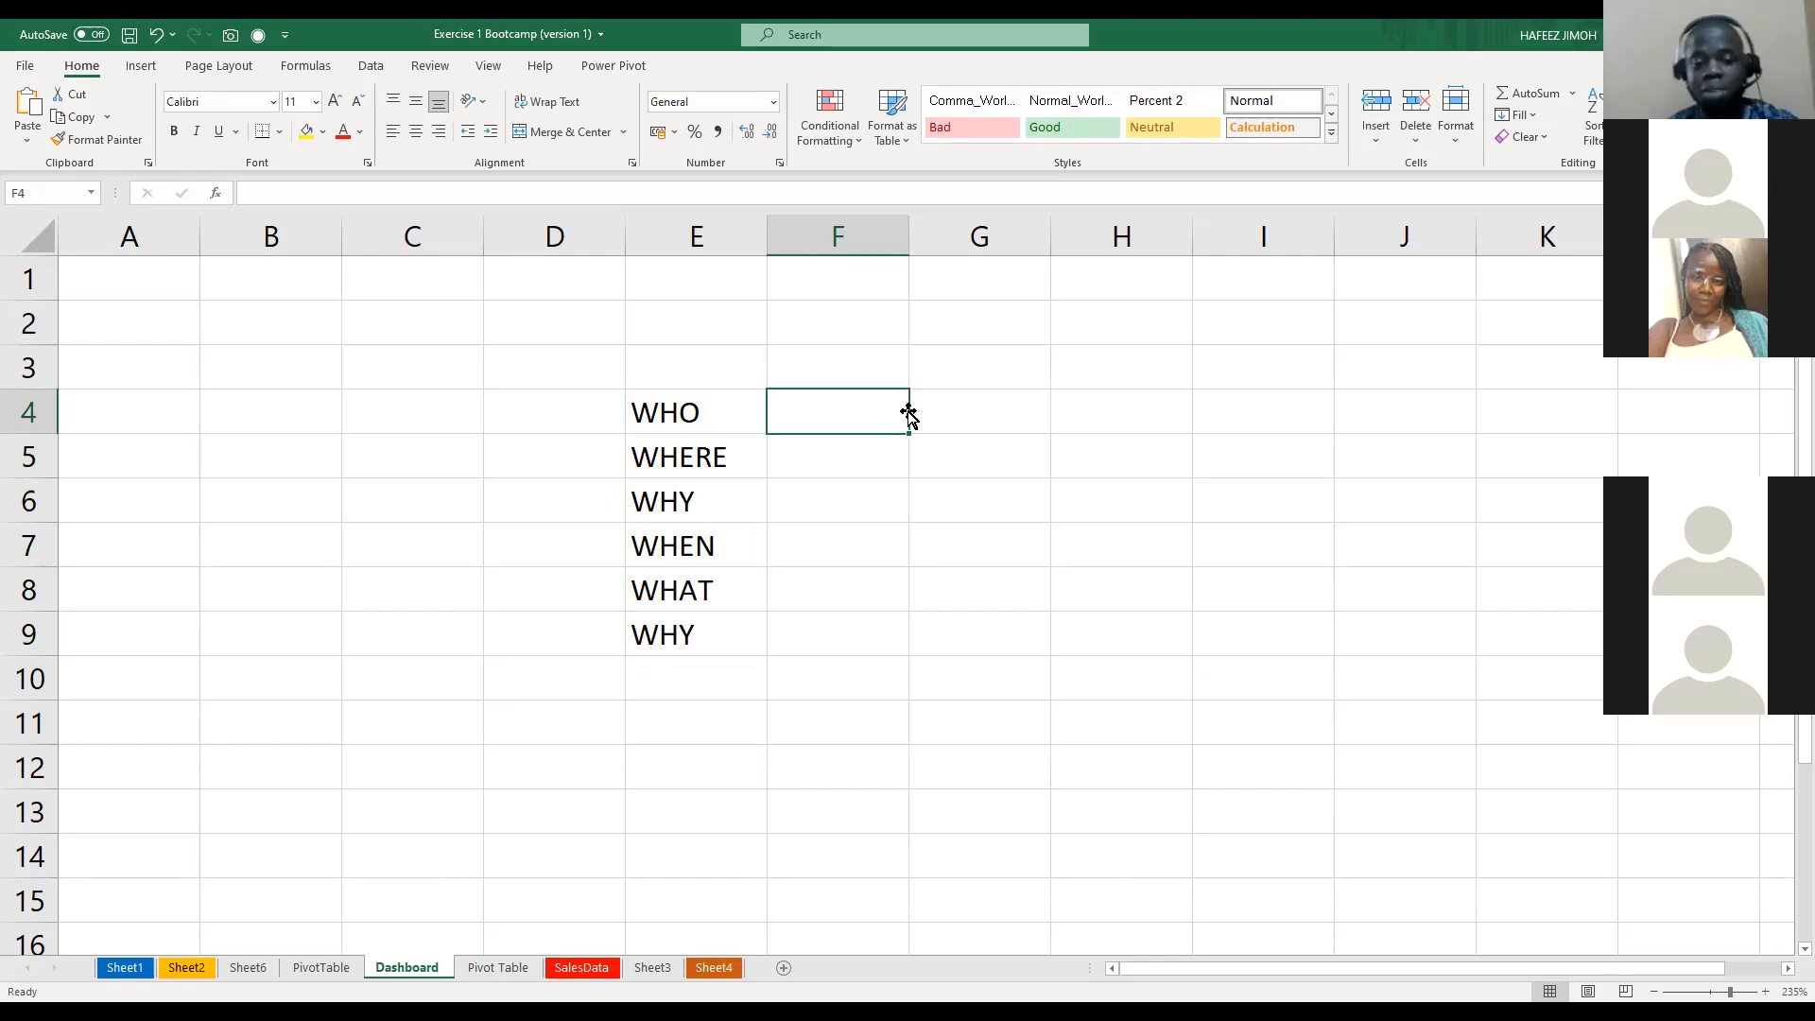
pyautogui.click(737, 661)
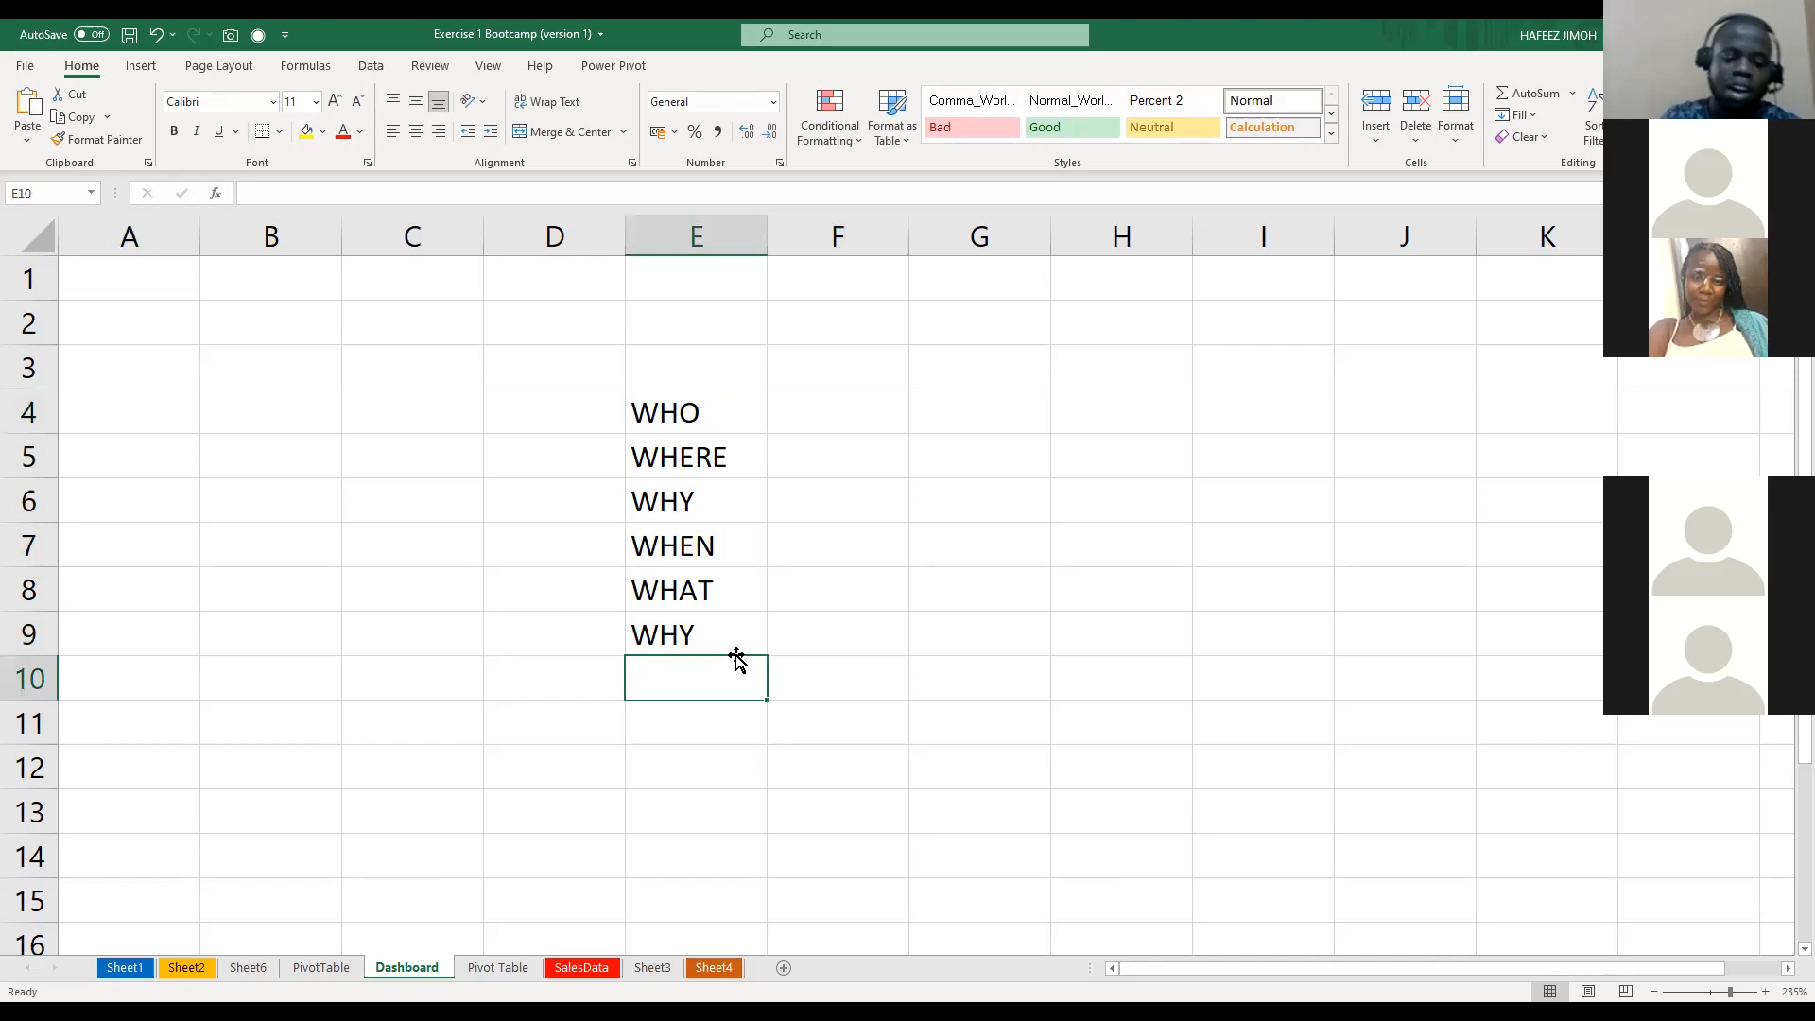
pyautogui.write('HOW')
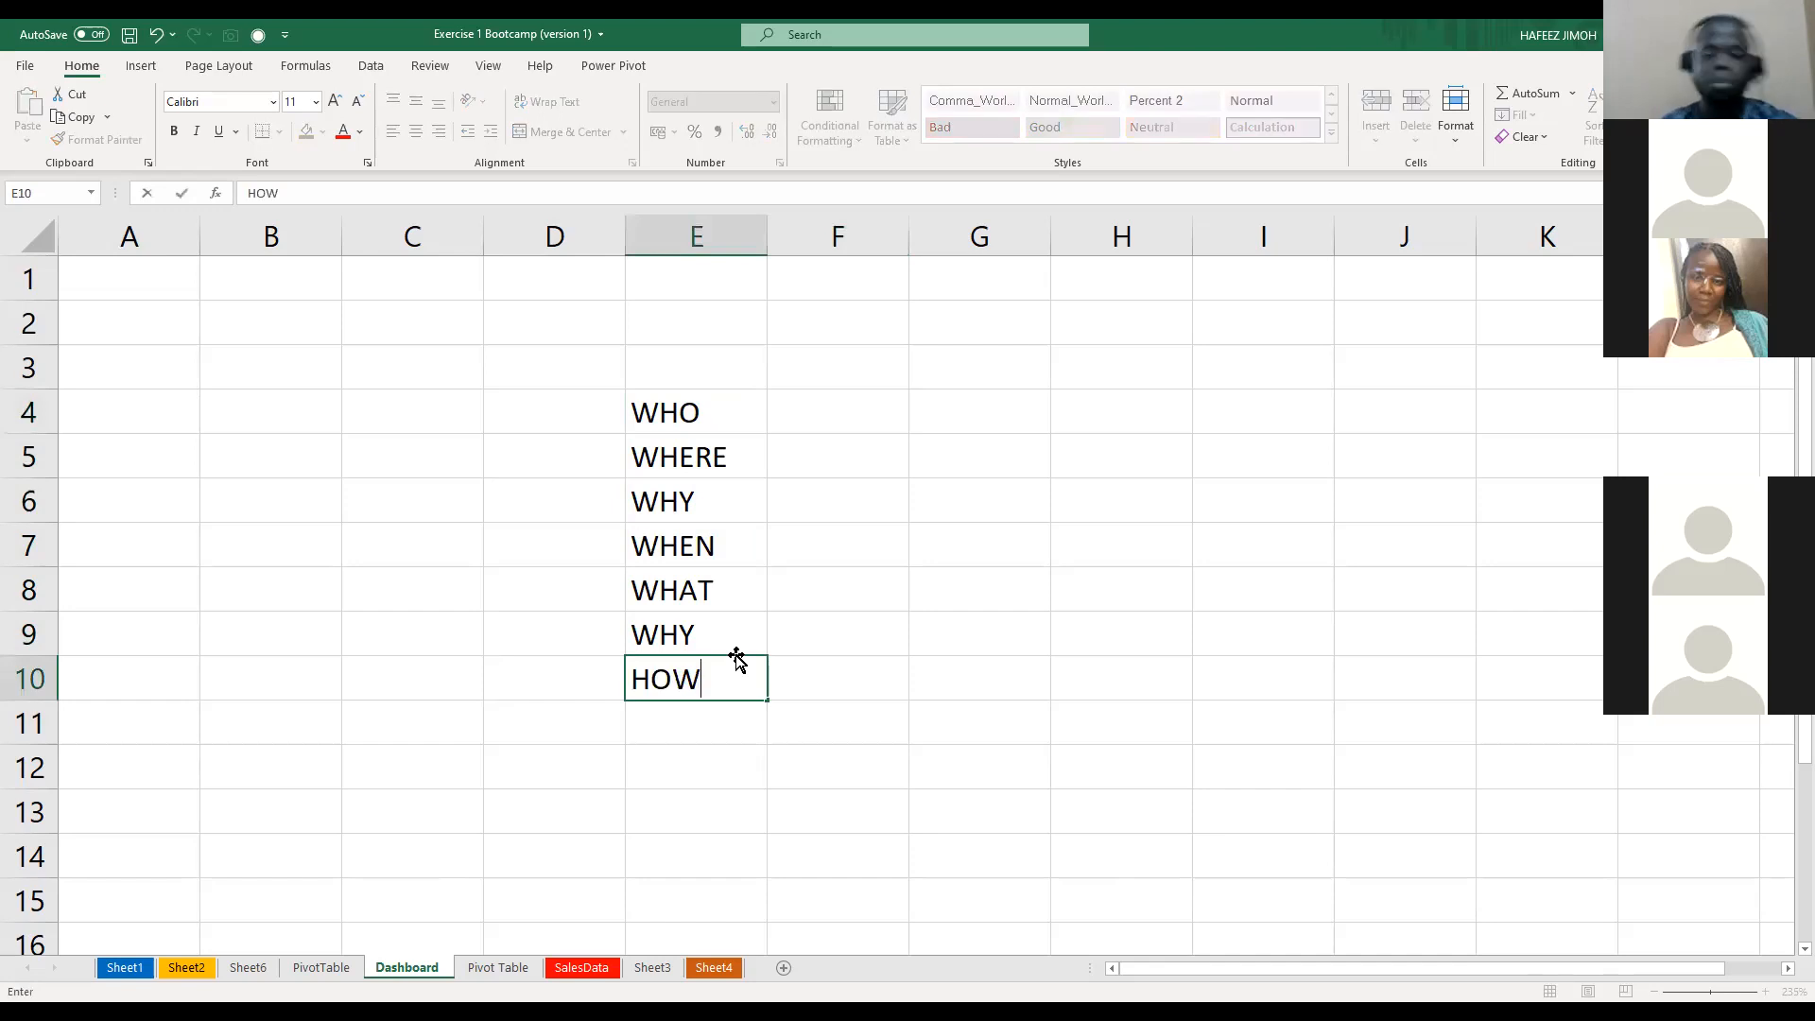
pyautogui.click(873, 422)
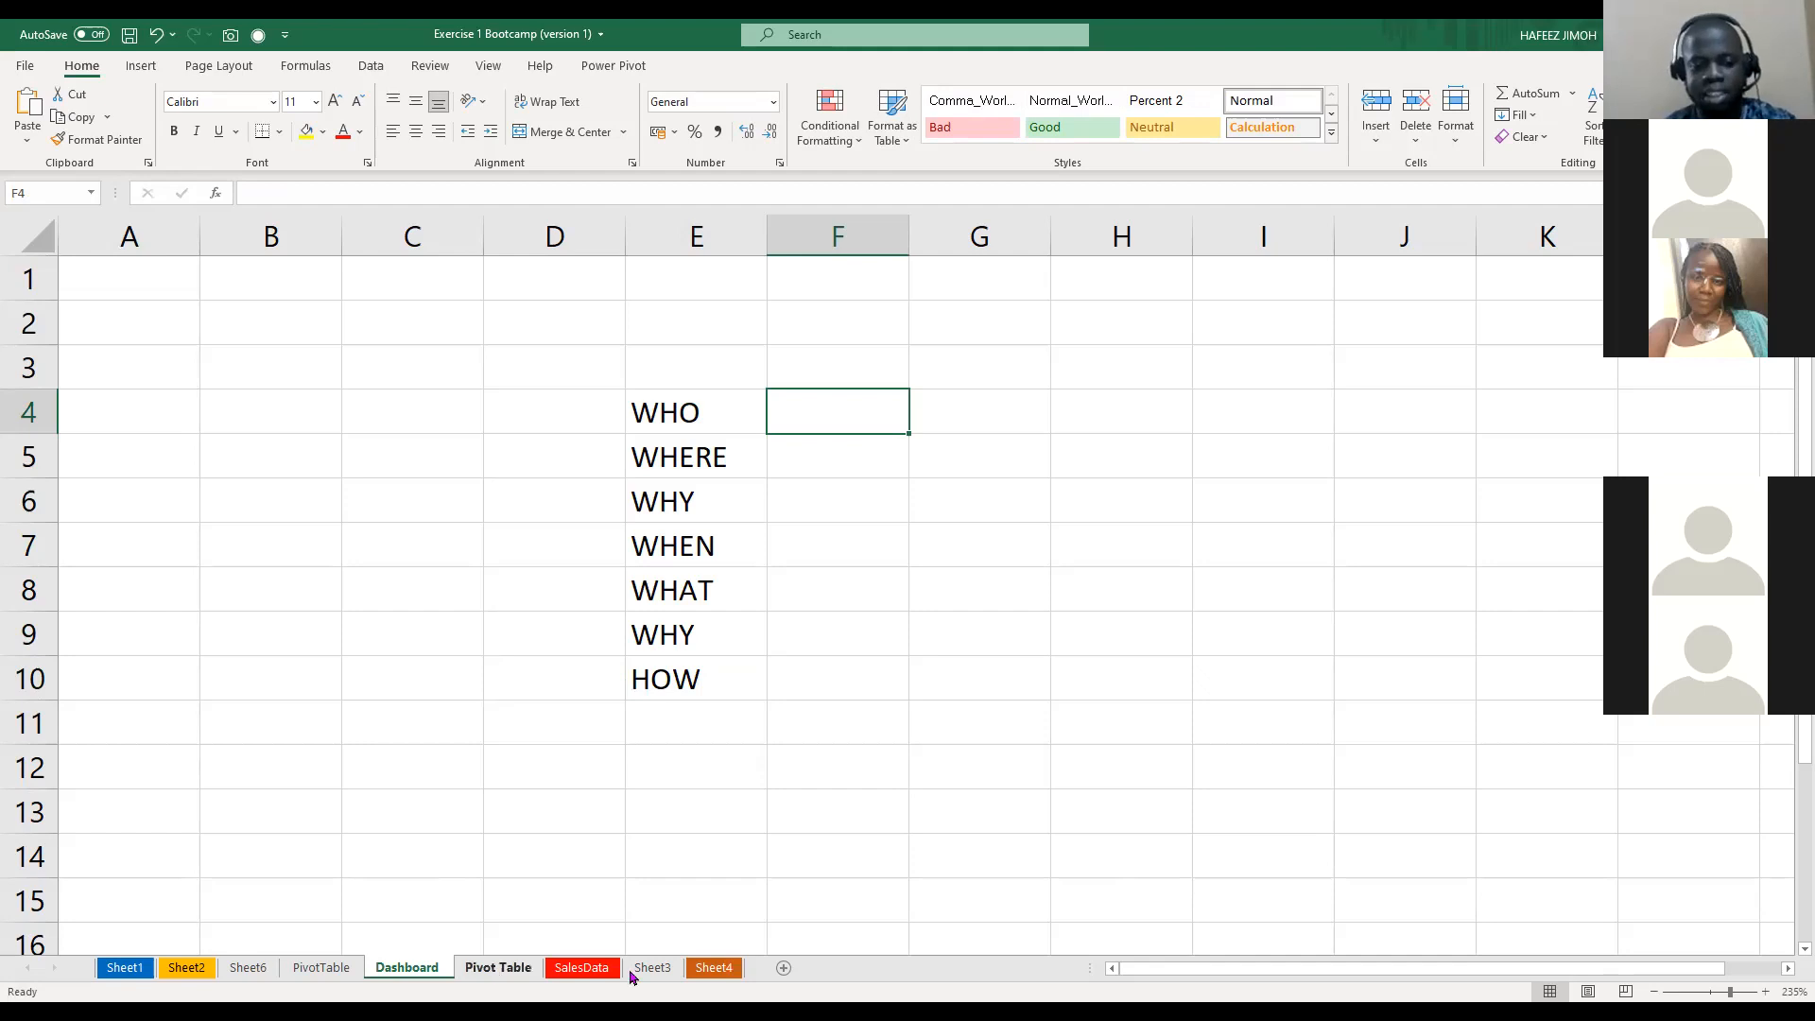
# Look at the Customer Name column on the SalesData sheet and return to the Dashboard sheet
pyautogui.doubleClick(581, 968)
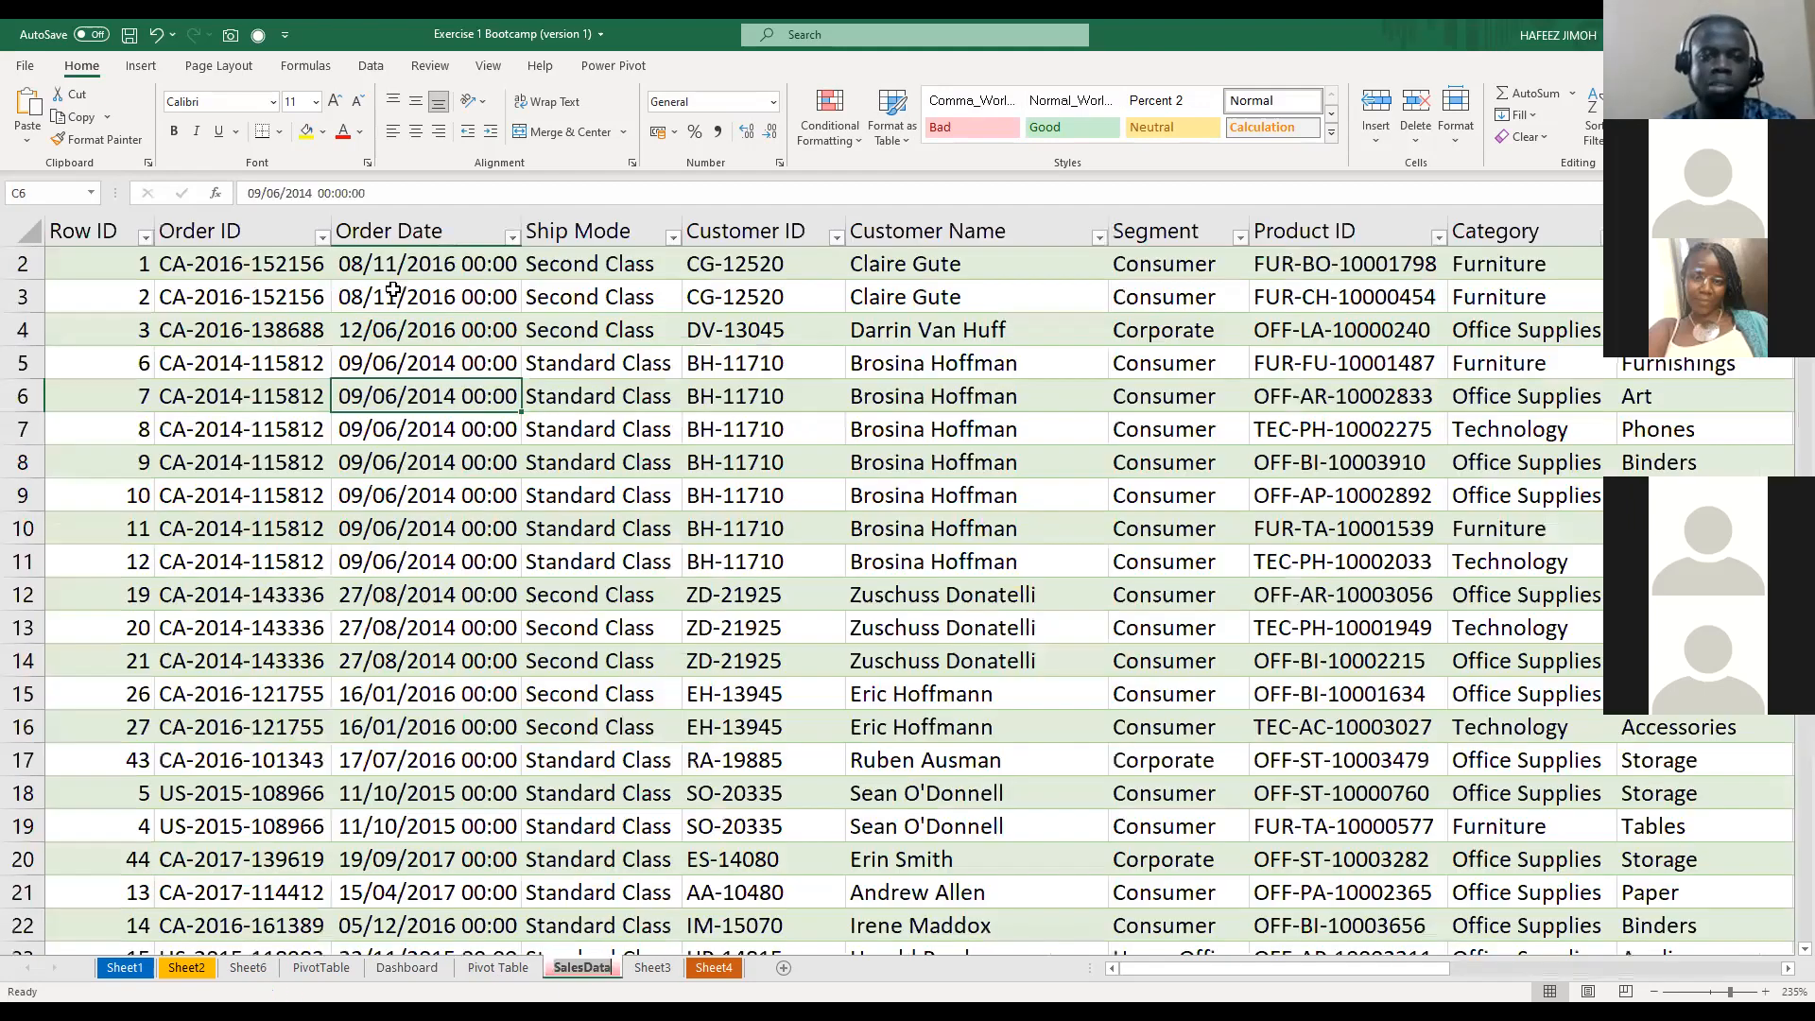
pyautogui.click(1006, 213)
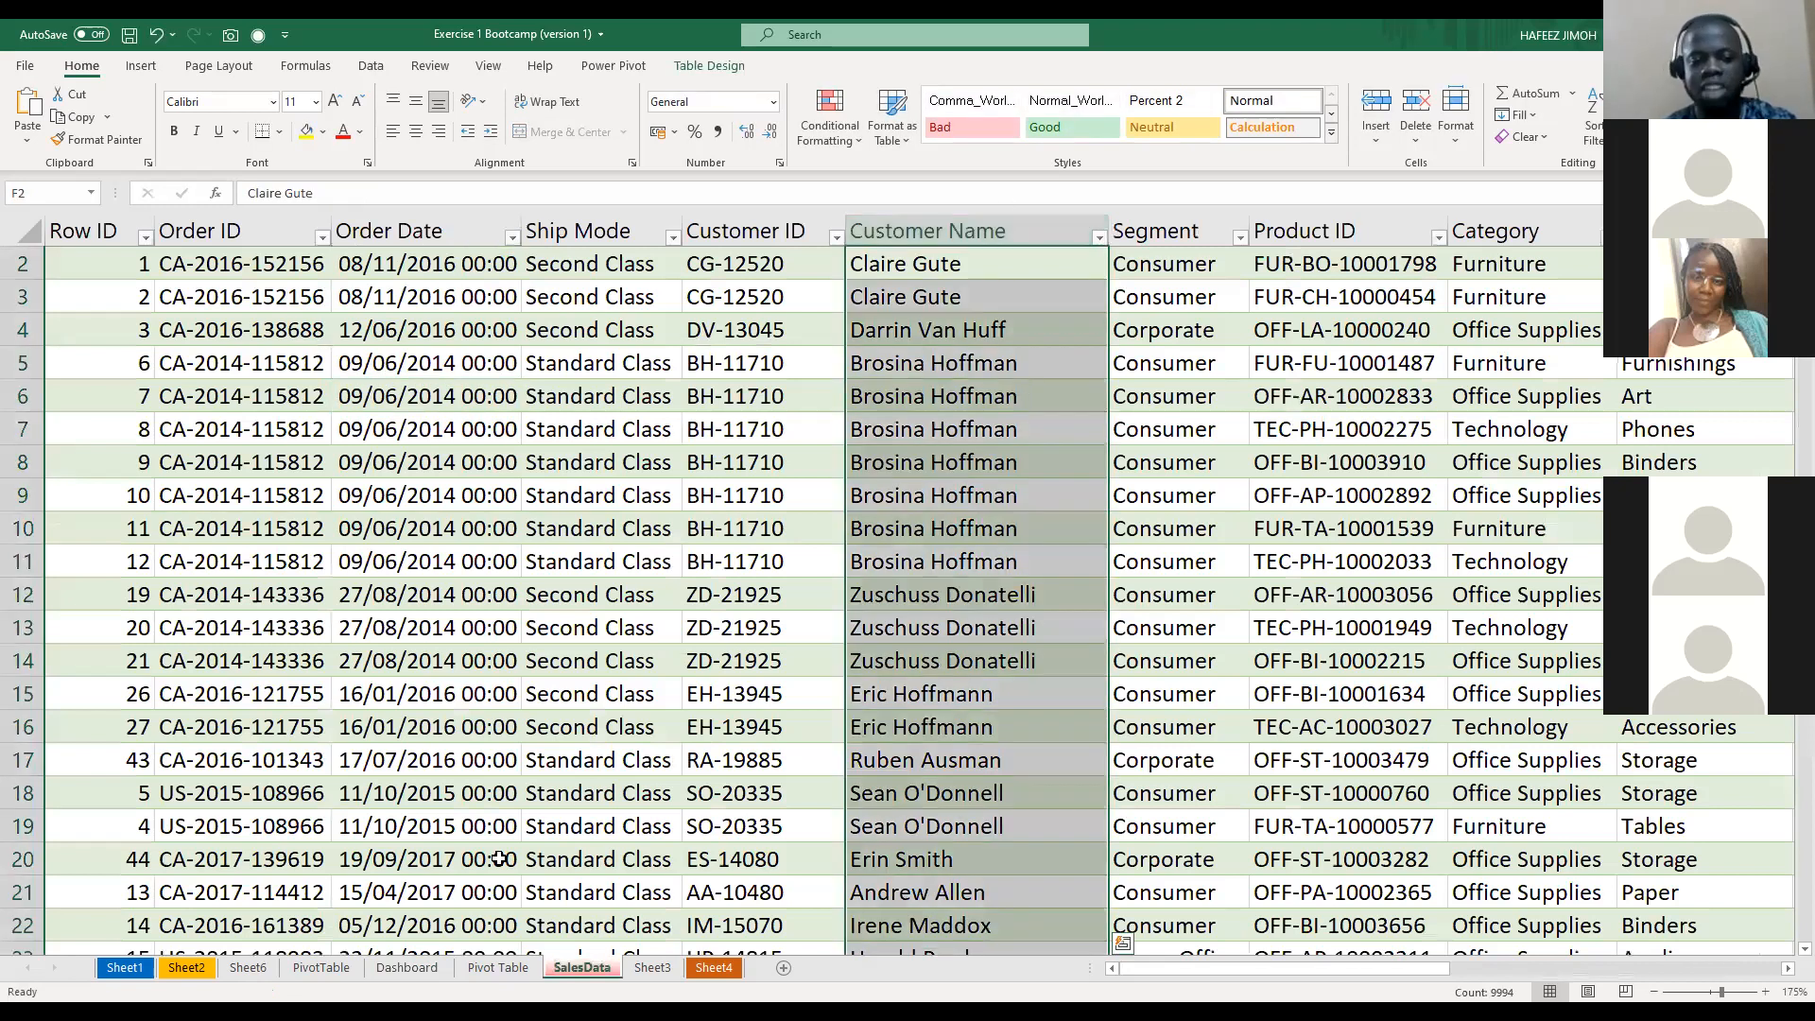
pyautogui.click(435, 968)
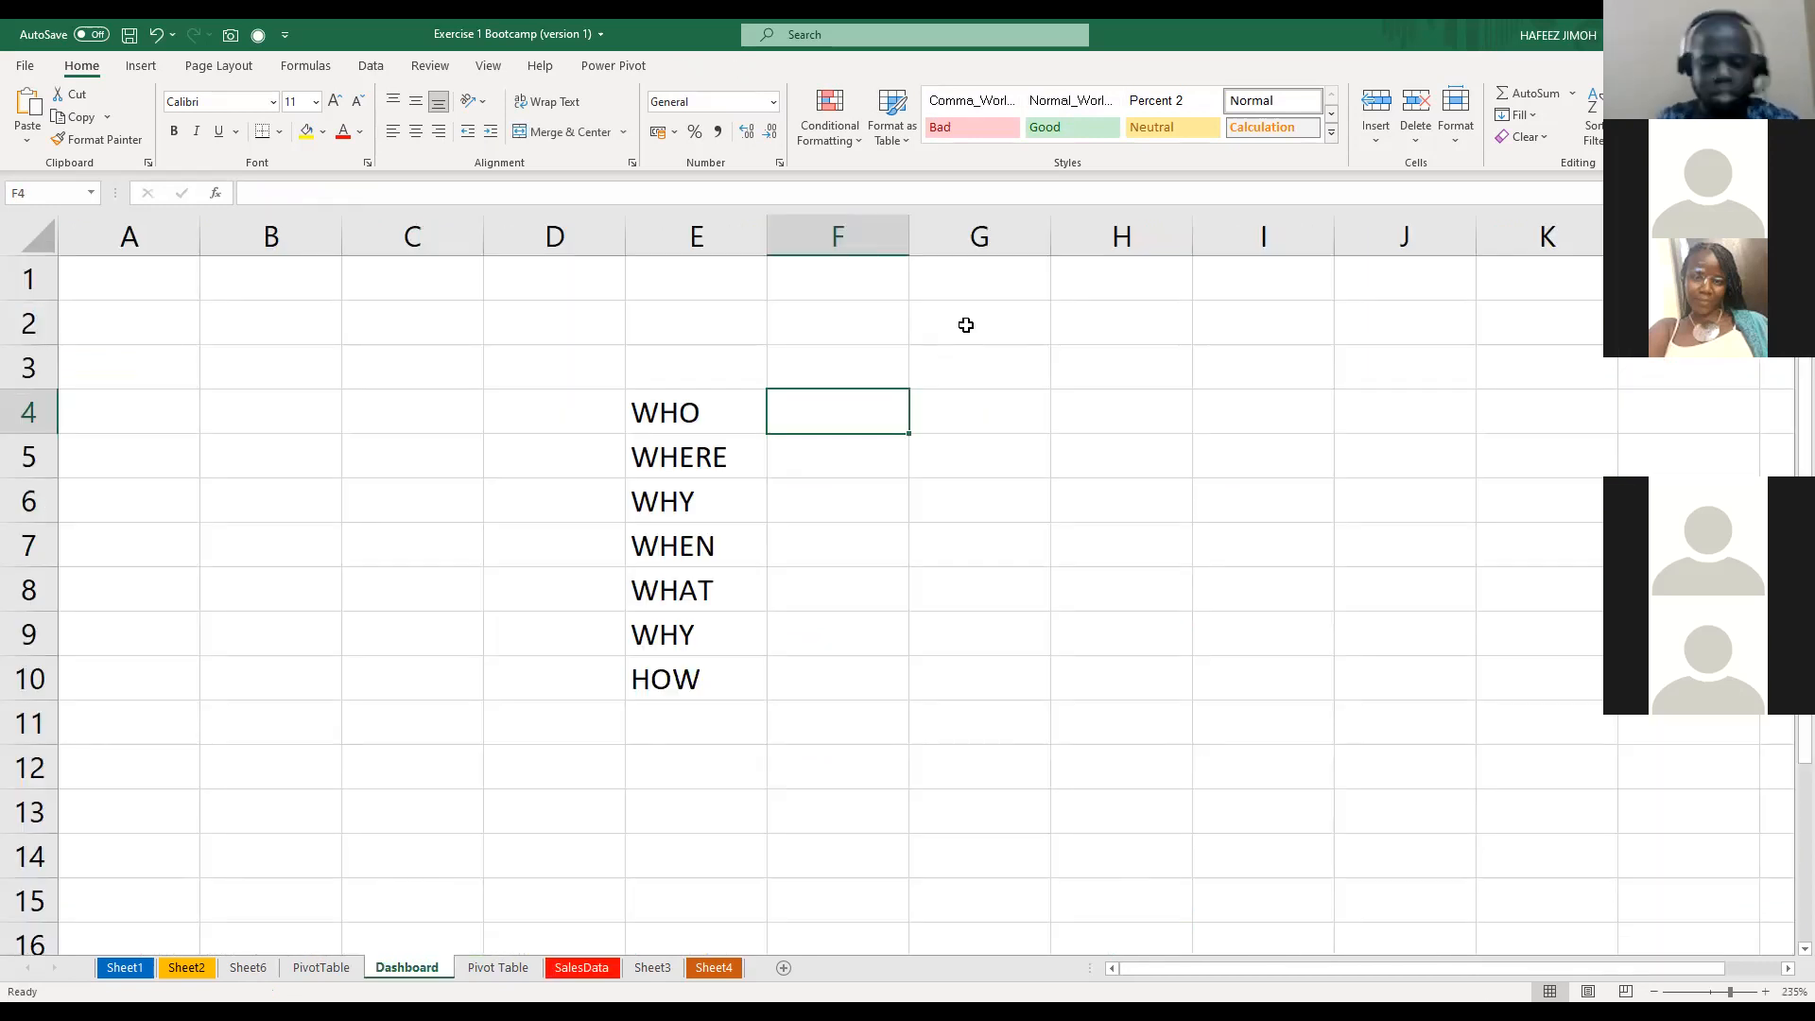
# Enter "my top 5 customers" in cell F4 beside WHO
pyautogui.write('WH')
pyautogui.press('BackSpace')
pyautogui.press('BackSpace')
pyautogui.write('m y top 5 custome')
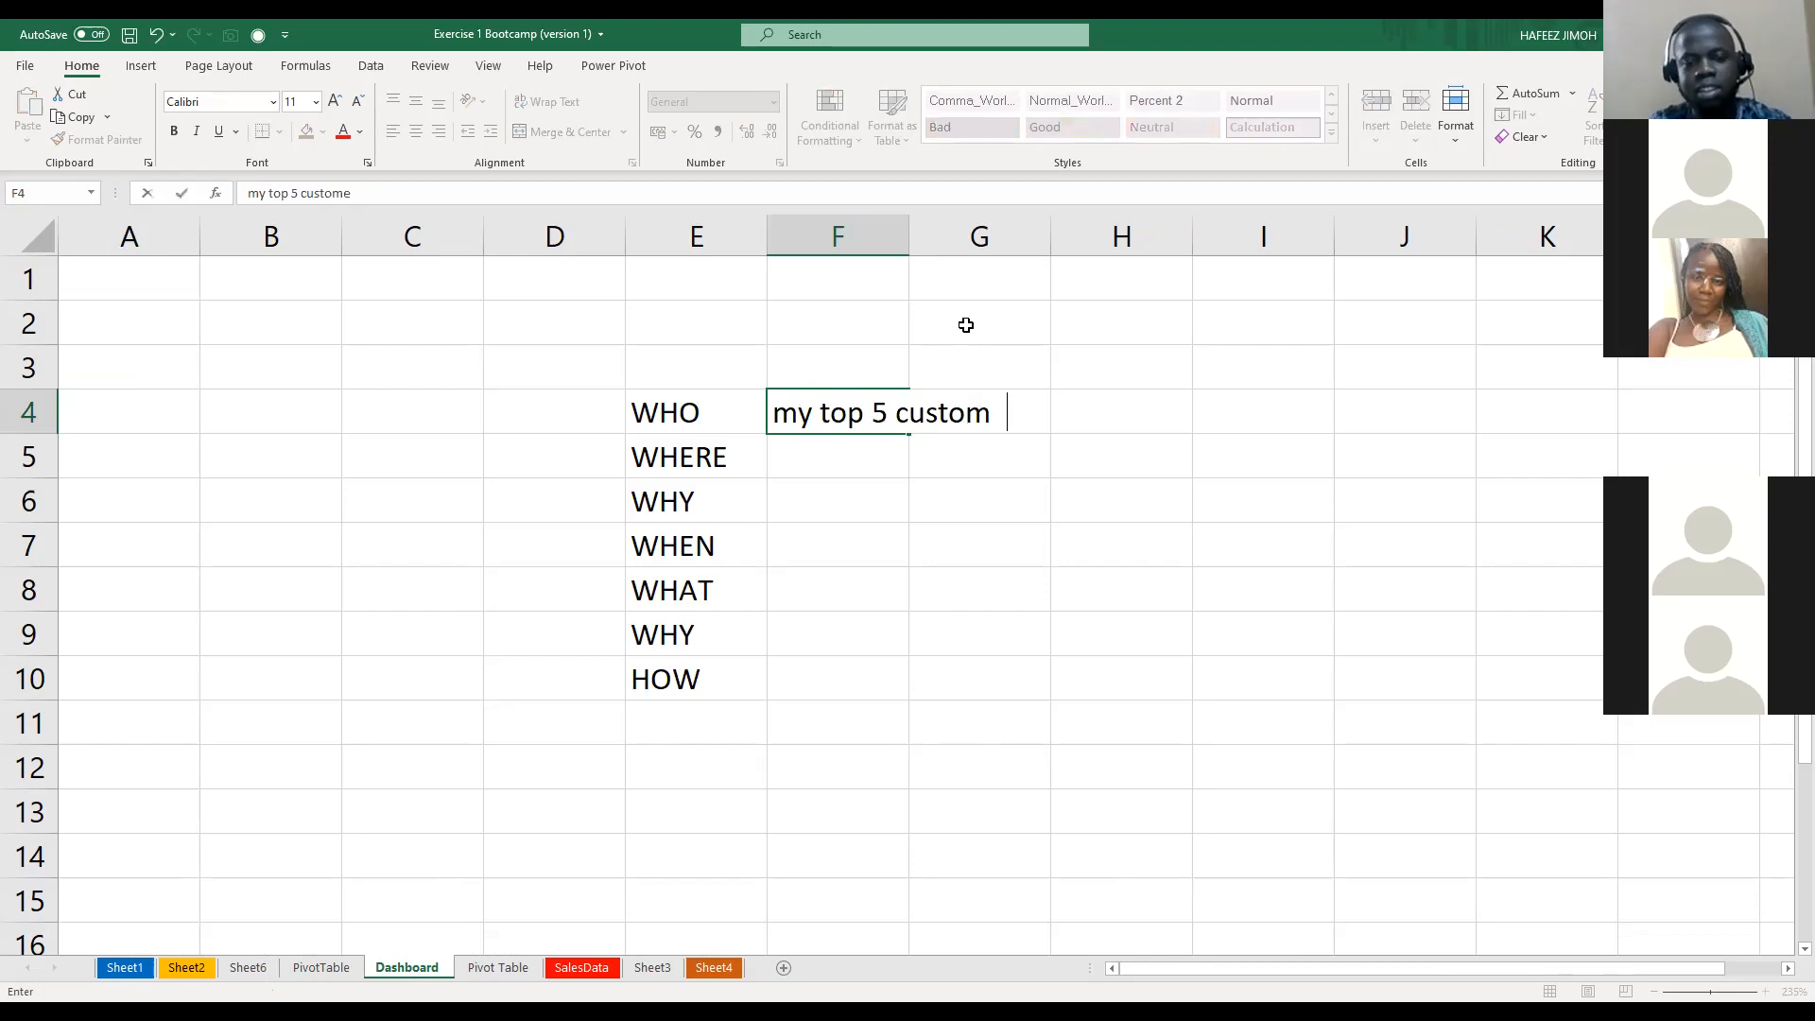
pyautogui.write('rs')
pyautogui.press('Return')
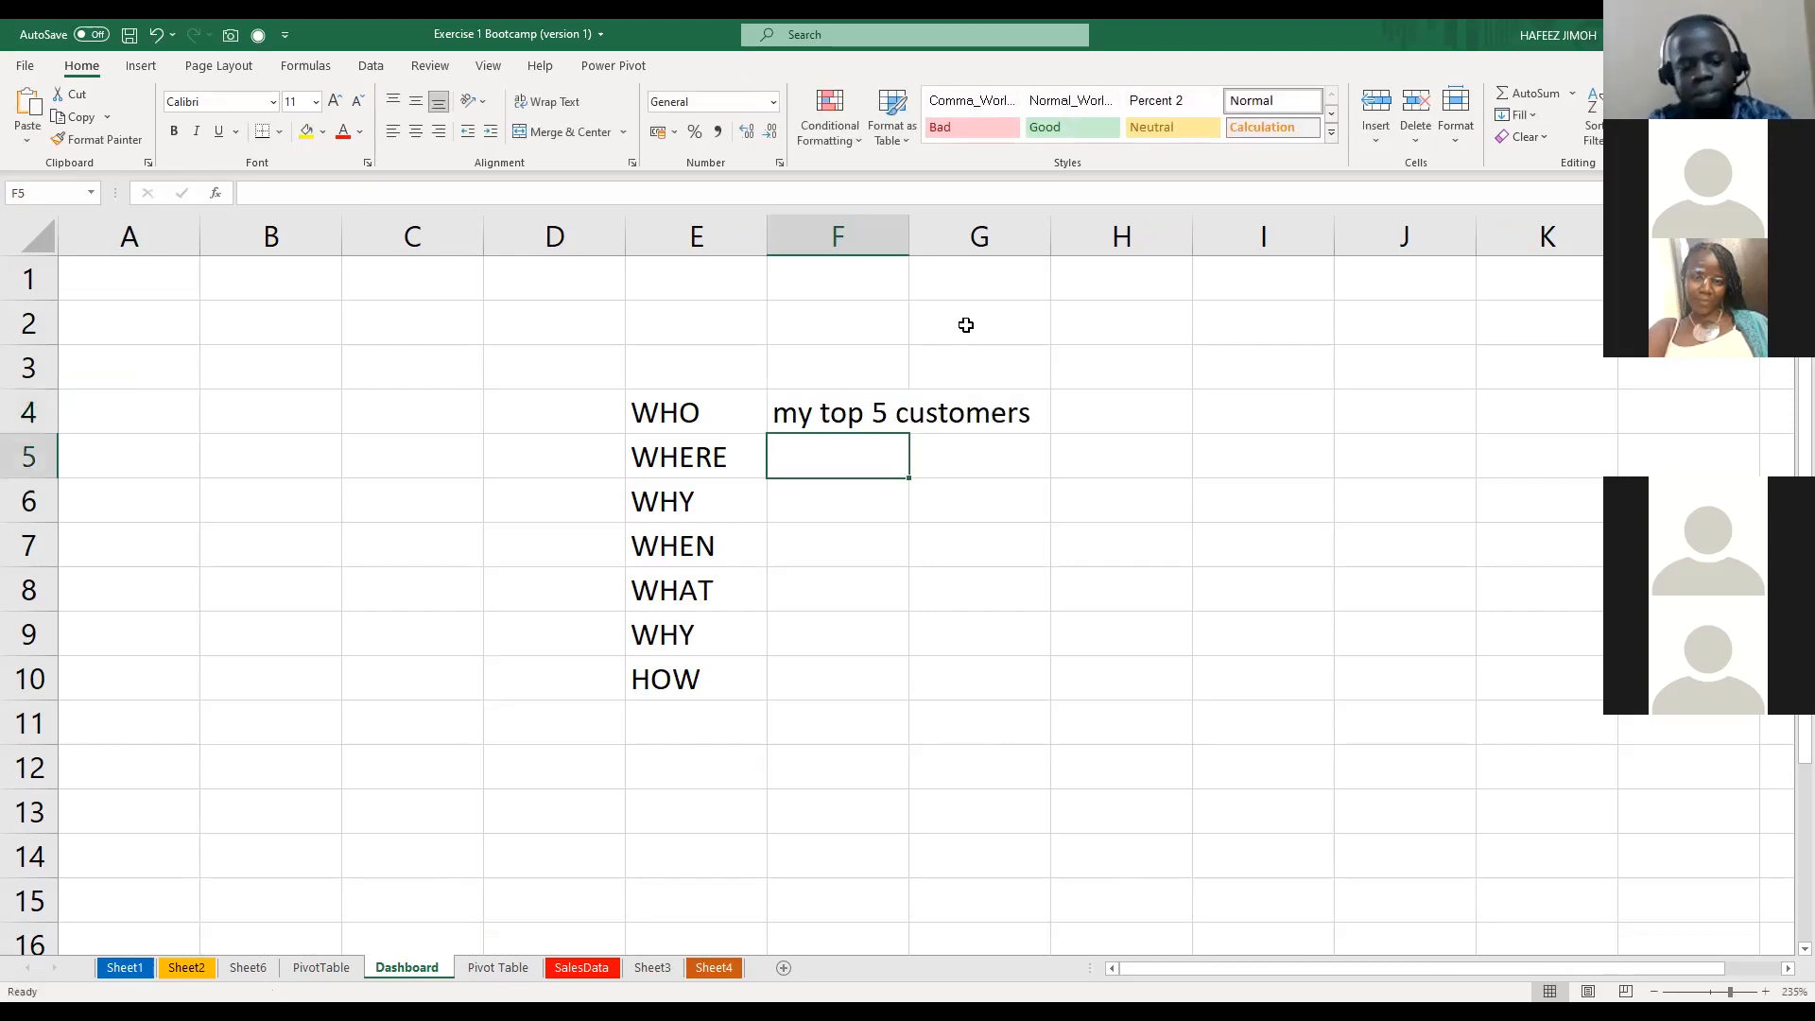
# Enter "top 5 states, bottom states" in cell F5 beside WHERE
pyautogui.write('wh')
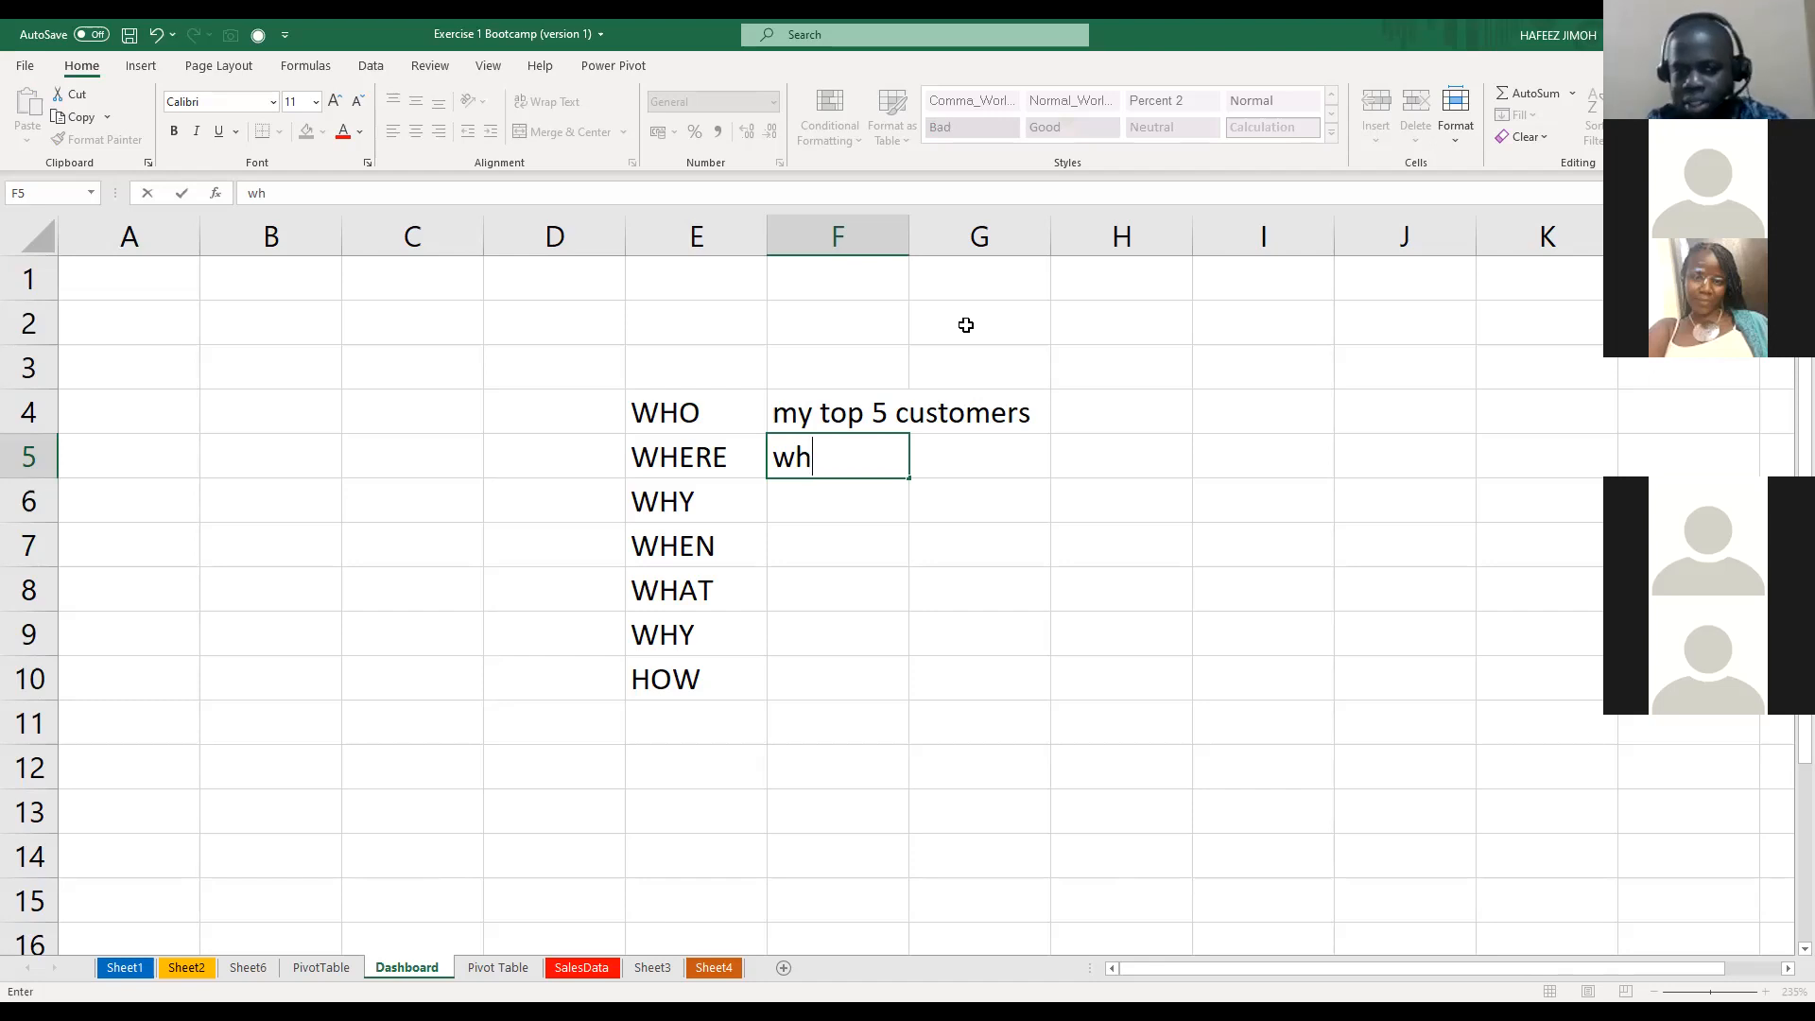
pyautogui.press('BackSpace')
pyautogui.press('BackSpace')
pyautogui.write('re')
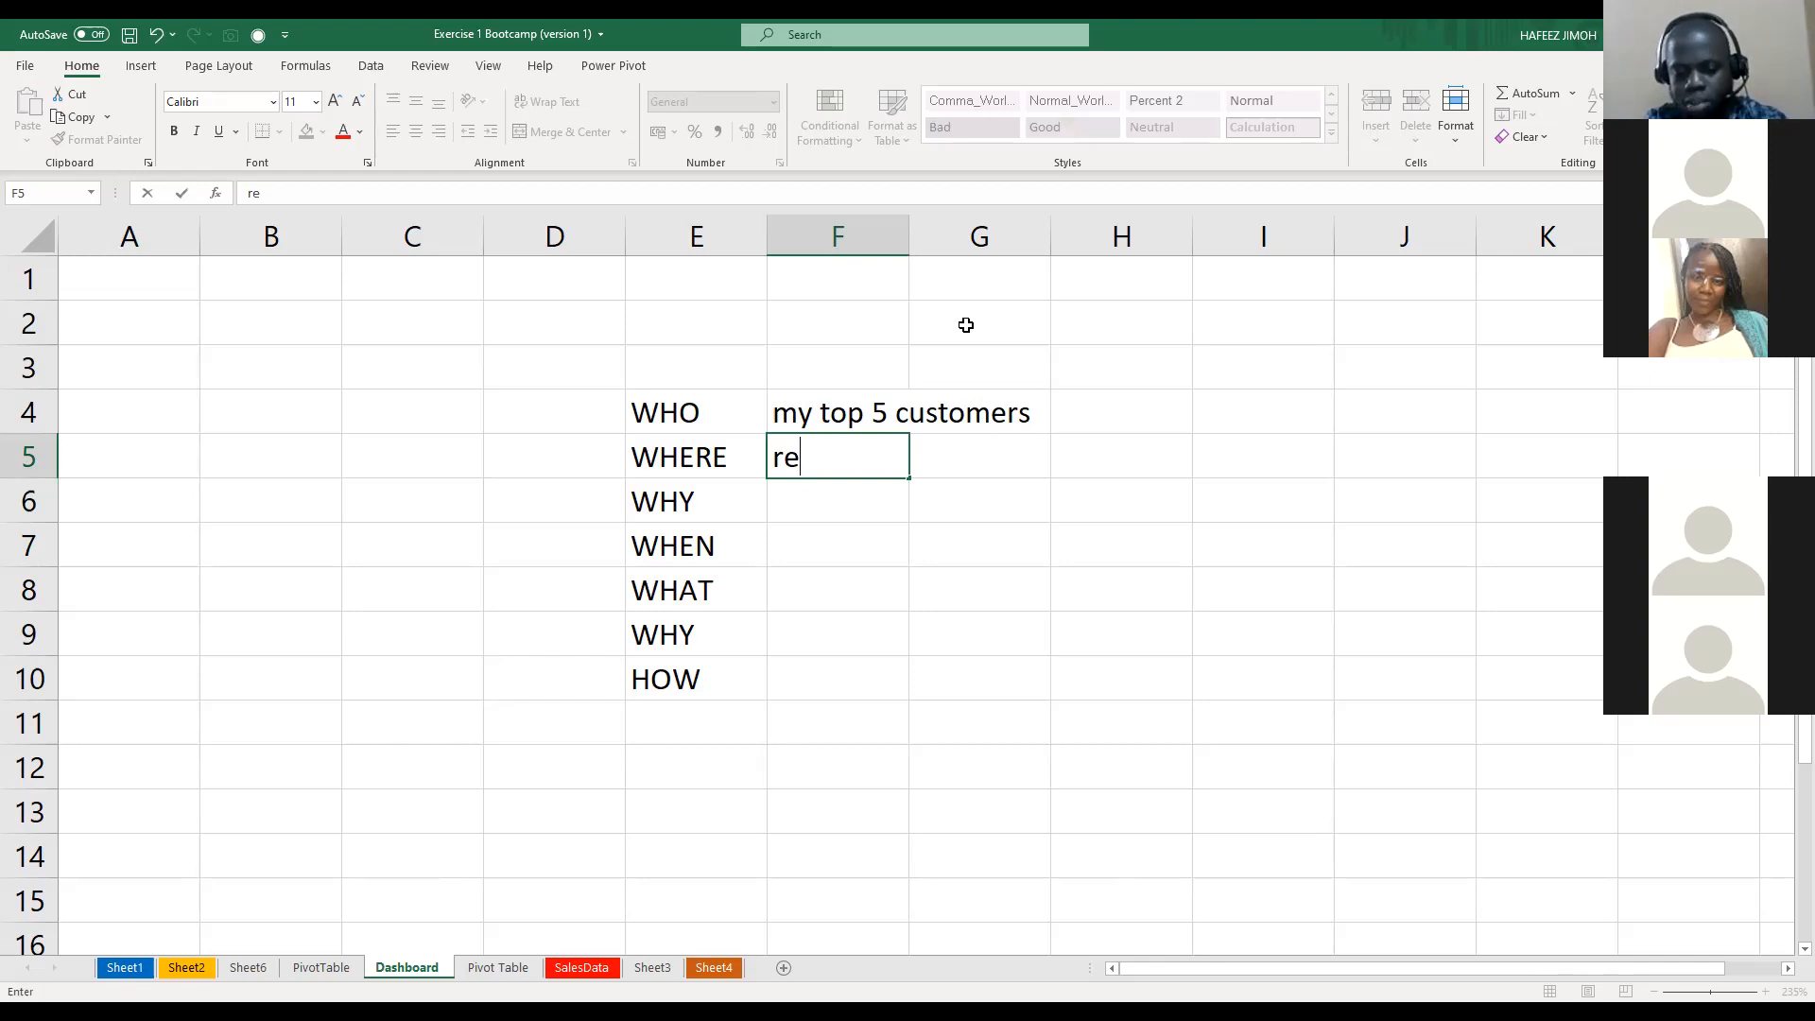
pyautogui.press('BackSpace')
pyautogui.press('BackSpace')
pyautogui.write('top ')
pyautogui.write('5 stat')
pyautogui.write('es, ')
pyautogui.write('n')
pyautogui.press('BackSpace')
pyautogui.write('bottom states')
pyautogui.press('Return')
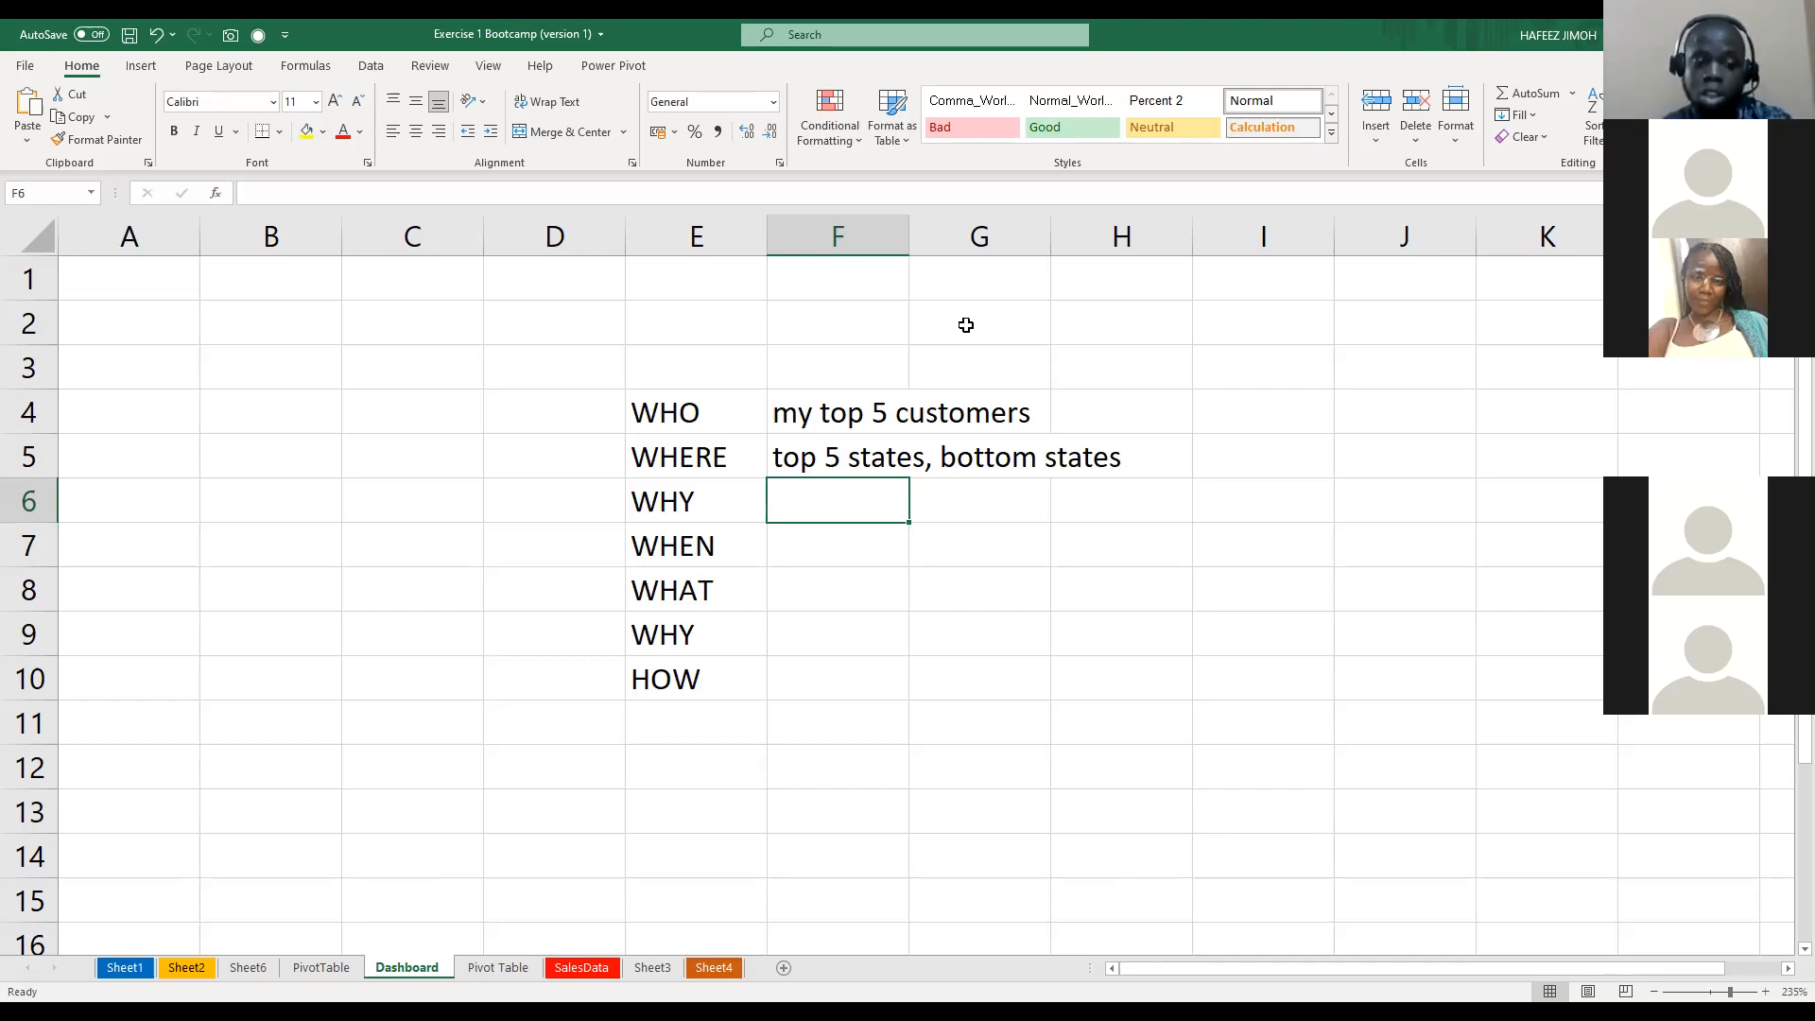
# Look through the State, Region and Ship Date columns on the SalesData sheet and return to the Dashboard sheet
pyautogui.click(606, 973)
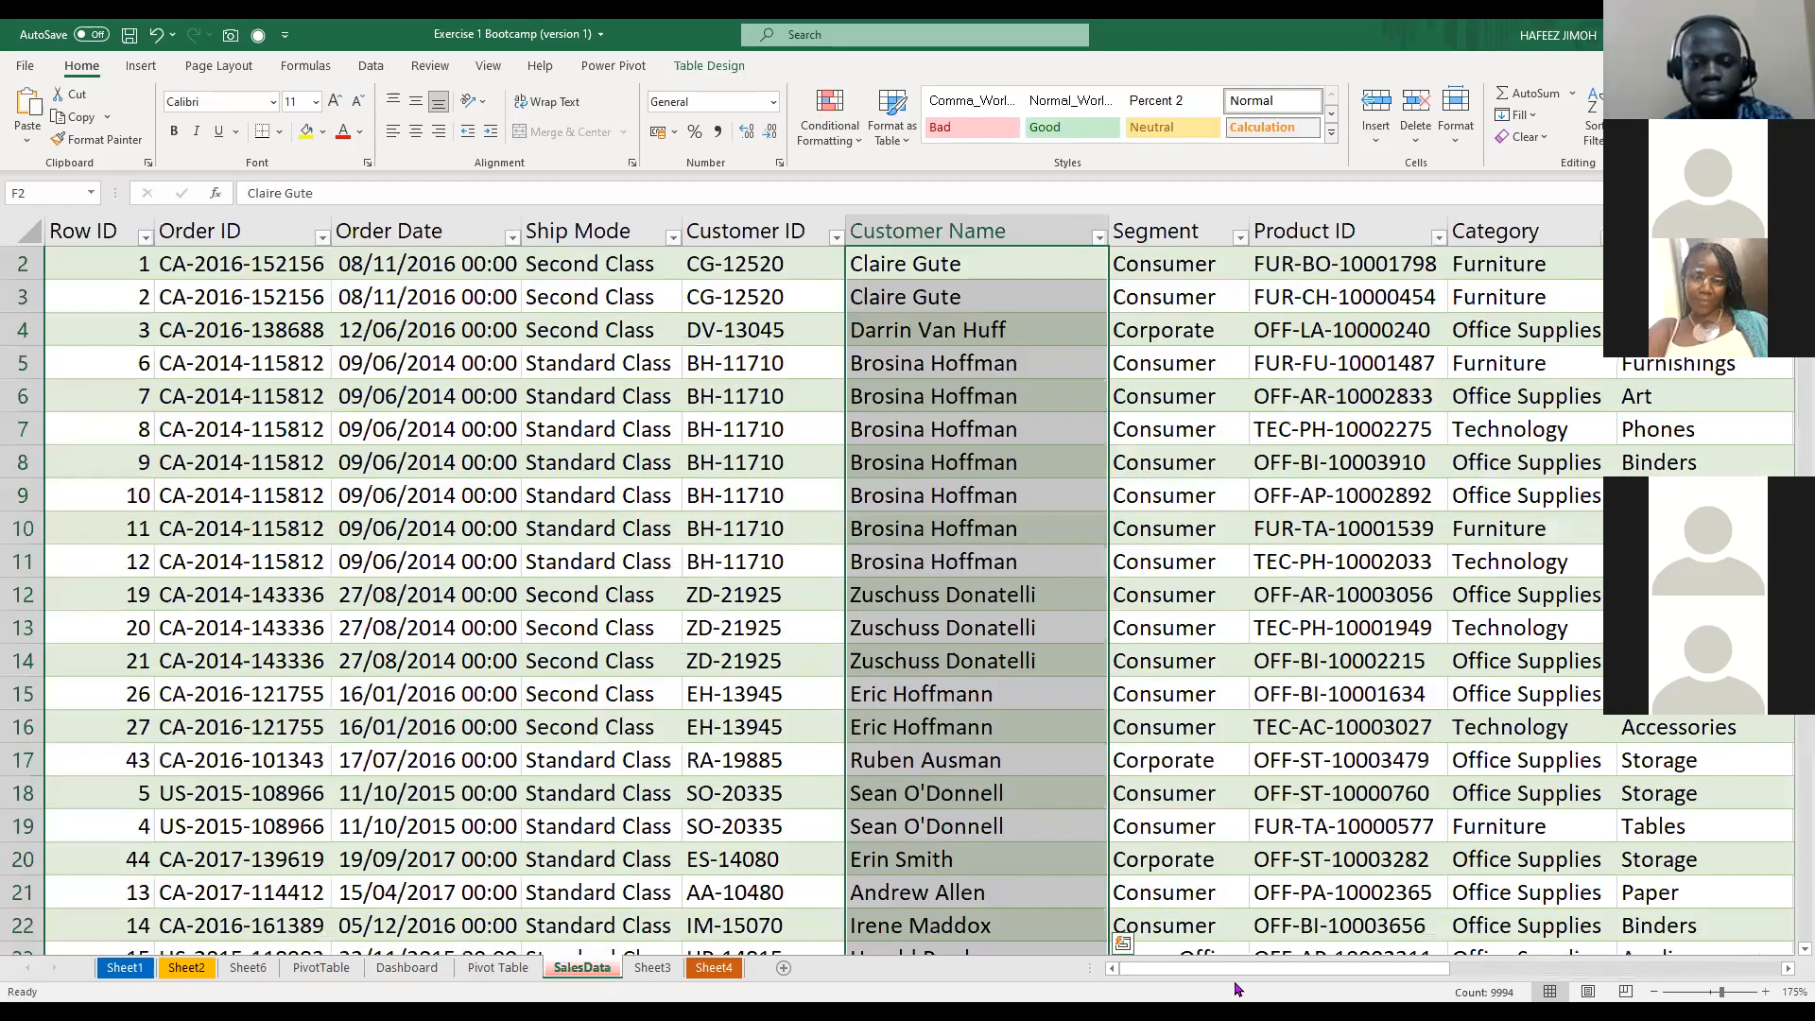
pyautogui.moveTo(1250, 978); pyautogui.dragTo(1726, 973)
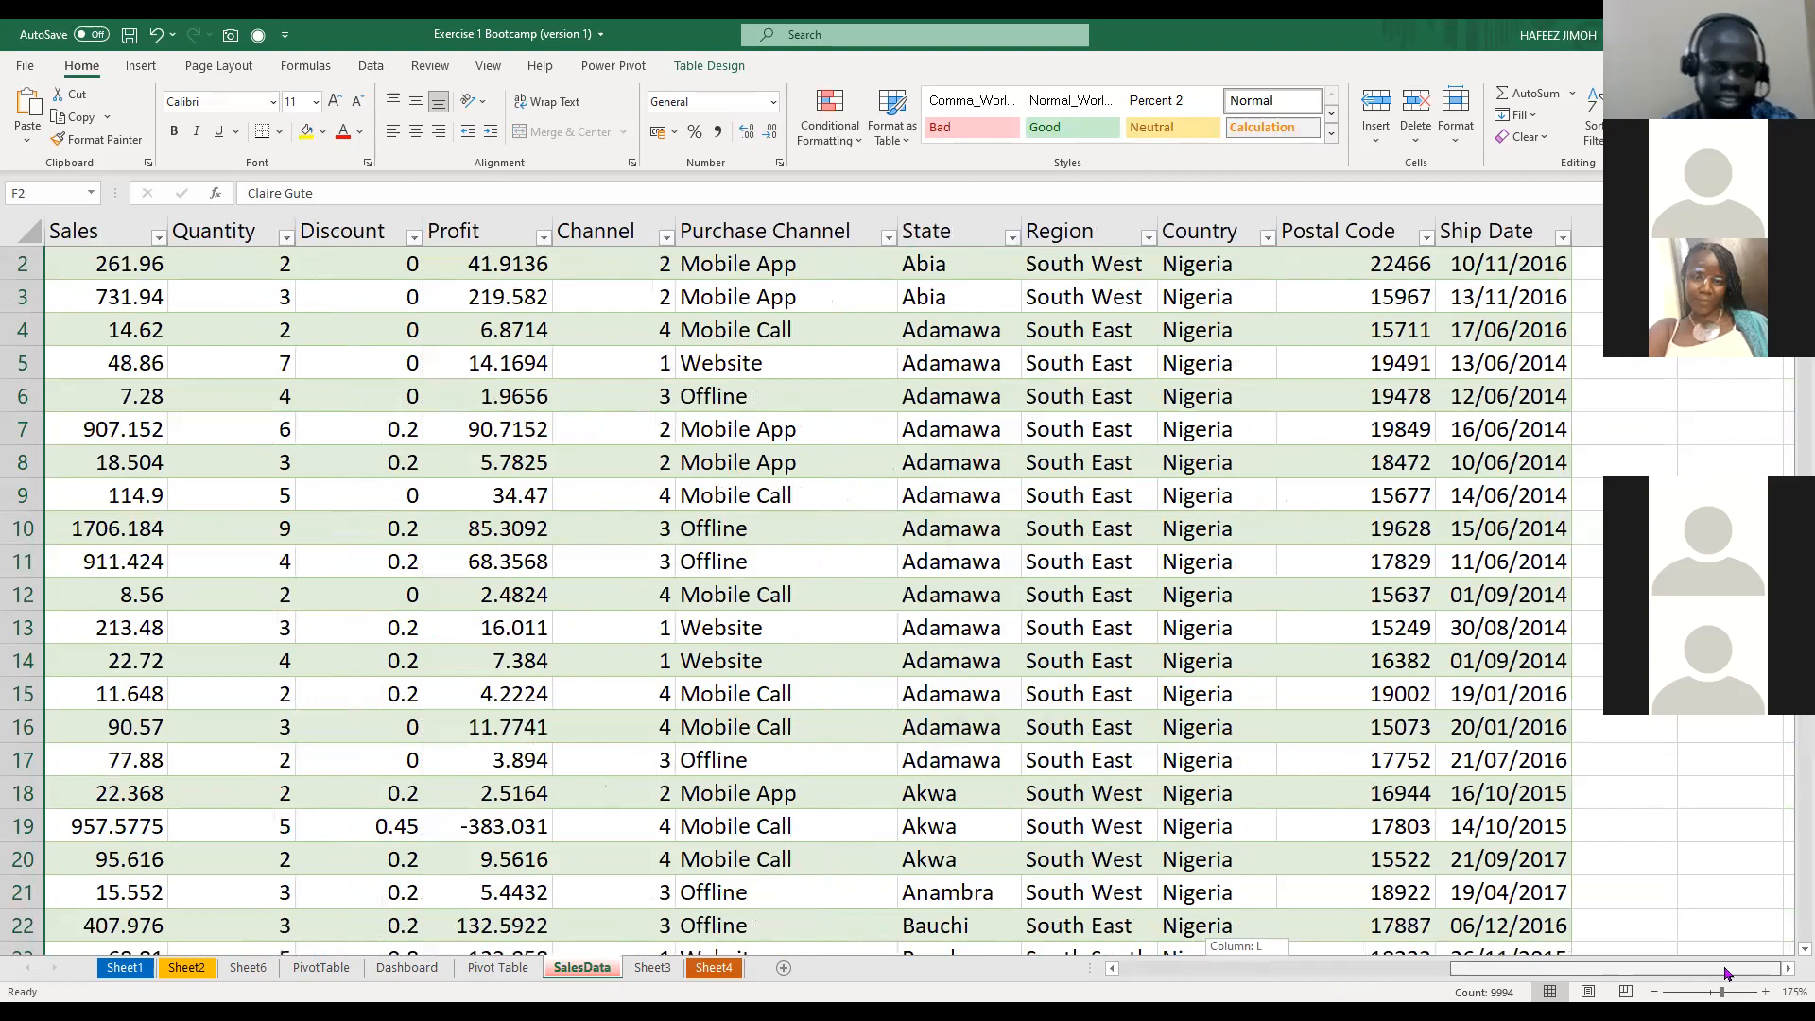
pyautogui.moveTo(1711, 974); pyautogui.dragTo(1697, 965)
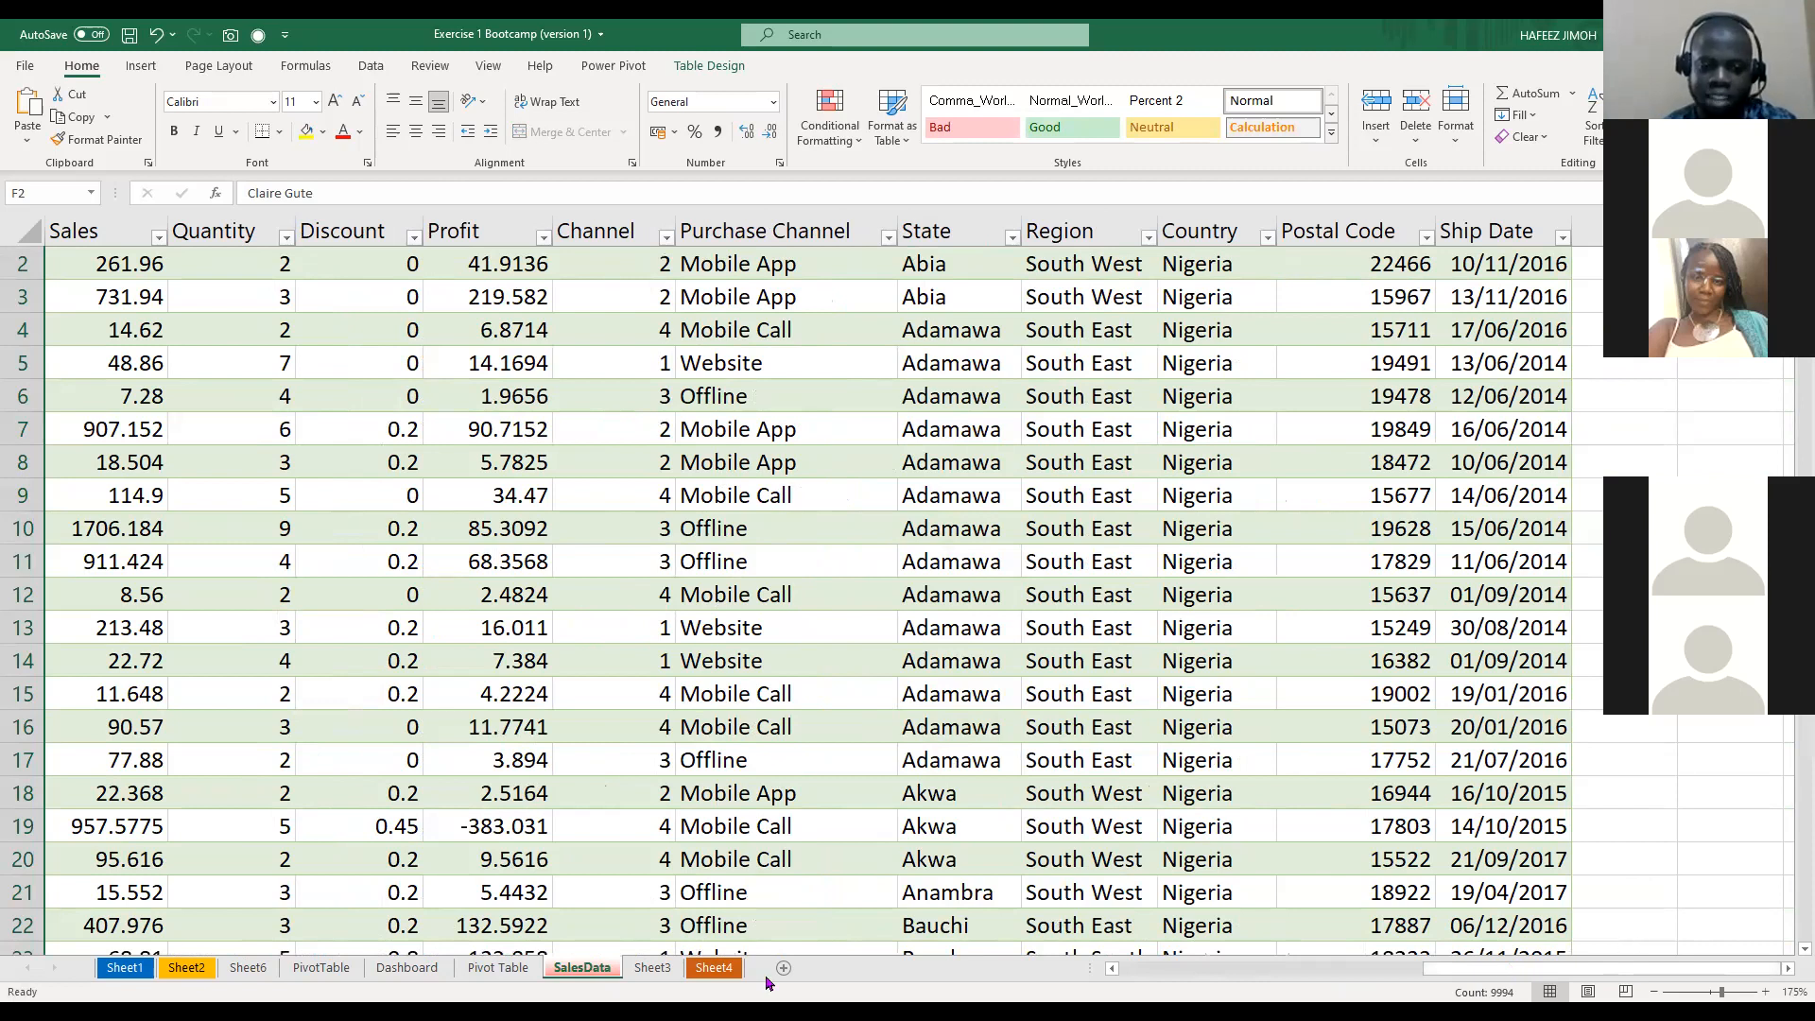
pyautogui.click(407, 967)
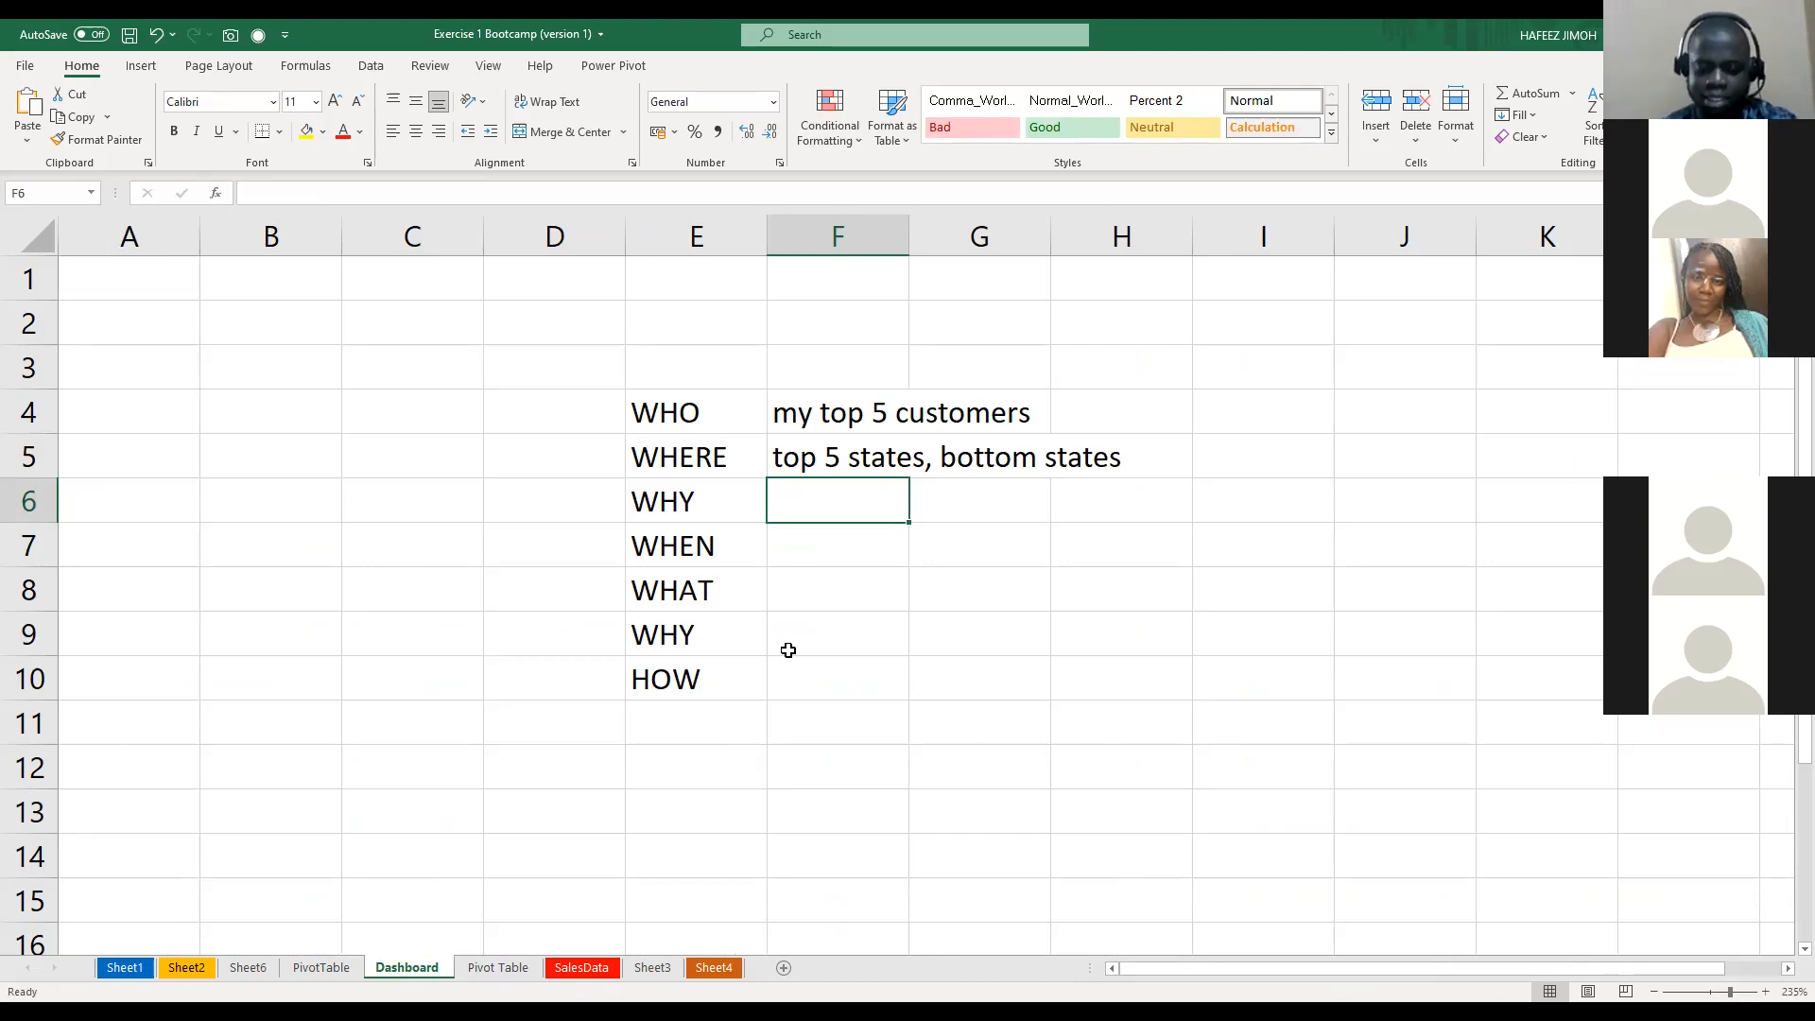
# Enter "Date" in cell F7 beside WHEN
pyautogui.click(880, 558)
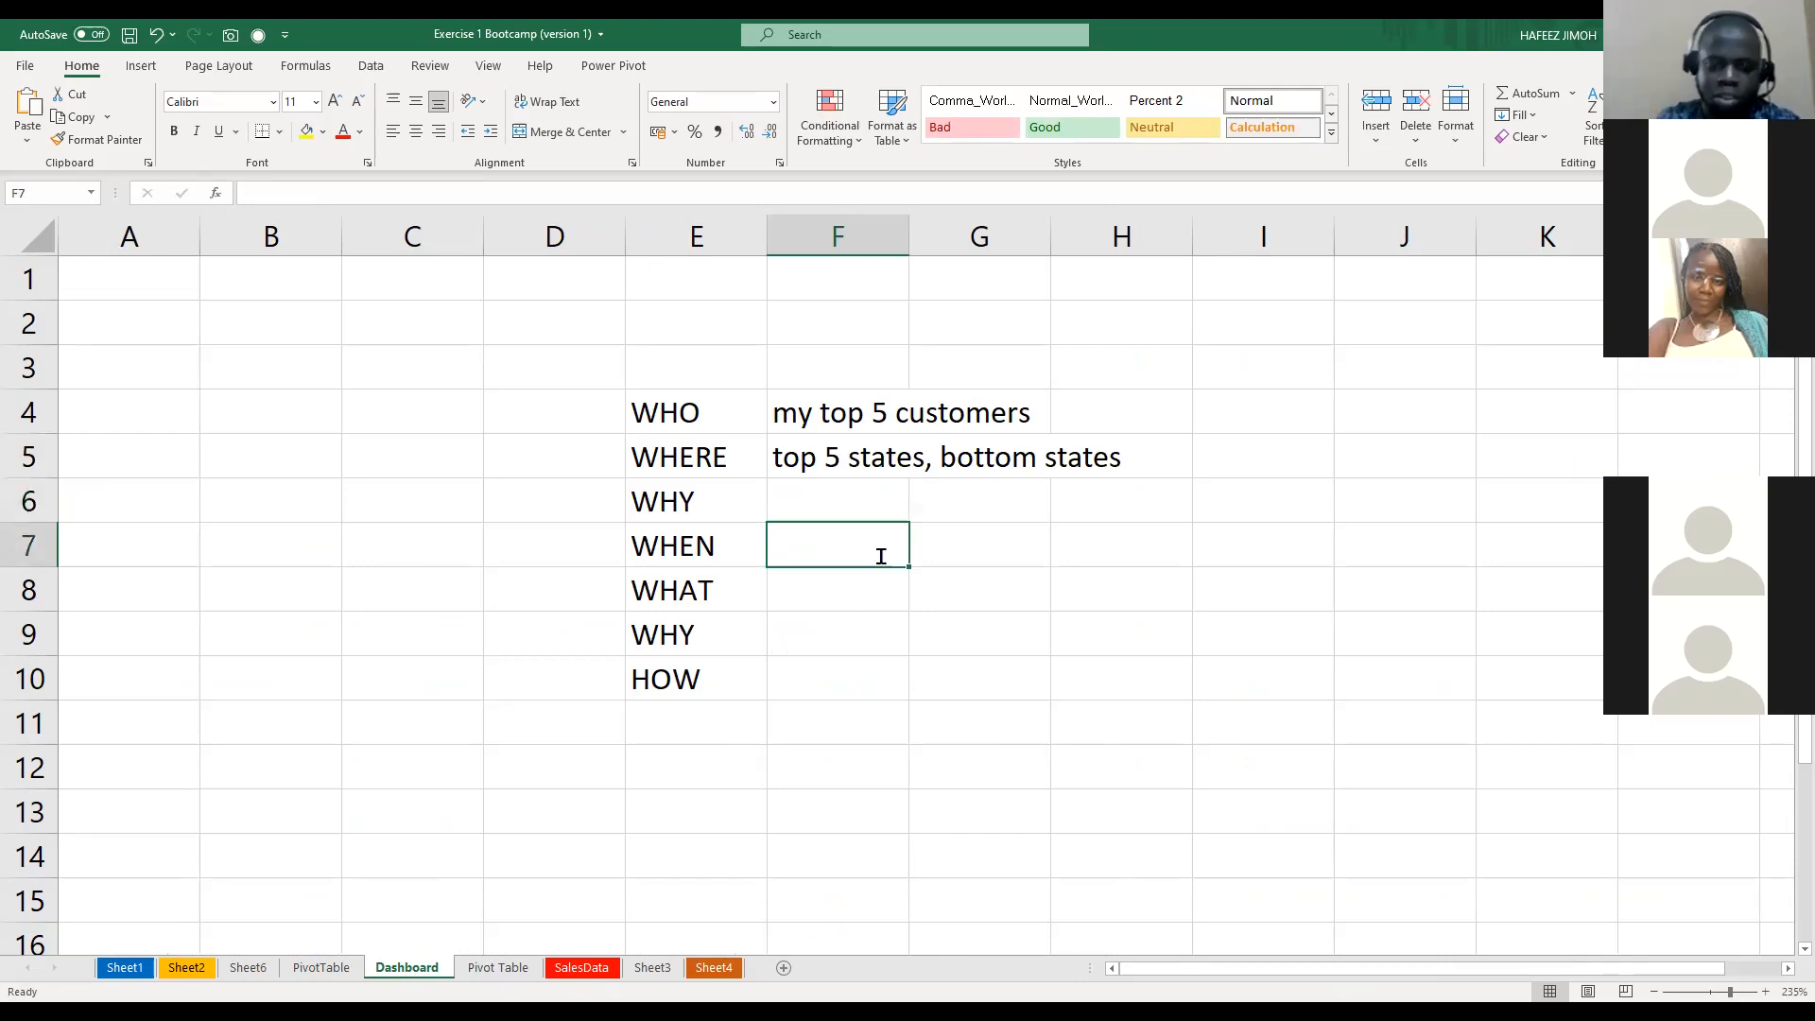
pyautogui.write('Date')
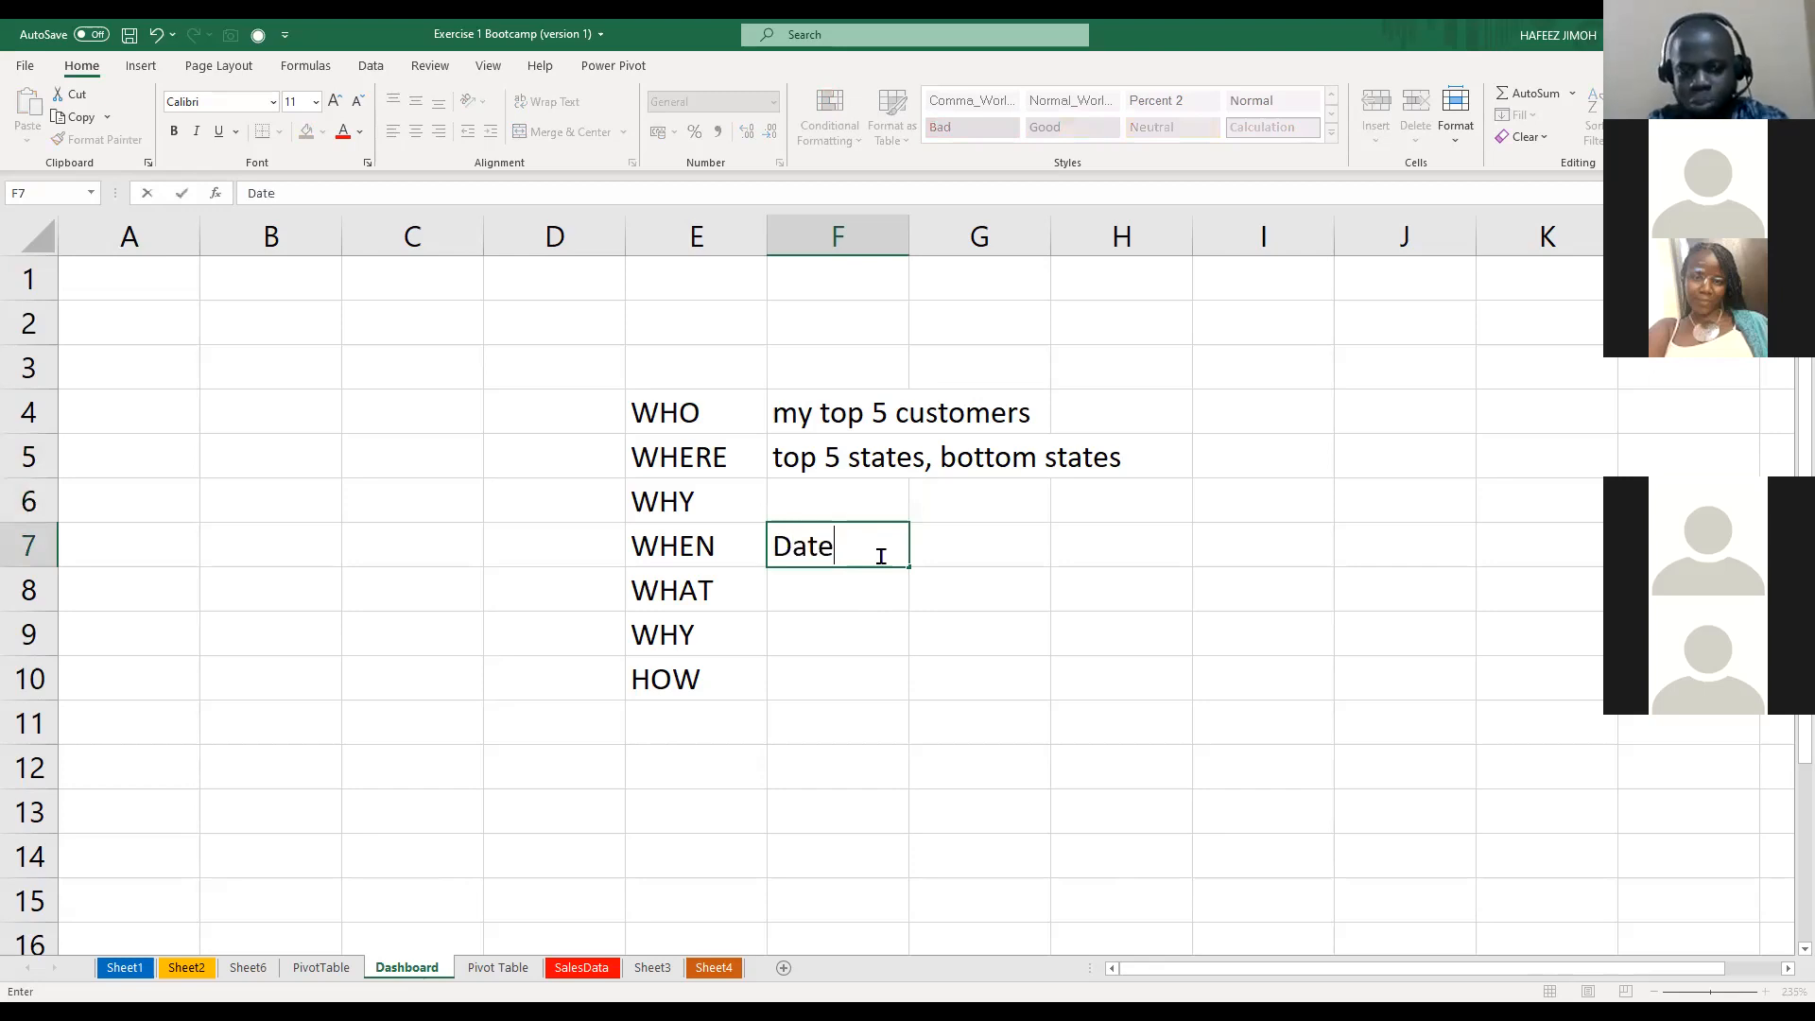
pyautogui.press('Return')
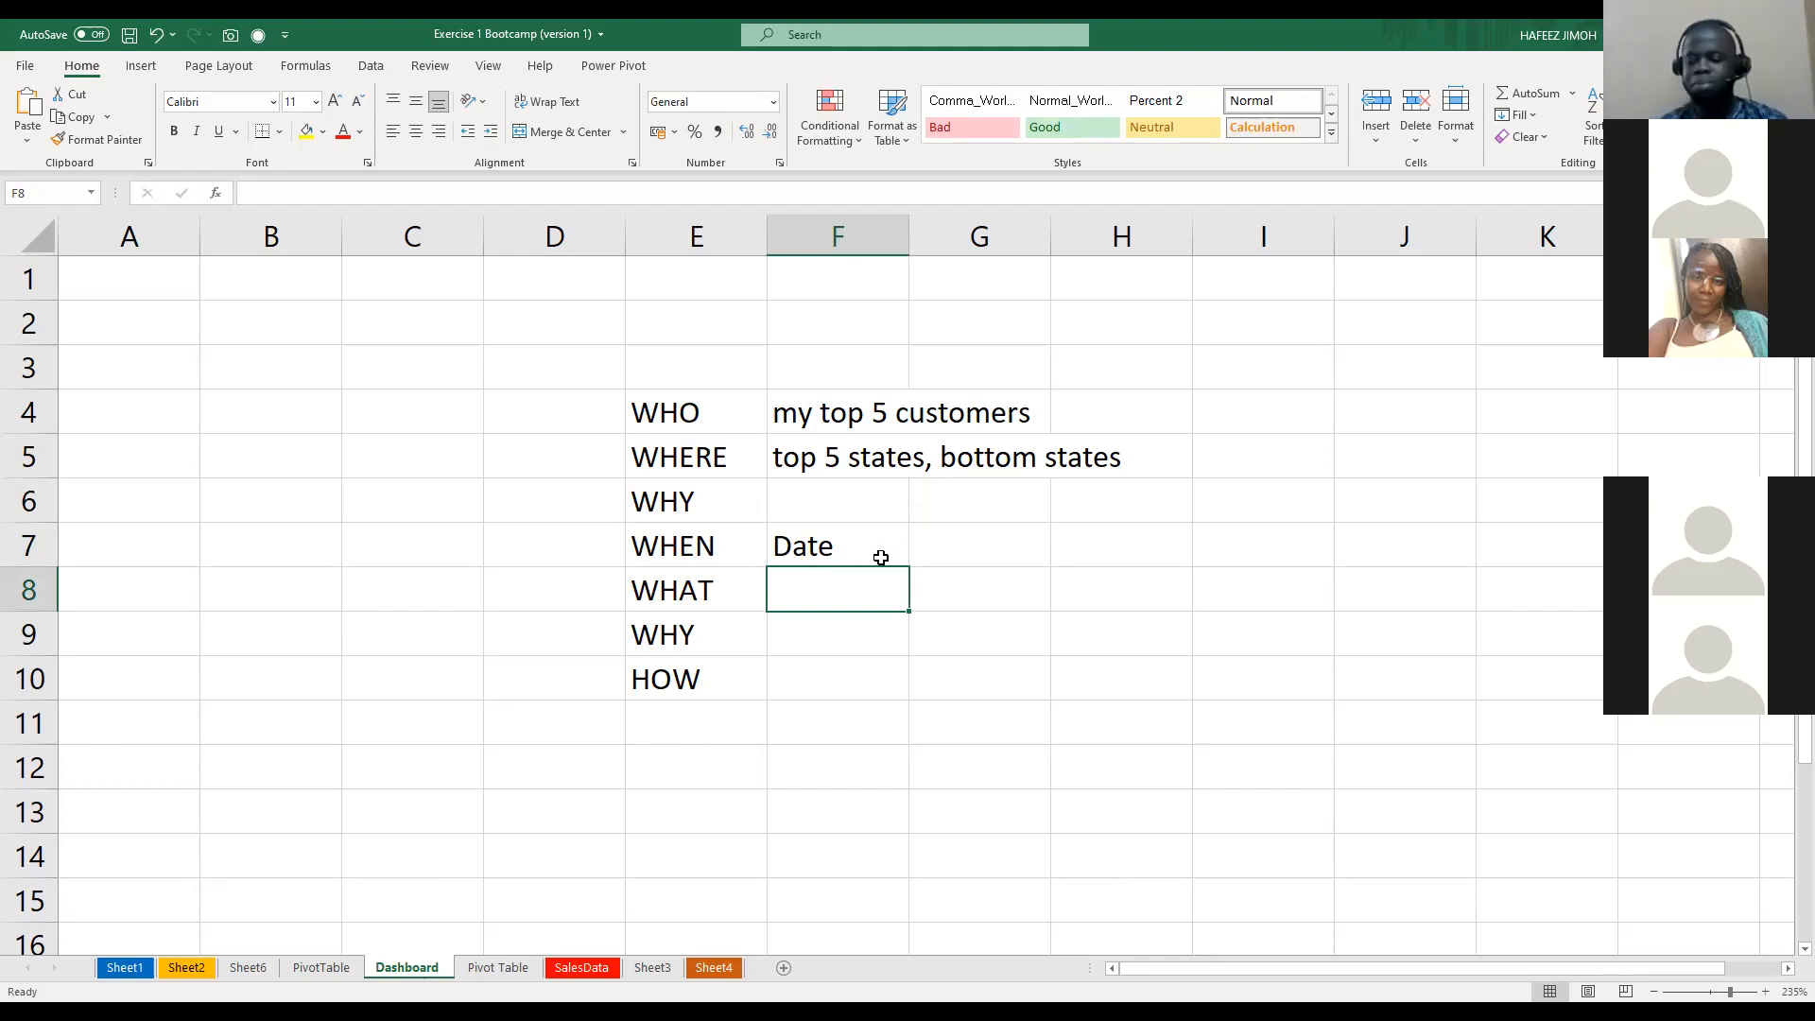
# Clear the question list in E3:H11 and draw a text box spanning about A2 to D8
pyautogui.moveTo(648, 377); pyautogui.dragTo(1108, 716)
pyautogui.press('Delete')
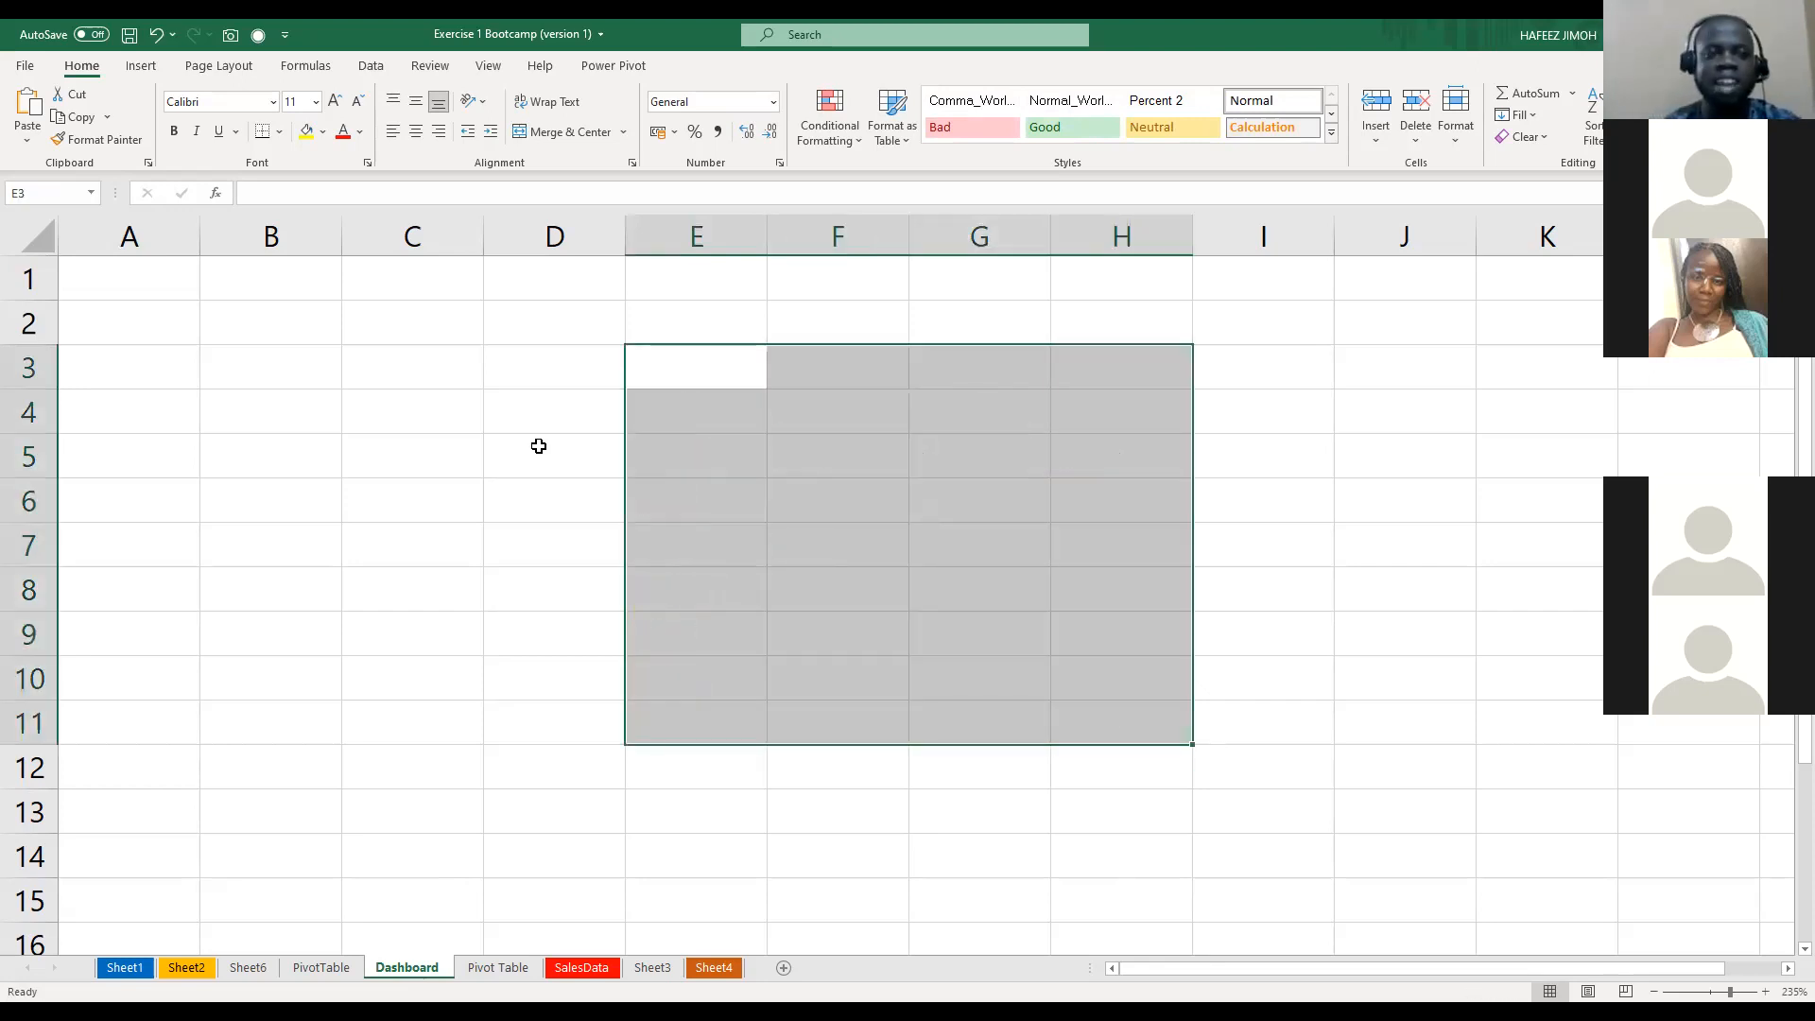
pyautogui.click(140, 68)
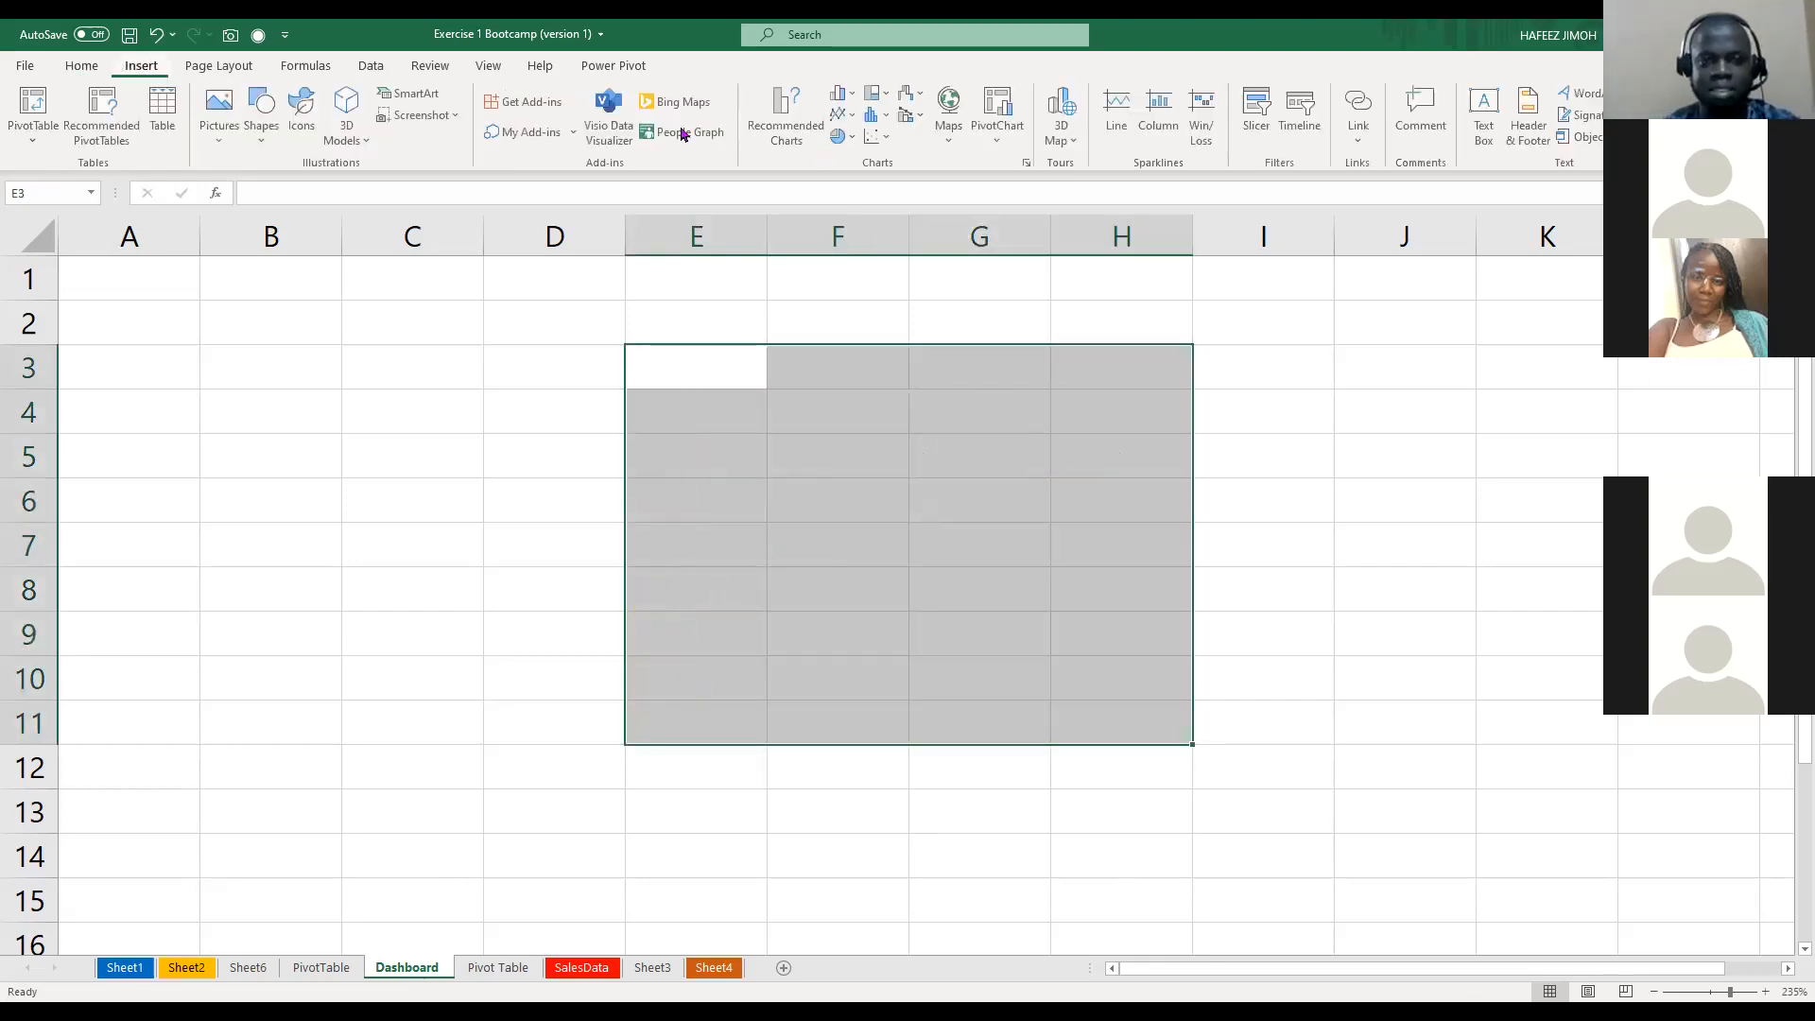
pyautogui.click(267, 144)
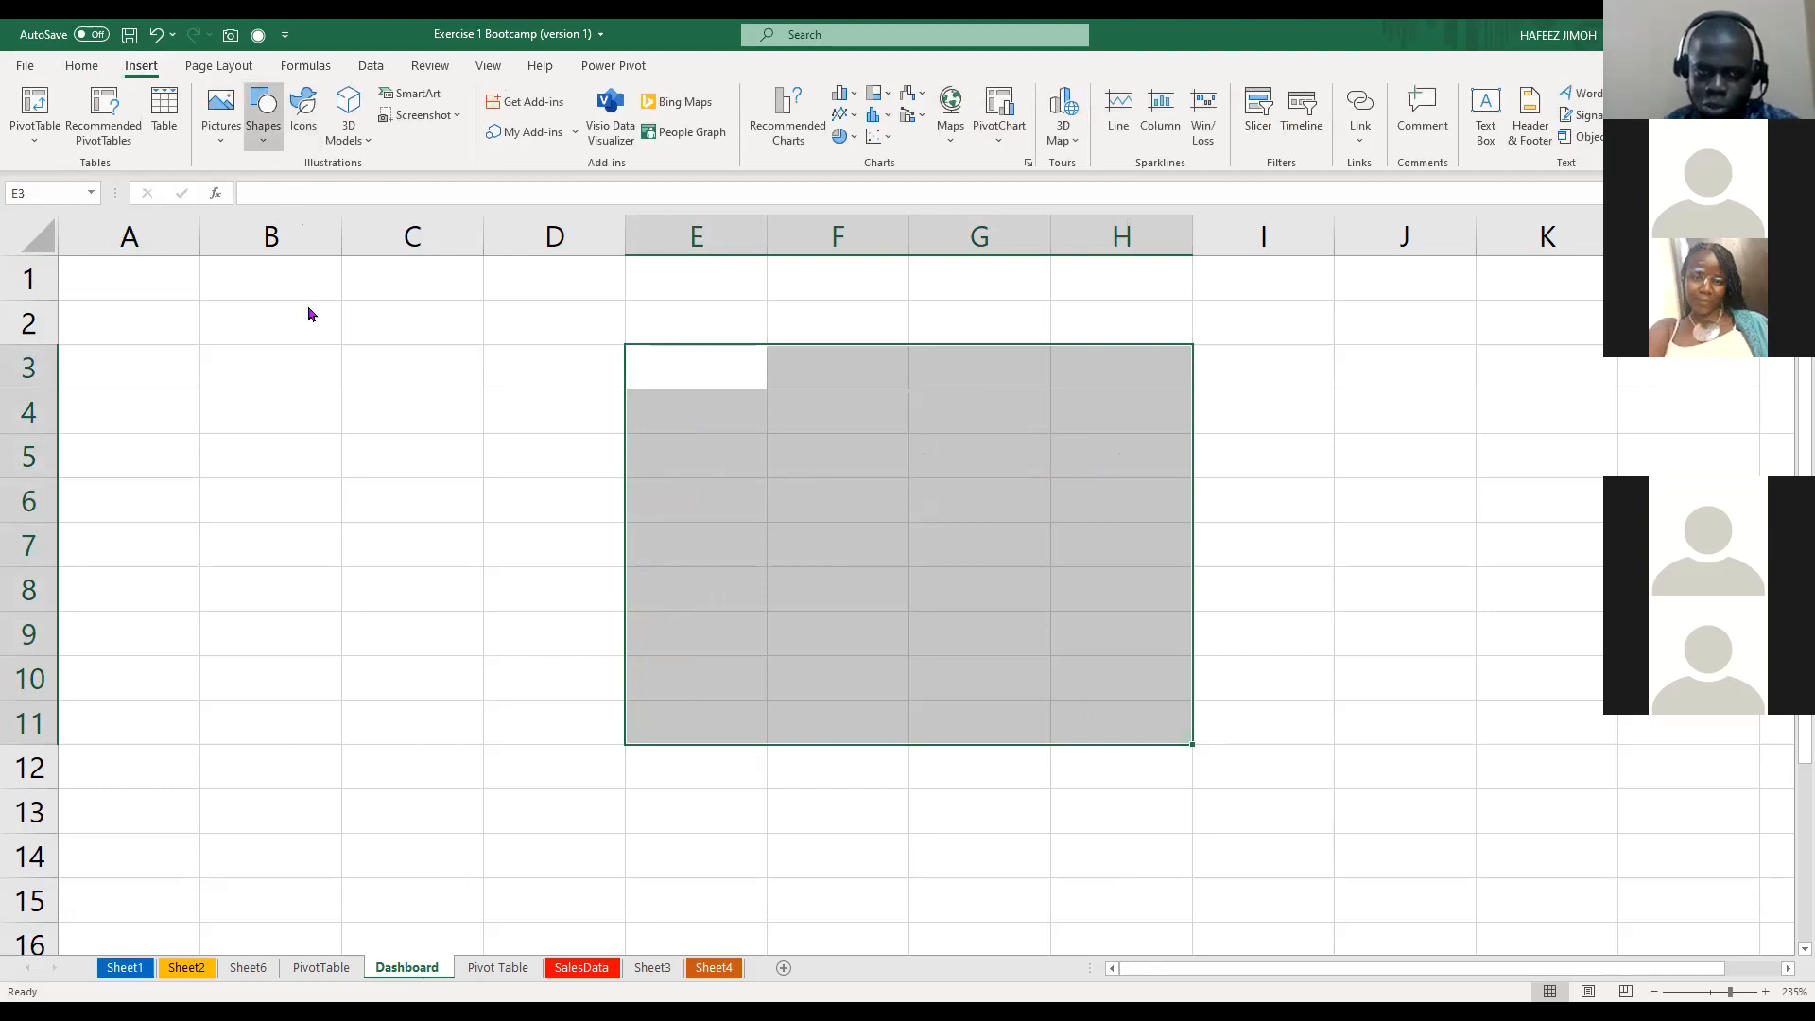
pyautogui.click(261, 142)
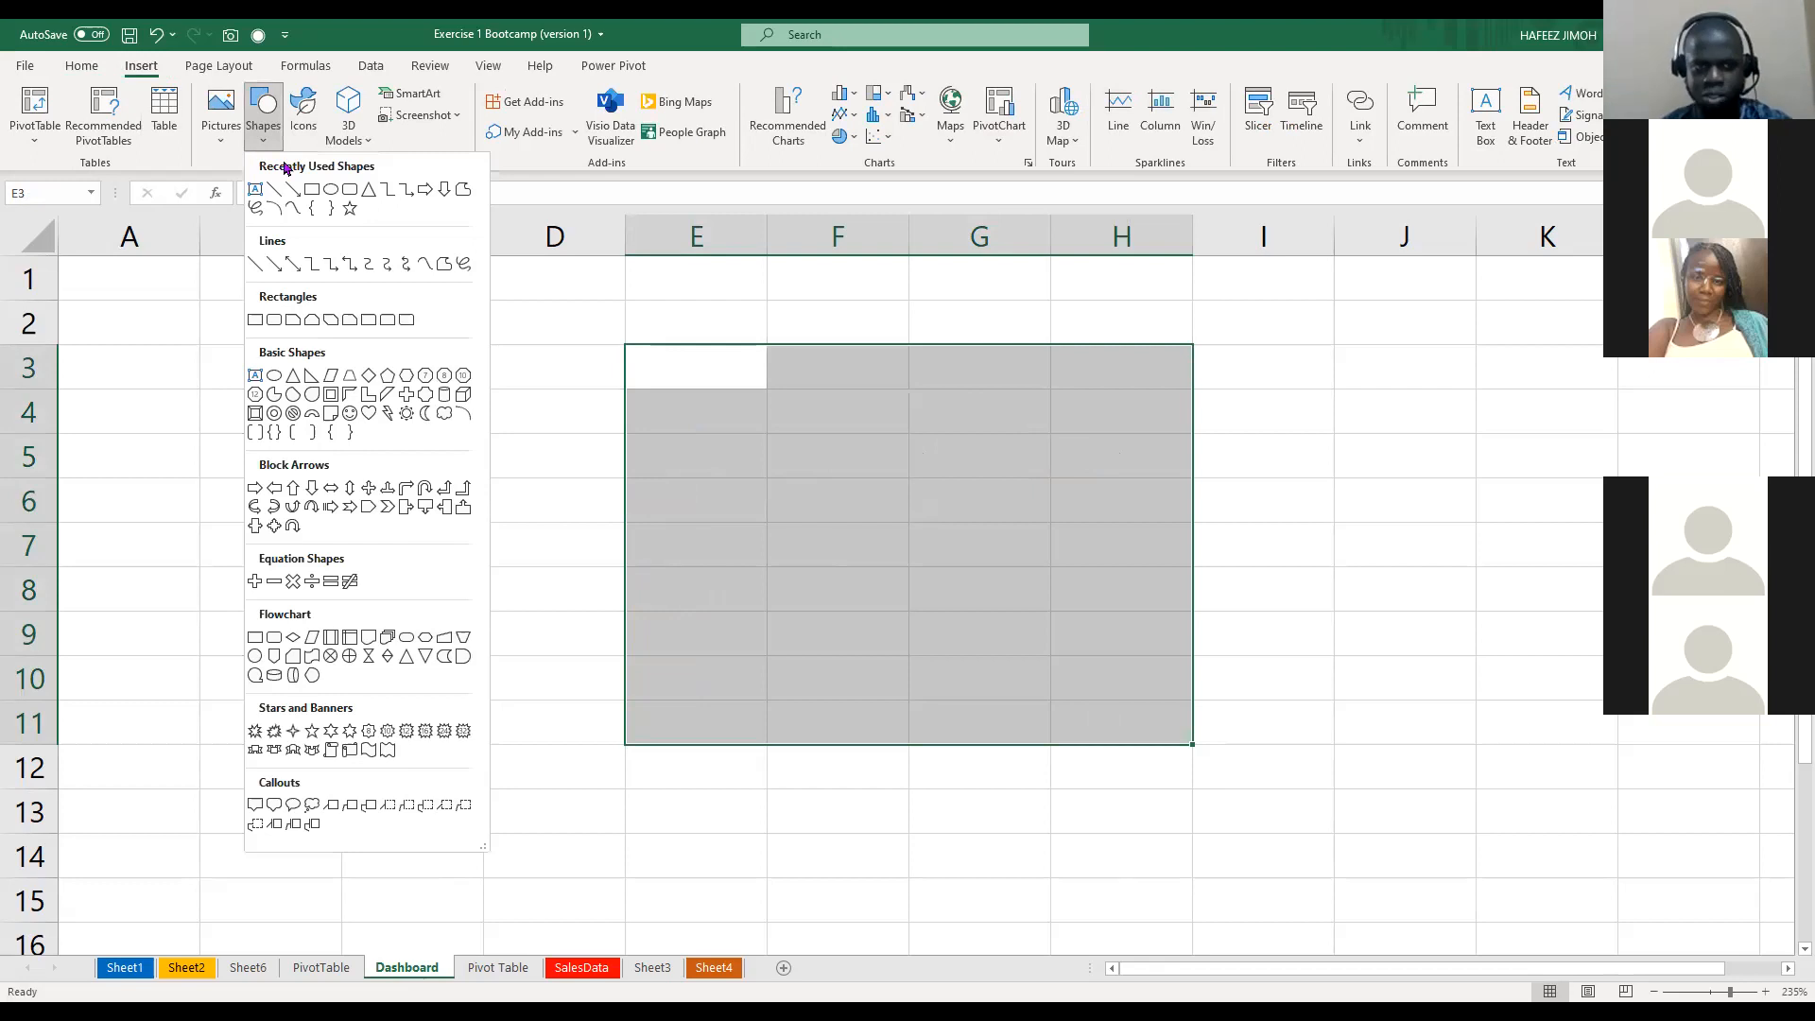
pyautogui.click(256, 190)
pyautogui.moveTo(70, 316); pyautogui.dragTo(580, 607)
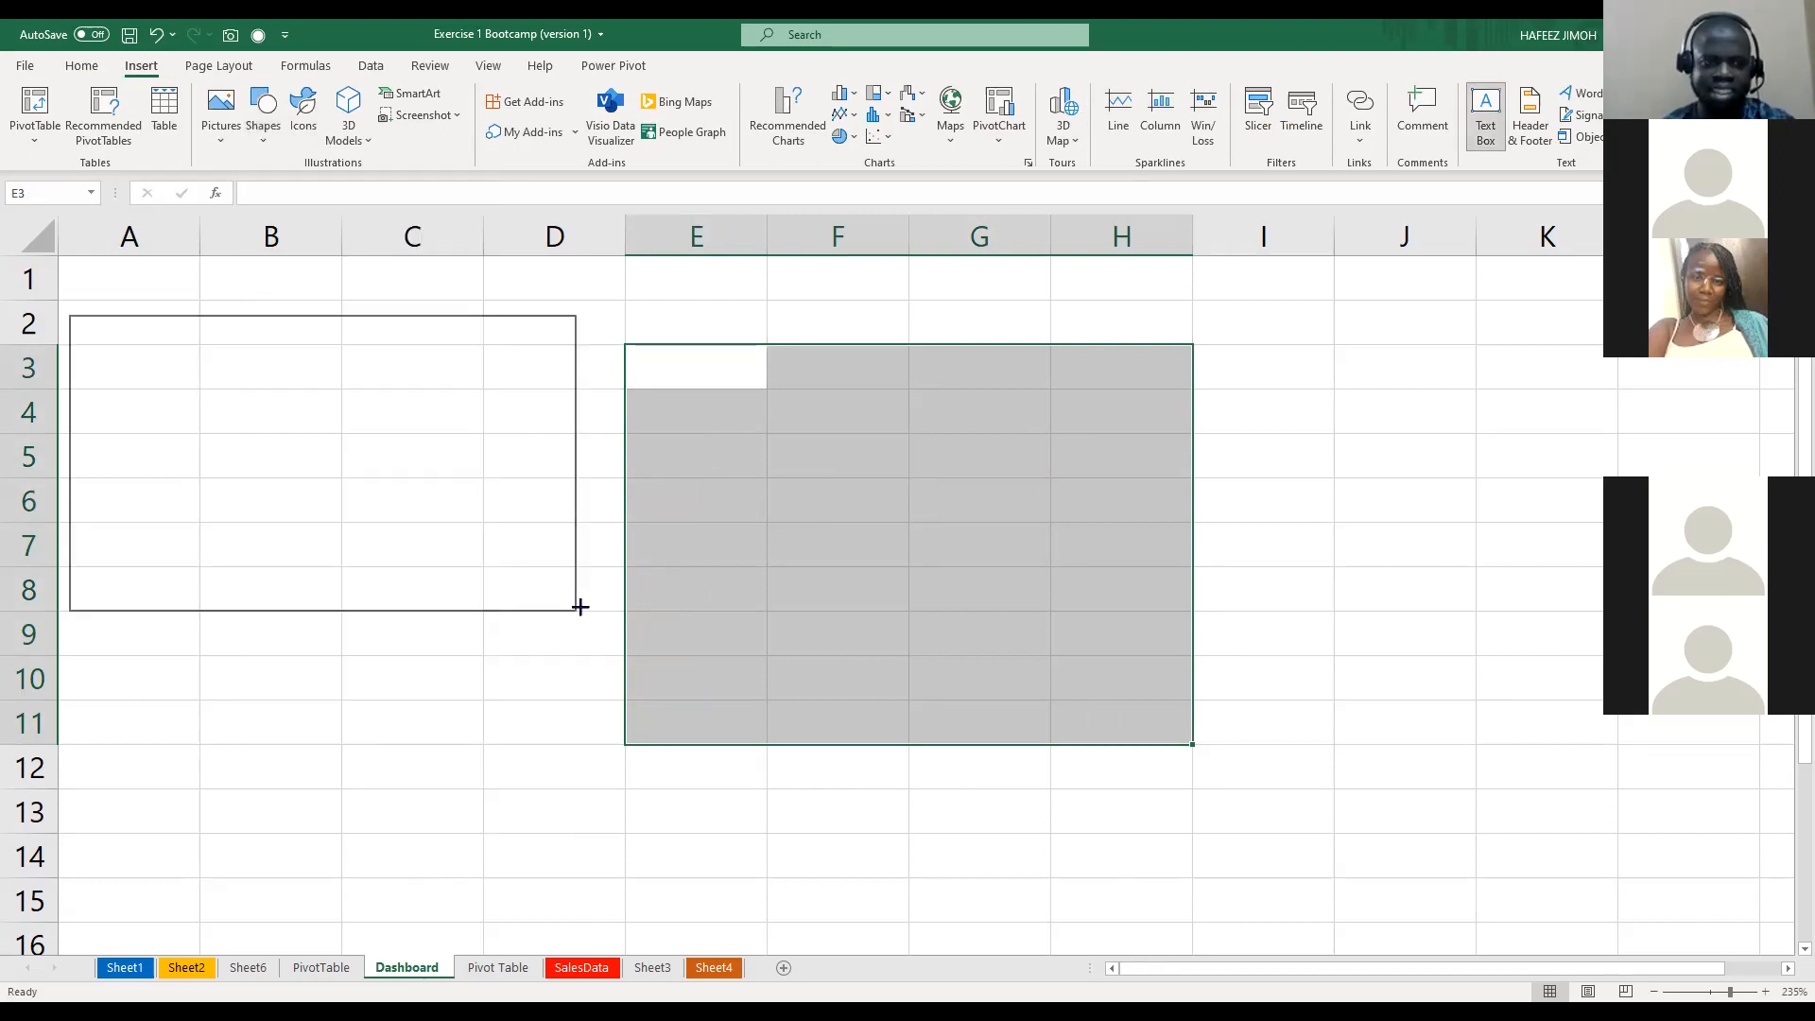
# Enter WHERE in the text box and enlarge its font size to 28
pyautogui.write('WH')
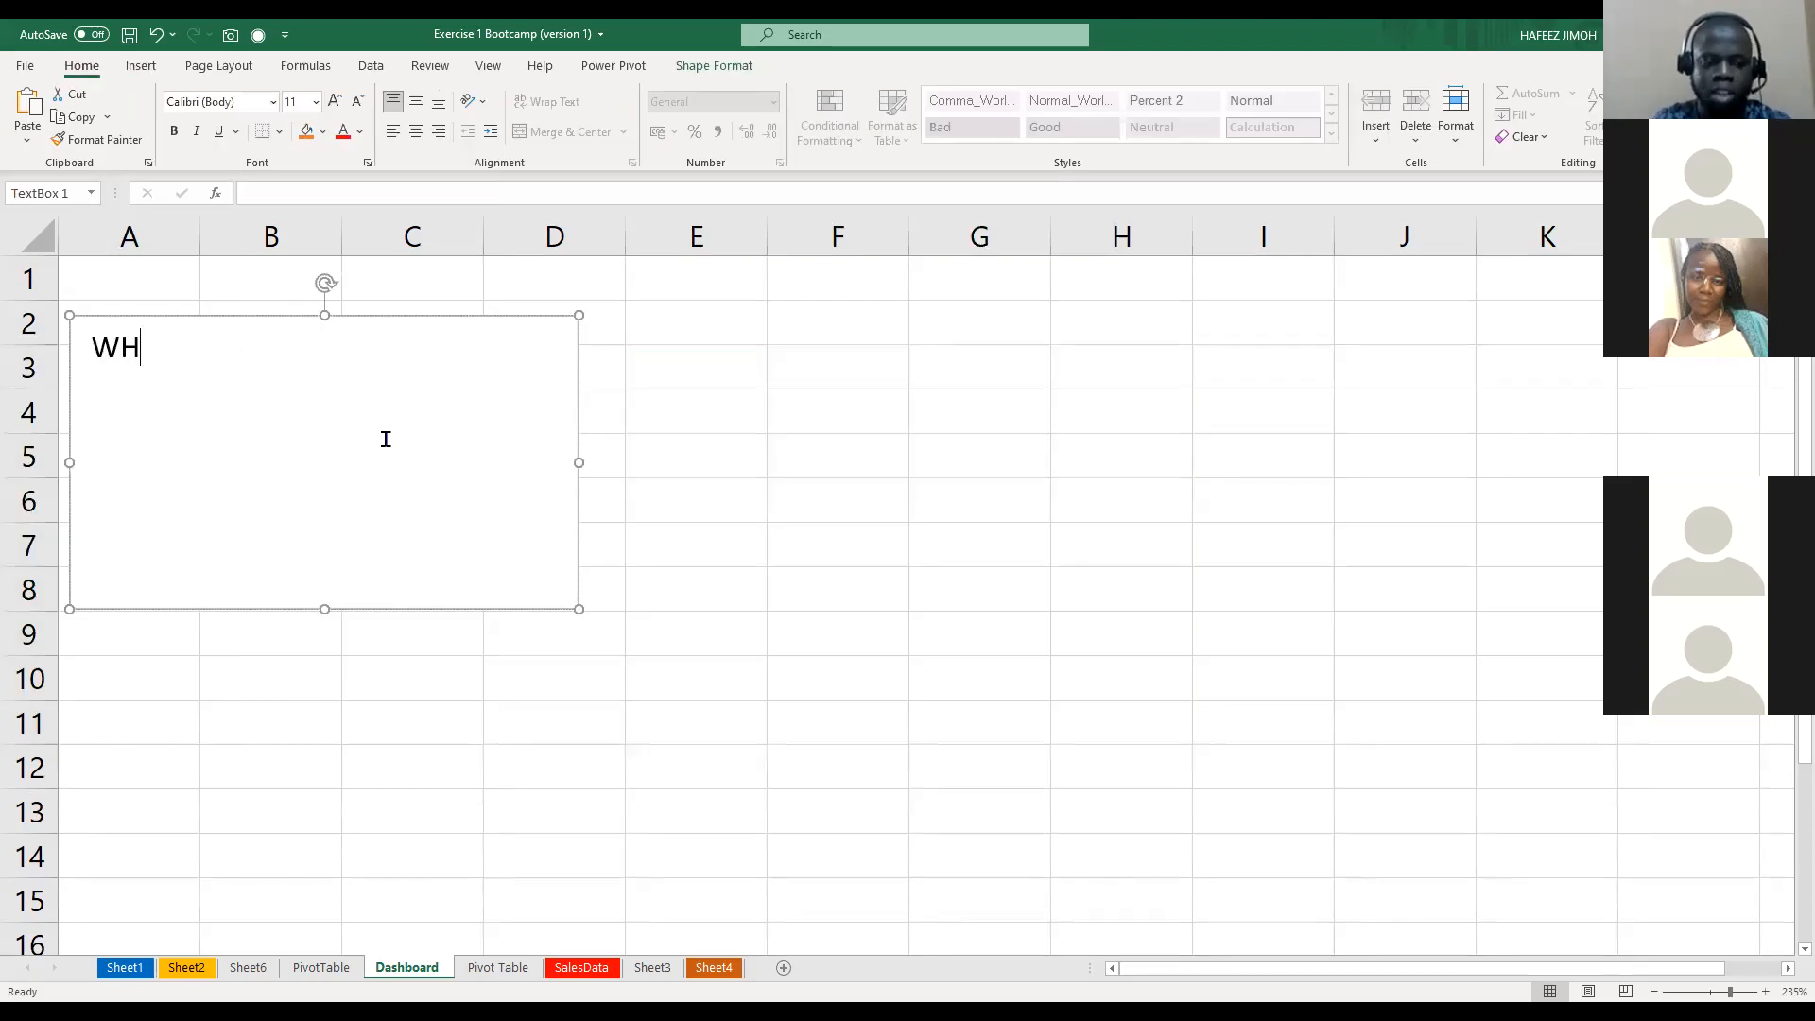
pyautogui.write('ERE')
pyautogui.hotkey('ctrl', 'a')
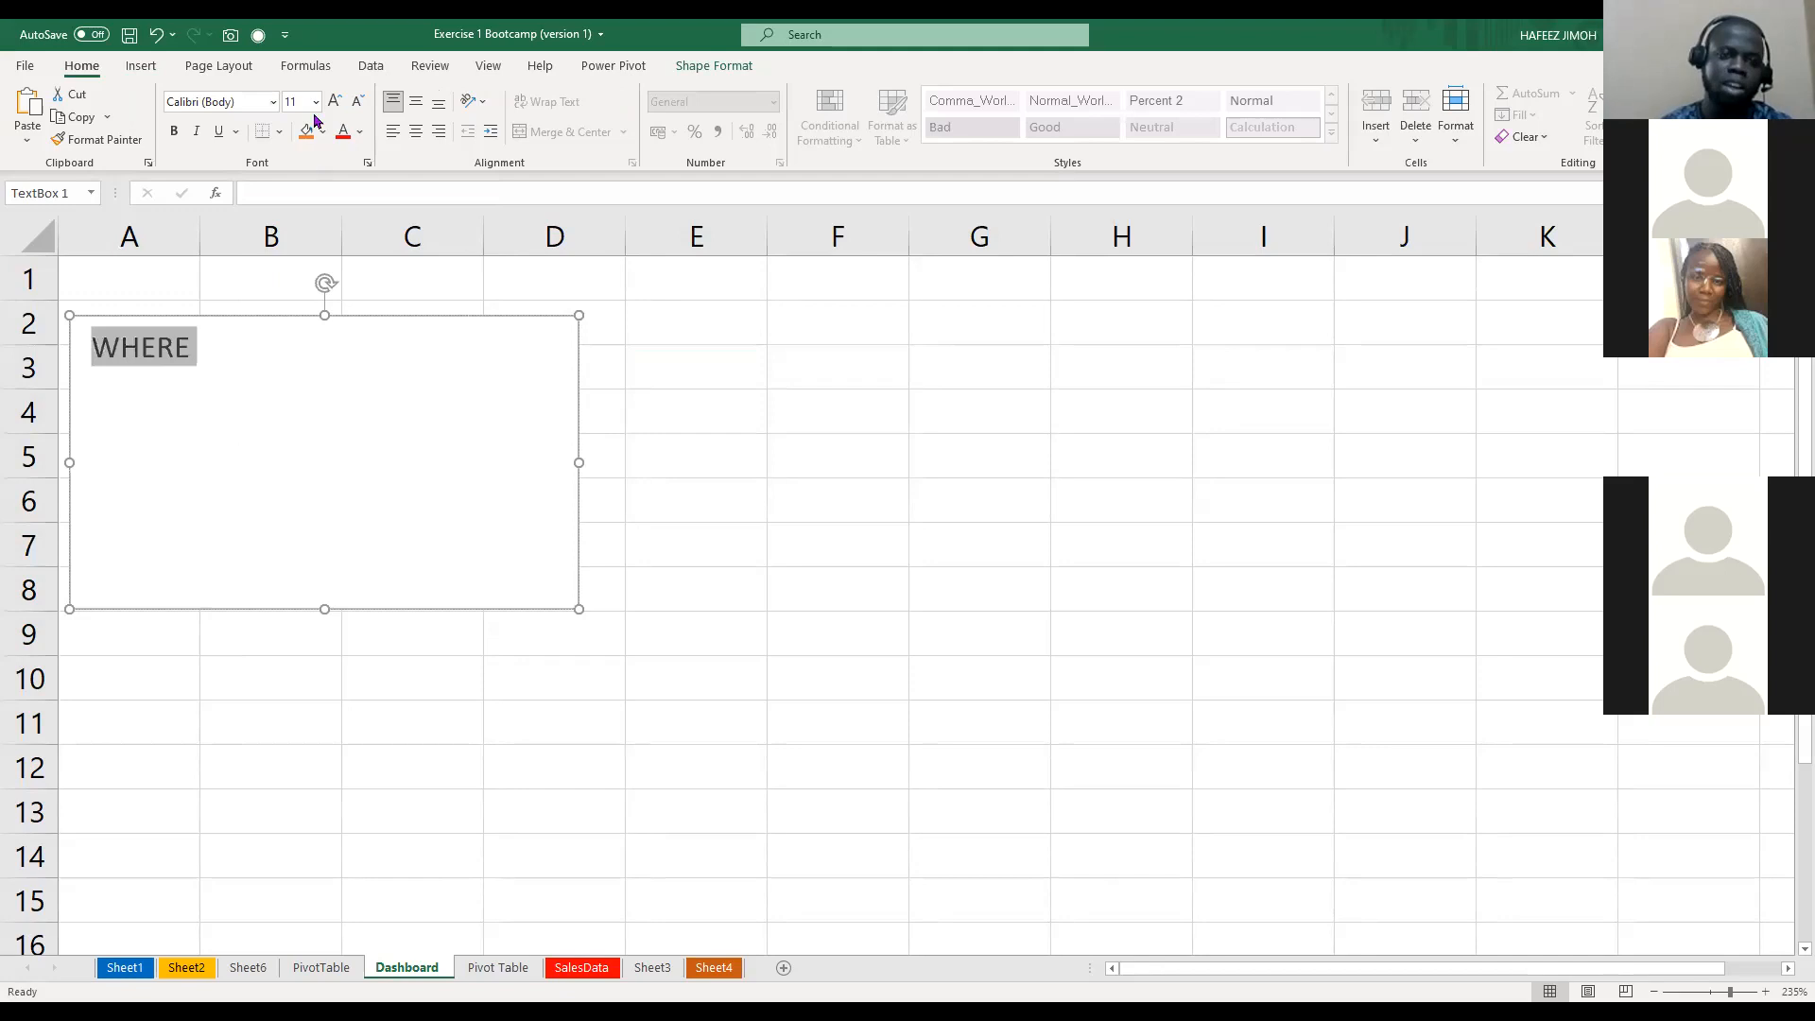
pyautogui.click(336, 101)
pyautogui.click(337, 105)
pyautogui.click(338, 105)
pyautogui.click(337, 105)
pyautogui.click(338, 104)
pyautogui.click(337, 105)
pyautogui.click(510, 570)
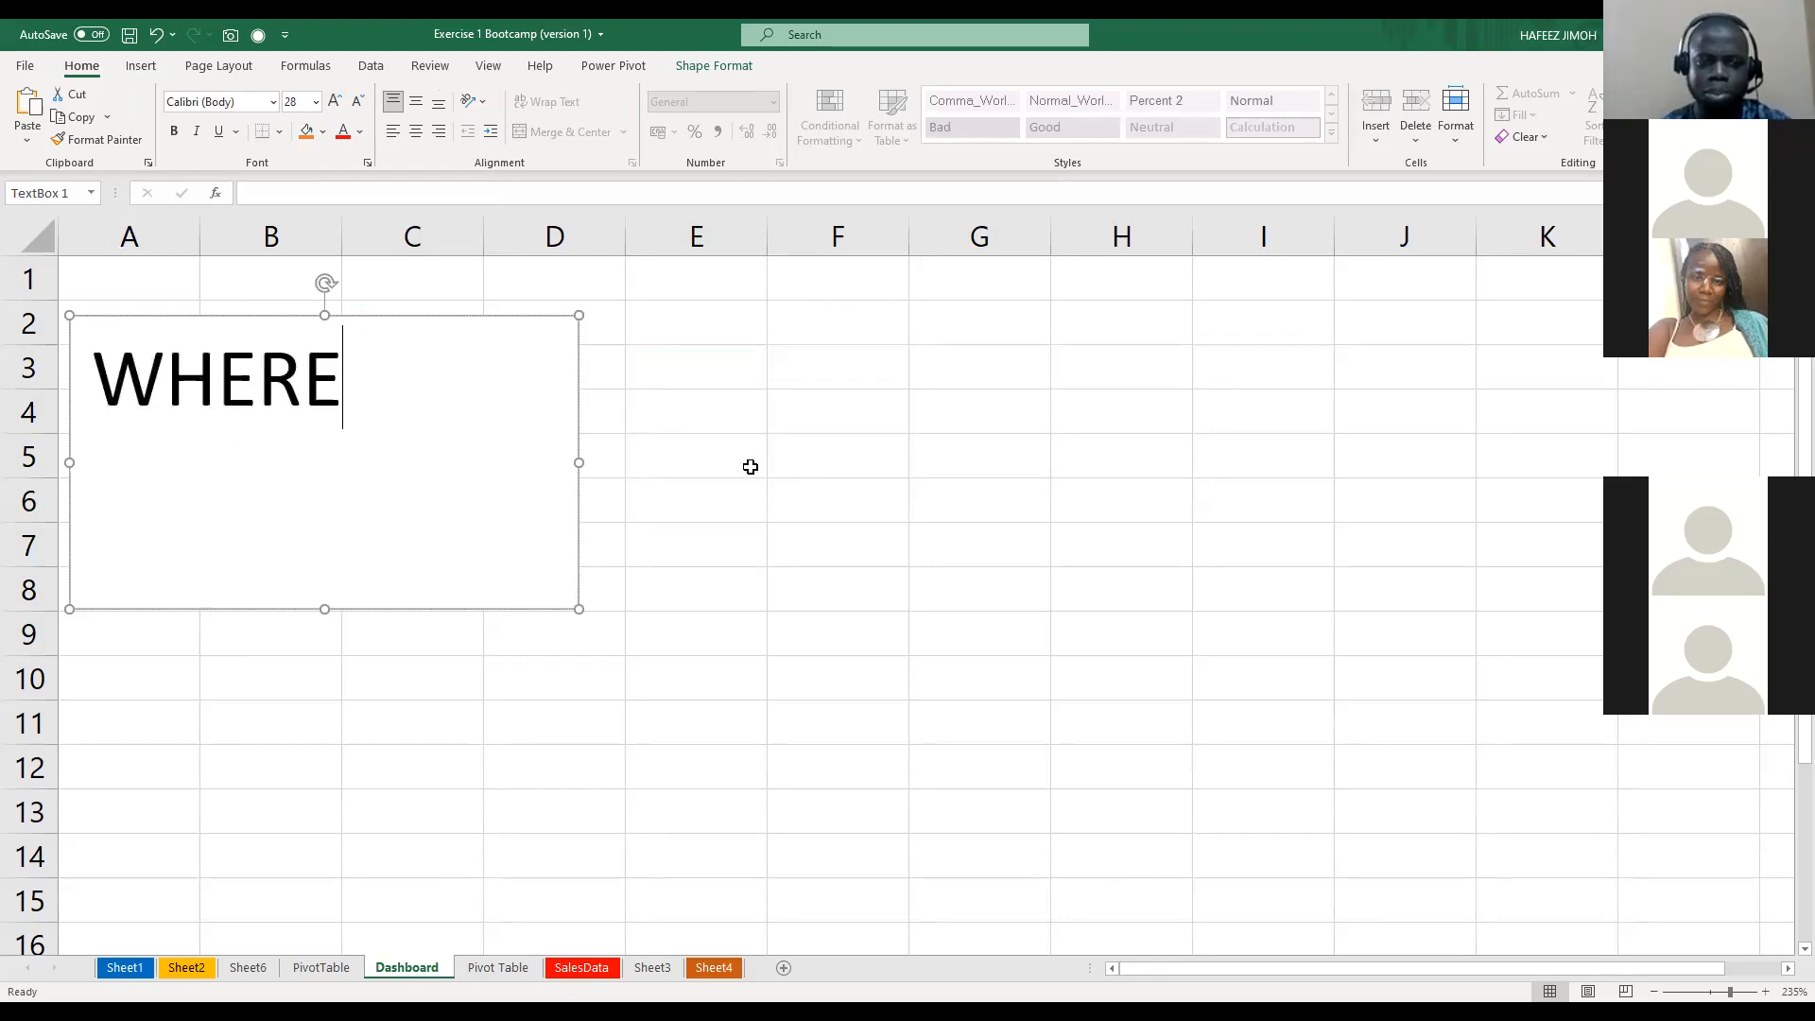
# Duplicate the WHERE text box and place the copy beside it over columns E to H
pyautogui.click(530, 439)
pyautogui.click(522, 331)
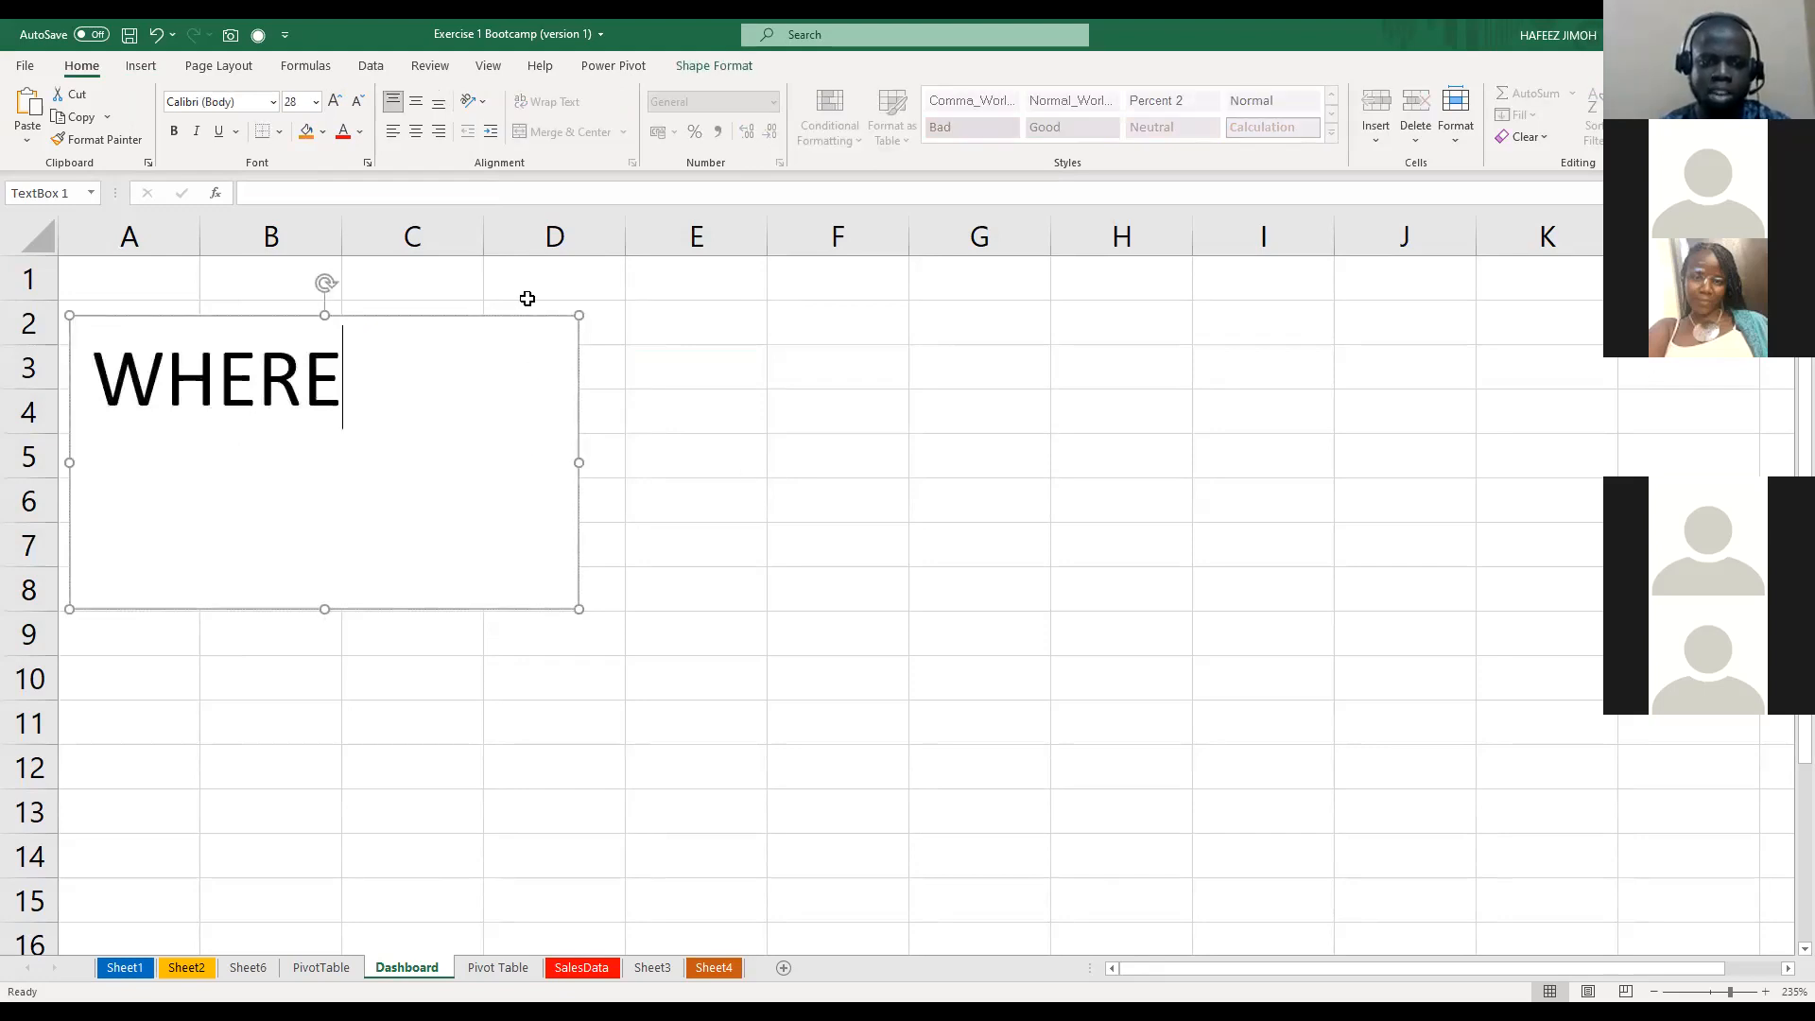
pyautogui.click(527, 298)
pyautogui.click(526, 319)
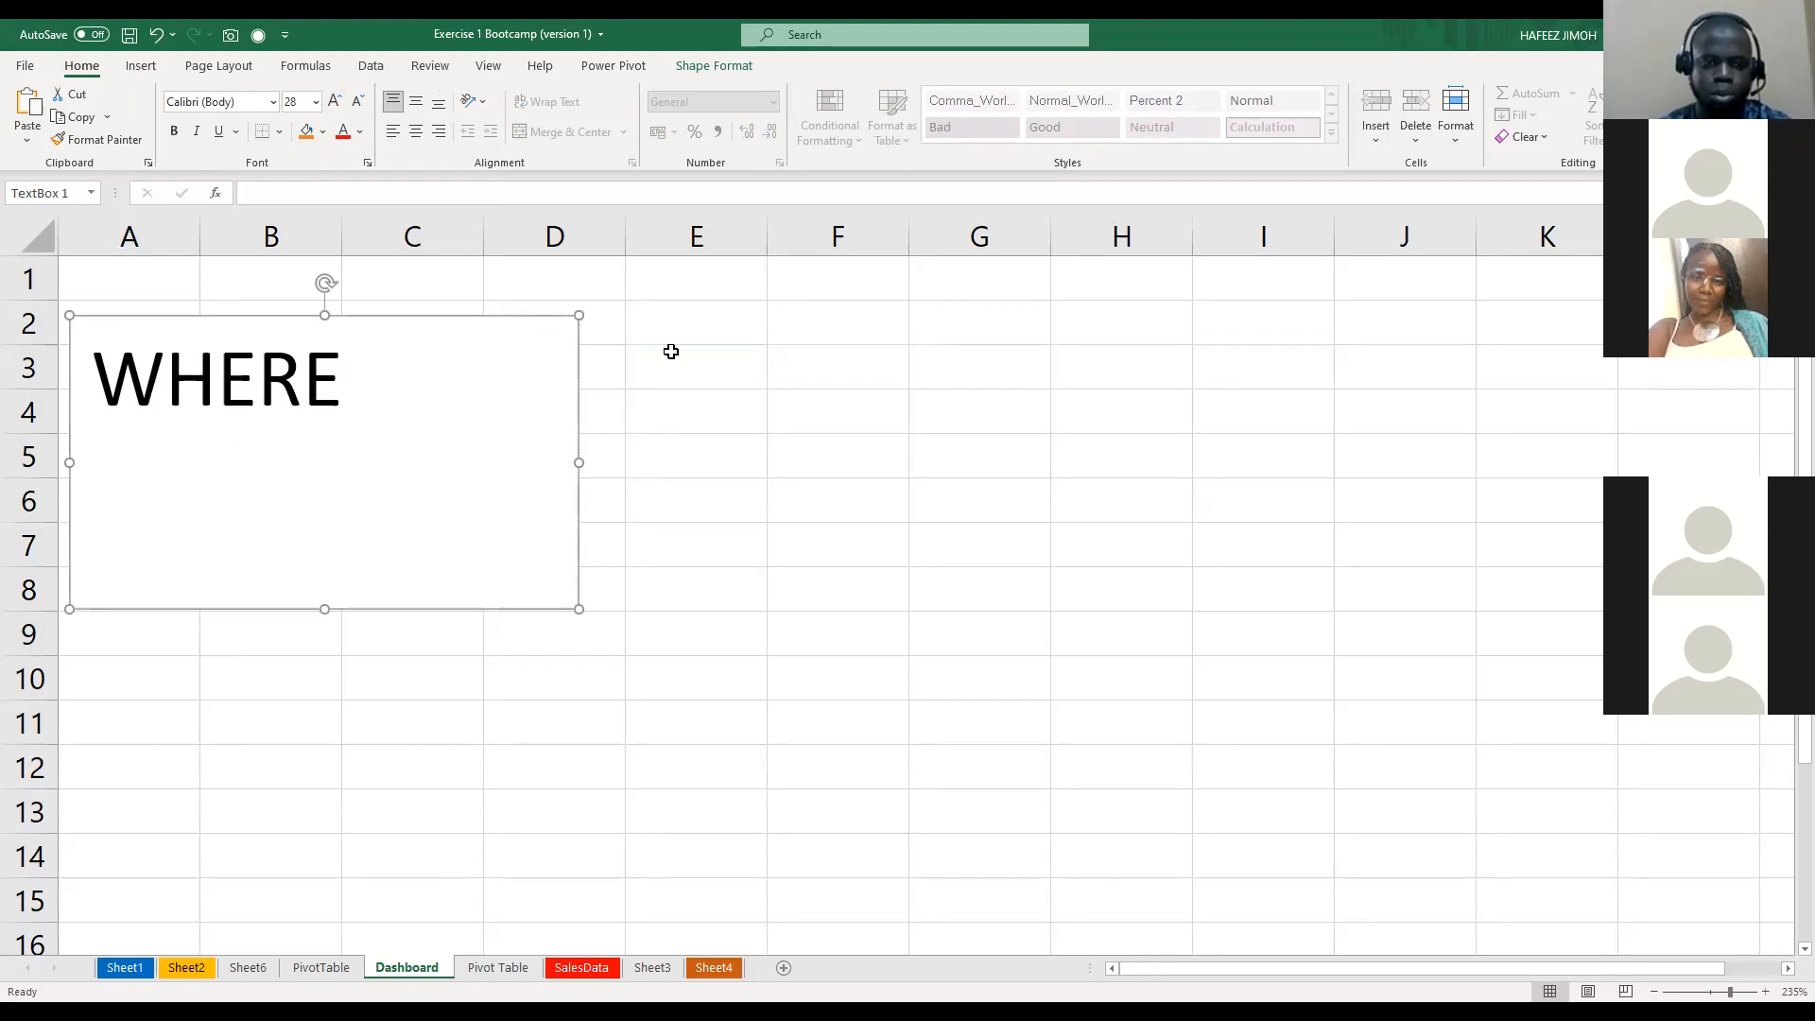
pyautogui.hotkey('ctrl', 'd')
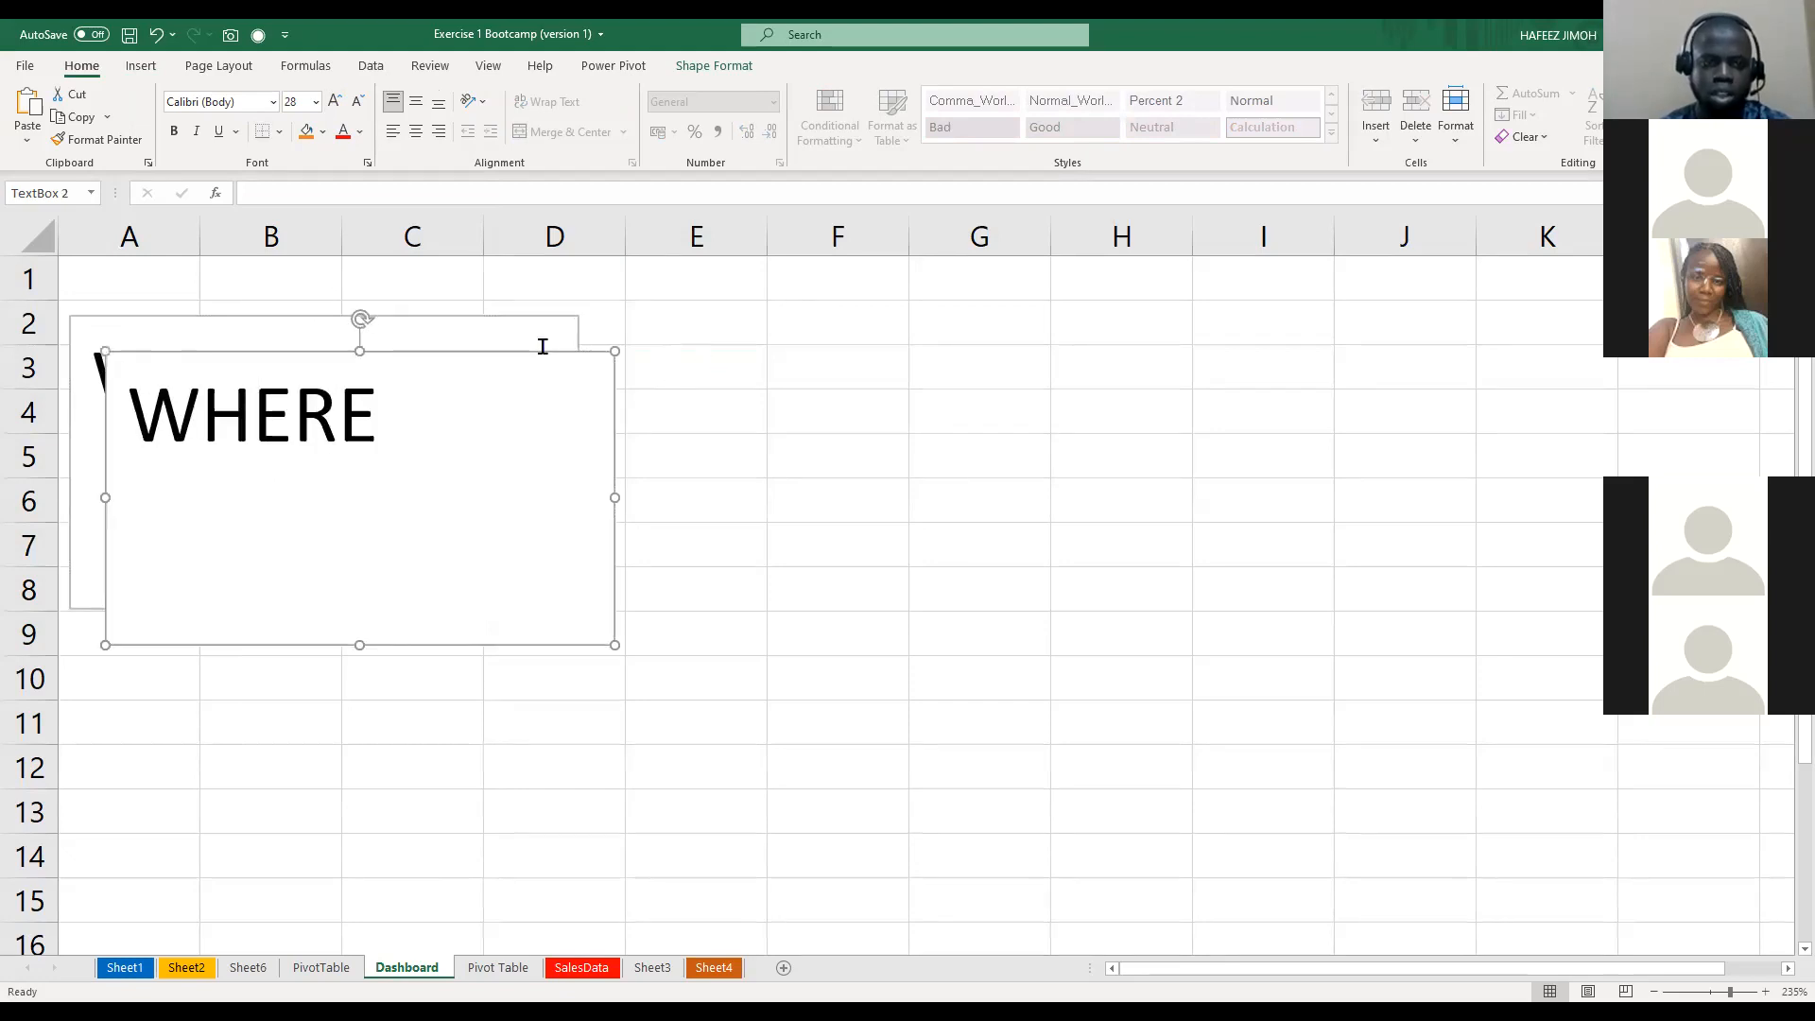
pyautogui.moveTo(554, 354); pyautogui.dragTo(1065, 324)
# Change the text of the duplicated text box to WHEN
pyautogui.click(935, 375)
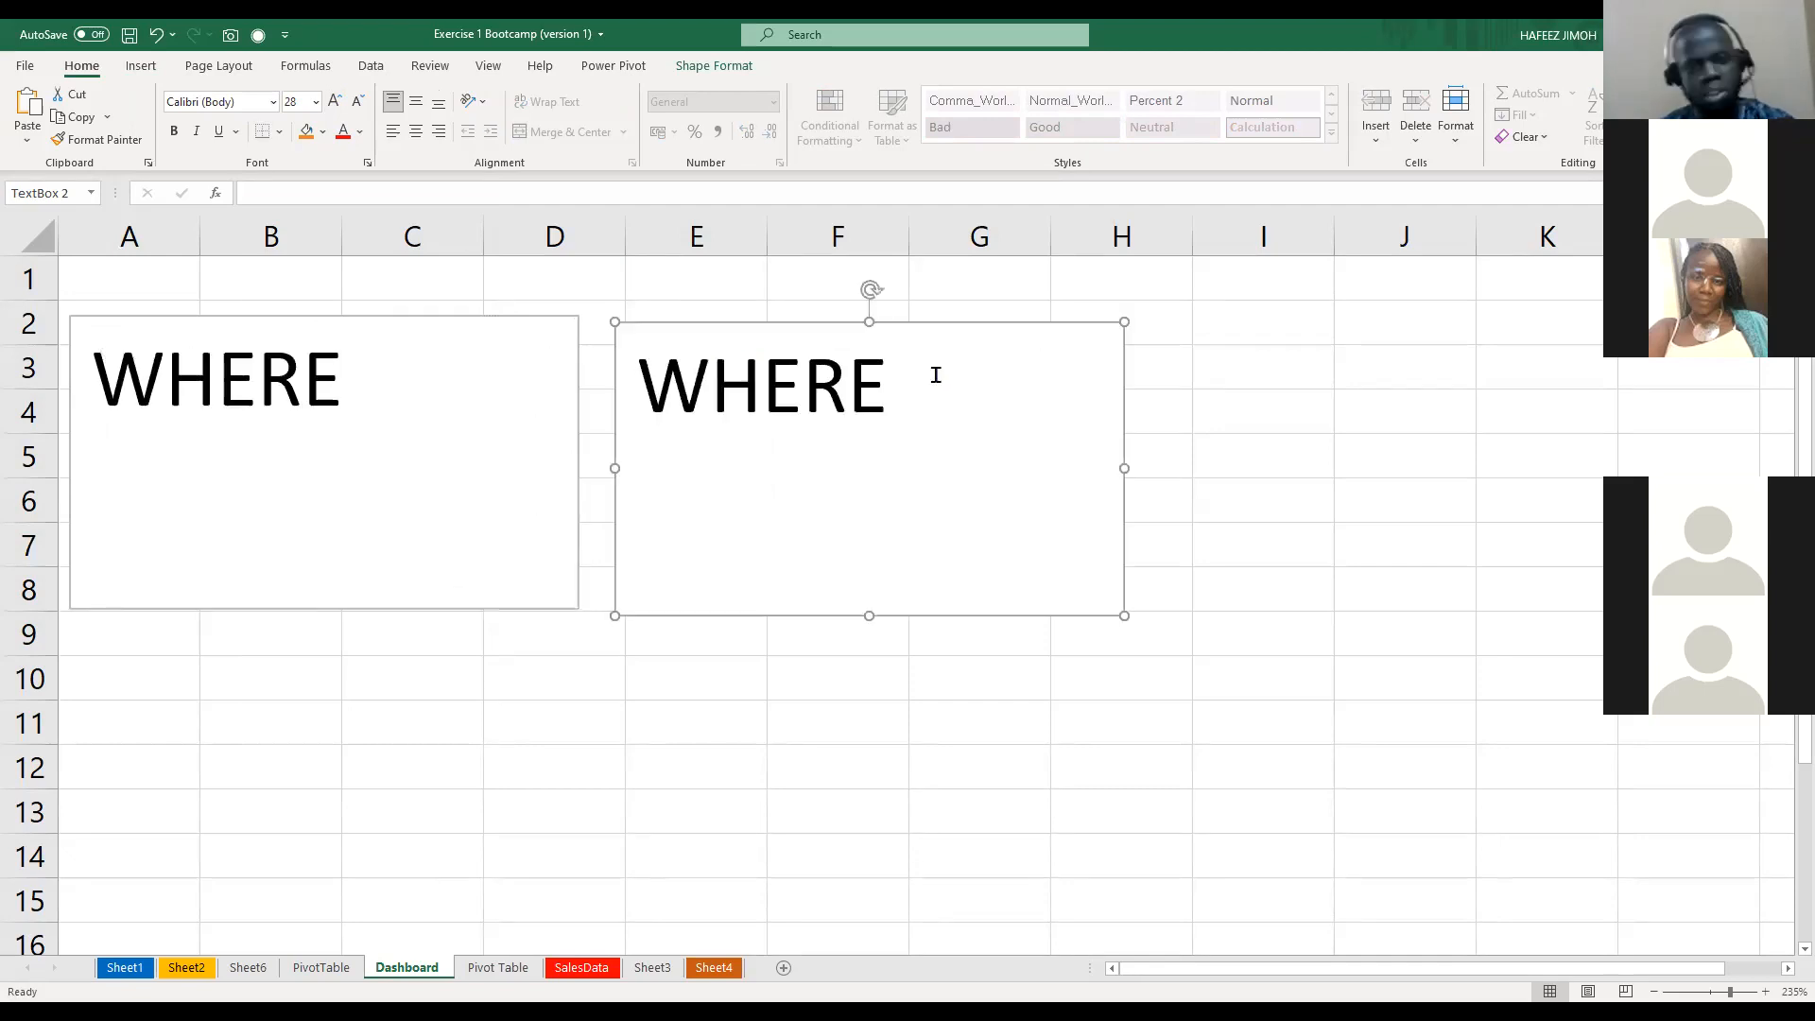
pyautogui.press('BackSpace')
pyautogui.press('BackSpace')
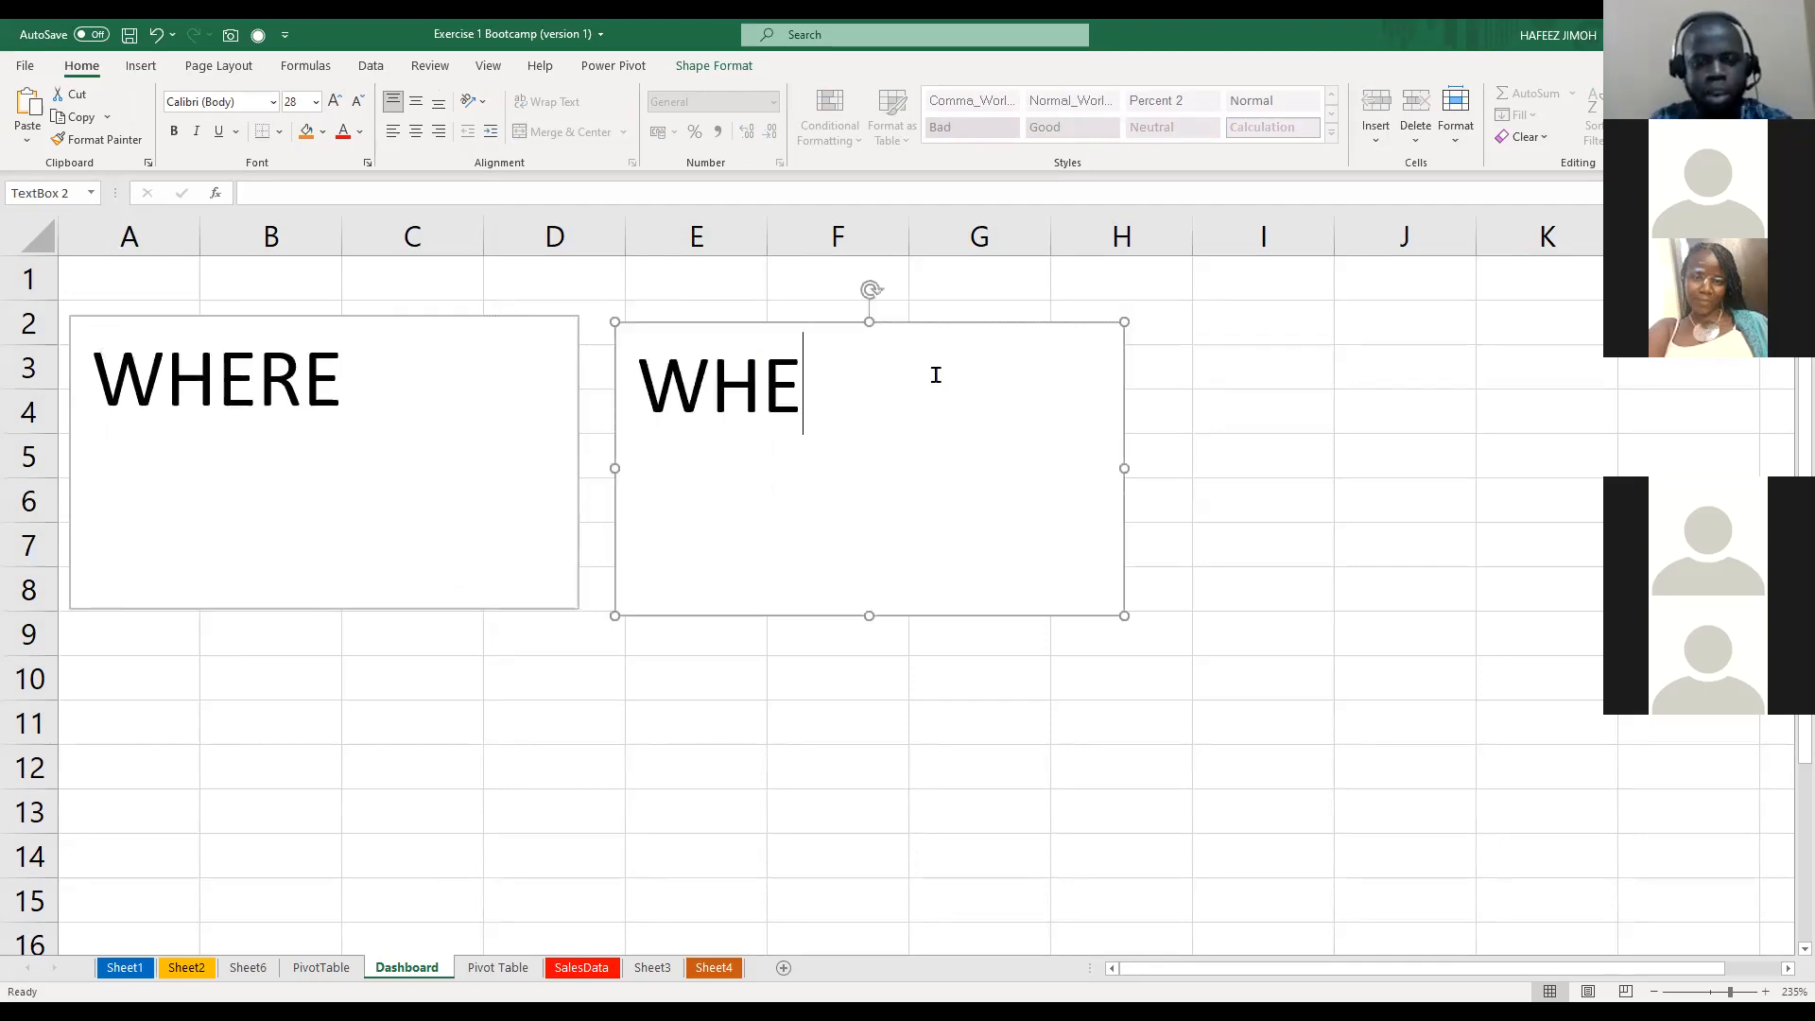
pyautogui.write('en')
pyautogui.press('BackSpace')
pyautogui.press('BackSpace')
pyautogui.write('N')
pyautogui.click(1295, 367)
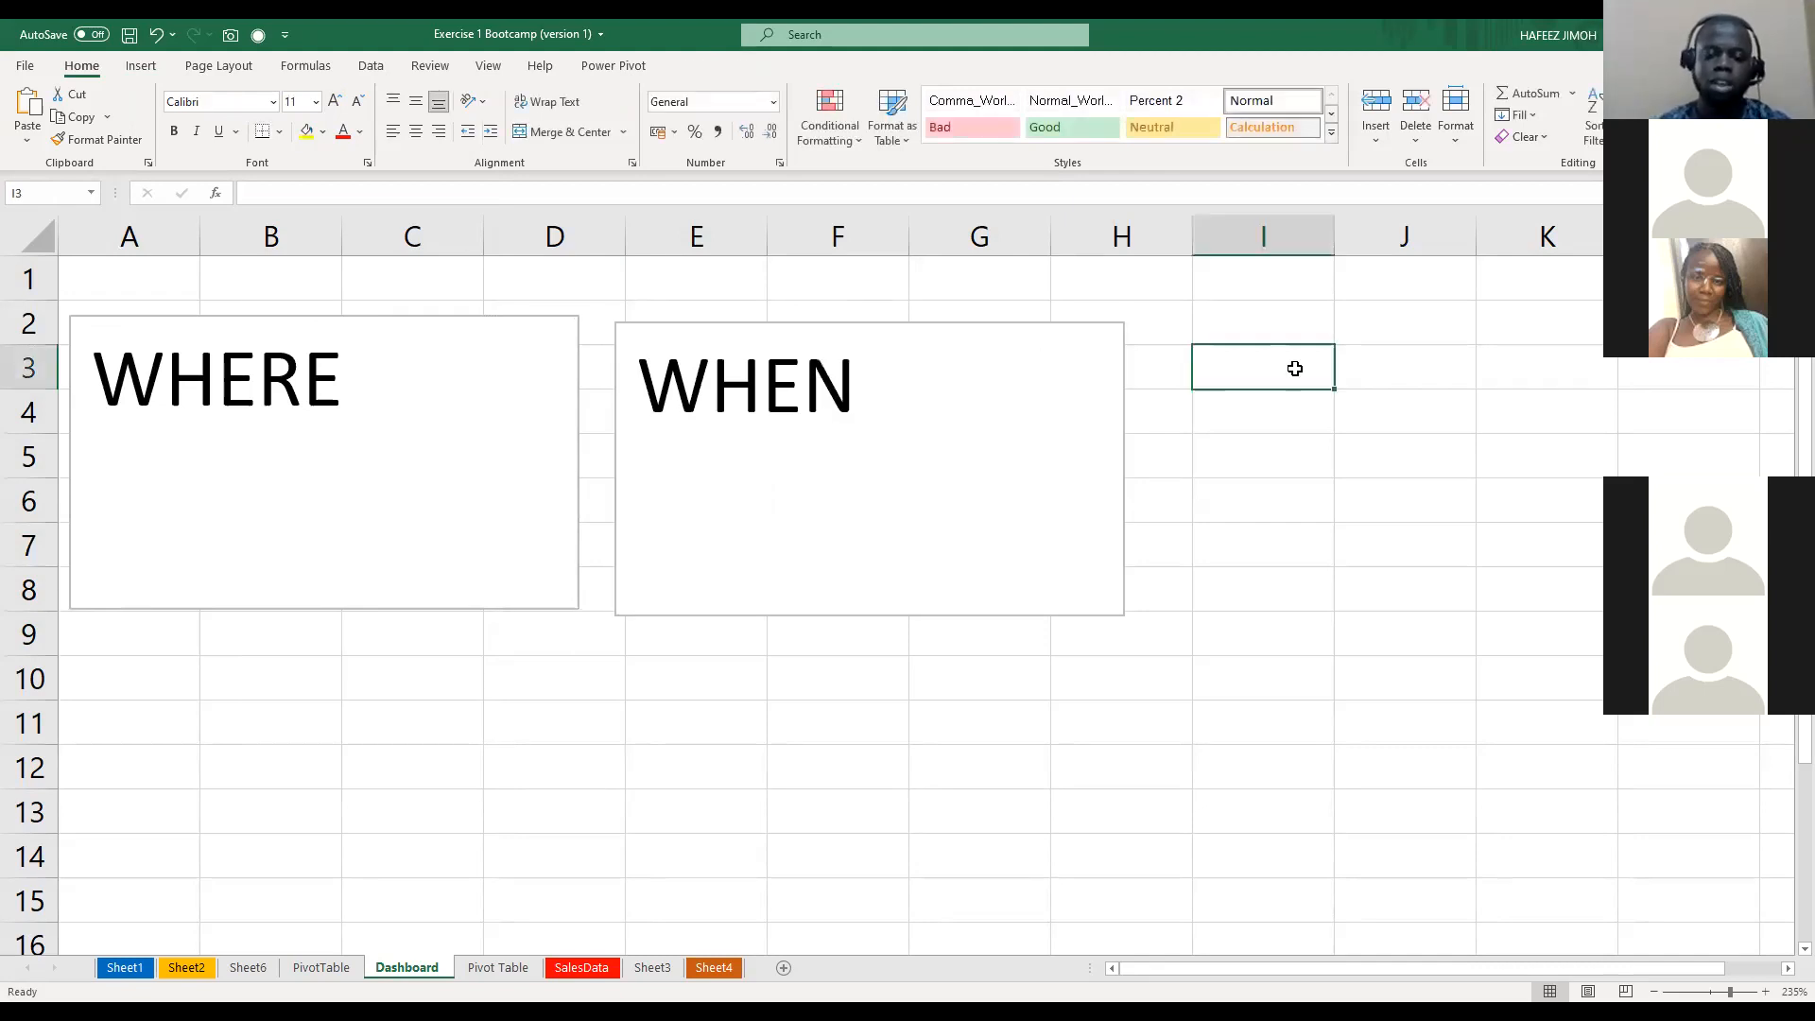
# Paste another copy of the text box directly below the WHERE box and change its text to WHAT
pyautogui.hotkey('ctrl', 'v')
pyautogui.moveTo(284, 698); pyautogui.dragTo(224, 601)
pyautogui.click(383, 652)
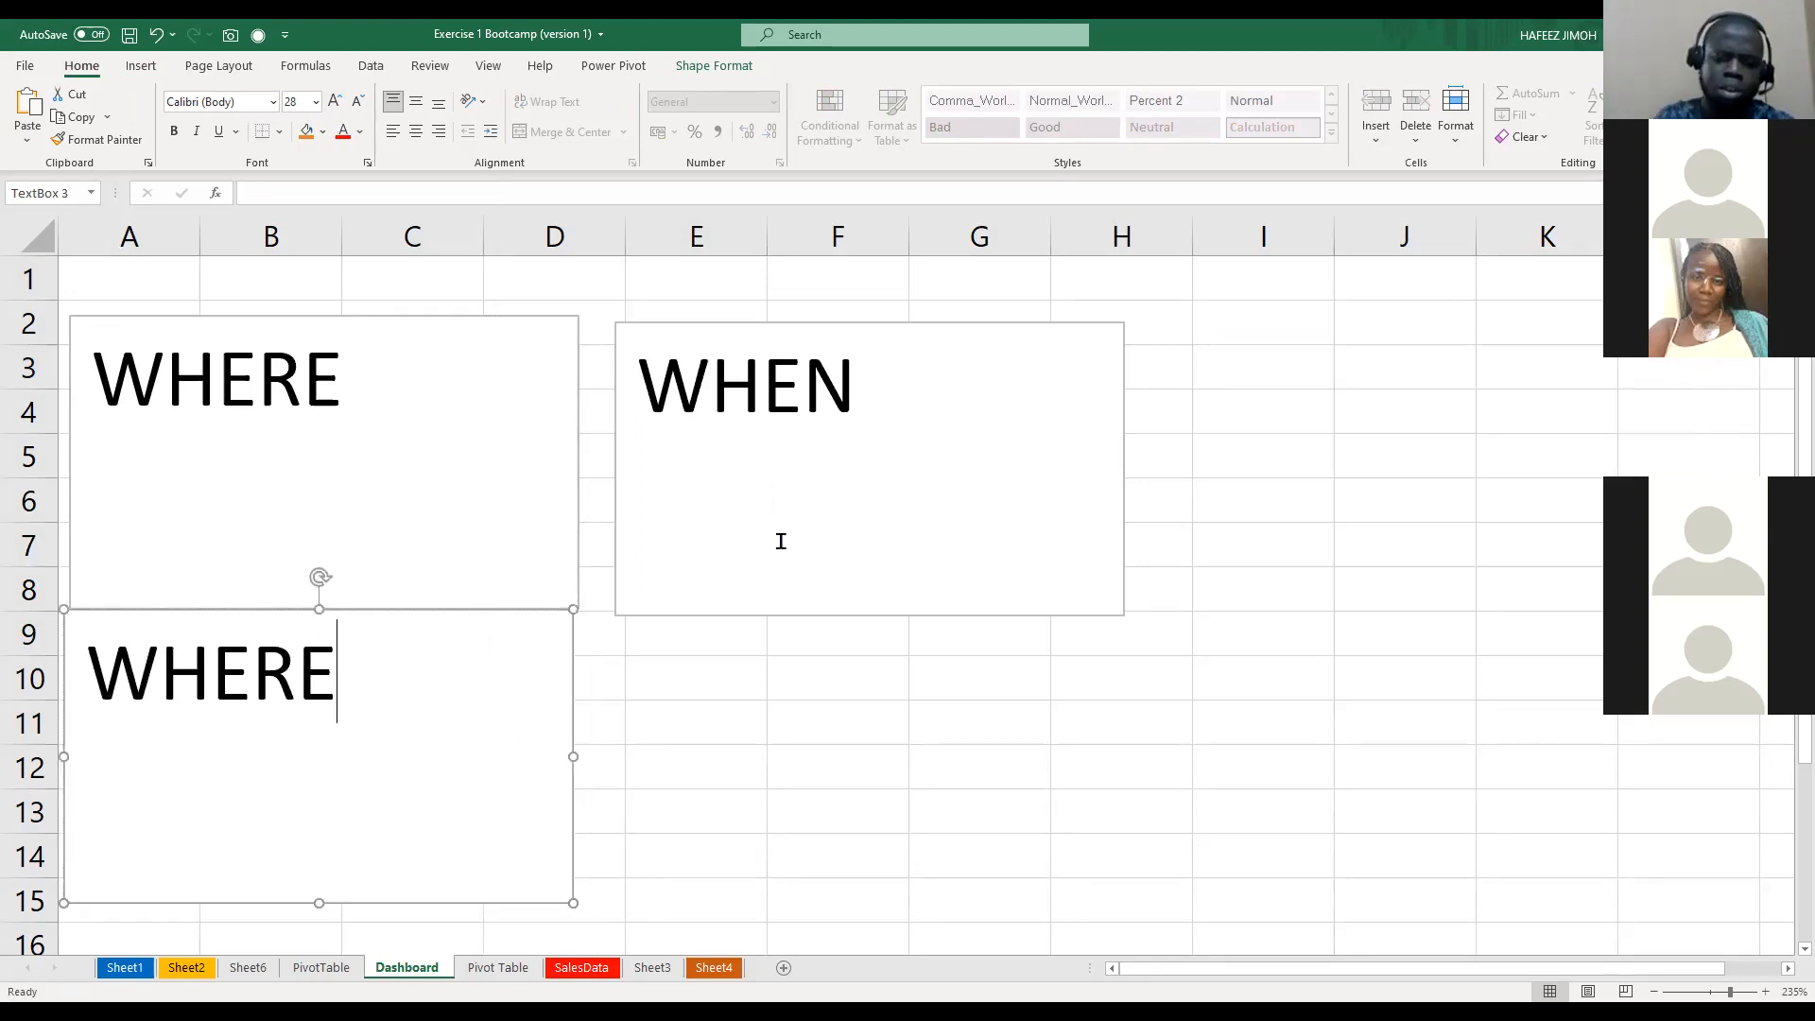
pyautogui.press('BackSpace')
pyautogui.press('BackSpace')
pyautogui.press('BackSpace')
pyautogui.write('AT')
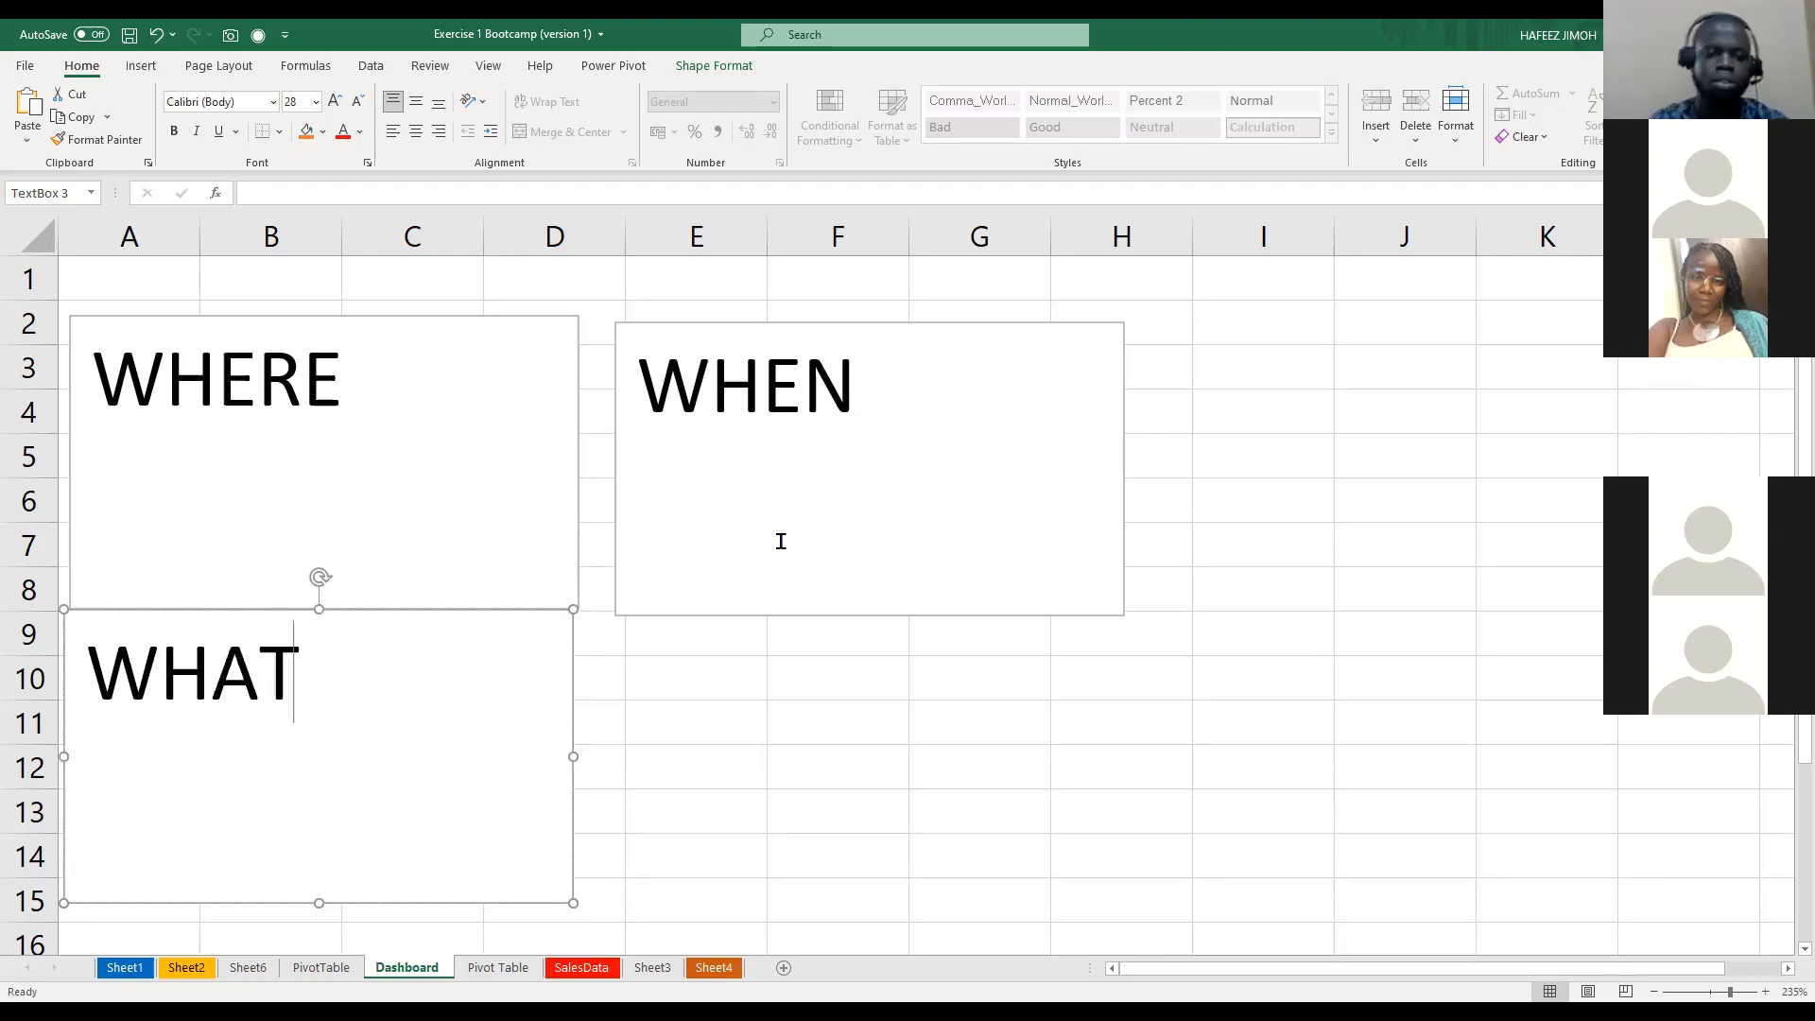
# Paste a fourth copy of the WHERE text box below the WHEN box, starting at cell F12
pyautogui.click(783, 760)
pyautogui.hotkey('ctrl', 'v')
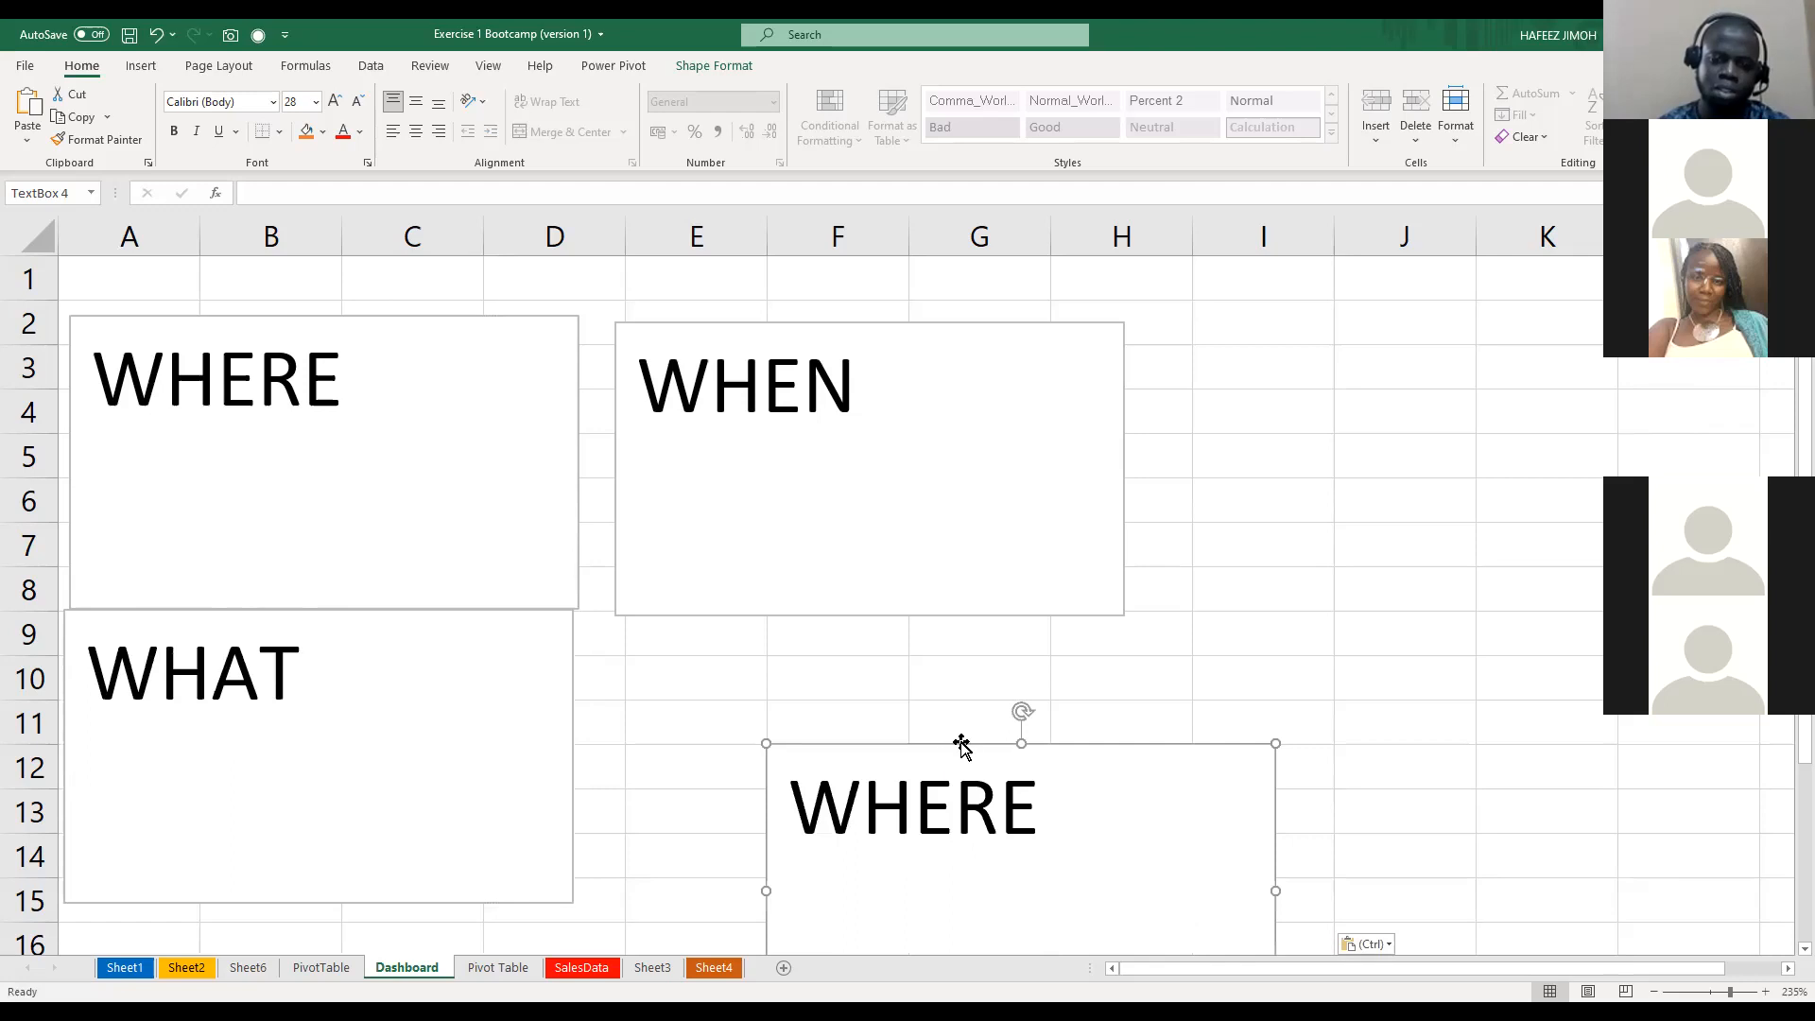
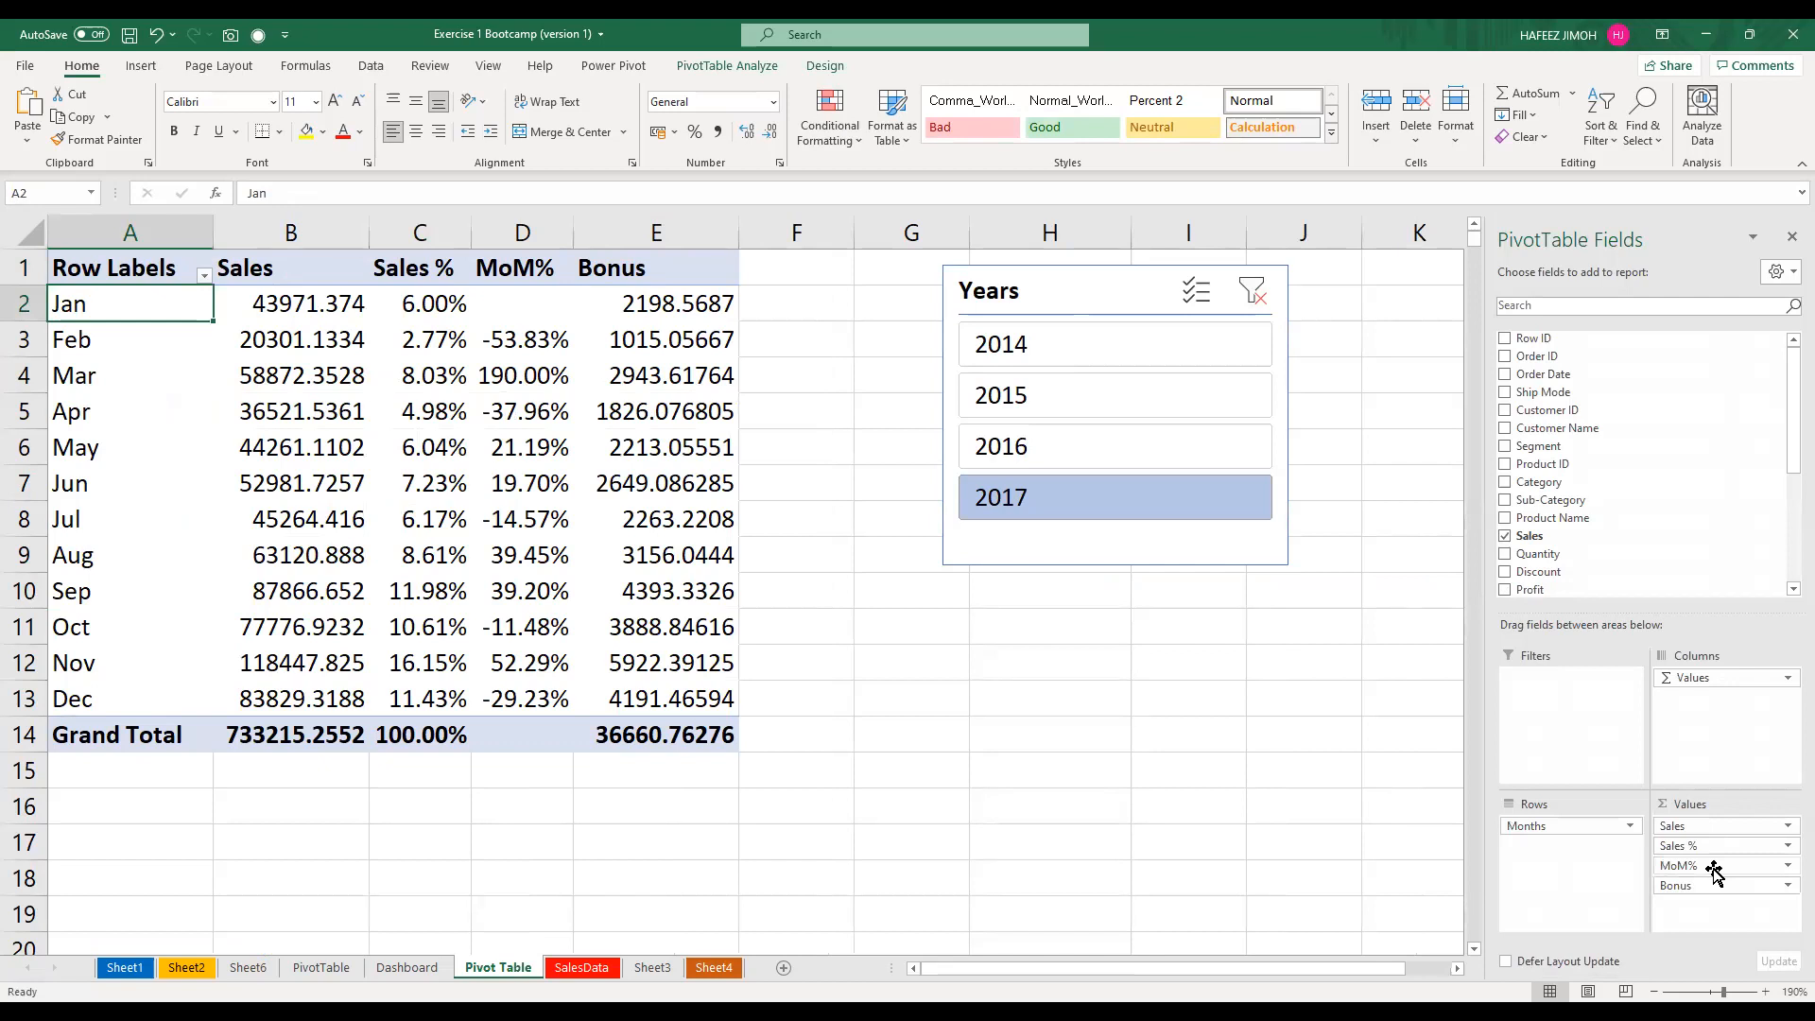
# Remove the MoM% field from the values of the pivot table on the Pivot Table sheet
pyautogui.moveTo(1713, 871); pyautogui.dragTo(1496, 636)
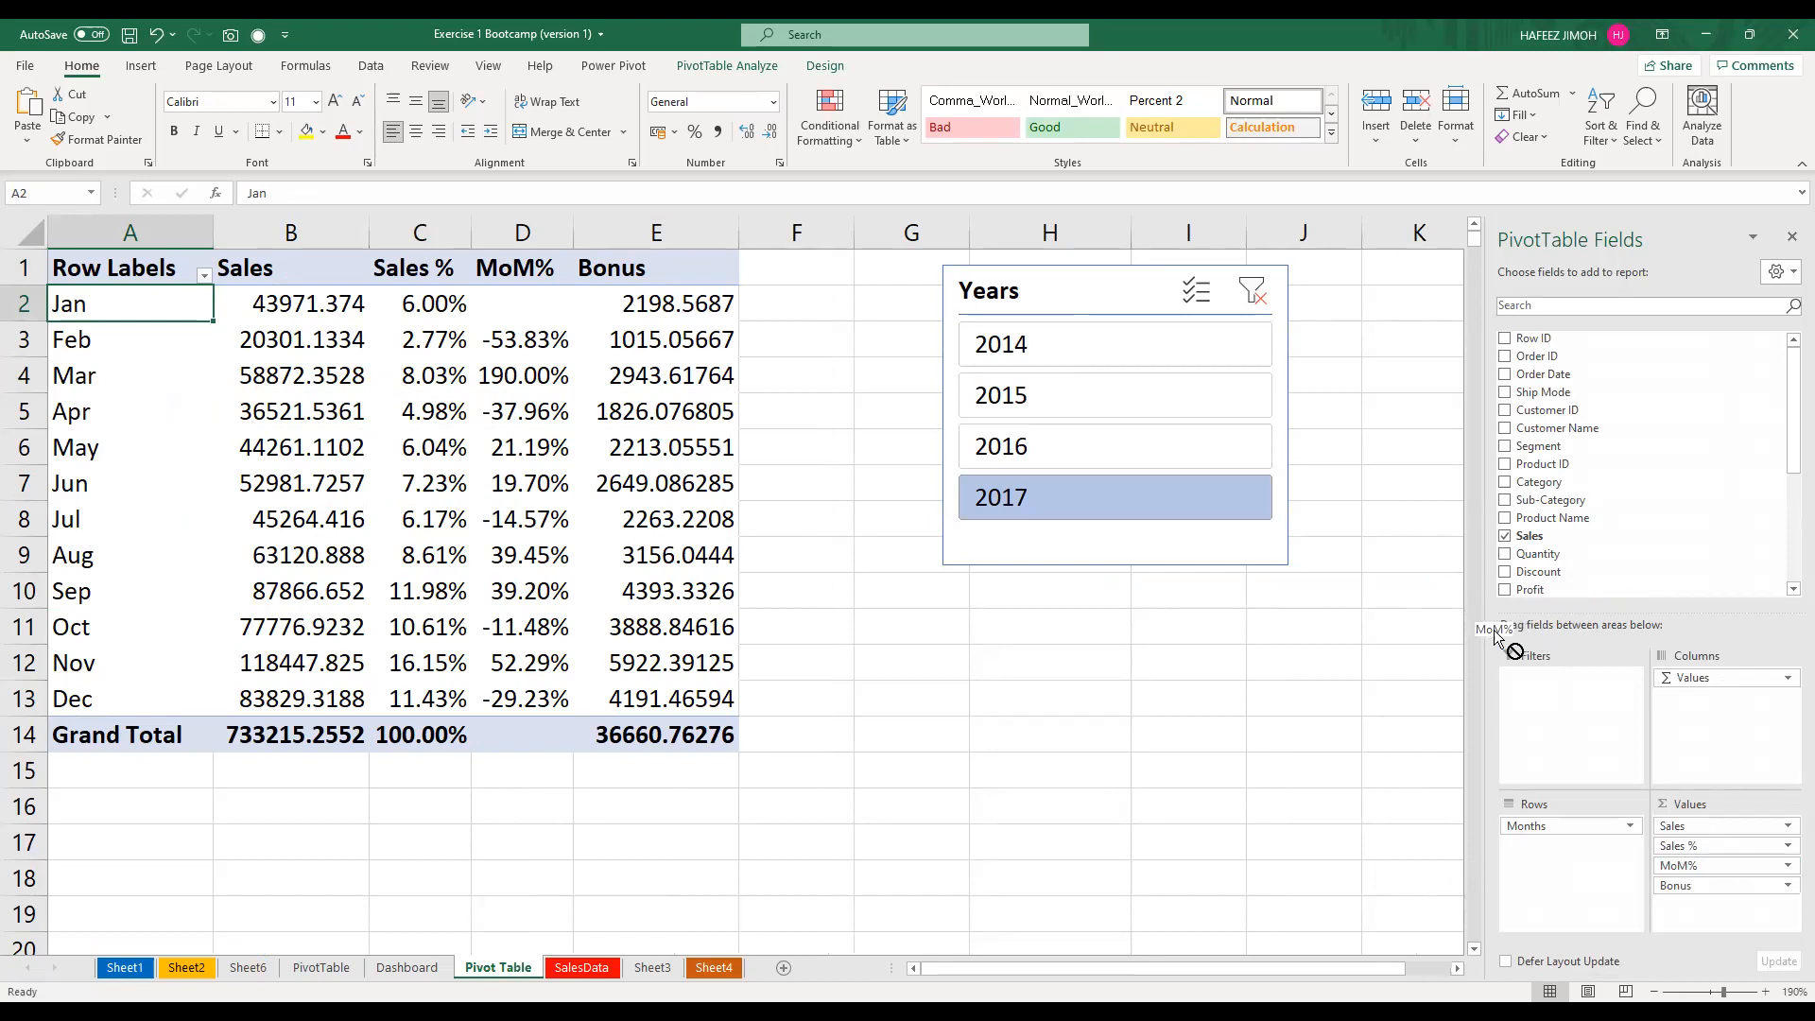
pyautogui.moveTo(1496, 636); pyautogui.dragTo(1370, 689)
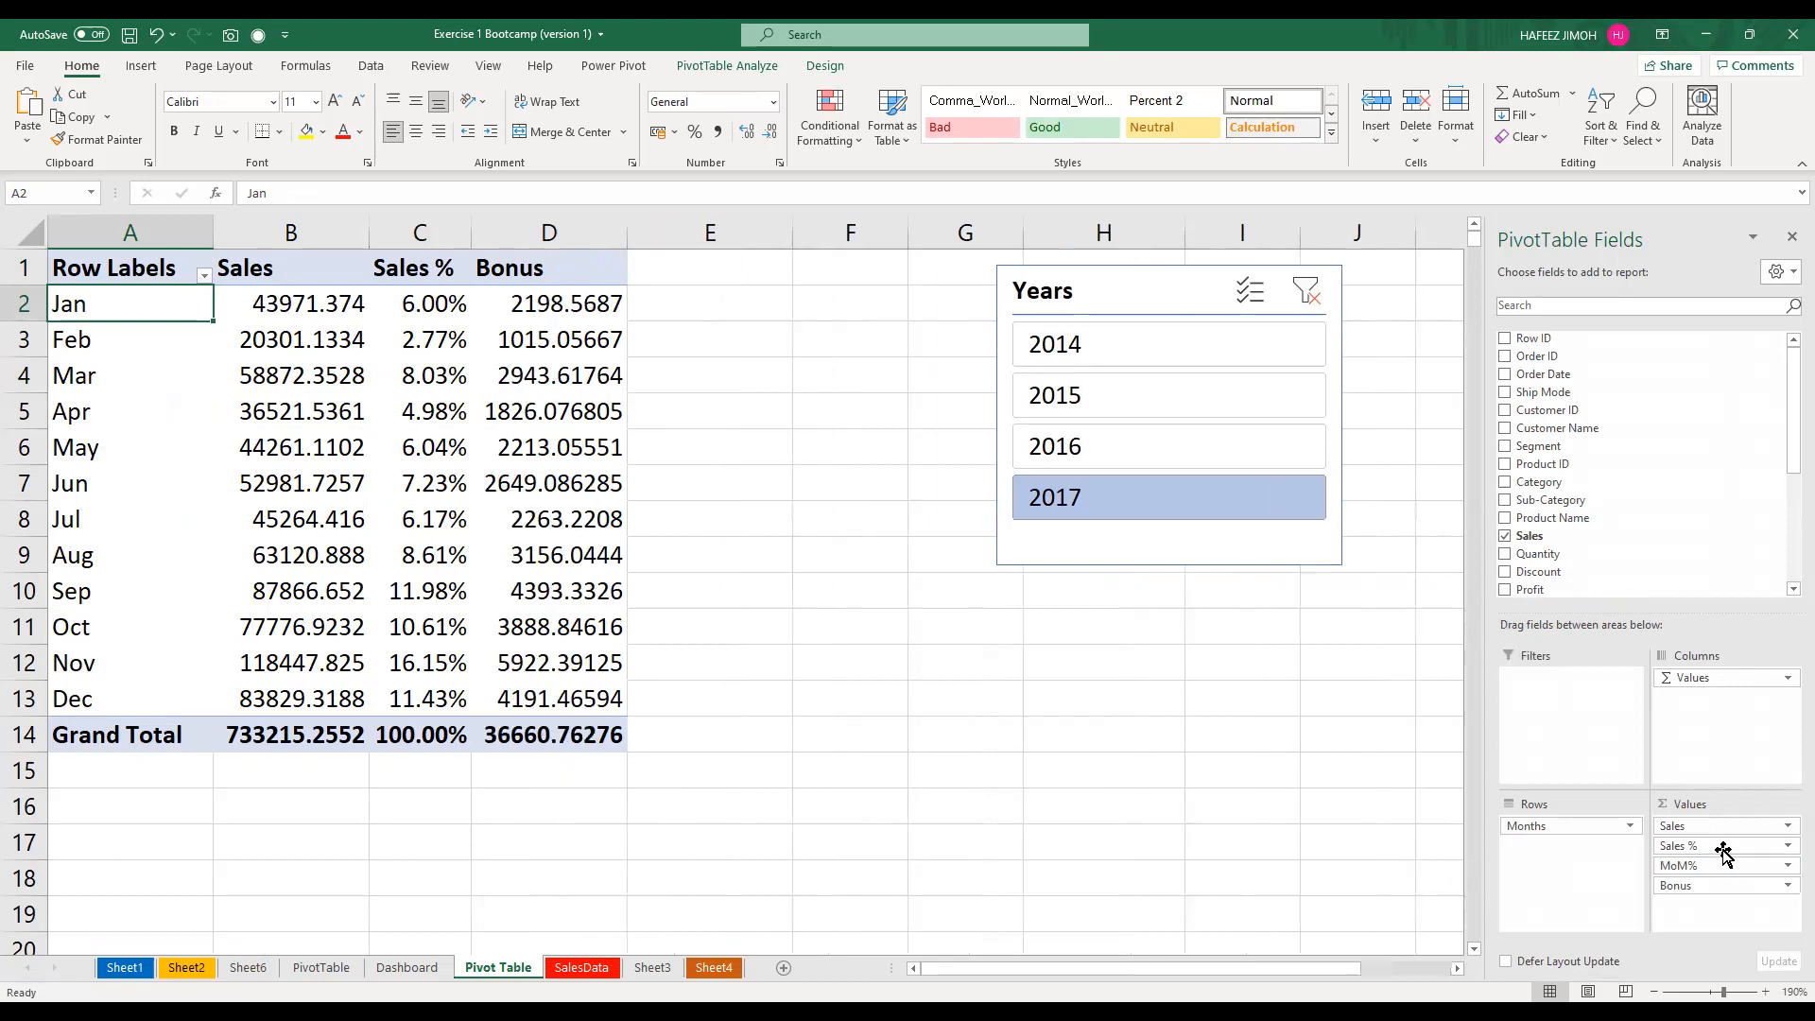
# Remove the Sales, MoM% and Bonus fields from the pivot table's values, keeping only Sales %
pyautogui.click(1704, 870)
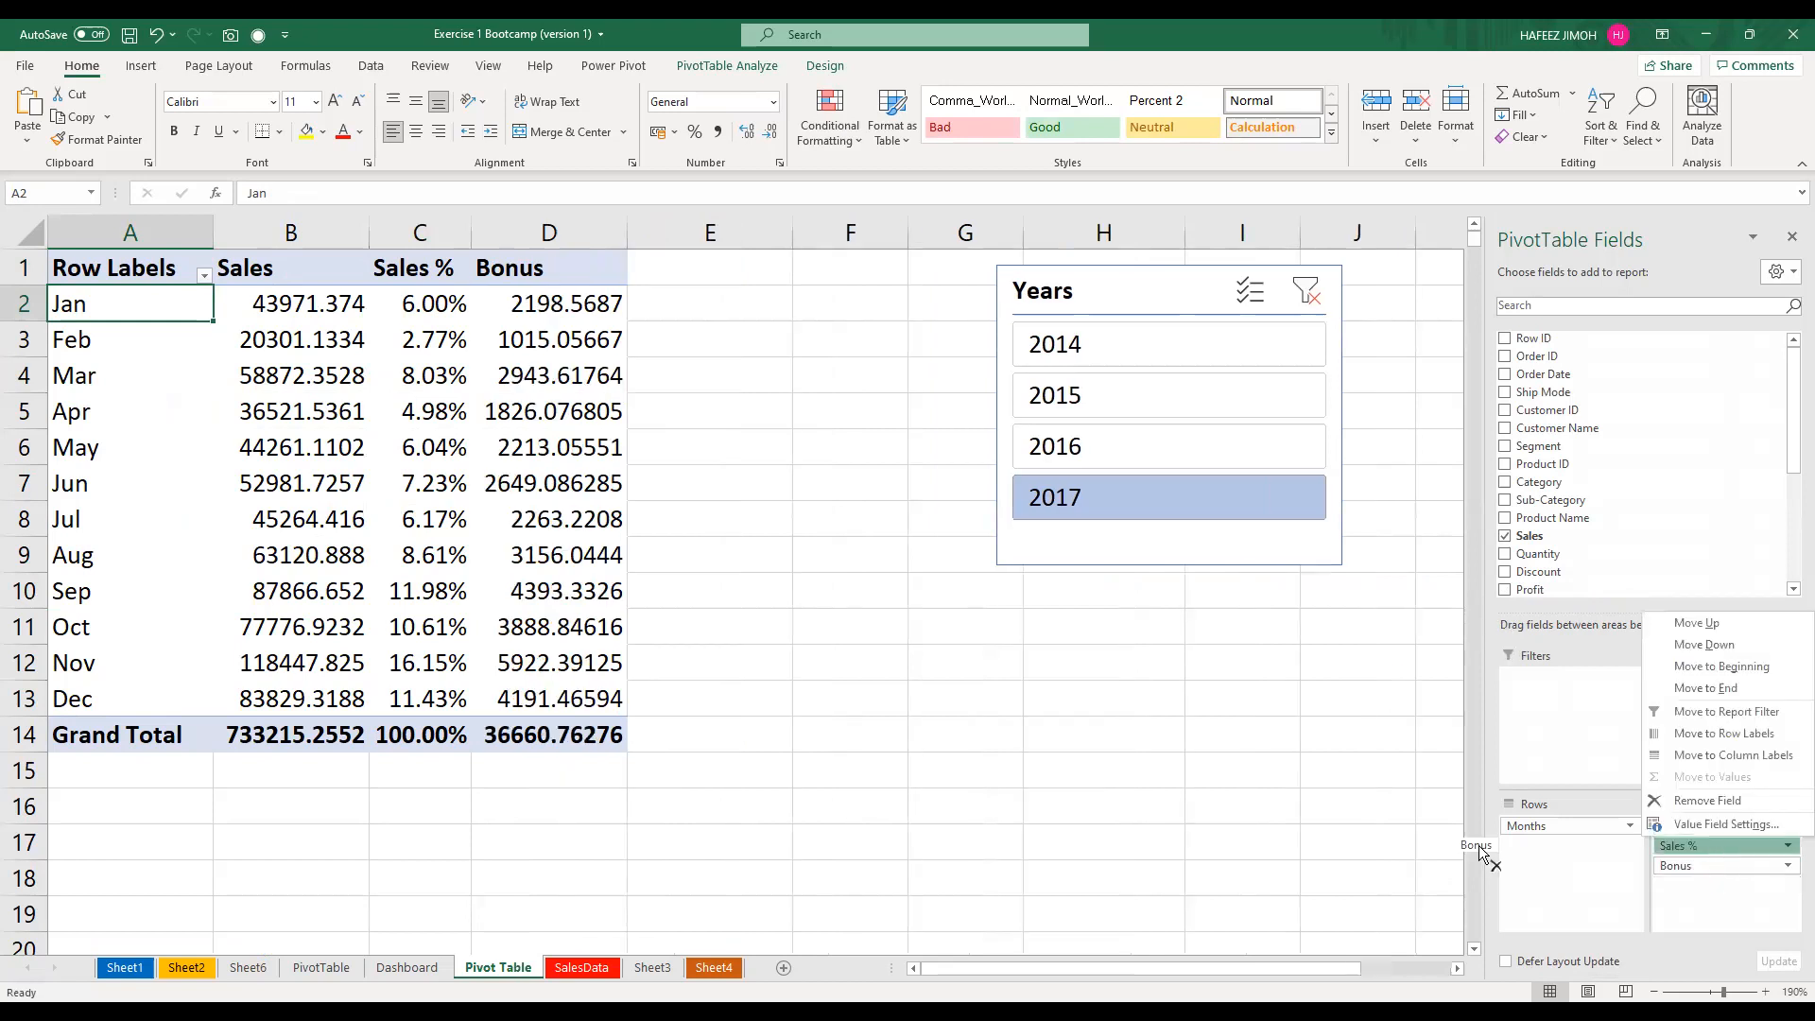
pyautogui.click(1708, 801)
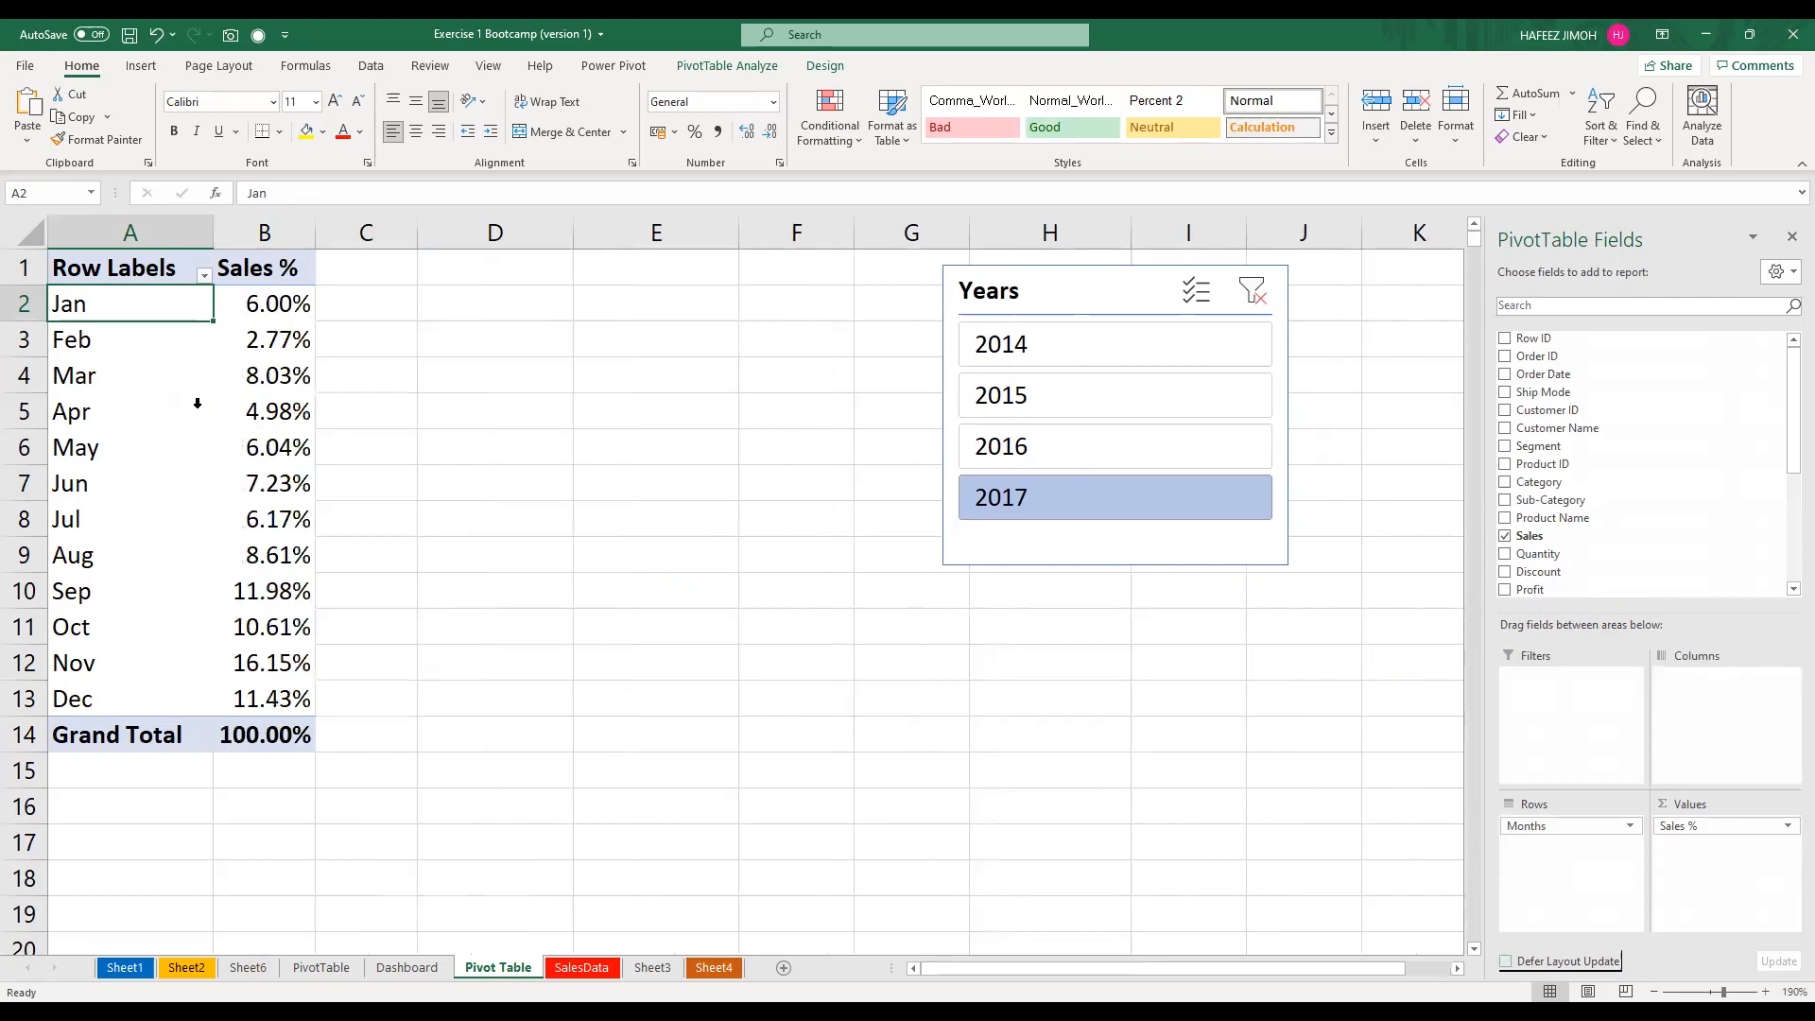
# Insert a default column PivotChart of the monthly Sales % and delete it
pyautogui.click(230, 469)
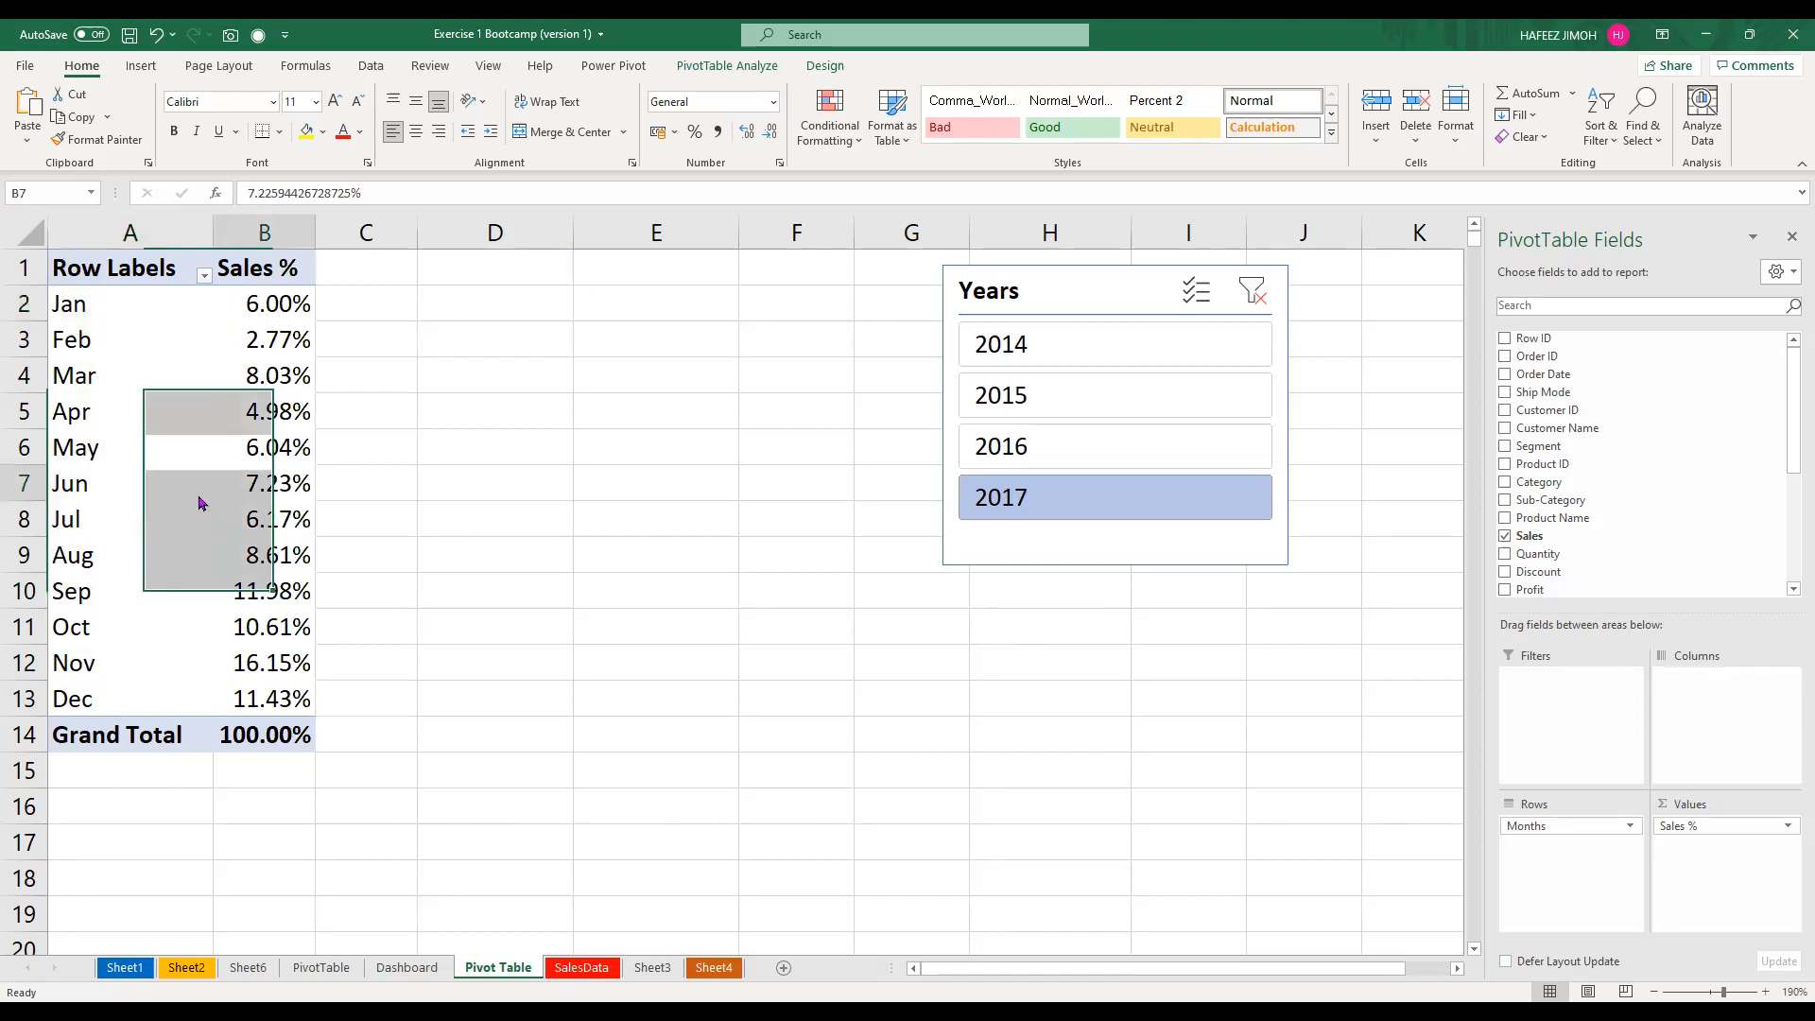
pyautogui.hotkey('alt', 'F1')
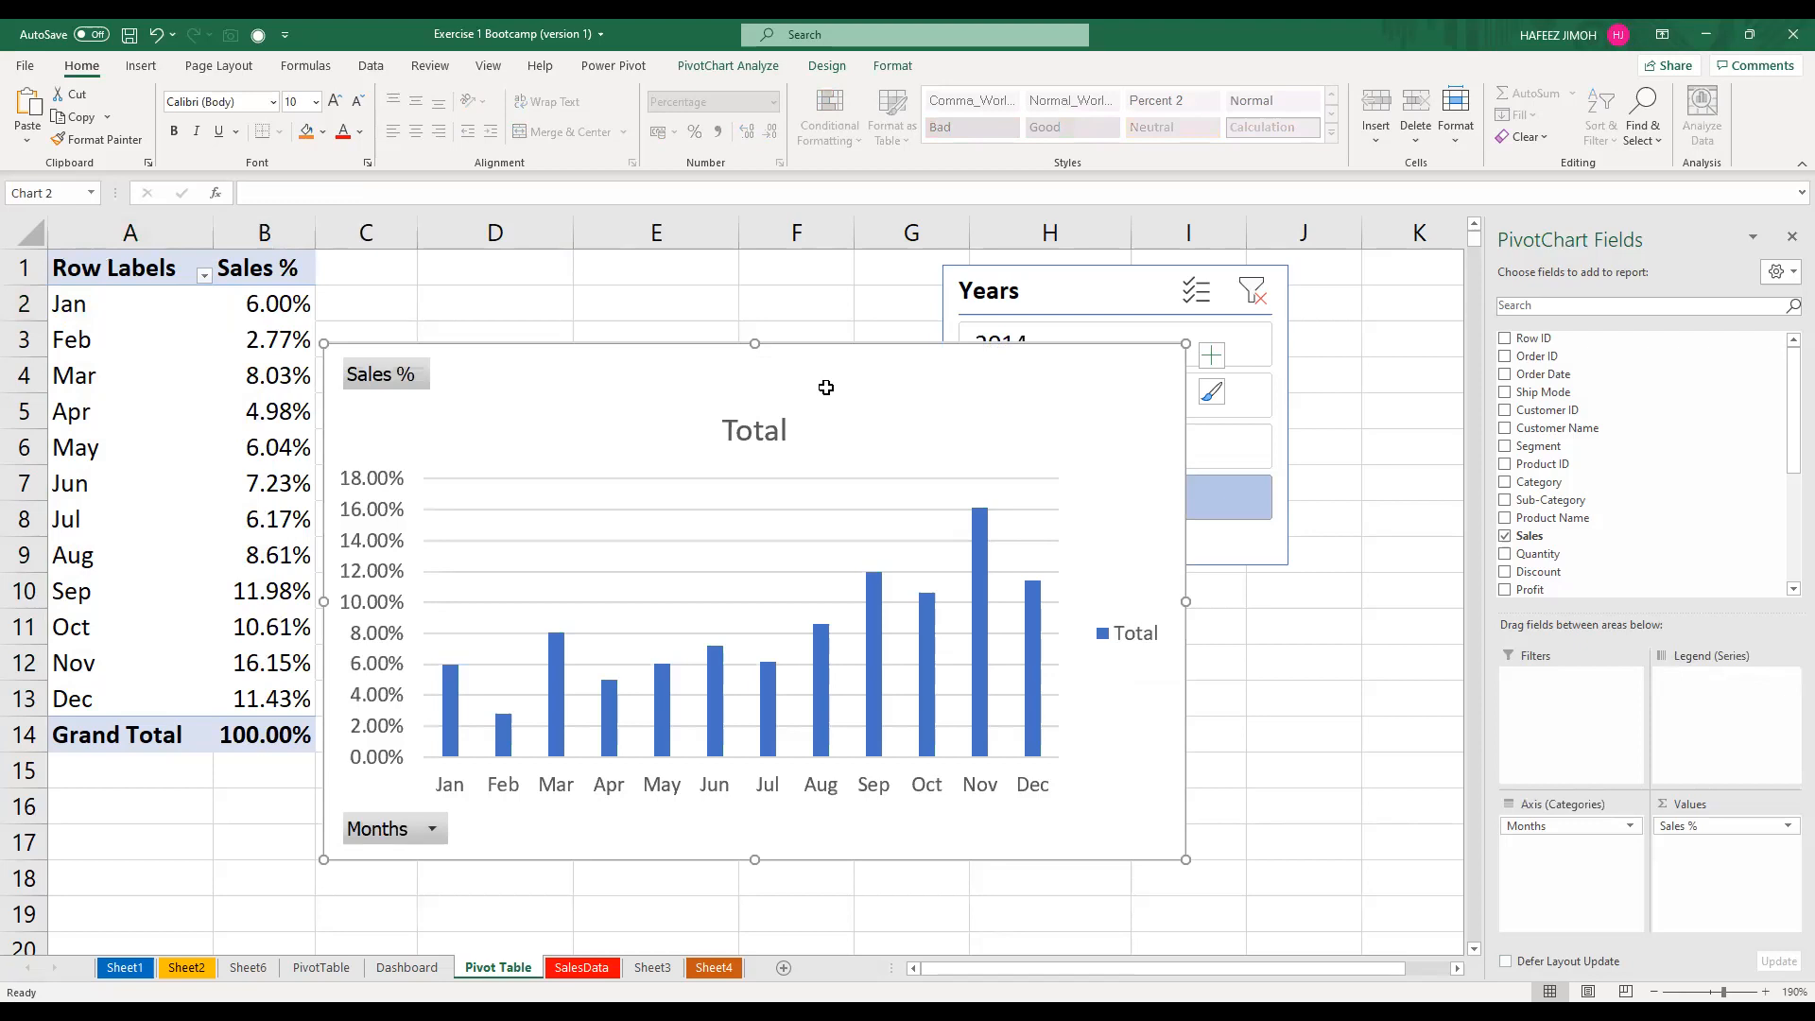
pyautogui.press('Delete')
# Insert a Line PivotChart of Sales % by month and place it beside the pivot table
pyautogui.click(157, 428)
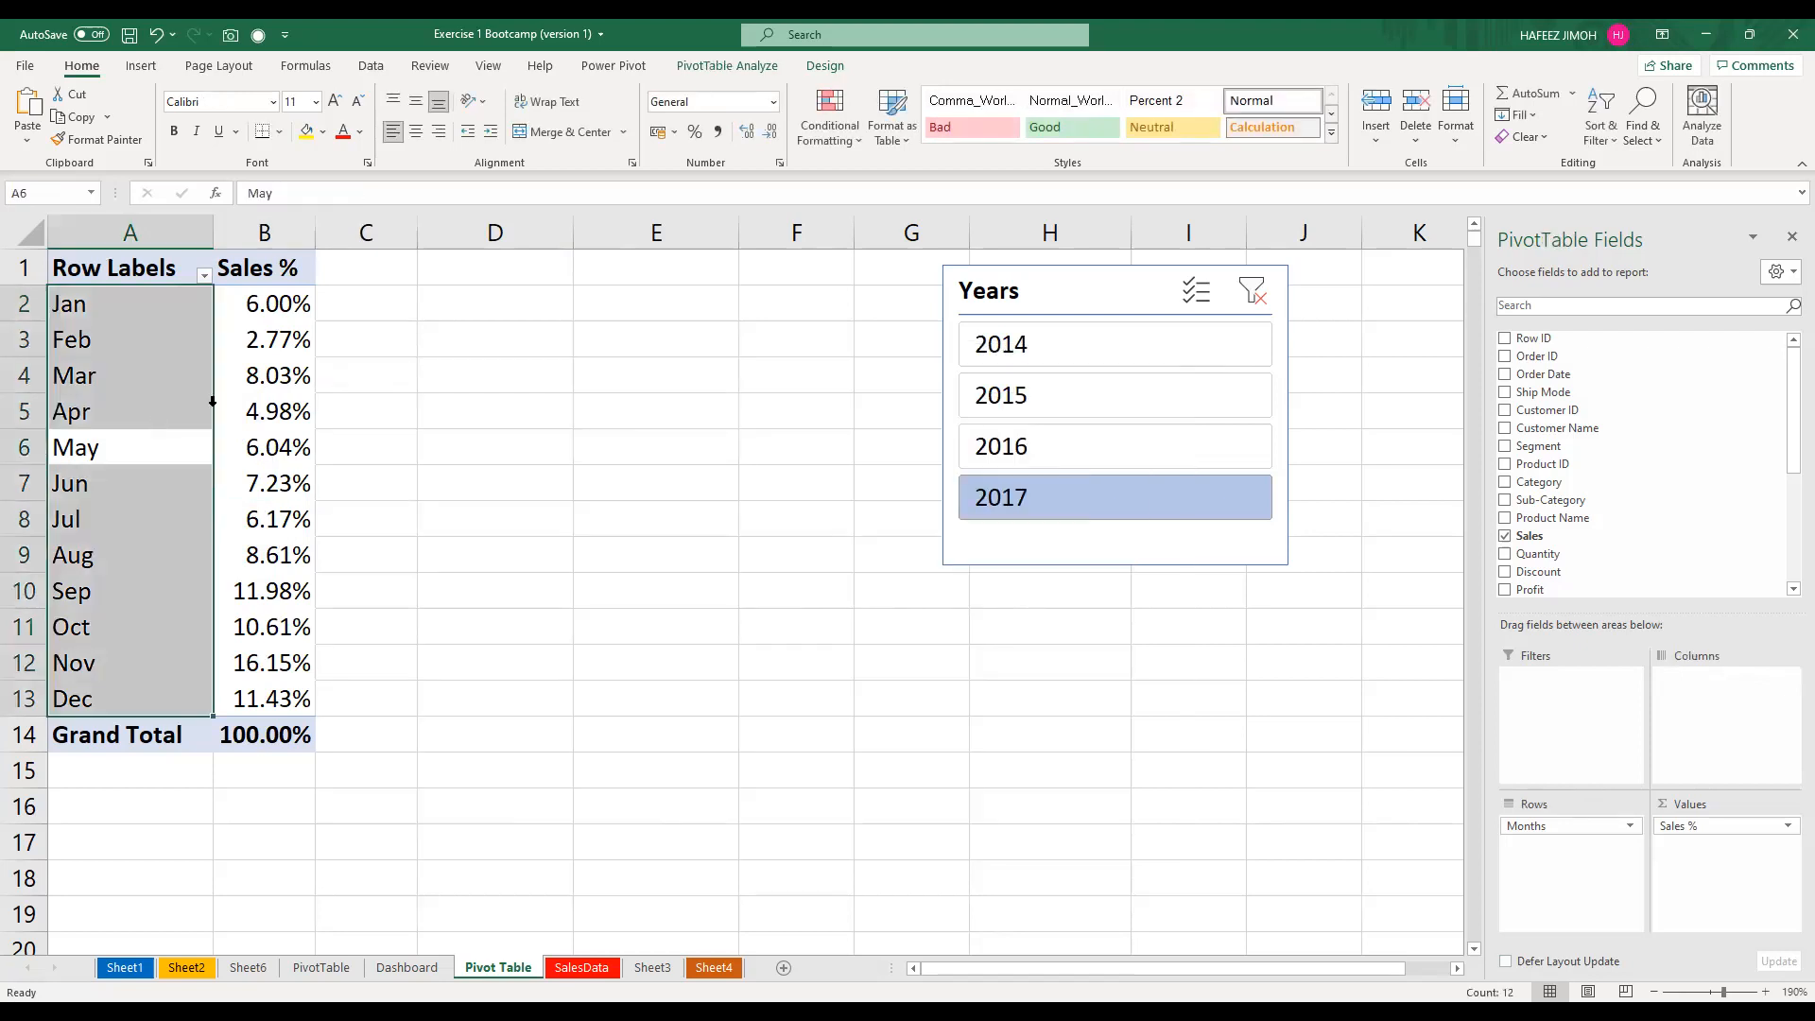
pyautogui.click(729, 67)
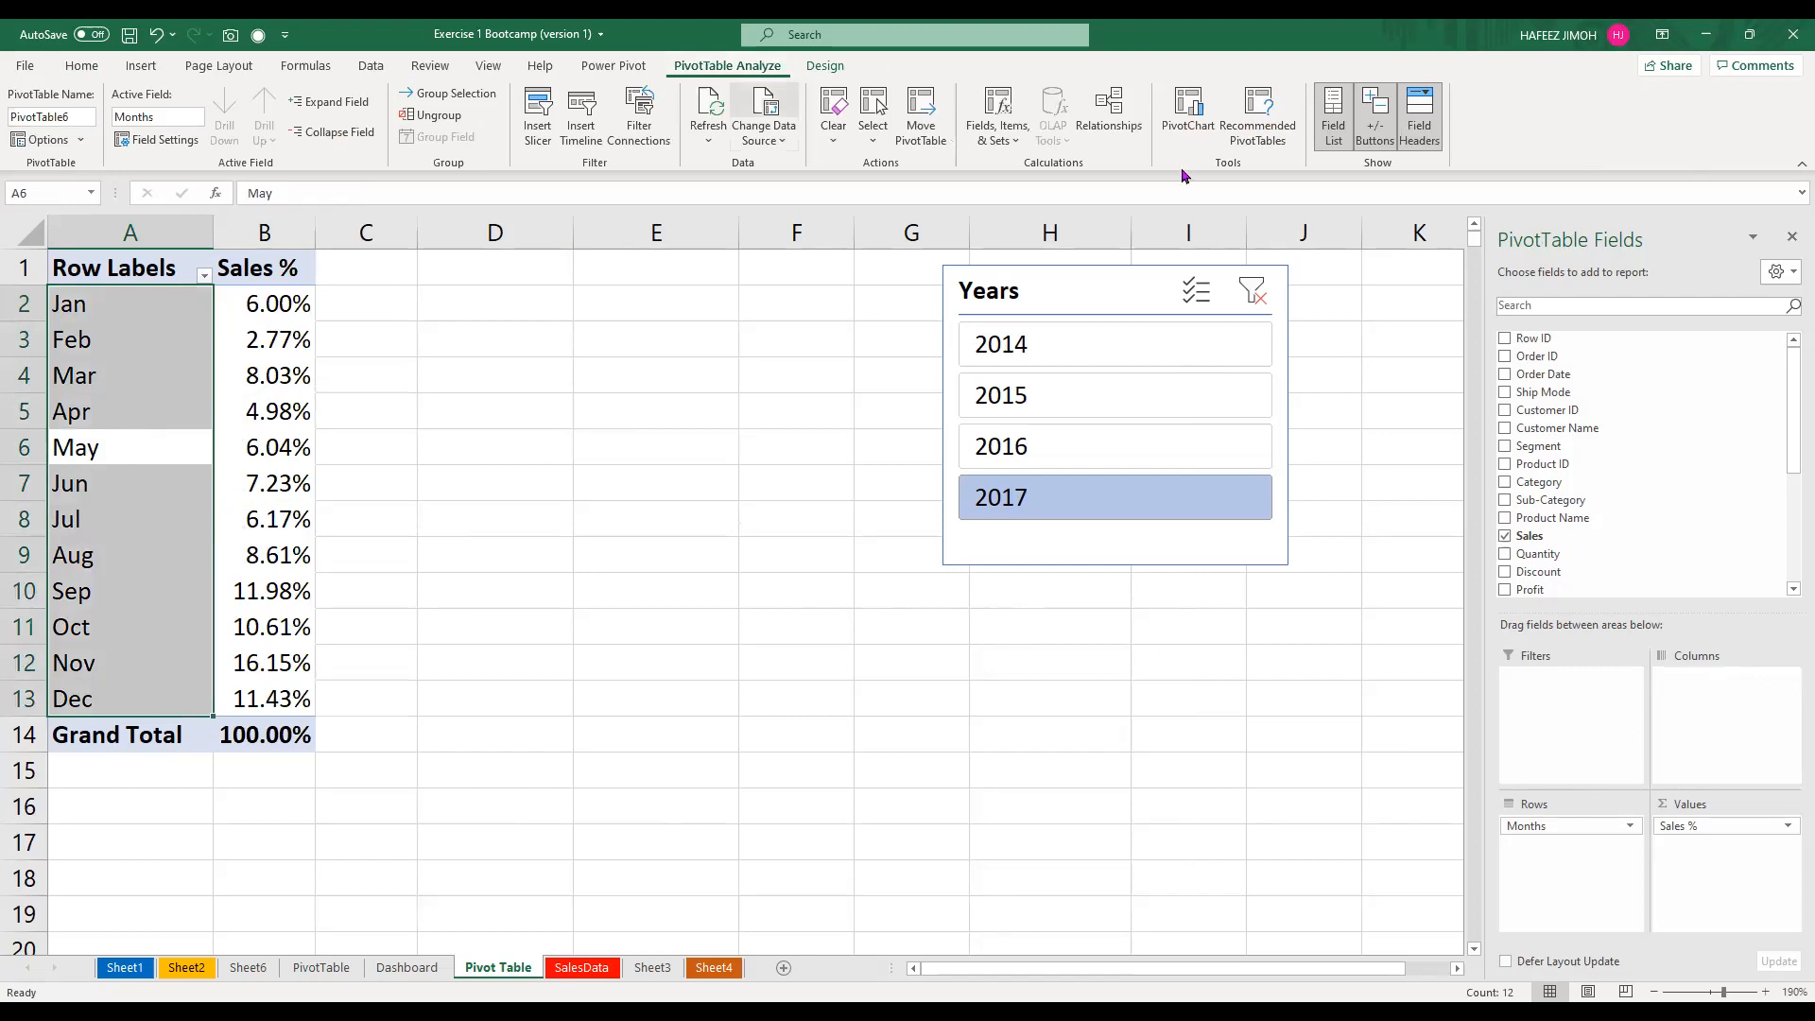
pyautogui.click(1200, 142)
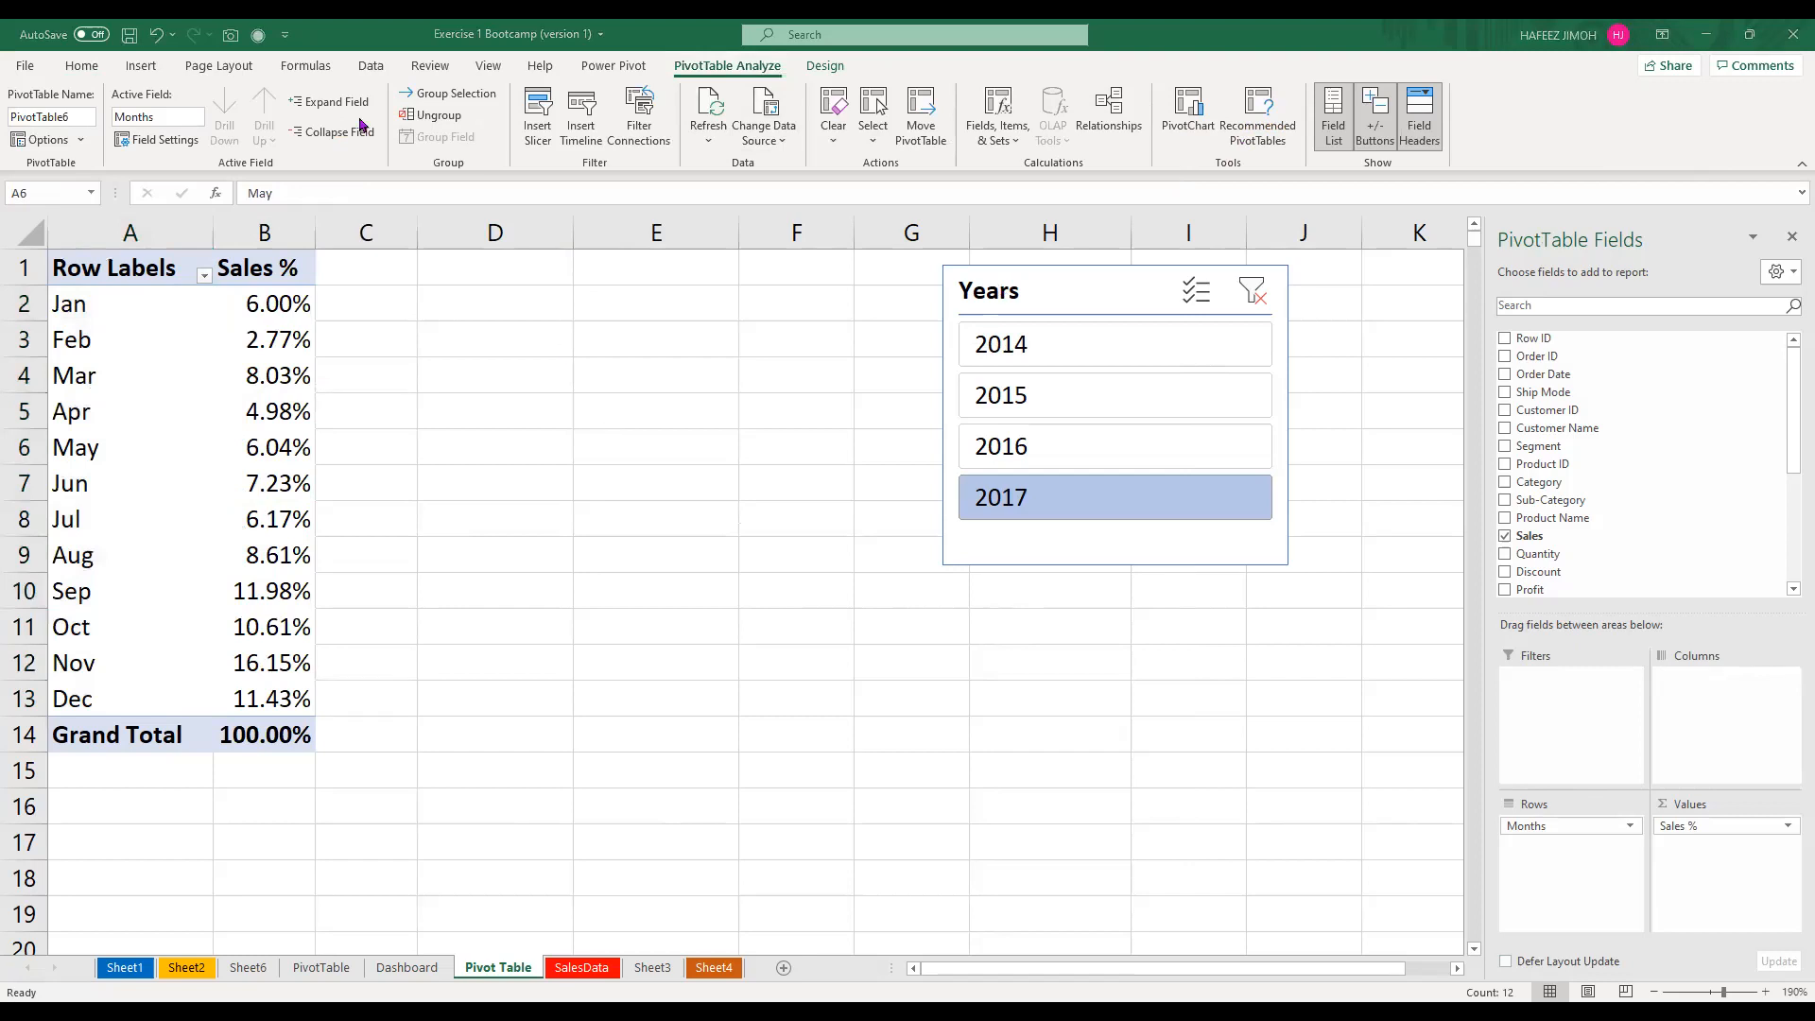
pyautogui.click(146, 76)
pyautogui.click(146, 74)
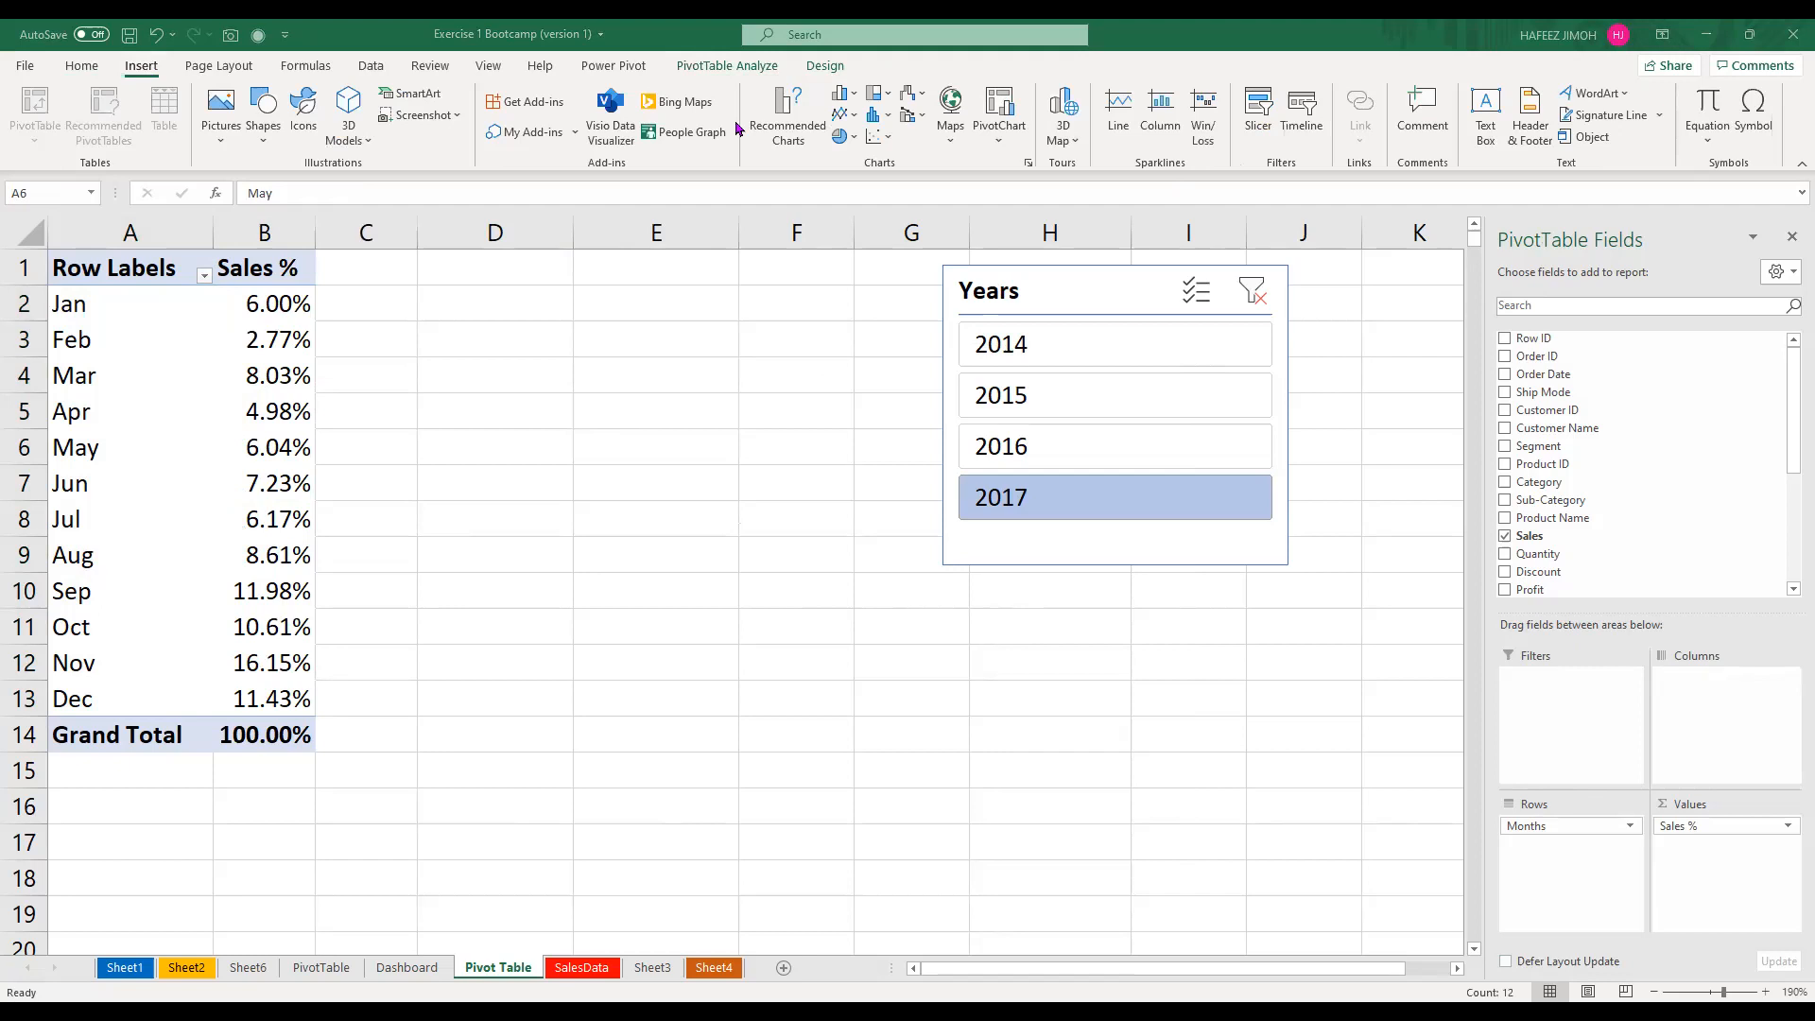
pyautogui.click(797, 139)
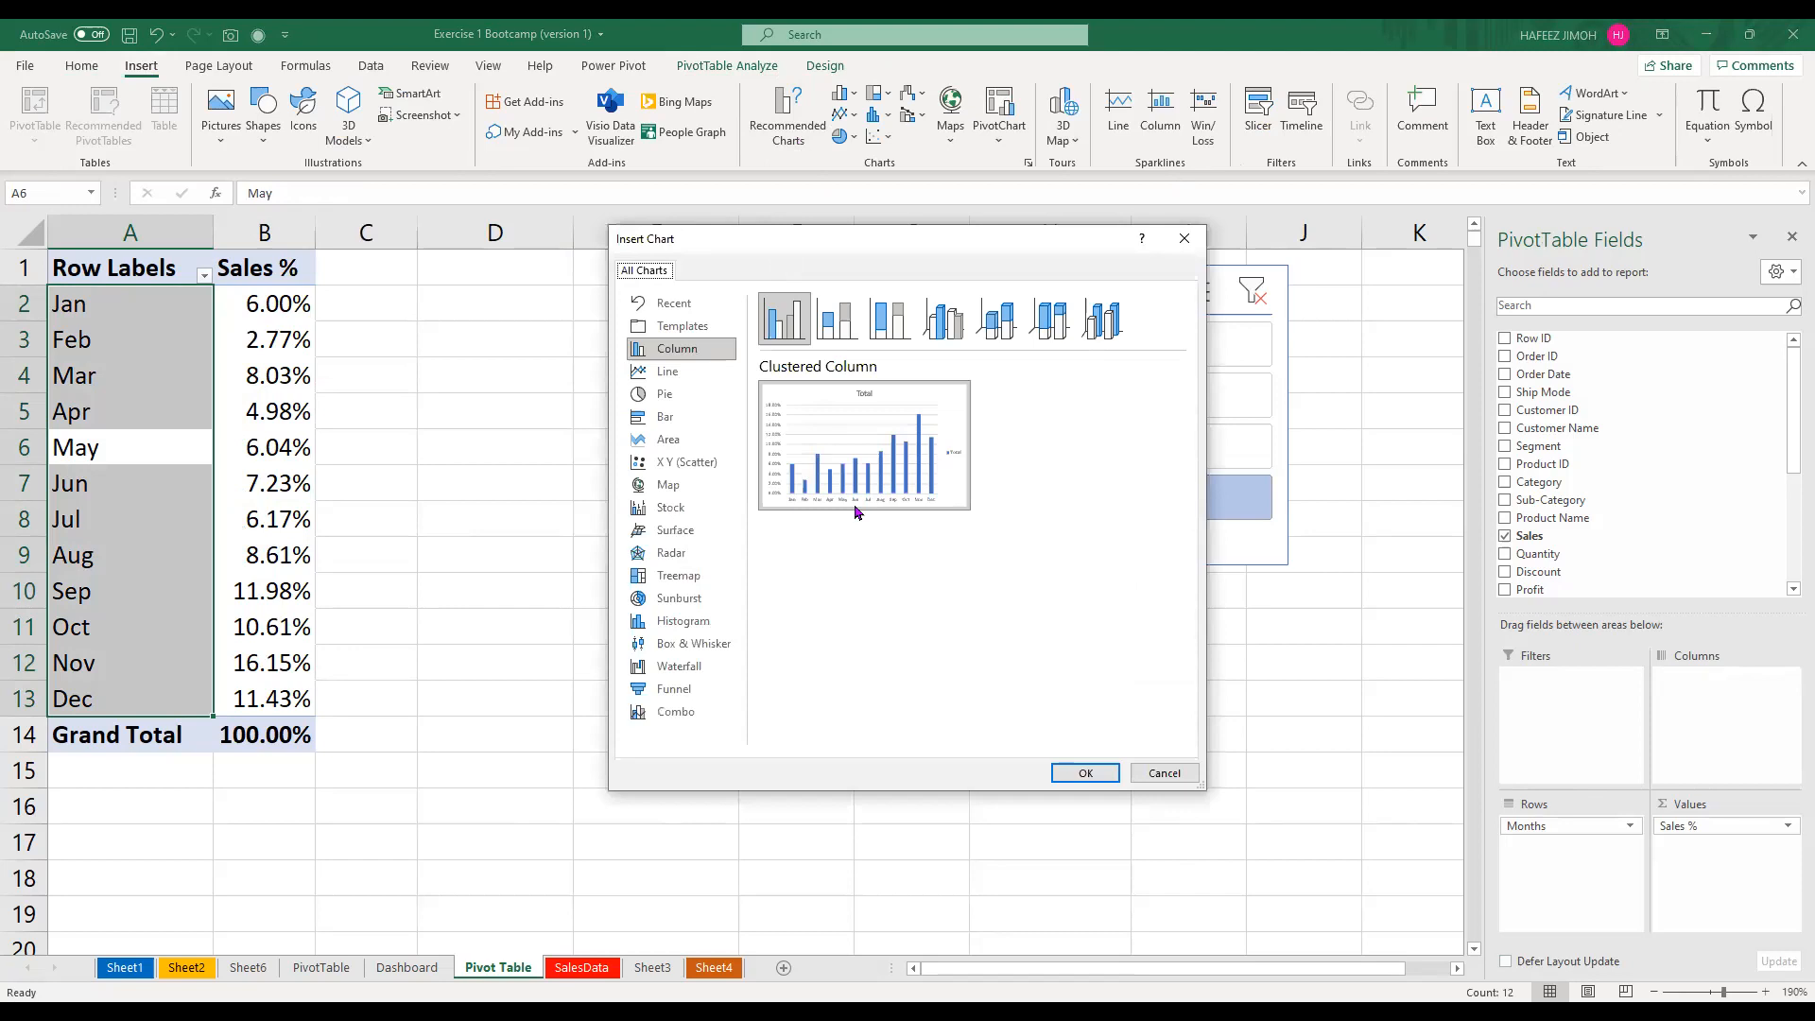
pyautogui.moveTo(856, 512)
pyautogui.click(698, 371)
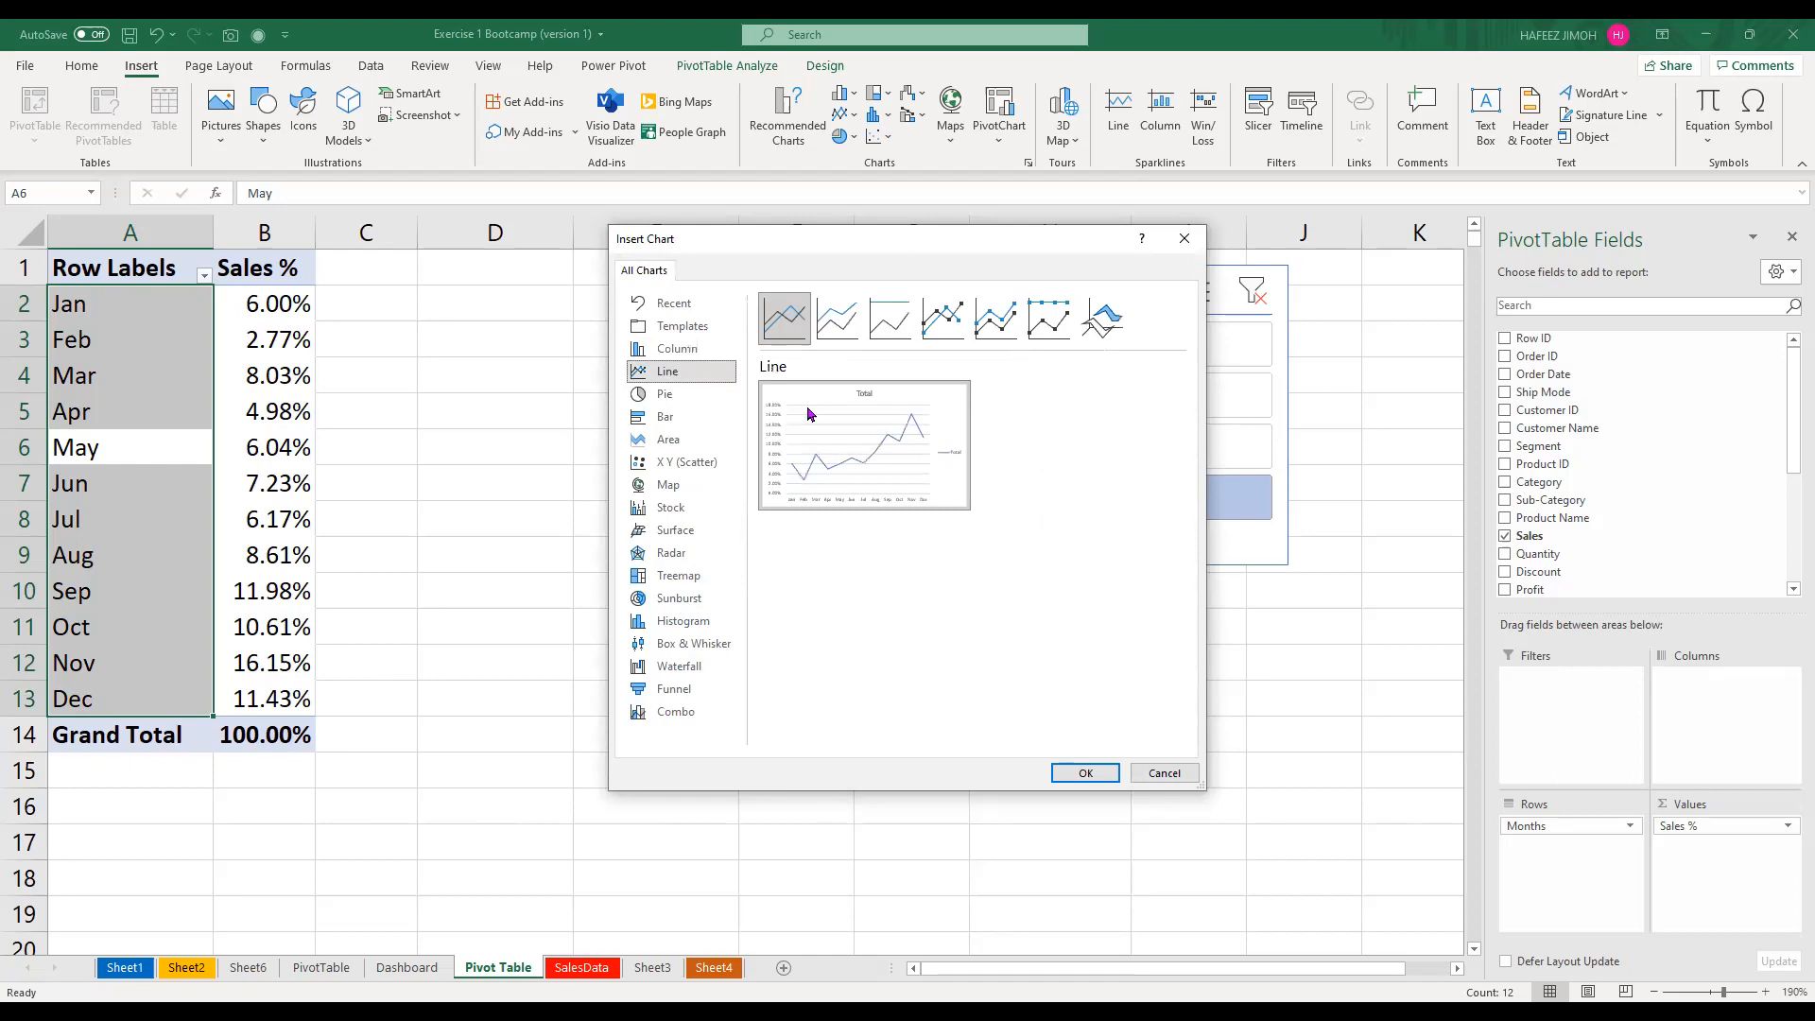
pyautogui.click(1084, 775)
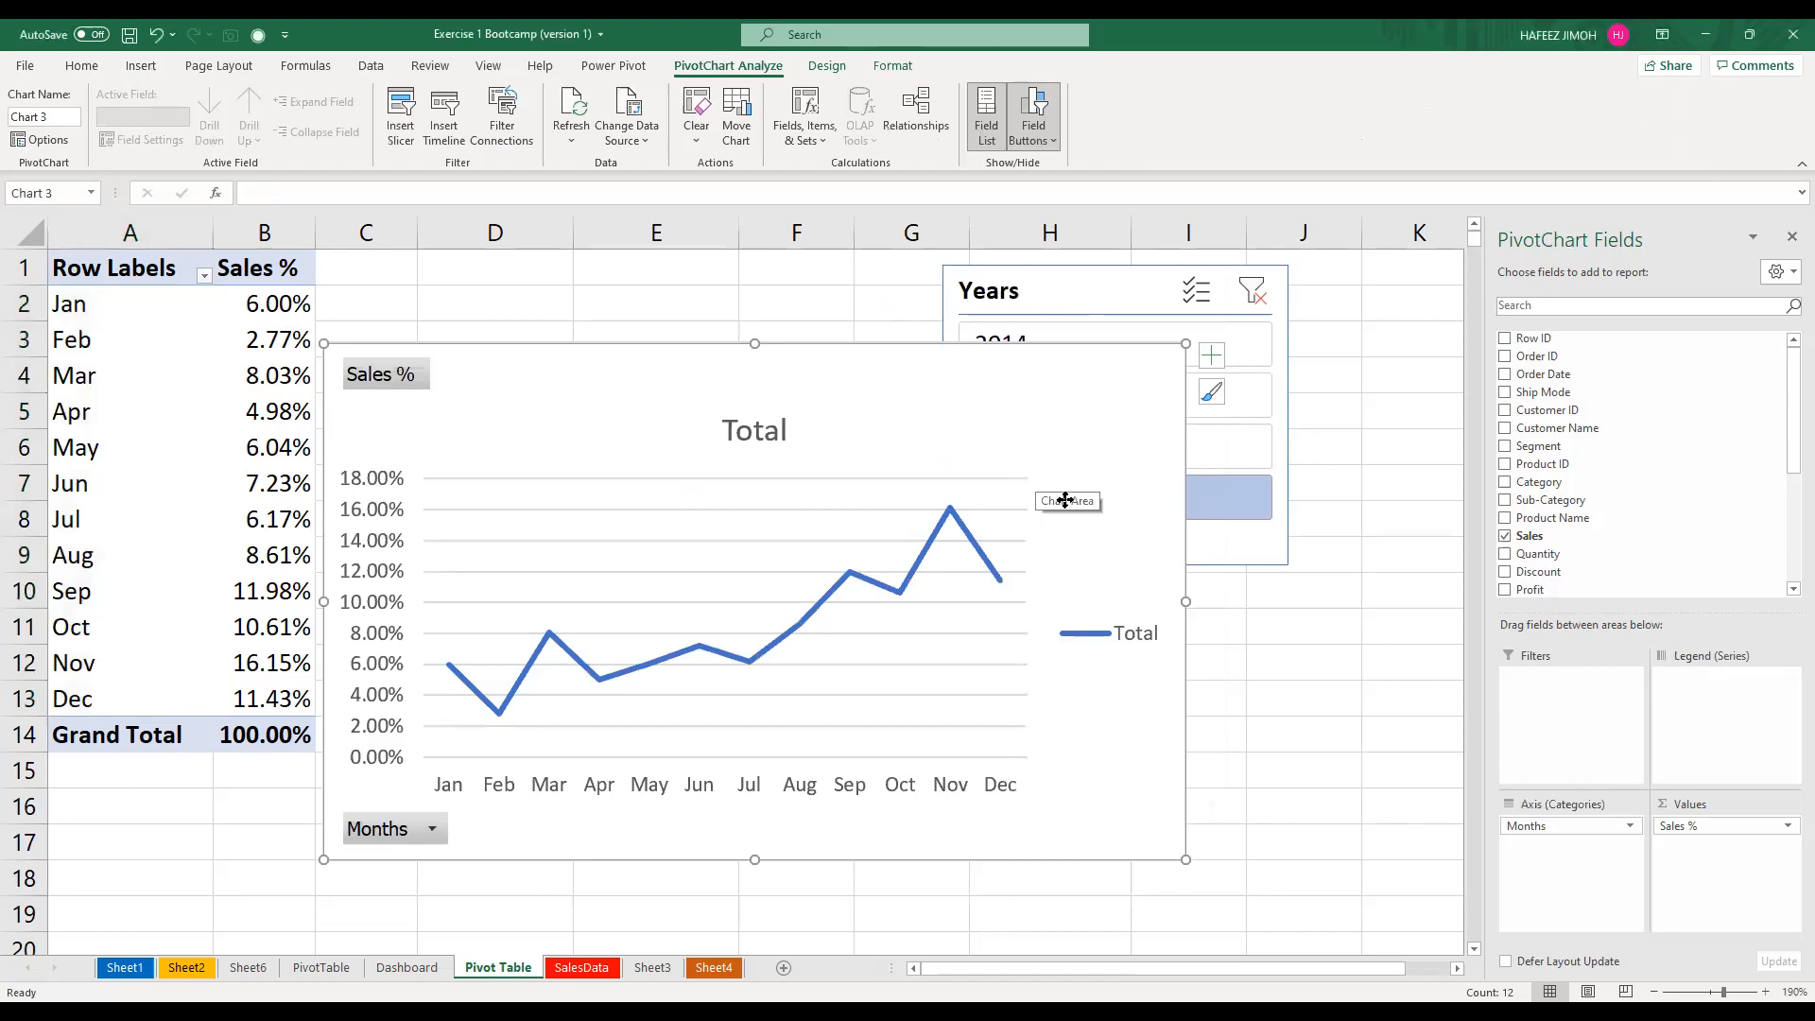
pyautogui.moveTo(1066, 500); pyautogui.dragTo(1074, 490)
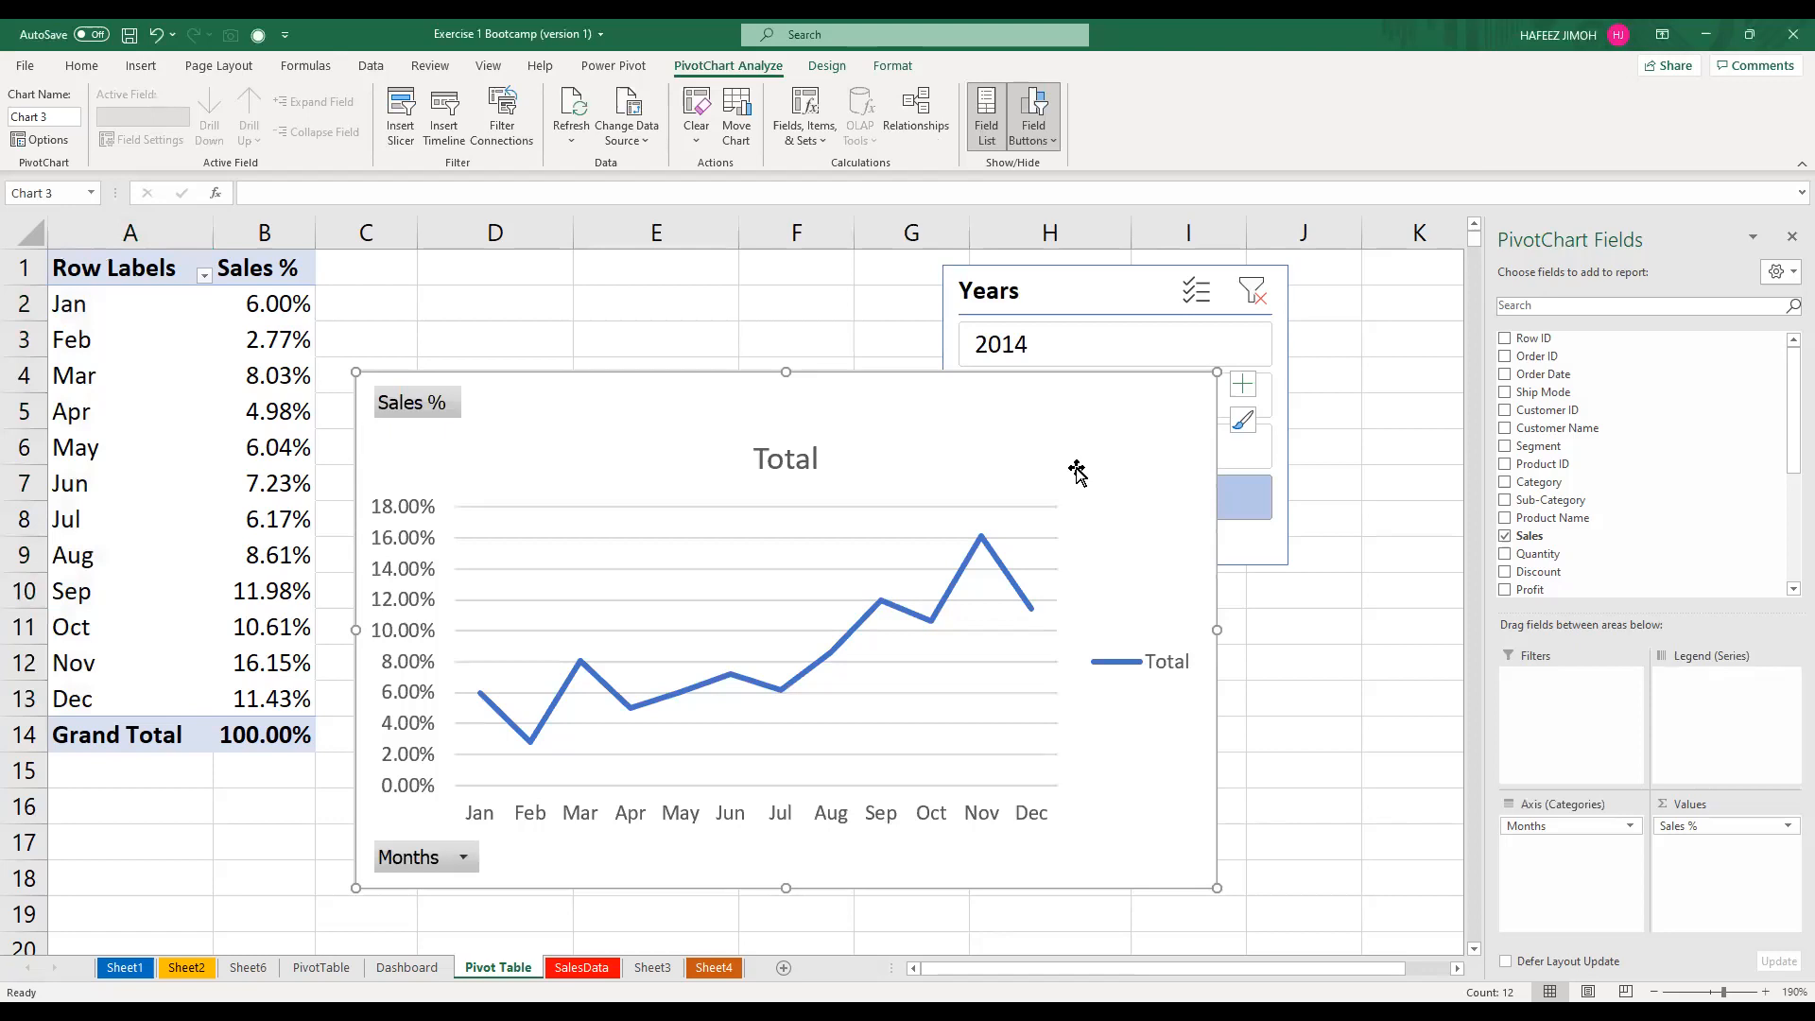
# Rename the pivot table as MonthPercent
pyautogui.click(227, 392)
pyautogui.click(720, 65)
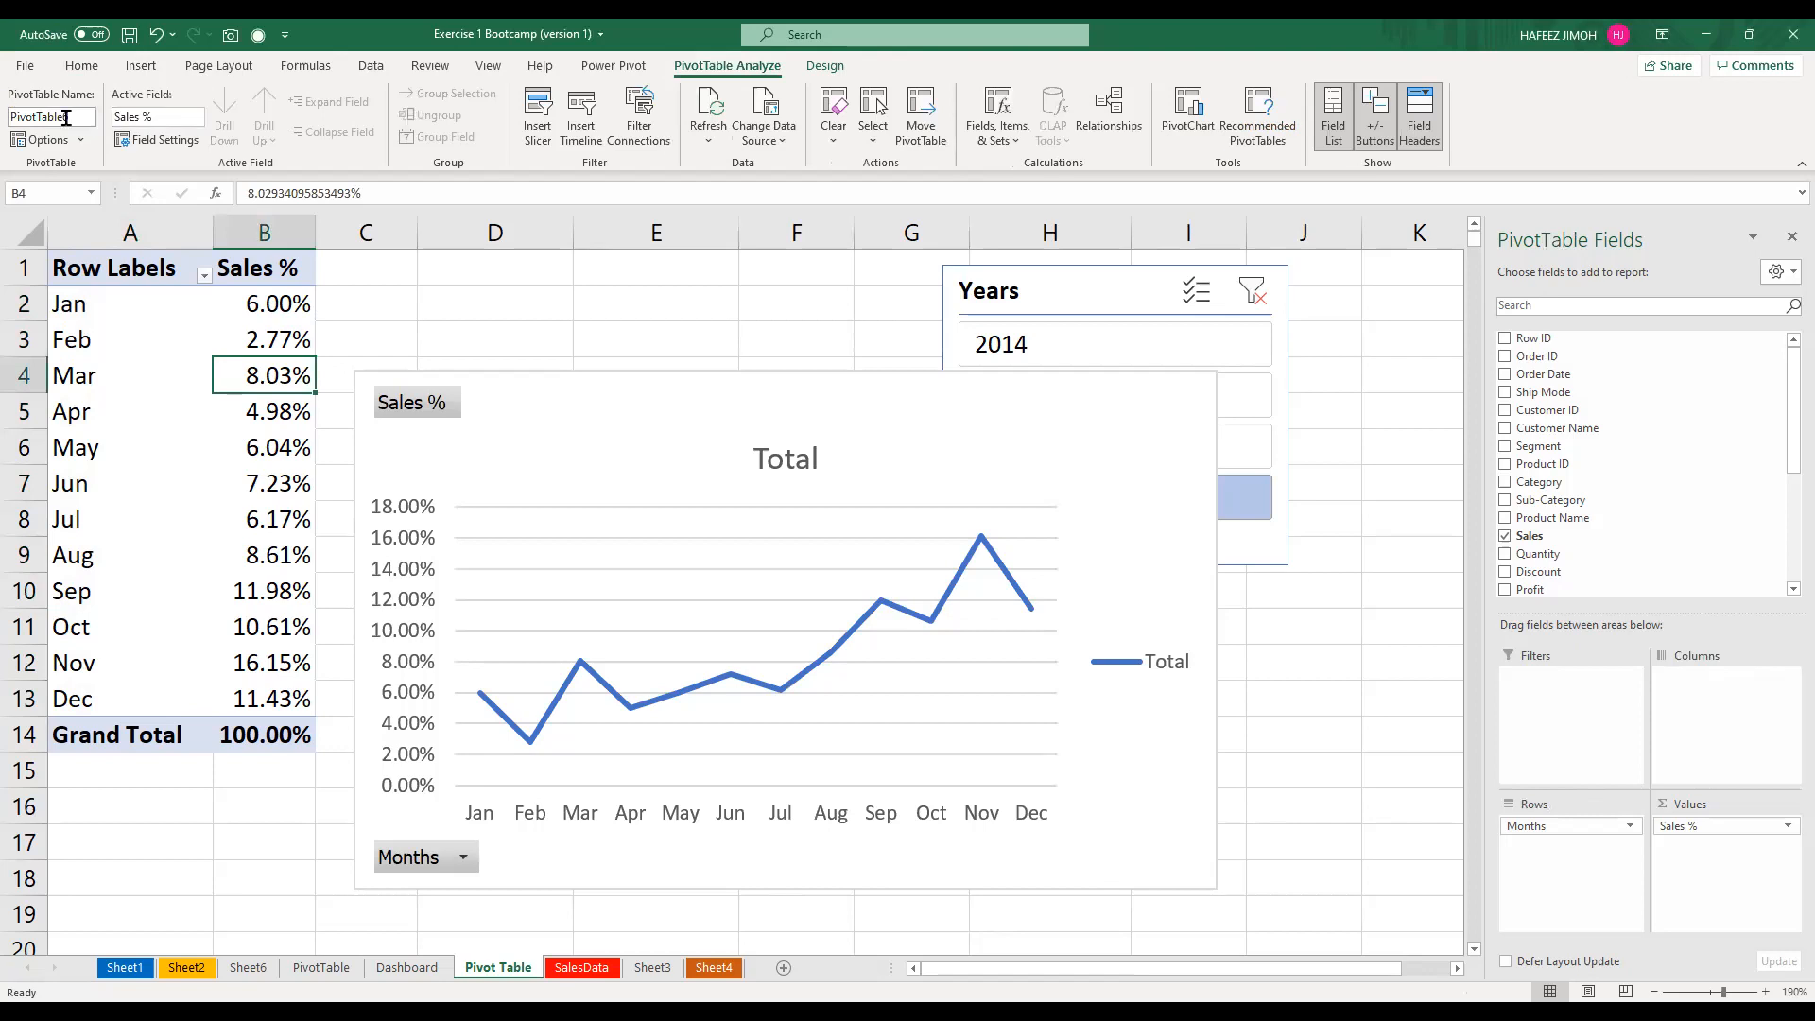
pyautogui.click(66, 118)
pyautogui.hotkey('ctrl', 'a')
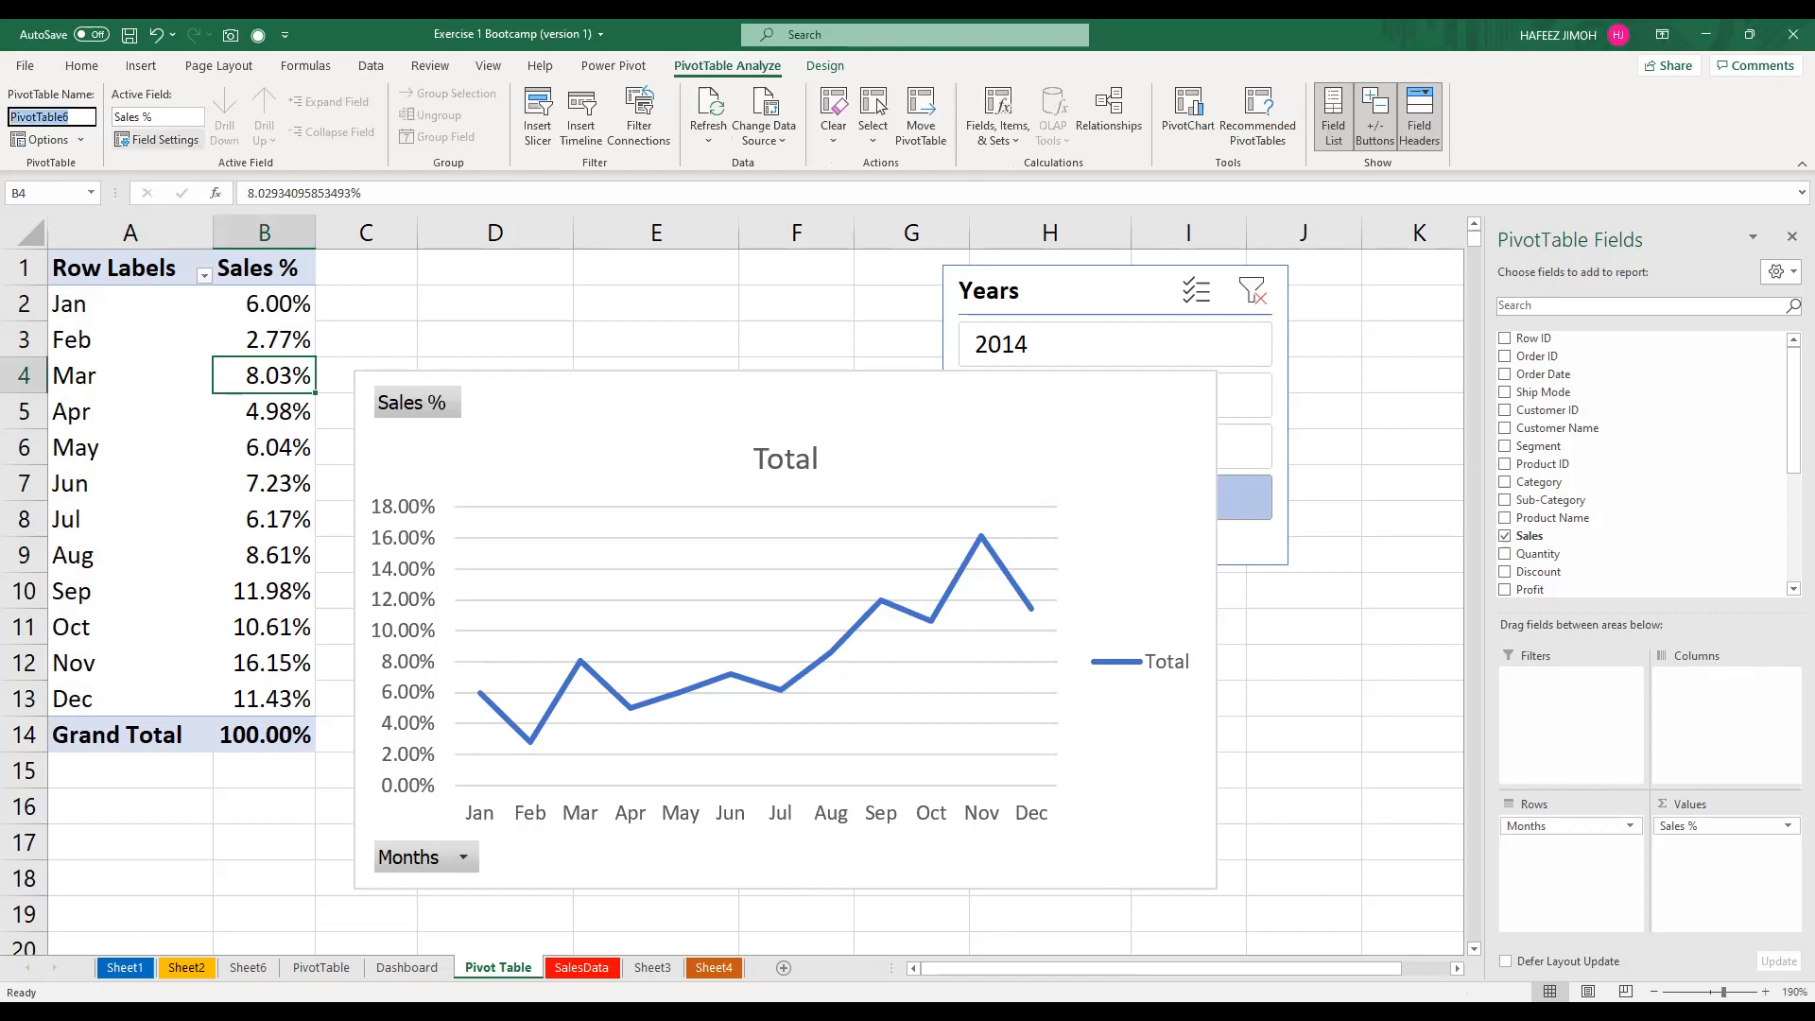
pyautogui.write('MONTH')
pyautogui.press('BackSpace')
pyautogui.press('BackSpace')
pyautogui.press('BackSpace')
pyautogui.press('BackSpace')
pyautogui.press('BackSpace')
pyautogui.write('MonthPercent')
pyautogui.press('Return')
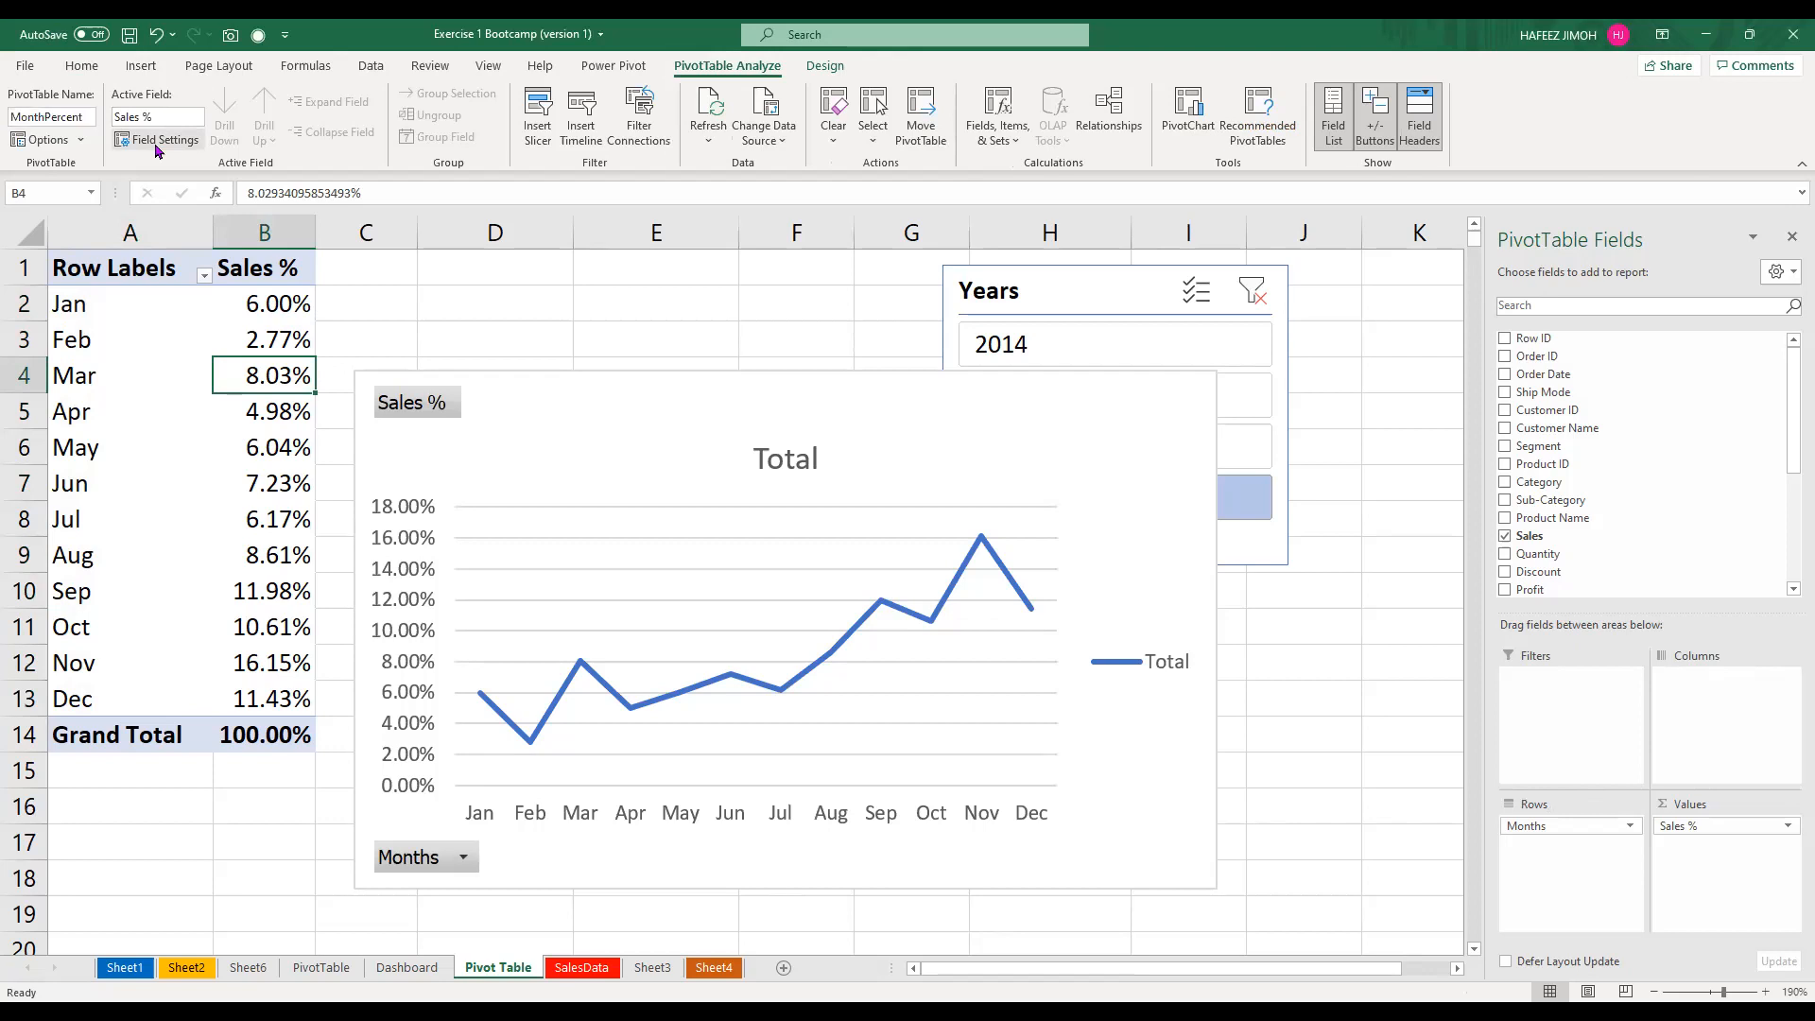
# Move the line chart up and away from the pivot table so that it starts in column D
pyautogui.click(625, 401)
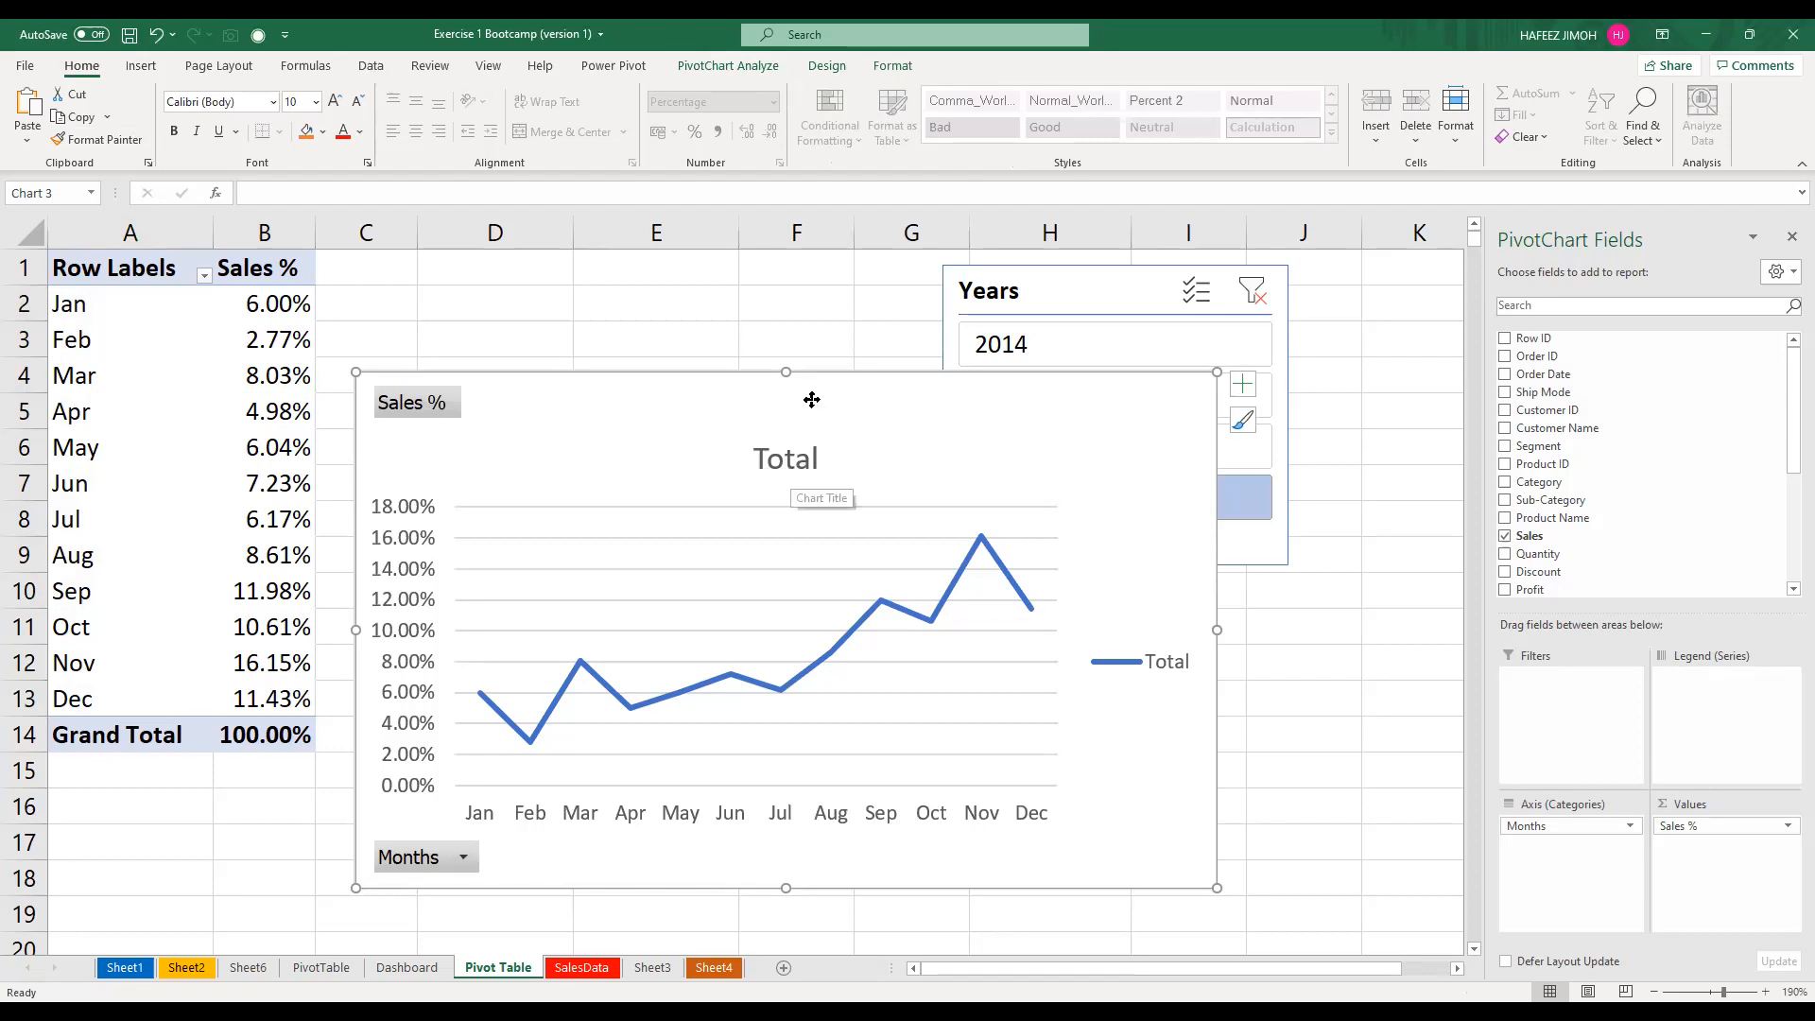
pyautogui.moveTo(811, 399); pyautogui.dragTo(889, 342)
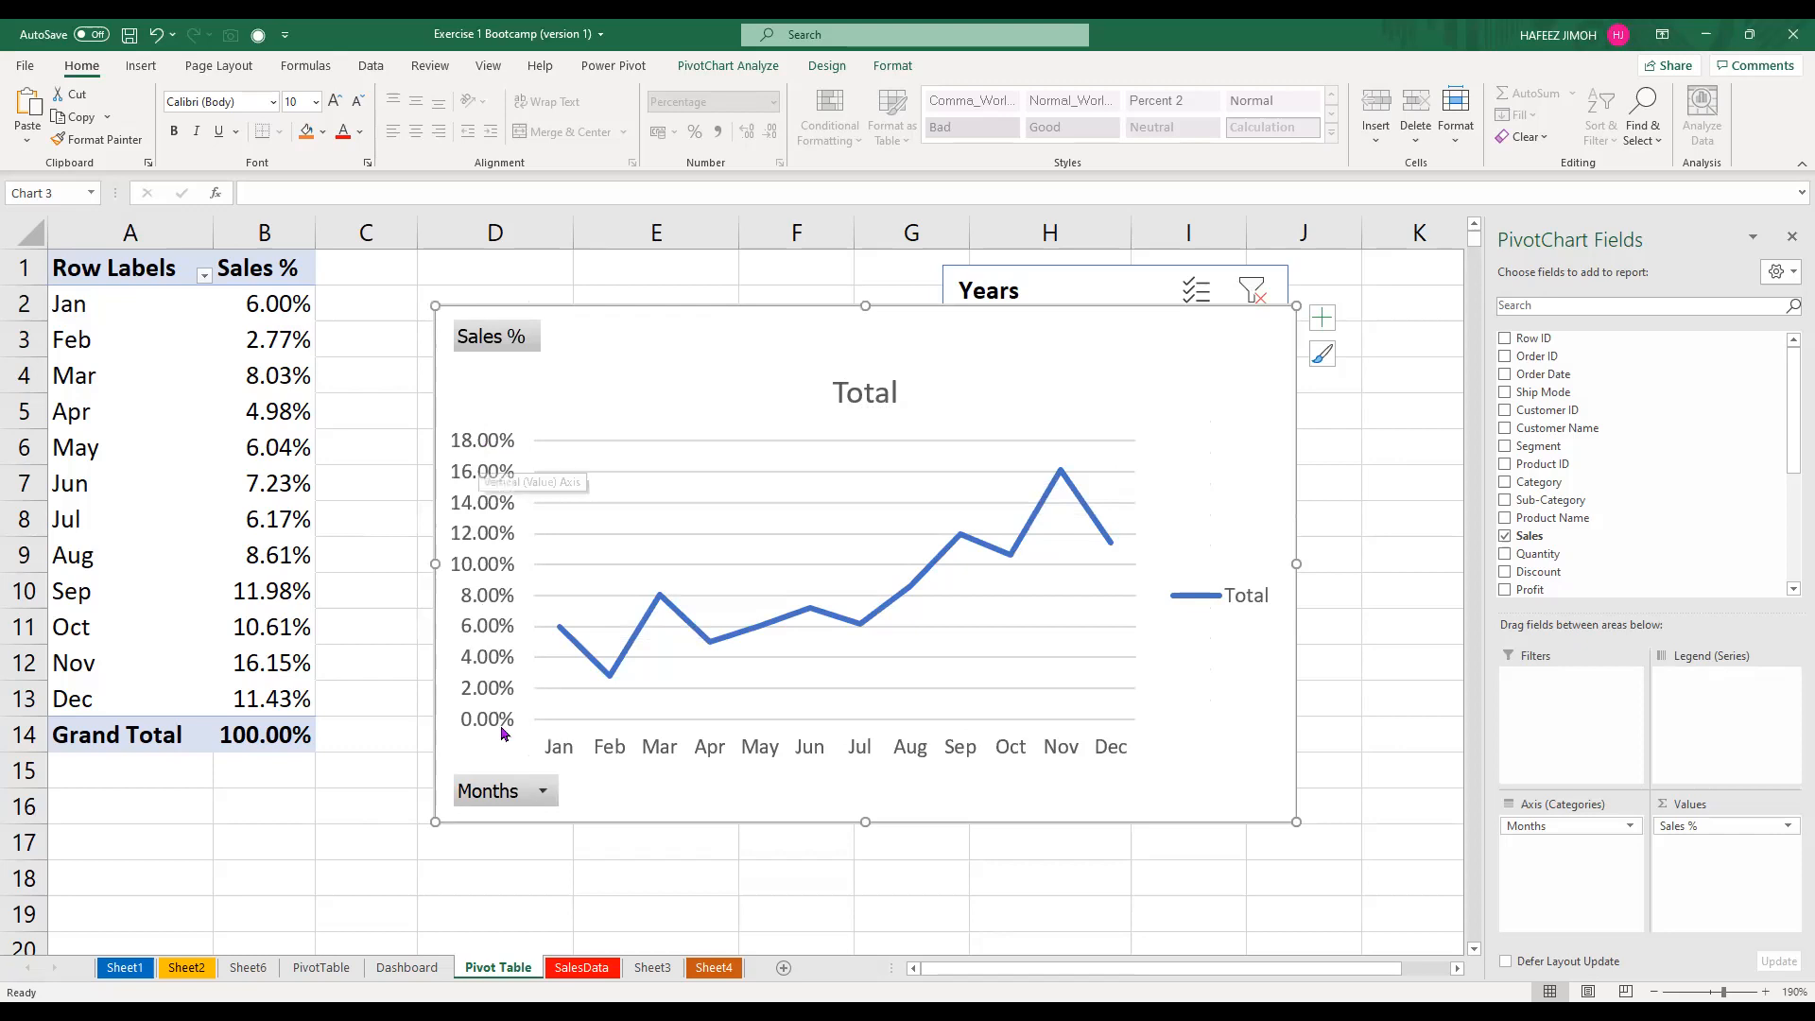
pyautogui.click(483, 547)
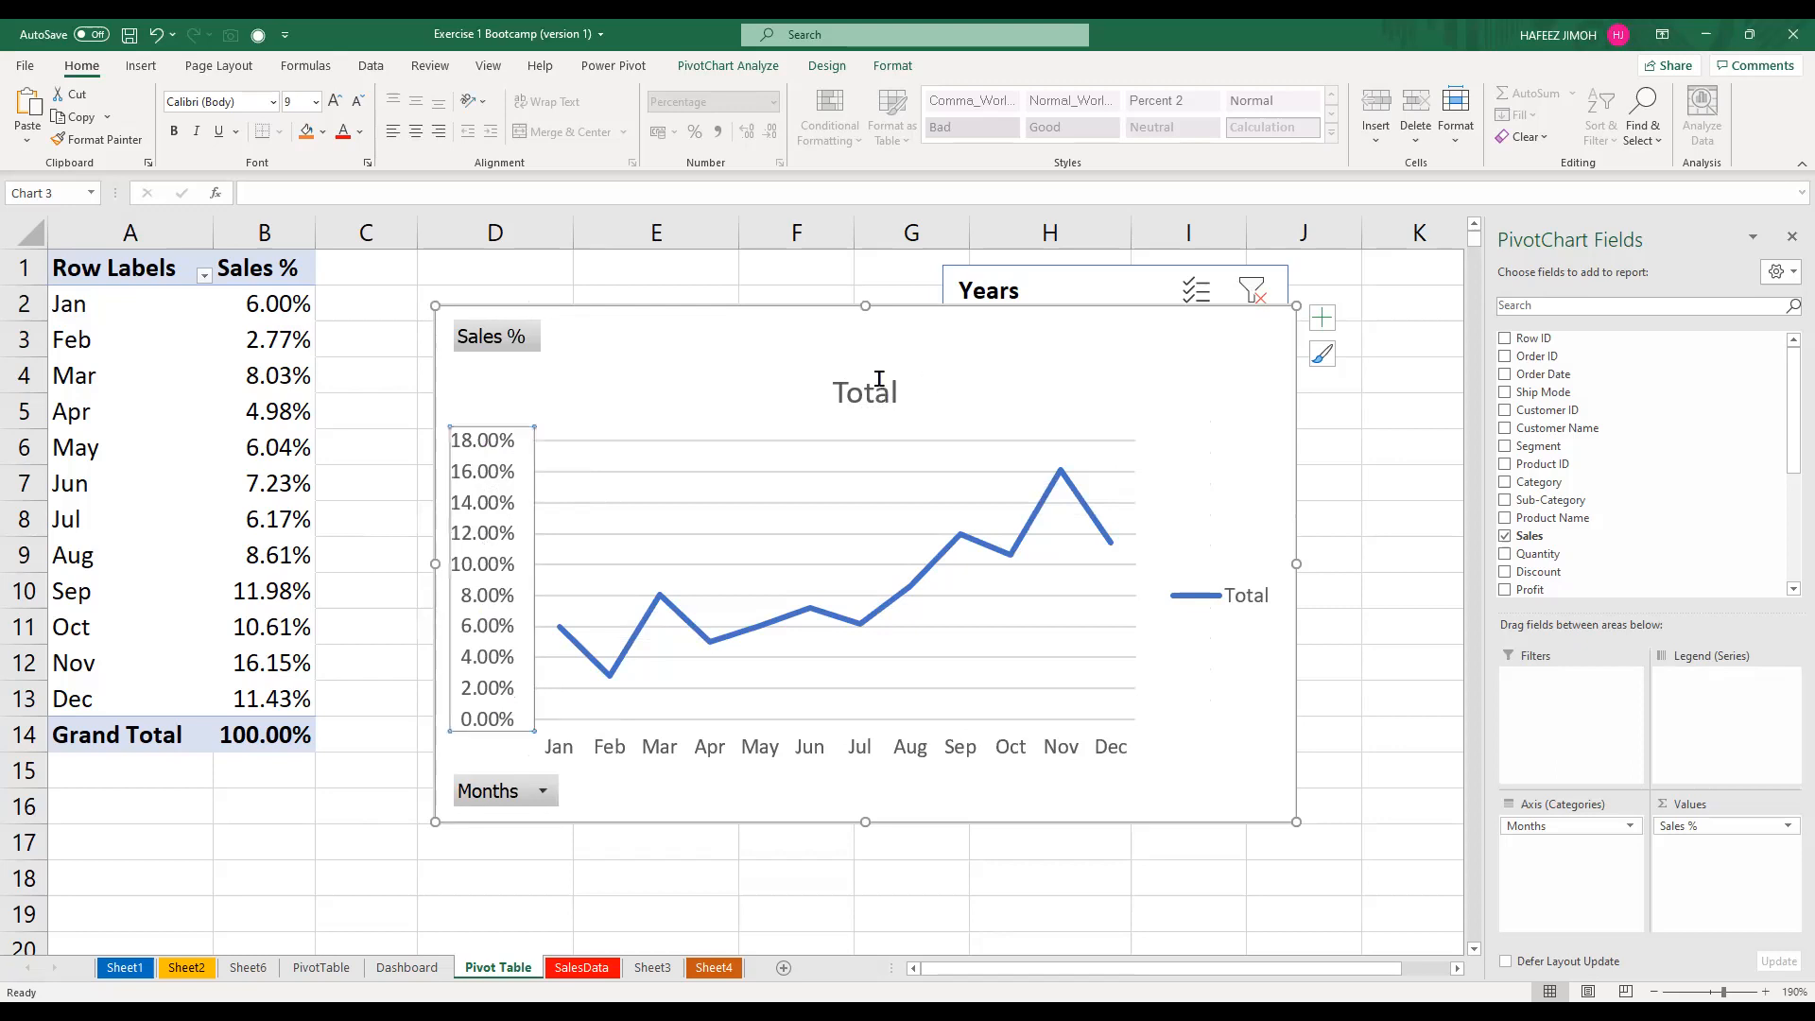
pyautogui.click(895, 364)
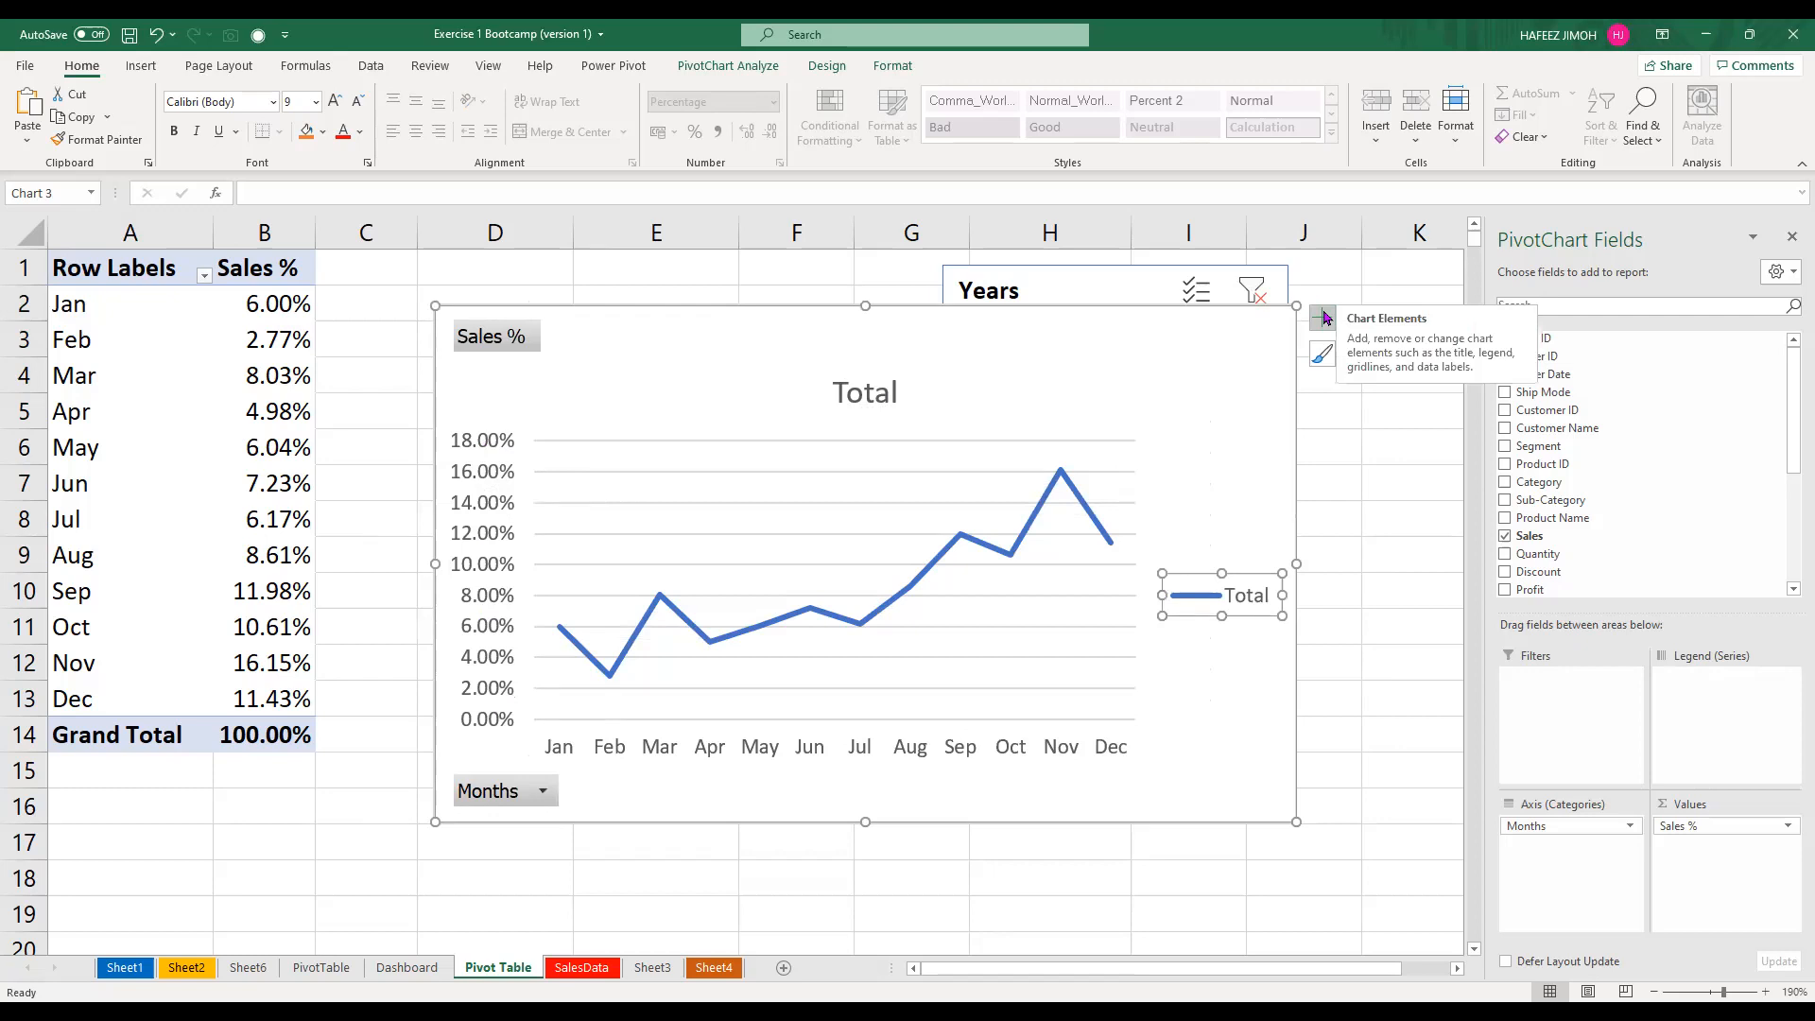
# Add the Profit field to the pivot table's values as a sum below Sales %
pyautogui.click(242, 368)
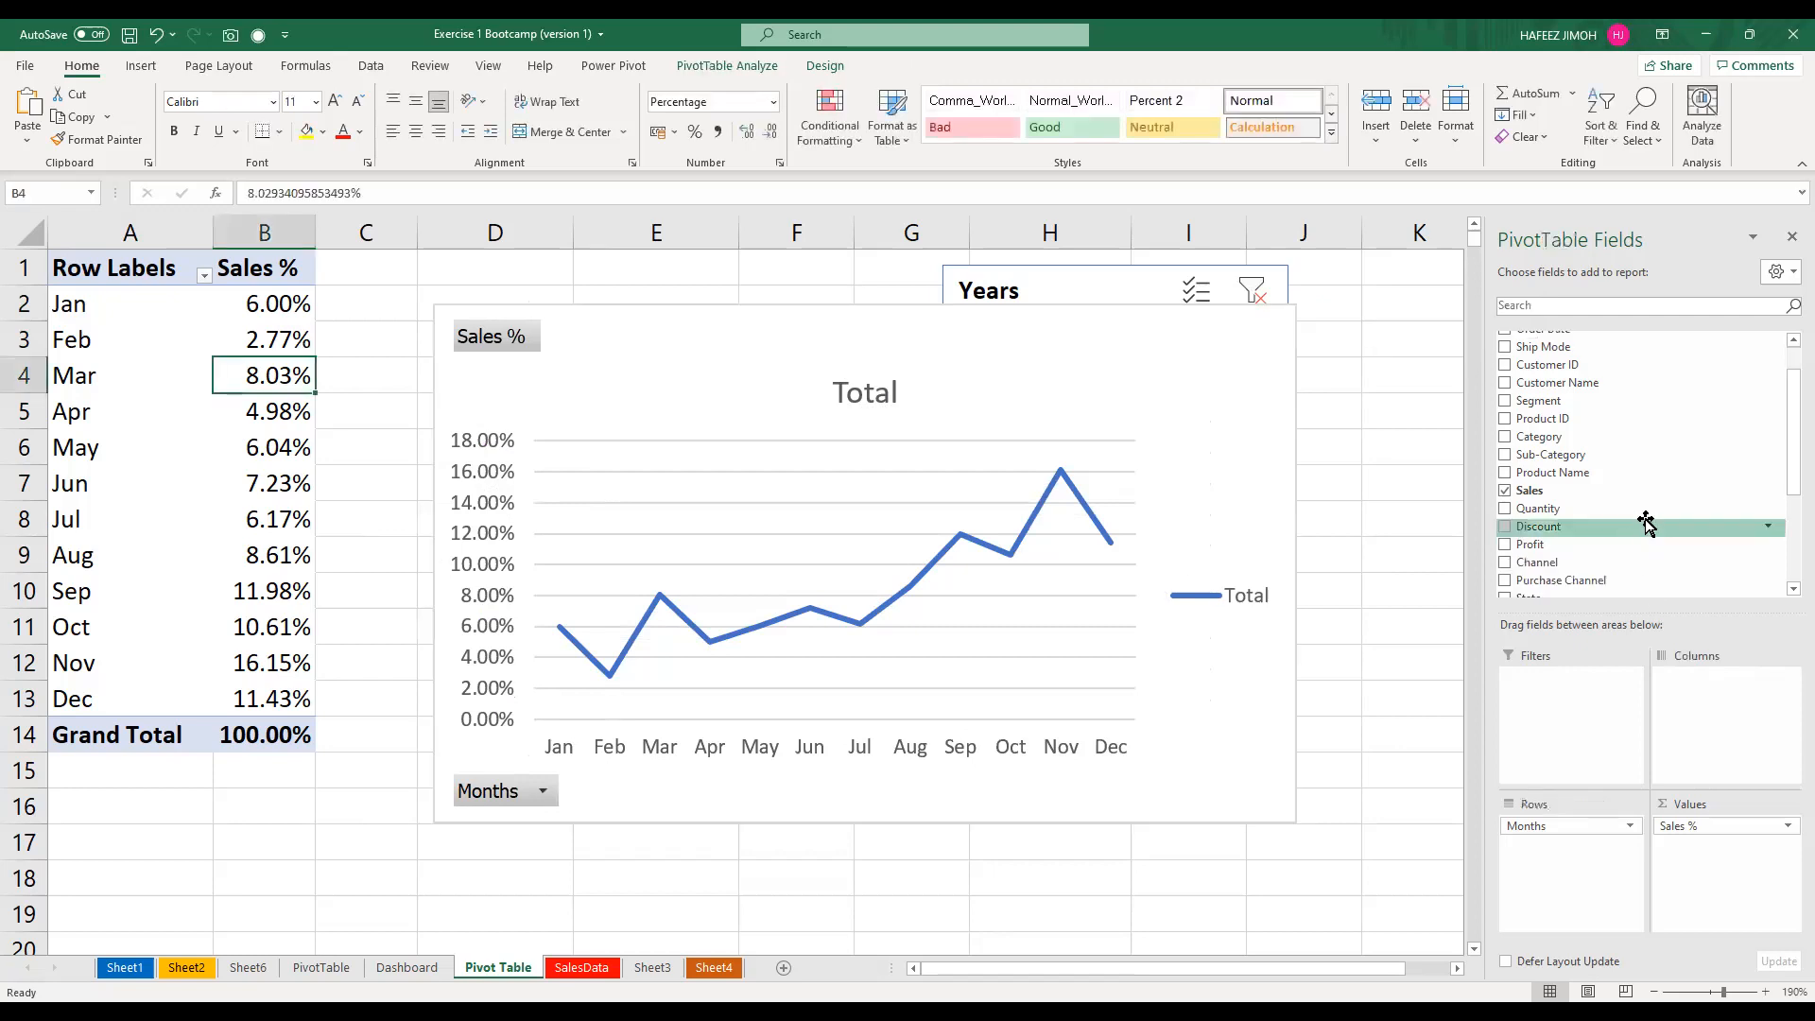
pyautogui.scroll(-1, 1646, 505)
pyautogui.moveTo(1647, 502); pyautogui.dragTo(1719, 860)
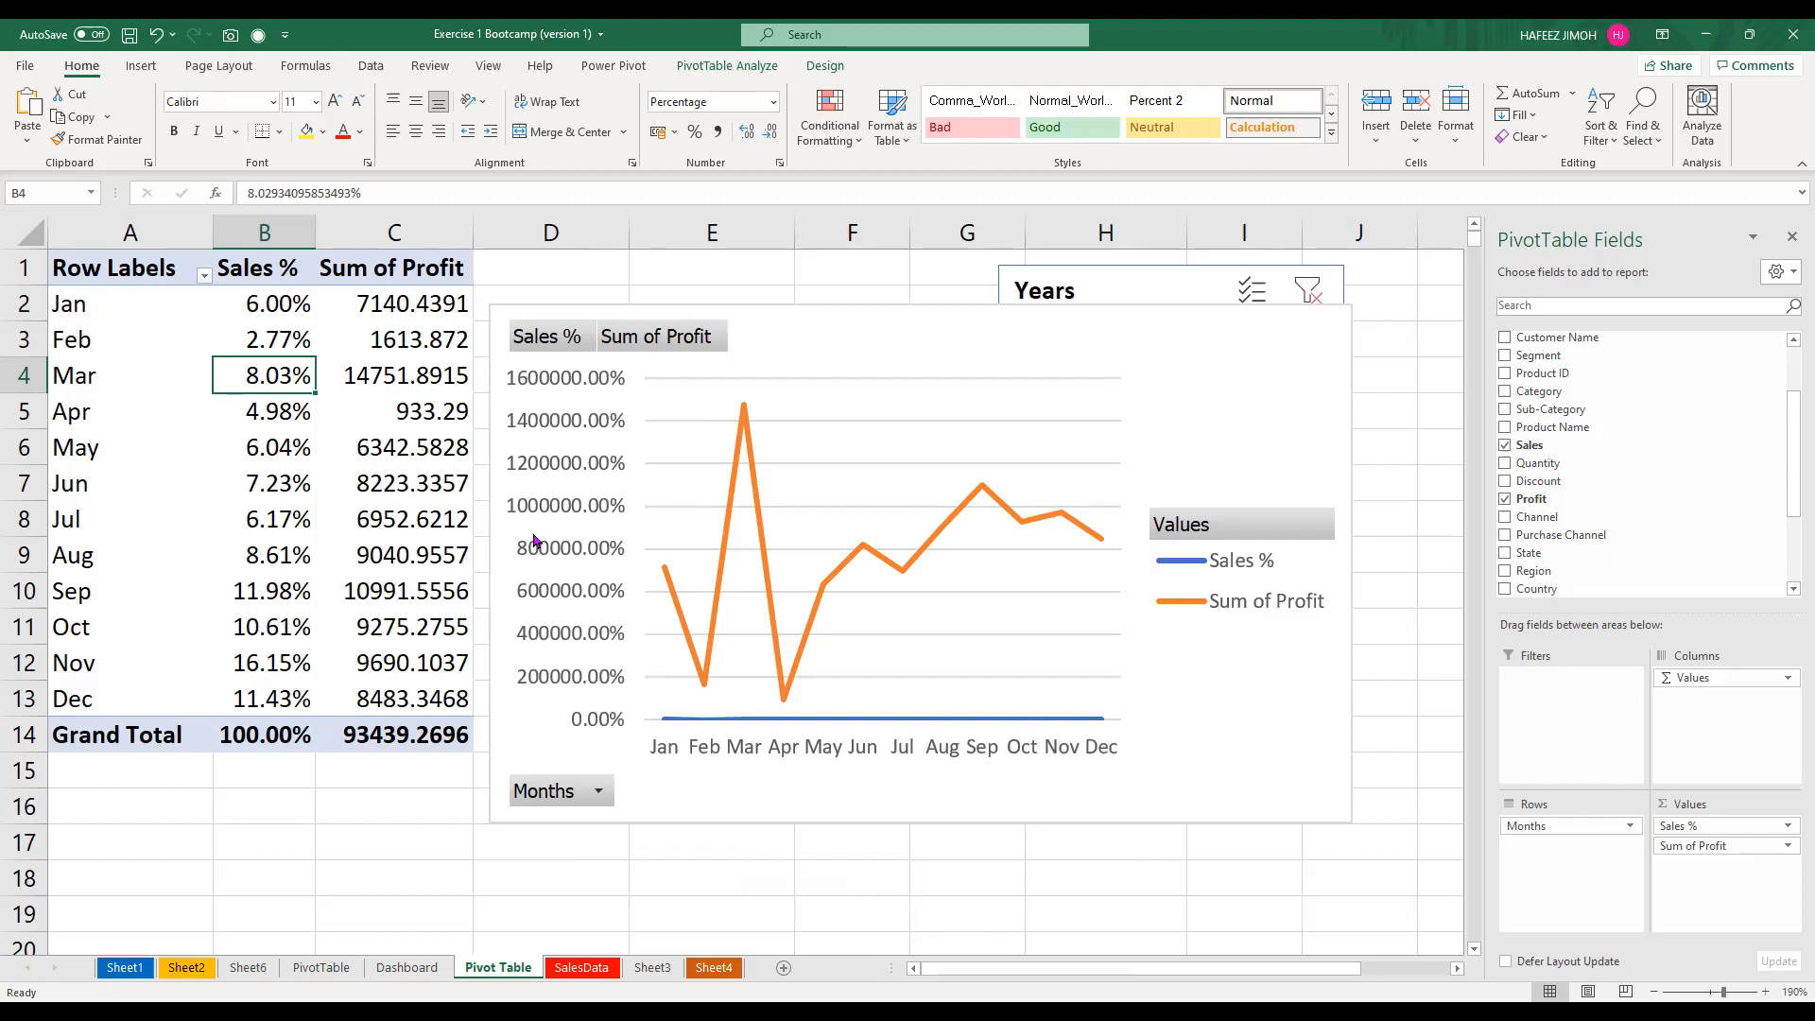
# Show the Sum of Profit values as % of Column Total
pyautogui.rightClick(397, 337)
pyautogui.moveTo(482, 542)
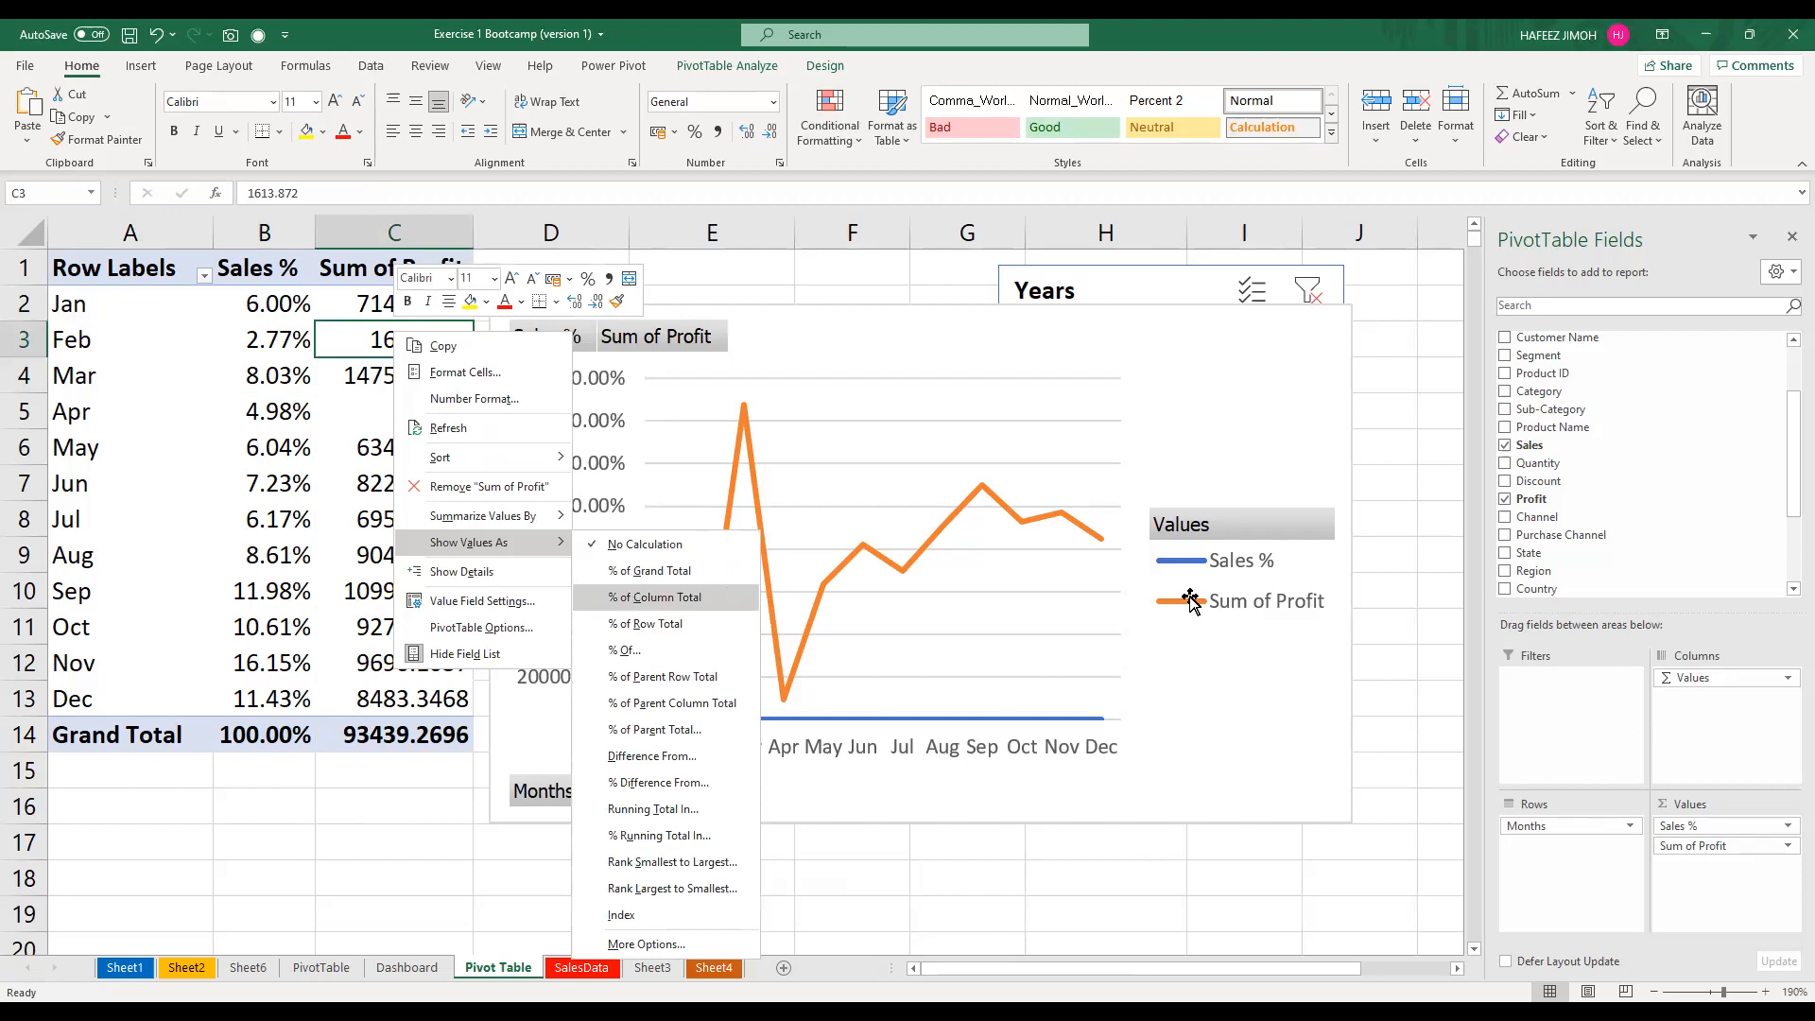
pyautogui.press('Return')
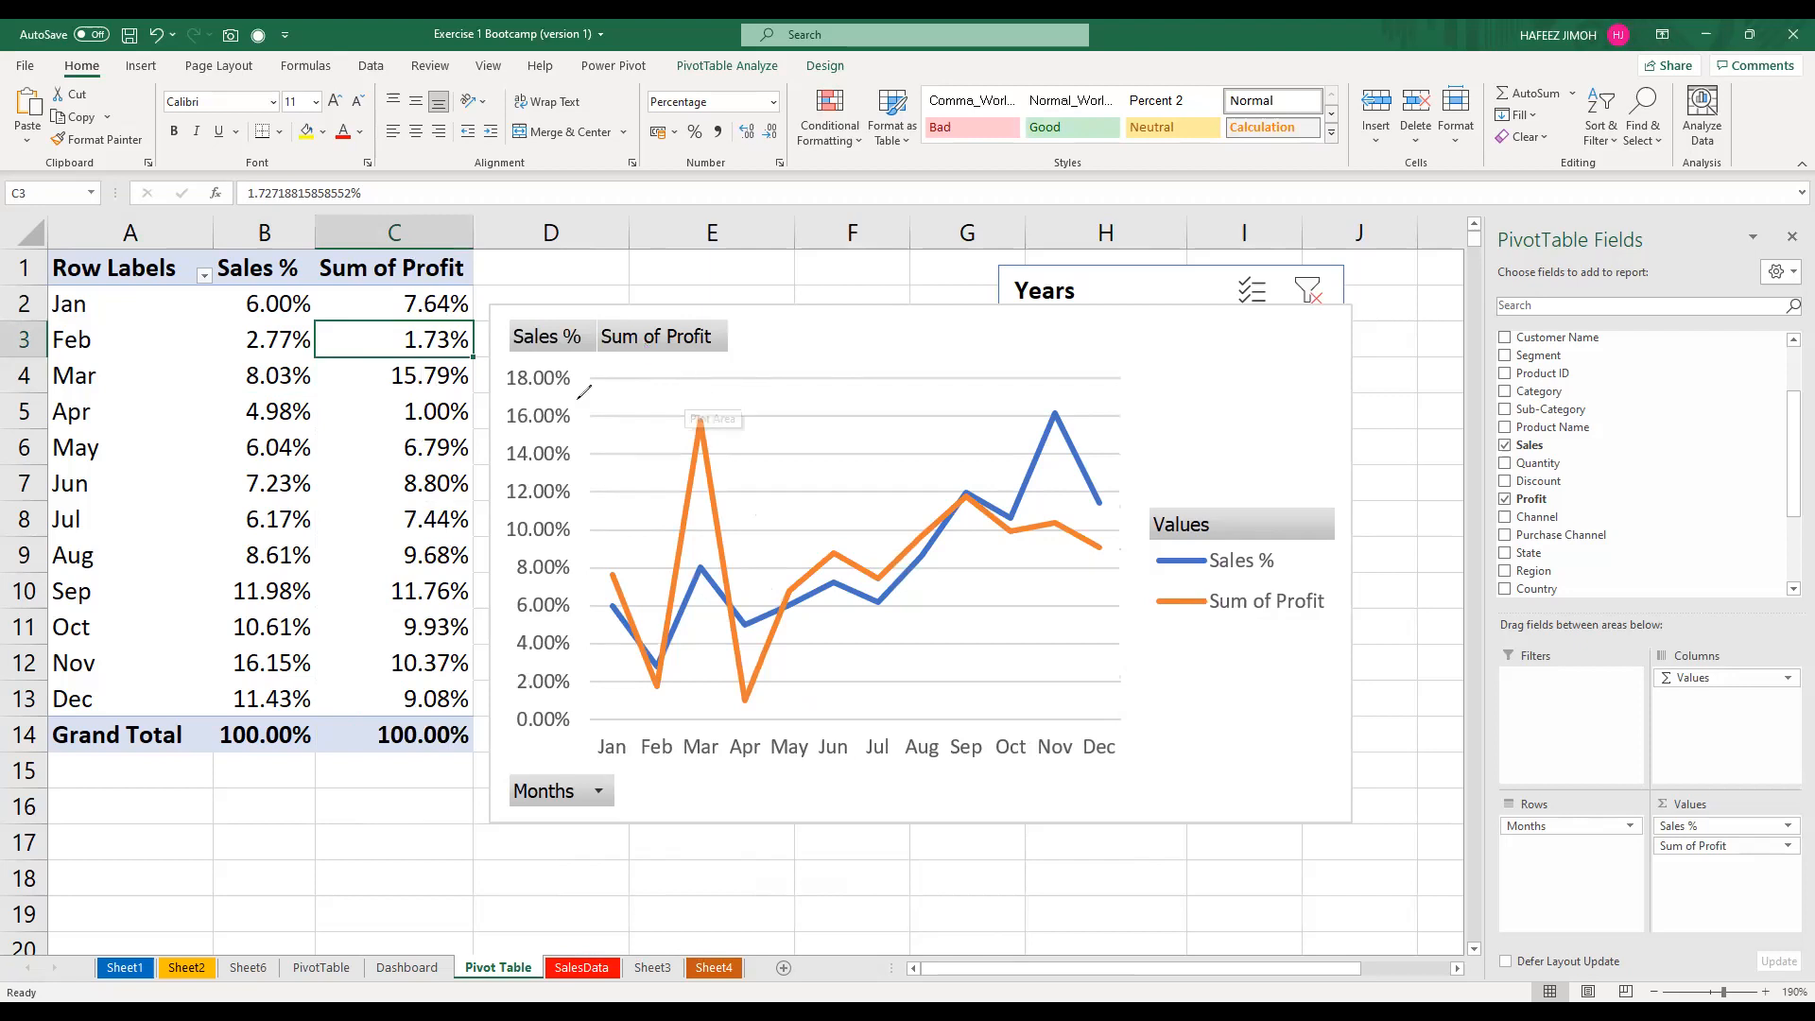
pyautogui.moveTo(577, 401)
pyautogui.mouseDown()
pyautogui.moveTo(1123, 490)
pyautogui.moveTo(1161, 694)
pyautogui.moveTo(609, 724)
pyautogui.mouseUp()
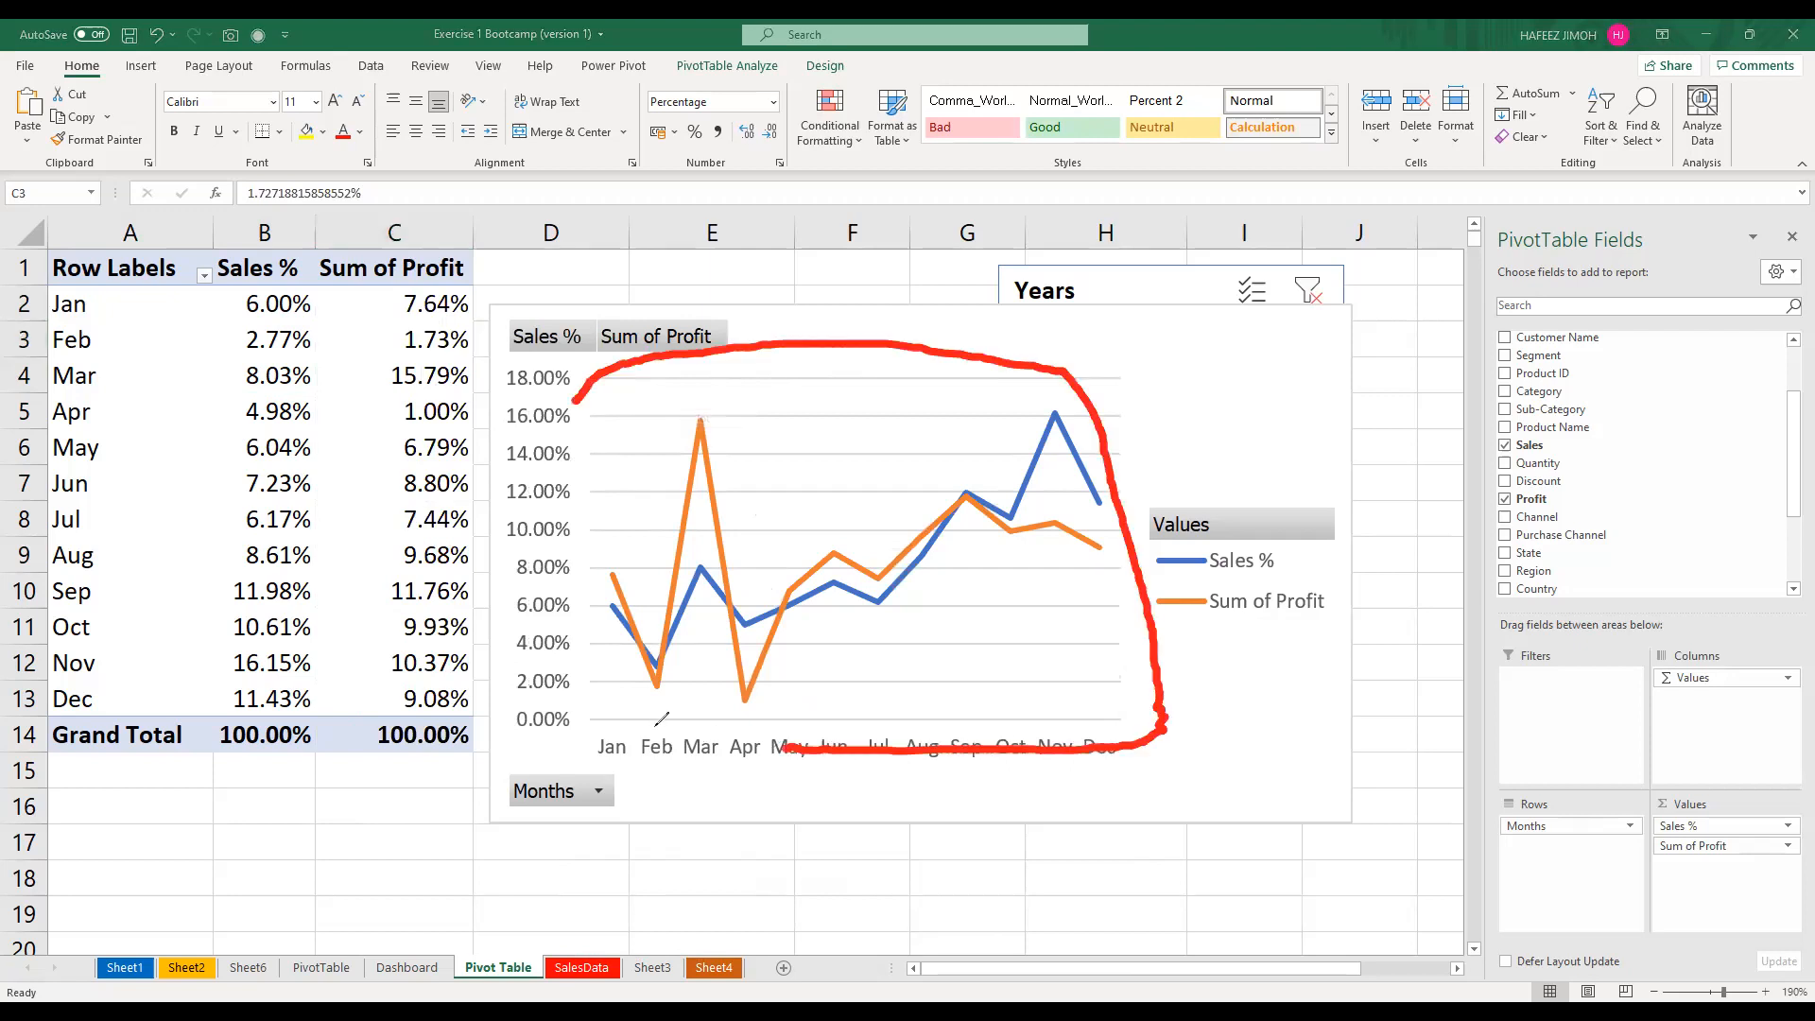
pyautogui.moveTo(571, 432); pyautogui.dragTo(585, 402)
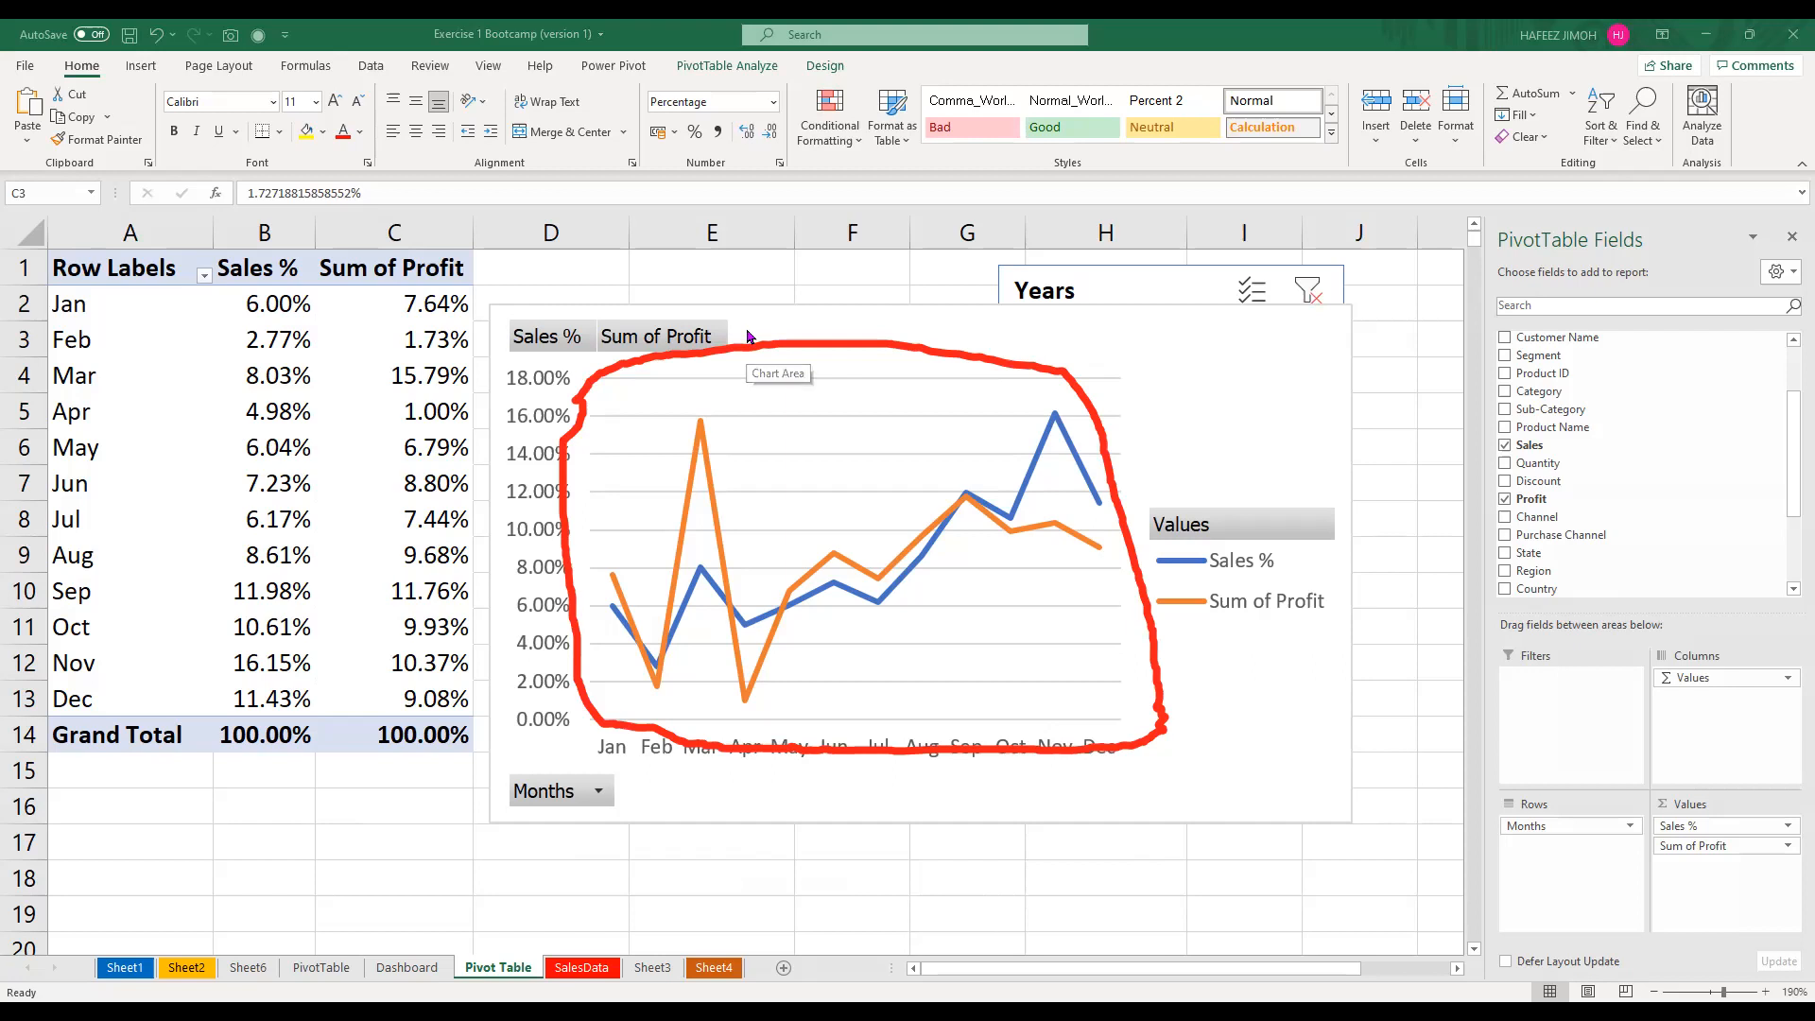
pyautogui.press('Escape')
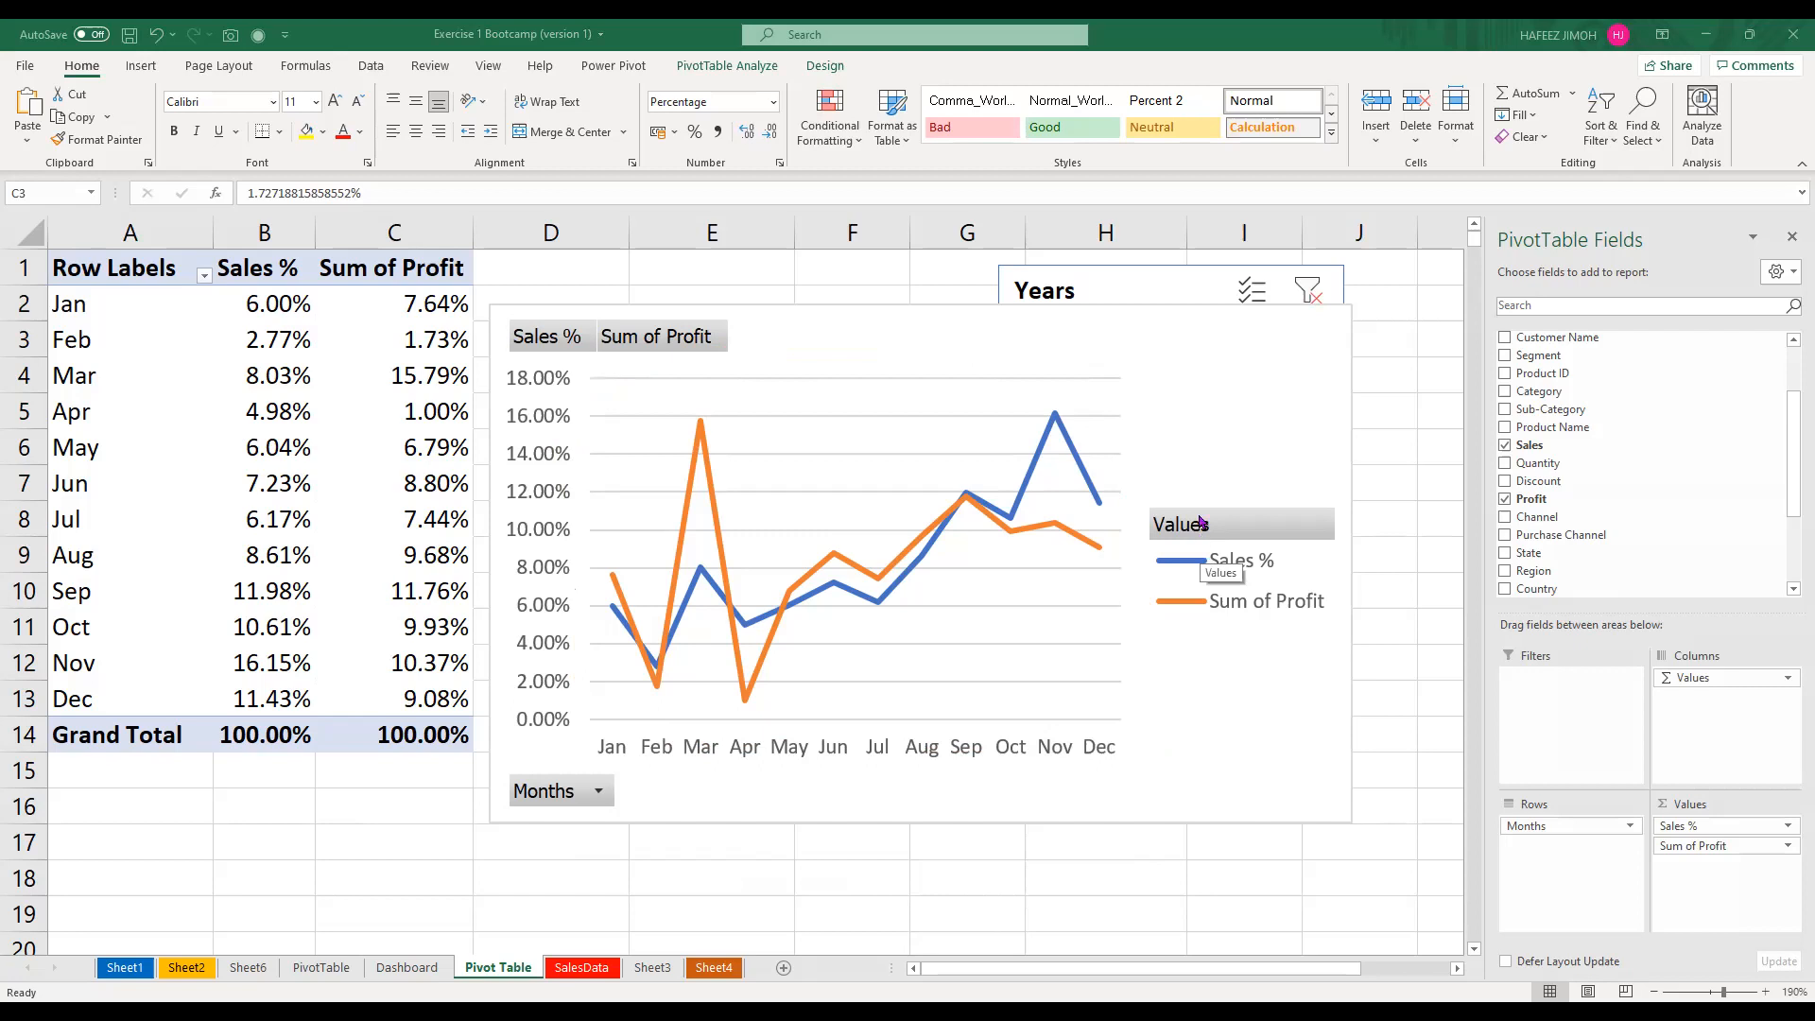
# Hide all field buttons on the line chart
pyautogui.click(1028, 378)
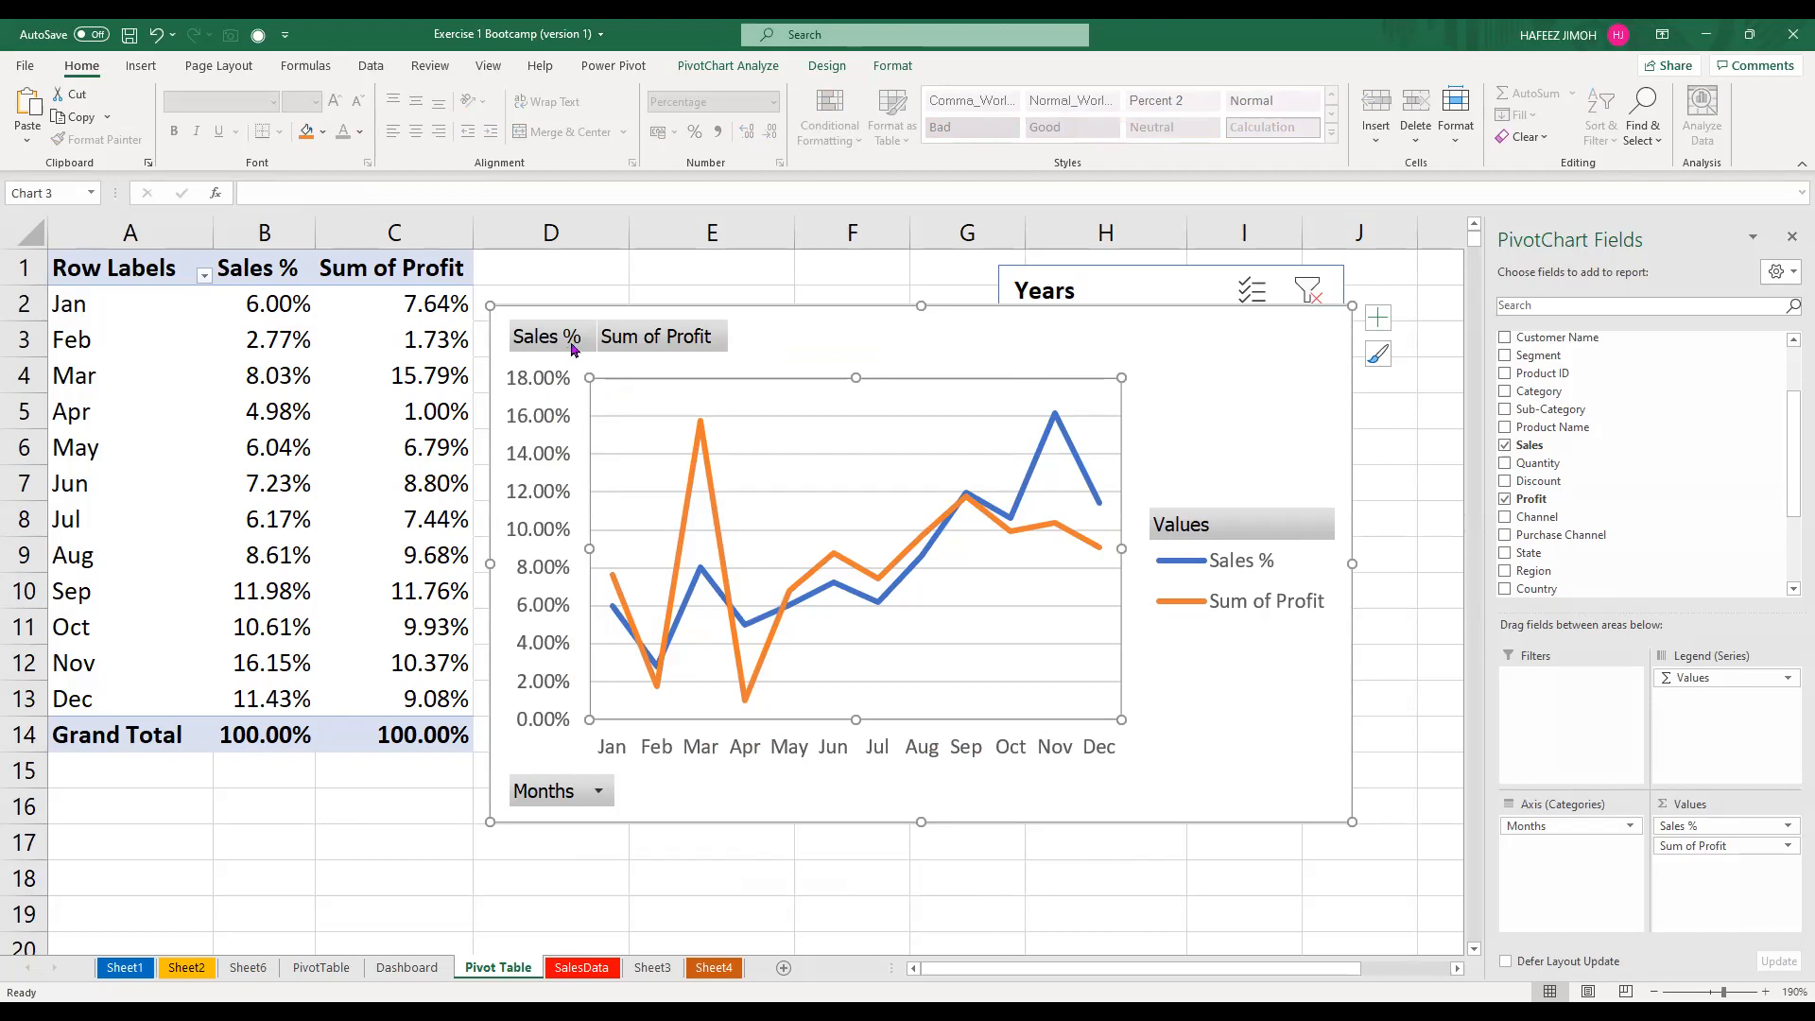
pyautogui.click(645, 350)
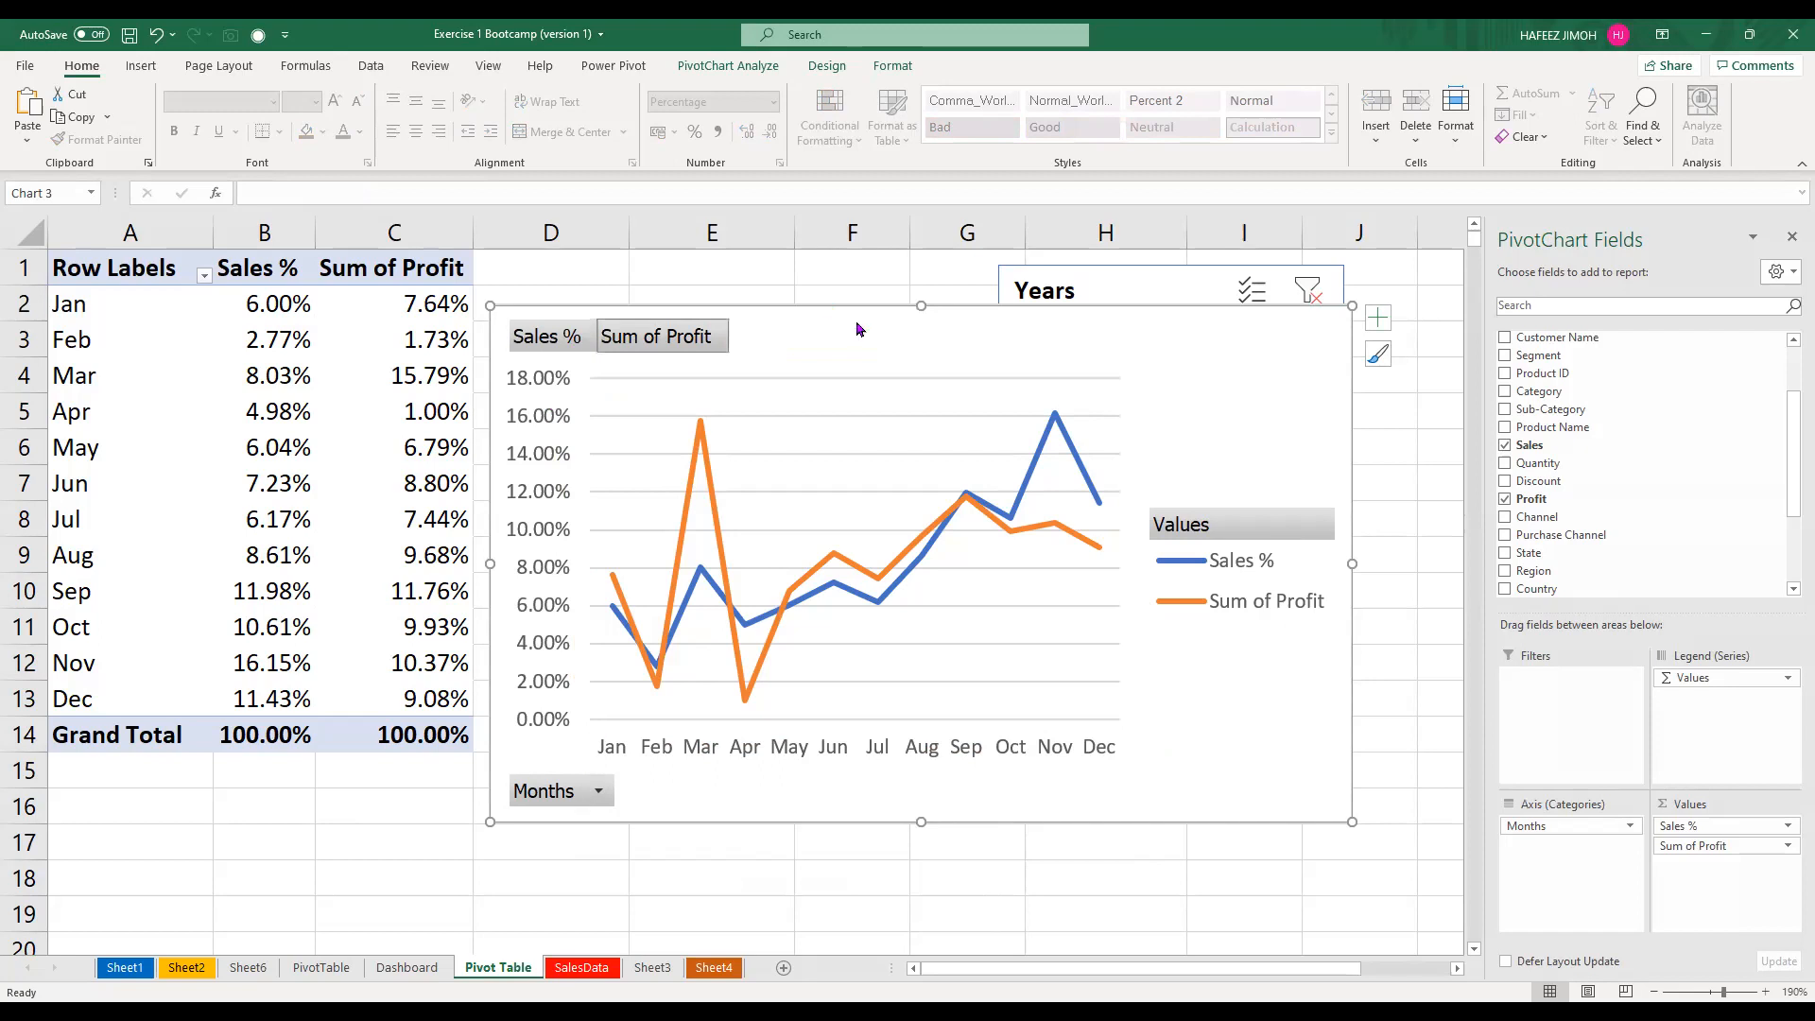
pyautogui.click(578, 804)
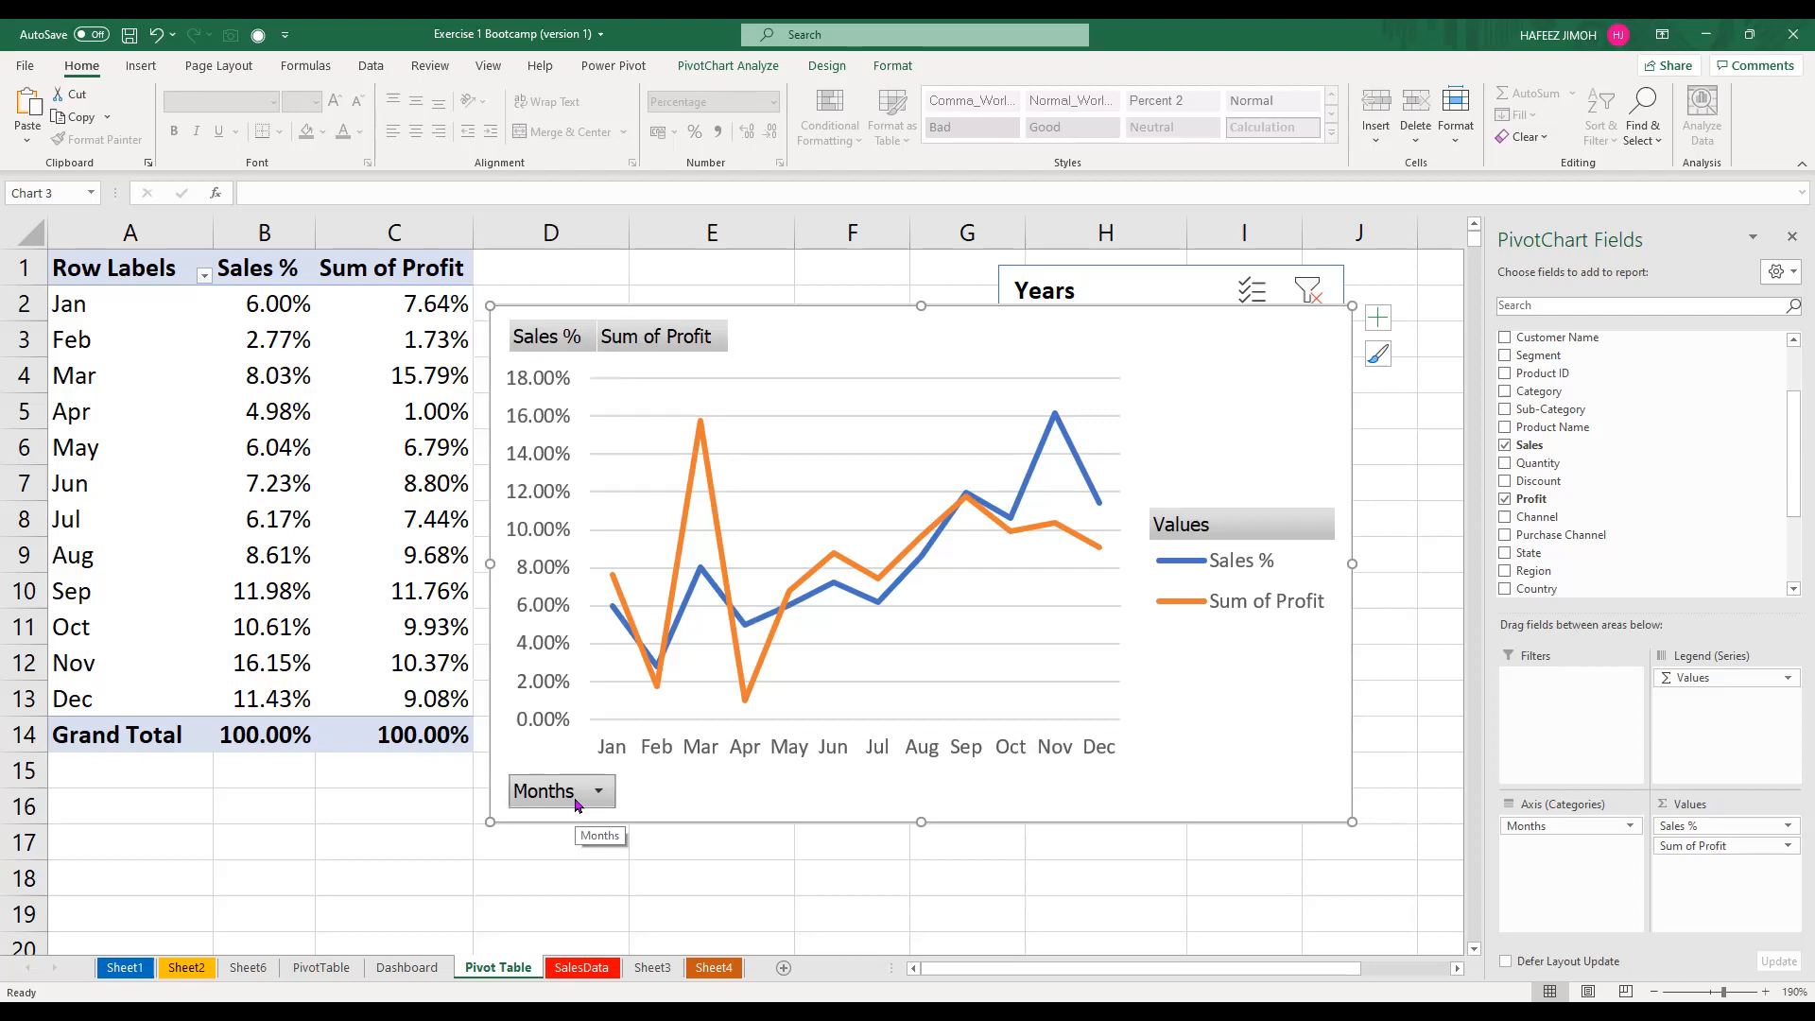
pyautogui.rightClick(576, 796)
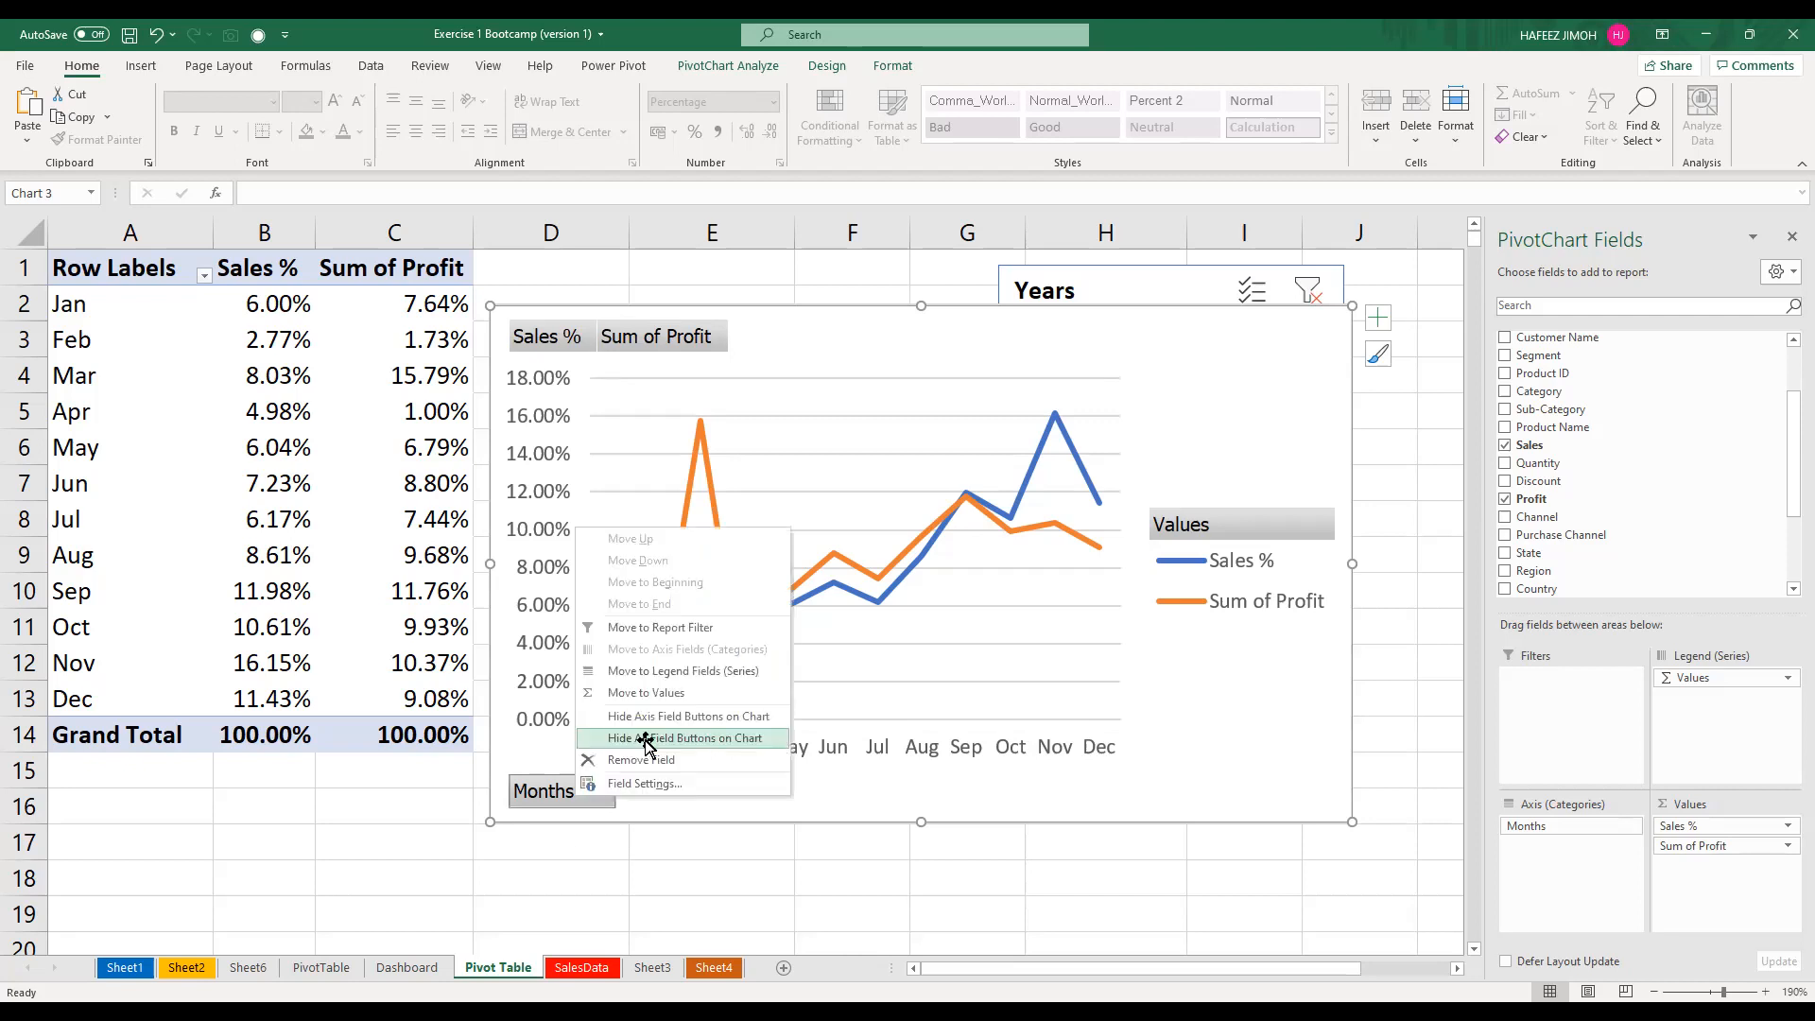
pyautogui.press('Escape')
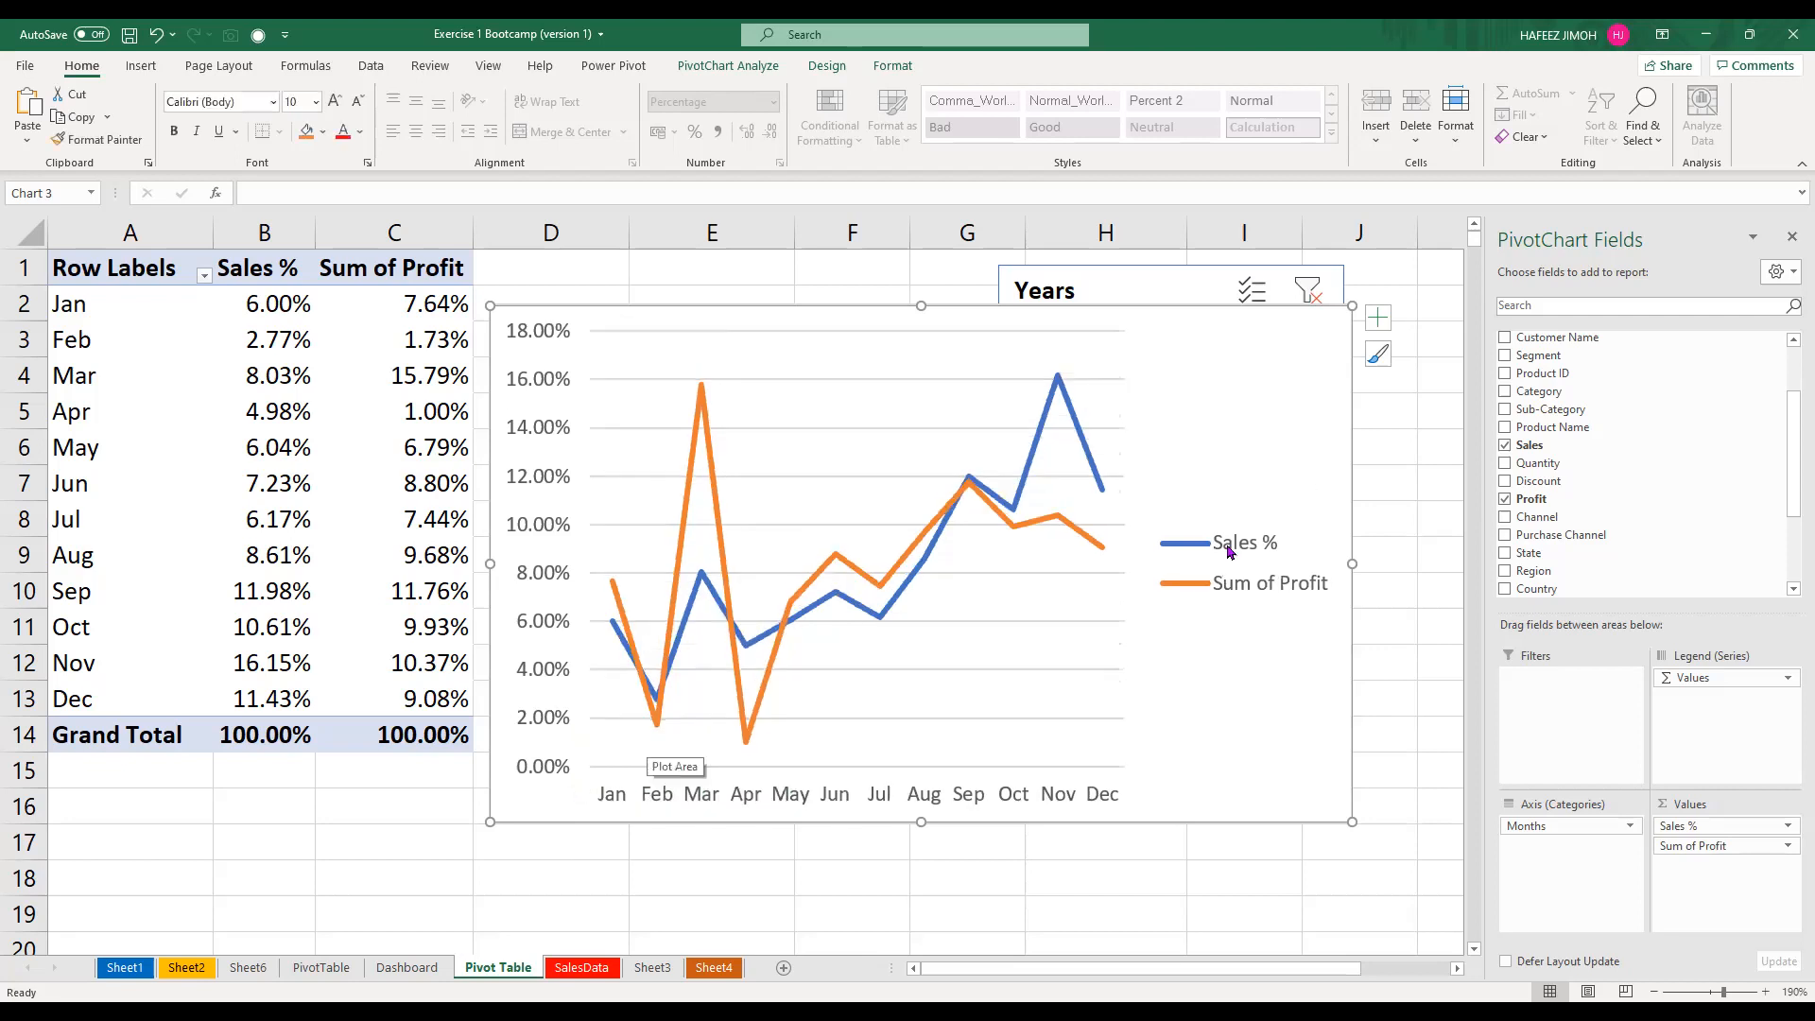
# Move the legend to the chart's upper right corner and widen the plot area beneath it across the chart
pyautogui.click(1264, 530)
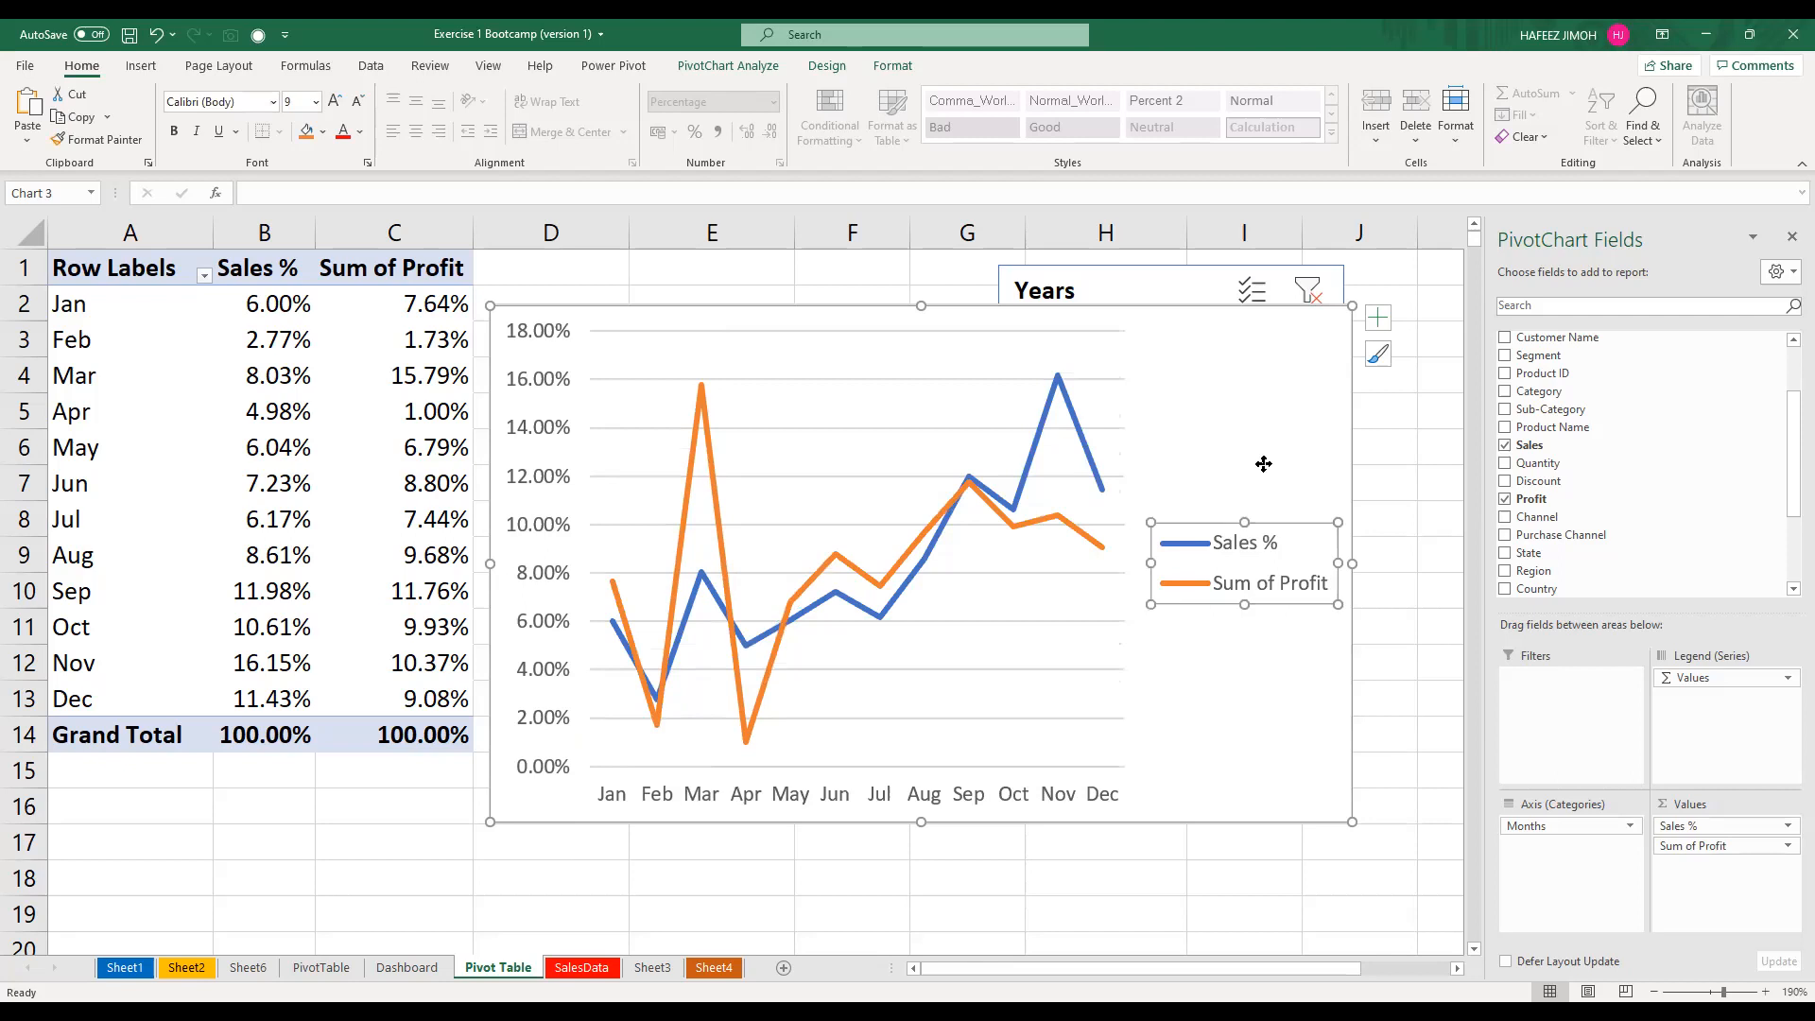
pyautogui.click(1048, 434)
pyautogui.moveTo(1122, 326); pyautogui.dragTo(1288, 404)
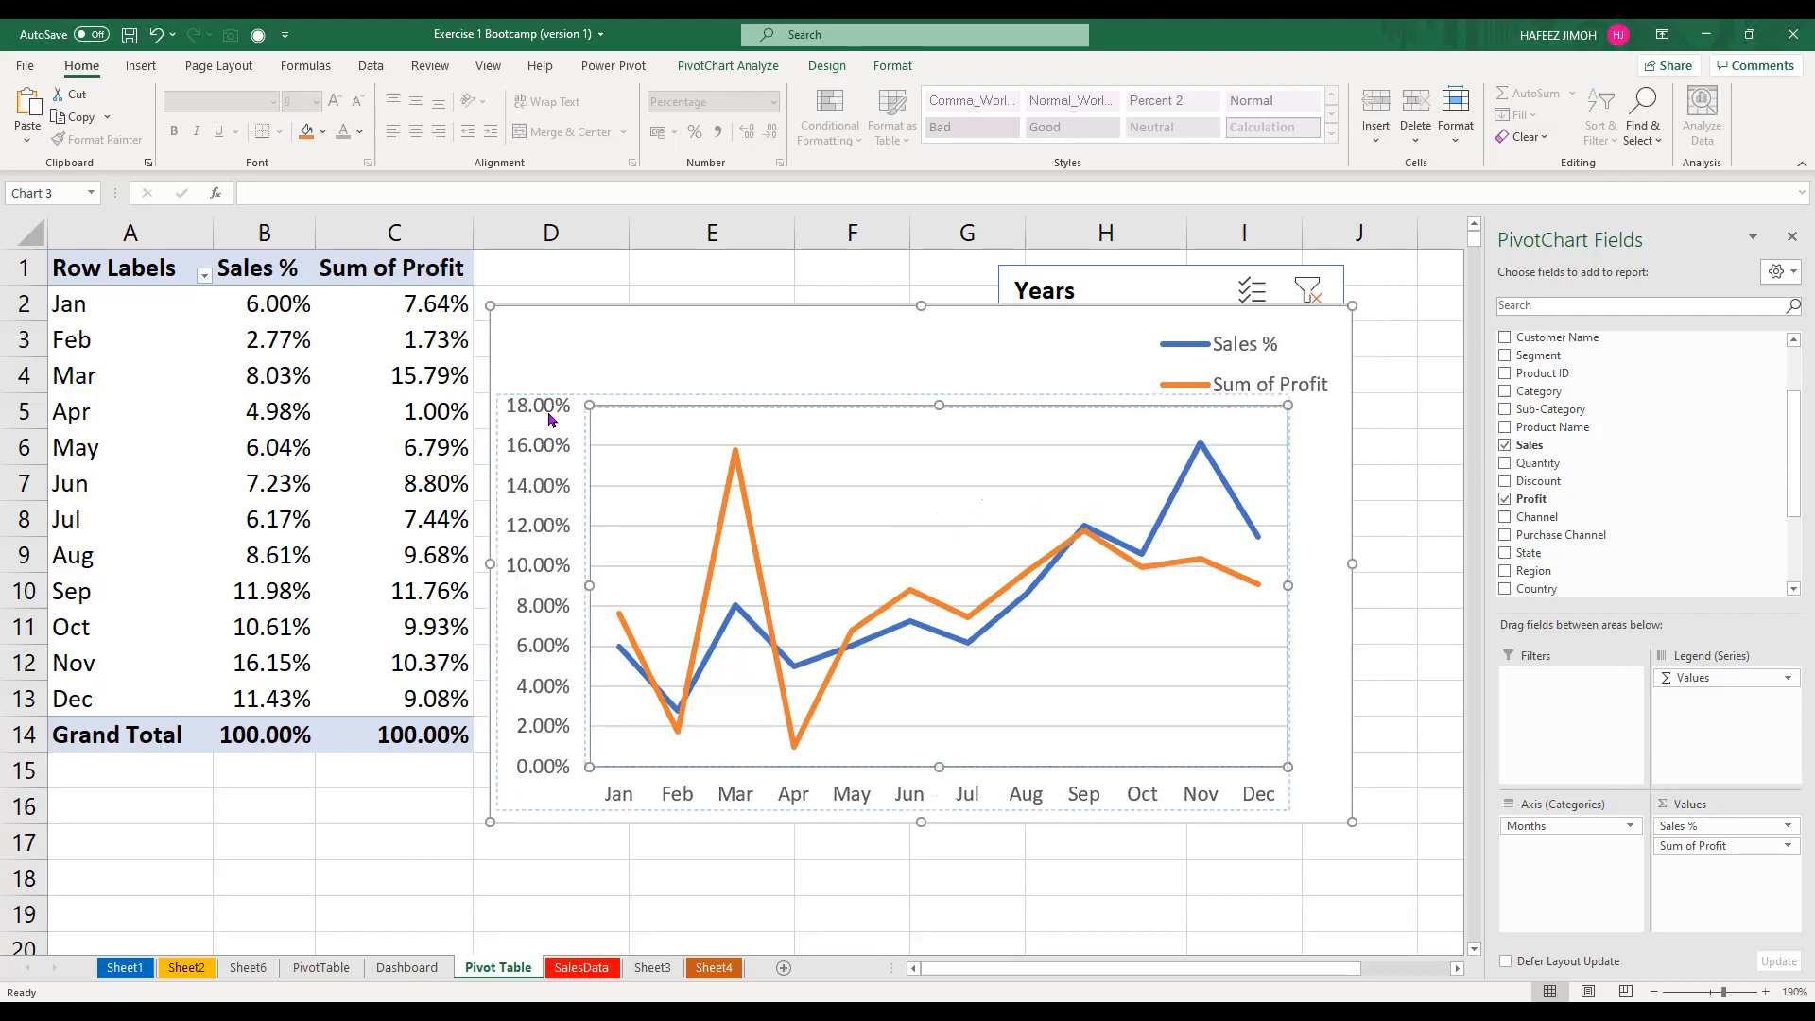
# Format the chart's vertical axis labels as percentages with 0 decimal places and shift the chart slightly down and to the right
pyautogui.click(541, 416)
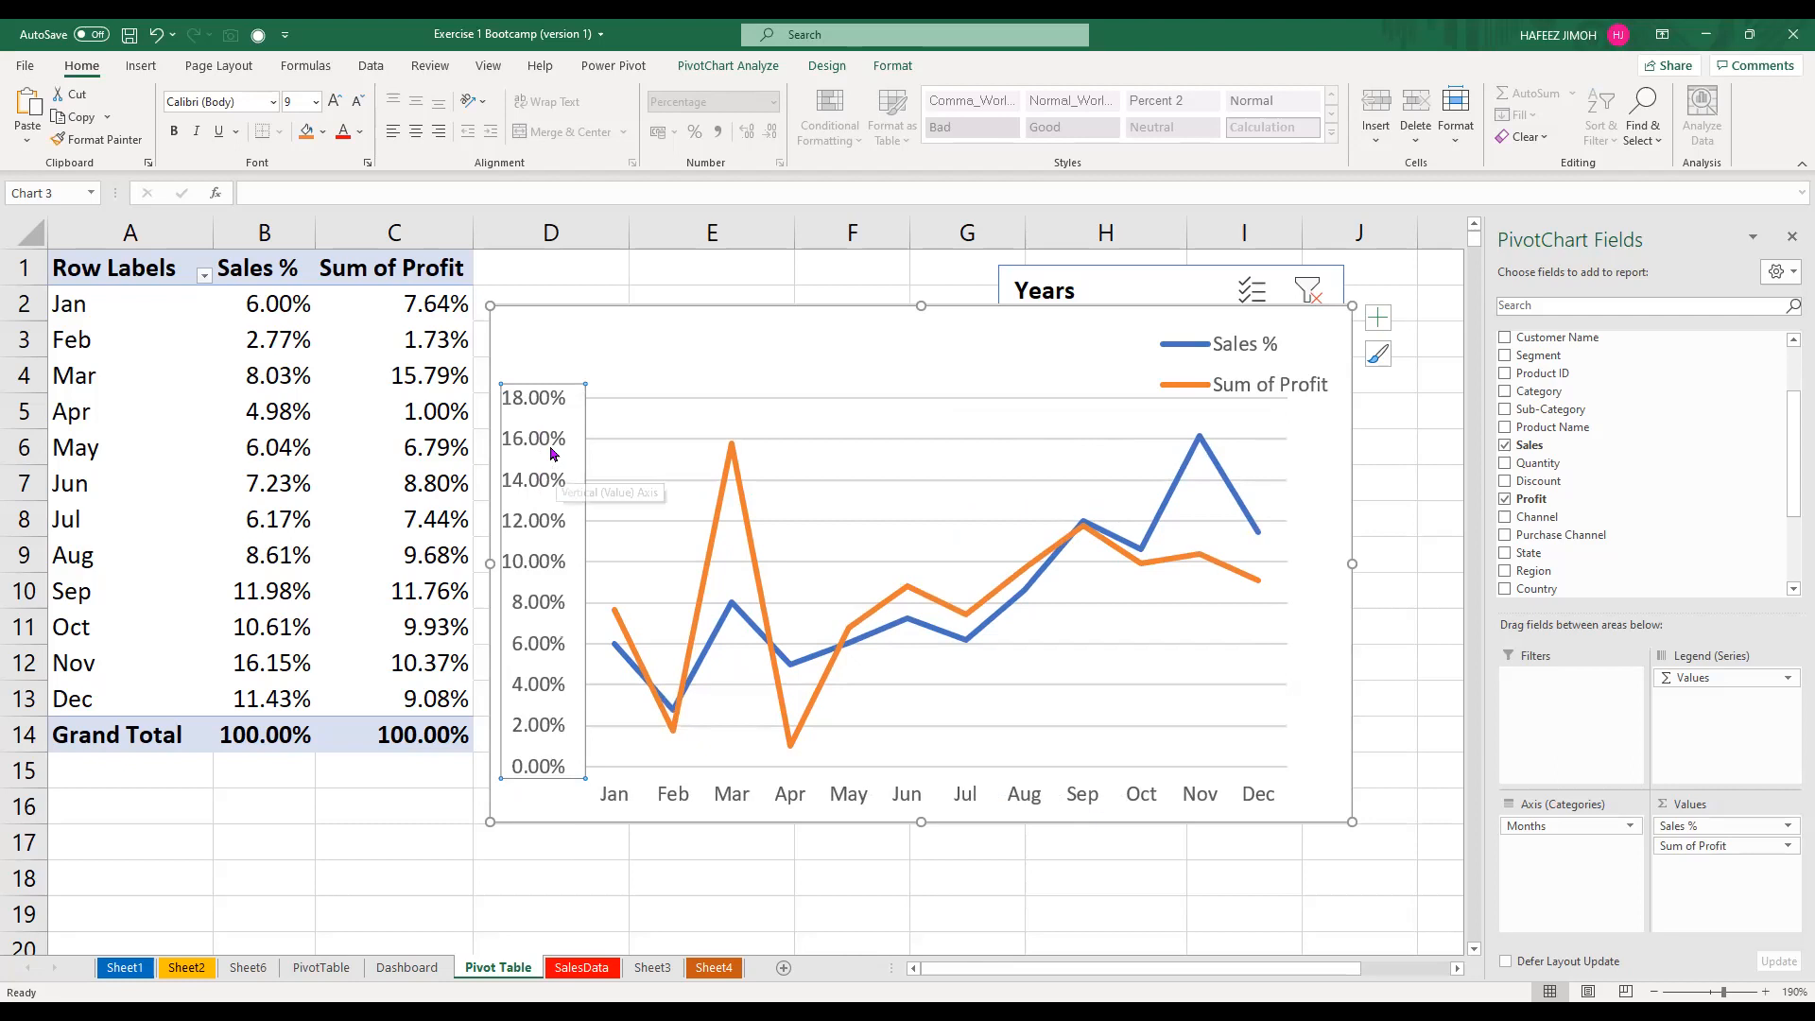
pyautogui.rightClick(544, 528)
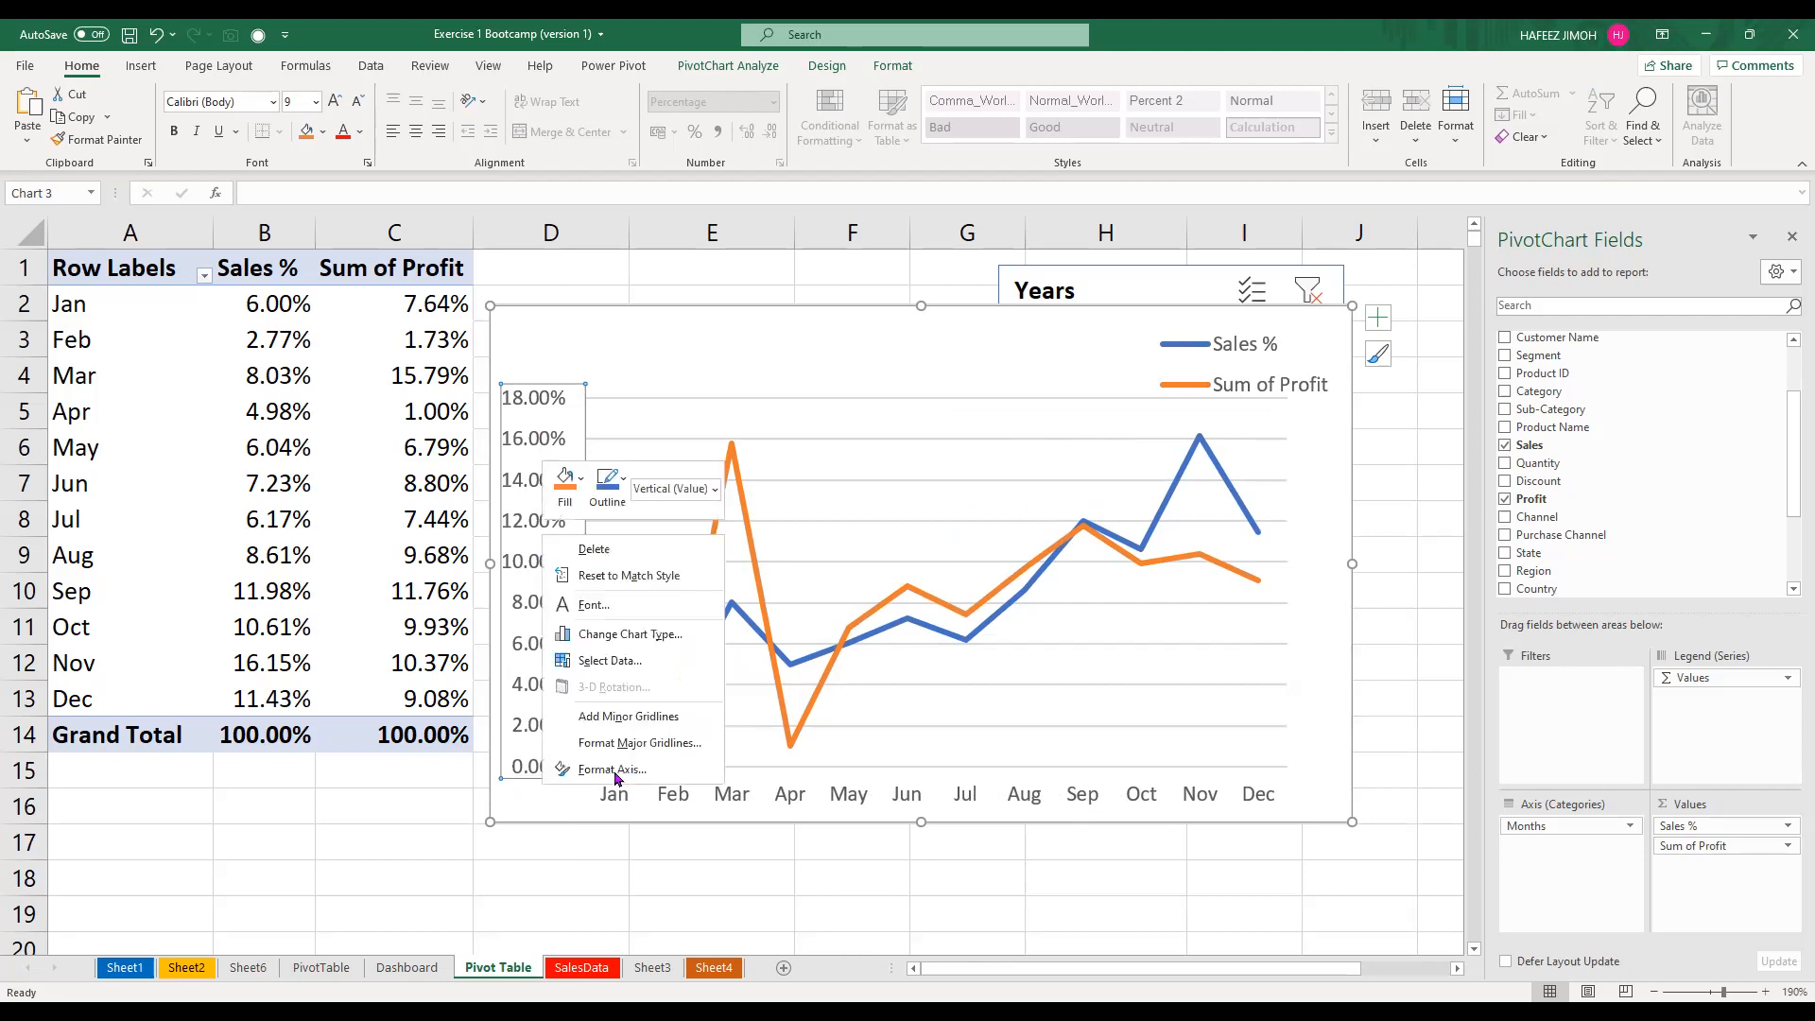
pyautogui.click(623, 771)
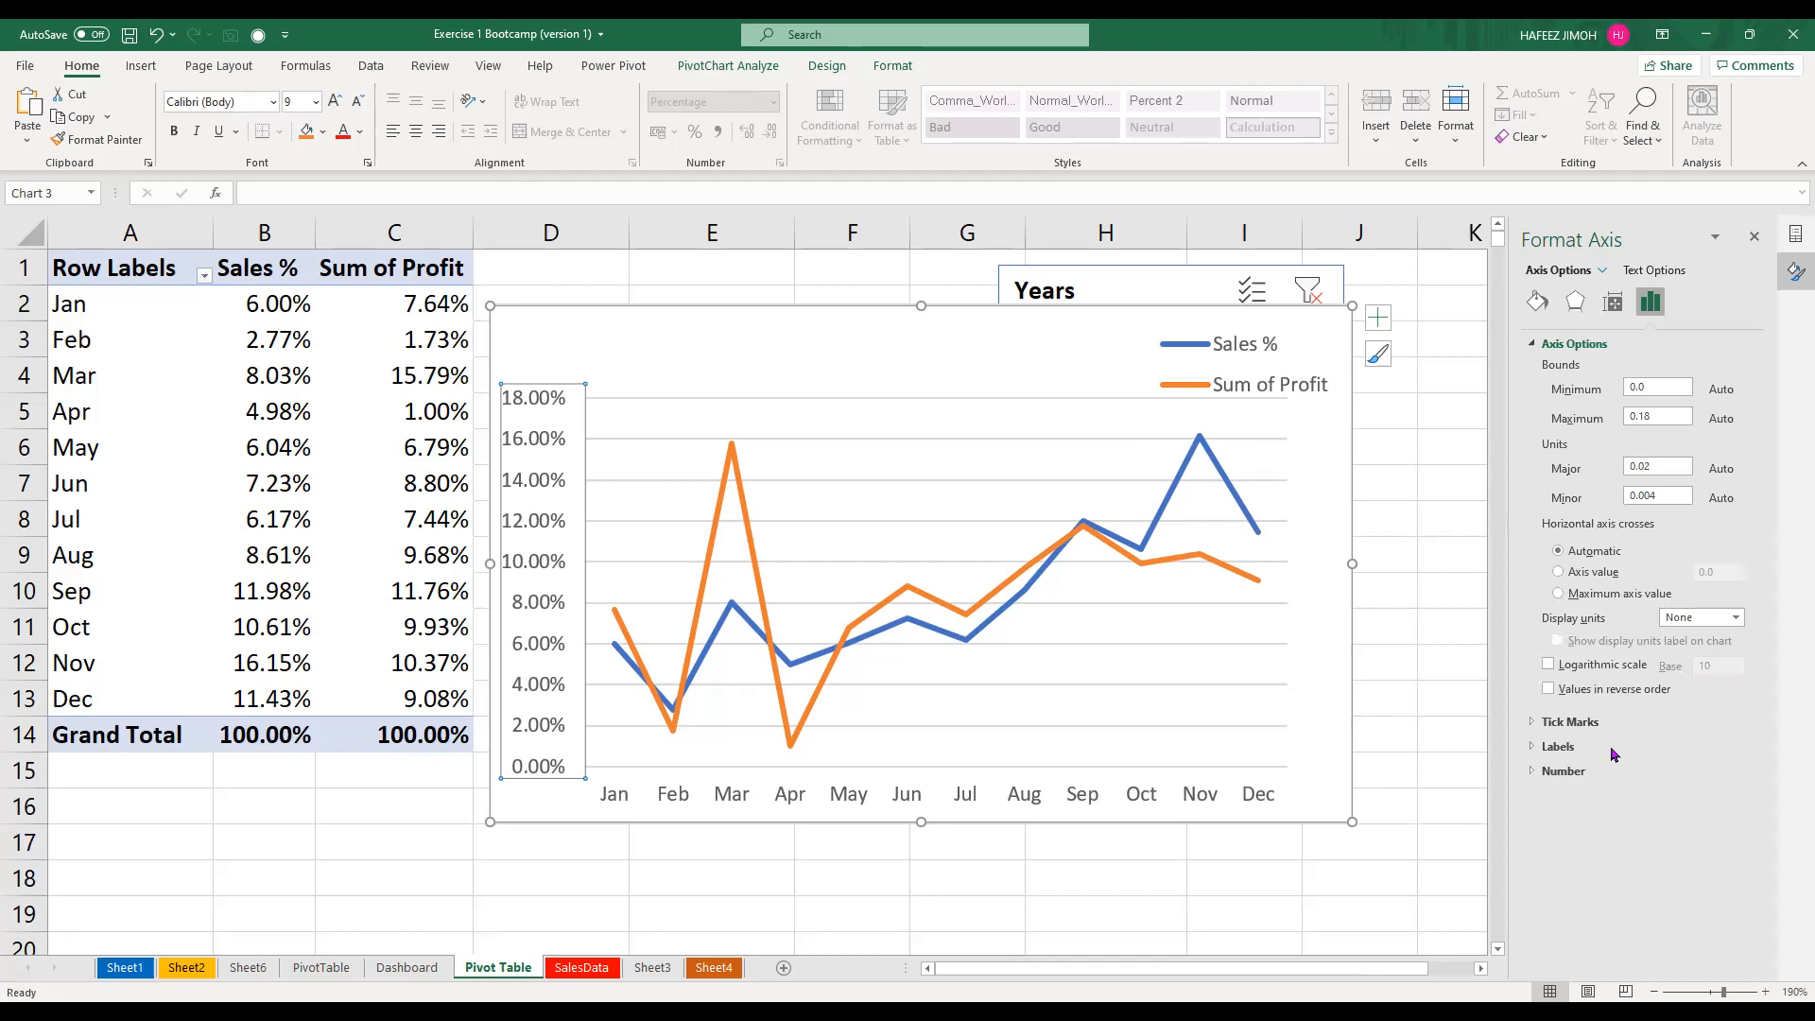
pyautogui.click(1543, 773)
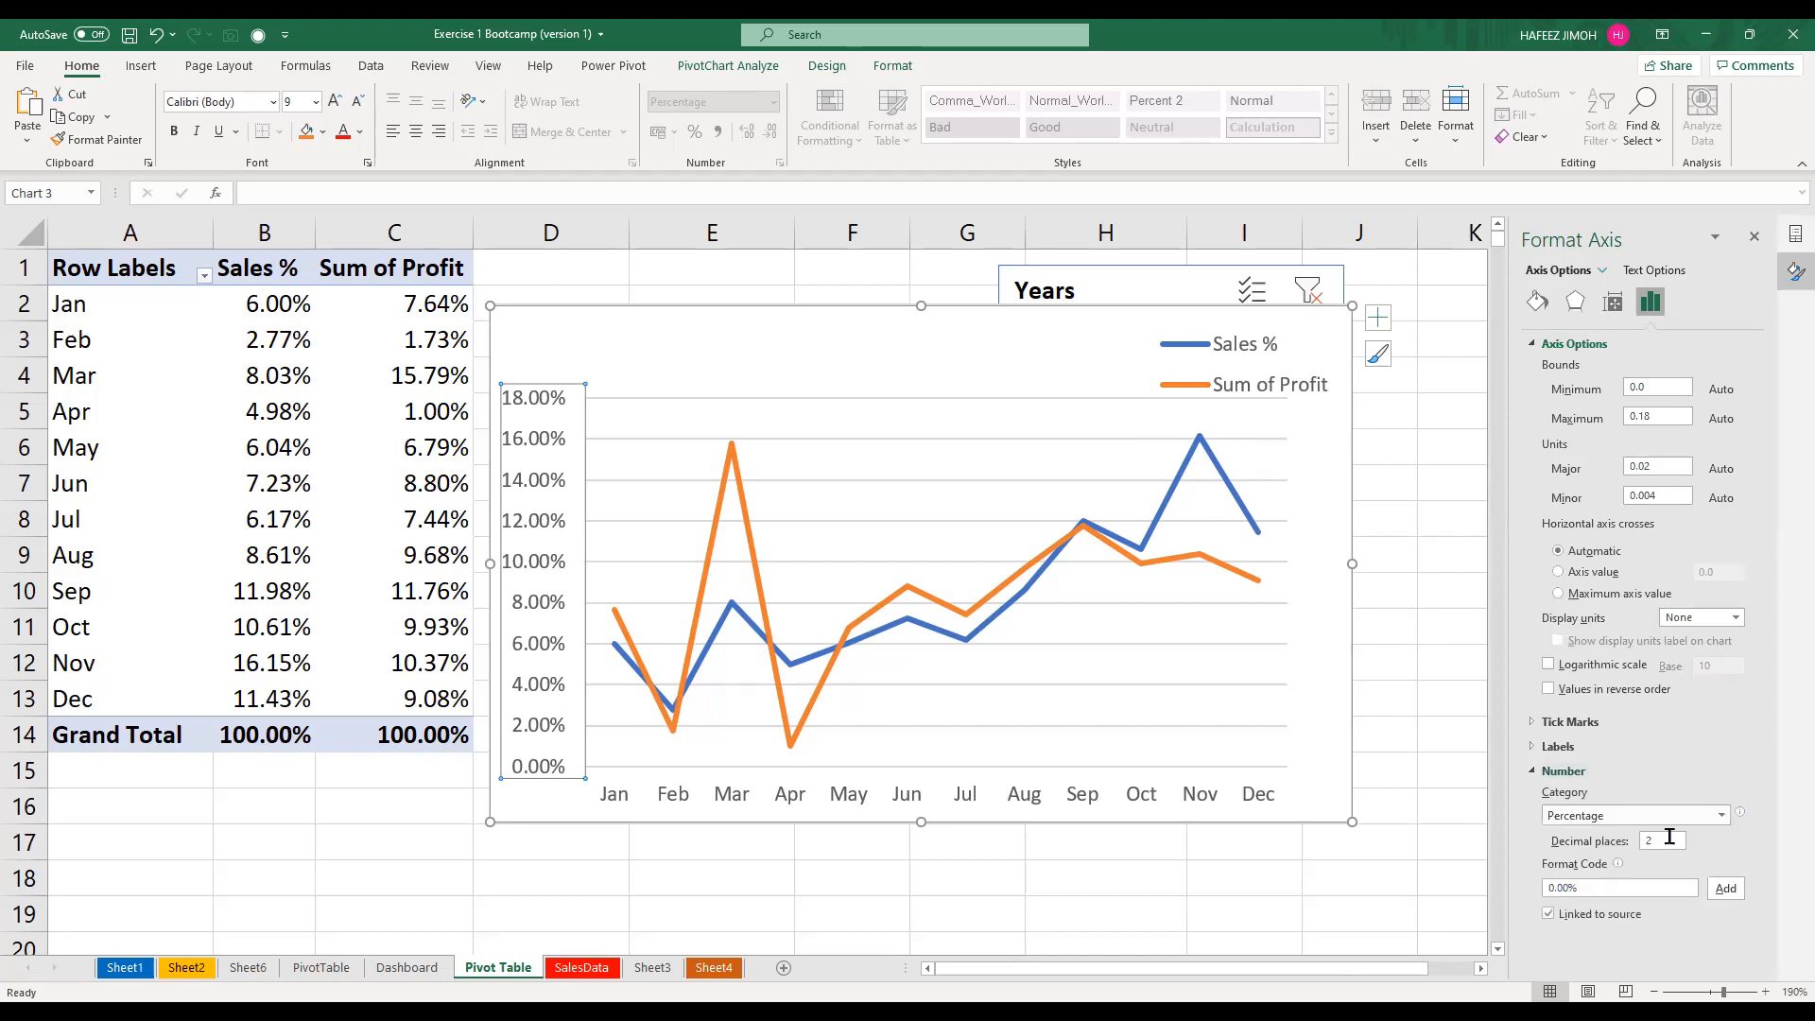
pyautogui.doubleClick(1668, 841)
pyautogui.press('BackSpace')
pyautogui.write('0')
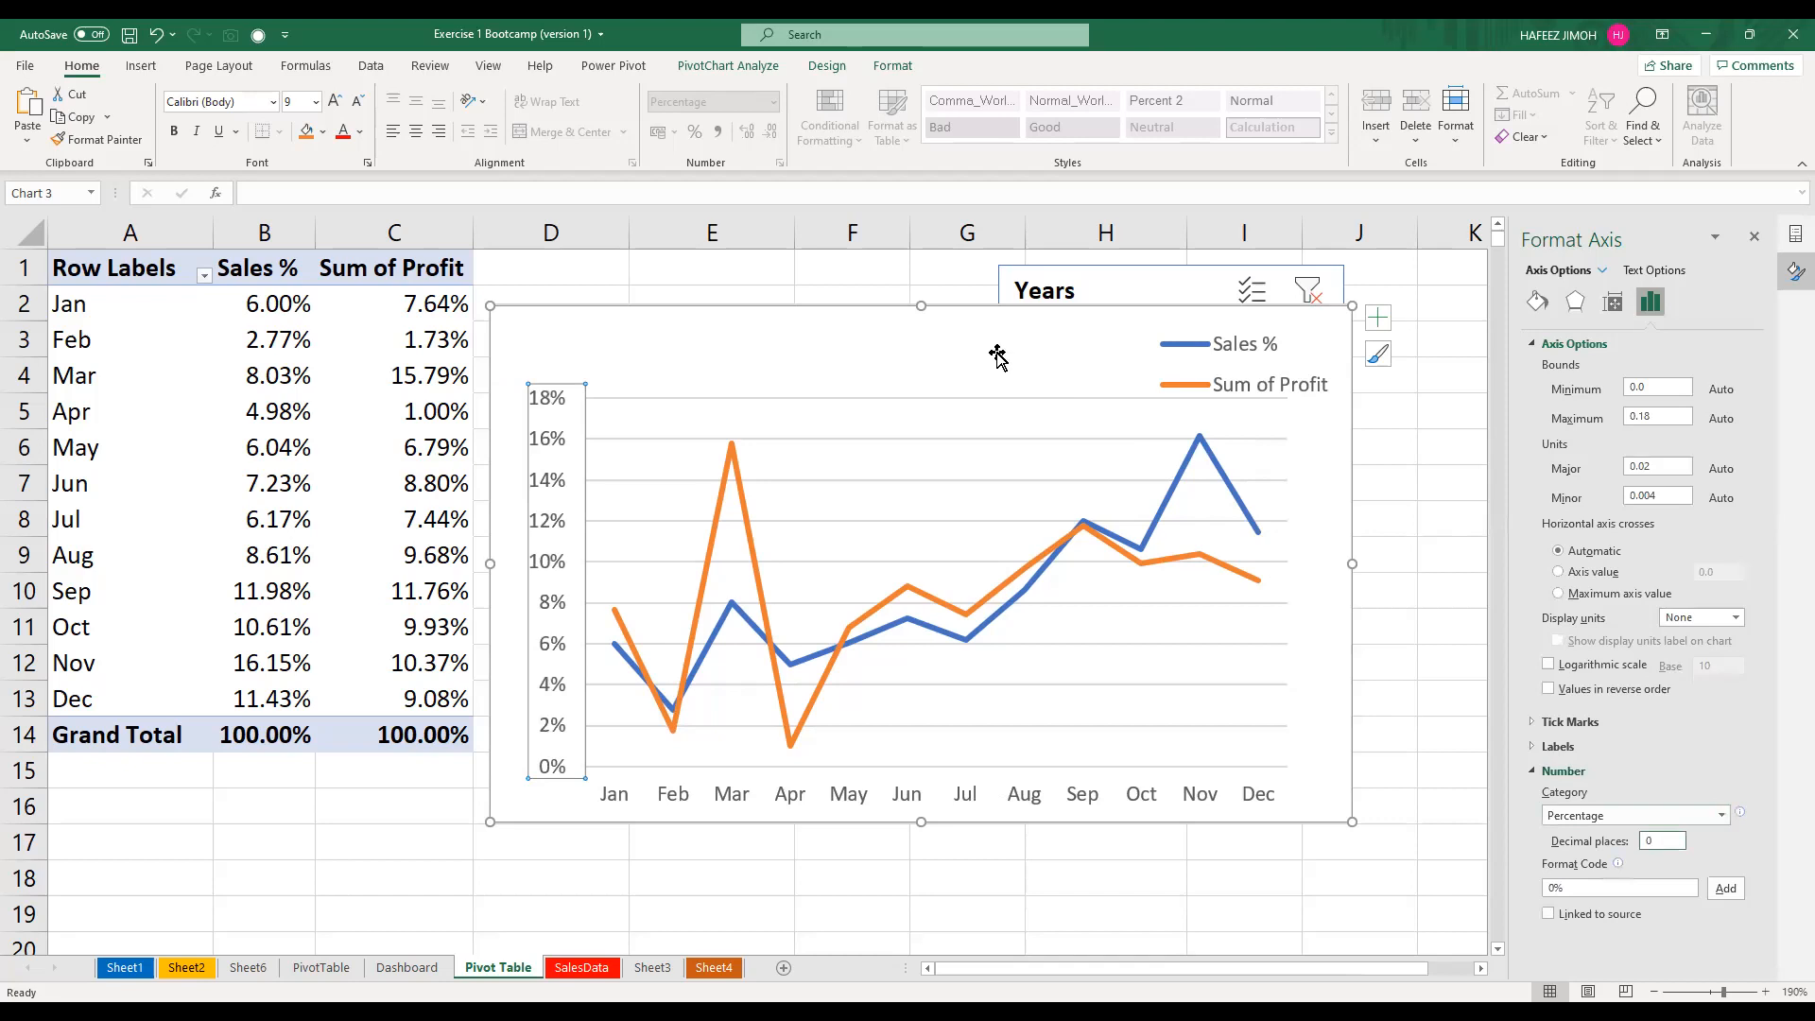
pyautogui.moveTo(991, 351); pyautogui.dragTo(1038, 389)
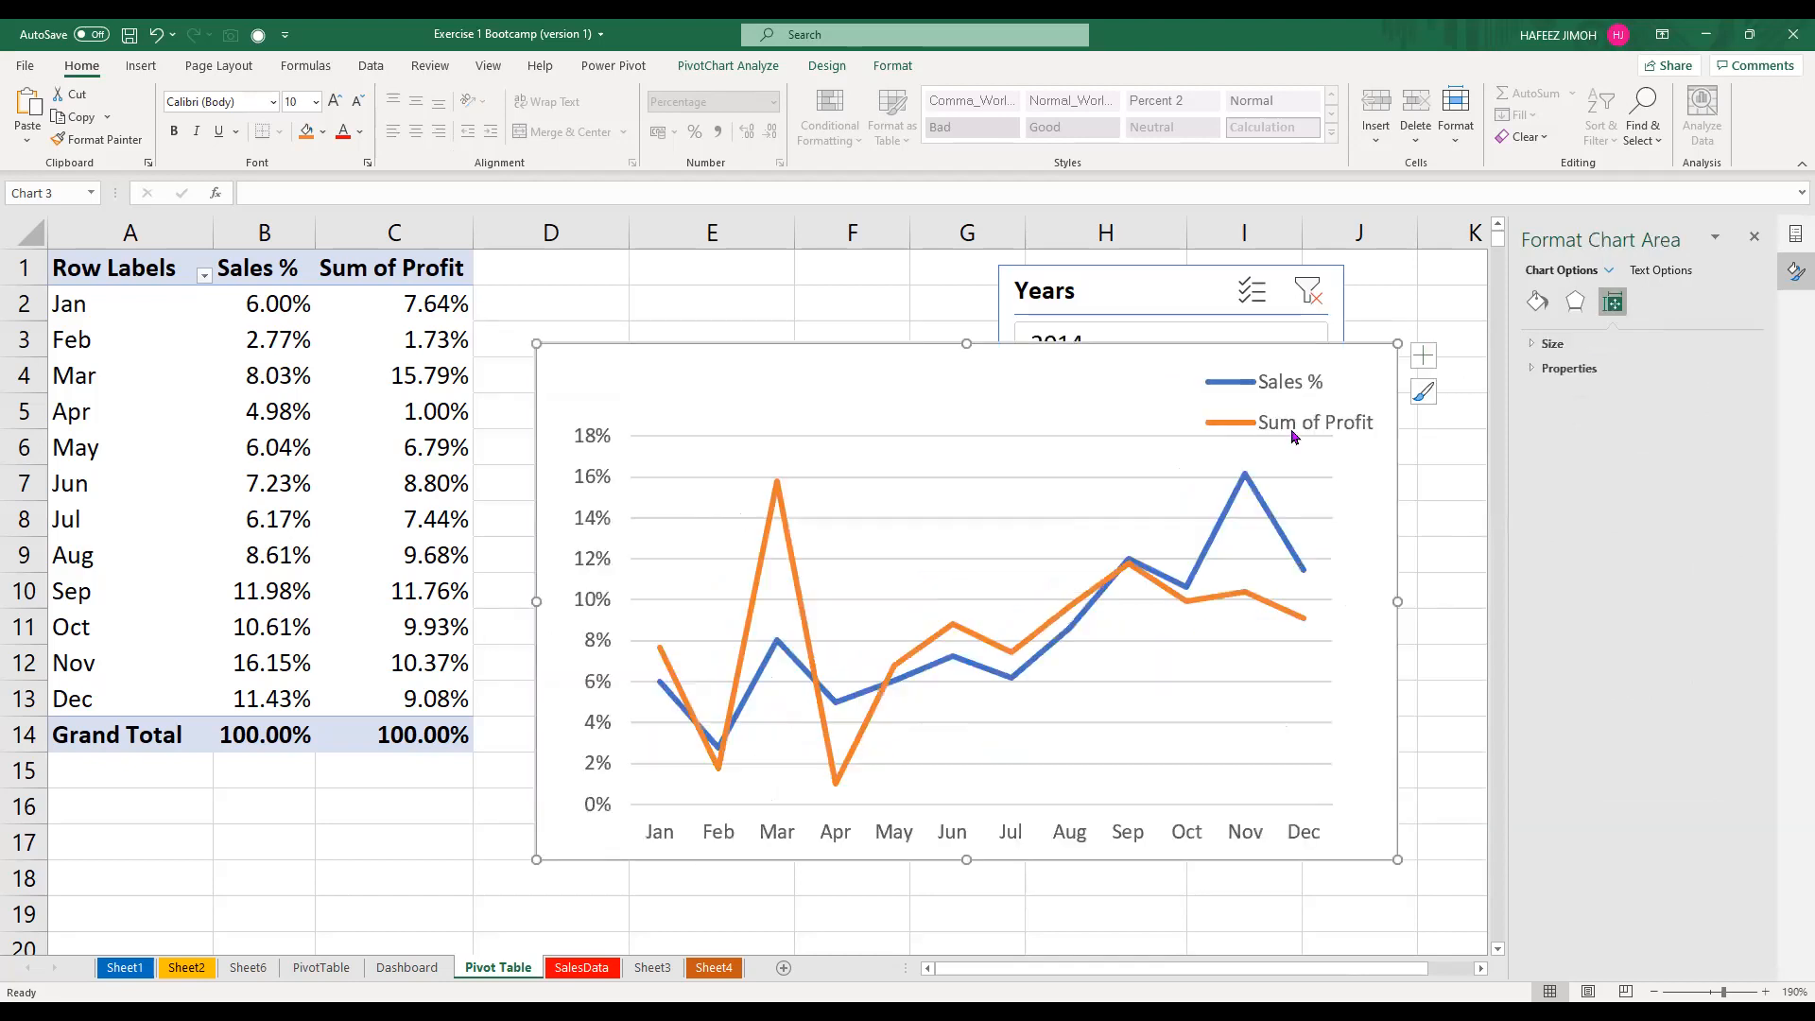
# Replace the Sum of Profit header in cell C1 with Sales %
pyautogui.doubleClick(1295, 433)
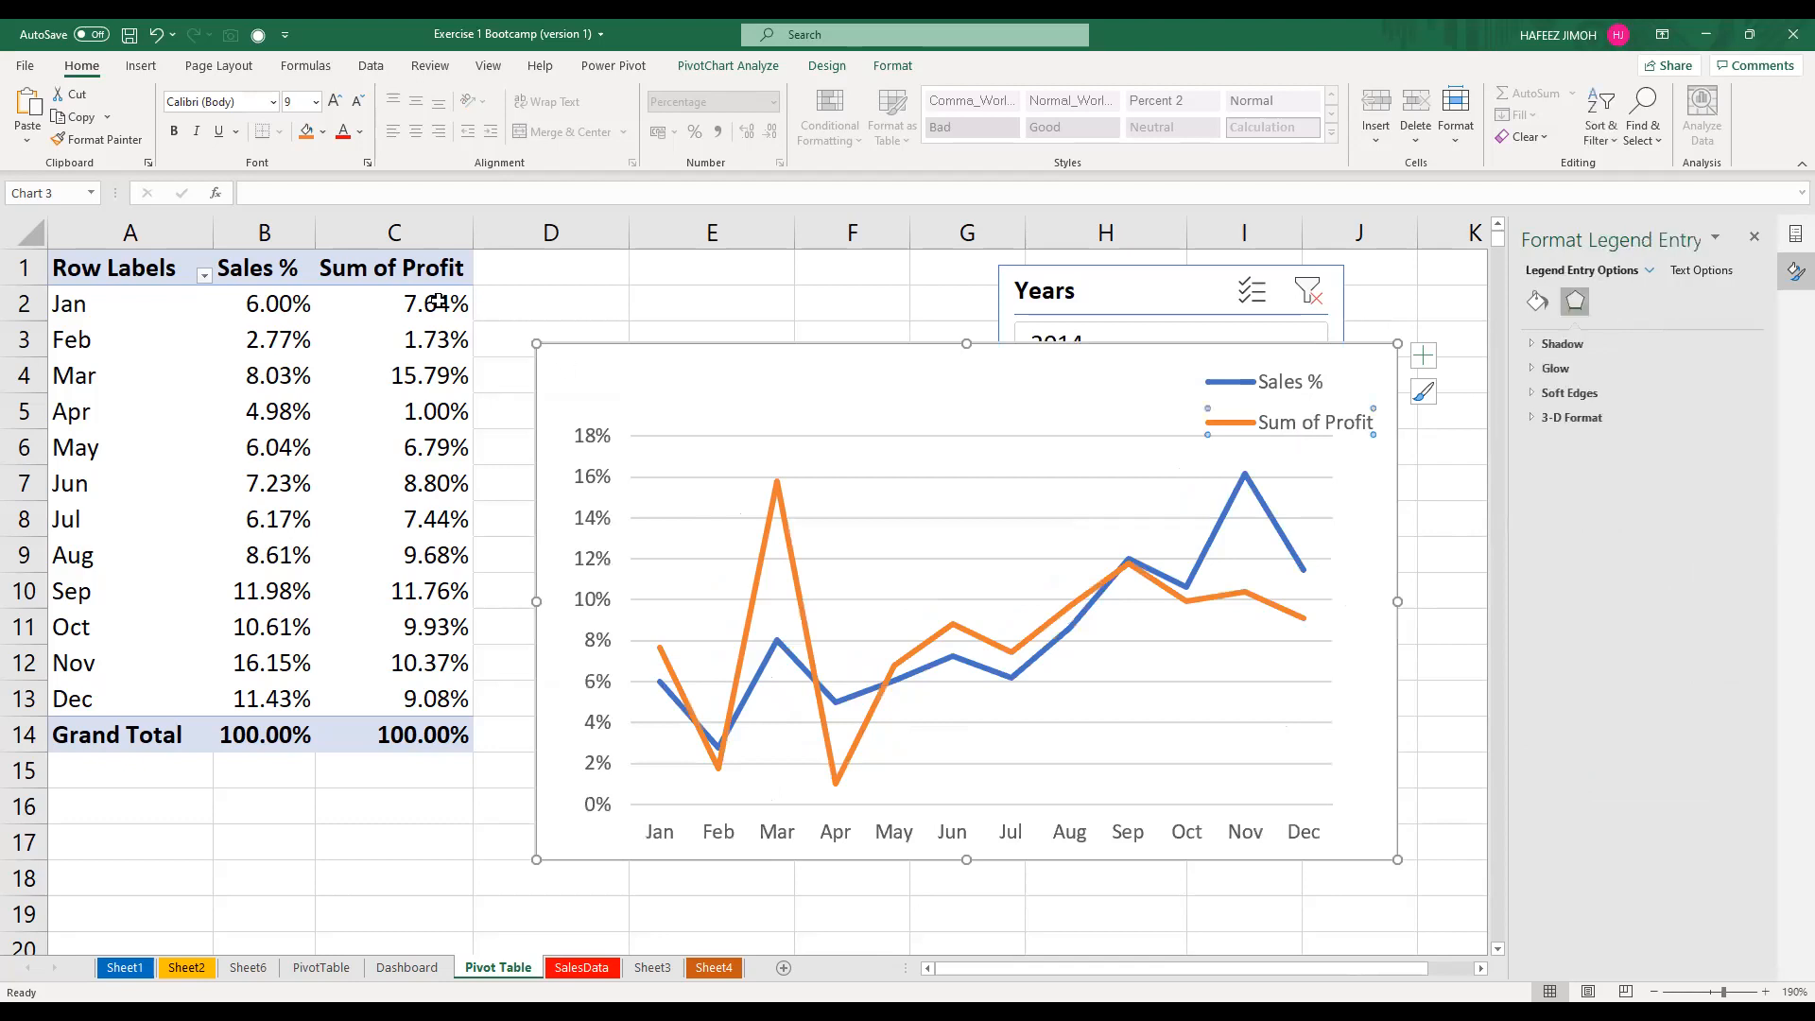
pyautogui.click(427, 289)
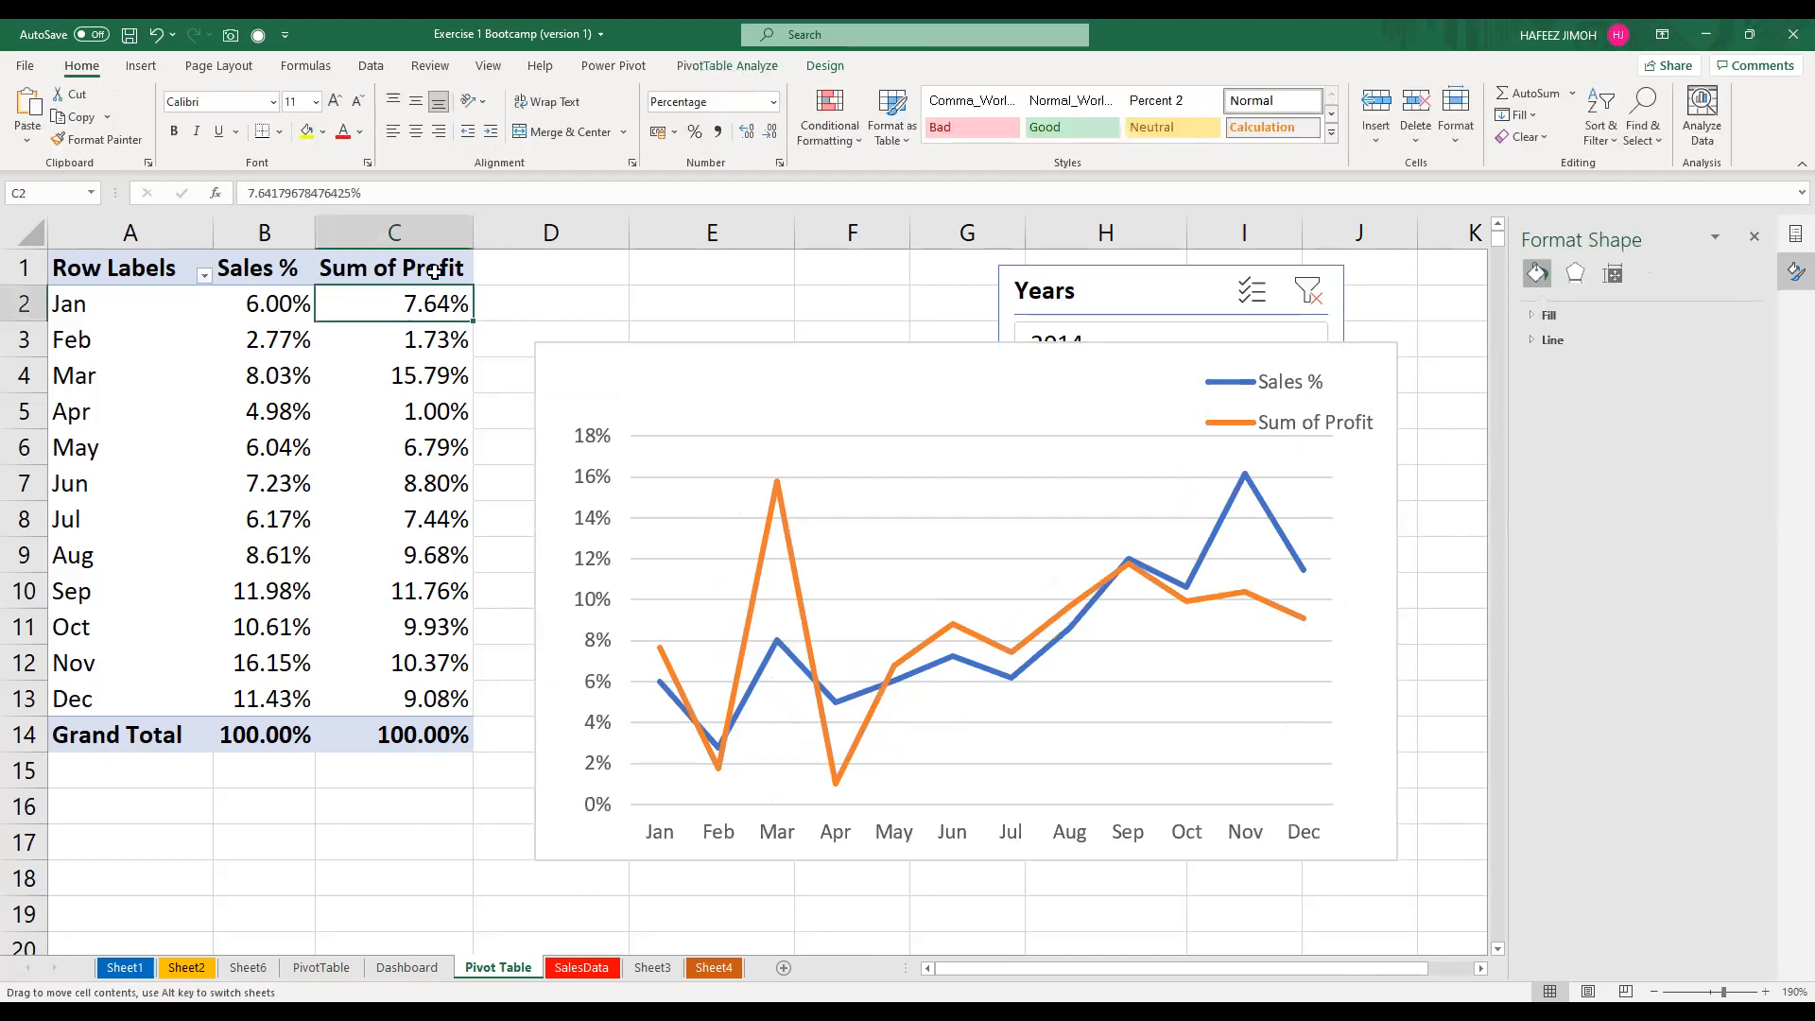
pyautogui.press('Up')
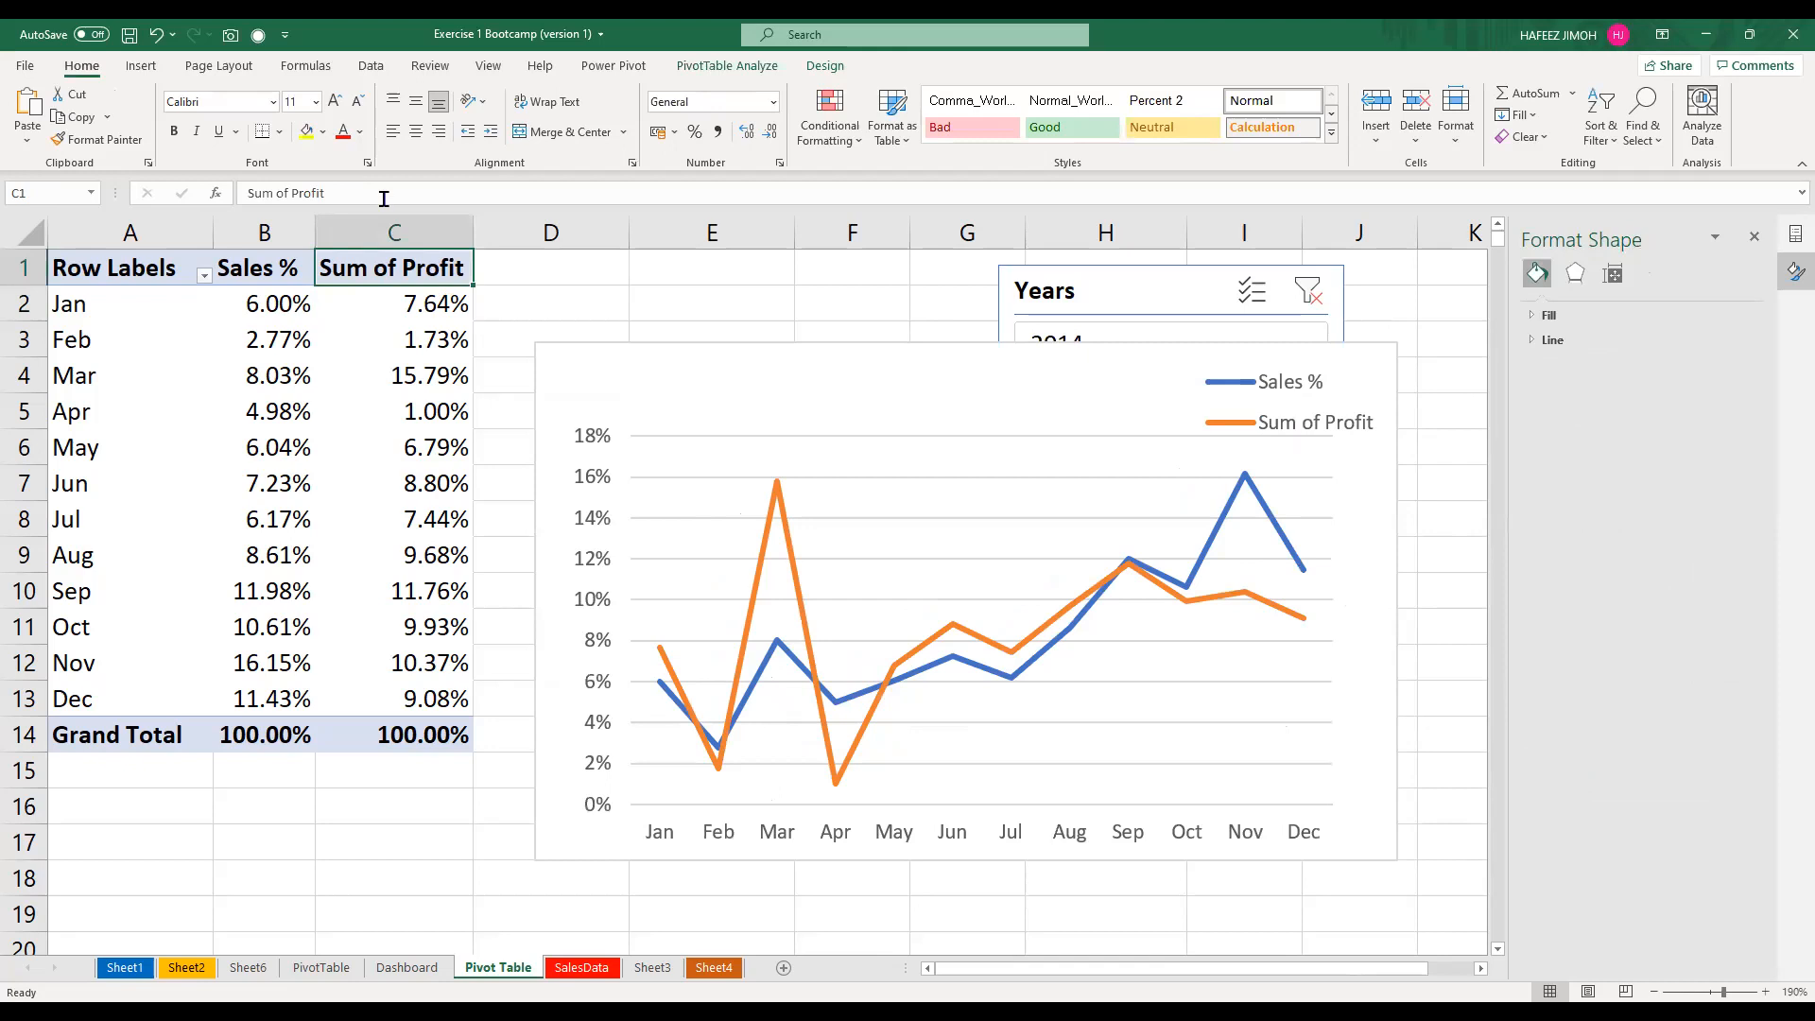
pyautogui.click(384, 198)
pyautogui.press('BackSpace')
pyautogui.press('BackSpace')
pyautogui.press('BackSpace')
pyautogui.press('BackSpace')
pyautogui.press('BackSpace')
pyautogui.press('BackSpace')
pyautogui.press('BackSpace')
pyautogui.press('BackSpace')
pyautogui.press('BackSpace')
pyautogui.press('BackSpace')
pyautogui.press('BackSpace')
pyautogui.press('BackSpace')
pyautogui.press('BackSpace')
pyautogui.write('Sal')
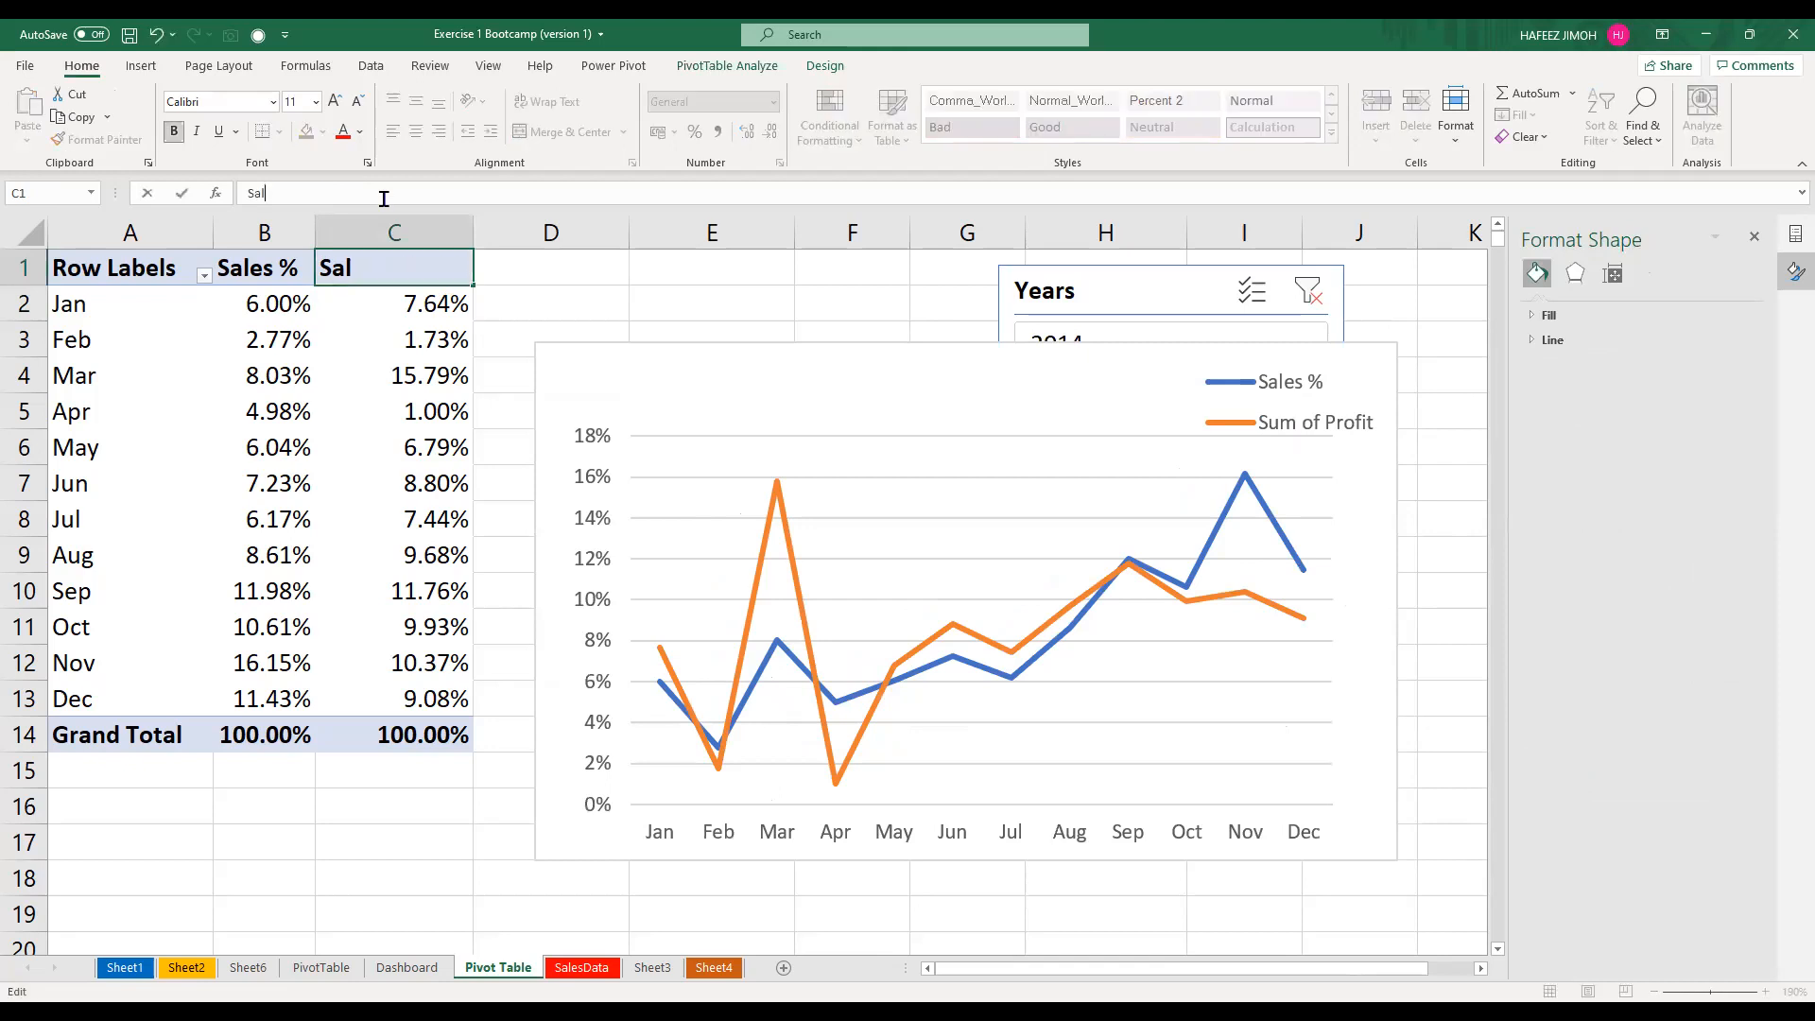
pyautogui.write('es')
pyautogui.press('Return')
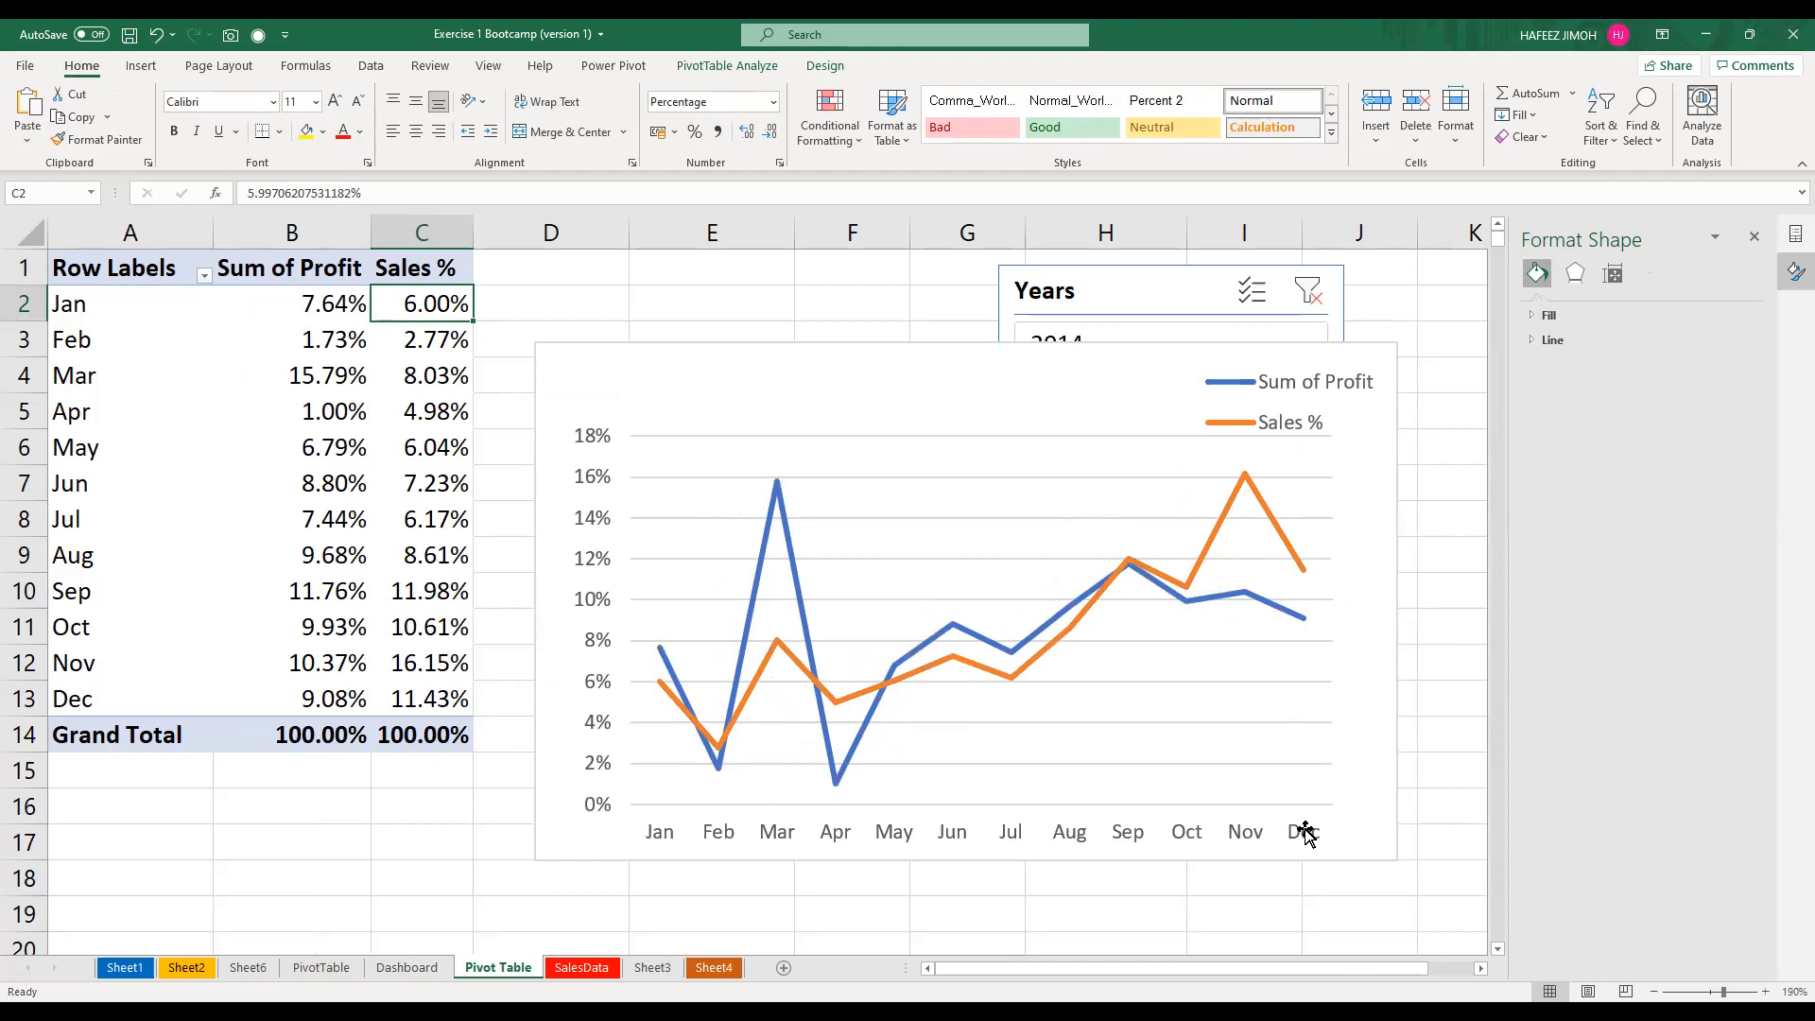
# Rename the Sum of Profit header in cell B1 to Profit%
pyautogui.click(1284, 683)
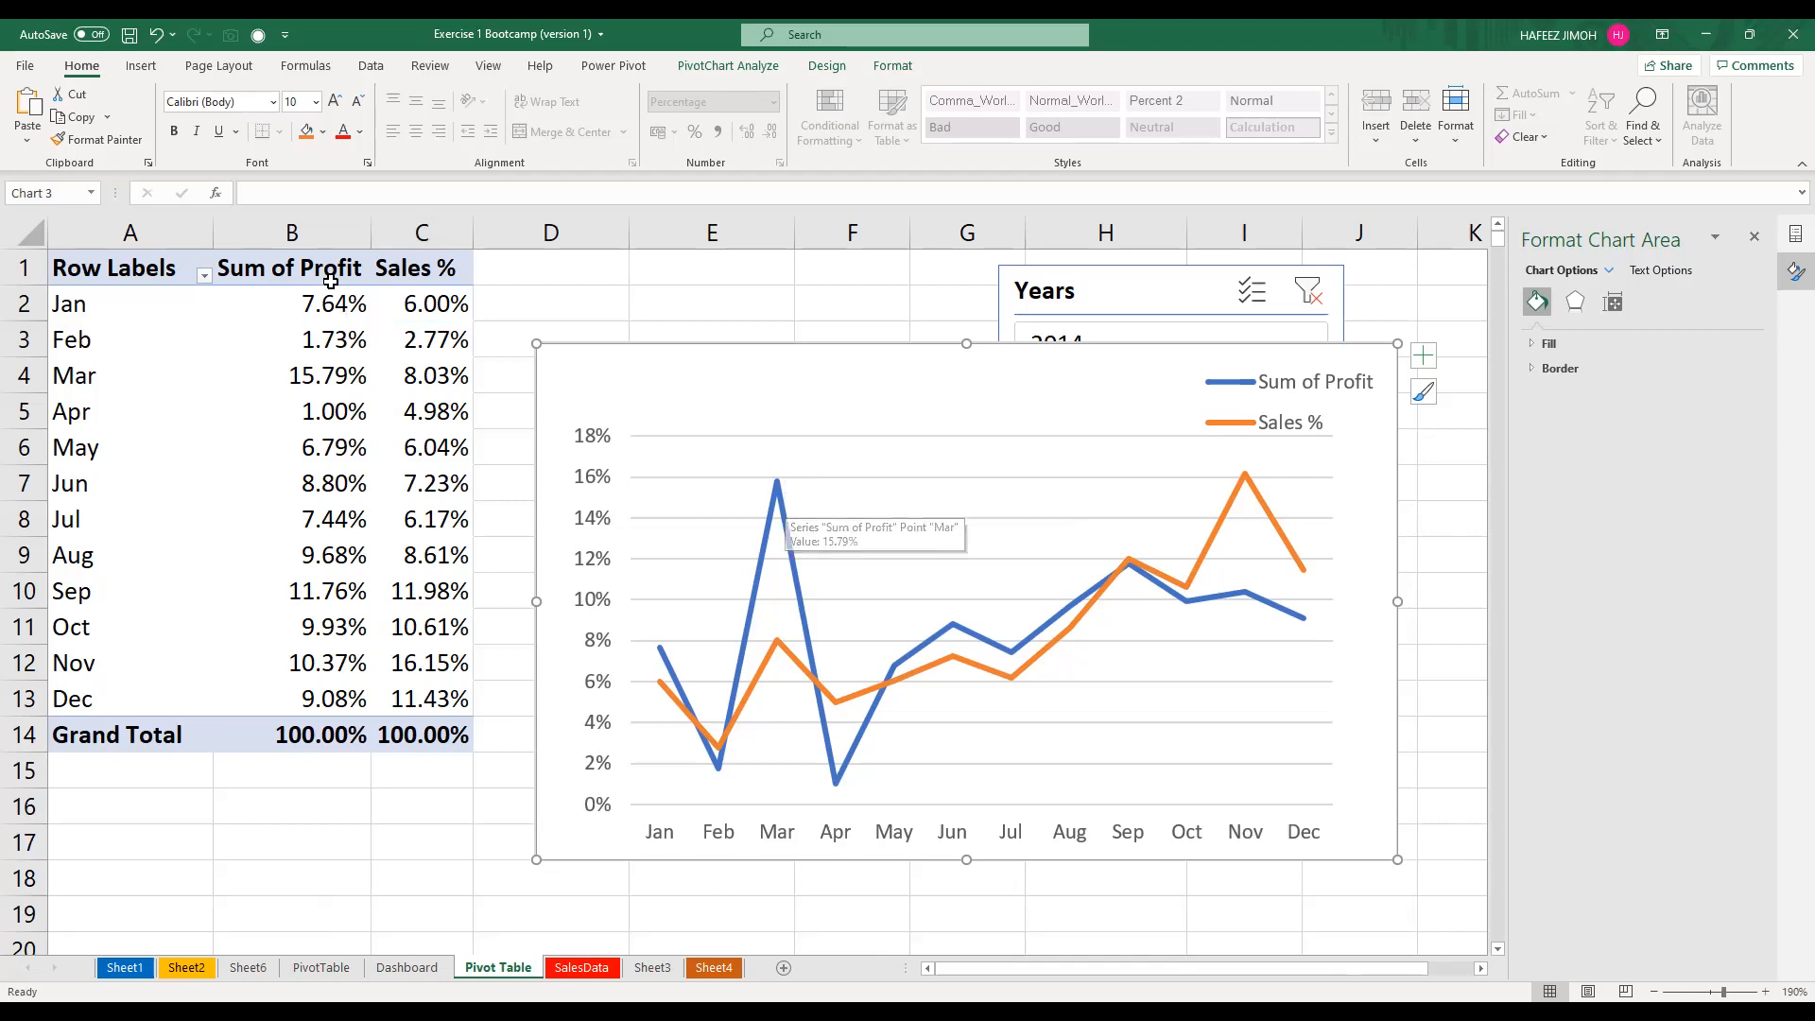
pyautogui.press('Escape')
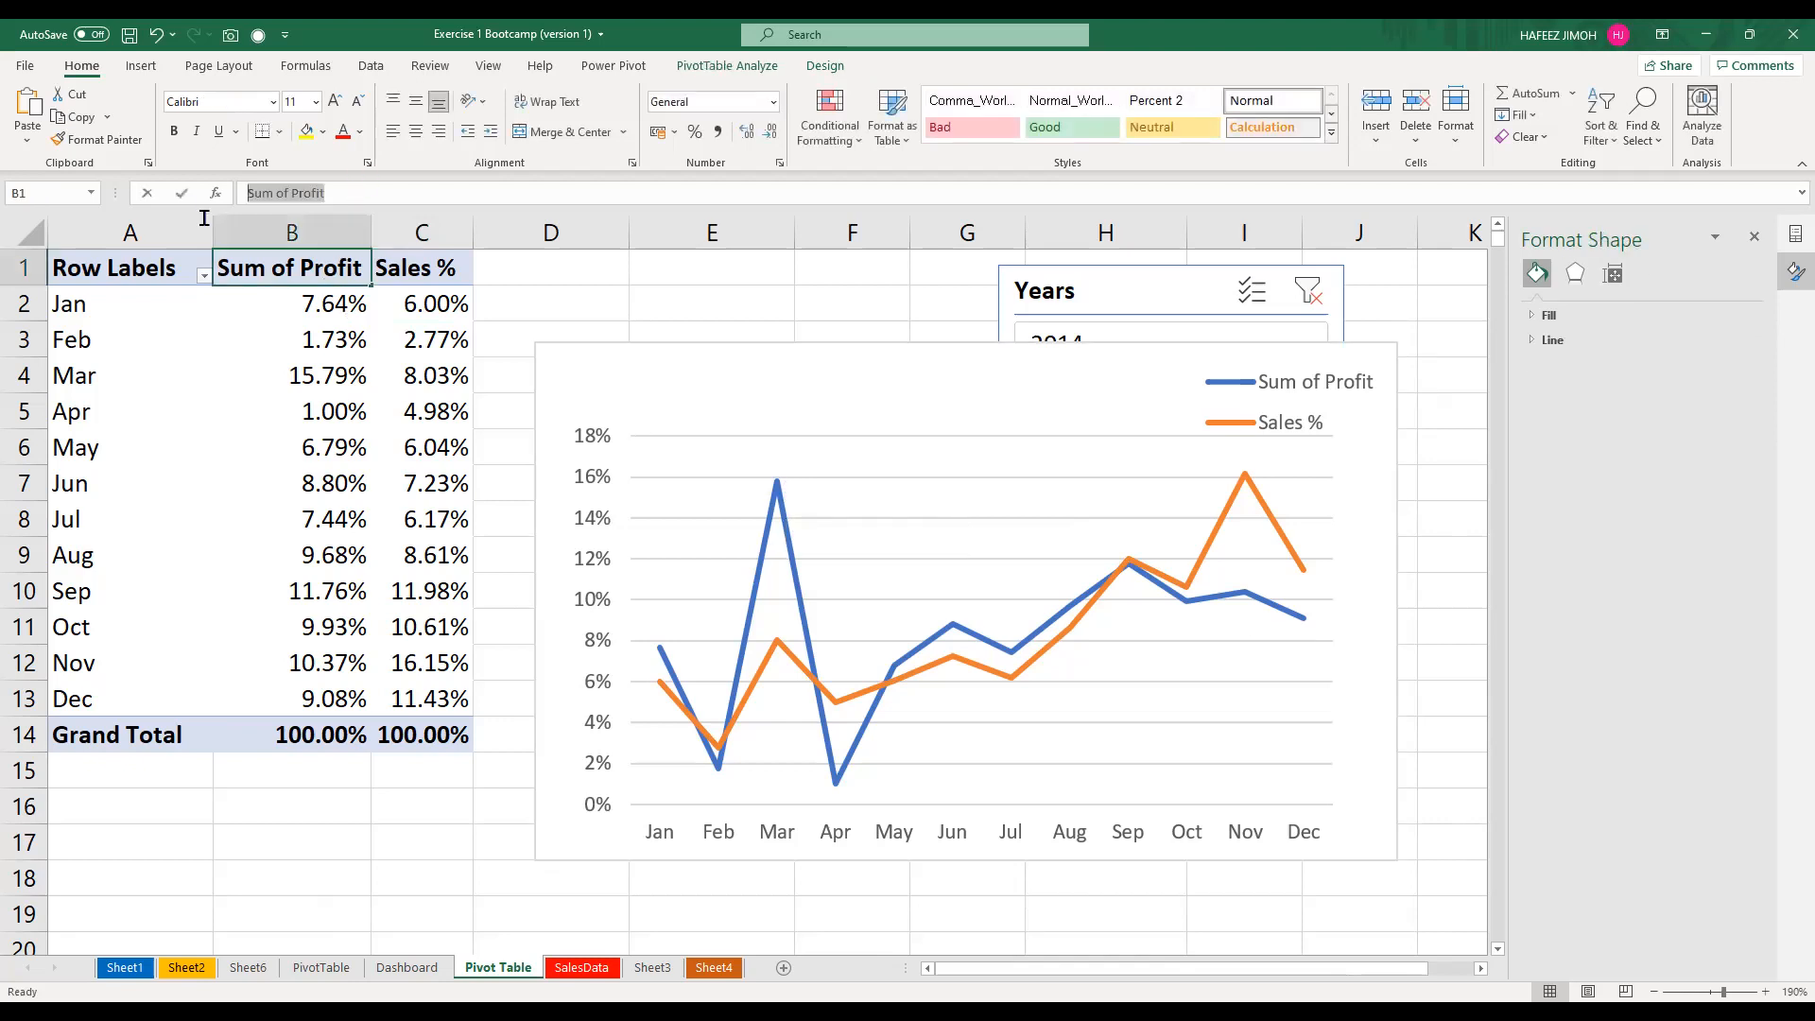
pyautogui.write('Profit')
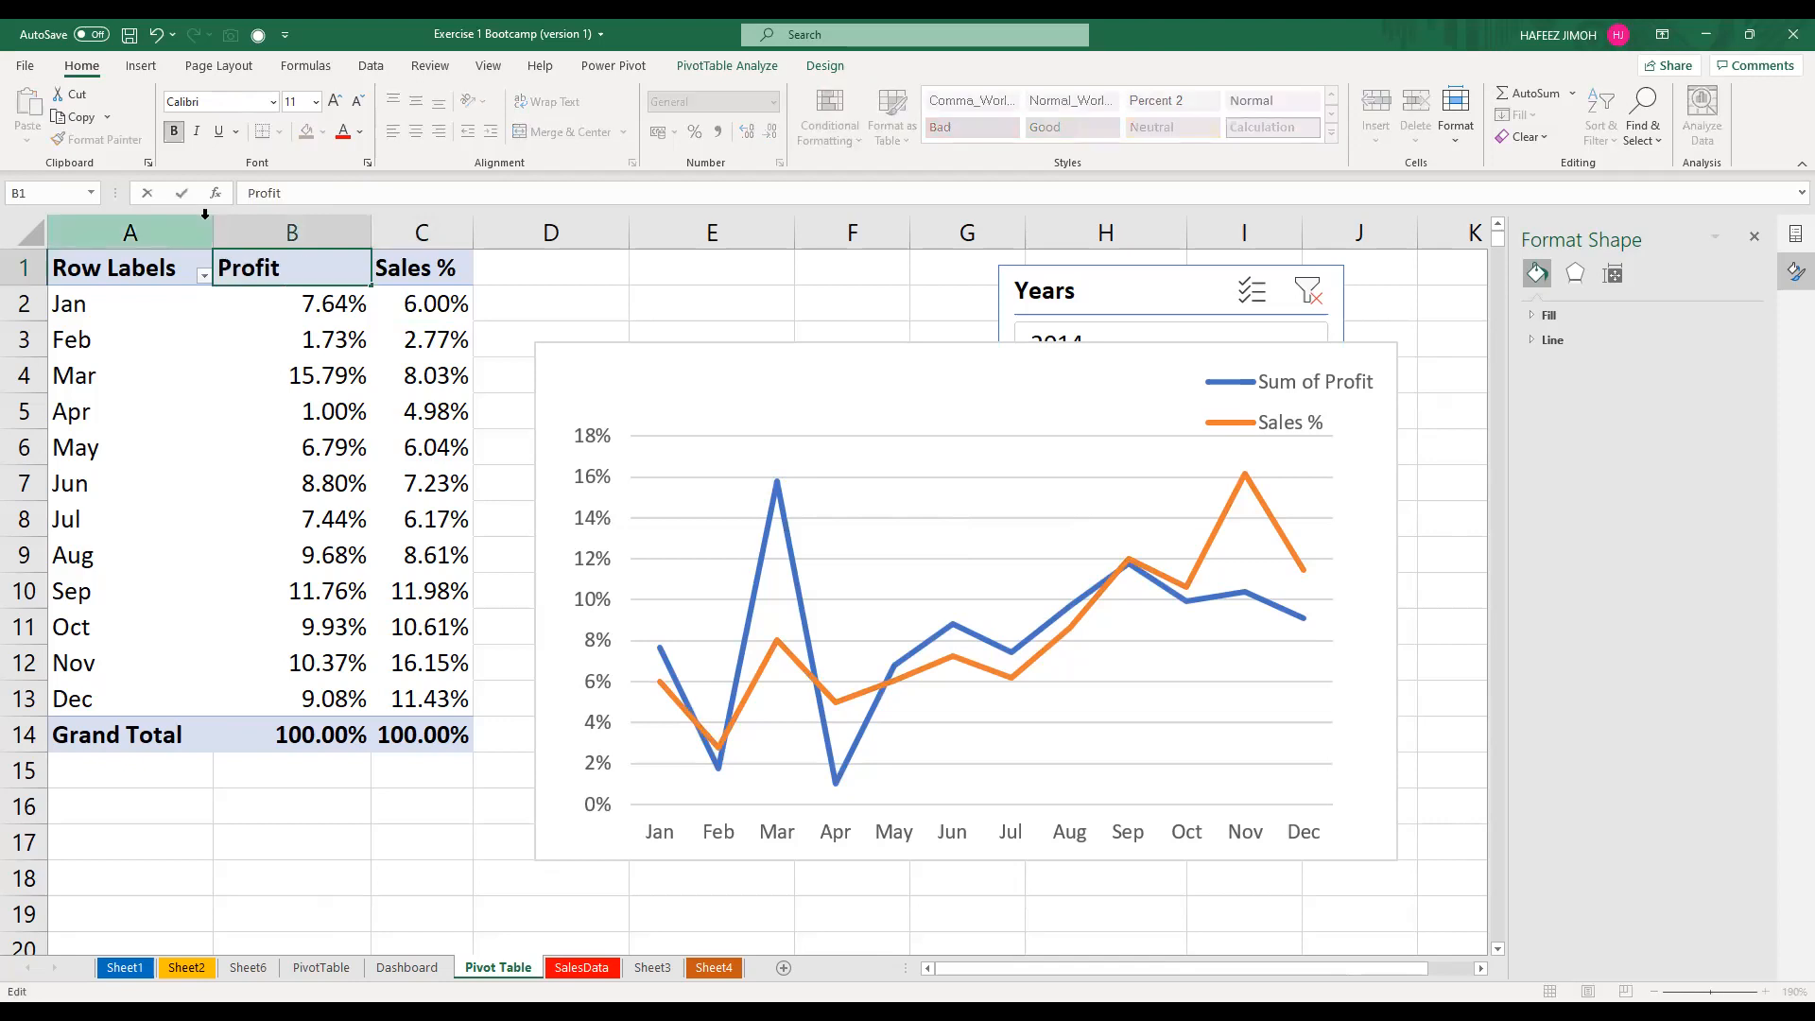
pyautogui.write('%')
pyautogui.press('Return')
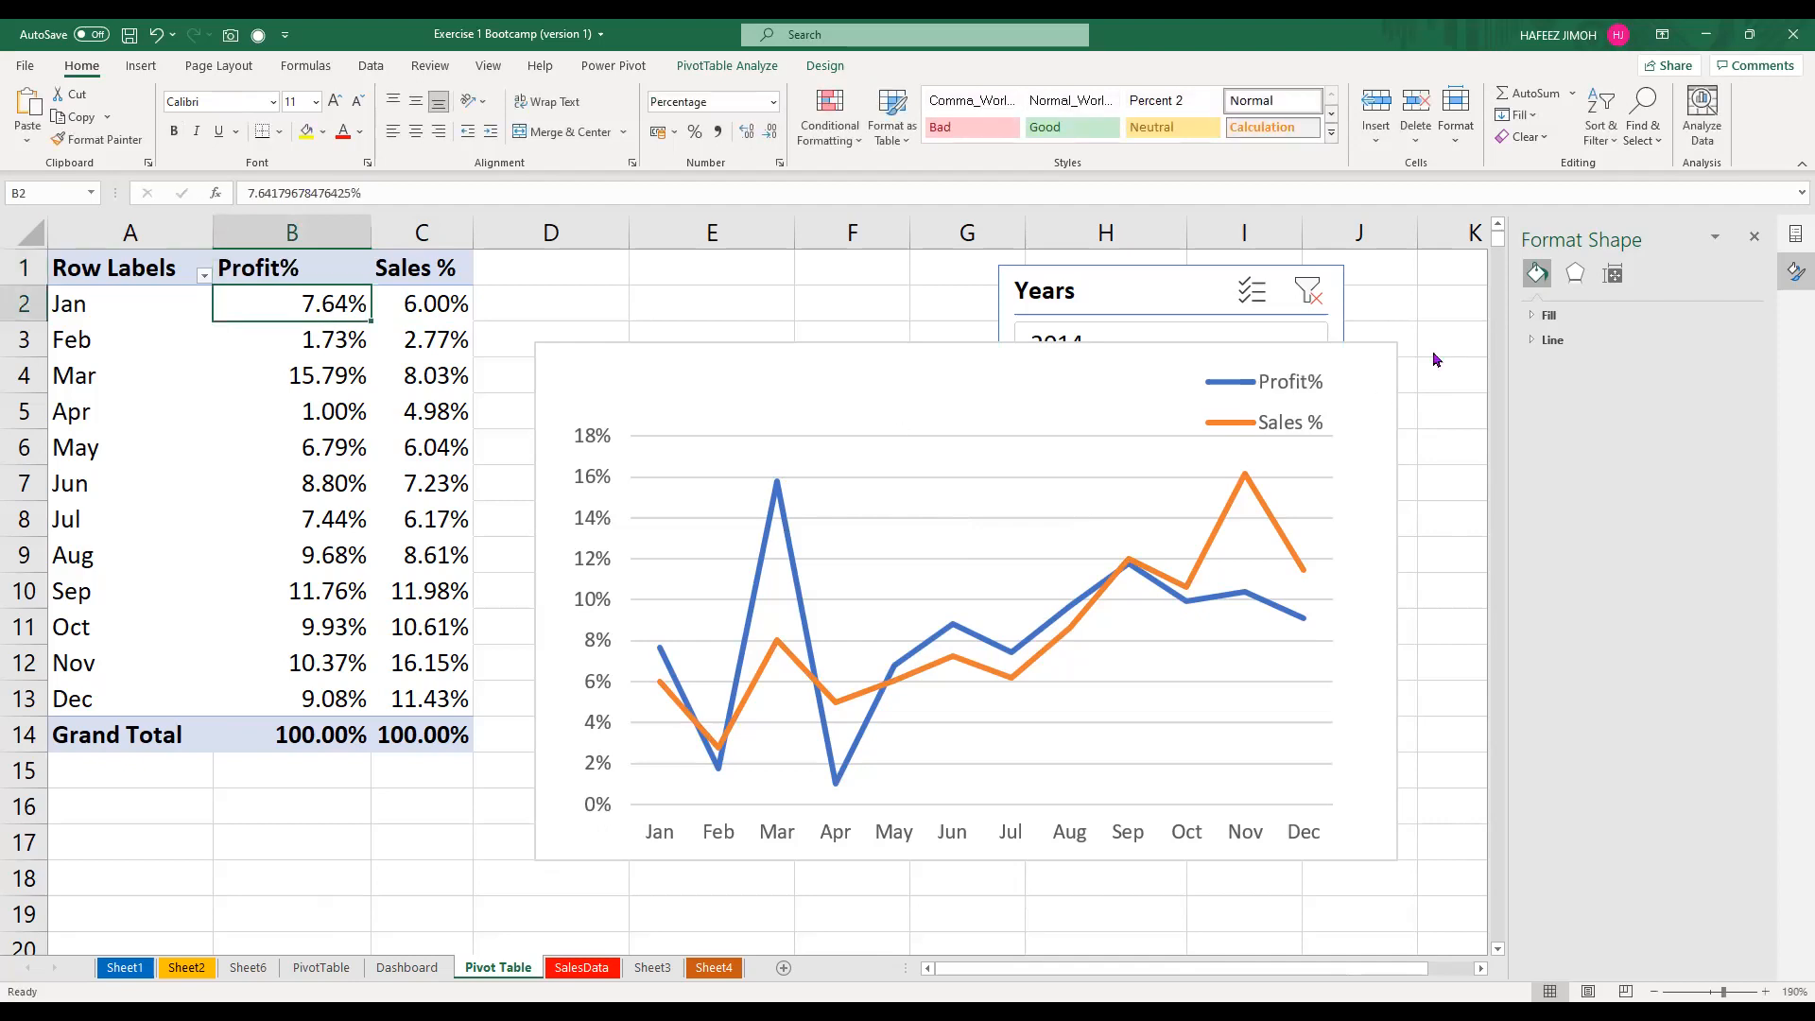
# Add a chart title without axis titles and set its text to Sales and Profit Trend
pyautogui.click(1470, 398)
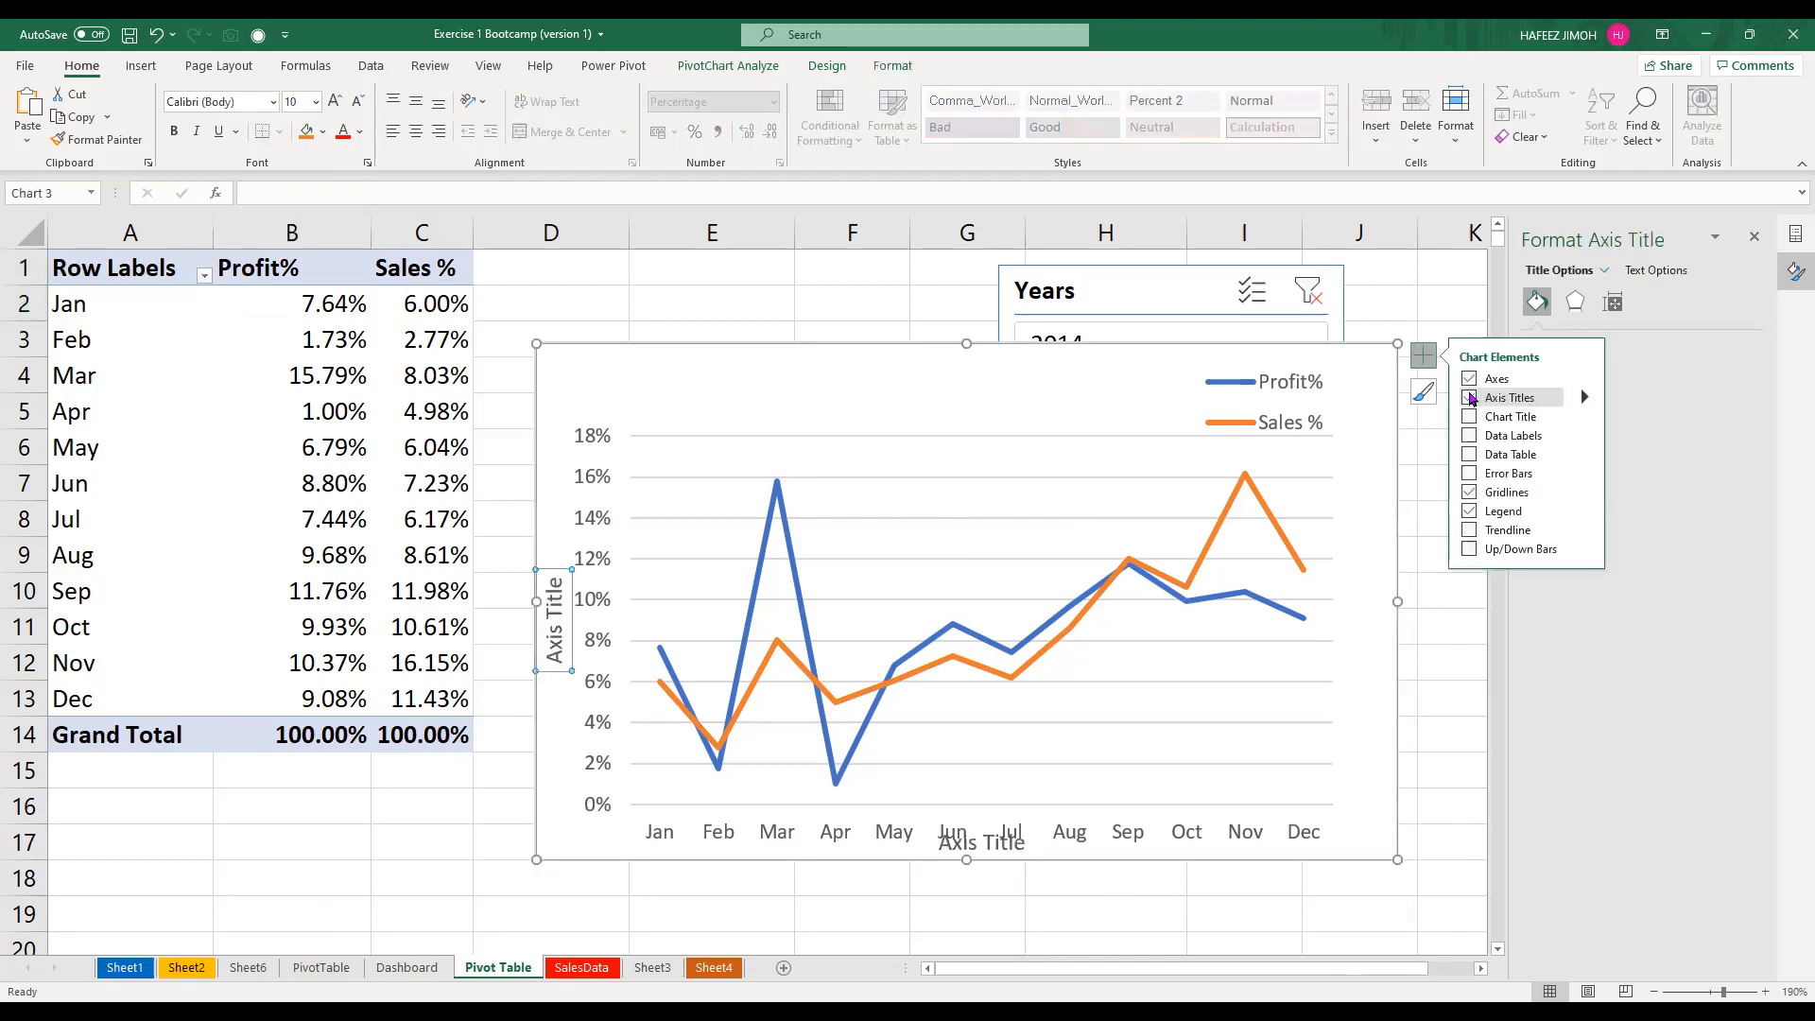
pyautogui.click(1469, 397)
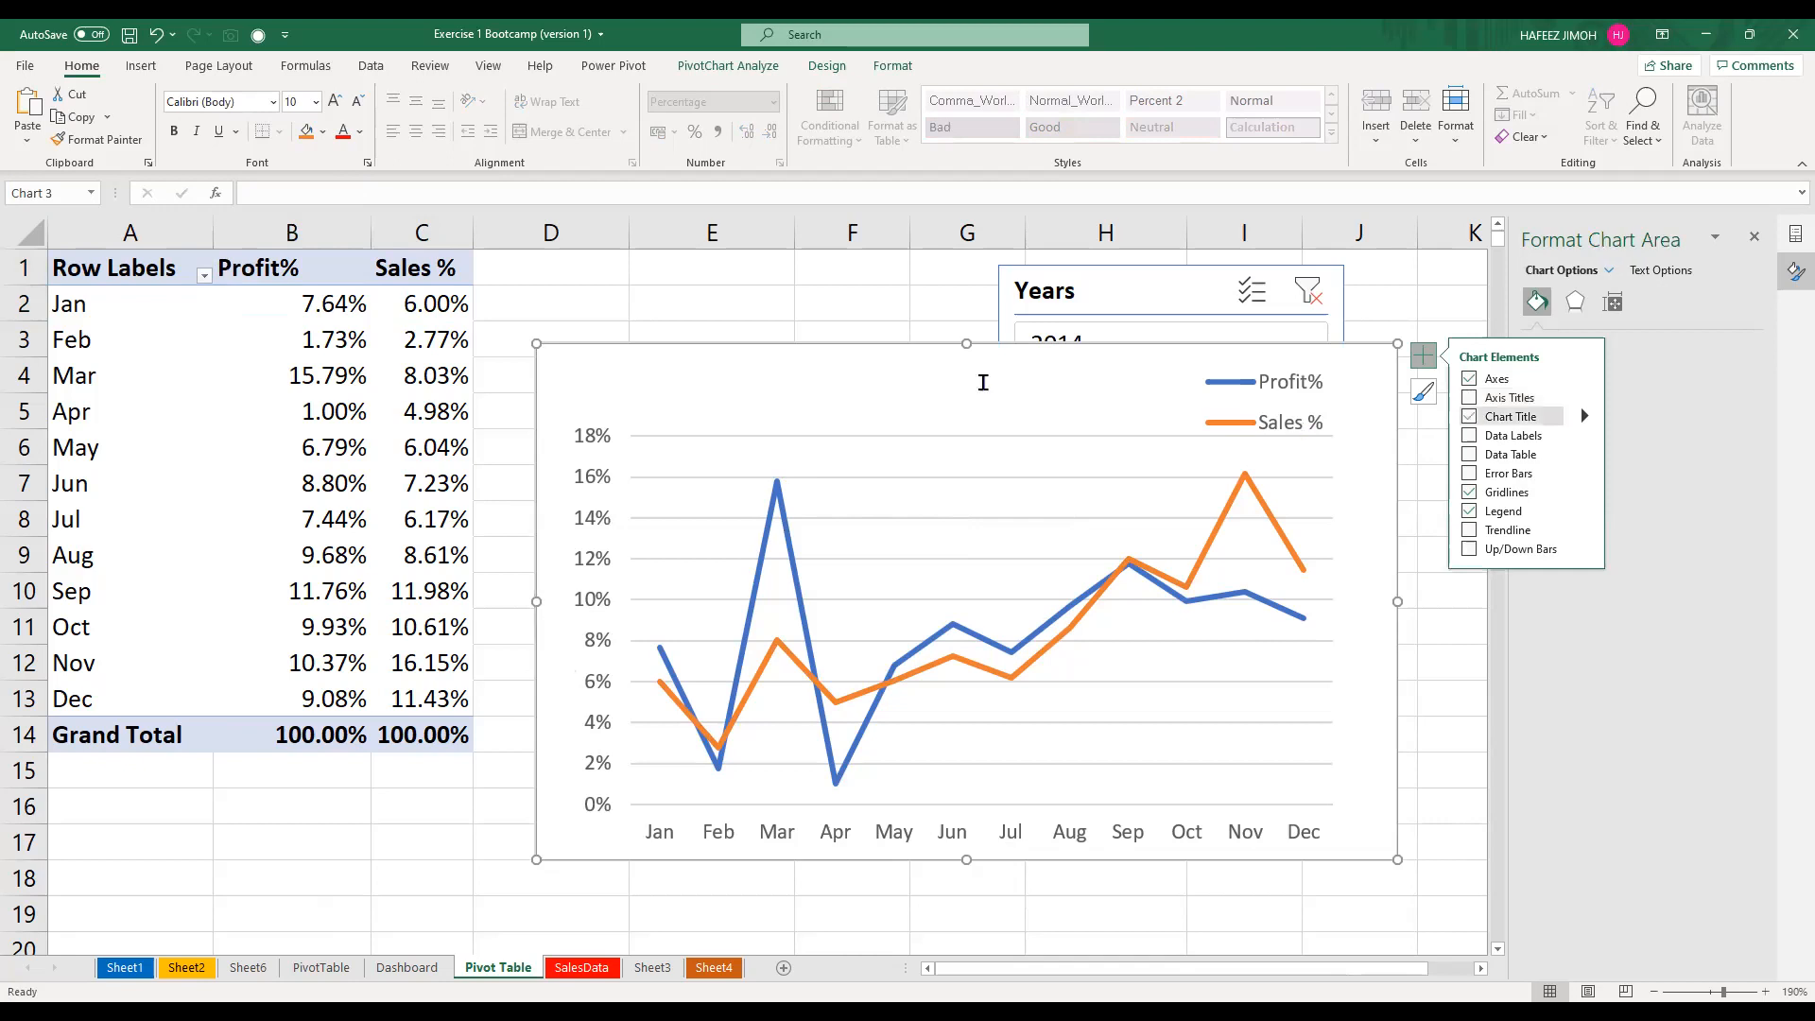
pyautogui.tripleClick(984, 383)
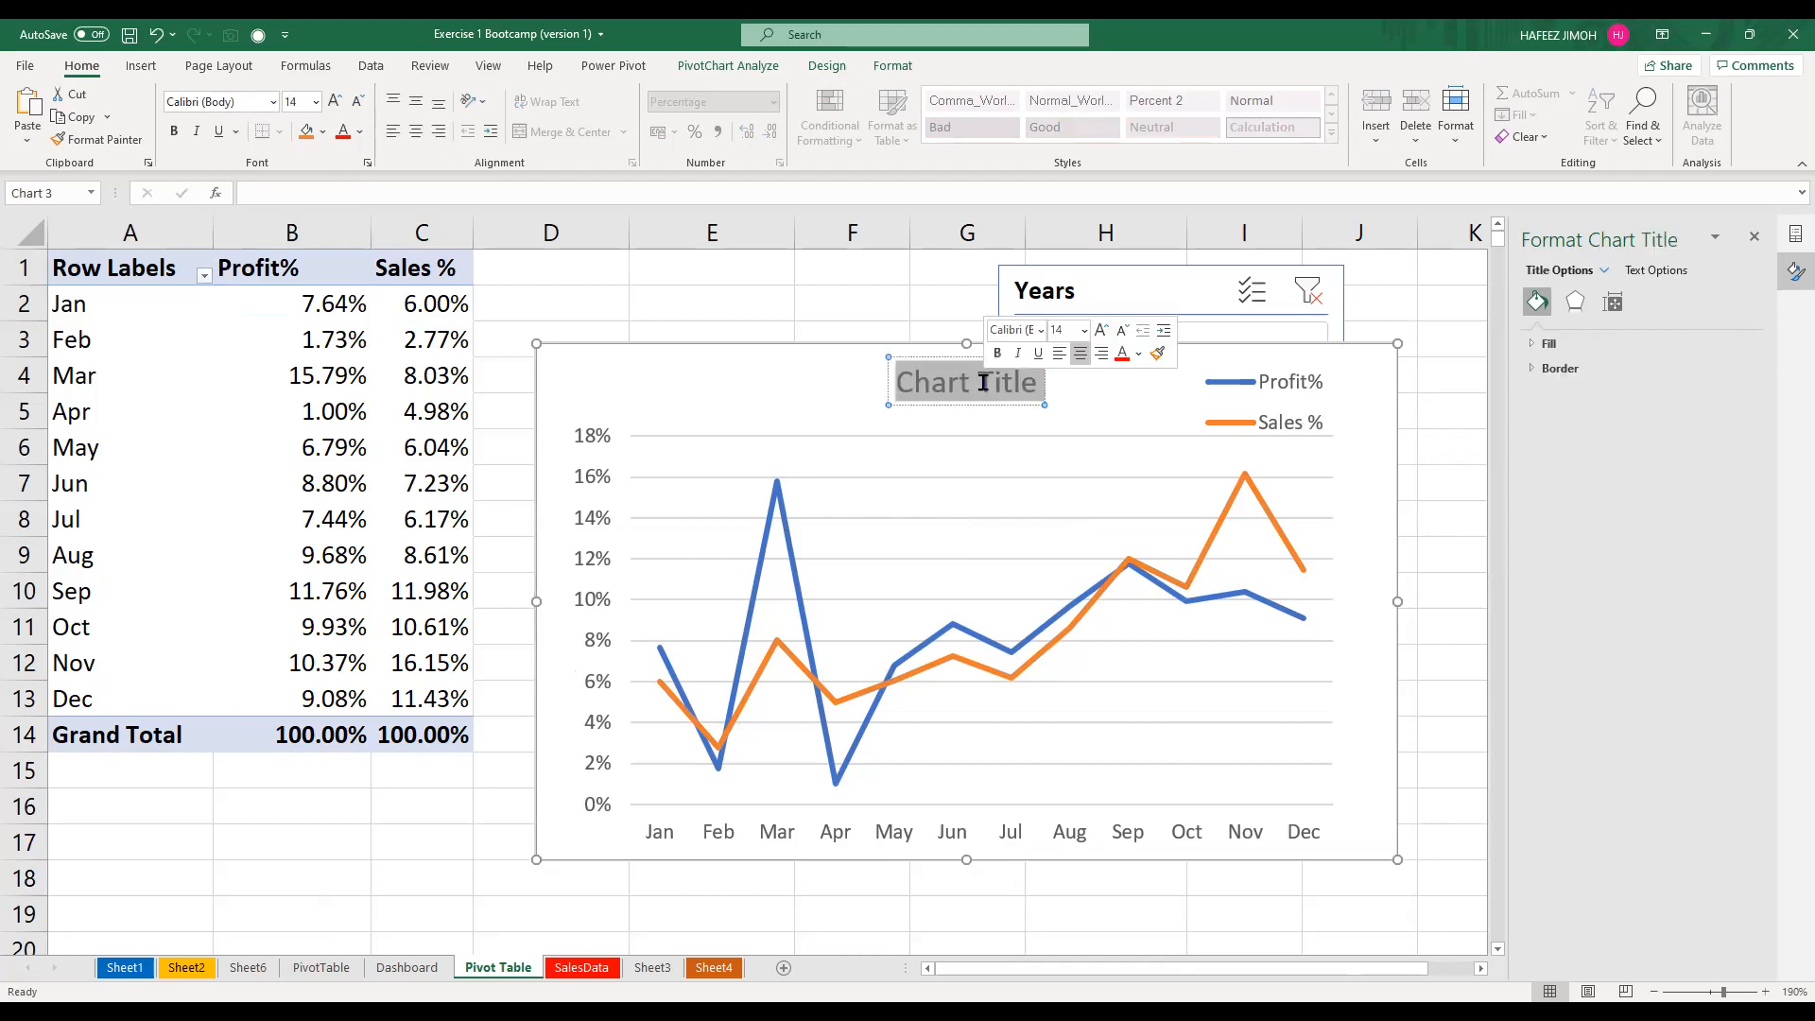
pyautogui.write('Sales')
pyautogui.press('BackSpace')
pyautogui.press('BackSpace')
pyautogui.press('BackSpace')
pyautogui.press('BackSpace')
pyautogui.press('BackSpace')
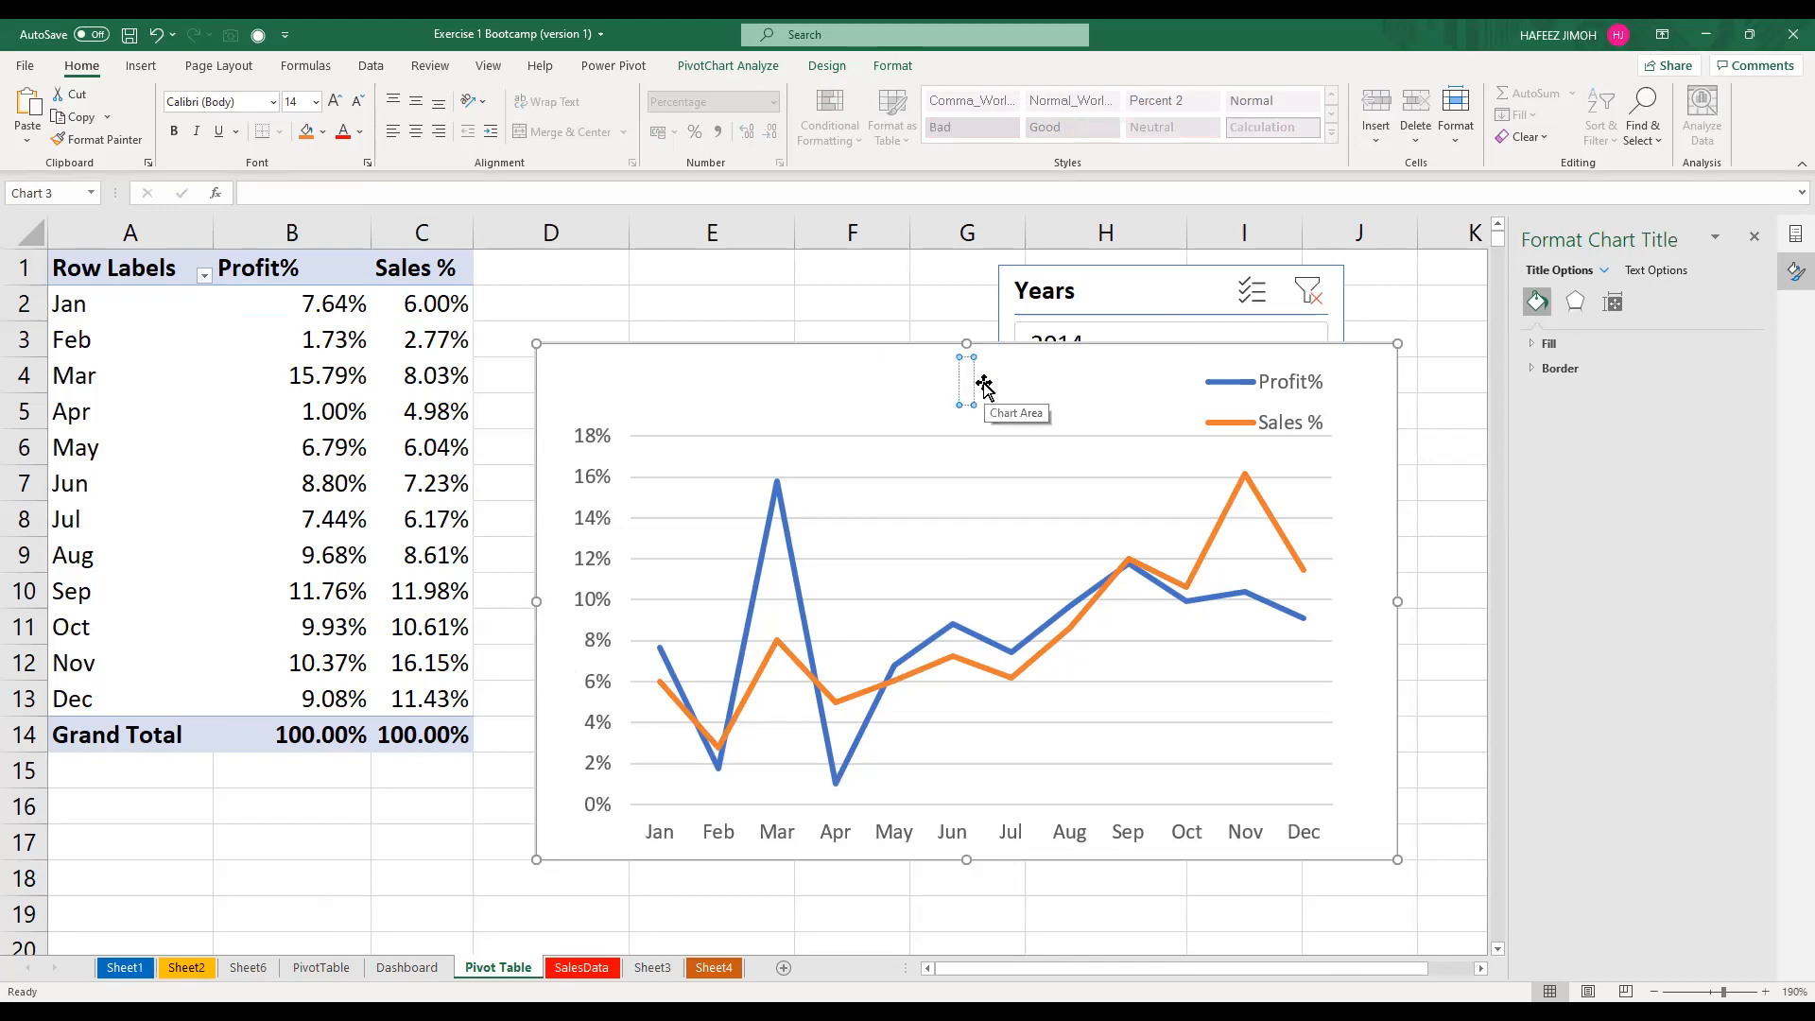
pyautogui.write('Sales and Profit')
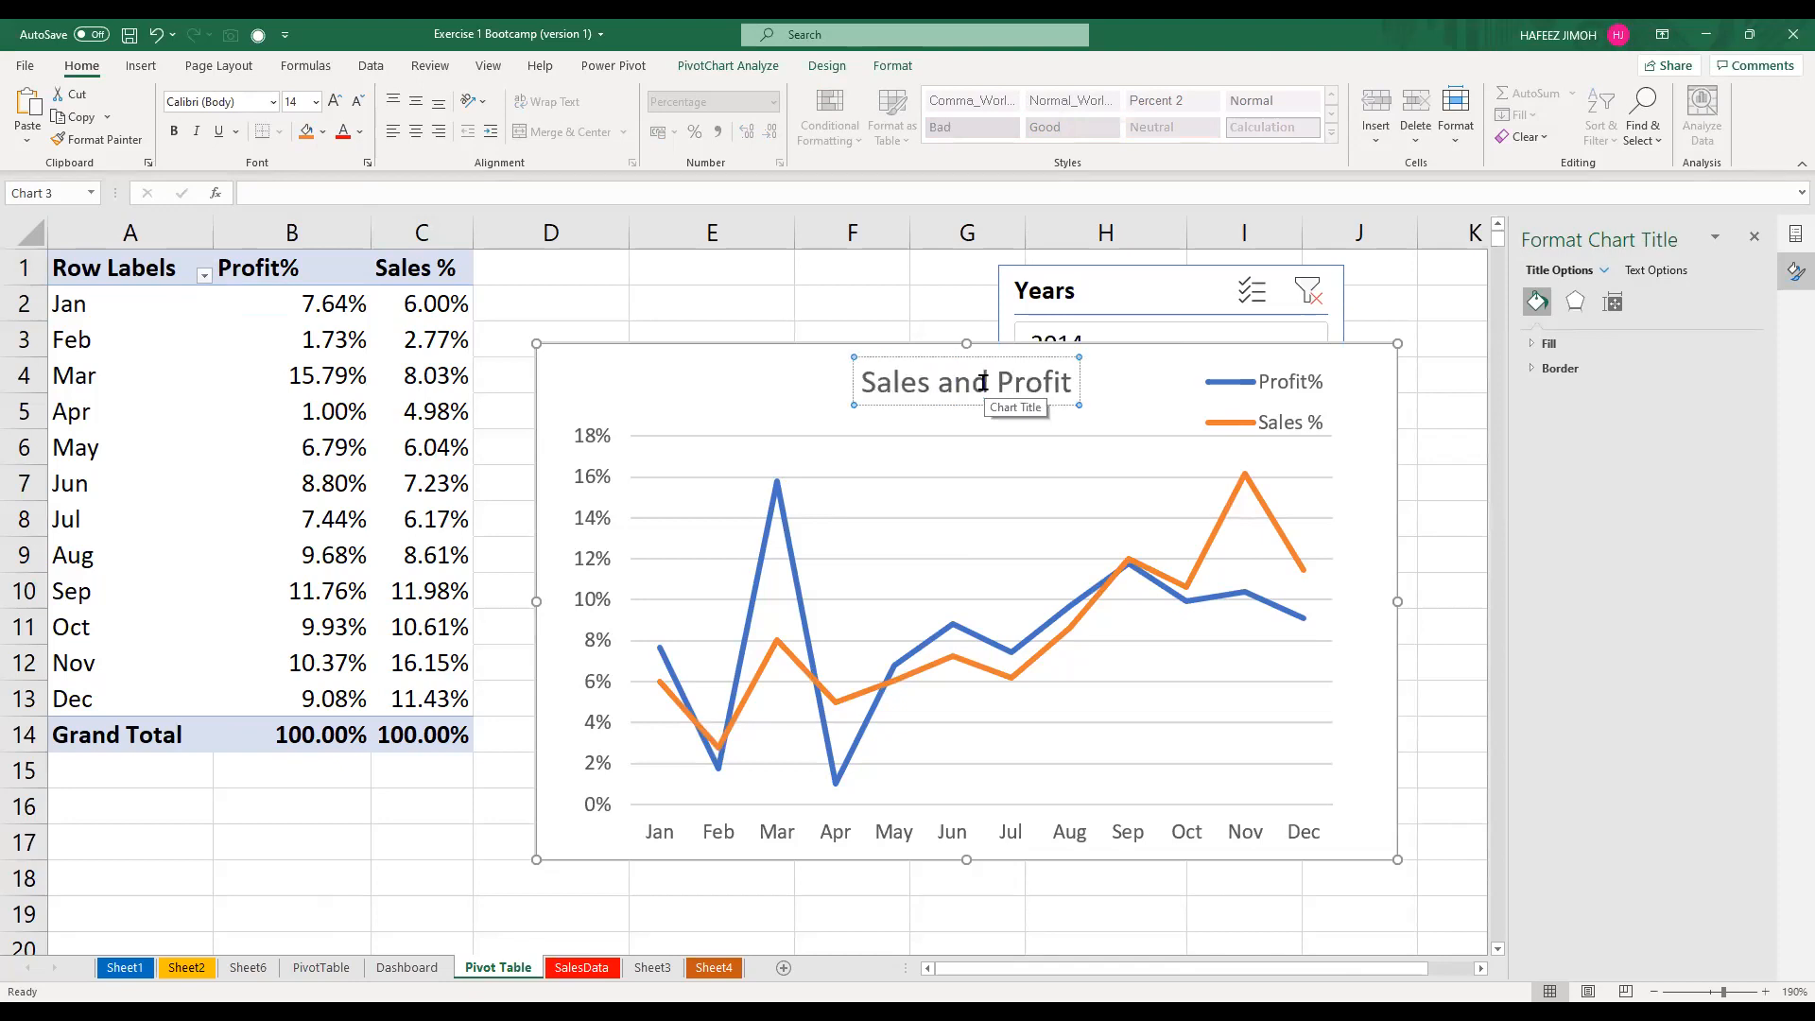
pyautogui.write(' r')
pyautogui.press('BackSpace')
pyautogui.write('Trw')
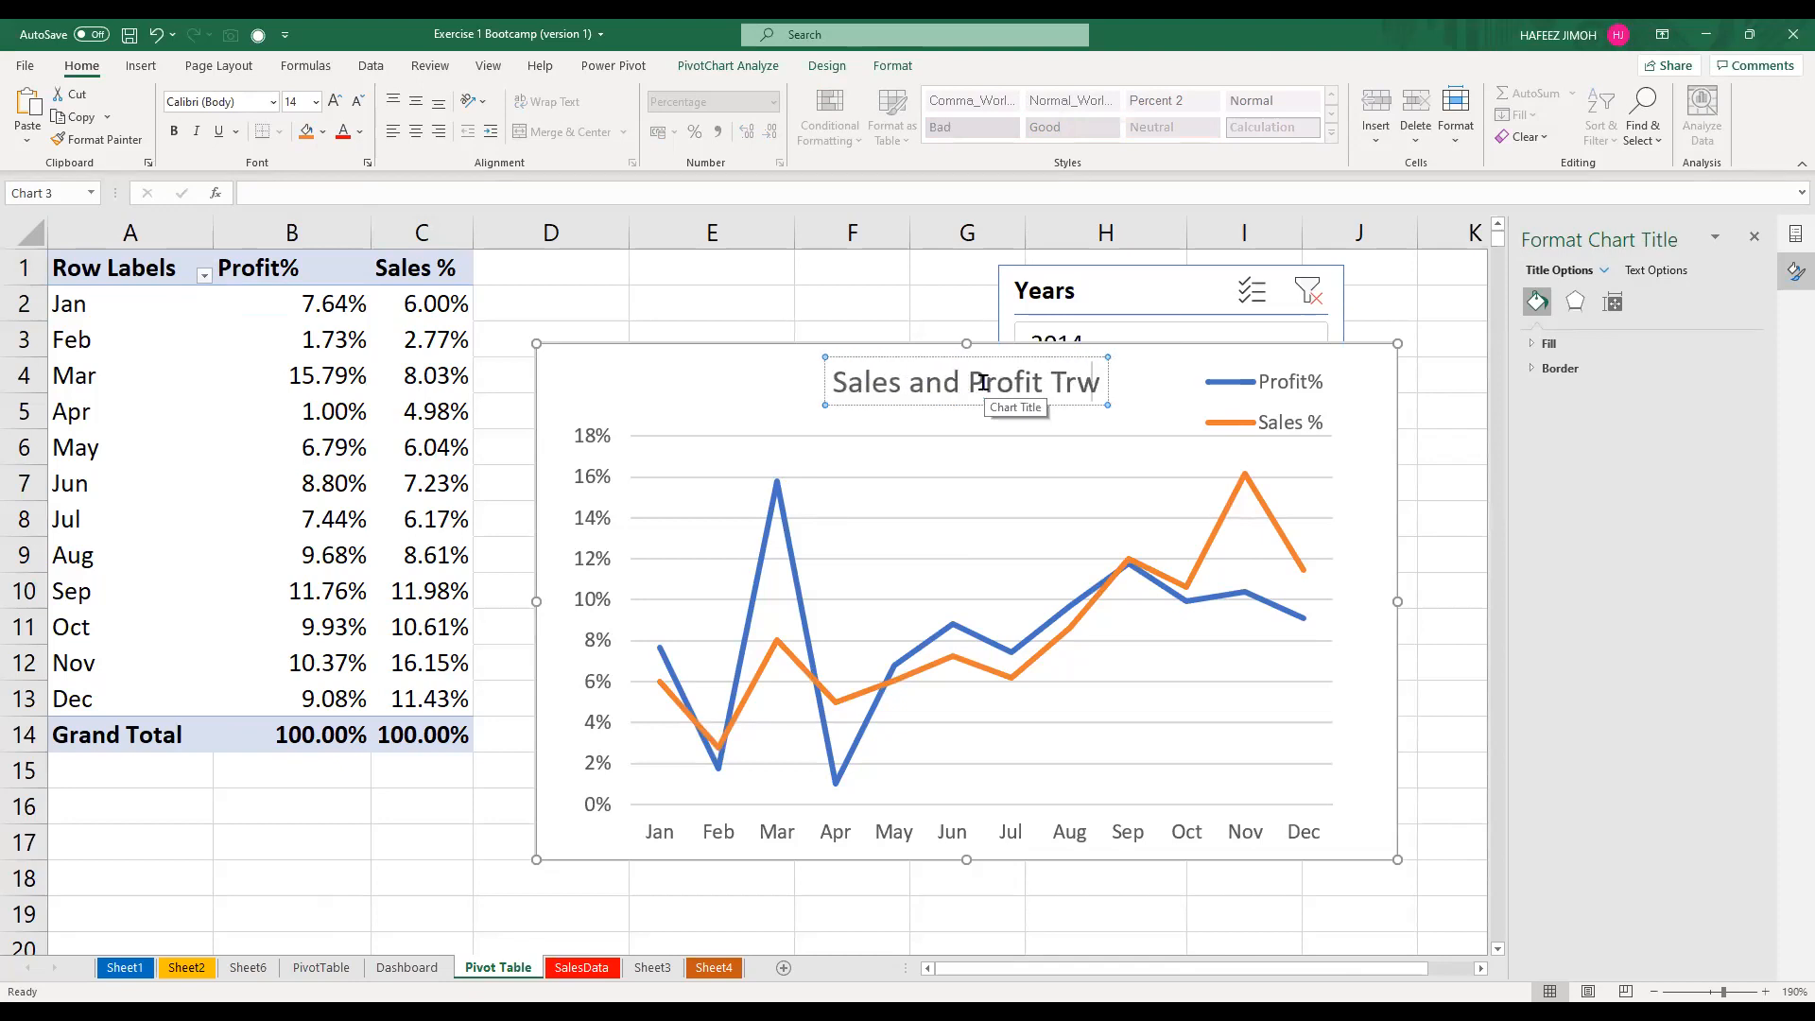
pyautogui.write('nd')
pyautogui.press('BackSpace')
pyautogui.press('BackSpace')
pyautogui.press('BackSpace')
pyautogui.write('end')
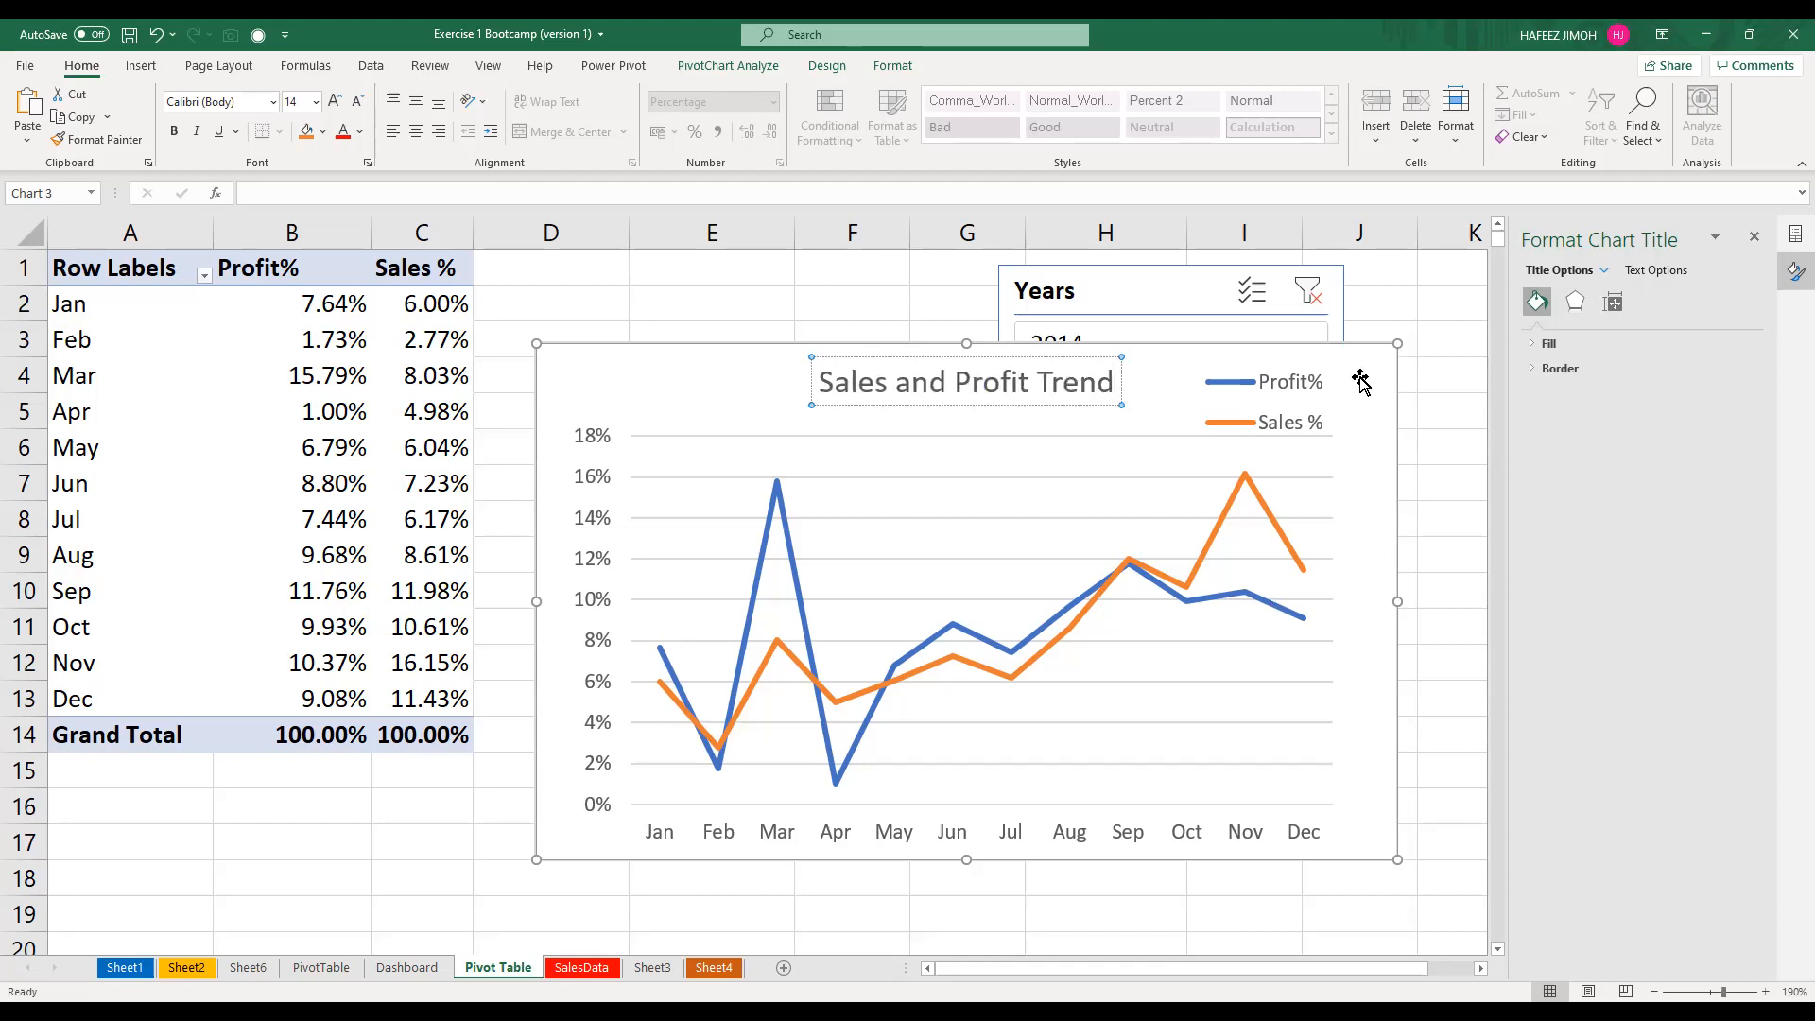
pyautogui.press('Escape')
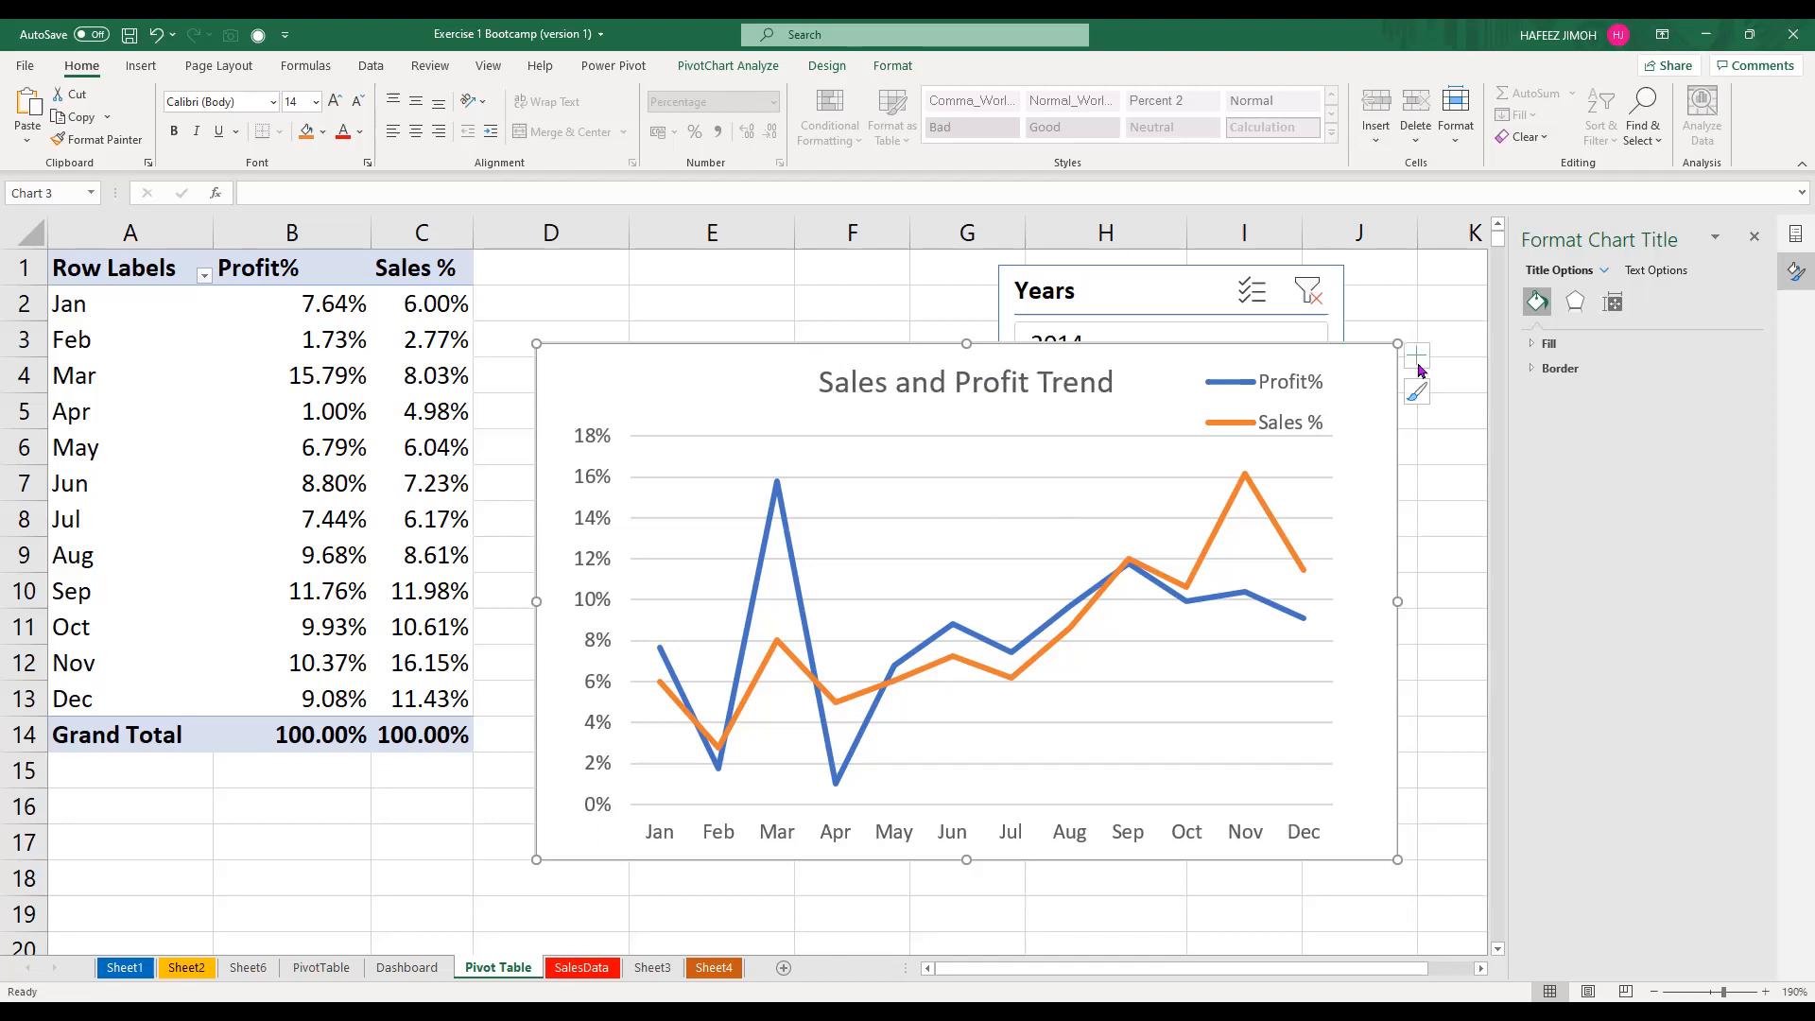
# Add axis titles to the chart and name the horizontal one Month
pyautogui.click(1417, 355)
pyautogui.click(1469, 397)
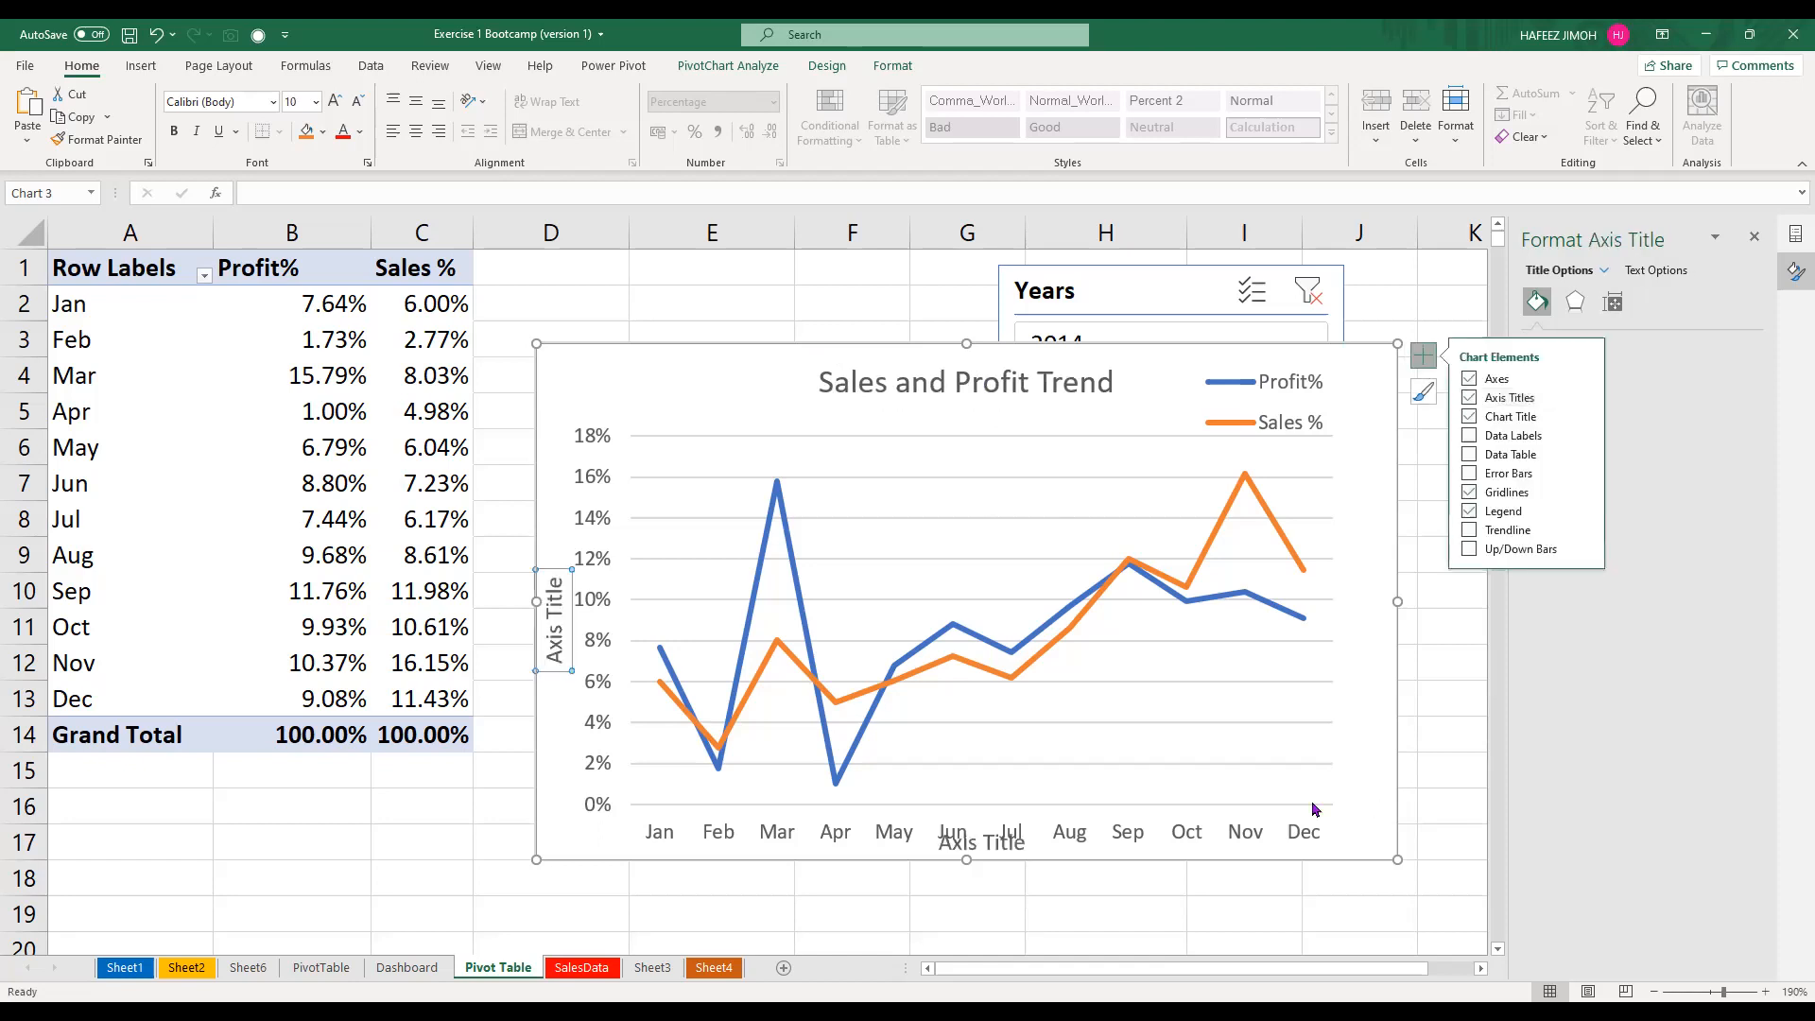
pyautogui.click(1286, 800)
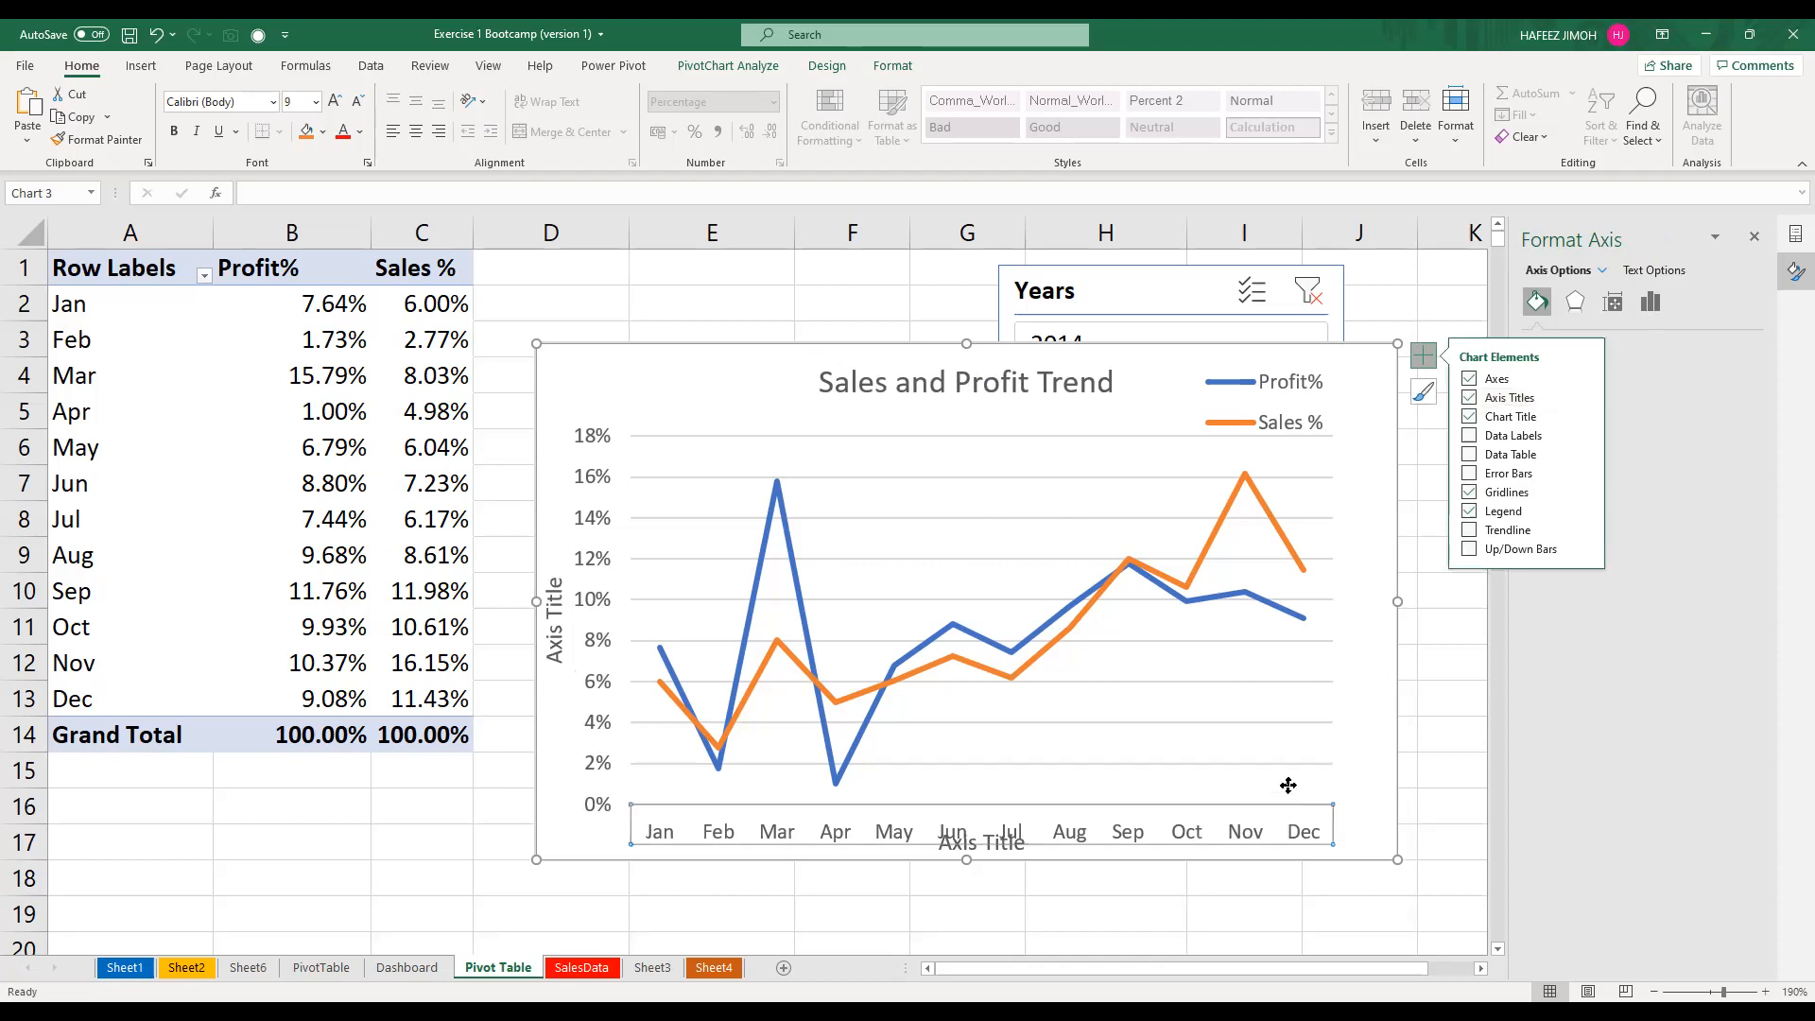
pyautogui.click(1283, 788)
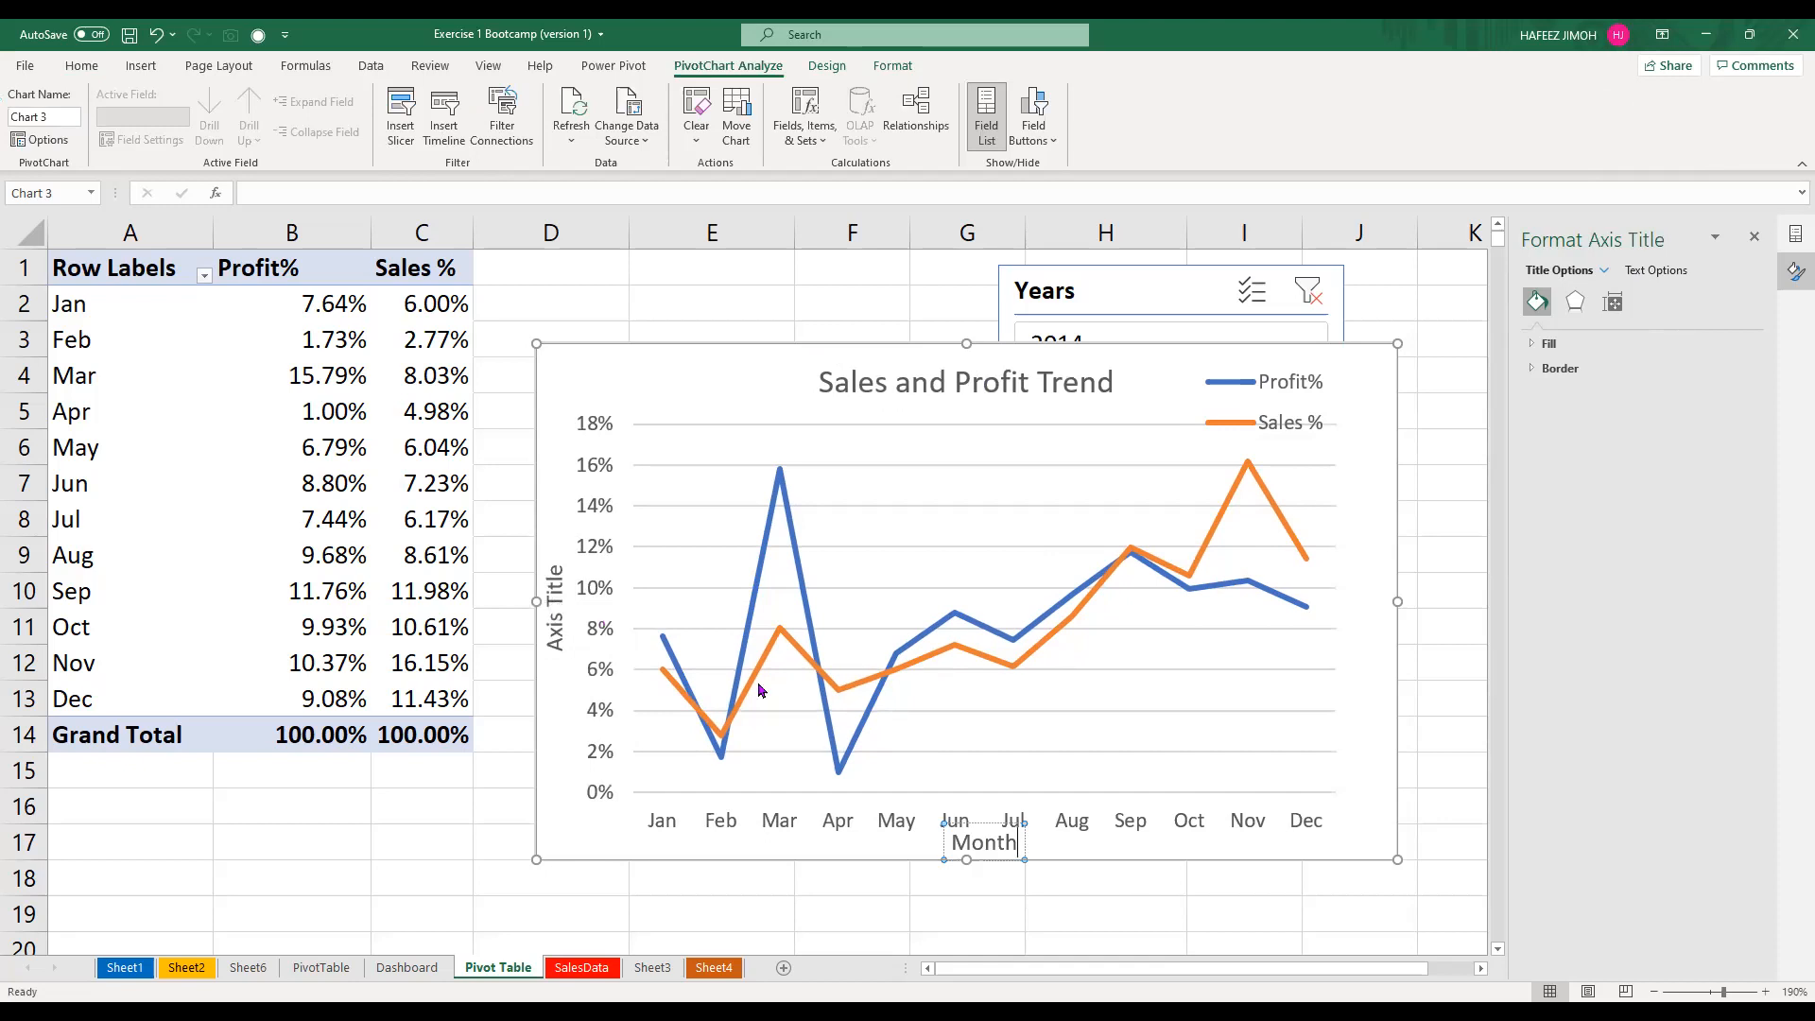
pyautogui.press('Tab')
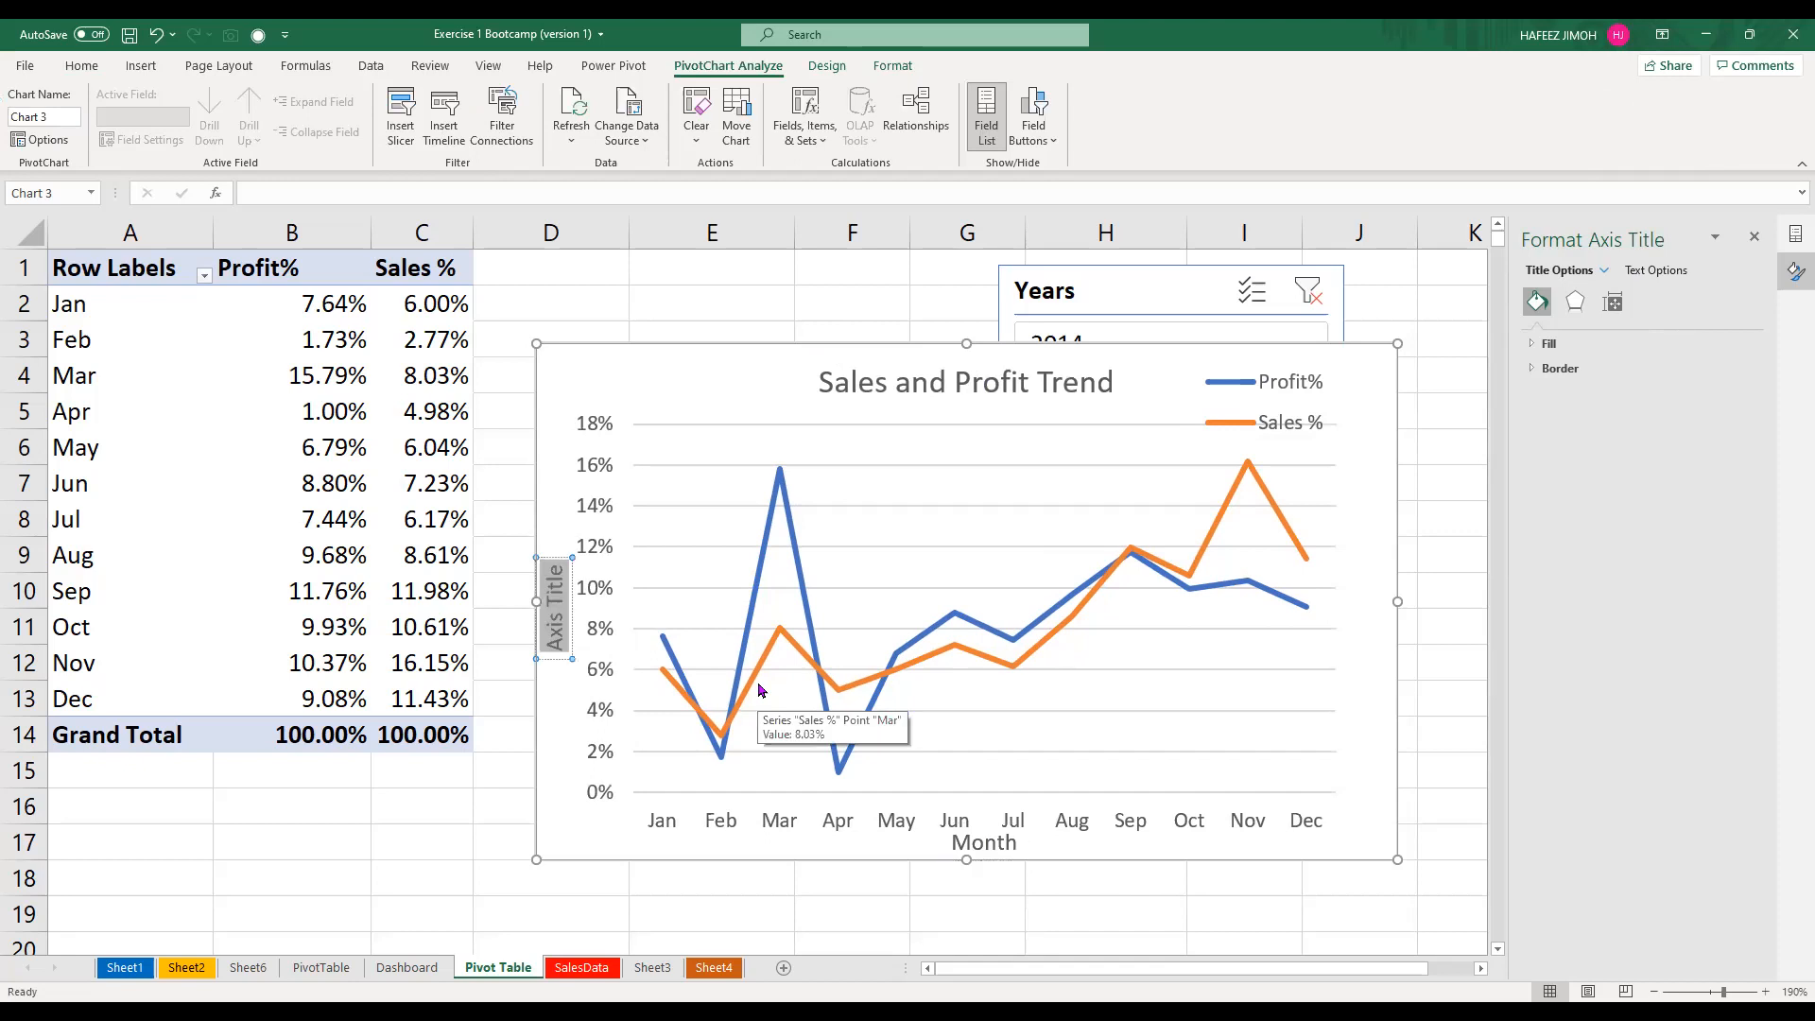
pyautogui.write('P')
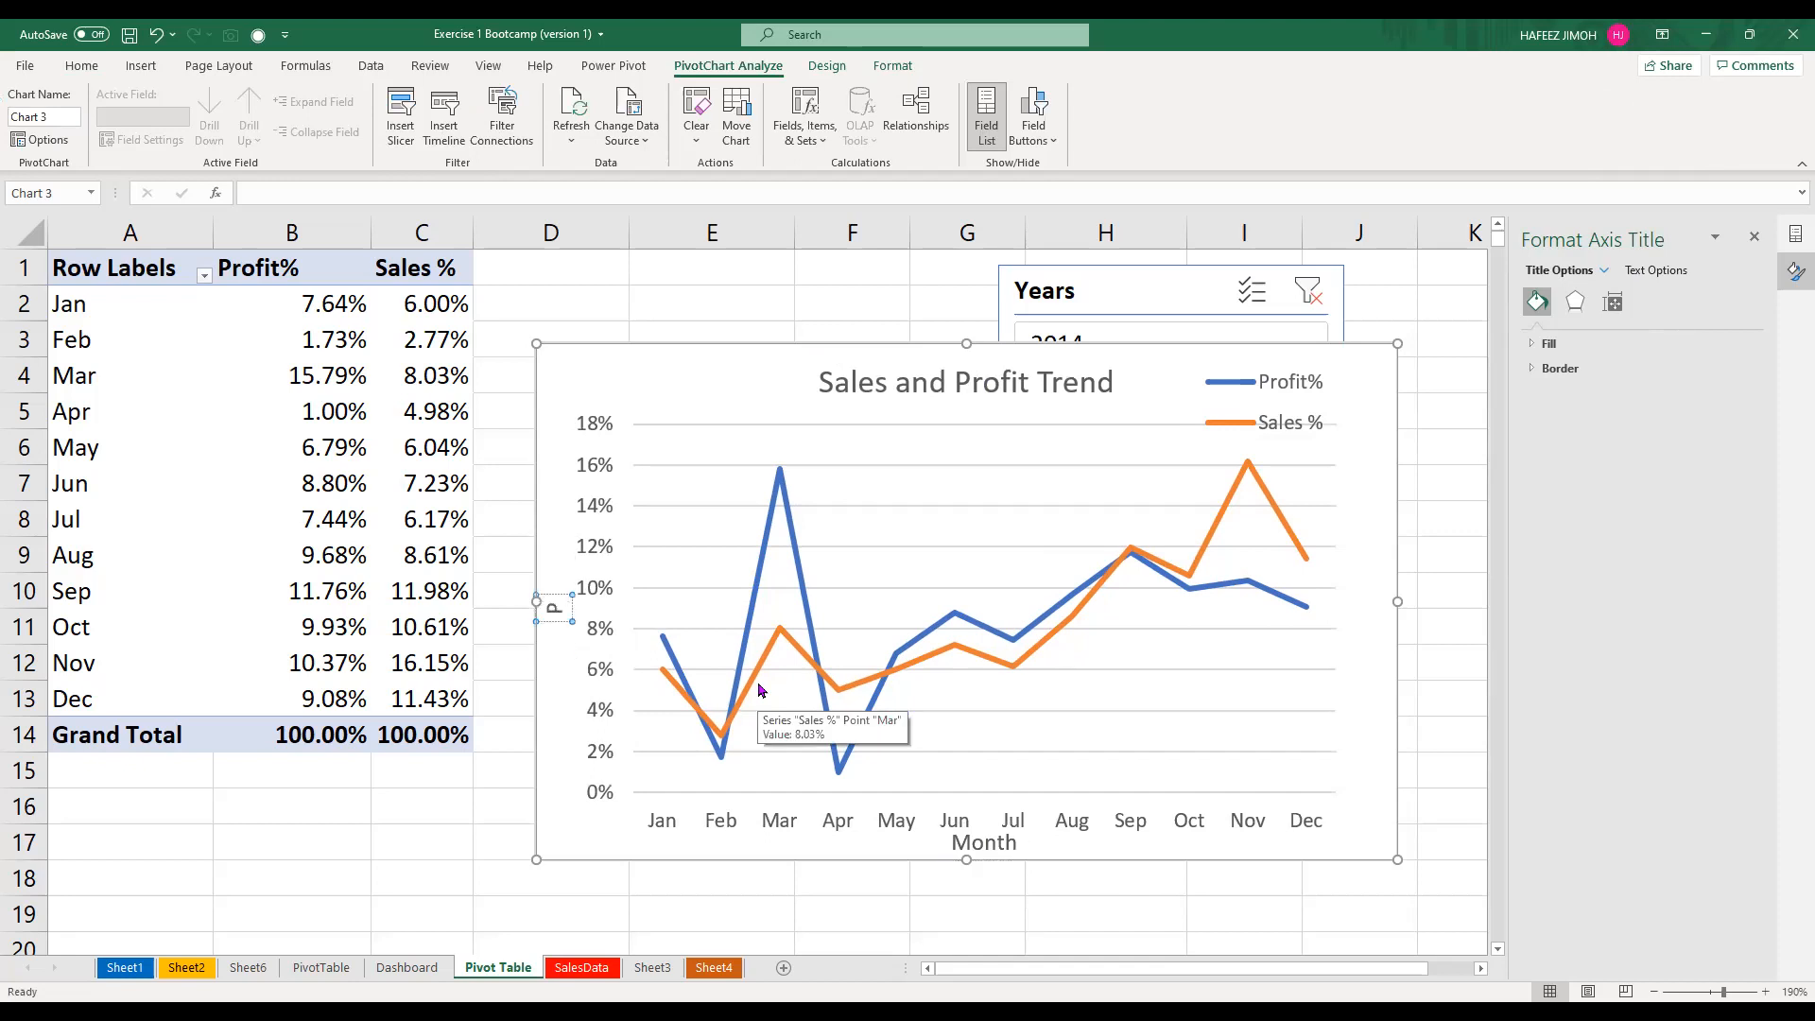
pyautogui.write('ercentrage')
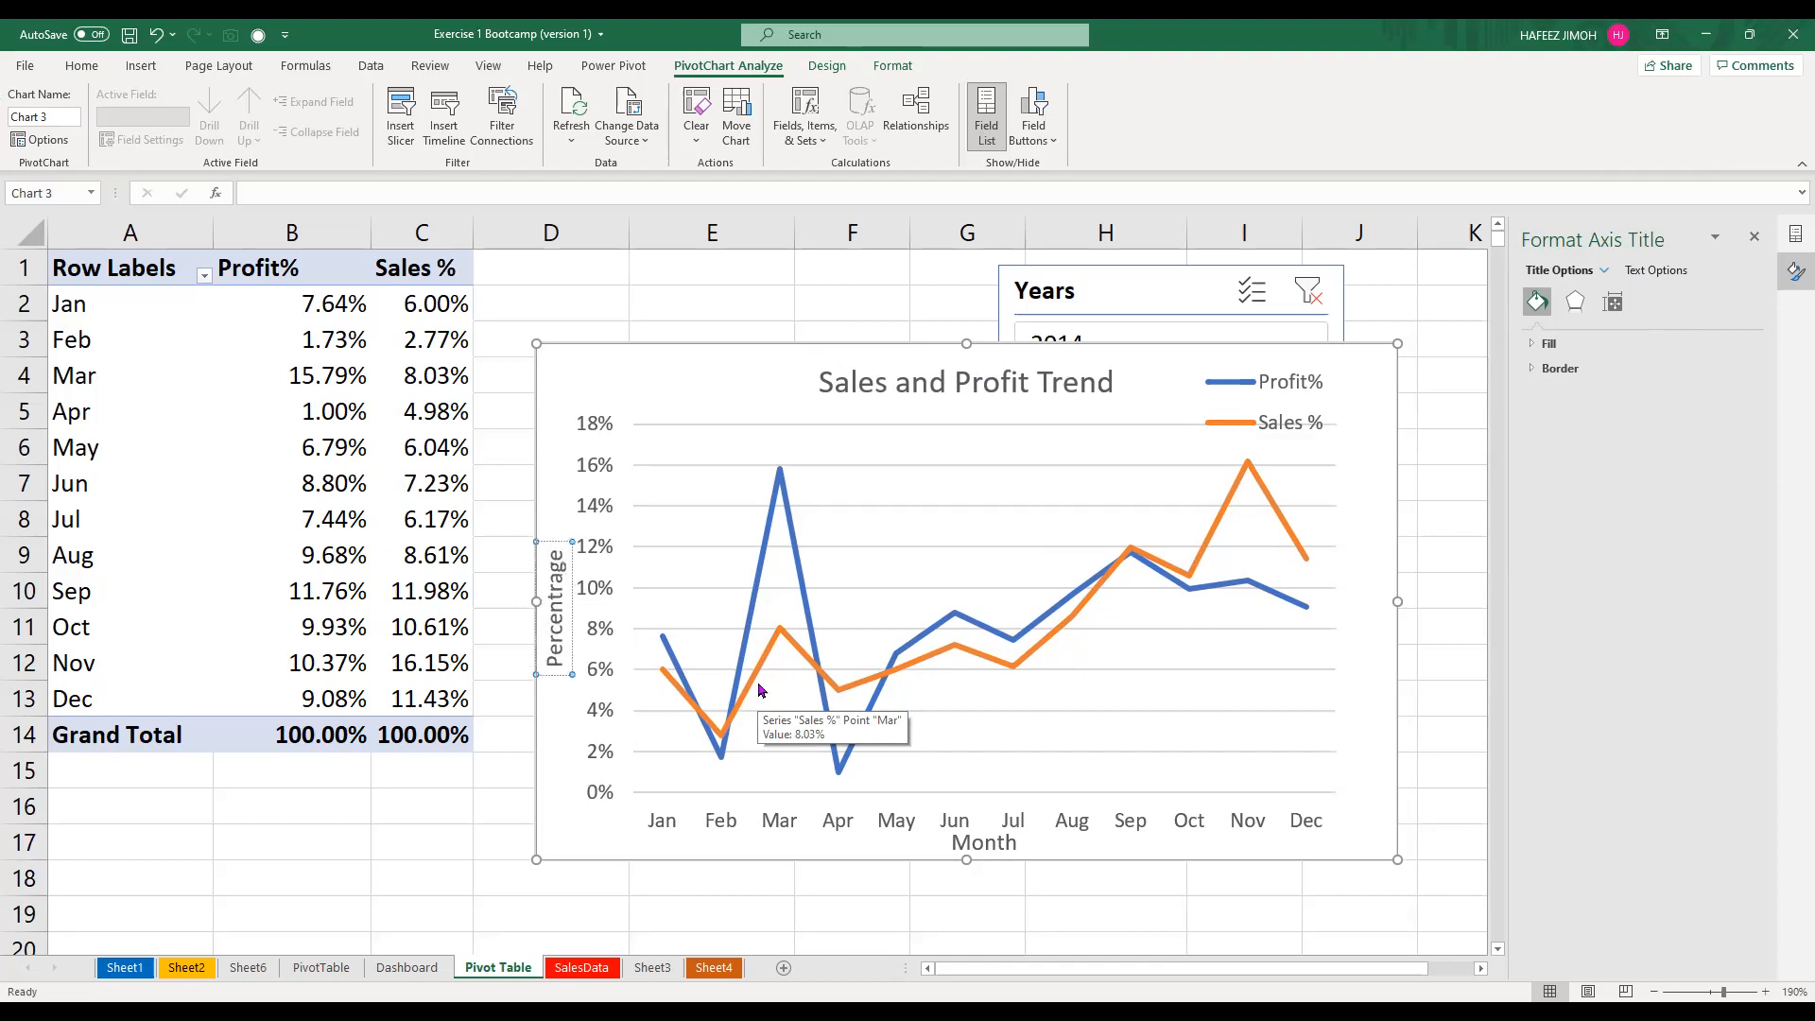
pyautogui.hotkey('ctrl', 'a')
pyautogui.press('BackSpace')
pyautogui.write('P')
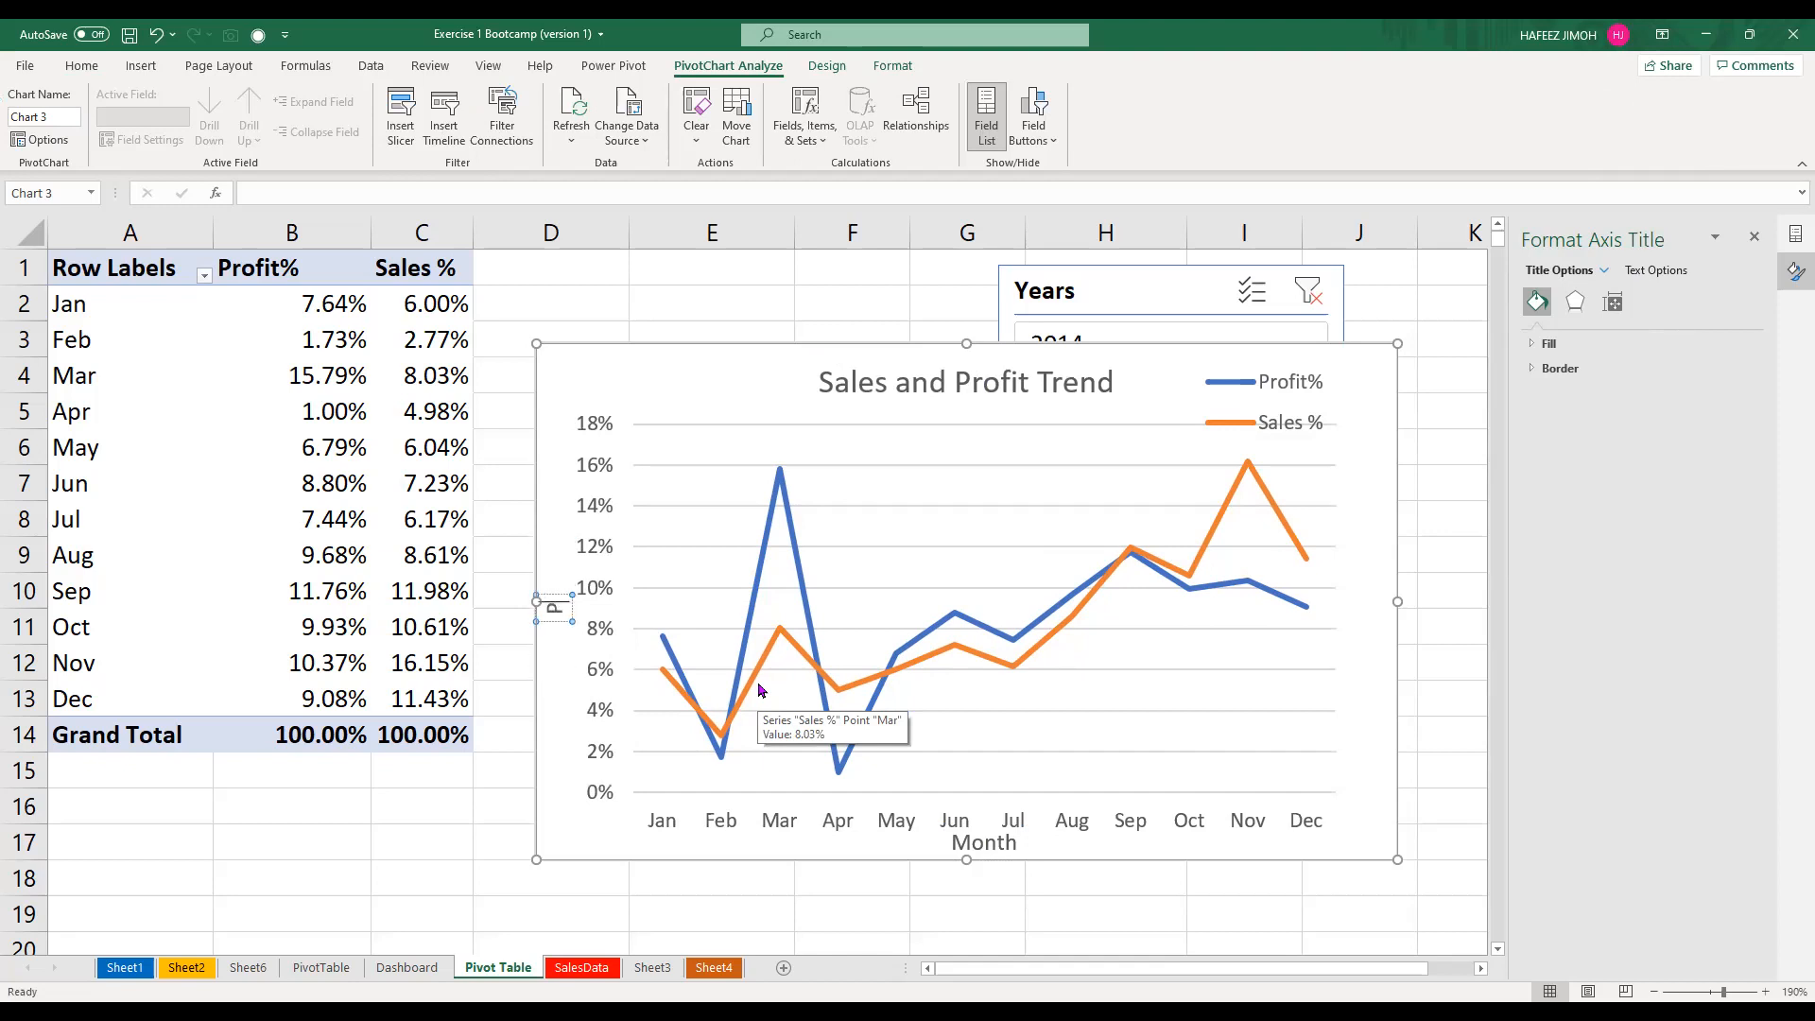
pyautogui.press('BackSpace')
# Title the vertical axis Sales/Profit % and move the chart up over the Years slicer, beside the pivot table
pyautogui.write('Sales/Prof')
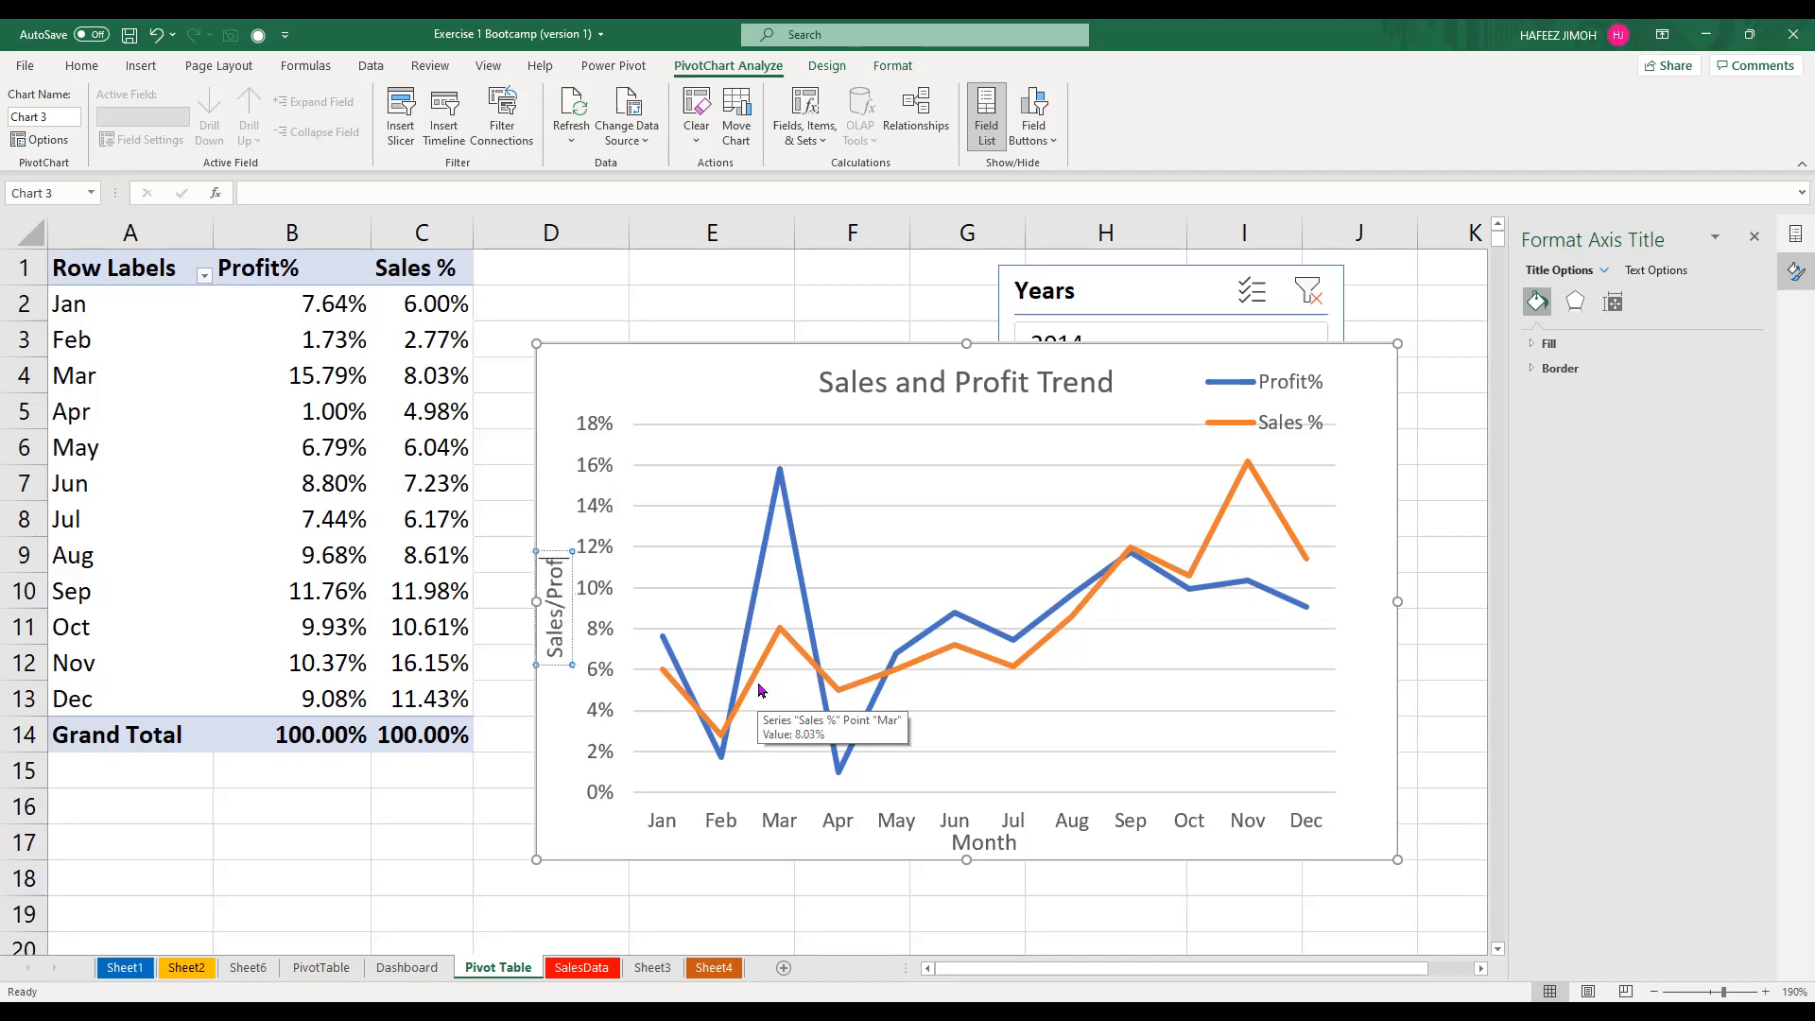
pyautogui.write('it')
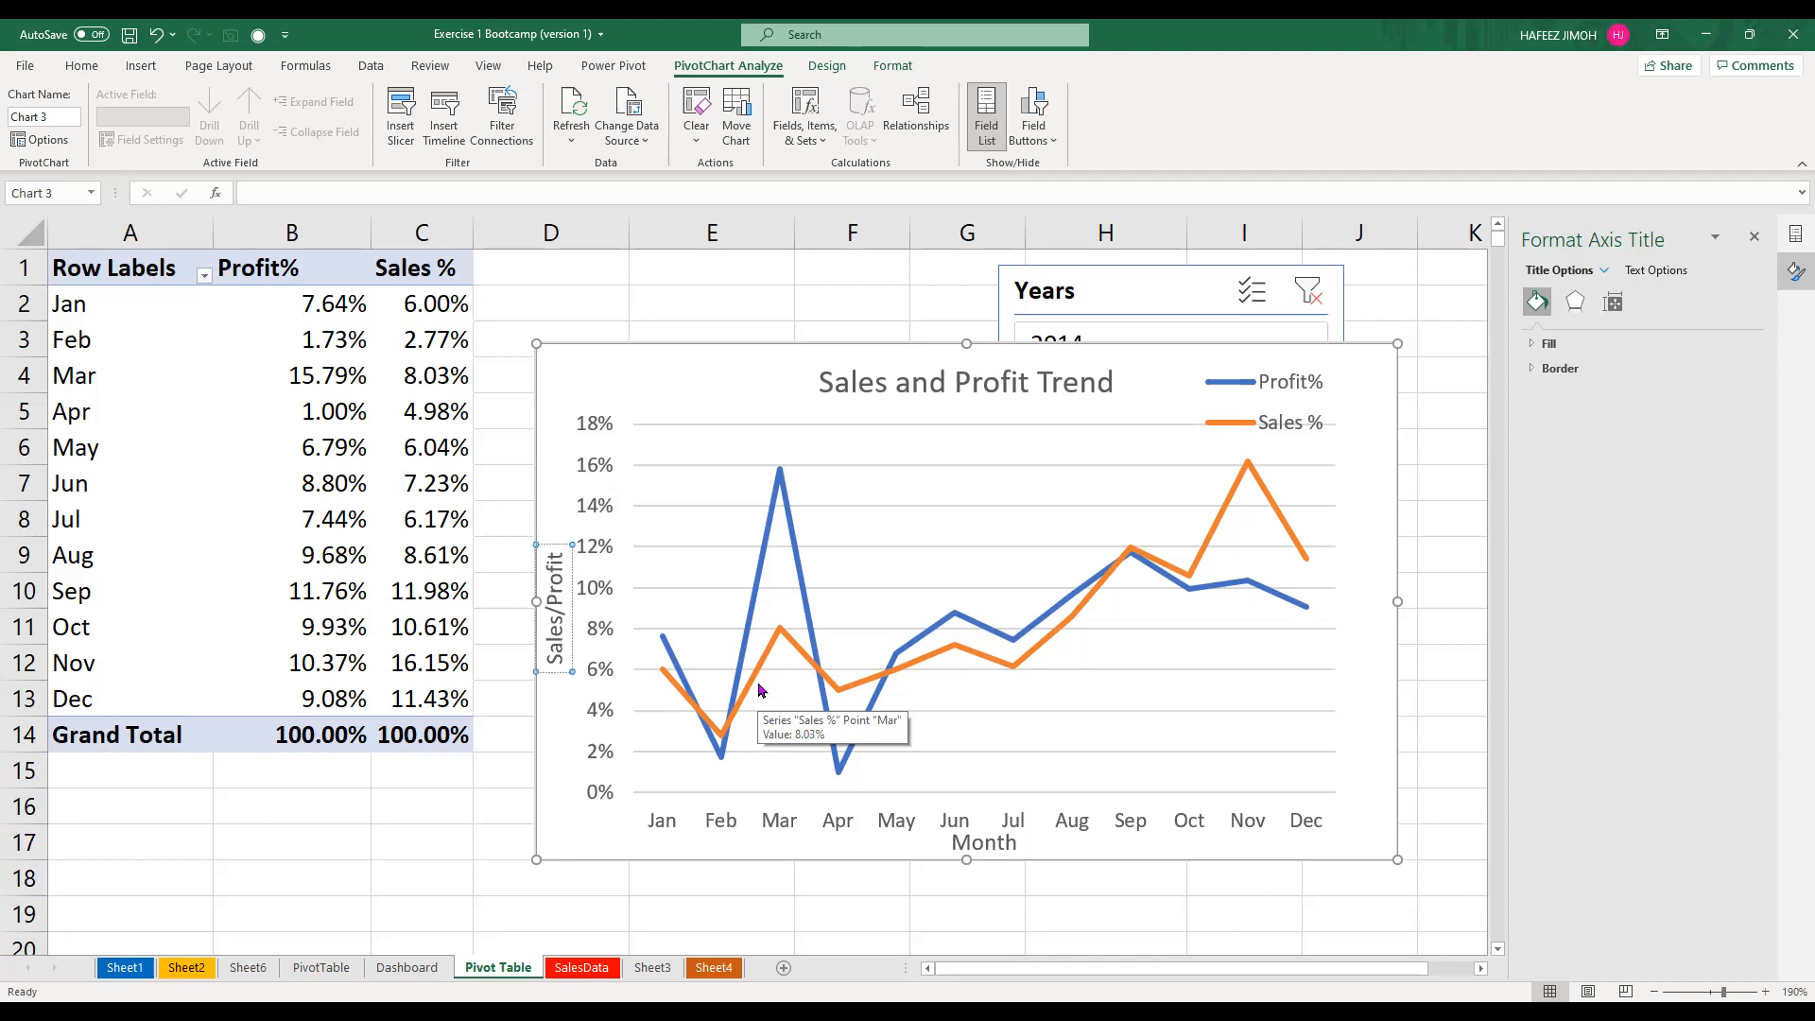
pyautogui.write(' %')
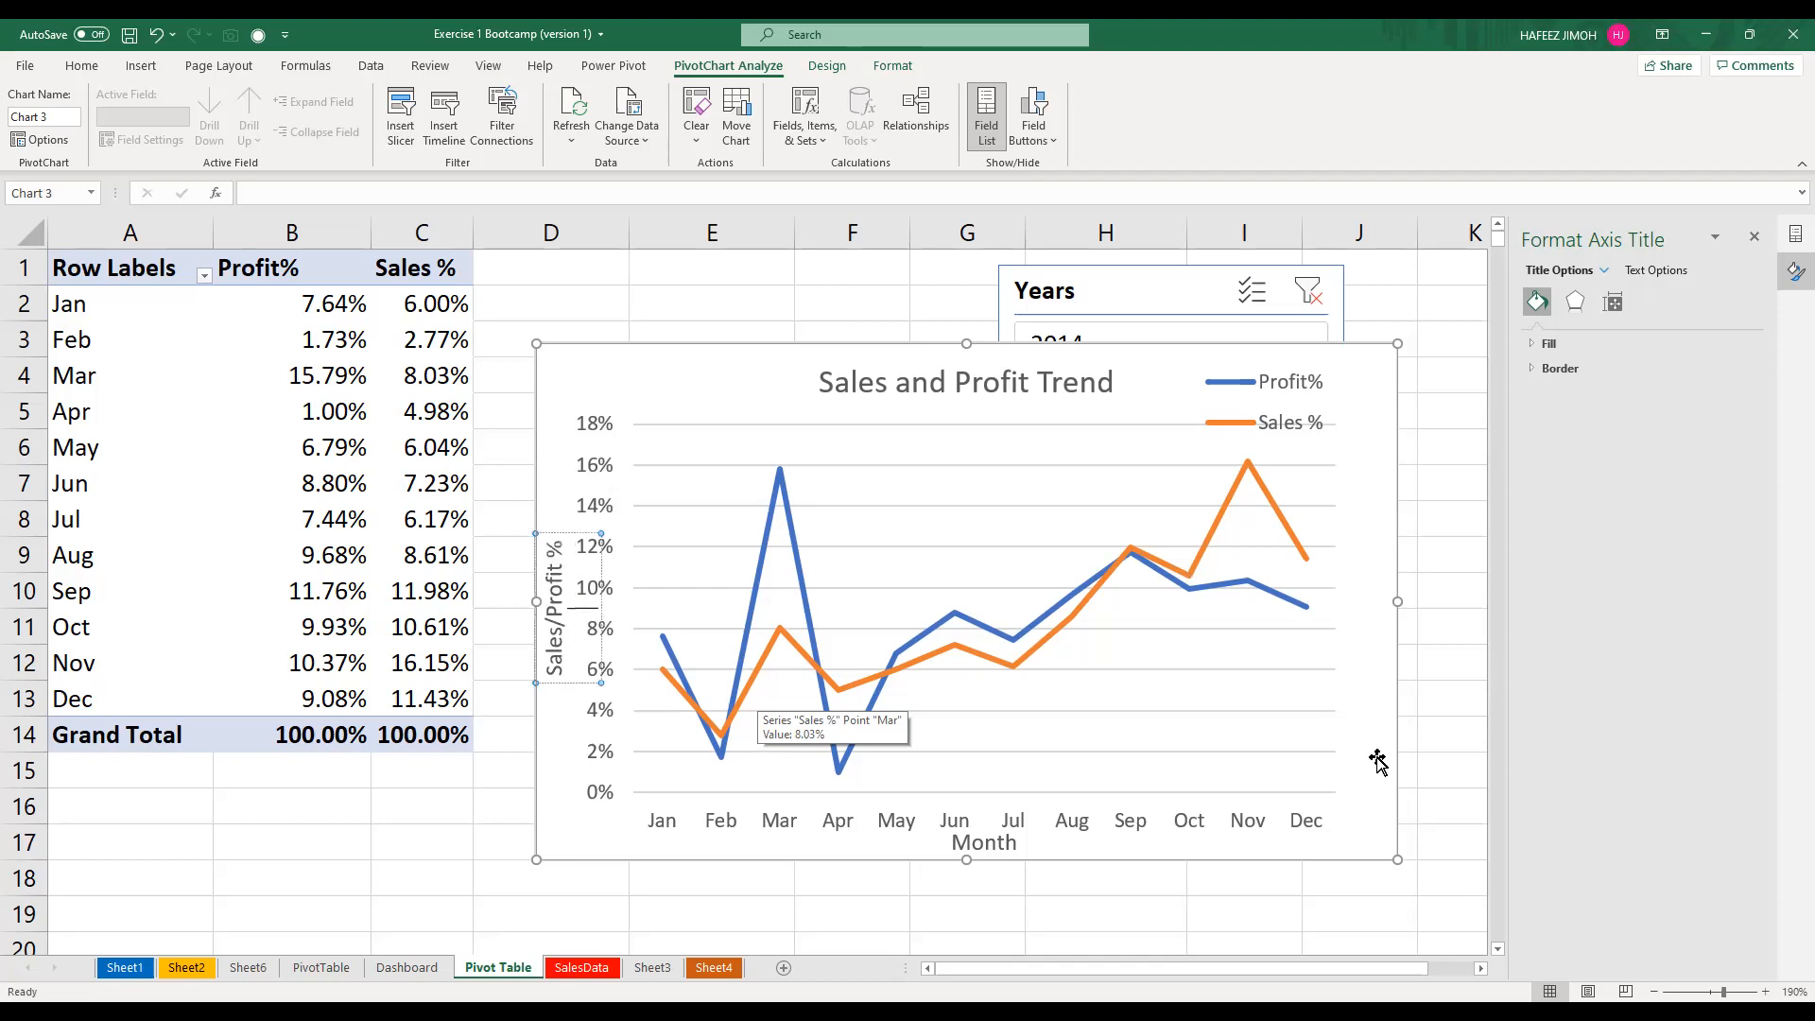
pyautogui.moveTo(1407, 640); pyautogui.dragTo(1408, 670)
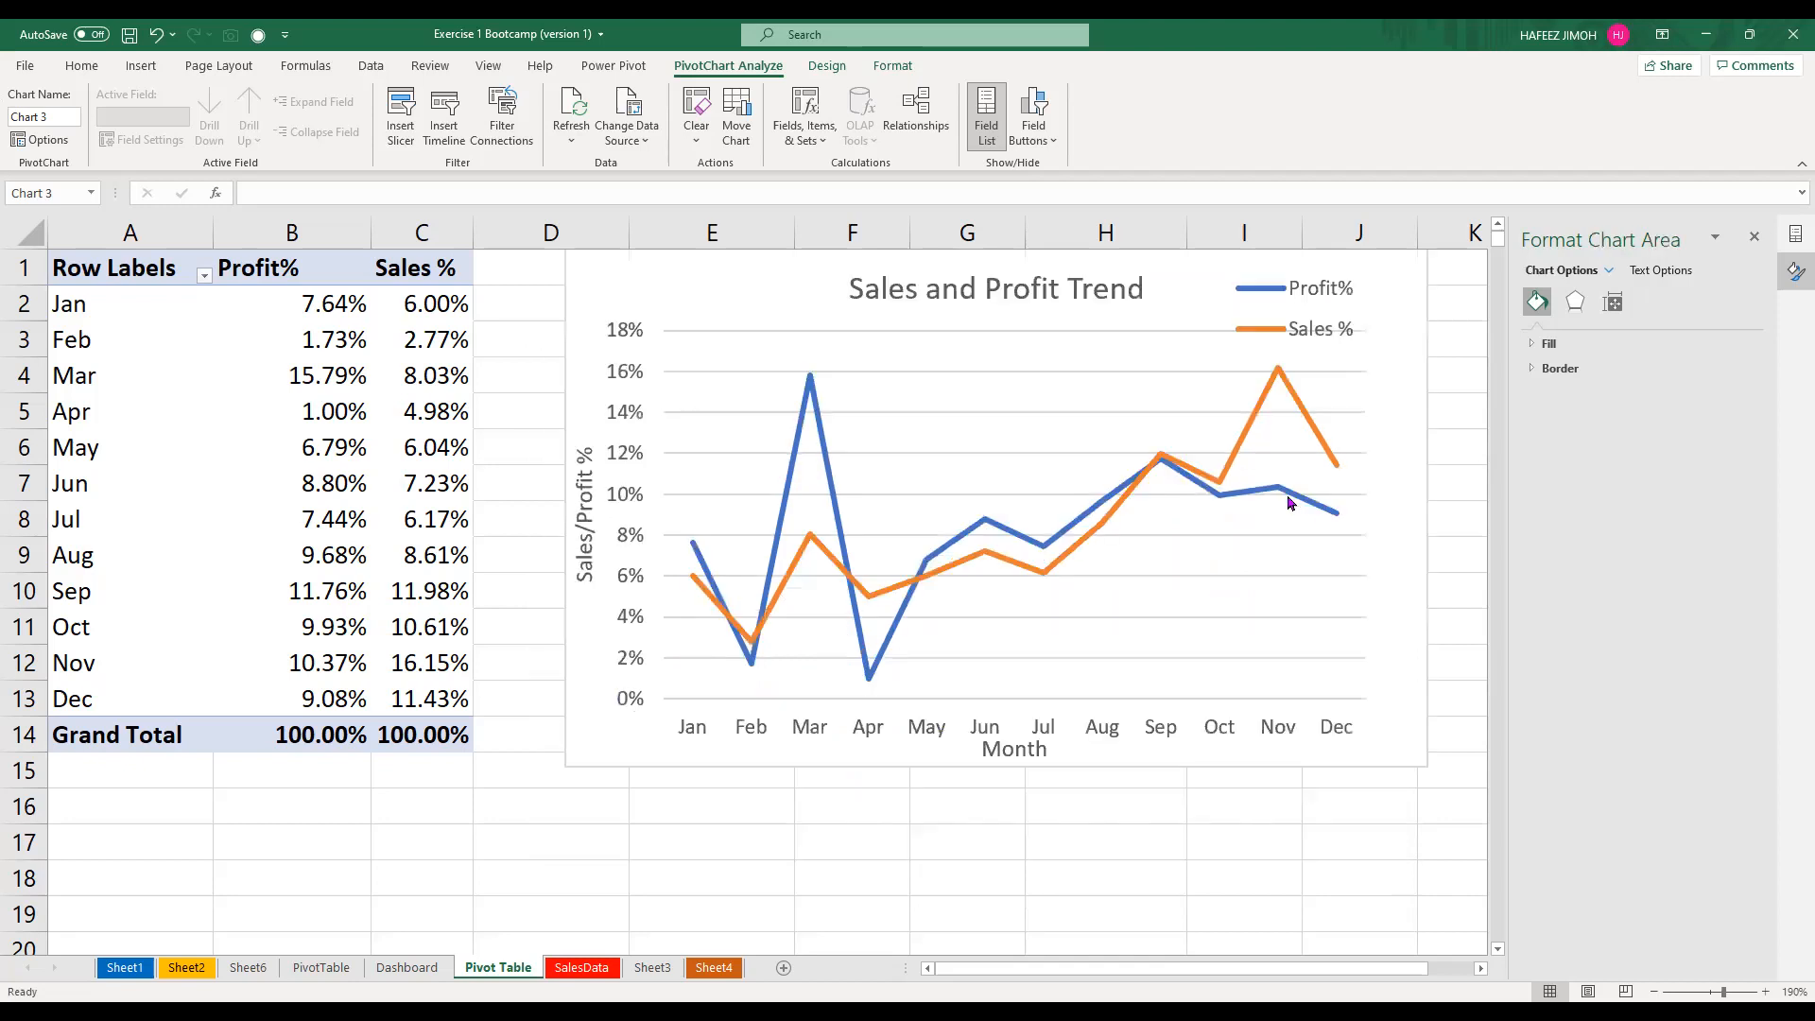
# Format the chart's major gridlines as a solid very light grey line 0.25 pt wide
pyautogui.click(1119, 384)
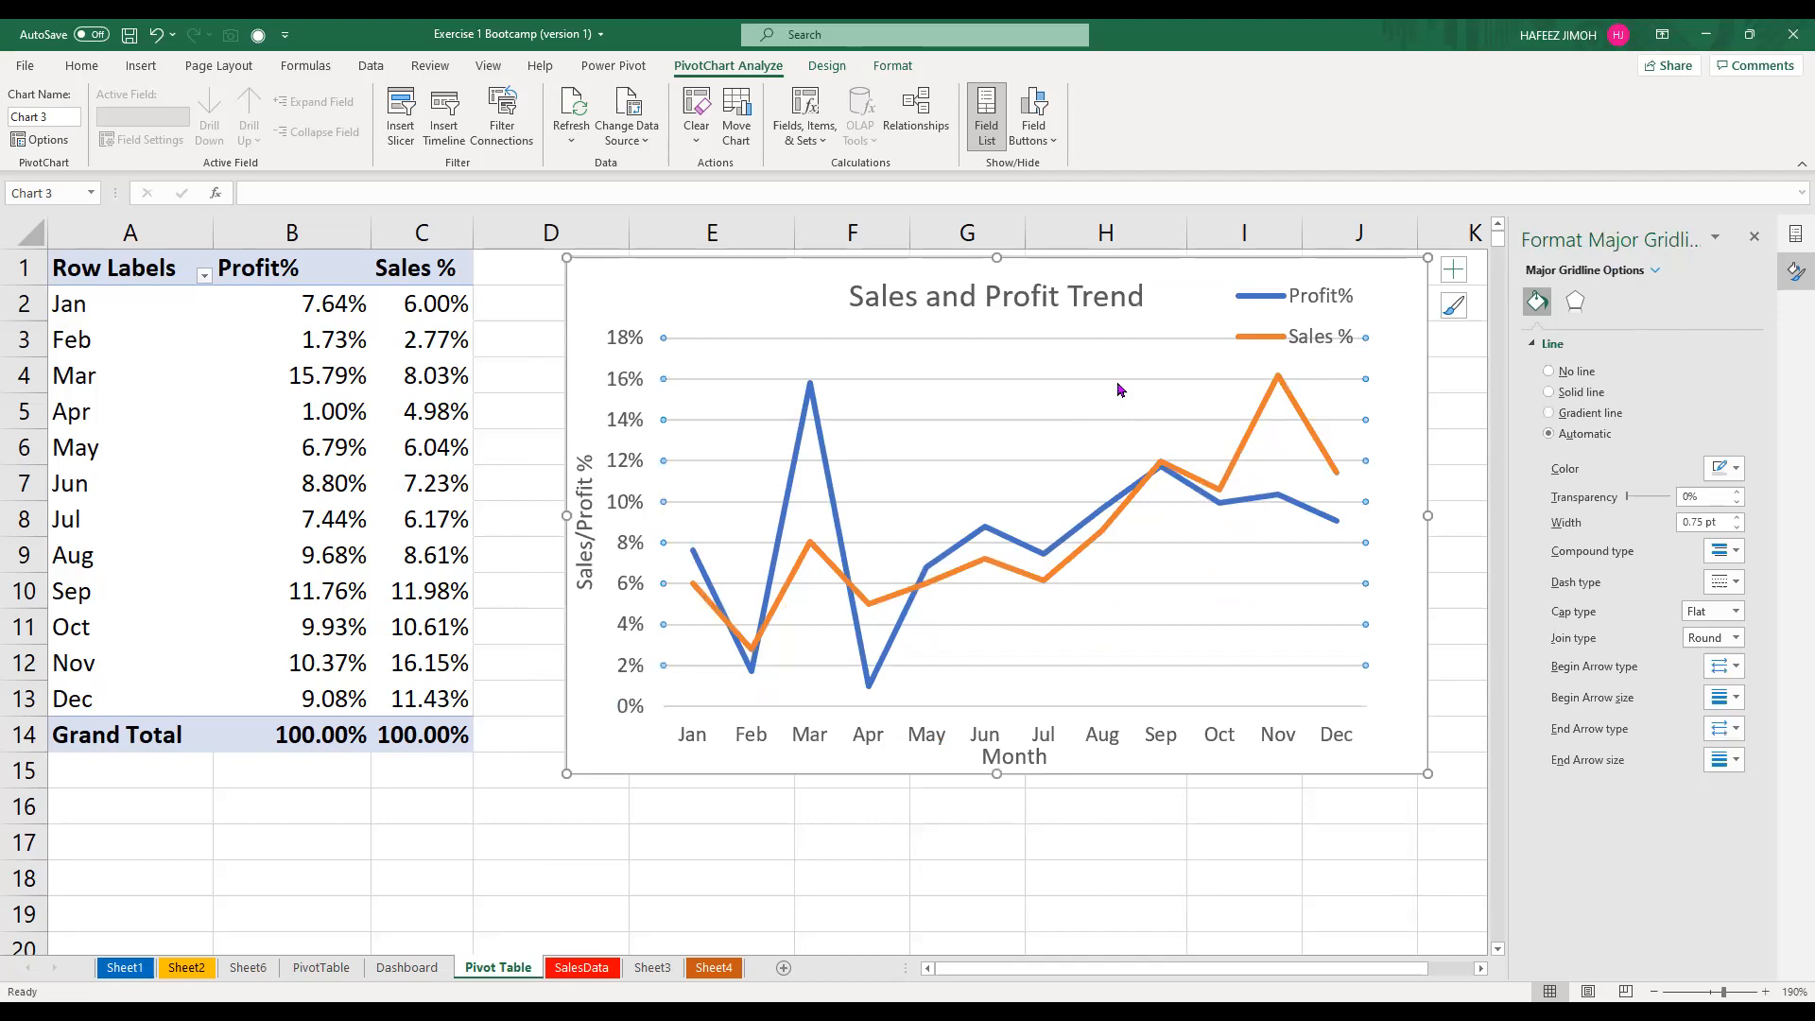
pyautogui.click(1738, 527)
pyautogui.click(1738, 528)
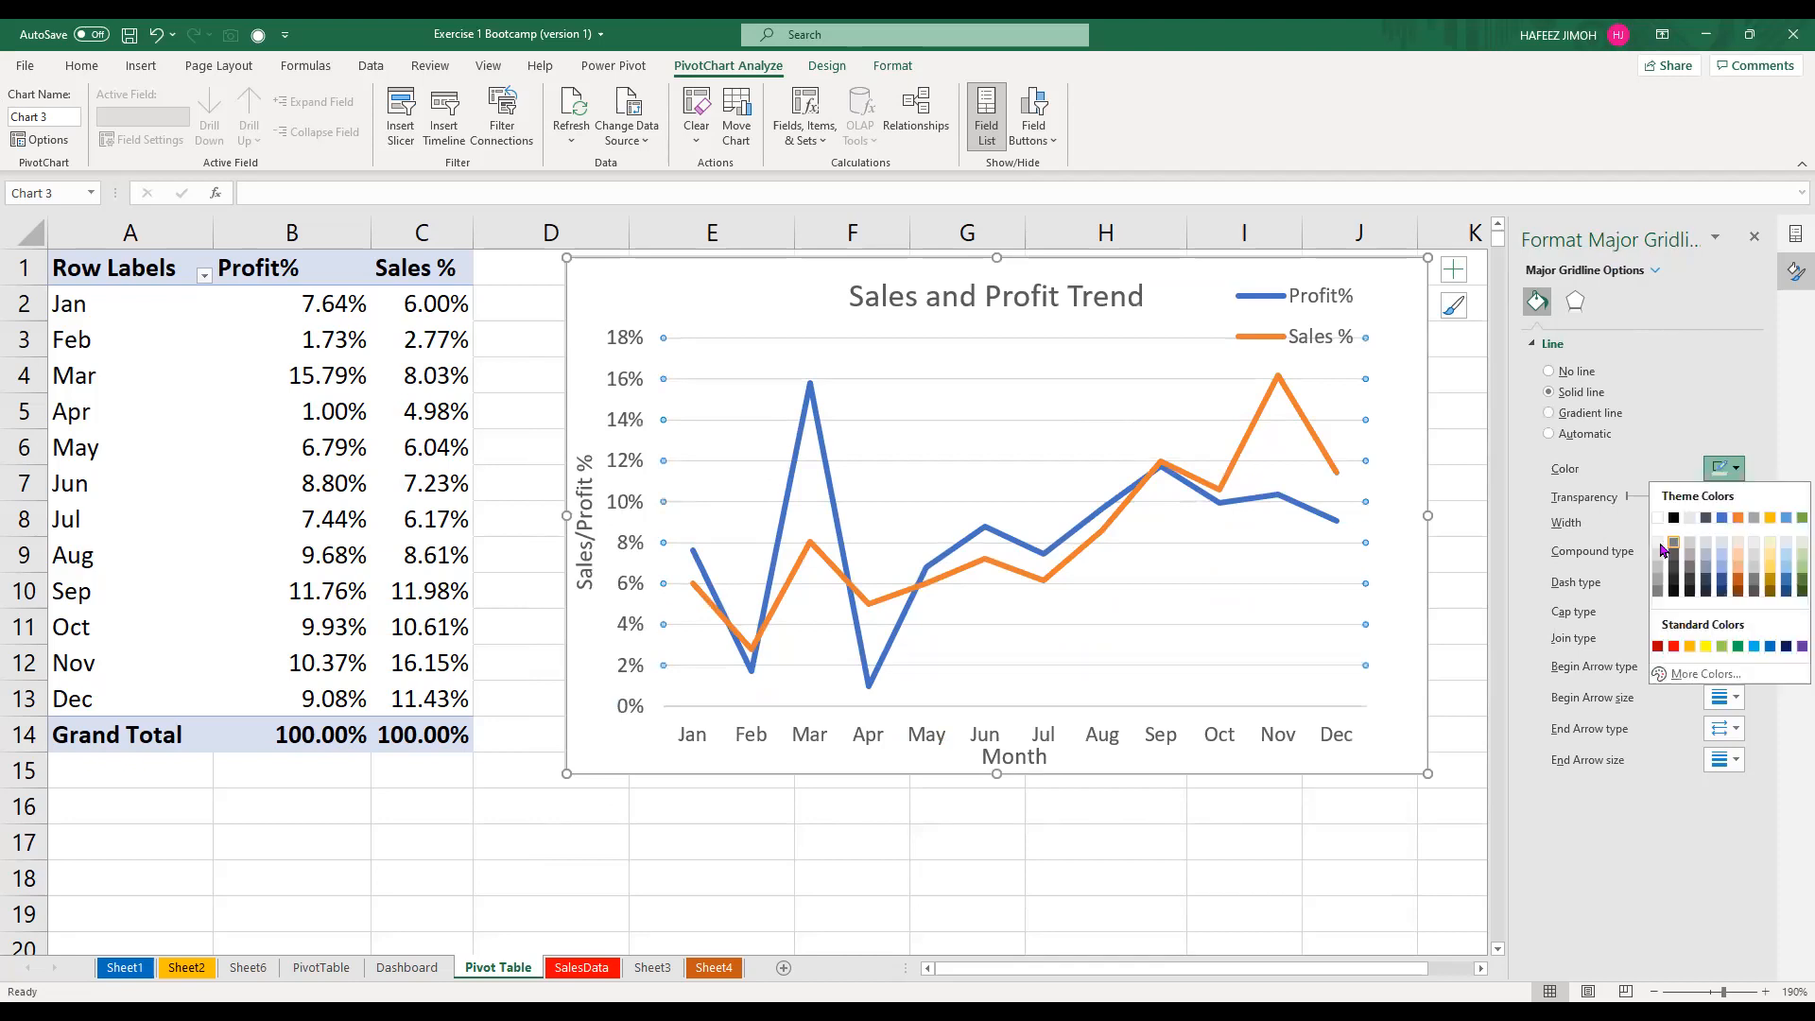
pyautogui.click(1412, 571)
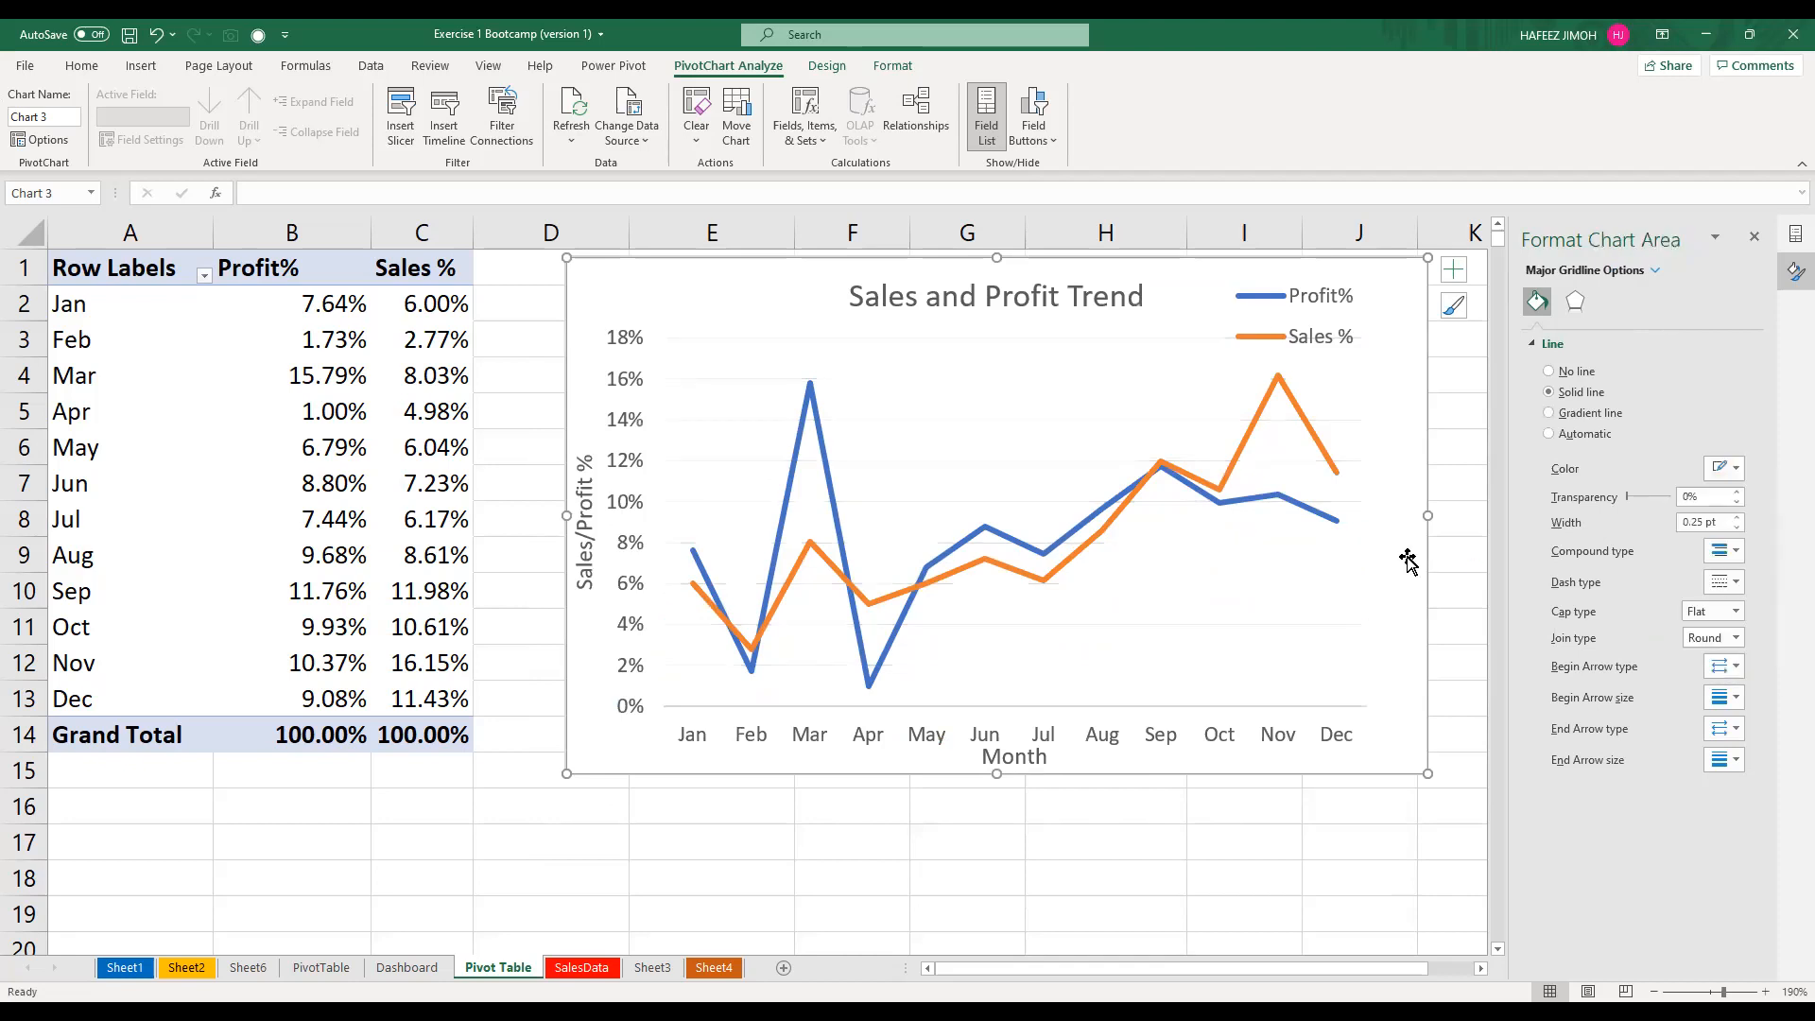
# Move the chart below the Years slicer and reduce its size to roughly columns D to I
pyautogui.moveTo(1218, 422); pyautogui.dragTo(1225, 619)
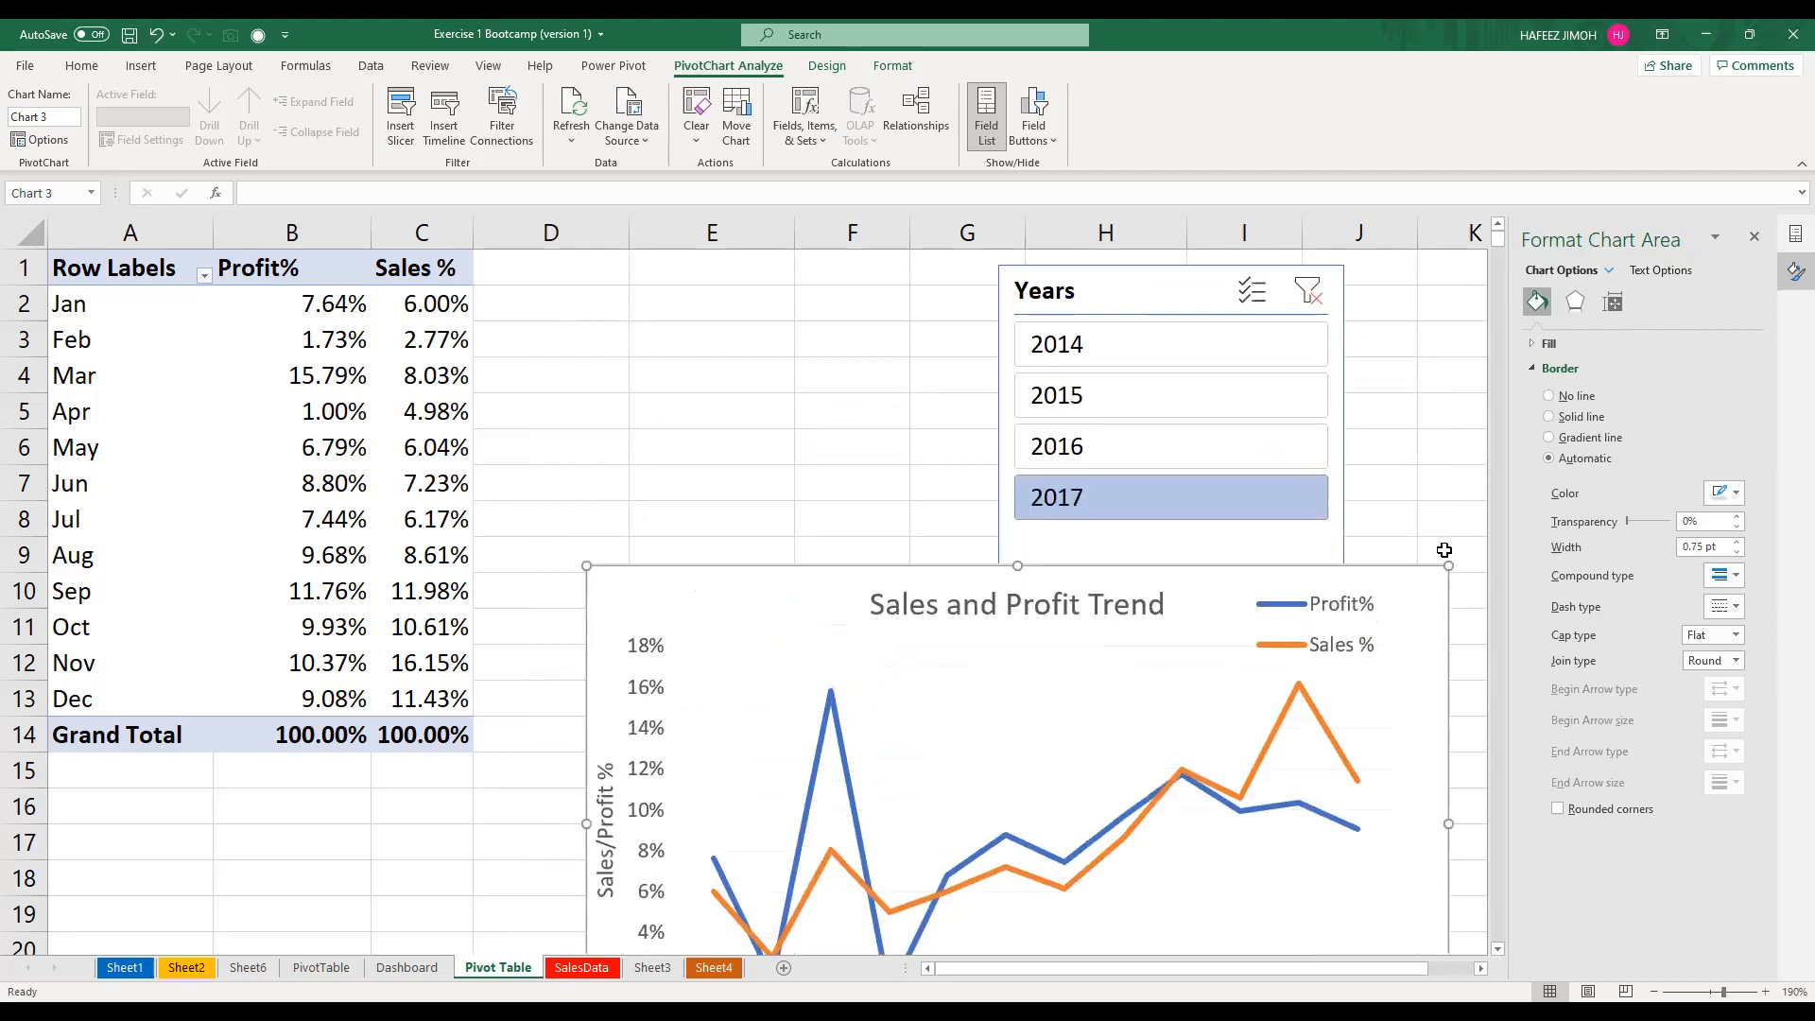
pyautogui.moveTo(1449, 565); pyautogui.dragTo(1321, 627)
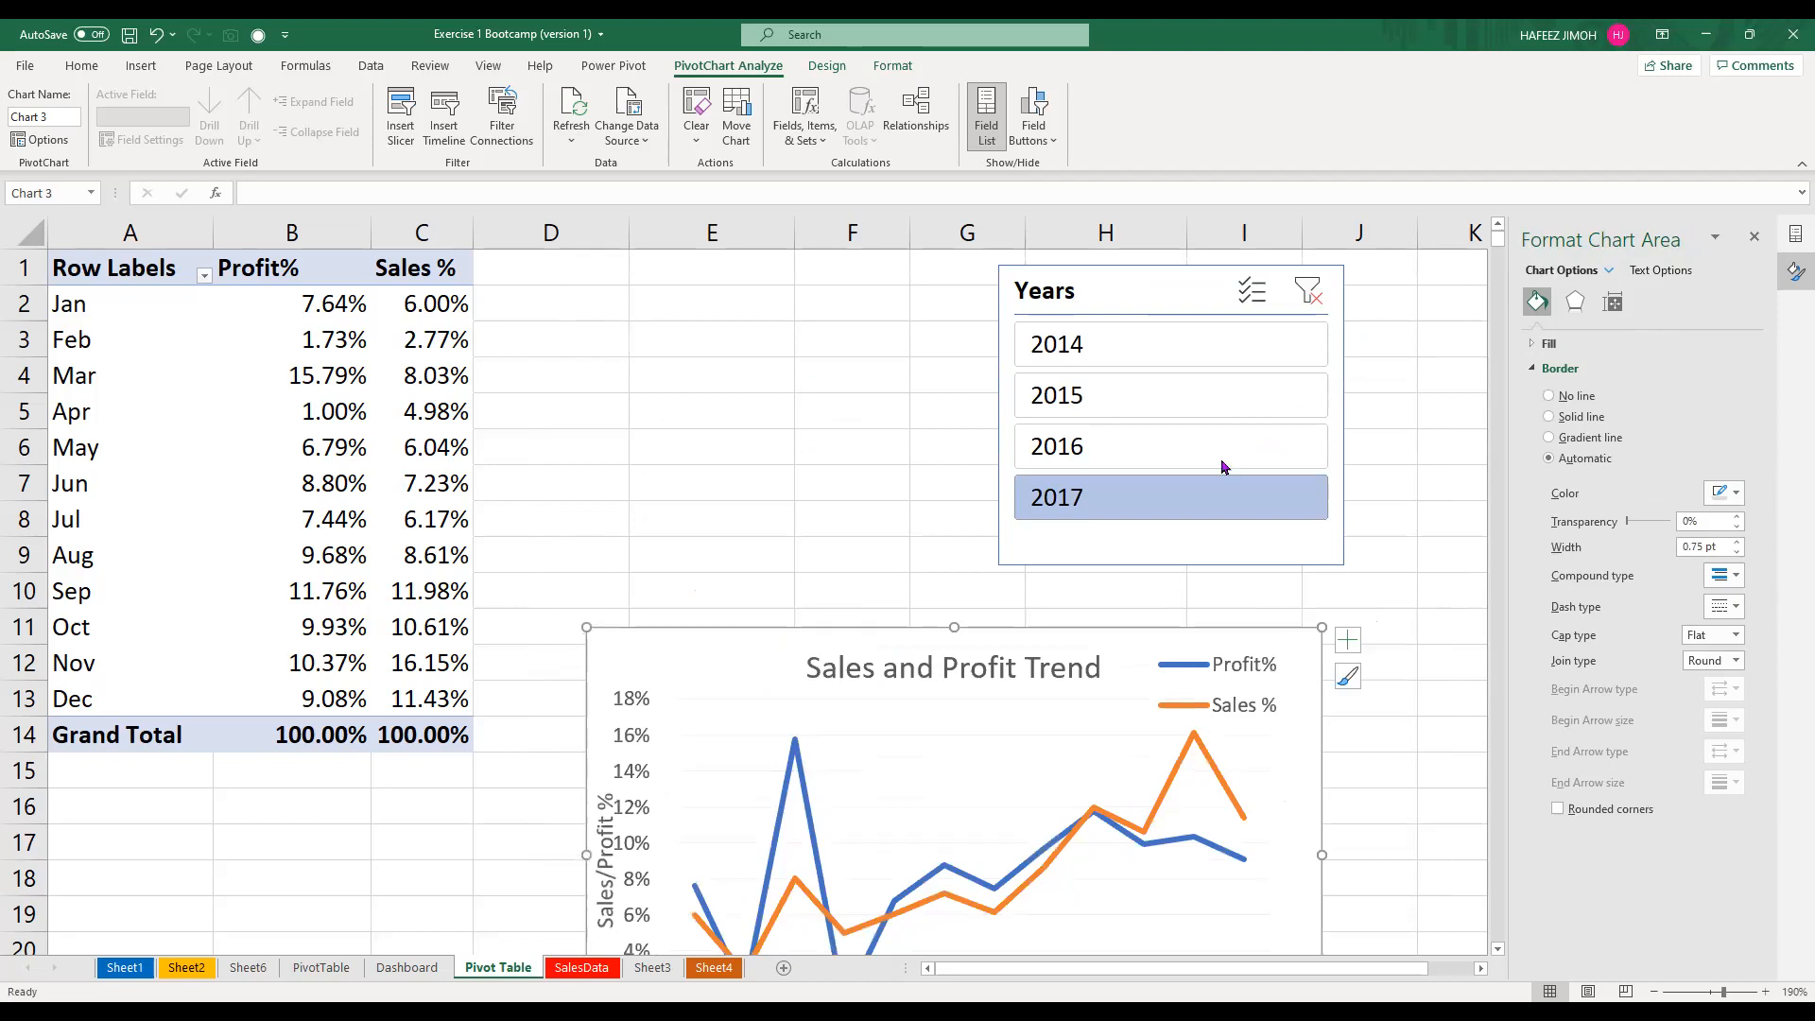
pyautogui.scroll(-1, 1210, 357)
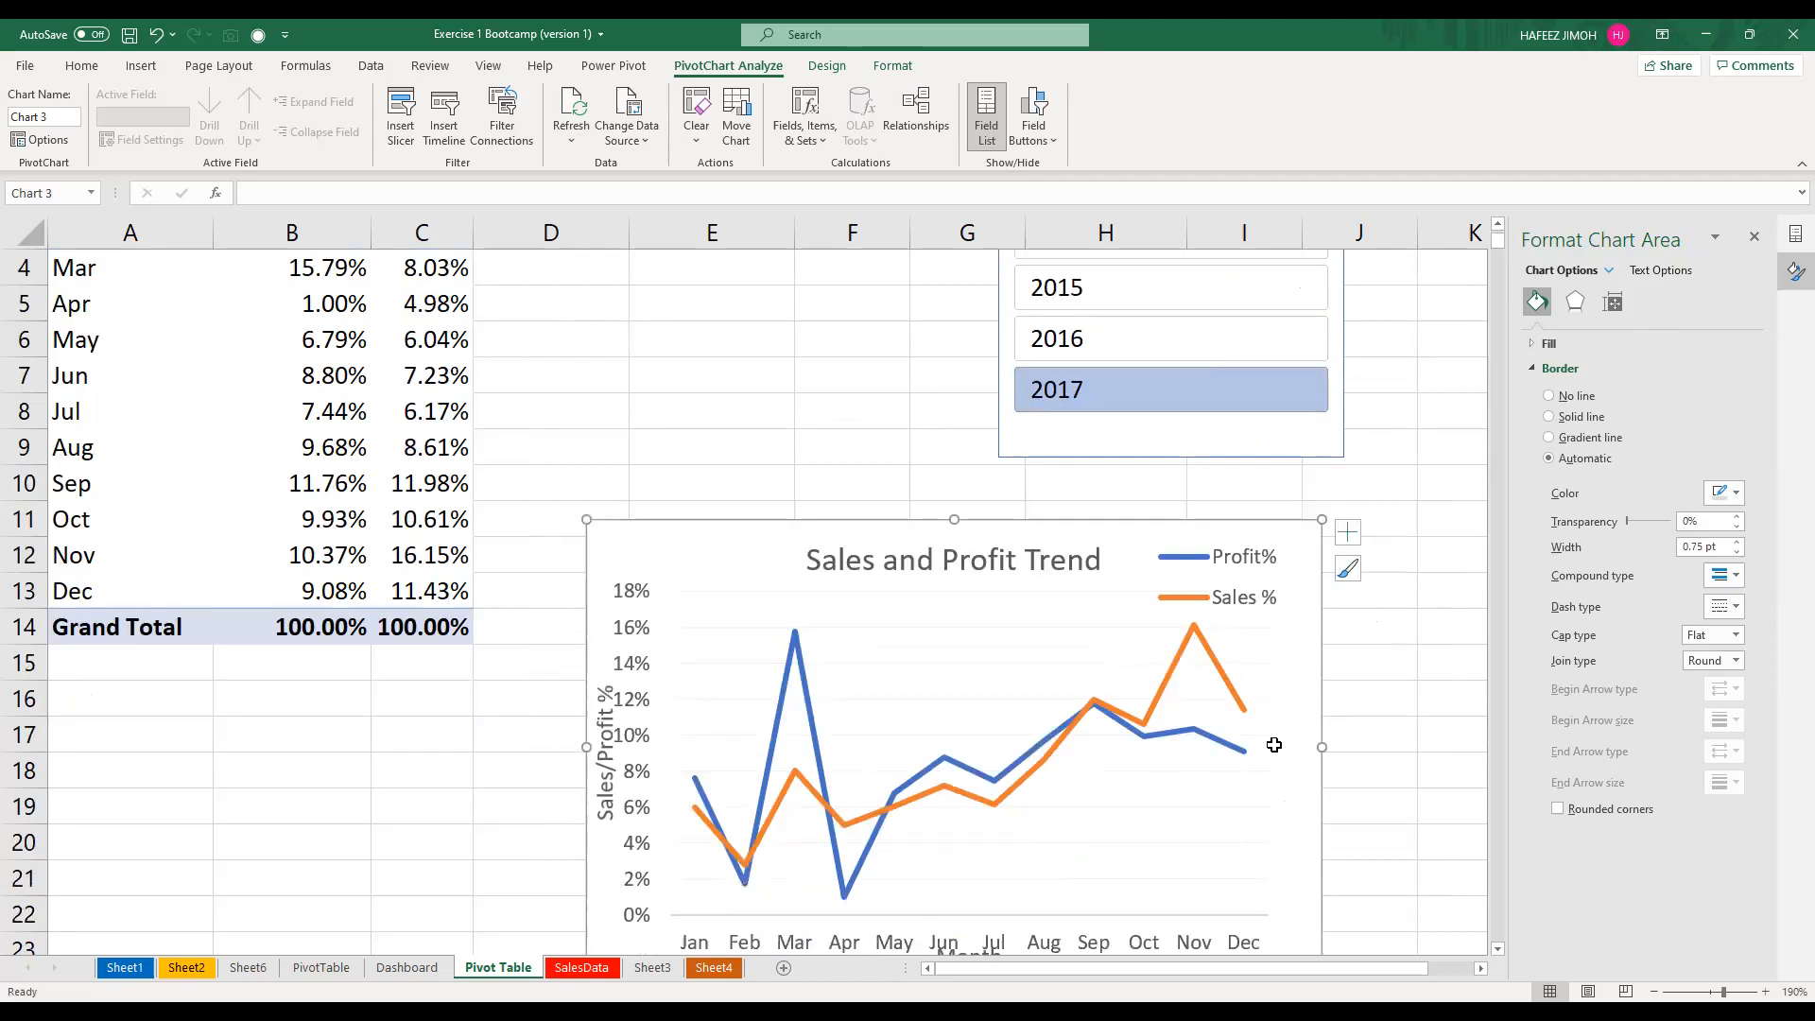
# Filter the Years slicer to 2014 and close the chart formatting and PivotChart field panes
pyautogui.scroll(3, 1021, 561)
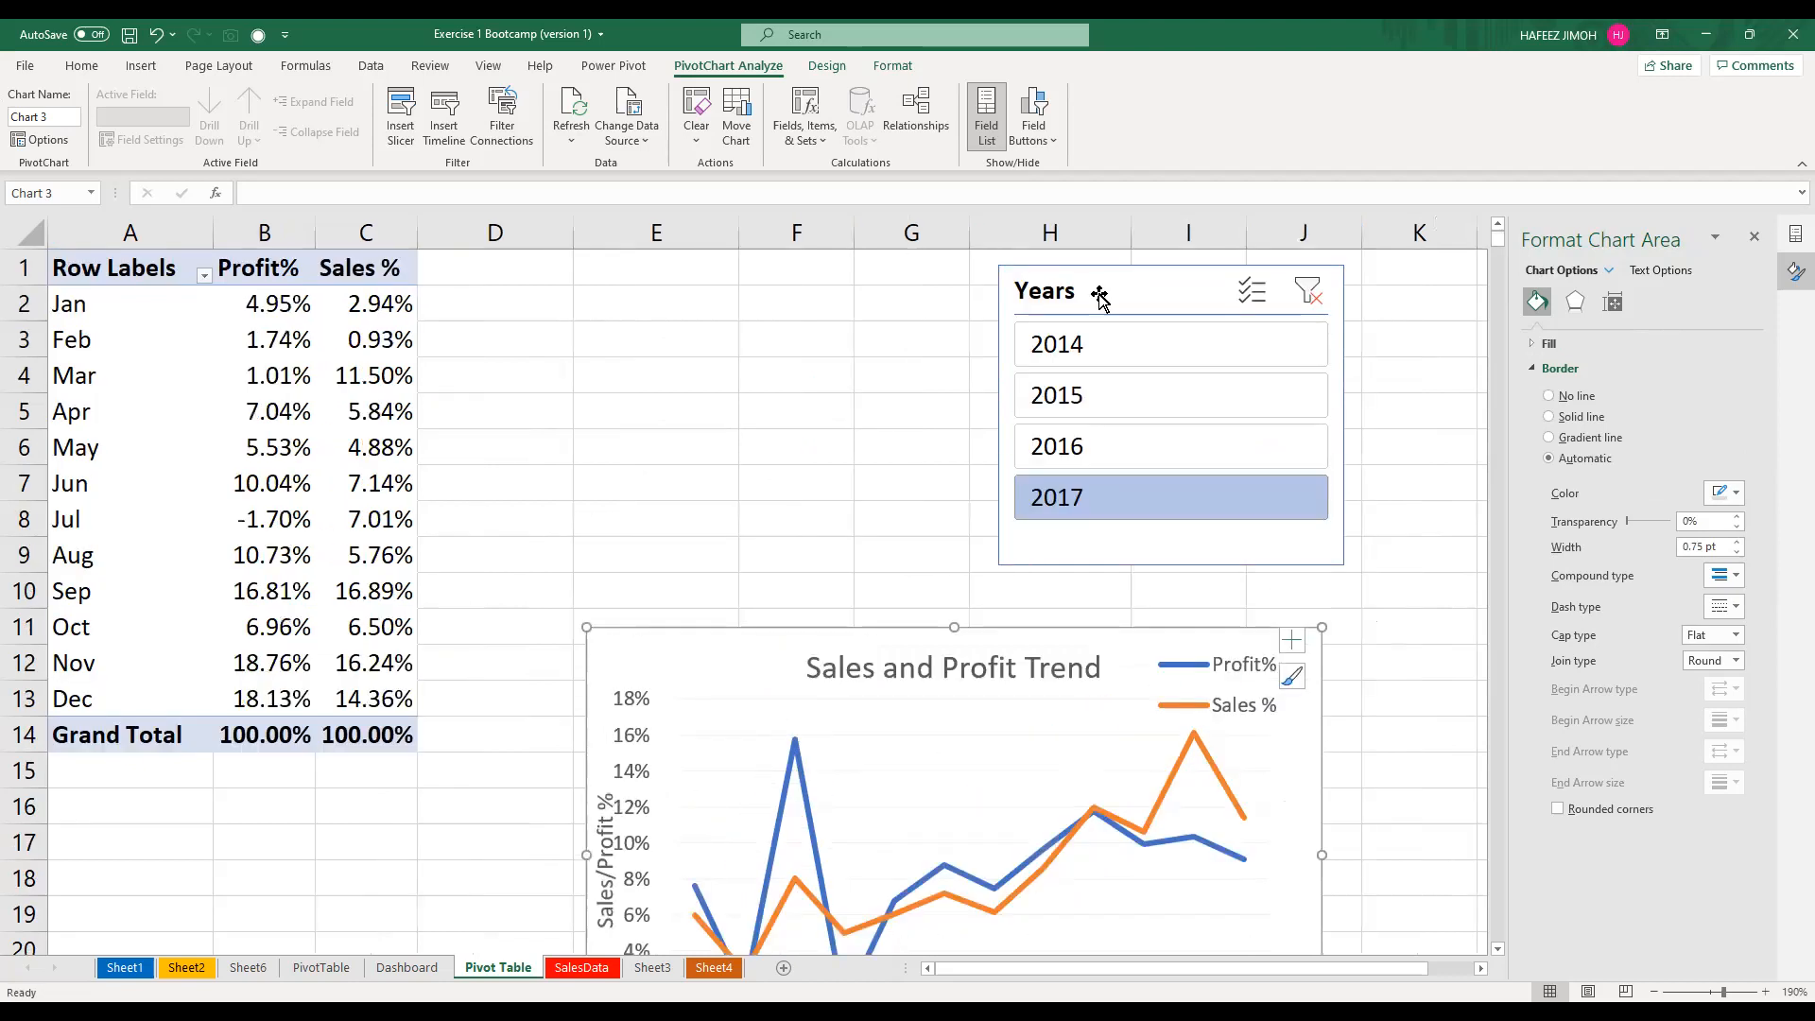
pyautogui.click(1754, 242)
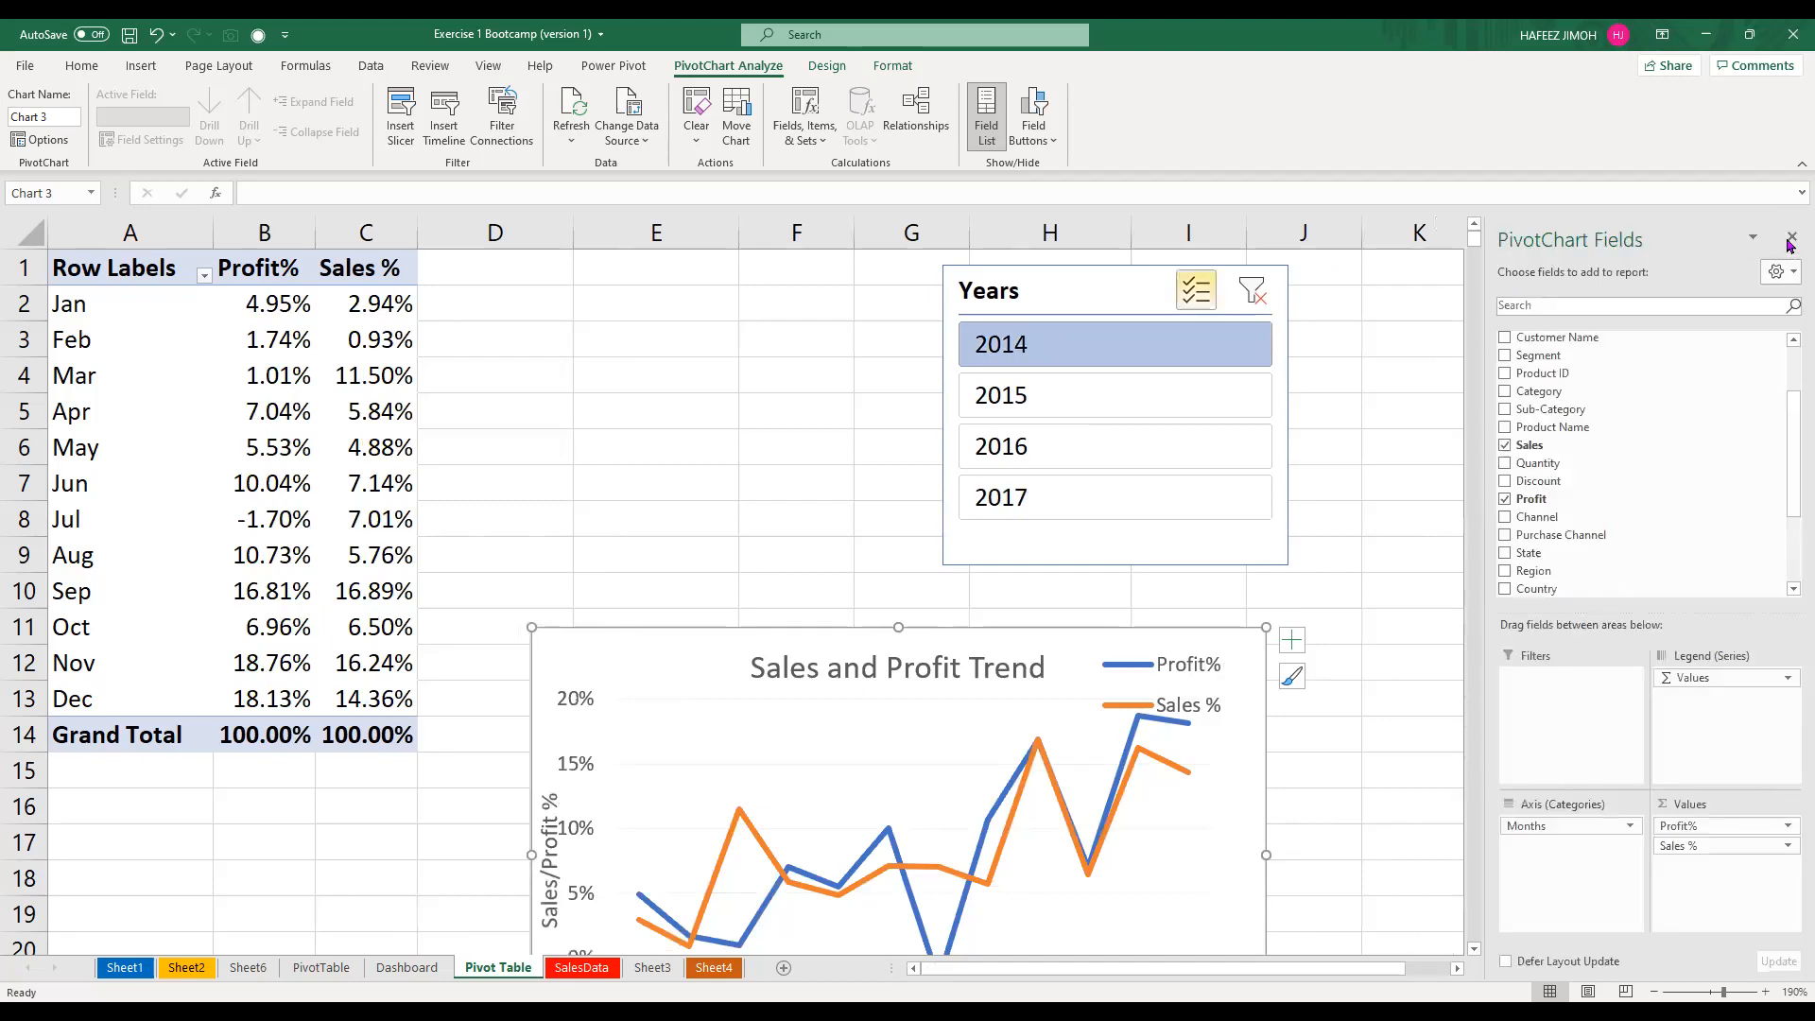
pyautogui.click(1790, 242)
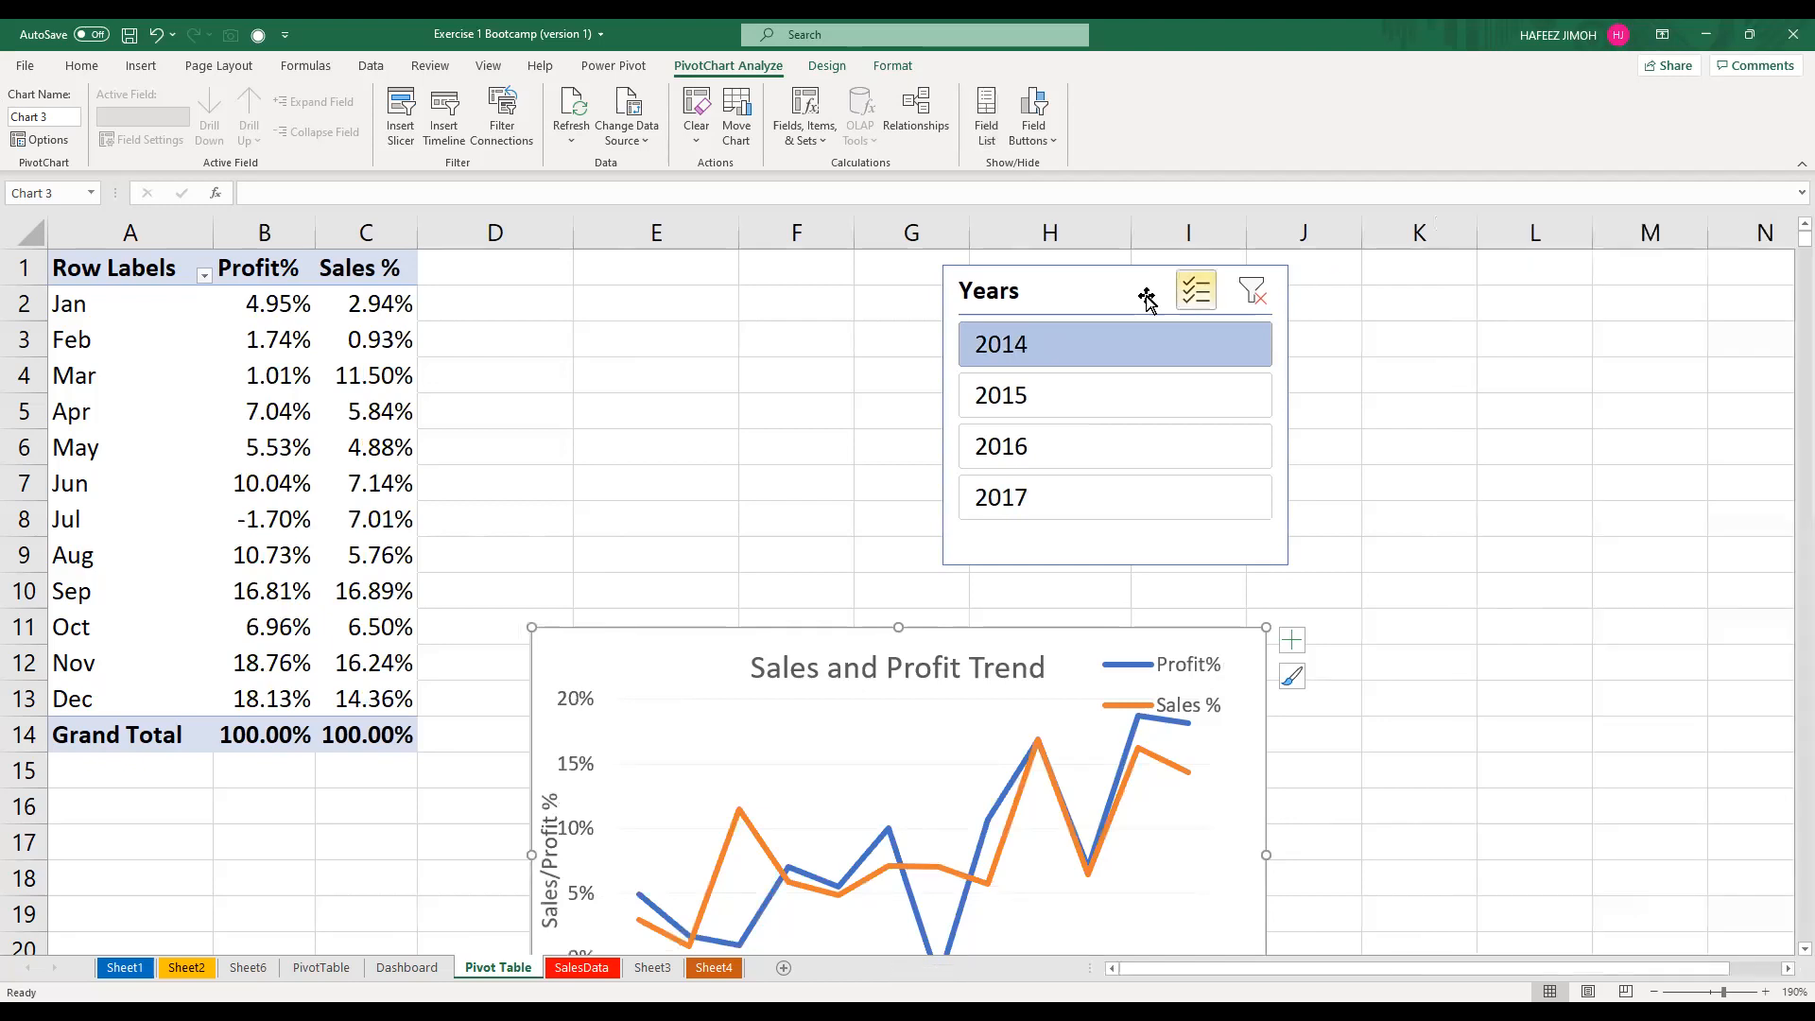
# Place the chart beside the pivot table with the Years slicer on its far side
pyautogui.moveTo(1072, 665); pyautogui.dragTo(1108, 385)
pyautogui.moveTo(1576, 565); pyautogui.dragTo(1415, 437)
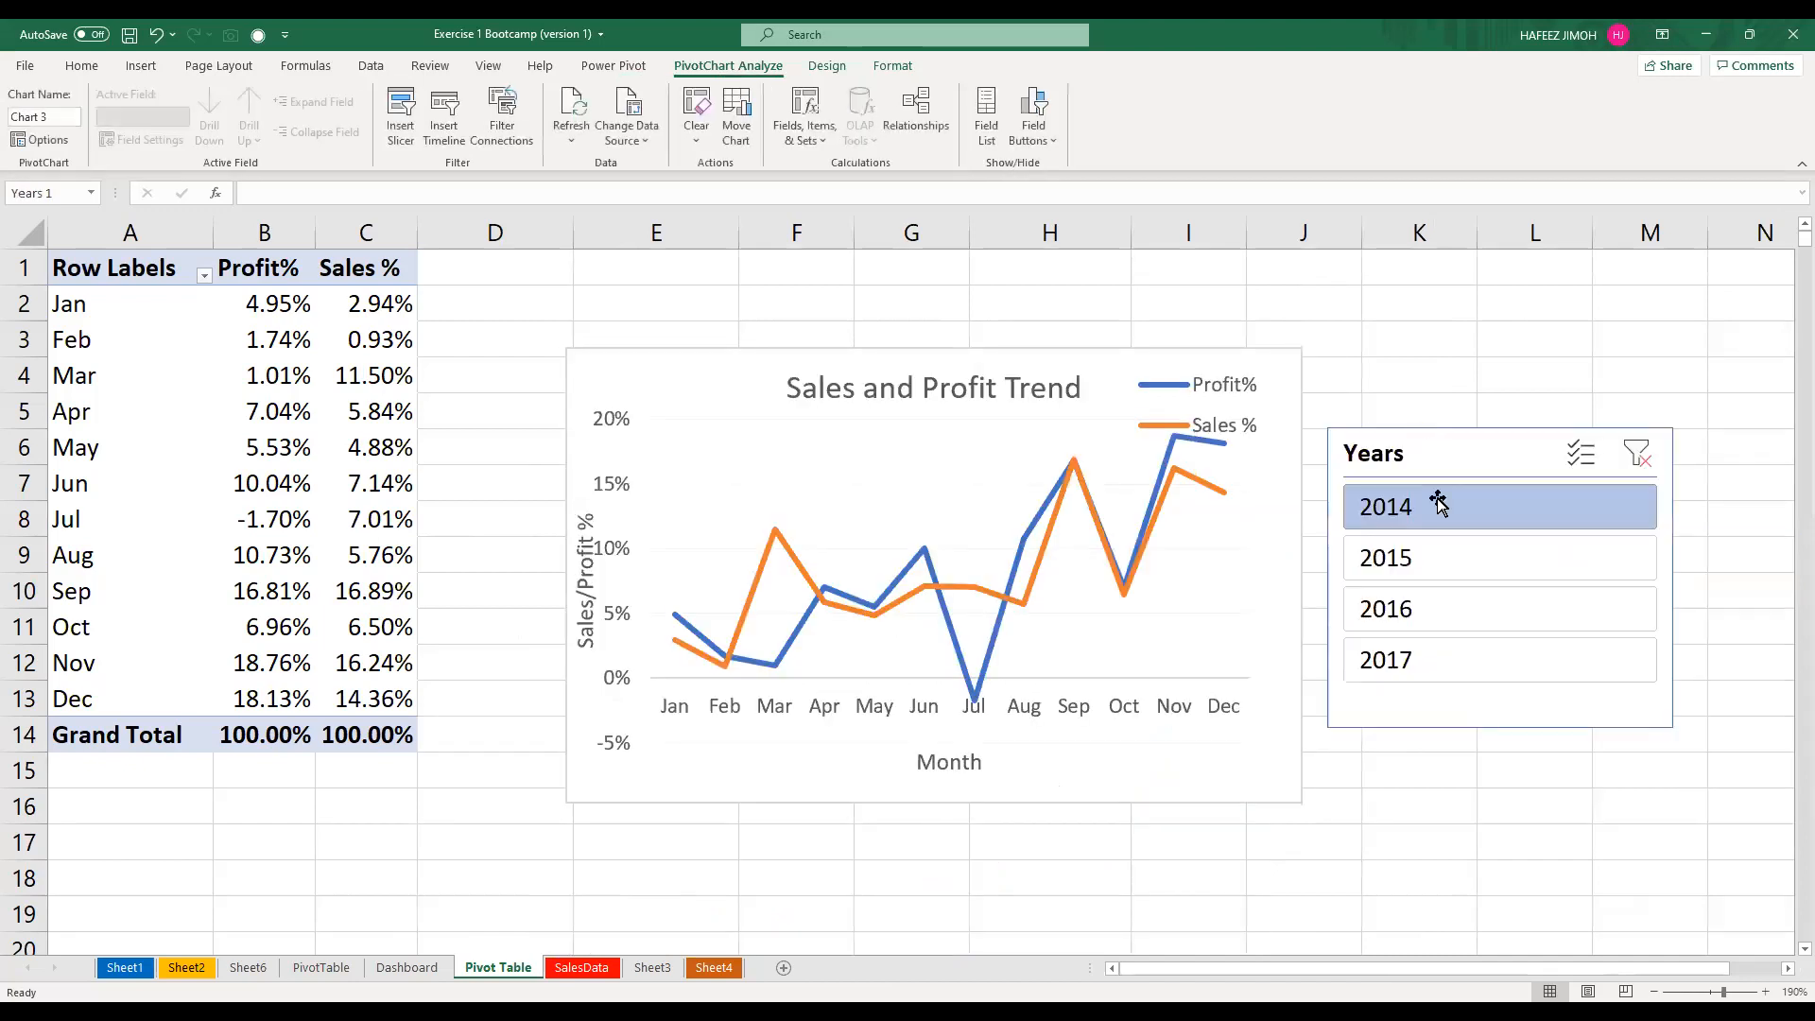
# Test the Years slicer by filtering to 2015, 2017, 2016 and 2014, and finish on 2017
pyautogui.click(1467, 558)
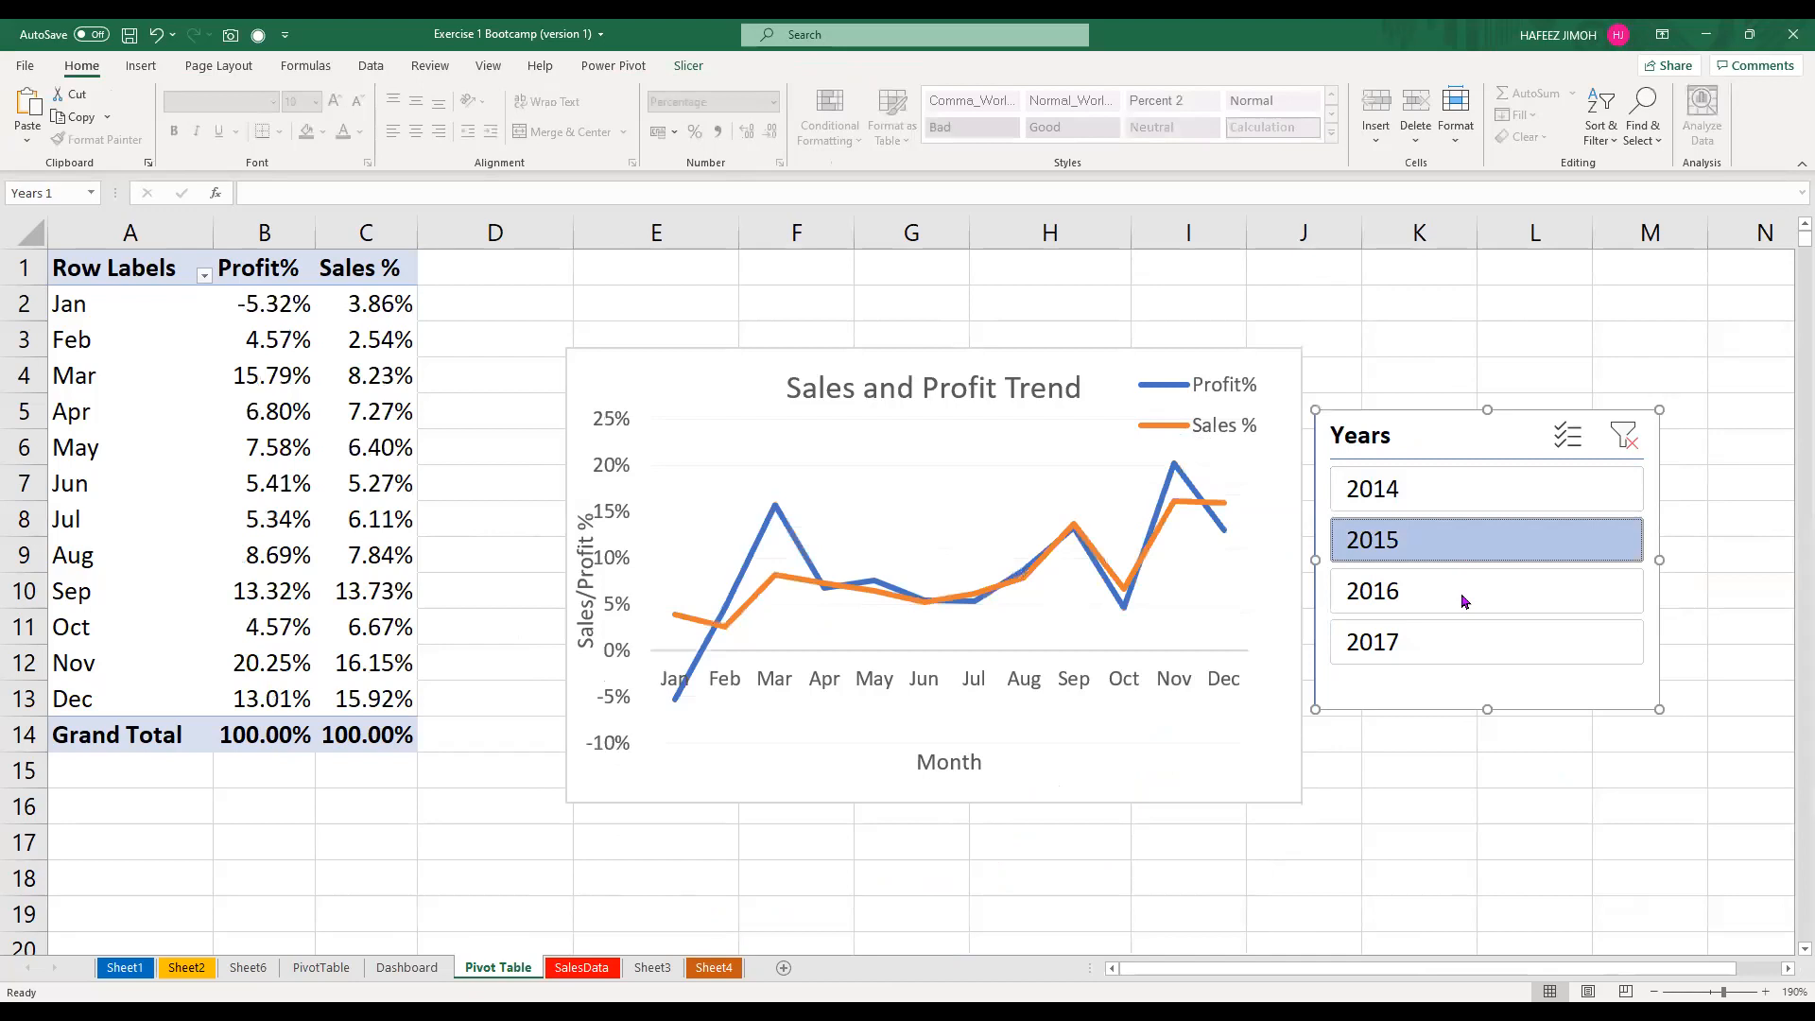
pyautogui.click(1460, 643)
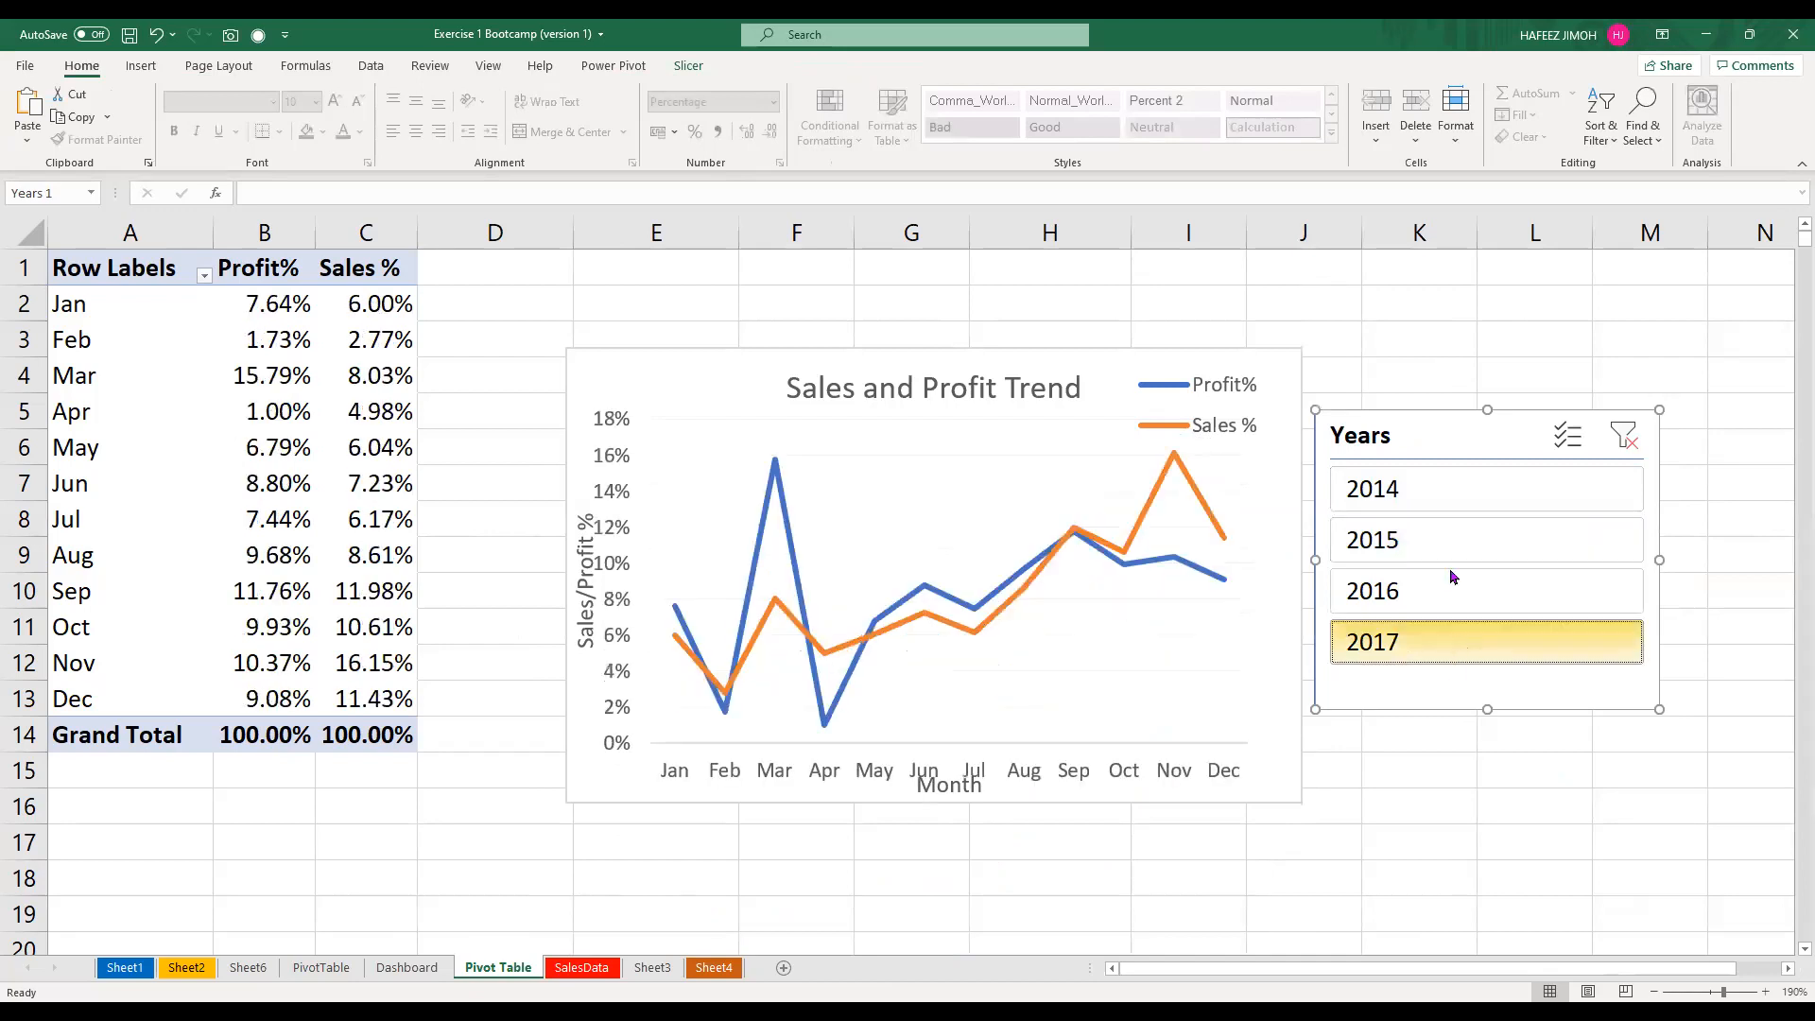
pyautogui.click(1451, 594)
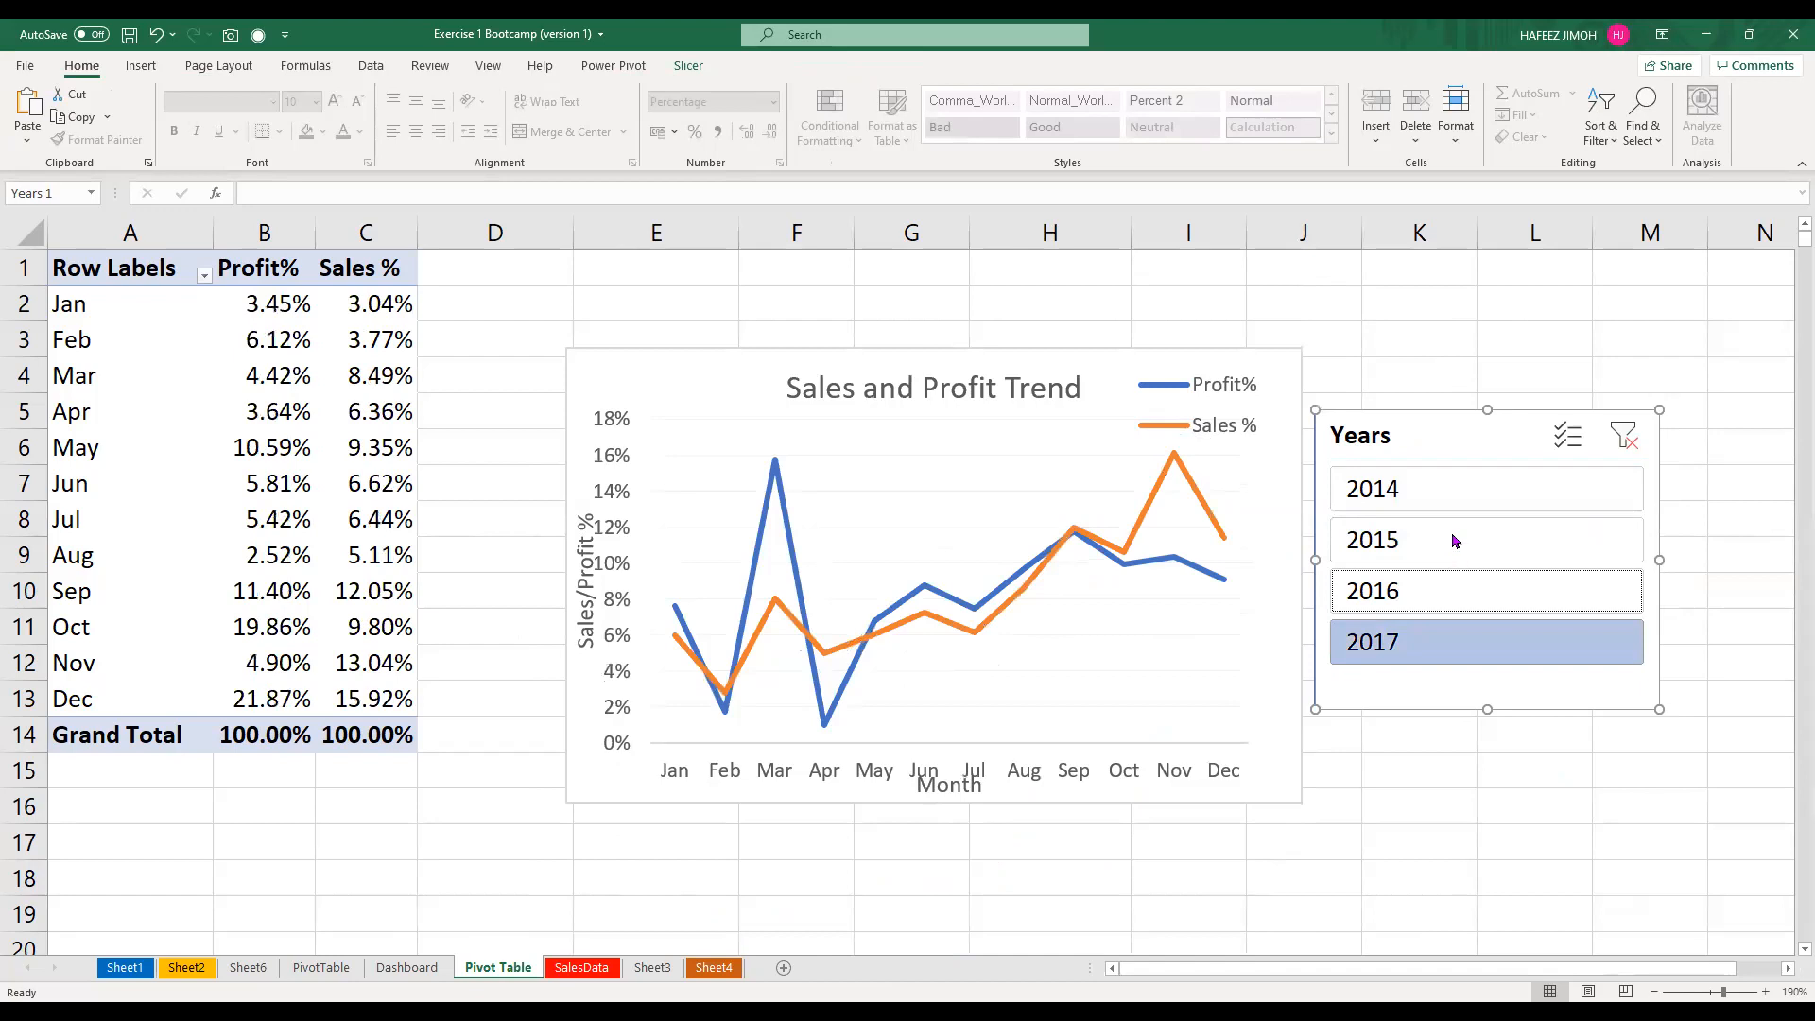
pyautogui.click(1459, 499)
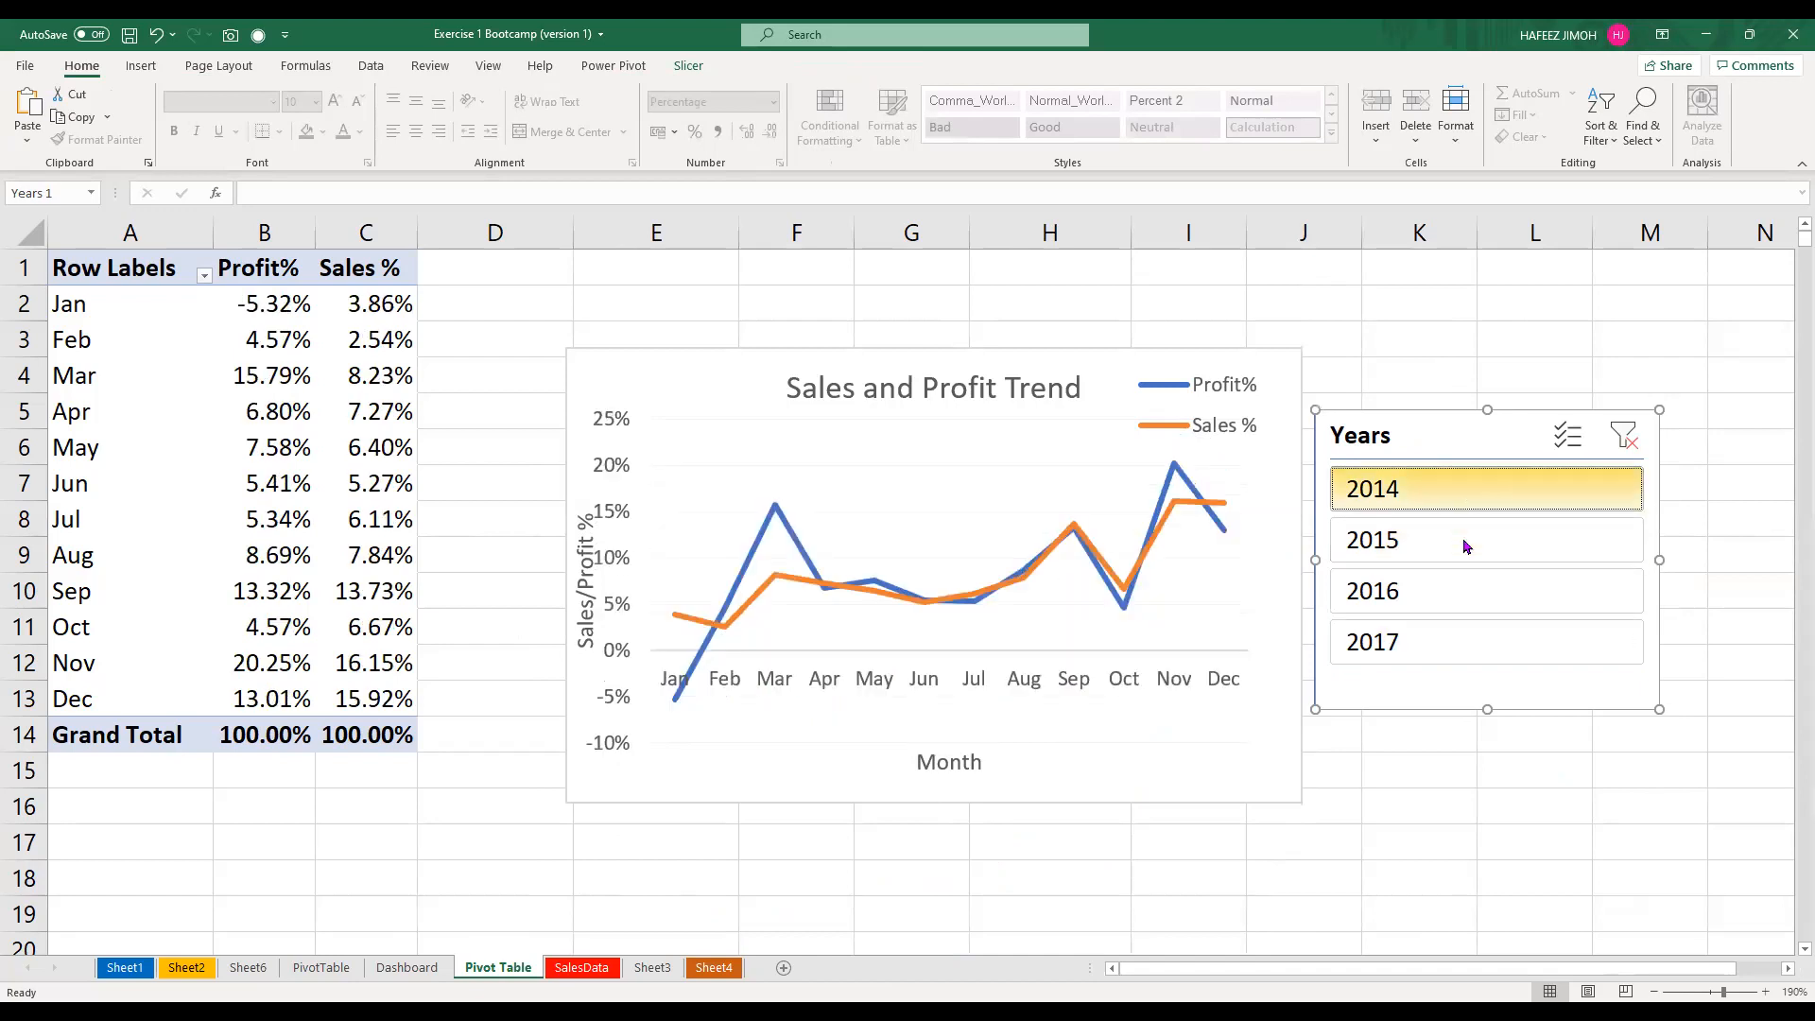
pyautogui.click(1489, 633)
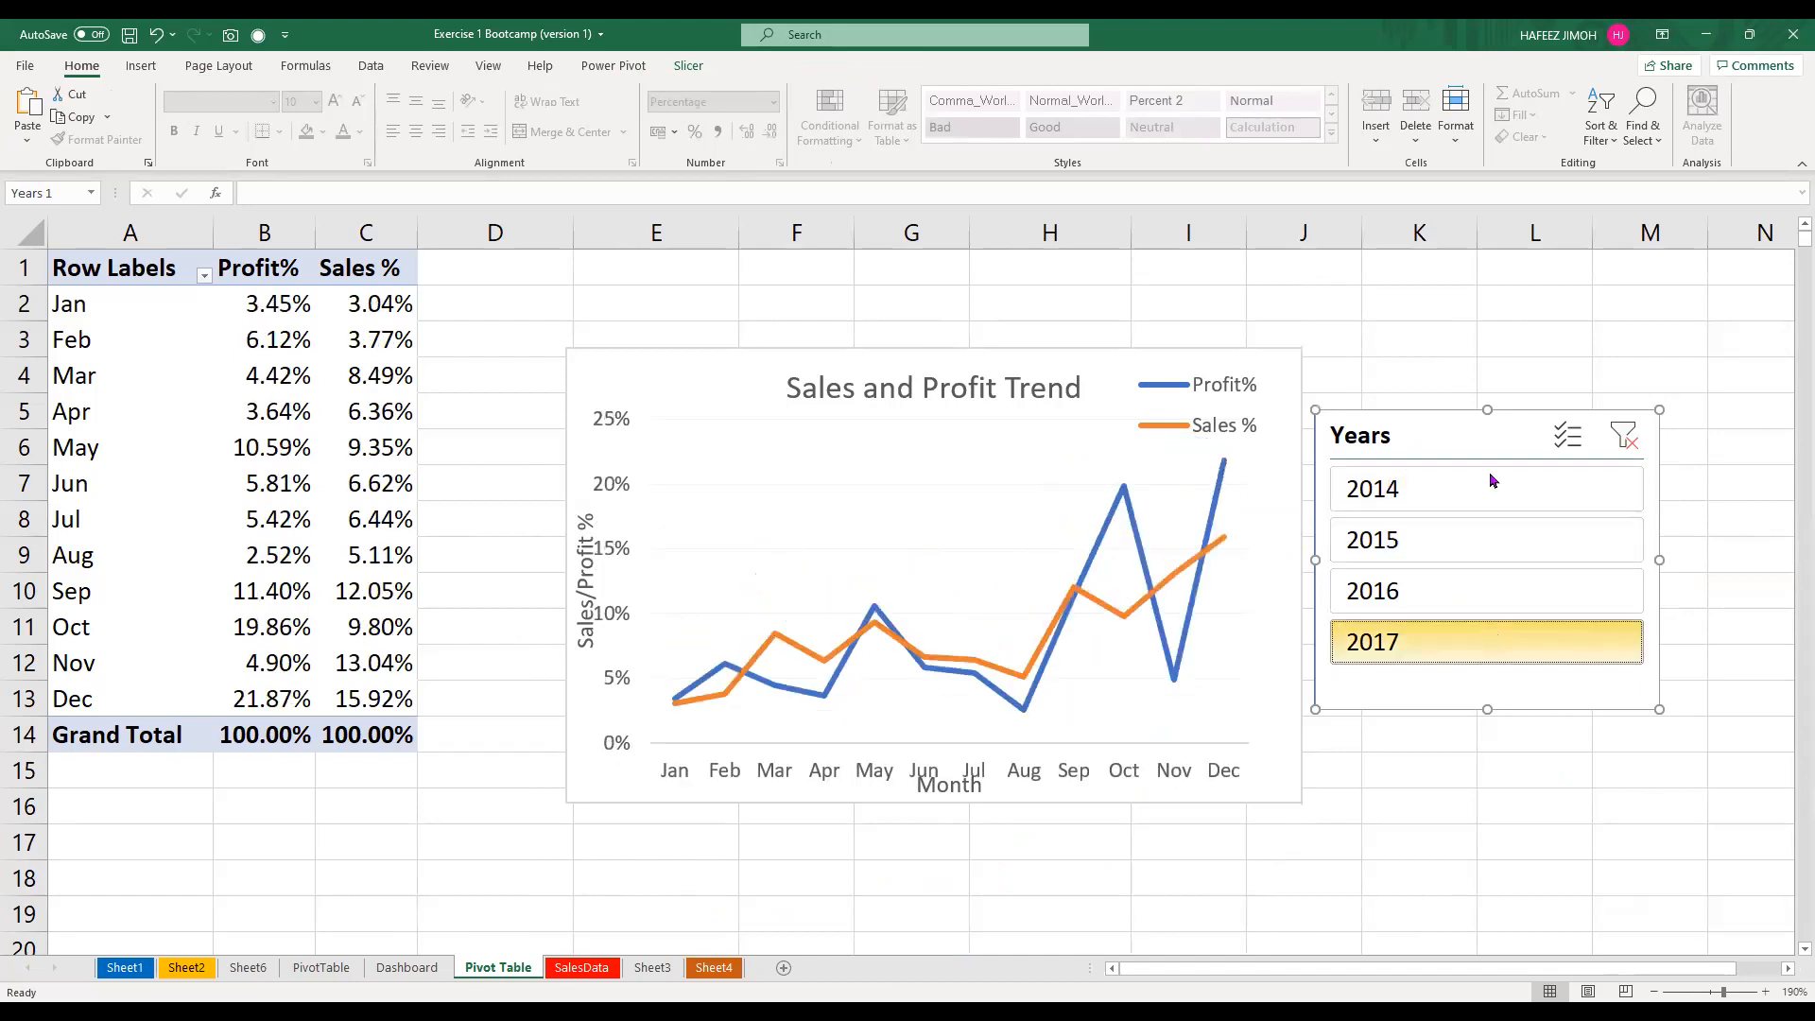
# Shift the Years slicer away from the chart and enlarge the chart slightly into the freed space
pyautogui.moveTo(1495, 430); pyautogui.dragTo(1576, 410)
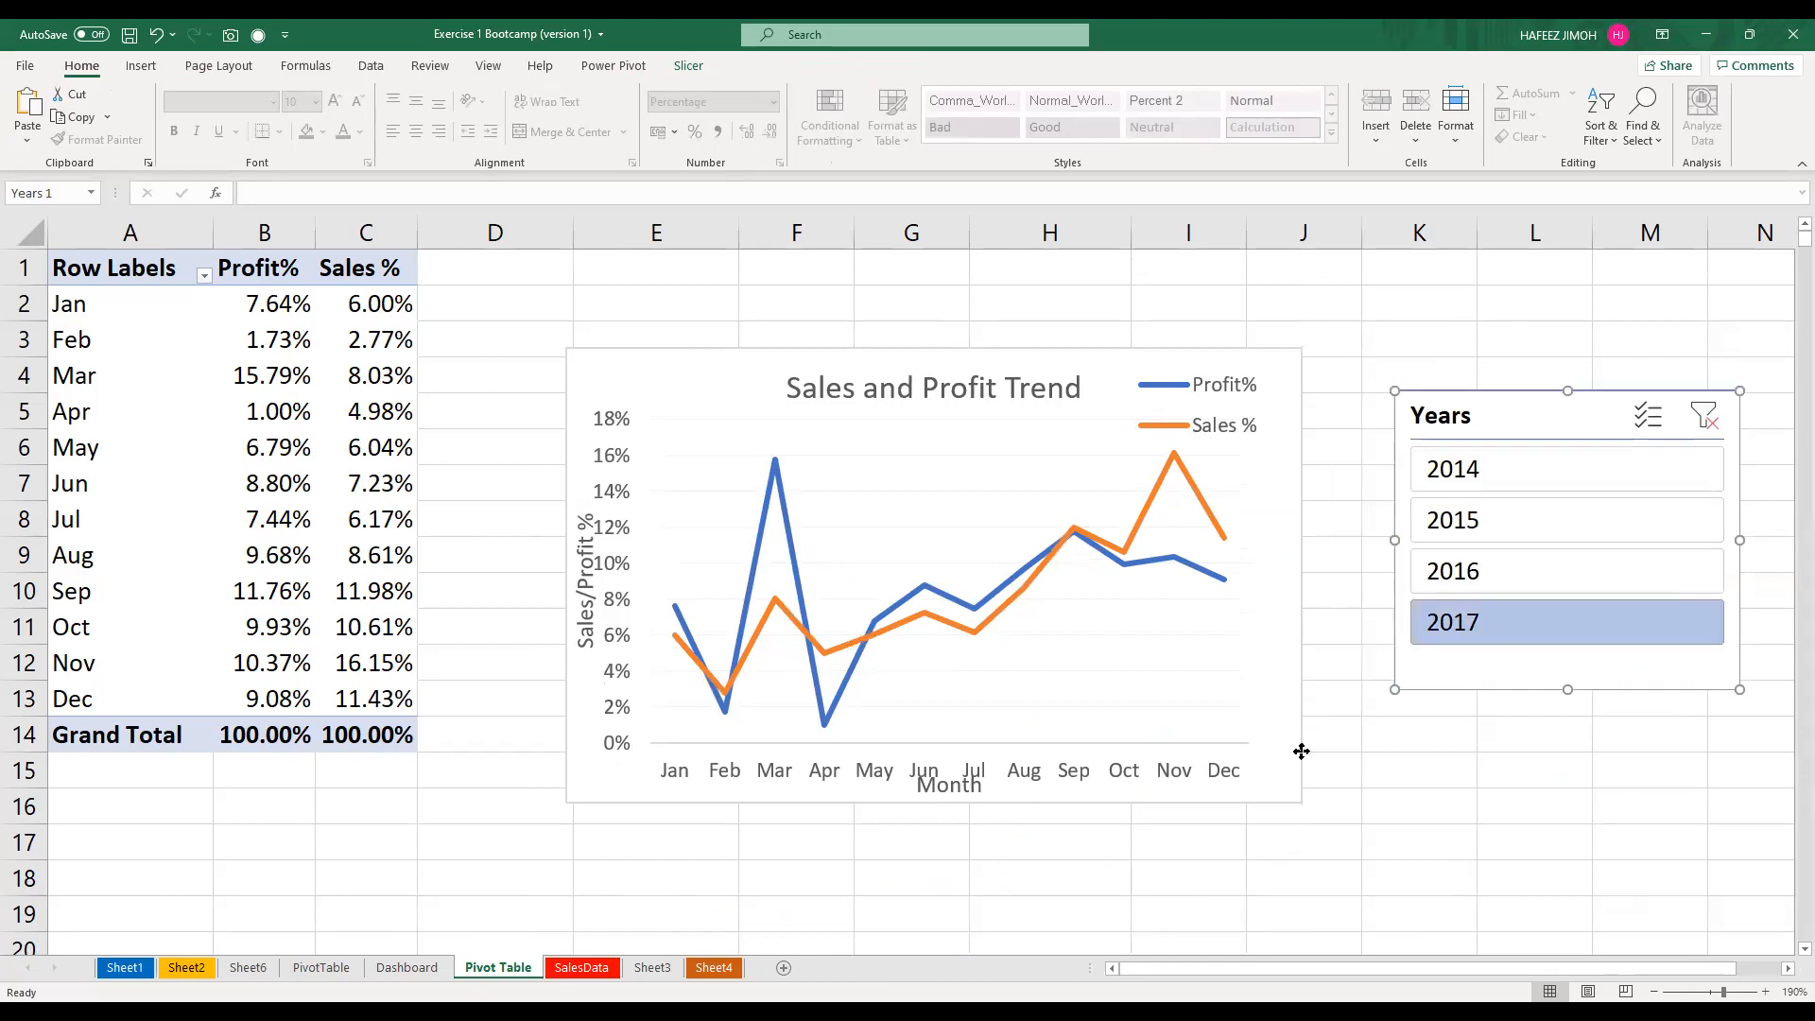
pyautogui.click(1300, 796)
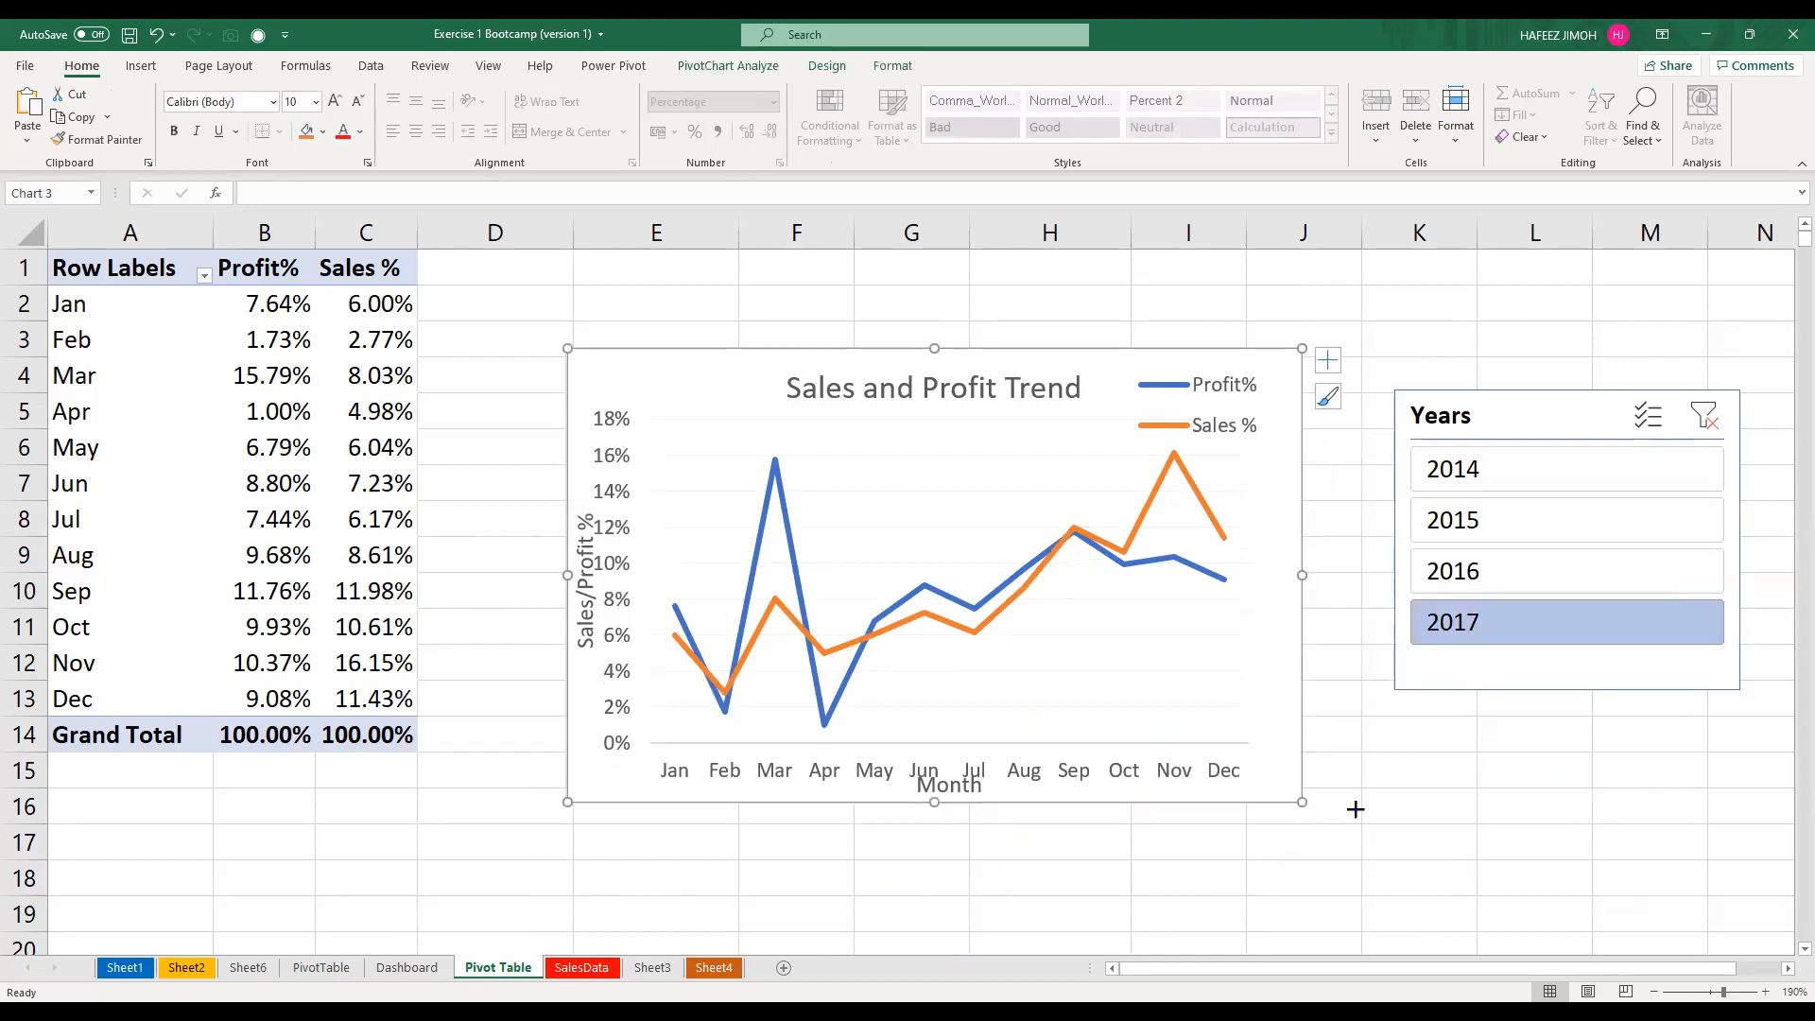
pyautogui.moveTo(1362, 809); pyautogui.dragTo(1363, 809)
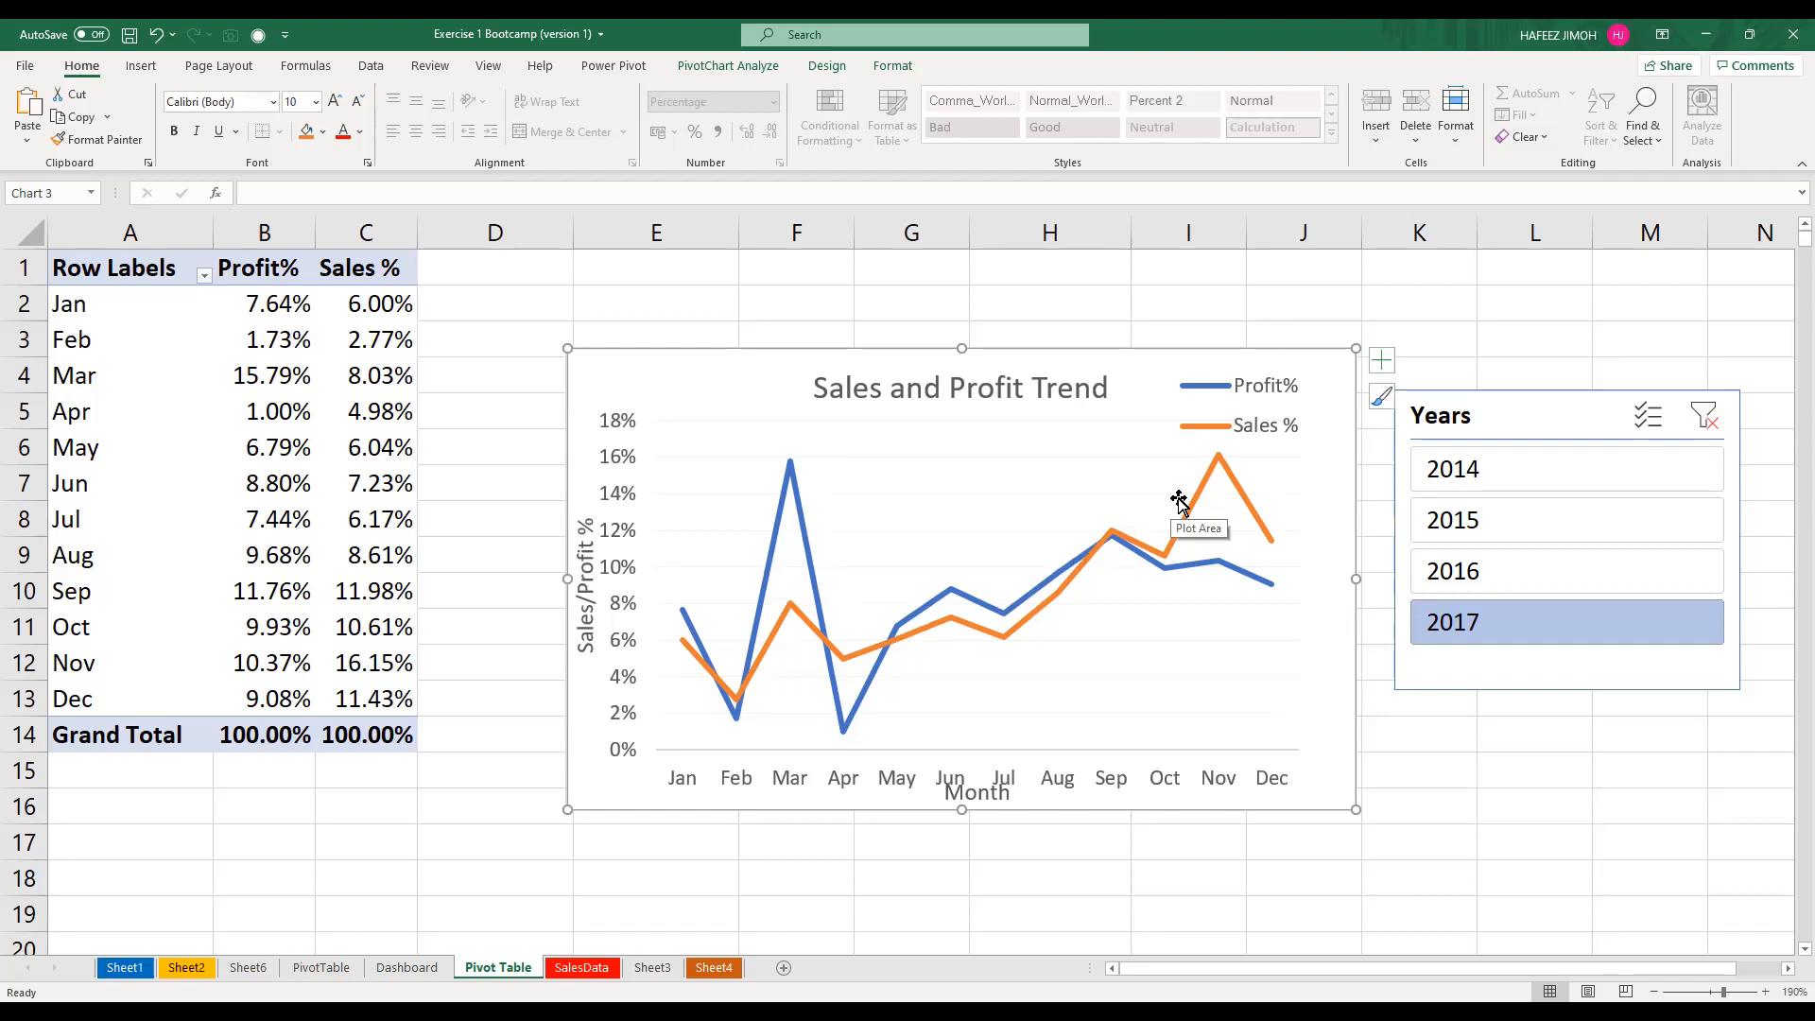
# Rename the Dashboard worksheet to Dashboard Plan
pyautogui.click(407, 967)
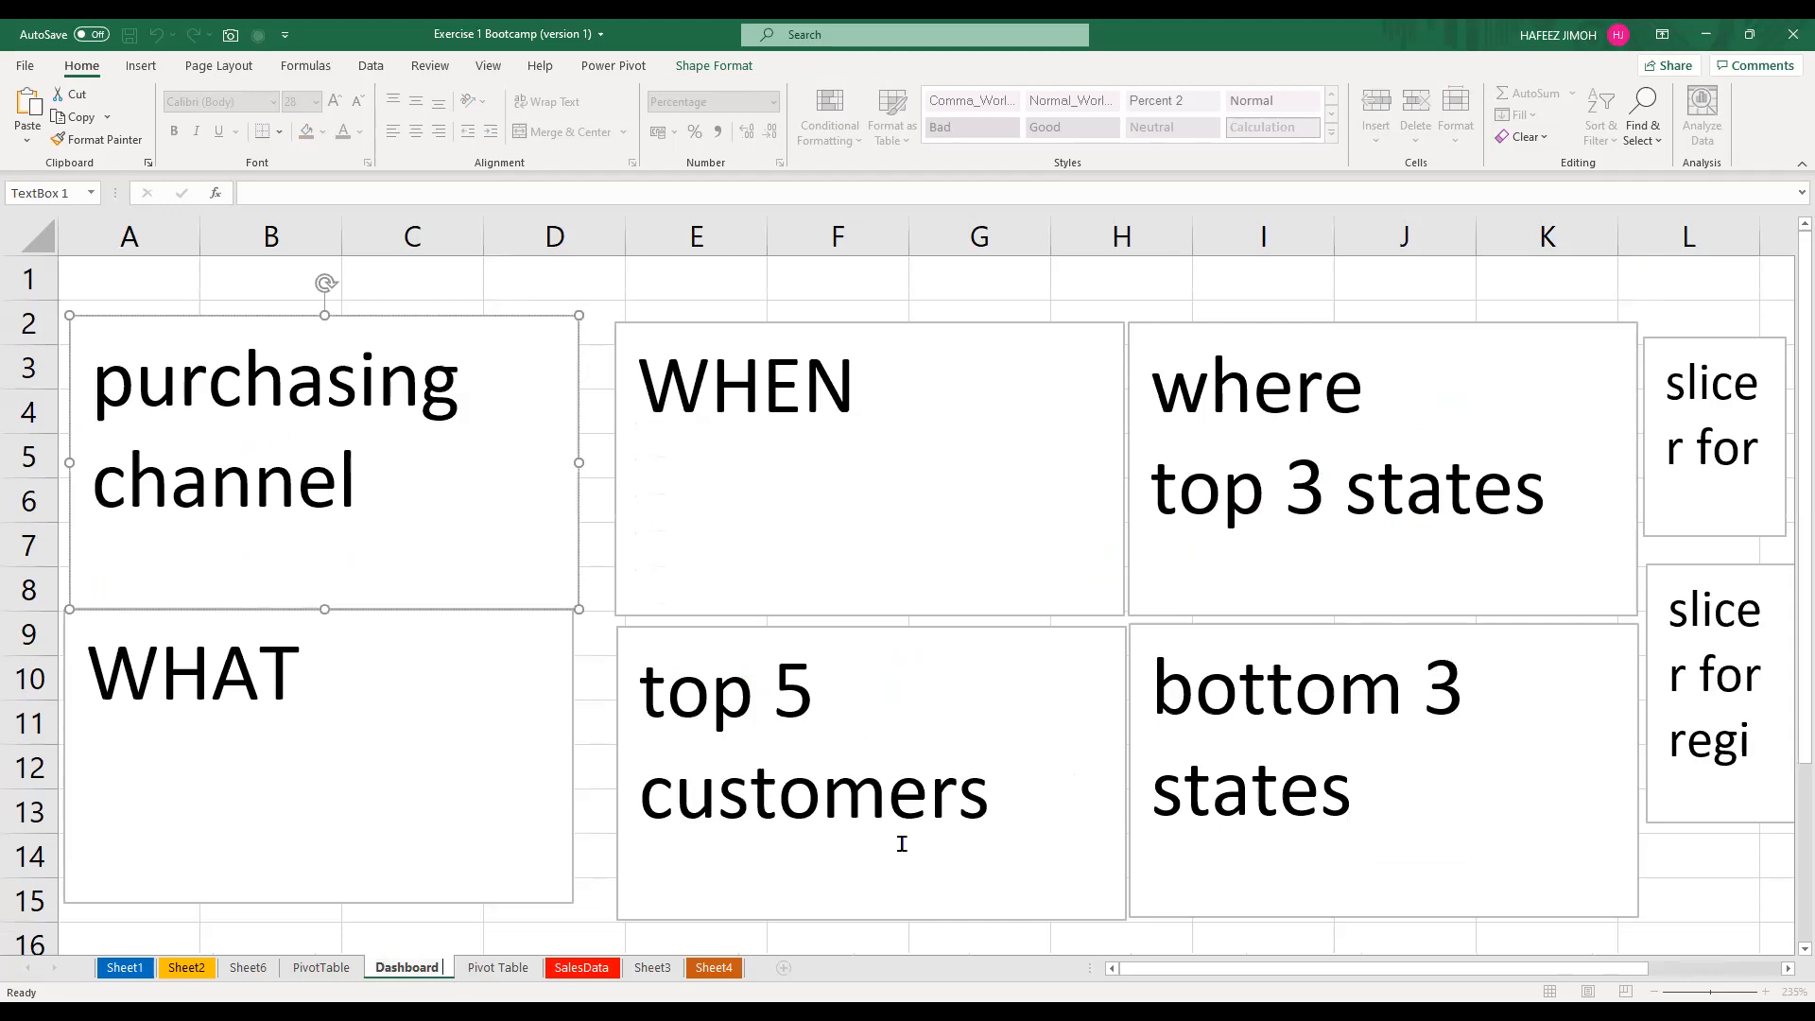
pyautogui.write('Plan')
pyautogui.press('Return')
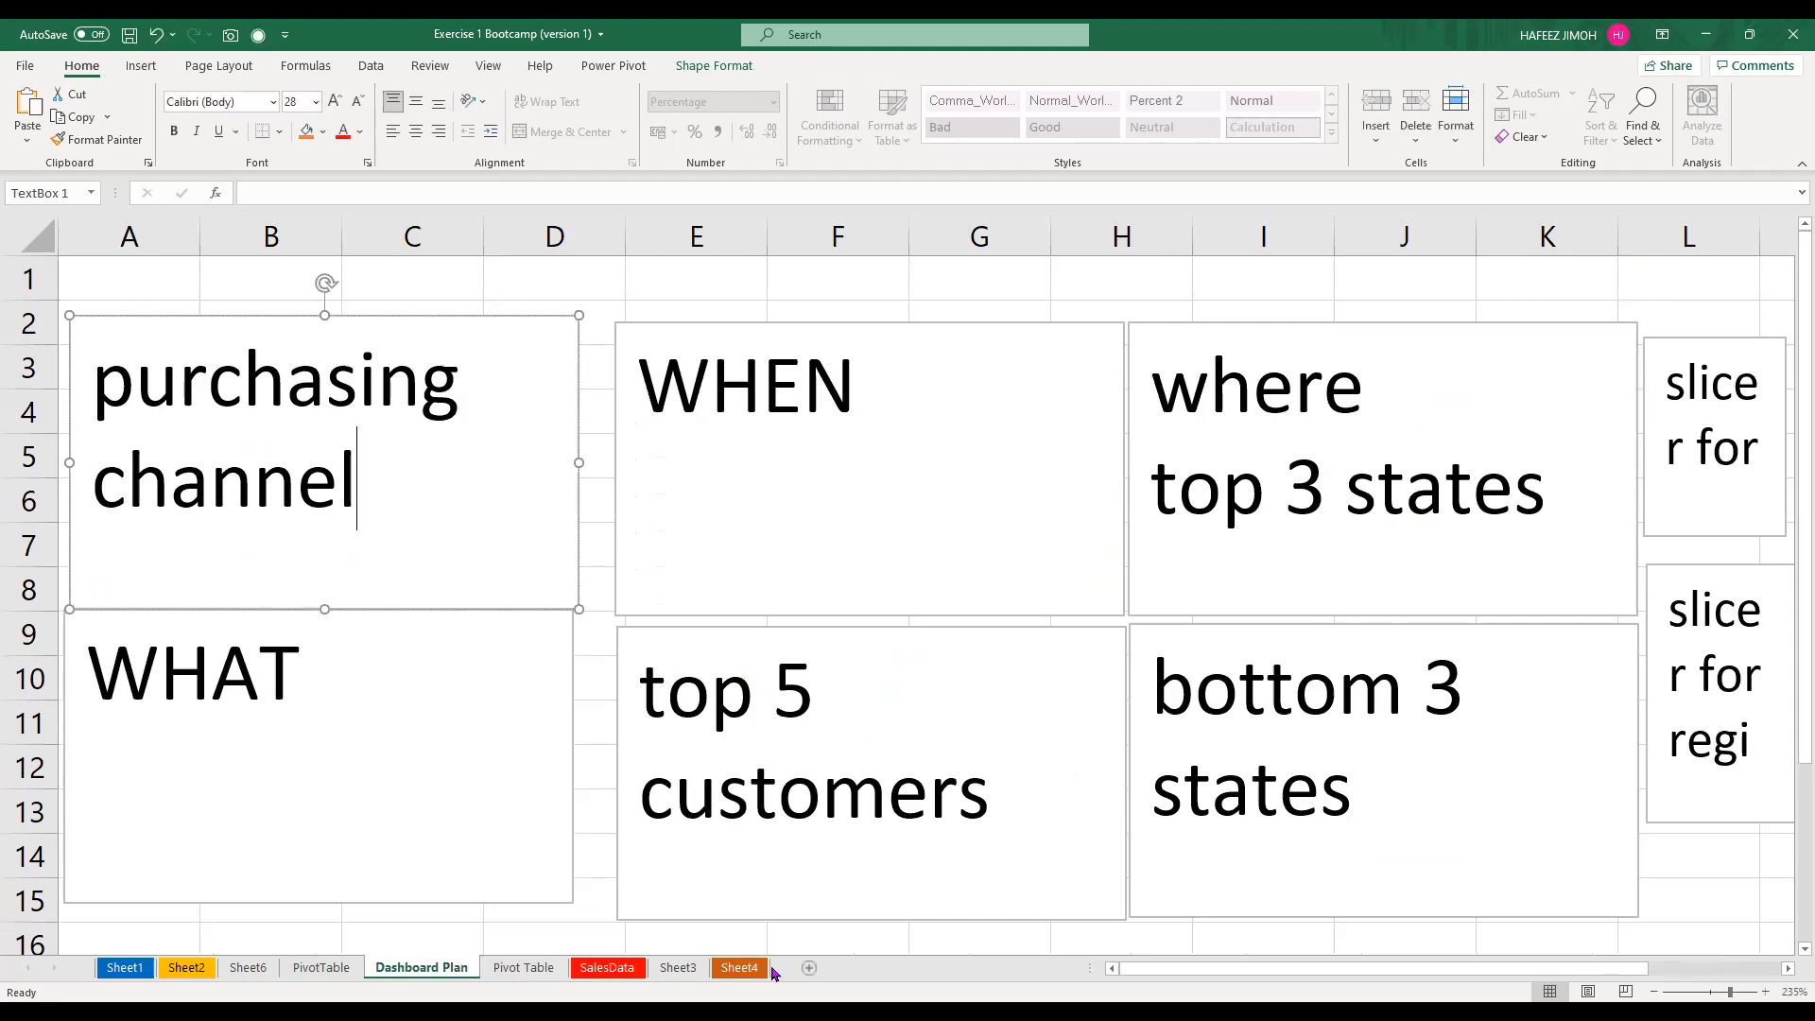
# Delete the Sheet4 and Sheet3 worksheets
pyautogui.click(737, 969)
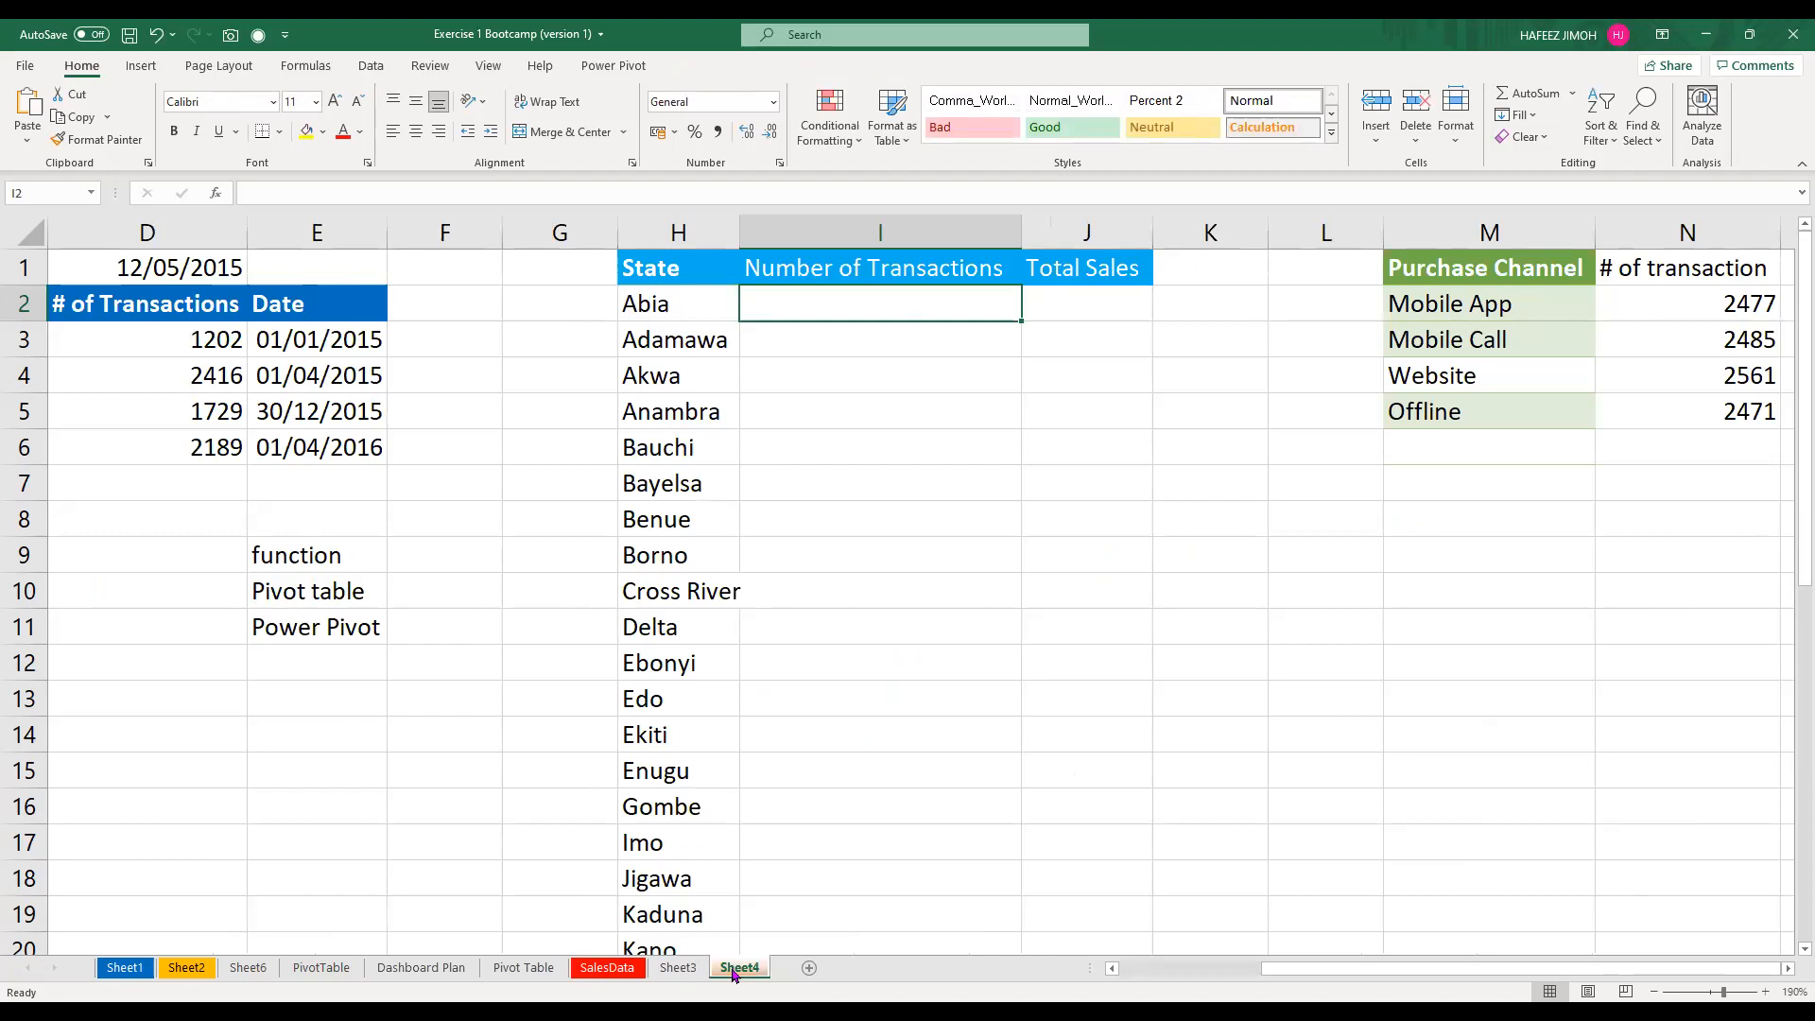
pyautogui.rightClick(735, 971)
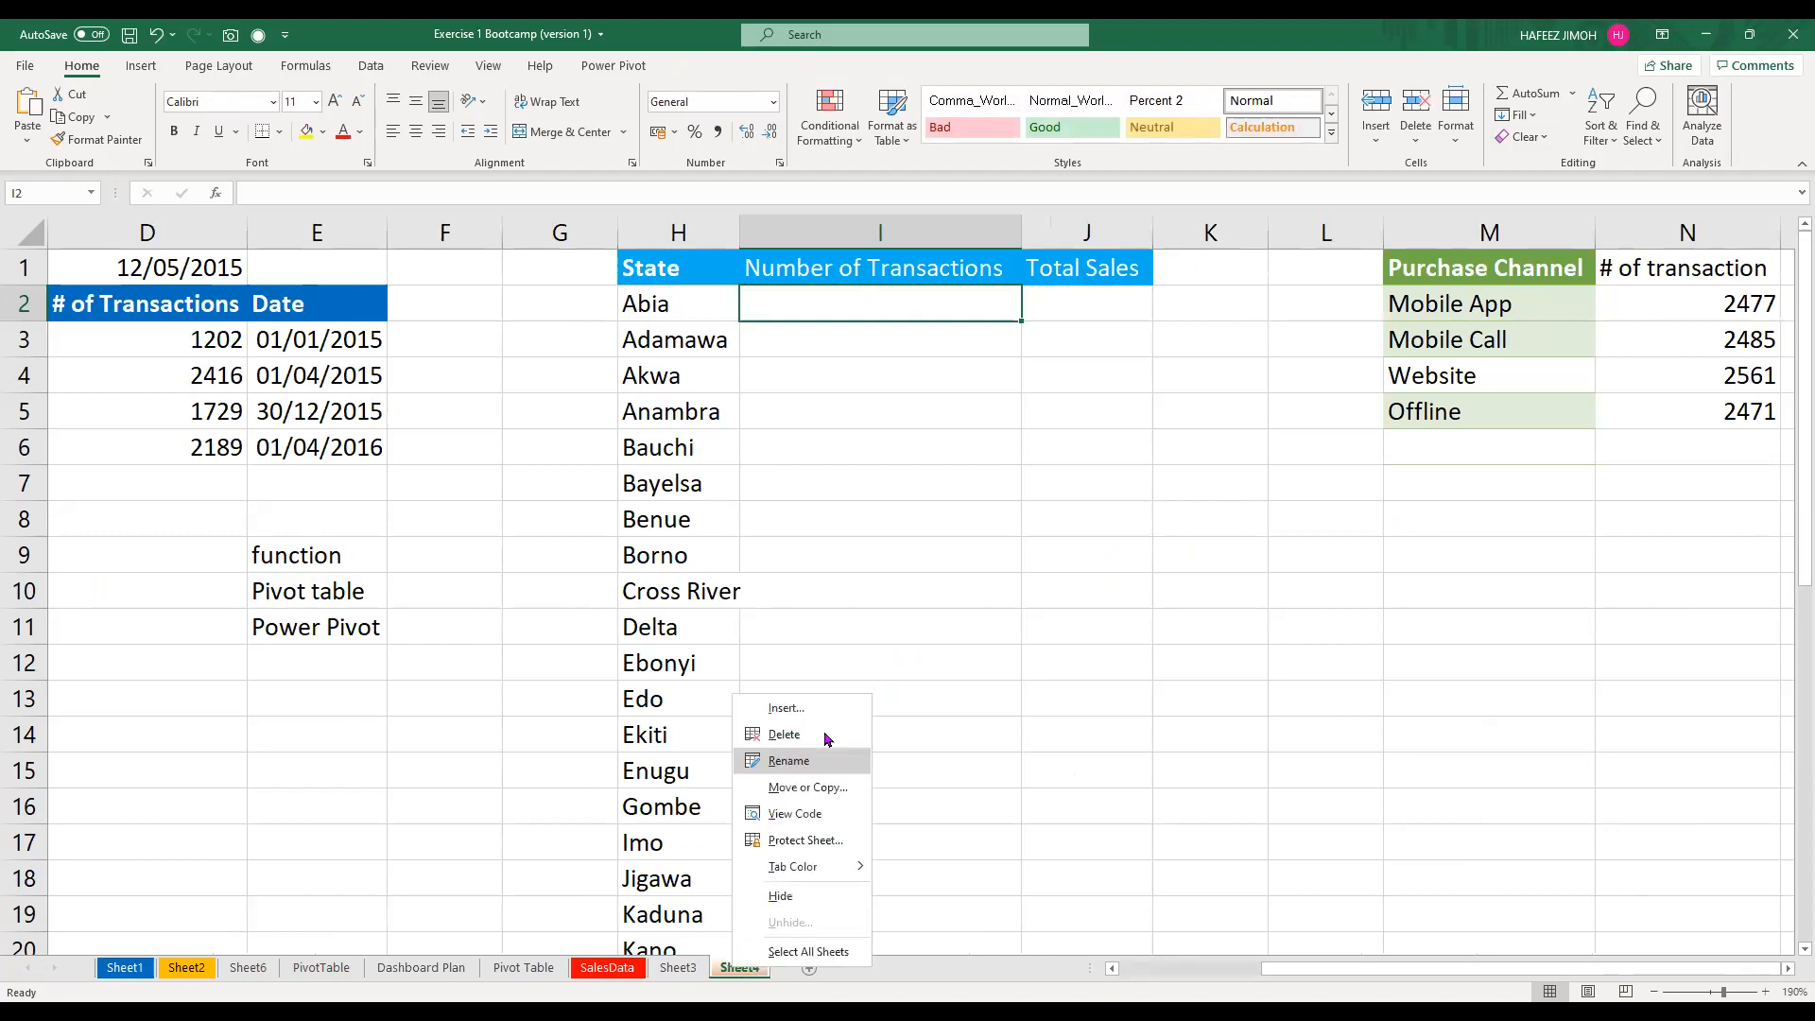
pyautogui.click(867, 586)
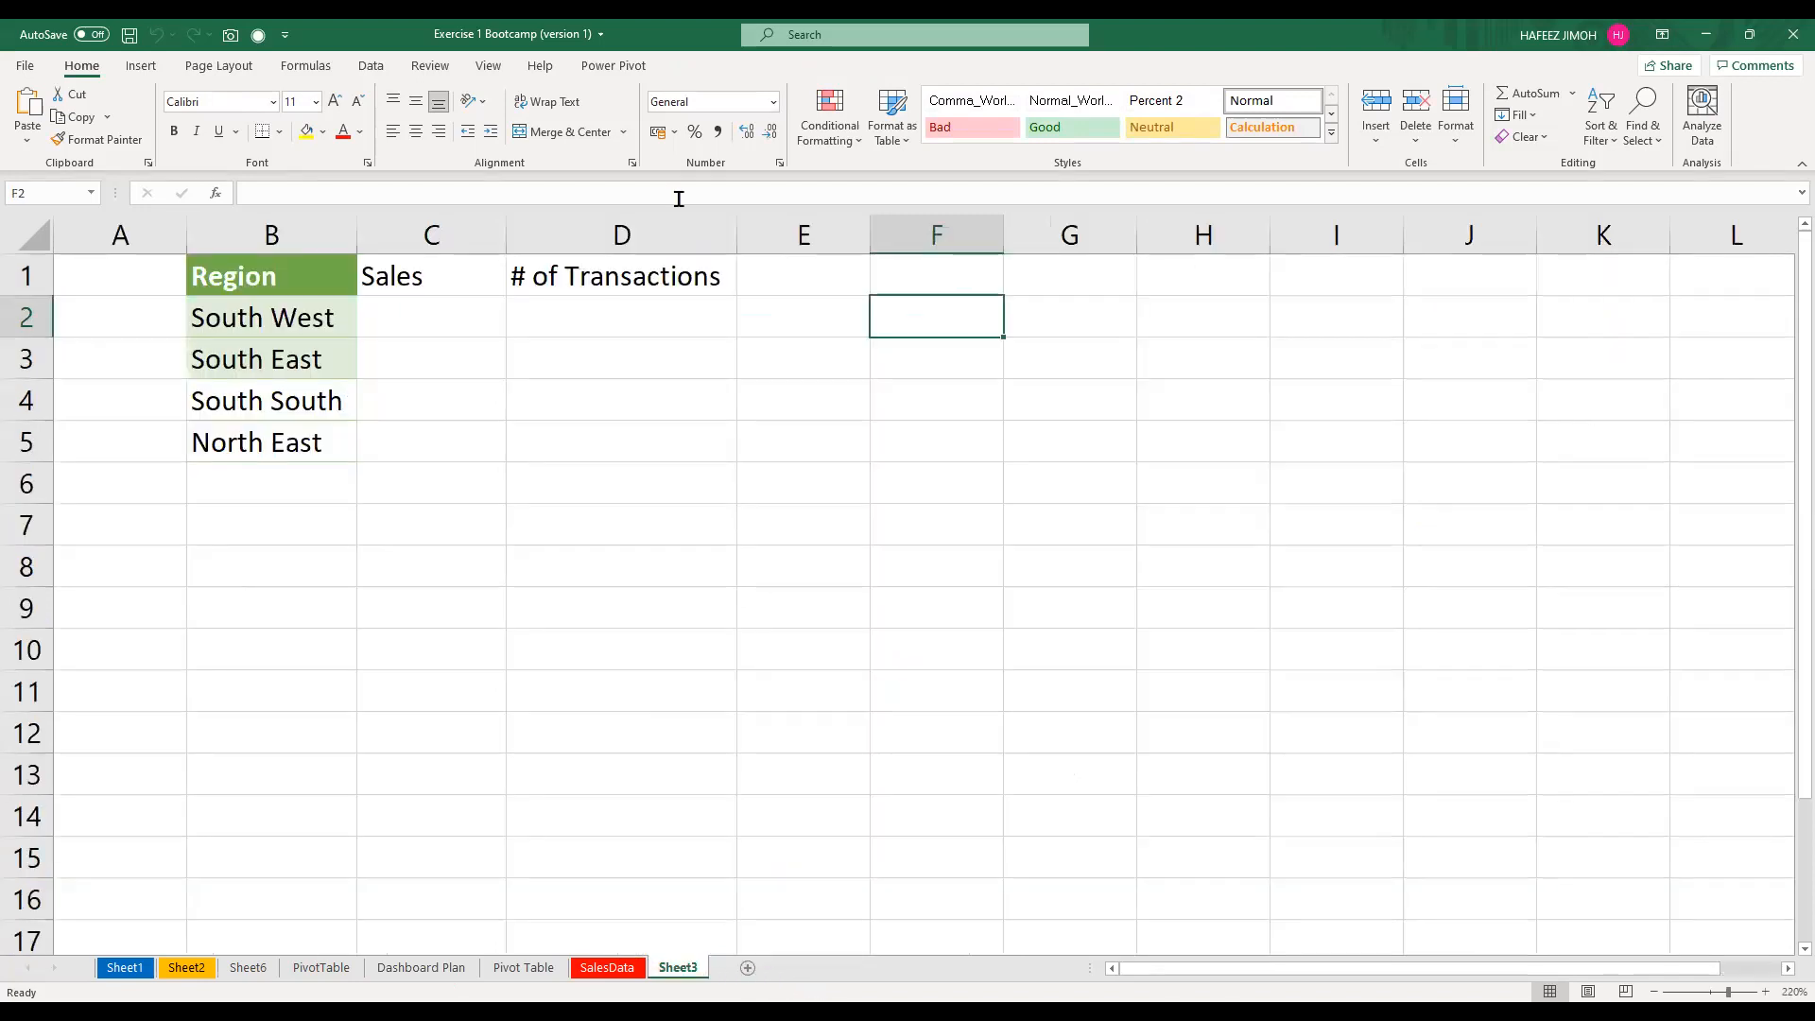
pyautogui.hotkey('alt', 'Tab')
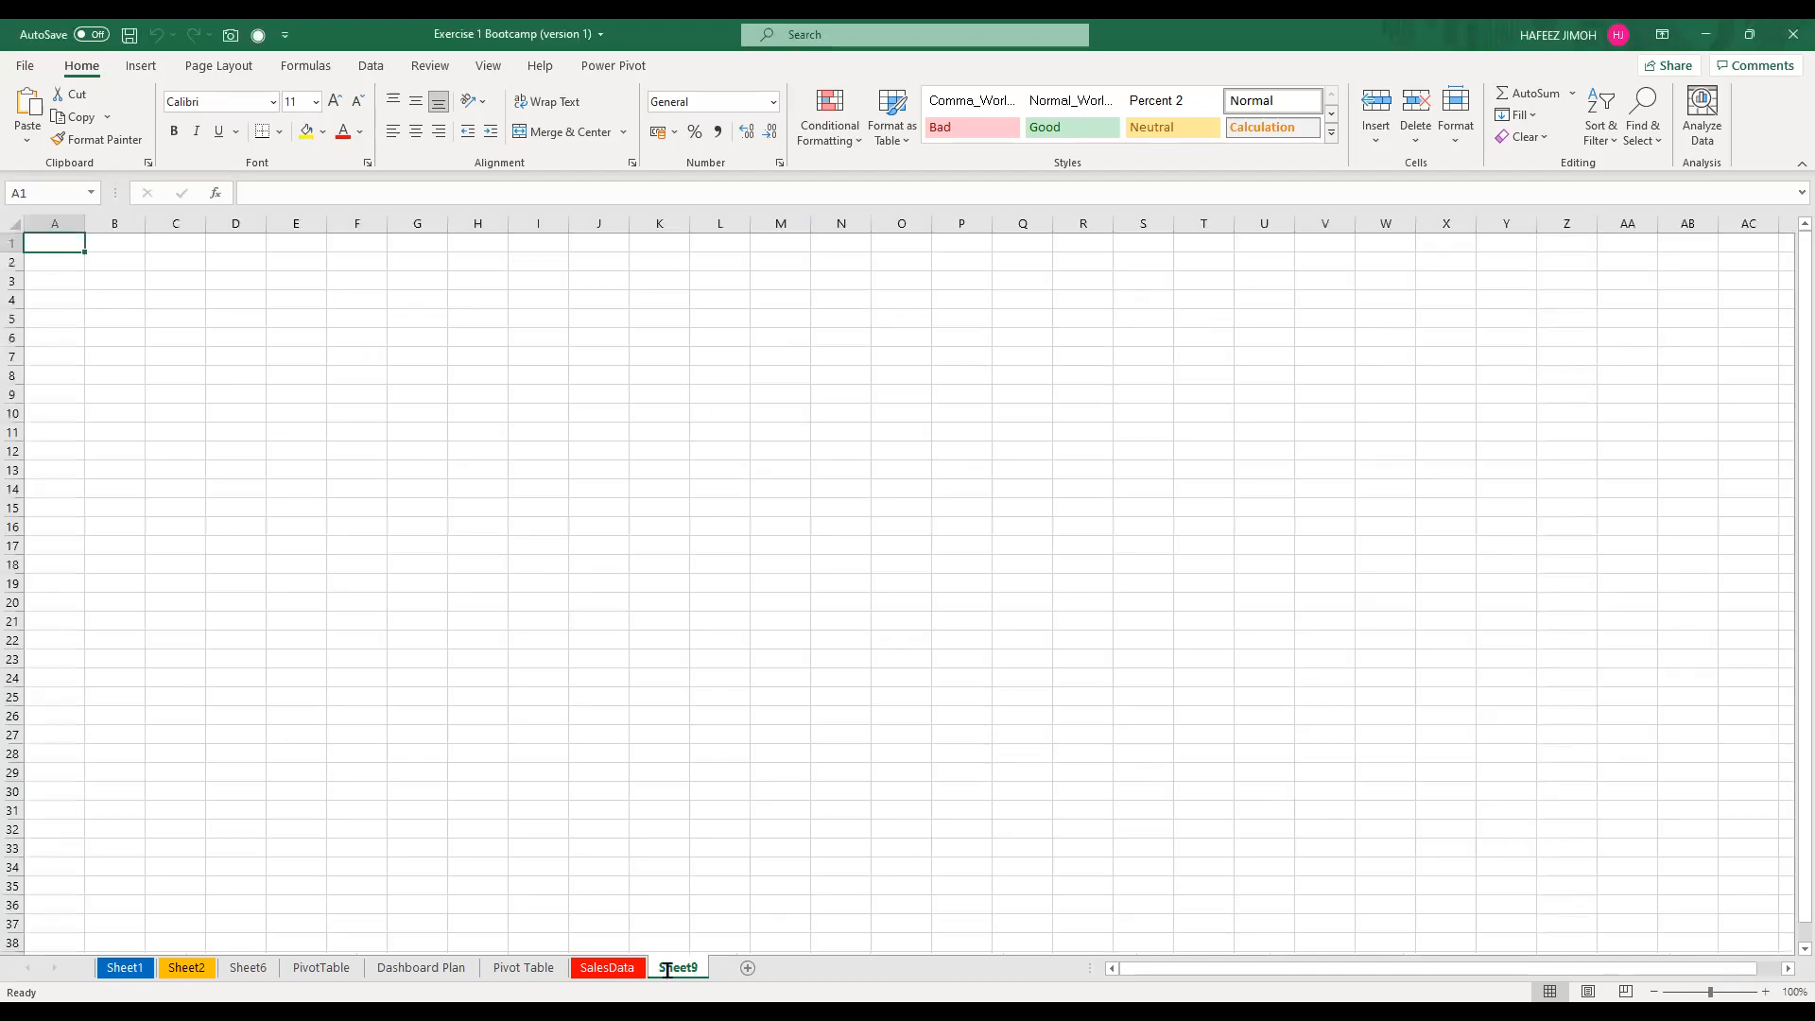
# Add a new blank worksheet after SalesData and name it Dshboard
pyautogui.doubleClick(669, 968)
pyautogui.write('D')
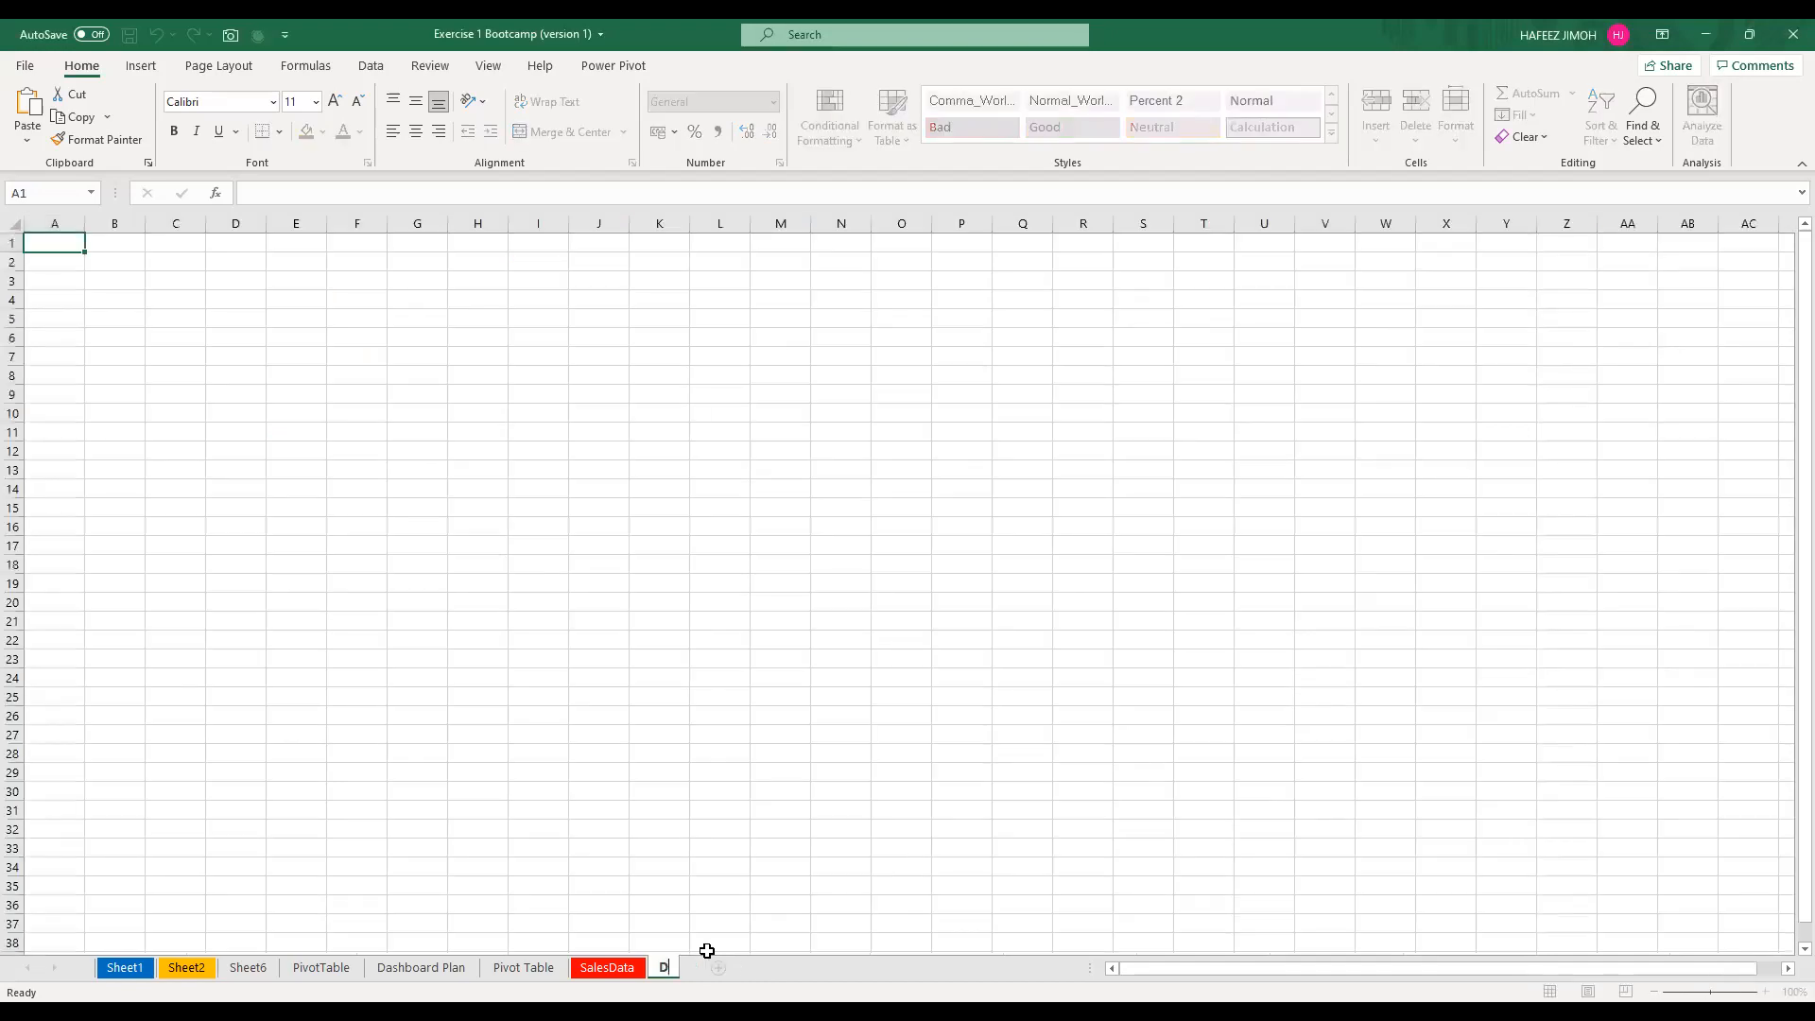
pyautogui.write('shboard')
pyautogui.press('Return')
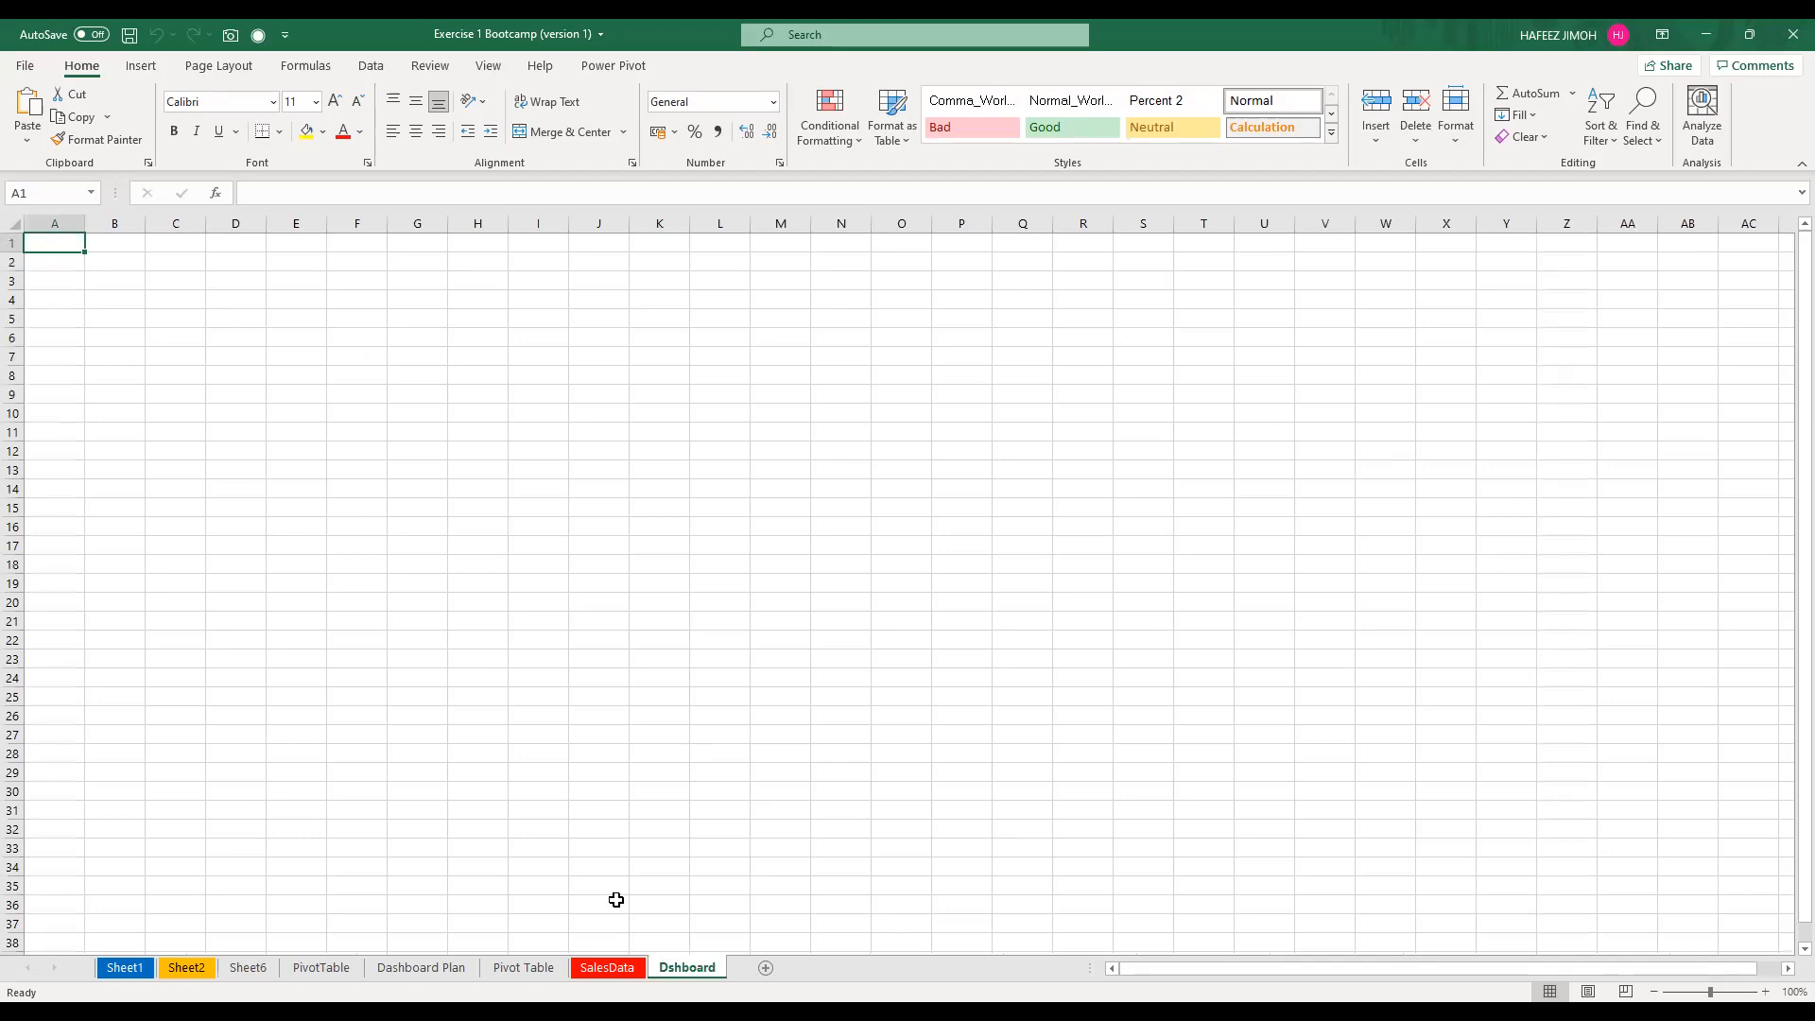
# Cut the Sales and Profit Trend chart from the Pivot Table sheet and paste it at cell A1 of the Dshboard sheet
pyautogui.click(341, 970)
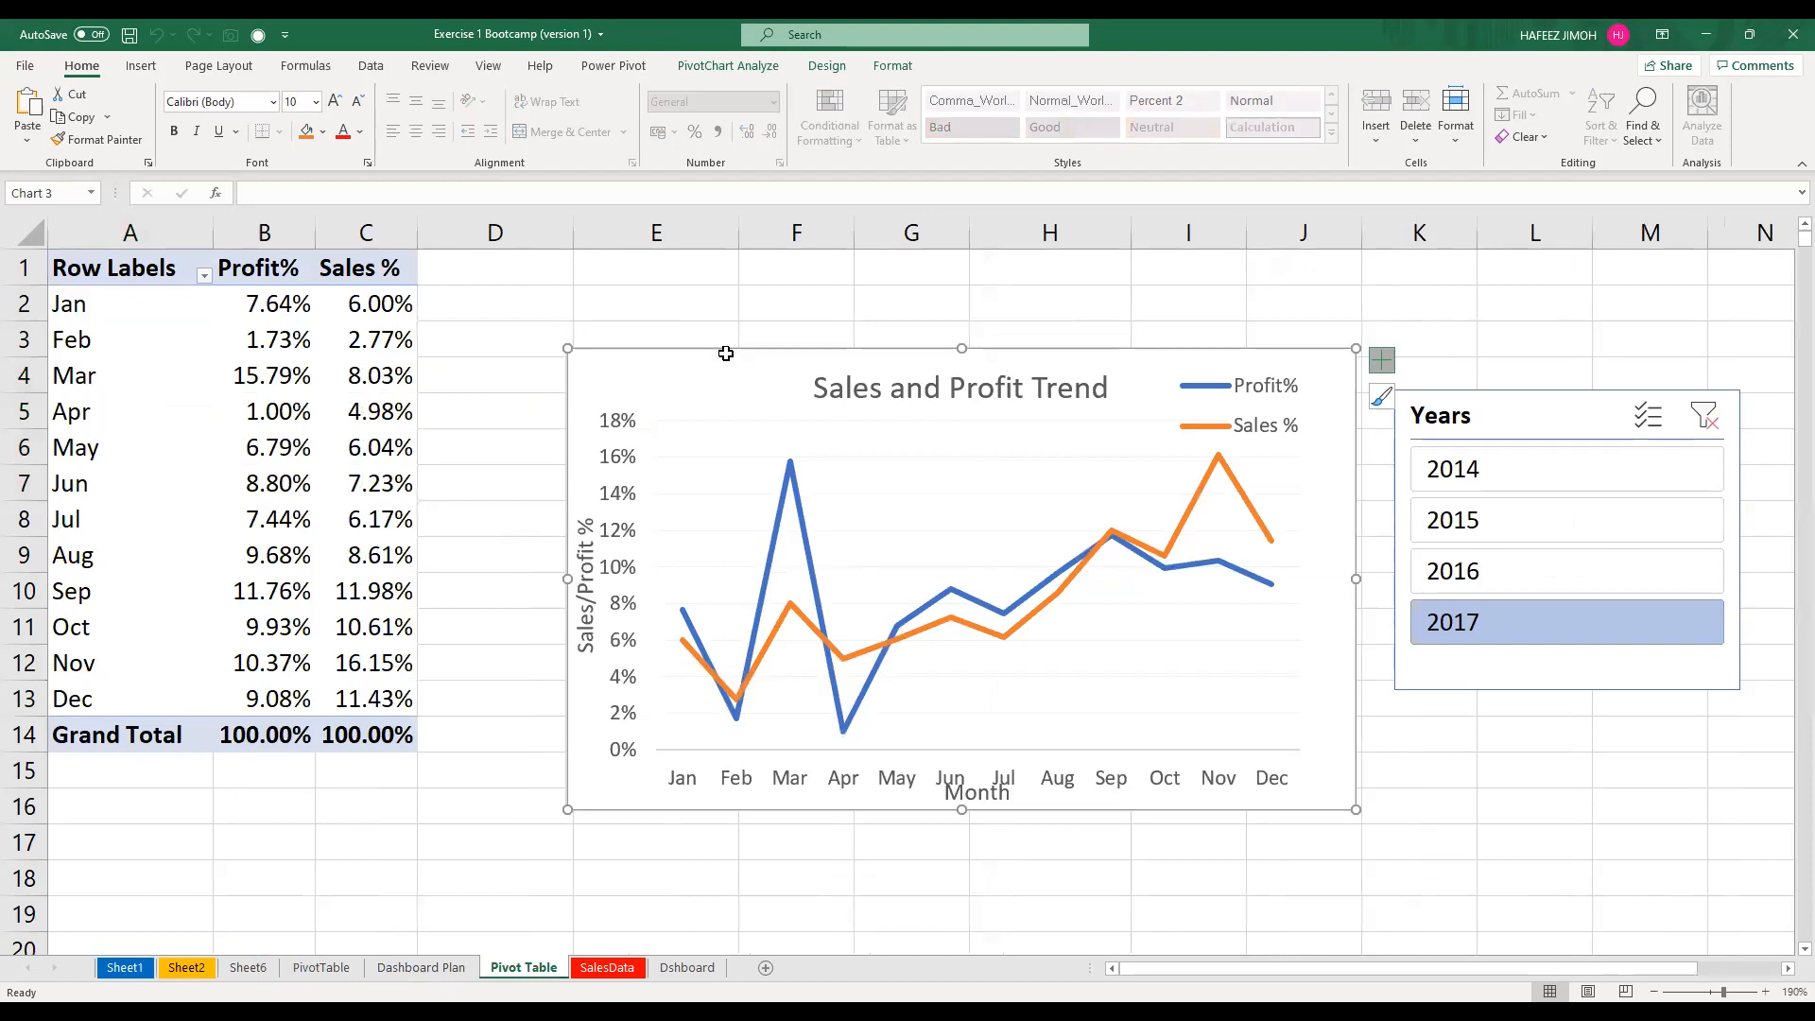
pyautogui.press('Delete')
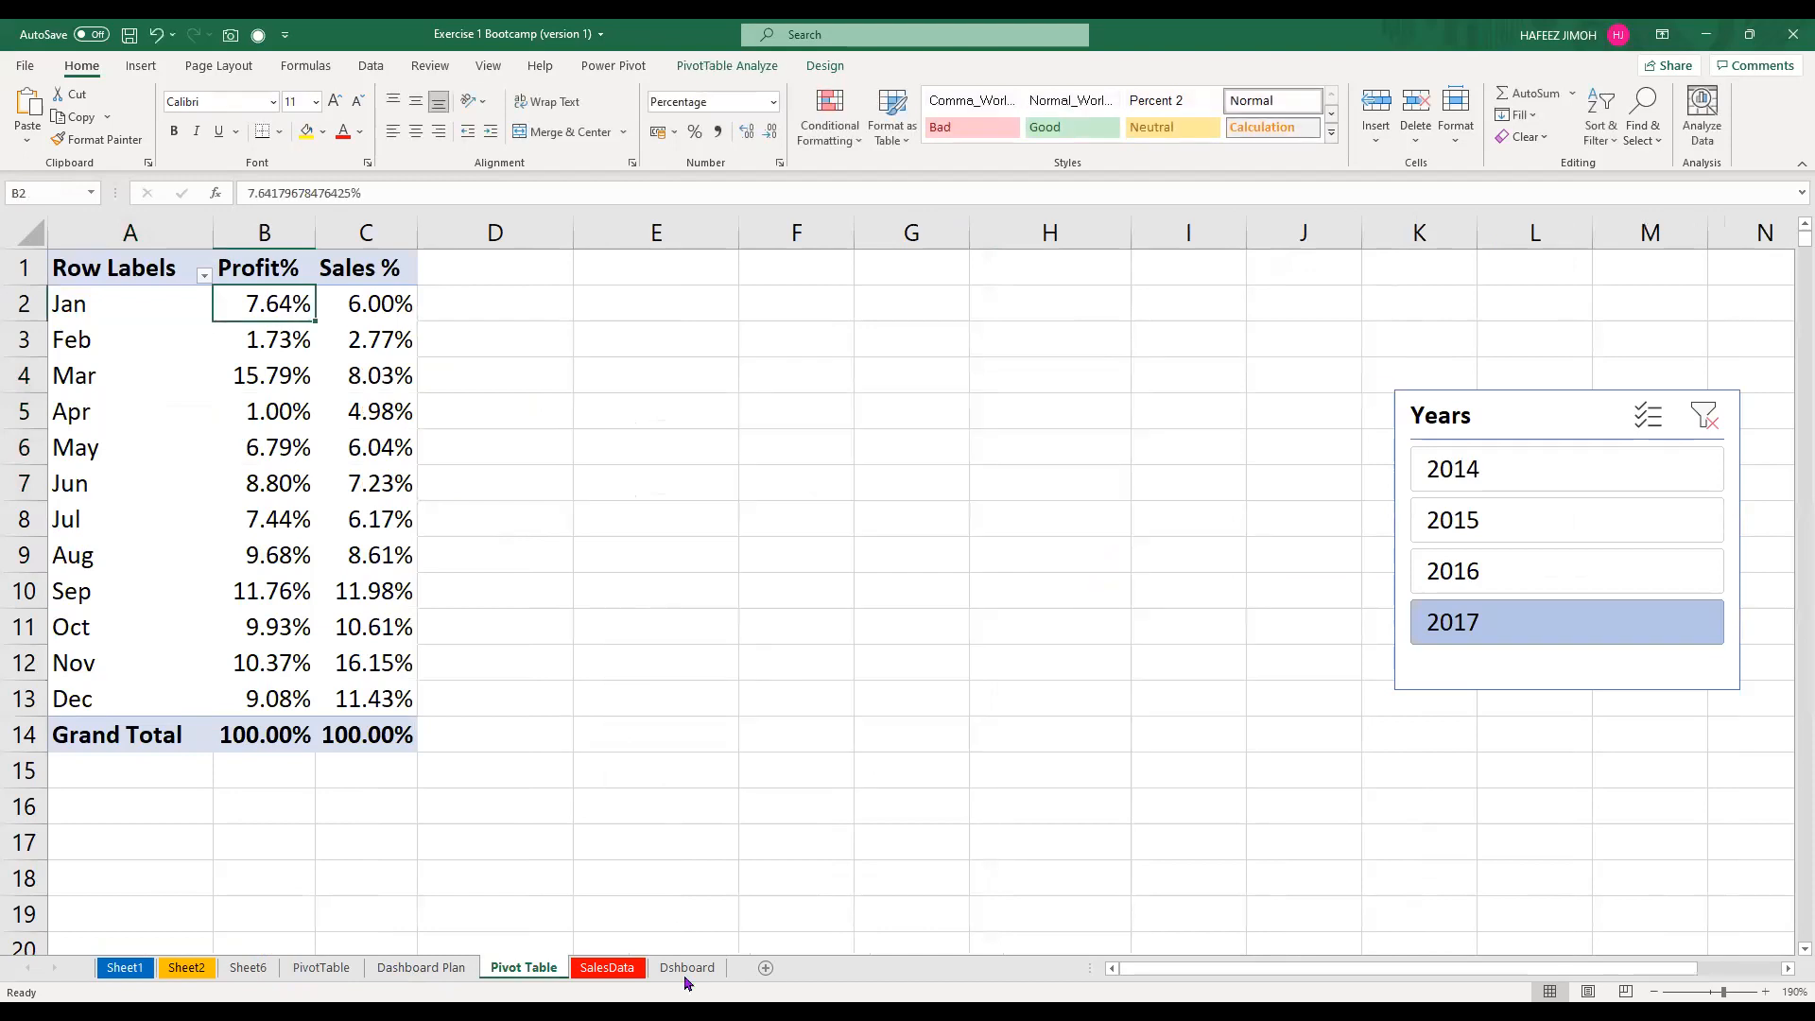
pyautogui.click(687, 967)
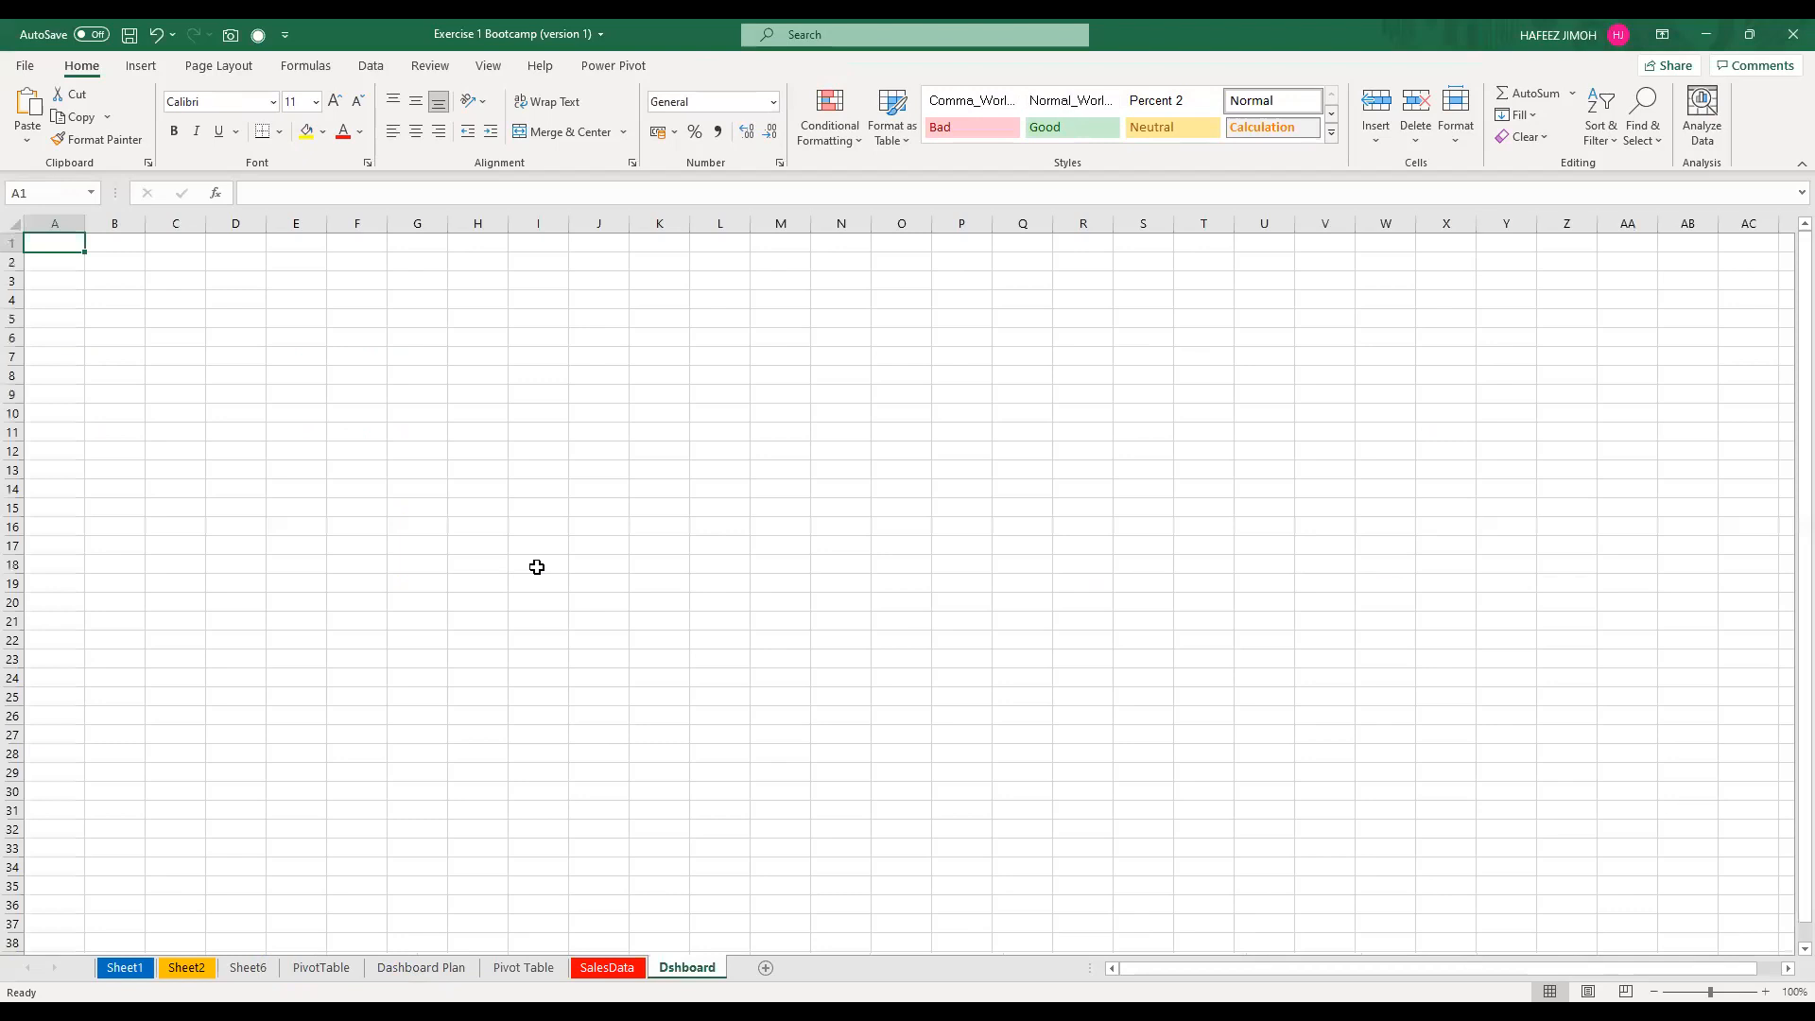
pyautogui.scroll(2, 537, 567)
pyautogui.scroll(1, 537, 568)
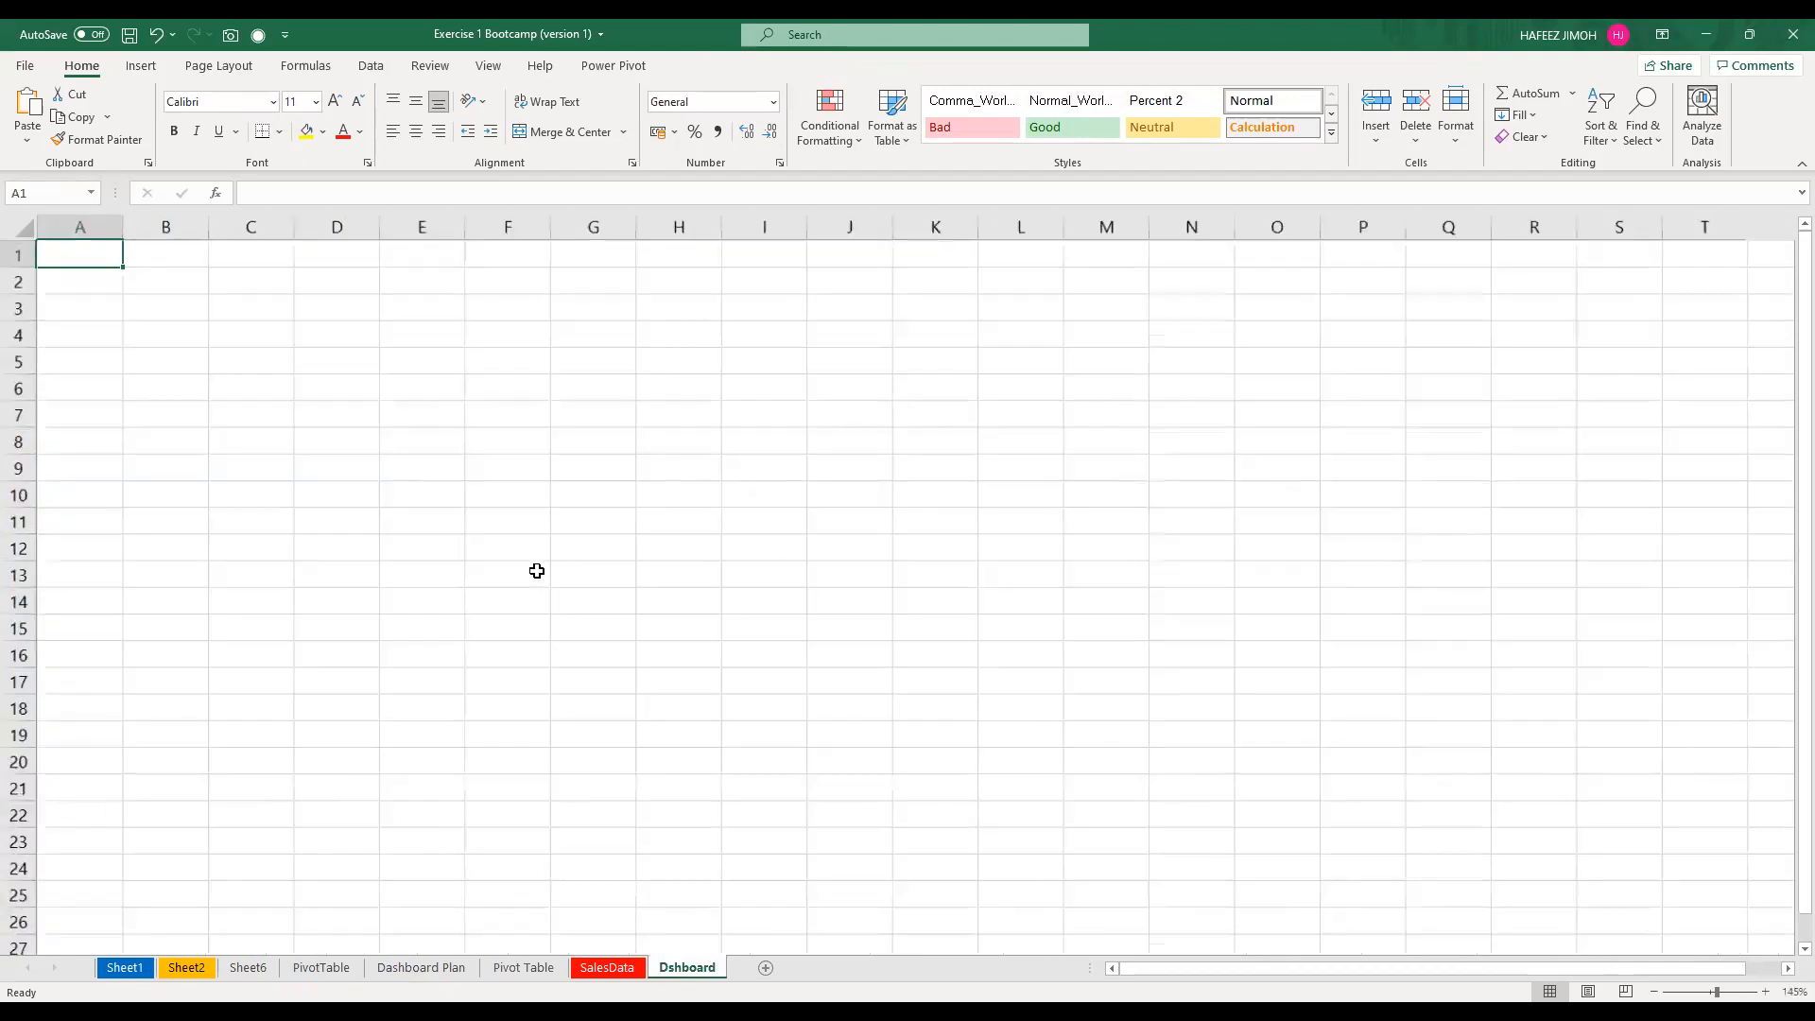
pyautogui.scroll(-1, 535, 573)
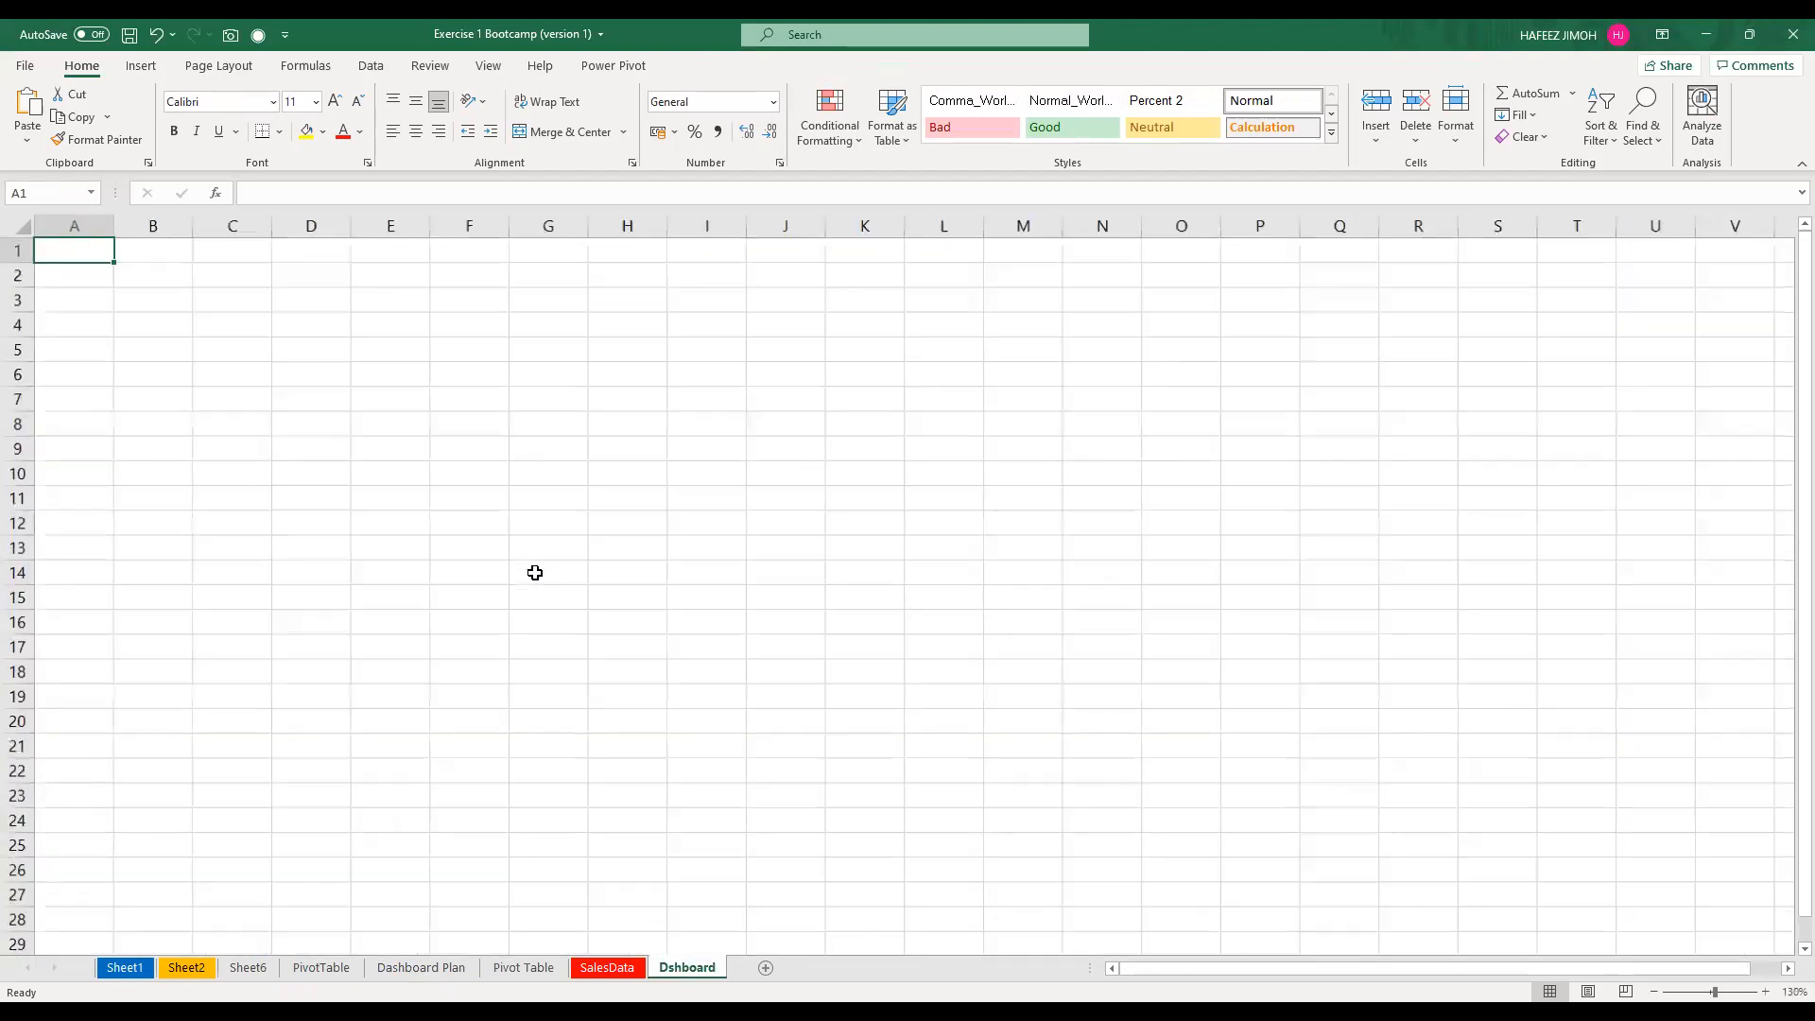
pyautogui.scroll(-2, 535, 573)
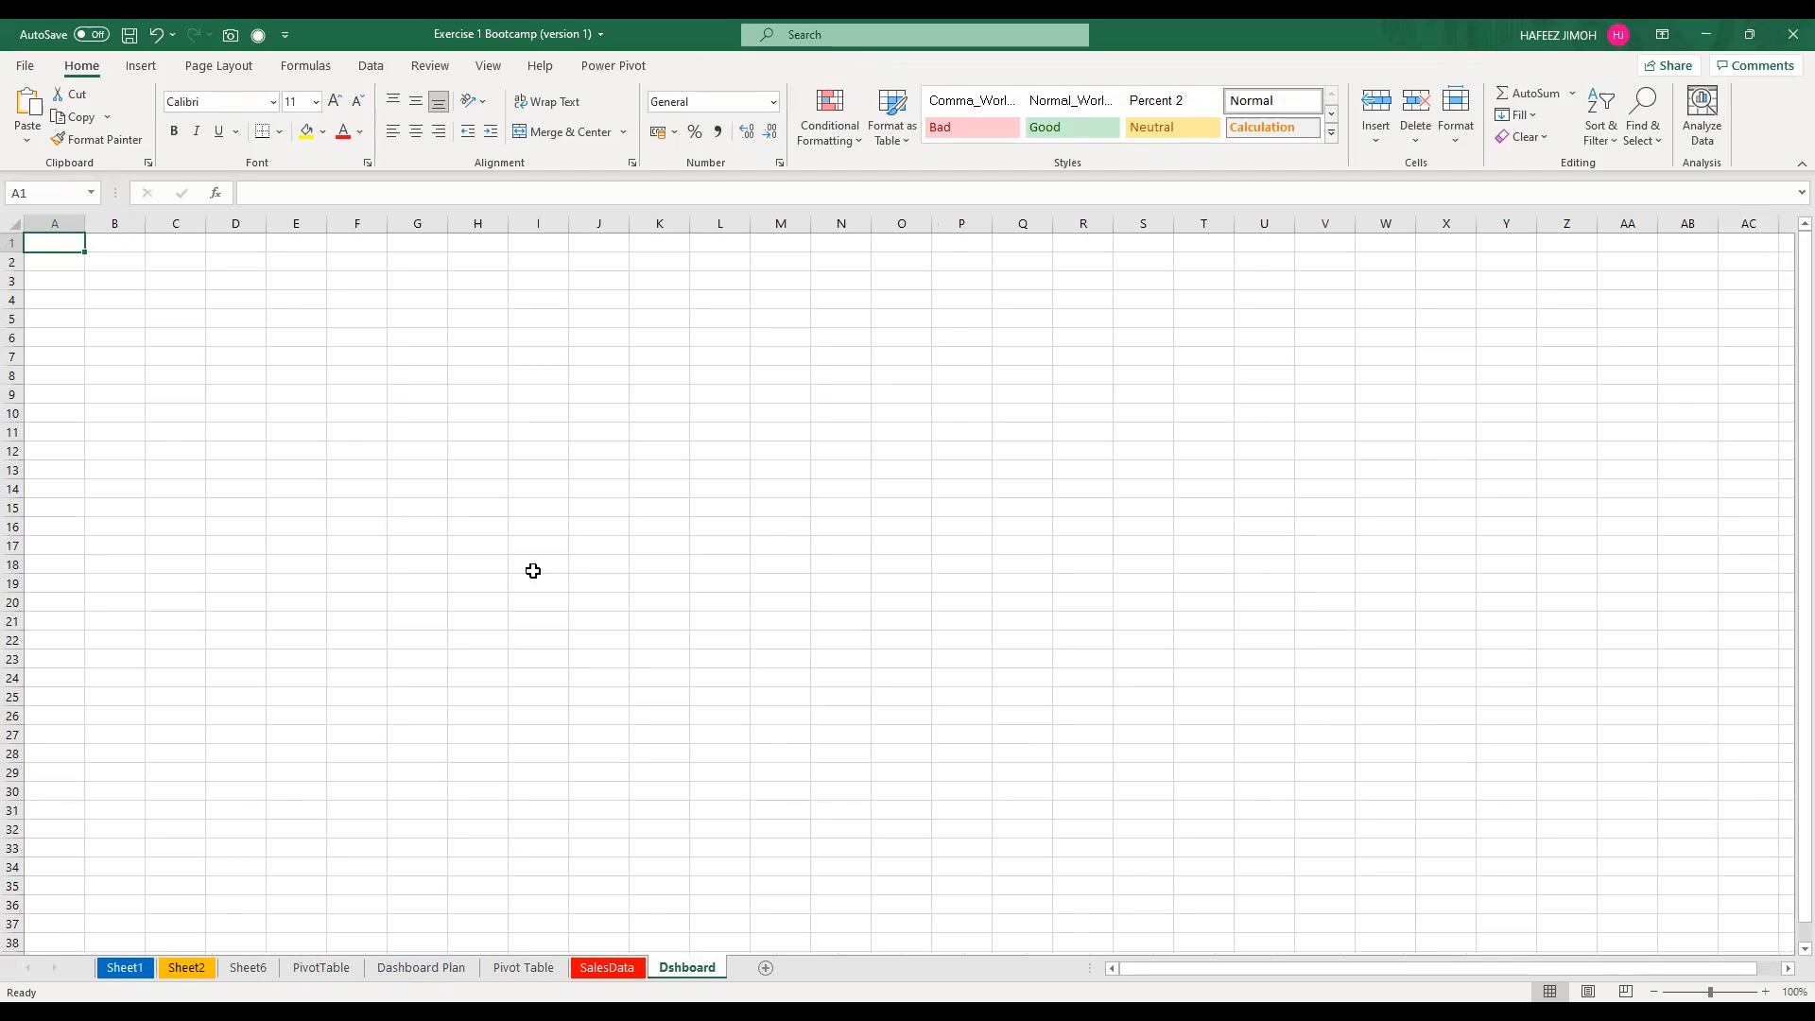
pyautogui.hotkey('ctrl', 'v')
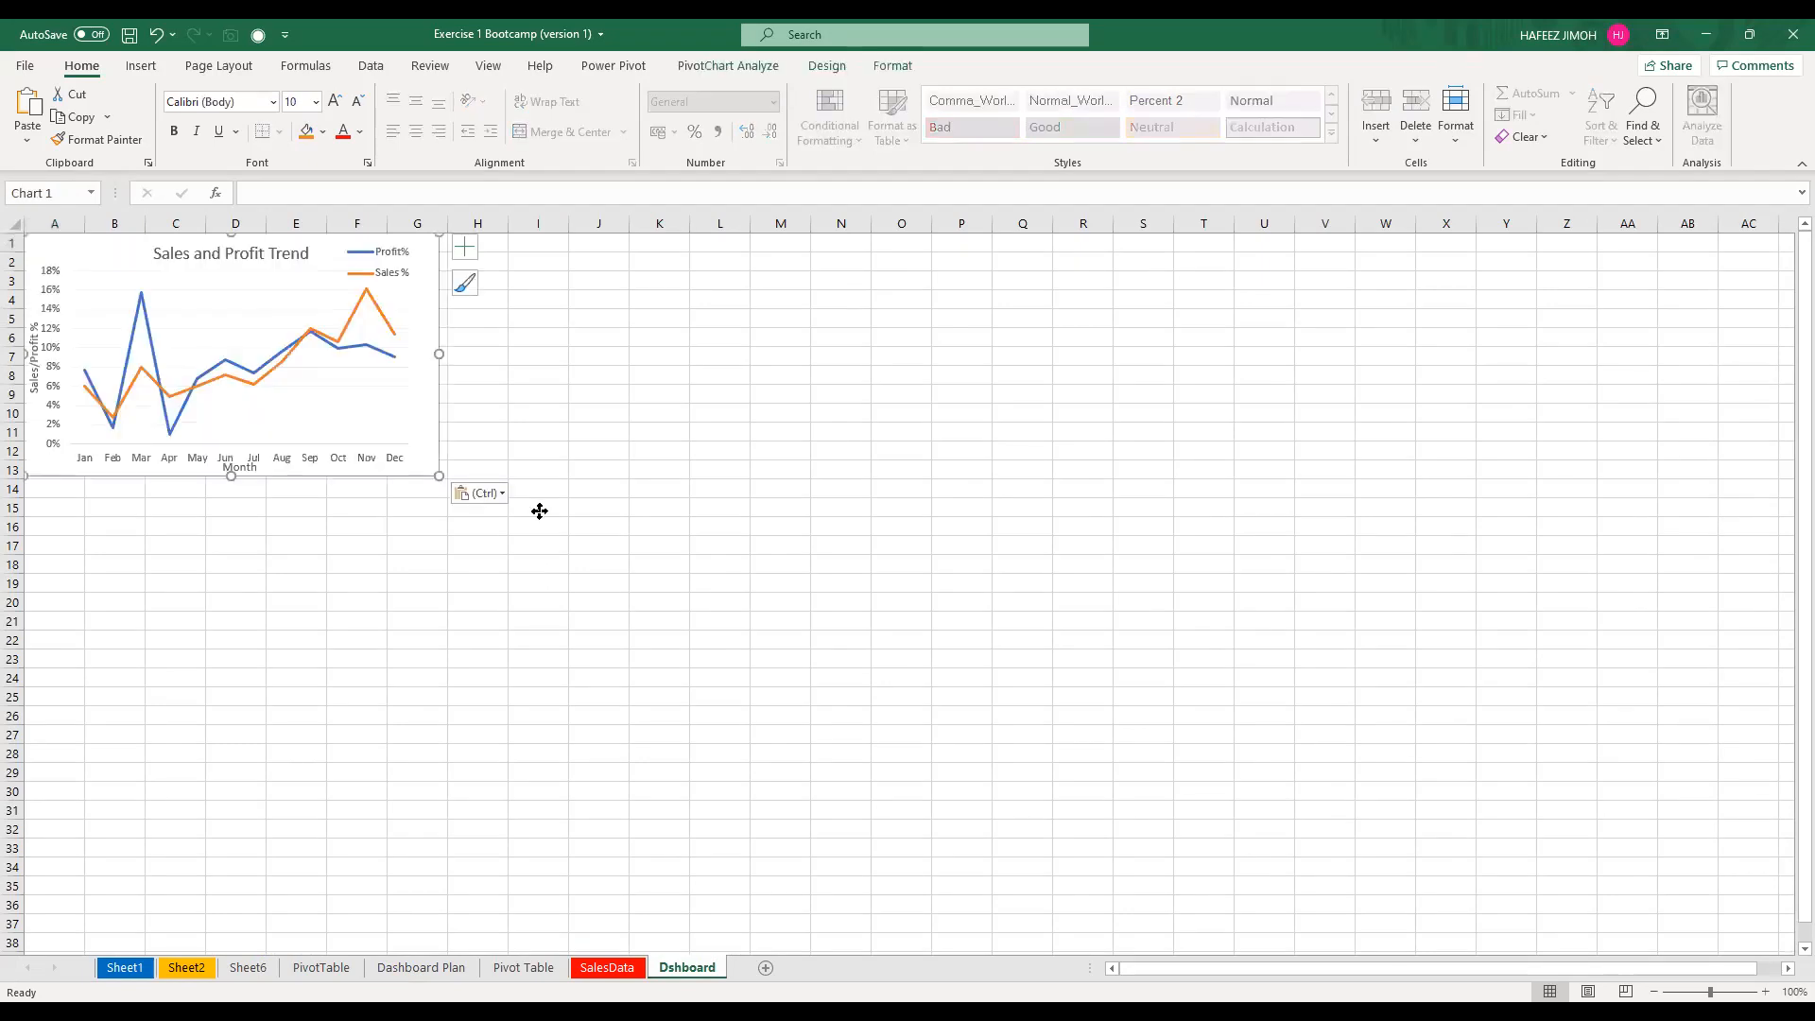
pyautogui.moveTo(293, 293); pyautogui.dragTo(322, 302)
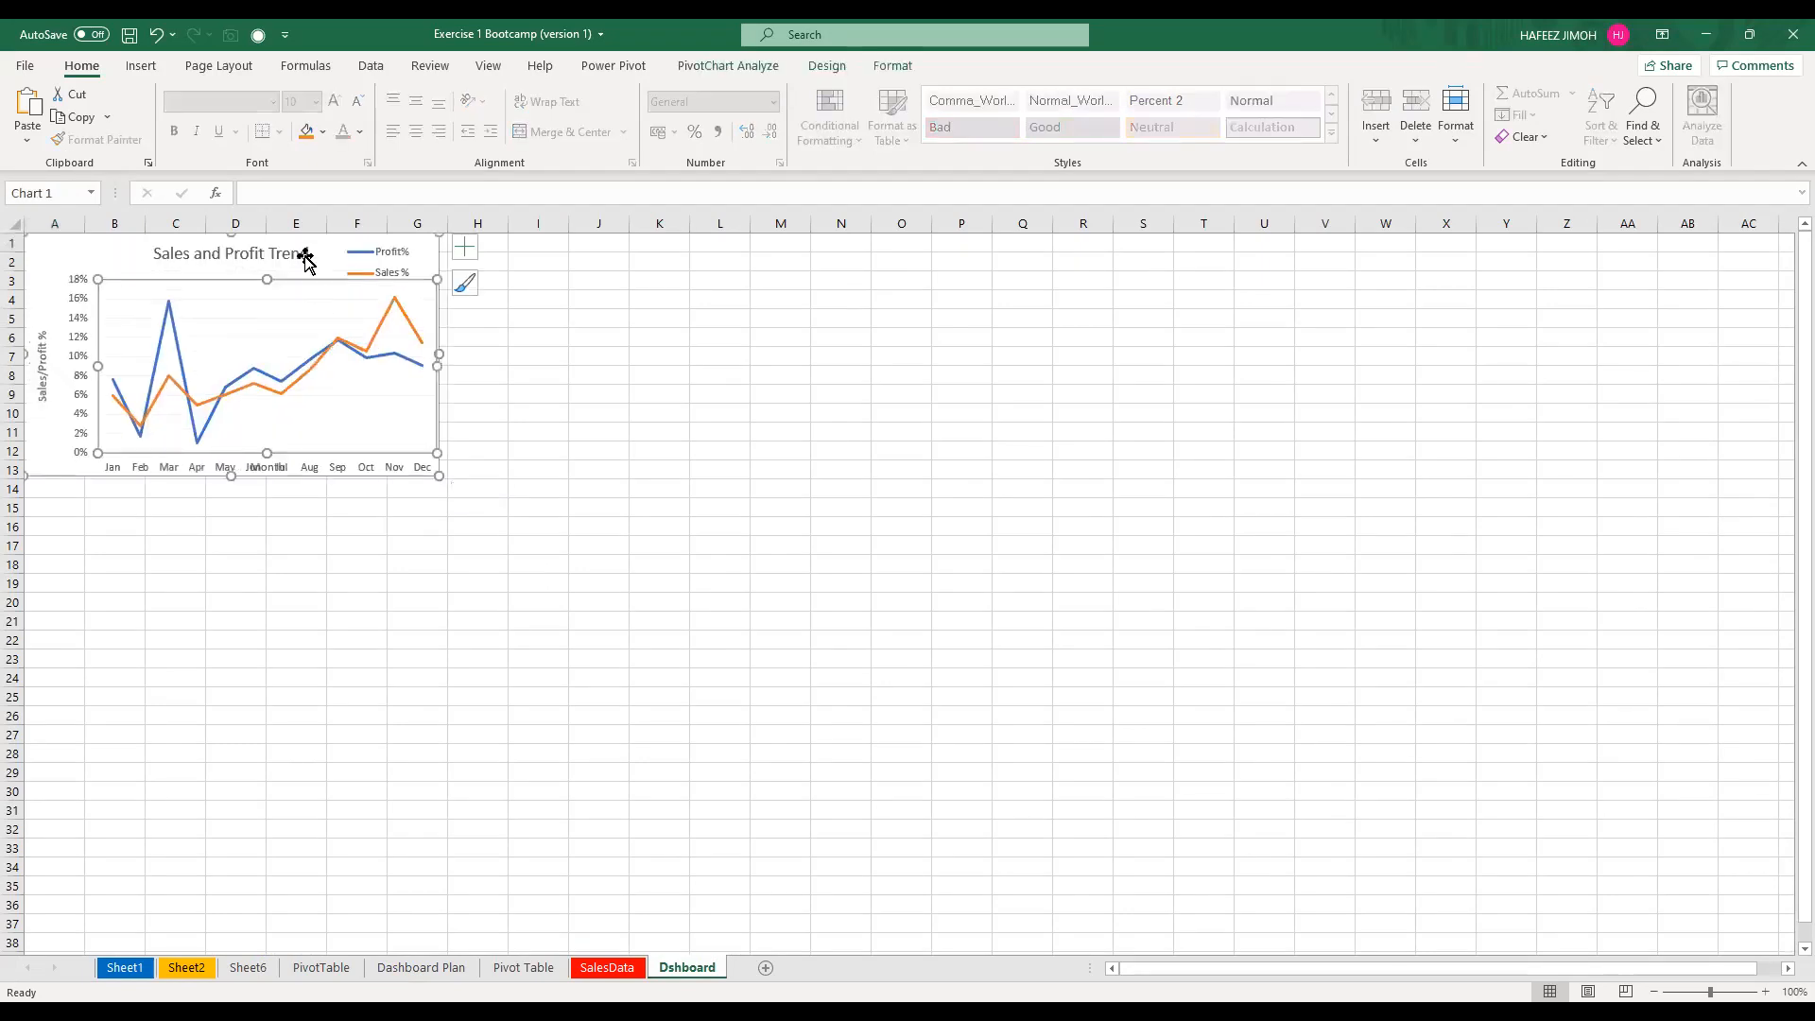
pyautogui.hotkey('ctrl', 'z')
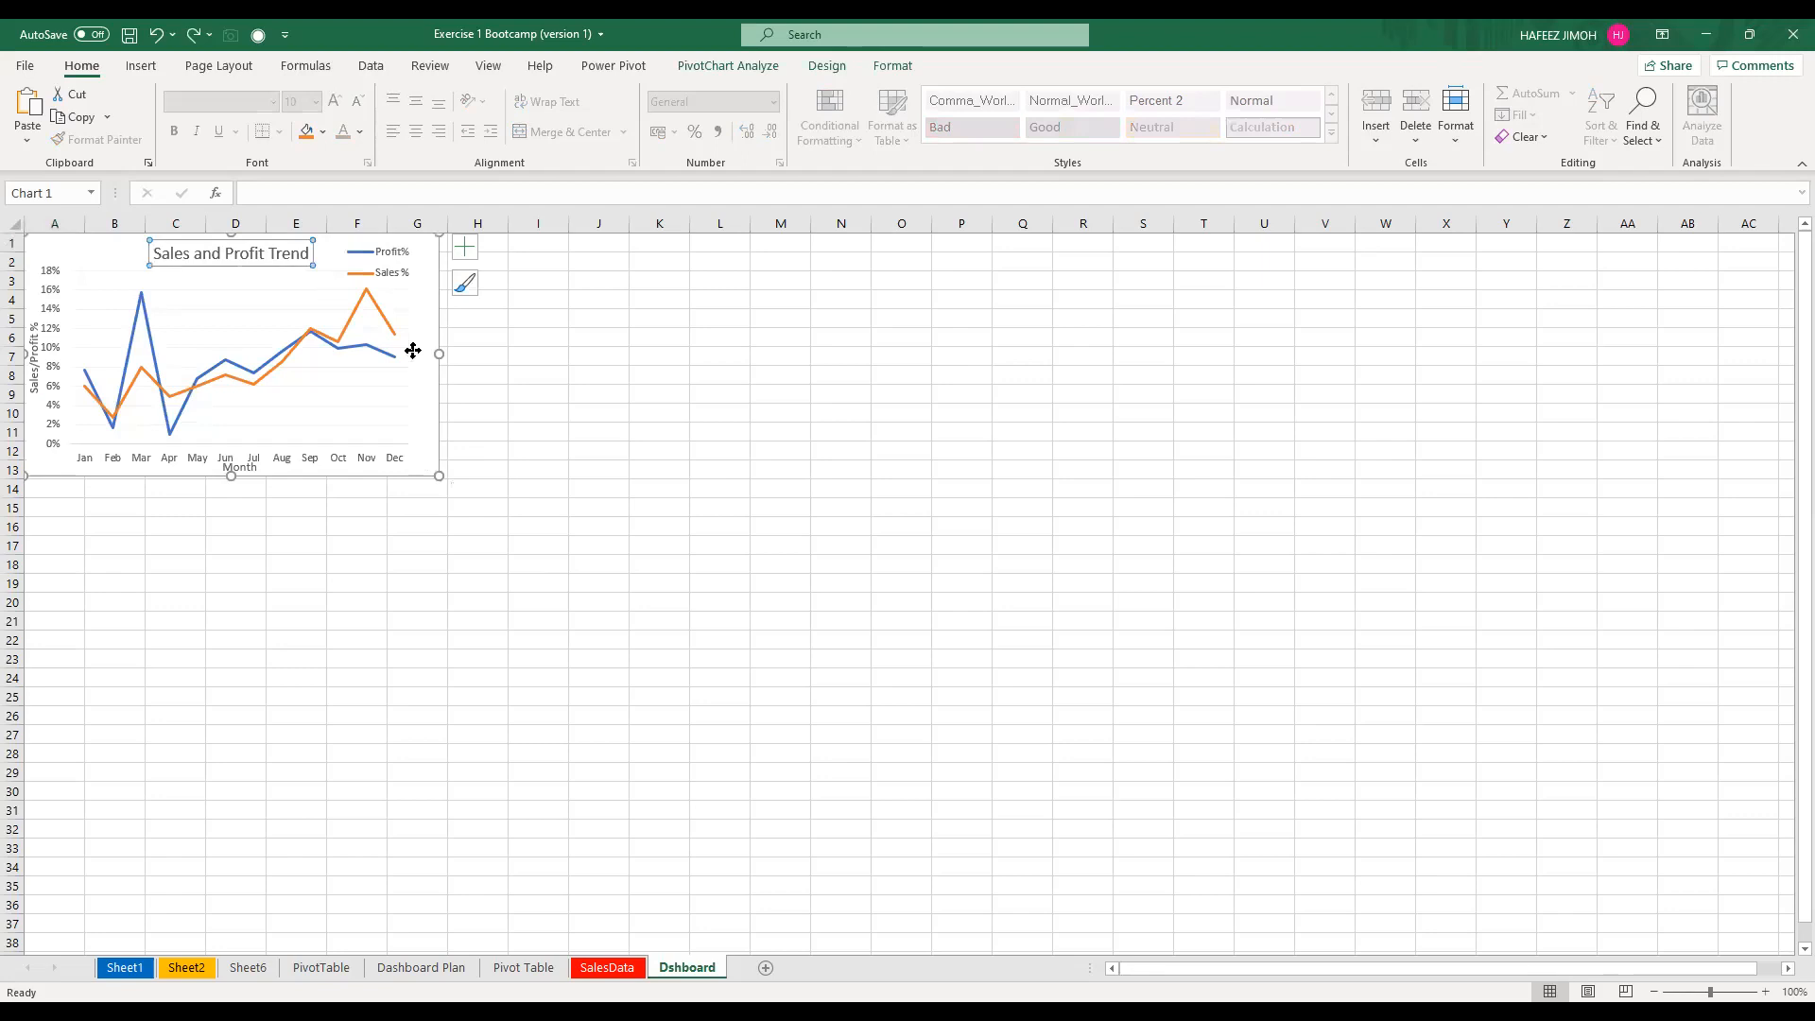
# Re-paste the Sales and Profit Trend chart on the Dshboard sheet and position it over roughly B5:I18
pyautogui.click(525, 567)
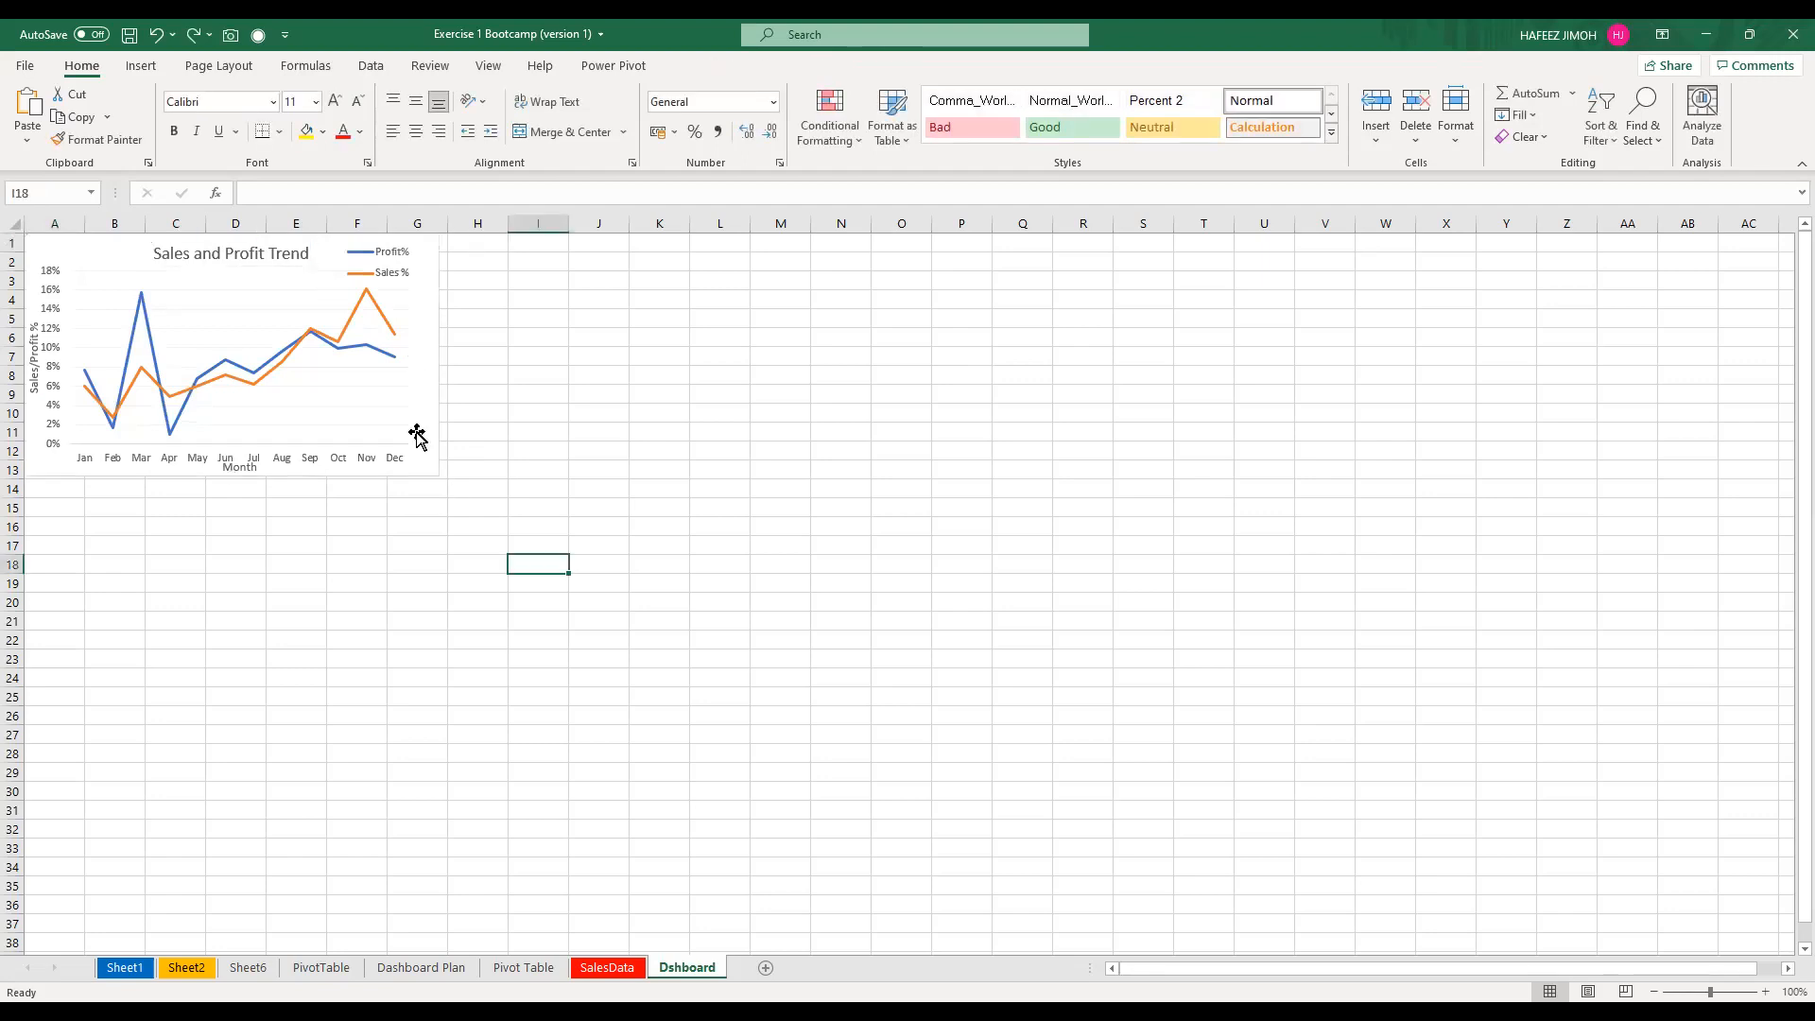
pyautogui.moveTo(409, 418); pyautogui.dragTo(576, 561)
pyautogui.click(577, 562)
pyautogui.click(151, 270)
pyautogui.moveTo(290, 319); pyautogui.dragTo(780, 556)
pyautogui.click(780, 556)
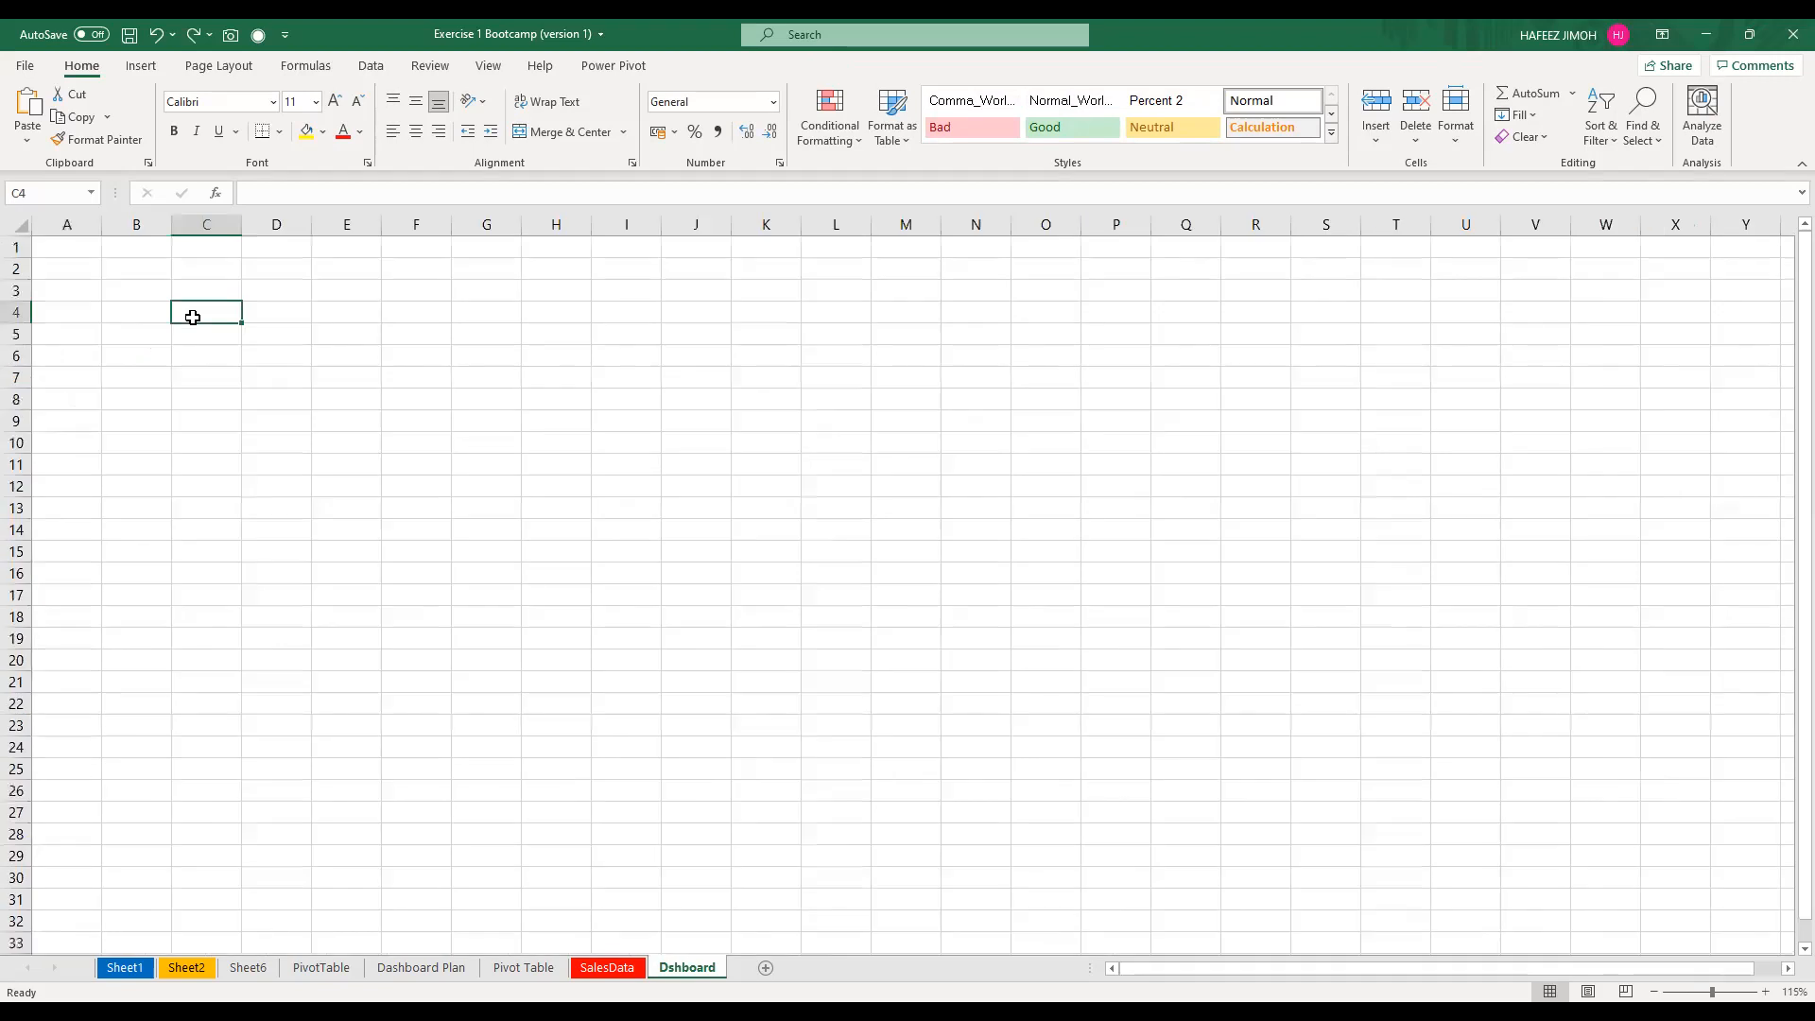
pyautogui.hotkey('ctrl', 'v')
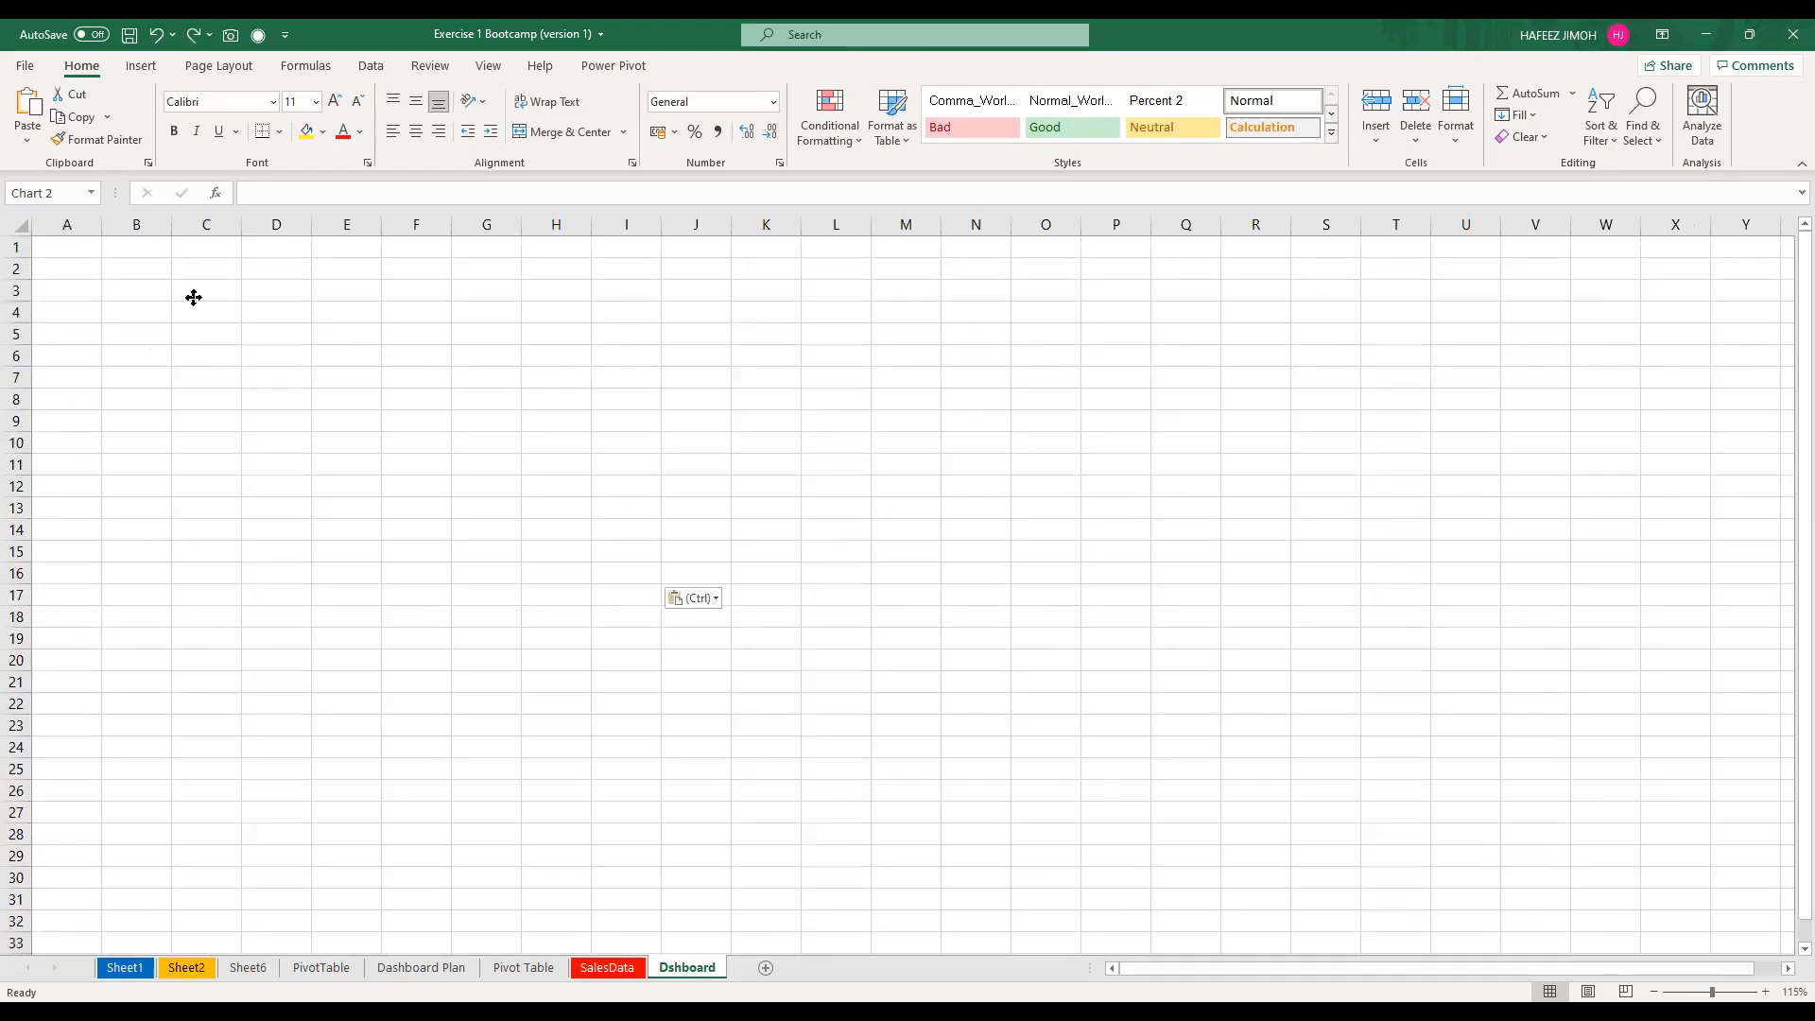
pyautogui.moveTo(570, 558); pyautogui.dragTo(684, 607)
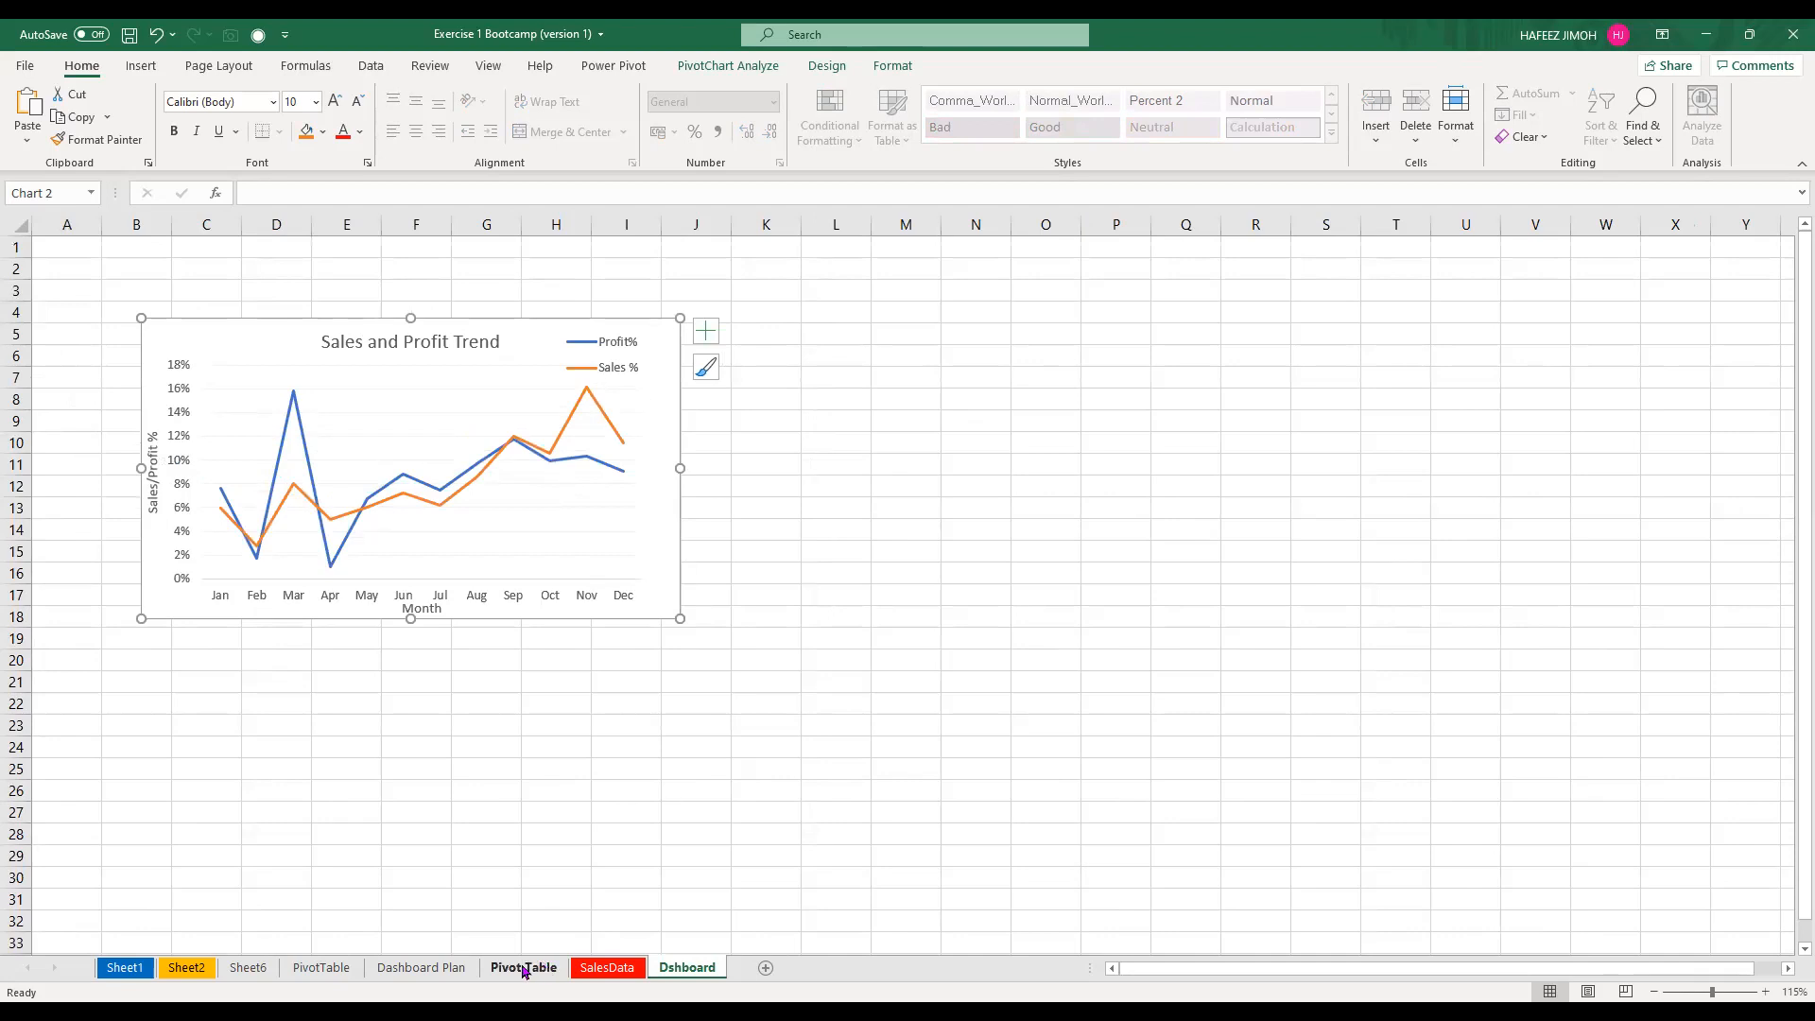
# Cut the Years slicer from the Pivot Table sheet, paste it onto the Dshboard sheet and place it below the chart
pyautogui.click(348, 969)
pyautogui.click(523, 967)
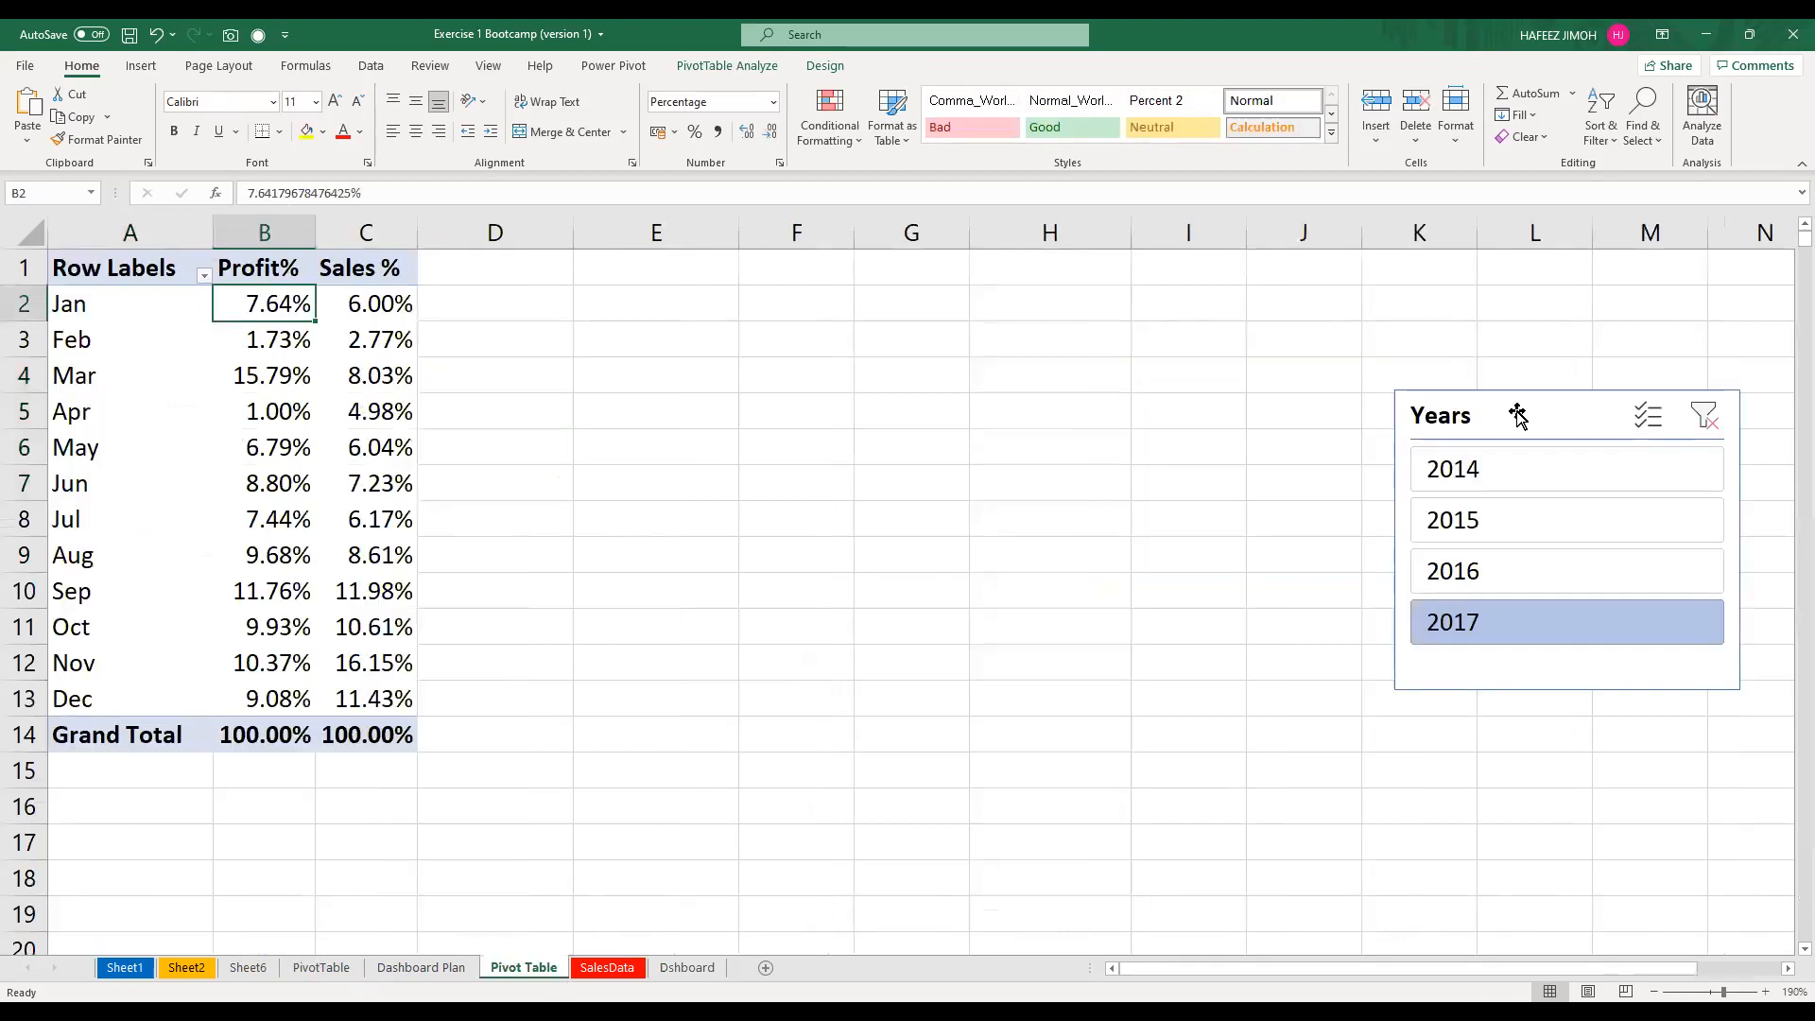
pyautogui.click(1517, 416)
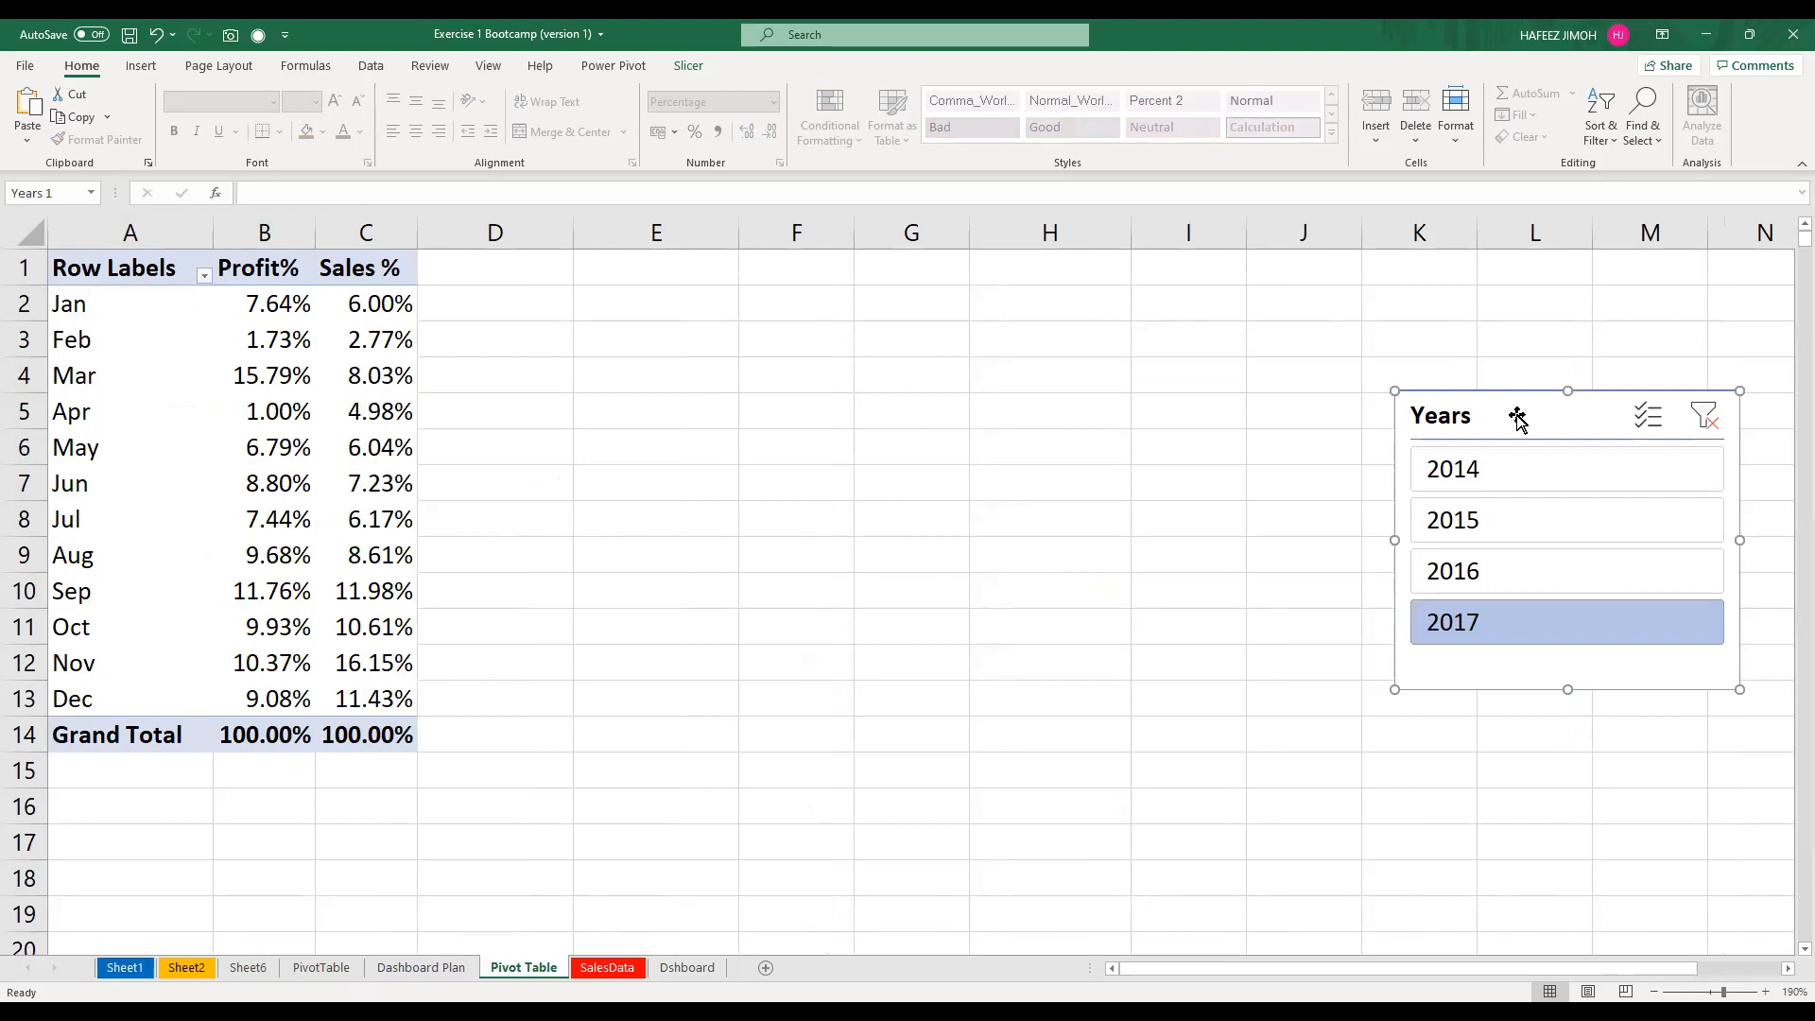
pyautogui.press('Delete')
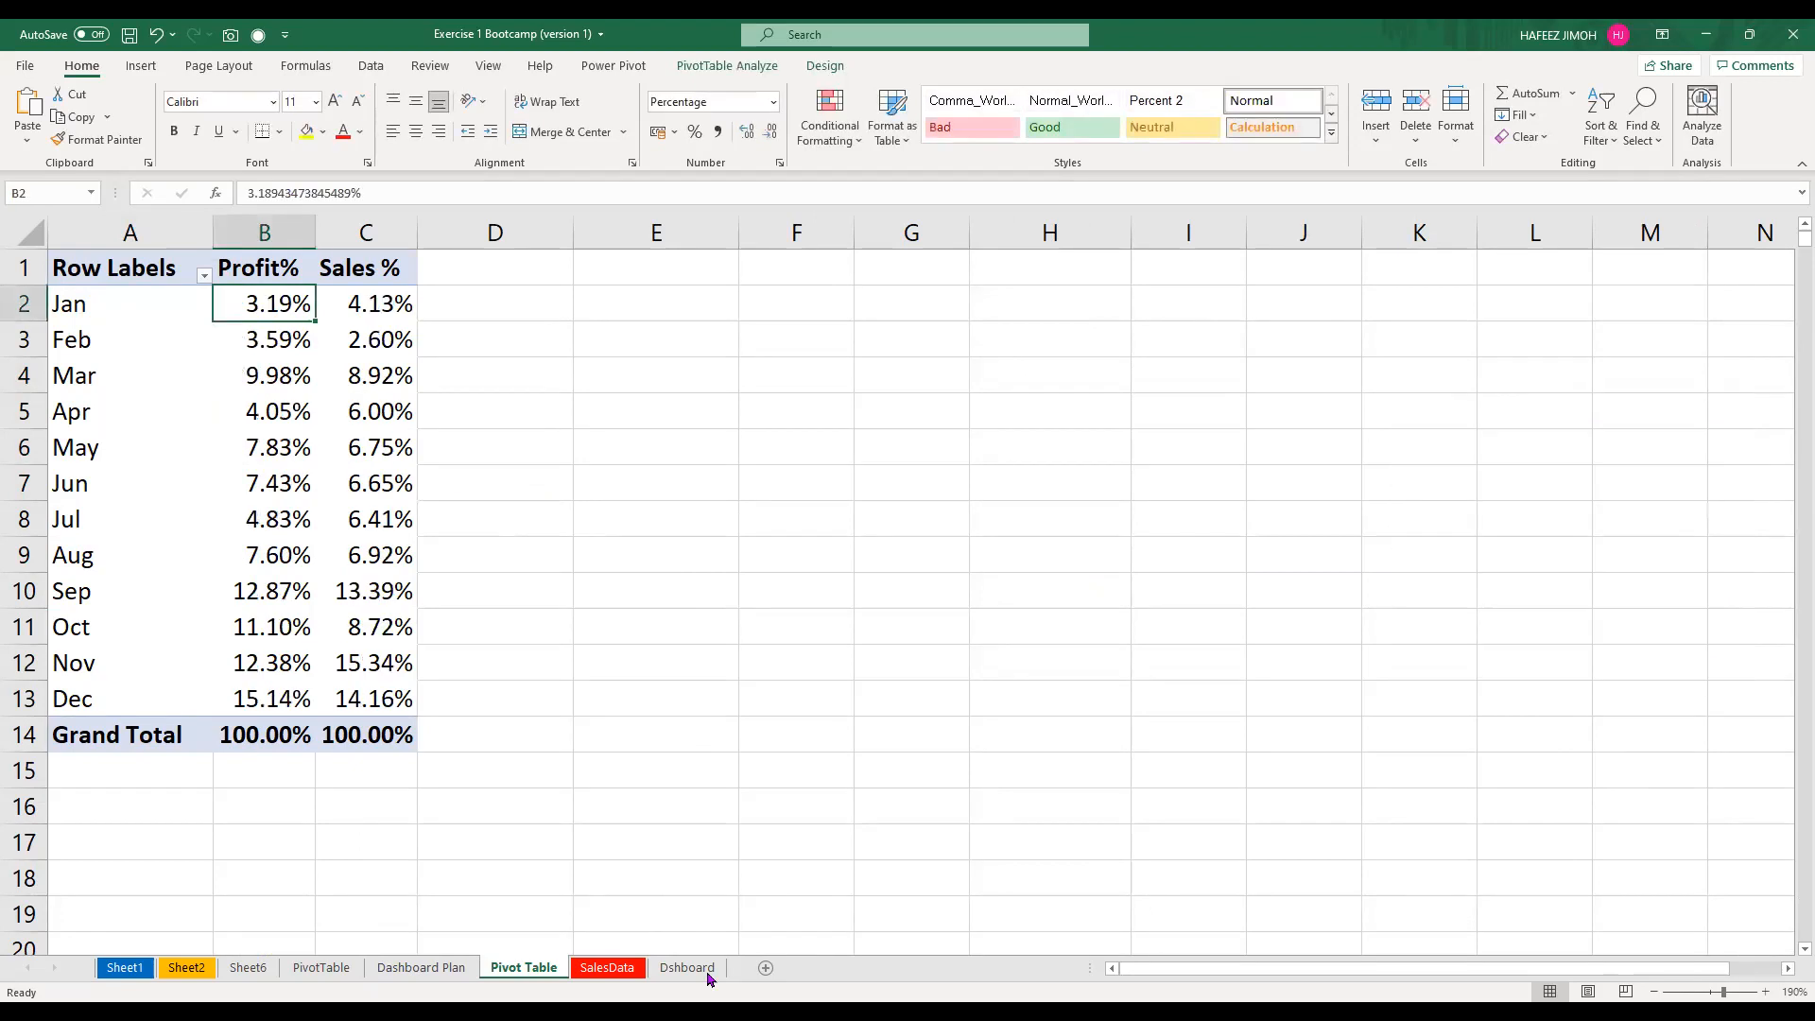
pyautogui.click(698, 969)
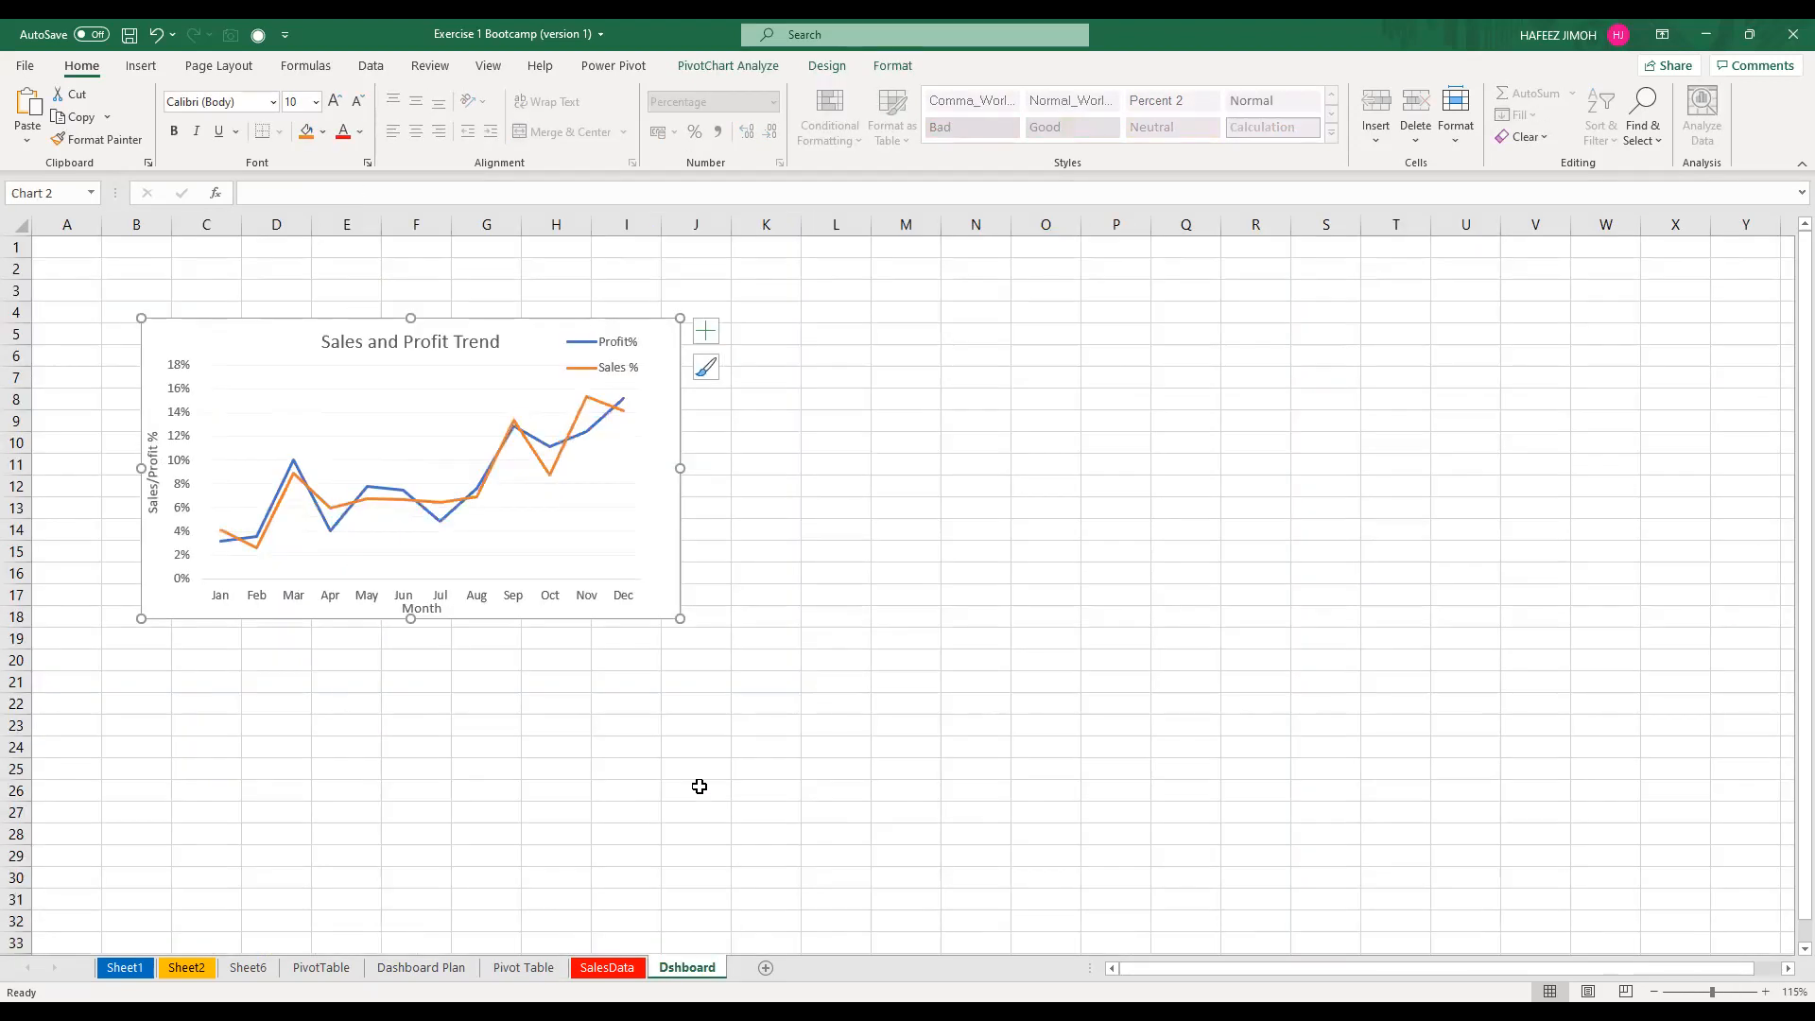
pyautogui.hotkey('ctrl', 'v')
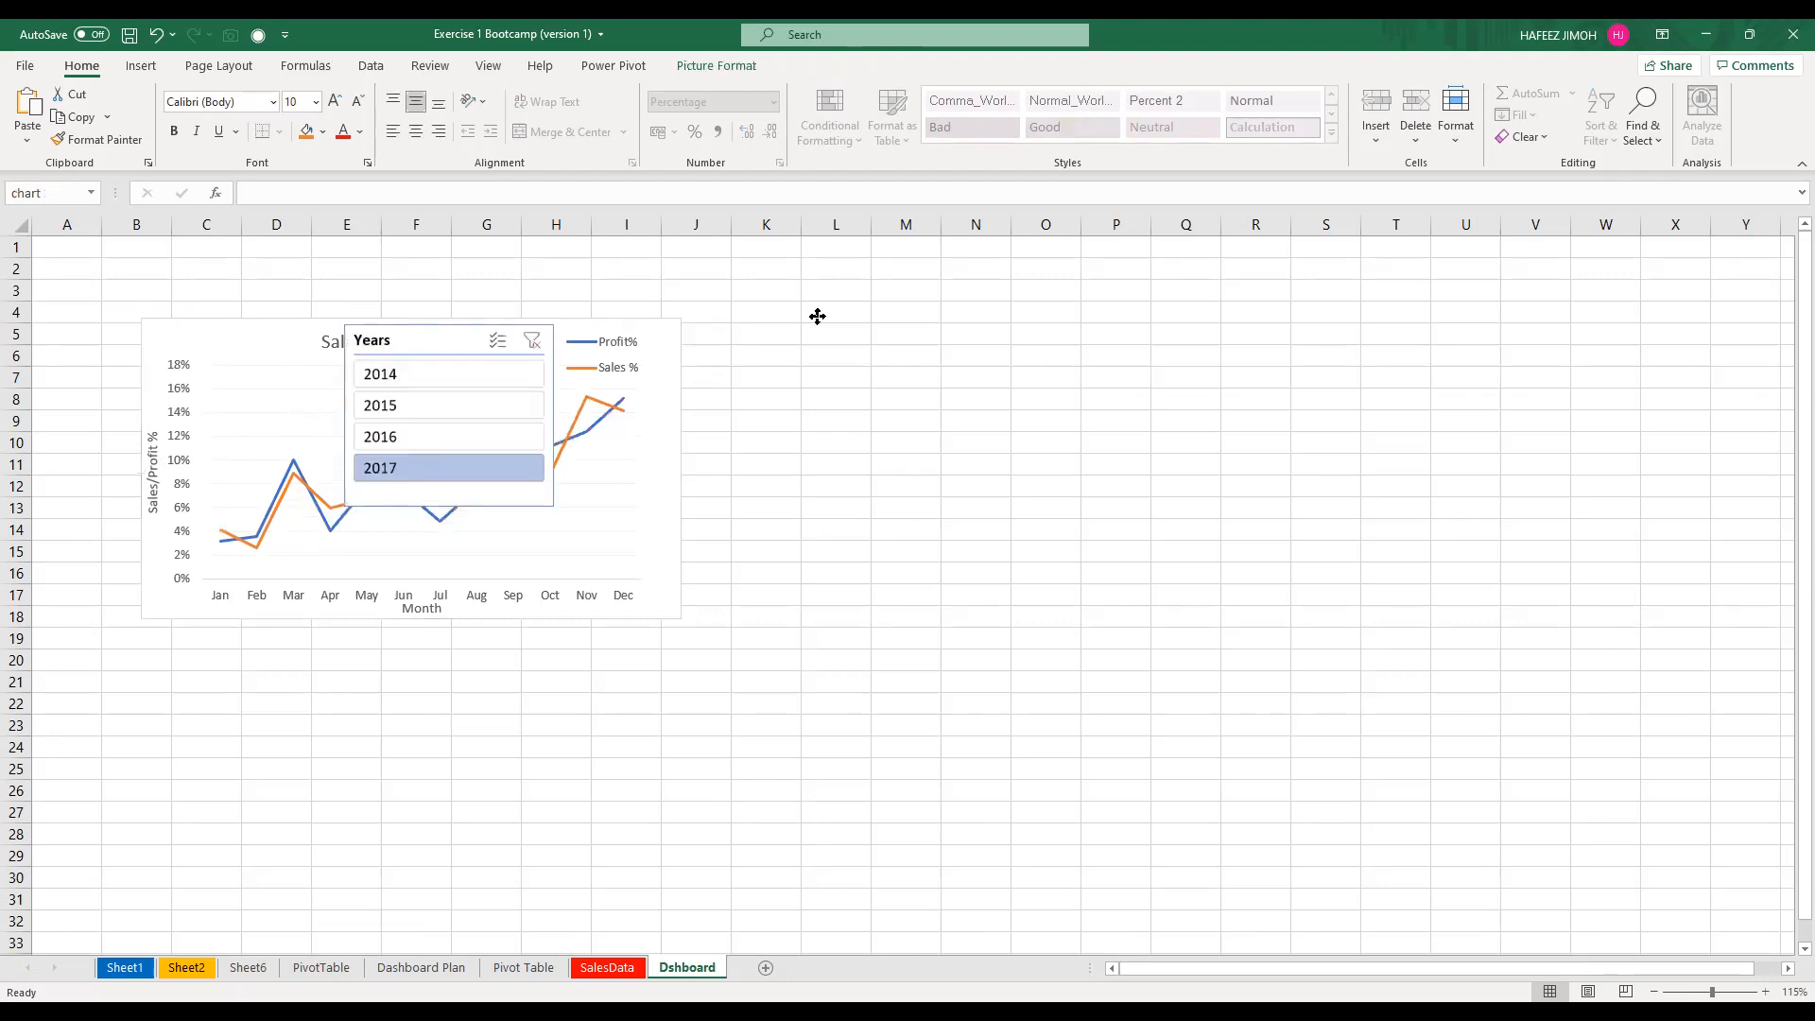
pyautogui.moveTo(989, 376); pyautogui.dragTo(91, 840)
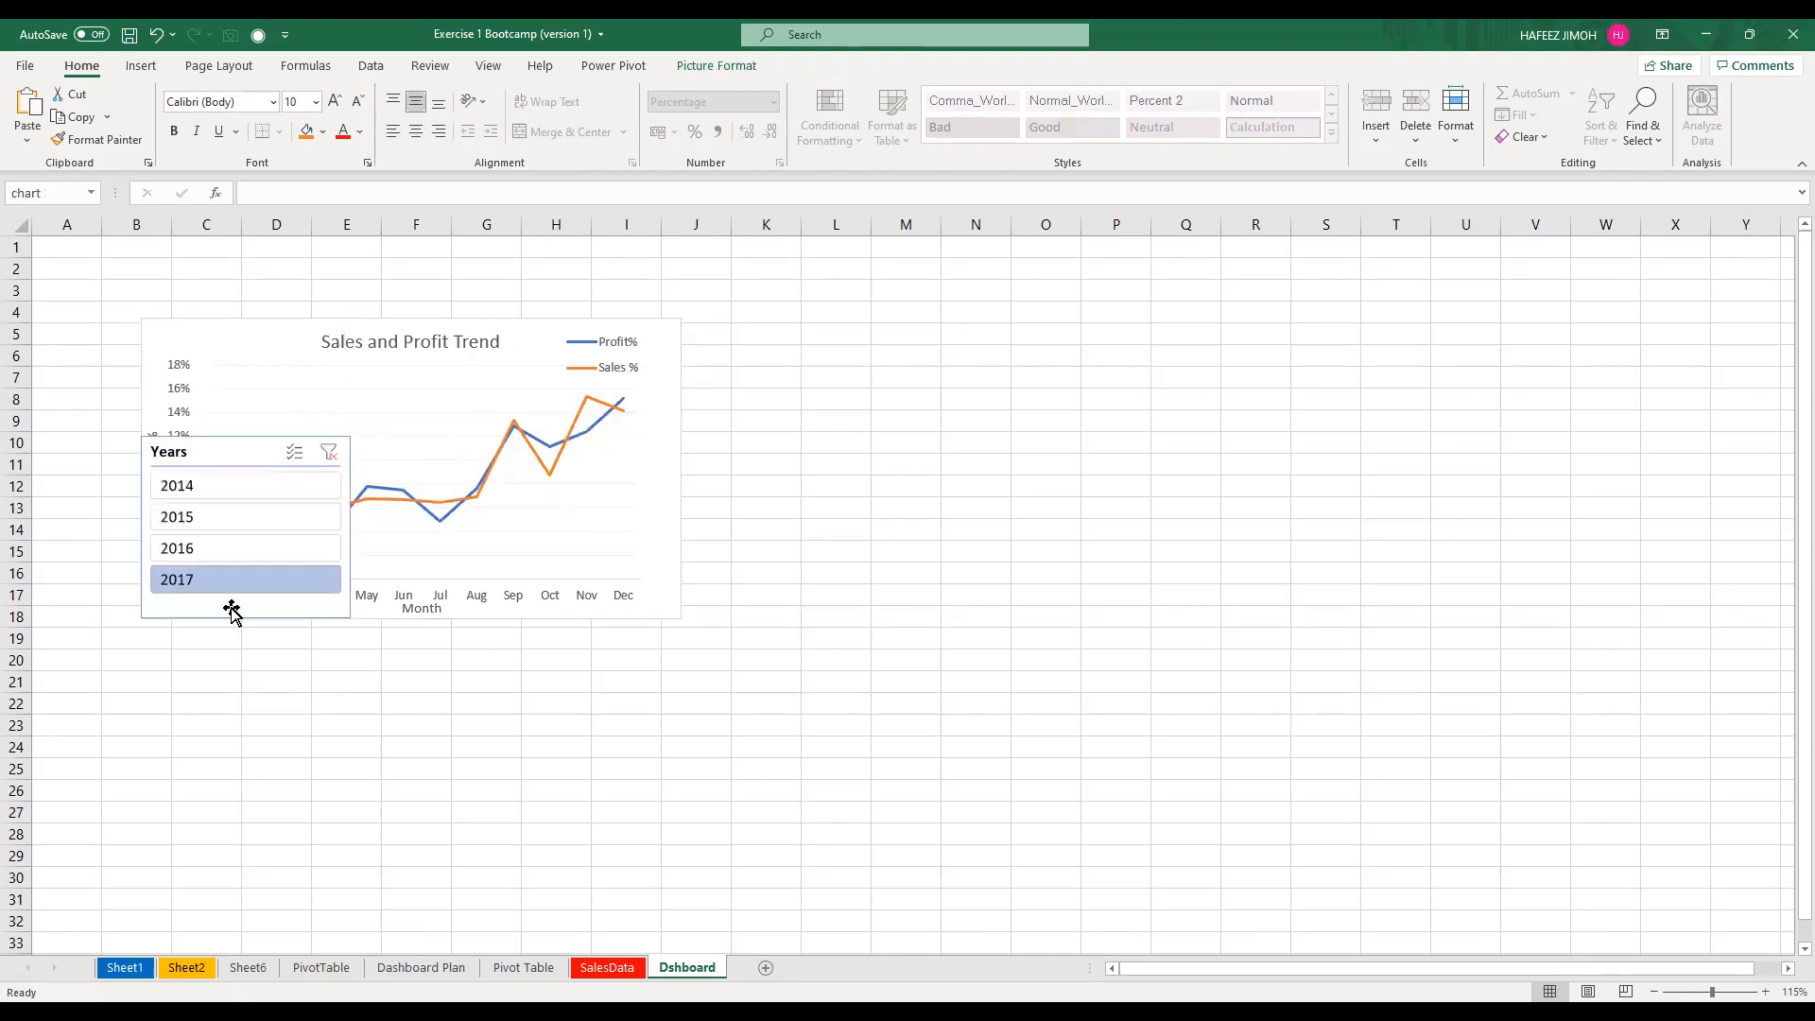
pyautogui.click(270, 476)
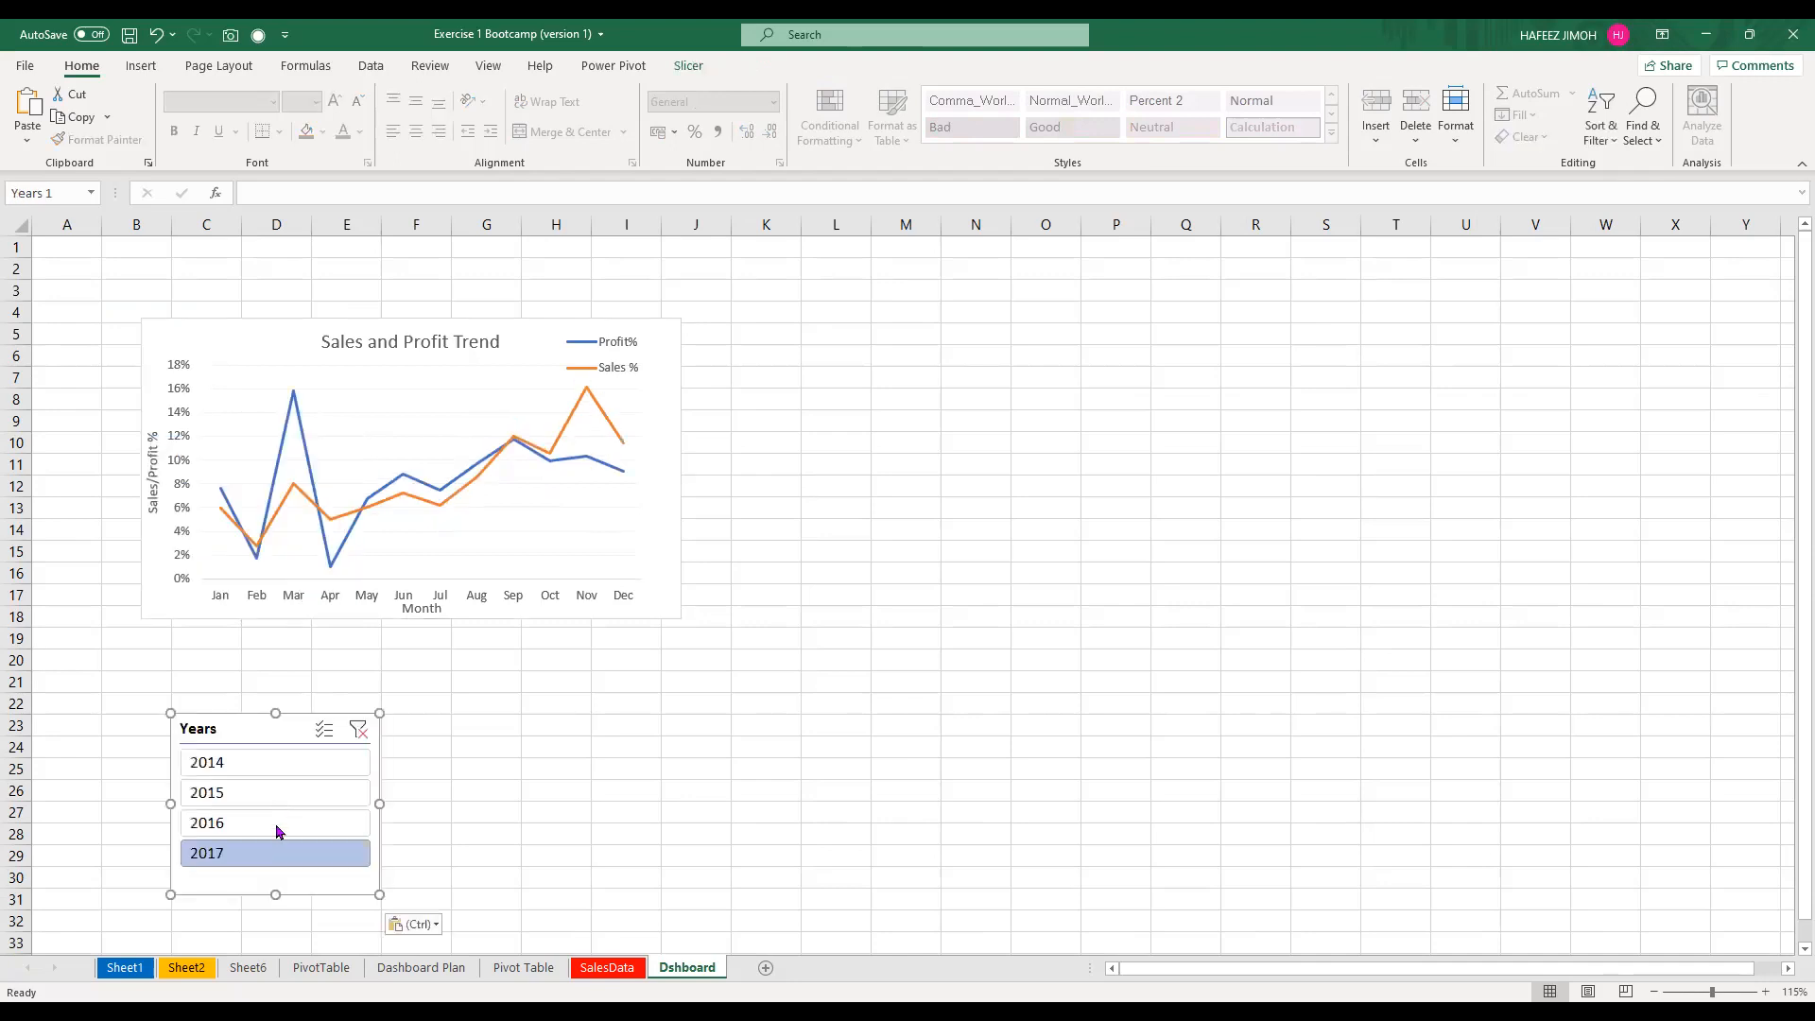
# Test the Years slicer by switching the chart's filter between years, ending on 2016
pyautogui.click(276, 794)
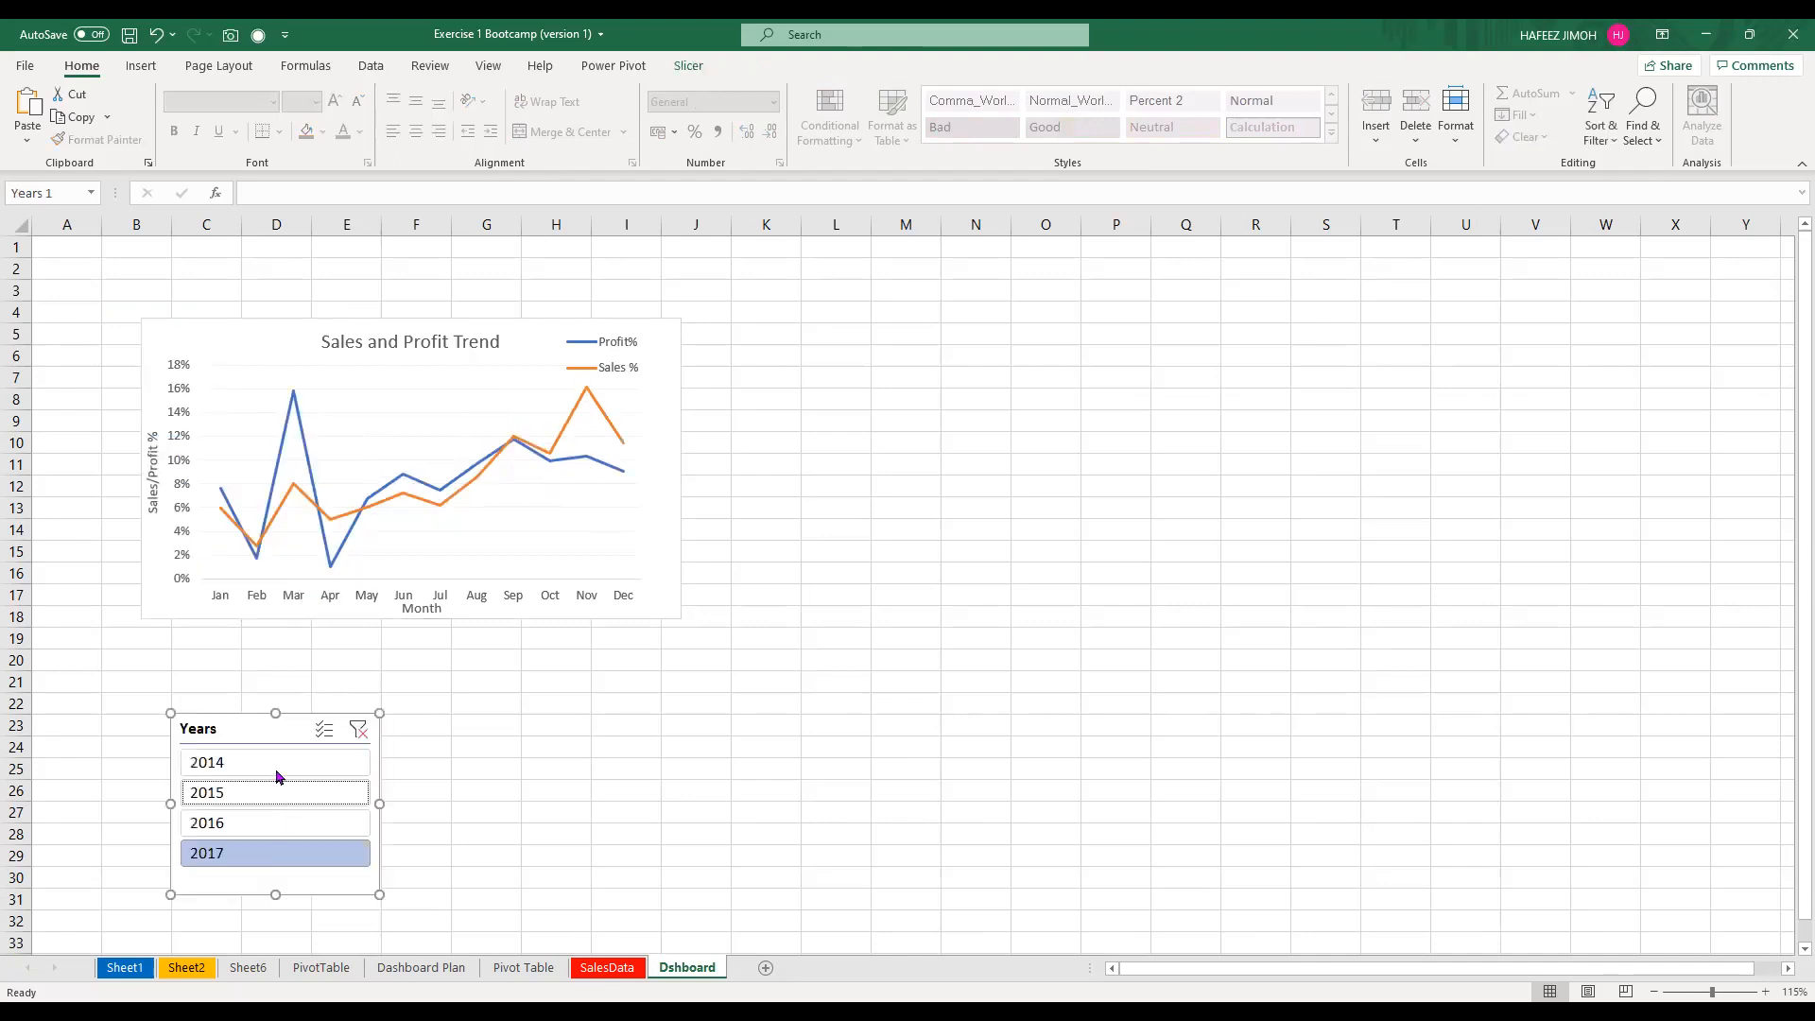
pyautogui.click(288, 822)
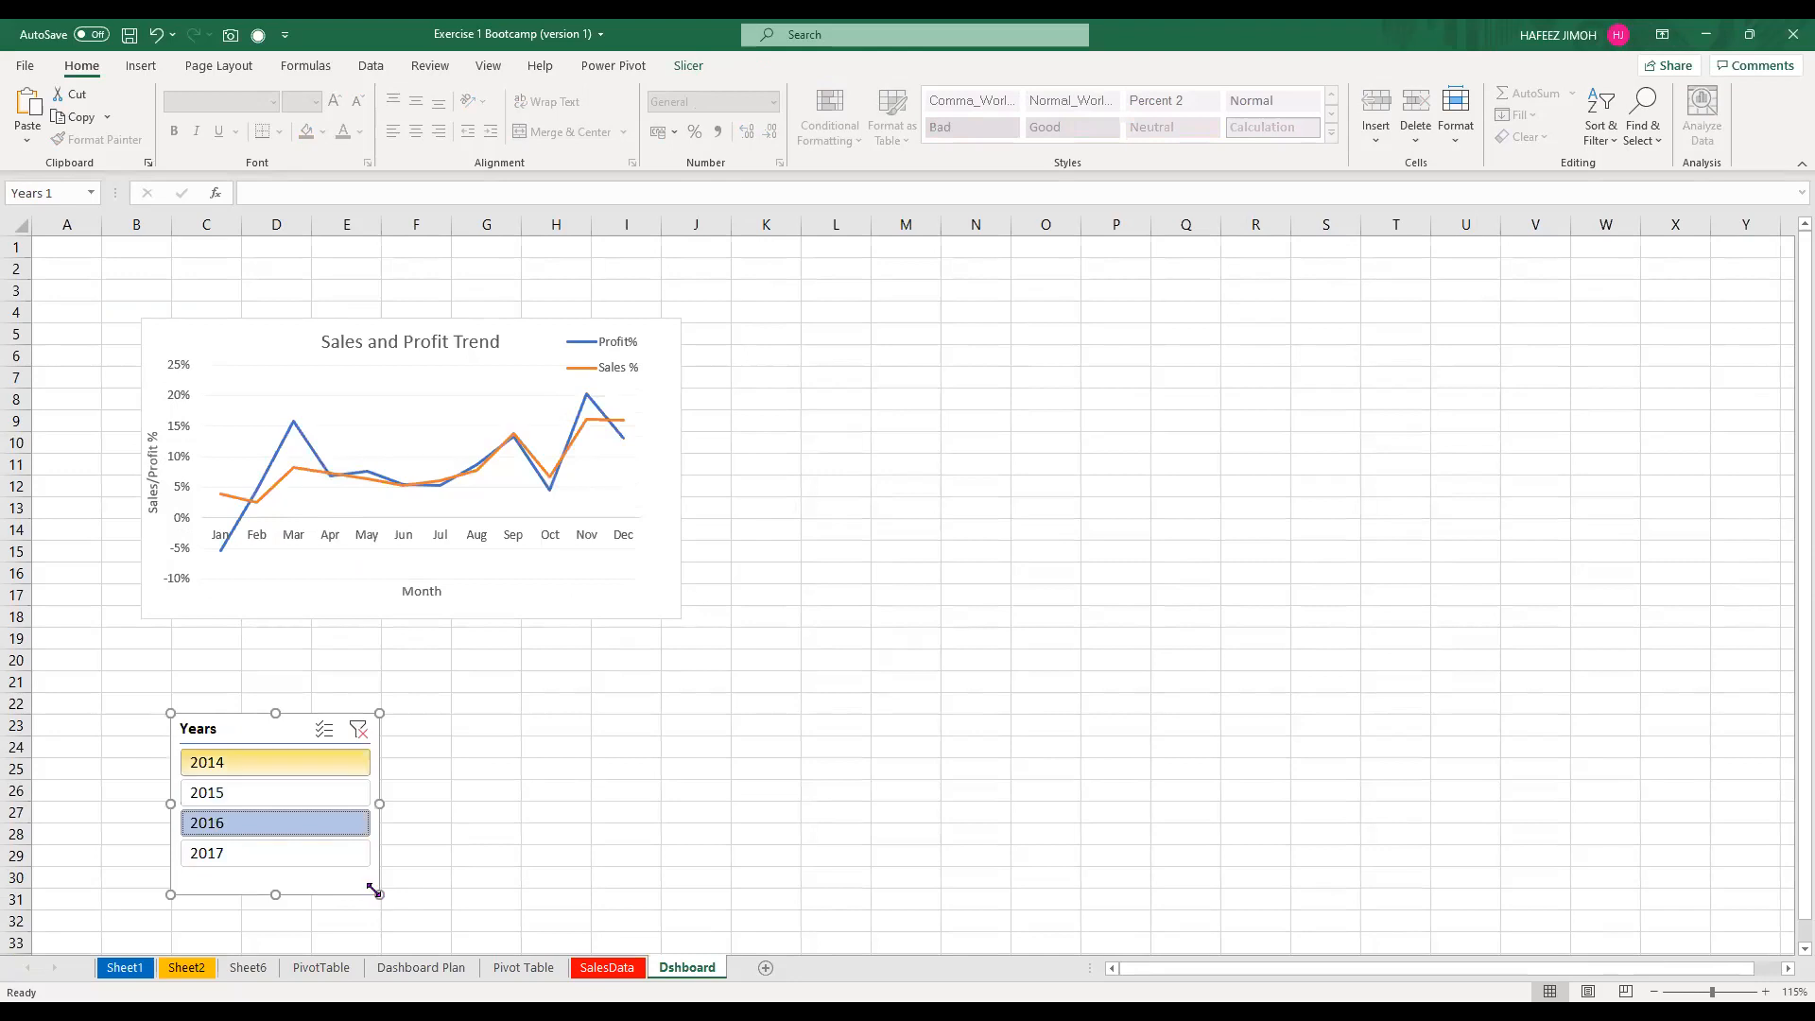
# Narrow the Years slicer and arrange it at the sheet's left edge directly beside the Sales and Profit Trend chart
pyautogui.moveTo(378, 891); pyautogui.dragTo(333, 887)
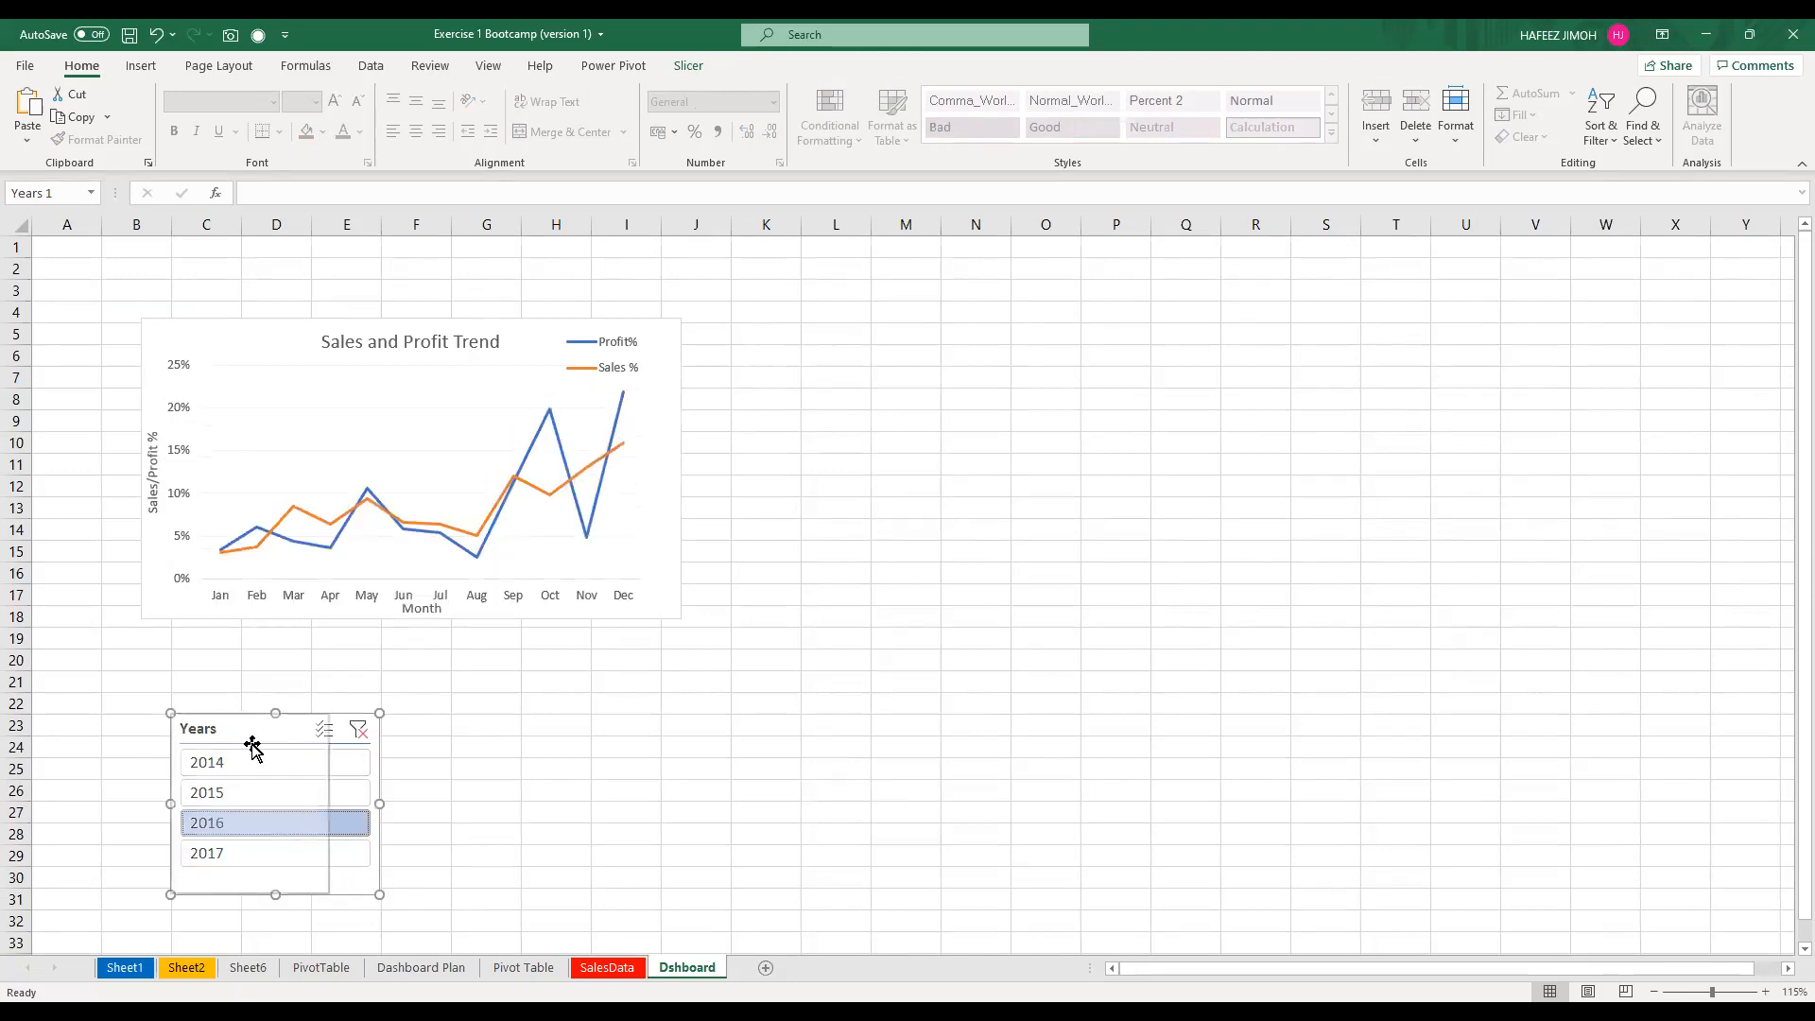
pyautogui.moveTo(248, 746); pyautogui.dragTo(177, 590)
pyautogui.moveTo(155, 393); pyautogui.dragTo(111, 354)
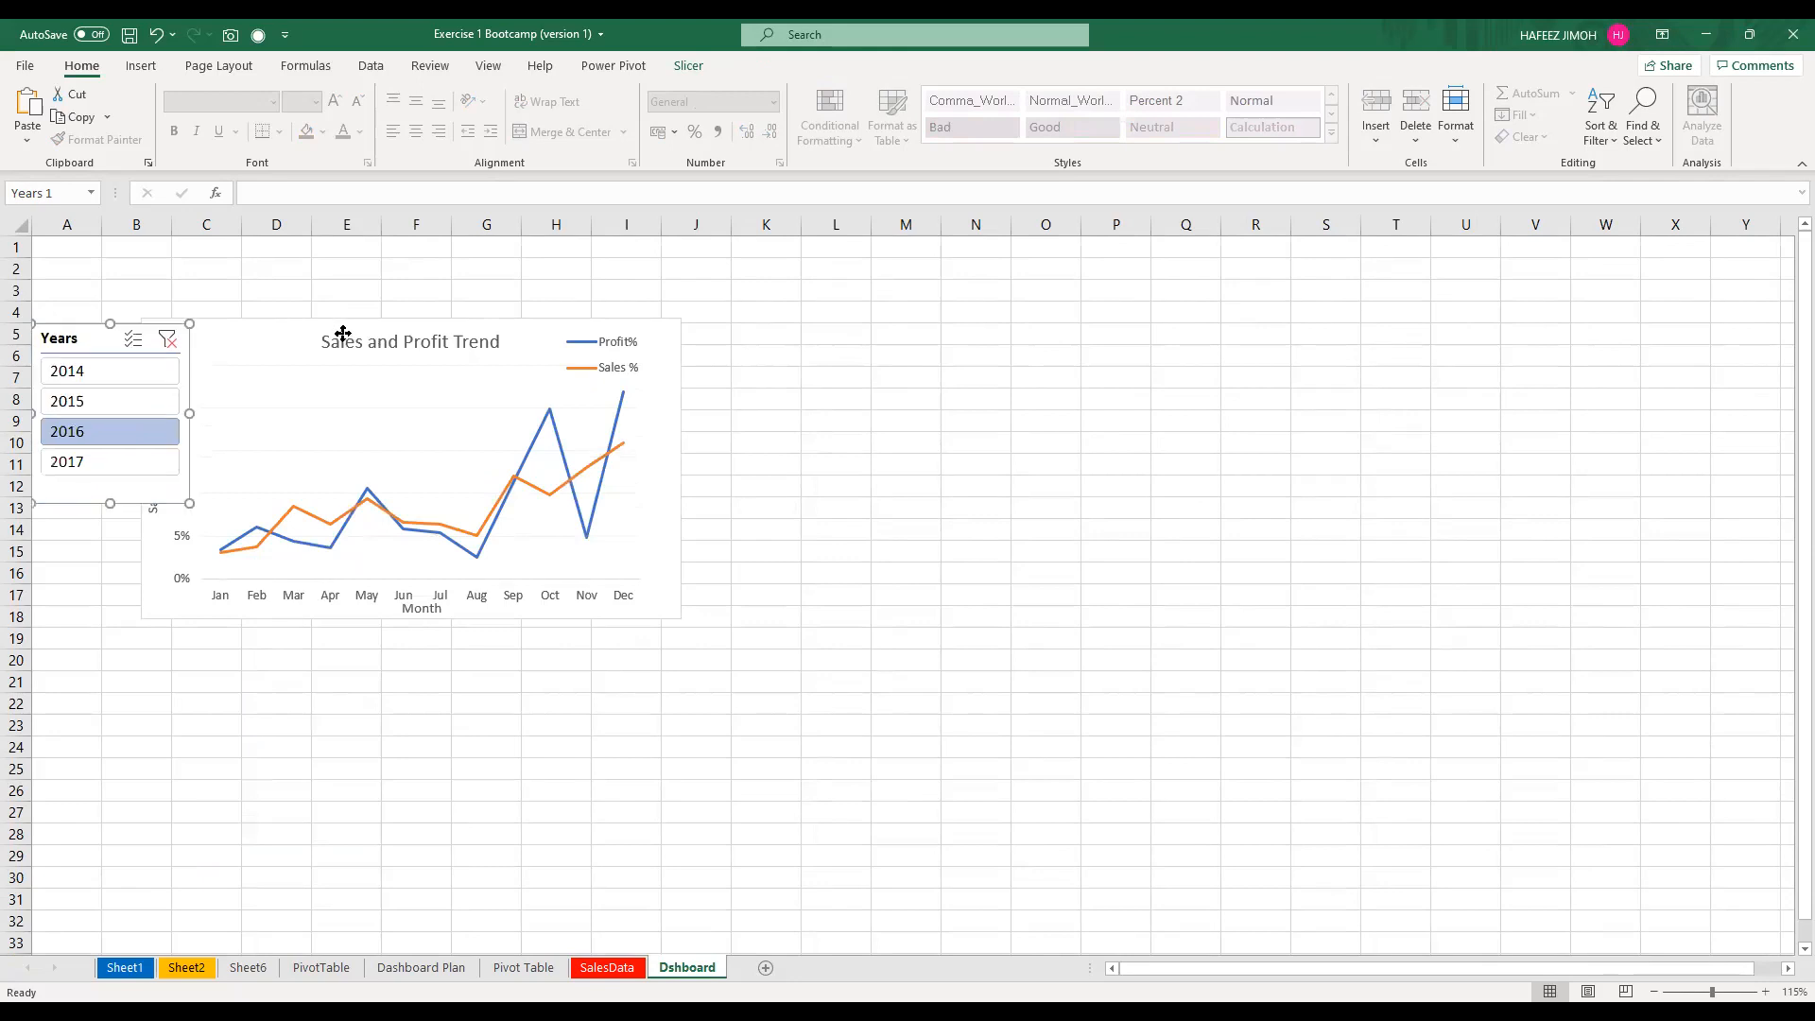
pyautogui.moveTo(288, 333); pyautogui.dragTo(342, 333)
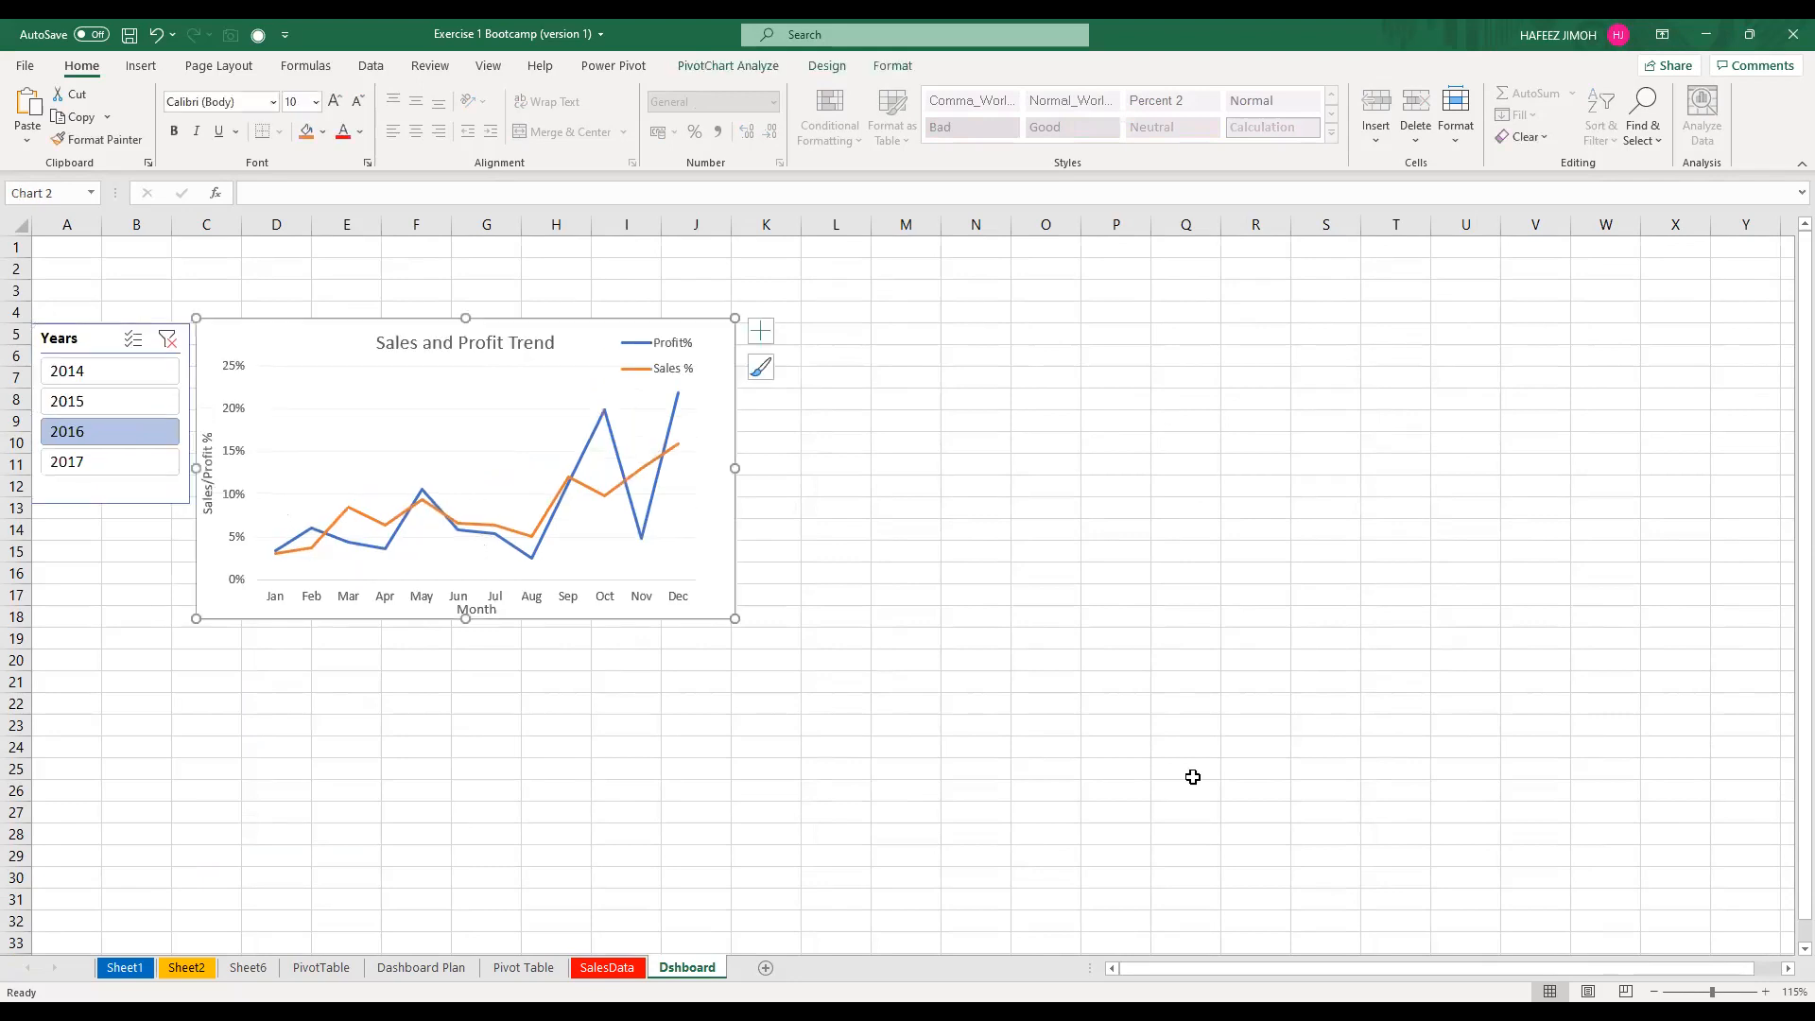
# Hide the gridlines and the formula bar on the Dshboard sheet
pyautogui.click(501, 75)
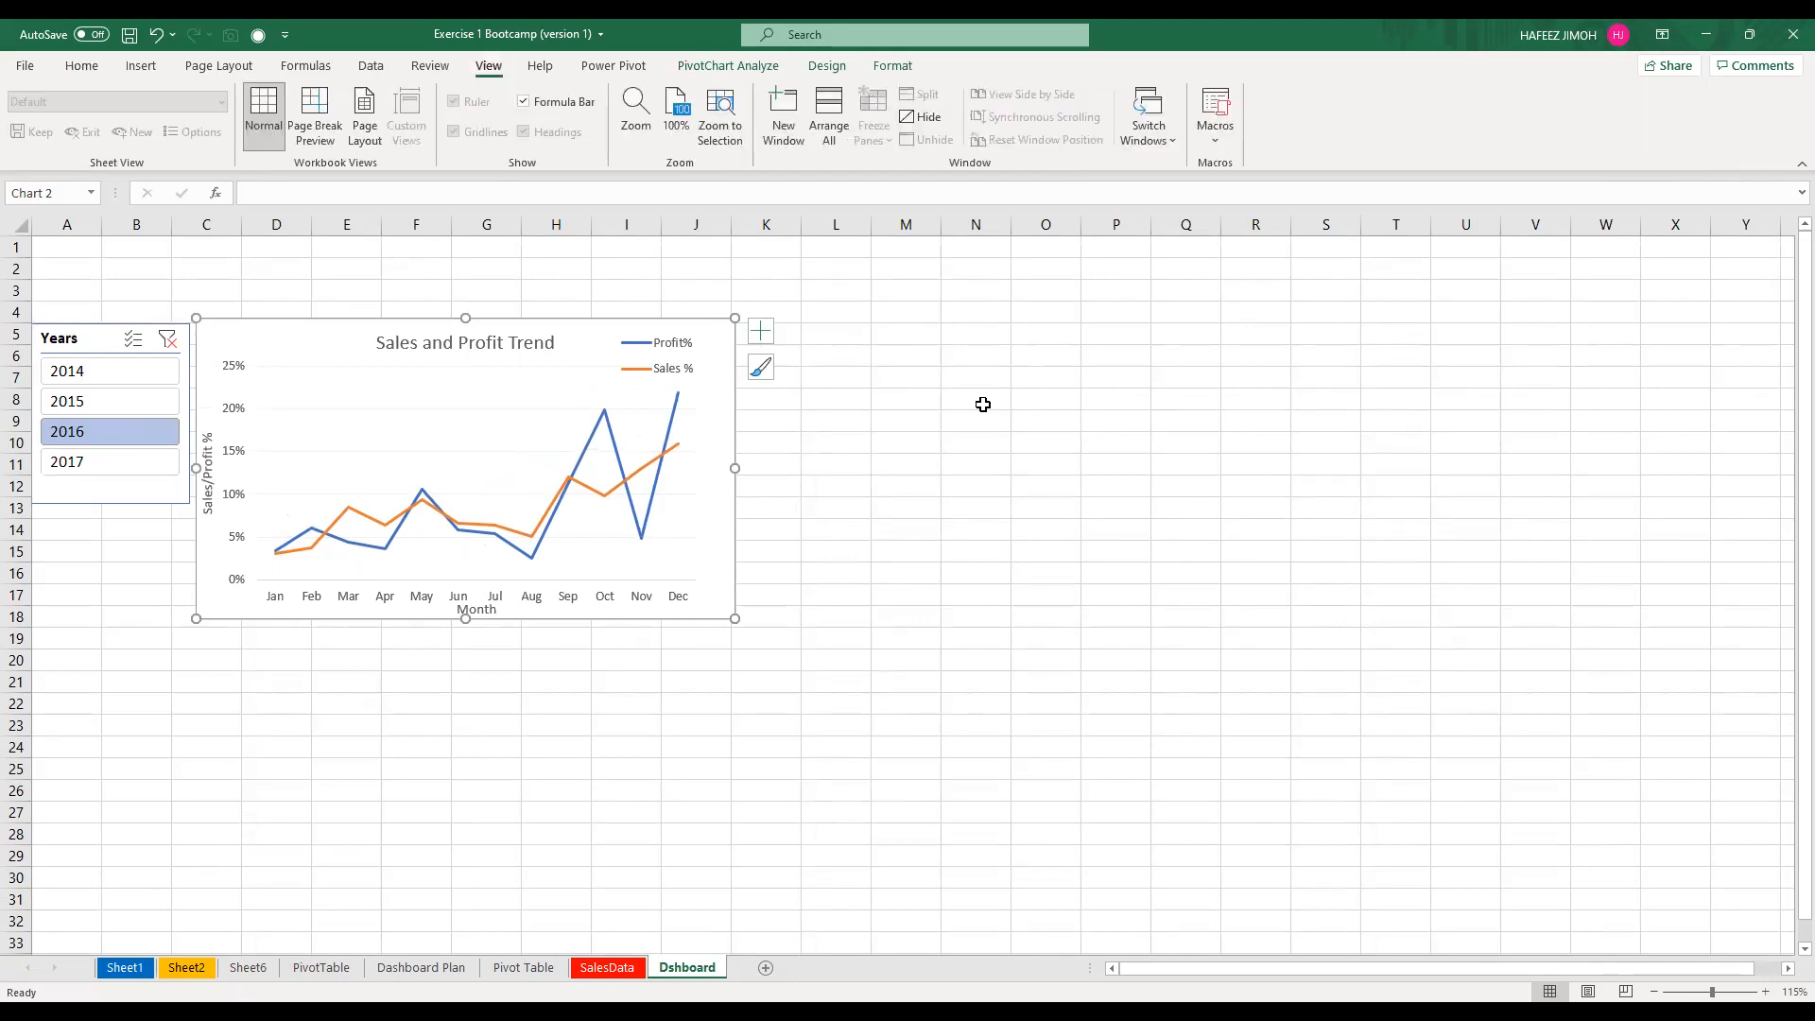
pyautogui.press('Escape')
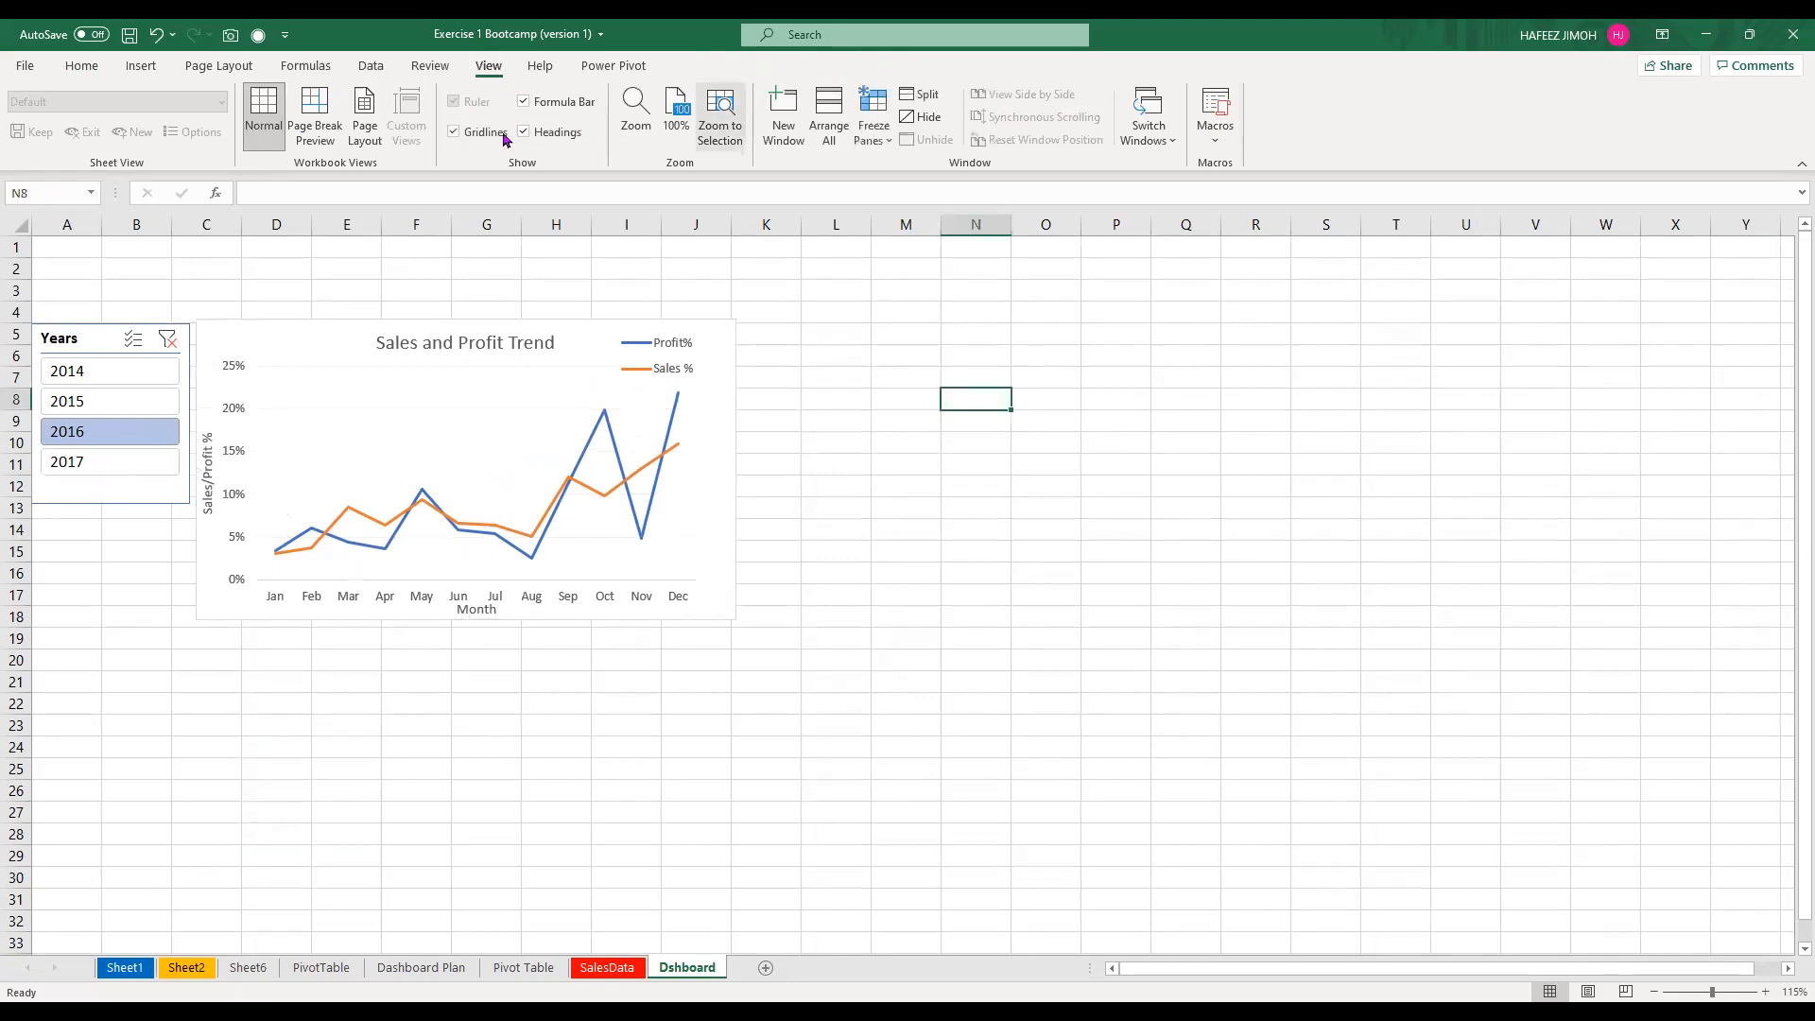
pyautogui.click(505, 140)
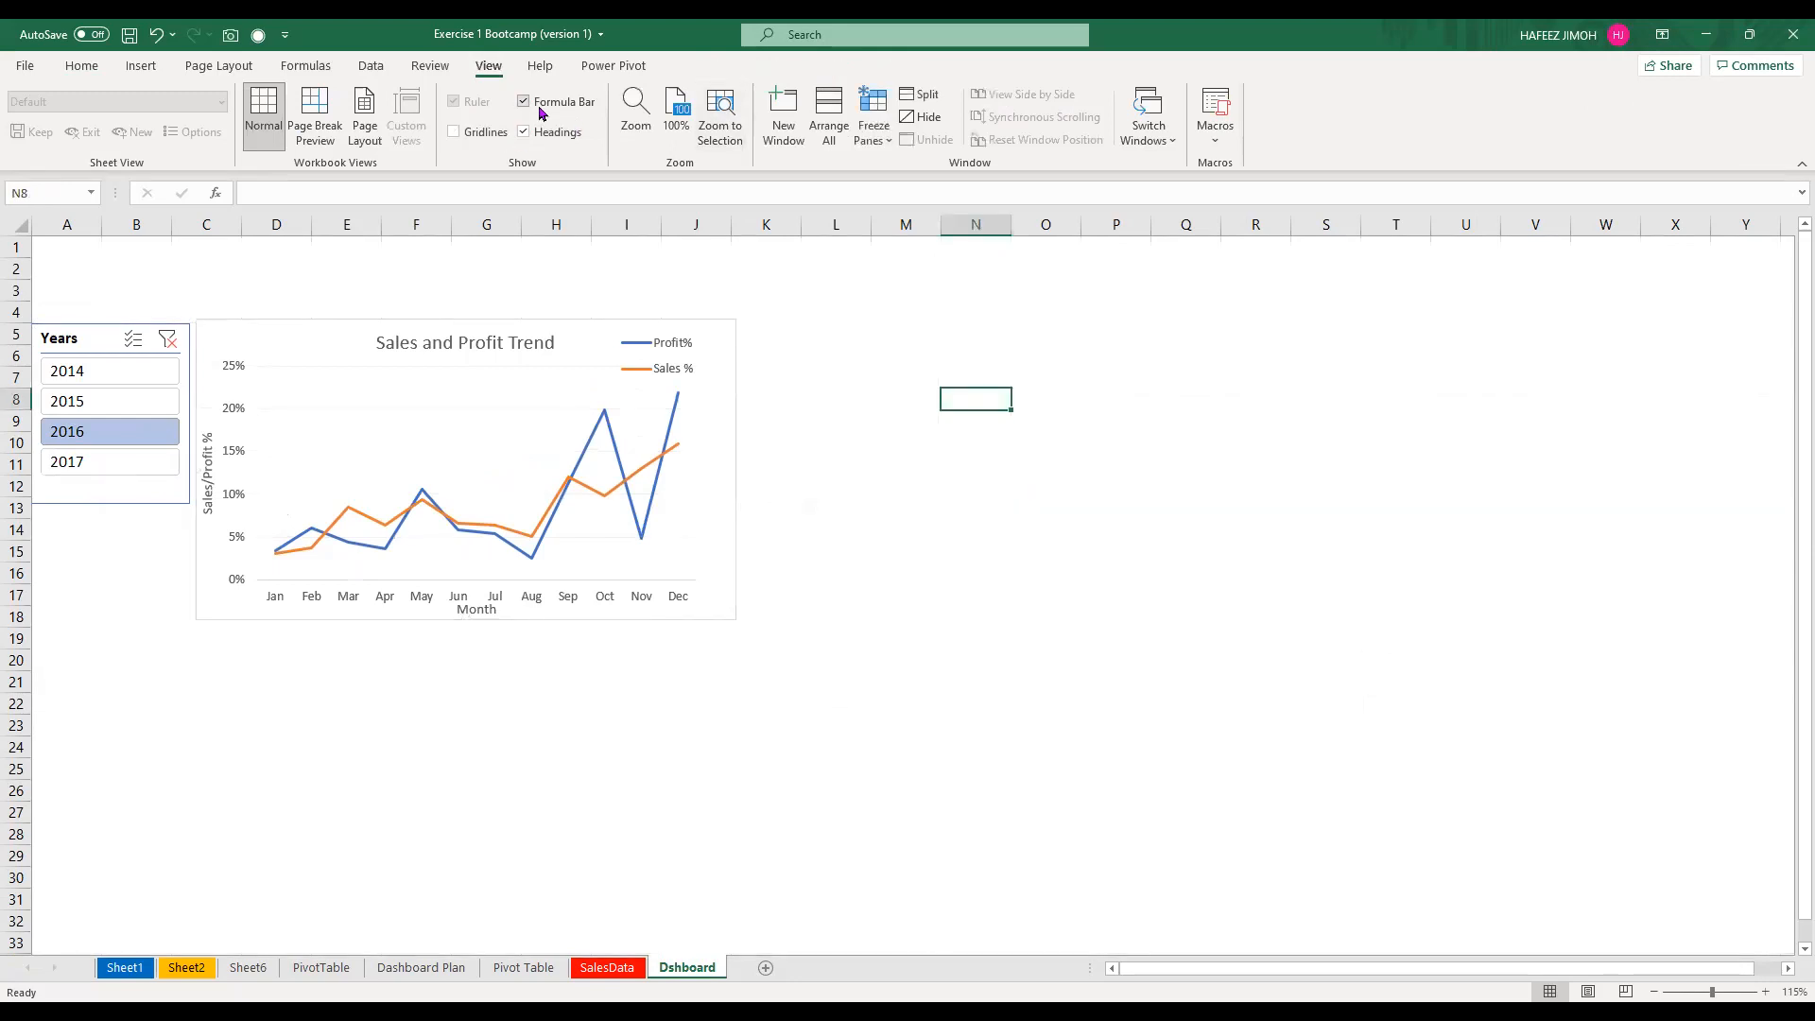
pyautogui.click(563, 102)
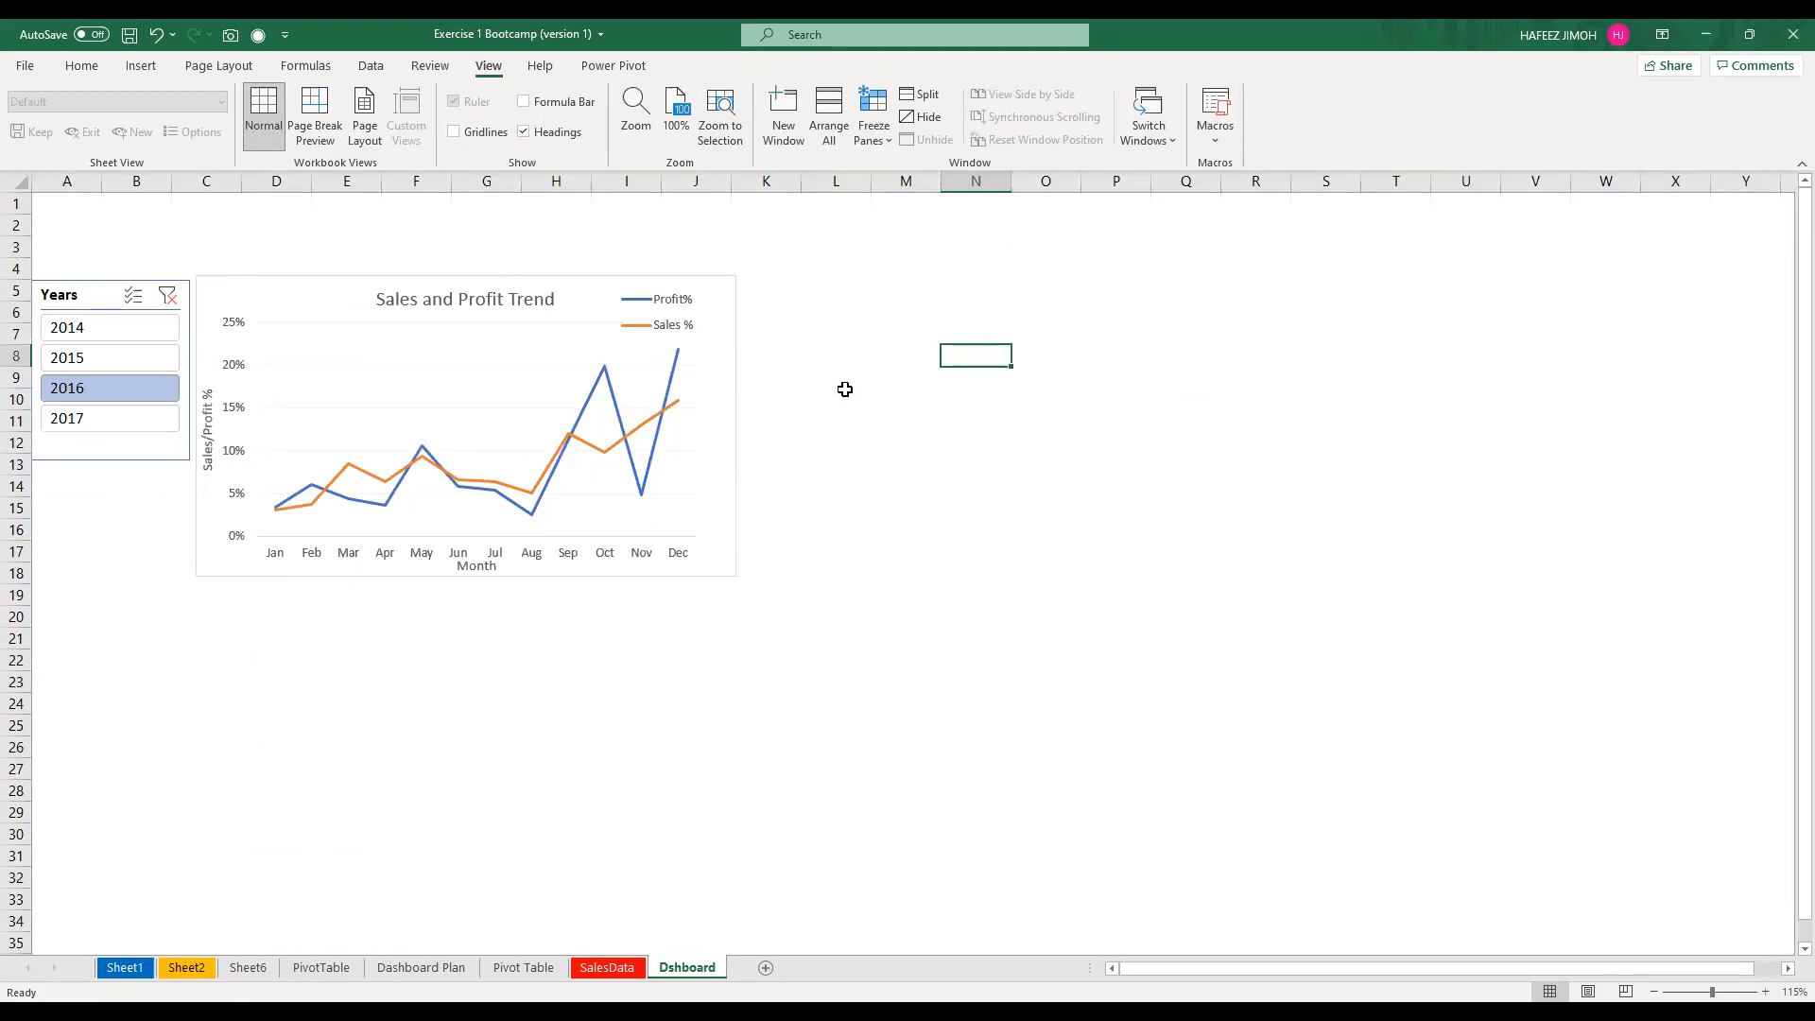
pyautogui.click(882, 501)
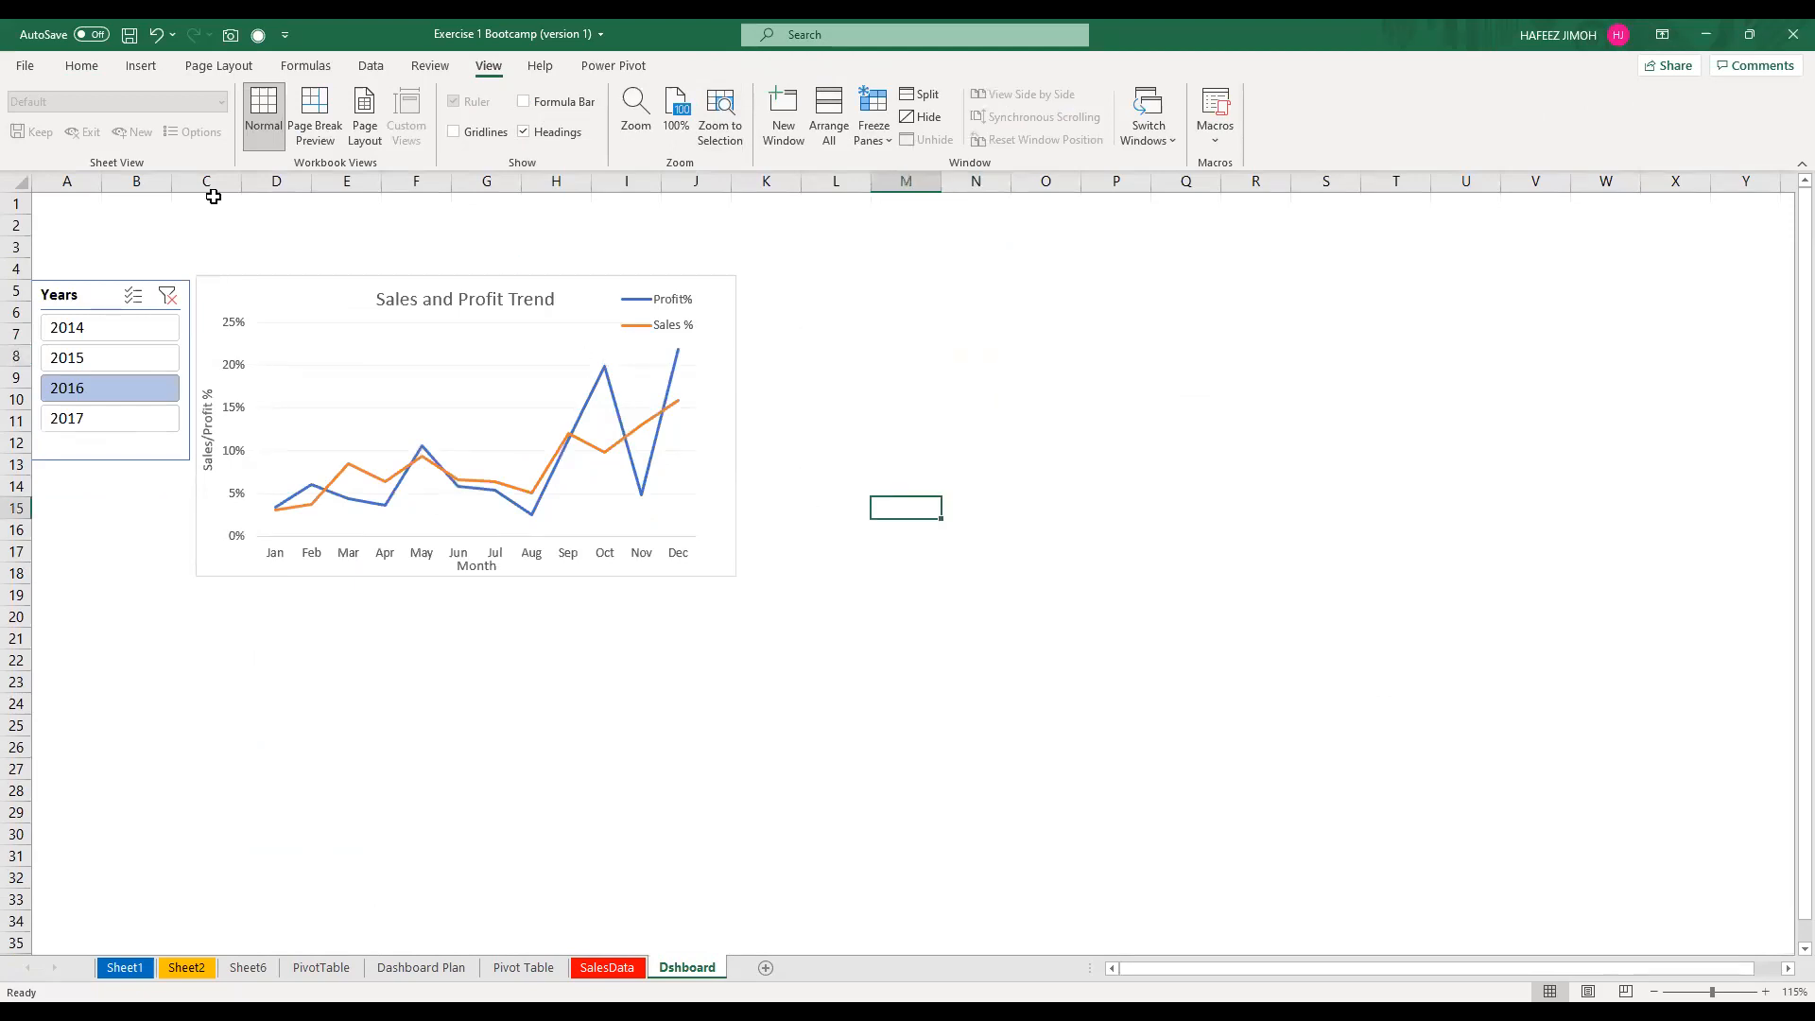
# Fill the range A1:Y34 of the Dshboard sheet with dark grey as the dashboard background
pyautogui.moveTo(59, 204); pyautogui.dragTo(67, 247)
pyautogui.moveTo(356, 561); pyautogui.dragTo(1721, 915)
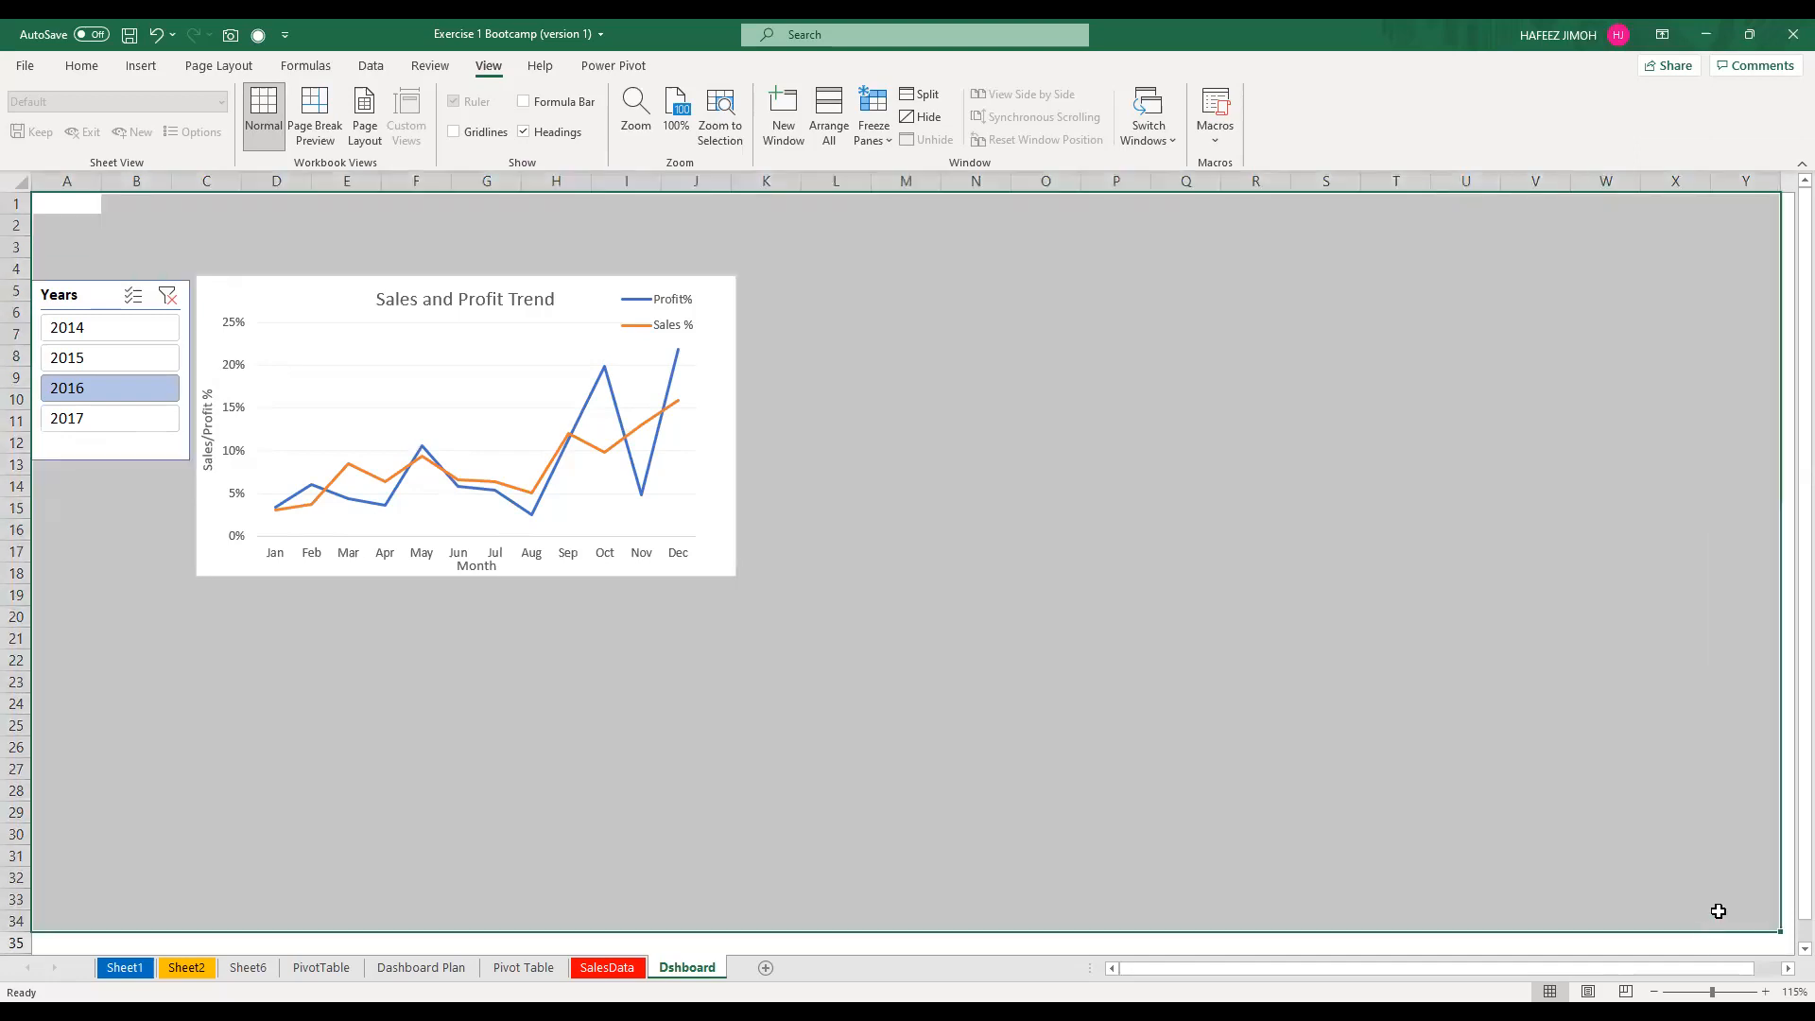
pyautogui.click(83, 64)
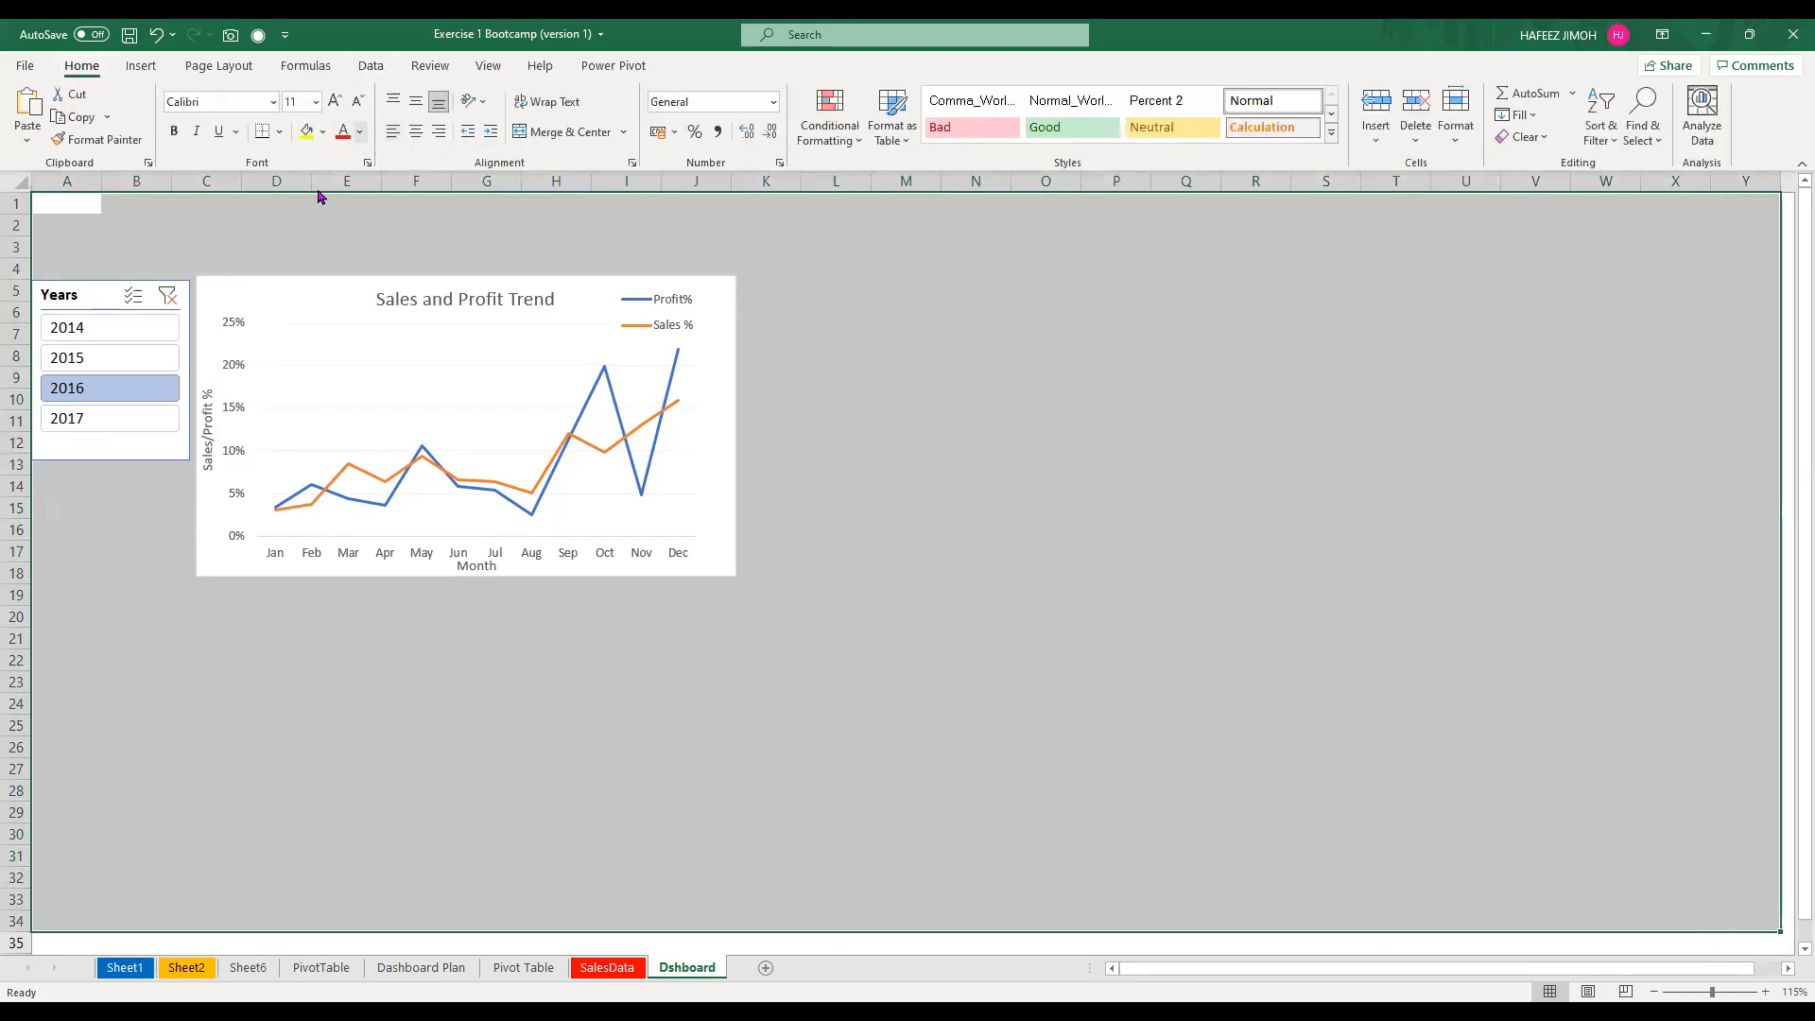
pyautogui.click(322, 131)
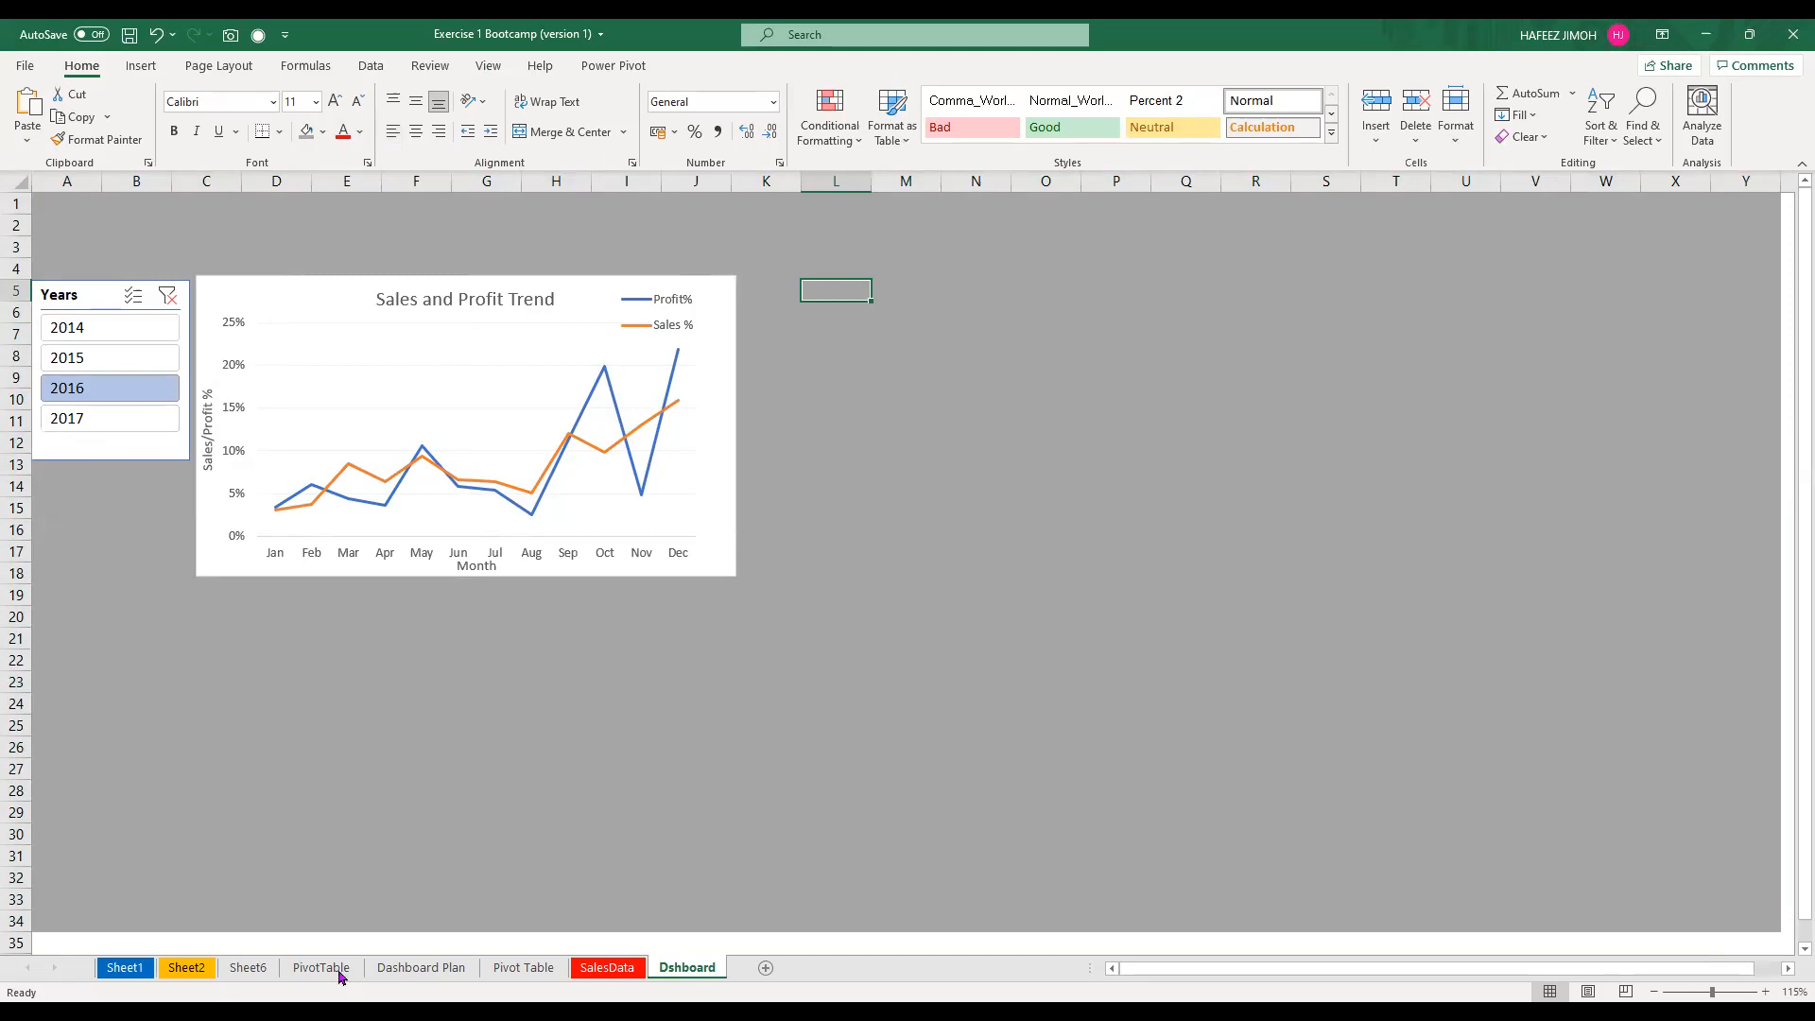
pyautogui.click(470, 970)
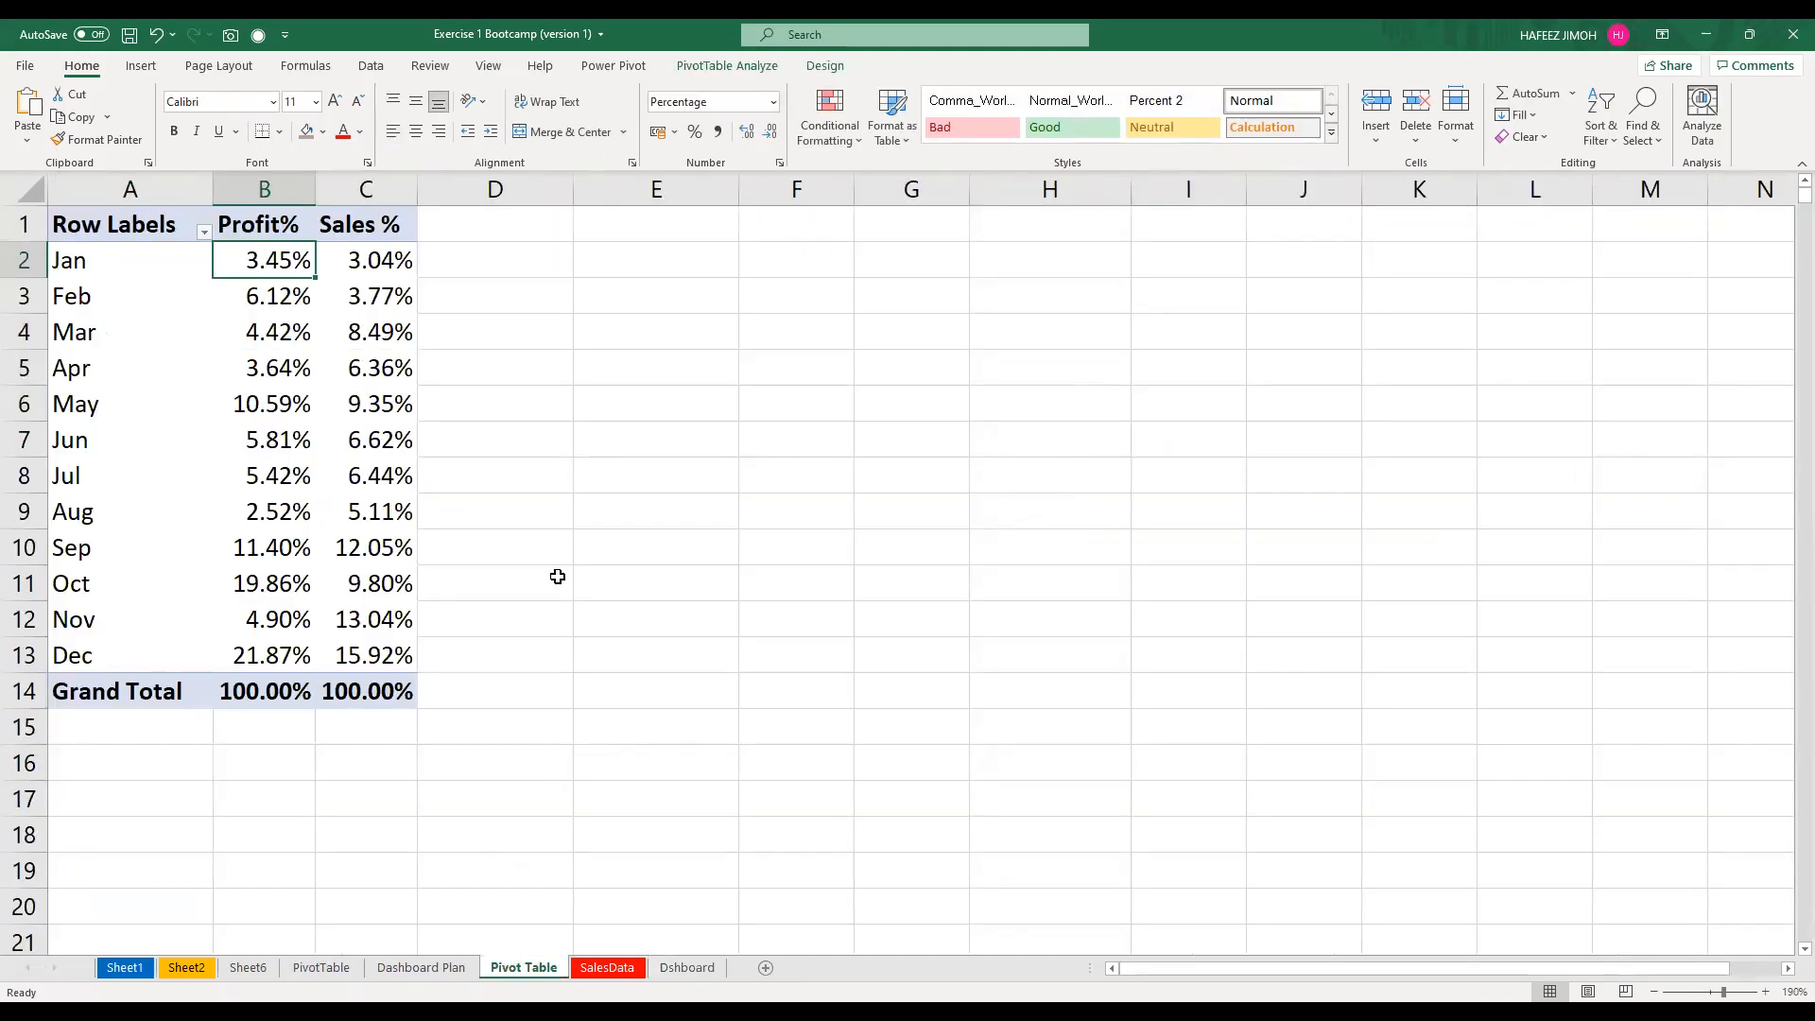
pyautogui.click(558, 577)
pyautogui.click(272, 508)
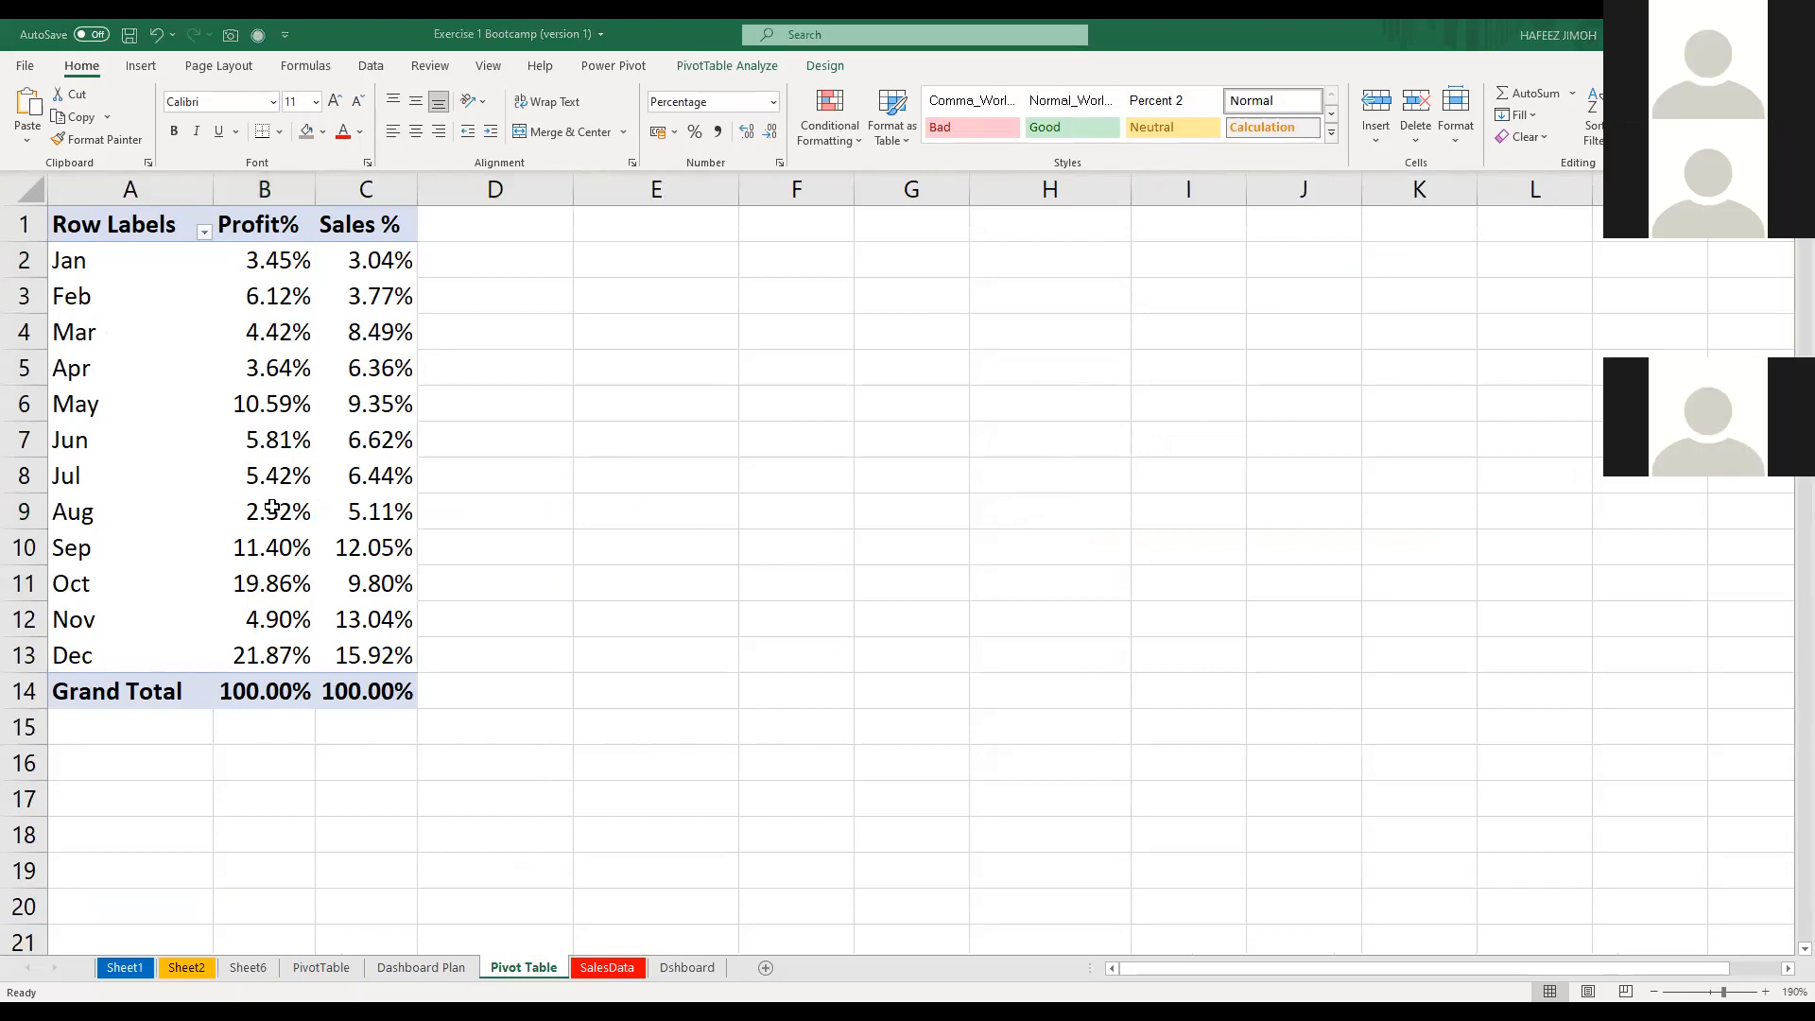
pyautogui.click(716, 968)
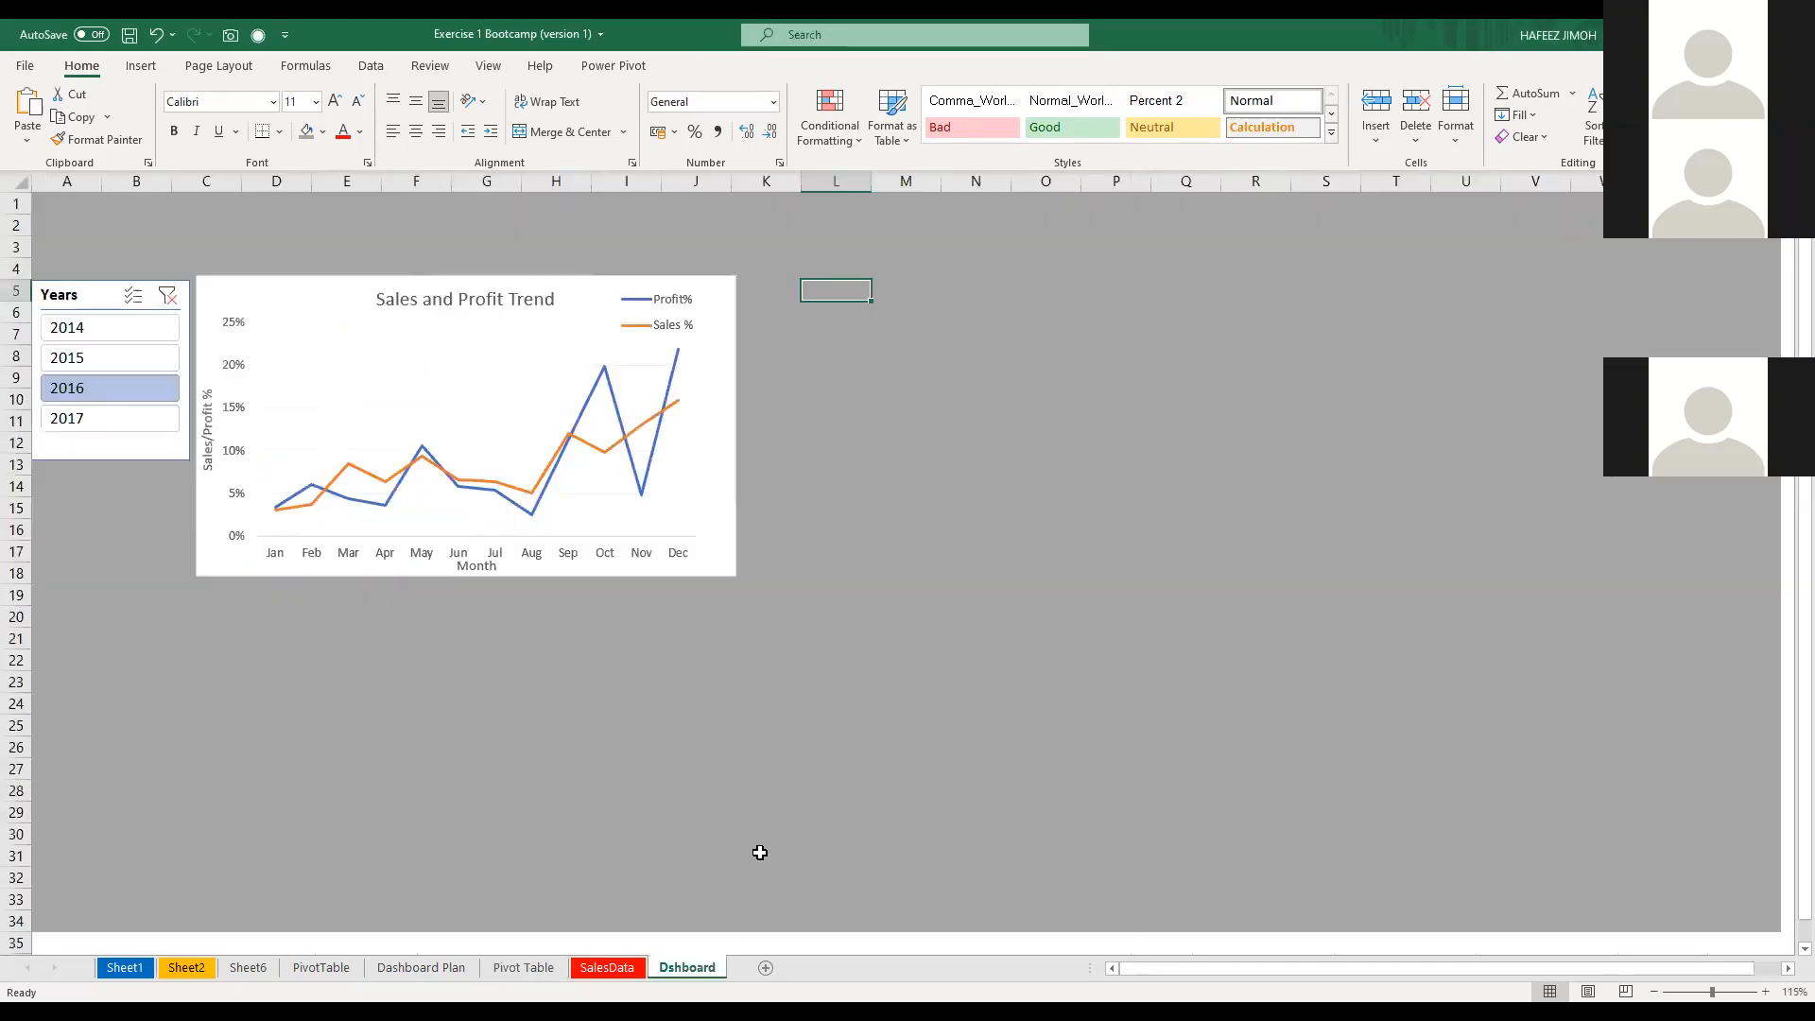
# Move the plot area slightly up and to the left inside the Sales and Profit Trend chart
pyautogui.click(669, 496)
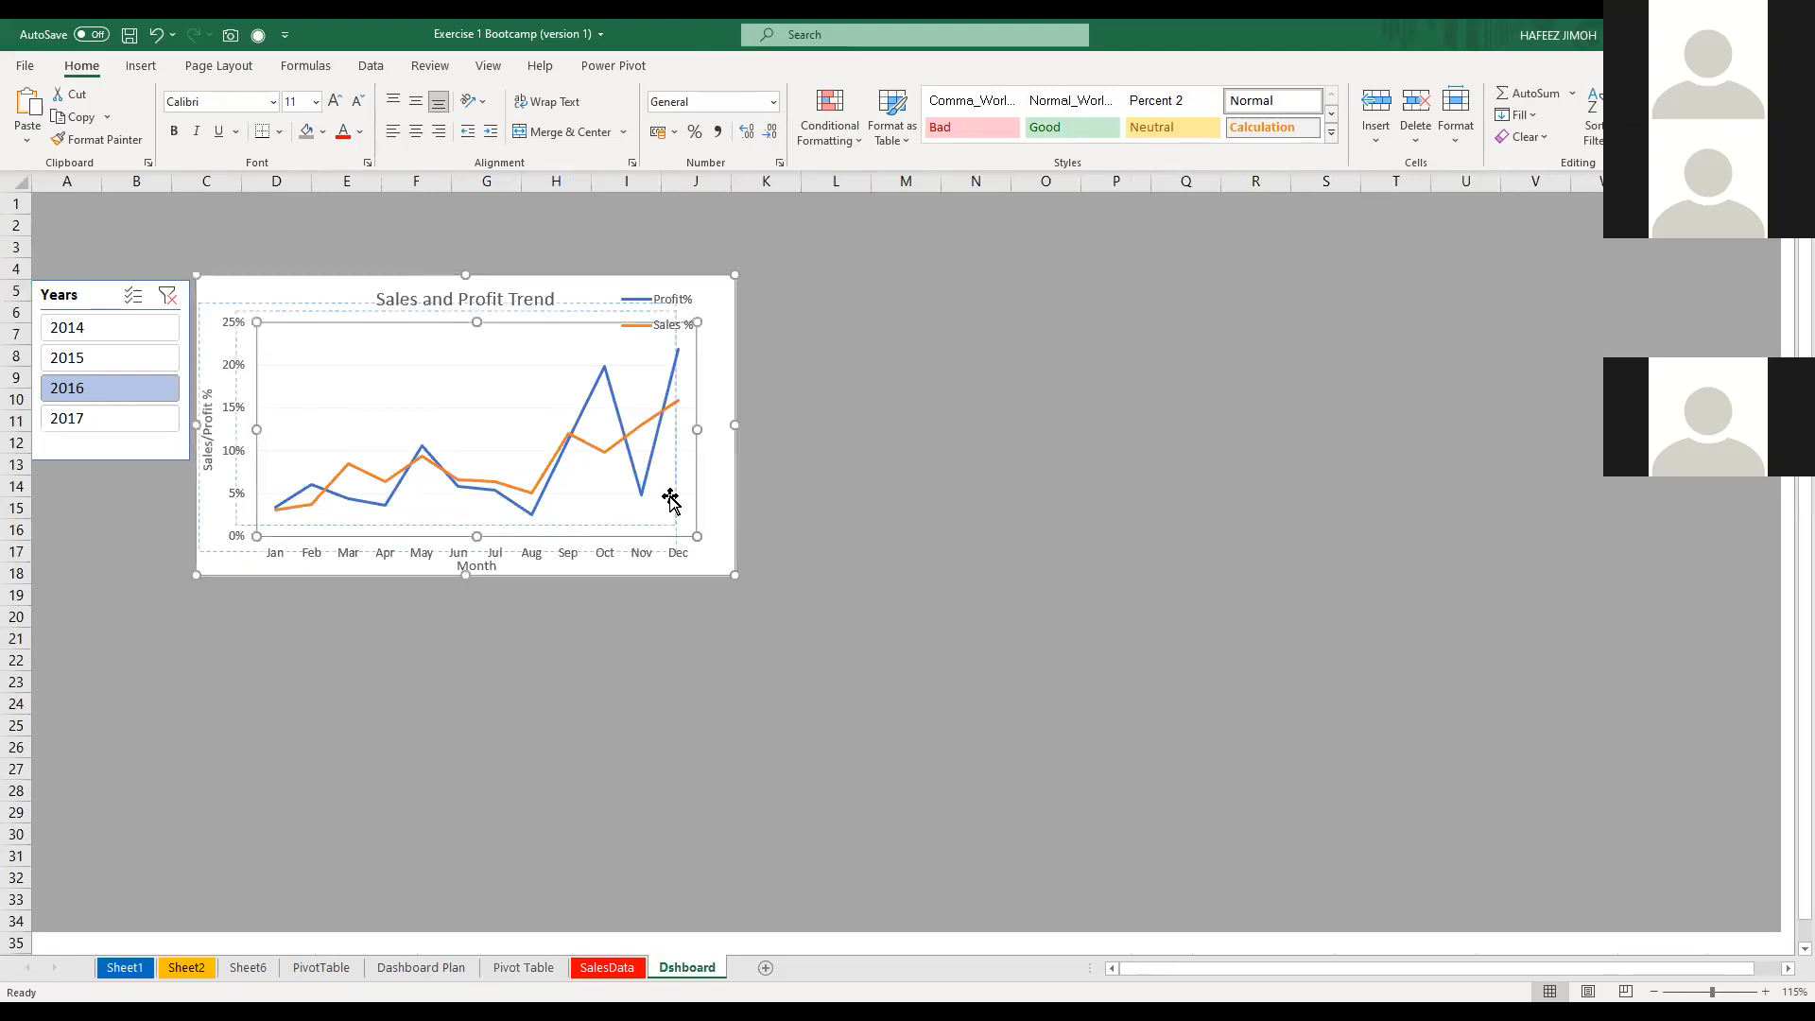
pyautogui.moveTo(669, 496); pyautogui.dragTo(669, 496)
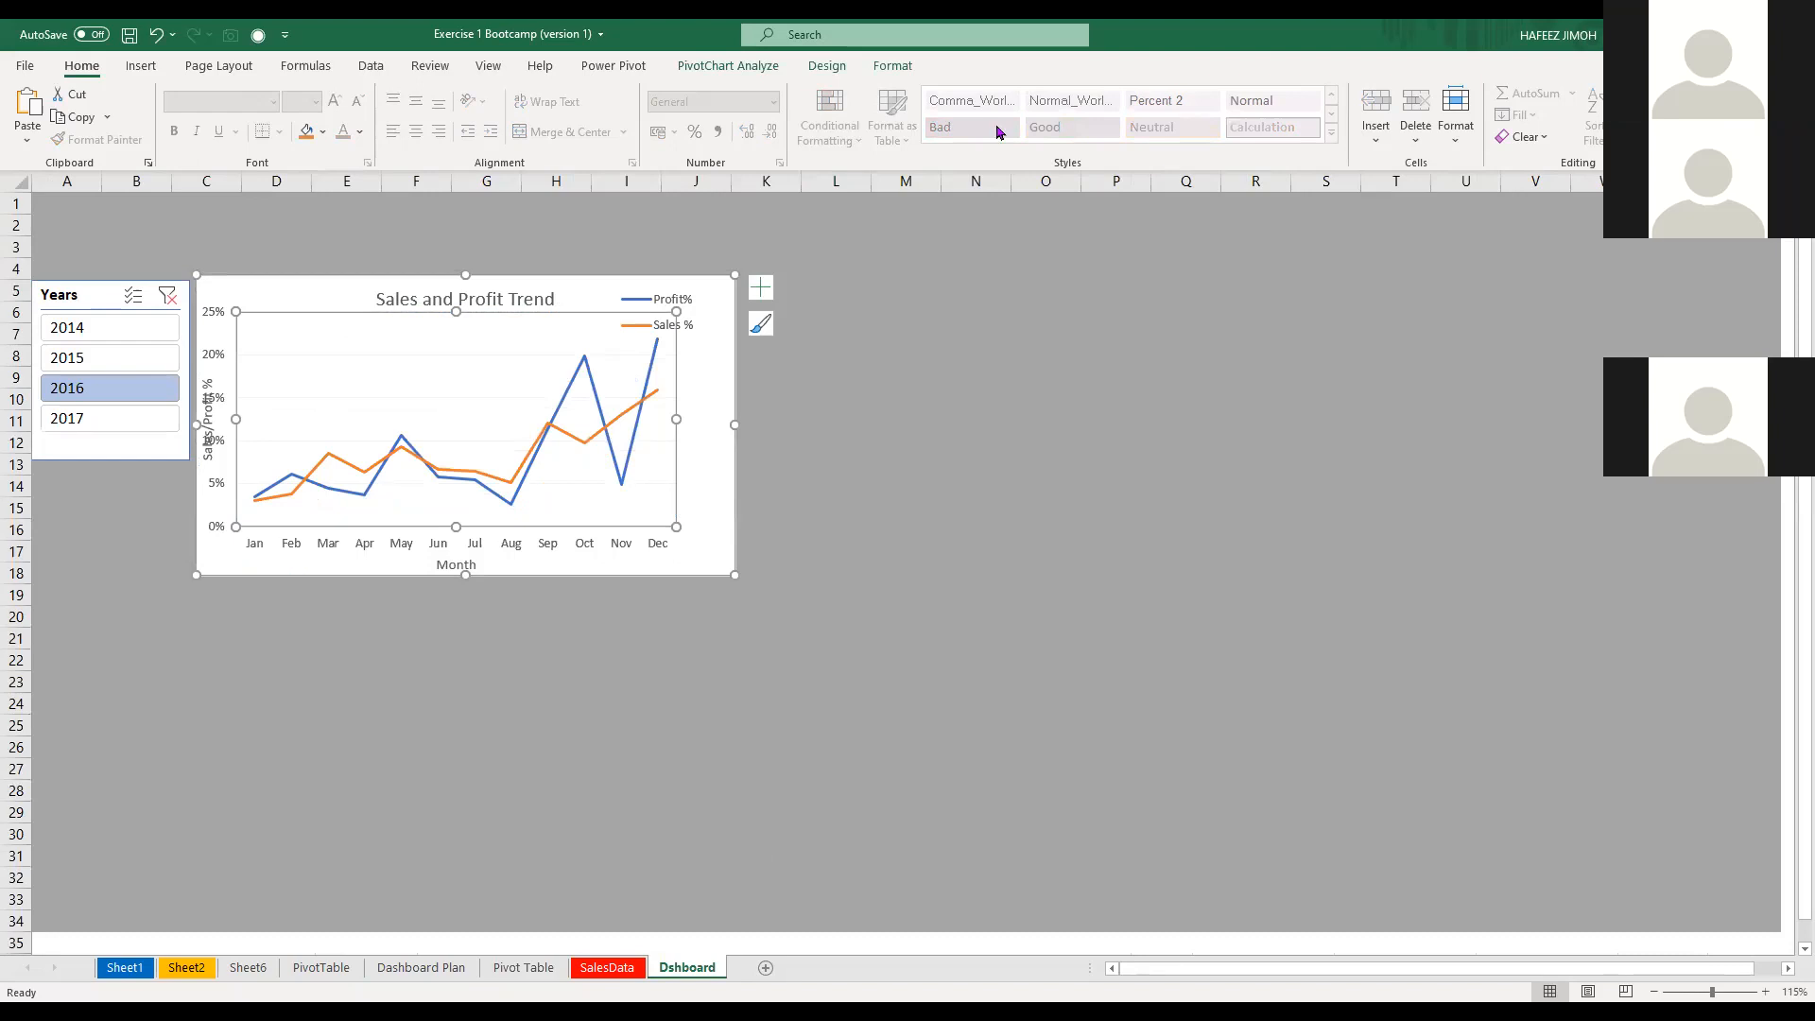
pyautogui.press('super+Left')
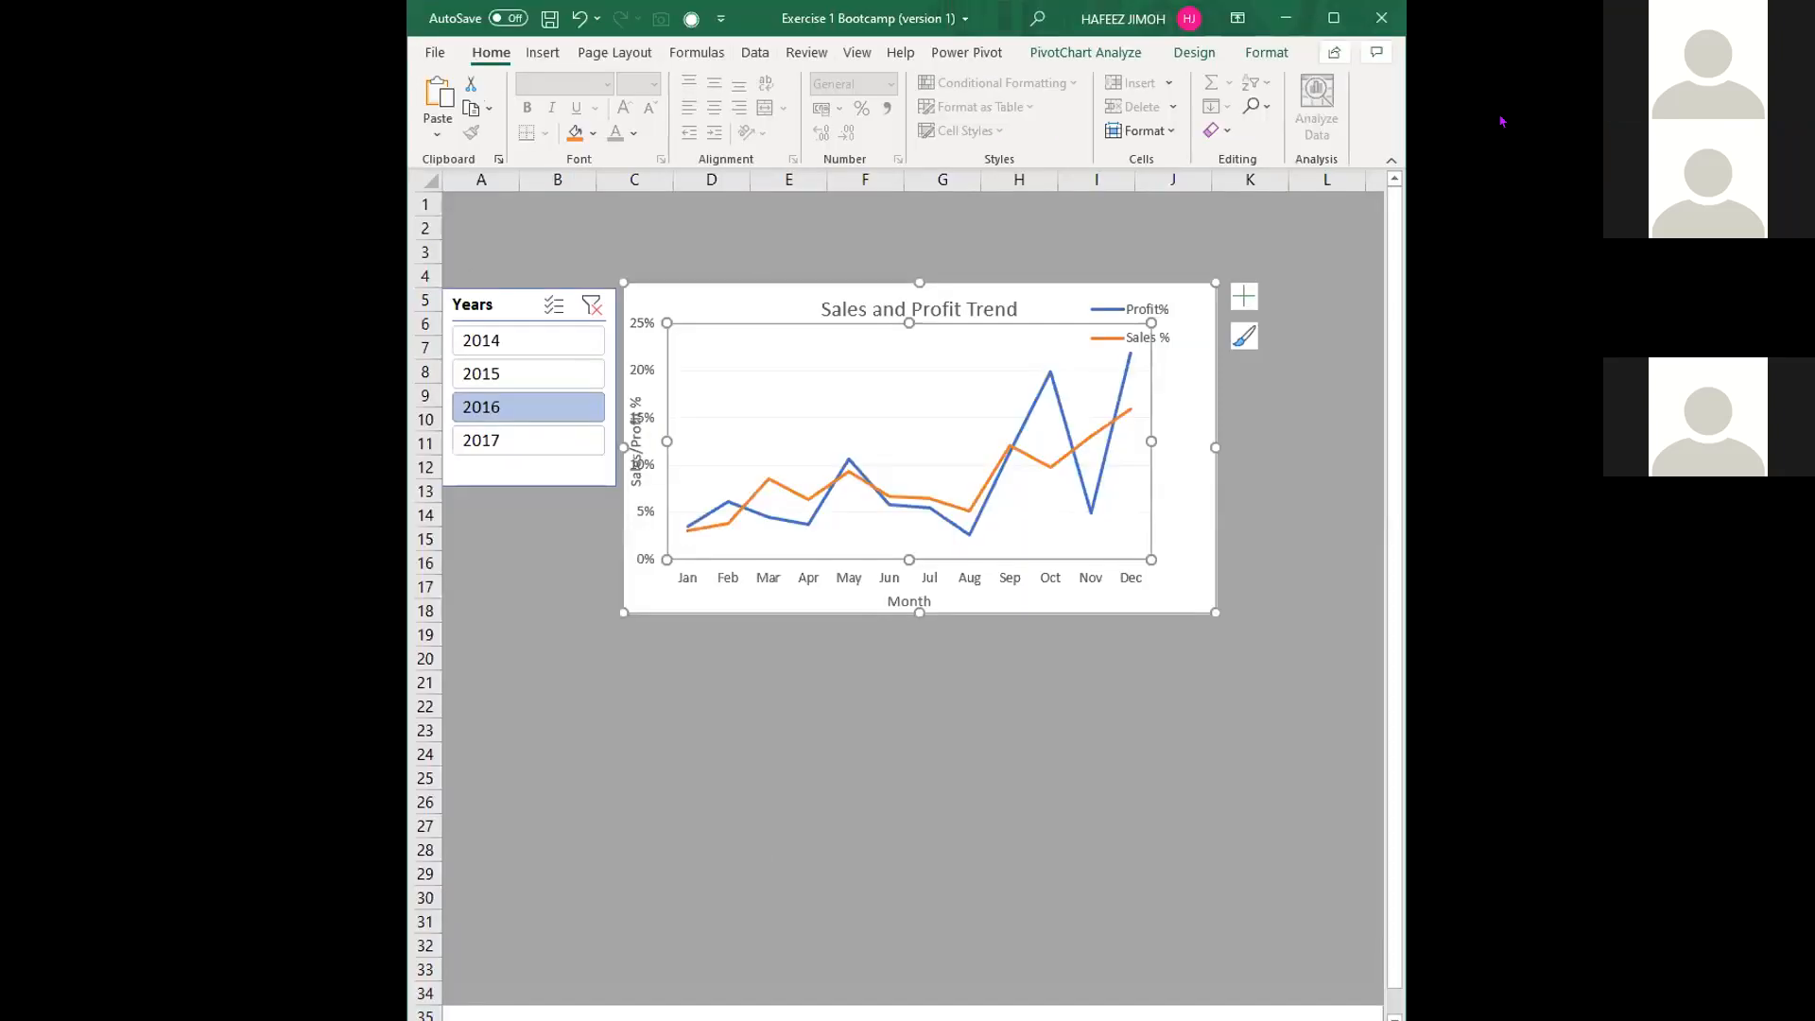
pyautogui.press('super+Up')
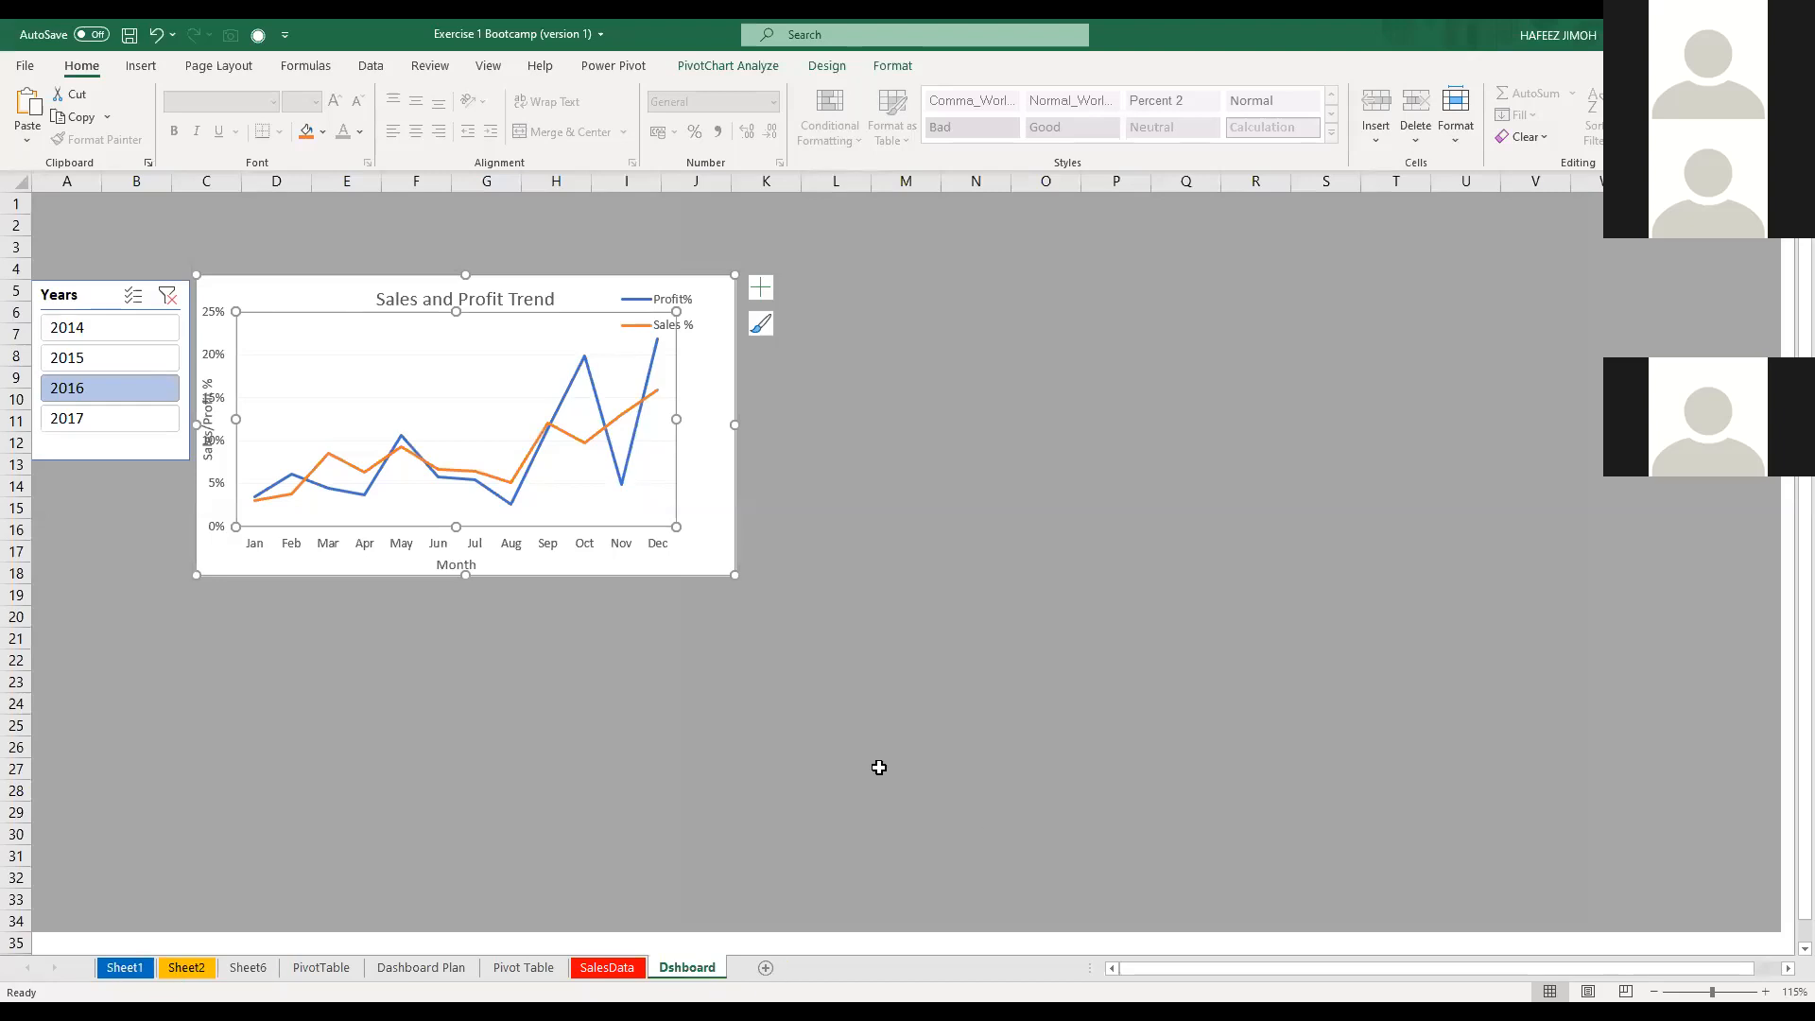
pyautogui.press('Escape')
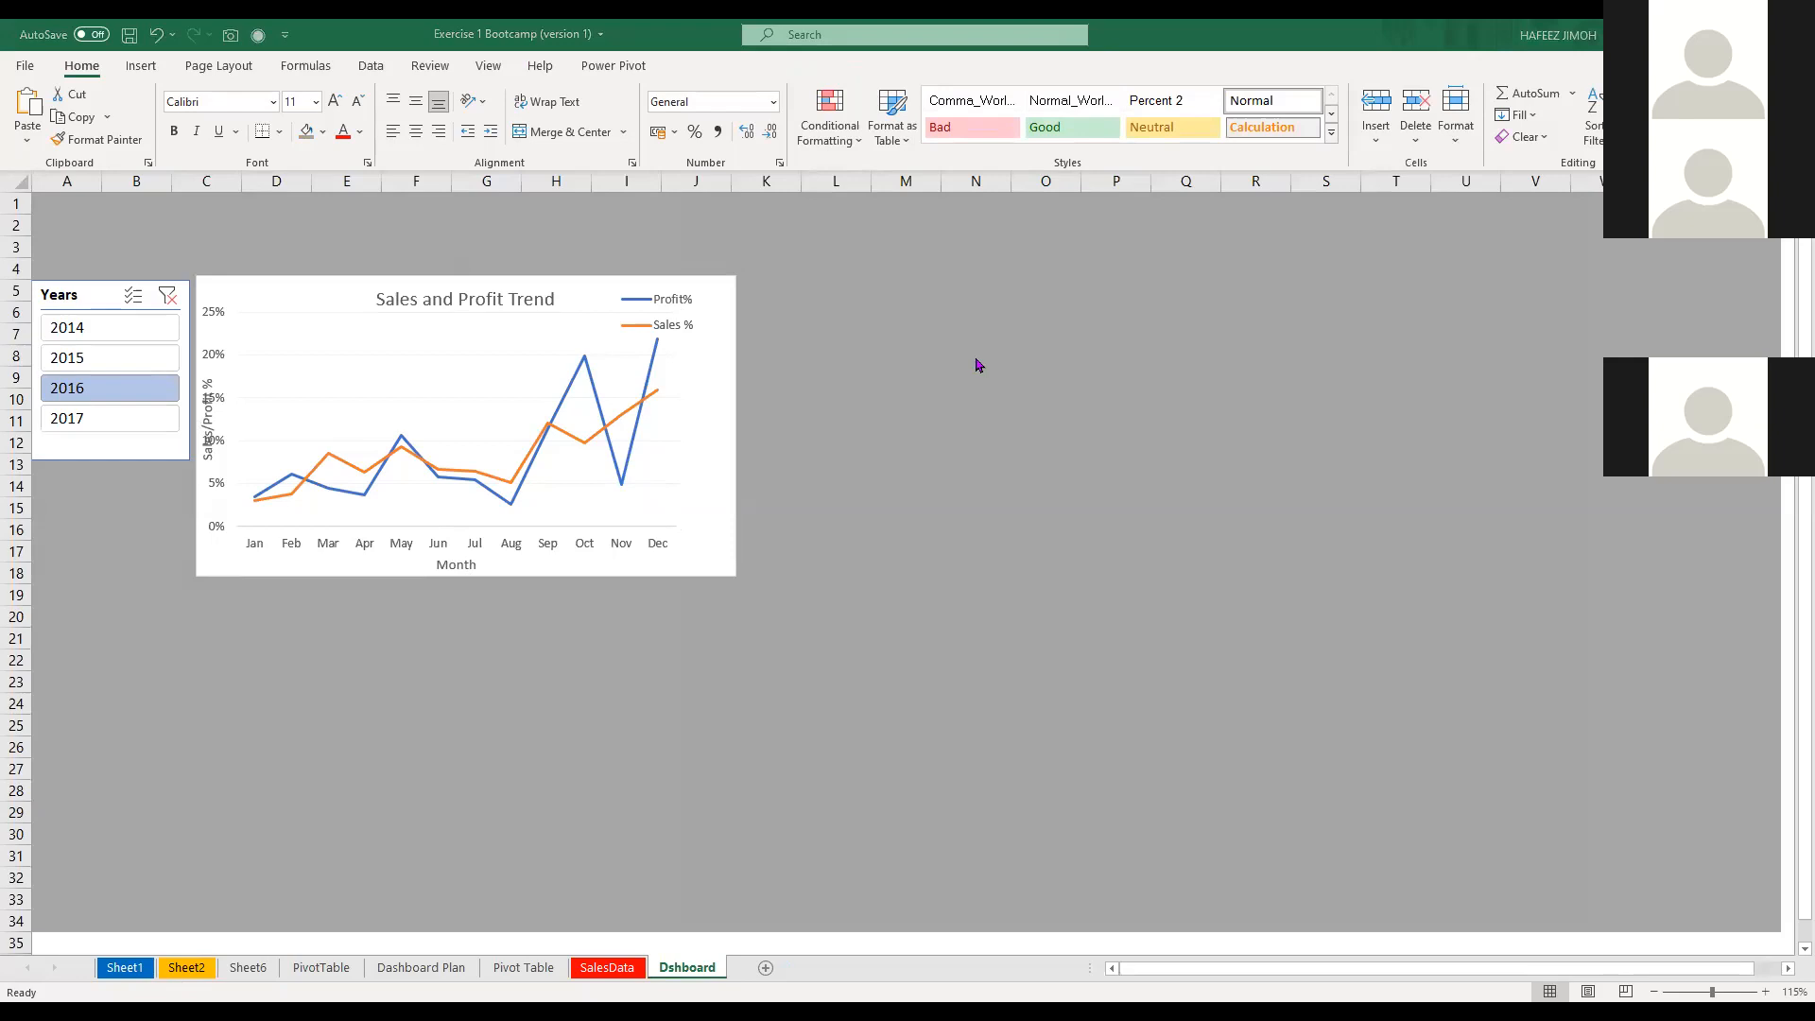
# Filter the chart to 2014 and then 2015 with the Years slicer, and shift the chart slightly right, away from the slicer
pyautogui.click(119, 333)
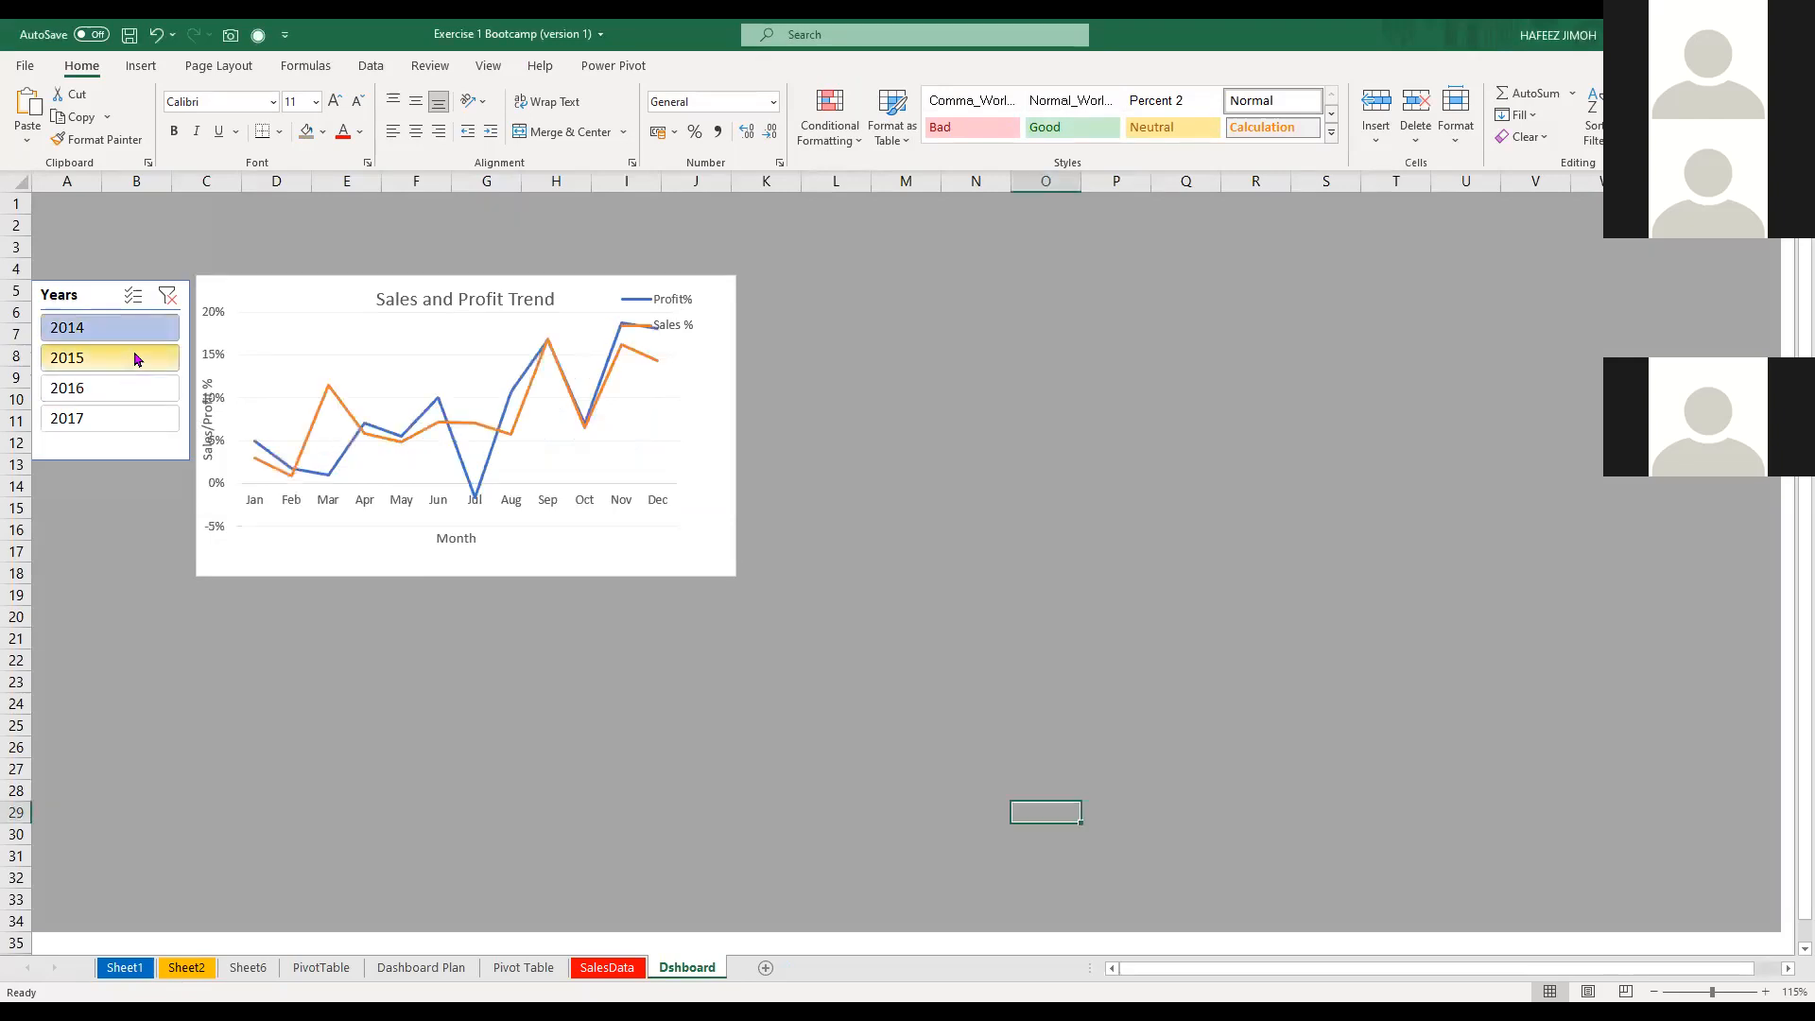
pyautogui.click(137, 358)
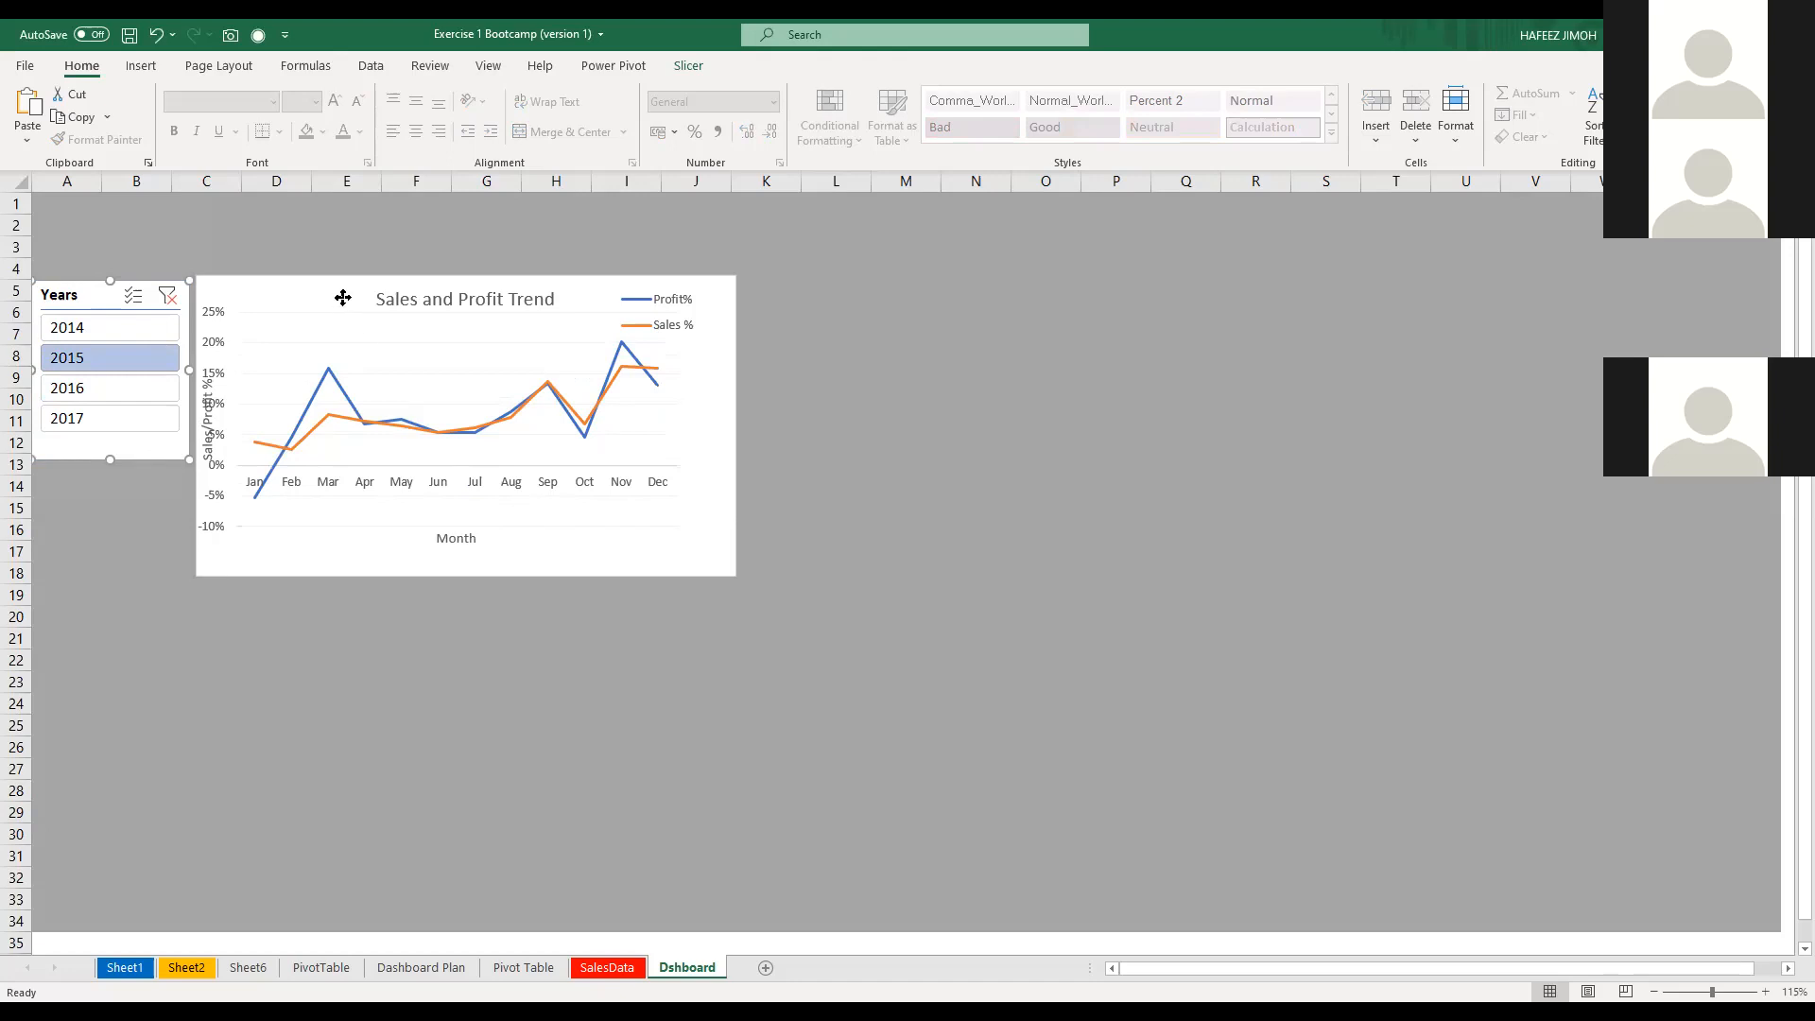
pyautogui.moveTo(357, 349); pyautogui.dragTo(385, 346)
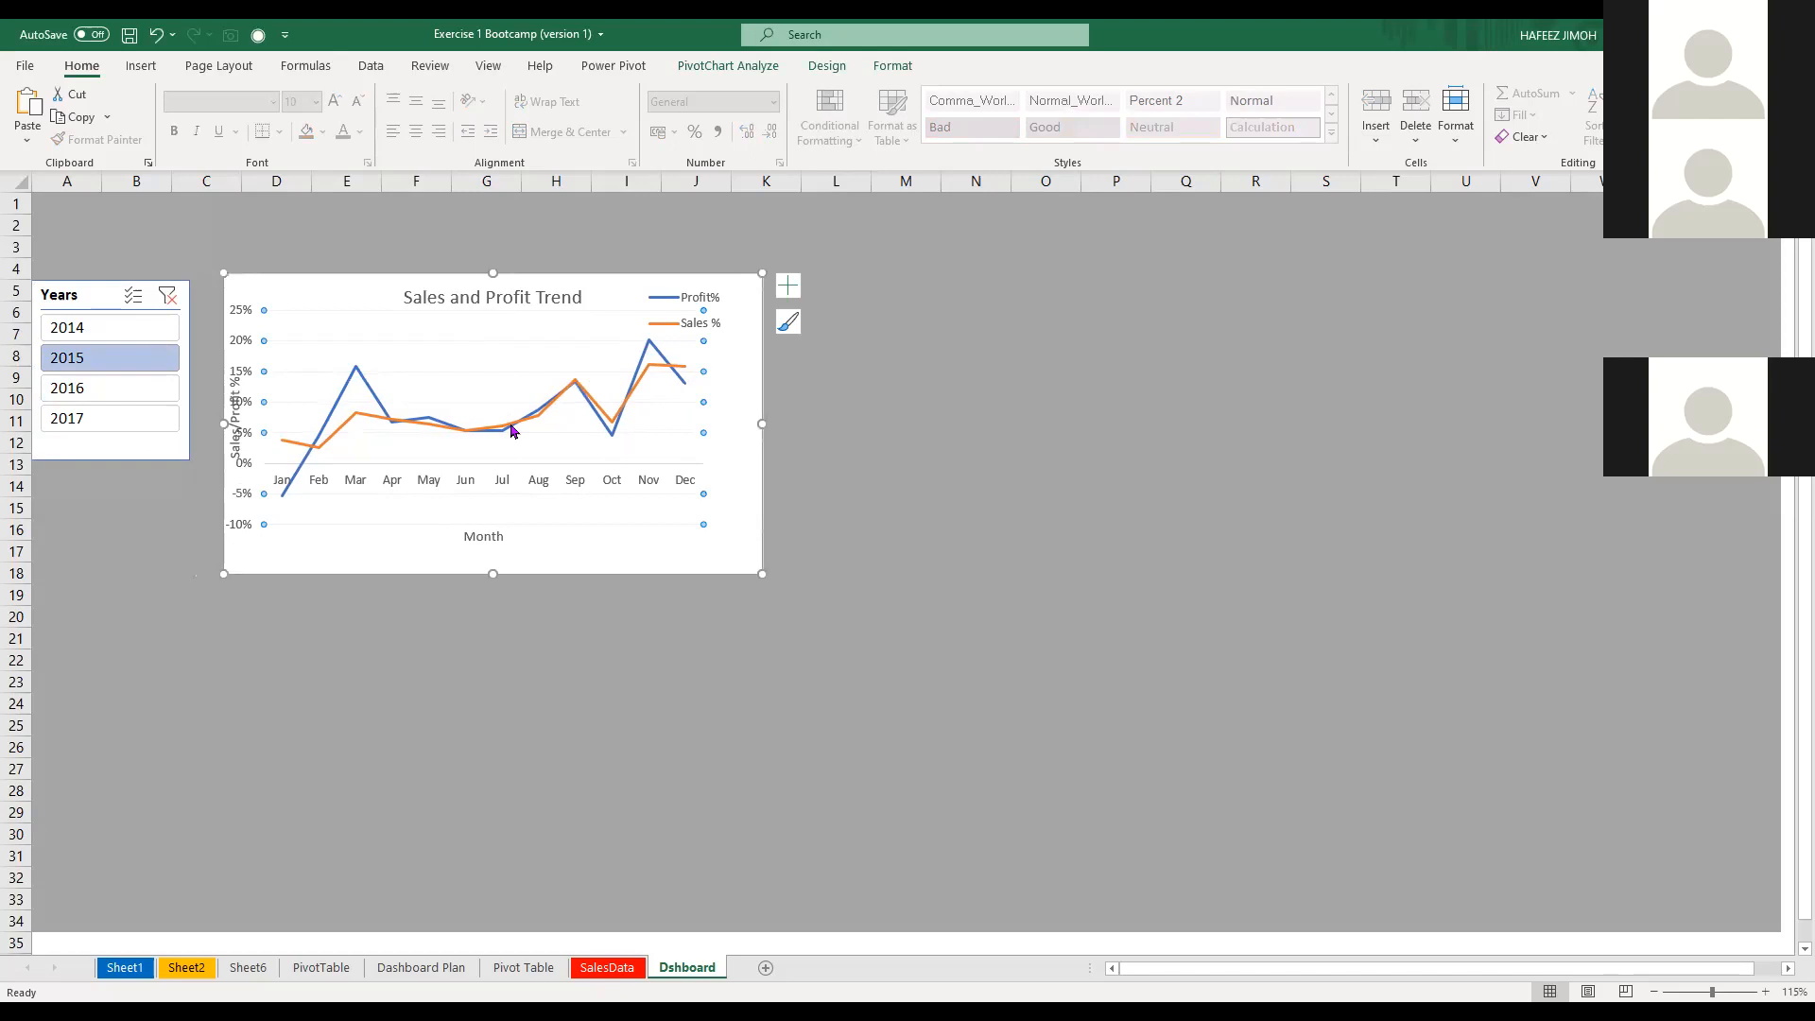
# Undo the last chart shift and the 2015 filter of the Years slicer
pyautogui.moveTo(510, 428)
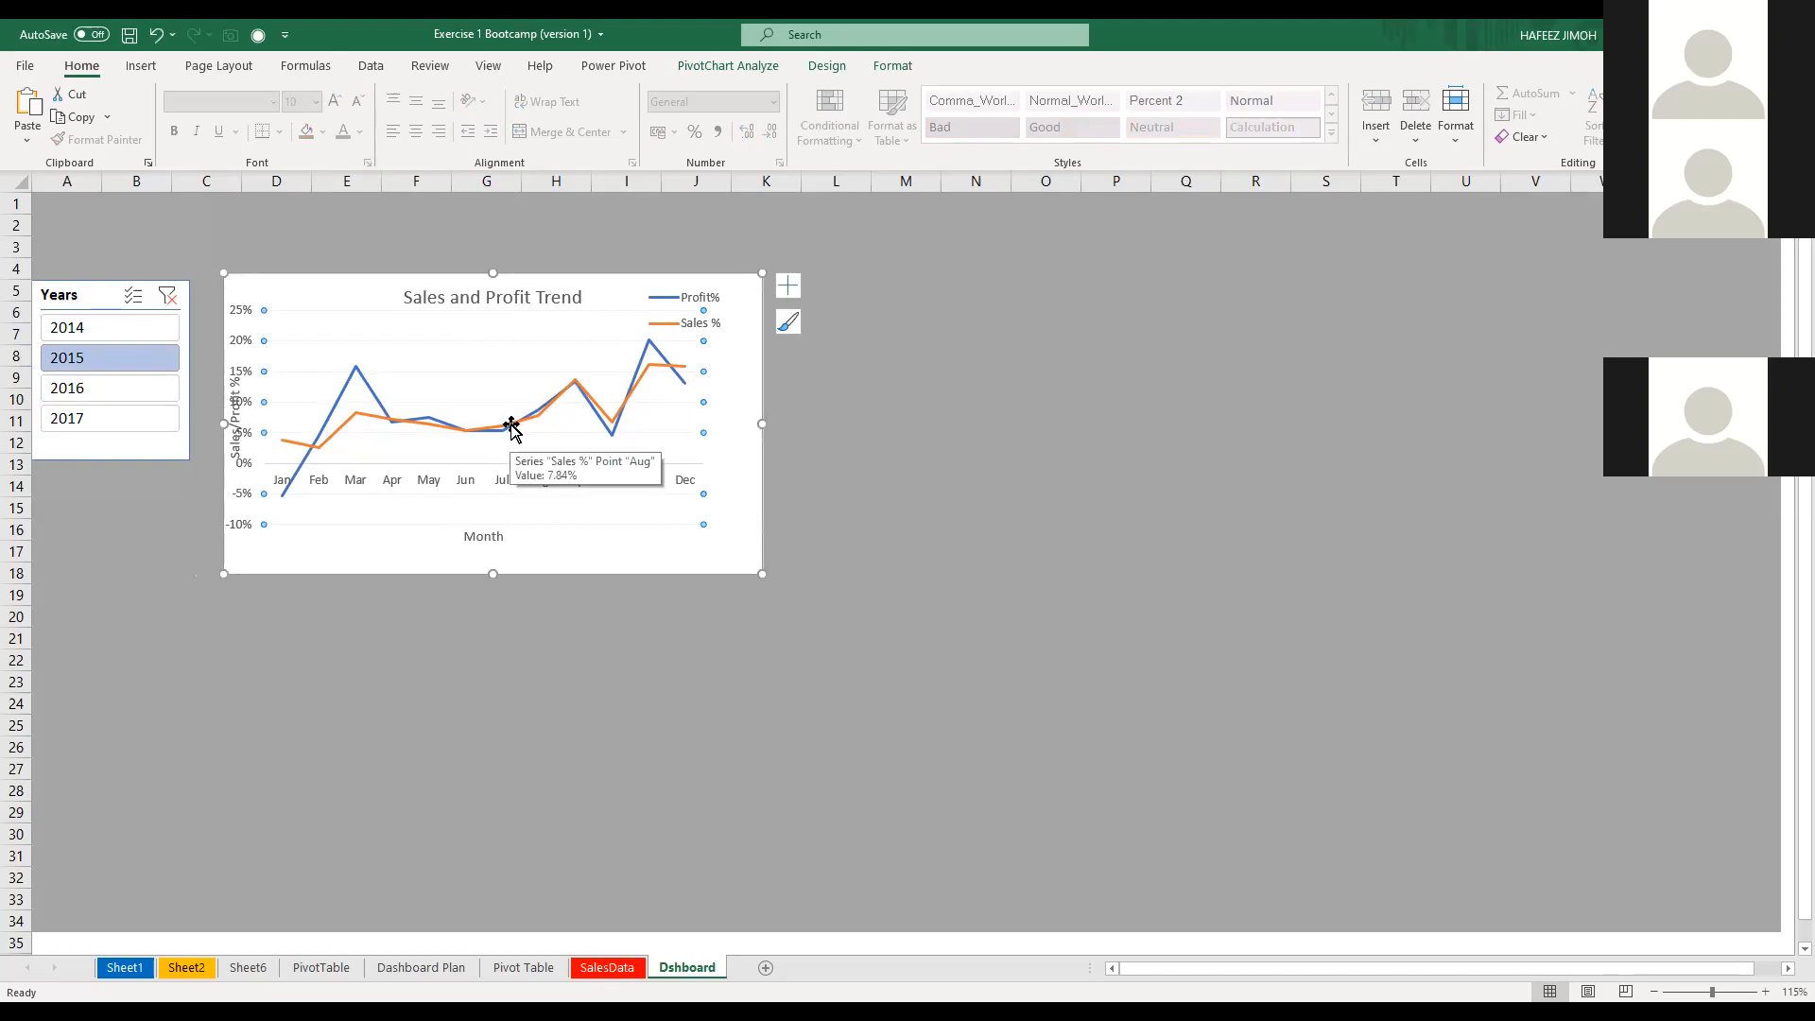
pyautogui.hotkey('ctrl', 'z')
pyautogui.hotkey('ctrl', 'z')
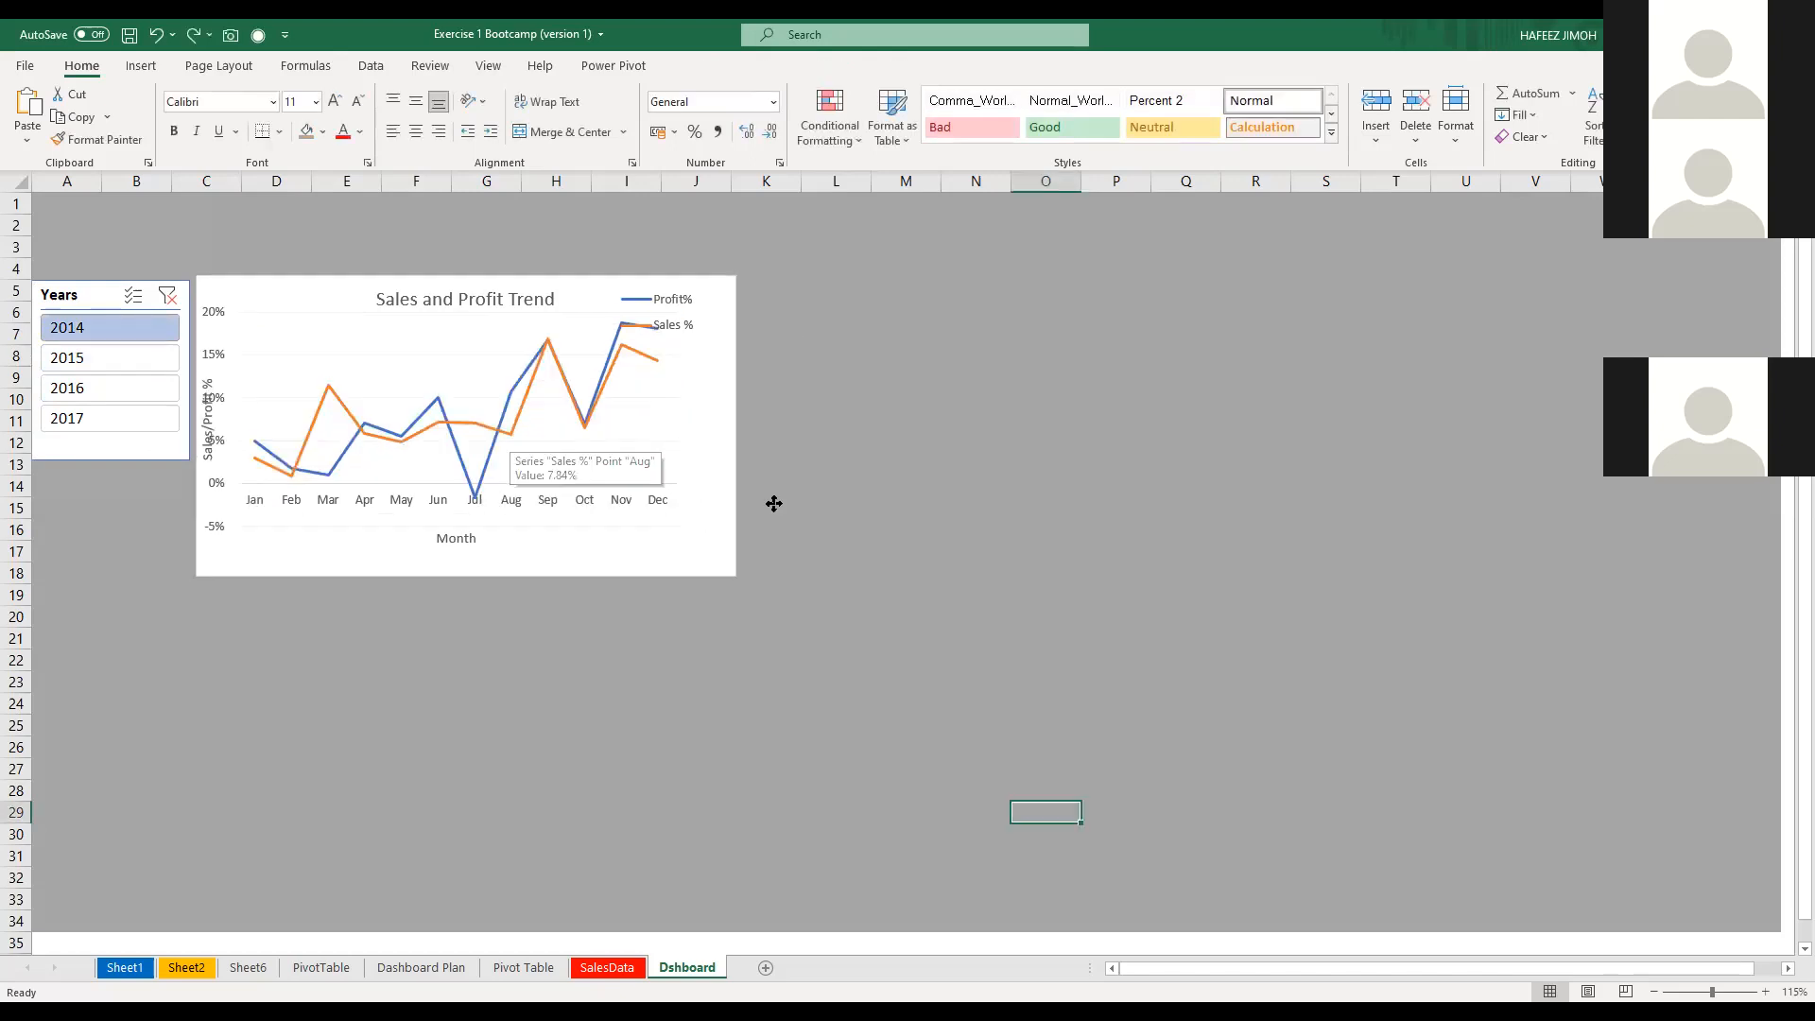
# Filter the chart to 2016 with the Years slicer and move the plot area slightly right and down inside the chart
pyautogui.hotkey('ctrl', 'y')
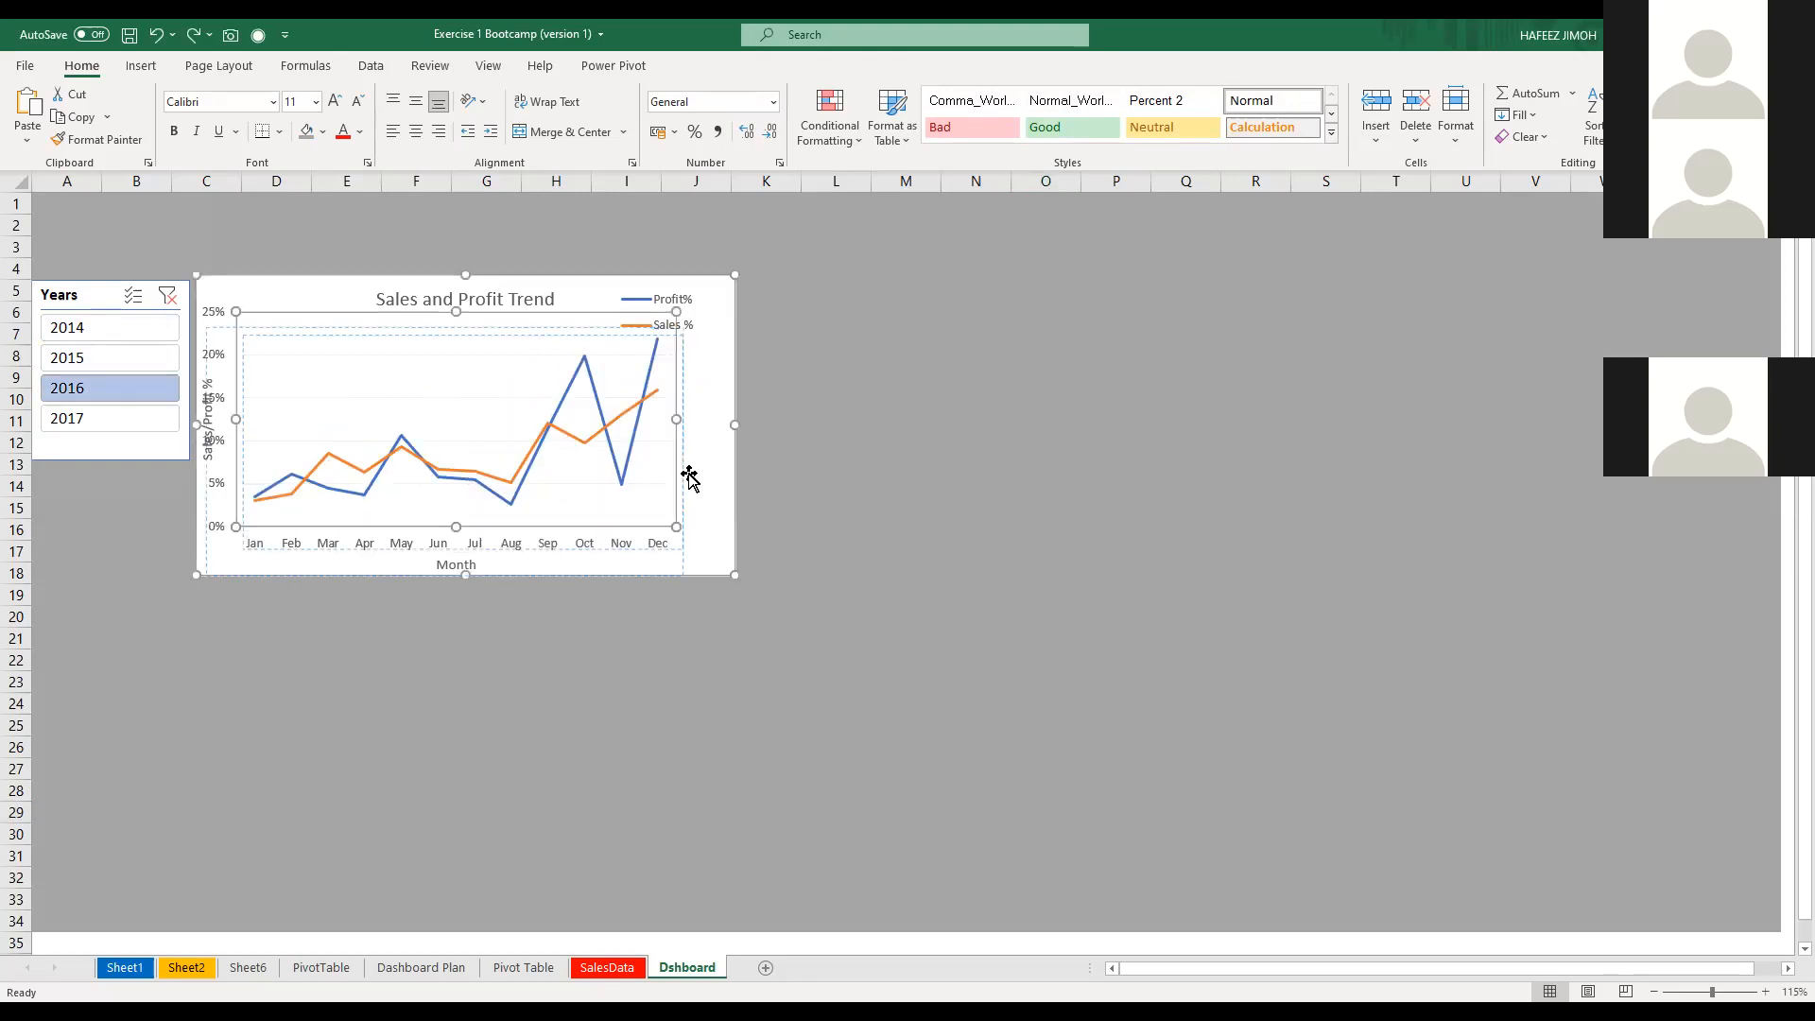
pyautogui.hotkey('ctrl', 'y')
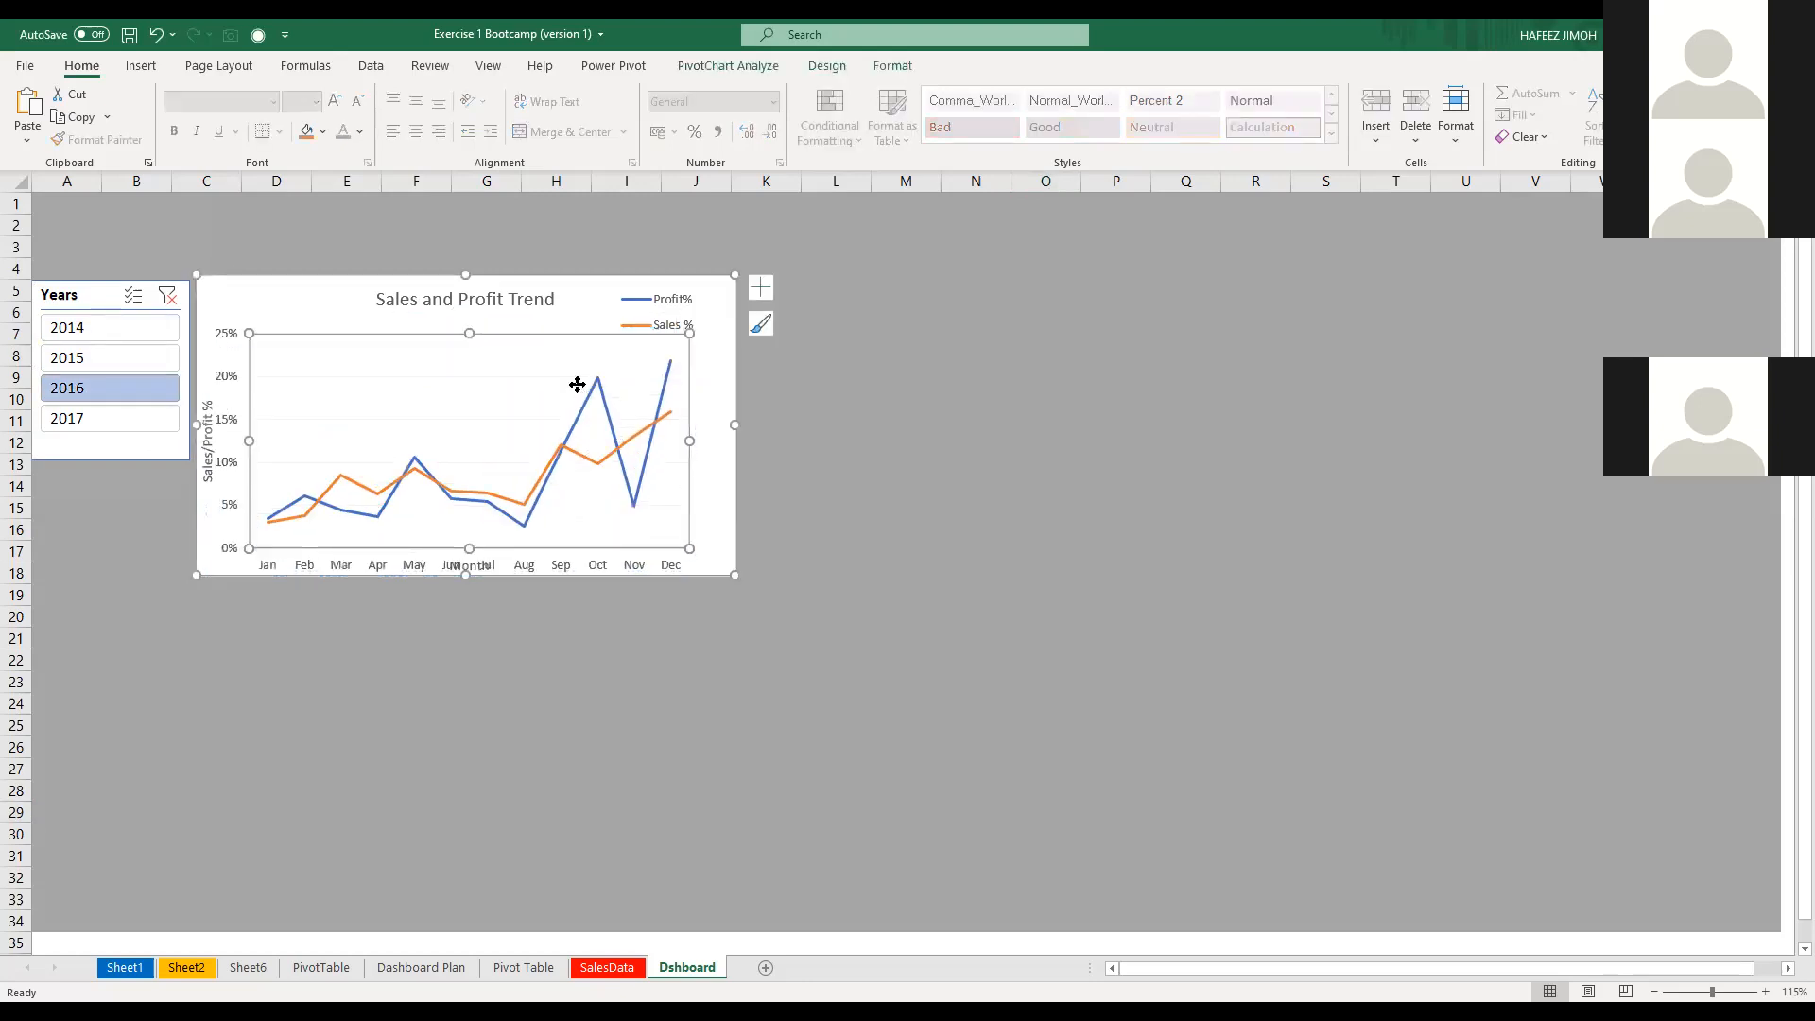
pyautogui.moveTo(579, 393); pyautogui.dragTo(568, 381)
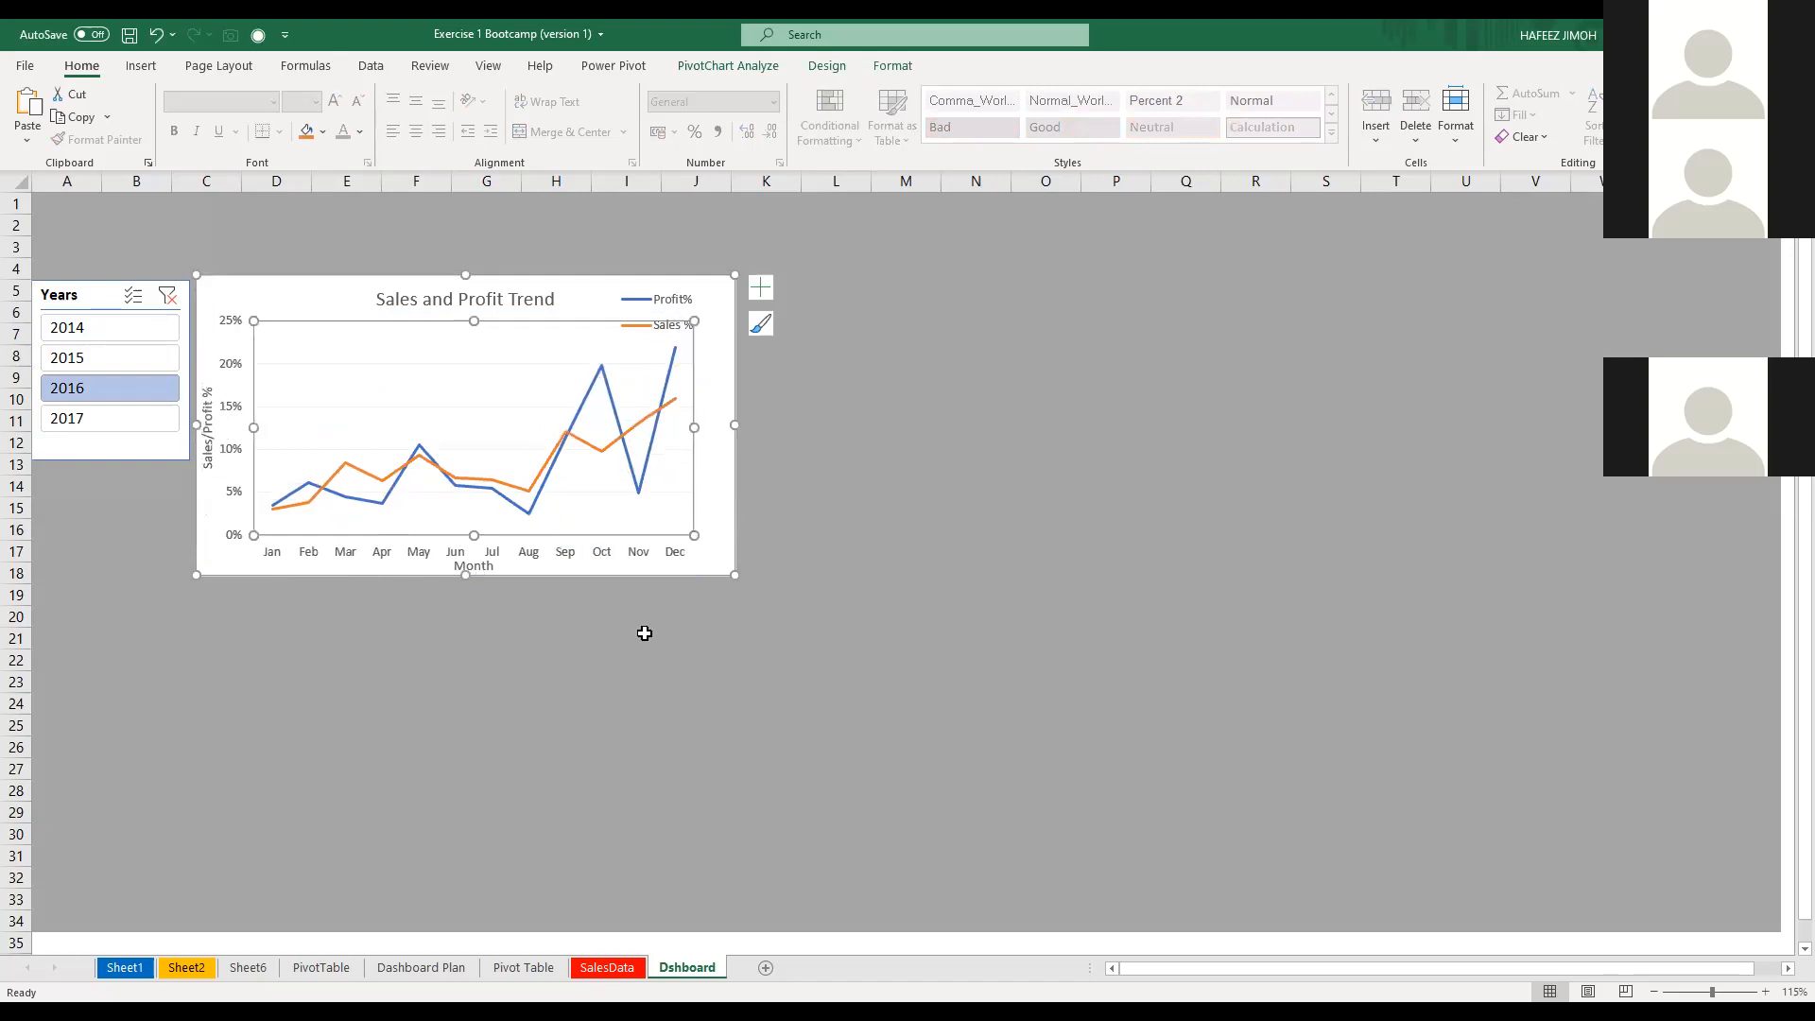
pyautogui.click(830, 725)
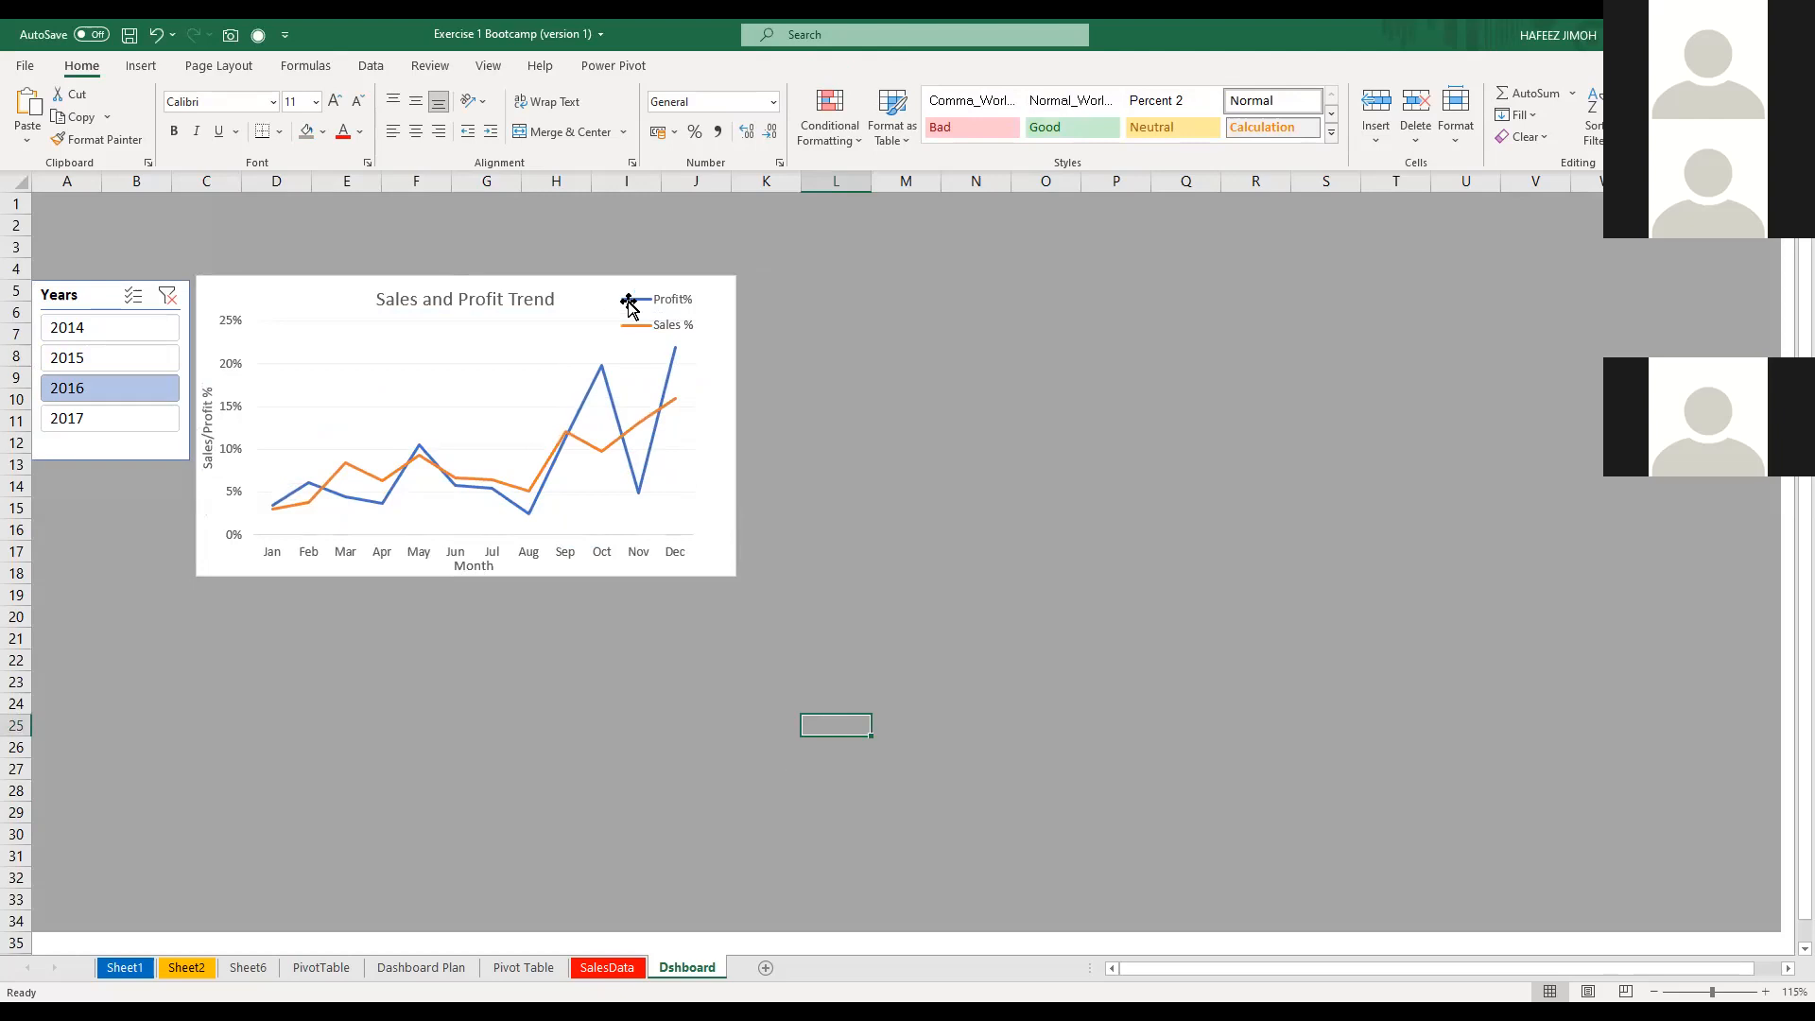
# Nudge the legend slightly upward inside the Sales and Profit Trend chart
pyautogui.click(673, 281)
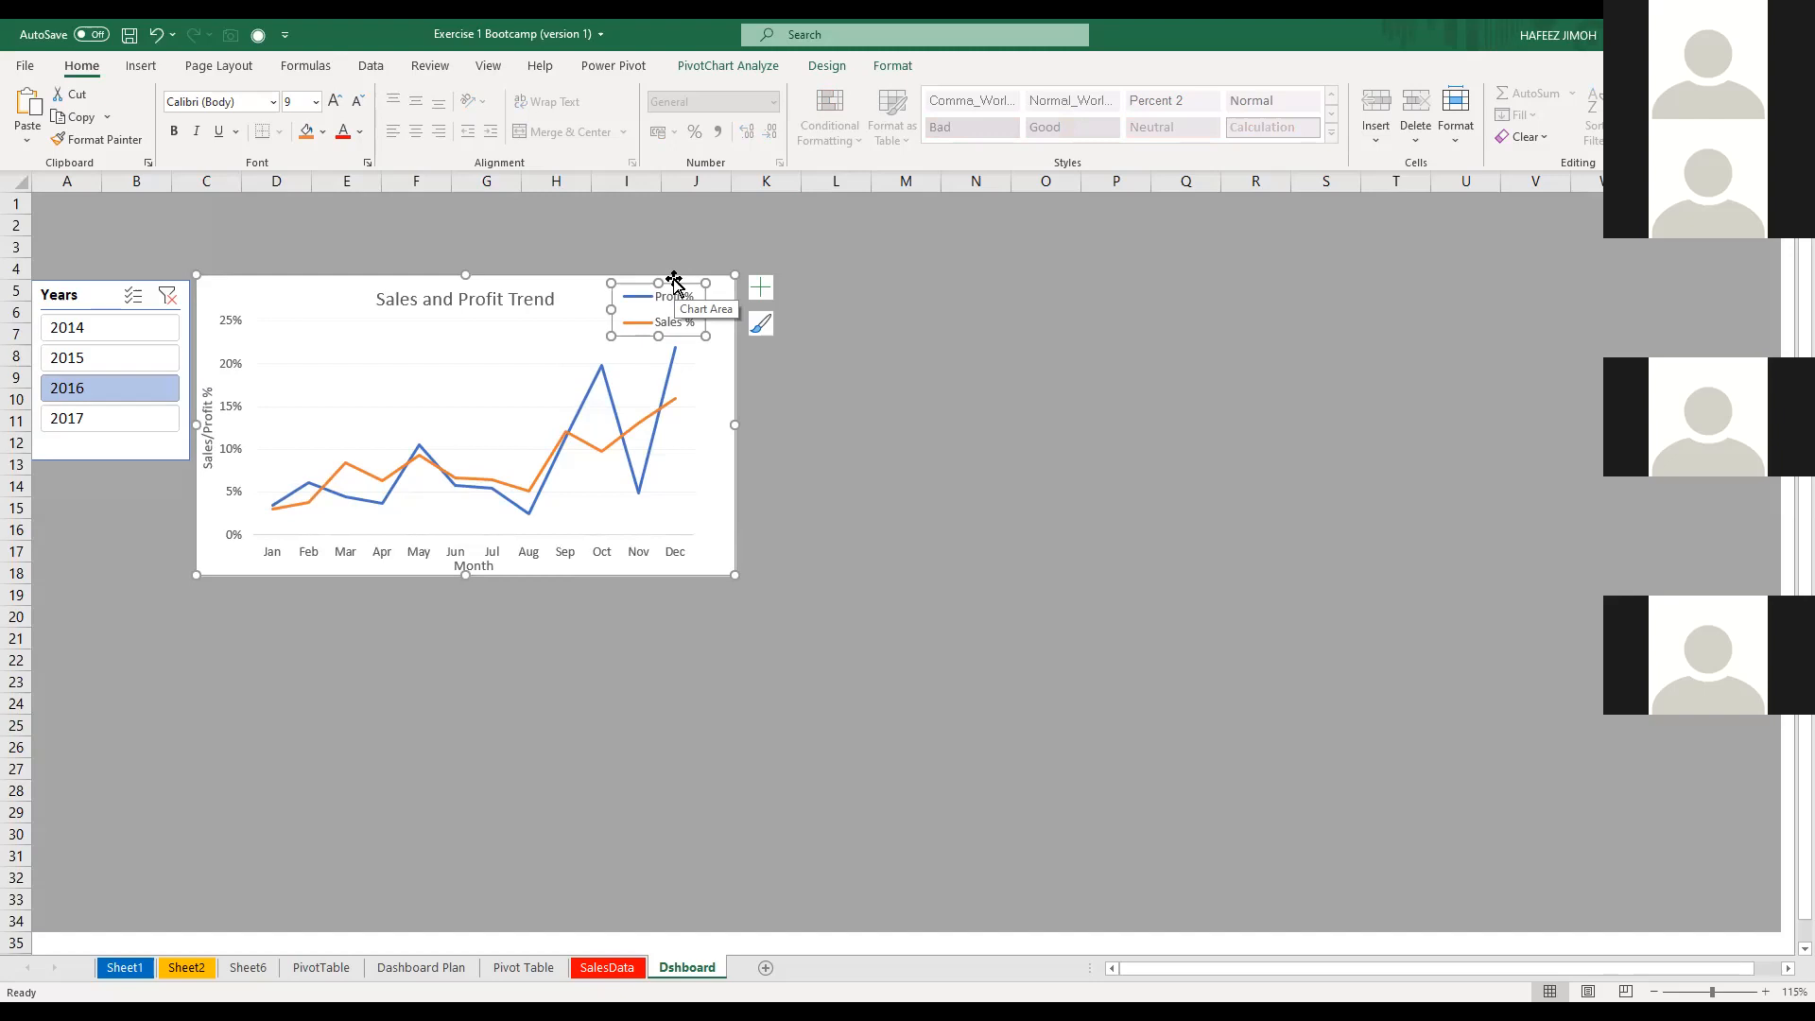
pyautogui.click(915, 417)
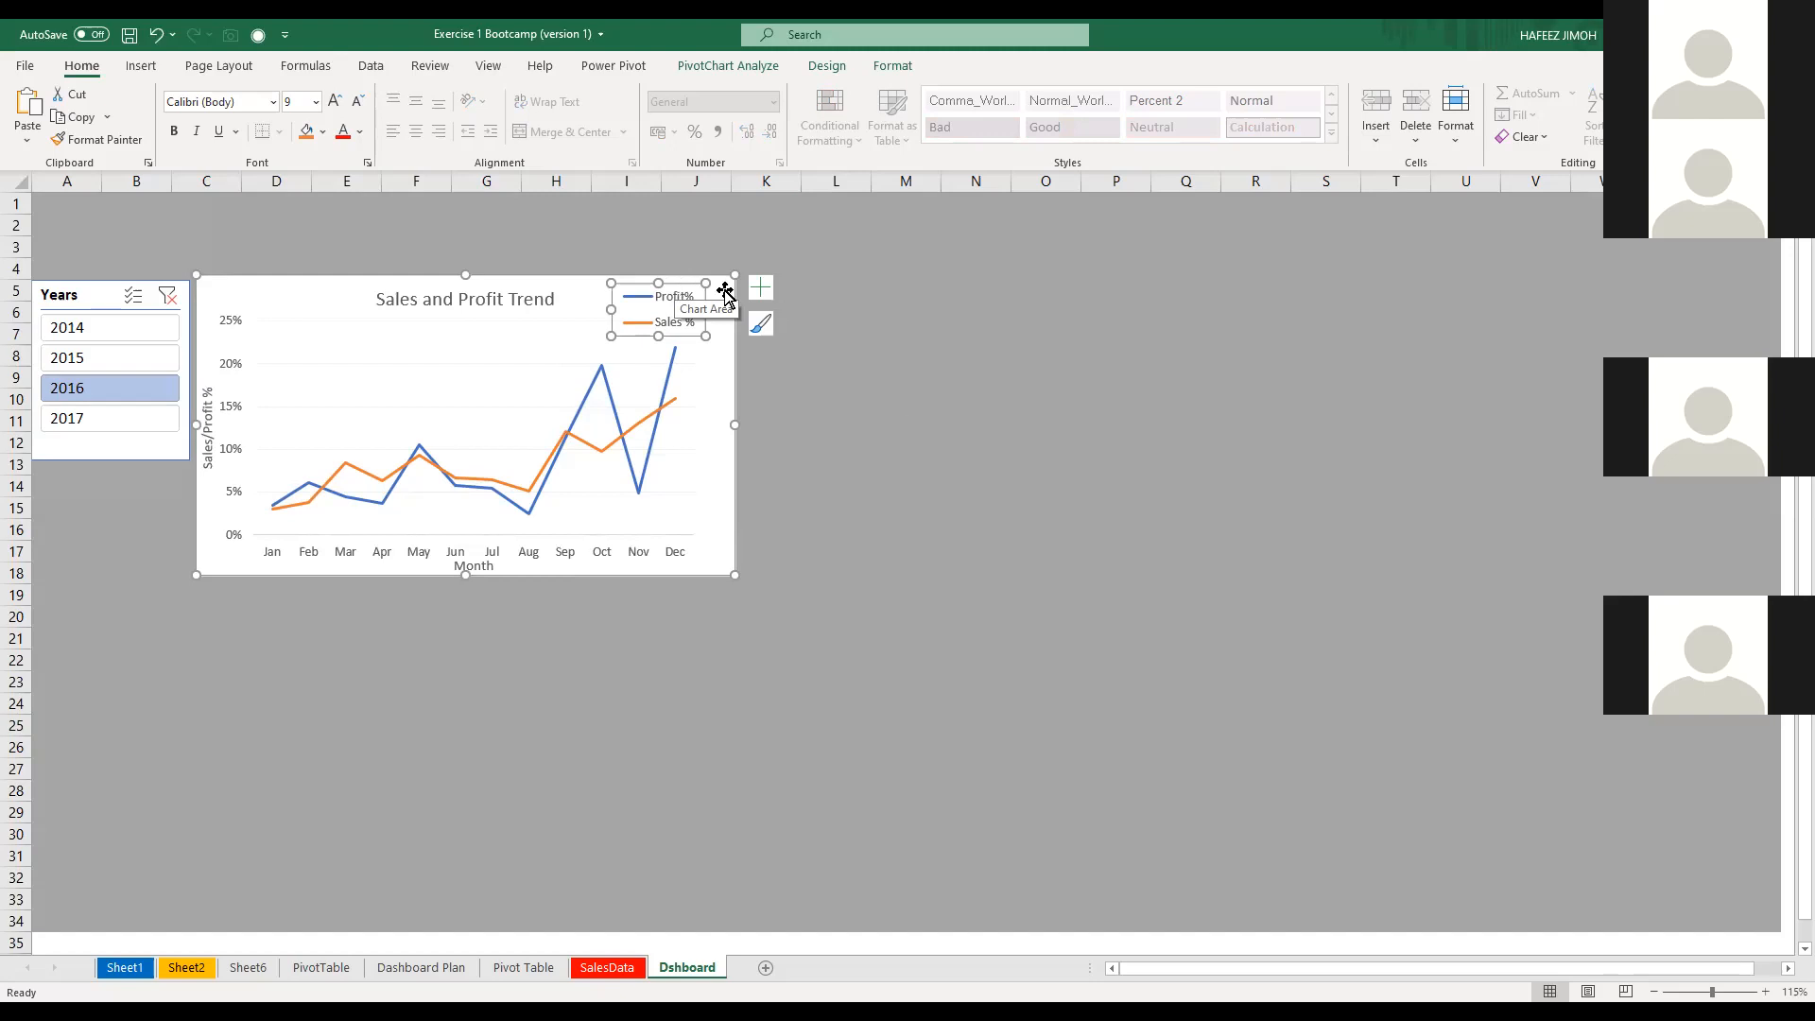
pyautogui.click(696, 332)
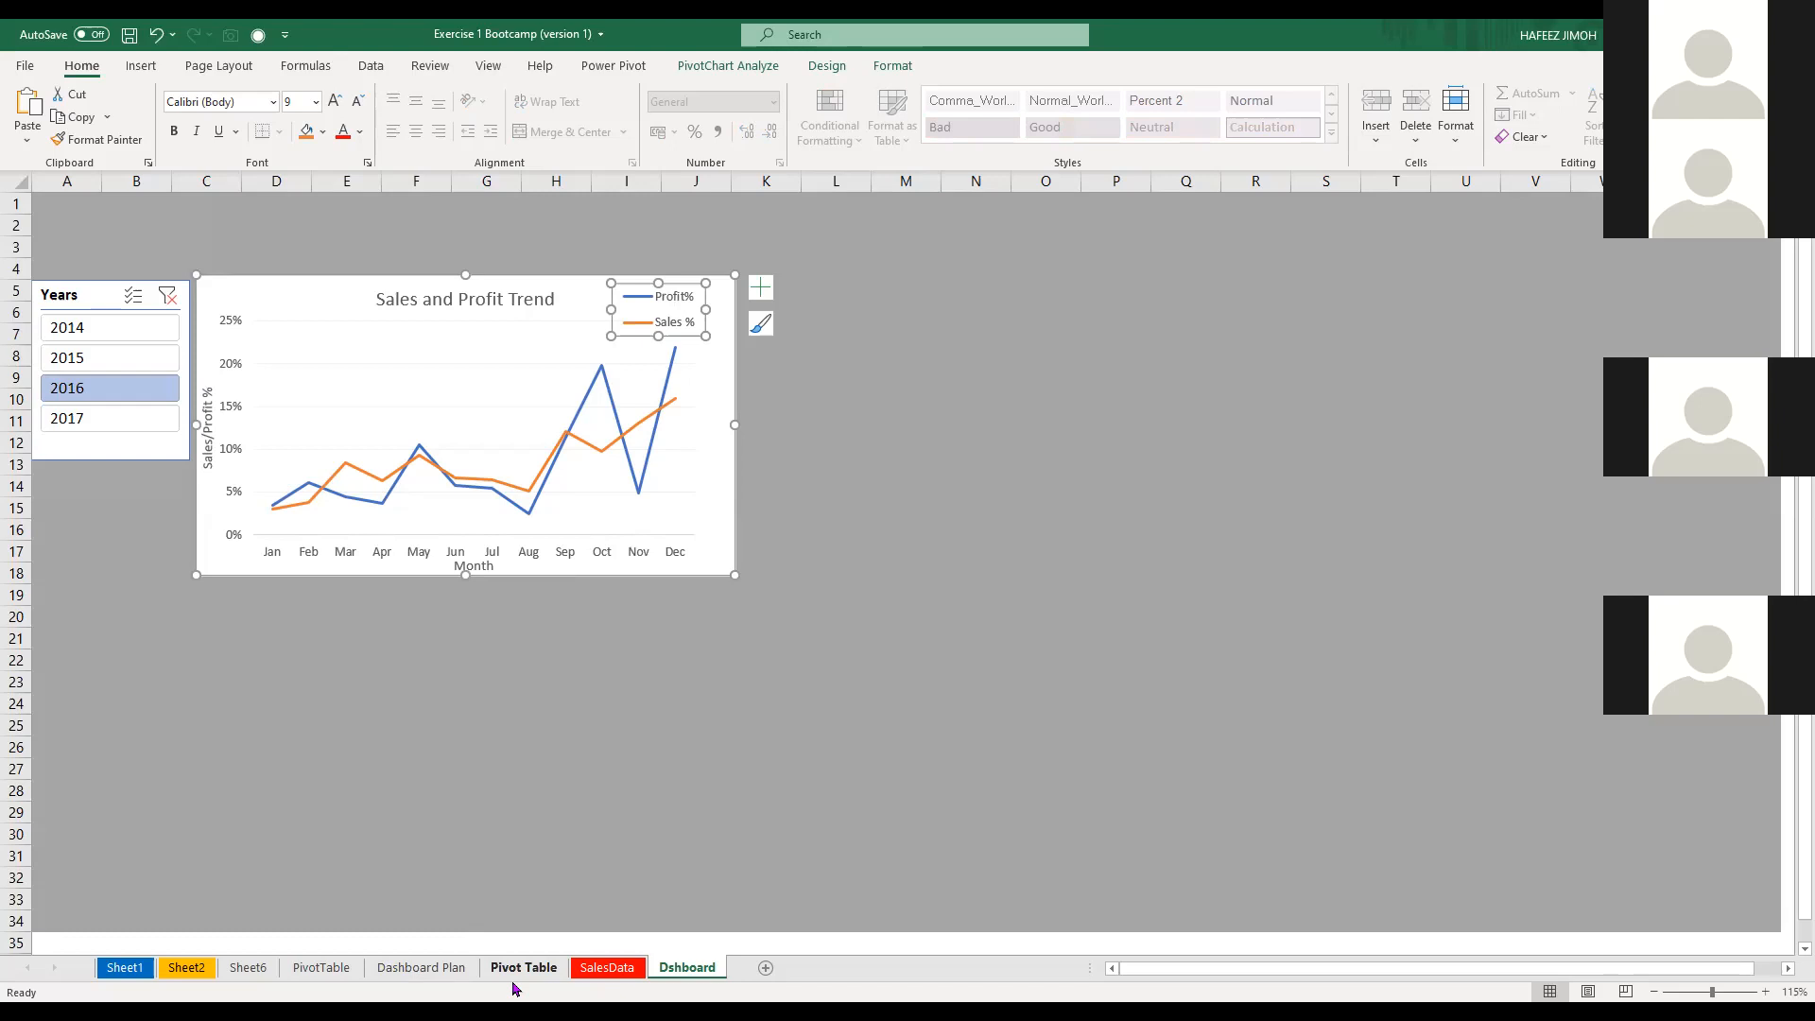
# Check the monthly profit and sales percentages on the Pivot Table sheet, and return to the Dshboard sheet
pyautogui.click(514, 985)
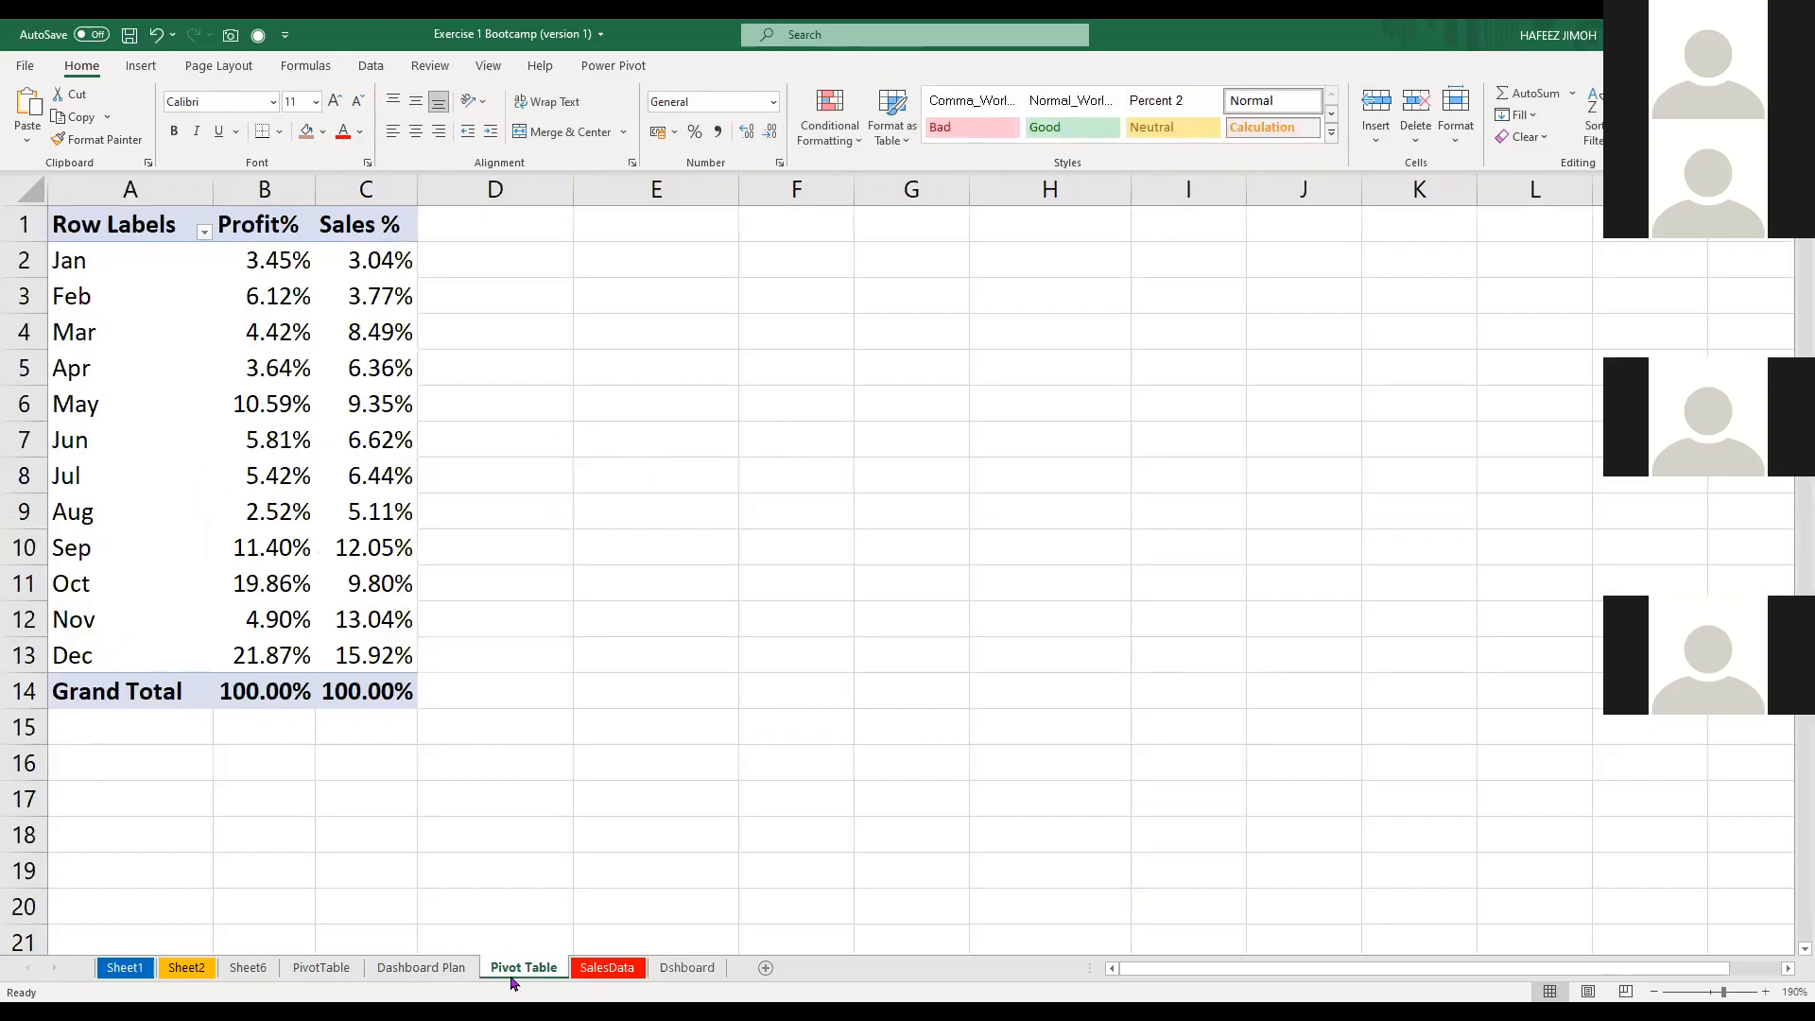
pyautogui.click(340, 581)
pyautogui.click(654, 977)
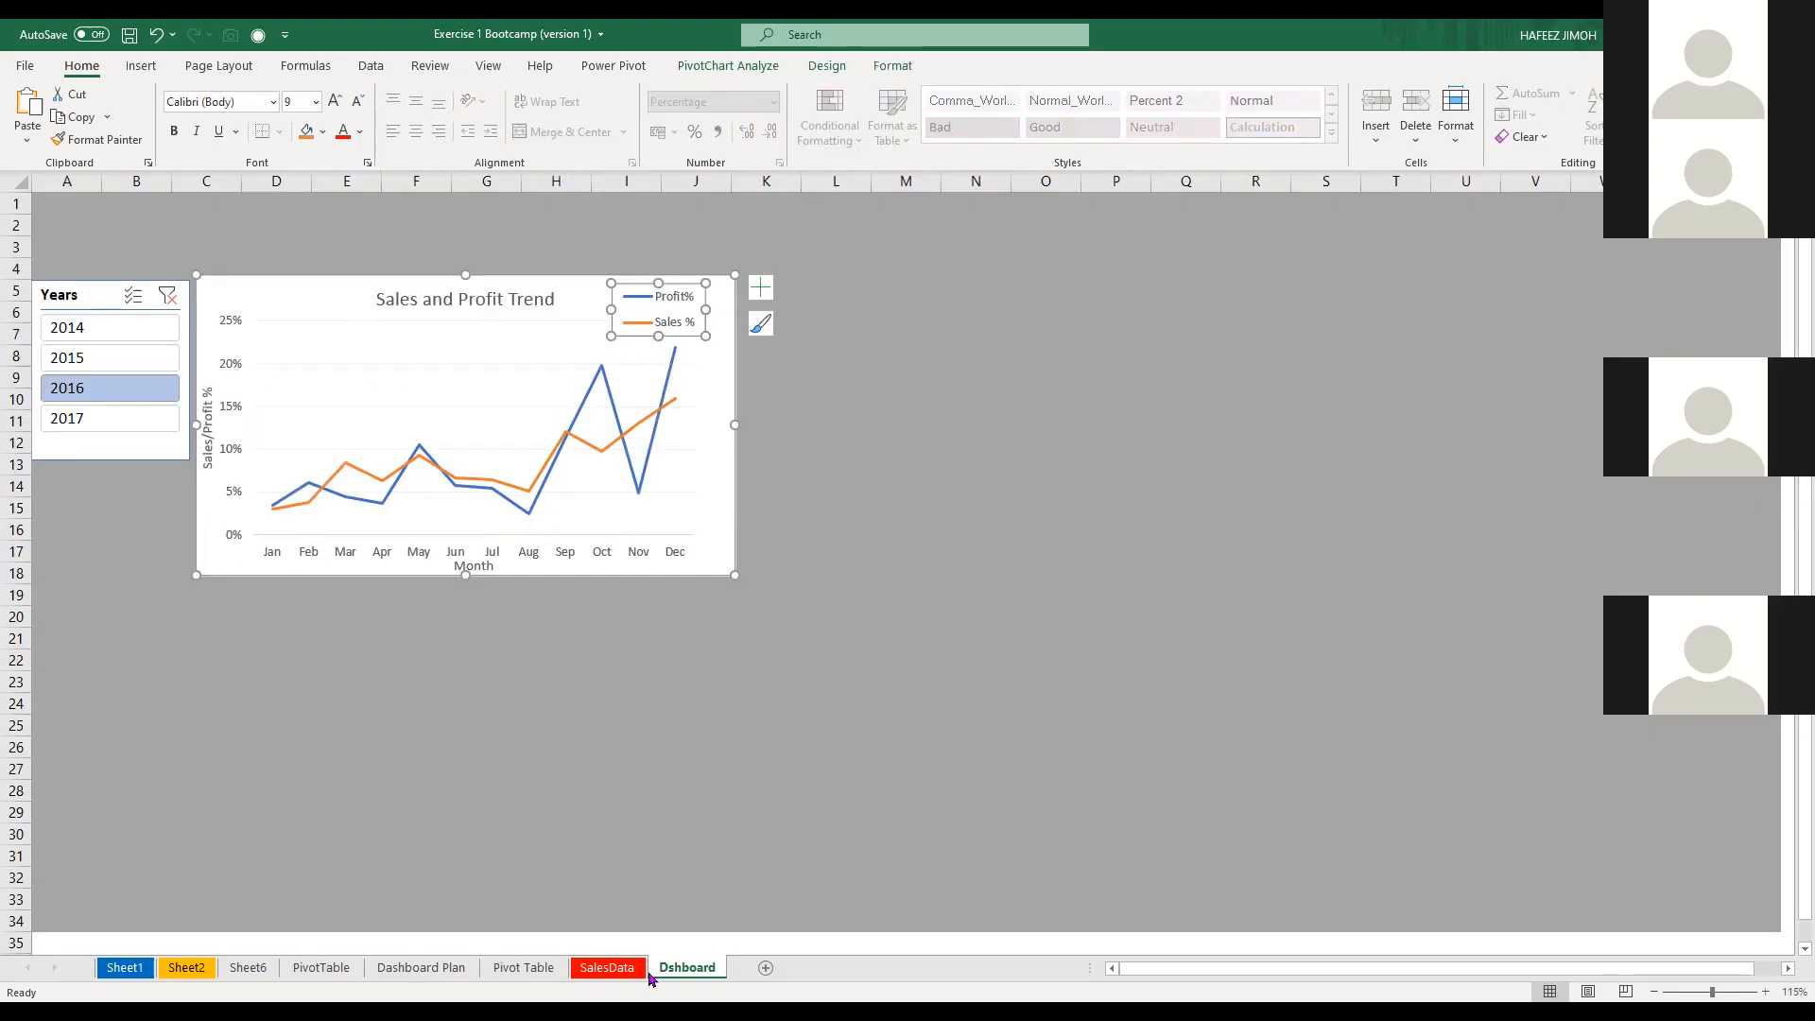
# Replace the "purchasing channel" text in its box on the Dashboard Plan sheet with "sales and profittrend"
pyautogui.click(455, 974)
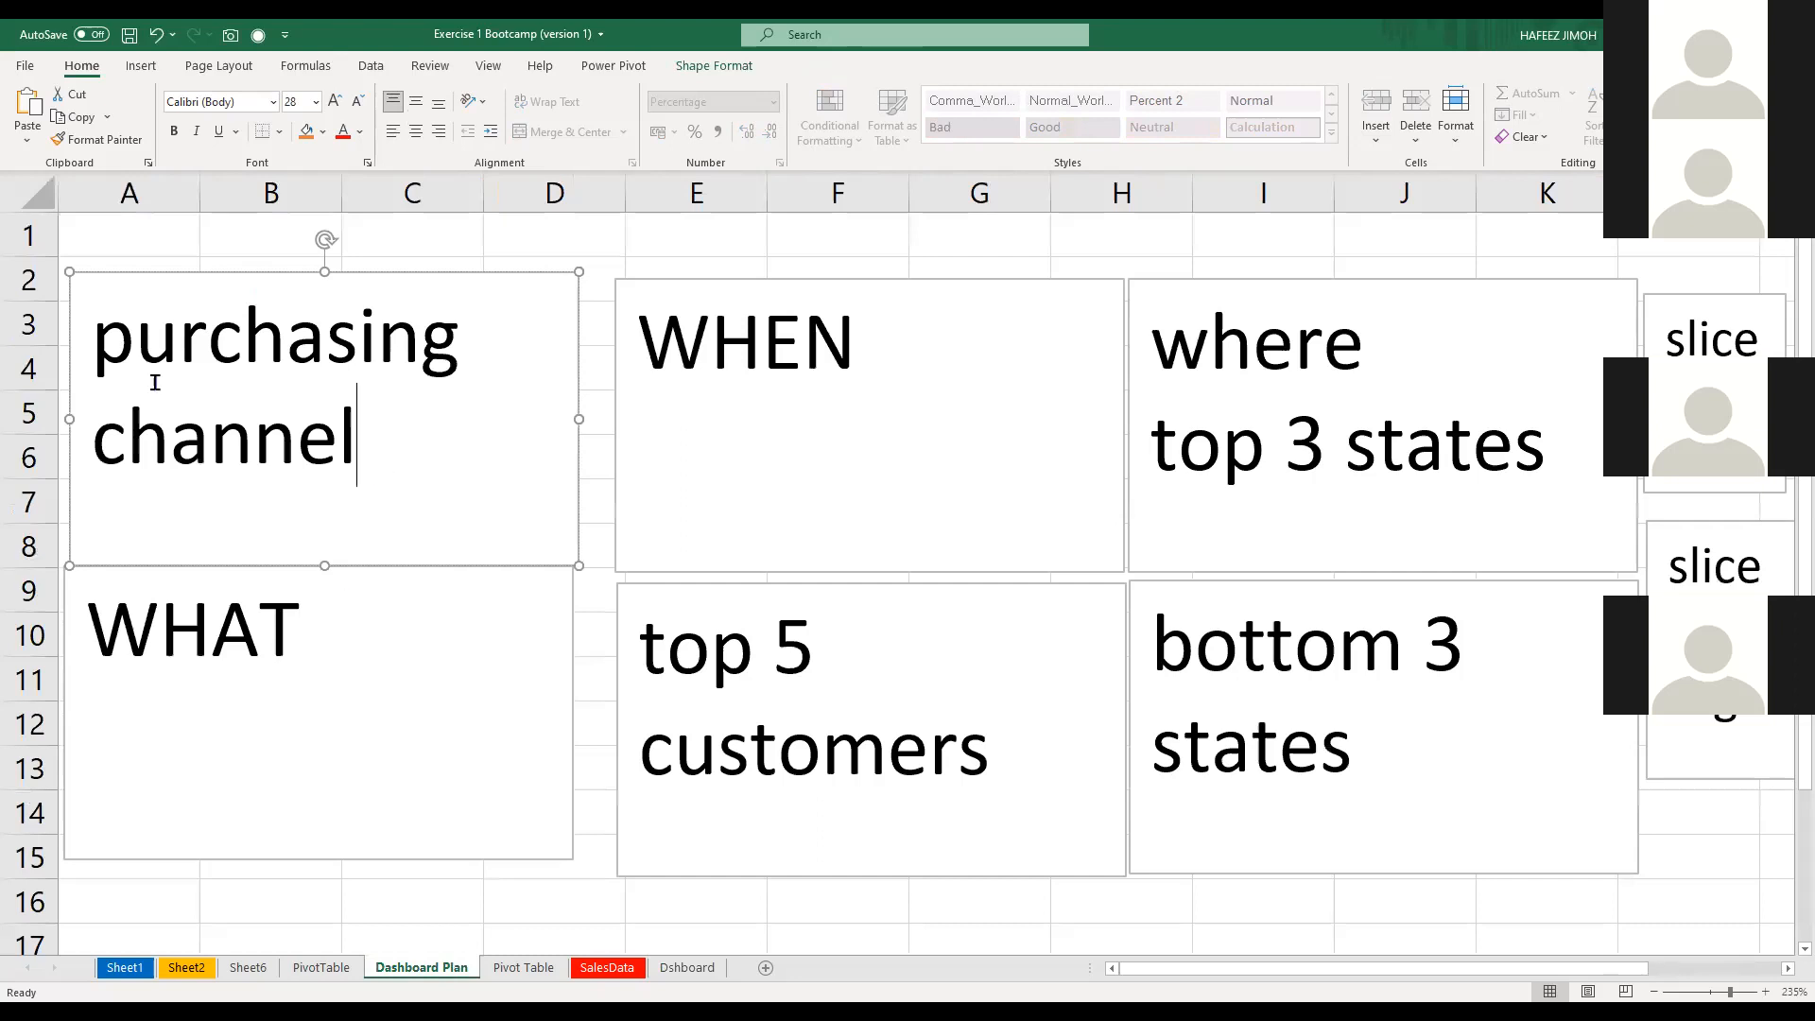
pyautogui.tripleClick(134, 357)
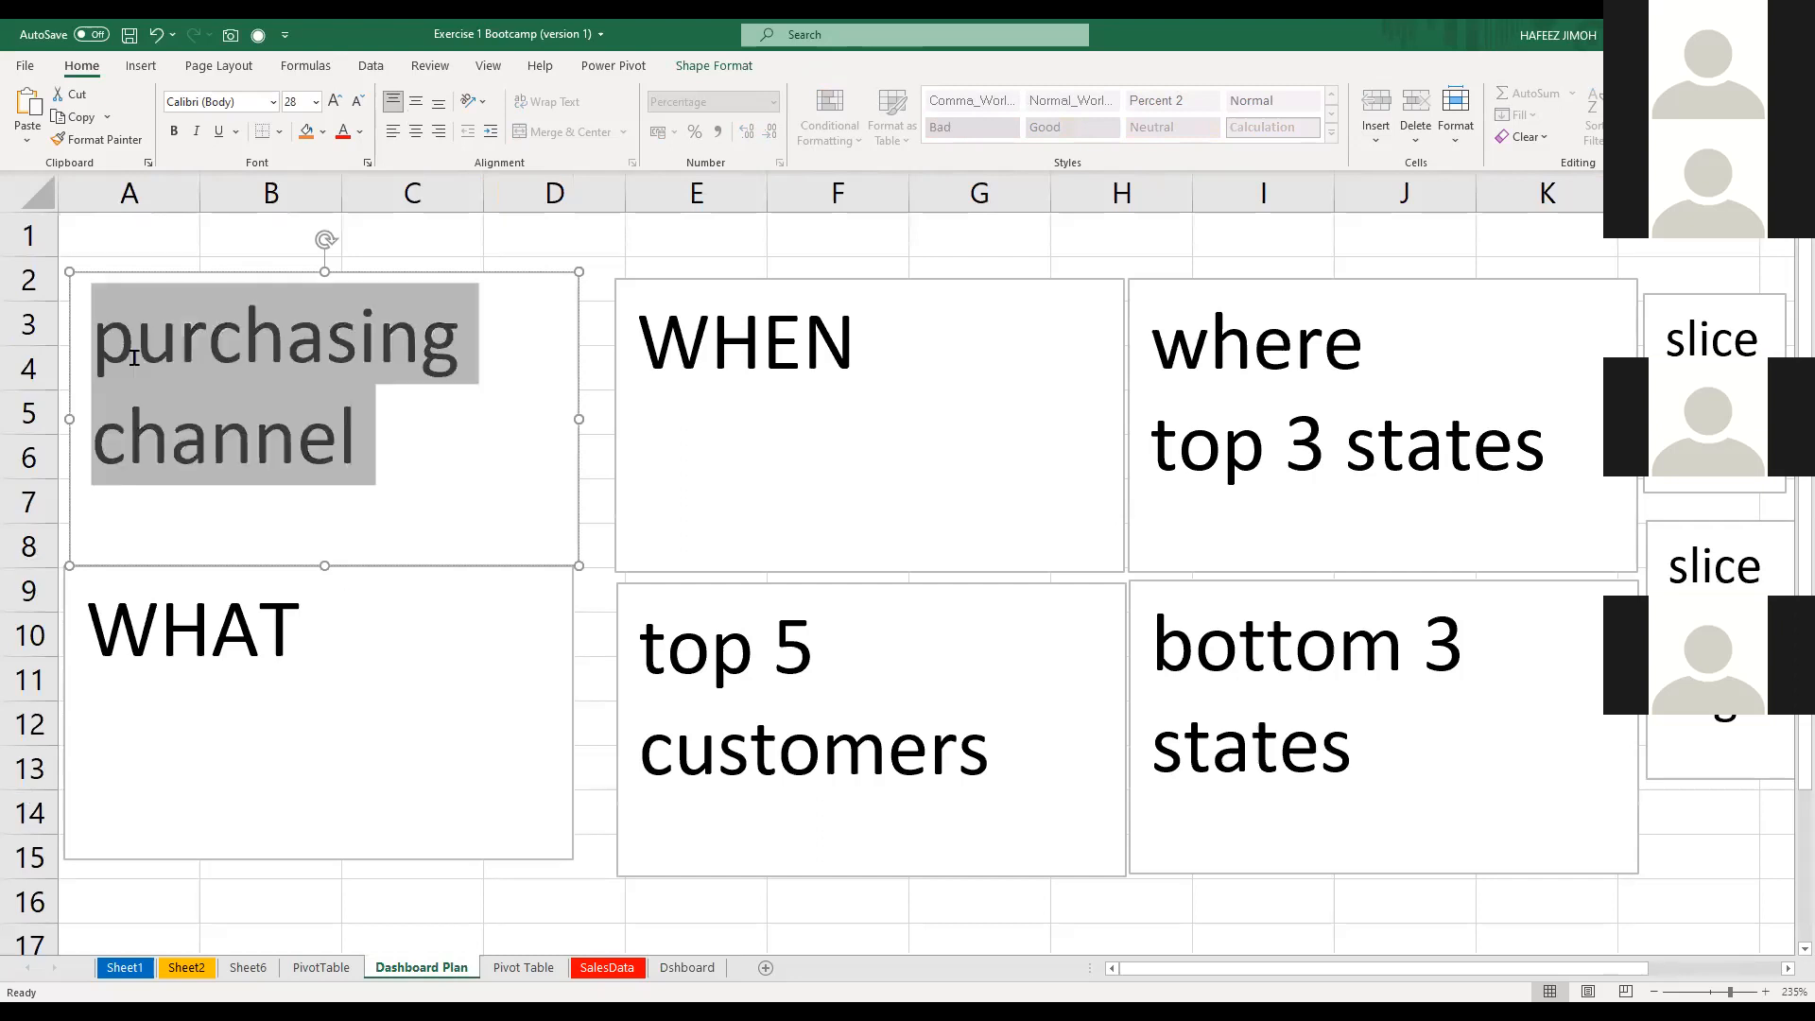
pyautogui.write('sales and ')
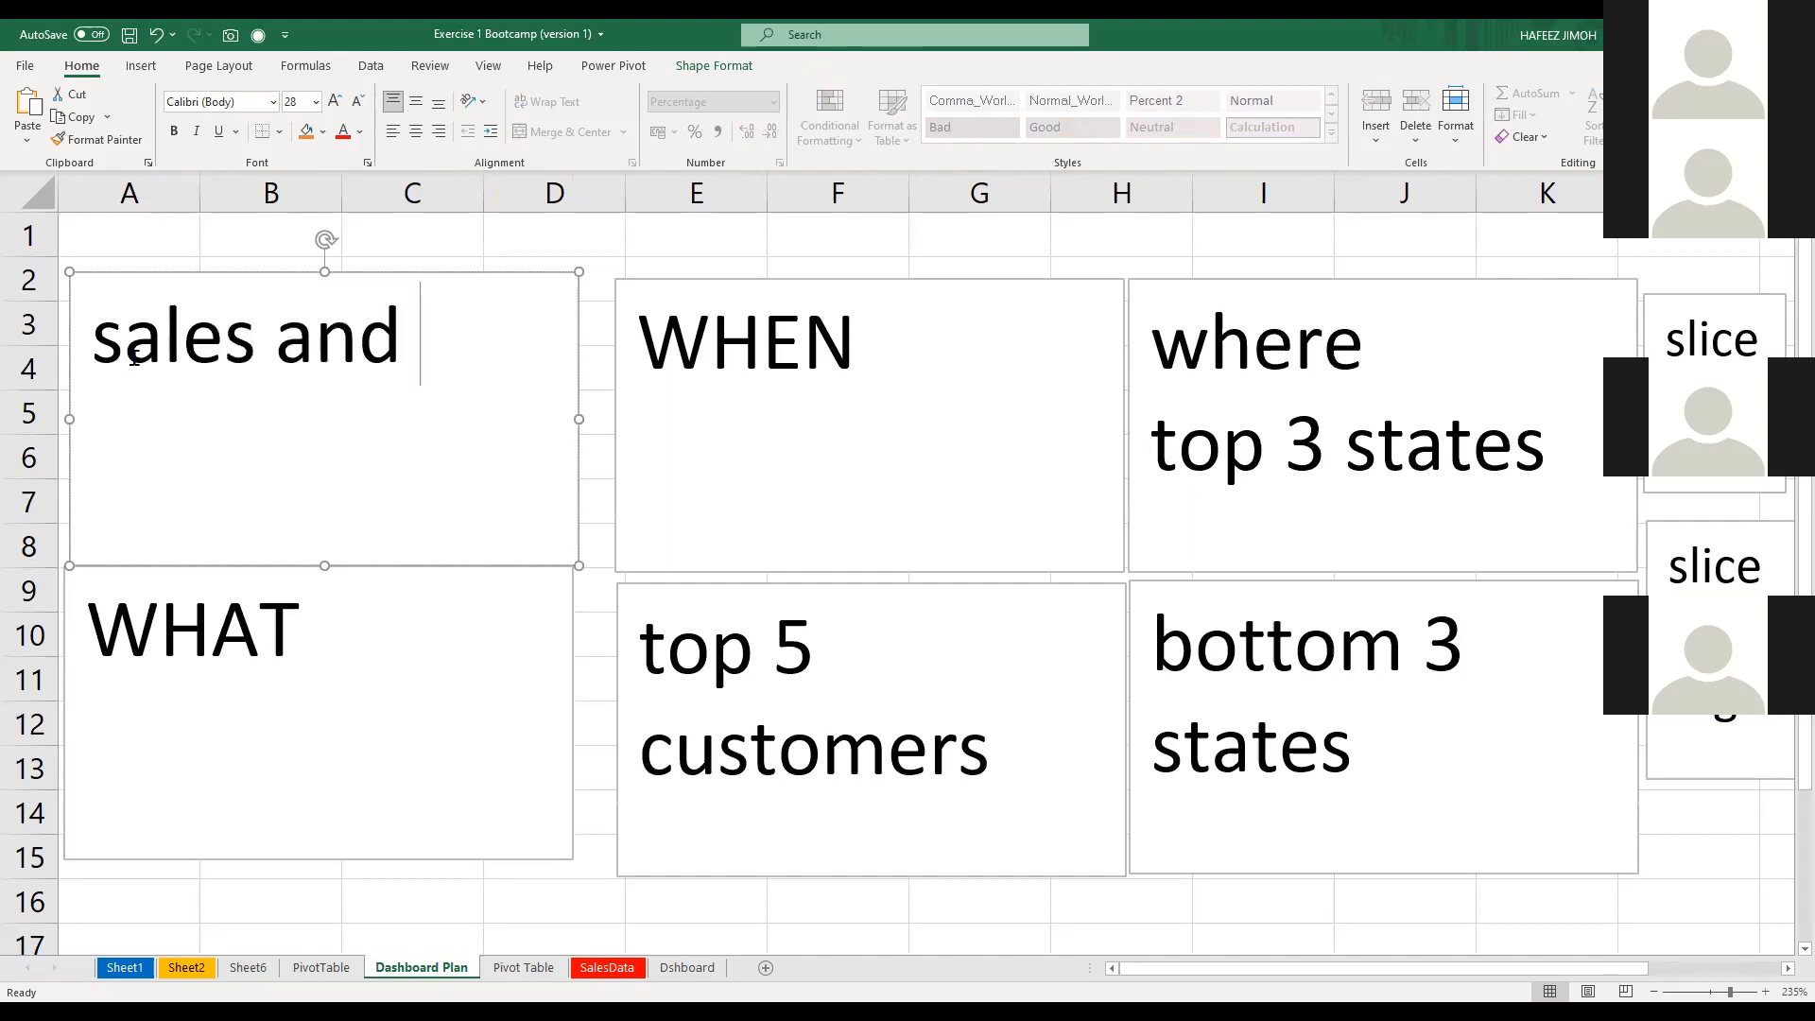
pyautogui.write('prod')
pyautogui.press('BackSpace')
pyautogui.write('f')
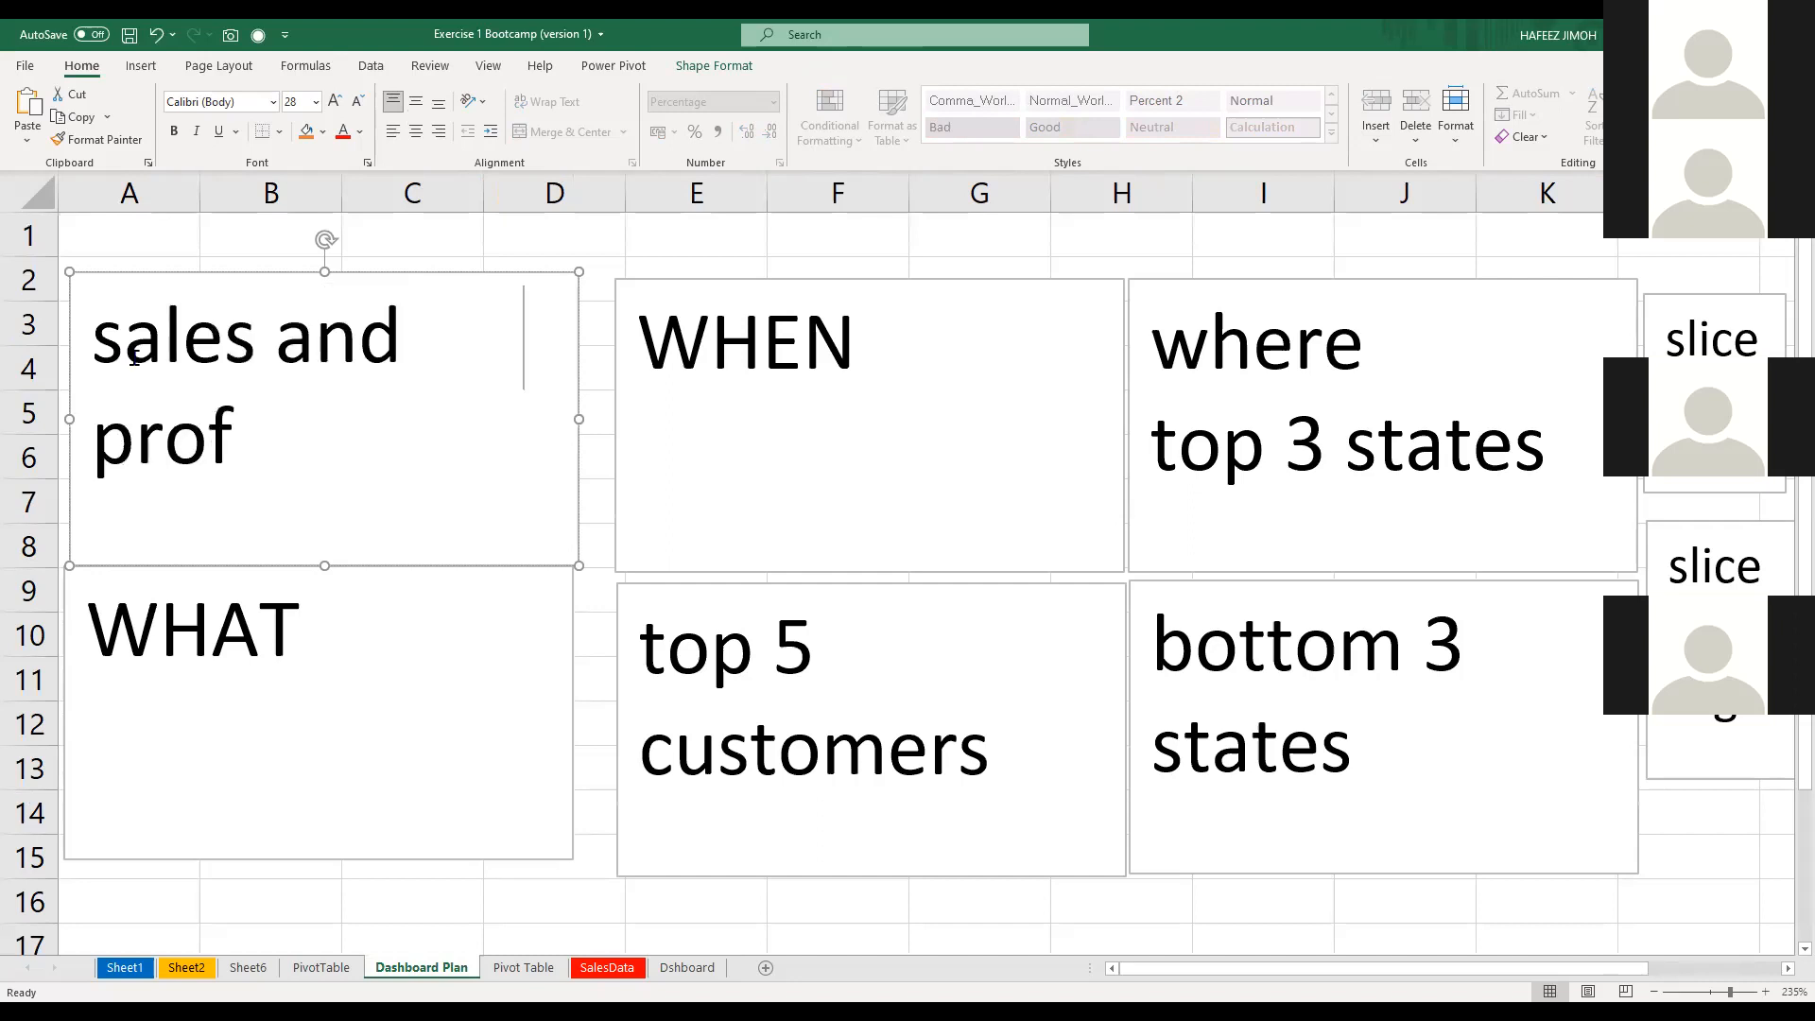
pyautogui.write('it pef')
pyautogui.press('BackSpace')
pyautogui.press('BackSpace')
pyautogui.press('BackSpace')
pyautogui.press('BackSpace')
pyautogui.write('trend')
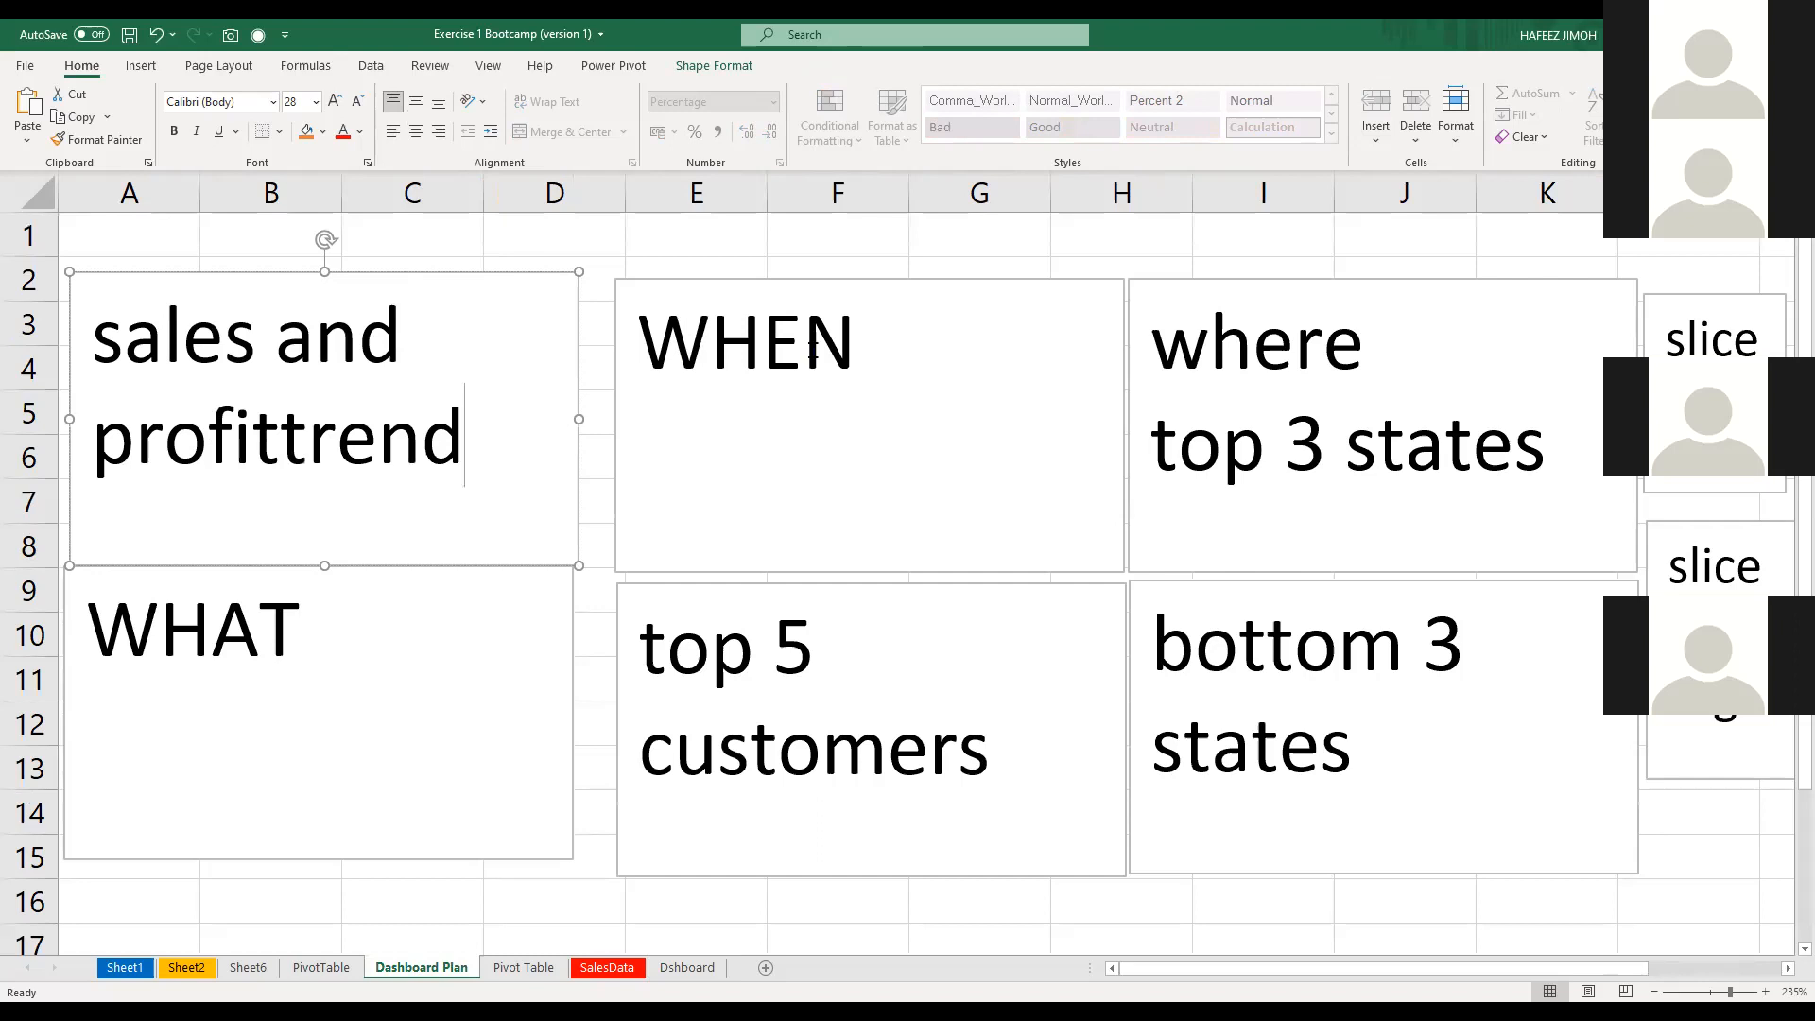
# Undo the text replacement in the first box of the Dashboard Plan sheet and select the WHEN box
pyautogui.click(817, 346)
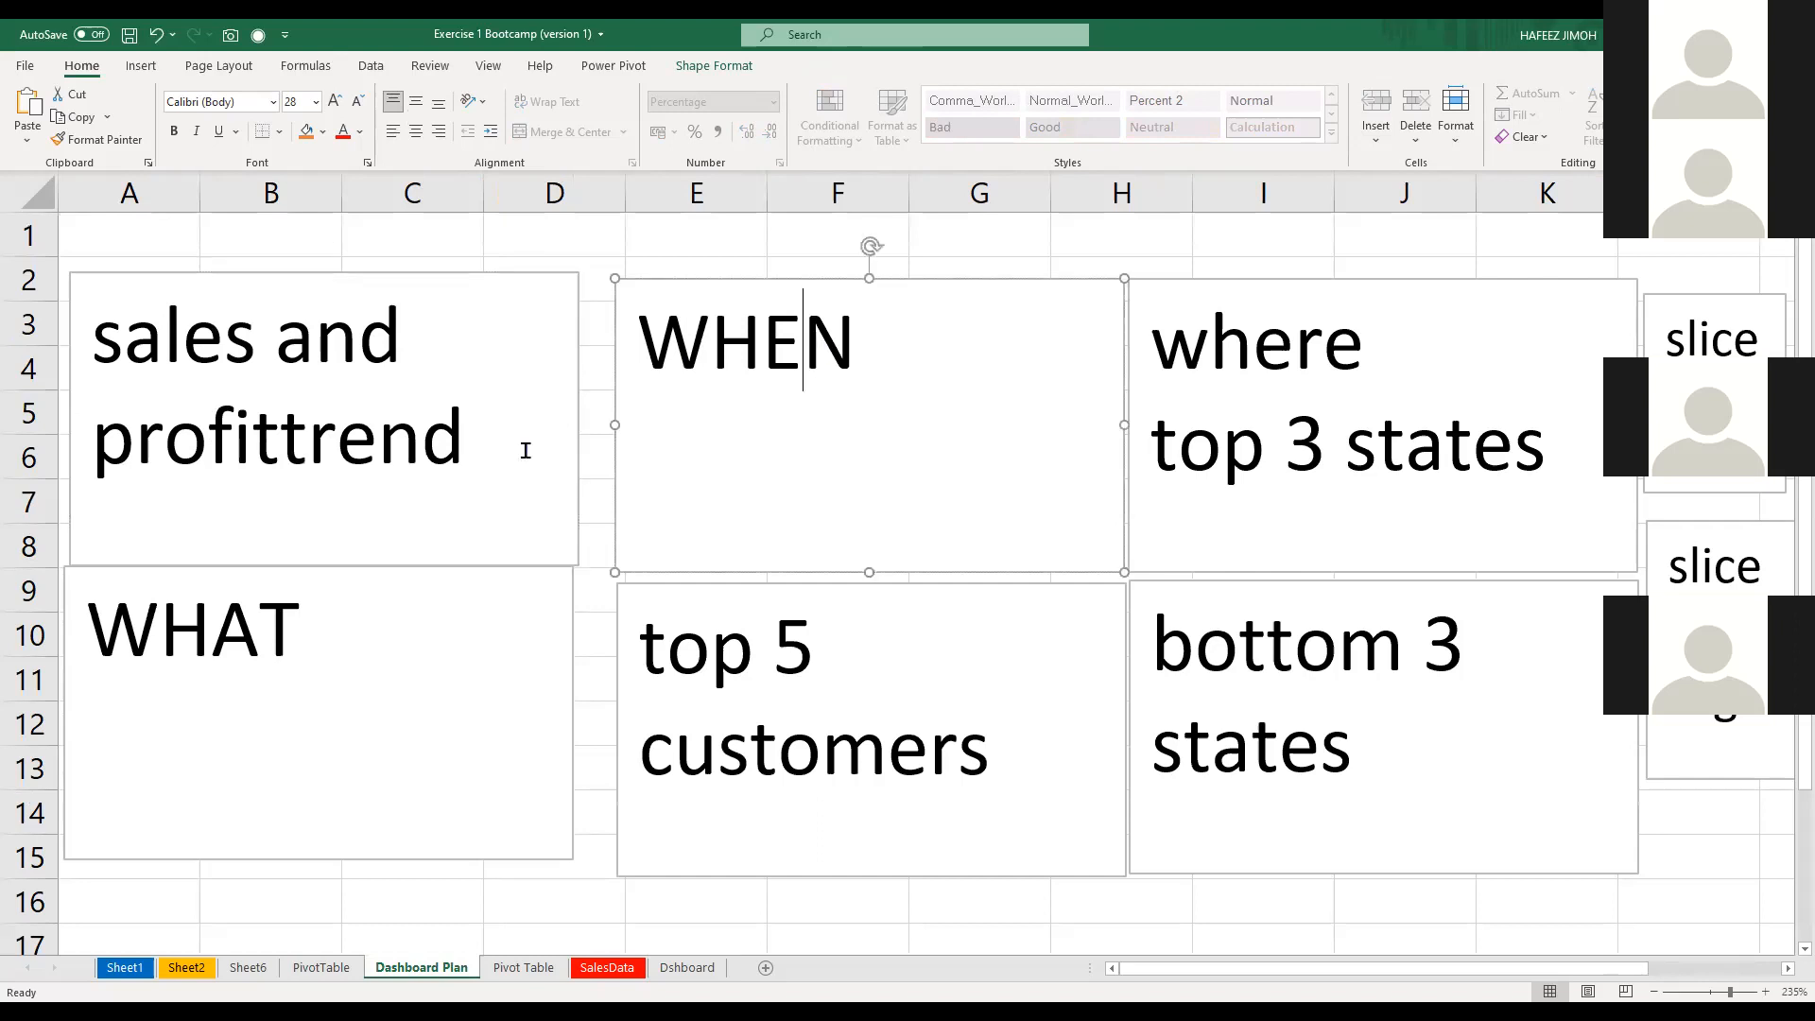
pyautogui.hotkey('ctrl', 'z')
pyautogui.hotkey('ctrl', 'z')
pyautogui.hotkey('ctrl', 'z')
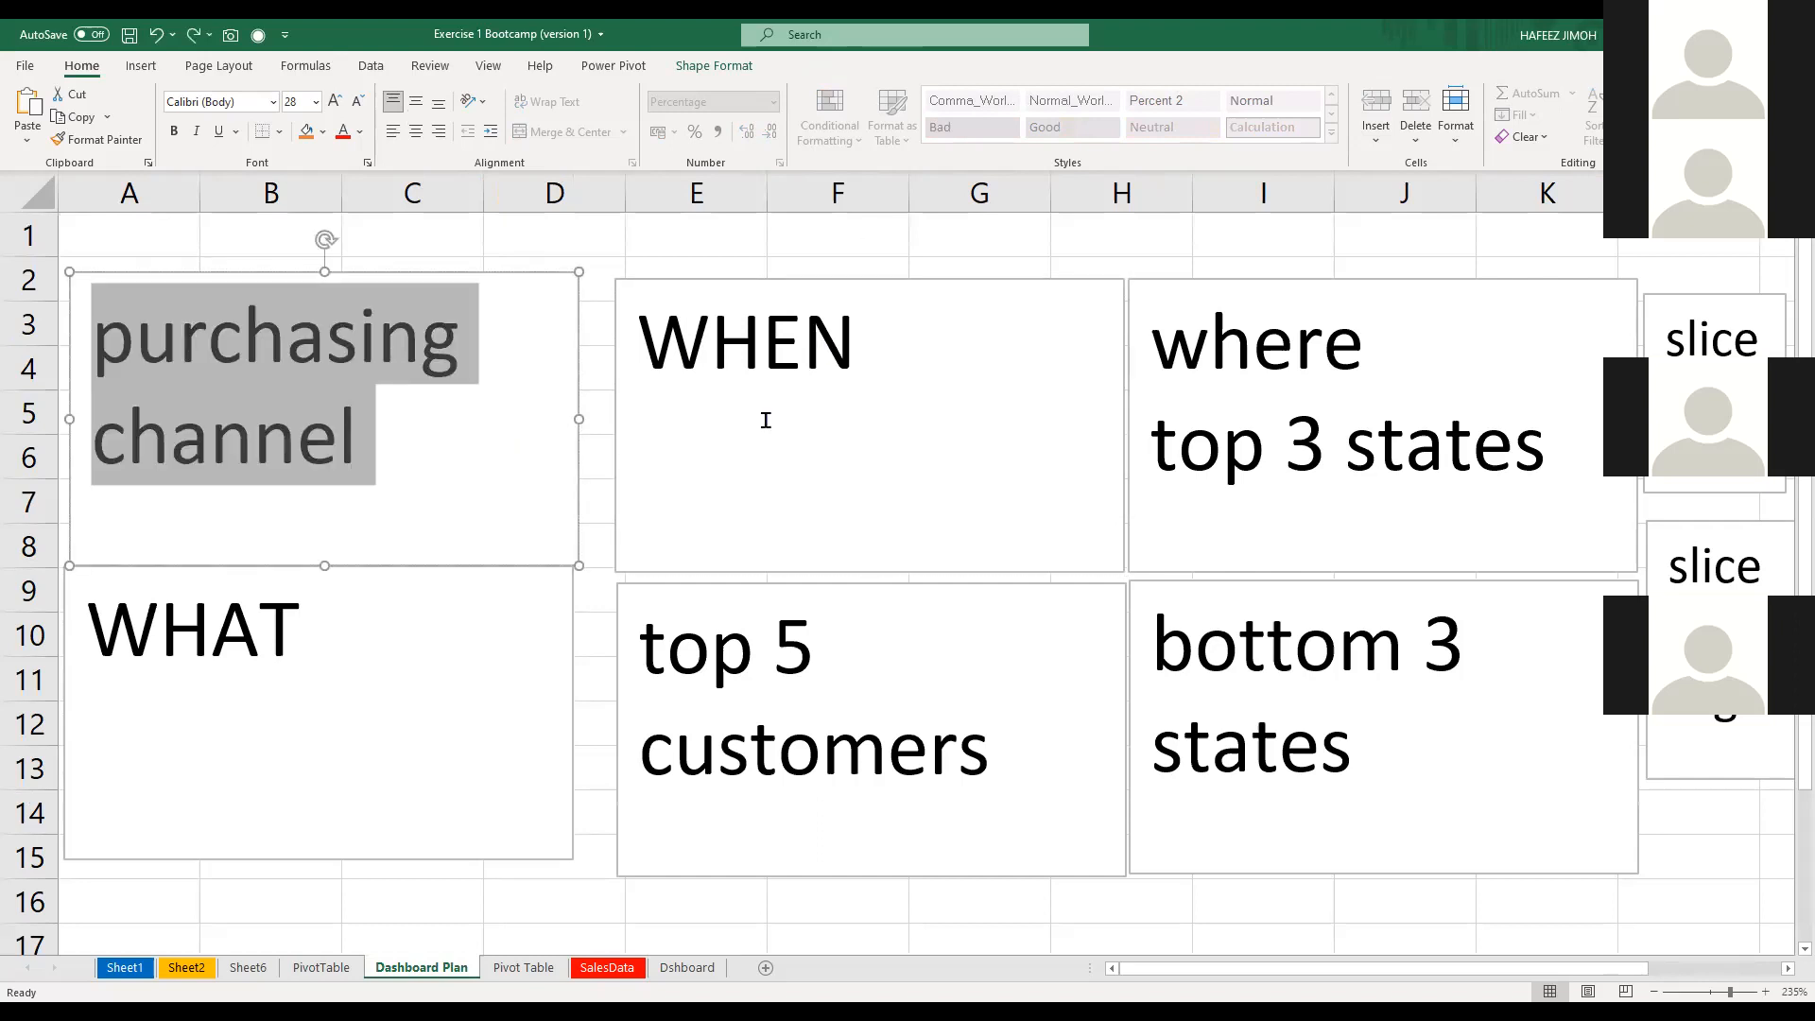
pyautogui.click(834, 380)
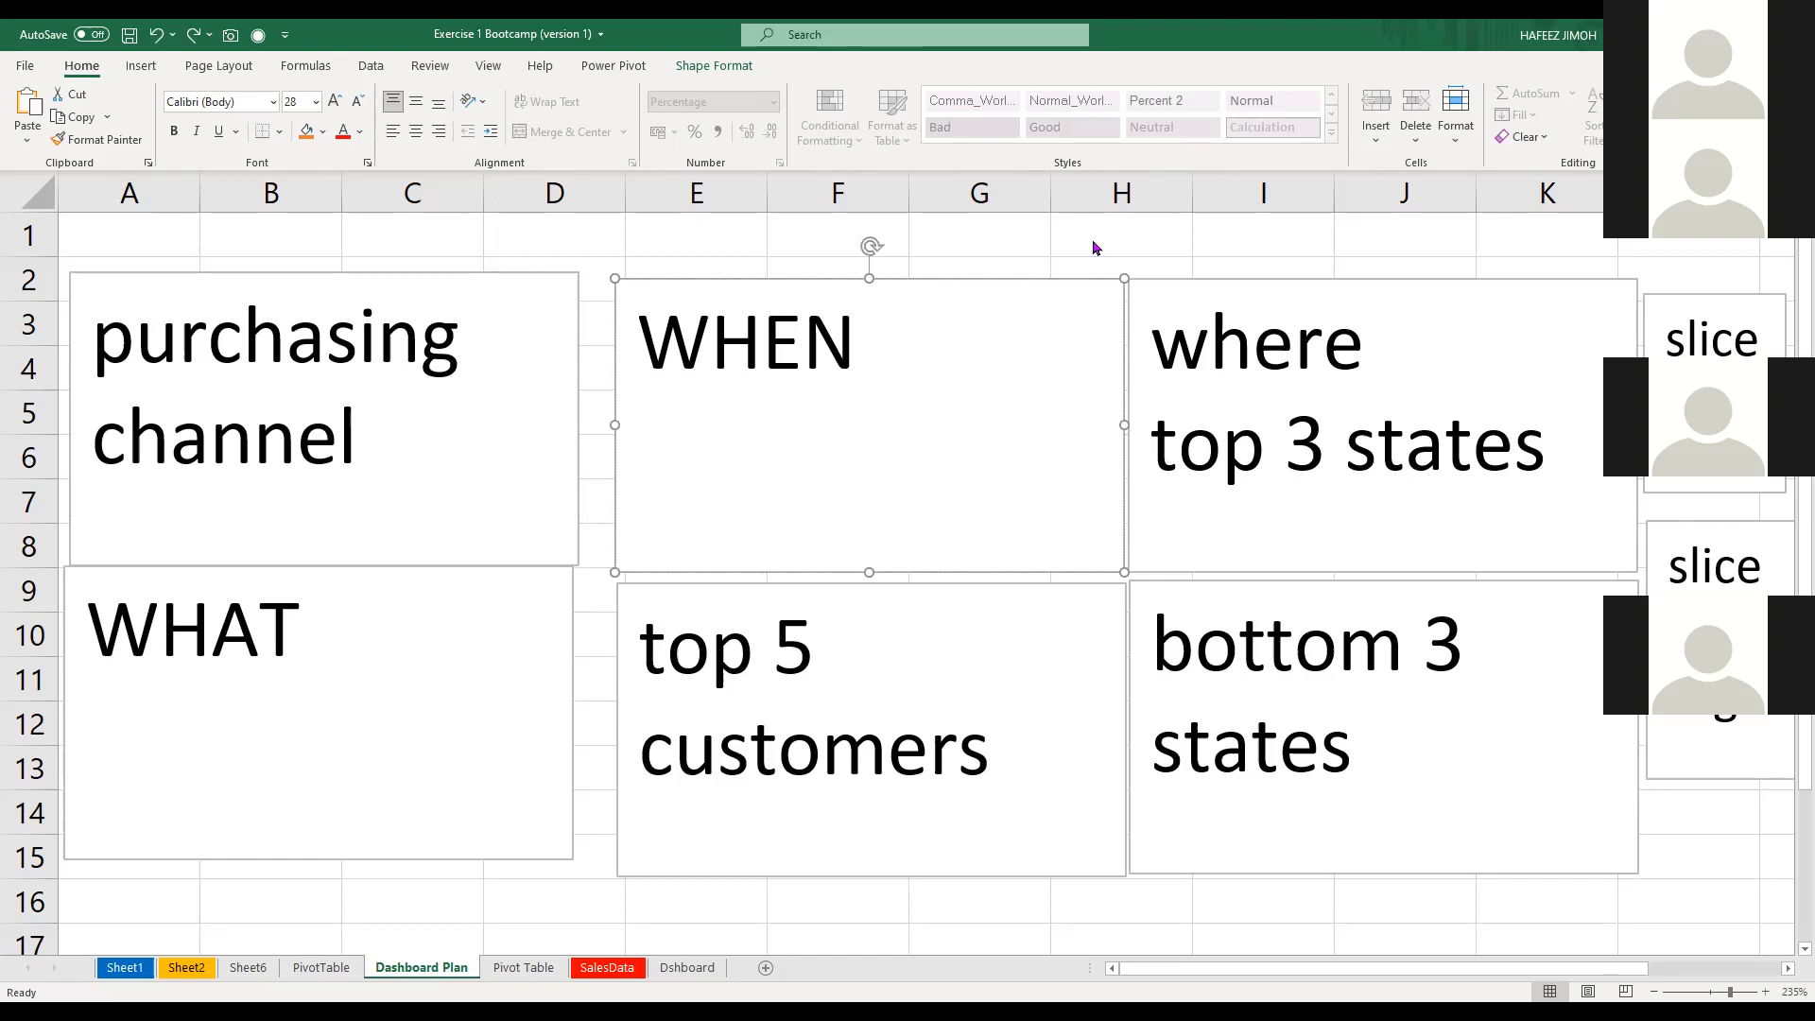
# Insert a PivotTable based on SalesTable at cell E6 of the Pivot Table sheet
pyautogui.click(321, 967)
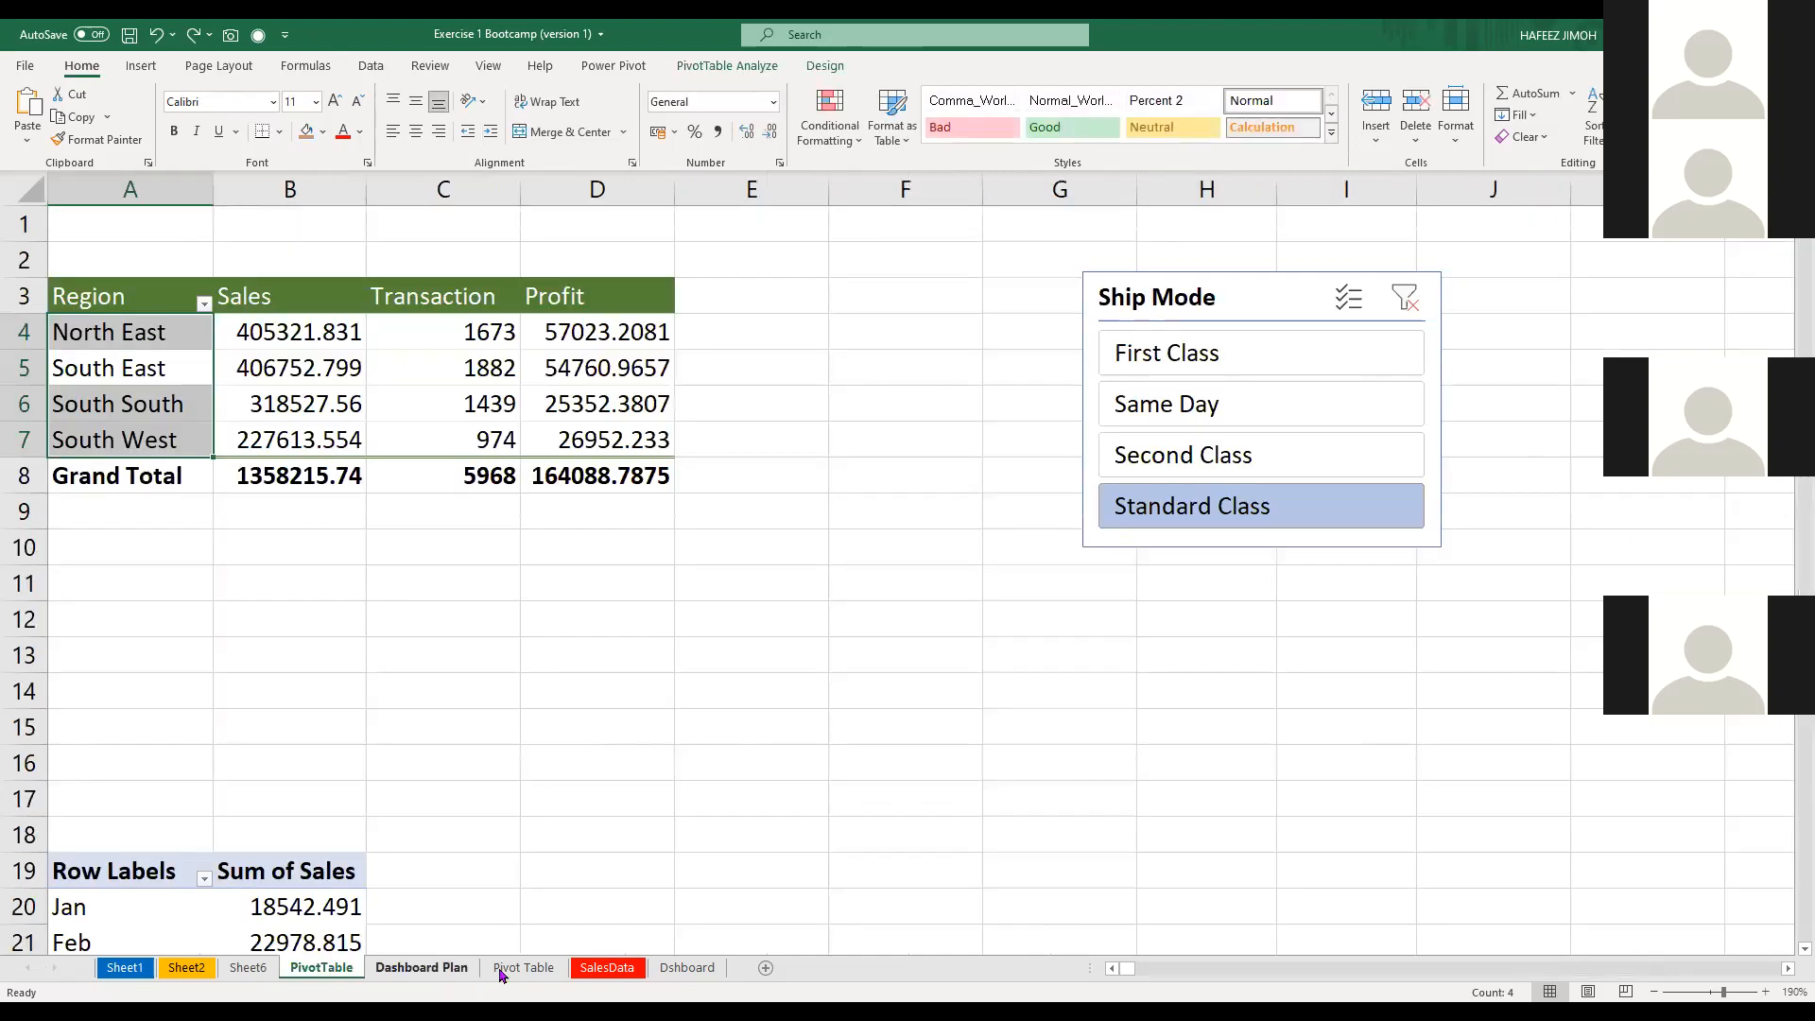
pyautogui.click(523, 967)
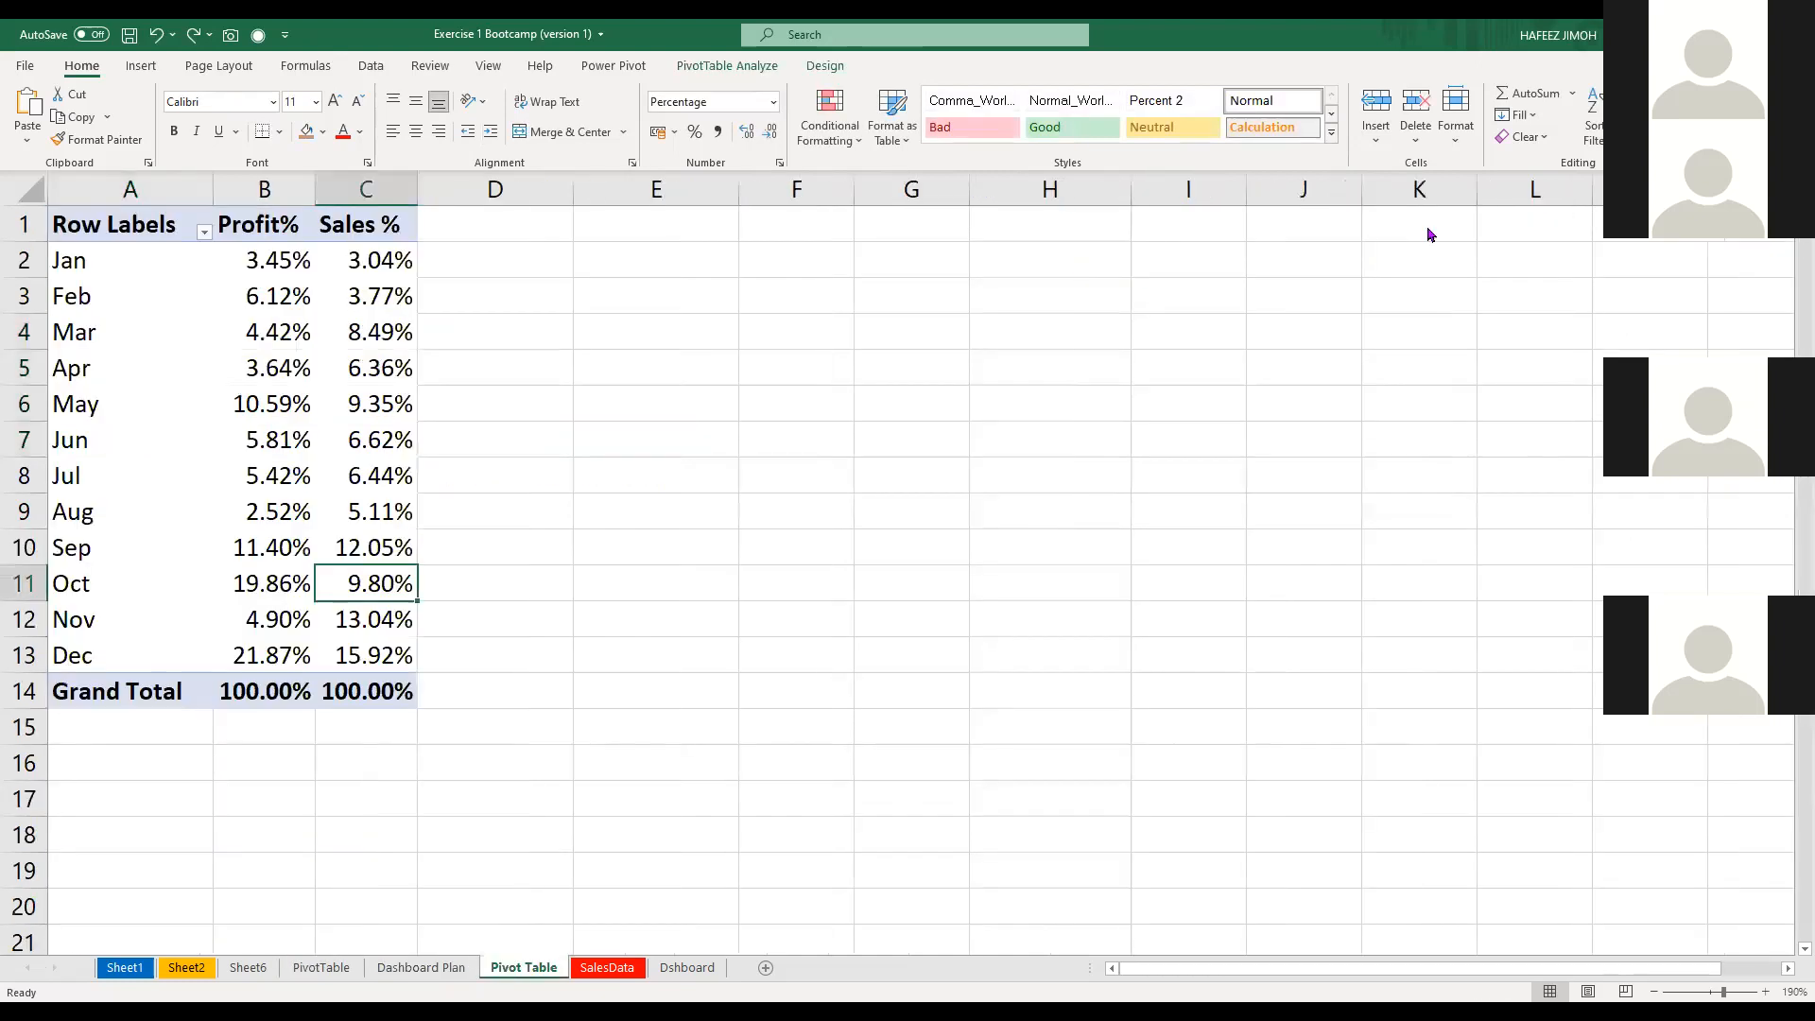
pyautogui.click(660, 416)
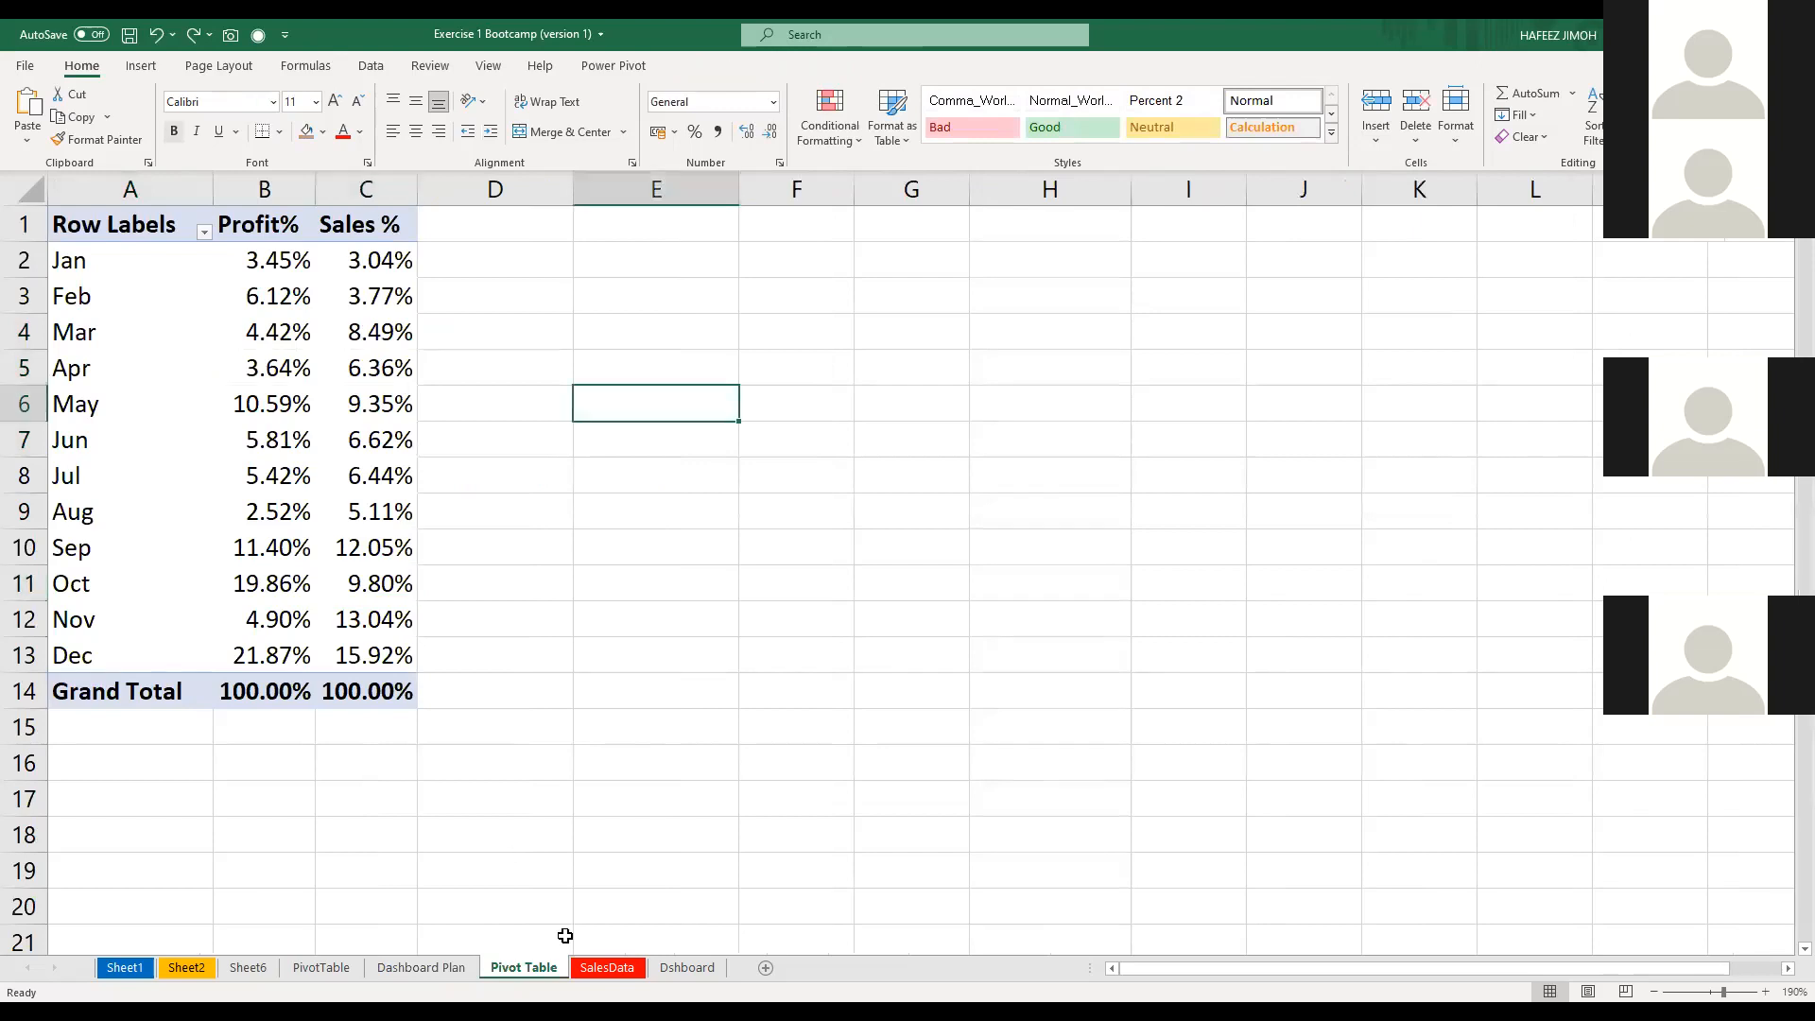
pyautogui.click(140, 65)
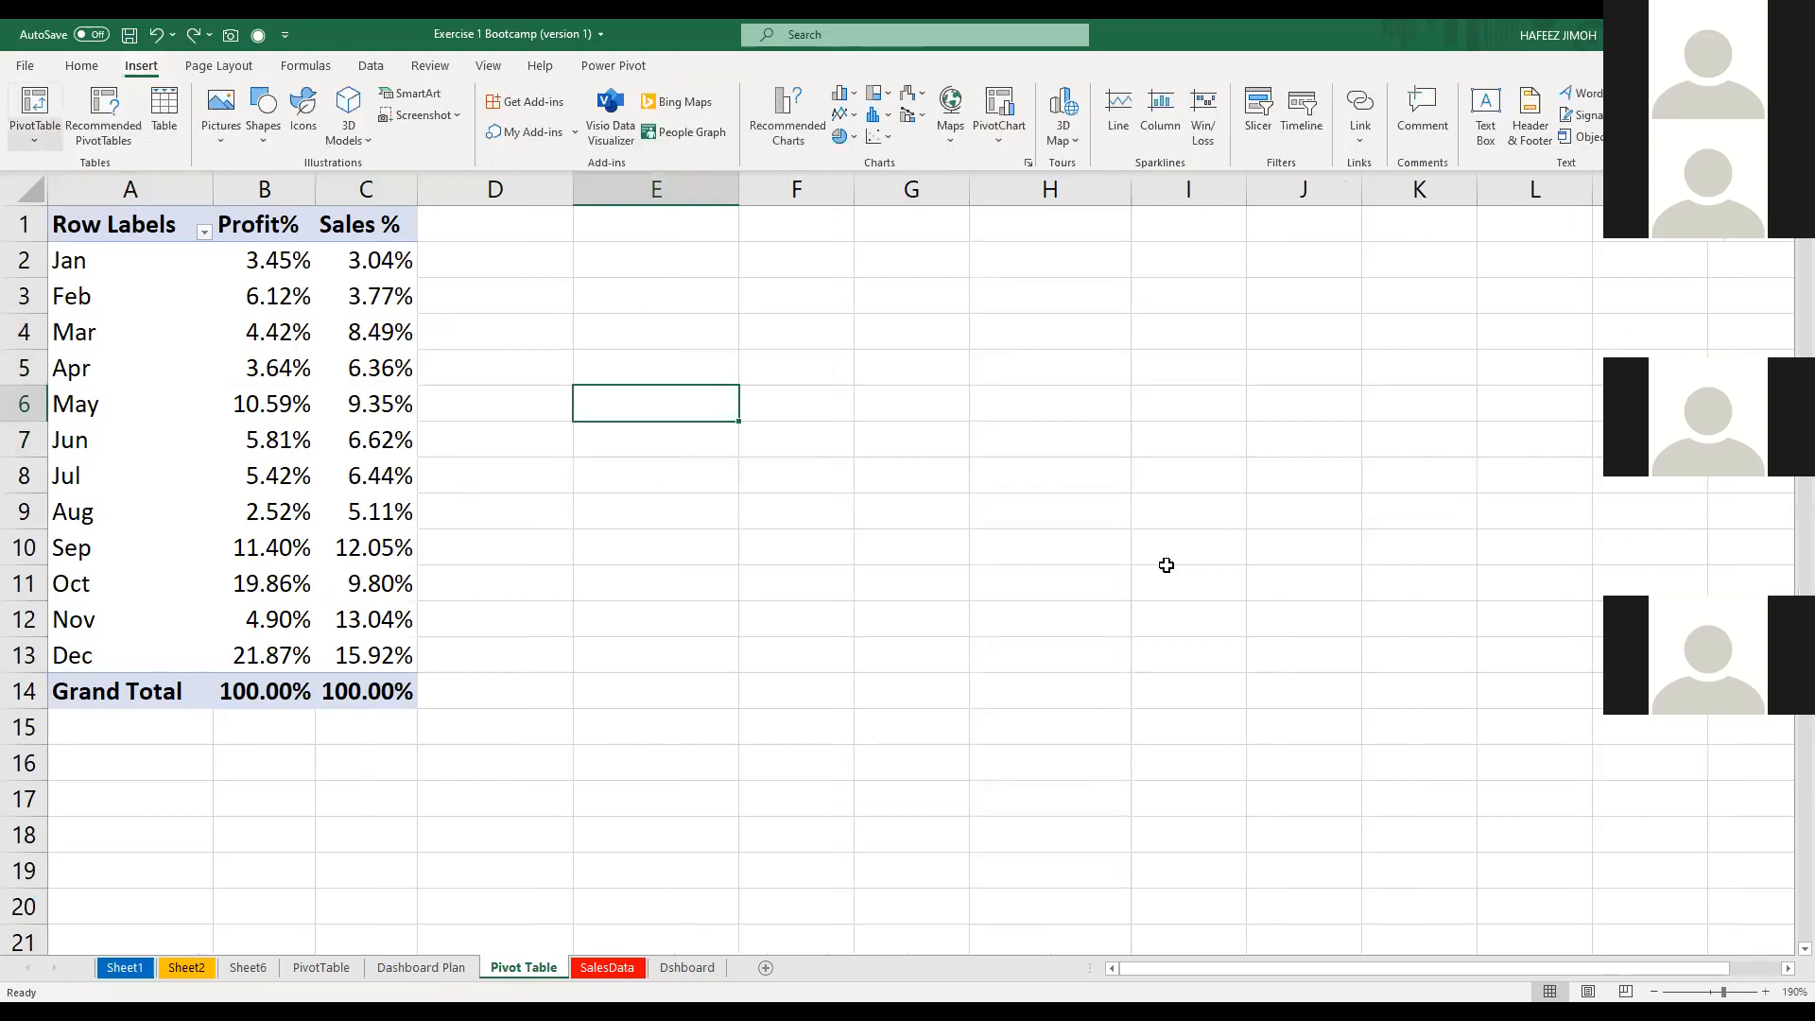
pyautogui.write('SalesTabke')
pyautogui.press('BackSpace')
pyautogui.press('BackSpace')
pyautogui.write('le')
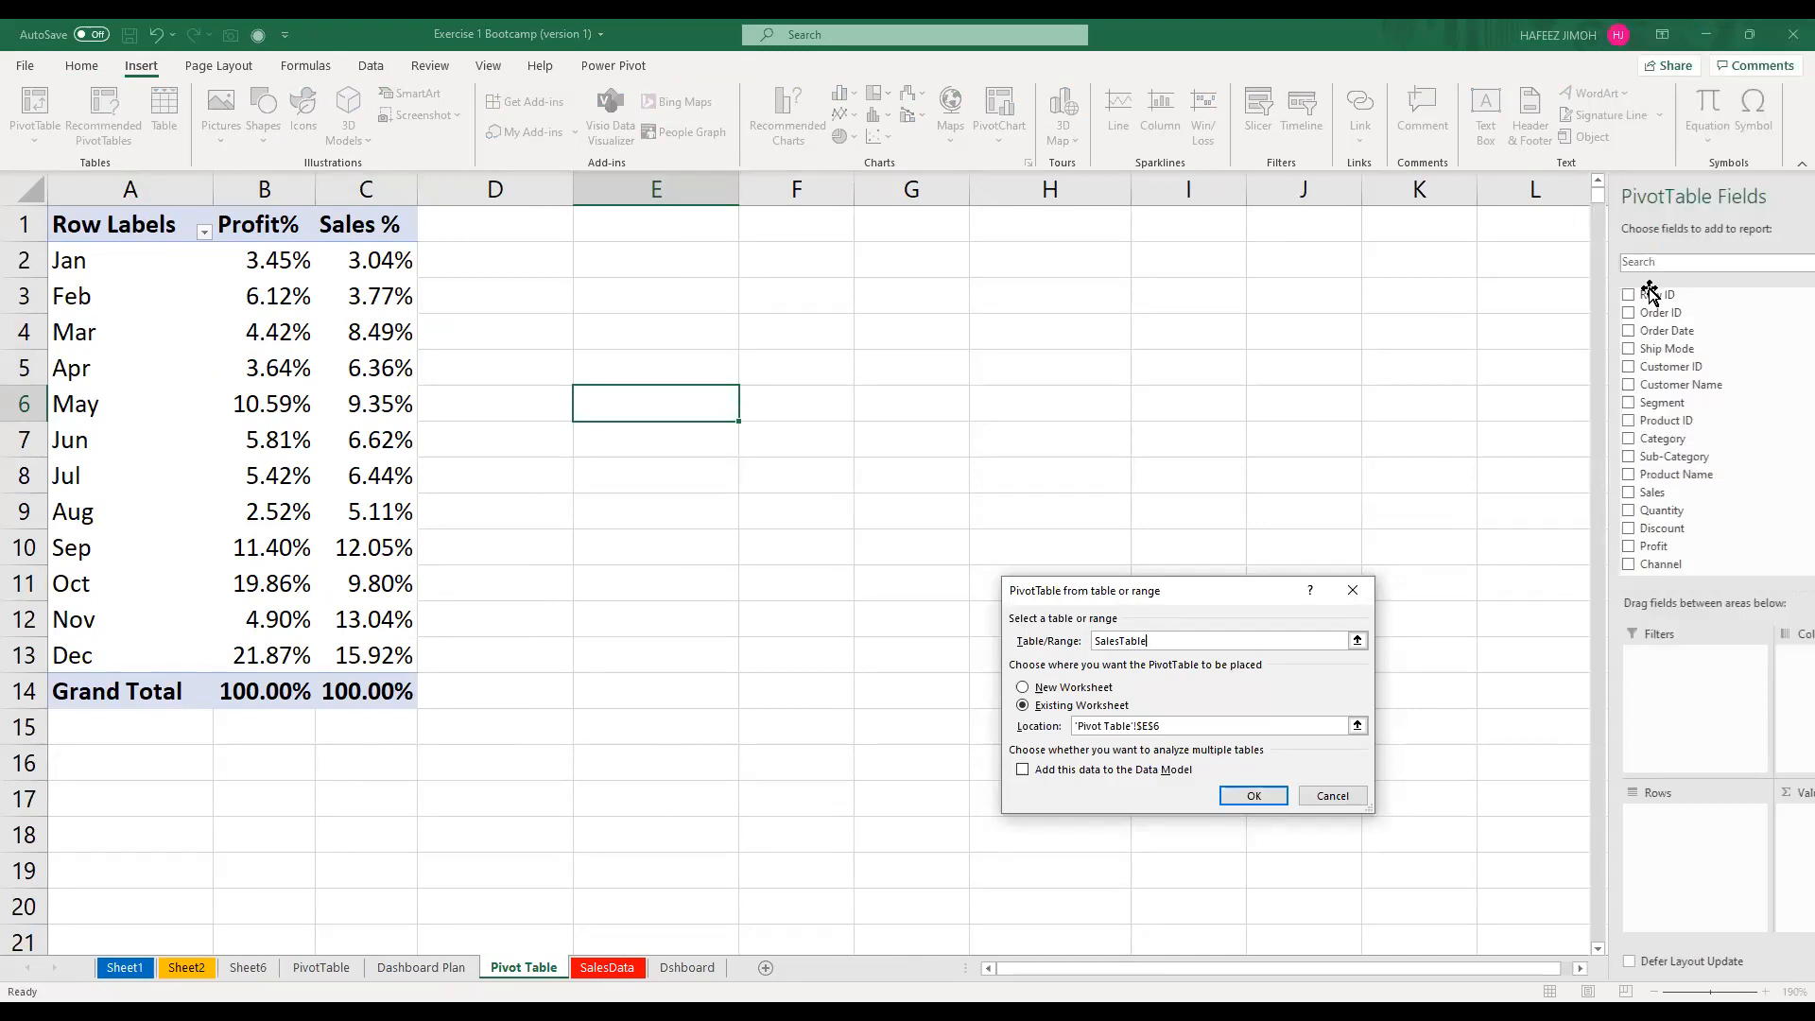
pyautogui.press('Return')
# Add State to the rows and Sales to the values of the new PivotTable
pyautogui.scroll(-3, 1612, 491)
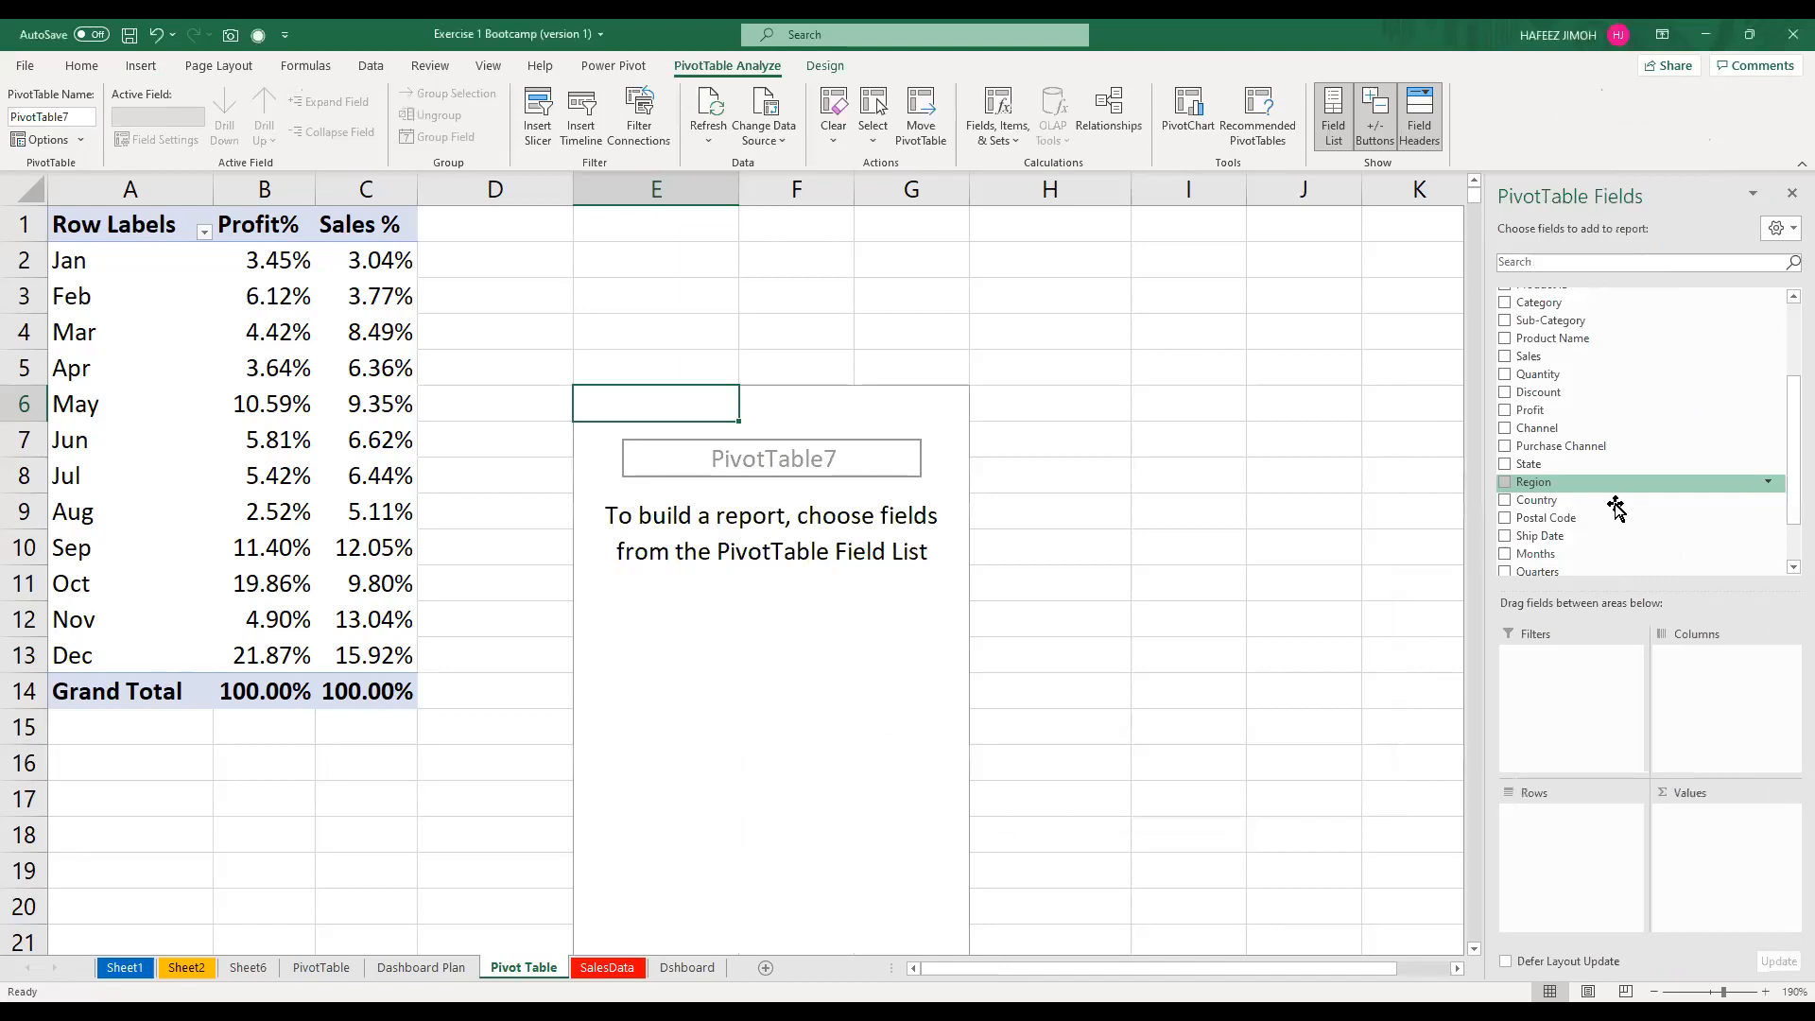
pyautogui.scroll(-1, 1614, 473)
pyautogui.moveTo(1624, 399); pyautogui.dragTo(1585, 862)
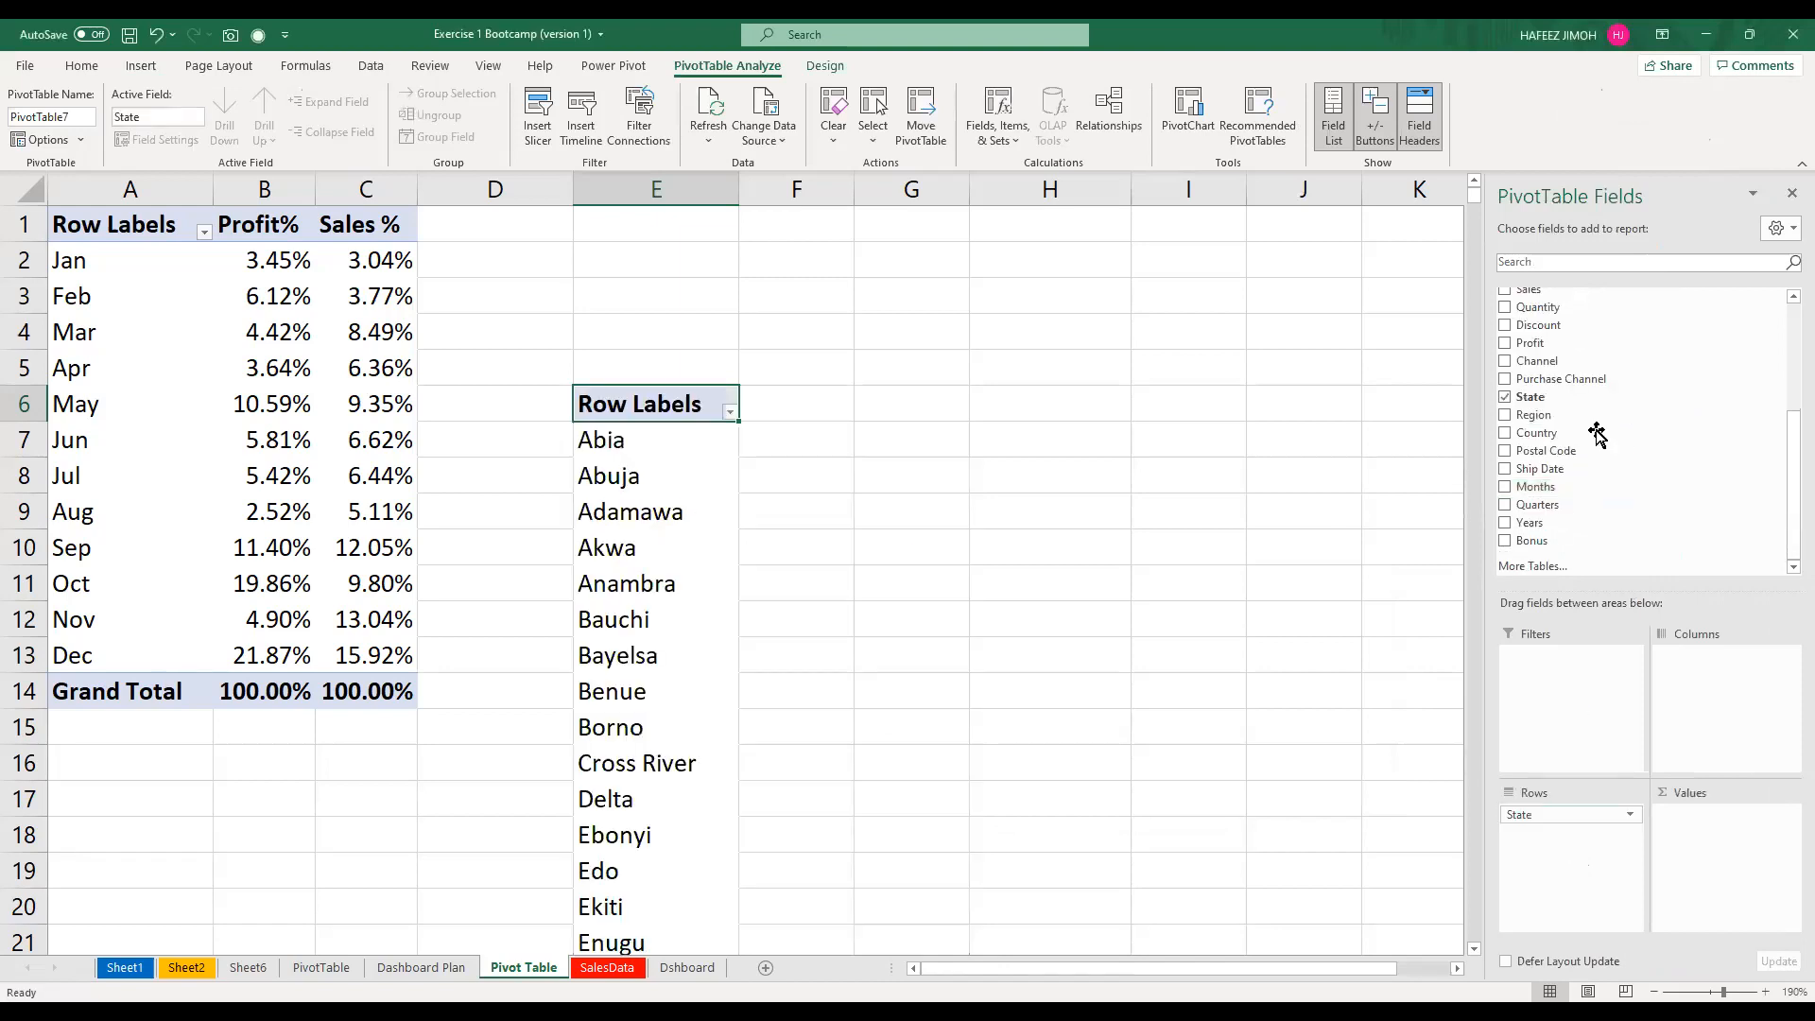
pyautogui.scroll(1, 1597, 434)
pyautogui.moveTo(1617, 336); pyautogui.dragTo(1739, 882)
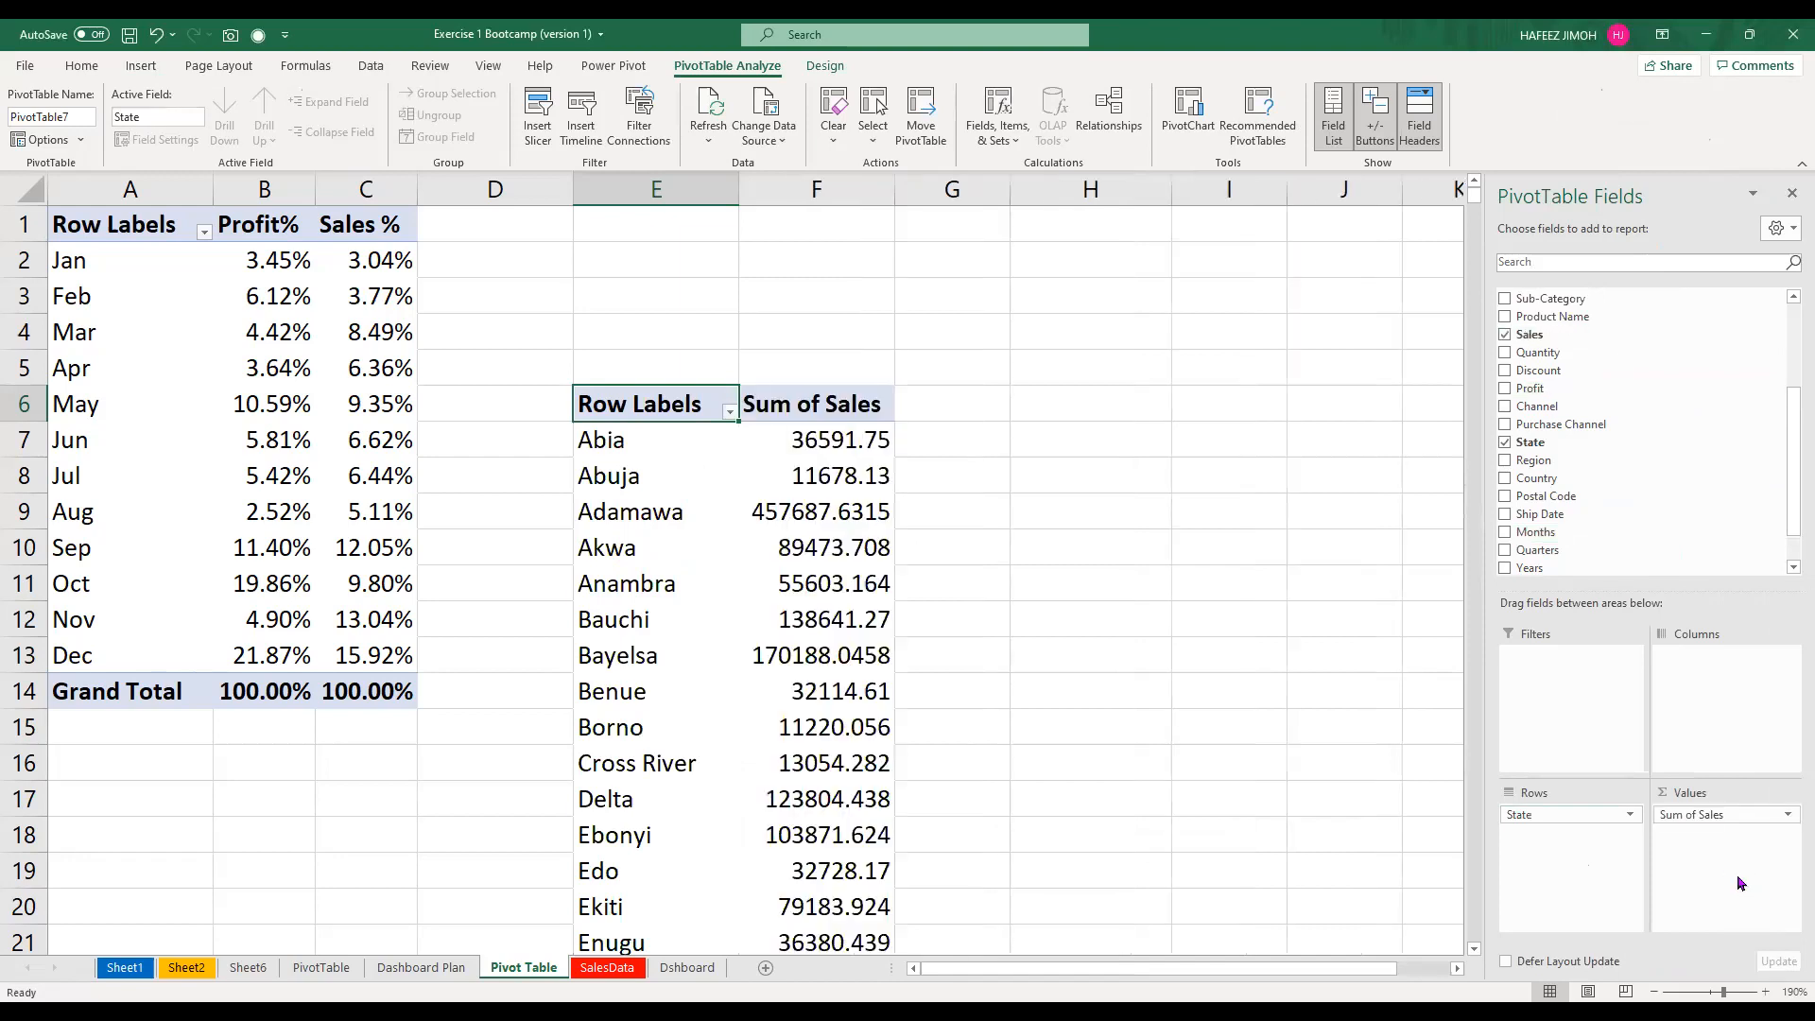
# Look through the sum of sales for each state in the new PivotTable
pyautogui.scroll(-4, 838, 718)
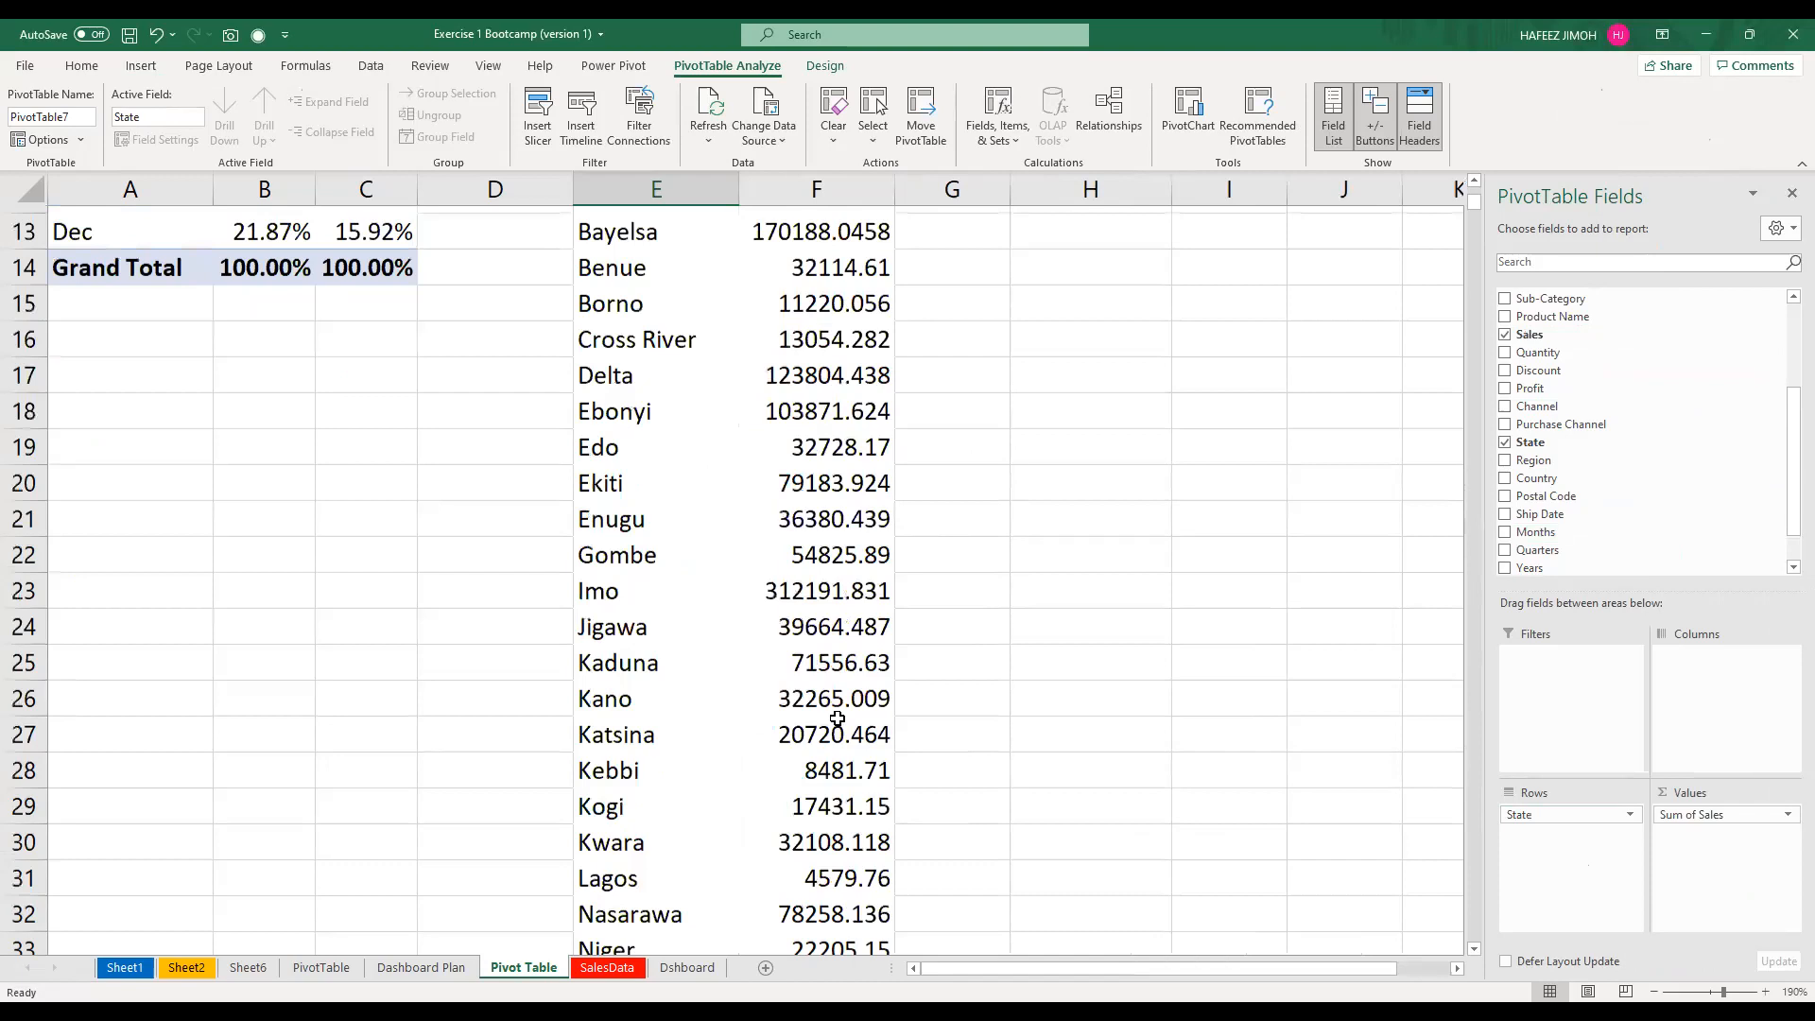
pyautogui.scroll(4, 838, 719)
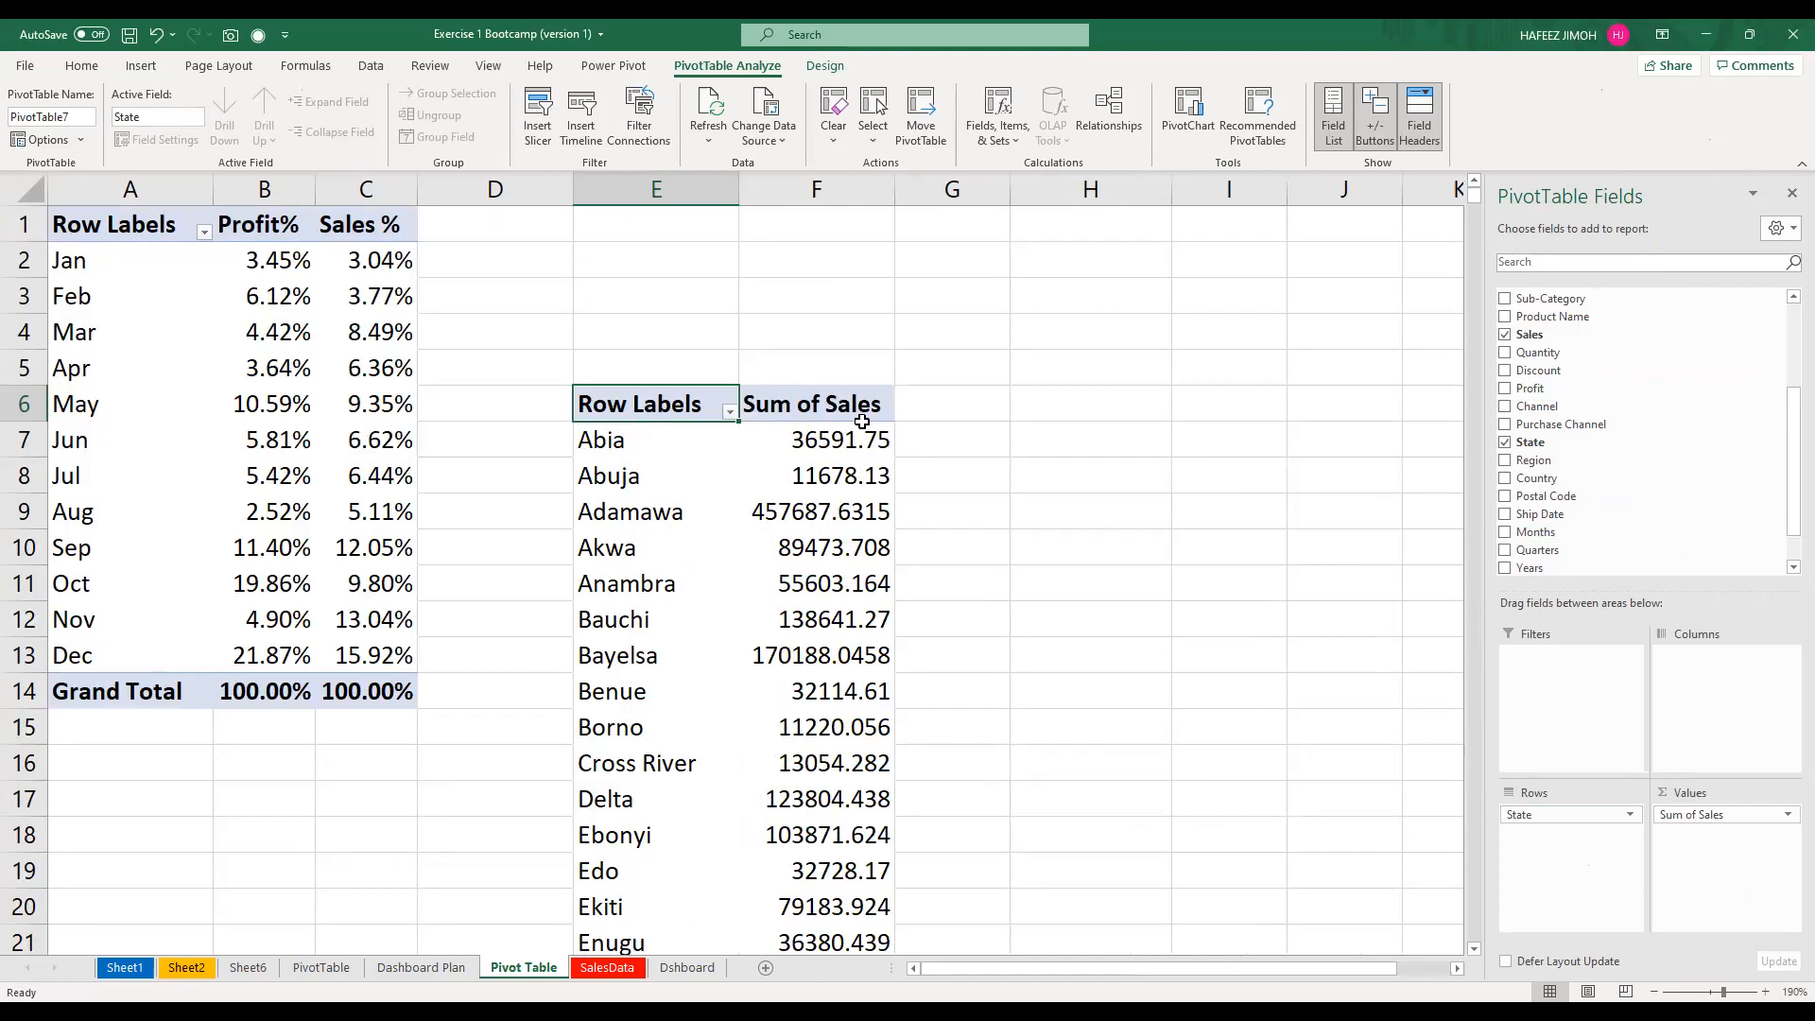
pyautogui.moveTo(862, 421)
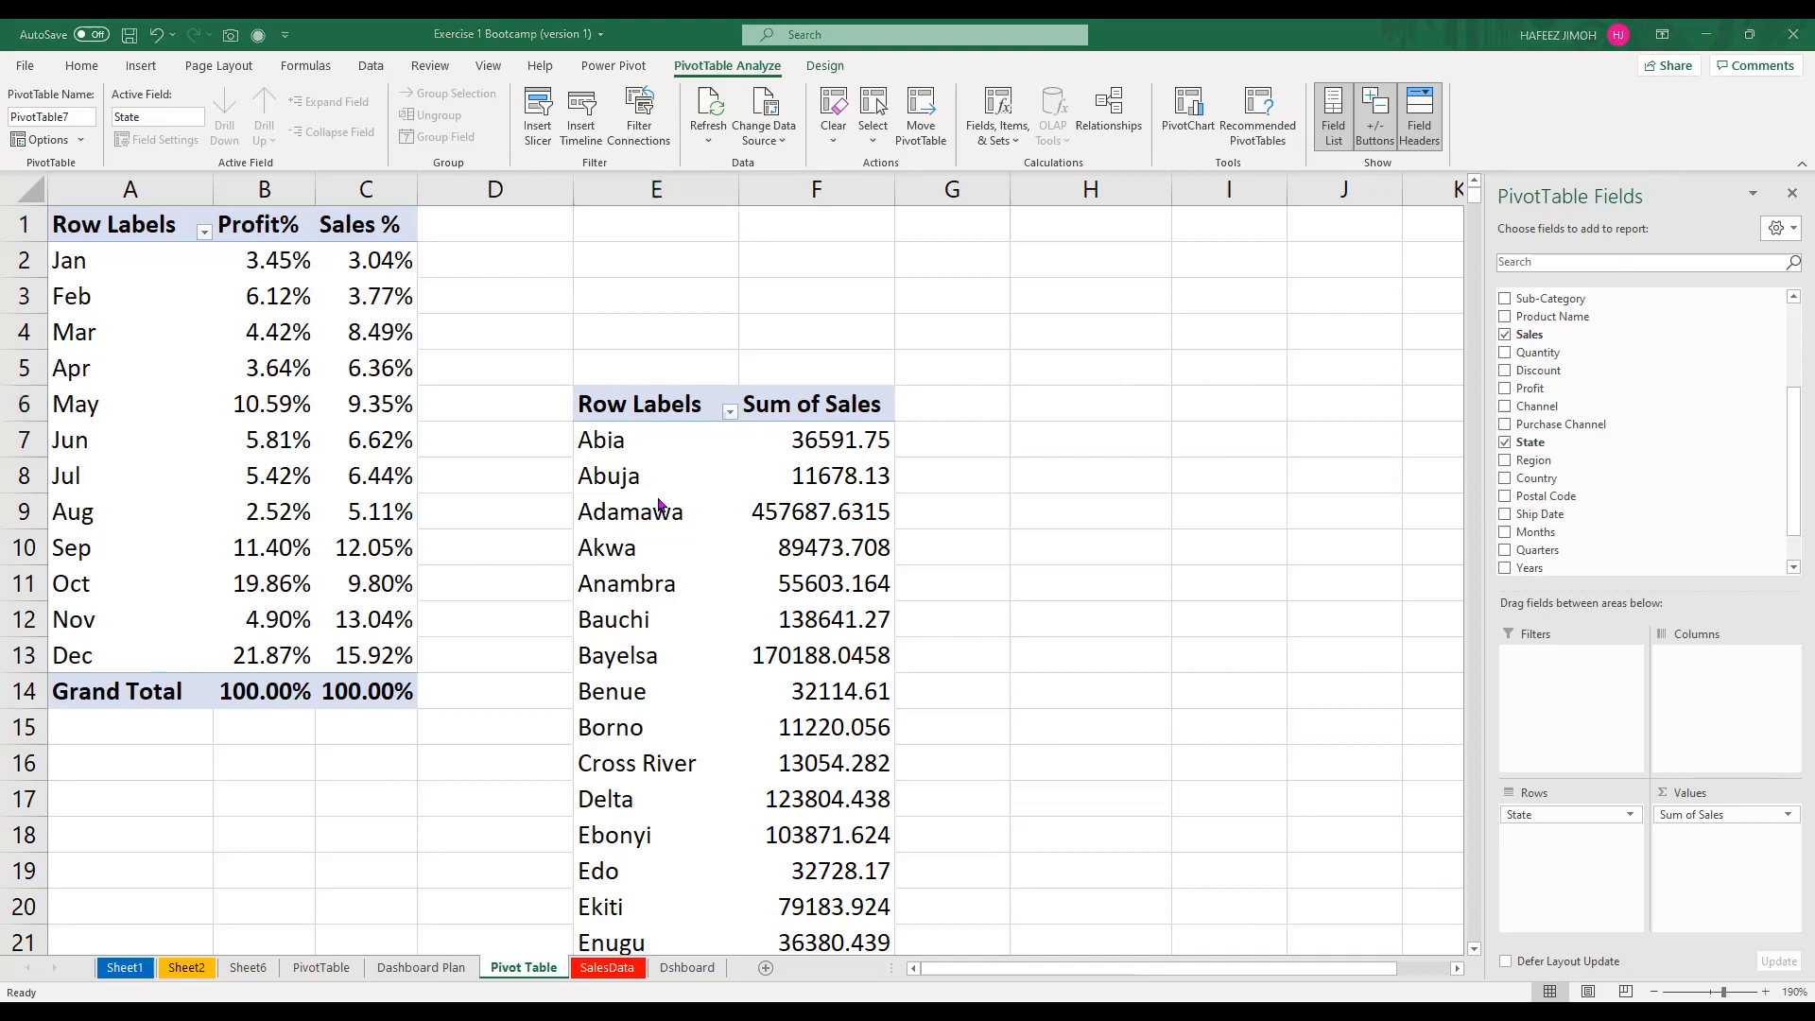
pyautogui.scroll(-1, 684, 551)
pyautogui.scroll(-1, 684, 567)
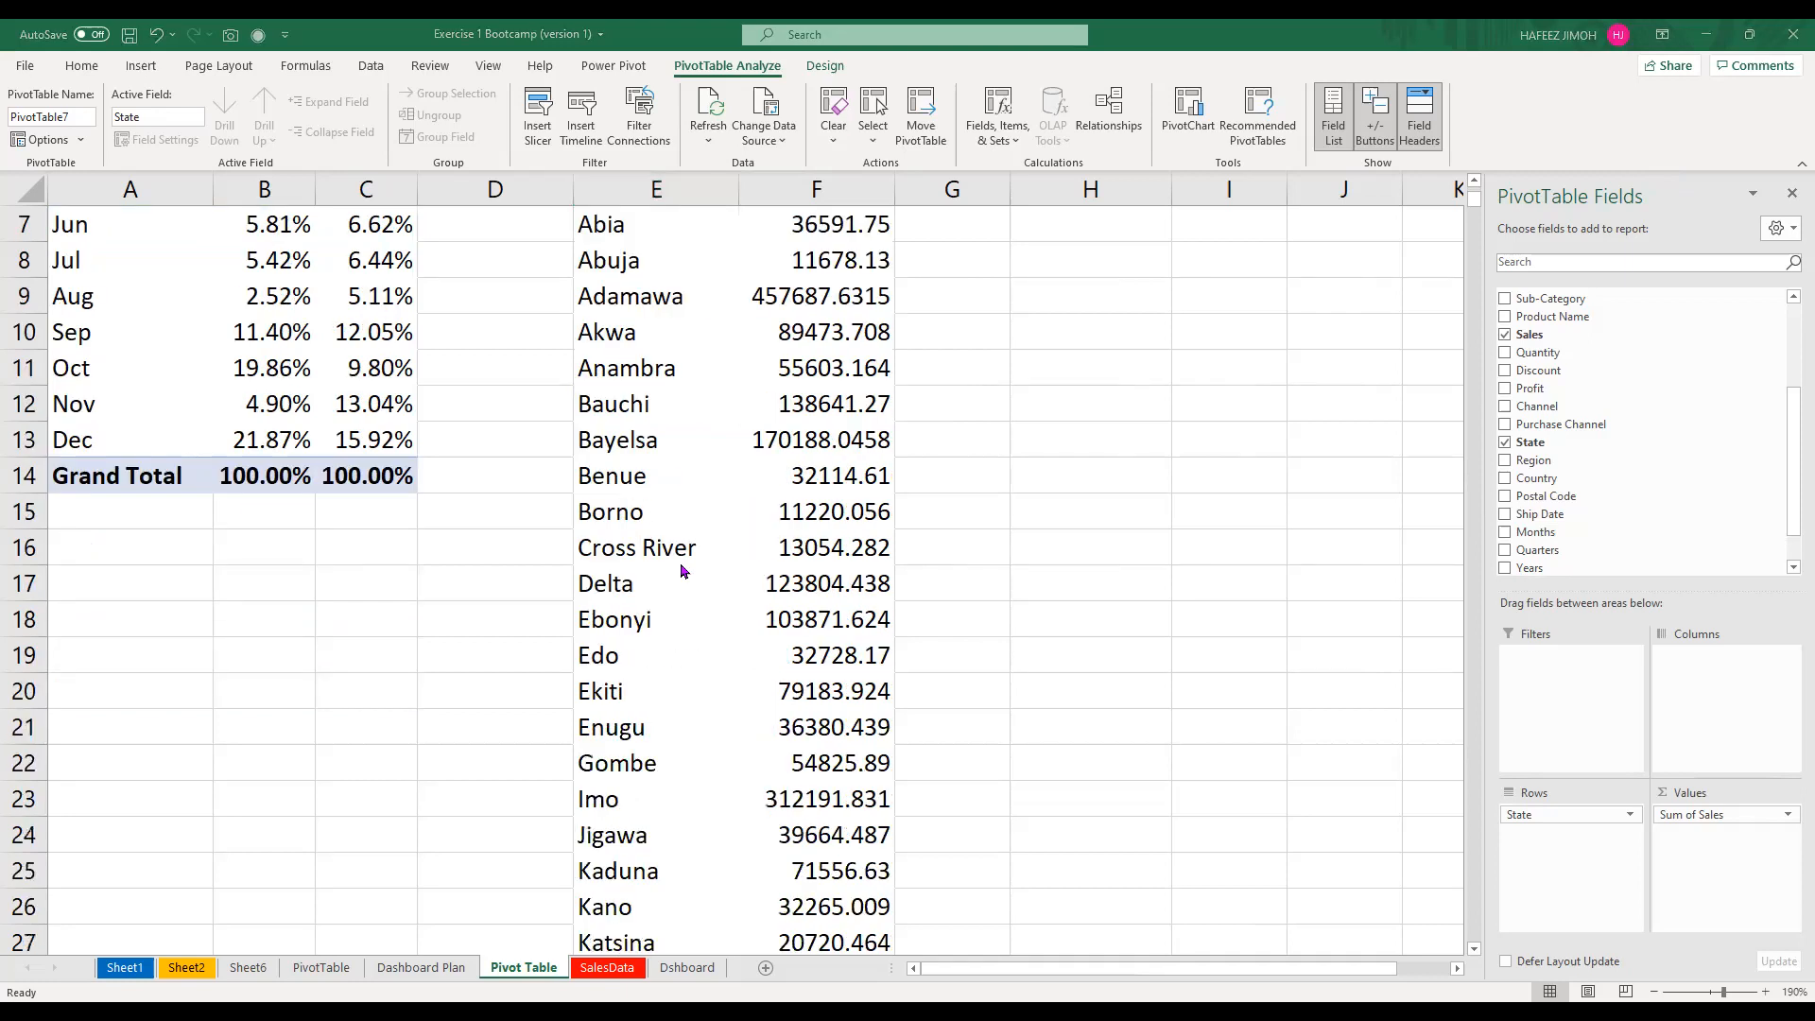
pyautogui.scroll(-2, 684, 567)
pyautogui.scroll(4, 832, 560)
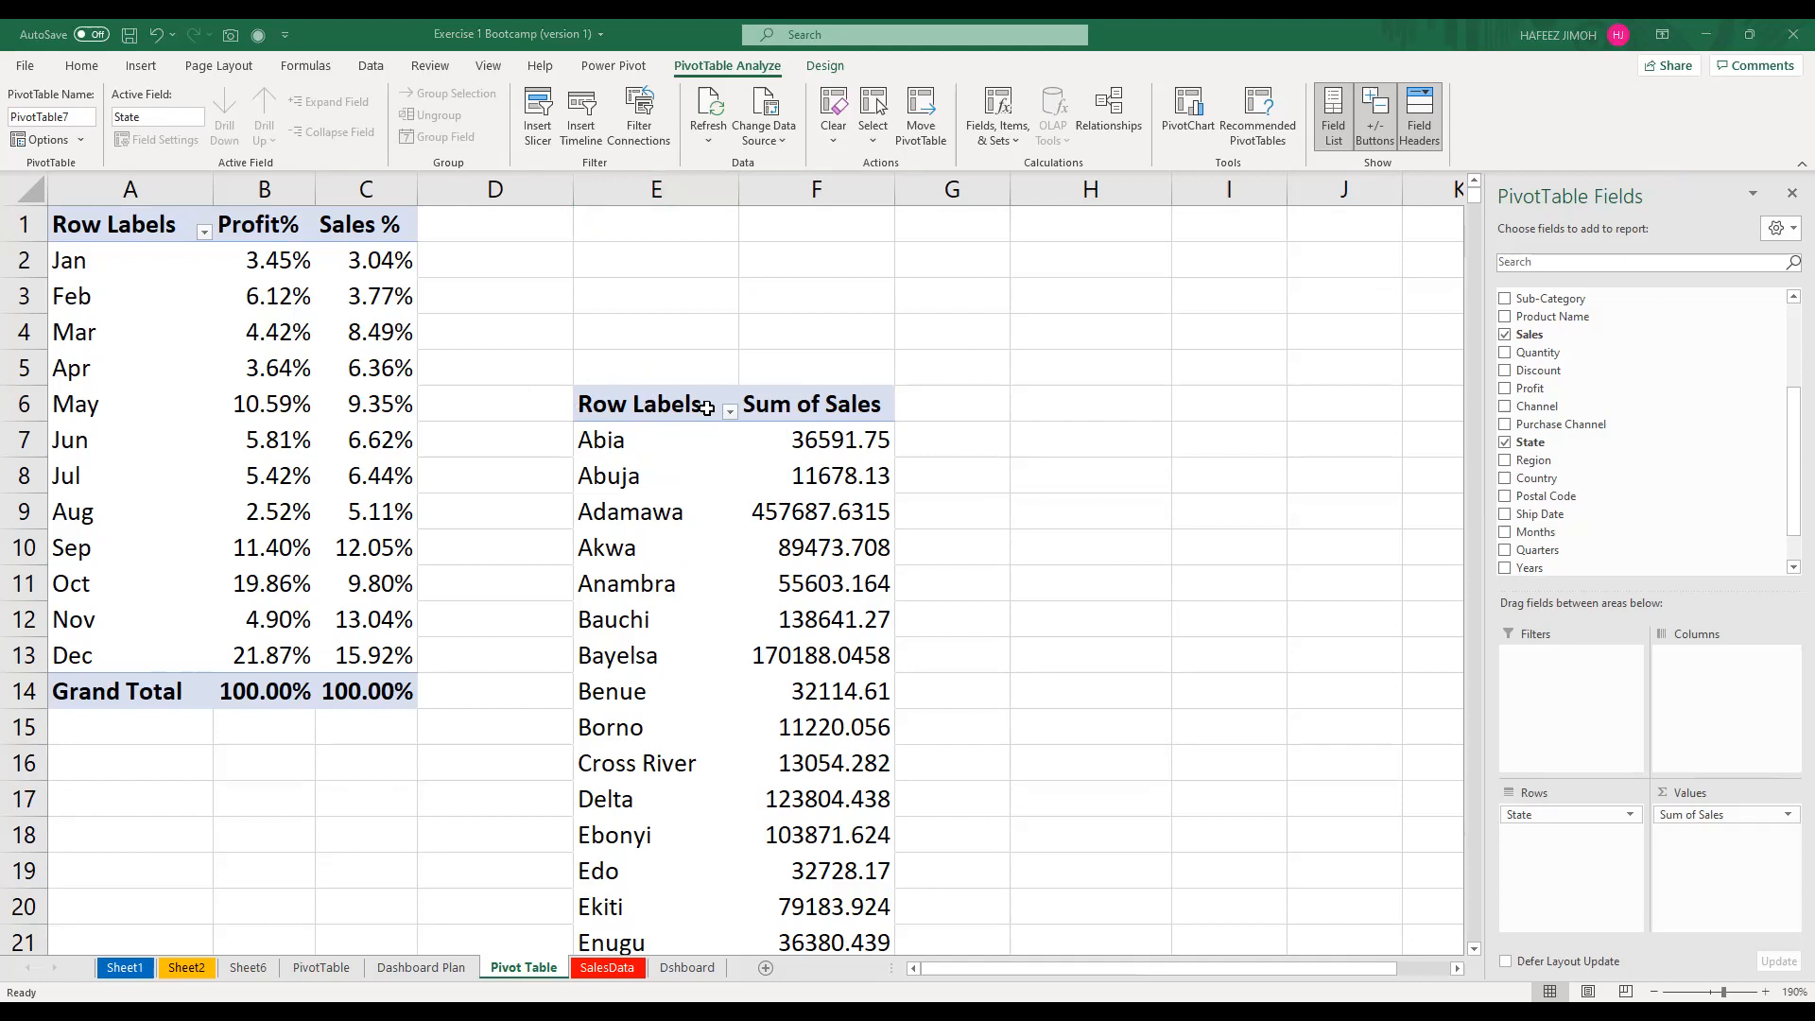
# View the sort and filter options of the State row labels, and close them without applying any
pyautogui.click(736, 417)
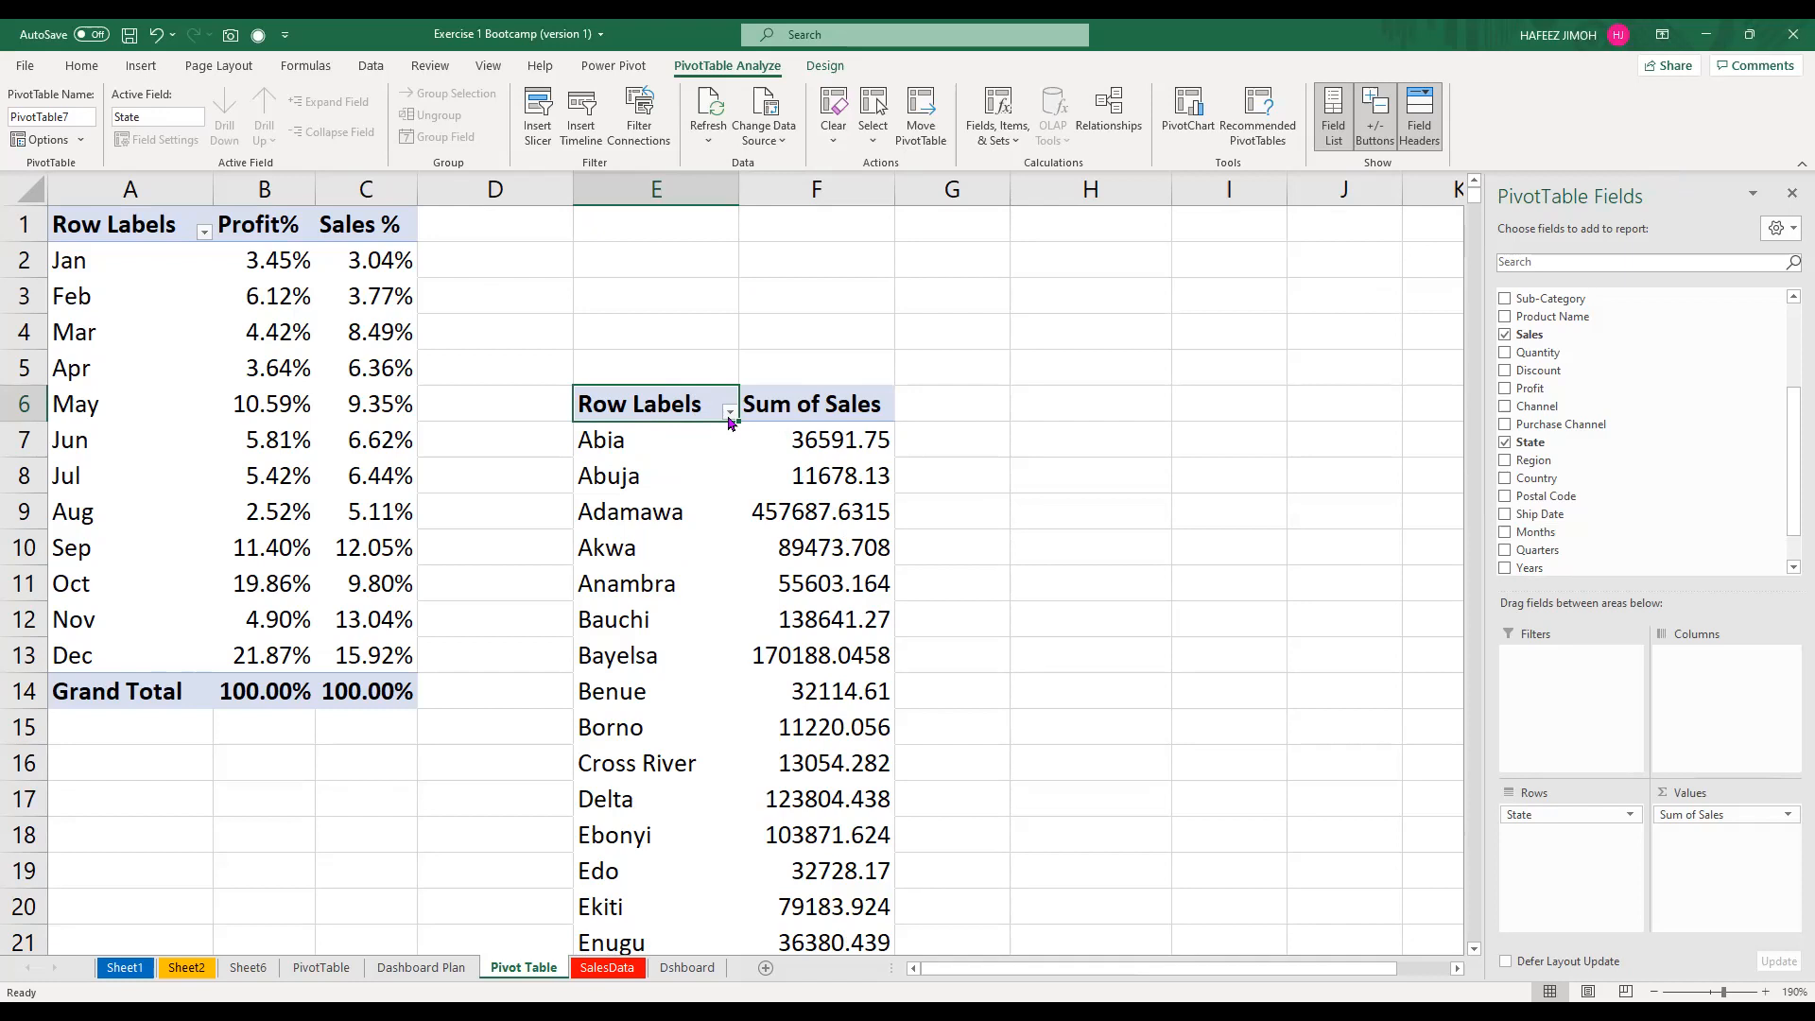
pyautogui.click(730, 412)
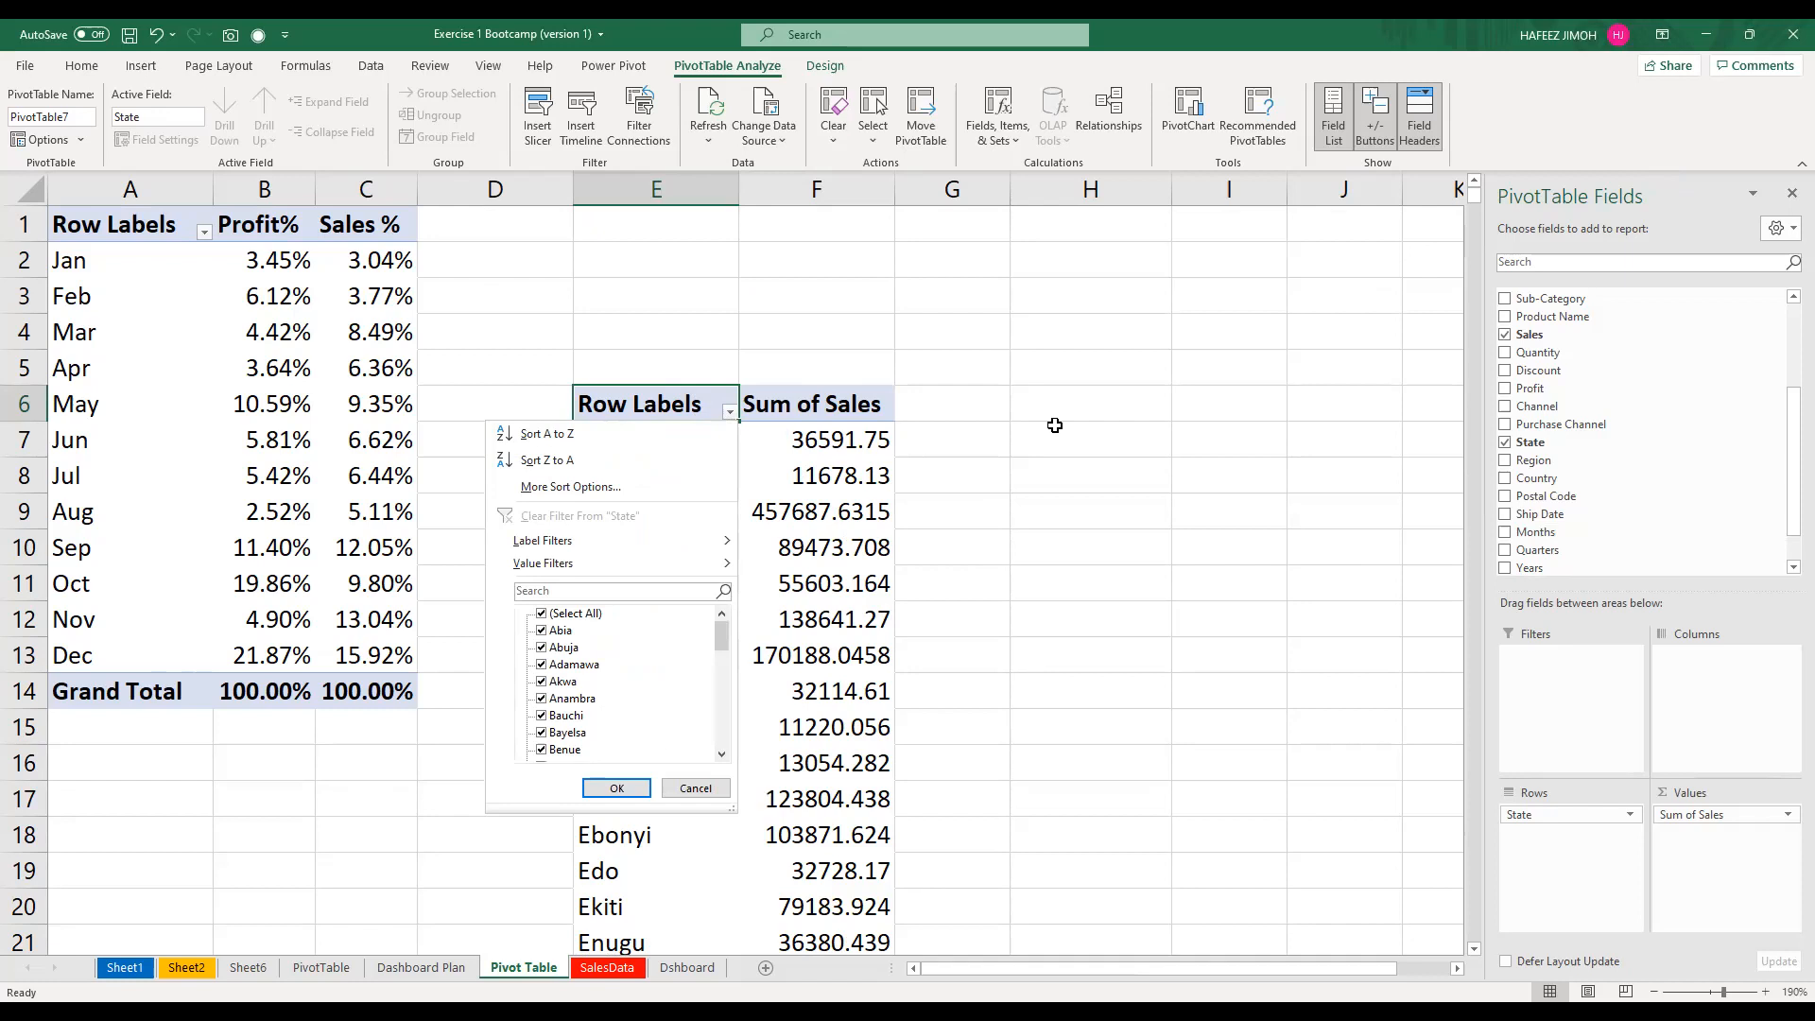
pyautogui.press('Escape')
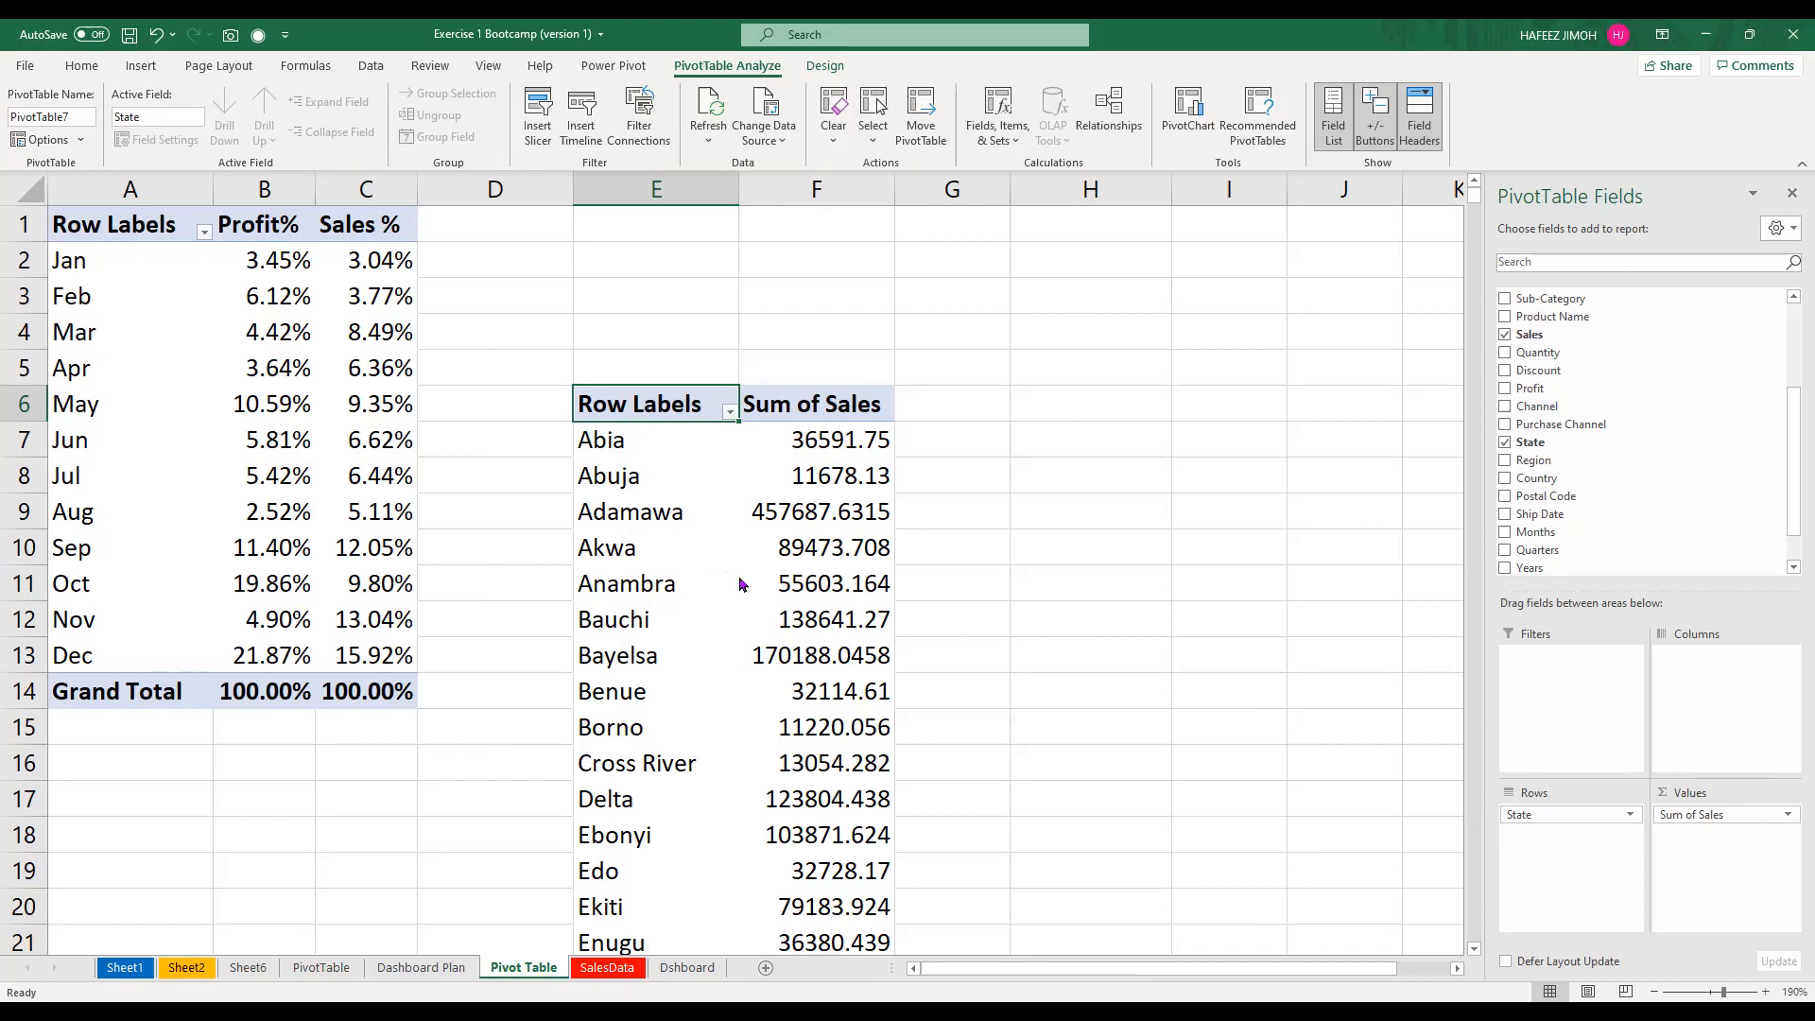
# Filter the State row labels with a Top 10 value filter set to the top 5 items by Sum of Sales
pyautogui.moveTo(718, 563)
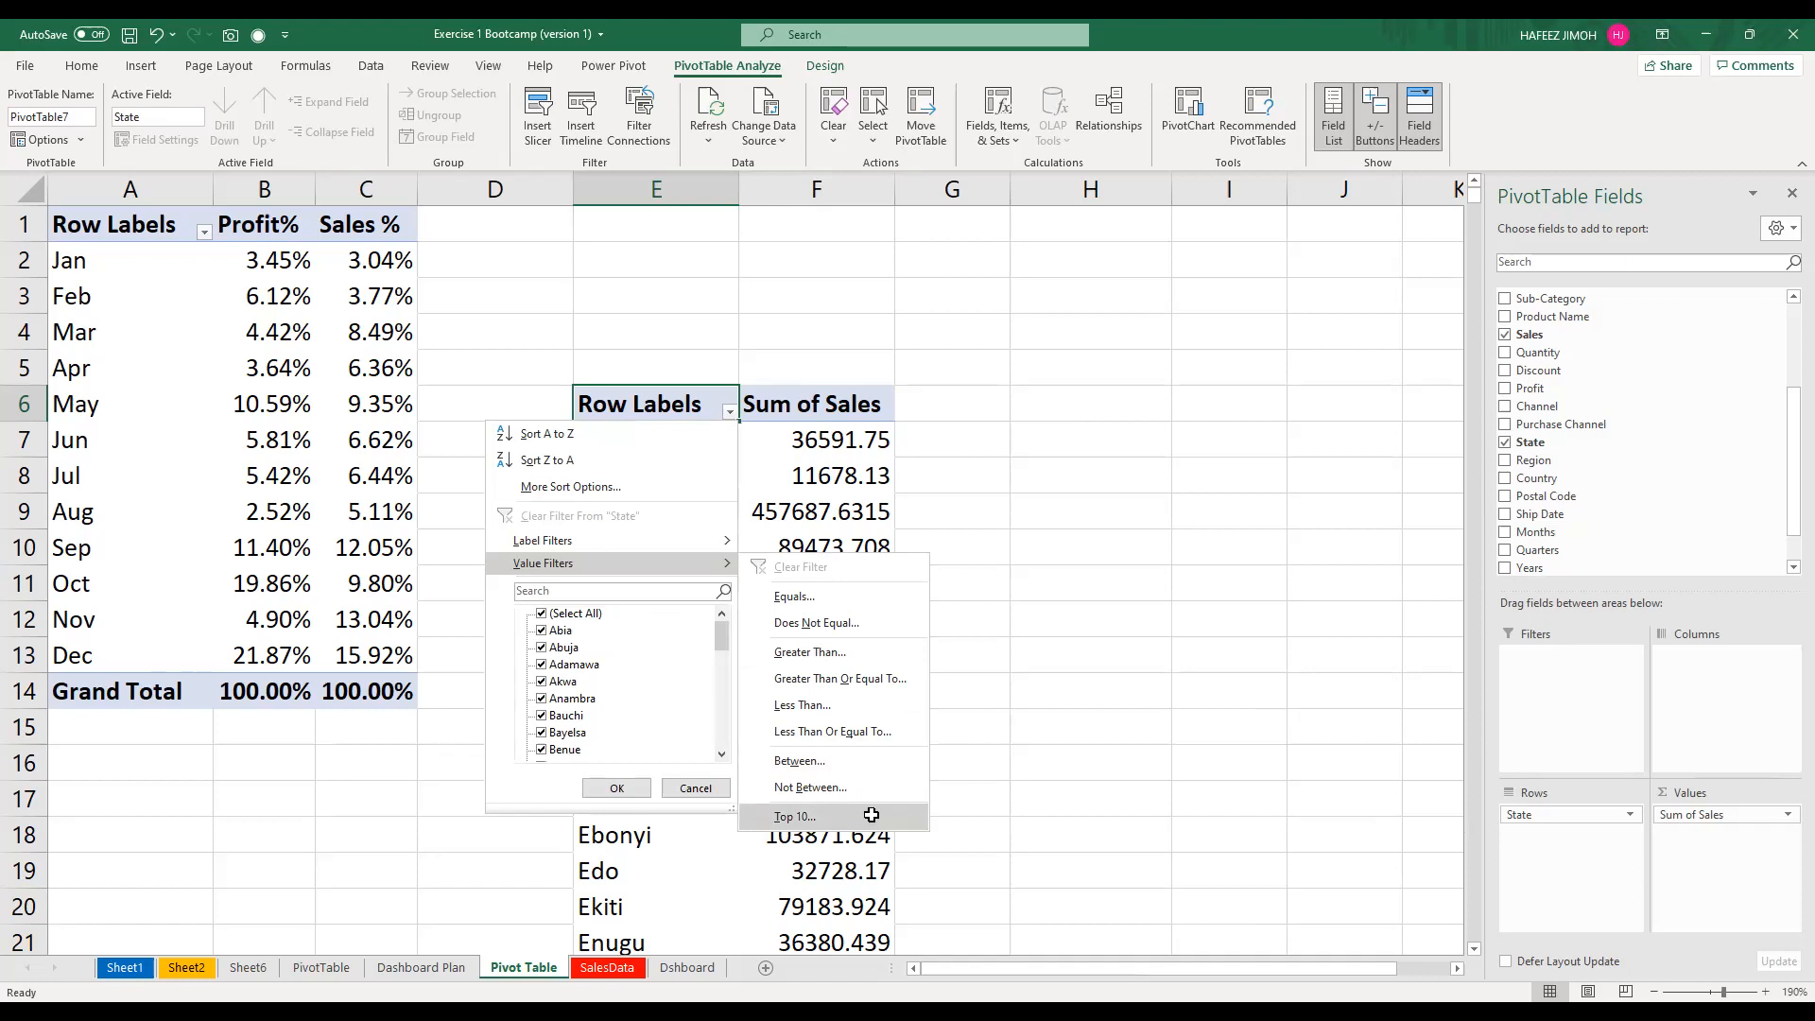
pyautogui.click(874, 822)
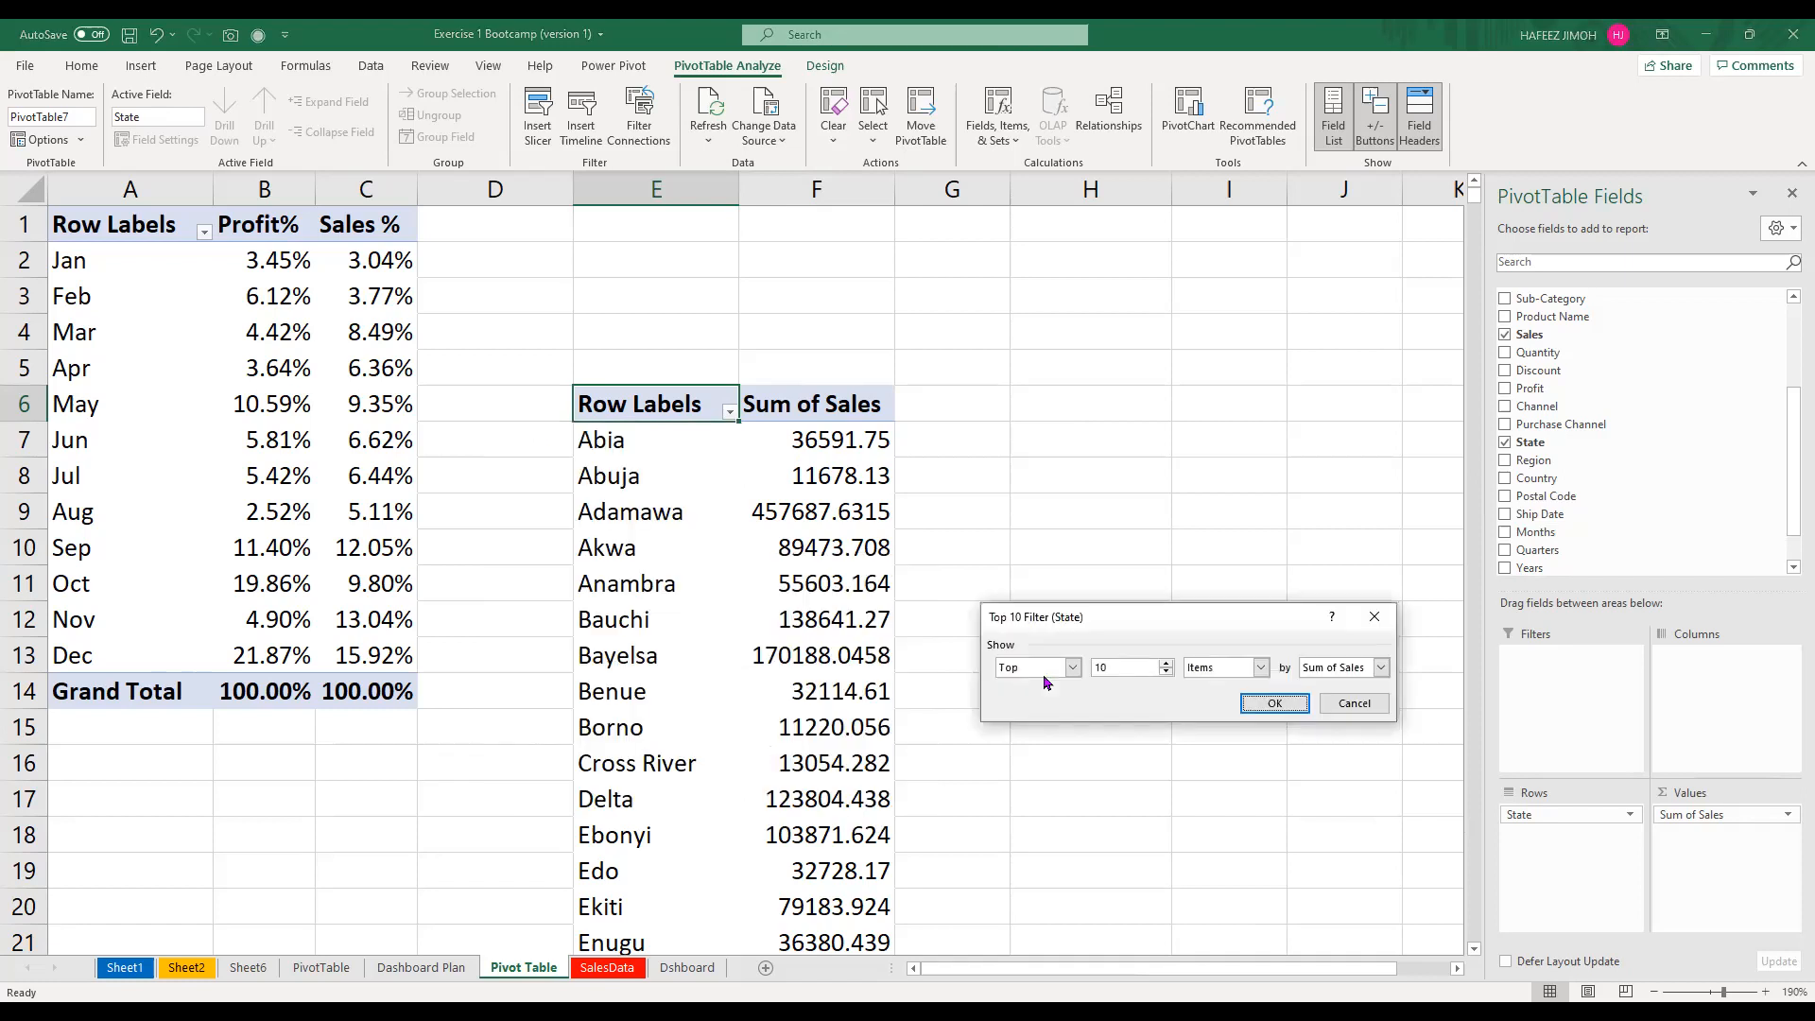
pyautogui.doubleClick(1118, 669)
pyautogui.write('5')
pyautogui.click(1234, 677)
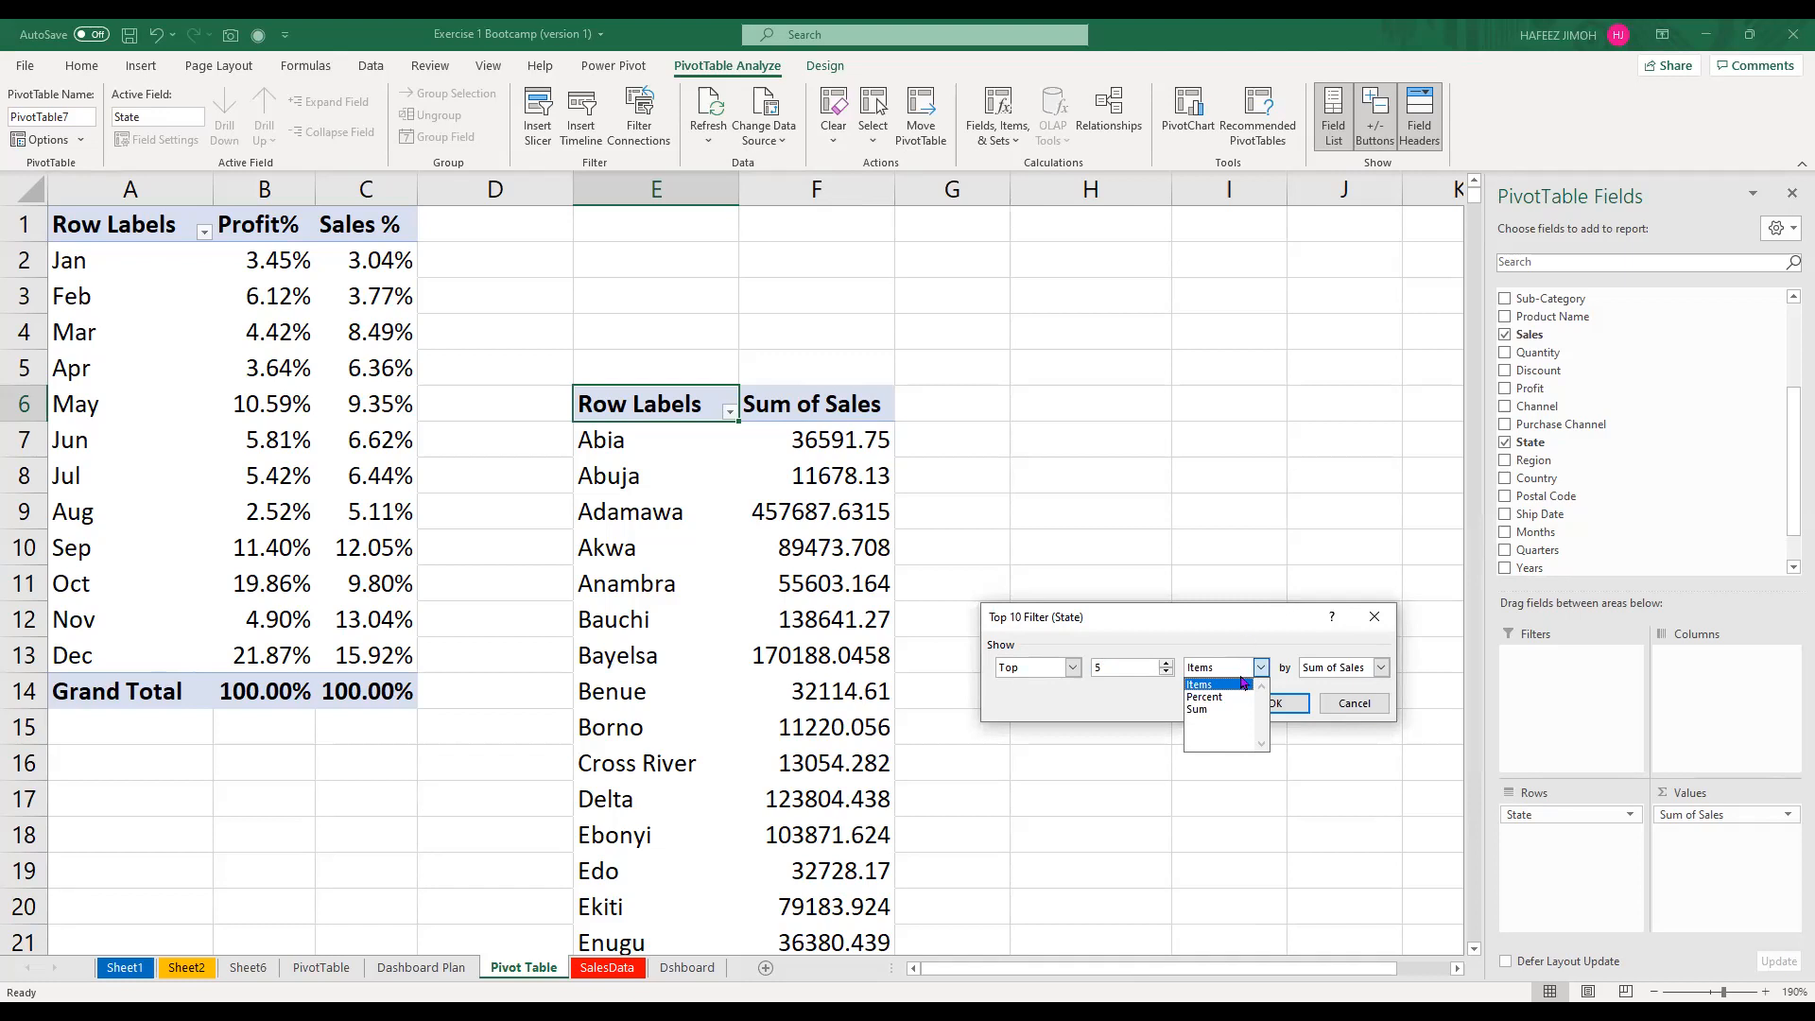
pyautogui.click(1080, 678)
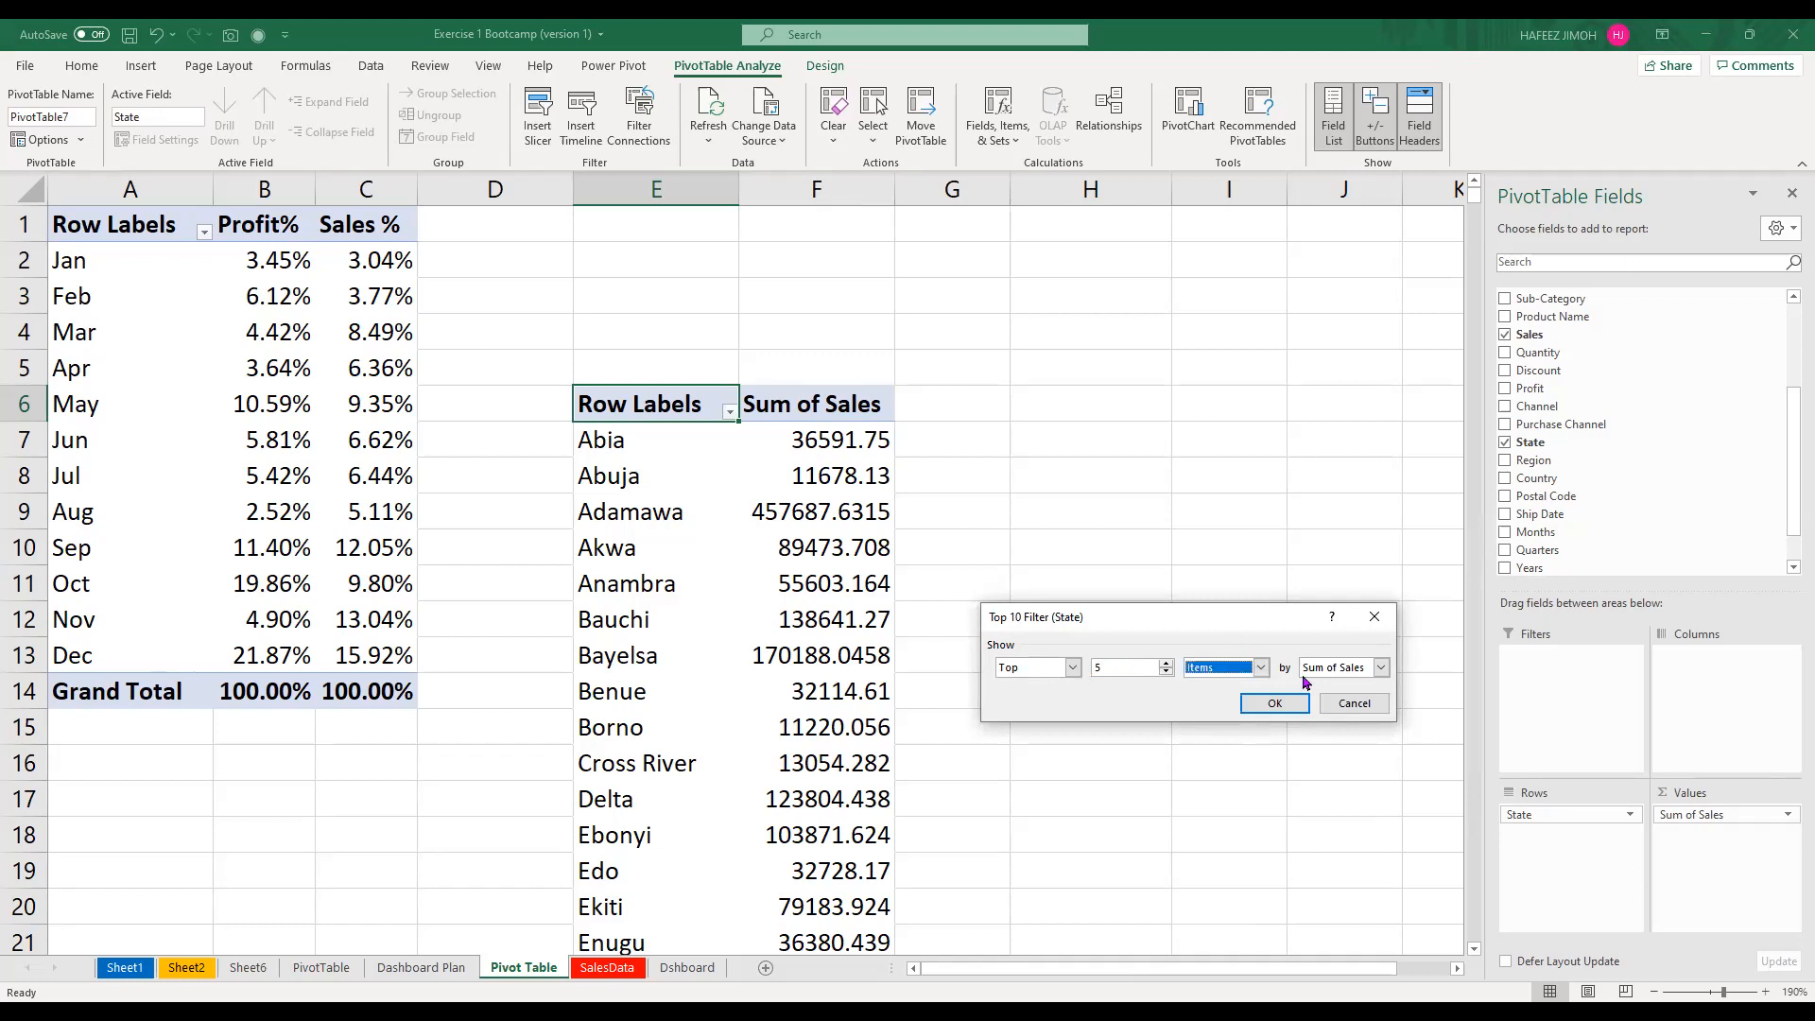
pyautogui.click(1355, 673)
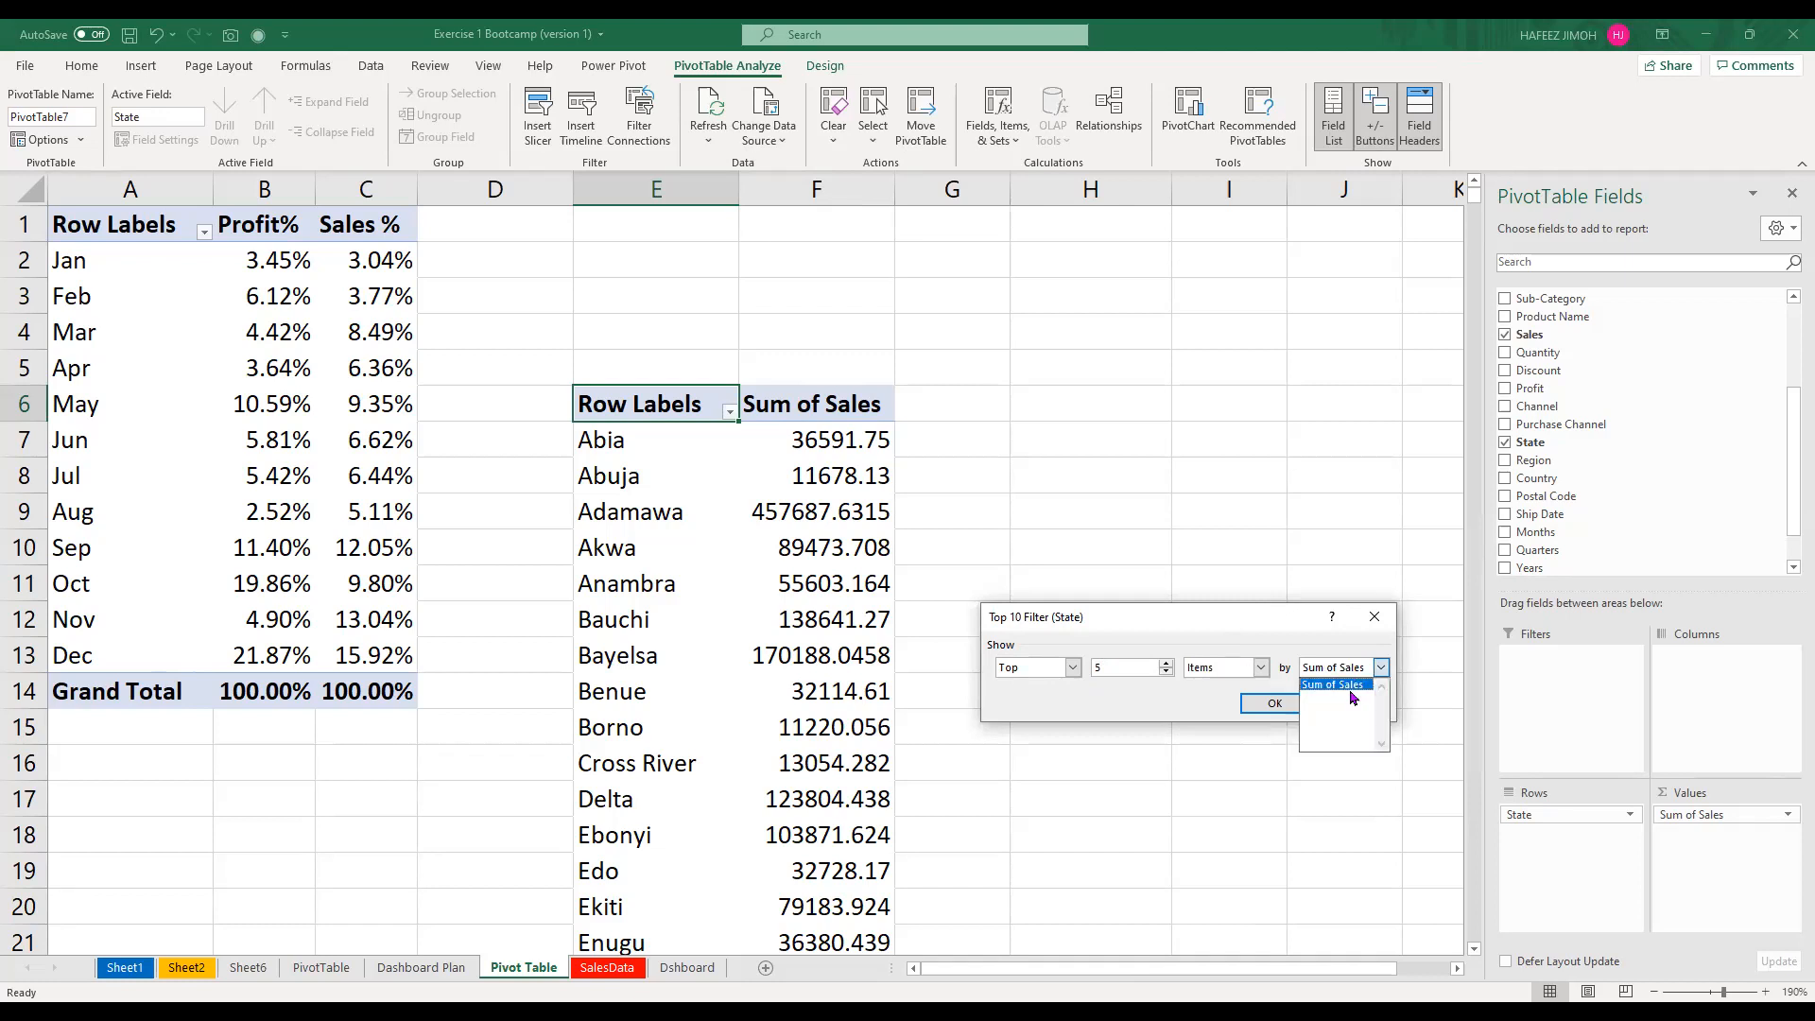
pyautogui.click(1261, 702)
pyautogui.moveTo(874, 619); pyautogui.dragTo(667, 440)
# Show the formula bar and rename the Sum of Sales header in F6 to "Top 5 Sales"
pyautogui.click(804, 404)
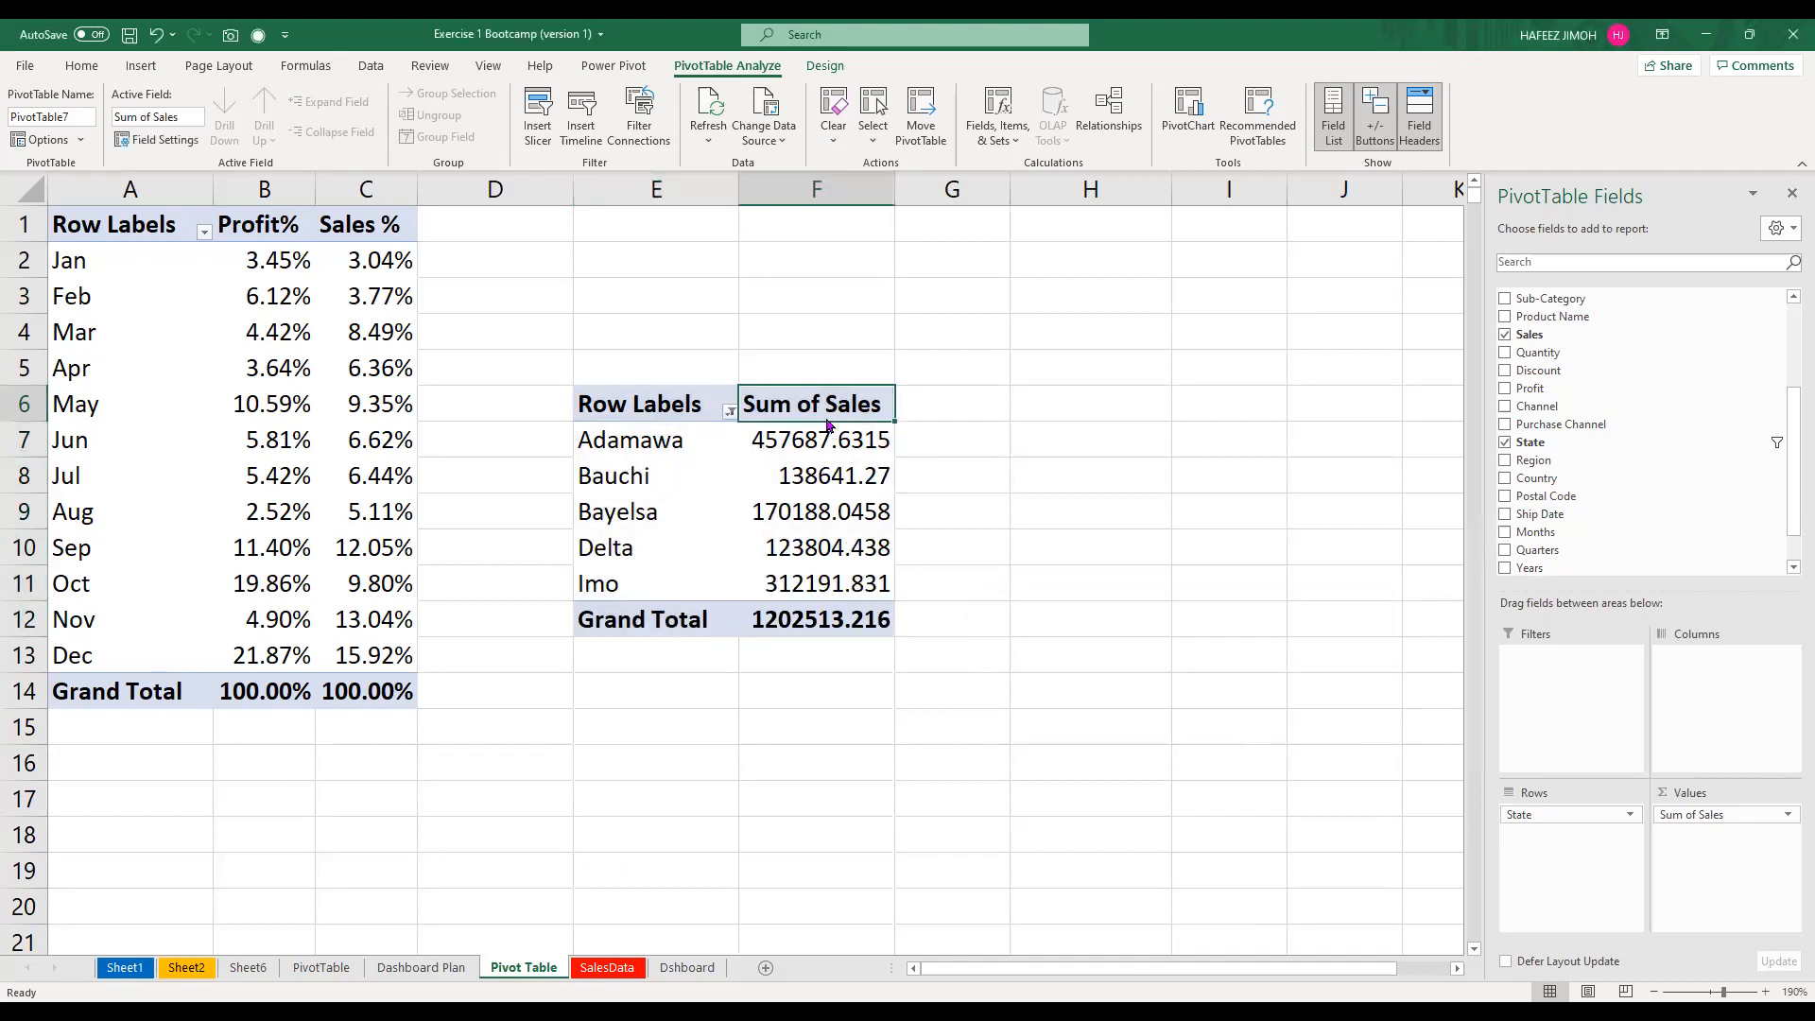
pyautogui.click(487, 65)
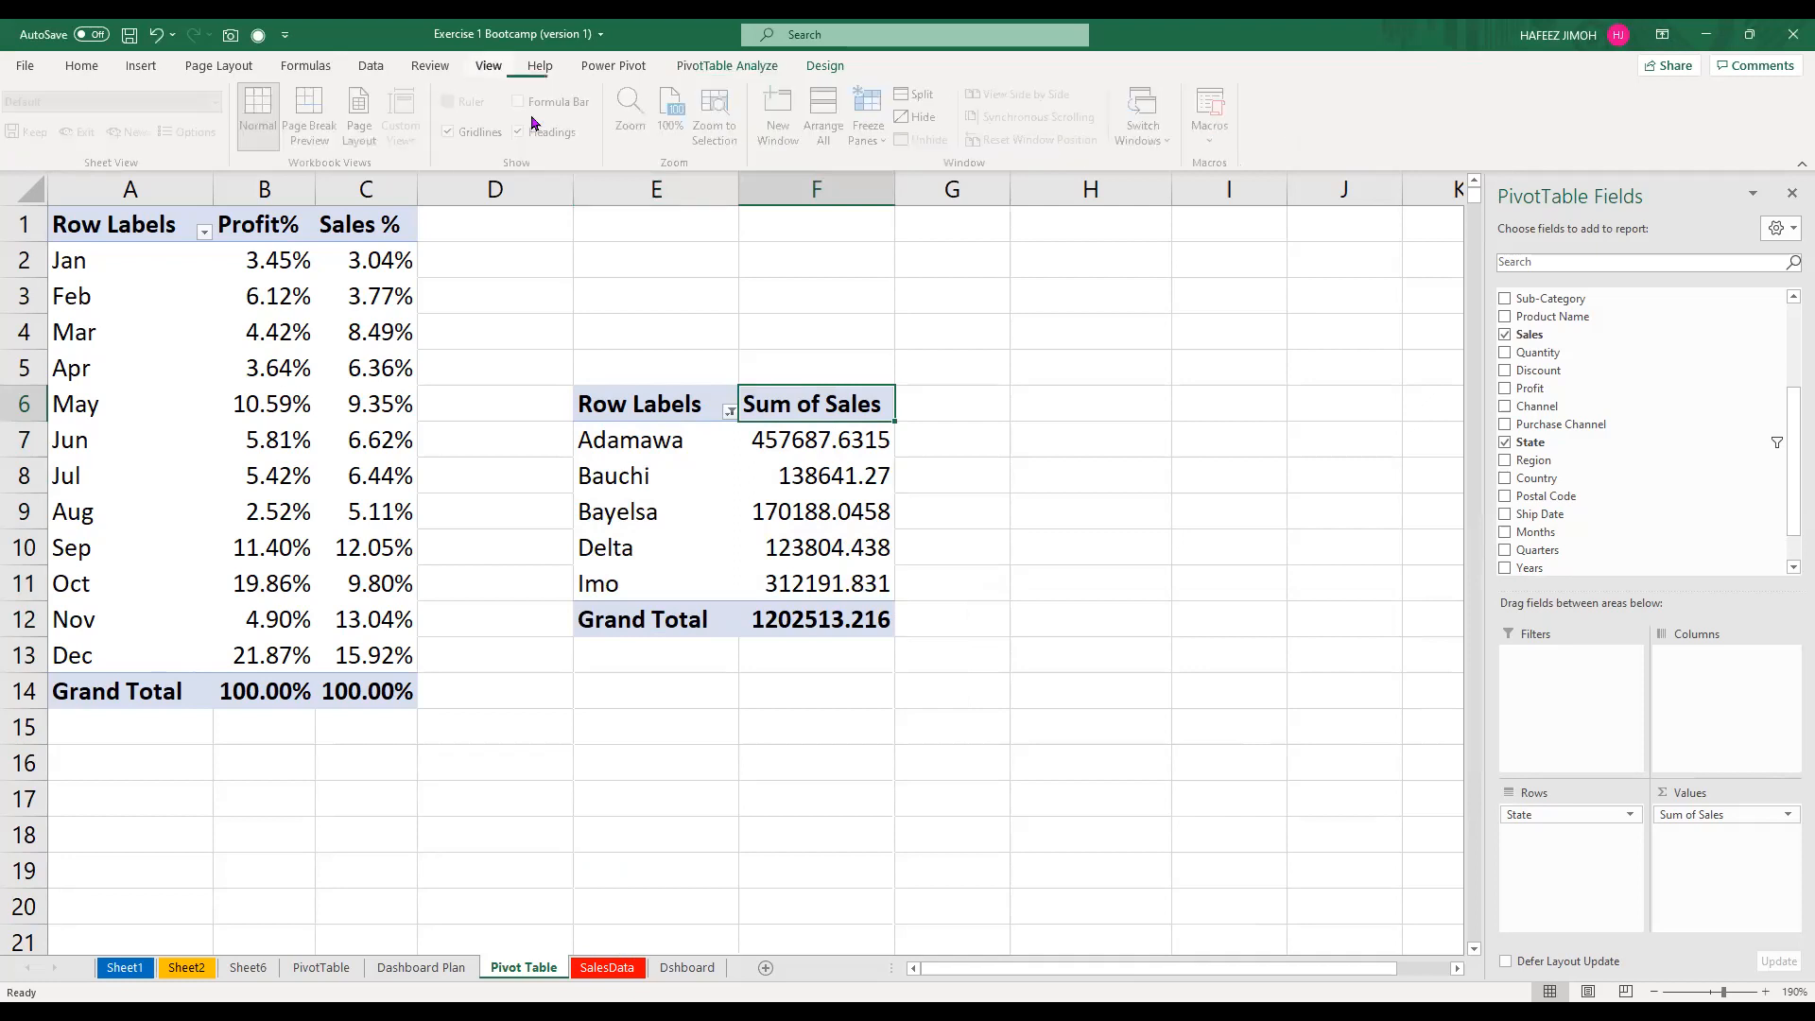
pyautogui.click(523, 101)
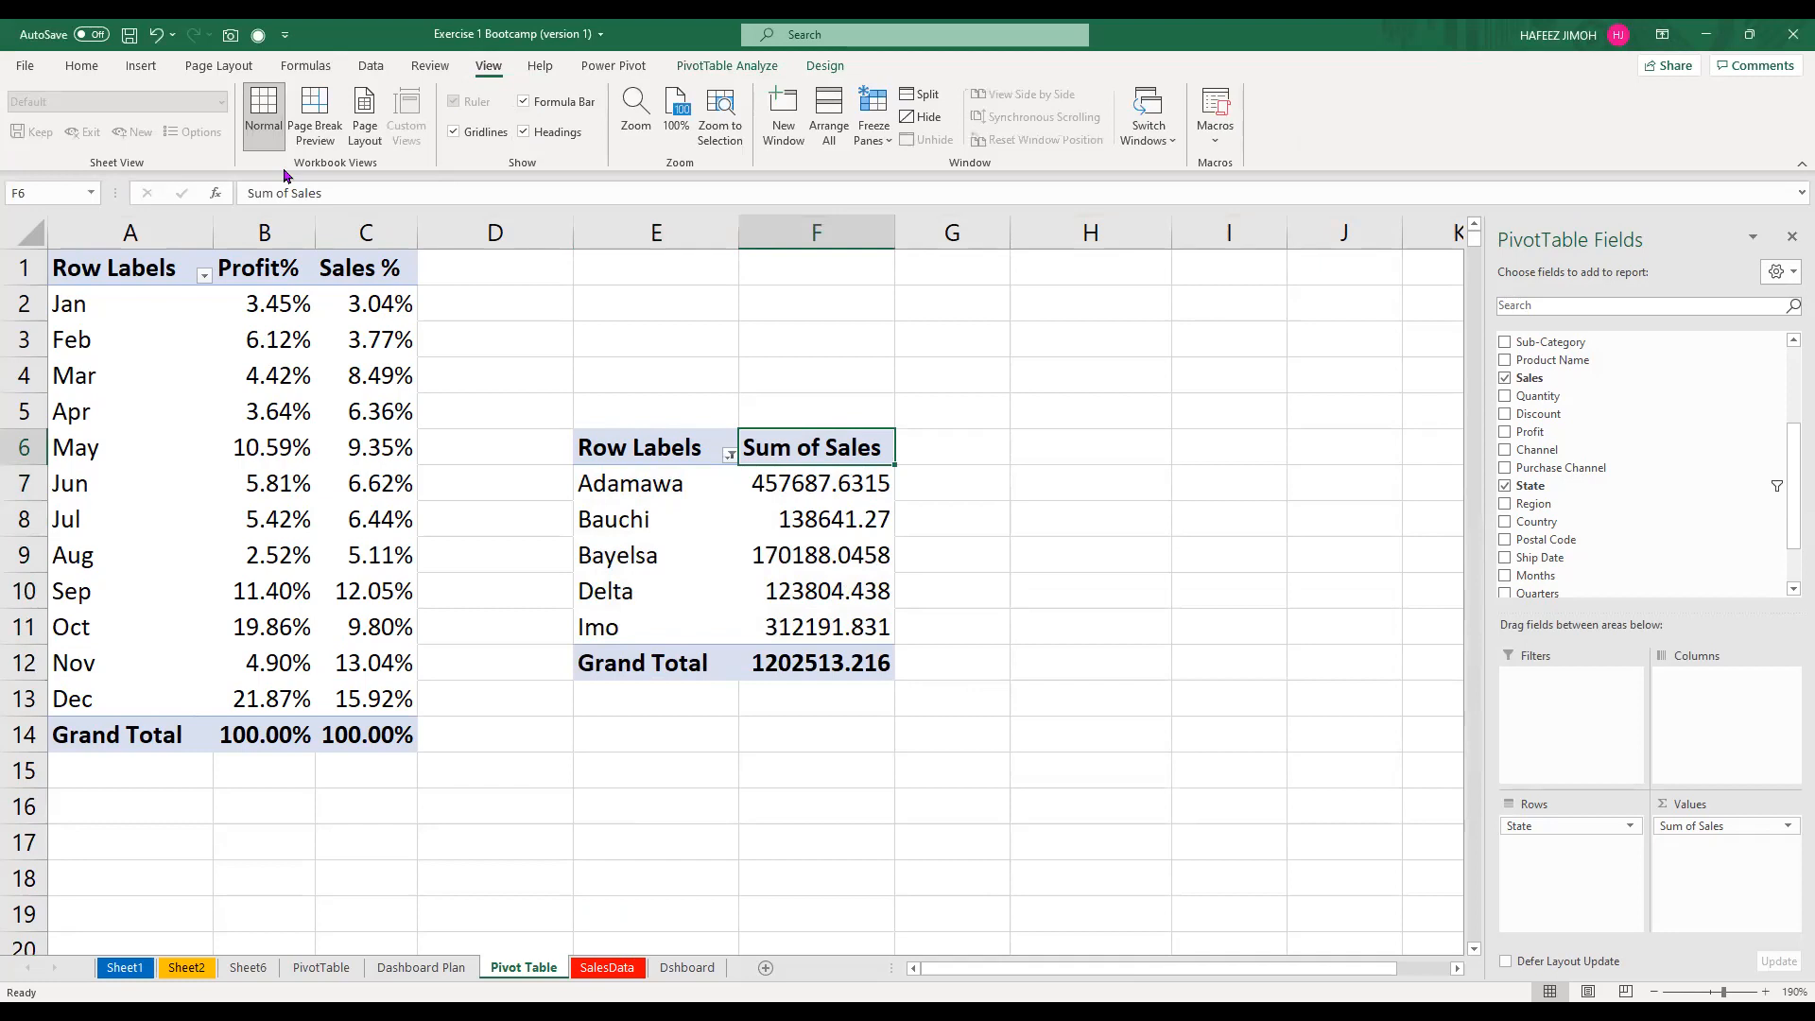
pyautogui.write('Top 5 S ')
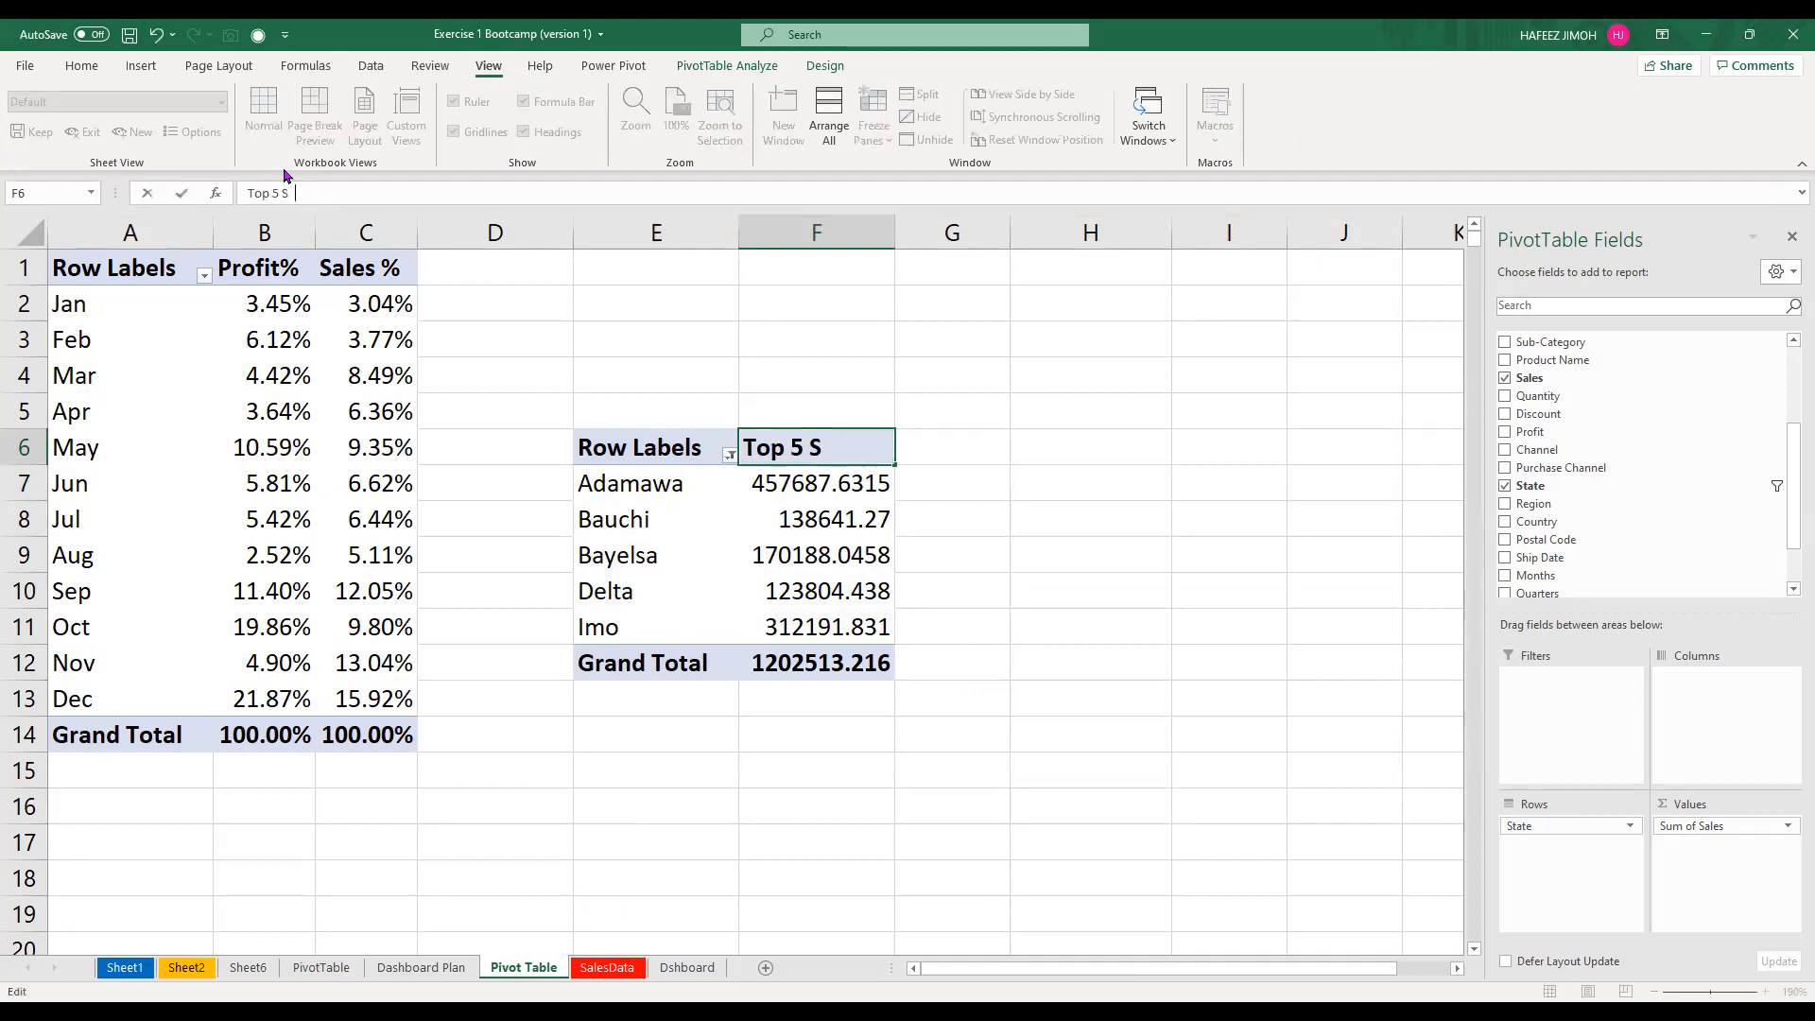
pyautogui.write('ales')
pyautogui.press('Return')
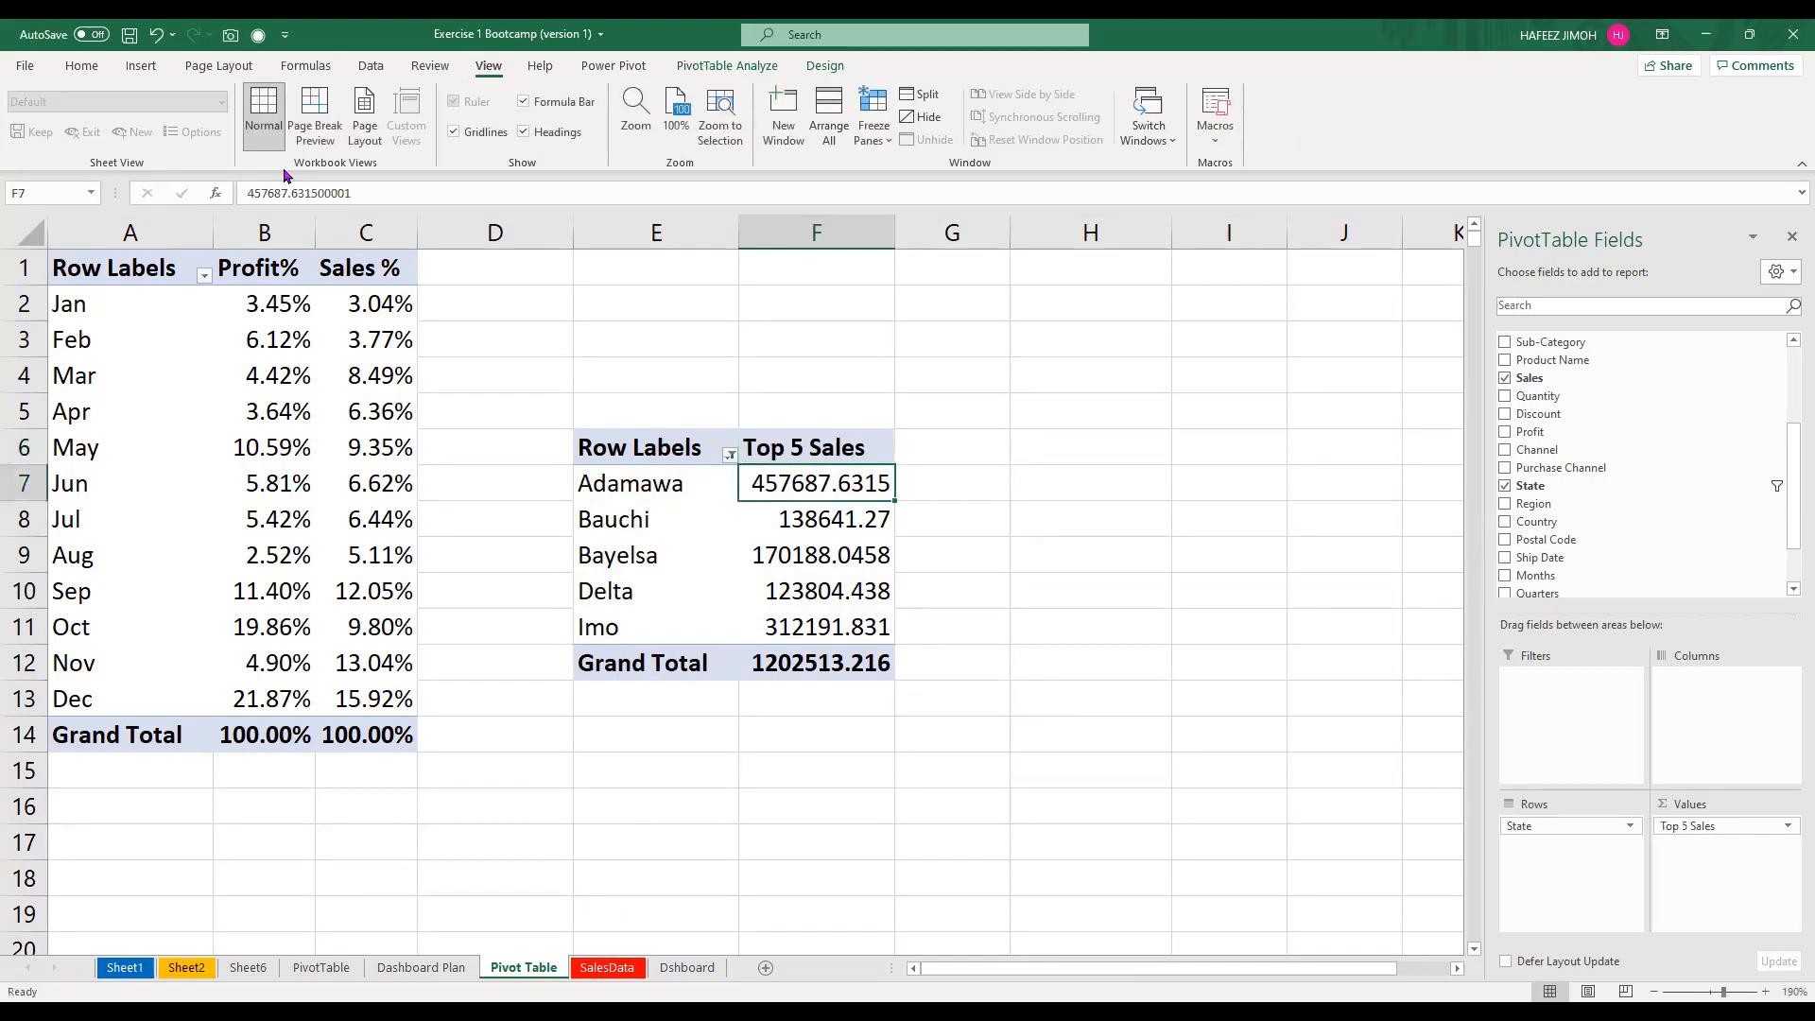
# Rename the Row Labels header in E6 to "State"
pyautogui.click(628, 448)
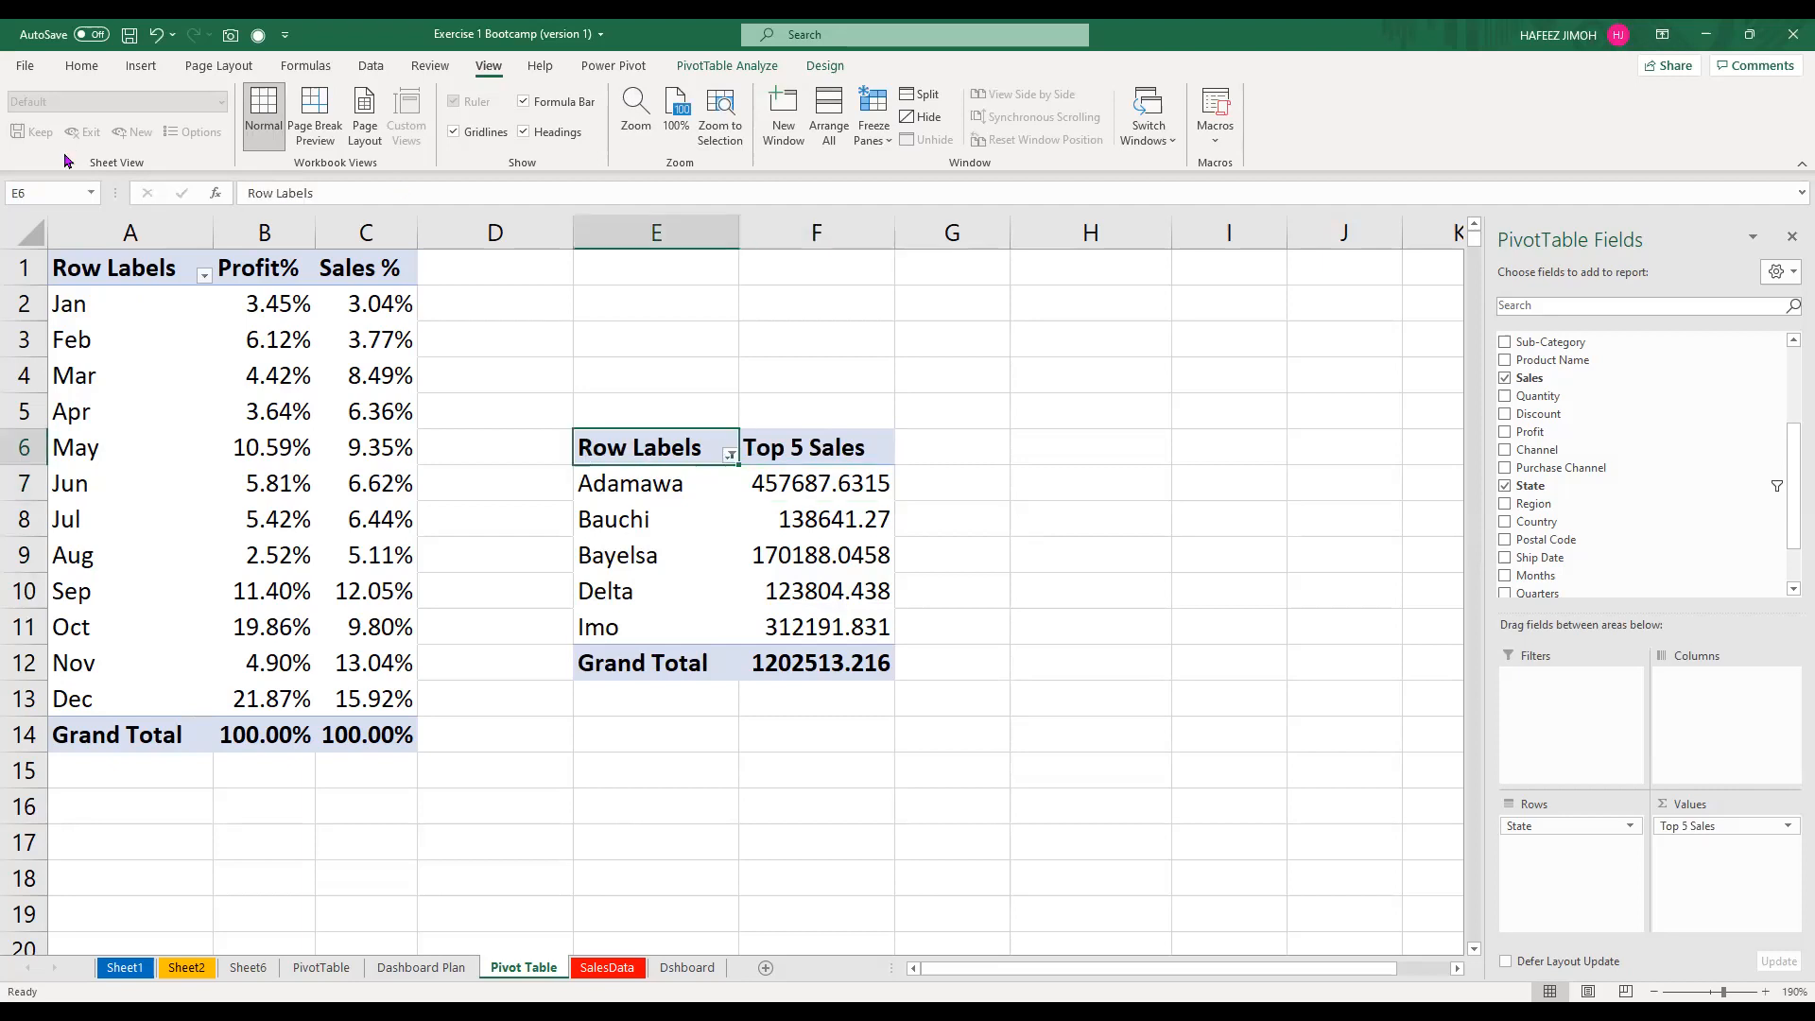
pyautogui.write('S')
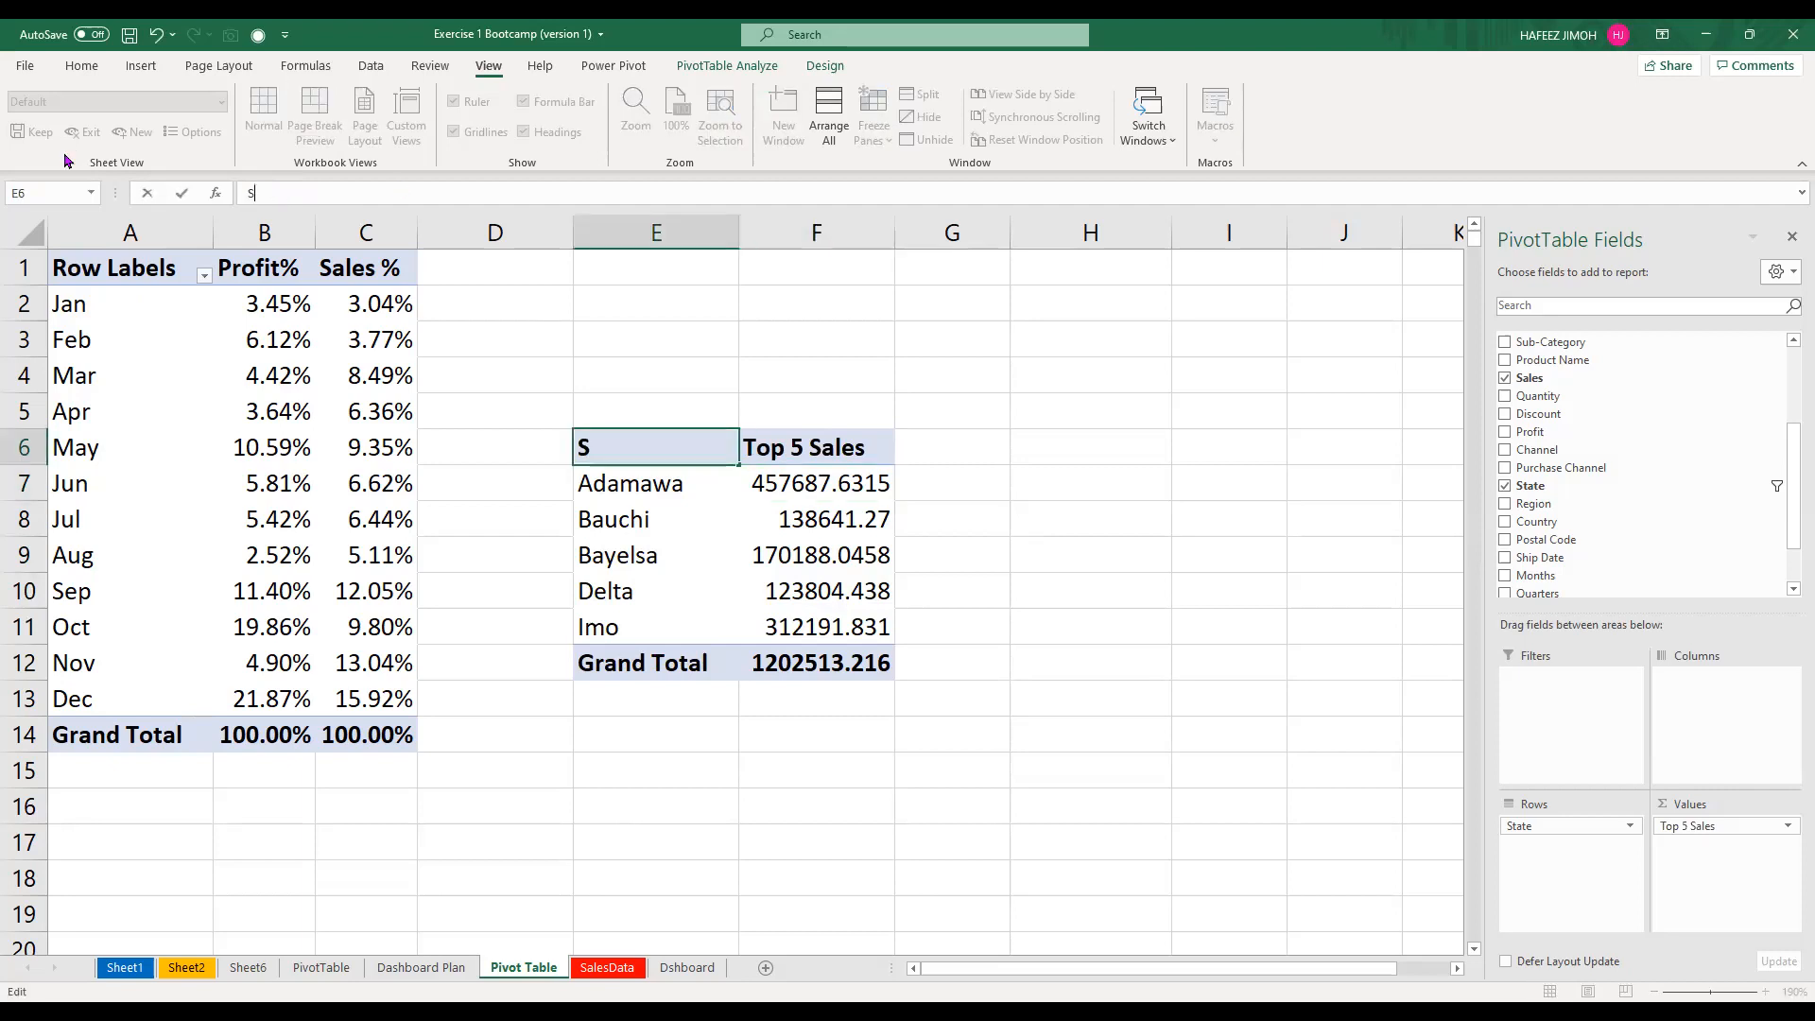
pyautogui.write('tate')
pyautogui.hotkey('shift', 'Return')
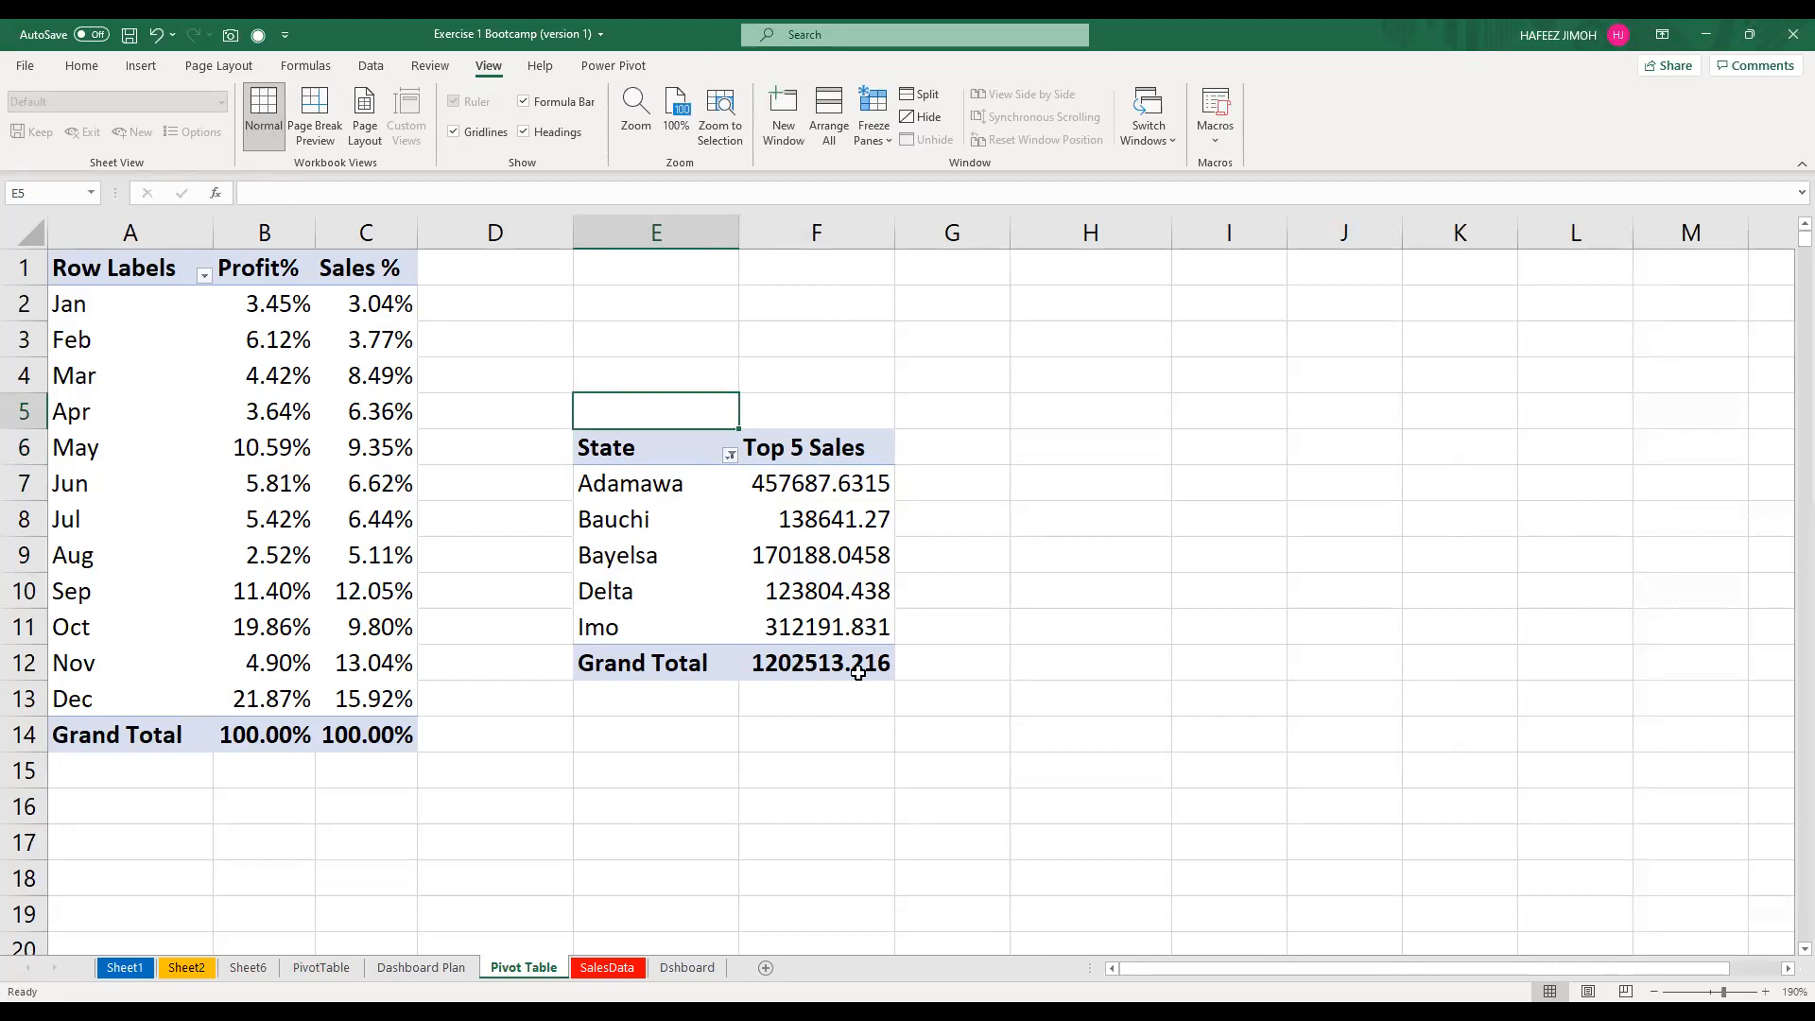
# Copy the Top 5 Sales PivotTable to cell H6 and filter the copy to the bottom 5 states by sales
pyautogui.moveTo(852, 667); pyautogui.dragTo(625, 451)
pyautogui.hotkey('ctrl', 'c')
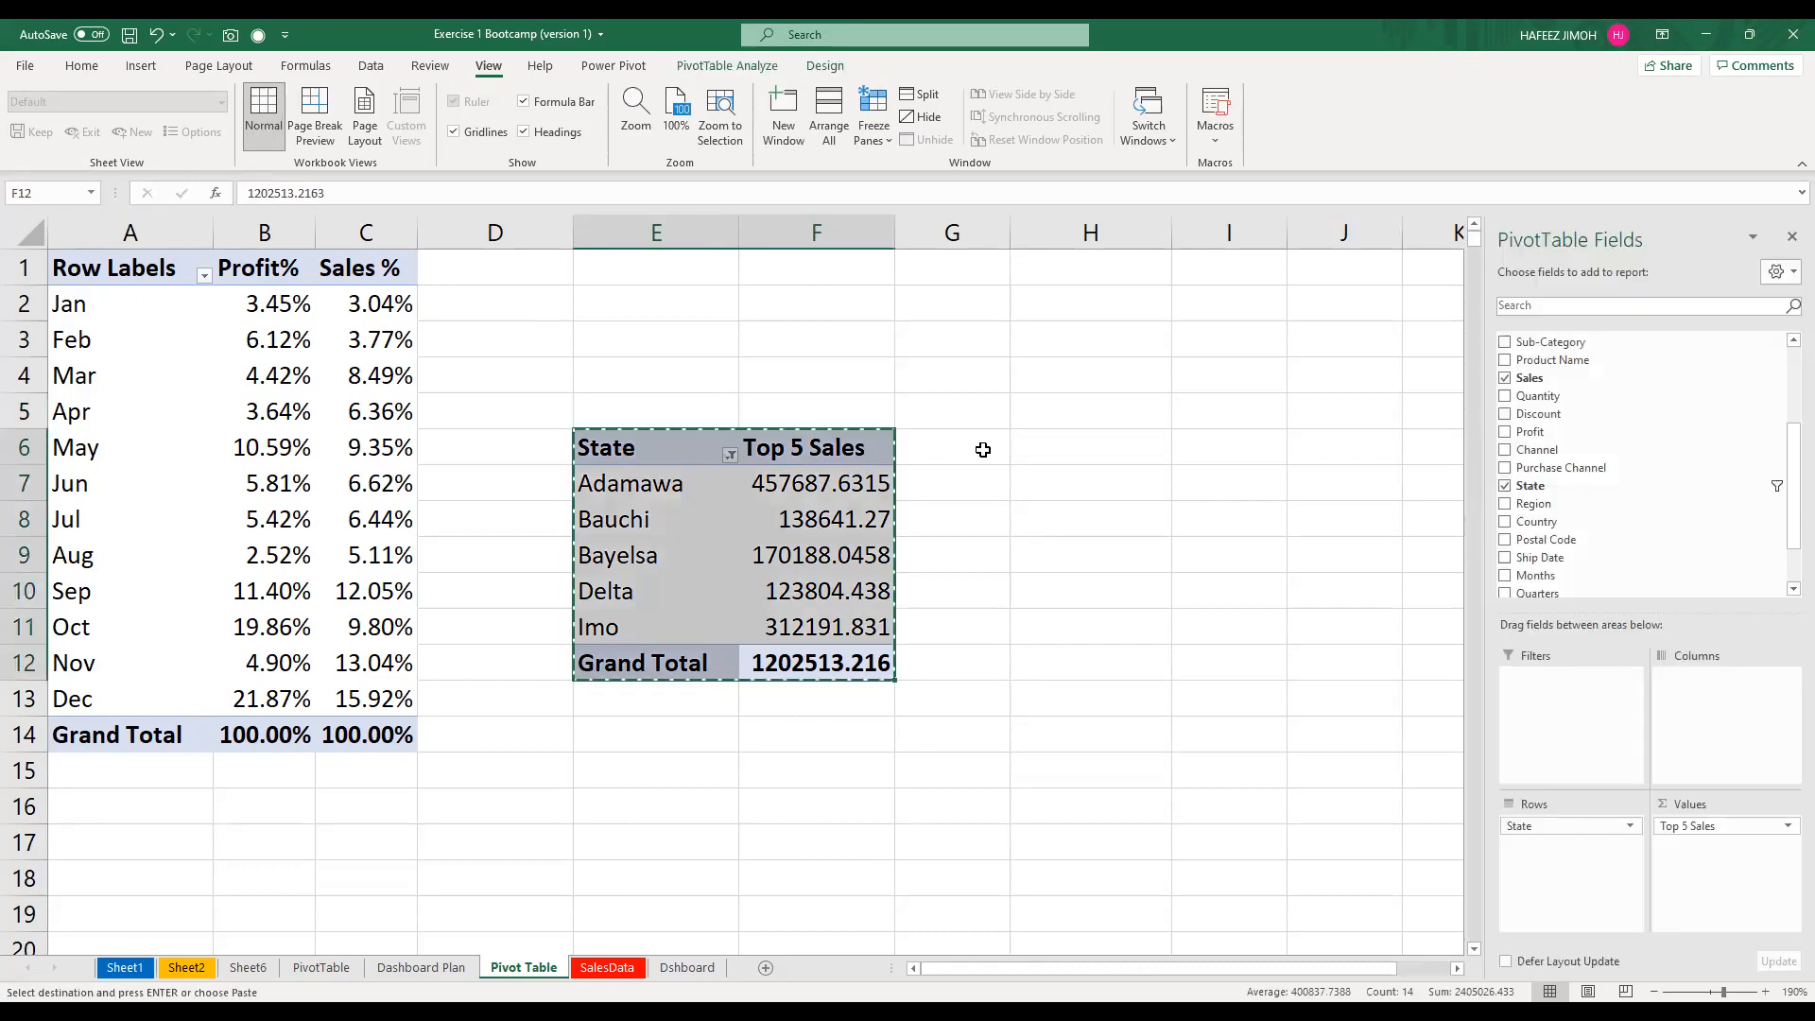
pyautogui.click(1076, 454)
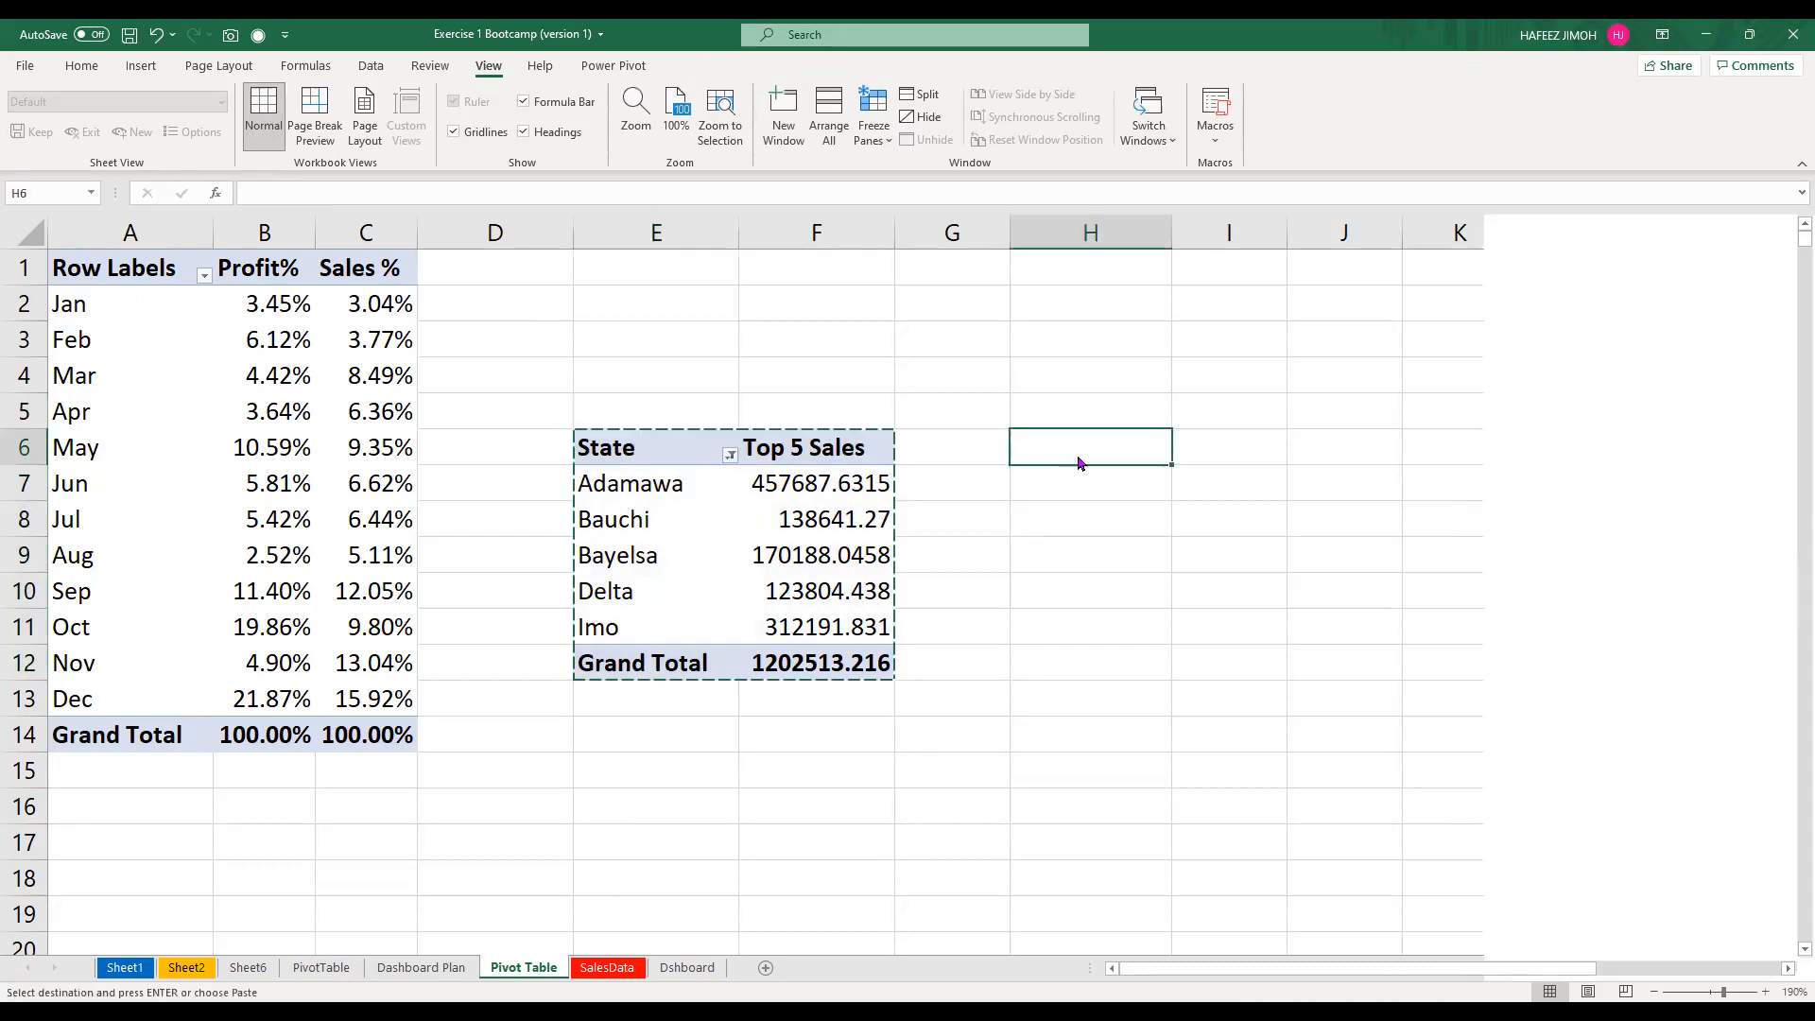
pyautogui.hotkey('ctrl', 'v')
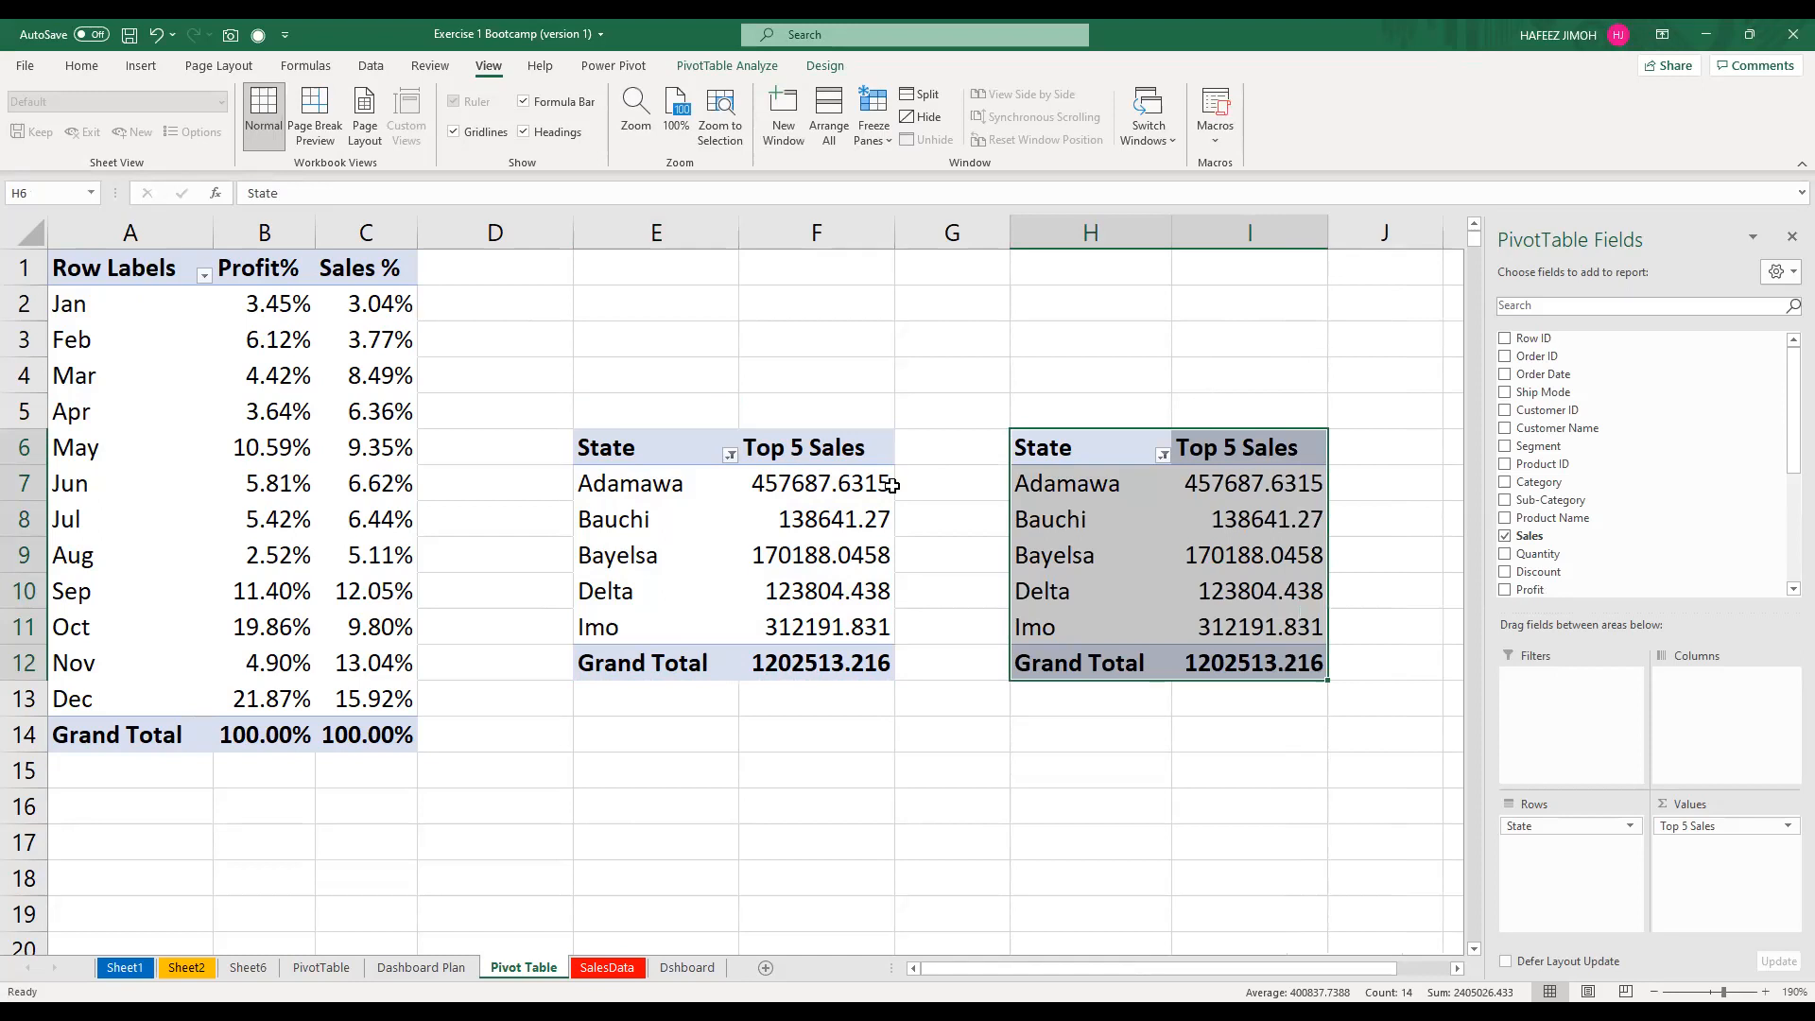
pyautogui.moveTo(634, 460); pyautogui.dragTo(794, 629)
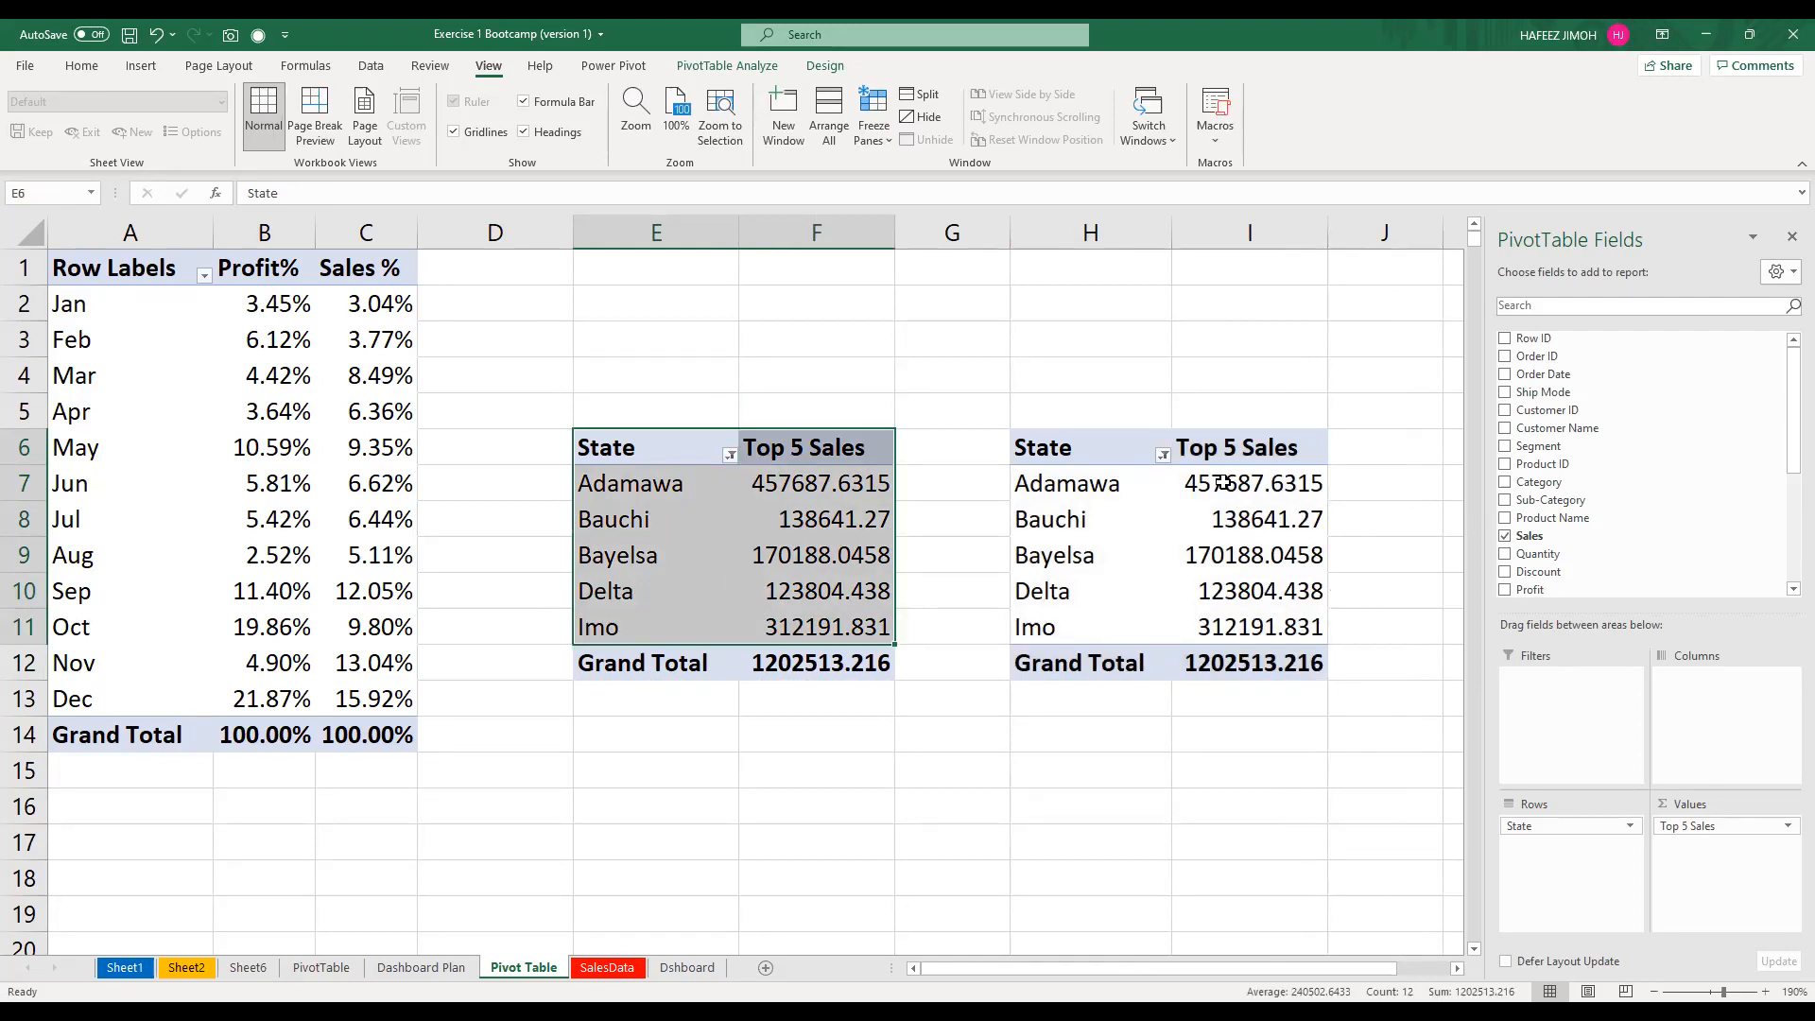
pyautogui.click(1152, 457)
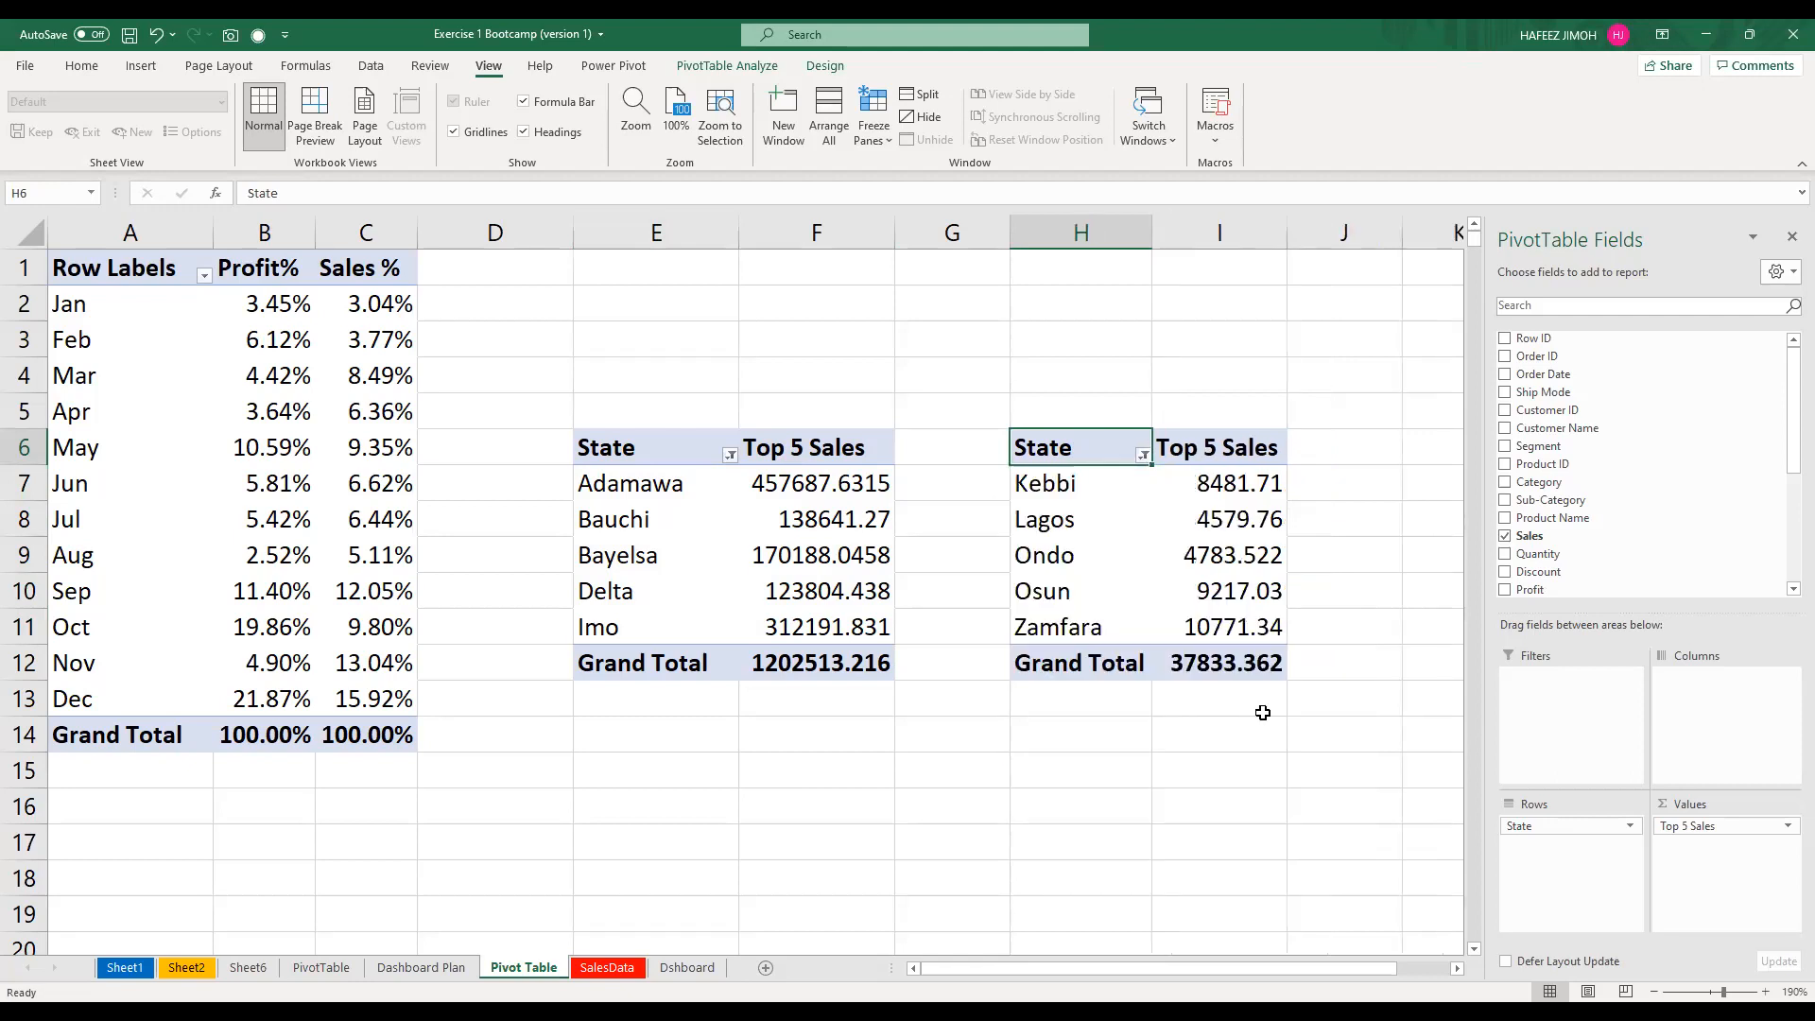
# Rename the values header of the copied PivotTable in I6 to "Botton 5 Sales"
pyautogui.press('Right')
pyautogui.click(256, 197)
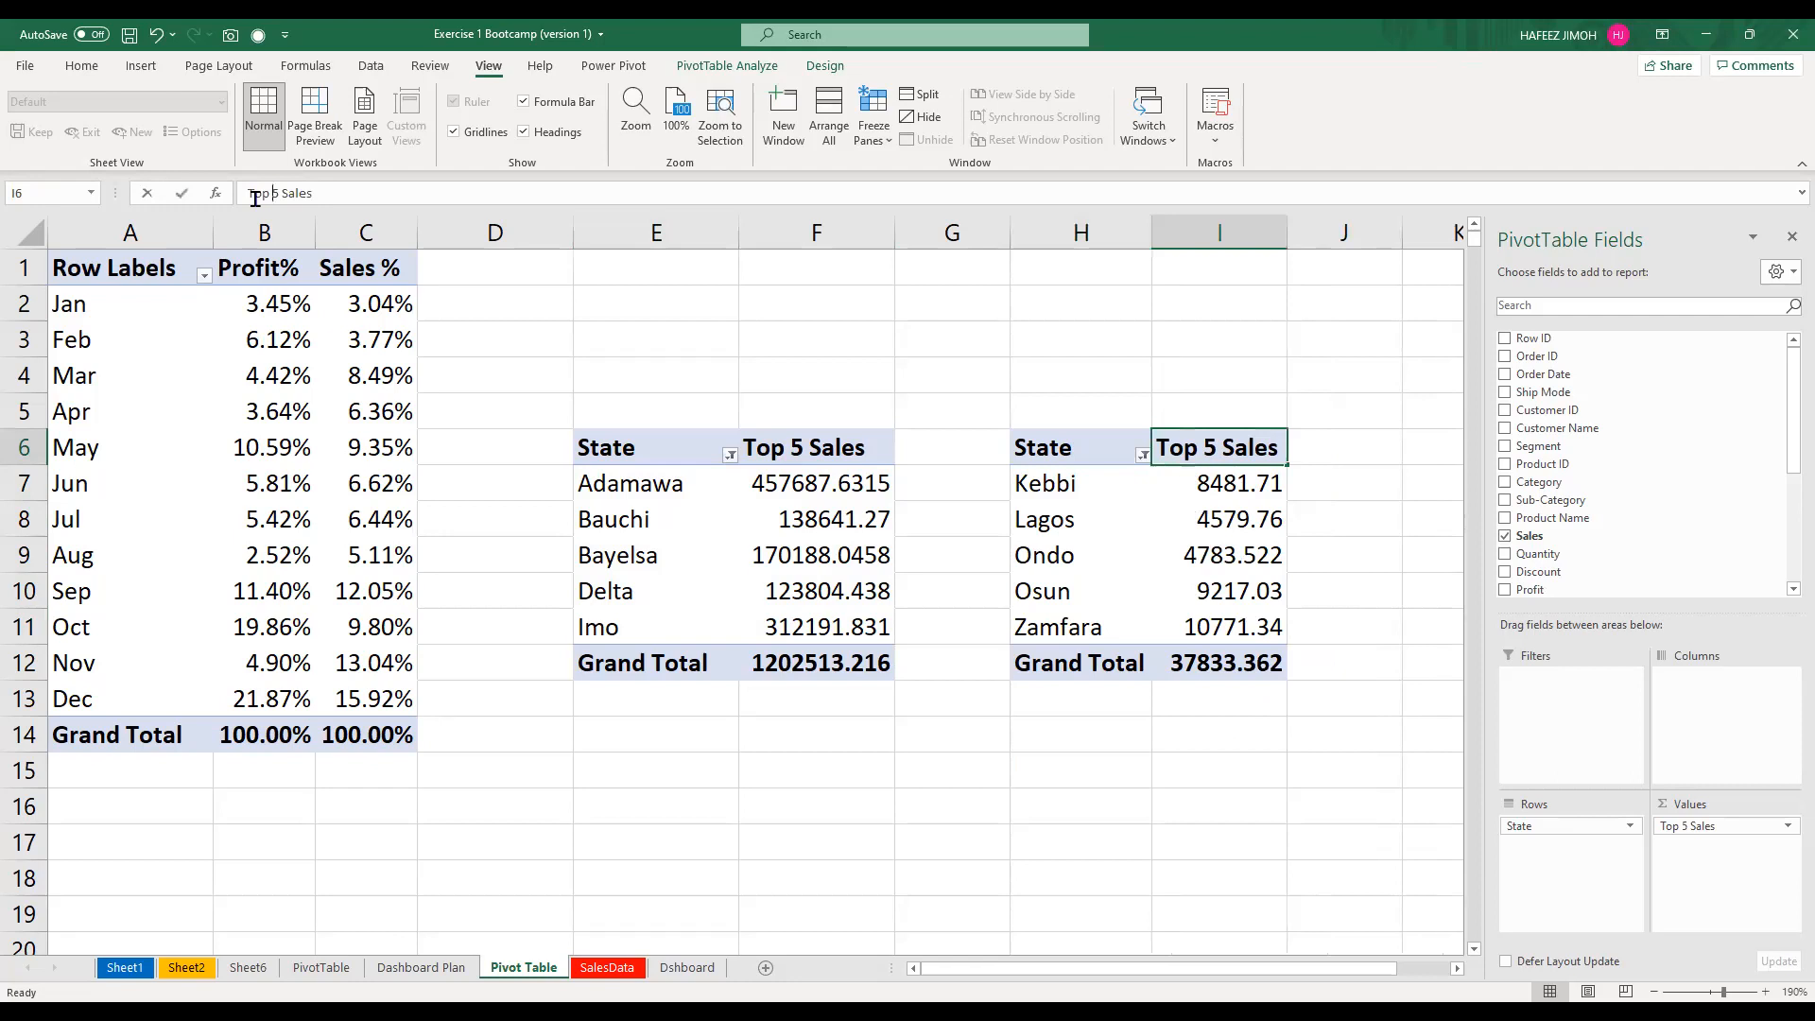
pyautogui.press('BackSpace')
pyautogui.press('BackSpace')
pyautogui.press('BackSpace')
pyautogui.write('Botton')
pyautogui.press('Right')
pyautogui.press('Right')
pyautogui.press('Right')
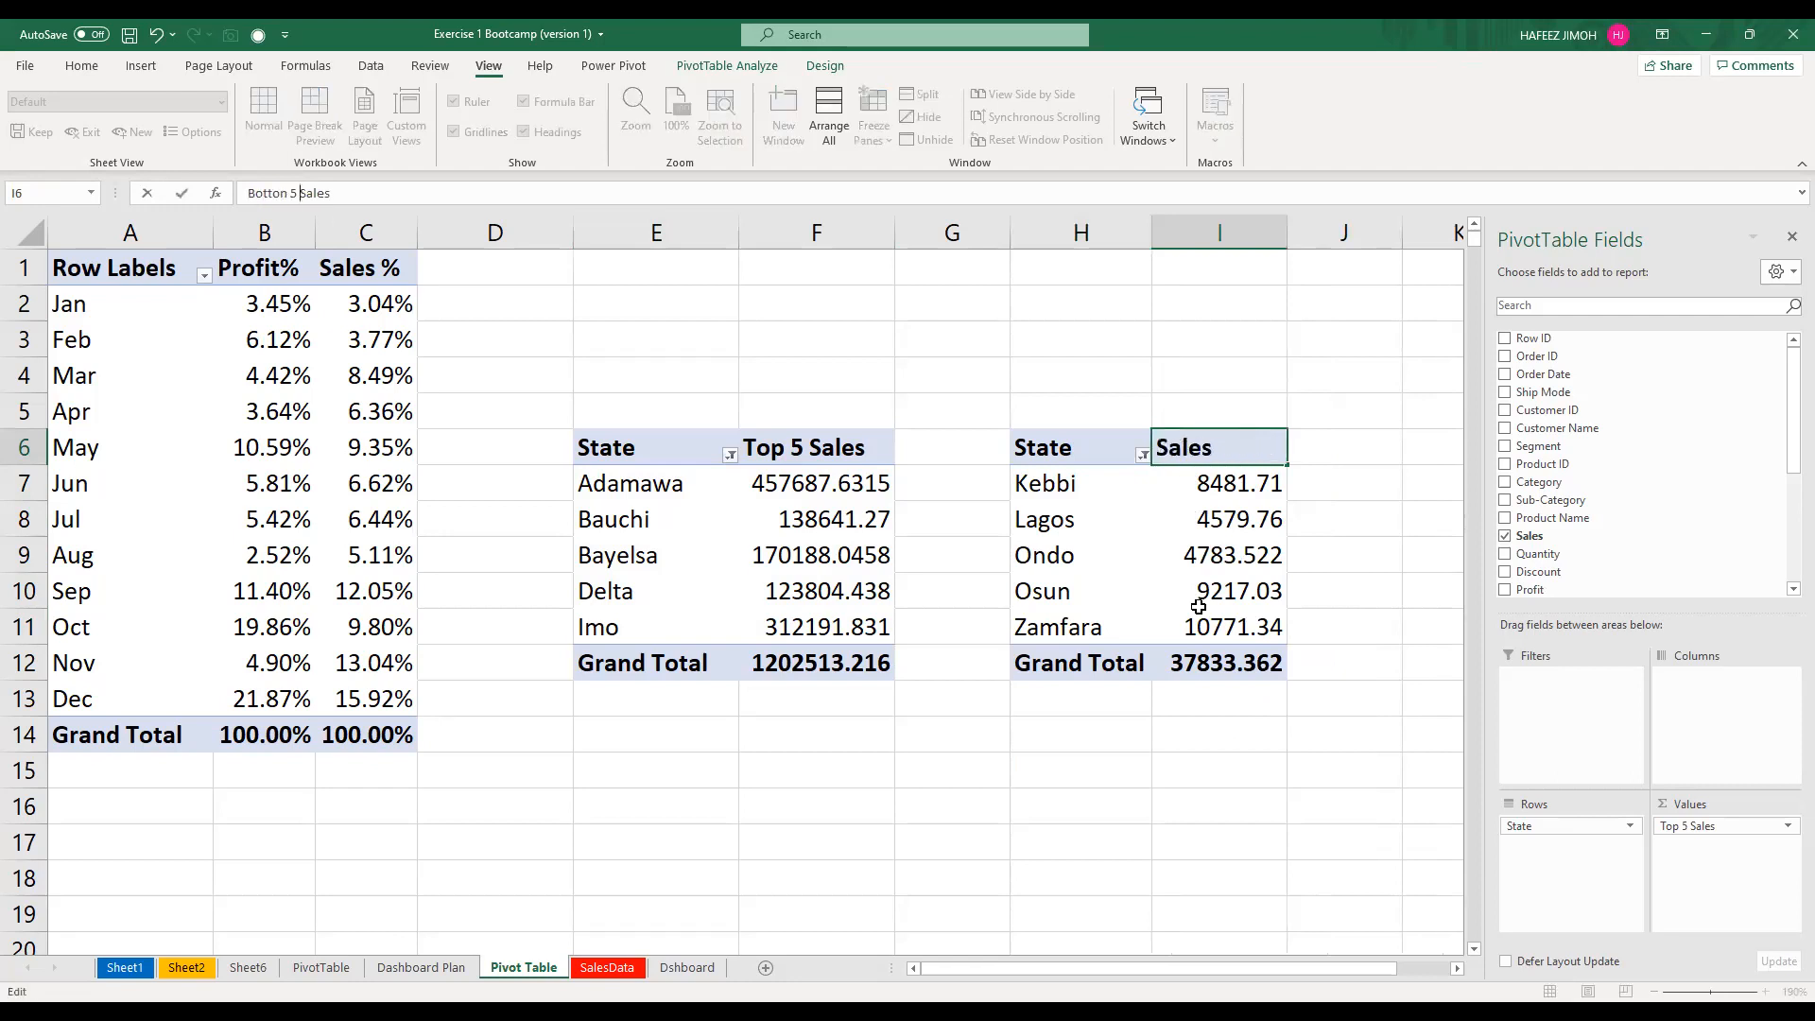
pyautogui.press('Return')
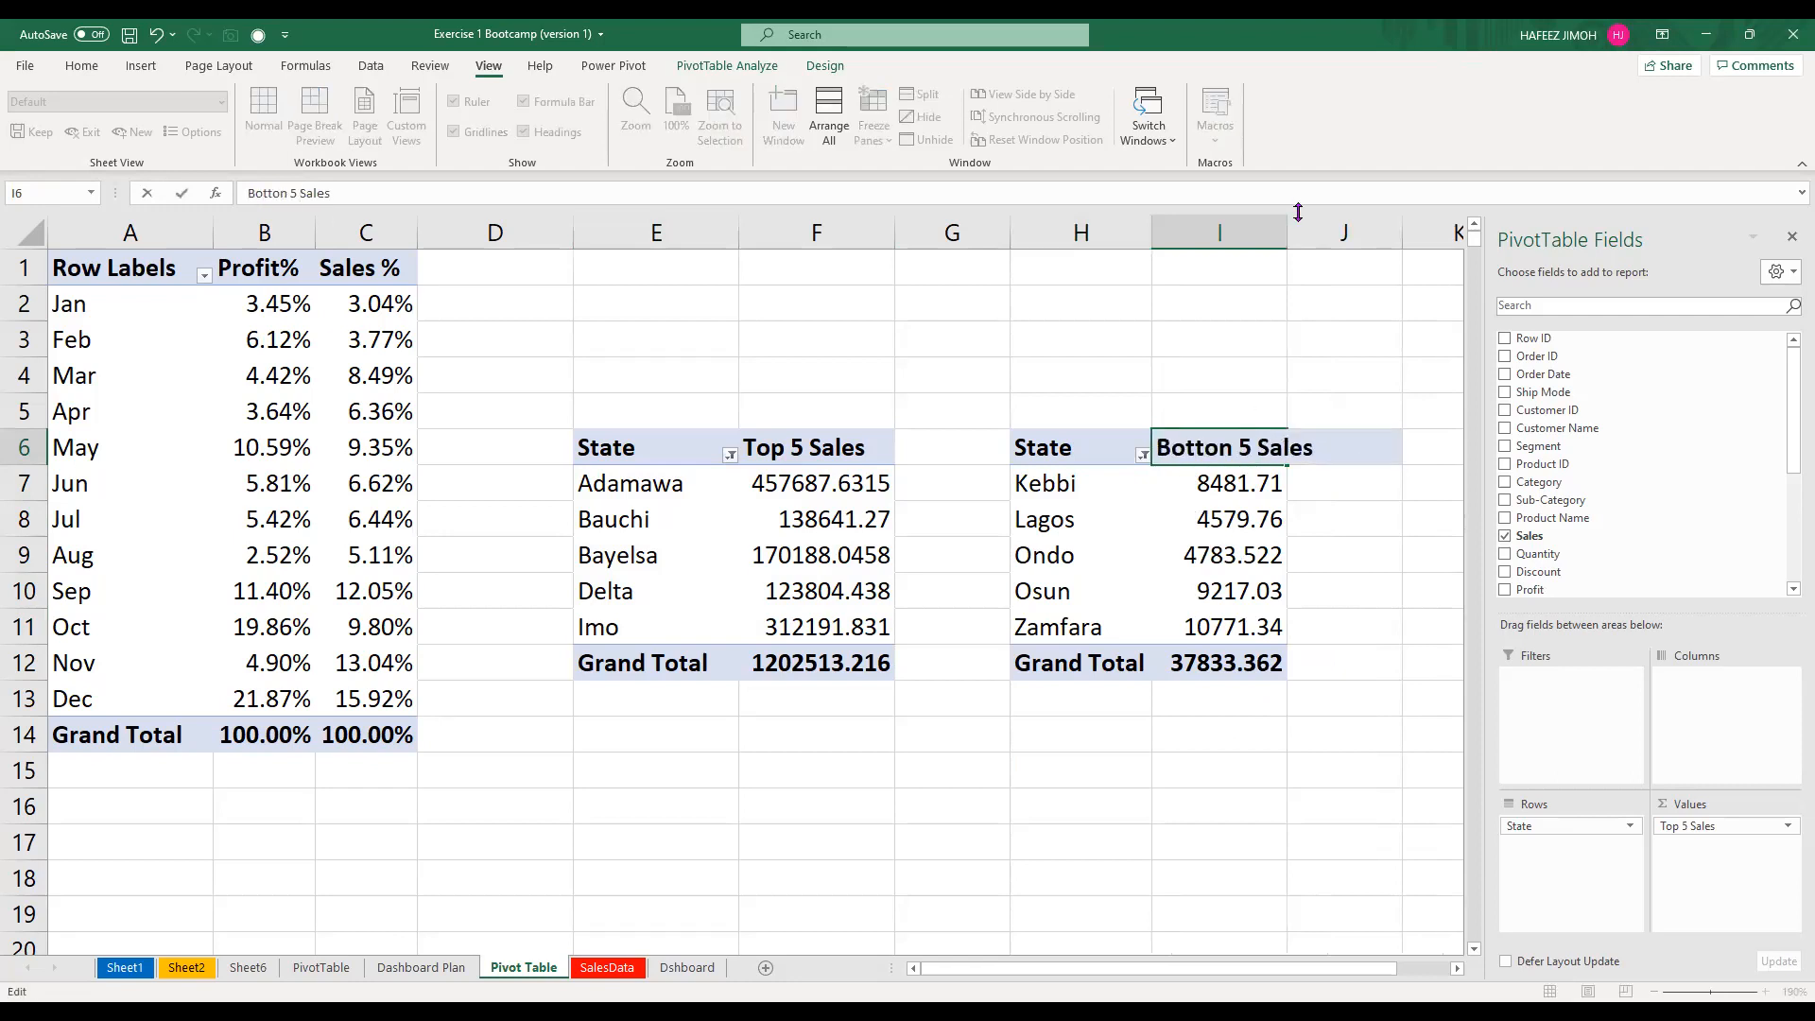
pyautogui.click(1276, 290)
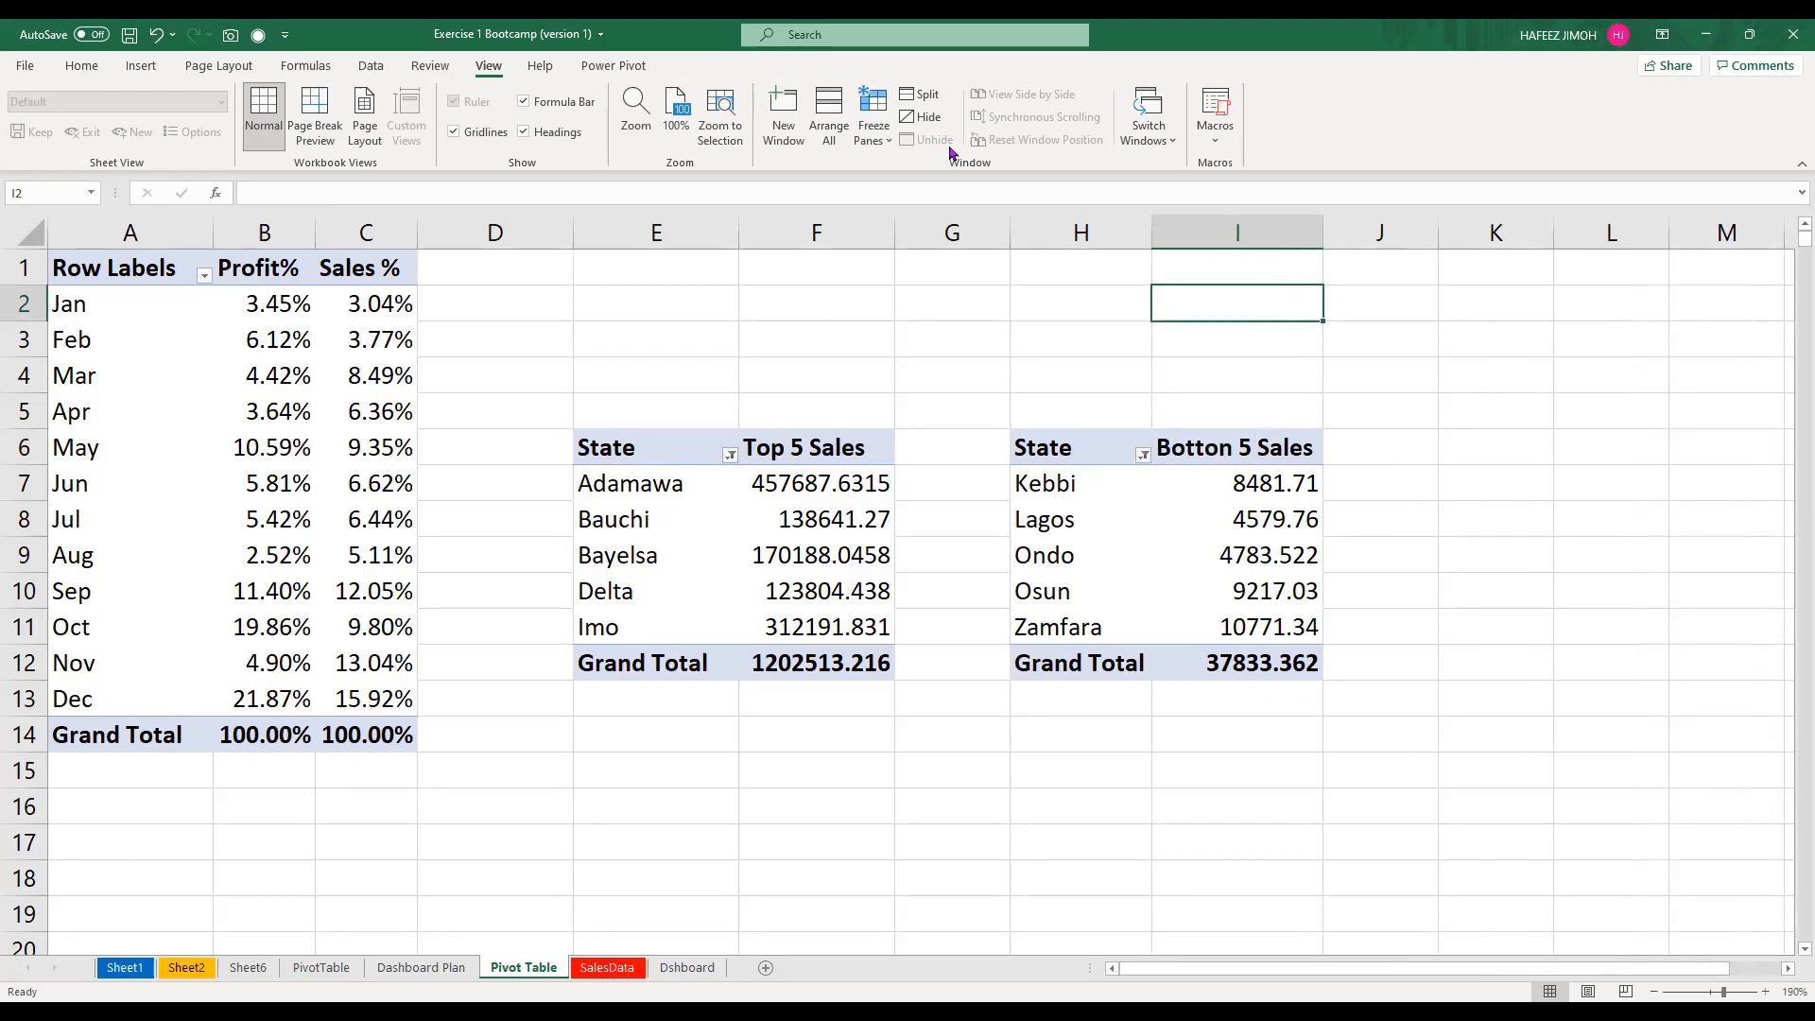
# Insert a default column PivotChart from the Top 5 Sales PivotTable on the same sheet
pyautogui.hotkey('alt', 'Tab')
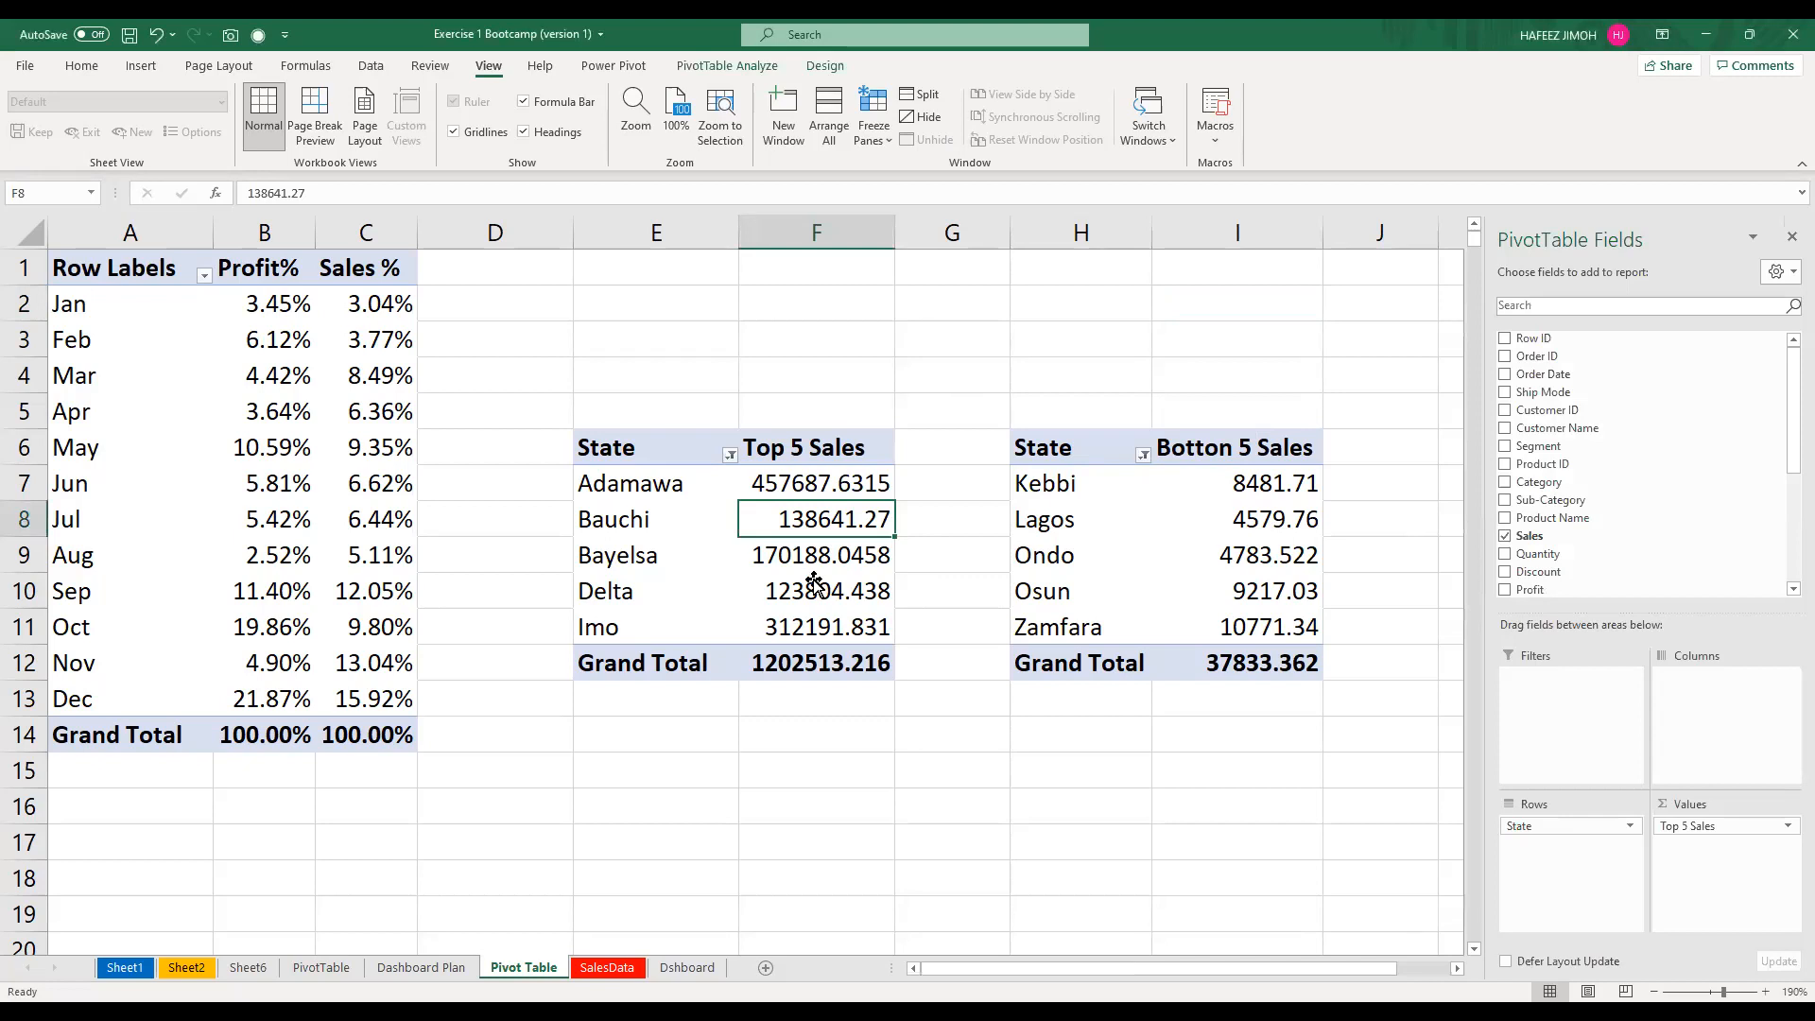
pyautogui.hotkey('alt', 'F1')
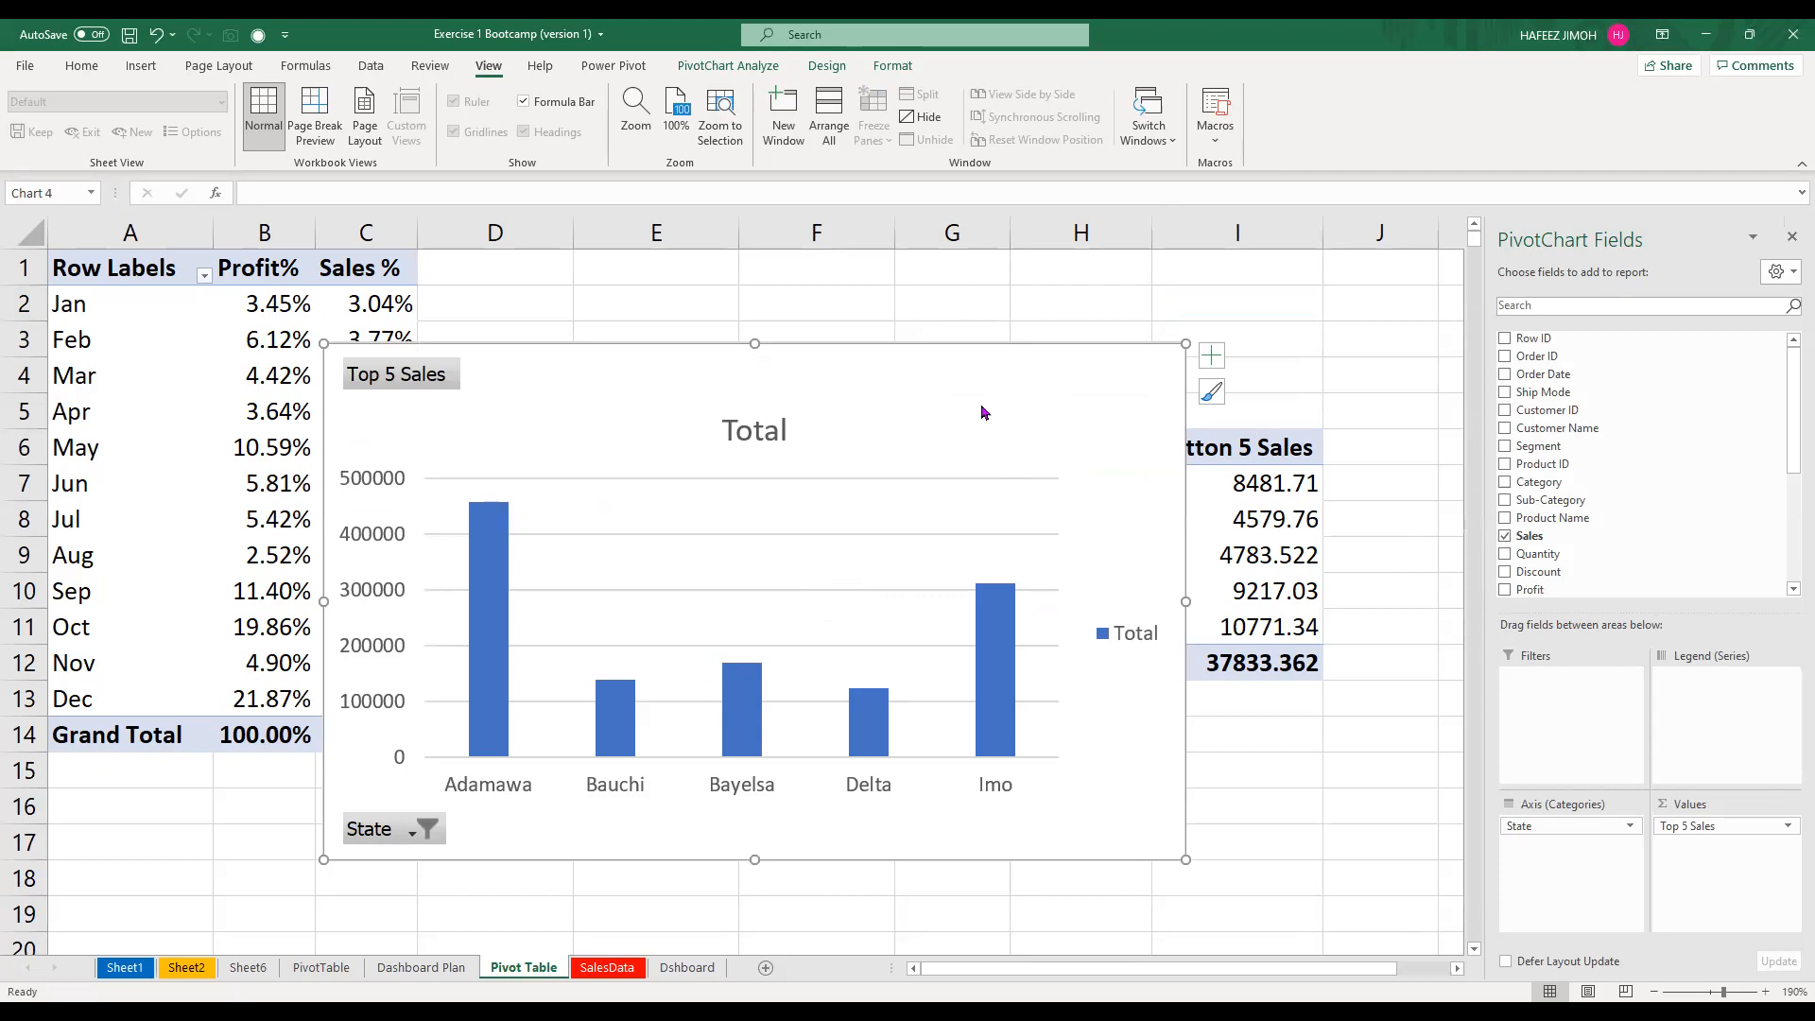
pyautogui.moveTo(1079, 419); pyautogui.dragTo(1136, 427)
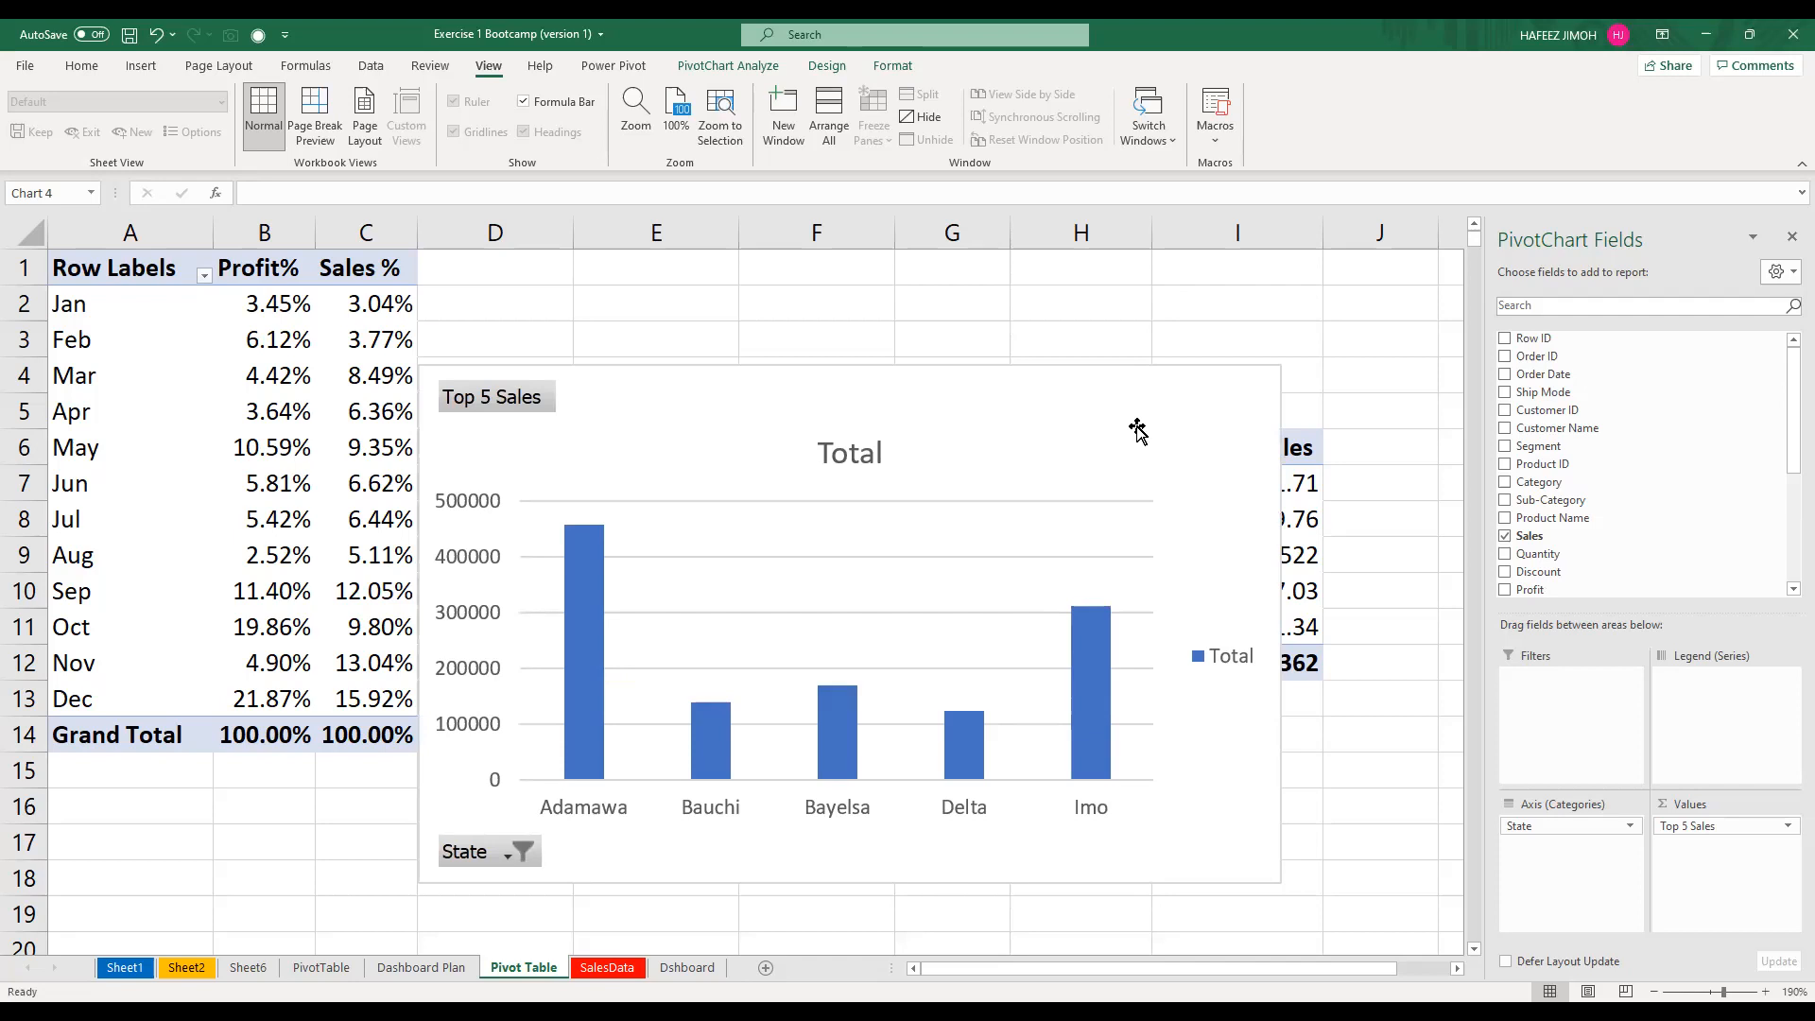
# Change the Top 5 Sales PivotChart to Clustered Bar and move it below the PivotTables, starting around row 15
pyautogui.click(830, 66)
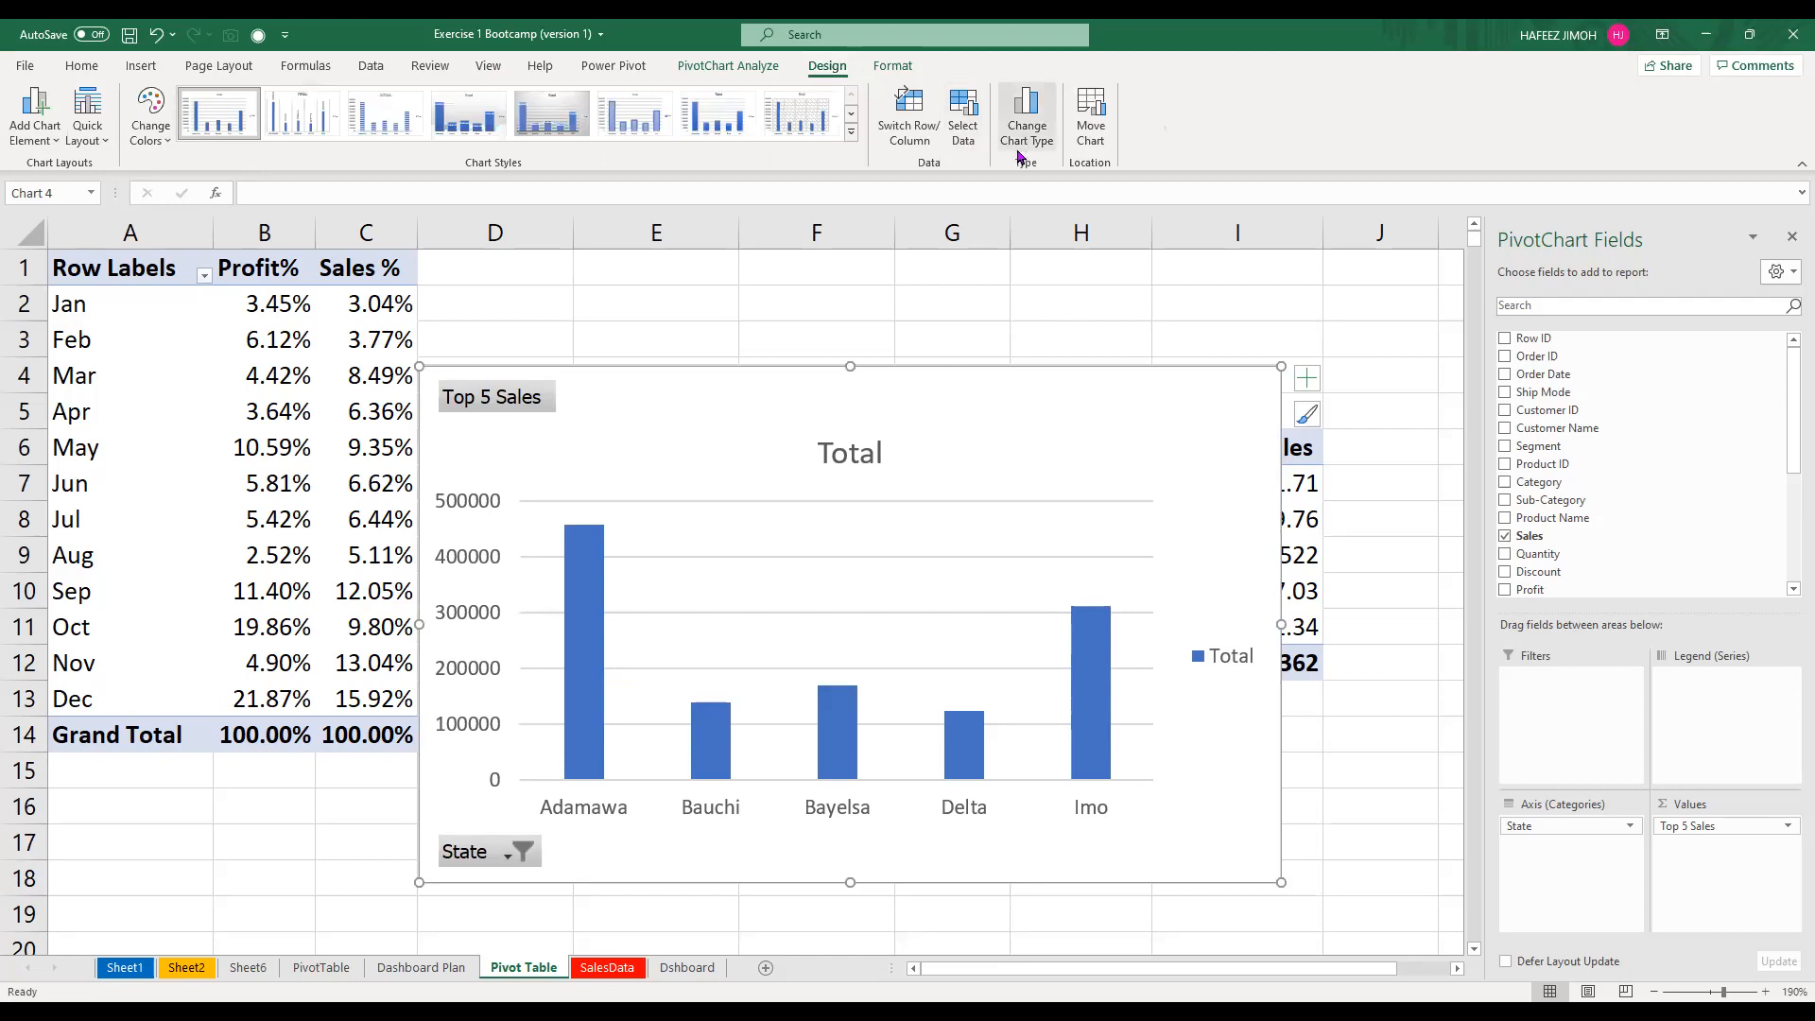
pyautogui.click(1021, 156)
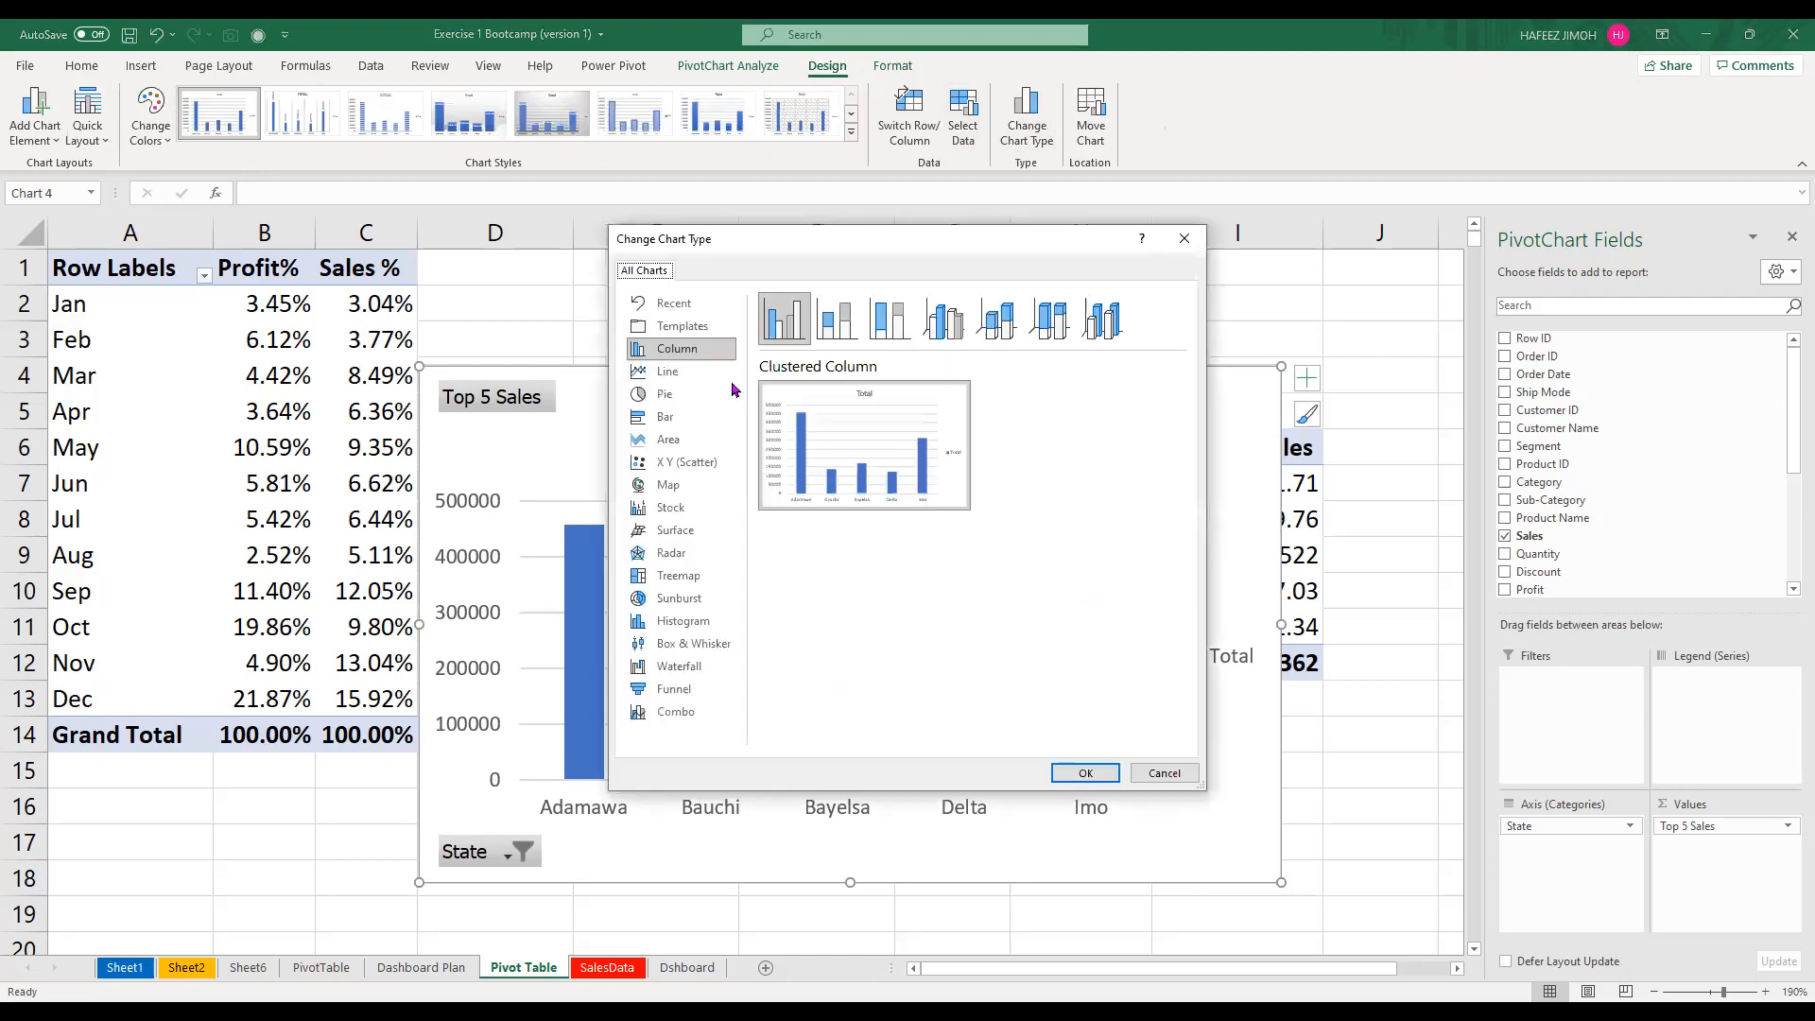
pyautogui.click(732, 421)
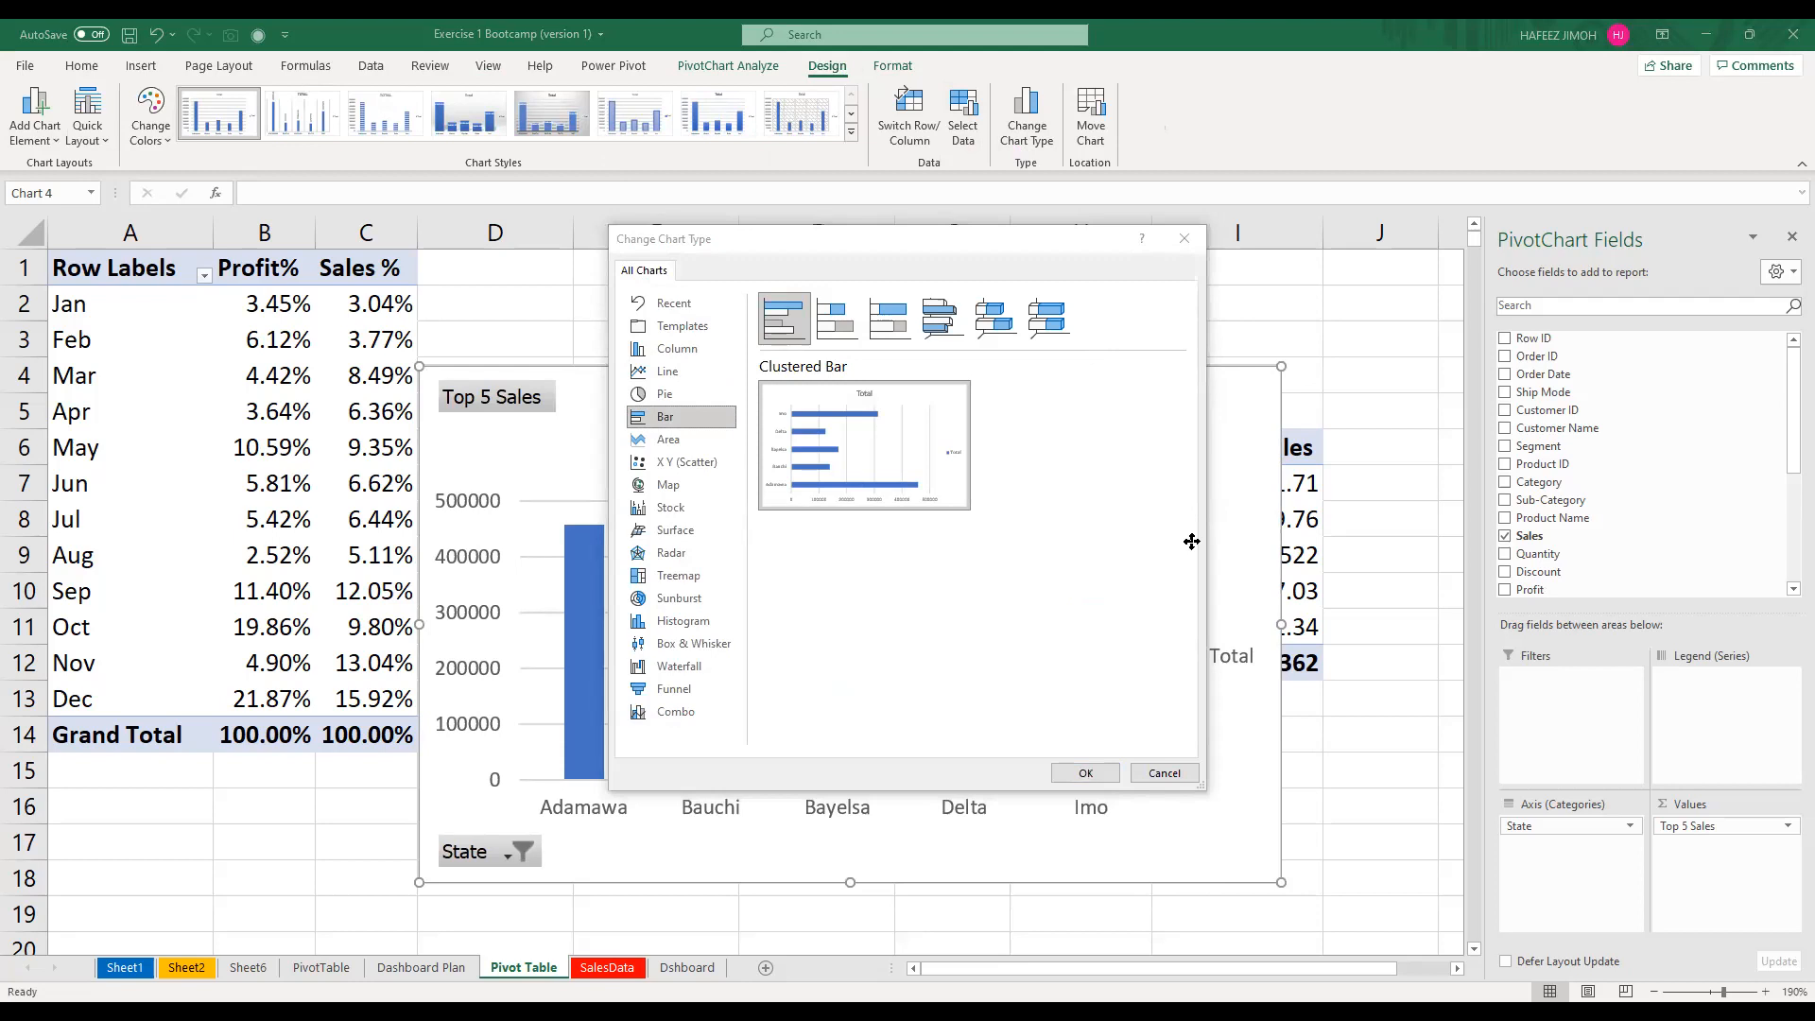
pyautogui.moveTo(1171, 477); pyautogui.dragTo(1279, 868)
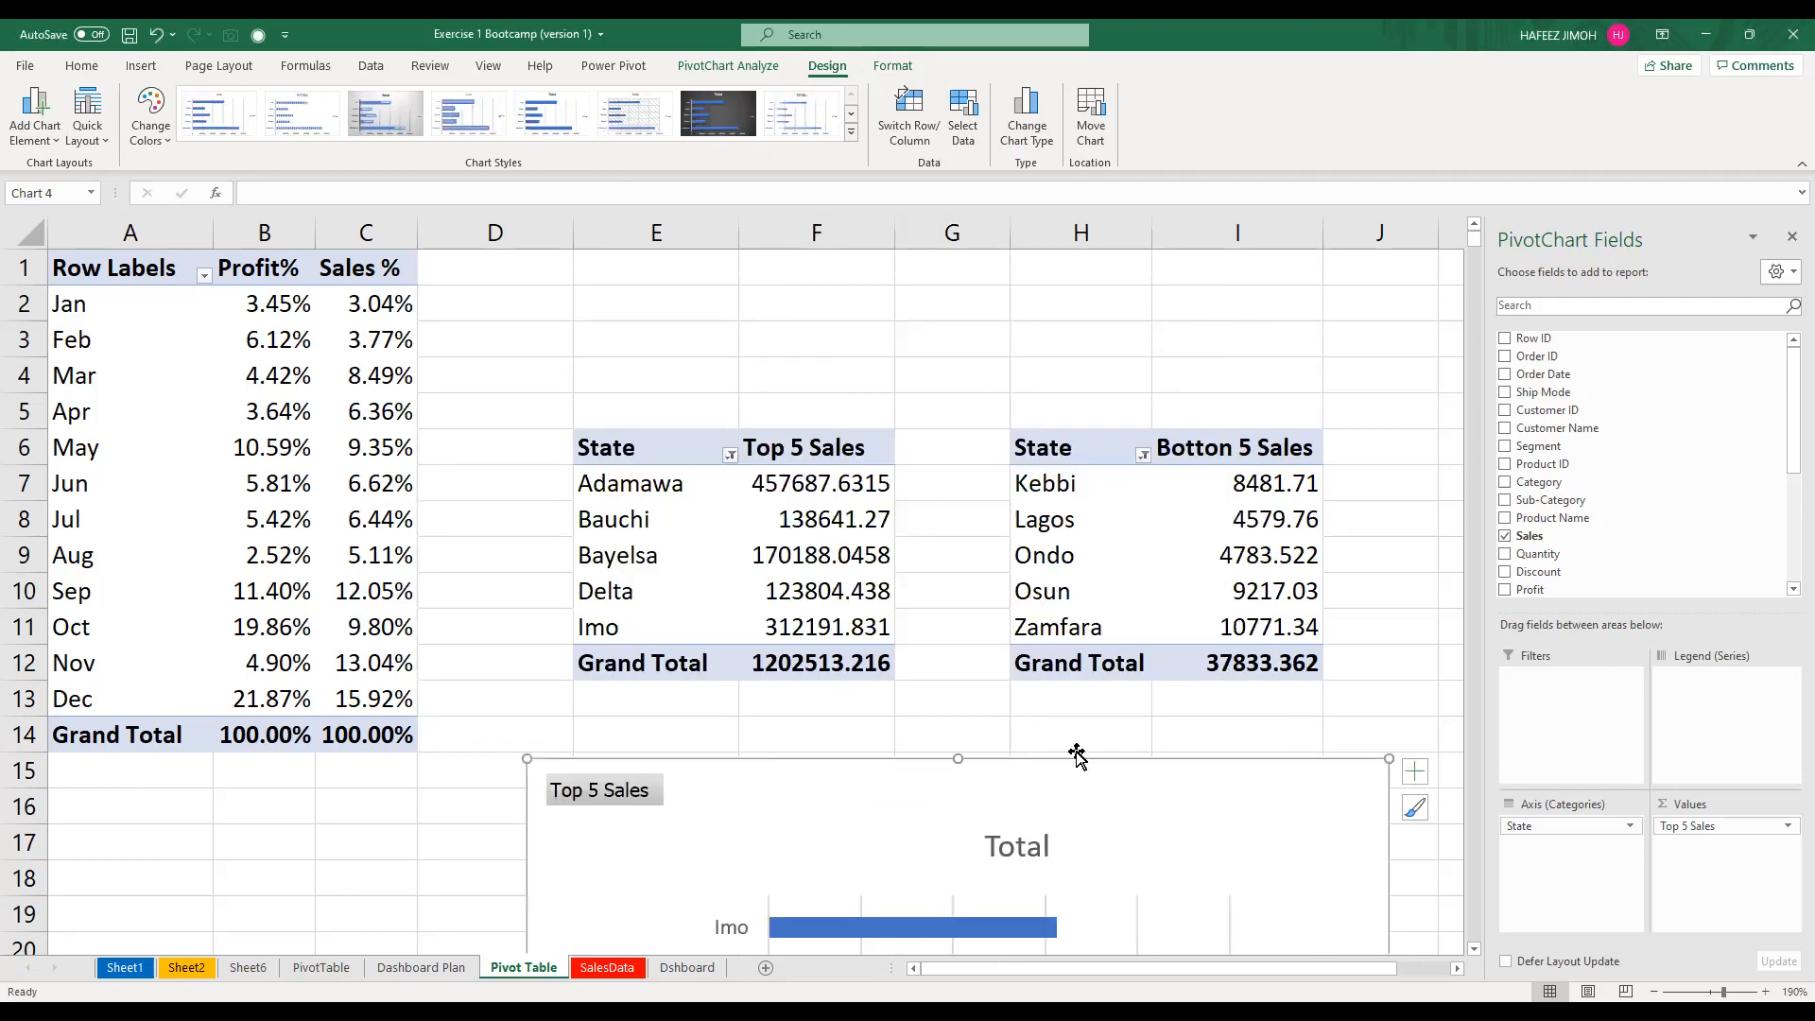
# Examine the bar order in the chart and check the sort options of the Top 5 Sales PivotTable without applying any
pyautogui.scroll(-3, 1078, 756)
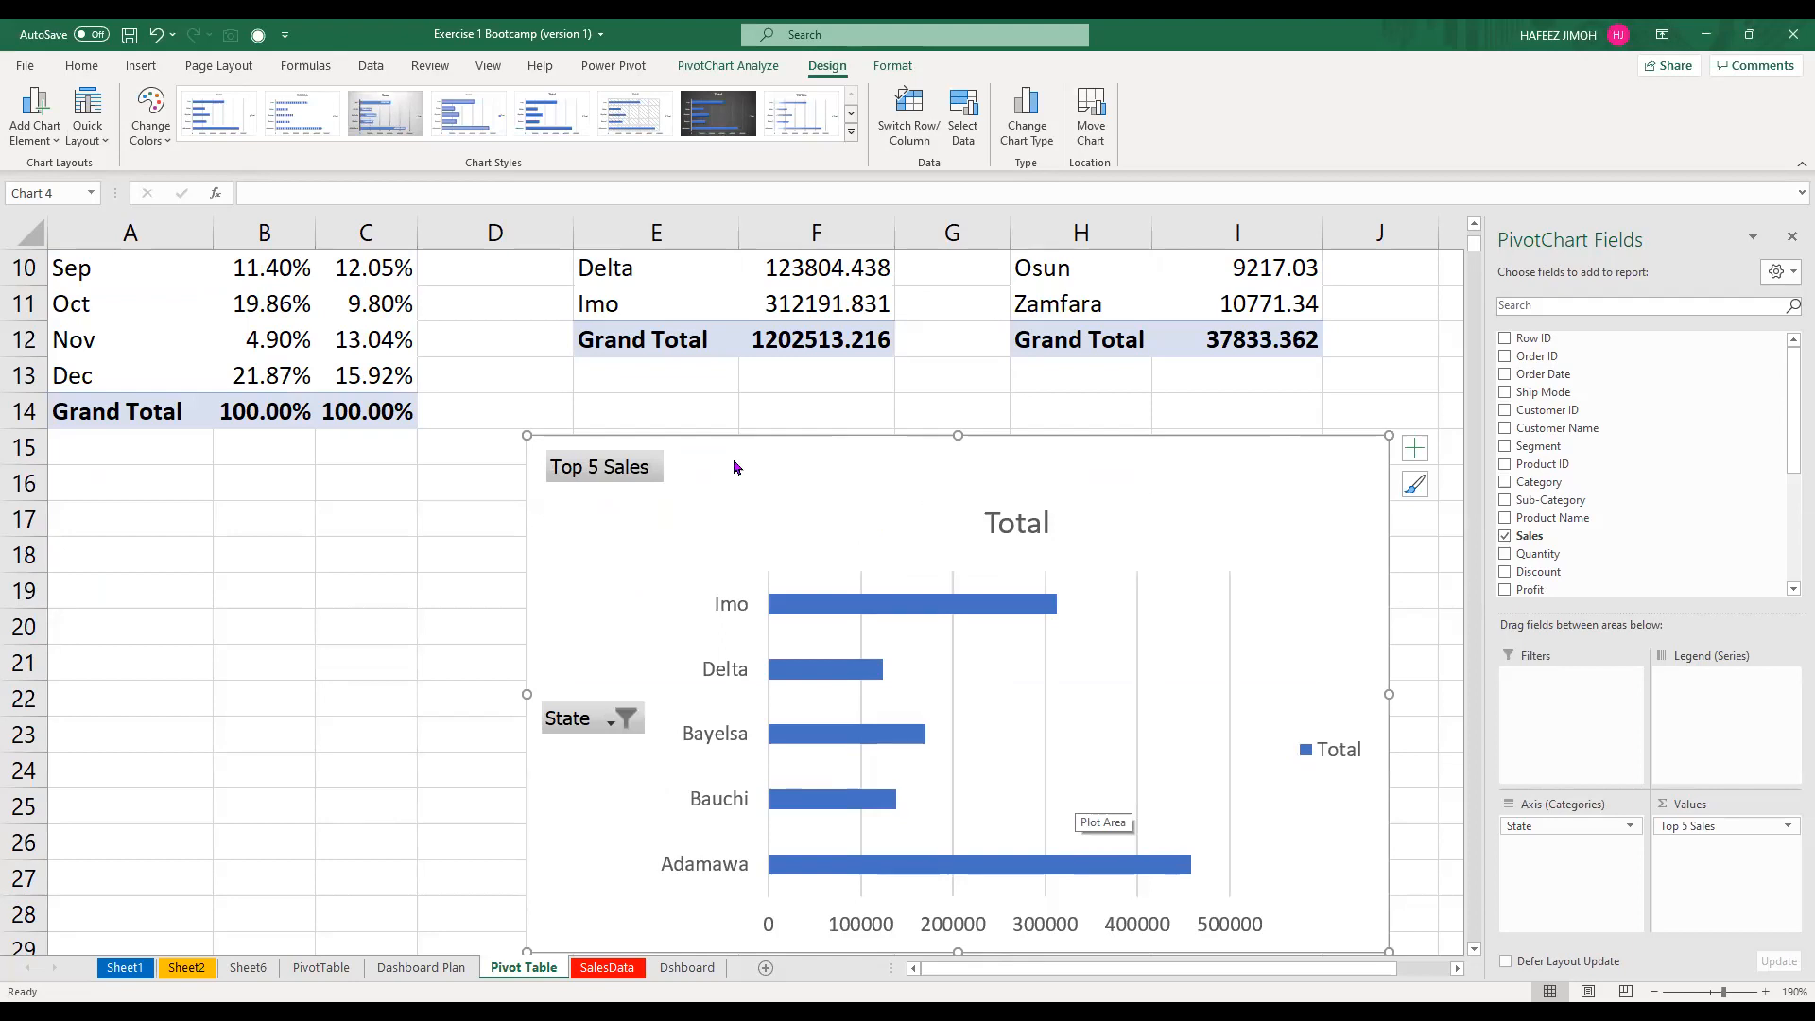
pyautogui.scroll(3, 733, 454)
pyautogui.click(771, 460)
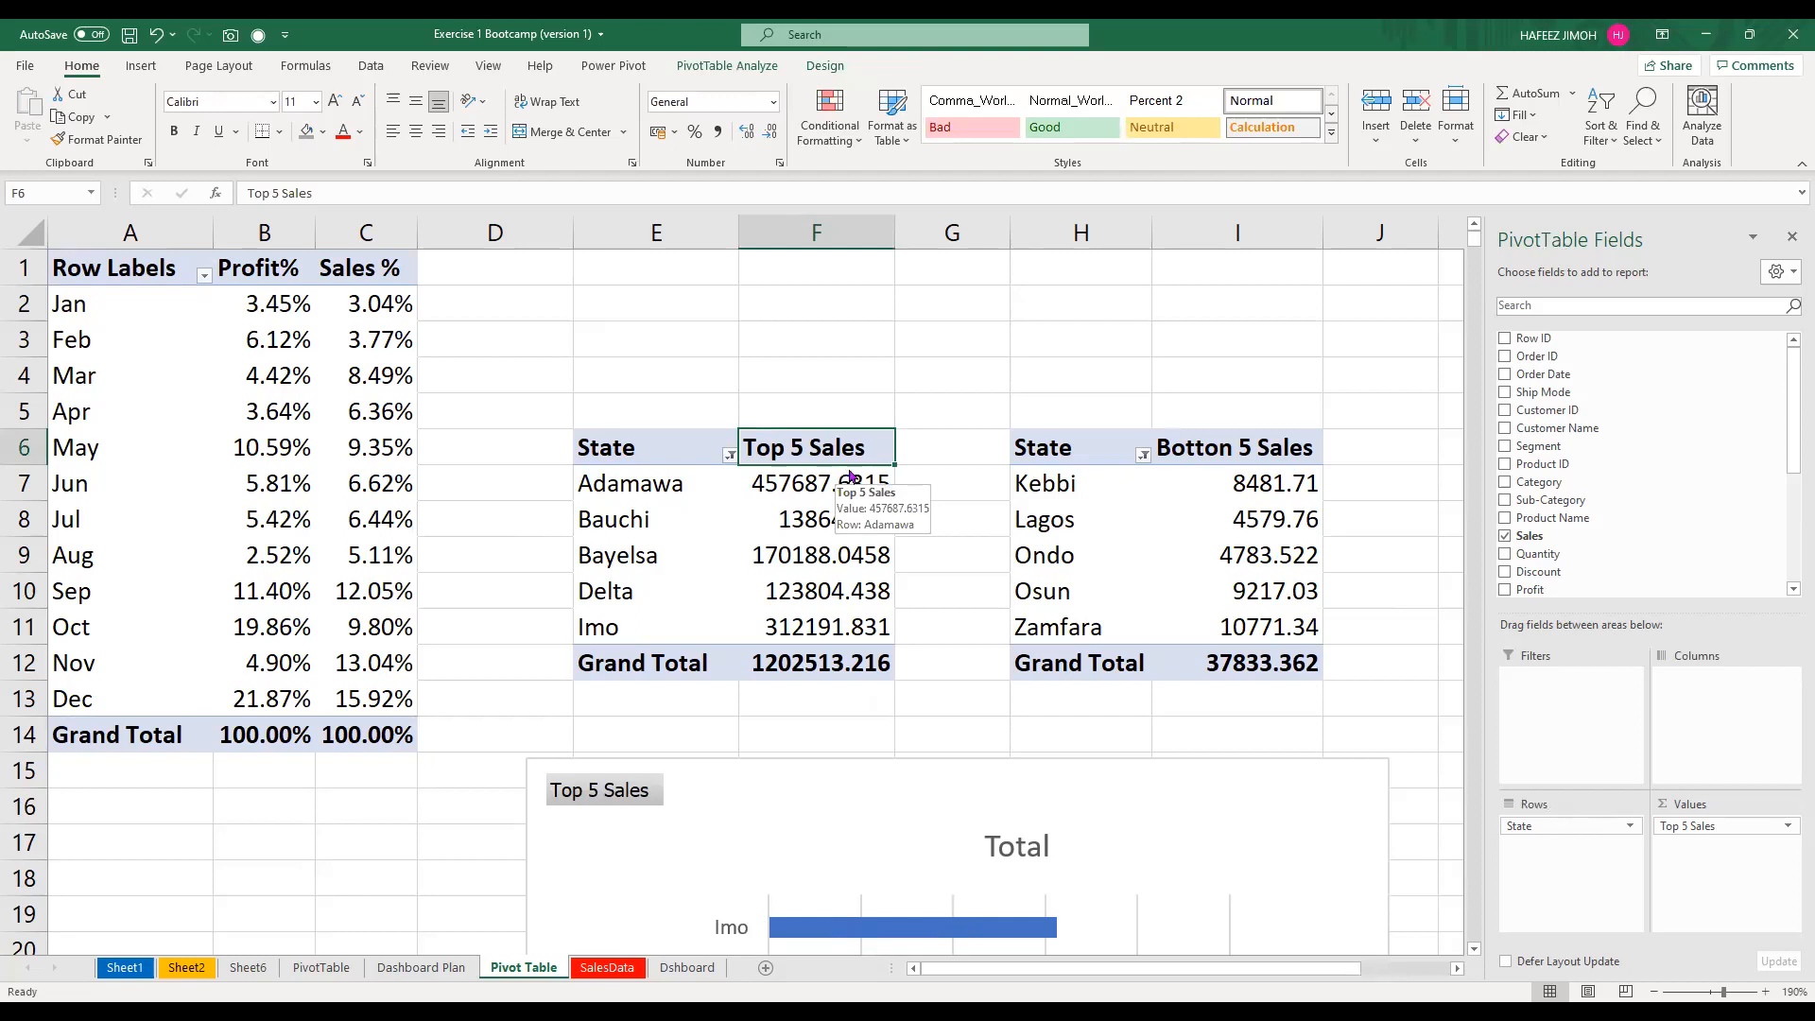
pyautogui.rightClick(787, 480)
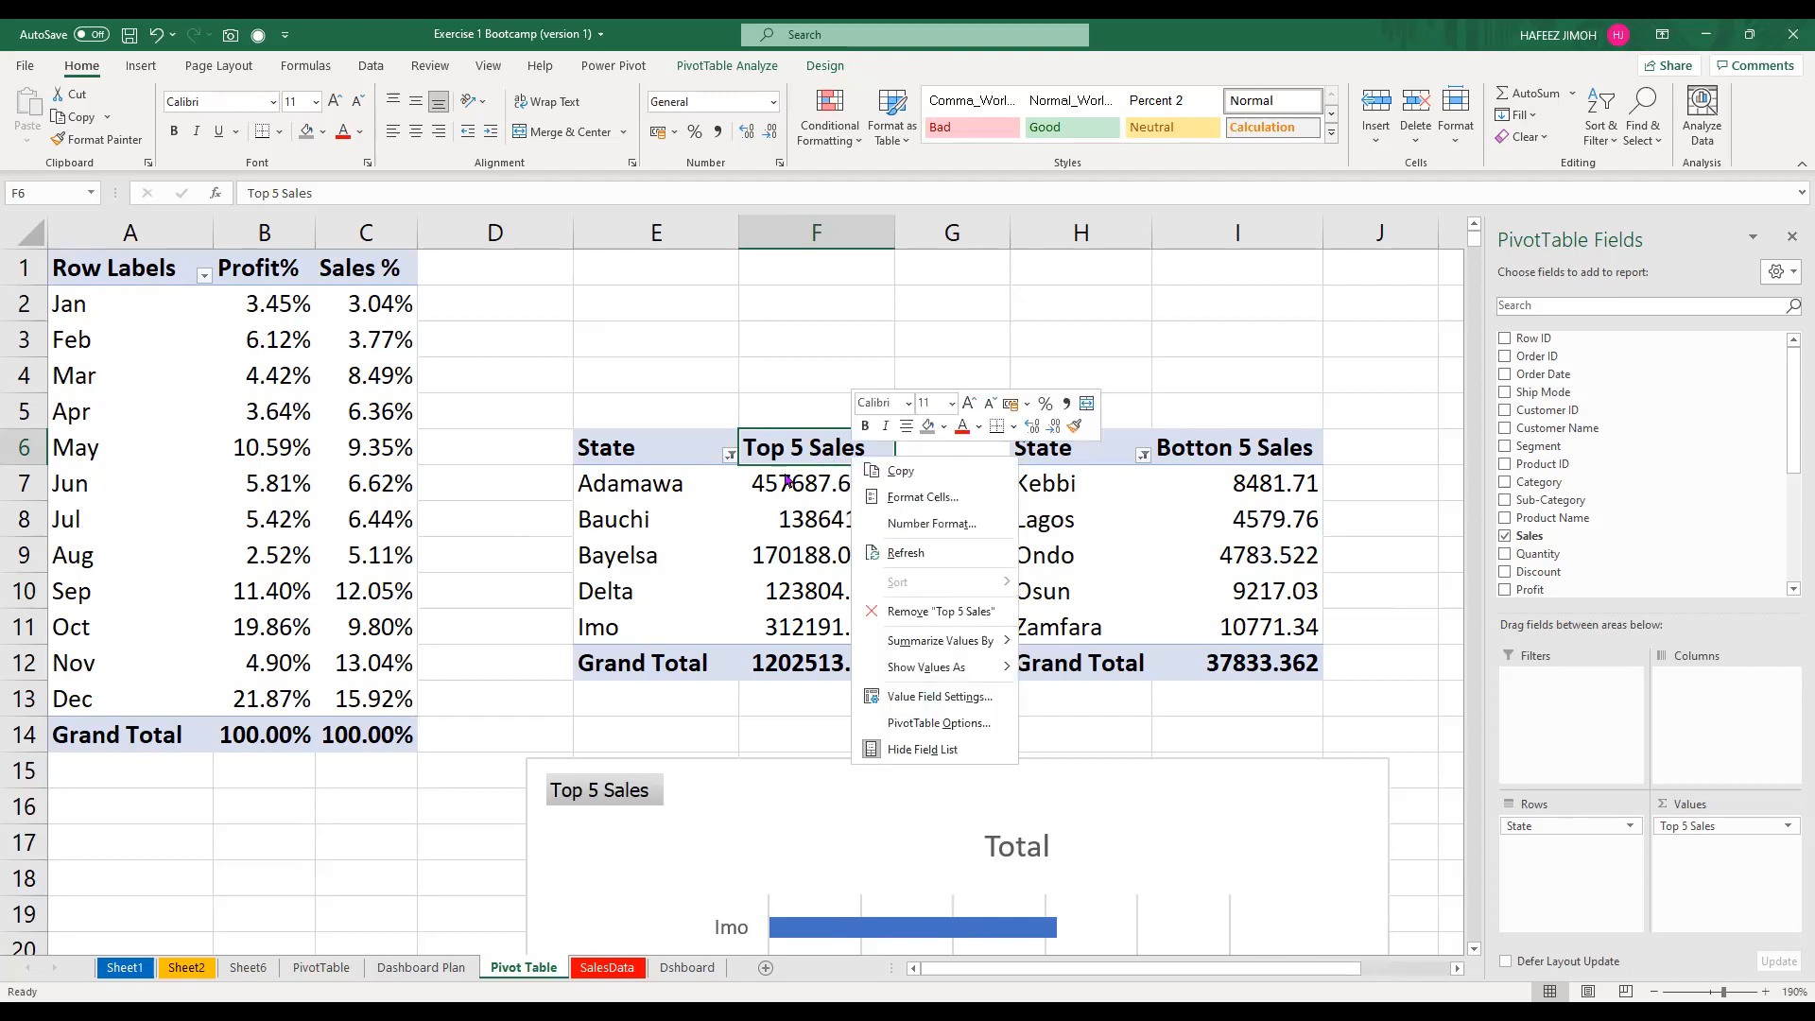
pyautogui.click(704, 479)
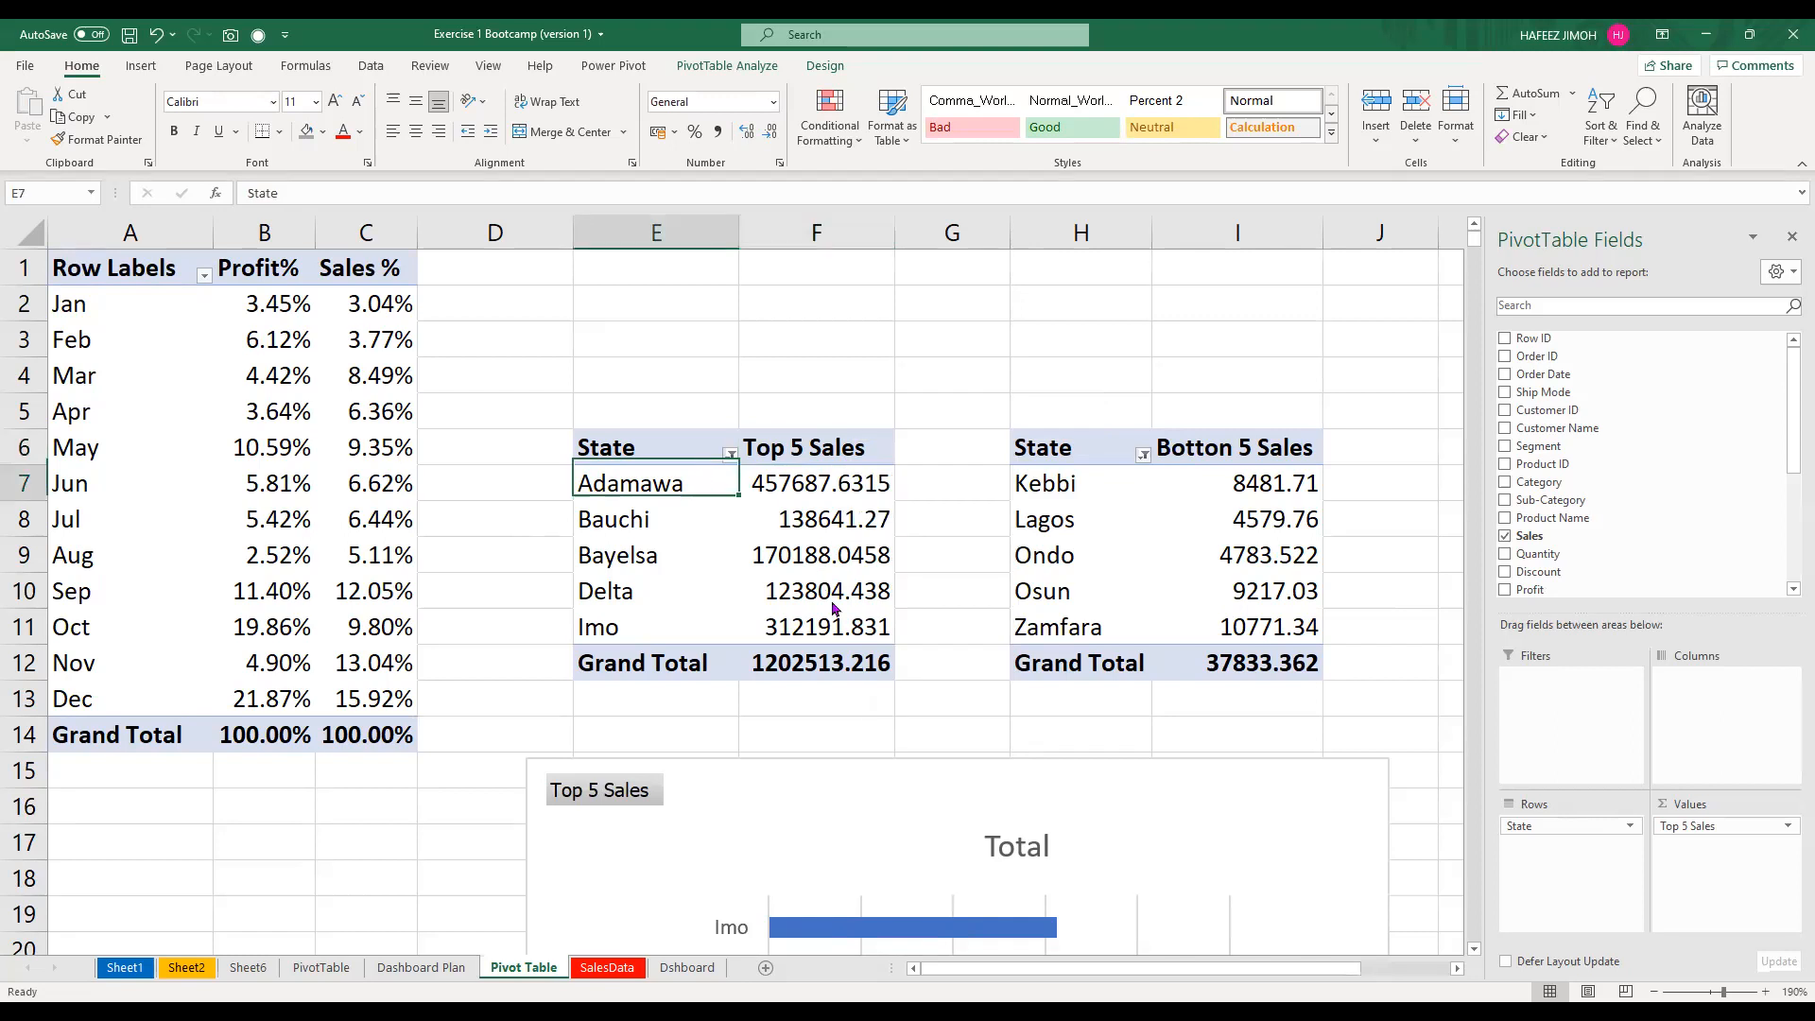
pyautogui.rightClick(704, 479)
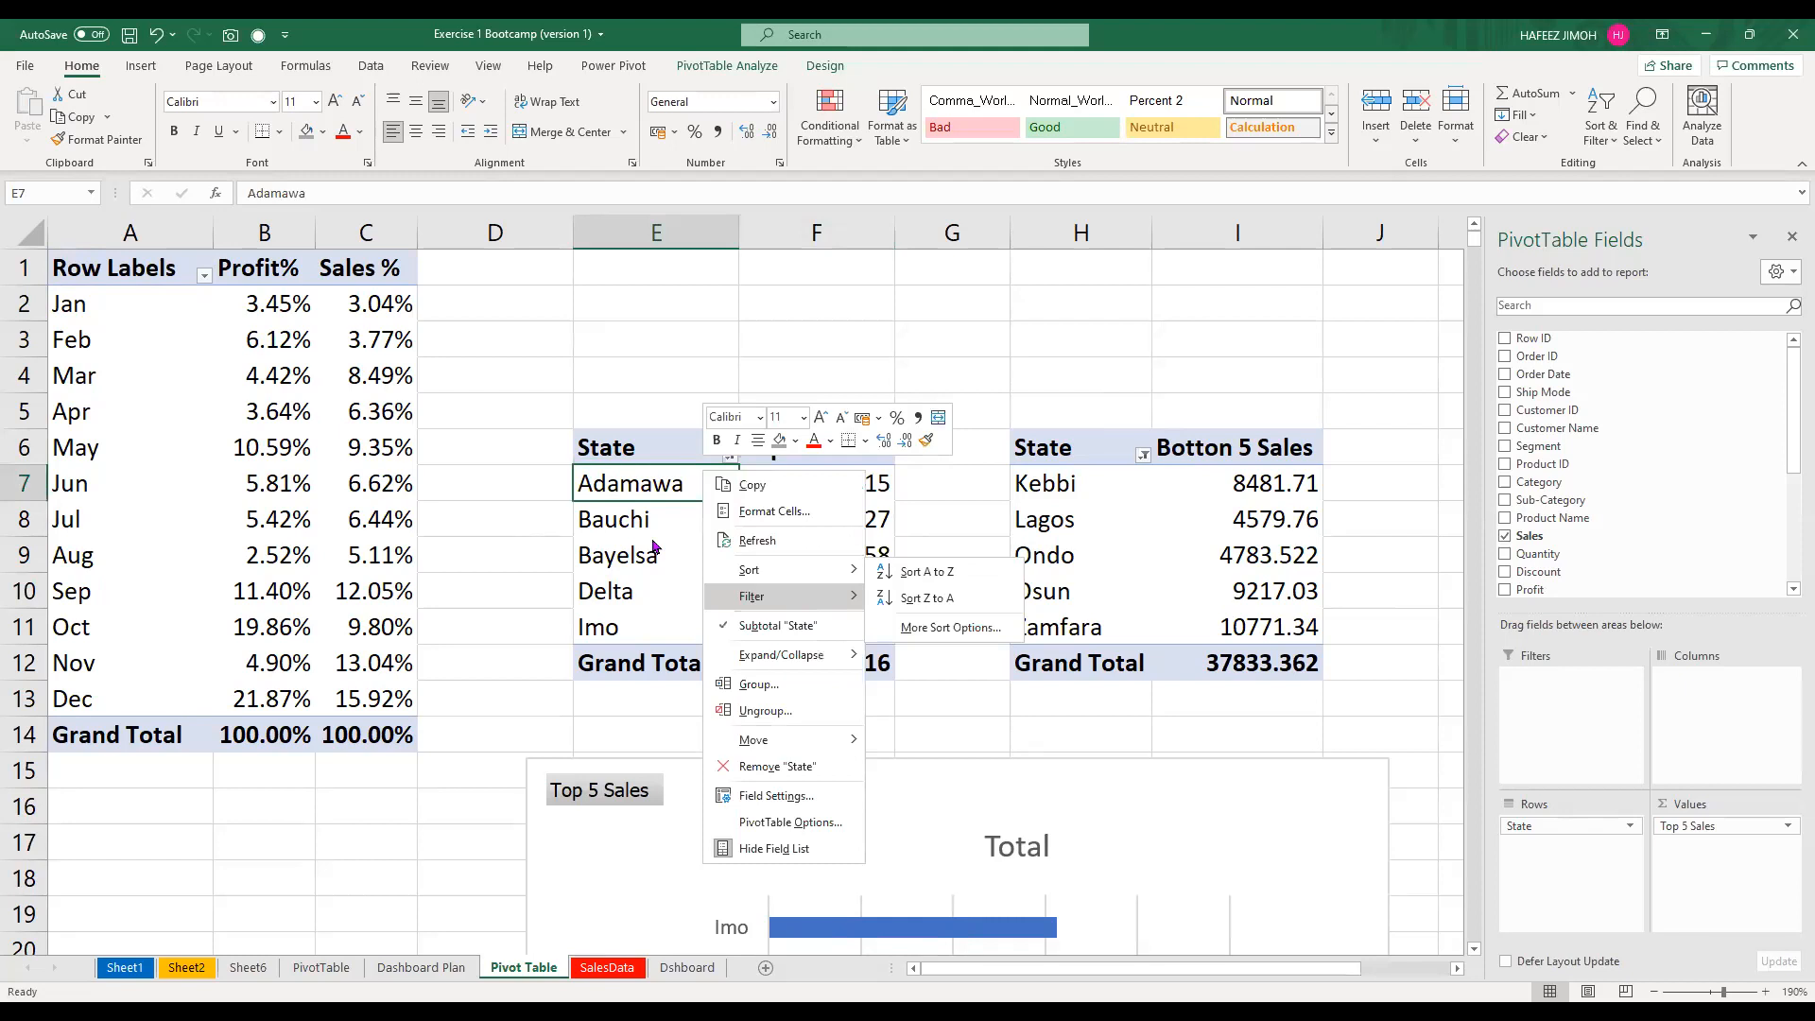
pyautogui.press('Escape')
pyautogui.press('Down')
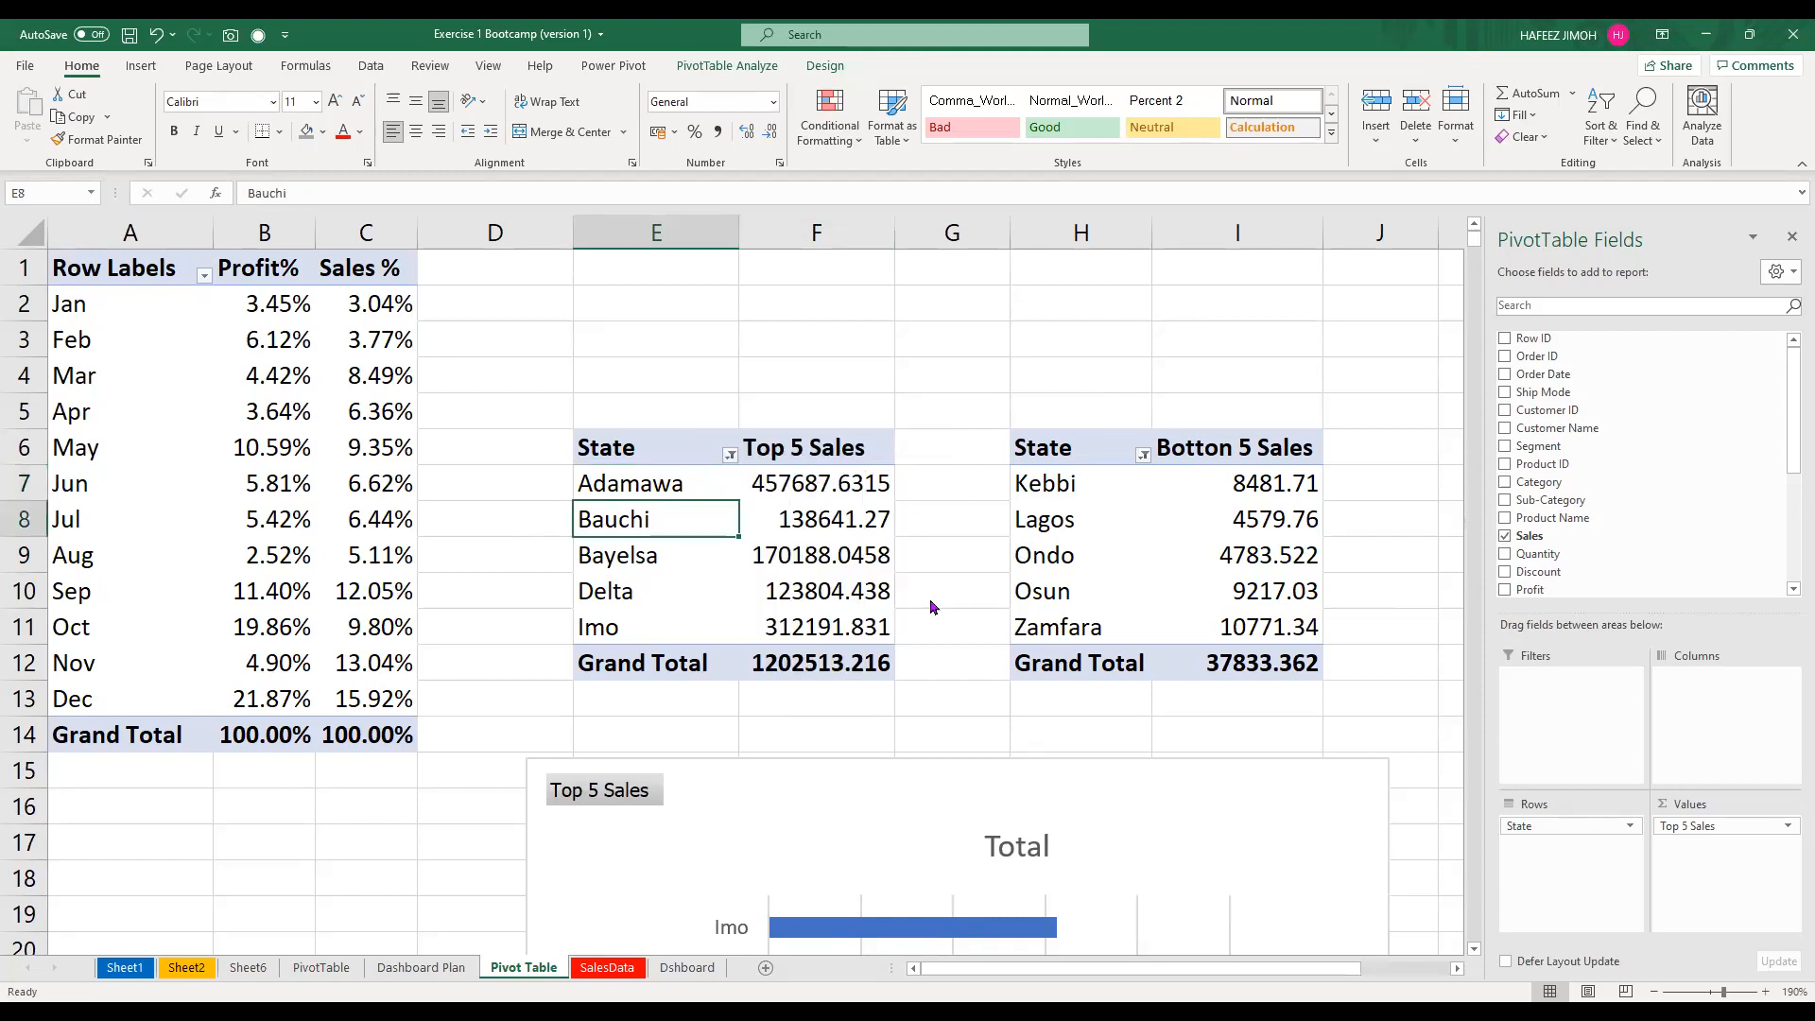
# Sort the Top 5 Sales values in the state PivotTable from largest to smallest and check the chart's bar order
pyautogui.press('Up')
pyautogui.press('Right')
pyautogui.hotkey('shift', 'F10')
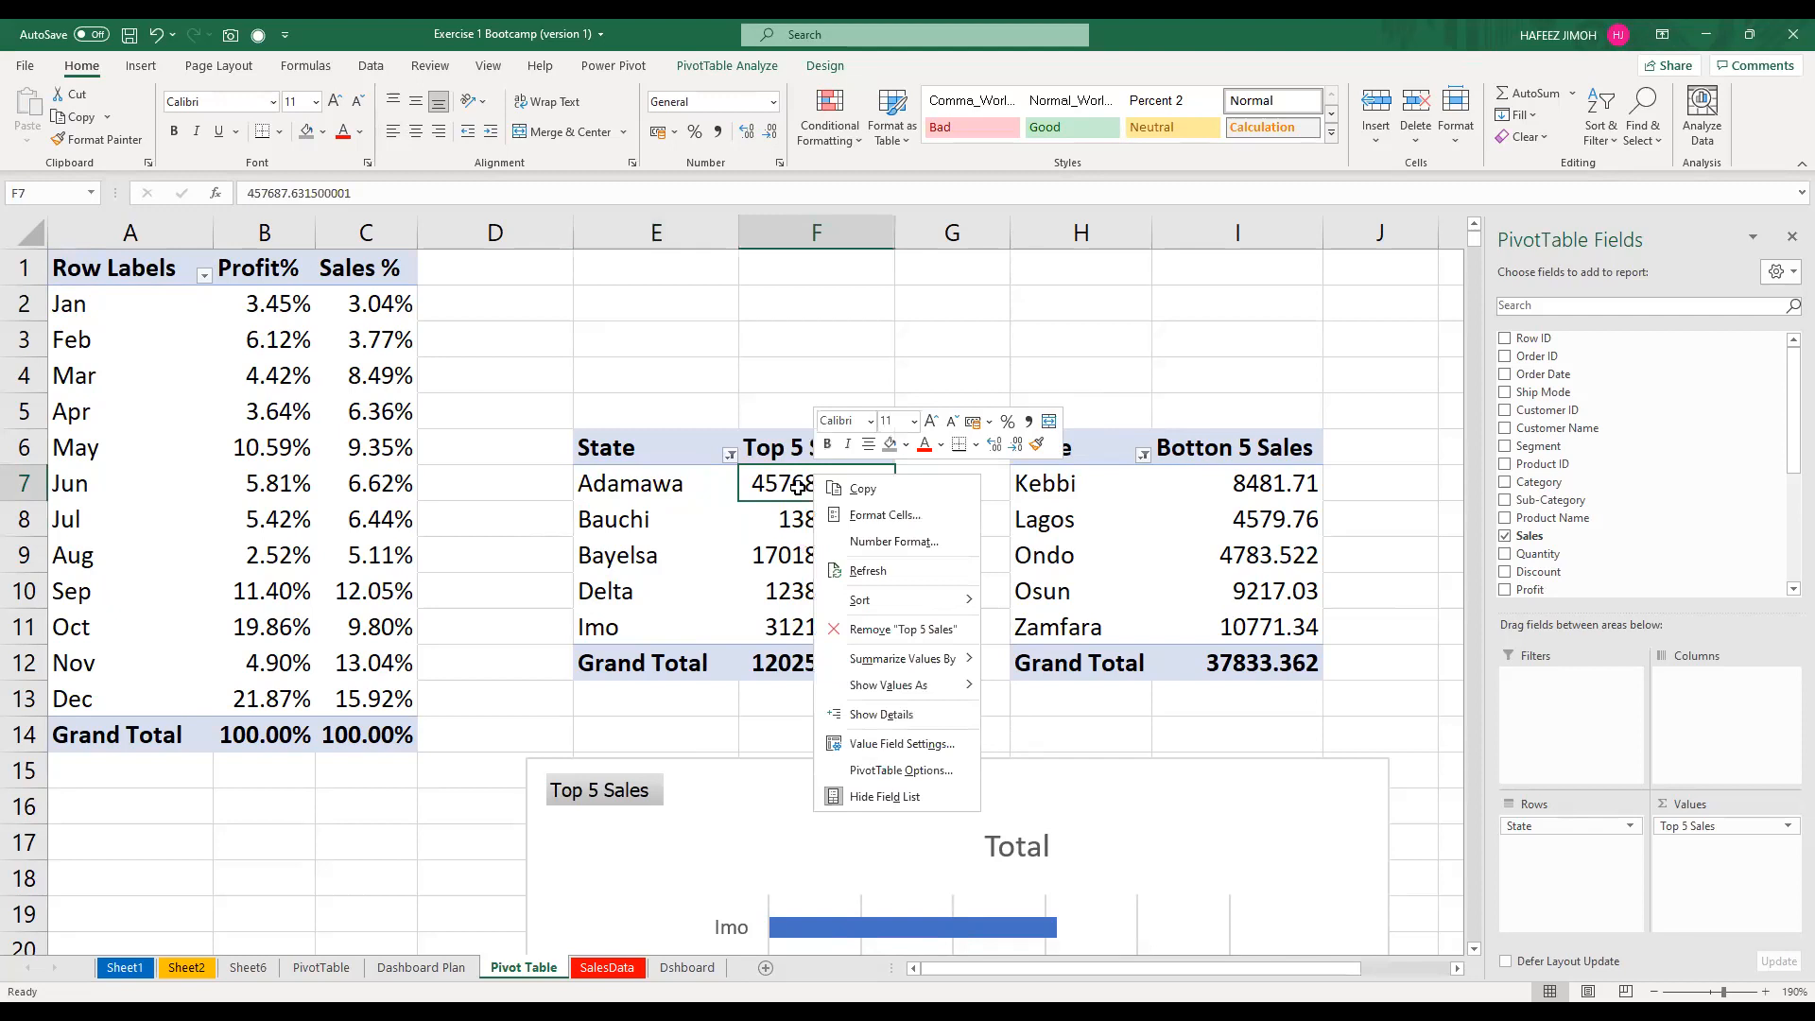
pyautogui.click(1017, 644)
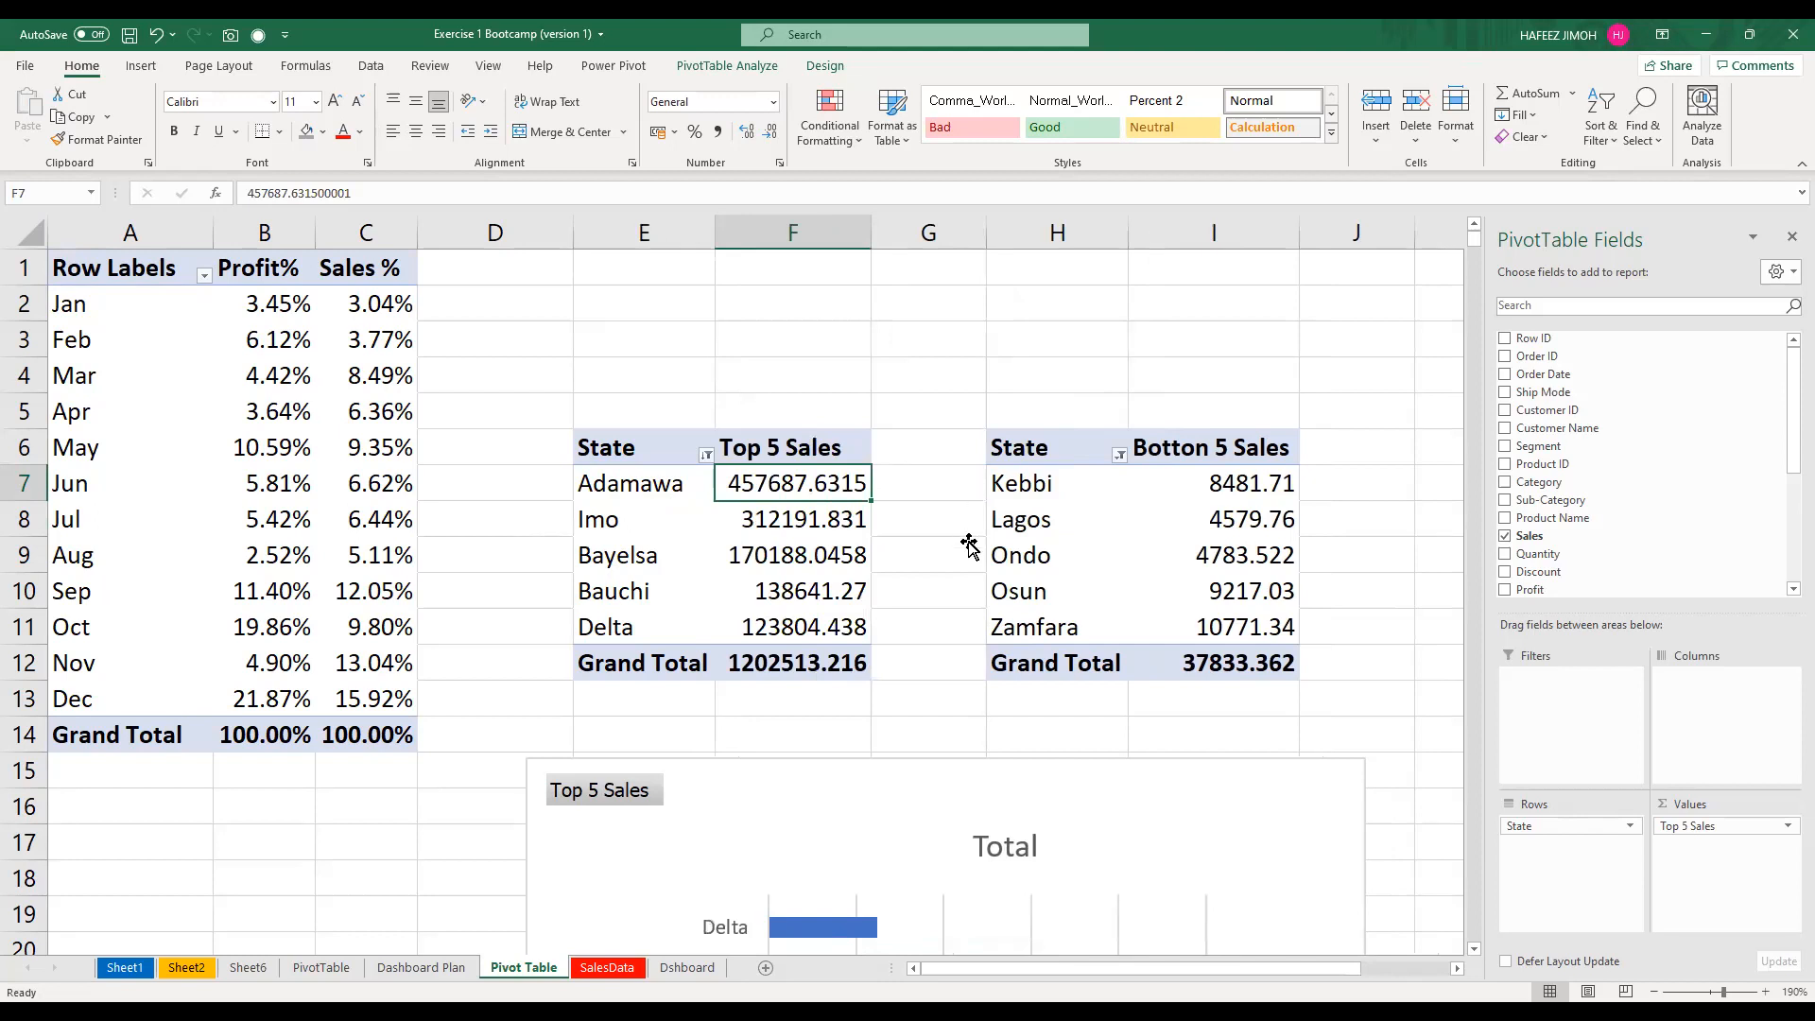
pyautogui.scroll(-4, 922, 514)
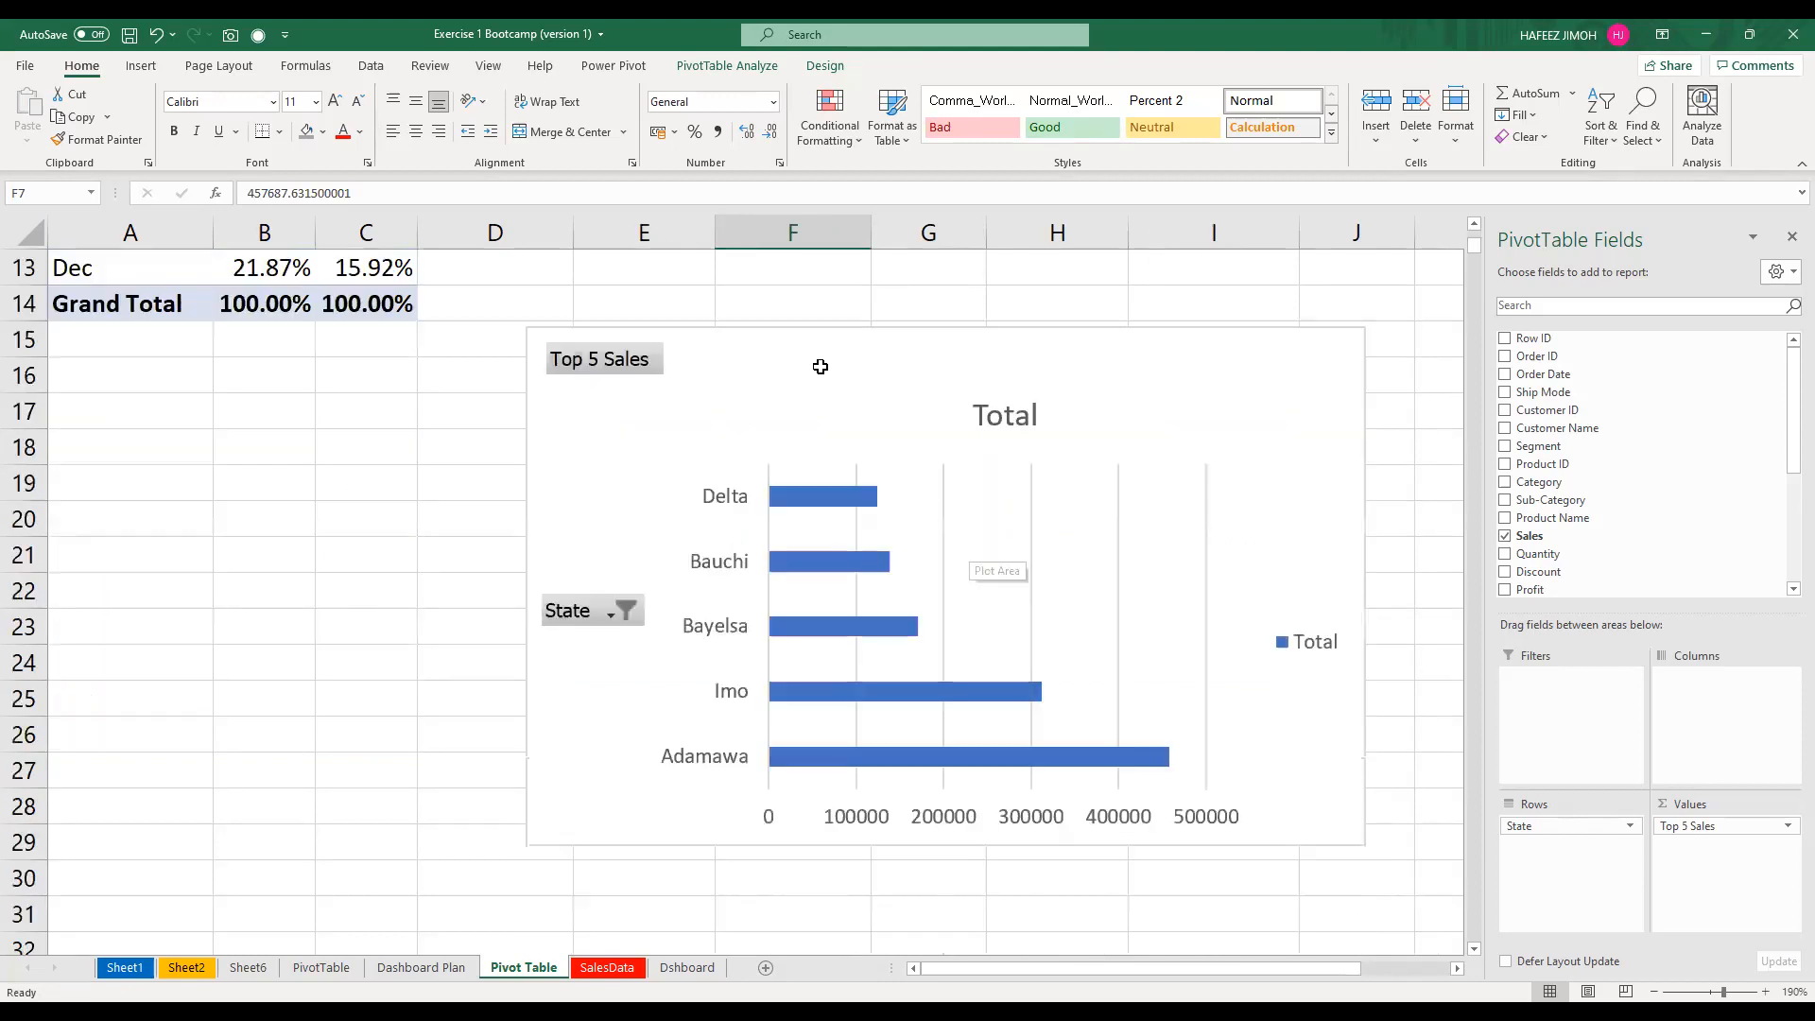
# Try sorting the Top 5 Sales values from smallest to largest, compare the chart with the table, and undo the sort
pyautogui.scroll(3, 920, 491)
pyautogui.hotkey('shift', 'F10')
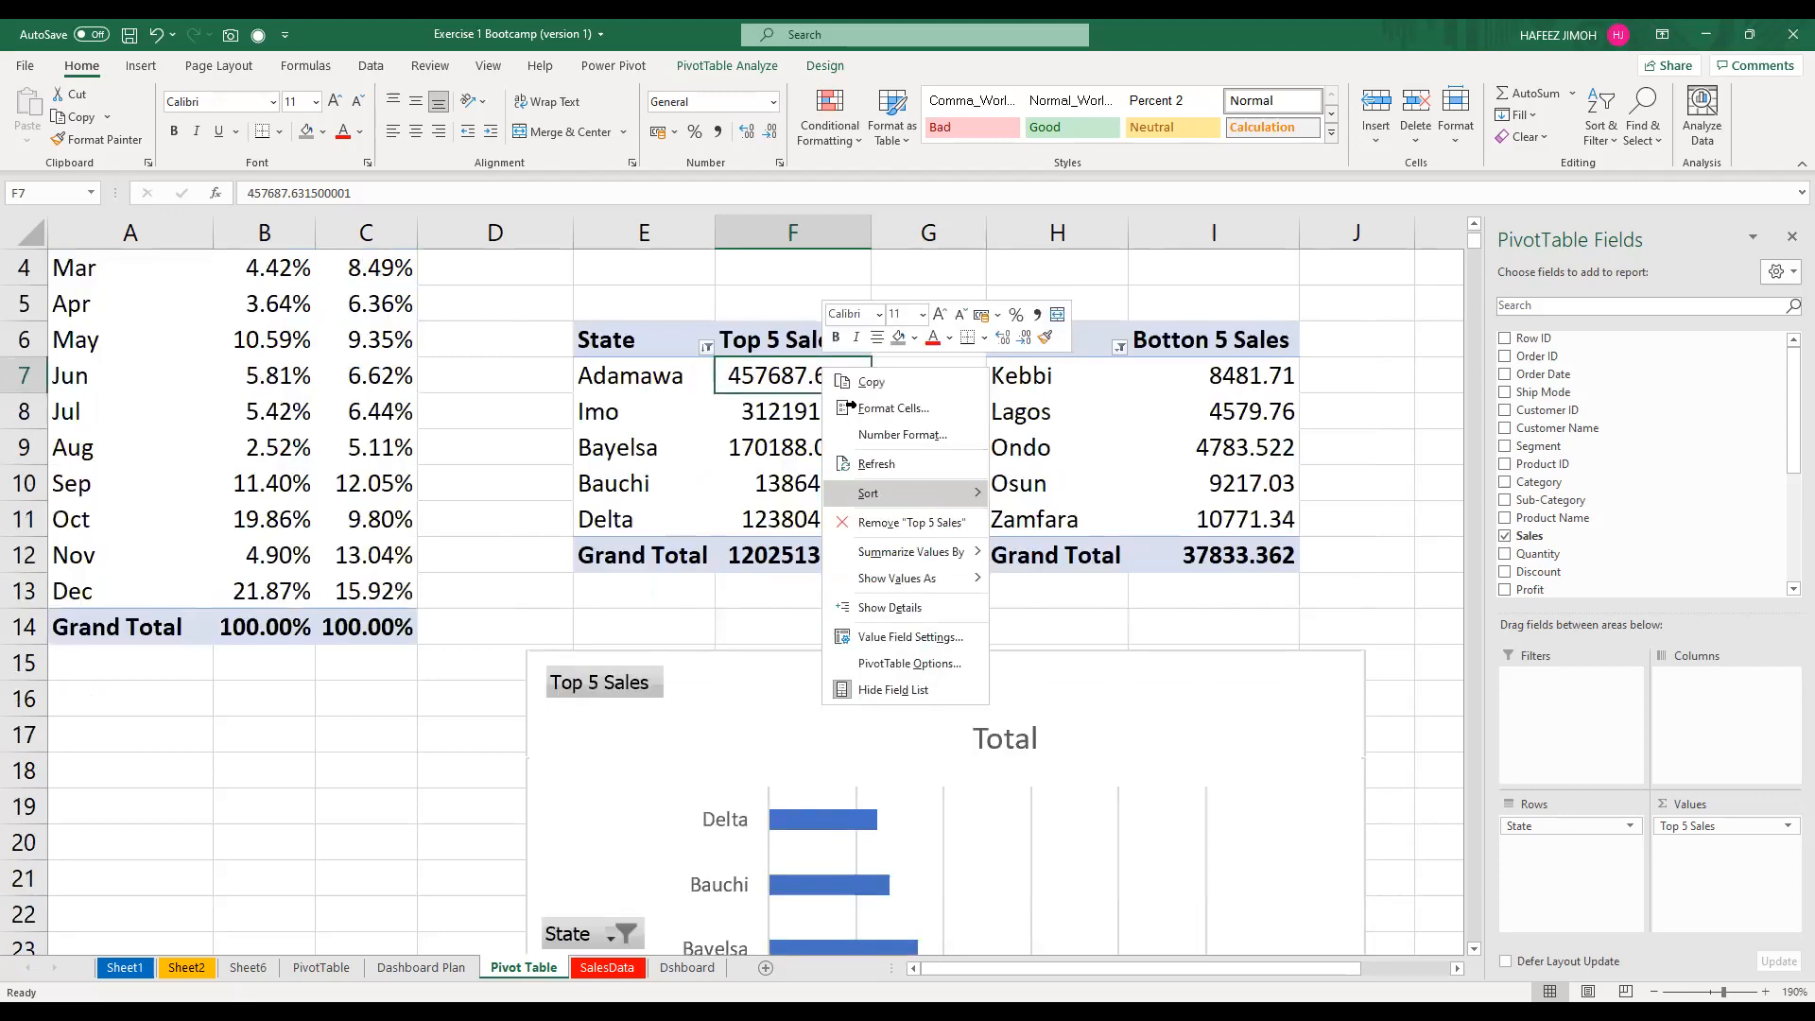
pyautogui.click(1050, 494)
pyautogui.scroll(-4, 1059, 708)
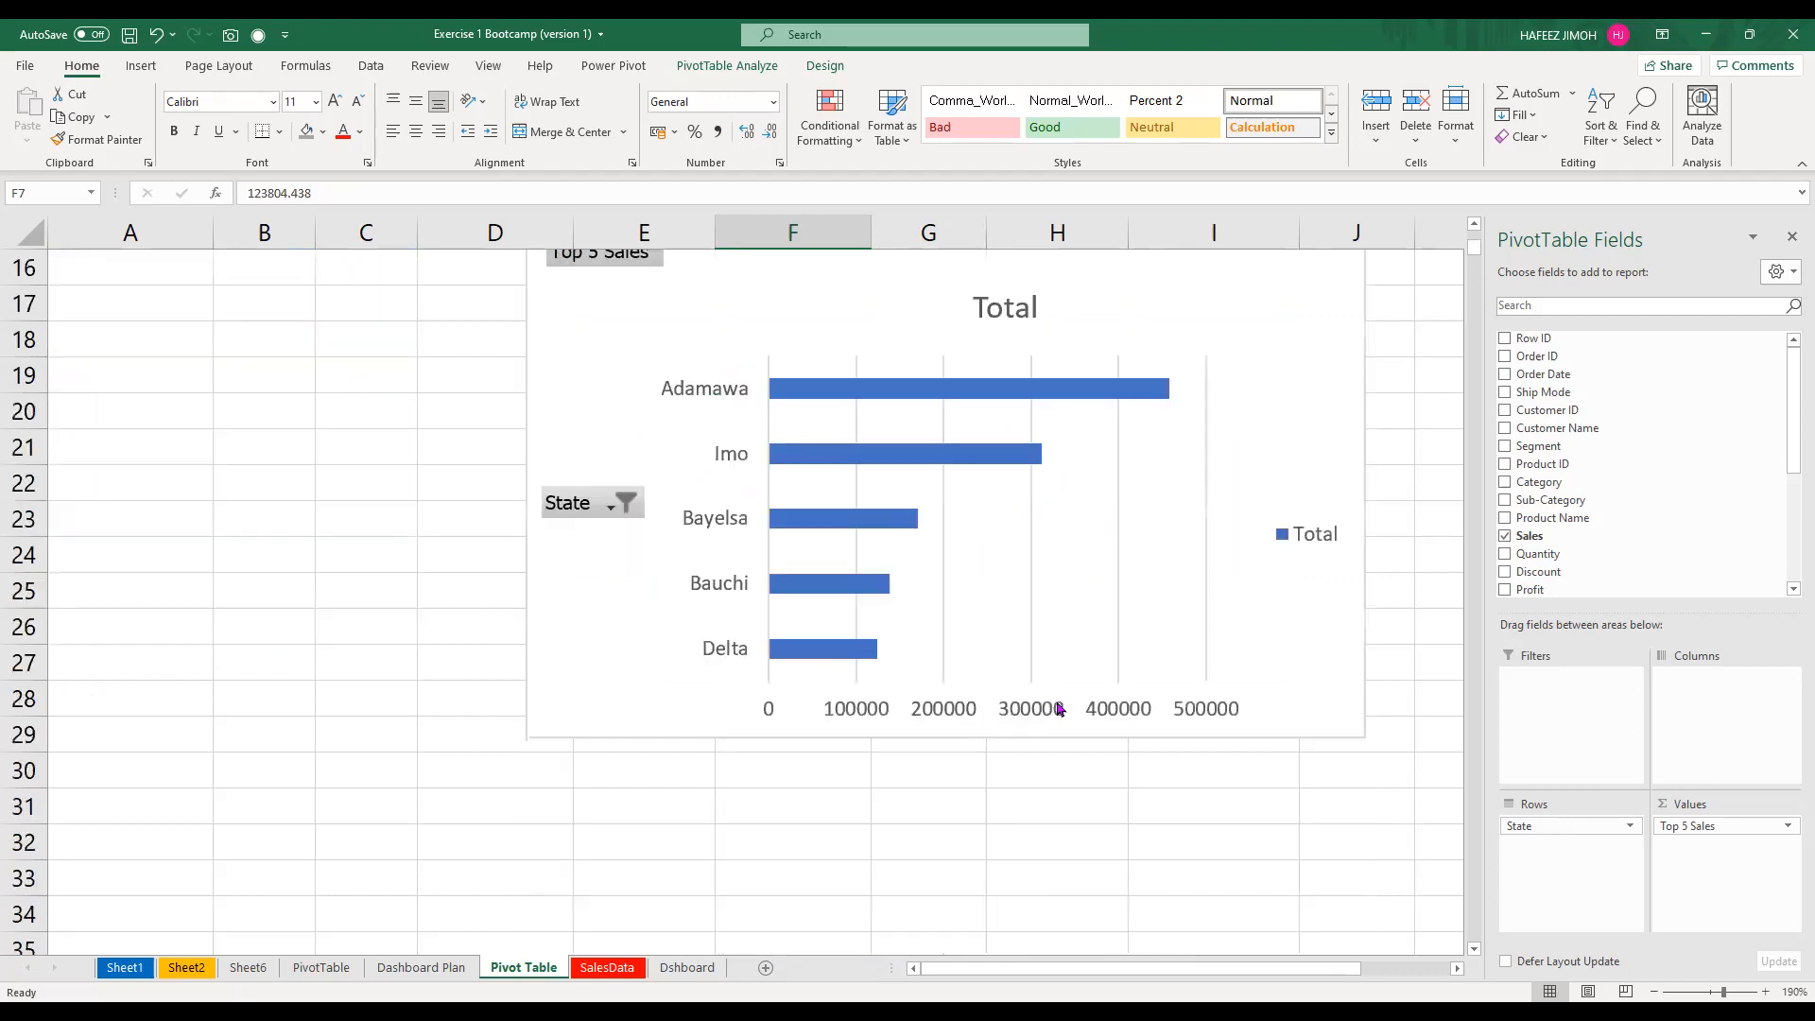
pyautogui.scroll(1, 1107, 614)
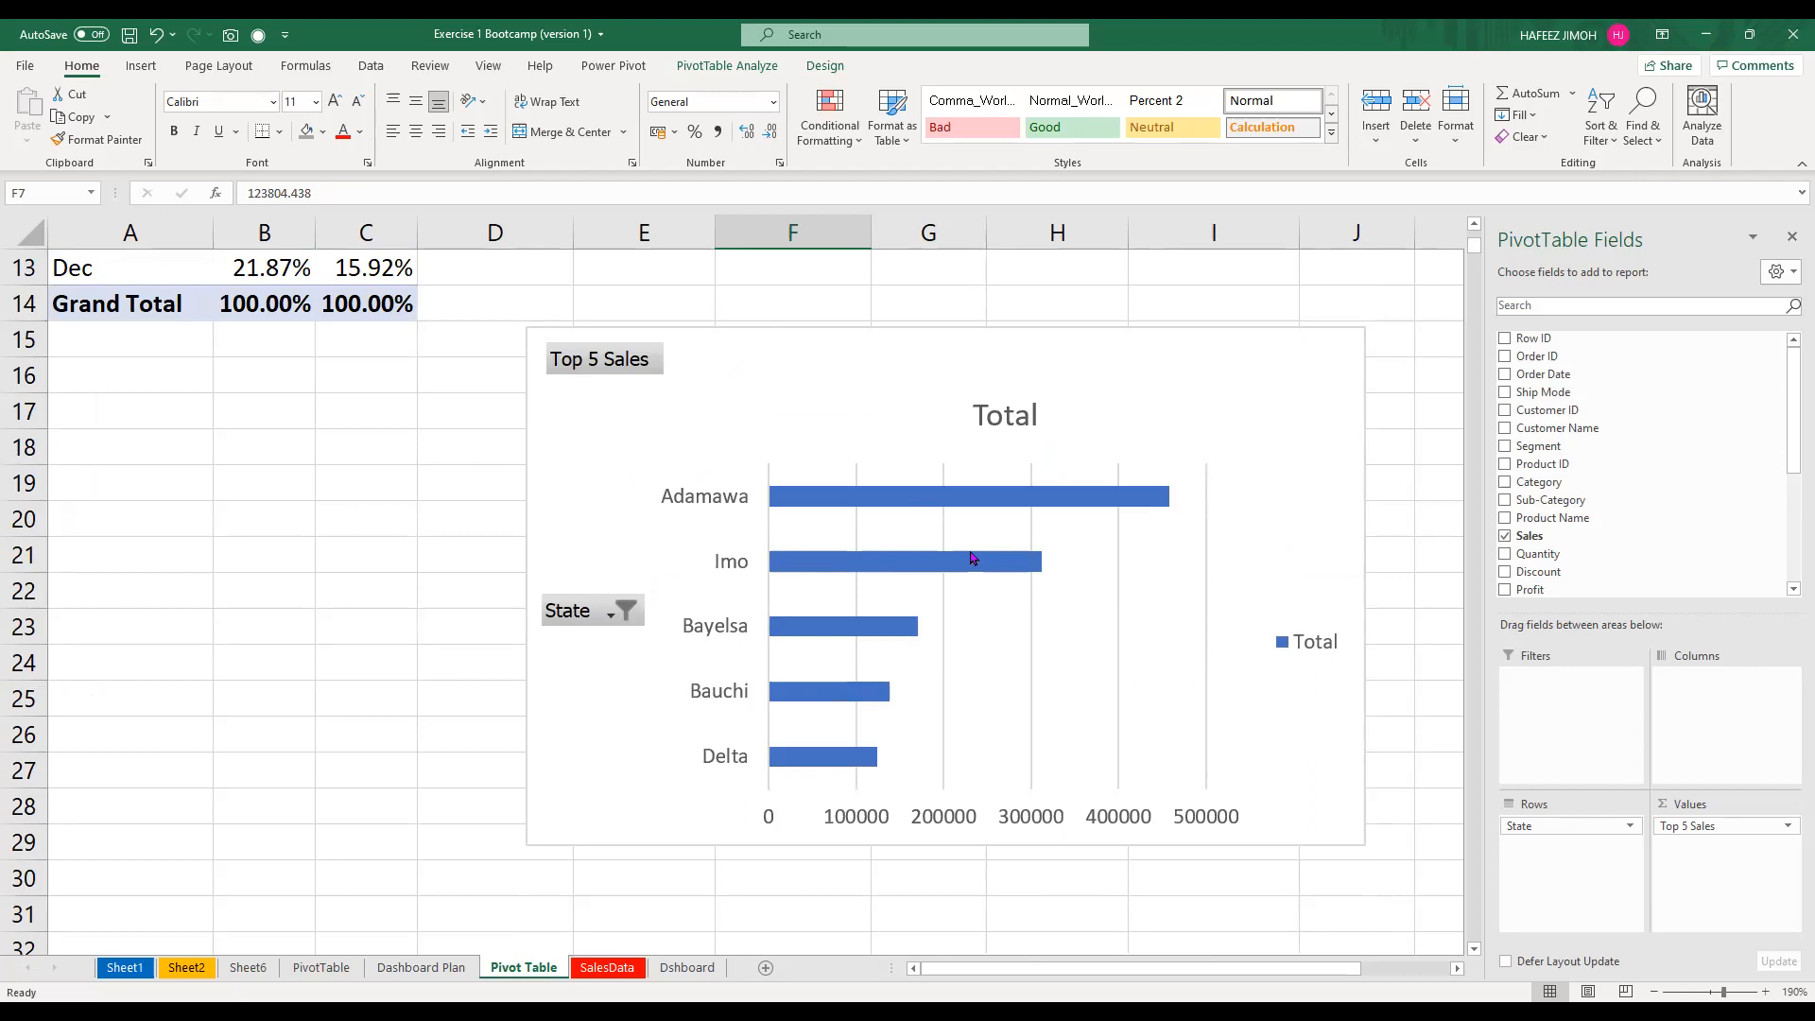
pyautogui.scroll(2, 971, 558)
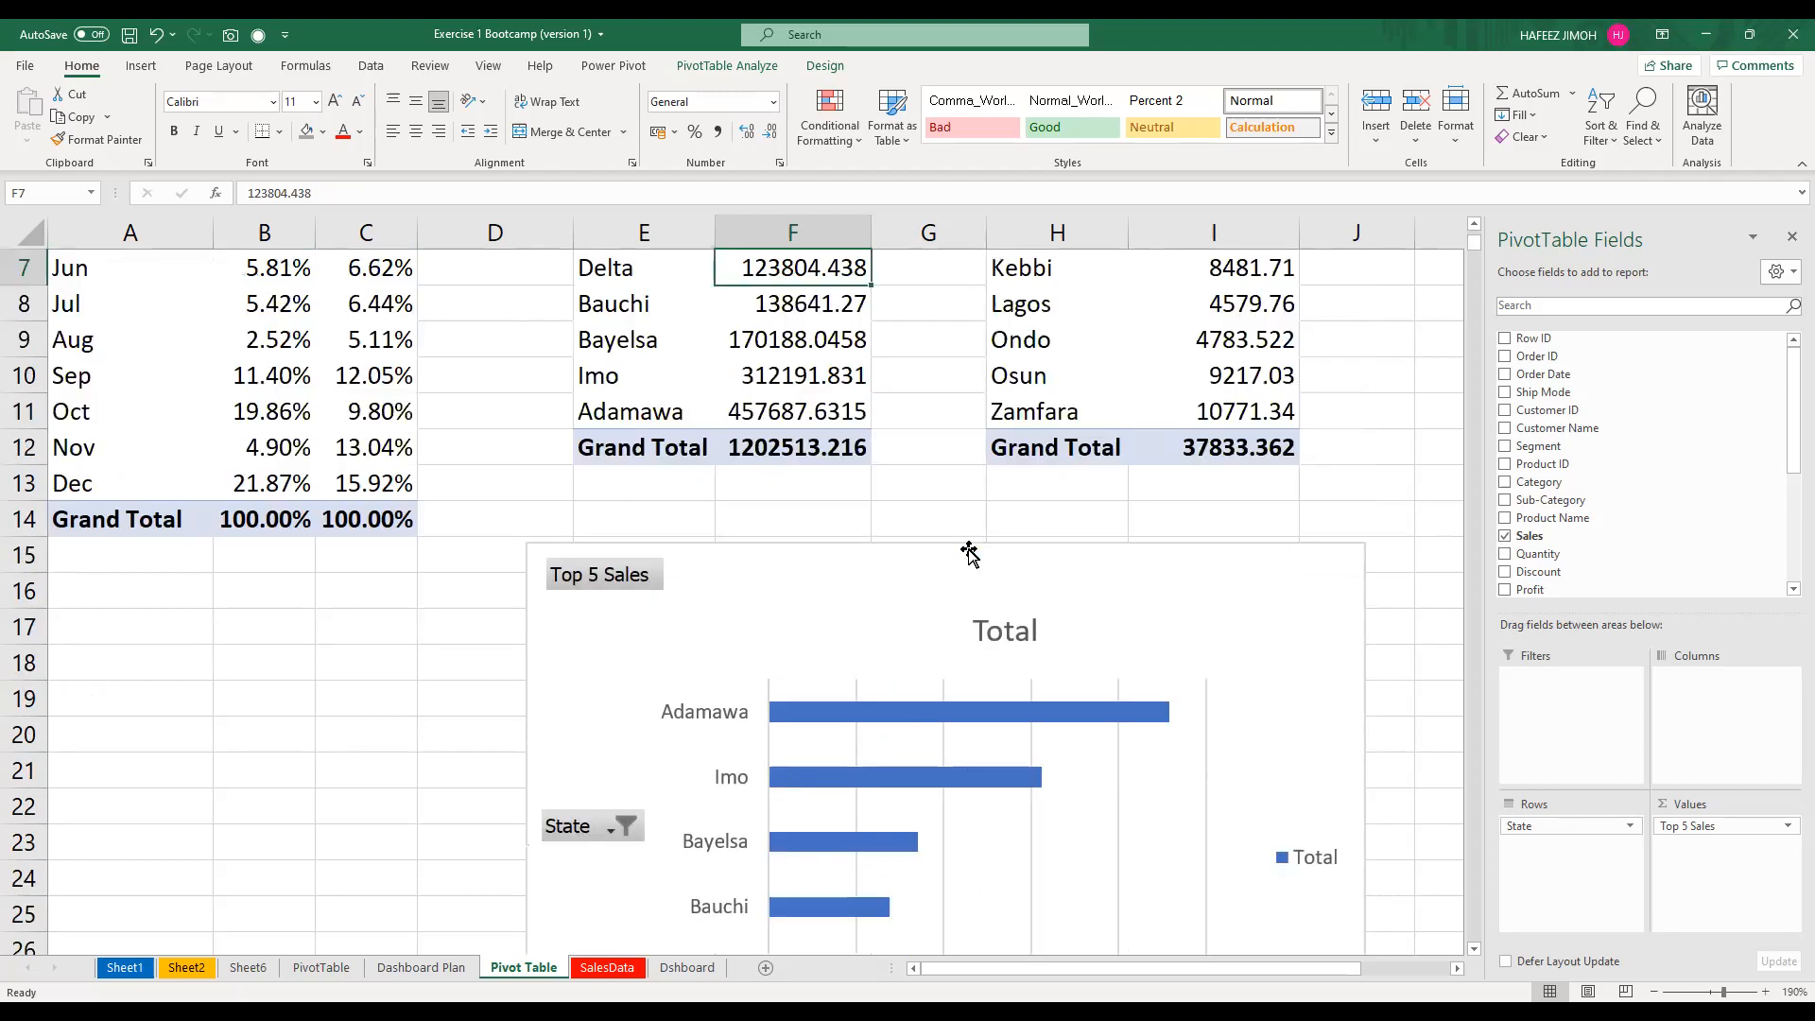
pyautogui.hotkey('ctrl', 'z')
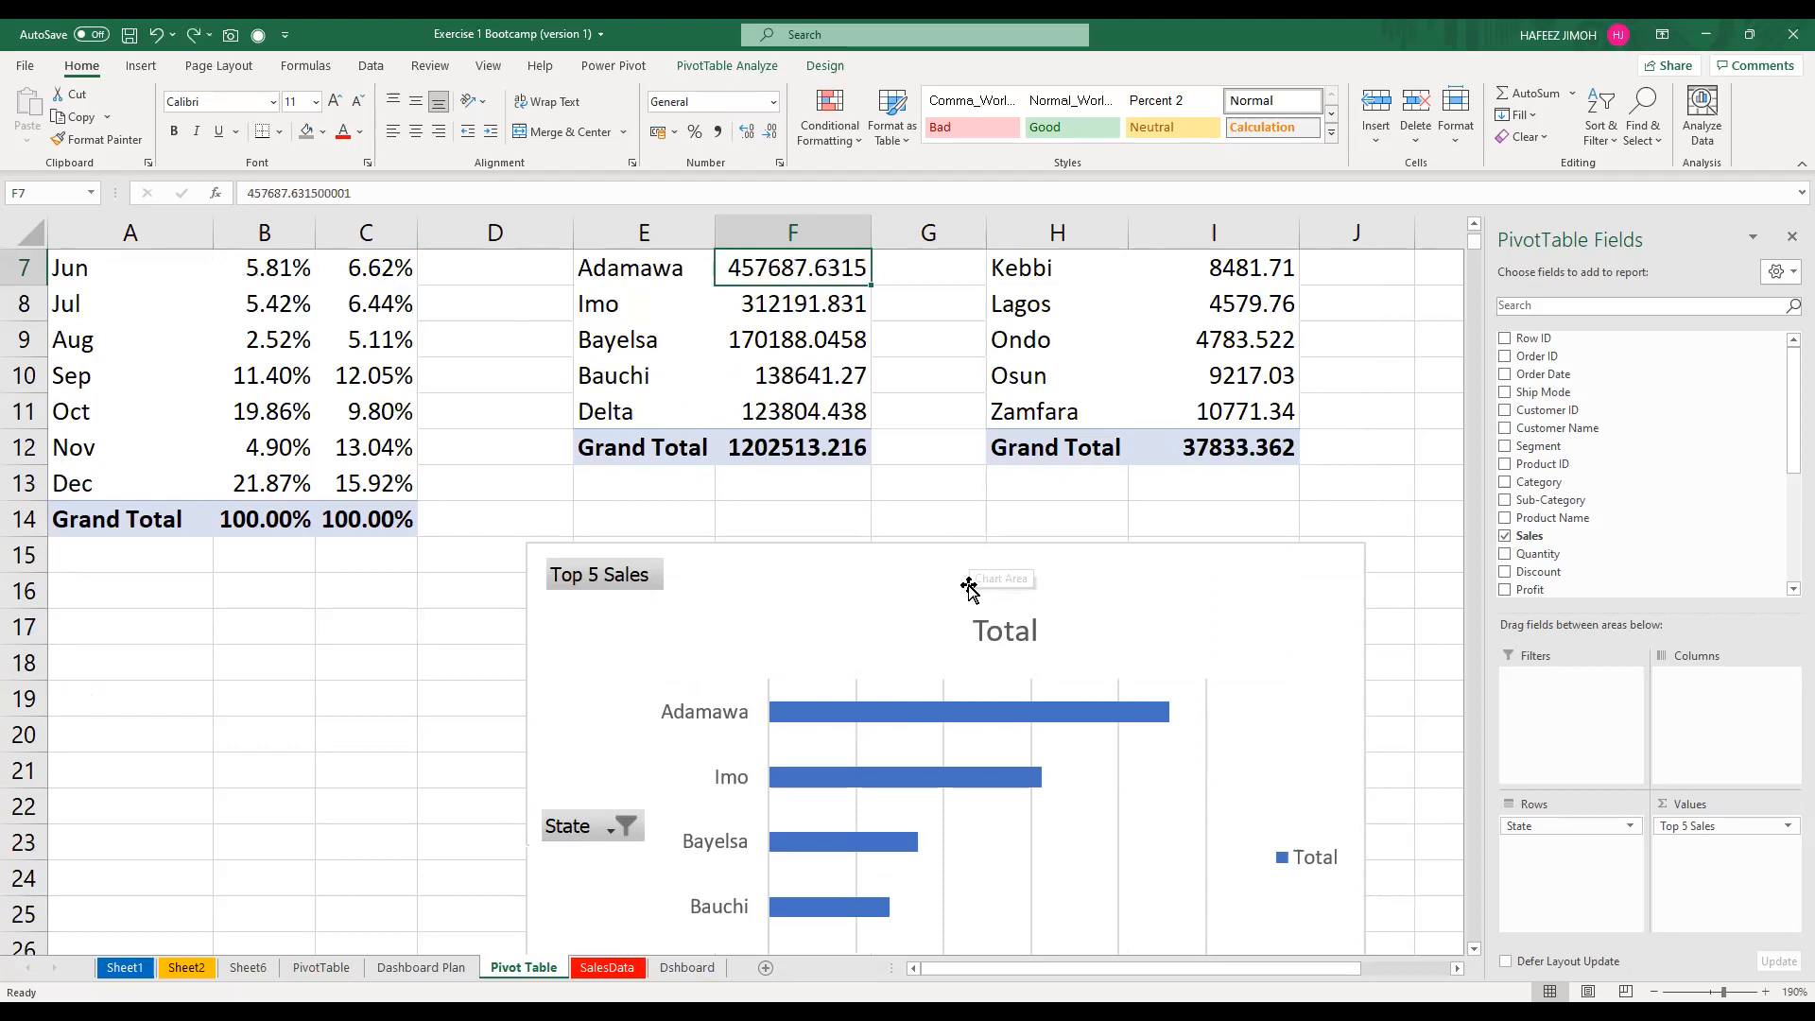
# Sort the Top 5 Sales PivotTable by its sales values from smallest to largest
pyautogui.scroll(1, 969, 588)
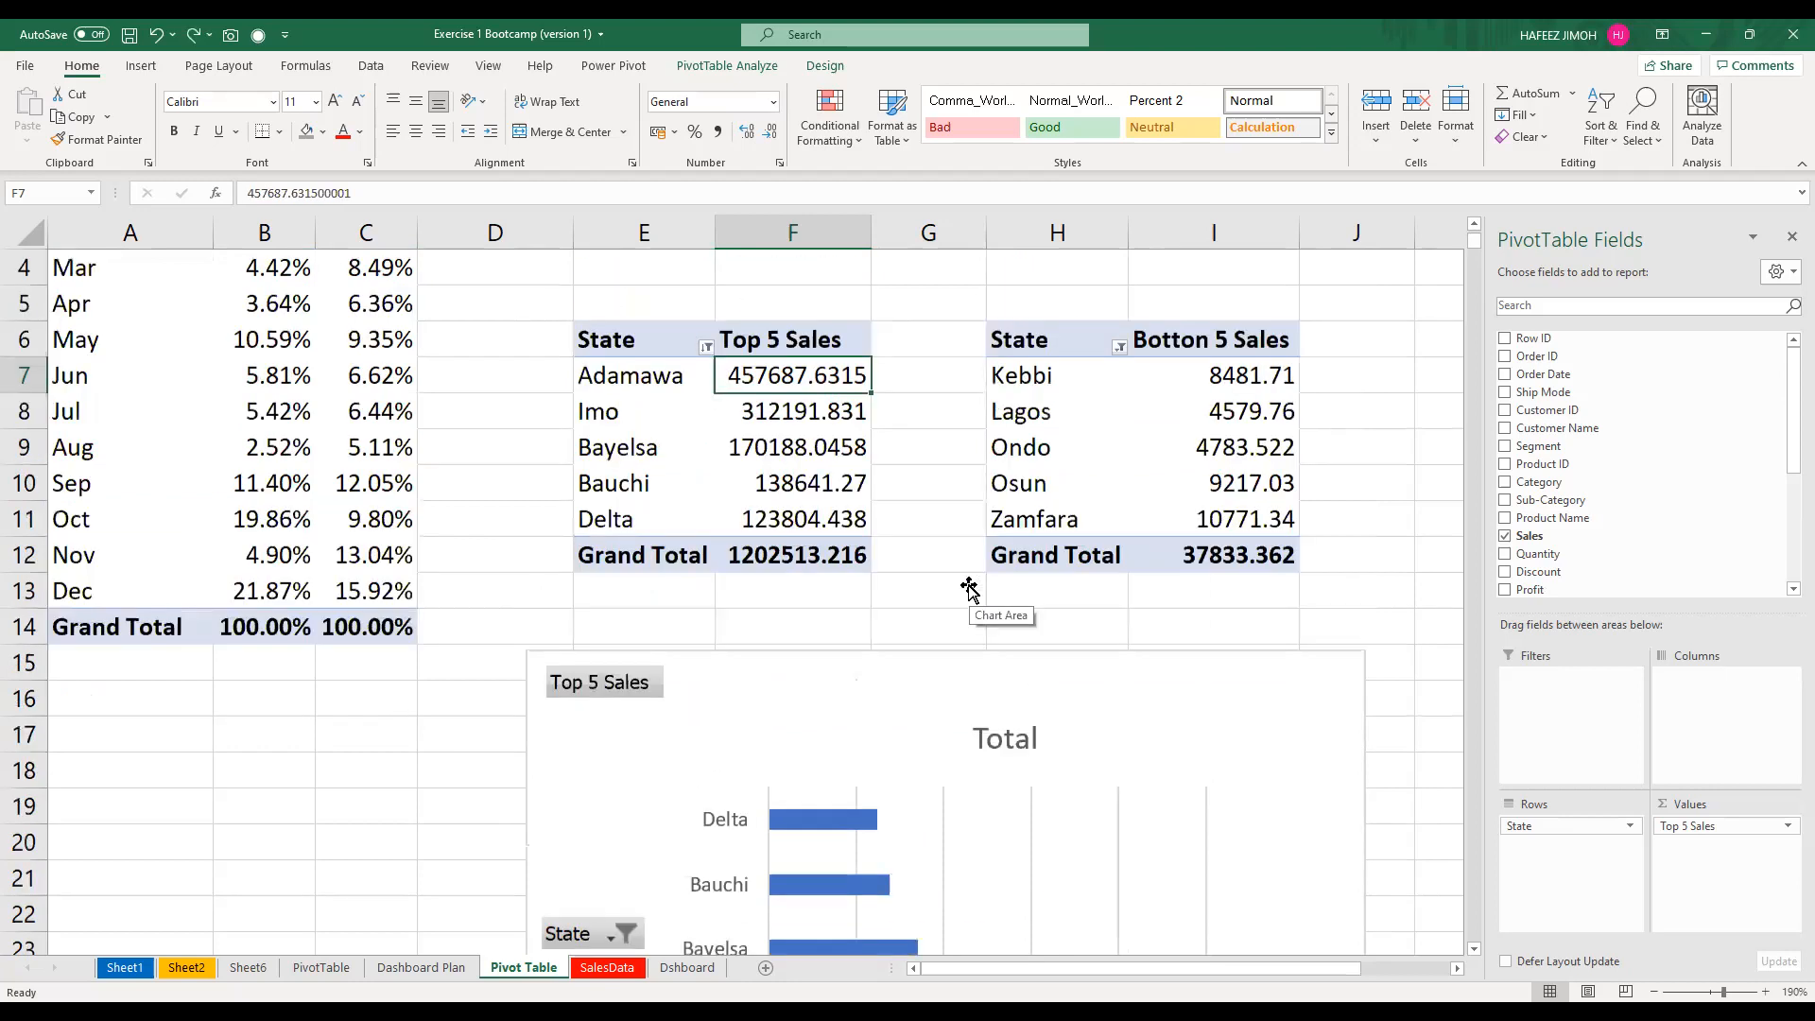
pyautogui.click(831, 410)
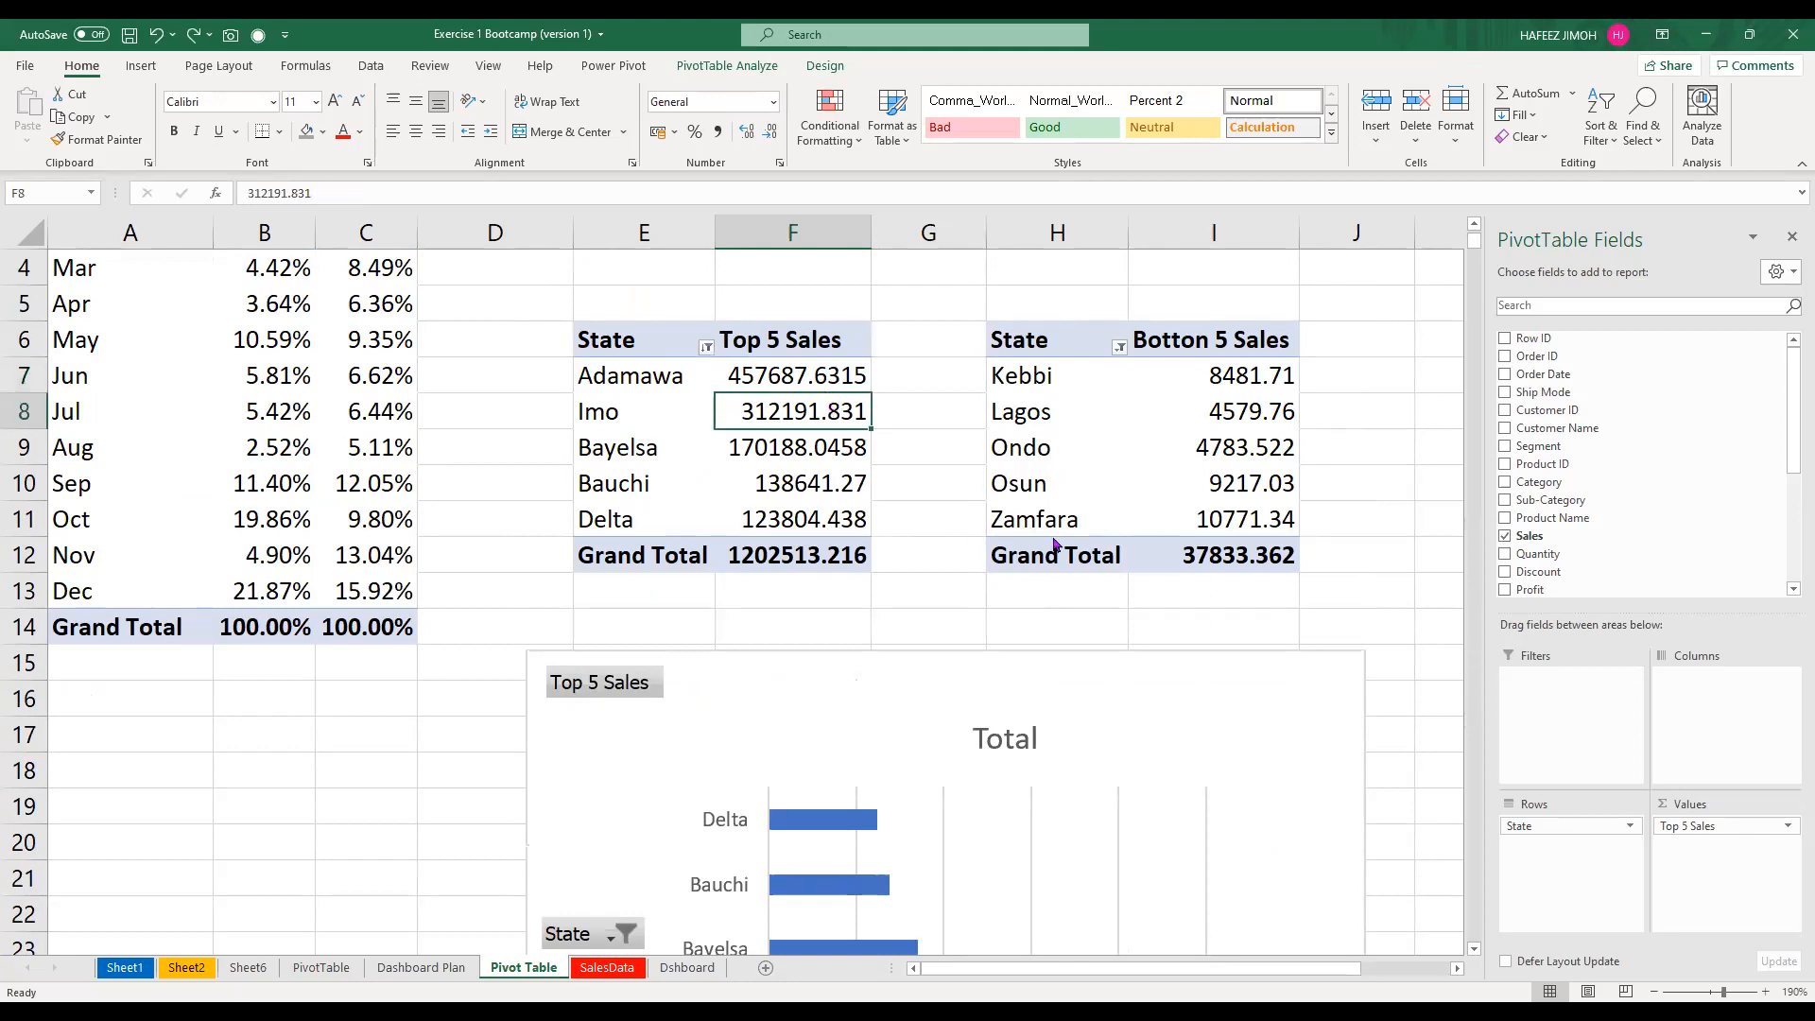
pyautogui.hotkey('shift', 'F10')
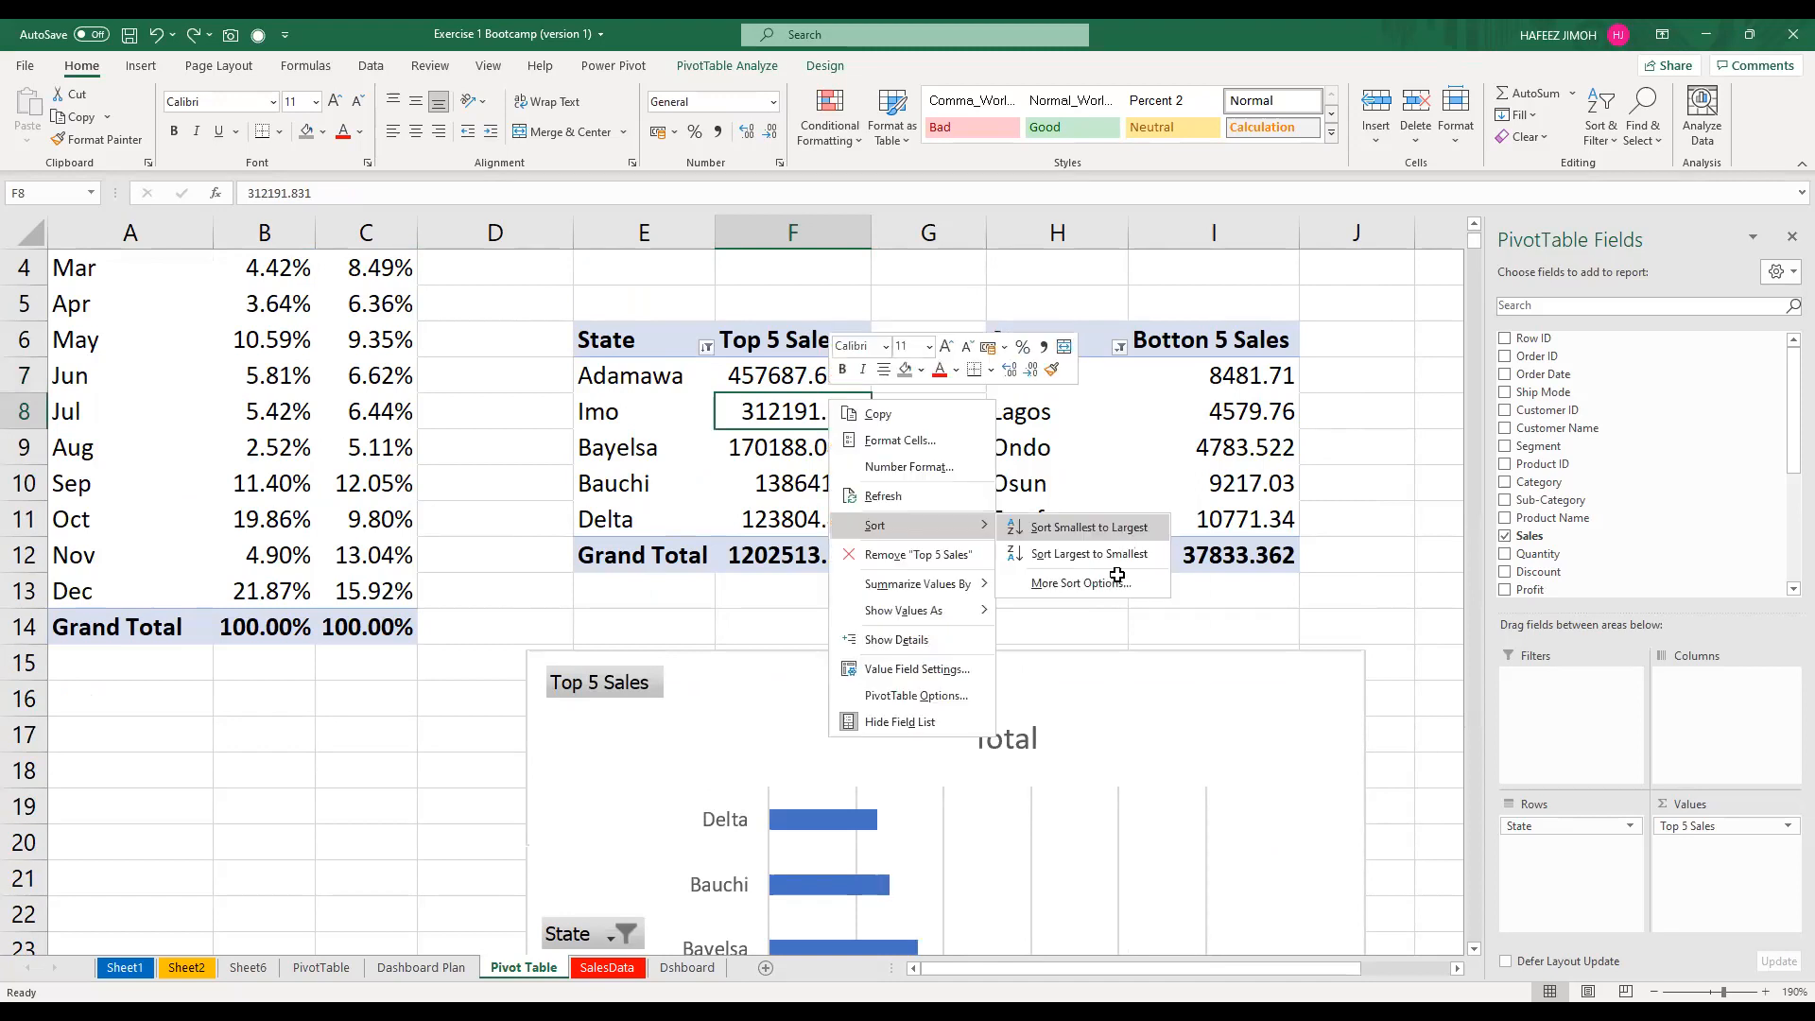
pyautogui.press('Return')
pyautogui.scroll(-1, 1080, 744)
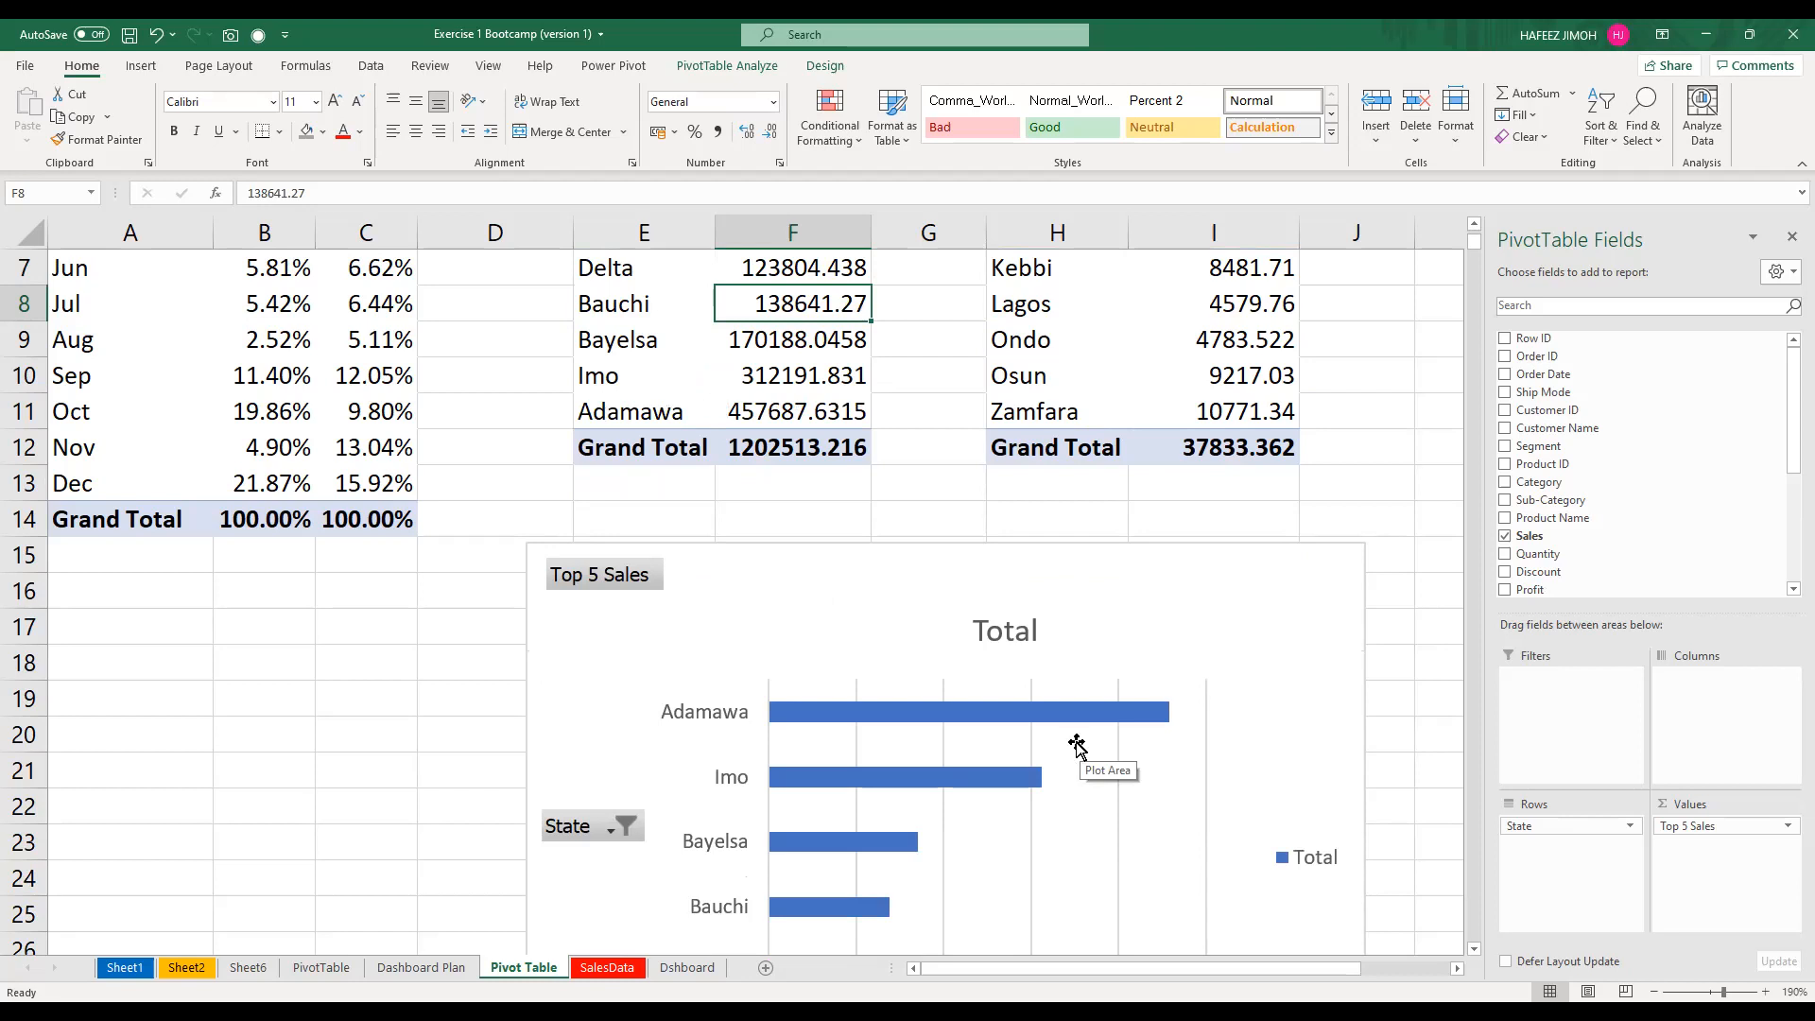
# Compare the bar order in the Top 5 Sales chart with the row order of its PivotTable
pyautogui.scroll(-2, 1076, 746)
pyautogui.scroll(2, 1077, 746)
pyautogui.scroll(2, 1077, 746)
pyautogui.scroll(-1, 1076, 746)
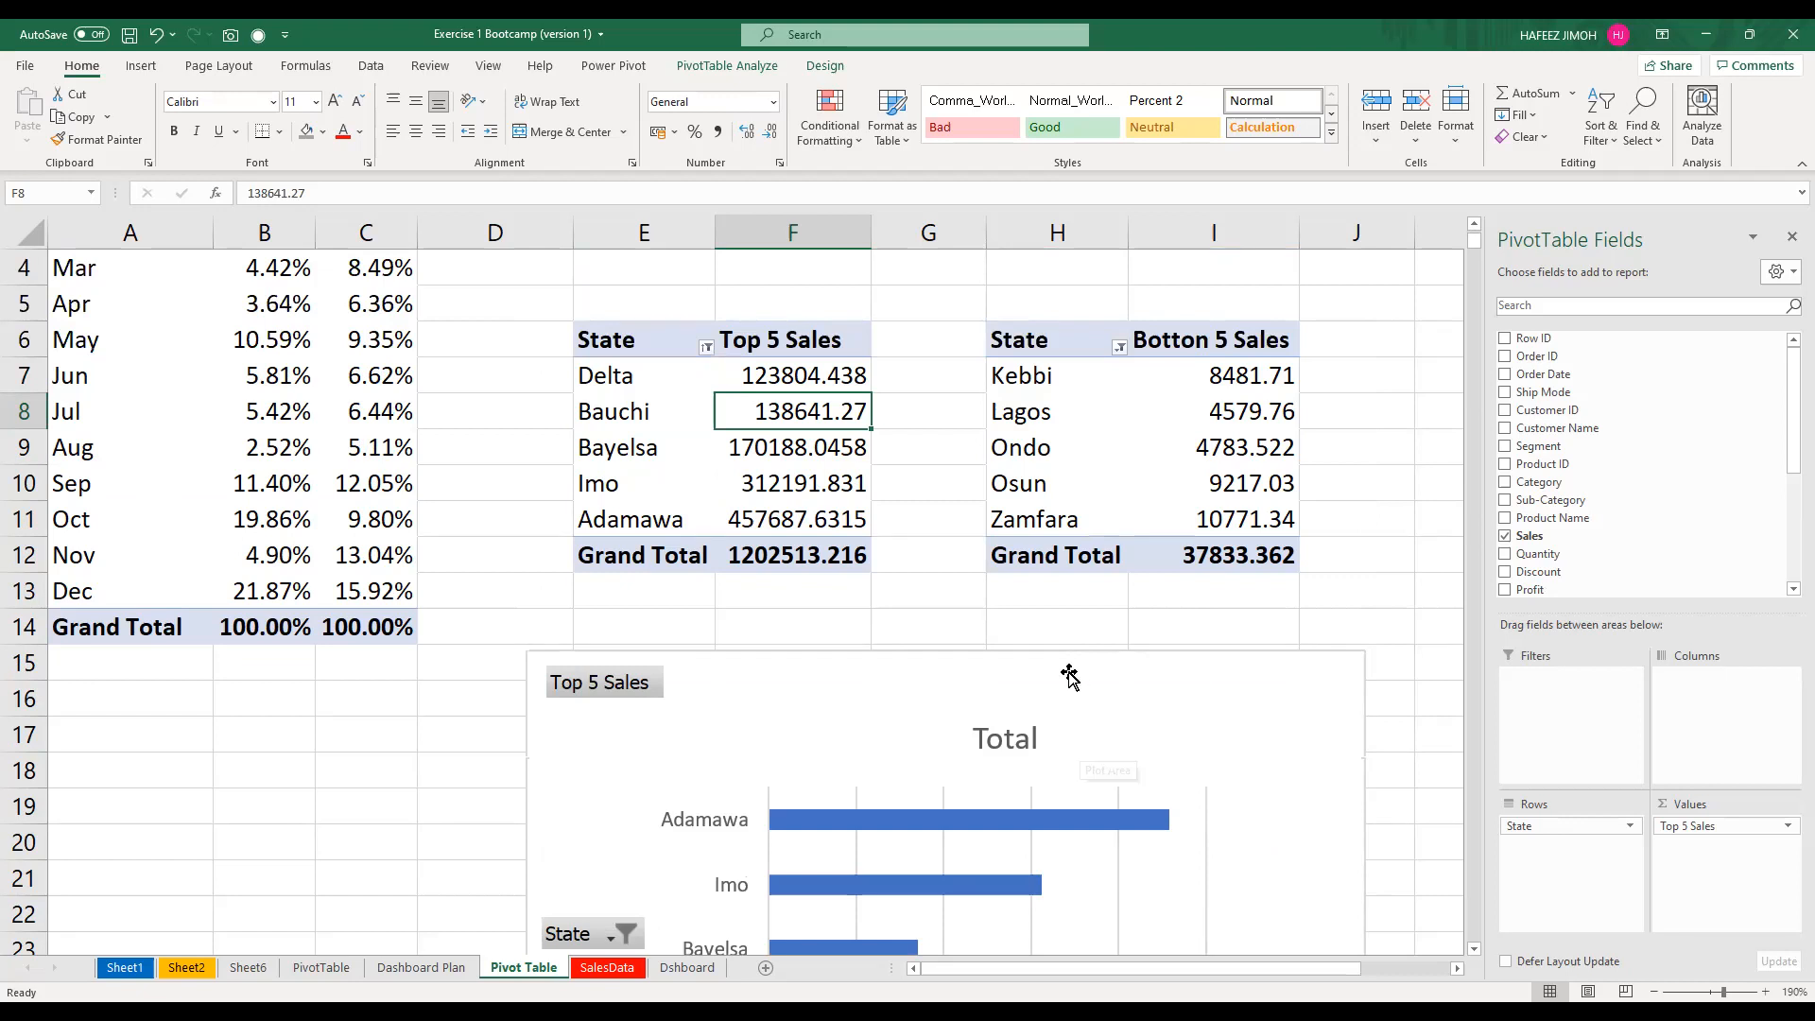
pyautogui.scroll(1, 1065, 709)
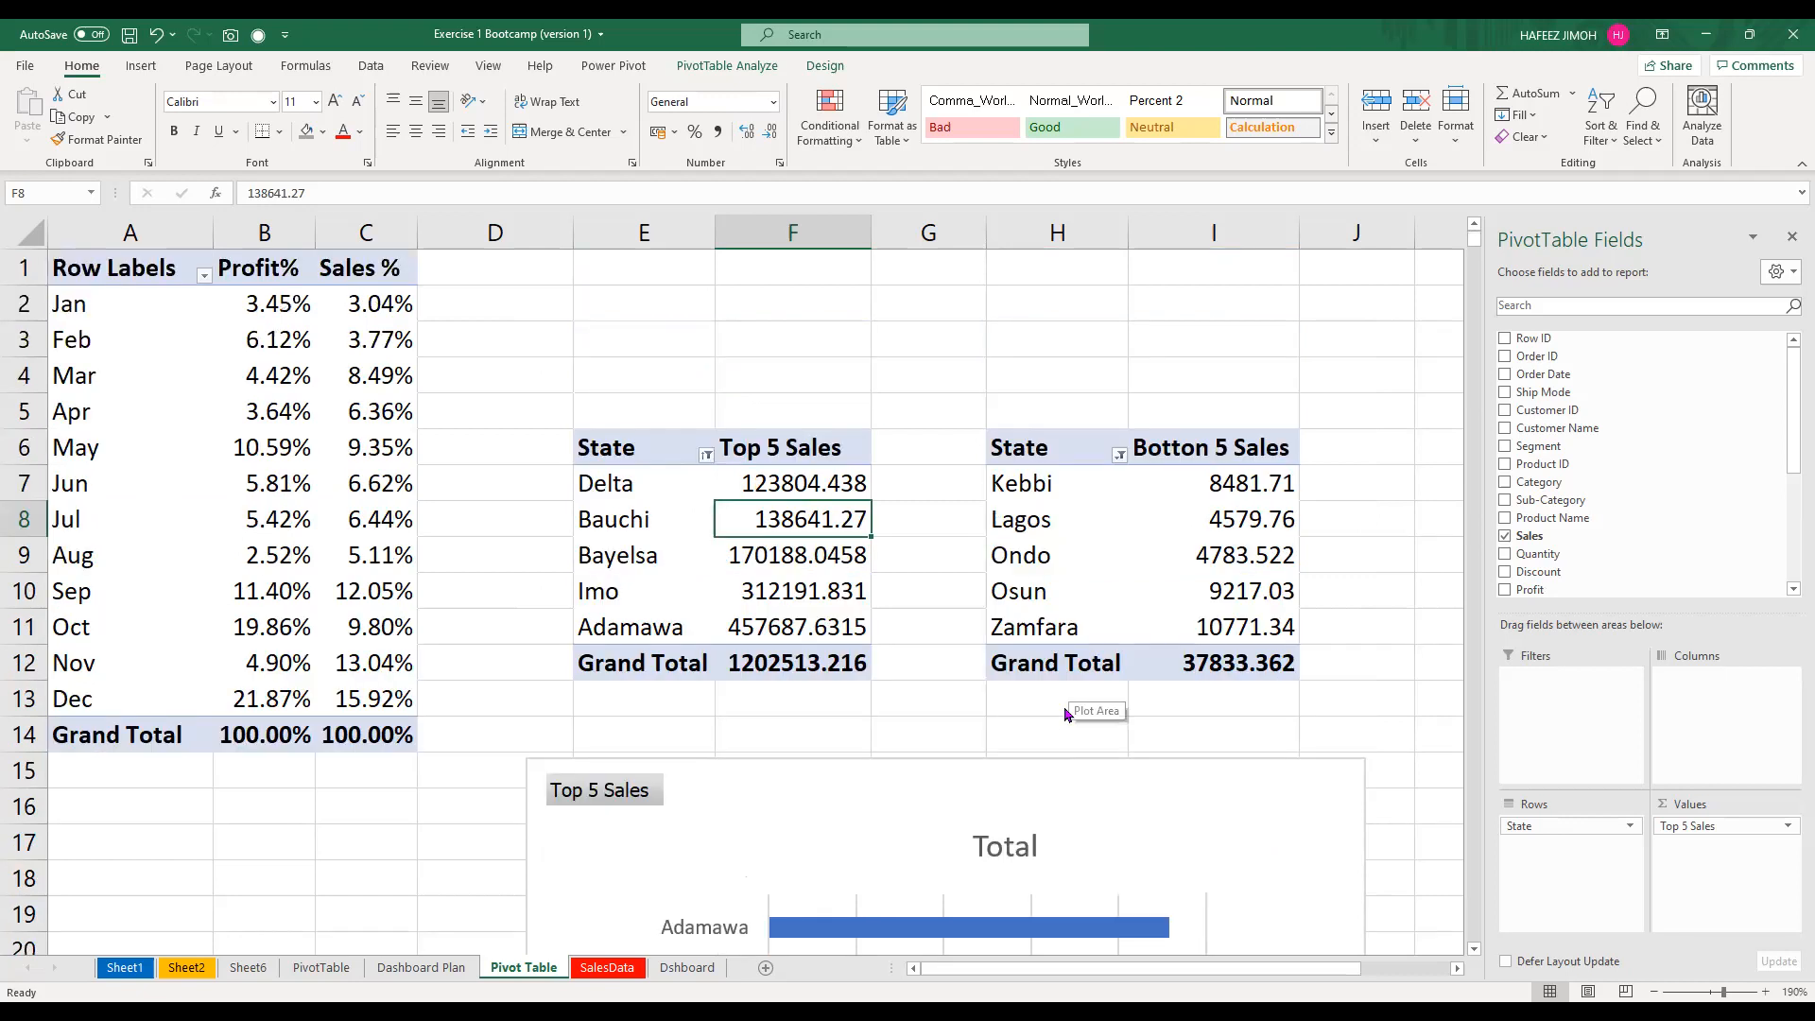
pyautogui.scroll(-4, 1068, 711)
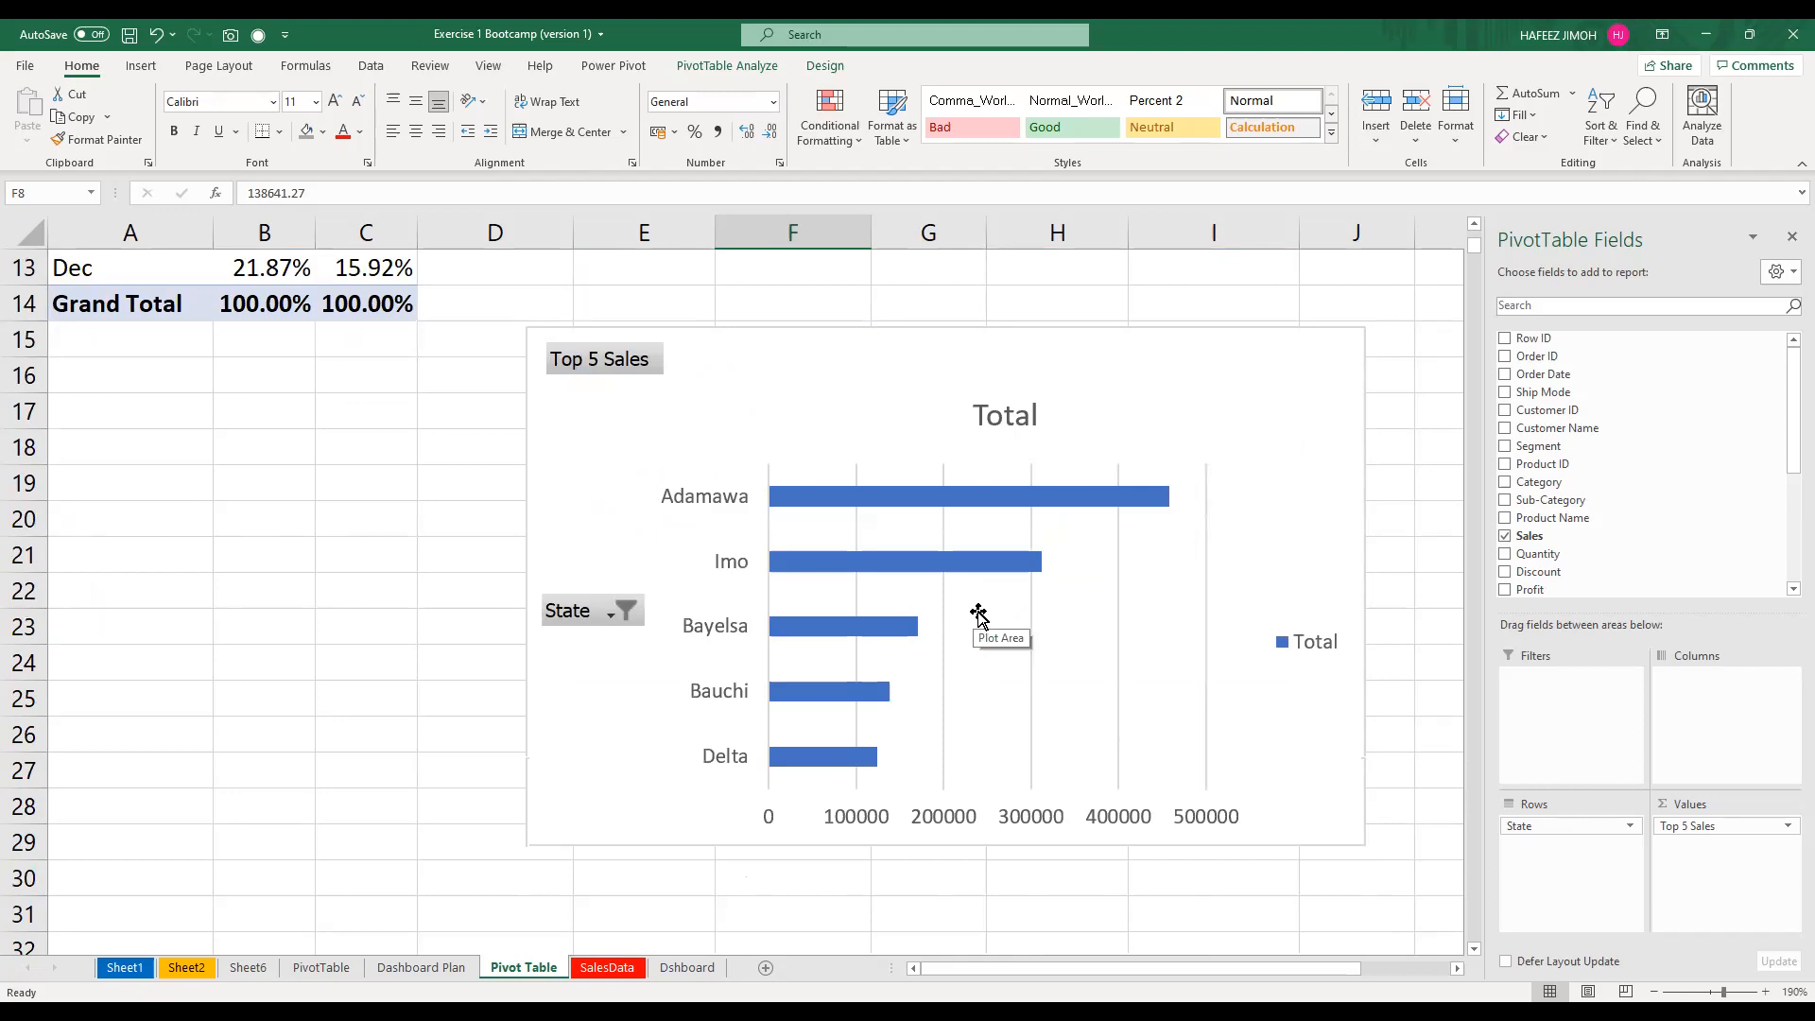
pyautogui.scroll(1, 983, 615)
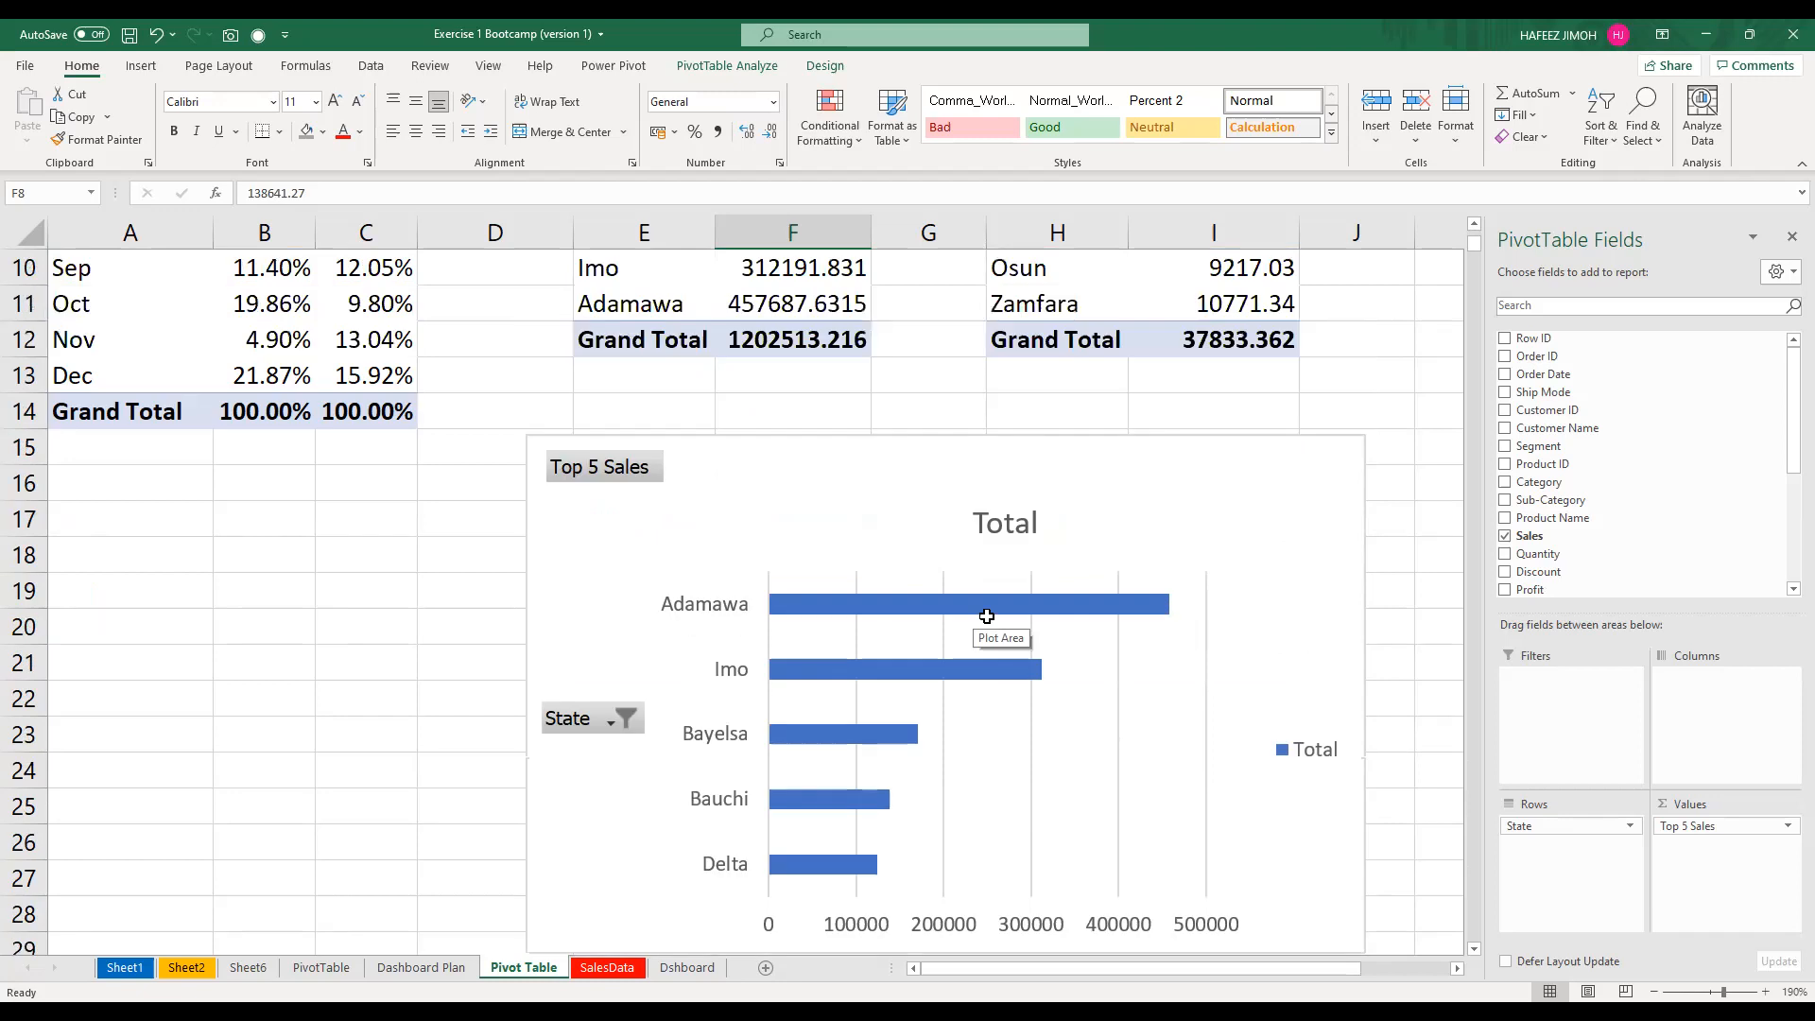
pyautogui.scroll(2, 986, 616)
pyautogui.scroll(1, 986, 616)
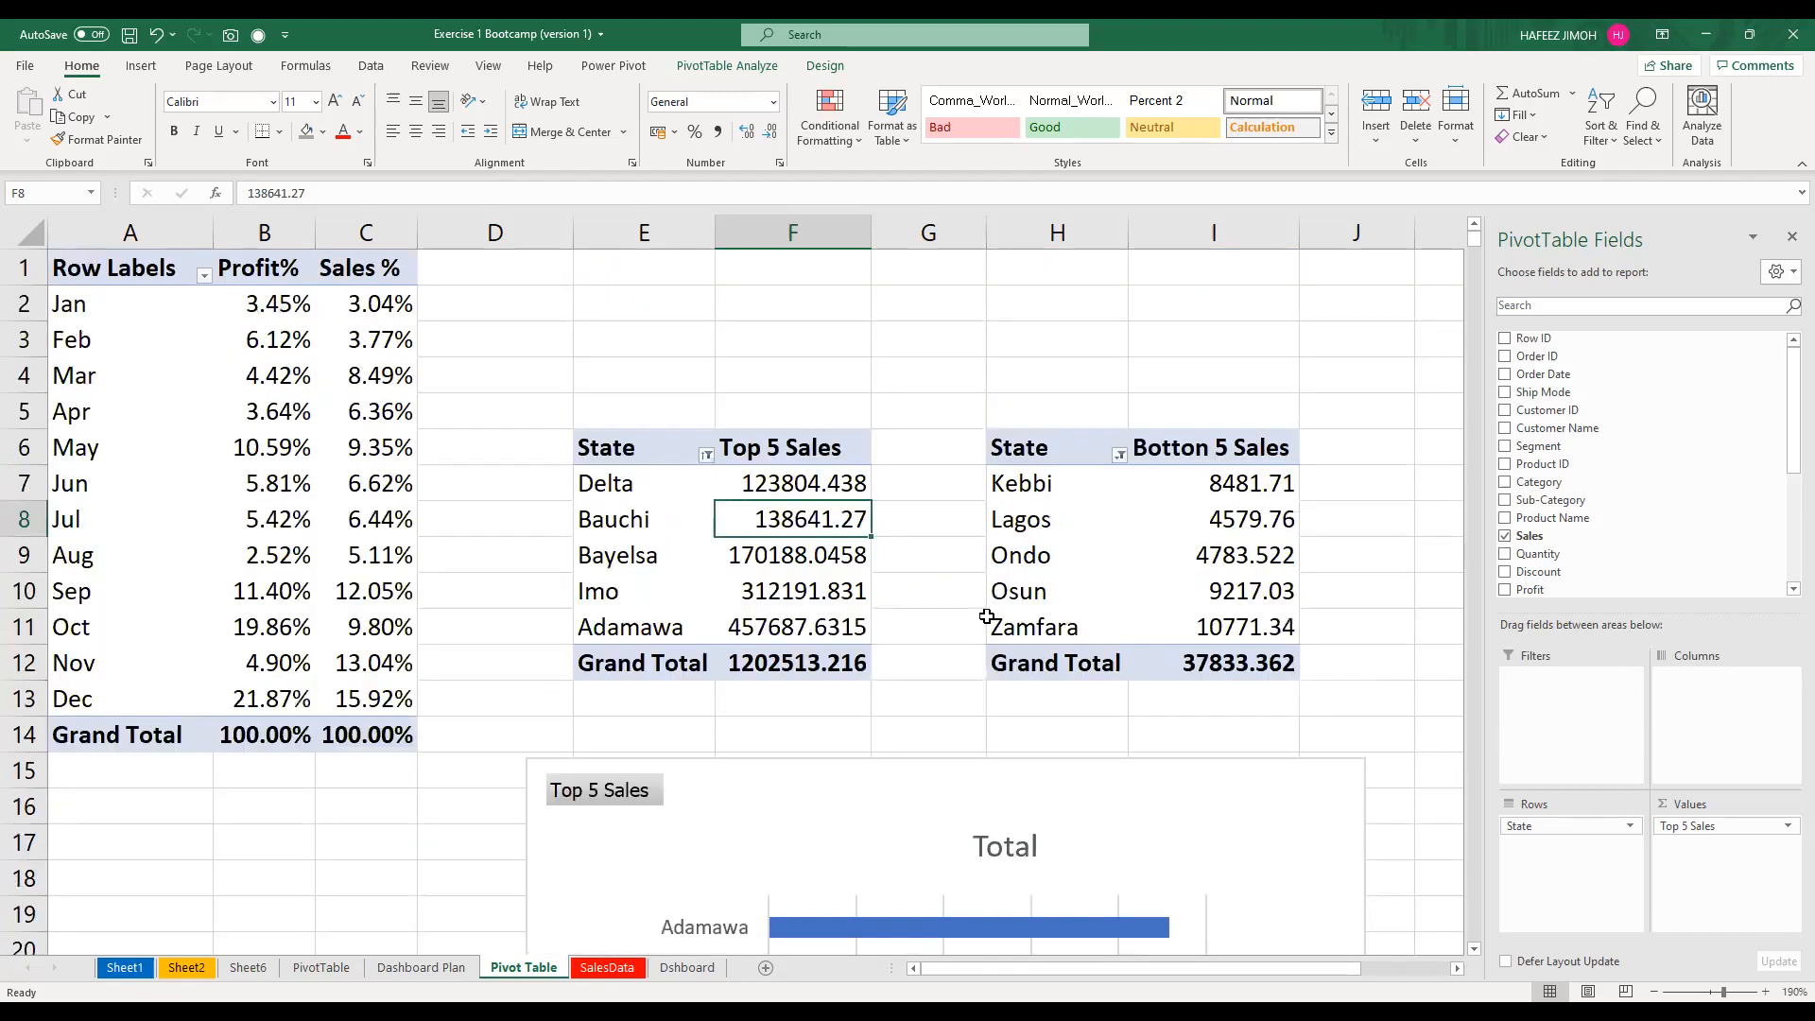
# Hide the State axis field button on the Top 5 Sales PivotChart
pyautogui.scroll(-4, 643, 553)
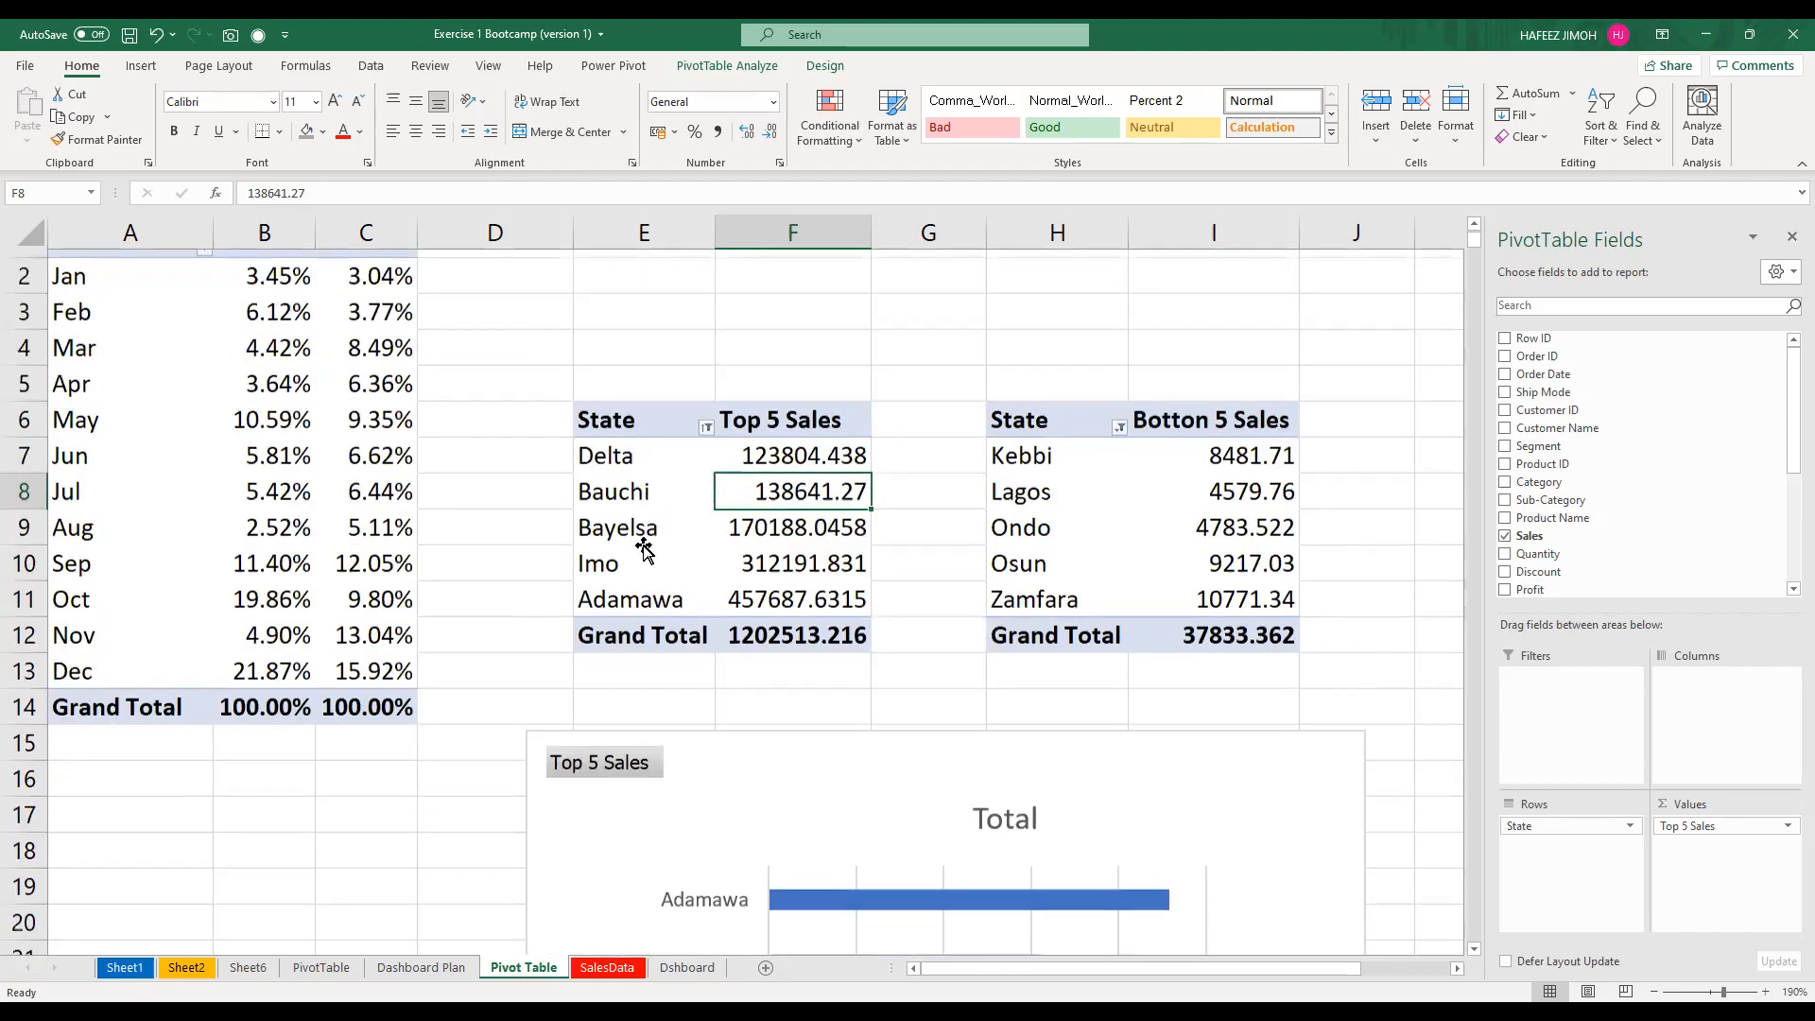
pyautogui.rightClick(596, 626)
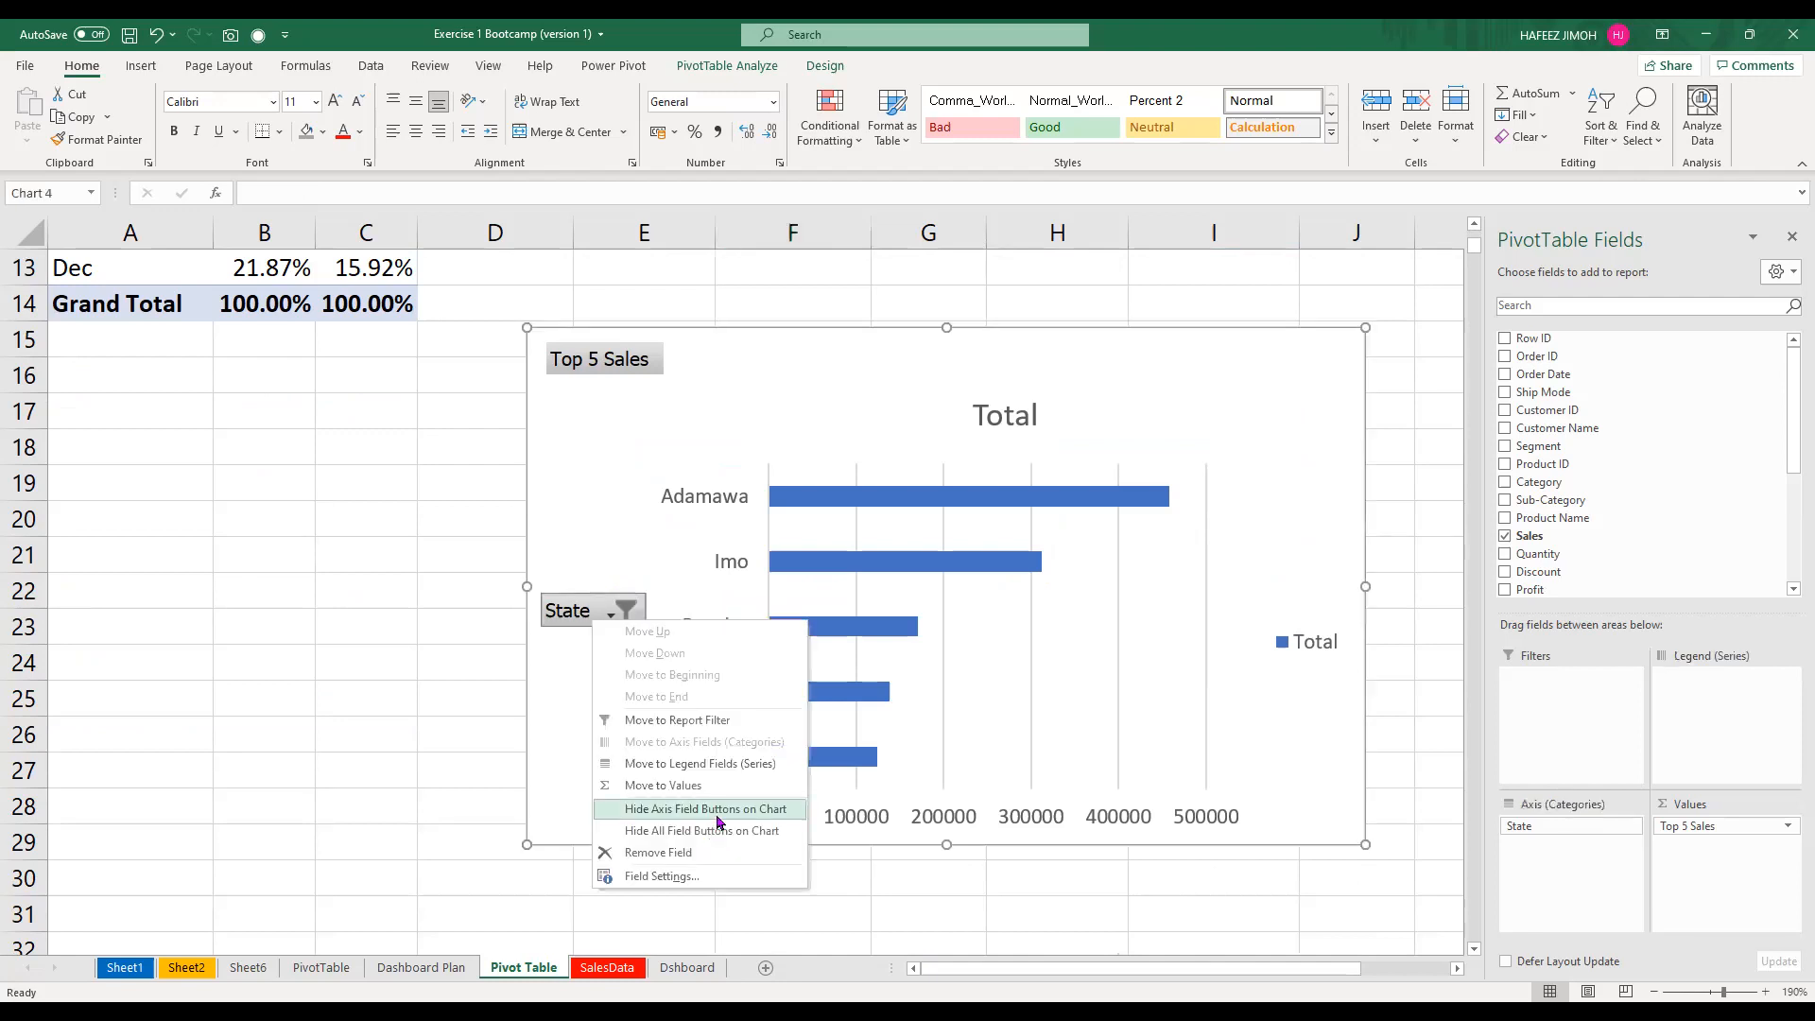
pyautogui.click(716, 811)
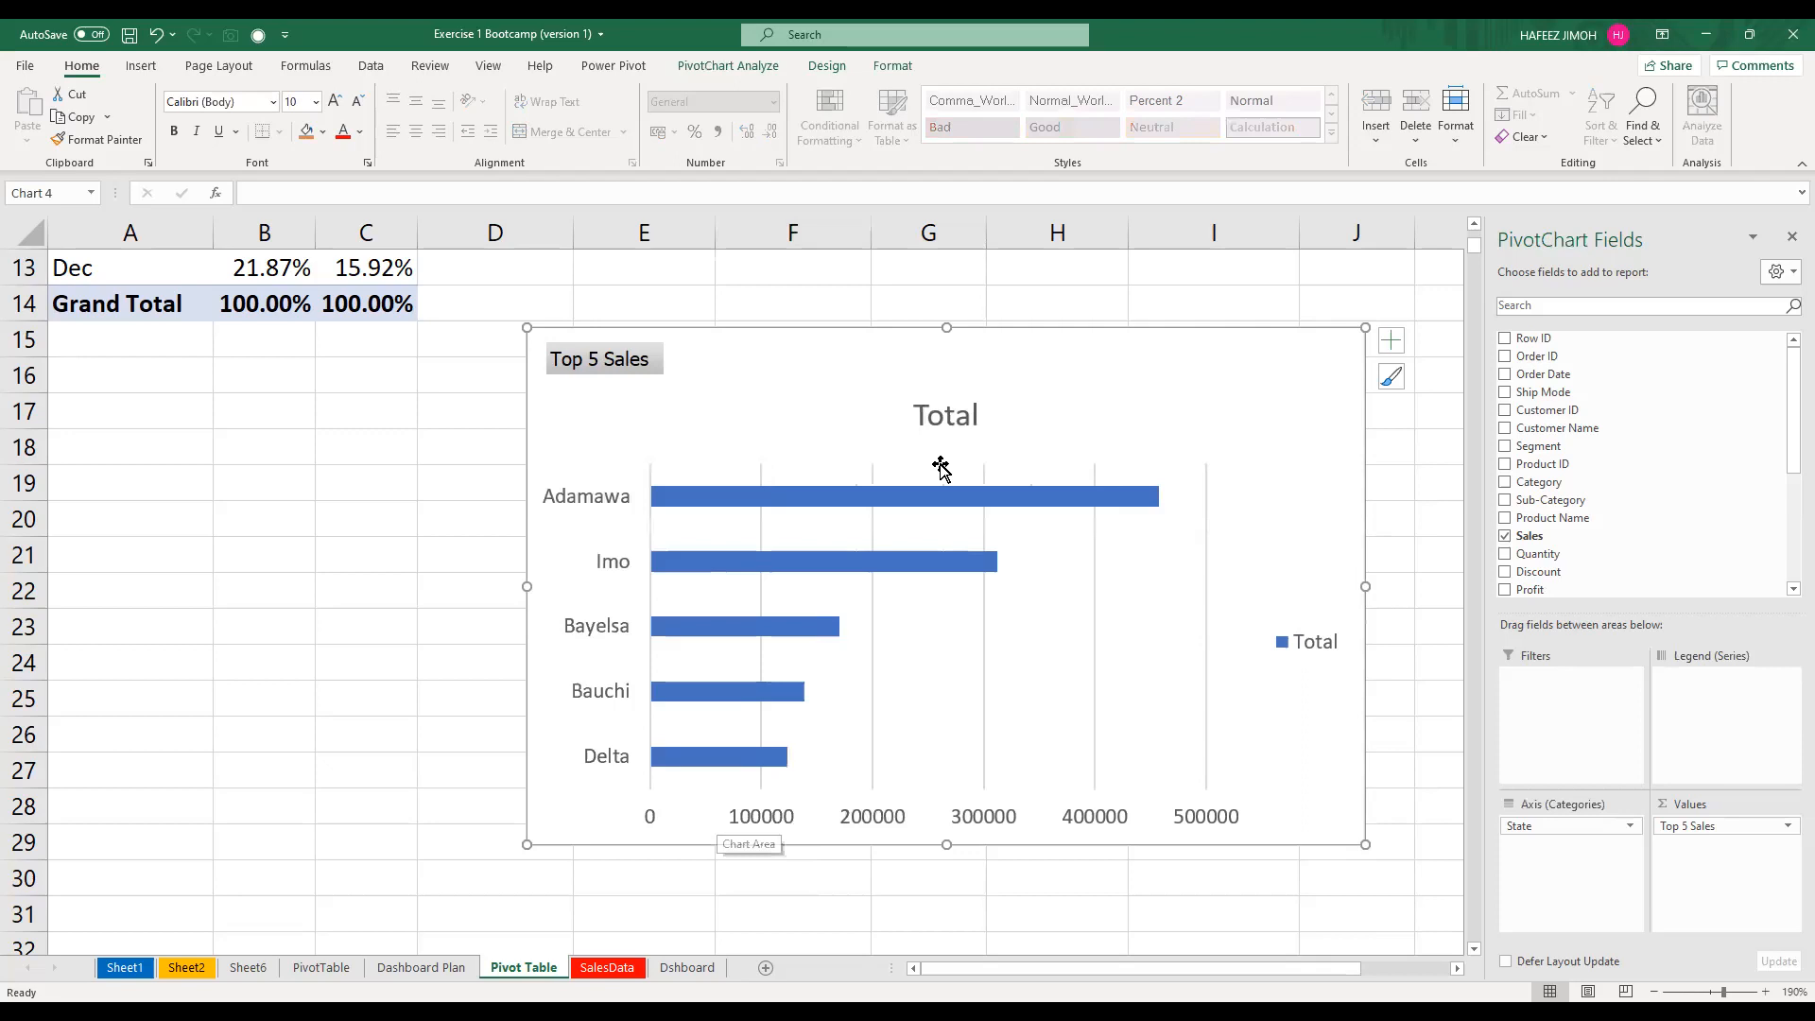
# Change the chart title to "Top 5 States" and move it closer to the chart's upper edge
pyautogui.doubleClick(965, 418)
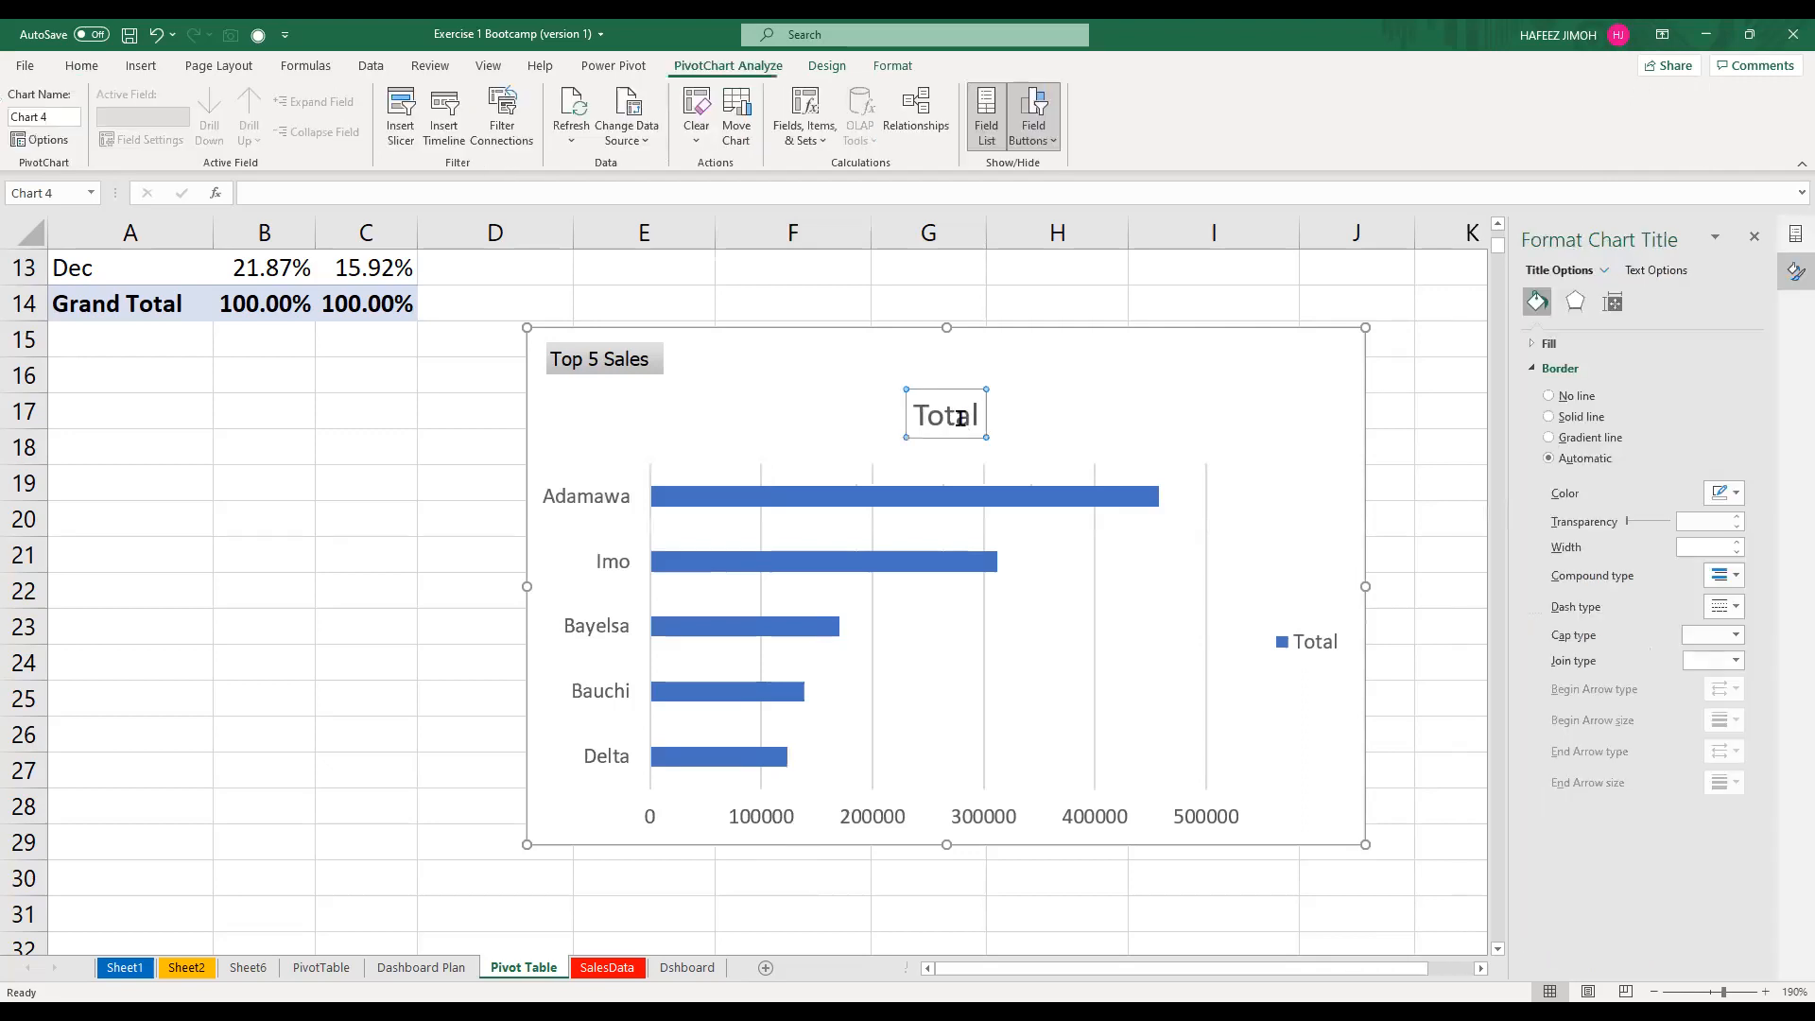
pyautogui.doubleClick(961, 418)
pyautogui.write('Top 5')
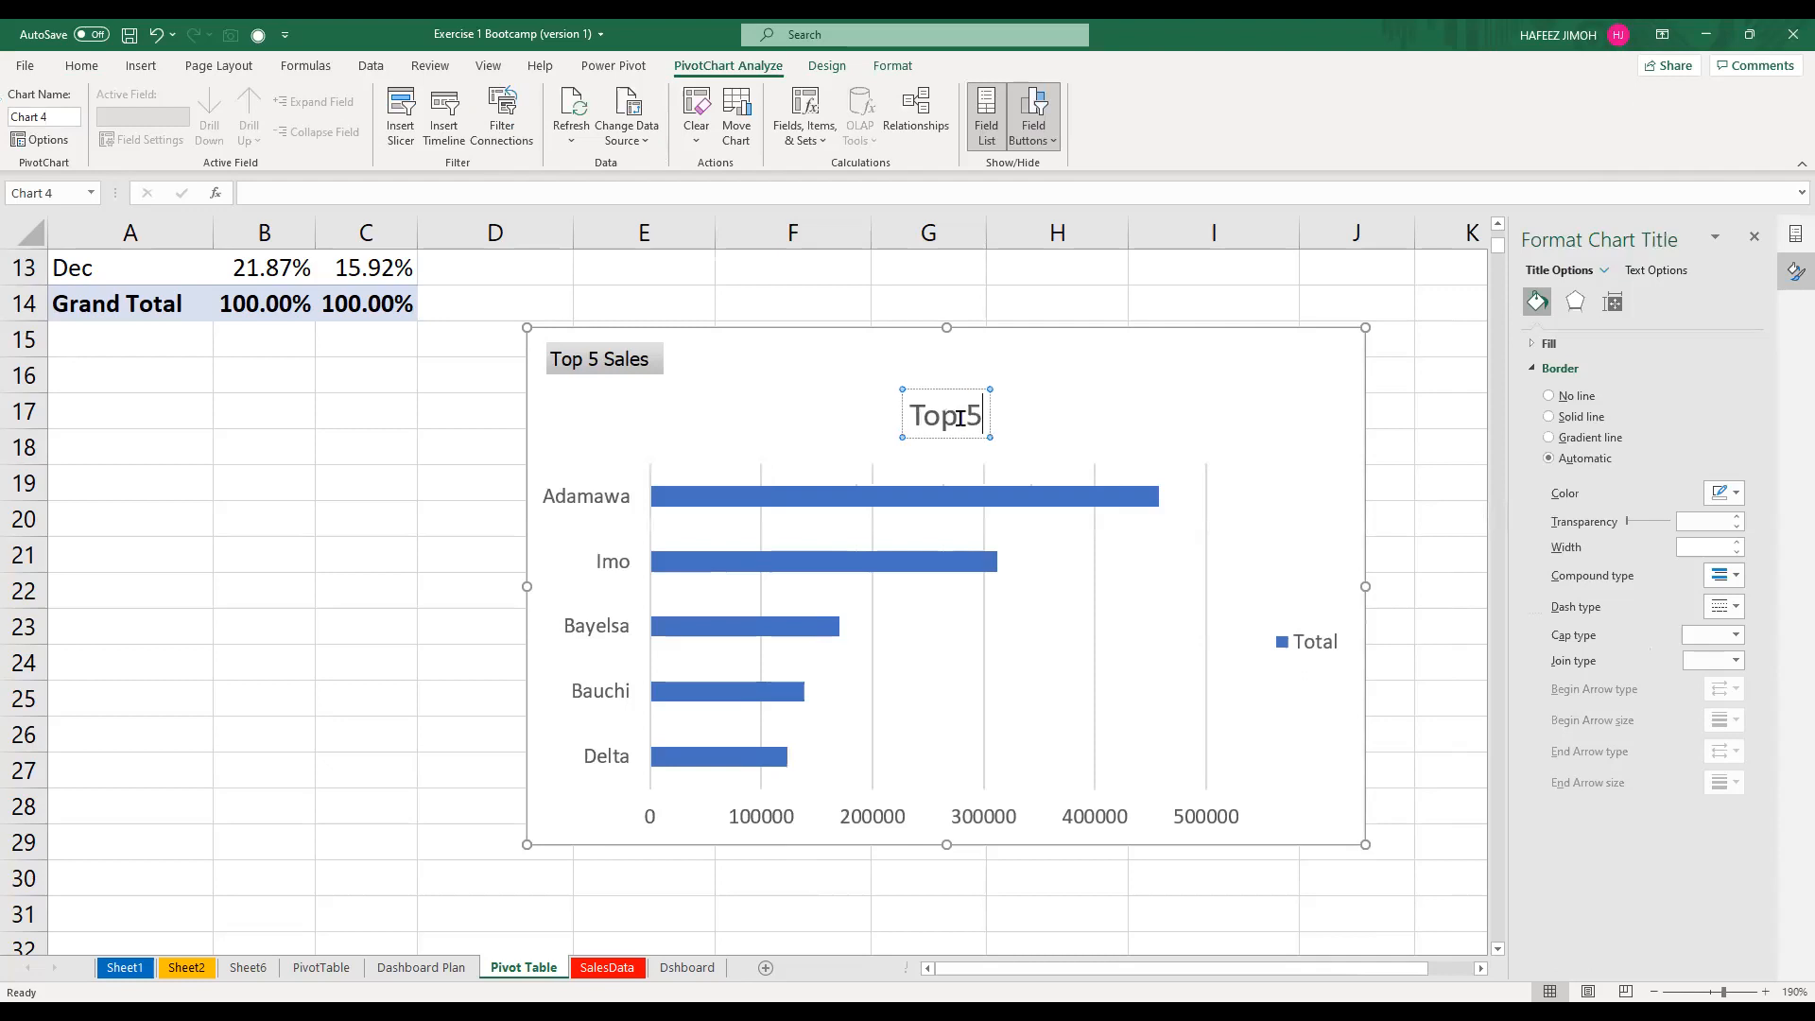
pyautogui.write(' States')
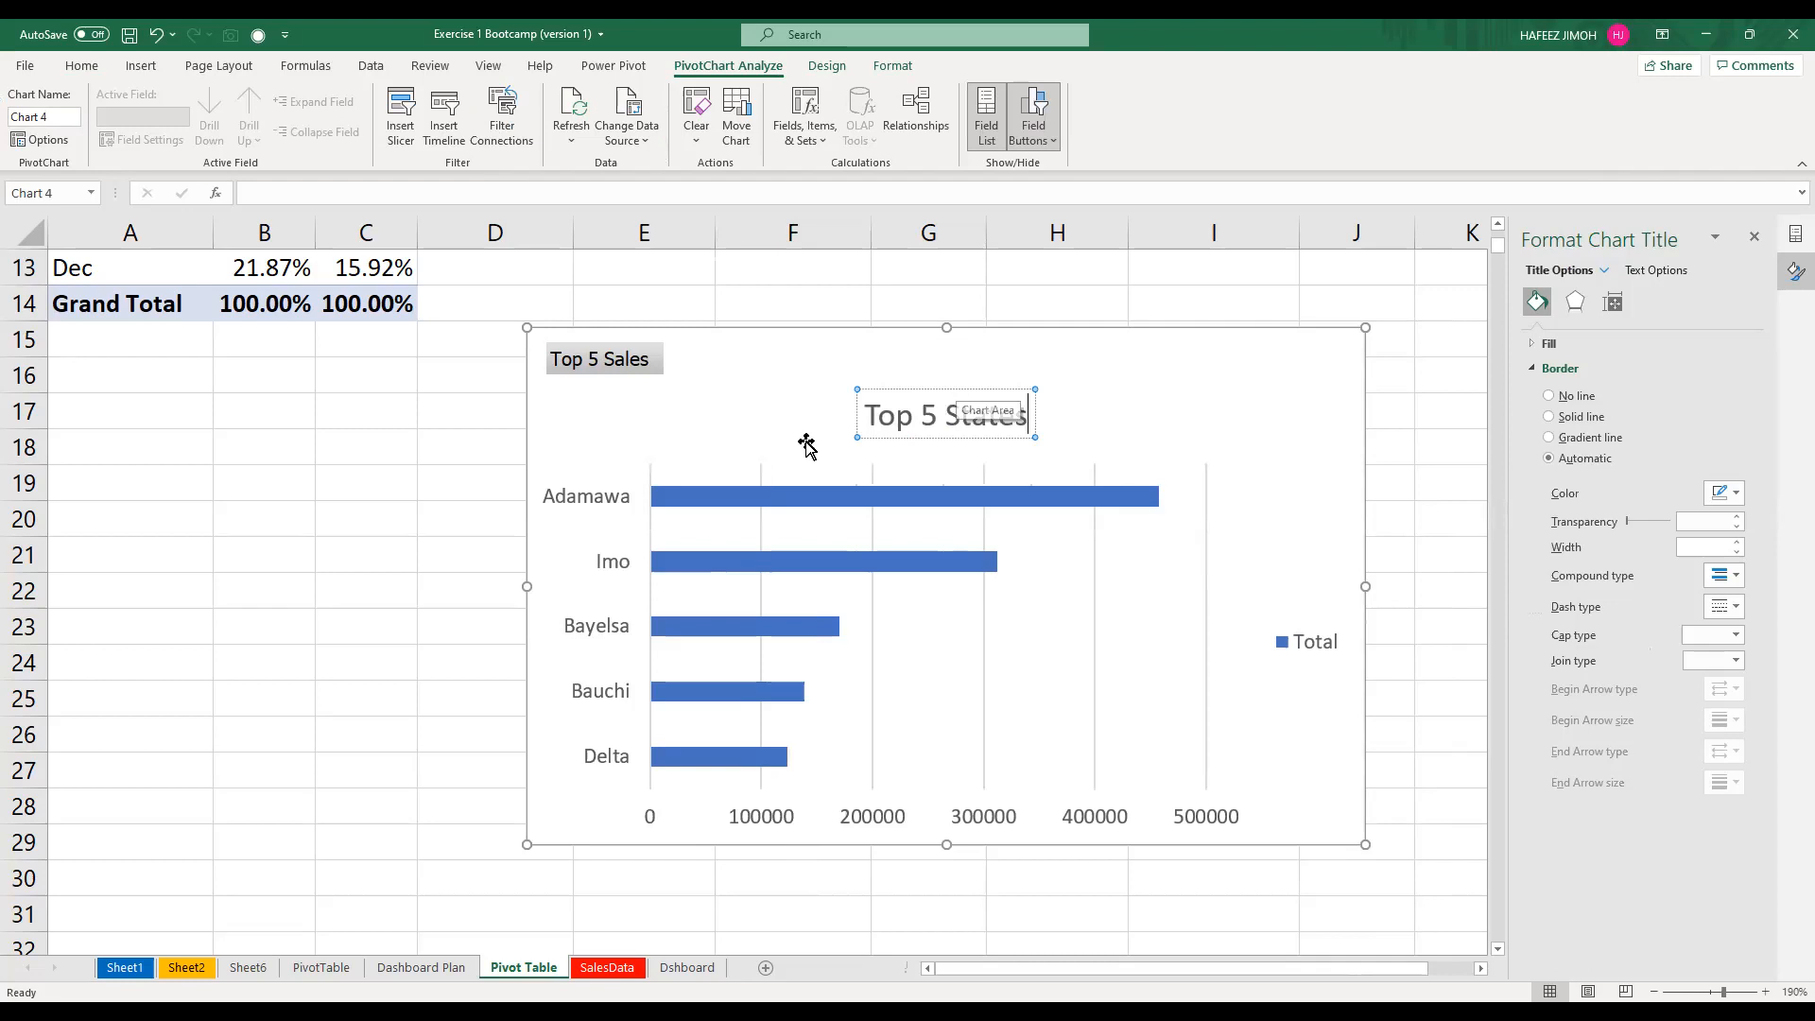
pyautogui.press('Escape')
# Extend the plot area upward toward the Top 5 States title and delete the chart's Total legend
pyautogui.click(713, 472)
pyautogui.moveTo(650, 464); pyautogui.dragTo(657, 416)
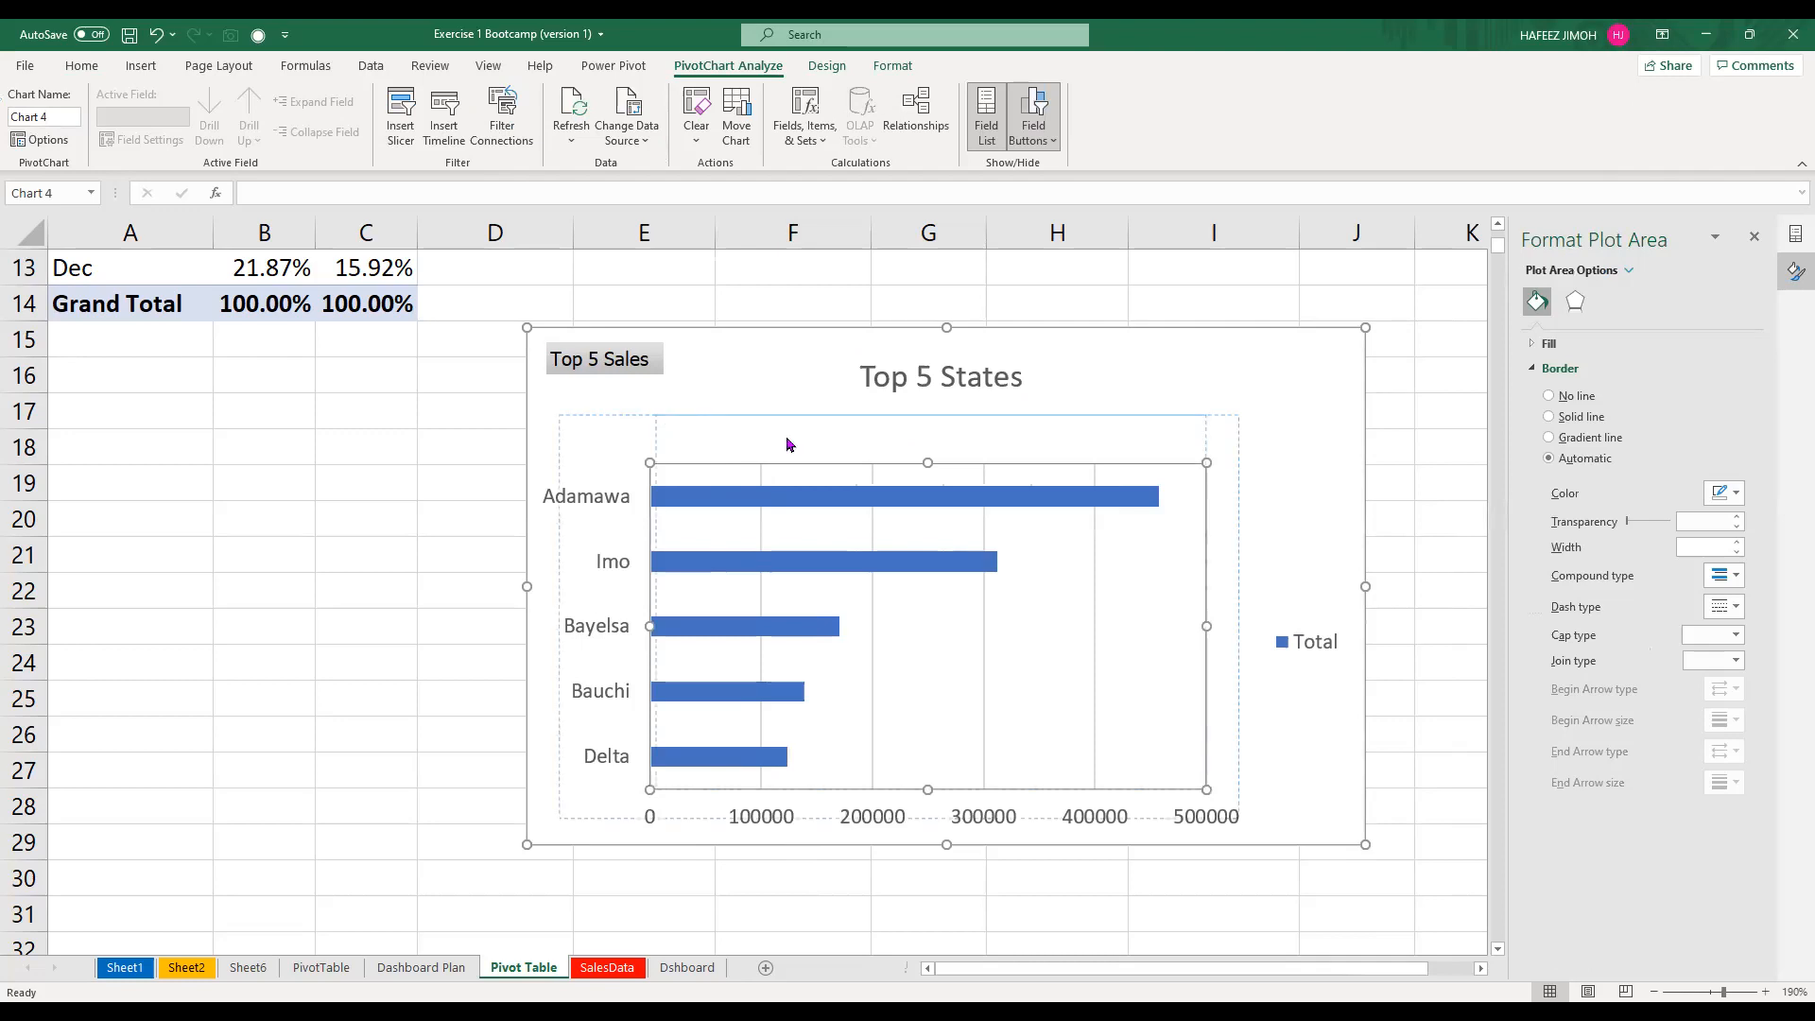
pyautogui.click(1287, 639)
pyautogui.press('Delete')
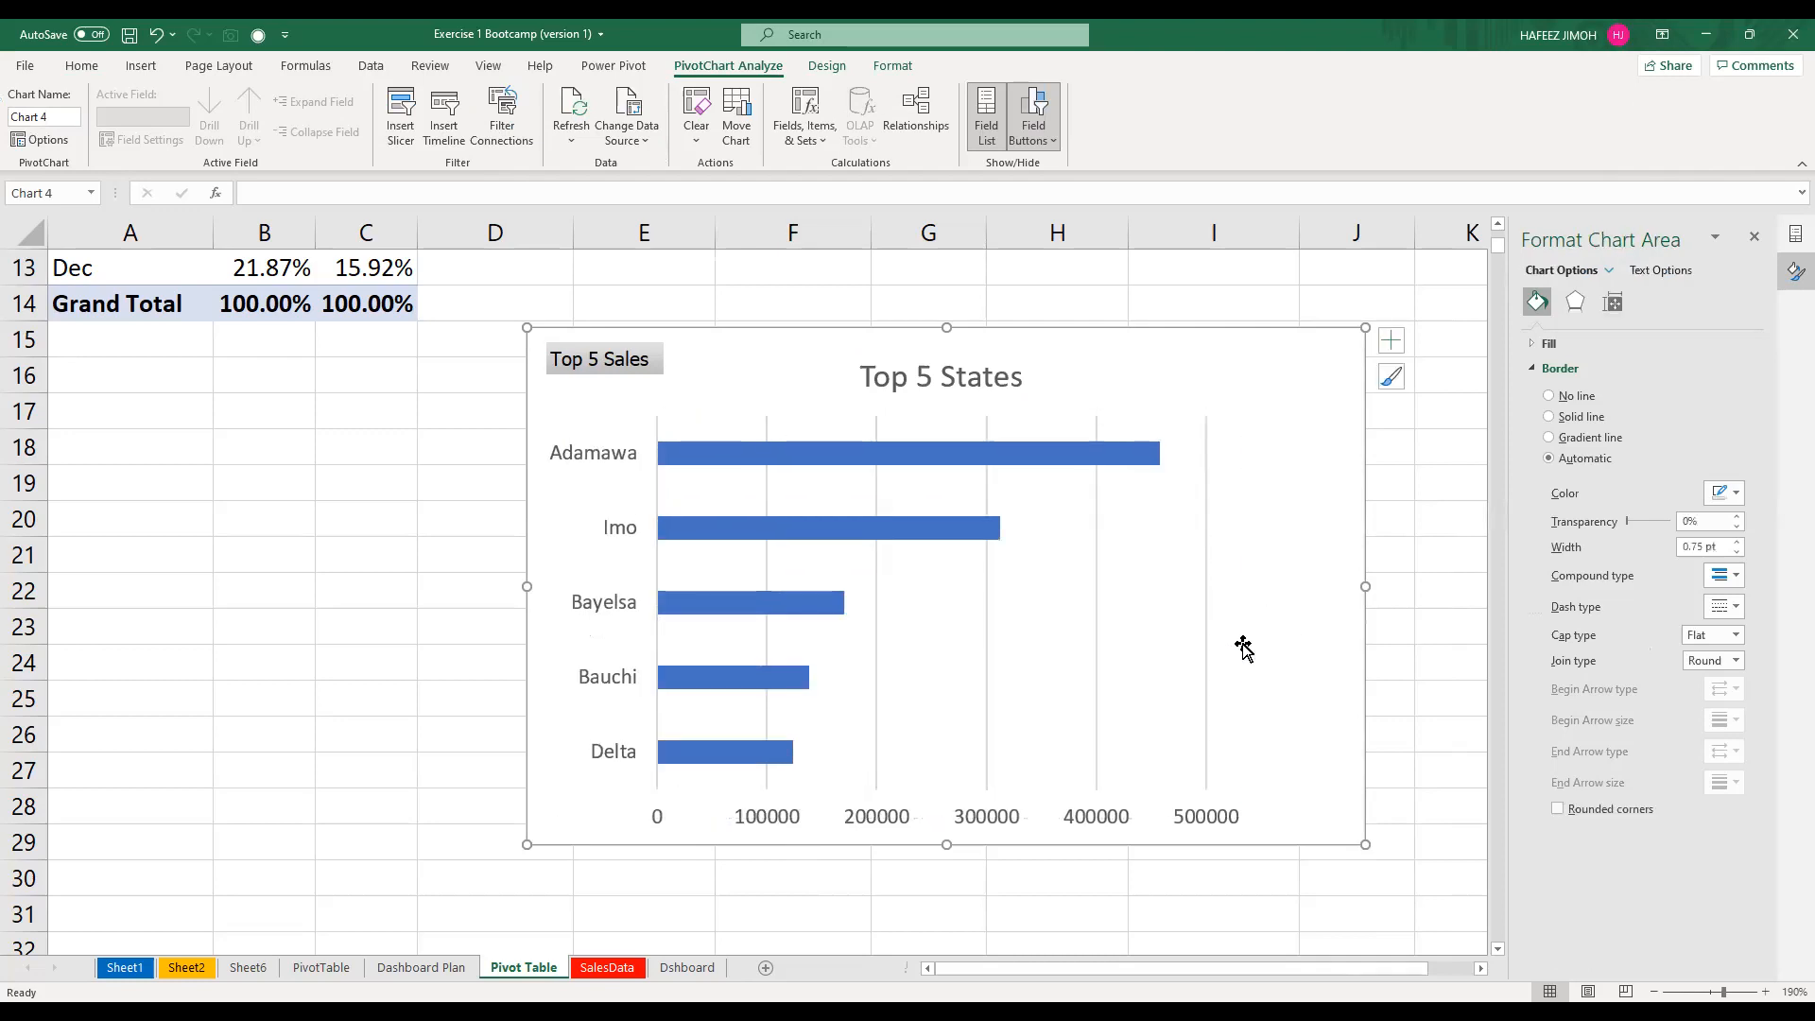
# Narrow the Top 5 States chart so it ends within column I, and widen its plot area into the former legend space
pyautogui.click(1358, 843)
pyautogui.click(1368, 848)
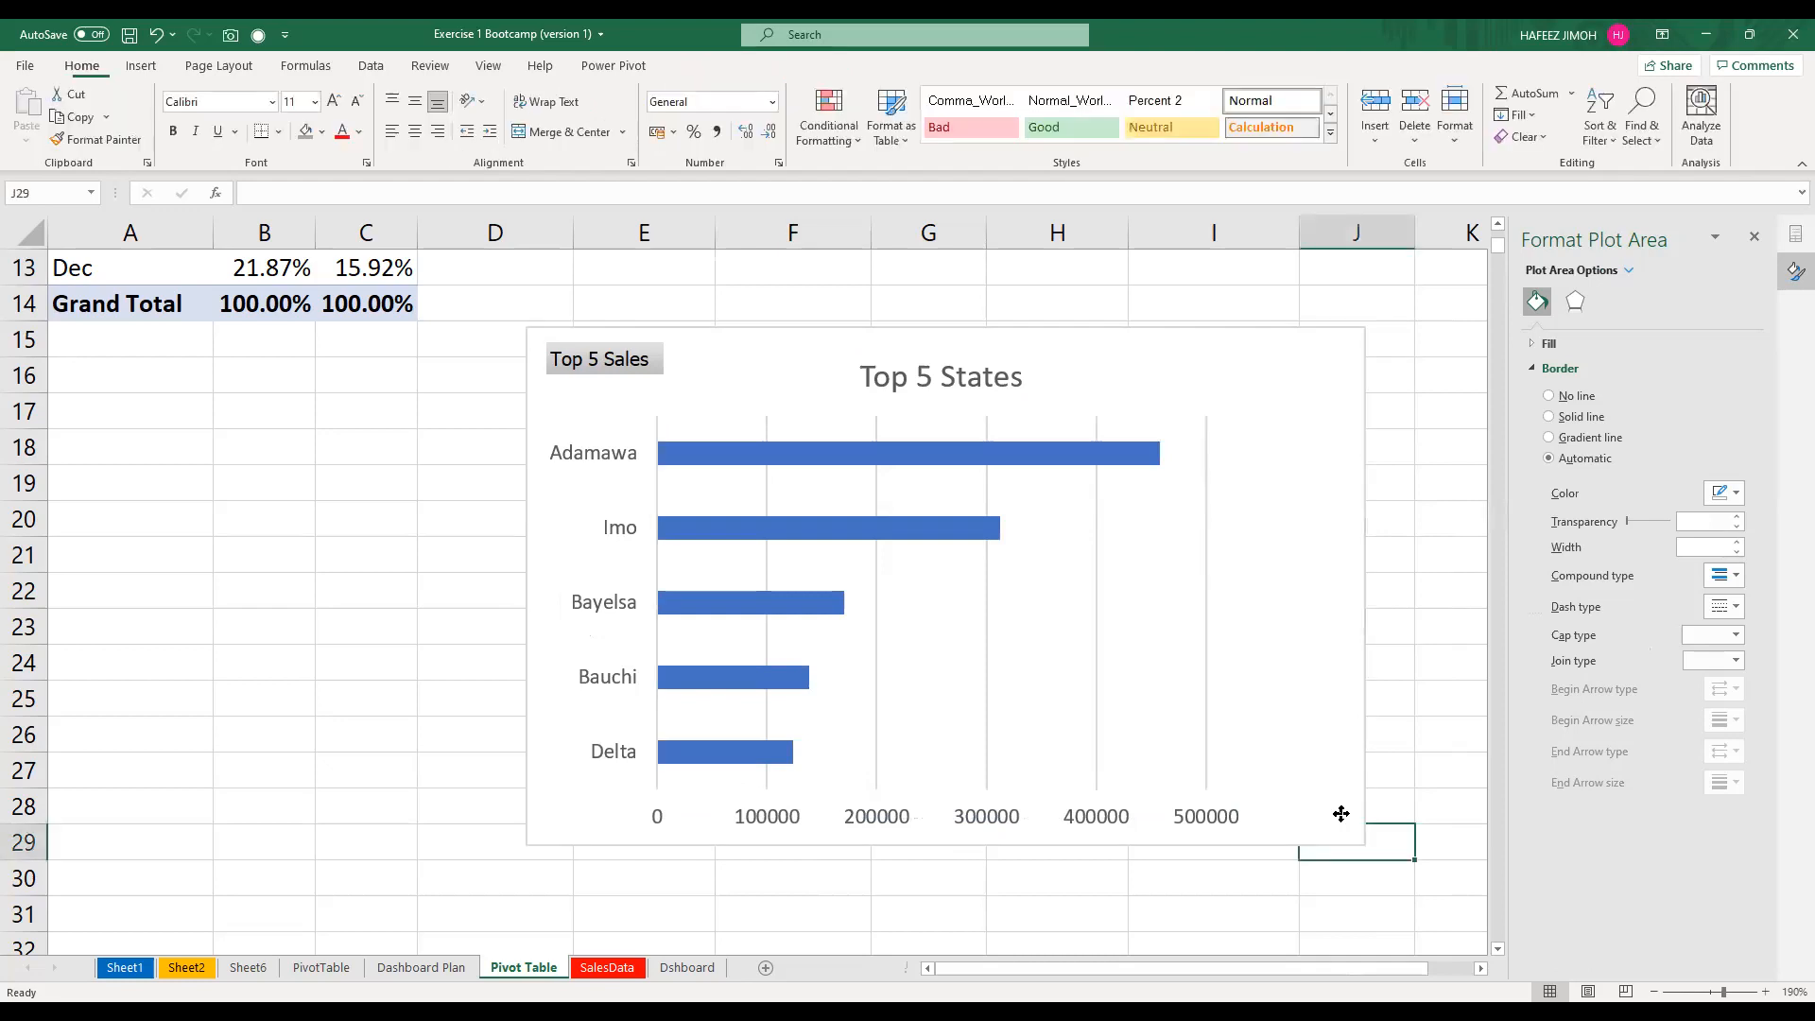
pyautogui.moveTo(1365, 844); pyautogui.dragTo(1276, 846)
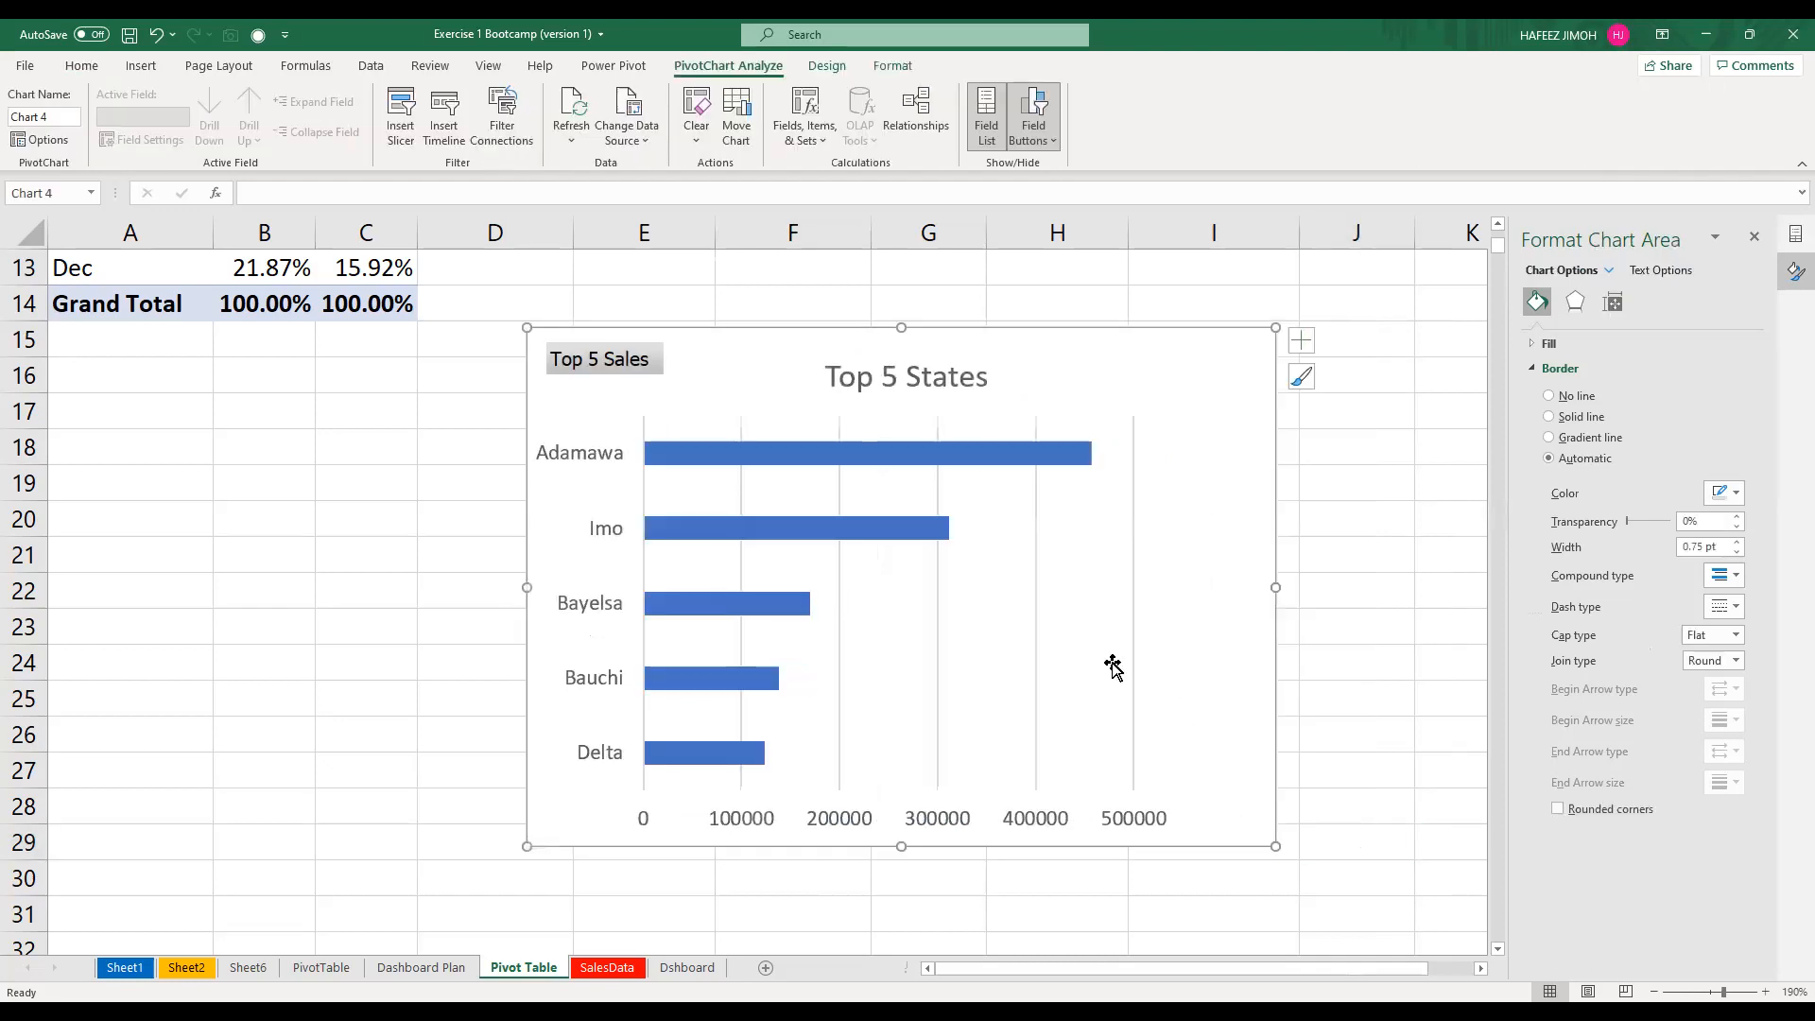
pyautogui.click(1153, 602)
pyautogui.moveTo(1137, 603); pyautogui.dragTo(1187, 597)
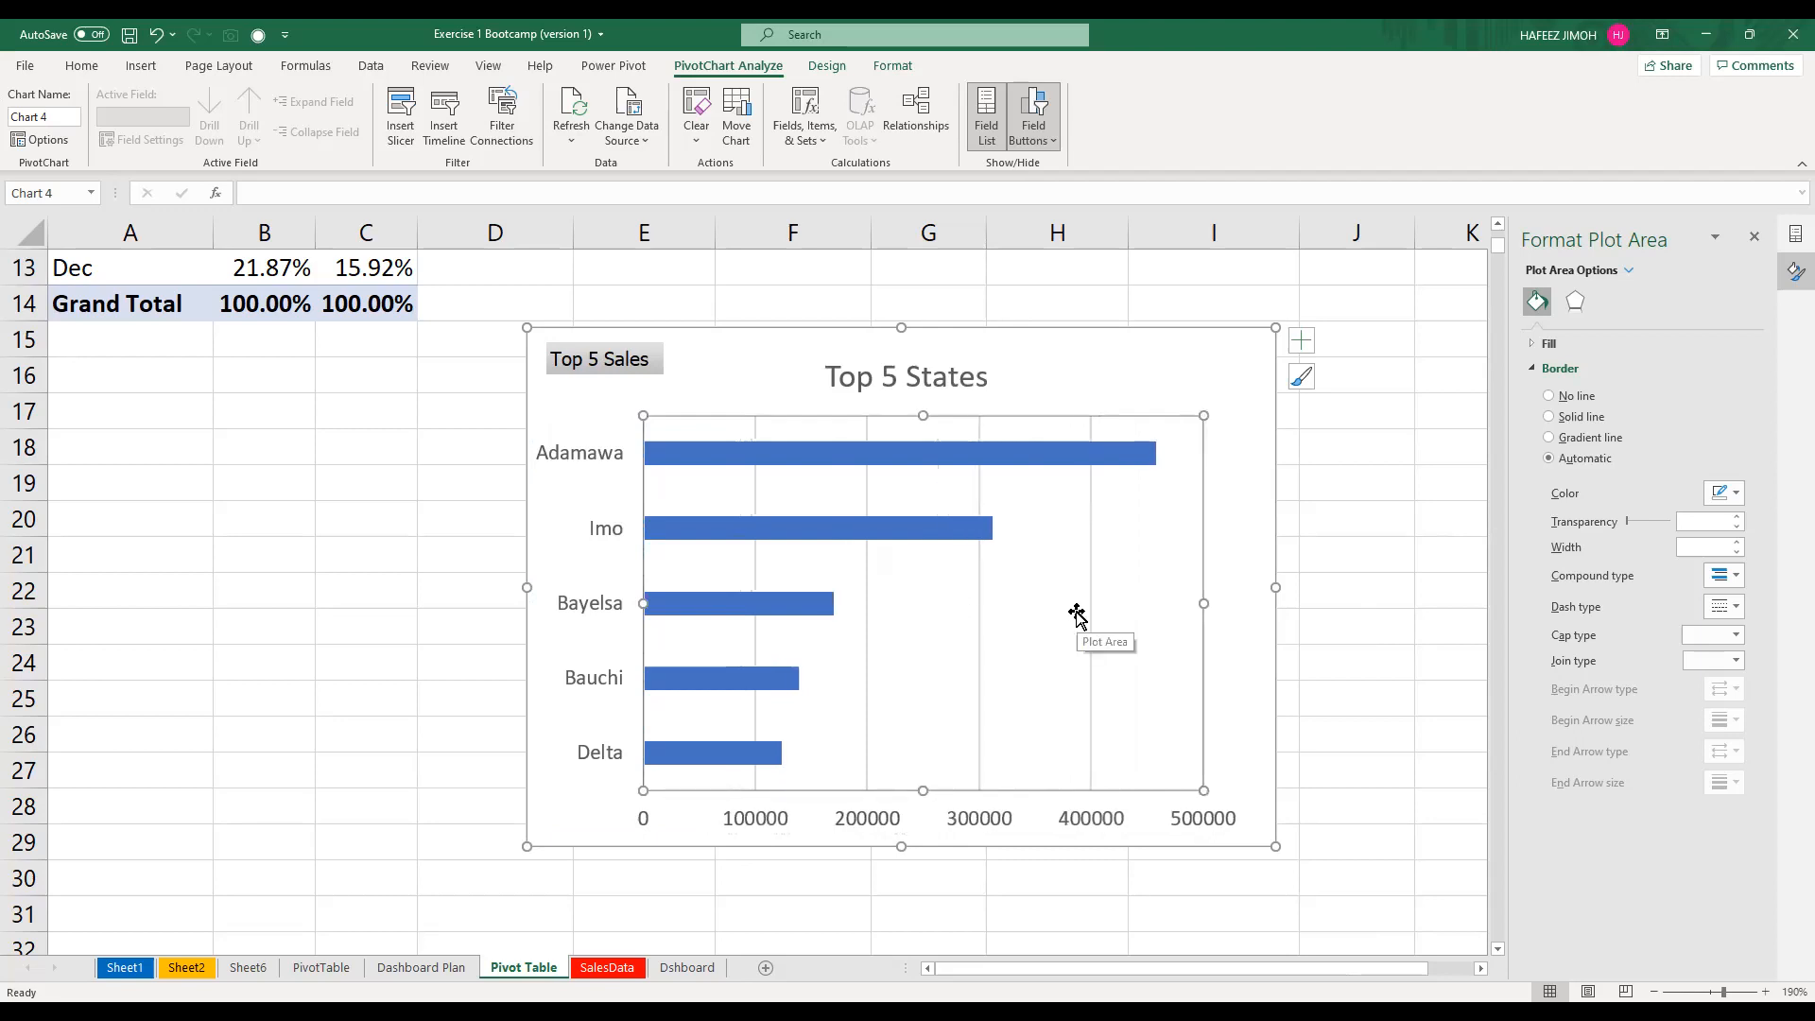
# Hide the Top 5 Sales value field button on the chart and stretch the plot area slightly upward and outward
pyautogui.rightClick(621, 369)
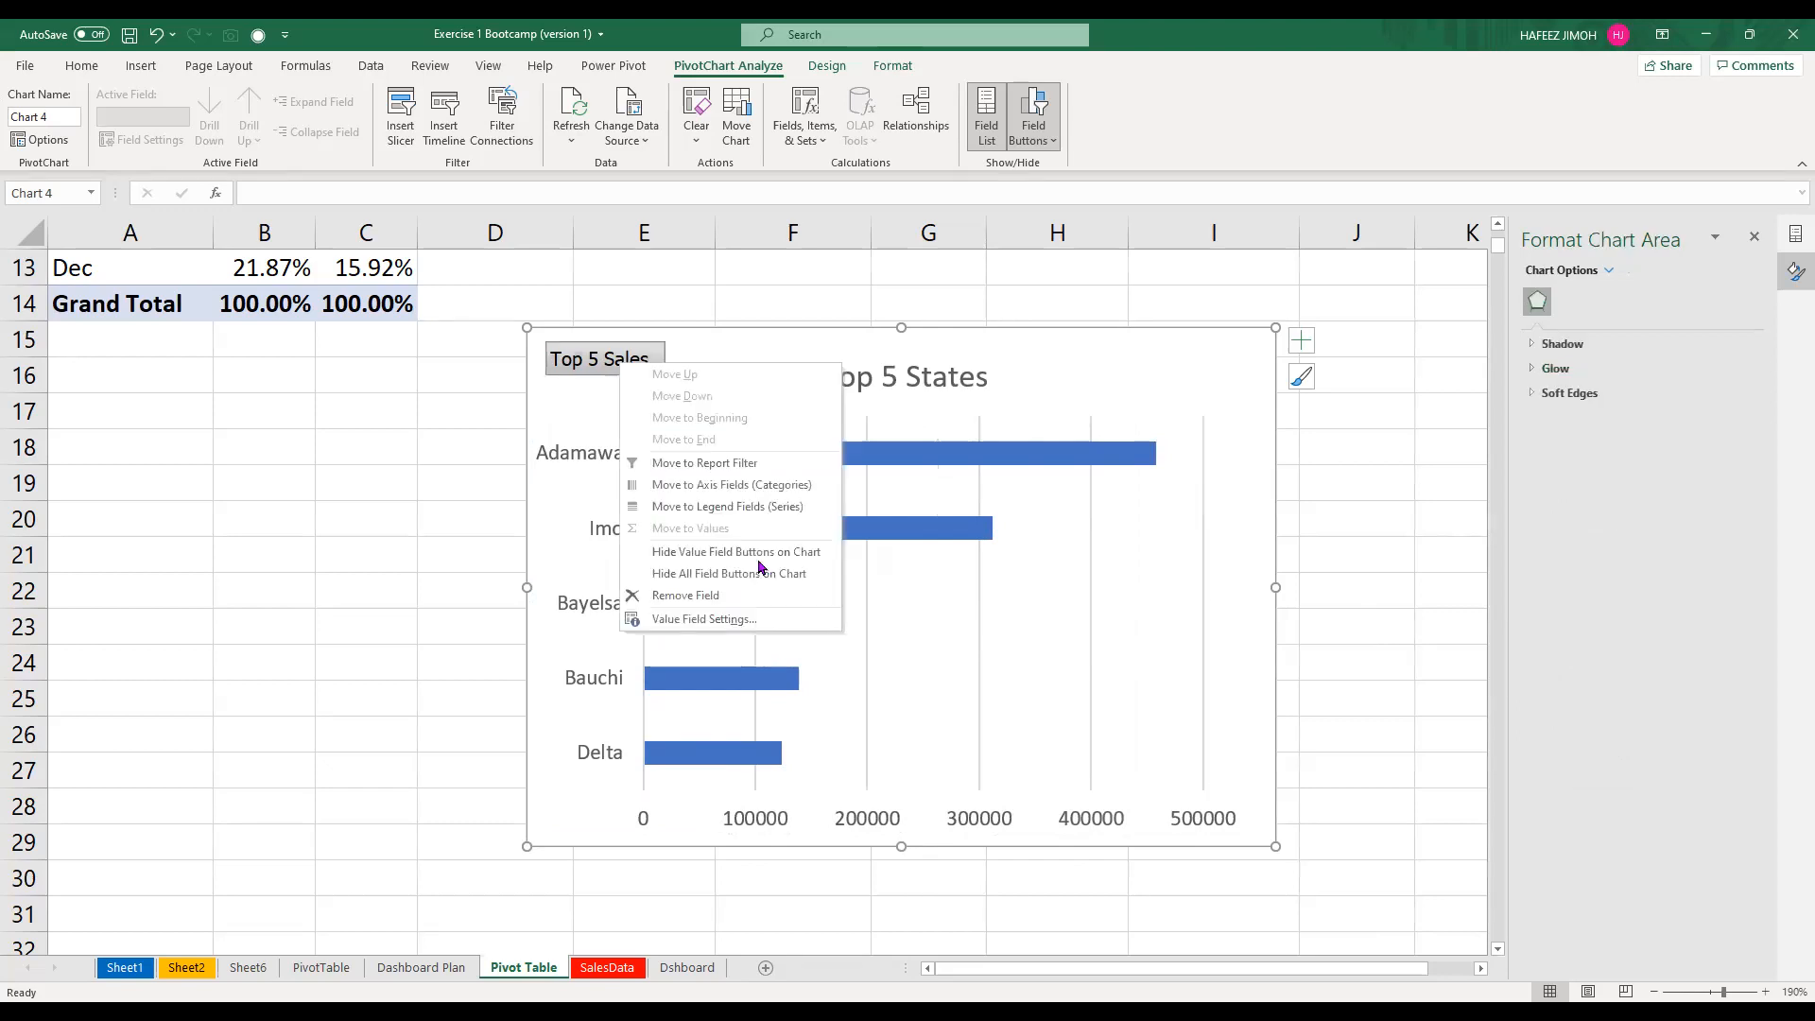
pyautogui.click(759, 558)
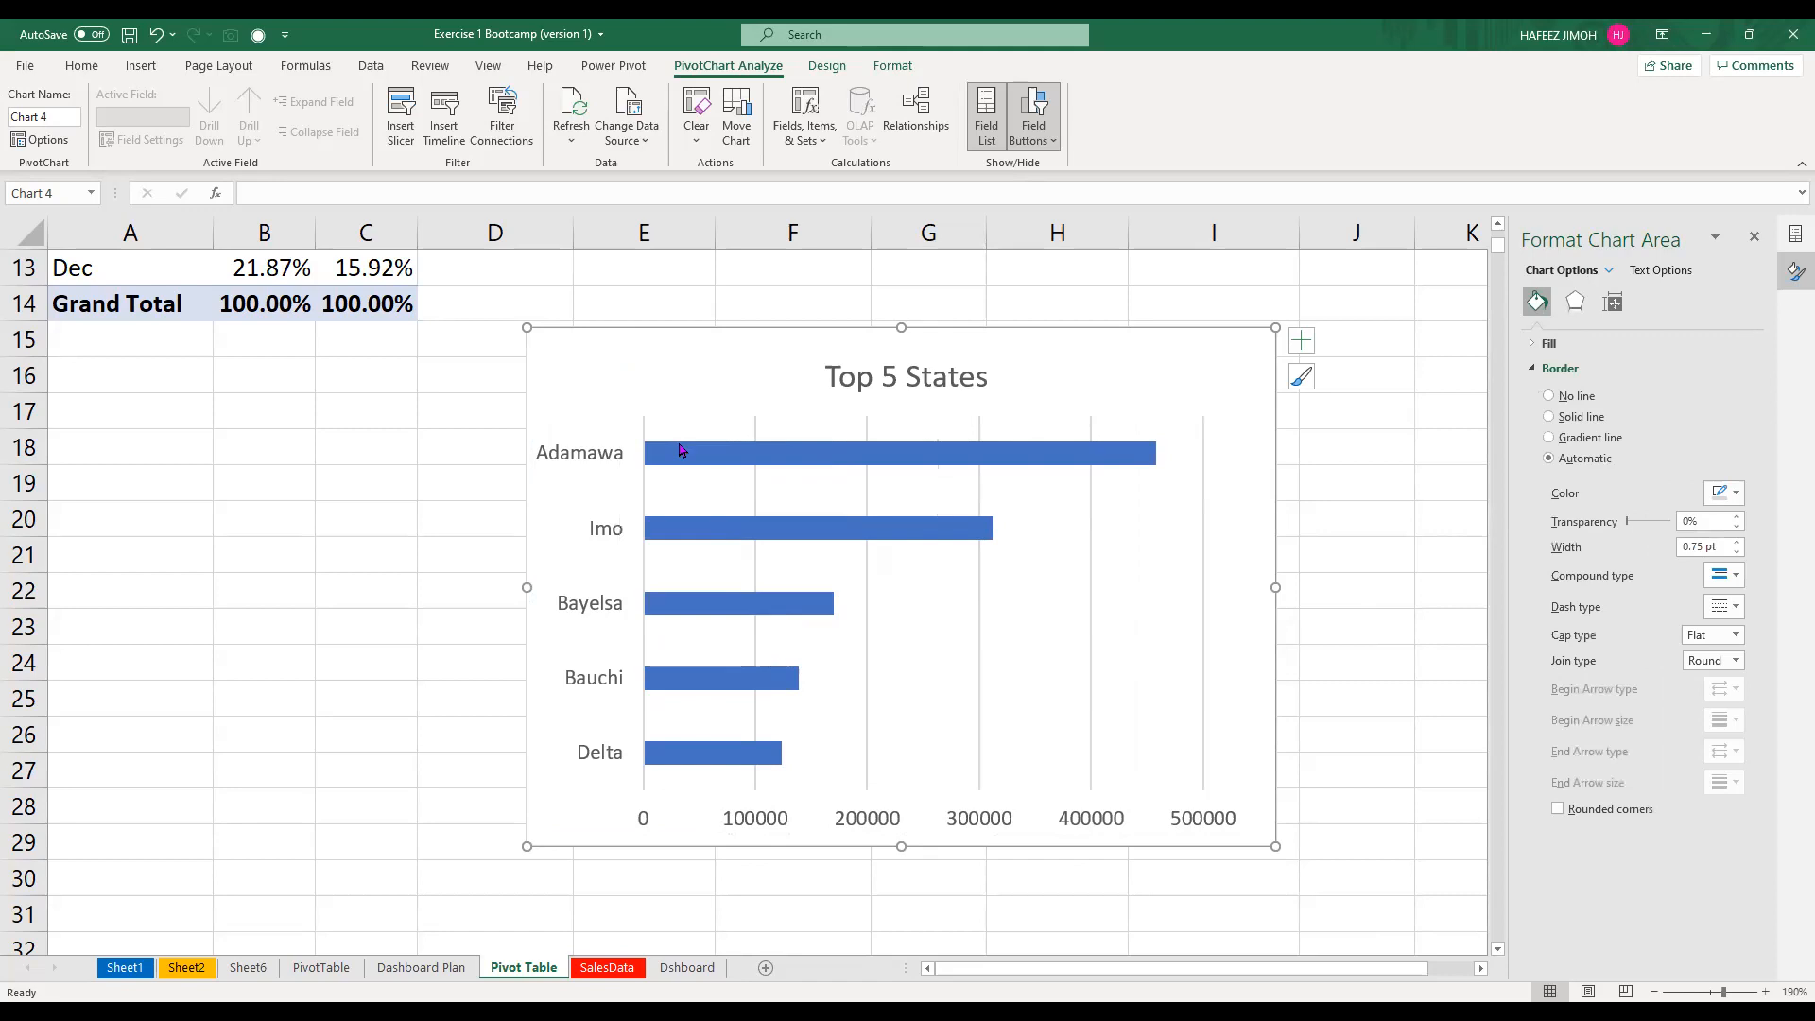
pyautogui.click(648, 435)
pyautogui.click(633, 430)
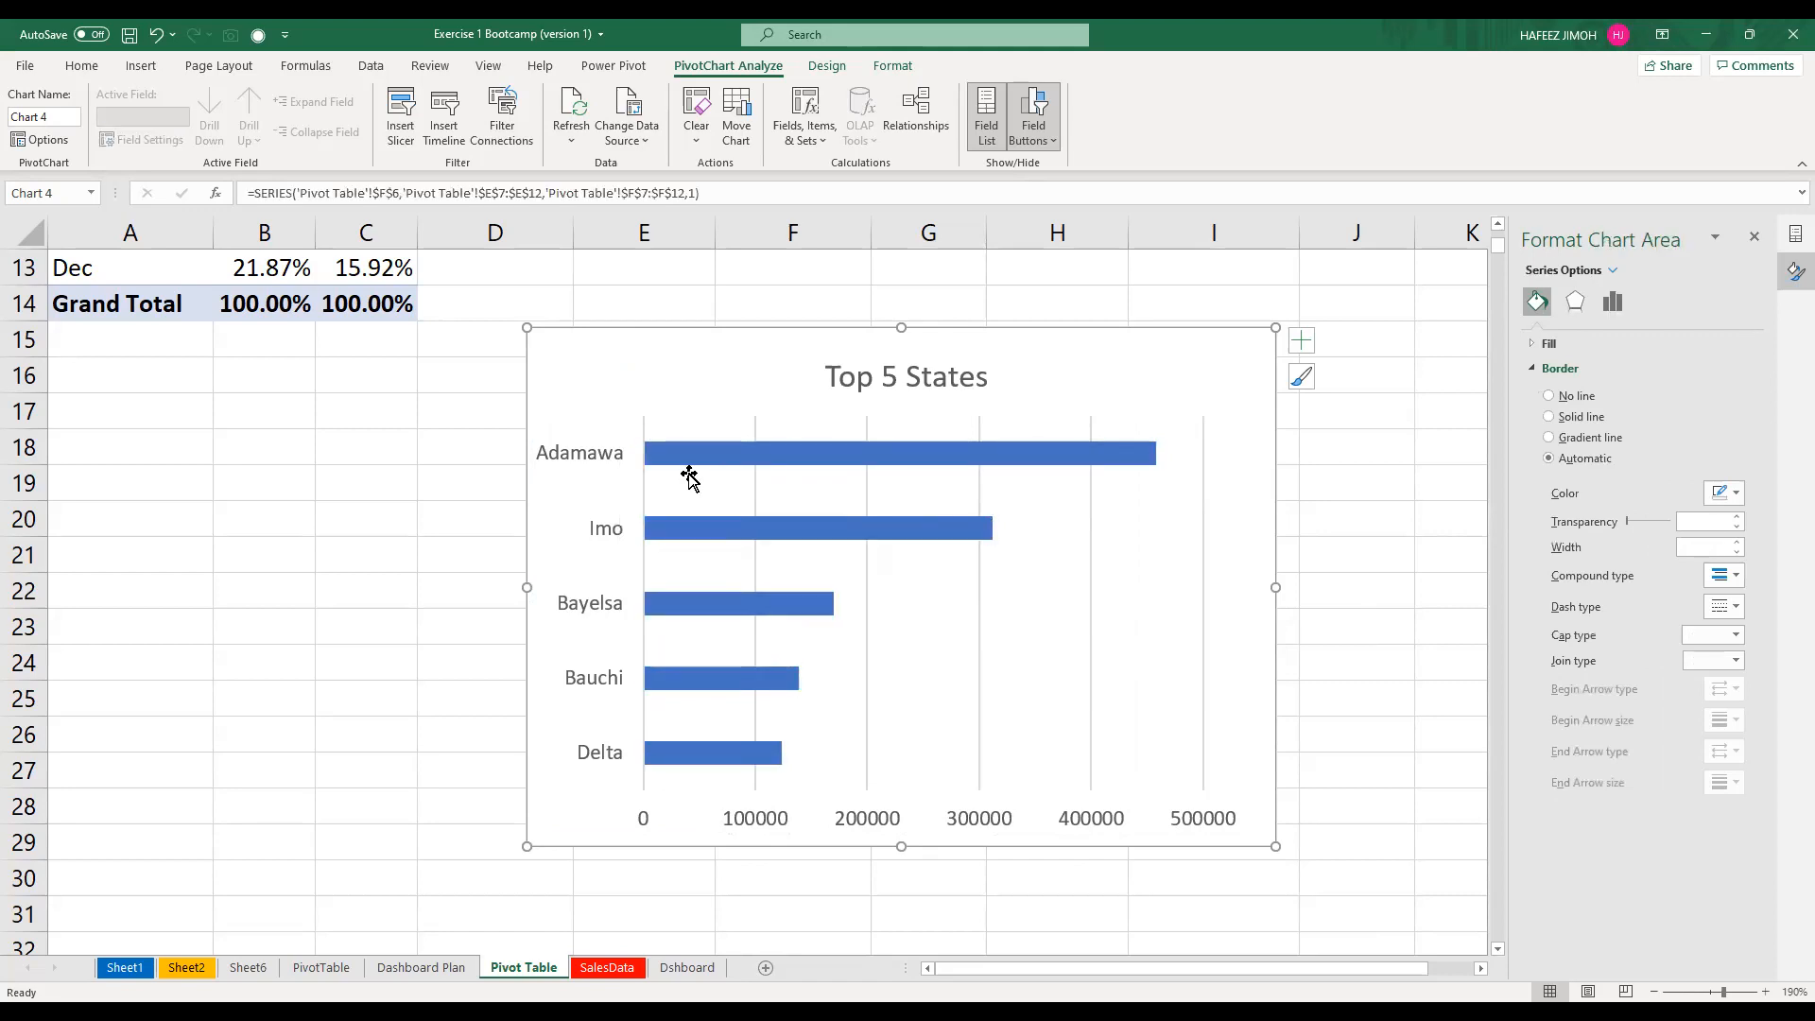
pyautogui.click(637, 405)
pyautogui.moveTo(637, 406); pyautogui.dragTo(634, 397)
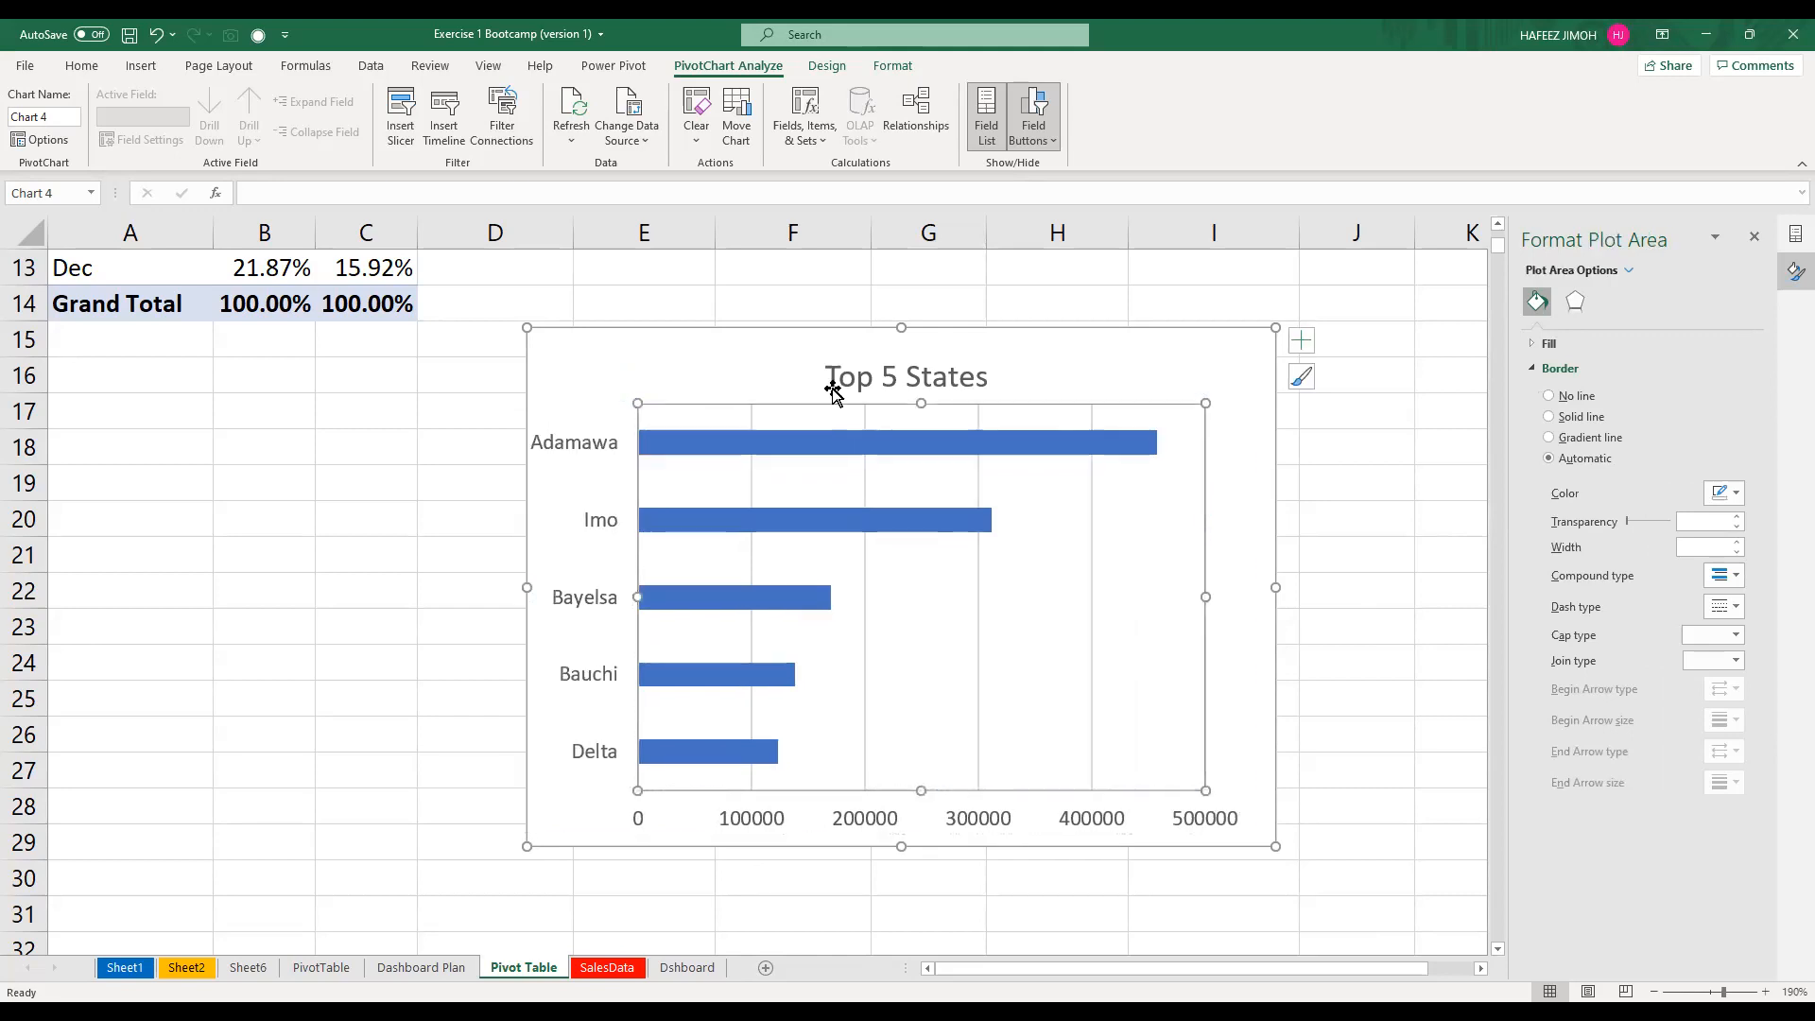
# Nudge the Top 5 States title slightly upward and extend the plot area up to just below it
pyautogui.click(881, 372)
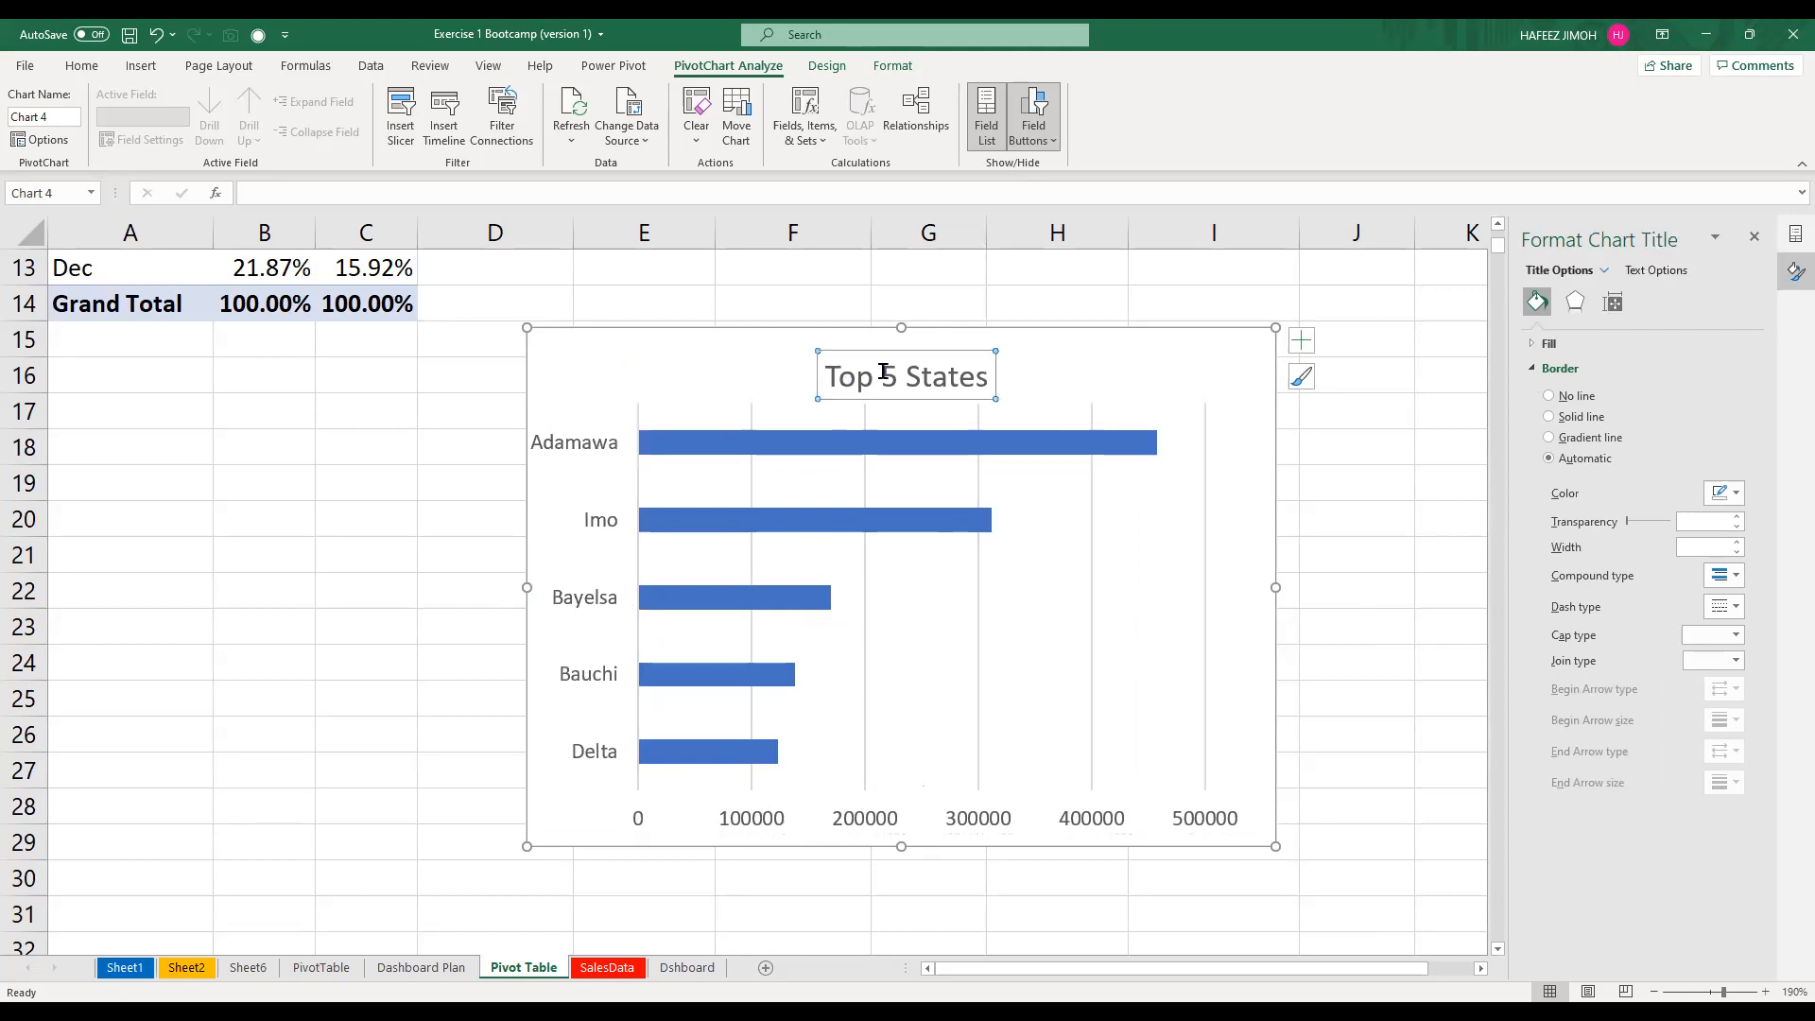
pyautogui.moveTo(901, 351); pyautogui.dragTo(897, 342)
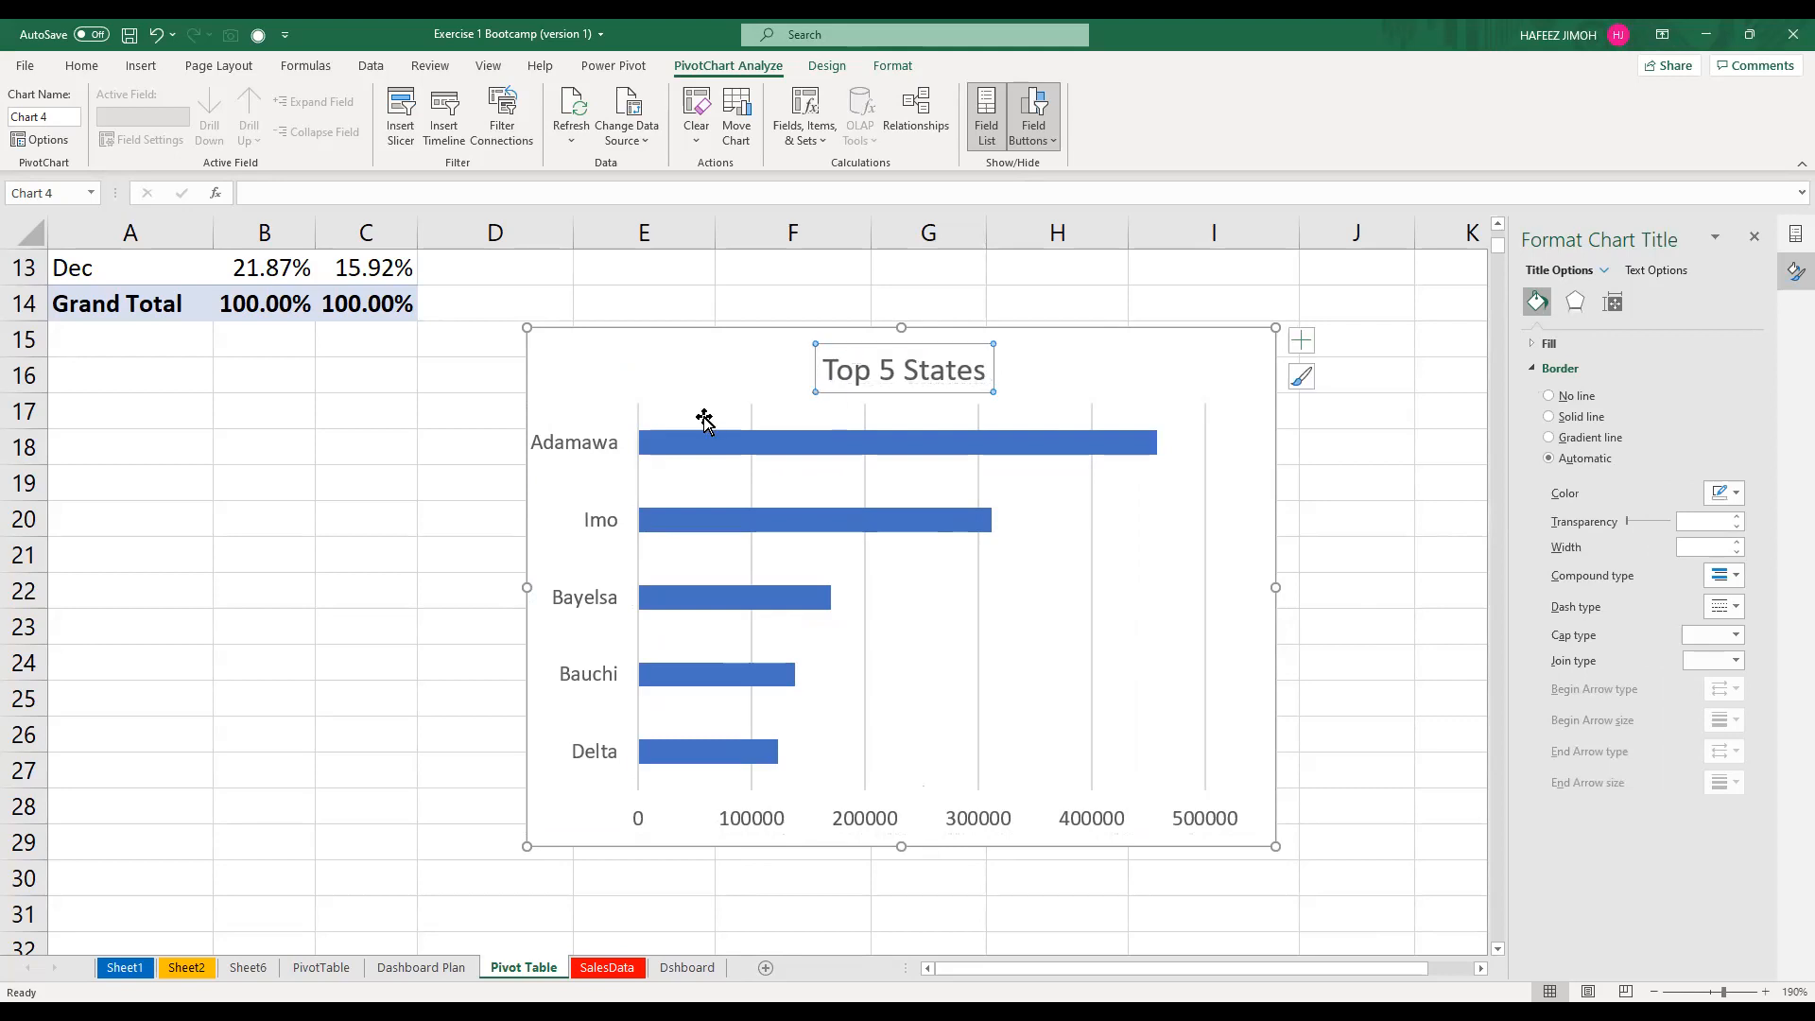
pyautogui.click(639, 400)
pyautogui.moveTo(642, 386); pyautogui.dragTo(643, 387)
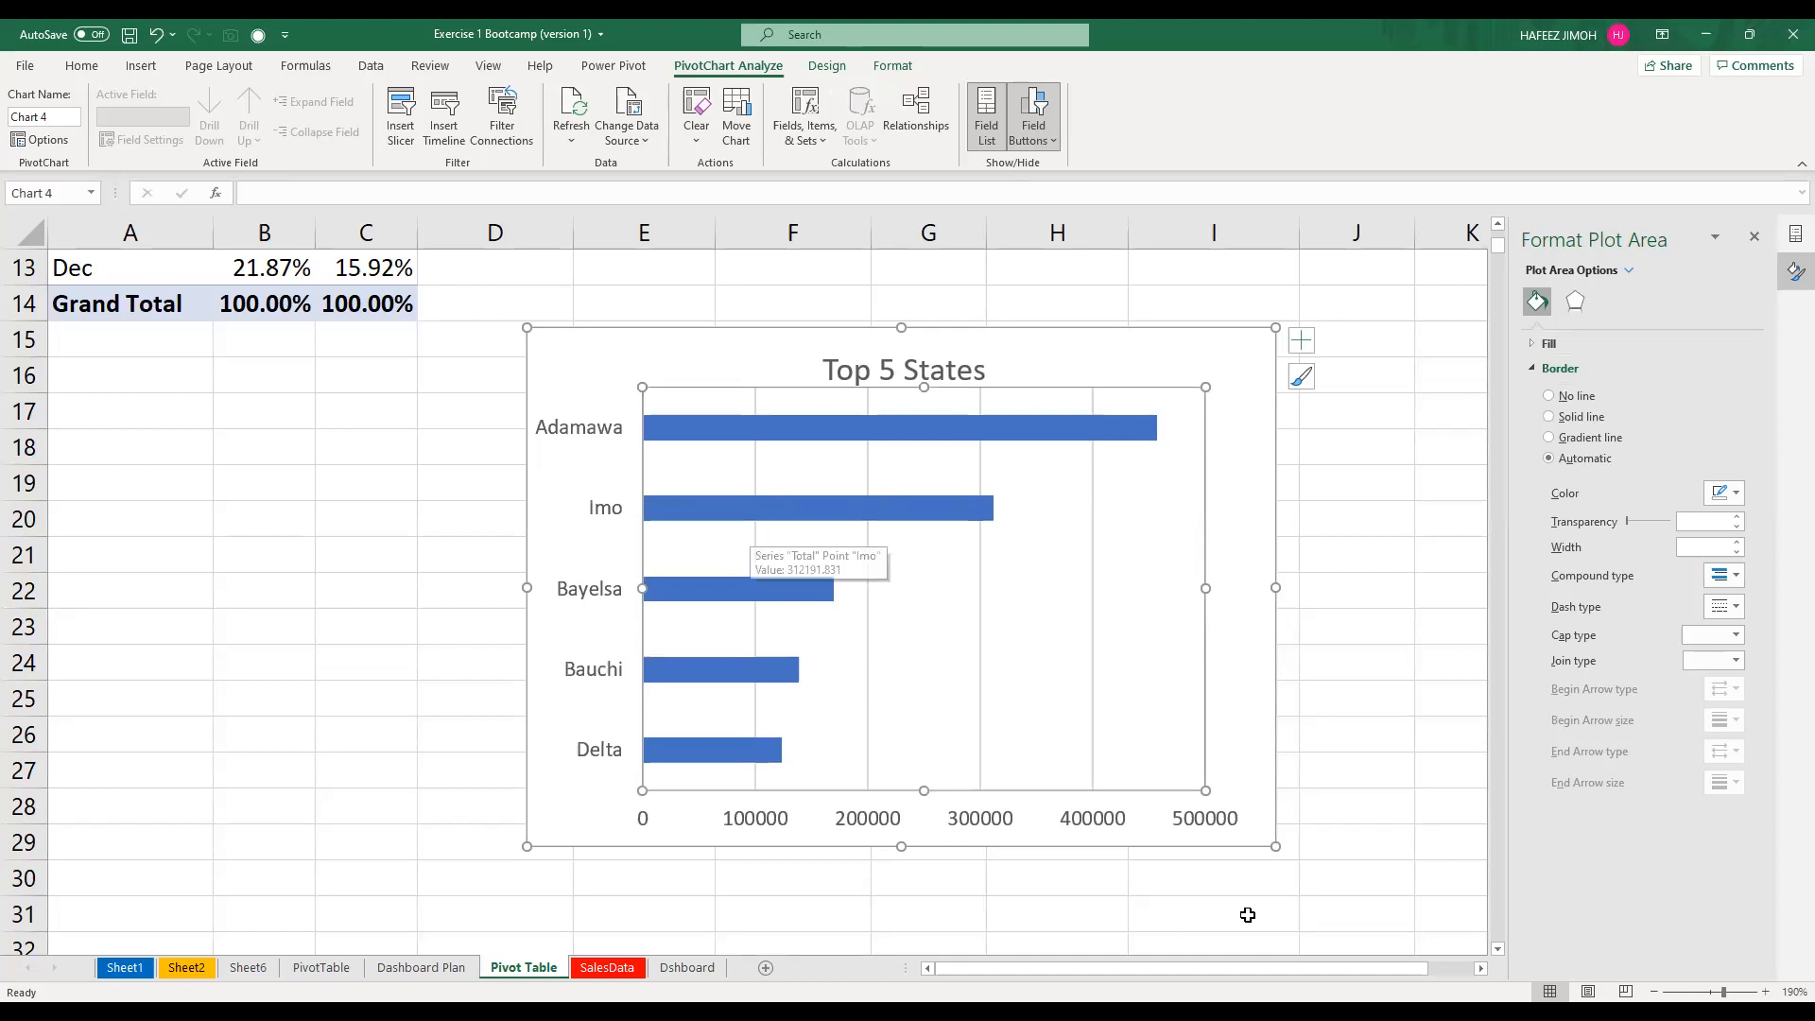
pyautogui.scroll(2, 1083, 753)
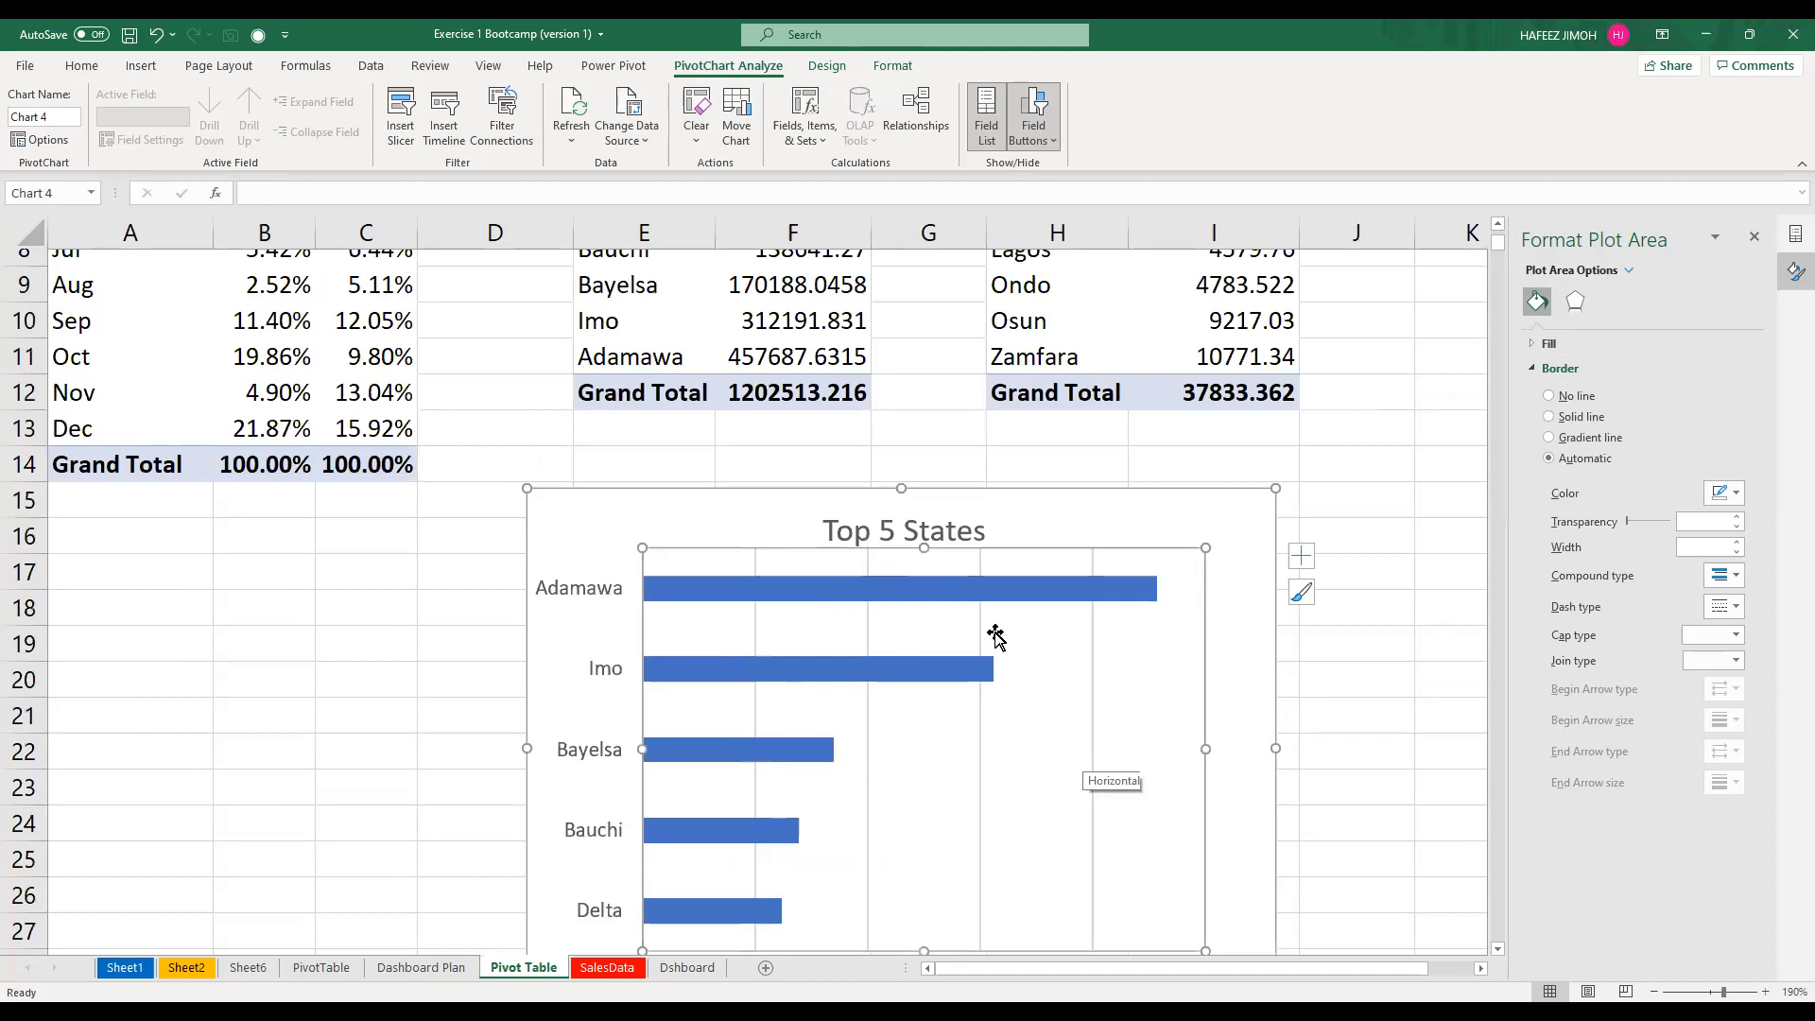
pyautogui.scroll(-1, 996, 637)
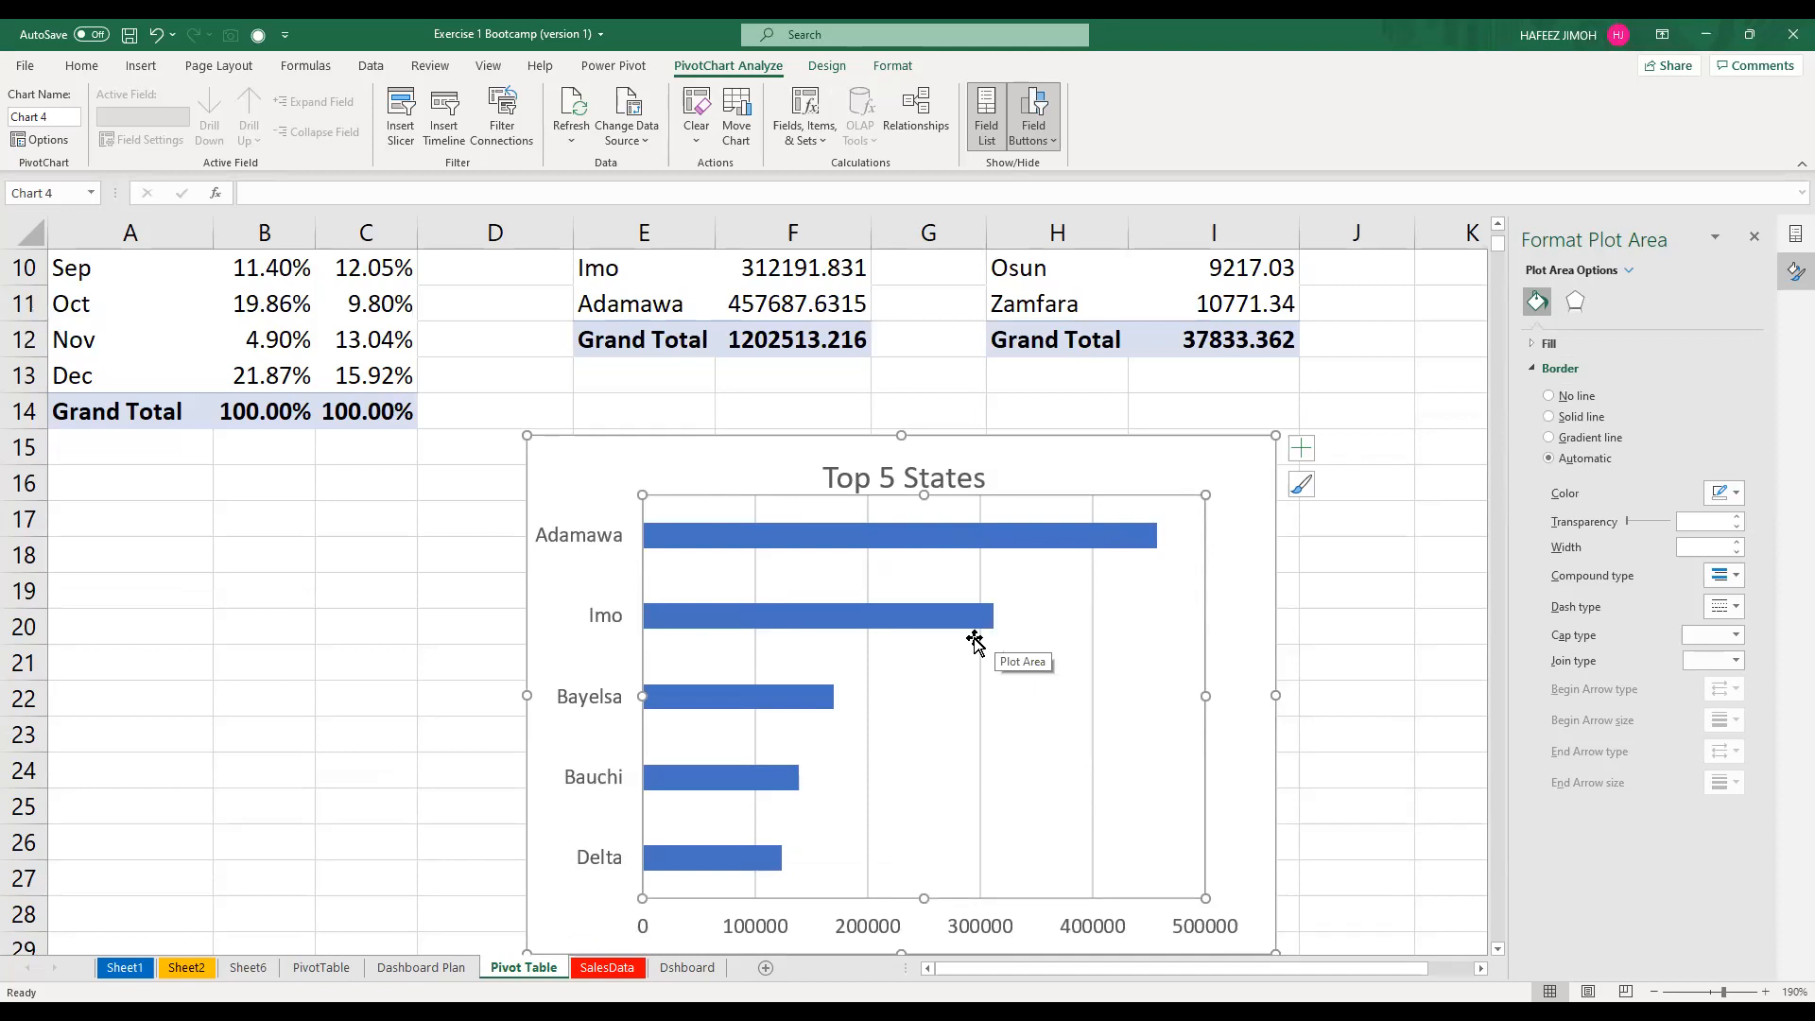
pyautogui.scroll(-1, 579, 481)
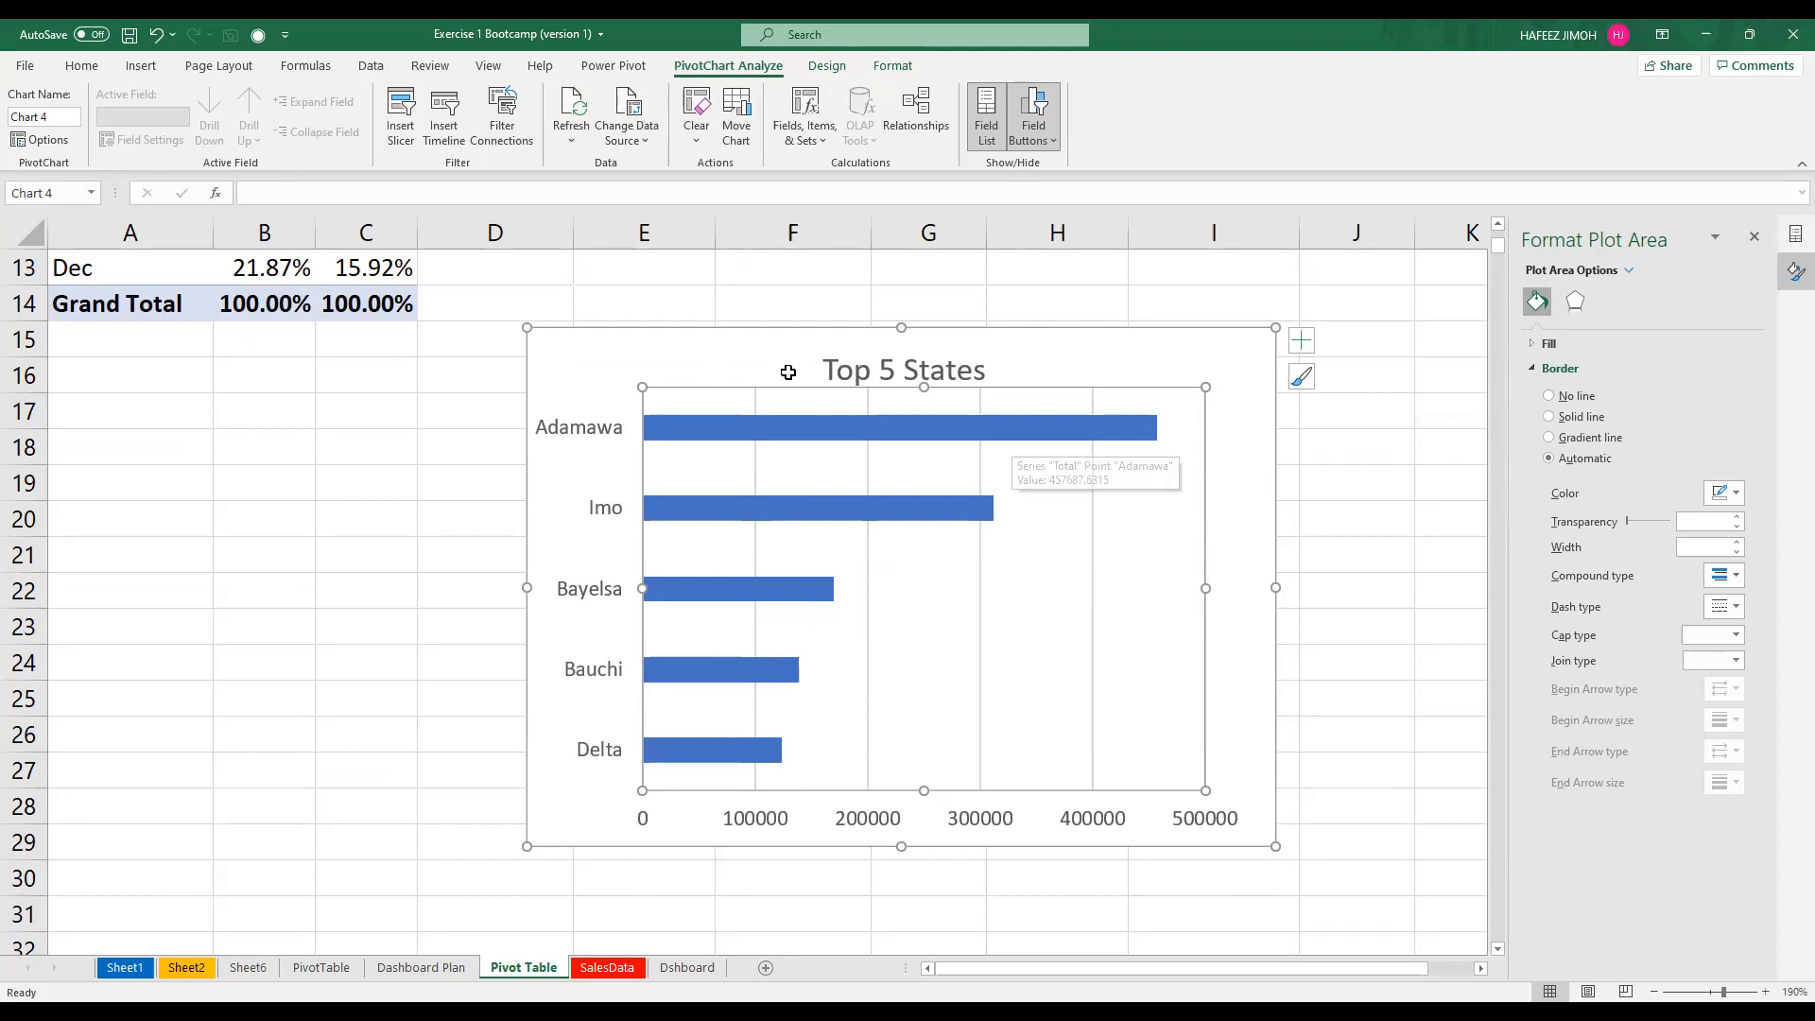
# Insert a column PivotChart from the Top 5 Sales PivotTable and arrange it side by side with the Top 5 States chart
pyautogui.scroll(3, 801, 416)
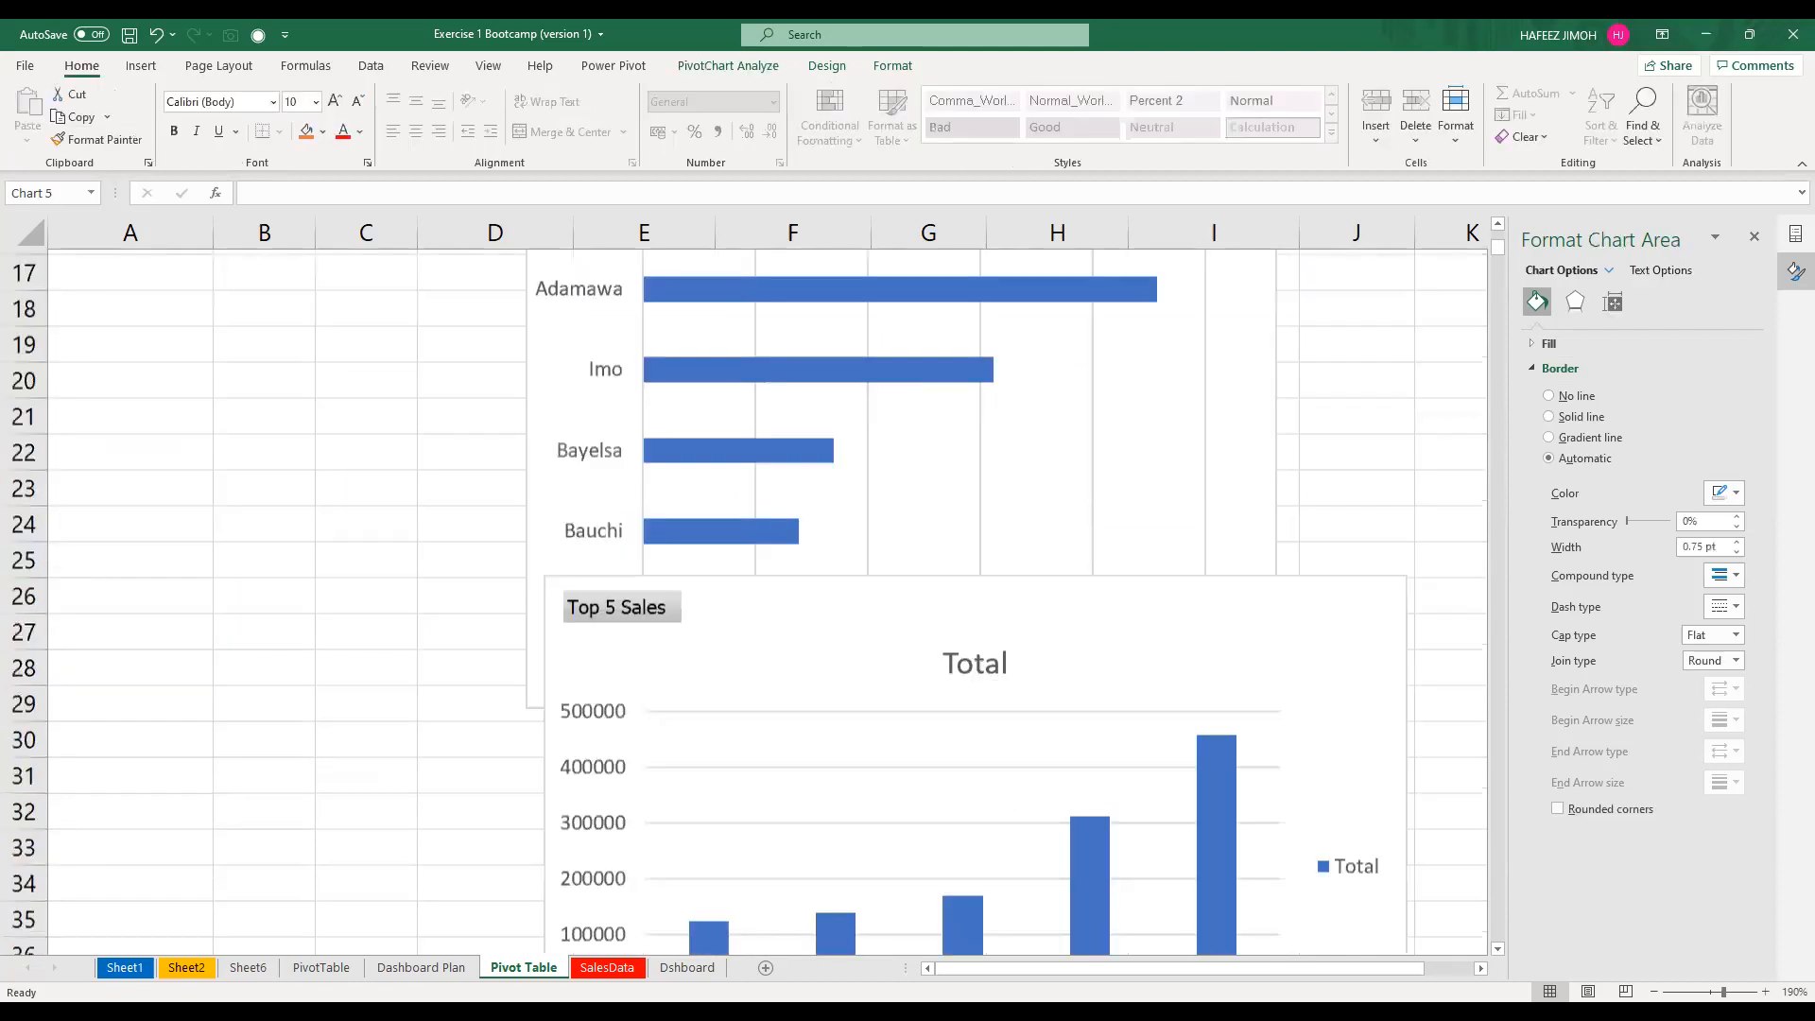
pyautogui.scroll(-1, 1149, 367)
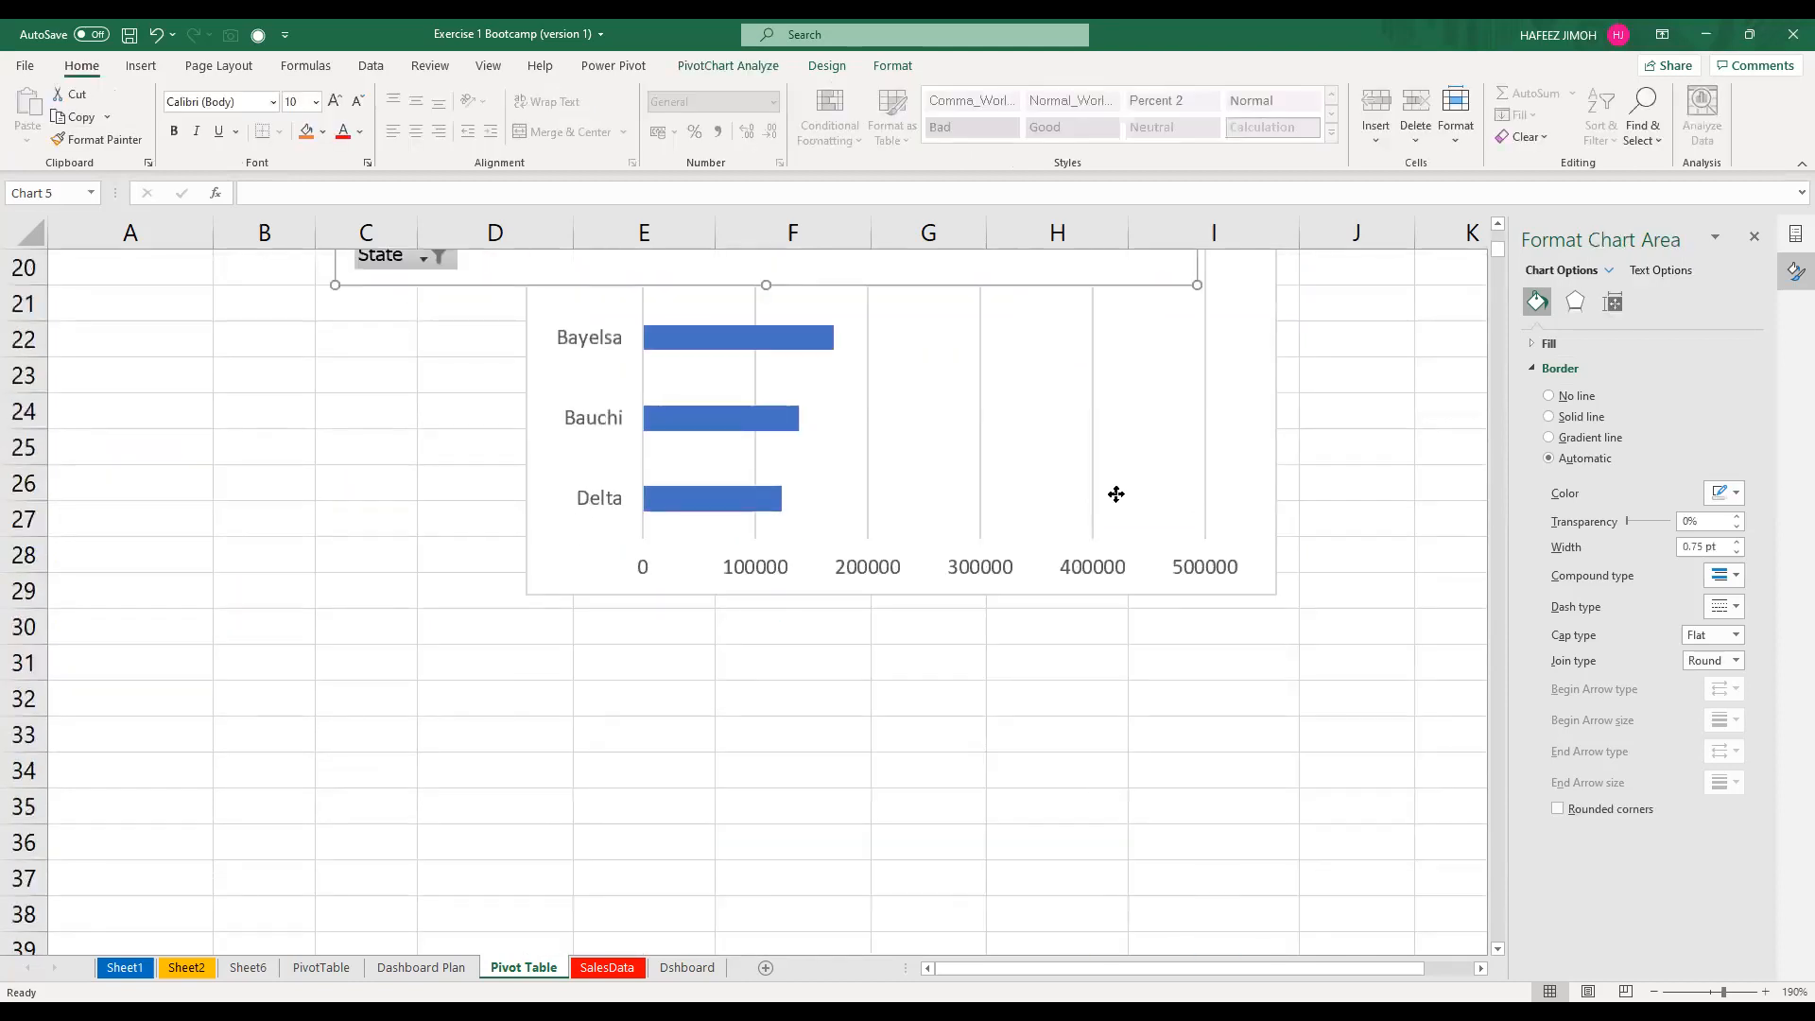
pyautogui.hotkey('ctrl', 'z')
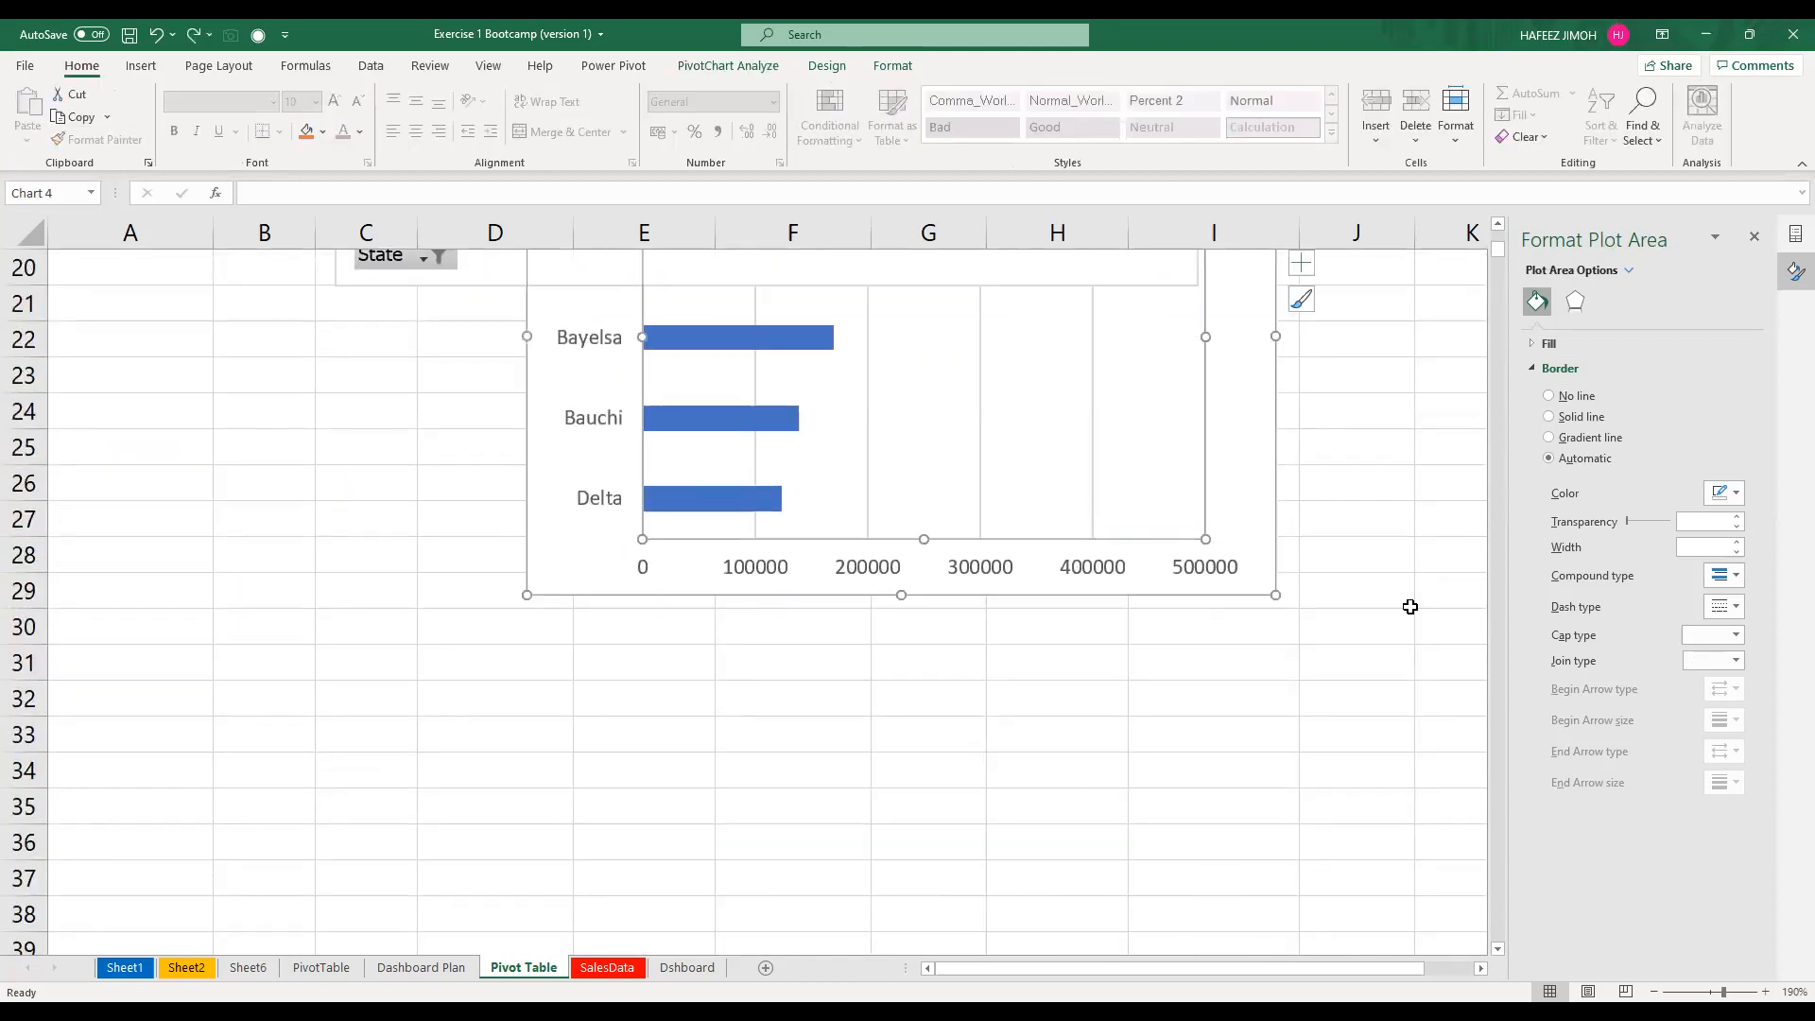
pyautogui.scroll(4, 1268, 640)
pyautogui.moveTo(1244, 718); pyautogui.dragTo(1168, 775)
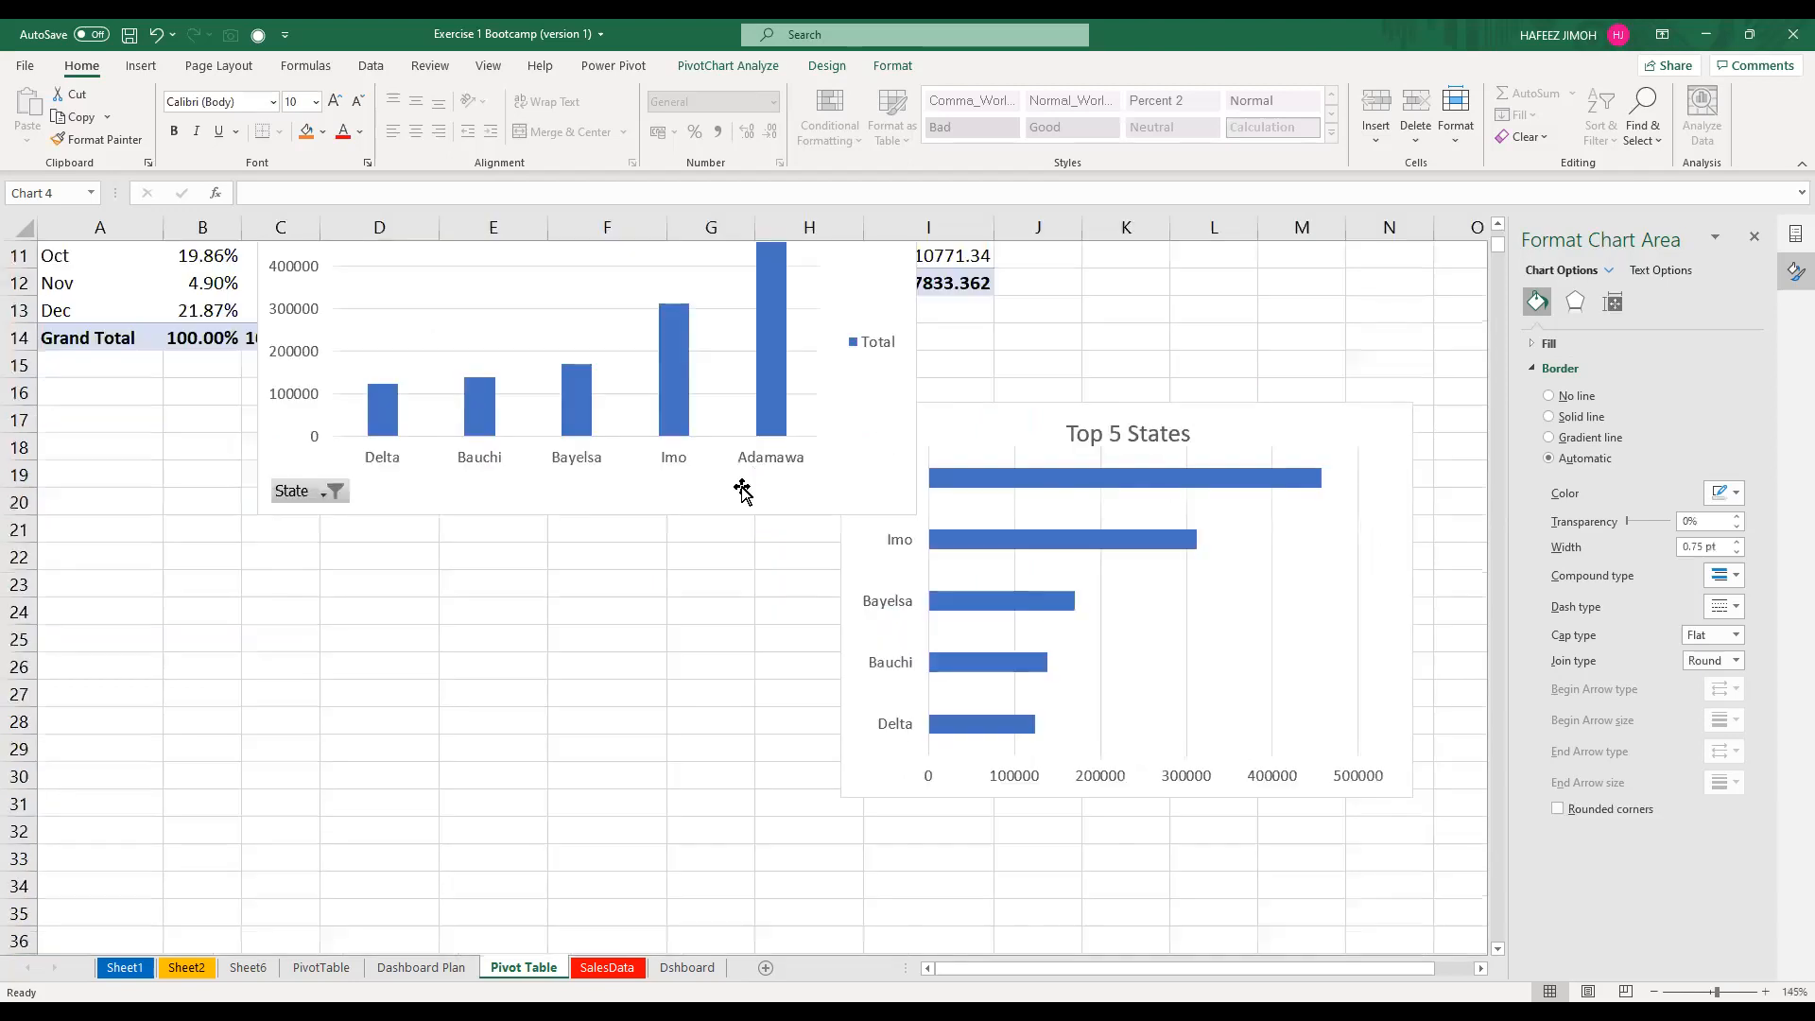
pyautogui.moveTo(742, 490); pyautogui.dragTo(661, 770)
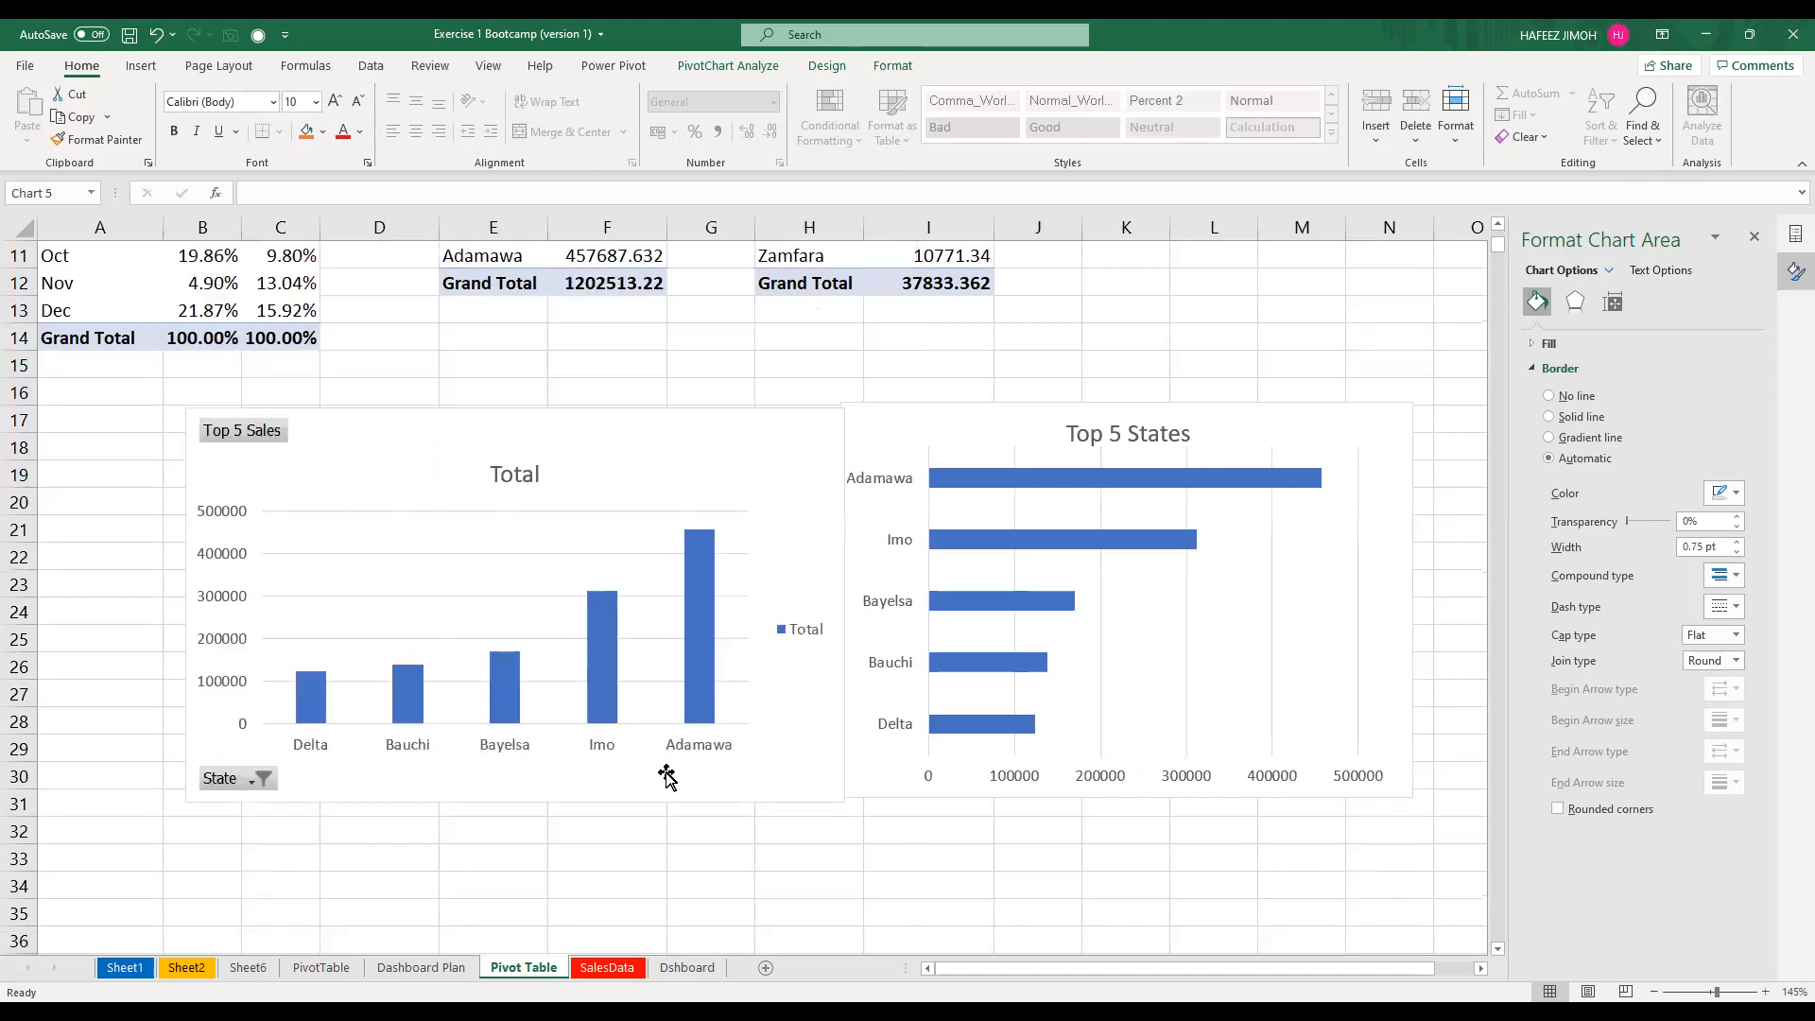
pyautogui.click(1754, 241)
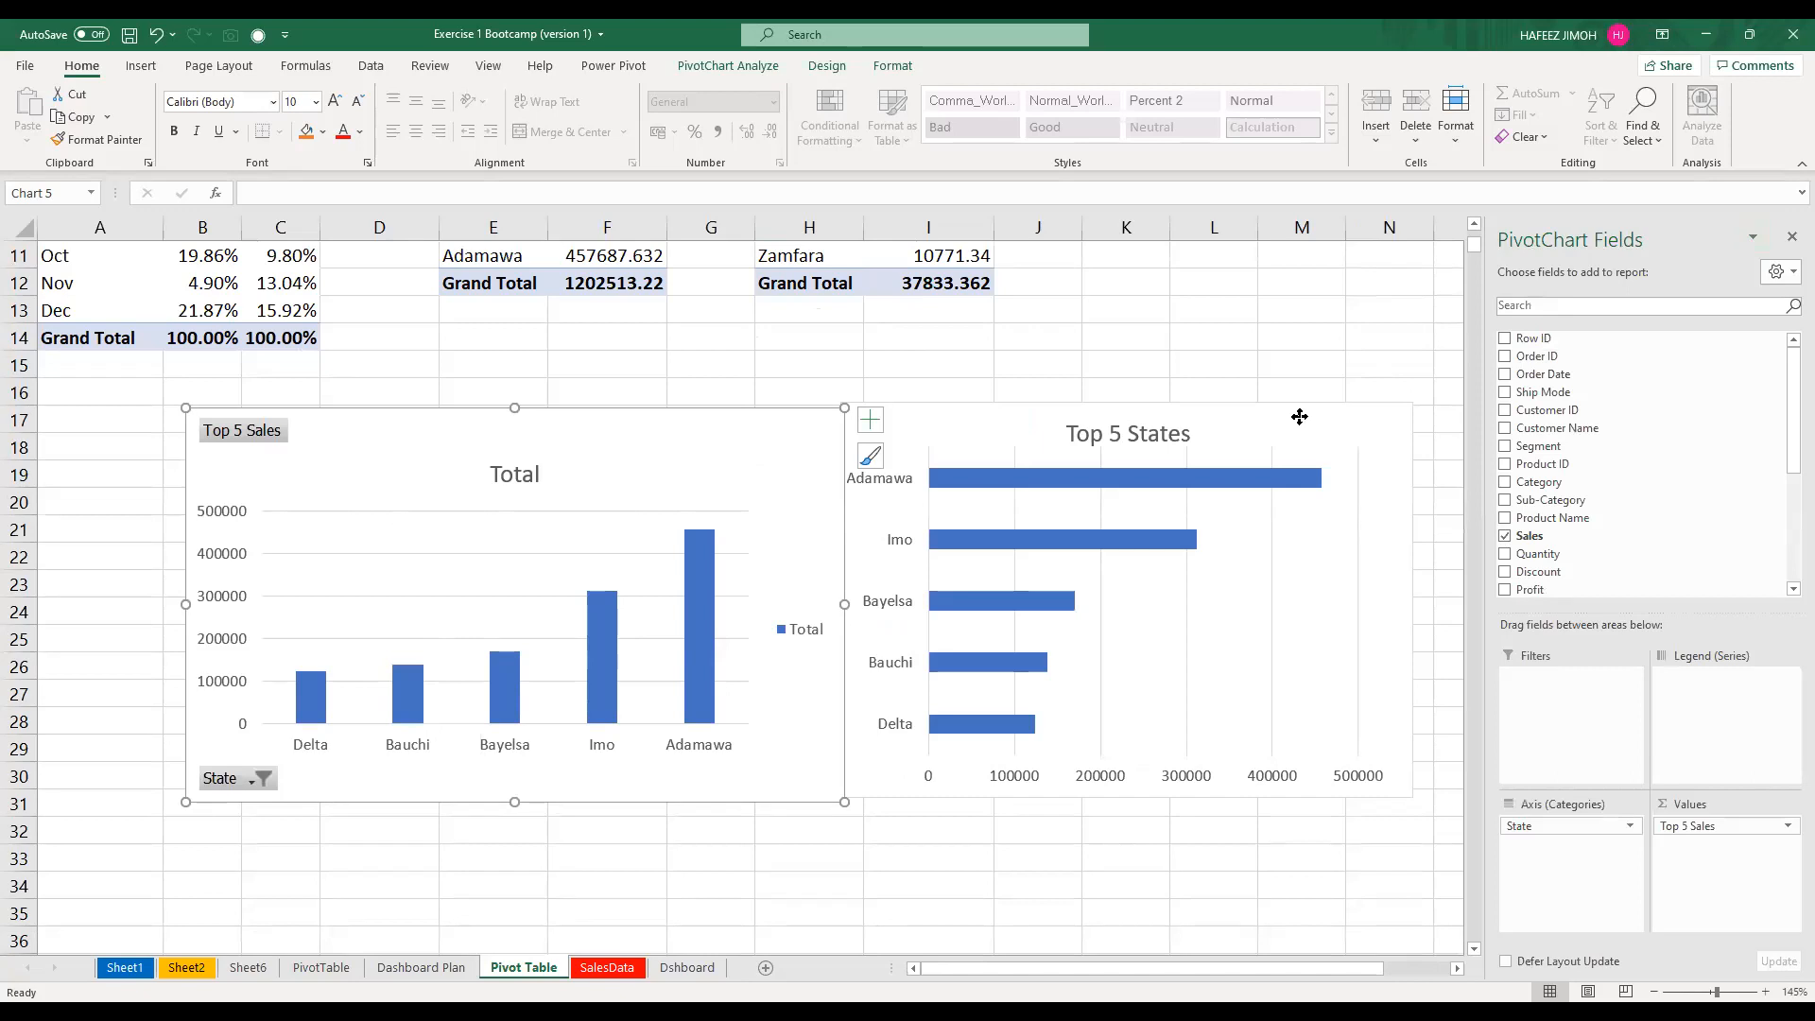
# Move the column chart's Total title slightly upward and stretch its plot area up and outward beneath the title
pyautogui.click(1214, 412)
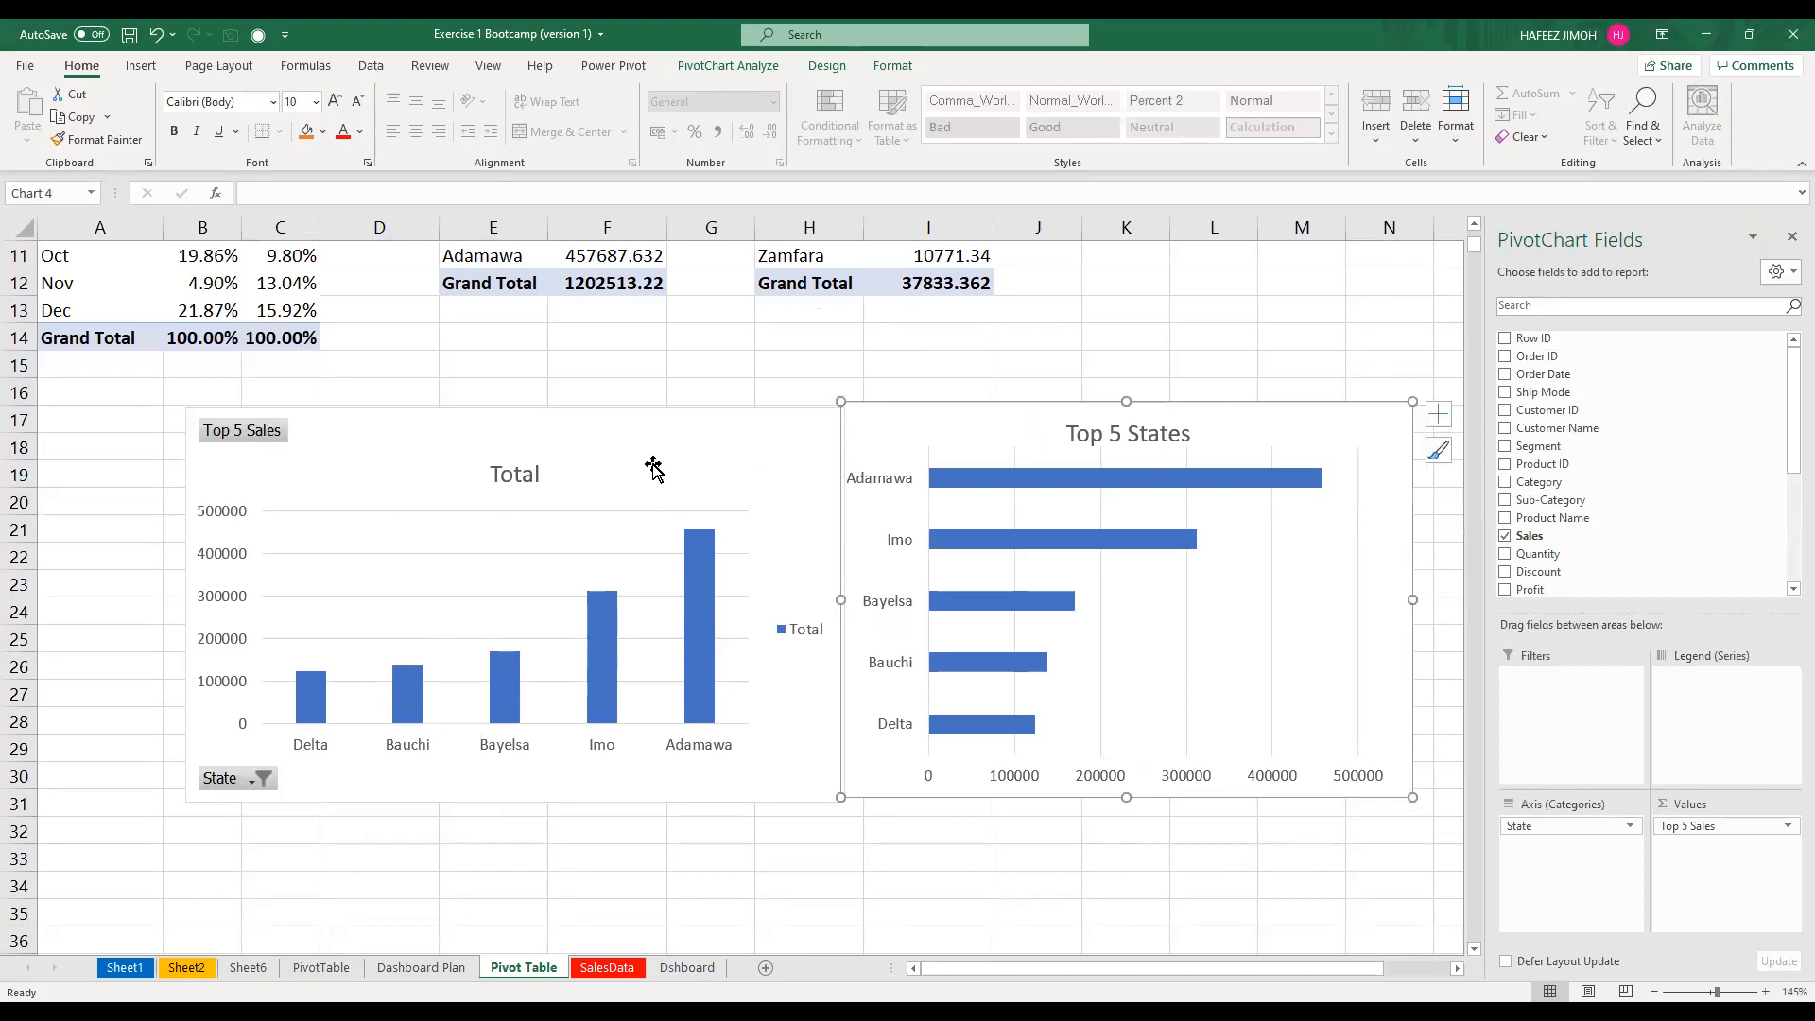
pyautogui.click(521, 425)
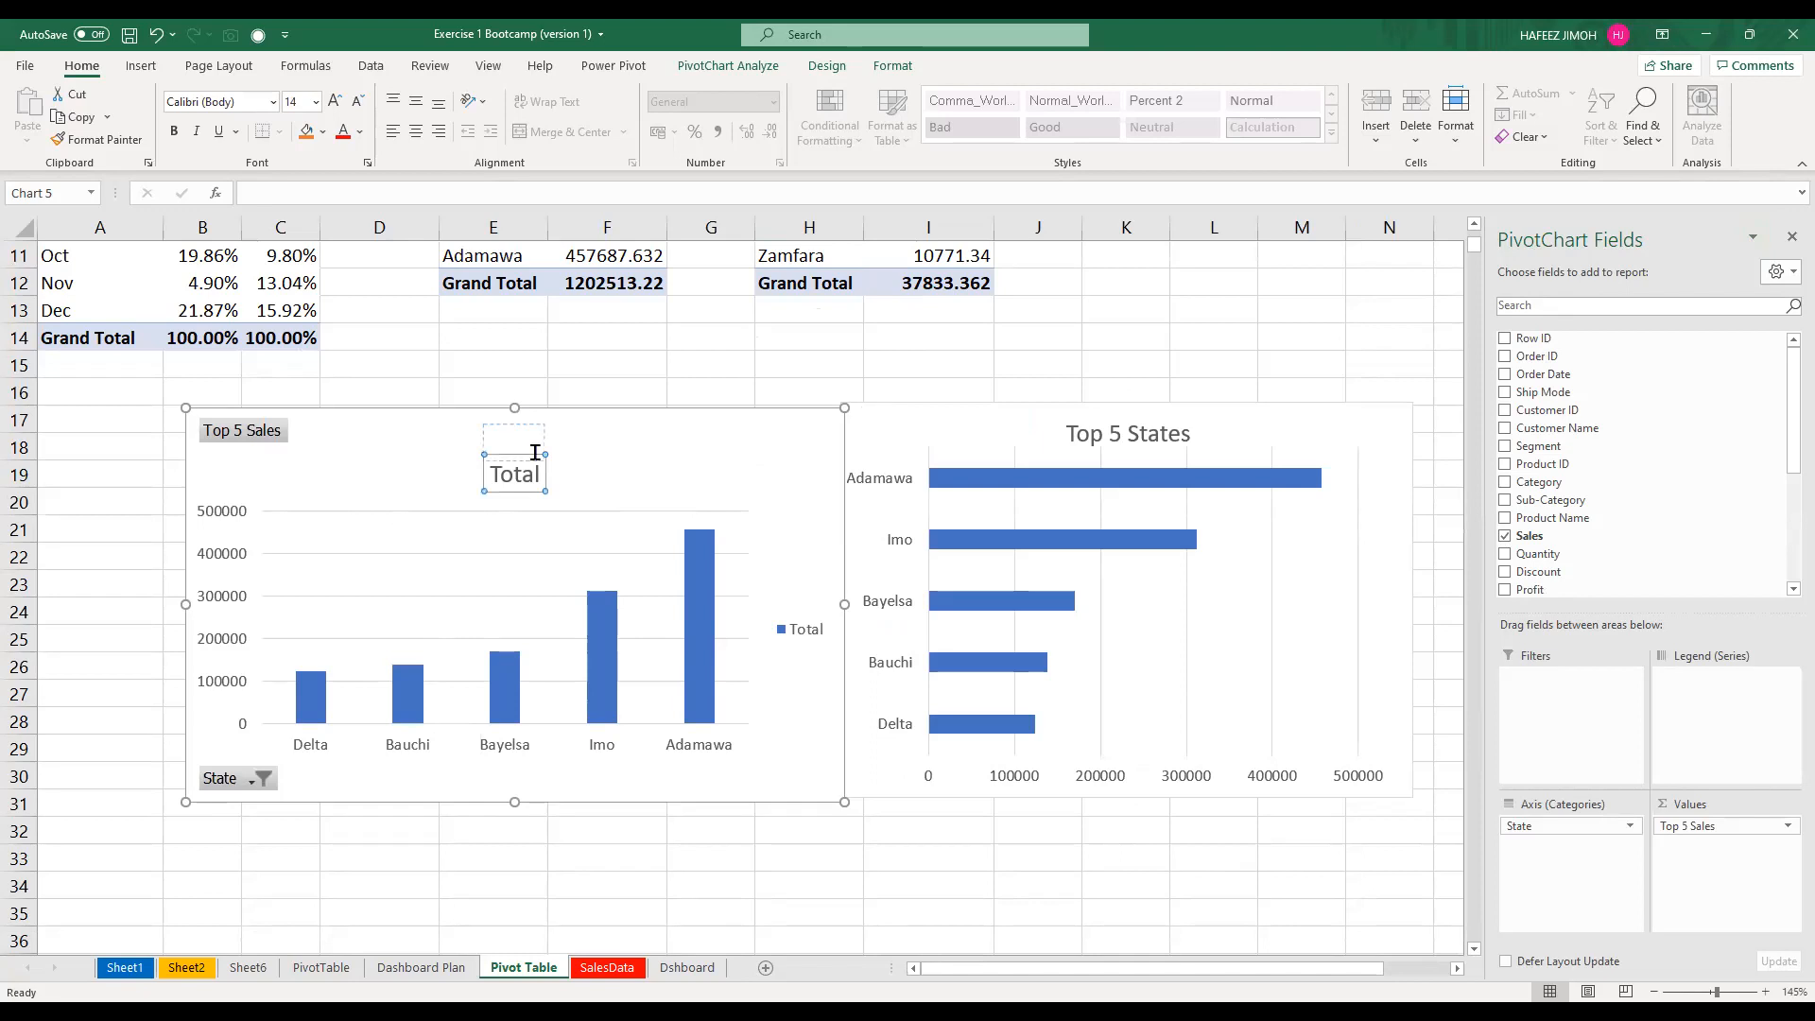
pyautogui.click(535, 507)
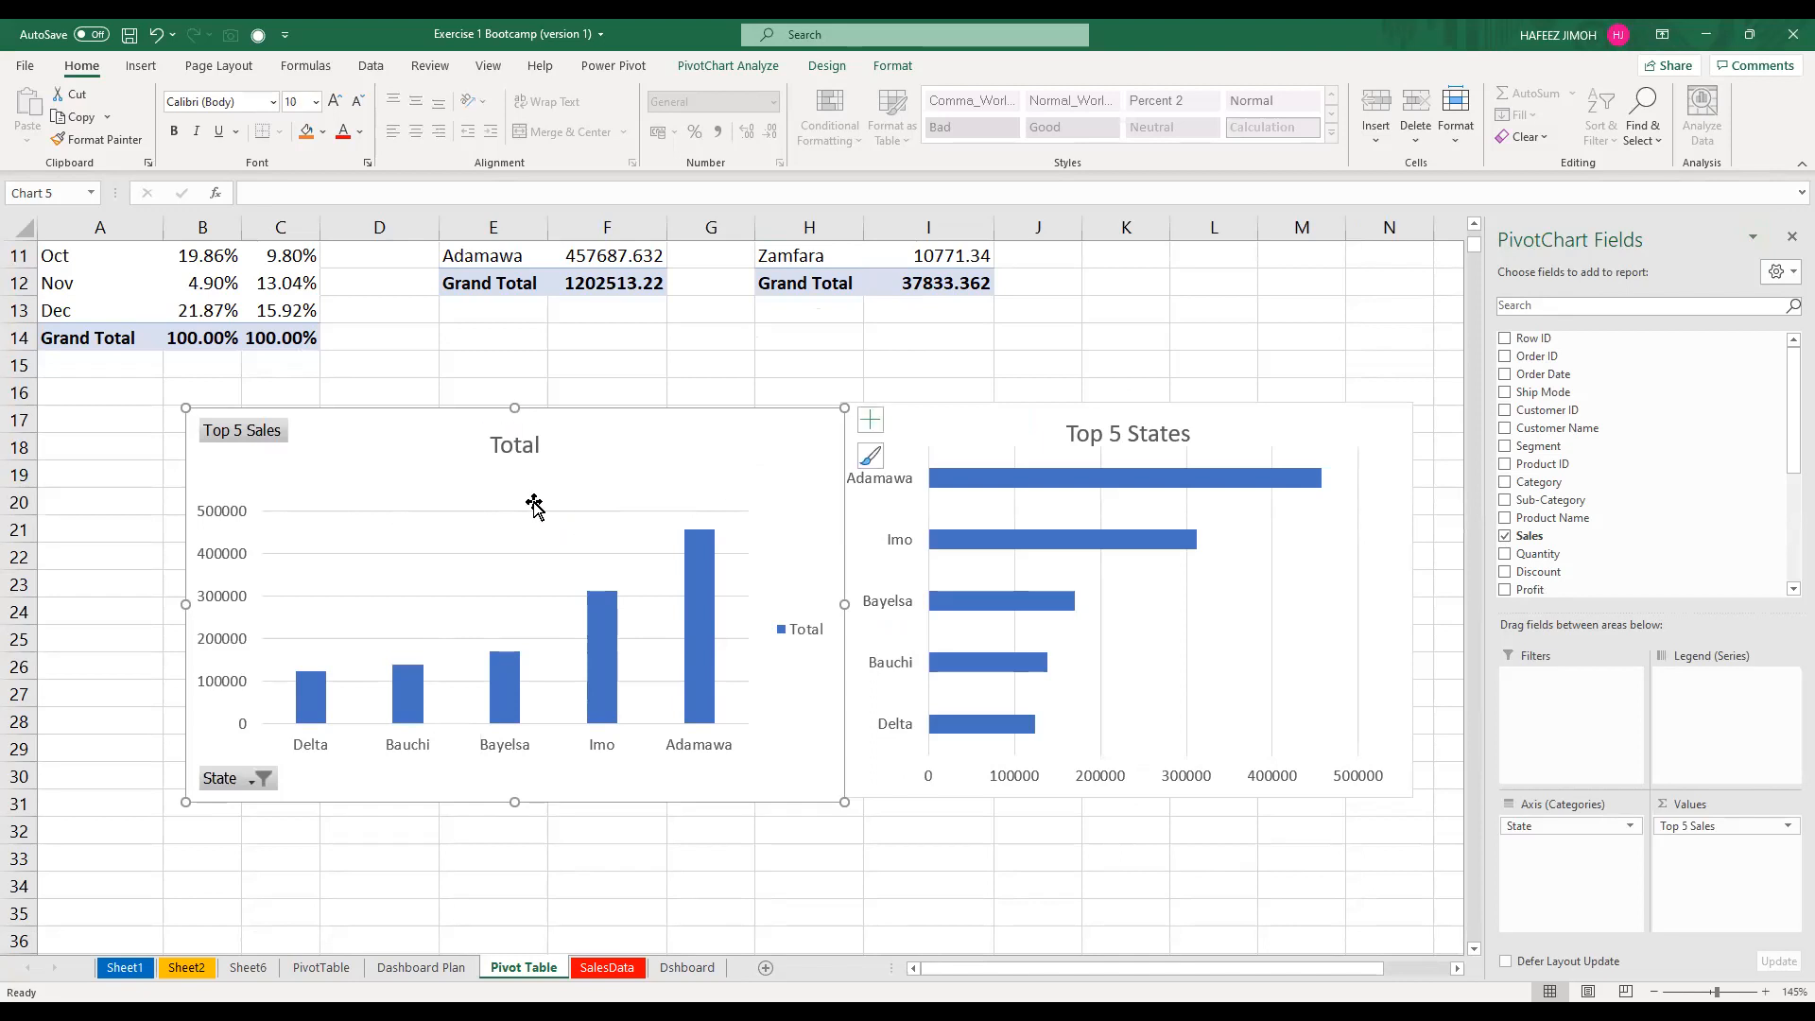
pyautogui.moveTo(746, 508); pyautogui.dragTo(769, 483)
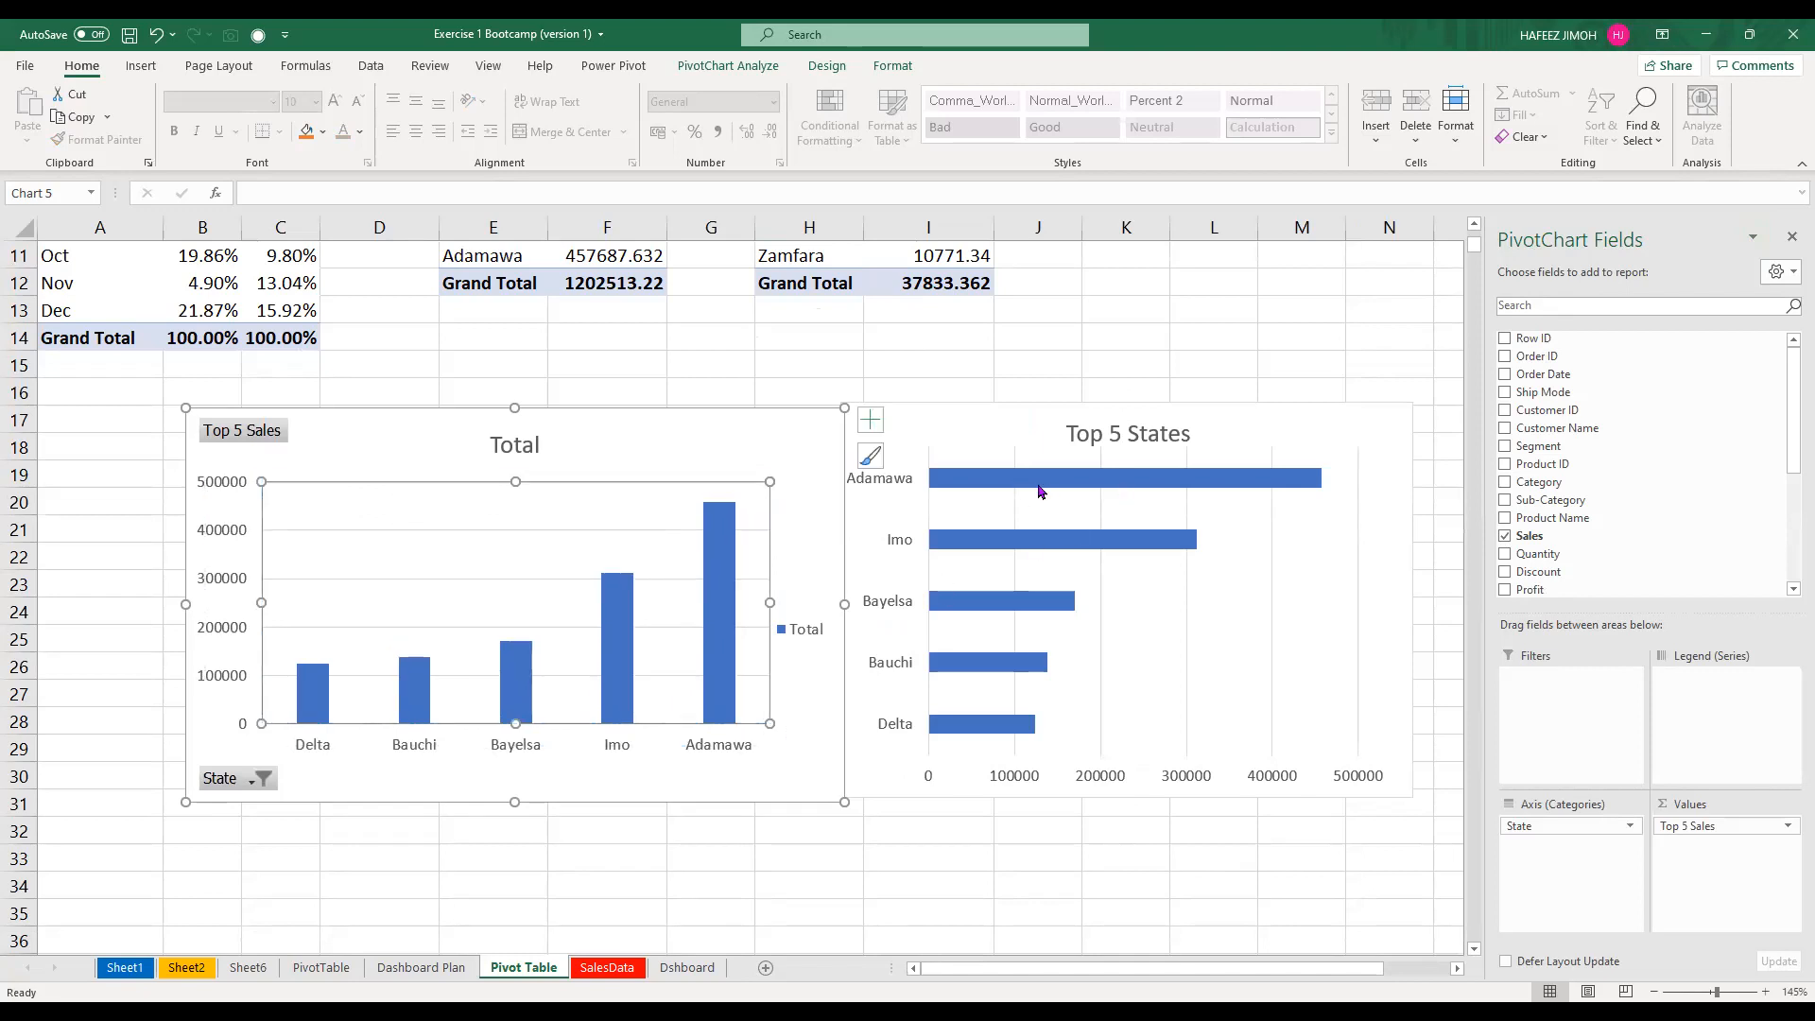
pyautogui.moveTo(1027, 501)
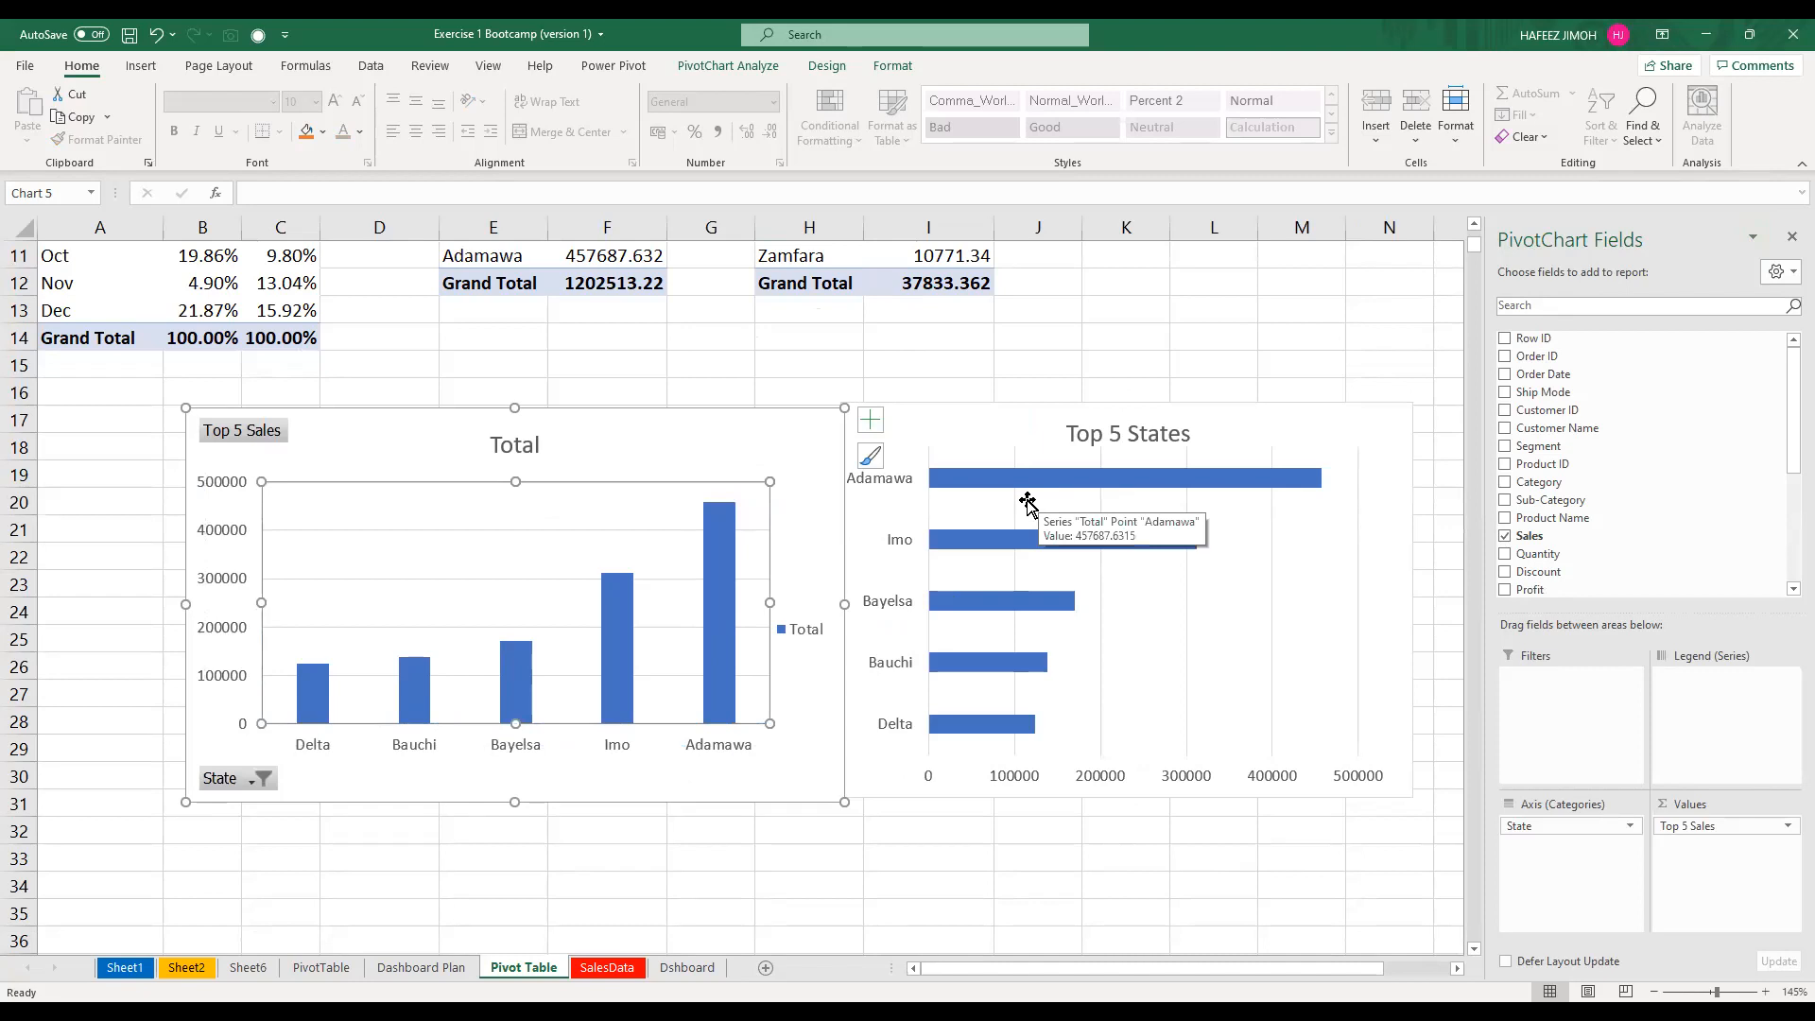
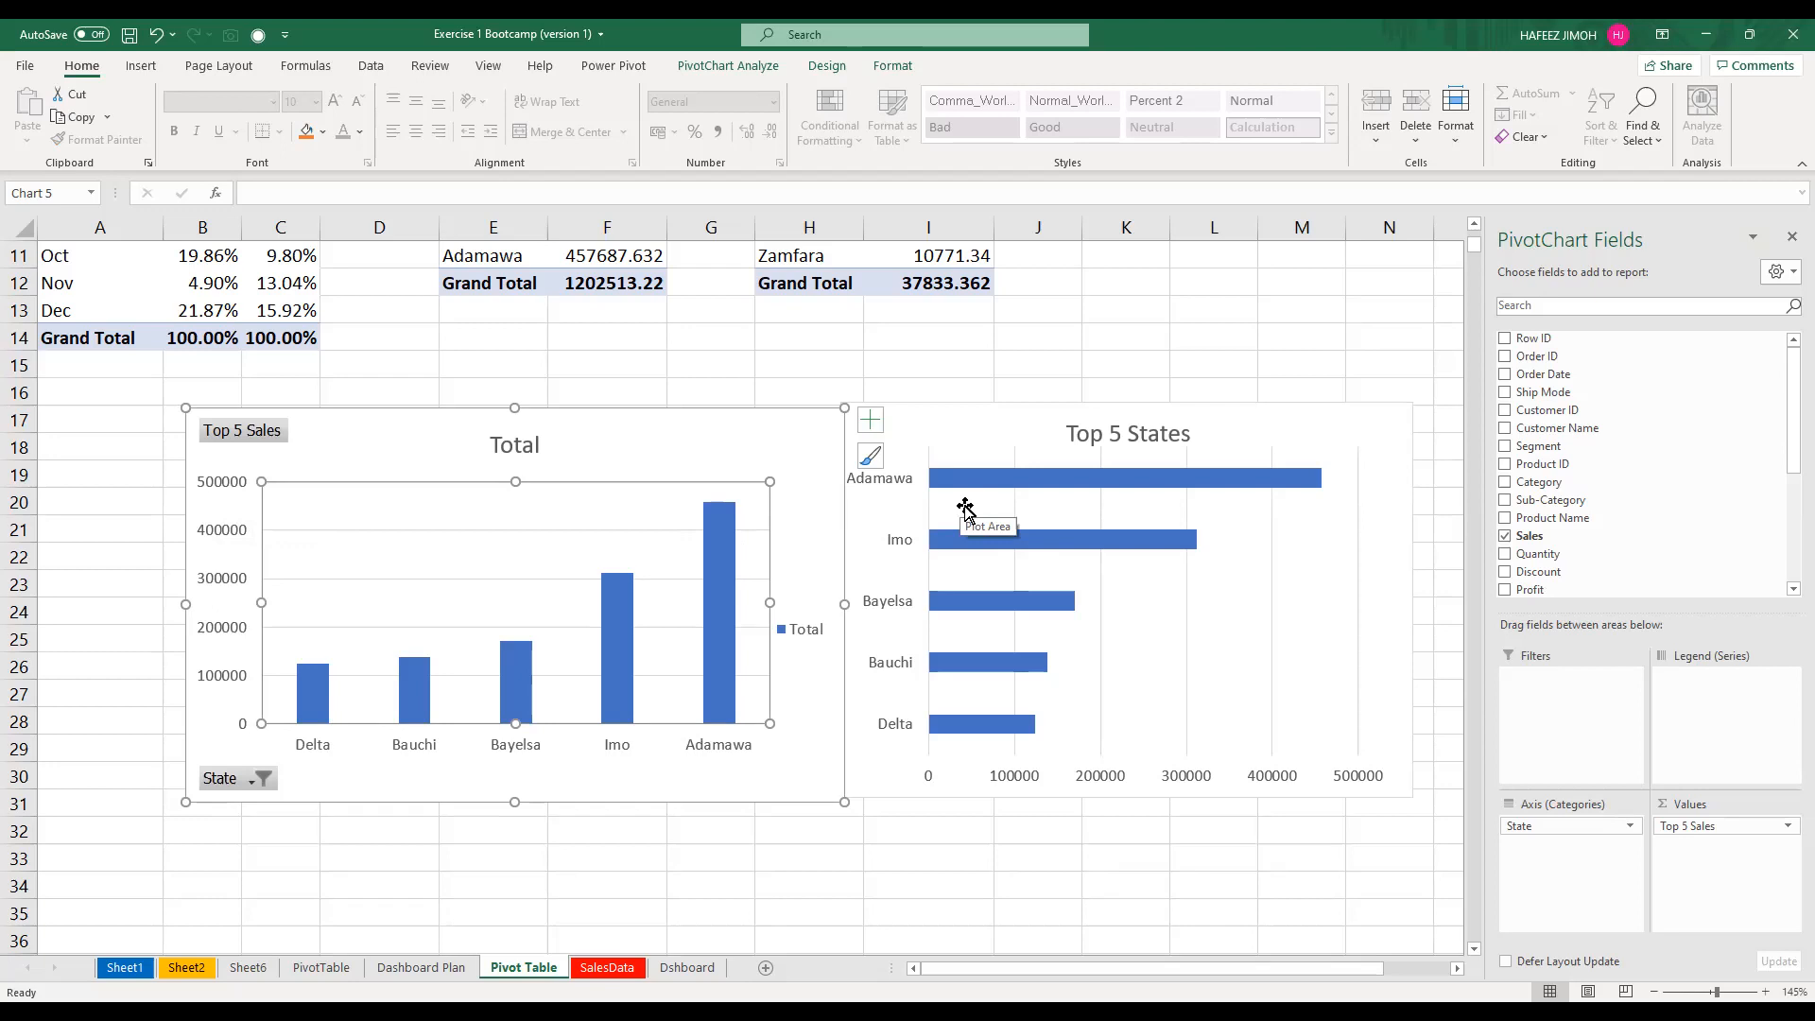
pyautogui.click(680, 472)
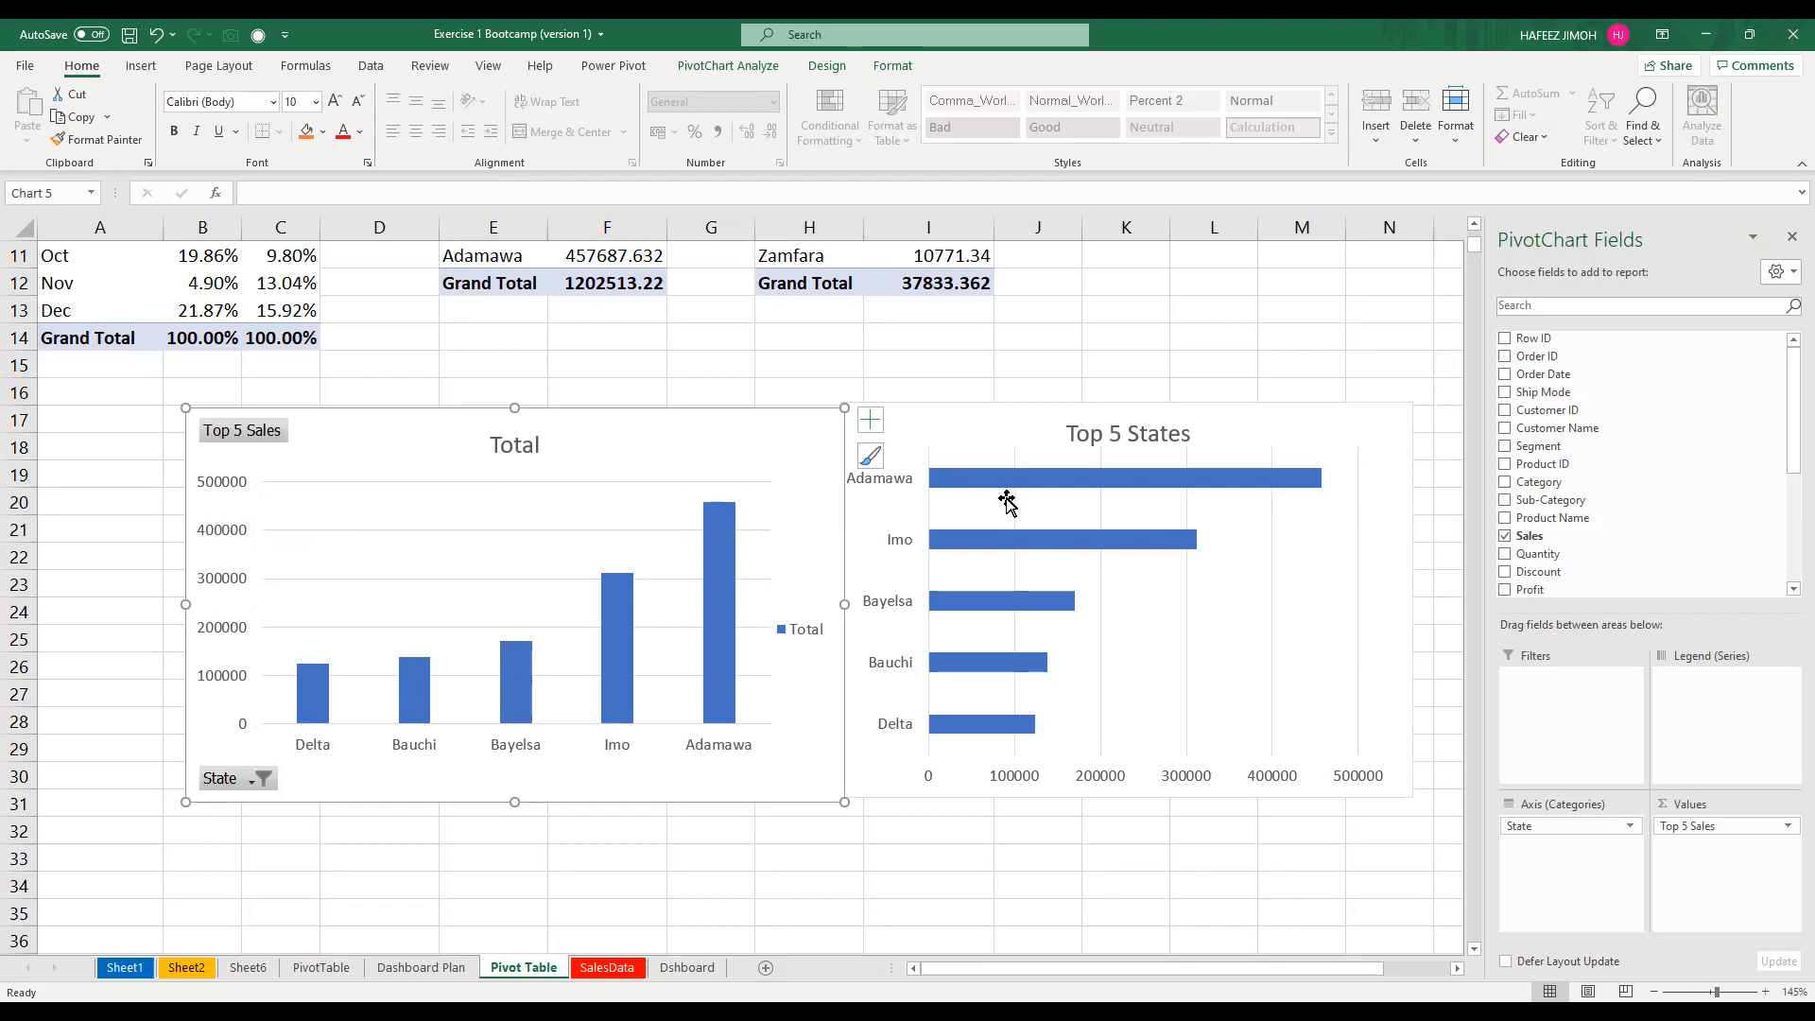
# Format the Top 5 States bars with a series overlap of -15% and a gap width of 36%
pyautogui.click(1123, 518)
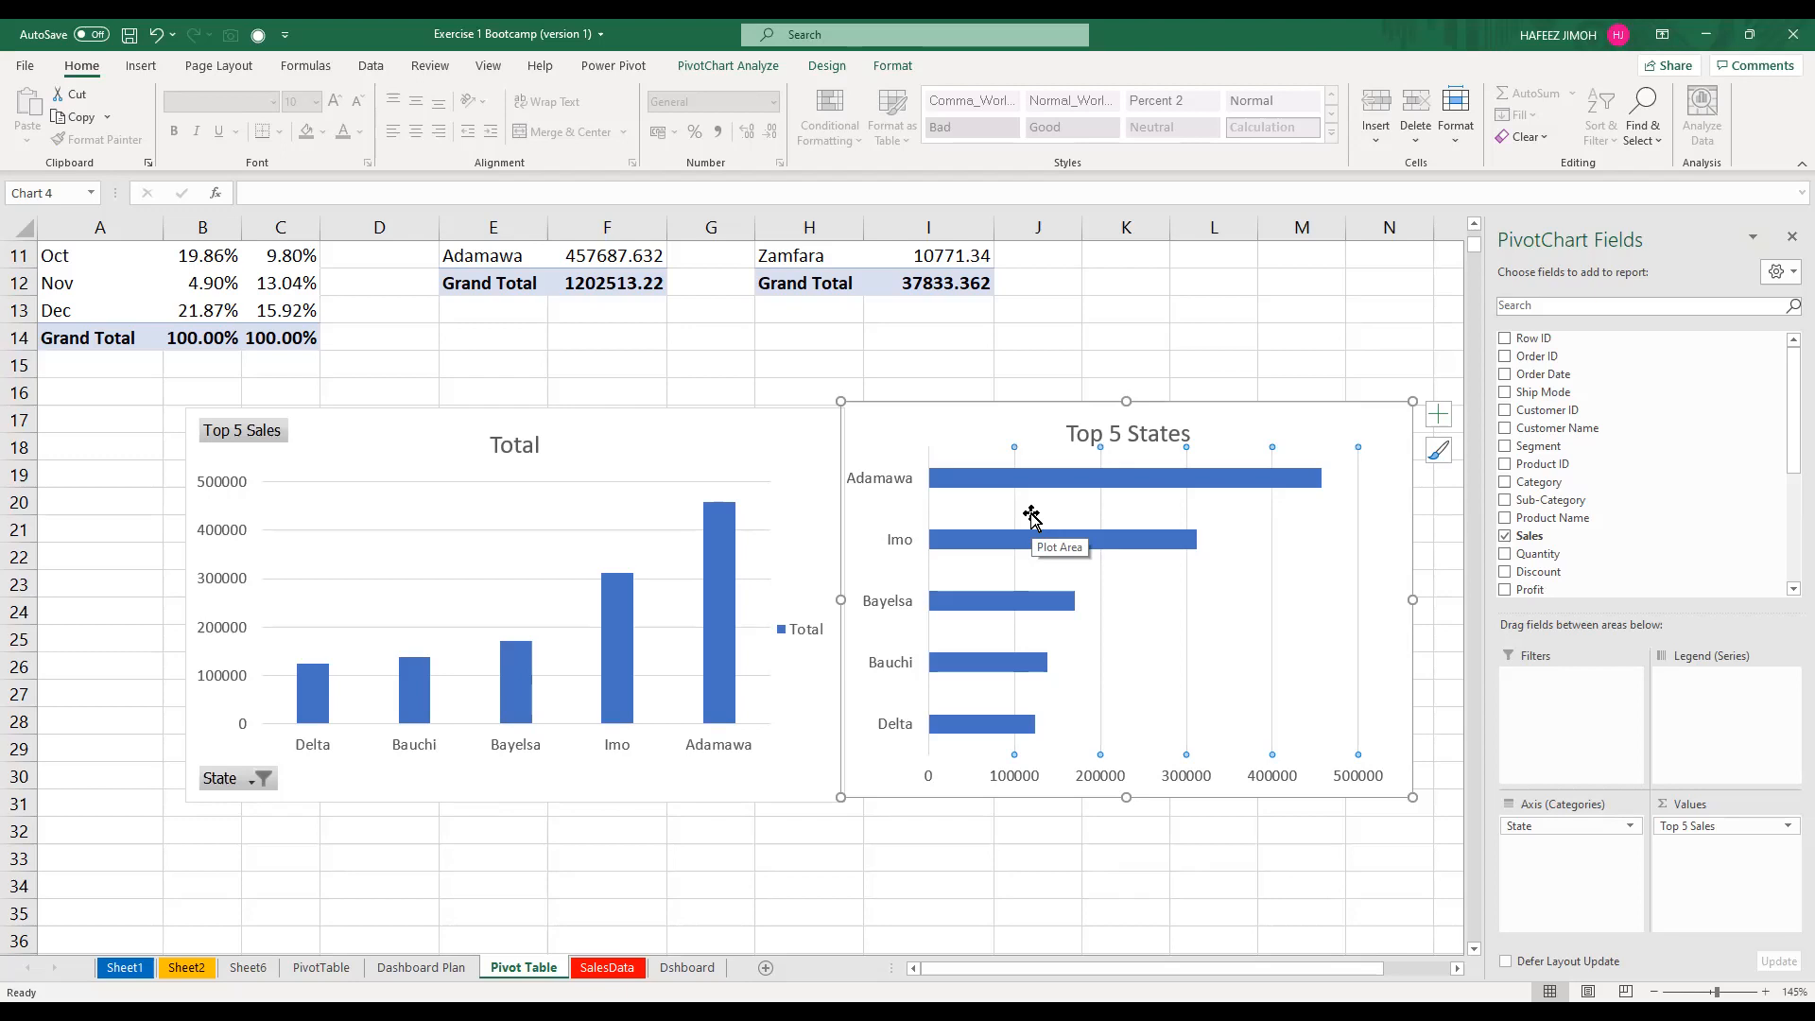
pyautogui.click(1092, 493)
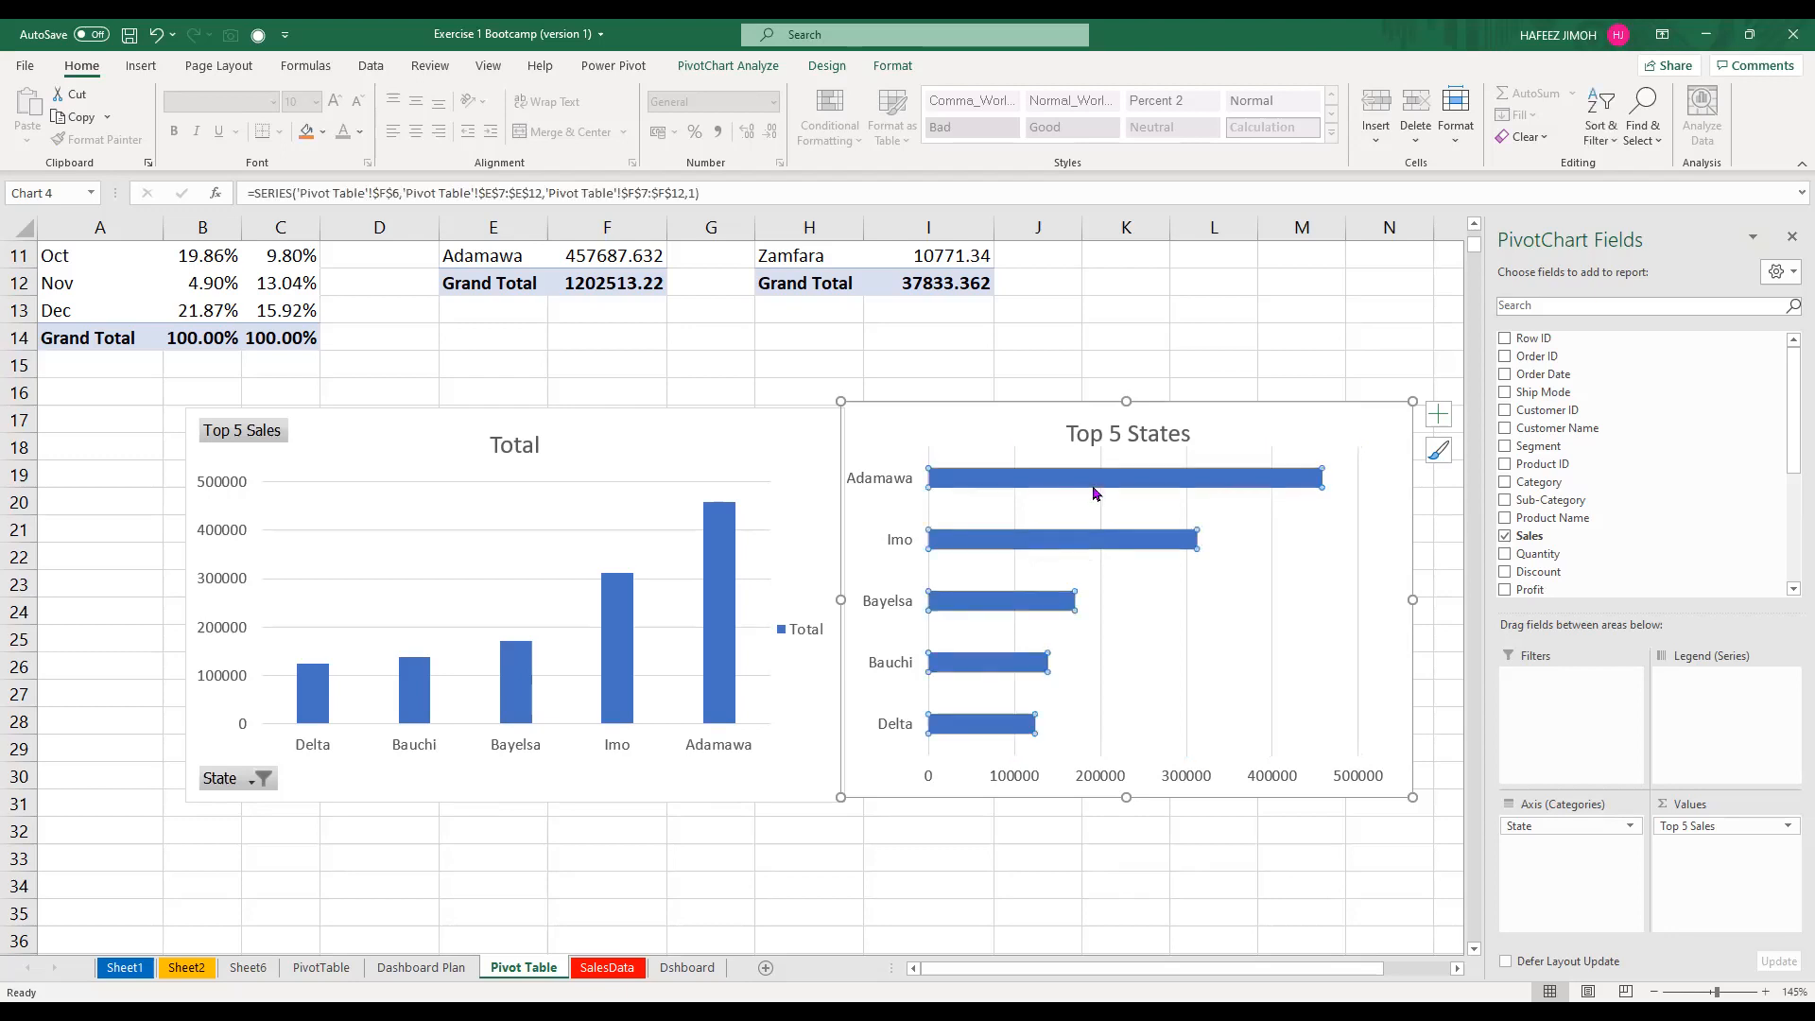
pyautogui.rightClick(1094, 492)
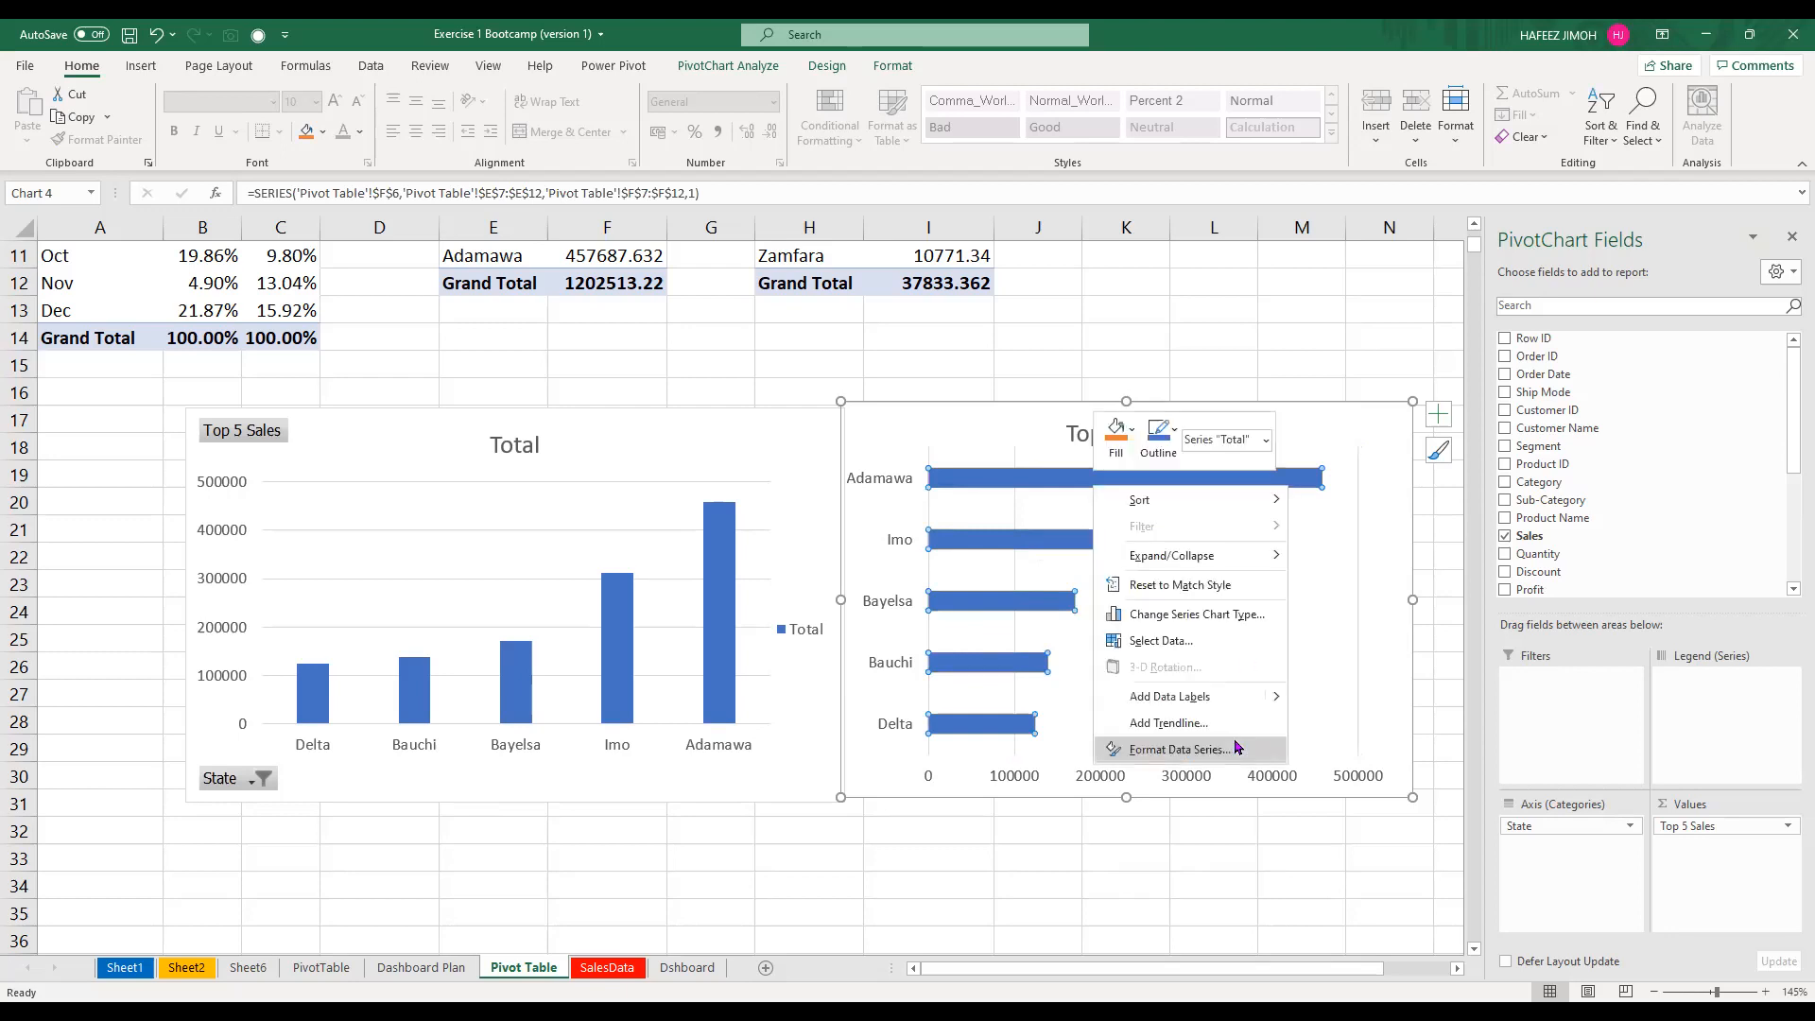
pyautogui.click(1233, 748)
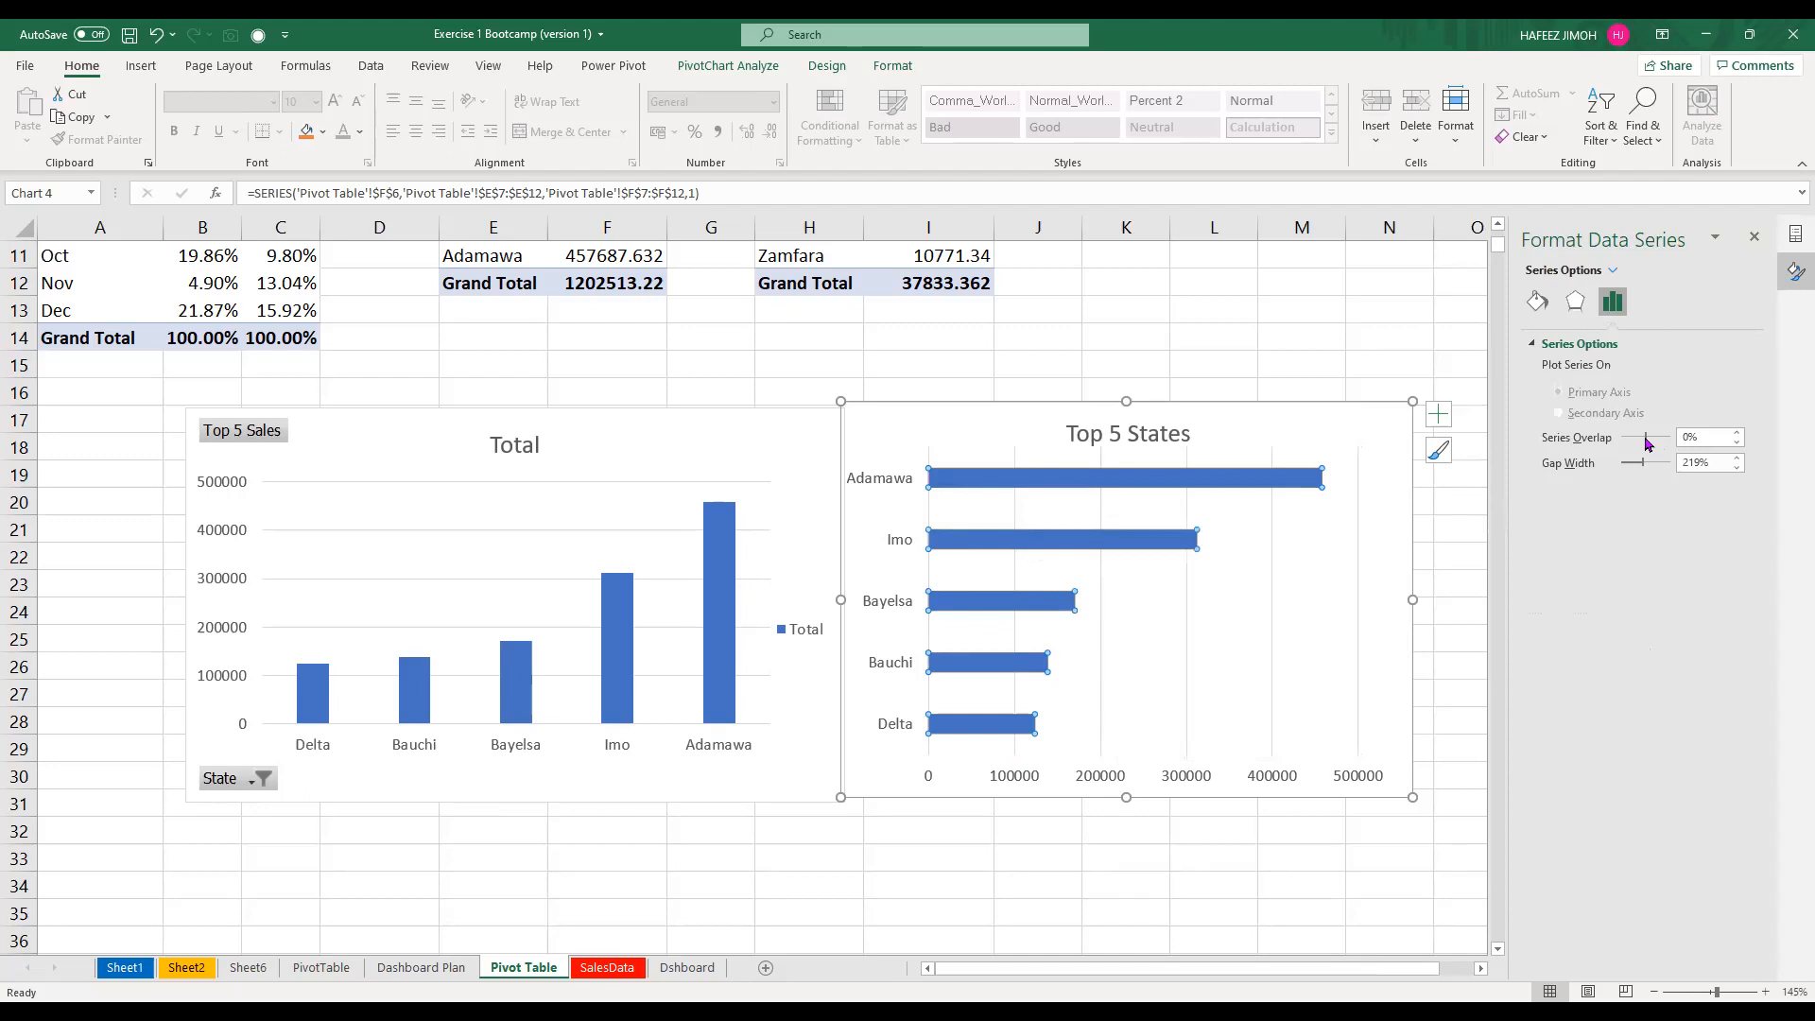
pyautogui.click(1628, 442)
pyautogui.moveTo(1628, 449); pyautogui.dragTo(1643, 475)
pyautogui.click(1627, 464)
pyautogui.moveTo(1634, 470); pyautogui.dragTo(1626, 477)
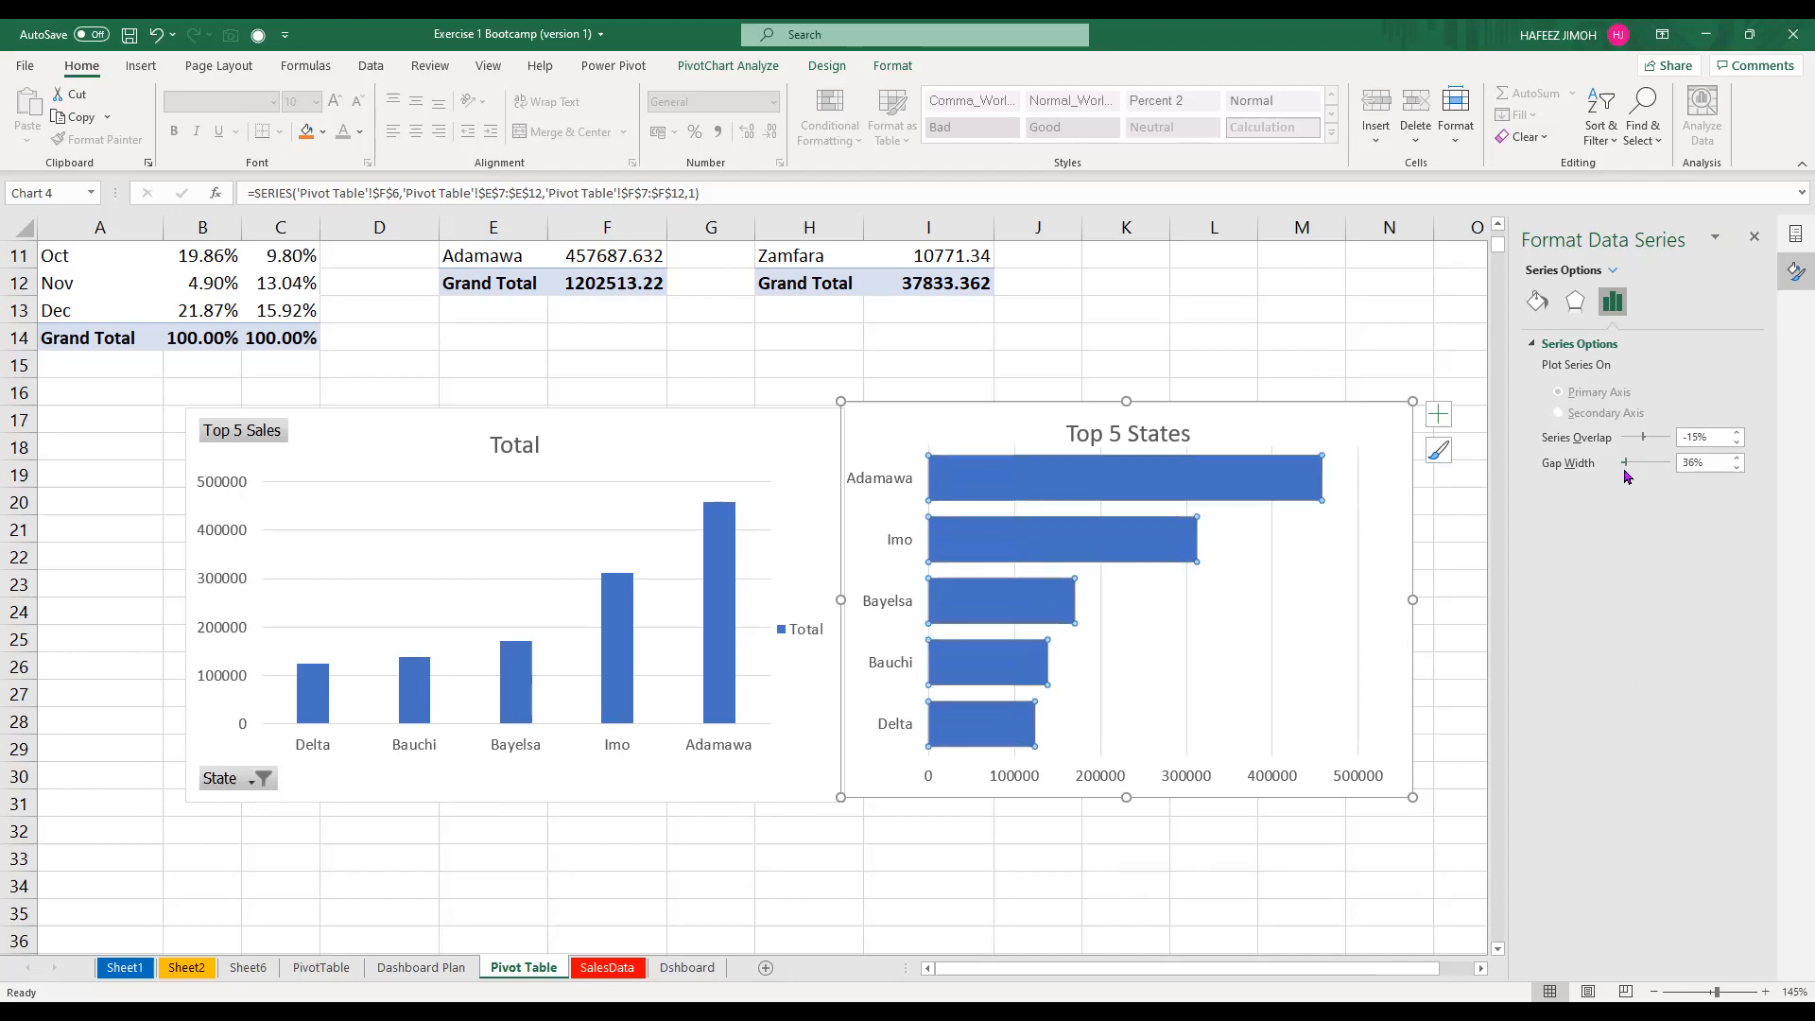
# Add axis titles to the Top 5 States chart
pyautogui.click(1358, 565)
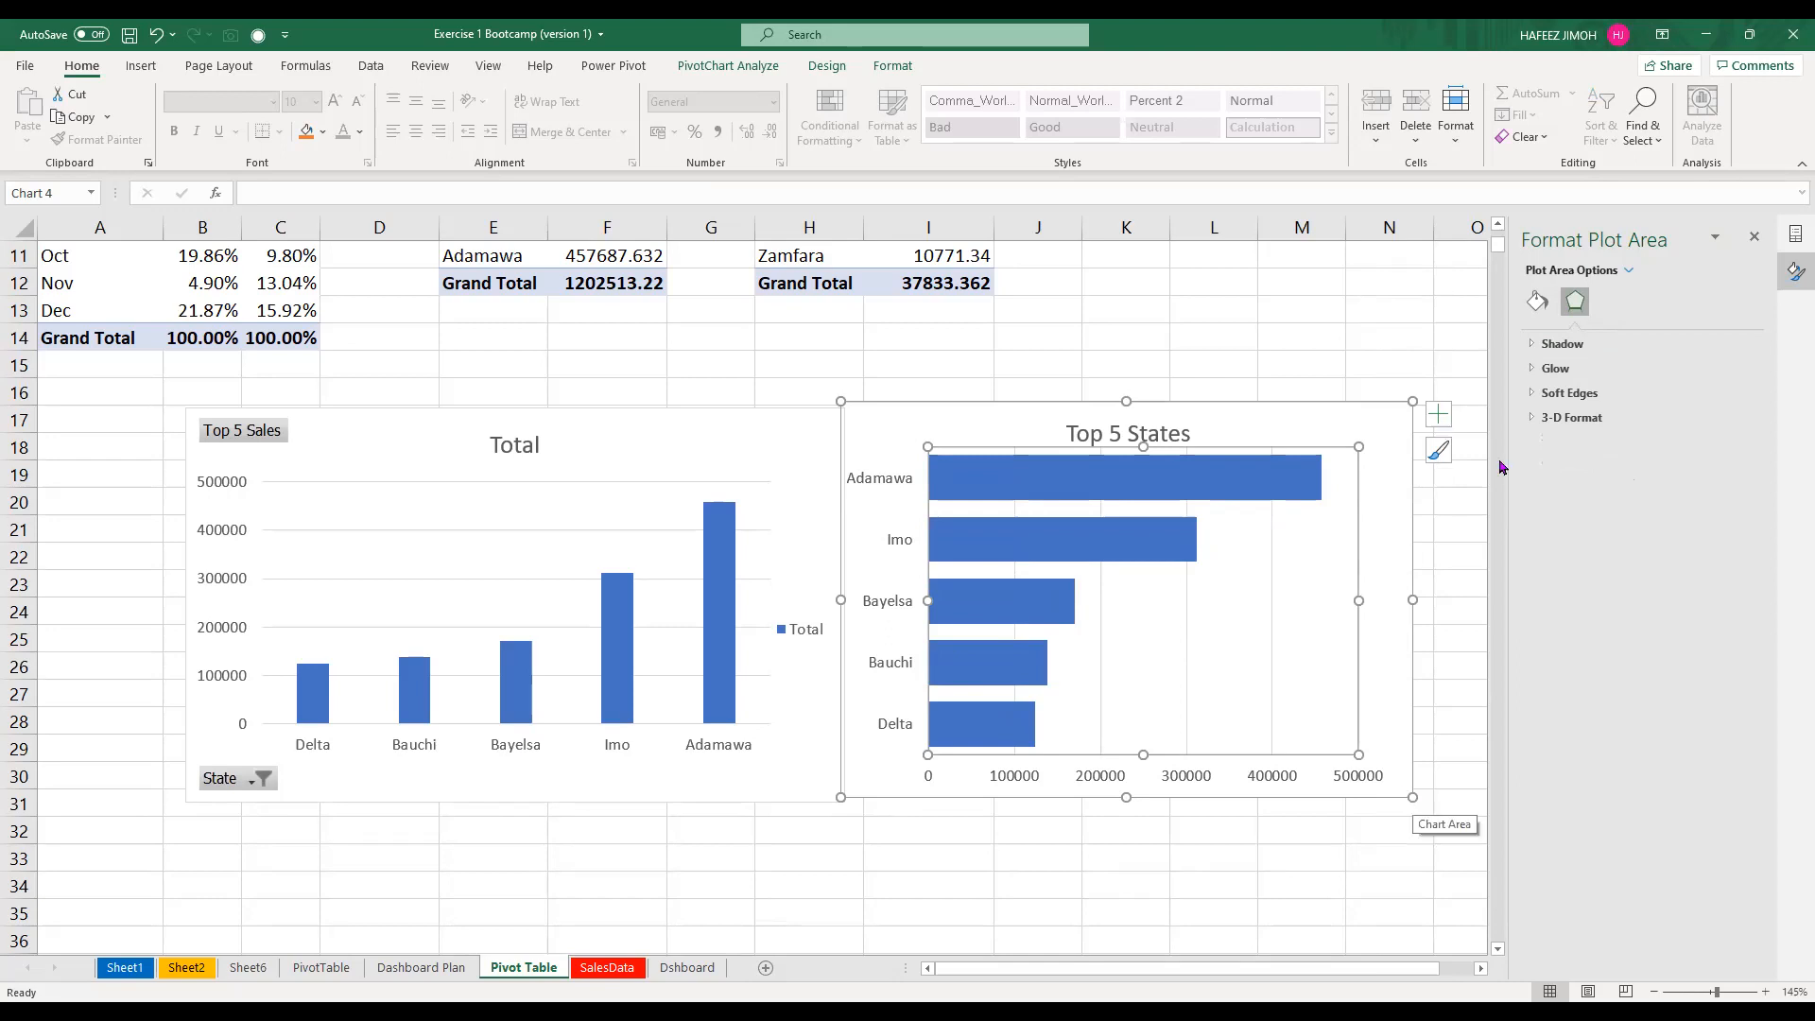
pyautogui.click(1438, 414)
pyautogui.click(1492, 459)
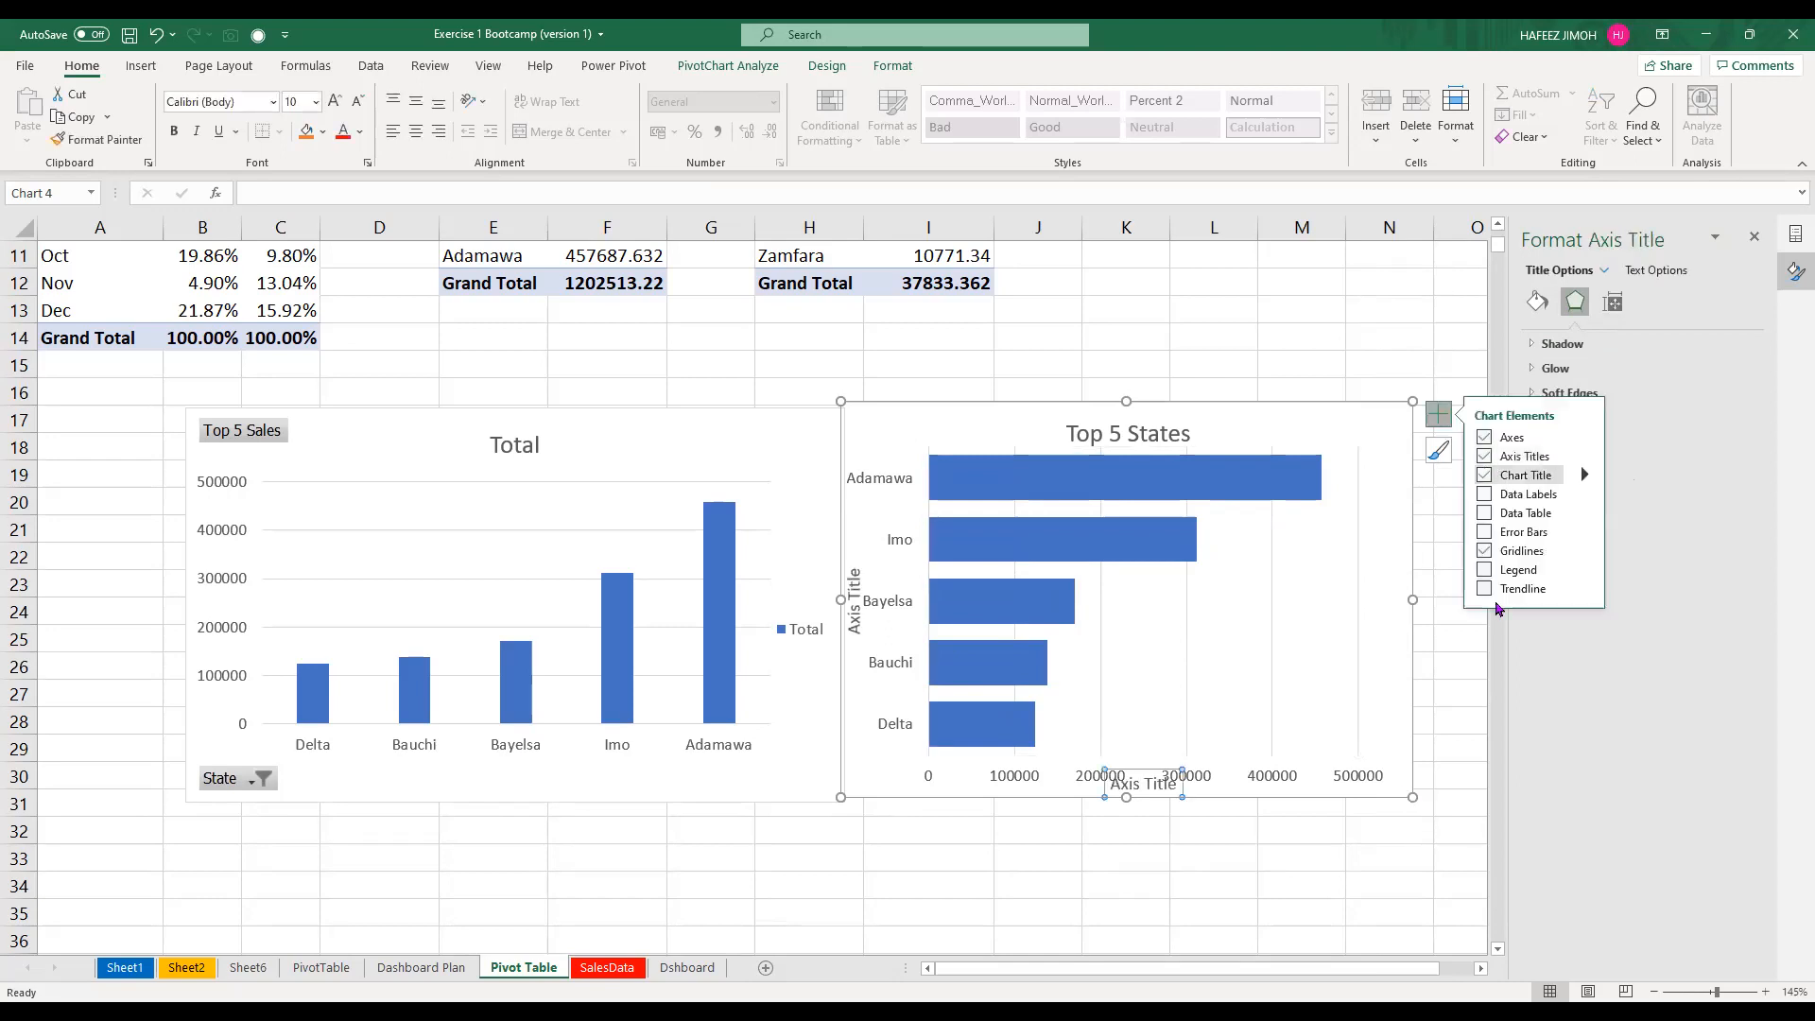
# Extend the Top 5 States chart slightly downward and raise the plot area's lower edge to make room for the horizontal axis title
pyautogui.click(1294, 799)
pyautogui.click(1125, 777)
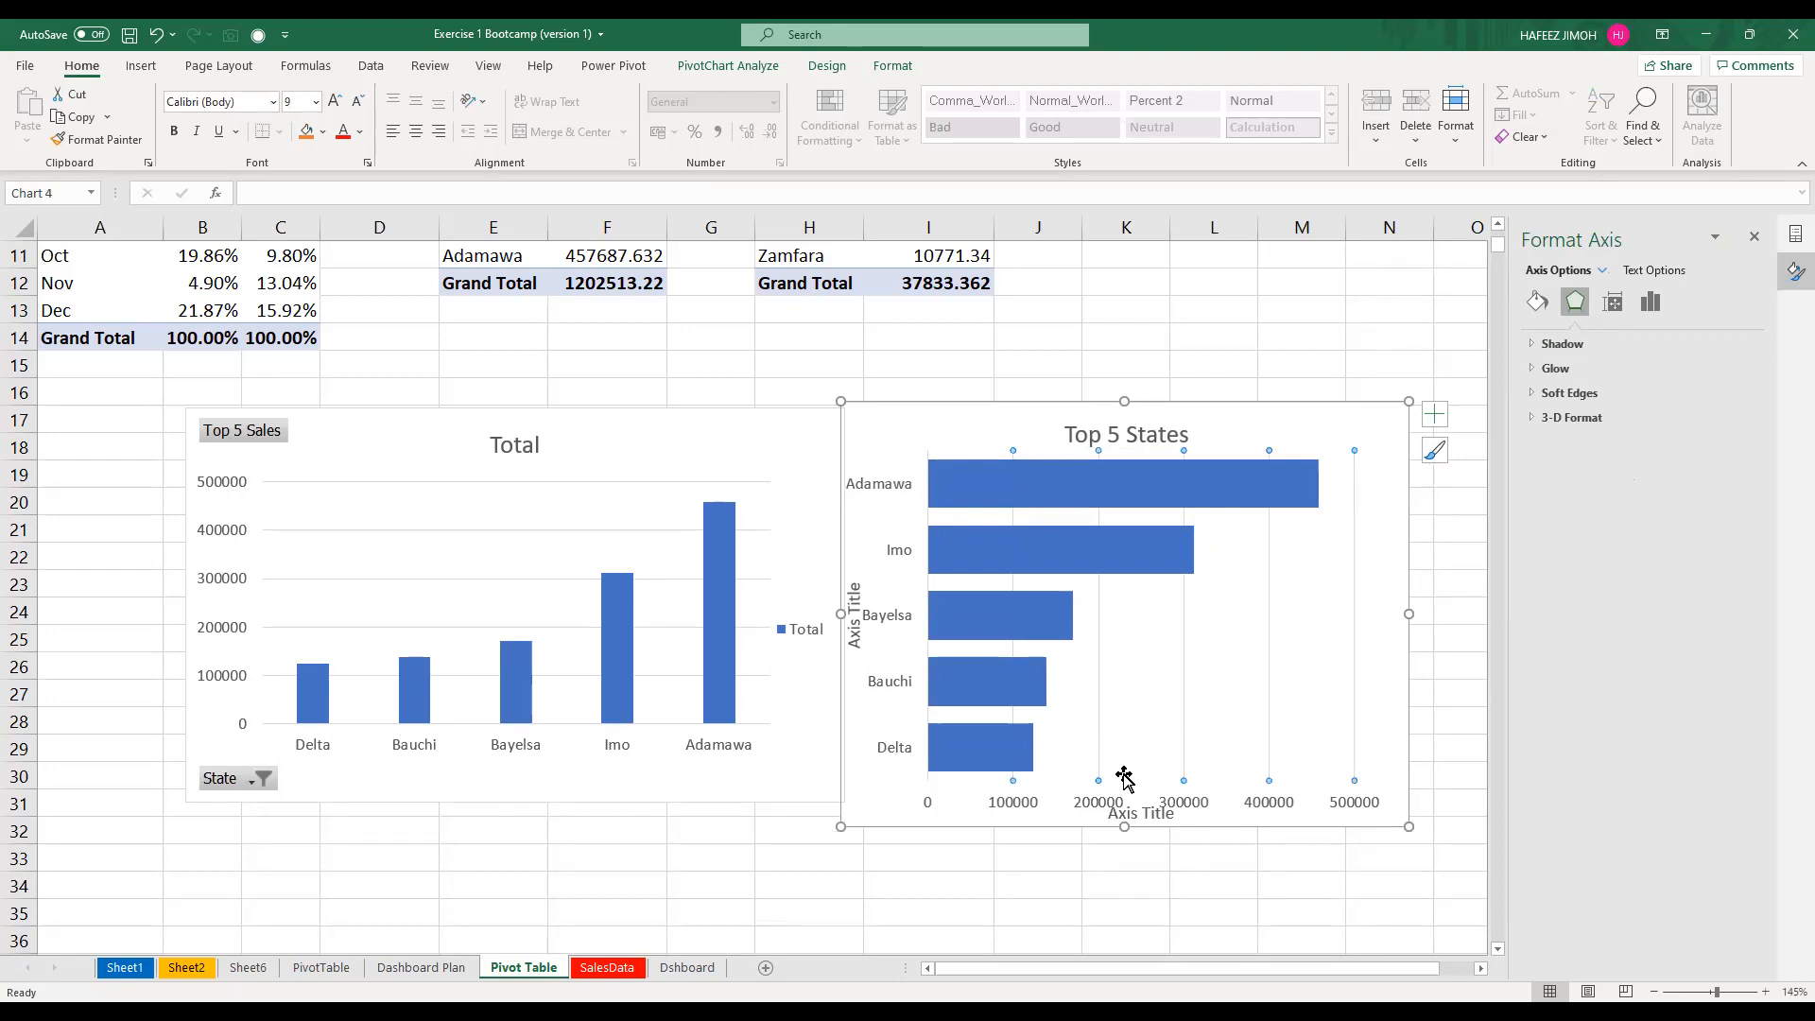
pyautogui.click(1100, 783)
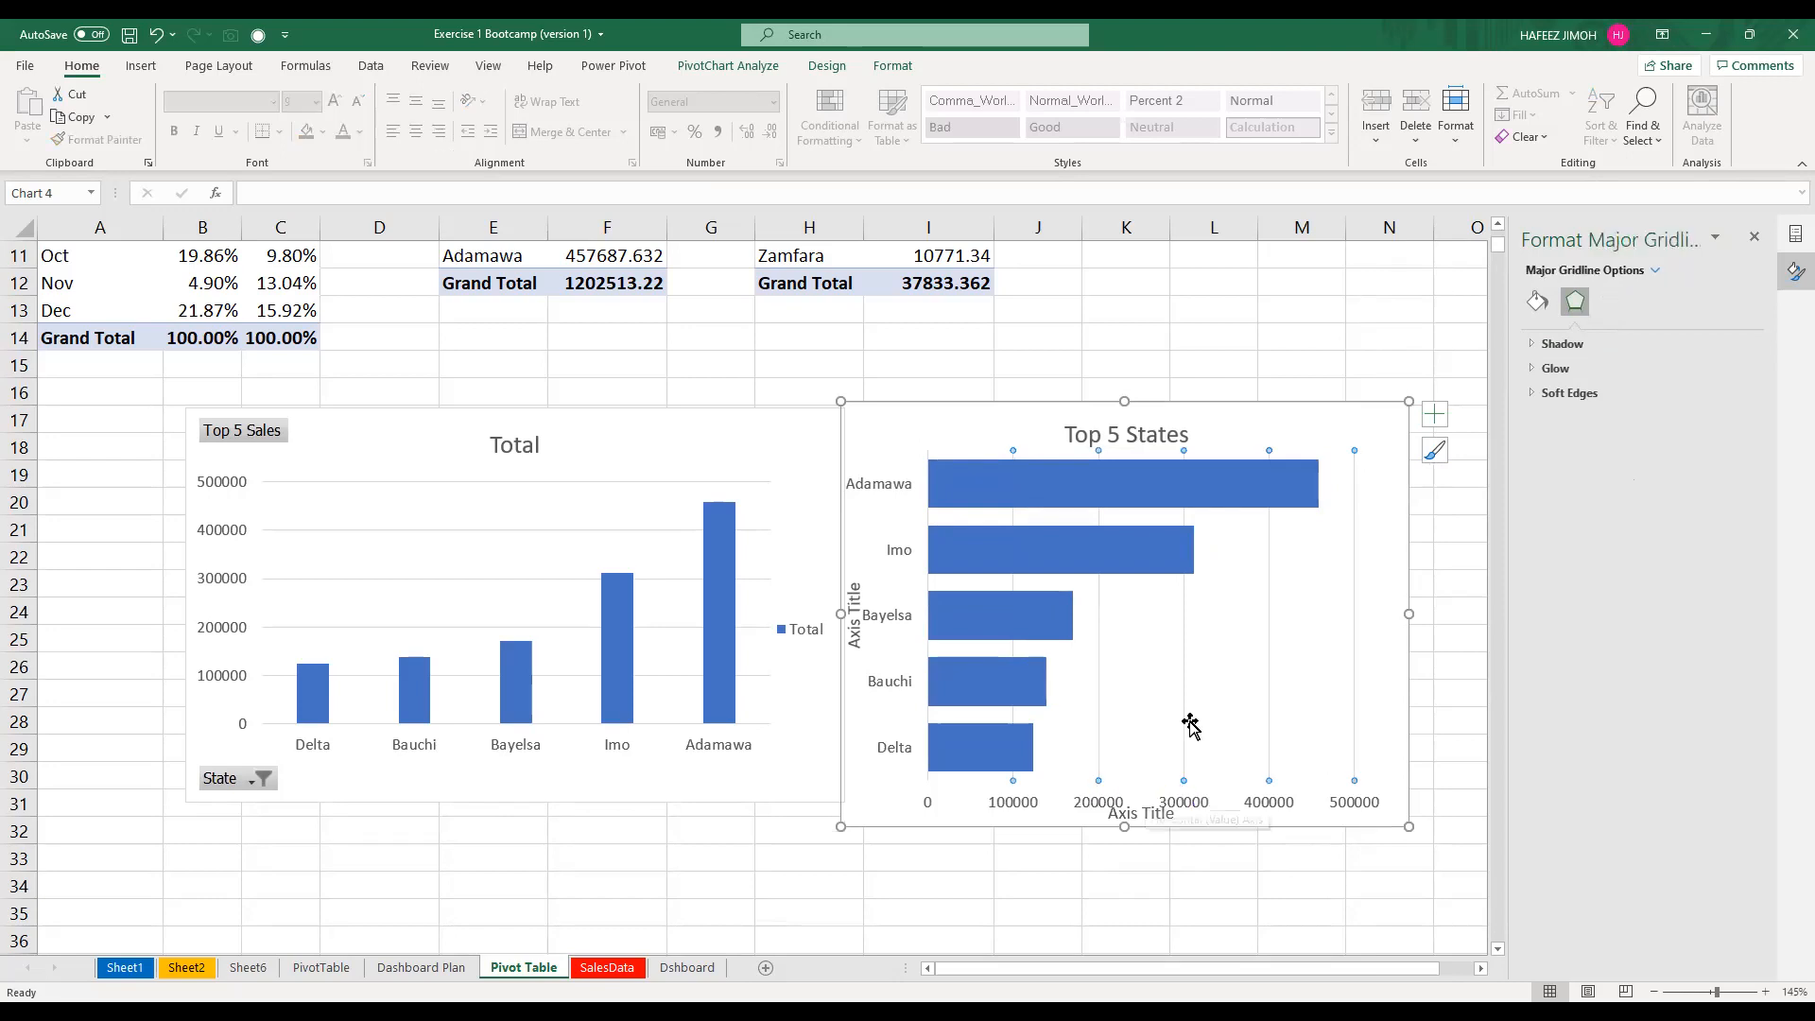
pyautogui.click(1140, 775)
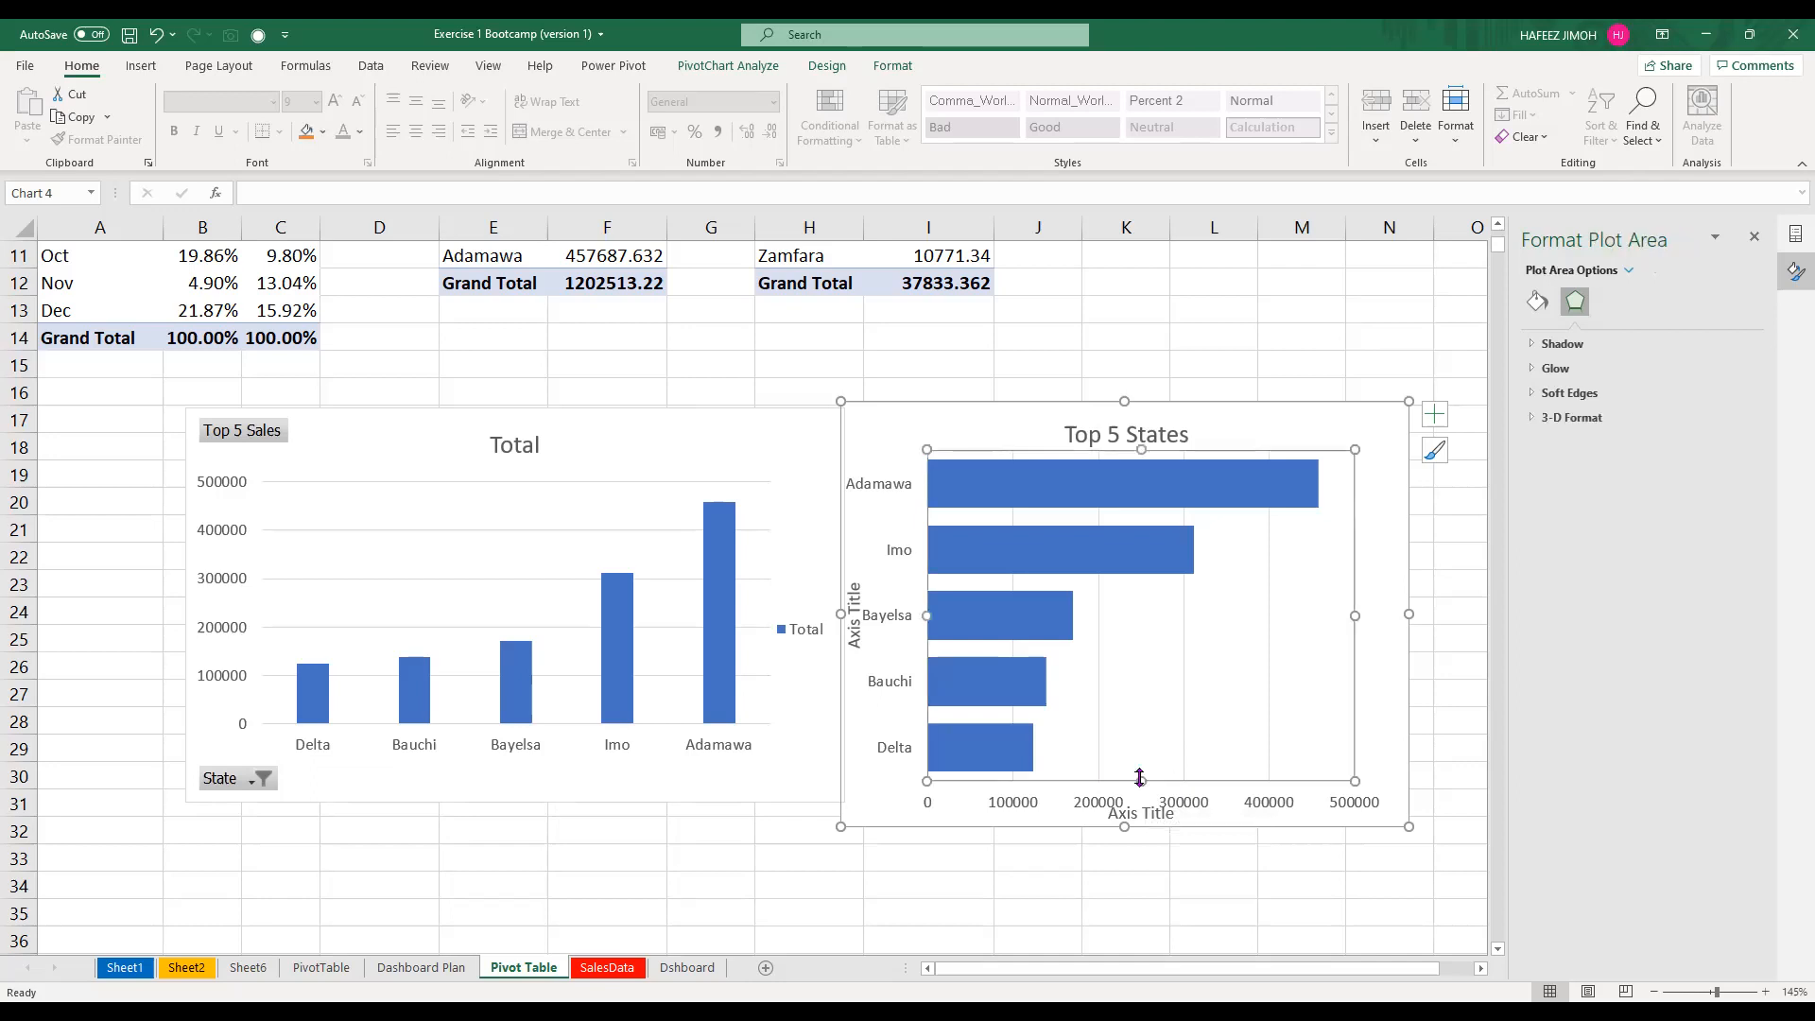
pyautogui.moveTo(1140, 776); pyautogui.dragTo(1139, 757)
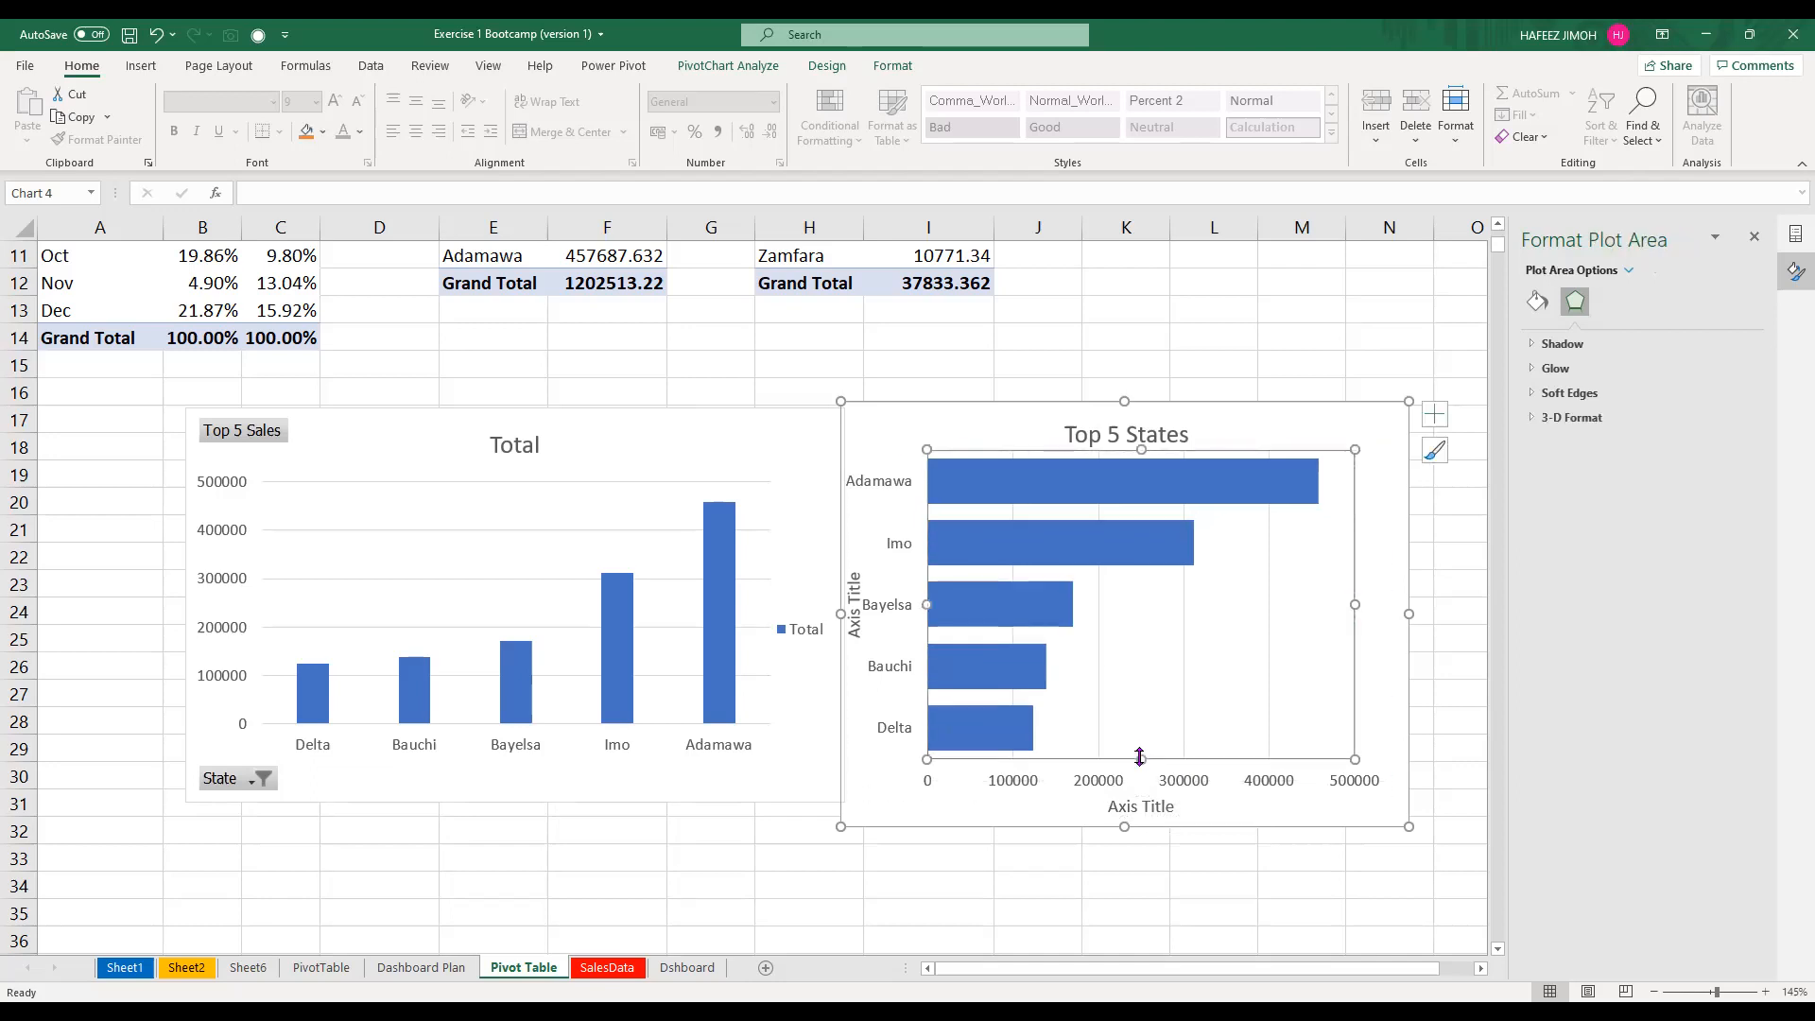
pyautogui.doubleClick(1144, 806)
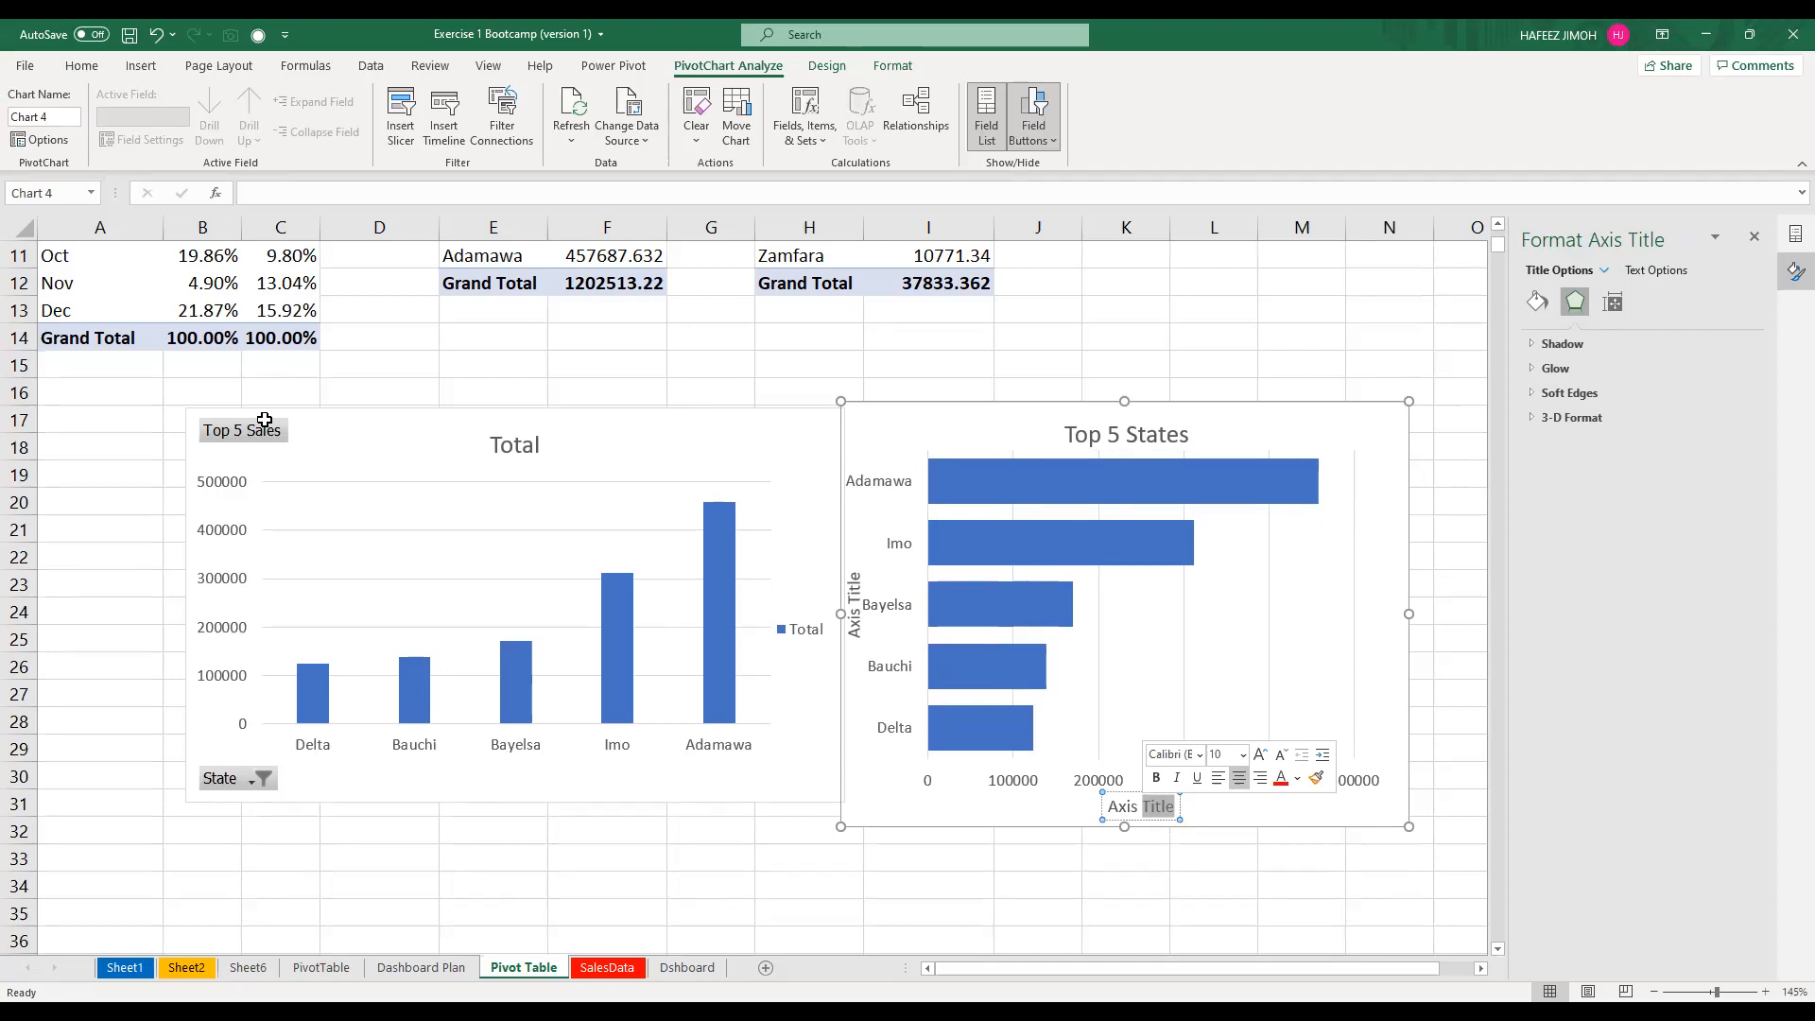
# Select the Top 5 Sales PivotTable and bring up its field list
pyautogui.scroll(4, 660, 482)
pyautogui.click(658, 492)
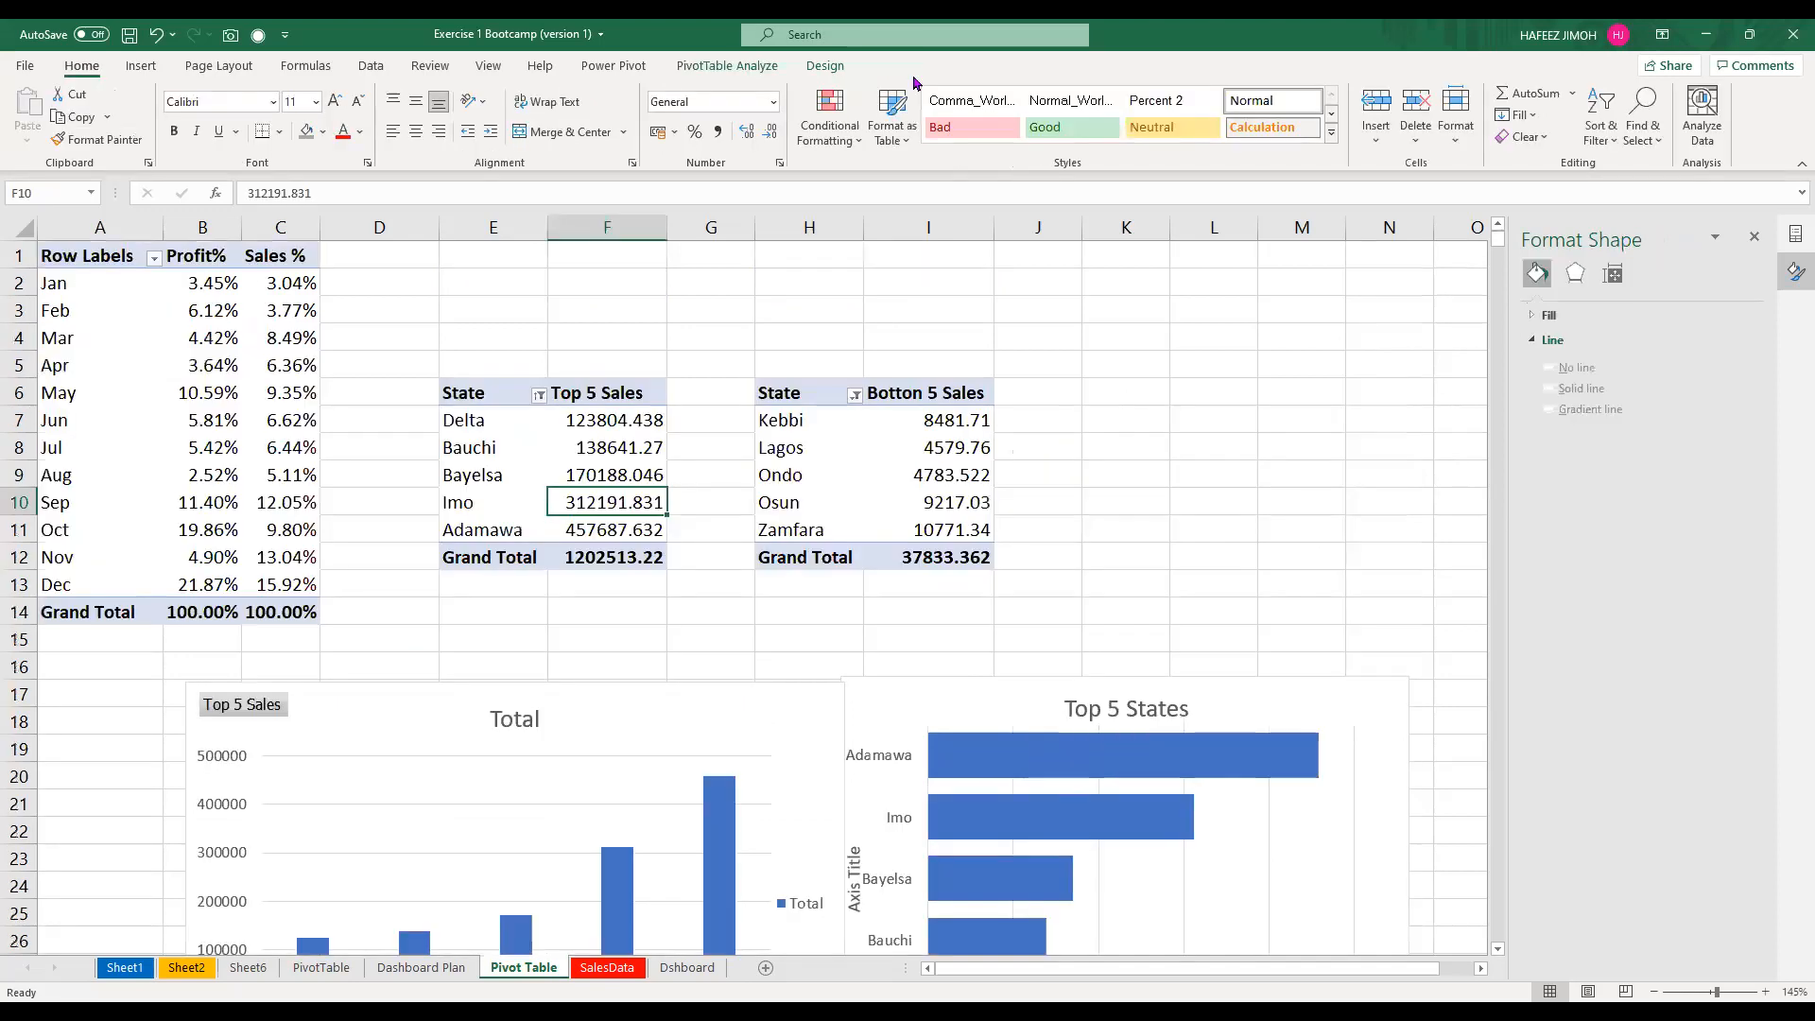
pyautogui.click(732, 66)
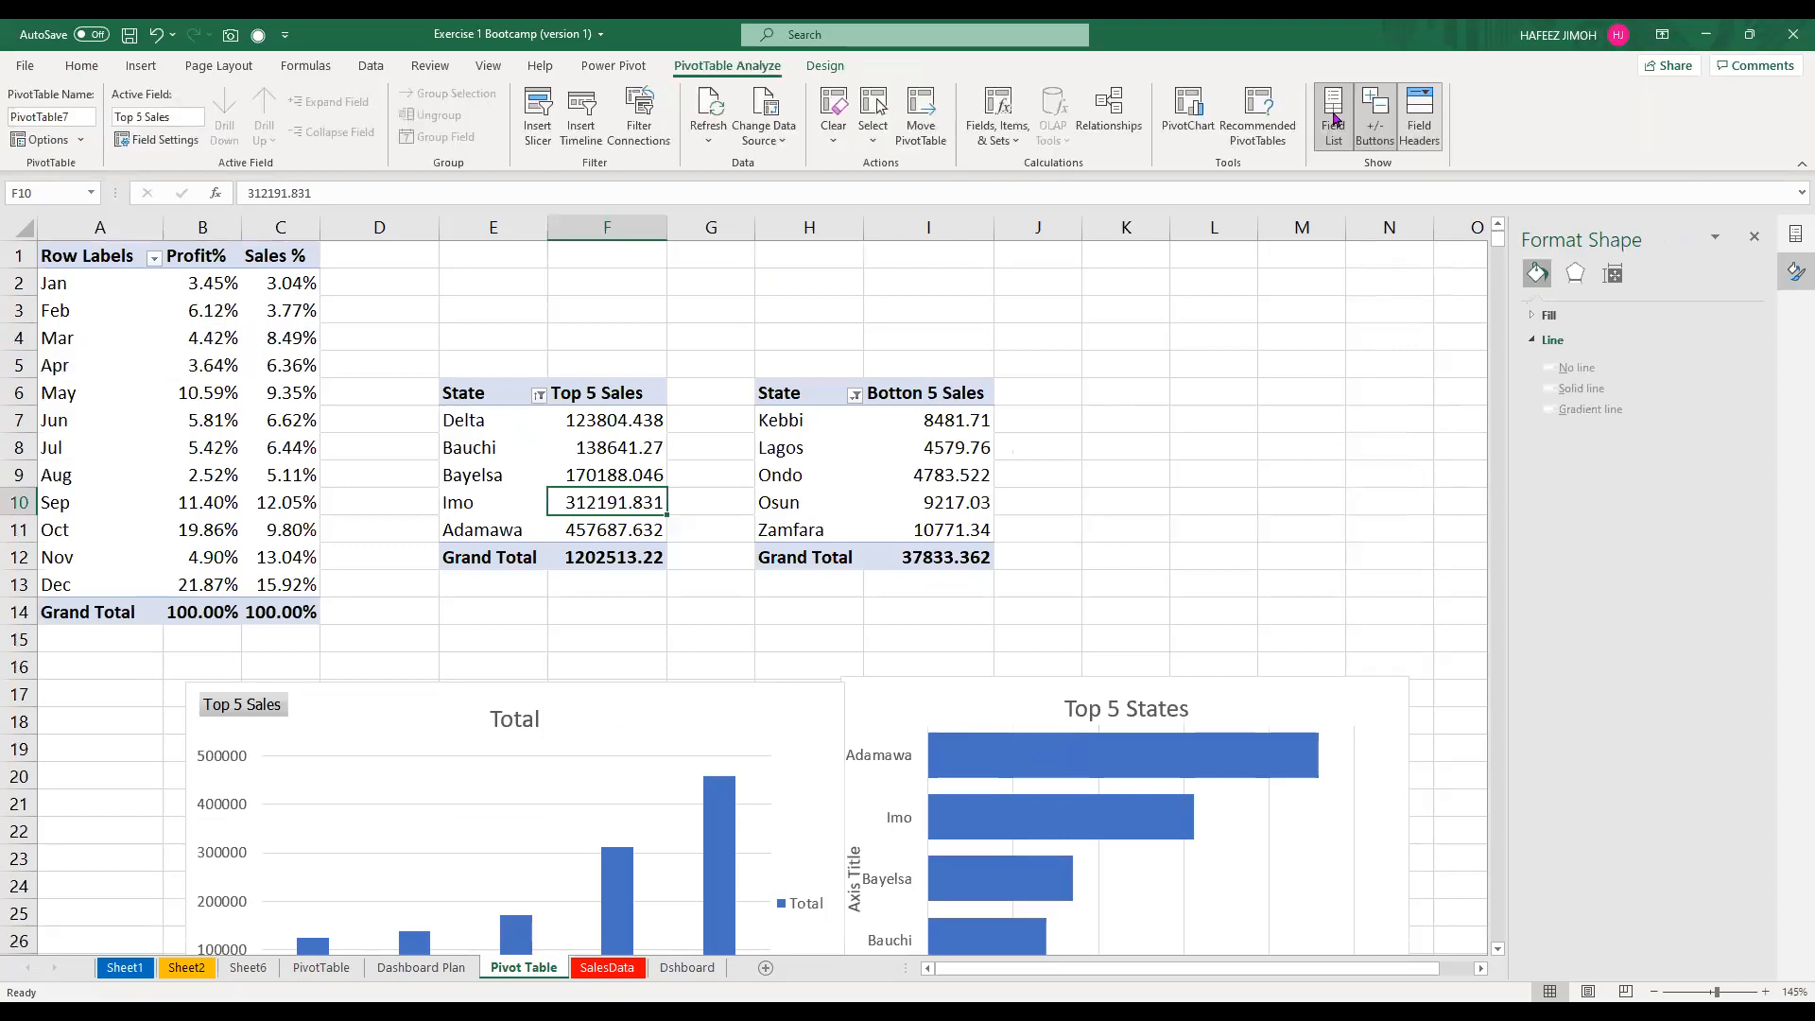
pyautogui.click(1332, 118)
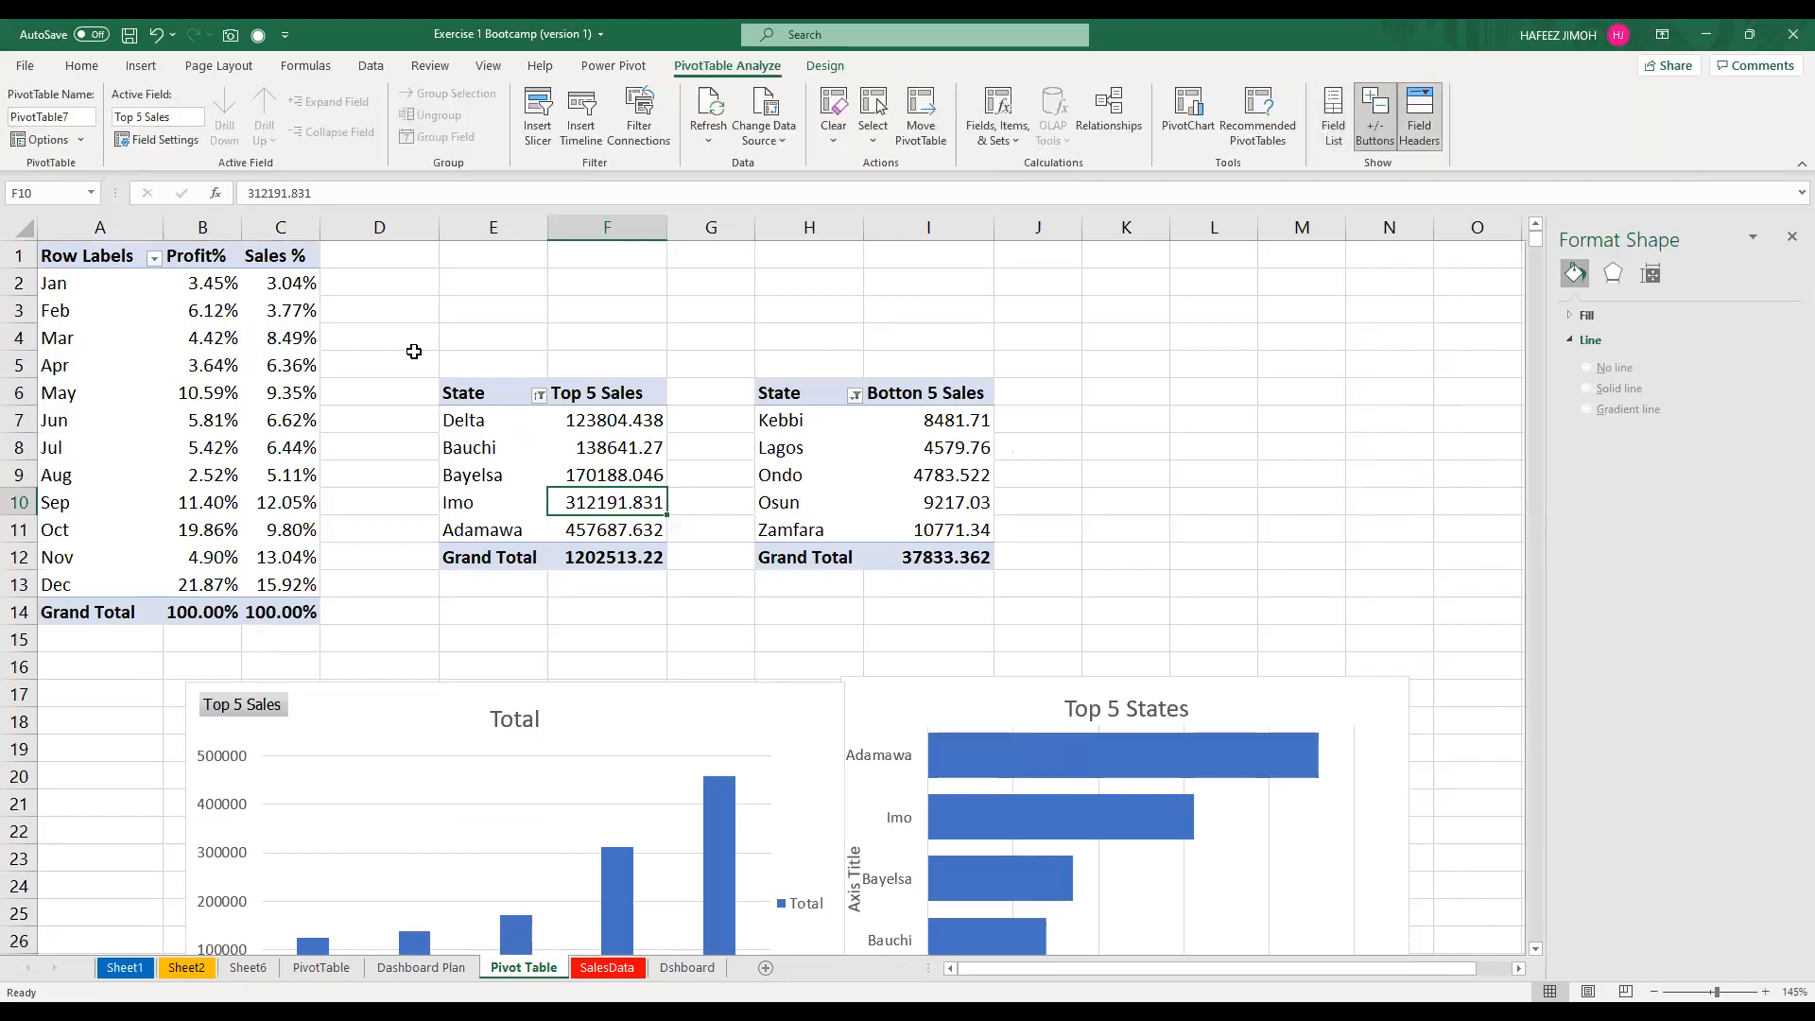
pyautogui.click(1324, 106)
pyautogui.scroll(-2, 1560, 575)
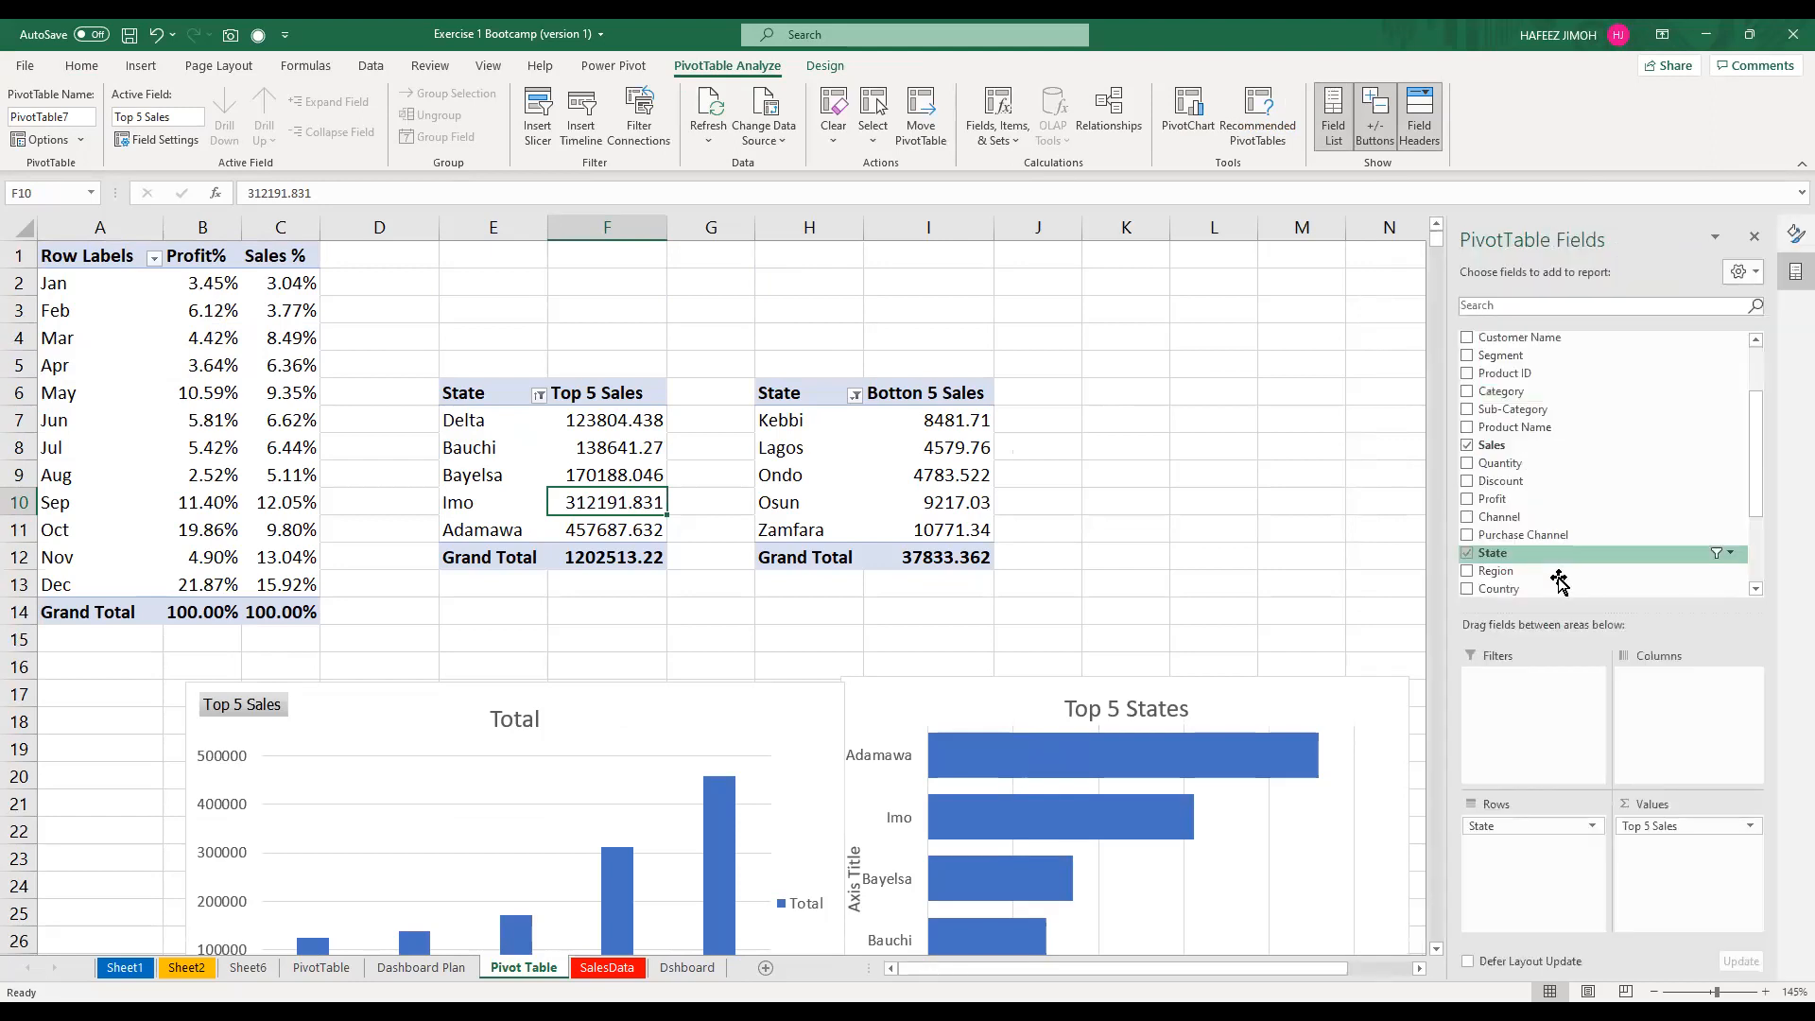
# Add a Region slicer, place it beside the Botton 5 Sales table, and filter it to North East
pyautogui.rightClick(1560, 572)
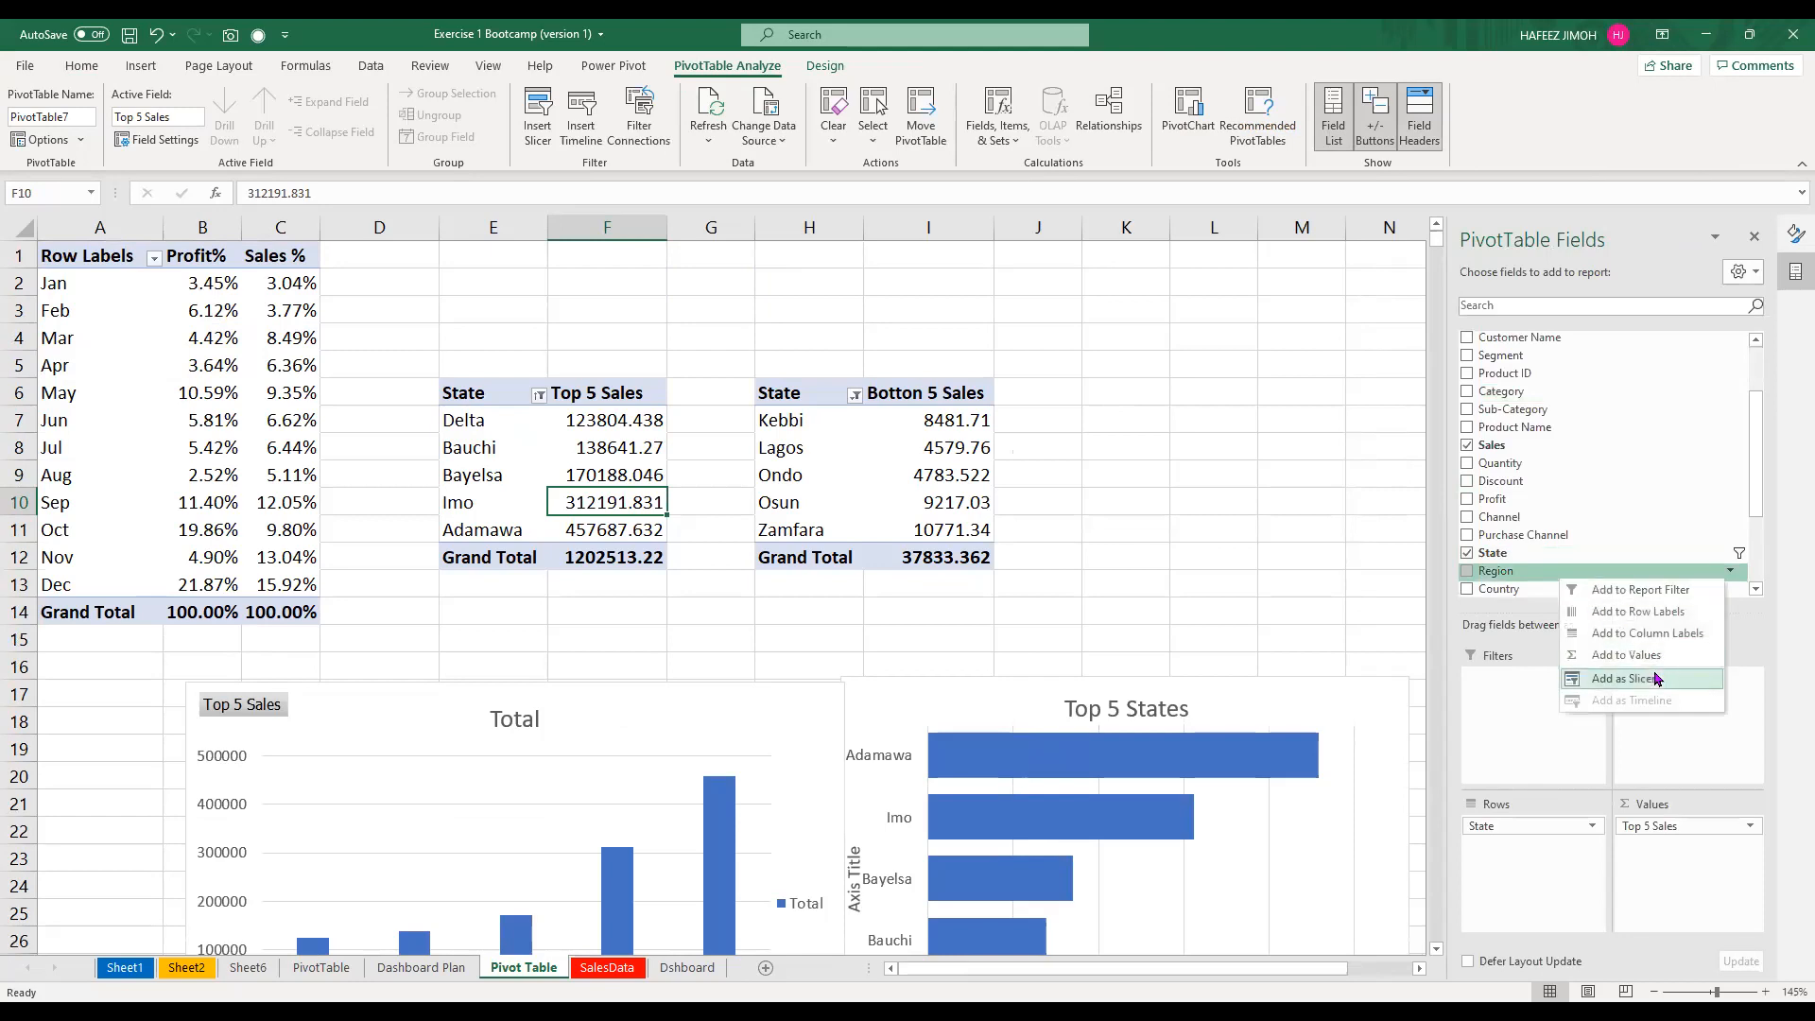
pyautogui.moveTo(1218, 338); pyautogui.dragTo(1154, 393)
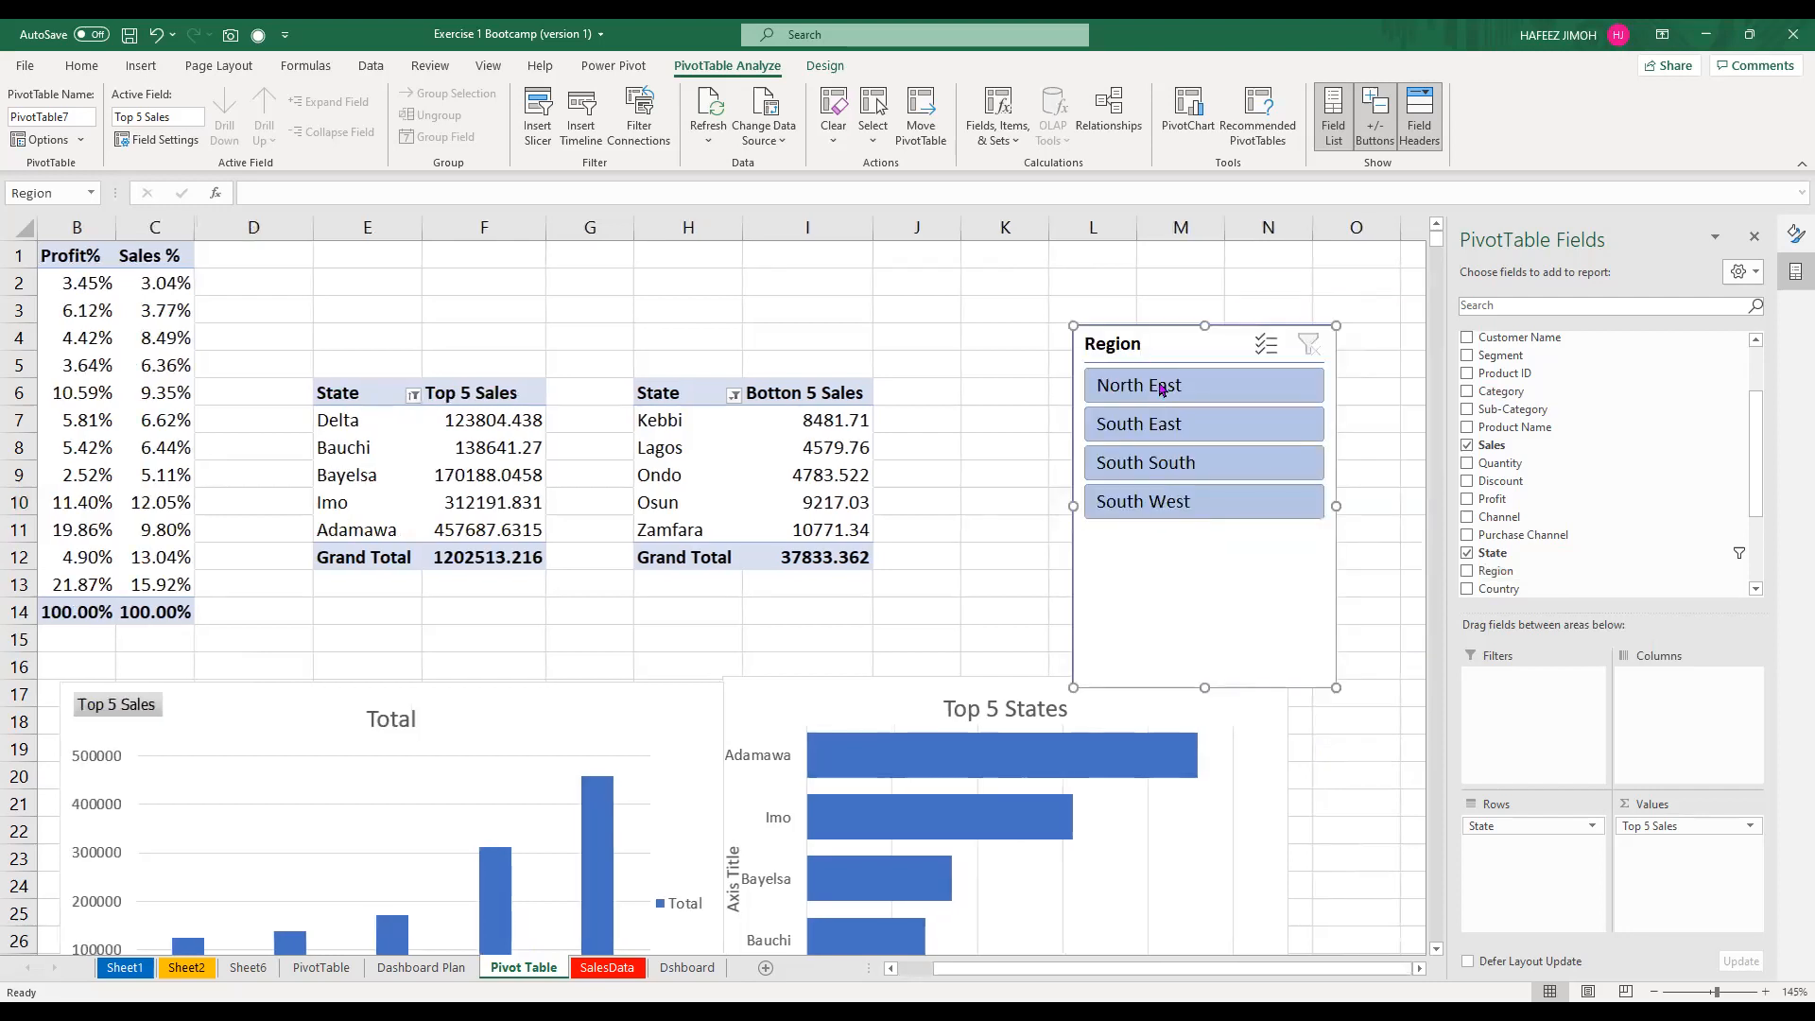
pyautogui.click(1161, 388)
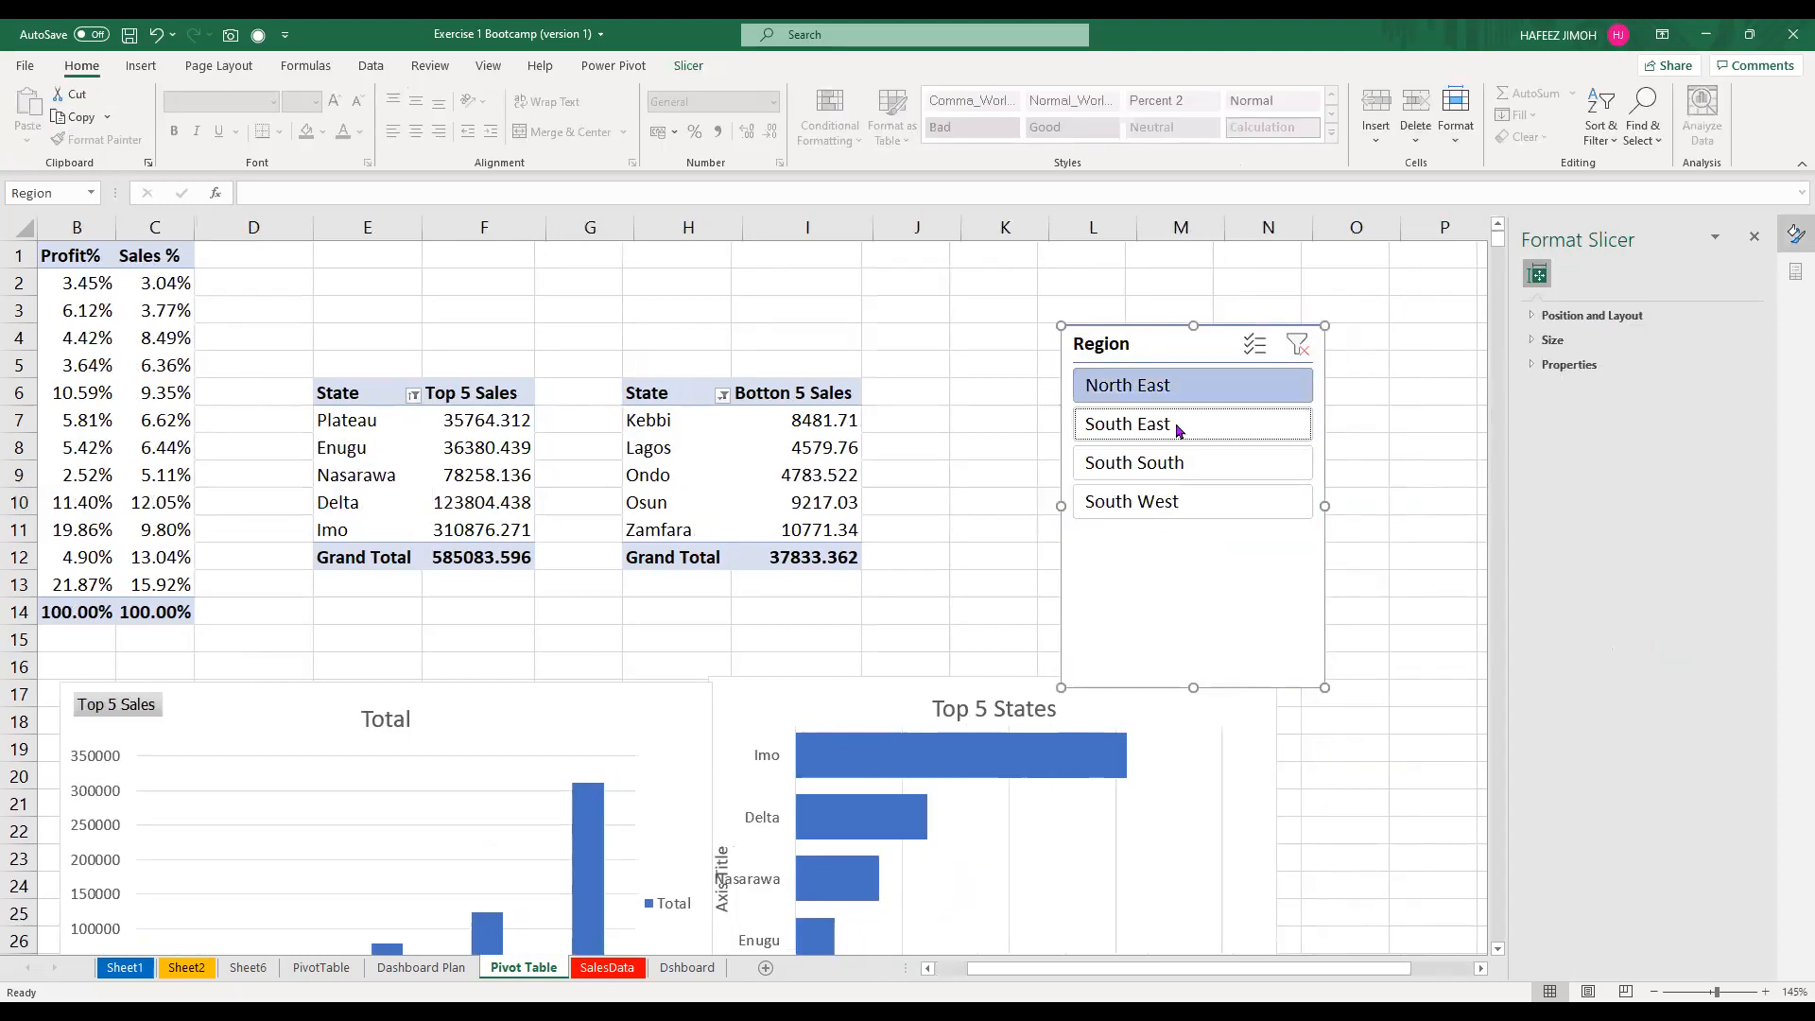
# Switch the Region slicer filter to South East and rename the Top 5 Sales PivotTable as top5 pt
pyautogui.click(1125, 424)
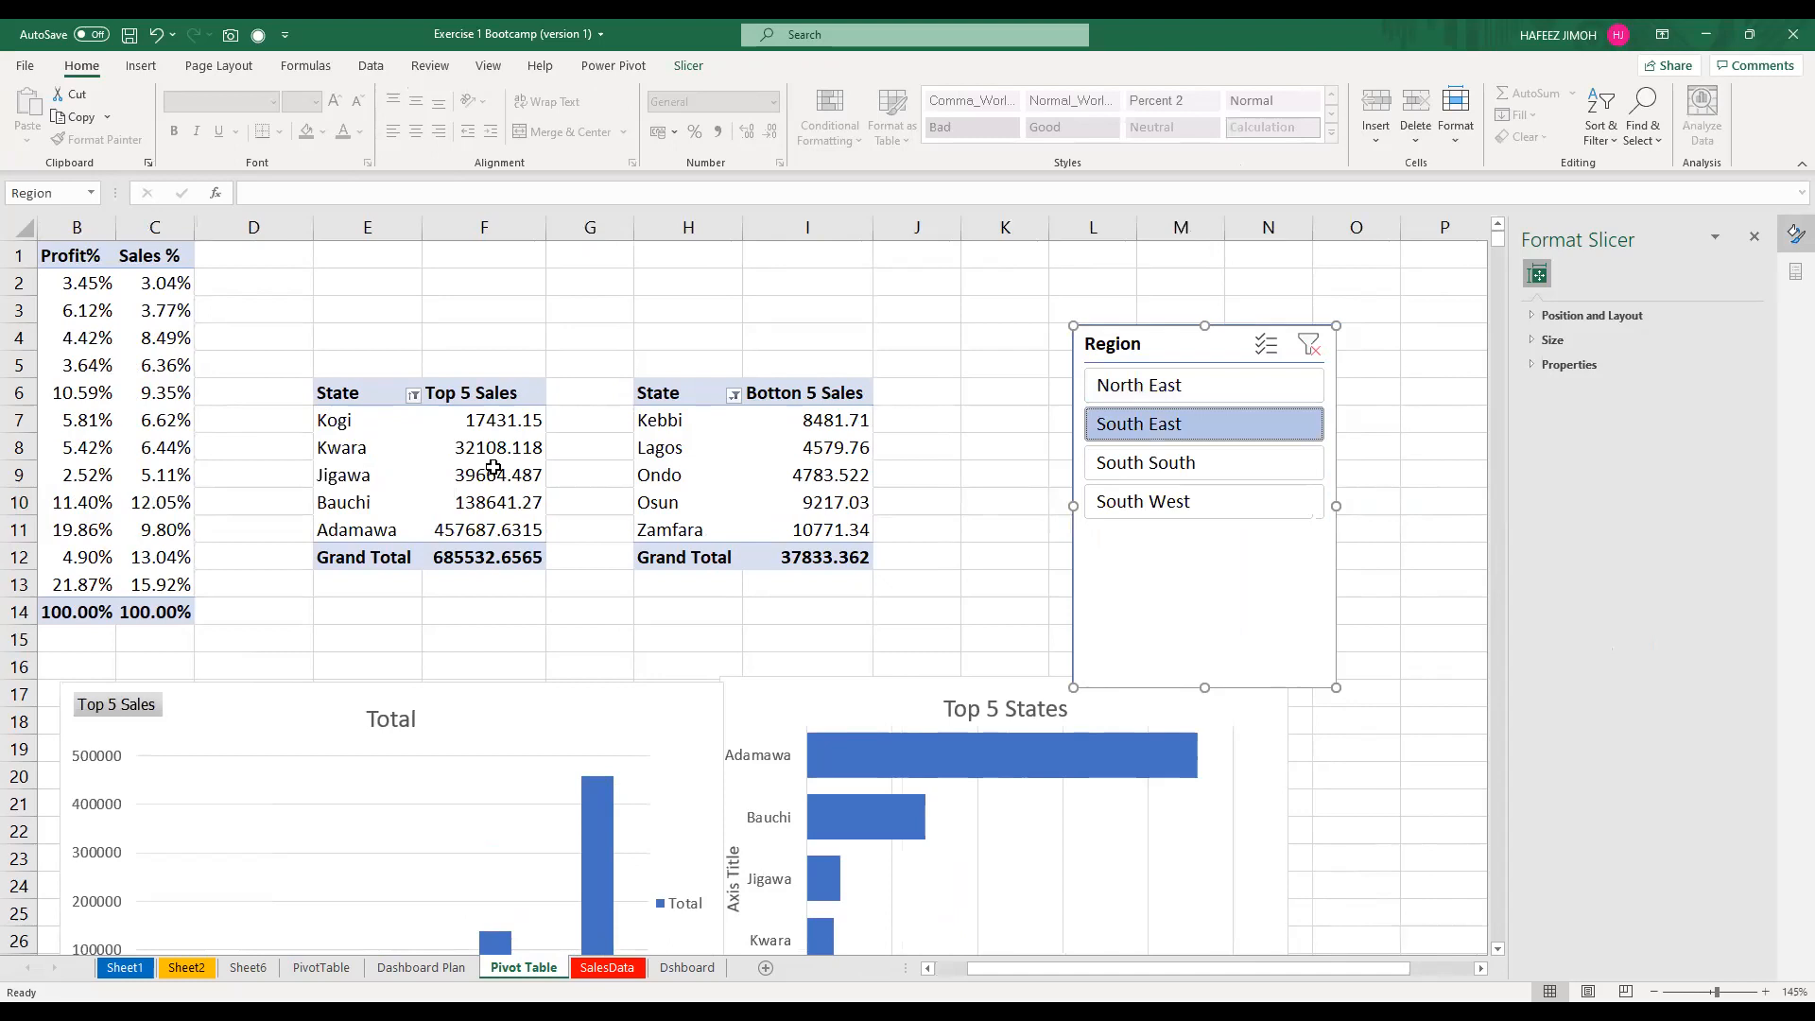
pyautogui.click(426, 454)
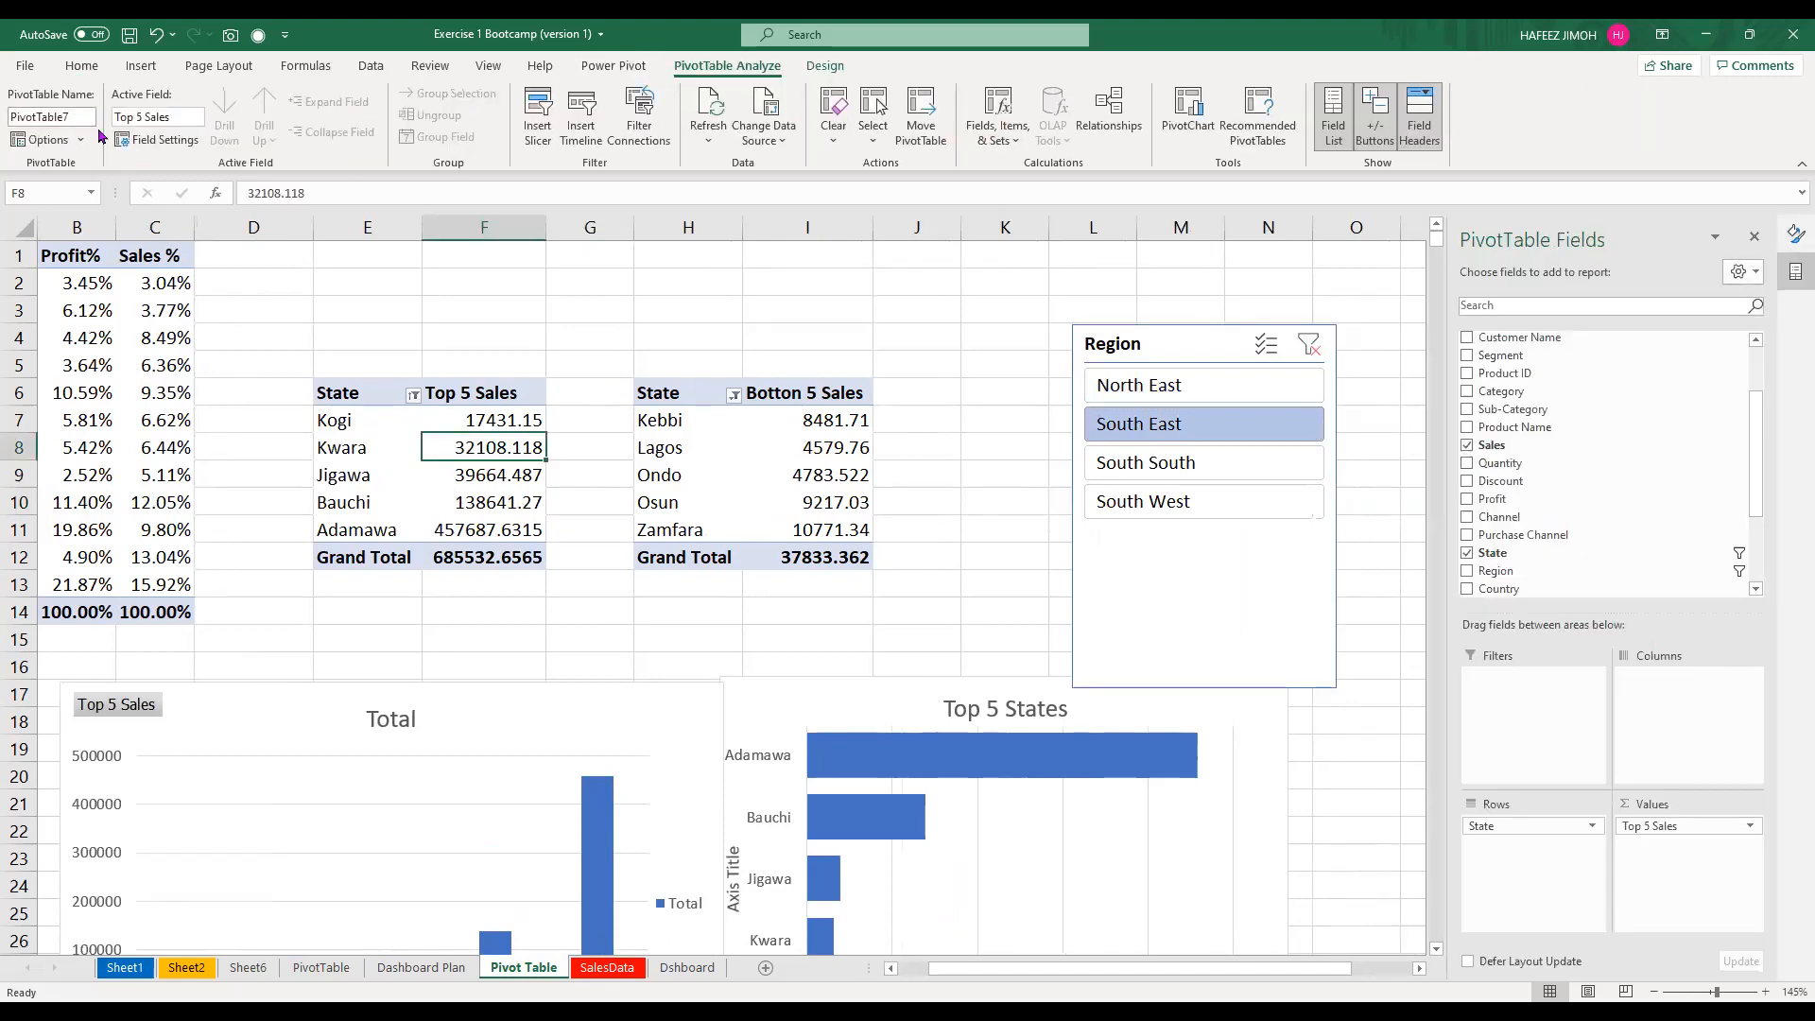
pyautogui.click(52, 117)
pyautogui.write('top5')
pyautogui.press('Return')
# Rename the Botton 5 Sales PivotTable as bottom 5 pt
pyautogui.click(809, 435)
pyautogui.click(146, 117)
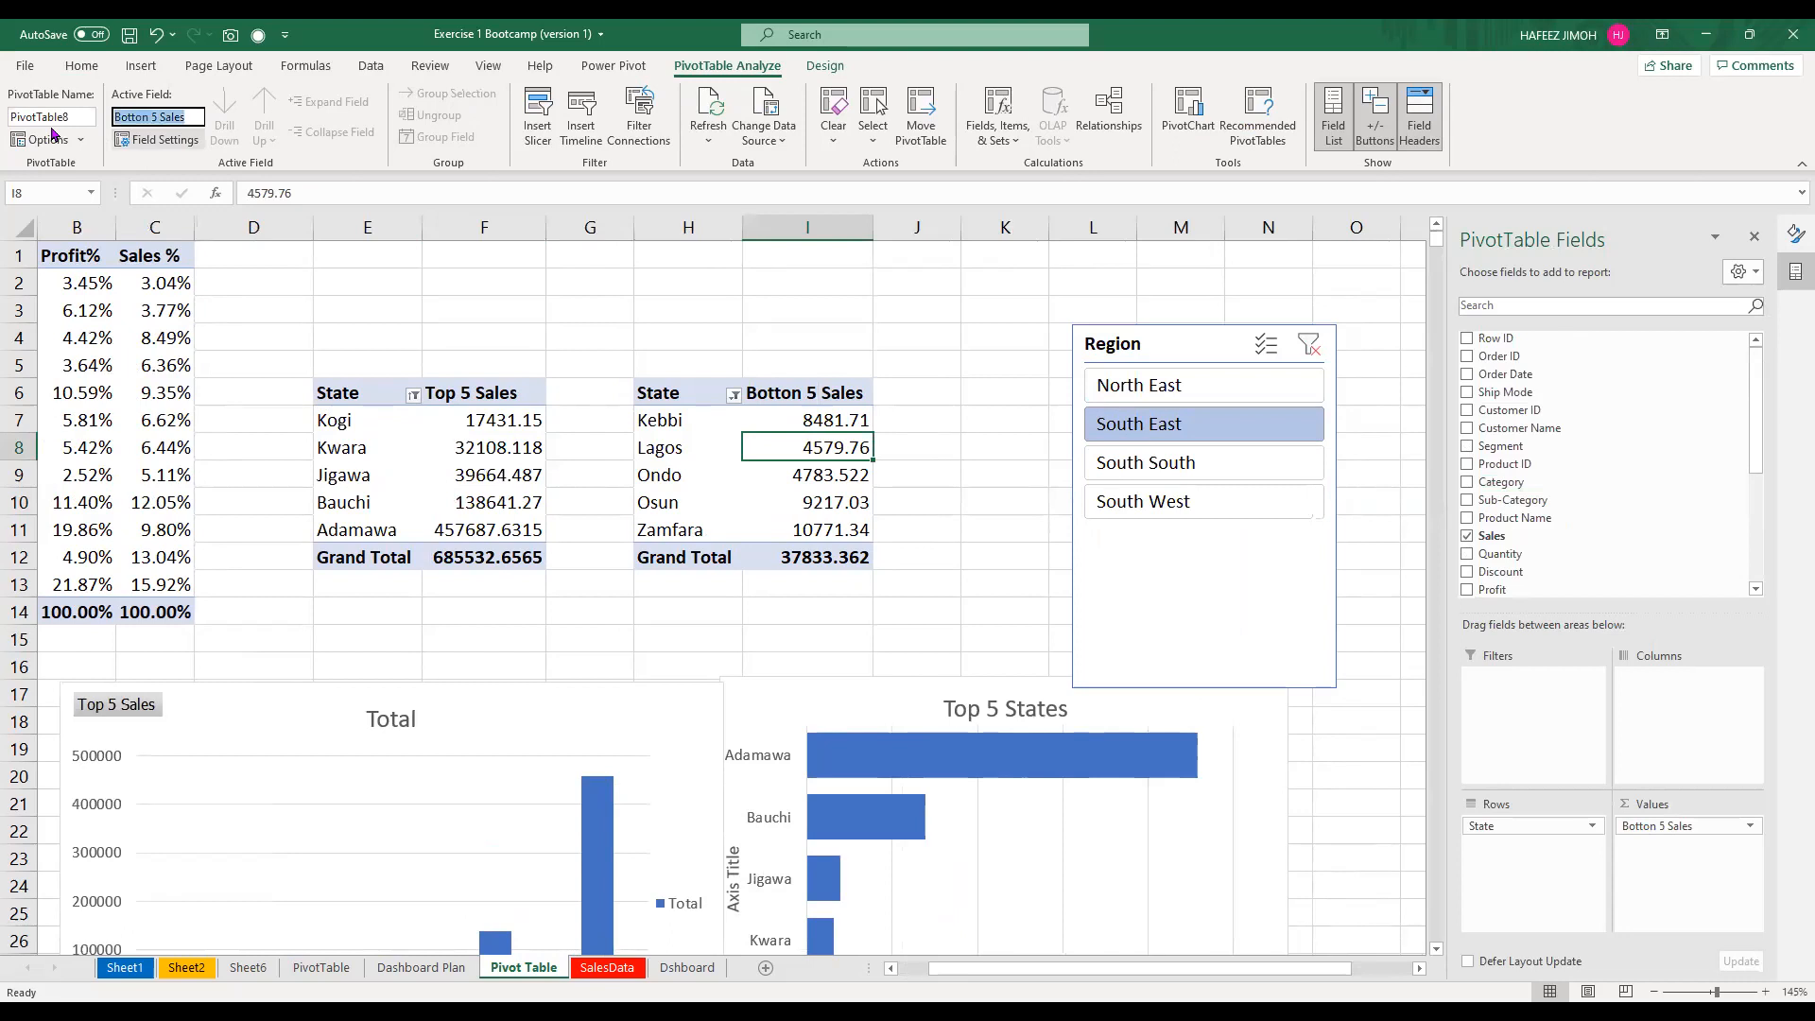
pyautogui.click(52, 117)
pyautogui.write('bottom 5 pt')
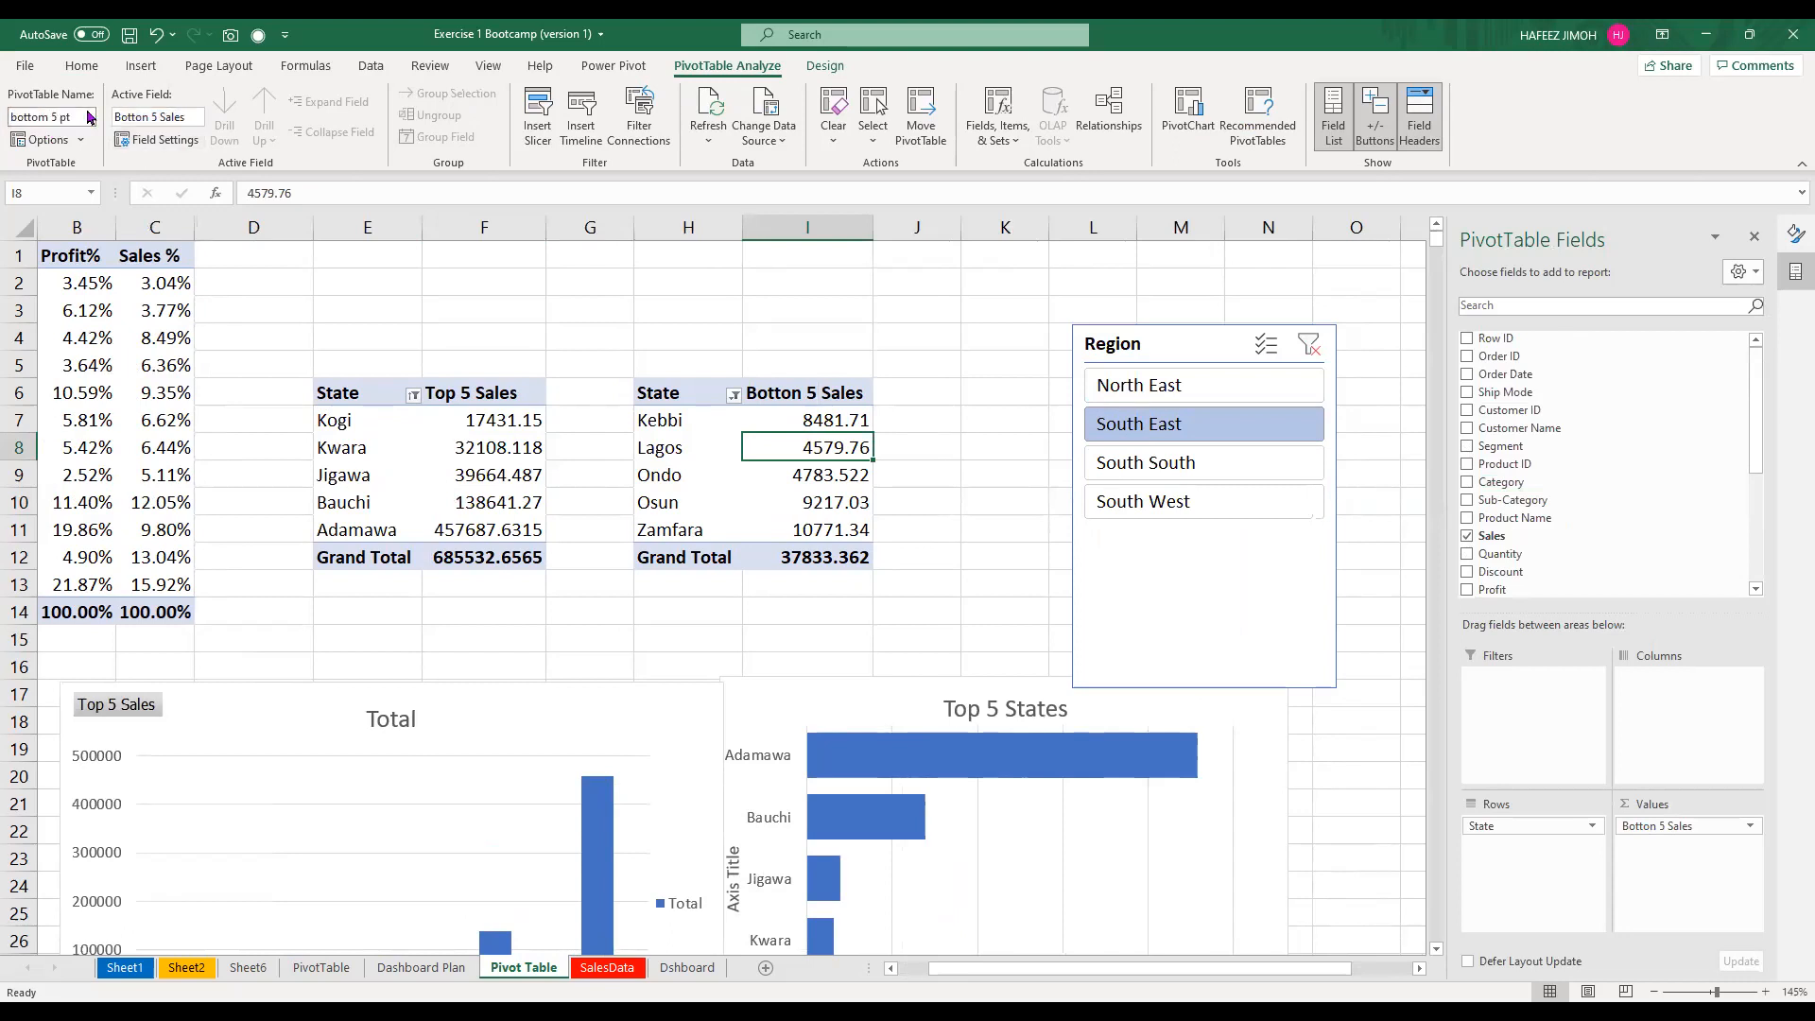
pyautogui.press('Return')
# Connect the Region slicer to the bottom 5 pt PivotTable as well, keeping its connection to top5 pt
pyautogui.click(1303, 610)
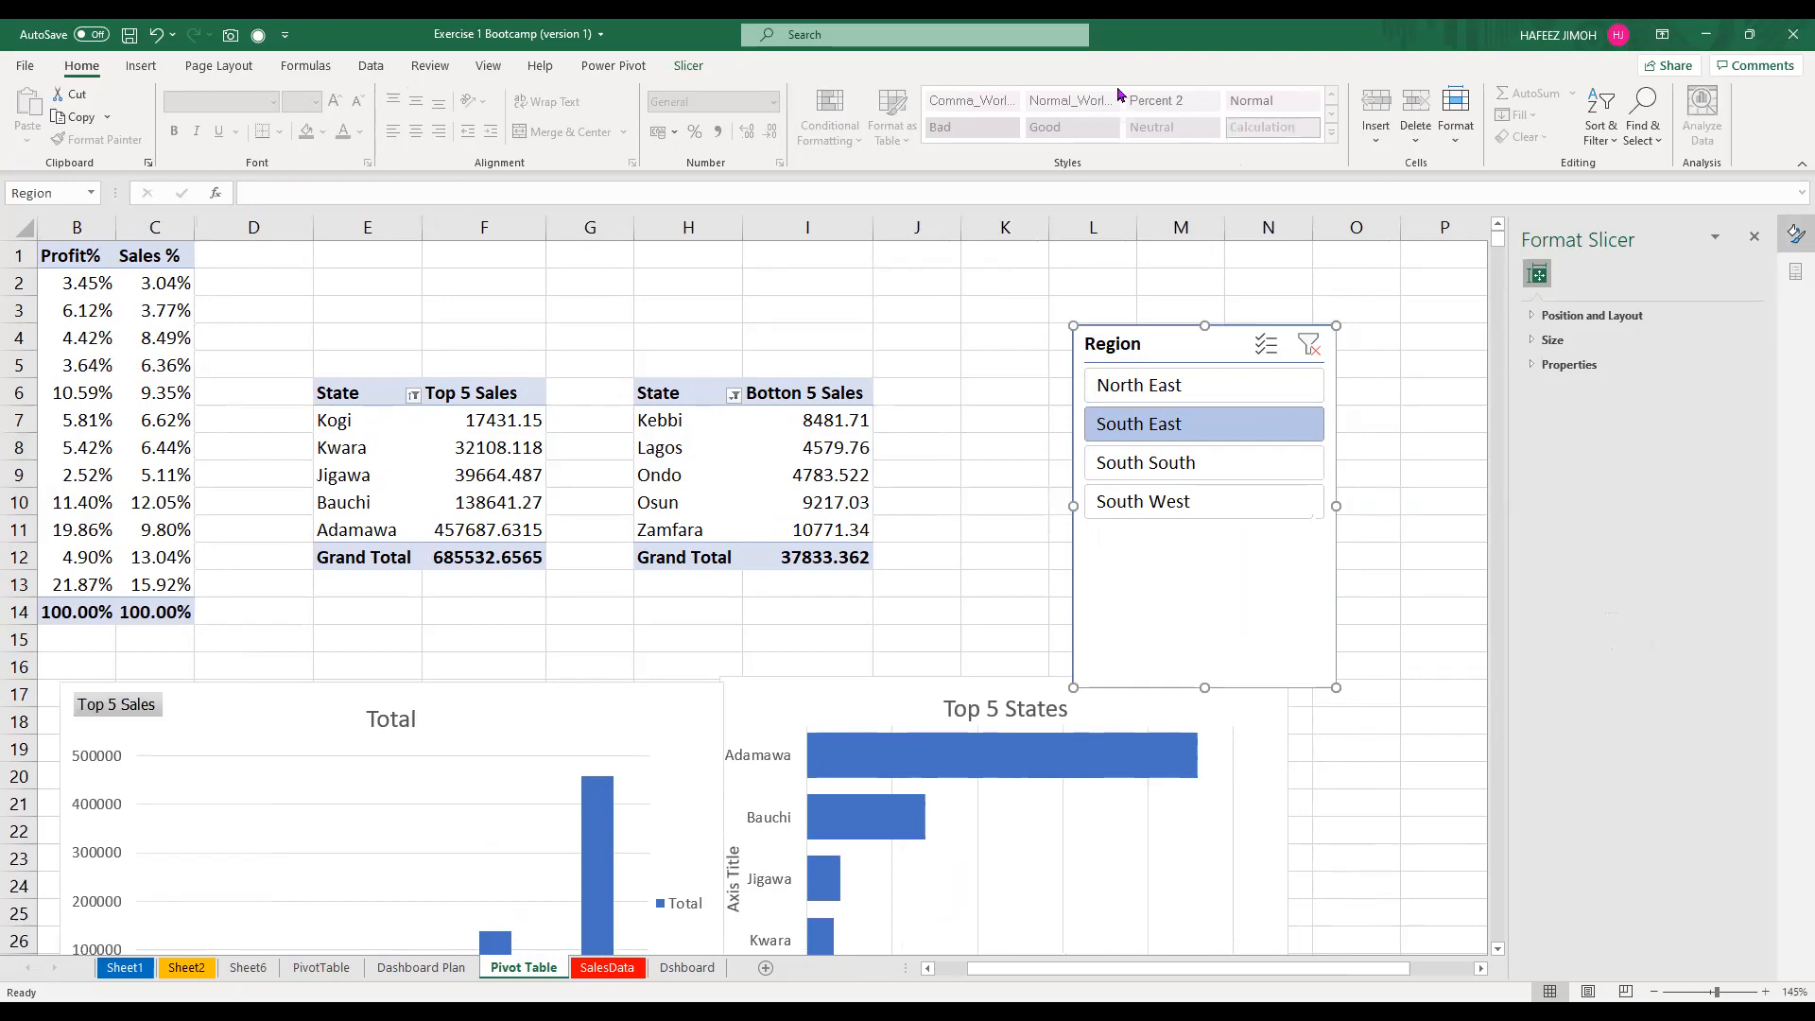
pyautogui.click(701, 76)
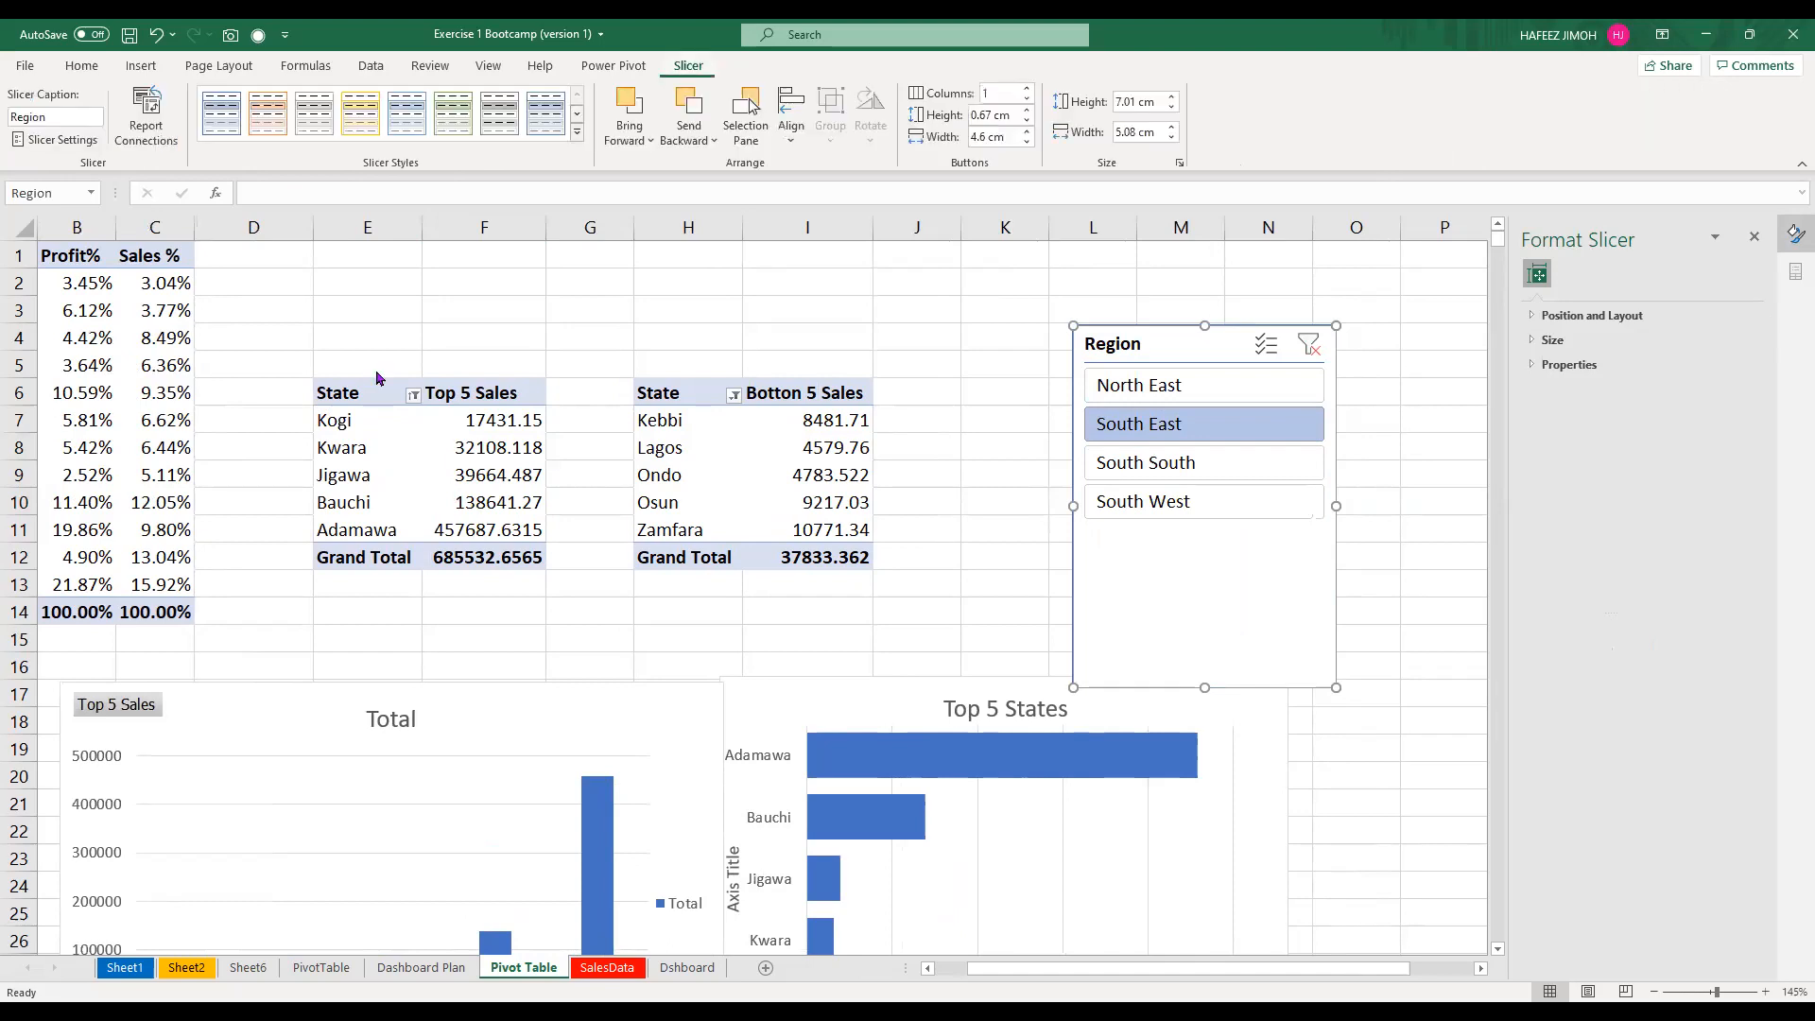
pyautogui.rightClick(1187, 524)
pyautogui.click(1147, 647)
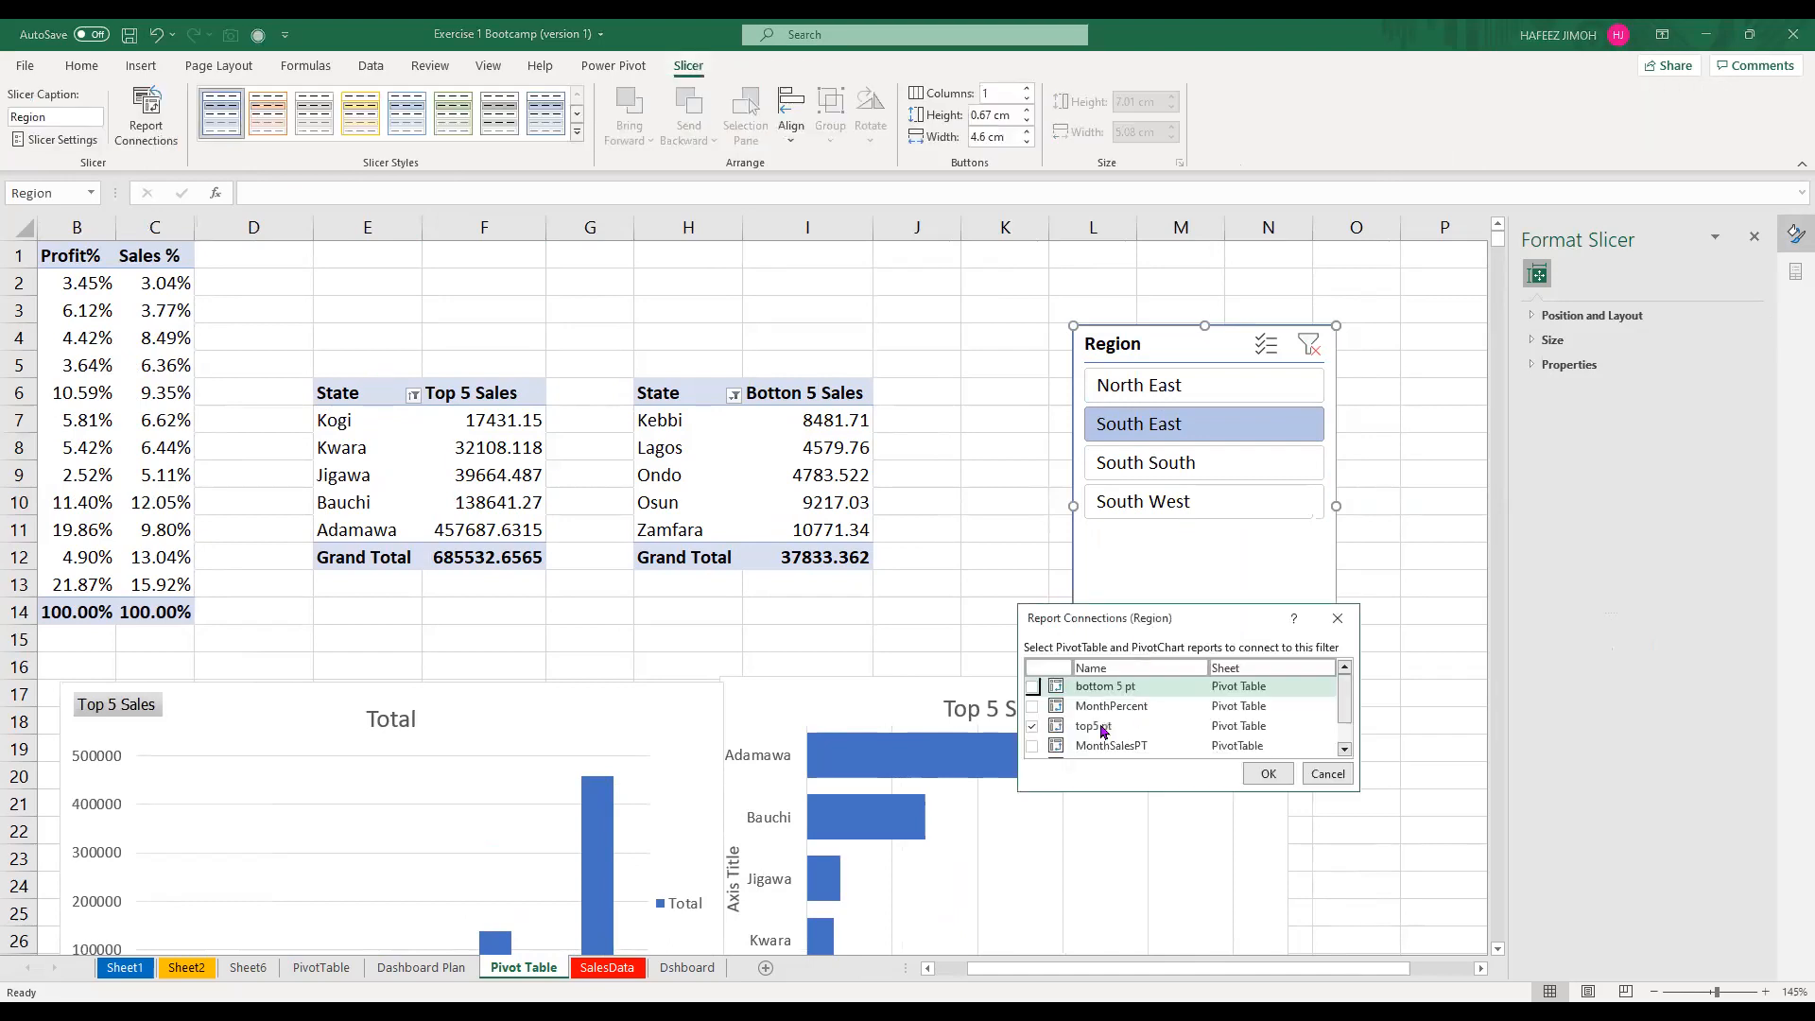
pyautogui.click(1032, 727)
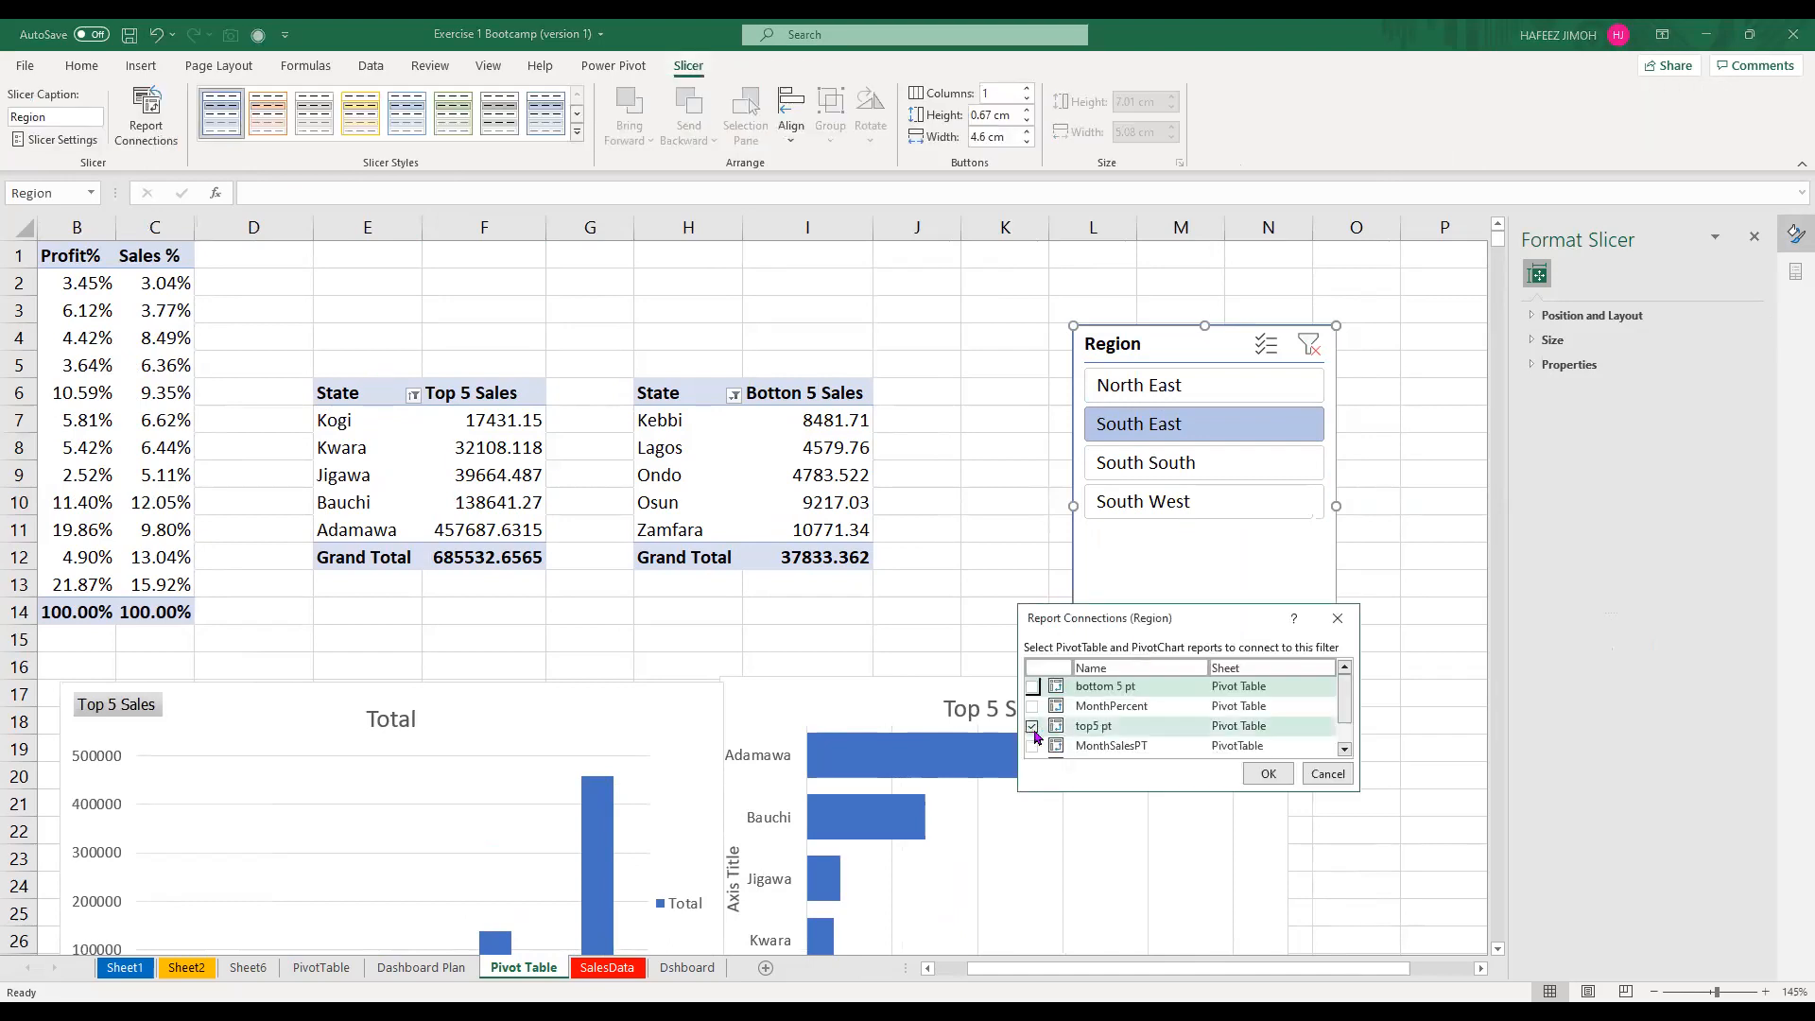
pyautogui.scroll(-2, 1034, 739)
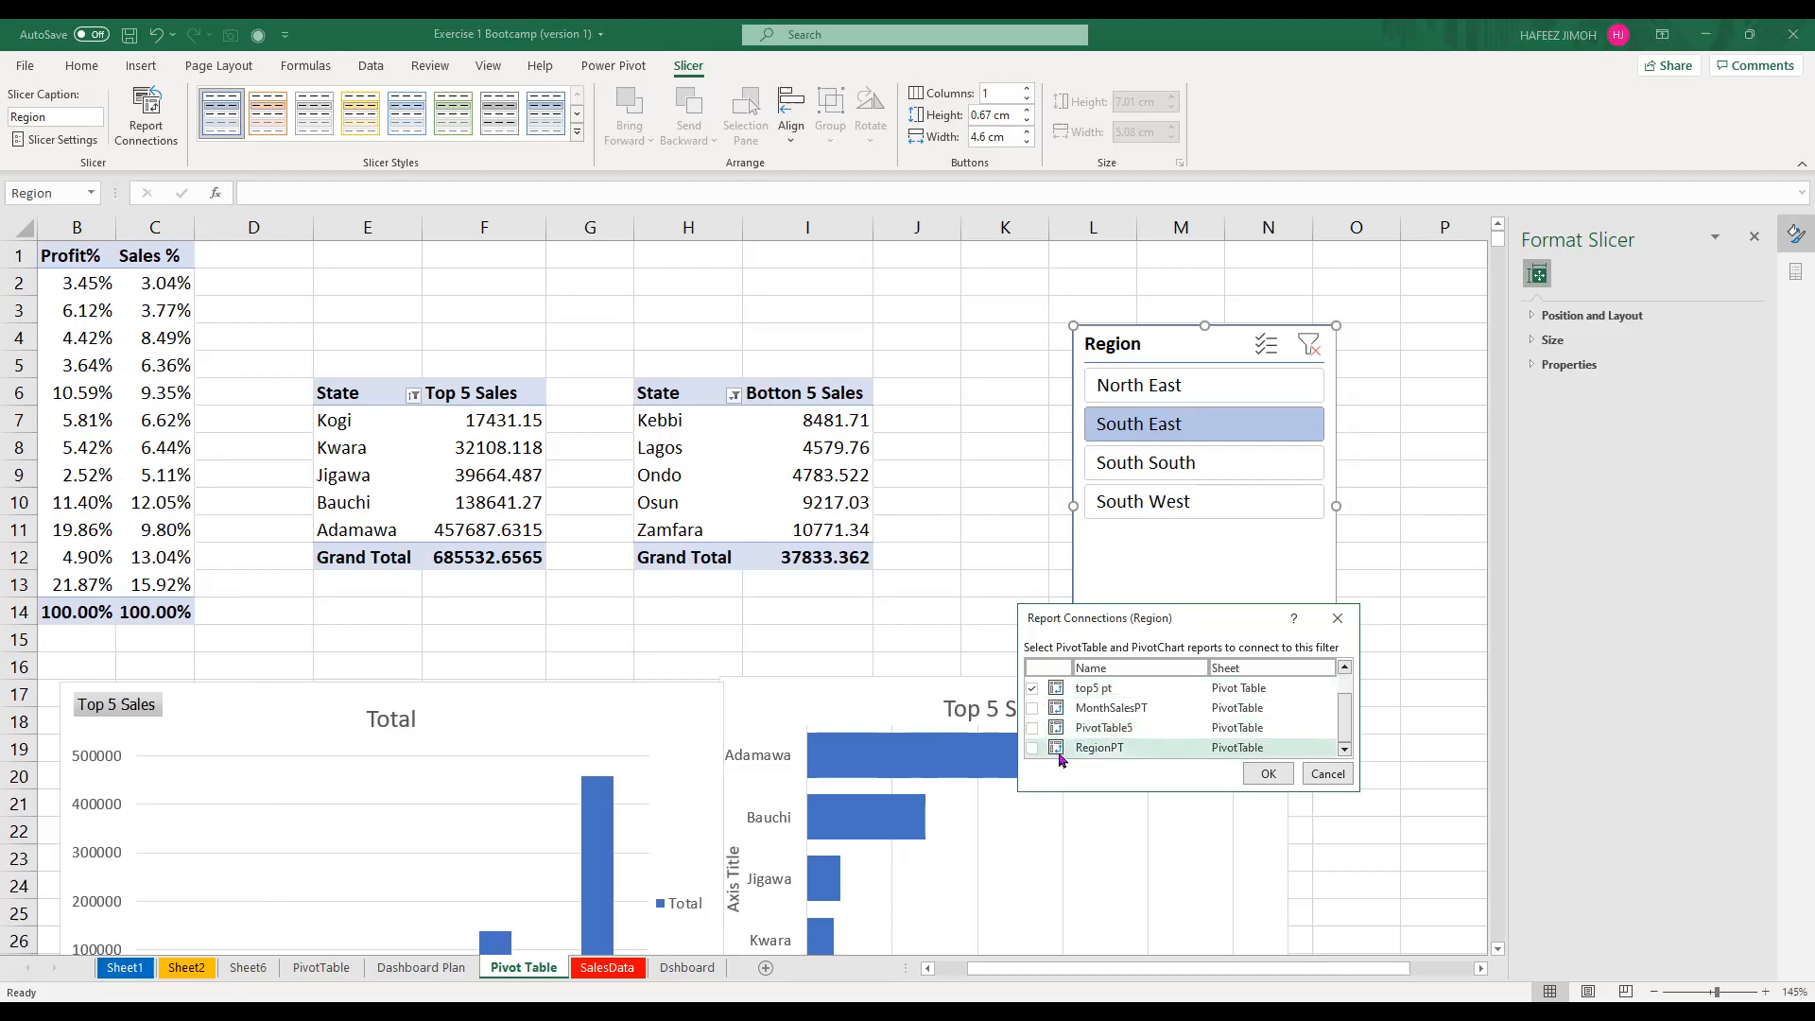
pyautogui.scroll(2, 1047, 735)
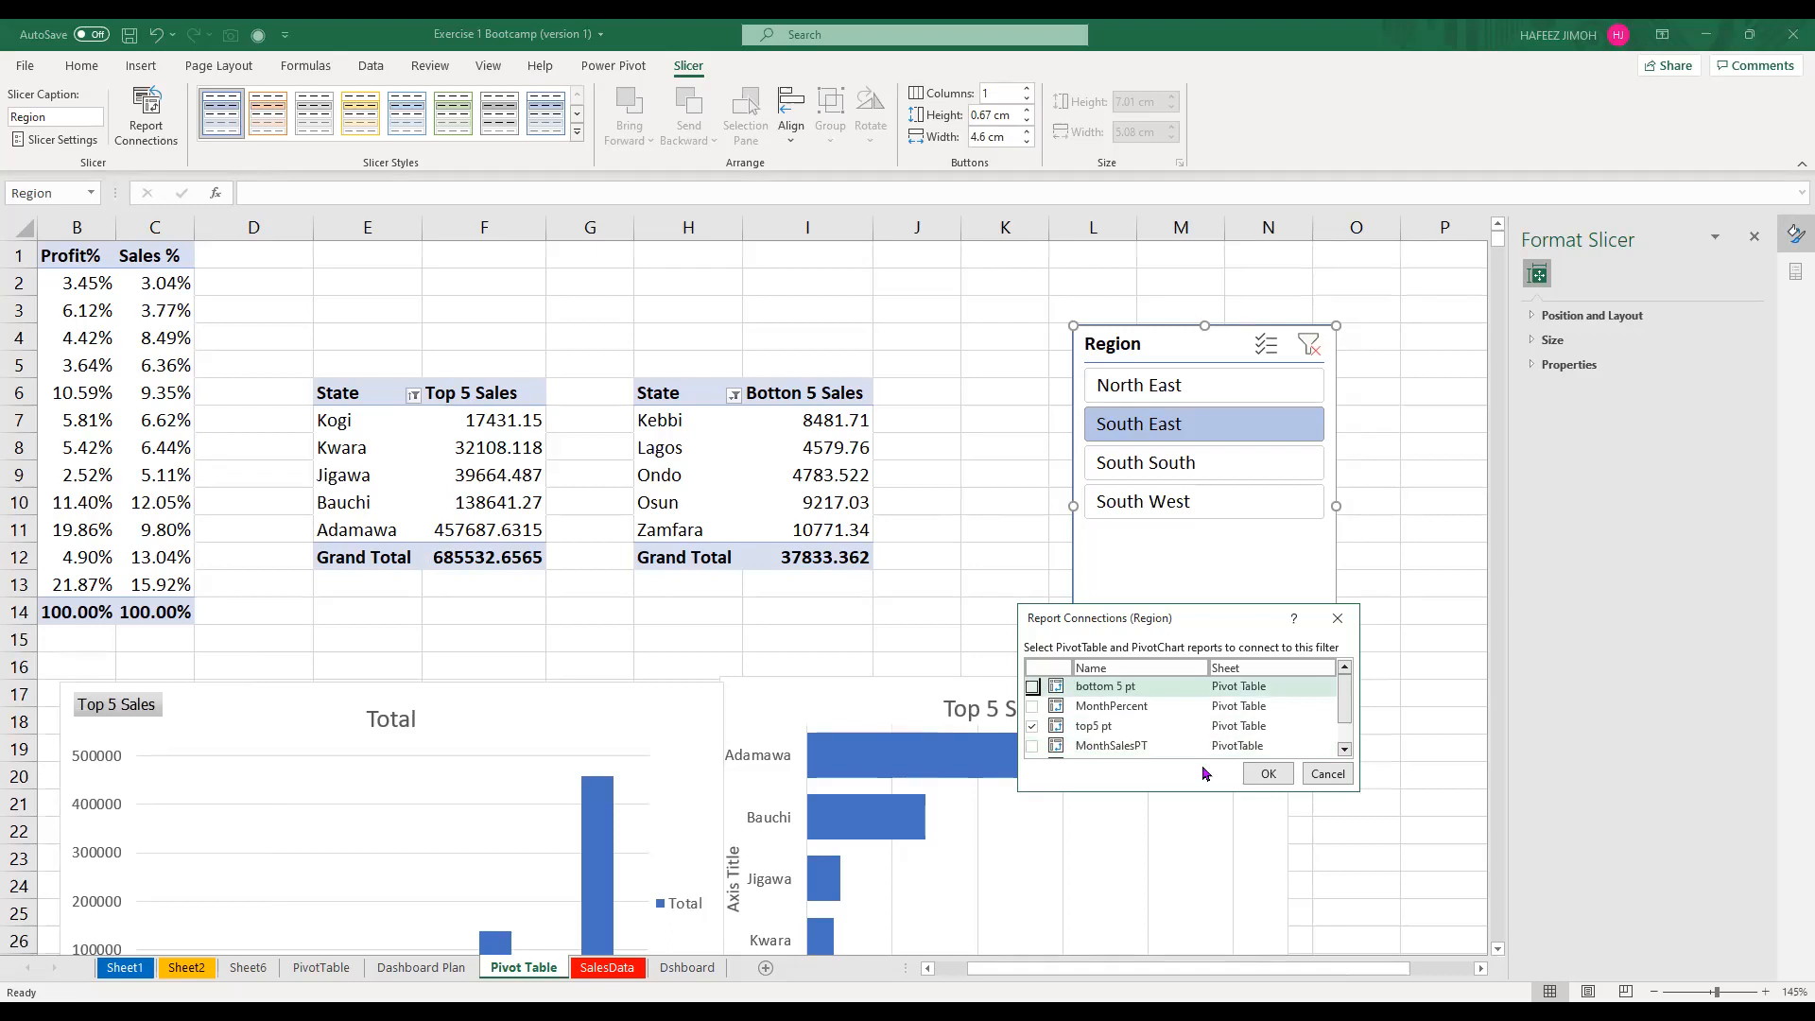
pyautogui.press('space')
pyautogui.press('Return')
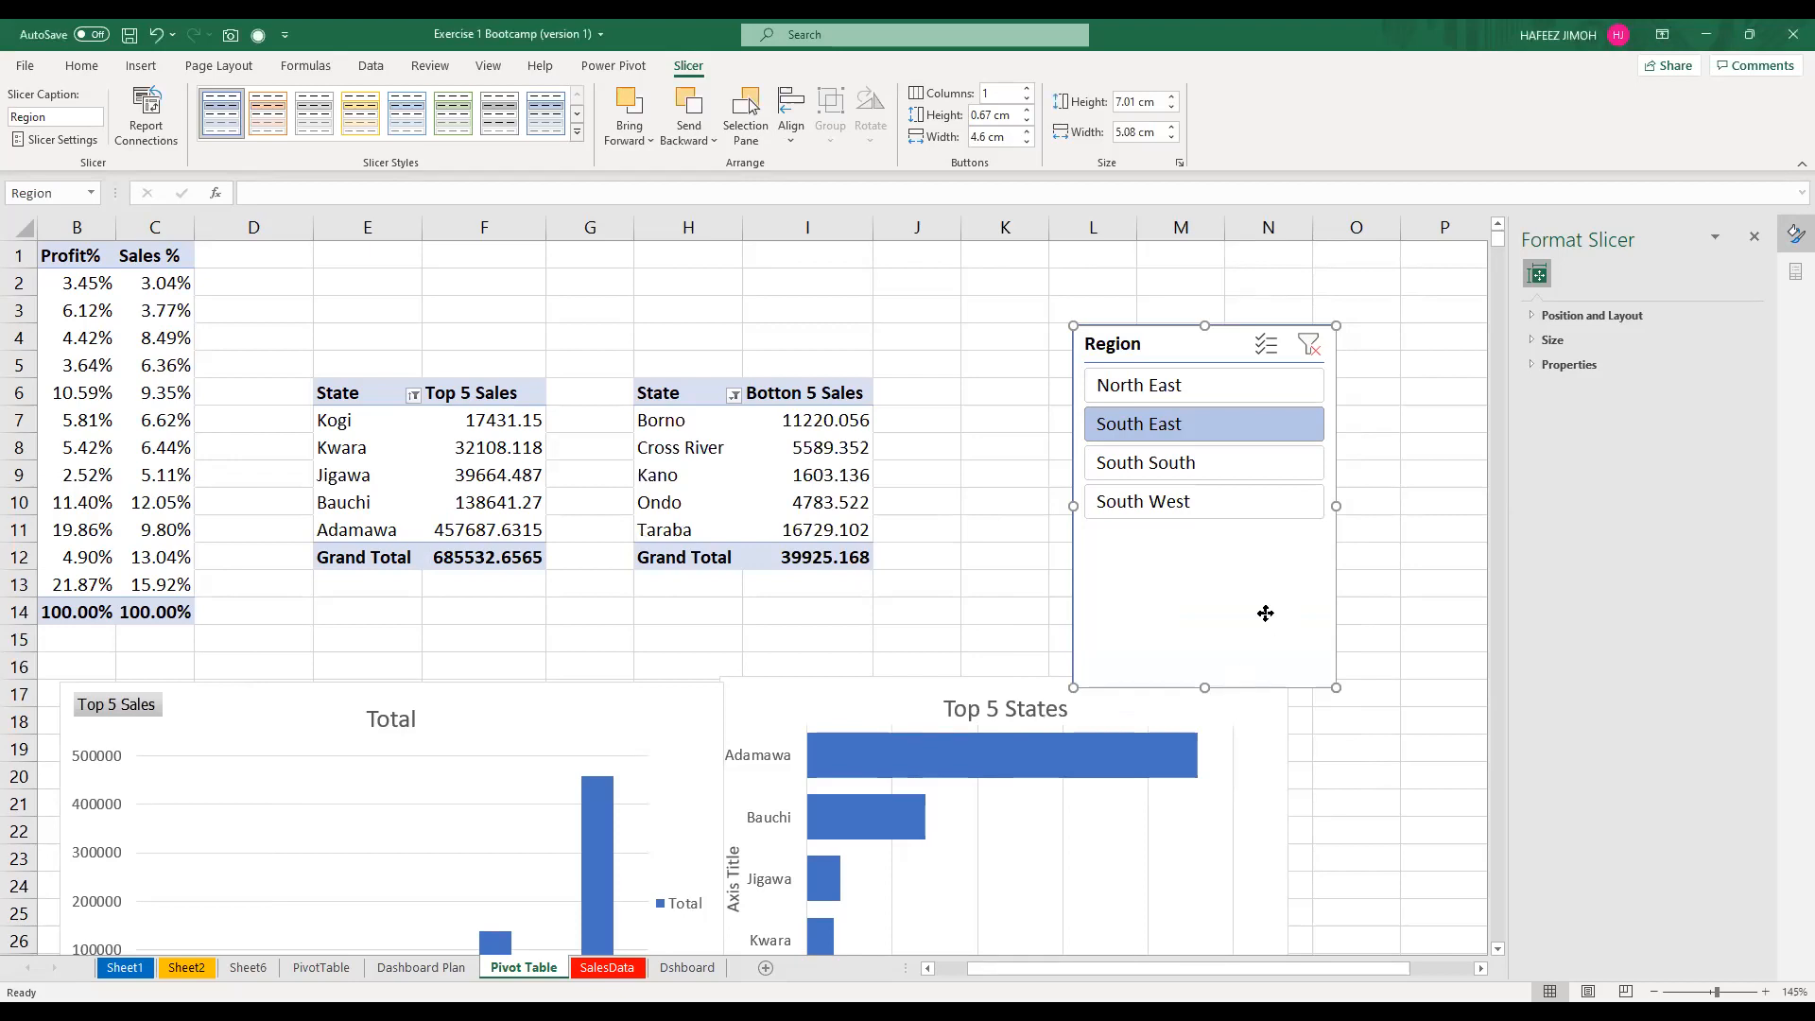
# Remove the Region slicer from the Pivot Table sheet
pyautogui.press('Delete')
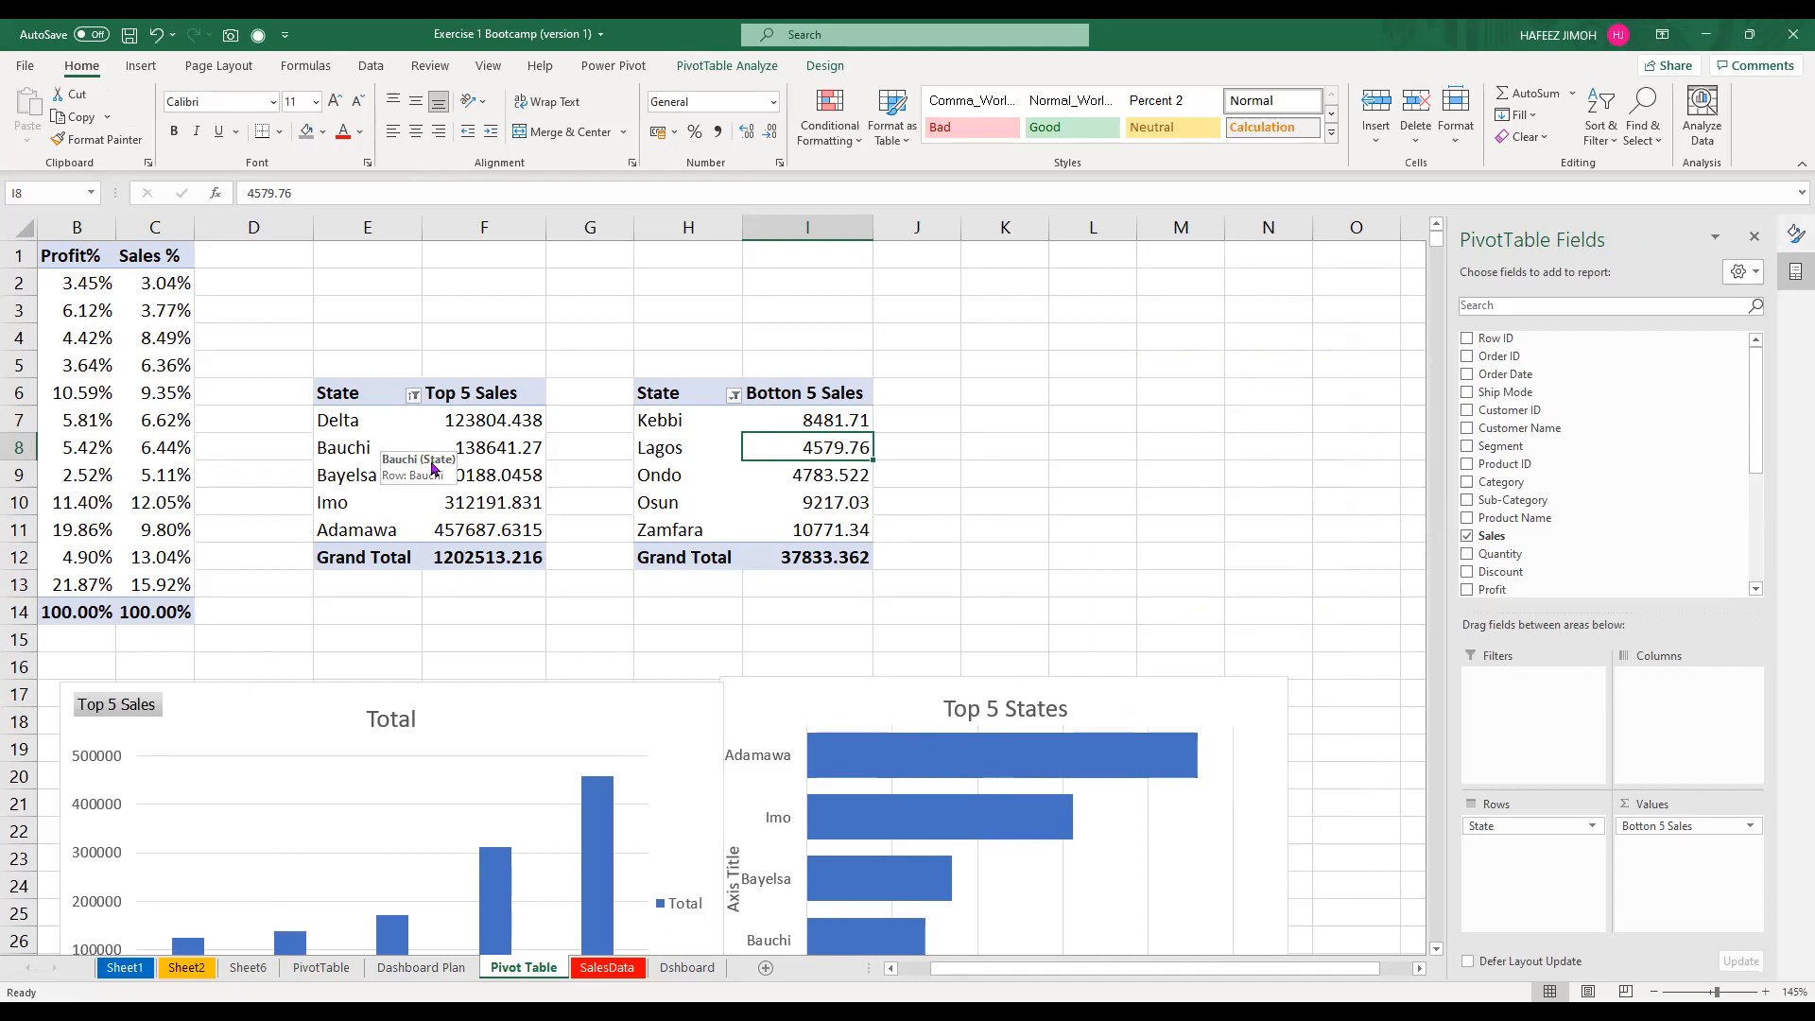
pyautogui.click(396, 397)
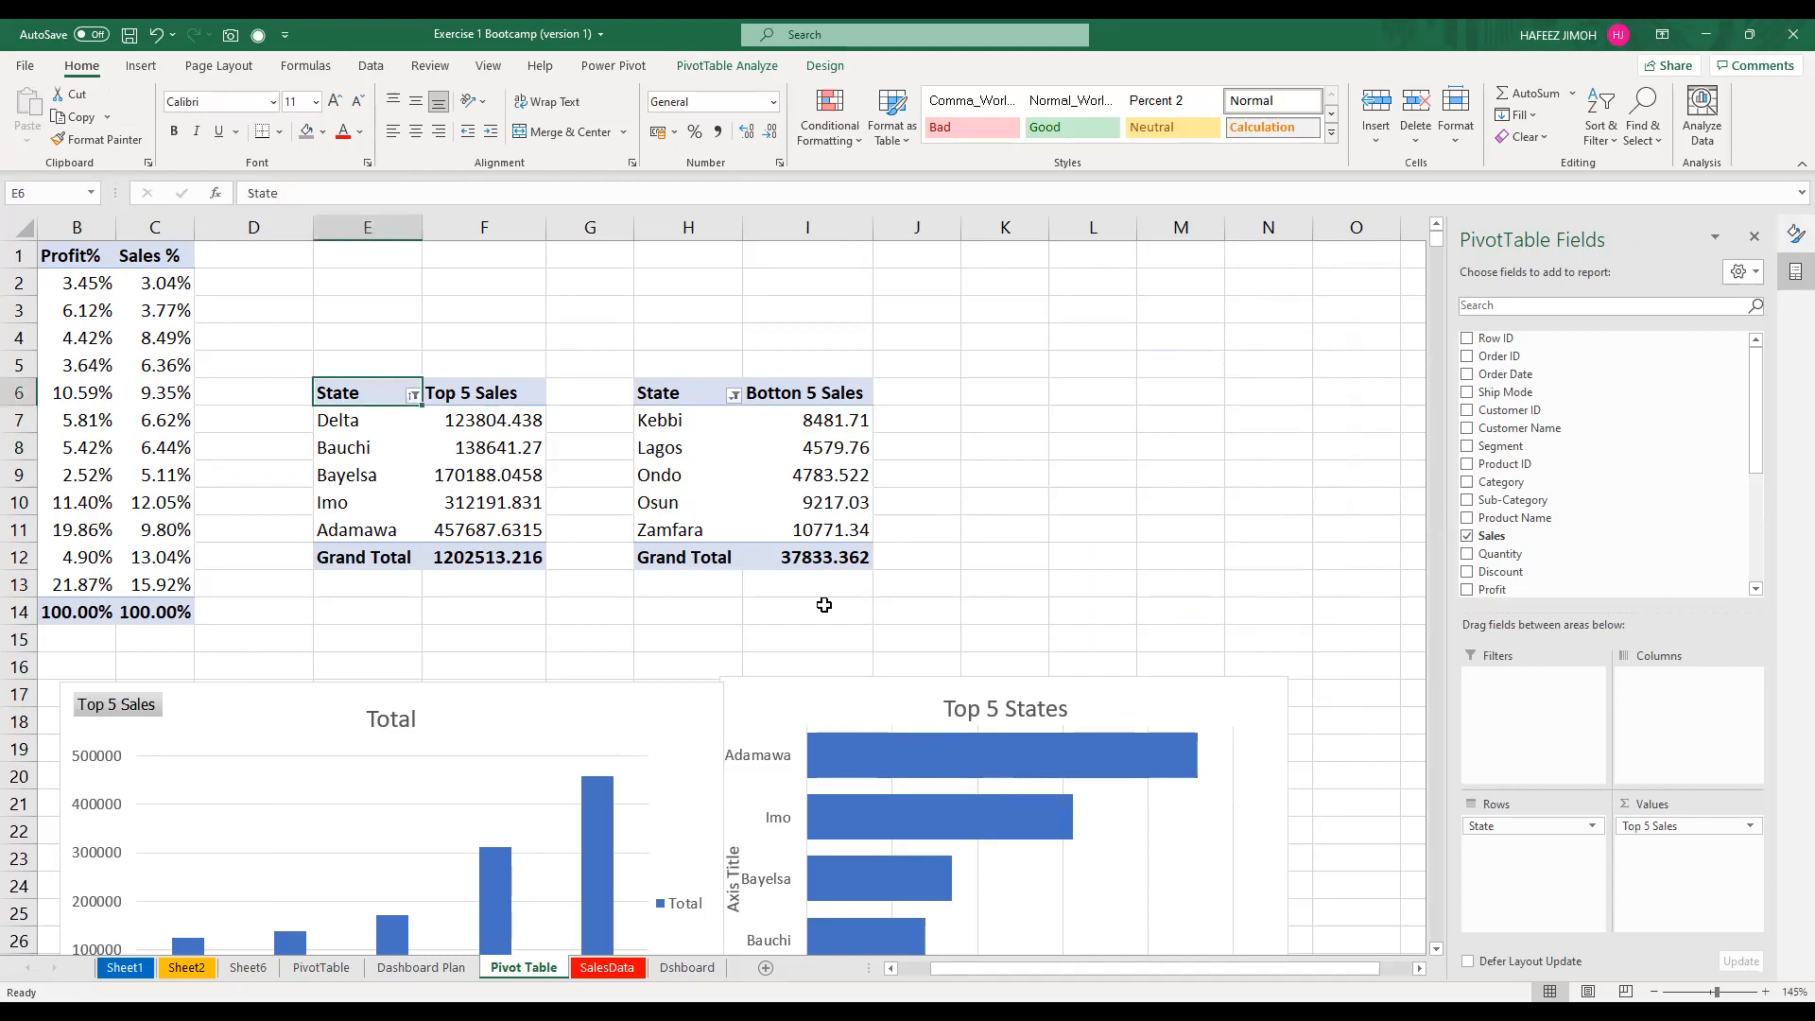
# Shift the Top 5 States chart slightly to the right and delete the column chart titled Total
pyautogui.scroll(-1, 855, 636)
pyautogui.scroll(-1, 1076, 619)
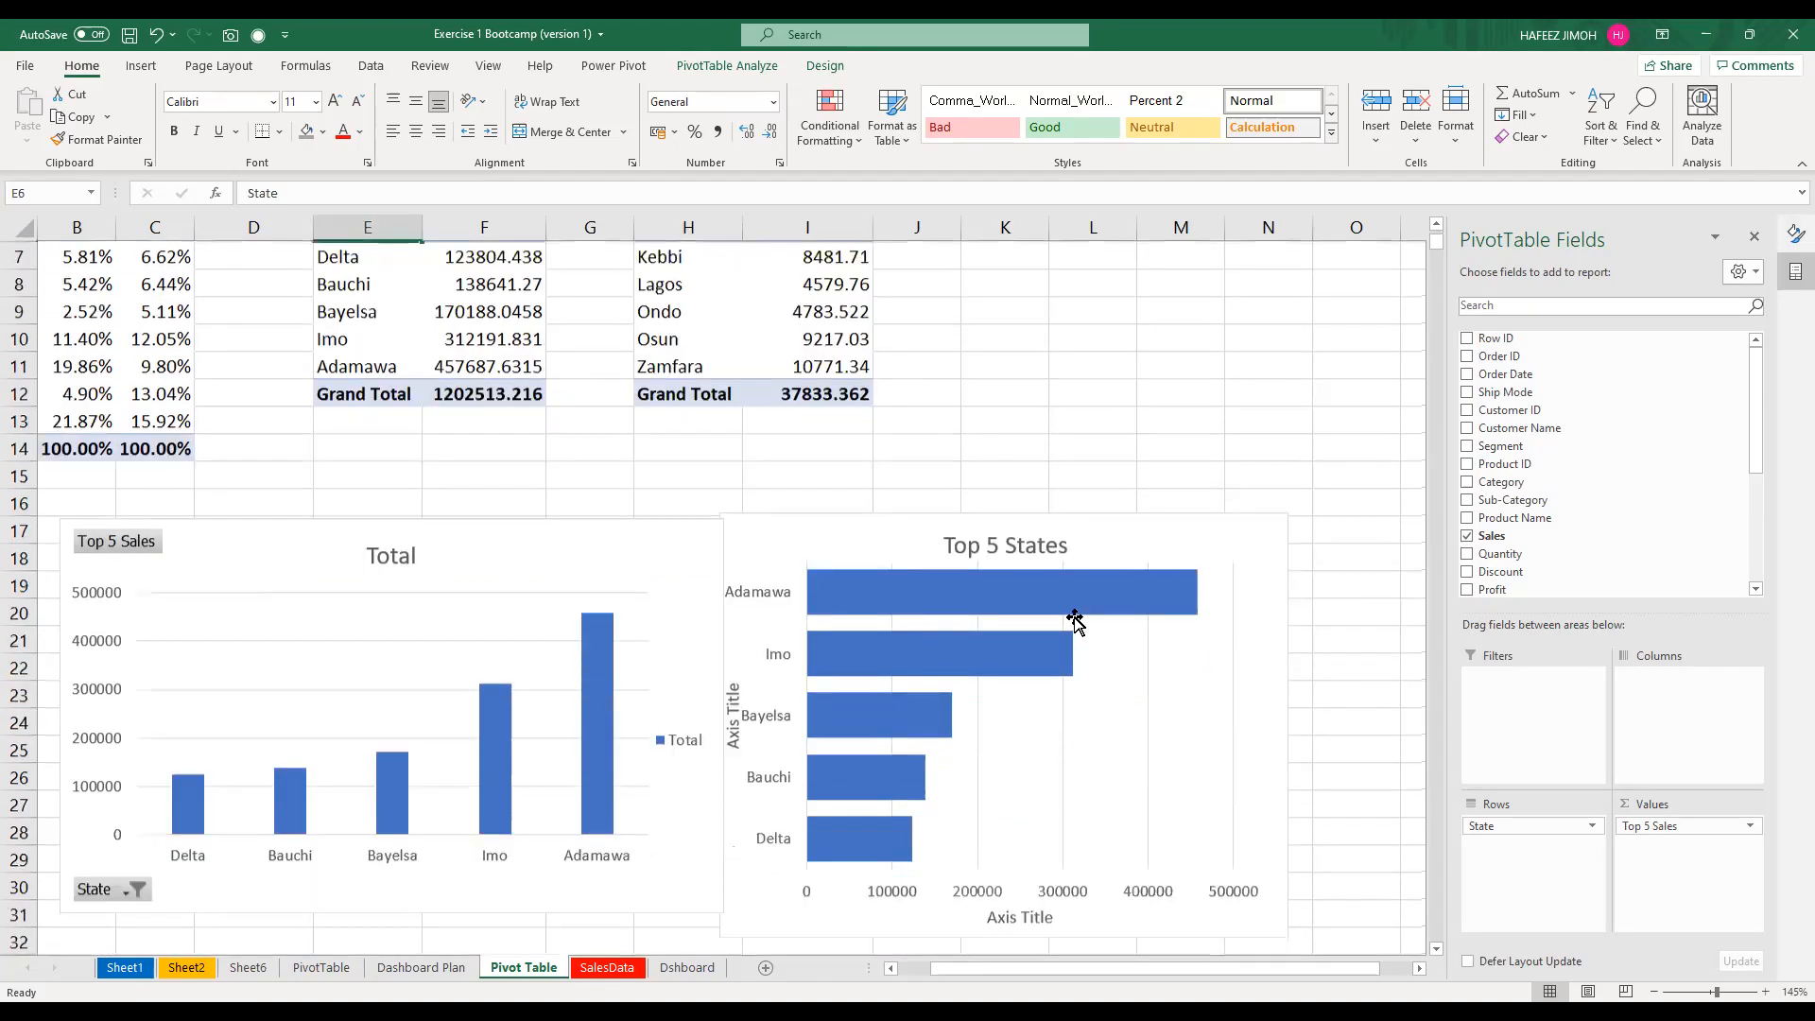
pyautogui.scroll(-1, 1154, 664)
pyautogui.click(1154, 665)
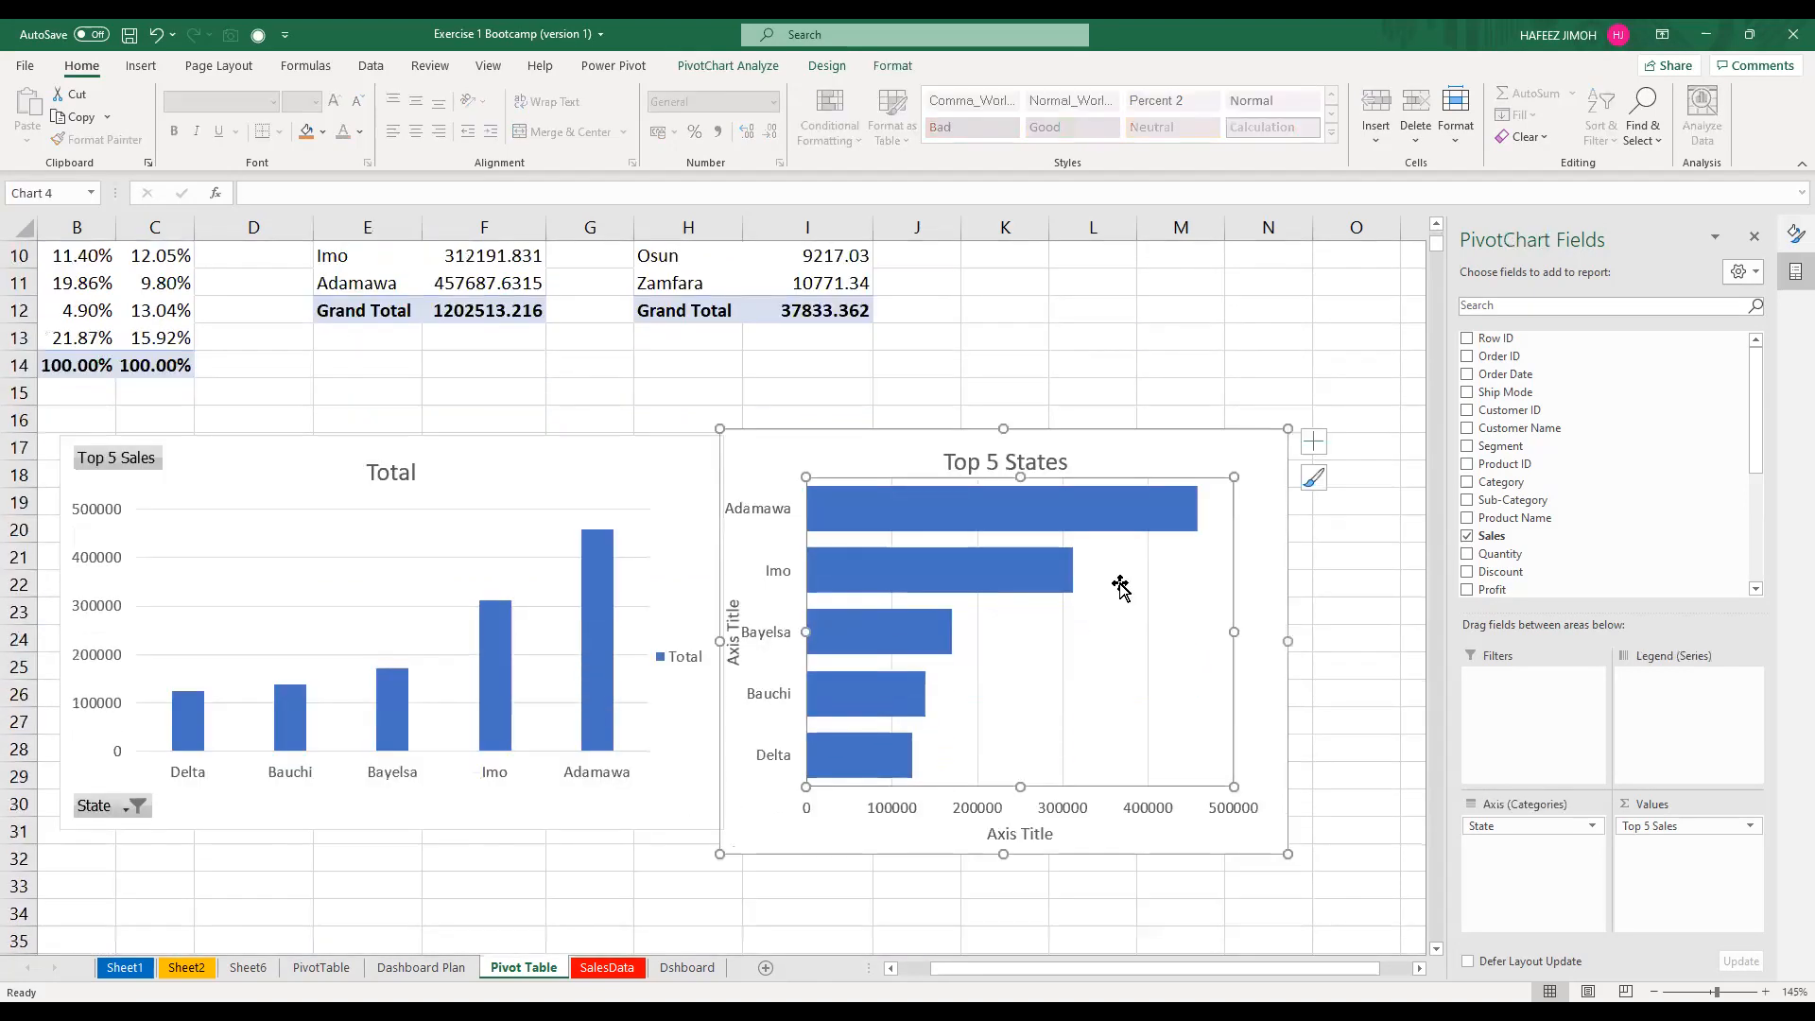
pyautogui.moveTo(1106, 482); pyautogui.dragTo(1126, 470)
pyautogui.scroll(1, 1111, 536)
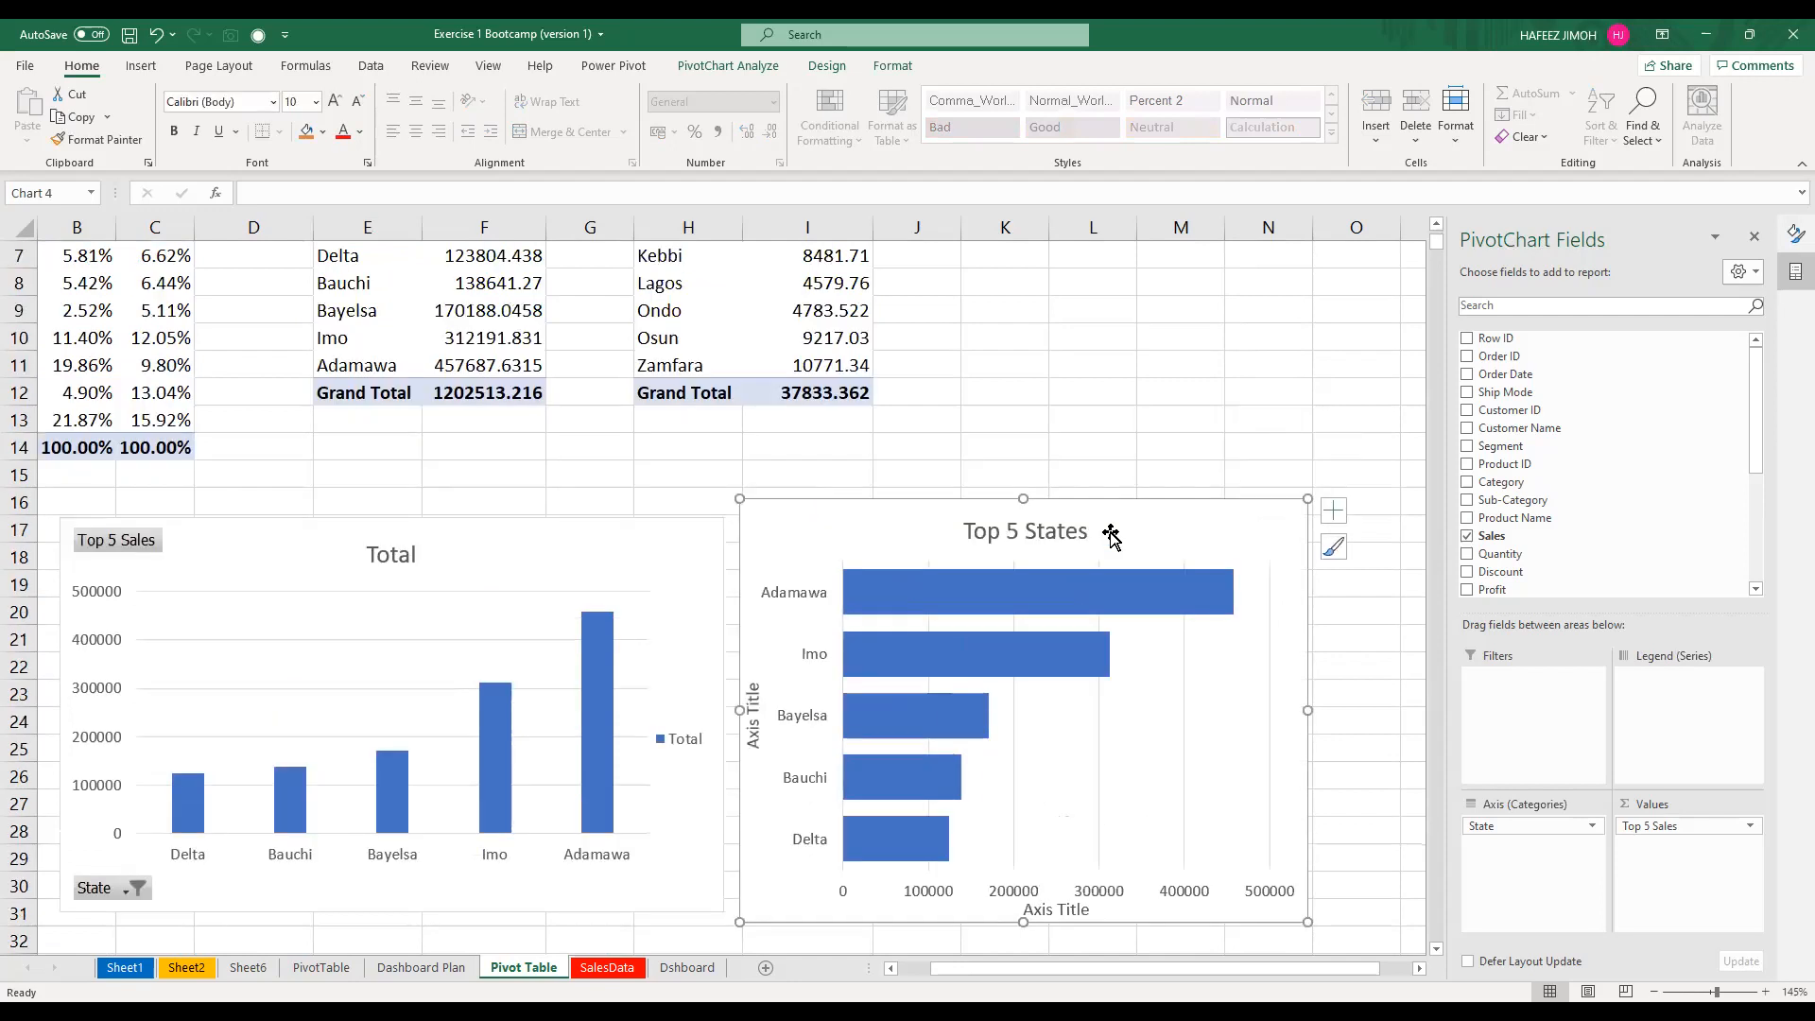
pyautogui.click(510, 544)
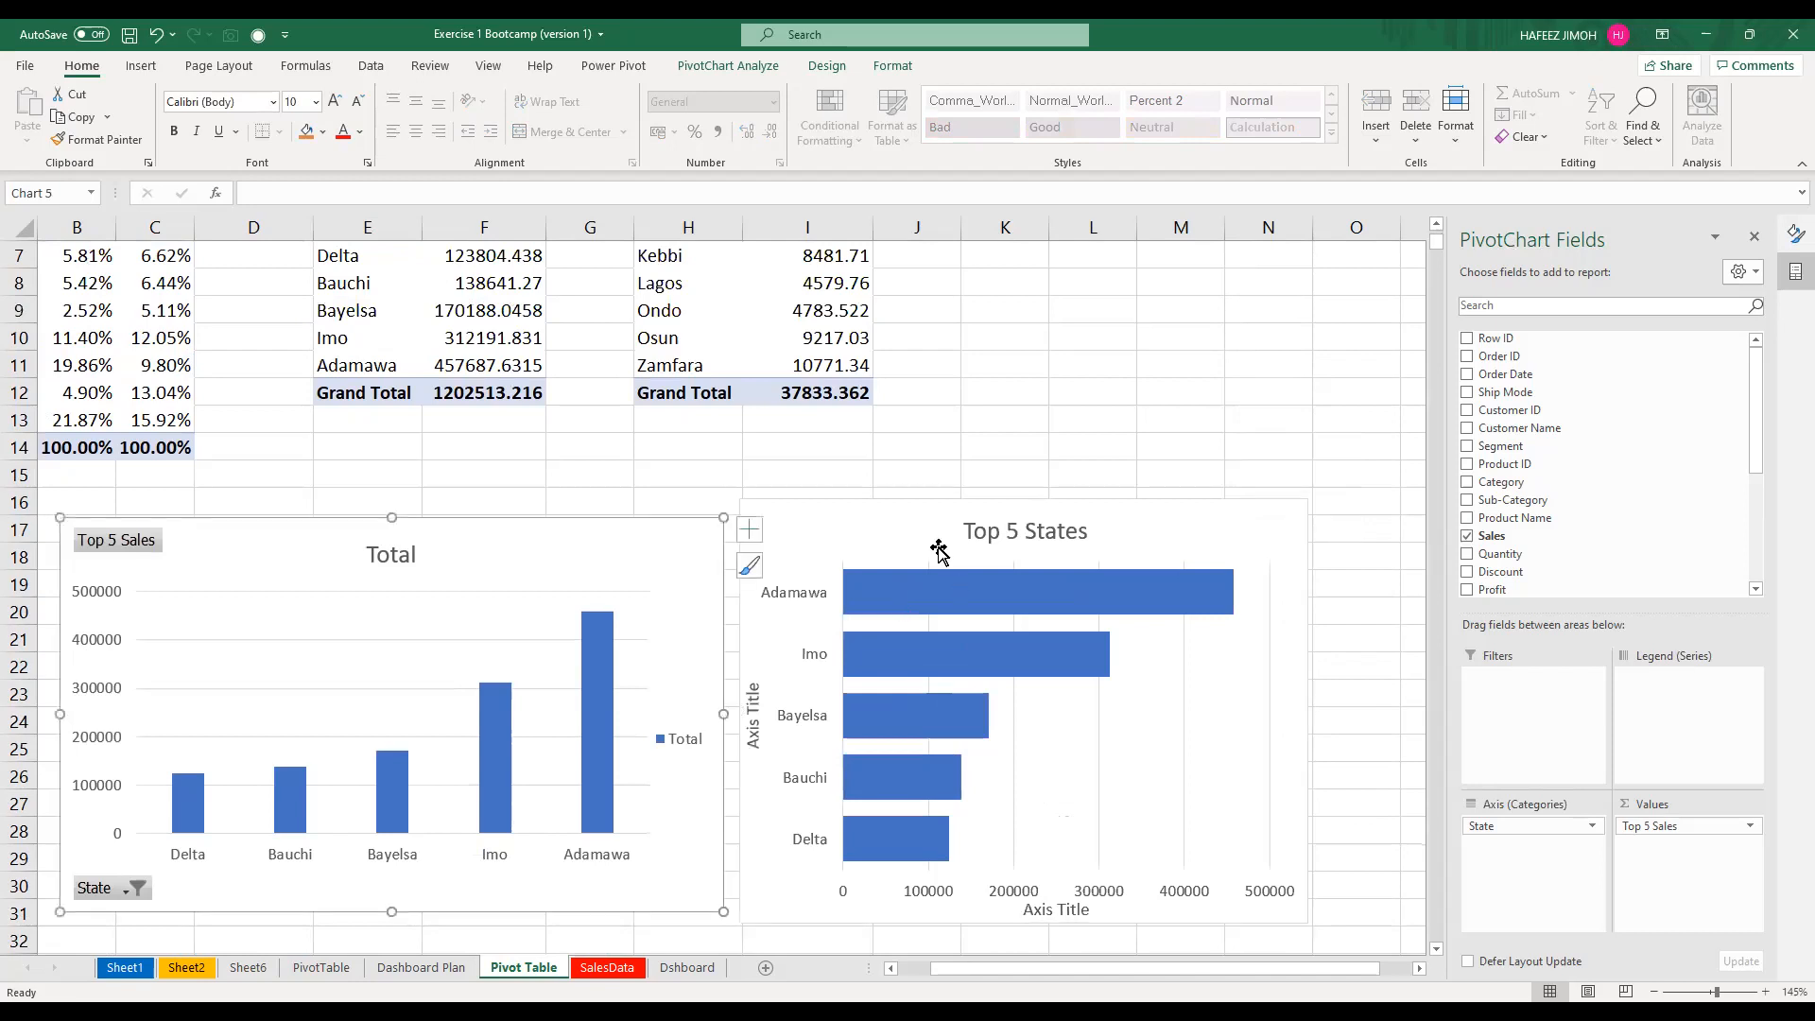
pyautogui.press('Delete')
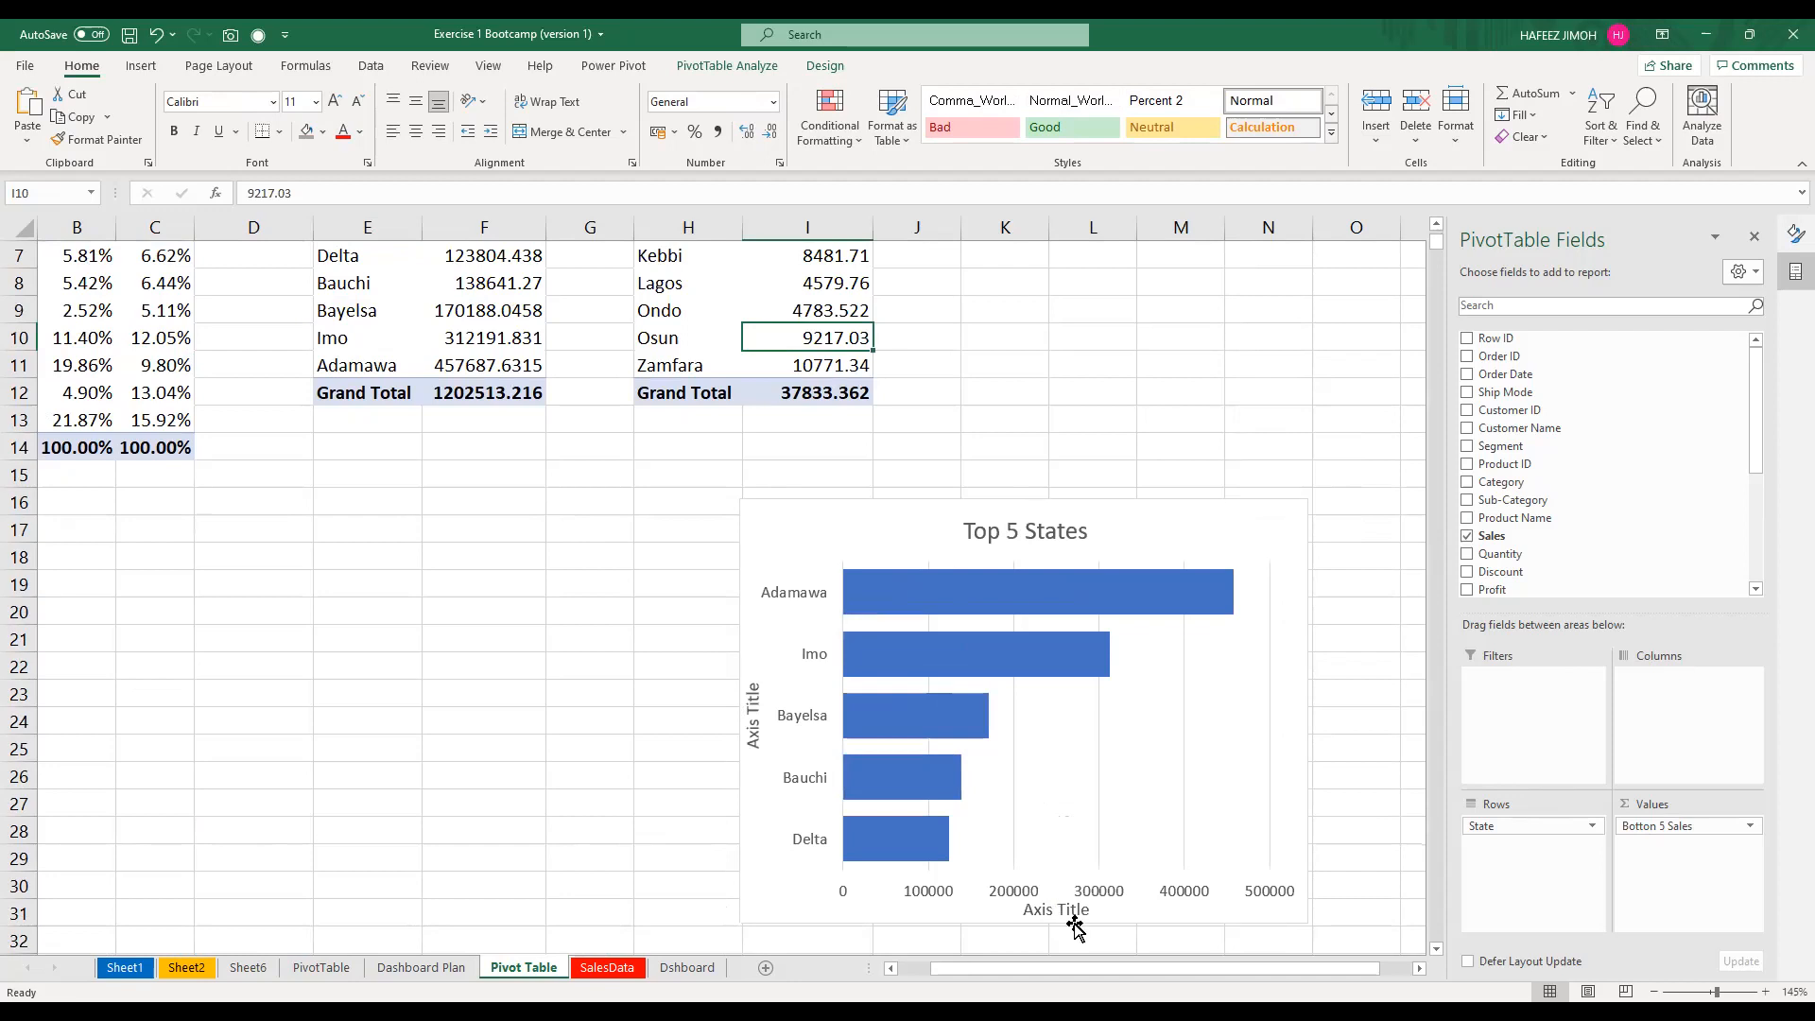
# Set both the horizontal and vertical axis titles of the Top 5 States chart to Sales
pyautogui.doubleClick(1075, 921)
pyautogui.write('Sa')
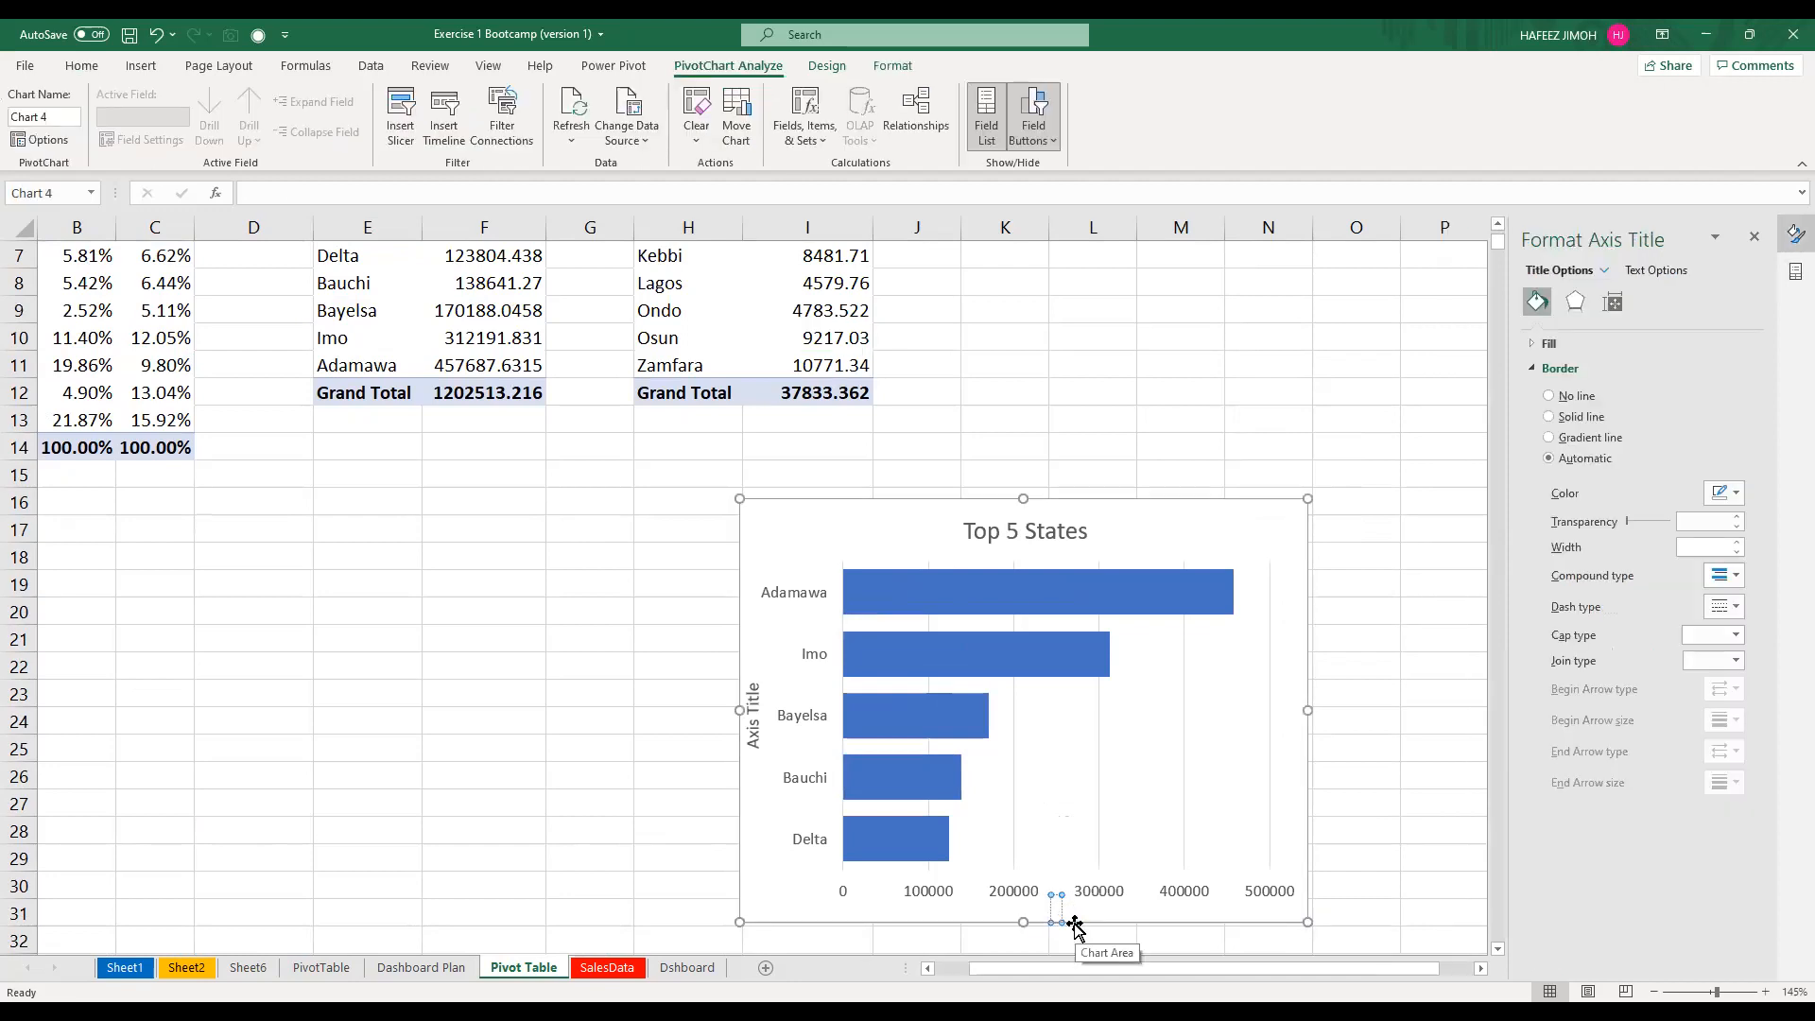
pyautogui.write('les')
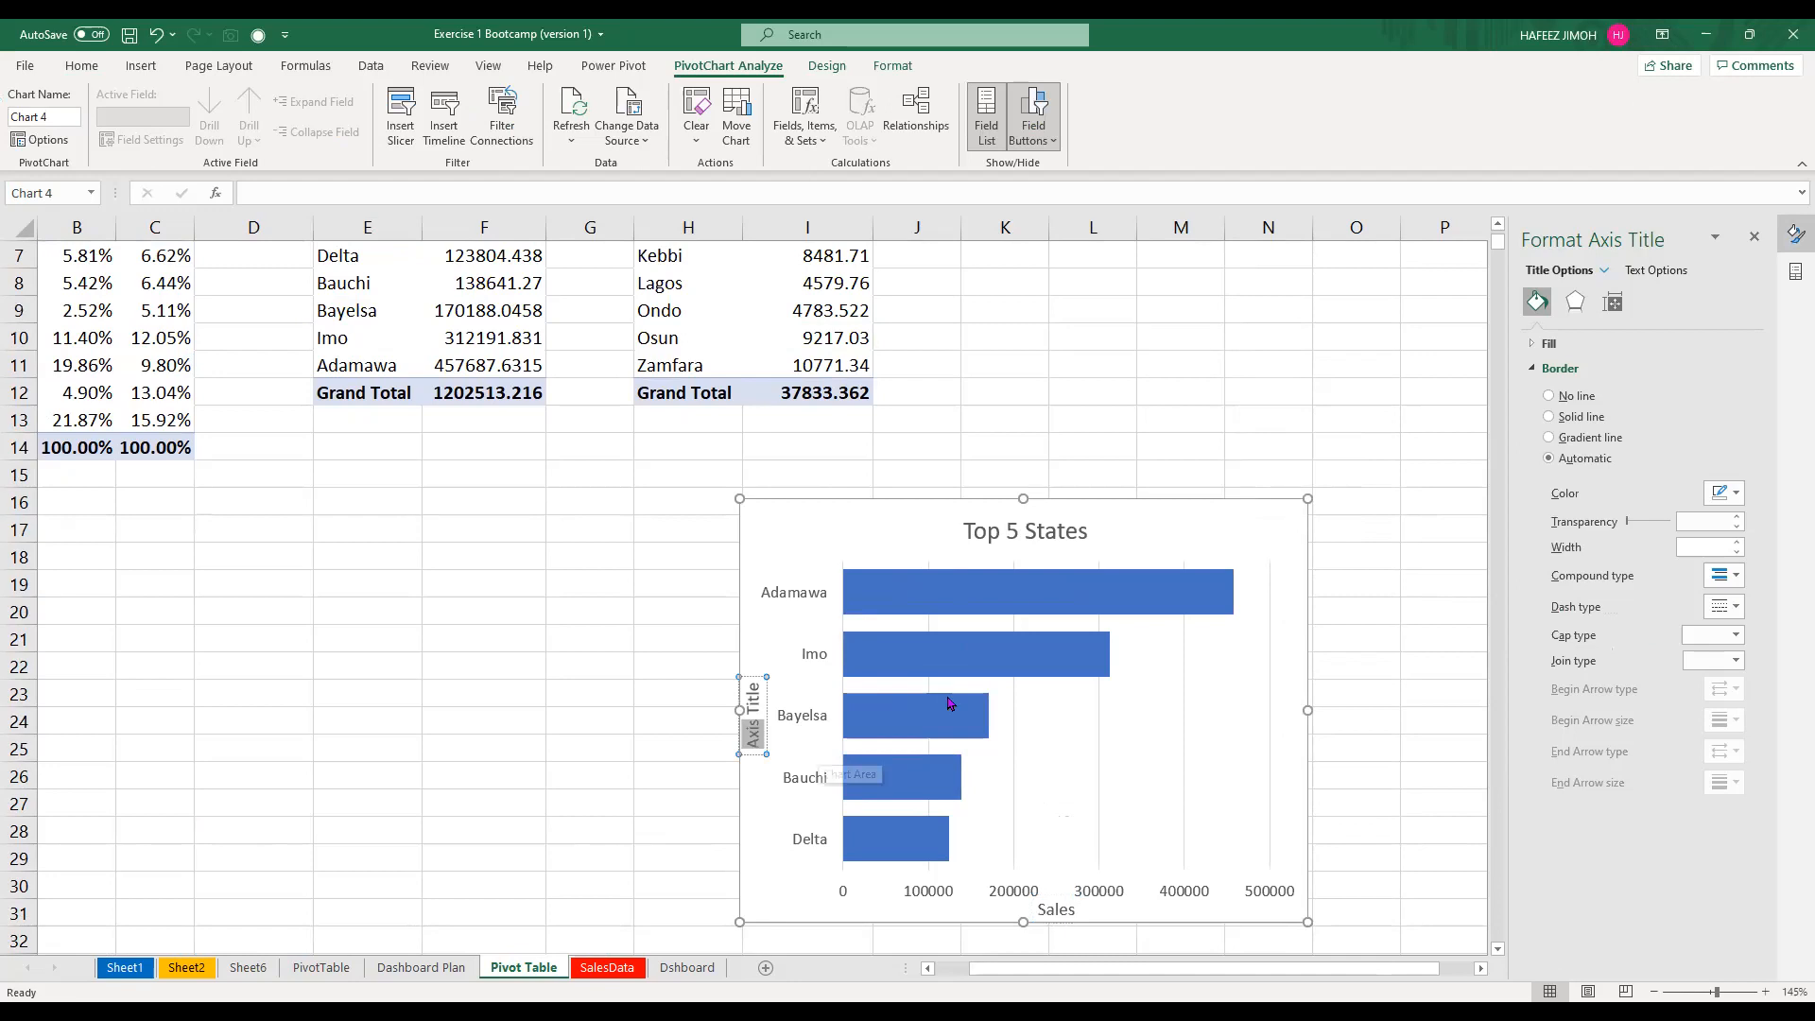
pyautogui.write('Sales')
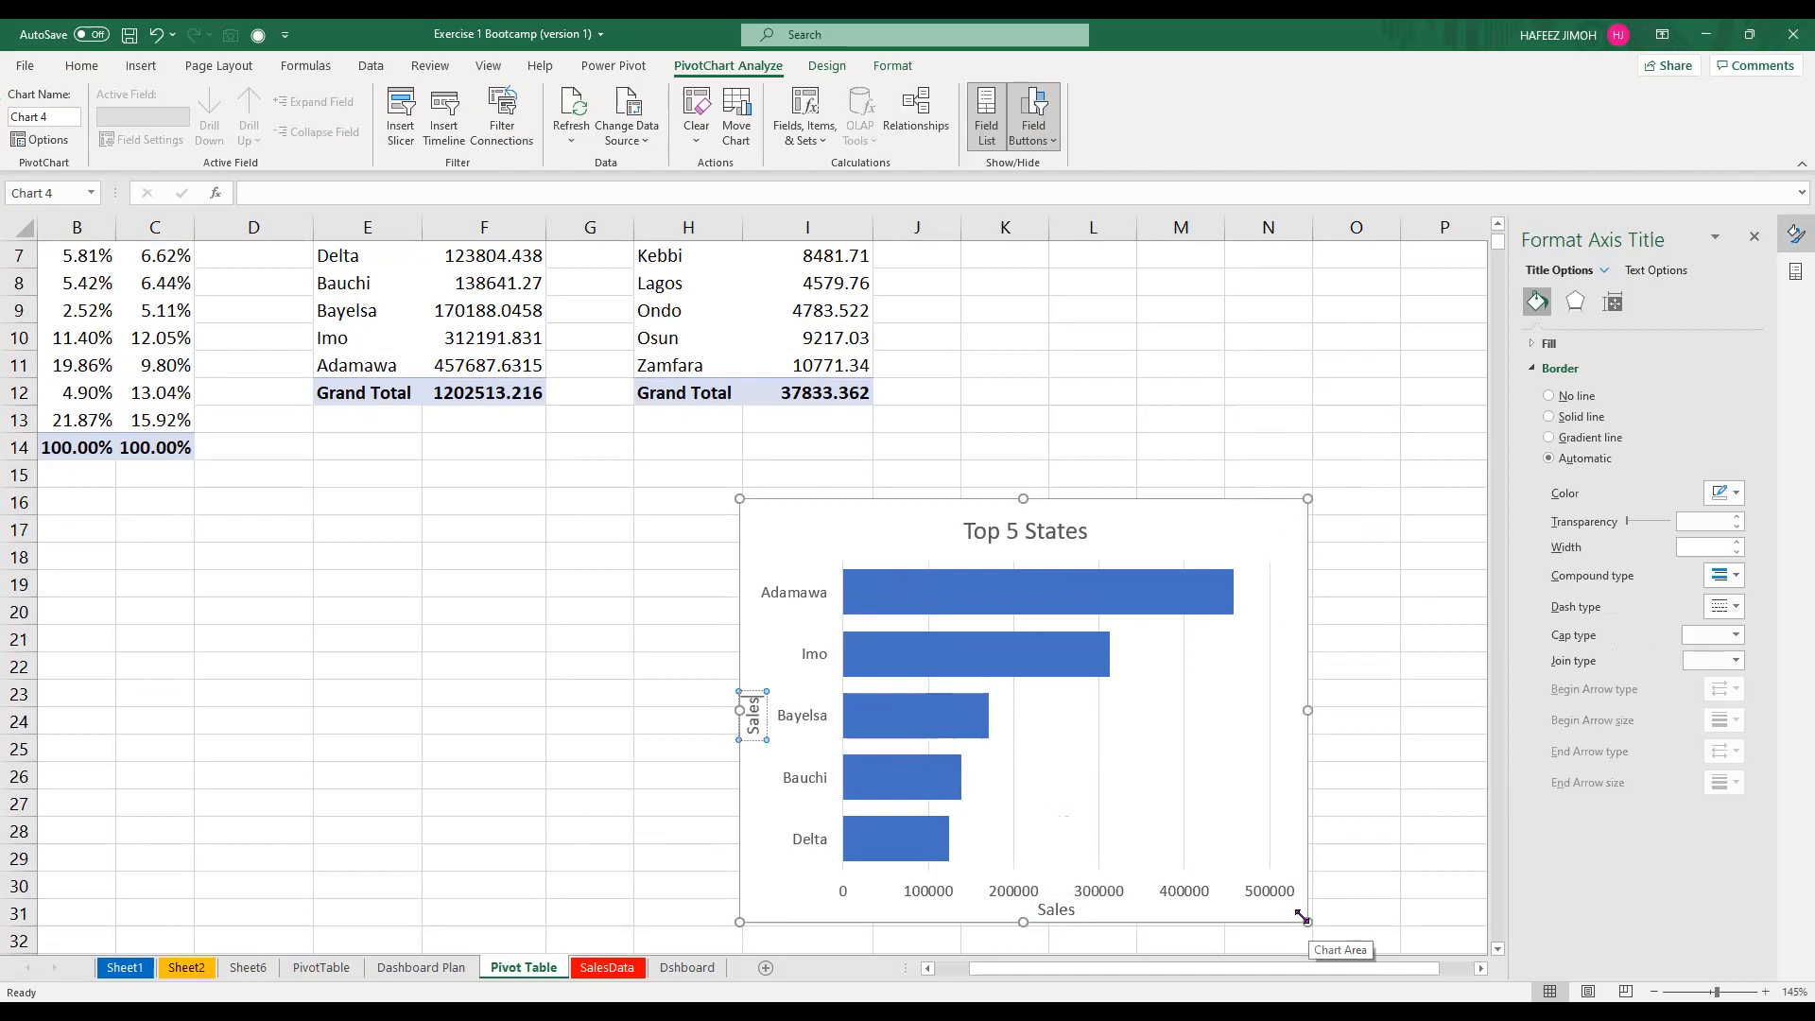
# Shrink the Top 5 States chart and place it on the Dshboard sheet right beside the Sales and Profit Trend chart, at about the same height
pyautogui.moveTo(1303, 921); pyautogui.dragTo(1191, 881)
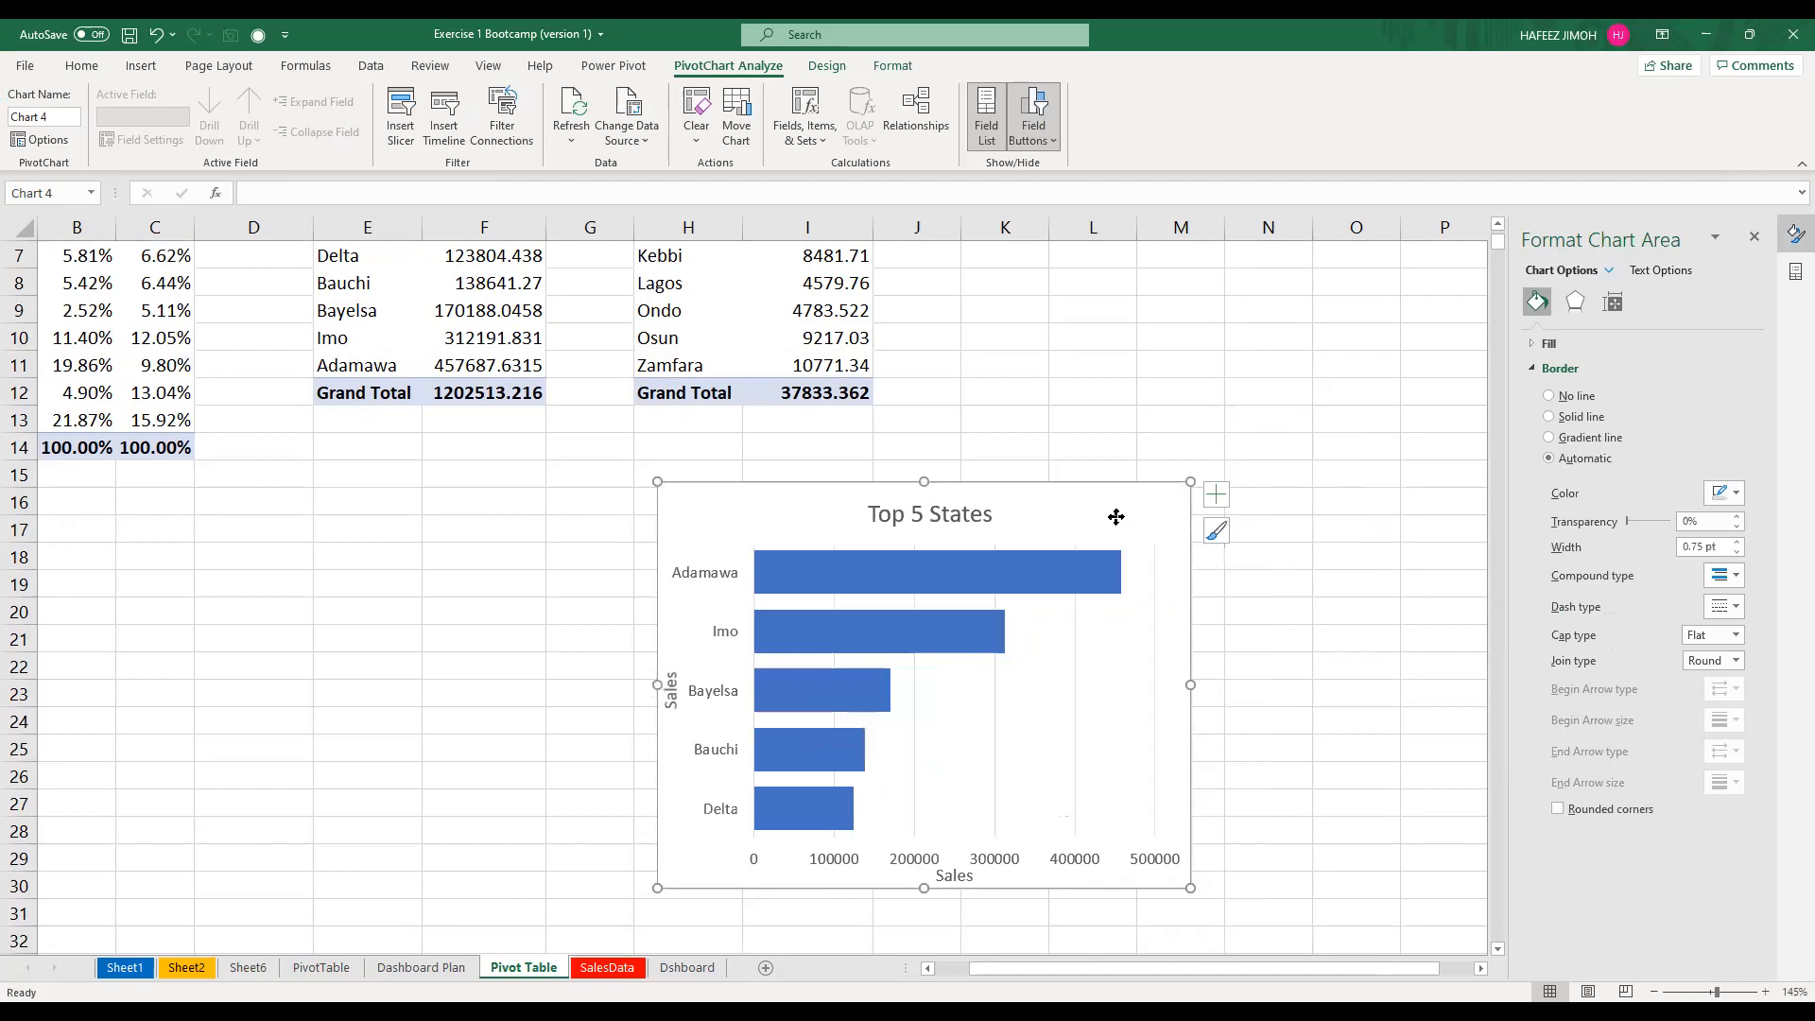
pyautogui.click(700, 968)
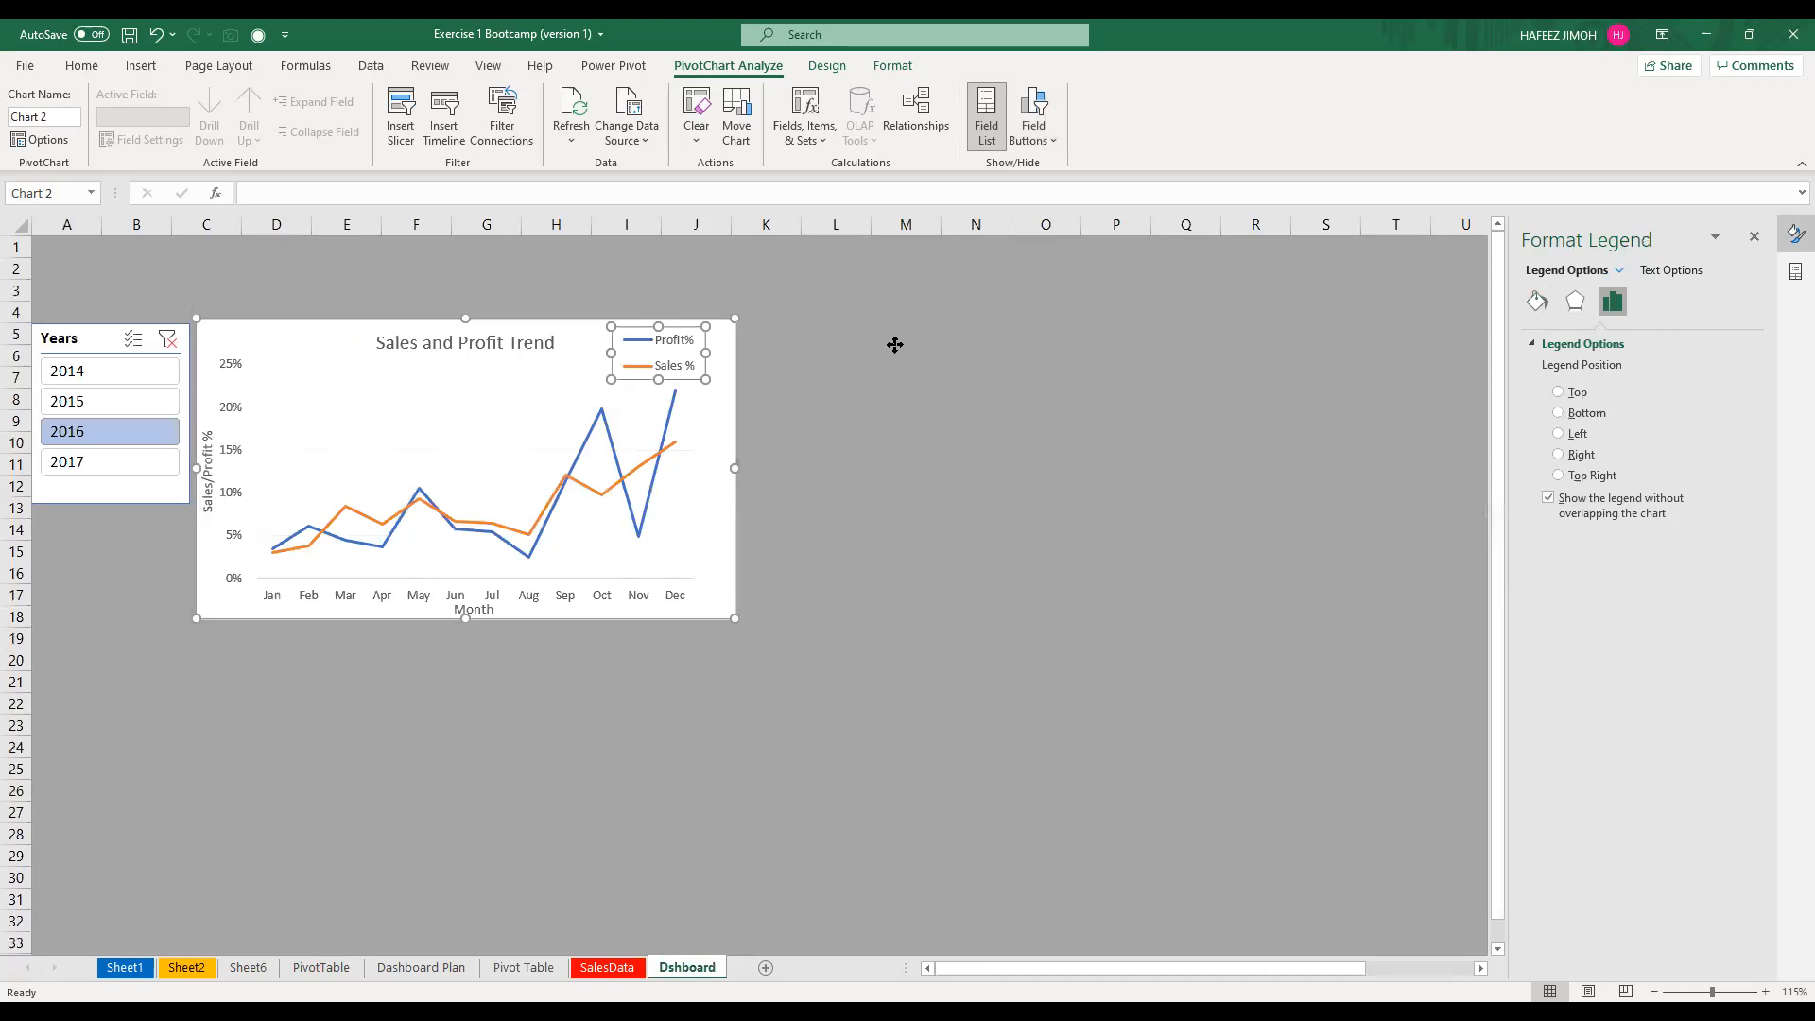
pyautogui.moveTo(1170, 640); pyautogui.dragTo(1116, 625)
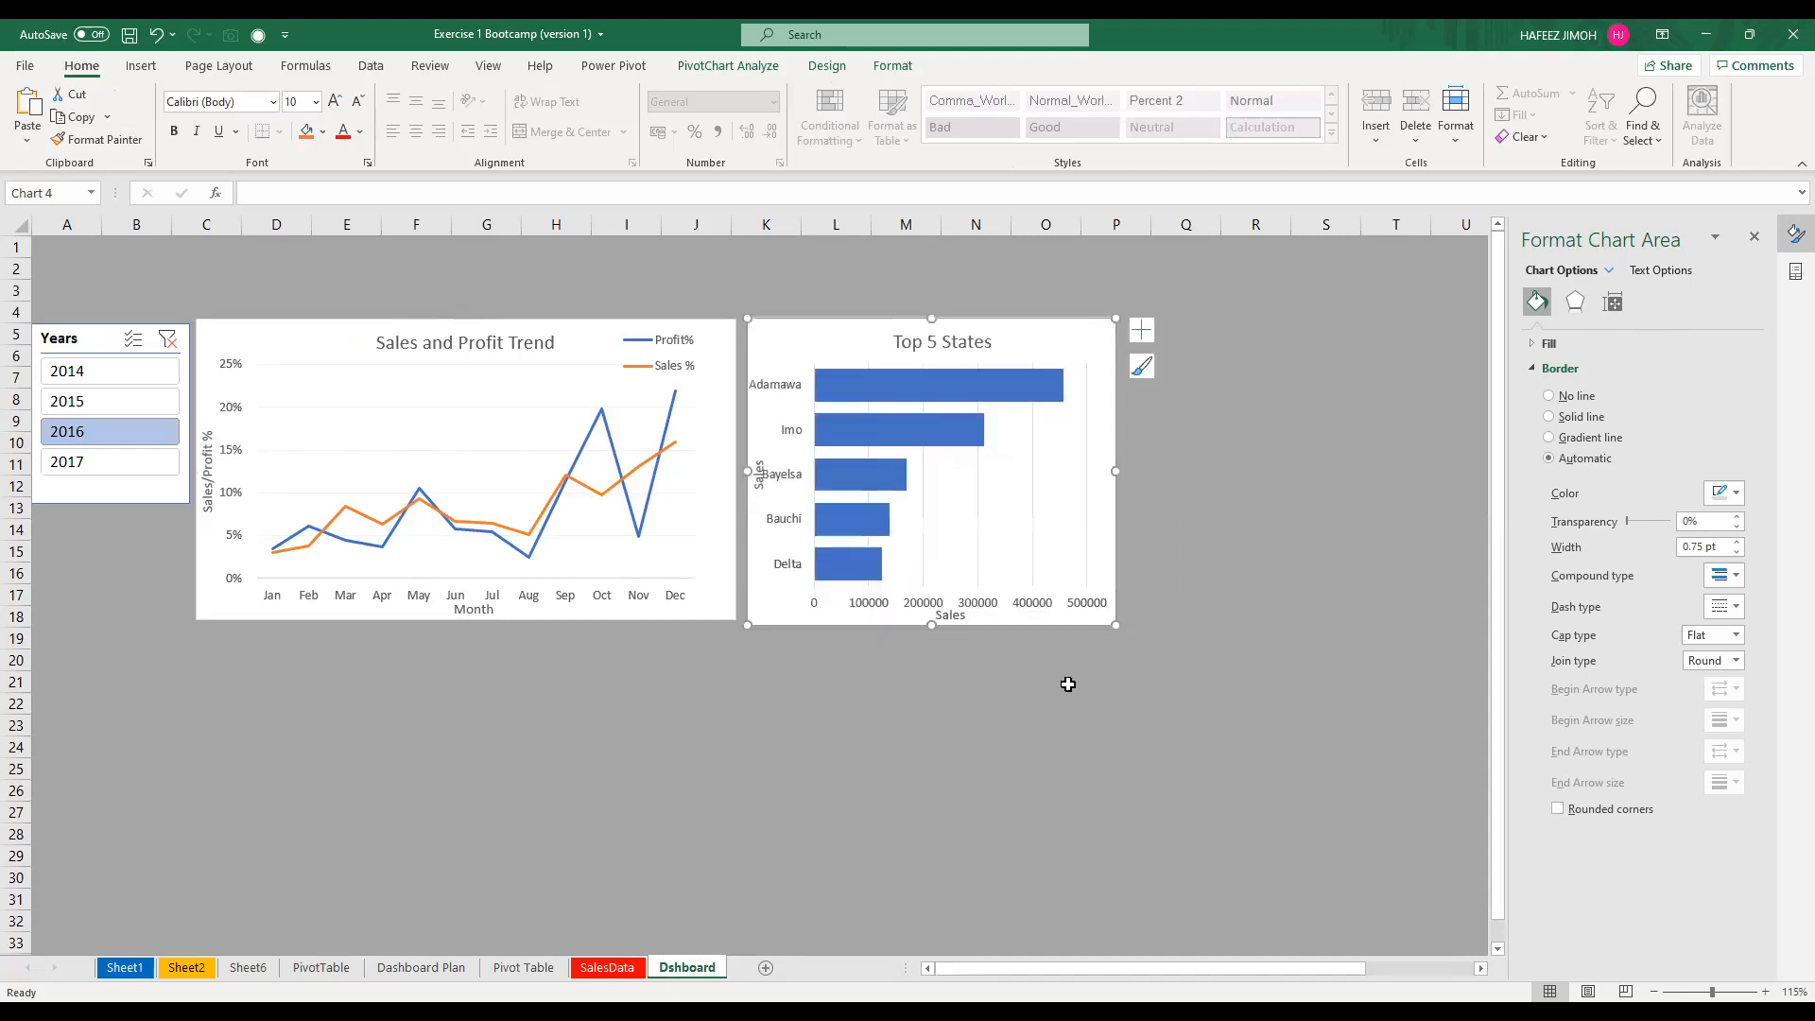
pyautogui.press('Escape')
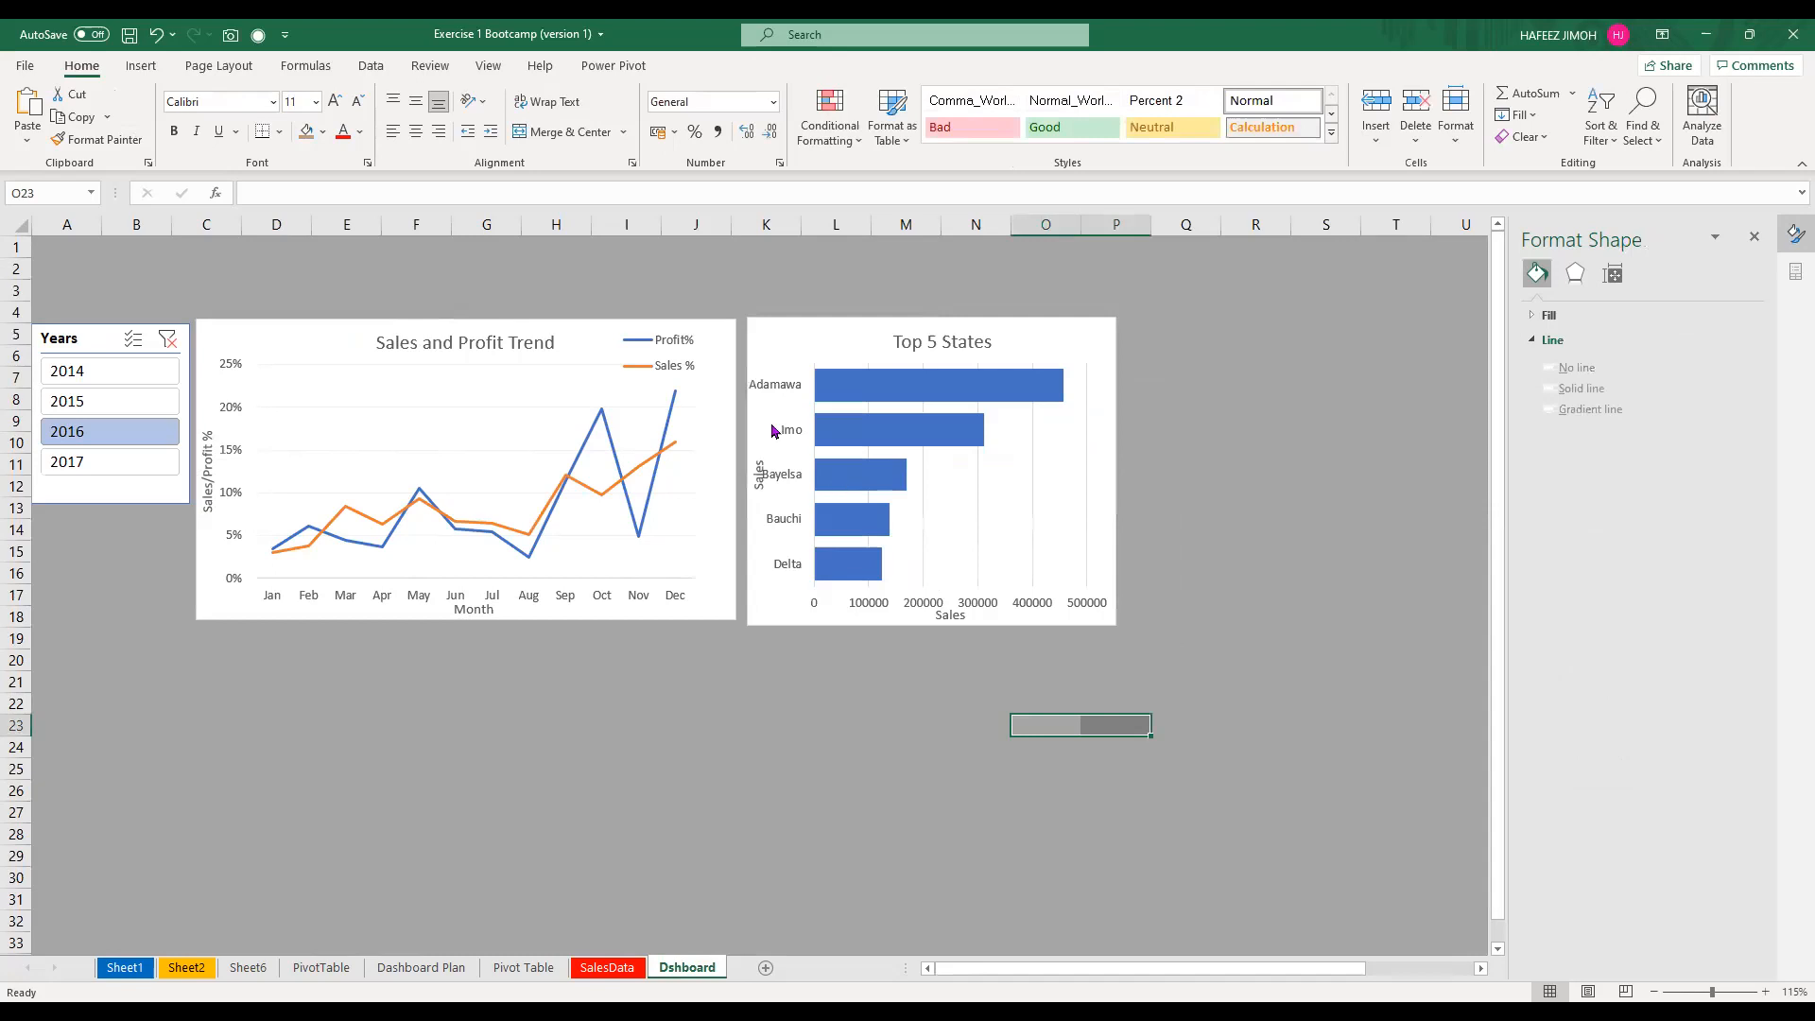
# Try to adjust the plot area of the Top 5 States chart on the dashboard, nudging the chart slightly
pyautogui.click(889, 405)
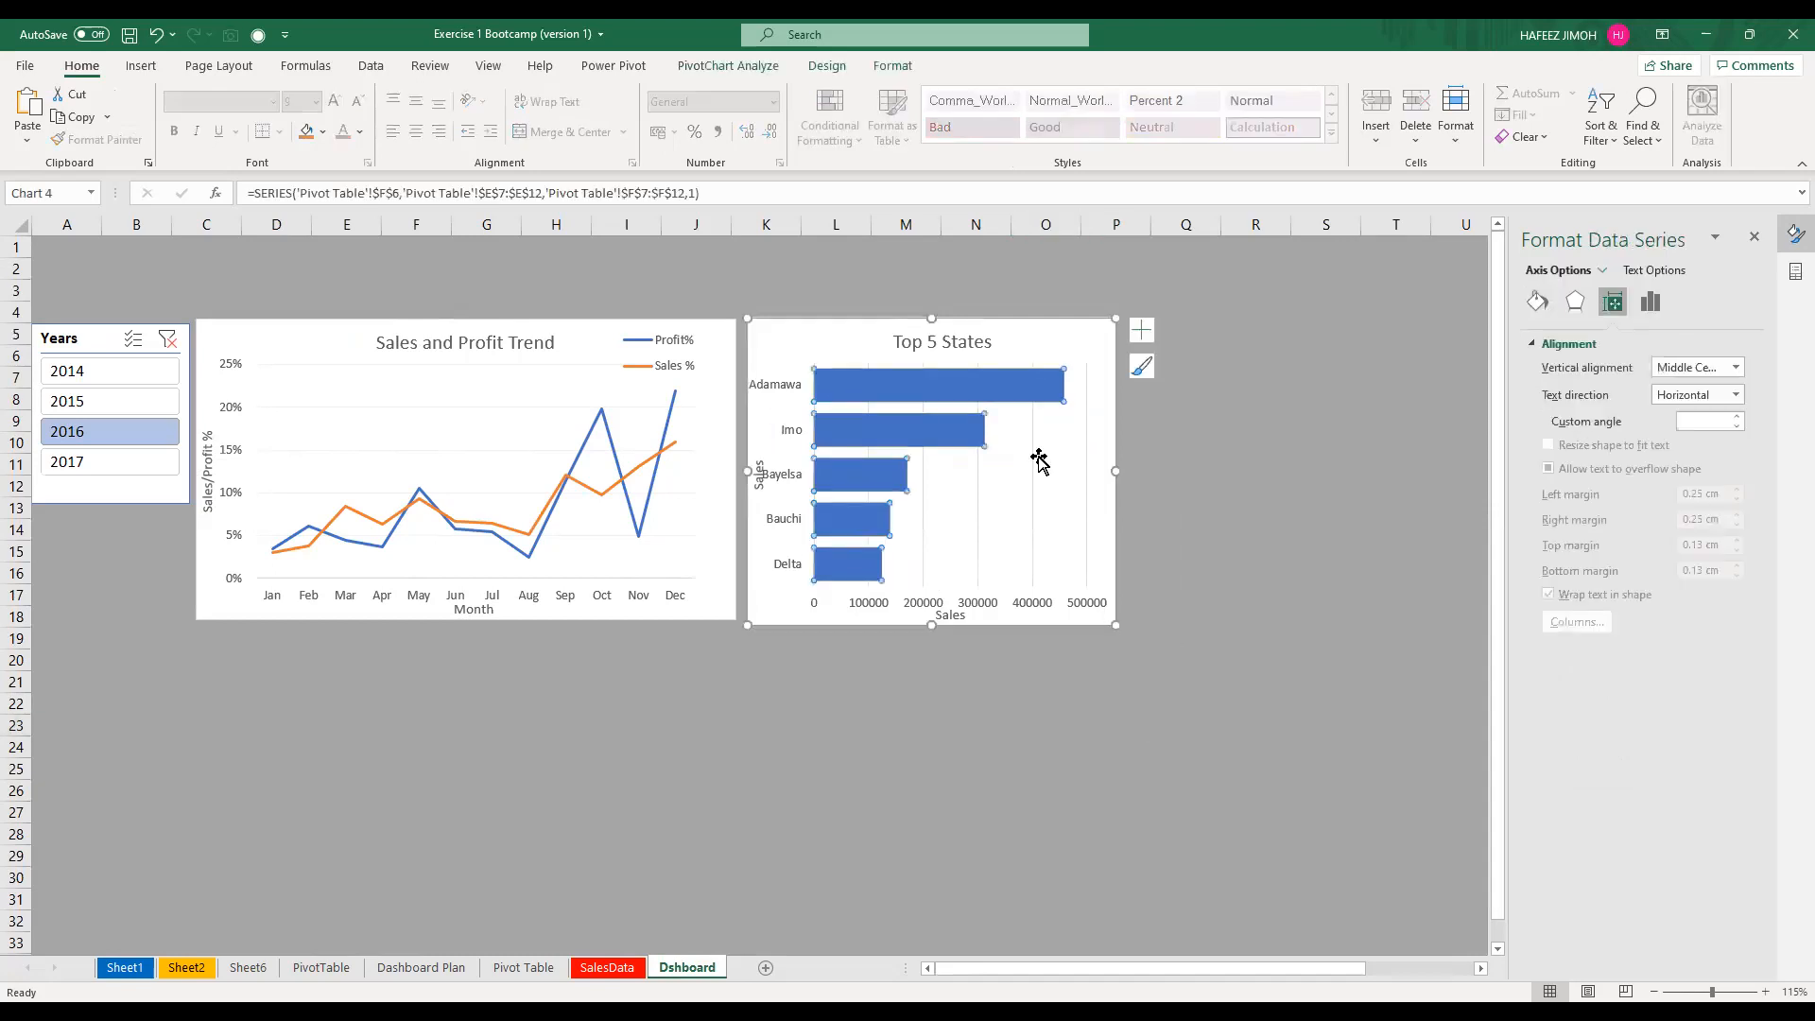
pyautogui.click(1057, 407)
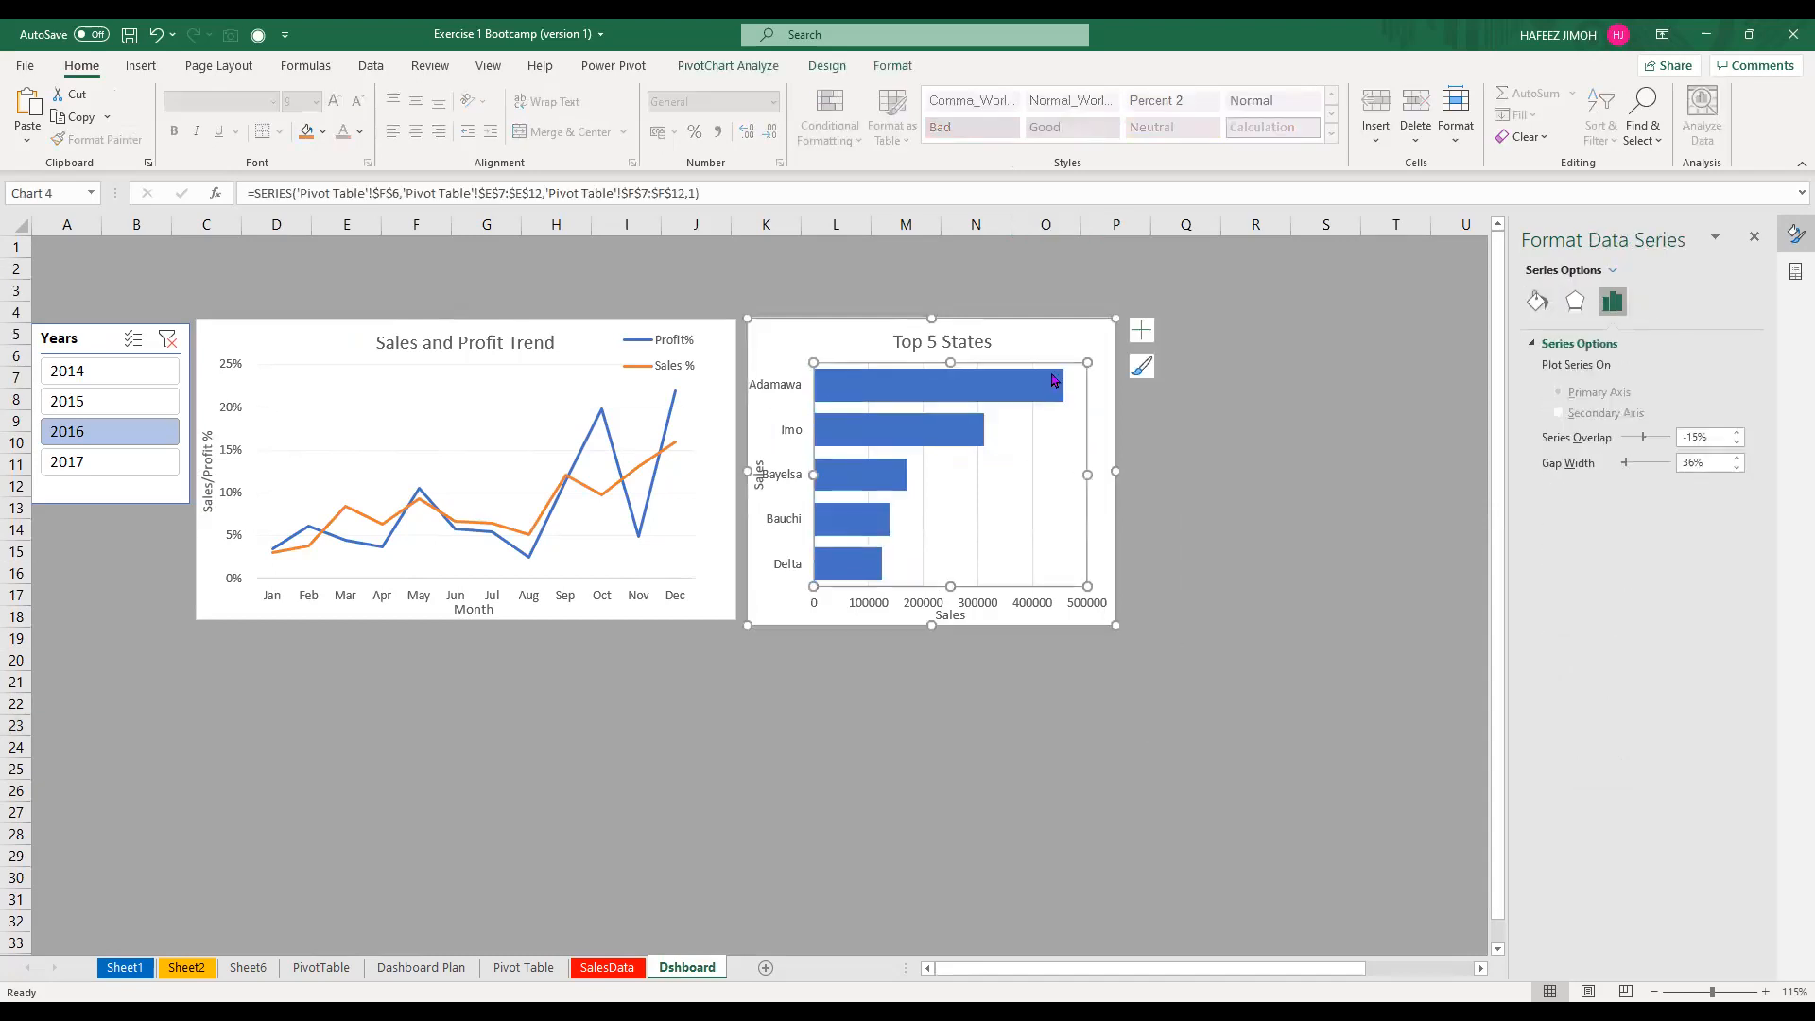
pyautogui.moveTo(1060, 367); pyautogui.dragTo(1060, 349)
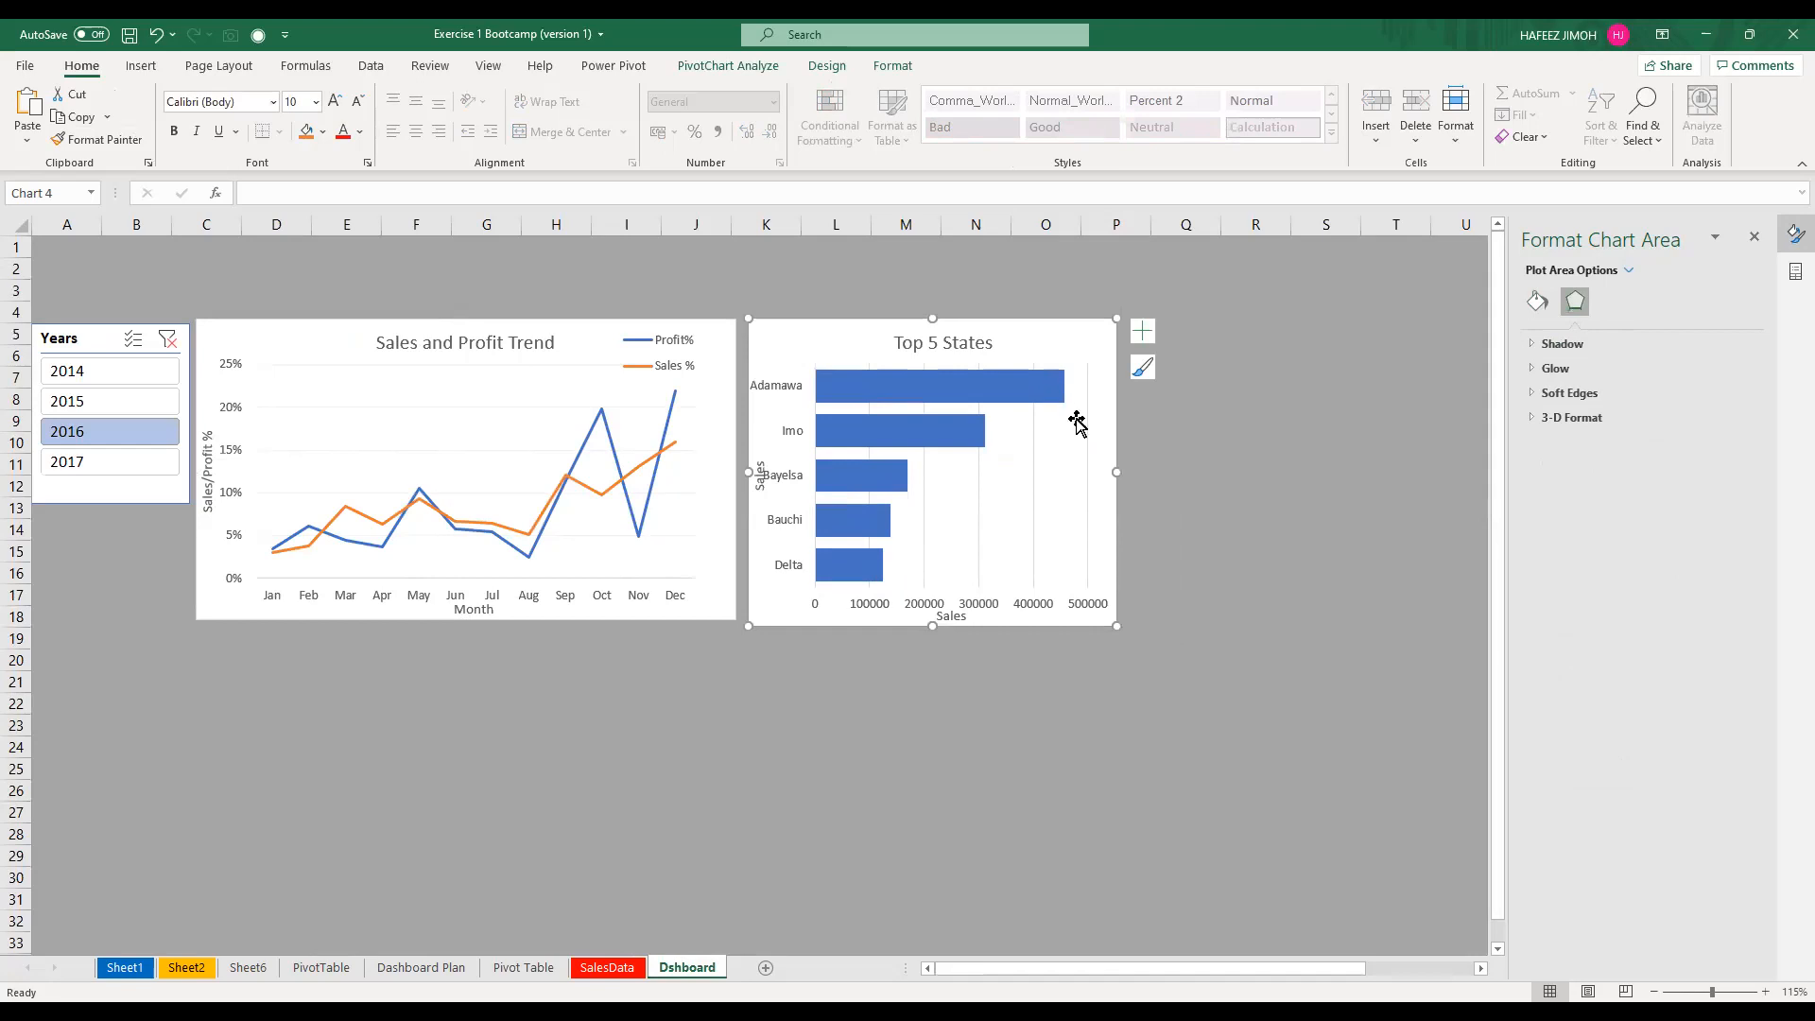
pyautogui.click(1060, 397)
pyautogui.click(1060, 365)
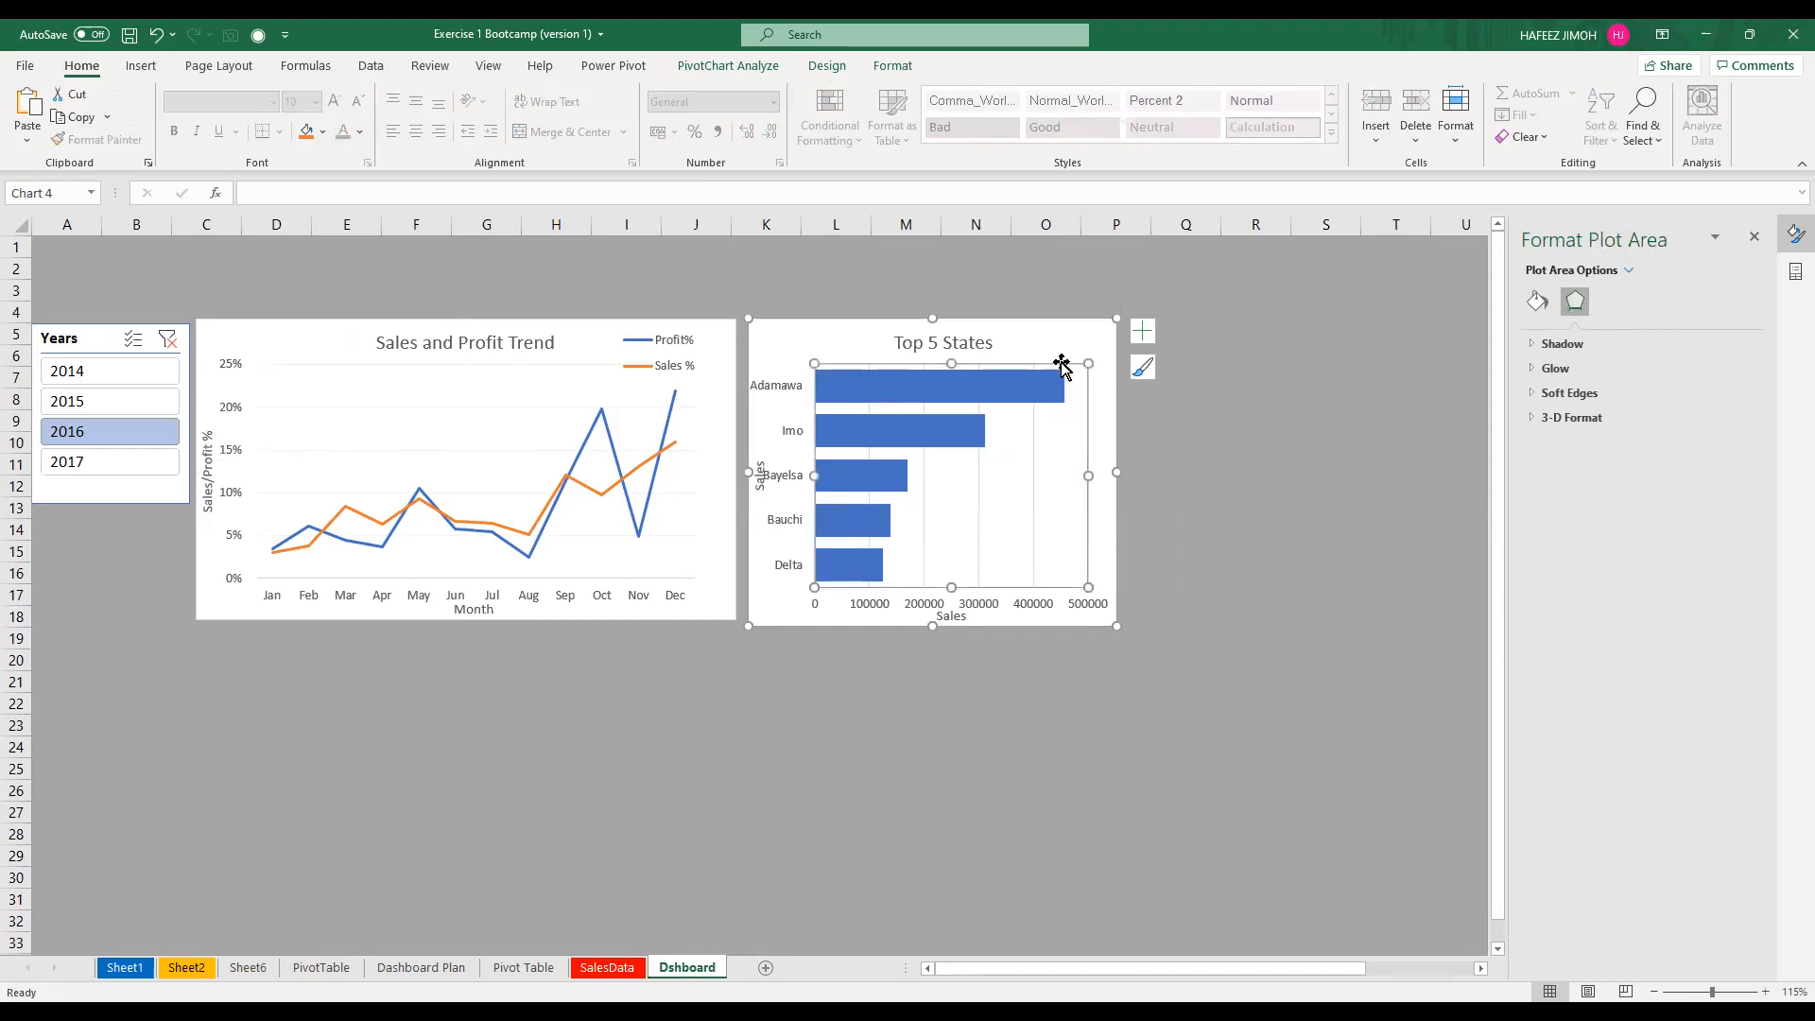
pyautogui.moveTo(1065, 364); pyautogui.dragTo(1078, 363)
pyautogui.moveTo(1066, 401); pyautogui.dragTo(1056, 405)
pyautogui.click(798, 477)
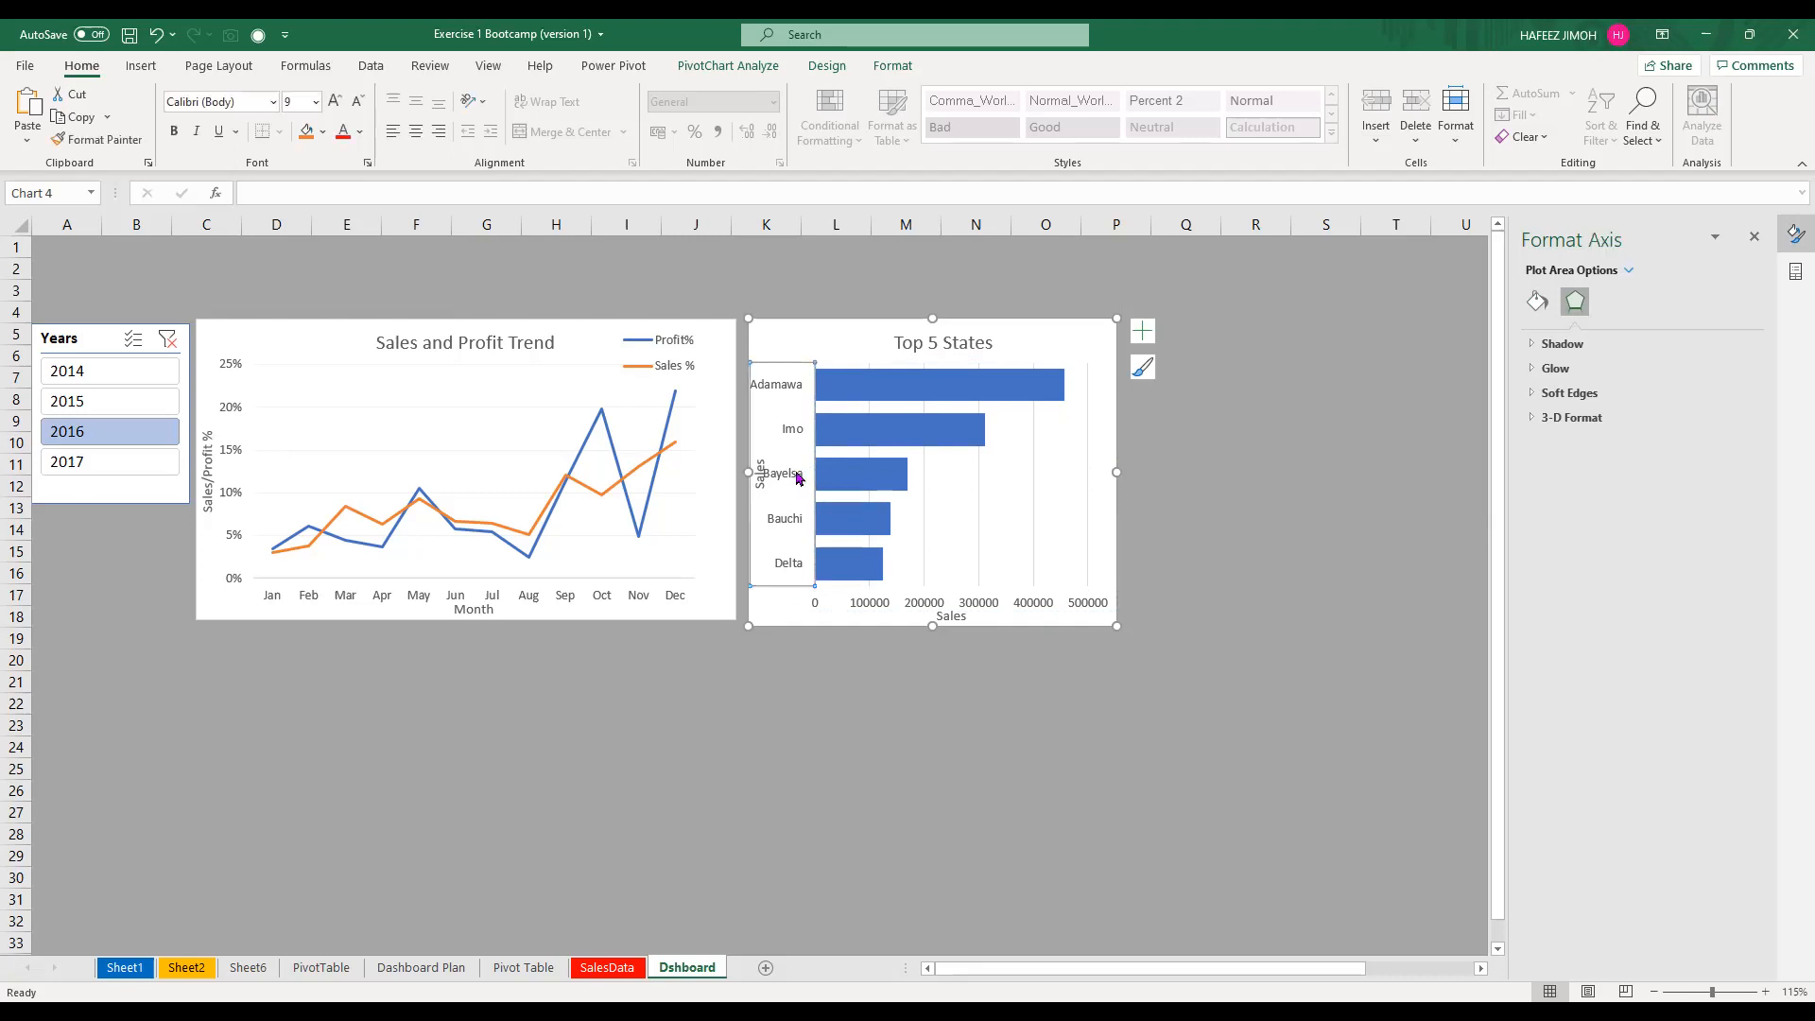
pyautogui.click(961, 578)
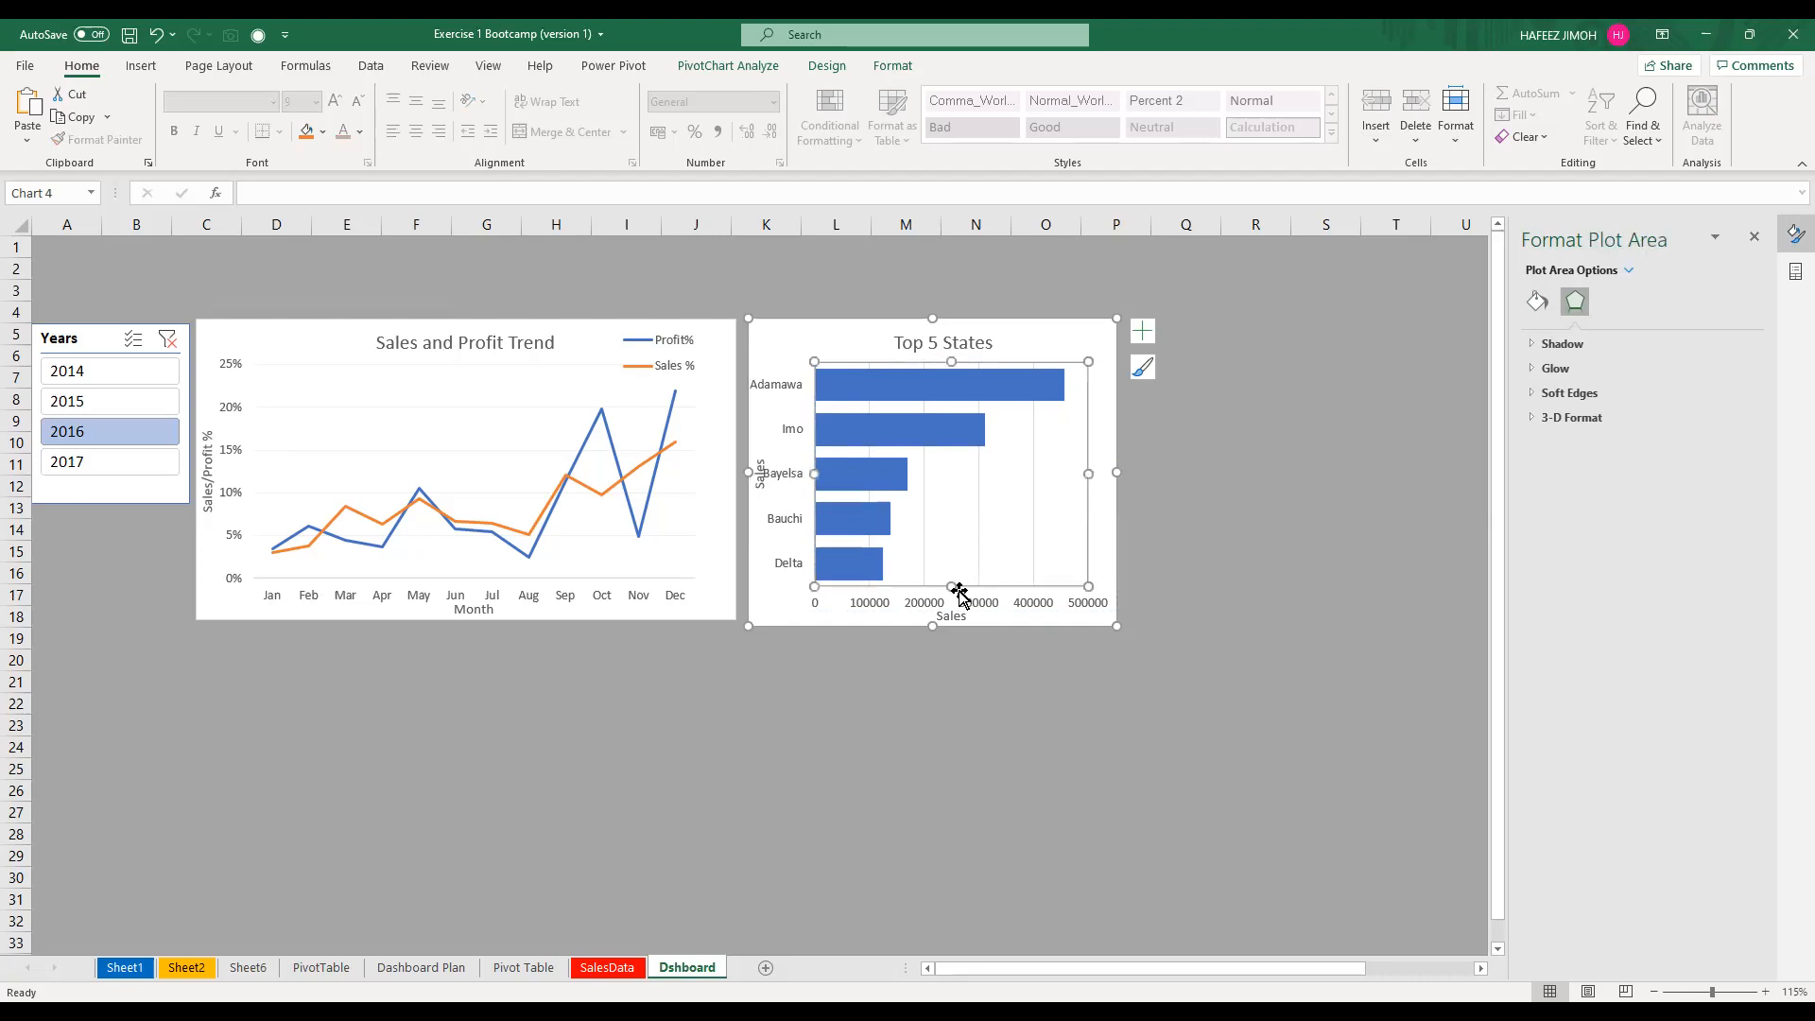
pyautogui.moveTo(960, 587); pyautogui.dragTo(967, 584)
pyautogui.click(1023, 312)
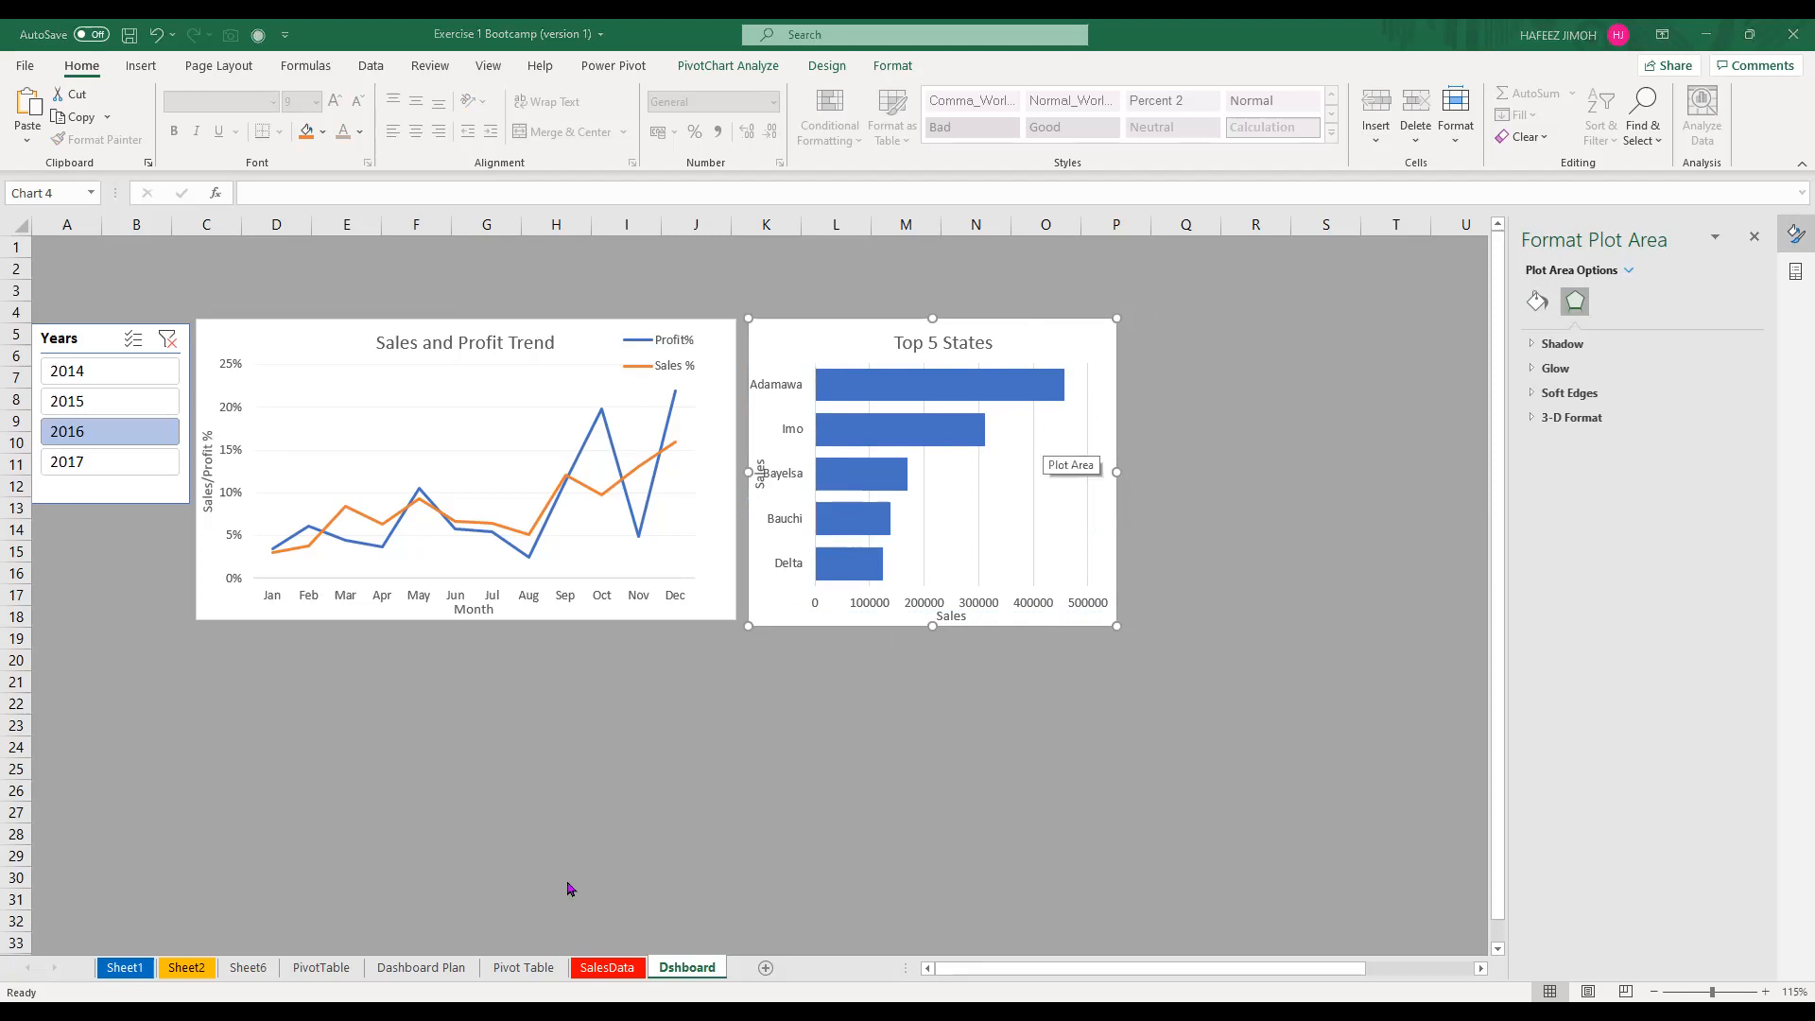
# Update the Dashboard Plan text boxes to read top 5 states and bottom 5 states, and close the shape formatting pane
pyautogui.click(456, 970)
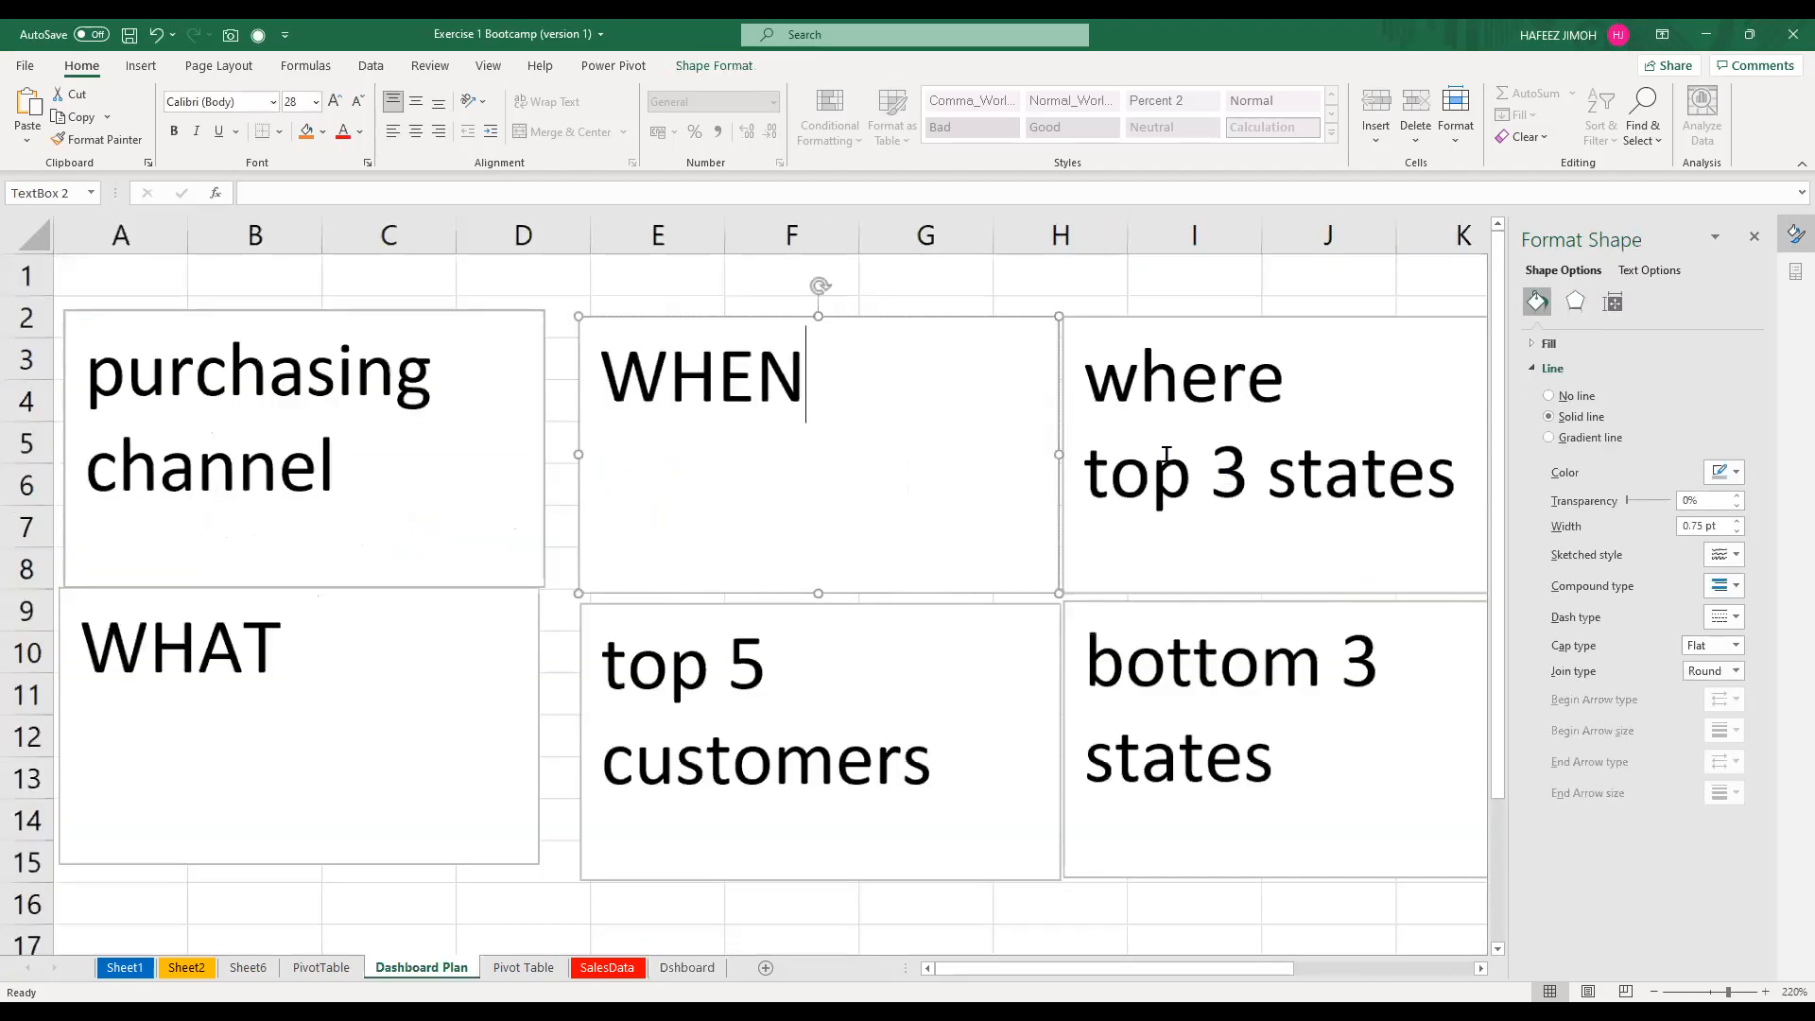
pyautogui.click(1290, 424)
pyautogui.scroll(-1, 1291, 425)
pyautogui.press('BackSpace')
pyautogui.write('5')
pyautogui.click(1276, 614)
pyautogui.press('BackSpace')
pyautogui.write('5')
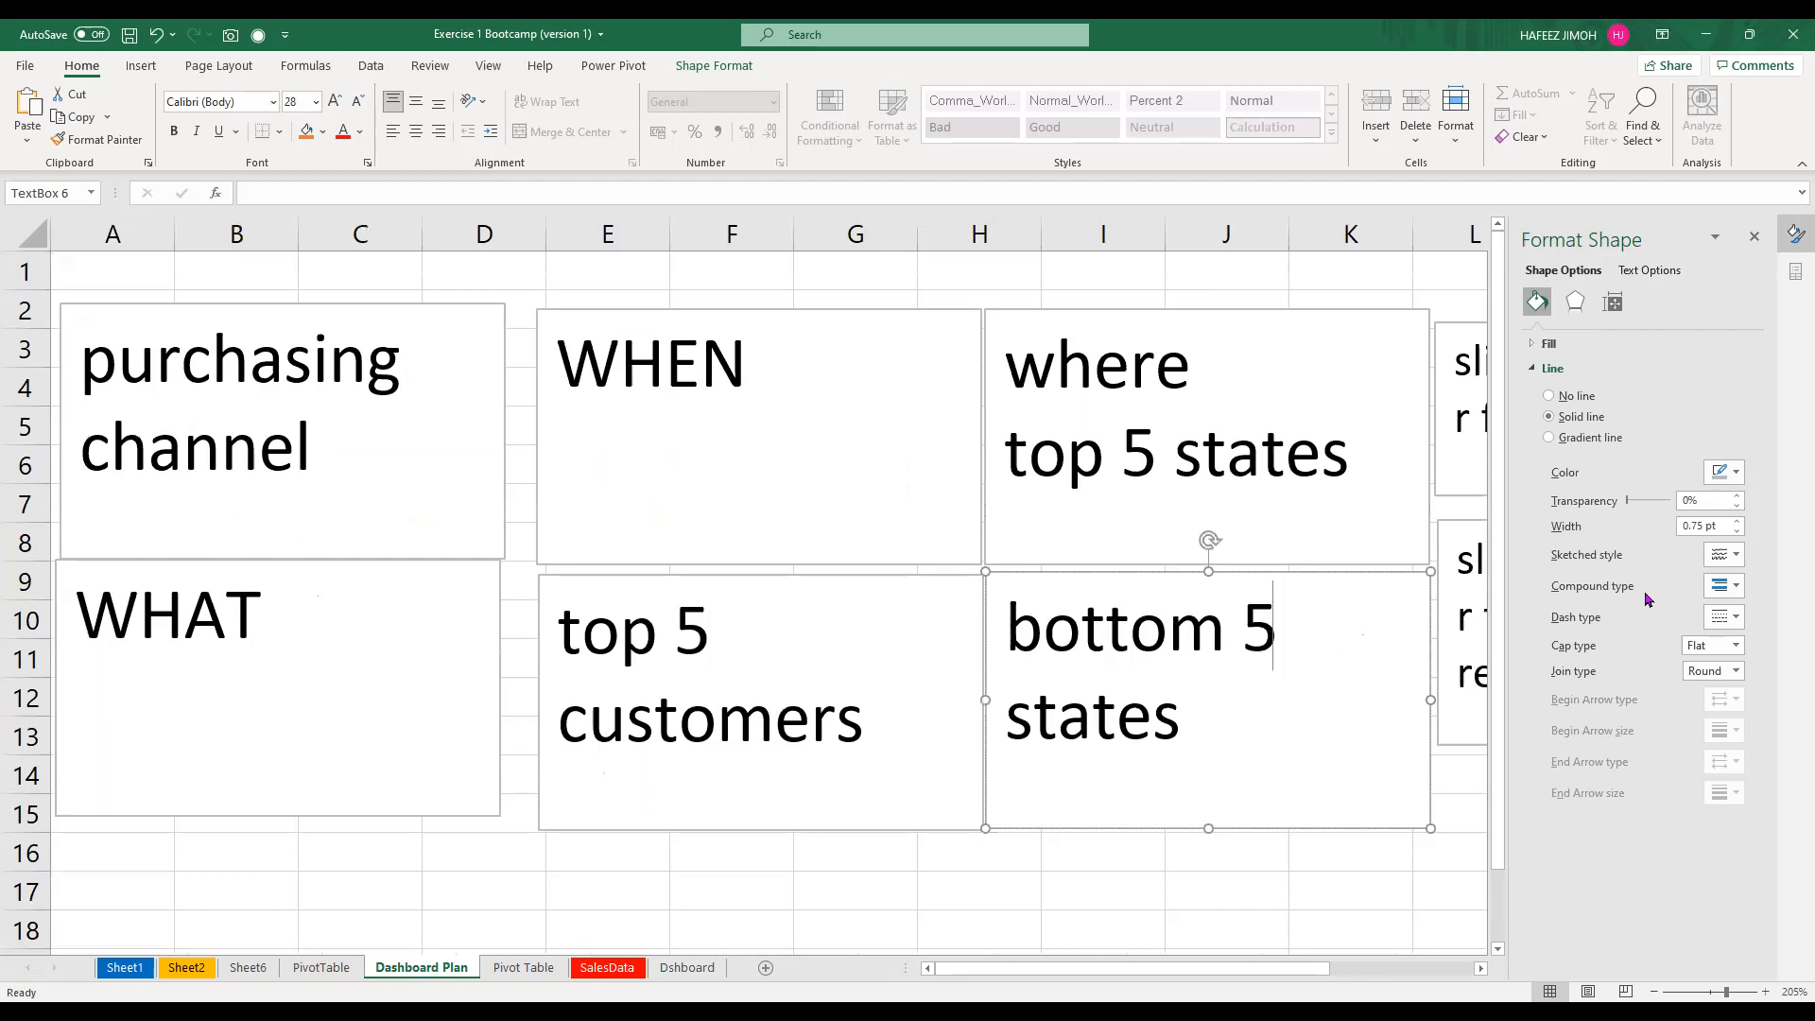
pyautogui.click(1753, 236)
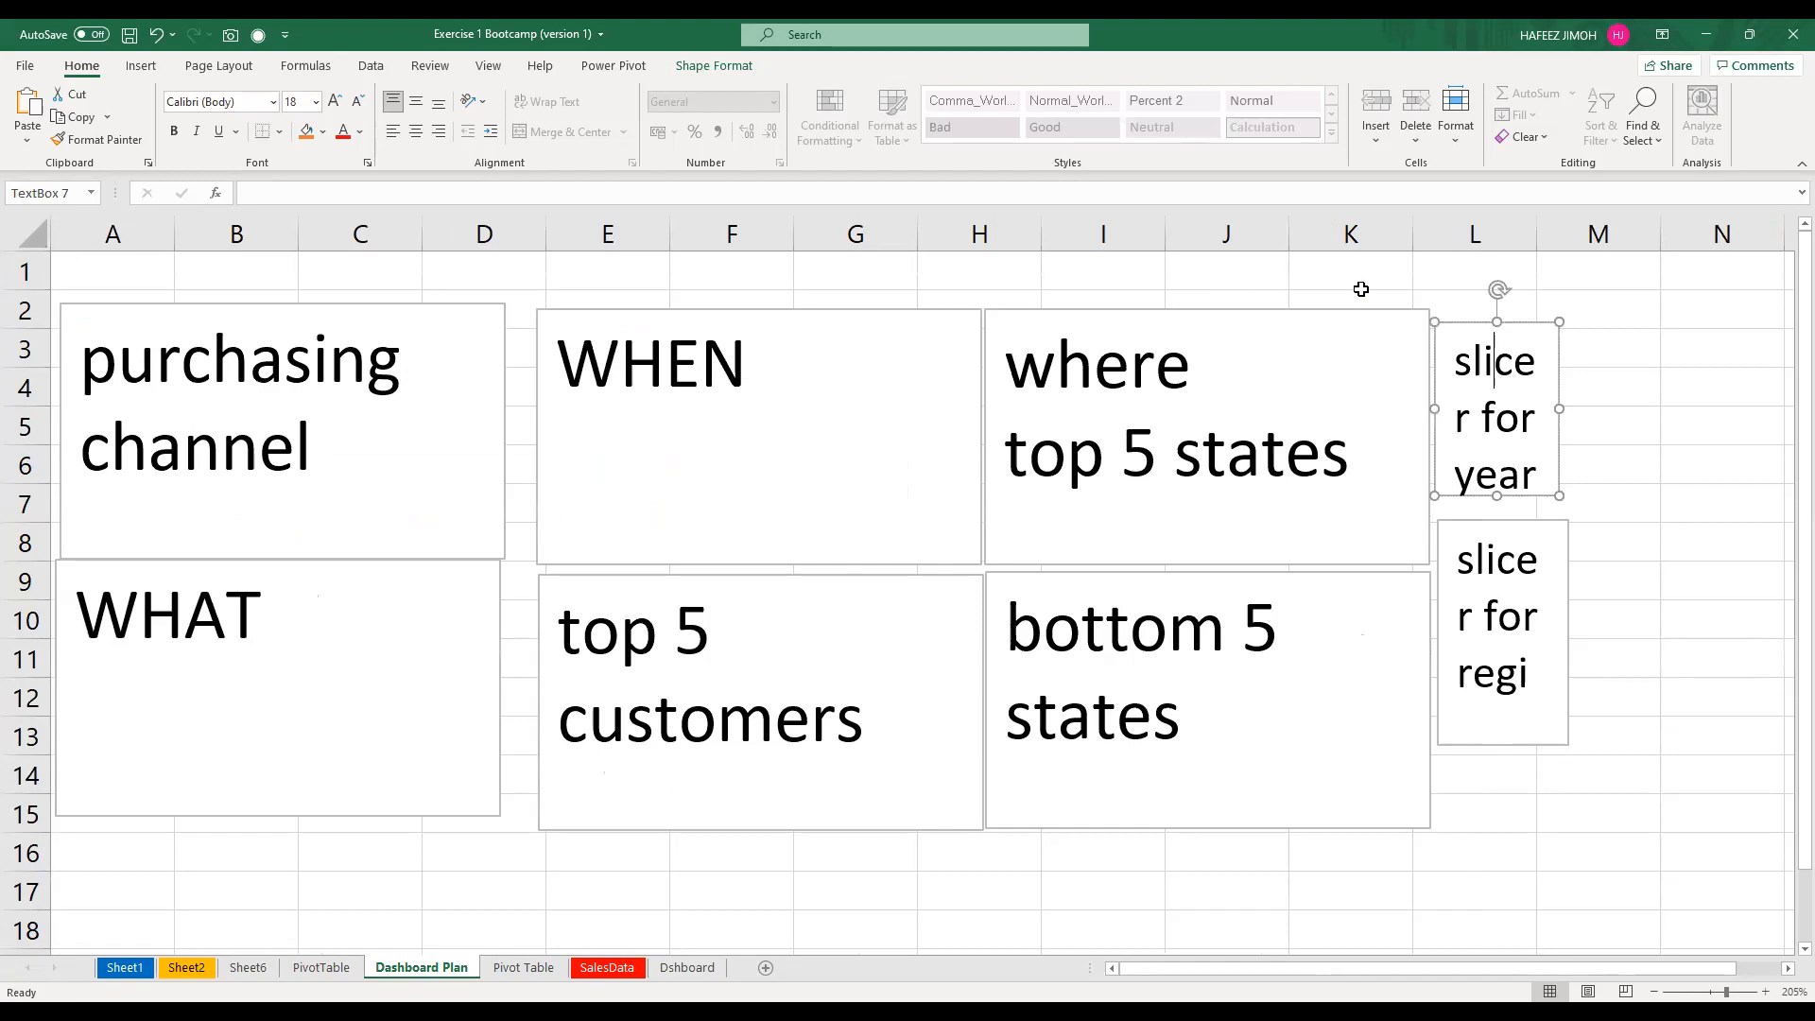
# Compare the text boxes on the Dashboard Plan sheet with the charts already on the Pivot Table and Dshboard sheets
pyautogui.click(1267, 357)
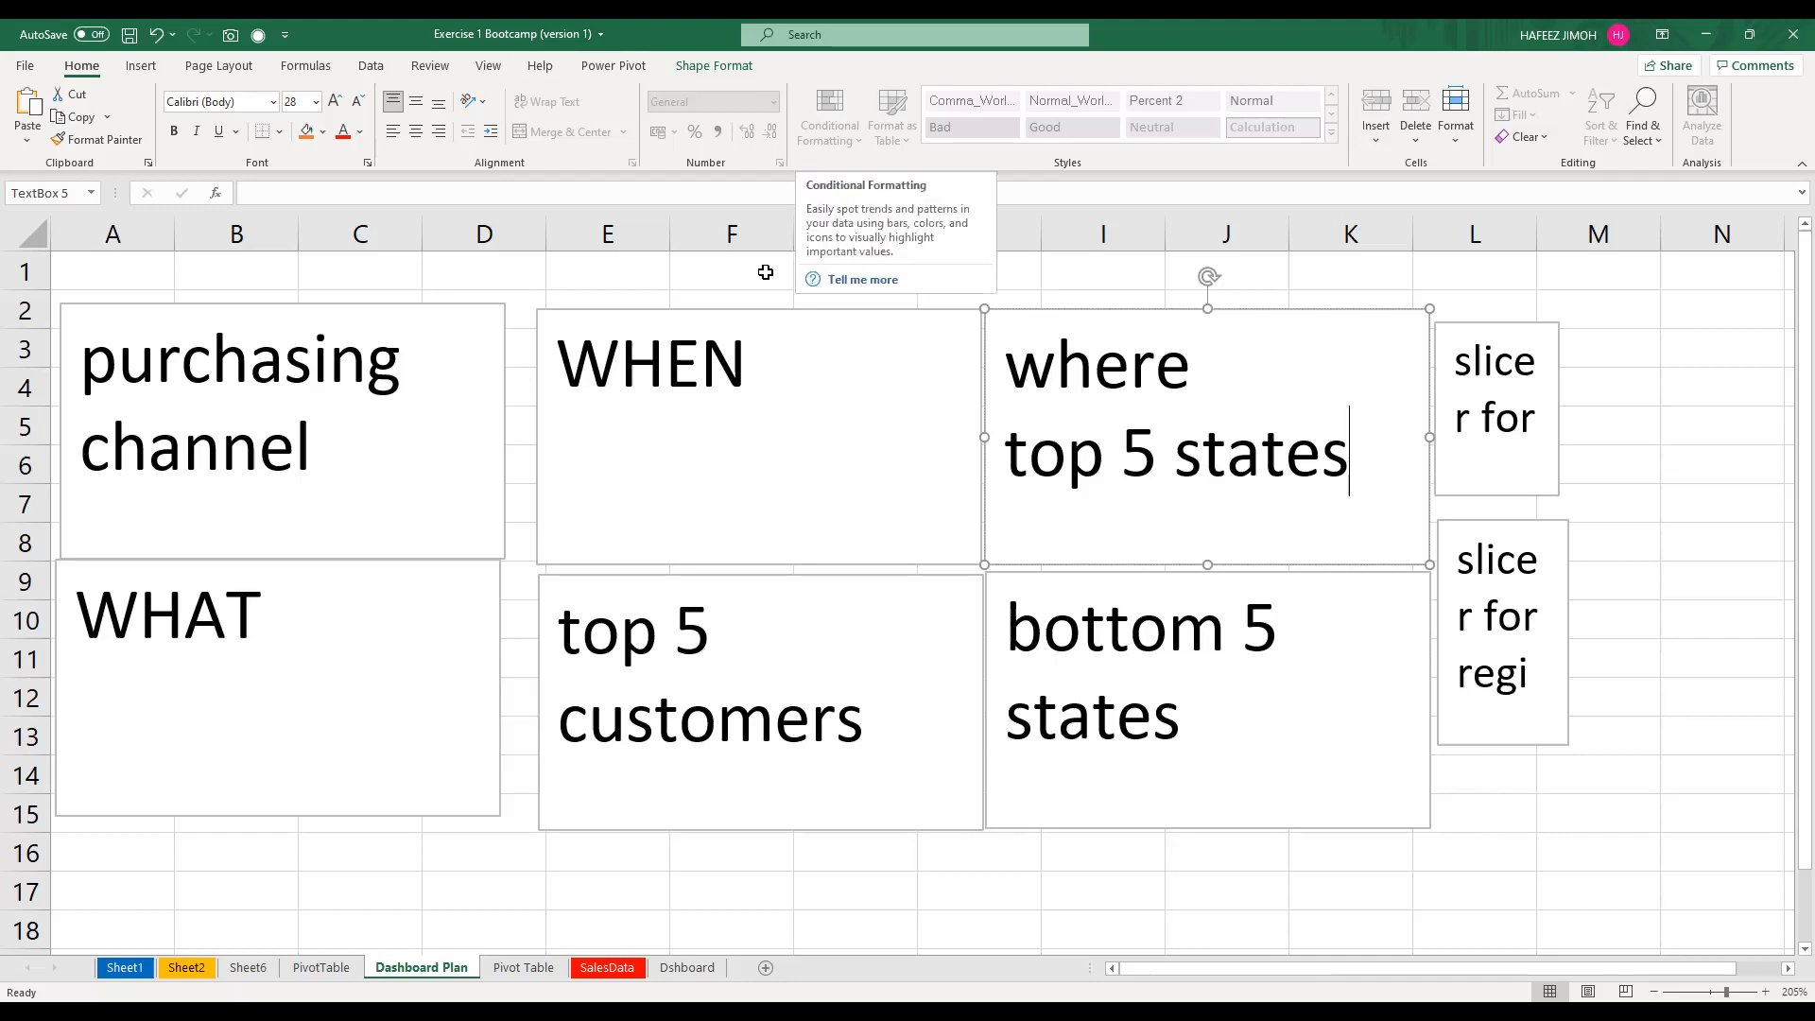
pyautogui.click(872, 416)
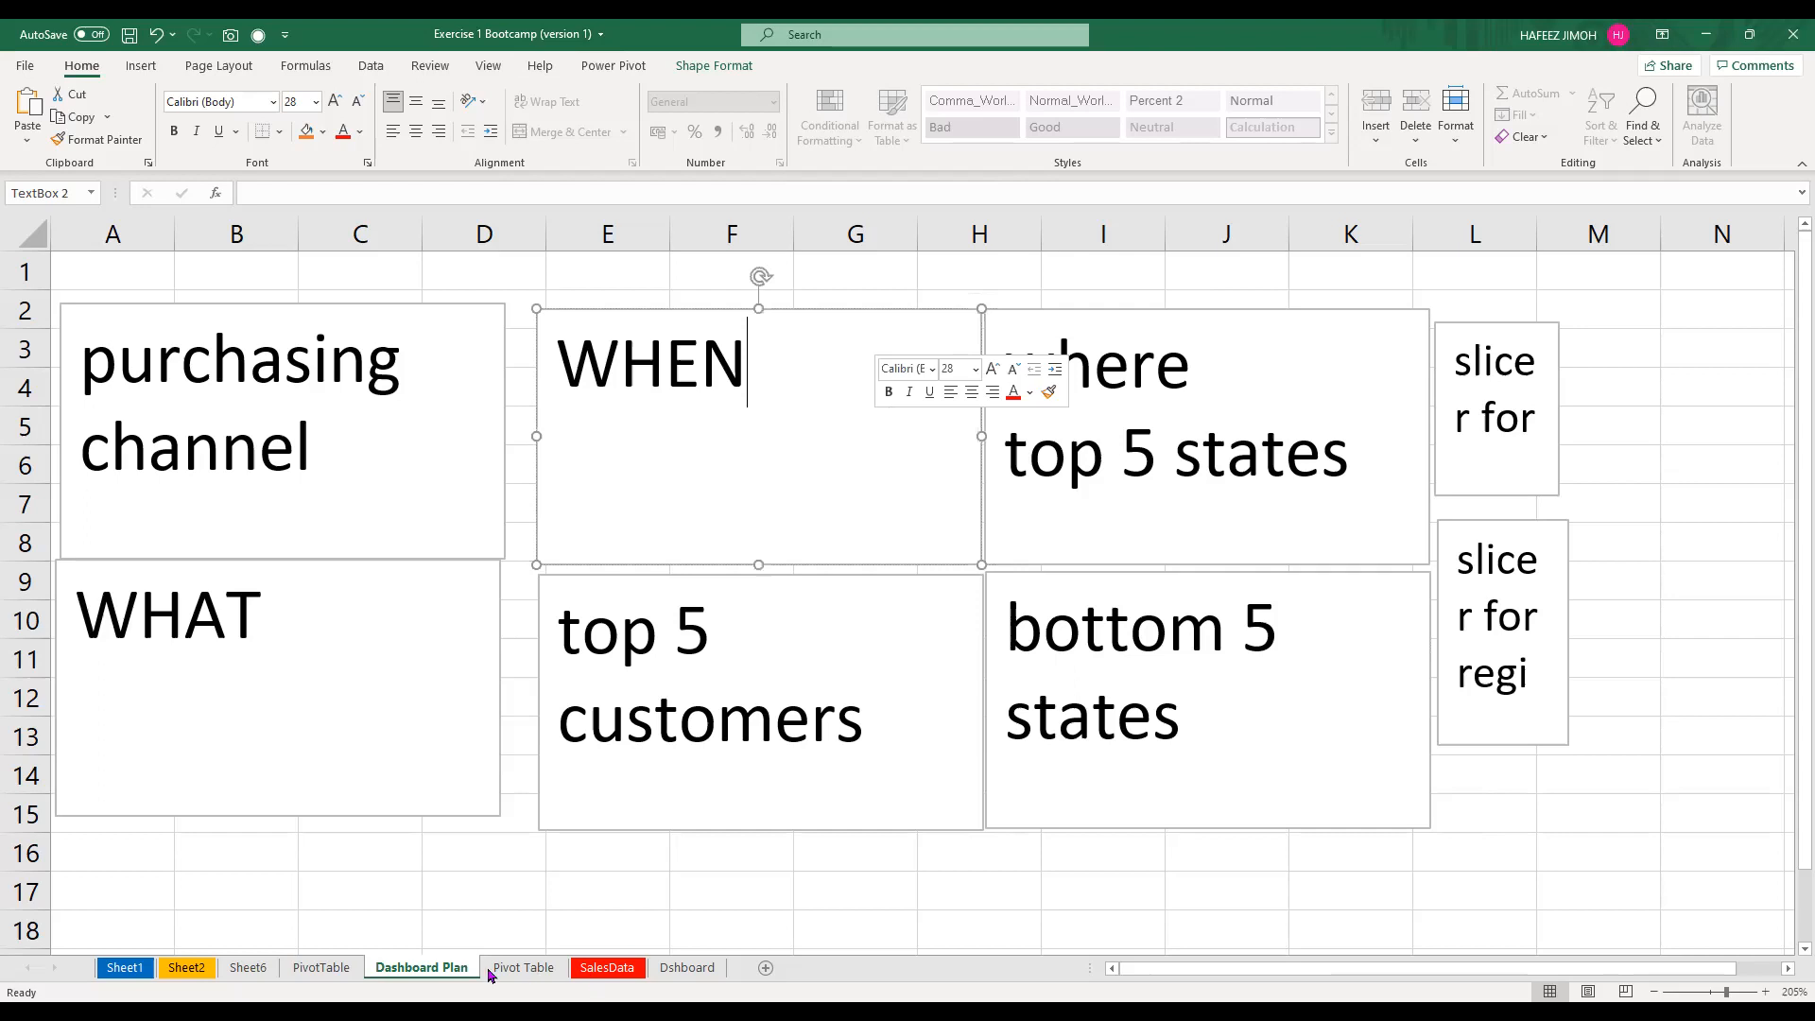
pyautogui.click(526, 966)
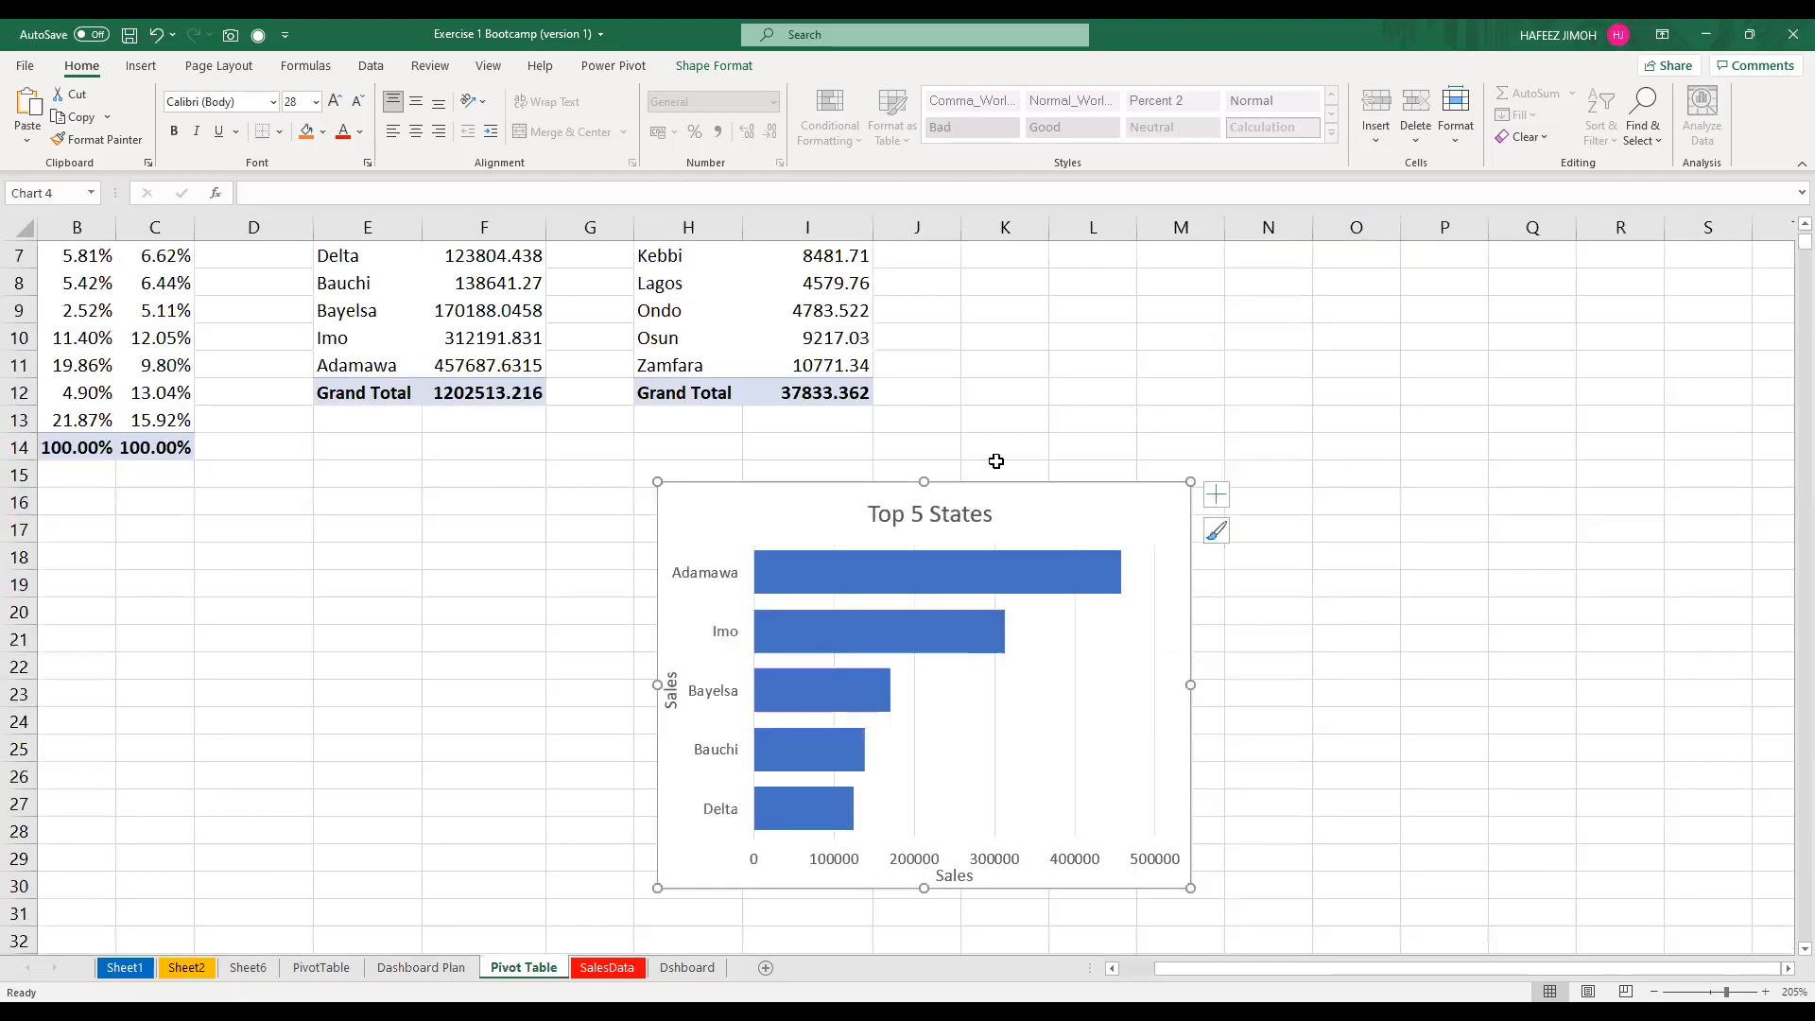
pyautogui.click(689, 964)
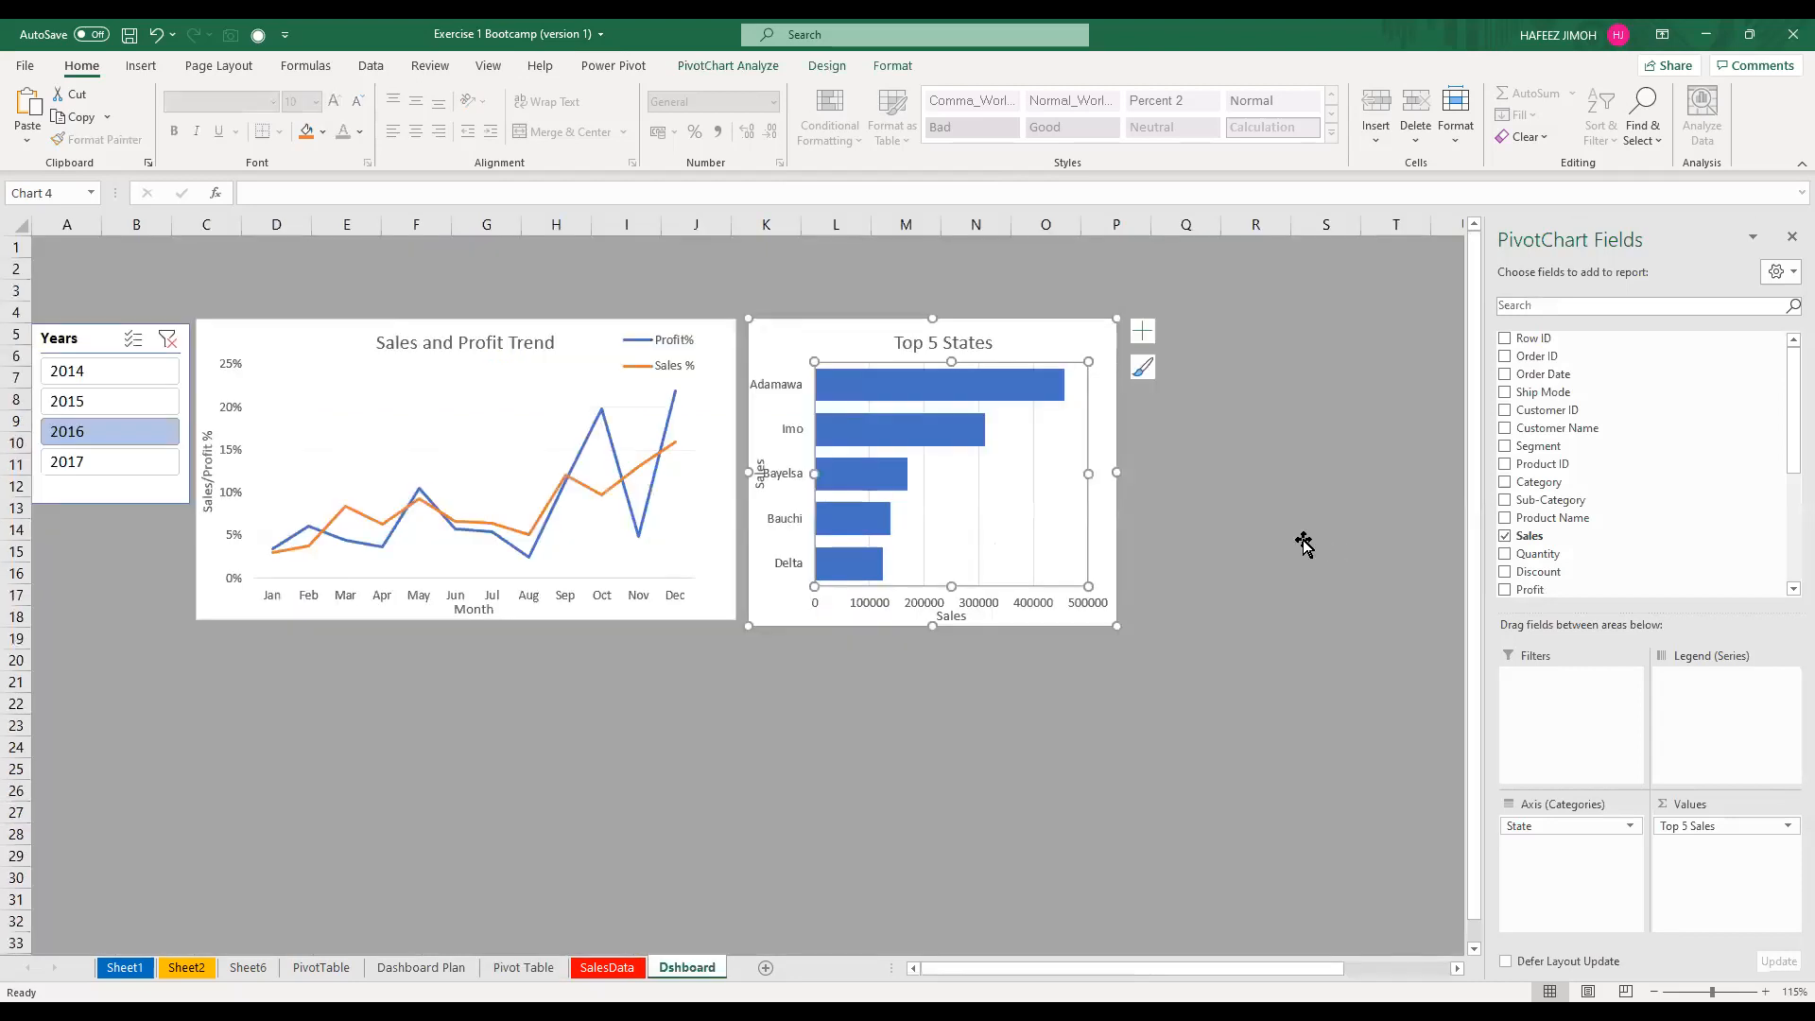
pyautogui.click(1304, 544)
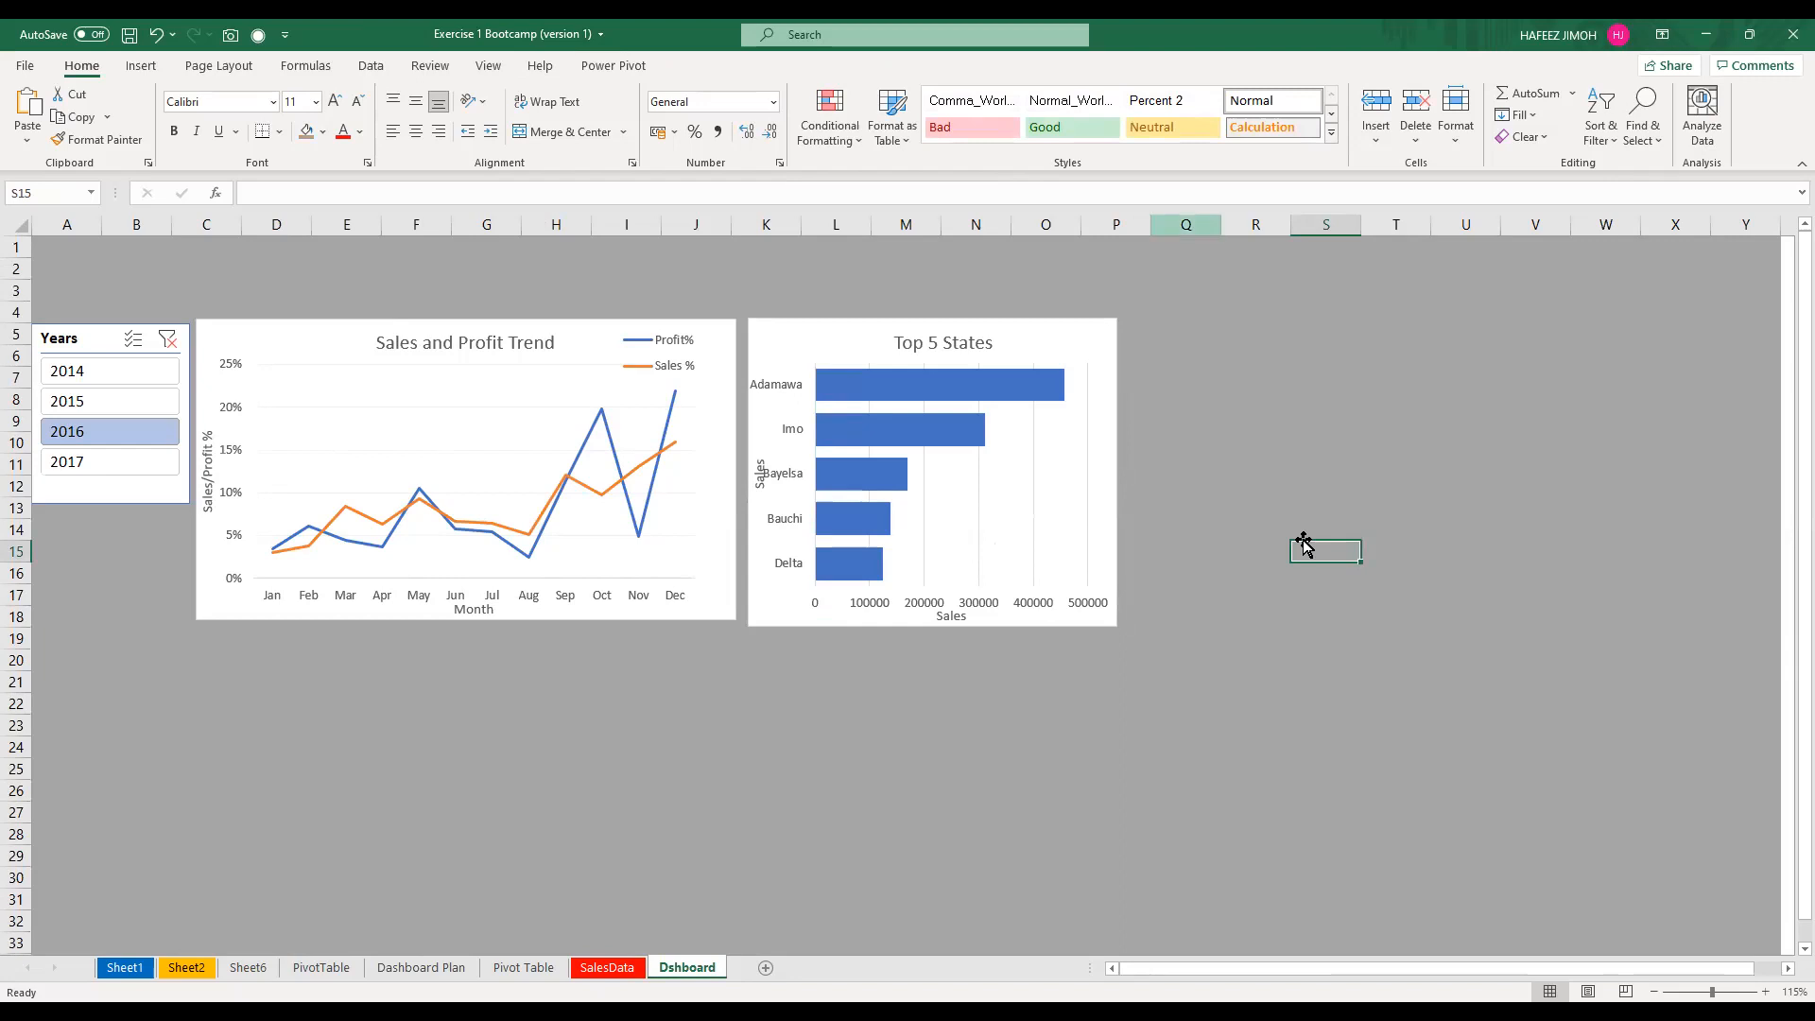
pyautogui.click(603, 967)
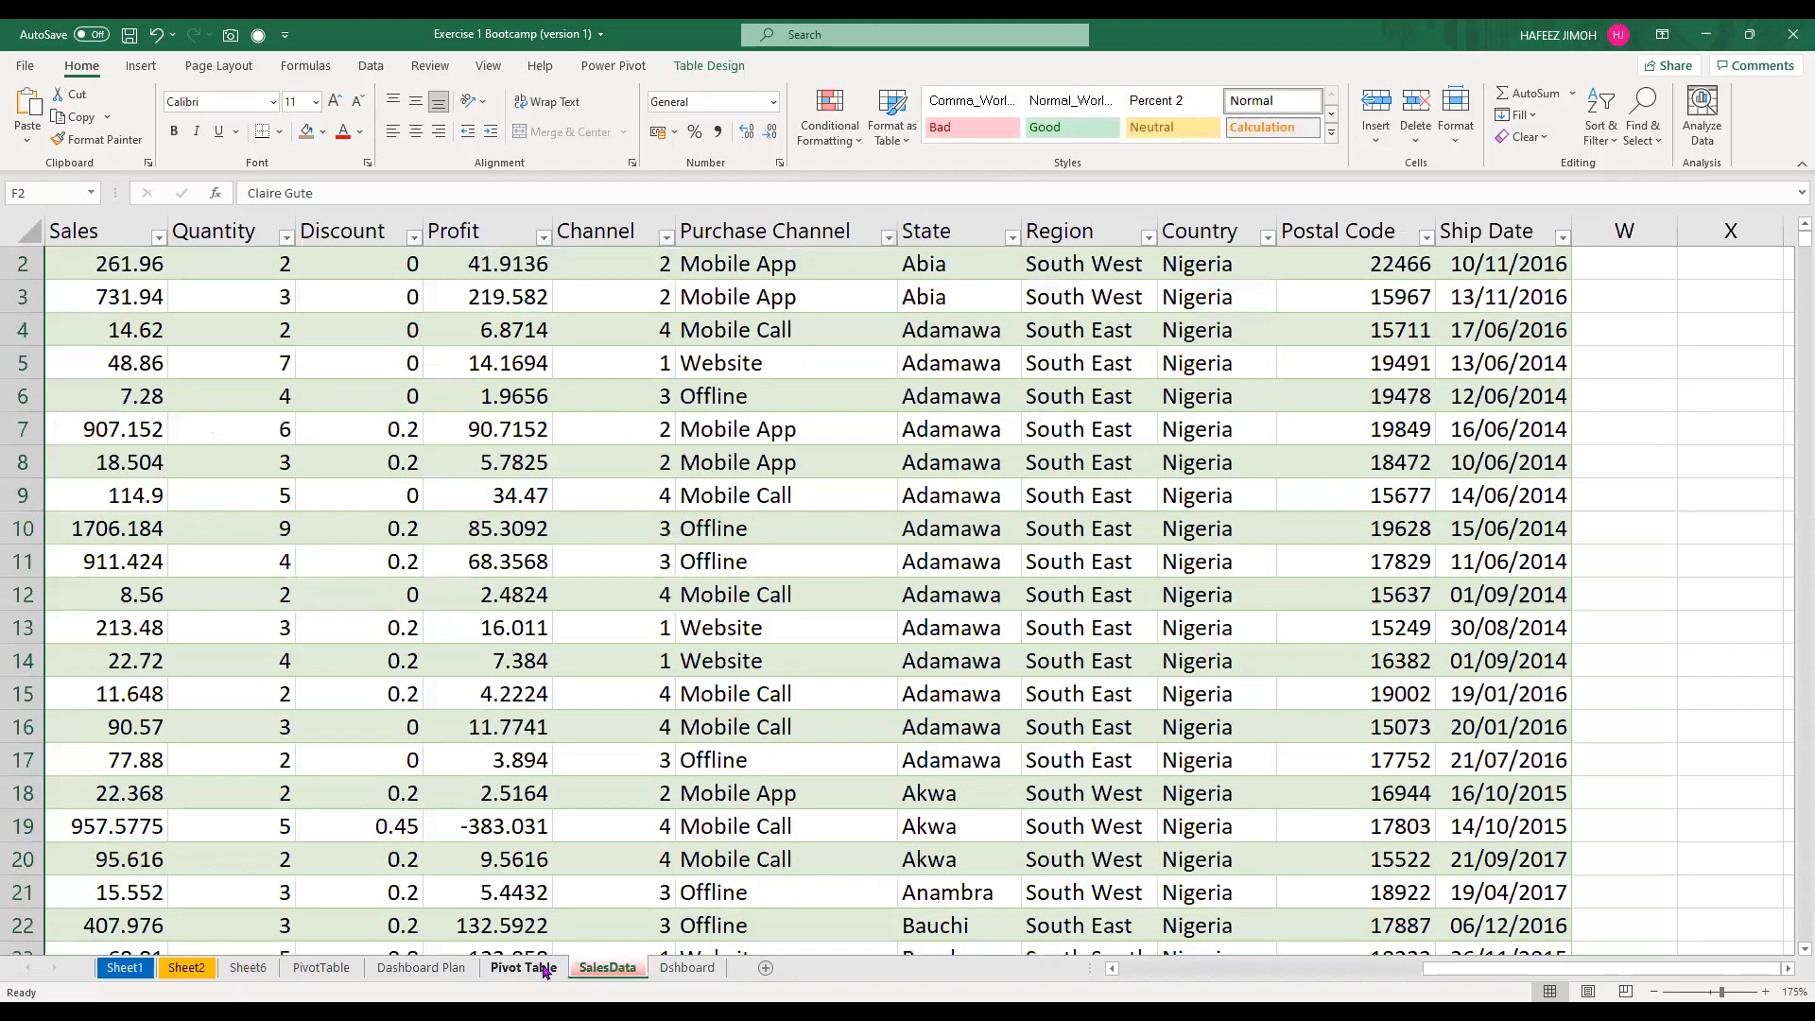
pyautogui.click(546, 970)
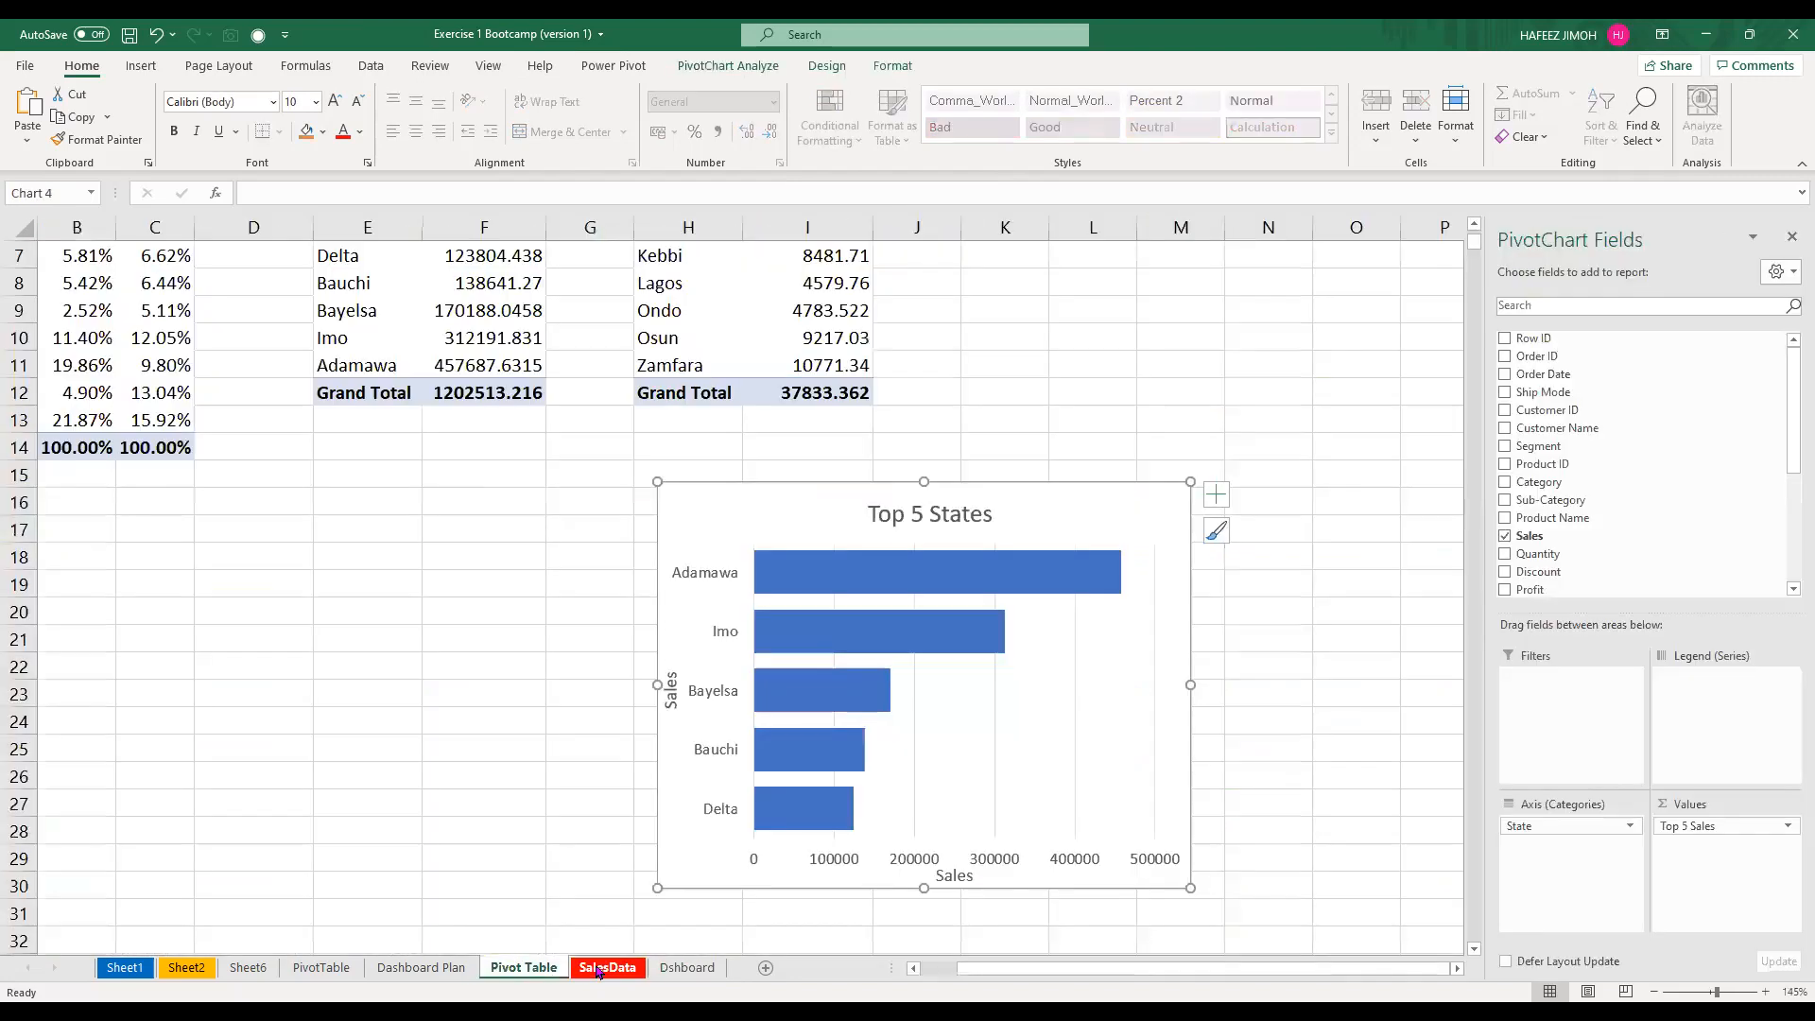
pyautogui.click(682, 969)
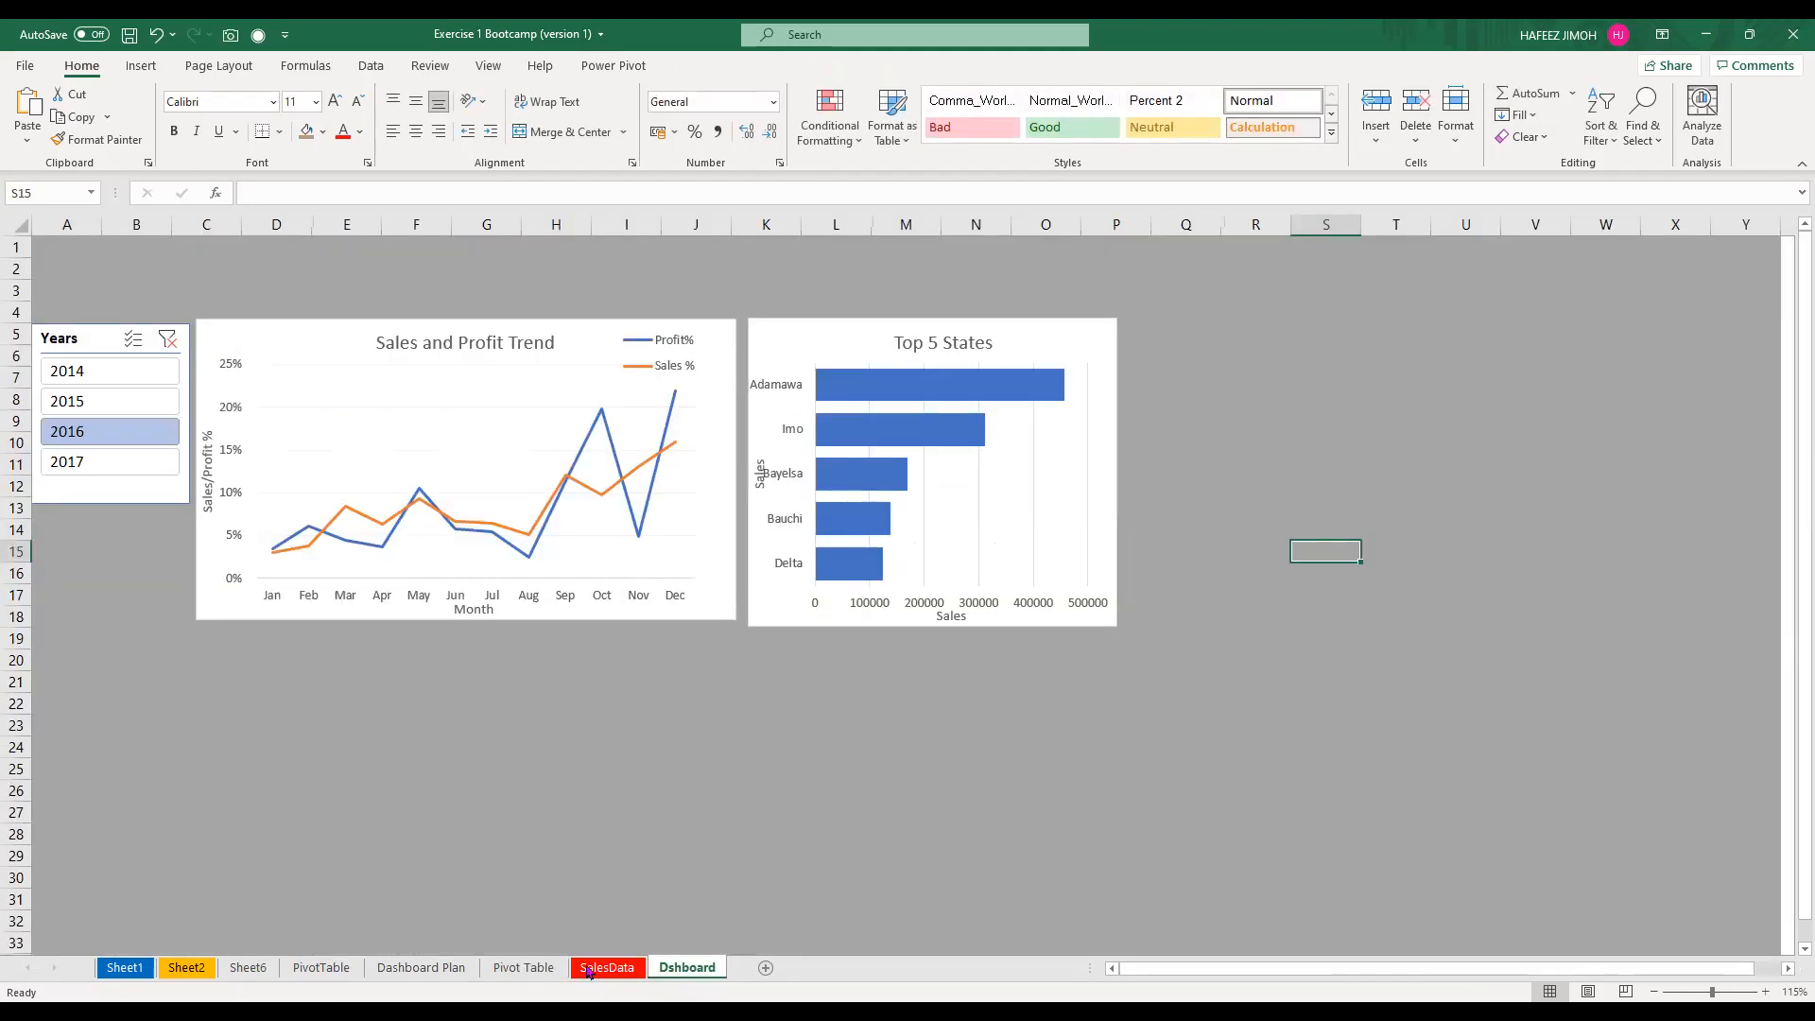
pyautogui.click(528, 965)
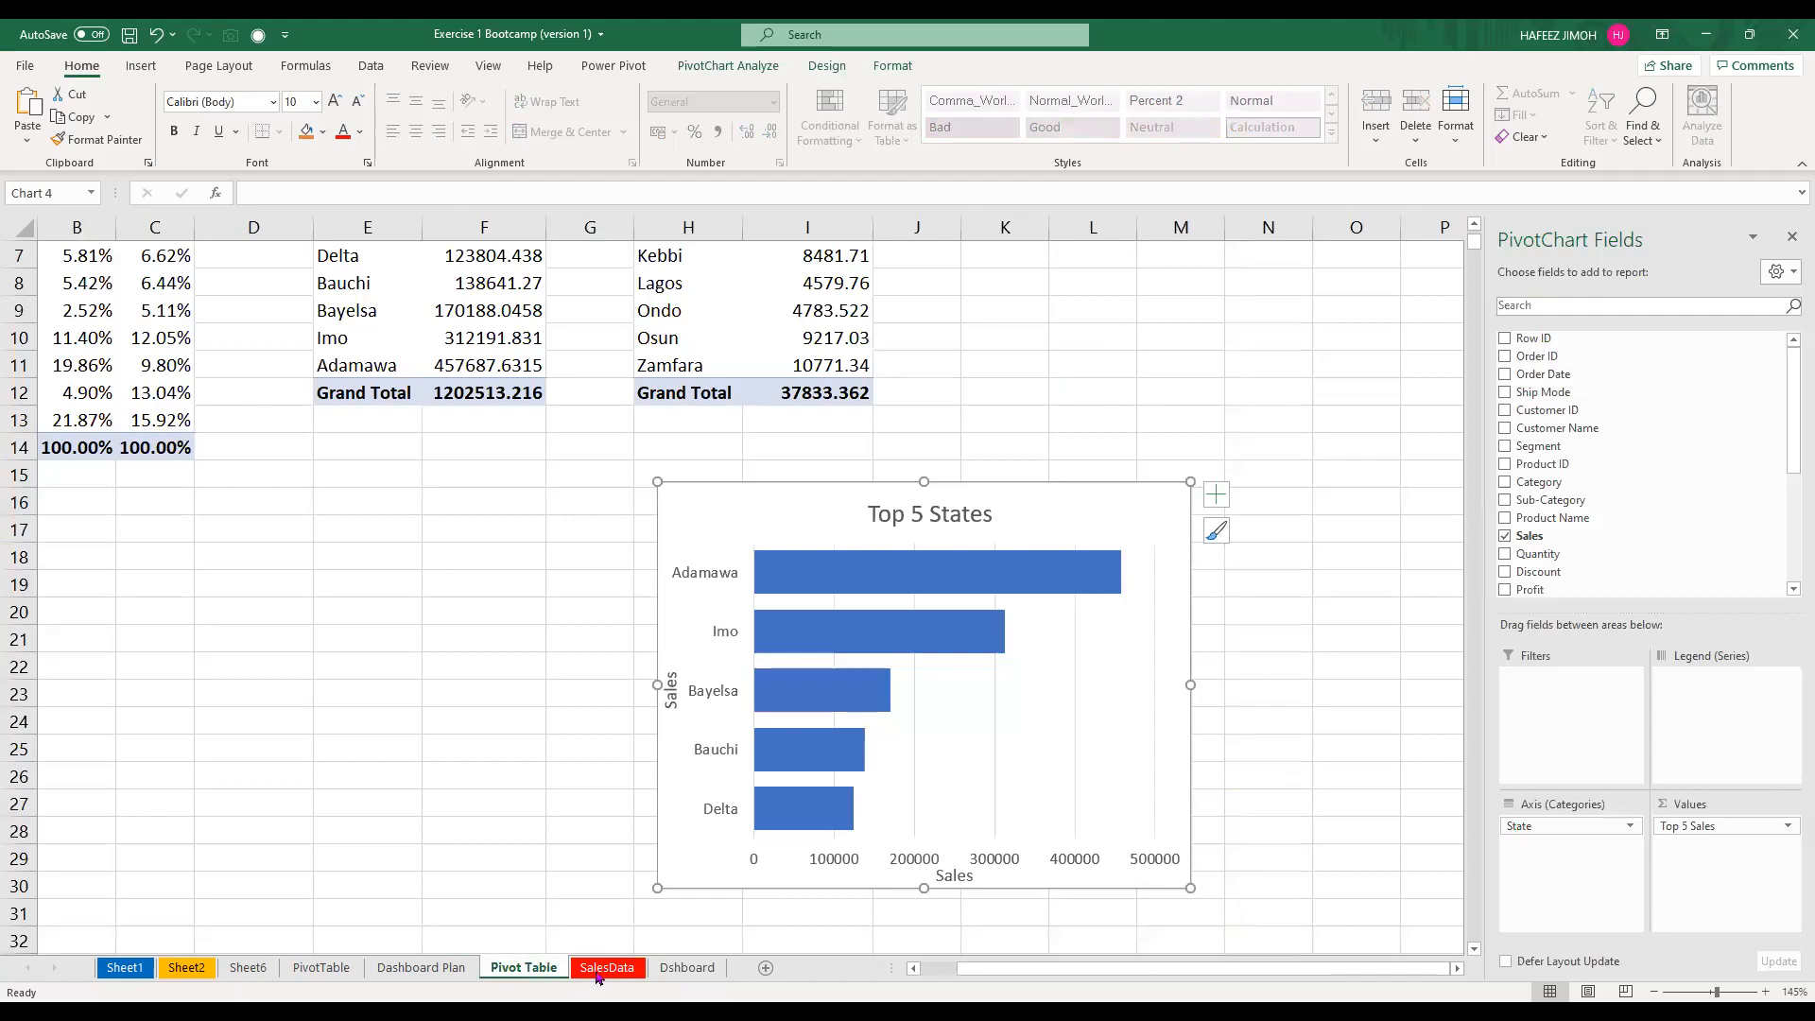
pyautogui.click(462, 968)
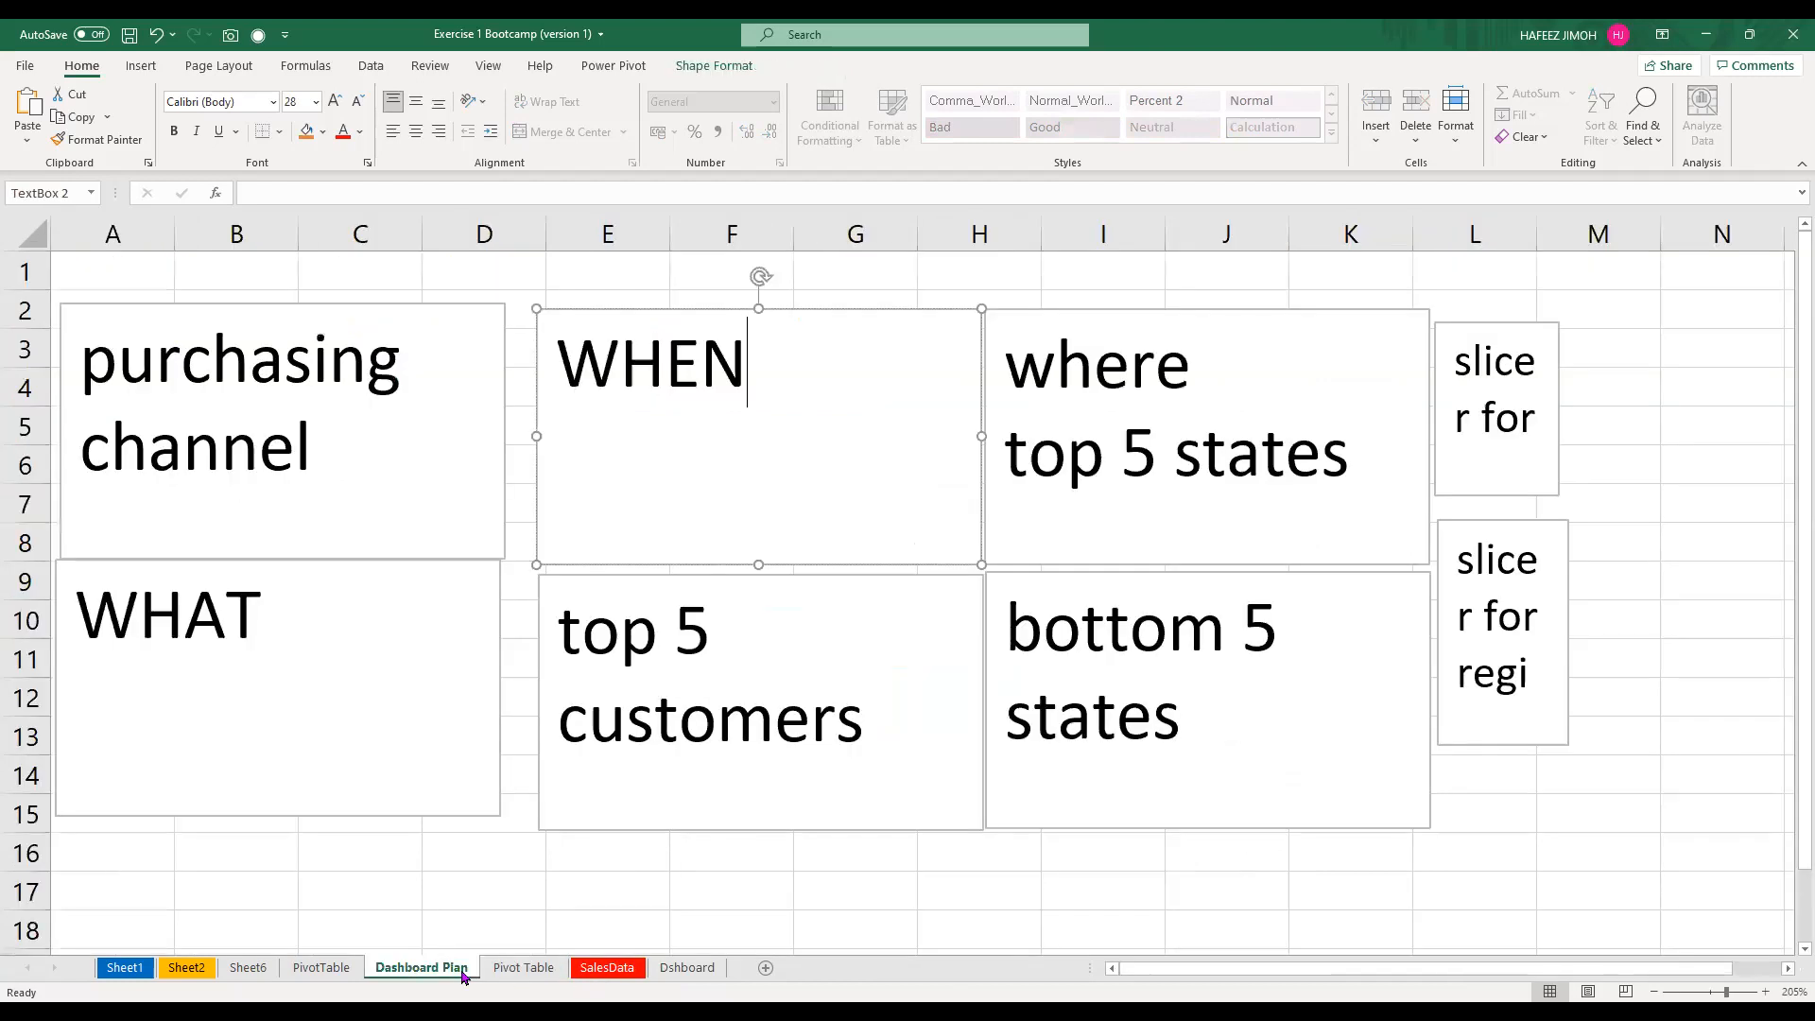
pyautogui.click(345, 974)
# Move the Top 5 States chart on the Pivot Table sheet directly below the Top 5 Sales pivot table and deselect it
pyautogui.click(536, 973)
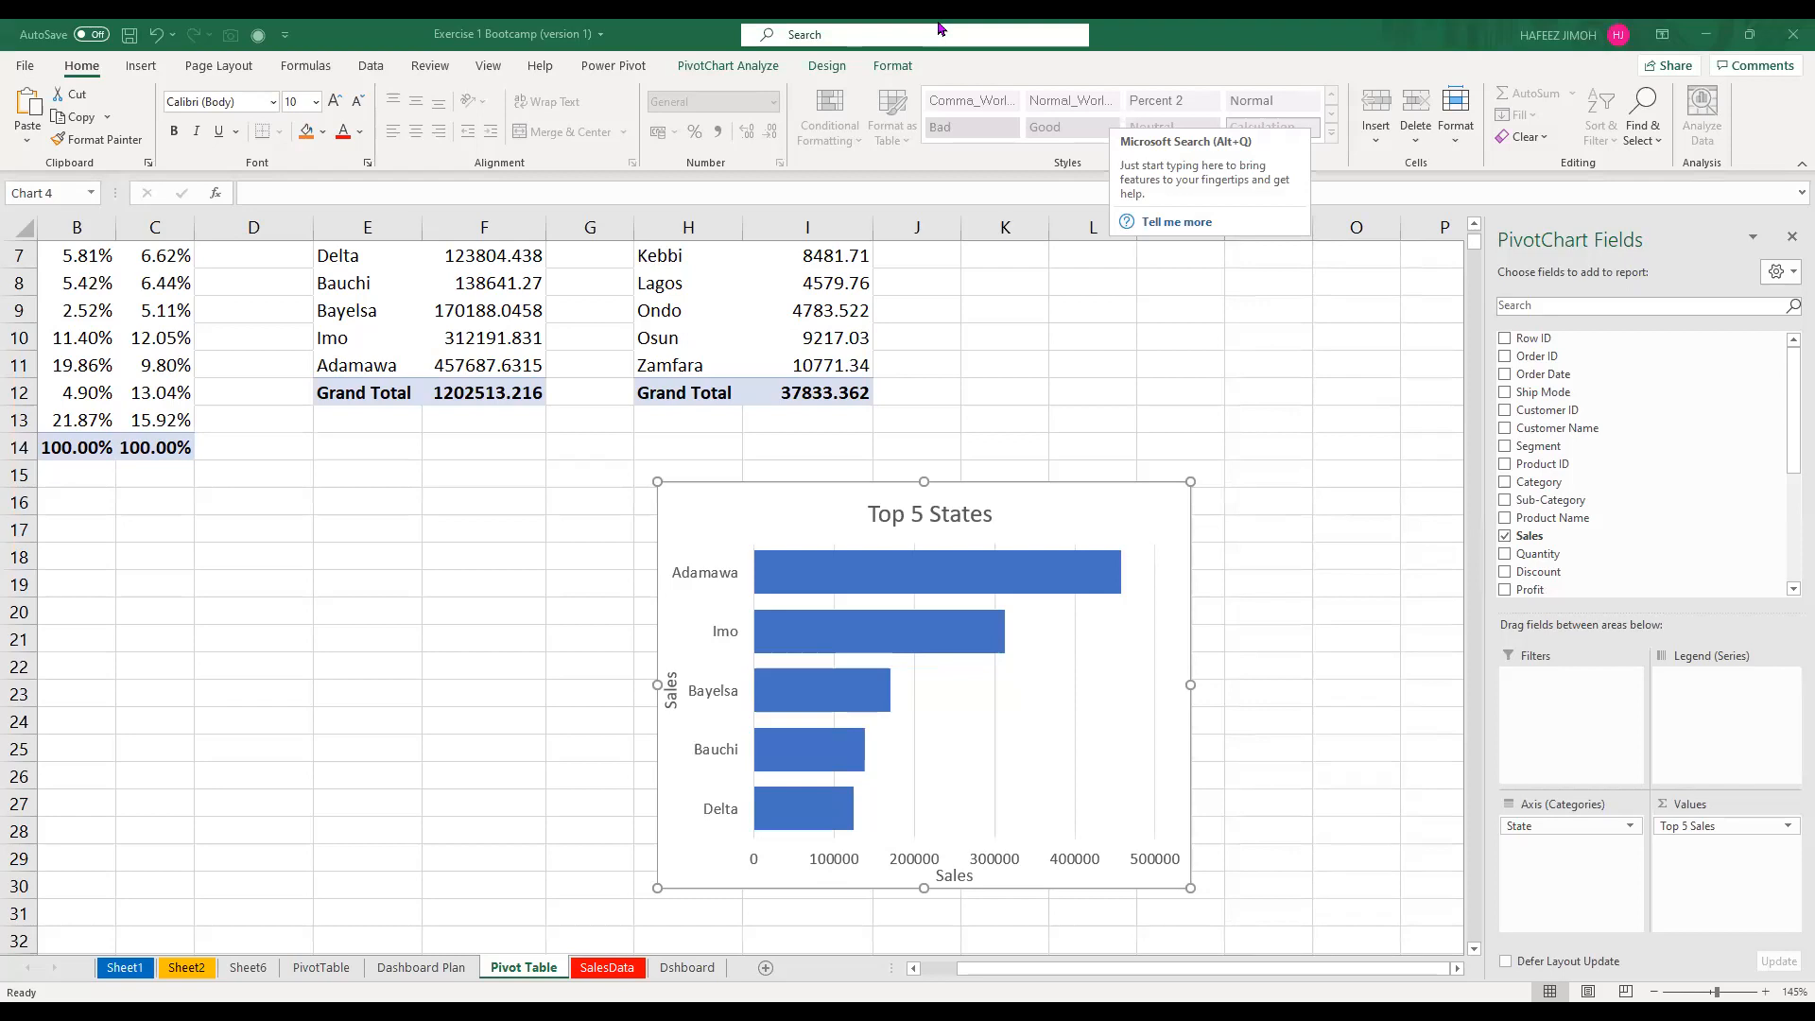
pyautogui.scroll(2, 984, 374)
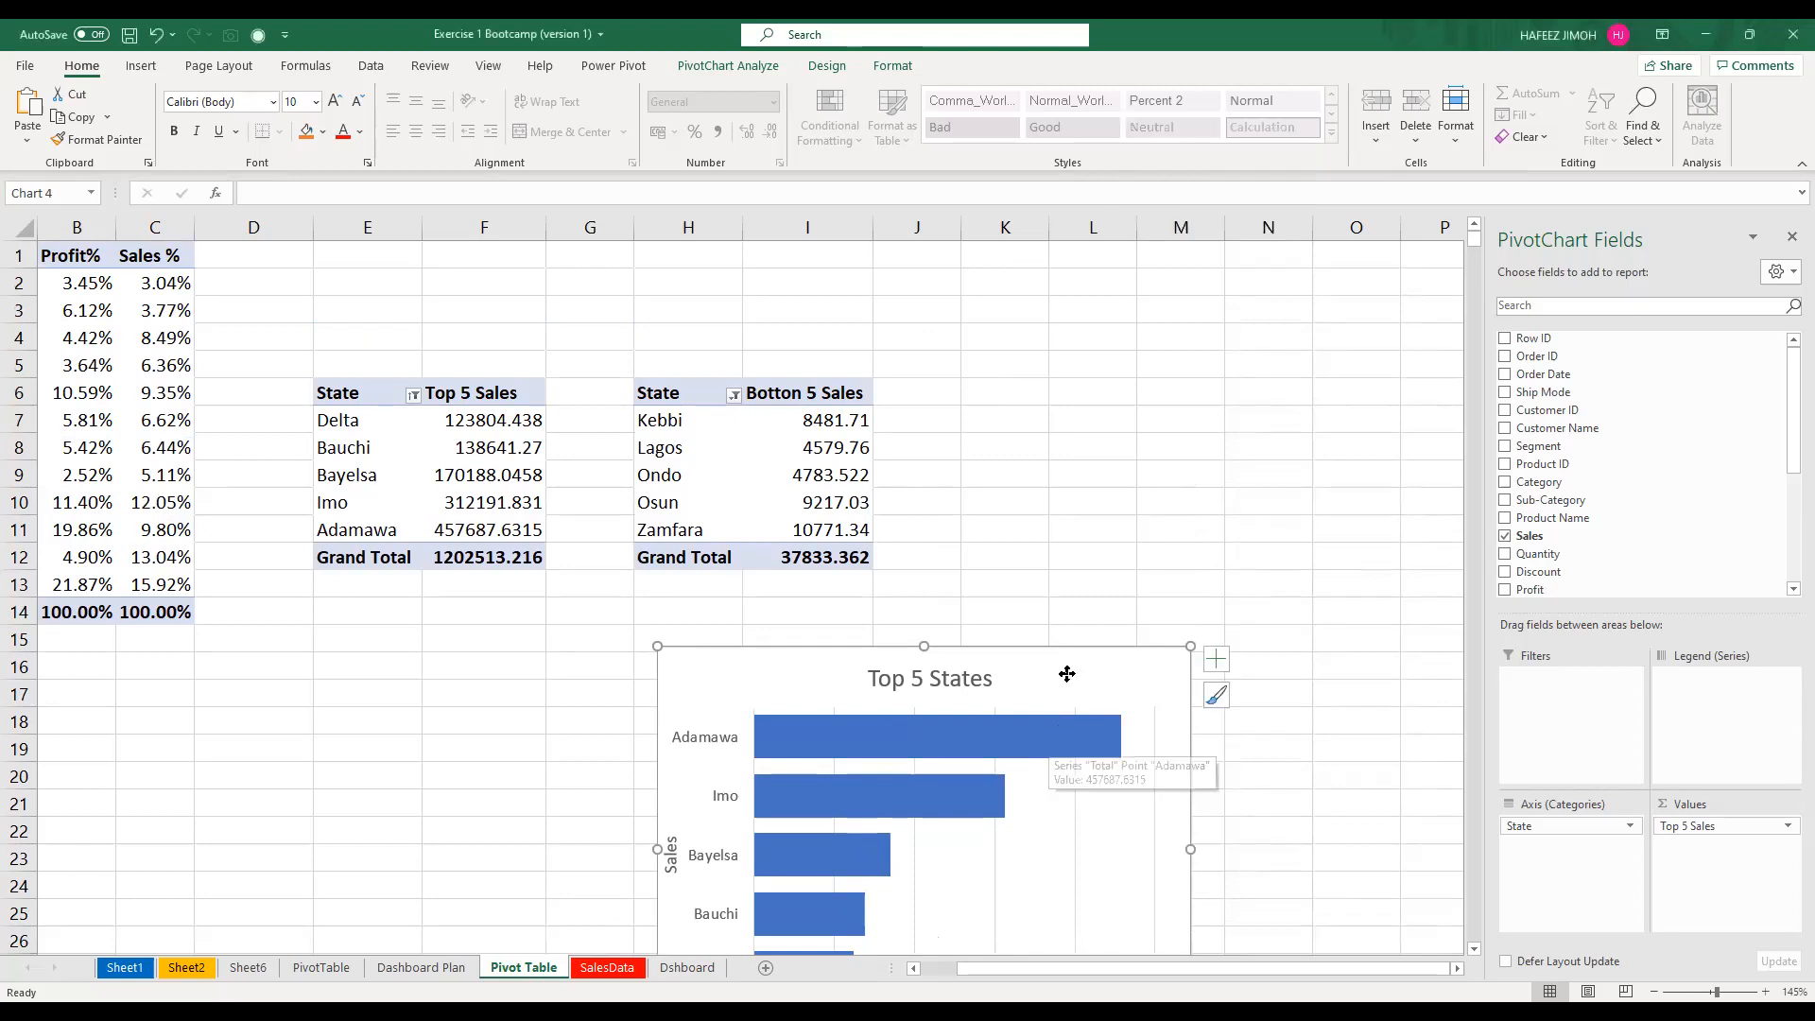
pyautogui.moveTo(797, 644); pyautogui.dragTo(764, 644)
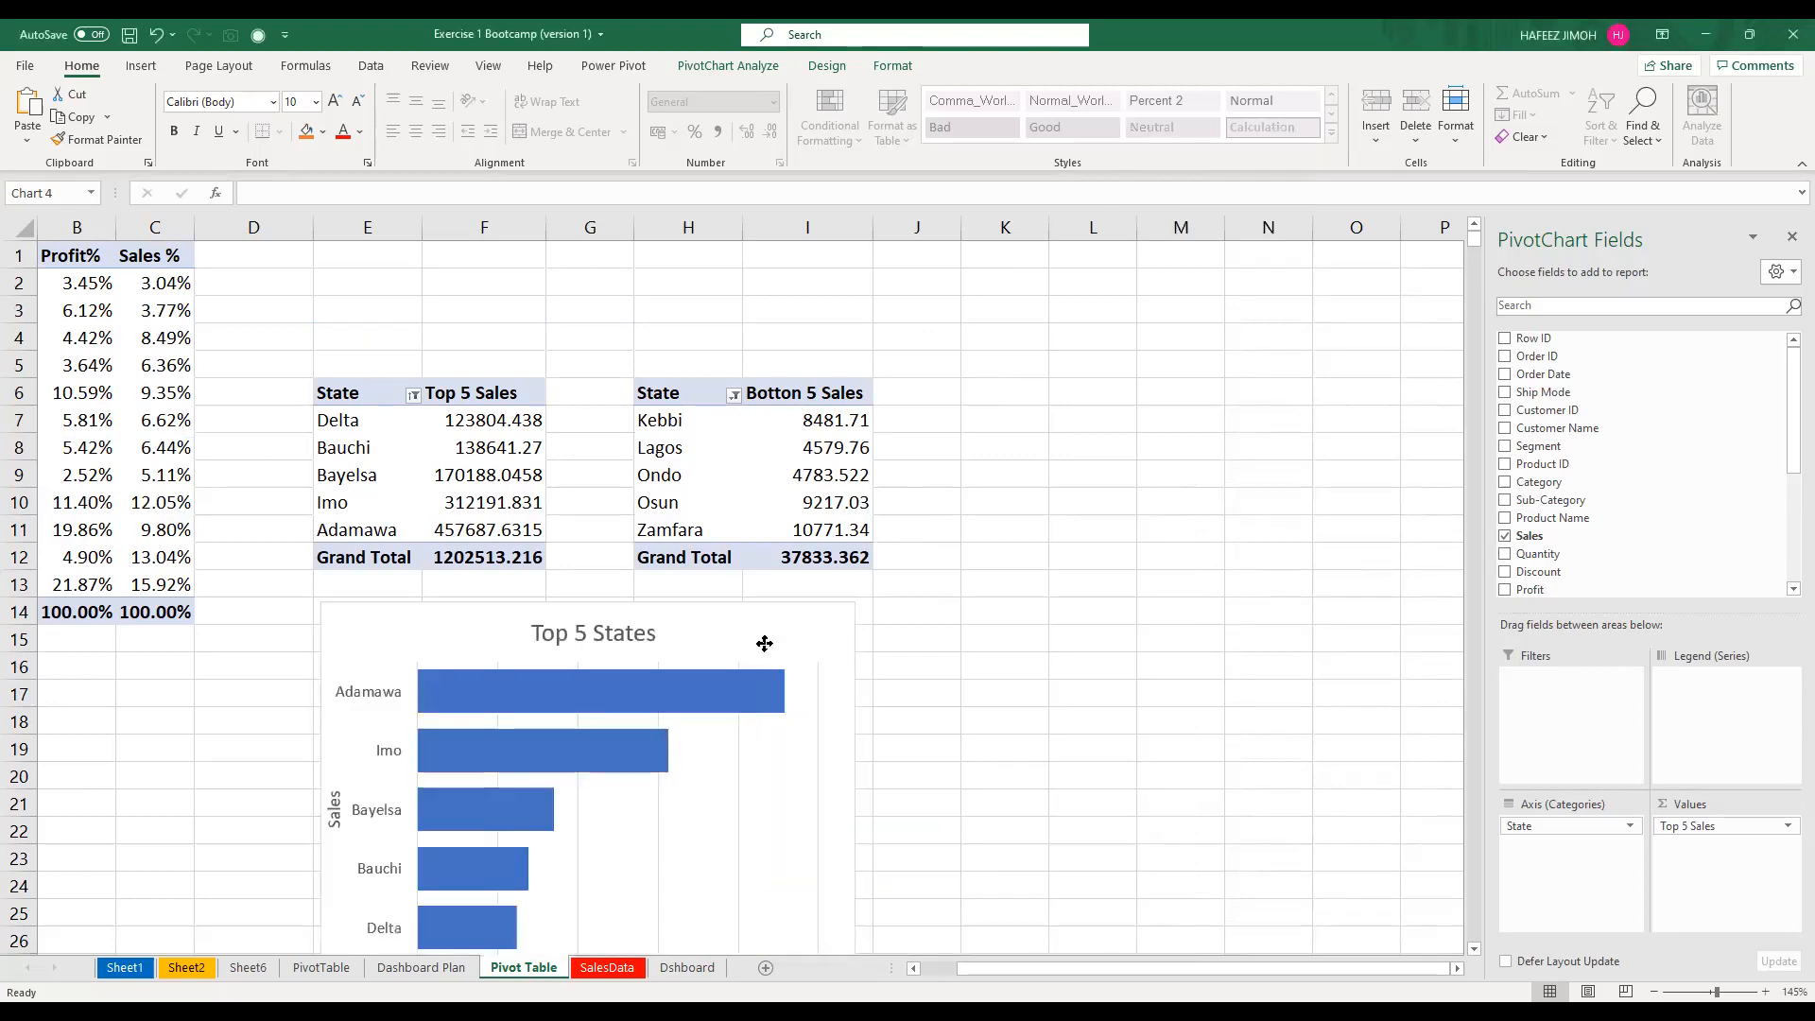
pyautogui.click(764, 646)
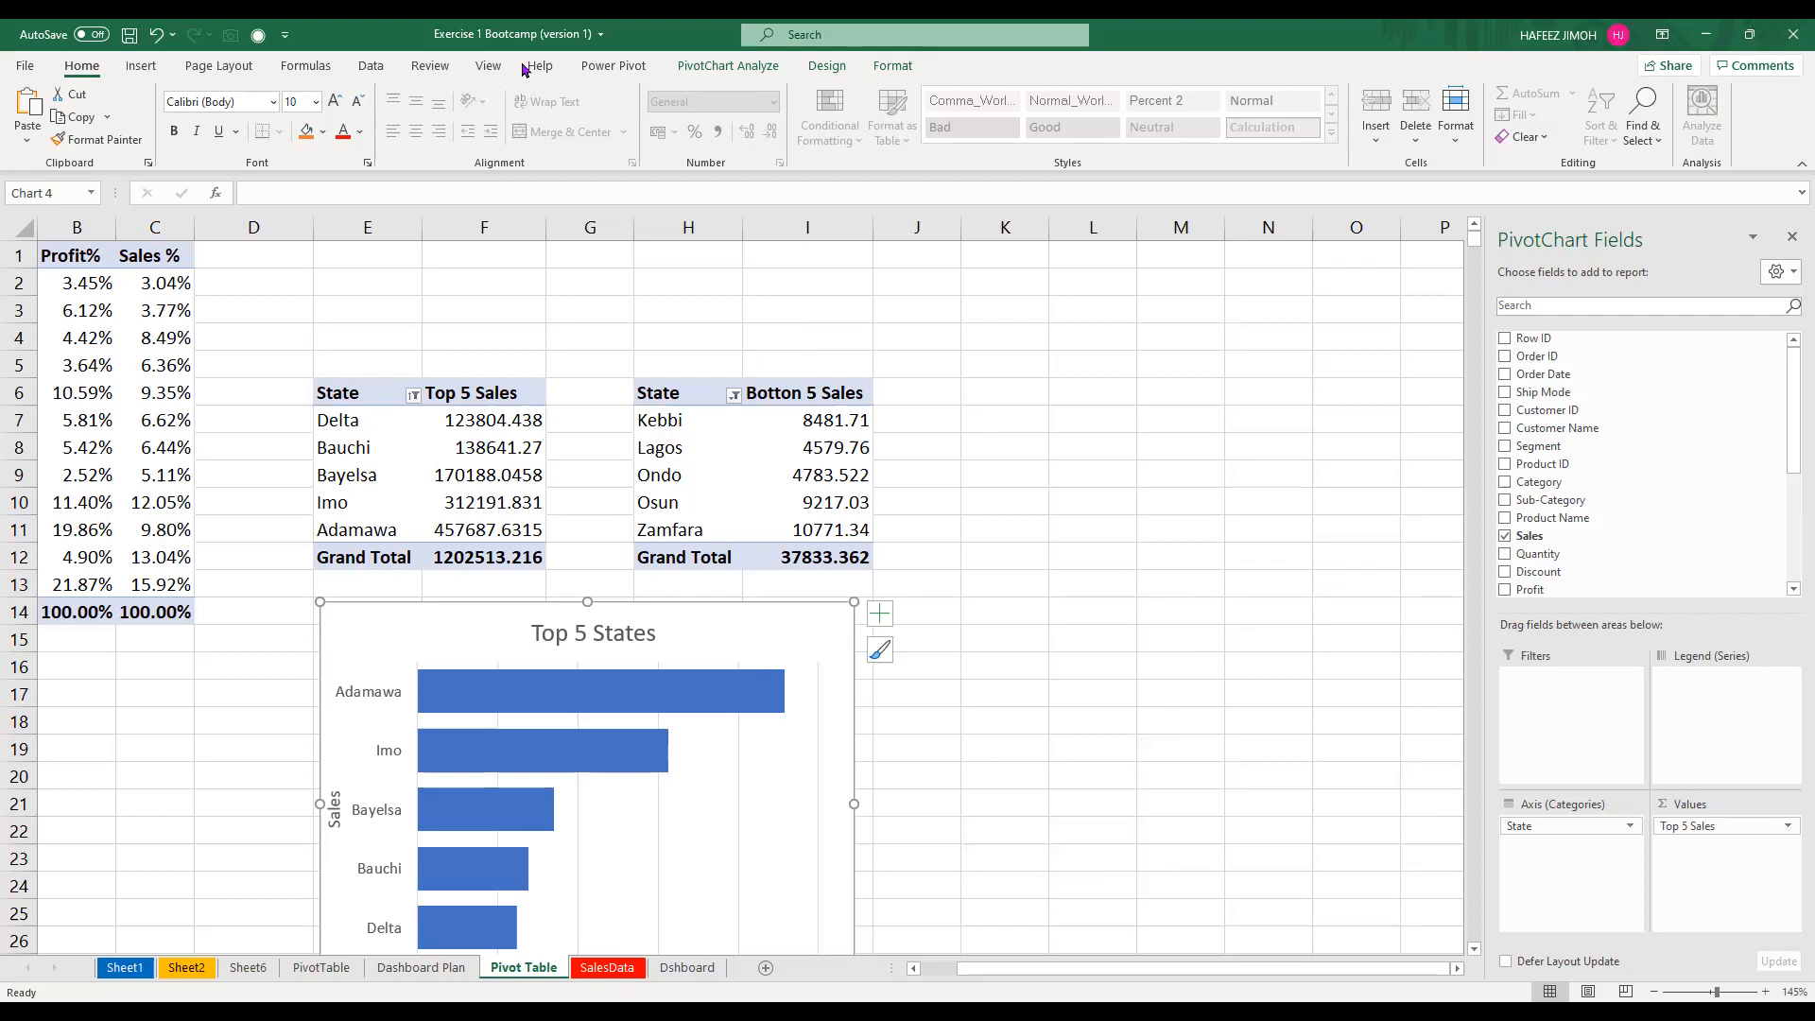
pyautogui.click(489, 66)
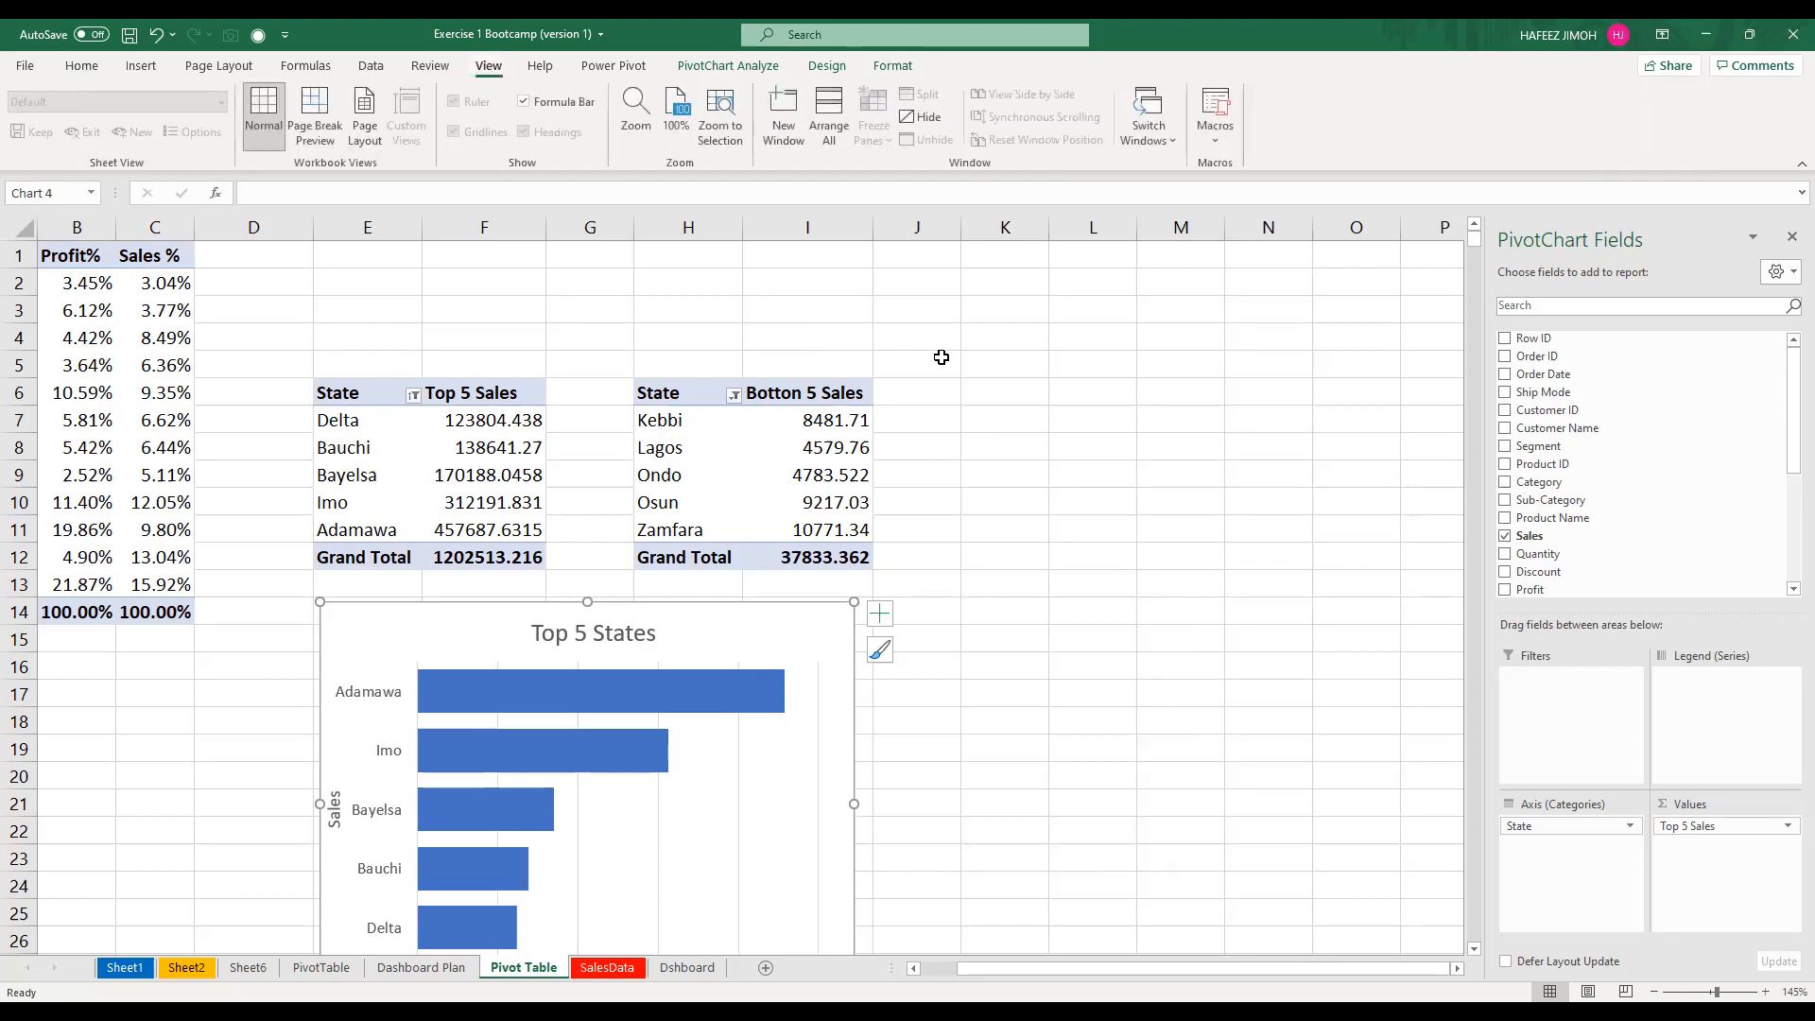
pyautogui.press('Escape')
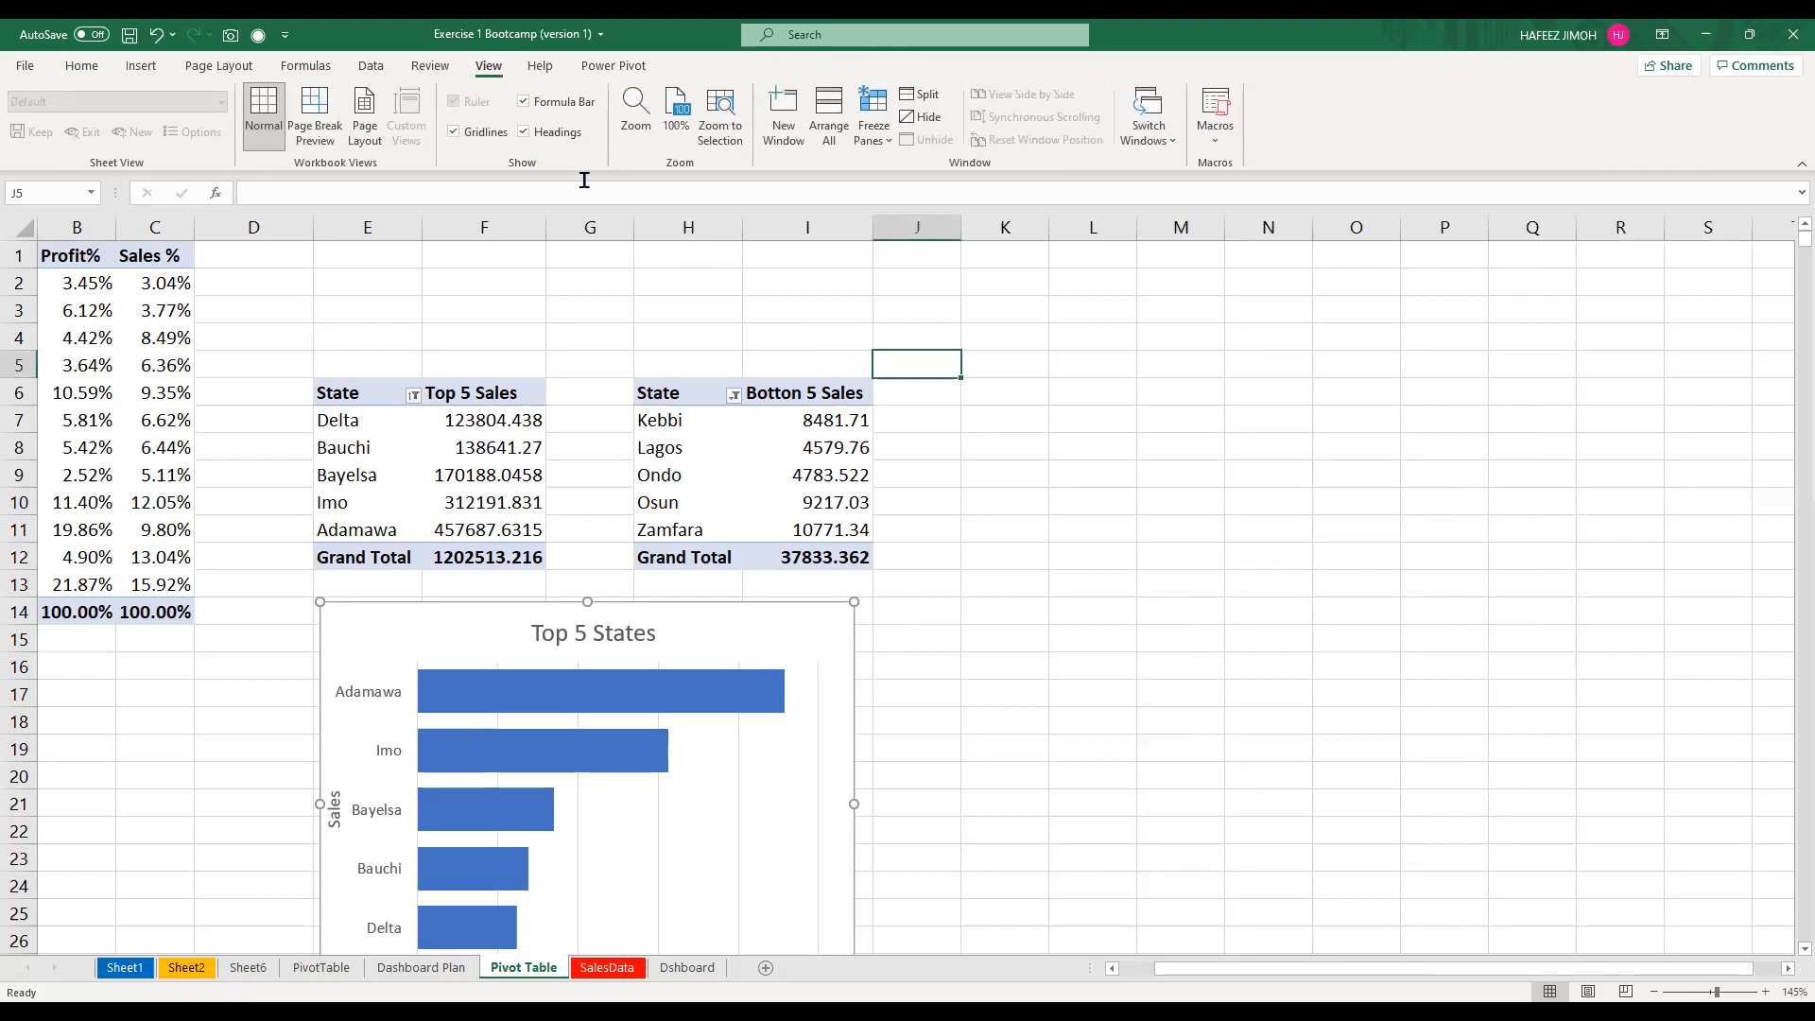